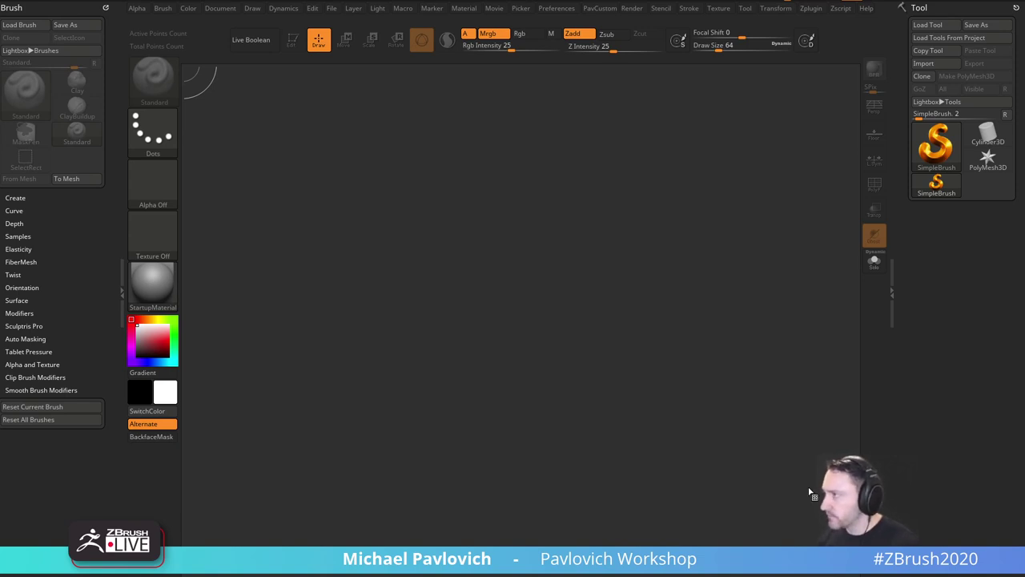
{"action": "left_click", "coordinate": [928, 25]}
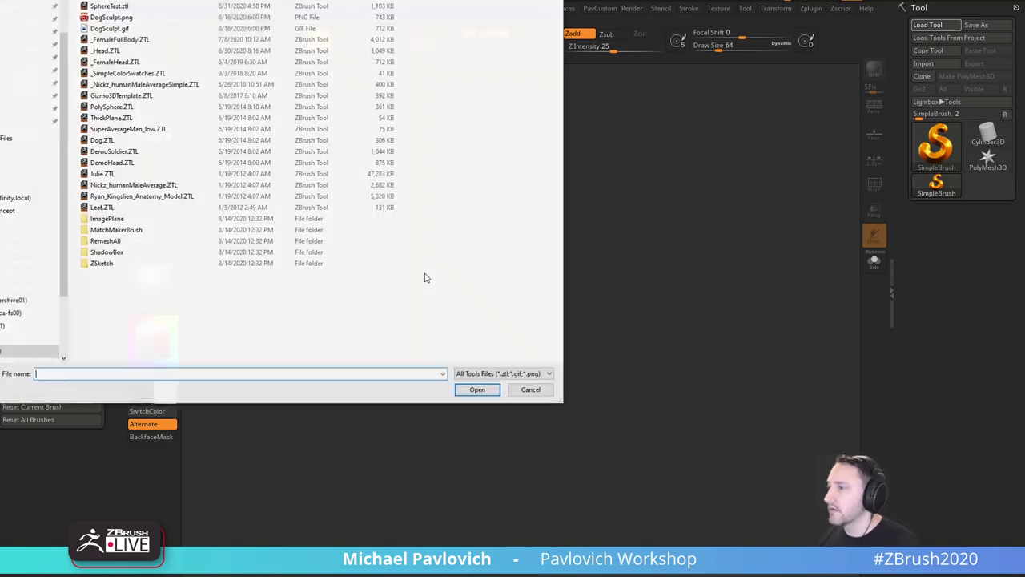
{"action": "scroll", "coordinate": [207, 196], "scroll_direction": "up", "scroll_amount": 5}
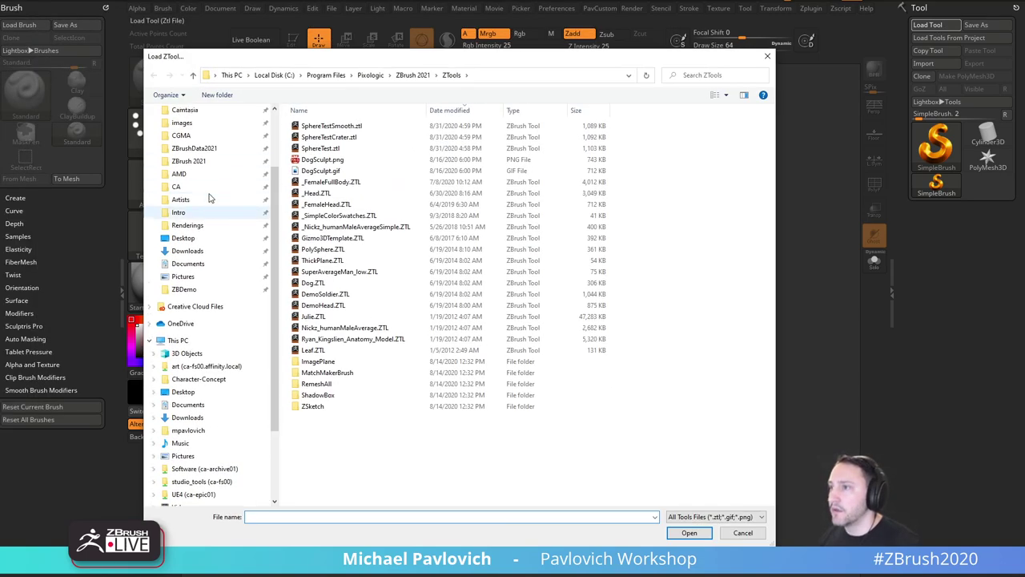
{"action": "left_click", "coordinate": [189, 170]}
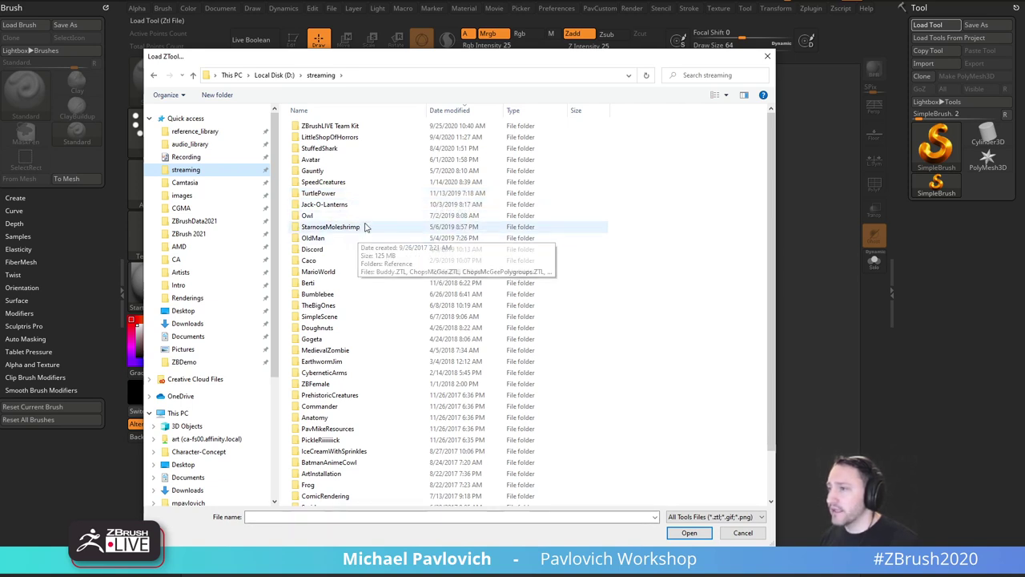
{"action": "left_click", "coordinate": [766, 56]}
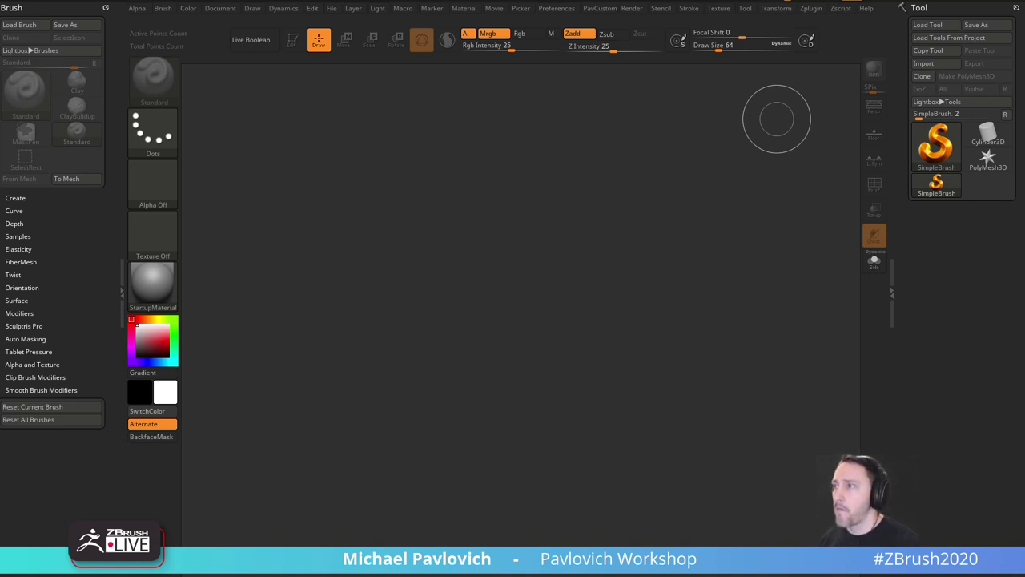
{"action": "key", "text": "s"}
{"action": "left_click", "coordinate": [572, 244]}
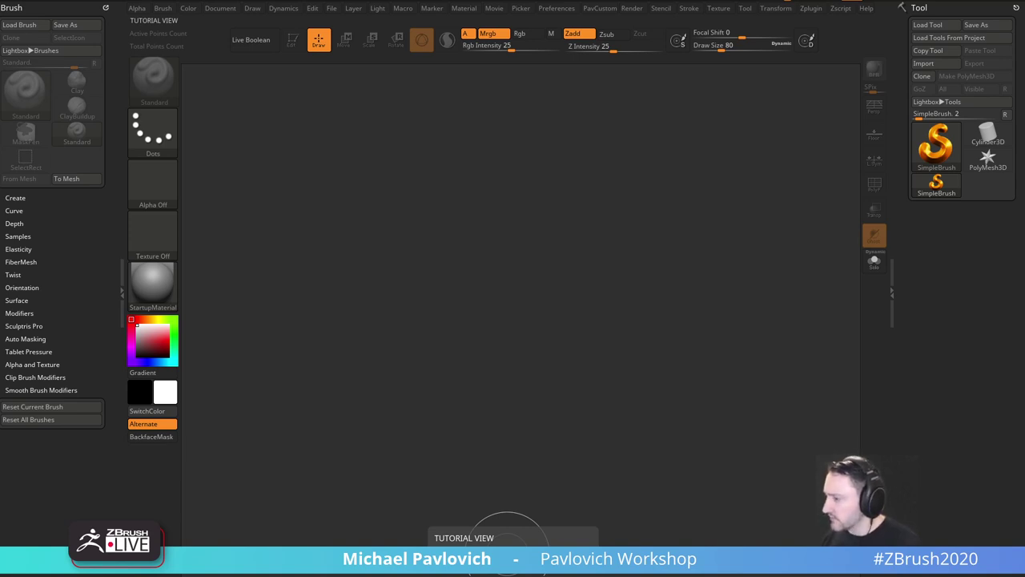
{"action": "left_click_drag", "start_coordinate": [633, 576], "coordinate": [669, 573]}
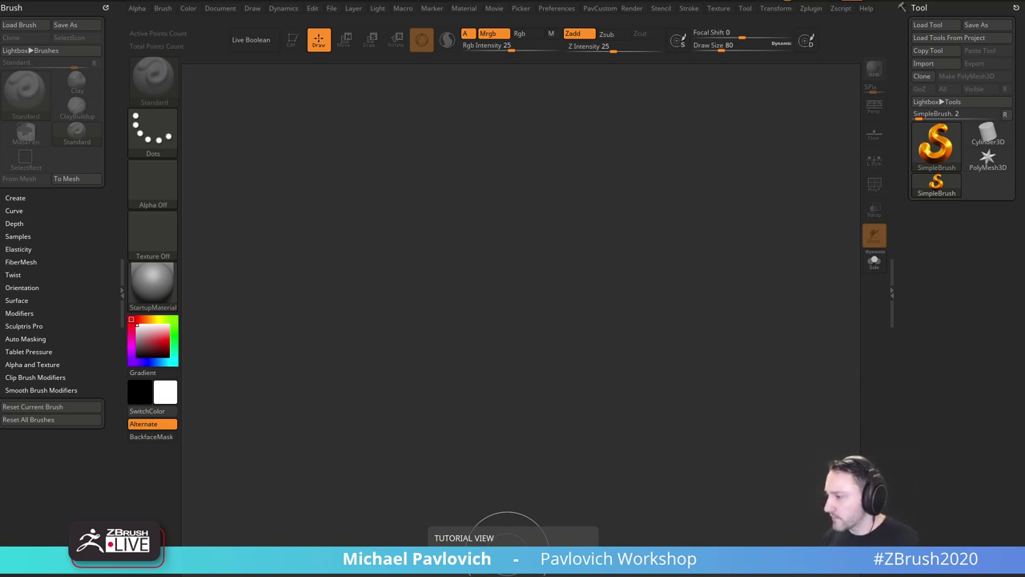
Switch to the browser, open the ZBrush 2021 Demos project in the ArtStation portfolio and find its Halloween Dynamic Physics video.
{"action": "key", "text": "alt+Tab"}
{"action": "scroll", "coordinate": [718, 484], "scroll_direction": "down", "scroll_amount": 3}
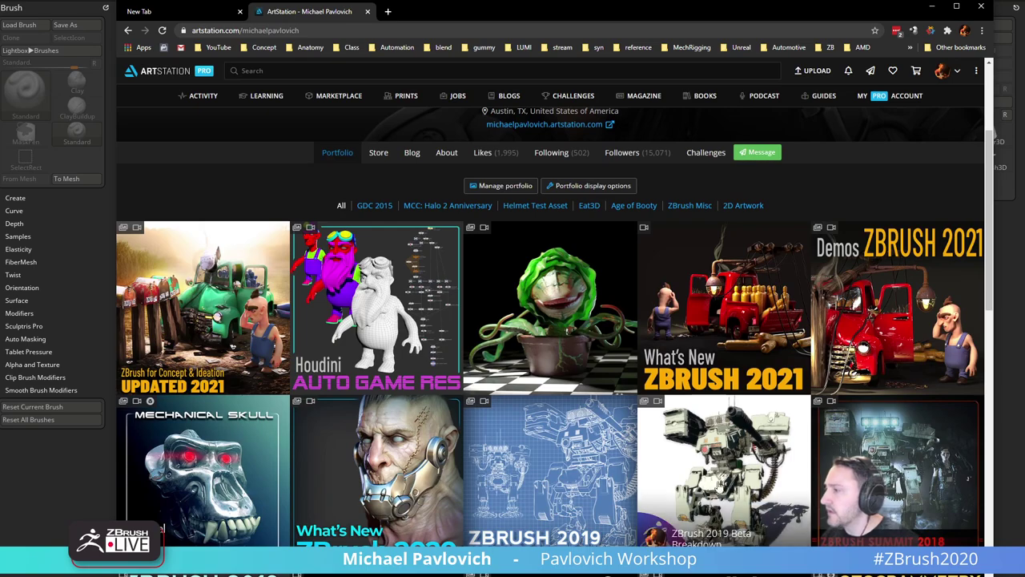
{"action": "left_click", "coordinate": [853, 337]}
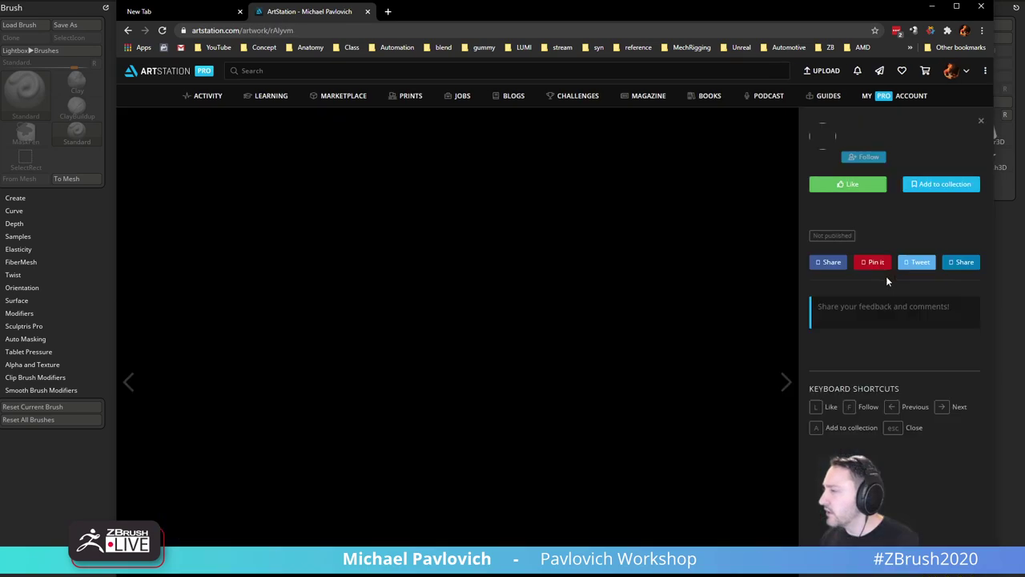
{"action": "scroll", "coordinate": [489, 320], "scroll_direction": "down", "scroll_amount": 10}
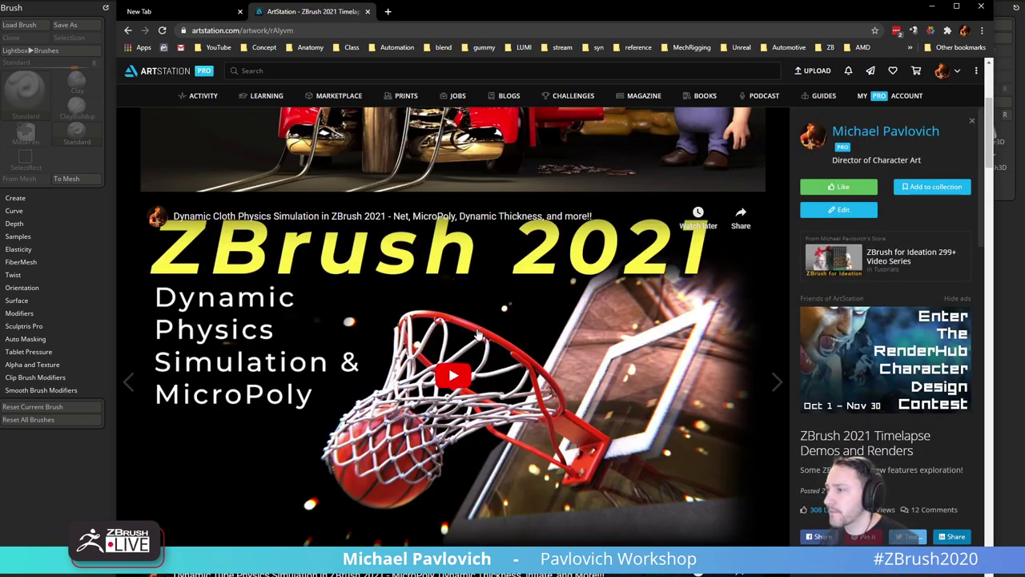
{"action": "scroll", "coordinate": [480, 335], "scroll_direction": "down", "scroll_amount": 7}
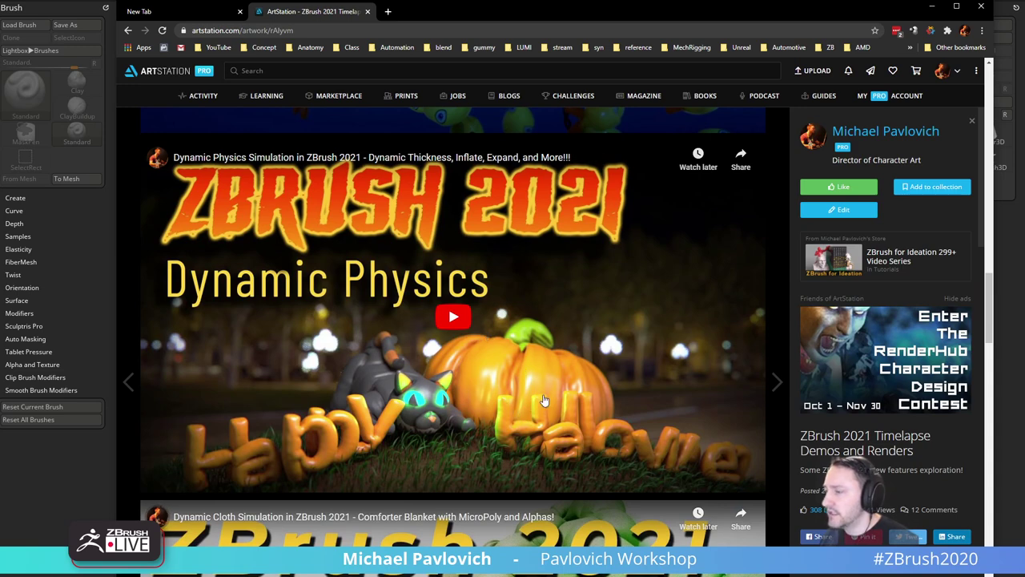
Play the Halloween Dynamic Physics video, pause it at the pumpkin section around 0:15 and return to ZBrush.
{"action": "left_click", "coordinate": [454, 317]}
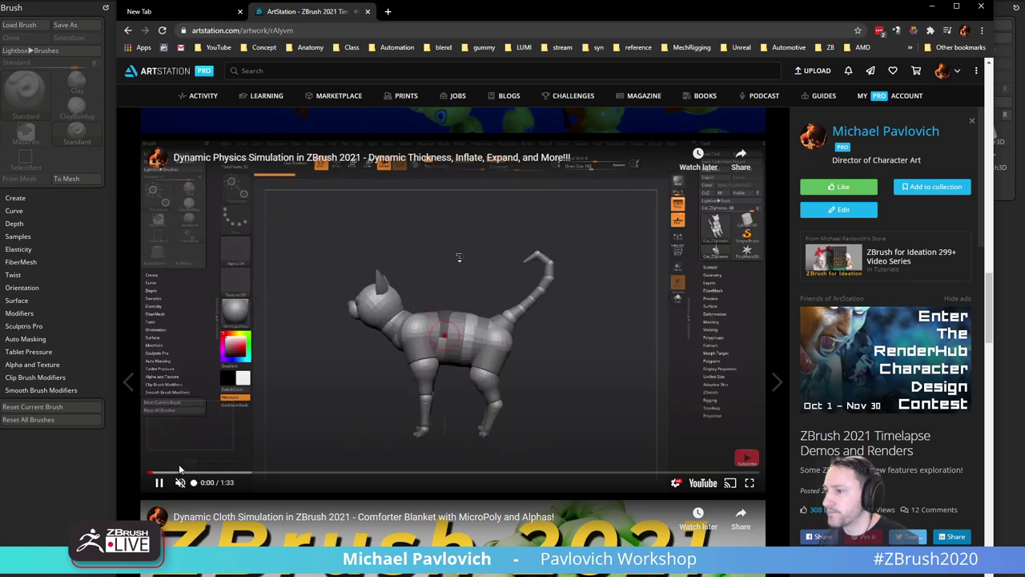
{"action": "left_click_drag", "start_coordinate": [181, 471], "coordinate": [284, 472]}
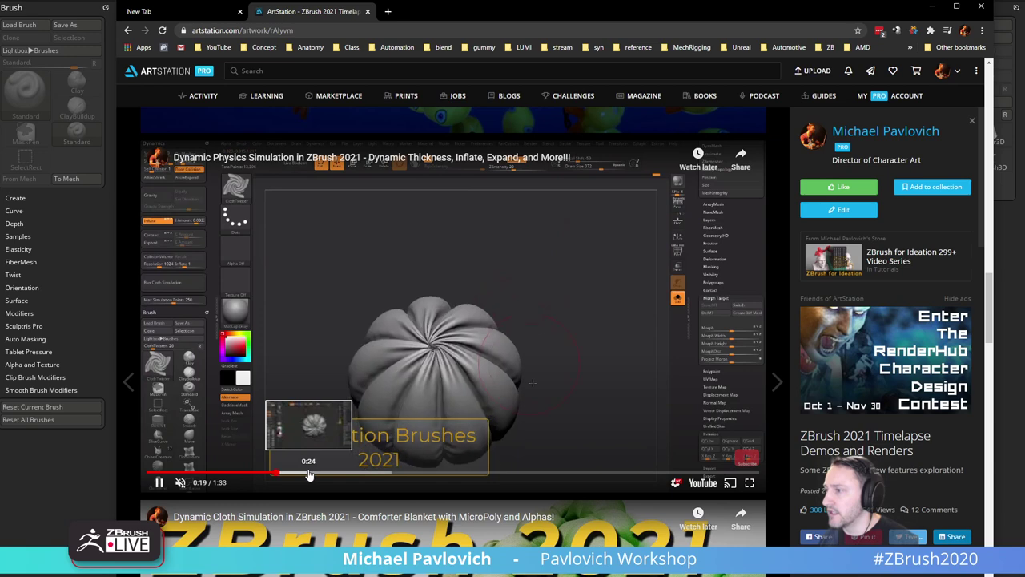
{"action": "left_click_drag", "start_coordinate": [273, 474], "coordinate": [243, 476]}
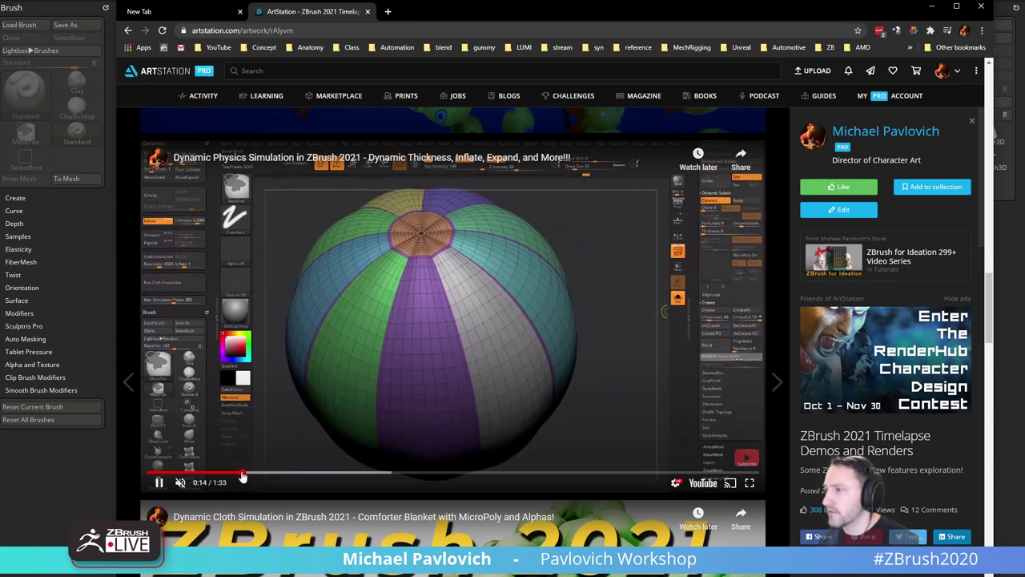
{"action": "left_click", "coordinate": [165, 487]}
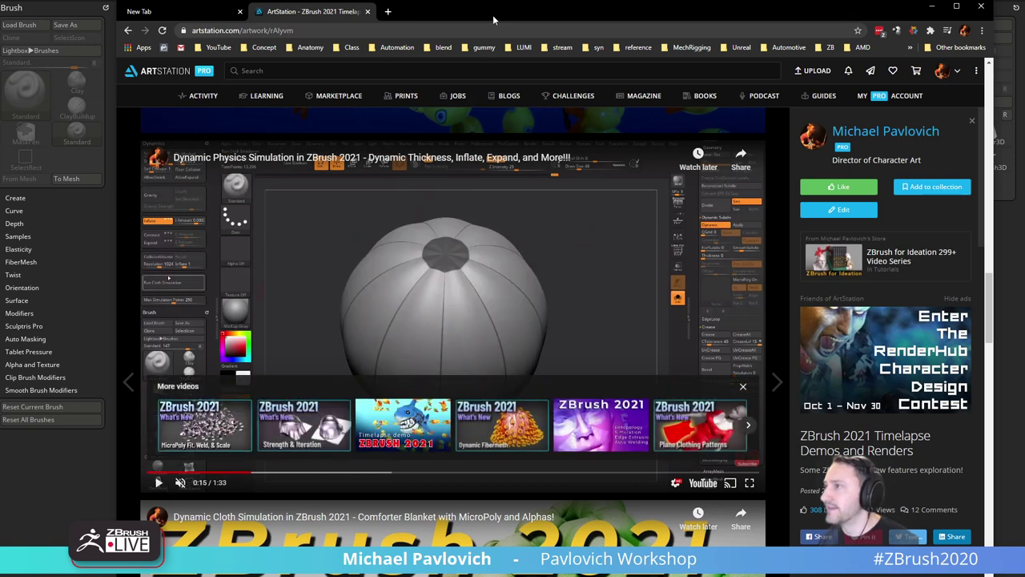
{"action": "left_click_drag", "start_coordinate": [493, 16], "coordinate": [507, 552]}
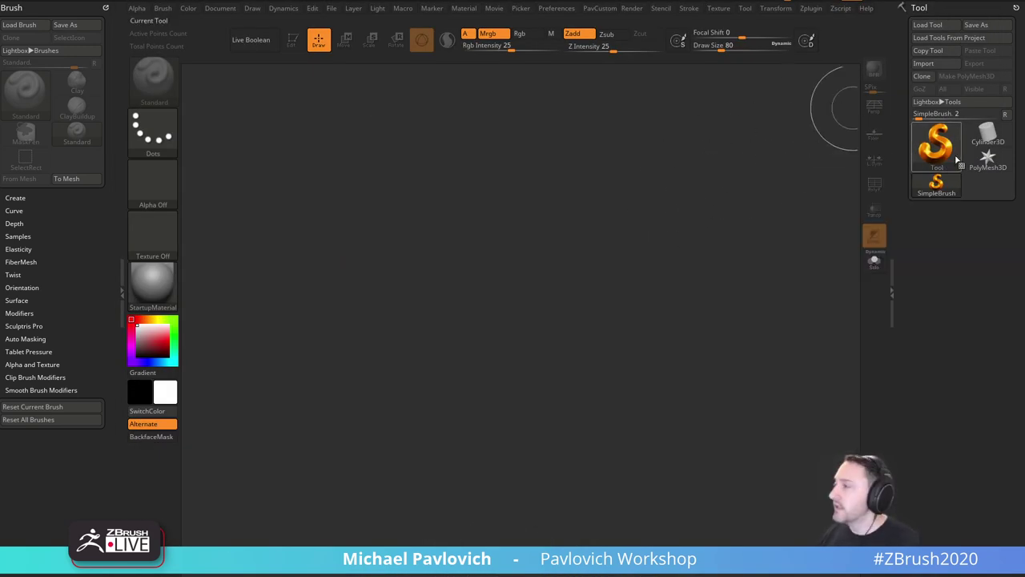
Place a Sphere3D primitive in the middle of the canvas and switch it to Edit mode.
{"action": "left_click", "coordinate": [945, 149]}
{"action": "left_click", "coordinate": [413, 192]}
{"action": "left_click_drag", "start_coordinate": [496, 308], "coordinate": [526, 430]}
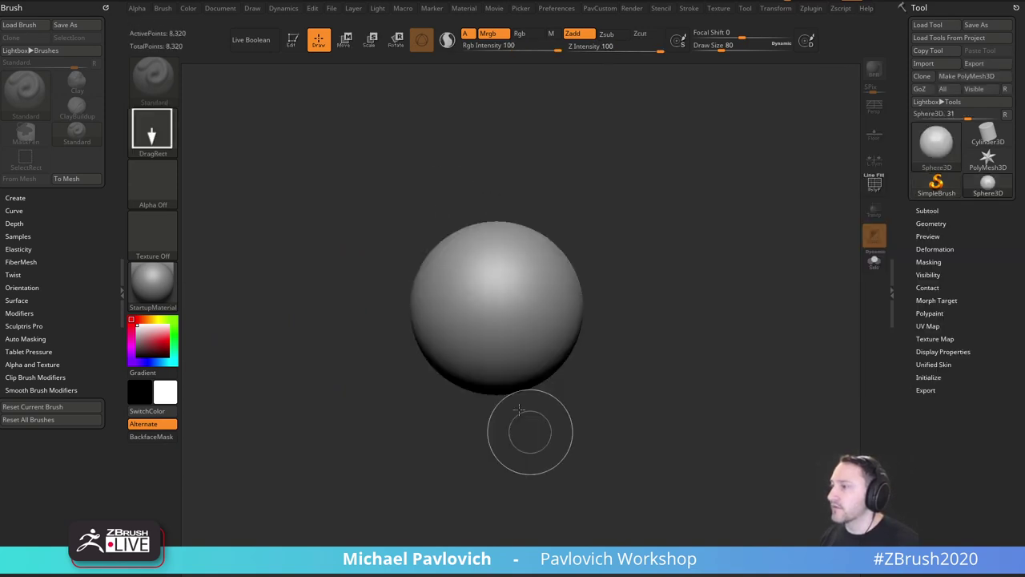
{"action": "left_click", "coordinate": [292, 38]}
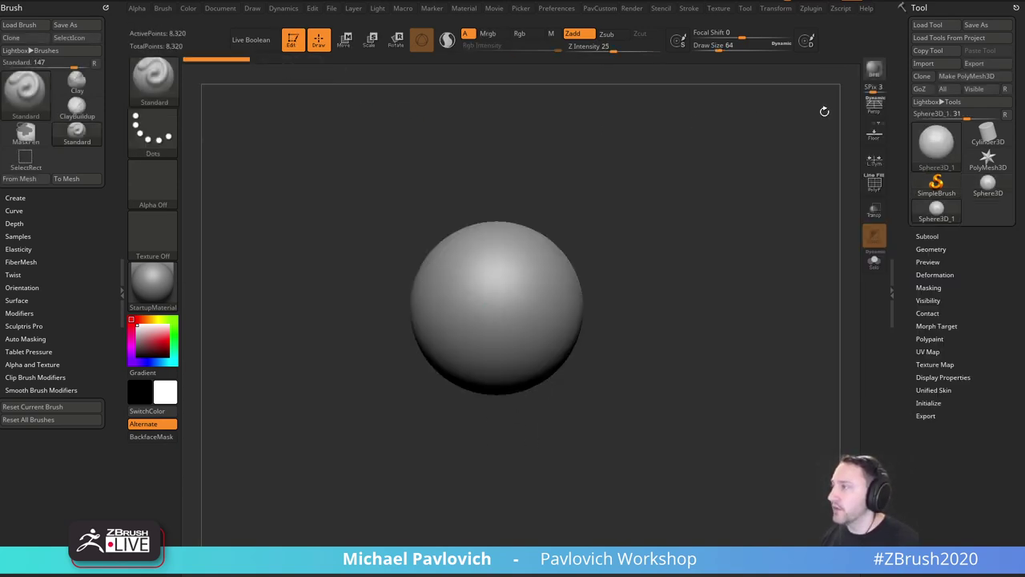
Convert the sphere to a PolyMesh3D and turn on the PolyFrame display.
{"action": "left_click", "coordinate": [949, 80]}
{"action": "left_click", "coordinate": [874, 189]}
{"action": "mouse_move", "coordinate": [743, 195]}
{"action": "left_mouse_down", "text": "alt"}
{"action": "mouse_move", "coordinate": [760, 277]}
{"action": "mouse_move", "coordinate": [735, 281]}
{"action": "left_mouse_up", "text": "alt"}
Set the brush draw size to 51 with the sphere's pole facing the viewer.
{"action": "key", "text": "s"}
{"action": "left_click", "coordinate": [728, 263]}
{"action": "key", "text": "s"}
{"action": "left_click", "coordinate": [724, 264]}
{"action": "mouse_move", "coordinate": [681, 334]}
{"action": "left_mouse_down", "text": "alt"}
{"action": "mouse_move", "coordinate": [682, 322]}
{"action": "mouse_move", "coordinate": [709, 309]}
{"action": "left_mouse_up", "text": "alt"}
Switch back to the original Sphere3D primitive and show its Initialize settings.
{"action": "left_click", "coordinate": [988, 185]}
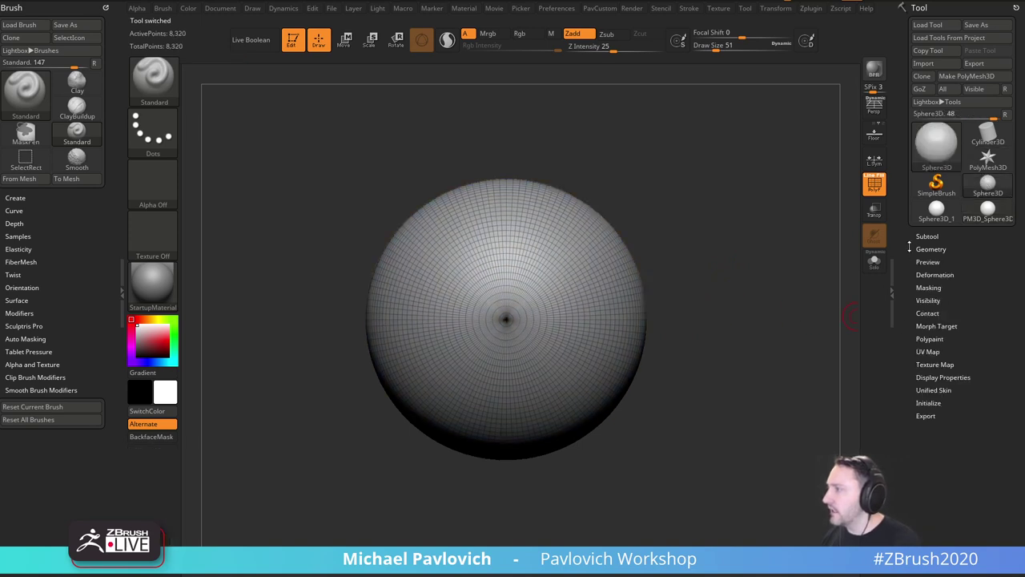
{"action": "left_click", "coordinate": [923, 338]}
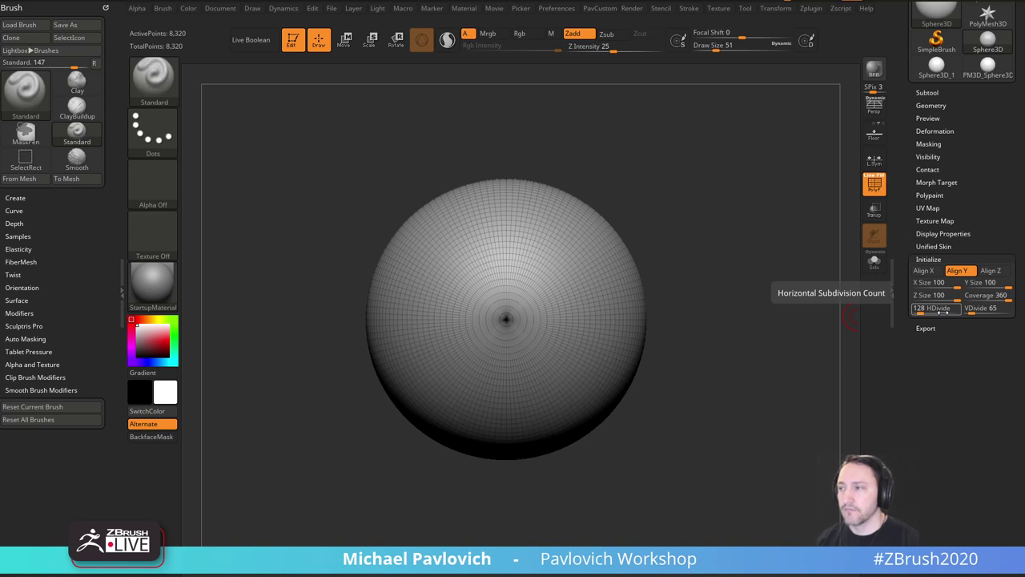
Calculate 128 divided by 8 in the Calculator and close it.
{"action": "key", "text": "XF86Calculator"}
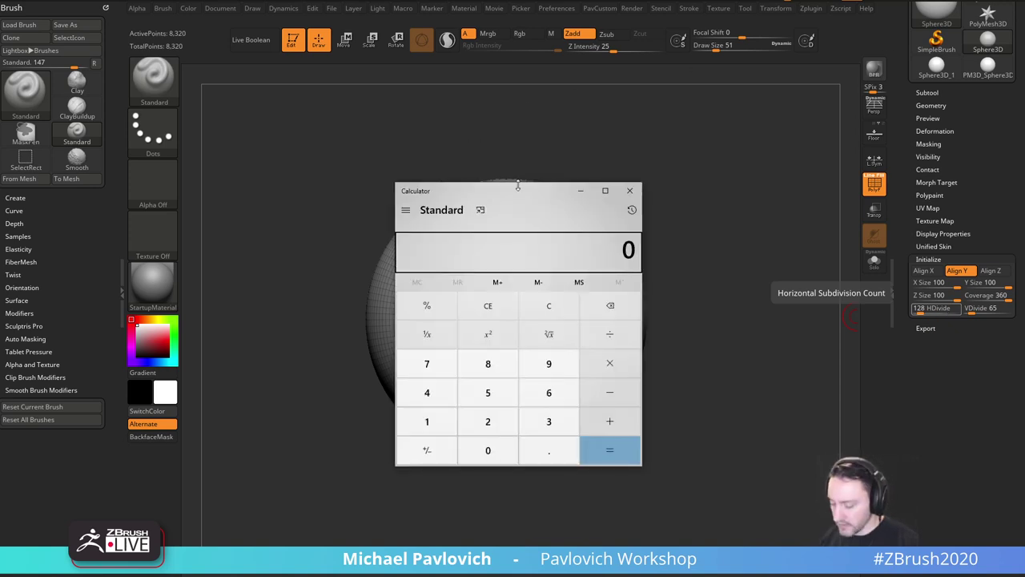
{"action": "type", "text": "128/8"}
{"action": "key", "text": "Return"}
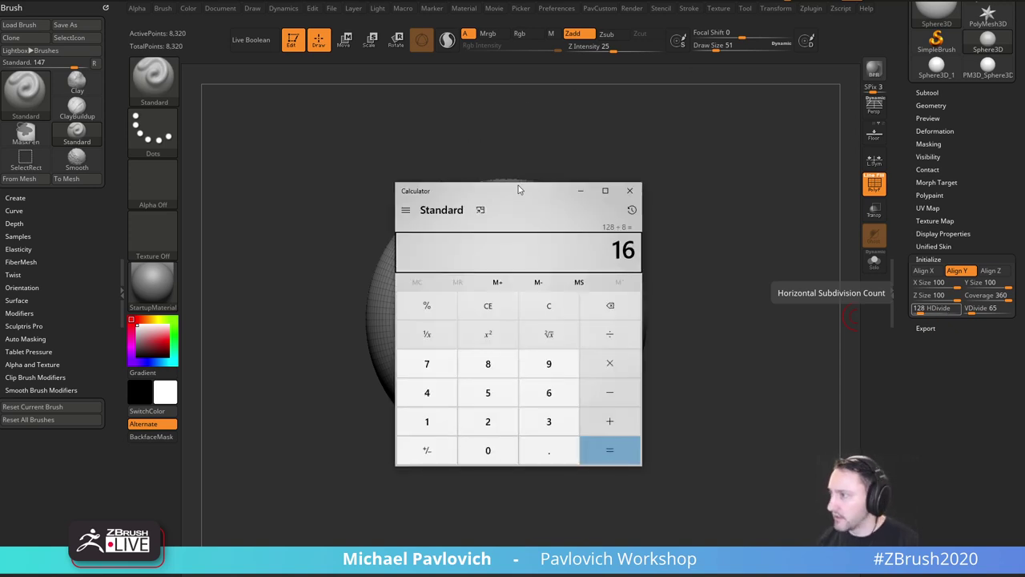
{"action": "left_click", "coordinate": [629, 191]}
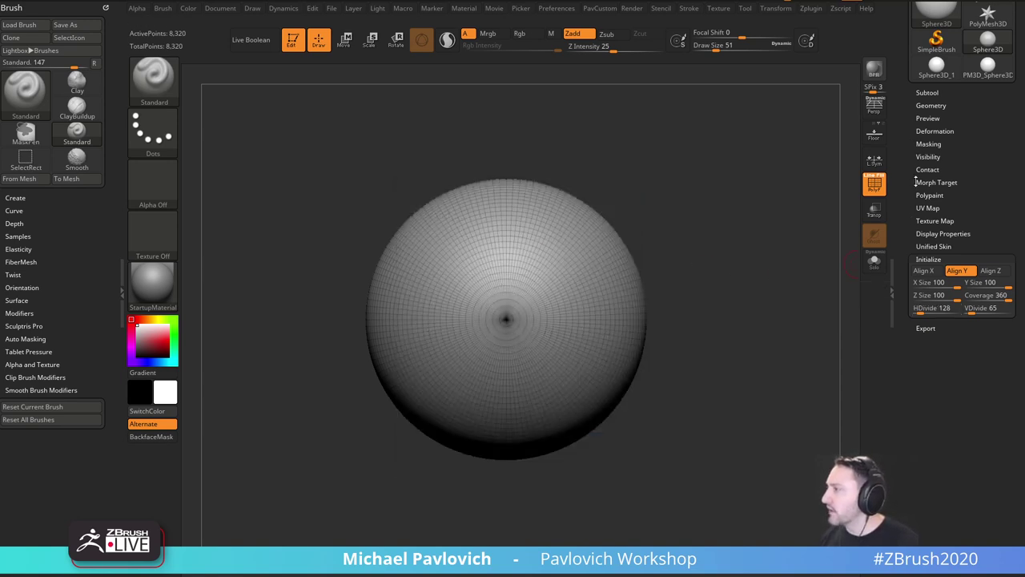
Mask the entire sphere and expand the Mask By Alpha masking options.
{"action": "left_click", "coordinate": [924, 145]}
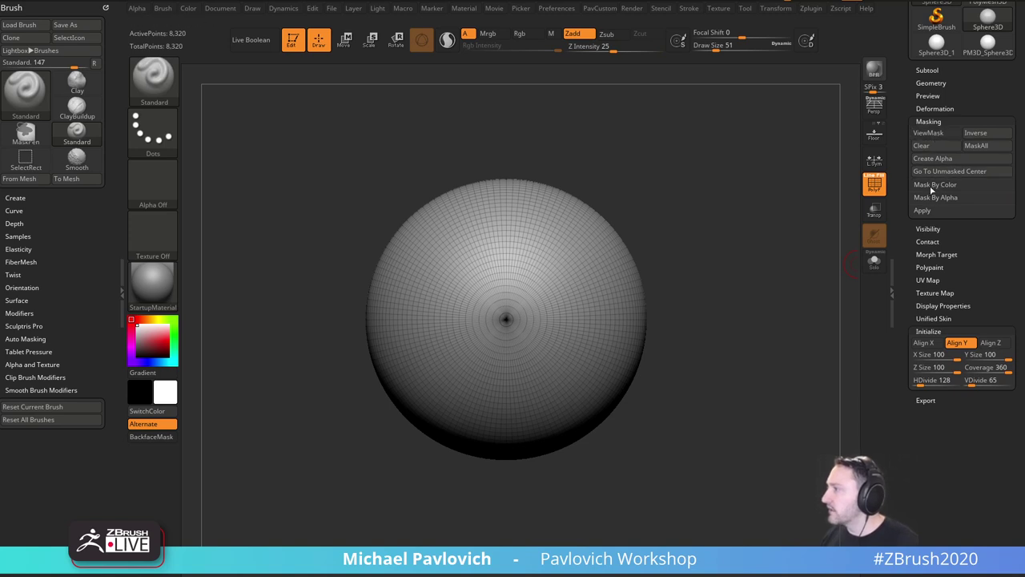
{"action": "key", "text": "ctrl+a"}
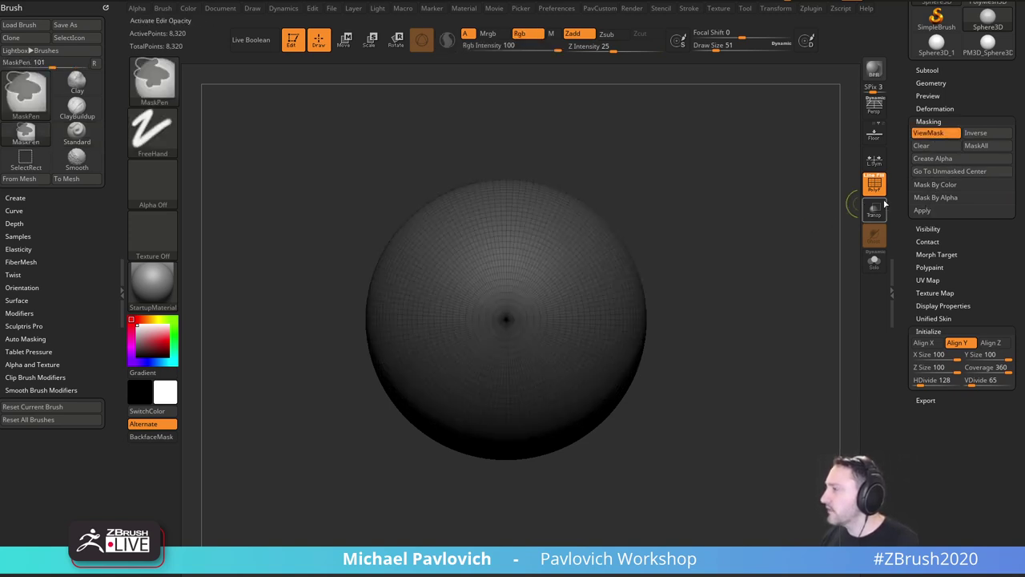
{"action": "left_click", "coordinate": [929, 197]}
{"action": "left_click_drag", "start_coordinate": [905, 201], "coordinate": [905, 182]}
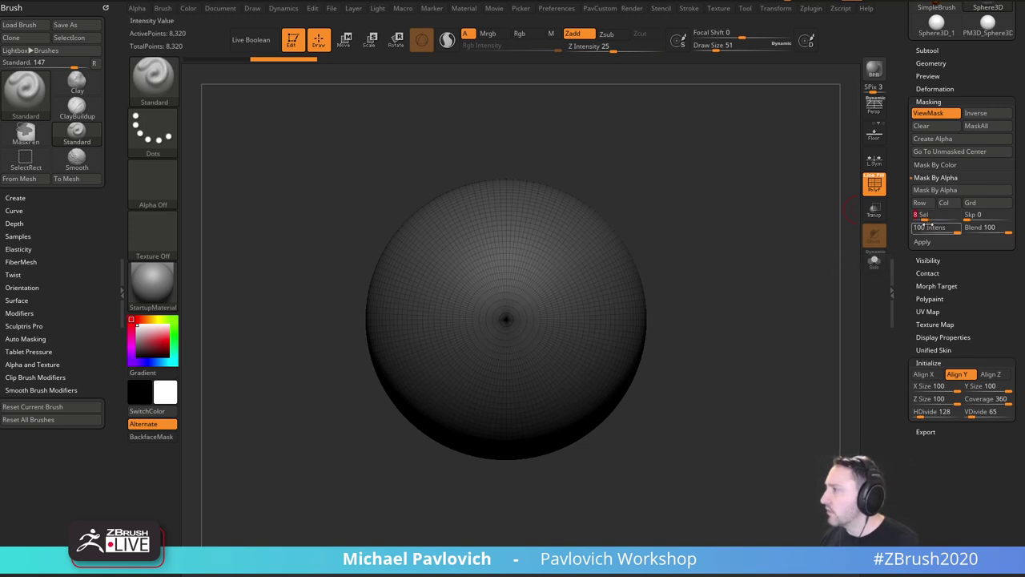
Try a mask select count of 16, unmask the sphere and mask it completely again.
{"action": "left_click_drag", "start_coordinate": [931, 217], "coordinate": [935, 217]}
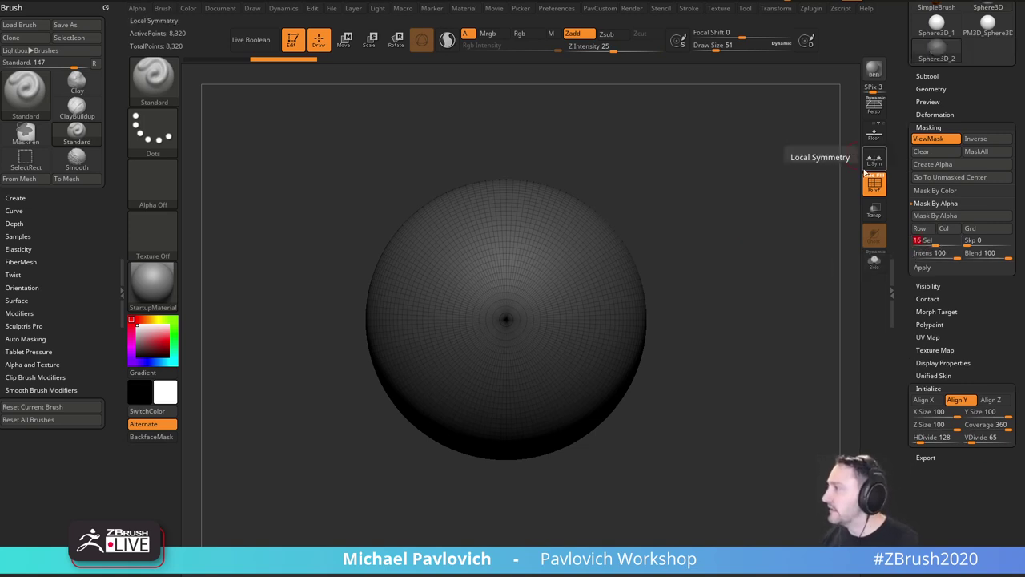
{"action": "left_click", "coordinate": [933, 218]}
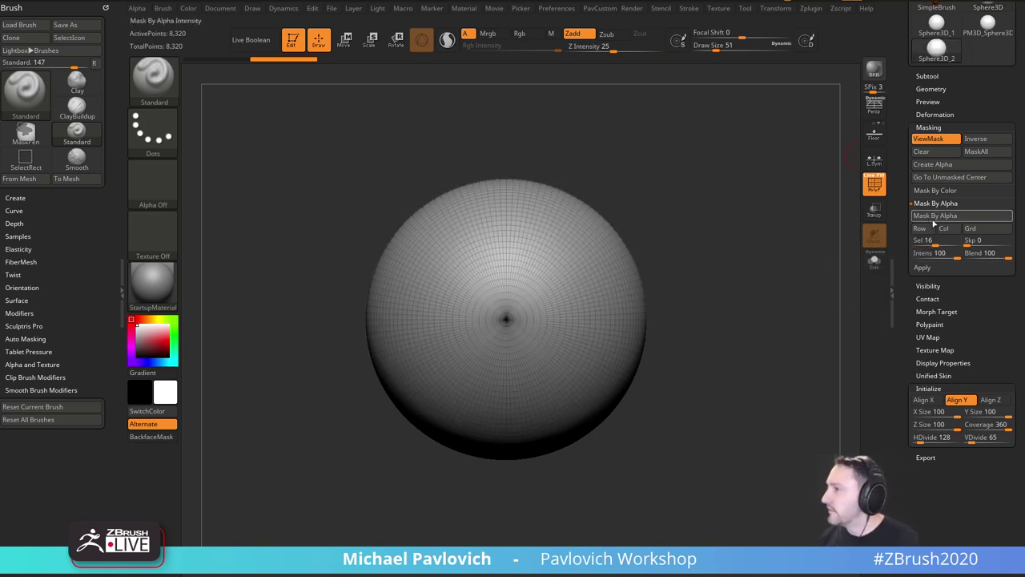
{"action": "left_click", "coordinate": [772, 227], "text": "ctrl"}
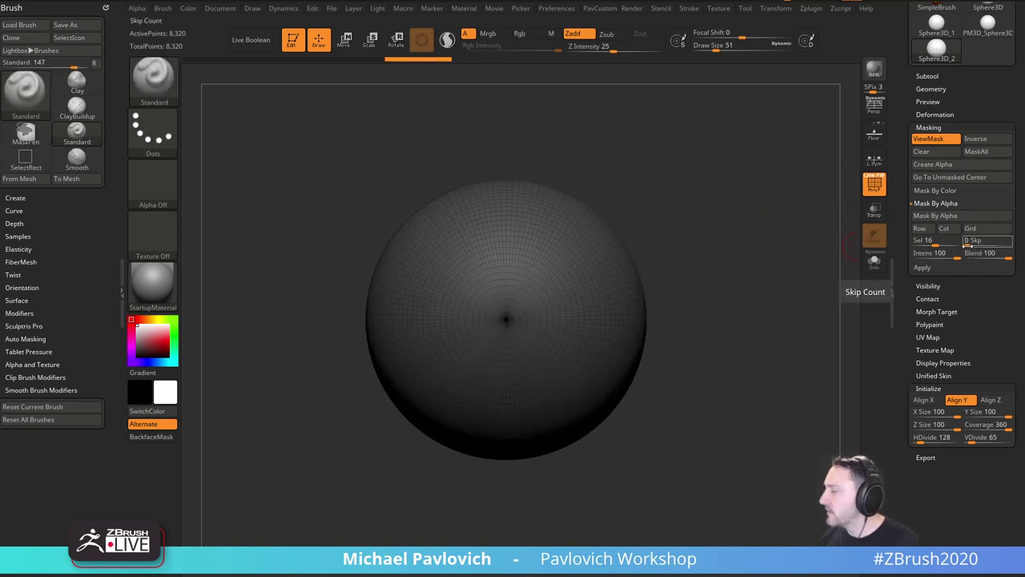
Set the mask select count to 1 and the skip count to 16, and reset the sphere to fully masked.
{"action": "left_click_drag", "start_coordinate": [933, 246], "coordinate": [971, 245]}
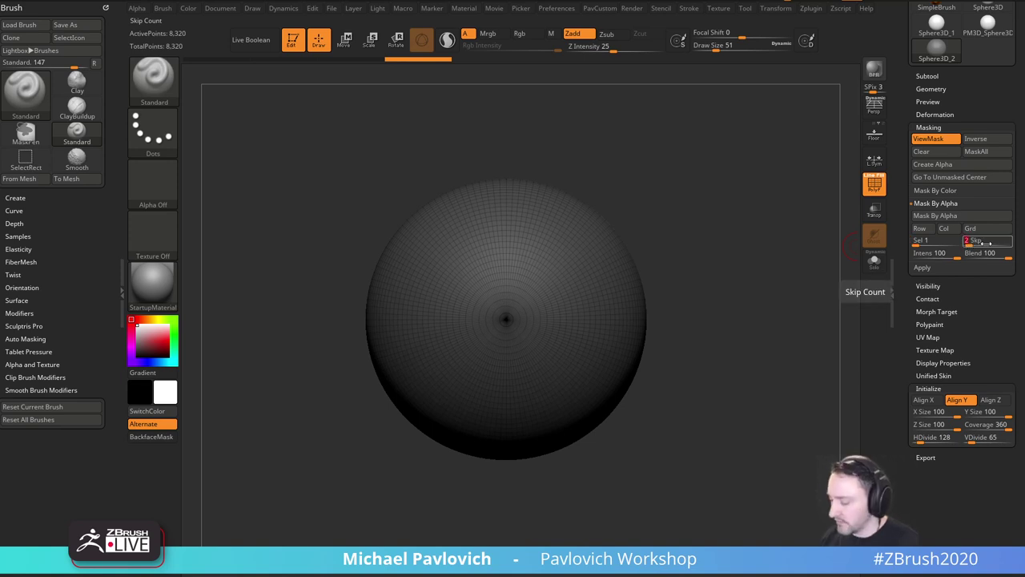
{"action": "type", "text": "16"}
{"action": "key", "text": "Return"}
{"action": "left_click", "coordinate": [920, 151]}
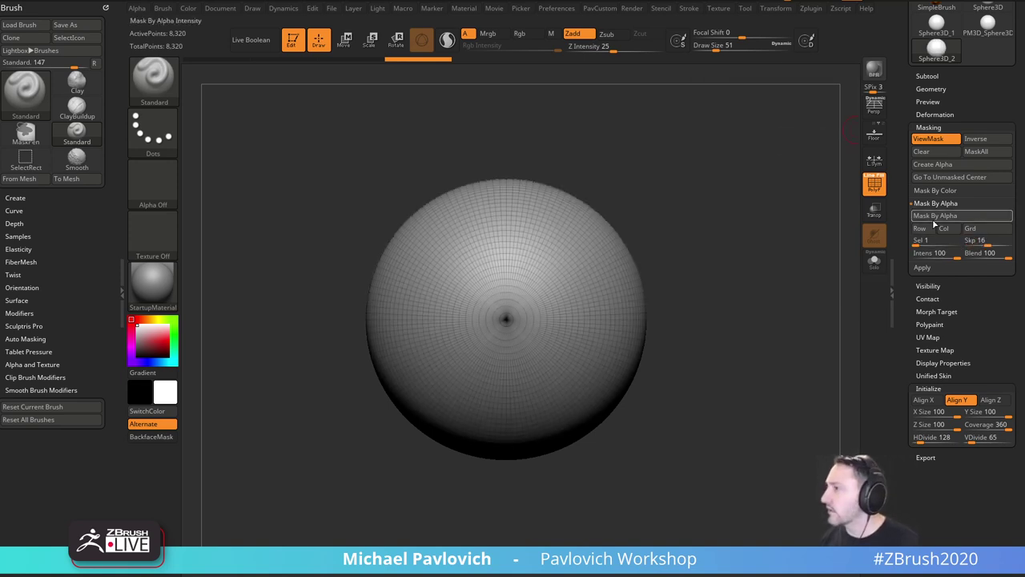
{"action": "left_click", "coordinate": [794, 223], "text": "ctrl"}
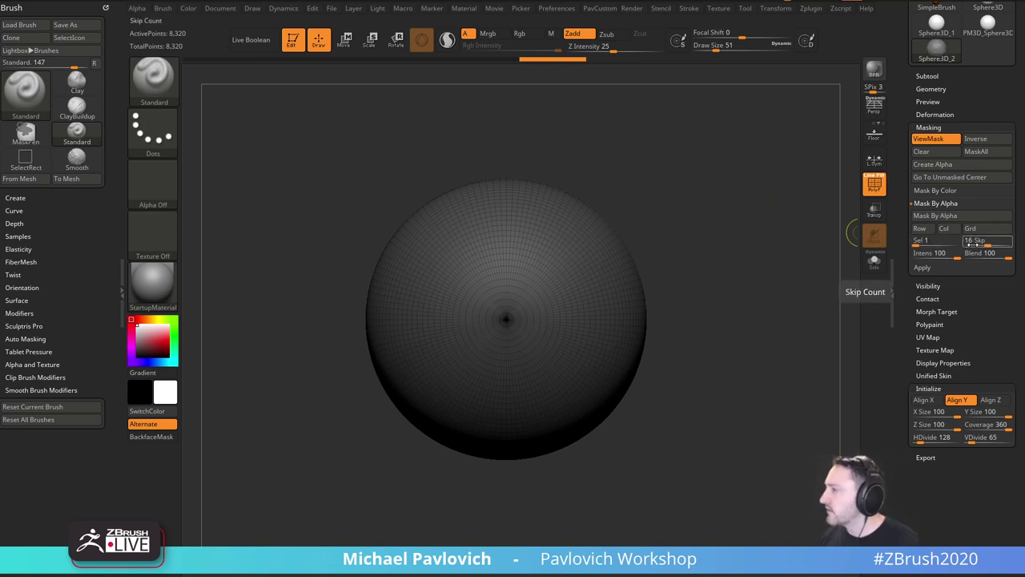
Try the Row mask and the Column mask on the sphere, and undo the column result.
{"action": "left_click", "coordinate": [929, 231]}
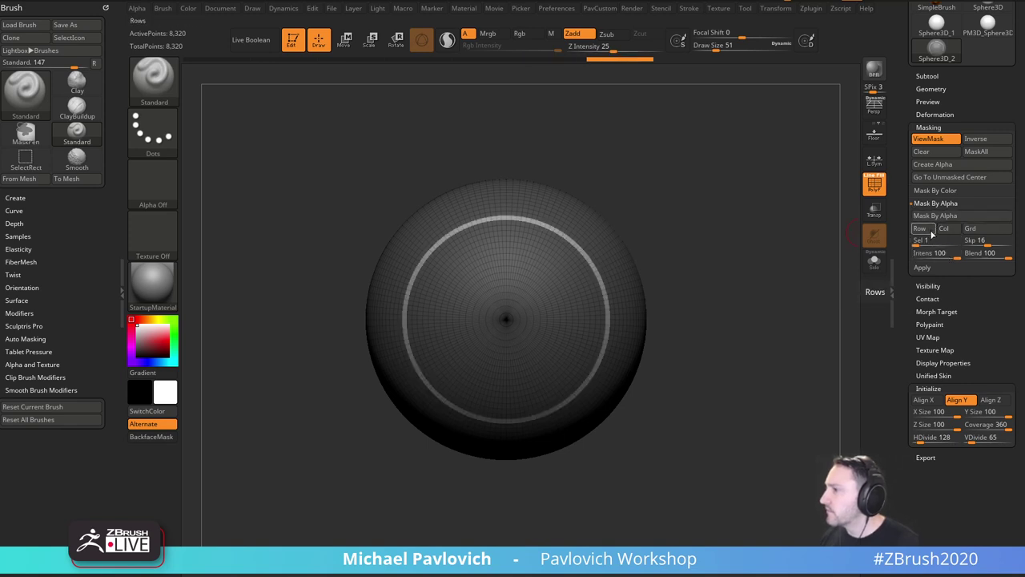
{"action": "left_click_drag", "start_coordinate": [812, 252], "coordinate": [823, 263], "text": "ctrl"}
{"action": "left_click", "coordinate": [944, 229]}
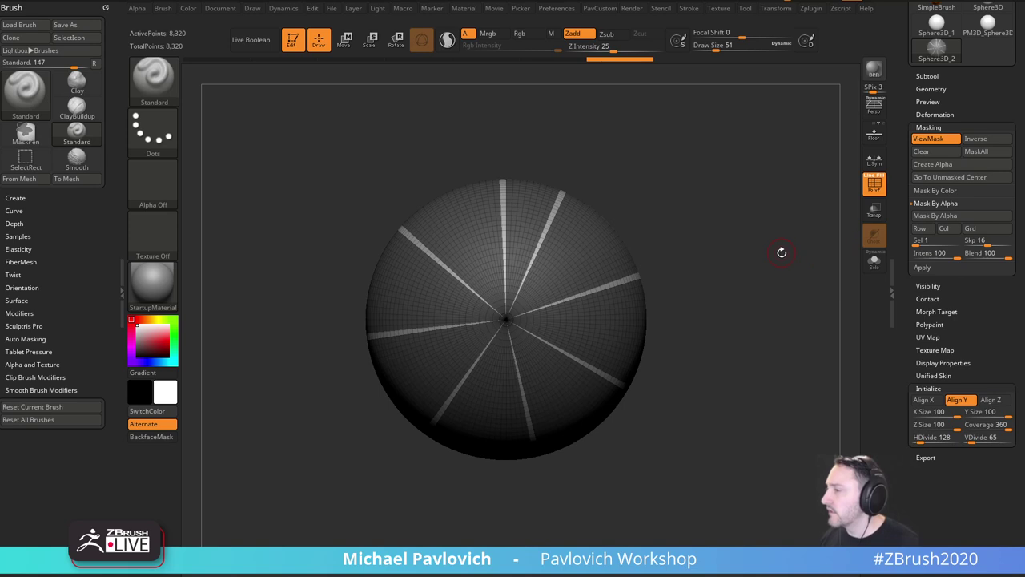
{"action": "left_click_drag", "start_coordinate": [777, 231], "coordinate": [772, 237], "text": "alt"}
{"action": "key", "text": "ctrl+z"}
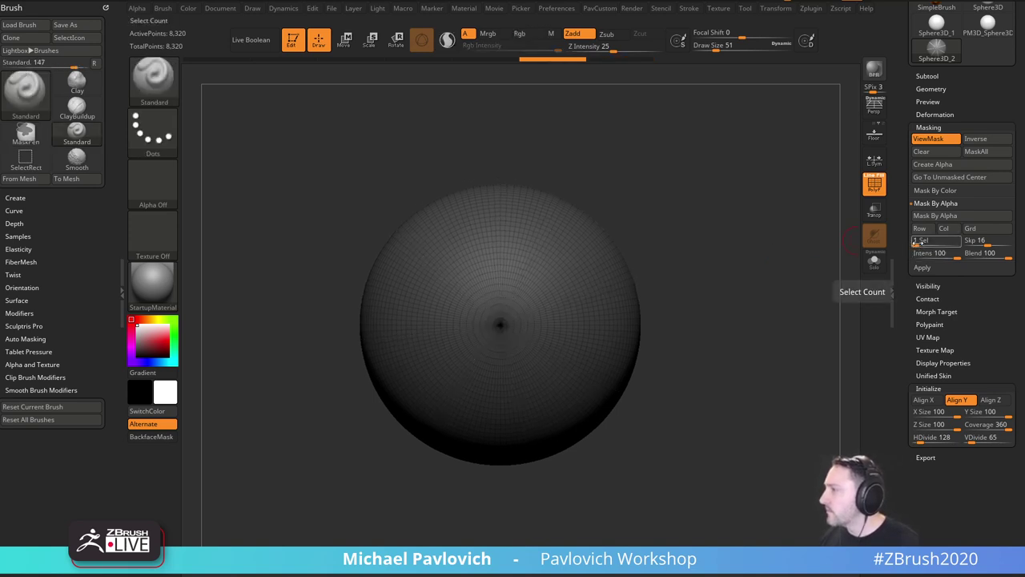
Apply a Column mask to the sphere with a select count of 16 and a skip count of 0.
{"action": "left_click", "coordinate": [922, 238]}
{"action": "type", "text": "16"}
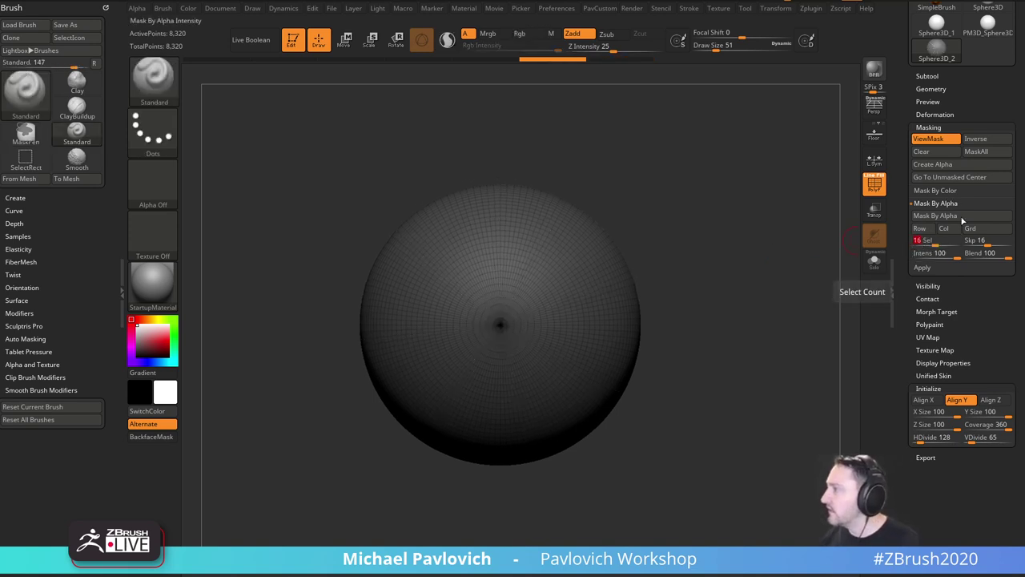
{"action": "left_click", "coordinate": [977, 239]}
{"action": "type", "text": "0"}
{"action": "left_click", "coordinate": [945, 230]}
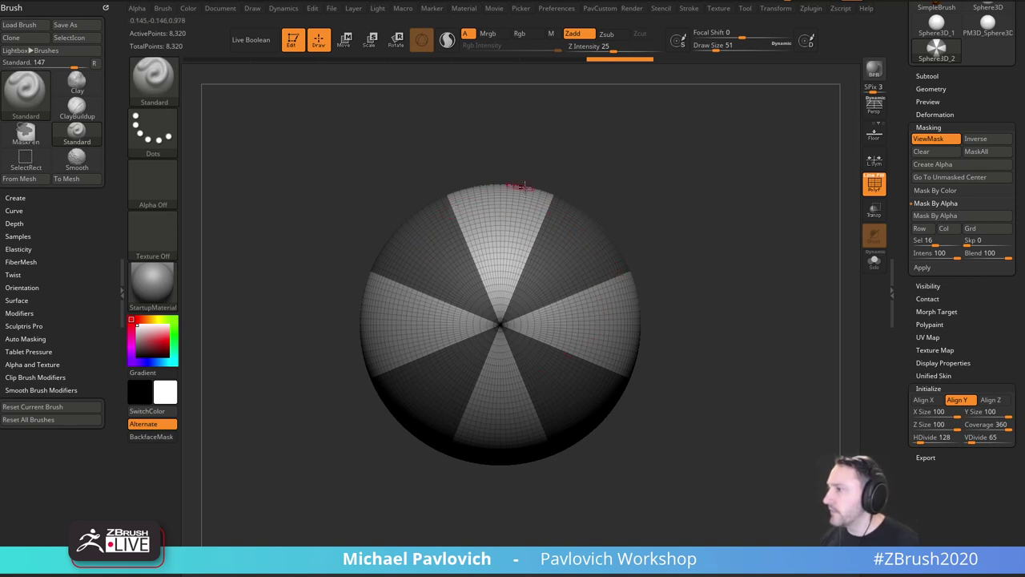
{"action": "left_click_drag", "start_coordinate": [668, 312], "coordinate": [690, 270]}
{"action": "key", "text": "ctrl"}
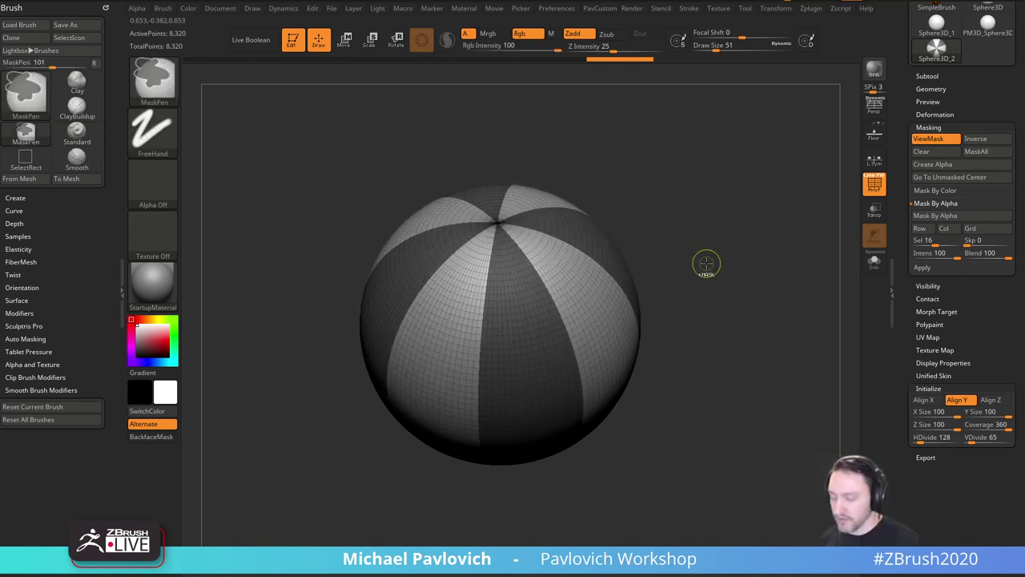
Make a PolyMesh3D copy of the sphere and switch back to the masked Sphere3D_2 primitive.
{"action": "left_click_drag", "start_coordinate": [921, 119], "coordinate": [918, 253]}
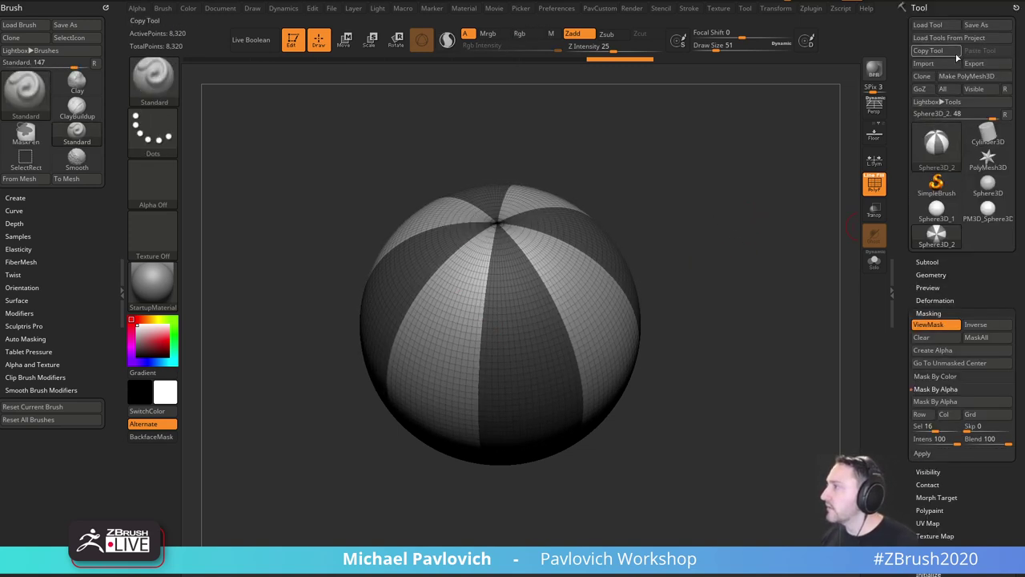
{"action": "left_click", "coordinate": [964, 77]}
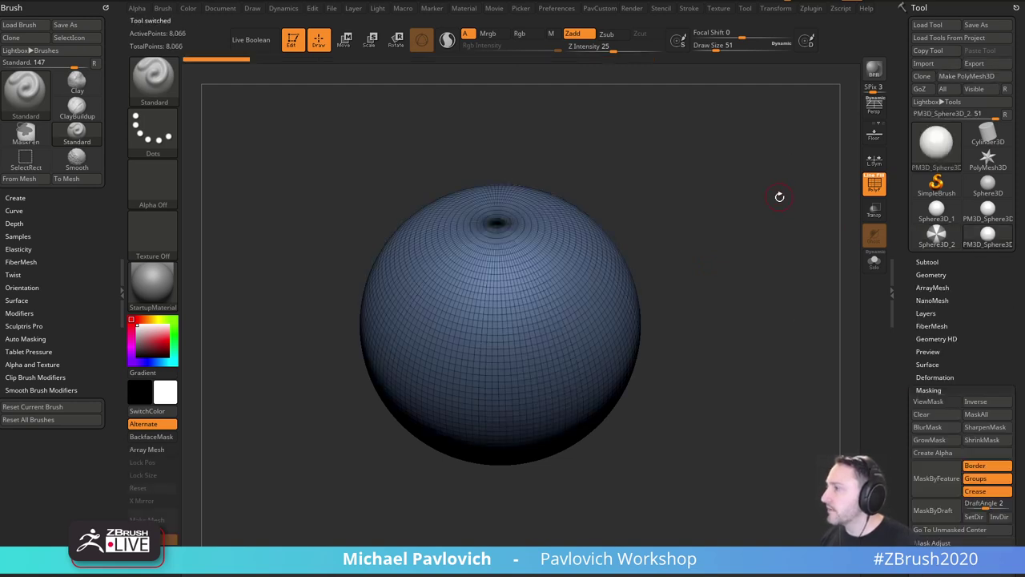
{"action": "left_click_drag", "start_coordinate": [907, 298], "coordinate": [928, 248]}
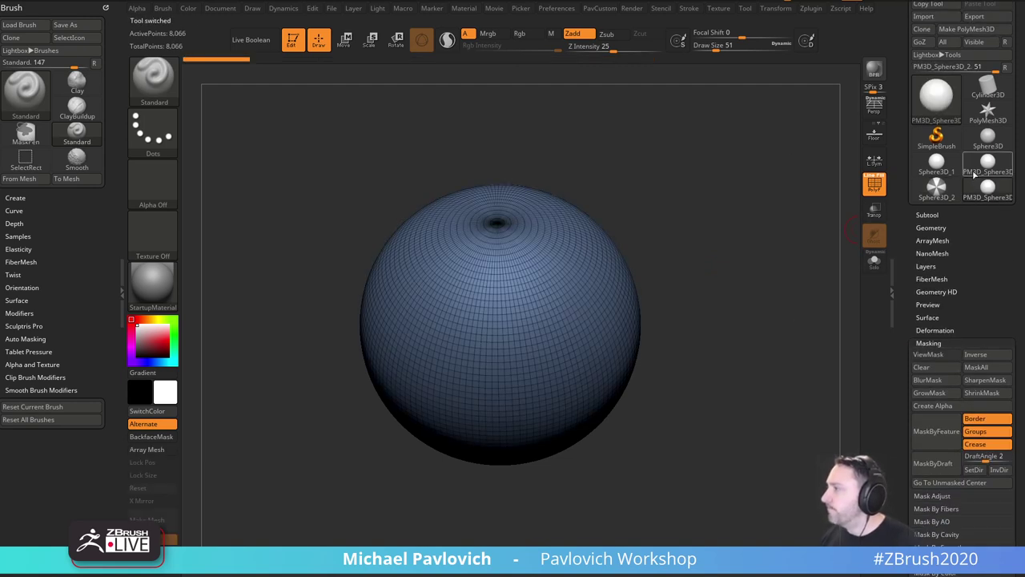
{"action": "left_click", "coordinate": [936, 189]}
{"action": "left_click_drag", "start_coordinate": [899, 318], "coordinate": [911, 257]}
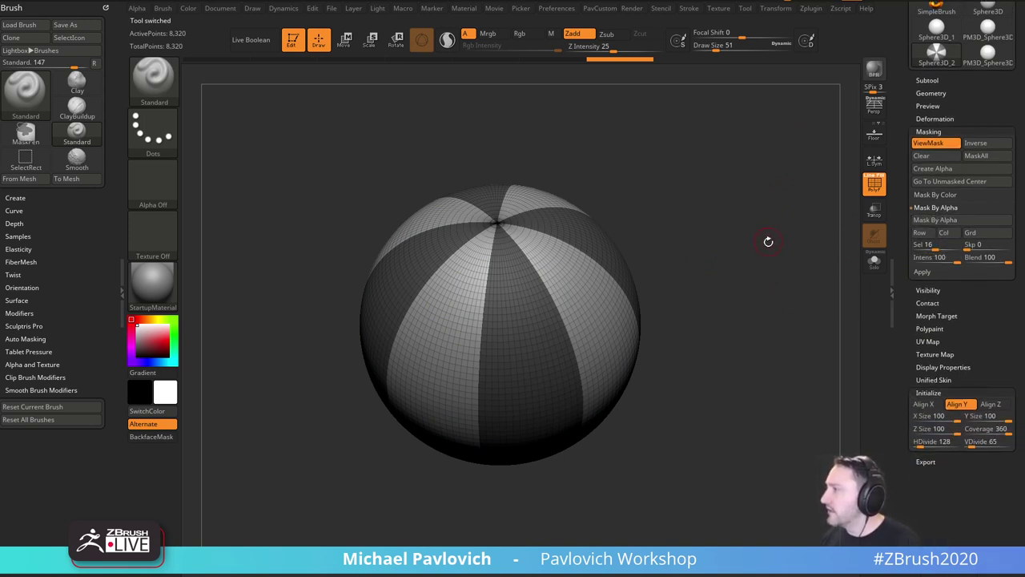
Try inflating the unmasked segments by 23 and inverting the mask, and undo these changes.
{"action": "key", "text": "1"}
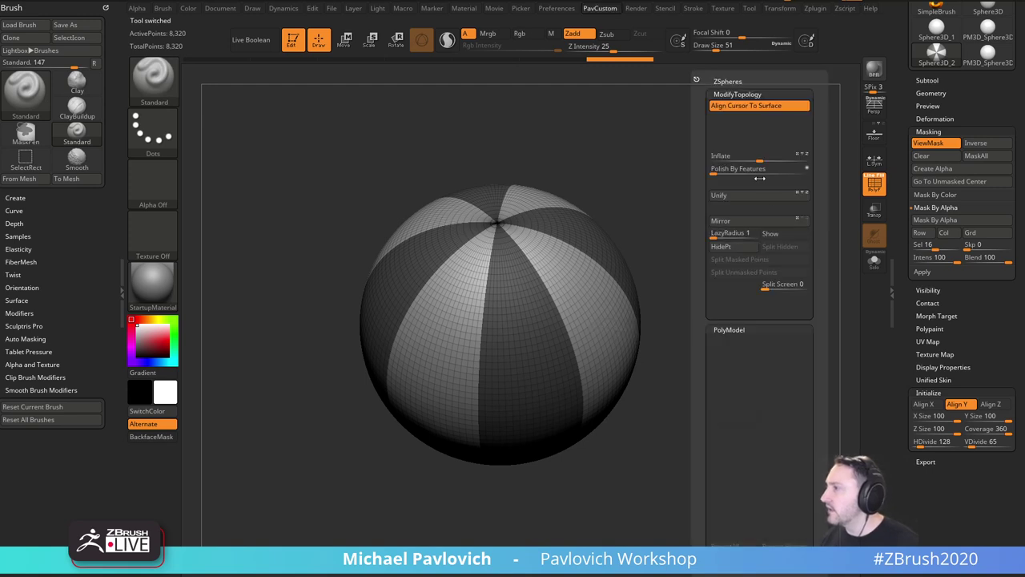
{"action": "left_click_drag", "start_coordinate": [765, 157], "coordinate": [771, 161]}
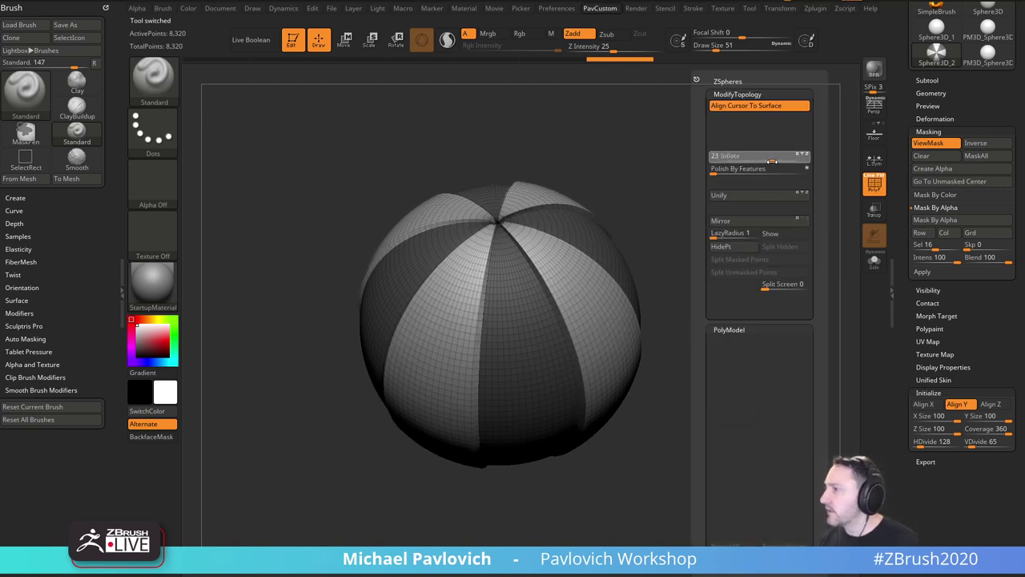
{"action": "key", "text": "ctrl+z"}
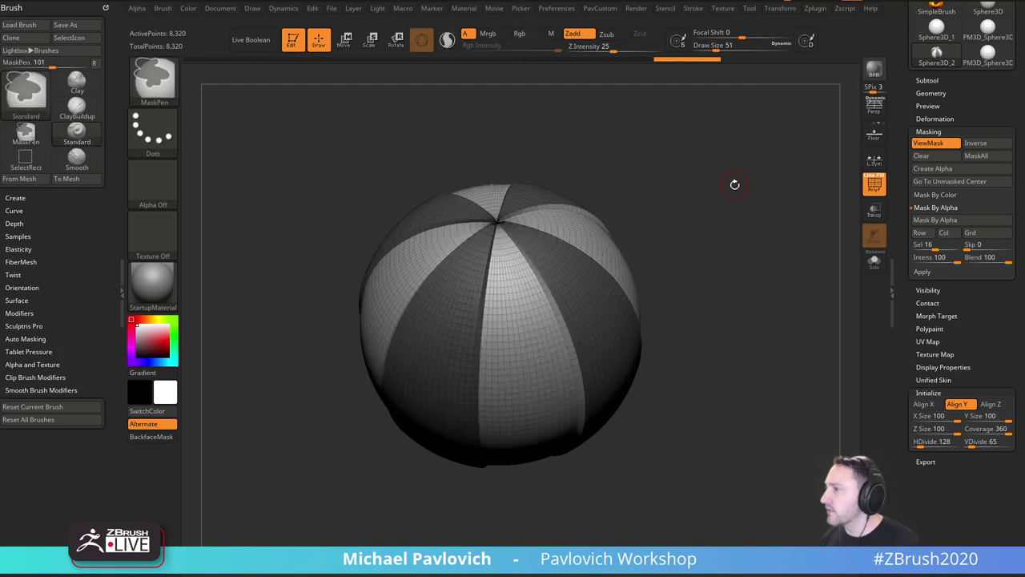
{"action": "key", "text": "shift+c"}
{"action": "left_click_drag", "start_coordinate": [754, 160], "coordinate": [763, 205]}
{"action": "left_click", "coordinate": [651, 207], "text": "ctrl"}
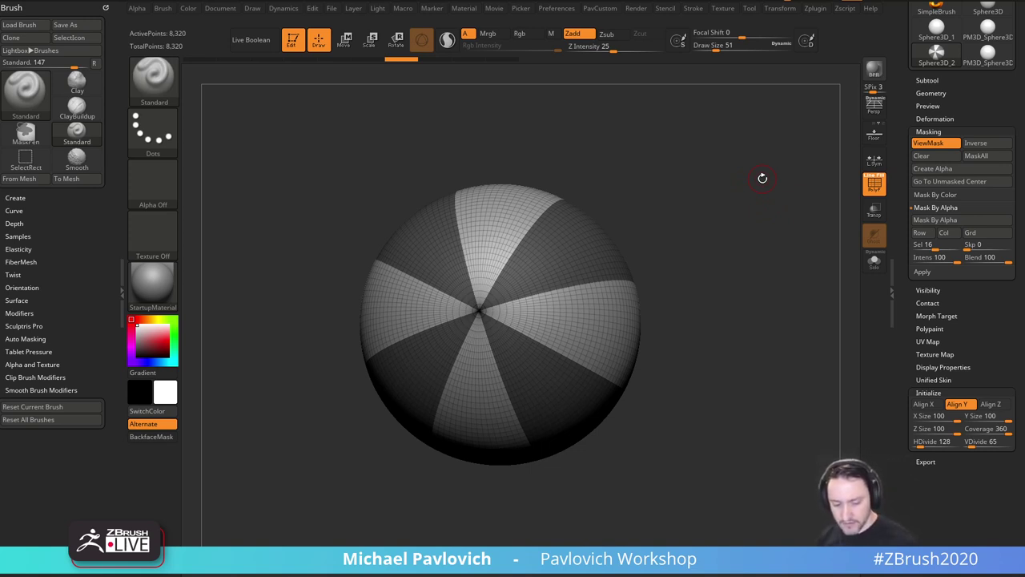
Switch from the masked primitive to the PolyMesh3D version of the sphere.
{"action": "left_click_drag", "start_coordinate": [712, 218], "coordinate": [746, 210]}
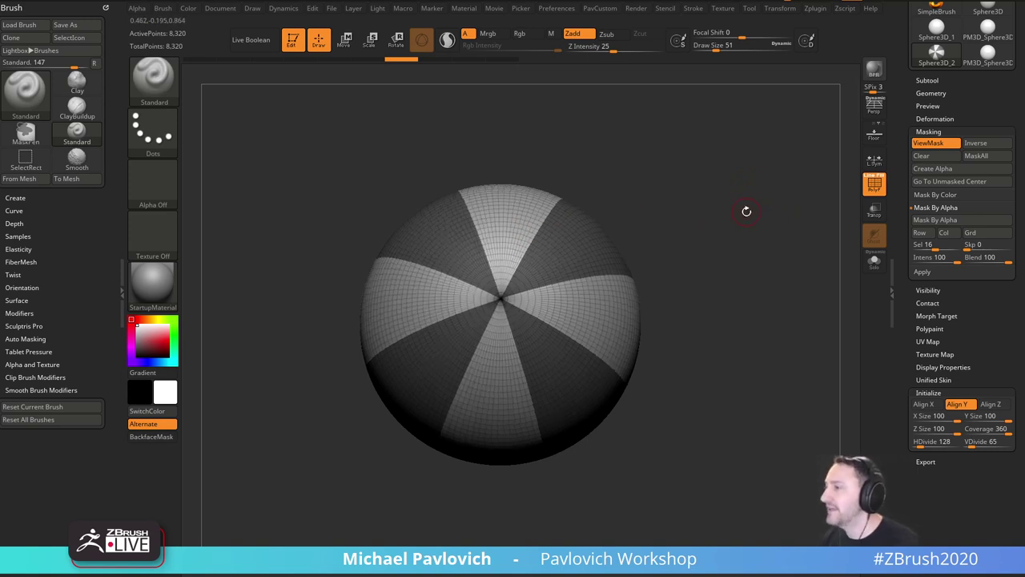
{"action": "left_click_drag", "start_coordinate": [752, 272], "coordinate": [771, 216]}
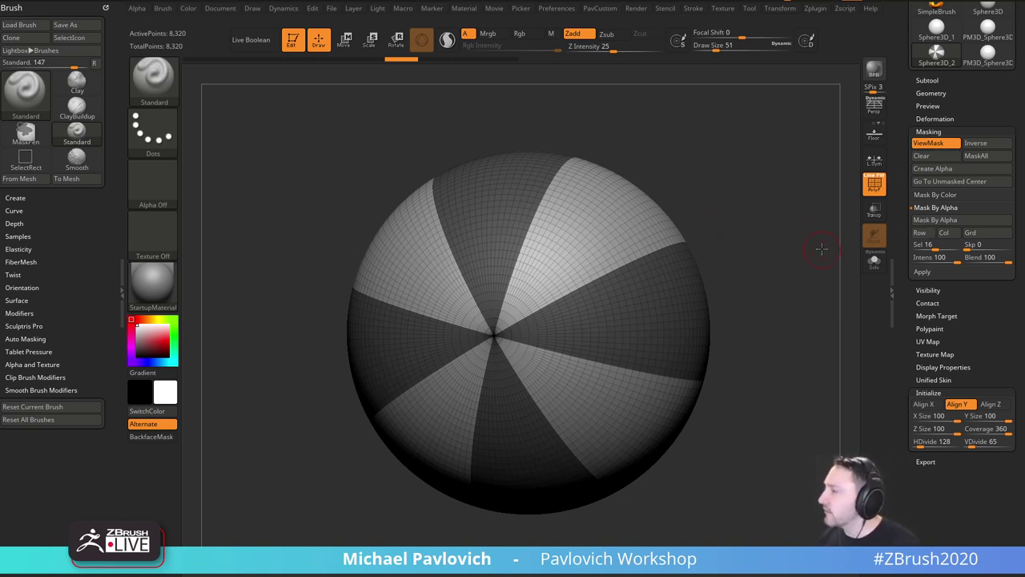
{"action": "left_click_drag", "start_coordinate": [822, 249], "coordinate": [799, 264]}
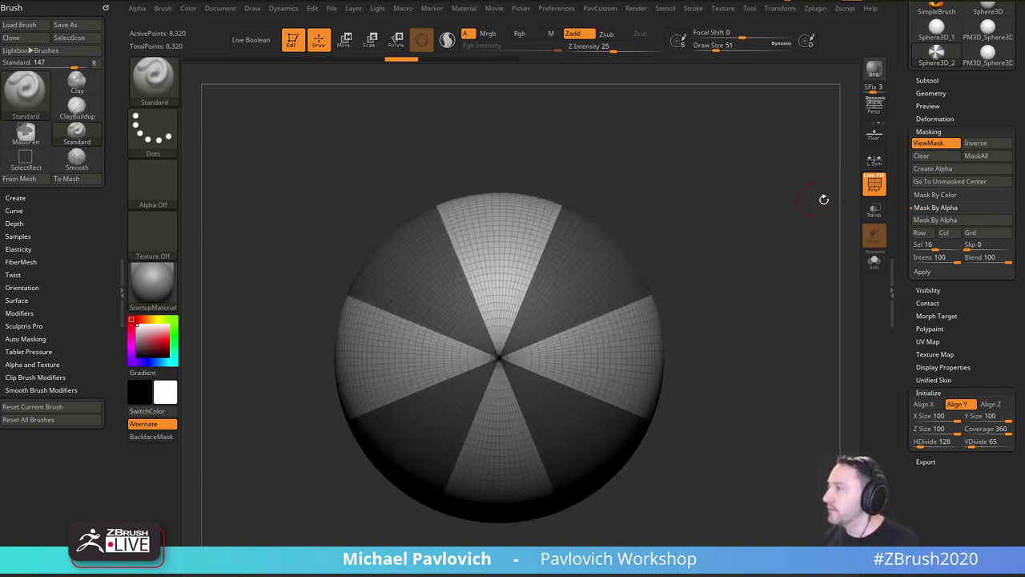
{"action": "left_click_drag", "start_coordinate": [898, 162], "coordinate": [900, 340]}
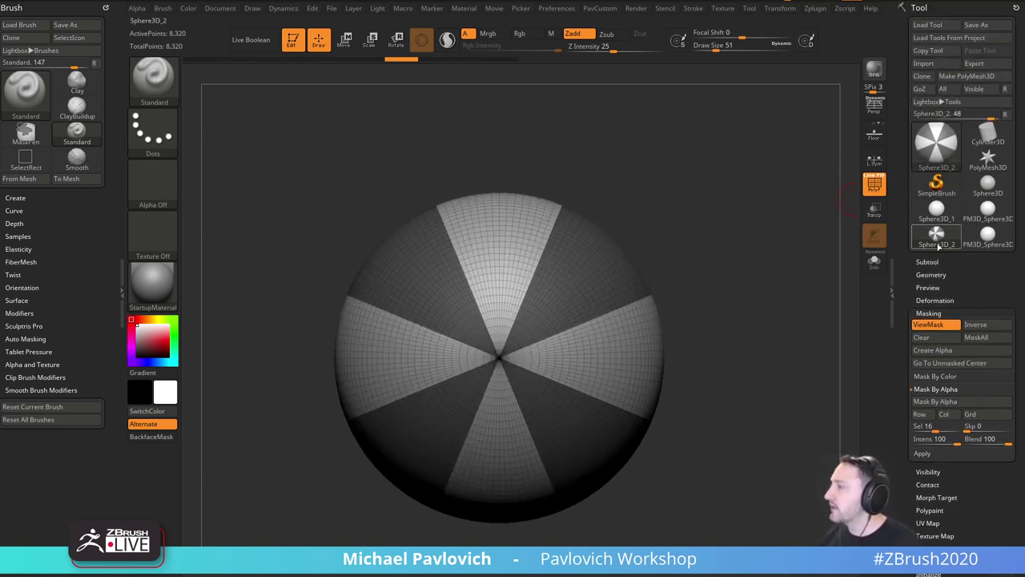
{"action": "left_click", "coordinate": [983, 241]}
{"action": "left_click_drag", "start_coordinate": [757, 266], "coordinate": [771, 248], "text": "alt"}
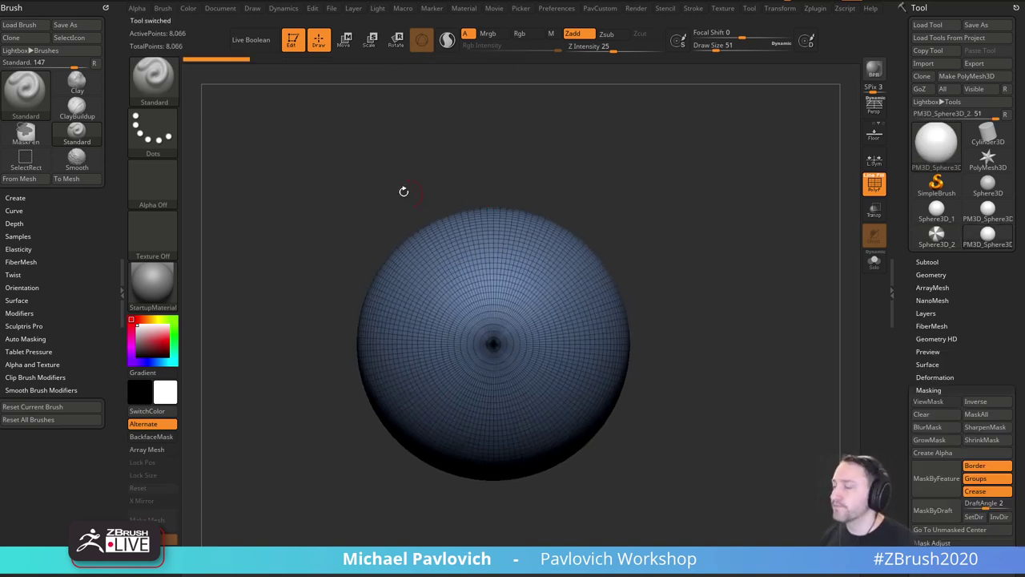
Isolate one half of the polymesh sphere along its pole, give it its own polygroup and show the whole sphere again.
{"action": "mouse_move", "coordinate": [318, 148]}
{"action": "left_mouse_down", "text": "ctrl+shift"}
{"action": "mouse_move", "coordinate": [756, 248]}
{"action": "mouse_move", "coordinate": [750, 344]}
{"action": "mouse_move", "coordinate": [797, 330]}
{"action": "left_mouse_up", "text": "ctrl+shift"}
{"action": "left_click_drag", "start_coordinate": [696, 435], "coordinate": [424, 345], "text": "ctrl+shift"}
{"action": "left_click_drag", "start_coordinate": [764, 263], "coordinate": [757, 339], "text": "alt"}
{"action": "left_click_drag", "start_coordinate": [597, 406], "coordinate": [414, 345], "text": "ctrl+shift"}
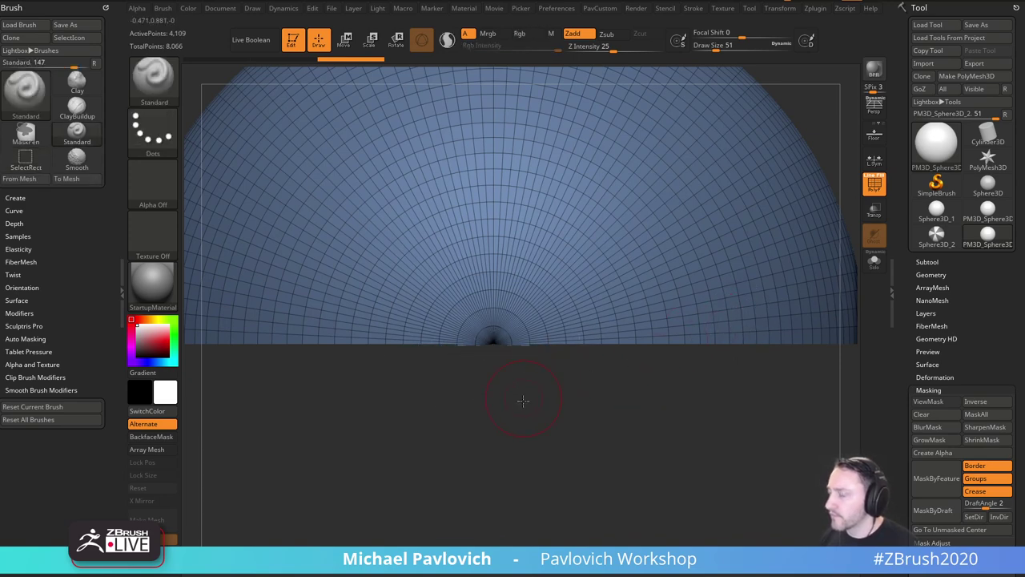
{"action": "left_click_drag", "start_coordinate": [521, 400], "coordinate": [380, 346], "text": "alt"}
{"action": "left_click_drag", "start_coordinate": [584, 415], "coordinate": [391, 346], "text": "ctrl+shift"}
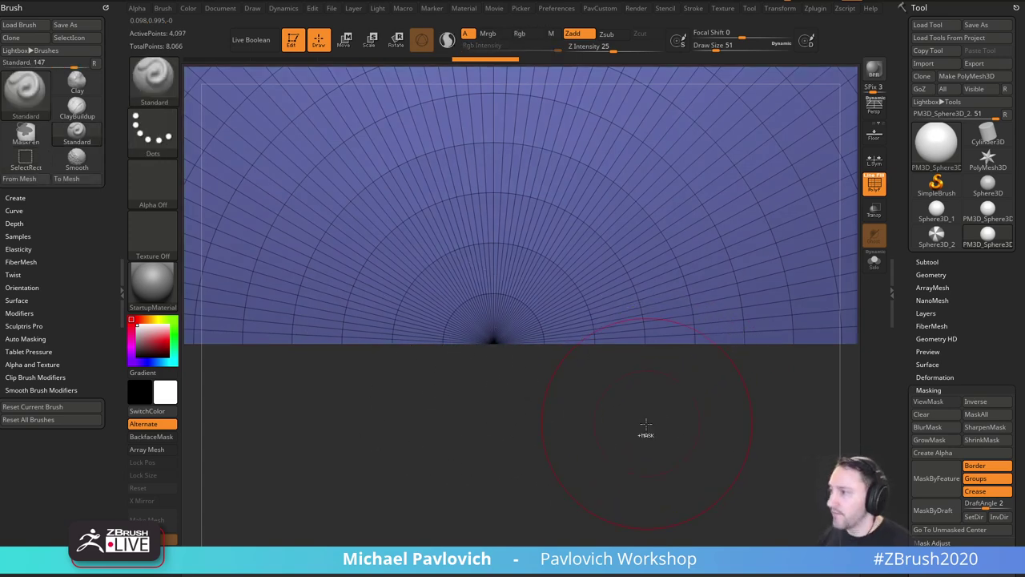
{"action": "left_click", "coordinate": [647, 423], "text": "ctrl+shift"}
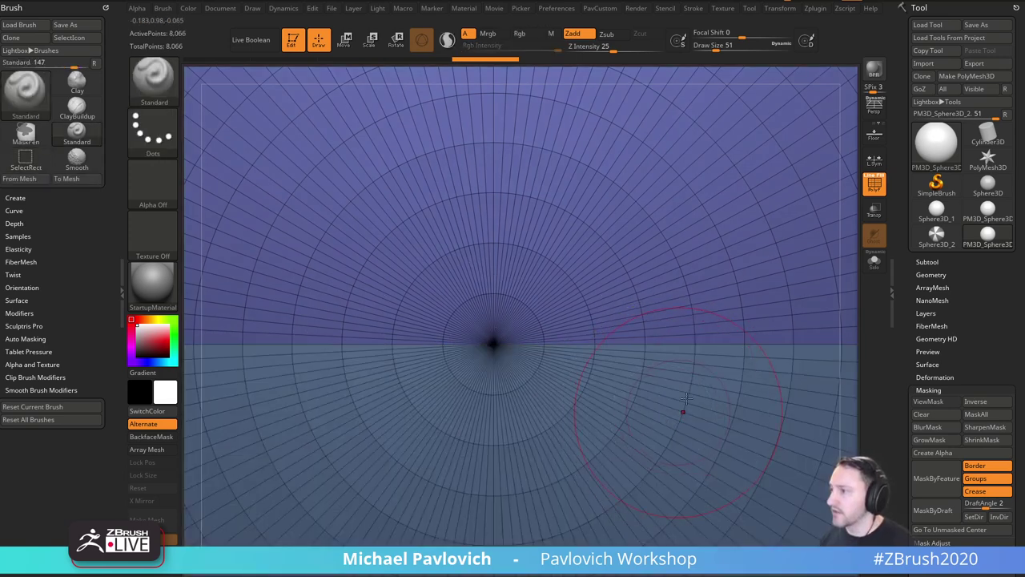
Turn on the floor grid beneath the sphere.
{"action": "left_click_drag", "start_coordinate": [845, 246], "coordinate": [697, 72], "text": "alt"}
{"action": "mouse_move", "coordinate": [716, 241]}
{"action": "left_mouse_down", "text": "alt"}
{"action": "mouse_move", "coordinate": [771, 245]}
{"action": "mouse_move", "coordinate": [777, 208]}
{"action": "mouse_move", "coordinate": [766, 240]}
{"action": "mouse_move", "coordinate": [609, 250]}
{"action": "mouse_move", "coordinate": [742, 224]}
{"action": "mouse_move", "coordinate": [534, 326]}
{"action": "left_mouse_up", "text": "alt"}
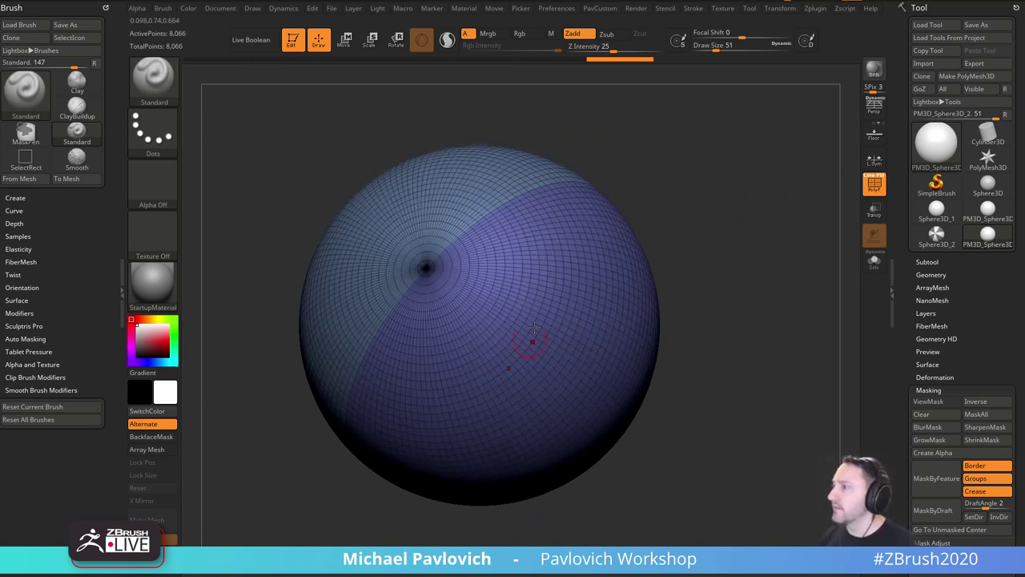
{"action": "left_click", "coordinate": [875, 132]}
{"action": "left_click_drag", "start_coordinate": [774, 247], "coordinate": [660, 278]}
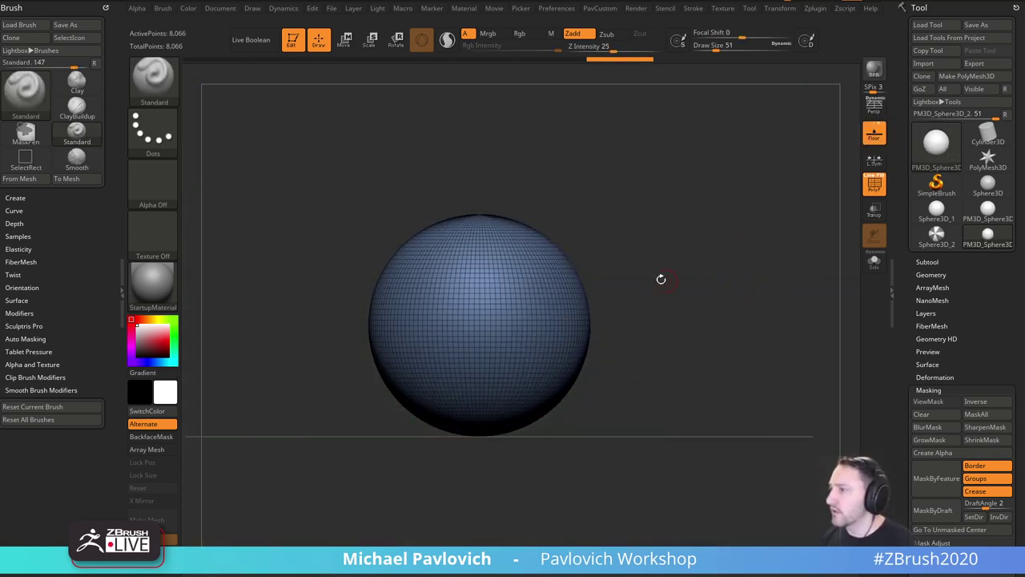
Isolate the purple polygroup half to compare its cut with the floor grid, and show the whole sphere again.
{"action": "mouse_move", "coordinate": [643, 238]}
{"action": "left_mouse_down"}
{"action": "mouse_move", "coordinate": [678, 272]}
{"action": "mouse_move", "coordinate": [668, 256]}
{"action": "left_mouse_up"}
{"action": "mouse_move", "coordinate": [685, 145]}
{"action": "left_mouse_down", "text": "ctrl+shift"}
{"action": "mouse_move", "coordinate": [649, 226]}
{"action": "mouse_move", "coordinate": [450, 517]}
{"action": "left_mouse_up", "text": "ctrl+shift"}
{"action": "mouse_move", "coordinate": [682, 222]}
{"action": "left_mouse_down"}
{"action": "mouse_move", "coordinate": [691, 275]}
{"action": "mouse_move", "coordinate": [678, 274]}
{"action": "left_mouse_up"}
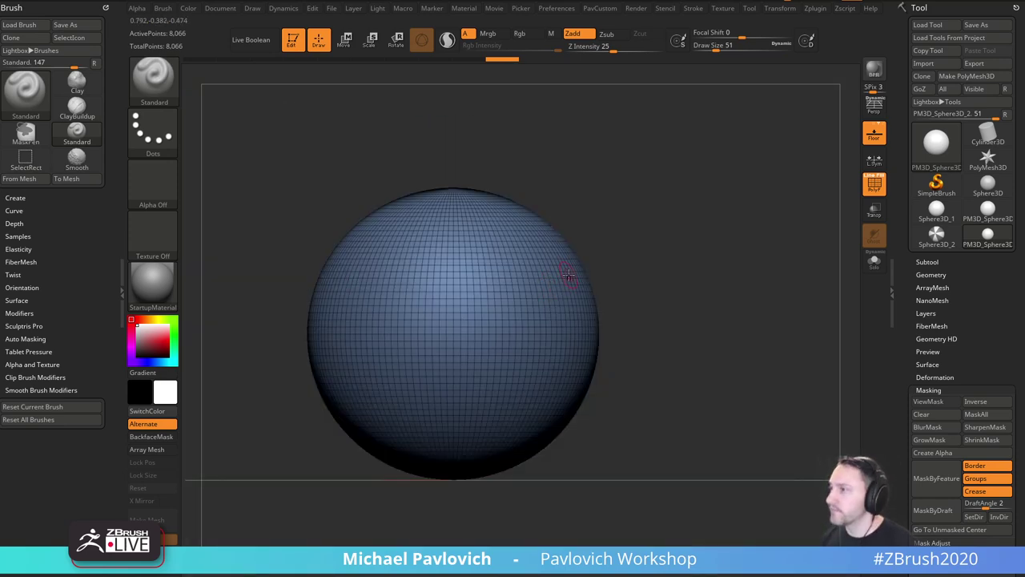
{"action": "left_click_drag", "start_coordinate": [637, 225], "coordinate": [645, 299]}
{"action": "left_click_drag", "start_coordinate": [716, 213], "coordinate": [728, 317], "text": "alt"}
{"action": "left_click", "coordinate": [563, 274], "text": "ctrl+shift"}
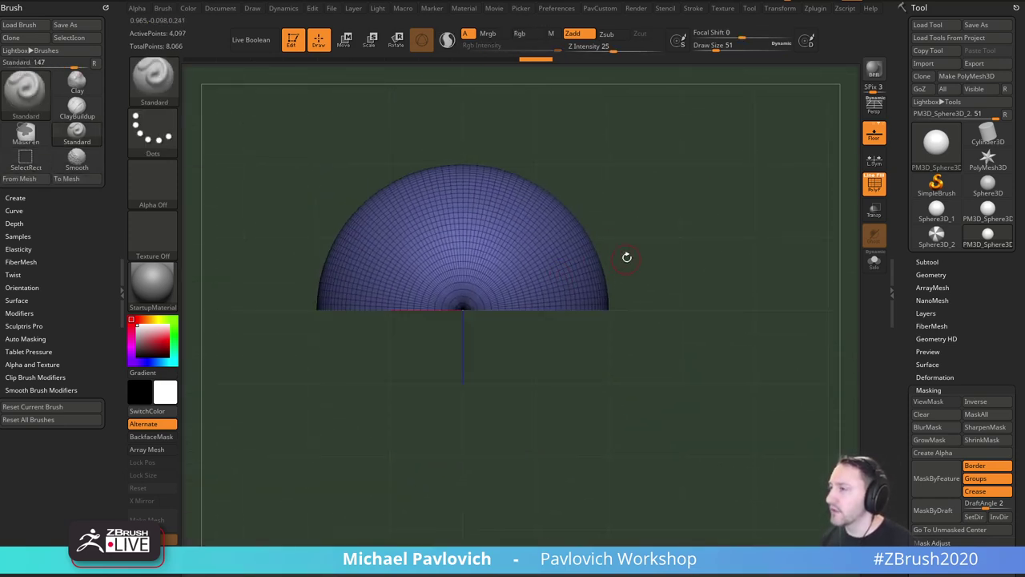
{"action": "mouse_move", "coordinate": [664, 221]}
{"action": "left_mouse_down"}
{"action": "mouse_move", "coordinate": [716, 254]}
{"action": "mouse_move", "coordinate": [698, 255]}
{"action": "mouse_move", "coordinate": [724, 248]}
{"action": "mouse_move", "coordinate": [734, 277]}
{"action": "mouse_move", "coordinate": [739, 189]}
{"action": "mouse_move", "coordinate": [724, 243]}
{"action": "mouse_move", "coordinate": [761, 269]}
{"action": "mouse_move", "coordinate": [720, 282]}
{"action": "left_mouse_up"}
{"action": "left_click", "coordinate": [747, 245], "text": "ctrl+shift"}
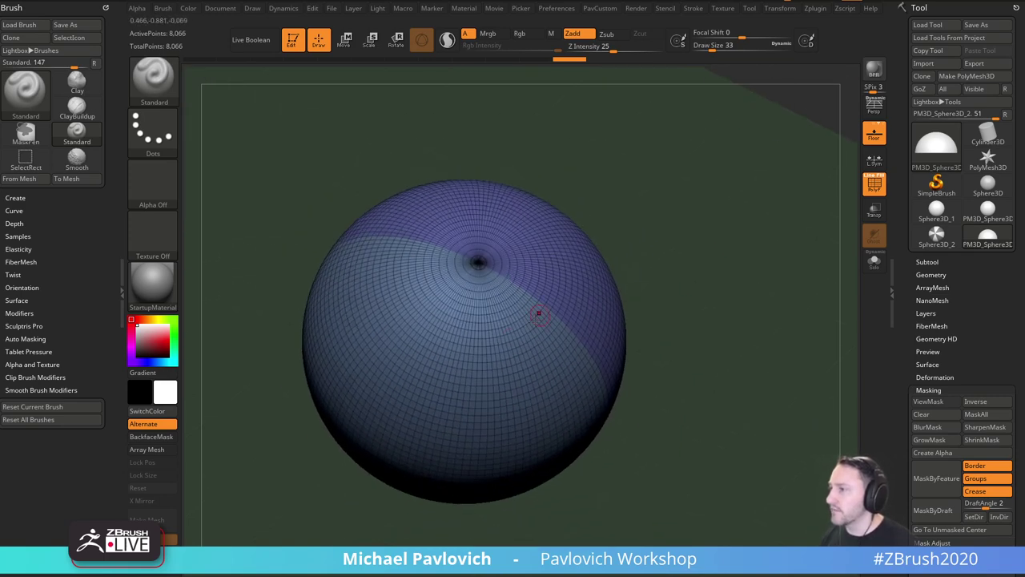
{"action": "left_click_drag", "start_coordinate": [719, 225], "coordinate": [755, 273]}
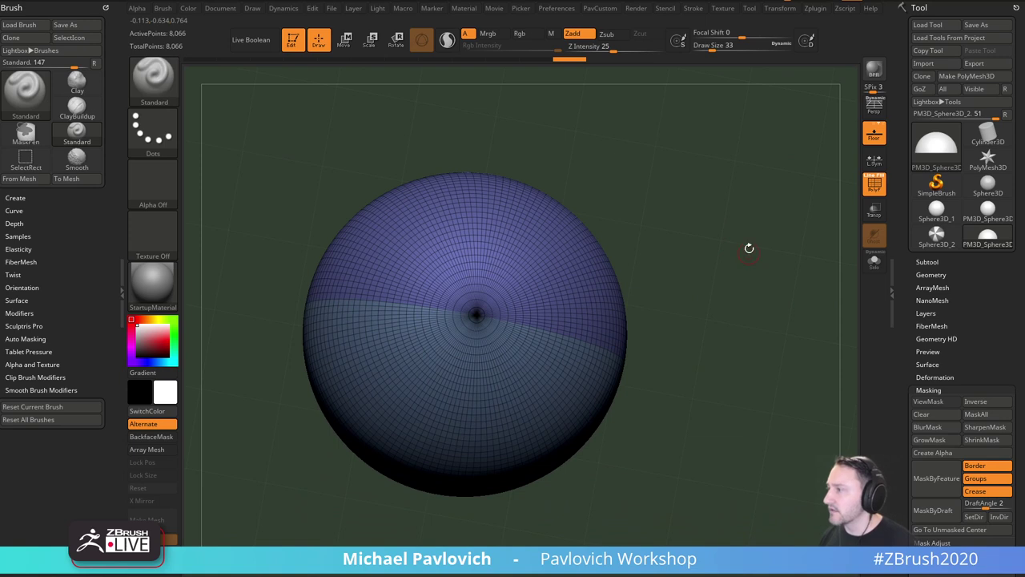
Clear the canvas and draw a fresh Sphere3D_1 primitive in Edit mode.
{"action": "left_click_drag", "start_coordinate": [898, 301], "coordinate": [897, 250]}
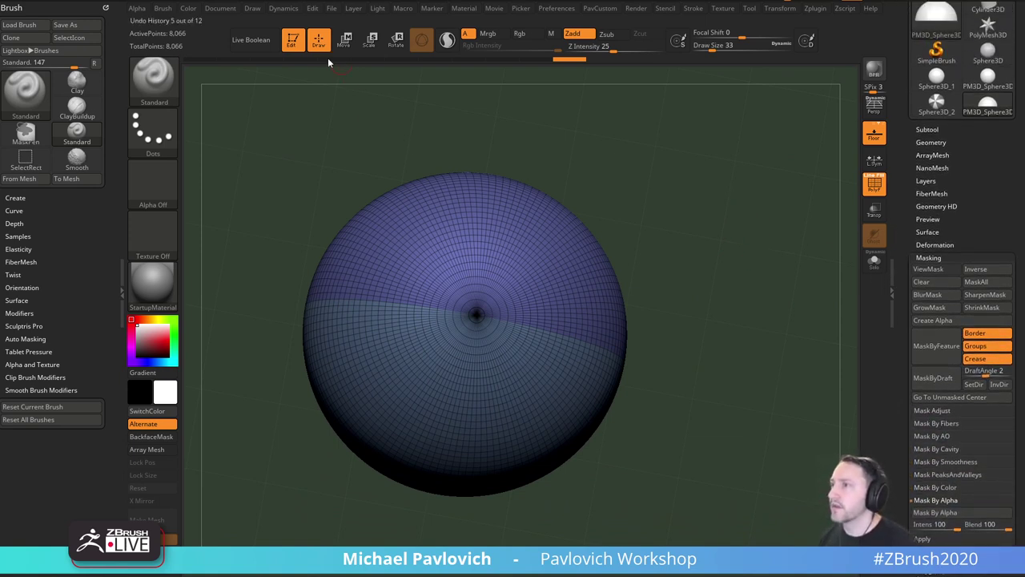
{"action": "left_click", "coordinate": [293, 42]}
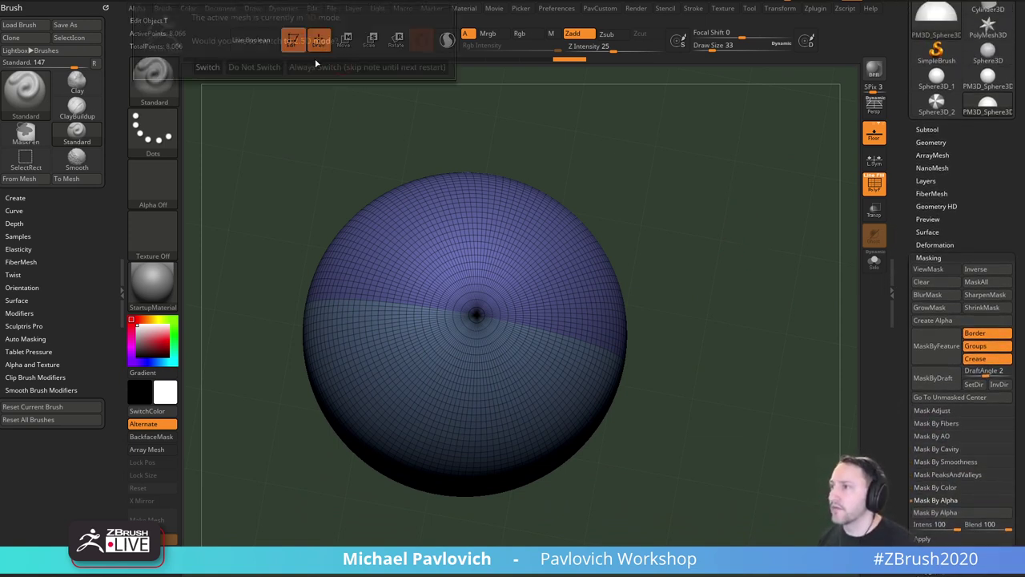
{"action": "left_click", "coordinate": [385, 69]}
{"action": "left_click_drag", "start_coordinate": [909, 156], "coordinate": [911, 210]}
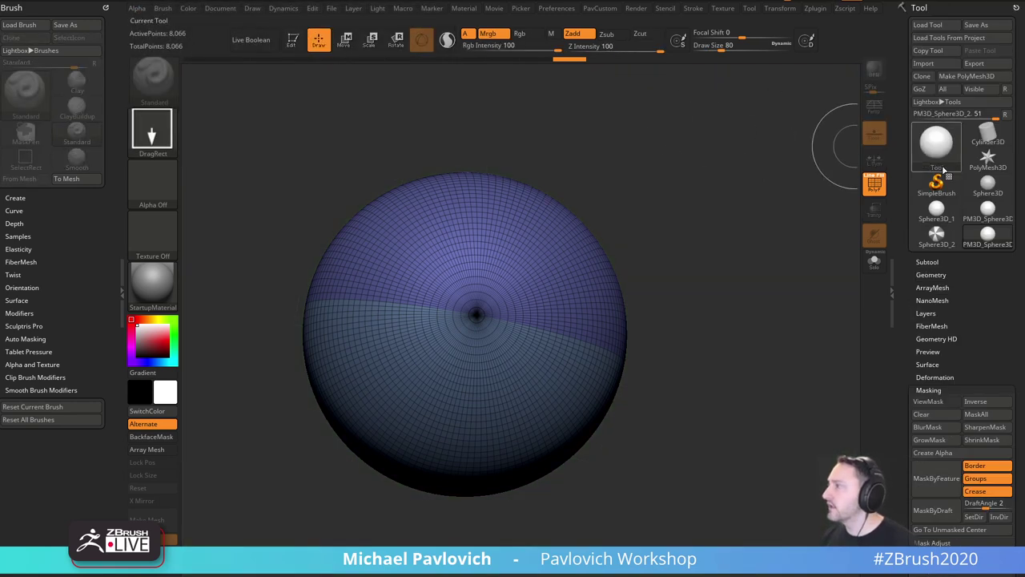
{"action": "left_click", "coordinate": [937, 212]}
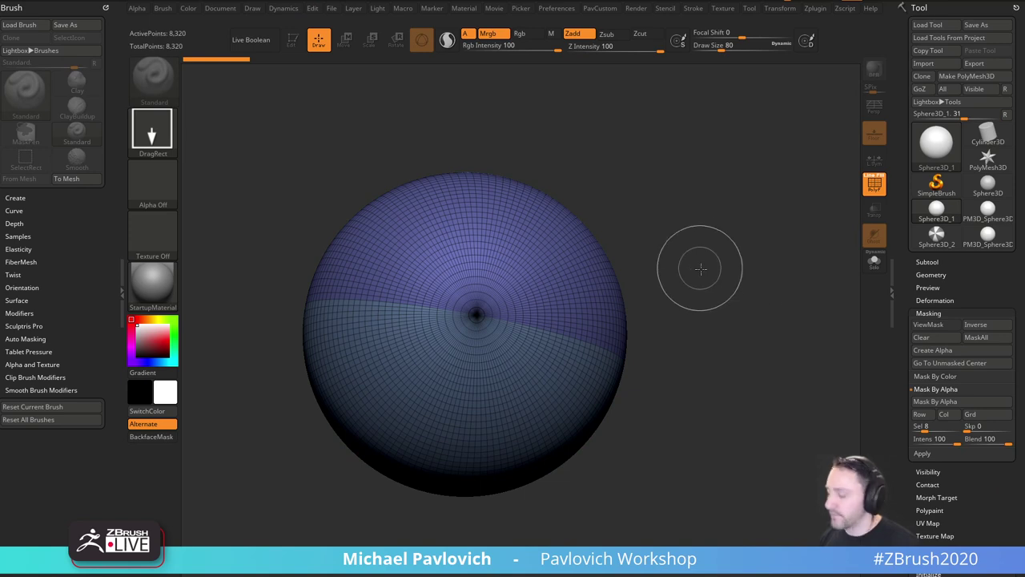
{"action": "key", "text": "ctrl+n"}
{"action": "left_click_drag", "start_coordinate": [490, 333], "coordinate": [435, 270]}
{"action": "left_click", "coordinate": [295, 44]}
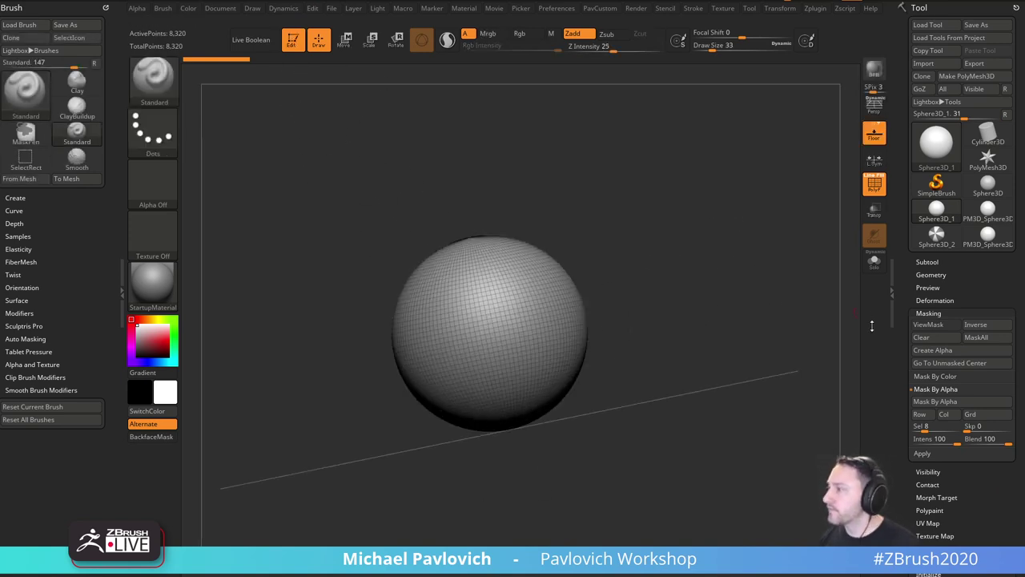
Set the sphere's horizontal and vertical divisions to 32 each in its Initialize settings.
{"action": "left_click_drag", "start_coordinate": [897, 360], "coordinate": [897, 297]}
{"action": "scroll", "coordinate": [897, 297], "scroll_direction": "down", "scroll_amount": 5}
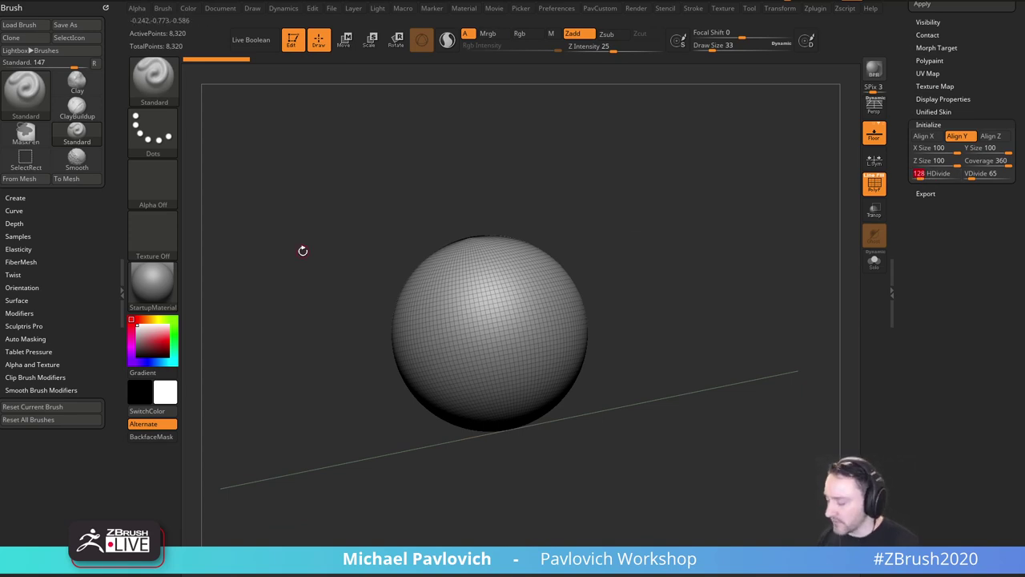
{"action": "type", "text": "32"}
{"action": "key", "text": "Tab"}
{"action": "type", "text": "32"}
{"action": "key", "text": "Return"}
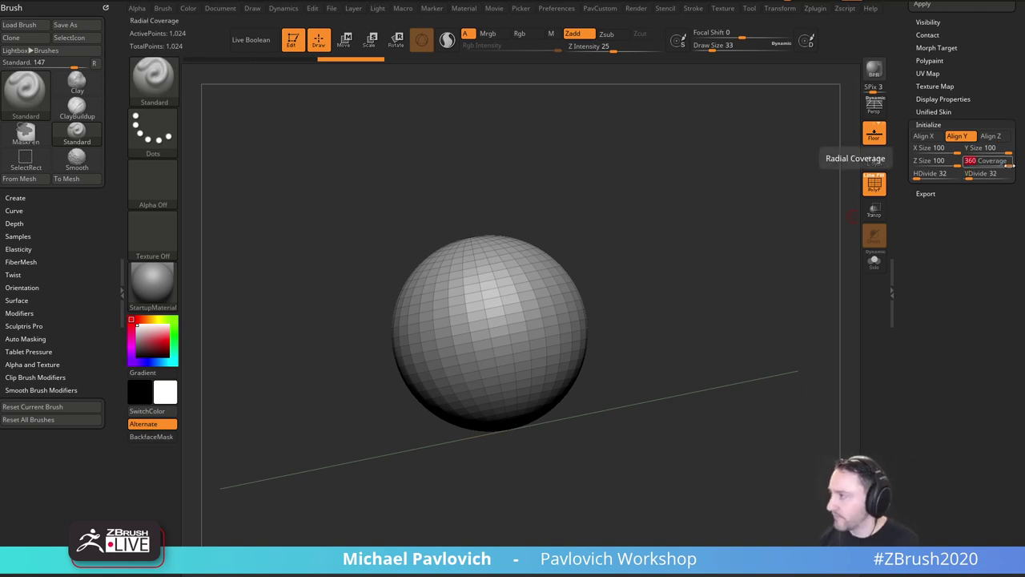
Set the sphere's radial coverage to 16.
{"action": "type", "text": "16"}
{"action": "key", "text": "Return"}
{"action": "left_click_drag", "start_coordinate": [716, 169], "coordinate": [731, 246]}
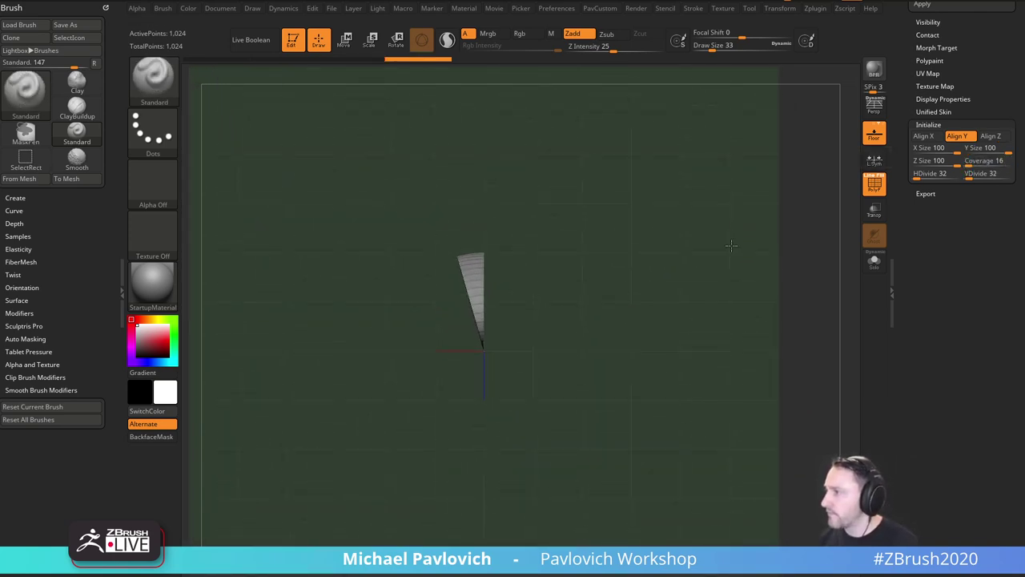
Widen the sphere wedge by setting its radial coverage to 32.
{"action": "left_click", "coordinate": [985, 163]}
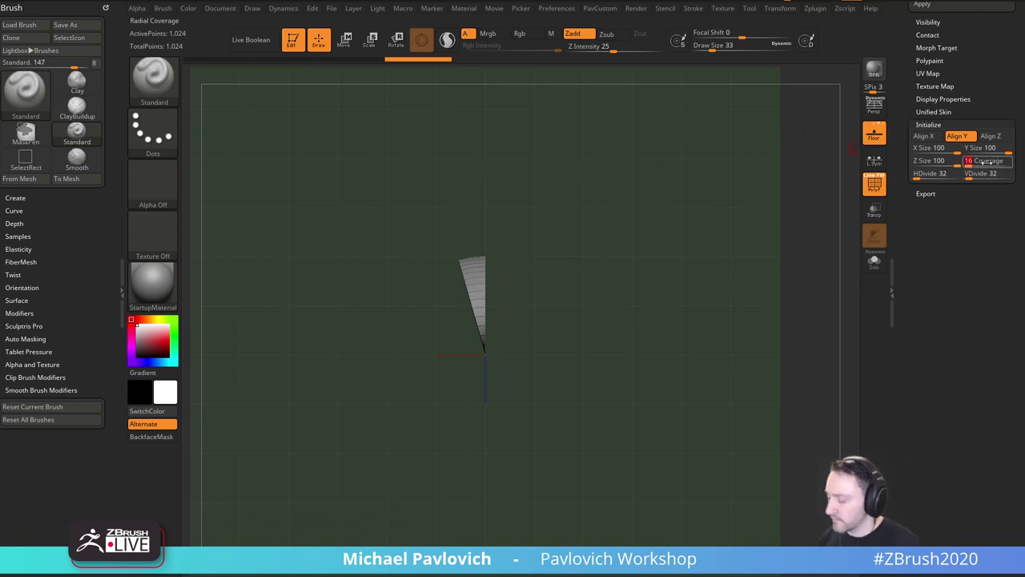
{"action": "type", "text": "32"}
{"action": "key", "text": "Return"}
{"action": "left_click_drag", "start_coordinate": [662, 217], "coordinate": [694, 205]}
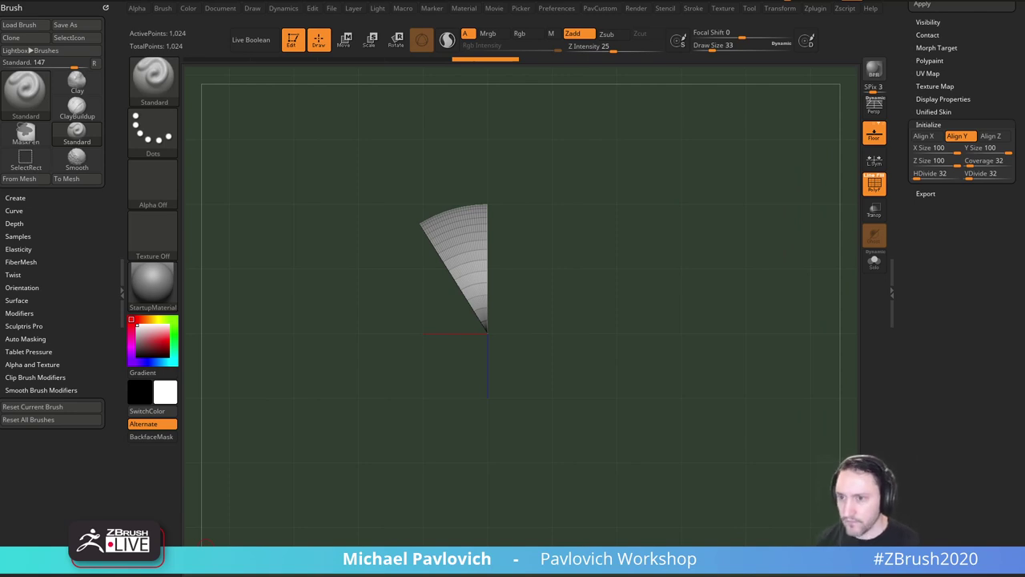
Calculate 360 ÷ 32 in Calculator to work out the degrees per sphere division.
{"action": "key", "text": "XF86Calculator"}
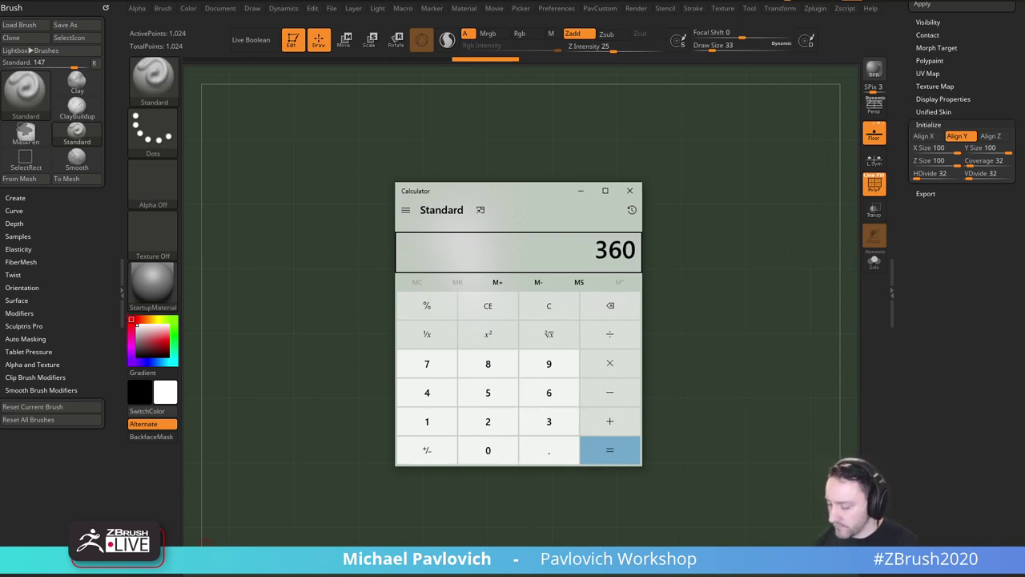
{"action": "type", "text": "32 ="}
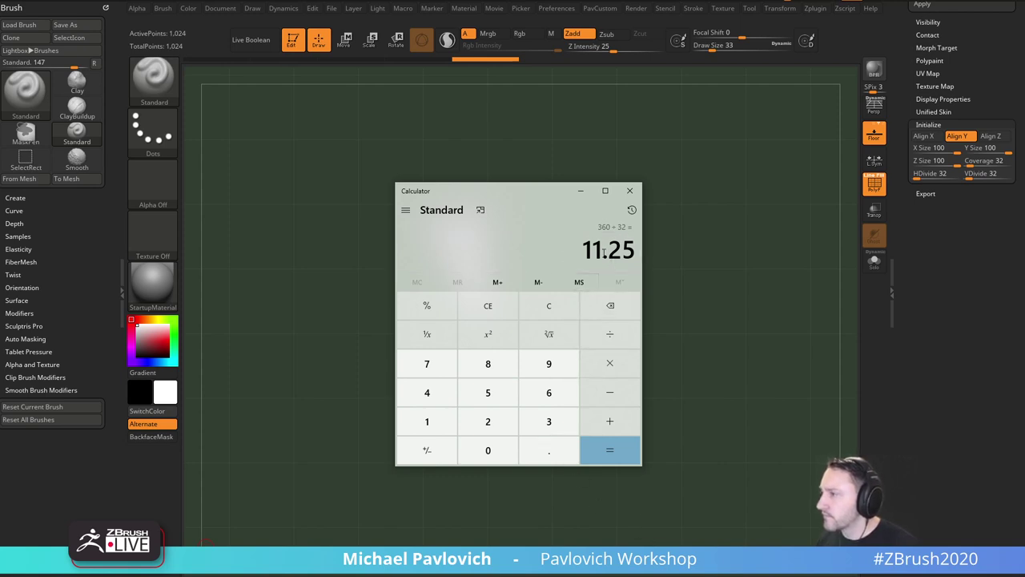
{"action": "left_click", "coordinate": [628, 190]}
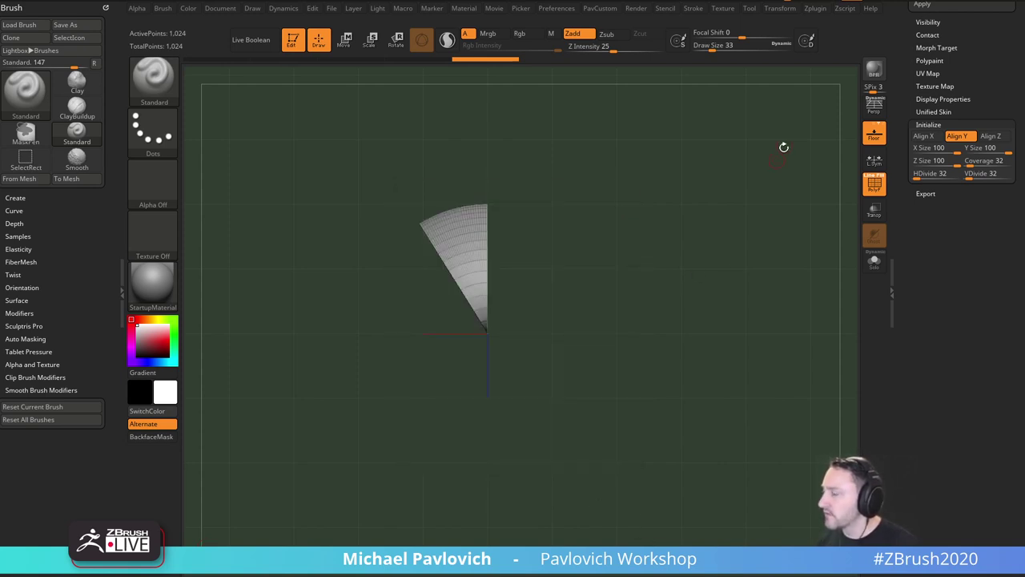
Restore the full sphere by setting its Initialize coverage to 360.
{"action": "left_click_drag", "start_coordinate": [902, 197], "coordinate": [914, 278]}
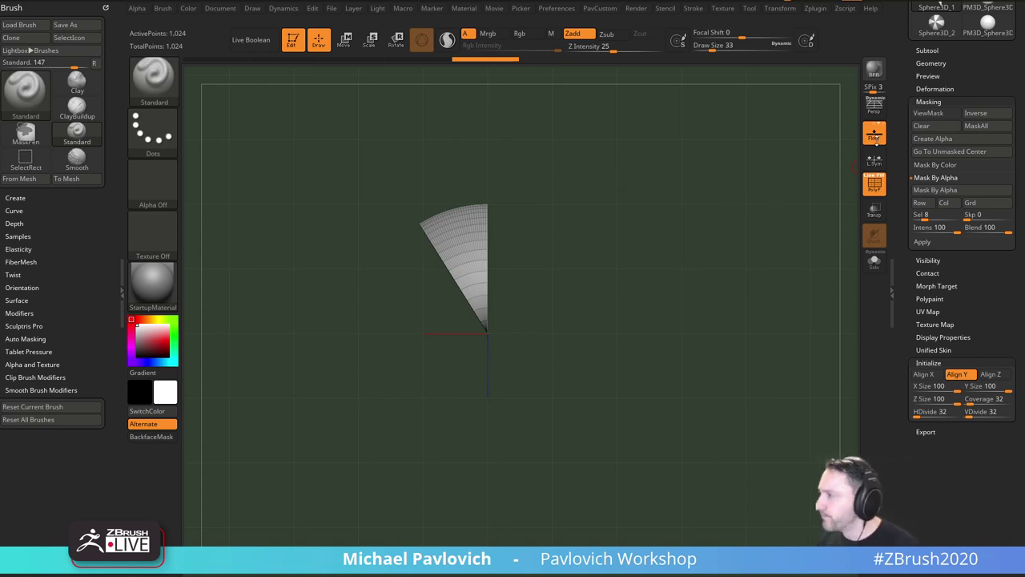
{"action": "left_click_drag", "start_coordinate": [912, 305], "coordinate": [911, 260]}
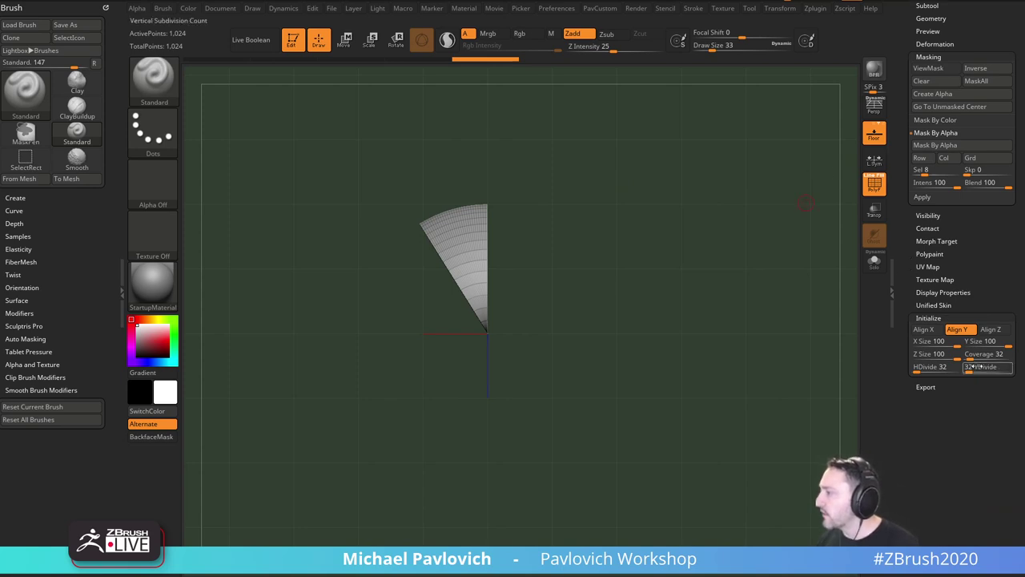
{"action": "left_click_drag", "start_coordinate": [975, 355], "coordinate": [1018, 360]}
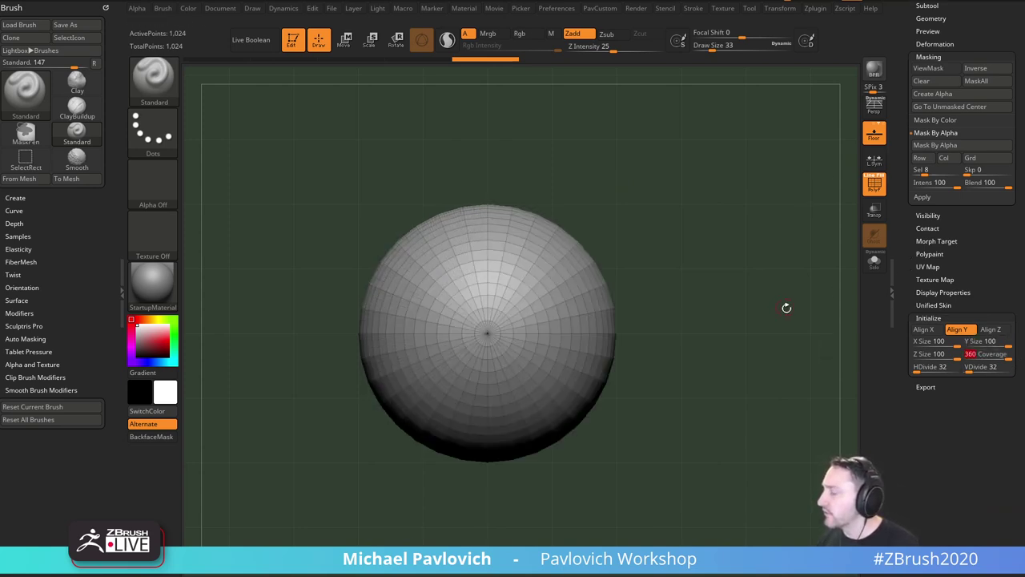
{"action": "left_click_drag", "start_coordinate": [786, 307], "coordinate": [809, 268], "text": "alt"}
Convert the sphere primitive to a PolyMesh3D.
{"action": "left_click_drag", "start_coordinate": [902, 133], "coordinate": [902, 389]}
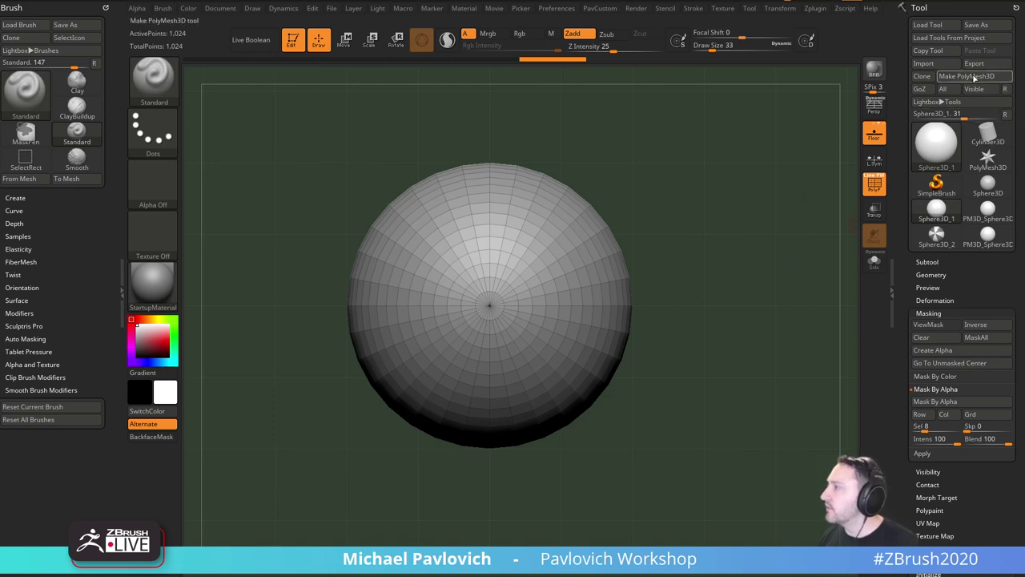
{"action": "left_click", "coordinate": [971, 77]}
{"action": "left_click_drag", "start_coordinate": [702, 204], "coordinate": [732, 247], "text": "alt"}
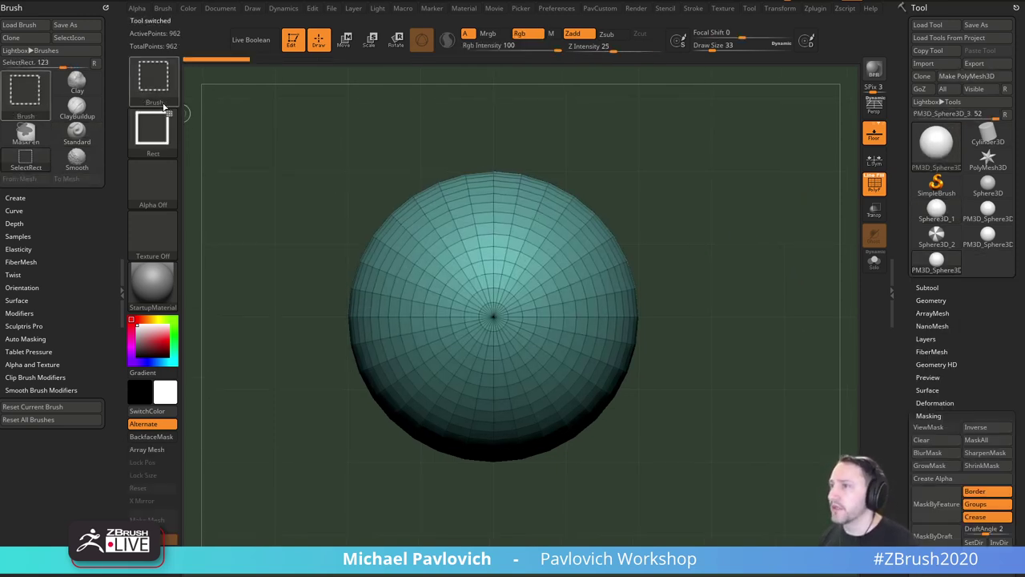
Give the right half of the sphere its own polygroup, and isolate the sphere's upper half as seen from the pole.
{"action": "mouse_move", "coordinate": [675, 157]}
{"action": "left_mouse_down", "text": "ctrl+shift"}
{"action": "mouse_move", "coordinate": [494, 500]}
{"action": "mouse_move", "coordinate": [494, 442]}
{"action": "mouse_move", "coordinate": [493, 481]}
{"action": "left_mouse_up", "text": "ctrl+shift"}
{"action": "key", "text": "ctrl+w"}
{"action": "left_click", "coordinate": [702, 314], "text": "ctrl+shift"}
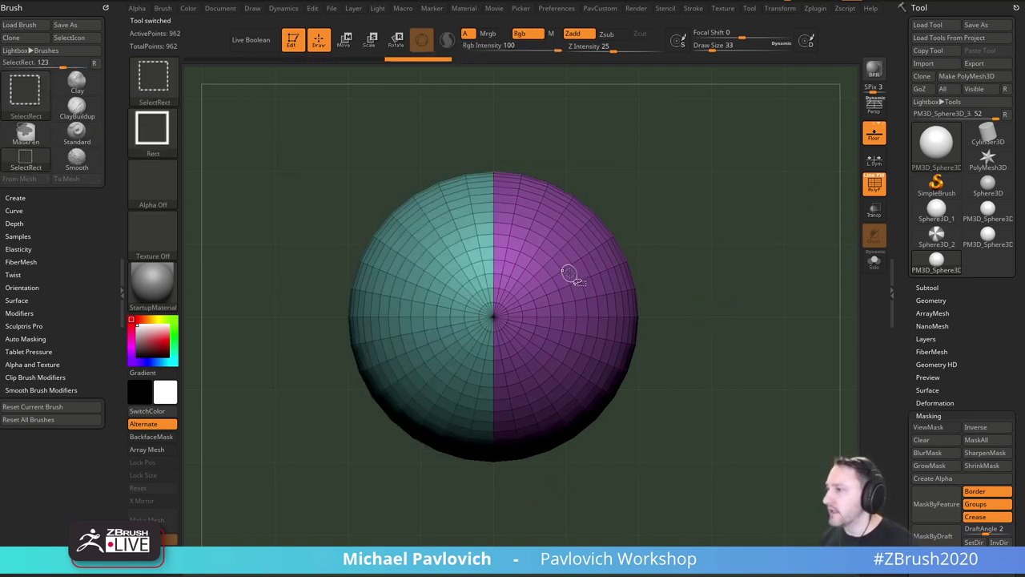
{"action": "mouse_move", "coordinate": [721, 114]}
{"action": "left_mouse_down", "text": "ctrl+shift"}
{"action": "mouse_move", "coordinate": [473, 167]}
{"action": "mouse_move", "coordinate": [327, 318]}
{"action": "left_mouse_up", "text": "ctrl+shift"}
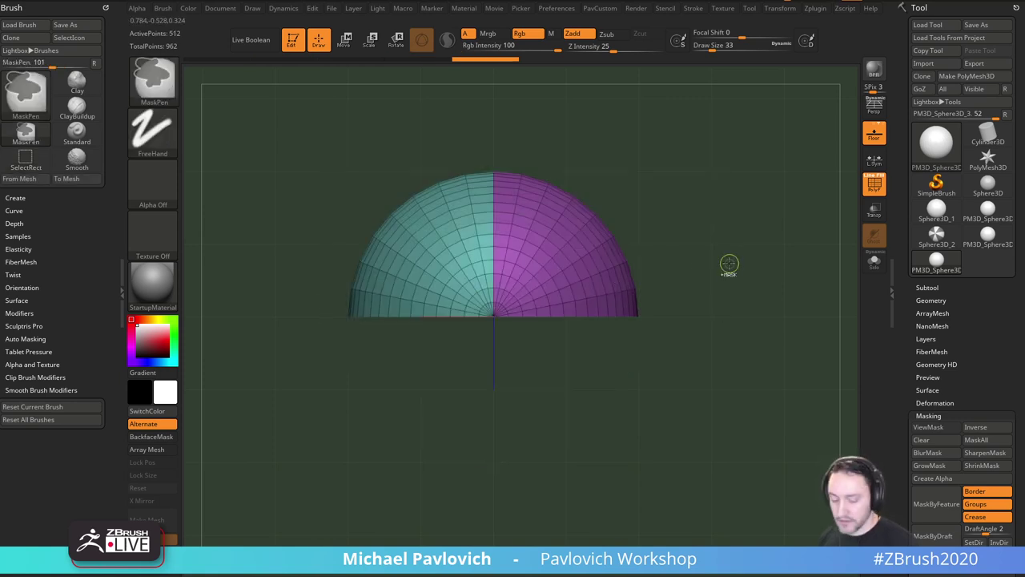
Try regrouping the isolated upper half with Auto Groups, and undo it.
{"action": "left_click_drag", "start_coordinate": [905, 321], "coordinate": [898, 234], "text": "shift"}
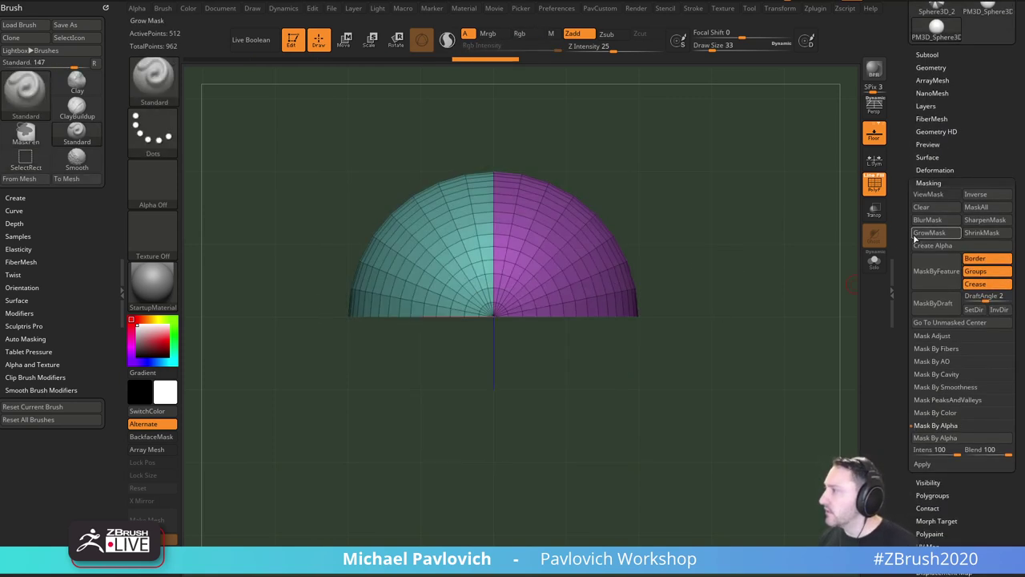
{"action": "left_click", "coordinate": [923, 181]}
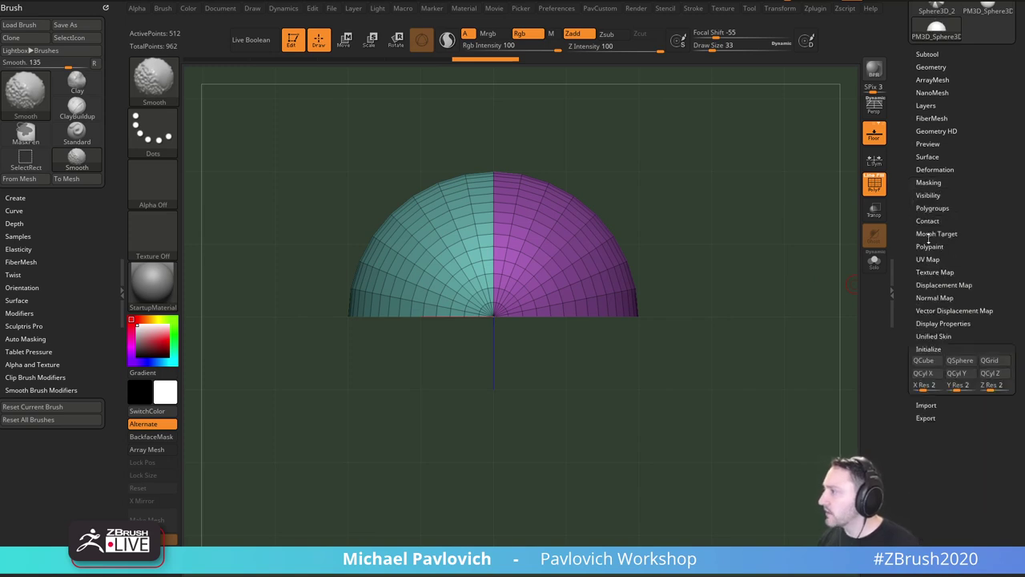
{"action": "left_click", "coordinate": [929, 208]}
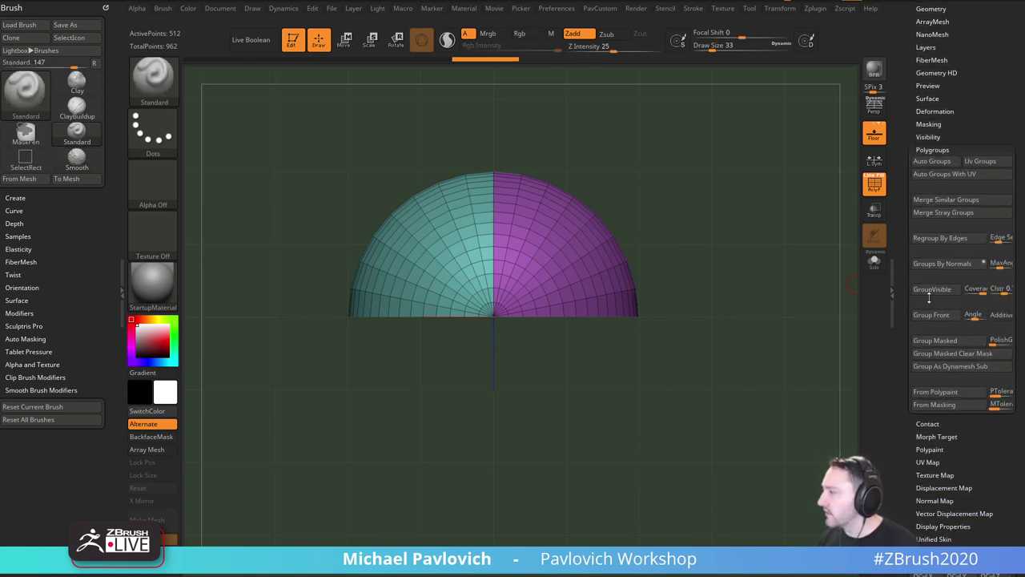
{"action": "left_click", "coordinate": [931, 298]}
{"action": "key", "text": "ctrl+z"}
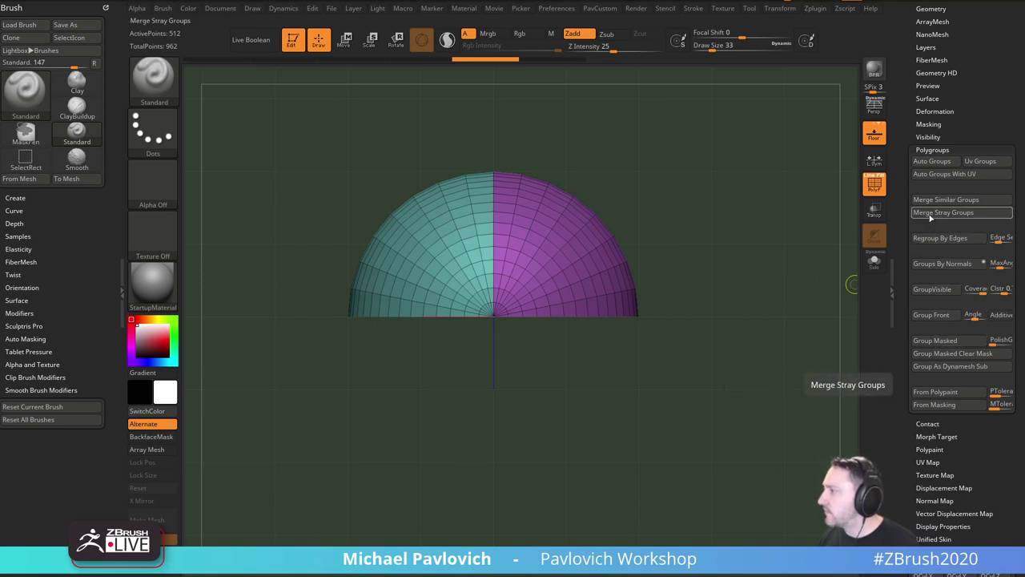
{"action": "left_click", "coordinate": [949, 164]}
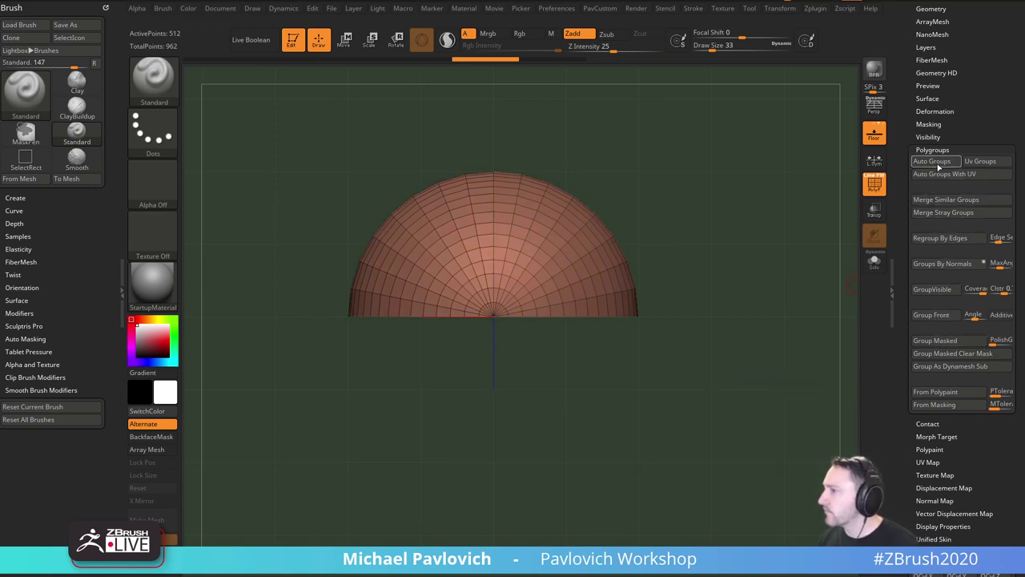
{"action": "key", "text": "ctrl+z"}
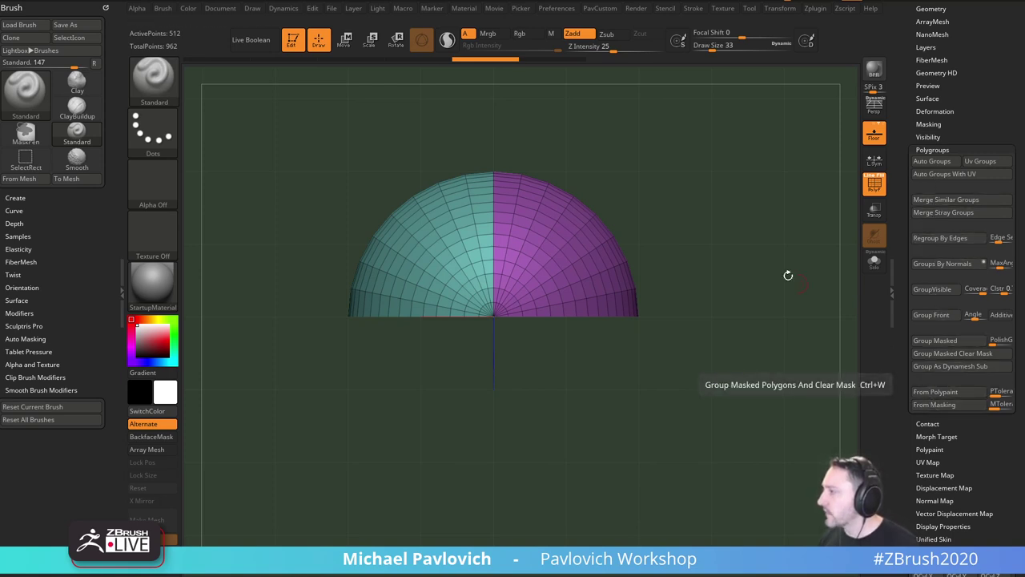
Assign separate polygroups to the sphere's upper-left and upper-right quarters, and show the whole sphere again.
{"action": "left_click", "coordinate": [584, 267], "text": "ctrl+alt+shift"}
{"action": "left_click", "coordinate": [776, 231], "text": "ctrl+shift"}
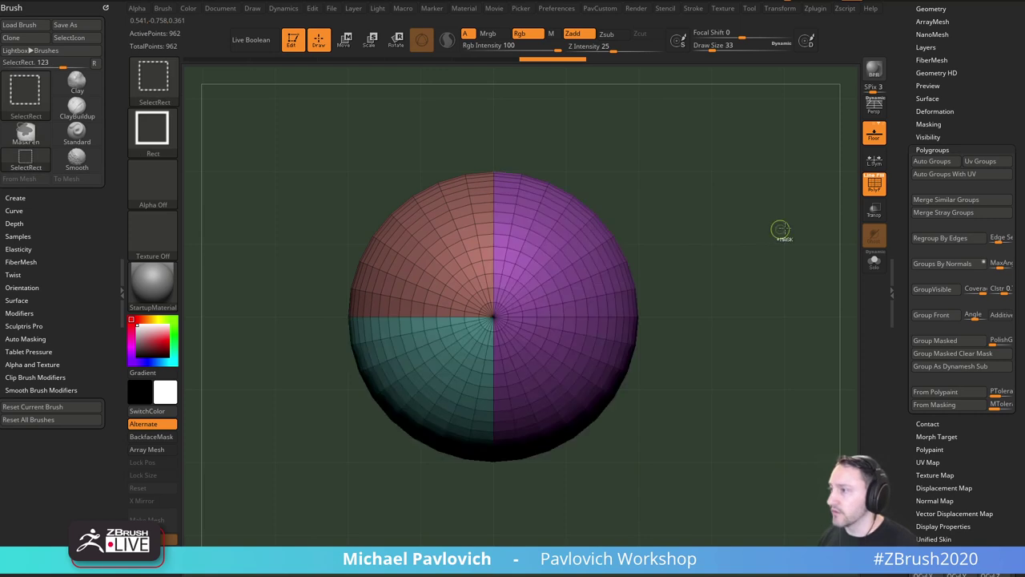
{"action": "left_click", "coordinate": [614, 320], "text": "ctrl+shift"}
{"action": "left_click_drag", "start_coordinate": [745, 108], "coordinate": [418, 283], "text": "ctrl+alt+shift"}
{"action": "left_click", "coordinate": [648, 398], "text": "ctrl+shift"}
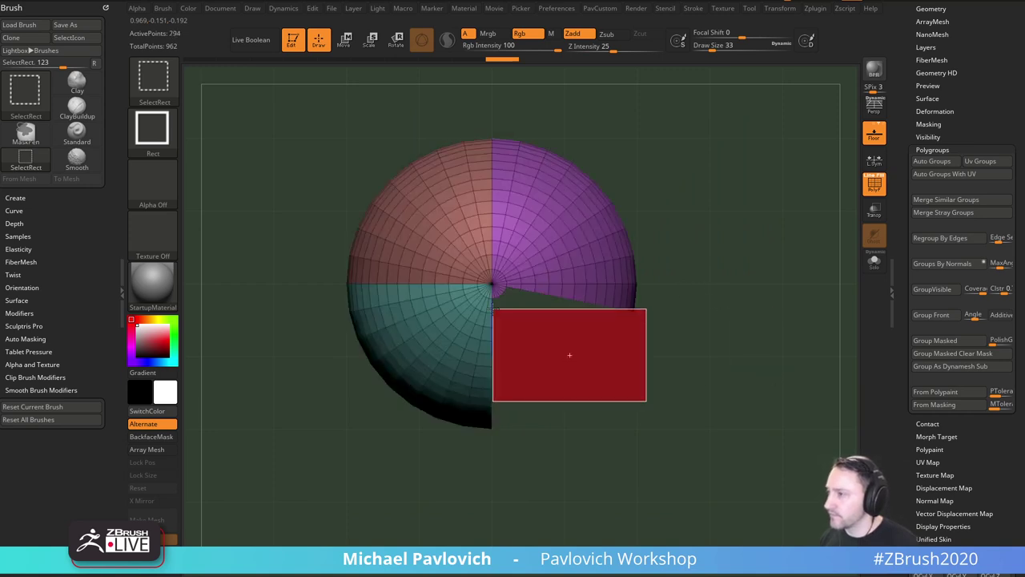
{"action": "left_click_drag", "start_coordinate": [493, 286], "coordinate": [493, 286], "text": "ctrl+alt+shift"}
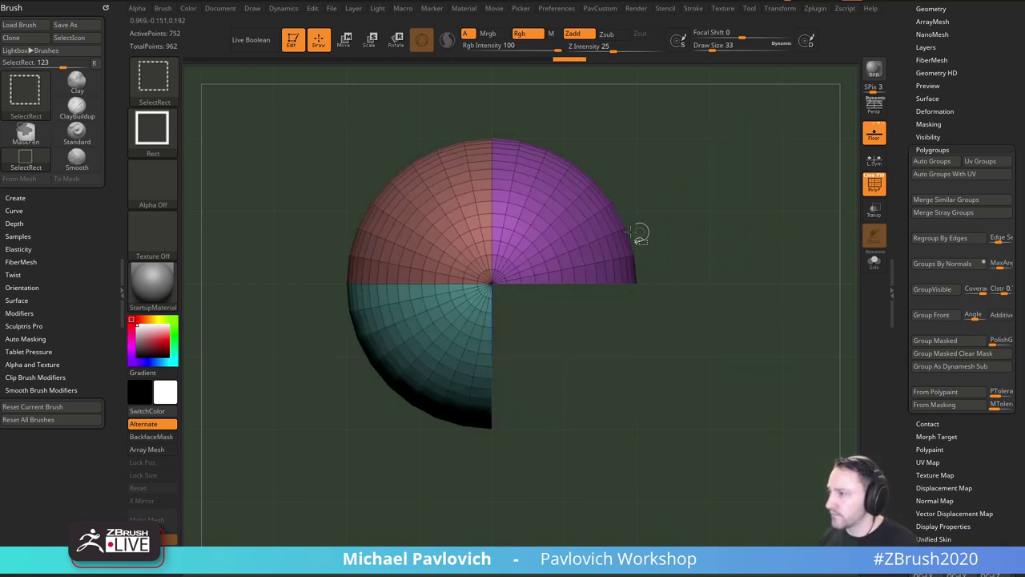
{"action": "left_click", "coordinate": [461, 252], "text": "ctrl+alt+shift"}
{"action": "left_click", "coordinate": [472, 325], "text": "ctrl+alt+shift"}
{"action": "key", "text": "ctrl+w"}
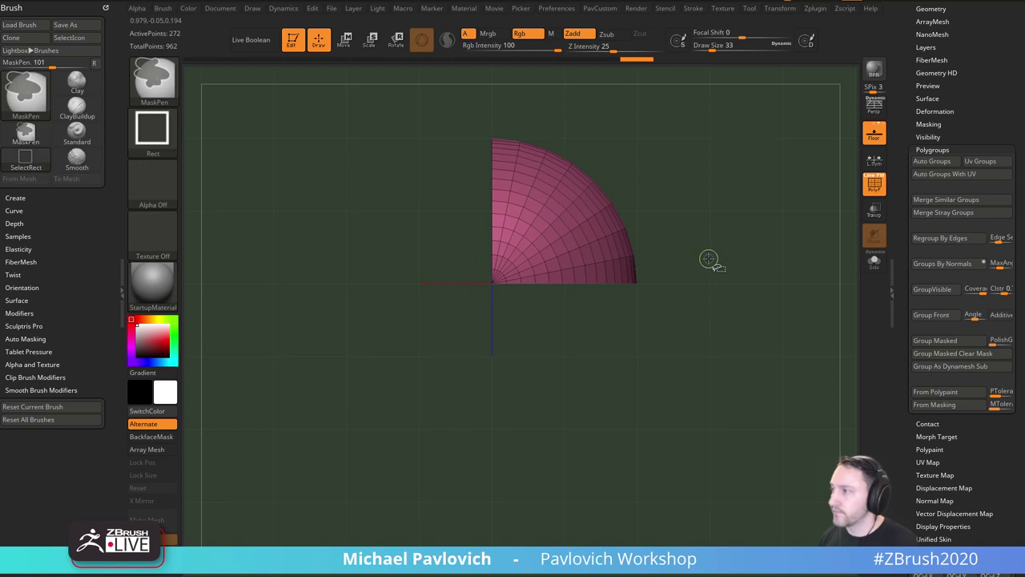
{"action": "mouse_move", "coordinate": [710, 259]}
{"action": "left_mouse_down", "text": "ctrl+shift"}
{"action": "mouse_move", "coordinate": [731, 182]}
{"action": "mouse_move", "coordinate": [735, 217]}
{"action": "left_mouse_up", "text": "ctrl+shift"}
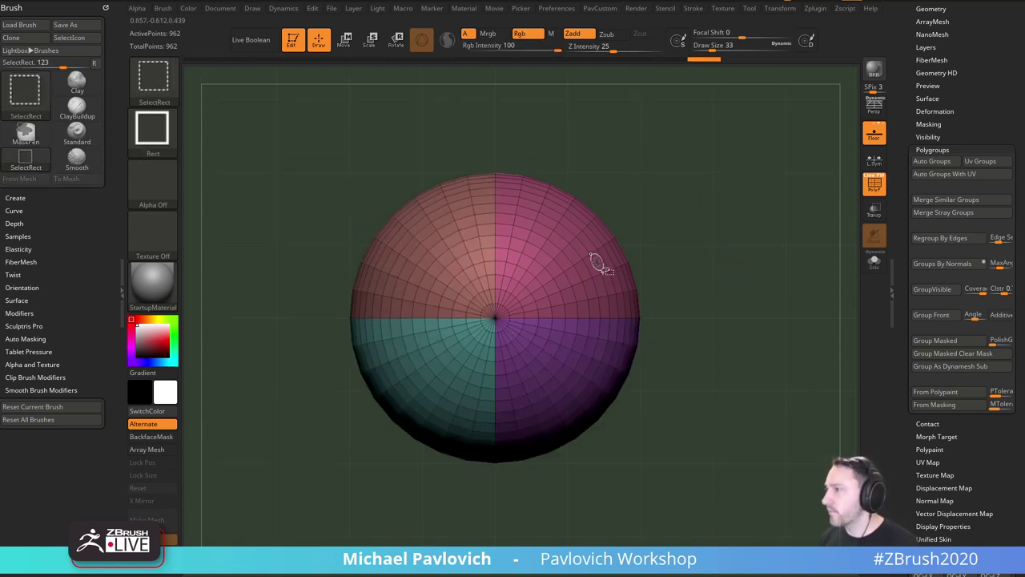
Use SelectLasso to isolate the lower half of the upper-right quarter along its diagonal and give that wedge a new polygroup.
{"action": "left_click", "coordinate": [589, 270], "text": "ctrl+shift"}
{"action": "key", "text": "b"}
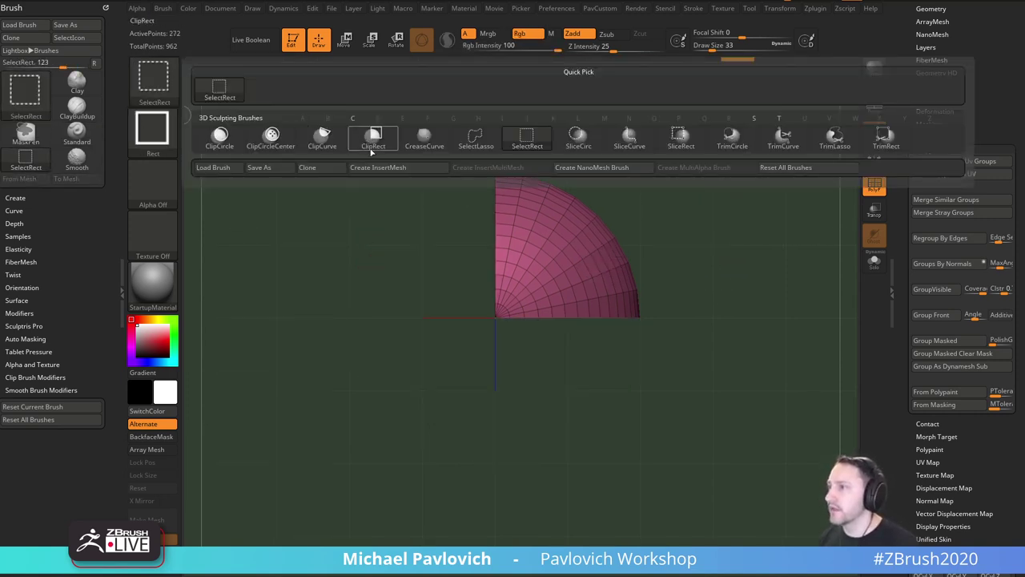
{"action": "left_click", "coordinate": [475, 139]}
{"action": "mouse_move", "coordinate": [613, 151]}
{"action": "left_mouse_down", "text": "ctrl+alt+shift"}
{"action": "mouse_move", "coordinate": [575, 221]}
{"action": "mouse_move", "coordinate": [525, 275]}
{"action": "mouse_move", "coordinate": [538, 361]}
{"action": "left_mouse_up", "text": "ctrl+alt+shift"}
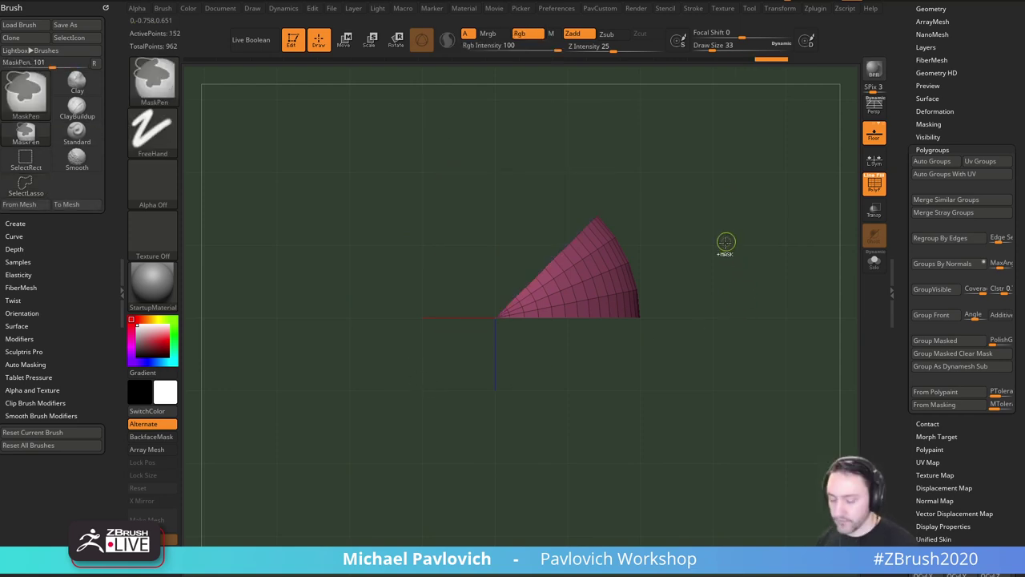
{"action": "key", "text": "ctrl+w"}
{"action": "left_click", "coordinate": [764, 297], "text": "ctrl+shift"}
{"action": "left_click_drag", "start_coordinate": [764, 297], "coordinate": [765, 270], "text": "alt"}
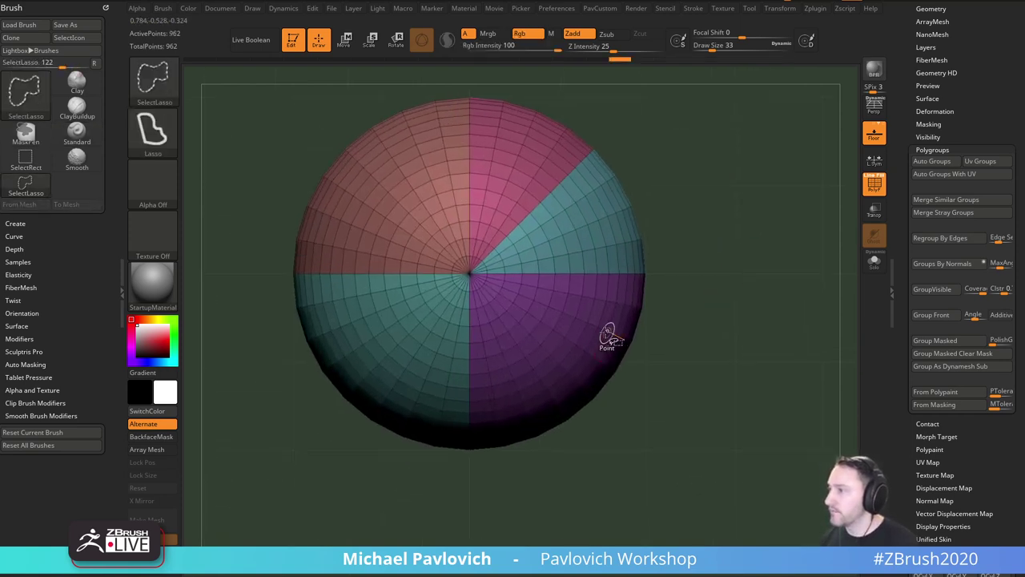
{"action": "left_click_drag", "start_coordinate": [725, 241], "coordinate": [711, 308], "text": "alt"}
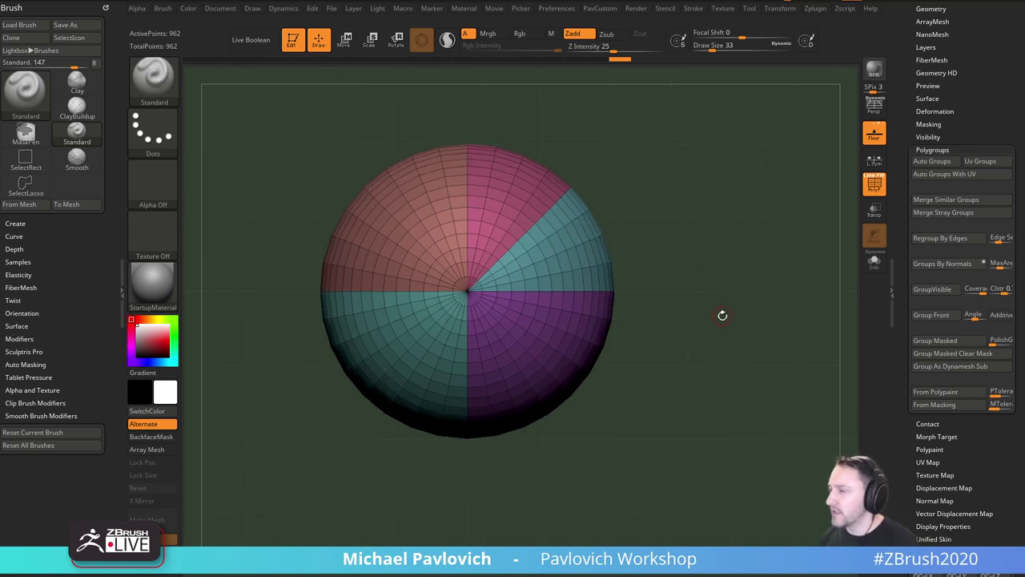
Isolate the lower-right quarter, lasso-hide its upper half, assign the remaining wedge a new polygroup and unhide the sphere.
{"action": "left_click_drag", "start_coordinate": [642, 349], "coordinate": [673, 316]}
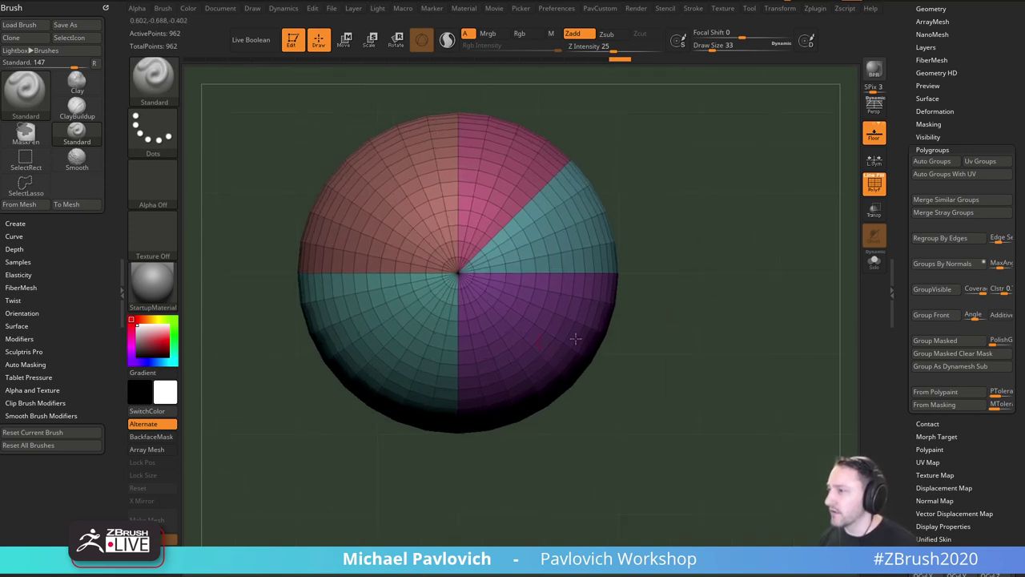
{"action": "left_click", "coordinate": [563, 314], "text": "ctrl+shift"}
{"action": "left_click", "coordinate": [590, 313], "text": "ctrl+shift"}
{"action": "left_click", "coordinate": [650, 315], "text": "ctrl+shift"}
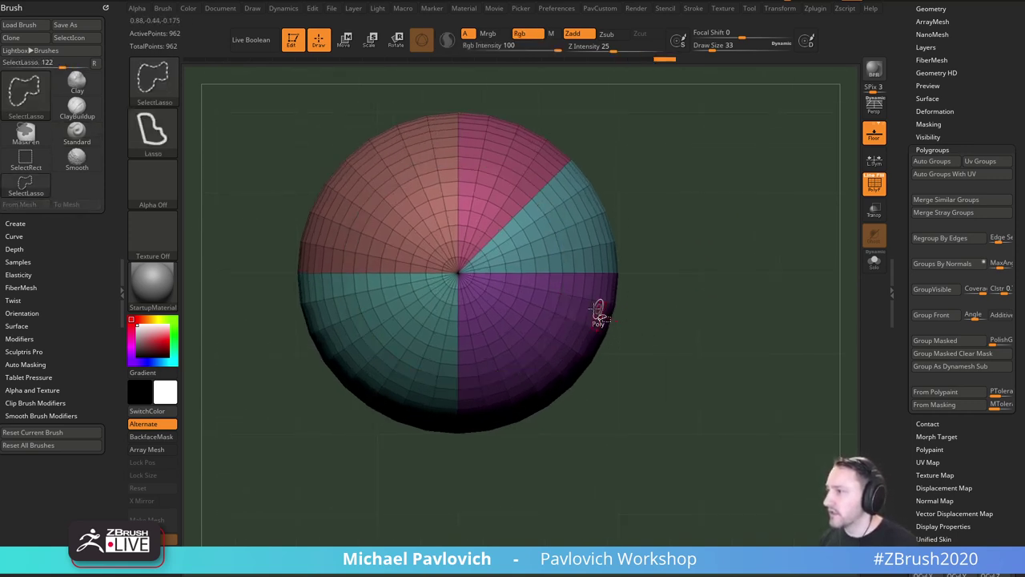
{"action": "left_click", "coordinate": [599, 312], "text": "ctrl+shift"}
{"action": "mouse_move", "coordinate": [716, 292]}
{"action": "left_mouse_down", "text": "ctrl+shift"}
{"action": "mouse_move", "coordinate": [506, 189]}
{"action": "mouse_move", "coordinate": [466, 249]}
{"action": "left_mouse_up", "text": "ctrl+shift"}
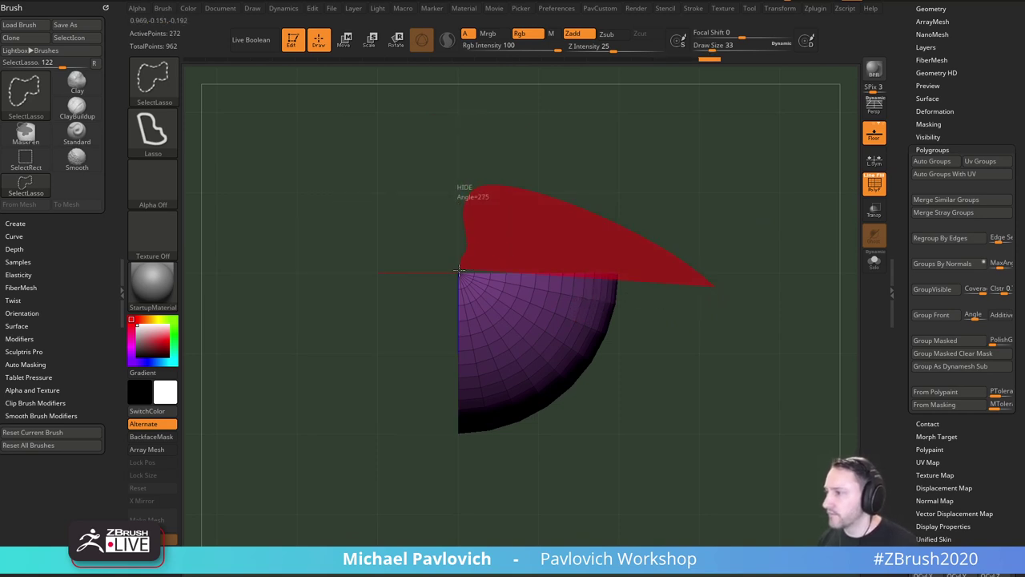
{"action": "left_click_drag", "start_coordinate": [475, 287], "coordinate": [469, 277], "text": "ctrl+shift"}
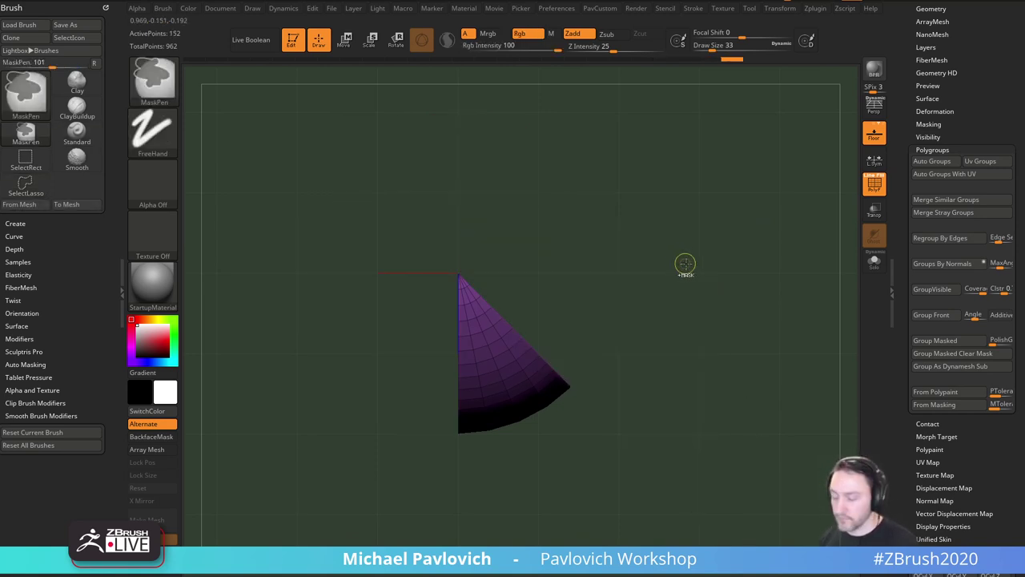
{"action": "left_click", "coordinate": [760, 266], "text": "ctrl+shift"}
{"action": "left_click_drag", "start_coordinate": [708, 222], "coordinate": [720, 233], "text": "alt"}
Mirror the sphere and apply Mirror And Weld to copy the split wedge polygroups to the opposite half.
{"action": "key", "text": "2"}
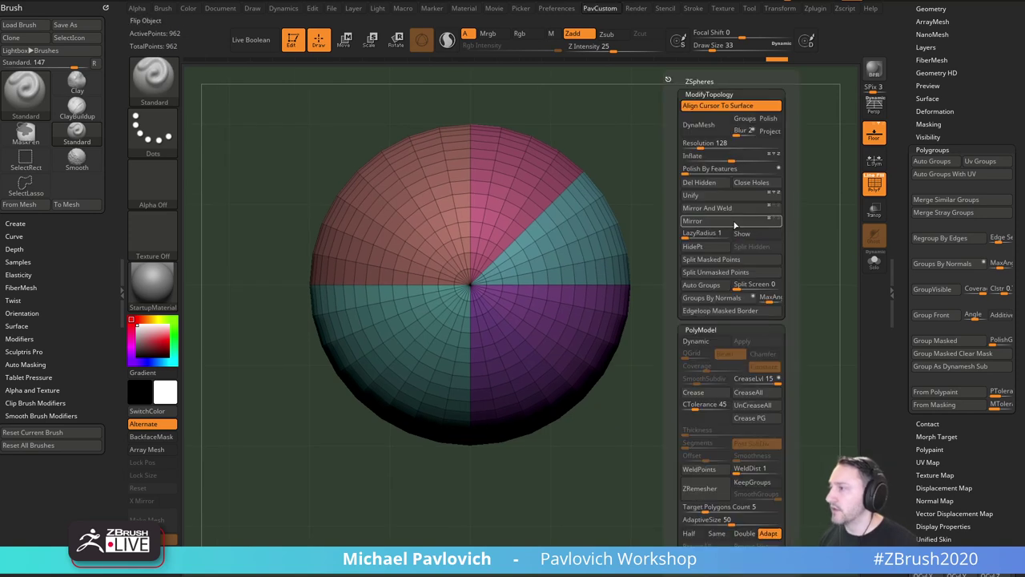
{"action": "left_click", "coordinate": [717, 223]}
{"action": "left_click", "coordinate": [717, 209]}
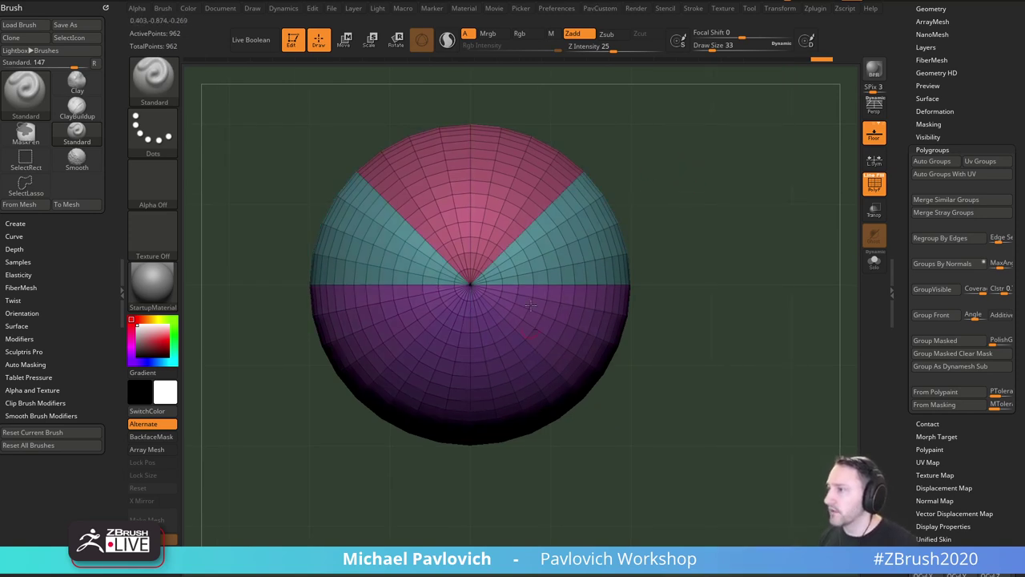
Isolate the merged pink wedge, hide its right half with SelectRect, and assign the left half a new polygroup.
{"action": "key", "text": "ctrl+shift"}
{"action": "left_click", "coordinate": [474, 169], "text": "ctrl+shift"}
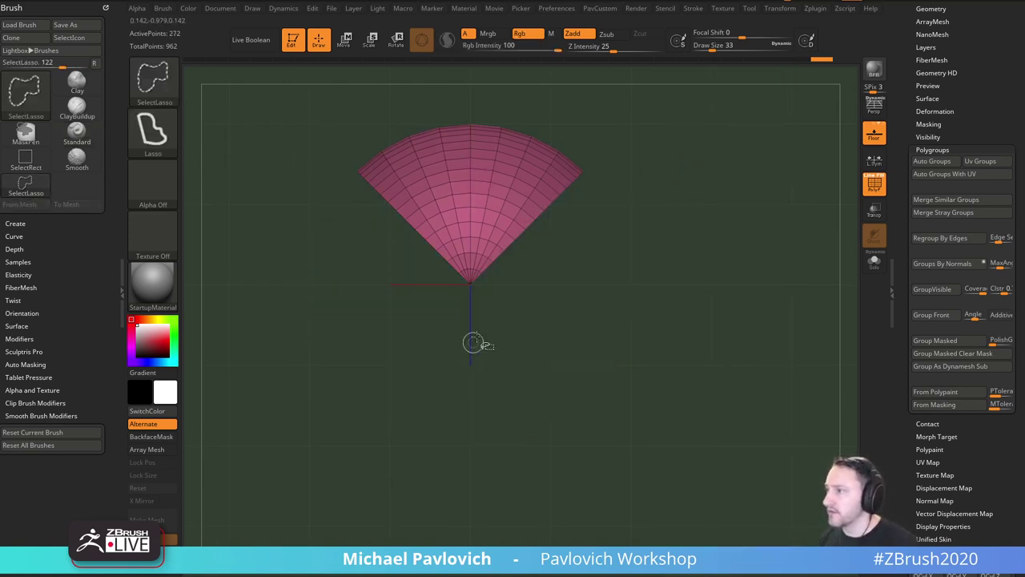
{"action": "left_click", "coordinate": [153, 80], "text": "ctrl+shift"}
{"action": "left_click", "coordinate": [270, 89], "text": "ctrl+shift"}
{"action": "left_click_drag", "start_coordinate": [665, 83], "coordinate": [472, 383], "text": "ctrl+shift"}
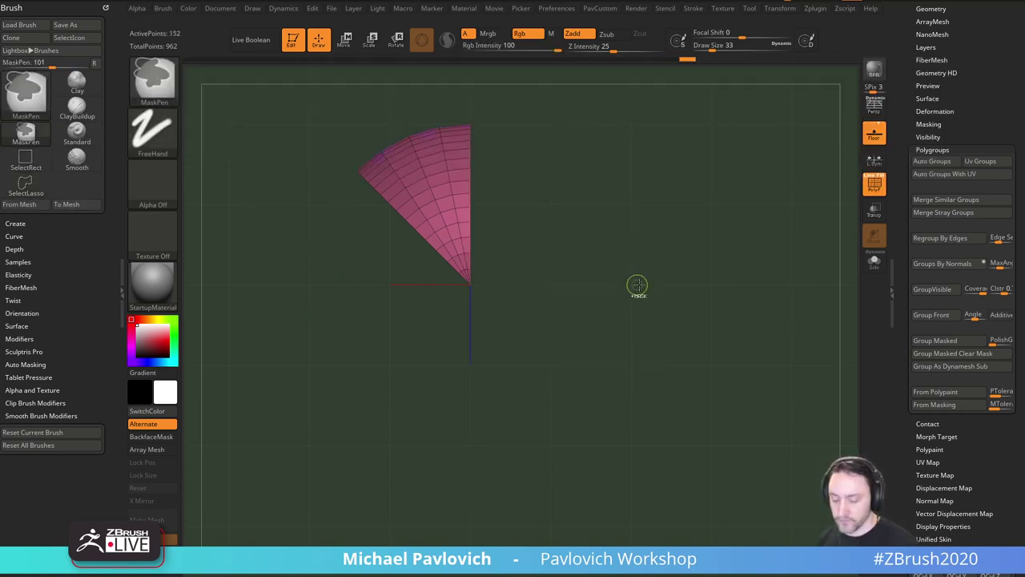
{"action": "left_click", "coordinate": [750, 276], "text": "ctrl+shift"}
{"action": "right_click_drag", "start_coordinate": [560, 383], "coordinate": [565, 314], "text": "alt"}
Isolate the merged wedge opposite the pink one, give its left half a separate polygroup, and show the whole sphere.
{"action": "left_click", "coordinate": [485, 335], "text": "ctrl+shift"}
{"action": "mouse_move", "coordinate": [682, 139]}
{"action": "left_mouse_down", "text": "ctrl+shift"}
{"action": "mouse_move", "coordinate": [569, 362]}
{"action": "mouse_move", "coordinate": [477, 468]}
{"action": "left_mouse_up", "text": "ctrl+shift"}
{"action": "left_click", "coordinate": [740, 277], "text": "ctrl+shift"}
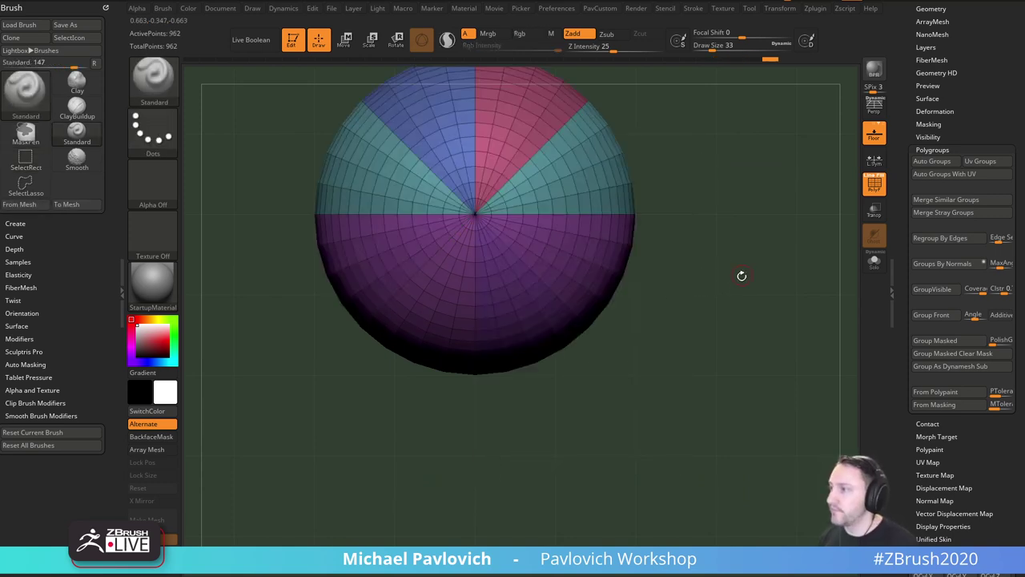
{"action": "mouse_move", "coordinate": [739, 277]}
{"action": "left_mouse_down"}
{"action": "mouse_move", "coordinate": [748, 238]}
{"action": "mouse_move", "coordinate": [805, 248]}
{"action": "left_mouse_up"}
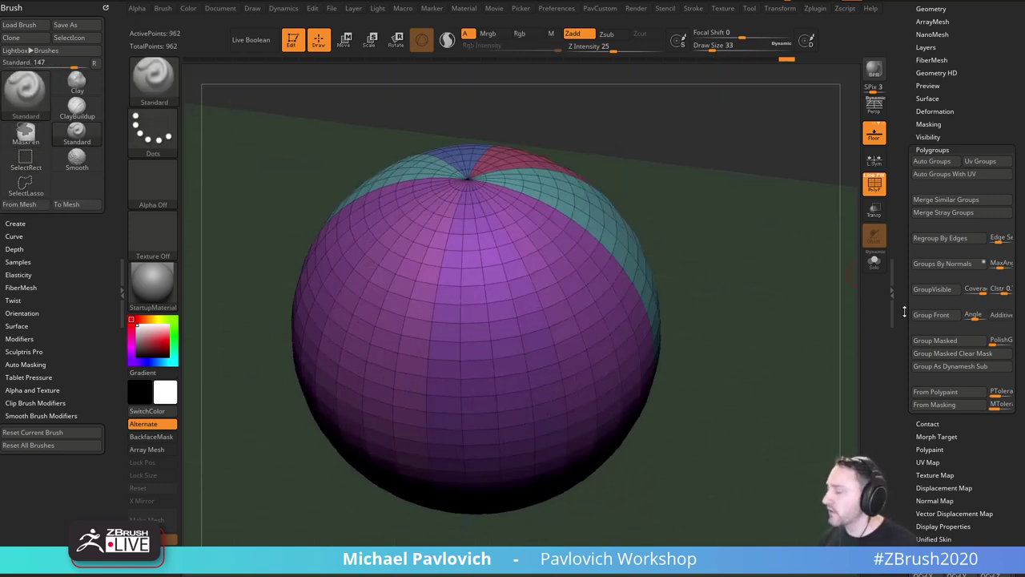
Set the crease Bevel Width to 0.5, try a bevel along the sphere's wedge polygroup borders, and undo the bevel.
{"action": "left_click", "coordinate": [923, 150], "text": "shift"}
{"action": "left_click_drag", "start_coordinate": [907, 131], "coordinate": [909, 330]}
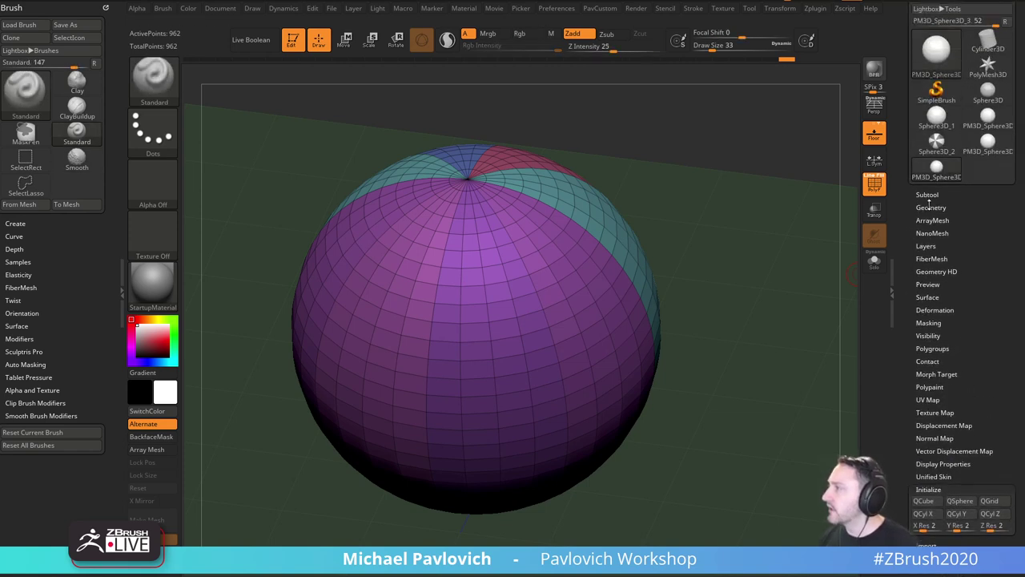
{"action": "left_click", "coordinate": [923, 209], "text": "shift"}
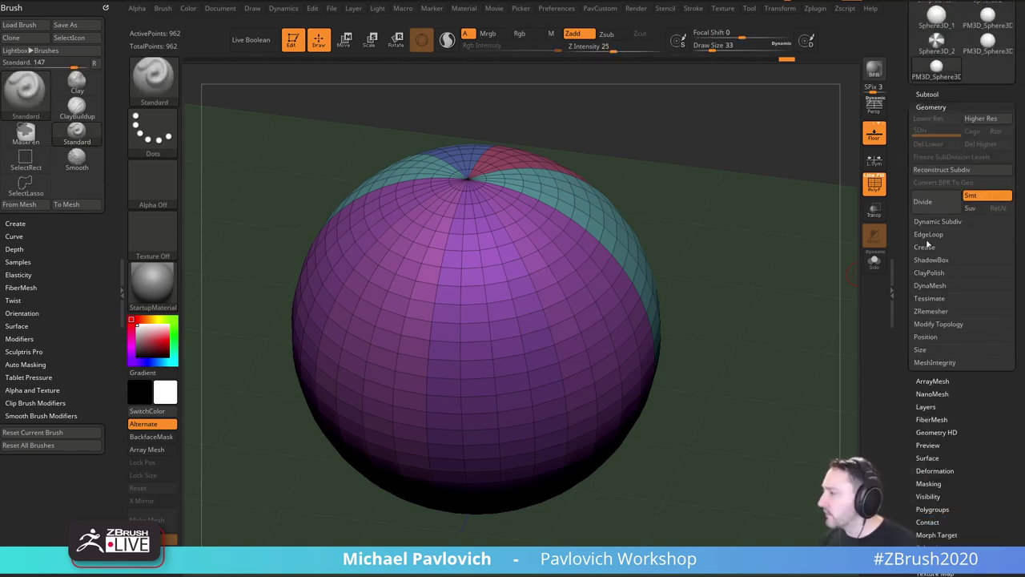
{"action": "left_click_drag", "start_coordinate": [907, 278], "coordinate": [907, 256]}
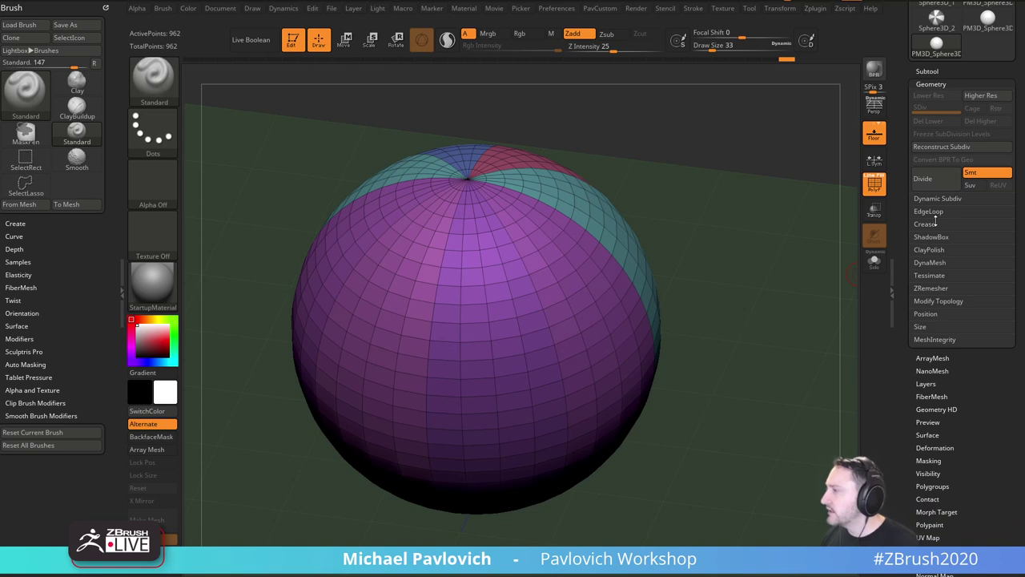
{"action": "key", "text": "shift"}
{"action": "left_click", "coordinate": [925, 224]}
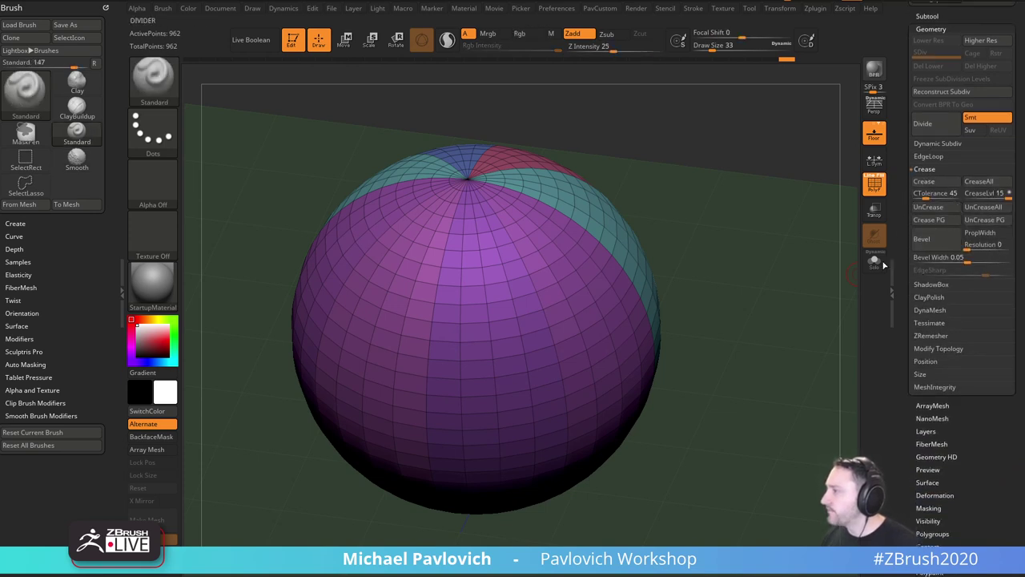
{"action": "left_click_drag", "start_coordinate": [800, 275], "coordinate": [834, 233]}
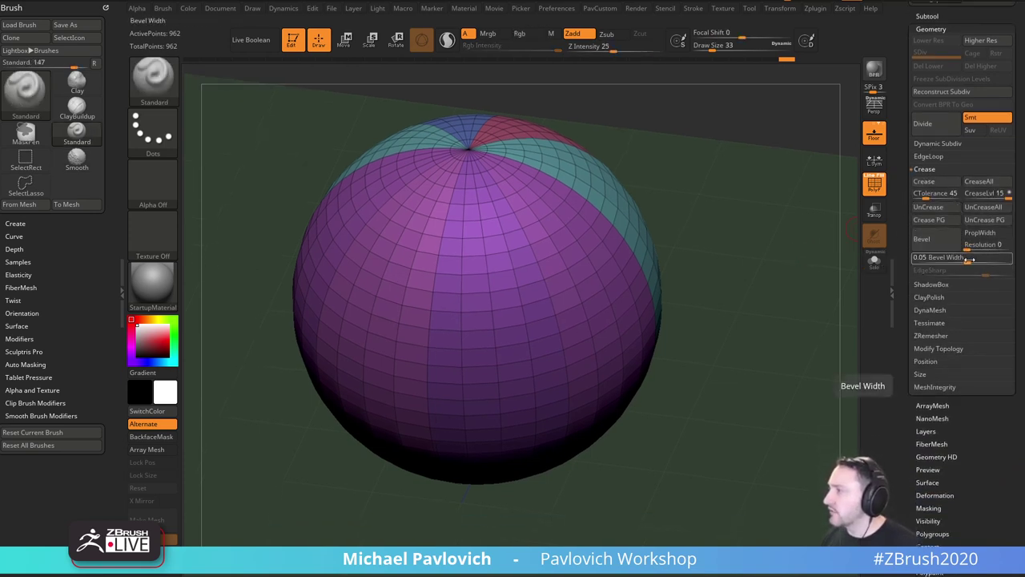
{"action": "left_click_drag", "start_coordinate": [969, 259], "coordinate": [1010, 264]}
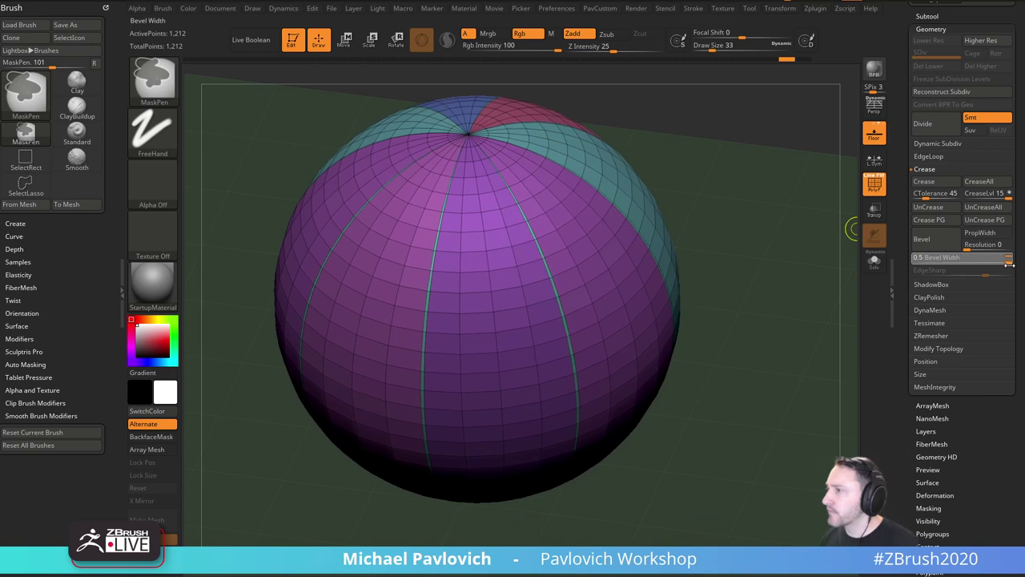
{"action": "left_click_drag", "start_coordinate": [707, 148], "coordinate": [734, 175]}
{"action": "key", "text": "ctrl+z"}
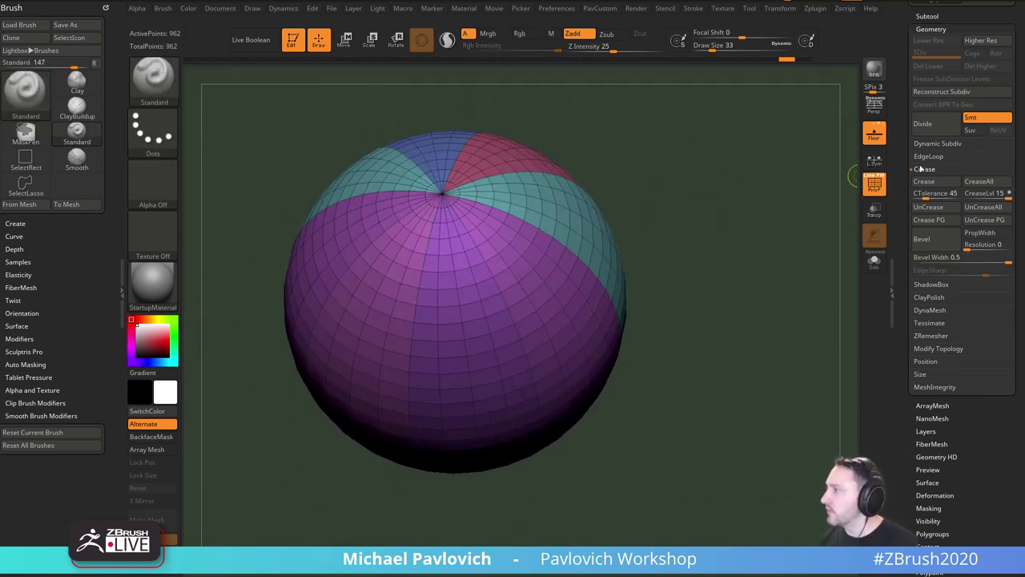
Try GroupsLoops with 1 loop and GPolish 0, isolate a border loop to inspect it, show the sphere and undo the loops.
{"action": "left_click", "coordinate": [927, 157]}
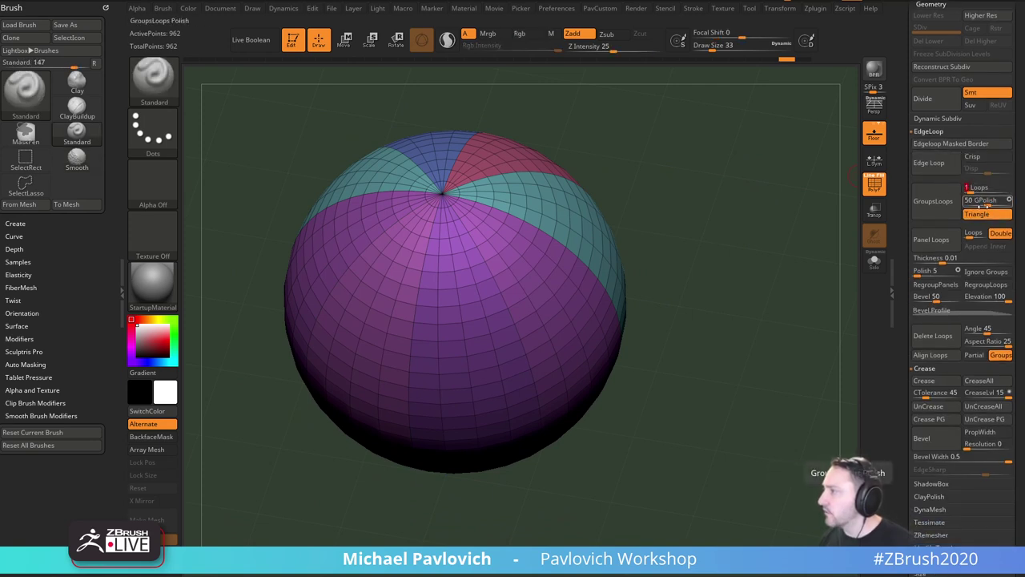
{"action": "left_click_drag", "start_coordinate": [967, 205], "coordinate": [959, 205]}
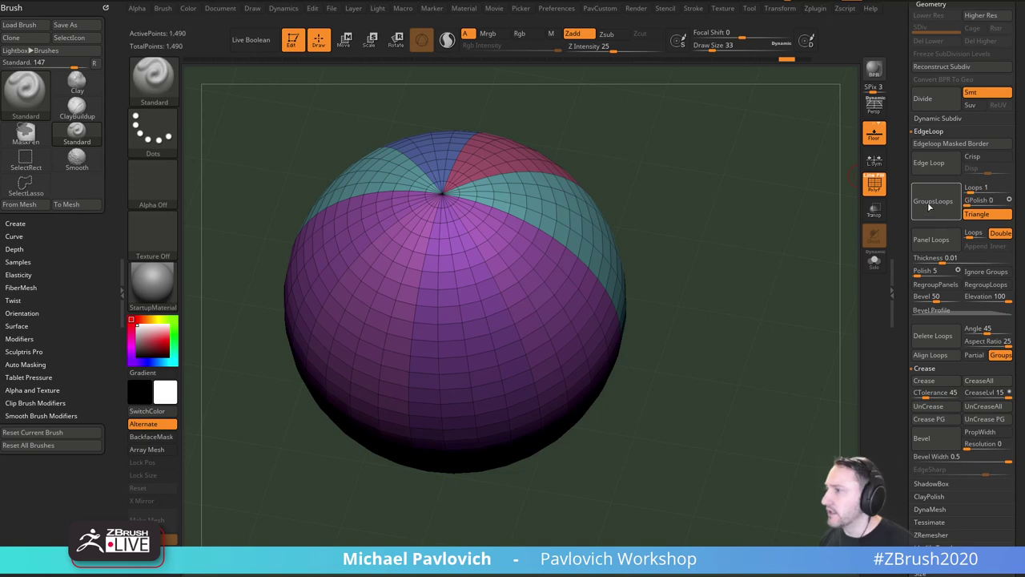
{"action": "left_click", "coordinate": [929, 206]}
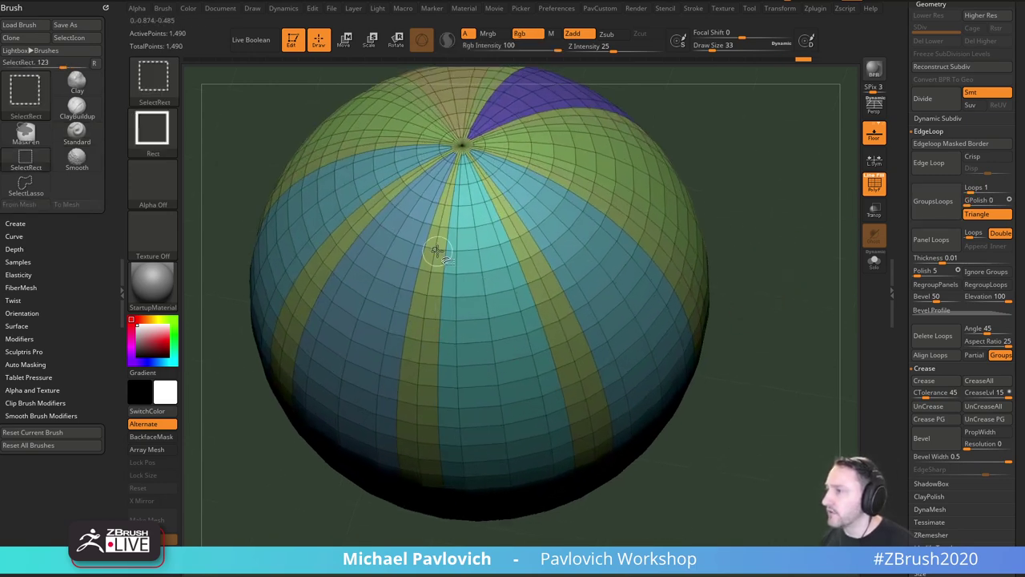
{"action": "left_click", "coordinate": [437, 251], "text": "ctrl+shift"}
{"action": "mouse_move", "coordinate": [782, 218]}
{"action": "left_mouse_down"}
{"action": "mouse_move", "coordinate": [780, 172]}
{"action": "mouse_move", "coordinate": [690, 264]}
{"action": "mouse_move", "coordinate": [744, 231]}
{"action": "mouse_move", "coordinate": [769, 240]}
{"action": "mouse_move", "coordinate": [767, 224]}
{"action": "mouse_move", "coordinate": [833, 141]}
{"action": "left_mouse_up"}
{"action": "left_click", "coordinate": [755, 222], "text": "ctrl+shift"}
{"action": "key", "text": "ctrl+z"}
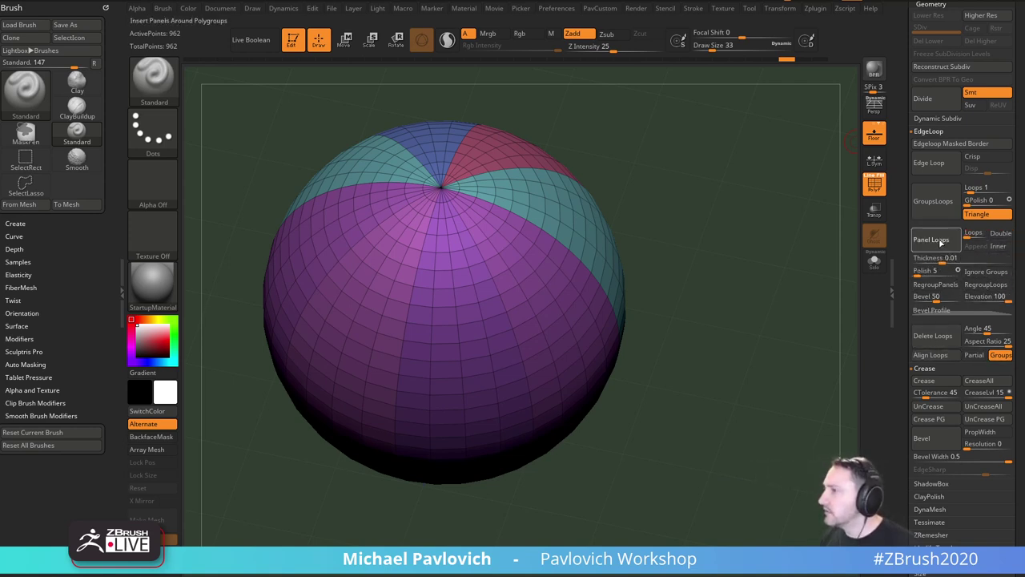
Try Panel Loops on the wedges with Double off and Polish set to 0, and undo the result.
{"action": "left_click", "coordinate": [964, 242]}
{"action": "key", "text": "ctrl+z"}
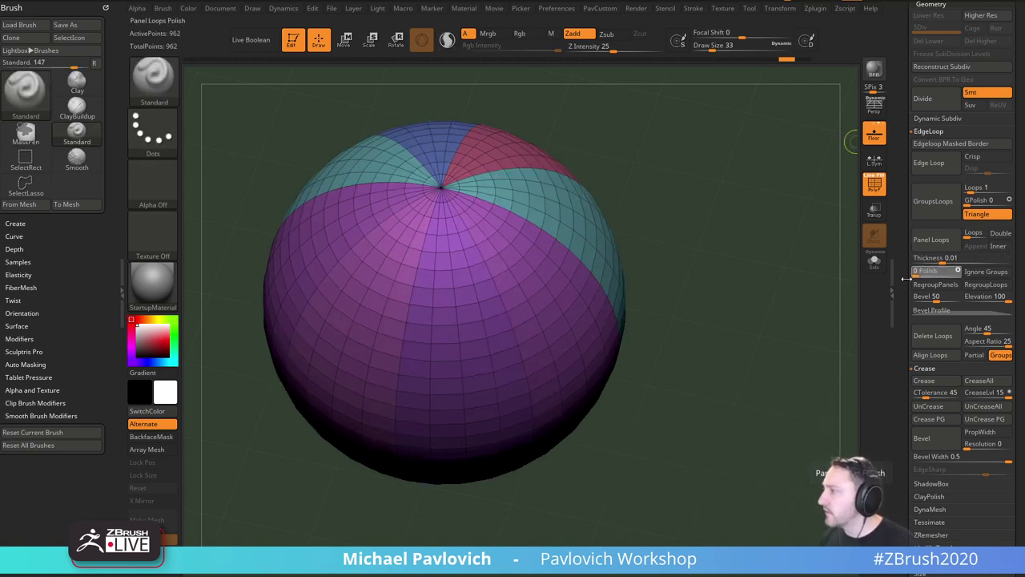
{"action": "left_click", "coordinate": [940, 243]}
{"action": "left_click_drag", "start_coordinate": [798, 272], "coordinate": [799, 223], "text": "alt"}
{"action": "key", "text": "ctrl+z"}
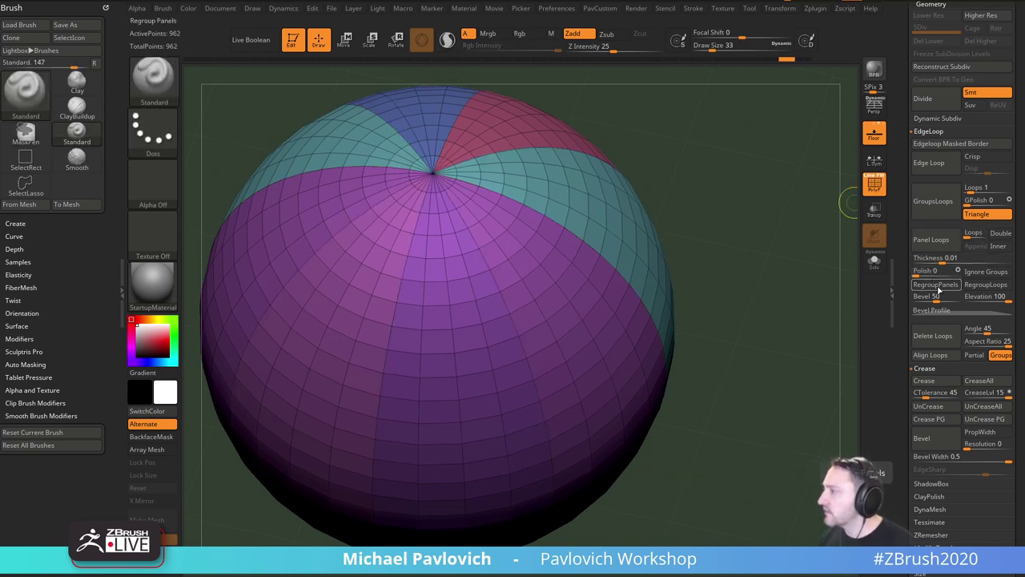
Try Panel Loops with Bevel 24, smooth along one wedge seam to test it, and undo both operations.
{"action": "left_click", "coordinate": [929, 244]}
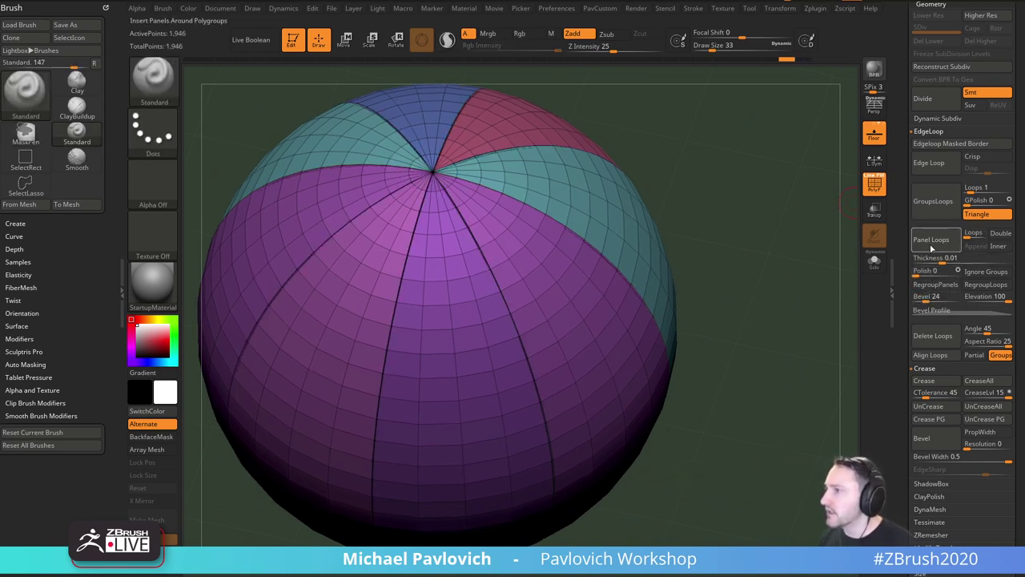
{"action": "left_click_drag", "start_coordinate": [769, 269], "coordinate": [774, 282]}
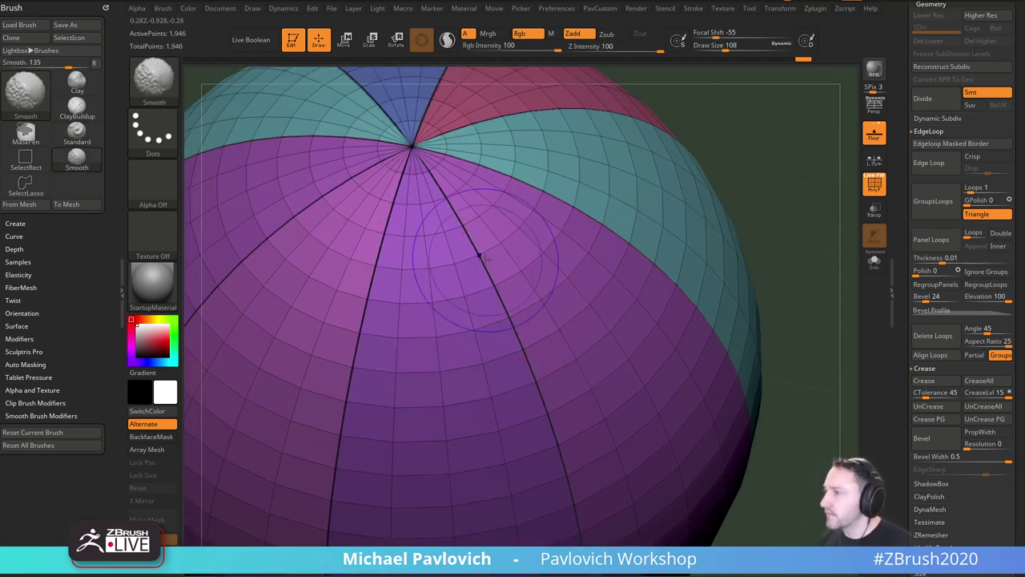
{"action": "left_click_drag", "start_coordinate": [479, 255], "coordinate": [551, 412], "text": "shift"}
{"action": "mouse_move", "coordinate": [769, 265]}
{"action": "left_mouse_down", "text": "alt"}
{"action": "mouse_move", "coordinate": [764, 243]}
{"action": "mouse_move", "coordinate": [752, 253]}
{"action": "mouse_move", "coordinate": [785, 251]}
{"action": "left_mouse_up", "text": "alt"}
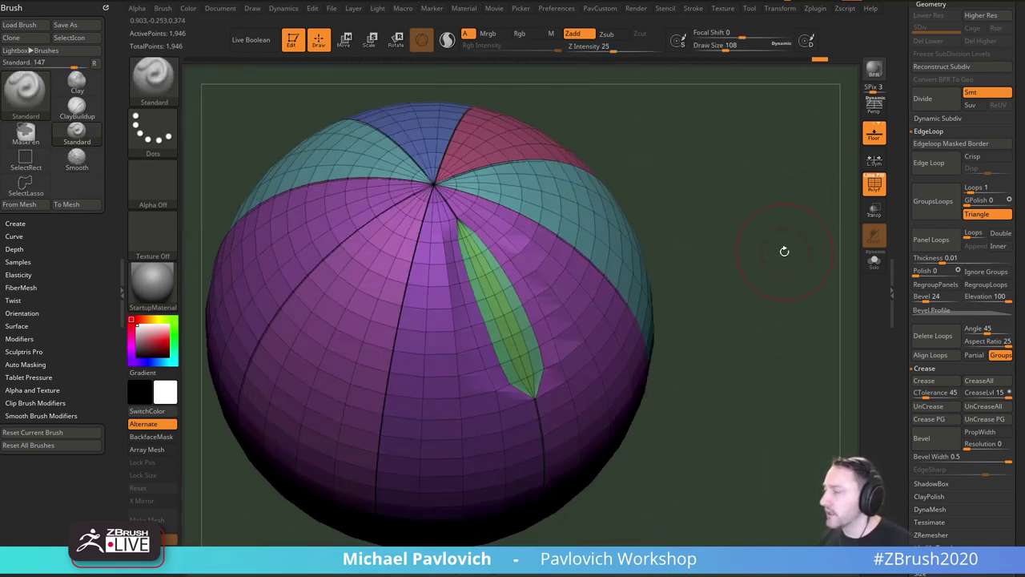
{"action": "key", "text": "ctrl+z"}
{"action": "key", "text": "ctrl+z"}
{"action": "key", "text": "s"}
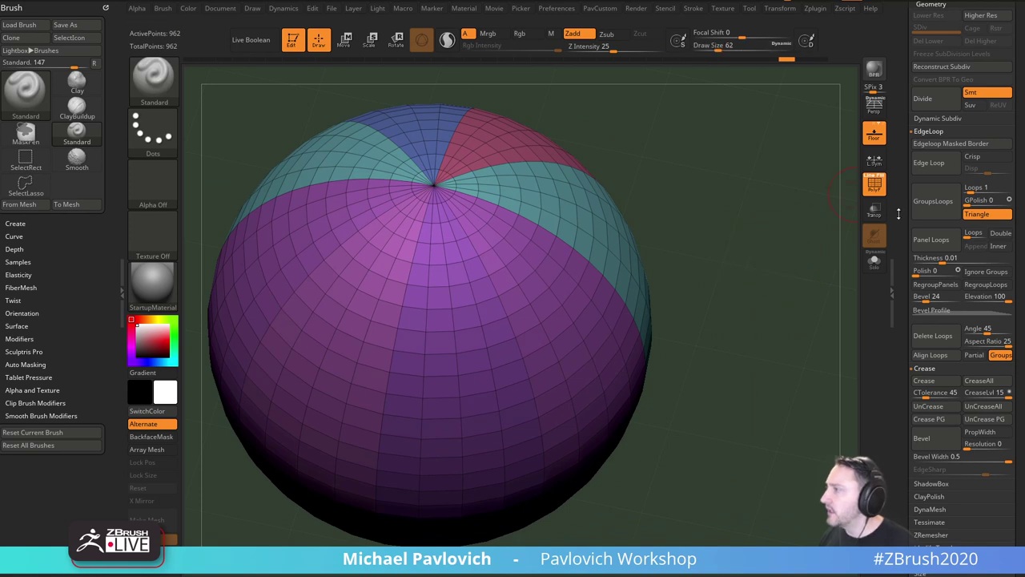
Bevel the sphere's wedge polygroup borders with a Bevel Width of 0.5.
{"action": "left_click_drag", "start_coordinate": [900, 213], "coordinate": [903, 259]}
{"action": "scroll", "coordinate": [902, 260], "scroll_direction": "down", "scroll_amount": 4}
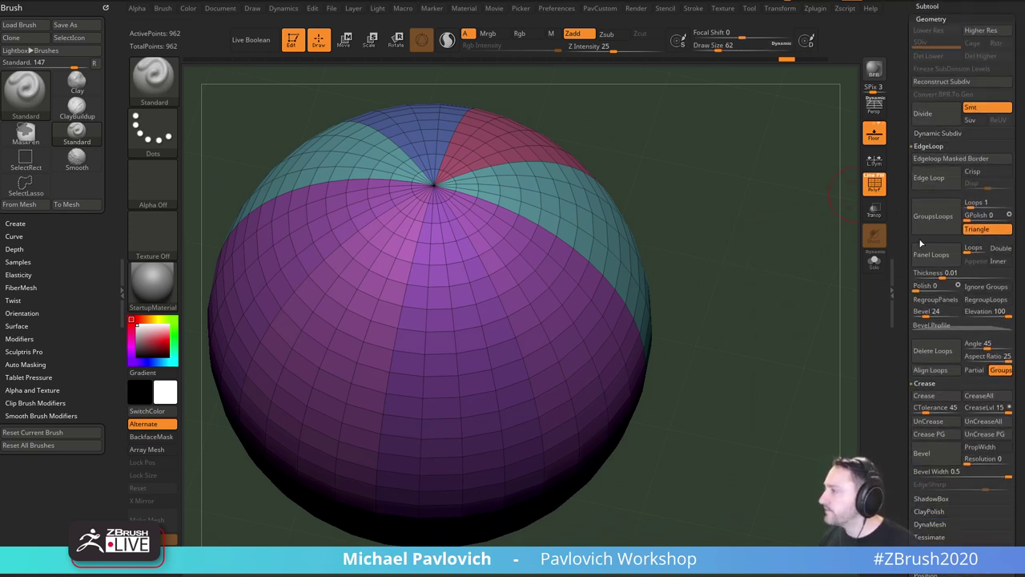
{"action": "scroll", "coordinate": [935, 298], "scroll_direction": "down", "scroll_amount": 1}
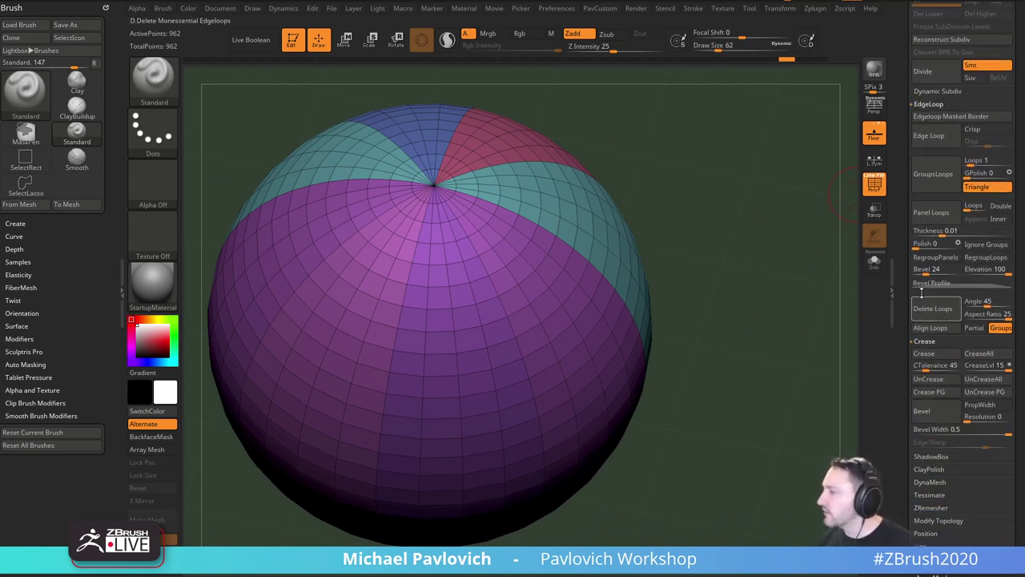
{"action": "scroll", "coordinate": [925, 258], "scroll_direction": "up", "scroll_amount": 3}
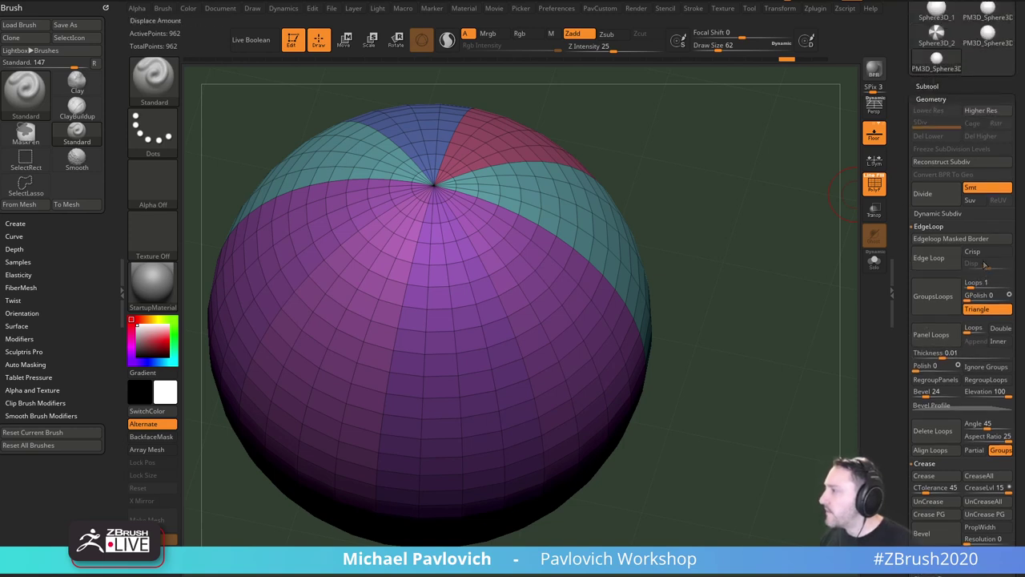
{"action": "scroll", "coordinate": [913, 185], "scroll_direction": "down", "scroll_amount": 2}
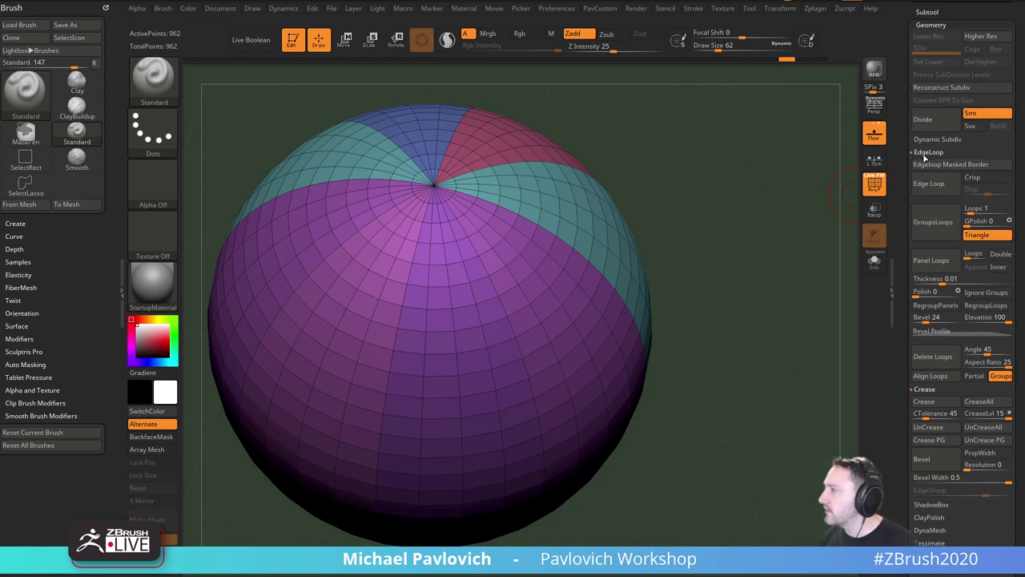
{"action": "scroll", "coordinate": [921, 191], "scroll_direction": "down", "scroll_amount": 2}
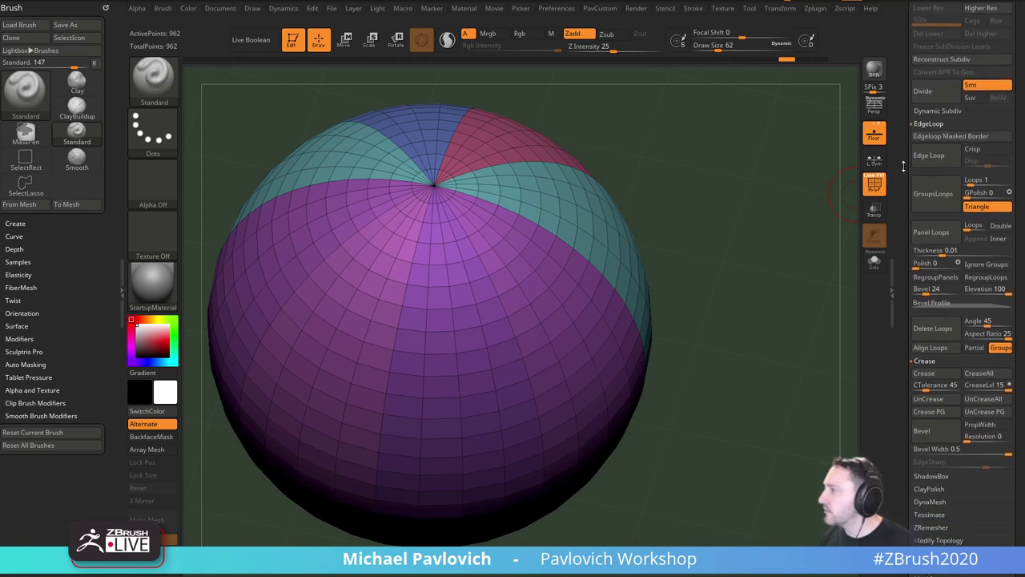
{"action": "scroll", "coordinate": [921, 353], "scroll_direction": "down", "scroll_amount": 4}
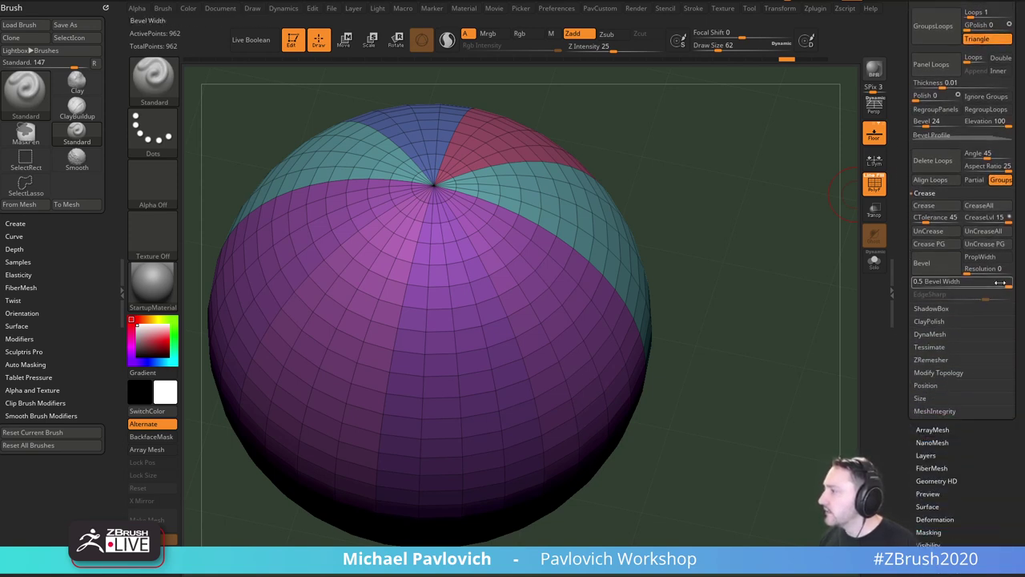
{"action": "mouse_move", "coordinate": [1001, 282]}
{"action": "left_mouse_down", "text": "ctrl"}
{"action": "mouse_move", "coordinate": [977, 287]}
{"action": "mouse_move", "coordinate": [1017, 289]}
{"action": "left_mouse_up", "text": "ctrl"}
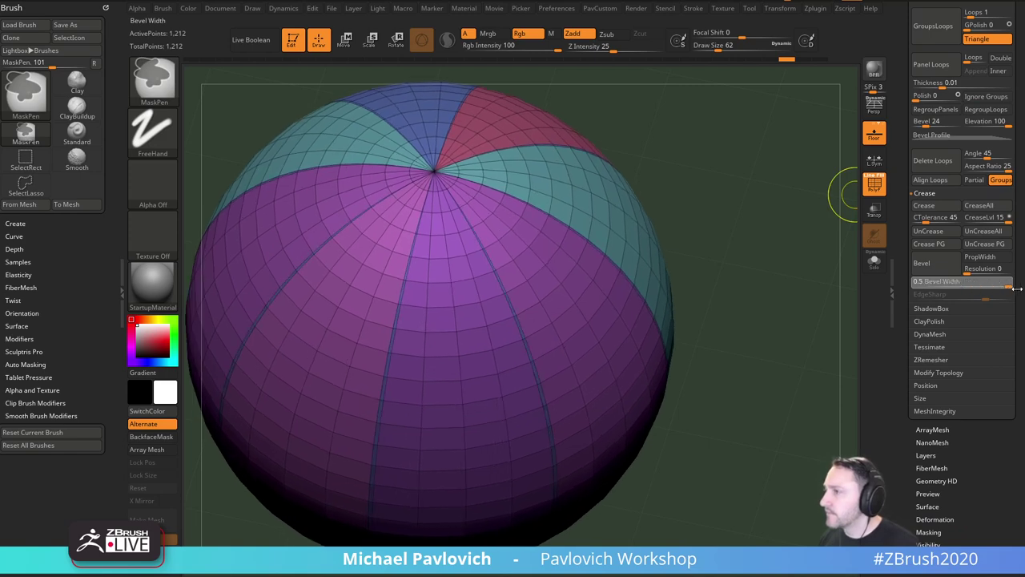
Isolate polygroups around the beveled wedge borders to examine them from several angles, and show the whole sphere again.
{"action": "mouse_move", "coordinate": [764, 274]}
{"action": "left_mouse_down", "text": "alt"}
{"action": "mouse_move", "coordinate": [774, 307]}
{"action": "mouse_move", "coordinate": [773, 233]}
{"action": "mouse_move", "coordinate": [802, 283]}
{"action": "mouse_move", "coordinate": [764, 289]}
{"action": "left_mouse_up", "text": "alt"}
{"action": "left_click", "coordinate": [508, 250], "text": "ctrl+shift"}
{"action": "left_click", "coordinate": [692, 192], "text": "ctrl+shift"}
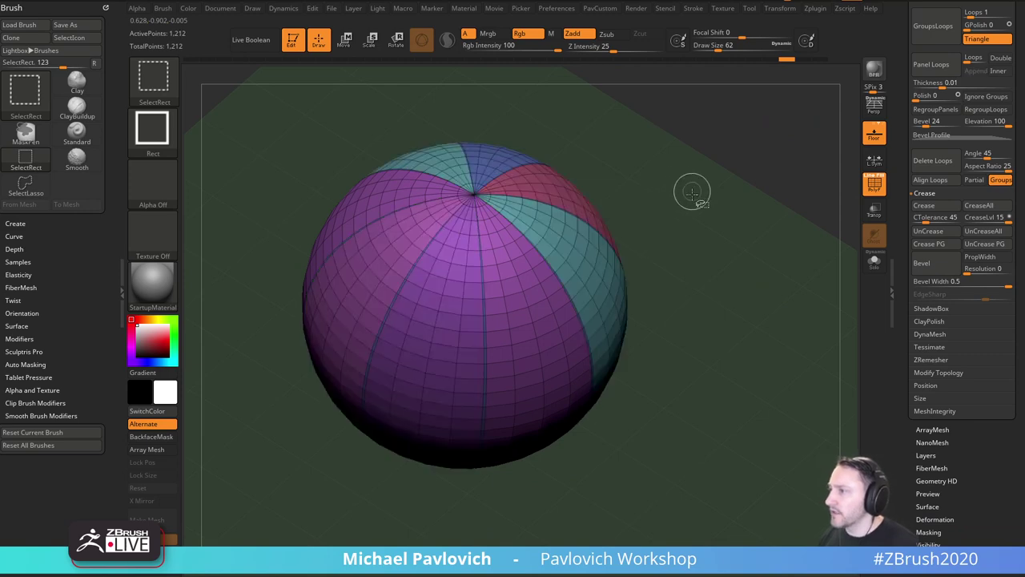
{"action": "left_click_drag", "start_coordinate": [682, 180], "coordinate": [713, 272], "text": "alt"}
{"action": "left_click", "coordinate": [490, 293], "text": "ctrl+shift"}
{"action": "left_click_drag", "start_coordinate": [658, 246], "coordinate": [730, 240]}
{"action": "left_click", "coordinate": [749, 237], "text": "ctrl+shift"}
Isolate the polygons around the sphere's top pole with SelectRect, assign them a new polygroup, and show the whole sphere.
{"action": "left_click_drag", "start_coordinate": [410, 264], "coordinate": [559, 335], "text": "ctrl+shift"}
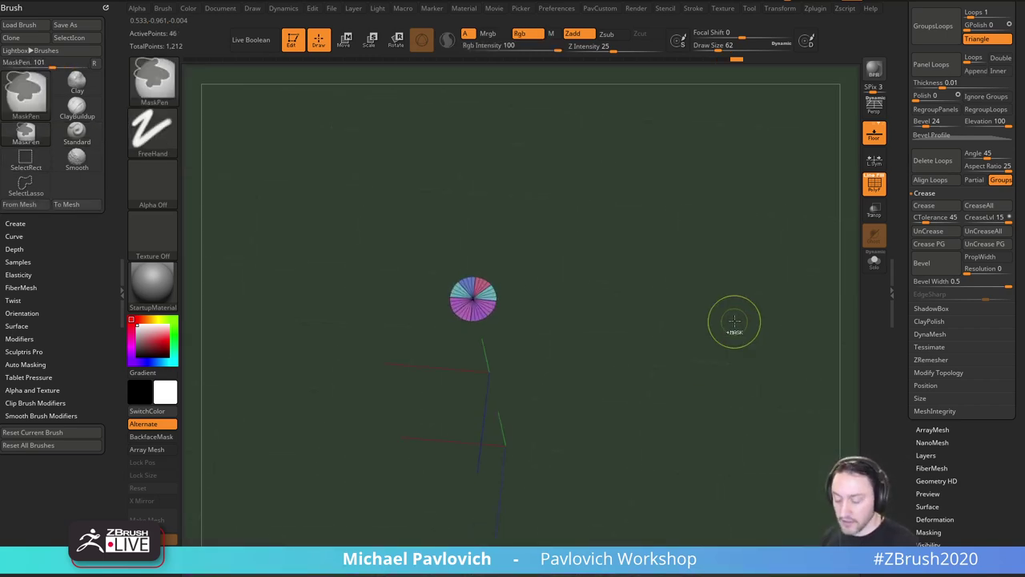
{"action": "key", "text": "ctrl+w"}
{"action": "left_click", "coordinate": [754, 312], "text": "ctrl+shift"}
{"action": "left_click_drag", "start_coordinate": [753, 315], "coordinate": [813, 261], "text": "shift"}
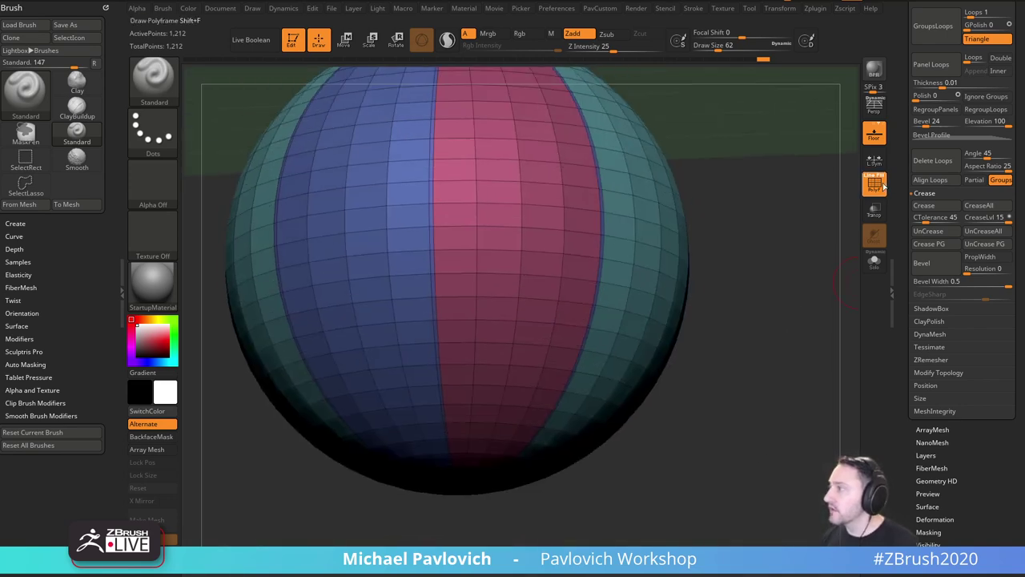
Turn off the floor, isolate the polygons around the bottom pole with SelectRect, give them a new polygroup, and unhide the sphere.
{"action": "left_click", "coordinate": [874, 140]}
{"action": "left_click_drag", "start_coordinate": [807, 149], "coordinate": [799, 399], "text": "shift"}
{"action": "left_click_drag", "start_coordinate": [628, 186], "coordinate": [425, 270], "text": "ctrl+shift"}
{"action": "key", "text": "ctrl+w"}
{"action": "left_click", "coordinate": [682, 246], "text": "ctrl+shift"}
Isolate the top polar cap together with the bevel strips, assign them one shared polygroup, and show the whole sphere.
{"action": "left_click_drag", "start_coordinate": [684, 246], "coordinate": [697, 91]}
{"action": "left_click_drag", "start_coordinate": [709, 404], "coordinate": [763, 156], "text": "alt"}
{"action": "left_click_drag", "start_coordinate": [762, 156], "coordinate": [775, 297]}
{"action": "left_click", "coordinate": [437, 270], "text": "ctrl+shift"}
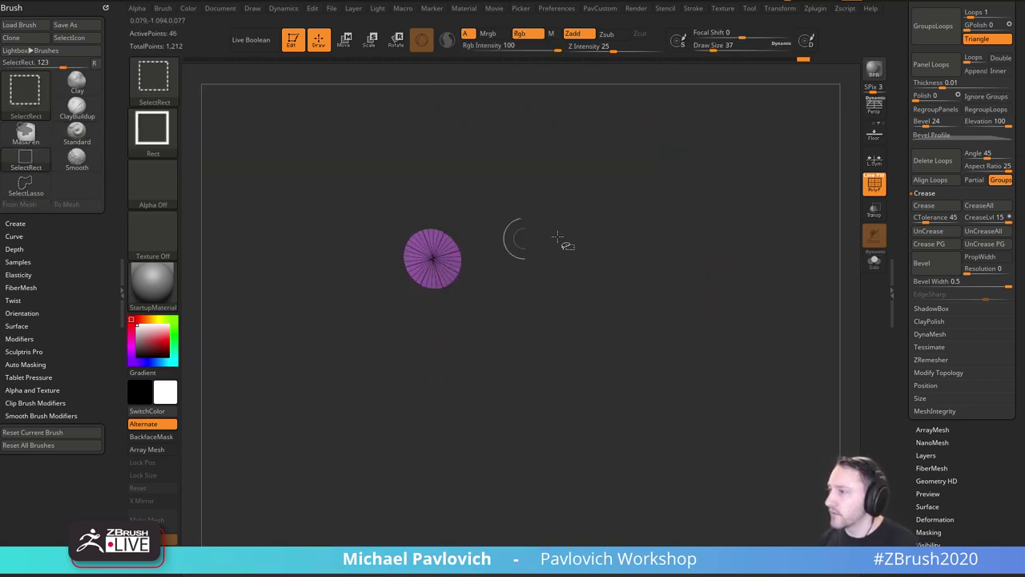
{"action": "left_click_drag", "start_coordinate": [752, 181], "coordinate": [758, 256], "text": "ctrl+shift"}
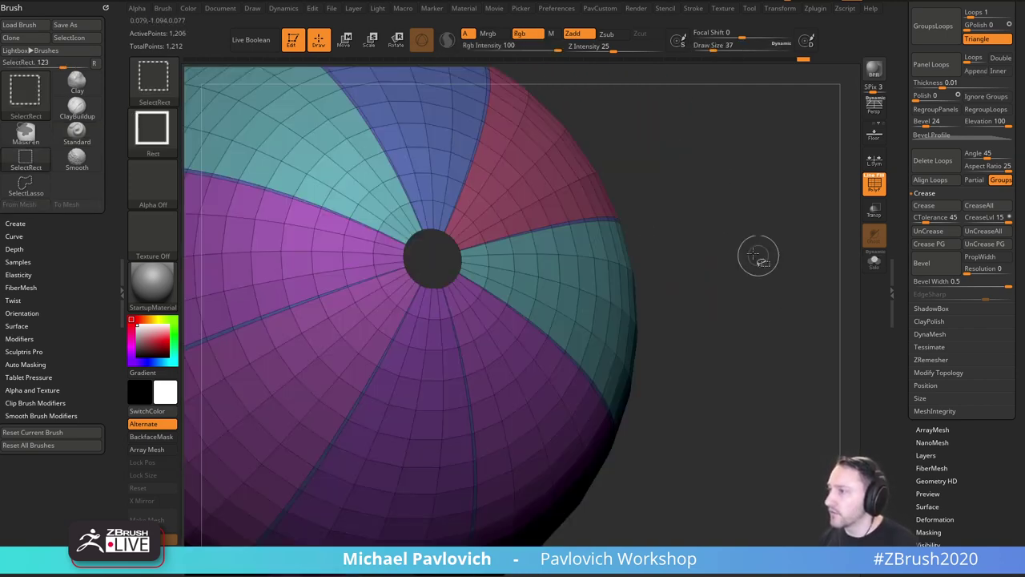
{"action": "left_click", "coordinate": [354, 286], "text": "ctrl+alt+shift"}
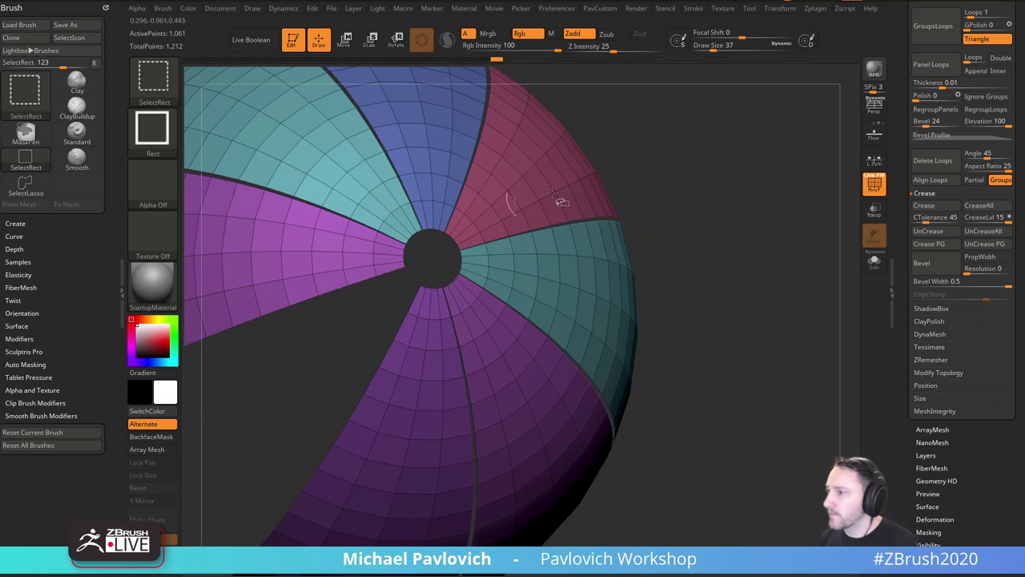
{"action": "left_click", "coordinate": [387, 307], "text": "ctrl+shift"}
{"action": "left_click", "coordinate": [381, 289], "text": "ctrl+alt+shift"}
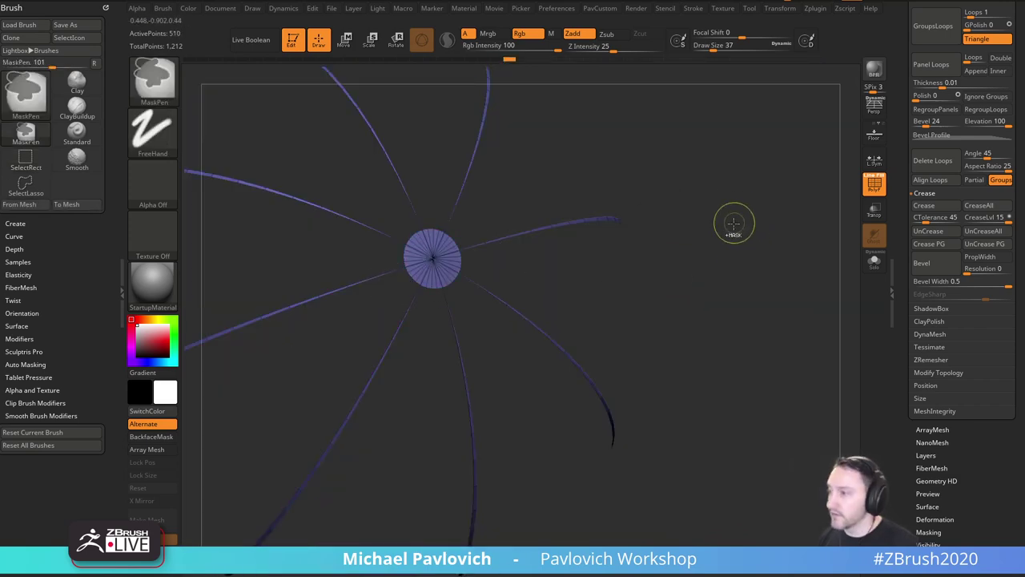
{"action": "left_click", "coordinate": [735, 224], "text": "ctrl+shift"}
Examine the wedge polygroups with polyframe off and on, isolating one opposing wedge pair and inverting the visibility.
{"action": "right_click_drag", "start_coordinate": [767, 251], "coordinate": [747, 246], "text": "ctrl"}
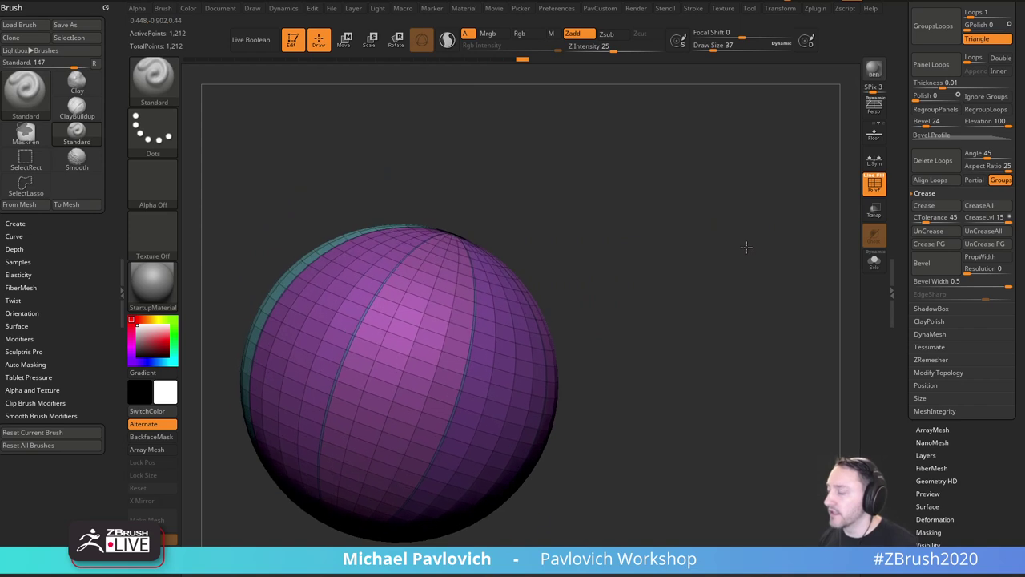
{"action": "left_click_drag", "start_coordinate": [746, 247], "coordinate": [787, 248]}
{"action": "left_click", "coordinate": [873, 184]}
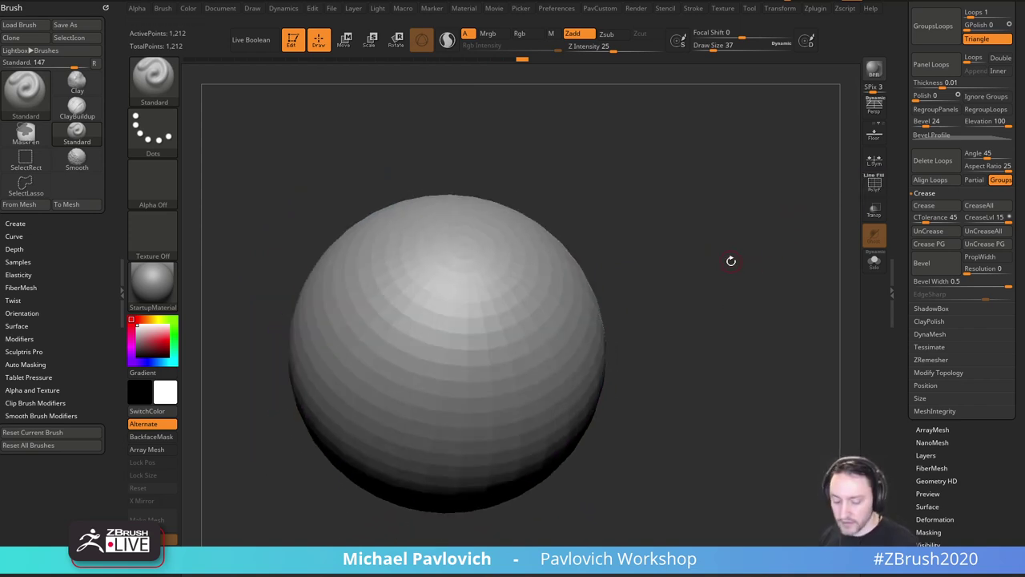
{"action": "key", "text": "ctrl"}
{"action": "left_click", "coordinate": [558, 328], "text": "ctrl+shift"}
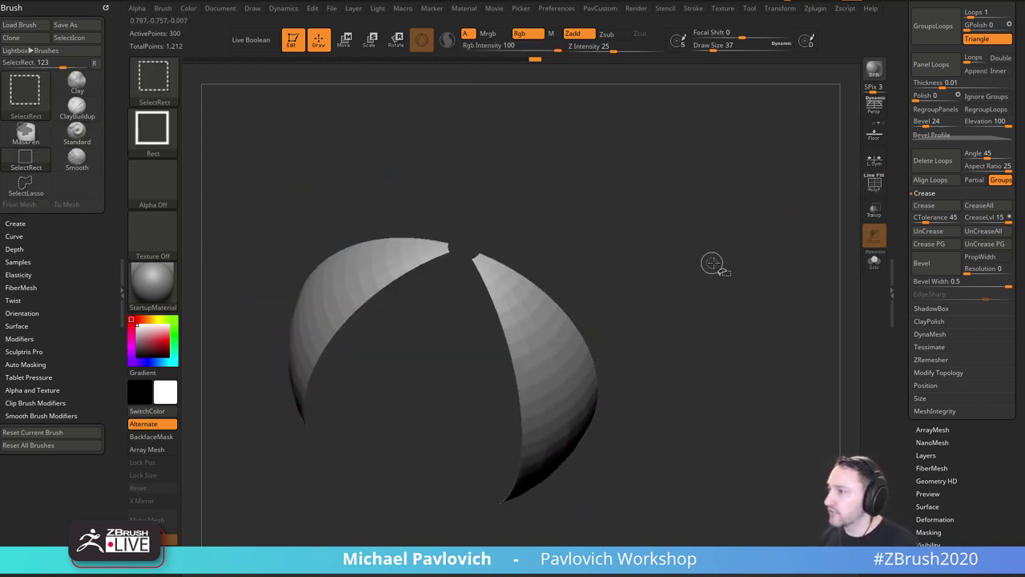
{"action": "left_click", "coordinate": [718, 262], "text": "ctrl+shift"}
{"action": "left_click", "coordinate": [874, 185]}
{"action": "left_click", "coordinate": [547, 336], "text": "ctrl+shift"}
{"action": "left_click_drag", "start_coordinate": [681, 311], "coordinate": [696, 323], "text": "ctrl+shift"}
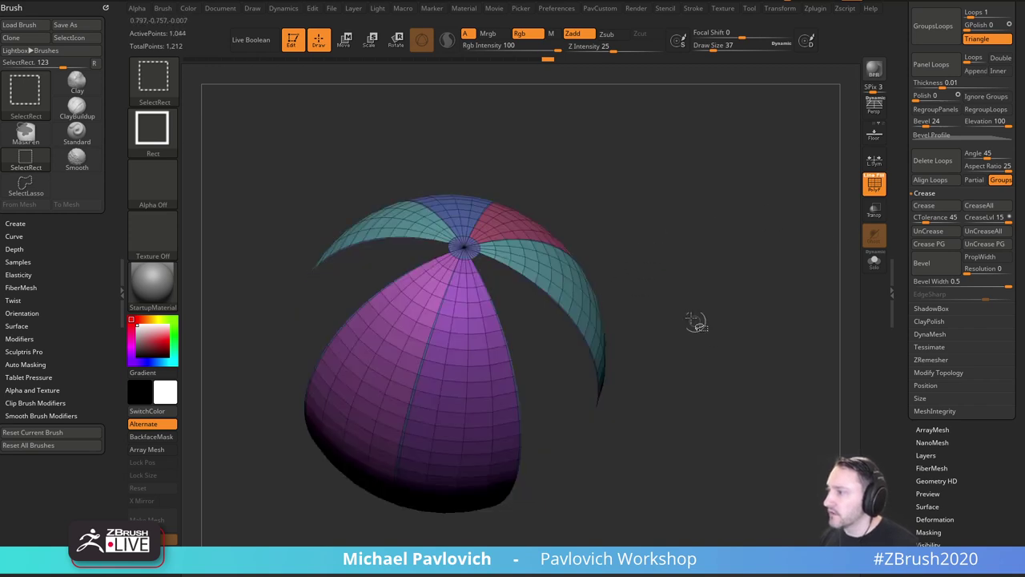
Isolate all the wedges by hiding the bevel strips and polar caps, and assign the wedges one shared polygroup.
{"action": "left_click", "coordinate": [565, 289], "text": "ctrl+shift"}
{"action": "left_click", "coordinate": [473, 357], "text": "ctrl+shift"}
{"action": "left_click", "coordinate": [411, 345], "text": "ctrl+shift"}
{"action": "left_click", "coordinate": [475, 216], "text": "ctrl+alt+shift"}
{"action": "left_click", "coordinate": [520, 232], "text": "ctrl+alt+shift"}
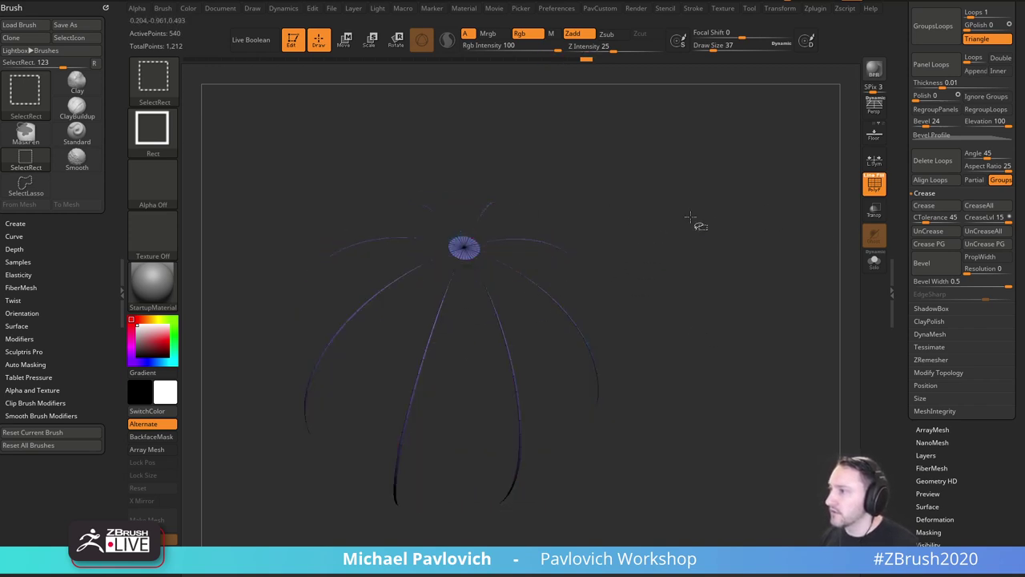
{"action": "left_click", "coordinate": [752, 294], "text": "ctrl+shift"}
{"action": "key", "text": "shift+f"}
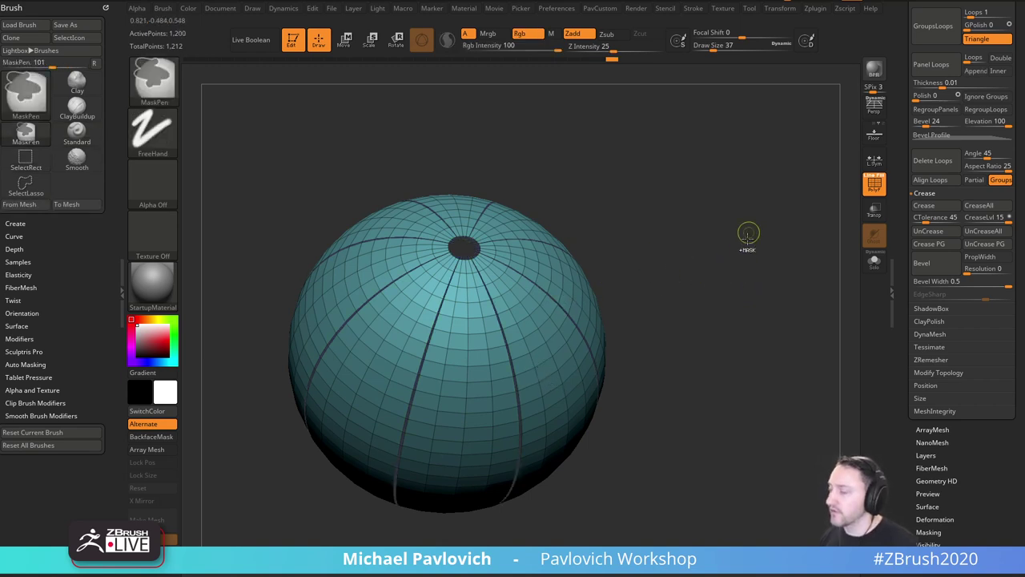
Mask the bevel strips and polar caps, turn off polyframe, and try inflating the unmasked wedges.
{"action": "left_click", "coordinate": [764, 232], "text": "ctrl"}
{"action": "left_click", "coordinate": [765, 253], "text": "ctrl+shift"}
{"action": "left_click", "coordinate": [765, 256], "text": "ctrl"}
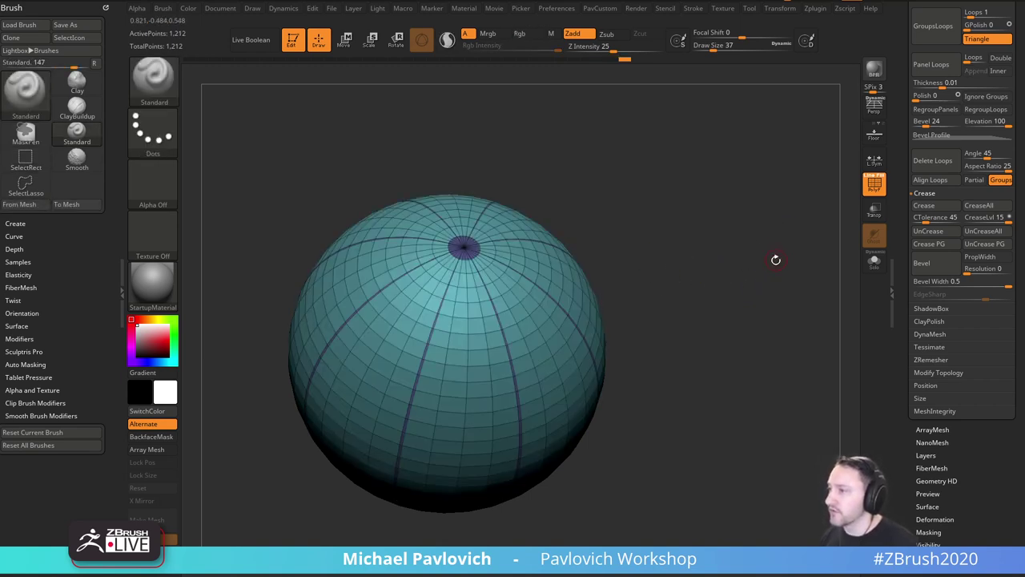
{"action": "left_click", "coordinate": [874, 185]}
{"action": "left_click_drag", "start_coordinate": [806, 229], "coordinate": [778, 243], "text": "alt"}
{"action": "key", "text": "space"}
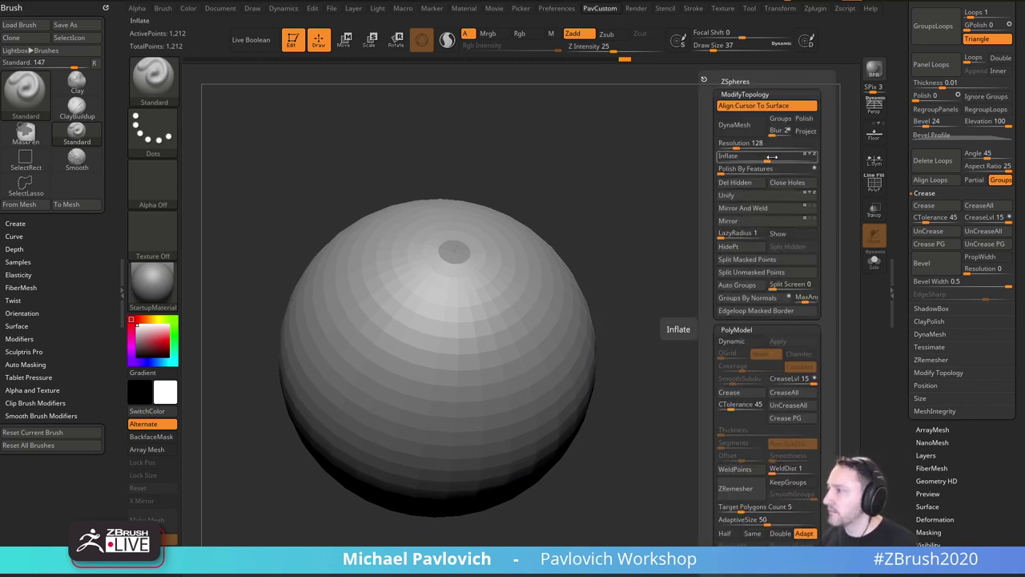
{"action": "left_click_drag", "start_coordinate": [770, 159], "coordinate": [752, 162]}
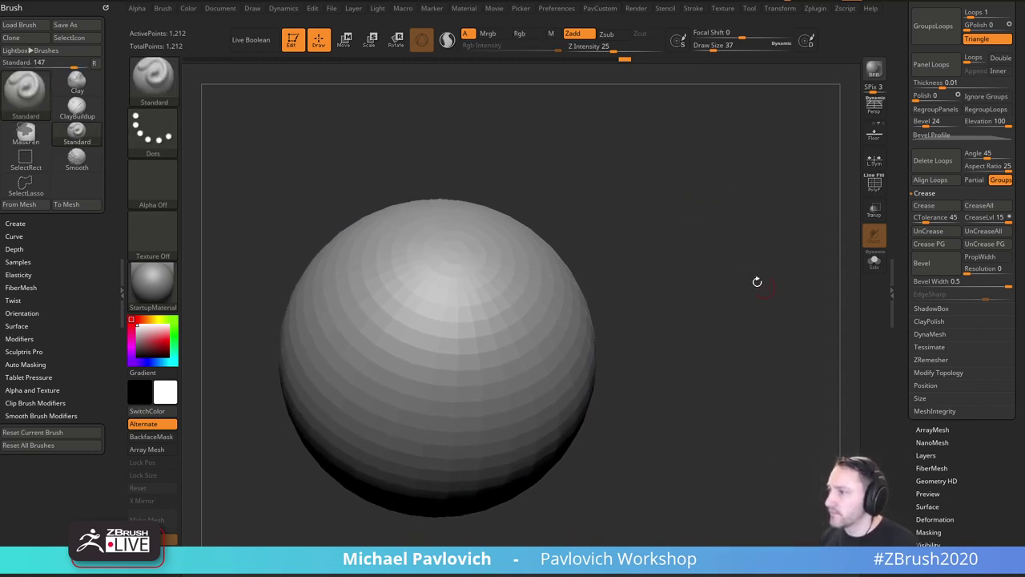
Mask the strips and polar caps together with their bordering polygons, and inflate the unmasked wedge centers.
{"action": "left_click", "coordinate": [455, 254], "text": "ctrl+shift"}
{"action": "left_click", "coordinate": [730, 216], "text": "ctrl+shift"}
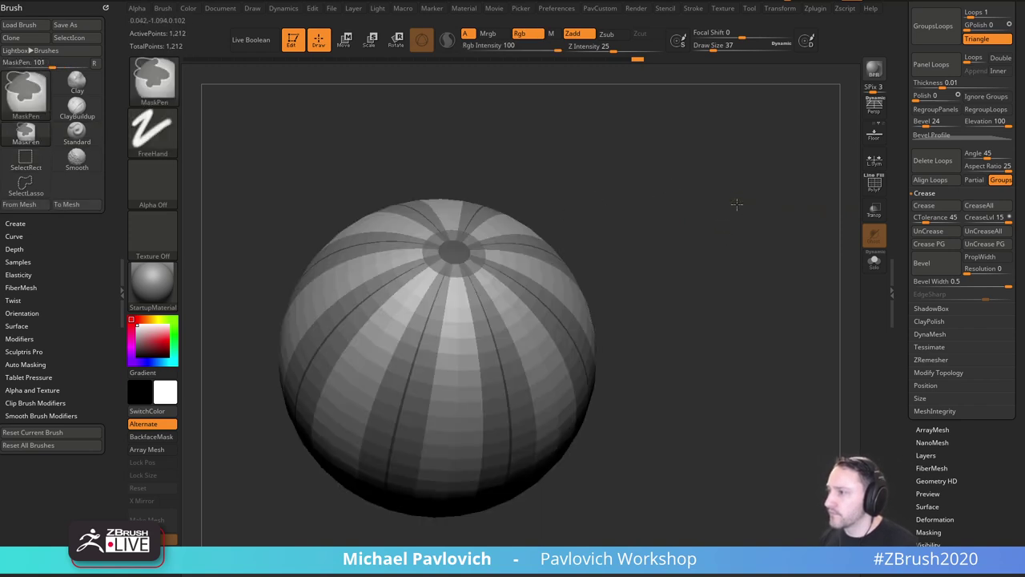
{"action": "key", "text": "space"}
{"action": "left_click", "coordinate": [740, 183]}
{"action": "key", "text": "space"}
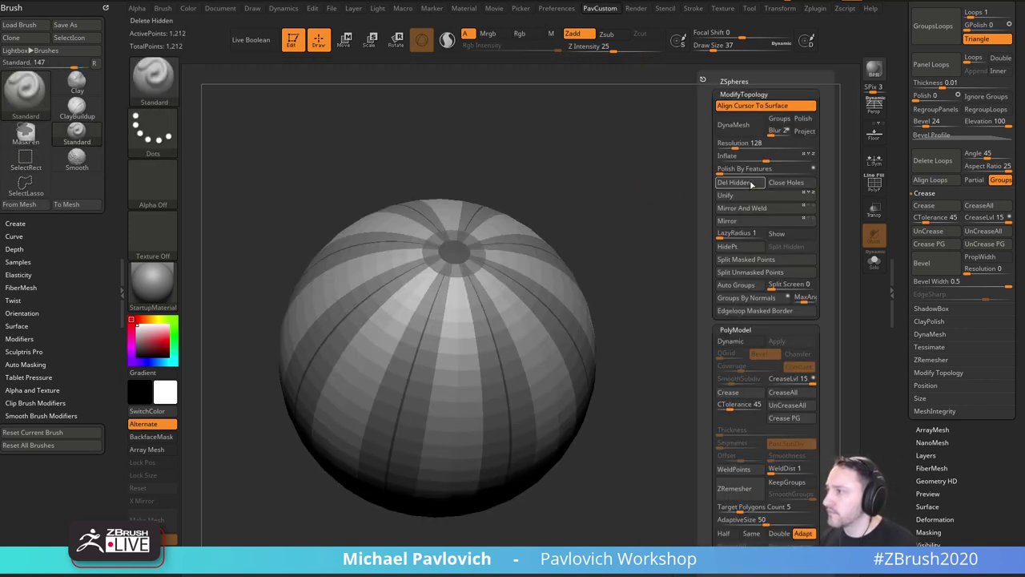
{"action": "left_click_drag", "start_coordinate": [769, 154], "coordinate": [781, 153]}
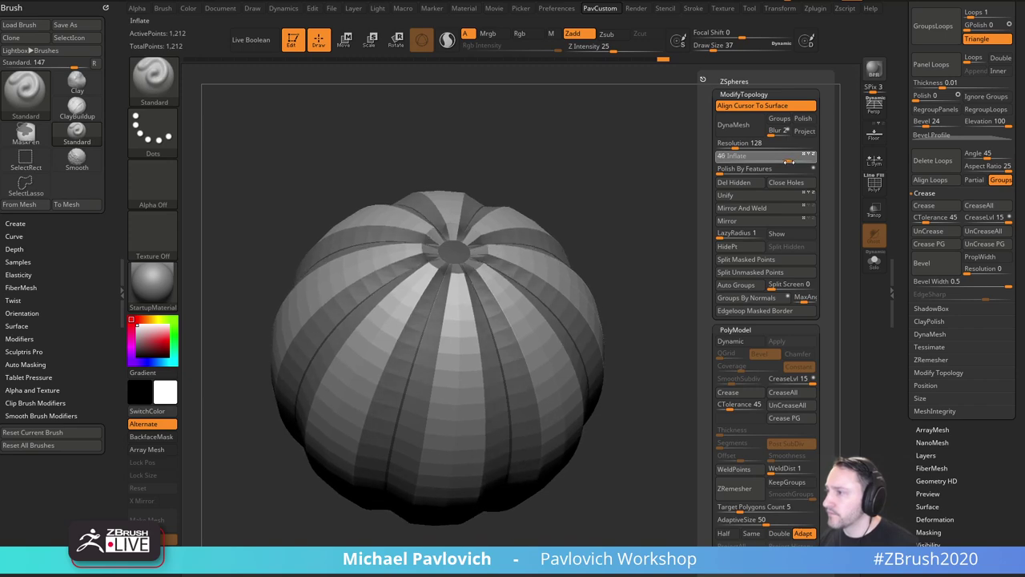
Examine the inflated wedges with polyframe on and off, and undo the inflation.
{"action": "left_click", "coordinate": [875, 182]}
{"action": "mouse_move", "coordinate": [785, 201]}
{"action": "left_mouse_down"}
{"action": "mouse_move", "coordinate": [787, 165]}
{"action": "mouse_move", "coordinate": [762, 205]}
{"action": "mouse_move", "coordinate": [772, 194]}
{"action": "mouse_move", "coordinate": [788, 225]}
{"action": "mouse_move", "coordinate": [775, 228]}
{"action": "left_mouse_up"}
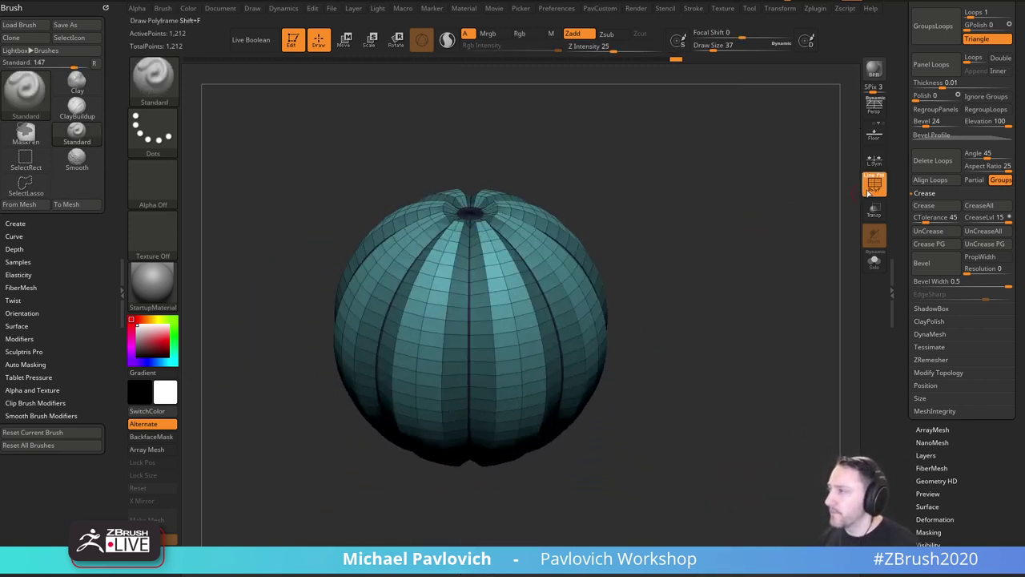
{"action": "left_click", "coordinate": [875, 185]}
{"action": "mouse_move", "coordinate": [740, 199]}
{"action": "left_mouse_down"}
{"action": "mouse_move", "coordinate": [754, 202]}
{"action": "mouse_move", "coordinate": [770, 245]}
{"action": "left_mouse_up"}
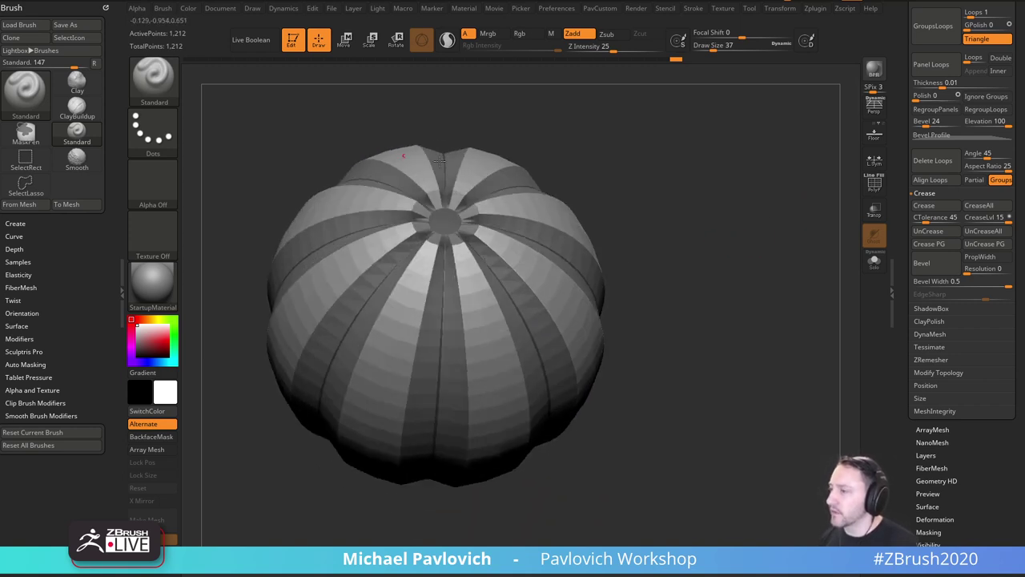
{"action": "left_click_drag", "start_coordinate": [711, 329], "coordinate": [713, 311]}
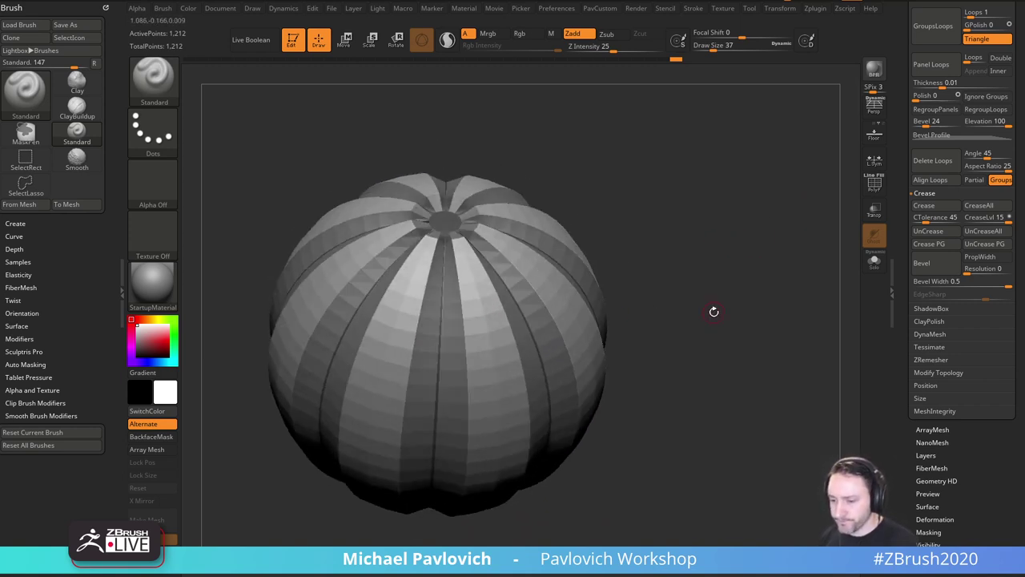
{"action": "key", "text": "ctrl+z"}
Subdivide the unmasked sphere once with polyframe on, and scale it down slightly along its vertical axis.
{"action": "left_click_drag", "start_coordinate": [664, 192], "coordinate": [757, 251]}
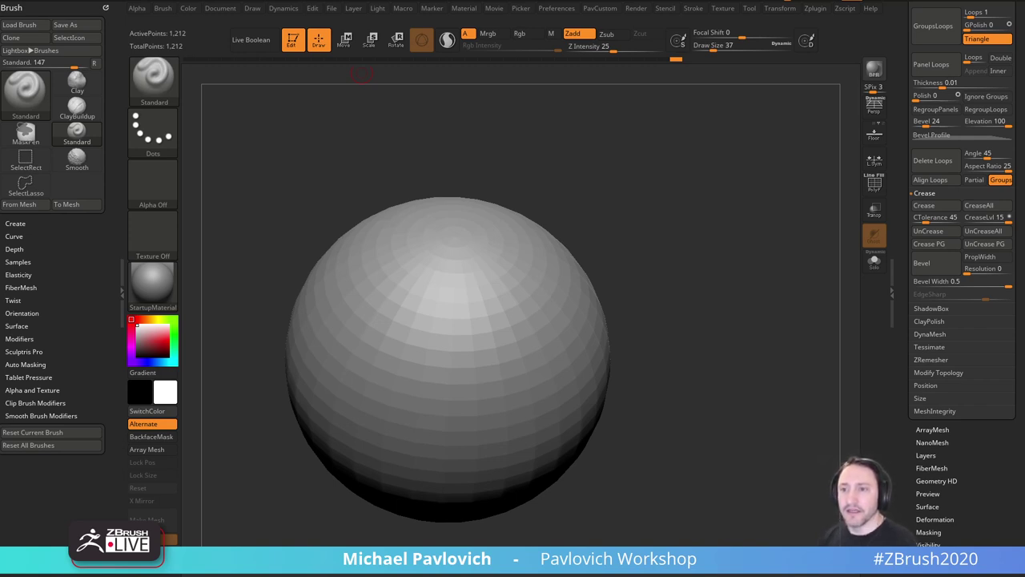
{"action": "left_click_drag", "start_coordinate": [733, 255], "coordinate": [755, 227]}
{"action": "left_click", "coordinate": [875, 182]}
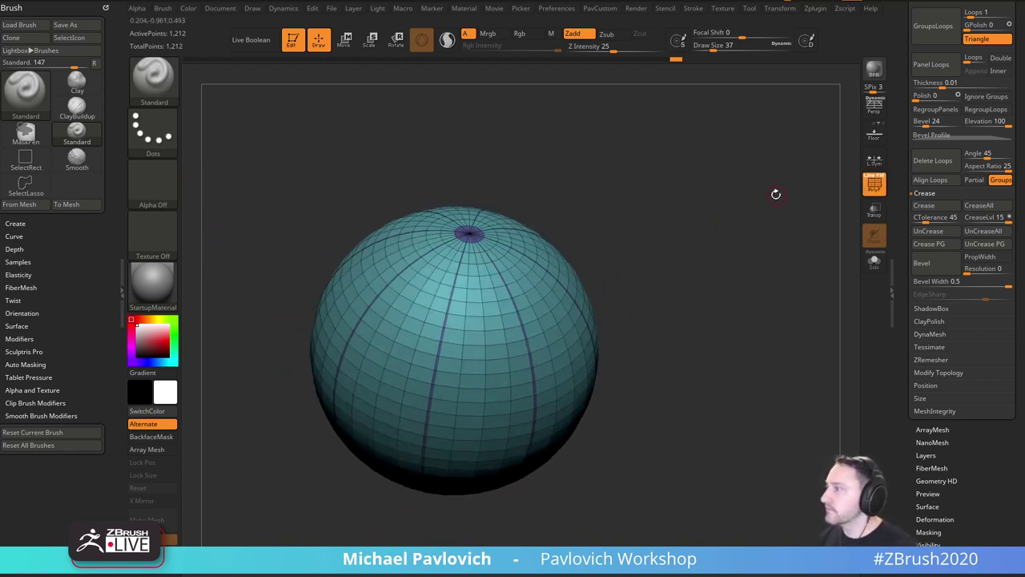
{"action": "mouse_move", "coordinate": [776, 193]}
{"action": "left_mouse_down"}
{"action": "mouse_move", "coordinate": [773, 208]}
{"action": "mouse_move", "coordinate": [751, 212]}
{"action": "left_mouse_up"}
{"action": "key", "text": "w"}
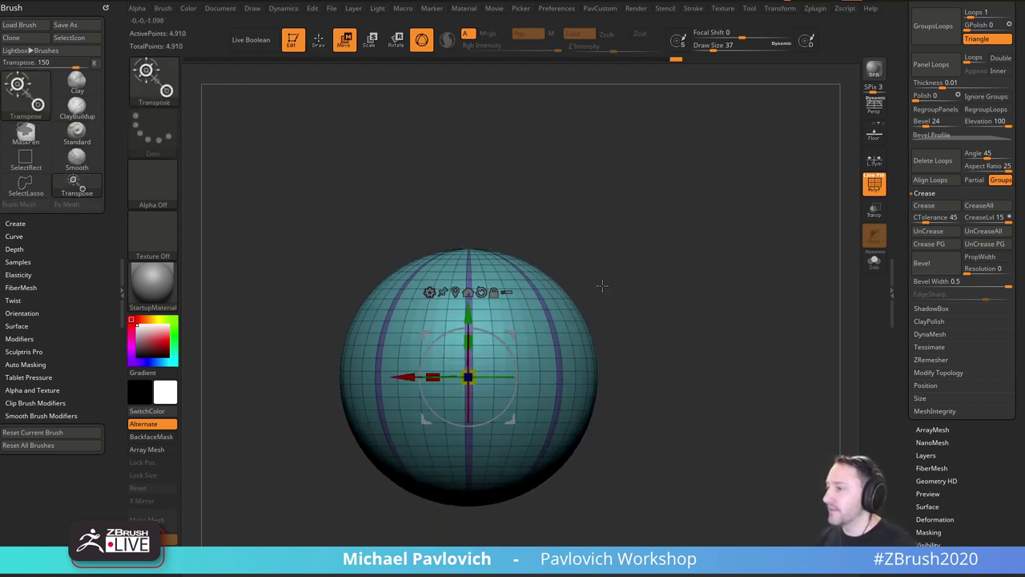
{"action": "left_click_drag", "start_coordinate": [470, 343], "coordinate": [473, 352]}
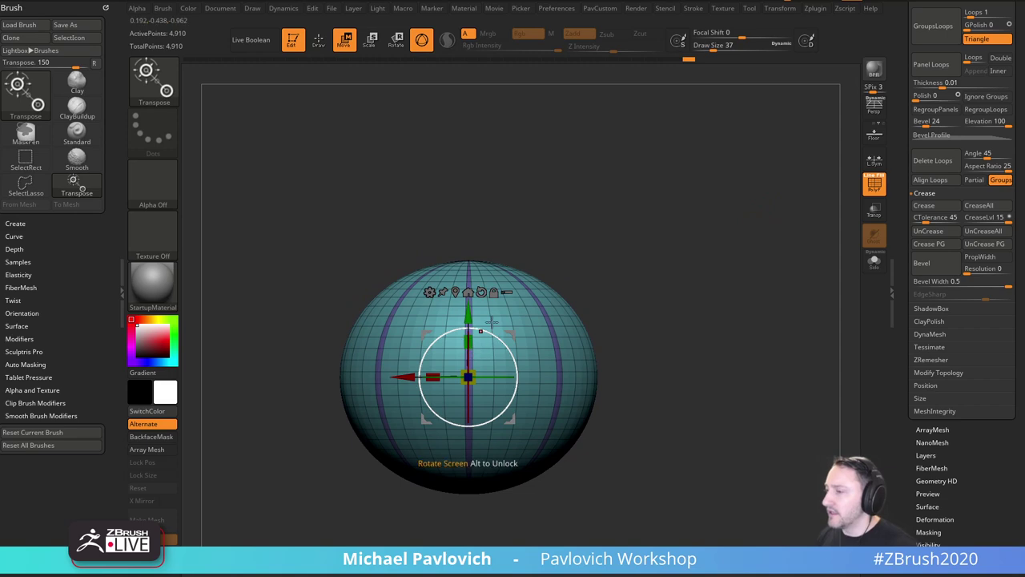
{"action": "key", "text": "ctrl+z"}
{"action": "key", "text": "q"}
Replace the docked Brush palette with the Dynamics palette.
{"action": "mouse_move", "coordinate": [686, 270]}
{"action": "left_mouse_down"}
{"action": "mouse_move", "coordinate": [735, 270]}
{"action": "mouse_move", "coordinate": [736, 279]}
{"action": "left_mouse_up"}
{"action": "left_click", "coordinate": [106, 7]}
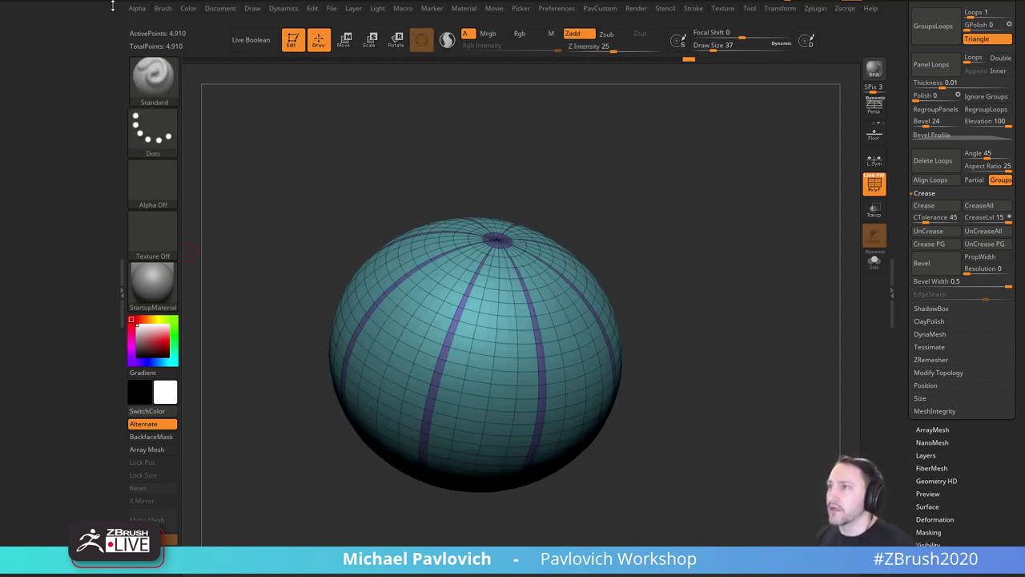
{"action": "left_click", "coordinate": [282, 8]}
{"action": "left_click", "coordinate": [274, 24]}
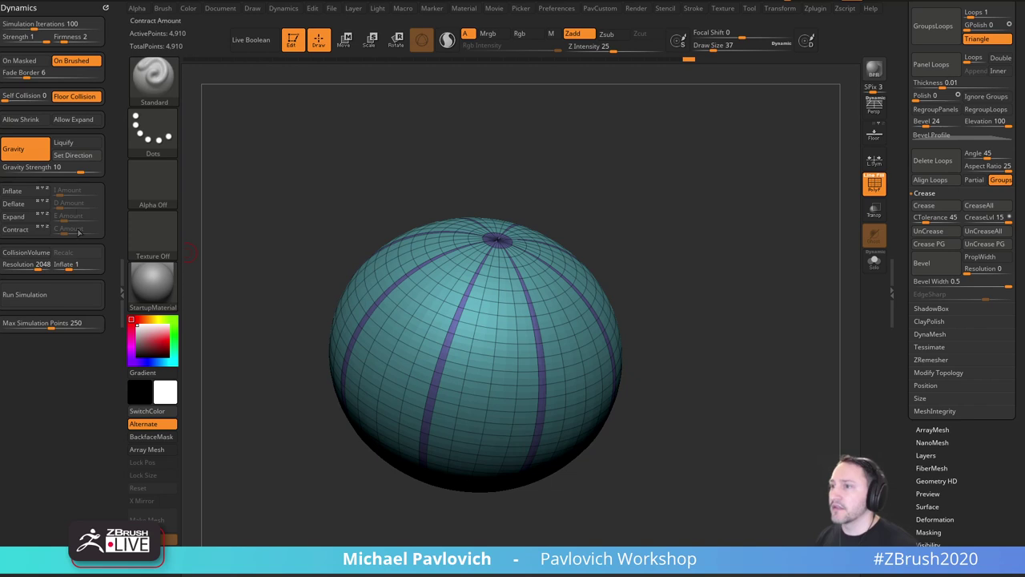
Isolate and mask the wedges of the flattened sphere, show the whole mesh, and invert the mask.
{"action": "left_click", "coordinate": [500, 306], "text": "ctrl+shift"}
{"action": "left_click", "coordinate": [654, 216], "text": "ctrl+shift"}
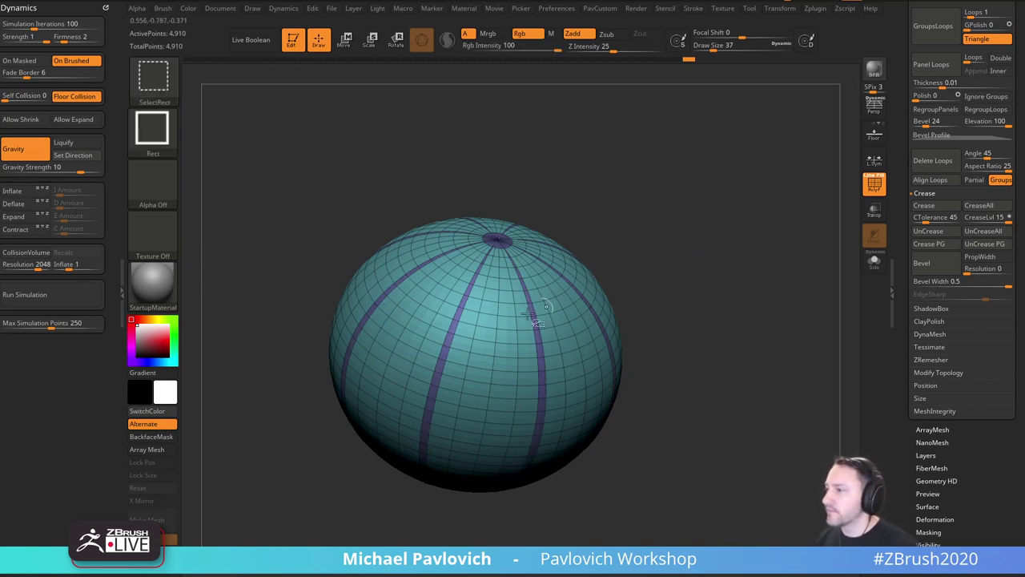
{"action": "left_click", "coordinate": [504, 322], "text": "ctrl+shift"}
{"action": "left_click", "coordinate": [747, 201], "text": "ctrl"}
{"action": "left_click", "coordinate": [747, 195], "text": "ctrl+shift"}
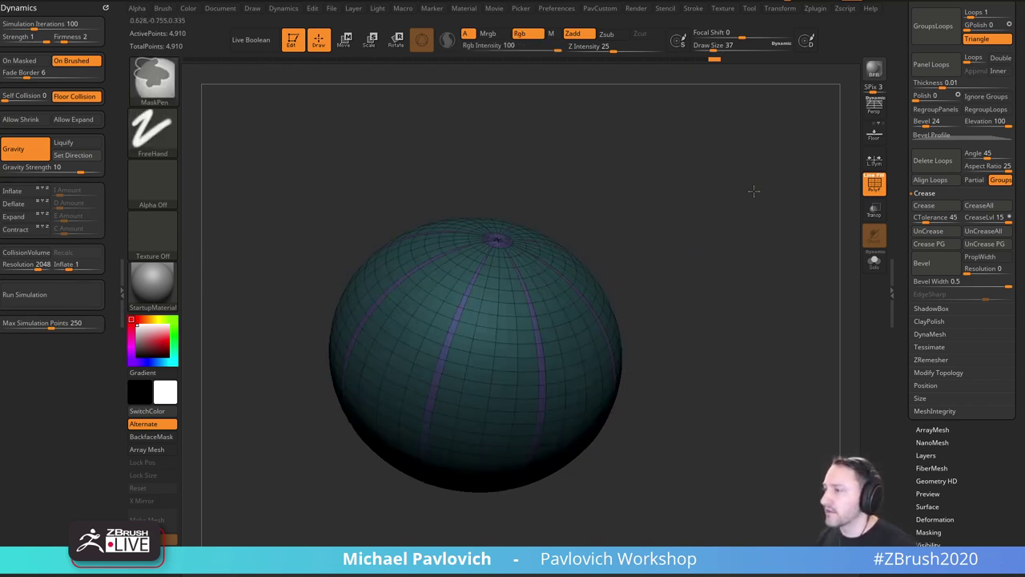
{"action": "left_click", "coordinate": [757, 194], "text": "ctrl"}
Hide the strips and polar caps with polyframe off, and turn polyframe back on to check the remaining wedges.
{"action": "left_click", "coordinate": [874, 184]}
{"action": "left_click_drag", "start_coordinate": [828, 193], "coordinate": [757, 186], "text": "alt"}
{"action": "left_click", "coordinate": [449, 333], "text": "ctrl+shift"}
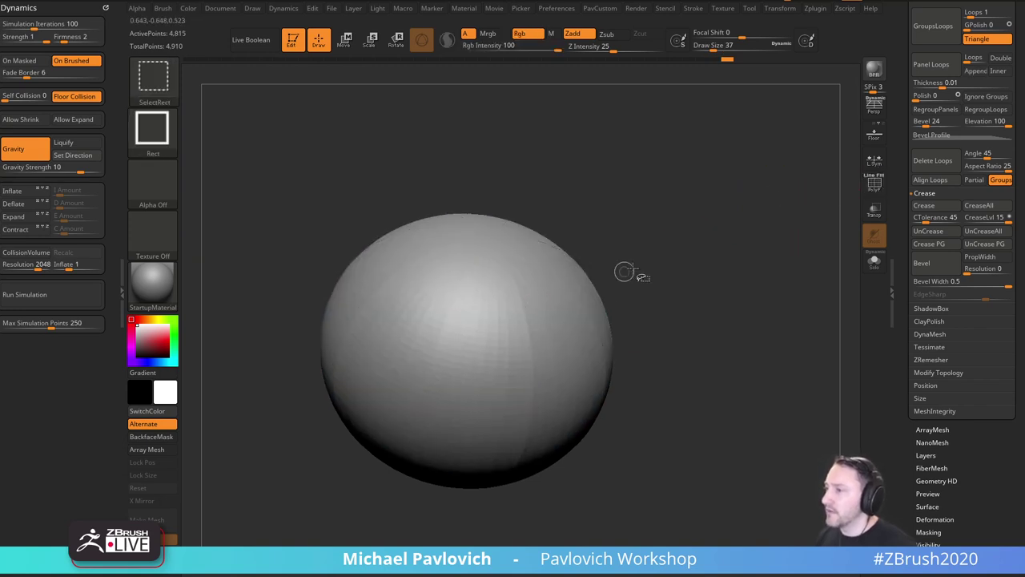
{"action": "left_click", "coordinate": [492, 241], "text": "ctrl+shift"}
{"action": "left_click", "coordinate": [874, 184]}
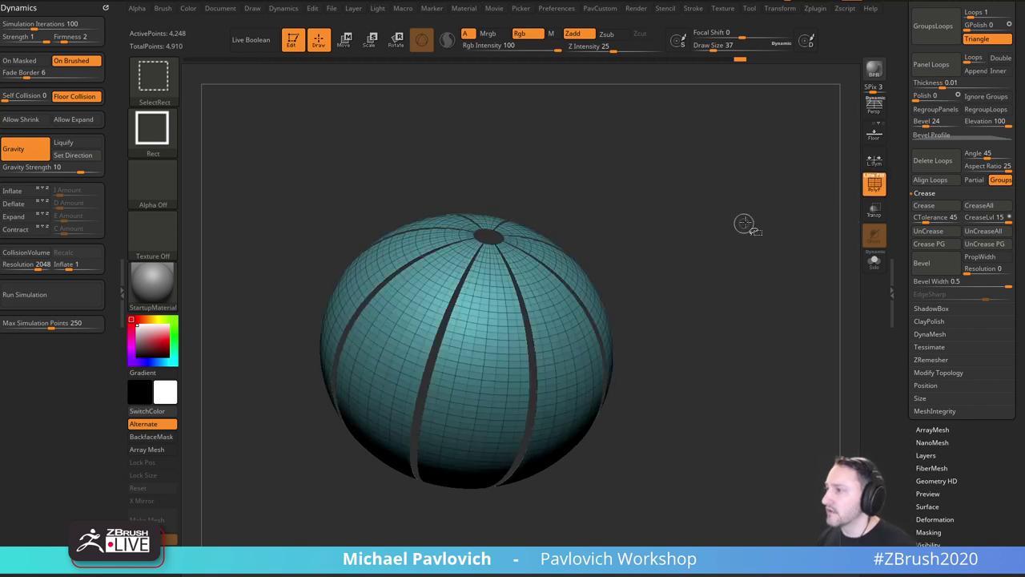
Isolate and mask the strips and polar caps, show the whole mesh, invert the mask, and turn off polyframe.
{"action": "right_click_drag", "start_coordinate": [745, 224], "coordinate": [760, 243], "text": "ctrl"}
{"action": "left_click", "coordinate": [748, 228], "text": "ctrl+shift"}
{"action": "left_click", "coordinate": [512, 232], "text": "ctrl+shift"}
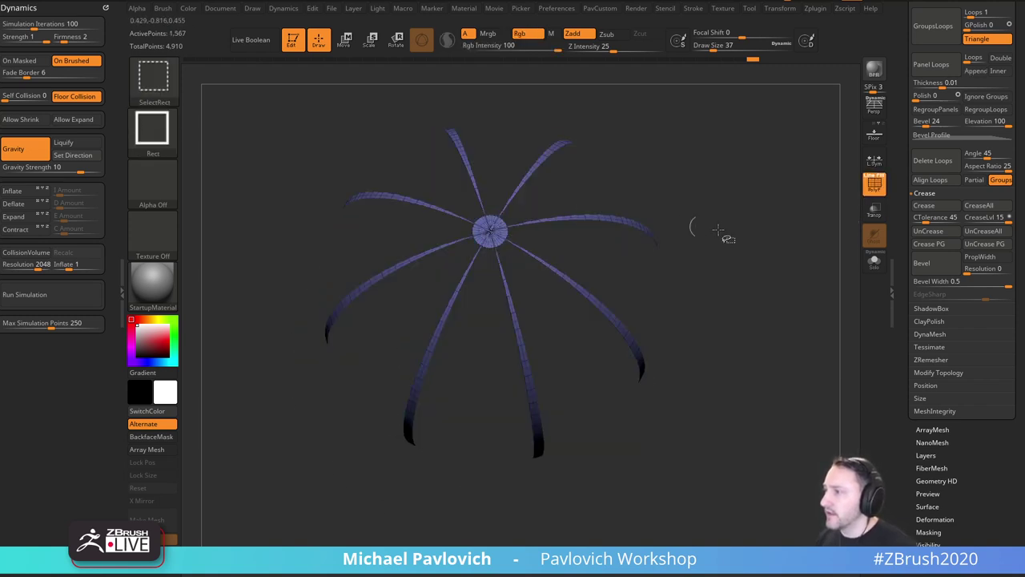
{"action": "left_click", "coordinate": [745, 229], "text": "ctrl"}
{"action": "left_click", "coordinate": [765, 234], "text": "ctrl+shift"}
{"action": "left_click", "coordinate": [771, 237], "text": "ctrl"}
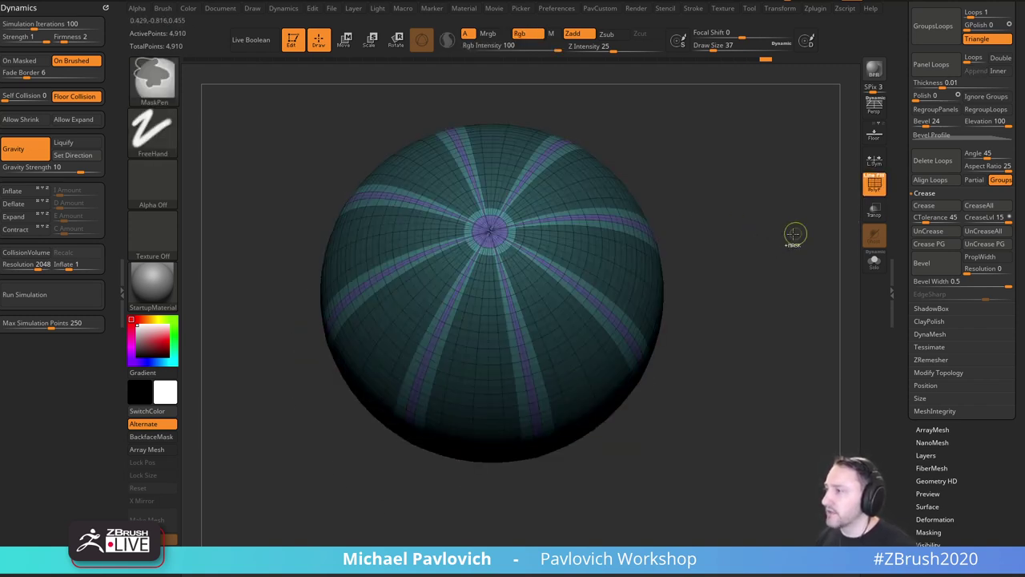
{"action": "key", "text": "shift+f"}
{"action": "left_click_drag", "start_coordinate": [738, 245], "coordinate": [751, 246]}
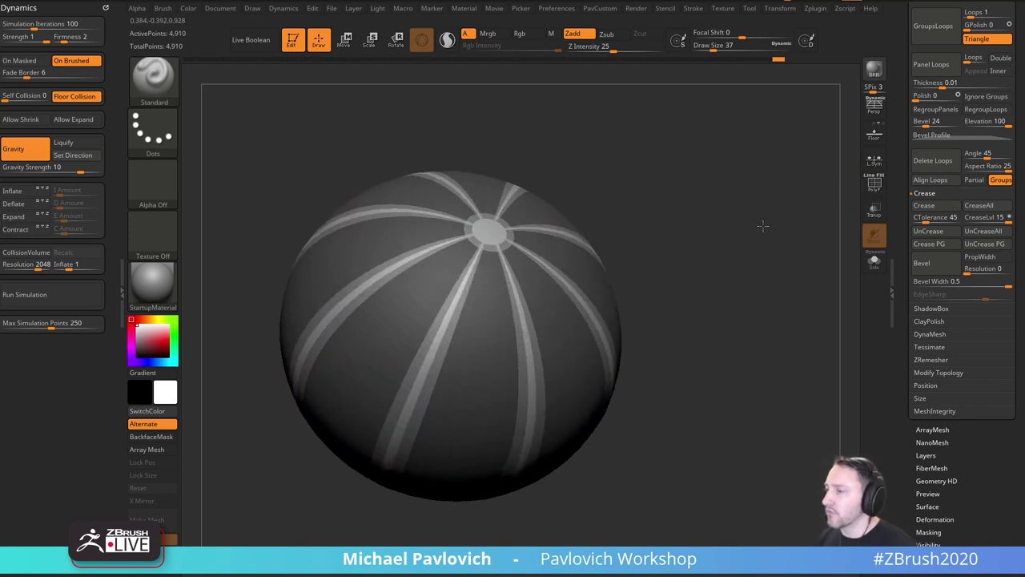
Clear the mask, mask the isolated wedges, show the whole mesh, and invert so only the strips and caps are masked.
{"action": "left_click_drag", "start_coordinate": [727, 306], "coordinate": [748, 256], "text": "ctrl"}
{"action": "left_click", "coordinate": [476, 362], "text": "ctrl+shift"}
{"action": "left_click", "coordinate": [745, 271], "text": "ctrl"}
{"action": "left_click", "coordinate": [755, 265], "text": "ctrl+shift"}
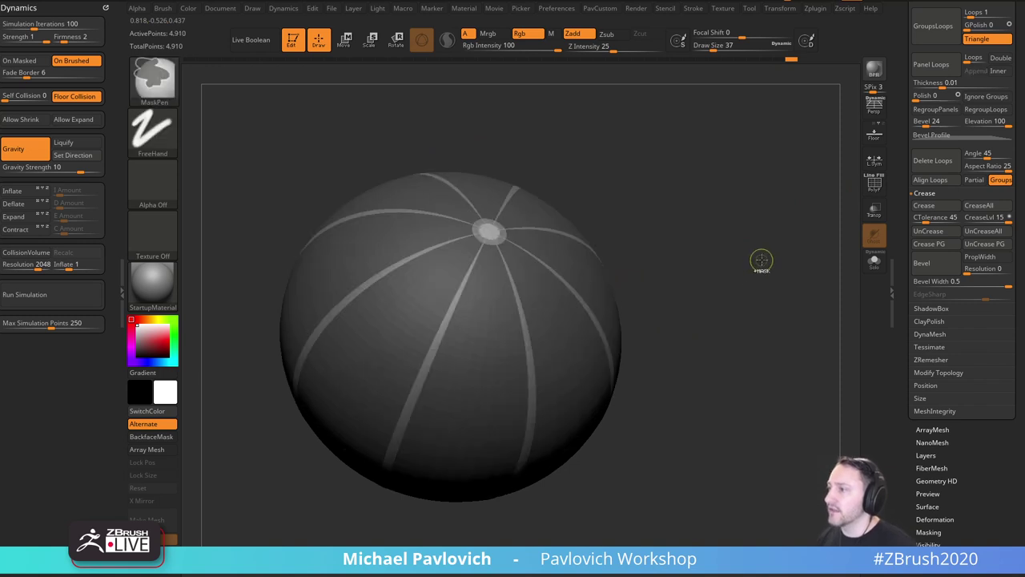
{"action": "left_click", "coordinate": [762, 260], "text": "ctrl"}
Try inflating the unmasked wedges with the Inflate deformation, and undo it.
{"action": "key", "text": "2"}
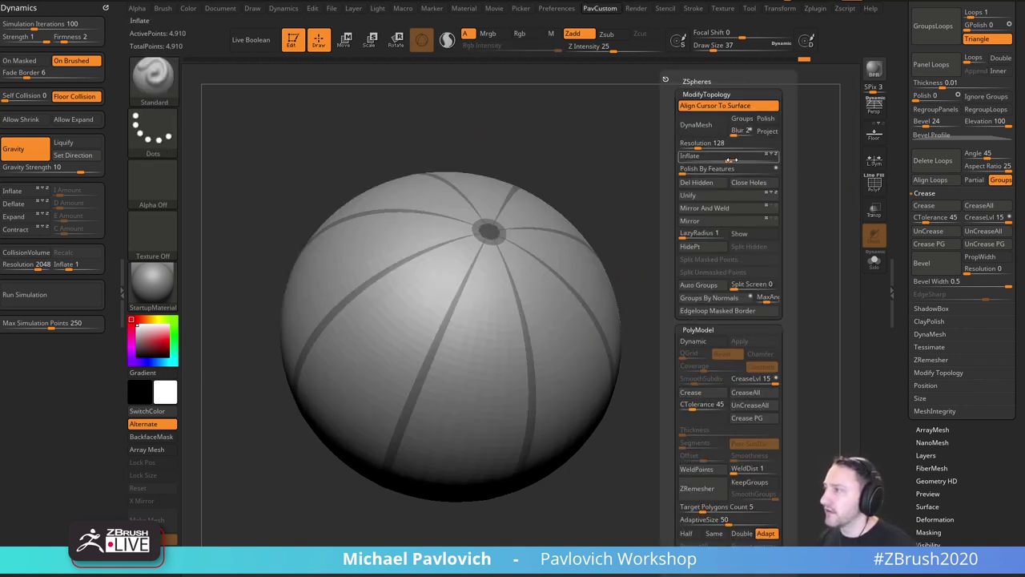
{"action": "left_click_drag", "start_coordinate": [729, 159], "coordinate": [751, 159]}
{"action": "key", "text": "ctrl+z"}
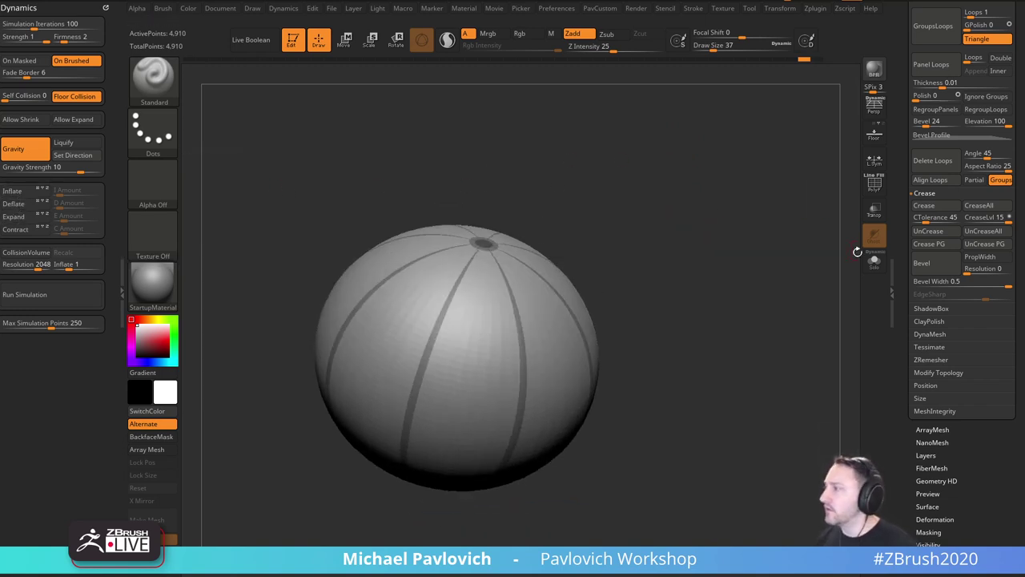
Collapse the EdgeLoop and Crease settings under Geometry, and turn on Dynamic Subdiv for the flattened sphere.
{"action": "left_click_drag", "start_coordinate": [902, 295], "coordinate": [899, 393]}
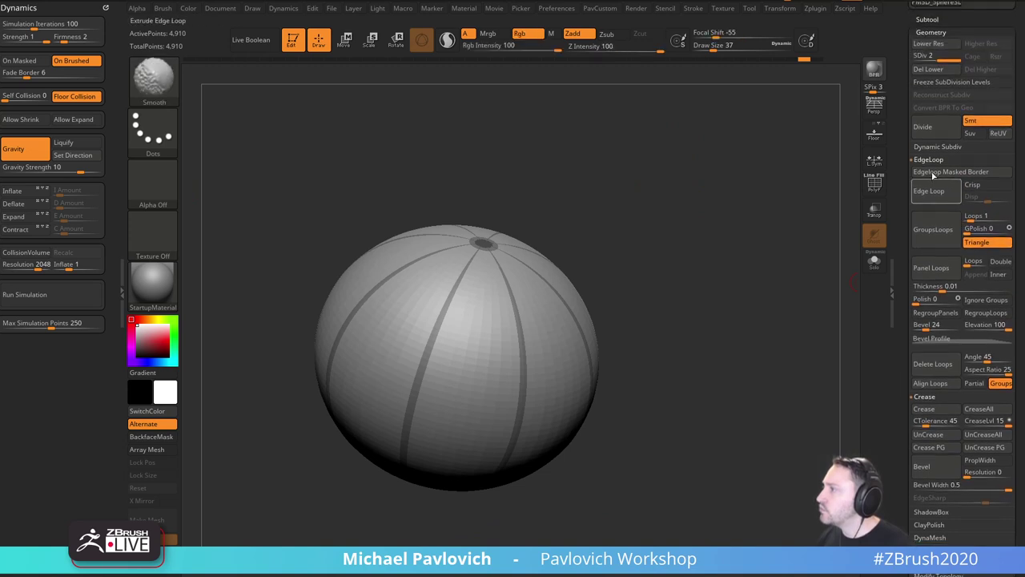
{"action": "left_click", "coordinate": [931, 160], "text": "shift"}
{"action": "left_click", "coordinate": [926, 174]}
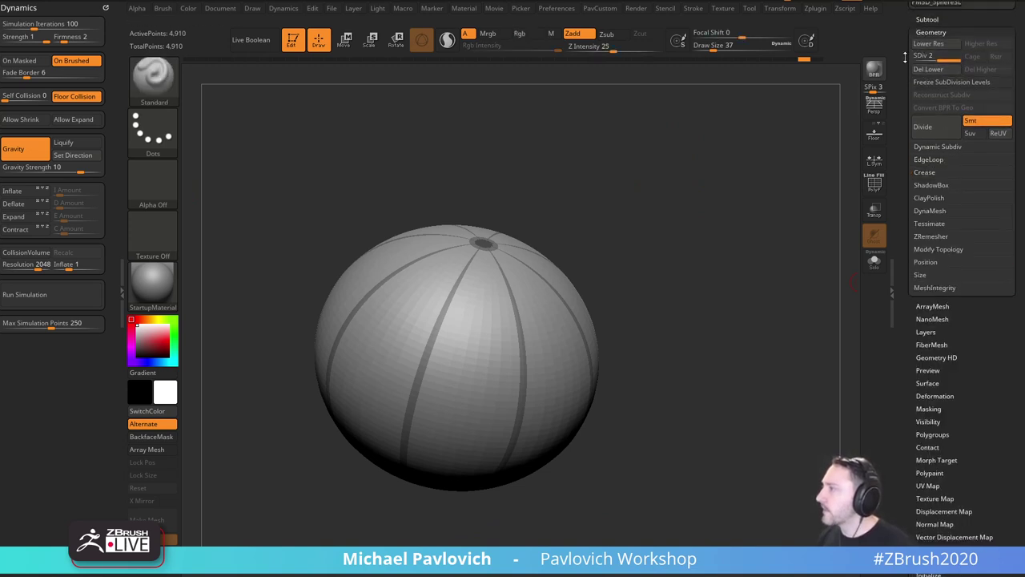
{"action": "scroll", "coordinate": [937, 200], "scroll_direction": "up", "scroll_amount": 1}
{"action": "key", "text": "shift"}
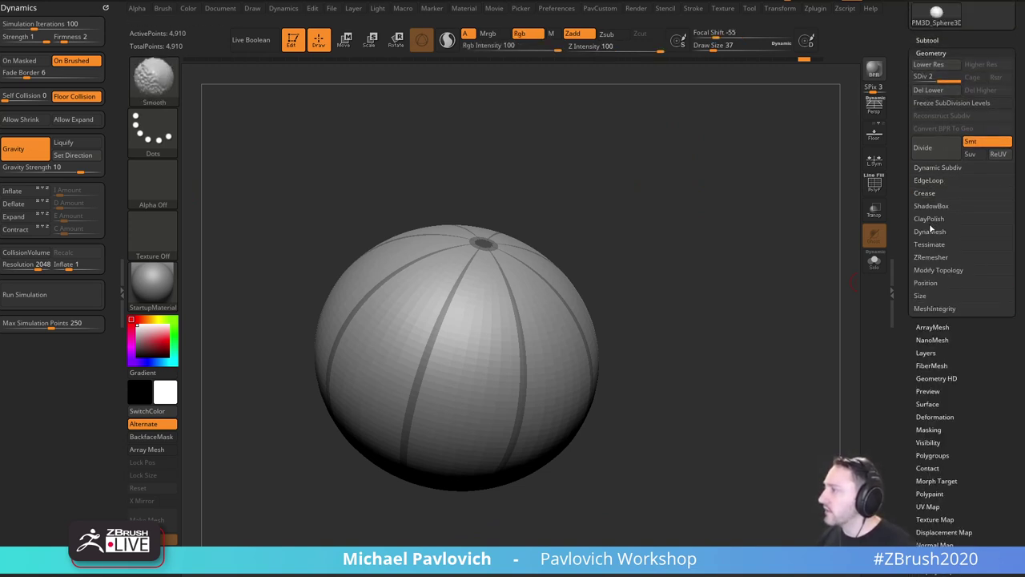
{"action": "left_click", "coordinate": [936, 167]}
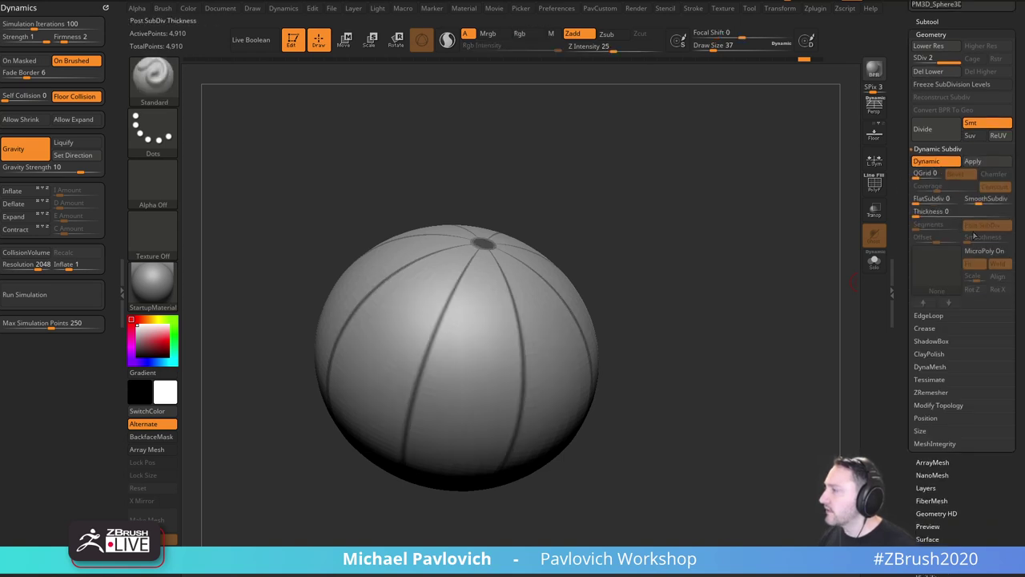
Turn off Gravity and Floor Collision for the cloth simulation, and enable Inflate and Expand.
{"action": "left_click_drag", "start_coordinate": [785, 171], "coordinate": [282, 261]}
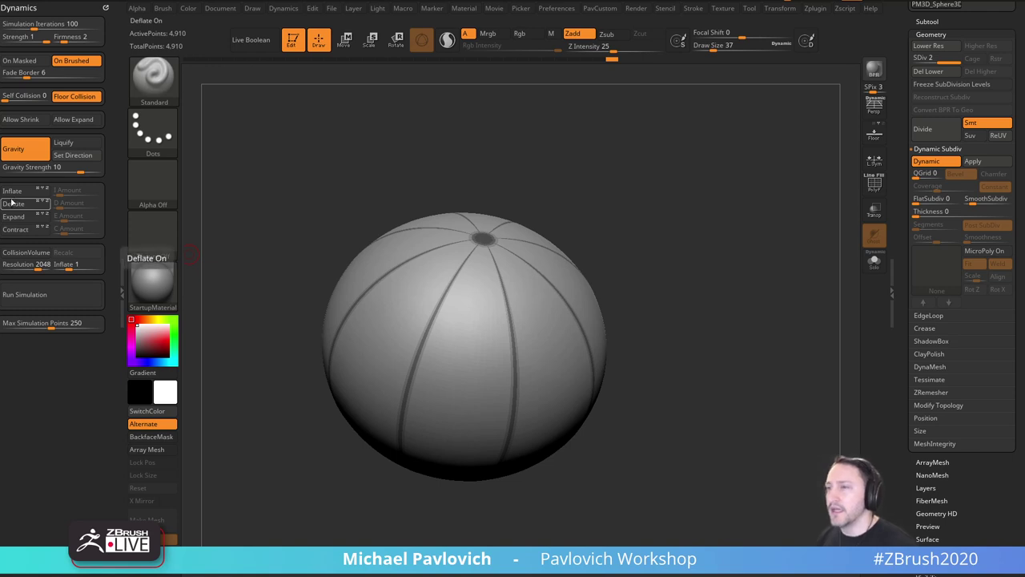
{"action": "left_click", "coordinate": [25, 157]}
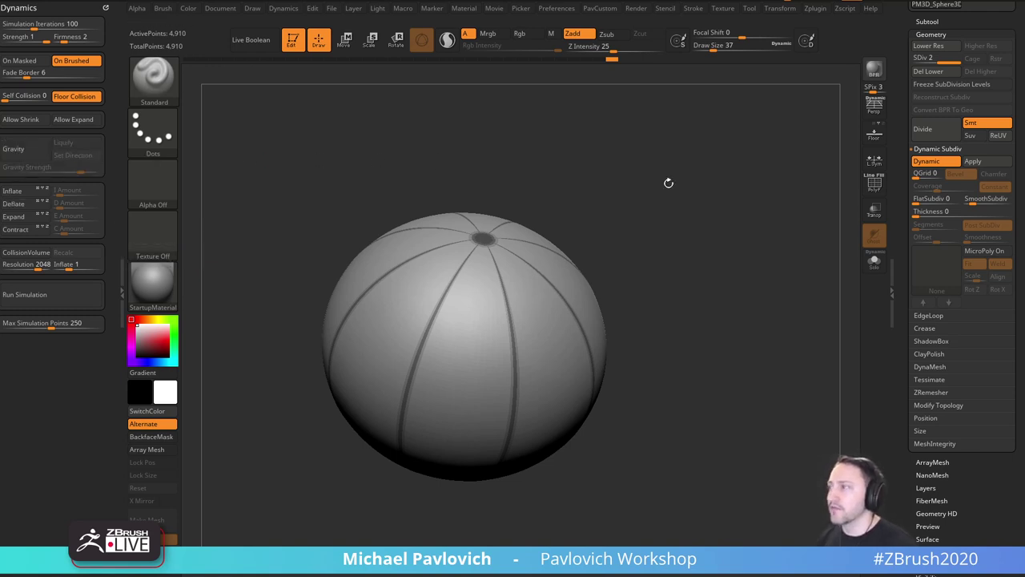
{"action": "left_click", "coordinate": [74, 96]}
{"action": "left_click", "coordinate": [13, 191]}
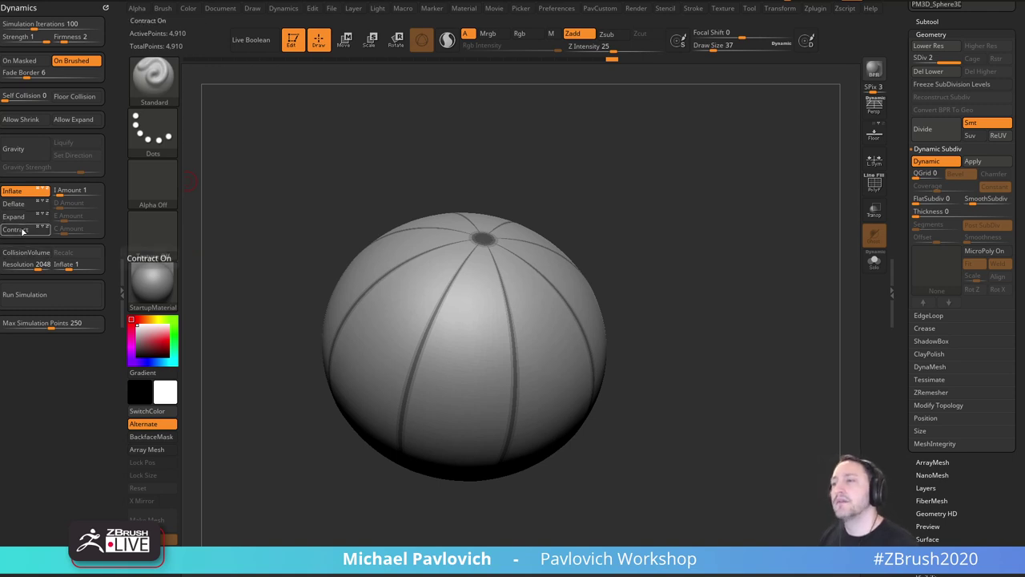
{"action": "left_click", "coordinate": [14, 216]}
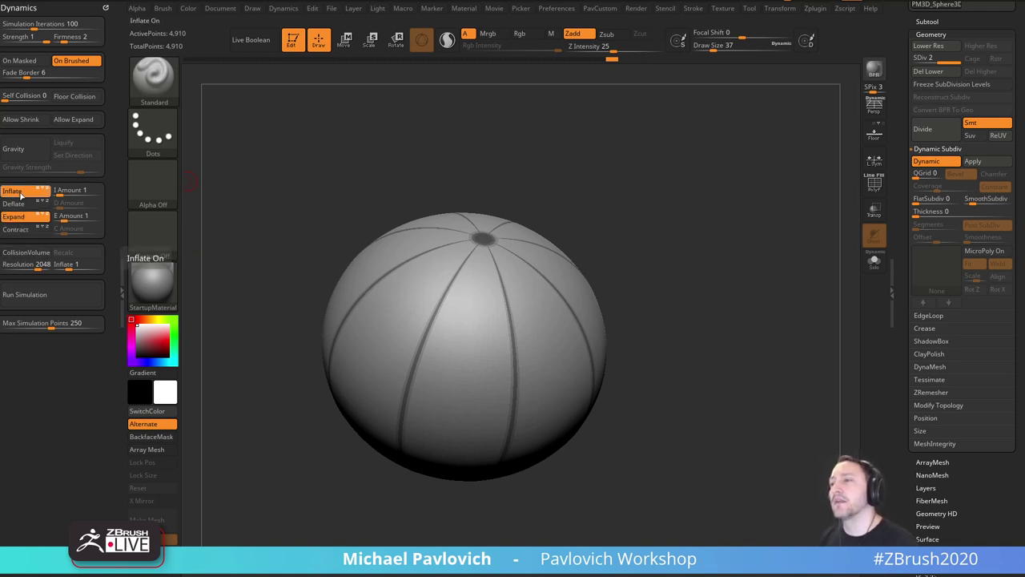
Try the cloth simulation on the masked sphere with Inflate off and only Expand enabled, and undo it.
{"action": "left_click", "coordinate": [13, 191]}
{"action": "left_click", "coordinate": [53, 294]}
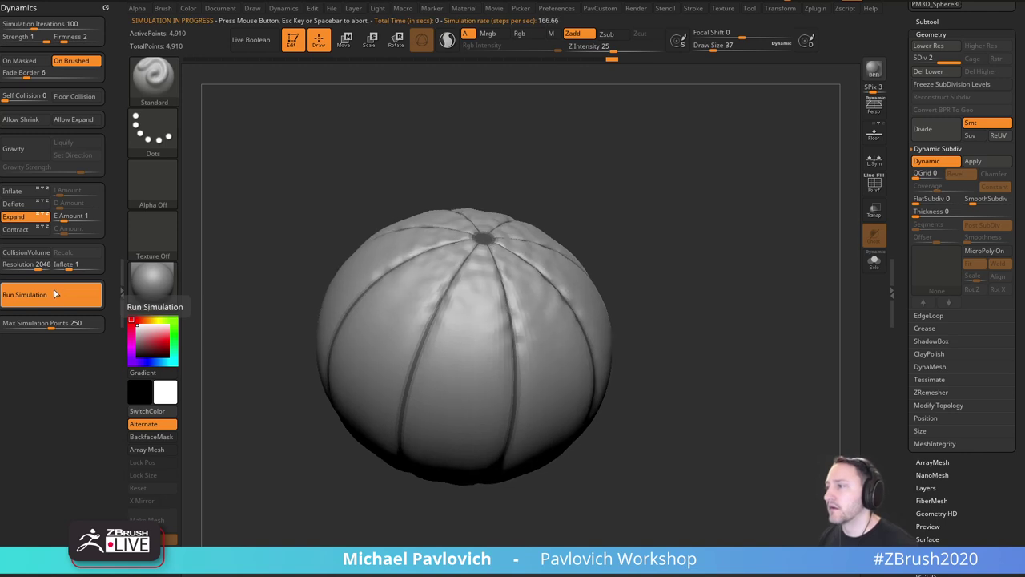
{"action": "key", "text": "ctrl+z"}
Turn Inflate back on, run the simulation with both Inflate and Expand, inspect the wedges, and undo it.
{"action": "left_click", "coordinate": [13, 190]}
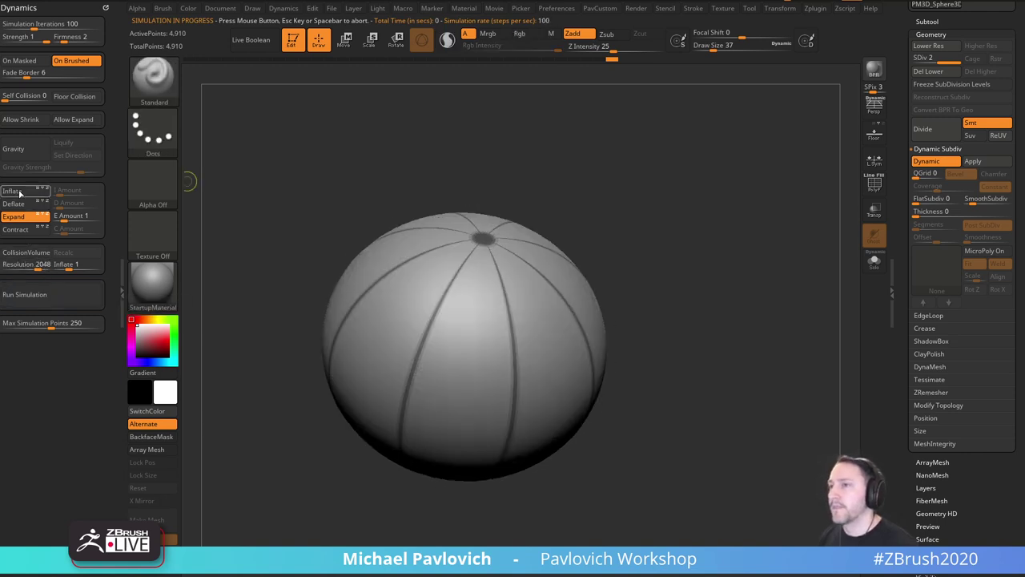
{"action": "left_click", "coordinate": [46, 295]}
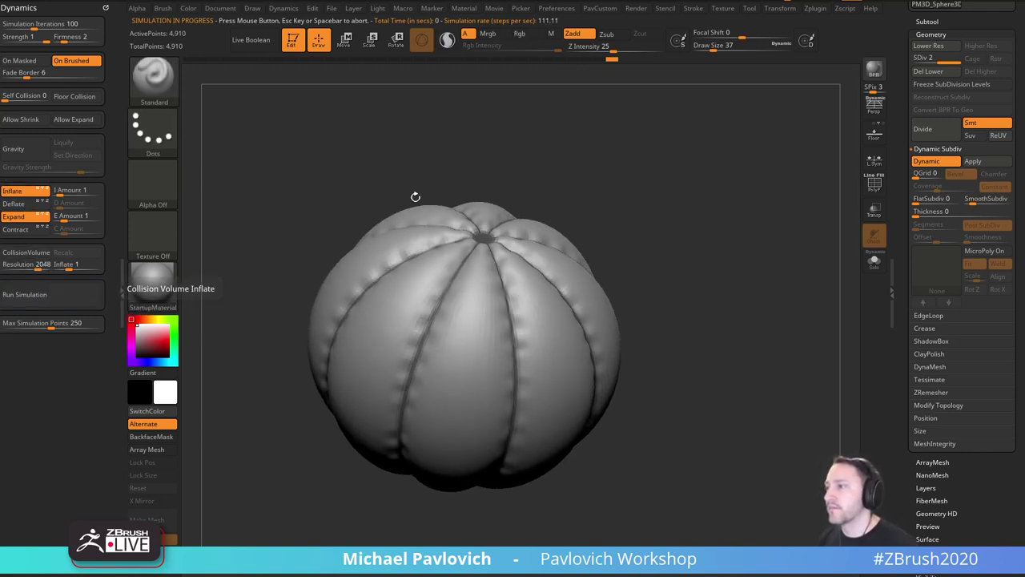
{"action": "left_click_drag", "start_coordinate": [414, 195], "coordinate": [689, 239]}
{"action": "key", "text": "ctrl+z"}
Turn off Inflate again, run the simulation with Expand alone, inspect the surface, and undo it.
{"action": "left_click", "coordinate": [13, 190]}
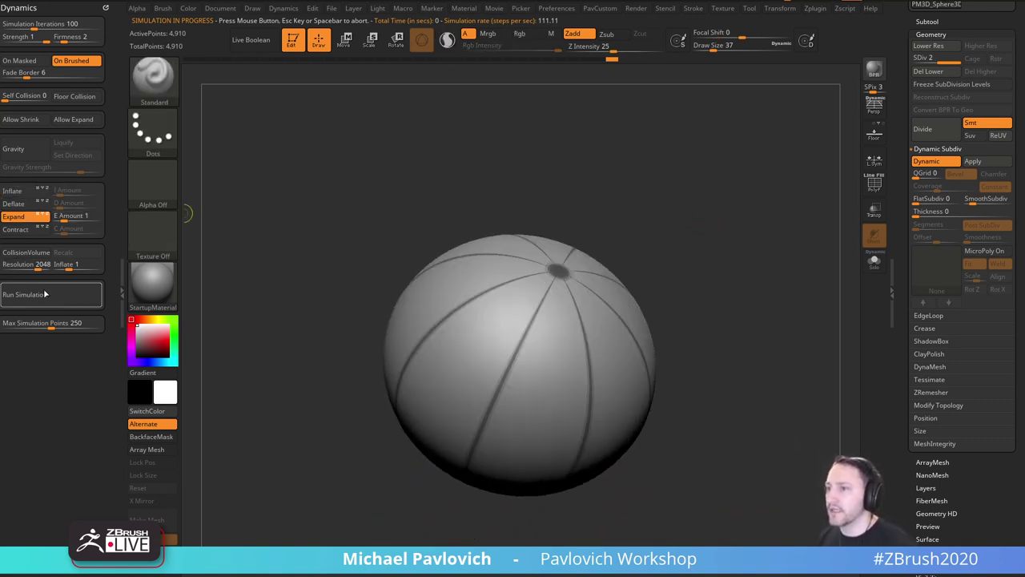
{"action": "left_click", "coordinate": [46, 295]}
{"action": "left_click_drag", "start_coordinate": [705, 235], "coordinate": [727, 232]}
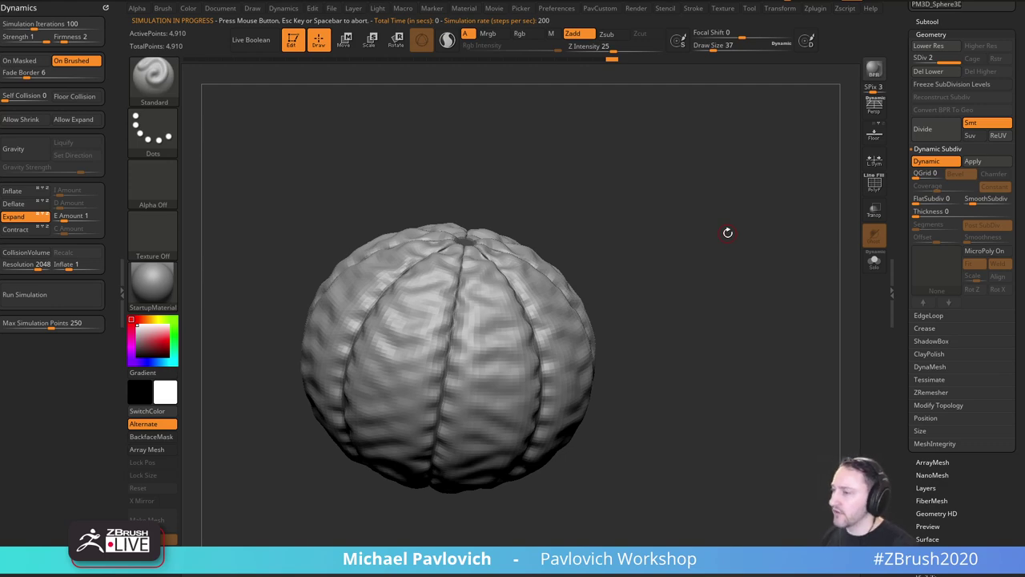
{"action": "left_click_drag", "start_coordinate": [725, 233], "coordinate": [738, 277]}
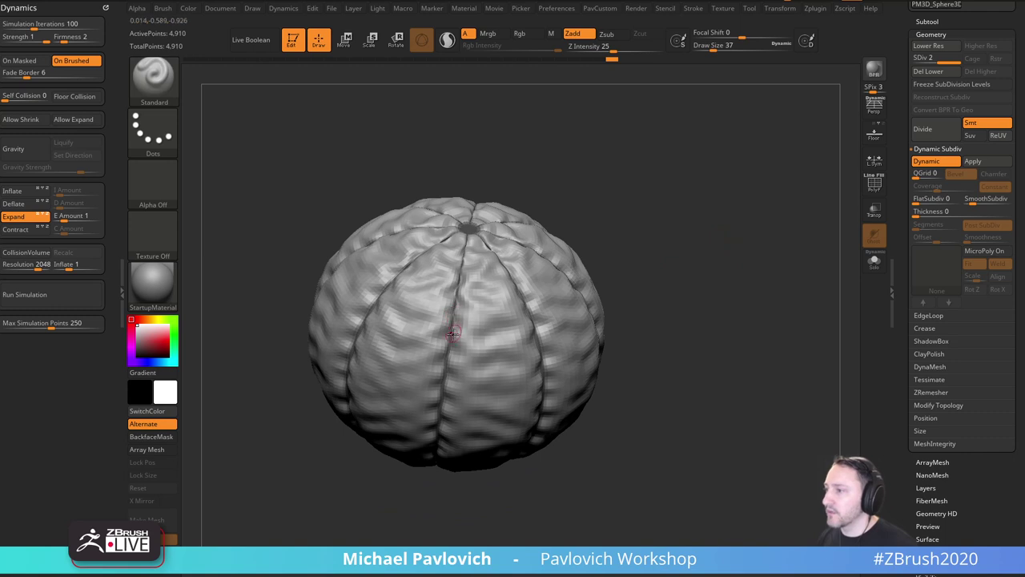
{"action": "key", "text": "ctrl+z"}
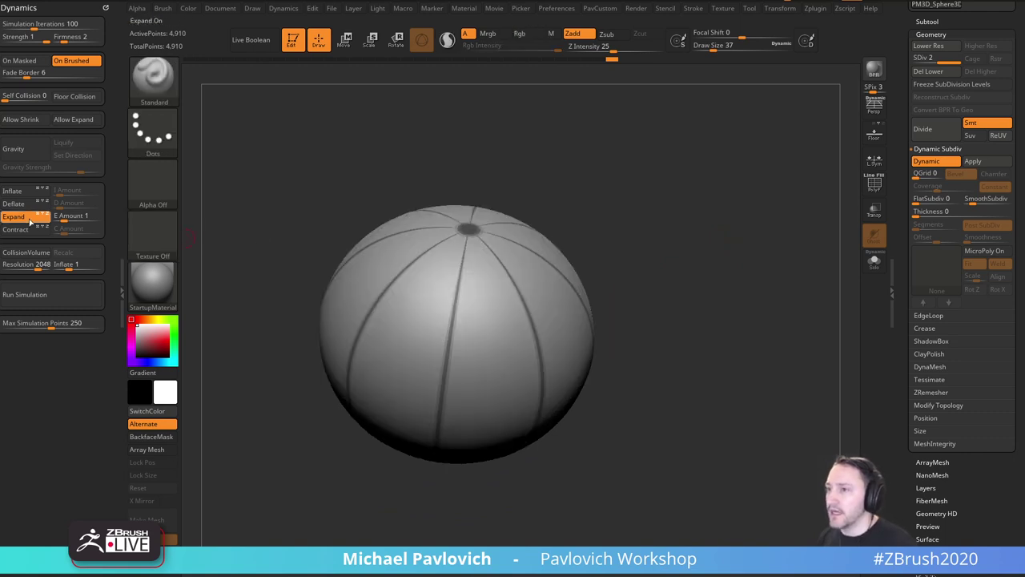
Enable Inflate alongside Expand and run the cloth simulation to puff out the wedges between the masked strips.
{"action": "left_click", "coordinate": [14, 190]}
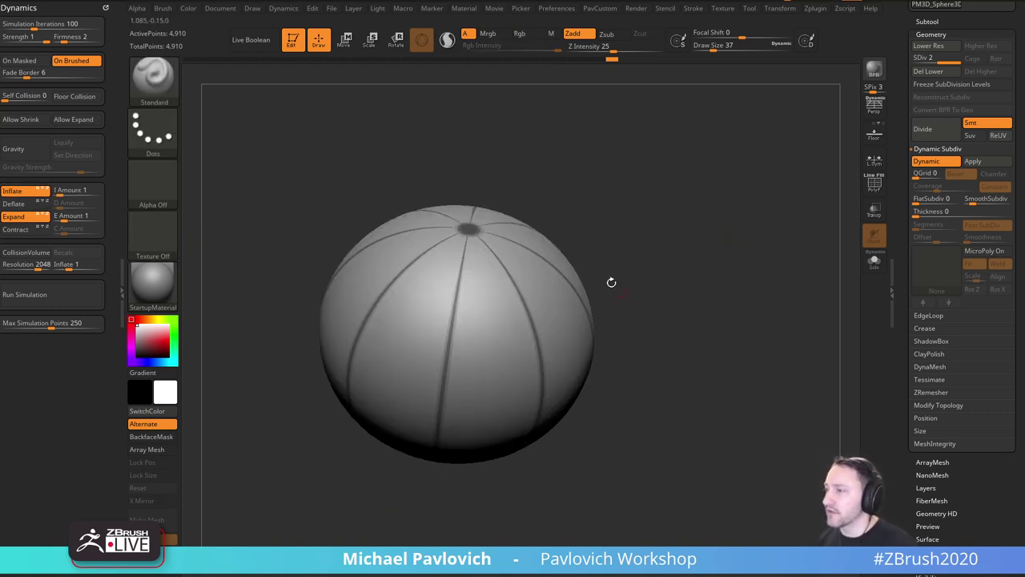
{"action": "left_click", "coordinate": [42, 294]}
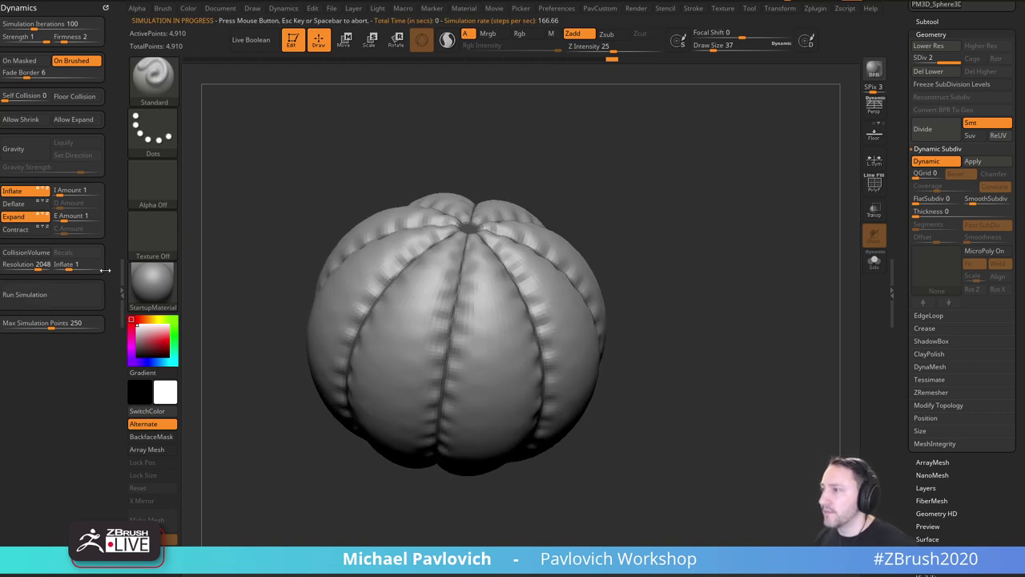
{"action": "left_click_drag", "start_coordinate": [673, 295], "coordinate": [751, 268]}
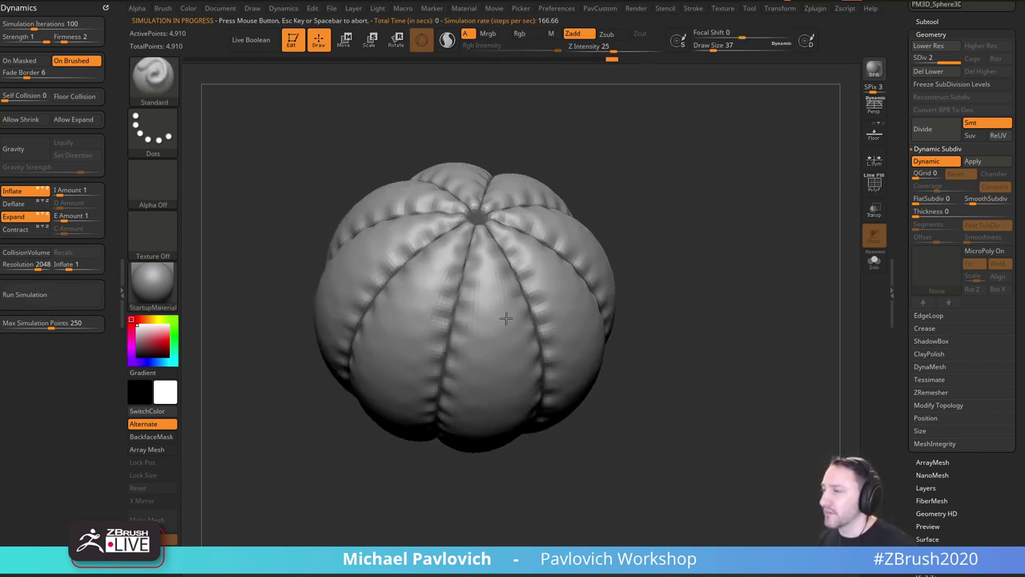
{"action": "left_click_drag", "start_coordinate": [673, 218], "coordinate": [694, 230]}
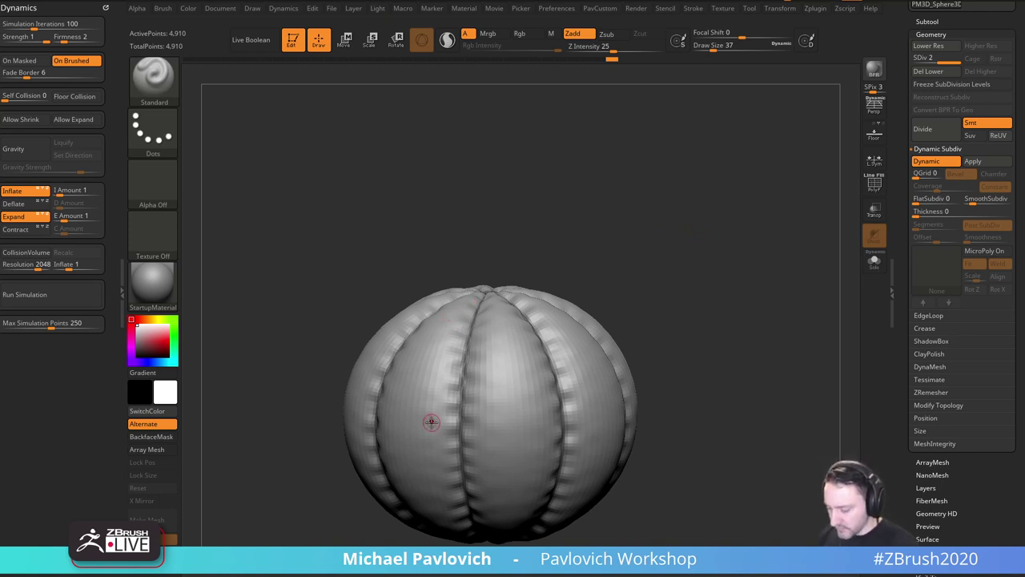
{"action": "left_click_drag", "start_coordinate": [676, 263], "coordinate": [524, 299]}
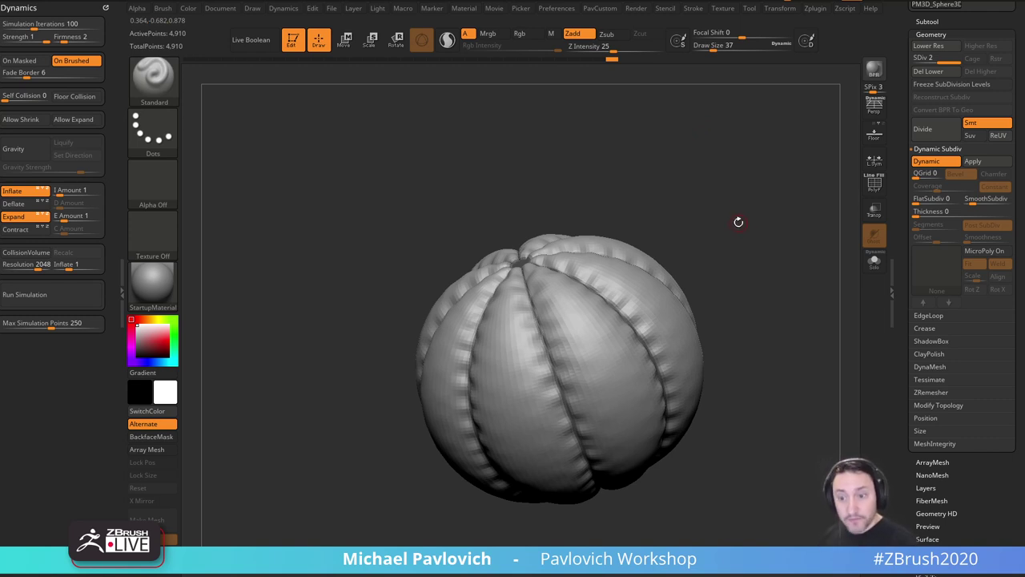
{"action": "left_click_drag", "start_coordinate": [751, 245], "coordinate": [771, 256]}
Set the brush draw size to 83, and check the pumpkin's polygroups and wireframe with PolyFrame before hiding it again.
{"action": "key", "text": "s"}
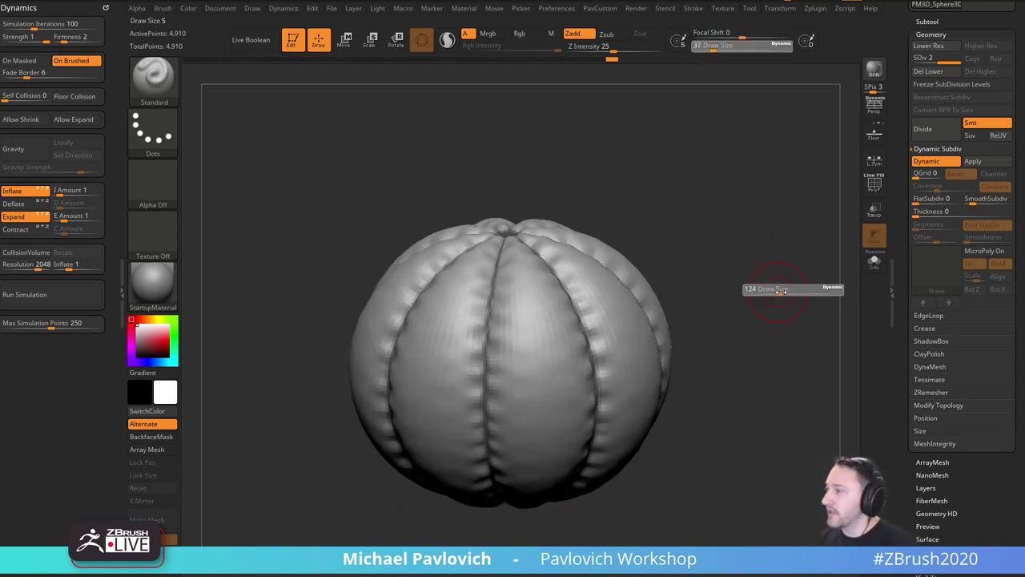
{"action": "left_click_drag", "start_coordinate": [781, 292], "coordinate": [774, 291]}
{"action": "left_click", "coordinate": [874, 189]}
{"action": "mouse_move", "coordinate": [790, 229]}
{"action": "left_mouse_down", "text": "alt"}
{"action": "mouse_move", "coordinate": [762, 253]}
{"action": "mouse_move", "coordinate": [774, 268]}
{"action": "left_mouse_up", "text": "alt"}
{"action": "left_click_drag", "start_coordinate": [901, 240], "coordinate": [867, 375]}
{"action": "left_click_drag", "start_coordinate": [754, 245], "coordinate": [775, 283]}
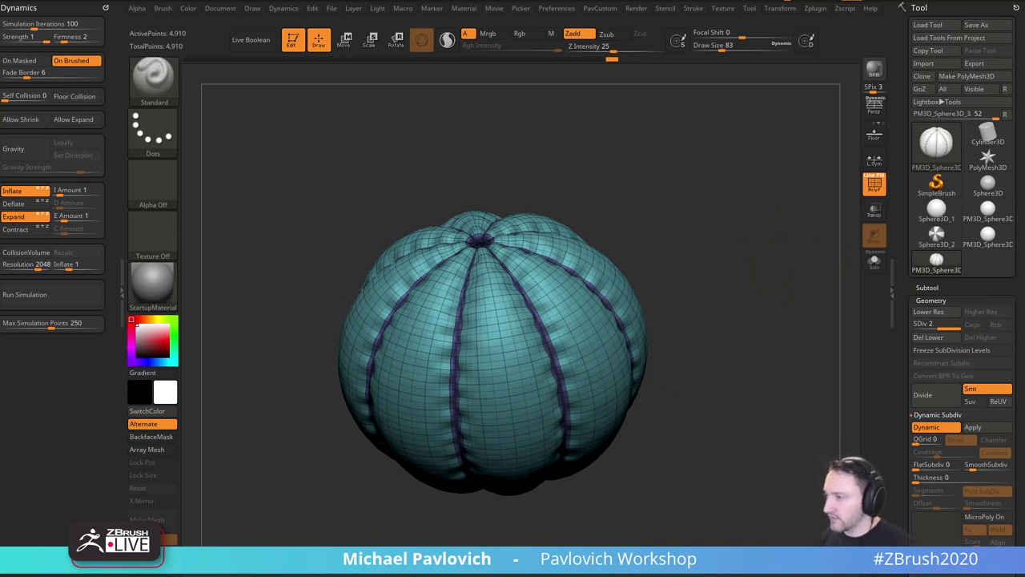
{"action": "left_click", "coordinate": [875, 183]}
{"action": "left_click_drag", "start_coordinate": [789, 204], "coordinate": [761, 233]}
{"action": "left_click_drag", "start_coordinate": [760, 280], "coordinate": [762, 259]}
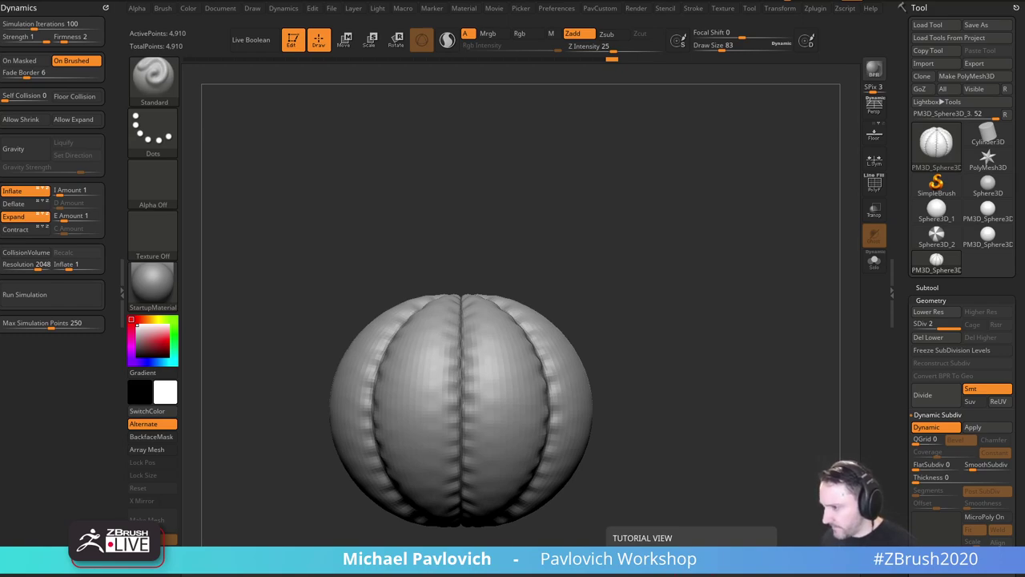
Switch to the web browser and look through the jack-o-lantern image results for reference.
{"action": "left_click", "coordinate": [593, 574]}
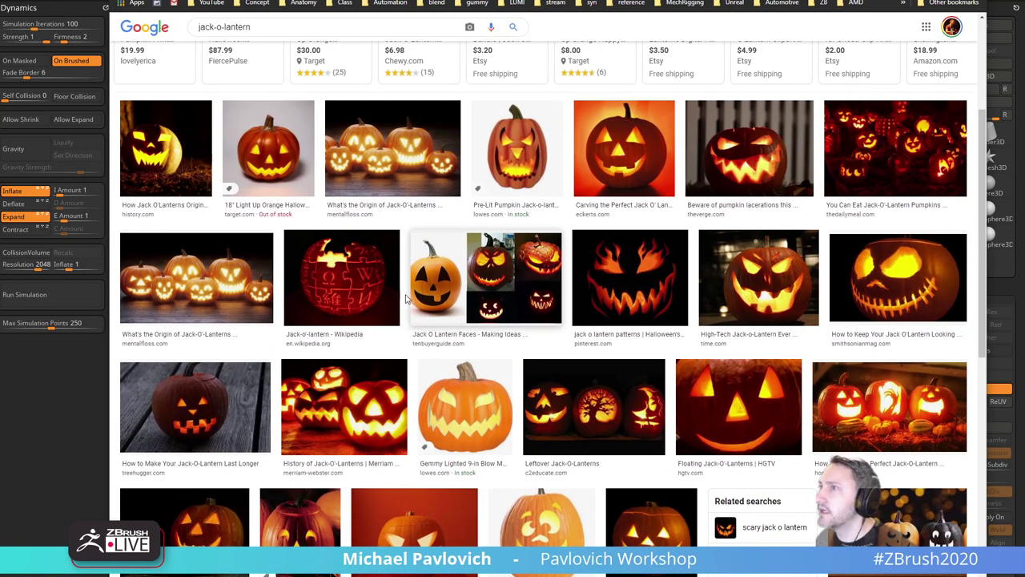
{"action": "scroll", "coordinate": [406, 299], "scroll_direction": "down", "scroll_amount": 2}
{"action": "scroll", "coordinate": [467, 311], "scroll_direction": "down", "scroll_amount": 4}
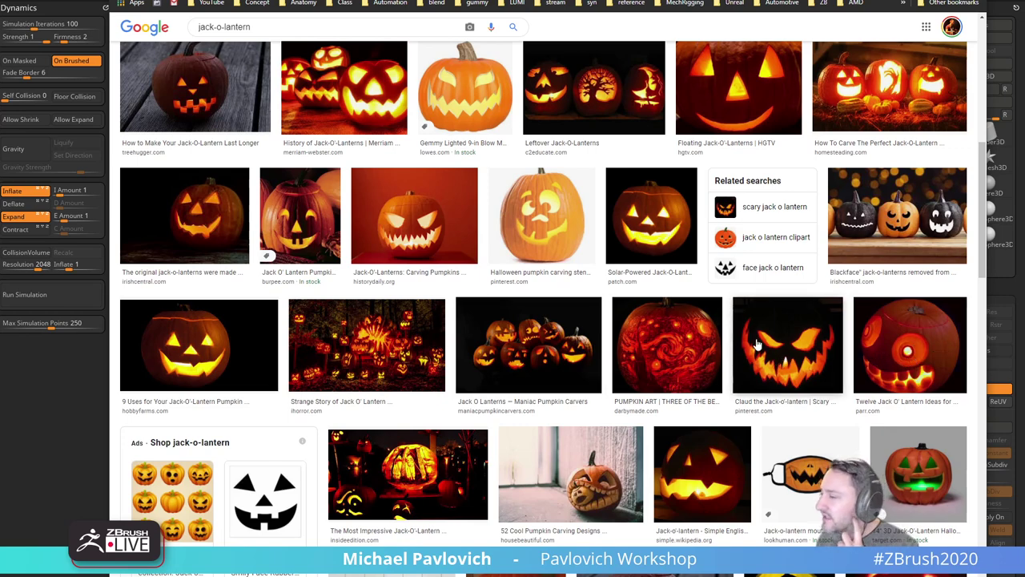
{"action": "scroll", "coordinate": [757, 343], "scroll_direction": "down", "scroll_amount": 2}
{"action": "scroll", "coordinate": [741, 342], "scroll_direction": "down", "scroll_amount": 2}
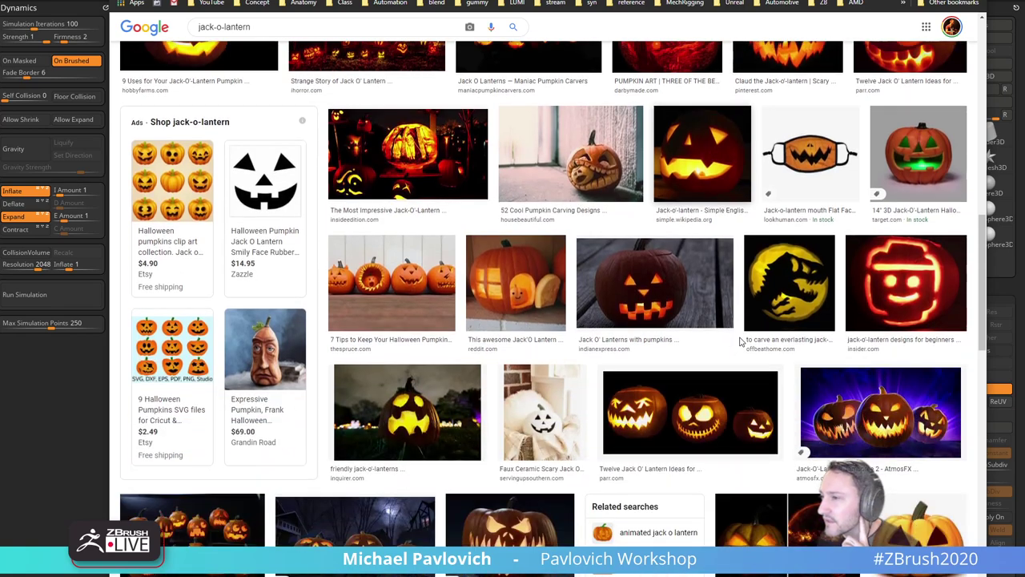
{"action": "scroll", "coordinate": [741, 342], "scroll_direction": "down", "scroll_amount": 5}
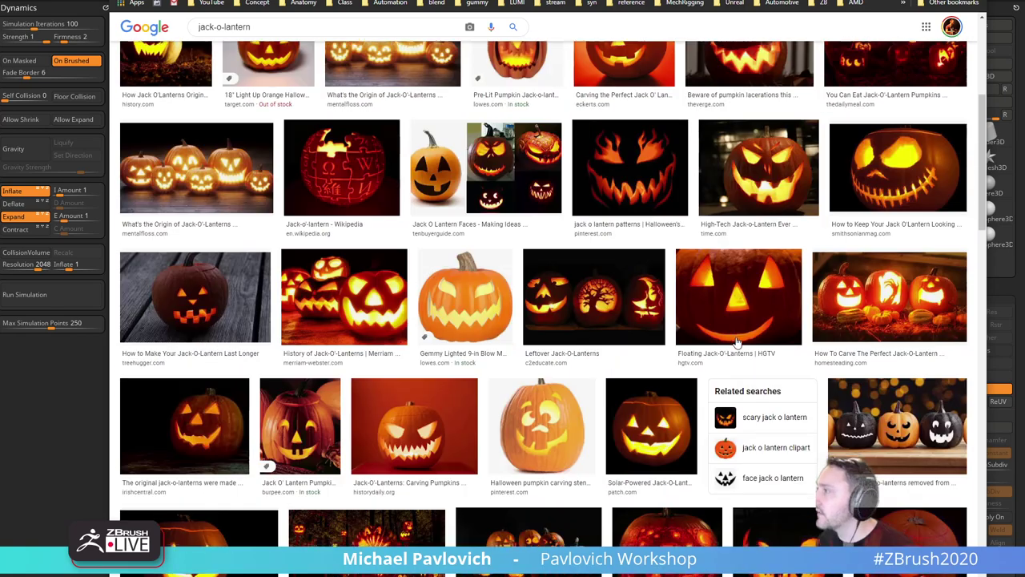
{"action": "scroll", "coordinate": [737, 342], "scroll_direction": "up", "scroll_amount": 4}
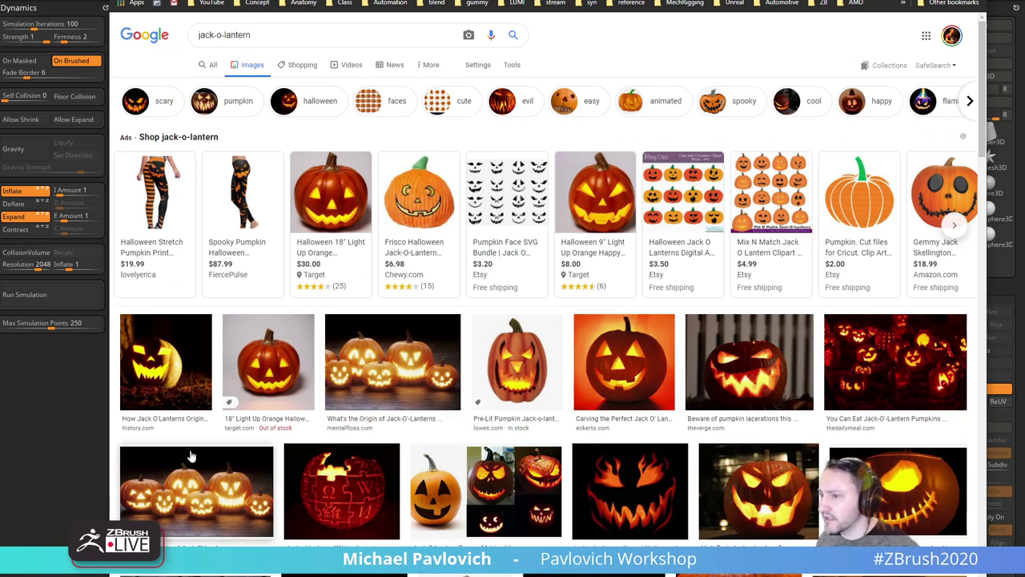
Replace the jack-o-lantern image search with a search for "pumkin".
{"action": "triple_click", "coordinate": [315, 34]}
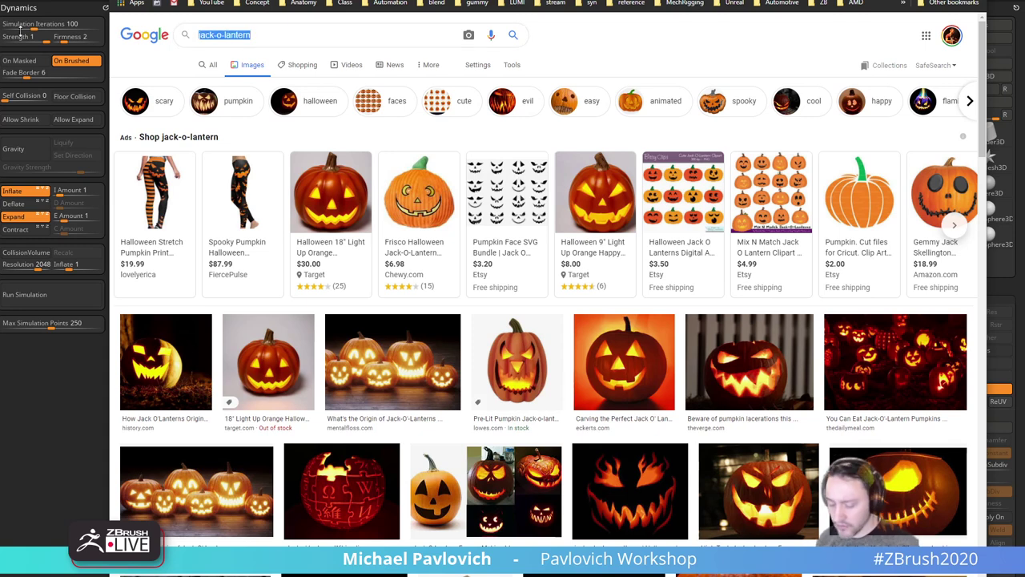
{"action": "type", "text": "pumkin"}
{"action": "key", "text": "Return"}
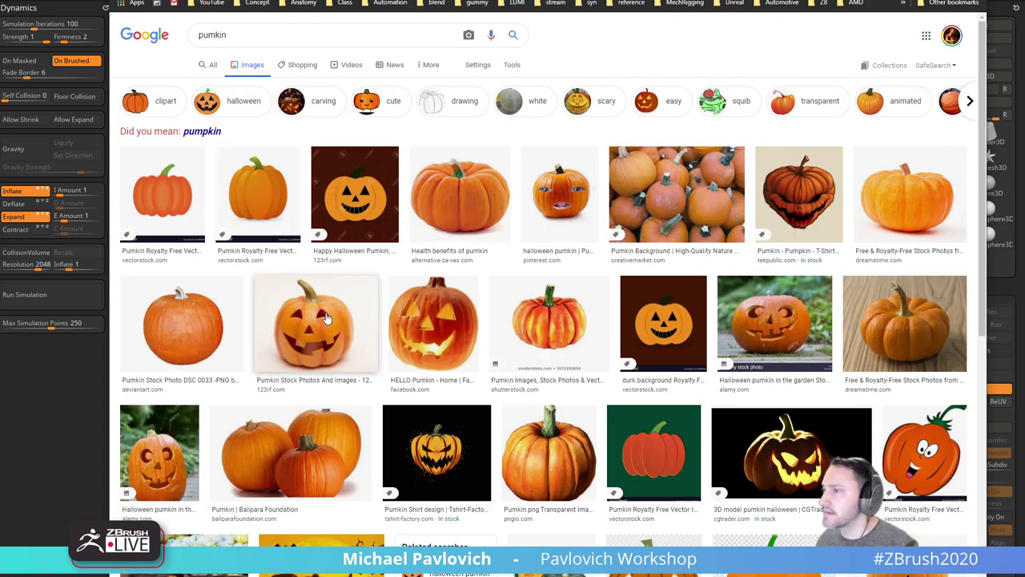
Preview the PNGio, Dreamstime and Shutterstock pumpkin photos in the image results as references.
{"action": "scroll", "coordinate": [250, 337], "scroll_direction": "down", "scroll_amount": 2}
{"action": "left_click", "coordinate": [563, 371]}
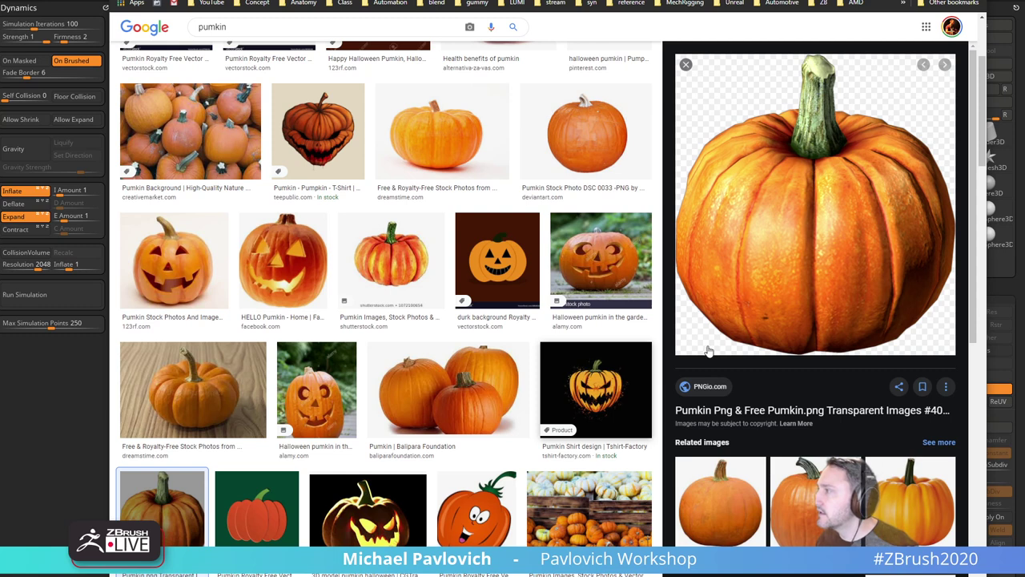
{"action": "left_click", "coordinate": [200, 385]}
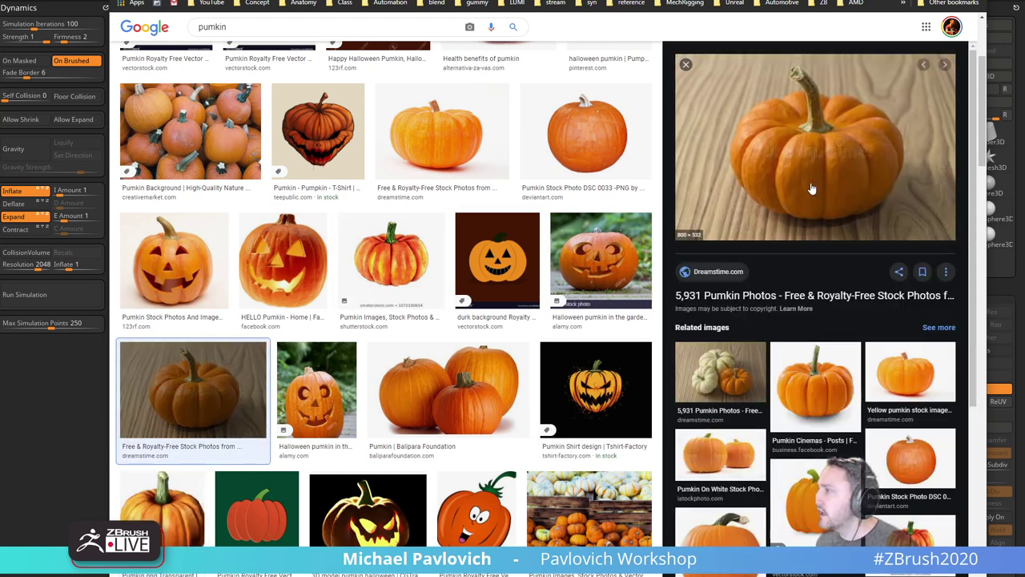
{"action": "scroll", "coordinate": [648, 336], "scroll_direction": "down", "scroll_amount": 2}
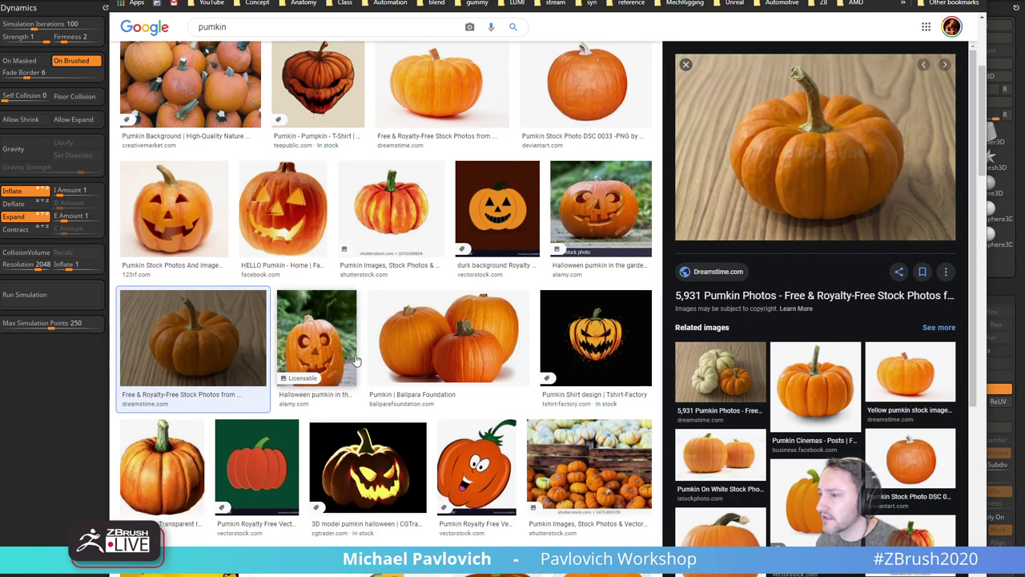
{"action": "left_click", "coordinate": [648, 337]}
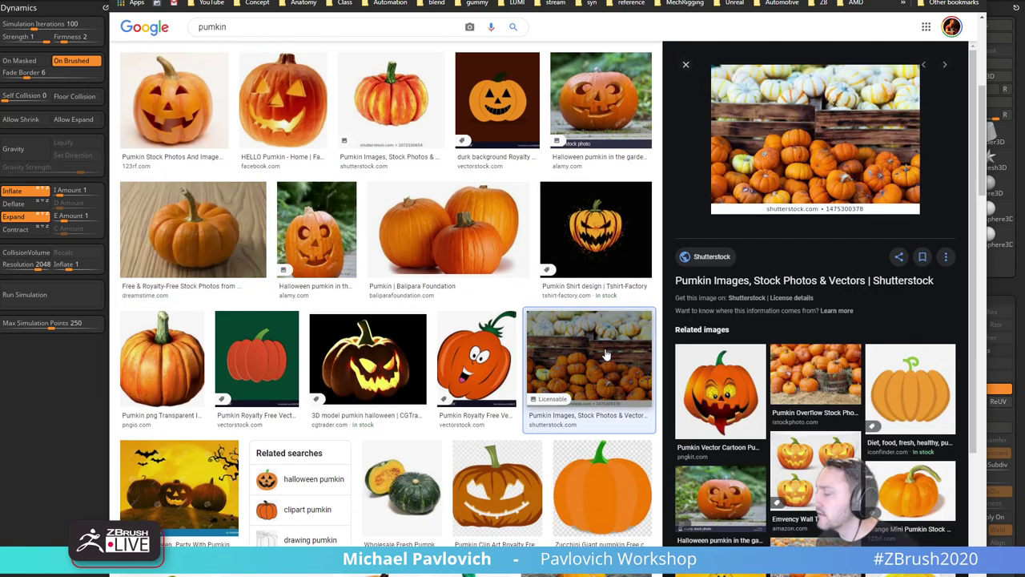
{"action": "scroll", "coordinate": [448, 201], "scroll_direction": "up", "scroll_amount": 4}
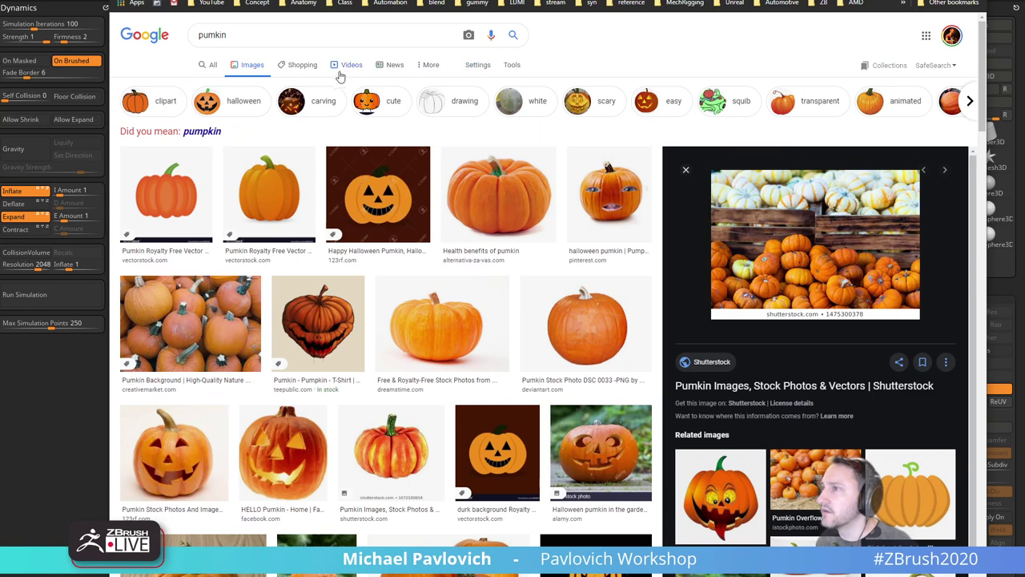
Filter the pumpkin image results to Large size.
{"action": "left_click", "coordinate": [511, 65]}
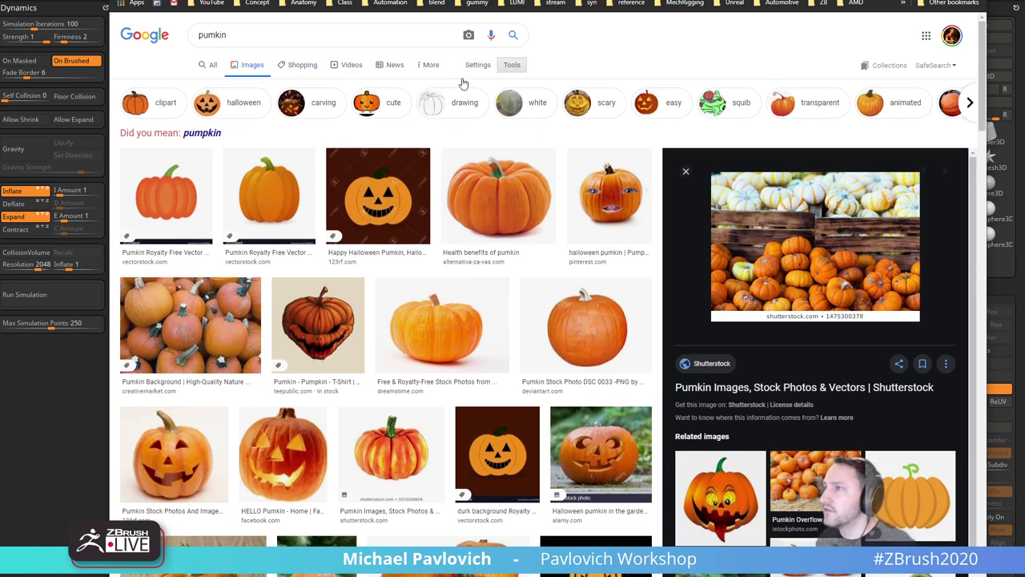
{"action": "left_click", "coordinate": [203, 83]}
{"action": "left_click", "coordinate": [206, 117]}
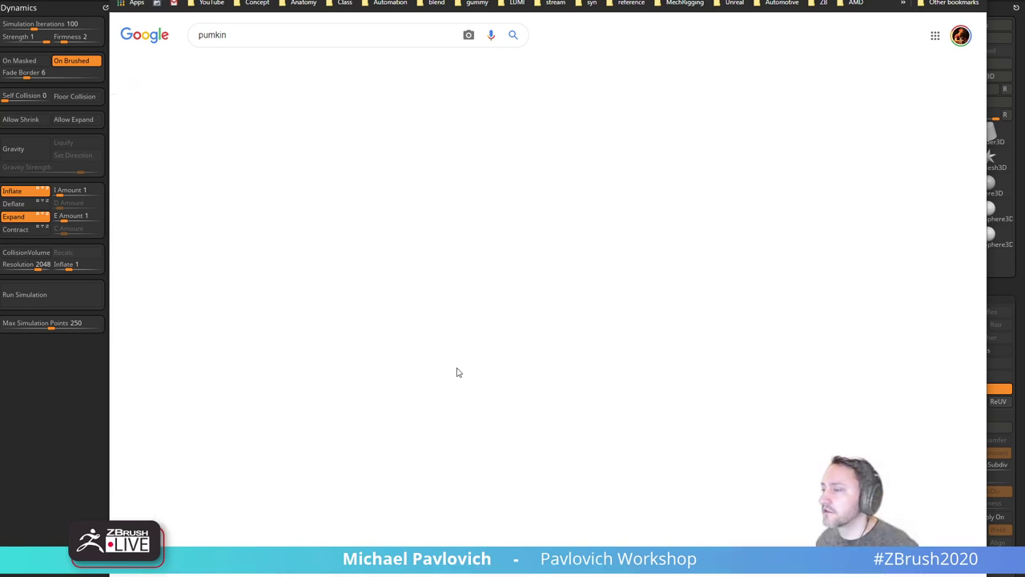
Preview large photos of ribbed orange pumpkins and browse their related images for shape reference.
{"action": "scroll", "coordinate": [279, 316], "scroll_direction": "down", "scroll_amount": 2}
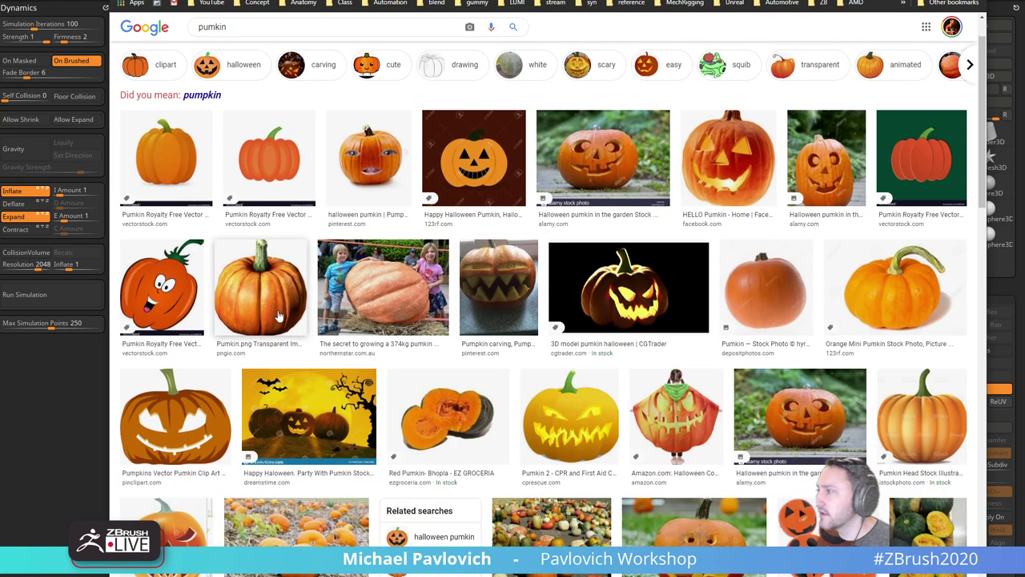
{"action": "left_click", "coordinate": [895, 243]}
{"action": "left_click", "coordinate": [795, 410]}
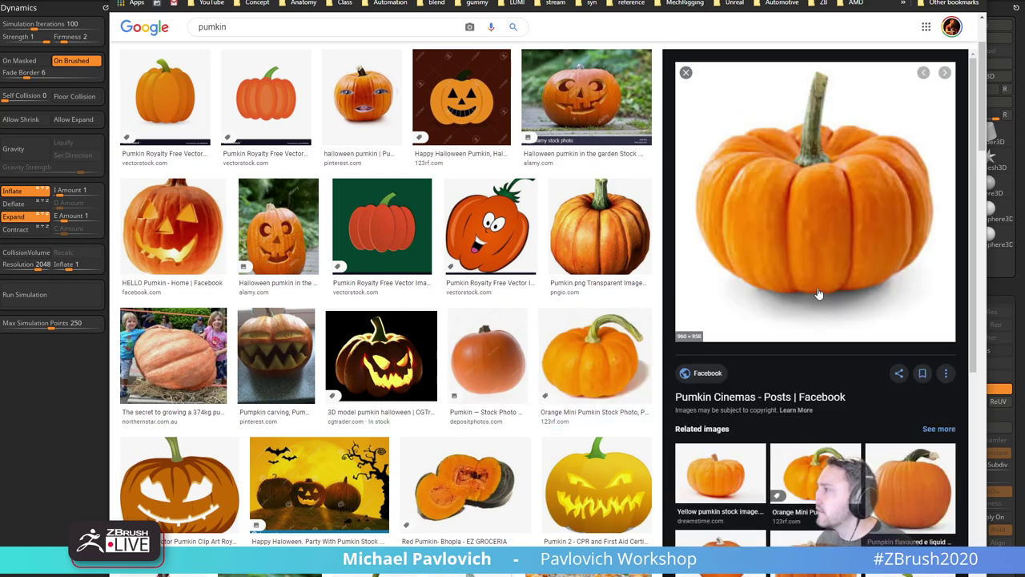
{"action": "left_click", "coordinate": [805, 487]}
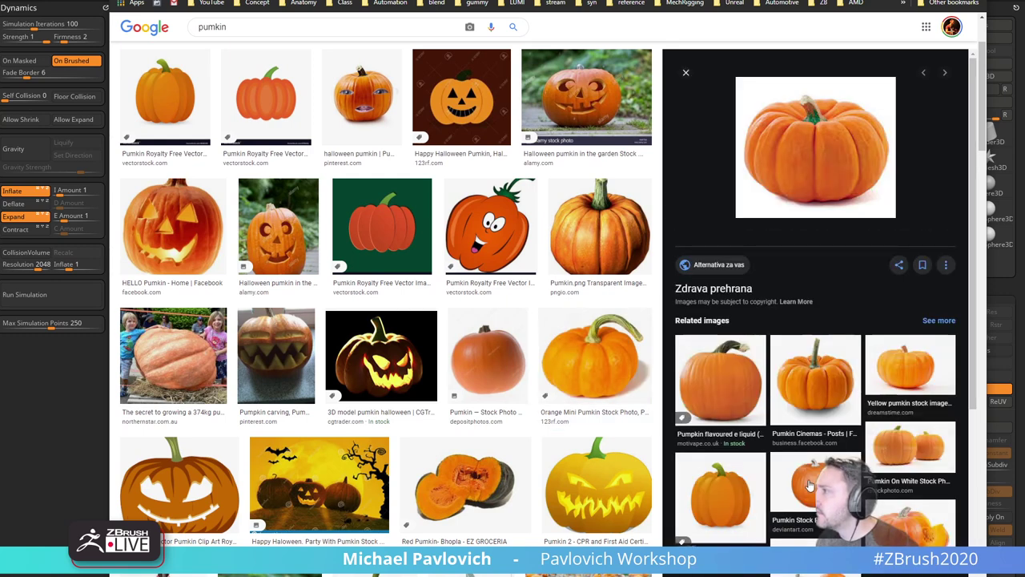
{"action": "left_click", "coordinate": [820, 403]}
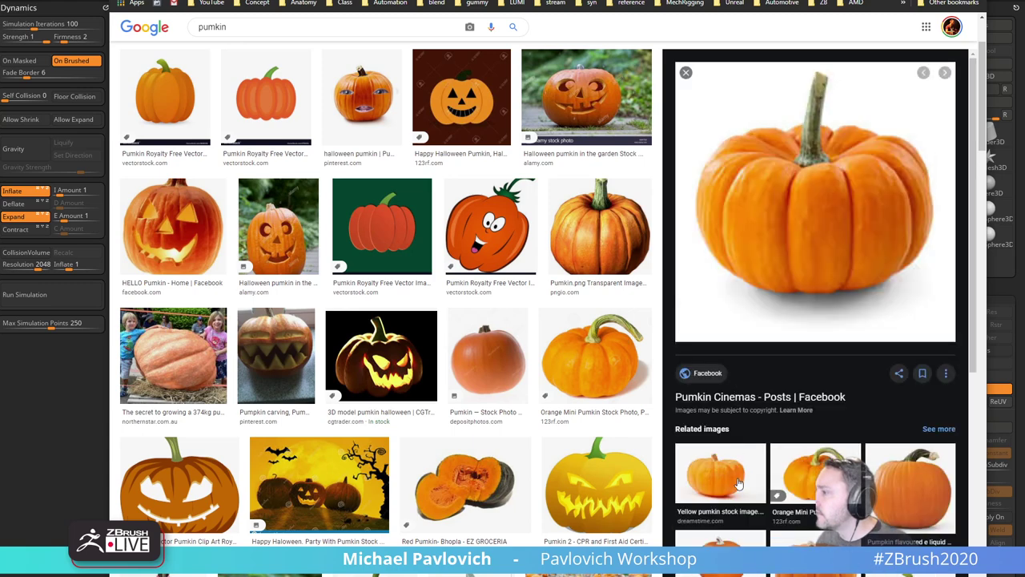
{"action": "scroll", "coordinate": [895, 493], "scroll_direction": "down", "scroll_amount": 3}
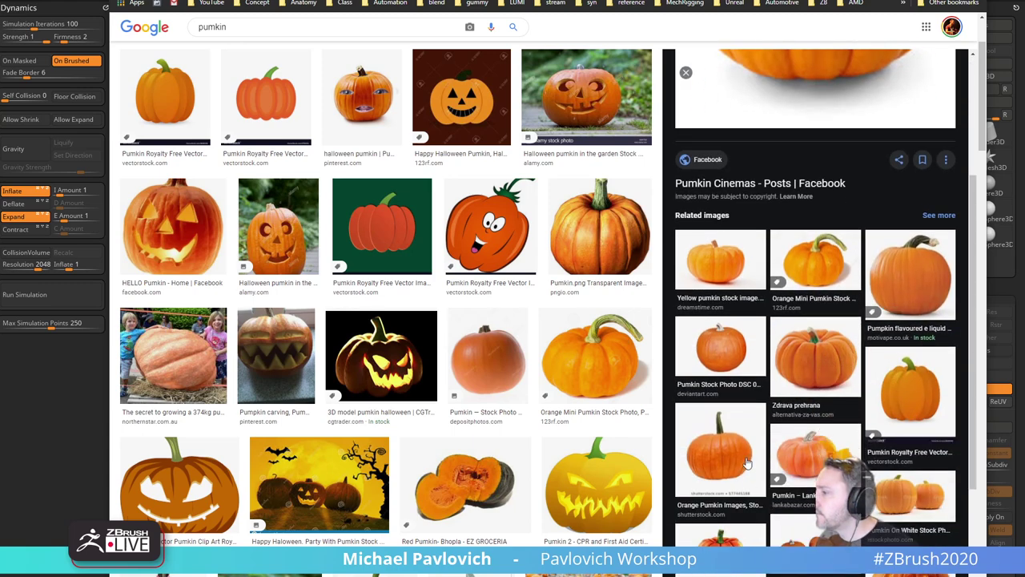
{"action": "left_click", "coordinate": [746, 463]}
{"action": "scroll", "coordinate": [748, 462], "scroll_direction": "up", "scroll_amount": 2}
{"action": "scroll", "coordinate": [747, 462], "scroll_direction": "down", "scroll_amount": 2}
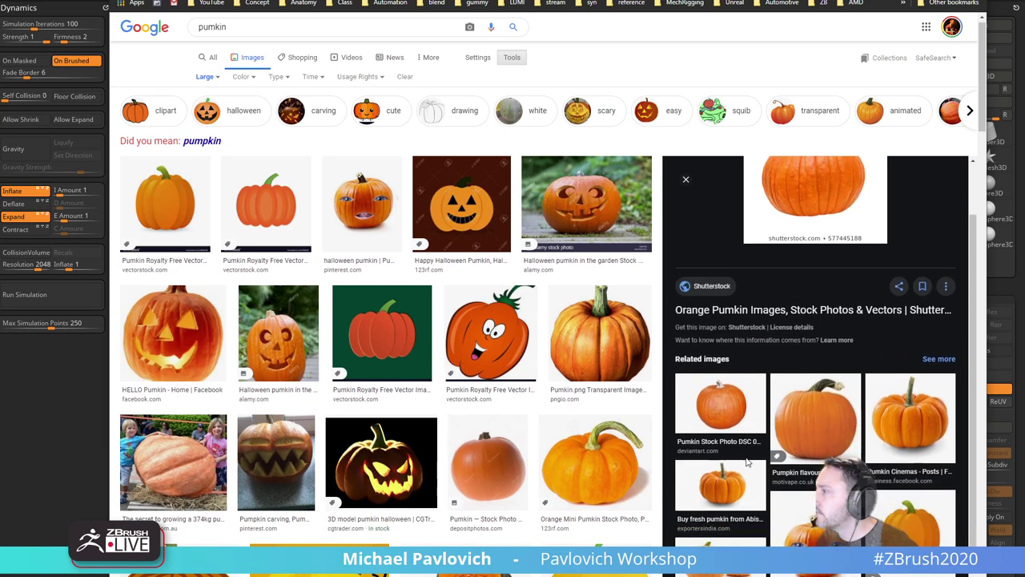
Preview the Motivape photo of a smoothly ribbed orange pumpkin and return to ZBrush.
{"action": "scroll", "coordinate": [809, 256], "scroll_direction": "up", "scroll_amount": 1}
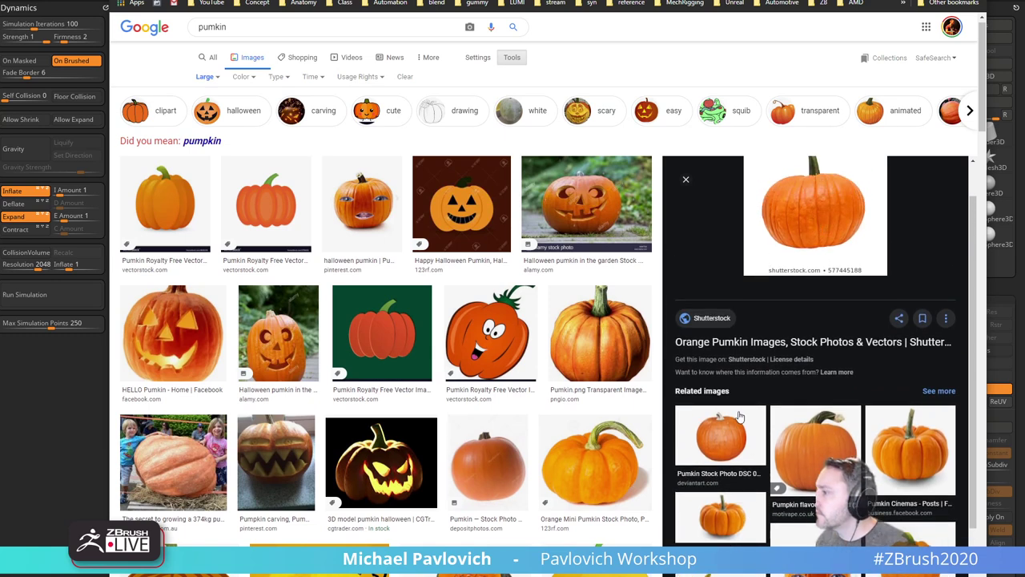
{"action": "left_click", "coordinate": [810, 439]}
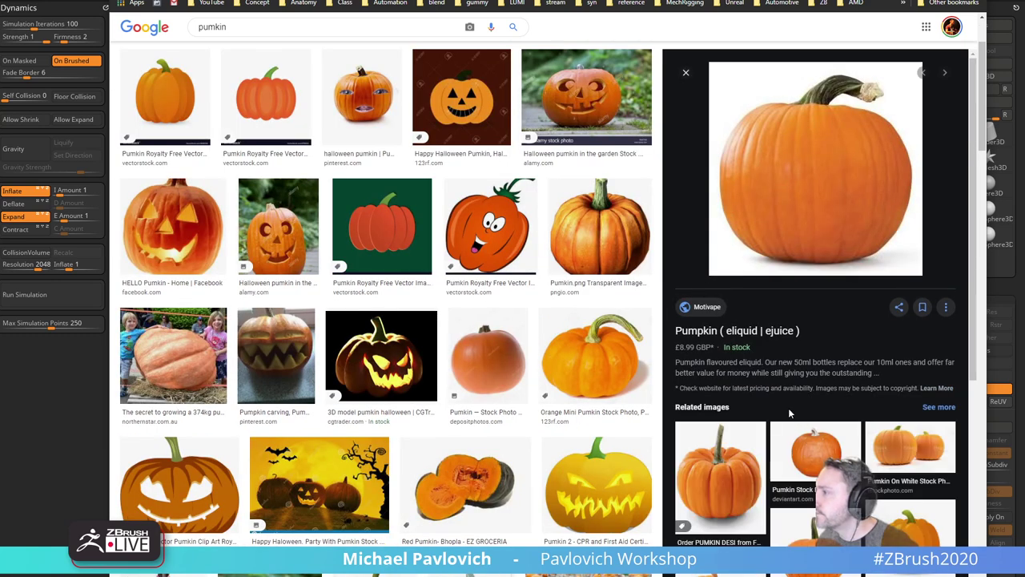
{"action": "left_click_drag", "start_coordinate": [665, 0], "coordinate": [660, 0]}
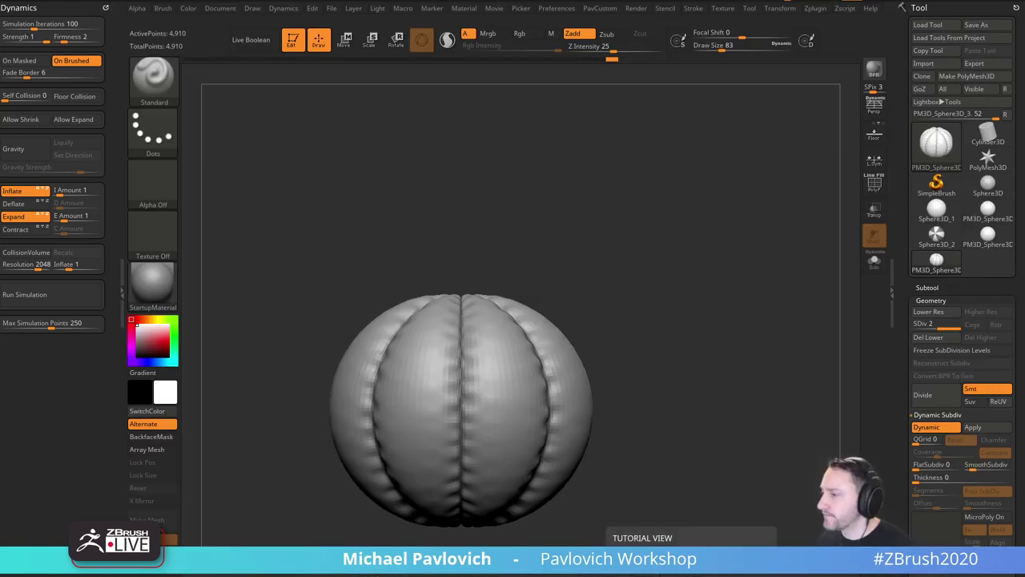
Undo the last cloth simulation, turn off Expand, and run the simulation on the masked sphere with only Inflate active.
{"action": "left_click_drag", "start_coordinate": [635, 193], "coordinate": [663, 222]}
{"action": "key", "text": "ctrl+z"}
{"action": "left_click_drag", "start_coordinate": [647, 267], "coordinate": [652, 253], "text": "alt"}
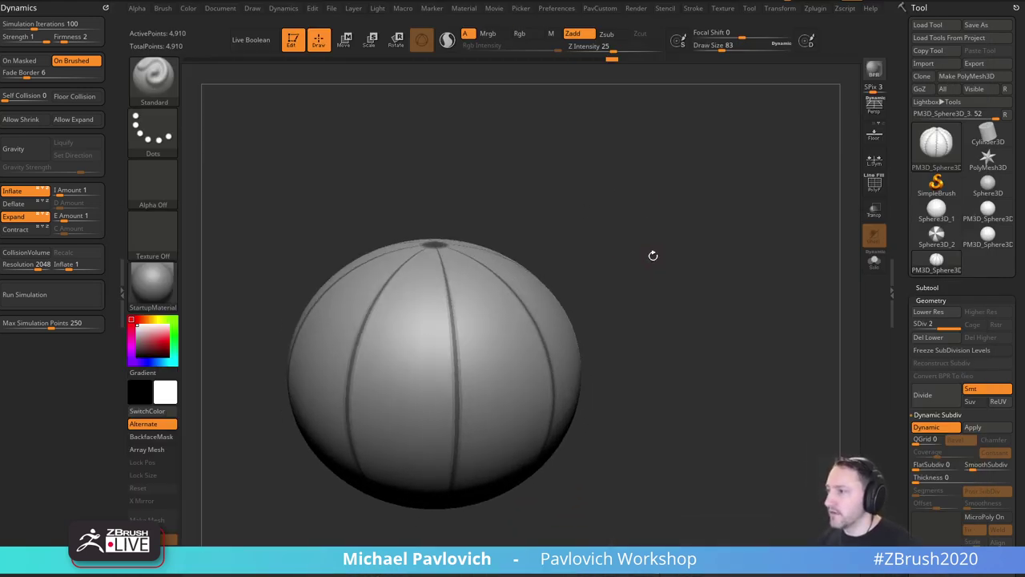
{"action": "left_click", "coordinate": [24, 217]}
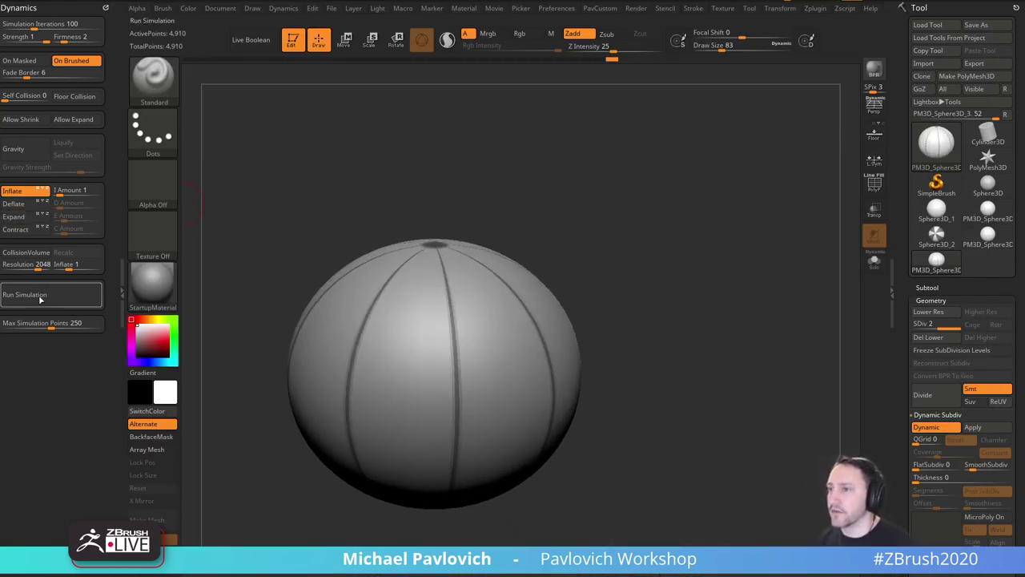
{"action": "left_click", "coordinate": [42, 295]}
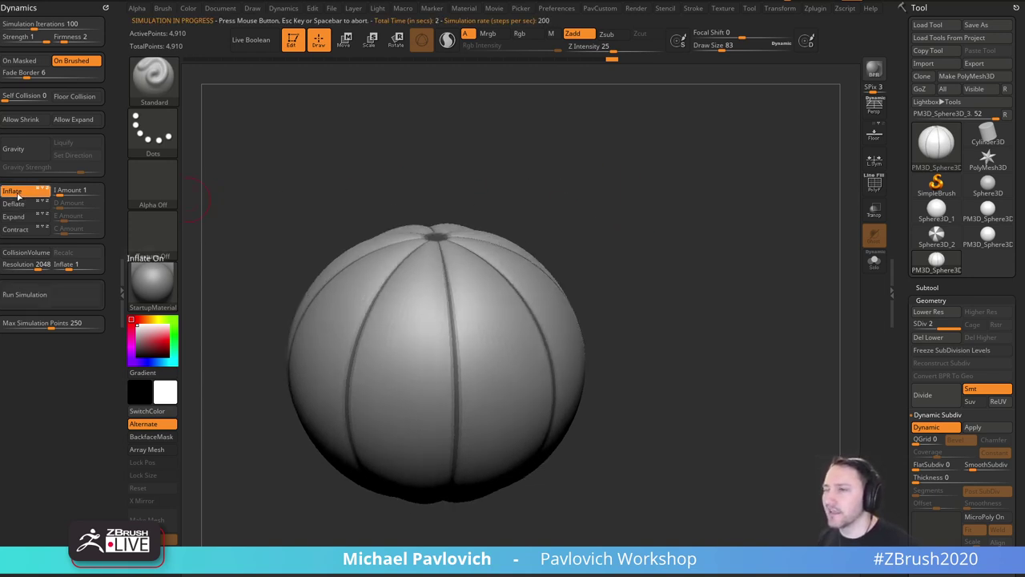
{"action": "left_click_drag", "start_coordinate": [625, 245], "coordinate": [659, 253]}
Undo the inflated result and scale the sphere uniformly with the TransposeCloth brush so its wedges bulge between the masked strips.
{"action": "key", "text": "w"}
{"action": "key", "text": "b"}
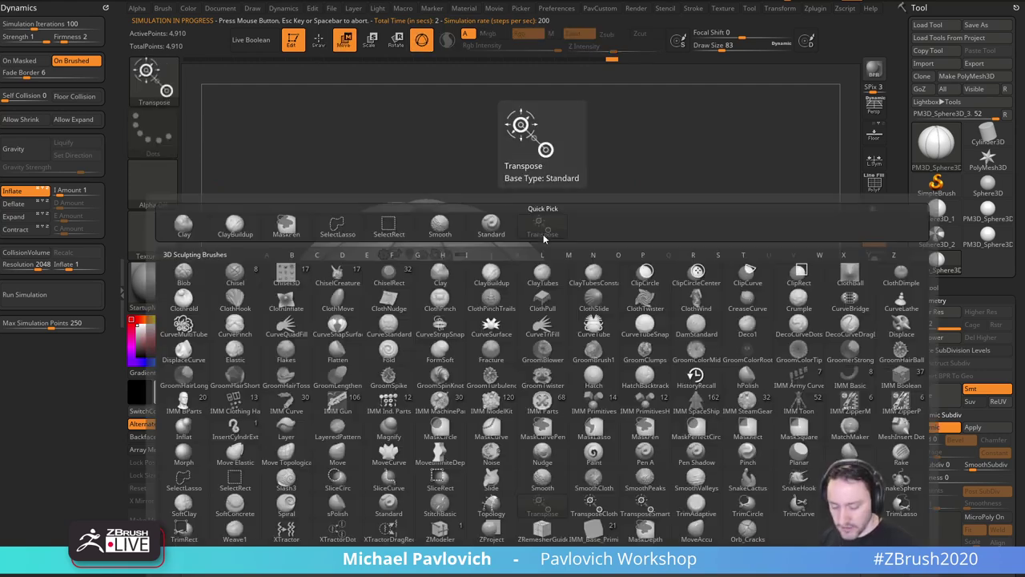
{"action": "key", "text": "t"}
{"action": "key", "text": "c"}
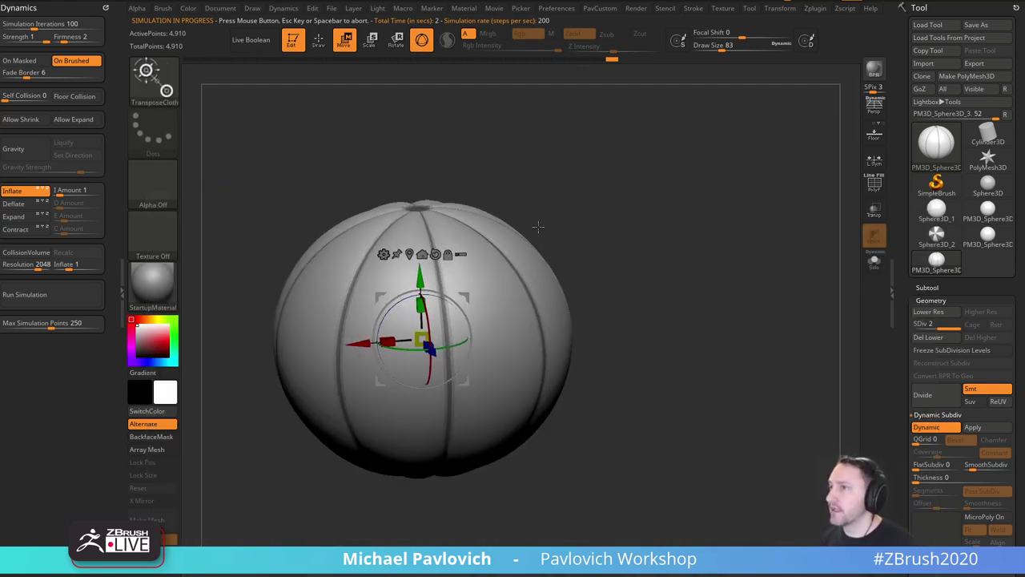
{"action": "left_click_drag", "start_coordinate": [538, 226], "coordinate": [606, 231]}
{"action": "key", "text": "ctrl+z"}
{"action": "left_click_drag", "start_coordinate": [433, 336], "coordinate": [450, 322]}
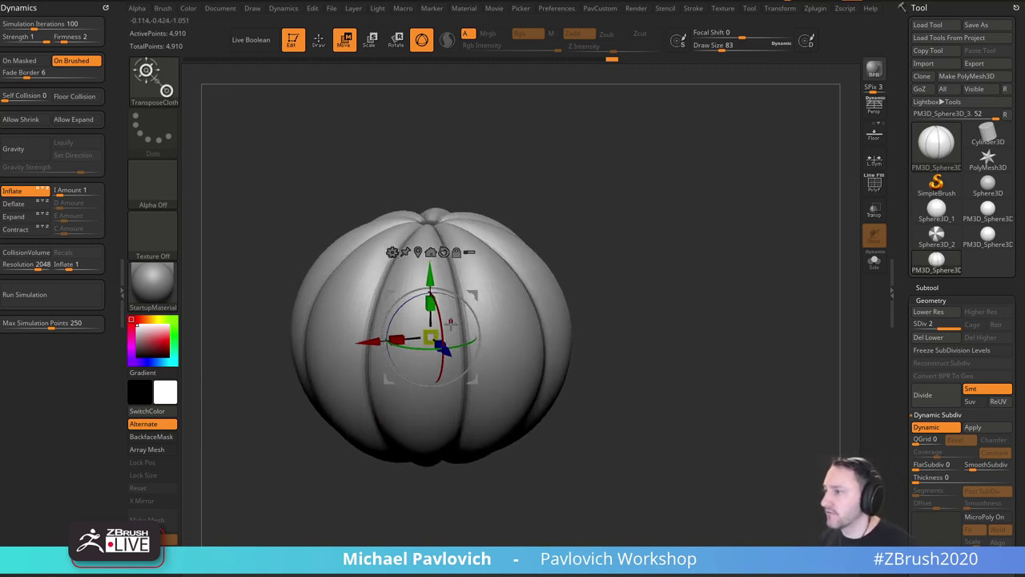
Scale the pumpkin uniformly again with the cloth gizmo to deepen the grooves between its wedges.
{"action": "left_click", "coordinate": [431, 337]}
{"action": "left_click_drag", "start_coordinate": [709, 297], "coordinate": [683, 290]}
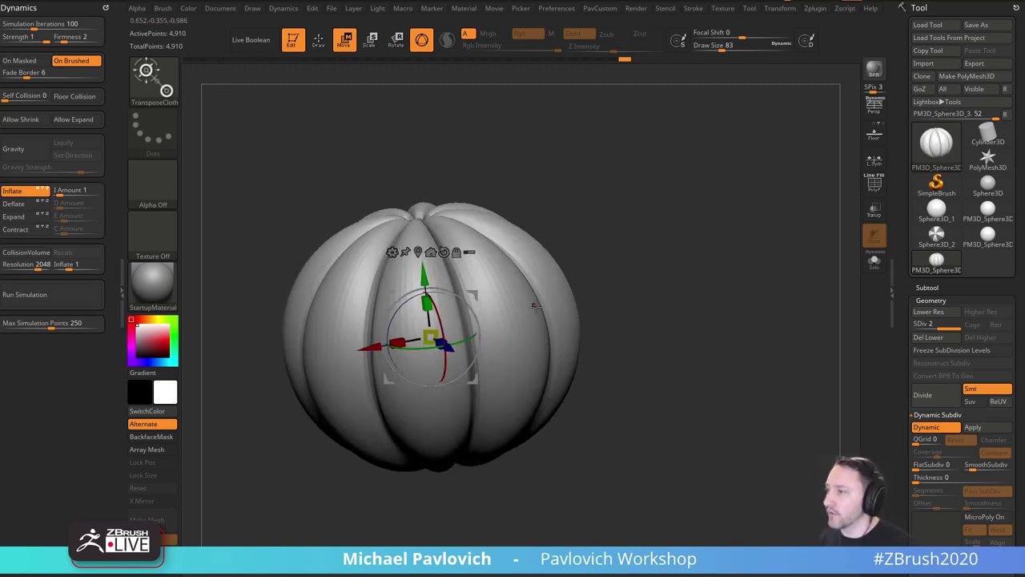
{"action": "left_click_drag", "start_coordinate": [688, 239], "coordinate": [446, 340]}
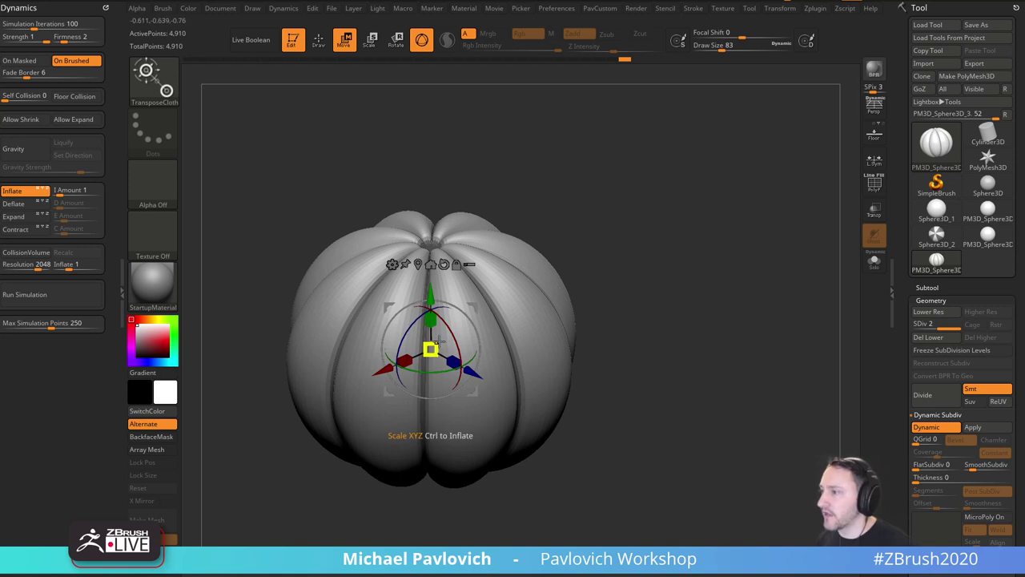
{"action": "left_click_drag", "start_coordinate": [438, 341], "coordinate": [435, 349]}
{"action": "left_click_drag", "start_coordinate": [677, 308], "coordinate": [646, 269]}
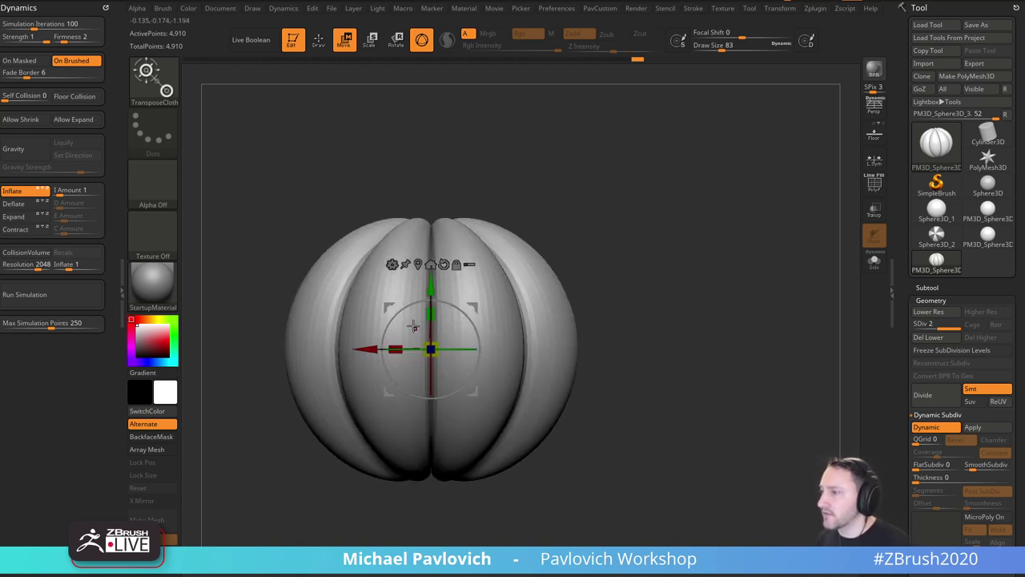
Squash the pumpkin along its vertical axis with the cloth gizmo, undo the excessive squash, and return to Draw mode.
{"action": "left_click_drag", "start_coordinate": [431, 312], "coordinate": [432, 330]}
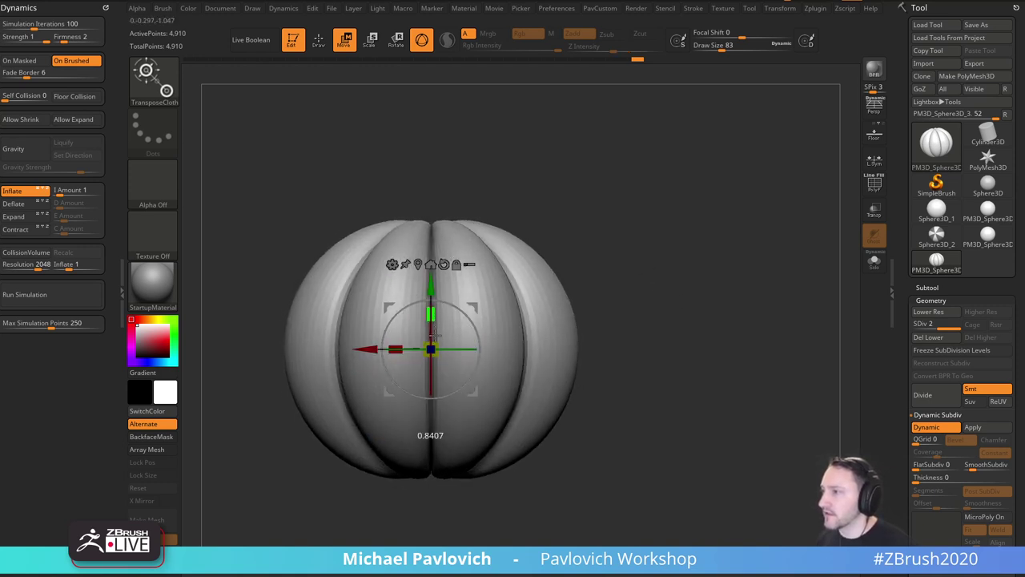
{"action": "right_click_drag", "start_coordinate": [487, 310], "coordinate": [659, 304]}
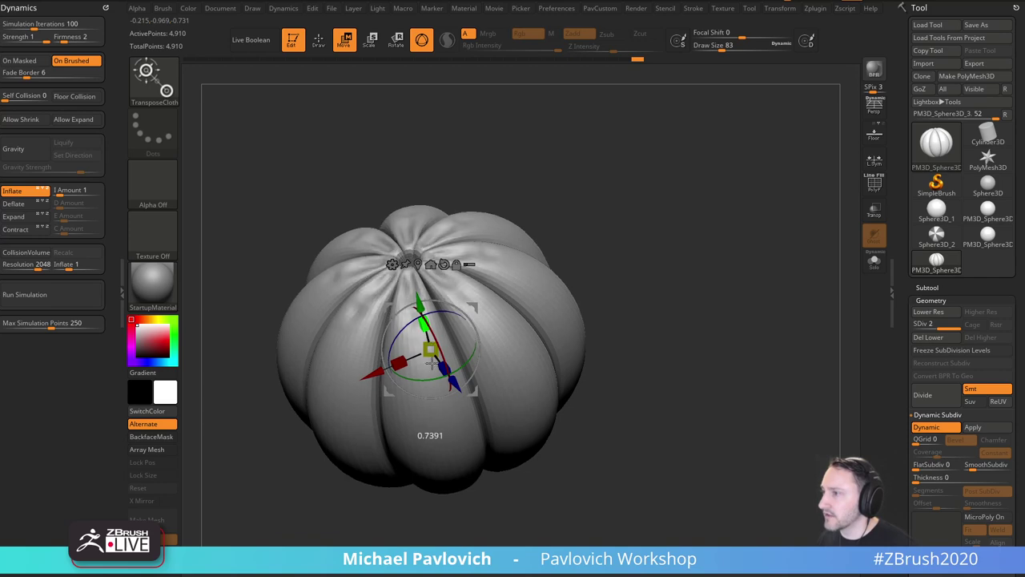
{"action": "left_click_drag", "start_coordinate": [432, 363], "coordinate": [438, 417]}
{"action": "left_click_drag", "start_coordinate": [621, 268], "coordinate": [675, 333]}
{"action": "key", "text": "ctrl+z"}
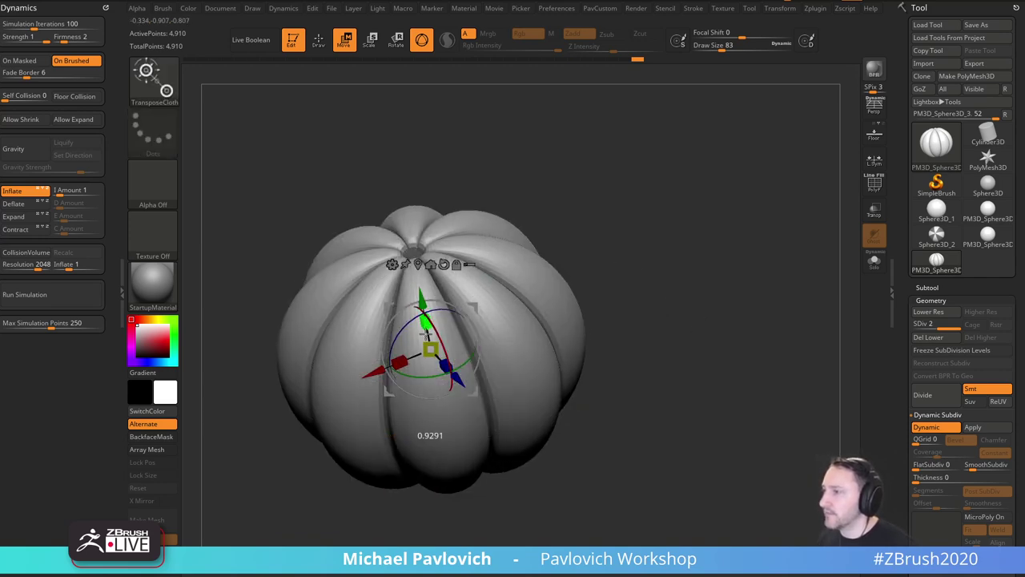
{"action": "mouse_move", "coordinate": [664, 301]}
{"action": "right_mouse_down"}
{"action": "mouse_move", "coordinate": [686, 229]}
{"action": "mouse_move", "coordinate": [724, 301]}
{"action": "mouse_move", "coordinate": [705, 256]}
{"action": "right_mouse_up"}
{"action": "key", "text": "q"}
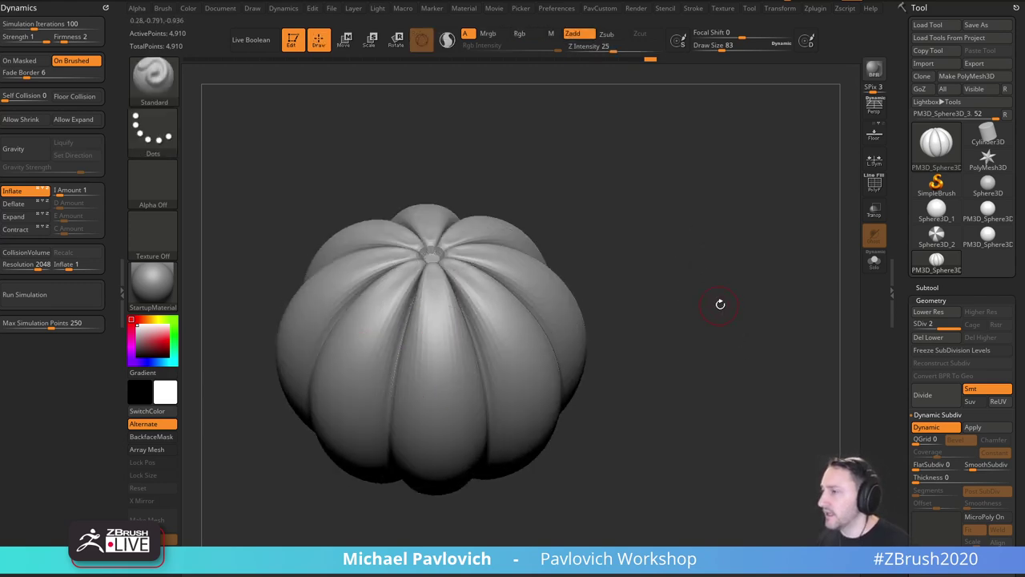
View the pumpkin from above and set the brush draw size to 108.
{"action": "mouse_move", "coordinate": [721, 304]}
{"action": "right_mouse_down"}
{"action": "mouse_move", "coordinate": [742, 284]}
{"action": "mouse_move", "coordinate": [692, 314]}
{"action": "mouse_move", "coordinate": [679, 249]}
{"action": "mouse_move", "coordinate": [708, 245]}
{"action": "mouse_move", "coordinate": [718, 270]}
{"action": "mouse_move", "coordinate": [702, 298]}
{"action": "mouse_move", "coordinate": [684, 297]}
{"action": "mouse_move", "coordinate": [716, 291]}
{"action": "mouse_move", "coordinate": [691, 281]}
{"action": "mouse_move", "coordinate": [706, 278]}
{"action": "mouse_move", "coordinate": [707, 256]}
{"action": "mouse_move", "coordinate": [681, 247]}
{"action": "mouse_move", "coordinate": [696, 314]}
{"action": "right_mouse_up"}
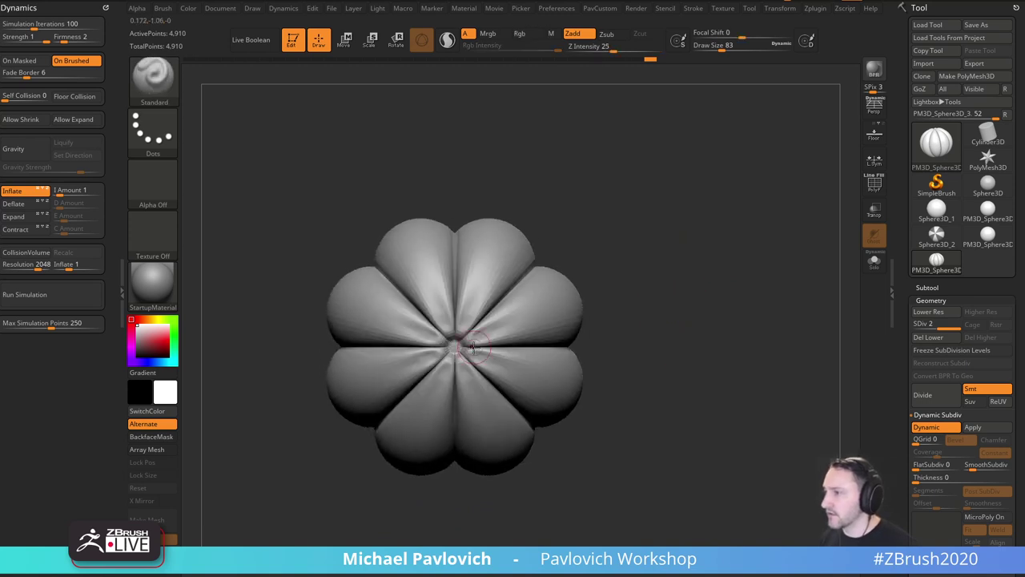
{"action": "key", "text": "s"}
{"action": "left_click_drag", "start_coordinate": [474, 347], "coordinate": [483, 347]}
{"action": "key", "text": "s"}
{"action": "left_click_drag", "start_coordinate": [624, 154], "coordinate": [619, 154]}
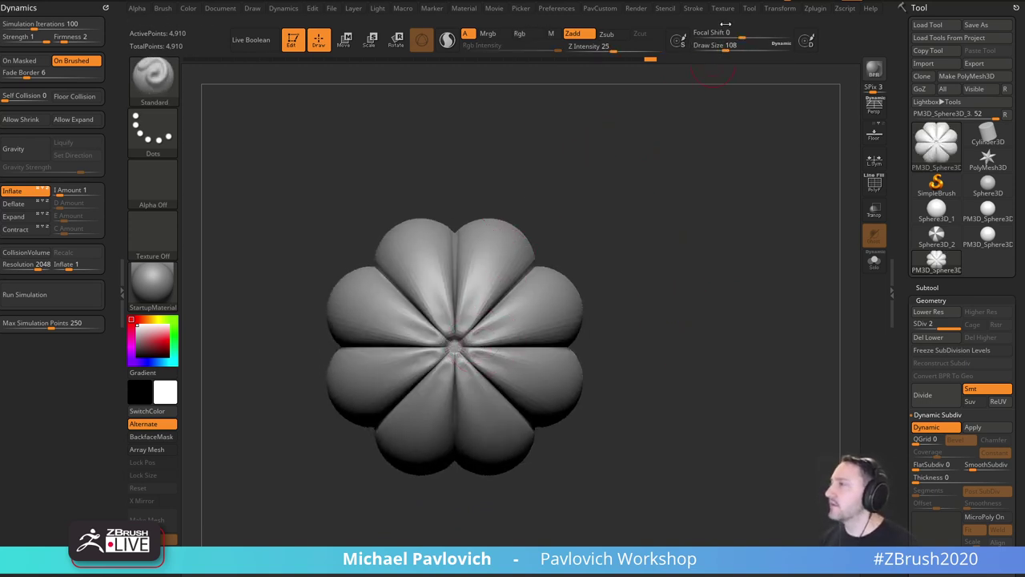
Dock the Transform palette and activate radial symmetry around the Y axis only, with a radial count of 8.
{"action": "left_click", "coordinate": [780, 13]}
{"action": "left_click_drag", "start_coordinate": [767, 22], "coordinate": [56, 104]}
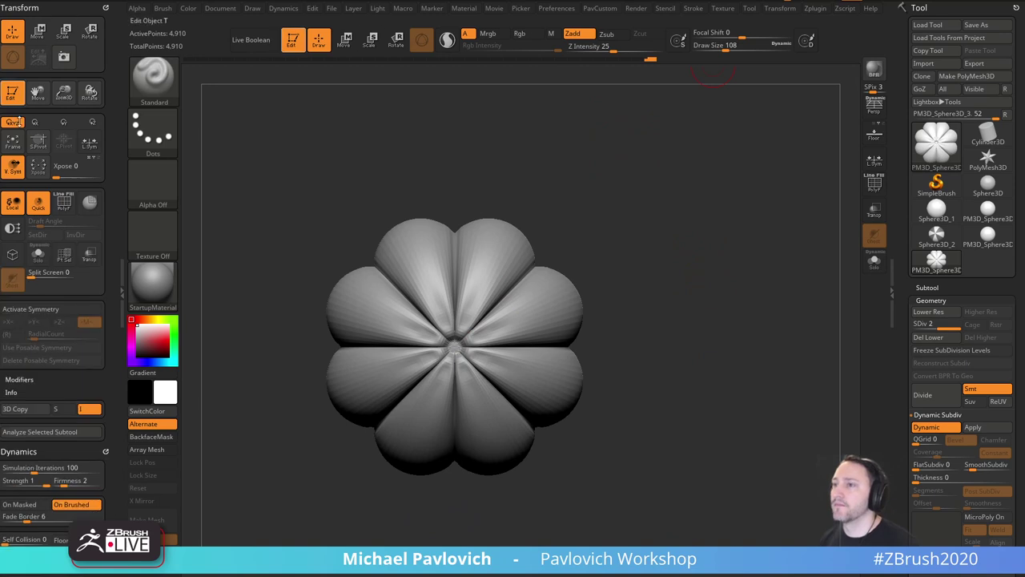
{"action": "left_click", "coordinate": [43, 309]}
{"action": "left_click", "coordinate": [8, 334]}
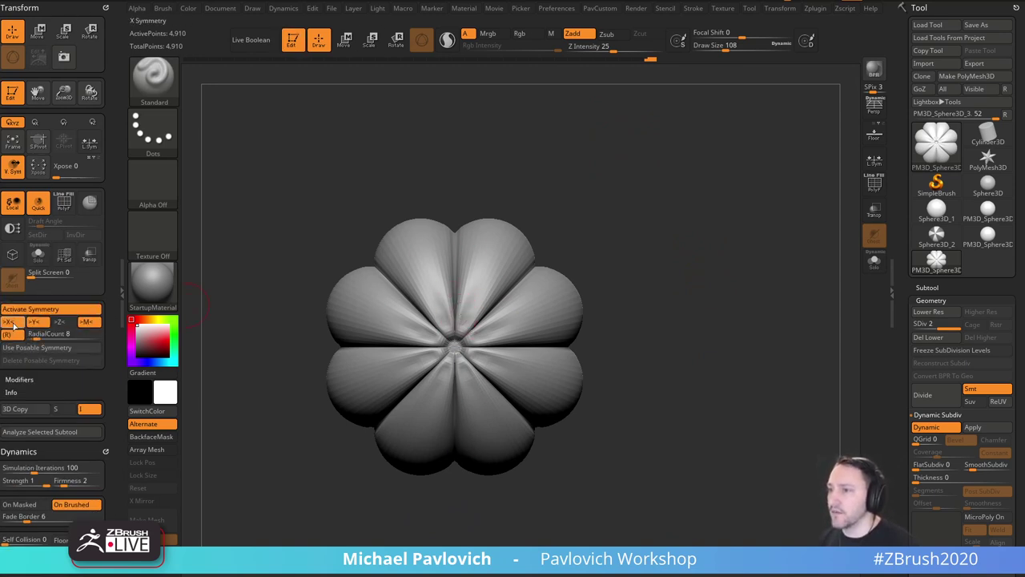
{"action": "left_click", "coordinate": [11, 322]}
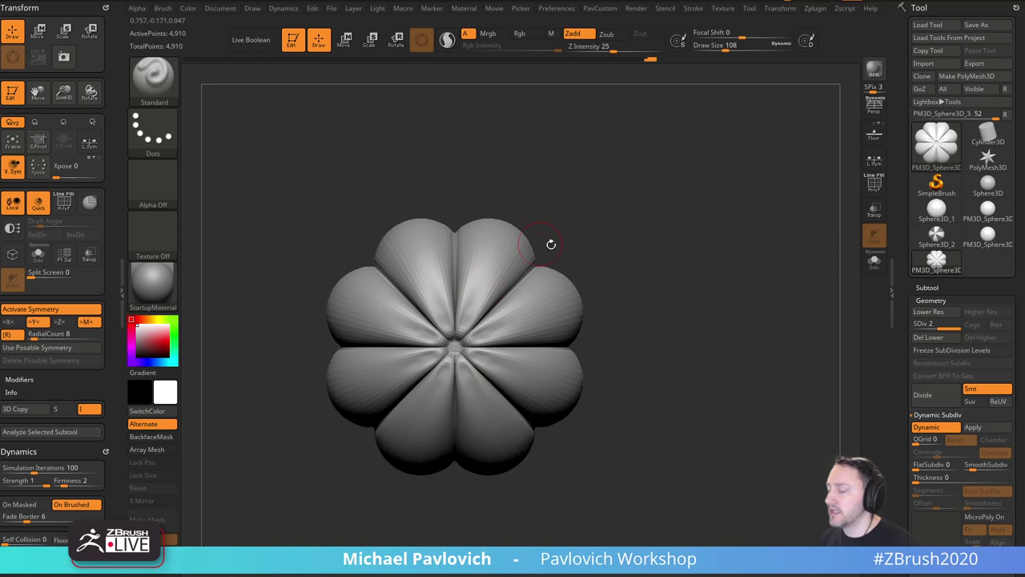
Switch to the Move brush at draw size 154 and reshape the area around the pumpkin's top center.
{"action": "mouse_move", "coordinate": [551, 244]}
{"action": "left_mouse_down"}
{"action": "mouse_move", "coordinate": [670, 311]}
{"action": "mouse_move", "coordinate": [659, 205]}
{"action": "mouse_move", "coordinate": [682, 259]}
{"action": "mouse_move", "coordinate": [547, 300]}
{"action": "mouse_move", "coordinate": [670, 299]}
{"action": "mouse_move", "coordinate": [654, 318]}
{"action": "left_mouse_up"}
{"action": "key", "text": "b"}
{"action": "key", "text": "m"}
{"action": "key", "text": "v"}
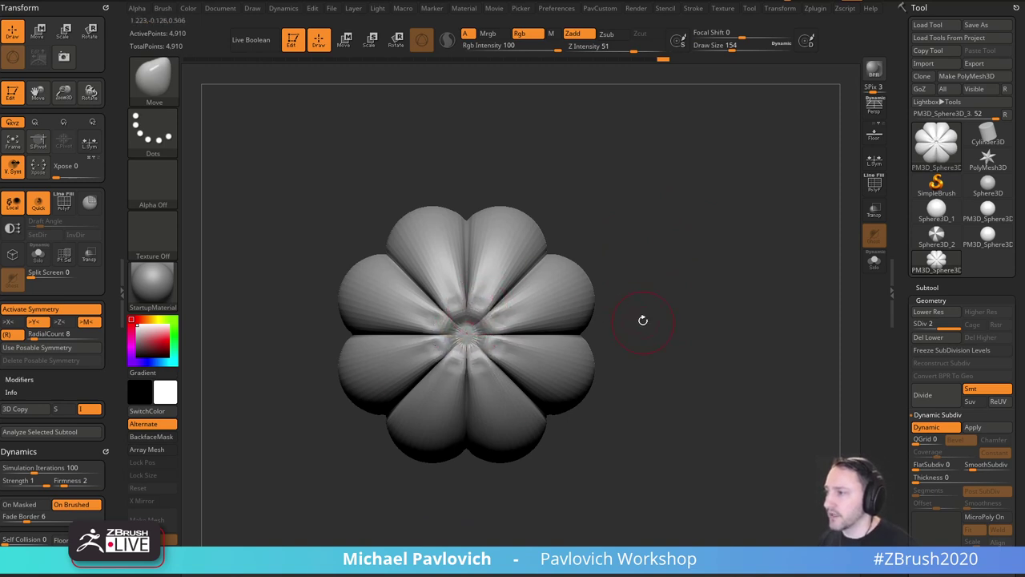
{"action": "left_click_drag", "start_coordinate": [642, 319], "coordinate": [640, 272]}
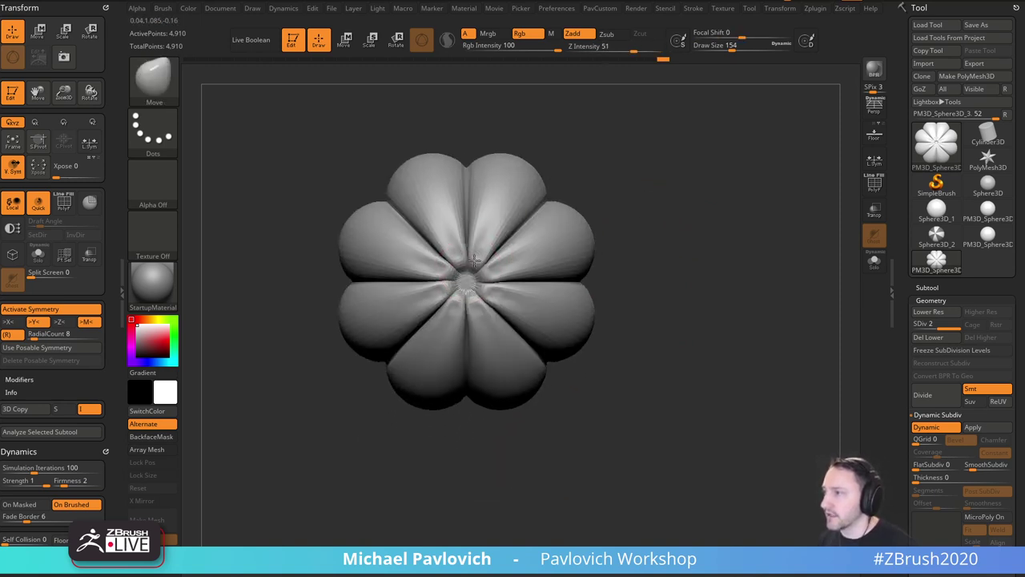
{"action": "left_click_drag", "start_coordinate": [702, 184], "coordinate": [418, 385]}
{"action": "left_click_drag", "start_coordinate": [402, 328], "coordinate": [621, 273]}
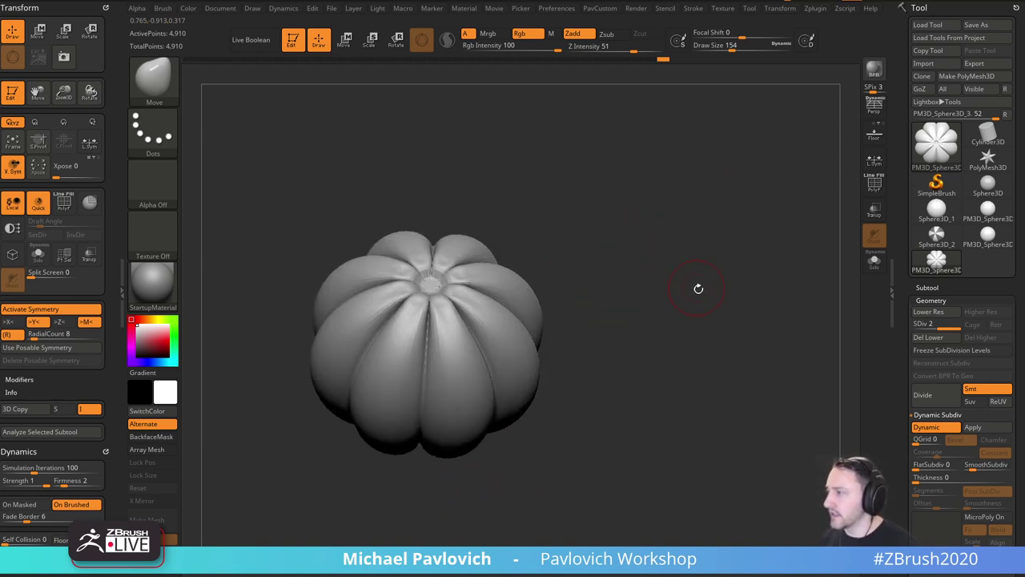
Isolate and mask the pumpkin's wedges, restore the full mesh, and invert the mask onto the strips between them.
{"action": "left_click", "coordinate": [523, 345], "text": "ctrl+shift"}
{"action": "left_click", "coordinate": [681, 296], "text": "ctrl"}
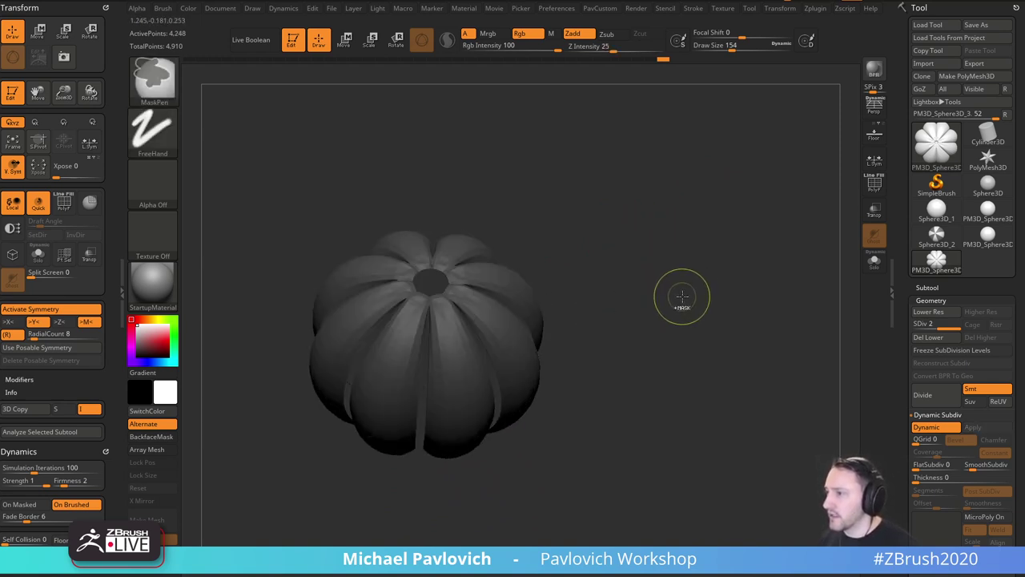
{"action": "left_click", "coordinate": [683, 287], "text": "ctrl+shift"}
{"action": "left_click", "coordinate": [682, 285], "text": "ctrl"}
{"action": "mouse_move", "coordinate": [683, 282]}
{"action": "left_mouse_down"}
{"action": "mouse_move", "coordinate": [691, 301]}
{"action": "mouse_move", "coordinate": [675, 252]}
{"action": "mouse_move", "coordinate": [689, 272]}
{"action": "mouse_move", "coordinate": [680, 276]}
{"action": "mouse_move", "coordinate": [703, 282]}
{"action": "mouse_move", "coordinate": [699, 271]}
{"action": "left_mouse_up"}
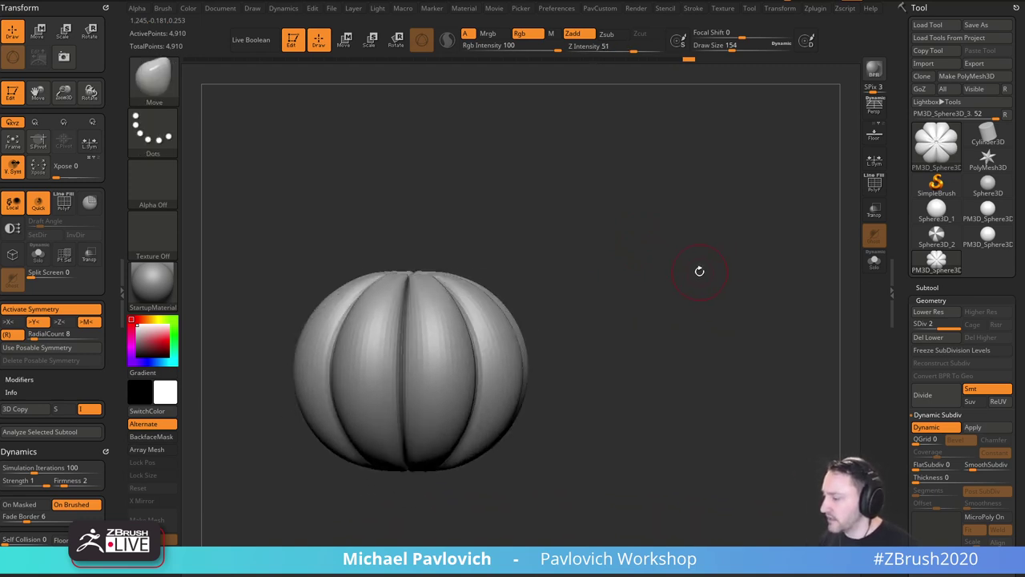
{"action": "mouse_move", "coordinate": [696, 227]}
{"action": "left_mouse_down"}
{"action": "mouse_move", "coordinate": [692, 314]}
{"action": "mouse_move", "coordinate": [706, 239]}
{"action": "left_mouse_up"}
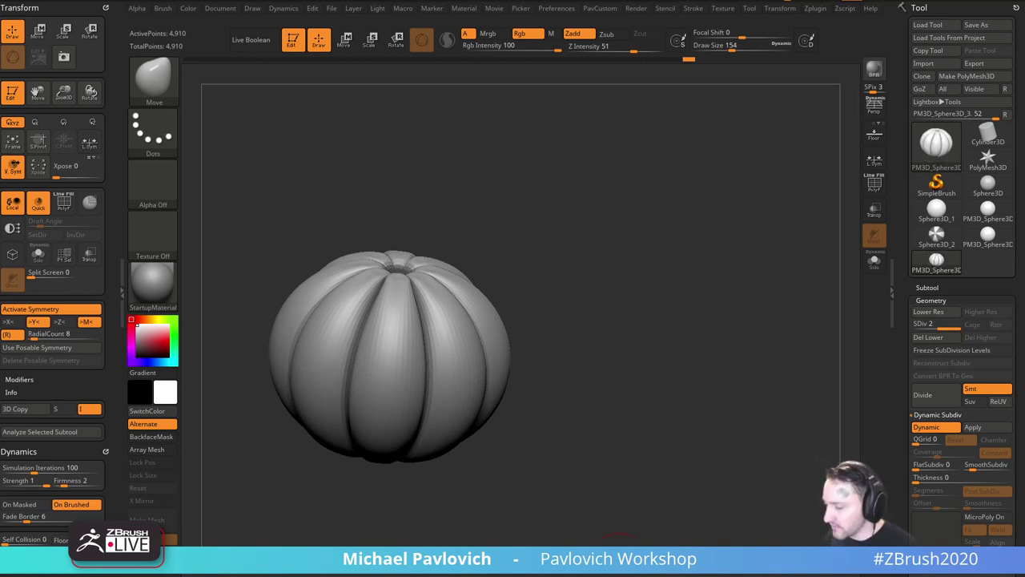
{"action": "mouse_move", "coordinate": [642, 278]}
{"action": "left_mouse_down"}
{"action": "mouse_move", "coordinate": [630, 256]}
{"action": "mouse_move", "coordinate": [659, 267]}
{"action": "mouse_move", "coordinate": [657, 350]}
{"action": "left_mouse_up"}
{"action": "left_click_drag", "start_coordinate": [616, 252], "coordinate": [658, 251]}
Clear the pumpkin's mask, inflate the mesh slightly with the Inflate deformation, and set the draw size to 128.
{"action": "left_click", "coordinate": [641, 302], "text": "ctrl"}
{"action": "left_click_drag", "start_coordinate": [658, 252], "coordinate": [669, 300], "text": "ctrl"}
{"action": "key", "text": "grave"}
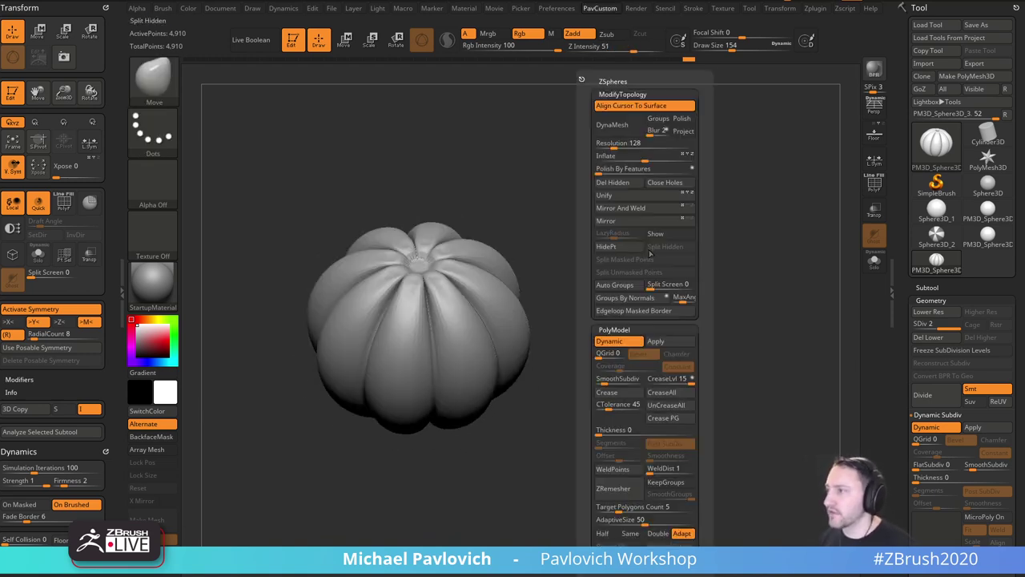
{"action": "left_click_drag", "start_coordinate": [647, 161], "coordinate": [668, 163]}
{"action": "mouse_move", "coordinate": [580, 171]}
{"action": "left_mouse_down"}
{"action": "mouse_move", "coordinate": [558, 176]}
{"action": "mouse_move", "coordinate": [617, 211]}
{"action": "mouse_move", "coordinate": [586, 213]}
{"action": "mouse_move", "coordinate": [595, 205]}
{"action": "mouse_move", "coordinate": [616, 242]}
{"action": "mouse_move", "coordinate": [632, 206]}
{"action": "mouse_move", "coordinate": [641, 222]}
{"action": "left_mouse_up"}
{"action": "key", "text": "s"}
{"action": "left_click", "coordinate": [605, 225]}
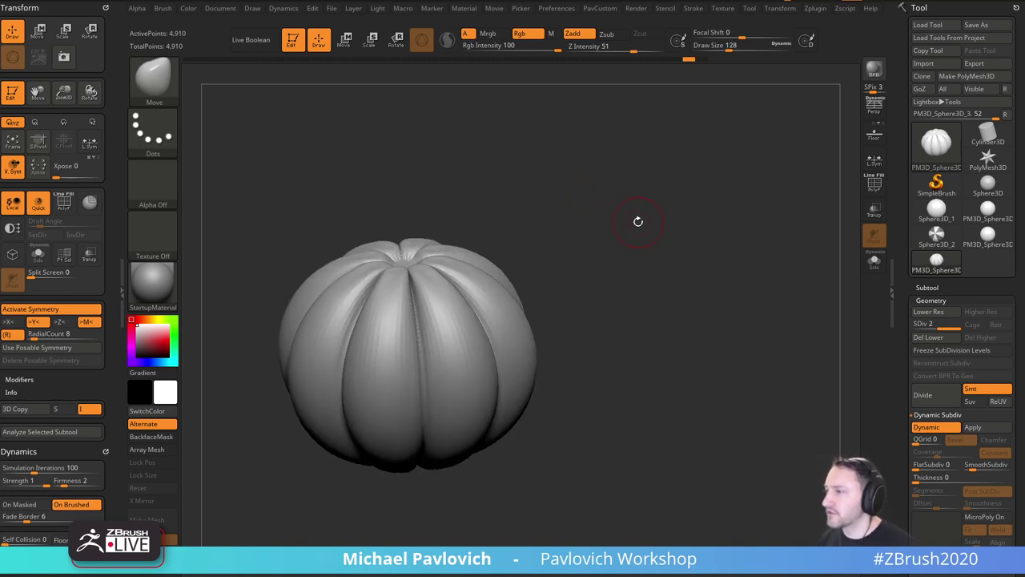
Adjust the mesh deformation again to soften and tighten the grooves between the wedges.
{"action": "key", "text": "space"}
{"action": "mouse_move", "coordinate": [595, 171]}
{"action": "left_mouse_down"}
{"action": "mouse_move", "coordinate": [643, 180]}
{"action": "mouse_move", "coordinate": [587, 173]}
{"action": "left_mouse_up"}
{"action": "left_click_drag", "start_coordinate": [651, 217], "coordinate": [630, 183]}
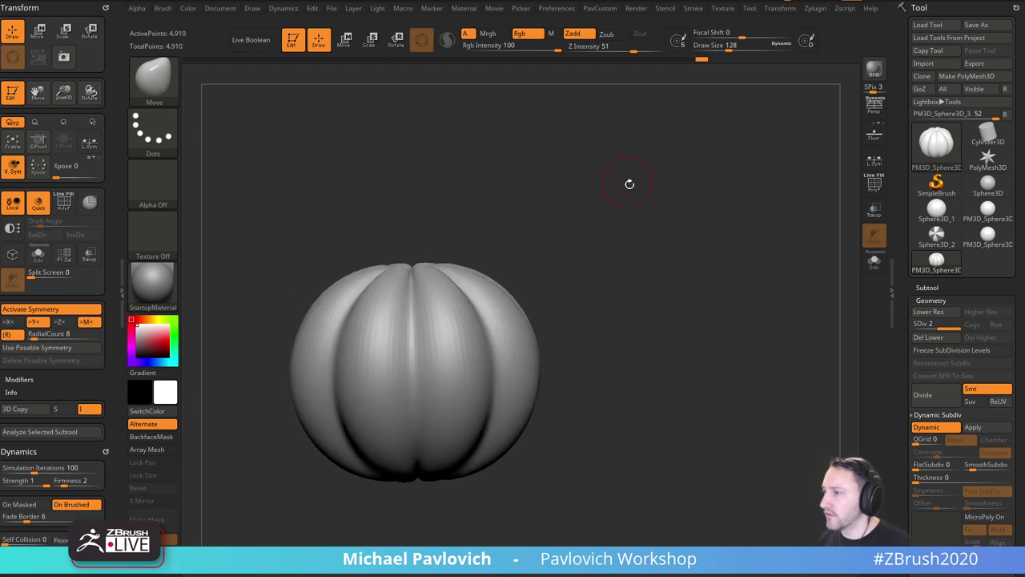
{"action": "left_click_drag", "start_coordinate": [615, 228], "coordinate": [658, 231]}
{"action": "left_click_drag", "start_coordinate": [656, 209], "coordinate": [624, 229]}
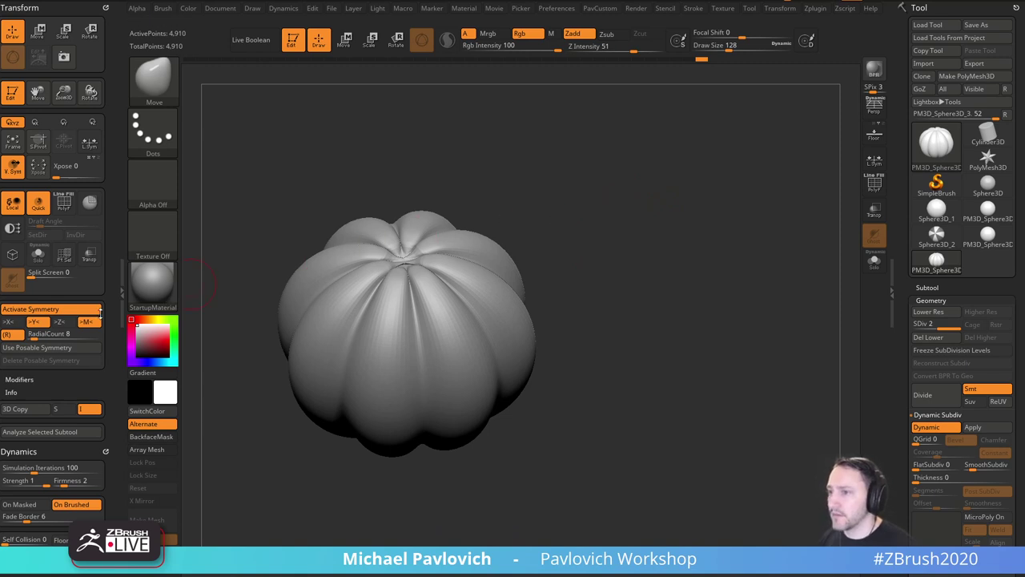
Run the cloth simulation with Inflate on the unmasked pumpkin to puff it into a rounder shape.
{"action": "left_click_drag", "start_coordinate": [116, 274], "coordinate": [107, 166]}
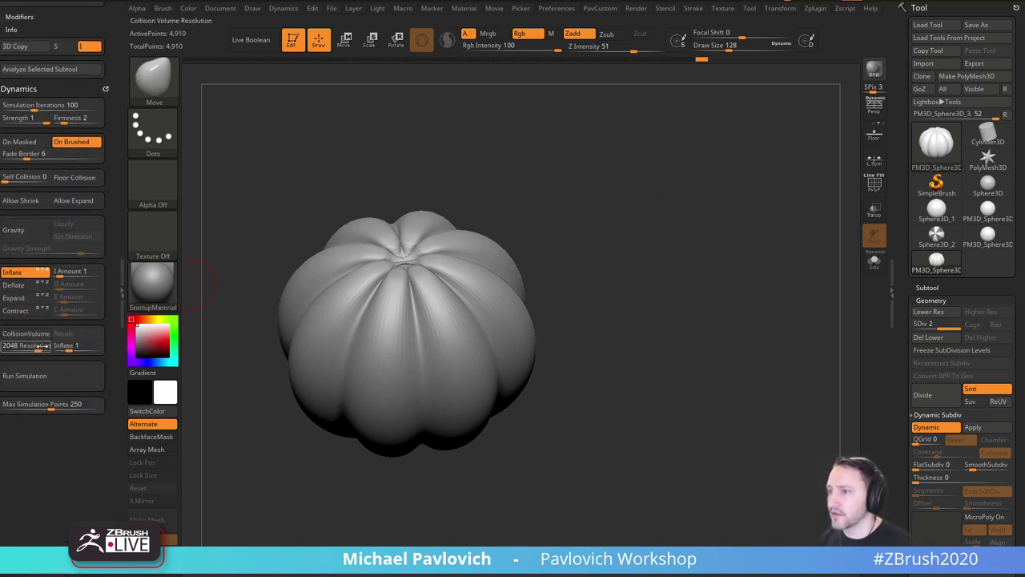
{"action": "left_click", "coordinate": [32, 375]}
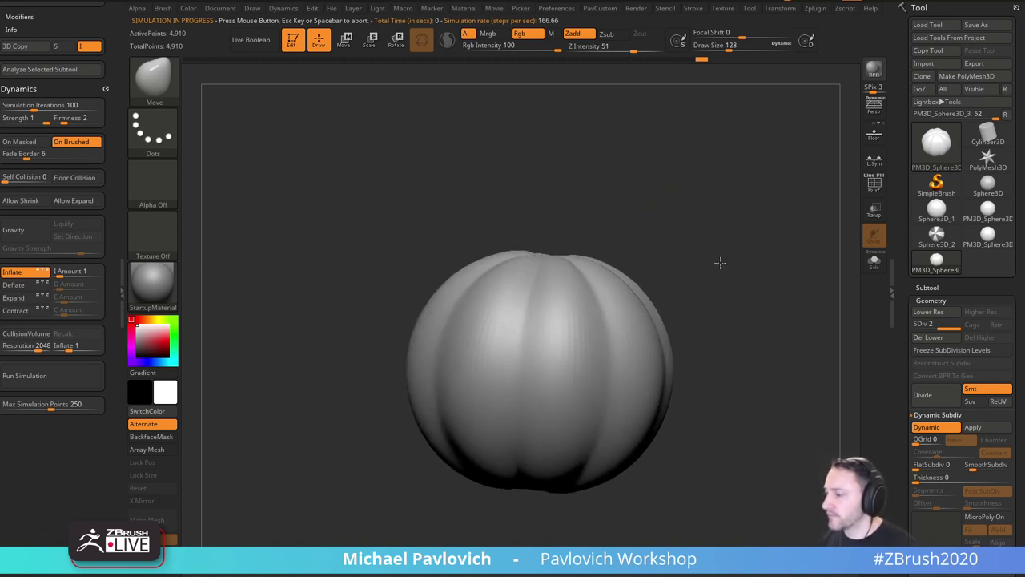
{"action": "left_click_drag", "start_coordinate": [720, 262], "coordinate": [698, 265]}
Mask the pumpkin's wedges again so only the groove strips between them stay unmasked, with the full mesh shown.
{"action": "left_click", "coordinate": [525, 301], "text": "ctrl+shift"}
{"action": "left_click", "coordinate": [714, 241], "text": "ctrl"}
{"action": "left_click", "coordinate": [723, 230], "text": "ctrl+shift"}
{"action": "left_click", "coordinate": [737, 211], "text": "ctrl"}
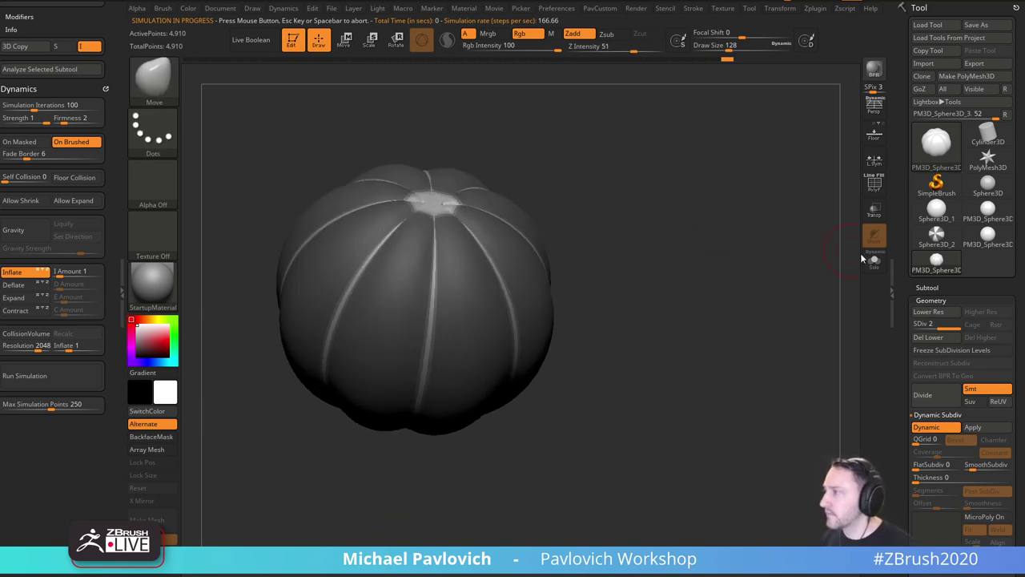
Turn off the mask display and sink the unmasked grooves inward with a negative Inflate deformation.
{"action": "left_click_drag", "start_coordinate": [898, 279], "coordinate": [889, 138]}
{"action": "left_click", "coordinate": [929, 188], "text": "shift"}
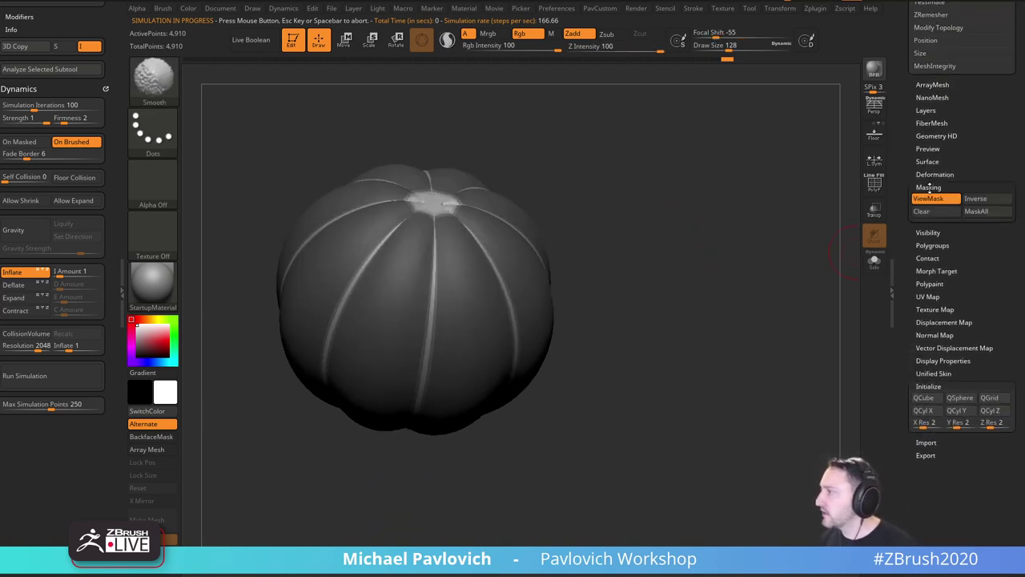
{"action": "left_click", "coordinate": [929, 201]}
{"action": "key", "text": "space"}
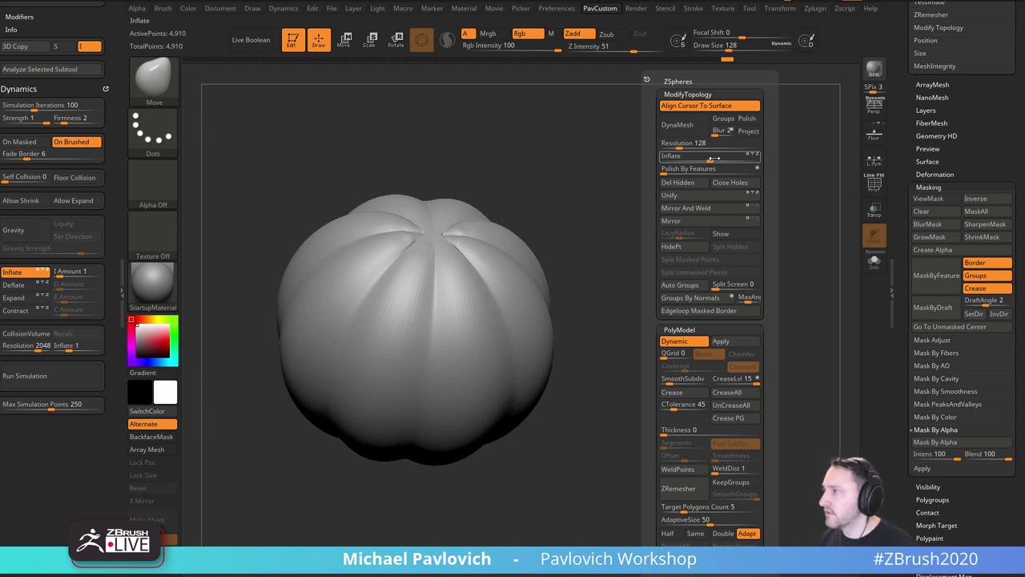
{"action": "left_click_drag", "start_coordinate": [712, 157], "coordinate": [698, 161]}
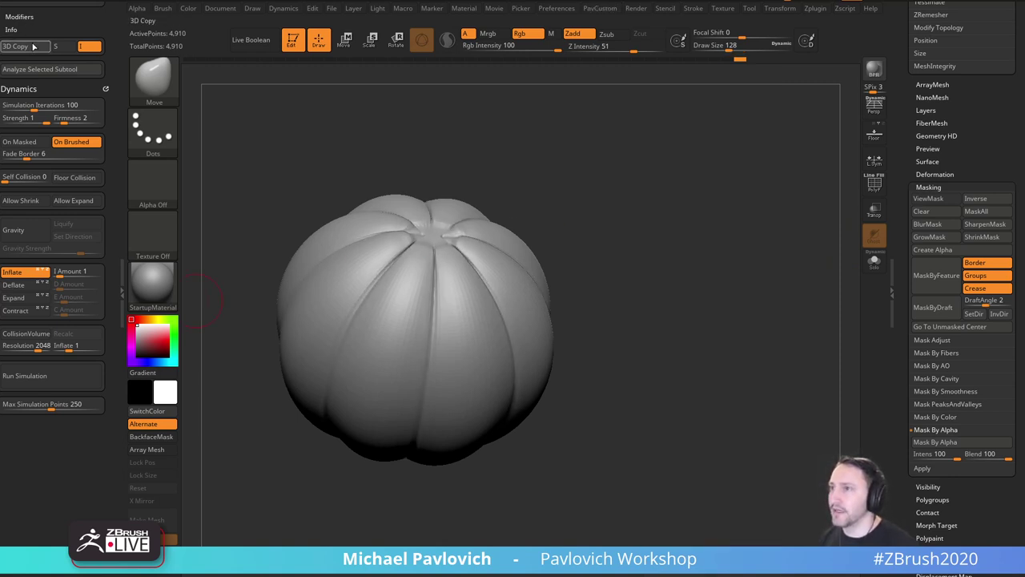
{"action": "left_click_drag", "start_coordinate": [2, 82], "coordinate": [2, 32]}
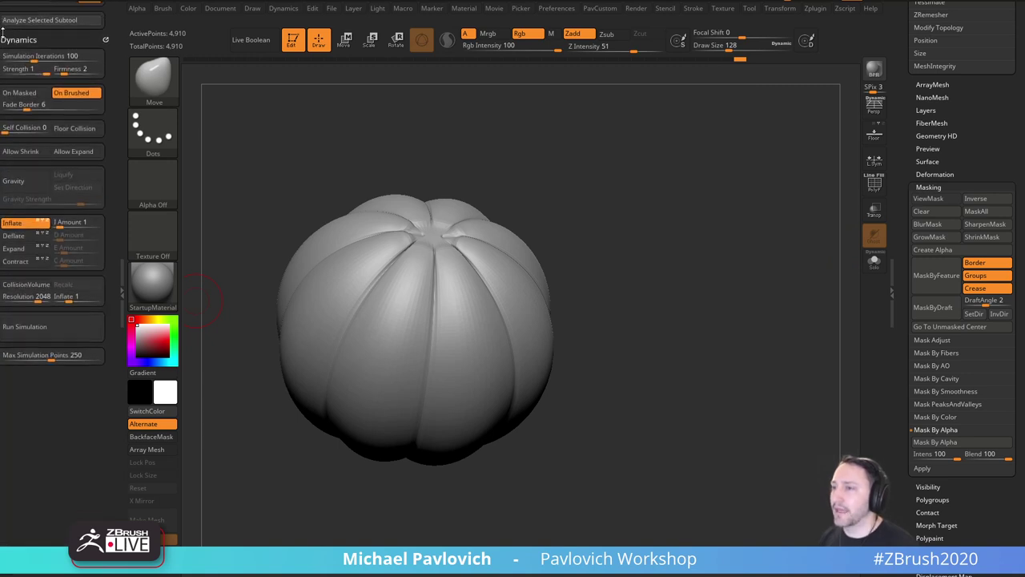
{"action": "key", "text": "space"}
{"action": "left_click_drag", "start_coordinate": [631, 207], "coordinate": [693, 214]}
{"action": "key", "text": "space"}
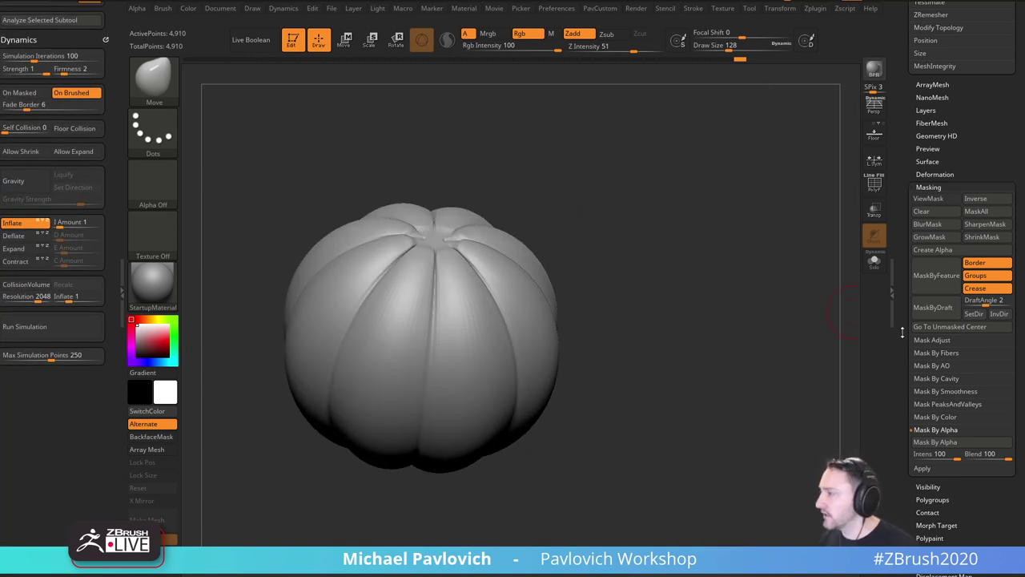
Open the Deformation settings, adjust Inflate on the unmasked grooves again, and frame the pumpkin.
{"action": "scroll", "coordinate": [929, 177], "scroll_direction": "down", "scroll_amount": 5}
{"action": "key", "text": "shift"}
{"action": "left_click_drag", "start_coordinate": [913, 192], "coordinate": [911, 439]}
{"action": "left_click", "coordinate": [931, 68]}
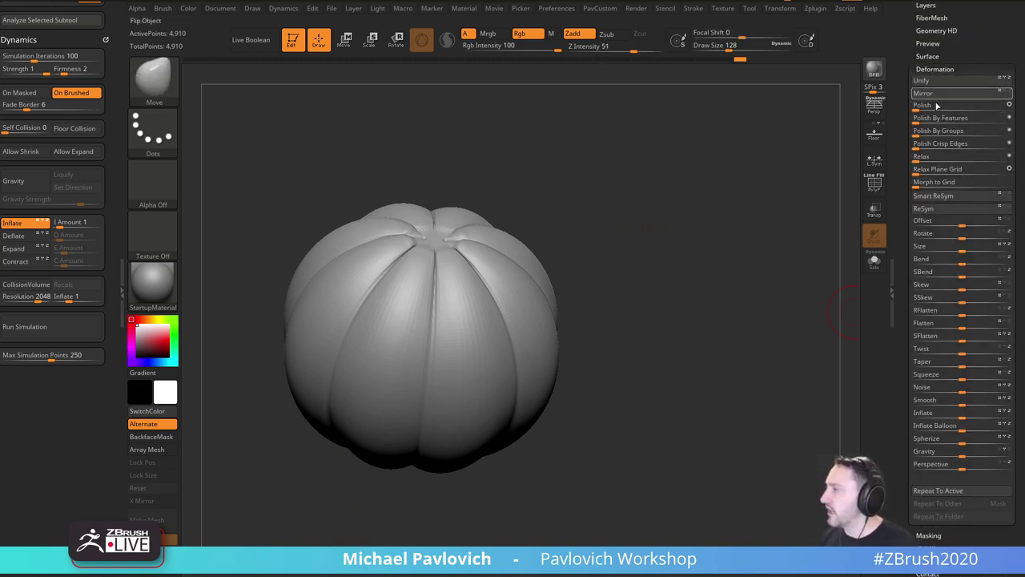
{"action": "left_click_drag", "start_coordinate": [700, 253], "coordinate": [706, 269]}
{"action": "key", "text": "space"}
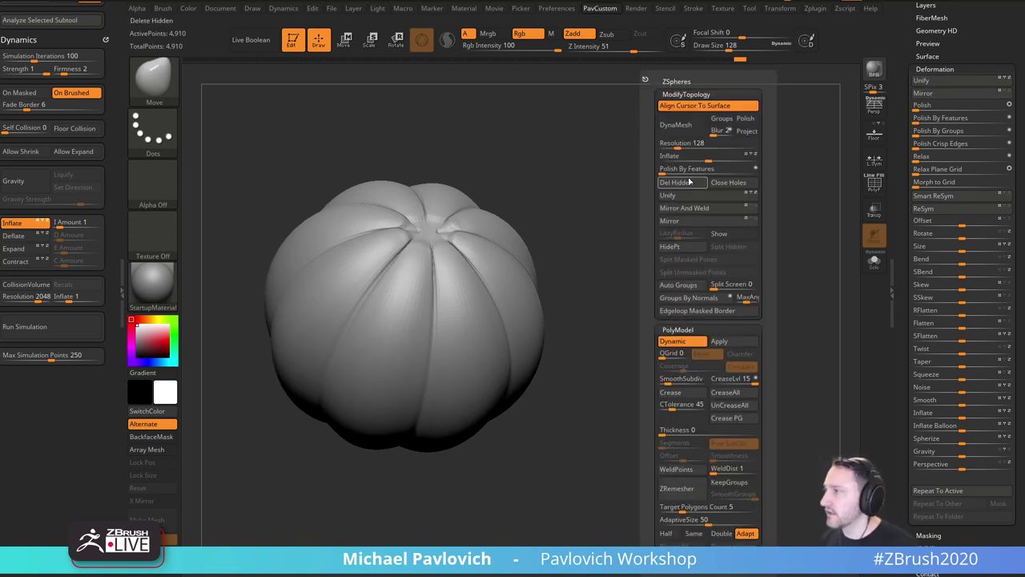
{"action": "left_click_drag", "start_coordinate": [708, 160], "coordinate": [710, 231]}
{"action": "key", "text": "f"}
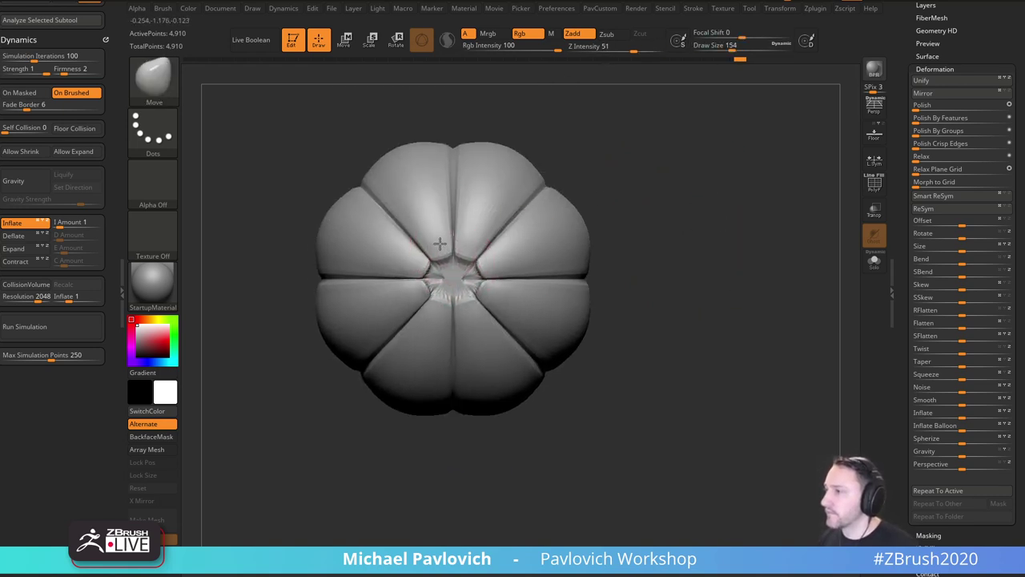
Try reshaping the wedge tips around the pumpkin's centre with the Move brush, reducing the draw size to 74.
{"action": "key", "text": "s"}
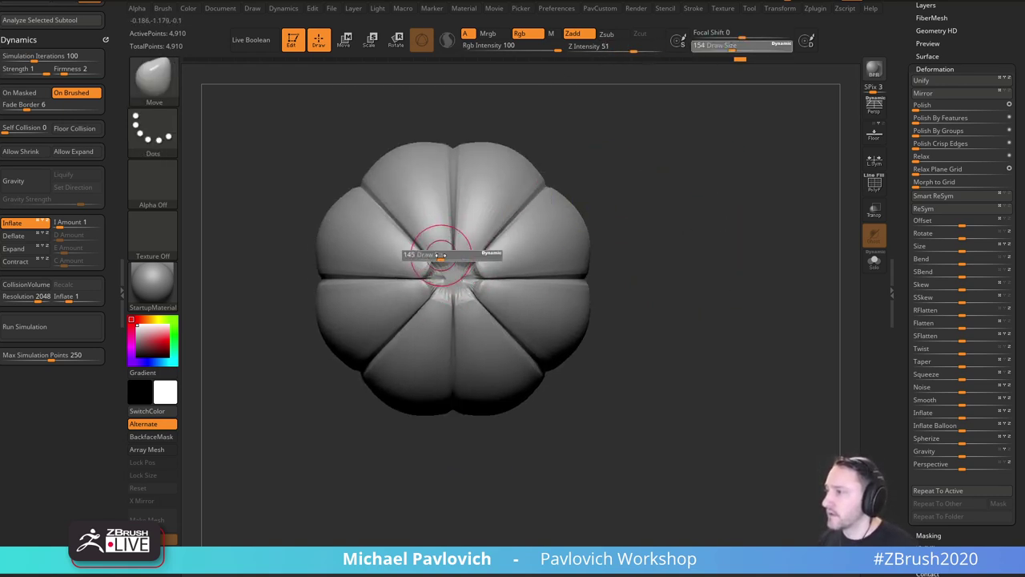
{"action": "left_click", "coordinate": [441, 256]}
{"action": "mouse_move", "coordinate": [441, 254]}
{"action": "left_mouse_down"}
{"action": "mouse_move", "coordinate": [430, 245]}
{"action": "mouse_move", "coordinate": [439, 248]}
{"action": "left_mouse_up"}
{"action": "key", "text": "s"}
{"action": "key", "text": "ctrl+z"}
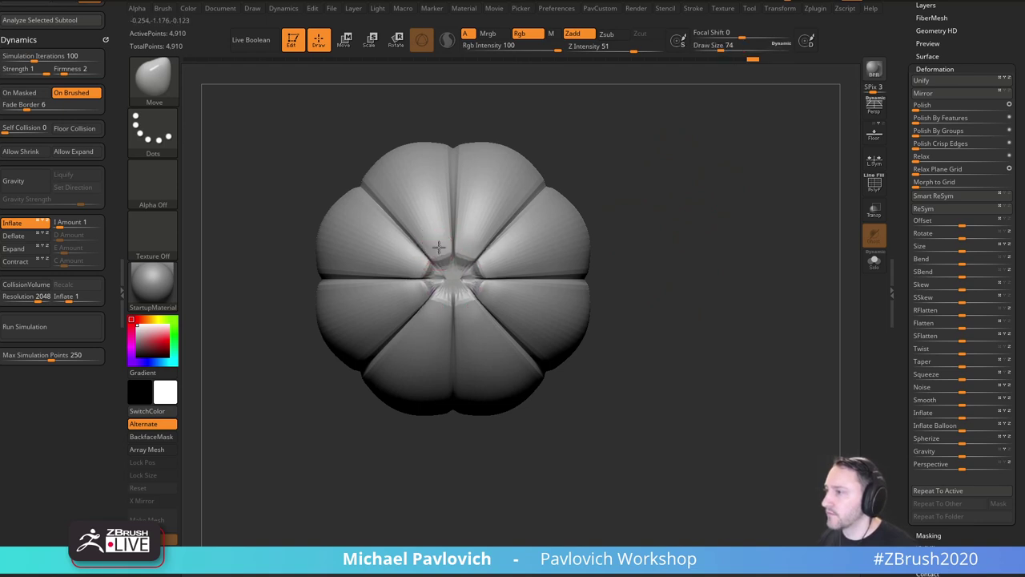
{"action": "left_click_drag", "start_coordinate": [615, 213], "coordinate": [730, 225]}
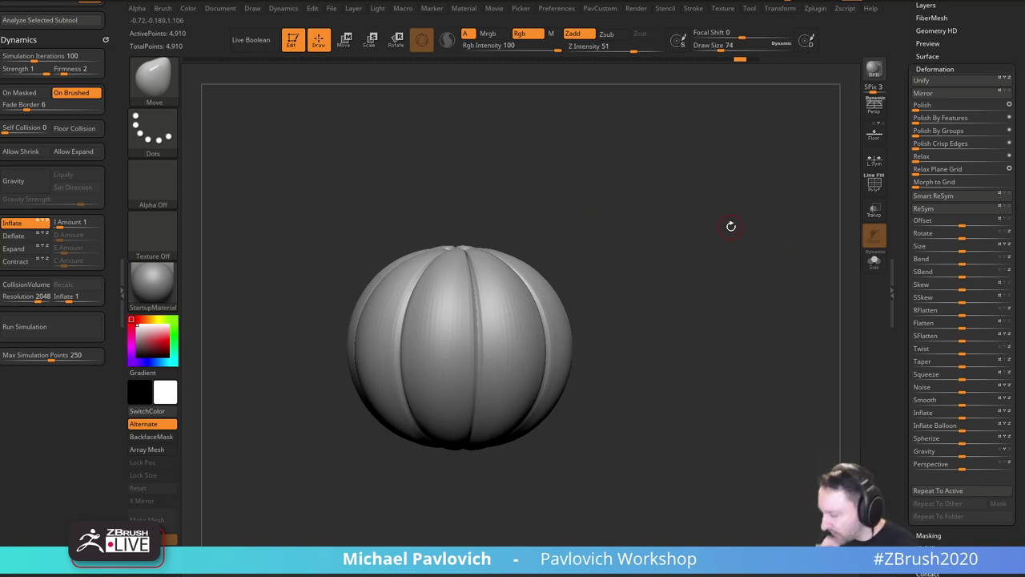
{"action": "mouse_move", "coordinate": [709, 260]}
{"action": "left_mouse_down"}
{"action": "mouse_move", "coordinate": [693, 275]}
{"action": "mouse_move", "coordinate": [702, 259]}
{"action": "mouse_move", "coordinate": [711, 271]}
{"action": "left_mouse_up"}
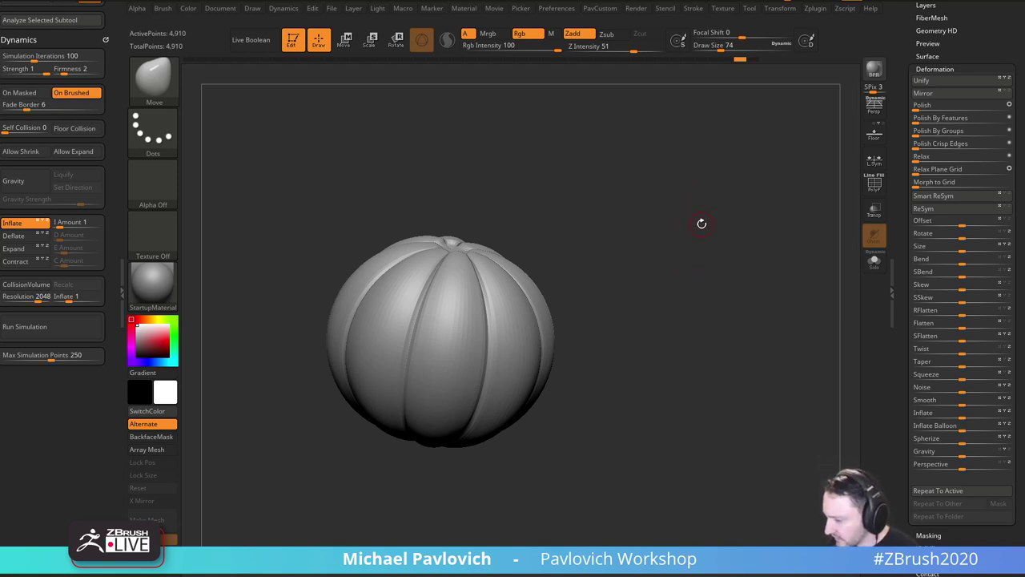
Raise the pumpkin's upper shoulders with the Move brush, using draw sizes of 508 and 408.
{"action": "left_click_drag", "start_coordinate": [684, 227], "coordinate": [610, 257], "text": "shift"}
{"action": "key", "text": "s"}
{"action": "mouse_move", "coordinate": [529, 278]}
{"action": "left_mouse_down"}
{"action": "mouse_move", "coordinate": [566, 281]}
{"action": "mouse_move", "coordinate": [530, 266]}
{"action": "mouse_move", "coordinate": [539, 267]}
{"action": "left_mouse_up"}
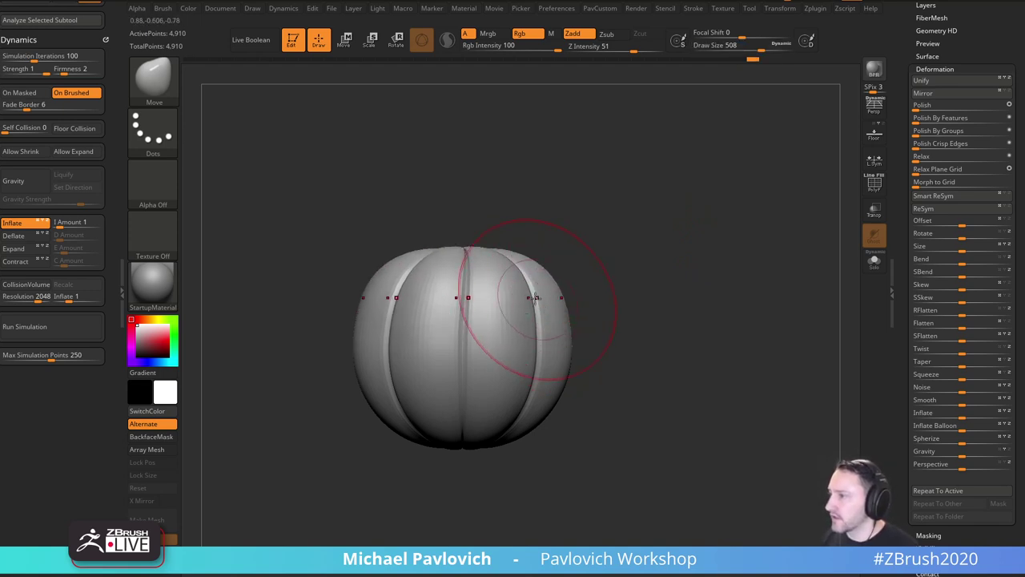
{"action": "key", "text": "ctrl+z"}
{"action": "key", "text": "s"}
{"action": "left_click_drag", "start_coordinate": [442, 282], "coordinate": [428, 272]}
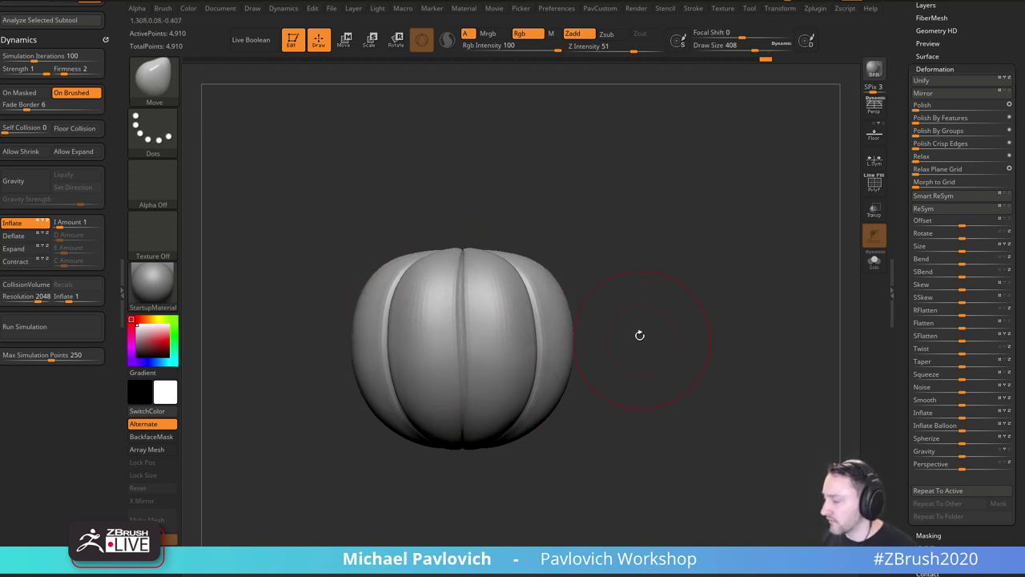
Set the draw size to 704 and push the pumpkin's underside upward to flatten it.
{"action": "key", "text": "s"}
{"action": "left_click_drag", "start_coordinate": [594, 358], "coordinate": [613, 358]}
{"action": "left_click_drag", "start_coordinate": [509, 433], "coordinate": [509, 423]}
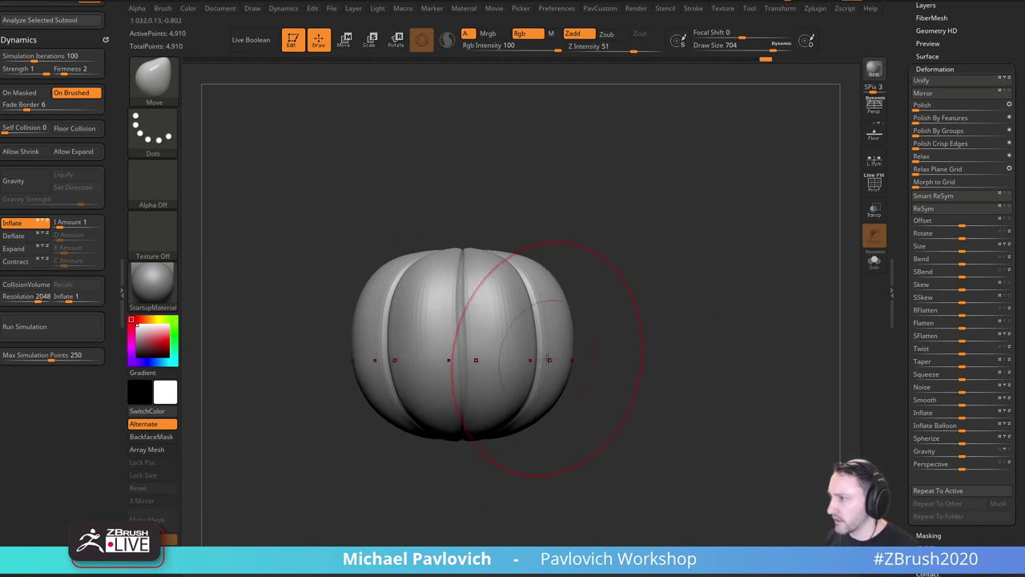
Set the draw size to 508 and pull the pumpkin's sides slightly outward.
{"action": "key", "text": "s"}
{"action": "left_click_drag", "start_coordinate": [547, 360], "coordinate": [536, 360]}
{"action": "left_click_drag", "start_coordinate": [549, 298], "coordinate": [555, 298]}
{"action": "left_click_drag", "start_coordinate": [507, 345], "coordinate": [511, 341]}
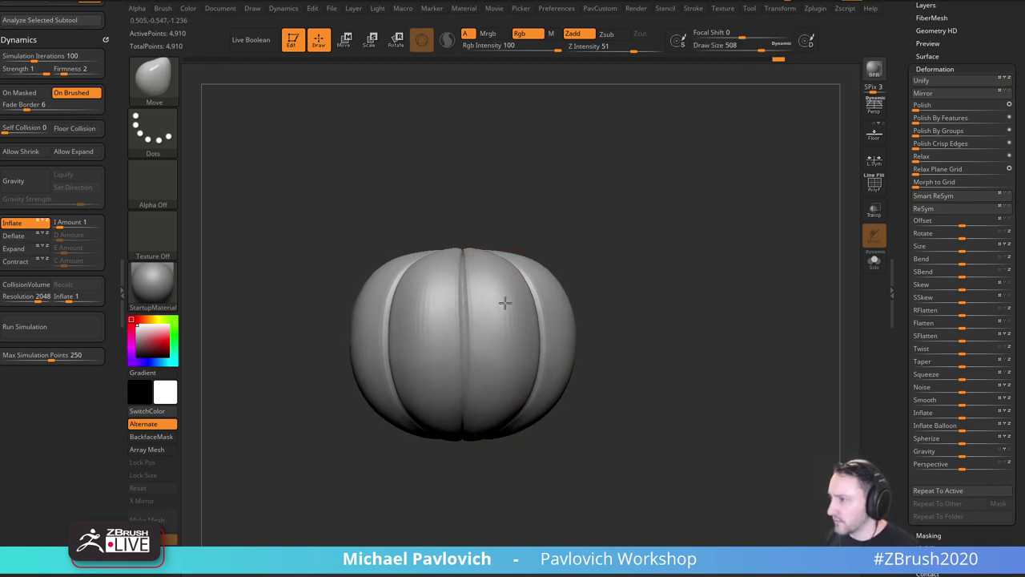
{"action": "left_click_drag", "start_coordinate": [591, 245], "coordinate": [593, 311], "text": "shift"}
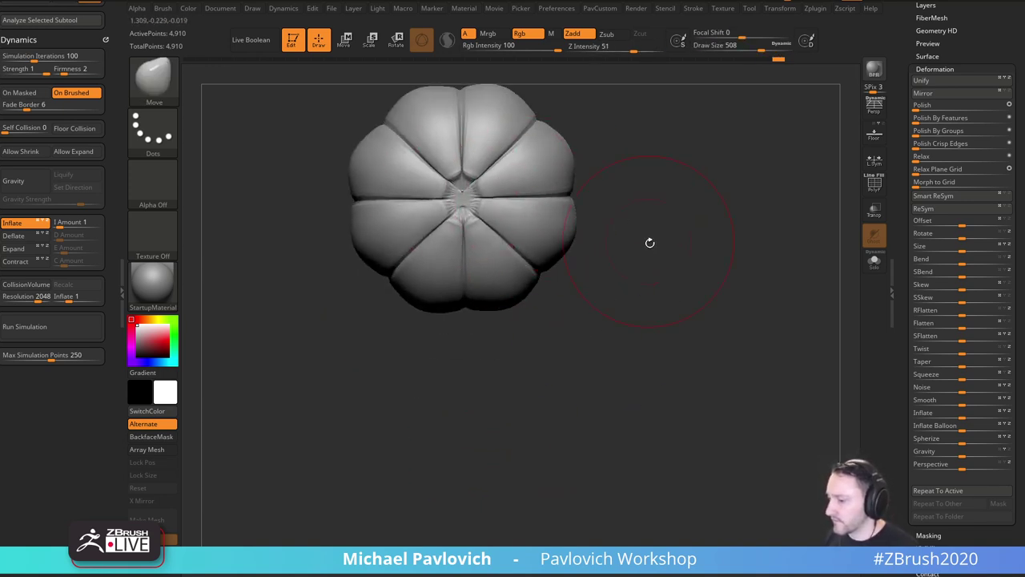
Reshape the wedges and lower sides with the Move brush to make the pumpkin broader and squarer.
{"action": "left_click_drag", "start_coordinate": [709, 357], "coordinate": [656, 299]}
{"action": "left_click_drag", "start_coordinate": [391, 349], "coordinate": [389, 364]}
{"action": "left_click_drag", "start_coordinate": [369, 253], "coordinate": [364, 244]}
{"action": "mouse_move", "coordinate": [466, 170]}
{"action": "left_mouse_down"}
{"action": "mouse_move", "coordinate": [485, 255]}
{"action": "mouse_move", "coordinate": [504, 194]}
{"action": "left_mouse_up"}
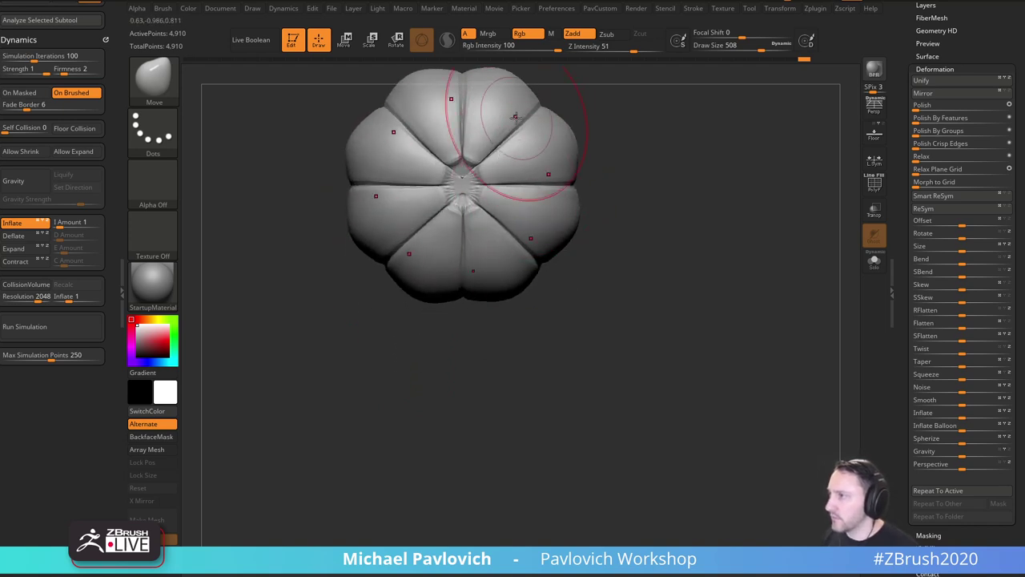
{"action": "mouse_move", "coordinate": [659, 272]}
{"action": "left_mouse_down", "text": "shift"}
{"action": "mouse_move", "coordinate": [657, 195]}
{"action": "mouse_move", "coordinate": [526, 309]}
{"action": "left_mouse_up", "text": "shift"}
{"action": "left_click", "coordinate": [506, 322]}
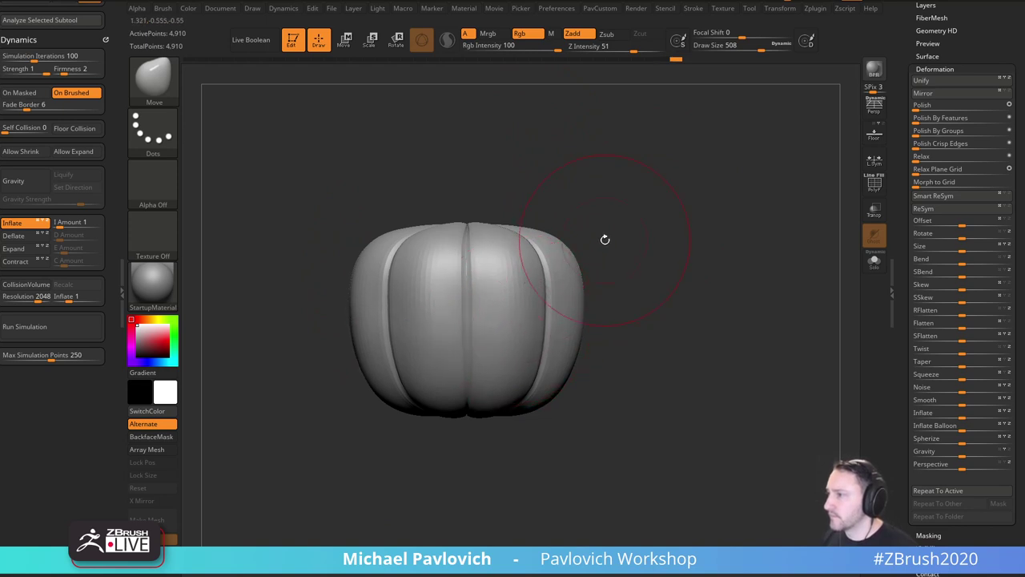
Switch to the Standard brush and set the draw size to 54.
{"action": "left_click_drag", "start_coordinate": [603, 238], "coordinate": [542, 242]}
{"action": "key", "text": "b"}
{"action": "key", "text": "s"}
{"action": "key", "text": "t"}
{"action": "mouse_move", "coordinate": [717, 228]}
{"action": "left_mouse_down", "text": "shift"}
{"action": "mouse_move", "coordinate": [675, 256]}
{"action": "mouse_move", "coordinate": [645, 255]}
{"action": "left_mouse_up", "text": "shift"}
{"action": "key", "text": "s"}
{"action": "left_click_drag", "start_coordinate": [654, 218], "coordinate": [637, 262], "text": "alt"}
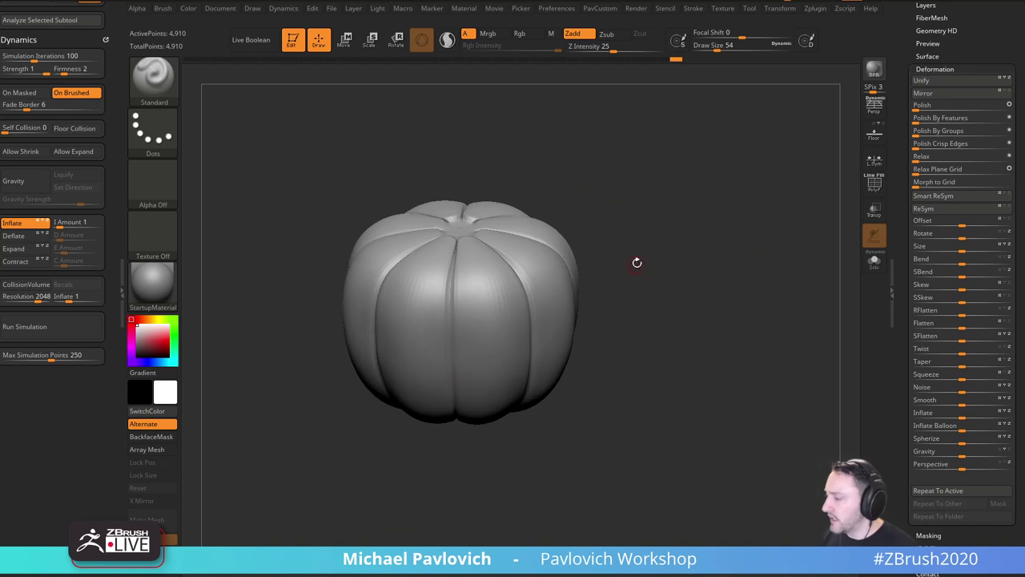
{"action": "left_click_drag", "start_coordinate": [648, 217], "coordinate": [647, 292]}
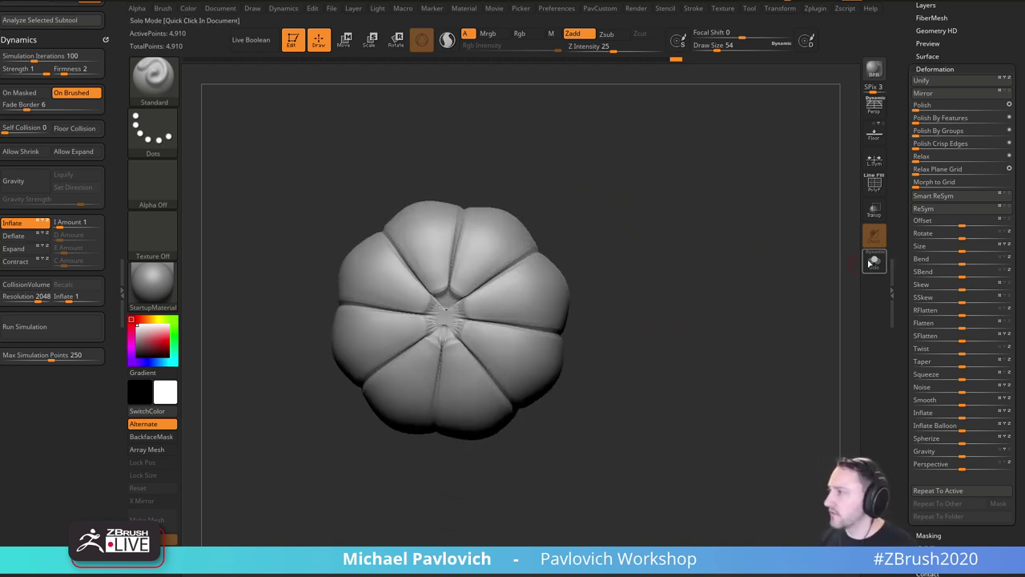
Insert a PolyMesh3D star as a new subtool below the pumpkin.
{"action": "mouse_move", "coordinate": [912, 234]}
{"action": "left_mouse_down"}
{"action": "mouse_move", "coordinate": [881, 344]}
{"action": "mouse_move", "coordinate": [837, 344]}
{"action": "left_mouse_up"}
{"action": "left_click", "coordinate": [922, 287]}
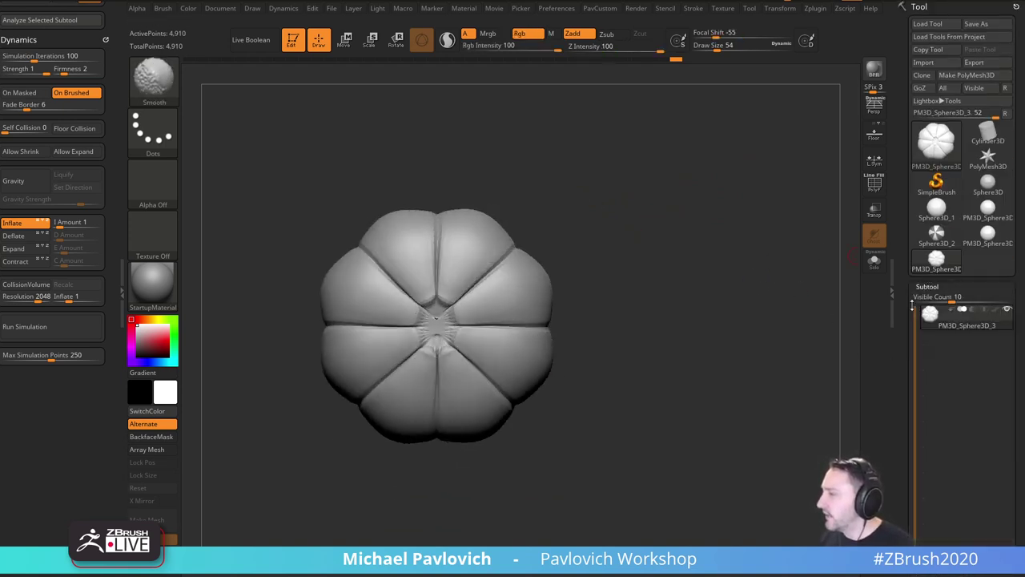
{"action": "left_click_drag", "start_coordinate": [645, 324], "coordinate": [680, 321], "text": "alt"}
{"action": "scroll", "coordinate": [921, 297], "scroll_direction": "down", "scroll_amount": 5}
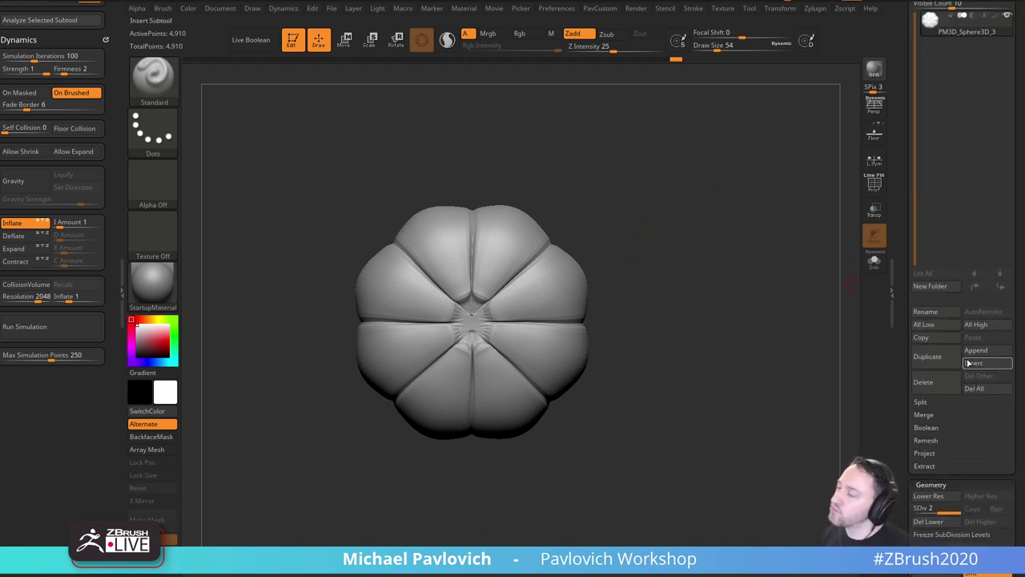
{"action": "left_click", "coordinate": [985, 365]}
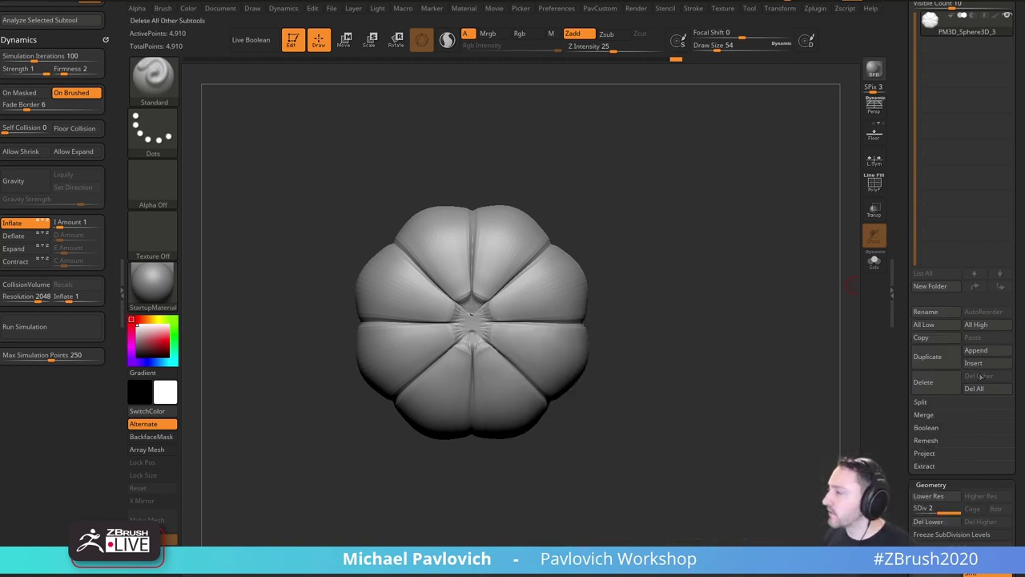
{"action": "left_click", "coordinate": [985, 364]}
{"action": "left_click", "coordinate": [670, 340]}
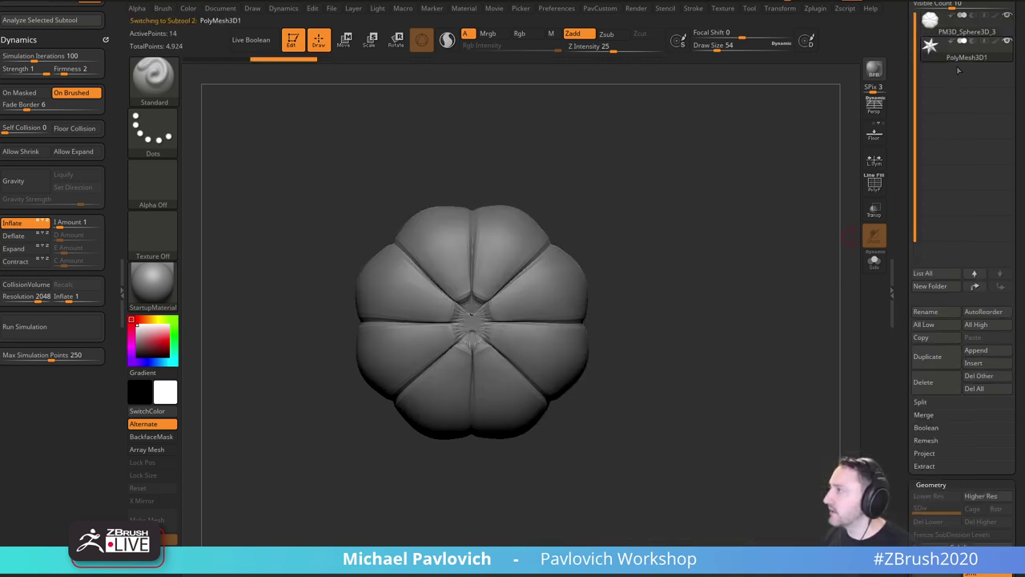
Move the star subtool above the pumpkin in the subtool order and turn on transparency.
{"action": "left_click", "coordinate": [975, 287]}
{"action": "left_click_drag", "start_coordinate": [918, 247], "coordinate": [895, 340]}
{"action": "left_click_drag", "start_coordinate": [714, 264], "coordinate": [698, 217]}
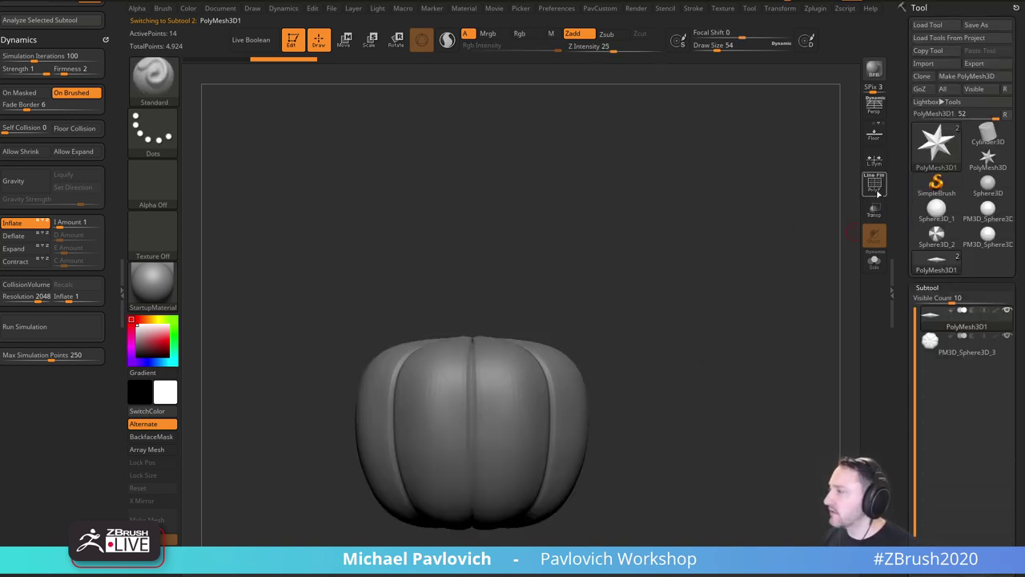
{"action": "left_click", "coordinate": [875, 210]}
Scale the star down uniformly inside the pumpkin with the Transpose gizmo and return to Draw mode.
{"action": "key", "text": "w"}
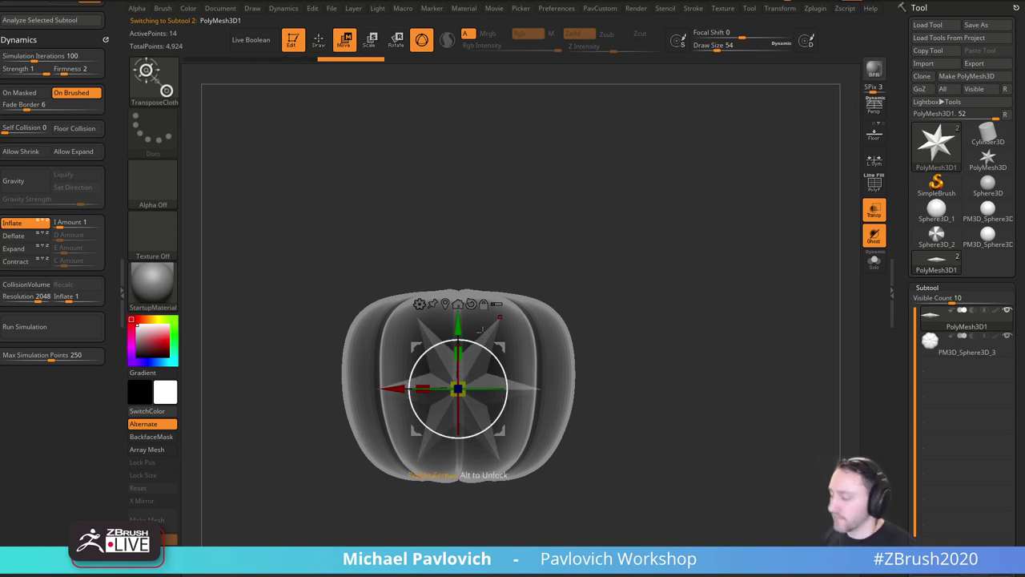
{"action": "key", "text": "b"}
{"action": "key", "text": "t"}
{"action": "key", "text": "r"}
{"action": "left_click_drag", "start_coordinate": [459, 389], "coordinate": [428, 412]}
{"action": "key", "text": "q"}
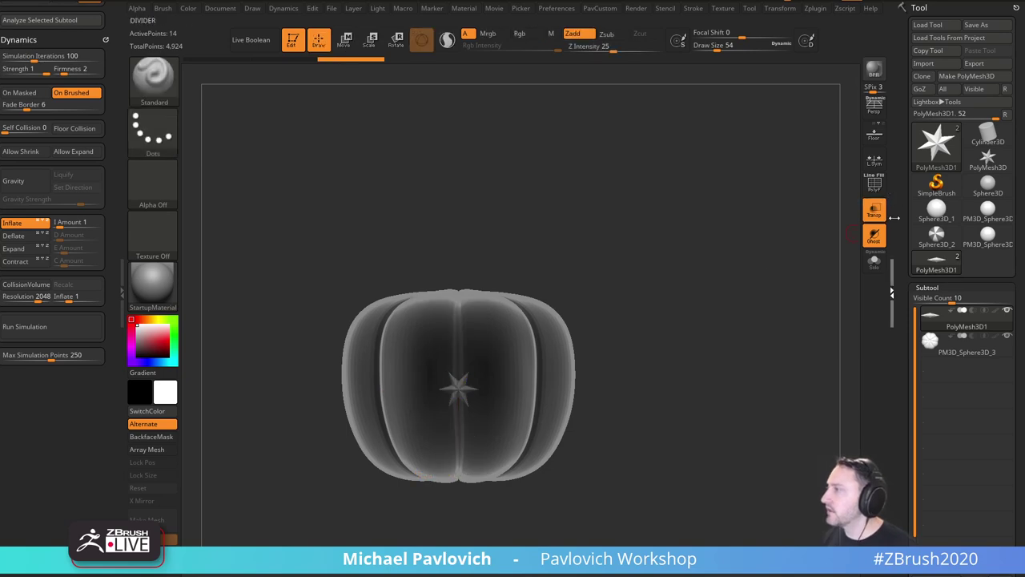
Save the tool as Jack02 in the streaming\Jack-O-Lanterns folder.
{"action": "left_click", "coordinate": [975, 25]}
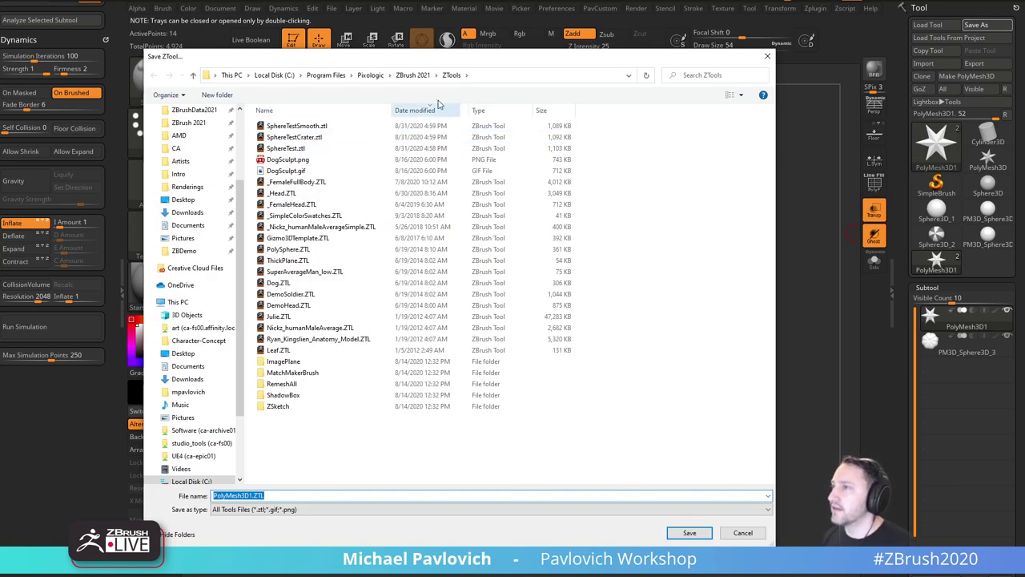
{"action": "scroll", "coordinate": [200, 173], "scroll_direction": "up", "scroll_amount": 3}
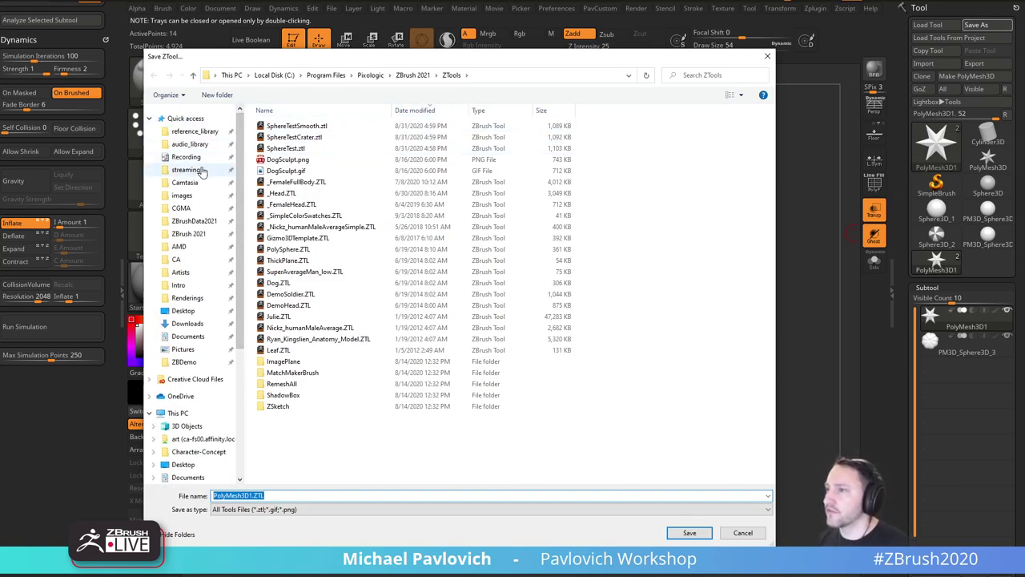
{"action": "left_click", "coordinate": [190, 170]}
{"action": "double_click", "coordinate": [311, 205]}
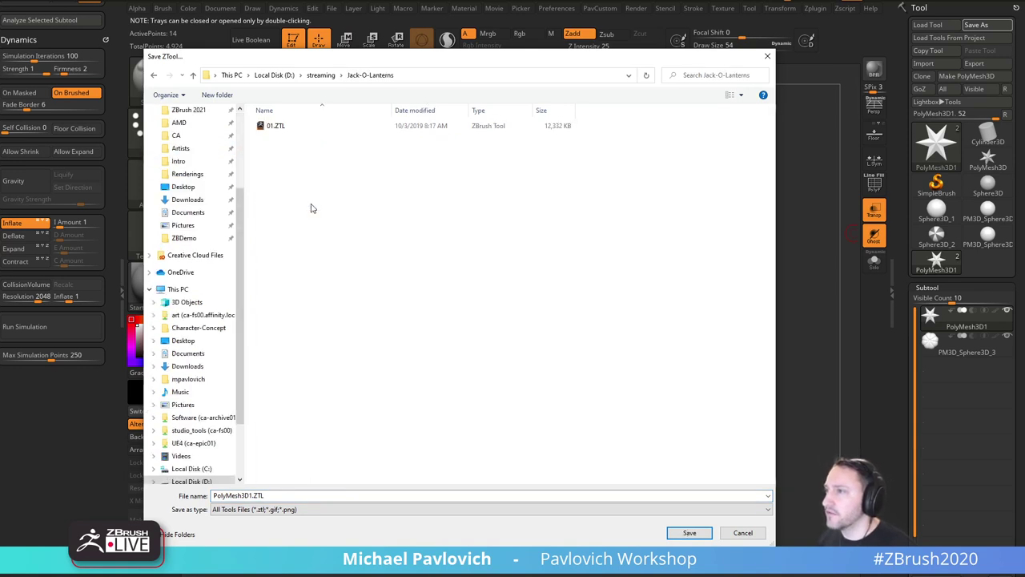
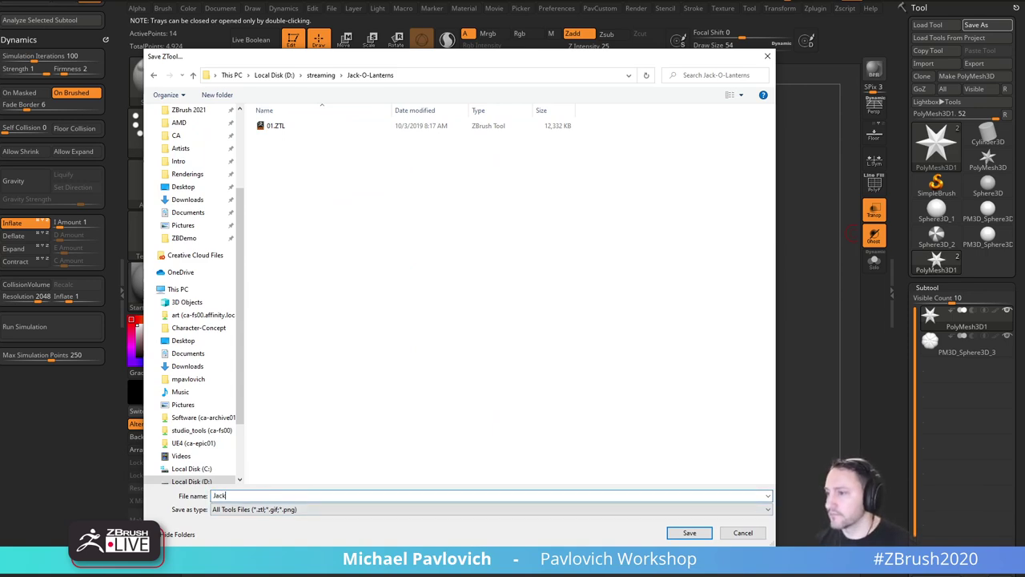
{"action": "key", "text": "Return"}
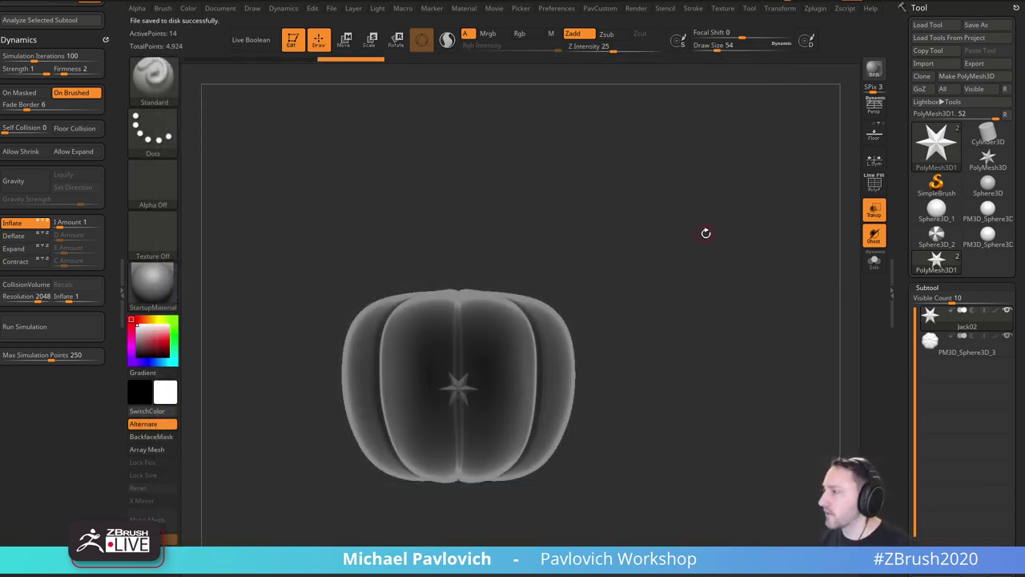
Select the pumpkin subtool, view the pumpkin at an angle, and reselect the Jack02 star subtool.
{"action": "left_click_drag", "start_coordinate": [706, 233], "coordinate": [774, 234]}
{"action": "left_click", "coordinate": [960, 353]}
{"action": "left_click_drag", "start_coordinate": [654, 292], "coordinate": [728, 319]}
{"action": "left_click", "coordinate": [967, 323]}
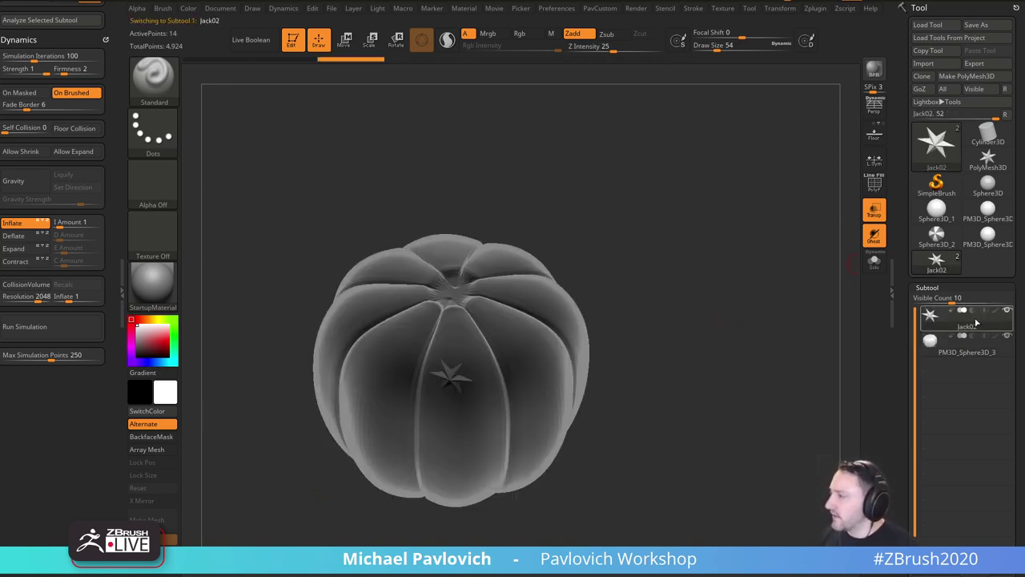
Turn off transparency and, with the star subtool active, insert a BendCurveDown cylinder on the pumpkin's top centre.
{"action": "left_click", "coordinate": [970, 351]}
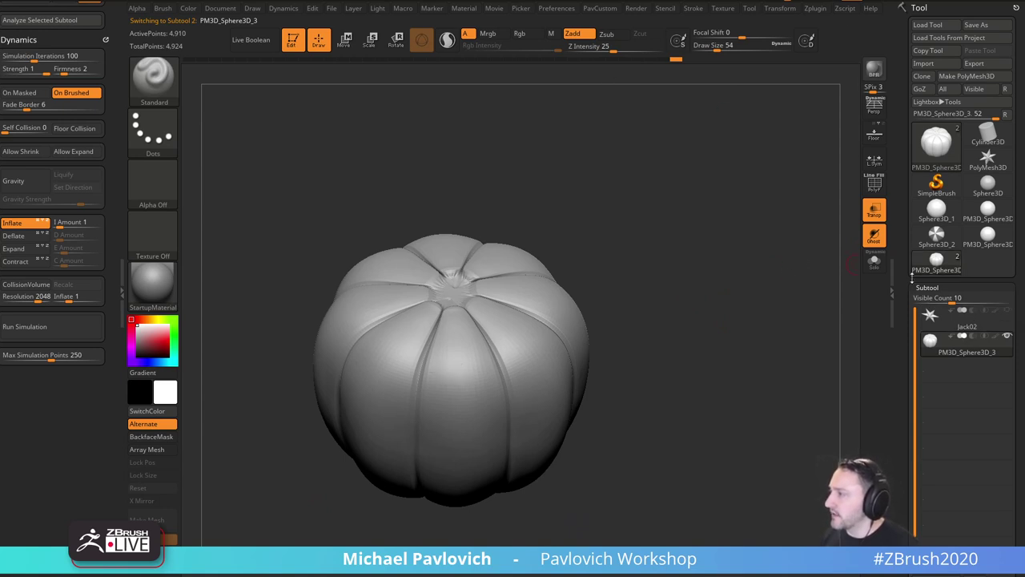
{"action": "left_click_drag", "start_coordinate": [718, 243], "coordinate": [744, 266]}
{"action": "left_click", "coordinate": [875, 211]}
{"action": "key", "text": "m"}
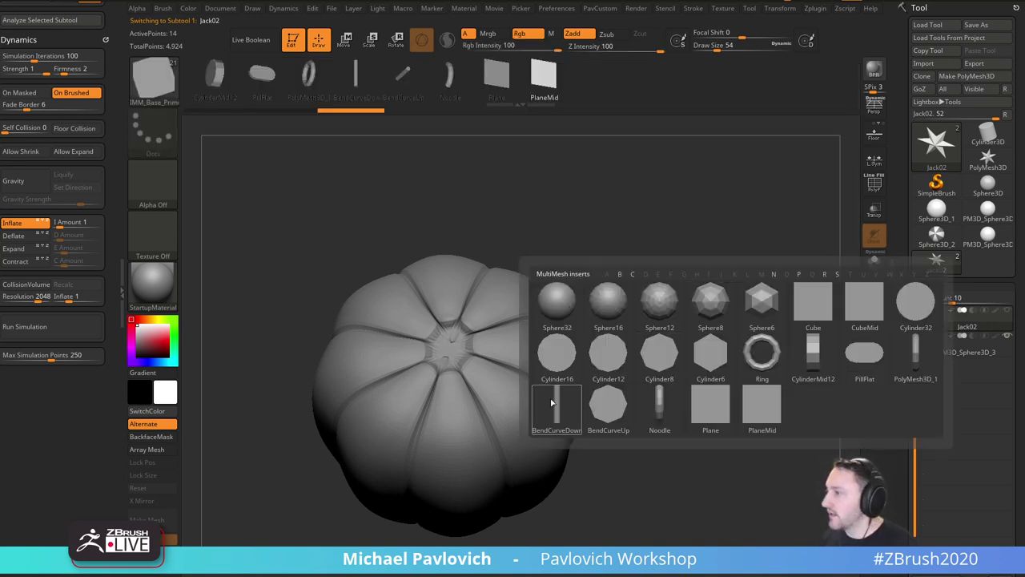
{"action": "left_click", "coordinate": [556, 408]}
{"action": "left_click_drag", "start_coordinate": [448, 349], "coordinate": [496, 351]}
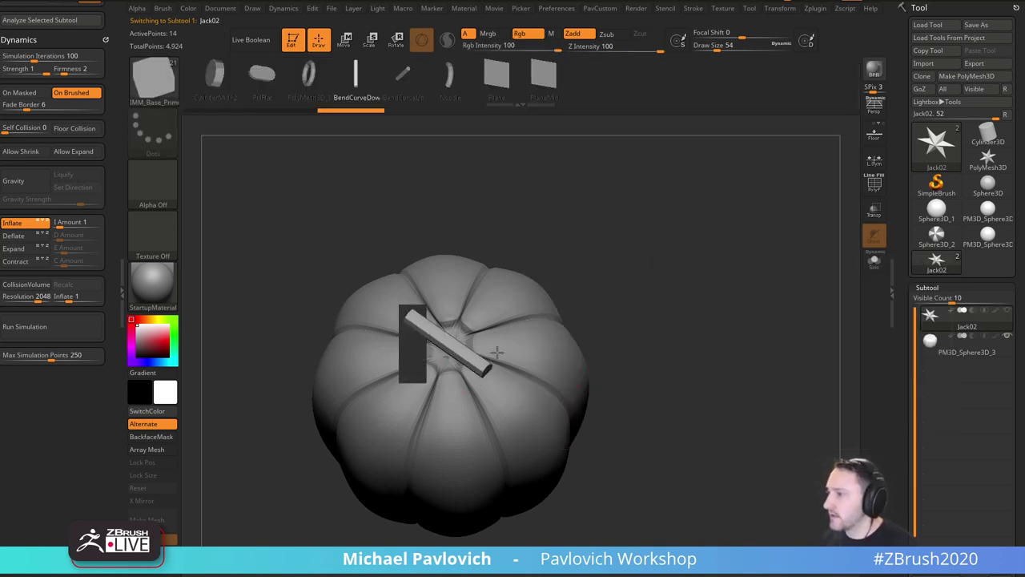
Show polyframes, stand the inserted cylinder upright on the pumpkin's top as a stem, and return to Draw mode.
{"action": "left_click_drag", "start_coordinate": [681, 301], "coordinate": [681, 248]}
{"action": "left_click_drag", "start_coordinate": [631, 279], "coordinate": [671, 222]}
{"action": "key", "text": "shift+f"}
{"action": "key", "text": "w"}
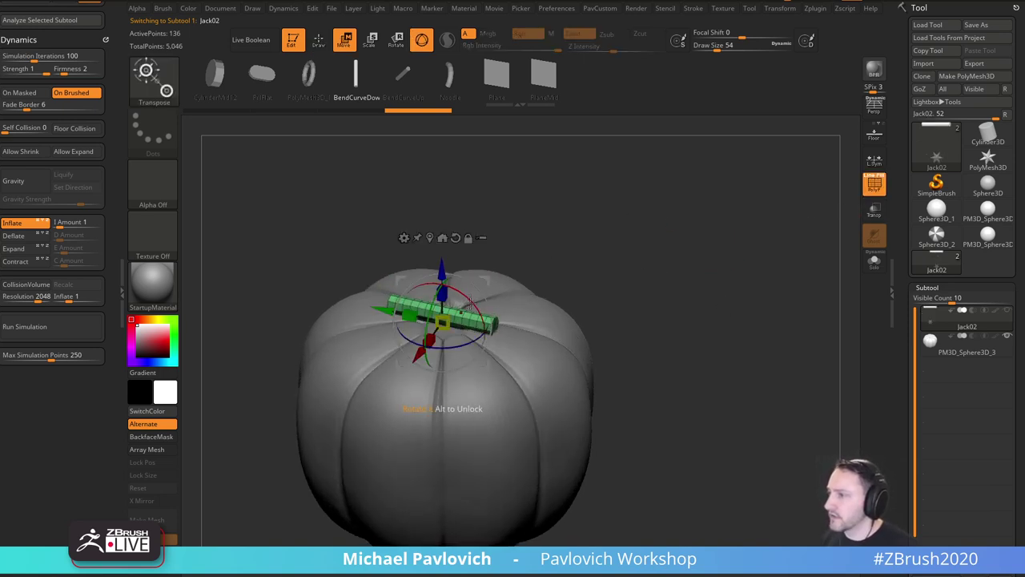
{"action": "left_click_drag", "start_coordinate": [471, 303], "coordinate": [360, 227], "text": "shift"}
{"action": "left_click_drag", "start_coordinate": [560, 244], "coordinate": [561, 216], "text": "shift"}
{"action": "mouse_move", "coordinate": [491, 276]}
{"action": "left_mouse_down"}
{"action": "mouse_move", "coordinate": [504, 208]}
{"action": "mouse_move", "coordinate": [504, 220]}
{"action": "left_mouse_up"}
{"action": "key", "text": "q"}
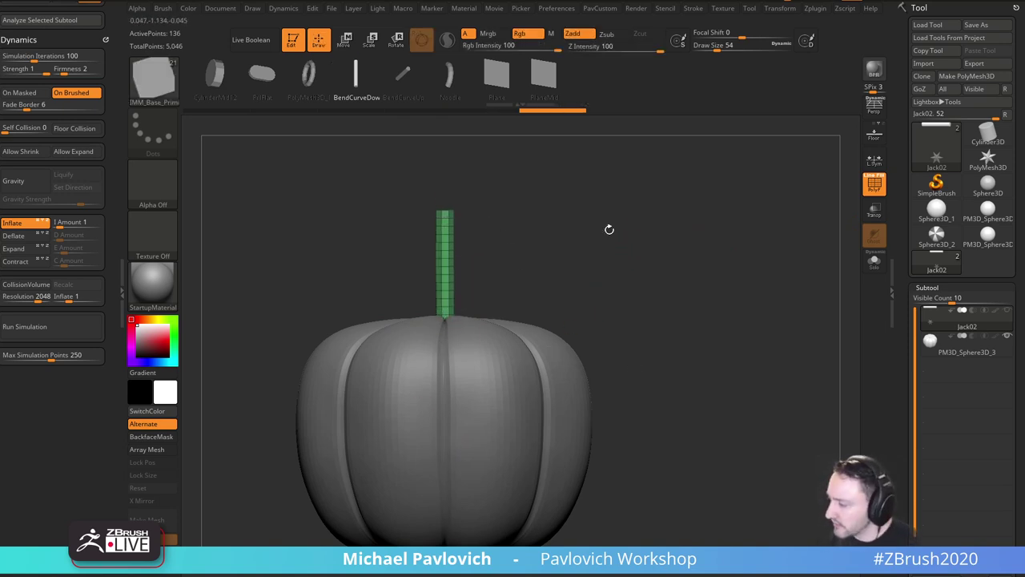
Isolate the active subtool and split its masked points so the star and stem become separate subtools.
{"action": "left_click_drag", "start_coordinate": [609, 230], "coordinate": [667, 285]}
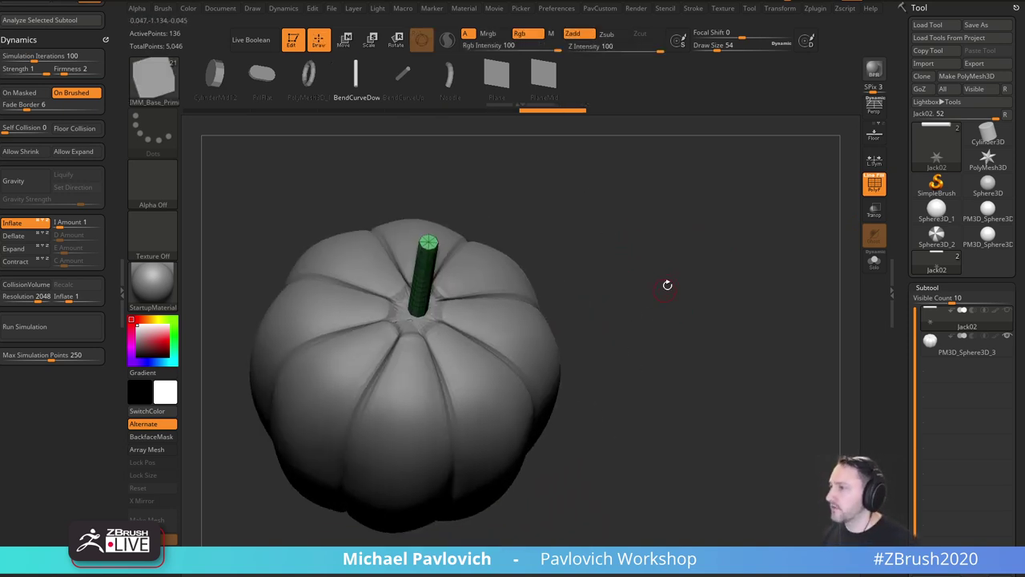
{"action": "left_click", "coordinate": [872, 265]}
{"action": "key", "text": "space"}
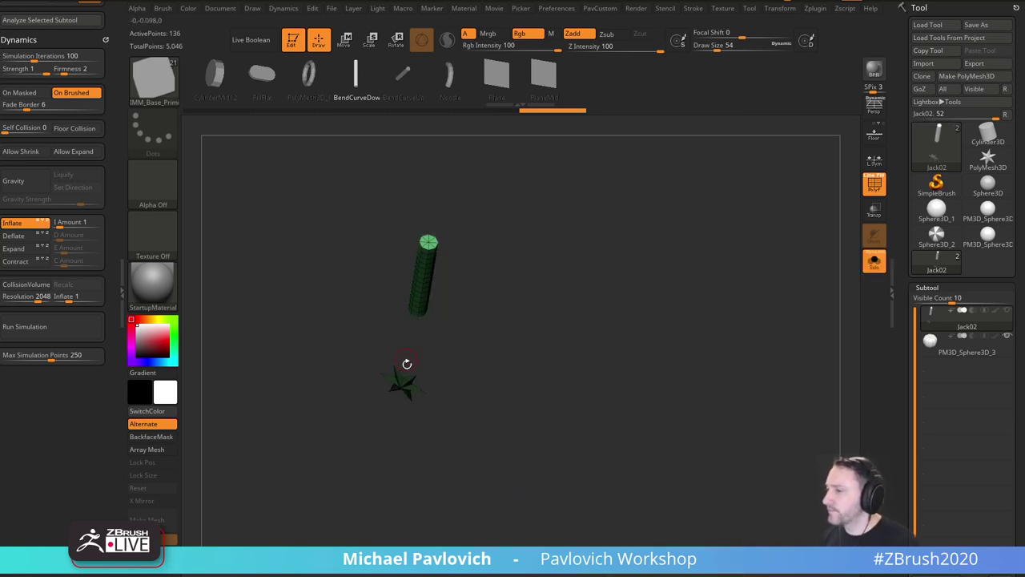
{"action": "key", "text": "space"}
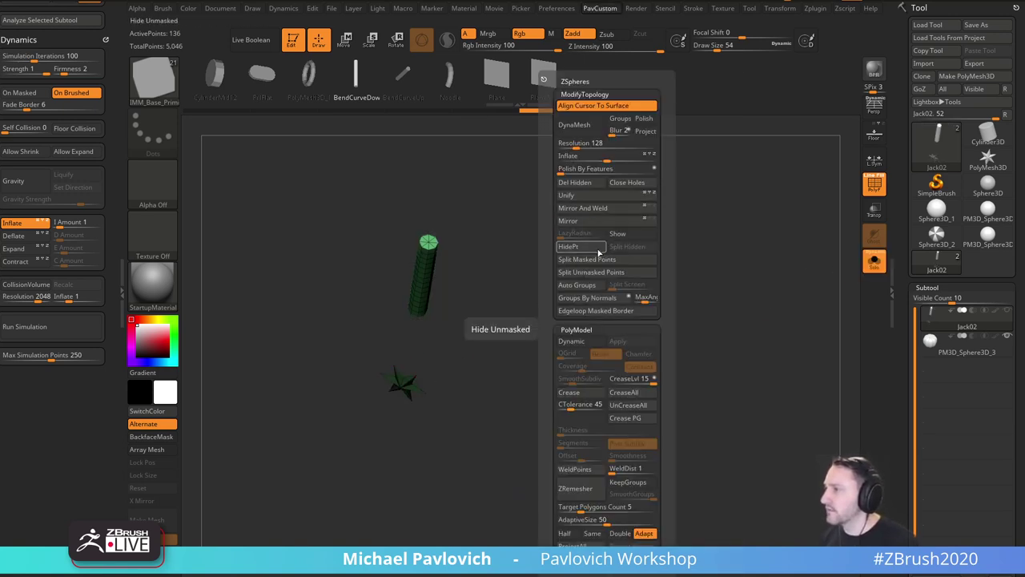
{"action": "left_click", "coordinate": [600, 261]}
Apply the Bend Curve deformer to the stem with five control points and show the pumpkin again.
{"action": "key", "text": "w"}
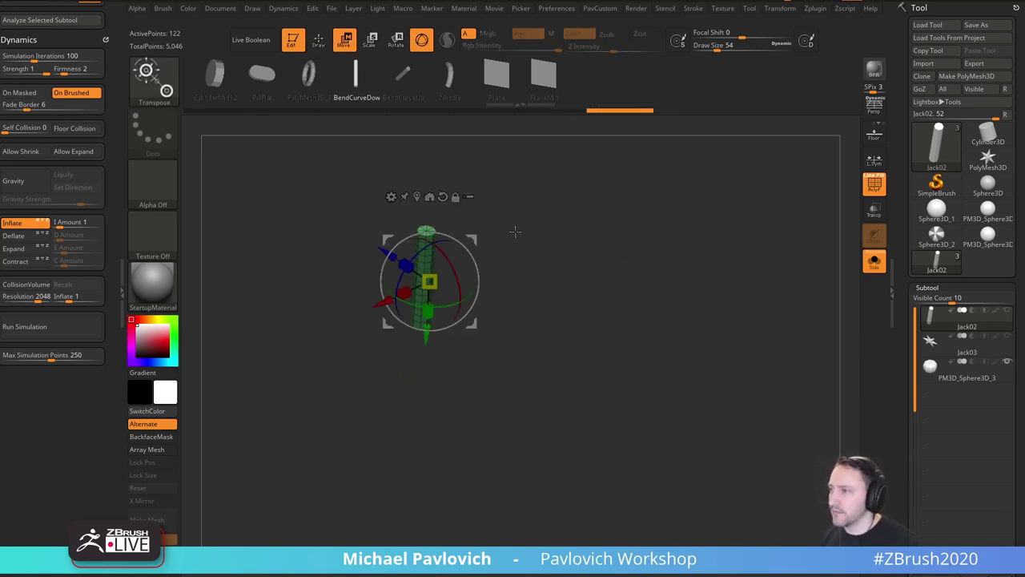
{"action": "left_click", "coordinate": [390, 197]}
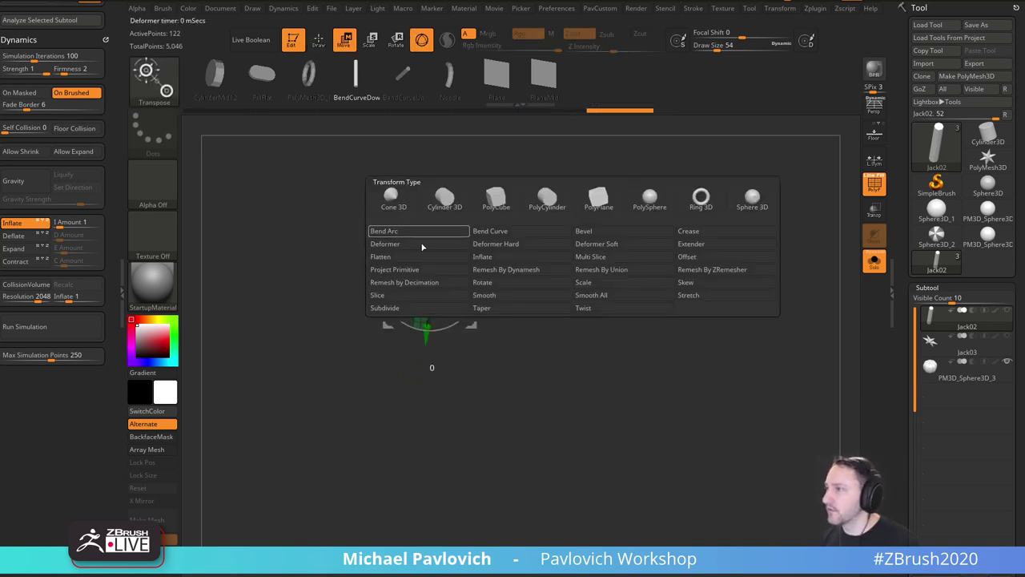
{"action": "left_click", "coordinate": [462, 232]}
{"action": "left_click", "coordinate": [874, 260]}
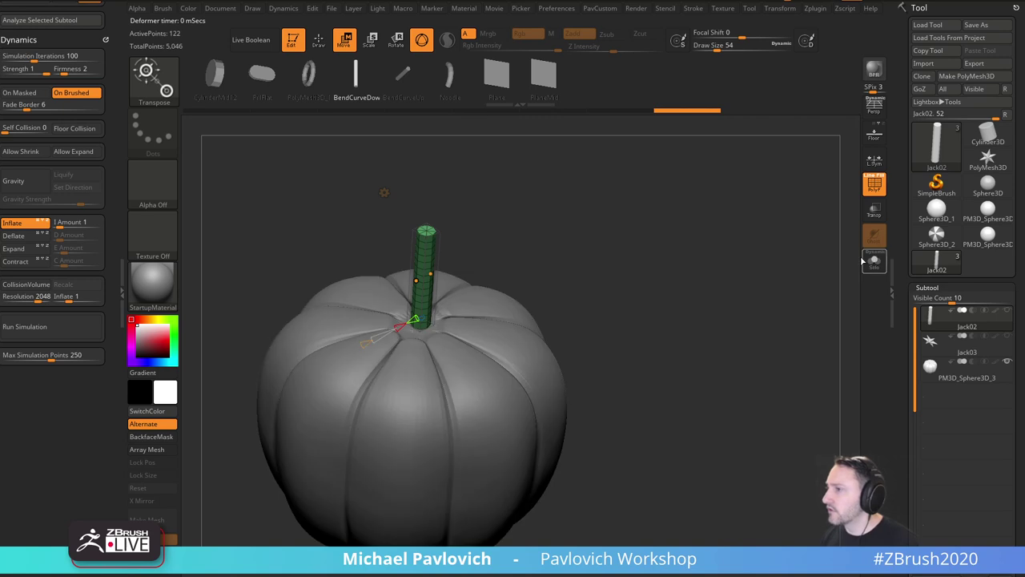
{"action": "right_click_drag", "start_coordinate": [684, 292], "coordinate": [701, 340], "text": "ctrl"}
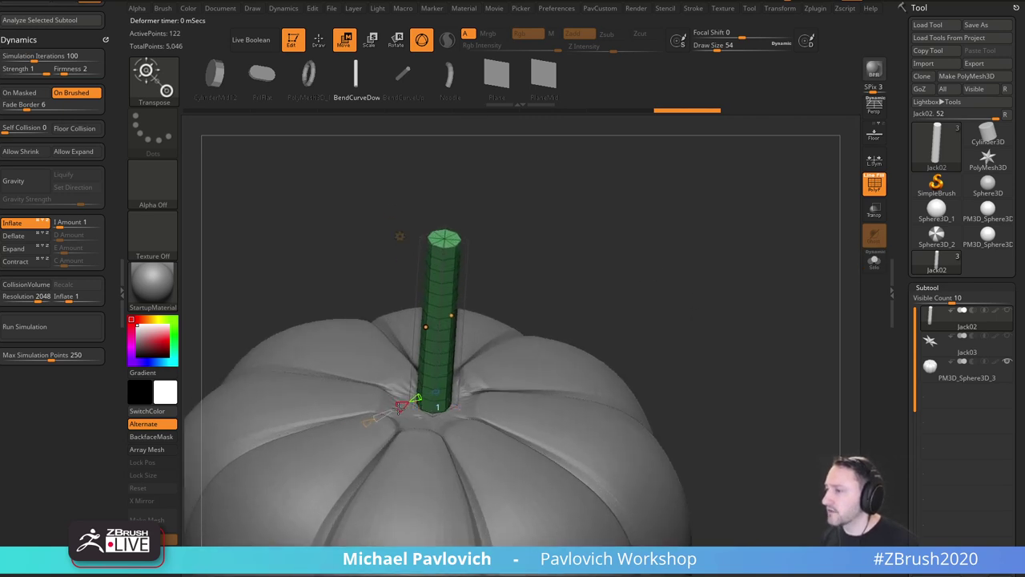
{"action": "right_click_drag", "start_coordinate": [572, 300], "coordinate": [559, 293]}
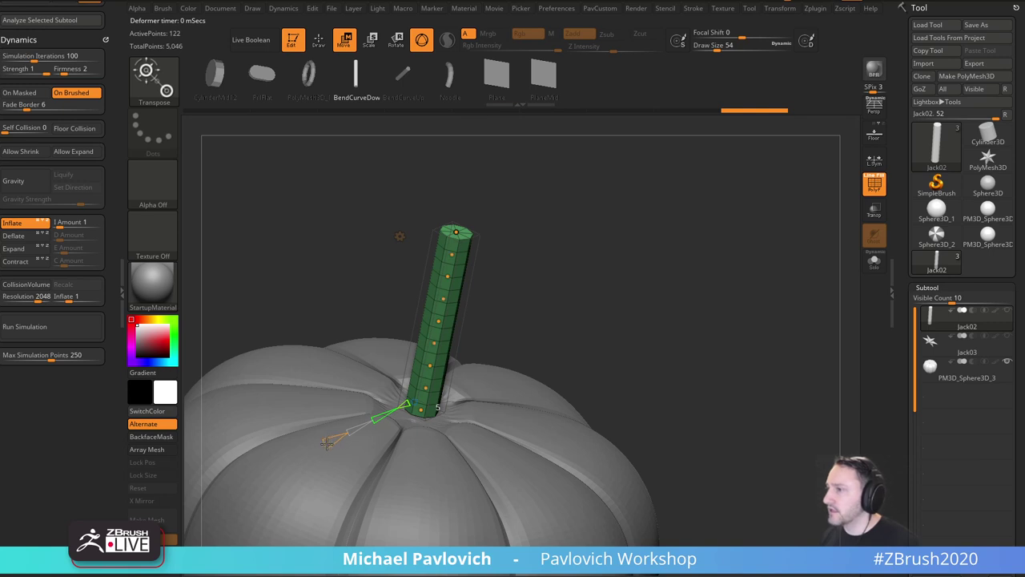
{"action": "left_click_drag", "start_coordinate": [327, 443], "coordinate": [330, 438]}
{"action": "right_click_drag", "start_coordinate": [580, 292], "coordinate": [553, 263], "text": "shift"}
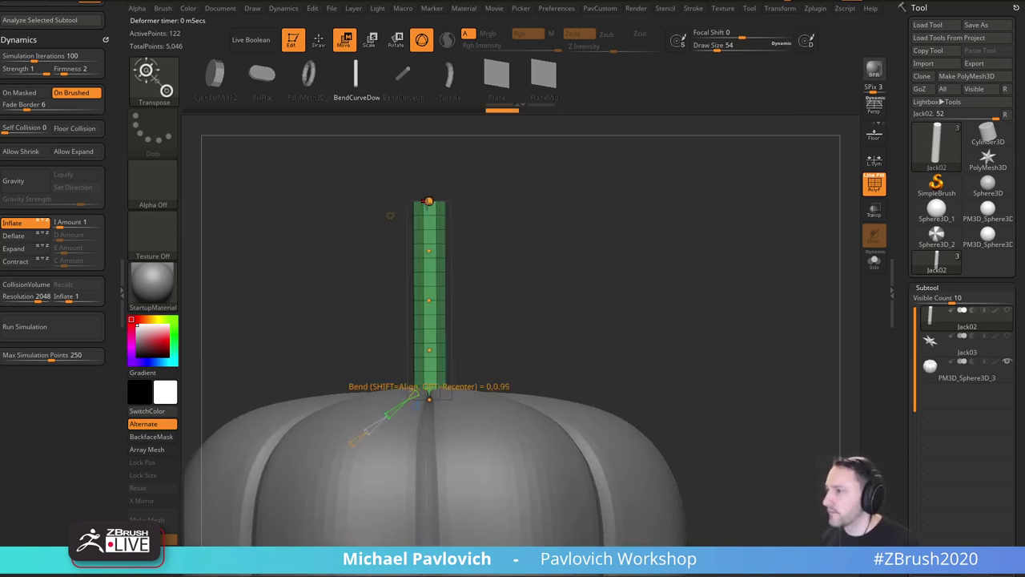
Bend the stem into a smooth arch over the pumpkin's top by repositioning its curve control points.
{"action": "left_click_drag", "start_coordinate": [428, 201], "coordinate": [610, 352]}
{"action": "right_click_drag", "start_coordinate": [710, 331], "coordinate": [670, 327]}
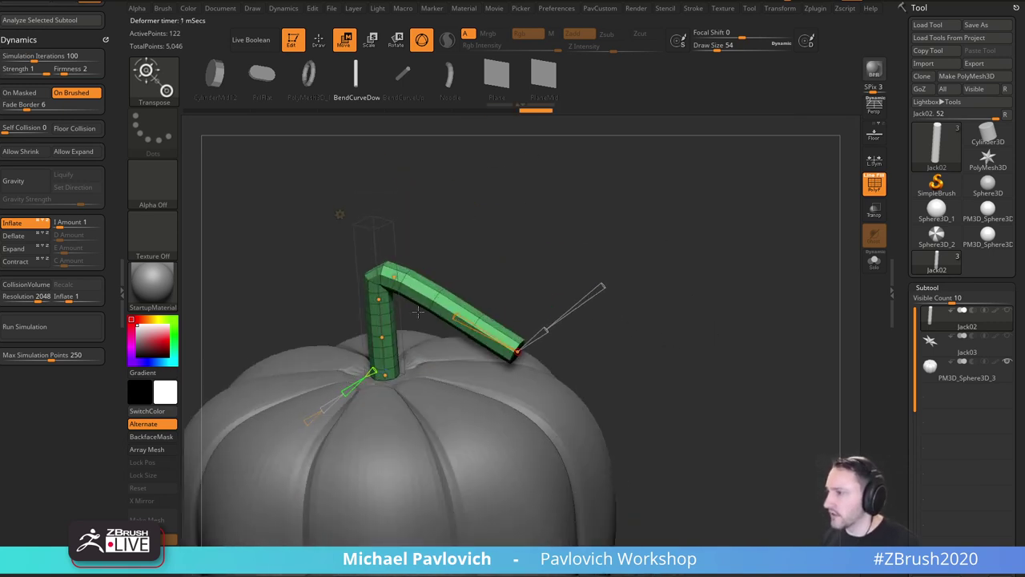
{"action": "left_click_drag", "start_coordinate": [394, 276], "coordinate": [465, 290]}
{"action": "right_click_drag", "start_coordinate": [466, 290], "coordinate": [441, 280]}
{"action": "left_click_drag", "start_coordinate": [379, 298], "coordinate": [390, 343]}
{"action": "right_click_drag", "start_coordinate": [570, 298], "coordinate": [553, 287]}
{"action": "left_click_drag", "start_coordinate": [466, 297], "coordinate": [464, 333]}
{"action": "right_click_drag", "start_coordinate": [594, 327], "coordinate": [590, 356]}
{"action": "left_click_drag", "start_coordinate": [393, 309], "coordinate": [383, 312]}
{"action": "right_click_drag", "start_coordinate": [443, 282], "coordinate": [471, 270]}
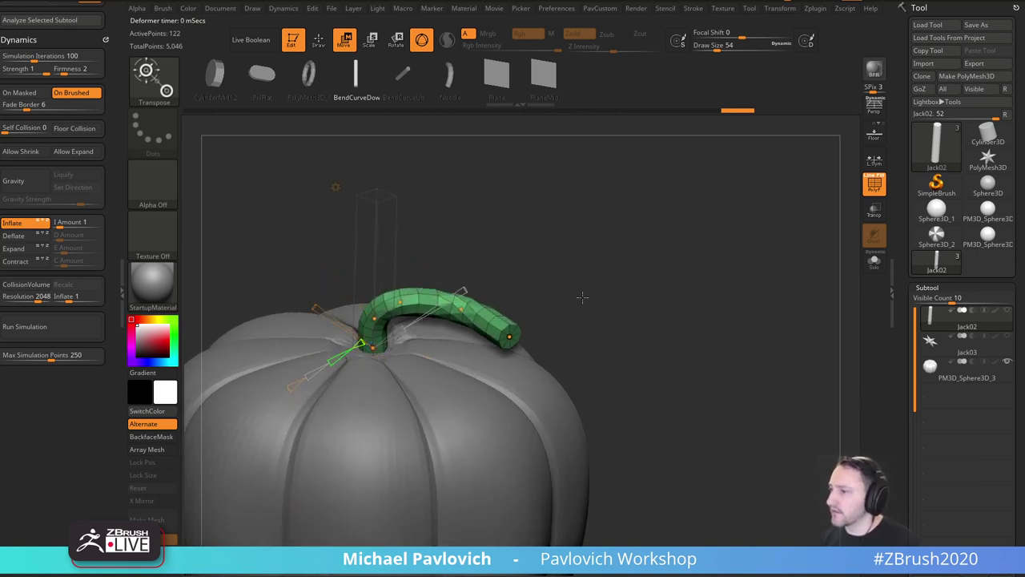
{"action": "right_click_drag", "start_coordinate": [374, 346], "coordinate": [390, 319]}
{"action": "right_click_drag", "start_coordinate": [541, 284], "coordinate": [553, 264]}
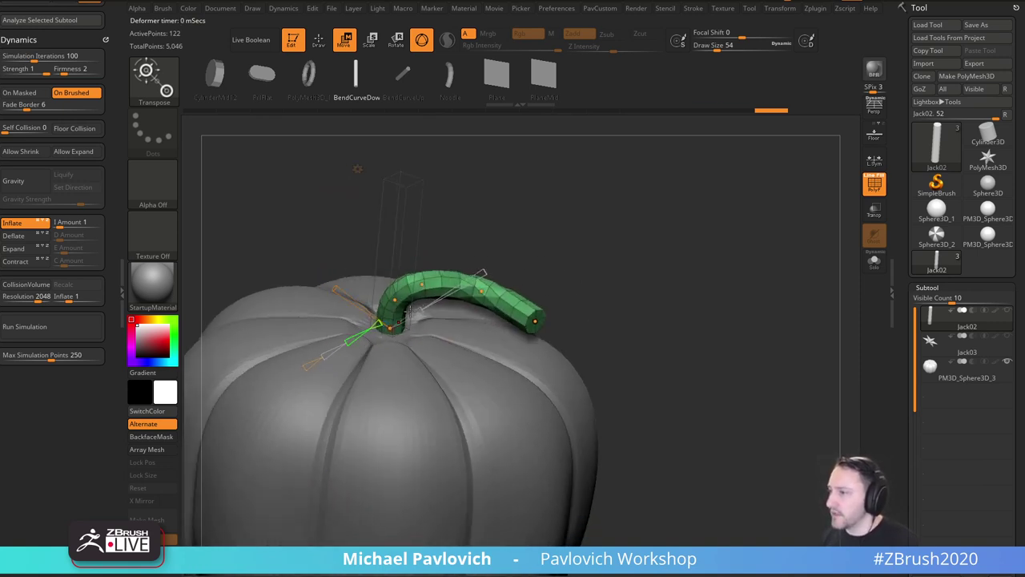
Scale the bend curve's profile to flare the stem's base and taper its tip.
{"action": "left_click_drag", "start_coordinate": [417, 310], "coordinate": [424, 279]}
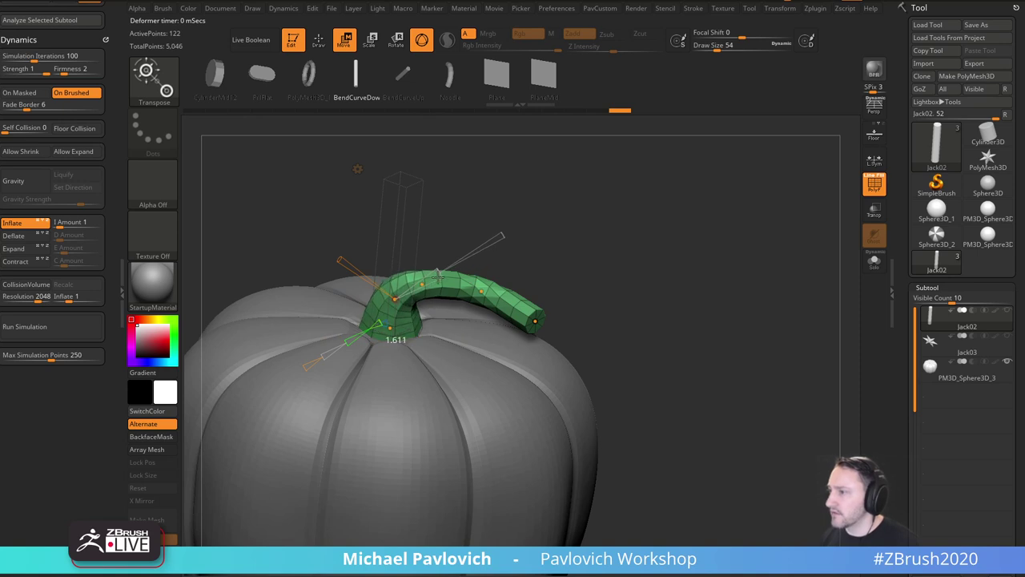
{"action": "left_click", "coordinate": [535, 321]}
{"action": "right_click_drag", "start_coordinate": [601, 307], "coordinate": [626, 301]}
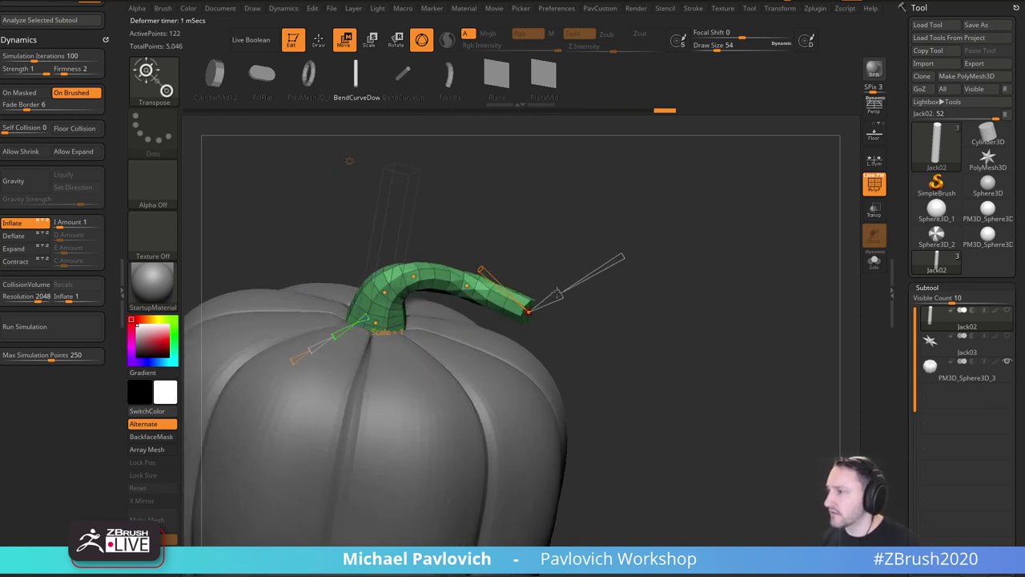
{"action": "left_click_drag", "start_coordinate": [546, 304], "coordinate": [549, 313], "text": "shift"}
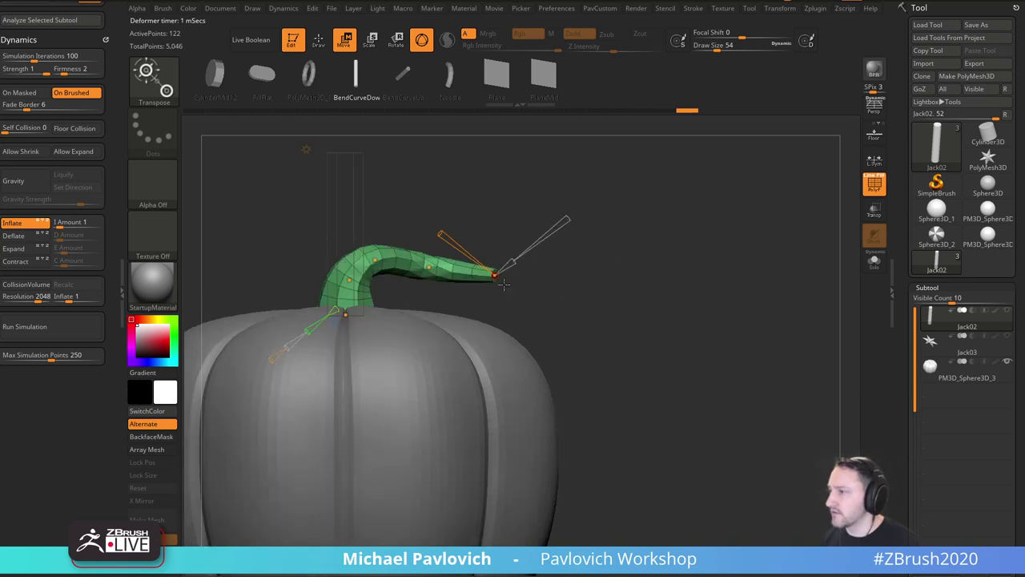
Reposition the outer curve points so the stem dips past the arch and its tip curls upward.
{"action": "left_click_drag", "start_coordinate": [429, 267], "coordinate": [426, 277]}
{"action": "left_click_drag", "start_coordinate": [494, 275], "coordinate": [486, 252]}
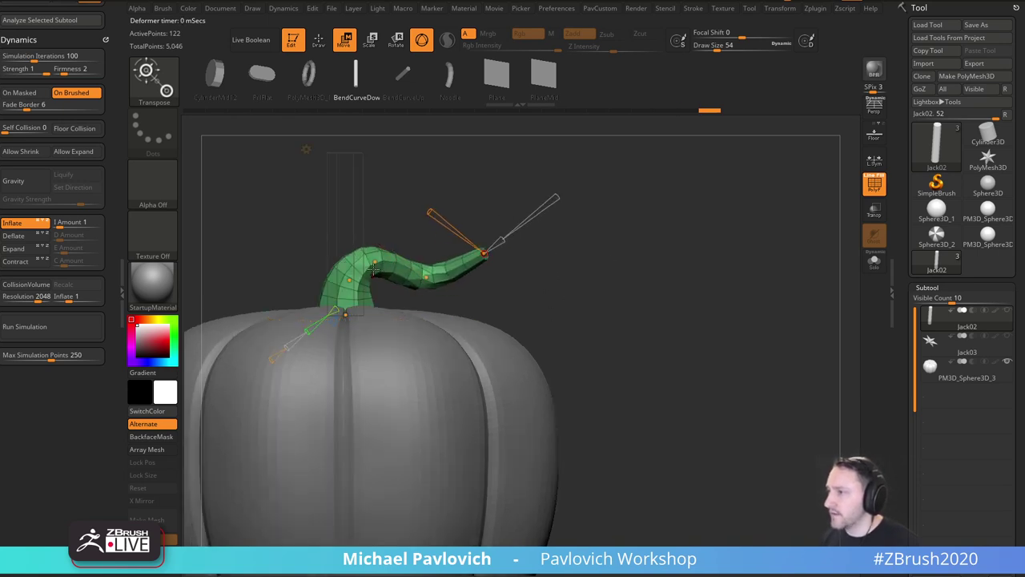
{"action": "left_click_drag", "start_coordinate": [375, 264], "coordinate": [380, 259]}
{"action": "left_click_drag", "start_coordinate": [569, 289], "coordinate": [604, 276]}
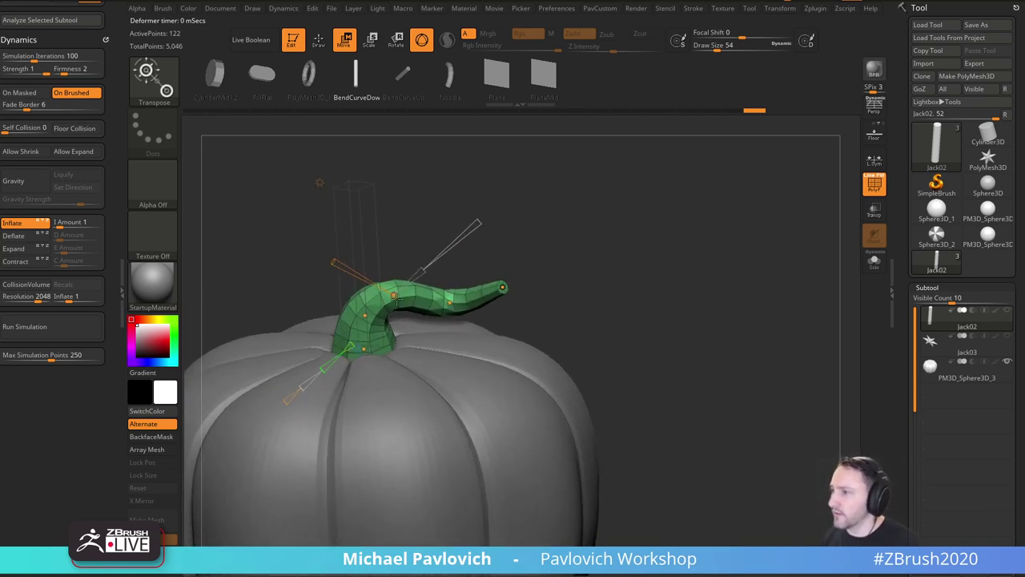
Twist the stem at its curve control points from base to tip, and return to Draw mode.
{"action": "left_click", "coordinate": [364, 349]}
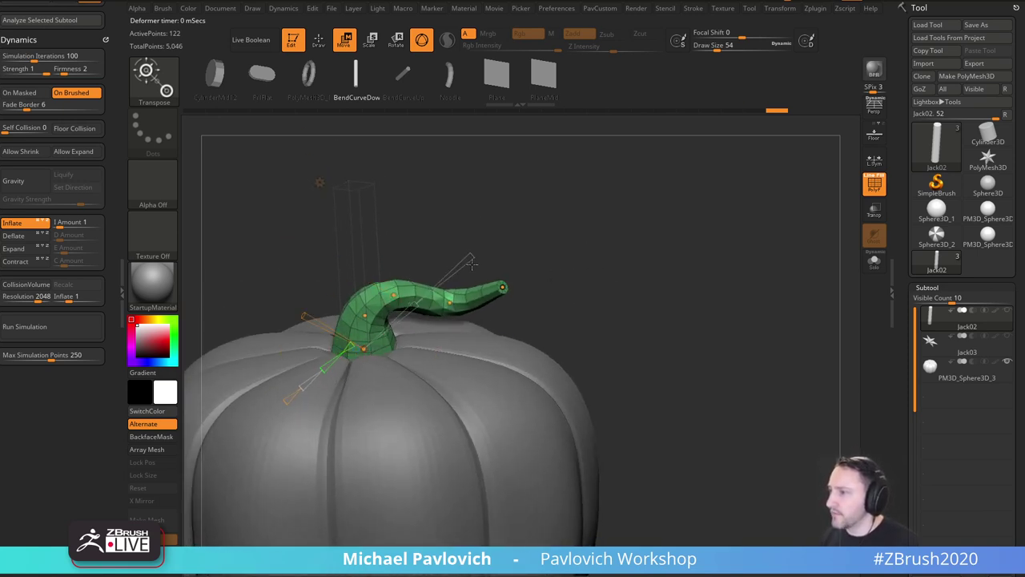
{"action": "left_click_drag", "start_coordinate": [305, 315], "coordinate": [327, 256]}
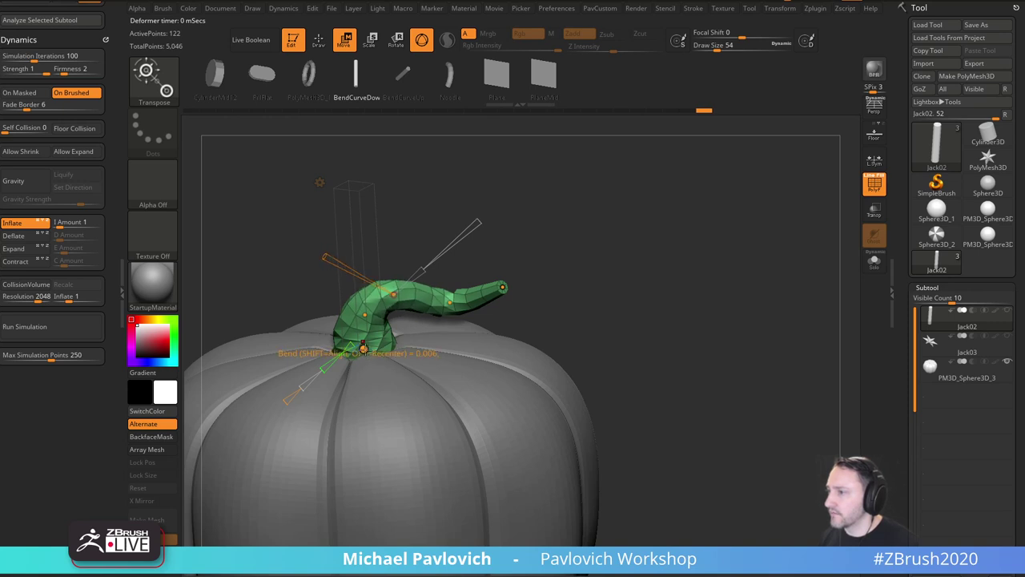
{"action": "mouse_move", "coordinate": [290, 309]}
{"action": "left_mouse_down"}
{"action": "mouse_move", "coordinate": [242, 288]}
{"action": "mouse_move", "coordinate": [293, 316]}
{"action": "mouse_move", "coordinate": [286, 319]}
{"action": "mouse_move", "coordinate": [298, 277]}
{"action": "mouse_move", "coordinate": [311, 284]}
{"action": "mouse_move", "coordinate": [288, 353]}
{"action": "mouse_move", "coordinate": [327, 256]}
{"action": "mouse_move", "coordinate": [354, 276]}
{"action": "left_mouse_up"}
{"action": "left_click_drag", "start_coordinate": [500, 272], "coordinate": [560, 283]}
{"action": "left_click", "coordinate": [462, 304]}
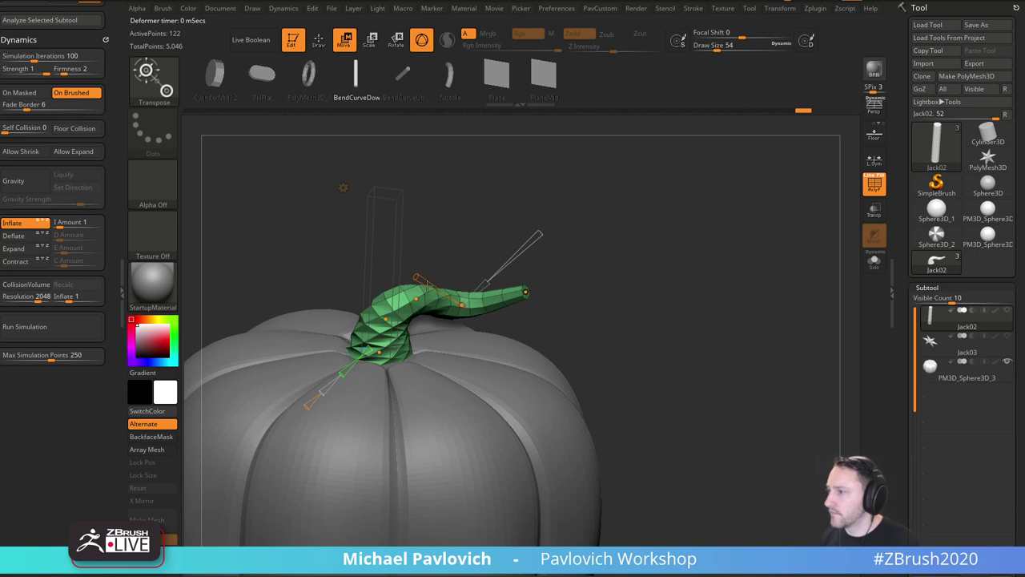
{"action": "left_click_drag", "start_coordinate": [432, 286], "coordinate": [443, 292]}
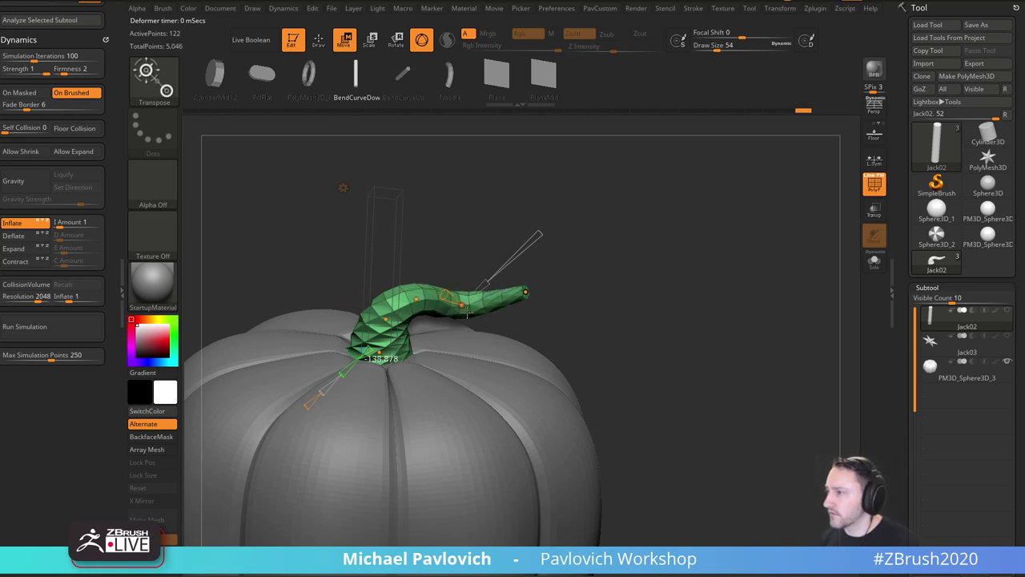
{"action": "mouse_move", "coordinate": [524, 292]}
{"action": "left_mouse_down"}
{"action": "mouse_move", "coordinate": [478, 264]}
{"action": "mouse_move", "coordinate": [522, 292]}
{"action": "left_mouse_up"}
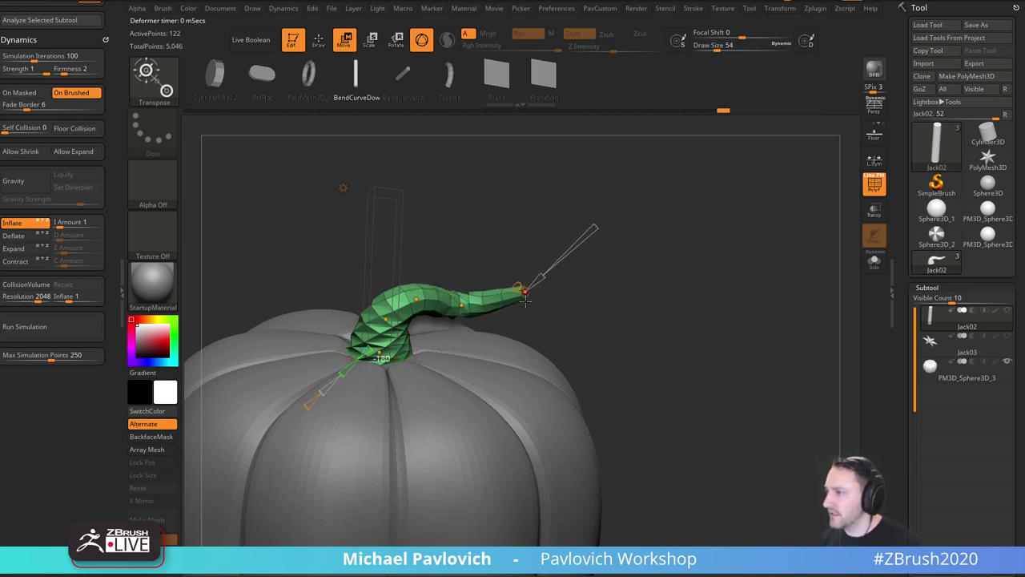
{"action": "mouse_move", "coordinate": [595, 285]}
{"action": "left_mouse_down"}
{"action": "mouse_move", "coordinate": [664, 239]}
{"action": "mouse_move", "coordinate": [647, 266]}
{"action": "mouse_move", "coordinate": [621, 240]}
{"action": "mouse_move", "coordinate": [597, 281]}
{"action": "mouse_move", "coordinate": [684, 277]}
{"action": "mouse_move", "coordinate": [629, 316]}
{"action": "mouse_move", "coordinate": [597, 265]}
{"action": "mouse_move", "coordinate": [650, 316]}
{"action": "mouse_move", "coordinate": [650, 293]}
{"action": "left_mouse_up"}
{"action": "key", "text": "q"}
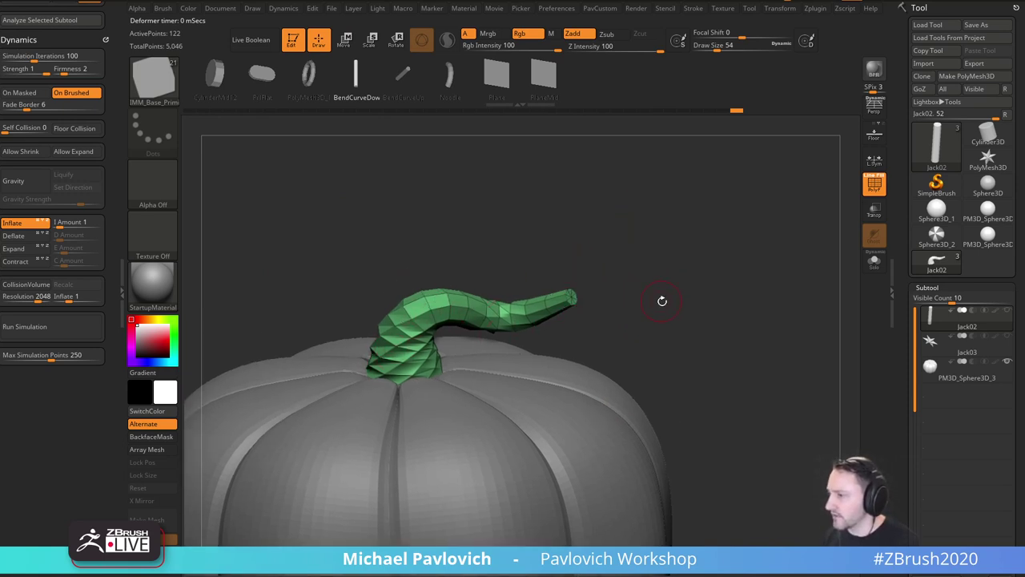
{"action": "left_click_drag", "start_coordinate": [661, 297], "coordinate": [664, 301]}
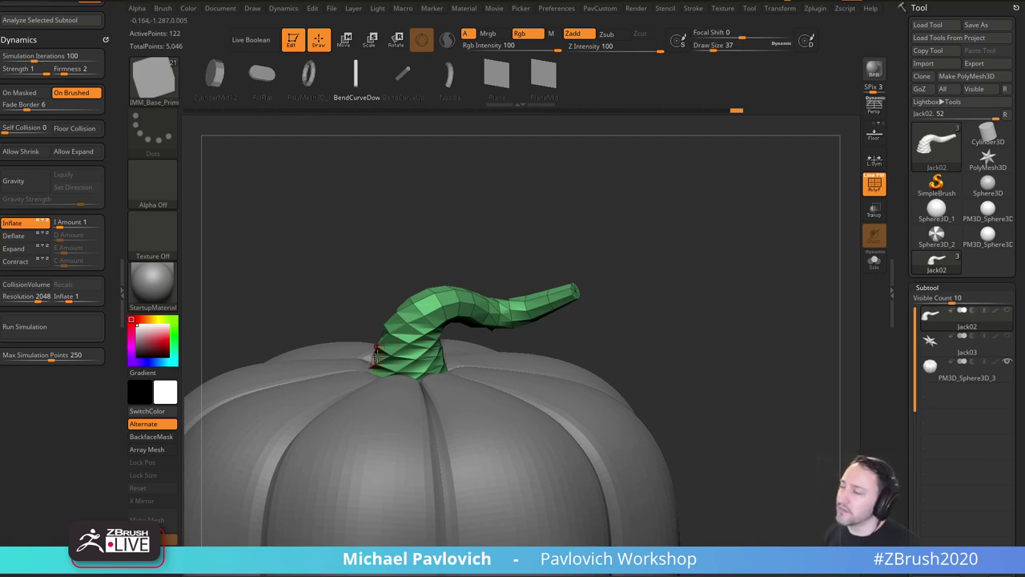
{"action": "left_click_drag", "start_coordinate": [589, 270], "coordinate": [649, 265]}
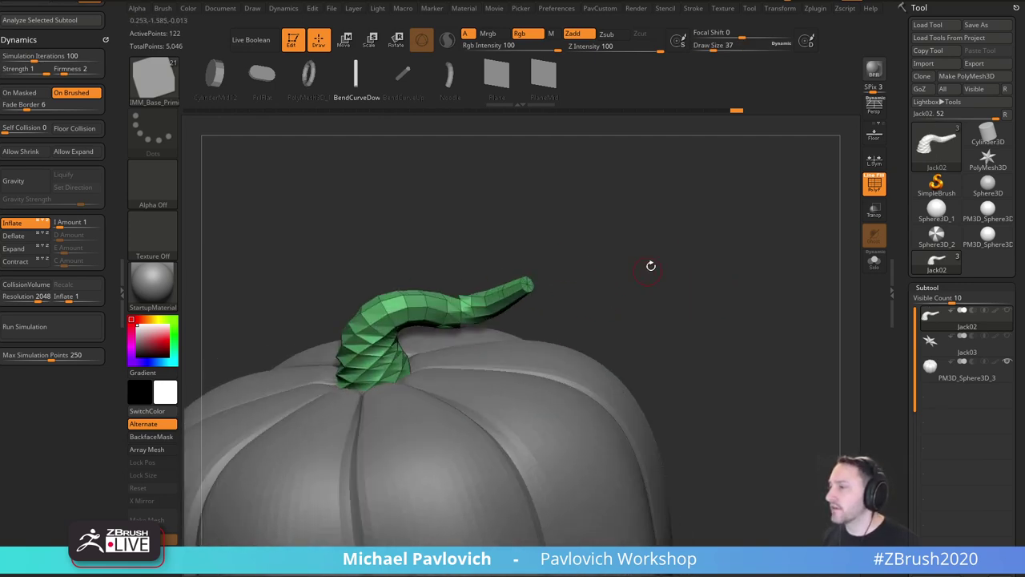
Isolate the stem, isolate its tip cap's centre point with SelectLasso, and delete the cap.
{"action": "left_click", "coordinate": [875, 260]}
{"action": "mouse_move", "coordinate": [747, 301]}
{"action": "left_mouse_down"}
{"action": "mouse_move", "coordinate": [711, 355]}
{"action": "mouse_move", "coordinate": [723, 313]}
{"action": "left_mouse_up"}
{"action": "key", "text": "ctrl+shift"}
{"action": "left_click", "coordinate": [154, 76]}
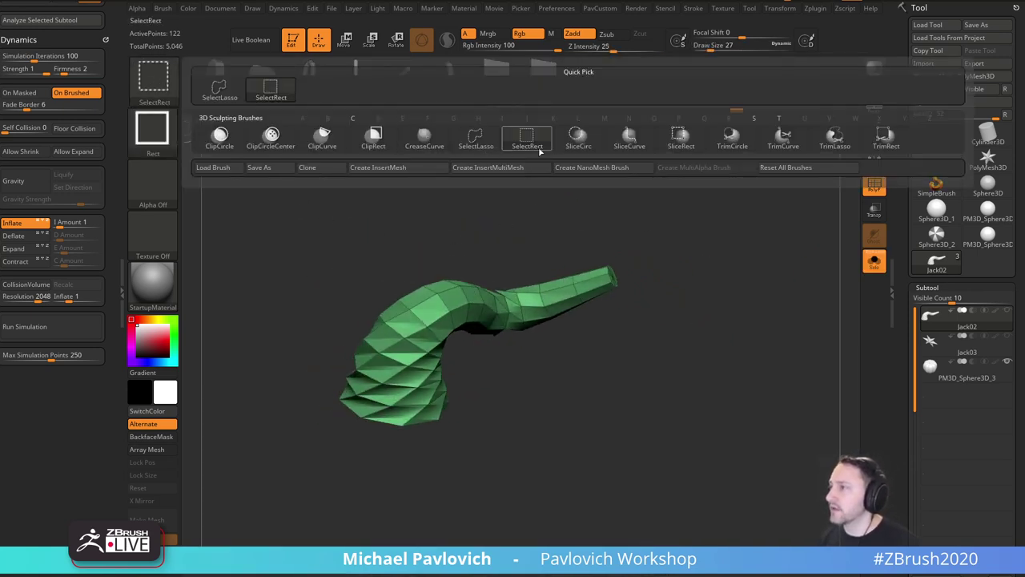
{"action": "left_click", "coordinate": [479, 141], "text": "ctrl+shift"}
{"action": "left_click_drag", "start_coordinate": [649, 232], "coordinate": [671, 250], "text": "shift"}
{"action": "mouse_move", "coordinate": [665, 286]}
{"action": "left_mouse_down", "text": "ctrl+shift"}
{"action": "mouse_move", "coordinate": [574, 242]}
{"action": "mouse_move", "coordinate": [638, 402]}
{"action": "left_mouse_up", "text": "ctrl+shift"}
{"action": "left_click_drag", "start_coordinate": [704, 244], "coordinate": [727, 239], "text": "ctrl+shift"}
{"action": "key", "text": "2"}
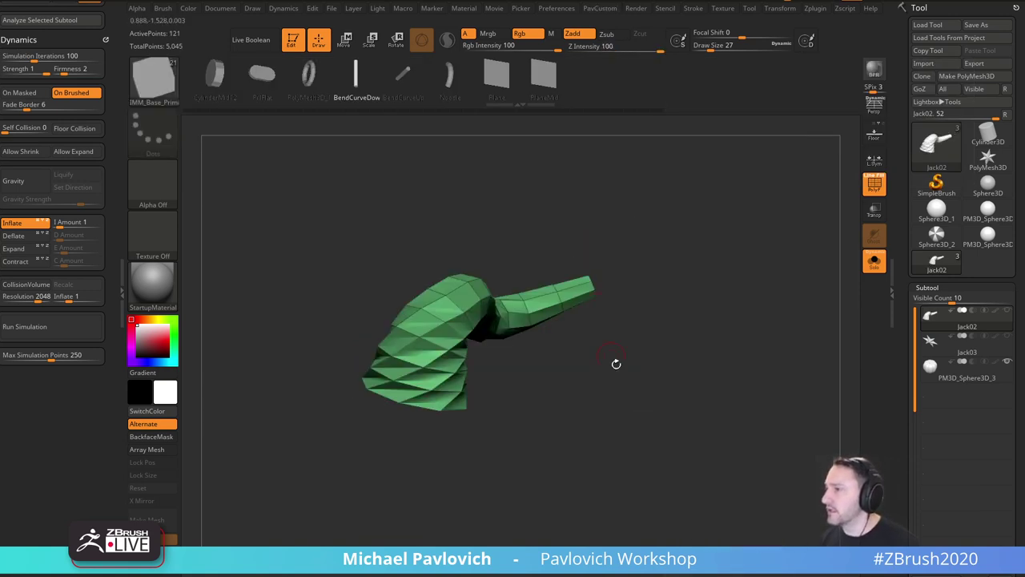
Switch to the ZModeler brush, hide the cap on the stem's wide base, and delete the hidden faces.
{"action": "mouse_move", "coordinate": [613, 361]}
{"action": "left_mouse_down"}
{"action": "mouse_move", "coordinate": [721, 258]}
{"action": "mouse_move", "coordinate": [584, 298]}
{"action": "mouse_move", "coordinate": [689, 247]}
{"action": "mouse_move", "coordinate": [690, 261]}
{"action": "mouse_move", "coordinate": [685, 244]}
{"action": "left_mouse_up"}
{"action": "key", "text": "b"}
{"action": "key", "text": "z"}
{"action": "key", "text": "m"}
{"action": "mouse_move", "coordinate": [311, 377]}
{"action": "left_mouse_down", "text": "alt"}
{"action": "mouse_move", "coordinate": [354, 357]}
{"action": "mouse_move", "coordinate": [322, 346]}
{"action": "left_mouse_up", "text": "alt"}
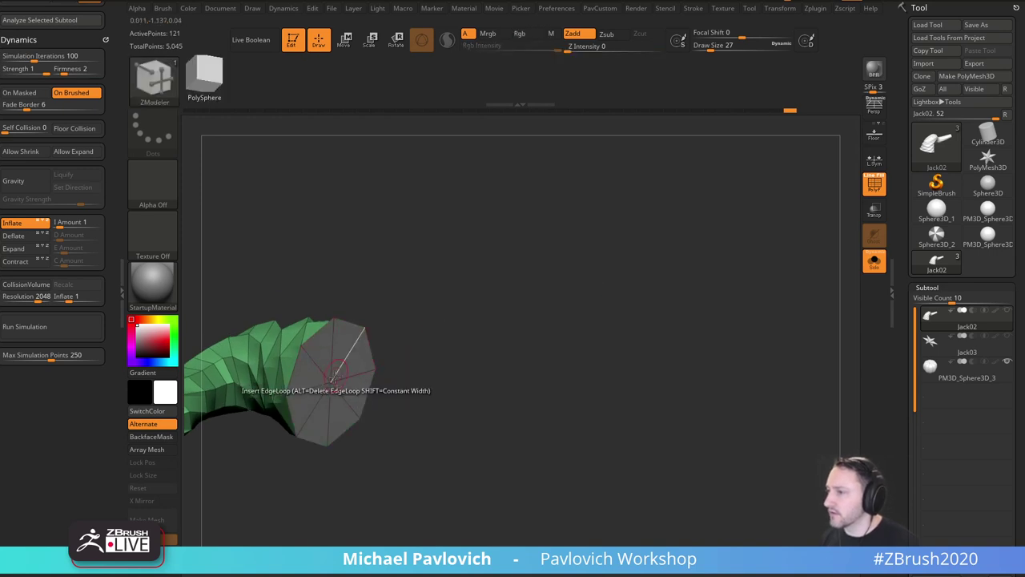
{"action": "left_click", "coordinate": [336, 377], "text": "ctrl+shift"}
{"action": "left_click_drag", "start_coordinate": [460, 296], "coordinate": [546, 343], "text": "ctrl+shift"}
{"action": "key", "text": "3"}
{"action": "left_click", "coordinate": [554, 183]}
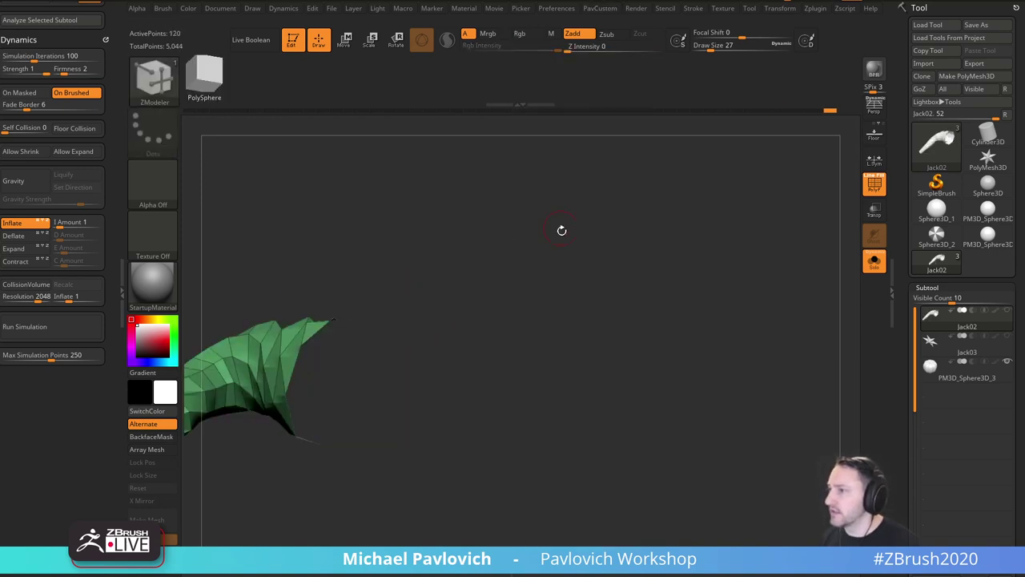
Set the ZModeler edge action to PolyGroup PolyLoop and assign new polygroups to the first lengthwise strips of the stem.
{"action": "left_click_drag", "start_coordinate": [560, 230], "coordinate": [721, 296]}
{"action": "key", "text": "space"}
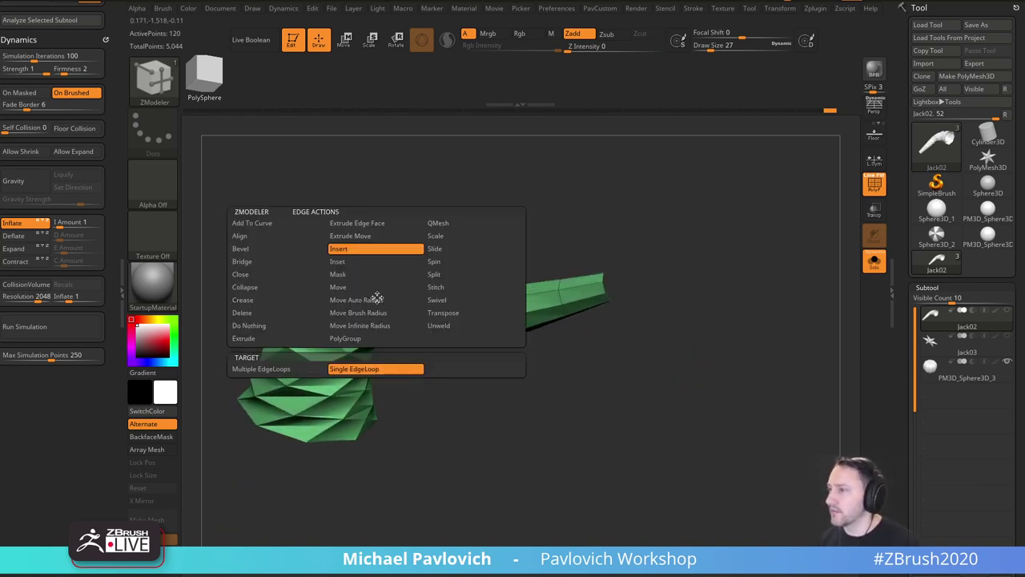
{"action": "left_click", "coordinate": [346, 338]}
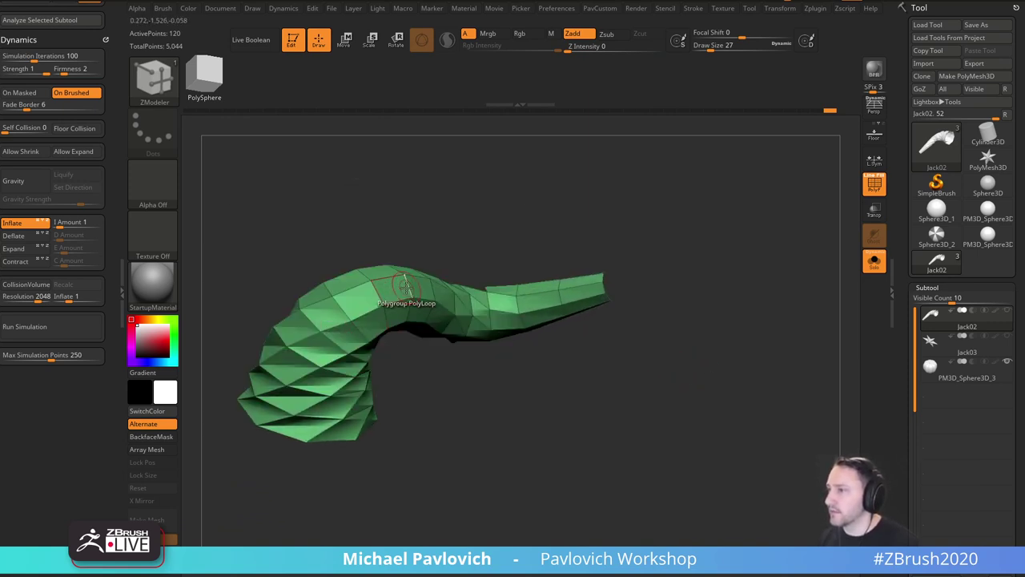
{"action": "left_click", "coordinate": [408, 288]}
{"action": "right_click_drag", "start_coordinate": [409, 288], "coordinate": [422, 316]}
{"action": "left_click", "coordinate": [411, 310]}
{"action": "key", "text": "alt"}
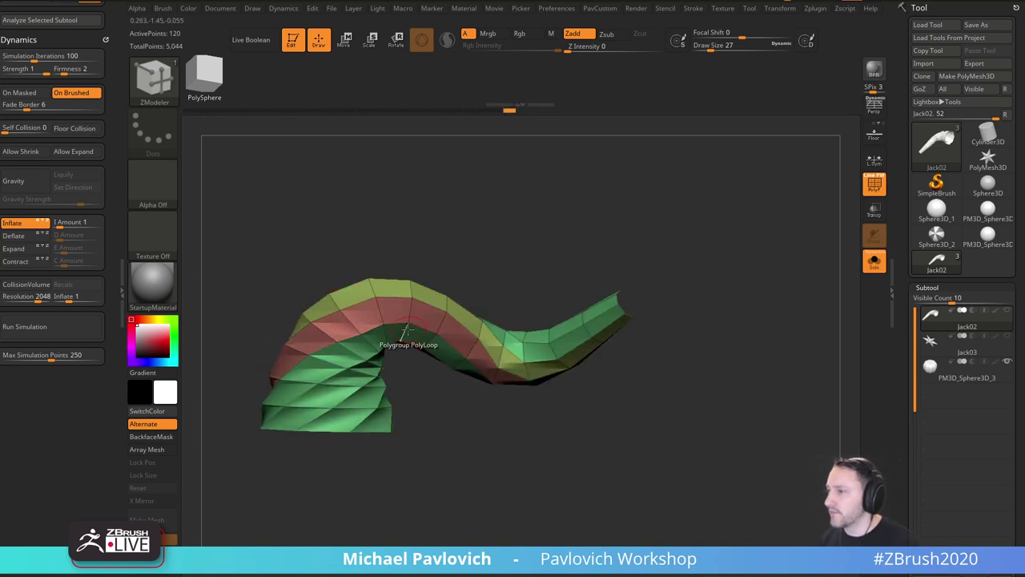
{"action": "left_click", "coordinate": [406, 338]}
Assign a separate polygroup to each remaining lengthwise strip around the back and sides of the stem.
{"action": "left_click_drag", "start_coordinate": [429, 378], "coordinate": [402, 348]}
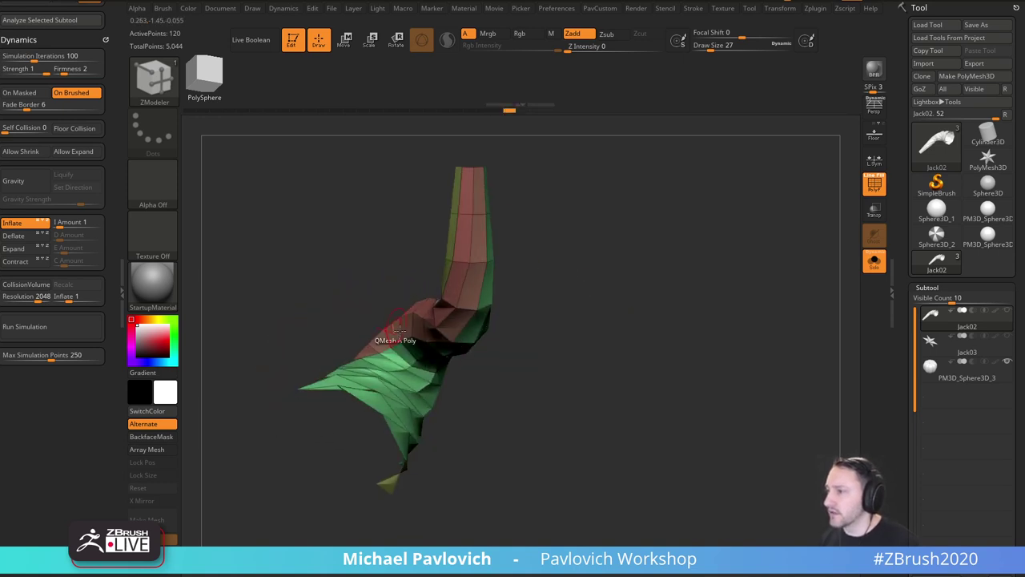
{"action": "left_click", "coordinate": [412, 363]}
{"action": "left_click_drag", "start_coordinate": [503, 367], "coordinate": [469, 313]}
{"action": "left_click", "coordinate": [421, 355]}
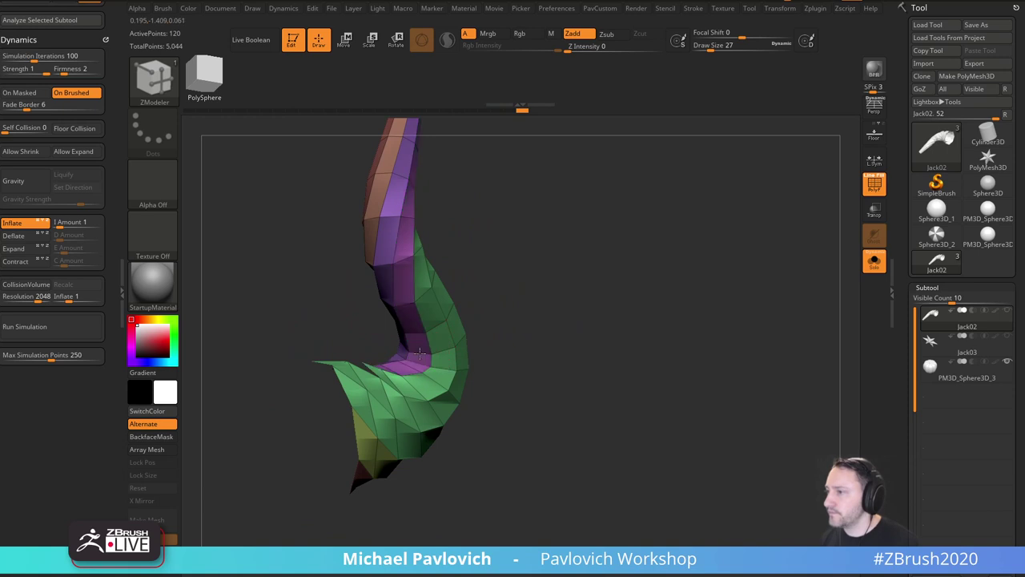
{"action": "left_click", "coordinate": [443, 352]}
{"action": "key", "text": "alt"}
{"action": "left_click_drag", "start_coordinate": [528, 329], "coordinate": [474, 331]}
{"action": "left_click", "coordinate": [453, 335]}
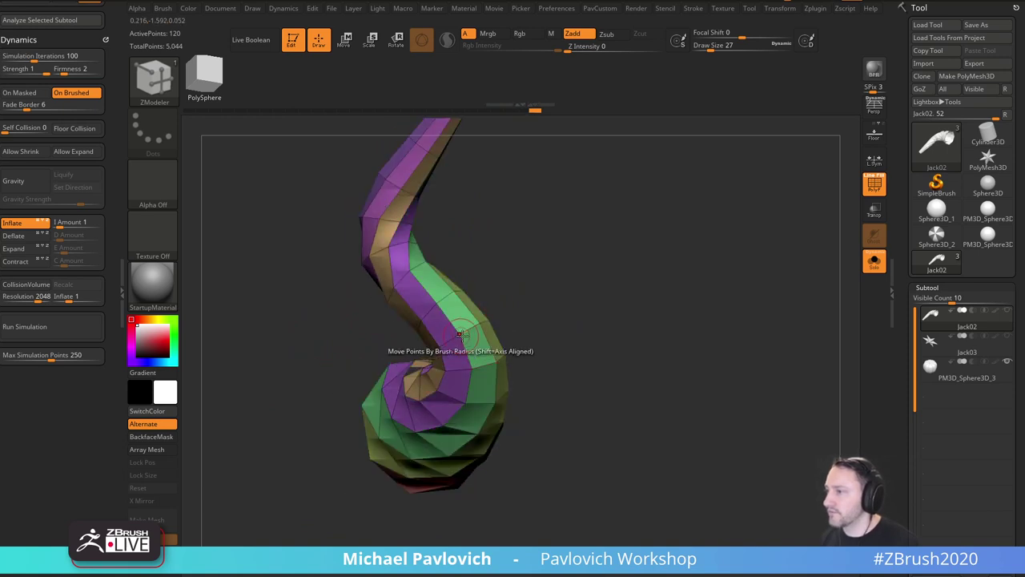
{"action": "left_click", "coordinate": [468, 332]}
{"action": "key", "text": "alt"}
{"action": "right_click_drag", "start_coordinate": [654, 349], "coordinate": [738, 321]}
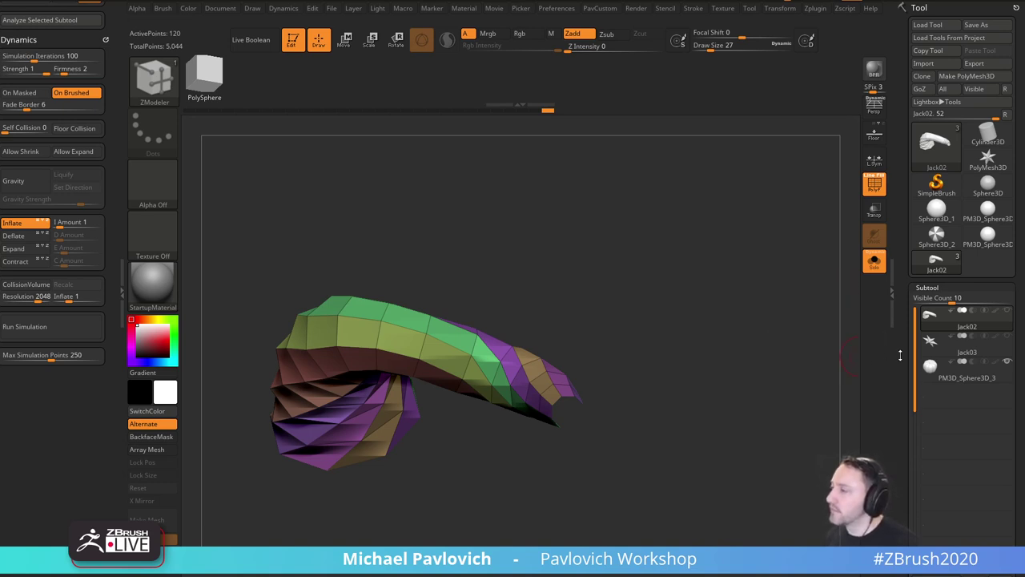
Expand the EdgeLoop settings in the stem's Geometry options.
{"action": "left_click_drag", "start_coordinate": [900, 353], "coordinate": [909, 213]}
{"action": "left_click_drag", "start_coordinate": [918, 496], "coordinate": [921, 287]}
{"action": "scroll", "coordinate": [927, 370], "scroll_direction": "up", "scroll_amount": 6}
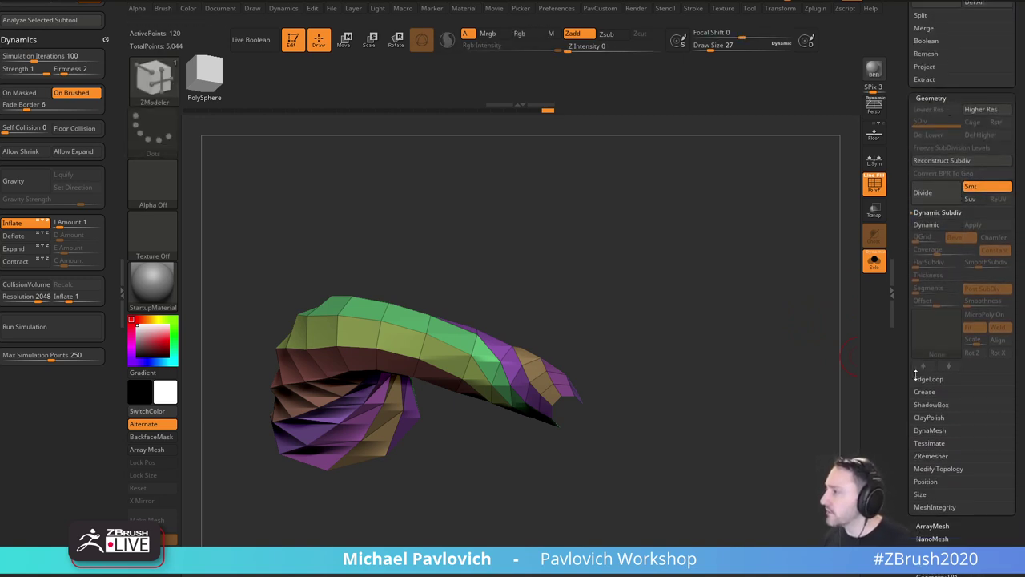
{"action": "left_click", "coordinate": [929, 378]}
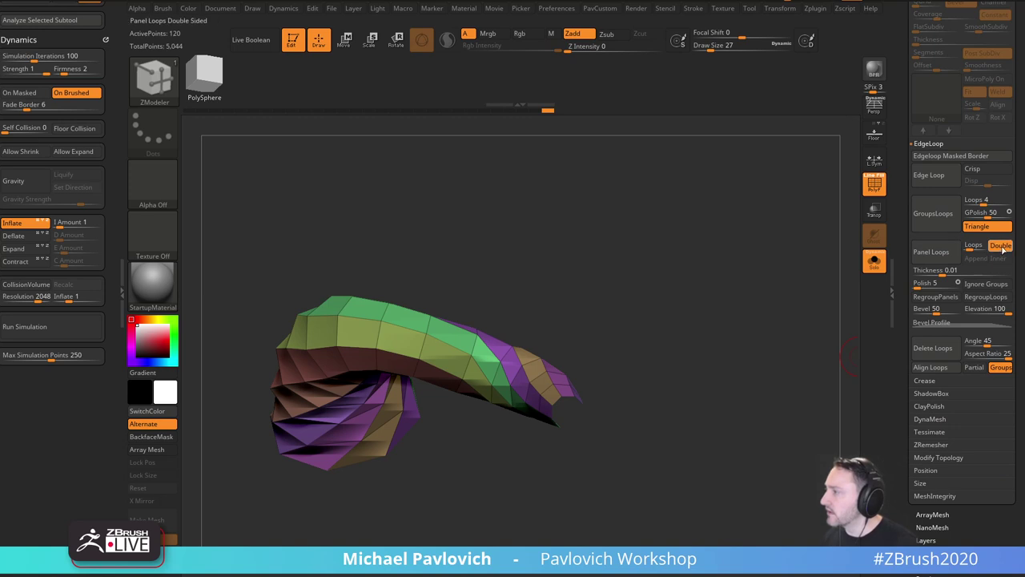
Try Panel Loops on the stem with Polish 5 in both polish modes, undoing each attempt.
{"action": "left_click", "coordinate": [931, 251]}
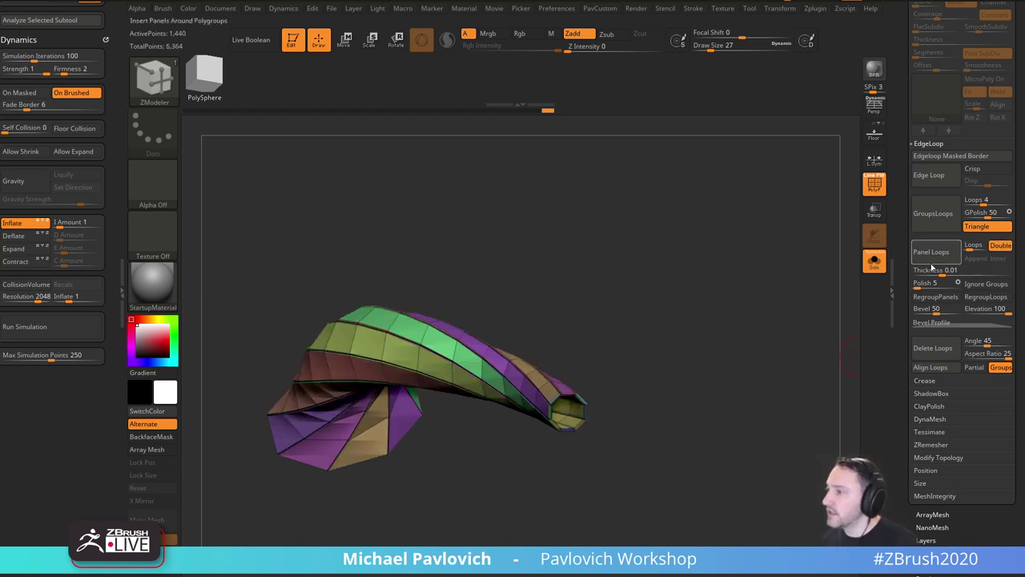
{"action": "key", "text": "ctrl+z"}
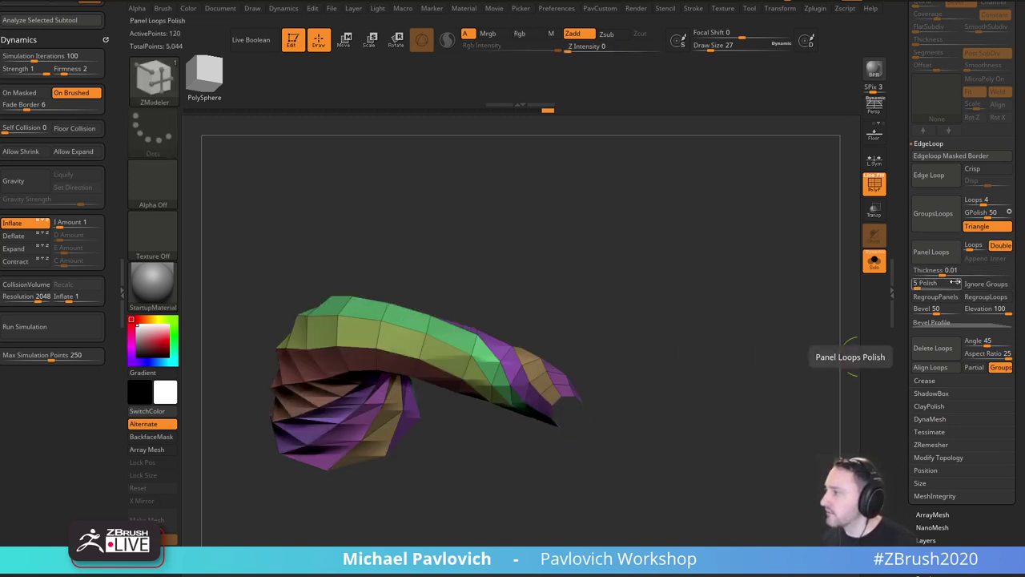
{"action": "left_click", "coordinate": [933, 252]}
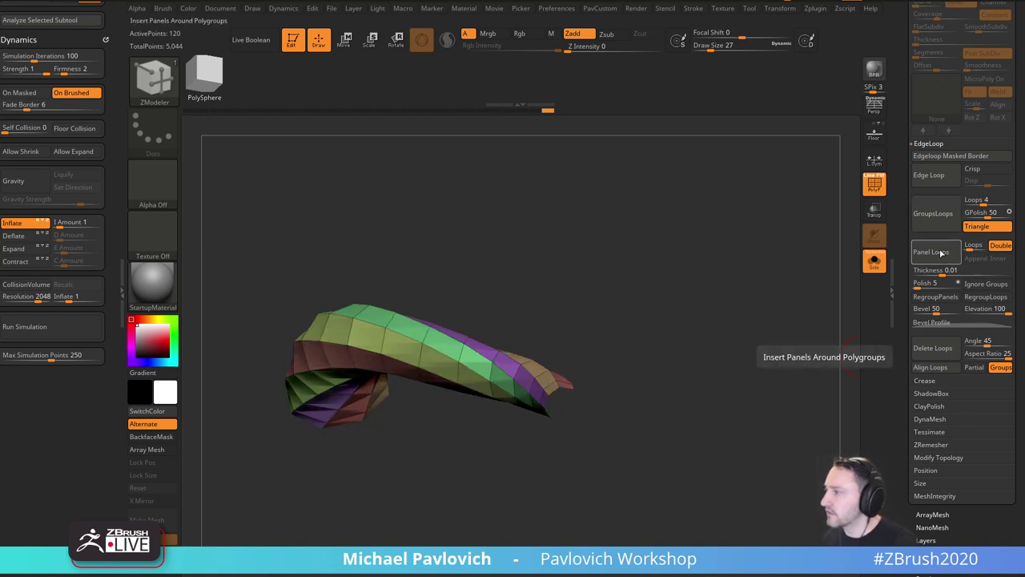
{"action": "key", "text": "ctrl+z"}
Set the panel Polish to 1 and apply double-sided Panel Loops with thickness 0.01 to the stem.
{"action": "left_click", "coordinate": [915, 286]}
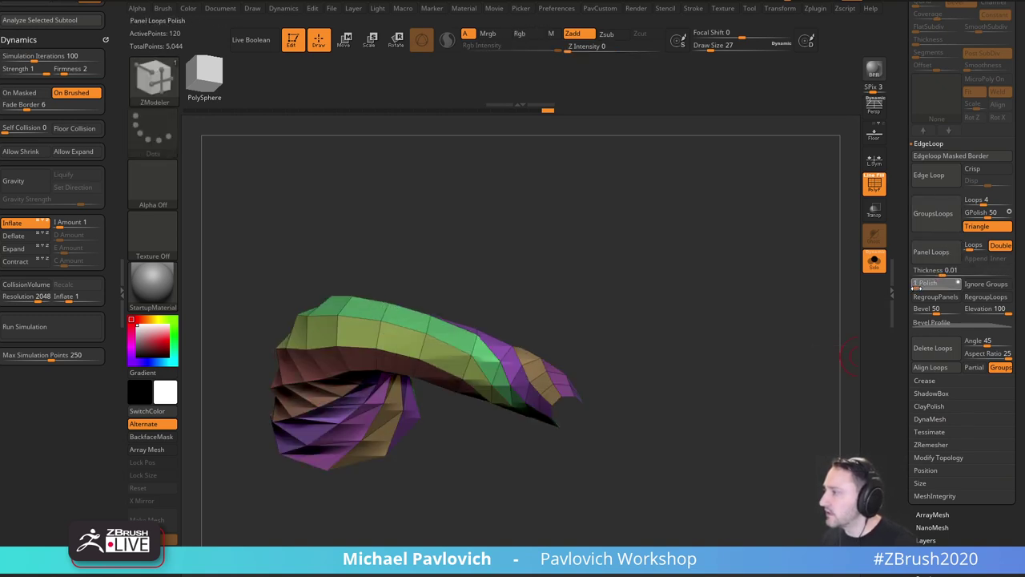
{"action": "key", "text": "ctrl+z"}
{"action": "left_click", "coordinate": [932, 252]}
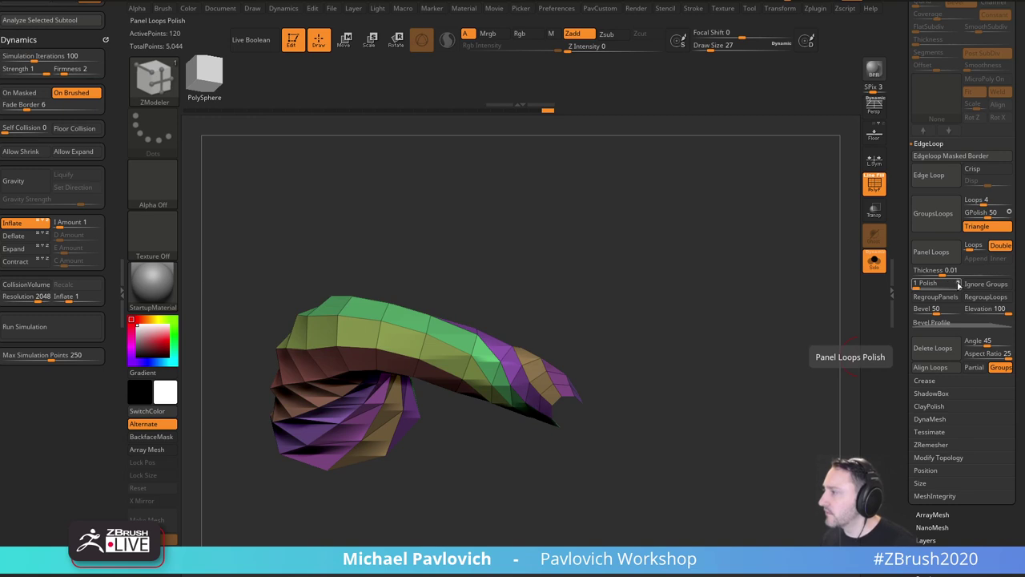
{"action": "left_click", "coordinate": [936, 255]}
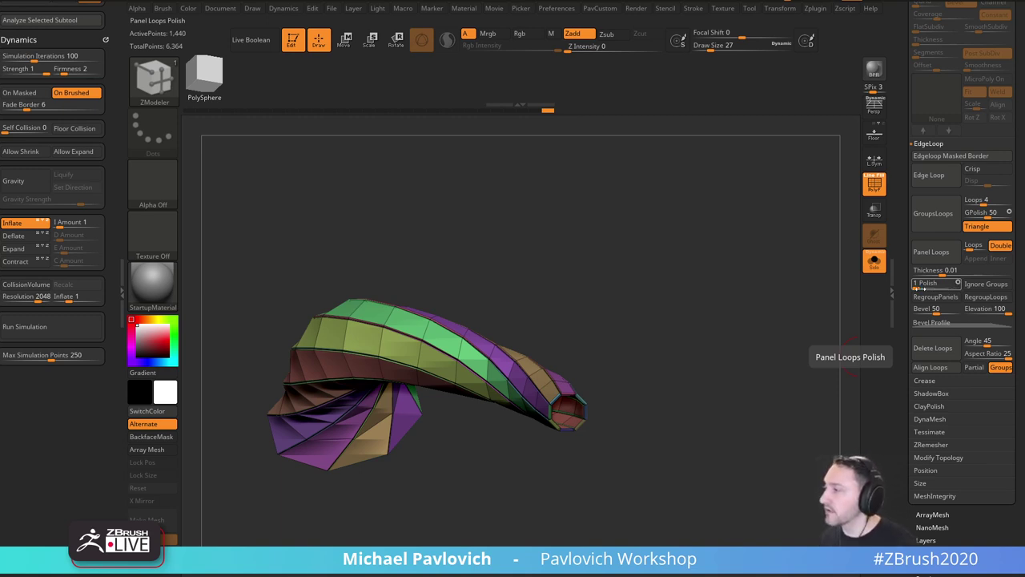
{"action": "left_click_drag", "start_coordinate": [780, 297], "coordinate": [804, 272]}
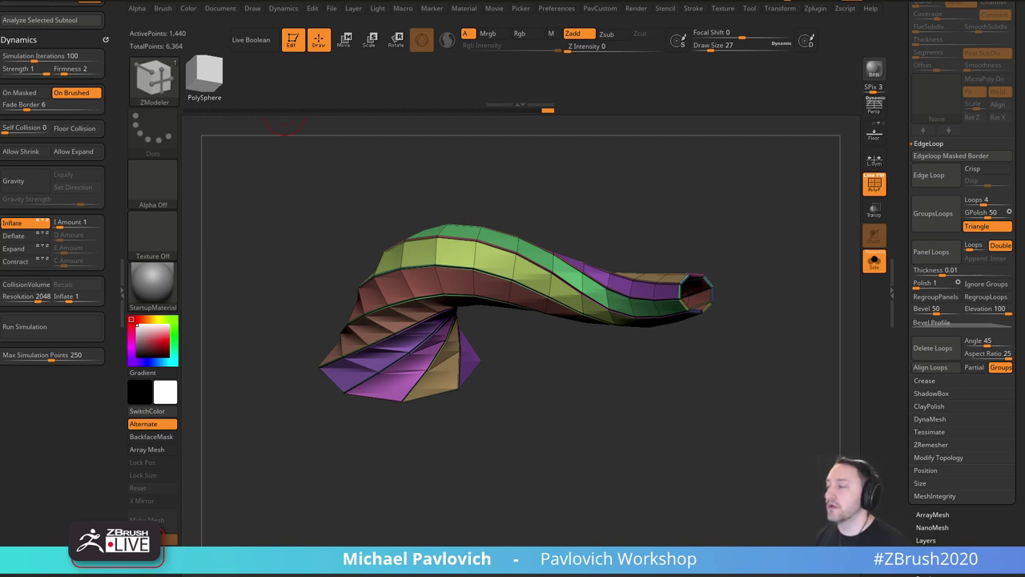
Select the Standard brush, turn off Edit mode, and clear the stem from the canvas.
{"action": "mouse_move", "coordinate": [267, 158]}
{"action": "left_mouse_down"}
{"action": "mouse_move", "coordinate": [294, 206]}
{"action": "mouse_move", "coordinate": [281, 225]}
{"action": "left_mouse_up"}
{"action": "key", "text": "b"}
{"action": "key", "text": "s"}
{"action": "key", "text": "t"}
{"action": "left_click", "coordinate": [294, 40]}
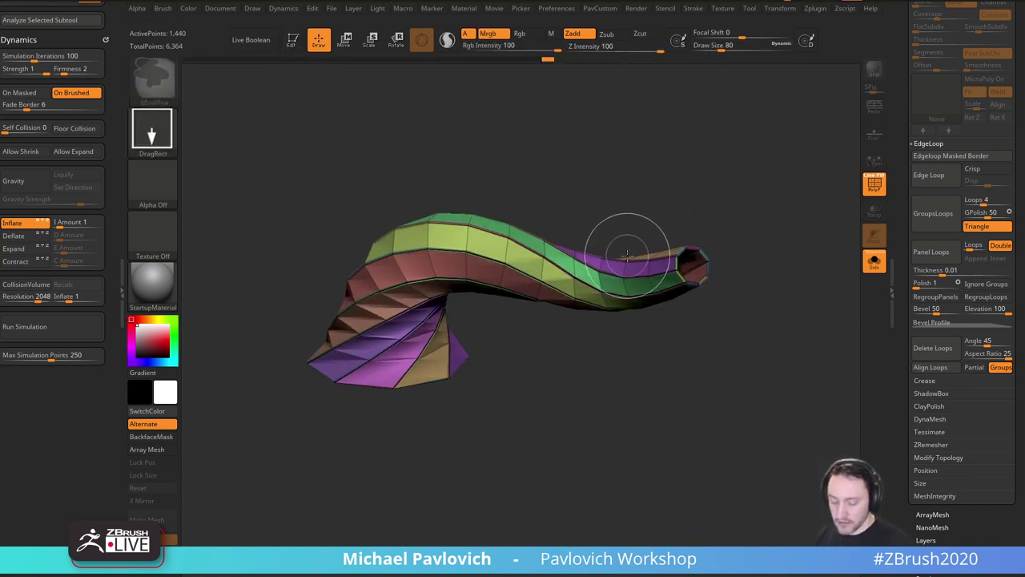
{"action": "key", "text": "ctrl+n"}
Load the _Head tool from LightBox and turn off its polyframe display.
{"action": "left_click_drag", "start_coordinate": [897, 257], "coordinate": [898, 496]}
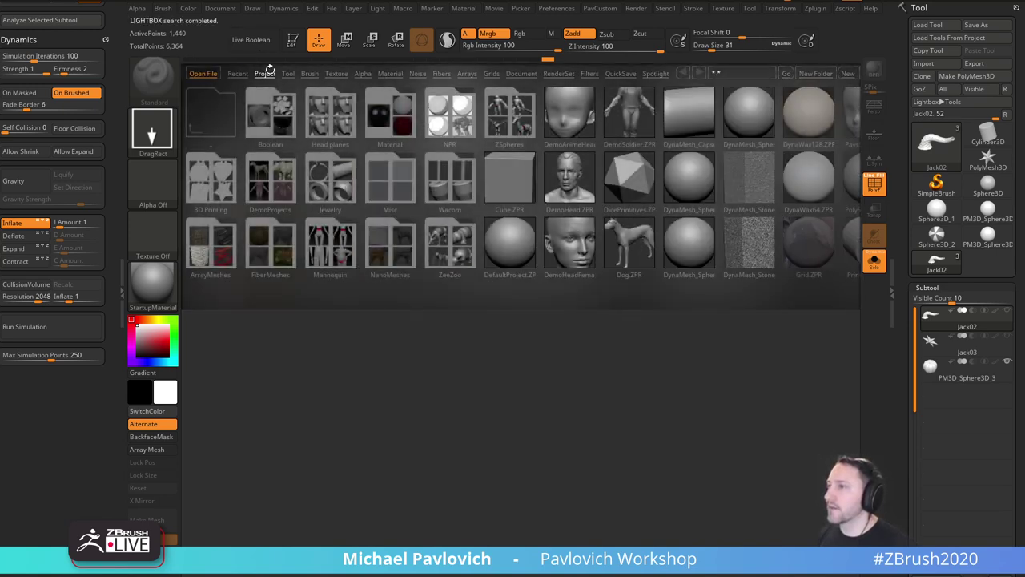
{"action": "left_click", "coordinate": [288, 74]}
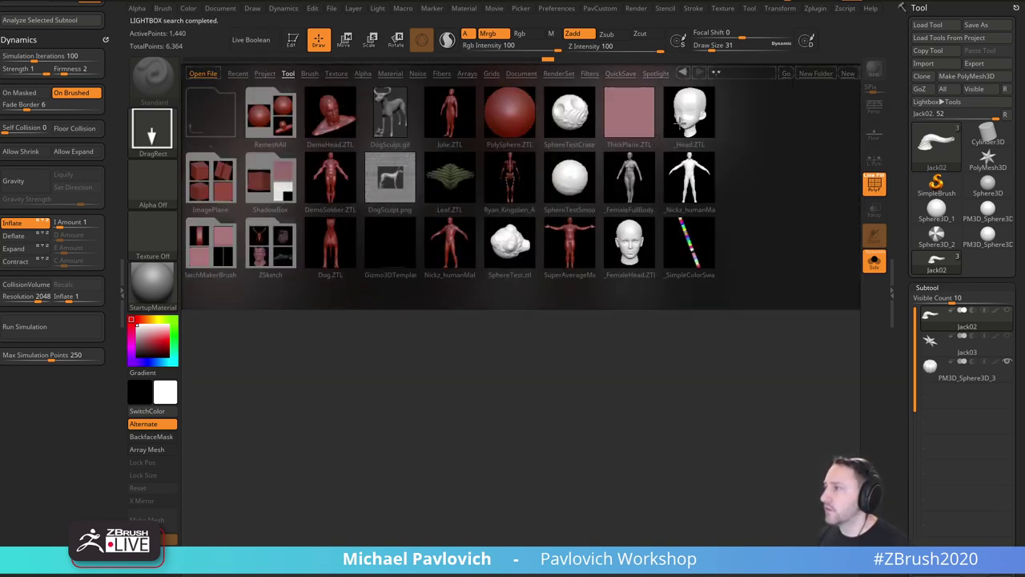
{"action": "double_click", "coordinate": [683, 120]}
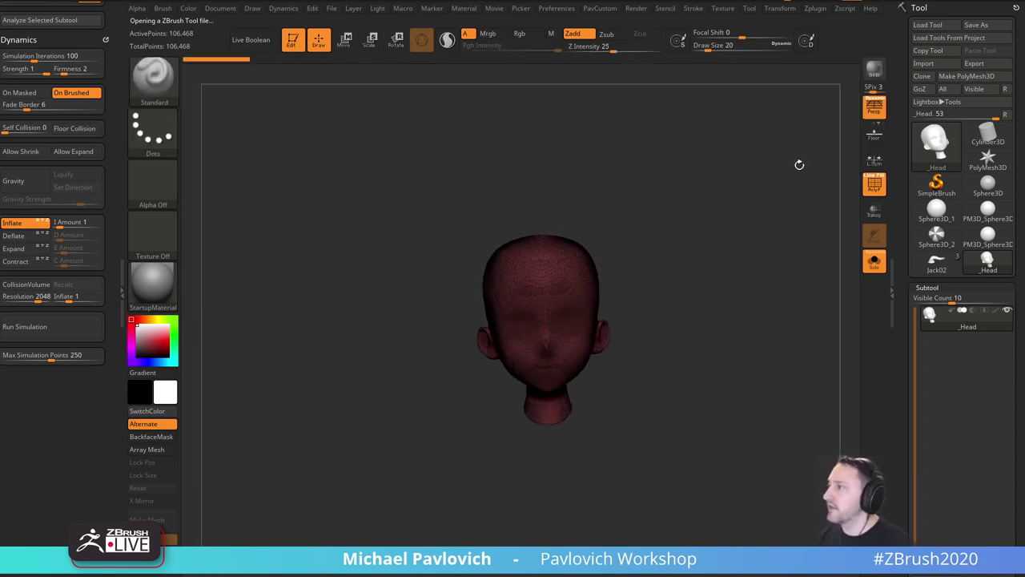
{"action": "left_click", "coordinate": [874, 183]}
{"action": "left_click_drag", "start_coordinate": [702, 255], "coordinate": [527, 294], "text": "alt"}
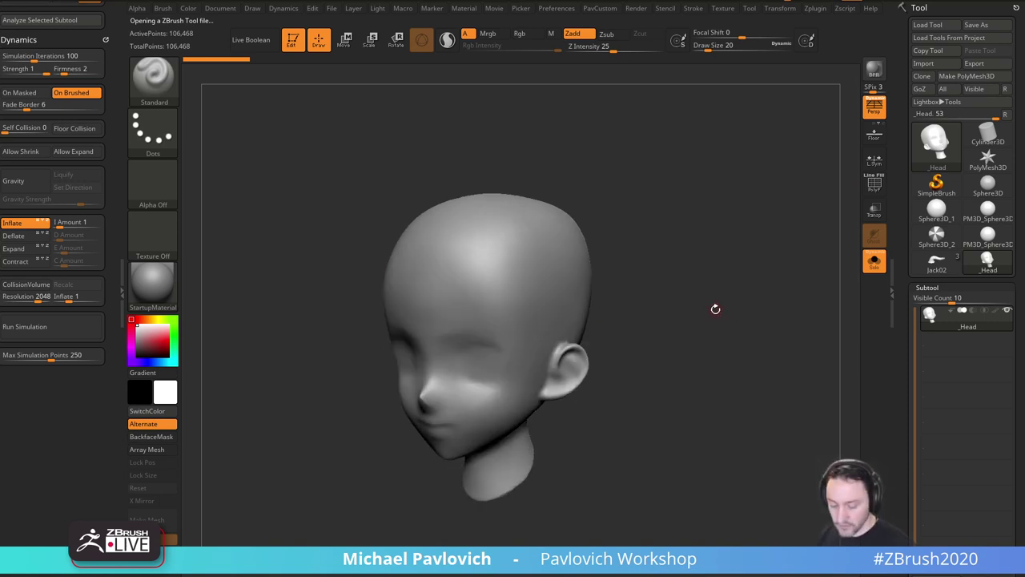
Select the Topology brush and draw a set of roughly parallel curves down the side of the head above the ear.
{"action": "key", "text": "b"}
{"action": "key", "text": "t"}
{"action": "key", "text": "o"}
{"action": "left_click_drag", "start_coordinate": [713, 310], "coordinate": [676, 307]}
{"action": "key", "text": "s"}
{"action": "left_click_drag", "start_coordinate": [476, 289], "coordinate": [504, 335]}
{"action": "left_click_drag", "start_coordinate": [484, 240], "coordinate": [519, 316]}
{"action": "left_click_drag", "start_coordinate": [507, 228], "coordinate": [543, 307]}
Draw curves across the first set to complete a three-by-three grid of faces on the side of the head.
{"action": "left_click_drag", "start_coordinate": [435, 296], "coordinate": [559, 225]}
{"action": "left_click_drag", "start_coordinate": [444, 306], "coordinate": [583, 239]}
{"action": "mouse_move", "coordinate": [444, 332]}
{"action": "left_mouse_down"}
{"action": "mouse_move", "coordinate": [584, 264]}
{"action": "mouse_move", "coordinate": [497, 321]}
{"action": "mouse_move", "coordinate": [627, 269]}
{"action": "left_mouse_up"}
{"action": "left_click_drag", "start_coordinate": [699, 291], "coordinate": [677, 283], "text": "alt"}
{"action": "right_click_drag", "start_coordinate": [676, 283], "coordinate": [644, 309]}
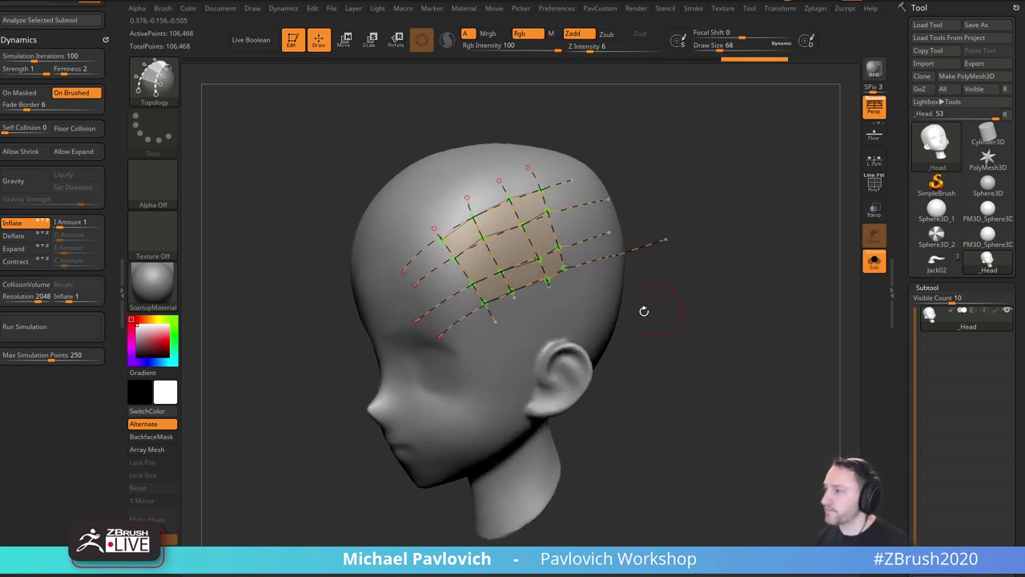
Generate a single-sided patch from the topology curves with Draw Size 1 and split it into its own subtool.
{"action": "key", "text": "s"}
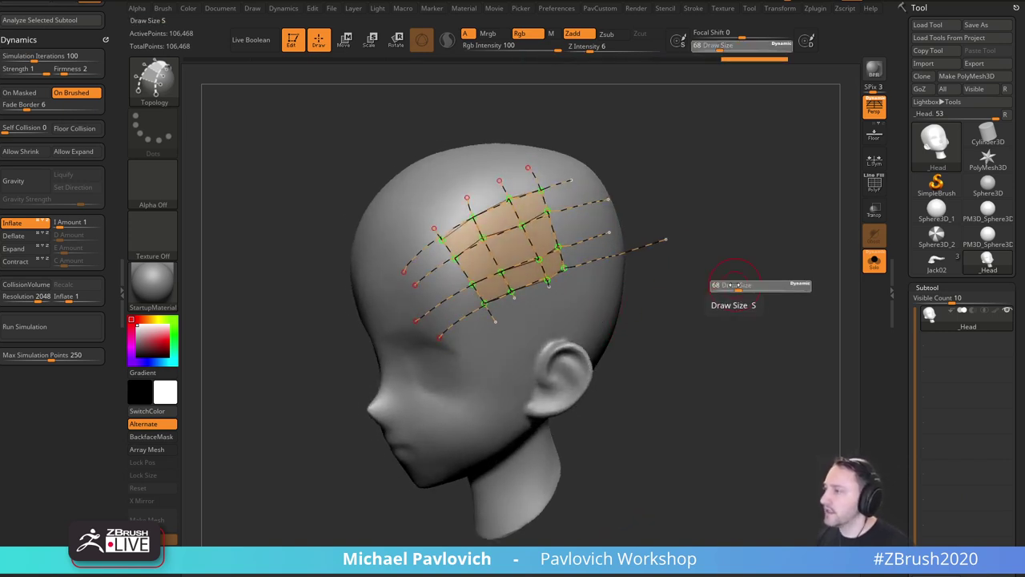
{"action": "left_click_drag", "start_coordinate": [703, 290], "coordinate": [699, 292]}
{"action": "left_click", "coordinate": [553, 320]}
{"action": "left_click_drag", "start_coordinate": [751, 328], "coordinate": [762, 332]}
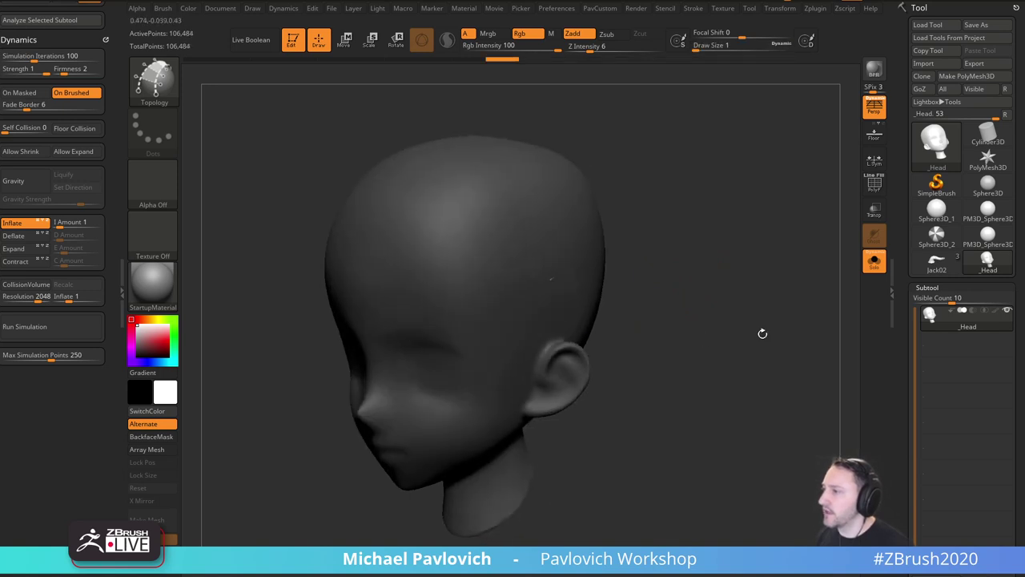
{"action": "key", "text": "3"}
{"action": "left_click", "coordinate": [761, 262]}
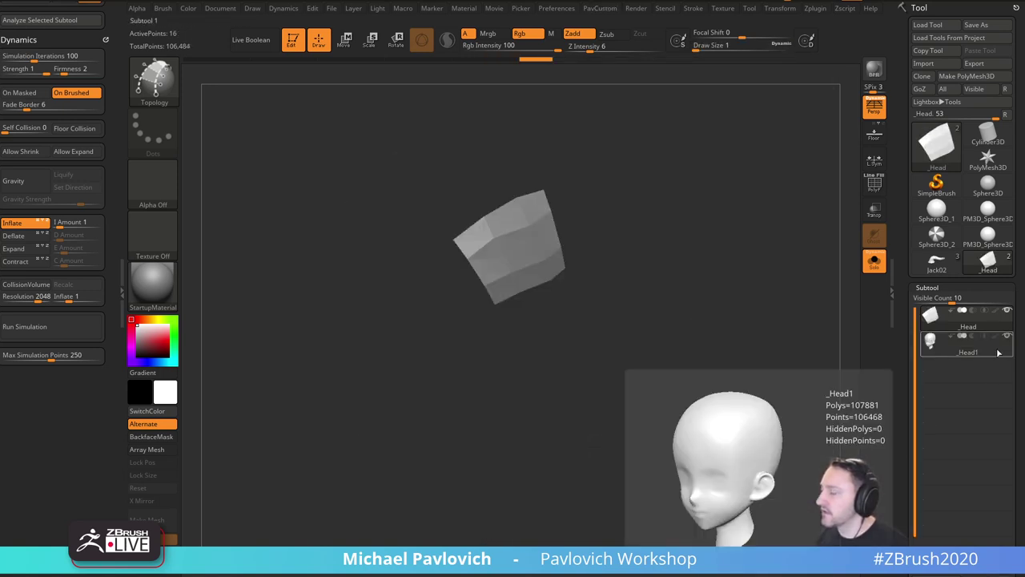
Turn off Solo mode and turn on Transparency to show the patch through the head.
{"action": "mouse_move", "coordinate": [987, 328]}
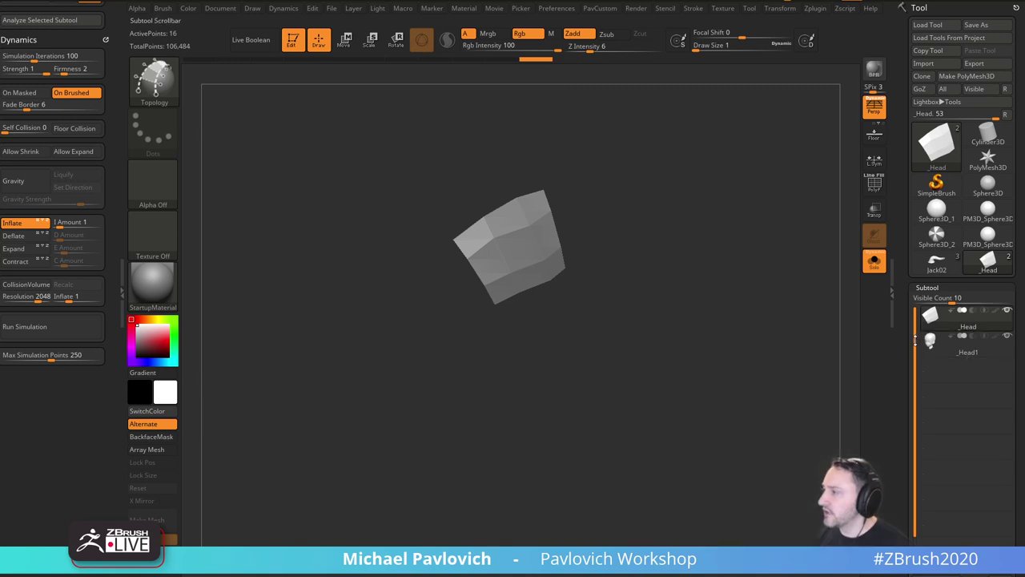
{"action": "left_click", "coordinate": [873, 261]}
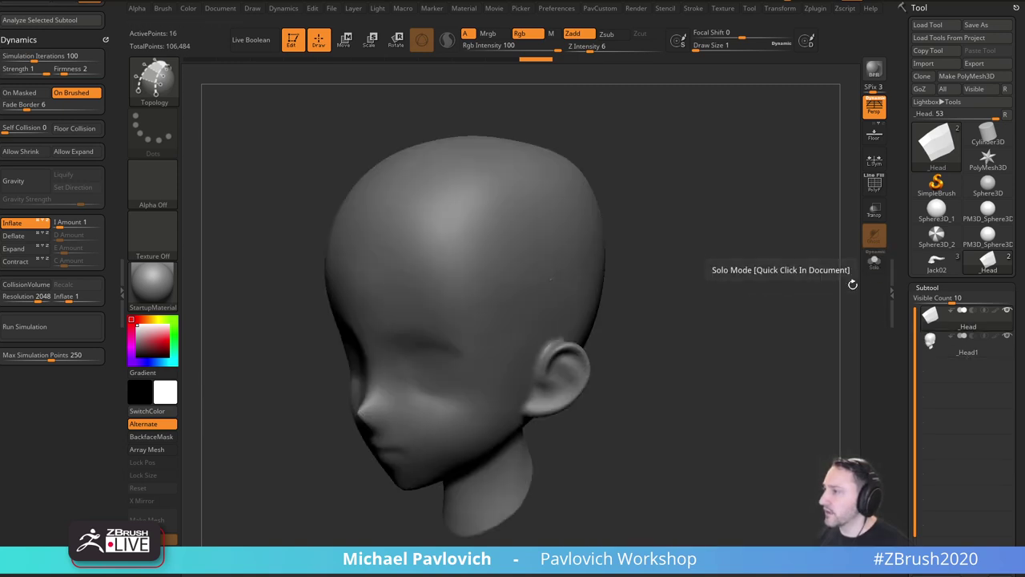
{"action": "left_click", "coordinate": [873, 211]}
{"action": "left_click_drag", "start_coordinate": [819, 248], "coordinate": [727, 326]}
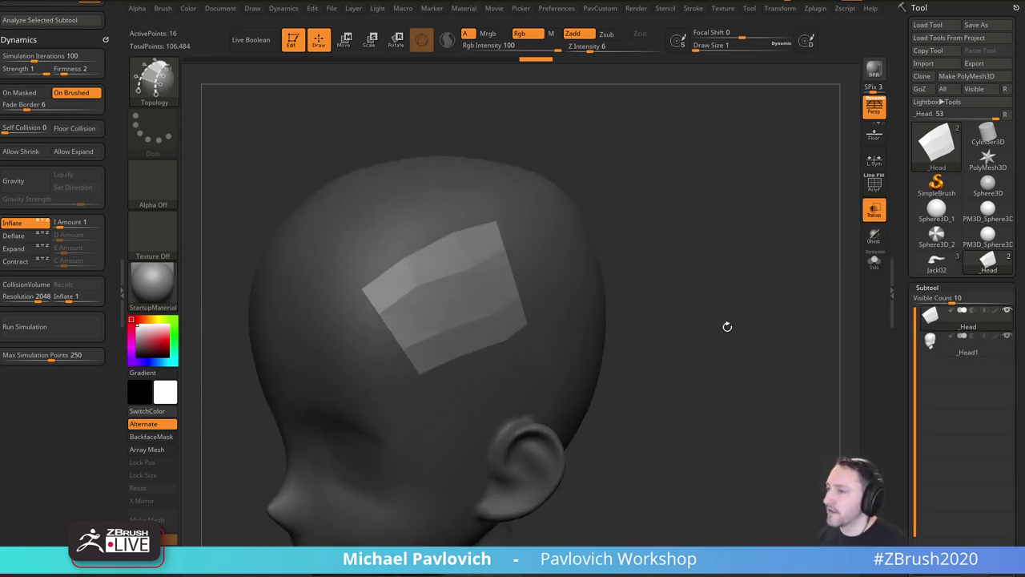
Assign the SkinShade4 material and turn on the polyframe display for the patch.
{"action": "left_click", "coordinate": [152, 282]}
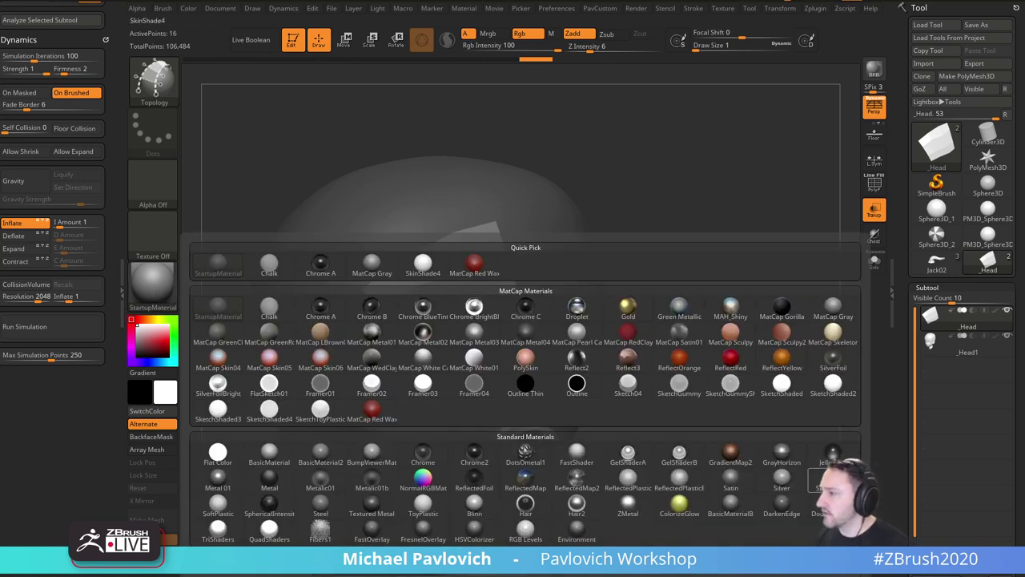
{"action": "left_click", "coordinate": [828, 481]}
{"action": "left_click_drag", "start_coordinate": [705, 262], "coordinate": [847, 265], "text": "alt"}
{"action": "left_click", "coordinate": [875, 189]}
{"action": "left_click_drag", "start_coordinate": [729, 269], "coordinate": [705, 231], "text": "alt"}
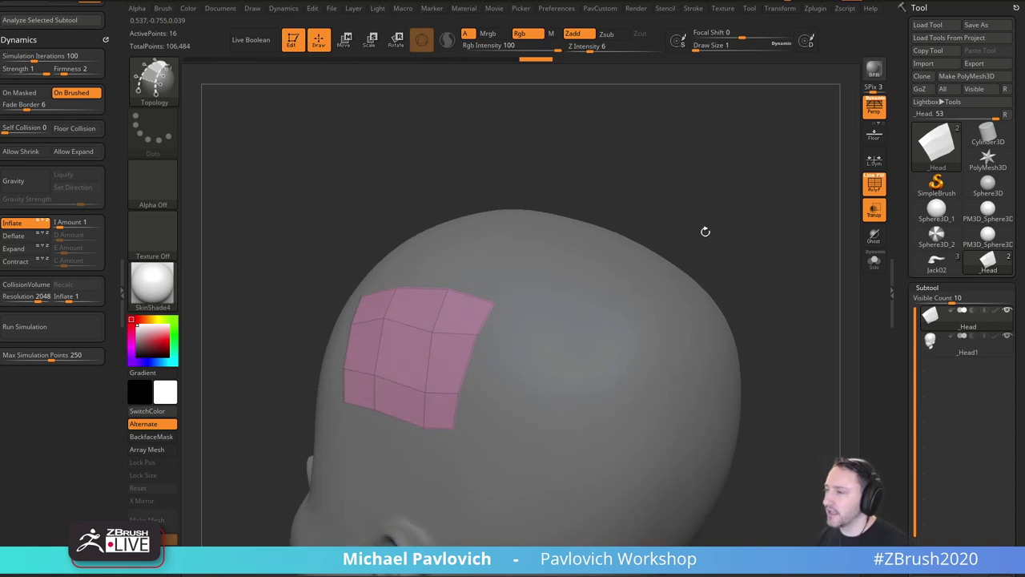
Switch to the ZModeler brush and set its edge action to Extrude for the head patch.
{"action": "key", "text": "space"}
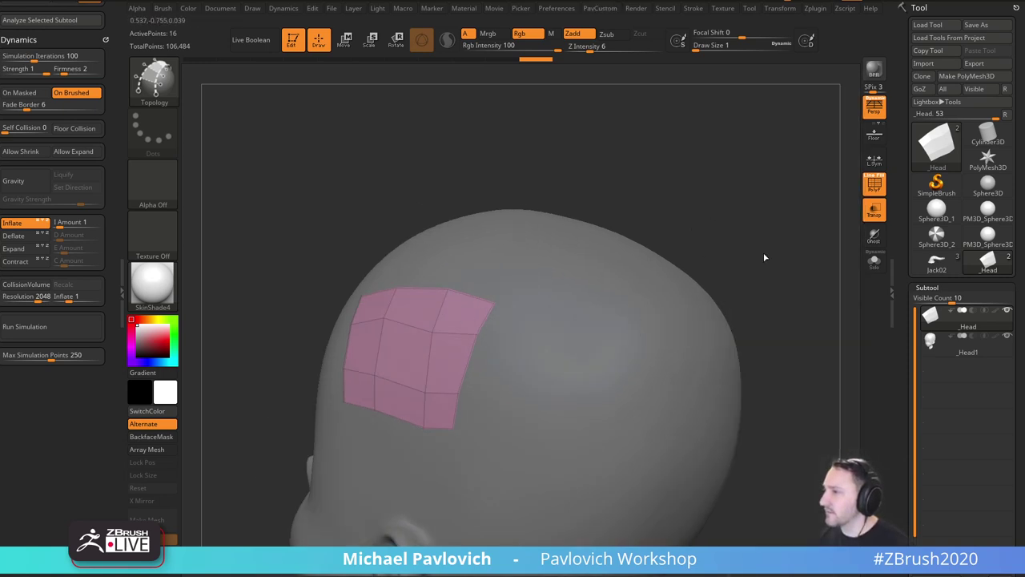
{"action": "key", "text": "q"}
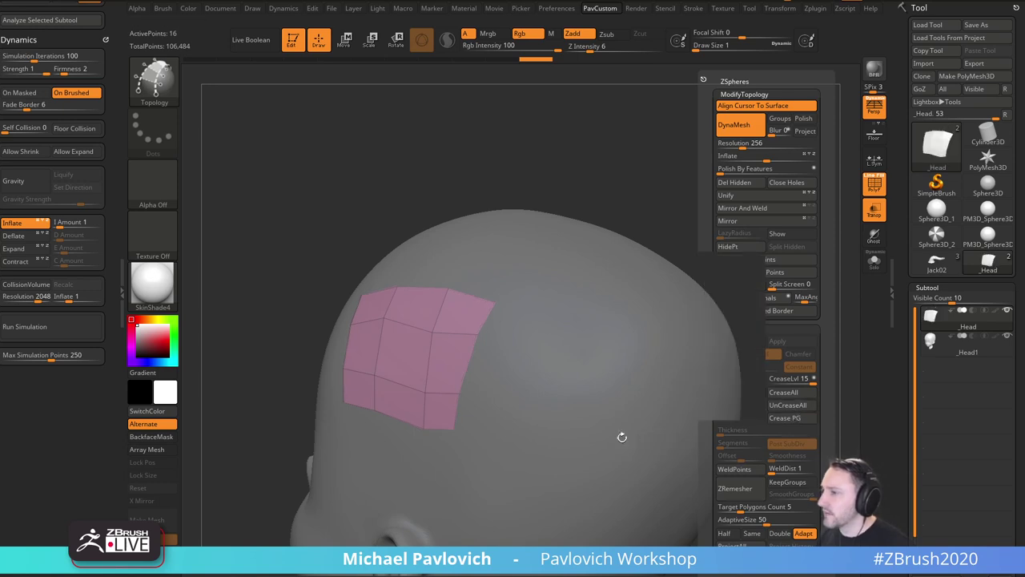
{"action": "left_click_drag", "start_coordinate": [710, 202], "coordinate": [679, 209]}
{"action": "key", "text": "b"}
{"action": "key", "text": "z"}
{"action": "key", "text": "m"}
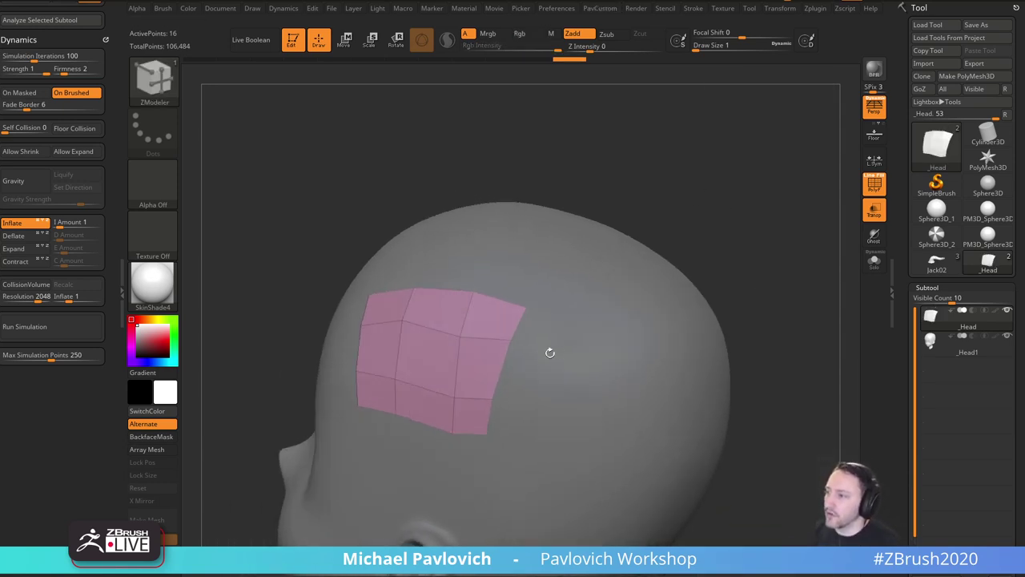
{"action": "key", "text": "space"}
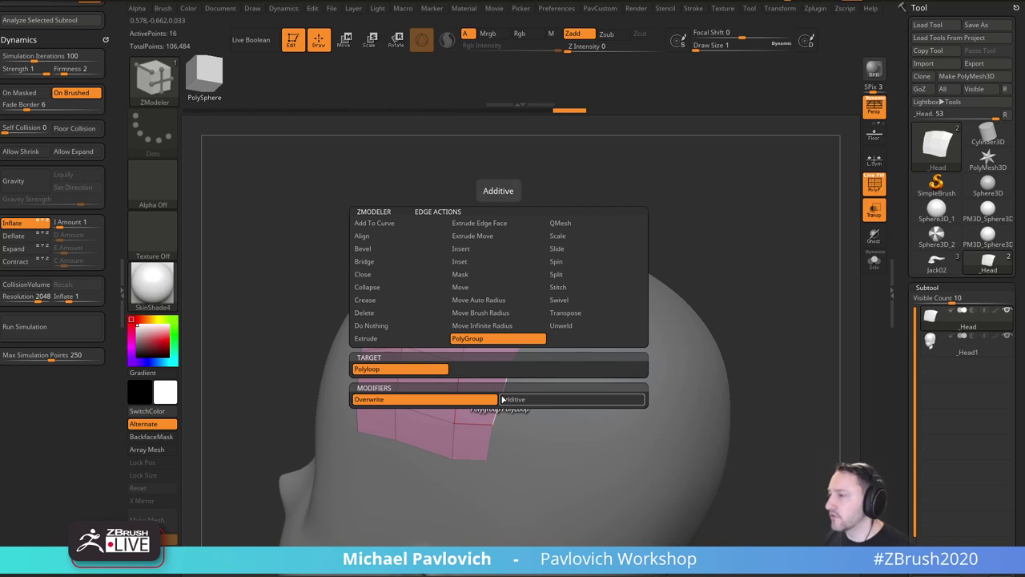
{"action": "left_click", "coordinate": [409, 342]}
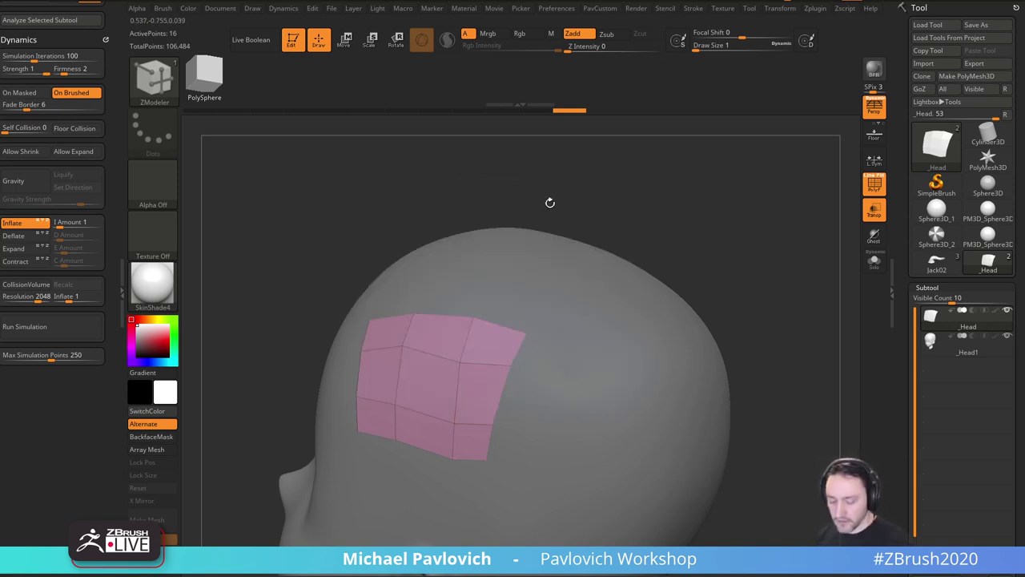
Look up the ZModeler brush in the brush palette and check its polygroup edge action on the head patch.
{"action": "key", "text": "b"}
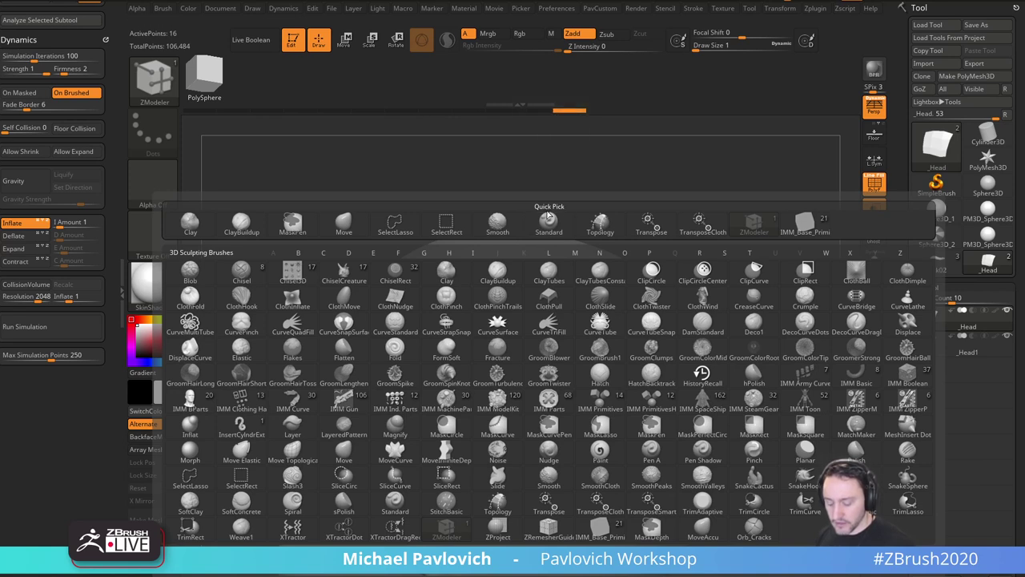
{"action": "key", "text": "z"}
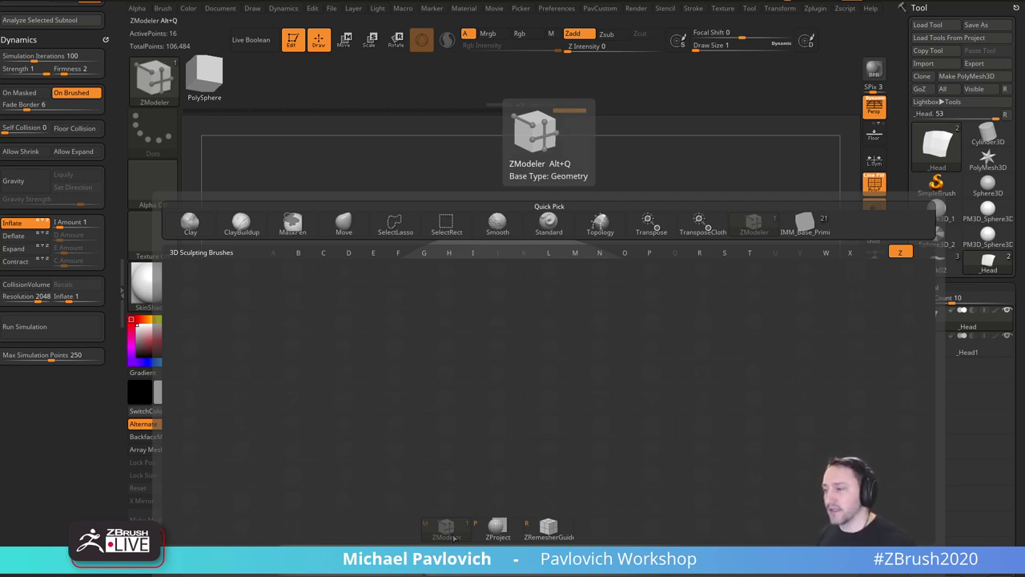
{"action": "left_click_drag", "start_coordinate": [280, 170], "coordinate": [275, 247]}
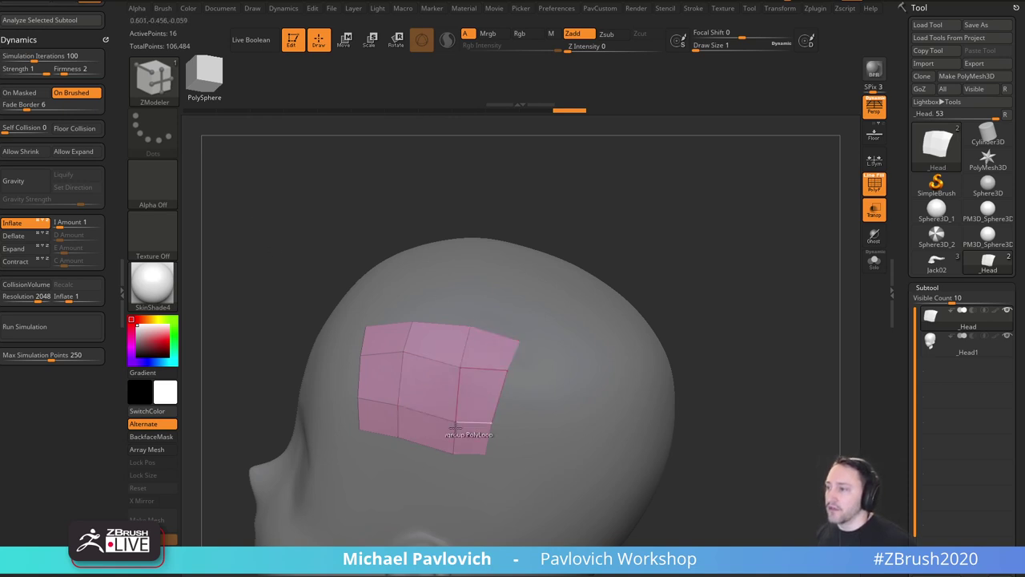
{"action": "left_click", "coordinate": [157, 77]}
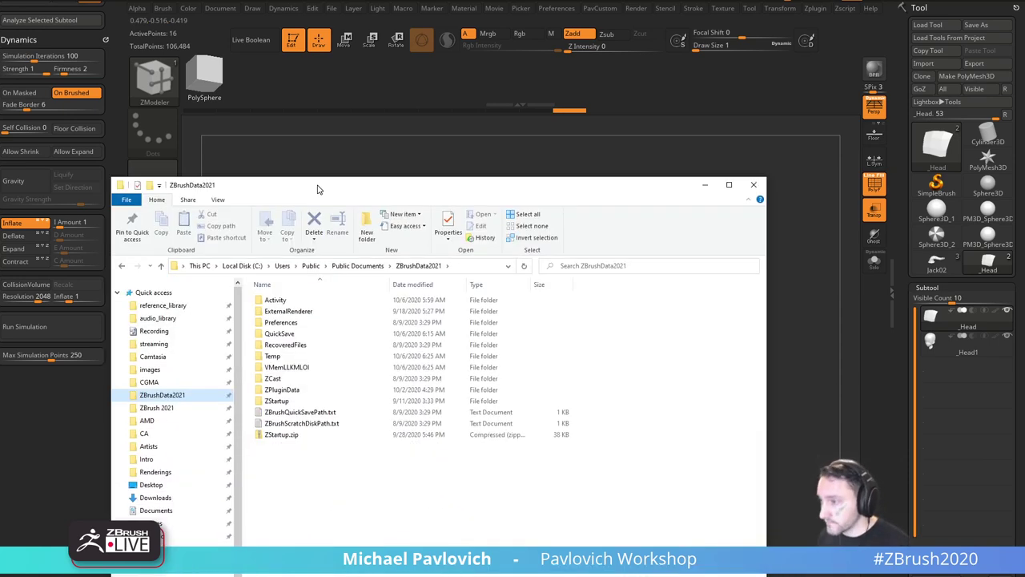
In File Explorer, open the BrushPresets - Copy folder inside ZBrush 2021's ZData folder and look through its brush files.
{"action": "left_click_drag", "start_coordinate": [316, 184], "coordinate": [386, 54]}
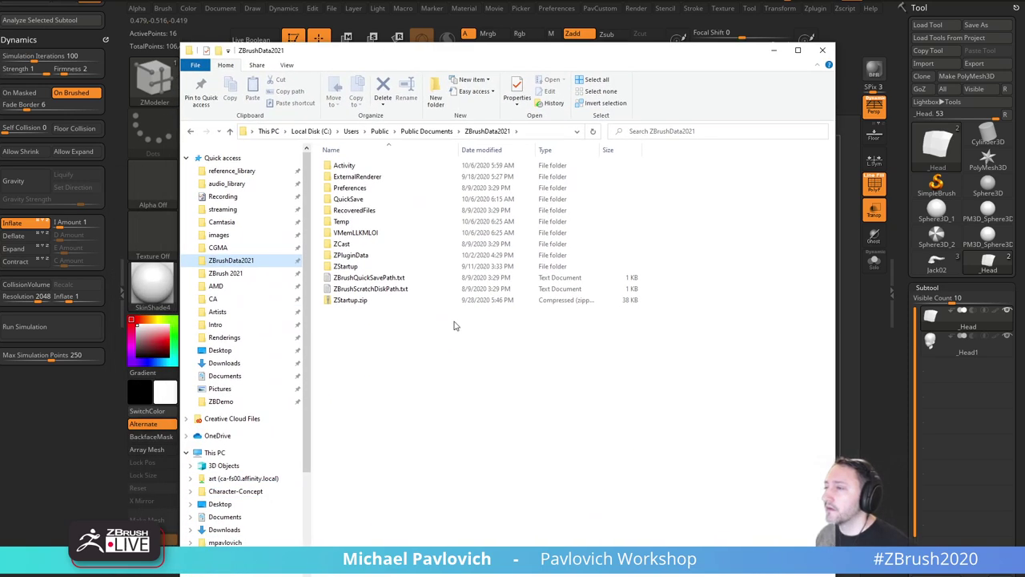
{"action": "left_click", "coordinate": [248, 273]}
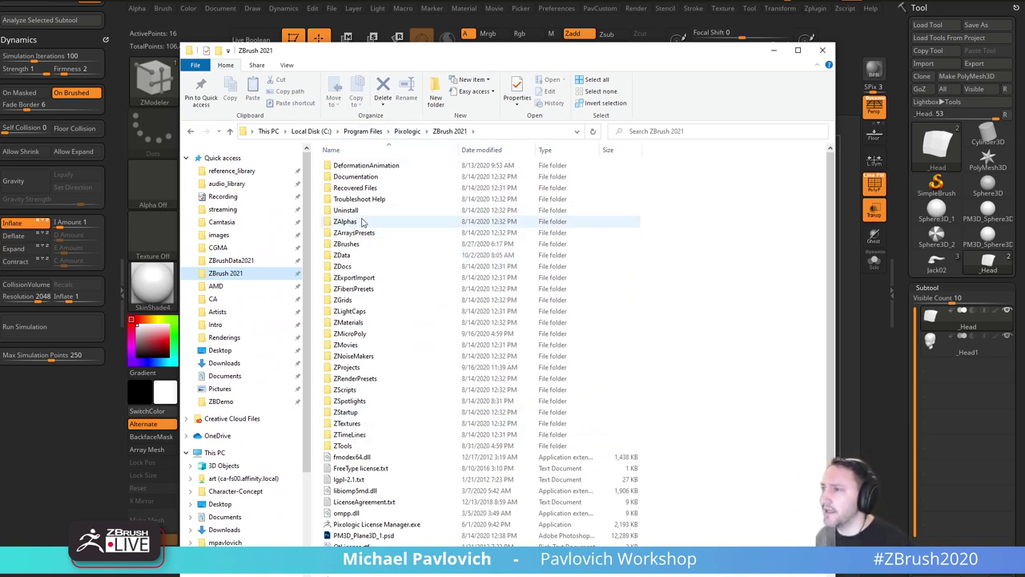
{"action": "double_click", "coordinate": [358, 255]}
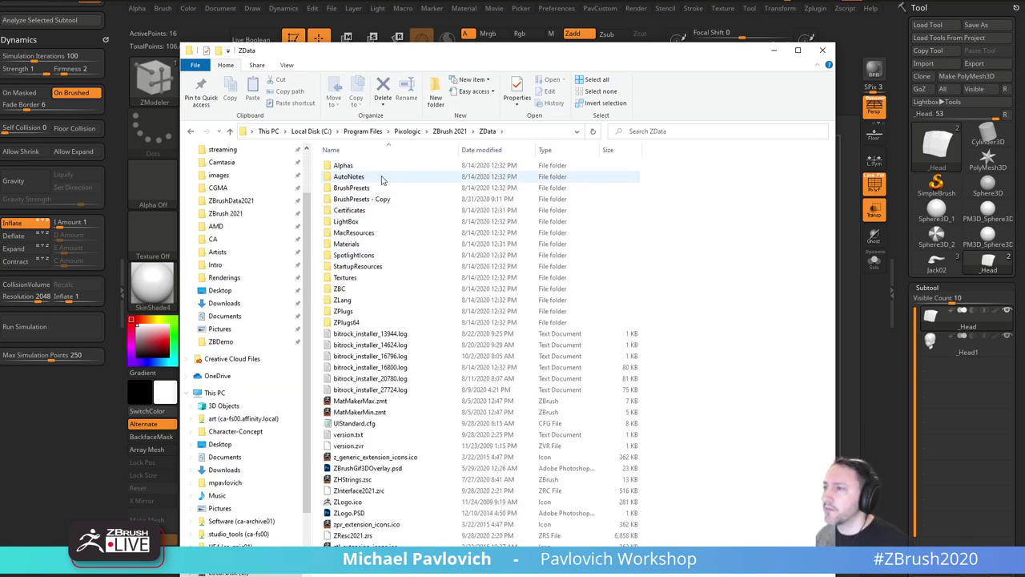
{"action": "left_click", "coordinate": [378, 191]}
{"action": "left_click", "coordinate": [383, 199]}
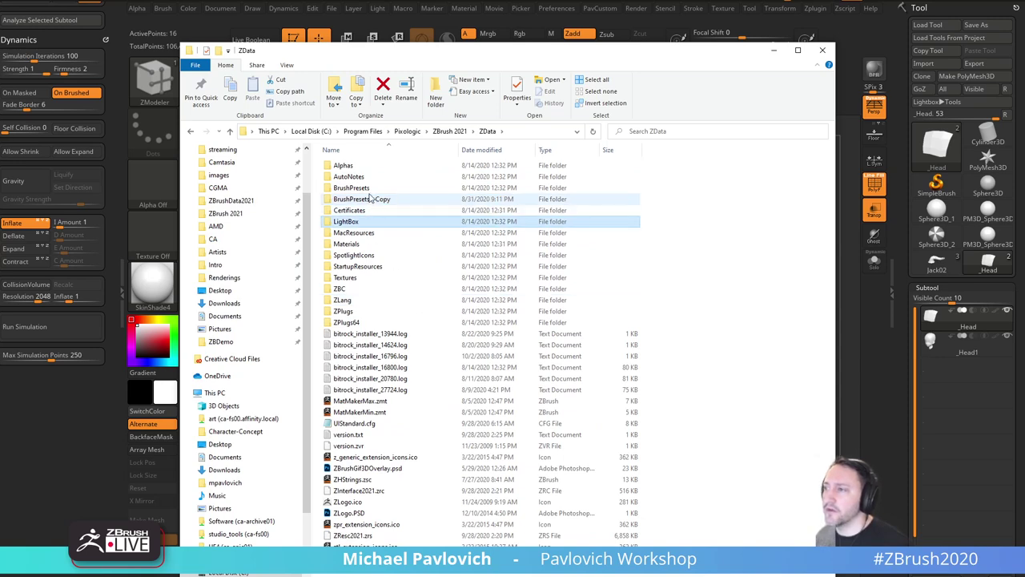
{"action": "left_click", "coordinate": [370, 189]}
{"action": "left_click", "coordinate": [387, 199]}
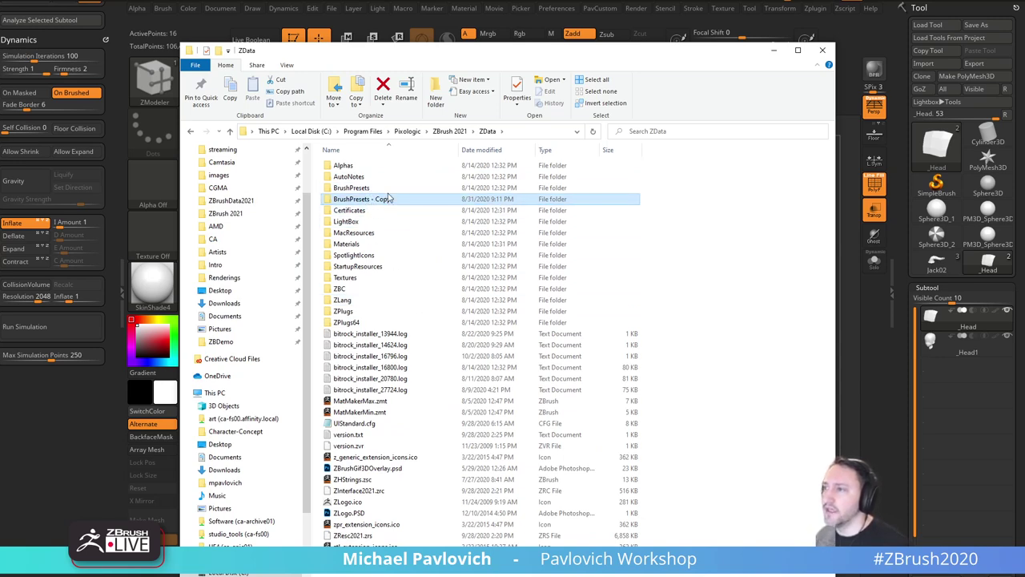
{"action": "double_click", "coordinate": [372, 201]}
{"action": "scroll", "coordinate": [371, 238], "scroll_direction": "down", "scroll_amount": 20}
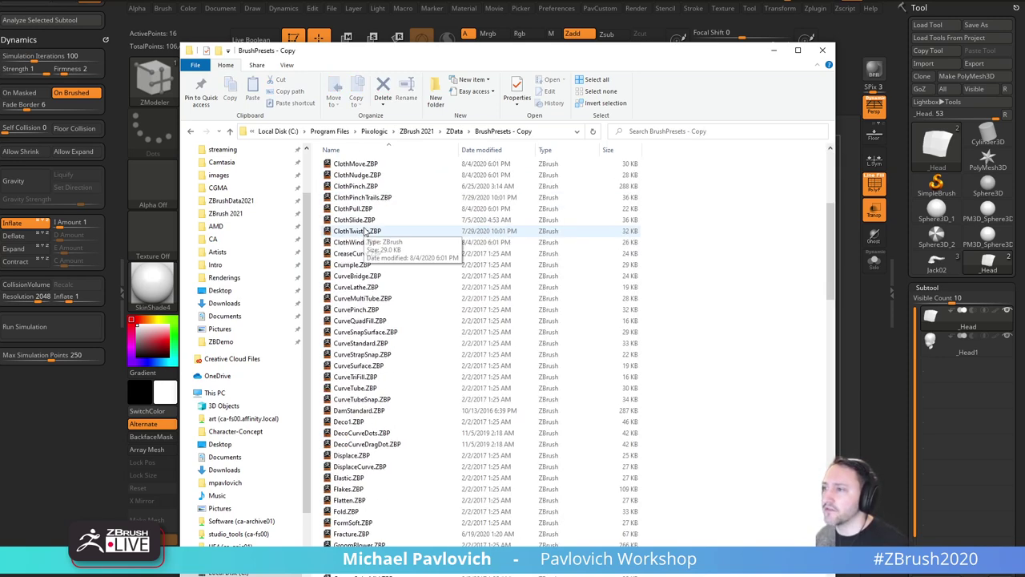
{"action": "scroll", "coordinate": [377, 257], "scroll_direction": "down", "scroll_amount": 6}
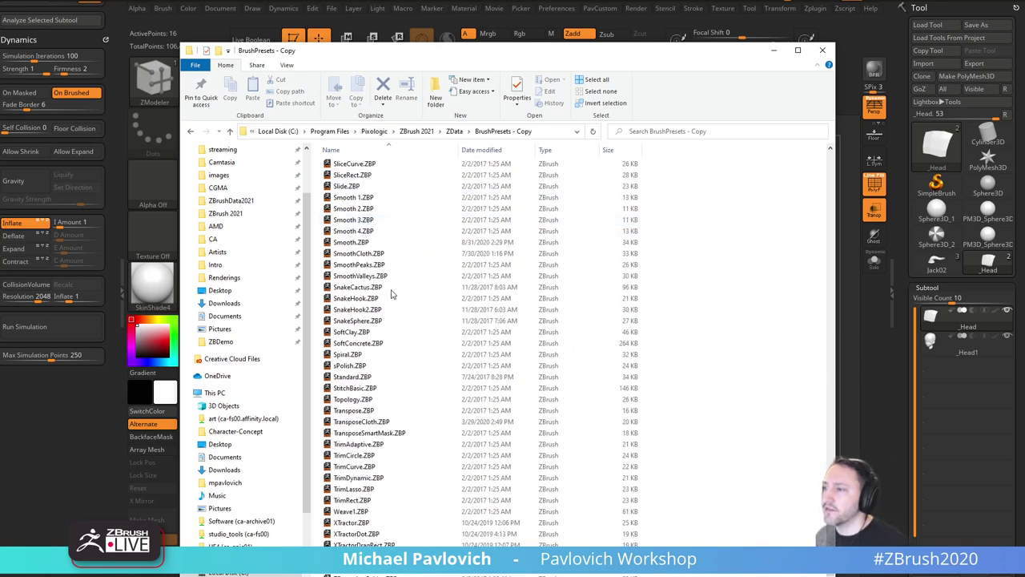
Look through the brush files in ZData's original BrushPresets folder and return to ZBrush, closing File Explorer.
{"action": "left_click", "coordinate": [458, 131]}
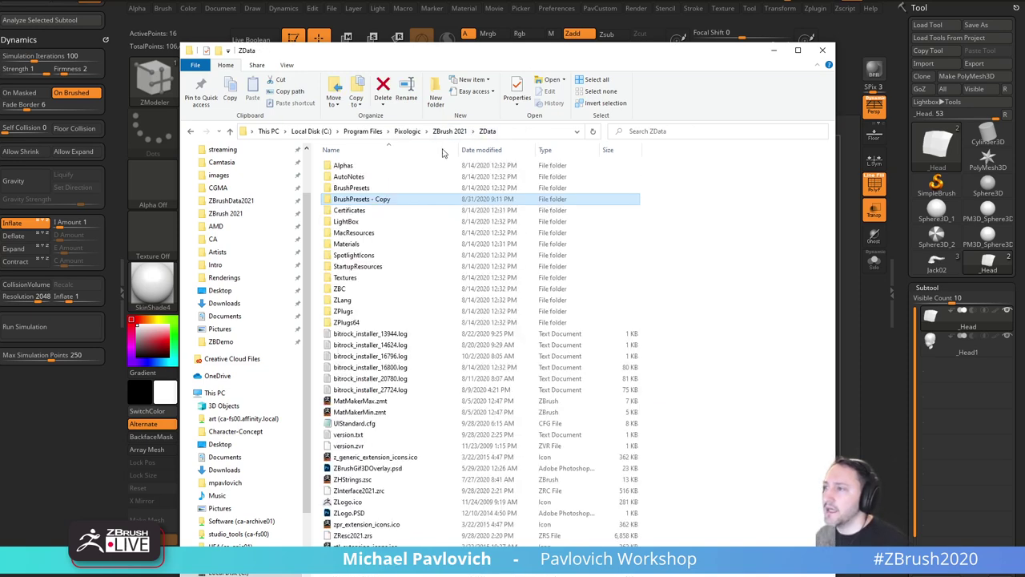
{"action": "double_click", "coordinate": [376, 188]}
{"action": "scroll", "coordinate": [394, 298], "scroll_direction": "down", "scroll_amount": 20}
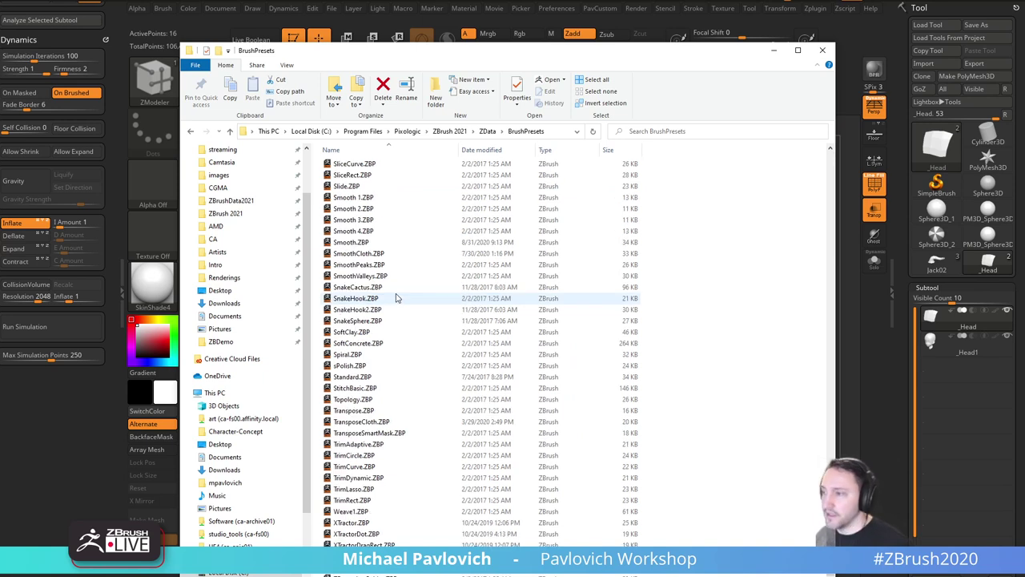
{"action": "scroll", "coordinate": [435, 521], "scroll_direction": "up", "scroll_amount": 1}
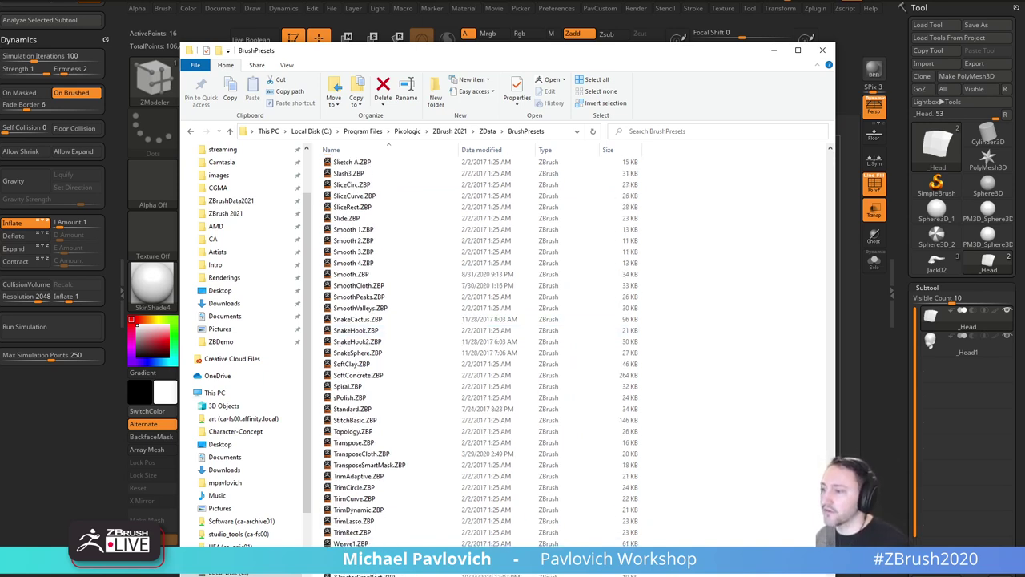
{"action": "scroll", "coordinate": [371, 574], "scroll_direction": "down", "scroll_amount": 1}
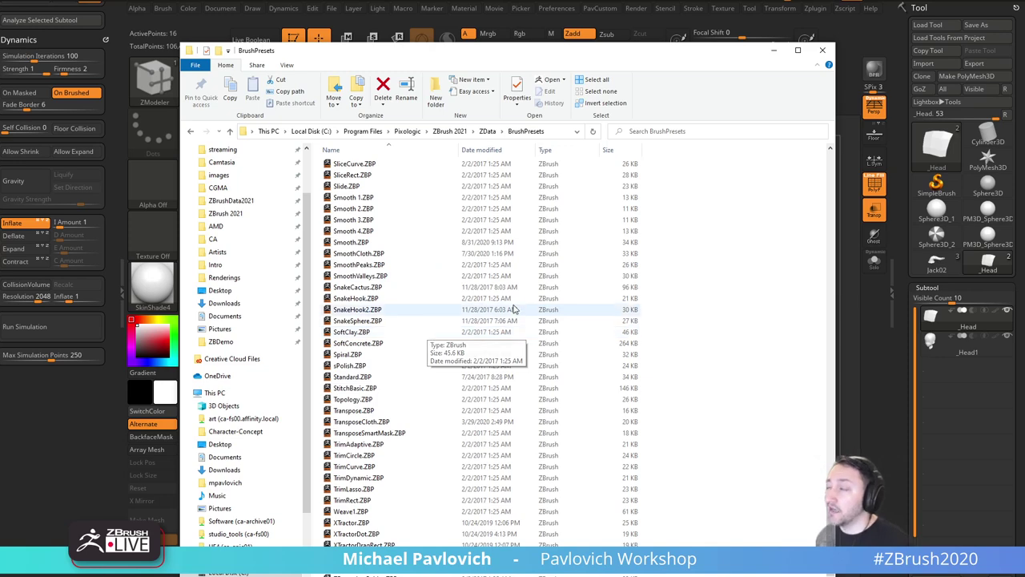
{"action": "left_click", "coordinate": [822, 53]}
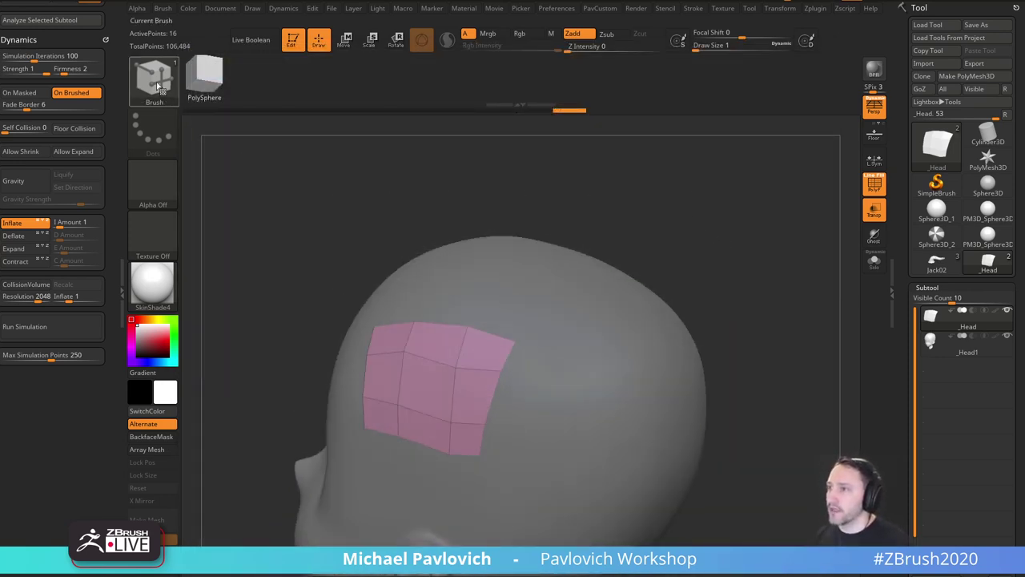
Set the ZModeler edge action to Extrude with Snap To Surface and extrude the patch's rear edge toward the back of the head.
{"action": "left_click", "coordinate": [154, 76]}
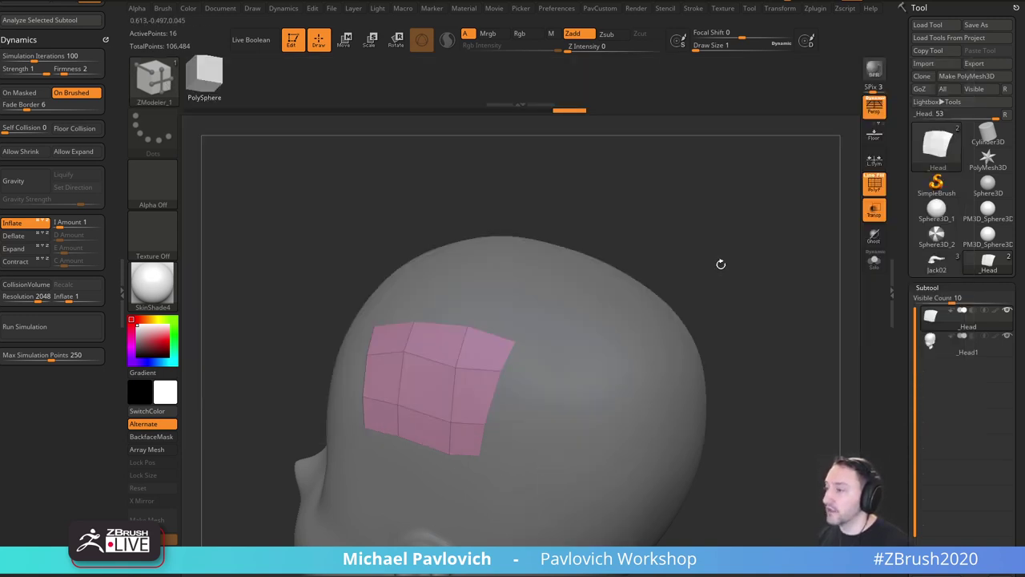
{"action": "mouse_move", "coordinate": [720, 263]}
{"action": "left_mouse_down"}
{"action": "mouse_move", "coordinate": [758, 237]}
{"action": "mouse_move", "coordinate": [513, 303]}
{"action": "left_mouse_up"}
{"action": "key", "text": "space"}
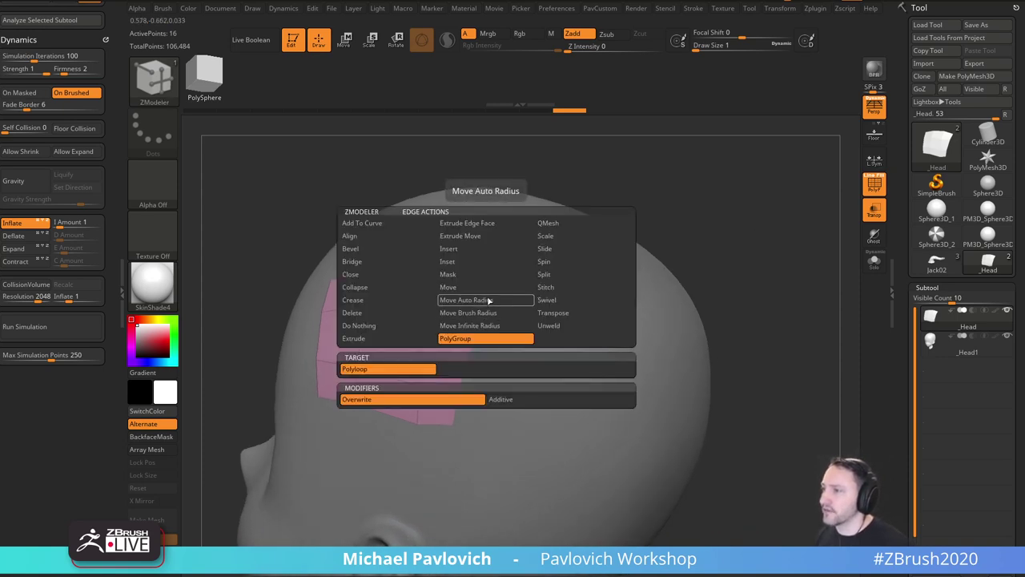
{"action": "left_click", "coordinate": [409, 338]}
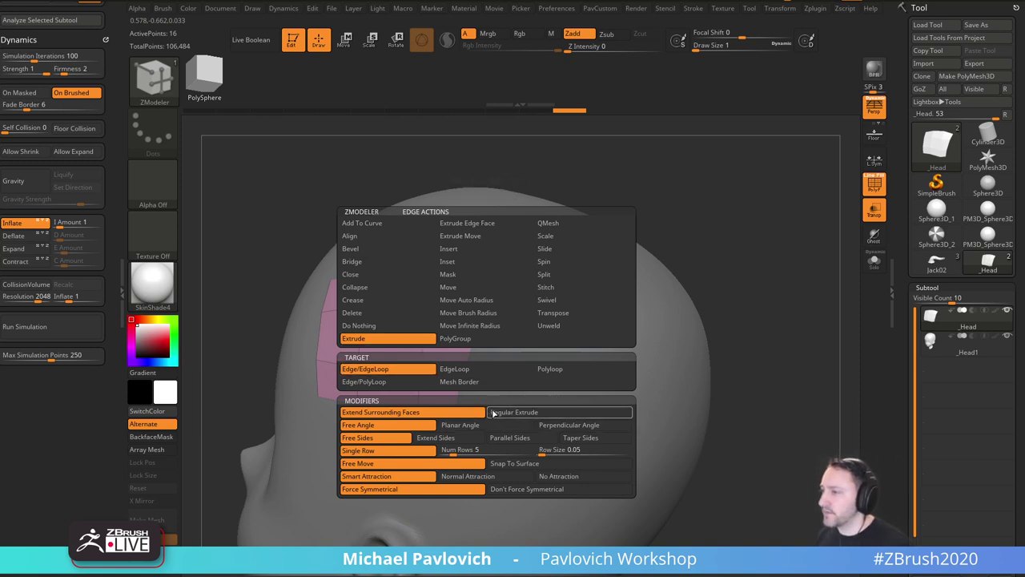
{"action": "left_click", "coordinate": [513, 463]}
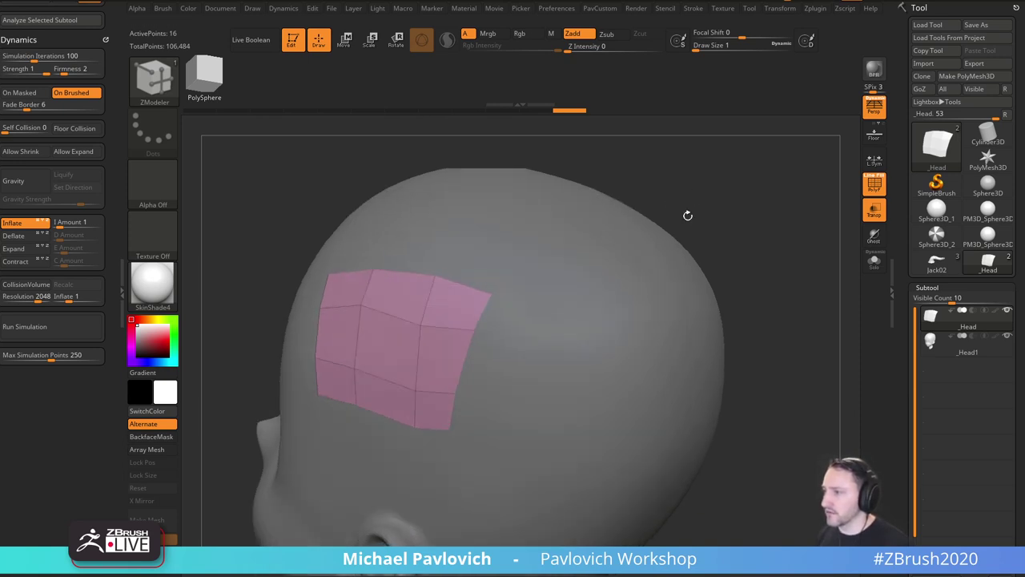
{"action": "left_click_drag", "start_coordinate": [486, 311], "coordinate": [511, 370]}
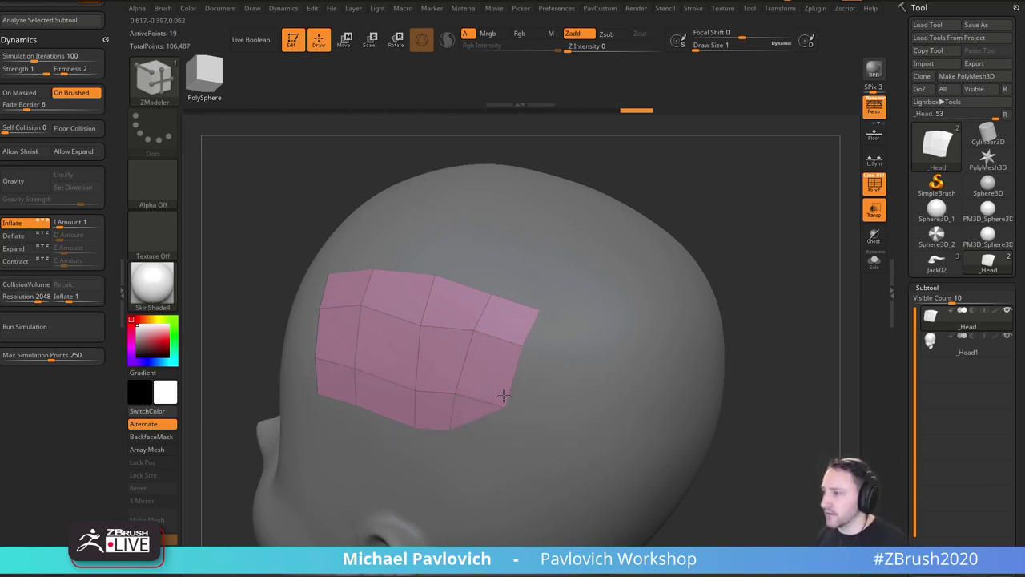
{"action": "right_click_drag", "start_coordinate": [620, 245], "coordinate": [731, 215]}
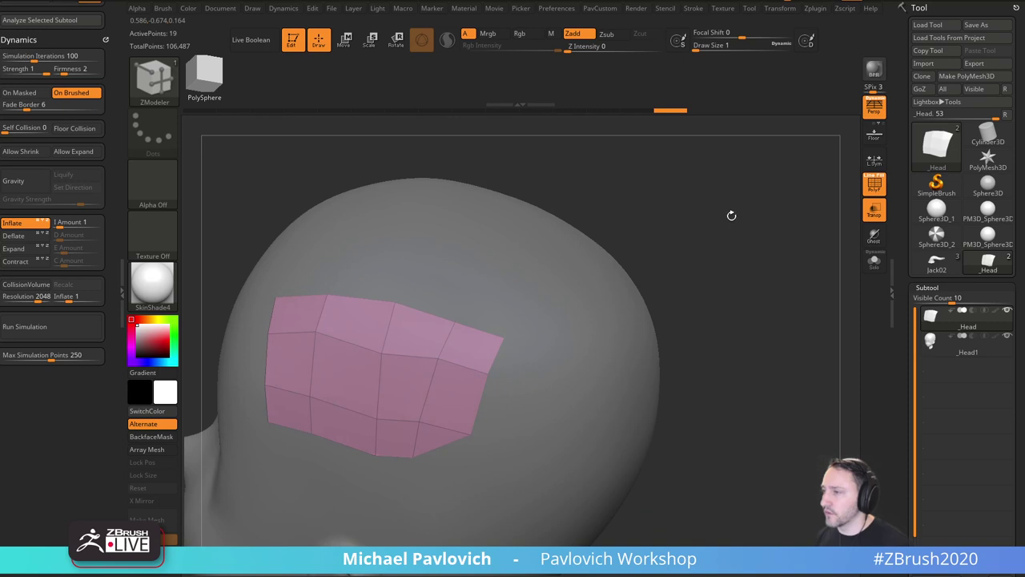
Set the ZModeler point action to Move with Snap To Surface and adjust the points on the patch's rear edge.
{"action": "key", "text": "space"}
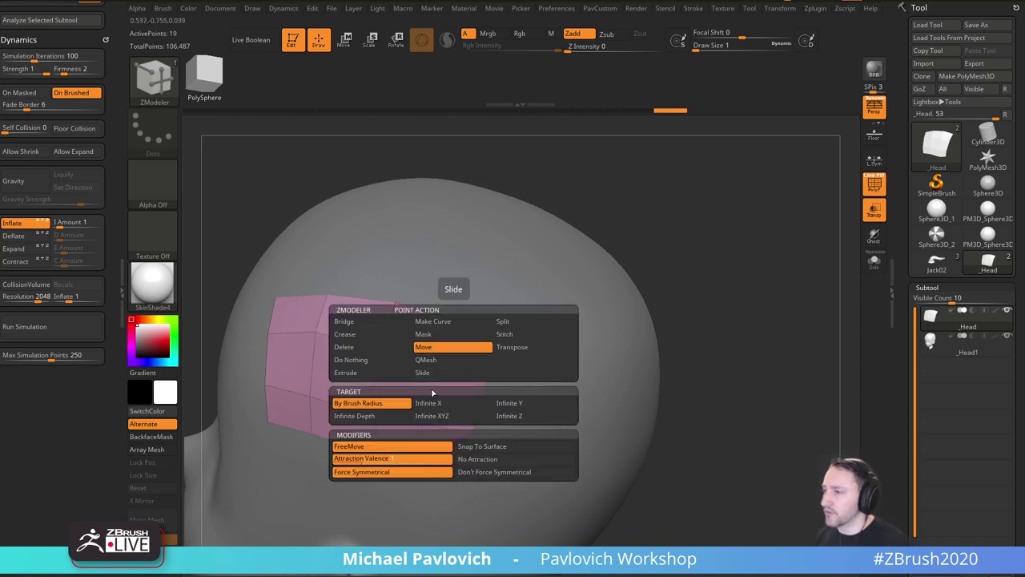
{"action": "left_click", "coordinate": [482, 446]}
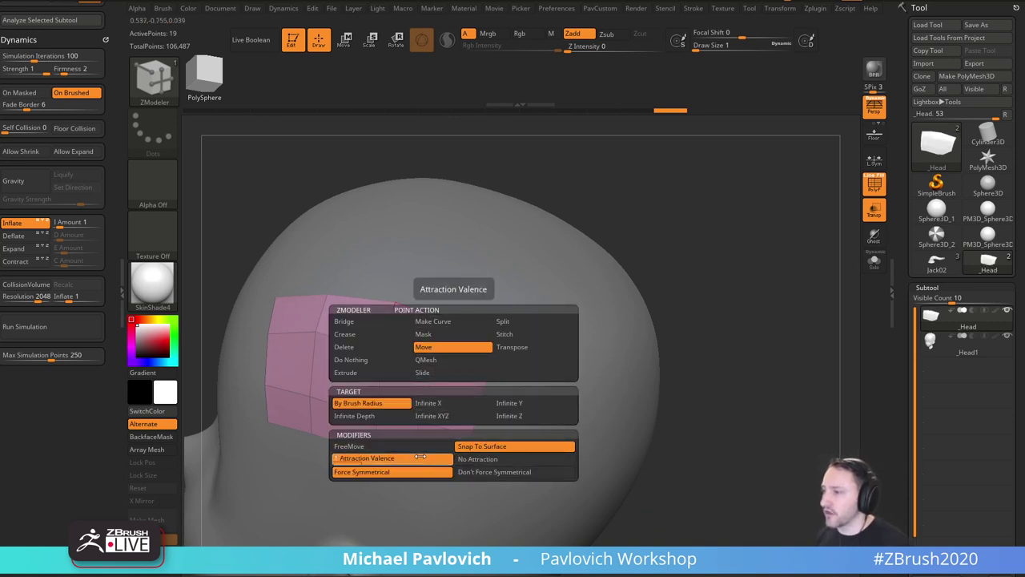
{"action": "right_click_drag", "start_coordinate": [651, 213], "coordinate": [542, 275]}
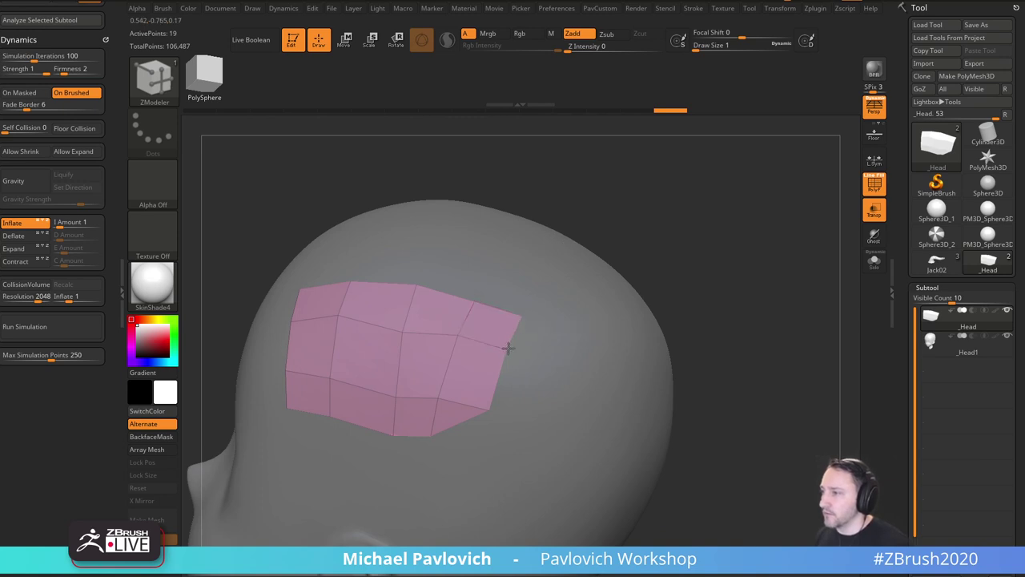
{"action": "right_click_drag", "start_coordinate": [504, 344], "coordinate": [601, 224]}
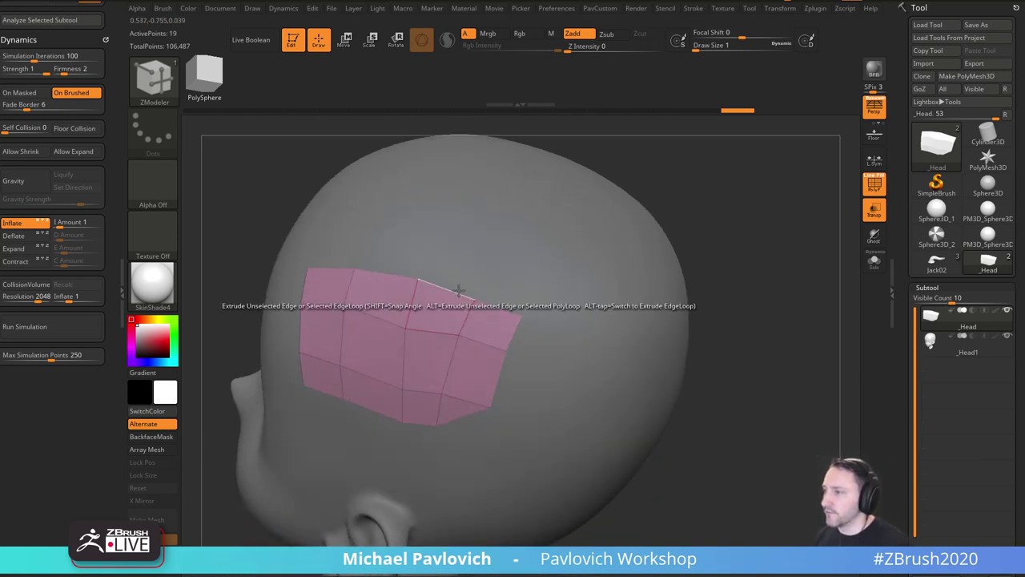
Extrude two adjacent quads from the patch's upper edge toward the top of the head.
{"action": "left_click_drag", "start_coordinate": [458, 290], "coordinate": [459, 242]}
{"action": "left_click_drag", "start_coordinate": [388, 277], "coordinate": [418, 229]}
{"action": "key", "text": "ctrl+z"}
{"action": "mouse_move", "coordinate": [398, 270]}
{"action": "left_mouse_down"}
{"action": "mouse_move", "coordinate": [404, 232]}
{"action": "mouse_move", "coordinate": [446, 230]}
{"action": "left_mouse_up"}
Move the front corner point of the new upper quads along the head surface and set Draw Size to 31.
{"action": "key", "text": "s"}
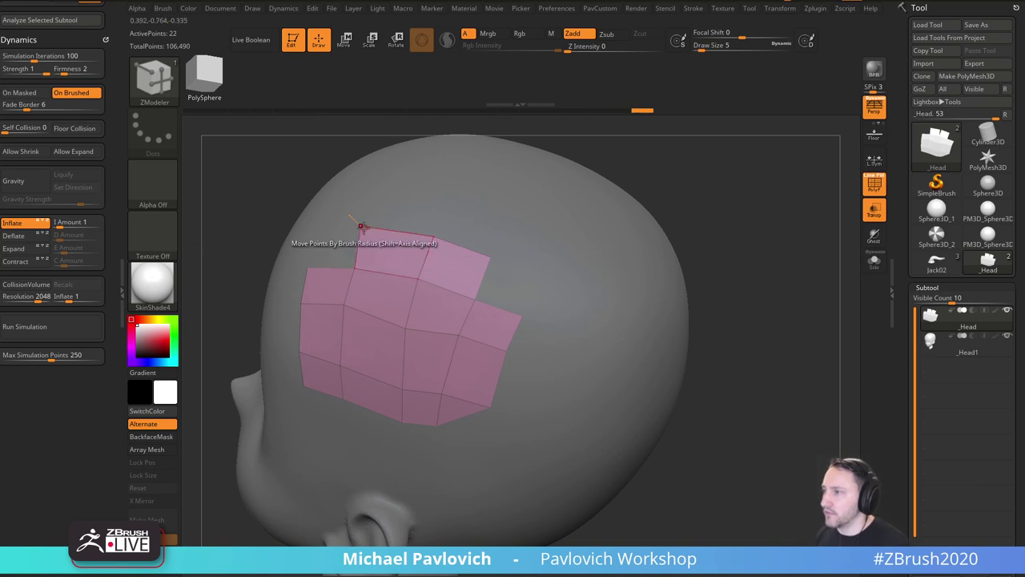
{"action": "key", "text": "s"}
{"action": "left_click_drag", "start_coordinate": [393, 232], "coordinate": [402, 232]}
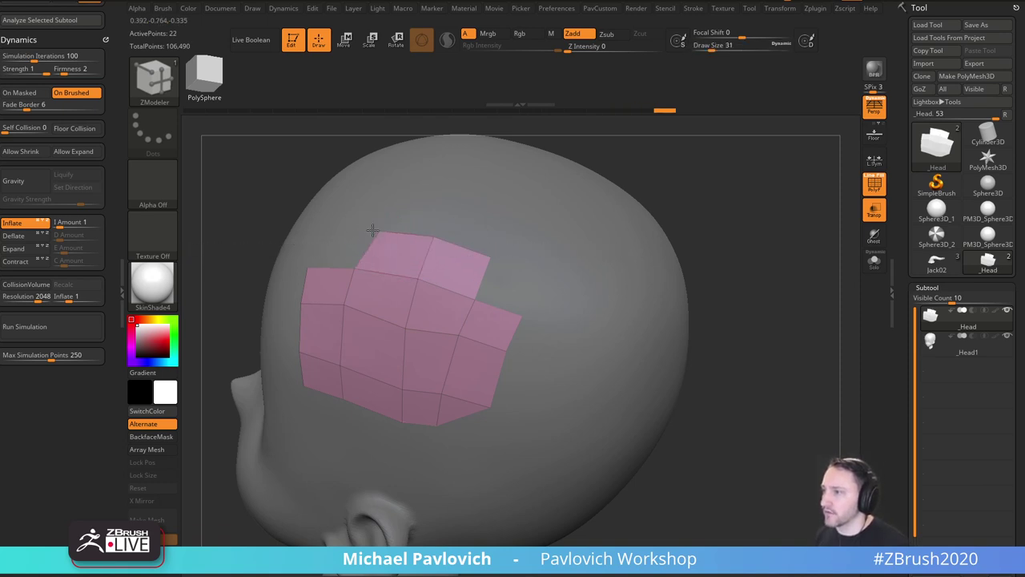
Set the ZModeler polygon action to Do Nothing for the head patch.
{"action": "key", "text": "space"}
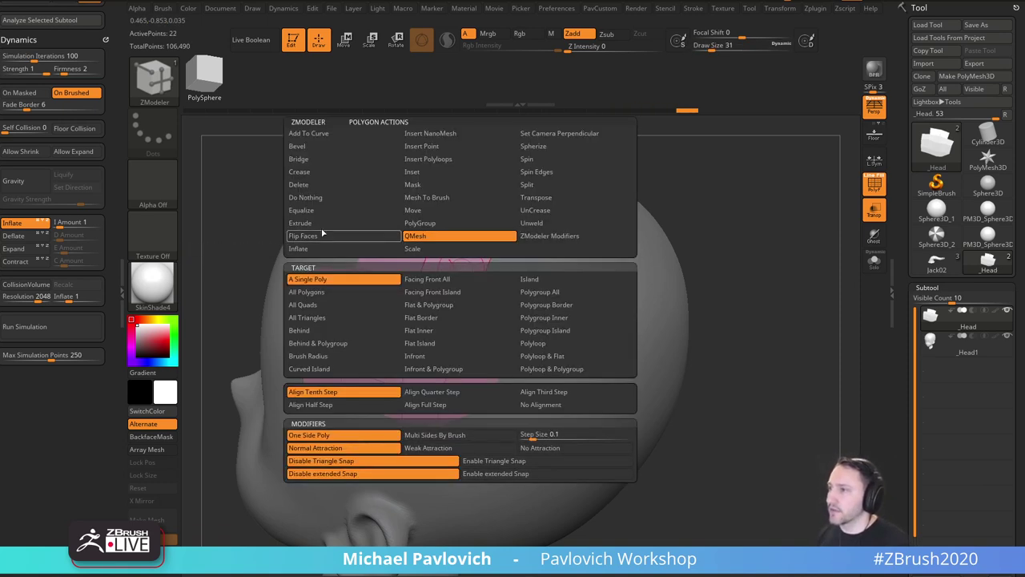
{"action": "left_click", "coordinate": [332, 201]}
{"action": "left_click_drag", "start_coordinate": [695, 204], "coordinate": [346, 117]}
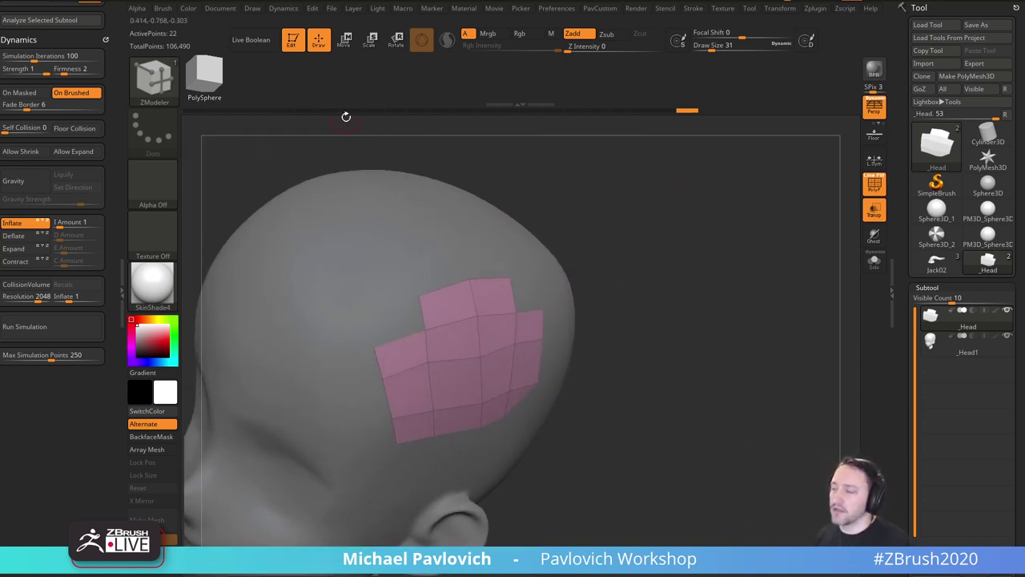
Frame the topology patch on the head and use this view as the ZModeler brush's icon.
{"action": "left_click", "coordinate": [165, 14]}
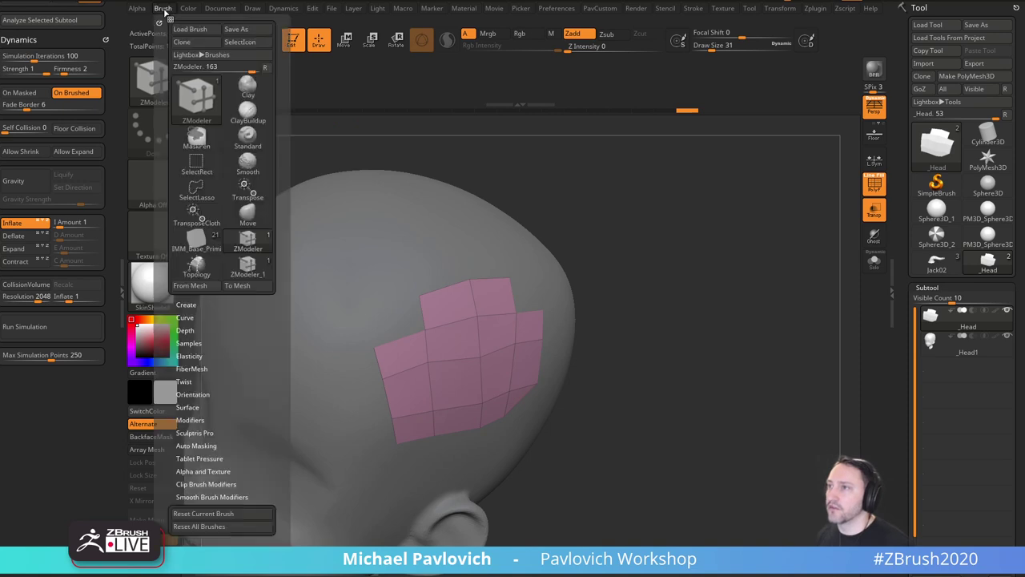
{"action": "mouse_move", "coordinate": [865, 369]}
{"action": "left_mouse_down", "text": "alt"}
{"action": "mouse_move", "coordinate": [744, 293]}
{"action": "mouse_move", "coordinate": [476, 251]}
{"action": "left_mouse_up", "text": "alt"}
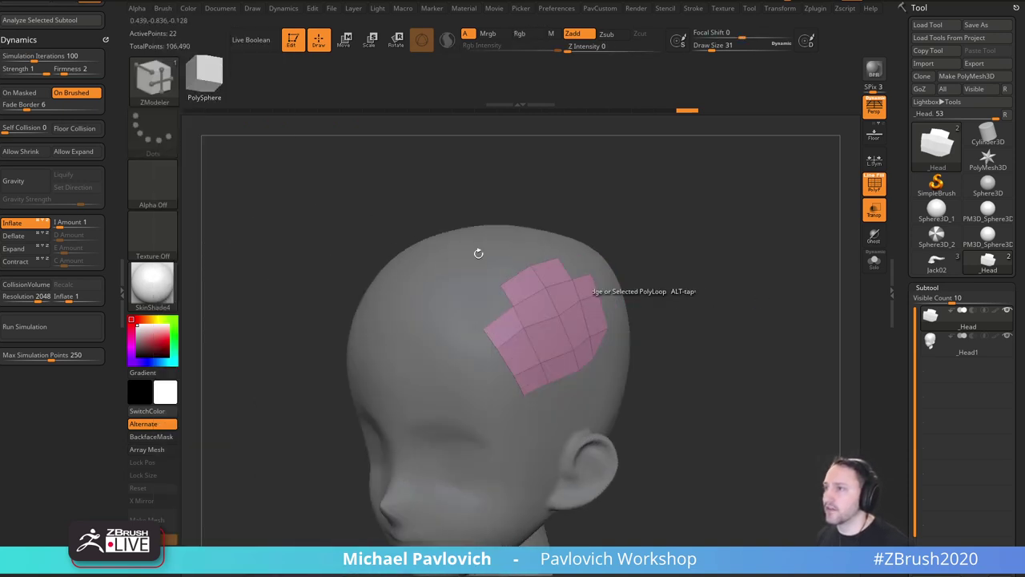
{"action": "left_click", "coordinate": [164, 9]}
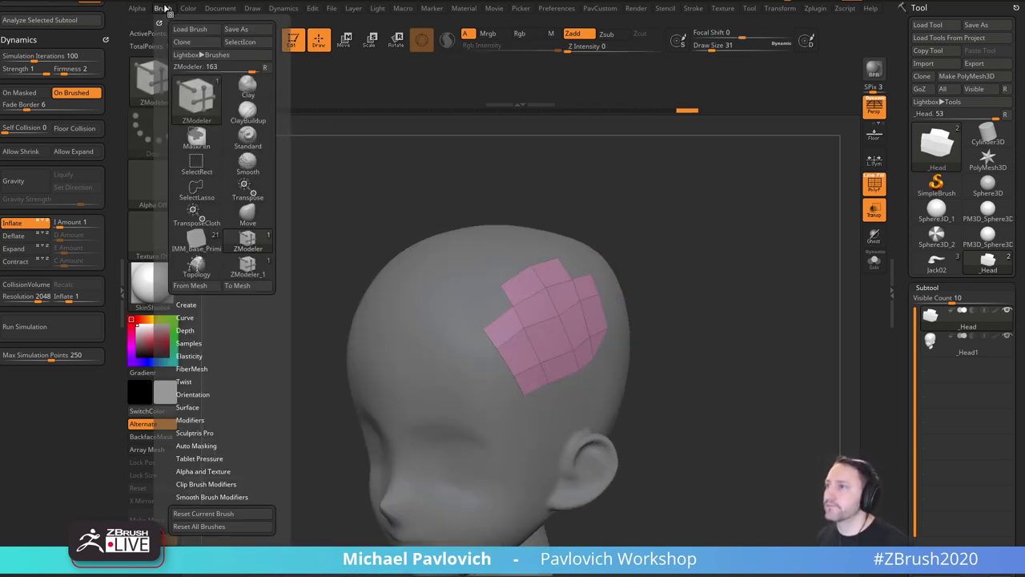
{"action": "left_click", "coordinate": [242, 43]}
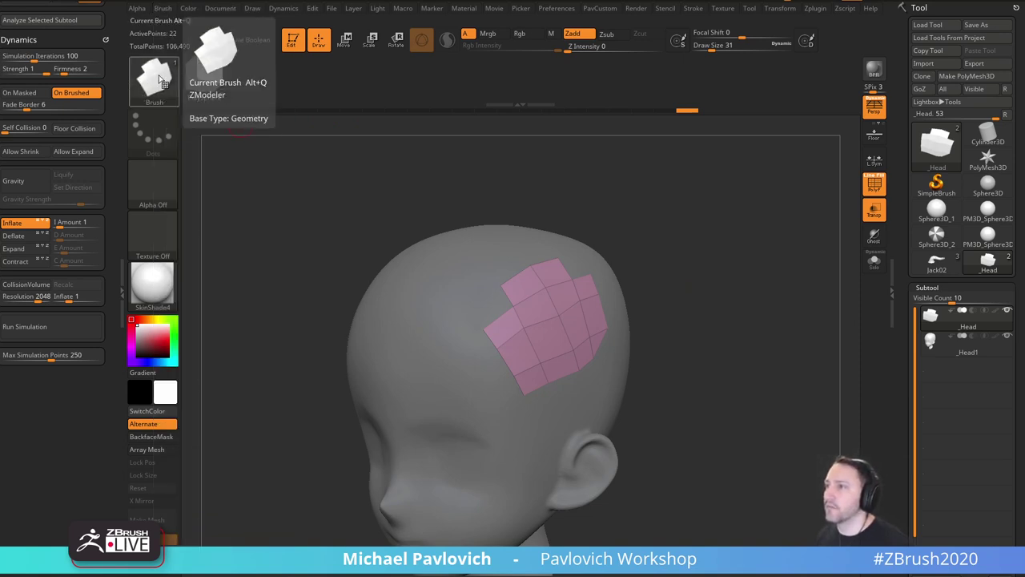
Save the brush preset as ZM_Topology in the ZBrush 2021 ZStartup\BrushPresets folder.
{"action": "left_click", "coordinate": [163, 8]}
{"action": "left_click", "coordinate": [271, 32]}
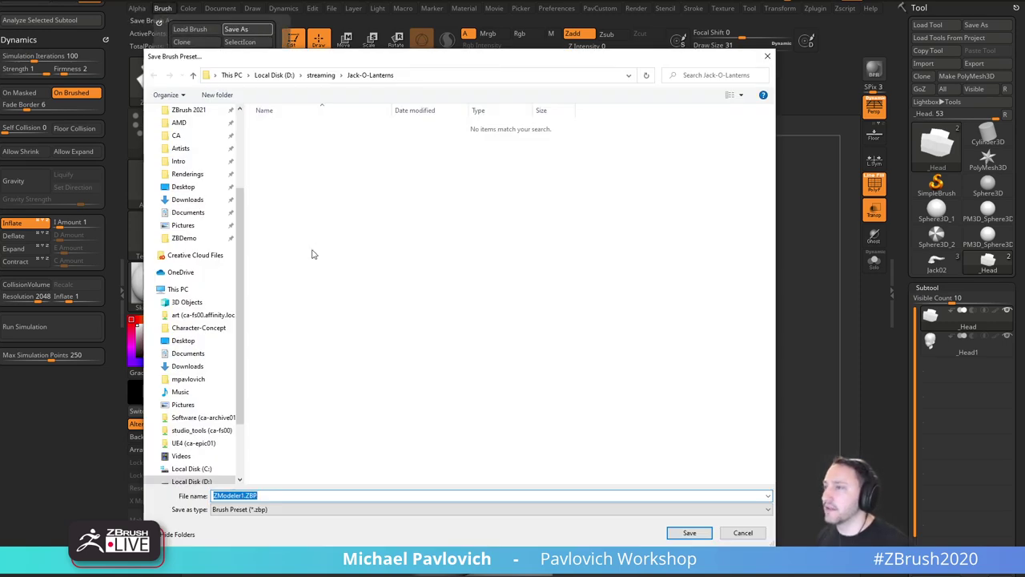
{"action": "scroll", "coordinate": [214, 200], "scroll_direction": "up", "scroll_amount": 2}
{"action": "left_click", "coordinate": [210, 187]}
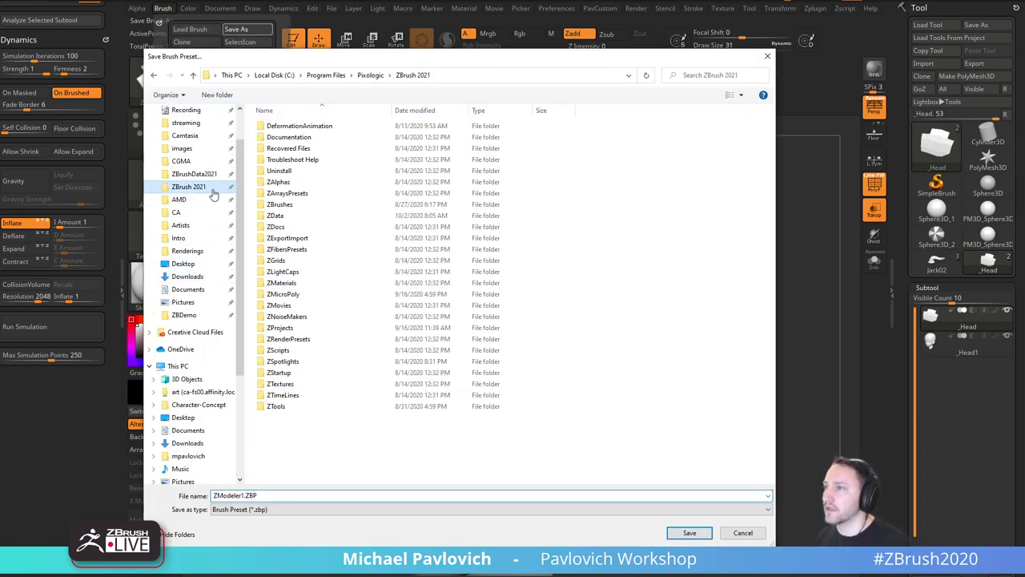
{"action": "double_click", "coordinate": [280, 372]}
{"action": "left_click", "coordinate": [307, 152]}
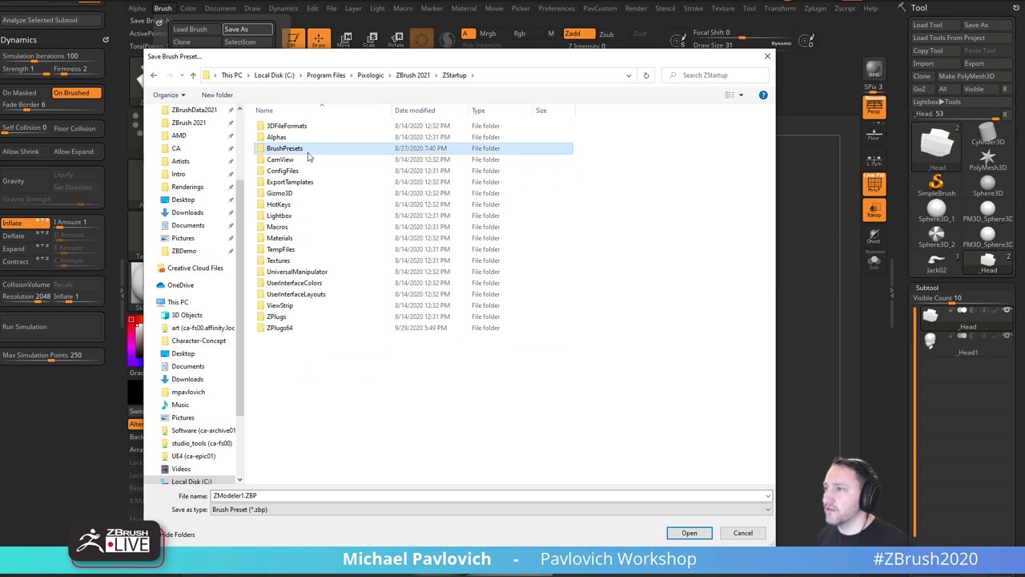
{"action": "double_click", "coordinate": [307, 157]}
{"action": "left_click", "coordinate": [346, 495]}
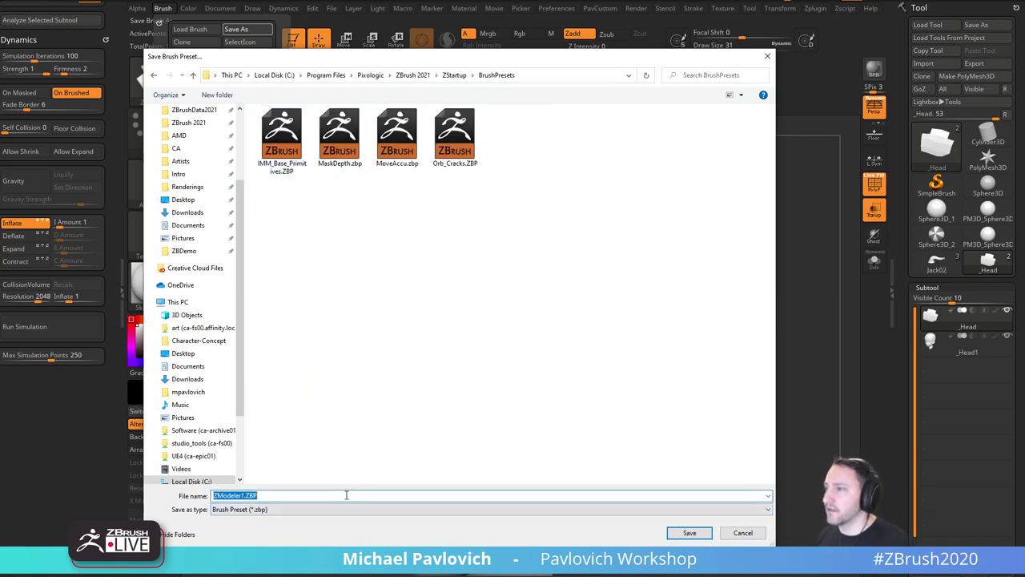
{"action": "type", "text": "Topology"}
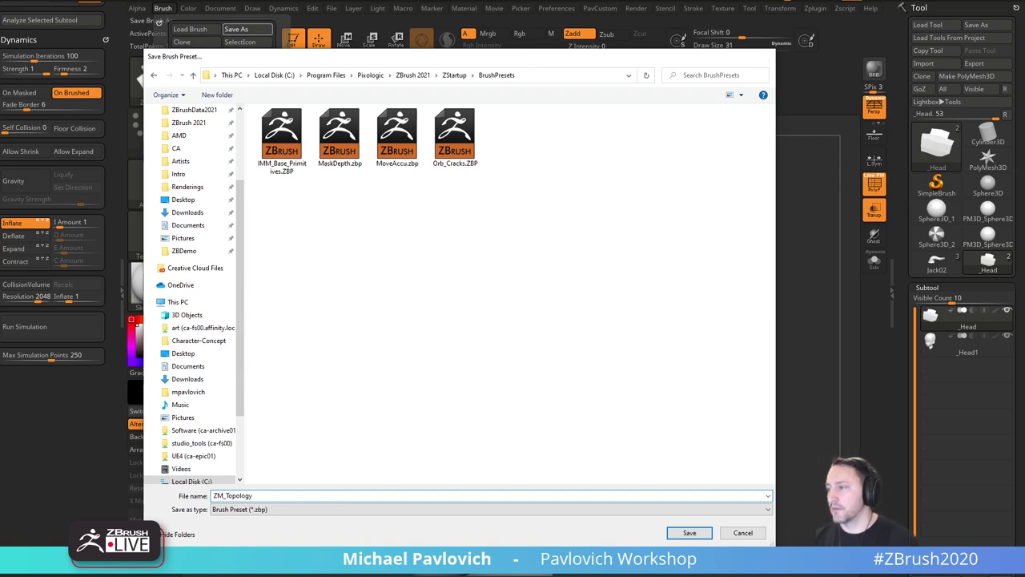
{"action": "key", "text": "Return"}
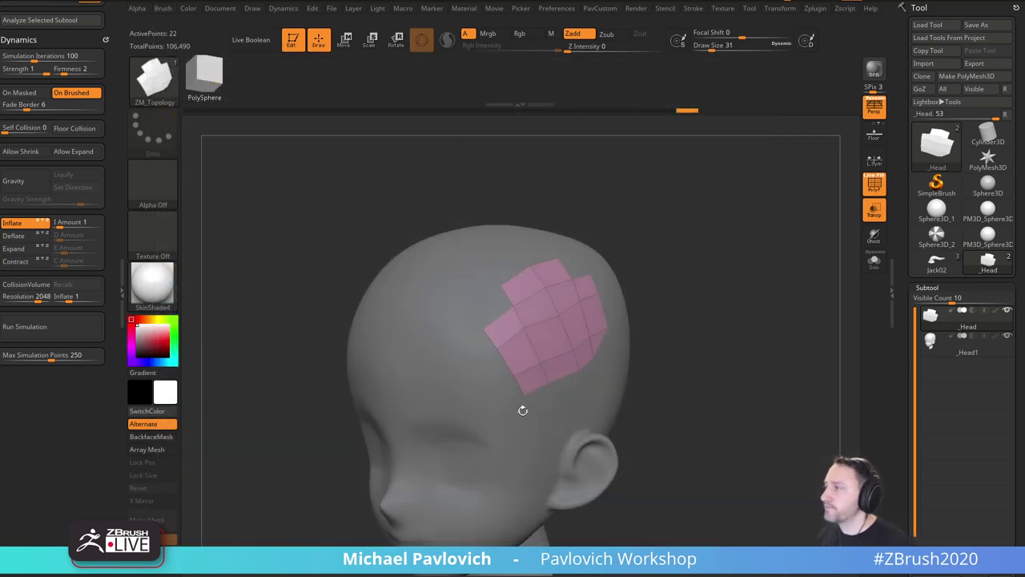
Switch to the Jack02 pumpkin tool and save it over Jack02.ztl in the streaming\Jack-O-Lanterns folder.
{"action": "left_click", "coordinate": [937, 262]}
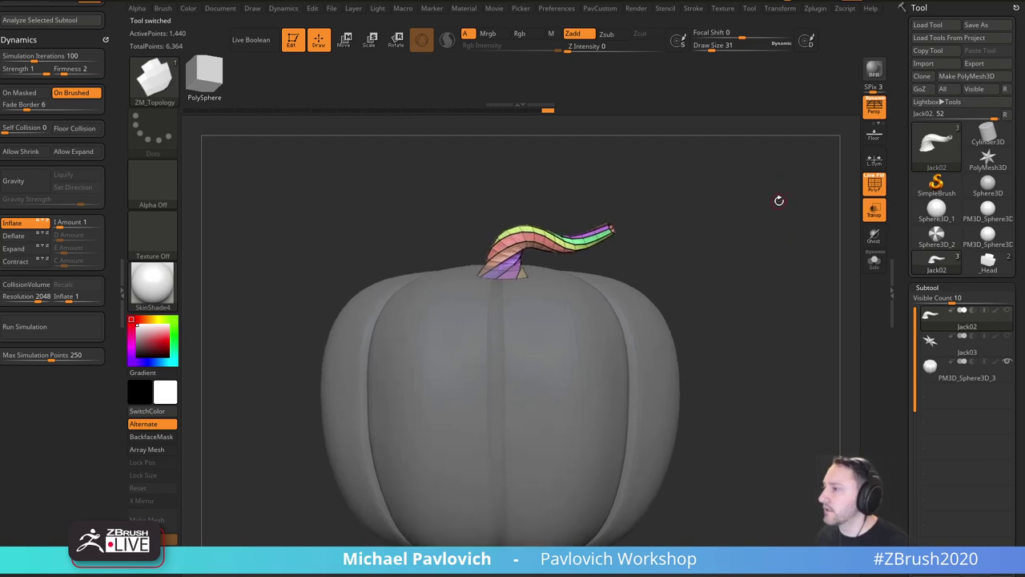
{"action": "left_click_drag", "start_coordinate": [778, 200], "coordinate": [792, 229]}
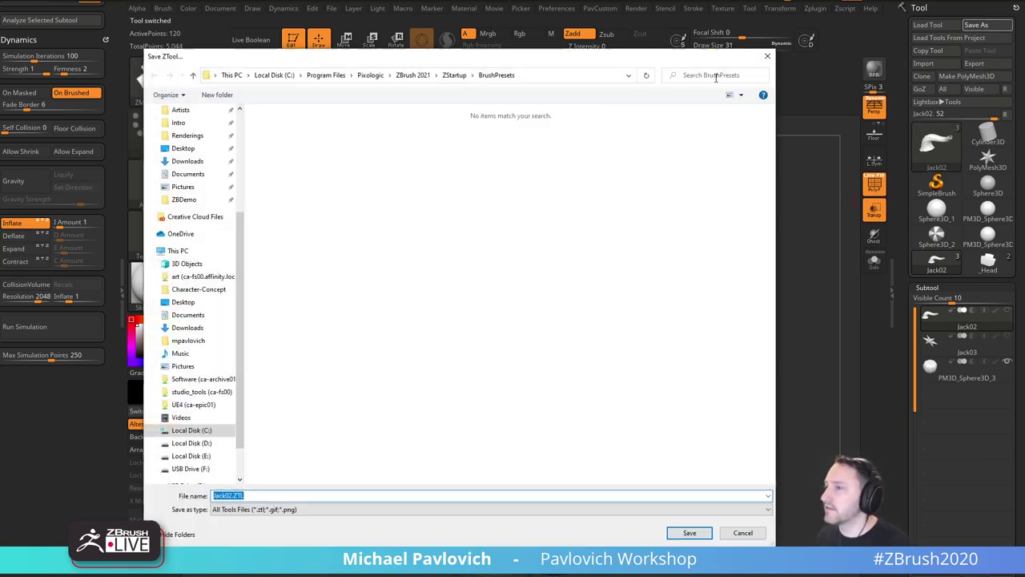
{"action": "left_click", "coordinate": [989, 25]}
{"action": "scroll", "coordinate": [199, 160], "scroll_direction": "up", "scroll_amount": 3}
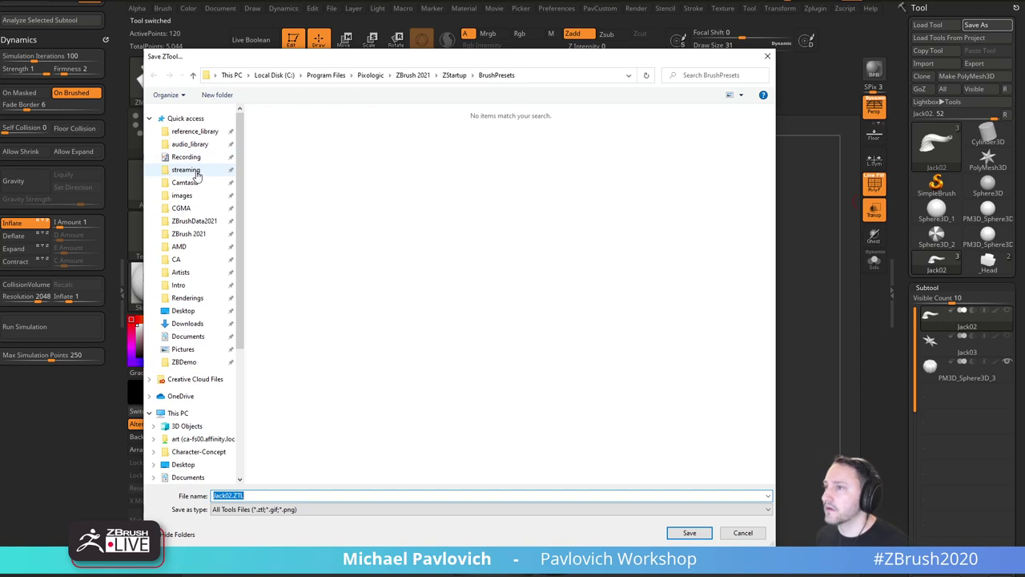
{"action": "left_click", "coordinate": [195, 167]}
{"action": "double_click", "coordinate": [283, 129]}
{"action": "double_click", "coordinate": [278, 137]}
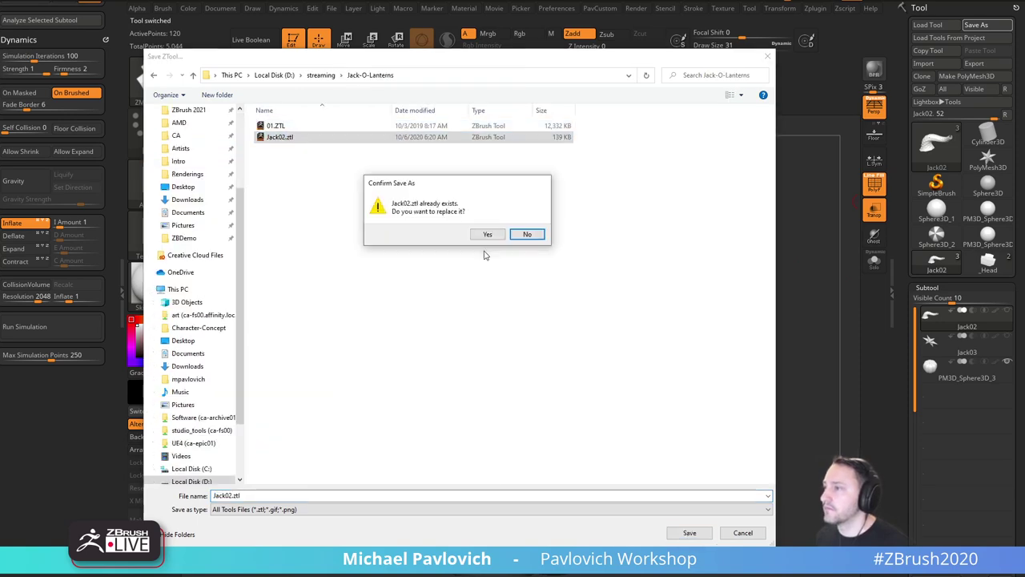
{"action": "left_click", "coordinate": [486, 233]}
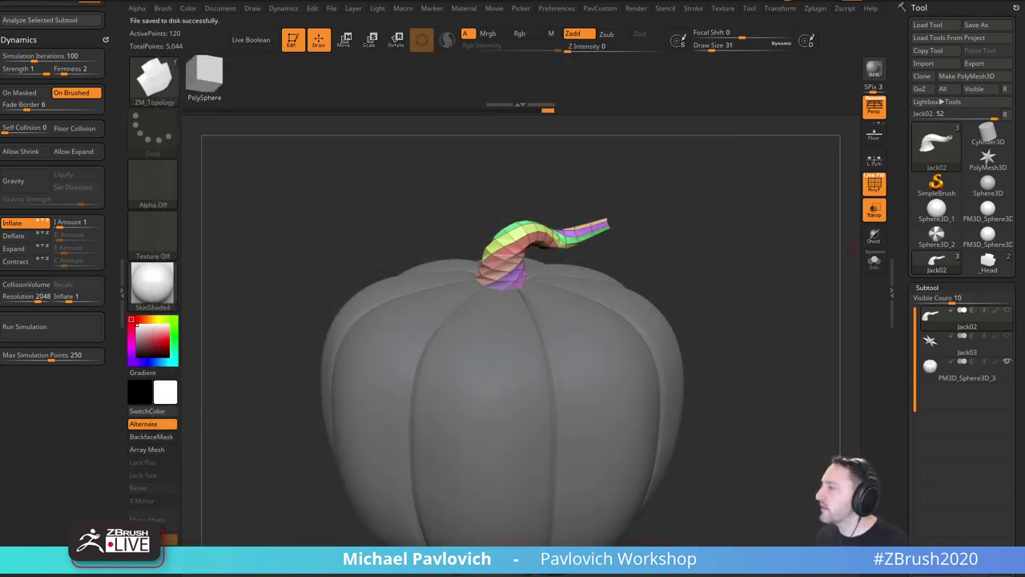
Close ZBrush without saving the project changes and start it again.
{"action": "left_click", "coordinate": [1005, 6]}
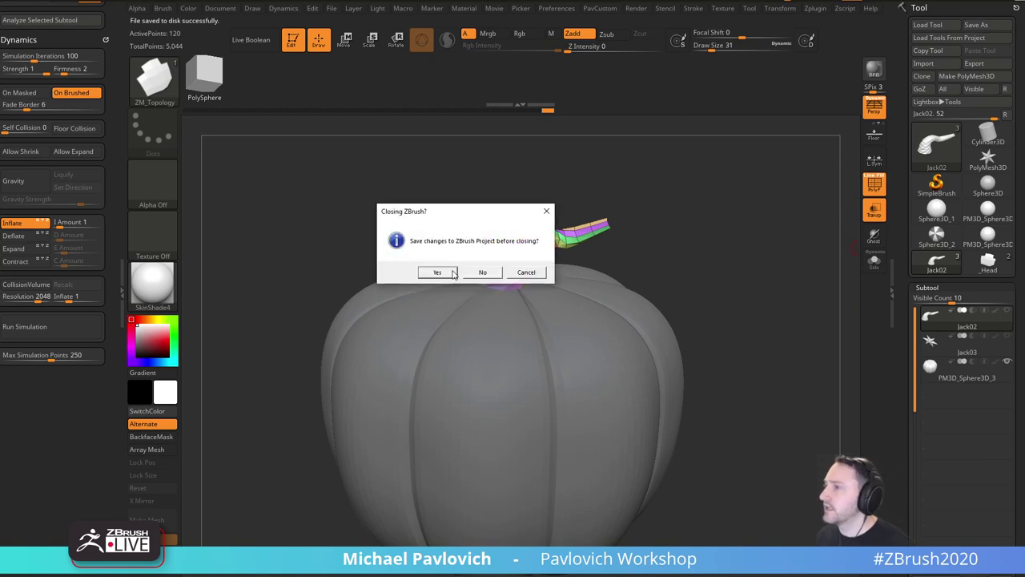
{"action": "left_click", "coordinate": [471, 275]}
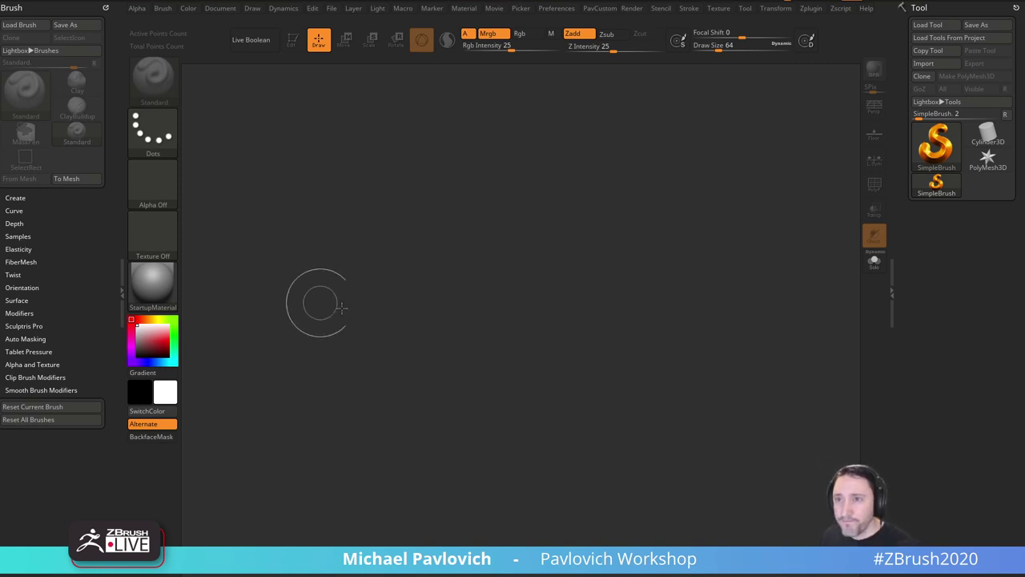
Place a Sphere3D on the canvas, enter edit mode and convert it to a PolyMesh3D.
{"action": "key", "text": "s"}
{"action": "left_click_drag", "start_coordinate": [556, 267], "coordinate": [552, 267]}
{"action": "left_click", "coordinate": [934, 146]}
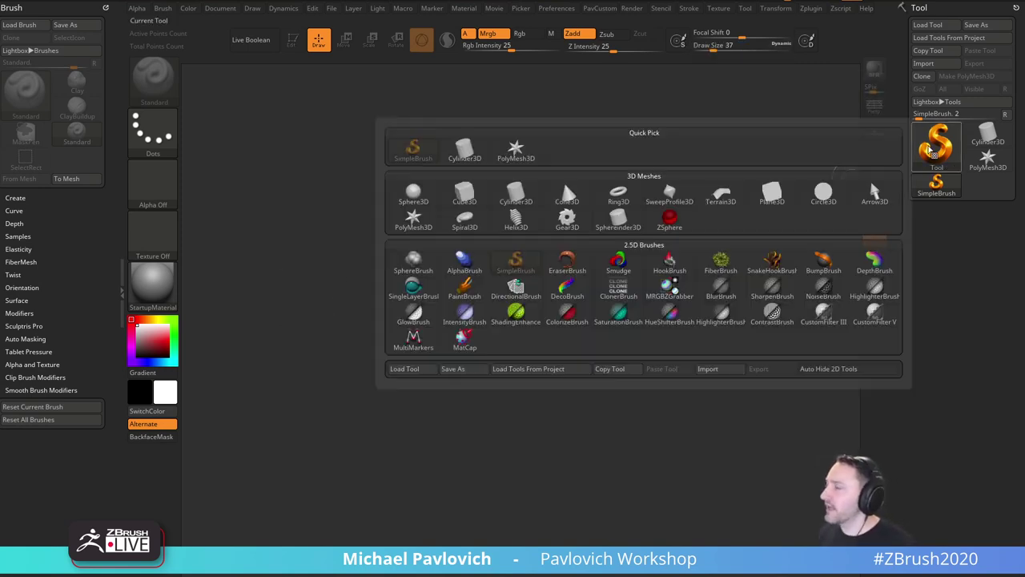
{"action": "left_click", "coordinate": [413, 192]}
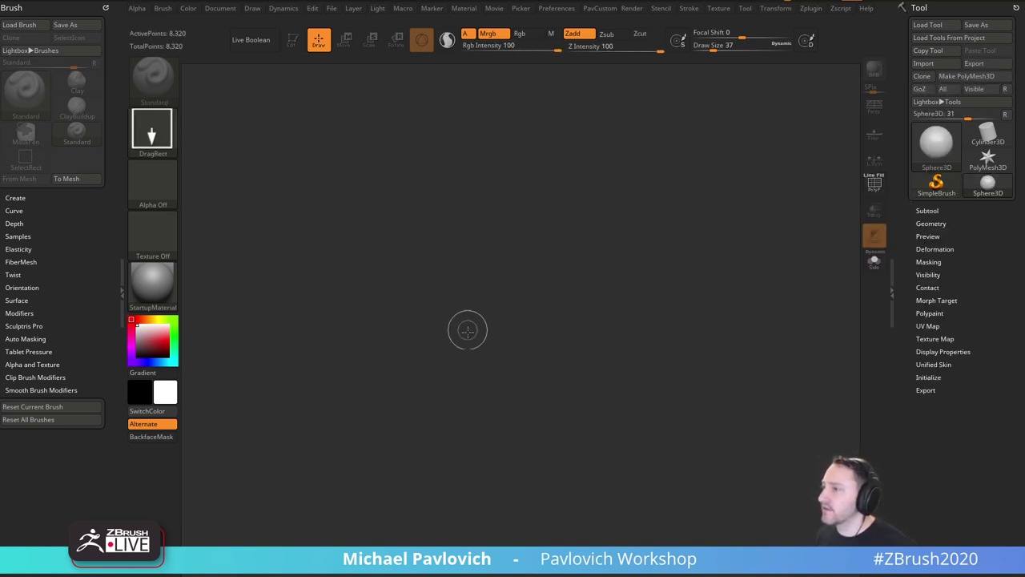
{"action": "left_click_drag", "start_coordinate": [464, 327], "coordinate": [392, 256]}
{"action": "key", "text": "t"}
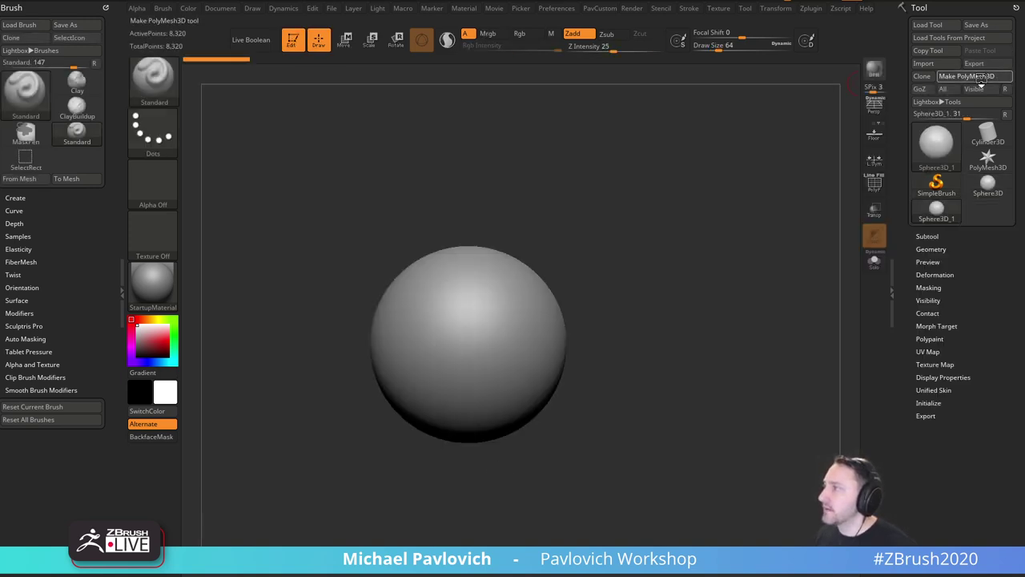
{"action": "left_click", "coordinate": [967, 76]}
Draw a grid of four vertical and three horizontal crossing curves on the sphere's front with the Topology brush.
{"action": "key", "text": "b"}
{"action": "key", "text": "t"}
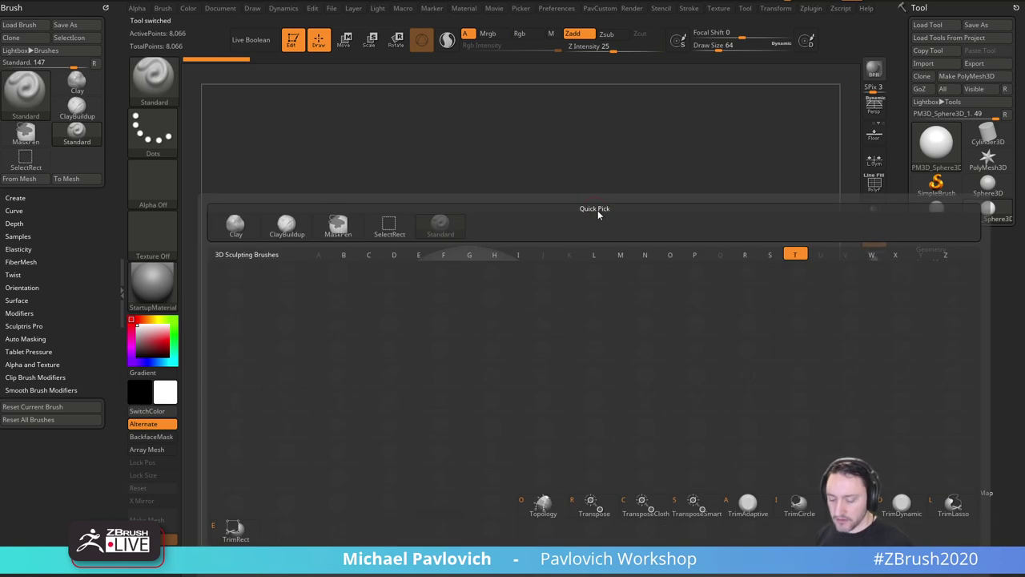
{"action": "key", "text": "o"}
{"action": "right_click_drag", "start_coordinate": [632, 210], "coordinate": [626, 248], "text": "ctrl"}
{"action": "left_click_drag", "start_coordinate": [446, 278], "coordinate": [429, 347]}
{"action": "left_click_drag", "start_coordinate": [483, 267], "coordinate": [459, 353]}
{"action": "mouse_move", "coordinate": [515, 275]}
{"action": "left_mouse_down"}
{"action": "mouse_move", "coordinate": [492, 355]}
{"action": "mouse_move", "coordinate": [505, 373]}
{"action": "left_mouse_up"}
{"action": "mouse_move", "coordinate": [409, 296]}
{"action": "left_mouse_down"}
{"action": "mouse_move", "coordinate": [531, 293]}
{"action": "mouse_move", "coordinate": [577, 311]}
{"action": "left_mouse_up"}
{"action": "mouse_move", "coordinate": [410, 319]}
{"action": "left_mouse_down"}
{"action": "mouse_move", "coordinate": [576, 332]}
{"action": "mouse_move", "coordinate": [581, 363]}
{"action": "left_mouse_up"}
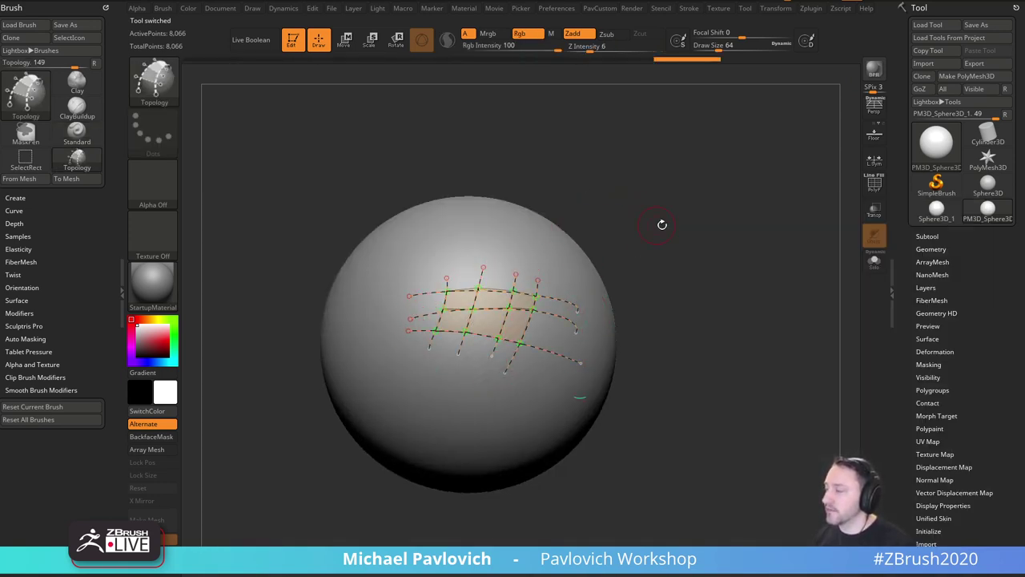
Set the draw size to 1, generate a patch from the topology curves and separate it from the sphere with Split Masked Points.
{"action": "key", "text": "s"}
{"action": "left_click_drag", "start_coordinate": [662, 224], "coordinate": [630, 211]}
{"action": "left_click", "coordinate": [519, 246]}
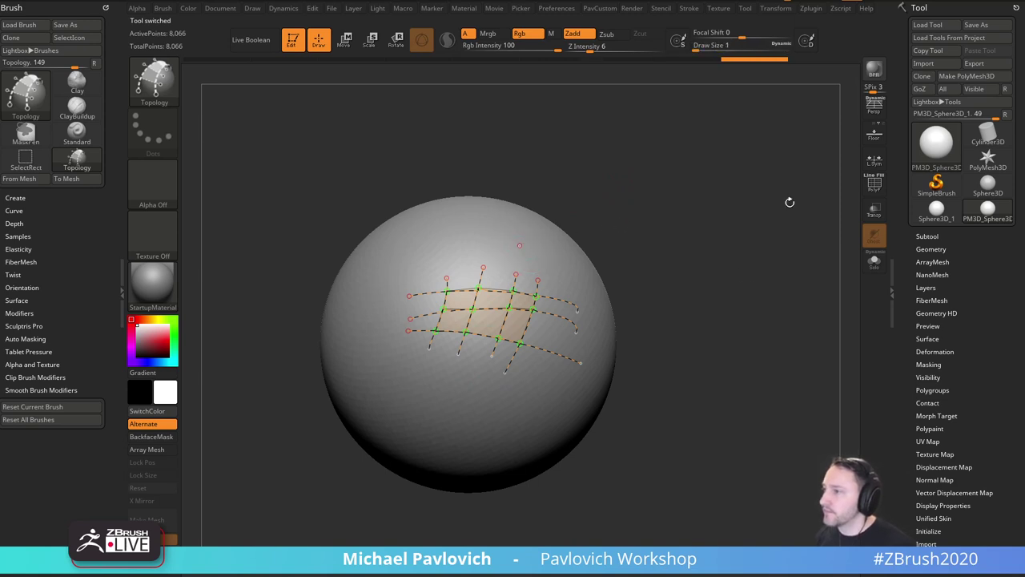
{"action": "key", "text": "ctrl+z"}
{"action": "key", "text": "3"}
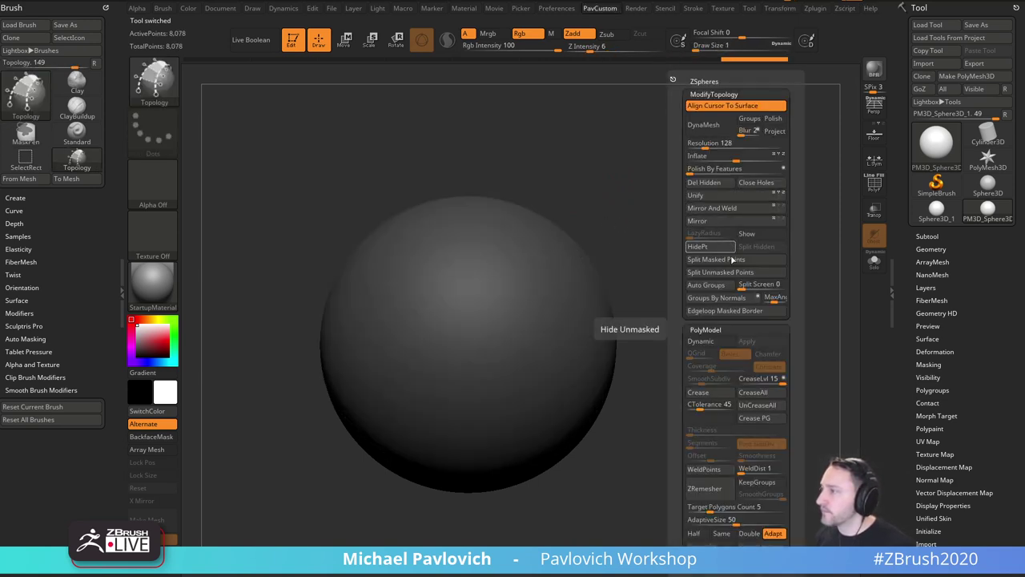
{"action": "left_click", "coordinate": [735, 260]}
Expand only the Subtool section and enable Transparency with Ghost off so the patch stands out against the sphere.
{"action": "left_click", "coordinate": [937, 239], "text": "shift"}
{"action": "left_click", "coordinate": [874, 211]}
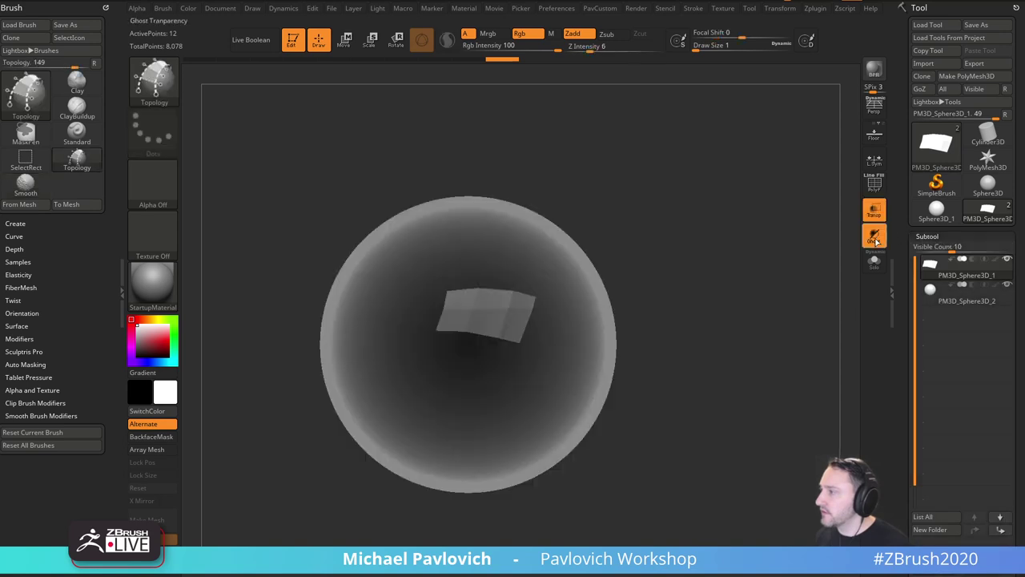
{"action": "left_click", "coordinate": [873, 235]}
{"action": "mouse_move", "coordinate": [762, 321]}
{"action": "left_mouse_down"}
{"action": "mouse_move", "coordinate": [756, 271]}
{"action": "mouse_move", "coordinate": [767, 310]}
{"action": "left_mouse_up"}
{"action": "left_click_drag", "start_coordinate": [688, 249], "coordinate": [709, 233]}
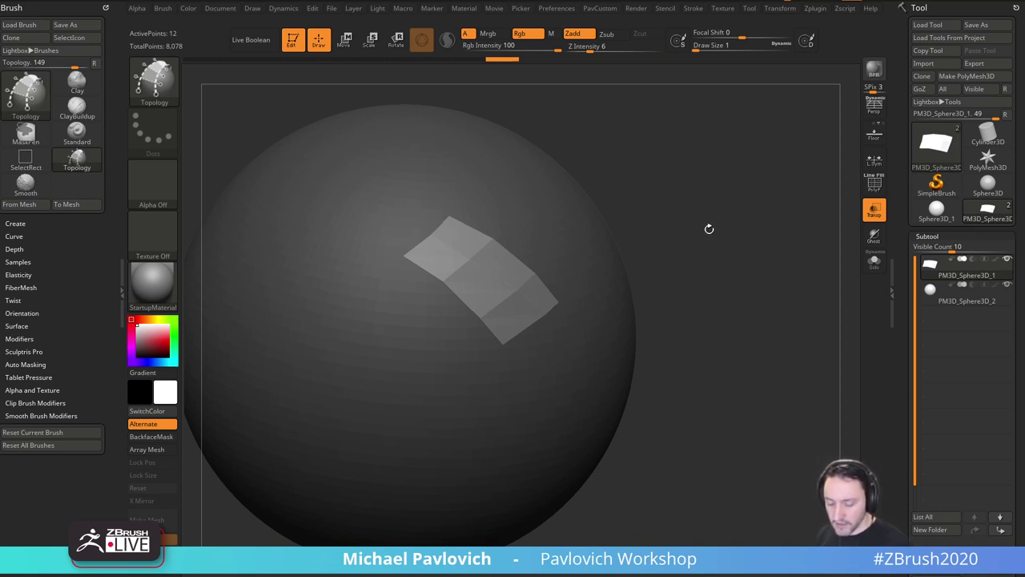
{"action": "left_click_drag", "start_coordinate": [707, 226], "coordinate": [730, 217]}
Select the ZModeler brush and assign Alt+1 as the custom hotkey for the ZM_Topology brush.
{"action": "key", "text": "b"}
{"action": "key", "text": "z"}
{"action": "key", "text": "m"}
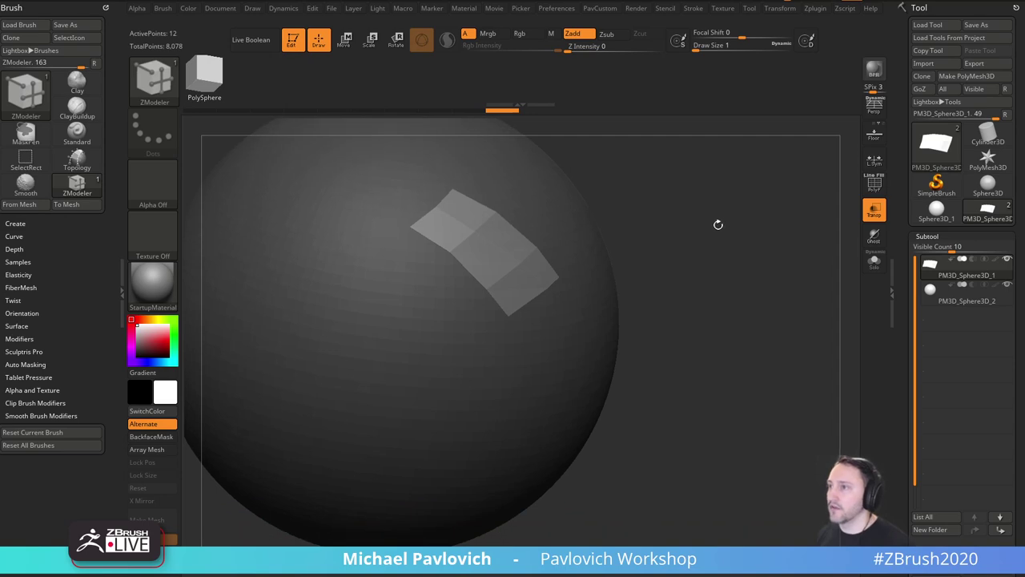
{"action": "key", "text": "F1"}
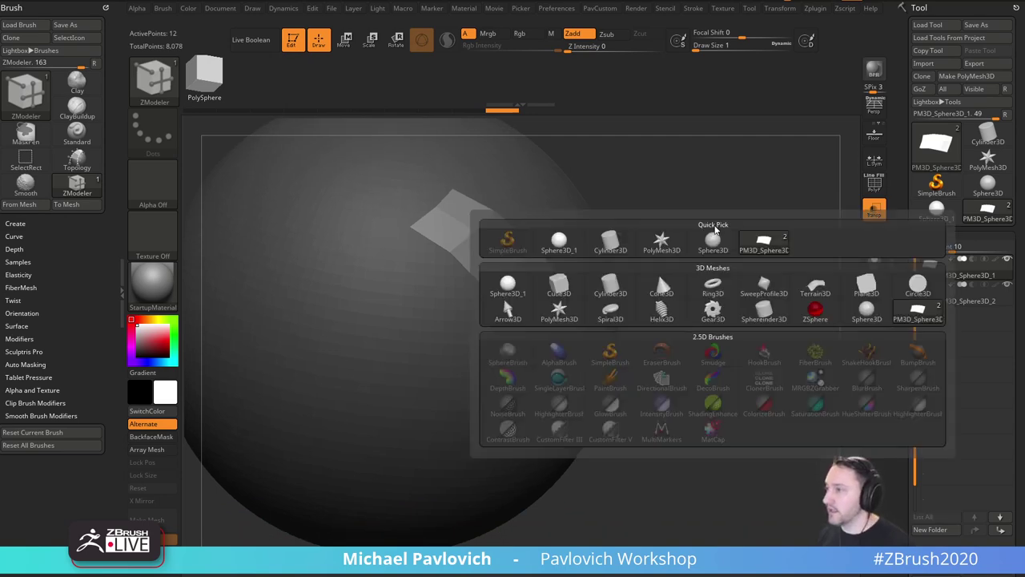
{"action": "key", "text": "b"}
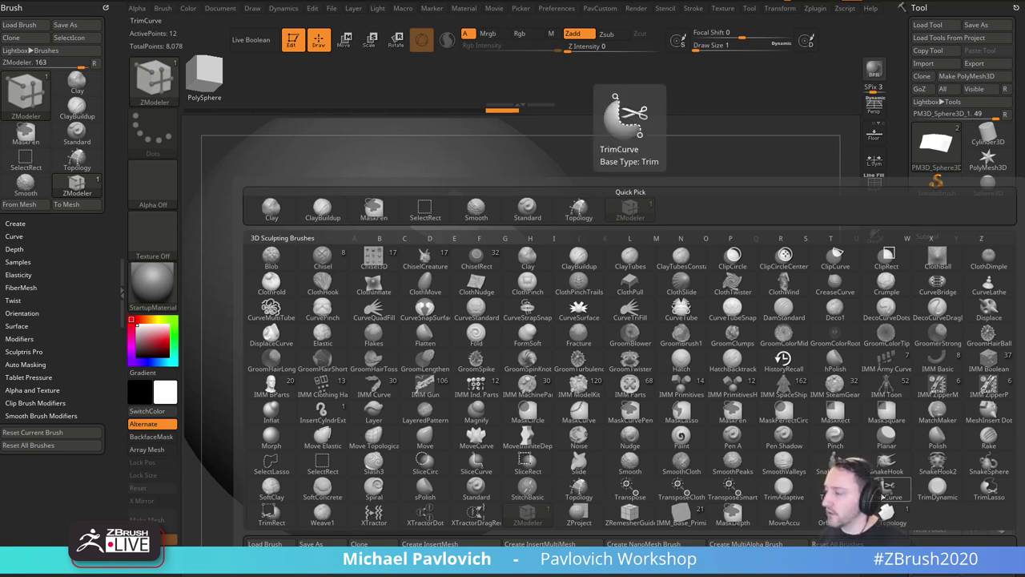
{"action": "left_click", "coordinate": [887, 514], "text": "ctrl+alt"}
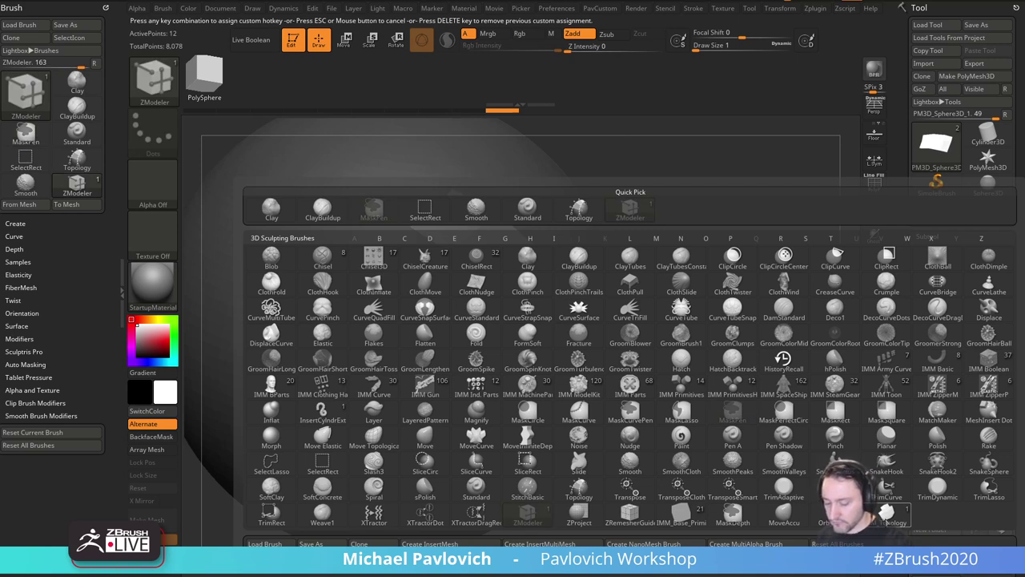
{"action": "key", "text": "alt+1"}
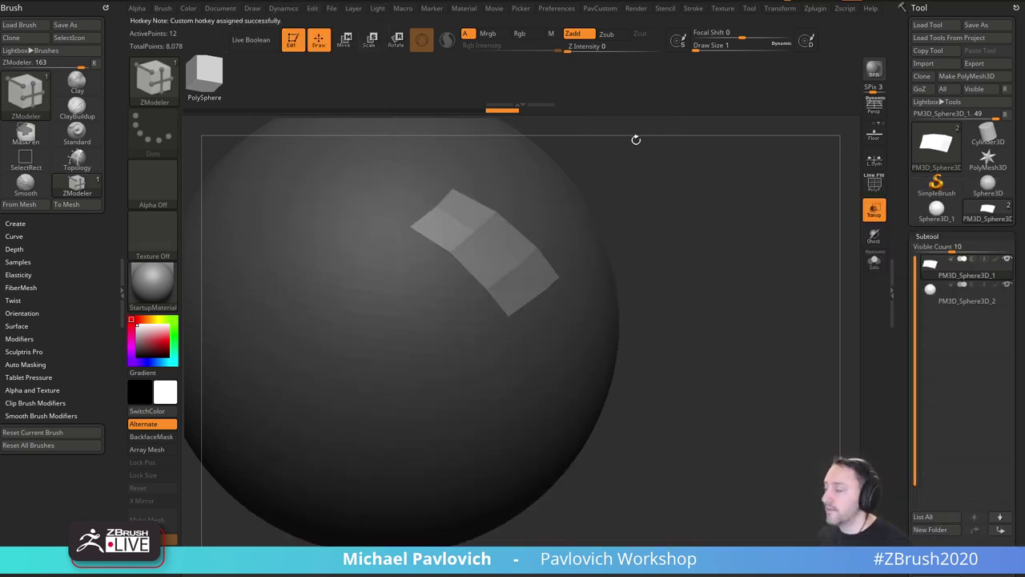
Switch to the Standard brush and activate ZM_Topology through its custom hotkey.
{"action": "left_click_drag", "start_coordinate": [636, 139], "coordinate": [628, 137]}
{"action": "mouse_move", "coordinate": [772, 257]}
{"action": "left_mouse_down", "text": "alt"}
{"action": "mouse_move", "coordinate": [748, 275]}
{"action": "mouse_move", "coordinate": [719, 254]}
{"action": "left_mouse_up", "text": "alt"}
{"action": "key", "text": "1"}
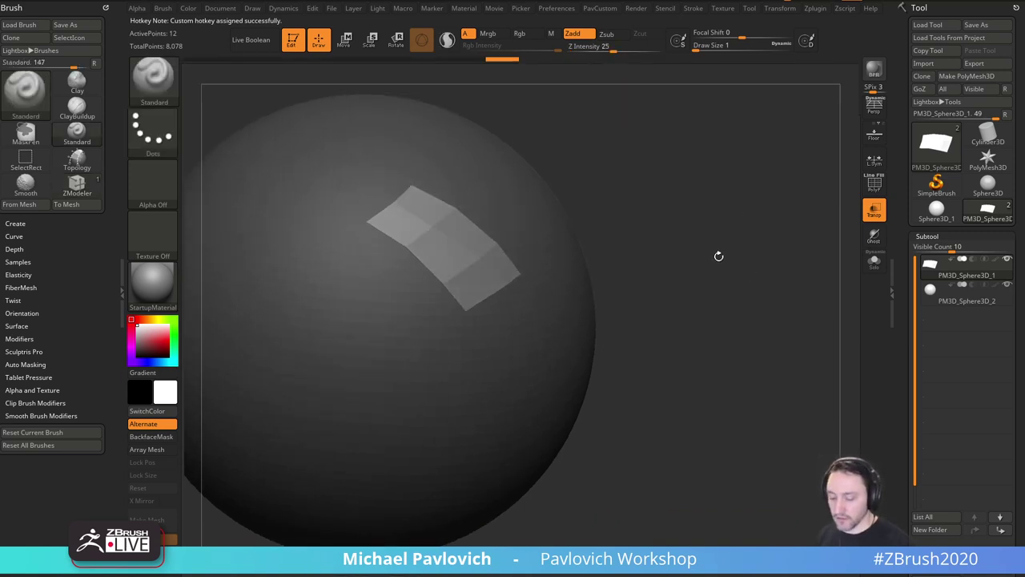
{"action": "key", "text": "alt+1"}
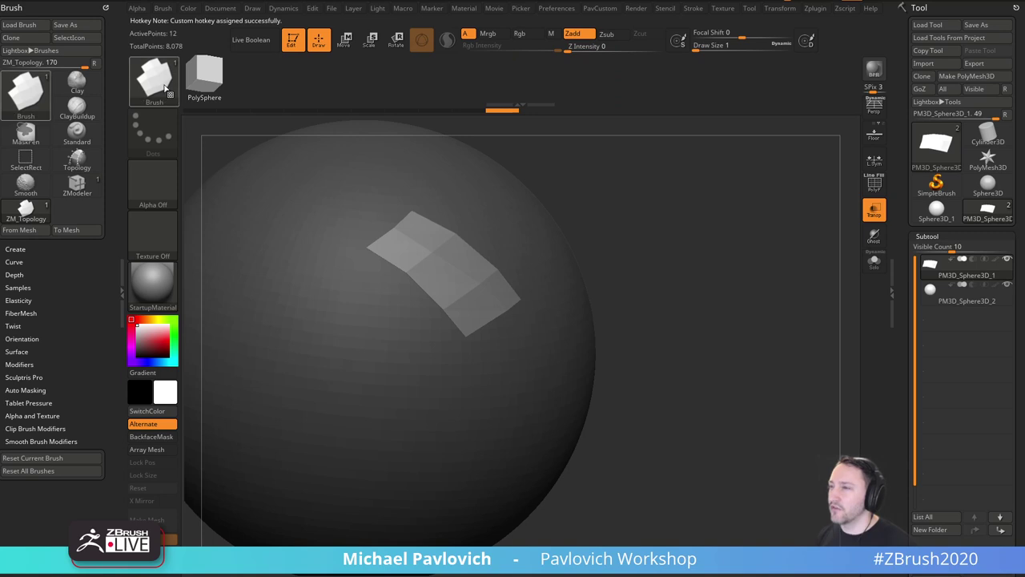
Examine the ZM_Topology brush's edge and point action settings on the patch.
{"action": "left_click_drag", "start_coordinate": [694, 208], "coordinate": [550, 238]}
{"action": "key", "text": "space"}
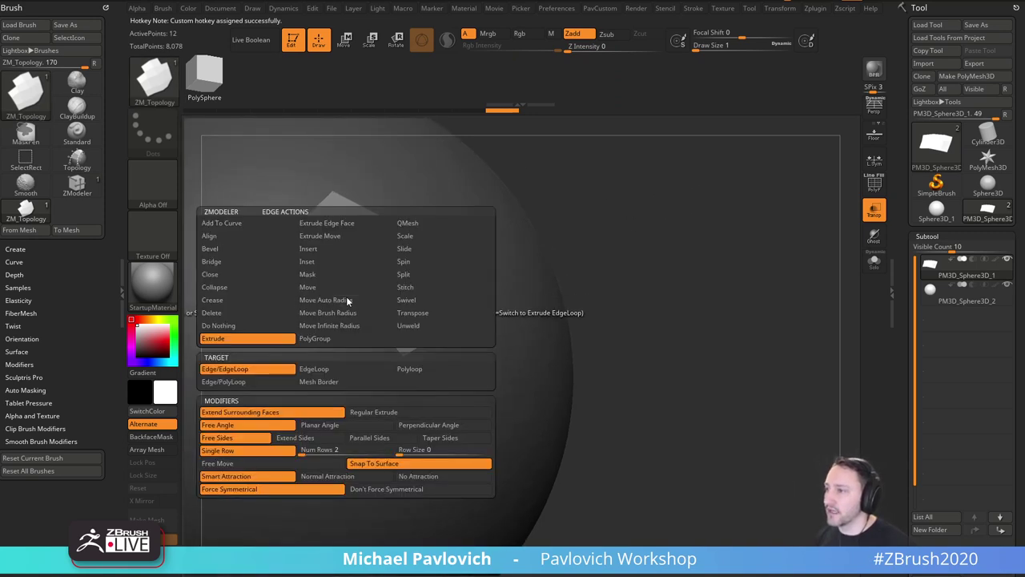
{"action": "left_click", "coordinate": [265, 369]}
{"action": "key", "text": "space"}
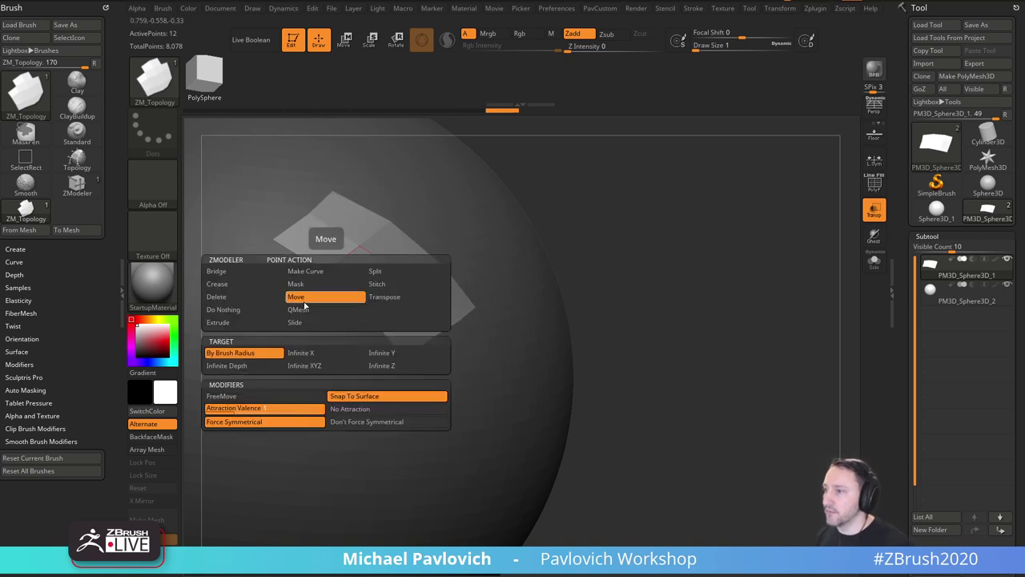
Examine the ZM_Topology brush's polygon action settings on the patch.
{"action": "key", "text": "space"}
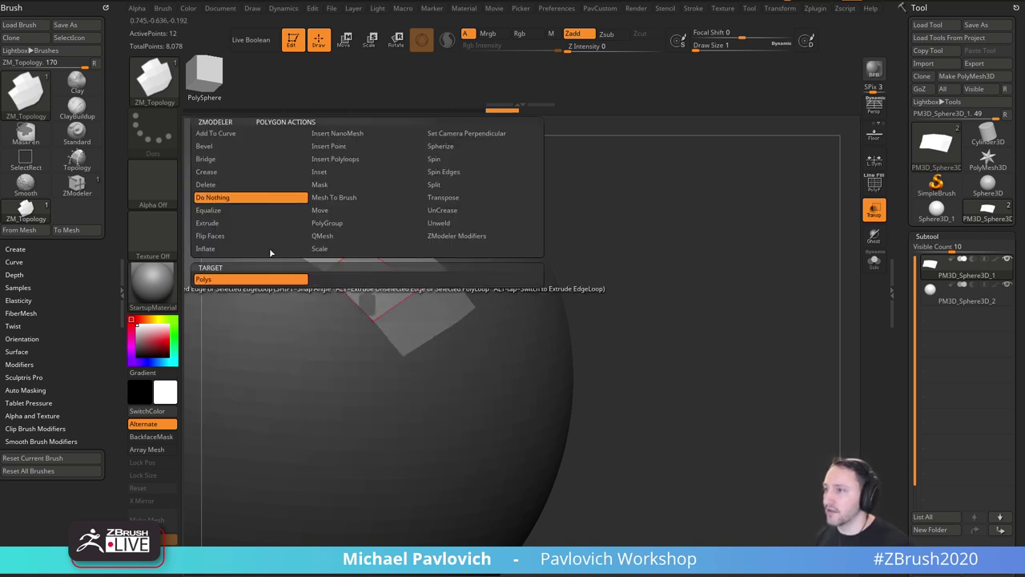
{"action": "left_click", "coordinate": [297, 192]}
{"action": "left_click_drag", "start_coordinate": [297, 190], "coordinate": [697, 242]}
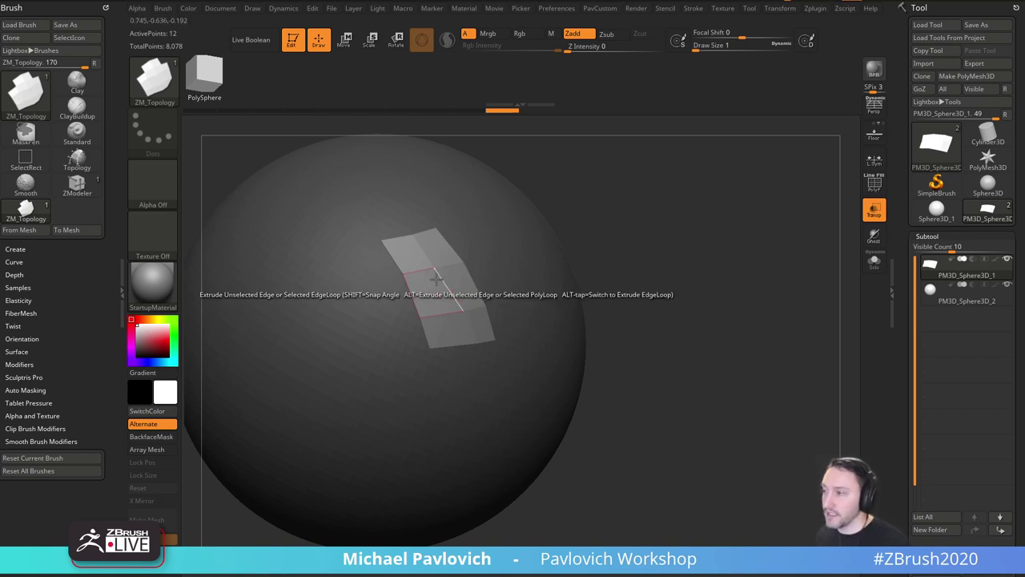
{"action": "key", "text": "space"}
{"action": "left_click", "coordinate": [156, 88]}
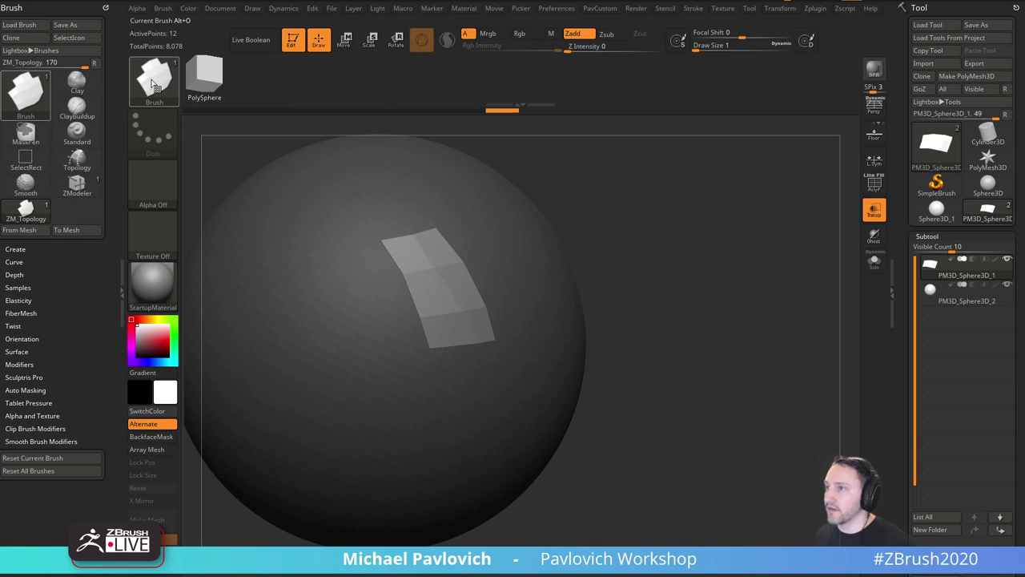
{"action": "left_click", "coordinate": [156, 86]}
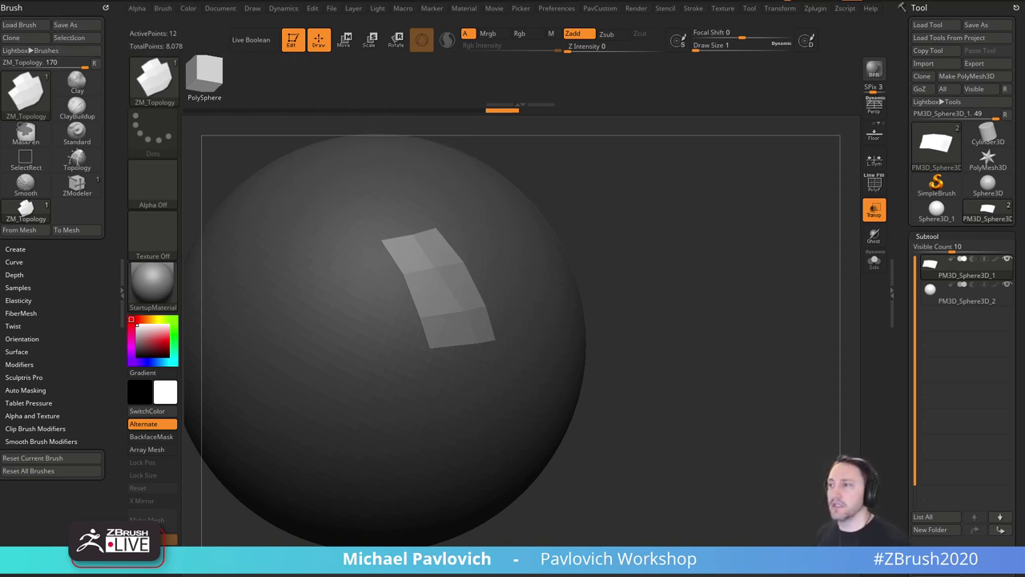
{"action": "left_click_drag", "start_coordinate": [716, 222], "coordinate": [766, 239]}
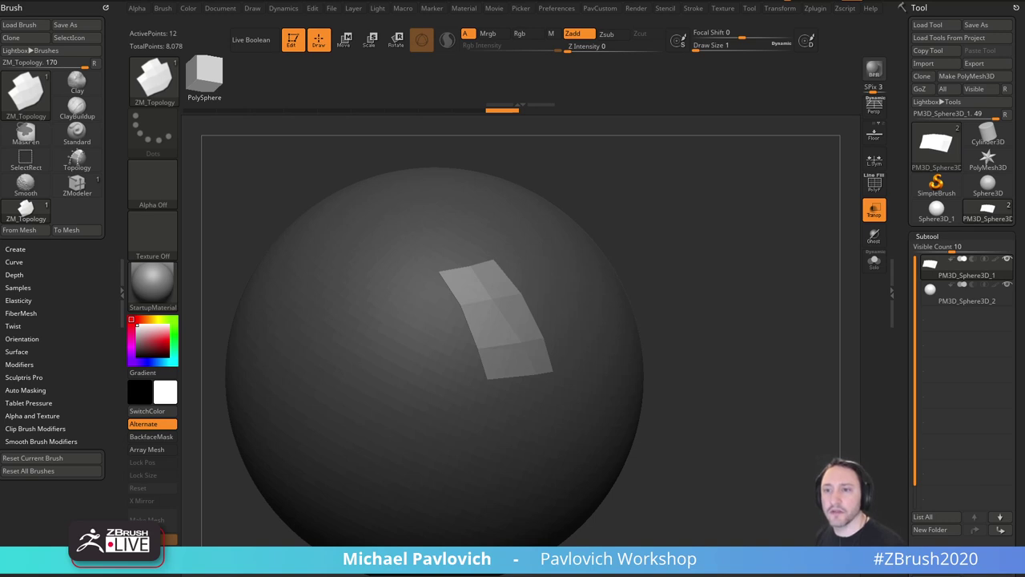
Keep the patch in 3D edit mode and turn on its polygon wireframe display.
{"action": "left_click", "coordinate": [291, 42]}
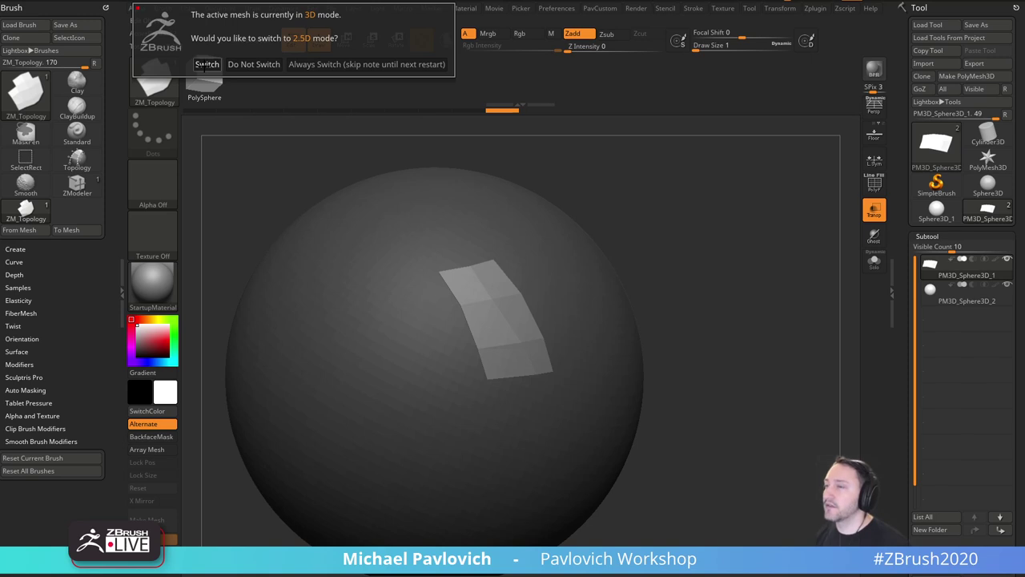
{"action": "left_click", "coordinate": [246, 67]}
{"action": "left_click_drag", "start_coordinate": [708, 274], "coordinate": [662, 278], "text": "alt"}
{"action": "left_click", "coordinate": [874, 185]}
{"action": "left_click_drag", "start_coordinate": [769, 252], "coordinate": [805, 176]}
{"action": "left_click_drag", "start_coordinate": [324, 254], "coordinate": [276, 381], "text": "alt"}
{"action": "left_click_drag", "start_coordinate": [637, 232], "coordinate": [671, 233]}
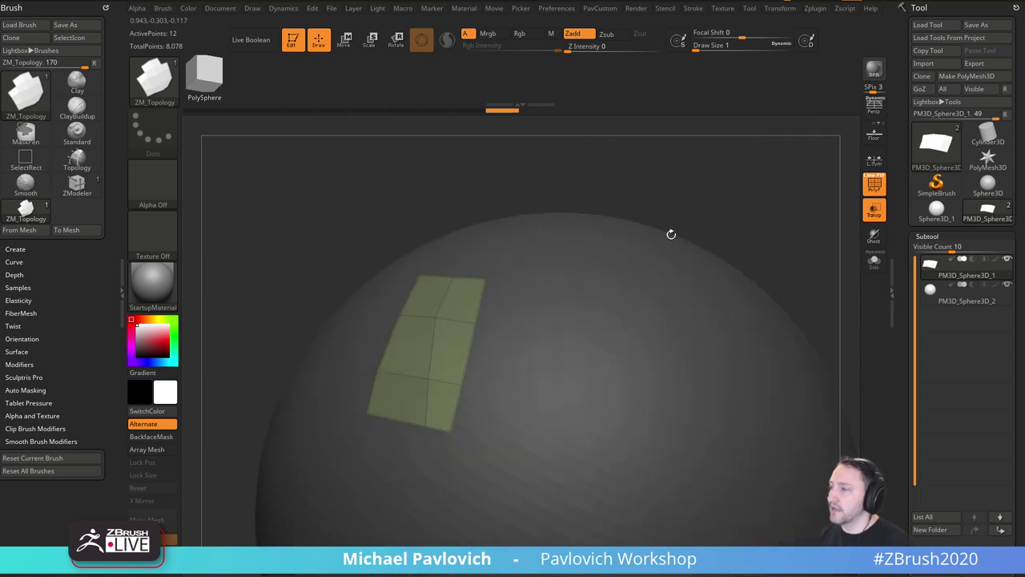
Solo the topology patch so the sphere is hidden, and switch to the SketchShaded2 material.
{"action": "left_click", "coordinate": [874, 263]}
{"action": "left_click_drag", "start_coordinate": [799, 257], "coordinate": [779, 248]}
{"action": "left_click_drag", "start_coordinate": [318, 258], "coordinate": [299, 210], "text": "alt"}
{"action": "left_click", "coordinate": [172, 296]}
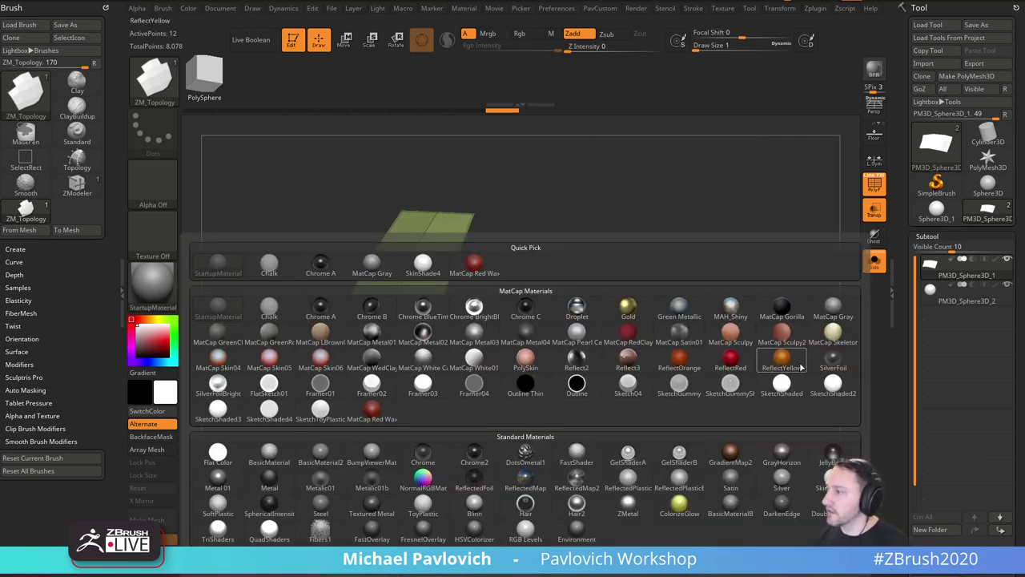
{"action": "left_click", "coordinate": [833, 385]}
Expand the Dynamic Subdiv settings under Geometry and turn on Dynamic for the patch.
{"action": "left_click_drag", "start_coordinate": [908, 354], "coordinate": [903, 73]}
{"action": "left_click", "coordinate": [923, 251], "text": "shift"}
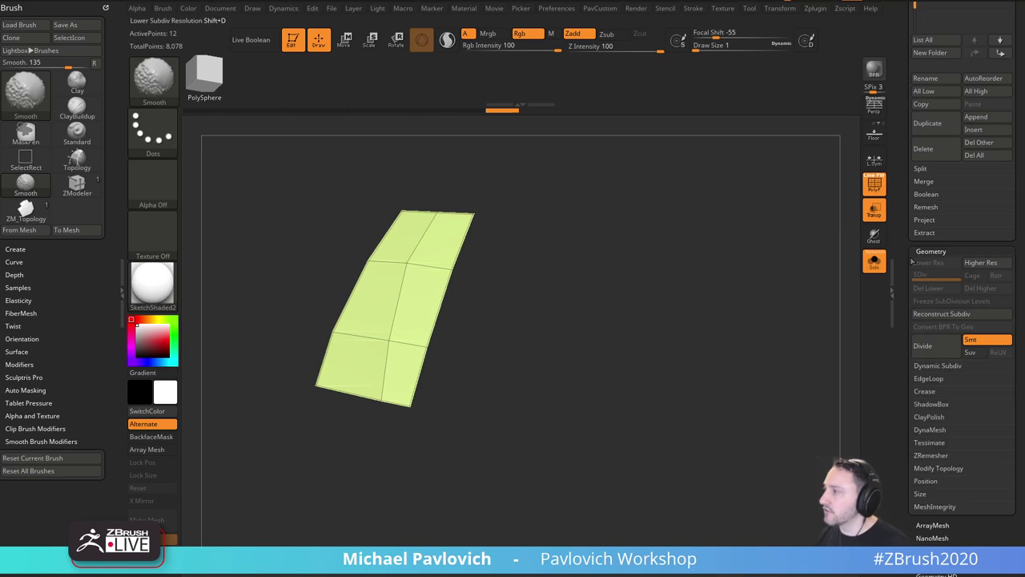
{"action": "mouse_move", "coordinate": [954, 355]}
{"action": "left_mouse_down"}
{"action": "mouse_move", "coordinate": [954, 256]}
{"action": "mouse_move", "coordinate": [917, 201]}
{"action": "left_mouse_up"}
{"action": "left_click", "coordinate": [919, 269], "text": "shift"}
{"action": "left_click", "coordinate": [926, 195]}
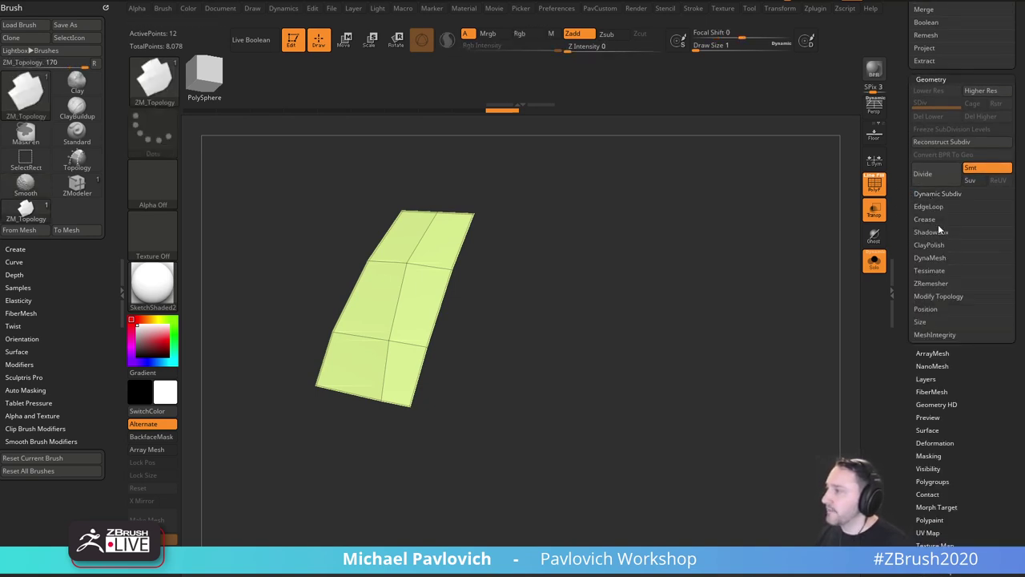
{"action": "left_click", "coordinate": [928, 194]}
{"action": "left_click", "coordinate": [930, 206]}
{"action": "left_click_drag", "start_coordinate": [721, 309], "coordinate": [728, 414]}
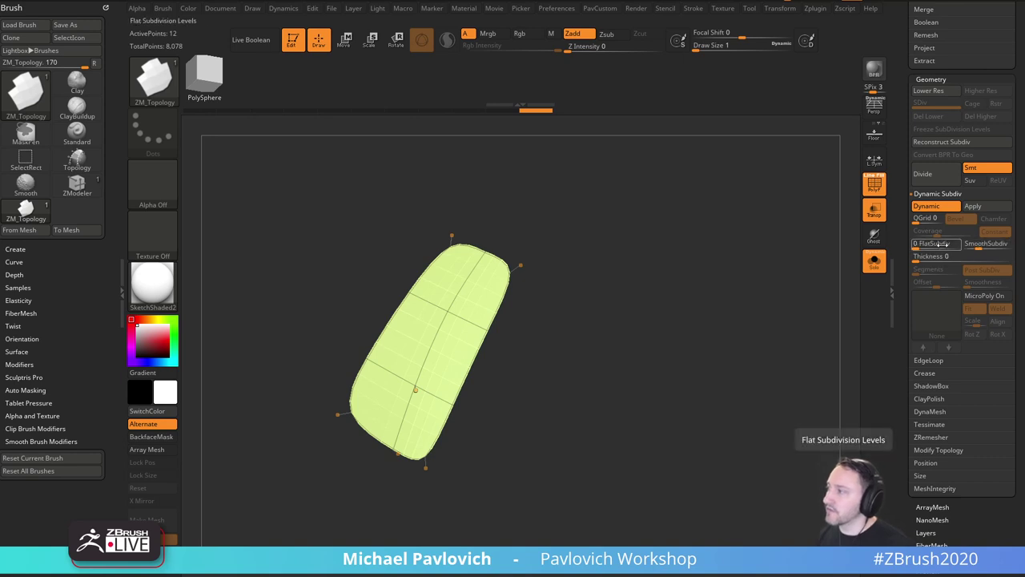
Give the patch a dynamic Thickness of 0.0183 with SmoothSubdiv at 3, and turn Post SubDiv off.
{"action": "left_click_drag", "start_coordinate": [923, 256], "coordinate": [929, 256]}
{"action": "left_click_drag", "start_coordinate": [769, 316], "coordinate": [816, 338]}
{"action": "left_click", "coordinate": [984, 245]}
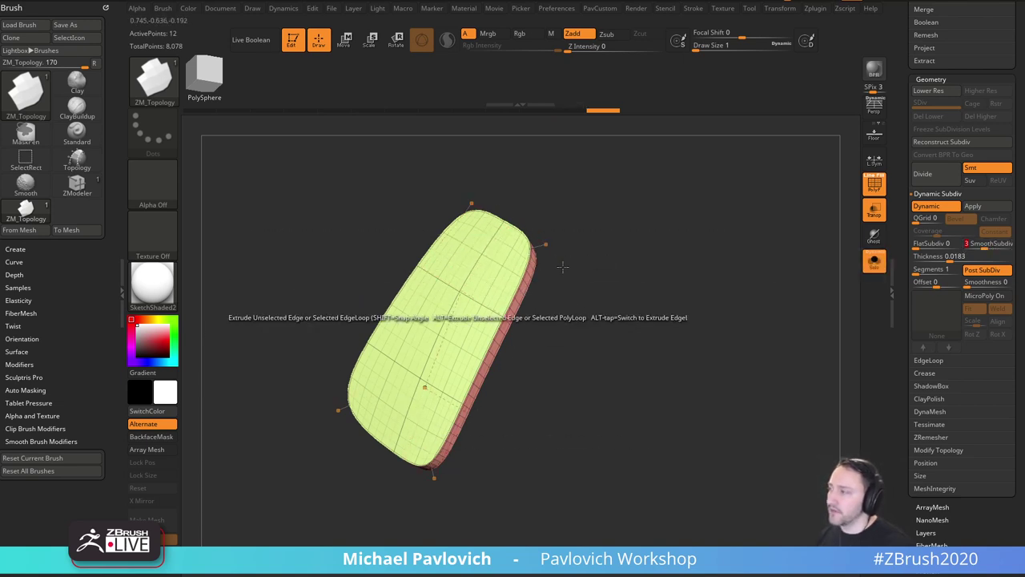
{"action": "left_click", "coordinate": [985, 271]}
{"action": "left_click", "coordinate": [985, 272]}
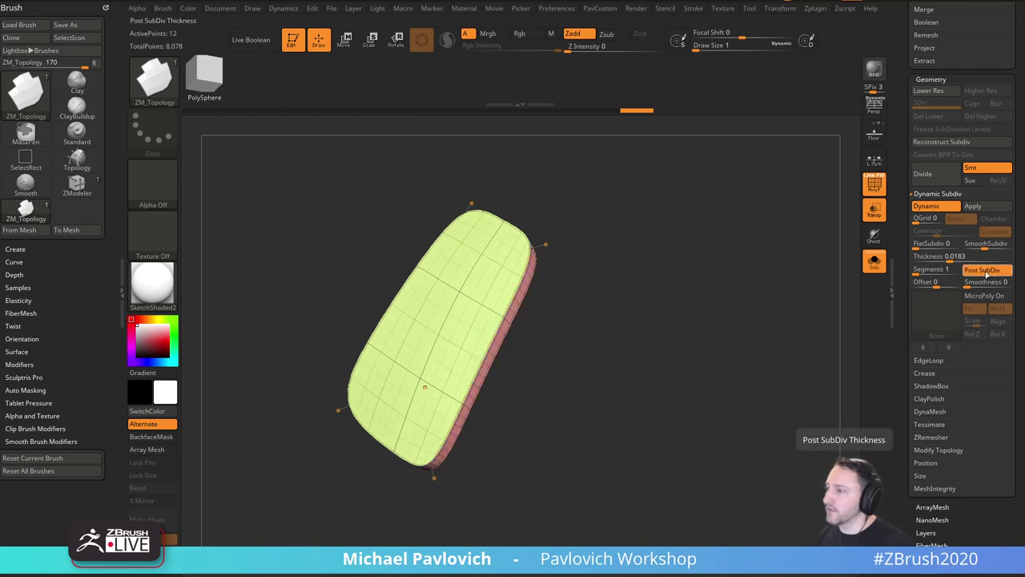
{"action": "left_click", "coordinate": [988, 272]}
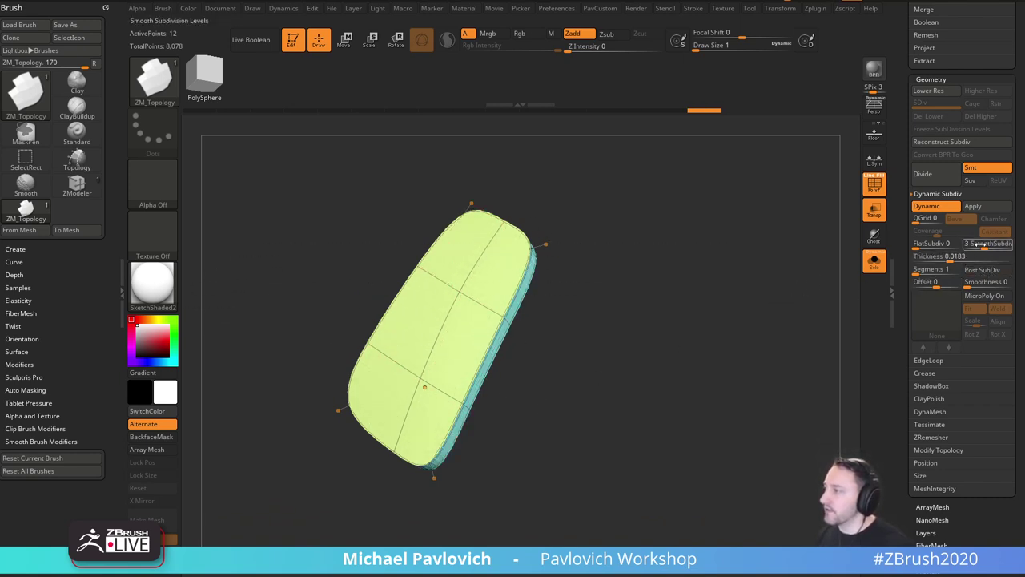
Crease the patch's outer edges and turn Post SubDiv on to inspect the sharp-cornered thickness.
{"action": "left_click", "coordinate": [924, 373]}
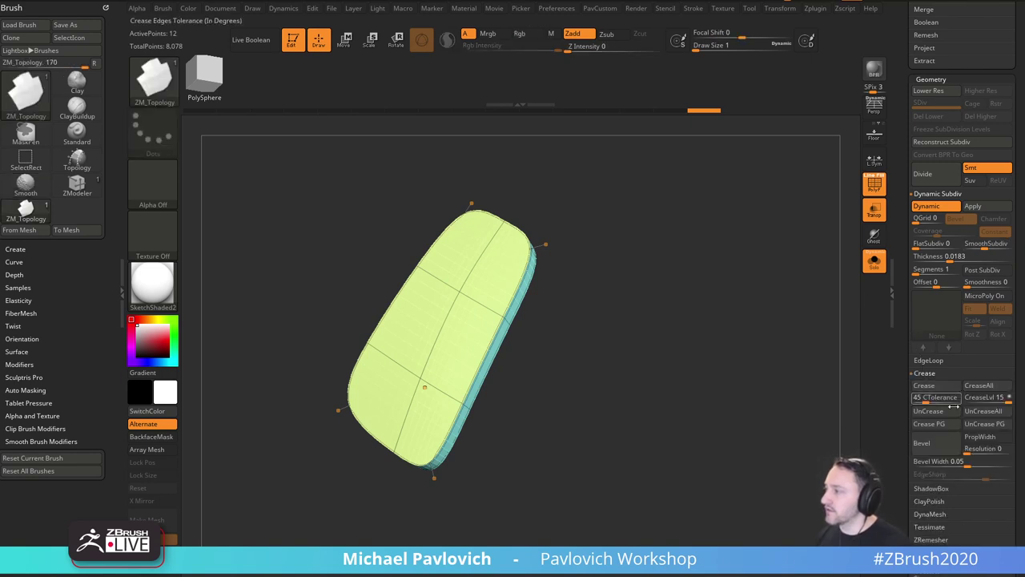
{"action": "left_click", "coordinate": [924, 386]}
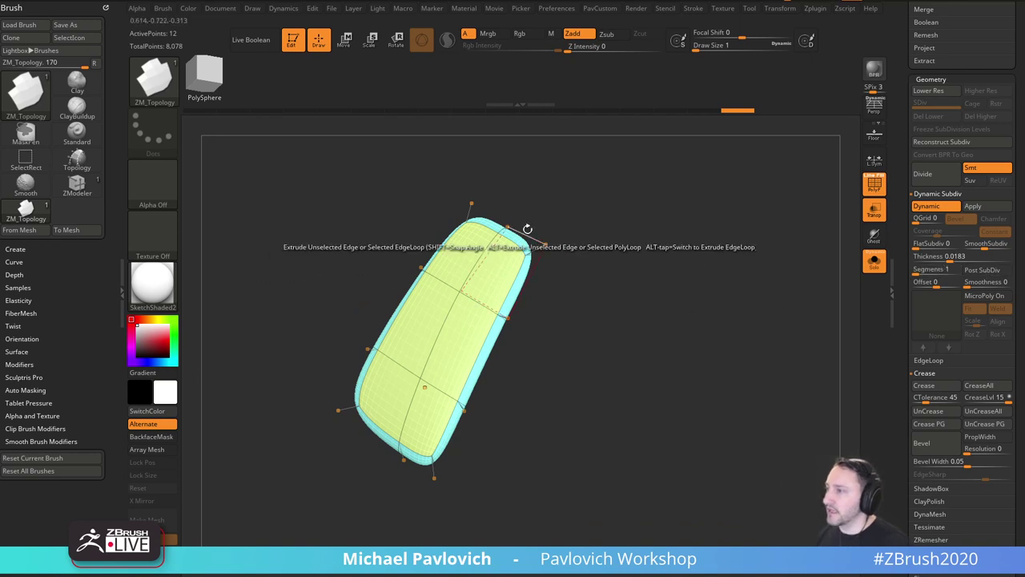
{"action": "left_click", "coordinate": [985, 272]}
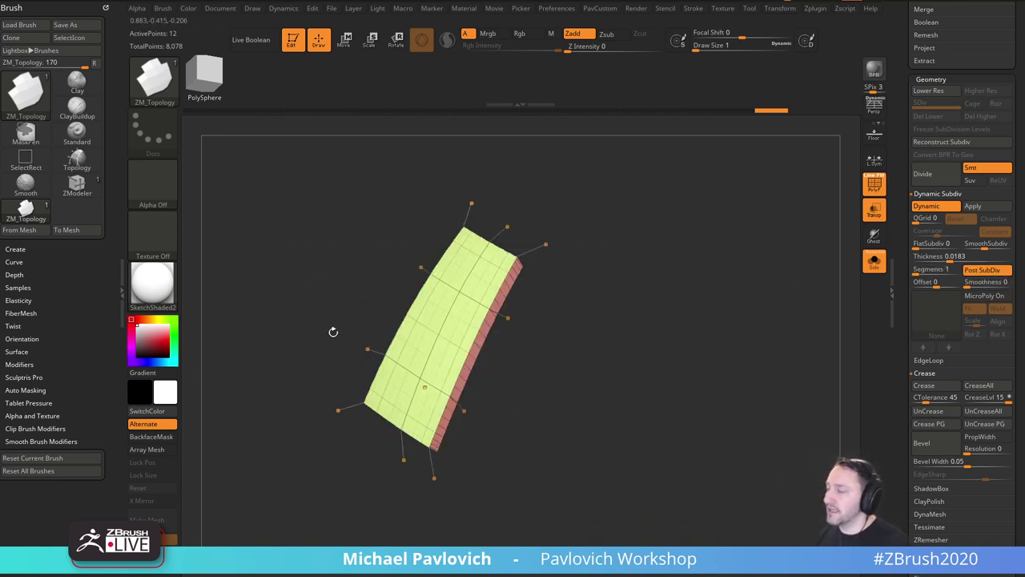
{"action": "left_click_drag", "start_coordinate": [332, 333], "coordinate": [472, 232]}
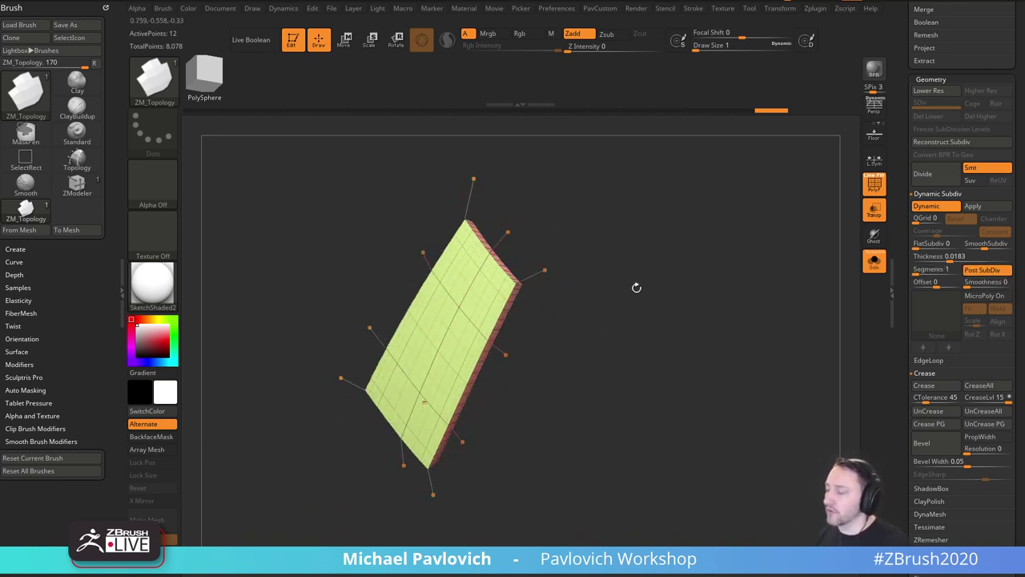
{"action": "left_click_drag", "start_coordinate": [636, 289], "coordinate": [705, 344]}
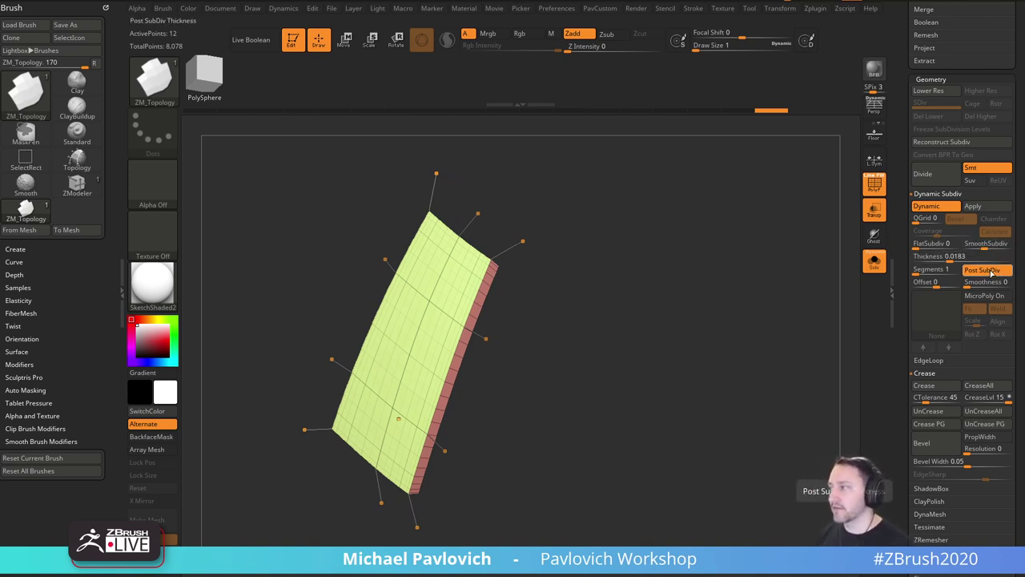
Turn Post SubDiv off again and raise the patch's dynamic Thickness to 0.143.
{"action": "left_click", "coordinate": [985, 271]}
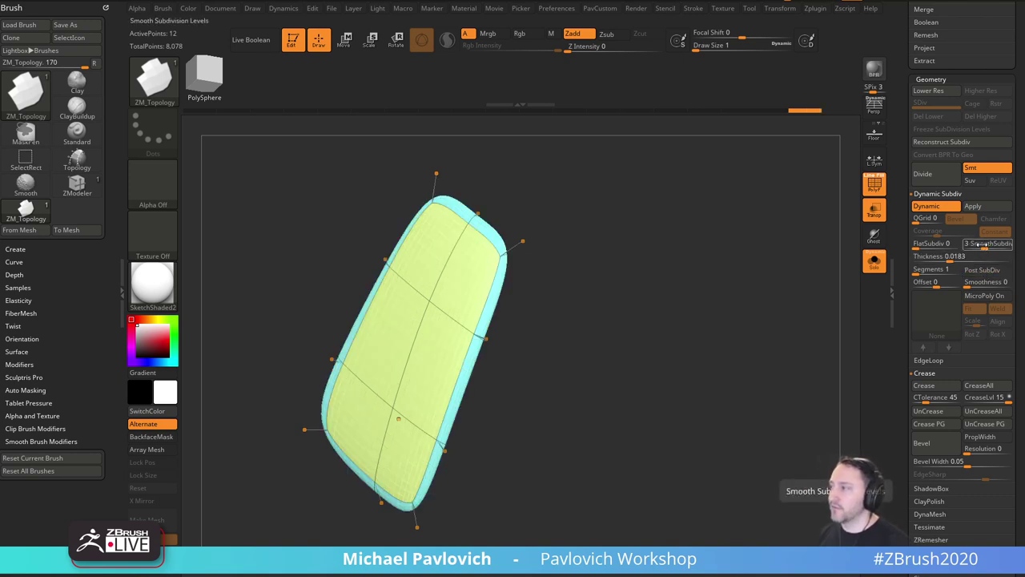
{"action": "left_click_drag", "start_coordinate": [959, 258], "coordinate": [972, 259]}
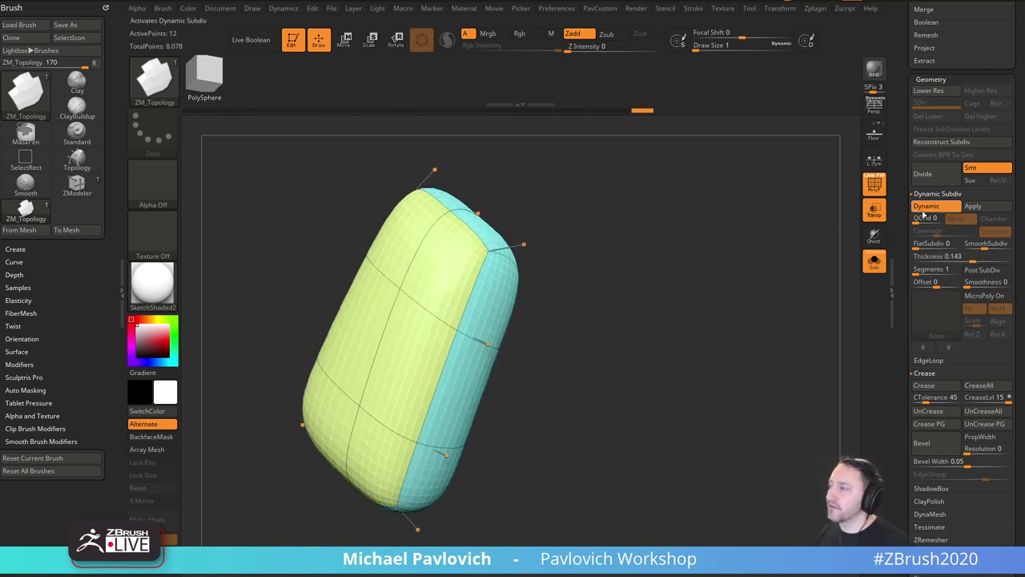
Apply the dynamic subdivision, step between subdivision levels 1 and 4, and undo the application.
{"action": "left_click", "coordinate": [973, 207]}
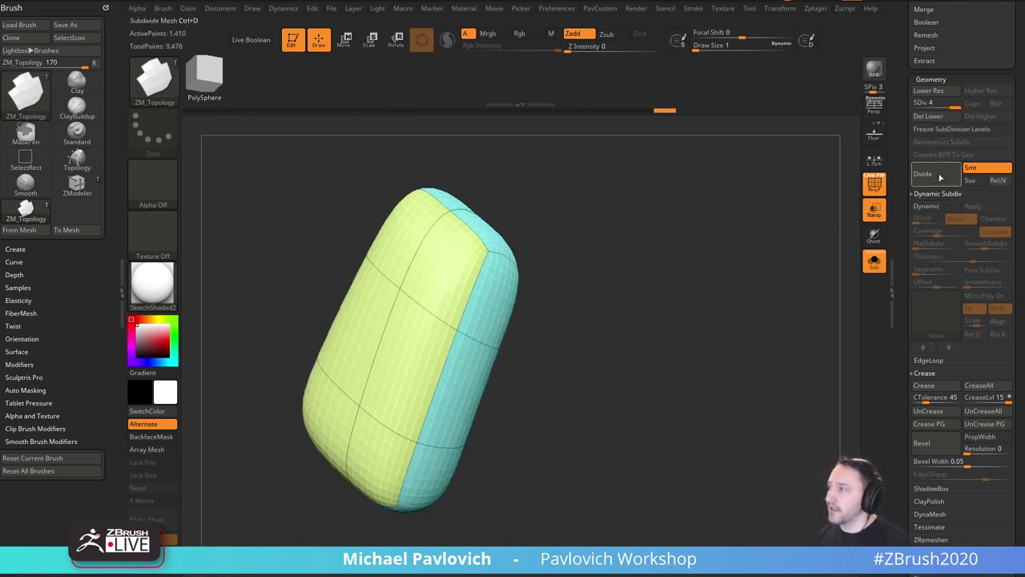
{"action": "mouse_move", "coordinate": [953, 103]}
{"action": "left_mouse_down"}
{"action": "mouse_move", "coordinate": [925, 103]}
{"action": "mouse_move", "coordinate": [963, 103]}
{"action": "mouse_move", "coordinate": [921, 104]}
{"action": "mouse_move", "coordinate": [959, 103]}
{"action": "left_mouse_up"}
{"action": "key", "text": "shift+d"}
{"action": "key", "text": "shift+d"}
{"action": "key", "text": "shift+d"}
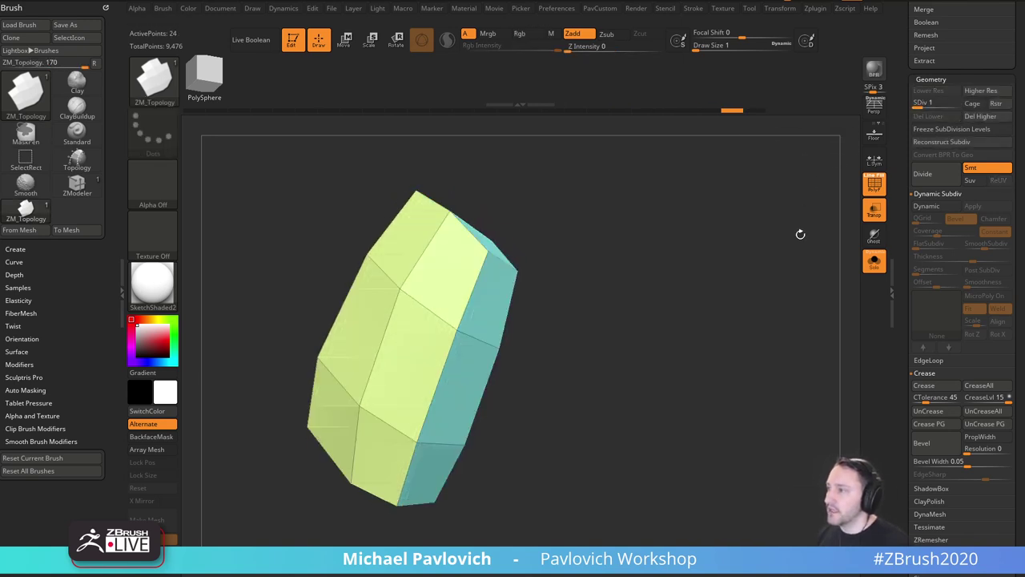
{"action": "key", "text": "d"}
{"action": "key", "text": "d"}
{"action": "key", "text": "d"}
{"action": "key", "text": "shift+d"}
{"action": "key", "text": "shift+d"}
{"action": "key", "text": "shift+d"}
{"action": "key", "text": "d"}
{"action": "key", "text": "d"}
{"action": "key", "text": "d"}
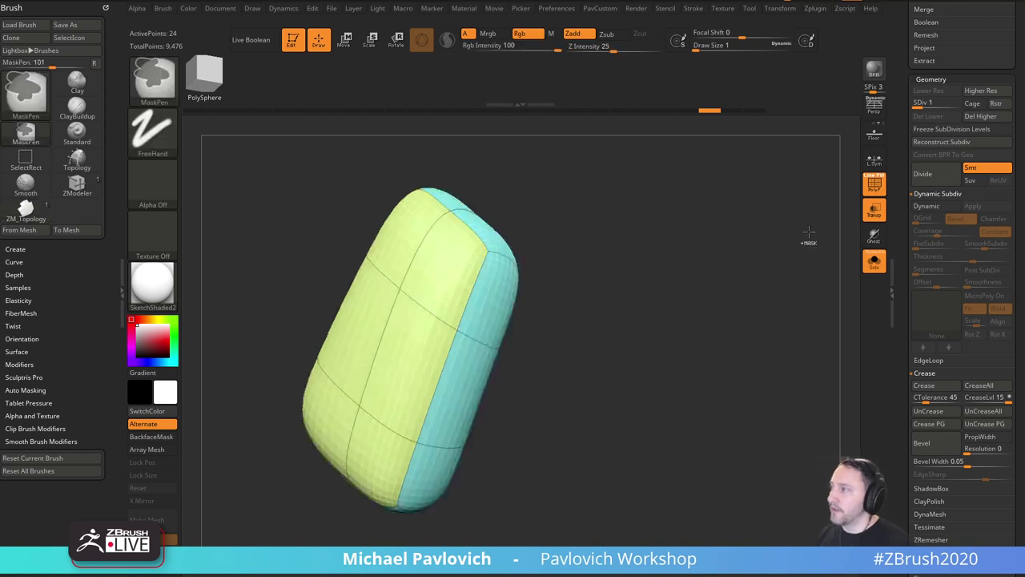
{"action": "key", "text": "d"}
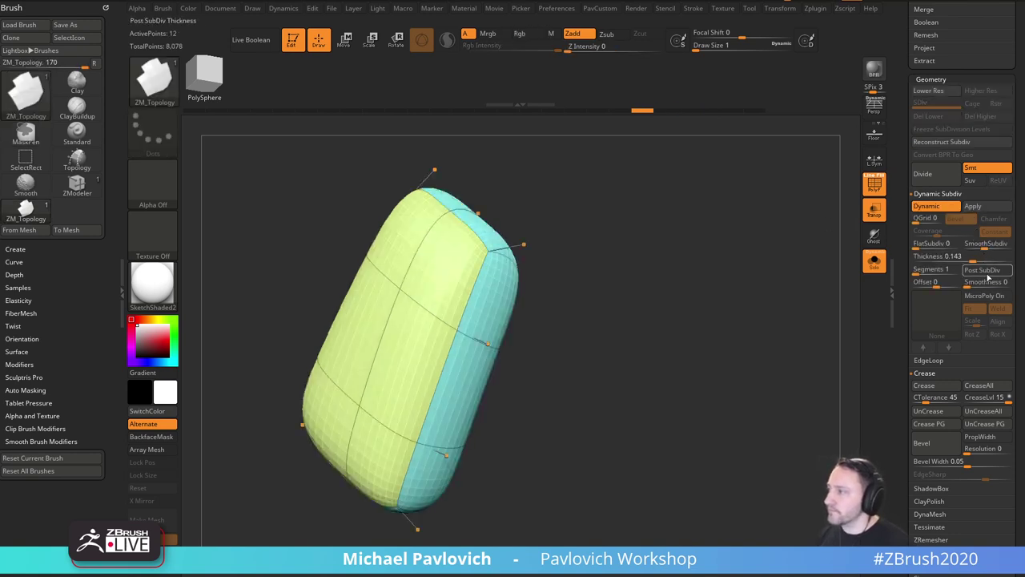
Apply the dynamic thickness with Post SubDiv on and try to reconstruct a lower subdivision level.
{"action": "left_click", "coordinate": [984, 271]}
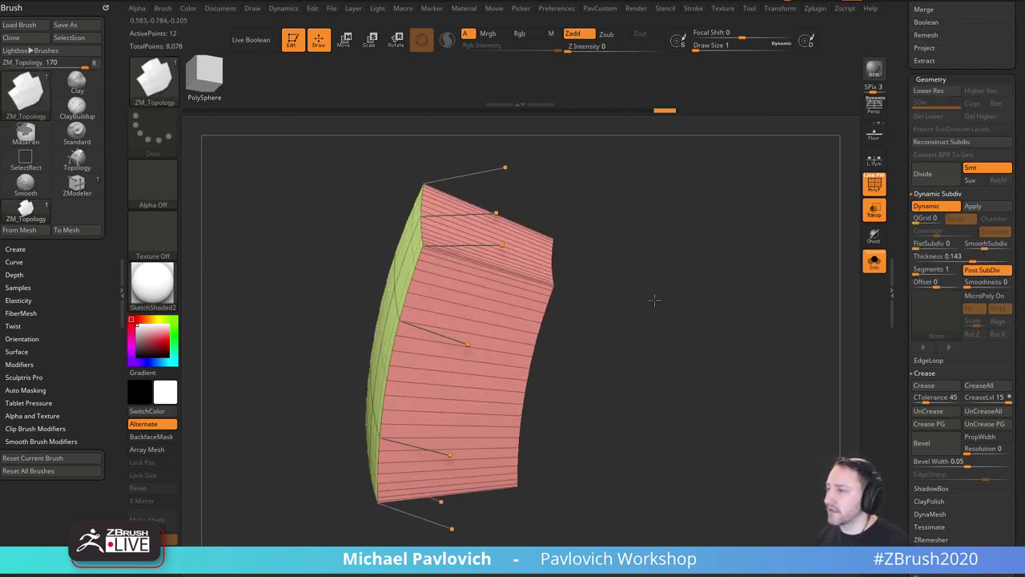
{"action": "left_click", "coordinate": [973, 206]}
{"action": "left_click", "coordinate": [944, 143]}
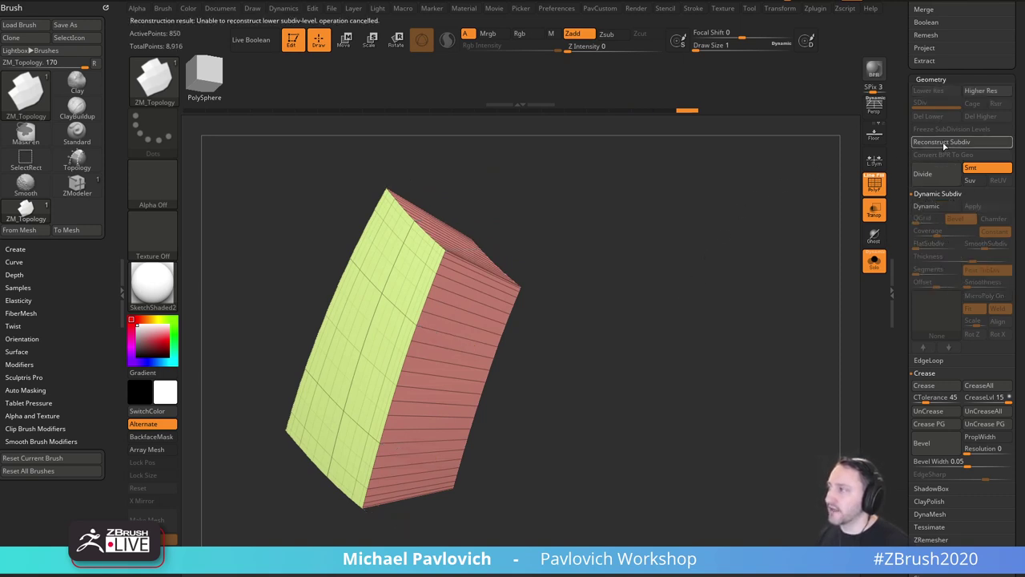
{"action": "left_click_drag", "start_coordinate": [699, 267], "coordinate": [593, 305]}
{"action": "left_click_drag", "start_coordinate": [552, 215], "coordinate": [649, 180]}
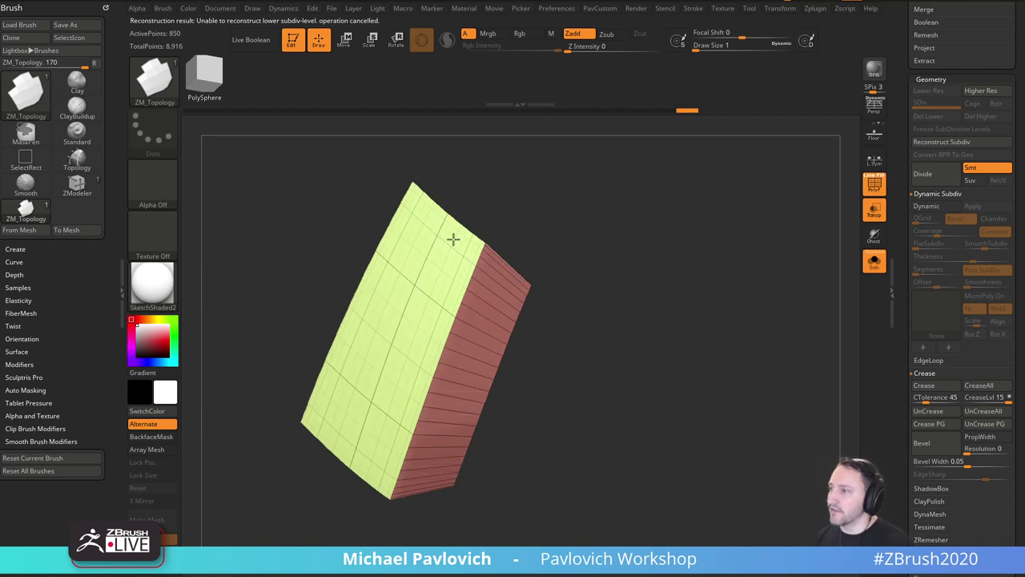
Isolate the front polygroup of the thickened patch for inspection, and undo back to the unapplied dynamic thickness.
{"action": "left_click", "coordinate": [415, 293], "text": "ctrl+shift"}
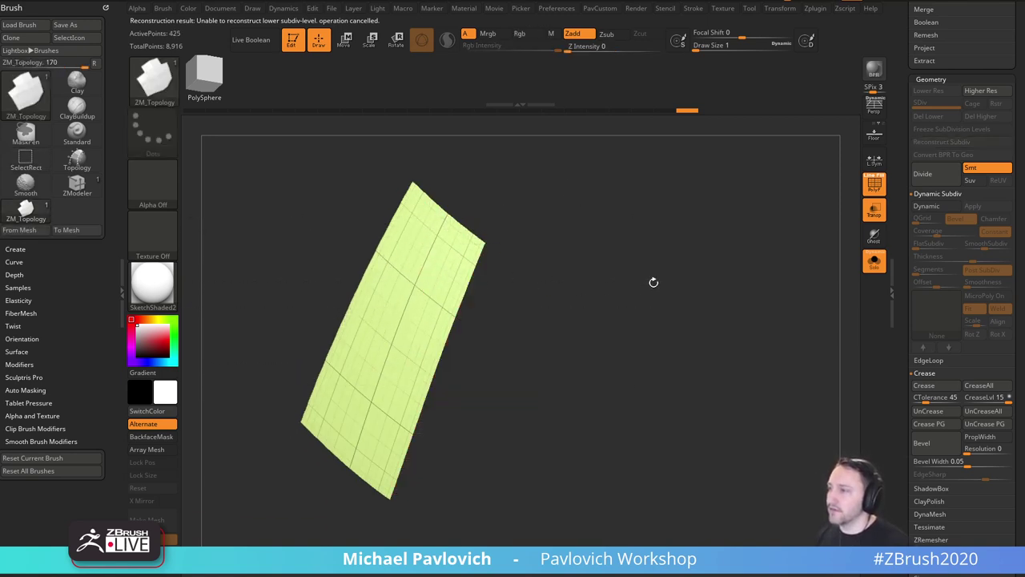
{"action": "mouse_move", "coordinate": [652, 282]}
{"action": "left_mouse_down"}
{"action": "mouse_move", "coordinate": [552, 293]}
{"action": "mouse_move", "coordinate": [652, 280]}
{"action": "mouse_move", "coordinate": [634, 286]}
{"action": "left_mouse_up"}
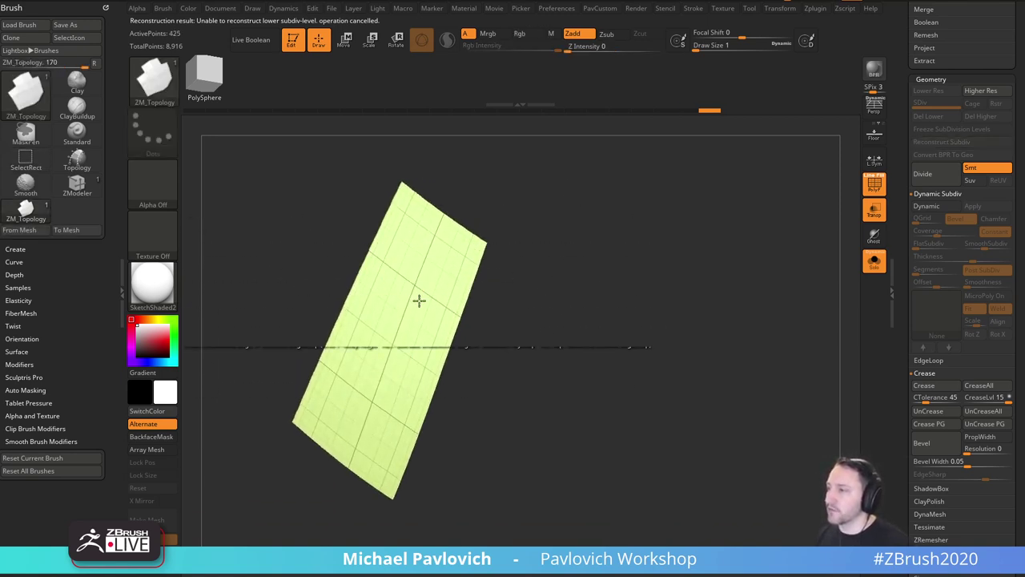
{"action": "left_click", "coordinate": [698, 256], "text": "ctrl+shift"}
{"action": "left_click_drag", "start_coordinate": [698, 256], "coordinate": [465, 207]}
{"action": "left_click_drag", "start_coordinate": [629, 343], "coordinate": [683, 331]}
{"action": "key", "text": "ctrl+z"}
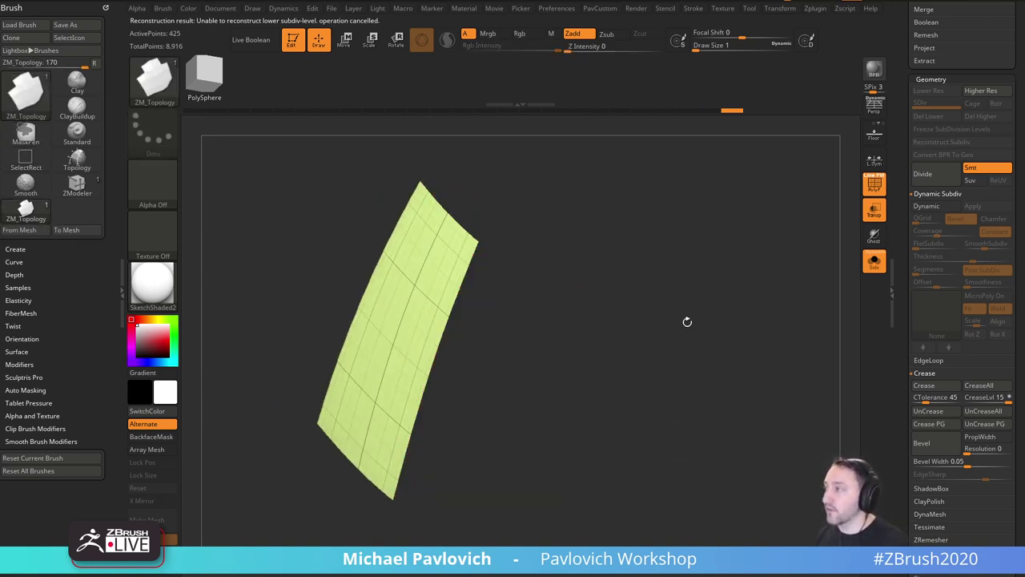
{"action": "key", "text": "ctrl+z"}
{"action": "key", "text": "d"}
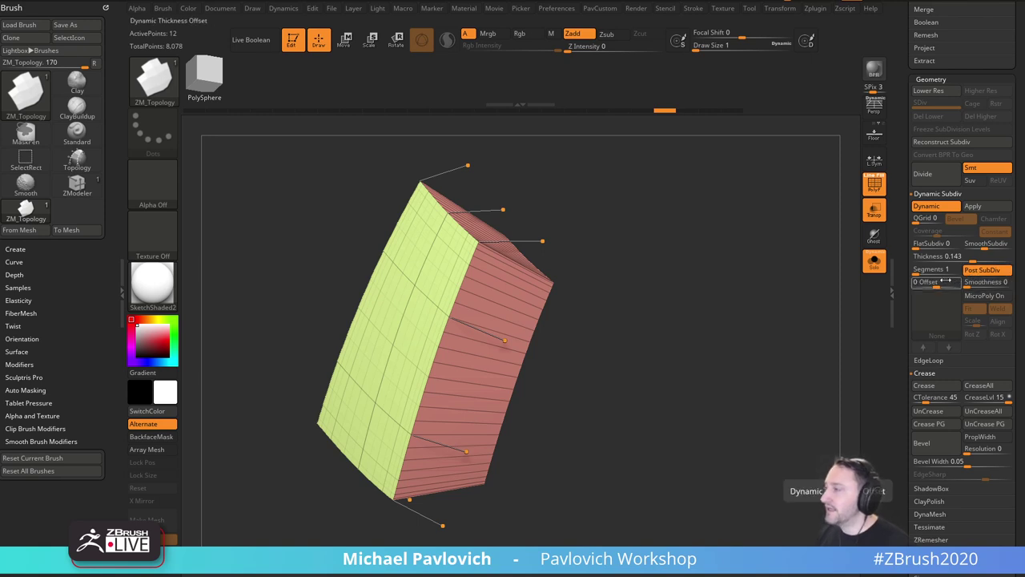
Apply the dynamic thickness with 9 Segments and try to reconstruct a lower subdivision level.
{"action": "left_click_drag", "start_coordinate": [925, 271], "coordinate": [934, 271]}
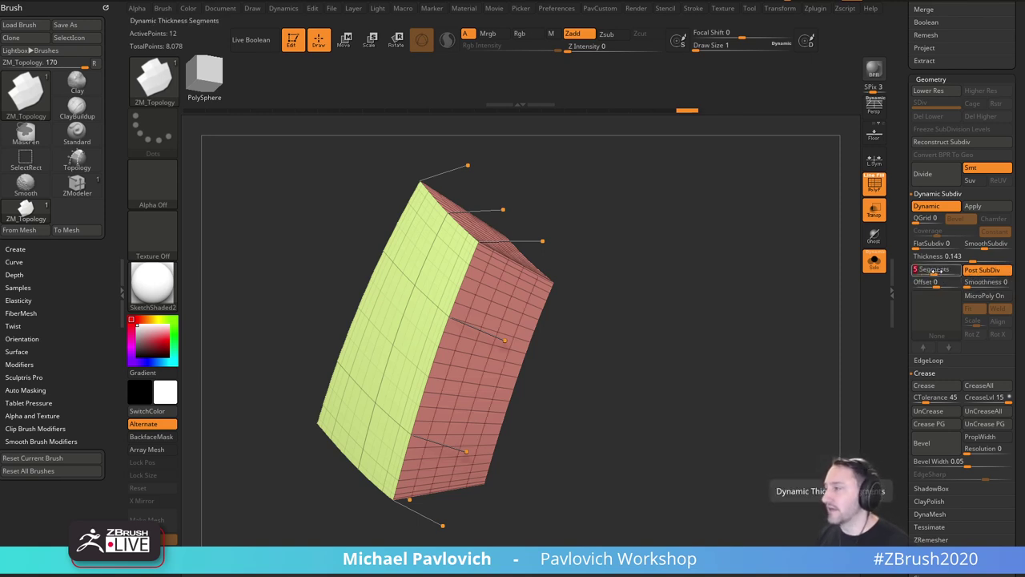
{"action": "left_click", "coordinate": [927, 255]}
{"action": "key", "text": "Right"}
{"action": "key", "text": "Right"}
{"action": "key", "text": "Right"}
{"action": "key", "text": "Right"}
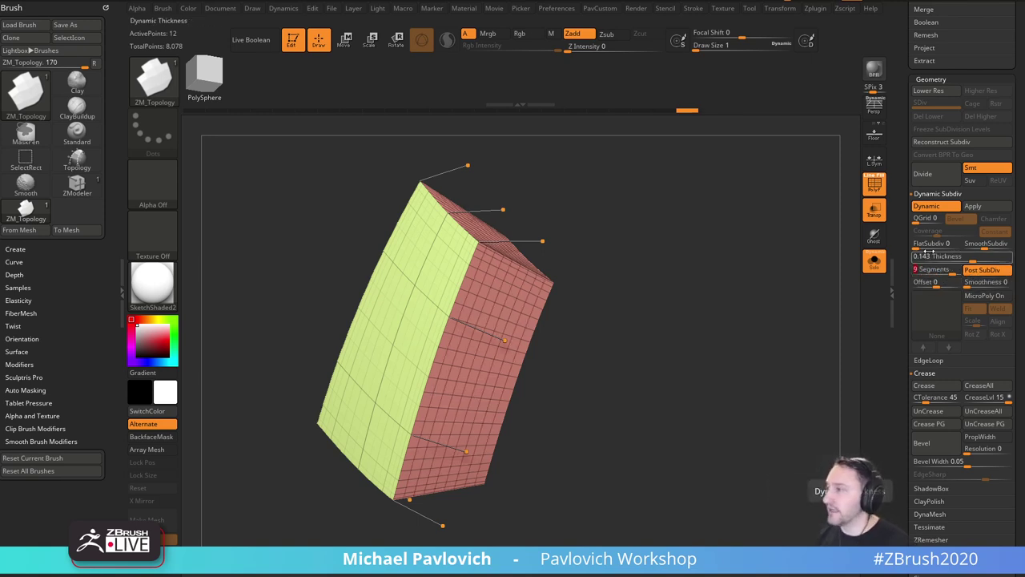
{"action": "left_click", "coordinate": [973, 206]}
{"action": "left_click", "coordinate": [948, 143]}
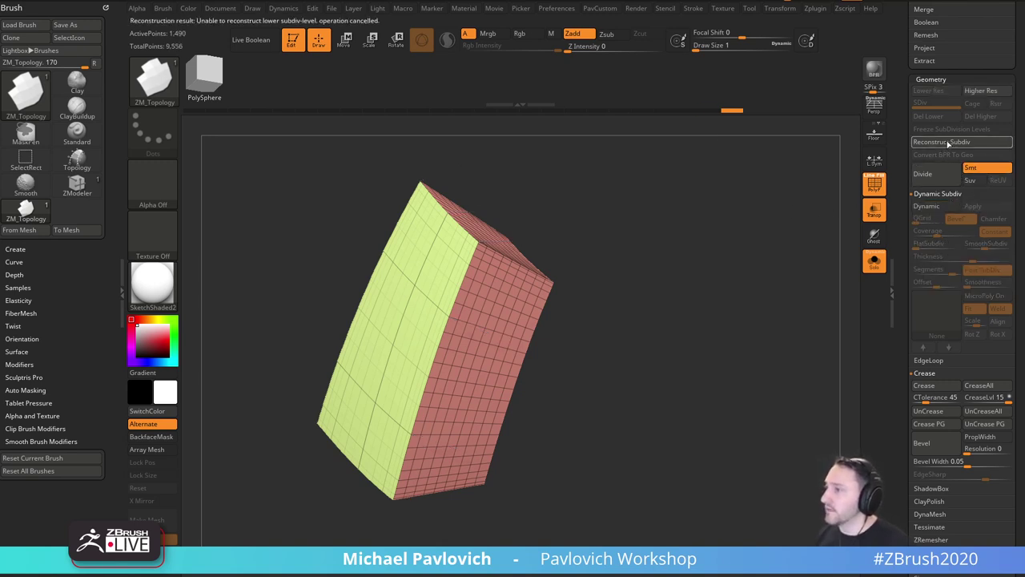
Undo the applied 9-segment dynamic thickness on the patch.
{"action": "key", "text": "ctrl+z"}
{"action": "key", "text": "ctrl+z"}
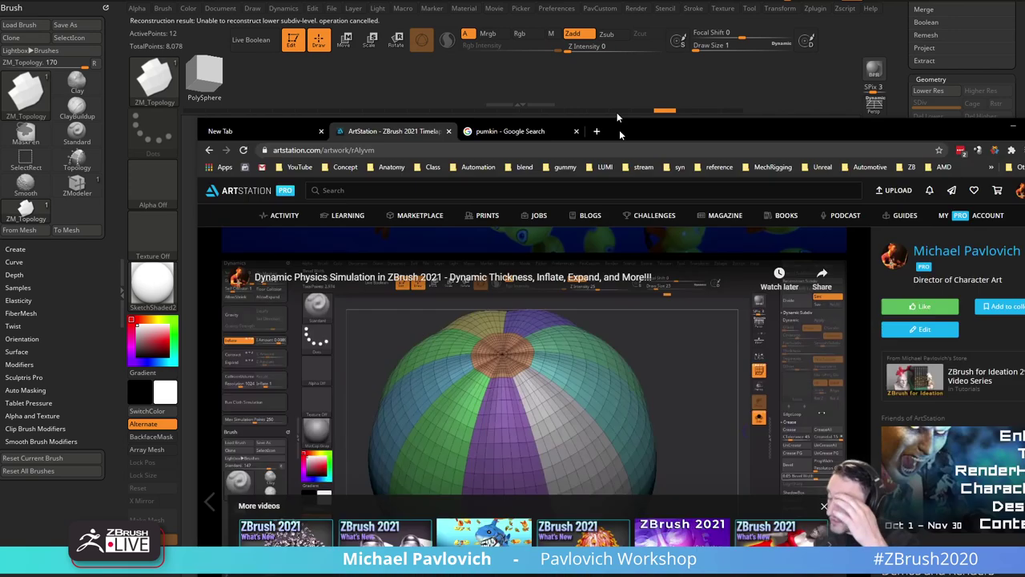
Switch to the browser, load the YouTube channel in another tab, and open the What's New ZBrush 2021 project from the ArtStation portfolio.
{"action": "left_click_drag", "start_coordinate": [620, 129], "coordinate": [559, 2]}
{"action": "left_click", "coordinate": [148, 18]}
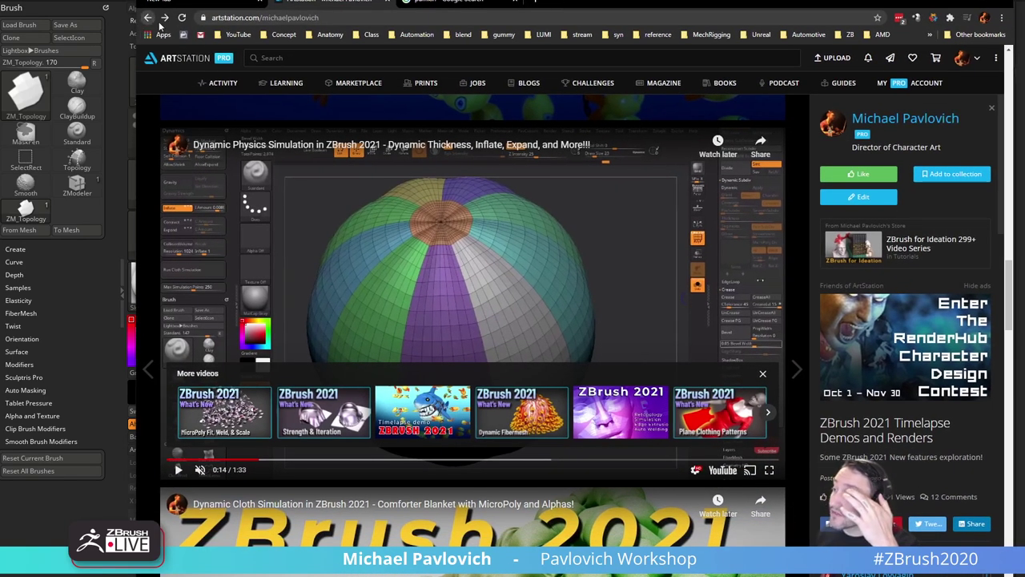
{"action": "left_click", "coordinate": [222, 5]}
{"action": "left_click", "coordinate": [237, 35]}
{"action": "left_click", "coordinate": [240, 50]}
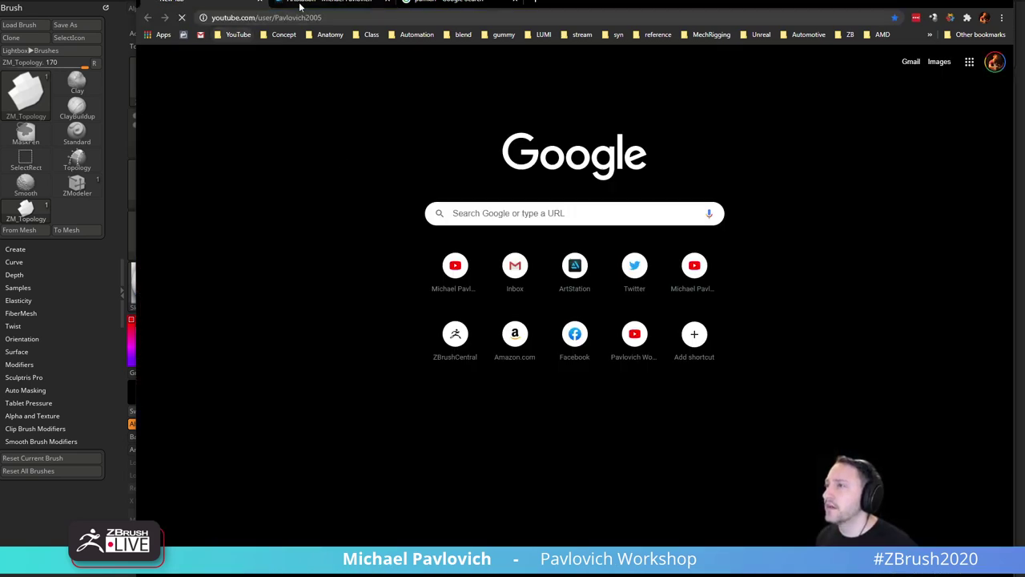
{"action": "left_click", "coordinate": [320, 3]}
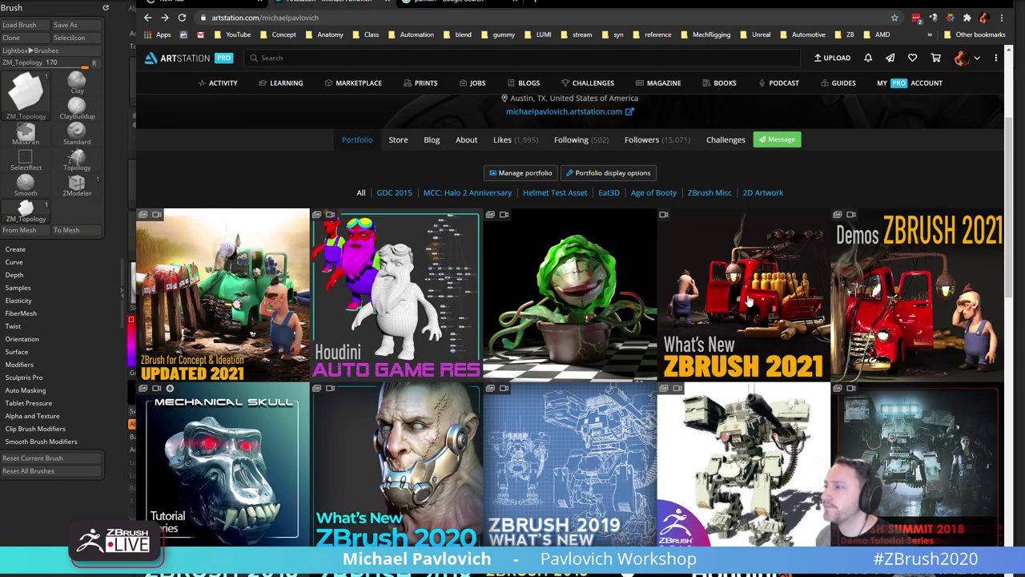
{"action": "left_click", "coordinate": [723, 262]}
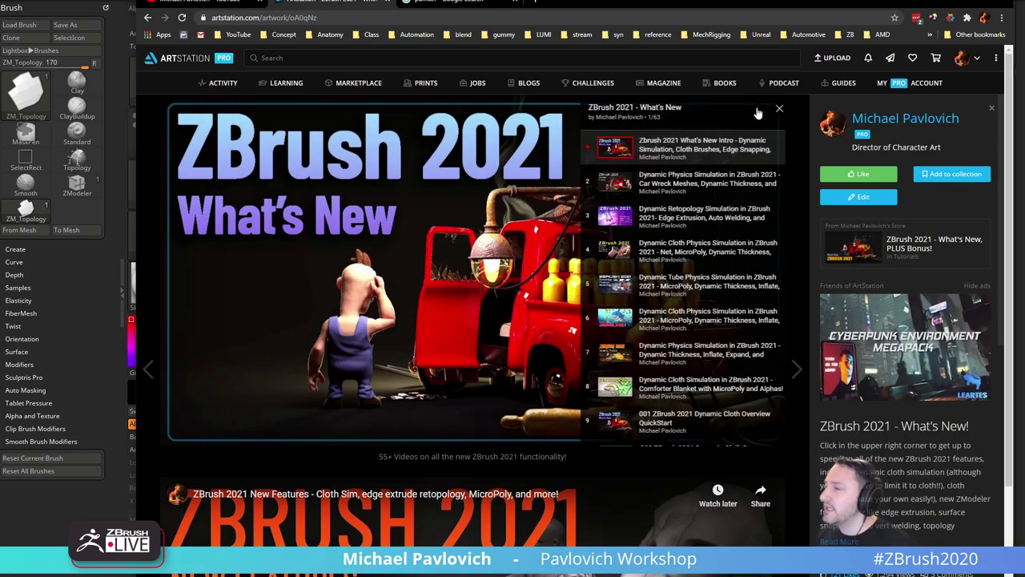
Search the ZBrush 2021 - What's New playlist on the project page for "post".
{"action": "scroll", "coordinate": [703, 297], "scroll_direction": "down", "scroll_amount": 20}
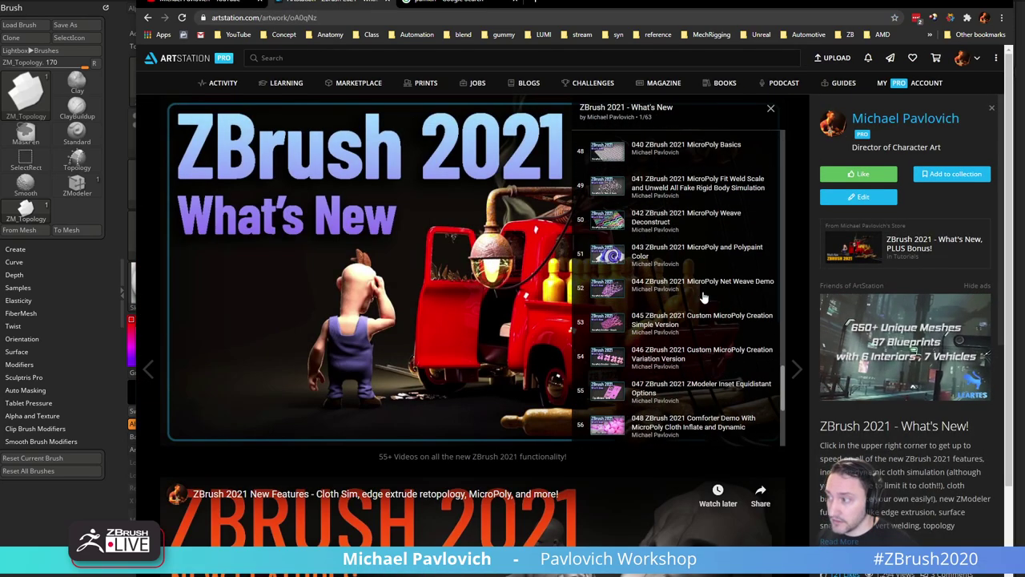
{"action": "key", "text": "ctrl+f"}
{"action": "type", "text": "post"}
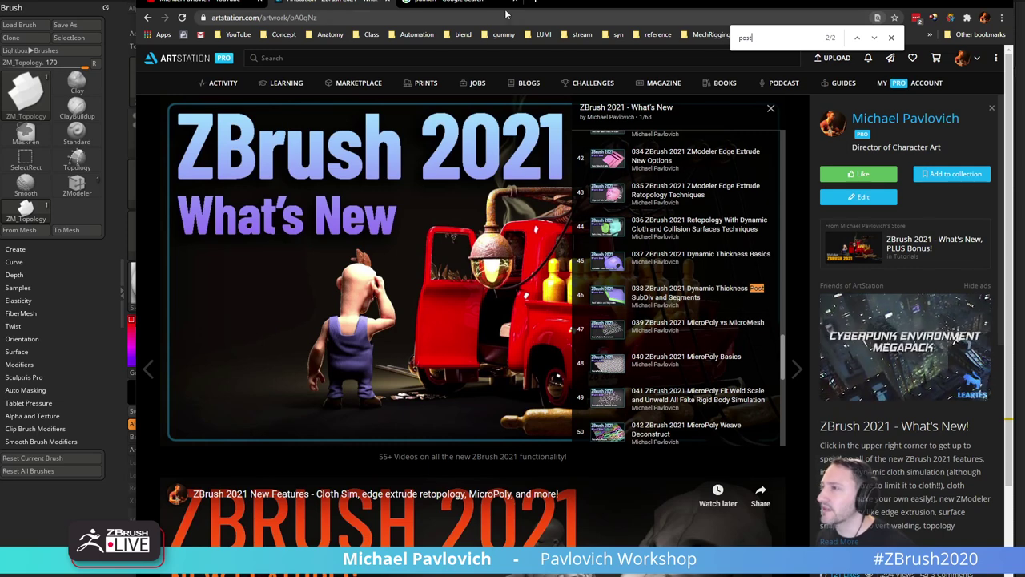
Return to the ArtStation portfolio page and select its full web address.
{"action": "left_click", "coordinate": [345, 17]}
{"action": "left_click", "coordinate": [148, 18]}
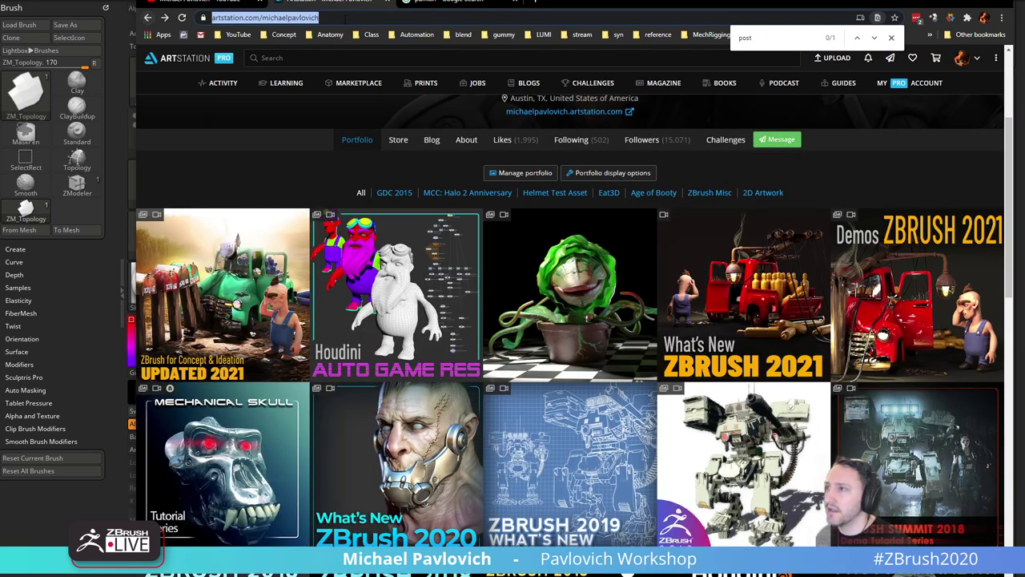
{"action": "triple_click", "coordinate": [346, 19]}
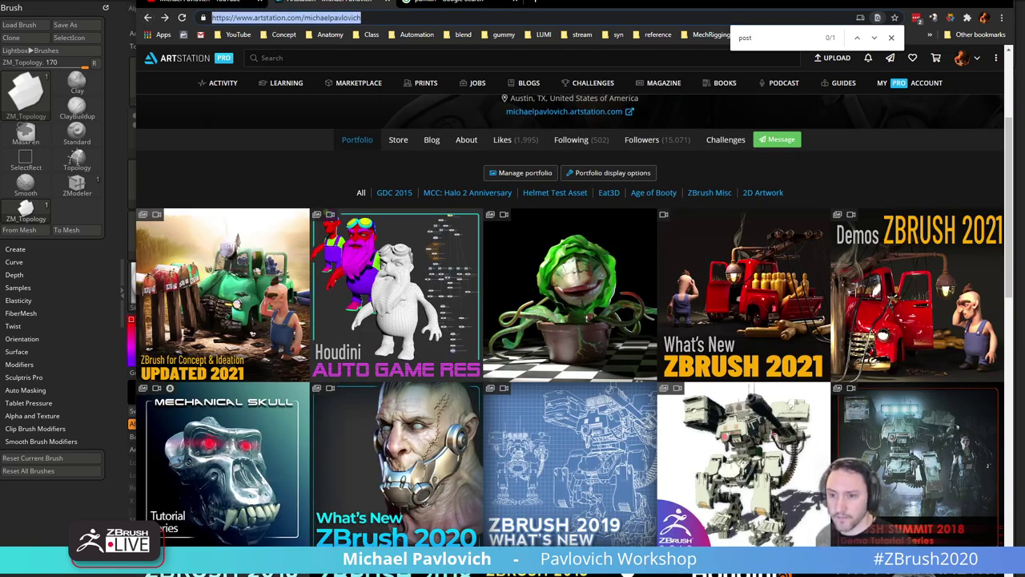
{"action": "key", "text": "alt+Tab"}
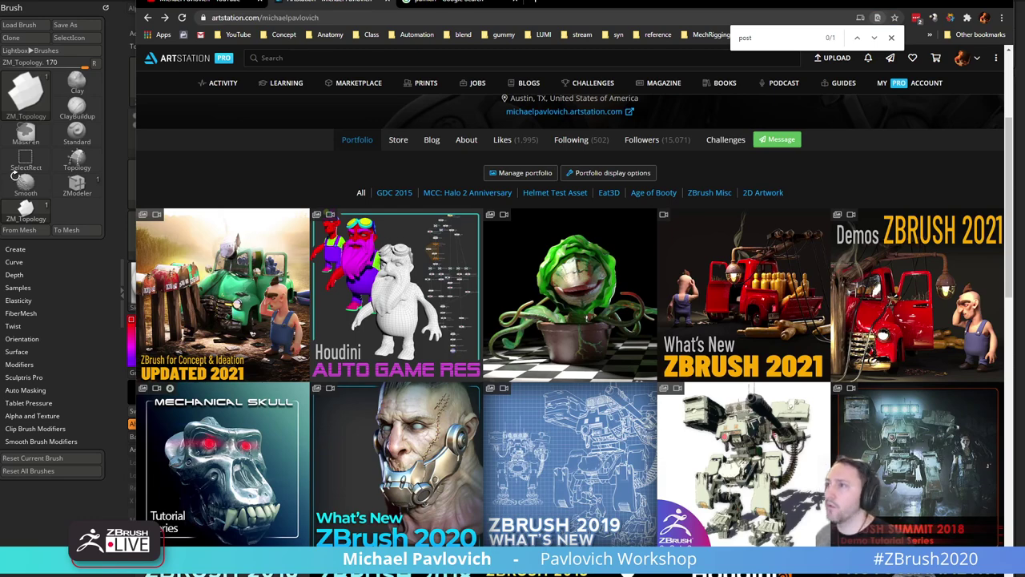
Open the ZBrush 2021 - What's New playlist on the YouTube channel and play video 038 Dynamic Thickness Post SubDiv and Segments.
{"action": "left_click", "coordinate": [229, 10]}
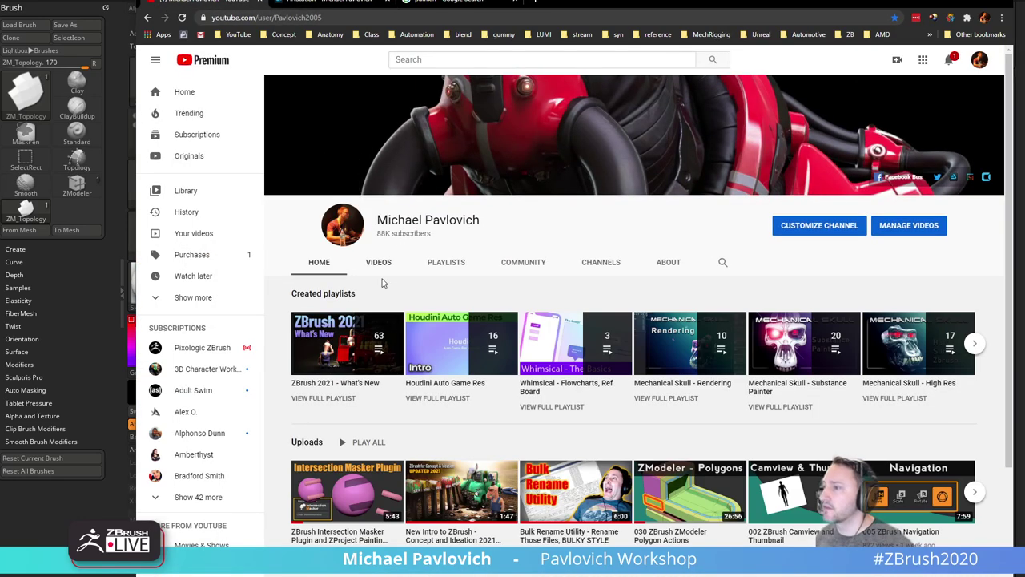
{"action": "left_click", "coordinate": [349, 347]}
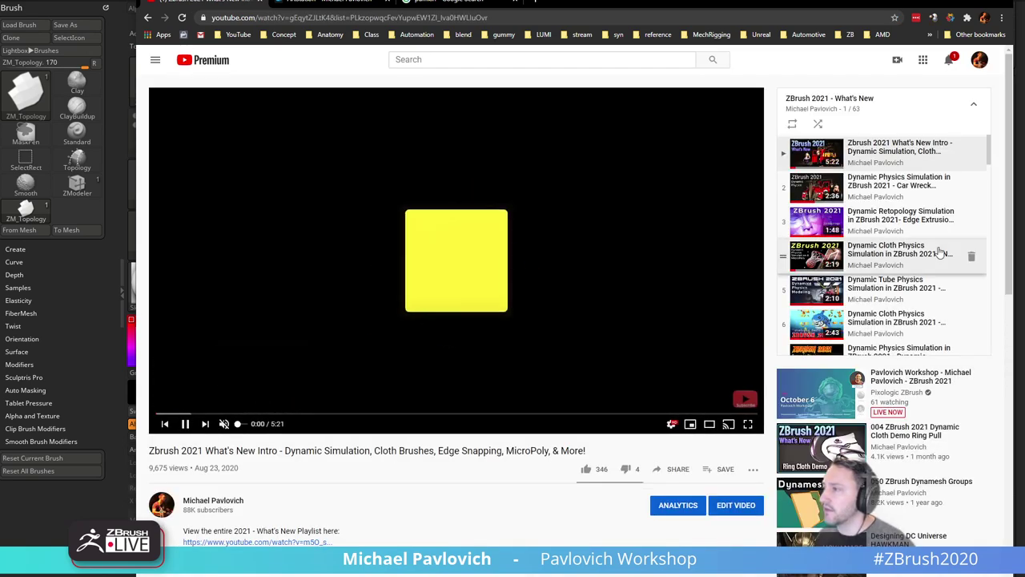
{"action": "scroll", "coordinate": [921, 214], "scroll_direction": "down", "scroll_amount": 5}
{"action": "scroll", "coordinate": [921, 214], "scroll_direction": "down", "scroll_amount": 17}
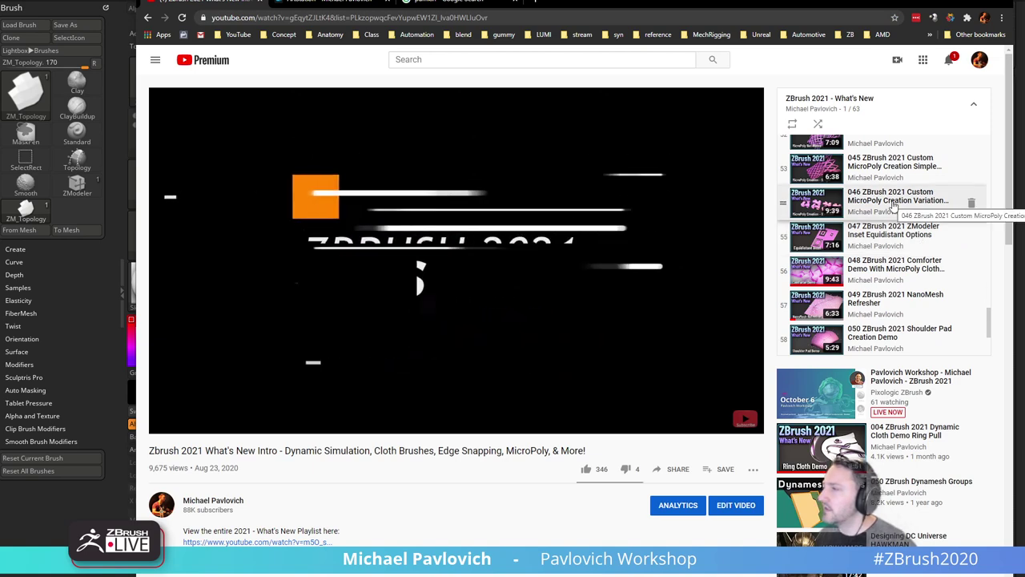
{"action": "scroll", "coordinate": [889, 222], "scroll_direction": "up", "scroll_amount": 1}
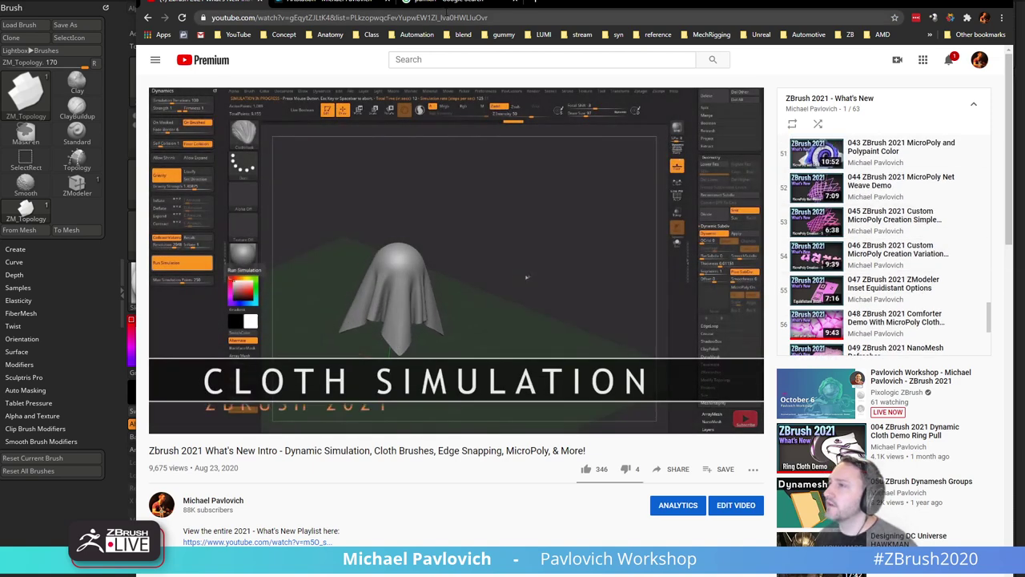
{"action": "scroll", "coordinate": [921, 249], "scroll_direction": "up", "scroll_amount": 3}
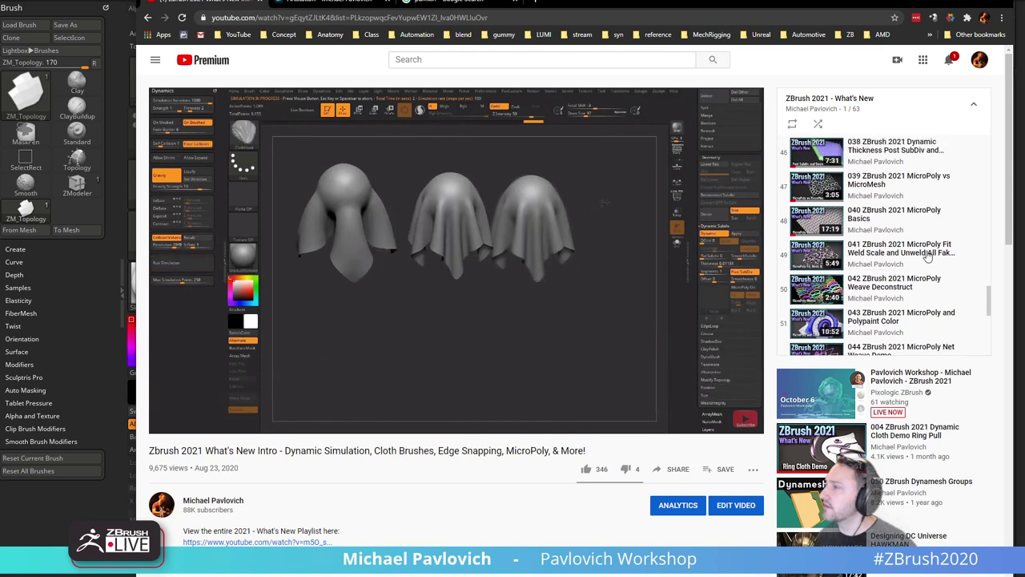
{"action": "left_click", "coordinate": [881, 192]}
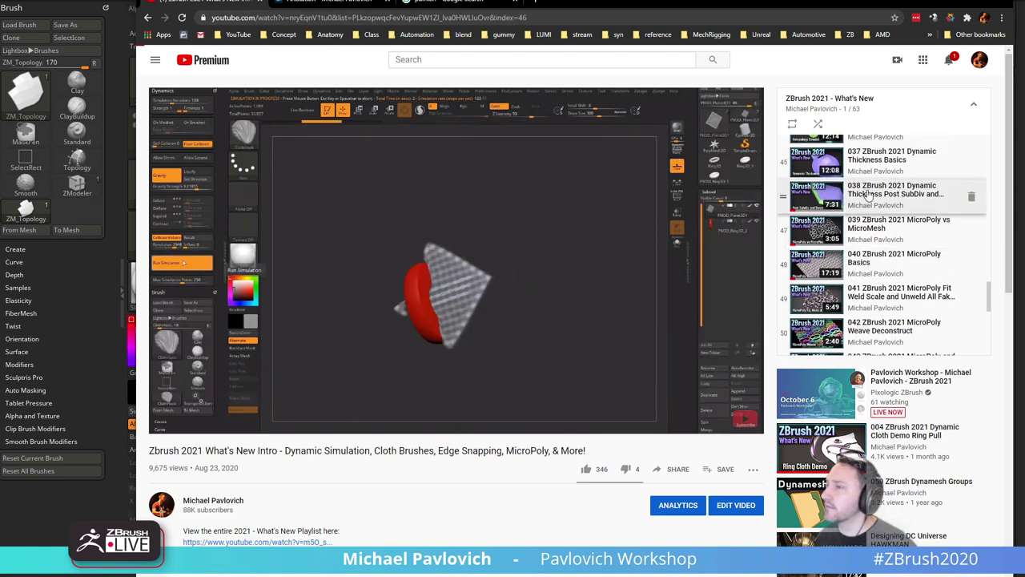
Select the web address of the Post SubDiv video and switch back to ZBrush.
{"action": "left_click", "coordinate": [414, 23]}
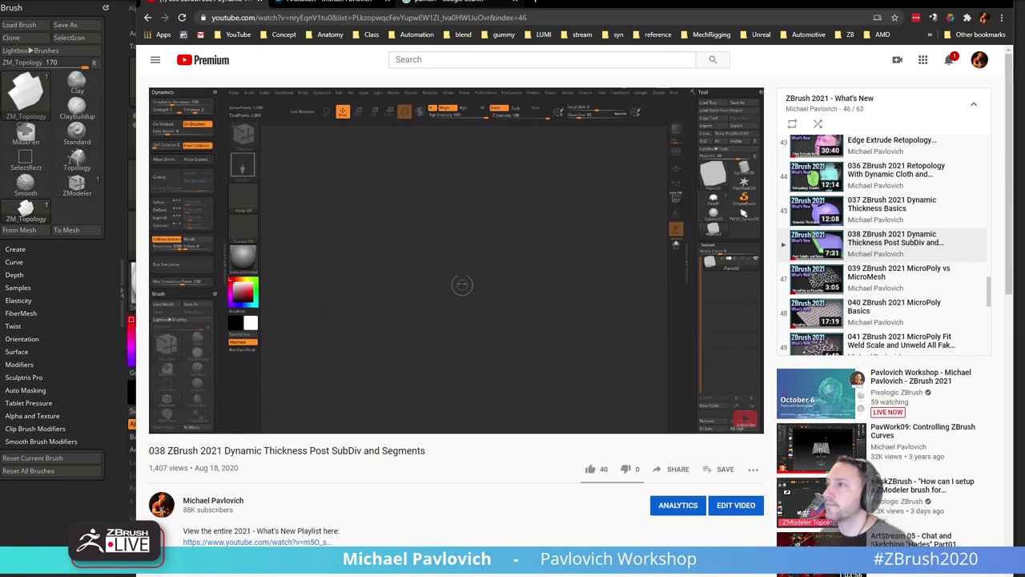
{"action": "left_click", "coordinate": [344, 2]}
{"action": "left_click", "coordinate": [498, 4]}
{"action": "key", "text": "alt+Tab"}
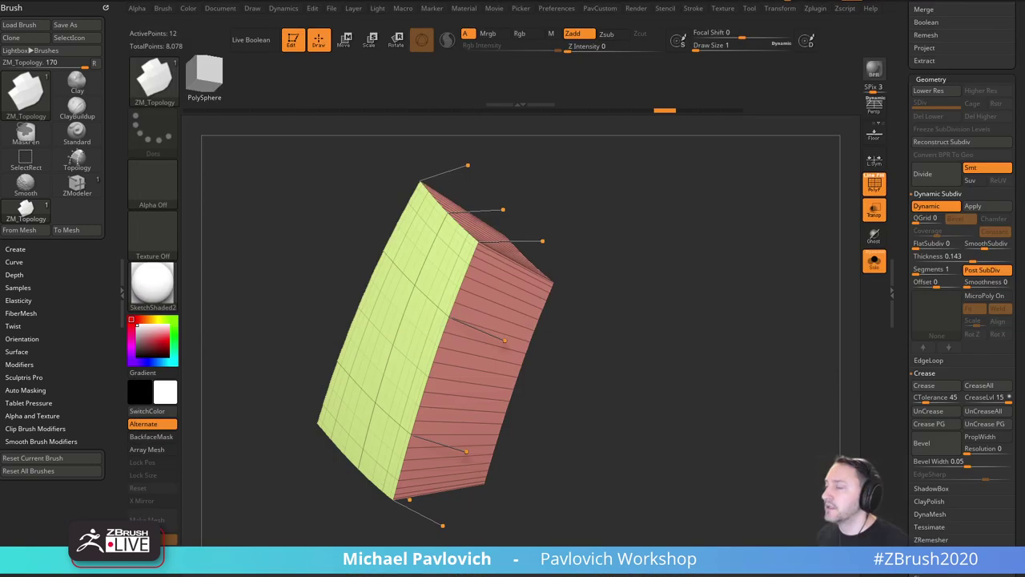
Load the tool Jack02.ztl from the Jack-O-Lanterns folder inside the streaming folder.
{"action": "left_click_drag", "start_coordinate": [906, 187], "coordinate": [908, 480]}
{"action": "left_click", "coordinate": [928, 25]}
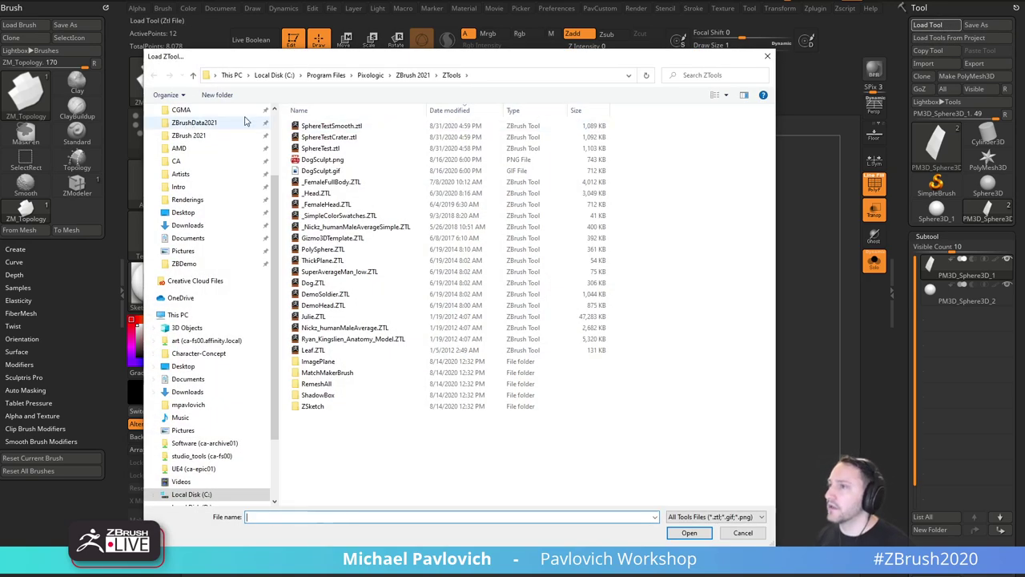
{"action": "left_click", "coordinate": [212, 157]}
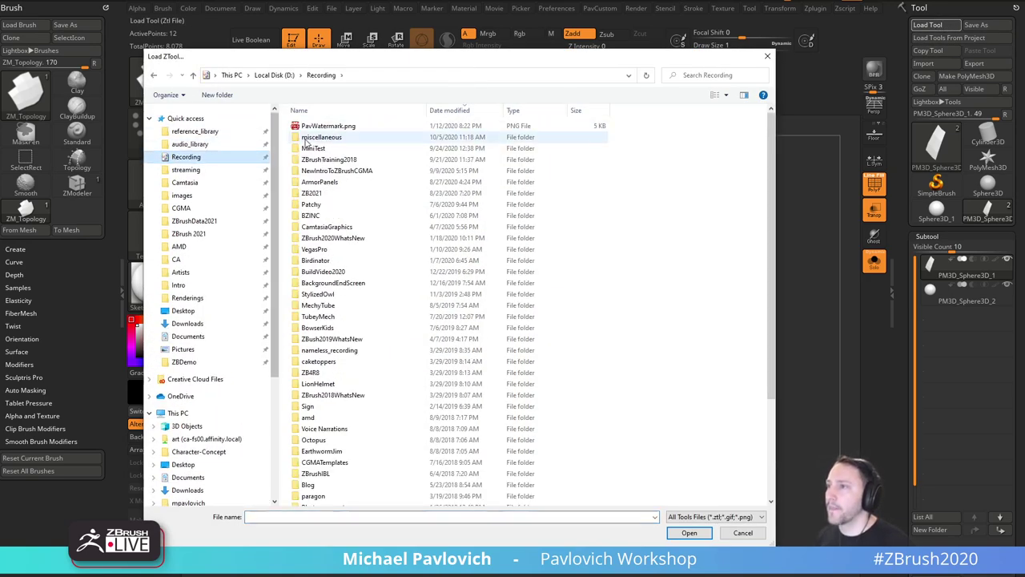
{"action": "left_click", "coordinate": [230, 171]}
{"action": "double_click", "coordinate": [343, 138]}
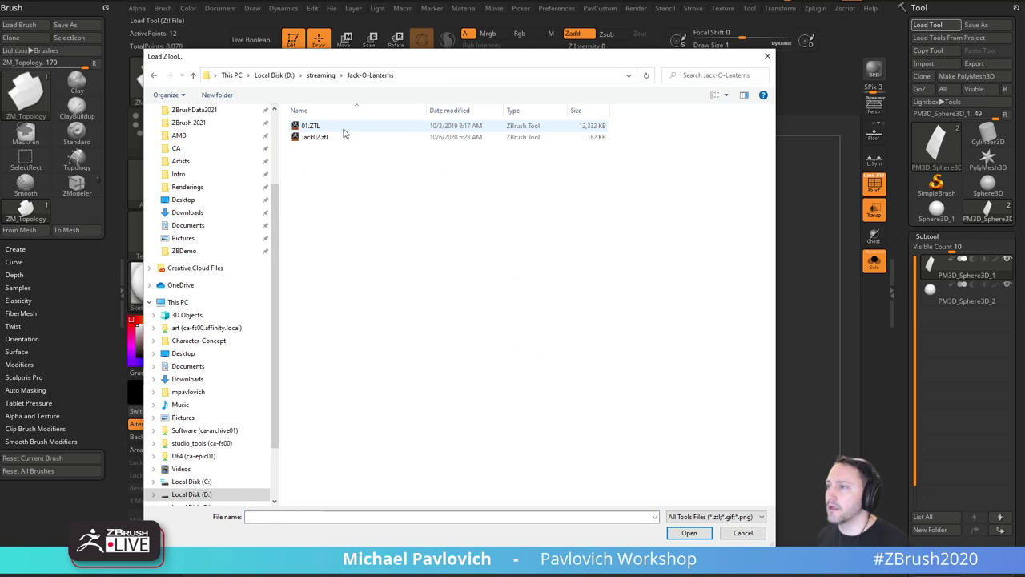
{"action": "double_click", "coordinate": [344, 137]}
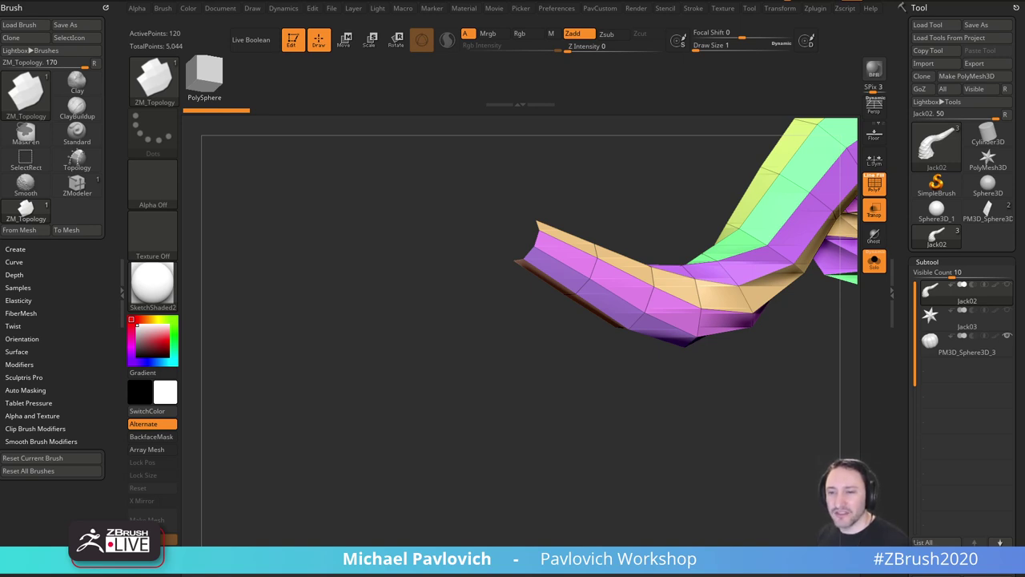
Inspect the Jack02 pumpkin stem from several sides and switch to the Standard brush.
{"action": "left_click_drag", "start_coordinate": [519, 433], "coordinate": [515, 419]}
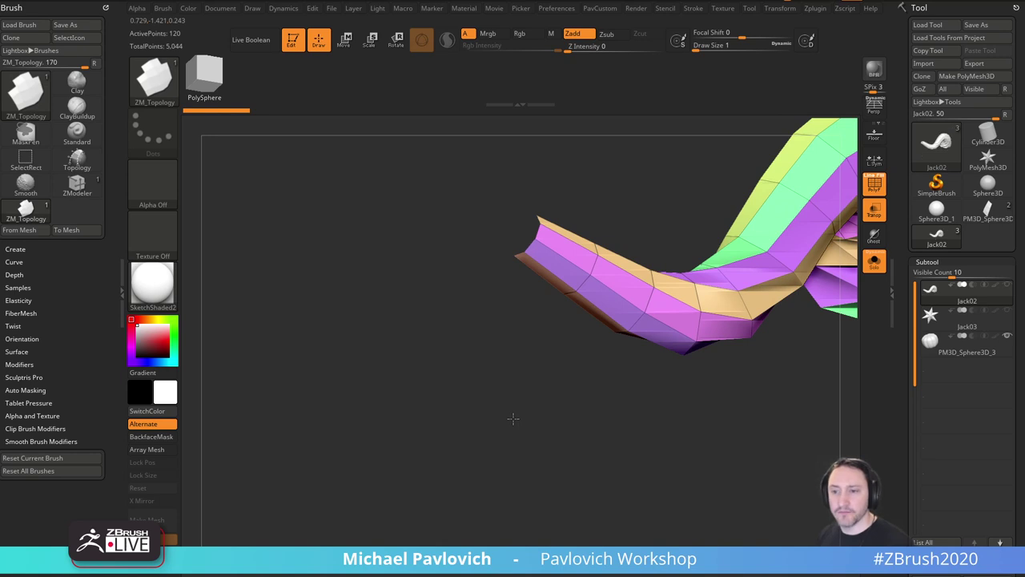
{"action": "left_click_drag", "start_coordinate": [455, 351], "coordinate": [496, 360]}
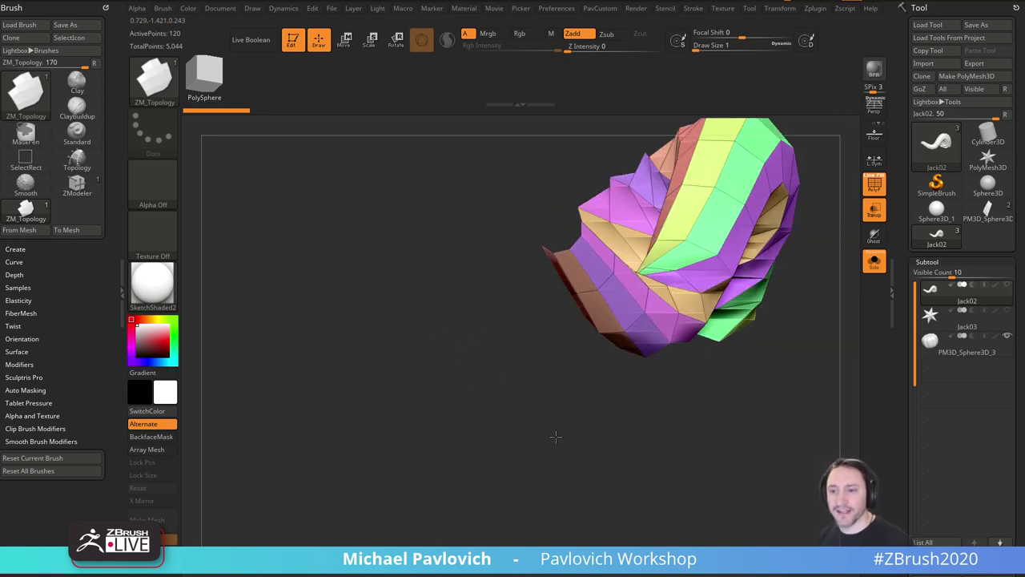
{"action": "mouse_move", "coordinate": [555, 436]}
{"action": "left_mouse_down"}
{"action": "mouse_move", "coordinate": [785, 201]}
{"action": "mouse_move", "coordinate": [797, 230]}
{"action": "mouse_move", "coordinate": [787, 222]}
{"action": "mouse_move", "coordinate": [774, 266]}
{"action": "mouse_move", "coordinate": [783, 271]}
{"action": "mouse_move", "coordinate": [772, 323]}
{"action": "mouse_move", "coordinate": [806, 264]}
{"action": "left_mouse_up"}
{"action": "key", "text": "s"}
{"action": "key", "text": "s"}
{"action": "key", "text": "b"}
{"action": "key", "text": "s"}
{"action": "key", "text": "t"}
{"action": "key", "text": "s"}
Duplicate the Jack02 stem subtool and make the copy the active subtool.
{"action": "left_click_drag", "start_coordinate": [901, 355], "coordinate": [902, 168]}
{"action": "mouse_move", "coordinate": [753, 232]}
{"action": "left_mouse_down"}
{"action": "mouse_move", "coordinate": [751, 344]}
{"action": "mouse_move", "coordinate": [757, 225]}
{"action": "left_mouse_up"}
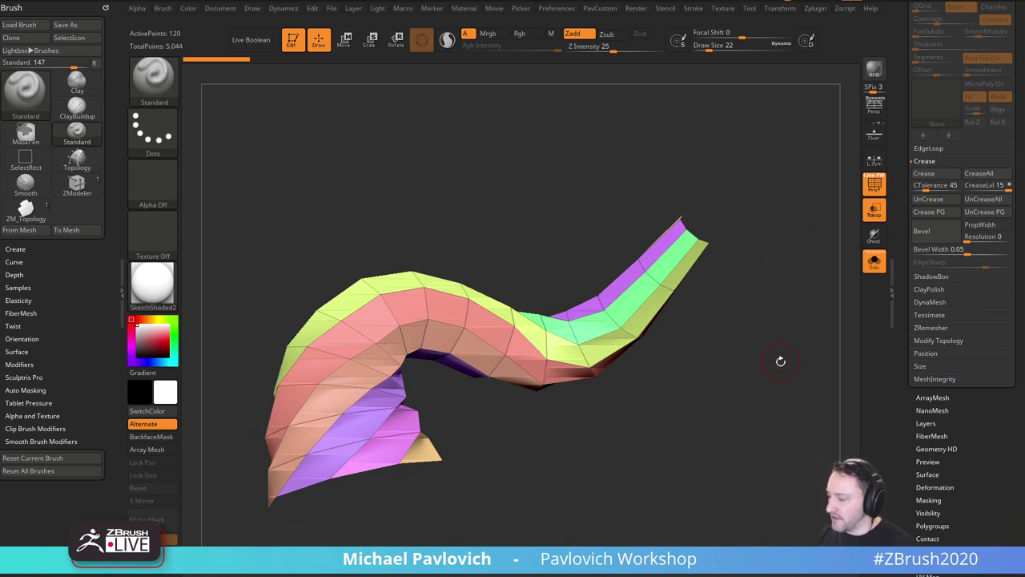
{"action": "left_click_drag", "start_coordinate": [708, 201], "coordinate": [736, 304]}
{"action": "left_click_drag", "start_coordinate": [891, 280], "coordinate": [886, 439]}
{"action": "scroll", "coordinate": [950, 123], "scroll_direction": "down", "scroll_amount": 2}
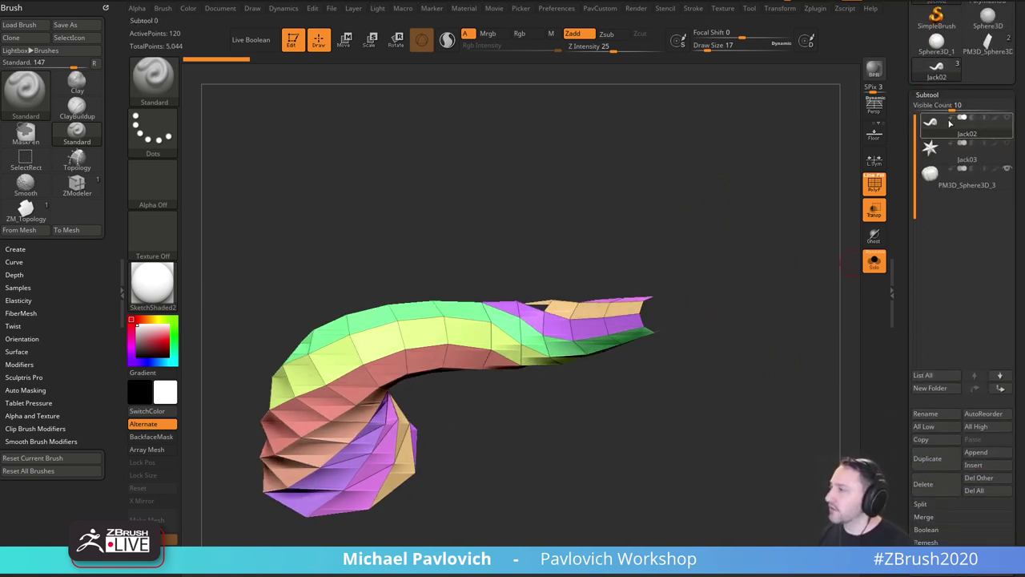
{"action": "key", "text": "ctrl+shift+d"}
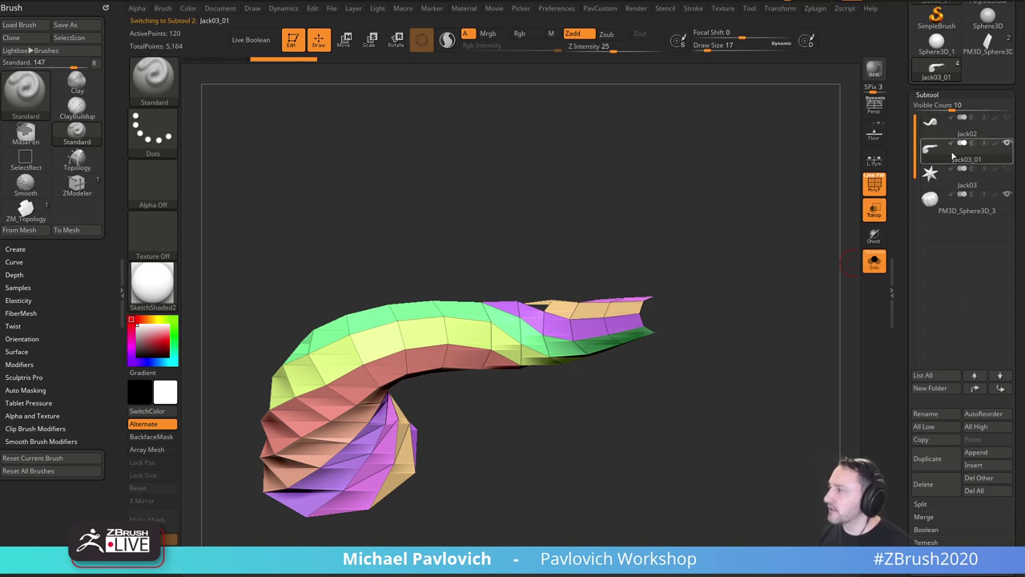
Try Panel Loops with Thickness 0.01 on the duplicated stem, repeat the operation, and undo it.
{"action": "left_click_drag", "start_coordinate": [905, 303], "coordinate": [902, 147]}
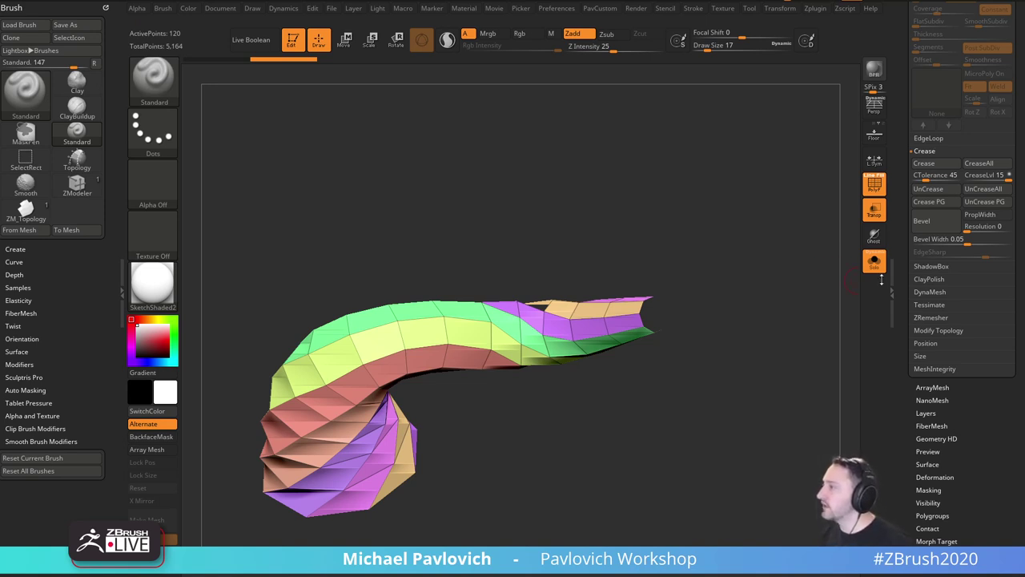
{"action": "scroll", "coordinate": [929, 200], "scroll_direction": "down", "scroll_amount": 1}
{"action": "left_click", "coordinate": [928, 126]}
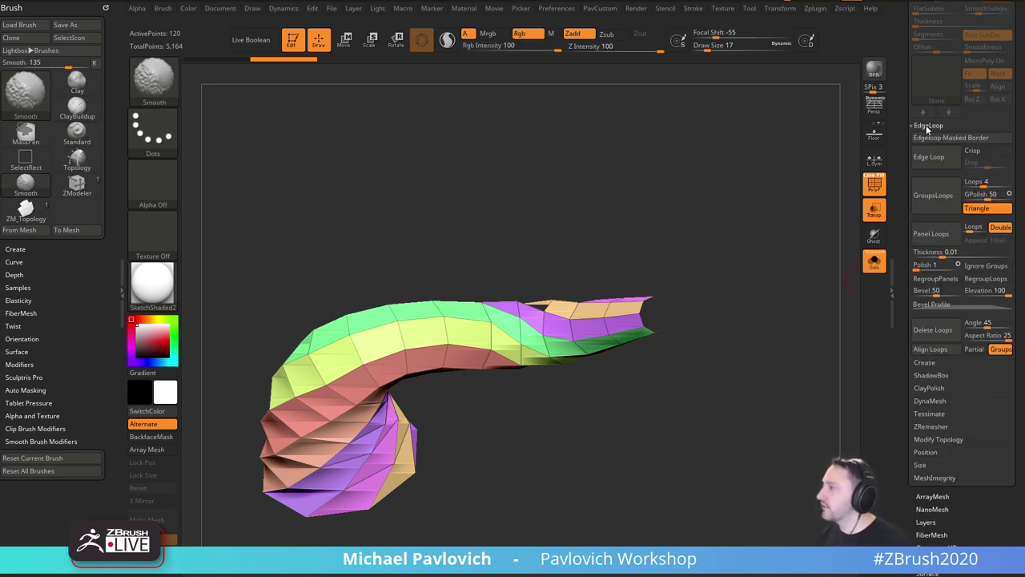
{"action": "left_click", "coordinate": [936, 252]}
{"action": "left_click", "coordinate": [932, 234]}
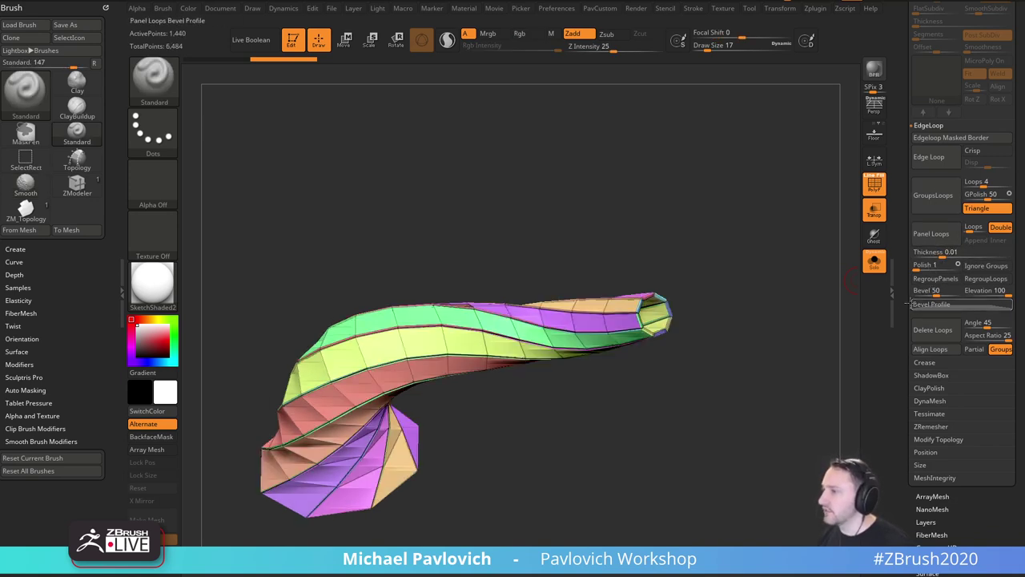
{"action": "left_click_drag", "start_coordinate": [836, 322], "coordinate": [800, 304]}
{"action": "key", "text": "ctrl+z"}
{"action": "left_click", "coordinate": [931, 233]}
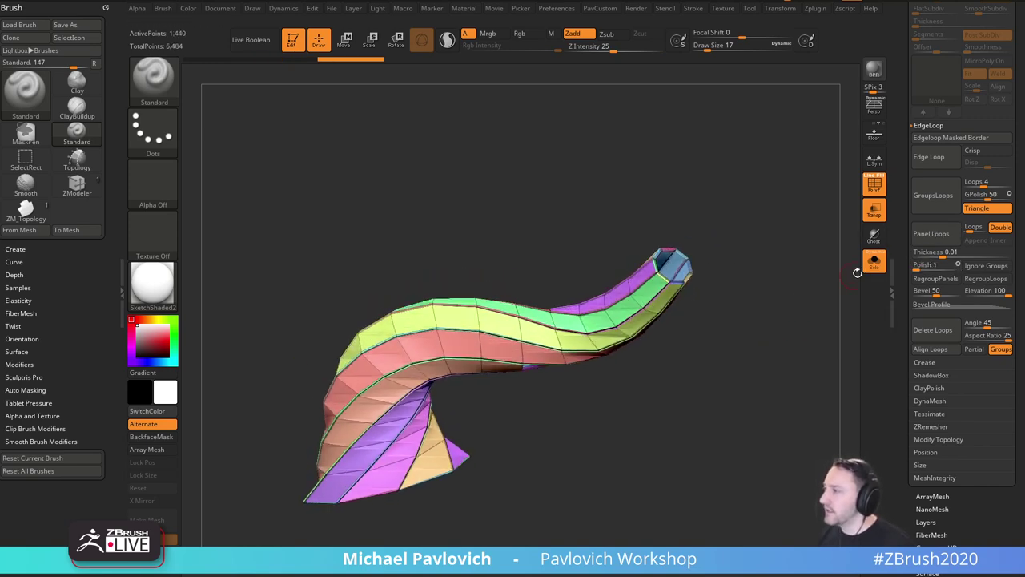
{"action": "key", "text": "ctrl+z"}
Try Panel Loops with Thickness 0.02647 on the duplicated stem, undo the panels, and create them again.
{"action": "left_click_drag", "start_coordinate": [944, 254], "coordinate": [949, 255]}
{"action": "left_click", "coordinate": [947, 238]}
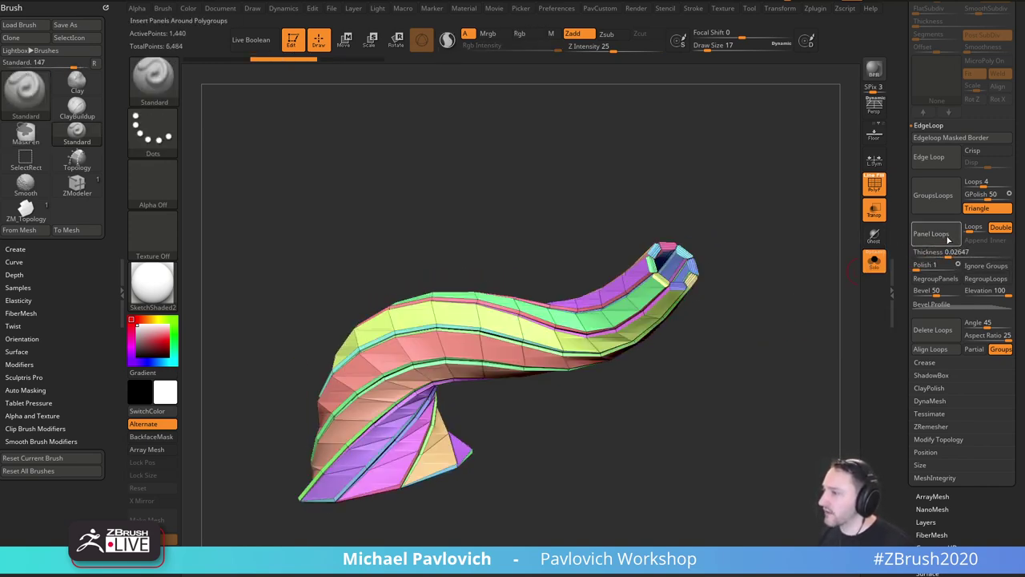
{"action": "key", "text": "ctrl+z"}
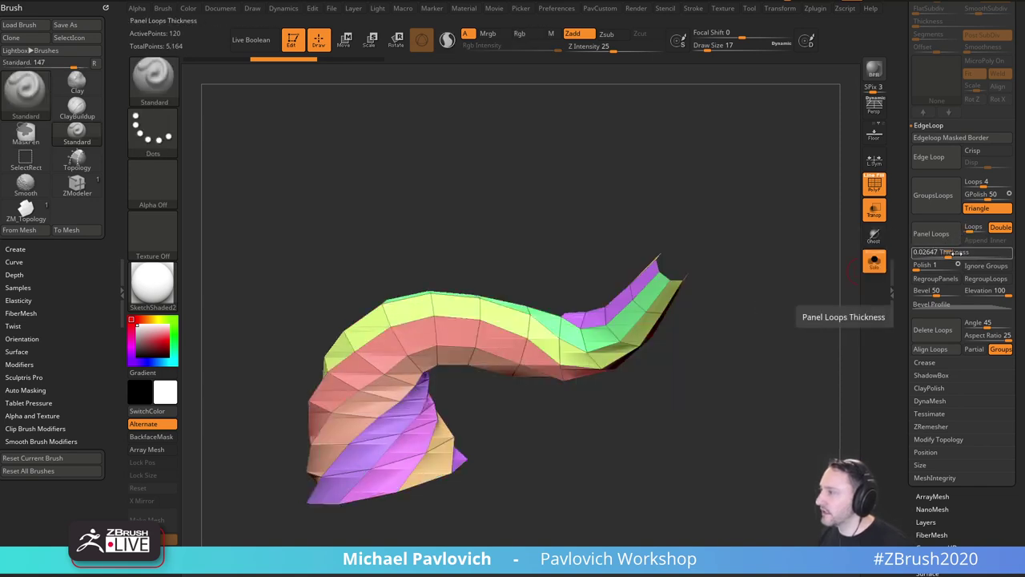
{"action": "left_click", "coordinate": [944, 237]}
{"action": "left_click", "coordinate": [947, 252]}
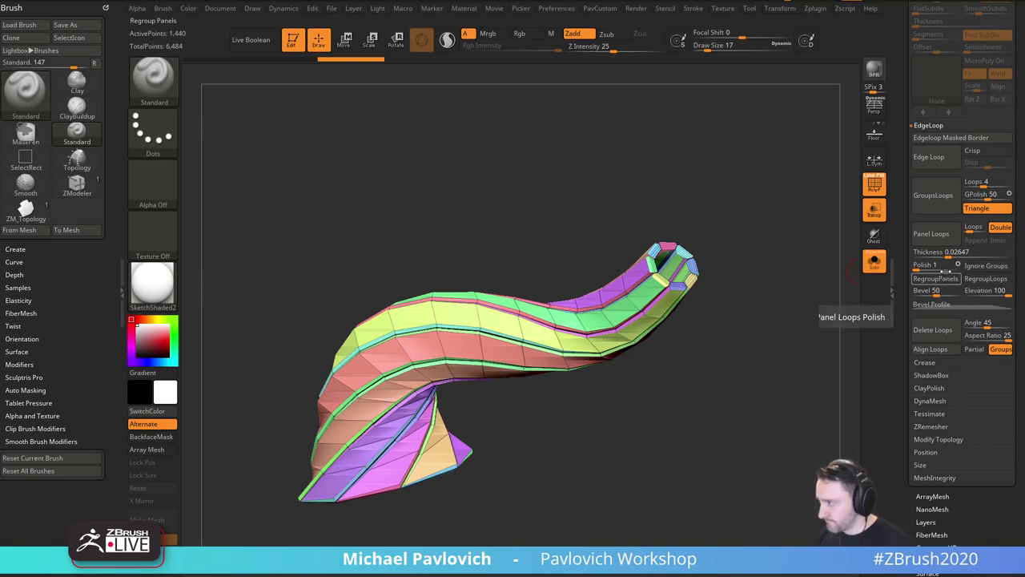
Try Panel Loops with Thickness 0.04232 on the duplicated stem, undo it, and create the panels with Thickness 0.06956.
{"action": "left_click", "coordinate": [950, 254]}
{"action": "left_click", "coordinate": [949, 242]}
{"action": "key", "text": "ctrl+z"}
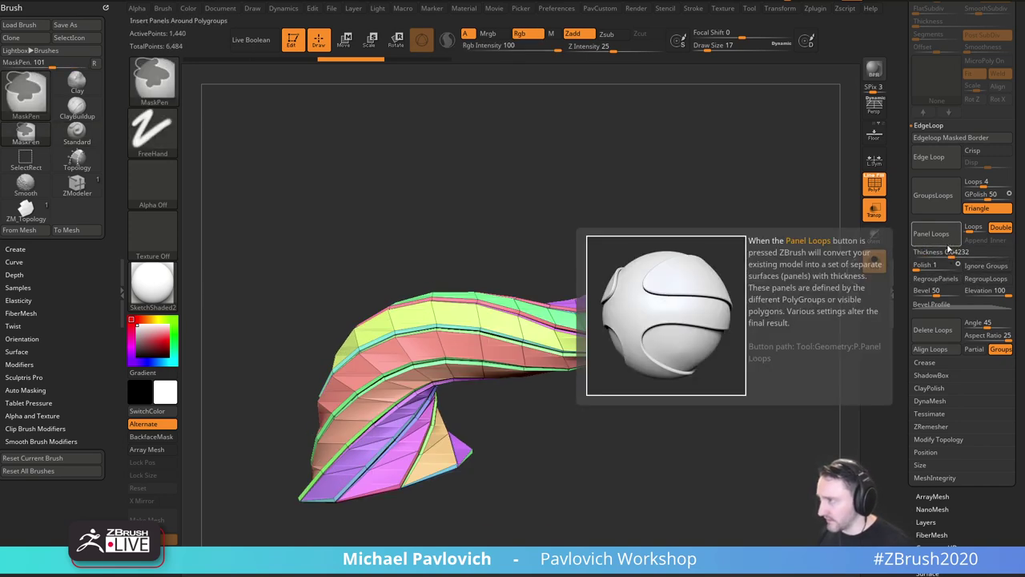
{"action": "key", "text": "ctrl+z"}
{"action": "left_click", "coordinate": [954, 253]}
{"action": "left_click", "coordinate": [950, 240]}
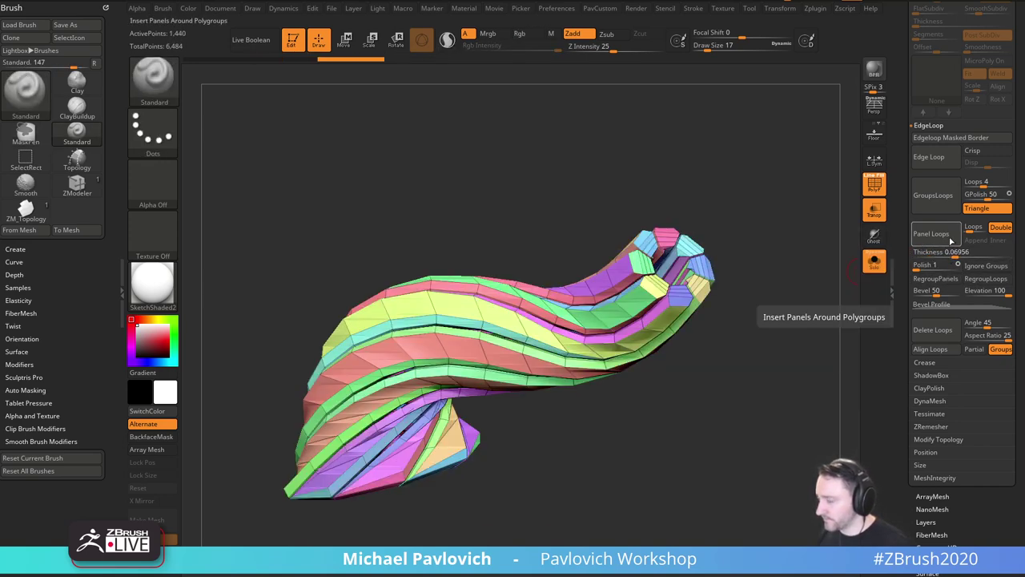
Turn off transparency, polyframe and Solo, and switch the material to StartupMaterial.
{"action": "left_click", "coordinate": [873, 213]}
{"action": "left_click", "coordinate": [874, 185]}
{"action": "mouse_move", "coordinate": [809, 252]}
{"action": "right_mouse_down", "text": "ctrl"}
{"action": "mouse_move", "coordinate": [842, 261]}
{"action": "mouse_move", "coordinate": [808, 258]}
{"action": "right_mouse_up", "text": "ctrl"}
{"action": "left_click", "coordinate": [873, 261]}
{"action": "right_click_drag", "start_coordinate": [809, 258], "coordinate": [784, 245], "text": "ctrl"}
{"action": "mouse_move", "coordinate": [783, 245]}
{"action": "left_mouse_down"}
{"action": "mouse_move", "coordinate": [723, 252]}
{"action": "mouse_move", "coordinate": [797, 268]}
{"action": "mouse_move", "coordinate": [749, 251]}
{"action": "mouse_move", "coordinate": [731, 268]}
{"action": "left_mouse_up"}
{"action": "left_click", "coordinate": [152, 284]}
{"action": "left_click", "coordinate": [214, 266]}
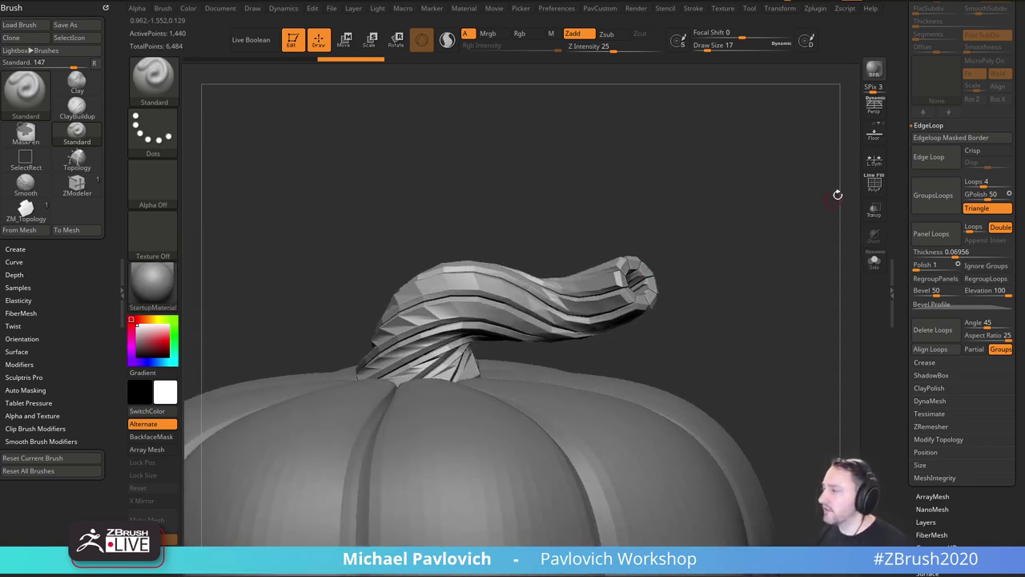
Check the panel polygroups with polyframe on, isolate a group at the stem's tip, and restore the full view.
{"action": "left_click", "coordinate": [874, 183]}
{"action": "mouse_move", "coordinate": [780, 201]}
{"action": "left_mouse_down"}
{"action": "mouse_move", "coordinate": [760, 249]}
{"action": "mouse_move", "coordinate": [780, 224]}
{"action": "mouse_move", "coordinate": [804, 227]}
{"action": "left_mouse_up"}
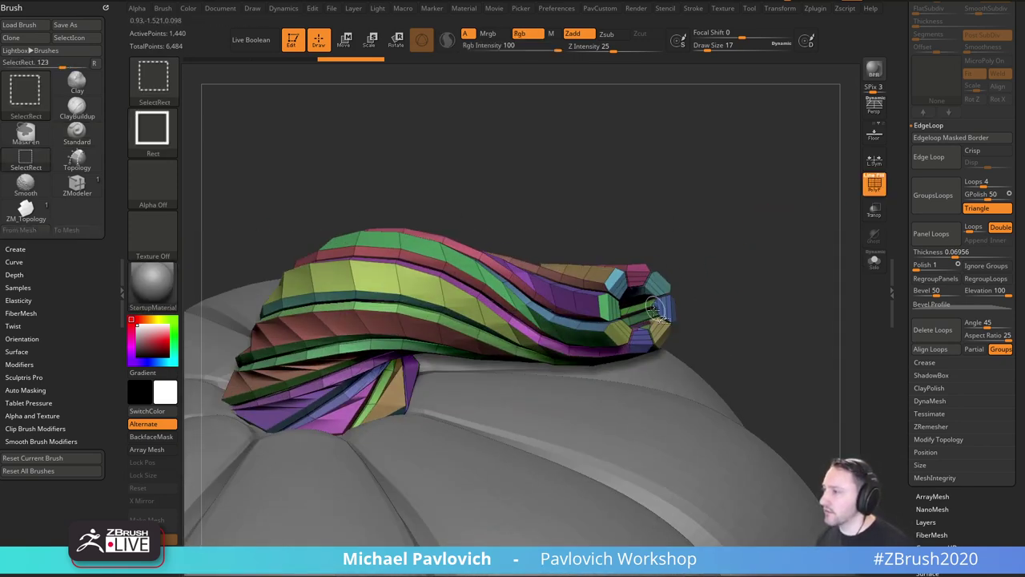
{"action": "left_click", "coordinate": [647, 309], "text": "ctrl+shift"}
{"action": "left_click_drag", "start_coordinate": [775, 270], "coordinate": [806, 273]}
{"action": "left_click", "coordinate": [805, 246], "text": "ctrl+shift"}
{"action": "mouse_move", "coordinate": [806, 222]}
{"action": "left_mouse_down"}
{"action": "mouse_move", "coordinate": [748, 211]}
{"action": "mouse_move", "coordinate": [817, 201]}
{"action": "mouse_move", "coordinate": [817, 210]}
{"action": "left_mouse_up"}
{"action": "left_click", "coordinate": [872, 189]}
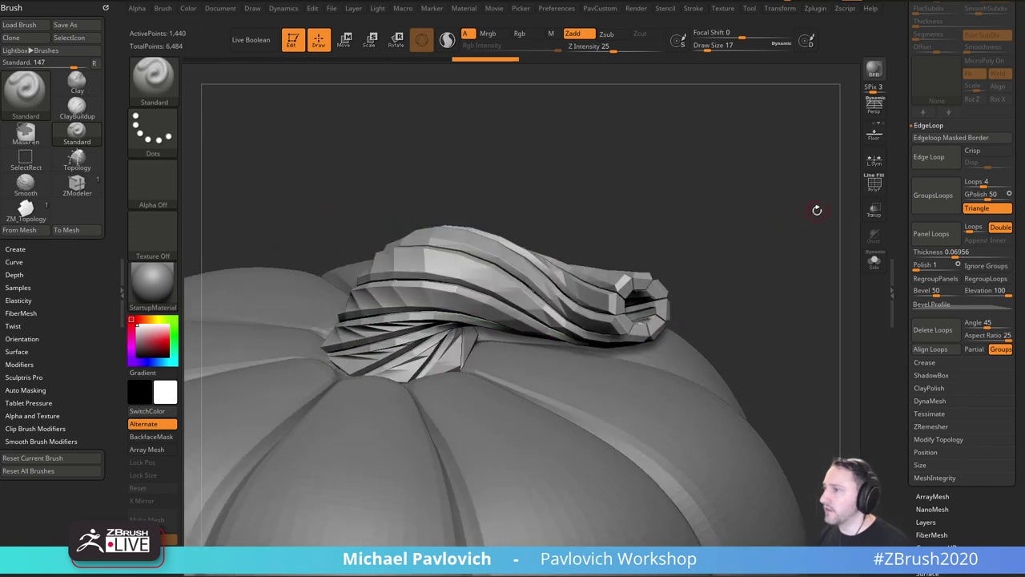
Turn on Dynamic Subdiv to preview the stem panels smoothed.
{"action": "key", "text": "space"}
{"action": "mouse_move", "coordinate": [801, 160]}
{"action": "left_mouse_down"}
{"action": "mouse_move", "coordinate": [812, 160]}
{"action": "mouse_move", "coordinate": [801, 160]}
{"action": "left_mouse_up"}
{"action": "left_click_drag", "start_coordinate": [701, 221], "coordinate": [783, 198]}
{"action": "key", "text": "d"}
{"action": "left_click", "coordinate": [612, 184]}
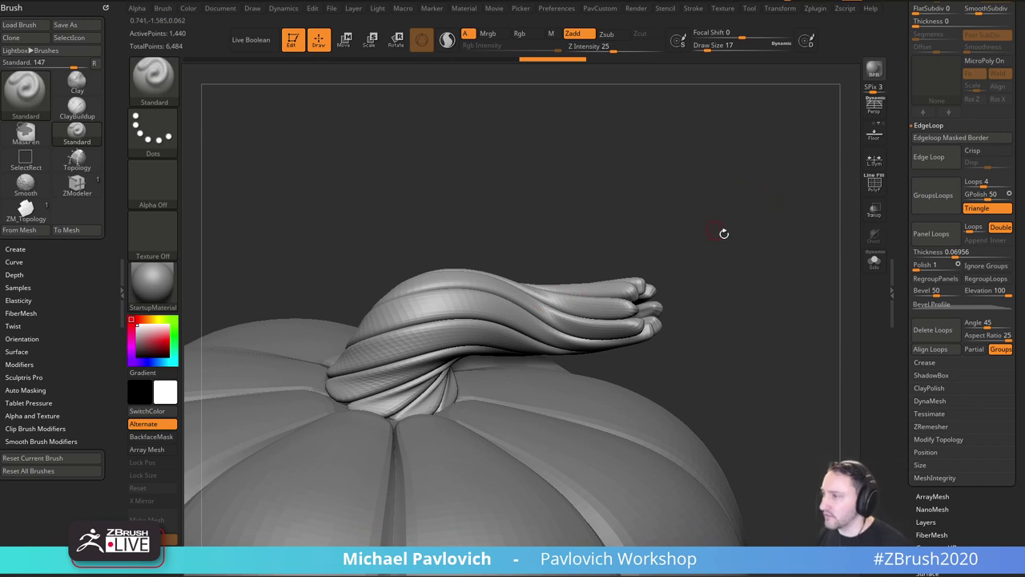
Crease the stem panels and try CreaseLvl 1, then CreaseLvl 2 with SmoothSubdiv 3.
{"action": "key", "text": "2"}
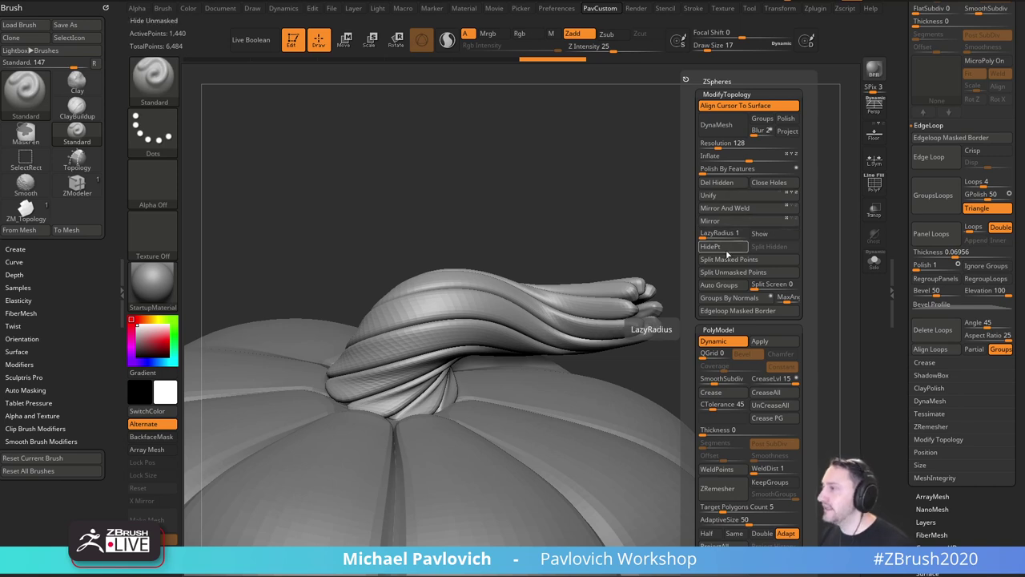
{"action": "left_click", "coordinate": [775, 381]}
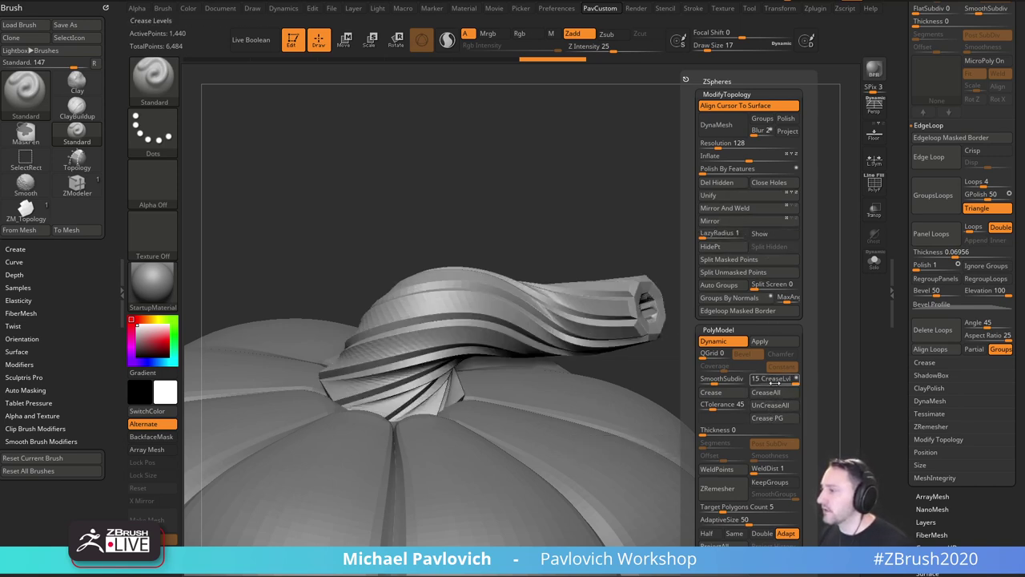
{"action": "left_click", "coordinate": [757, 381]}
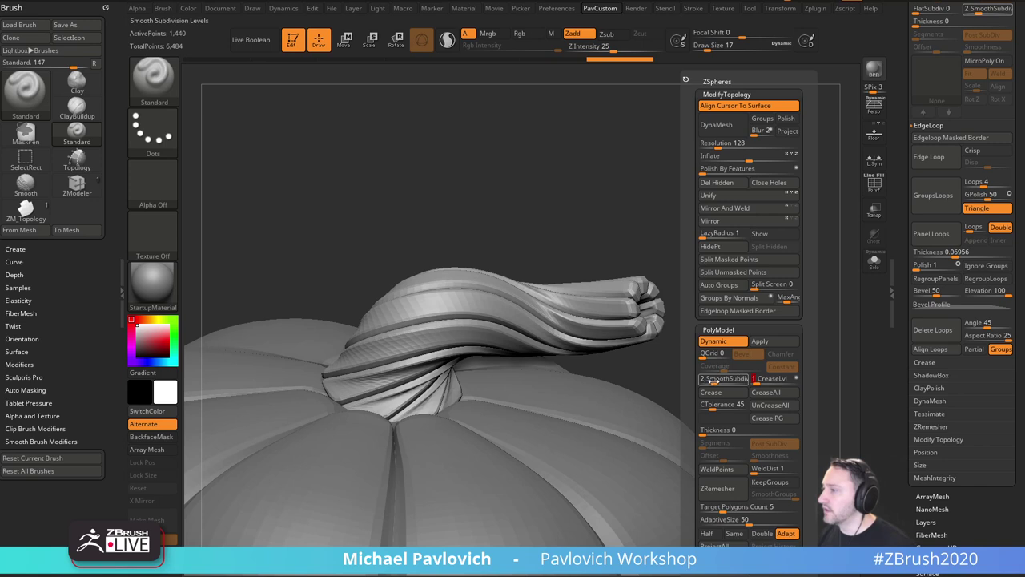
{"action": "left_click", "coordinate": [759, 383]}
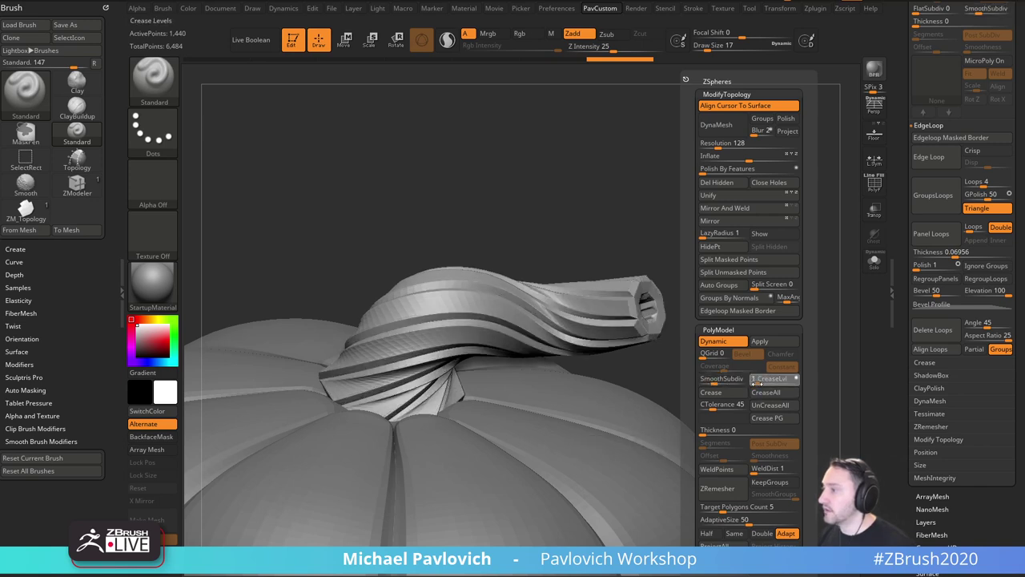
{"action": "left_click", "coordinate": [756, 383]}
{"action": "left_click", "coordinate": [757, 383]}
{"action": "left_click", "coordinate": [720, 382]}
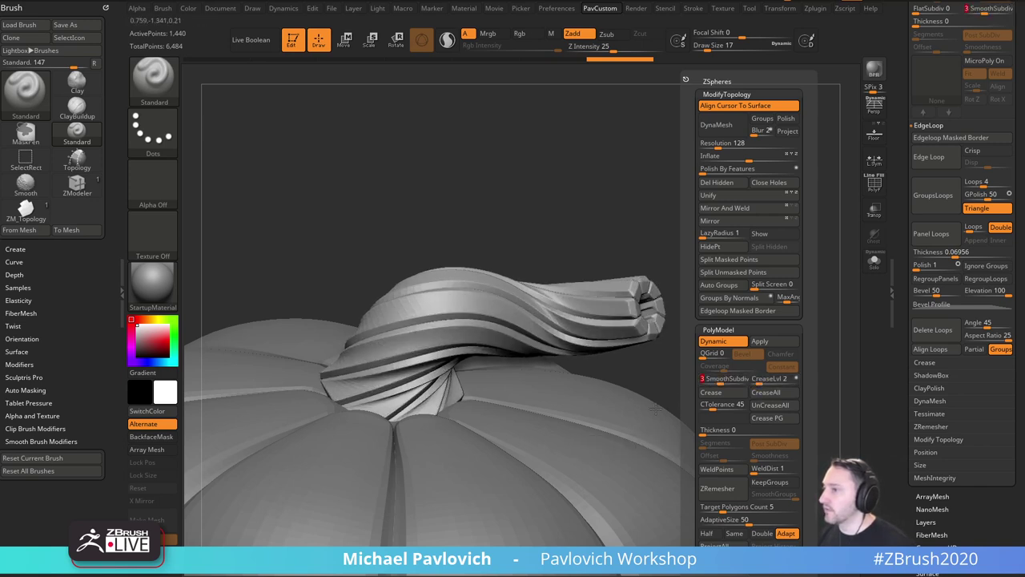
Set the stem panels' CreaseLvl to 1.
{"action": "right_click_drag", "start_coordinate": [789, 344], "coordinate": [787, 277], "text": "ctrl"}
{"action": "mouse_move", "coordinate": [787, 277]}
{"action": "left_mouse_down"}
{"action": "mouse_move", "coordinate": [689, 232]}
{"action": "mouse_move", "coordinate": [744, 240]}
{"action": "mouse_move", "coordinate": [797, 265]}
{"action": "mouse_move", "coordinate": [791, 299]}
{"action": "mouse_move", "coordinate": [721, 286]}
{"action": "mouse_move", "coordinate": [753, 262]}
{"action": "mouse_move", "coordinate": [771, 280]}
{"action": "mouse_move", "coordinate": [760, 278]}
{"action": "left_mouse_up"}
{"action": "key", "text": "3"}
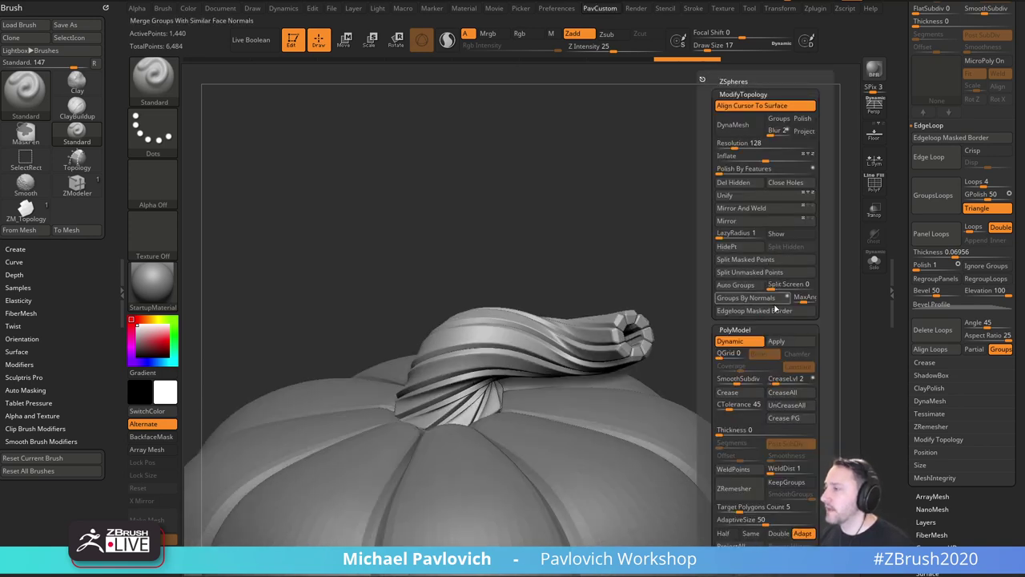
{"action": "left_click", "coordinate": [773, 380]}
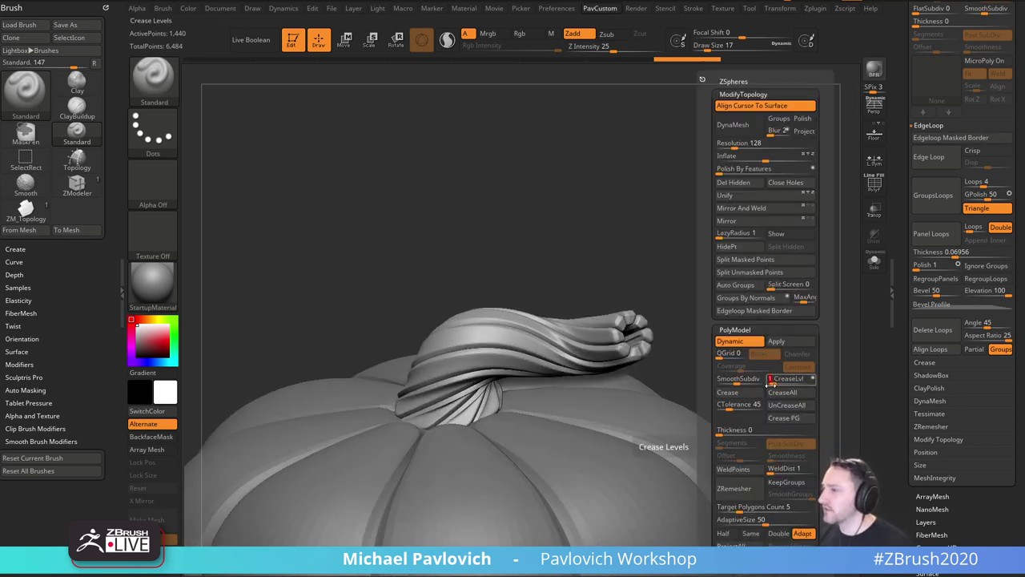
{"action": "left_click_drag", "start_coordinate": [773, 381], "coordinate": [724, 280]}
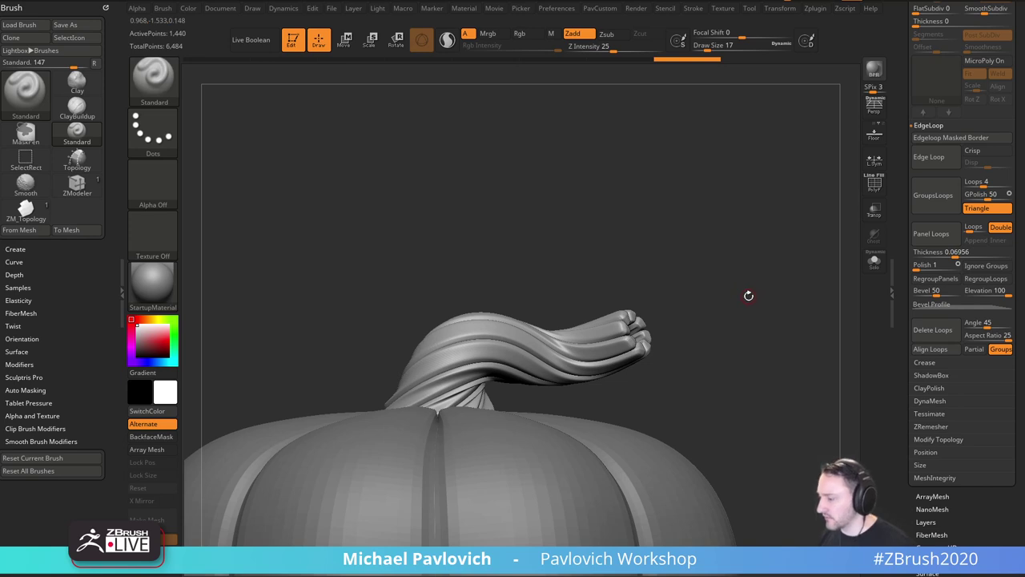
Show the polyframe and undo the creasing, Dynamic Subdiv and Panel Loops back to the thin stem surface.
{"action": "key", "text": "shift+f"}
{"action": "left_click_drag", "start_coordinate": [831, 201], "coordinate": [799, 273]}
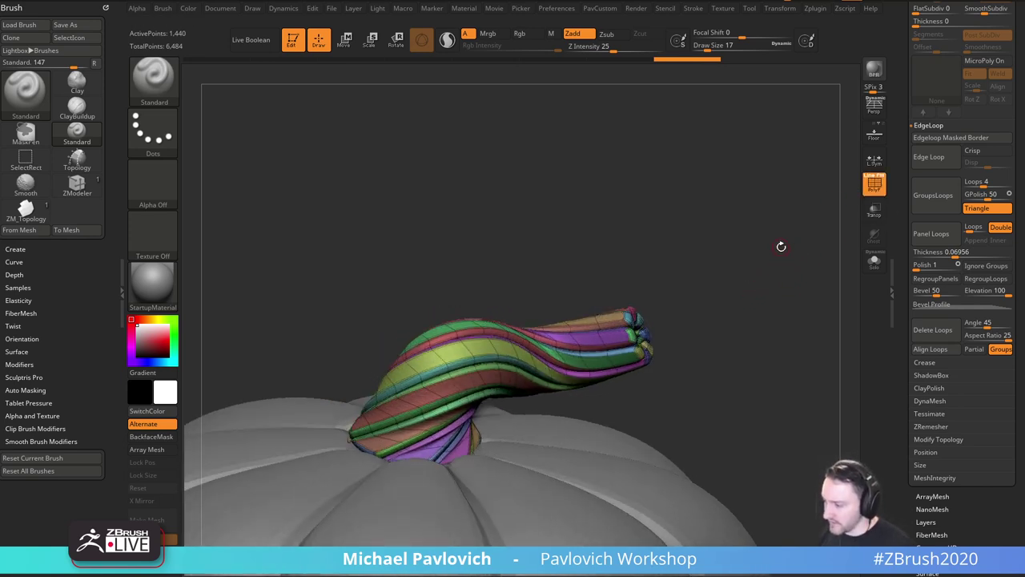
{"action": "left_click_drag", "start_coordinate": [769, 253], "coordinate": [790, 284]}
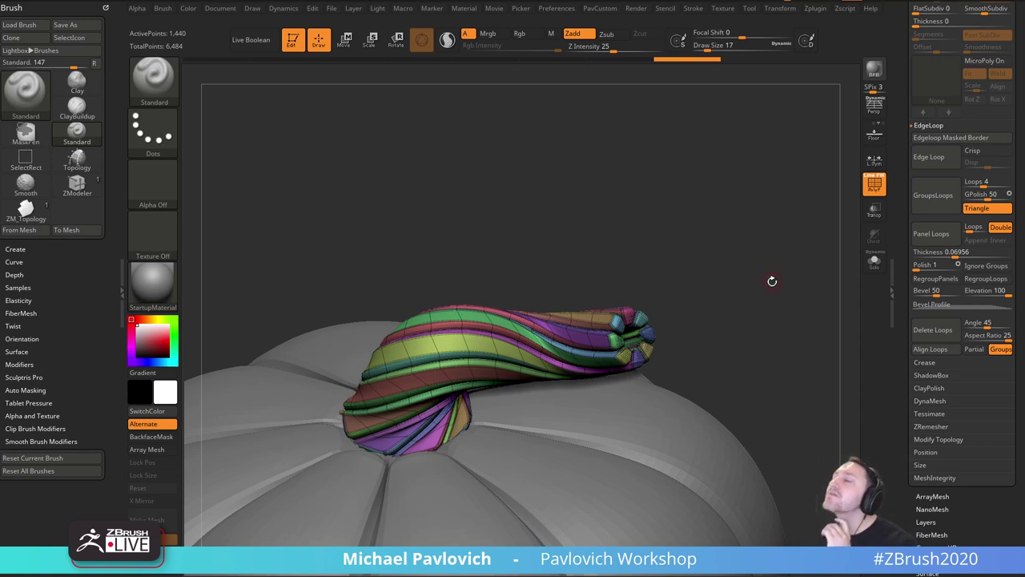
{"action": "left_click_drag", "start_coordinate": [771, 281], "coordinate": [777, 279]}
{"action": "key", "text": "ctrl+z"}
{"action": "key", "text": "ctrl+z"}
{"action": "key", "text": "ctrl+z"}
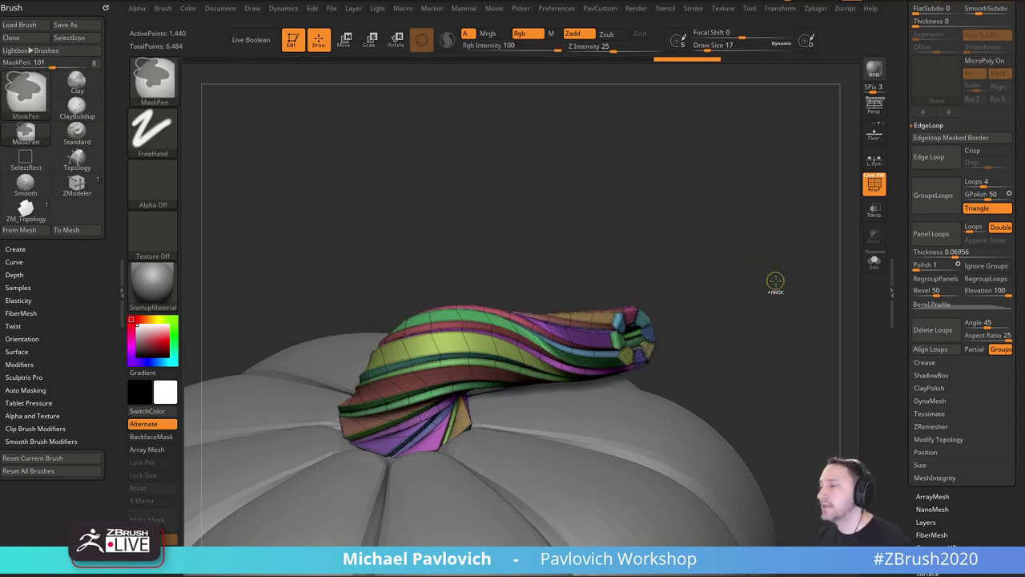
{"action": "key", "text": "ctrl+z"}
{"action": "key", "text": "ctrl+z"}
{"action": "key", "text": "ctrl+z"}
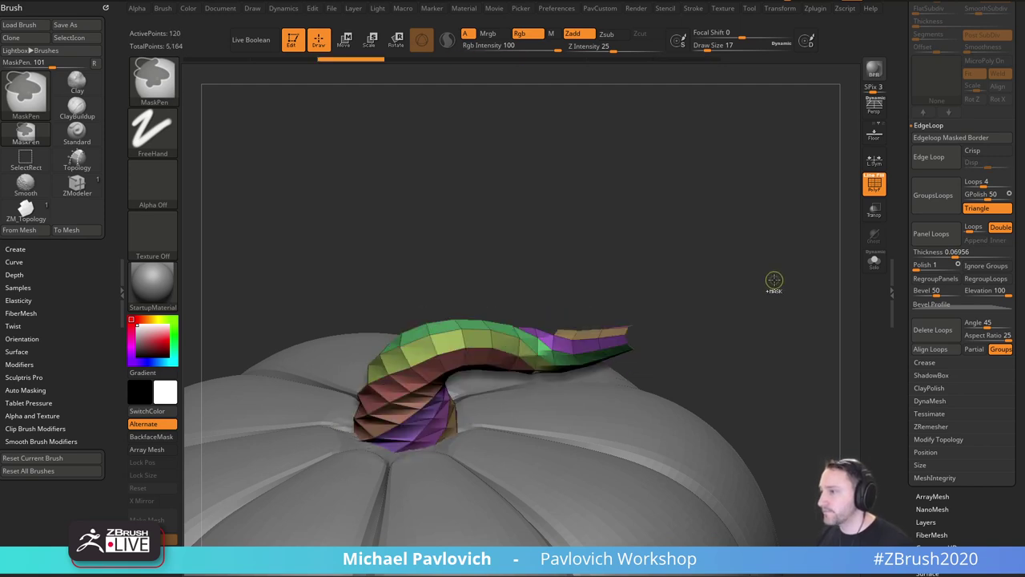
Switch to the ZModeler brush for editing the thin stem's topology.
{"action": "mouse_move", "coordinate": [774, 281]}
{"action": "left_mouse_down"}
{"action": "mouse_move", "coordinate": [760, 256]}
{"action": "mouse_move", "coordinate": [751, 307]}
{"action": "mouse_move", "coordinate": [745, 258]}
{"action": "left_mouse_up"}
{"action": "key", "text": "b"}
{"action": "key", "text": "z"}
{"action": "key", "text": "m"}
Try inserting a single edge loop lengthwise along the purple strip near the stem's tip, and undo it.
{"action": "key", "text": "space"}
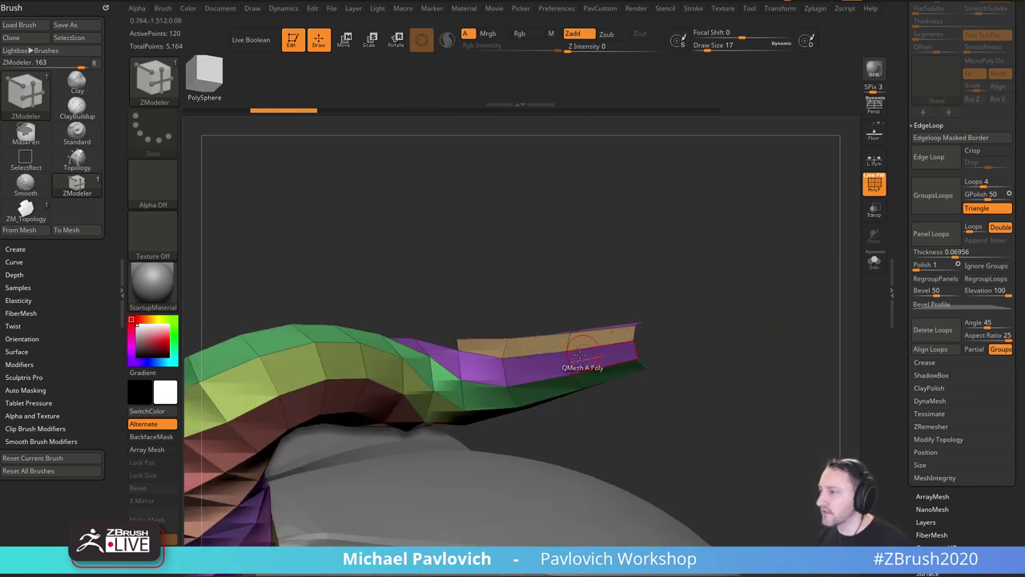
{"action": "left_click", "coordinate": [570, 362]}
{"action": "left_click_drag", "start_coordinate": [618, 298], "coordinate": [606, 321]}
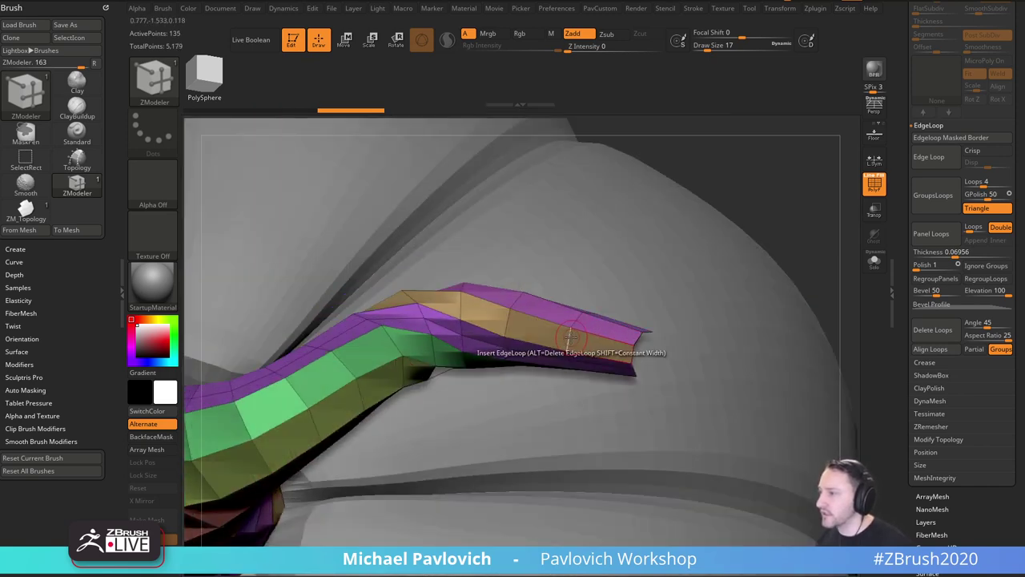
{"action": "key", "text": "ctrl+z"}
Set the ZModeler edge action Insert to Multiple EdgeLoops and add lengthwise loops through the first strips near the tip.
{"action": "key", "text": "space"}
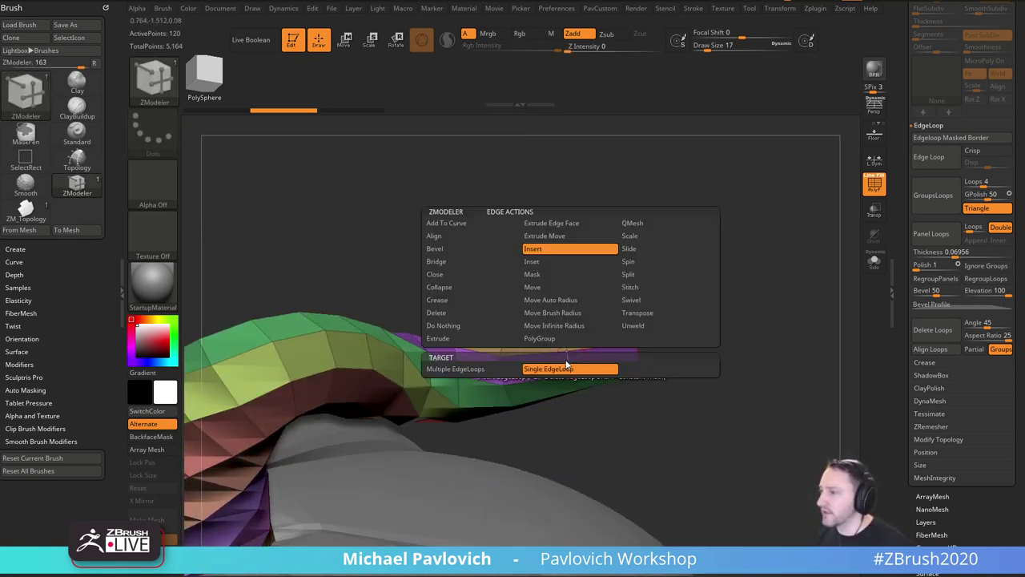
{"action": "left_click", "coordinate": [467, 369]}
{"action": "left_click_drag", "start_coordinate": [724, 273], "coordinate": [715, 270]}
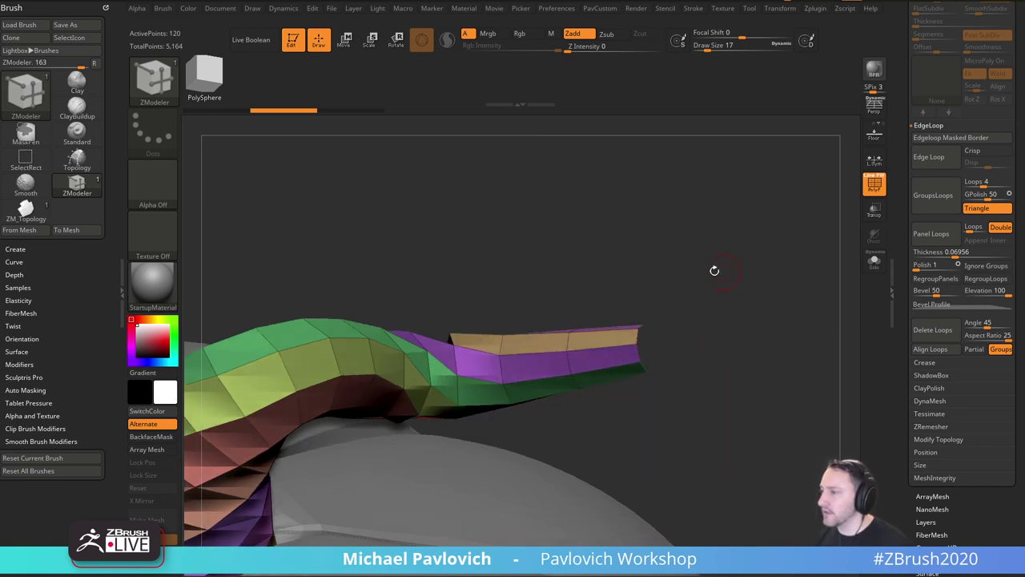
{"action": "left_click", "coordinate": [570, 365]}
{"action": "left_click_drag", "start_coordinate": [607, 289], "coordinate": [603, 319]}
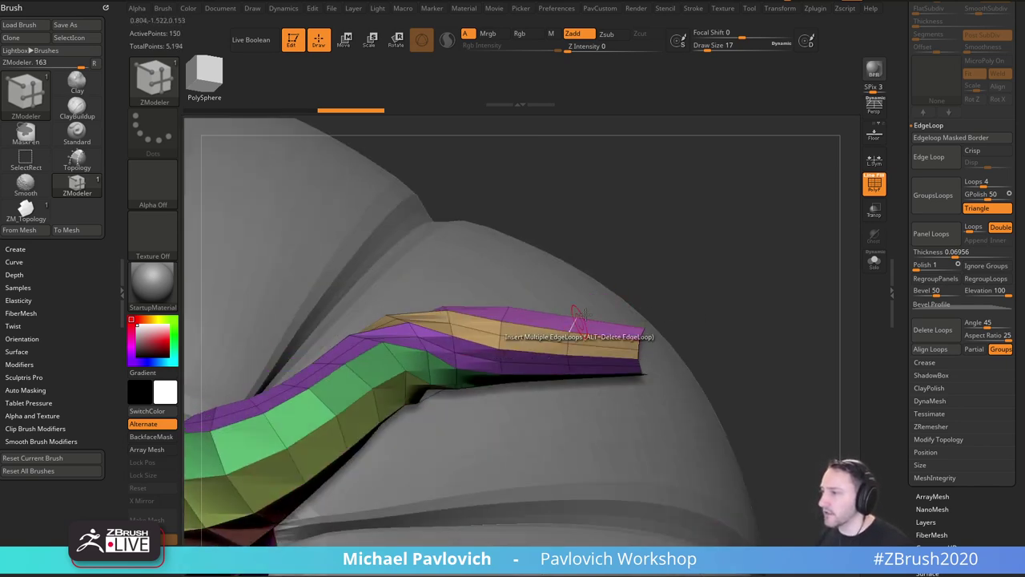
Solo the stem and insert a lengthwise edge loop through each remaining polygroup strip.
{"action": "key", "text": "ctrl+shift+z"}
{"action": "left_click_drag", "start_coordinate": [849, 304], "coordinate": [555, 316]}
{"action": "left_click", "coordinate": [580, 310]}
{"action": "left_click", "coordinate": [623, 309]}
{"action": "left_click_drag", "start_coordinate": [668, 331], "coordinate": [651, 282]}
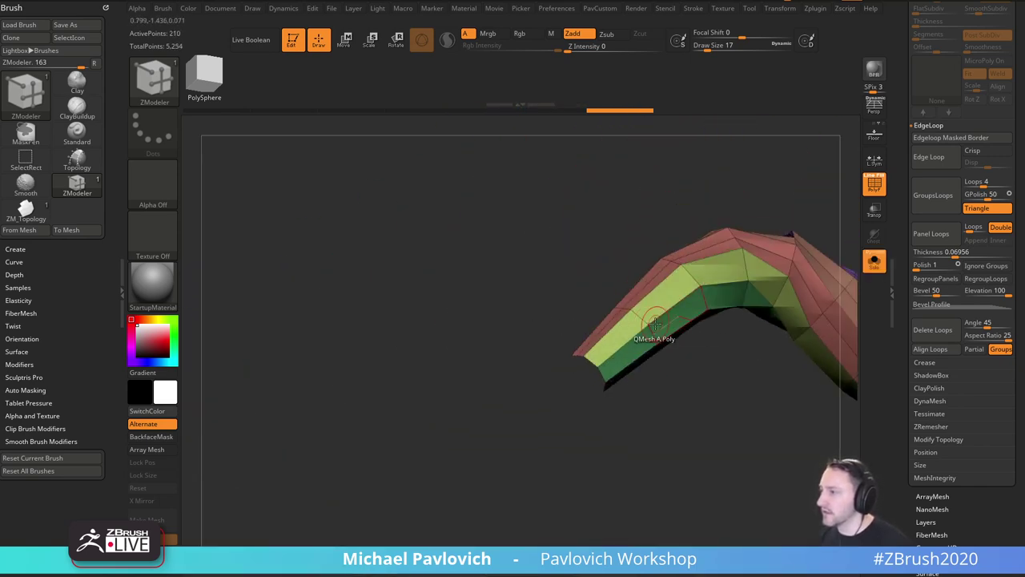
{"action": "left_click", "coordinate": [640, 319]}
{"action": "left_click_drag", "start_coordinate": [684, 378], "coordinate": [623, 320]}
{"action": "left_click", "coordinate": [621, 294]}
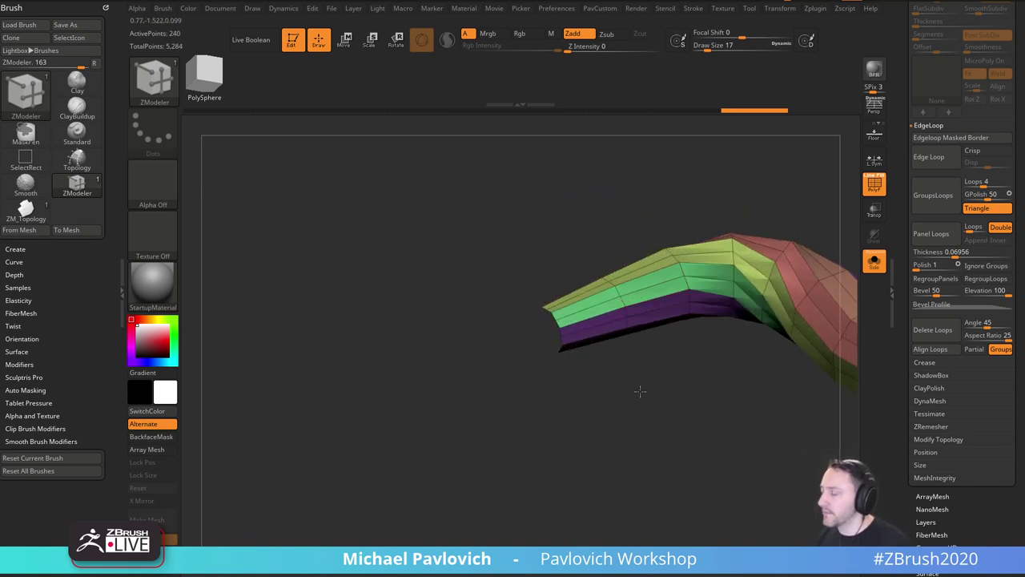
Insert crosswise edge loops around the stem from the tip back through the middle bend to split the long polygons.
{"action": "left_click_drag", "start_coordinate": [639, 390], "coordinate": [785, 287]}
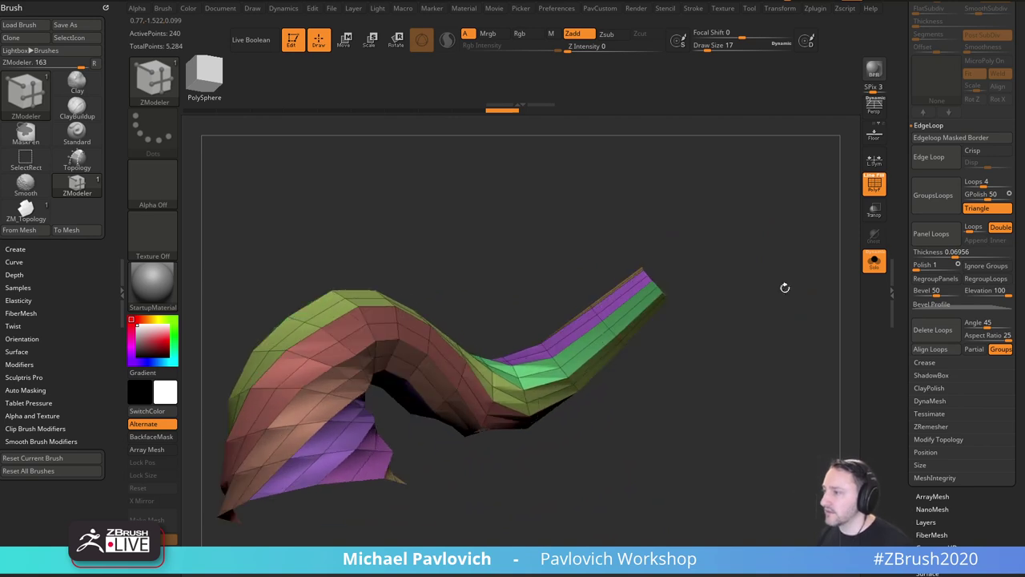
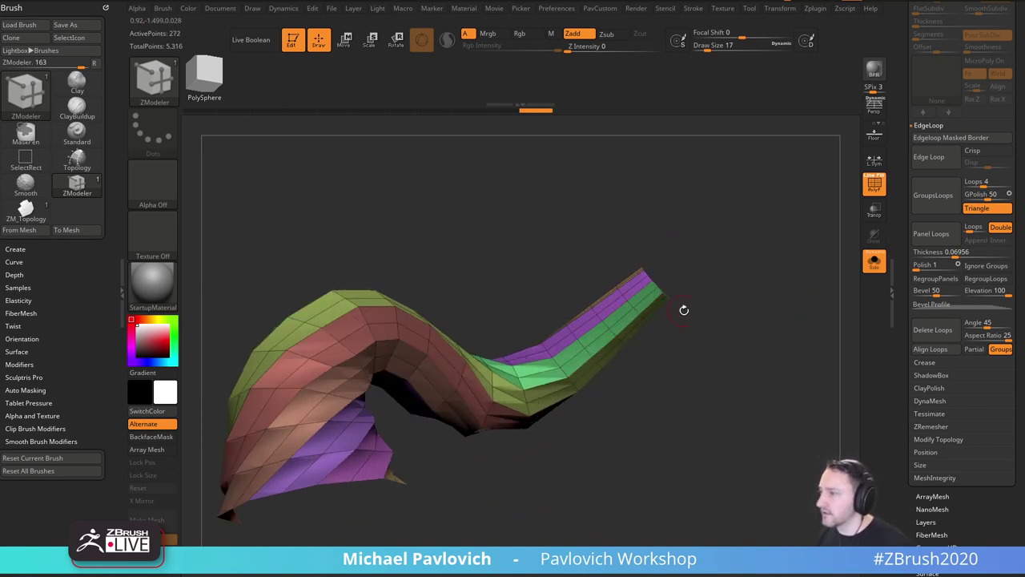
{"action": "left_click_drag", "start_coordinate": [684, 310], "coordinate": [658, 400]}
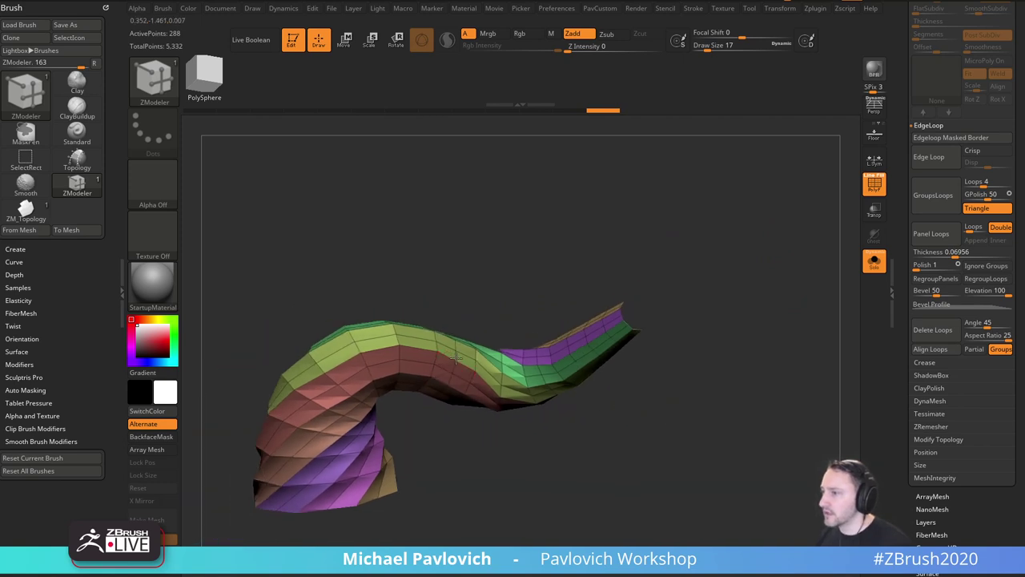
{"action": "left_click_drag", "start_coordinate": [456, 357], "coordinate": [491, 272]}
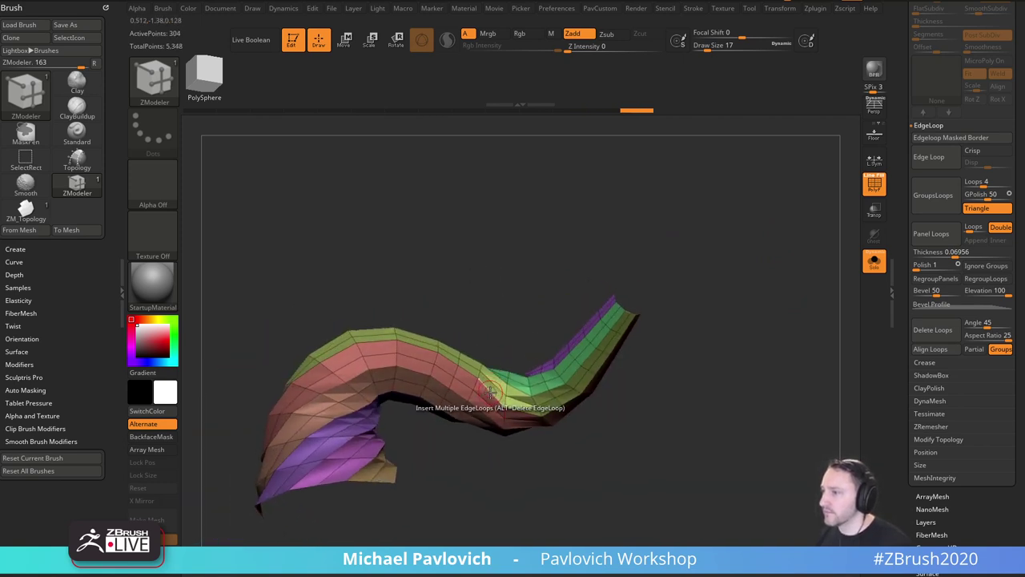
{"action": "left_click_drag", "start_coordinate": [507, 325], "coordinate": [477, 354]}
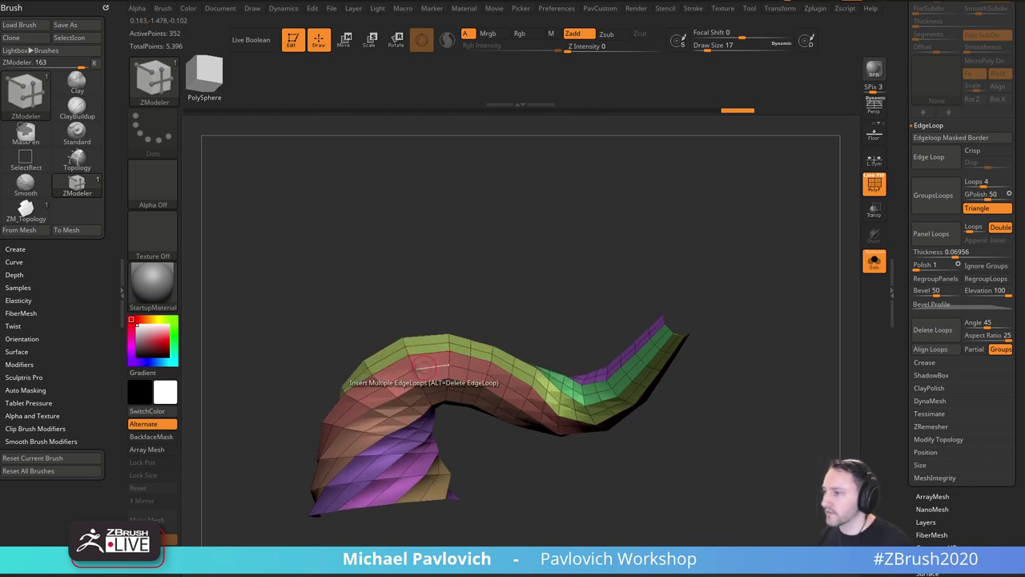
Create thick panels from the denser stem's polygroups with Panel Loops.
{"action": "left_click_drag", "start_coordinate": [689, 267], "coordinate": [825, 288]}
{"action": "left_click_drag", "start_coordinate": [908, 331], "coordinate": [923, 296]}
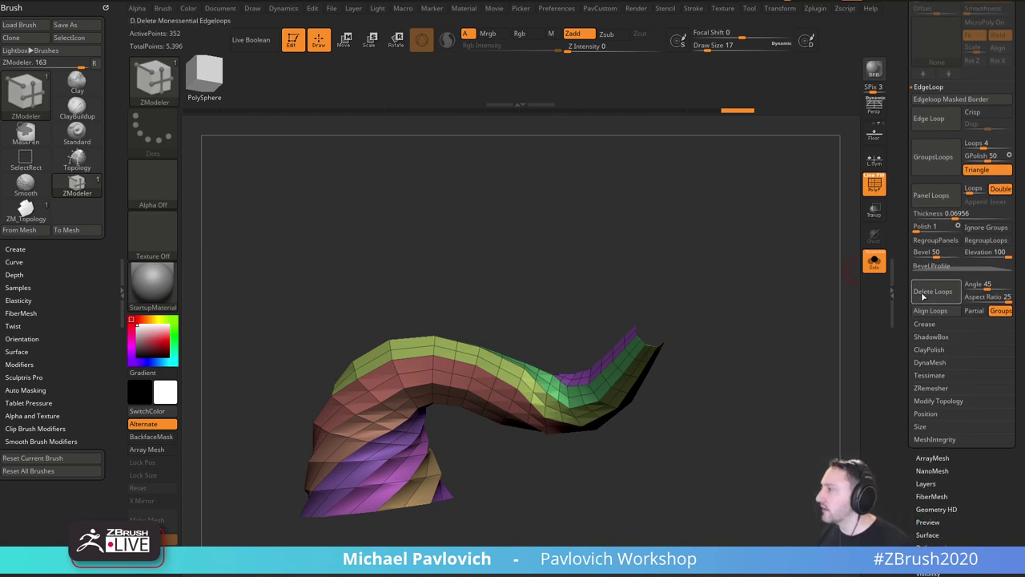
{"action": "left_click", "coordinate": [938, 197]}
{"action": "left_click_drag", "start_coordinate": [793, 293], "coordinate": [587, 239]}
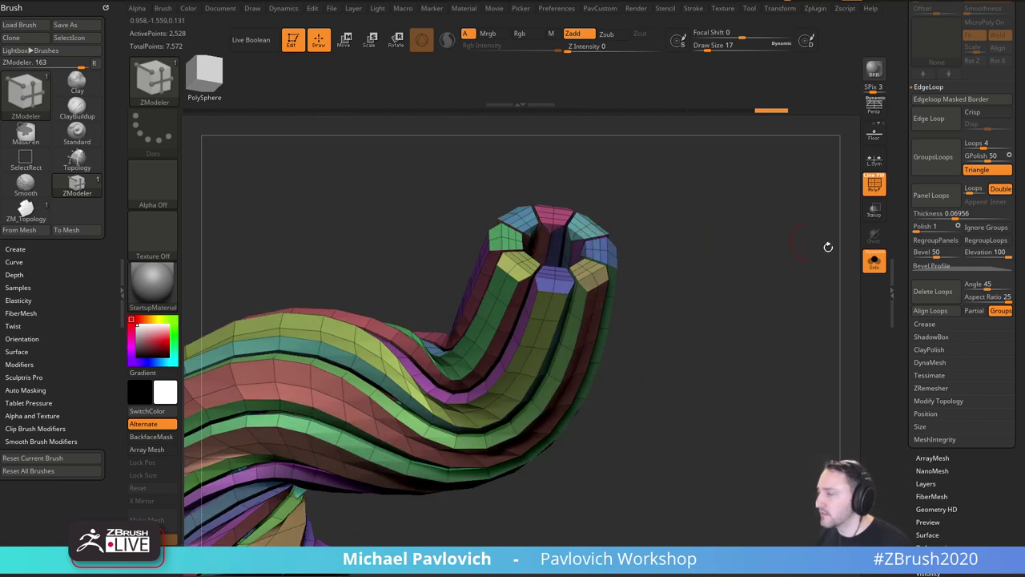
Isolate the teal inner polygroup of the paneled stem by hiding the other polygroups, including the pink tip cap.
{"action": "mouse_move", "coordinate": [828, 247]}
{"action": "left_mouse_down"}
{"action": "mouse_move", "coordinate": [794, 297]}
{"action": "mouse_move", "coordinate": [820, 265]}
{"action": "mouse_move", "coordinate": [865, 297]}
{"action": "left_mouse_up"}
{"action": "key", "text": "ctrl+shift"}
{"action": "left_click", "coordinate": [543, 264], "text": "ctrl+shift"}
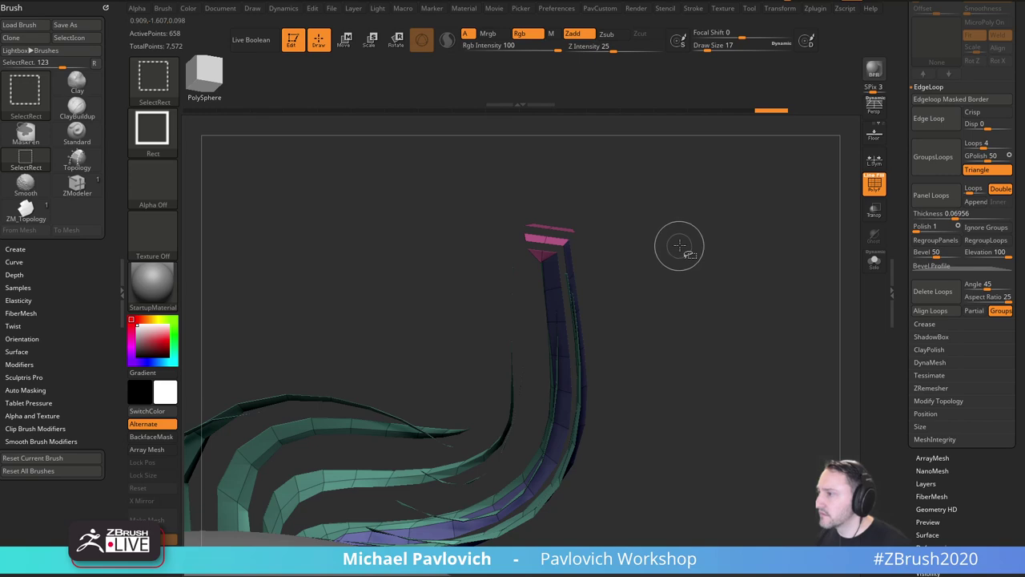
{"action": "left_click", "coordinate": [675, 240], "text": "ctrl+shift"}
{"action": "left_click", "coordinate": [543, 269], "text": "ctrl+shift"}
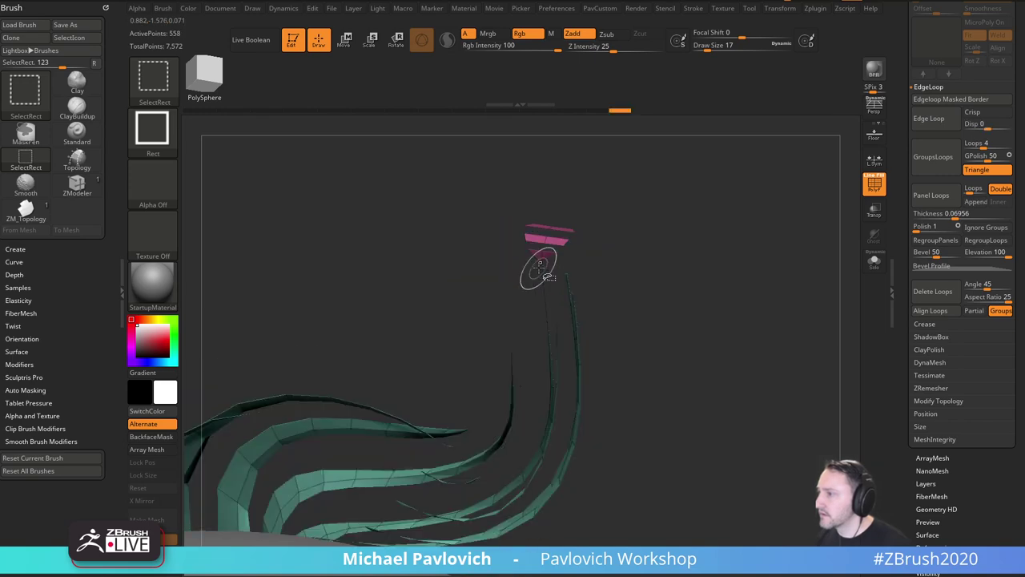
{"action": "left_click", "coordinate": [636, 236], "text": "ctrl+shift"}
{"action": "left_click", "coordinate": [546, 279], "text": "ctrl+shift"}
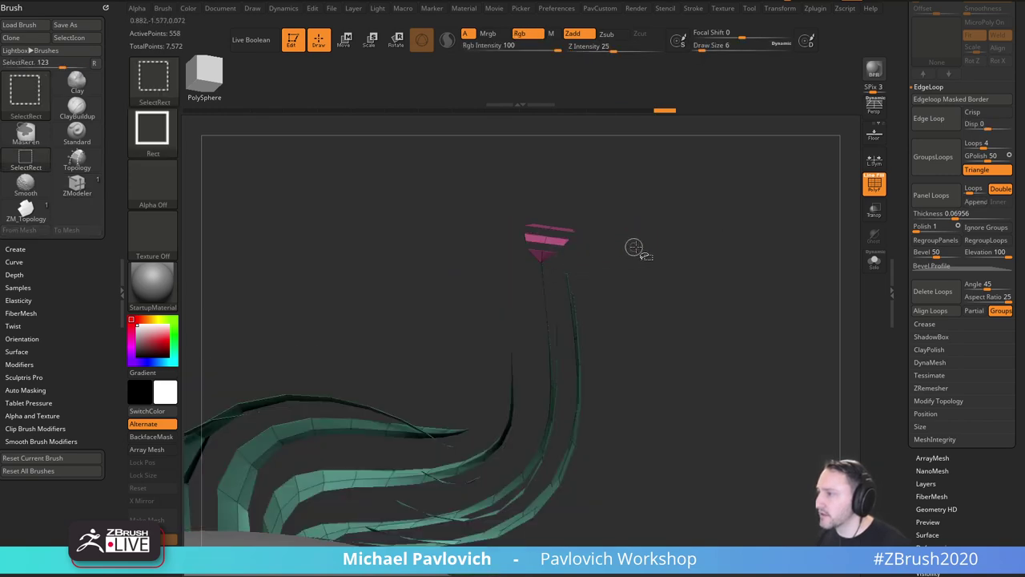
{"action": "left_click", "coordinate": [553, 246], "text": "ctrl+shift"}
{"action": "left_click_drag", "start_coordinate": [681, 216], "coordinate": [785, 250]}
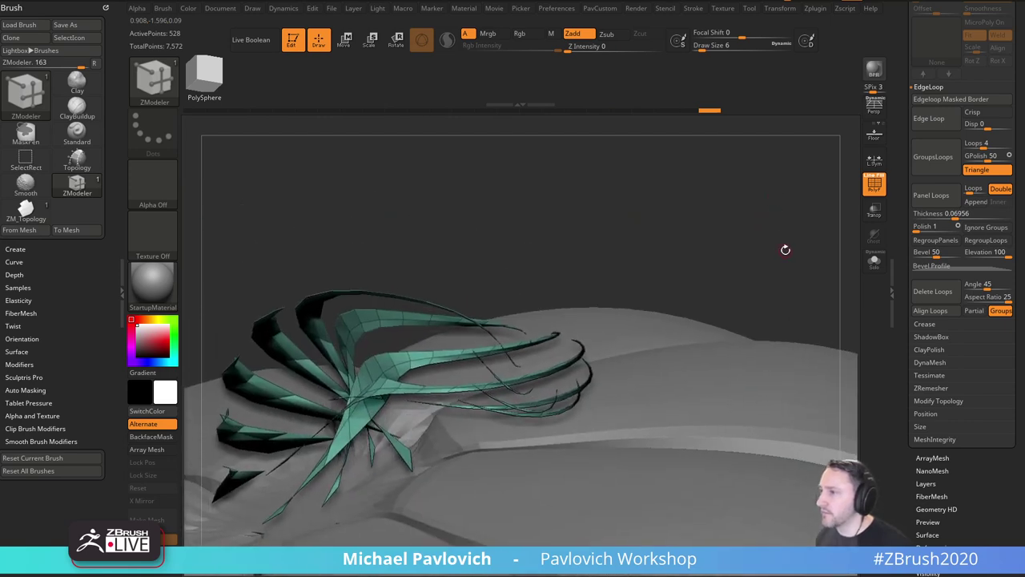
Grow the visible area outward from the inner polygroup across the sides of the stem panels.
{"action": "key", "text": "ctrl+shift"}
{"action": "left_click", "coordinate": [775, 247], "text": "ctrl+shift"}
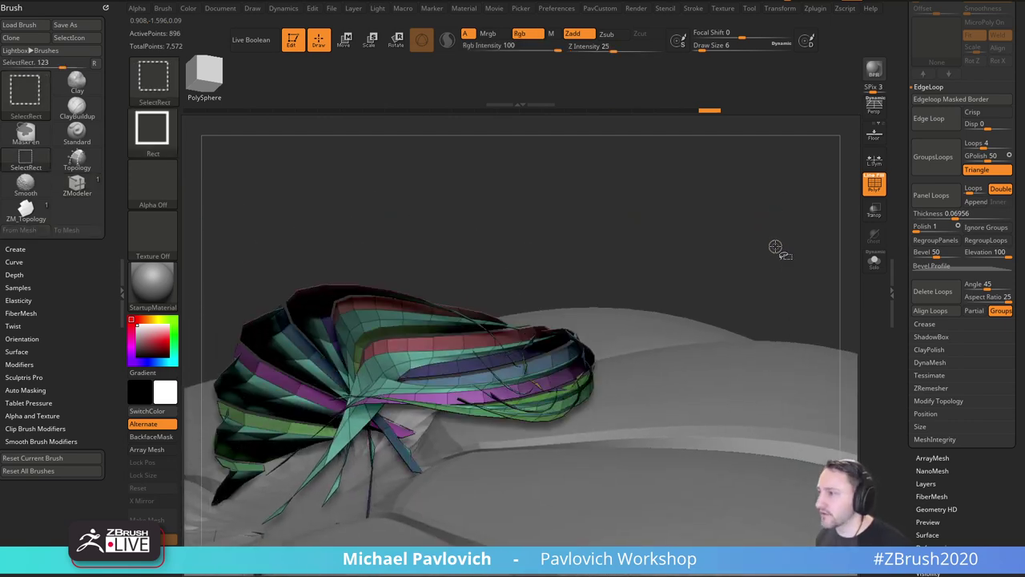
{"action": "left_click", "coordinate": [776, 247], "text": "ctrl+shift"}
{"action": "left_click", "coordinate": [776, 248], "text": "ctrl+shift"}
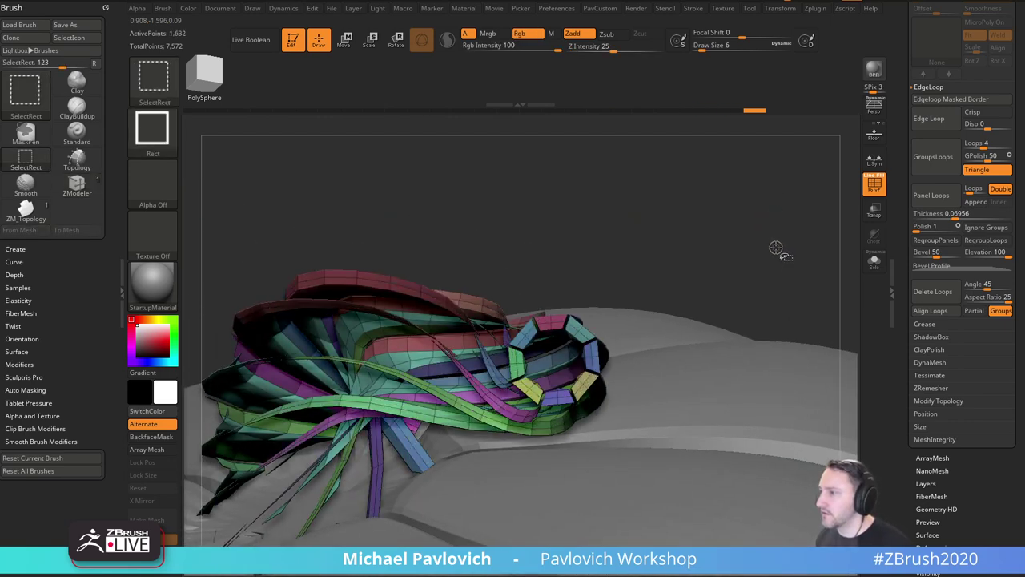
{"action": "left_click", "coordinate": [775, 247], "text": "ctrl+shift"}
Invert the stem's visibility from the outer strips to the remaining panel surfaces, comparing both states with undo and redo.
{"action": "key", "text": "b"}
{"action": "key", "text": "z"}
{"action": "key", "text": "m"}
{"action": "mouse_move", "coordinate": [778, 245]}
{"action": "left_mouse_down"}
{"action": "mouse_move", "coordinate": [797, 289]}
{"action": "mouse_move", "coordinate": [787, 258]}
{"action": "mouse_move", "coordinate": [816, 290]}
{"action": "mouse_move", "coordinate": [767, 226]}
{"action": "mouse_move", "coordinate": [766, 261]}
{"action": "mouse_move", "coordinate": [748, 233]}
{"action": "mouse_move", "coordinate": [789, 254]}
{"action": "mouse_move", "coordinate": [744, 255]}
{"action": "mouse_move", "coordinate": [785, 245]}
{"action": "mouse_move", "coordinate": [820, 301]}
{"action": "left_mouse_up"}
{"action": "left_click", "coordinate": [744, 255], "text": "ctrl+shift"}
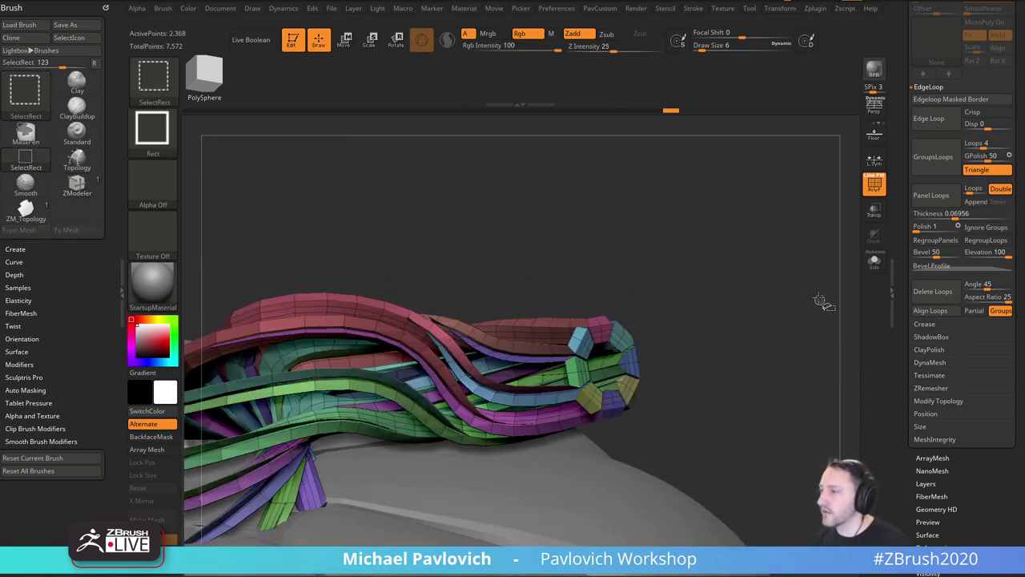
{"action": "key", "text": "ctrl+z"}
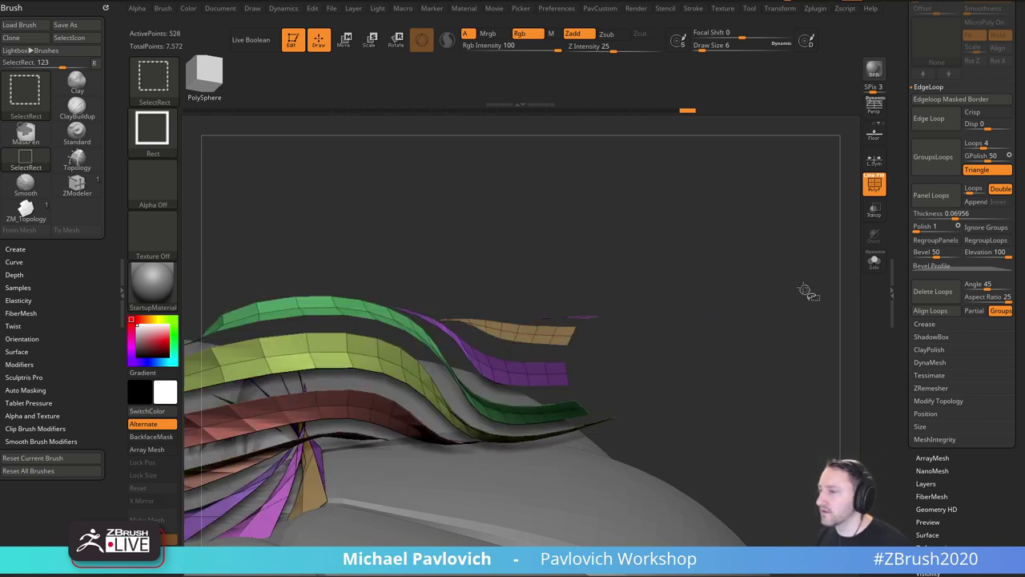
{"action": "key", "text": "ctrl+shift+z"}
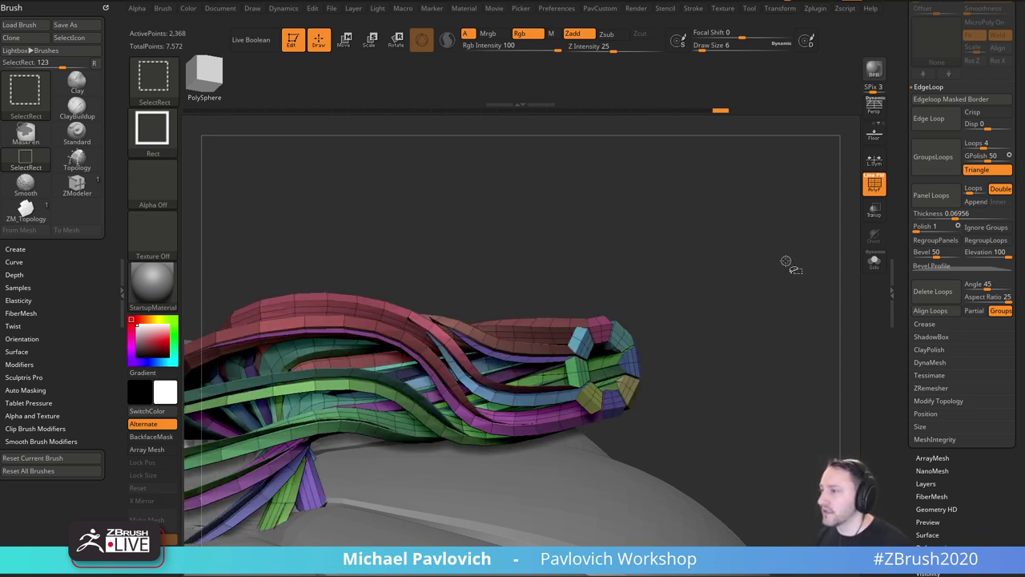
Hide a panel polygroup at the stem tip, restore the panels and isolate the teal inner polygroup again.
{"action": "left_click", "coordinate": [603, 367], "text": "ctrl+shift"}
{"action": "left_click_drag", "start_coordinate": [739, 301], "coordinate": [753, 340], "text": "alt"}
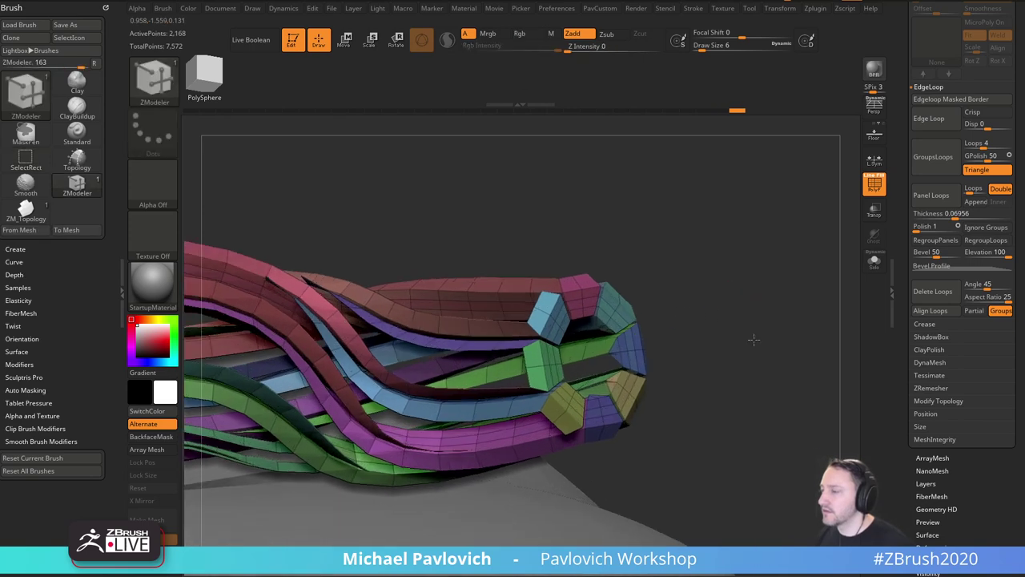
{"action": "mouse_move", "coordinate": [738, 242]}
{"action": "left_mouse_down", "text": "ctrl+shift"}
{"action": "mouse_move", "coordinate": [770, 327]}
{"action": "mouse_move", "coordinate": [714, 277]}
{"action": "mouse_move", "coordinate": [734, 263]}
{"action": "mouse_move", "coordinate": [748, 279]}
{"action": "mouse_move", "coordinate": [750, 322]}
{"action": "left_mouse_up", "text": "ctrl+shift"}
{"action": "mouse_move", "coordinate": [738, 253]}
{"action": "left_mouse_down", "text": "ctrl+shift"}
{"action": "mouse_move", "coordinate": [758, 293]}
{"action": "mouse_move", "coordinate": [751, 272]}
{"action": "mouse_move", "coordinate": [789, 265]}
{"action": "left_mouse_up", "text": "ctrl+shift"}
{"action": "left_click", "coordinate": [589, 360], "text": "ctrl+shift"}
{"action": "mouse_move", "coordinate": [848, 190]}
{"action": "left_mouse_down"}
{"action": "mouse_move", "coordinate": [761, 213]}
{"action": "mouse_move", "coordinate": [766, 229]}
{"action": "left_mouse_up"}
{"action": "key", "text": "ctrl+shift"}
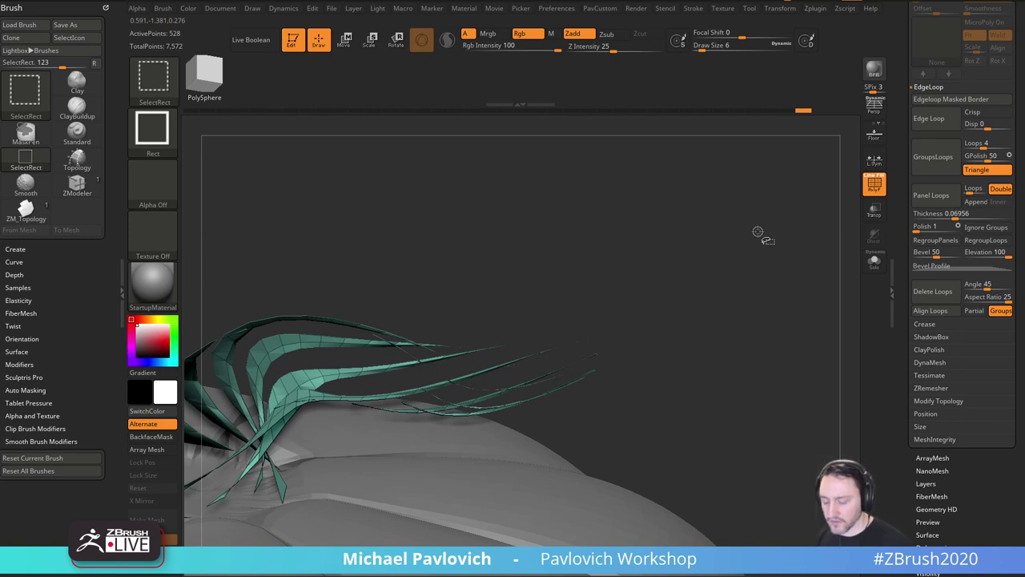
Grow the visible area twice from the inner polygroup, restore the full stem's visibility and clear the mask.
{"action": "key", "text": "ctrl+shift+x"}
{"action": "key", "text": "ctrl+shift+x"}
{"action": "mouse_move", "coordinate": [756, 233]}
{"action": "left_mouse_down"}
{"action": "mouse_move", "coordinate": [740, 221]}
{"action": "mouse_move", "coordinate": [758, 267]}
{"action": "mouse_move", "coordinate": [709, 265]}
{"action": "mouse_move", "coordinate": [762, 269]}
{"action": "left_mouse_up"}
{"action": "mouse_move", "coordinate": [776, 269]}
{"action": "left_mouse_down"}
{"action": "mouse_move", "coordinate": [725, 324]}
{"action": "mouse_move", "coordinate": [753, 266]}
{"action": "mouse_move", "coordinate": [786, 277]}
{"action": "mouse_move", "coordinate": [769, 232]}
{"action": "mouse_move", "coordinate": [776, 291]}
{"action": "mouse_move", "coordinate": [781, 282]}
{"action": "left_mouse_up"}
{"action": "left_click", "coordinate": [782, 279], "text": "ctrl"}
{"action": "left_click", "coordinate": [782, 260], "text": "ctrl+shift"}
{"action": "left_click", "coordinate": [781, 241], "text": "ctrl"}
{"action": "key", "text": "2"}
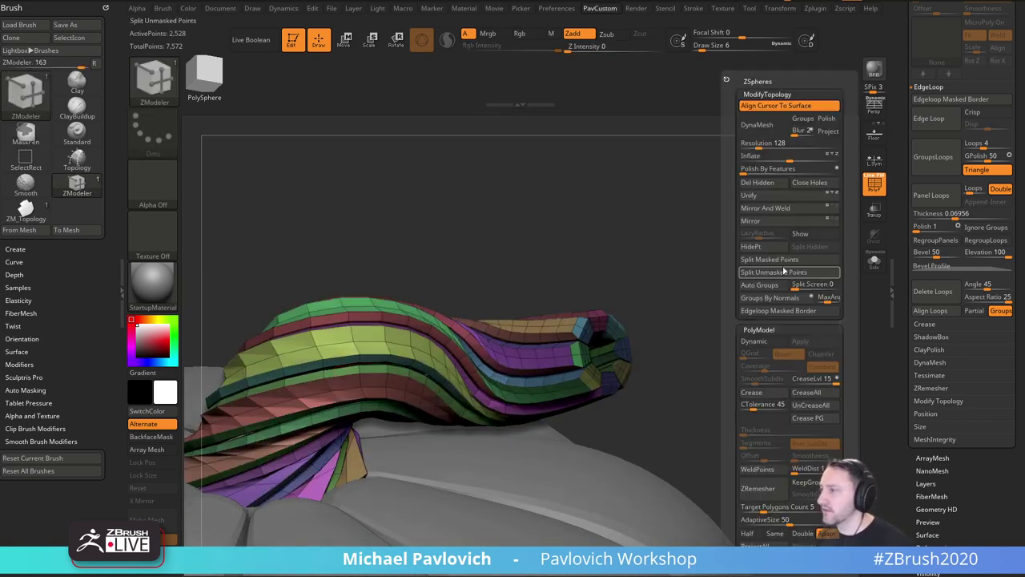
{"action": "left_click_drag", "start_coordinate": [788, 160], "coordinate": [793, 160]}
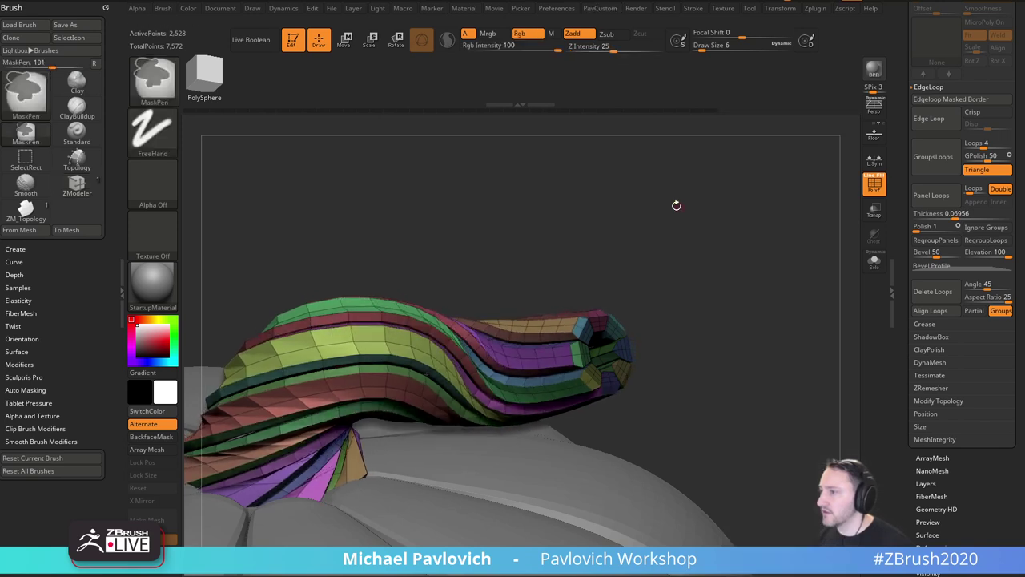
{"action": "left_click_drag", "start_coordinate": [675, 203], "coordinate": [736, 205]}
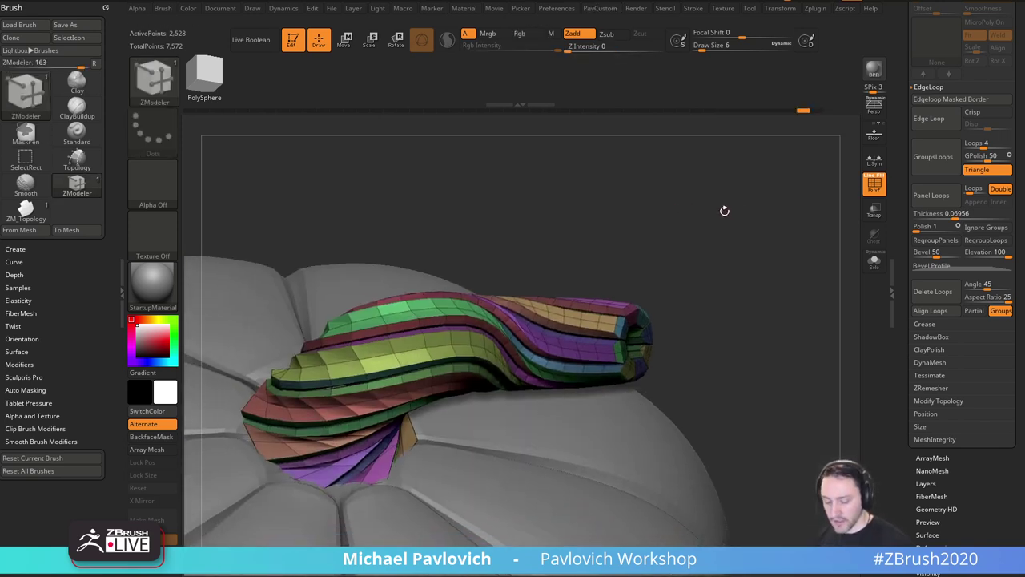
{"action": "key", "text": "1"}
{"action": "key", "text": "["}
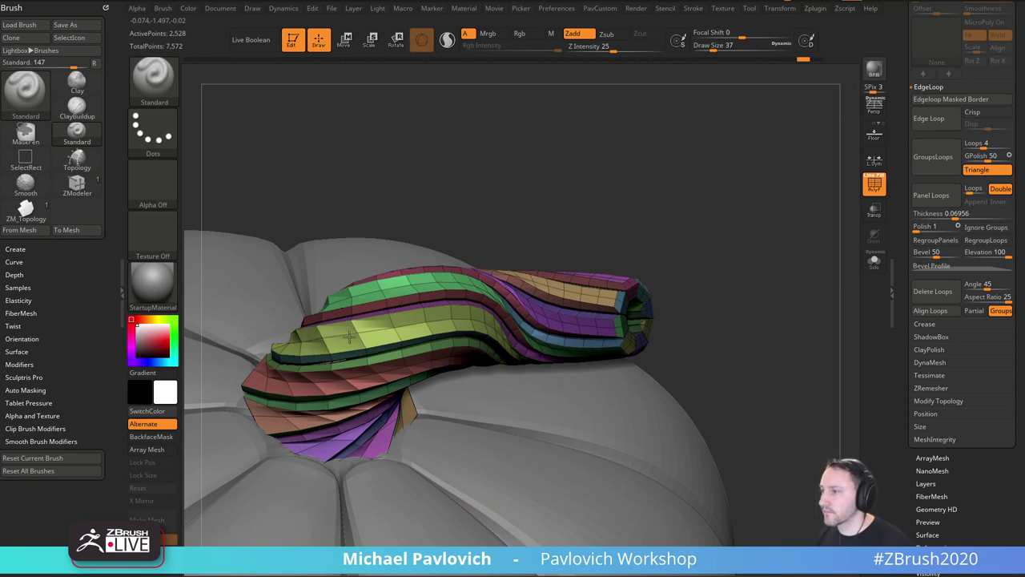
{"action": "left_click_drag", "start_coordinate": [713, 245], "coordinate": [450, 313]}
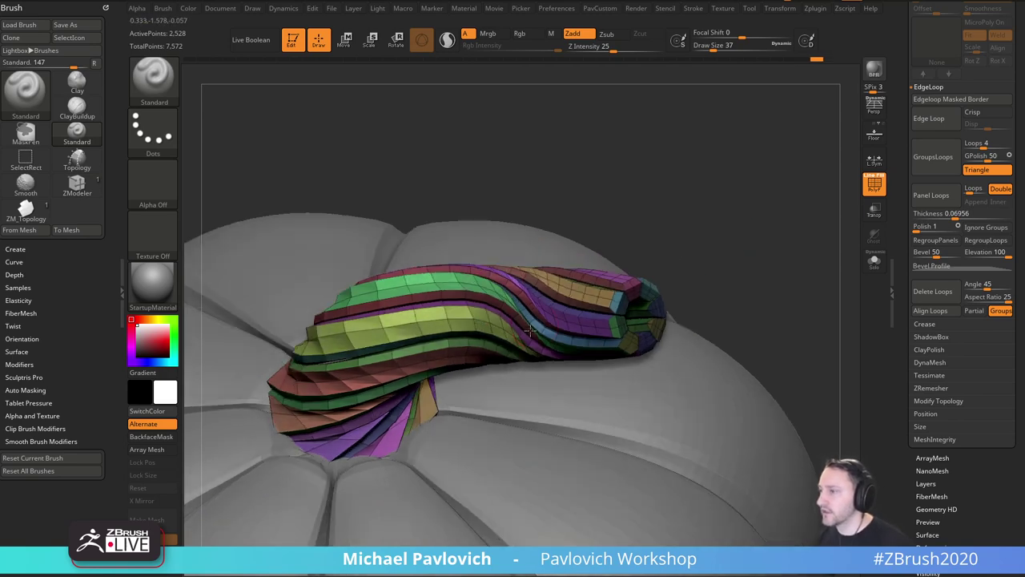
Undo the visibility changes, the Panel Loops and the inserted edge loops to return to the original low-density stem.
{"action": "key", "text": "ctrl+z"}
{"action": "key", "text": "ctrl+z"}
{"action": "key", "text": "ctrl+z"}
{"action": "key", "text": "ctrl+z"}
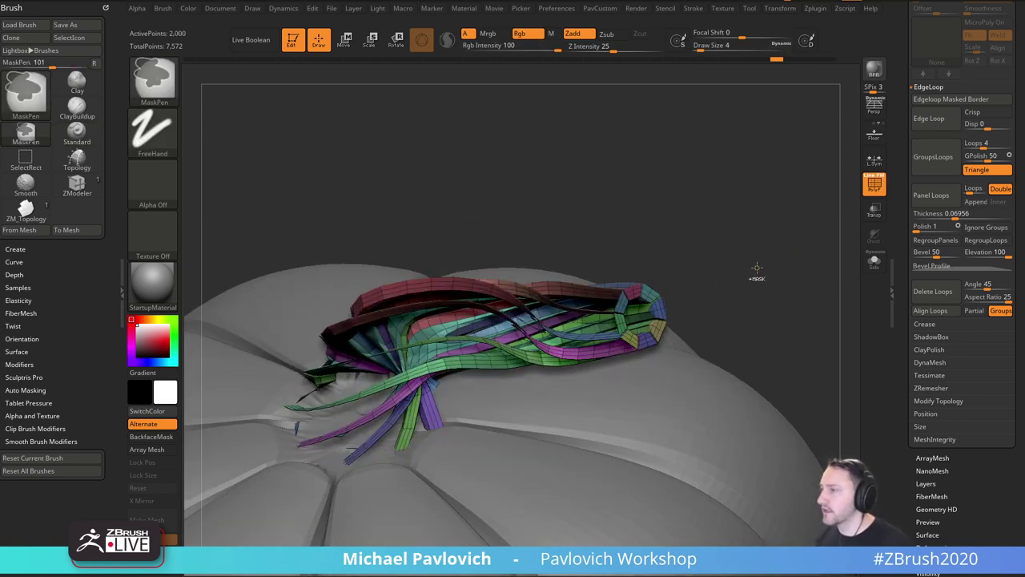
{"action": "key", "text": "ctrl+z"}
{"action": "key", "text": "ctrl+z"}
{"action": "key", "text": "ctrl+z"}
{"action": "key", "text": "ctrl+z"}
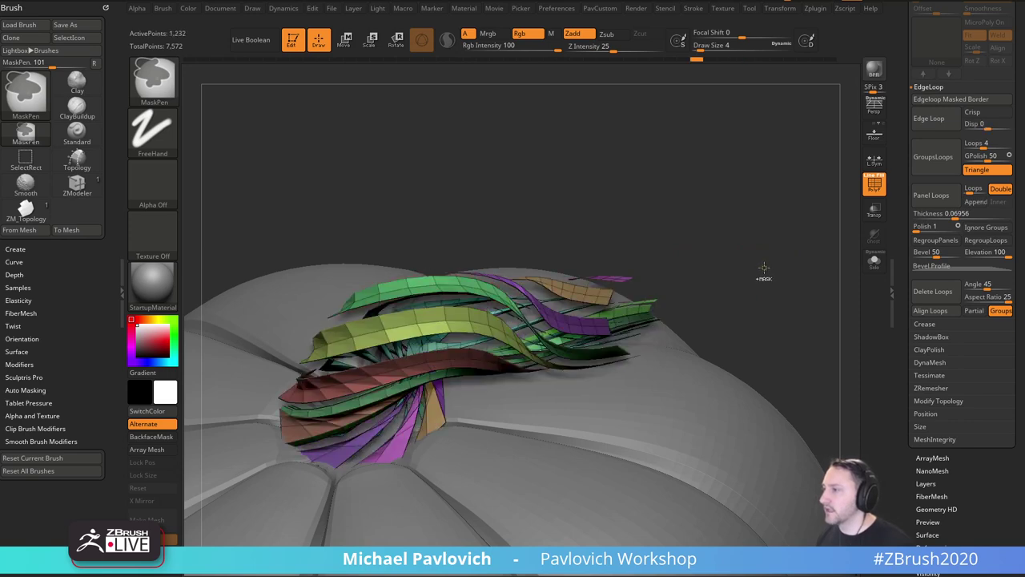
{"action": "key", "text": "ctrl+z"}
{"action": "key", "text": "ctrl+z"}
{"action": "key", "text": "ctrl+z"}
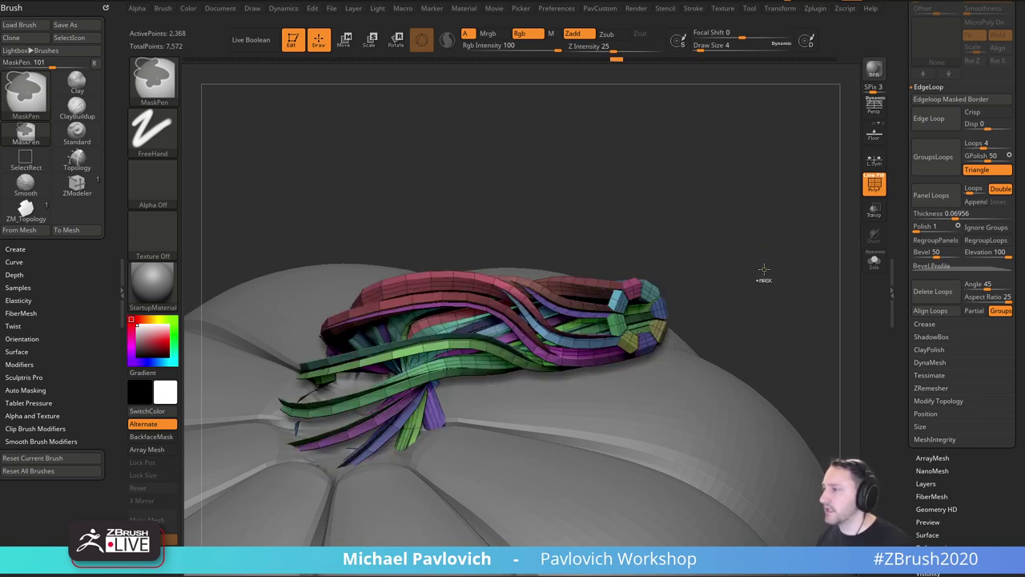
{"action": "key", "text": "ctrl+z"}
{"action": "key", "text": "ctrl+z"}
{"action": "key", "text": "ctrl+z"}
{"action": "key", "text": "ctrl+z"}
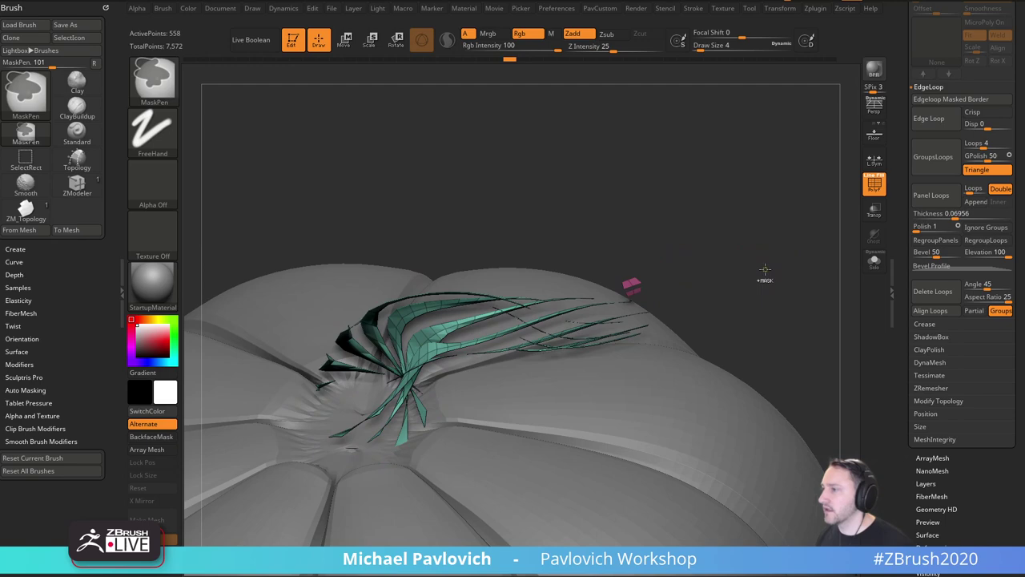
{"action": "key", "text": "ctrl+z"}
{"action": "key", "text": "ctrl+z"}
{"action": "key", "text": "ctrl+z"}
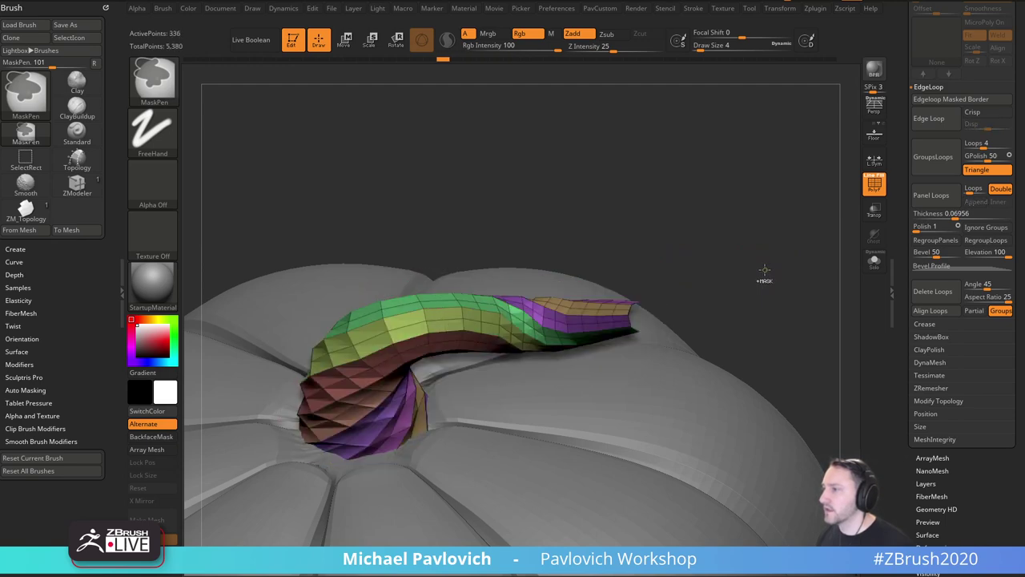
{"action": "key", "text": "ctrl+z"}
{"action": "key", "text": "ctrl+z"}
{"action": "key", "text": "ctrl+z"}
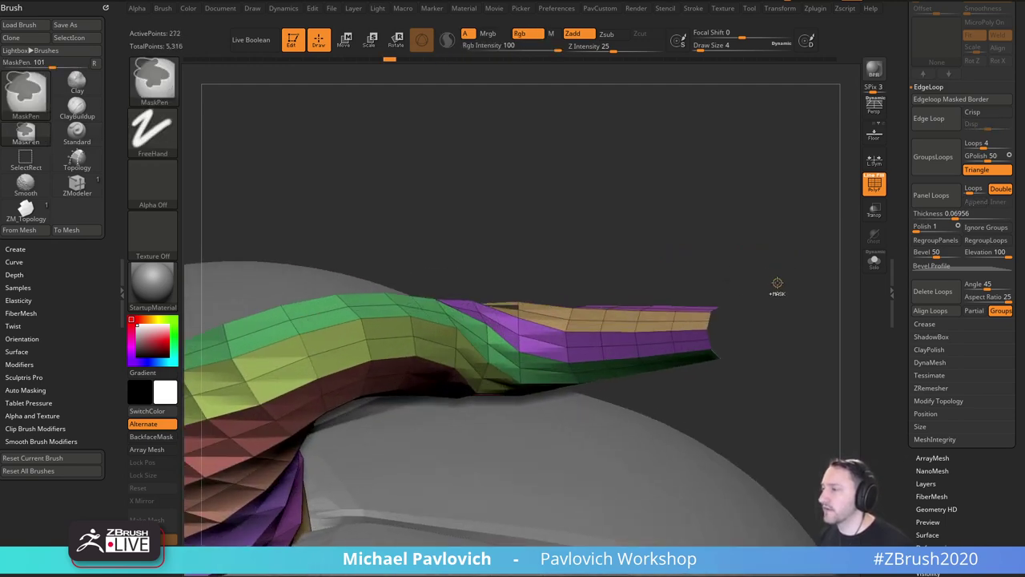
{"action": "key", "text": "ctrl+z"}
{"action": "key", "text": "ctrl+z"}
{"action": "key", "text": "ctrl+z"}
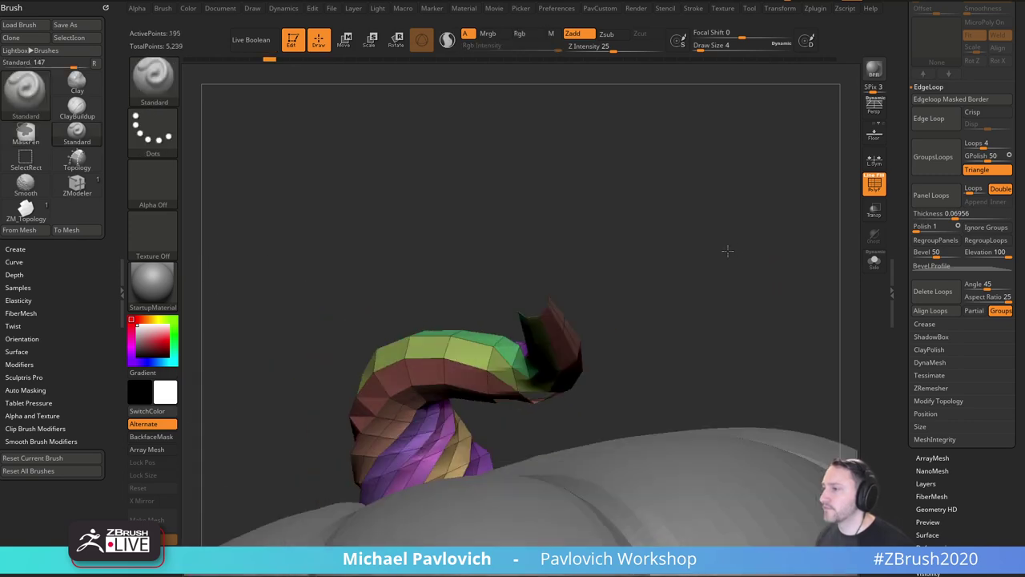
{"action": "key", "text": "ctrl+z"}
{"action": "key", "text": "ctrl+z"}
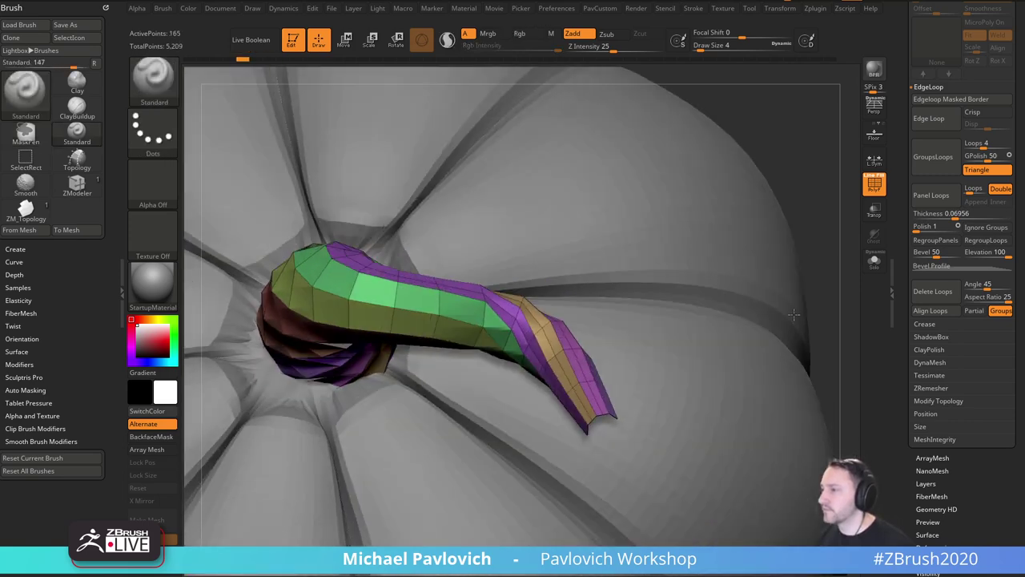
Using the edge action Insert with Multiple EdgeLoops and Keep Polygroup, add lengthwise loops through the purple and tan strips near the tip.
{"action": "mouse_move", "coordinate": [835, 256]}
{"action": "left_mouse_down", "text": "shift"}
{"action": "mouse_move", "coordinate": [785, 190]}
{"action": "mouse_move", "coordinate": [806, 291]}
{"action": "mouse_move", "coordinate": [712, 202]}
{"action": "left_mouse_up", "text": "shift"}
{"action": "key", "text": "space"}
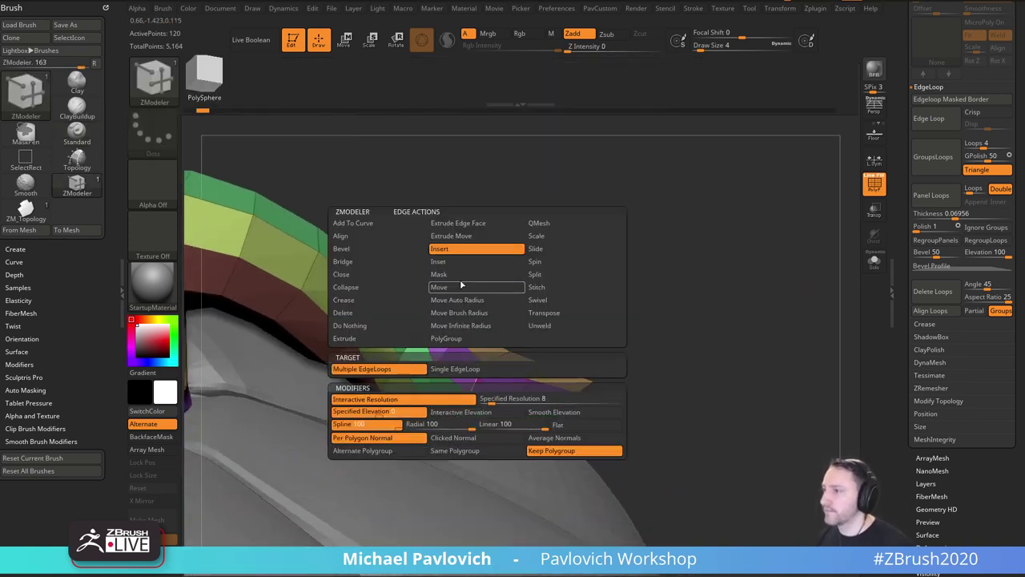
{"action": "left_click", "coordinate": [531, 451]}
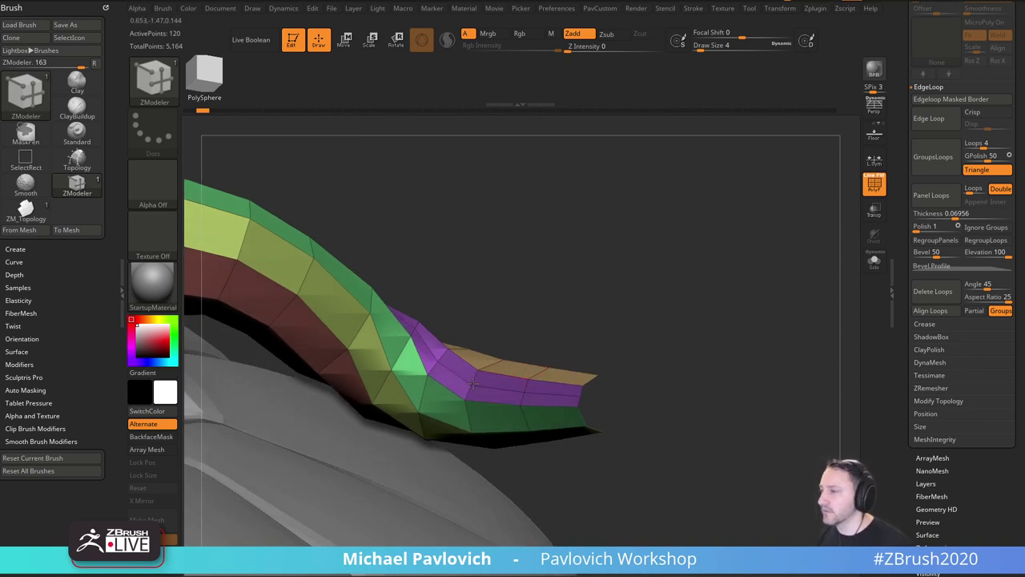
{"action": "left_click", "coordinate": [542, 374]}
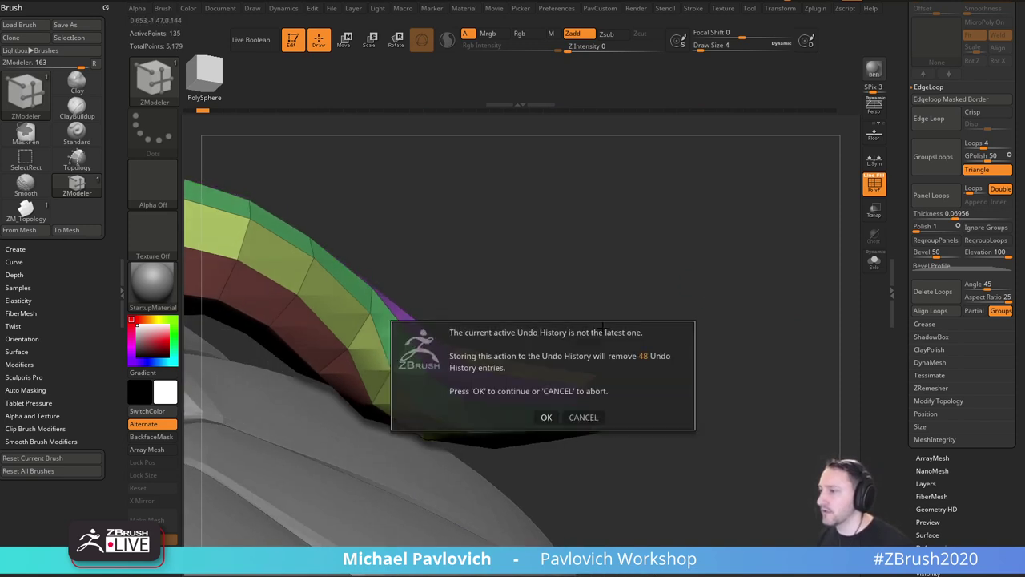
{"action": "left_click", "coordinate": [546, 415]}
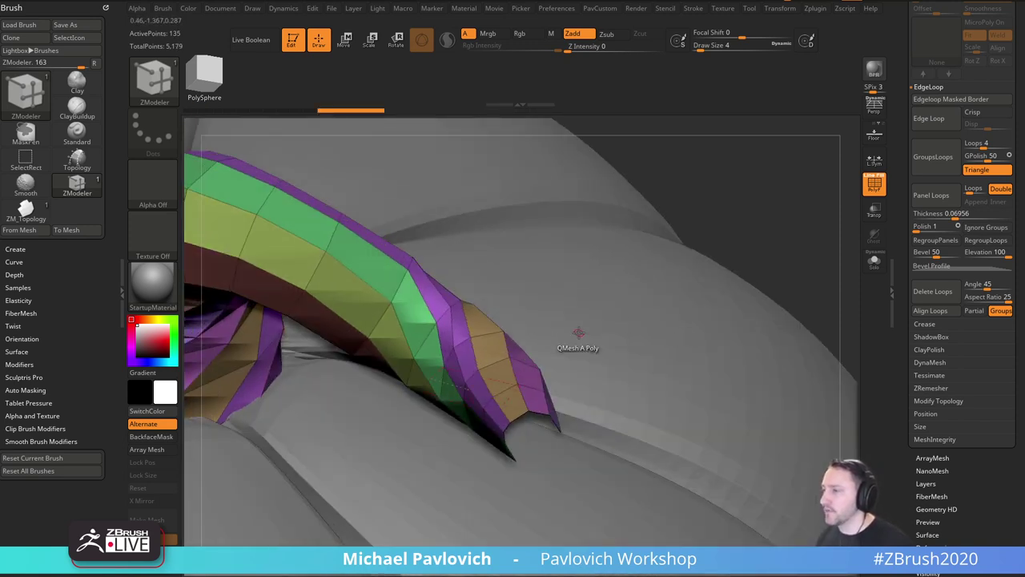
{"action": "left_click", "coordinate": [494, 365]}
{"action": "left_click_drag", "start_coordinate": [755, 259], "coordinate": [745, 249]}
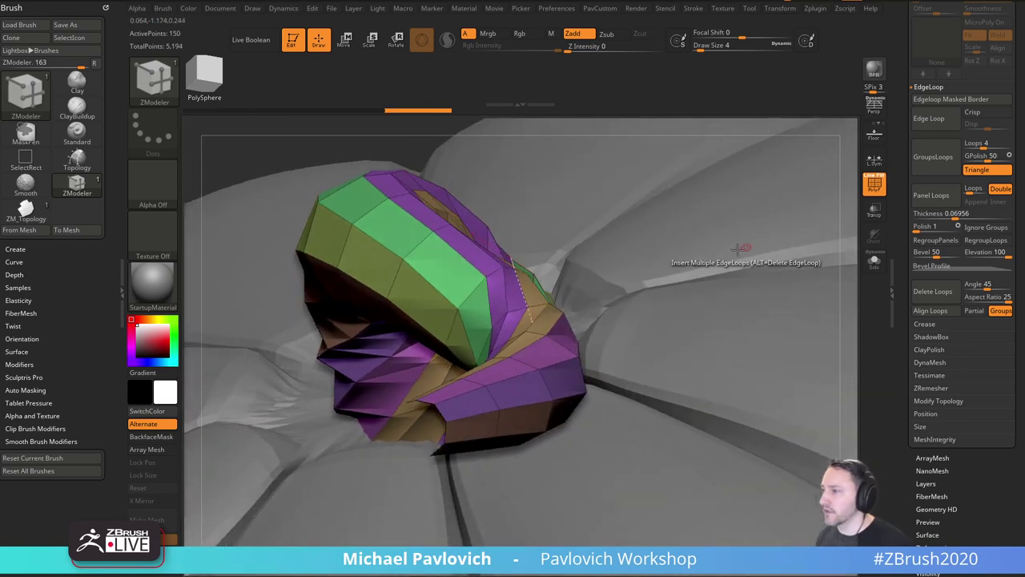
Insert a lengthwise edge loop through each remaining polygroup strip around the stem.
{"action": "left_click", "coordinate": [550, 379]}
{"action": "left_click_drag", "start_coordinate": [267, 157], "coordinate": [289, 134]}
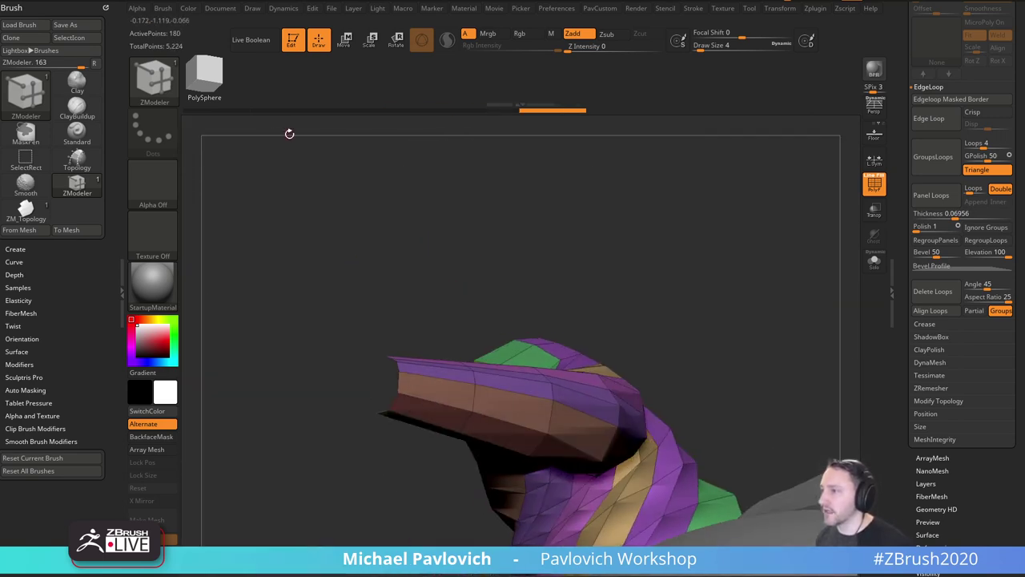
{"action": "left_click", "coordinate": [544, 399]}
{"action": "mouse_move", "coordinate": [695, 244]}
{"action": "left_mouse_down"}
{"action": "mouse_move", "coordinate": [707, 230]}
{"action": "mouse_move", "coordinate": [589, 321]}
{"action": "left_mouse_up"}
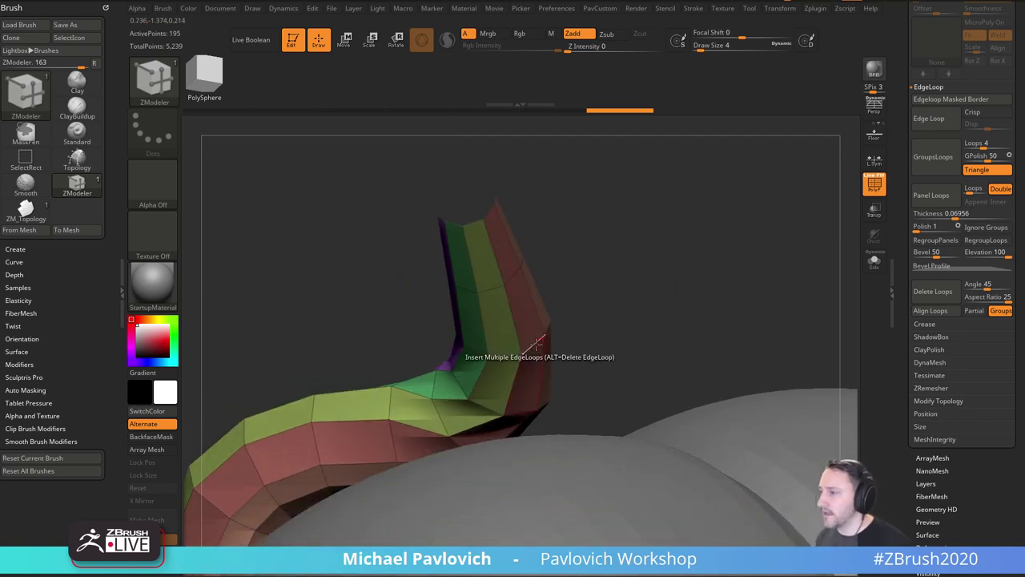
{"action": "left_click", "coordinate": [535, 346]}
{"action": "left_click", "coordinate": [506, 357]}
{"action": "left_click_drag", "start_coordinate": [602, 286], "coordinate": [671, 290]}
{"action": "left_click", "coordinate": [476, 350]}
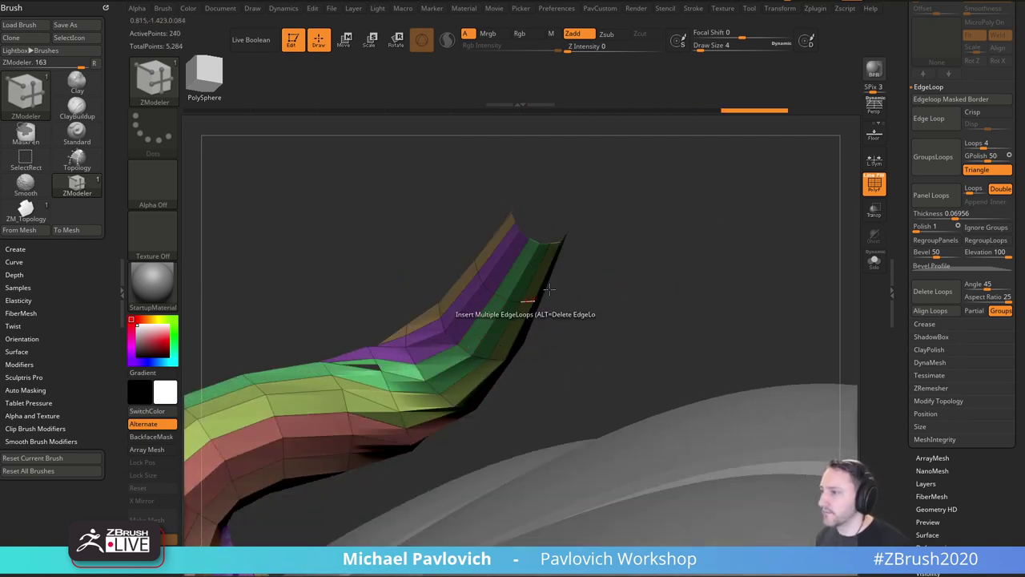
Switch the edge Insert action's elevation modifier to Specified Elevation, keeping Multiple EdgeLoops as the target.
{"action": "left_click_drag", "start_coordinate": [550, 288], "coordinate": [785, 235]}
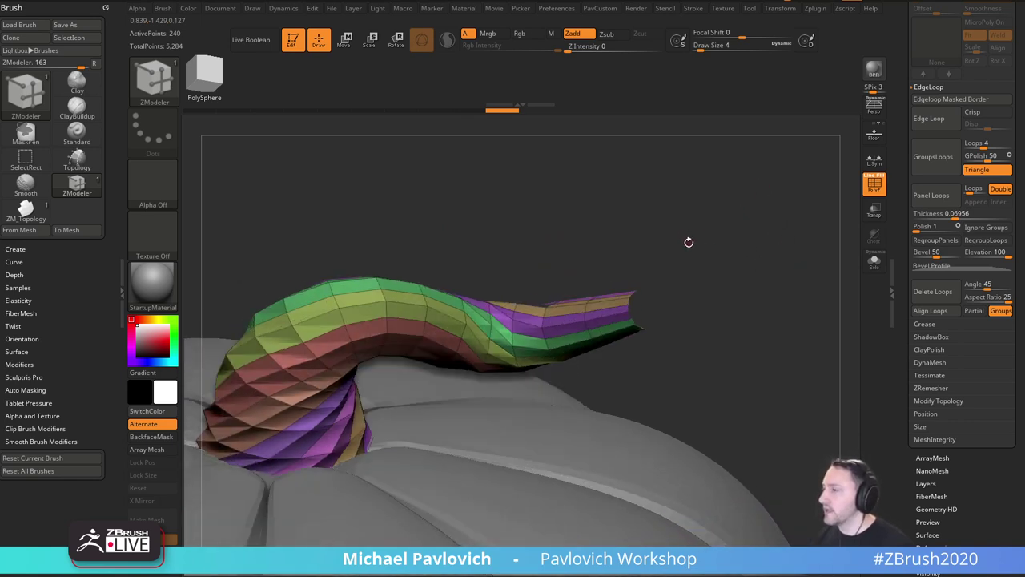
{"action": "left_click_drag", "start_coordinate": [689, 242], "coordinate": [681, 253]}
{"action": "key", "text": "space"}
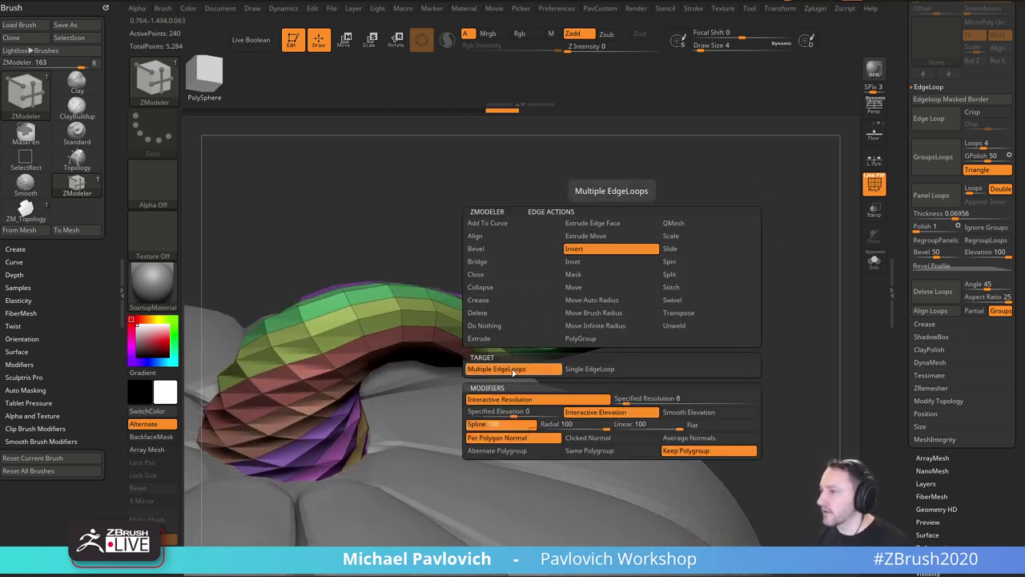
{"action": "left_click", "coordinate": [532, 416]}
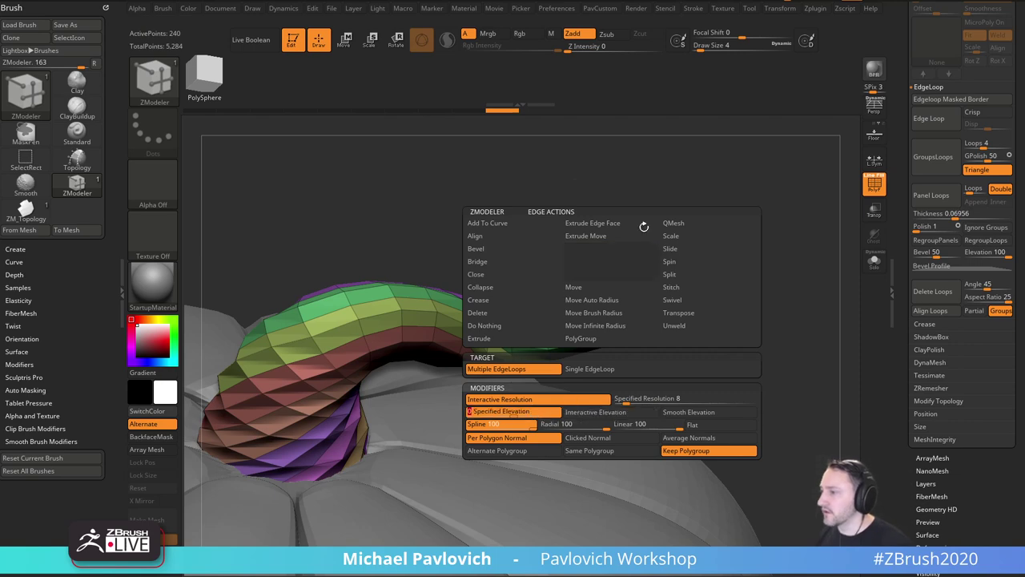
Insert edge loops in the last unsplit strips of the stem and generate Panel Loops on it.
{"action": "left_click_drag", "start_coordinate": [749, 262], "coordinate": [860, 253], "text": "alt"}
{"action": "left_click", "coordinate": [606, 334]}
{"action": "left_click", "coordinate": [532, 324]}
{"action": "scroll", "coordinate": [902, 300], "scroll_direction": "down", "scroll_amount": 1}
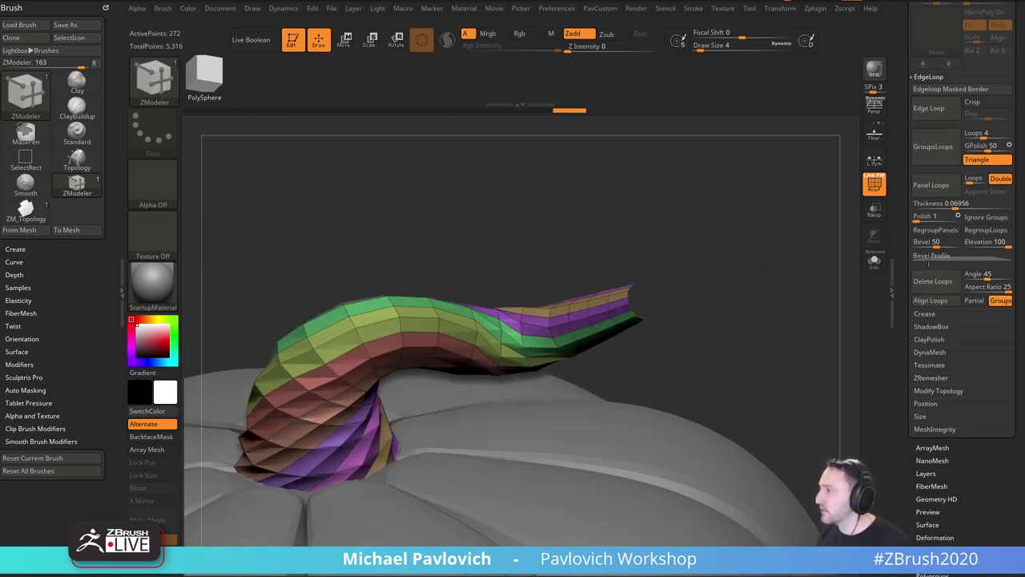
{"action": "left_click", "coordinate": [934, 191]}
{"action": "mouse_move", "coordinate": [795, 263]}
{"action": "left_mouse_down"}
{"action": "mouse_move", "coordinate": [721, 264]}
{"action": "mouse_move", "coordinate": [813, 272]}
{"action": "mouse_move", "coordinate": [772, 253]}
{"action": "mouse_move", "coordinate": [821, 231]}
{"action": "mouse_move", "coordinate": [848, 254]}
{"action": "mouse_move", "coordinate": [815, 238]}
{"action": "left_mouse_up"}
Try sculpting the inner bend of the stem with the Standard brush at draw size about 54, with PolyFrame hidden, and undo it.
{"action": "key", "text": "b"}
{"action": "key", "text": "s"}
{"action": "key", "text": "t"}
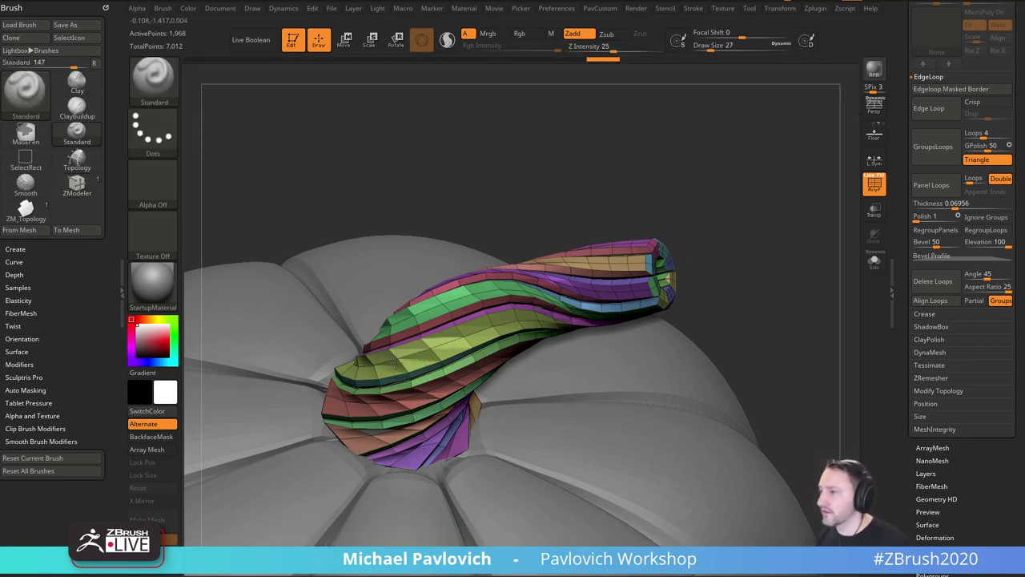
{"action": "left_click_drag", "start_coordinate": [805, 248], "coordinate": [800, 272]}
{"action": "left_click", "coordinate": [871, 183]}
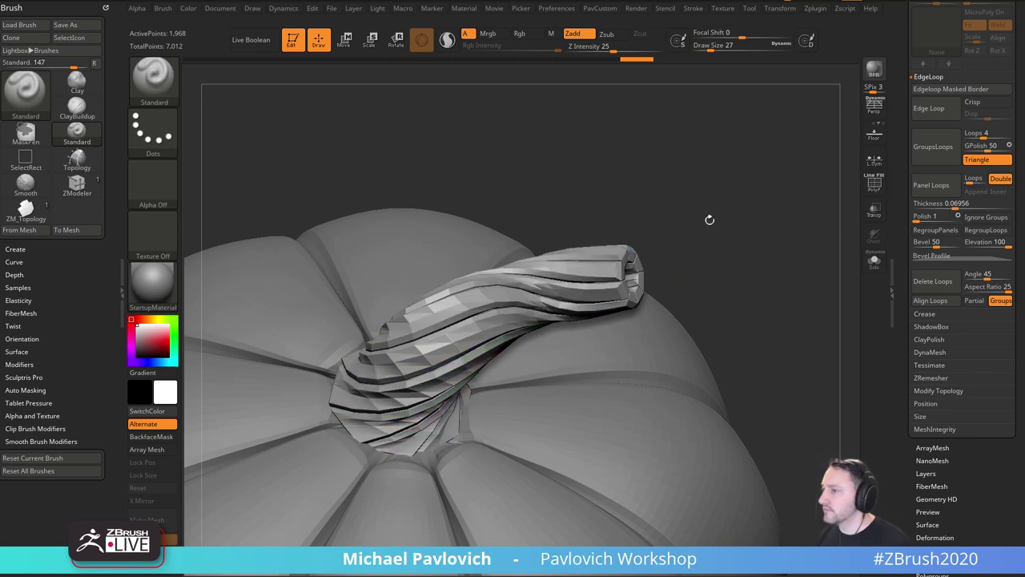
{"action": "left_click_drag", "start_coordinate": [449, 161], "coordinate": [433, 228]}
{"action": "key", "text": "s"}
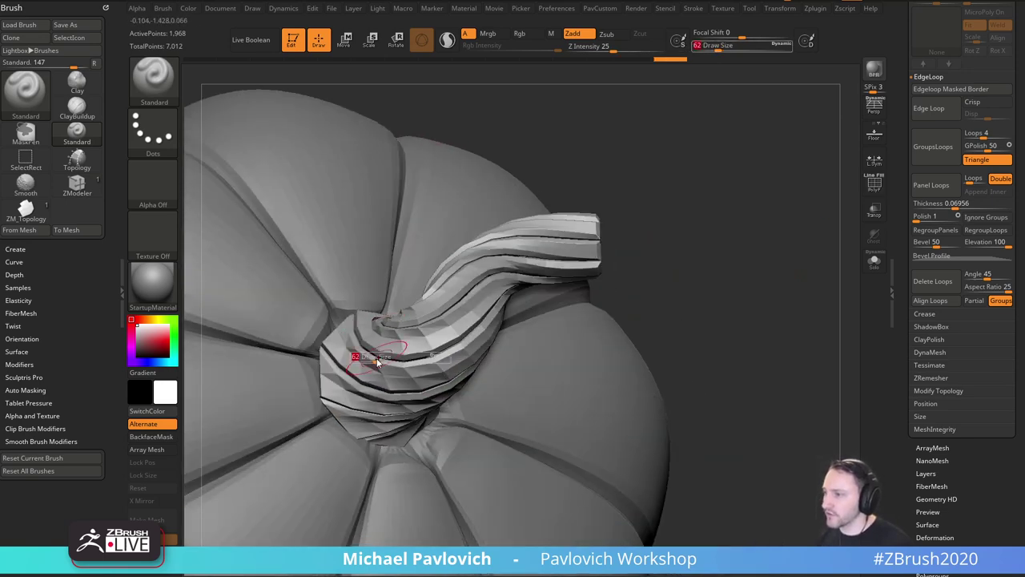
{"action": "left_click_drag", "start_coordinate": [404, 366], "coordinate": [412, 320]}
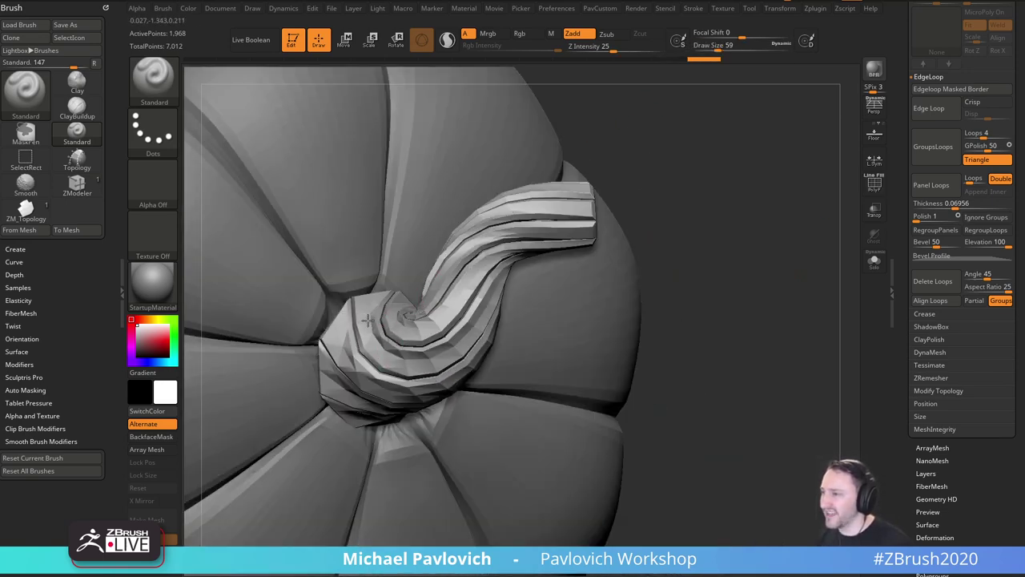
{"action": "left_click_drag", "start_coordinate": [699, 248], "coordinate": [445, 390]}
{"action": "key", "text": "bracketleft"}
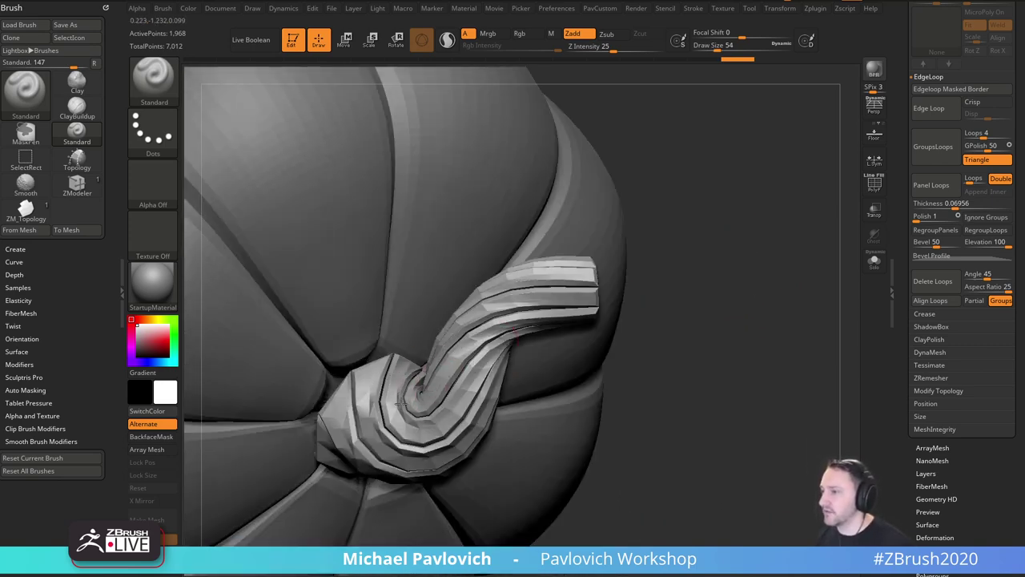
{"action": "key", "text": "ctrl+z"}
Swell the stem's folds near its base with the Inflat brush at draw size about 101.
{"action": "key", "text": "b"}
{"action": "key", "text": "i"}
{"action": "key", "text": "n"}
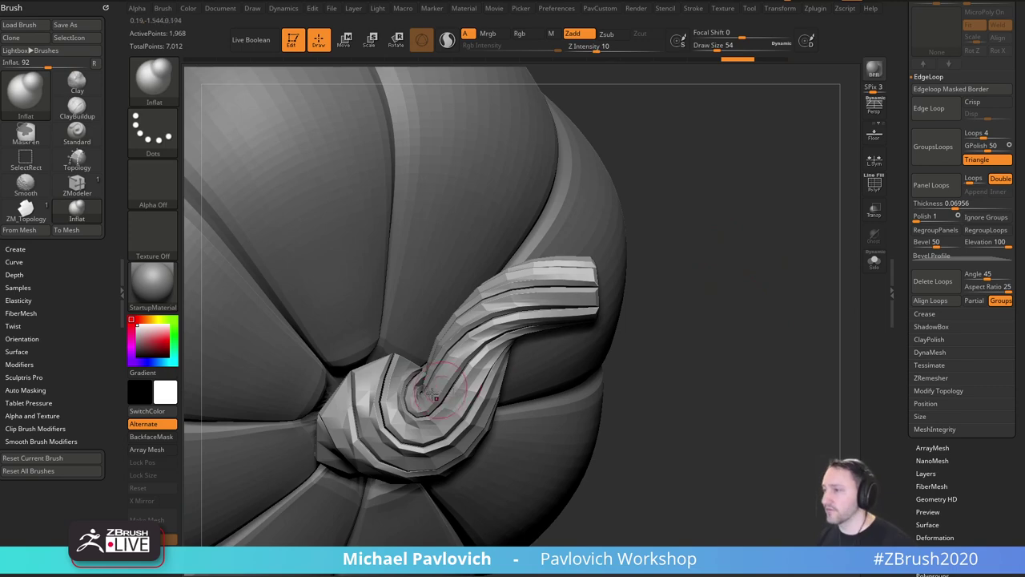
{"action": "key", "text": "bracketright"}
{"action": "key", "text": "bracketright"}
{"action": "key", "text": "bracketright"}
{"action": "key", "text": "bracketright"}
{"action": "mouse_move", "coordinate": [599, 8]}
{"action": "left_click", "coordinate": [607, 107]}
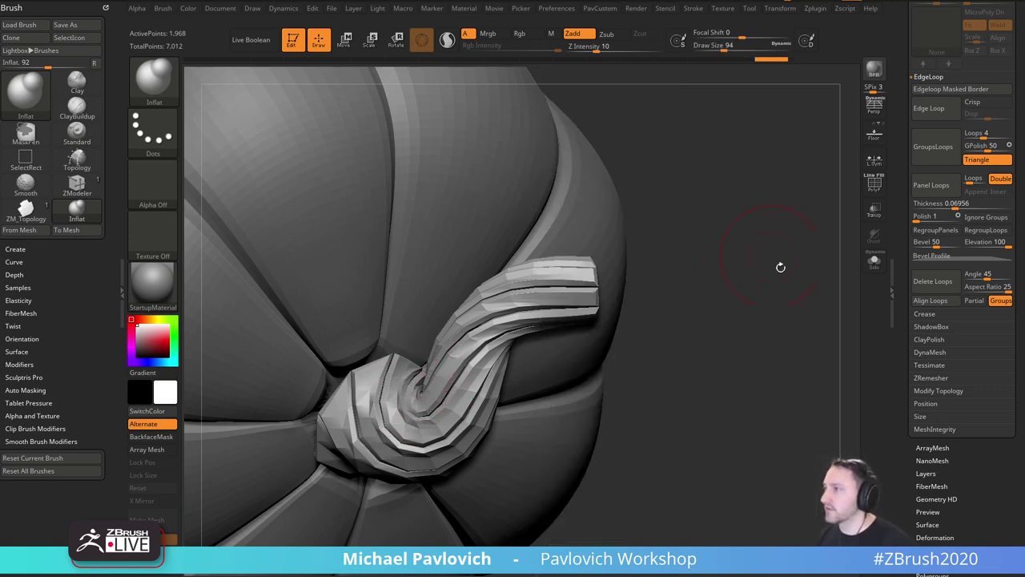
{"action": "left_click_drag", "start_coordinate": [780, 267], "coordinate": [833, 223], "text": "alt"}
{"action": "left_click_drag", "start_coordinate": [696, 360], "coordinate": [689, 222]}
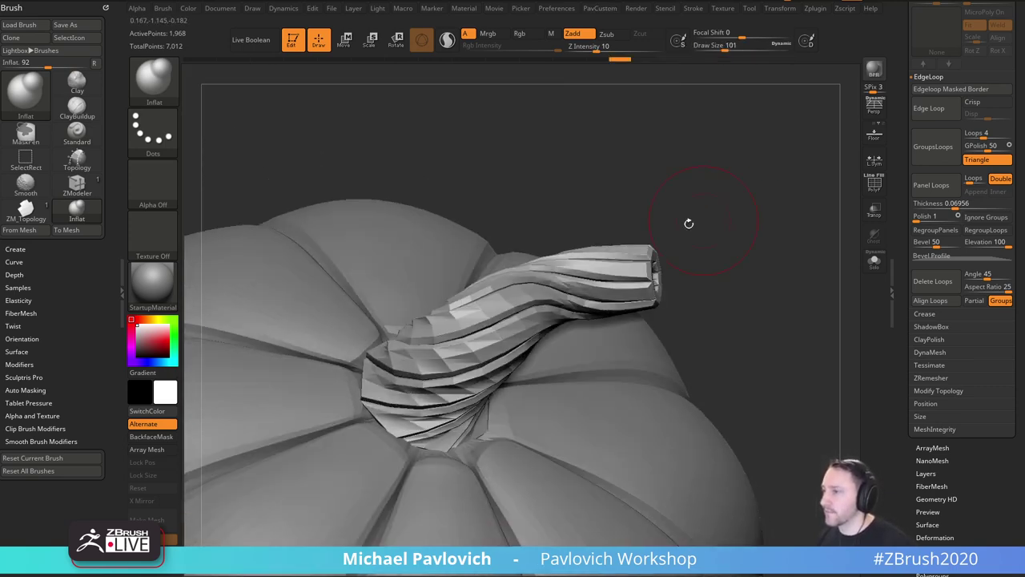
{"action": "left_click_drag", "start_coordinate": [413, 340], "coordinate": [481, 367]}
{"action": "left_click_drag", "start_coordinate": [737, 312], "coordinate": [776, 234]}
Apply a slight Inflate deformation to the whole stem.
{"action": "key", "text": "grave"}
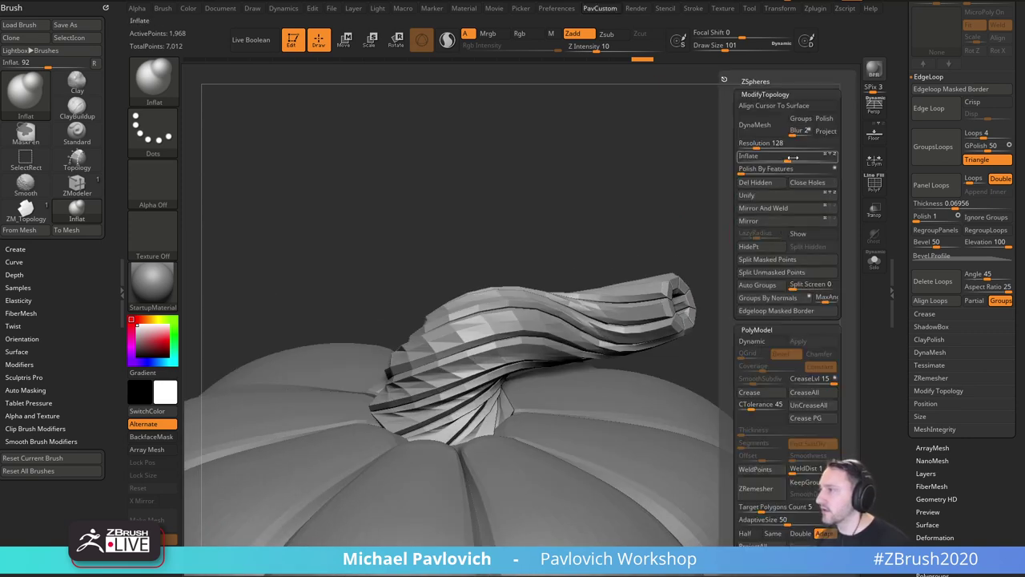
{"action": "left_click_drag", "start_coordinate": [783, 157], "coordinate": [788, 158]}
{"action": "left_click_drag", "start_coordinate": [709, 191], "coordinate": [681, 205]}
{"action": "key", "text": "s"}
{"action": "left_click_drag", "start_coordinate": [738, 213], "coordinate": [728, 212]}
Show PolyFrame, isolate part of the stem's inner panels, grow the visible area and bring the whole stem back.
{"action": "key", "text": "shift+f"}
{"action": "key", "text": "s"}
{"action": "mouse_move", "coordinate": [831, 194]}
{"action": "left_mouse_down"}
{"action": "mouse_move", "coordinate": [786, 220]}
{"action": "mouse_move", "coordinate": [806, 229]}
{"action": "mouse_move", "coordinate": [705, 259]}
{"action": "mouse_move", "coordinate": [741, 255]}
{"action": "left_mouse_up"}
{"action": "left_click", "coordinate": [791, 282], "text": "ctrl+shift"}
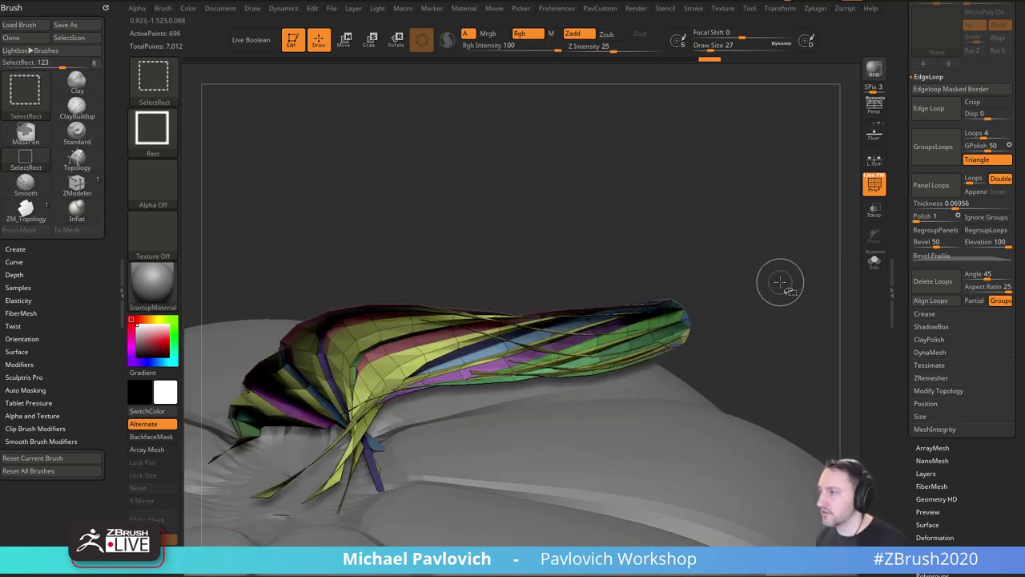
{"action": "key", "text": "ctrl+shift+x"}
{"action": "key", "text": "ctrl+shift+x"}
{"action": "key", "text": "ctrl+shift+x"}
{"action": "key", "text": "ctrl+shift+x"}
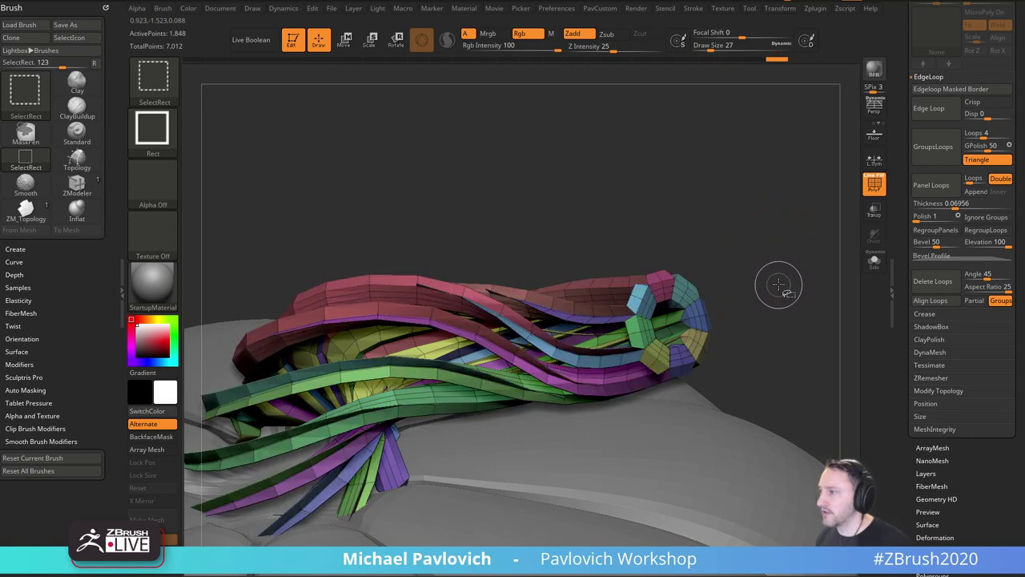
{"action": "left_click_drag", "start_coordinate": [774, 253], "coordinate": [778, 261]}
{"action": "left_click", "coordinate": [780, 264], "text": "ctrl"}
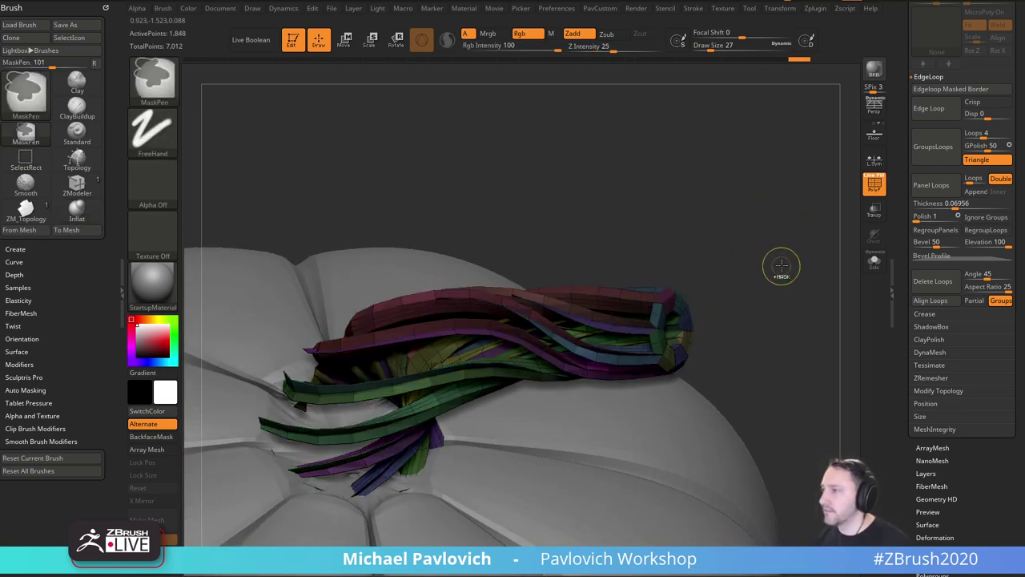
{"action": "left_click", "coordinate": [786, 261], "text": "ctrl+shift"}
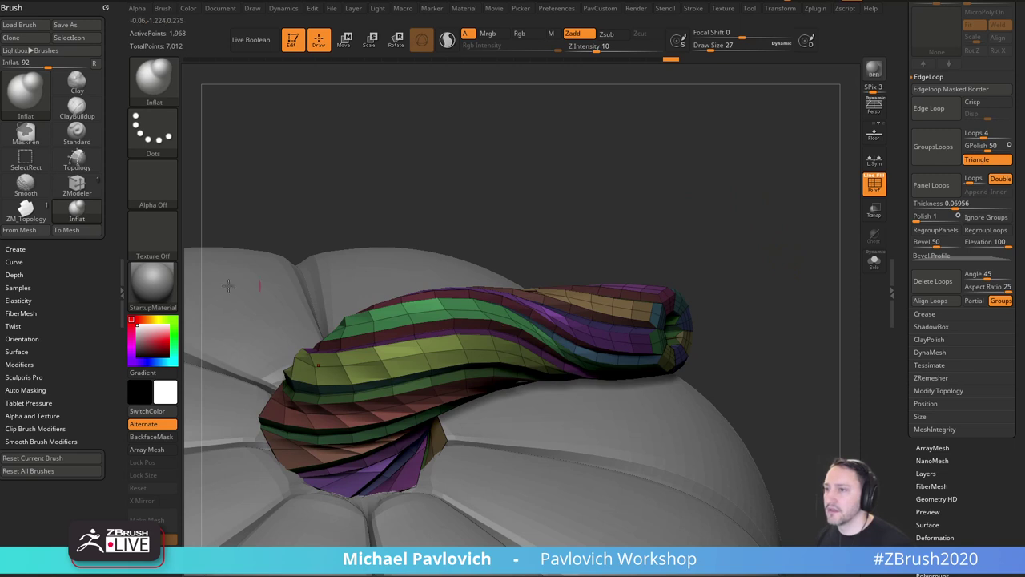
Dock the Dynamics palette and configure the simulation with Gravity and Floor Collision off and Inflate on at amount 1.
{"action": "left_click", "coordinate": [287, 10]}
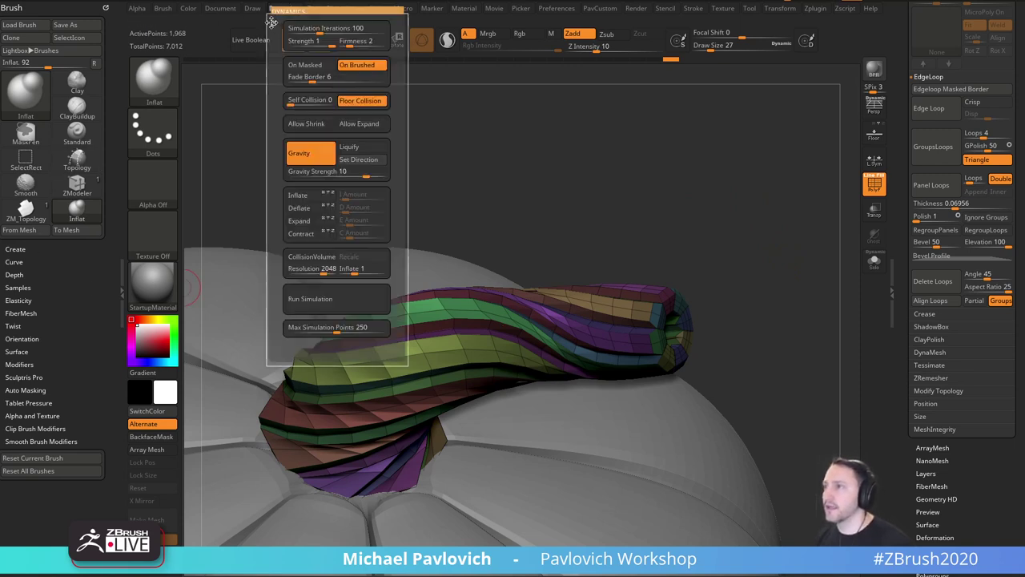
{"action": "left_click_drag", "start_coordinate": [278, 11], "coordinate": [103, 60]}
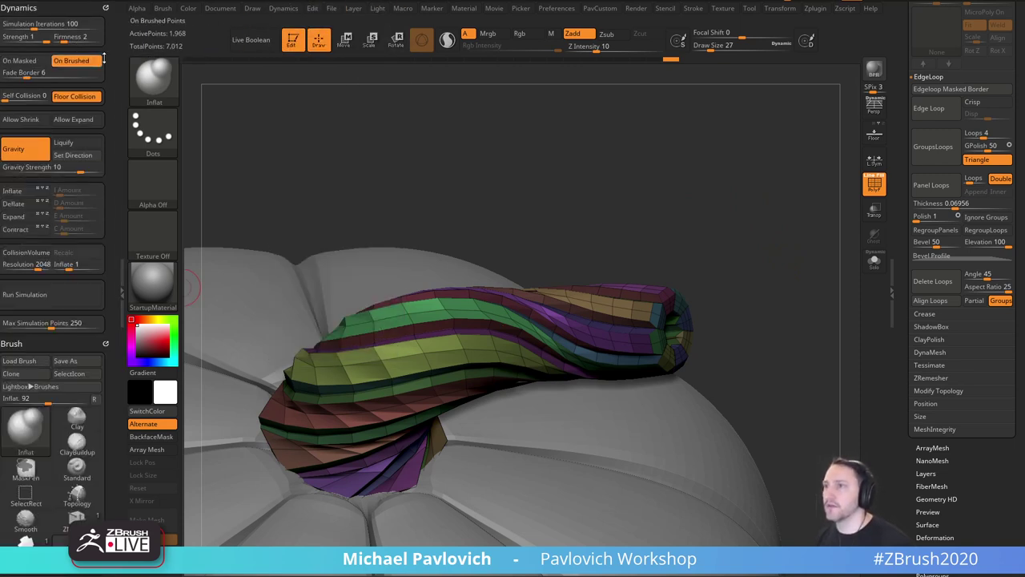
{"action": "left_click", "coordinate": [26, 153]}
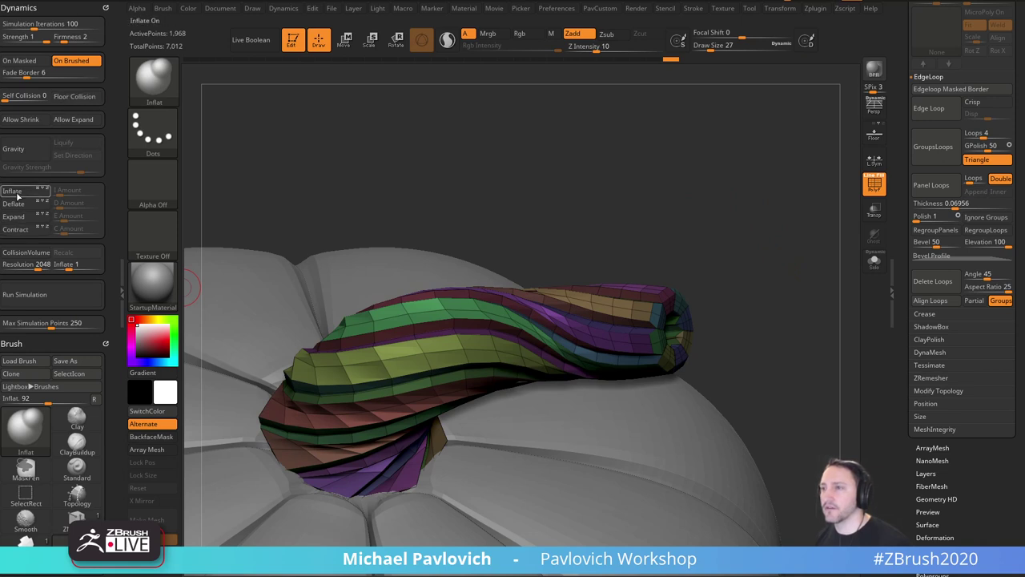
Run the Inflate simulation on the stem in several short bursts to puff up the panels.
{"action": "left_click", "coordinate": [43, 295]}
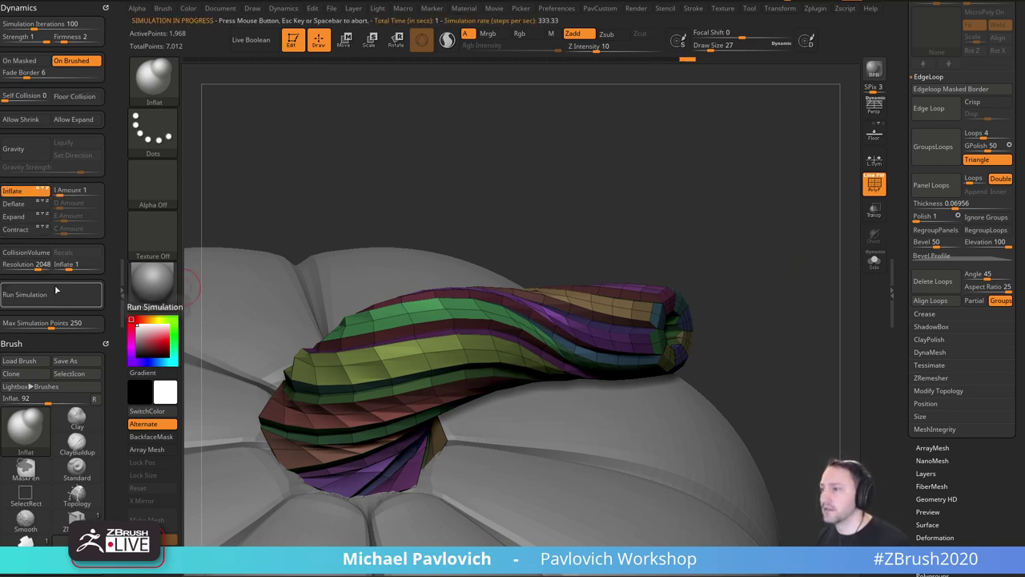
{"action": "key", "text": "w"}
{"action": "key", "text": "q"}
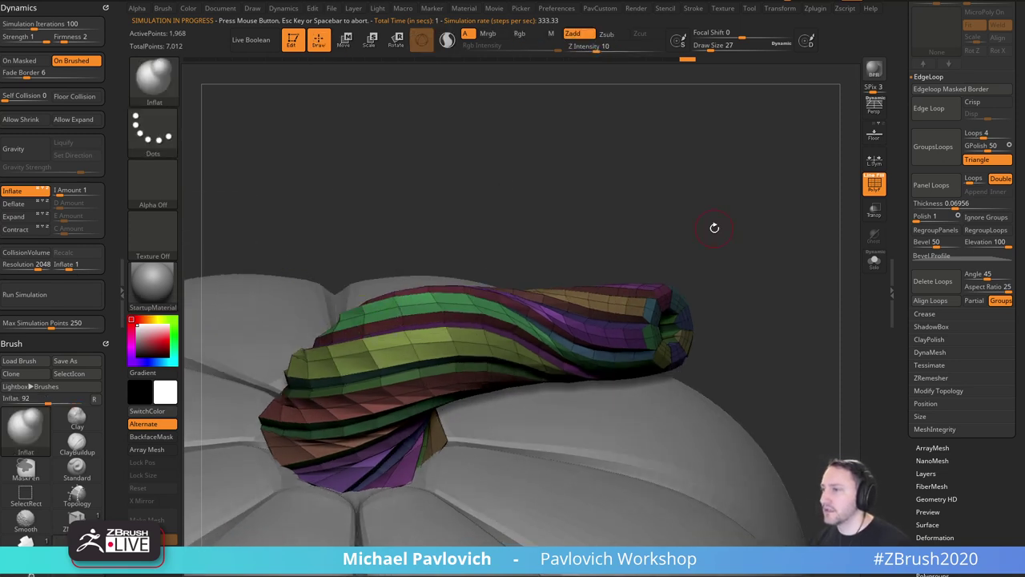
{"action": "left_click", "coordinate": [49, 295]}
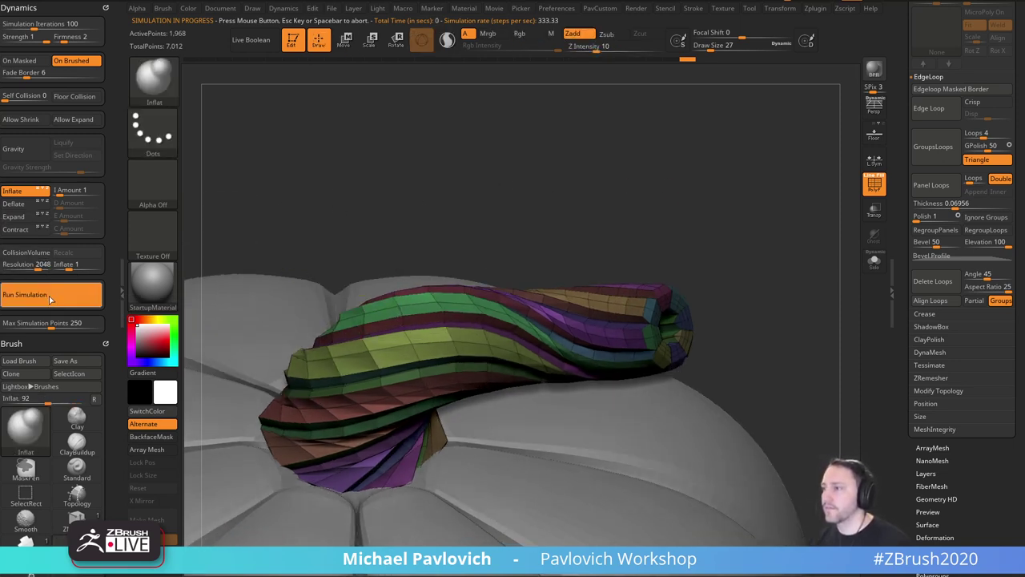
{"action": "left_click", "coordinate": [50, 294]}
{"action": "left_click", "coordinate": [53, 295]}
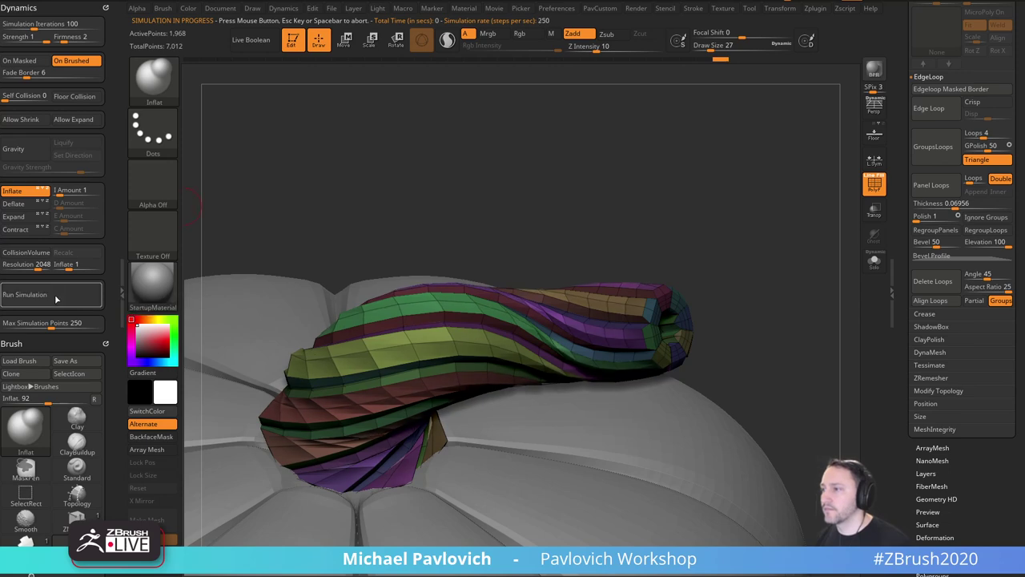
Hide PolyFrame, preview the stem with Dynamic Subdivision and crease its polygroup borders at crease level 1.
{"action": "left_click_drag", "start_coordinate": [668, 224], "coordinate": [767, 185]}
{"action": "key", "text": "shift+f"}
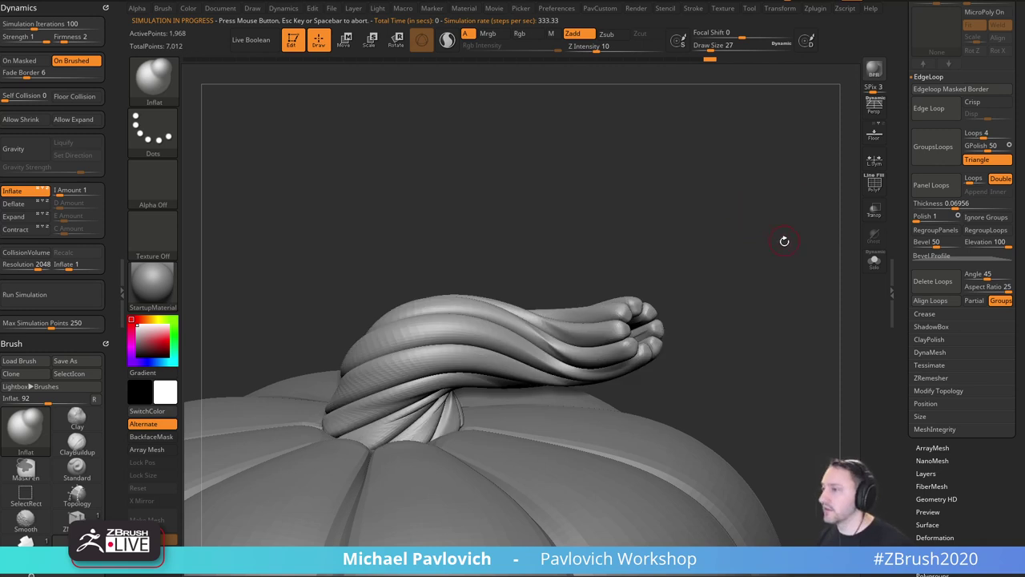
{"action": "left_click_drag", "start_coordinate": [784, 241], "coordinate": [789, 252]}
{"action": "key", "text": "z"}
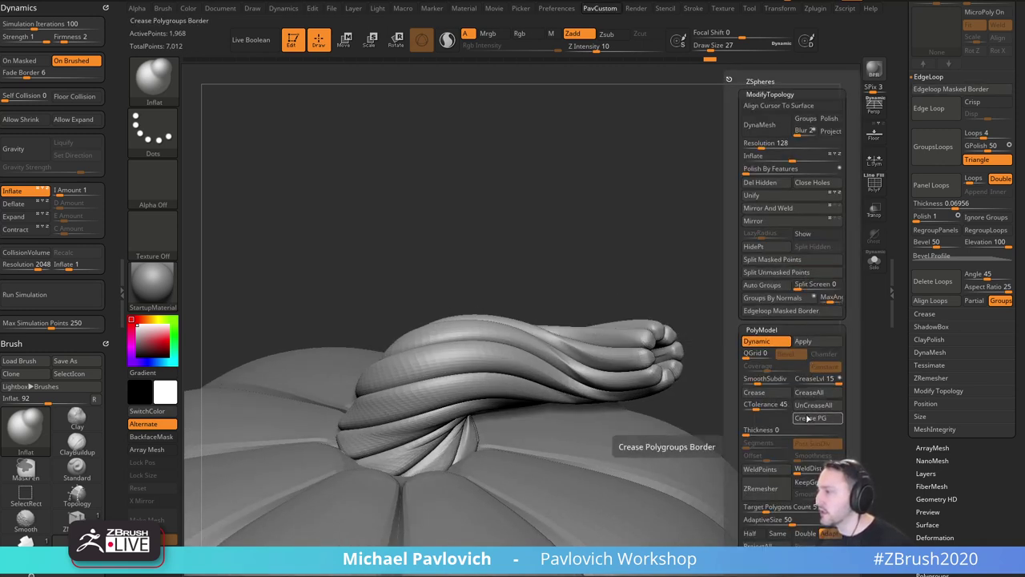
{"action": "left_click", "coordinate": [809, 418]}
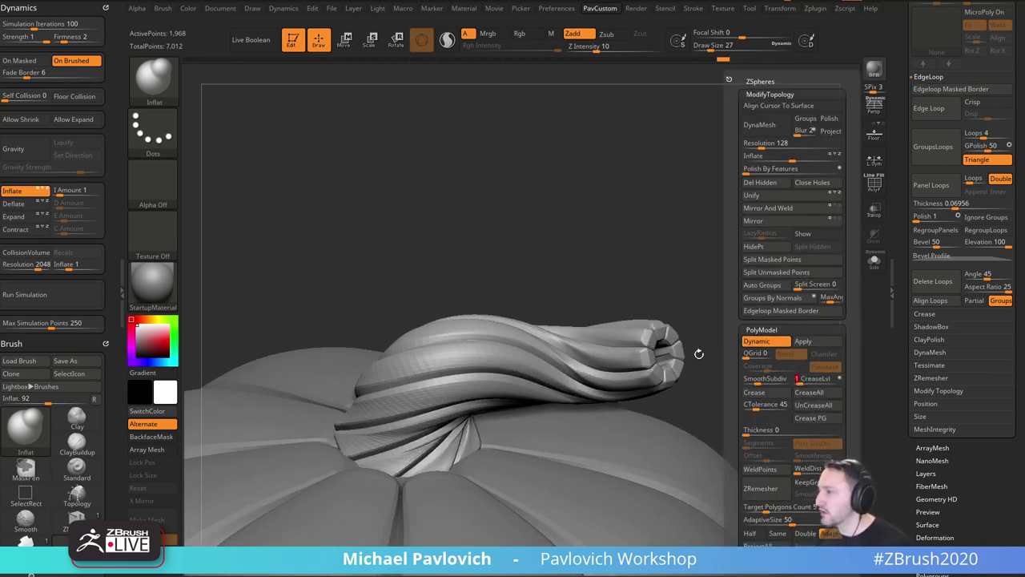
{"action": "left_click_drag", "start_coordinate": [698, 350], "coordinate": [697, 290]}
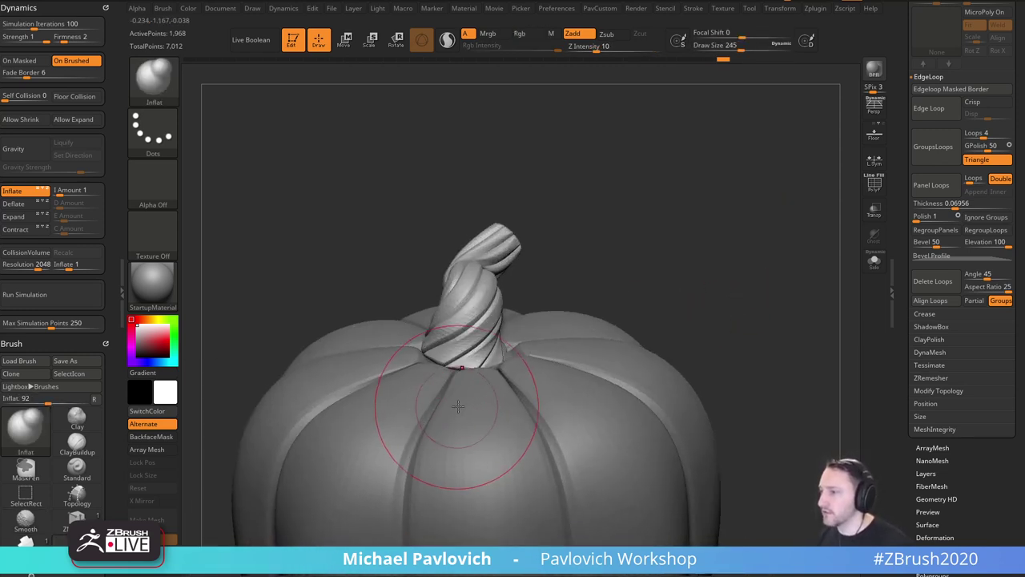
Reshape the base of the stem against the pumpkin with the Move brush at draw size about 280.
{"action": "key", "text": "b"}
{"action": "key", "text": "m"}
{"action": "key", "text": "v"}
{"action": "right_click_drag", "start_coordinate": [466, 350], "coordinate": [515, 363]}
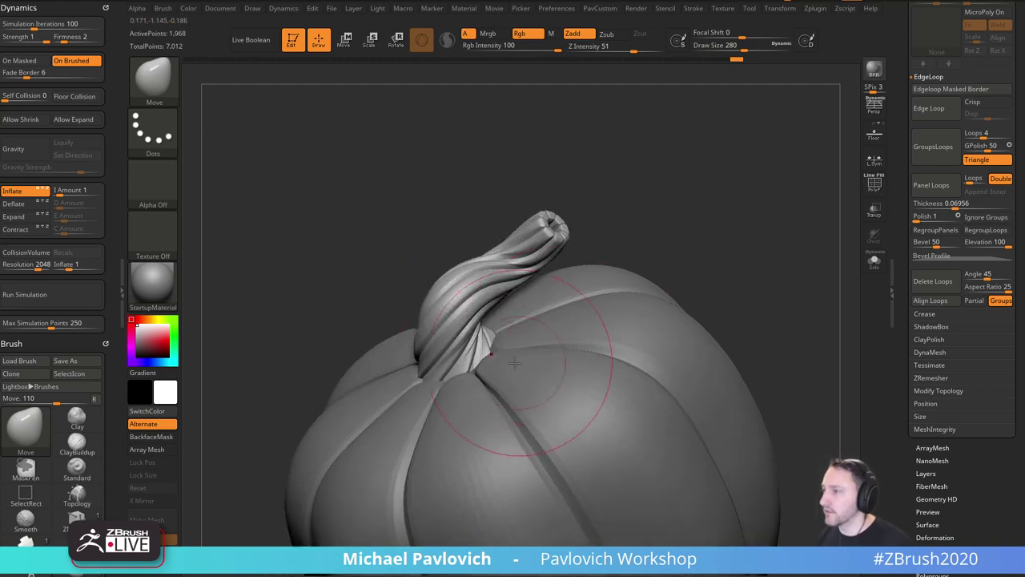
{"action": "mouse_move", "coordinate": [631, 278]}
{"action": "left_mouse_down"}
{"action": "mouse_move", "coordinate": [753, 222]}
{"action": "mouse_move", "coordinate": [742, 297]}
{"action": "mouse_move", "coordinate": [724, 270]}
{"action": "mouse_move", "coordinate": [719, 296]}
{"action": "mouse_move", "coordinate": [754, 290]}
{"action": "mouse_move", "coordinate": [741, 293]}
{"action": "mouse_move", "coordinate": [745, 333]}
{"action": "mouse_move", "coordinate": [731, 333]}
{"action": "left_mouse_up"}
{"action": "key", "text": "s"}
{"action": "key", "text": "s"}
{"action": "mouse_move", "coordinate": [724, 328]}
{"action": "left_mouse_down"}
{"action": "mouse_move", "coordinate": [667, 318]}
{"action": "mouse_move", "coordinate": [629, 370]}
{"action": "mouse_move", "coordinate": [666, 386]}
{"action": "mouse_move", "coordinate": [635, 370]}
{"action": "left_mouse_up"}
Swell the stem's open tip and its base with the Inflat brush at draw sizes of about 145 to 202.
{"action": "key", "text": "b"}
{"action": "key", "text": "i"}
{"action": "key", "text": "n"}
{"action": "key", "text": "s"}
{"action": "left_click", "coordinate": [629, 371]}
{"action": "mouse_move", "coordinate": [744, 361]}
{"action": "left_mouse_down"}
{"action": "mouse_move", "coordinate": [780, 355]}
{"action": "mouse_move", "coordinate": [709, 376]}
{"action": "mouse_move", "coordinate": [681, 368]}
{"action": "left_mouse_up"}
{"action": "key", "text": "s"}
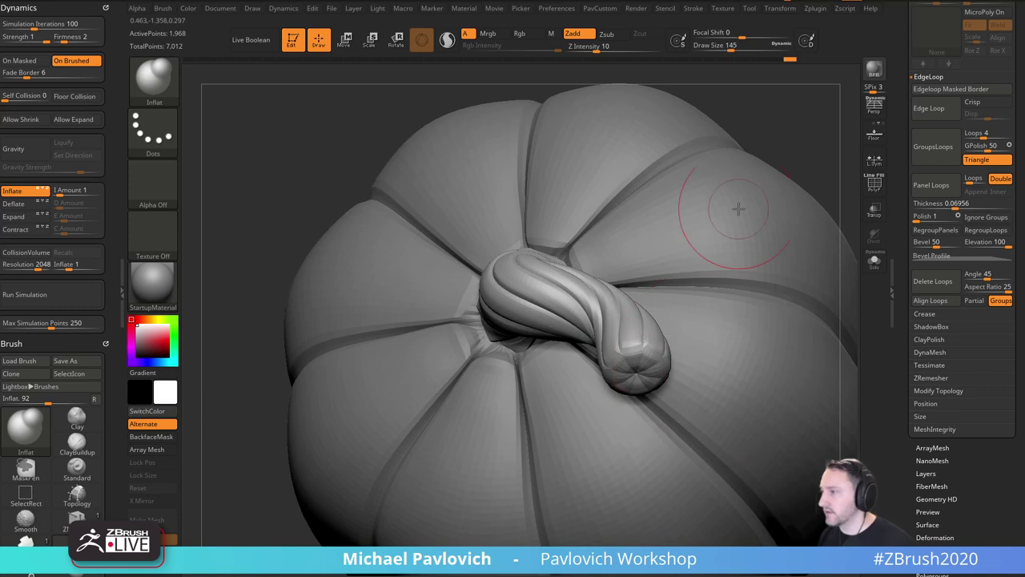
{"action": "left_click_drag", "start_coordinate": [812, 148], "coordinate": [806, 215]}
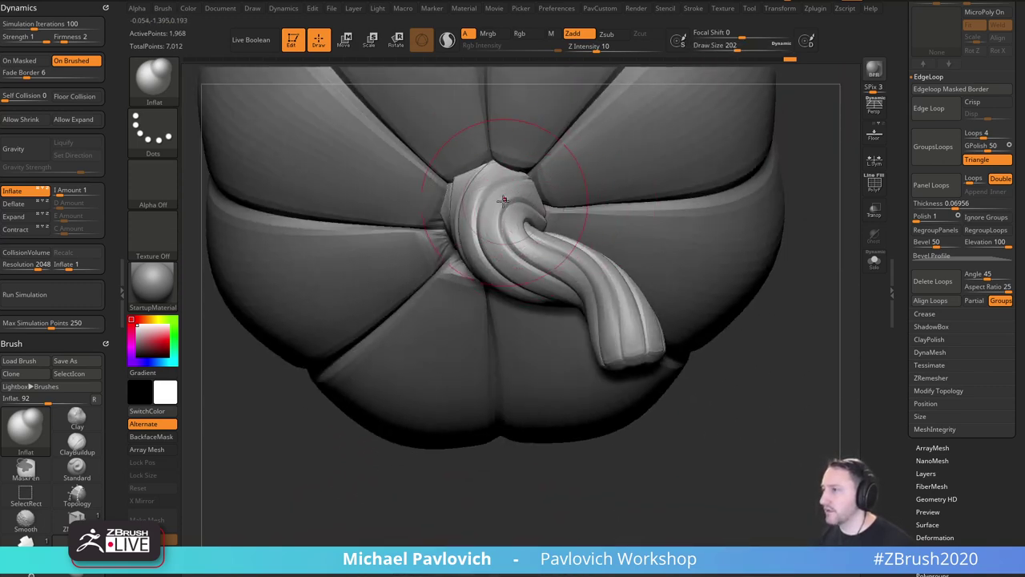
{"action": "left_click_drag", "start_coordinate": [755, 416], "coordinate": [706, 309]}
{"action": "left_click_drag", "start_coordinate": [624, 248], "coordinate": [492, 344]}
Pull the edge of the stem's base into the pumpkin with the Move brush at draw size about 140.
{"action": "key", "text": "b"}
{"action": "key", "text": "m"}
{"action": "key", "text": "v"}
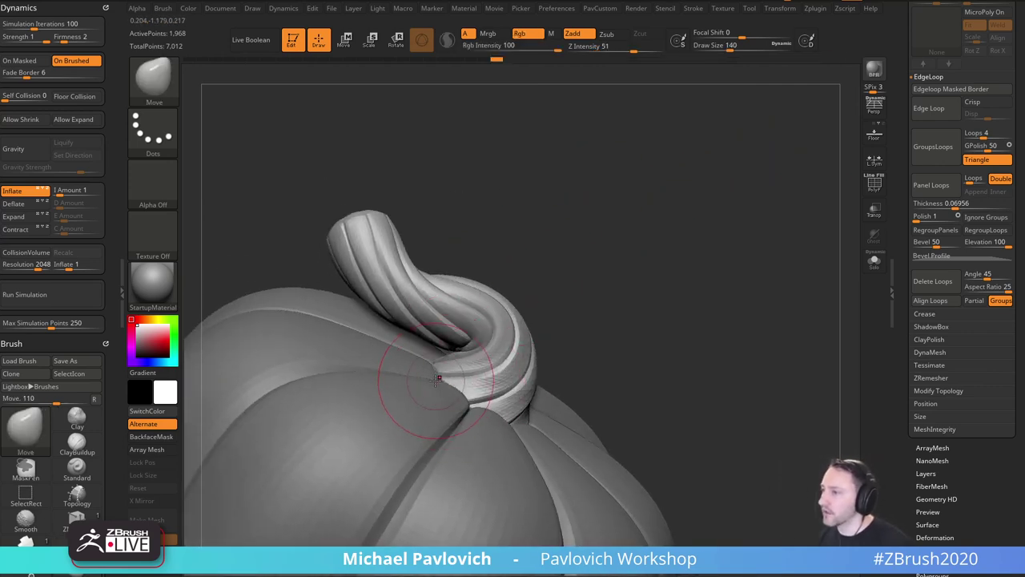
{"action": "left_click_drag", "start_coordinate": [437, 388], "coordinate": [426, 385]}
Make the pumpkin body the active subtool and switch to the Standard brush at draw size 104.
{"action": "left_click_drag", "start_coordinate": [613, 336], "coordinate": [729, 282]}
{"action": "mouse_move", "coordinate": [729, 281]}
{"action": "right_mouse_down"}
{"action": "mouse_move", "coordinate": [475, 328]}
{"action": "mouse_move", "coordinate": [727, 283]}
{"action": "mouse_move", "coordinate": [696, 304]}
{"action": "mouse_move", "coordinate": [602, 302]}
{"action": "mouse_move", "coordinate": [700, 265]}
{"action": "mouse_move", "coordinate": [670, 272]}
{"action": "mouse_move", "coordinate": [700, 240]}
{"action": "mouse_move", "coordinate": [710, 265]}
{"action": "mouse_move", "coordinate": [682, 254]}
{"action": "mouse_move", "coordinate": [755, 286]}
{"action": "mouse_move", "coordinate": [689, 295]}
{"action": "mouse_move", "coordinate": [716, 295]}
{"action": "mouse_move", "coordinate": [664, 322]}
{"action": "right_mouse_up"}
{"action": "key", "text": "s"}
{"action": "key", "text": "b"}
{"action": "key", "text": "s"}
{"action": "key", "text": "t"}
{"action": "left_click", "coordinate": [629, 341], "text": "alt"}
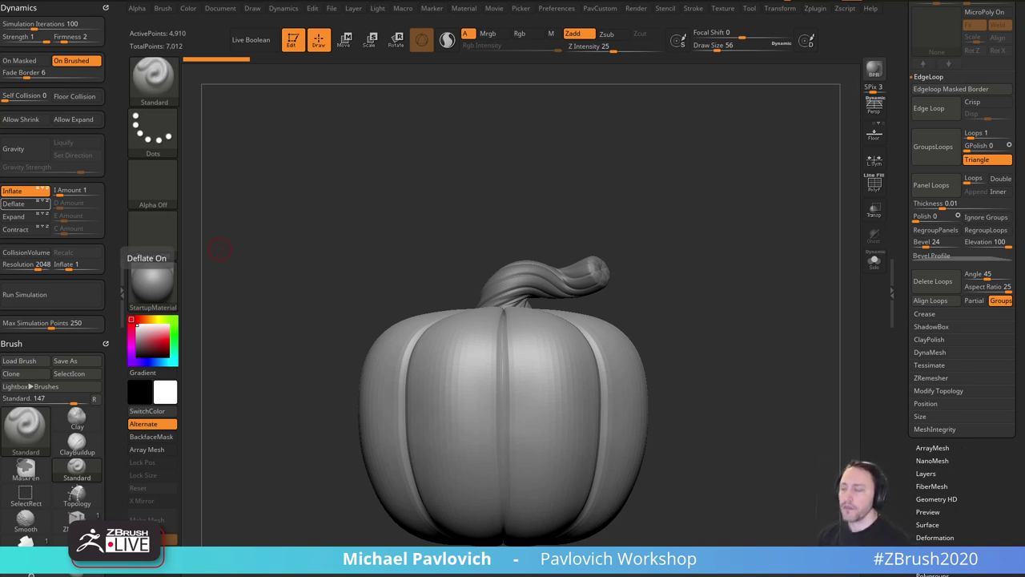
{"action": "mouse_move", "coordinate": [734, 238]}
{"action": "left_mouse_down"}
{"action": "mouse_move", "coordinate": [767, 277]}
{"action": "mouse_move", "coordinate": [731, 284]}
{"action": "mouse_move", "coordinate": [688, 315]}
{"action": "mouse_move", "coordinate": [716, 313]}
{"action": "mouse_move", "coordinate": [696, 295]}
{"action": "left_mouse_up"}
{"action": "key", "text": "s"}
{"action": "left_click", "coordinate": [731, 289]}
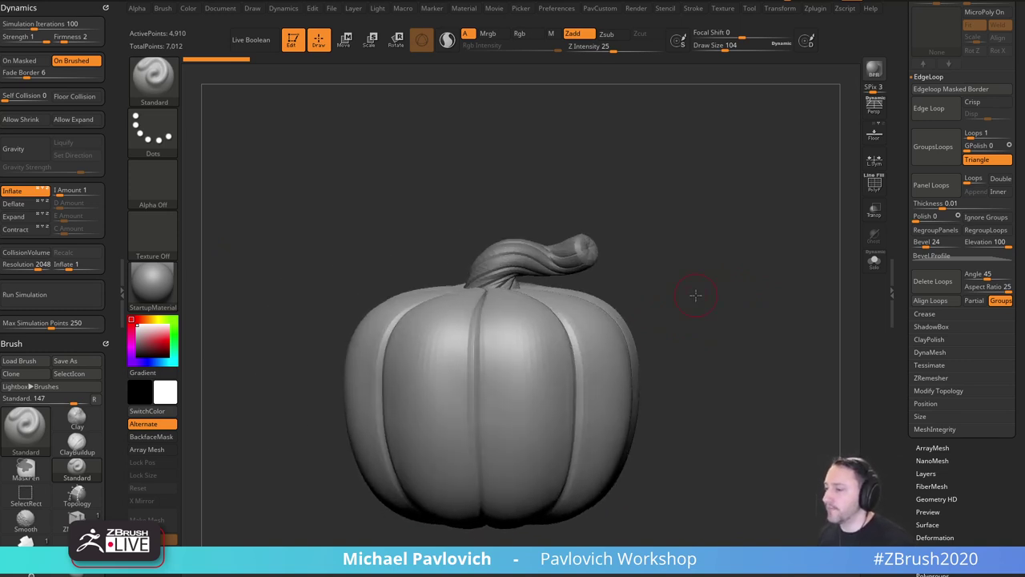
{"action": "key", "text": "3"}
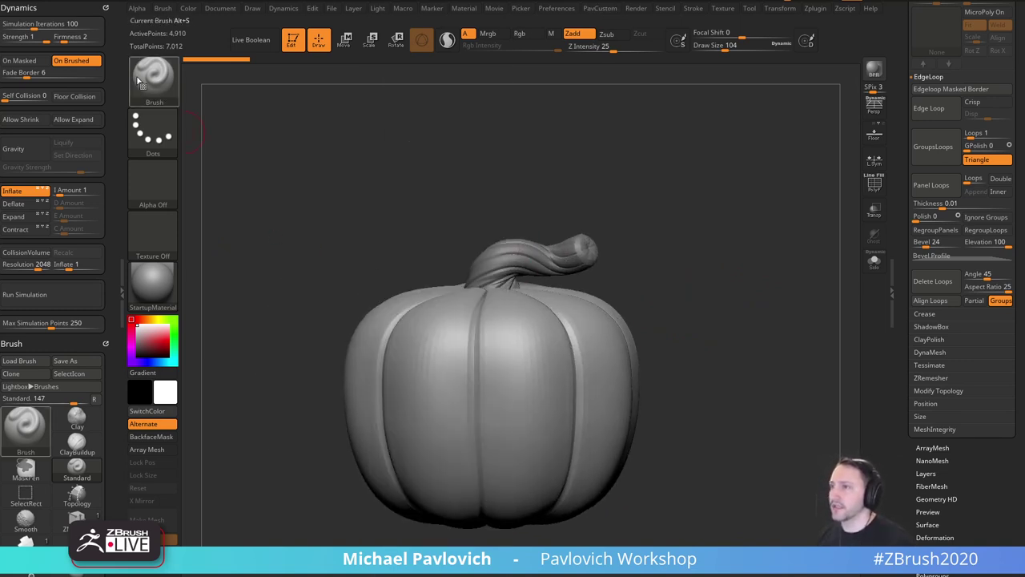
{"action": "left_click", "coordinate": [154, 80]}
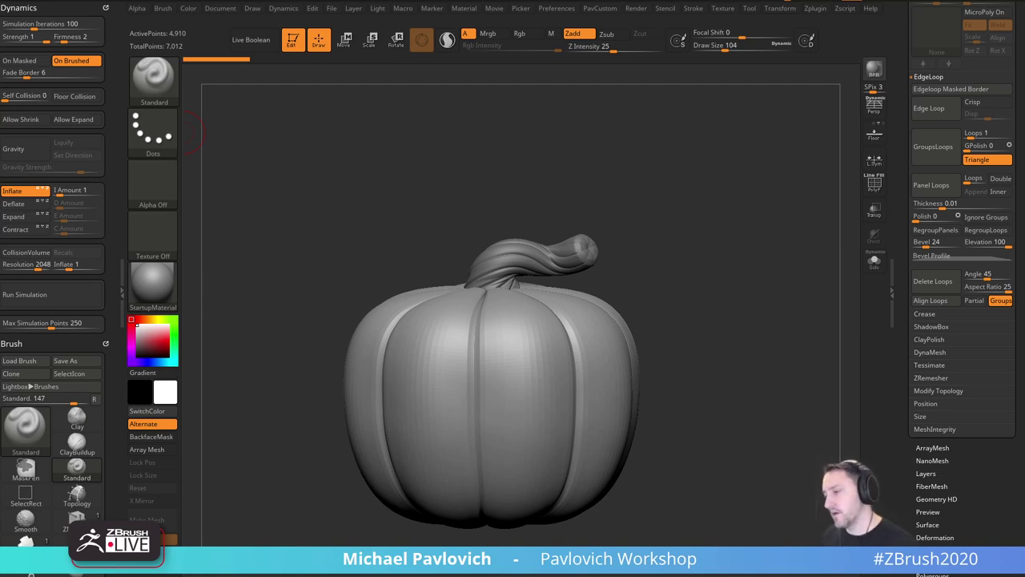
Switch to the browser to examine the chainmail warrior reference image and return to ZBrush.
{"action": "key", "text": "alt+Tab"}
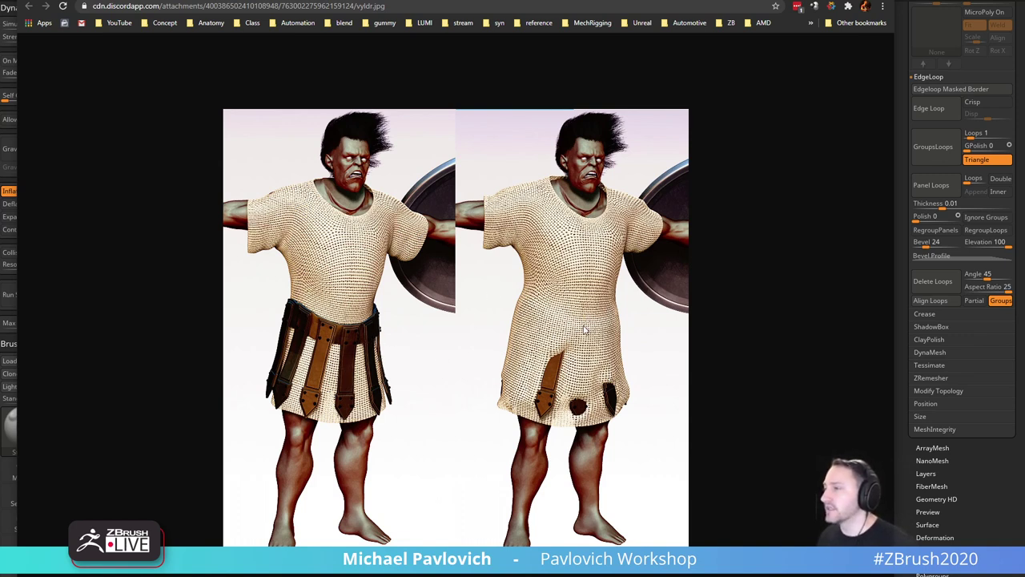
{"action": "key", "text": "alt+Tab"}
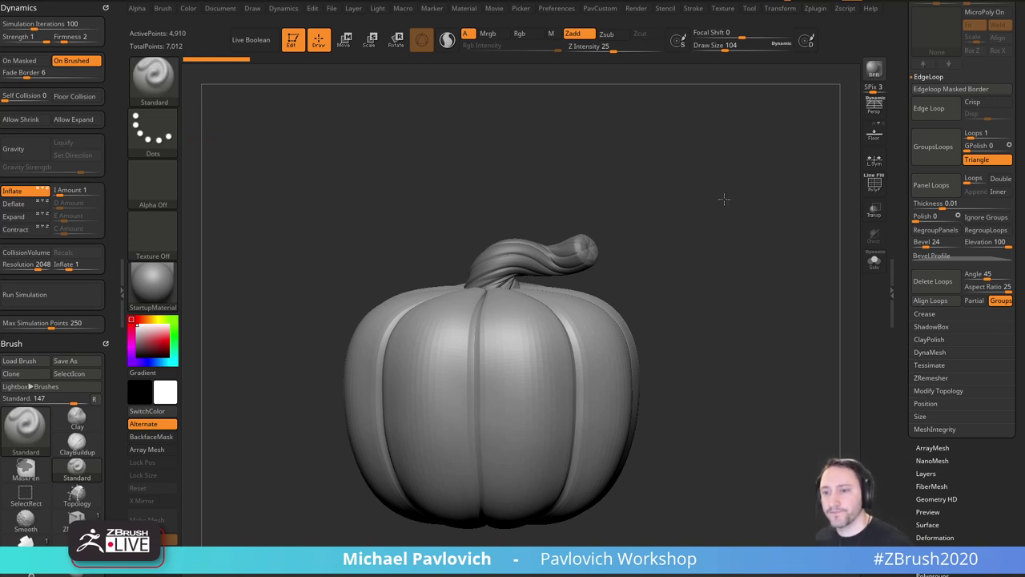
Reshape the pumpkin body's lobes with the Move brush at draw sizes of 372 and 202.
{"action": "mouse_move", "coordinate": [729, 189]}
{"action": "left_mouse_down"}
{"action": "mouse_move", "coordinate": [733, 172]}
{"action": "mouse_move", "coordinate": [730, 189]}
{"action": "left_mouse_up"}
{"action": "key", "text": "s"}
{"action": "left_click_drag", "start_coordinate": [544, 311], "coordinate": [548, 313]}
{"action": "mouse_move", "coordinate": [719, 292]}
{"action": "left_mouse_down", "text": "alt"}
{"action": "mouse_move", "coordinate": [721, 274]}
{"action": "mouse_move", "coordinate": [714, 288]}
{"action": "left_mouse_up", "text": "alt"}
{"action": "key", "text": "b"}
{"action": "key", "text": "m"}
{"action": "key", "text": "v"}
{"action": "left_click_drag", "start_coordinate": [530, 377], "coordinate": [519, 392]}
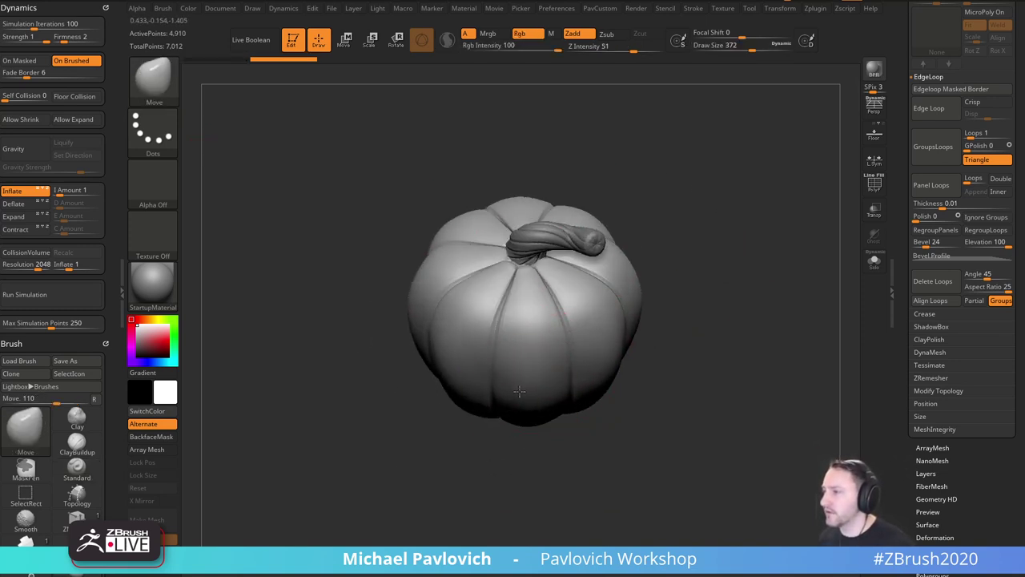
{"action": "mouse_move", "coordinate": [526, 435]}
{"action": "left_mouse_down", "text": "shift"}
{"action": "mouse_move", "coordinate": [710, 259]}
{"action": "mouse_move", "coordinate": [710, 328]}
{"action": "mouse_move", "coordinate": [687, 322]}
{"action": "mouse_move", "coordinate": [706, 339]}
{"action": "left_mouse_up", "text": "shift"}
{"action": "key", "text": "s"}
{"action": "left_click_drag", "start_coordinate": [535, 368], "coordinate": [531, 369]}
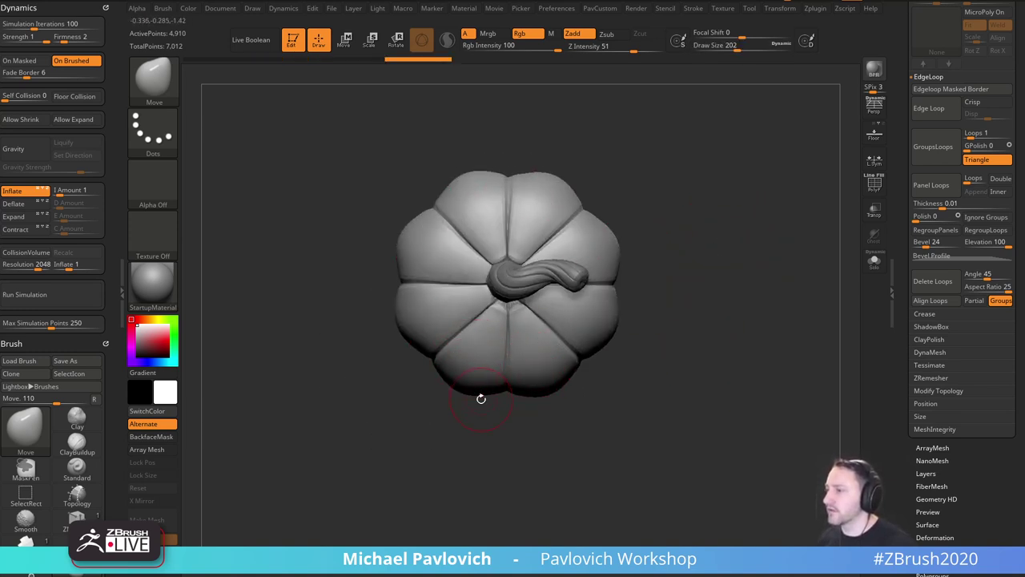
{"action": "mouse_move", "coordinate": [657, 373]}
{"action": "left_mouse_down"}
{"action": "mouse_move", "coordinate": [700, 281]}
{"action": "mouse_move", "coordinate": [689, 272]}
{"action": "left_mouse_up"}
Build up the middle of the front lobes with vertical Clay brush strokes at draw size about 305.
{"action": "key", "text": "b"}
{"action": "key", "text": "c"}
{"action": "key", "text": "l"}
{"action": "key", "text": "s"}
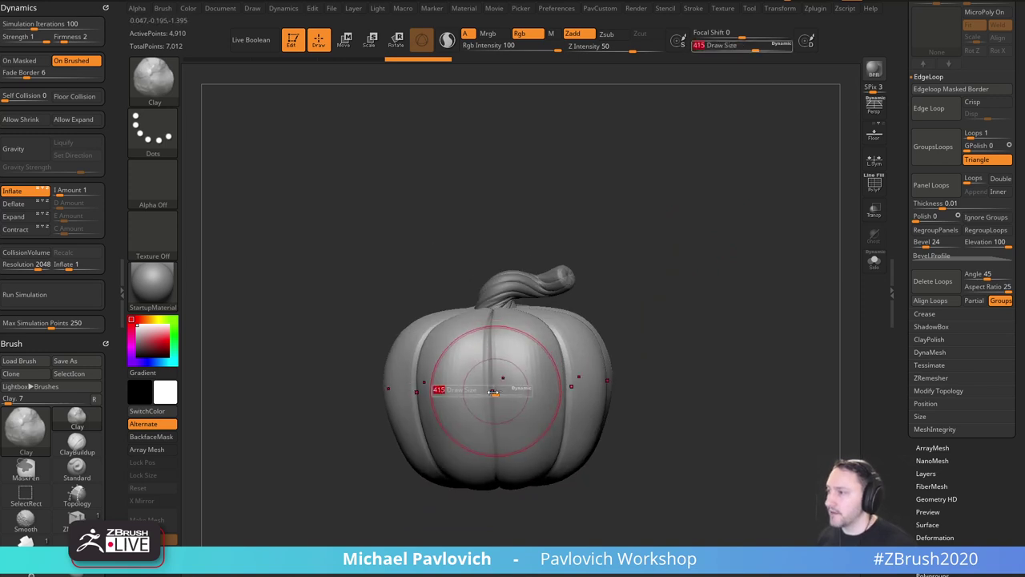
{"action": "left_click_drag", "start_coordinate": [493, 392], "coordinate": [484, 392]}
{"action": "left_click_drag", "start_coordinate": [471, 373], "coordinate": [480, 476]}
{"action": "right_click_drag", "start_coordinate": [418, 387], "coordinate": [451, 385]}
{"action": "left_click_drag", "start_coordinate": [444, 378], "coordinate": [439, 469]}
{"action": "left_click_drag", "start_coordinate": [429, 401], "coordinate": [428, 447]}
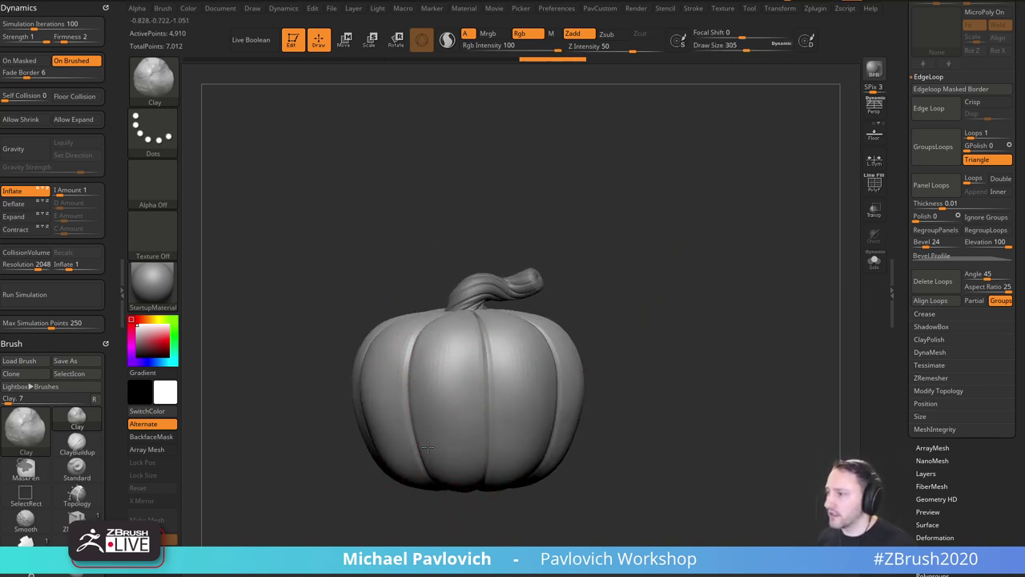
{"action": "left_click_drag", "start_coordinate": [450, 369], "coordinate": [457, 430]}
Fill out the adjacent front lobe with the Clay brush at draw size 257.
{"action": "right_click_drag", "start_coordinate": [573, 384], "coordinate": [536, 373]}
{"action": "key", "text": "s"}
{"action": "left_click_drag", "start_coordinate": [534, 373], "coordinate": [529, 373]}
{"action": "left_click_drag", "start_coordinate": [519, 352], "coordinate": [567, 467]}
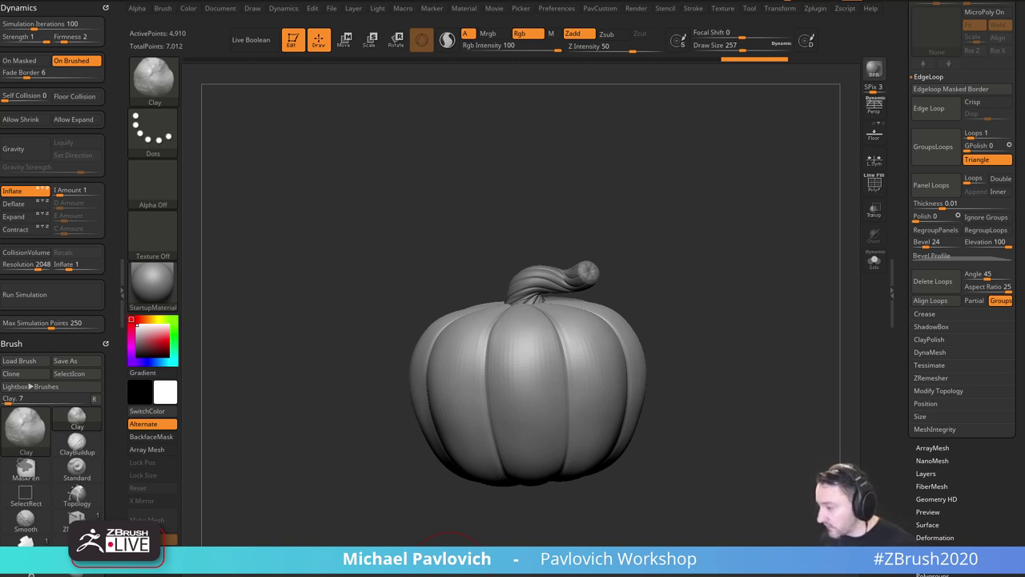
Isolate and mask the lobe polygroup, restore the full pumpkin body and leave only the grooves unmasked.
{"action": "left_click_drag", "start_coordinate": [744, 253], "coordinate": [681, 320], "text": "shift"}
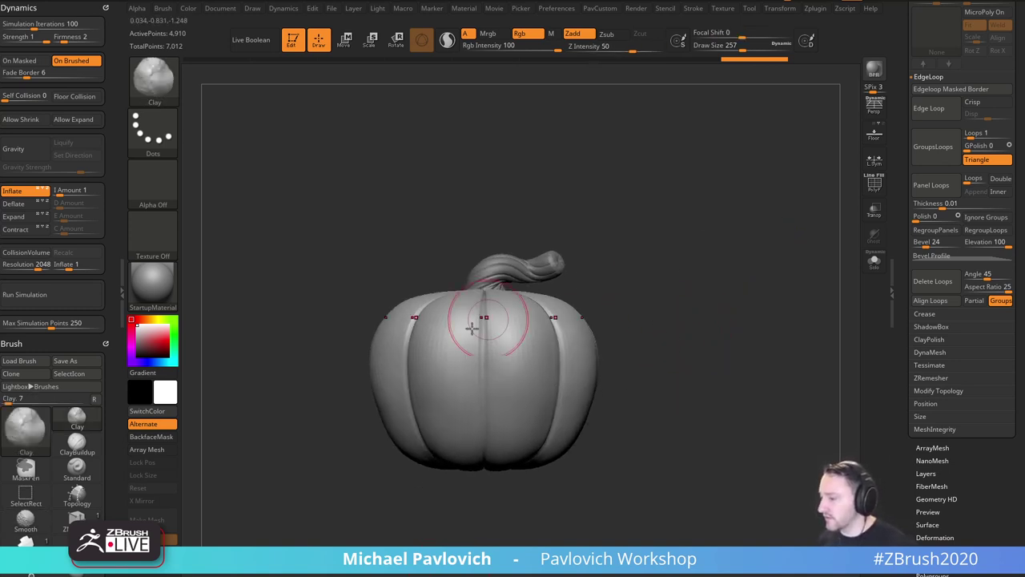
{"action": "left_click_drag", "start_coordinate": [674, 258], "coordinate": [677, 307]}
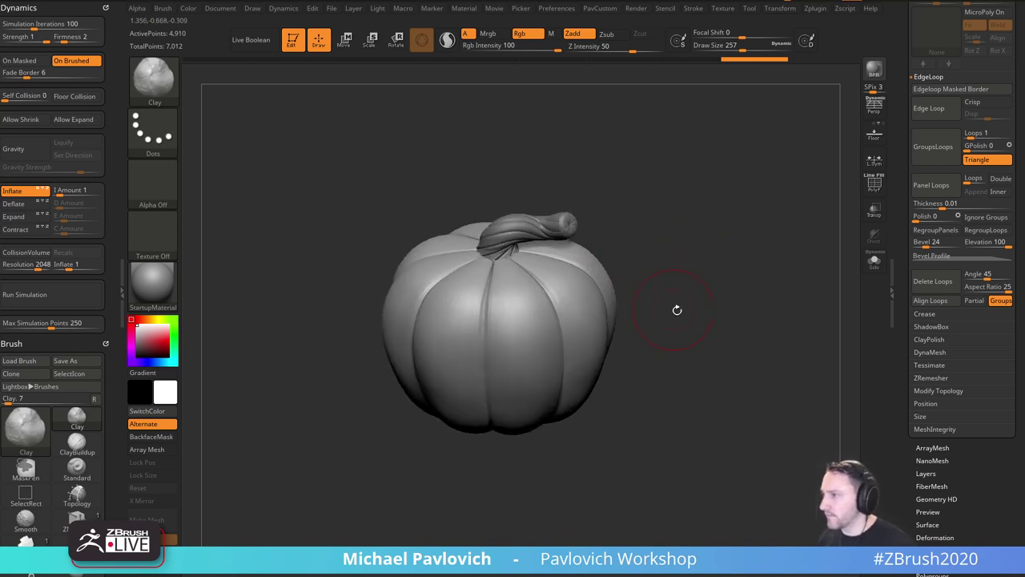
{"action": "key", "text": "ctrl+shift"}
{"action": "left_click", "coordinate": [714, 291], "text": "ctrl+shift"}
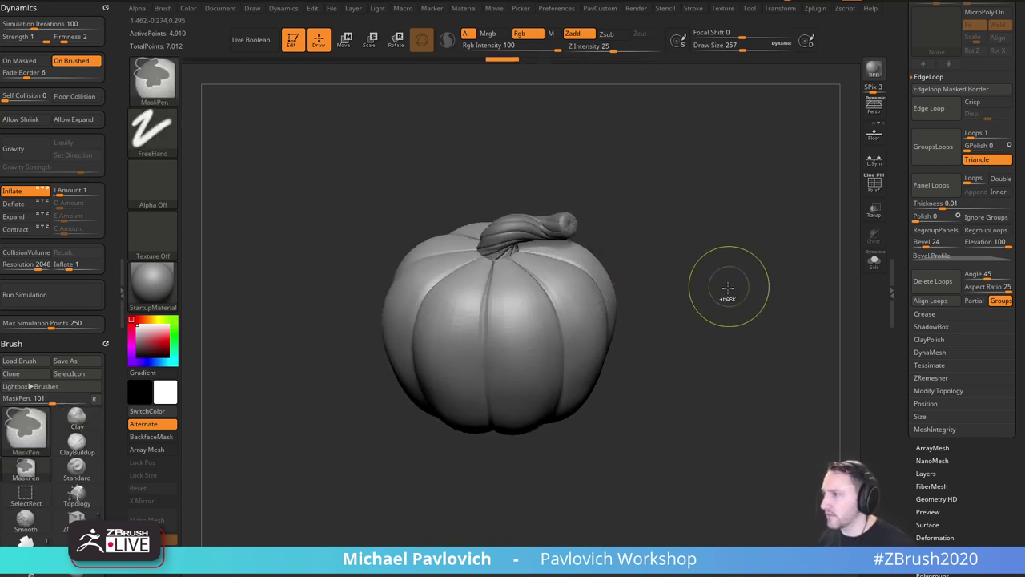
{"action": "left_click", "coordinate": [552, 333], "text": "ctrl+shift"}
{"action": "left_click", "coordinate": [723, 303], "text": "ctrl"}
{"action": "left_click", "coordinate": [724, 279], "text": "ctrl+shift"}
{"action": "left_click", "coordinate": [727, 267], "text": "ctrl"}
{"action": "left_click_drag", "start_coordinate": [744, 277], "coordinate": [748, 234], "text": "shift"}
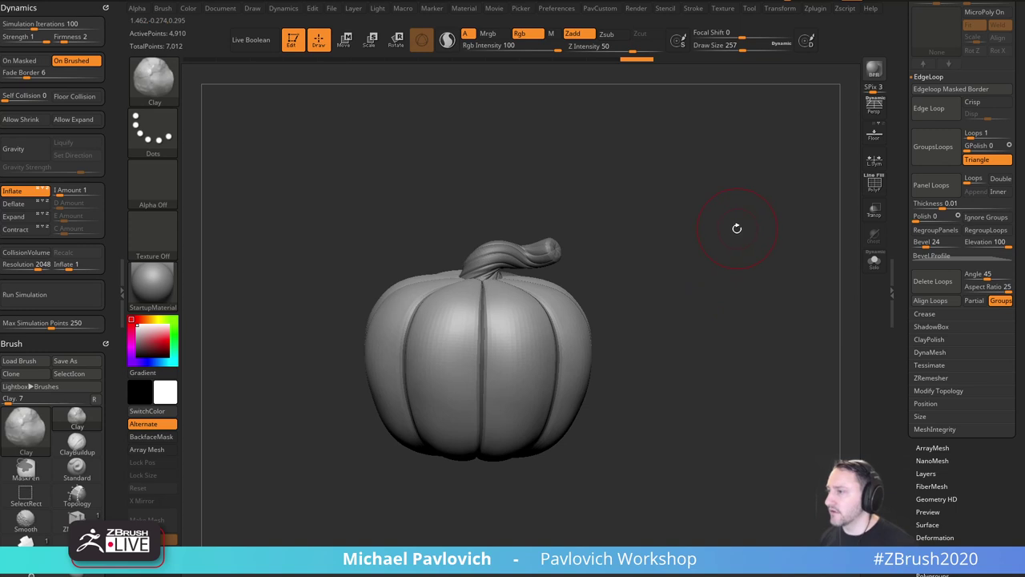
{"action": "left_click", "coordinate": [738, 222], "text": "ctrl"}
Sink the unmasked grooves inward with the Inflate deformation at about -34 and clear the mask.
{"action": "key", "text": "space"}
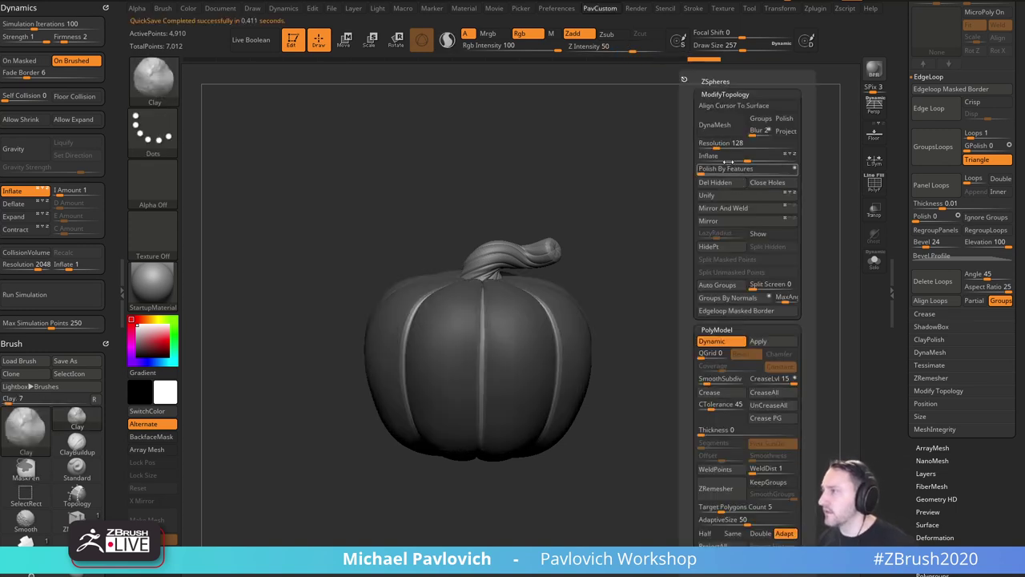
{"action": "left_click_drag", "start_coordinate": [747, 161], "coordinate": [731, 162]}
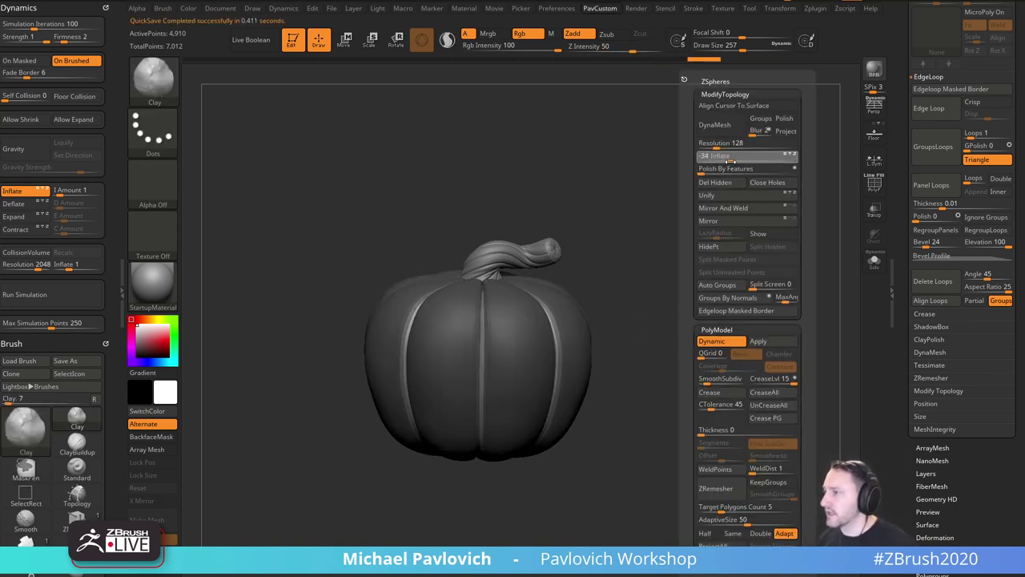
{"action": "left_click_drag", "start_coordinate": [620, 191], "coordinate": [681, 246], "text": "ctrl"}
{"action": "left_click_drag", "start_coordinate": [698, 260], "coordinate": [715, 285]}
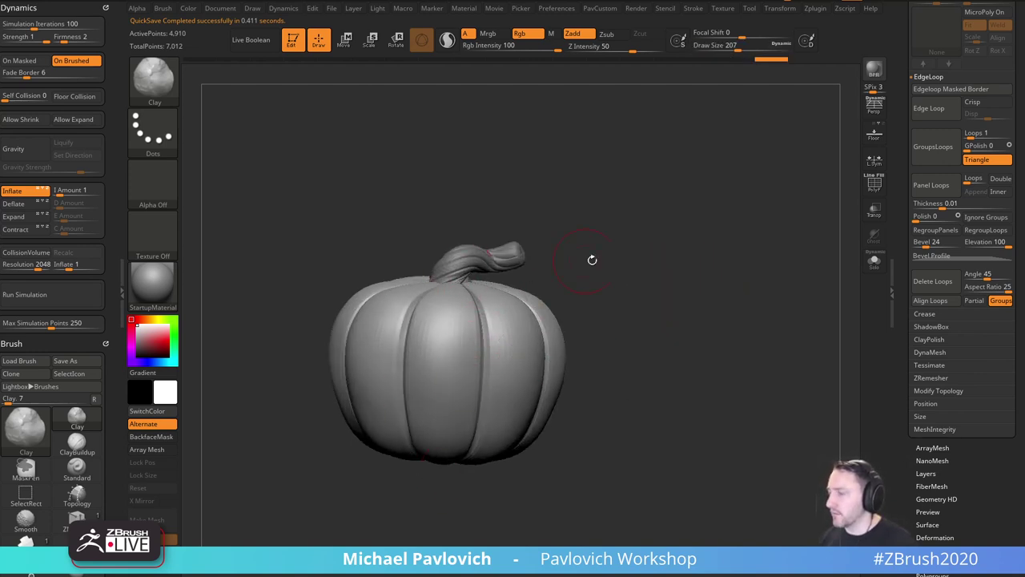
Subdivide the pumpkin body to level 3, checking its polygroups and wireframe with the polyframe display turned on temporarily.
{"action": "left_click_drag", "start_coordinate": [591, 259], "coordinate": [830, 268]}
{"action": "left_click", "coordinate": [881, 189]}
{"action": "left_click_drag", "start_coordinate": [902, 239], "coordinate": [897, 416]}
{"action": "left_click_drag", "start_coordinate": [801, 320], "coordinate": [798, 287]}
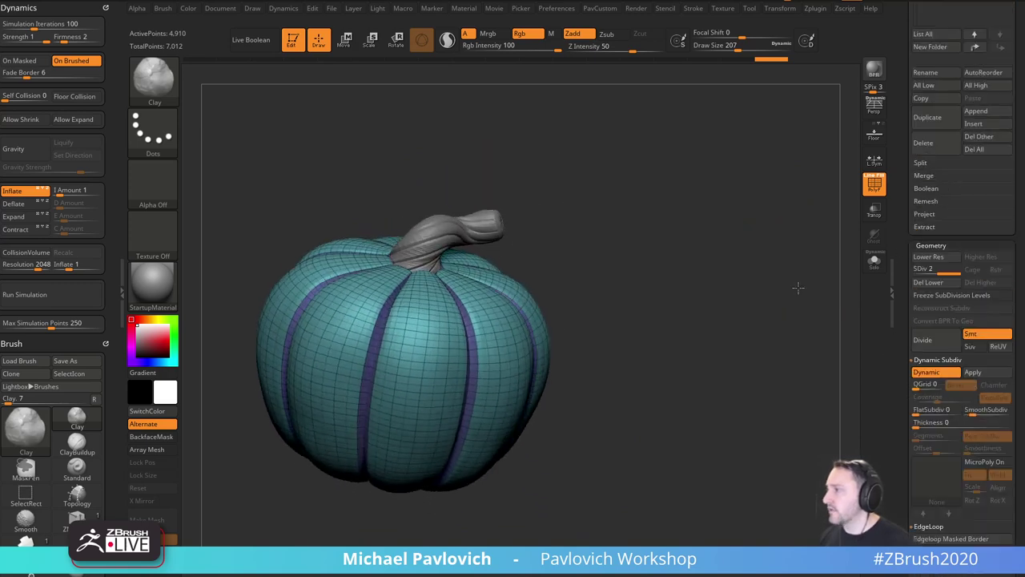
{"action": "key", "text": "ctrl+d"}
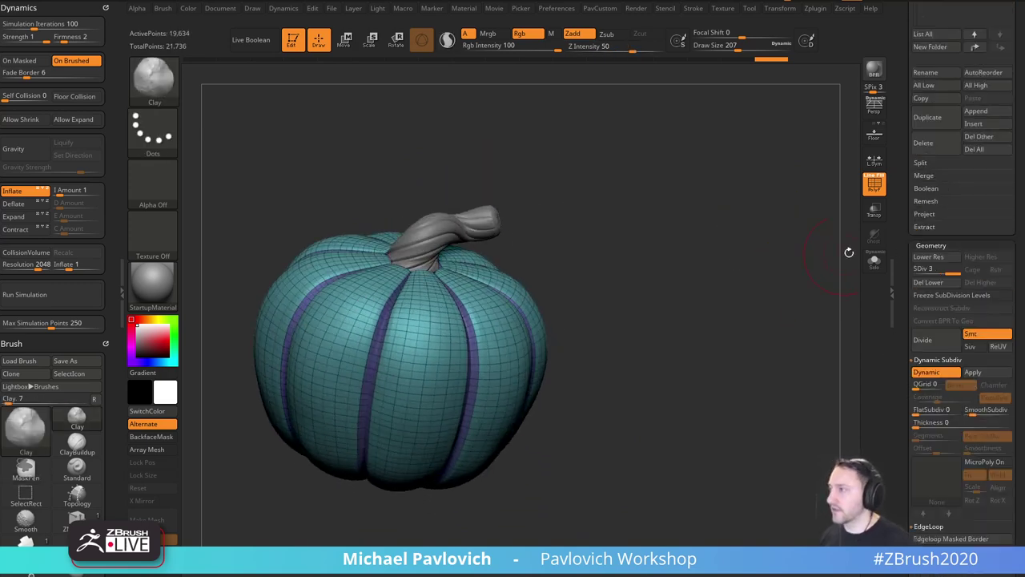
{"action": "key", "text": "shift+f"}
{"action": "left_click_drag", "start_coordinate": [756, 274], "coordinate": [651, 243]}
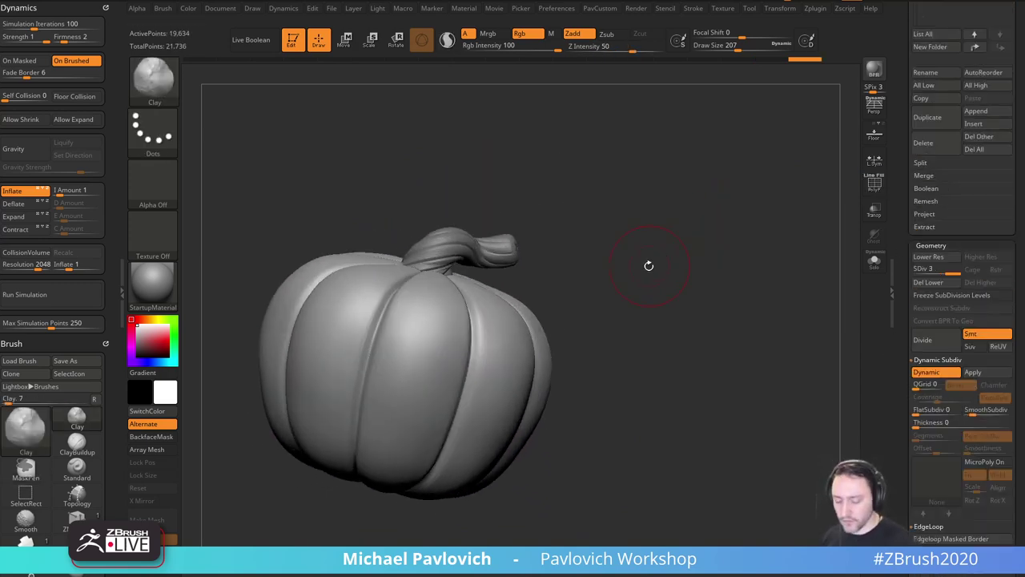
Switch to the DamStandard brush and try carving a crease down a front lobe at draw size 77.
{"action": "key", "text": "b"}
{"action": "key", "text": "d"}
{"action": "key", "text": "s"}
{"action": "left_click_drag", "start_coordinate": [583, 209], "coordinate": [425, 297]}
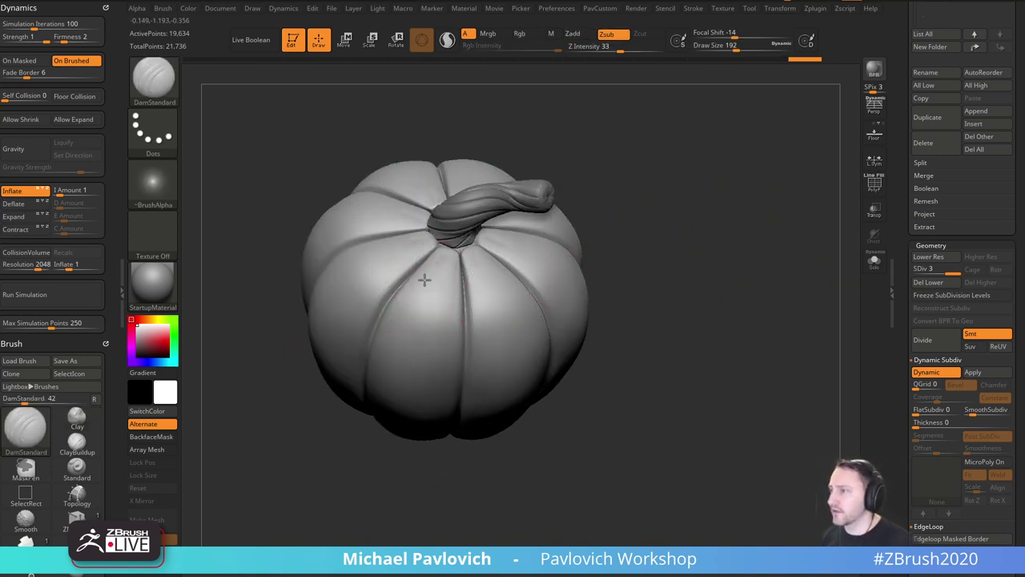
{"action": "left_click_drag", "start_coordinate": [359, 490], "coordinate": [400, 392]}
{"action": "left_click_drag", "start_coordinate": [584, 216], "coordinate": [552, 254]}
{"action": "key", "text": "s"}
{"action": "left_click_drag", "start_coordinate": [453, 304], "coordinate": [438, 304]}
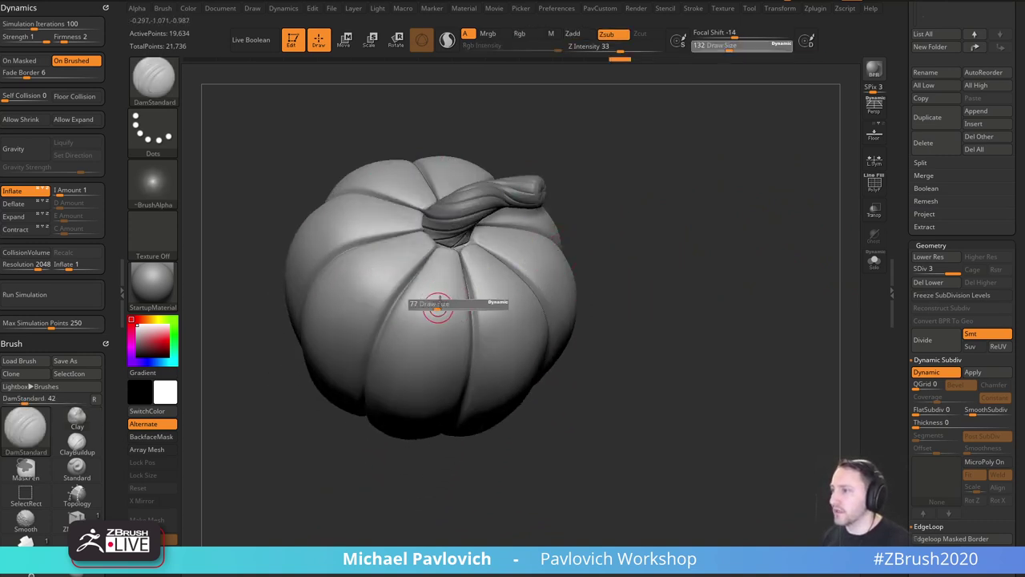
{"action": "left_click_drag", "start_coordinate": [446, 264], "coordinate": [377, 437]}
{"action": "mouse_move", "coordinate": [664, 275]}
{"action": "left_mouse_down"}
{"action": "mouse_move", "coordinate": [681, 233]}
{"action": "mouse_move", "coordinate": [691, 290]}
{"action": "left_mouse_up"}
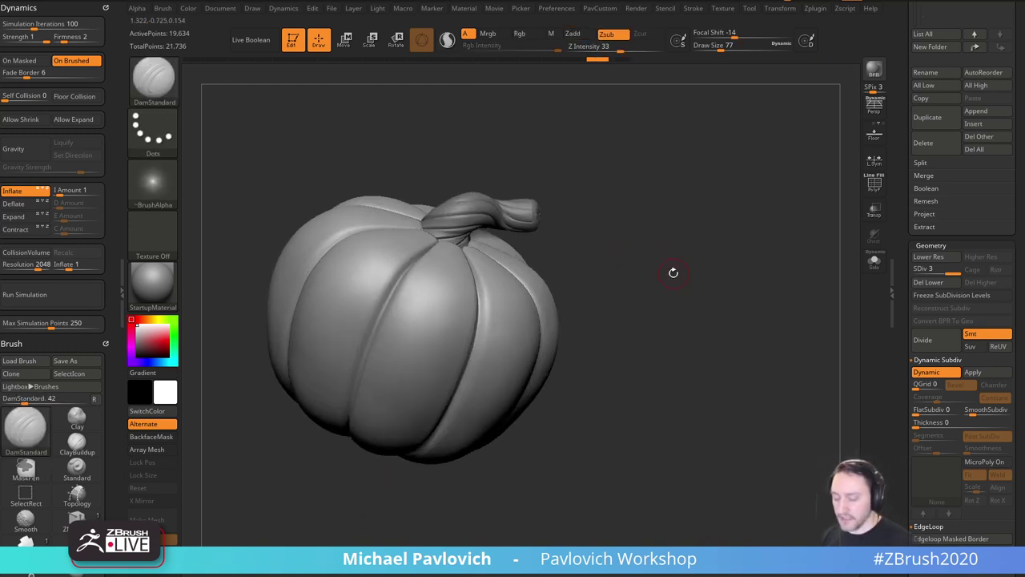
Subdivide the pumpkin body to level 4, try a crease along a lobe and undo it.
{"action": "key", "text": "ctrl+d"}
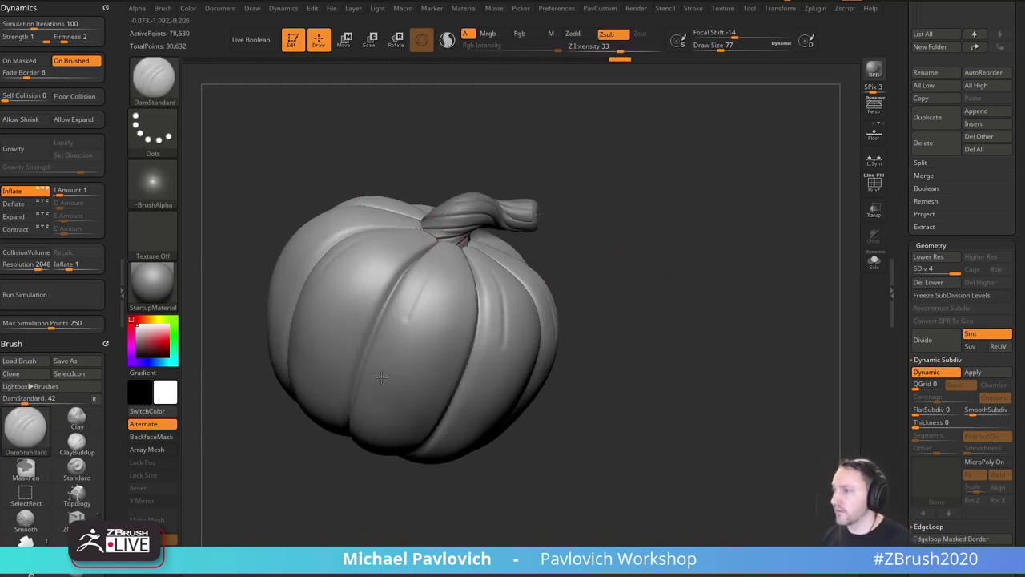
{"action": "left_click_drag", "start_coordinate": [381, 377], "coordinate": [376, 391]}
{"action": "key", "text": "ctrl+z"}
Carve long creases along the lobes from the stem and from the underside with DamStandard at draw size 77.
{"action": "left_click_drag", "start_coordinate": [435, 251], "coordinate": [399, 316]}
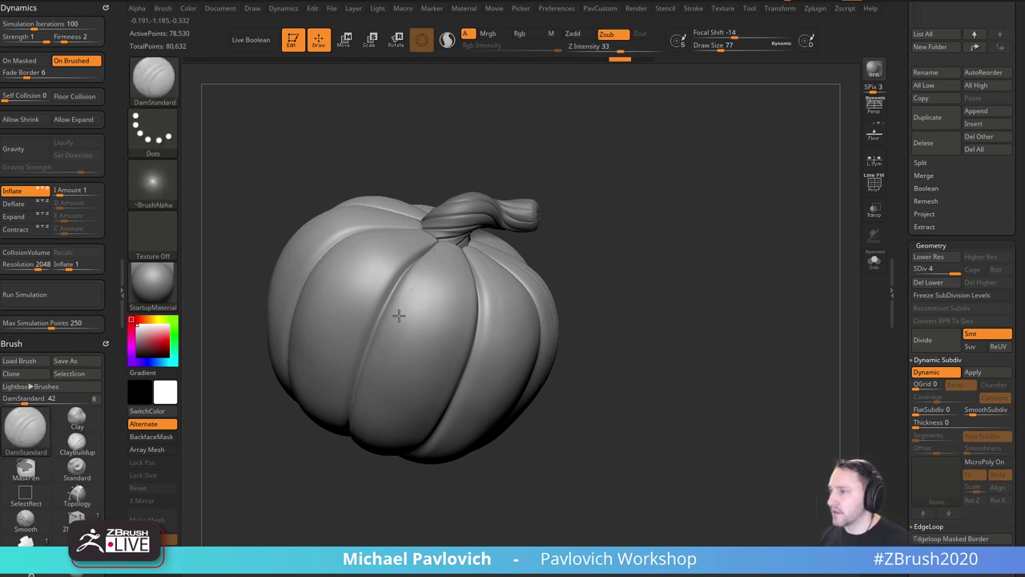
{"action": "left_click_drag", "start_coordinate": [343, 458], "coordinate": [389, 384]}
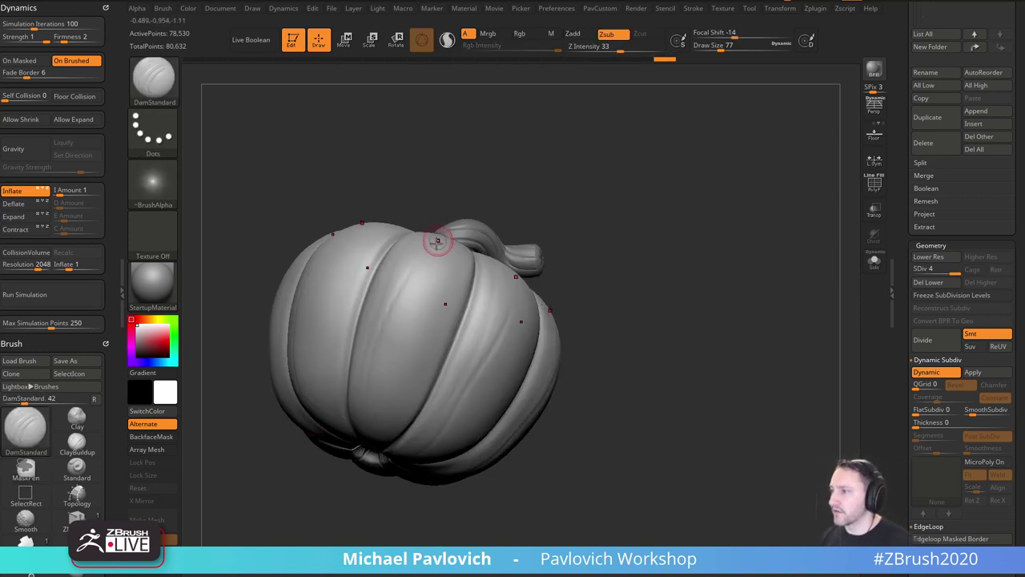
{"action": "left_click_drag", "start_coordinate": [438, 242], "coordinate": [406, 318]}
{"action": "left_click_drag", "start_coordinate": [591, 264], "coordinate": [599, 176]}
{"action": "left_click_drag", "start_coordinate": [372, 440], "coordinate": [409, 342]}
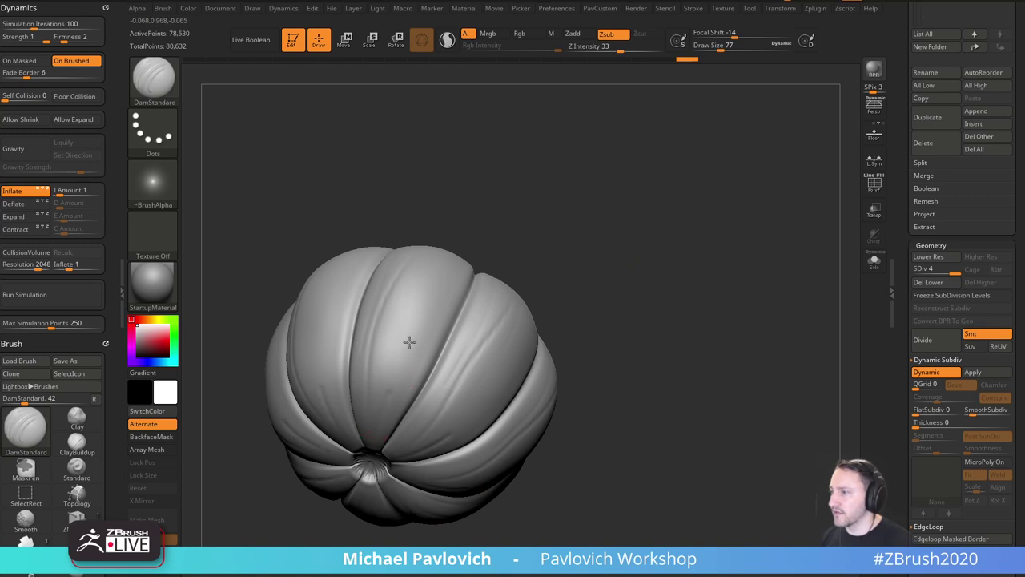
{"action": "mouse_move", "coordinate": [499, 165]}
{"action": "left_mouse_down"}
{"action": "mouse_move", "coordinate": [414, 389]}
{"action": "mouse_move", "coordinate": [406, 463]}
{"action": "left_mouse_up"}
{"action": "left_click_drag", "start_coordinate": [277, 532], "coordinate": [304, 397]}
Carve creases running from the stem base down the upper part of the lobes at draw size 77.
{"action": "mouse_move", "coordinate": [617, 267]}
{"action": "left_mouse_down"}
{"action": "mouse_move", "coordinate": [643, 268]}
{"action": "mouse_move", "coordinate": [639, 289]}
{"action": "left_mouse_up"}
{"action": "key", "text": "s"}
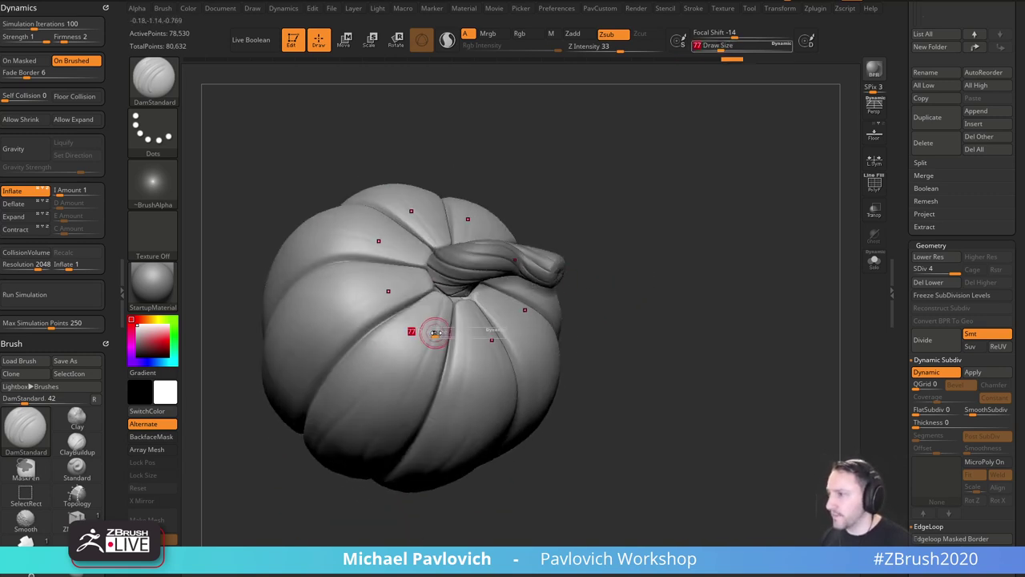
{"action": "left_click_drag", "start_coordinate": [450, 297], "coordinate": [368, 468]}
{"action": "left_click_drag", "start_coordinate": [594, 240], "coordinate": [594, 271]}
Reduce the DamStandard draw size to 49 and add finer creases radiating from the stem base.
{"action": "key", "text": "s"}
{"action": "mouse_move", "coordinate": [441, 330]}
{"action": "left_mouse_down"}
{"action": "mouse_move", "coordinate": [404, 368]}
{"action": "mouse_move", "coordinate": [436, 334]}
{"action": "left_mouse_up"}
{"action": "key", "text": "s"}
{"action": "left_click_drag", "start_coordinate": [441, 295], "coordinate": [392, 381]}
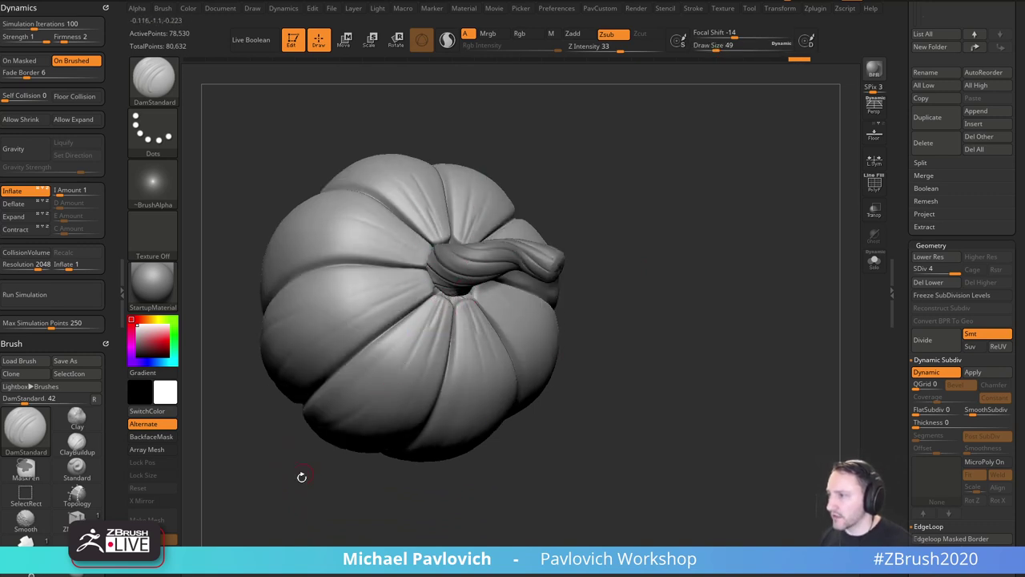
{"action": "left_click_drag", "start_coordinate": [302, 477], "coordinate": [312, 459]}
{"action": "left_click_drag", "start_coordinate": [438, 303], "coordinate": [387, 365]}
Carve fine creases outward from the dimple on the pumpkin's underside at draw size 49.
{"action": "mouse_move", "coordinate": [256, 471]}
{"action": "left_mouse_down"}
{"action": "mouse_move", "coordinate": [294, 382]}
{"action": "mouse_move", "coordinate": [318, 380]}
{"action": "mouse_move", "coordinate": [408, 288]}
{"action": "left_mouse_up"}
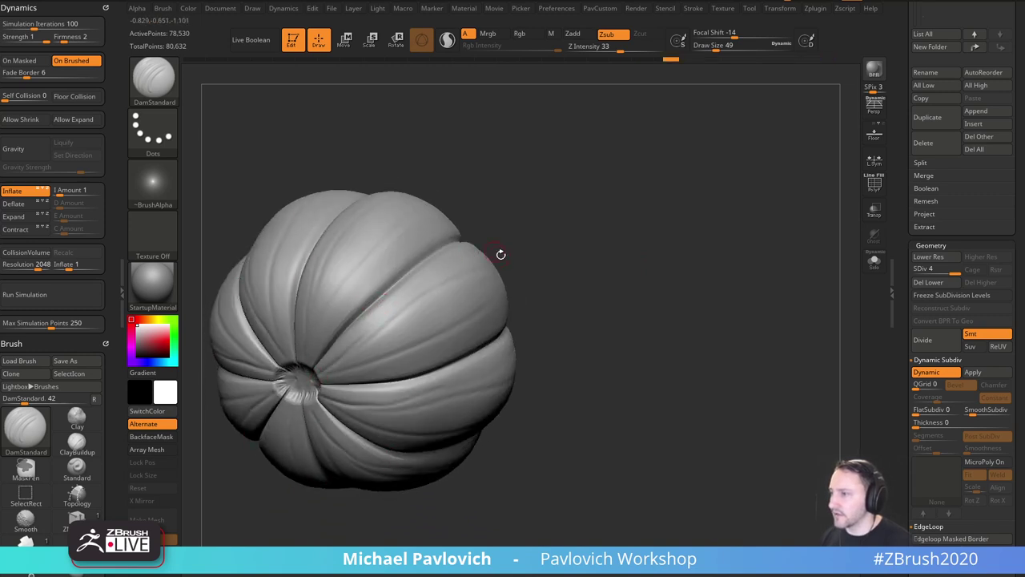
{"action": "left_click_drag", "start_coordinate": [501, 255], "coordinate": [489, 256]}
{"action": "left_click_drag", "start_coordinate": [320, 383], "coordinate": [438, 349]}
{"action": "mouse_move", "coordinate": [535, 353]}
{"action": "left_mouse_down"}
{"action": "mouse_move", "coordinate": [665, 249]}
{"action": "mouse_move", "coordinate": [662, 312]}
{"action": "mouse_move", "coordinate": [373, 297]}
{"action": "mouse_move", "coordinate": [365, 265]}
{"action": "left_mouse_up"}
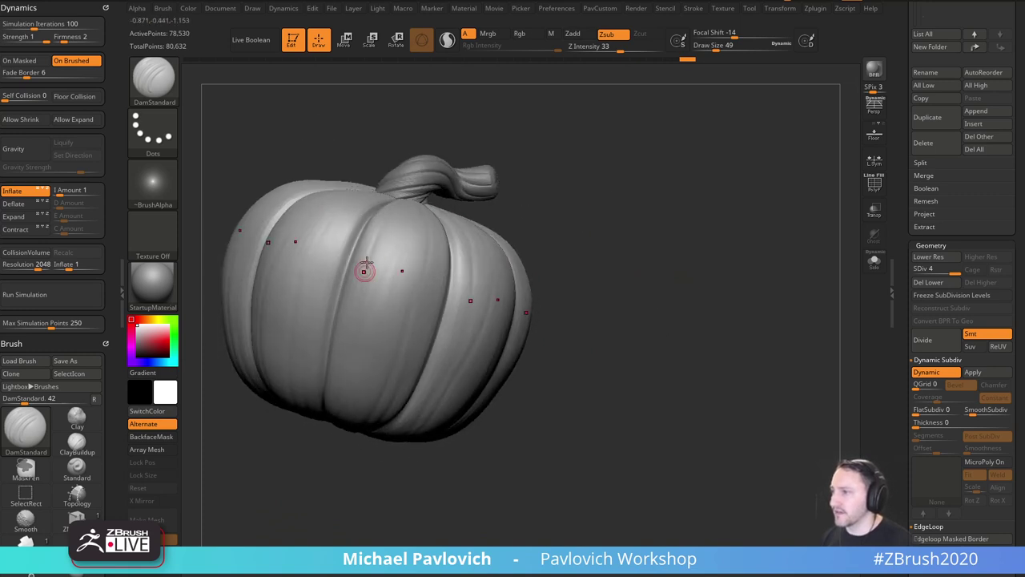
Carve fine creases down the sides of the lobes beside the main grooves at draw size 49.
{"action": "left_click_drag", "start_coordinate": [579, 232], "coordinate": [590, 215]}
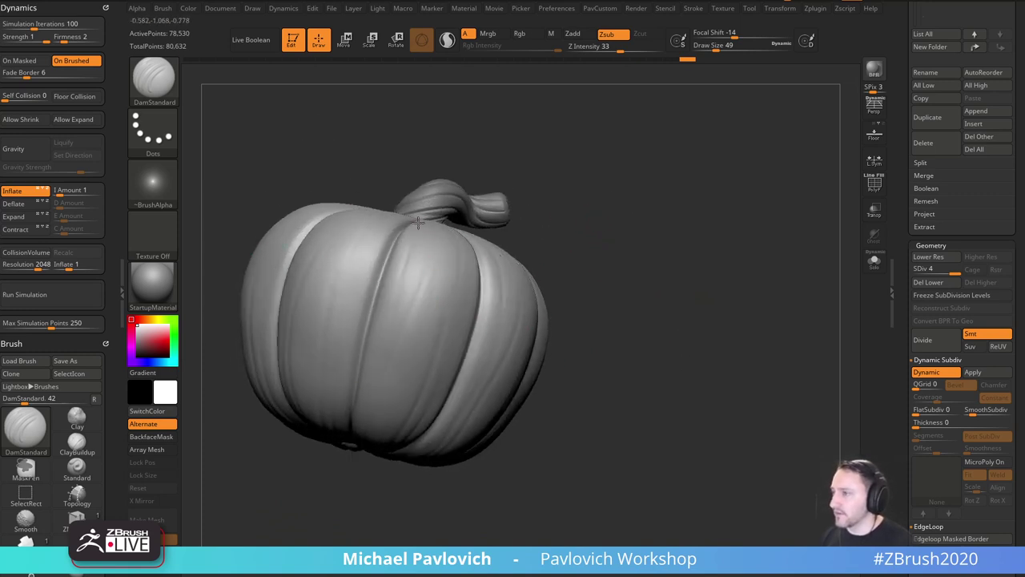
{"action": "left_click_drag", "start_coordinate": [418, 223], "coordinate": [382, 362]}
{"action": "left_click_drag", "start_coordinate": [525, 220], "coordinate": [553, 203]}
{"action": "left_click_drag", "start_coordinate": [409, 229], "coordinate": [405, 271]}
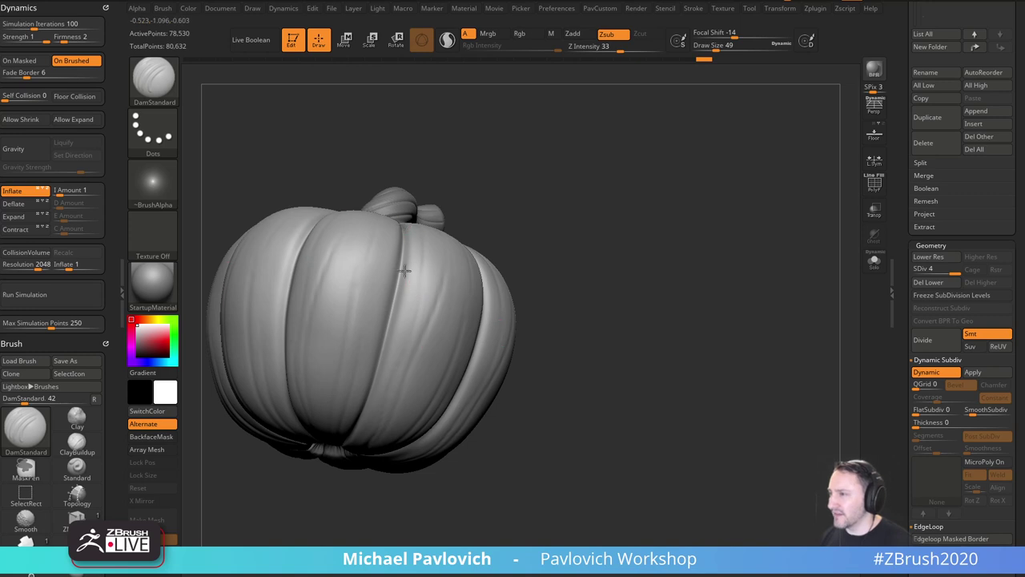
{"action": "left_click_drag", "start_coordinate": [551, 270], "coordinate": [448, 258]}
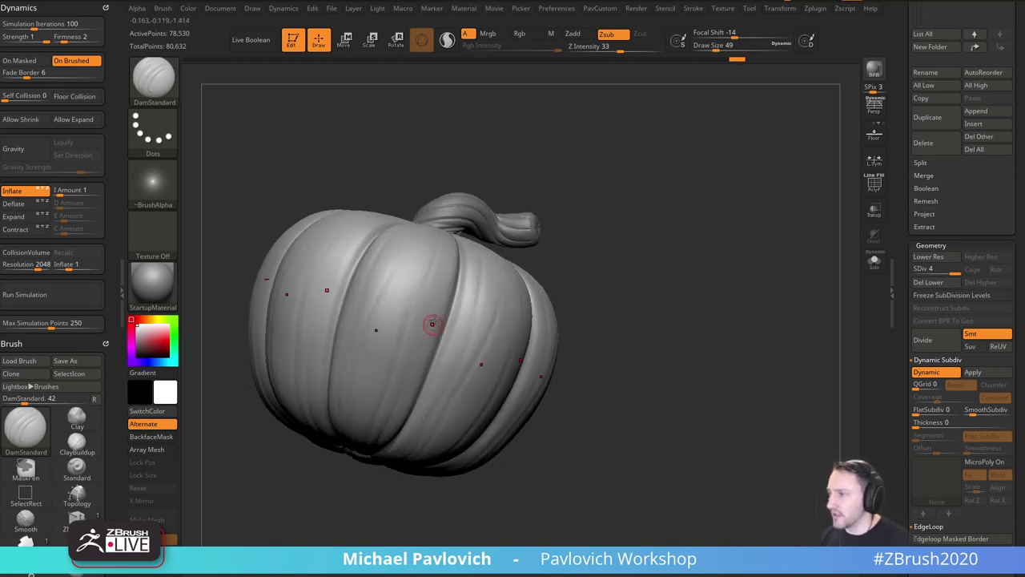
Carve more DamStandard creases along the lobes between the stem base and the underside at draw size 49.
{"action": "left_click_drag", "start_coordinate": [560, 225], "coordinate": [434, 350]}
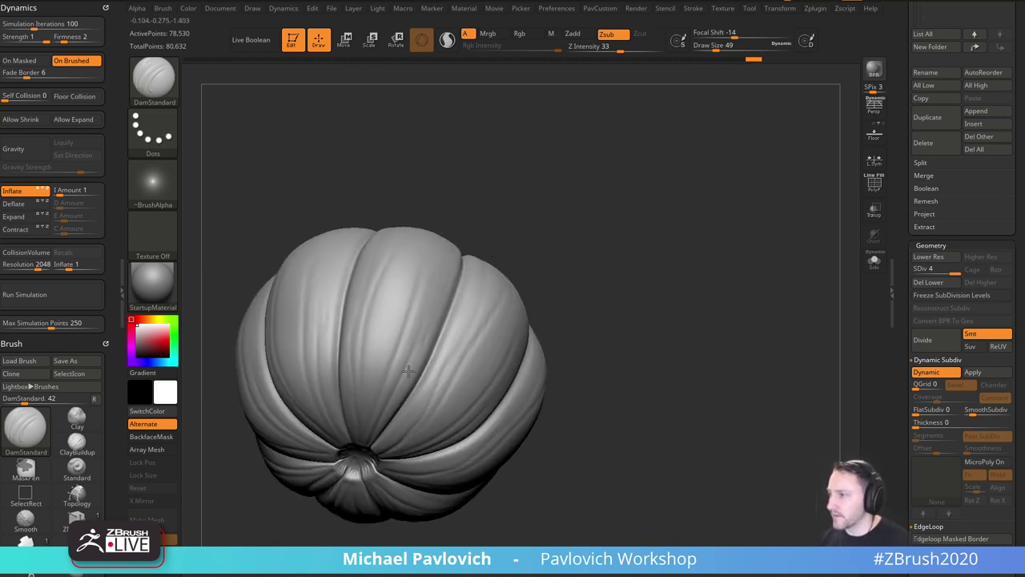
{"action": "left_click_drag", "start_coordinate": [537, 234], "coordinate": [616, 305]}
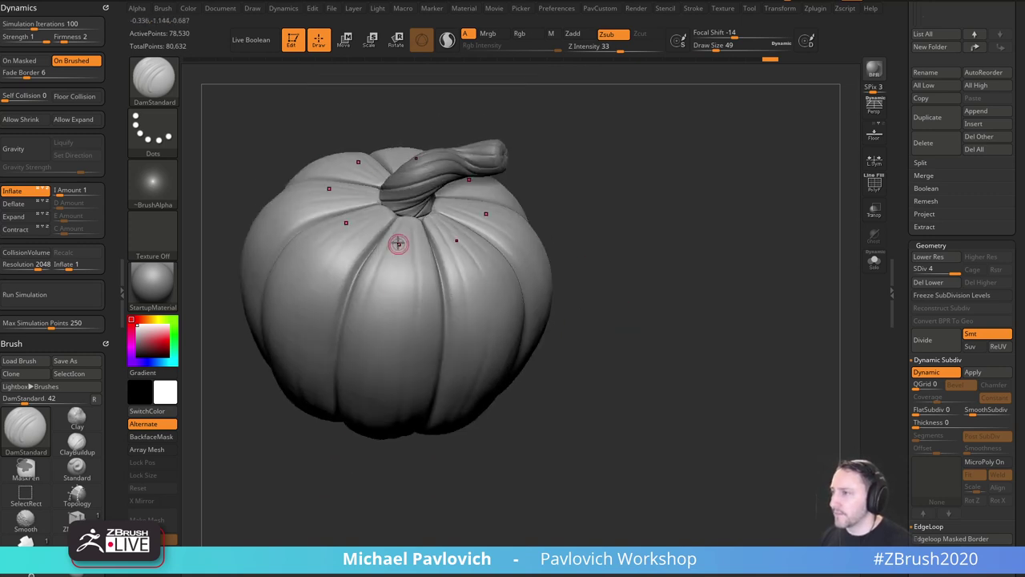
{"action": "left_click_drag", "start_coordinate": [630, 266], "coordinate": [433, 252]}
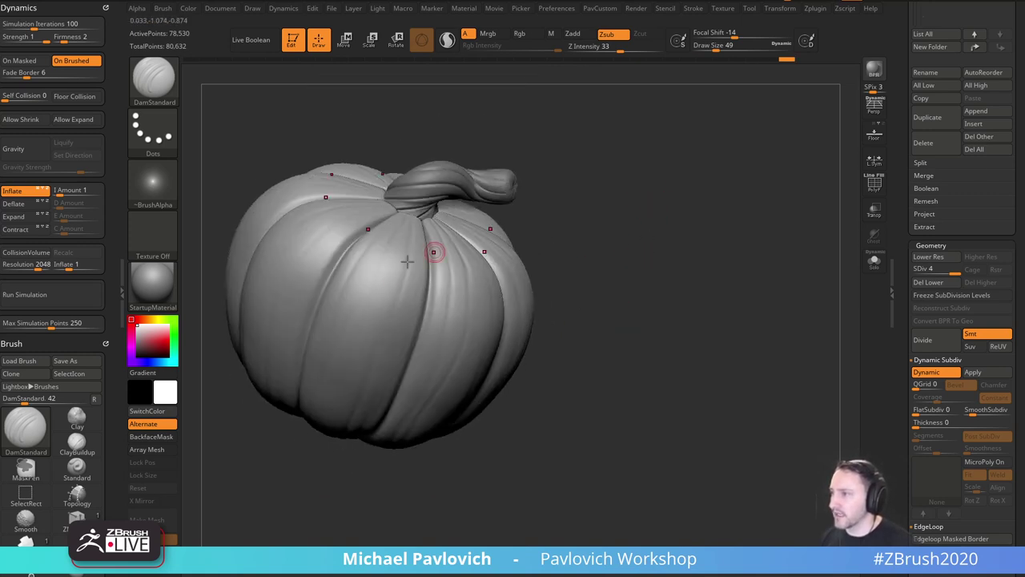
{"action": "right_click_drag", "start_coordinate": [344, 275], "coordinate": [345, 290]}
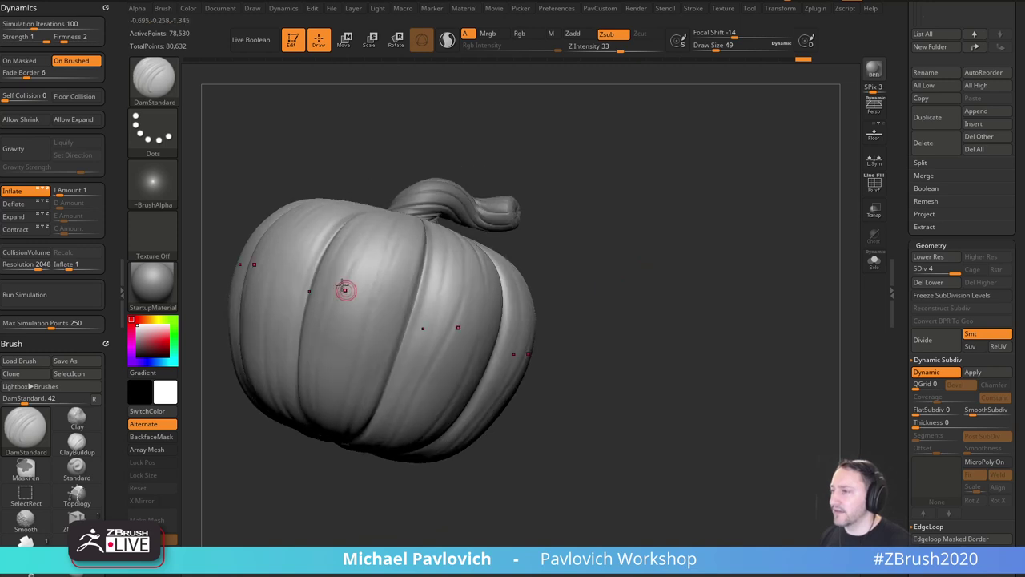
{"action": "left_click_drag", "start_coordinate": [614, 290], "coordinate": [669, 258]}
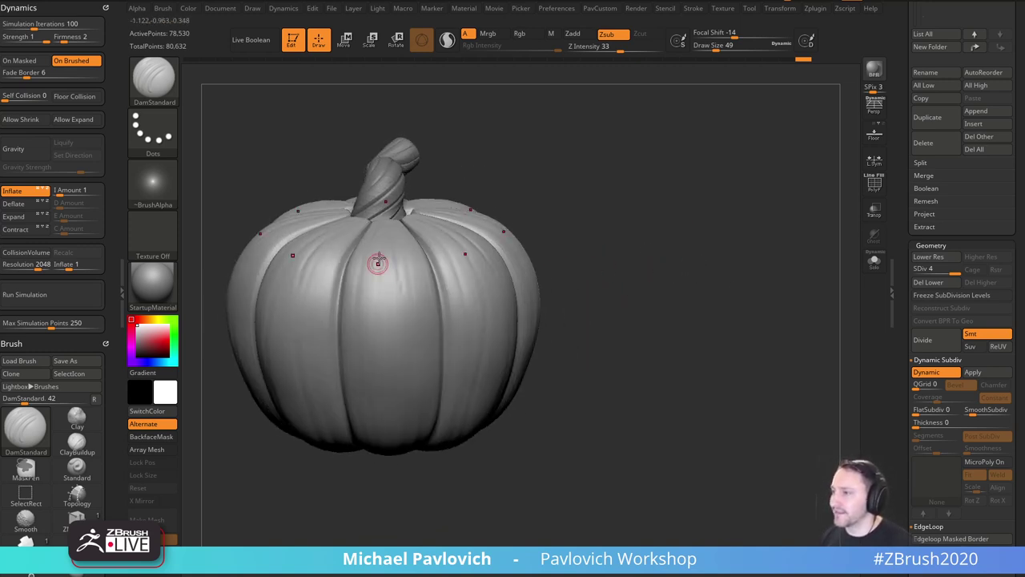
{"action": "left_click_drag", "start_coordinate": [469, 153], "coordinate": [392, 250]}
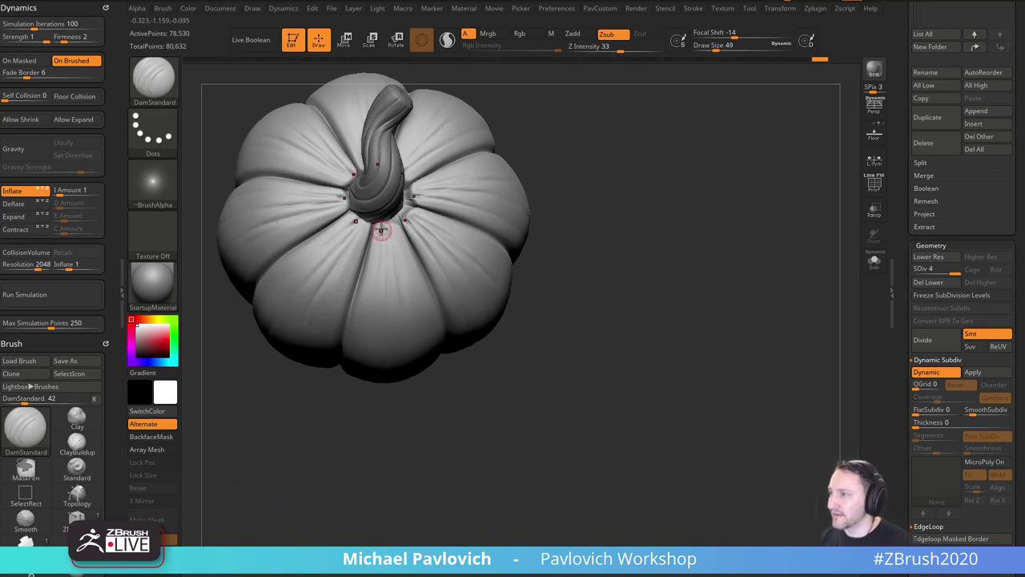
{"action": "left_click_drag", "start_coordinate": [341, 414], "coordinate": [536, 134]}
{"action": "right_click_drag", "start_coordinate": [535, 134], "coordinate": [512, 189]}
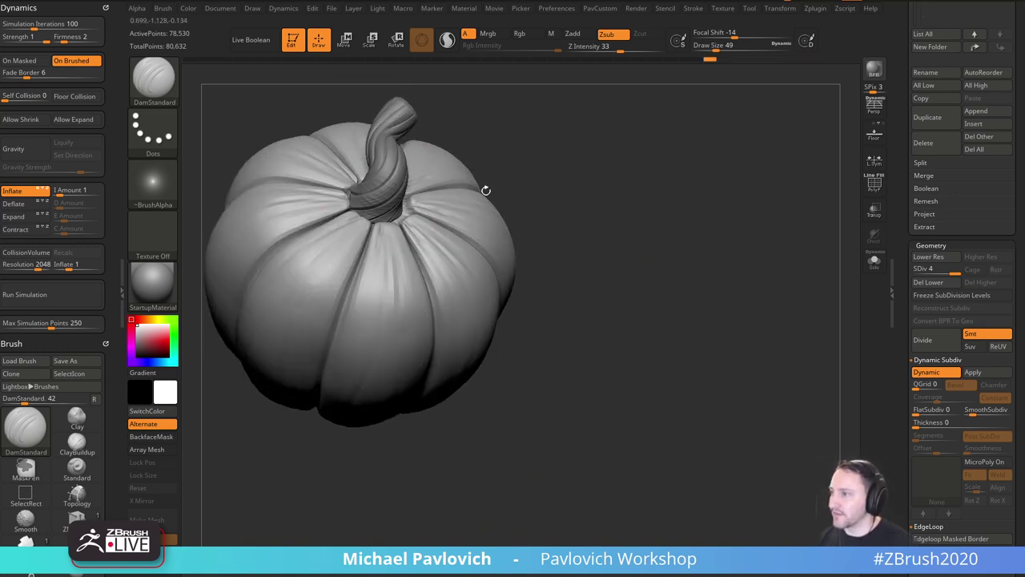
Reduce the DamStandard draw size to 41 and carve finer creases from the stem base down the upper lobes.
{"action": "right_click_drag", "start_coordinate": [330, 416], "coordinate": [331, 392]}
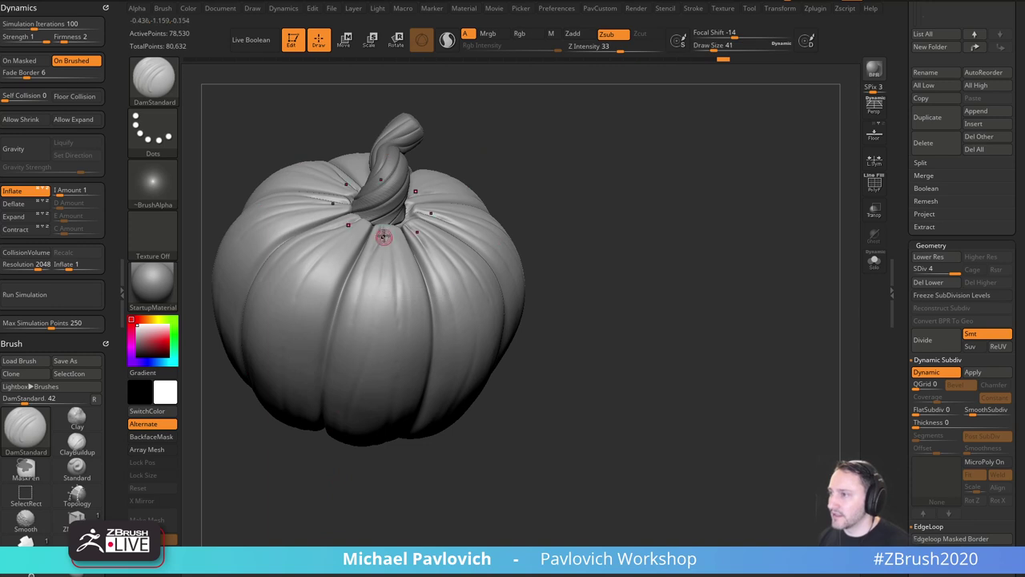
{"action": "left_click_drag", "start_coordinate": [491, 239], "coordinate": [373, 245]}
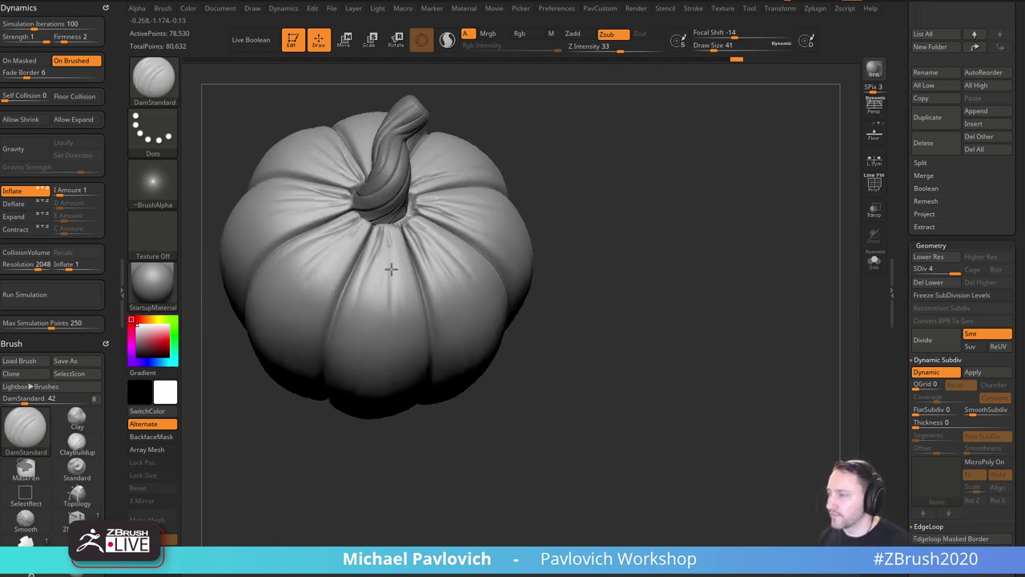
{"action": "mouse_move", "coordinate": [394, 313]}
{"action": "left_mouse_down"}
{"action": "mouse_move", "coordinate": [592, 197]}
{"action": "mouse_move", "coordinate": [599, 151]}
{"action": "left_mouse_up"}
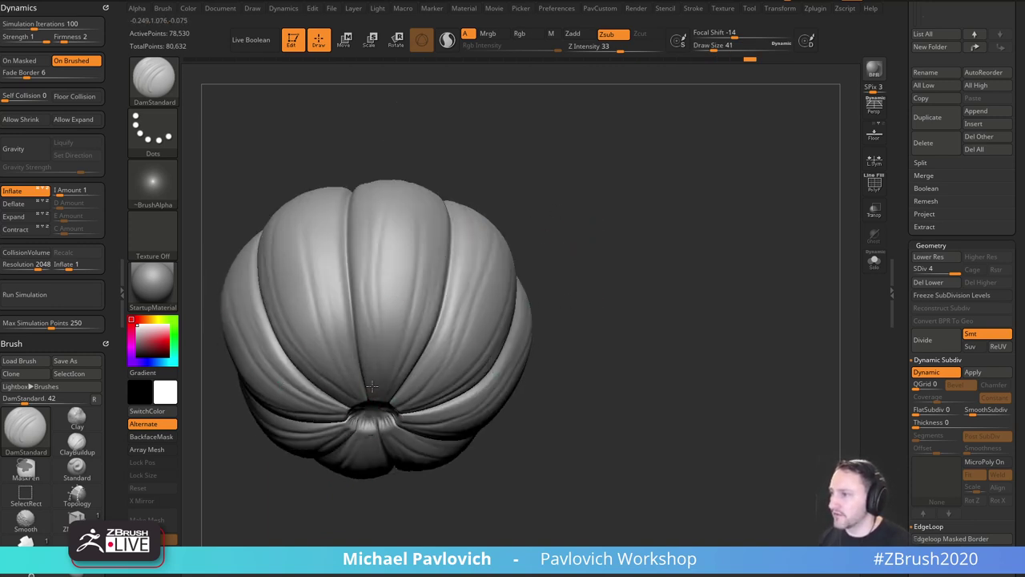
Carve fine creases from the underside dimple up along the lobes at draw size 41.
{"action": "left_click_drag", "start_coordinate": [371, 386], "coordinate": [363, 285]}
{"action": "left_click_drag", "start_coordinate": [521, 210], "coordinate": [526, 165]}
{"action": "left_click_drag", "start_coordinate": [379, 404], "coordinate": [387, 380]}
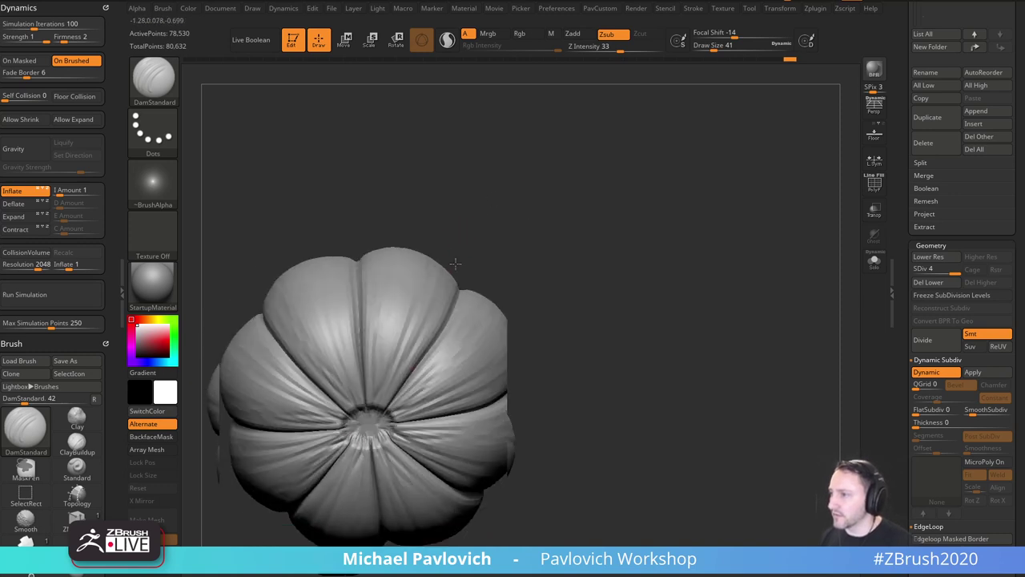
{"action": "left_click_drag", "start_coordinate": [455, 264], "coordinate": [456, 304]}
{"action": "left_click_drag", "start_coordinate": [395, 378], "coordinate": [384, 284]}
{"action": "left_click_drag", "start_coordinate": [451, 204], "coordinate": [453, 250]}
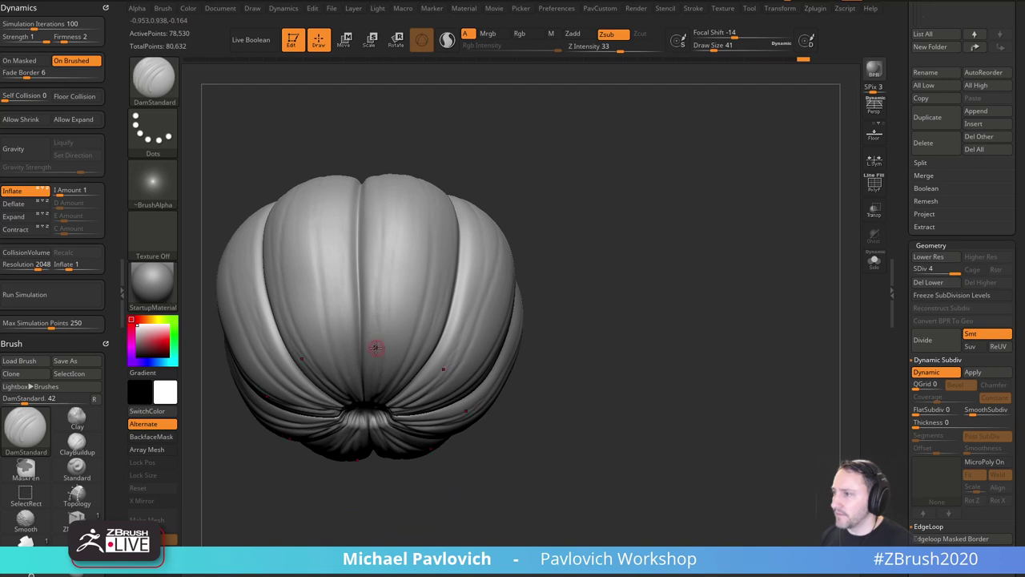
Switch to the ClayBuildup brush, set the draw size to 108, and build up vertical streaks down the lobes.
{"action": "mouse_move", "coordinate": [553, 200]}
{"action": "left_mouse_down"}
{"action": "mouse_move", "coordinate": [630, 201]}
{"action": "mouse_move", "coordinate": [624, 186]}
{"action": "mouse_move", "coordinate": [607, 211]}
{"action": "mouse_move", "coordinate": [618, 203]}
{"action": "mouse_move", "coordinate": [607, 260]}
{"action": "left_mouse_up"}
{"action": "key", "text": "b"}
{"action": "key", "text": "c"}
{"action": "key", "text": "b"}
{"action": "key", "text": "s"}
{"action": "left_click_drag", "start_coordinate": [419, 306], "coordinate": [425, 305]}
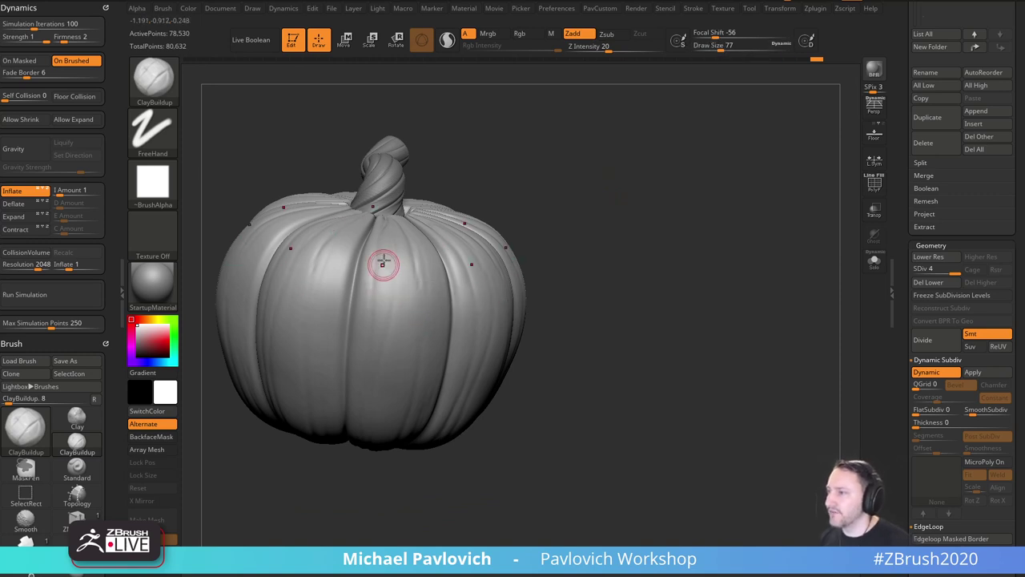
{"action": "key", "text": "ctrl"}
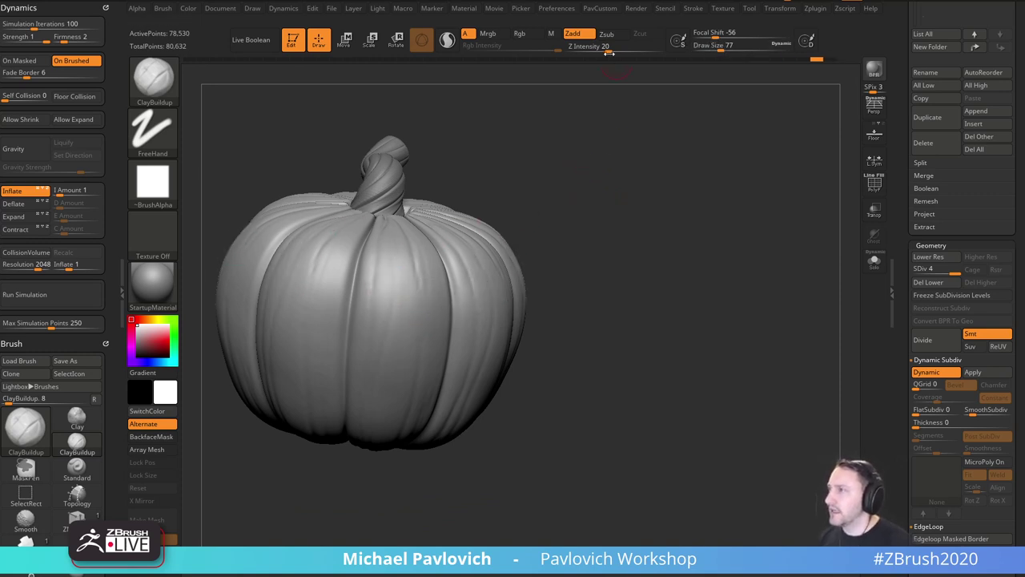
{"action": "mouse_move", "coordinate": [630, 94]}
{"action": "left_mouse_down"}
{"action": "mouse_move", "coordinate": [602, 160]}
{"action": "mouse_move", "coordinate": [627, 85]}
{"action": "left_mouse_up"}
{"action": "left_click_drag", "start_coordinate": [562, 138], "coordinate": [542, 162], "text": "alt"}
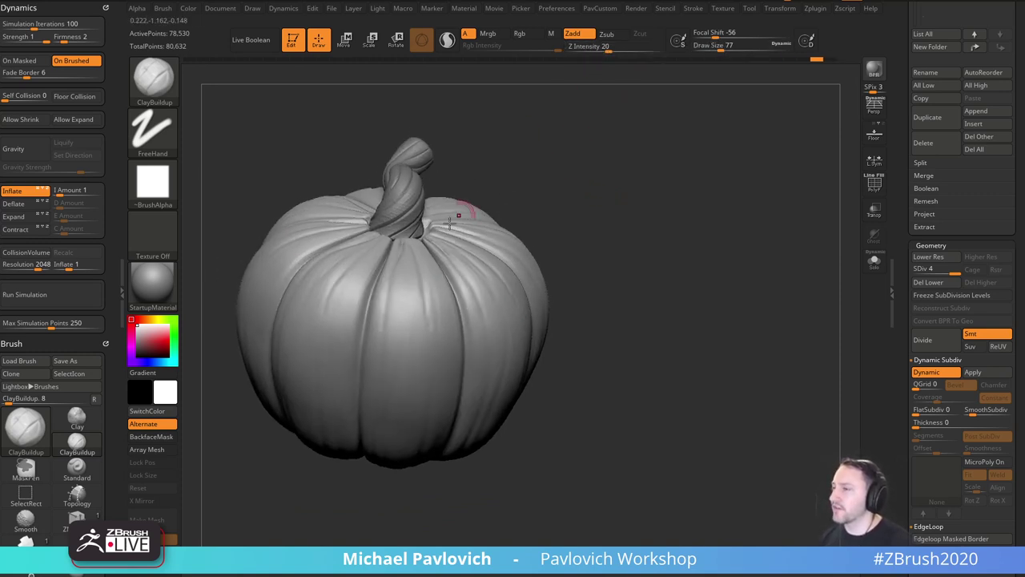
{"action": "key", "text": "s"}
{"action": "left_click_drag", "start_coordinate": [386, 291], "coordinate": [399, 365]}
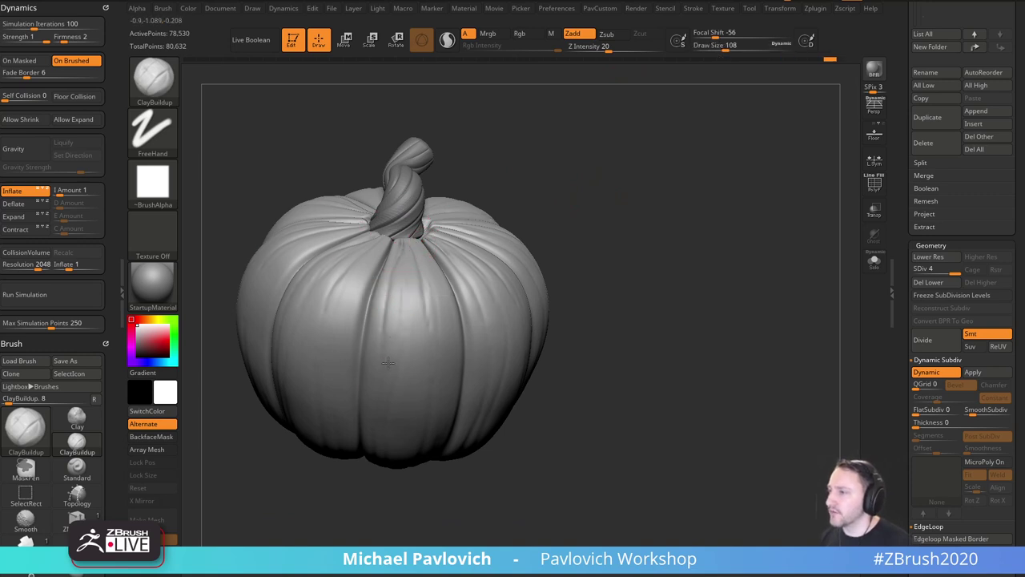
{"action": "left_click_drag", "start_coordinate": [410, 278], "coordinate": [409, 373]}
Reduce the ClayBuildup draw size to 101 and add more raised streaks down the sides of the lobes.
{"action": "mouse_move", "coordinate": [565, 240]}
{"action": "left_mouse_down"}
{"action": "mouse_move", "coordinate": [574, 199]}
{"action": "mouse_move", "coordinate": [560, 197]}
{"action": "left_mouse_up"}
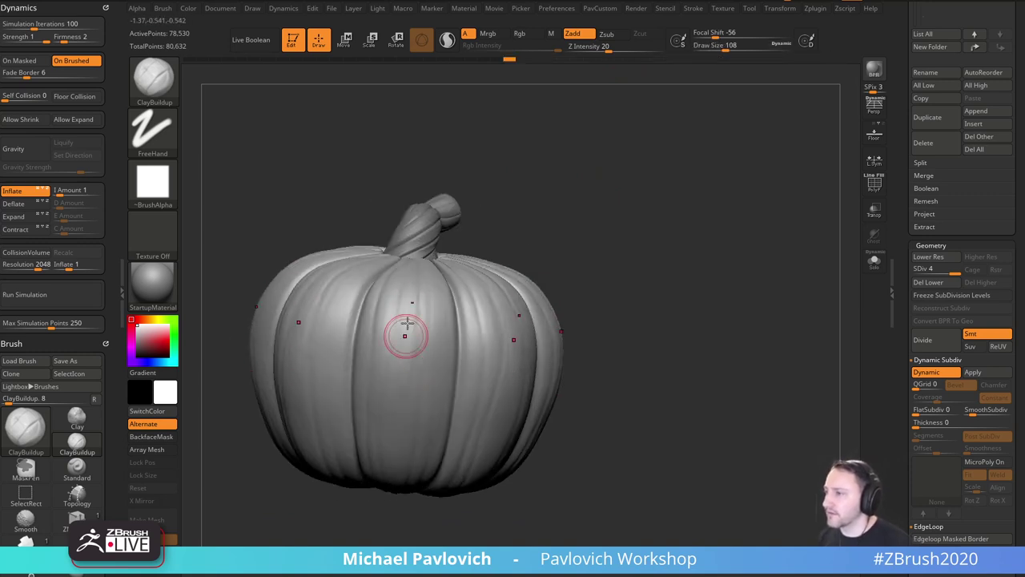
{"action": "right_click_drag", "start_coordinate": [581, 66], "coordinate": [574, 221]}
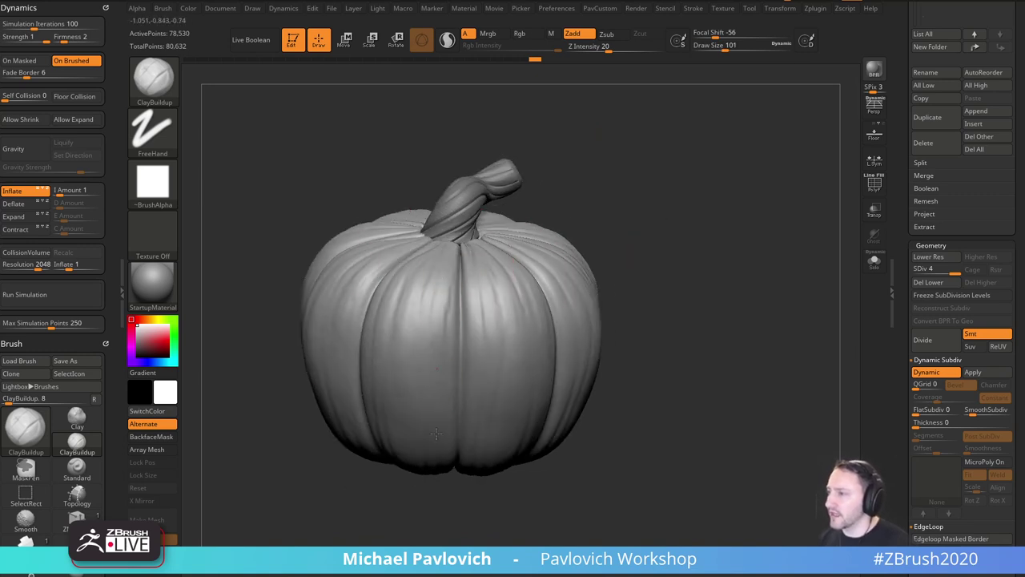
{"action": "right_click_drag", "start_coordinate": [436, 434], "coordinate": [650, 224]}
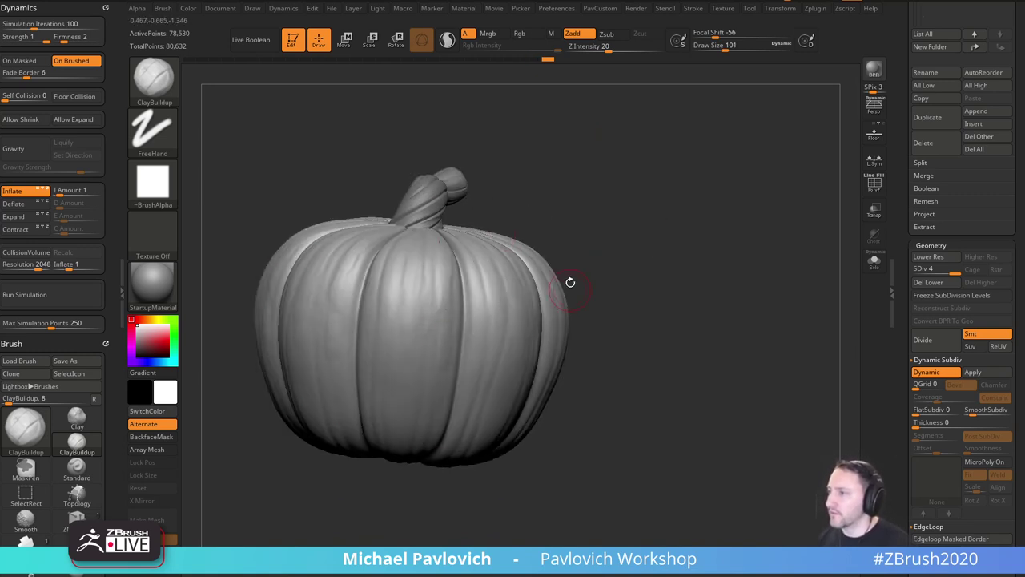
Subdivide the pumpkin body to level 5 and build up streaks from the underside along the lobes at draw size 94.
{"action": "right_click_drag", "start_coordinate": [570, 281], "coordinate": [405, 320]}
{"action": "key", "text": "ctrl+d"}
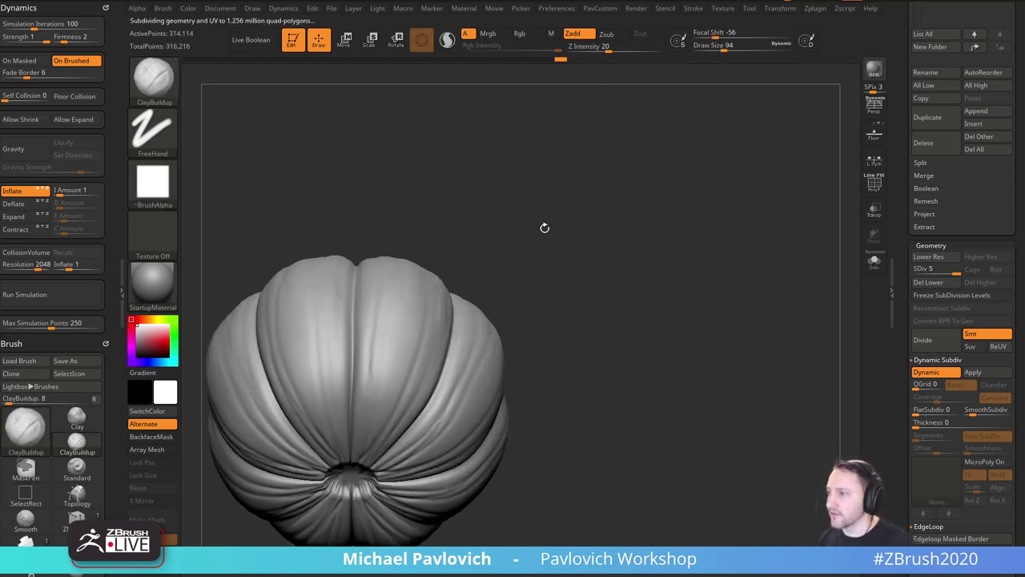
{"action": "right_click_drag", "start_coordinate": [531, 260], "coordinate": [572, 229]}
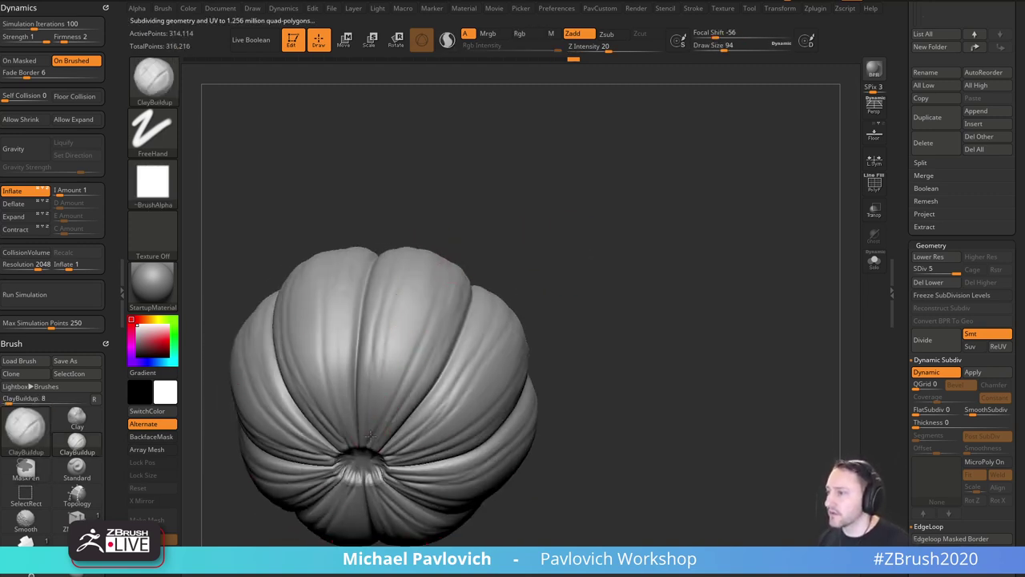
{"action": "right_click_drag", "start_coordinate": [366, 439], "coordinate": [583, 240]}
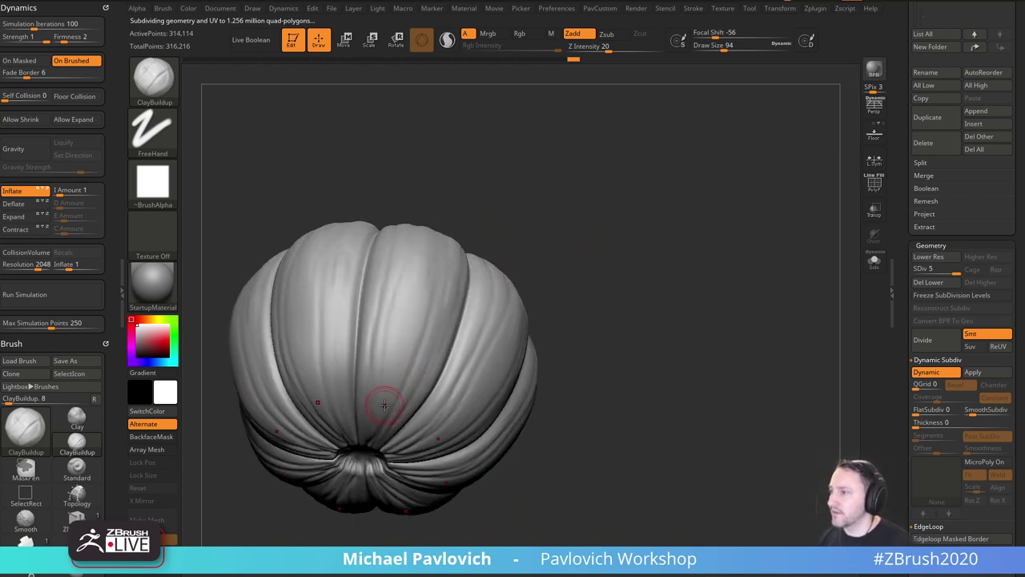
{"action": "left_click_drag", "start_coordinate": [386, 404], "coordinate": [420, 261]}
{"action": "right_click_drag", "start_coordinate": [549, 207], "coordinate": [521, 235]}
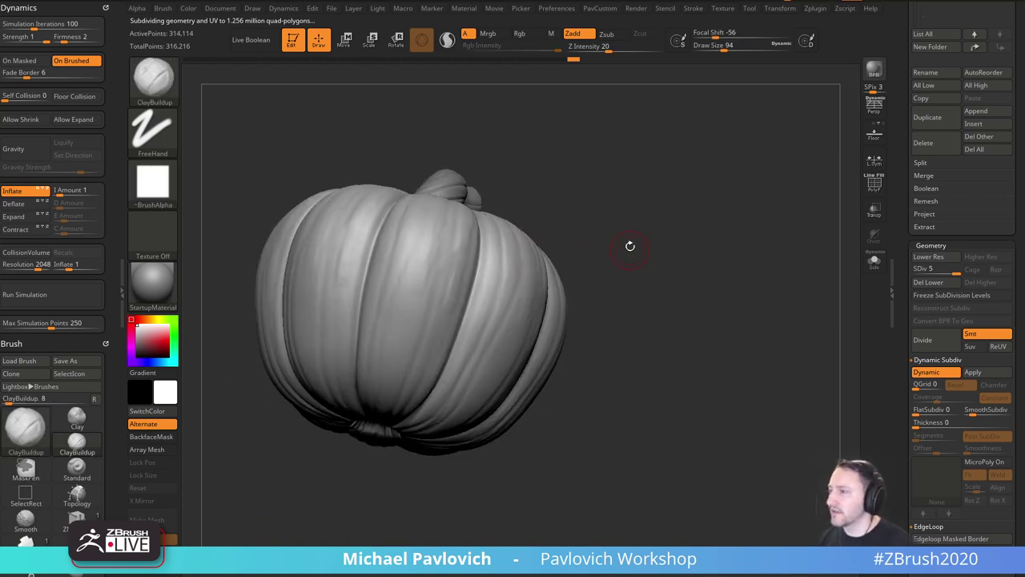
Set the Roll Dist of the ClayBuildup brush's FreeHand stroke to 5.
{"action": "left_click", "coordinate": [692, 8]}
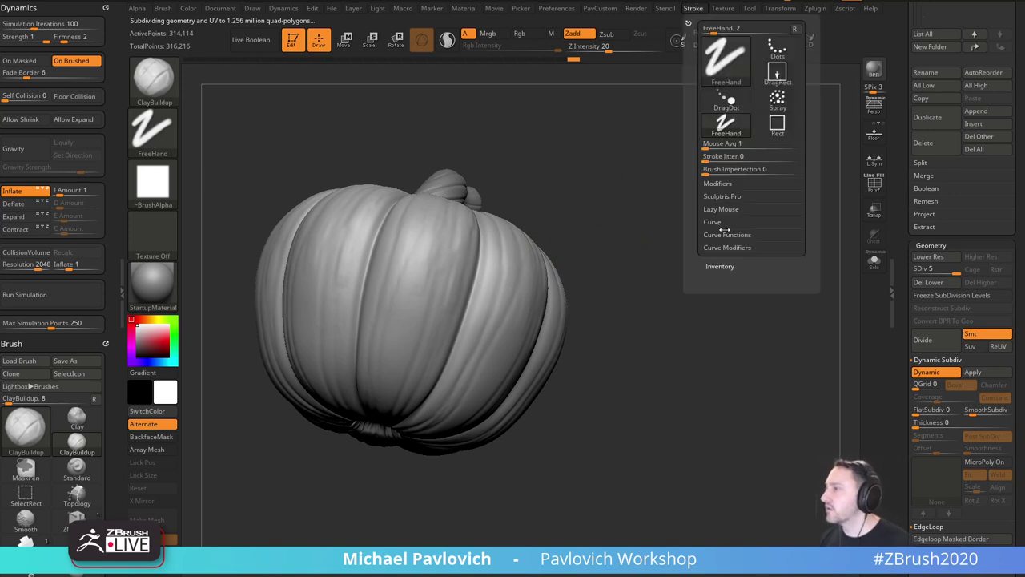
{"action": "key", "text": "shift"}
{"action": "left_click", "coordinate": [725, 182]}
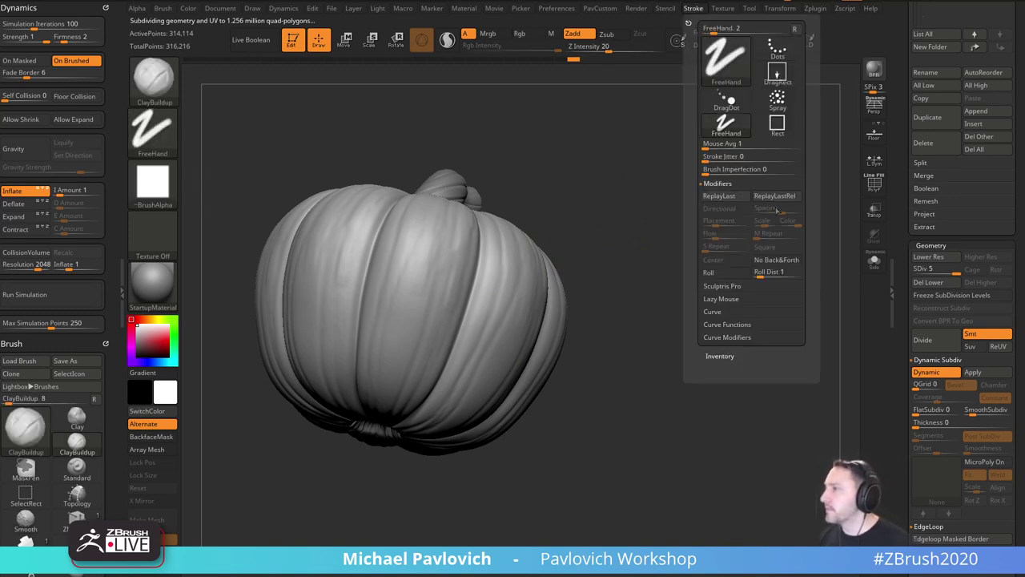
{"action": "left_click", "coordinate": [762, 272]}
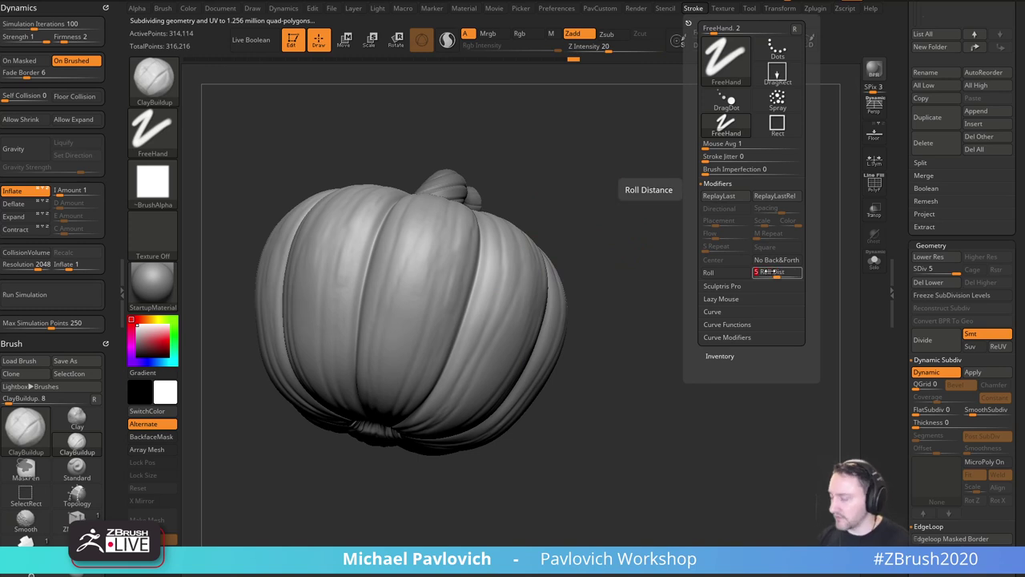
{"action": "key", "text": "Return"}
Add ClayBuildup streaks along the middle and upper parts of the lobes at draw size 94.
{"action": "left_click_drag", "start_coordinate": [566, 220], "coordinate": [541, 172]}
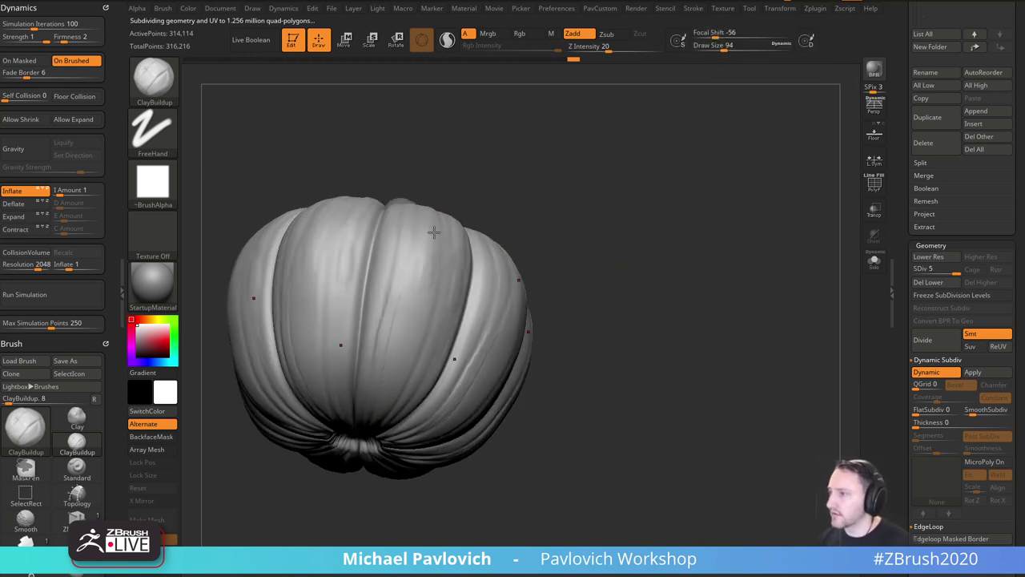
{"action": "left_click_drag", "start_coordinate": [470, 207], "coordinate": [453, 241]}
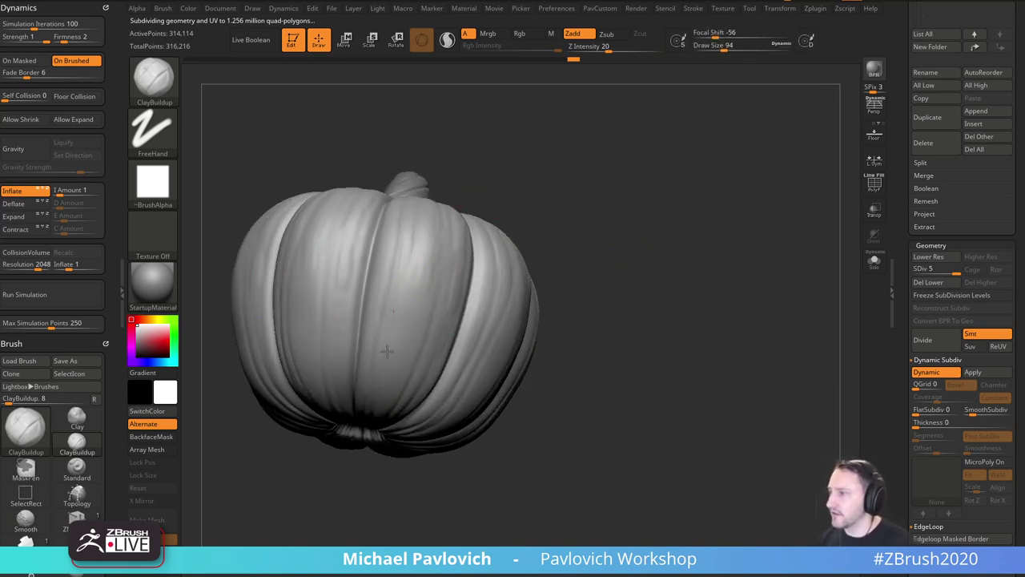
{"action": "left_click_drag", "start_coordinate": [522, 237], "coordinate": [382, 156]}
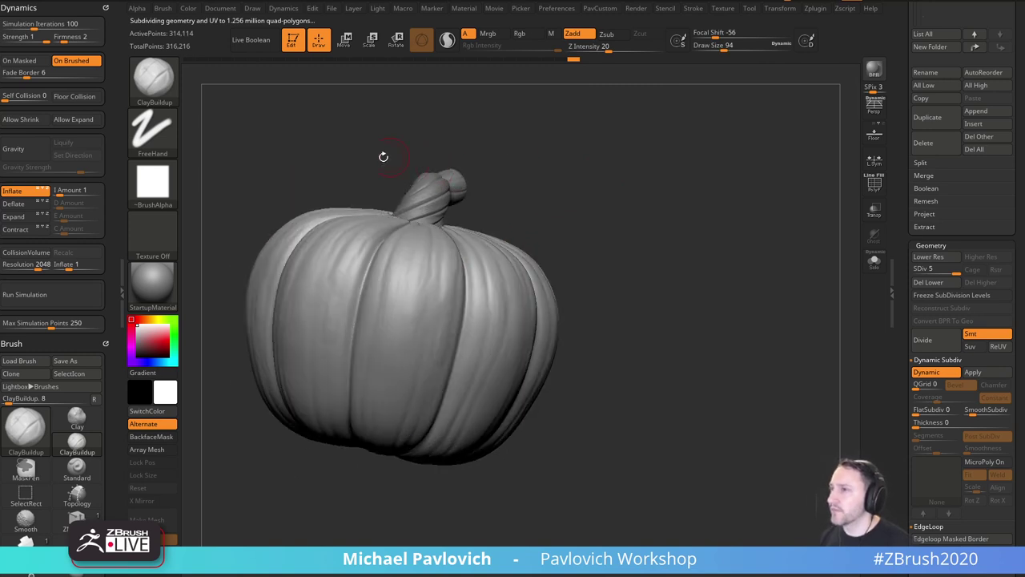
{"action": "left_click_drag", "start_coordinate": [421, 239], "coordinate": [413, 272]}
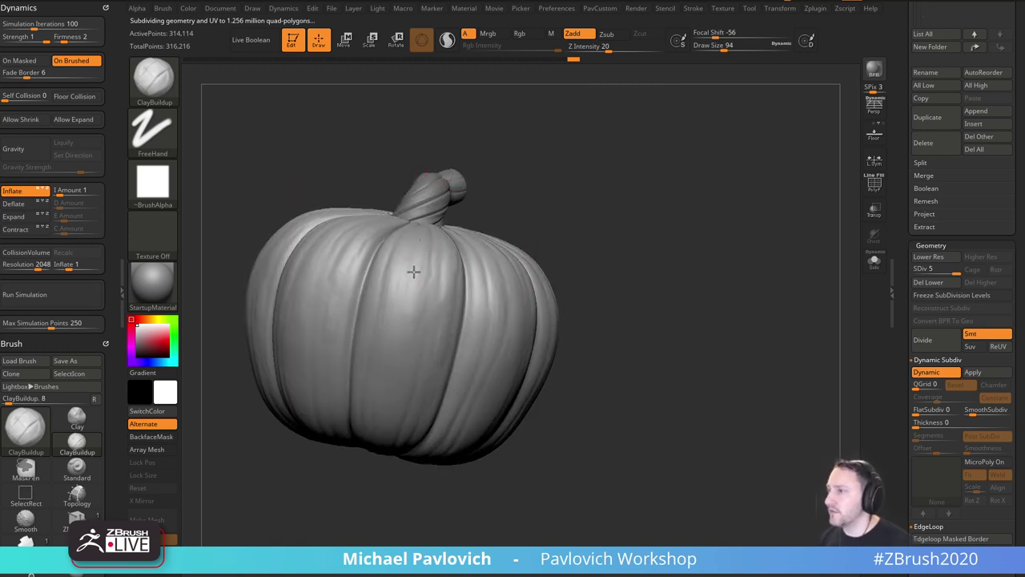
Change the ClayBuildup alpha to a soft-edged round one and try a stroke down a lobe.
{"action": "left_click", "coordinate": [176, 195]}
{"action": "left_click", "coordinate": [529, 238]}
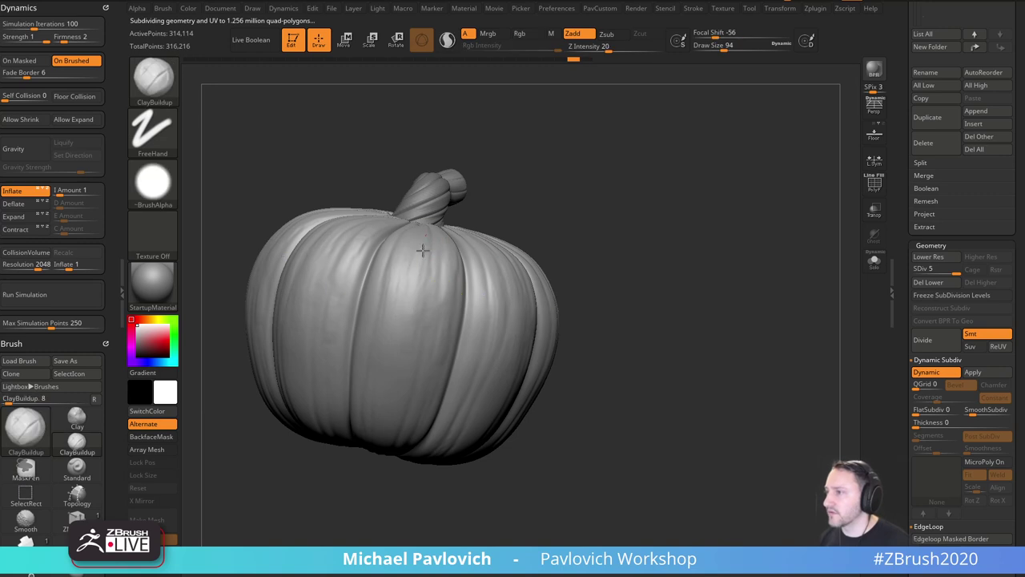
{"action": "left_click_drag", "start_coordinate": [397, 360], "coordinate": [392, 416]}
{"action": "key", "text": "ctrl+z"}
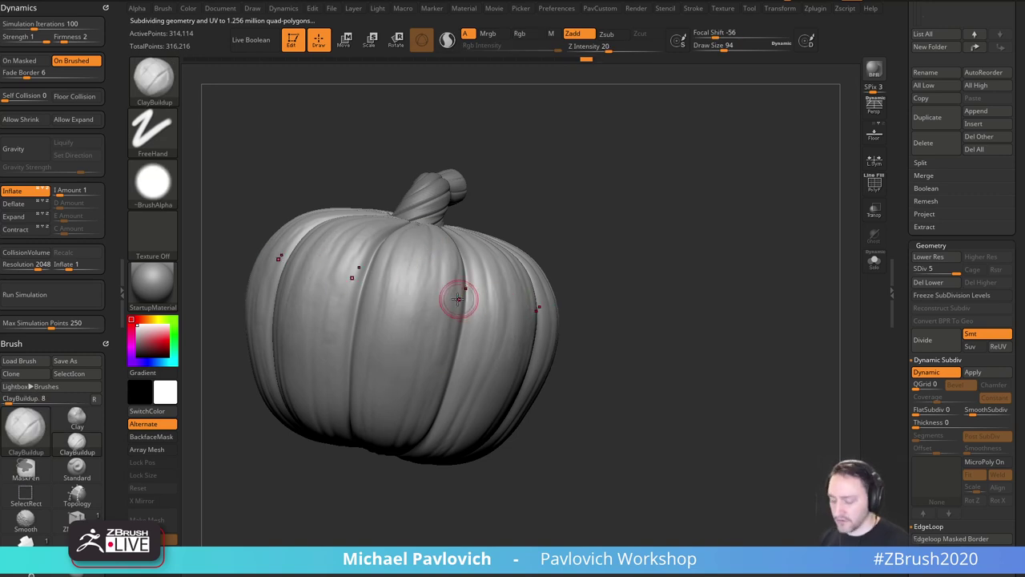
Build up soft-alpha ClayBuildup strokes along the side lobes at draw sizes 132 and 90.
{"action": "key", "text": "bracketright"}
{"action": "key", "text": "bracketleft"}
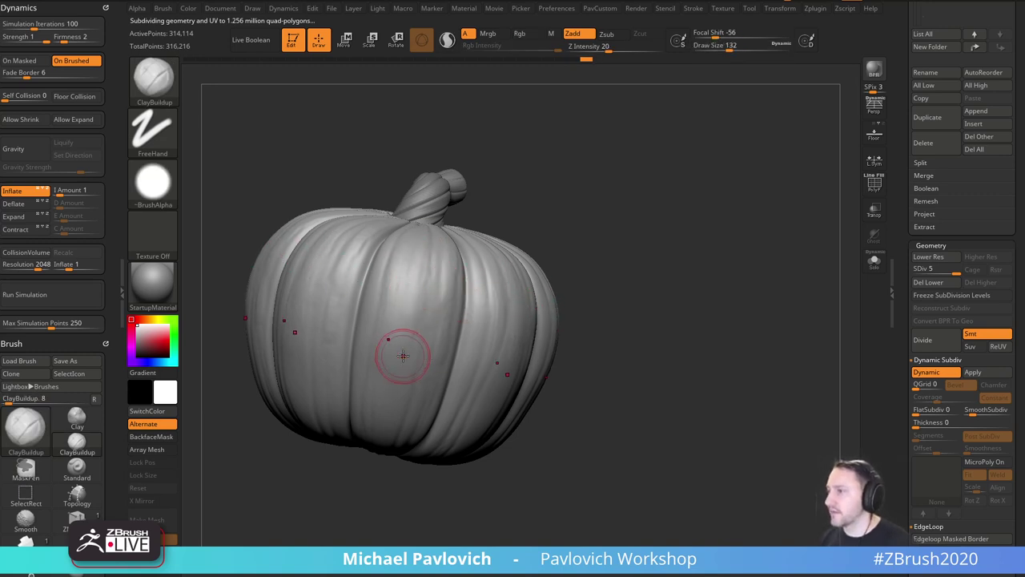
{"action": "left_click_drag", "start_coordinate": [507, 206], "coordinate": [435, 291]}
{"action": "key", "text": "bracketleft"}
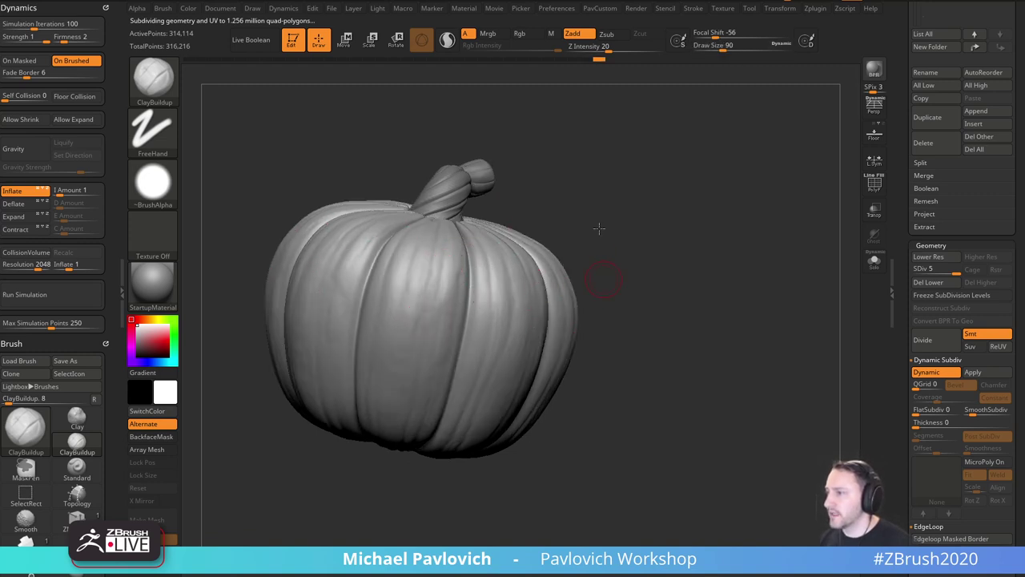
{"action": "left_click_drag", "start_coordinate": [599, 229], "coordinate": [452, 292]}
{"action": "left_click_drag", "start_coordinate": [607, 252], "coordinate": [421, 355]}
Add finer ClayBuildup streaks along the lobes from the underside up to the stem at draw size 77.
{"action": "key", "text": "bracketleft"}
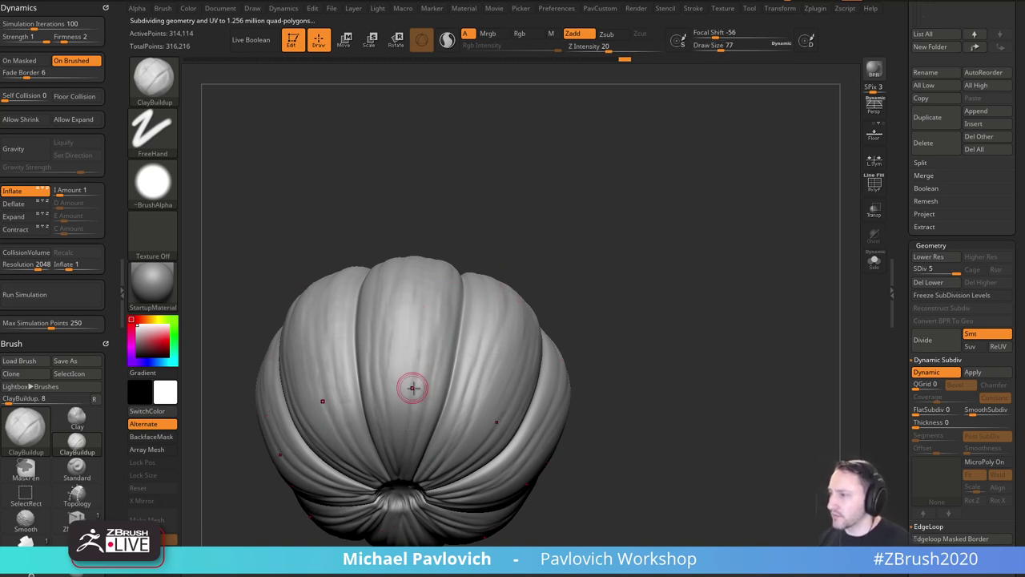
{"action": "left_click_drag", "start_coordinate": [489, 252], "coordinate": [403, 320]}
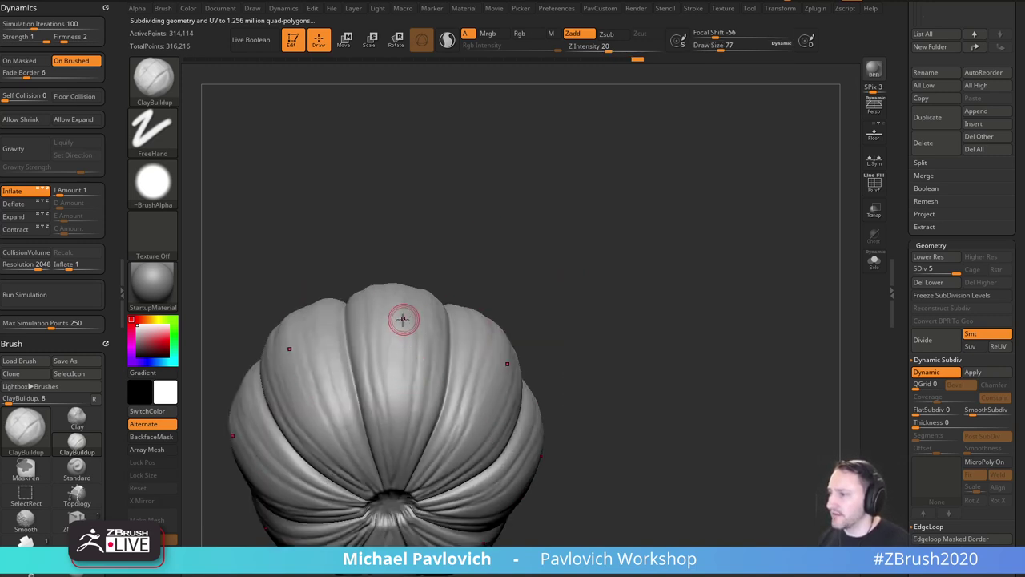
{"action": "left_click_drag", "start_coordinate": [541, 298], "coordinate": [534, 272]}
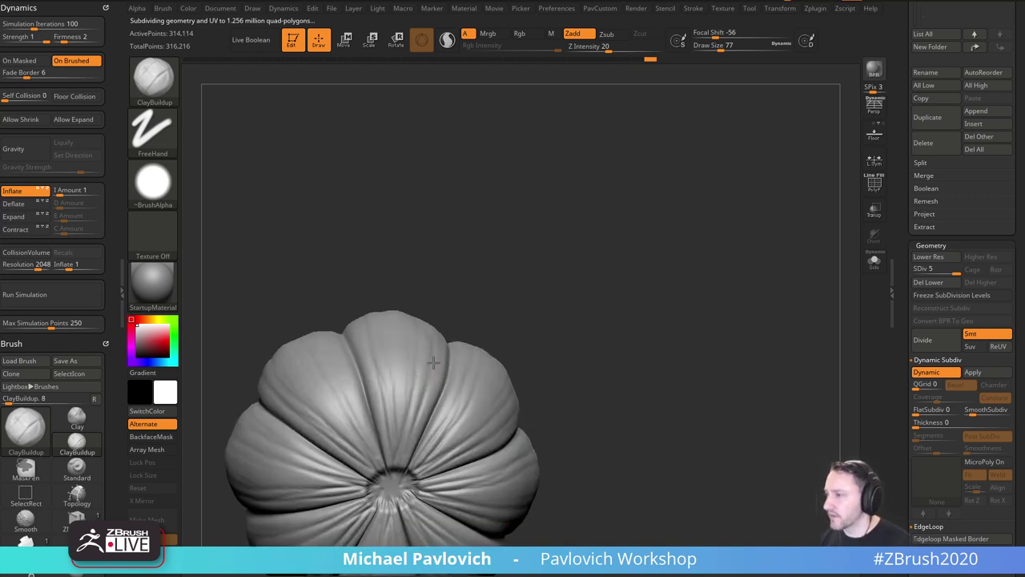
{"action": "right_click_drag", "start_coordinate": [432, 362], "coordinate": [510, 263]}
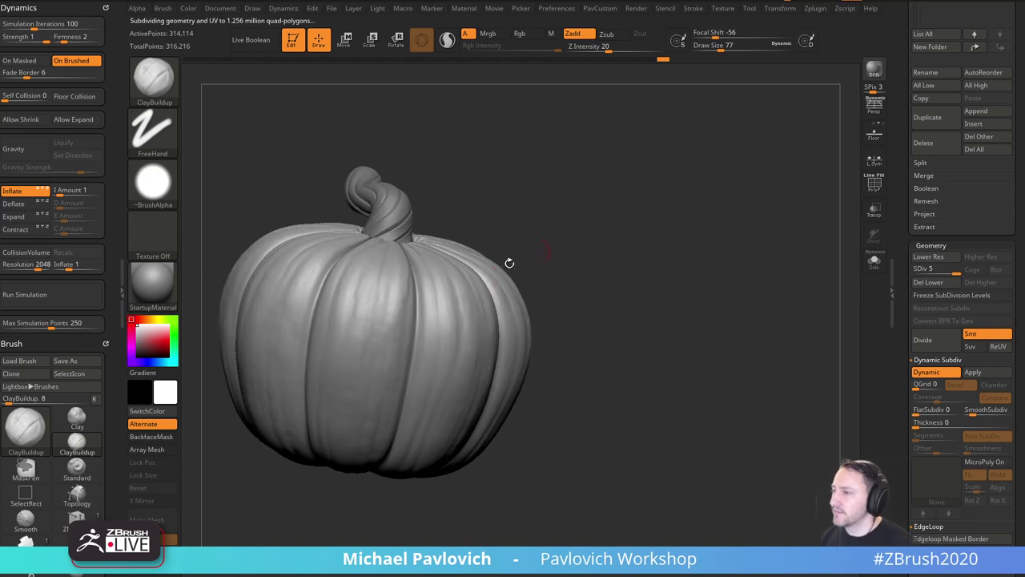
{"action": "right_click_drag", "start_coordinate": [587, 259], "coordinate": [429, 294]}
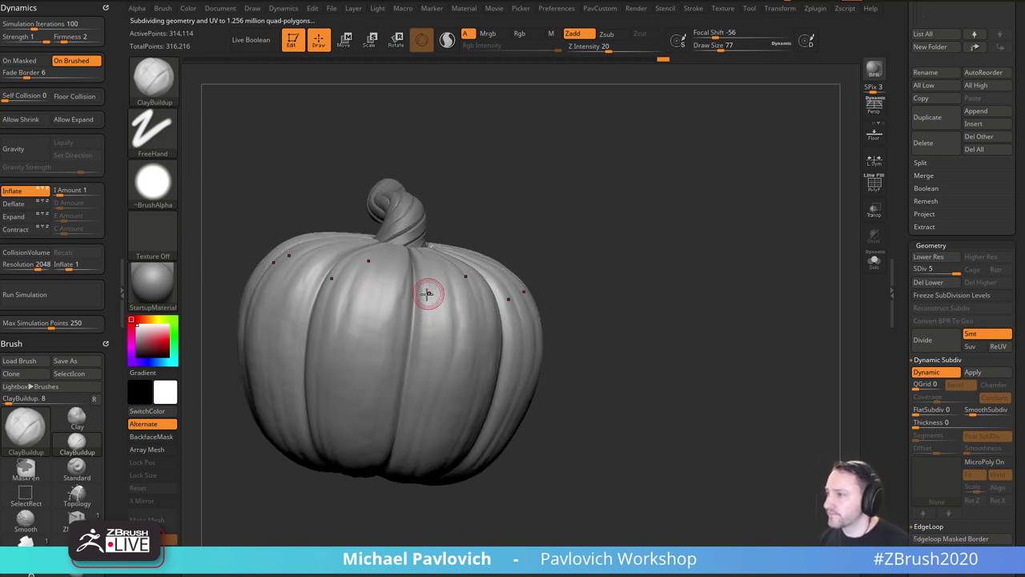
{"action": "right_click_drag", "start_coordinate": [466, 331], "coordinate": [442, 299]}
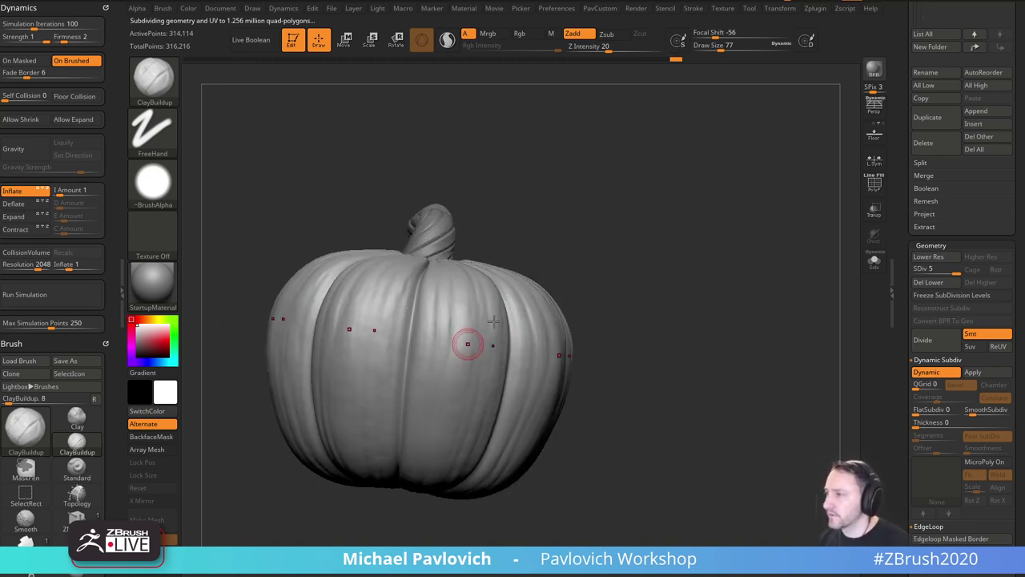
{"action": "right_click_drag", "start_coordinate": [494, 320], "coordinate": [457, 293]}
Switch to the Standard brush and sculpt thin ridges on the lobes around the stem at draw sizes 56 and 41.
{"action": "mouse_move", "coordinate": [646, 210]}
{"action": "right_mouse_down", "text": "alt"}
{"action": "mouse_move", "coordinate": [584, 269]}
{"action": "mouse_move", "coordinate": [593, 271]}
{"action": "right_mouse_up", "text": "alt"}
{"action": "key", "text": "b"}
{"action": "key", "text": "s"}
{"action": "key", "text": "t"}
{"action": "right_click_drag", "start_coordinate": [583, 203], "coordinate": [574, 240]}
{"action": "key", "text": "bracketleft"}
{"action": "key", "text": "bracketleft"}
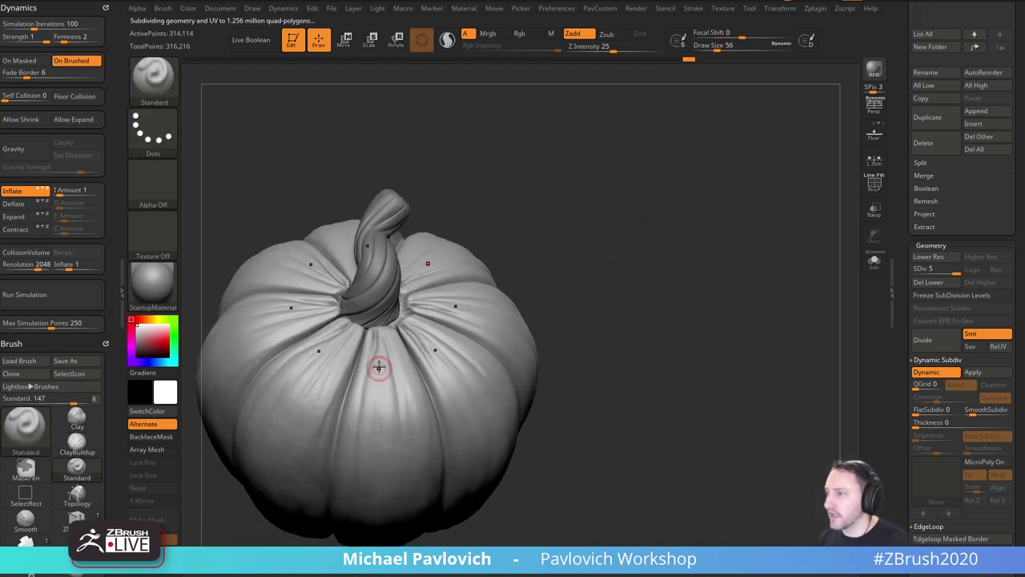
{"action": "mouse_move", "coordinate": [550, 289]}
{"action": "right_mouse_down"}
{"action": "mouse_move", "coordinate": [584, 264]}
{"action": "mouse_move", "coordinate": [553, 297]}
{"action": "right_mouse_up"}
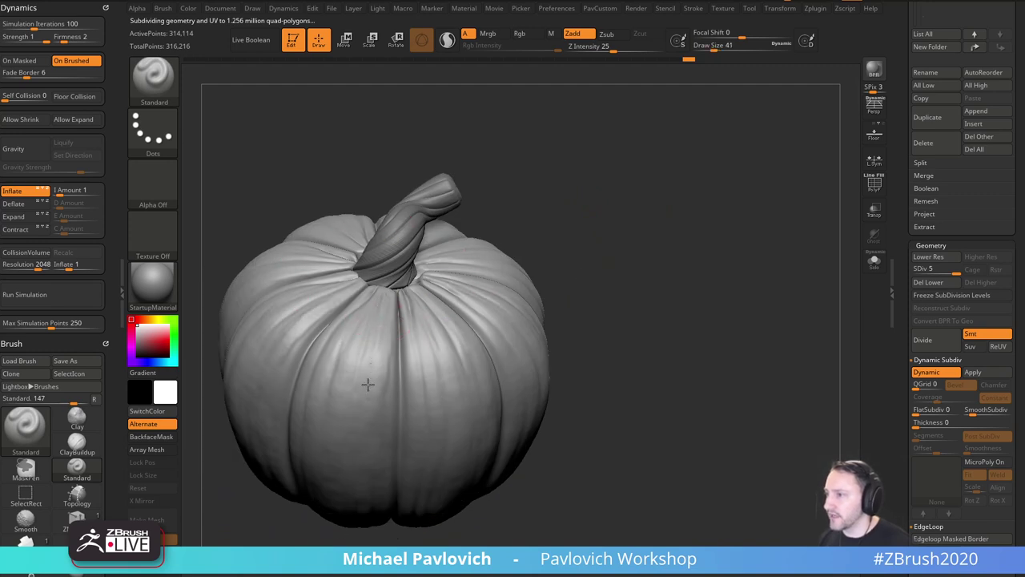
{"action": "right_click_drag", "start_coordinate": [382, 320], "coordinate": [511, 246]}
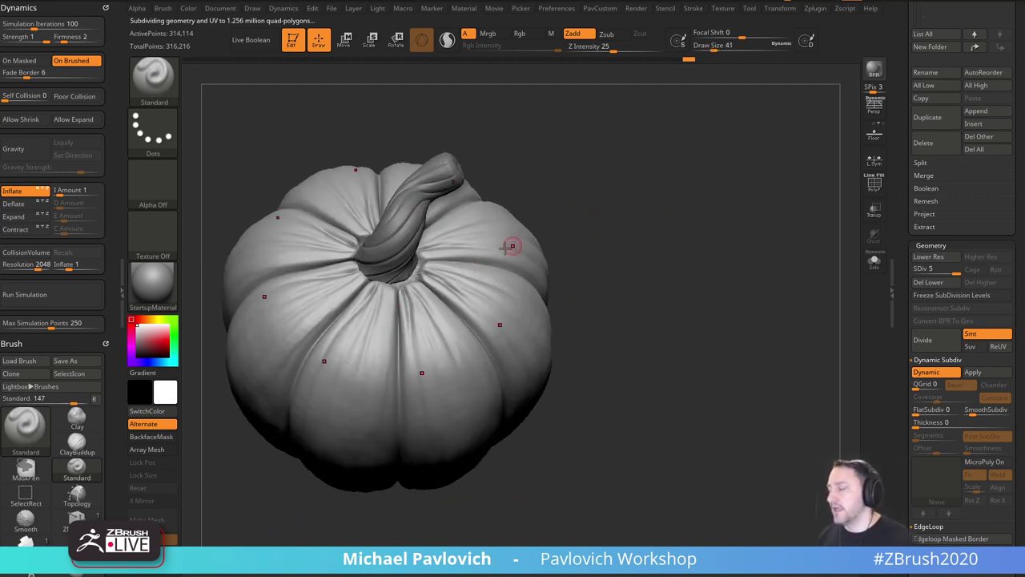
{"action": "key", "text": "bracketleft"}
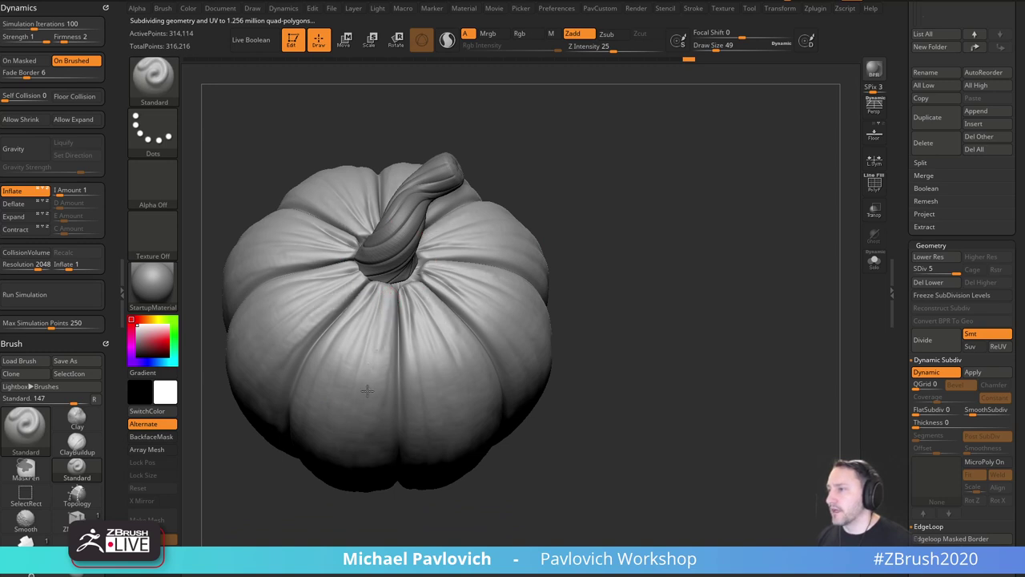
Extend the Standard brush ridges from the upper lobes down the front at draw sizes 51 and 39.
{"action": "mouse_move", "coordinate": [598, 246]}
{"action": "left_mouse_down"}
{"action": "mouse_move", "coordinate": [594, 226]}
{"action": "mouse_move", "coordinate": [567, 232]}
{"action": "left_mouse_up"}
{"action": "key", "text": "s"}
{"action": "left_click", "coordinate": [391, 334]}
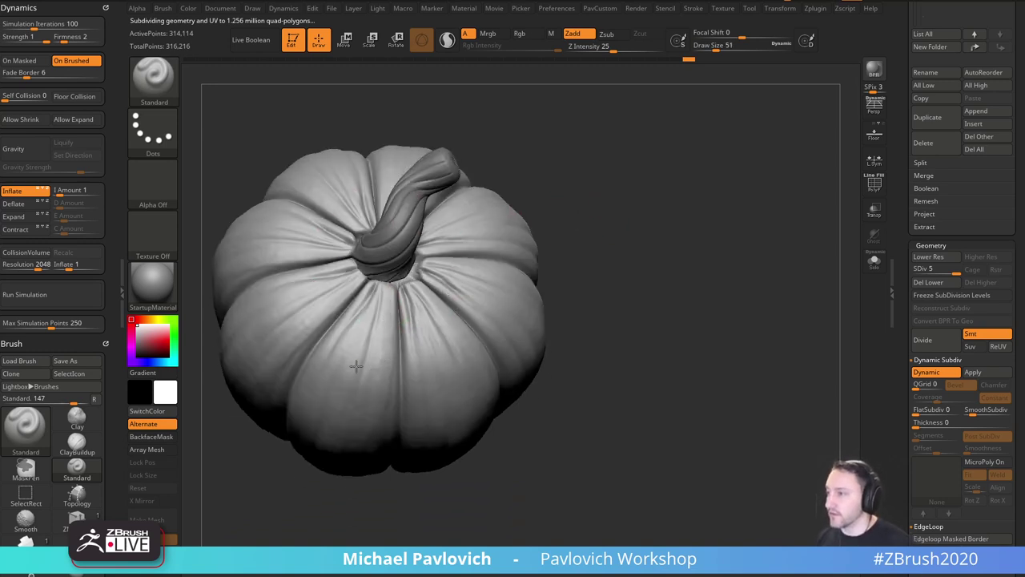
{"action": "left_click_drag", "start_coordinate": [488, 287], "coordinate": [419, 331]}
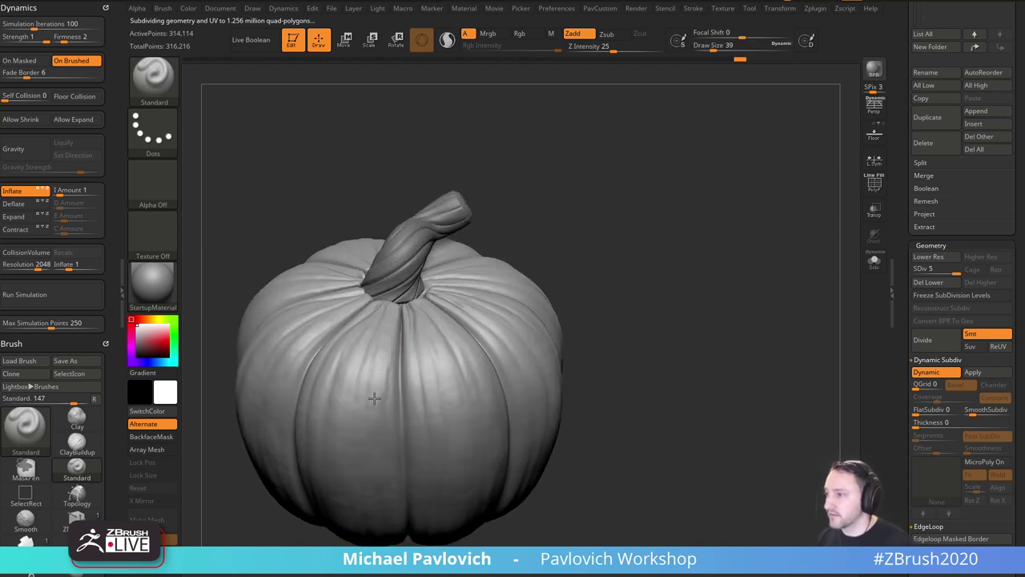
{"action": "left_click_drag", "start_coordinate": [646, 312], "coordinate": [431, 342]}
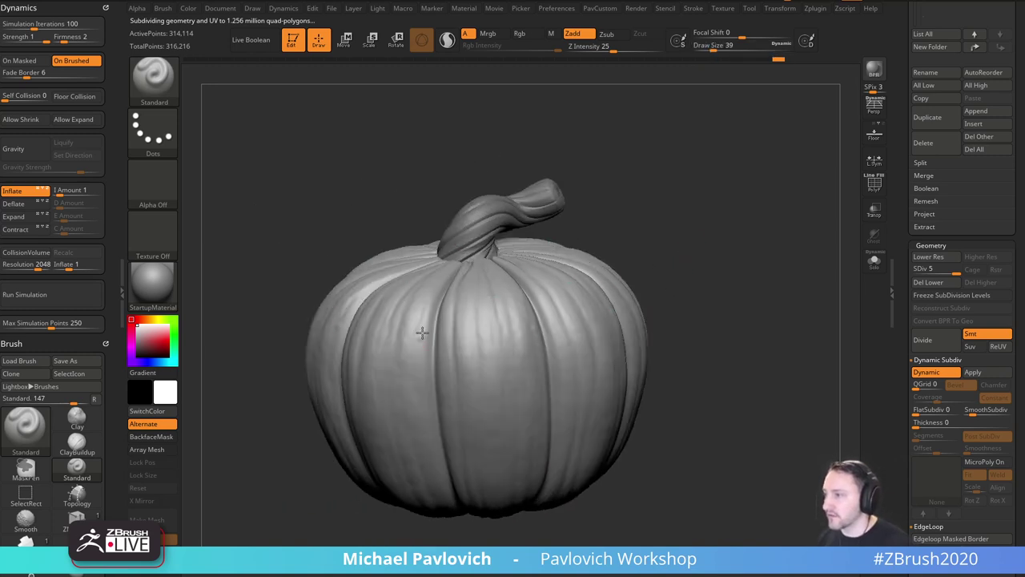
{"action": "left_click_drag", "start_coordinate": [646, 276], "coordinate": [617, 261]}
Add Standard brush strokes down the side lobes at draw sizes 94 and 59.
{"action": "left_click", "coordinate": [392, 343]}
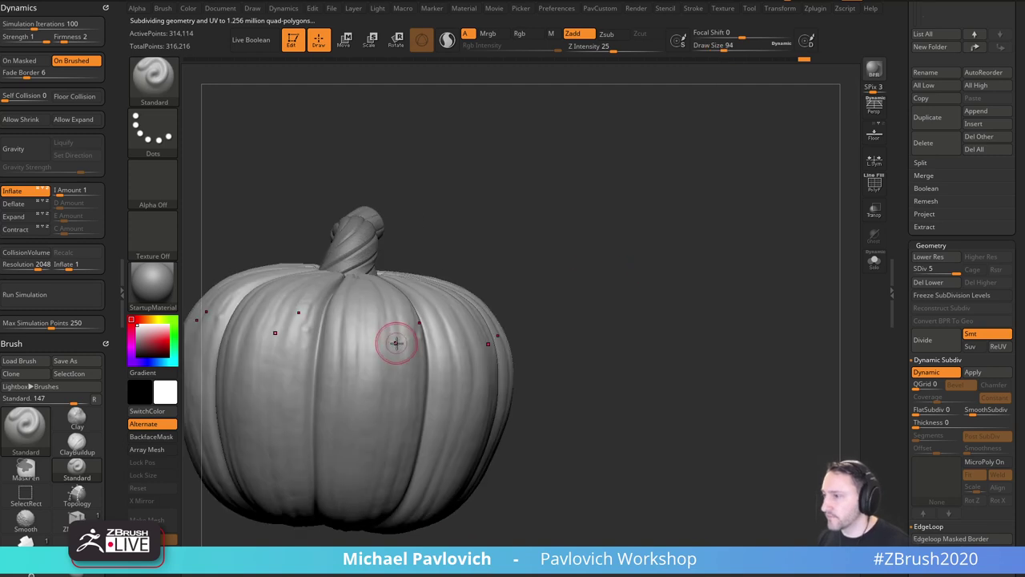
{"action": "key", "text": "]"}
{"action": "key", "text": "["}
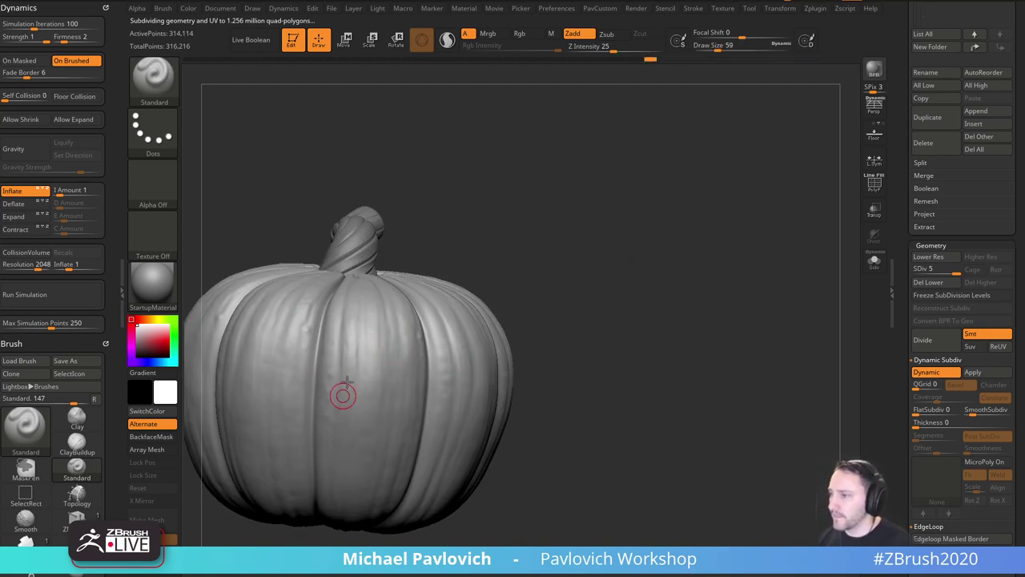
{"action": "right_click_drag", "start_coordinate": [343, 394], "coordinate": [400, 309]}
{"action": "mouse_move", "coordinate": [343, 433]}
{"action": "right_mouse_down"}
{"action": "mouse_move", "coordinate": [600, 268]}
{"action": "mouse_move", "coordinate": [377, 359]}
{"action": "right_mouse_up"}
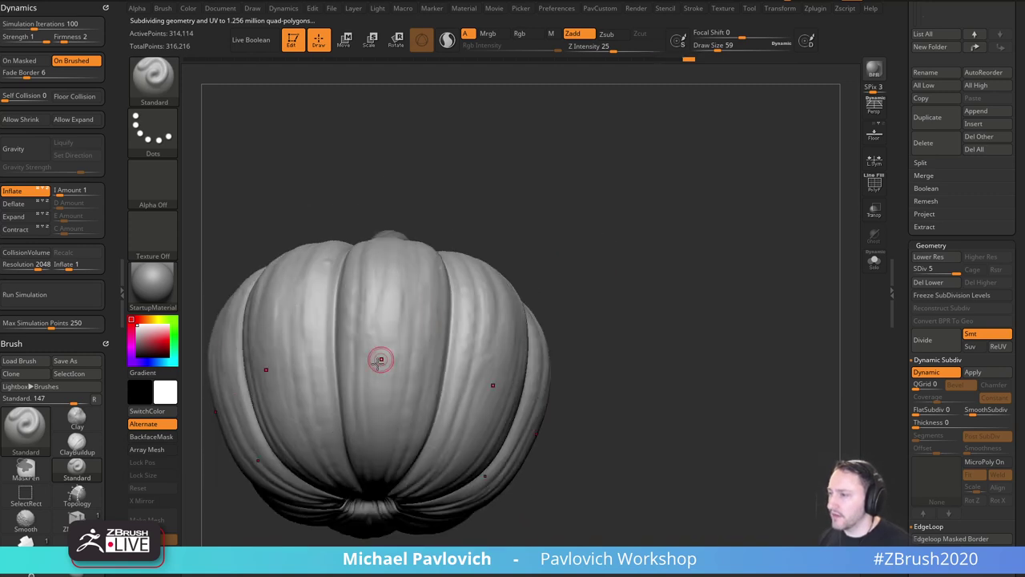
Sculpt Standard brush ridges on the lower lobes and toward the underside center at draw sizes 94 and 56.
{"action": "key", "text": "]"}
{"action": "right_click_drag", "start_coordinate": [373, 396], "coordinate": [373, 403]}
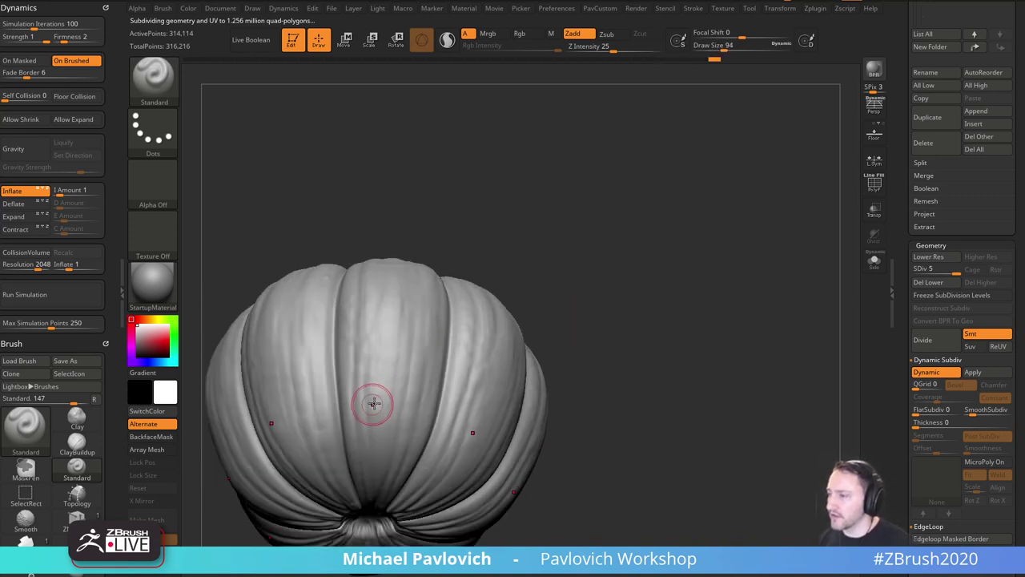
{"action": "key", "text": "["}
{"action": "right_click_drag", "start_coordinate": [571, 354], "coordinate": [384, 440]}
{"action": "key", "text": "["}
{"action": "key", "text": "["}
{"action": "key", "text": "["}
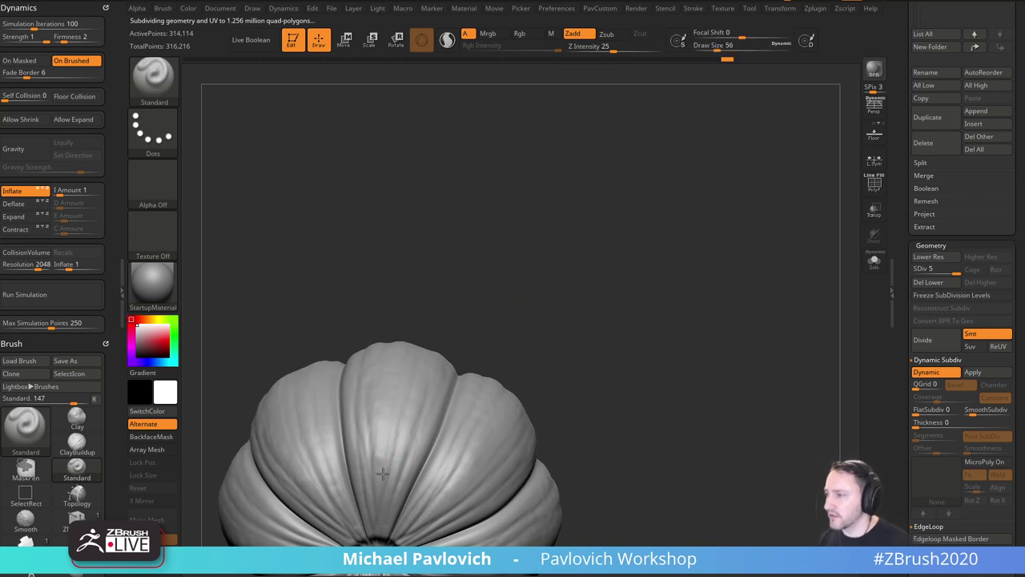
{"action": "right_click_drag", "start_coordinate": [562, 328], "coordinate": [383, 457]}
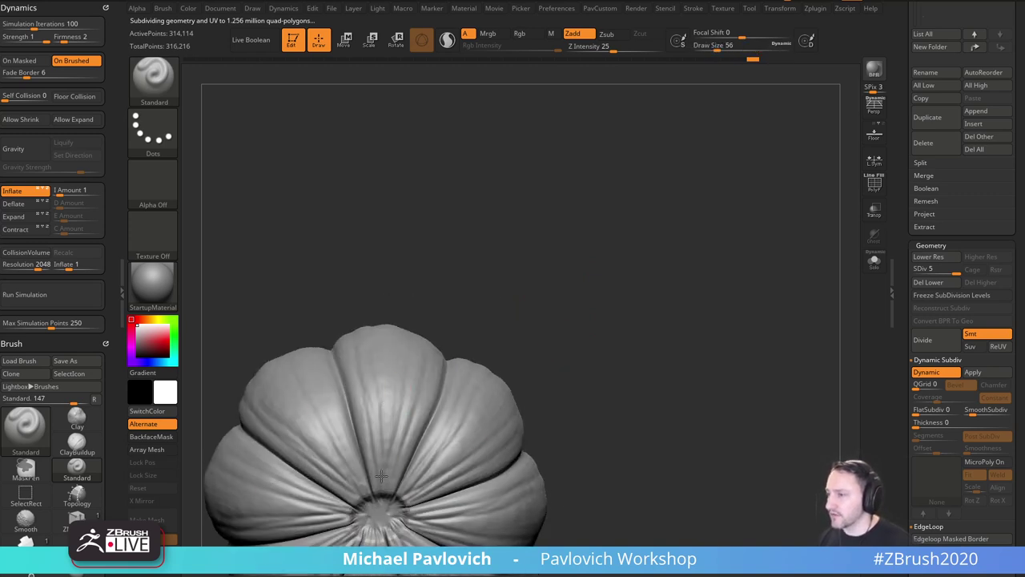
Show the Standard brush's Lazy Mouse stroke settings and try a curved stroke down a lobe at draw size 49.
{"action": "left_click", "coordinate": [691, 9]}
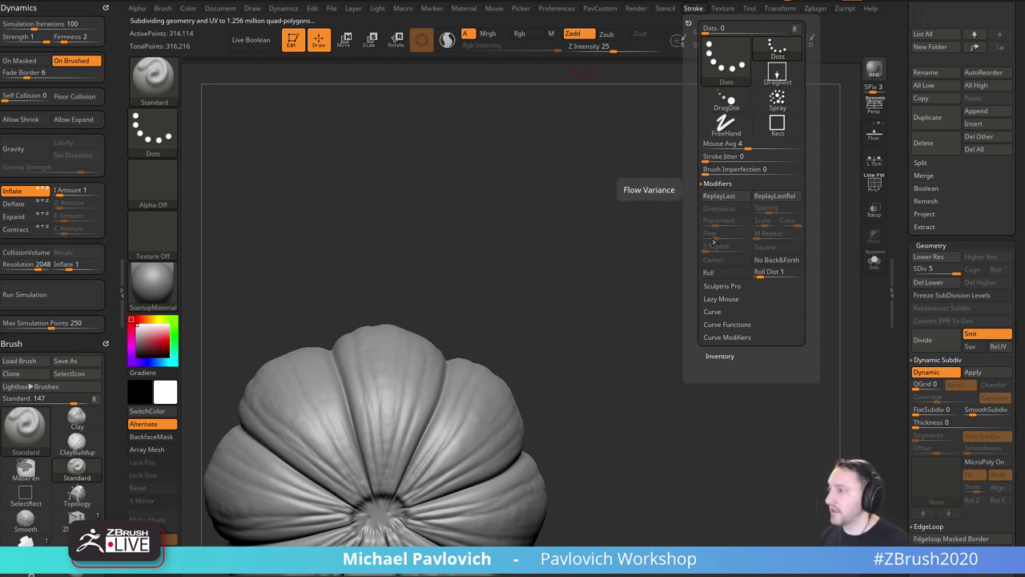
{"action": "left_click", "coordinate": [719, 299]}
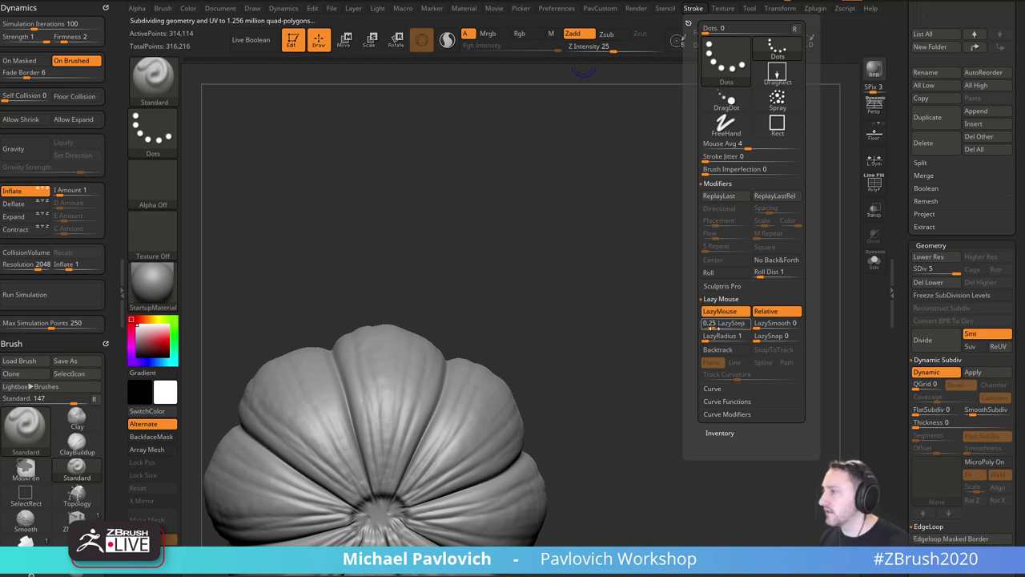
{"action": "left_click_drag", "start_coordinate": [549, 257], "coordinate": [396, 336]}
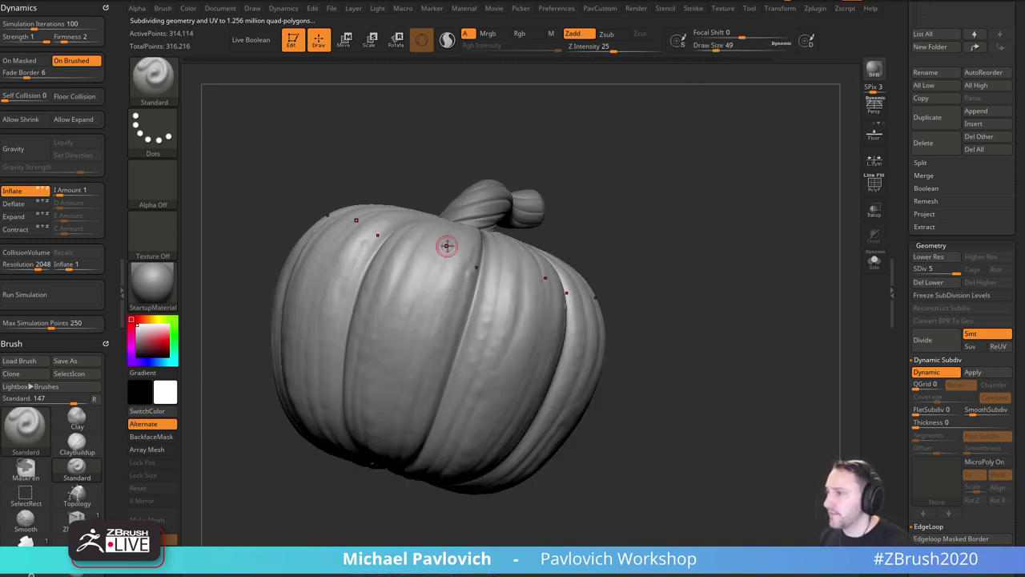
{"action": "mouse_move", "coordinate": [435, 278]}
{"action": "left_mouse_down"}
{"action": "mouse_move", "coordinate": [364, 353]}
{"action": "mouse_move", "coordinate": [377, 410]}
{"action": "left_mouse_up"}
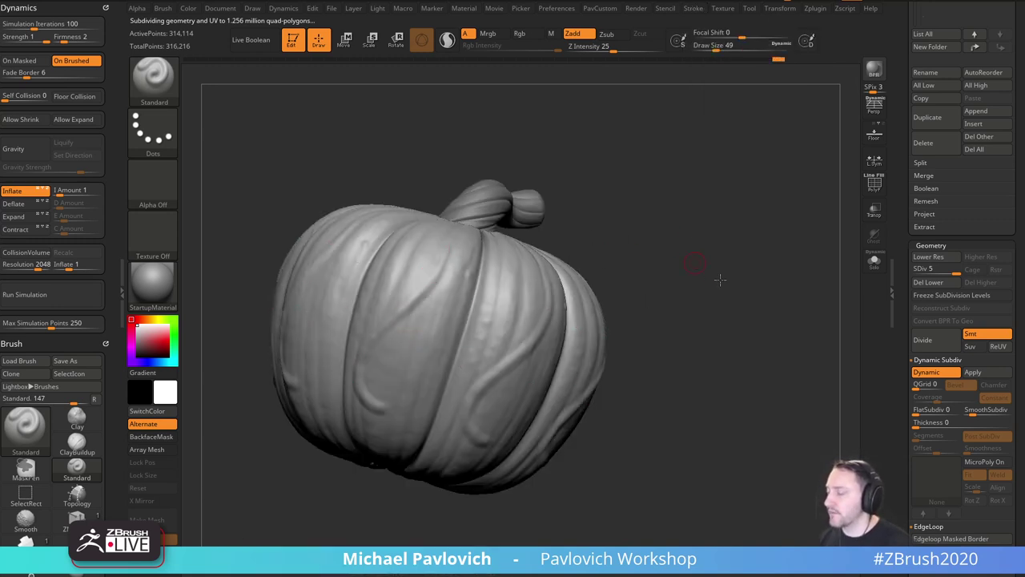
{"action": "left_click_drag", "start_coordinate": [720, 279], "coordinate": [731, 287]}
{"action": "left_click_drag", "start_coordinate": [713, 243], "coordinate": [668, 247]}
Raise the draw size to 71 and run the Enhance Details macro on the pumpkin body.
{"action": "key", "text": "bracketright"}
{"action": "key", "text": "bracketright"}
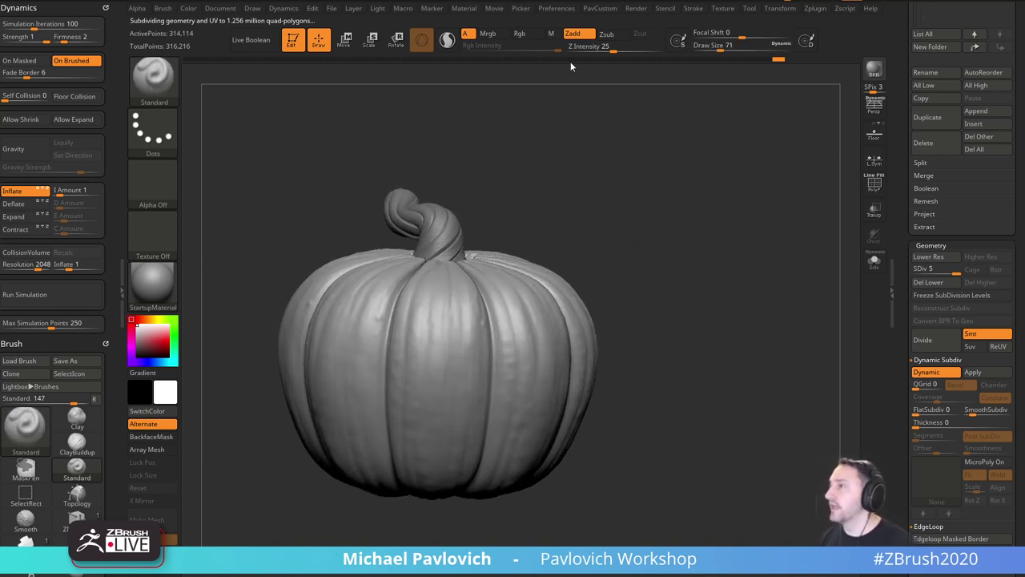
{"action": "left_click", "coordinate": [406, 10]}
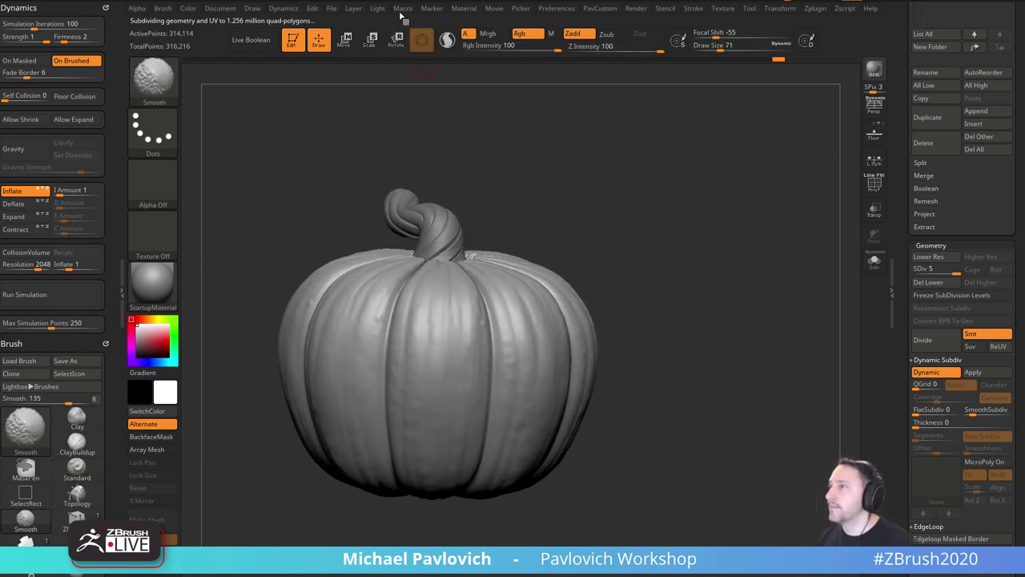
{"action": "left_click", "coordinate": [403, 11], "text": "shift"}
{"action": "left_click", "coordinate": [419, 63]}
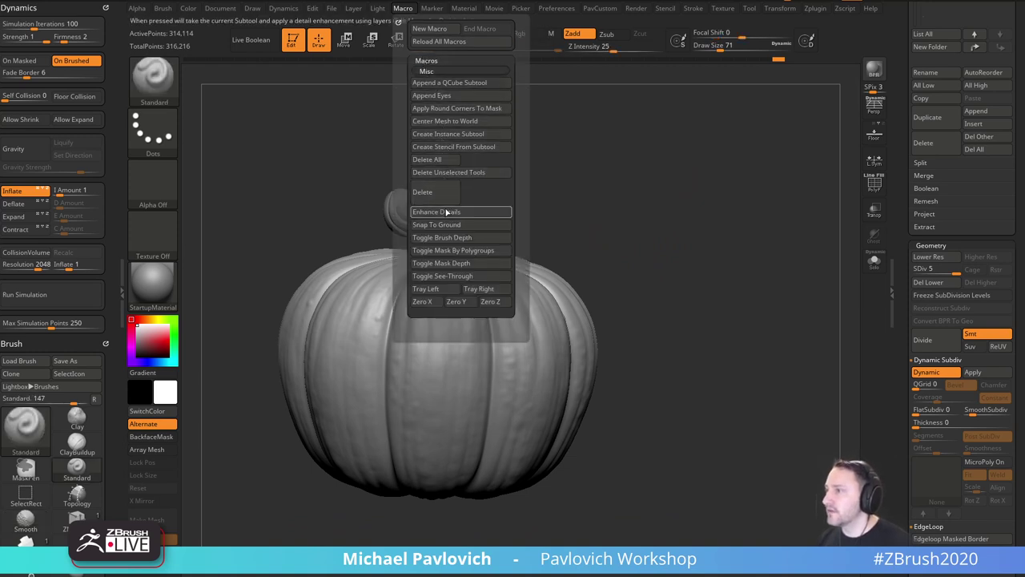
{"action": "left_click", "coordinate": [432, 211]}
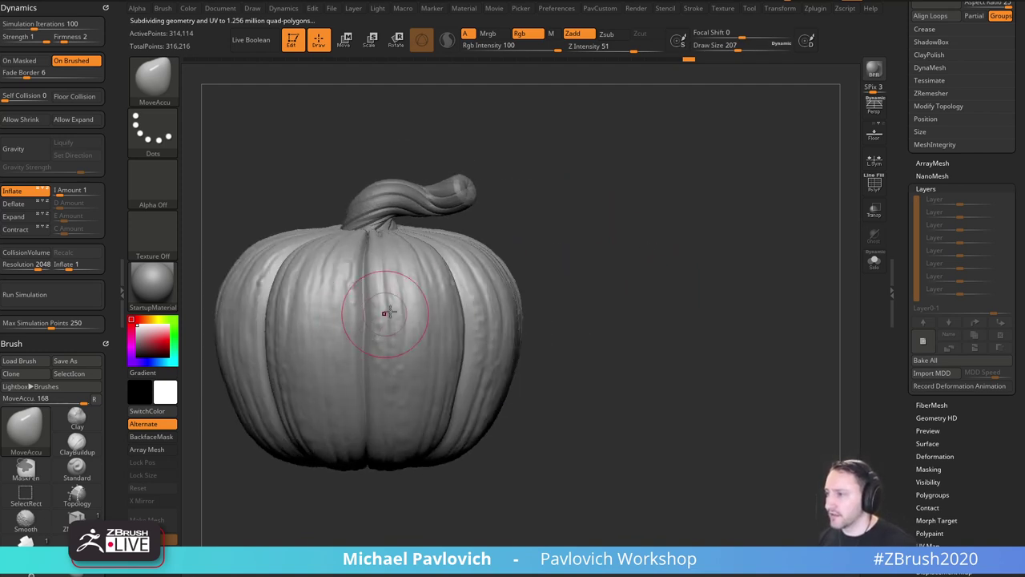
Lower the pumpkin body to subdivision level 4 and bend the lobes and grooves with MoveAccu at draw sizes 207 and 228.
{"action": "left_click_drag", "start_coordinate": [906, 151], "coordinate": [906, 241]}
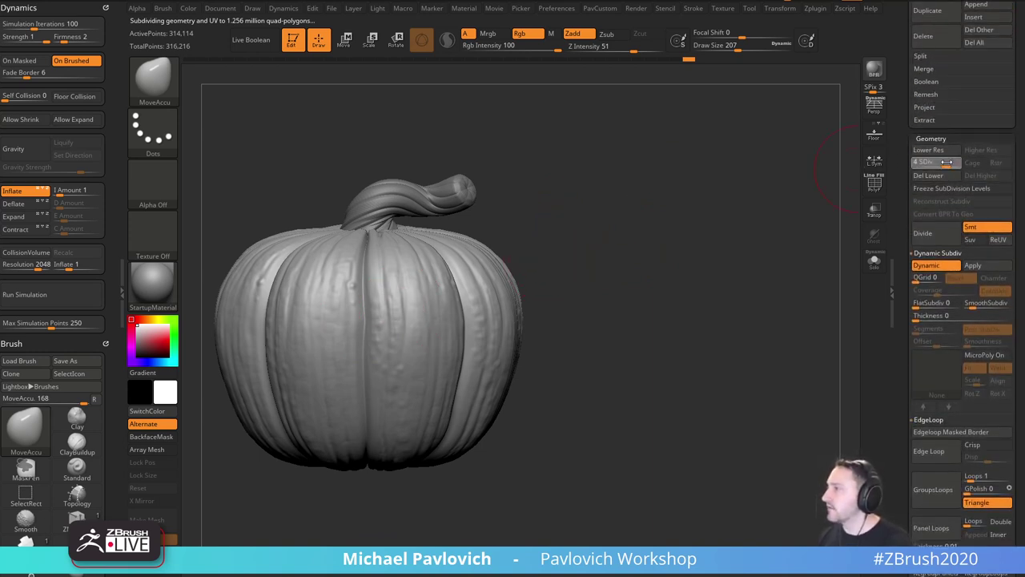
{"action": "left_click", "coordinate": [946, 162]}
{"action": "left_click_drag", "start_coordinate": [625, 239], "coordinate": [696, 251], "text": "alt"}
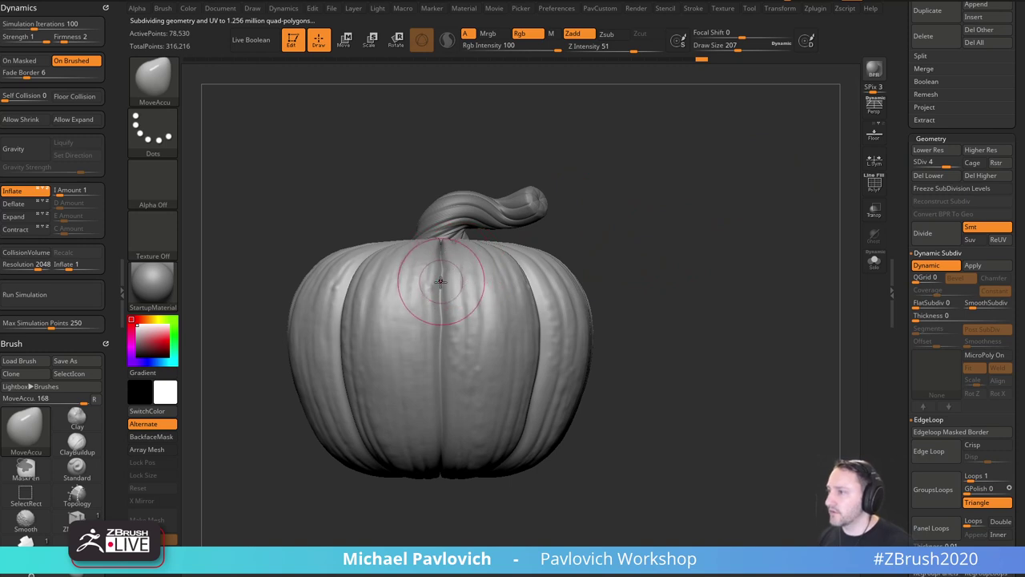
{"action": "left_click_drag", "start_coordinate": [440, 280], "coordinate": [443, 346]}
{"action": "mouse_move", "coordinate": [663, 335]}
{"action": "left_mouse_down"}
{"action": "mouse_move", "coordinate": [636, 337]}
{"action": "mouse_move", "coordinate": [709, 349]}
{"action": "left_mouse_up"}
{"action": "key", "text": "s"}
{"action": "mouse_move", "coordinate": [479, 359]}
{"action": "left_mouse_down"}
{"action": "mouse_move", "coordinate": [510, 360]}
{"action": "mouse_move", "coordinate": [477, 350]}
{"action": "left_mouse_up"}
{"action": "key", "text": "s"}
{"action": "left_click_drag", "start_coordinate": [487, 330], "coordinate": [471, 295]}
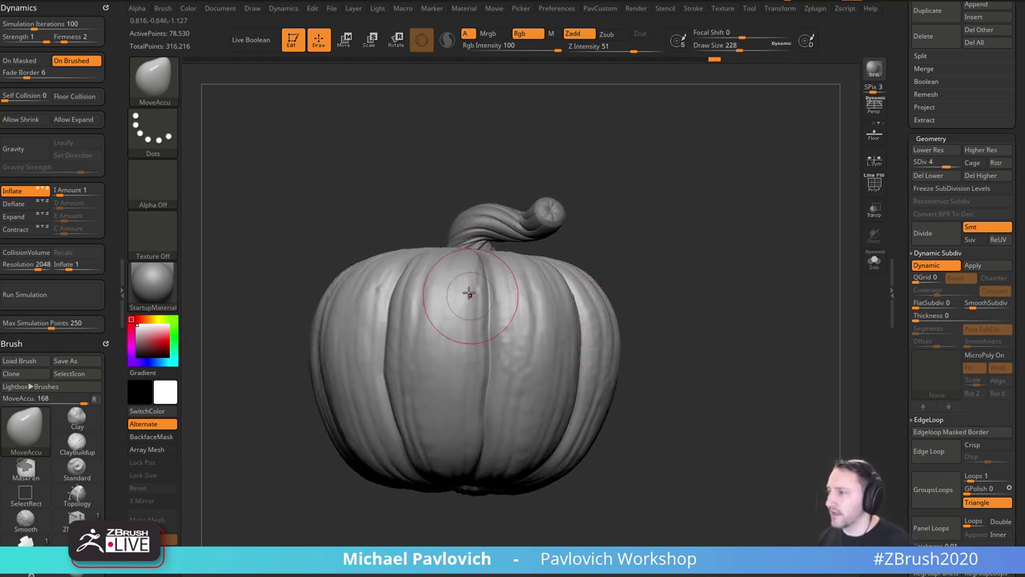
Shift more grooves and lobe edges around the pumpkin with MoveAccu at draw size 187 for an irregular shape.
{"action": "left_click_drag", "start_coordinate": [669, 272], "coordinate": [624, 298]}
{"action": "mouse_move", "coordinate": [671, 204]}
{"action": "left_mouse_down"}
{"action": "mouse_move", "coordinate": [705, 228]}
{"action": "mouse_move", "coordinate": [652, 243]}
{"action": "left_mouse_up"}
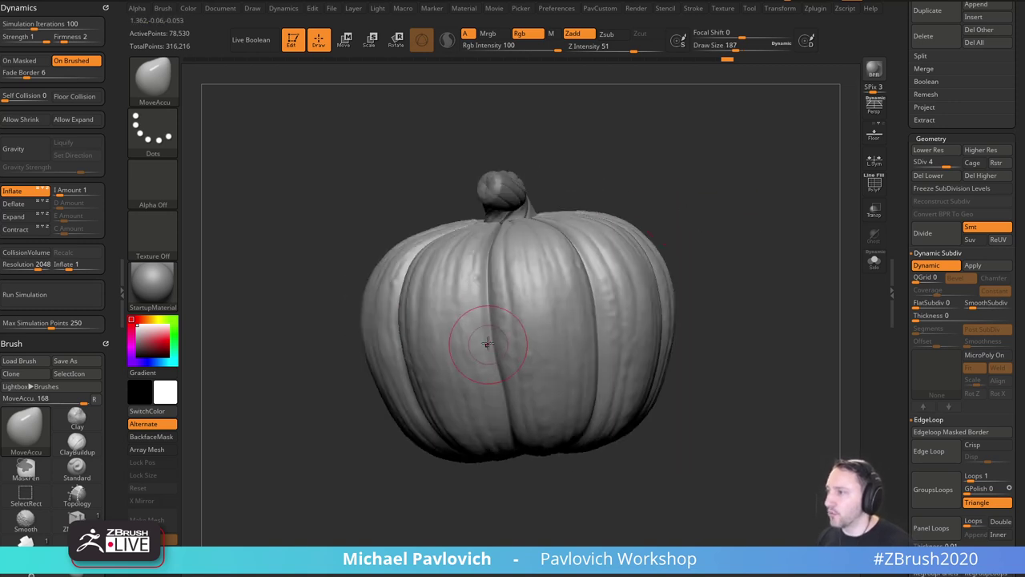
{"action": "left_click_drag", "start_coordinate": [486, 343], "coordinate": [490, 305]}
{"action": "mouse_move", "coordinate": [671, 232]}
{"action": "left_mouse_down"}
{"action": "mouse_move", "coordinate": [664, 252]}
{"action": "mouse_move", "coordinate": [617, 258]}
{"action": "mouse_move", "coordinate": [659, 259]}
{"action": "mouse_move", "coordinate": [529, 329]}
{"action": "left_mouse_up"}
{"action": "left_click_drag", "start_coordinate": [673, 260], "coordinate": [705, 269]}
{"action": "left_click_drag", "start_coordinate": [550, 336], "coordinate": [557, 301]}
{"action": "left_click_drag", "start_coordinate": [569, 414], "coordinate": [580, 406]}
{"action": "left_click_drag", "start_coordinate": [747, 270], "coordinate": [670, 307]}
{"action": "left_click_drag", "start_coordinate": [521, 340], "coordinate": [531, 320]}
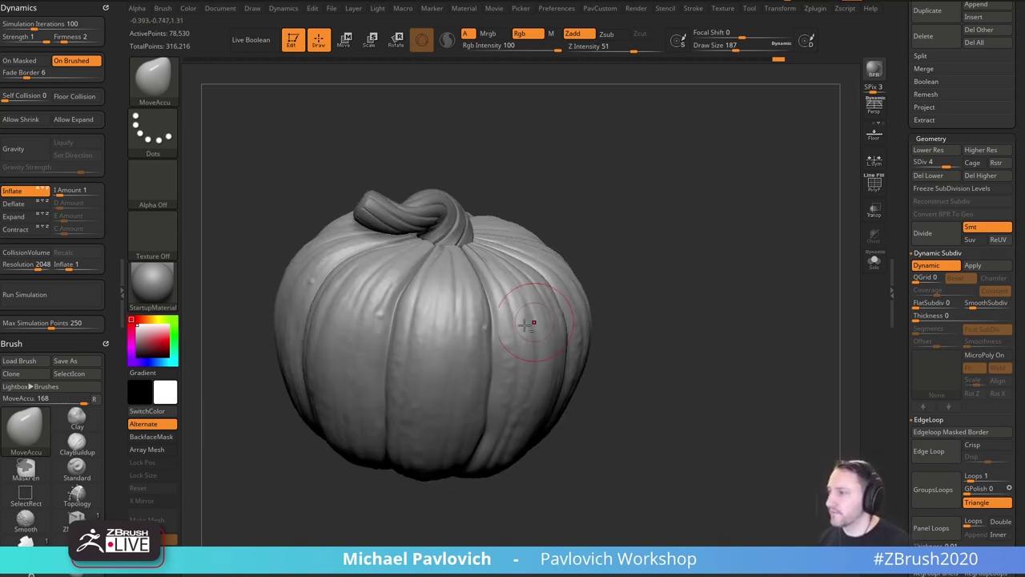
Switch to the Standard brush and sculpt a short downward streak on the pumpkin's front lobe at draw size 51.
{"action": "key", "text": "b"}
{"action": "key", "text": "s"}
{"action": "key", "text": "t"}
{"action": "left_click_drag", "start_coordinate": [629, 305], "coordinate": [665, 307]}
{"action": "key", "text": "s"}
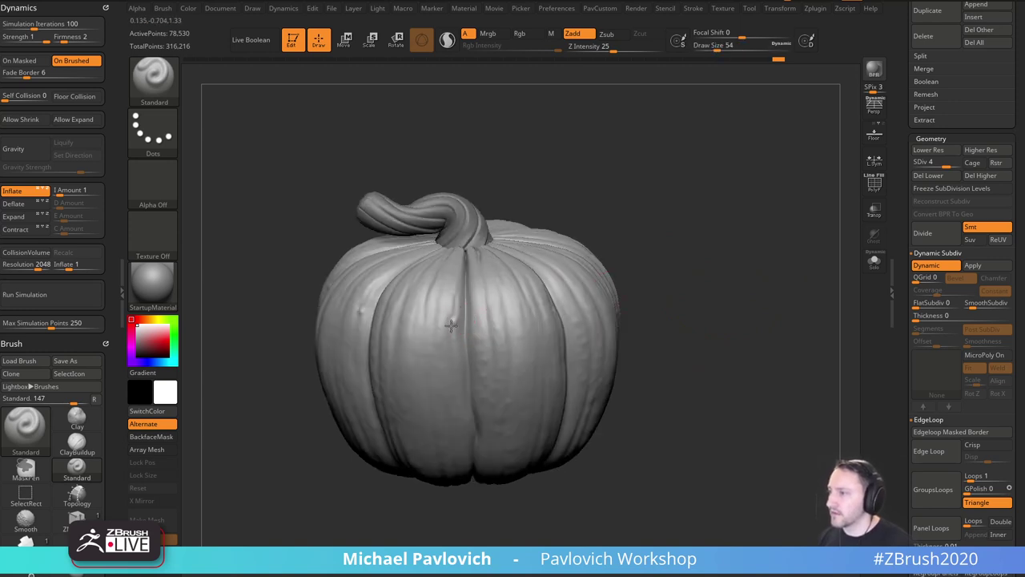
{"action": "left_click_drag", "start_coordinate": [636, 235], "coordinate": [677, 239], "text": "alt"}
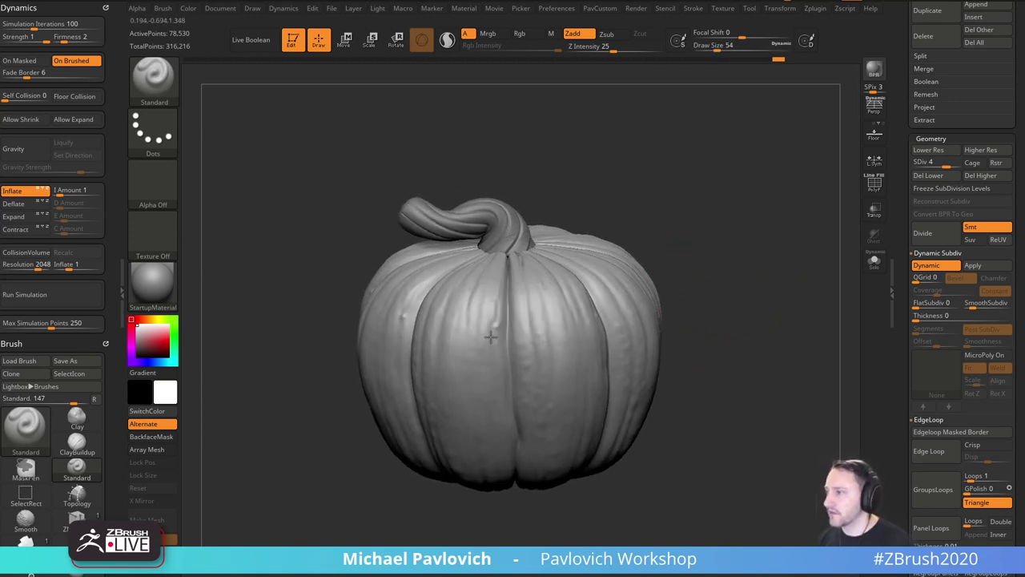
{"action": "left_click_drag", "start_coordinate": [705, 282], "coordinate": [704, 256]}
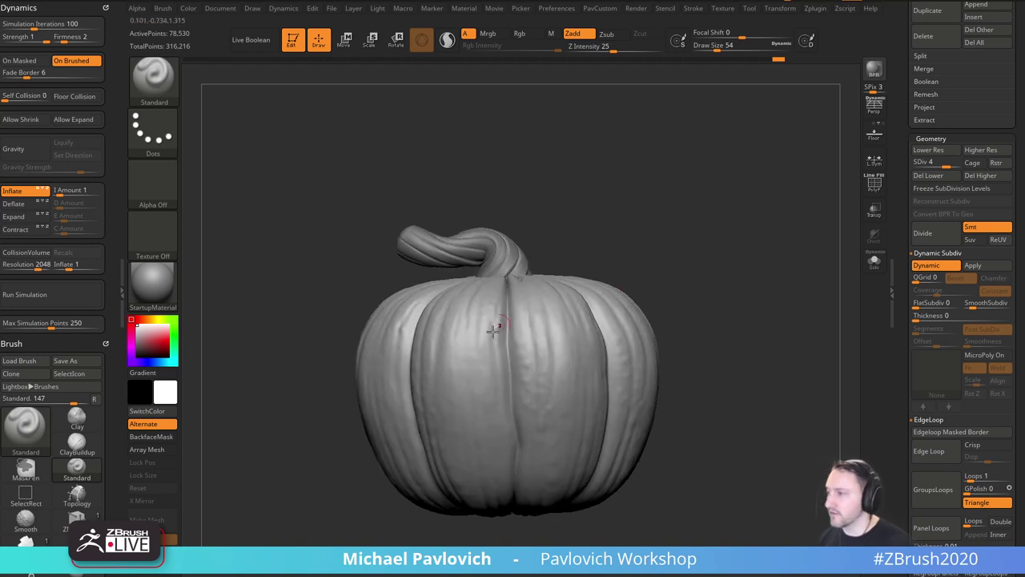
{"action": "key", "text": "s"}
{"action": "left_click", "coordinate": [497, 335]}
{"action": "mouse_move", "coordinate": [490, 337]}
{"action": "left_mouse_down"}
{"action": "mouse_move", "coordinate": [480, 324]}
{"action": "mouse_move", "coordinate": [485, 362]}
{"action": "left_mouse_up"}
Add a short Standard stroke near the top of a neighbouring lobe and smooth the surface beside the groove.
{"action": "mouse_move", "coordinate": [551, 277]}
{"action": "right_mouse_down"}
{"action": "mouse_move", "coordinate": [607, 256]}
{"action": "mouse_move", "coordinate": [531, 282]}
{"action": "right_mouse_up"}
{"action": "left_click_drag", "start_coordinate": [453, 292], "coordinate": [438, 305]}
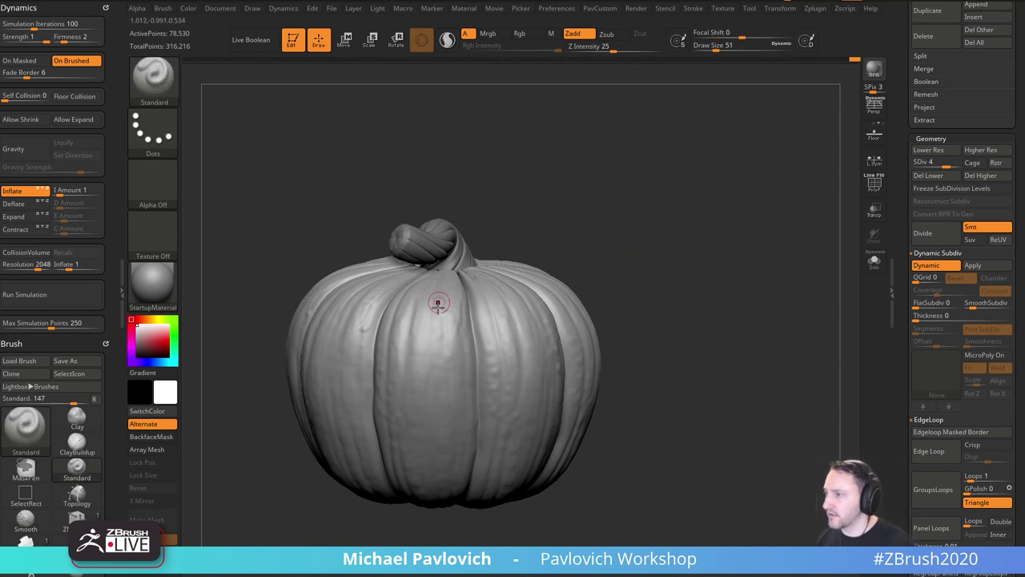
{"action": "left_click_drag", "start_coordinate": [554, 226], "coordinate": [667, 262]}
{"action": "left_click_drag", "start_coordinate": [481, 354], "coordinate": [462, 360], "text": "shift"}
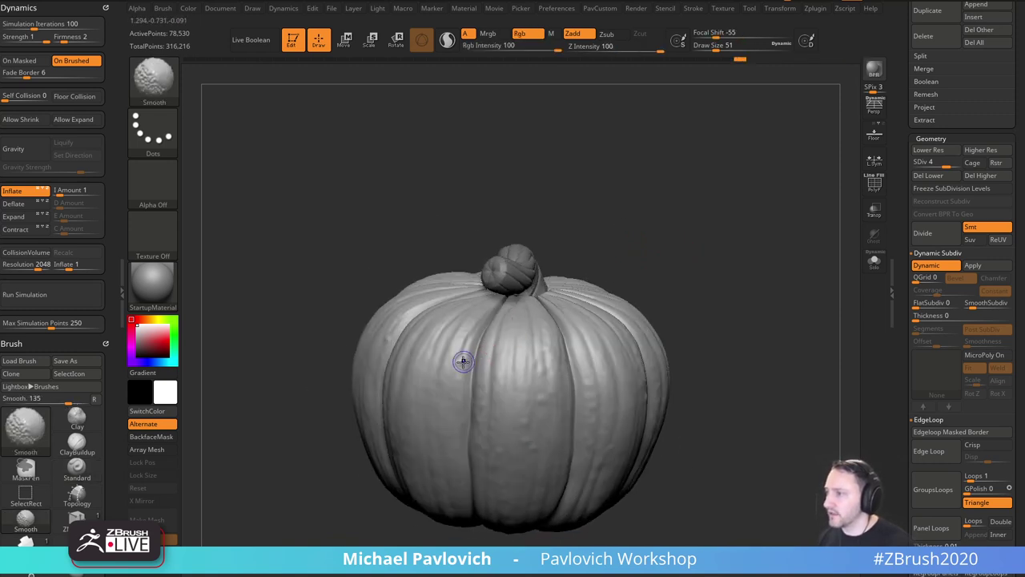
{"action": "left_click_drag", "start_coordinate": [653, 252], "coordinate": [598, 258]}
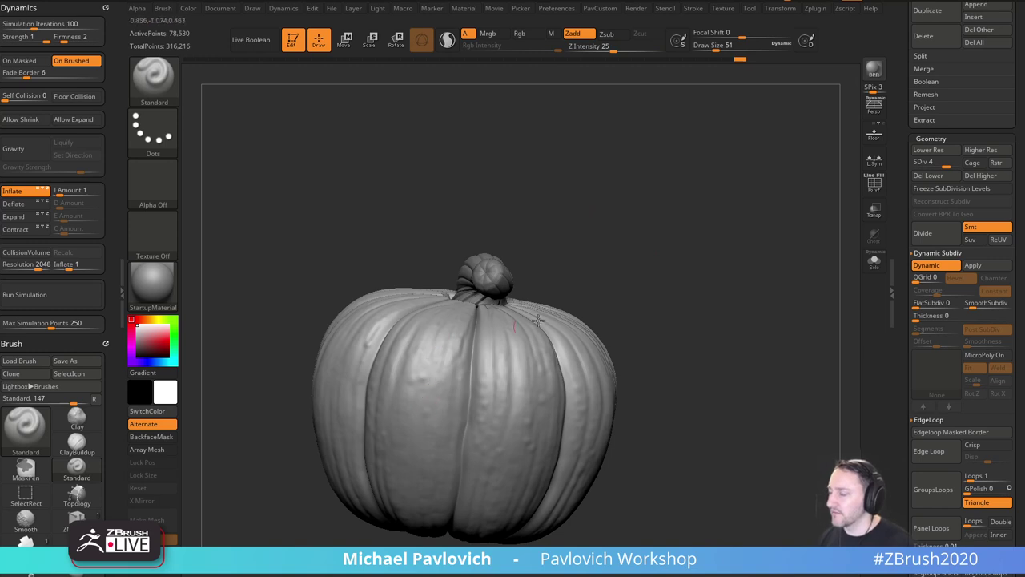
Create a surface noise for the pumpkin body in NoiseMaker and turn the preview to show the lobes from above.
{"action": "left_click_drag", "start_coordinate": [902, 321], "coordinate": [903, 145]}
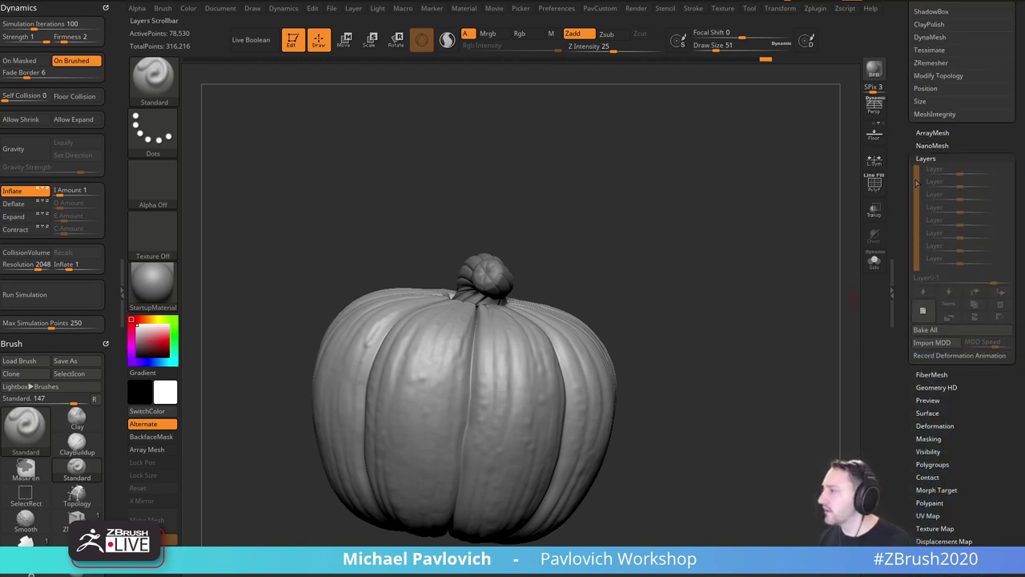
{"action": "left_click", "coordinate": [926, 159], "text": "shift"}
{"action": "left_click", "coordinate": [927, 209]}
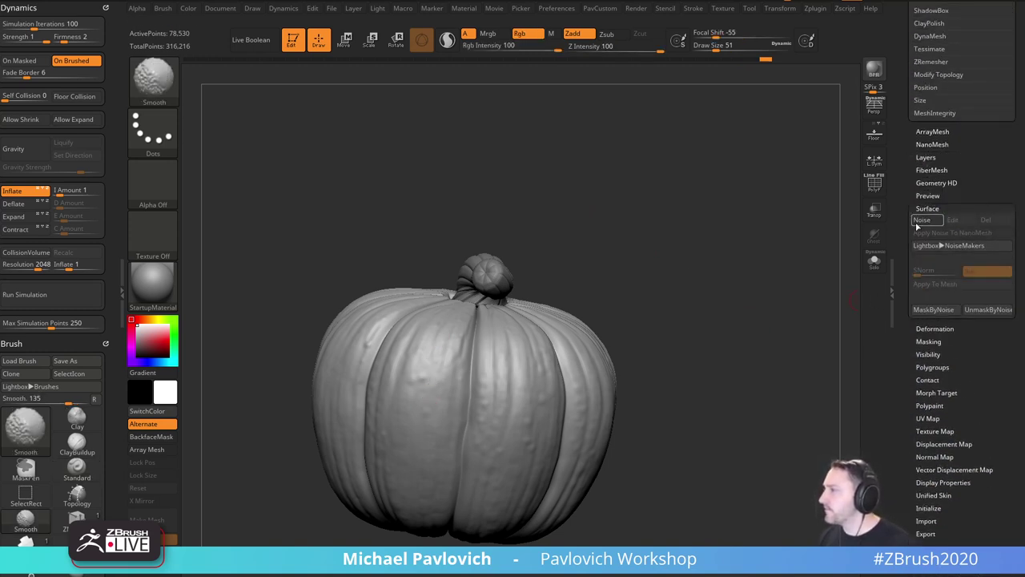
{"action": "left_click", "coordinate": [941, 231]}
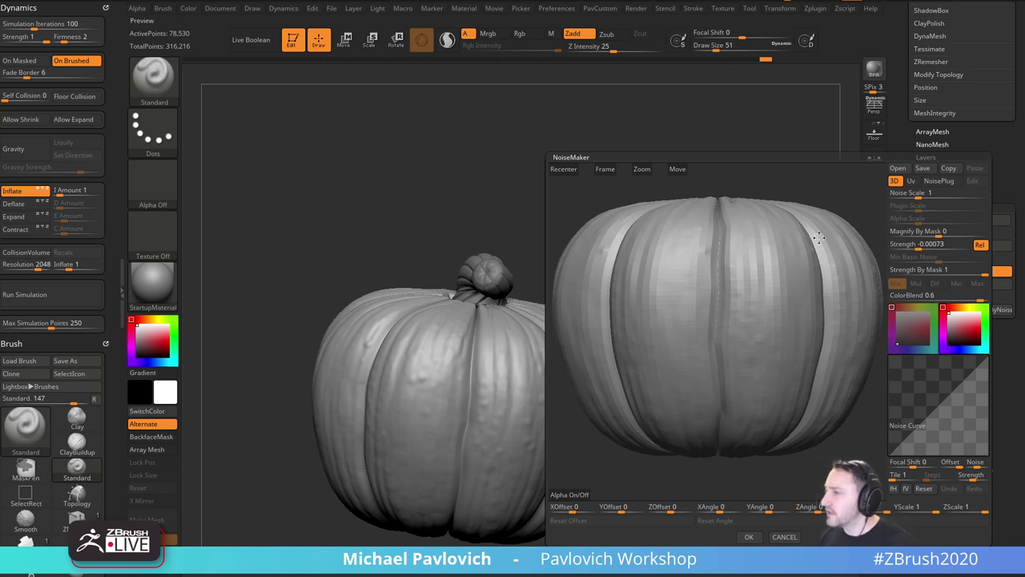
{"action": "left_click_drag", "start_coordinate": [819, 237], "coordinate": [795, 271]}
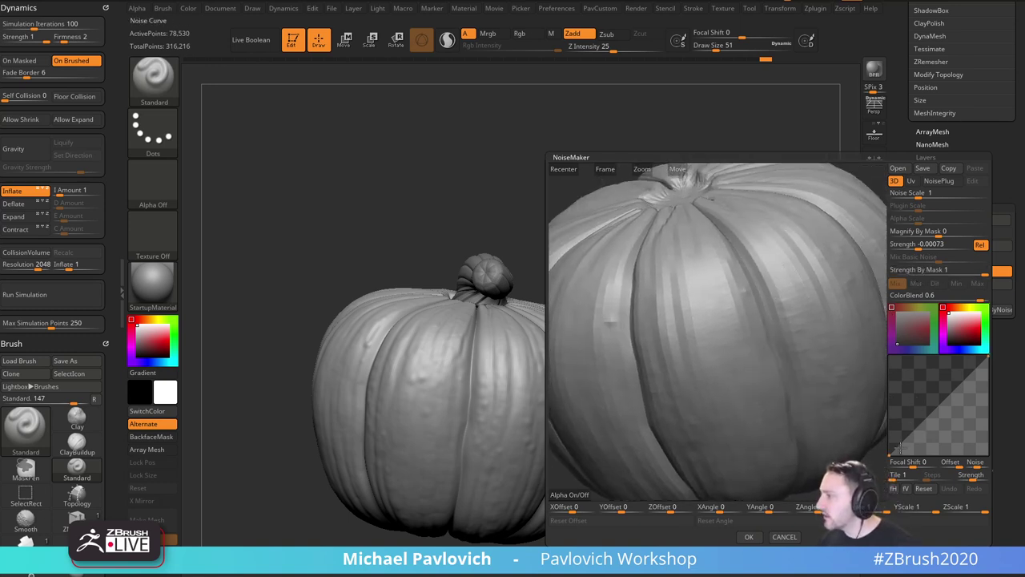
Try noise strength 0.08016 and noise scale 40.97039, and shape the noise curve into an early hump that falls to zero.
{"action": "left_click_drag", "start_coordinate": [925, 249], "coordinate": [957, 246]}
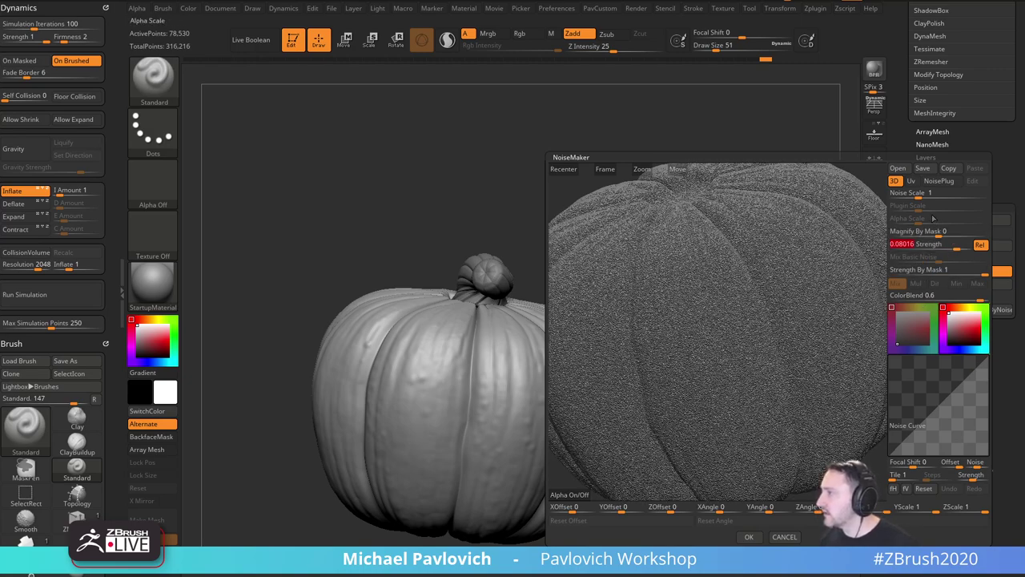
{"action": "left_click_drag", "start_coordinate": [920, 194], "coordinate": [954, 196]}
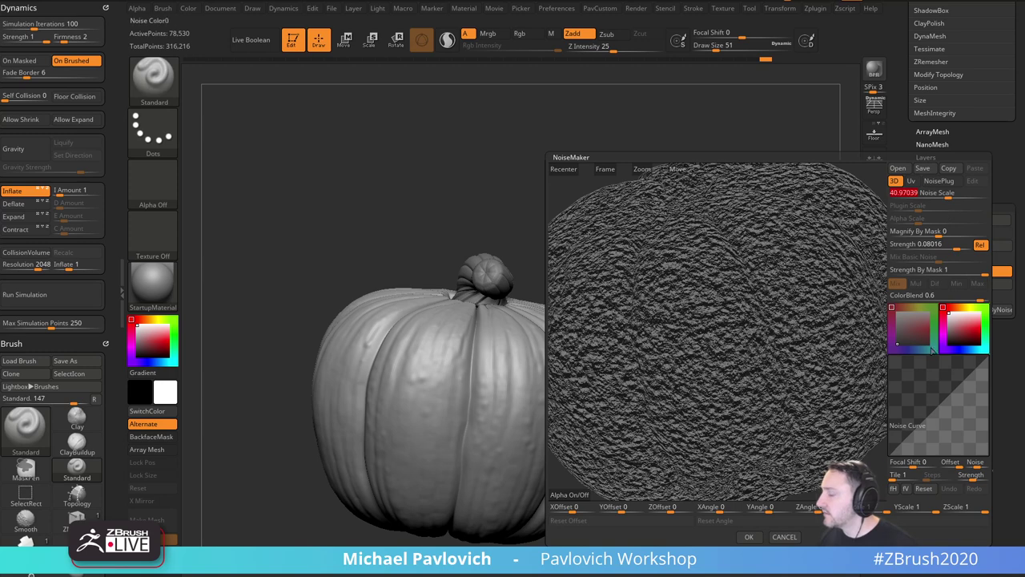
{"action": "left_click_drag", "start_coordinate": [906, 438], "coordinate": [900, 406]}
{"action": "left_click_drag", "start_coordinate": [928, 363], "coordinate": [939, 450]}
{"action": "left_click_drag", "start_coordinate": [976, 380], "coordinate": [982, 453]}
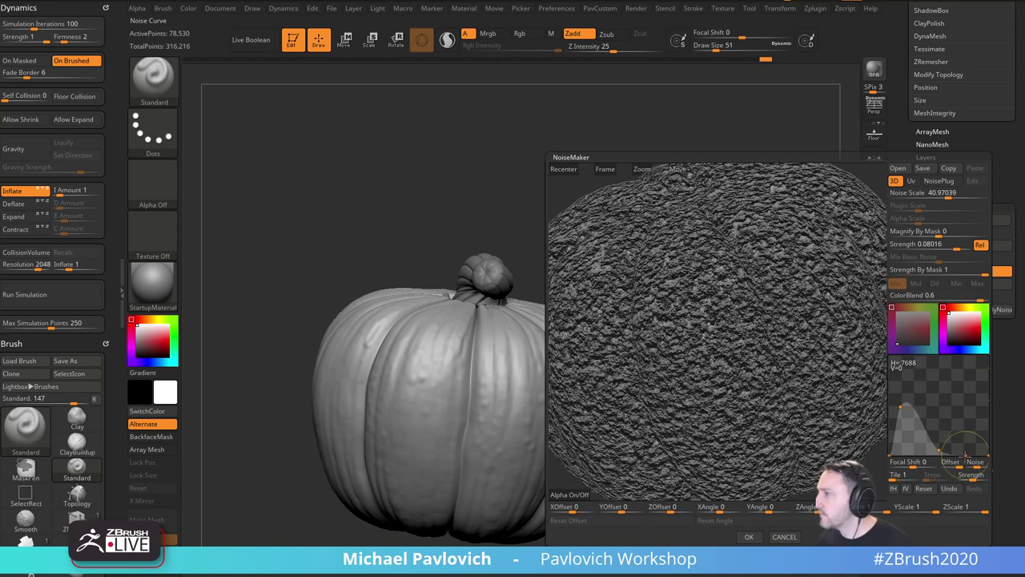
Reduce the noise strength to 0.00093.
{"action": "left_click", "coordinate": [937, 244]}
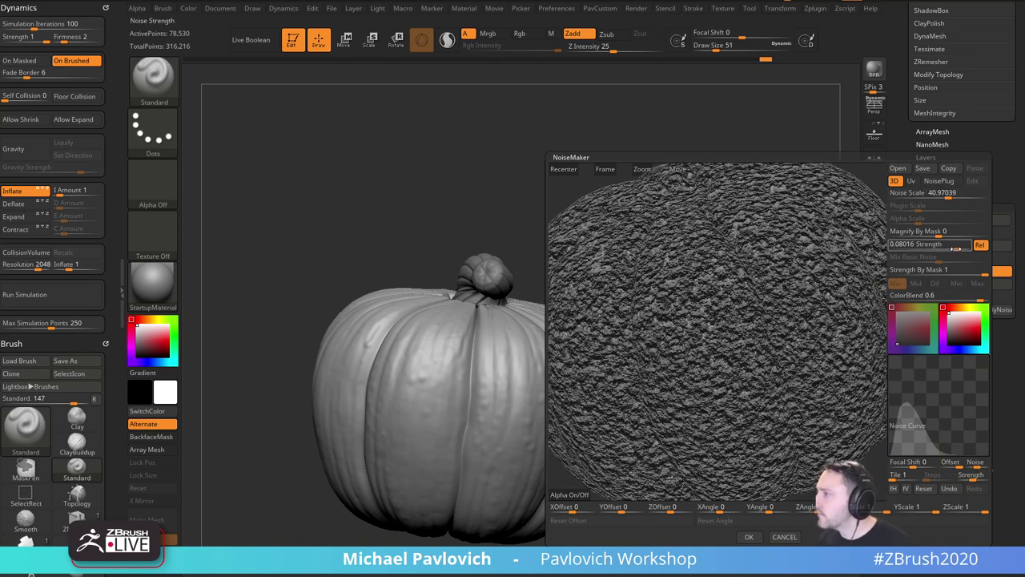
{"action": "type", "text": "0.0004"}
{"action": "key", "text": "Return"}
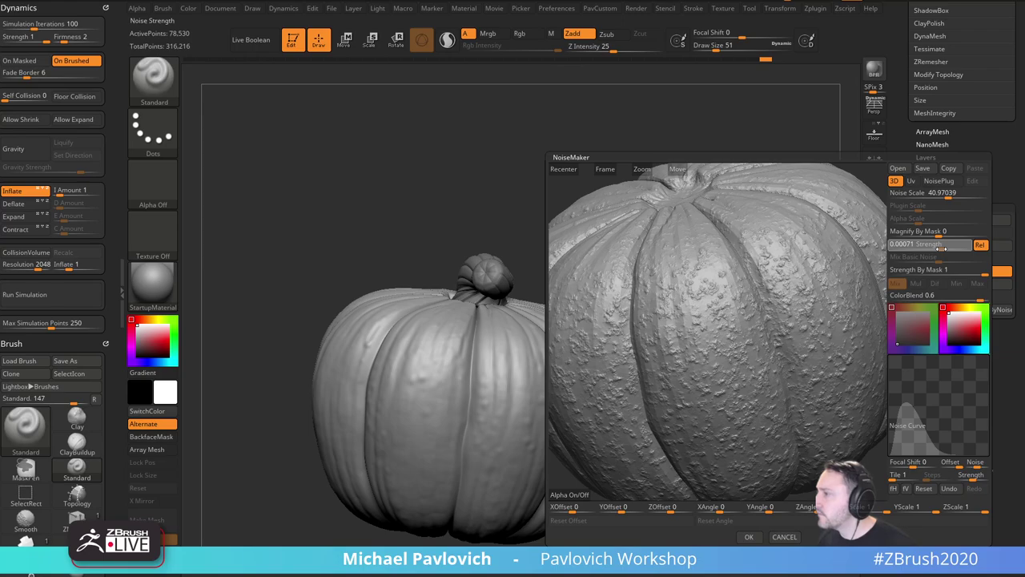
{"action": "left_click_drag", "start_coordinate": [941, 248], "coordinate": [943, 249]}
{"action": "left_click_drag", "start_coordinate": [949, 196], "coordinate": [949, 196]}
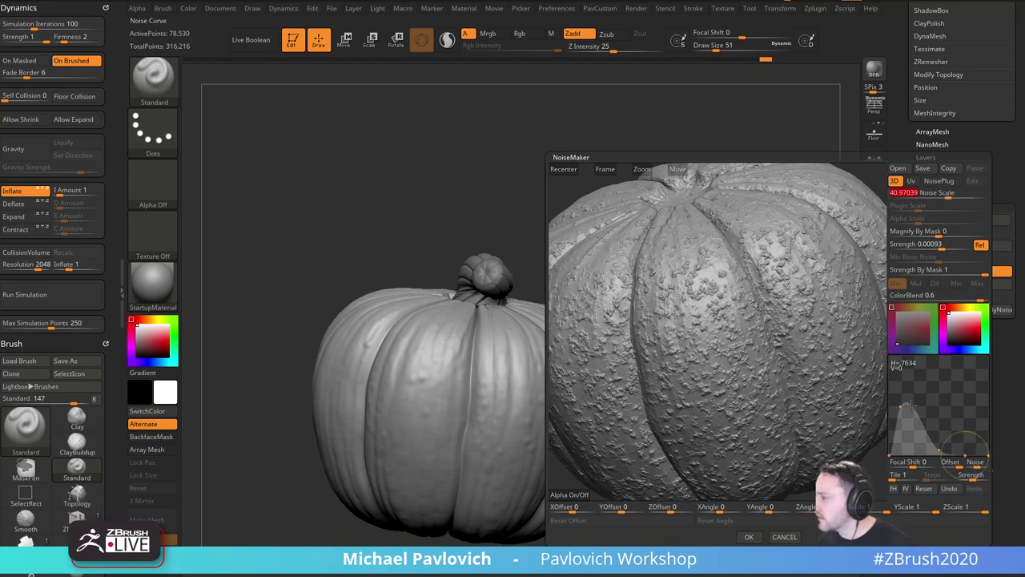
Reset the noise curve after trying a higher peak, and reshape it into a tall hump centred on the graph.
{"action": "left_click_drag", "start_coordinate": [910, 407], "coordinate": [908, 375]}
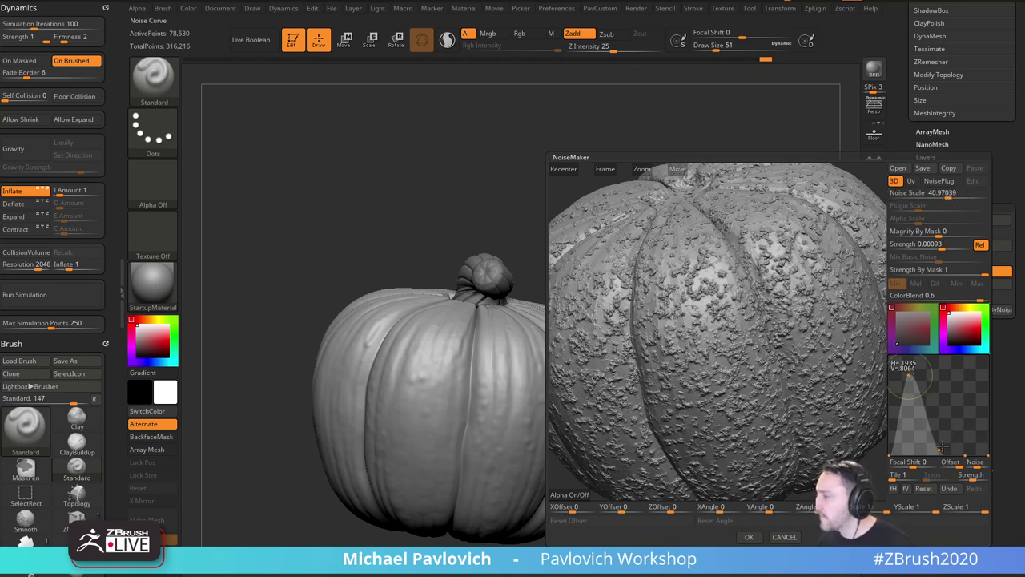
{"action": "left_click_drag", "start_coordinate": [940, 450], "coordinate": [951, 449]}
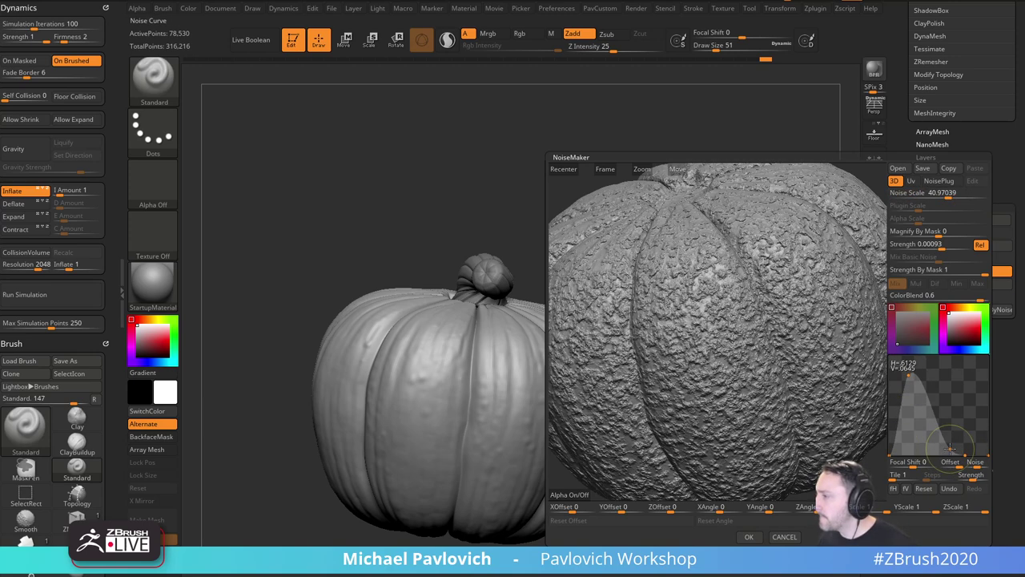
{"action": "left_click", "coordinate": [922, 489]}
{"action": "left_click_drag", "start_coordinate": [930, 413], "coordinate": [977, 439]}
{"action": "left_click_drag", "start_coordinate": [928, 373], "coordinate": [939, 368]}
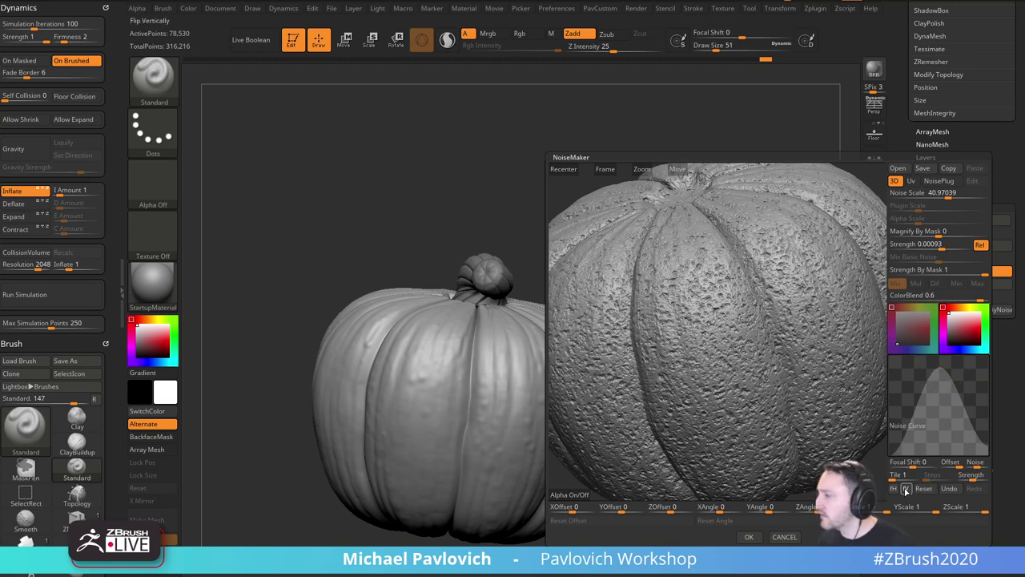
Flip the noise curve vertically, adjust its central dip, and set the noise scale to 56.57361.
{"action": "left_click", "coordinate": [906, 490]}
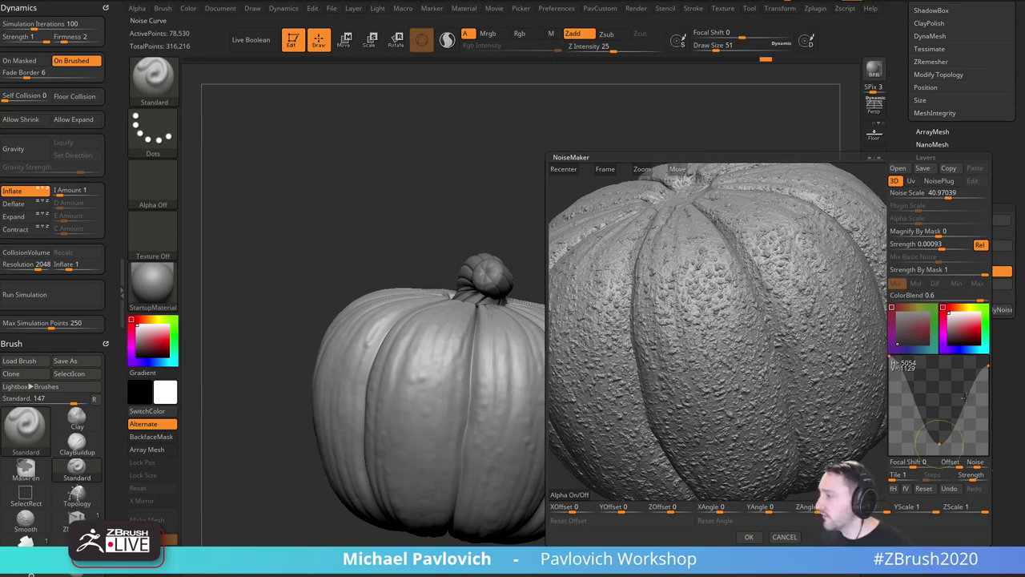
{"action": "left_click_drag", "start_coordinate": [853, 183], "coordinate": [844, 158]}
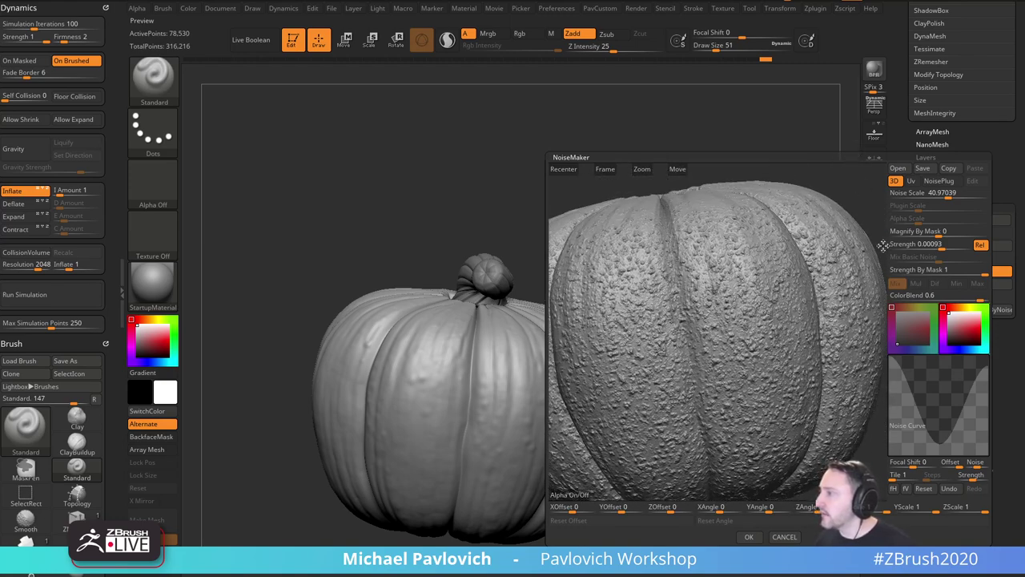
{"action": "left_click_drag", "start_coordinate": [941, 441], "coordinate": [941, 430]}
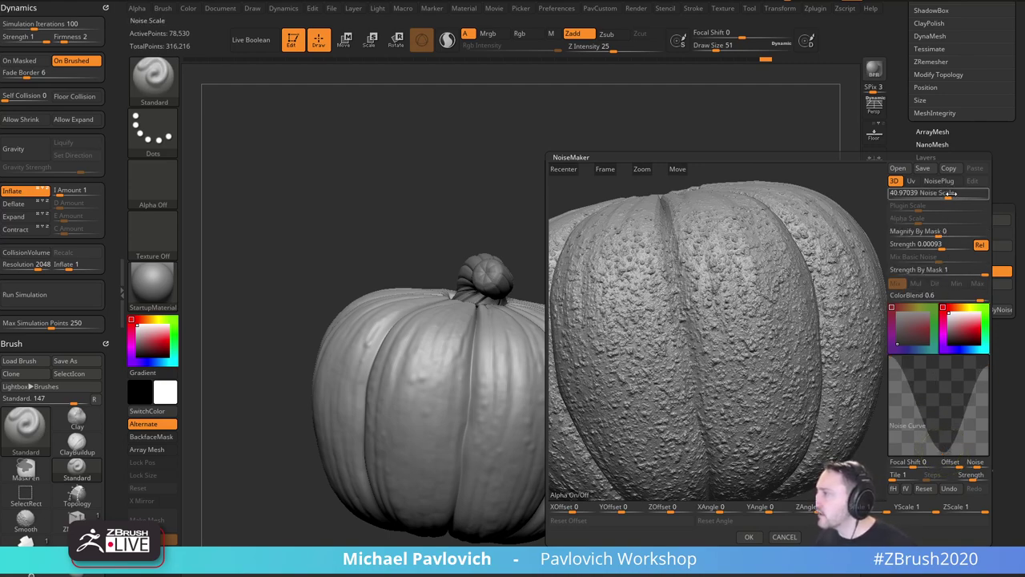
{"action": "mouse_move", "coordinate": [942, 194]}
{"action": "left_mouse_down"}
{"action": "mouse_move", "coordinate": [962, 194]}
{"action": "mouse_move", "coordinate": [941, 194]}
{"action": "mouse_move", "coordinate": [950, 195]}
{"action": "left_mouse_up"}
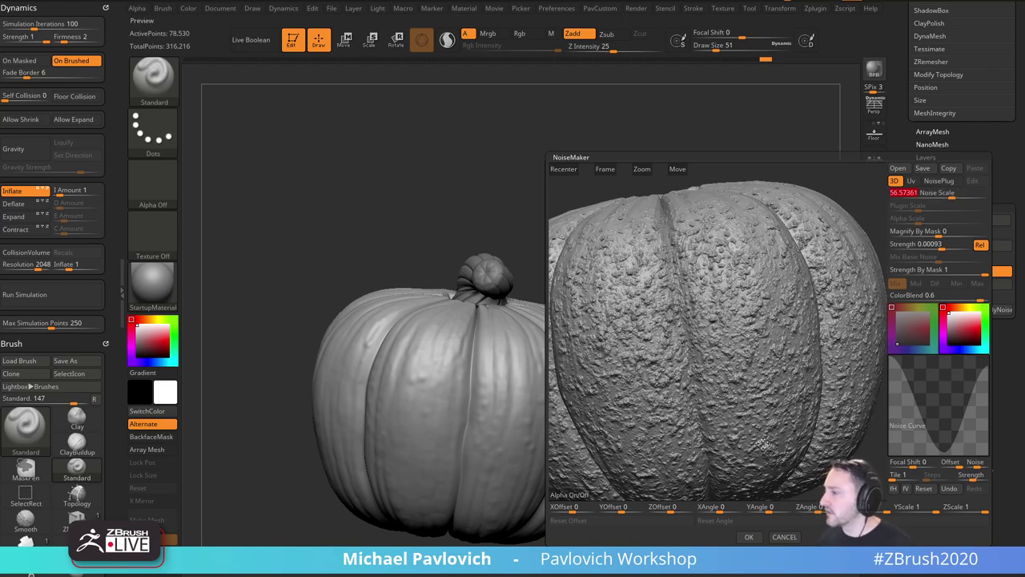
Accept the noise settings and try applying the noise to the pumpkin mesh at subdivision level 4.
{"action": "left_click", "coordinate": [748, 537]}
{"action": "left_click_drag", "start_coordinate": [744, 244], "coordinate": [784, 234]}
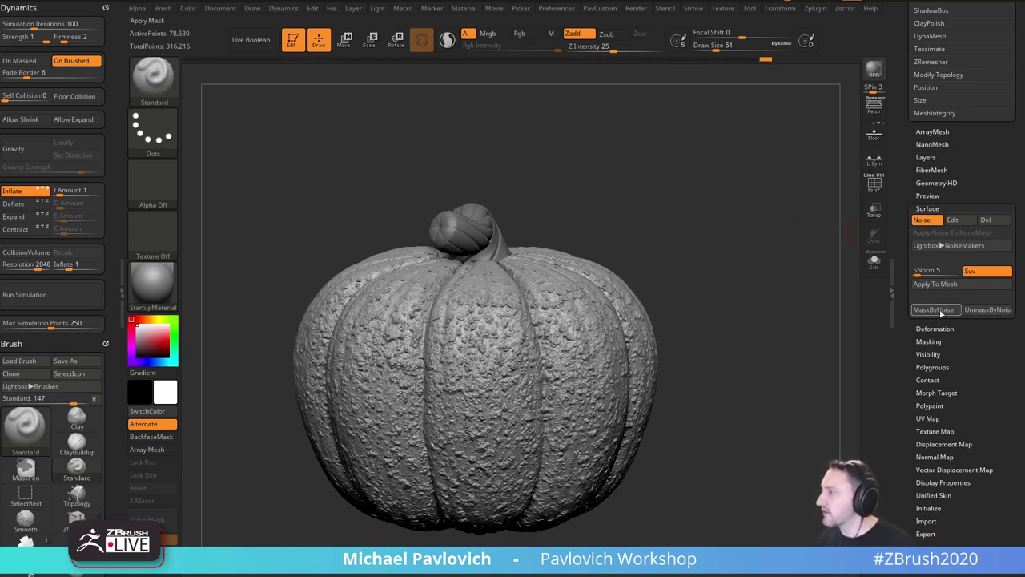
{"action": "left_click", "coordinate": [935, 283]}
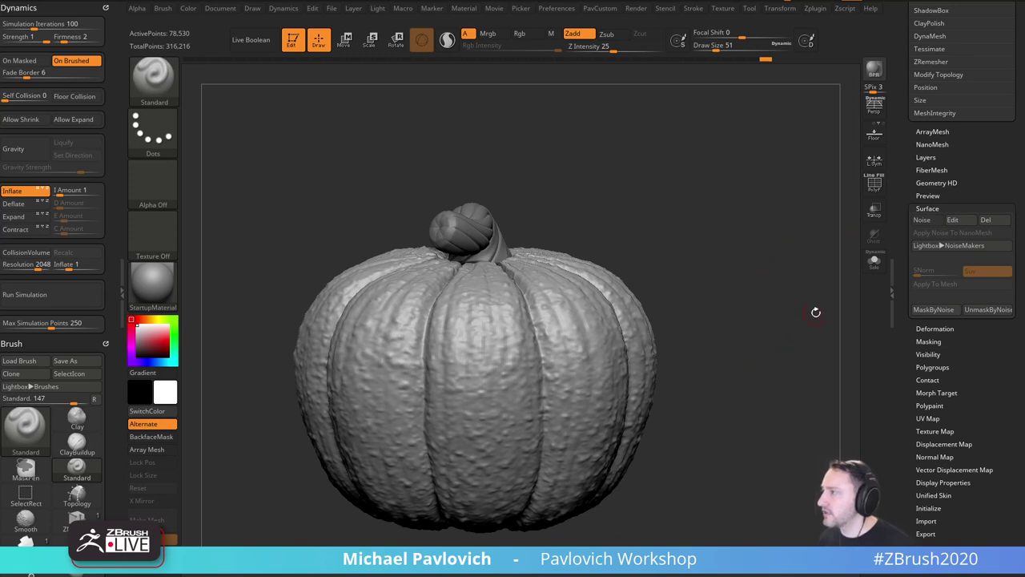
Raise the pumpkin body to subdivision level 5 and subdivide it once more.
{"action": "scroll", "coordinate": [896, 206], "scroll_direction": "up", "scroll_amount": 10}
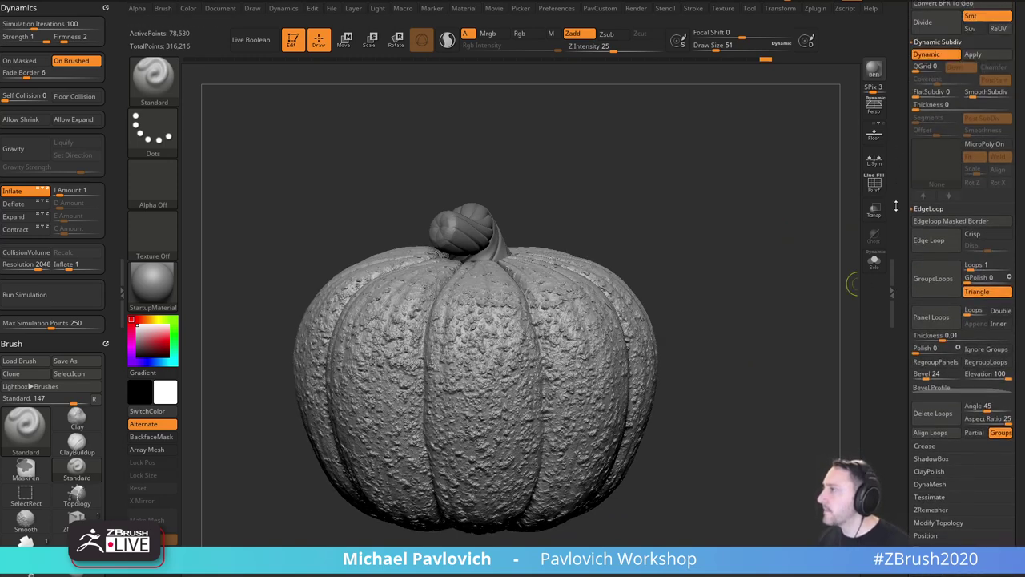
{"action": "scroll", "coordinate": [896, 207], "scroll_direction": "up", "scroll_amount": 8}
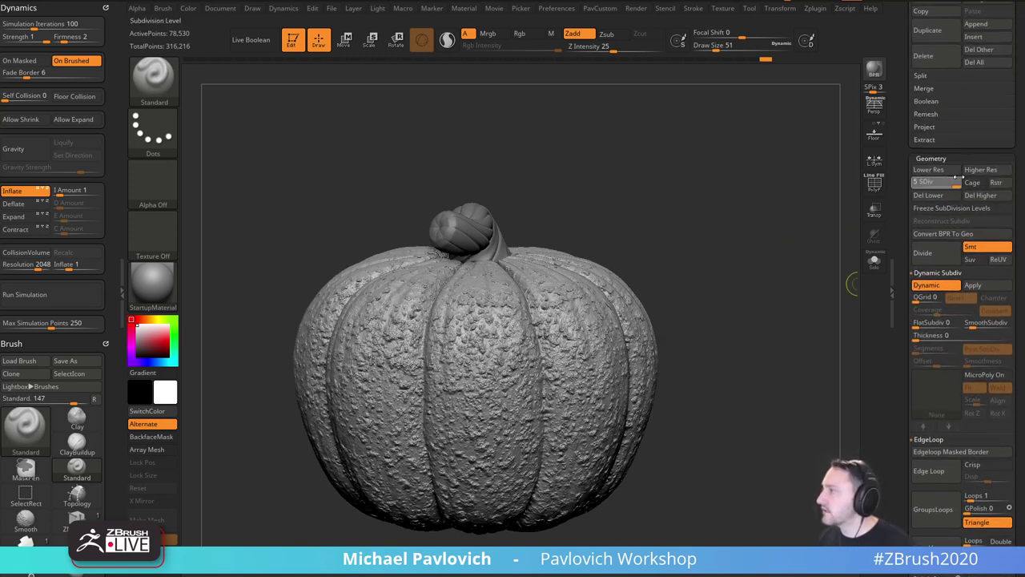
{"action": "left_click", "coordinate": [958, 179]}
Try applying the noise to the denser pumpkin mesh, inspect the surface, and undo it.
{"action": "scroll", "coordinate": [947, 258], "scroll_direction": "down", "scroll_amount": 15}
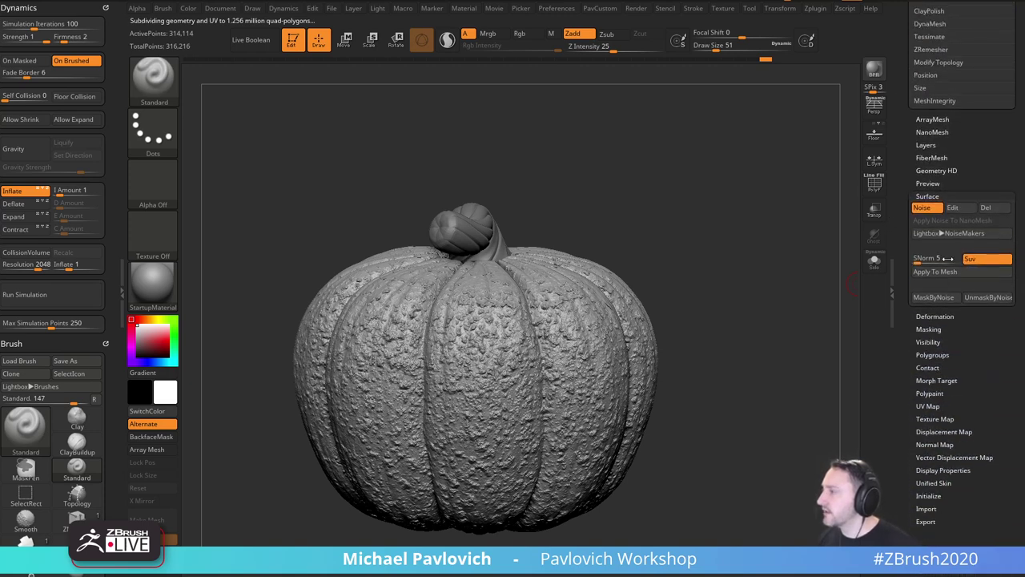
{"action": "left_click", "coordinate": [935, 271]}
{"action": "left_click_drag", "start_coordinate": [729, 315], "coordinate": [762, 279]}
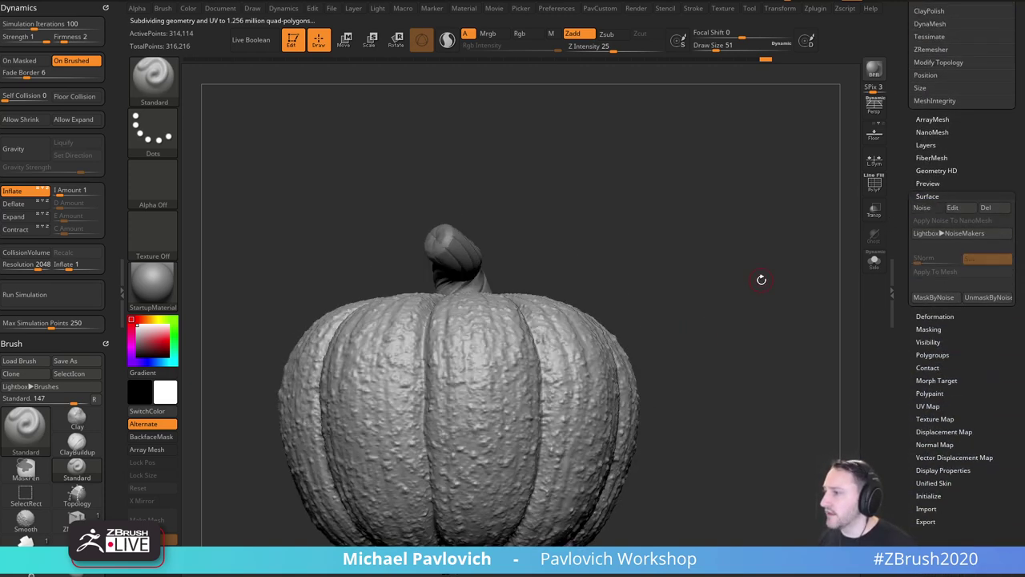
{"action": "key", "text": "ctrl+z"}
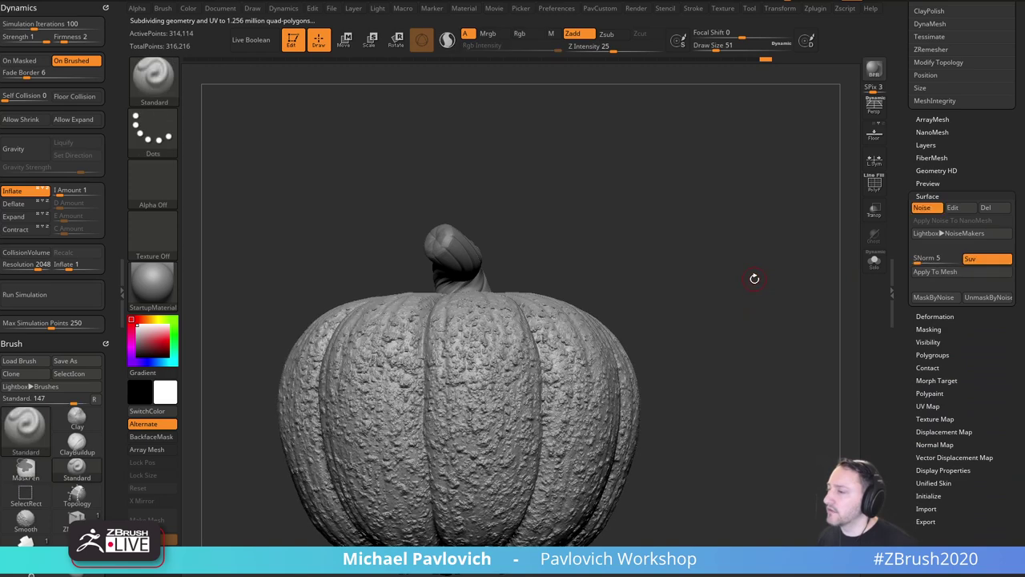
Try masking the pumpkin body by the noise and inflating the unmasked areas, and undo both changes.
{"action": "left_click", "coordinate": [934, 297]}
{"action": "left_click_drag", "start_coordinate": [823, 335], "coordinate": [793, 309]}
{"action": "key", "text": "space"}
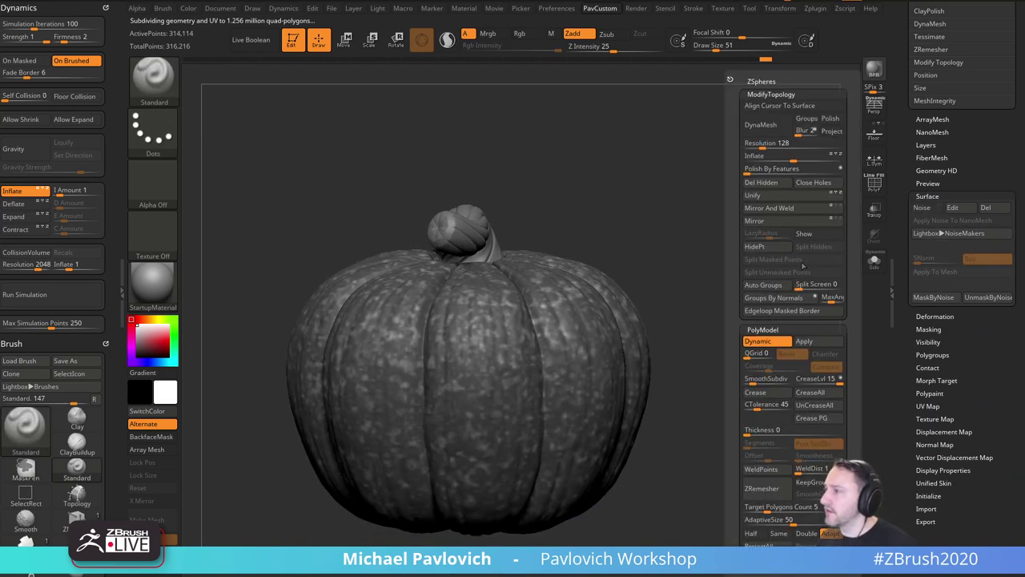
{"action": "mouse_move", "coordinate": [794, 158]}
{"action": "left_mouse_down"}
{"action": "mouse_move", "coordinate": [812, 159]}
{"action": "mouse_move", "coordinate": [799, 161]}
{"action": "left_mouse_up"}
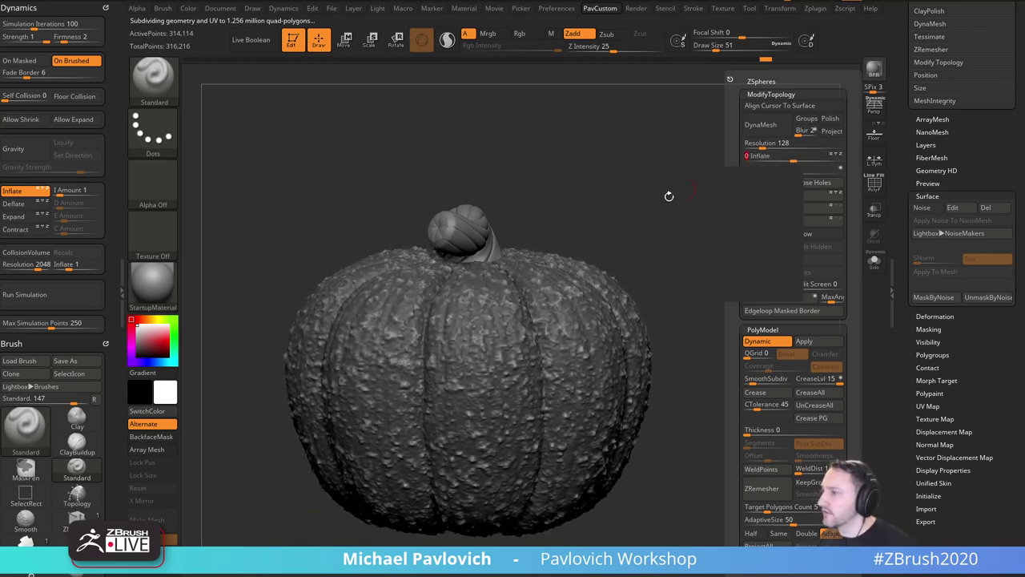
{"action": "key", "text": "ctrl+z"}
Store a morph target of the pumpkin body's current surface at subdivision level 5.
{"action": "left_click_drag", "start_coordinate": [904, 221], "coordinate": [900, 325]}
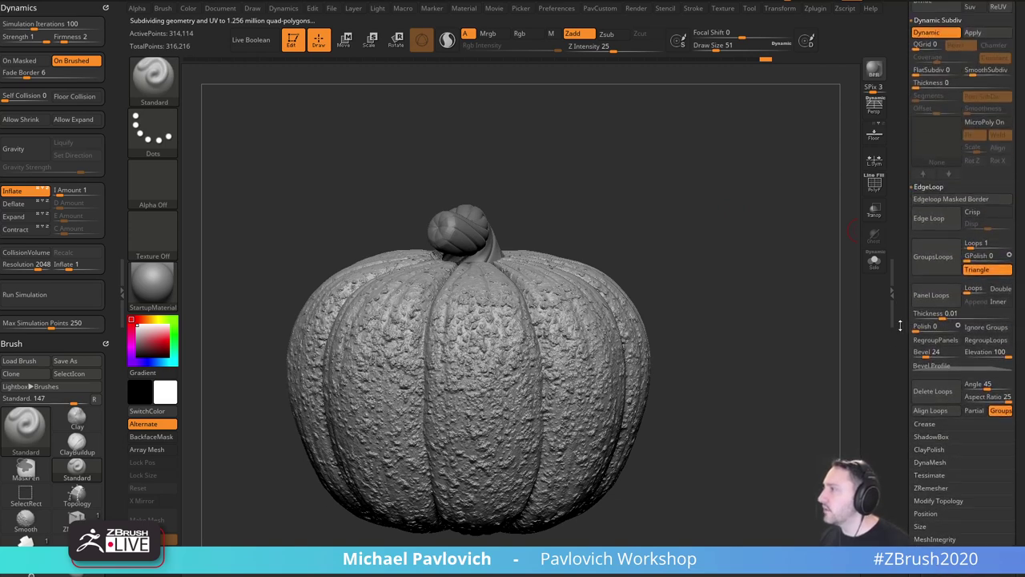
{"action": "left_click", "coordinate": [929, 187]}
{"action": "scroll", "coordinate": [913, 339], "scroll_direction": "down", "scroll_amount": 10}
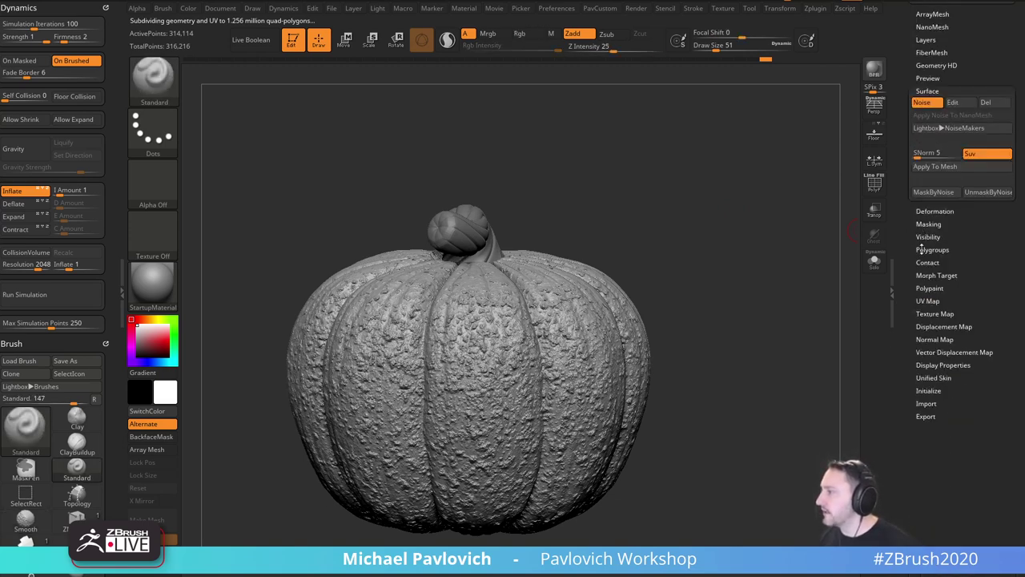
{"action": "left_click", "coordinate": [928, 274]}
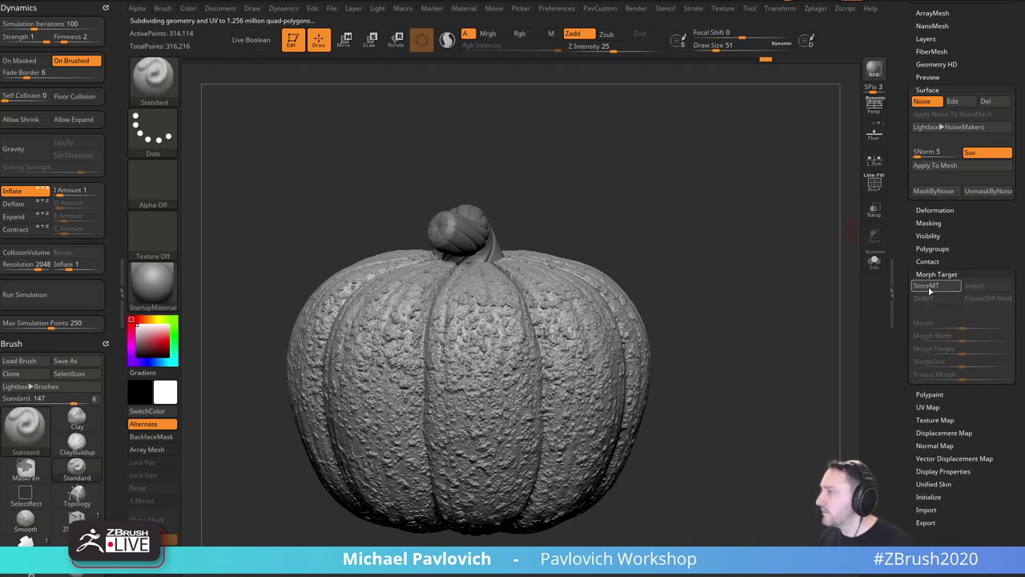
{"action": "scroll", "coordinate": [902, 372], "scroll_direction": "up", "scroll_amount": 10}
{"action": "scroll", "coordinate": [902, 372], "scroll_direction": "up", "scroll_amount": 10}
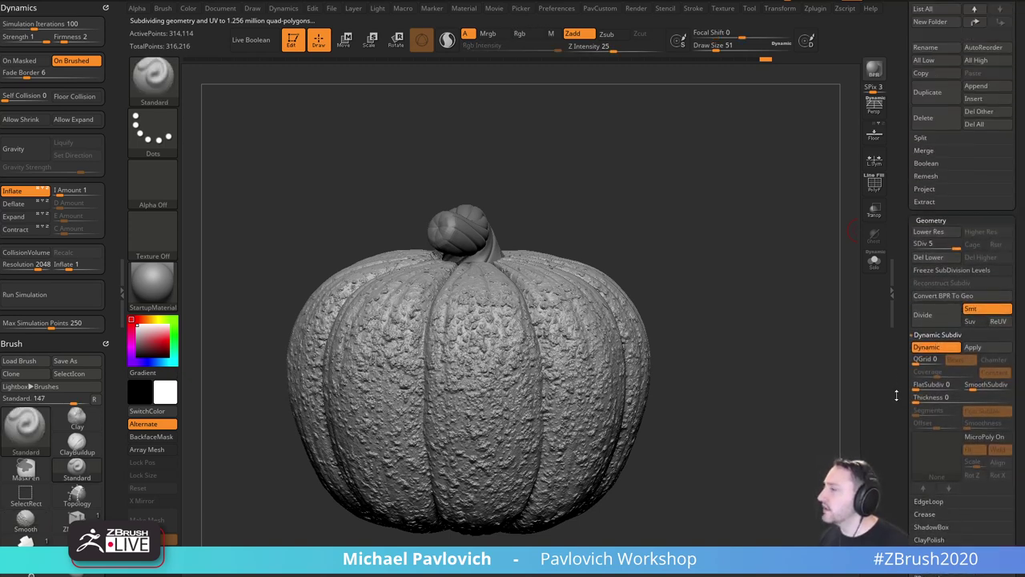
{"action": "scroll", "coordinate": [891, 419], "scroll_direction": "down", "scroll_amount": 10}
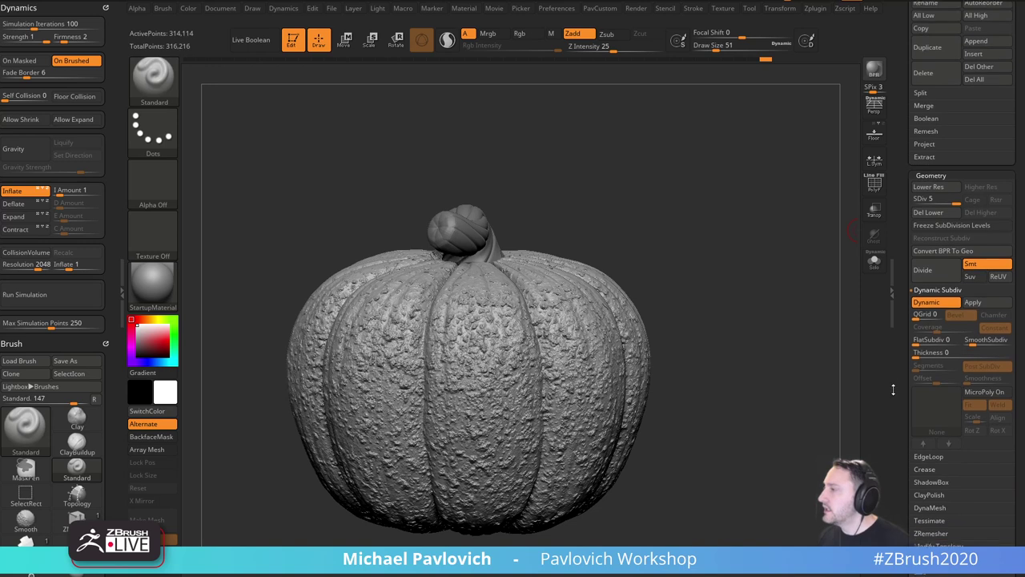
{"action": "scroll", "coordinate": [894, 369], "scroll_direction": "down", "scroll_amount": 6}
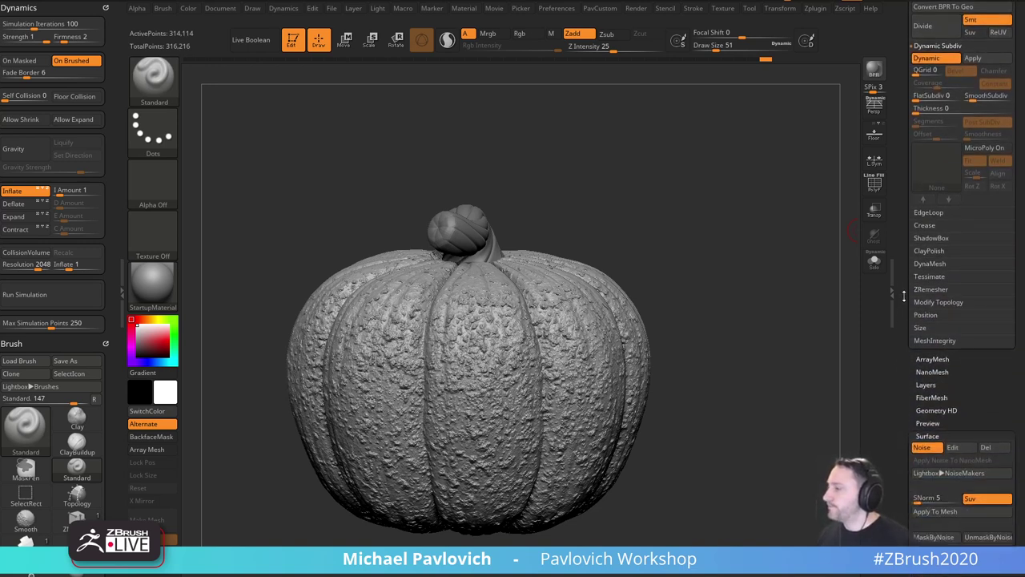
{"action": "key", "text": "shift"}
{"action": "left_click", "coordinate": [921, 280]}
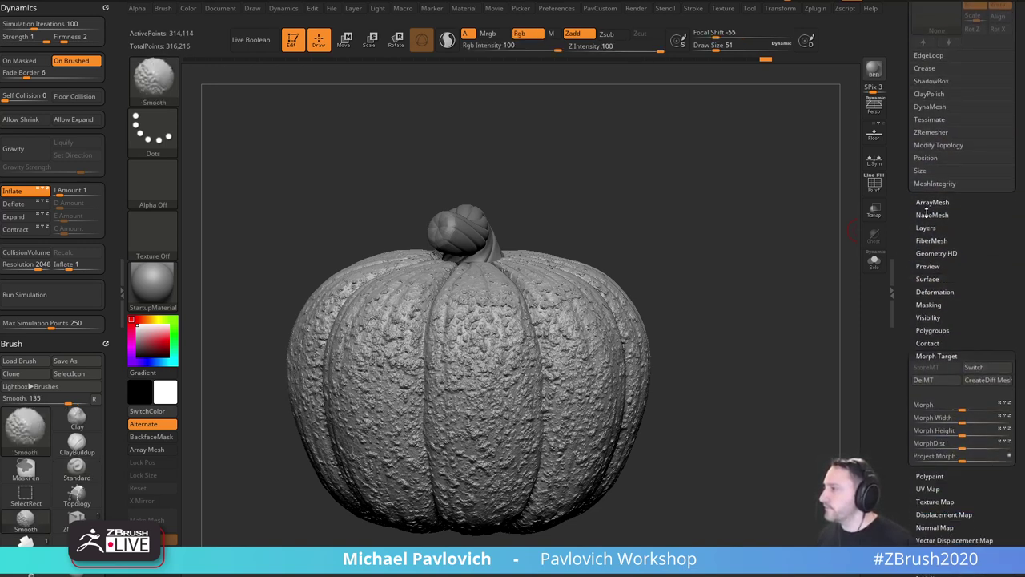
Add a new sculpting layer to the pumpkin body and apply the surface noise to the mesh on it.
{"action": "scroll", "coordinate": [911, 233], "scroll_direction": "up", "scroll_amount": 3}
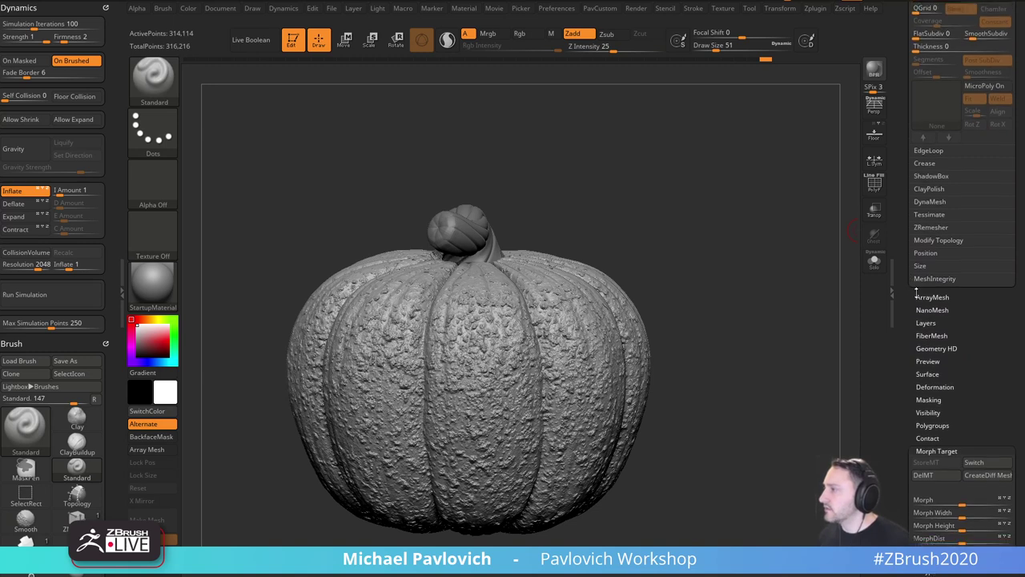
{"action": "left_click", "coordinate": [921, 322]}
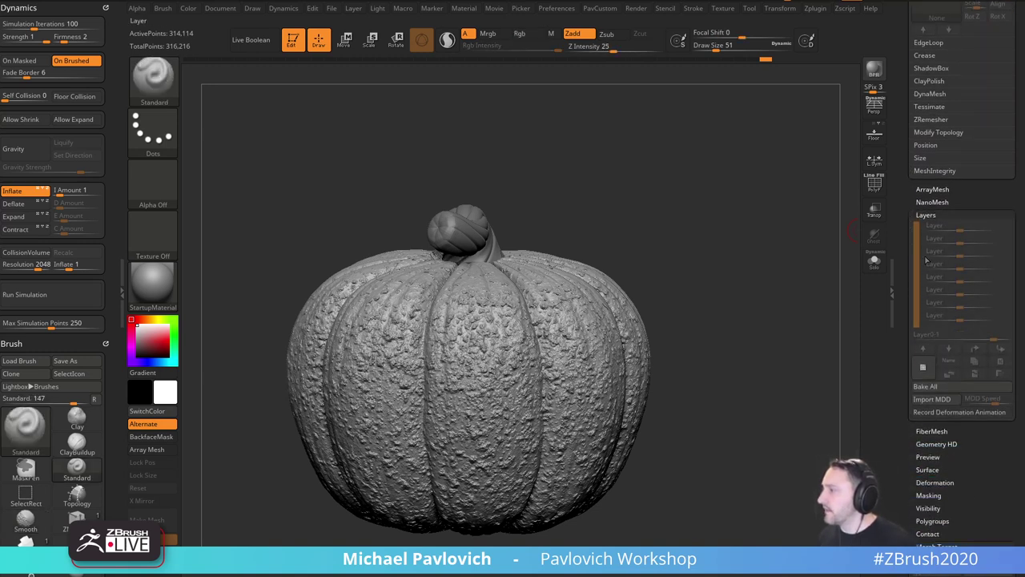
{"action": "scroll", "coordinate": [906, 344], "scroll_direction": "down", "scroll_amount": 10}
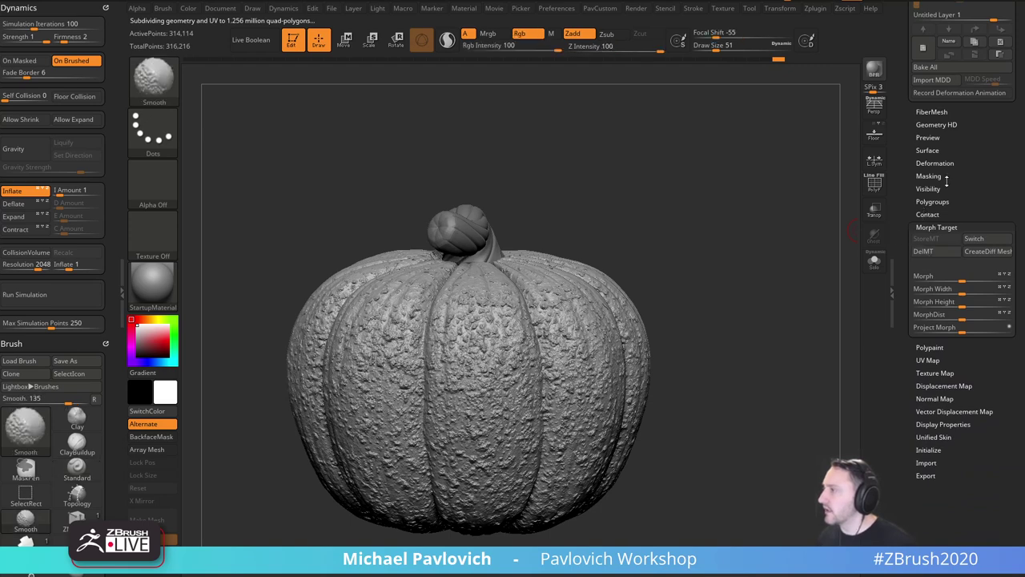
{"action": "left_click", "coordinate": [928, 150]}
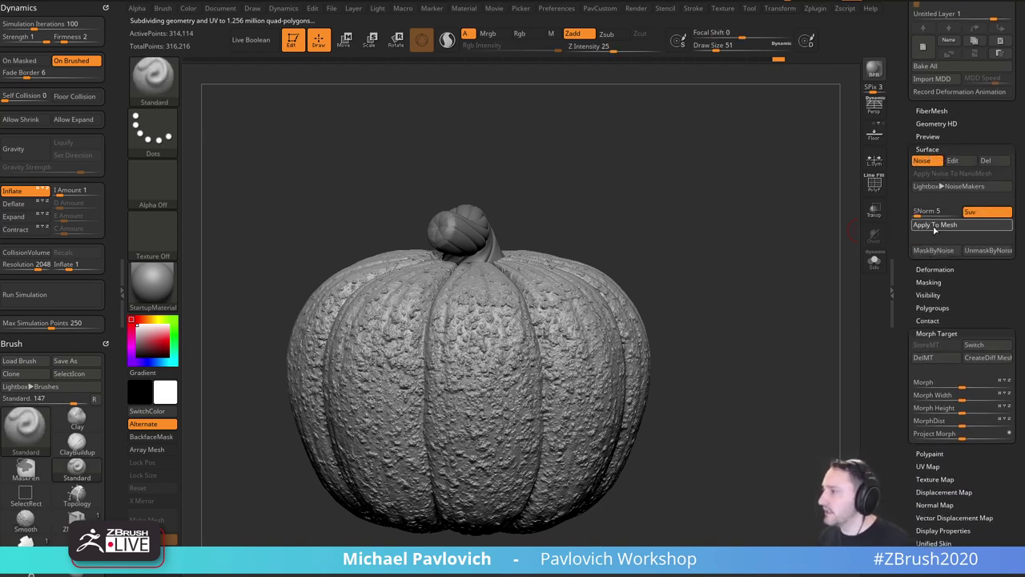
{"action": "left_click", "coordinate": [922, 160]}
{"action": "left_click_drag", "start_coordinate": [763, 272], "coordinate": [798, 229]}
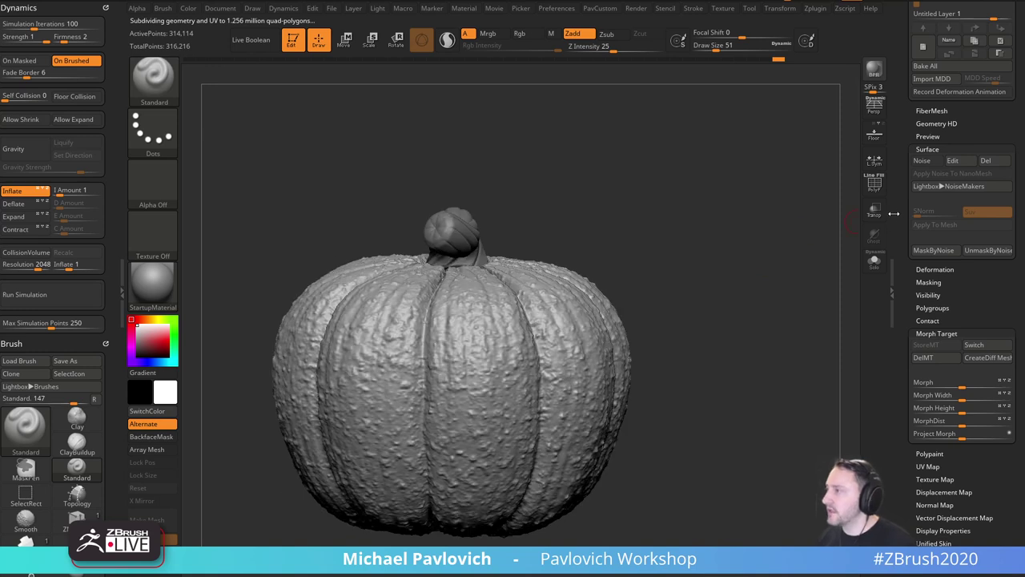
Try different intensities for the noise layer, such as about 0.38 and 0.73.
{"action": "scroll", "coordinate": [951, 239], "scroll_direction": "up", "scroll_amount": 8}
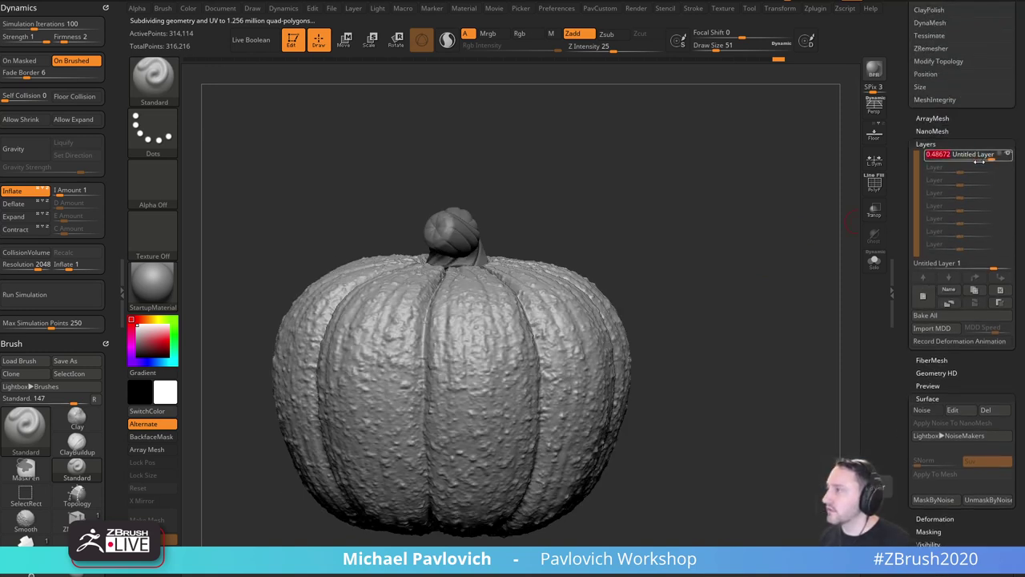
{"action": "mouse_move", "coordinate": [984, 158]}
{"action": "left_mouse_down"}
{"action": "mouse_move", "coordinate": [974, 158]}
{"action": "mouse_move", "coordinate": [1003, 159]}
{"action": "left_mouse_up"}
{"action": "mouse_move", "coordinate": [996, 259]}
{"action": "left_mouse_down"}
{"action": "mouse_move", "coordinate": [1003, 265]}
{"action": "mouse_move", "coordinate": [993, 264]}
{"action": "left_mouse_up"}
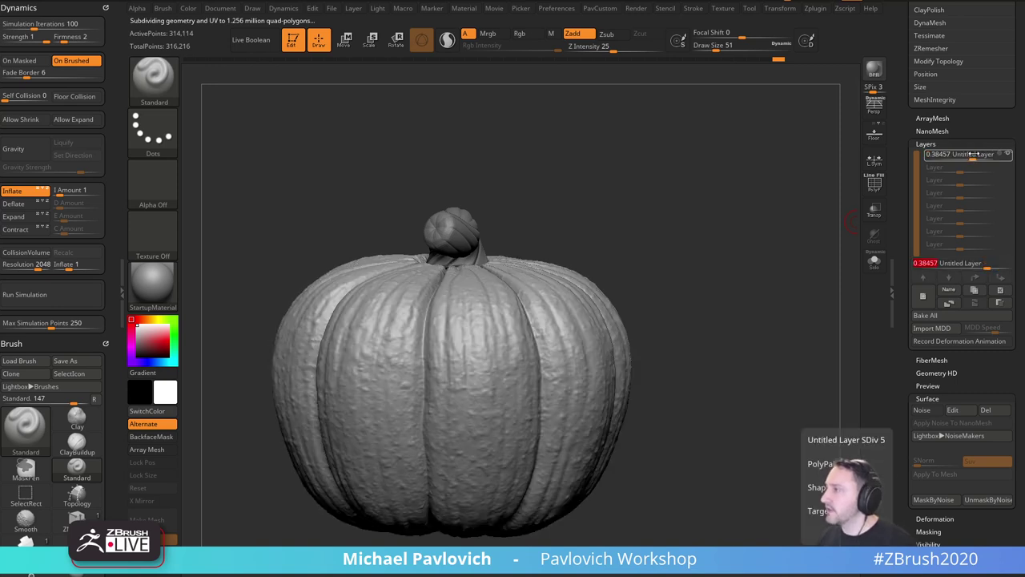
{"action": "left_click_drag", "start_coordinate": [971, 154], "coordinate": [969, 157]}
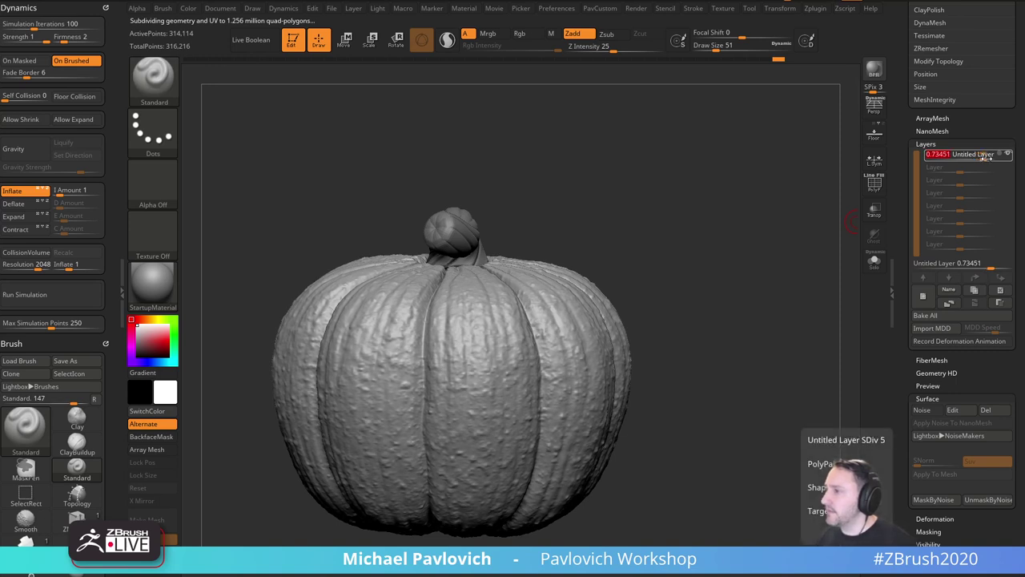
Bake the full-strength noise layer into the pumpkin and switch the mesh to its stored smooth morph target.
{"action": "scroll", "coordinate": [901, 247], "scroll_direction": "down", "scroll_amount": 3}
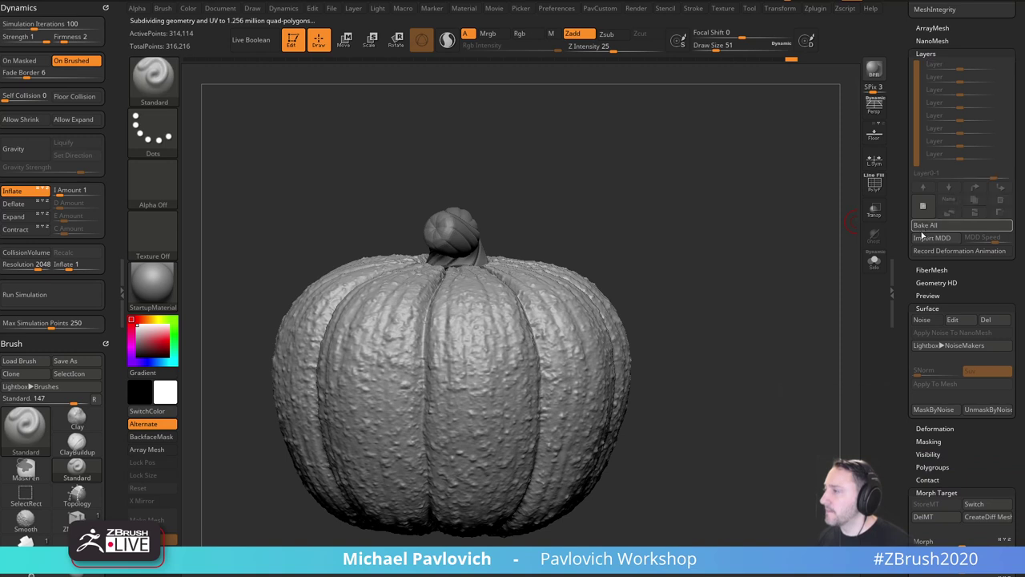
{"action": "scroll", "coordinate": [926, 231], "scroll_direction": "down", "scroll_amount": 9}
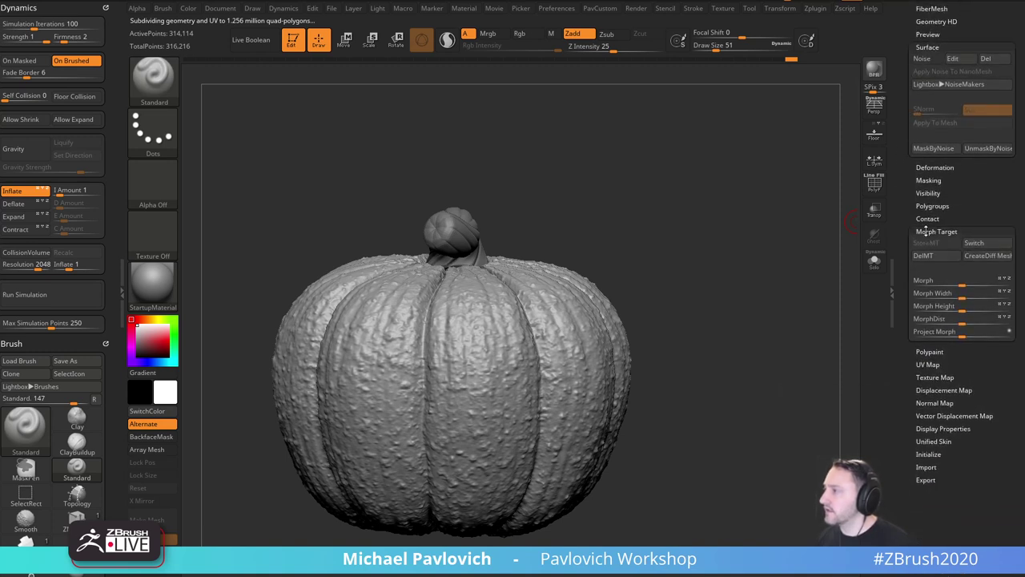
{"action": "left_click", "coordinate": [977, 248]}
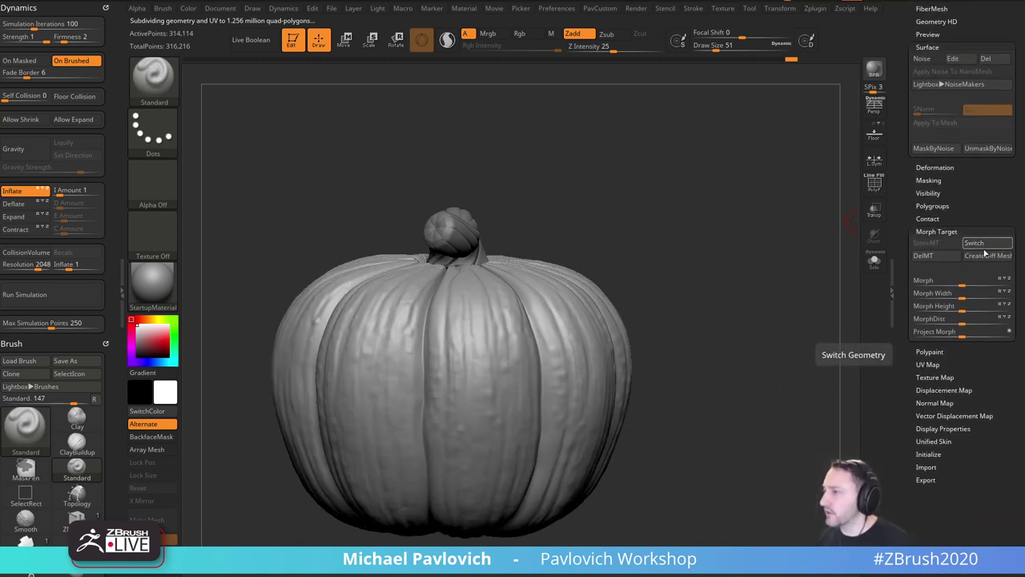
{"action": "left_click_drag", "start_coordinate": [723, 264], "coordinate": [665, 291]}
Select the Morph brush, enlarge it to draw size 177, and brush noise onto a front lobe of the pumpkin.
{"action": "left_click_drag", "start_coordinate": [712, 241], "coordinate": [709, 257]}
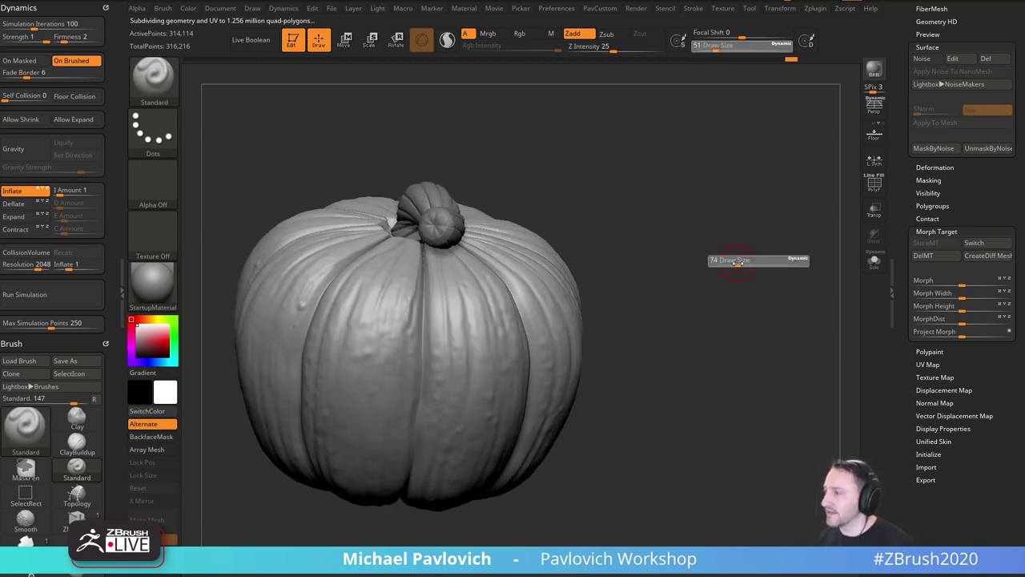
{"action": "key", "text": "b"}
{"action": "key", "text": "m"}
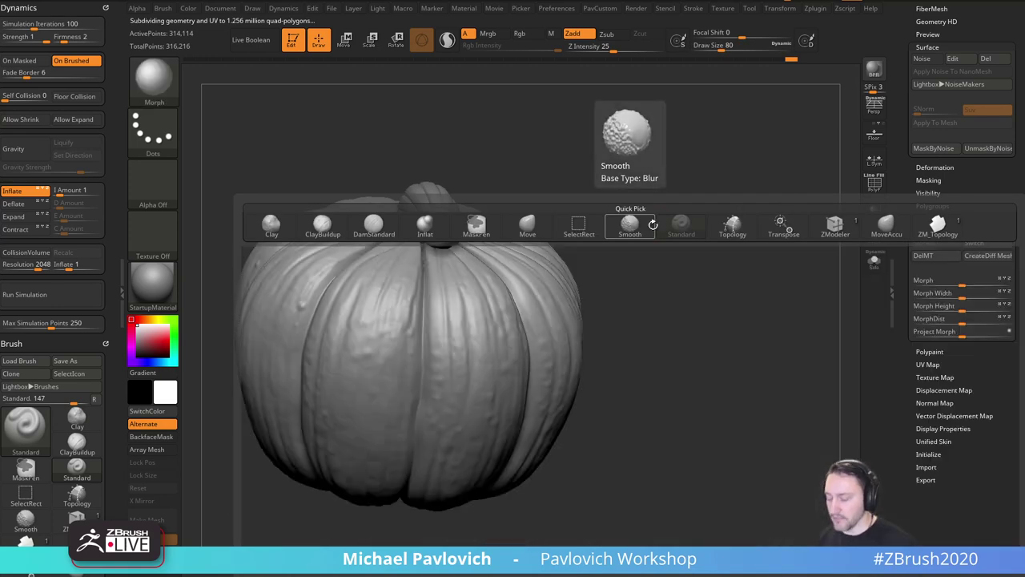
{"action": "key", "text": "o"}
{"action": "left_click_drag", "start_coordinate": [652, 224], "coordinate": [595, 245]}
{"action": "key", "text": "s"}
{"action": "left_click", "coordinate": [491, 337]}
{"action": "left_click_drag", "start_coordinate": [471, 328], "coordinate": [464, 368]}
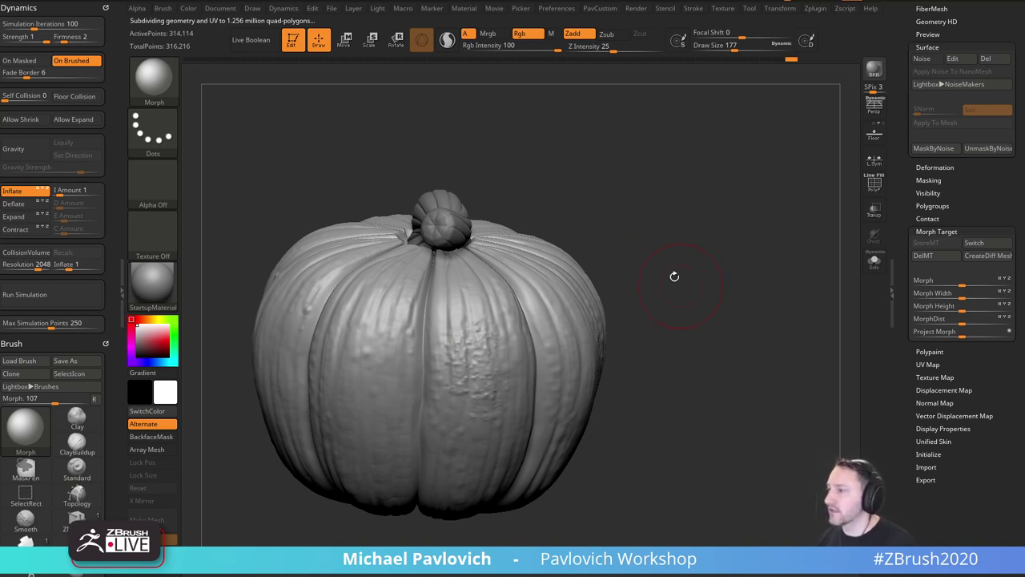
Reduce the Morph brush to draw size 154 and reveal a small patch of noise on another pumpkin lobe.
{"action": "left_click_drag", "start_coordinate": [675, 276], "coordinate": [653, 269]}
{"action": "left_click_drag", "start_coordinate": [732, 274], "coordinate": [703, 249]}
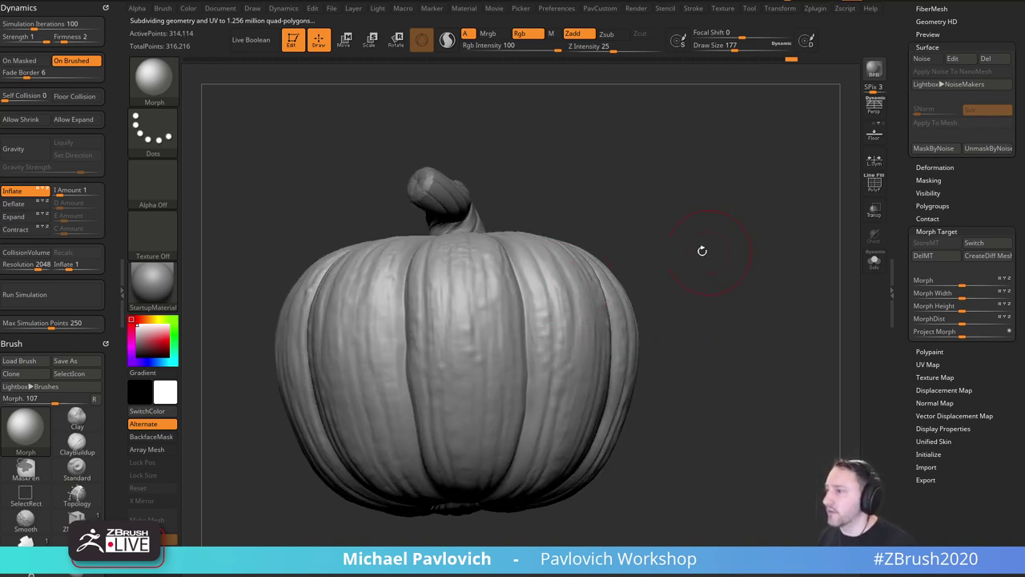
{"action": "key", "text": "s"}
{"action": "left_click", "coordinate": [492, 318]}
{"action": "left_click_drag", "start_coordinate": [469, 327], "coordinate": [500, 322]}
{"action": "left_click_drag", "start_coordinate": [646, 200], "coordinate": [615, 245]}
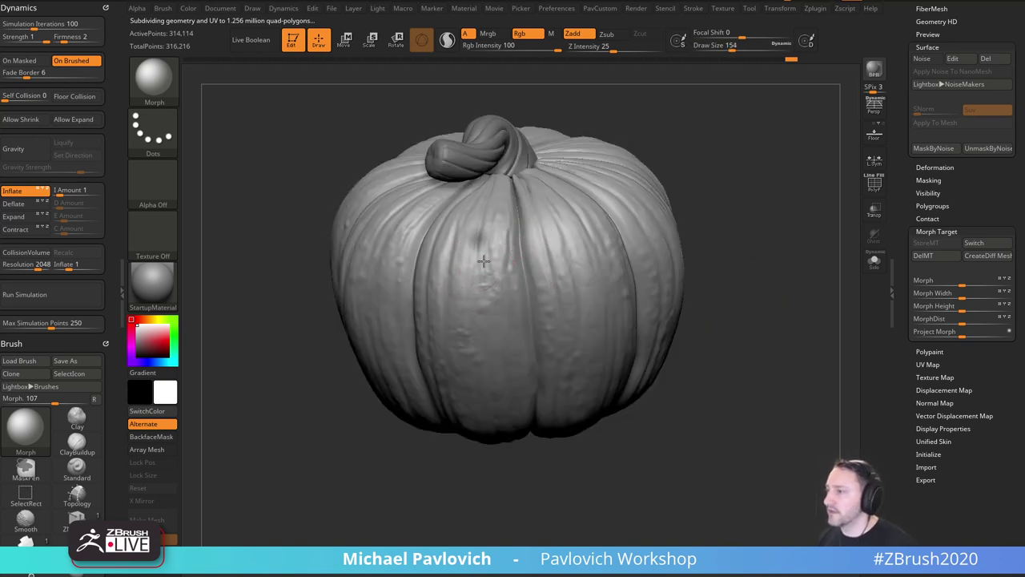
Undo the last brush stroke and turn off Rgb painting for the Morph brush.
{"action": "left_click_drag", "start_coordinate": [479, 272], "coordinate": [482, 295], "text": "ctrl"}
{"action": "mouse_move", "coordinate": [447, 505]}
{"action": "left_mouse_down"}
{"action": "mouse_move", "coordinate": [432, 464]}
{"action": "mouse_move", "coordinate": [446, 490]}
{"action": "left_mouse_up"}
{"action": "key", "text": "ctrl+z"}
{"action": "left_click_drag", "start_coordinate": [520, 100], "coordinate": [554, 73]}
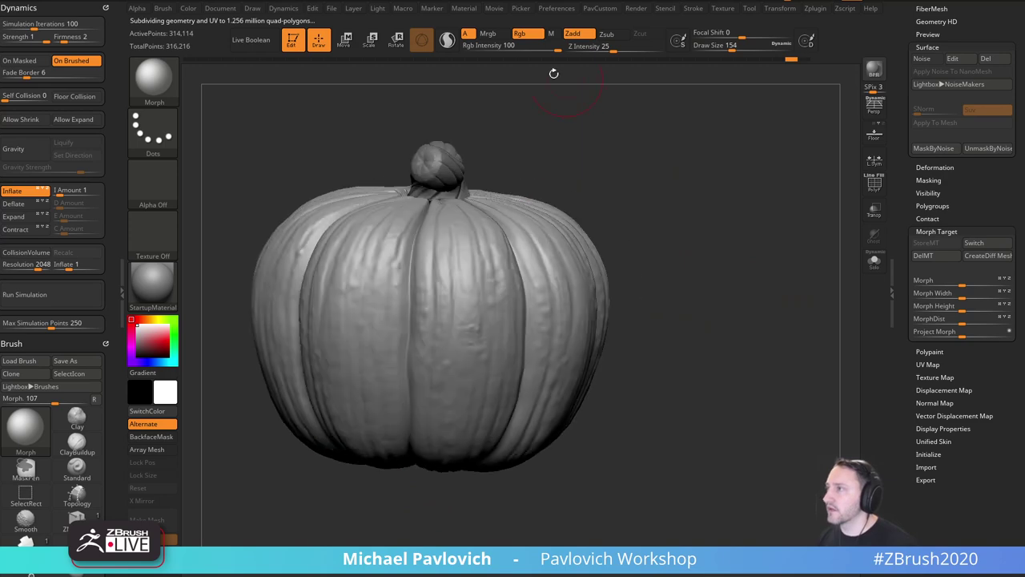
{"action": "left_click", "coordinate": [527, 33]}
{"action": "left_click_drag", "start_coordinate": [898, 196], "coordinate": [891, 356]}
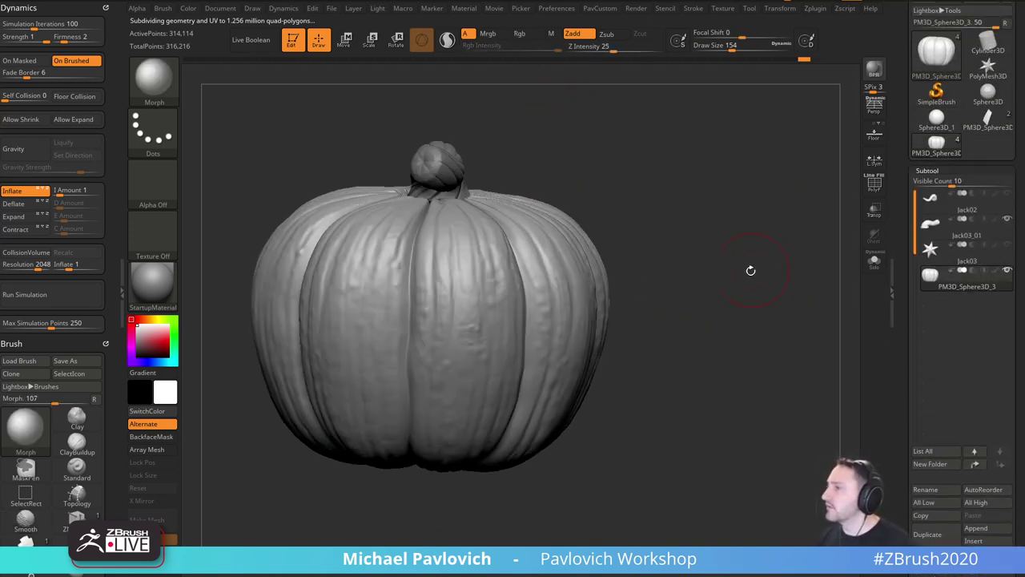
Enlarge the Morph brush to draw size 286 and brush patches of noise onto several front and side lobes.
{"action": "left_click_drag", "start_coordinate": [748, 270], "coordinate": [475, 281]}
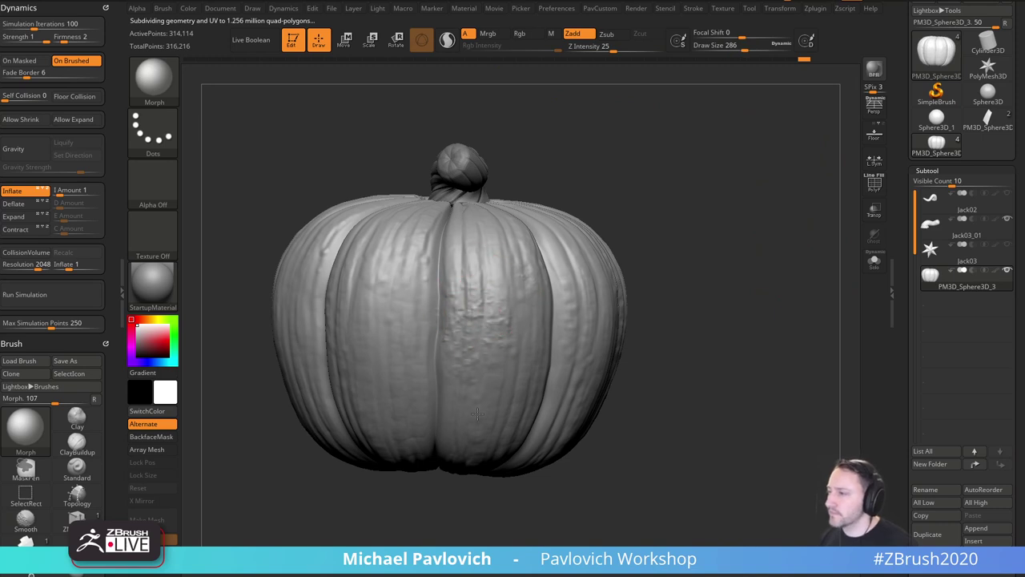
{"action": "left_click_drag", "start_coordinate": [711, 273], "coordinate": [641, 236]}
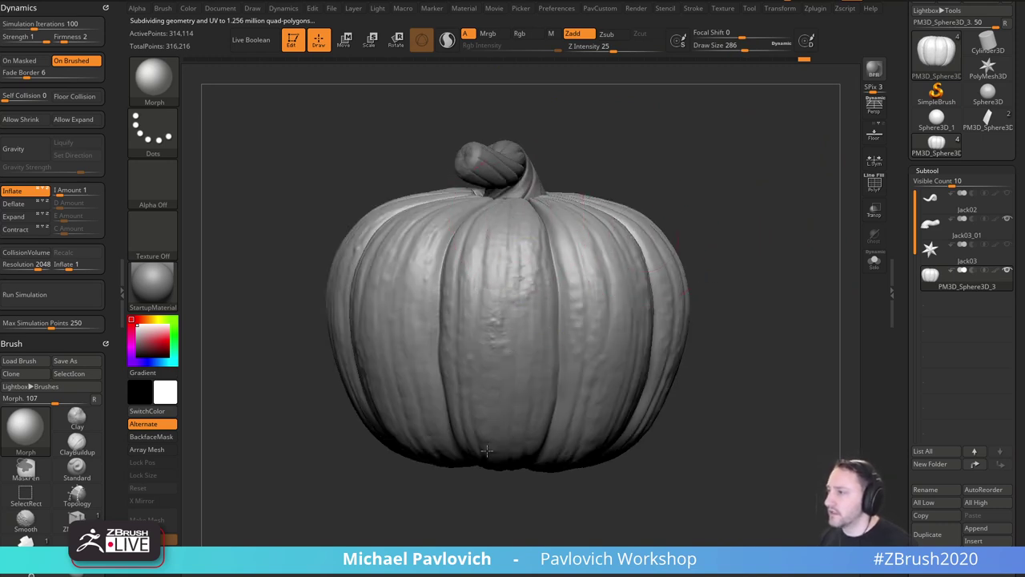
{"action": "left_click_drag", "start_coordinate": [464, 508], "coordinate": [410, 251]}
{"action": "mouse_move", "coordinate": [607, 209]}
{"action": "left_mouse_down"}
{"action": "mouse_move", "coordinate": [583, 279]}
{"action": "mouse_move", "coordinate": [579, 350]}
{"action": "left_mouse_up"}
{"action": "left_click_drag", "start_coordinate": [430, 269], "coordinate": [503, 280]}
{"action": "left_click_drag", "start_coordinate": [632, 280], "coordinate": [699, 208]}
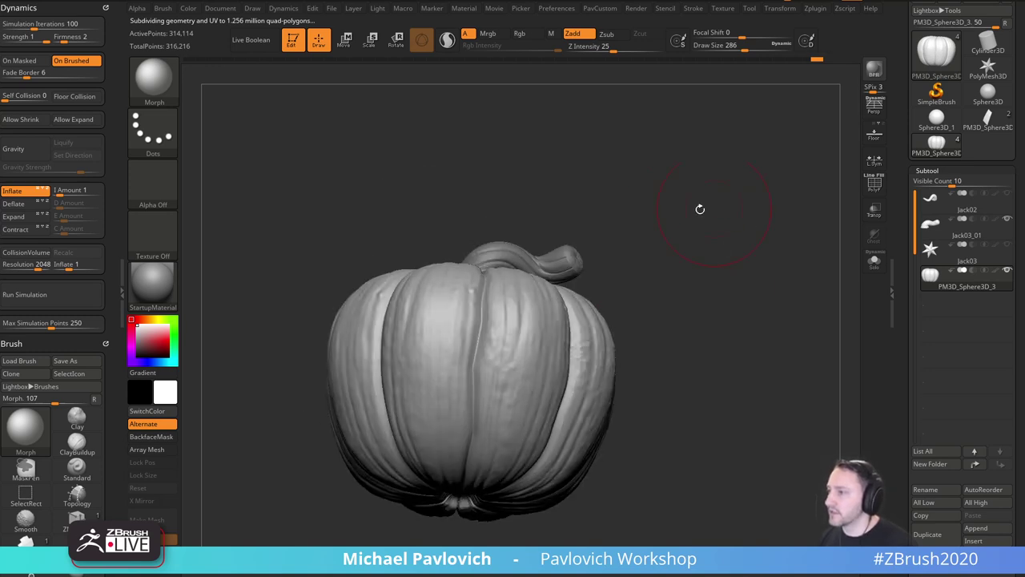
Brush more patches of noise onto the lobes around the back of the pumpkin with the Morph brush.
{"action": "left_click_drag", "start_coordinate": [489, 354], "coordinate": [501, 487]}
{"action": "left_click_drag", "start_coordinate": [636, 229], "coordinate": [588, 291]}
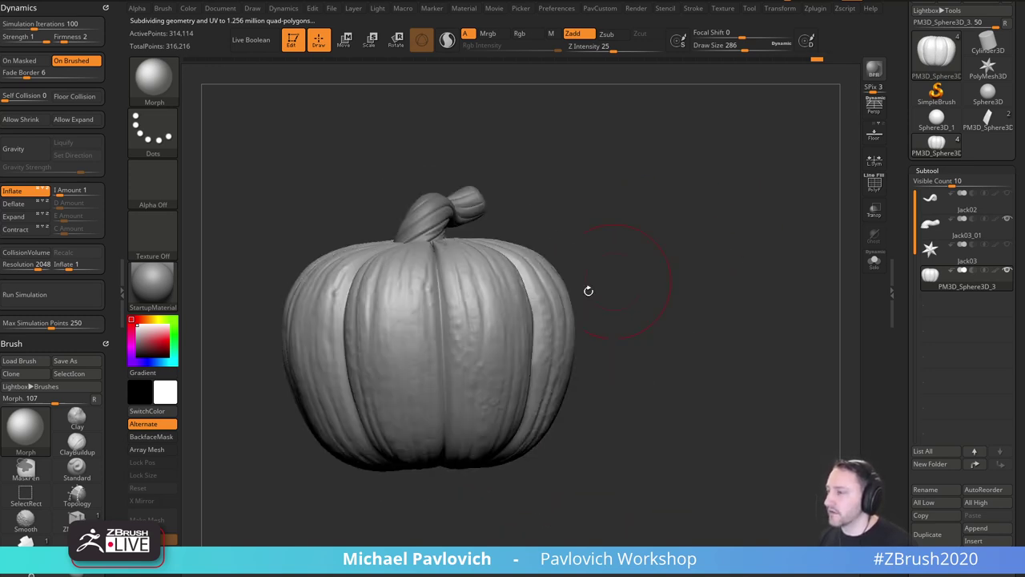
{"action": "mouse_move", "coordinate": [692, 240]}
{"action": "left_mouse_down"}
{"action": "mouse_move", "coordinate": [726, 251]}
{"action": "mouse_move", "coordinate": [721, 276]}
{"action": "left_mouse_up"}
{"action": "left_click_drag", "start_coordinate": [472, 304], "coordinate": [519, 297]}
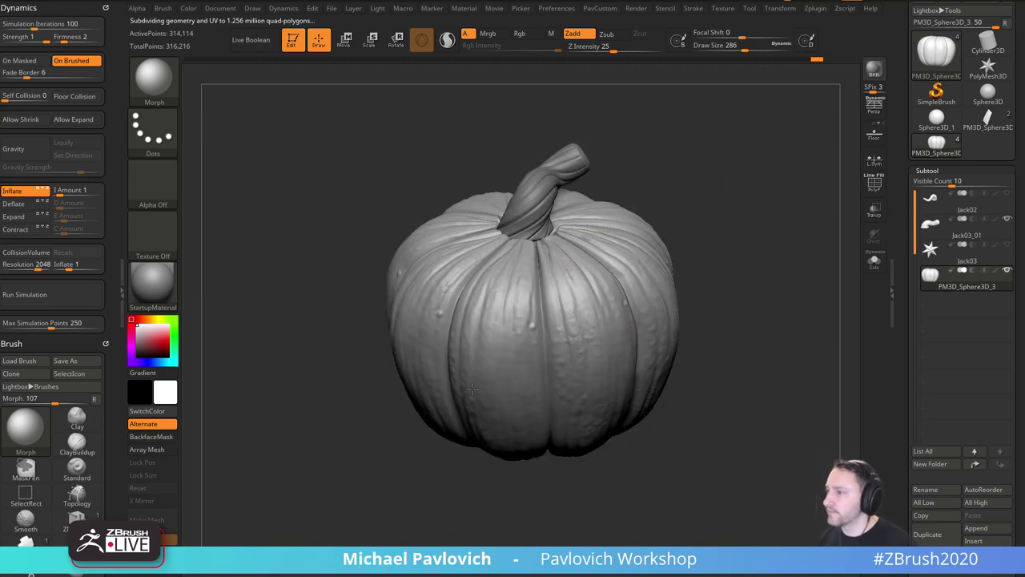
{"action": "mouse_move", "coordinate": [336, 465]}
{"action": "left_mouse_down", "text": "alt"}
{"action": "mouse_move", "coordinate": [403, 480]}
{"action": "mouse_move", "coordinate": [519, 286]}
{"action": "left_mouse_up", "text": "alt"}
Brush subtle noise over the remaining lobes from below and around the sides of the pumpkin.
{"action": "right_click_drag", "start_coordinate": [537, 298], "coordinate": [527, 378]}
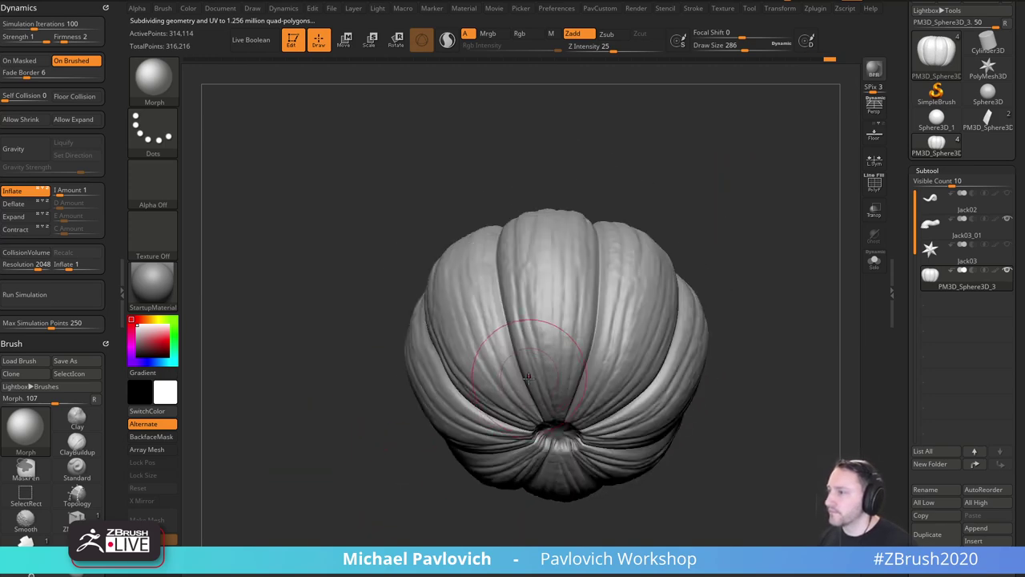
{"action": "right_click_drag", "start_coordinate": [535, 340], "coordinate": [480, 388]}
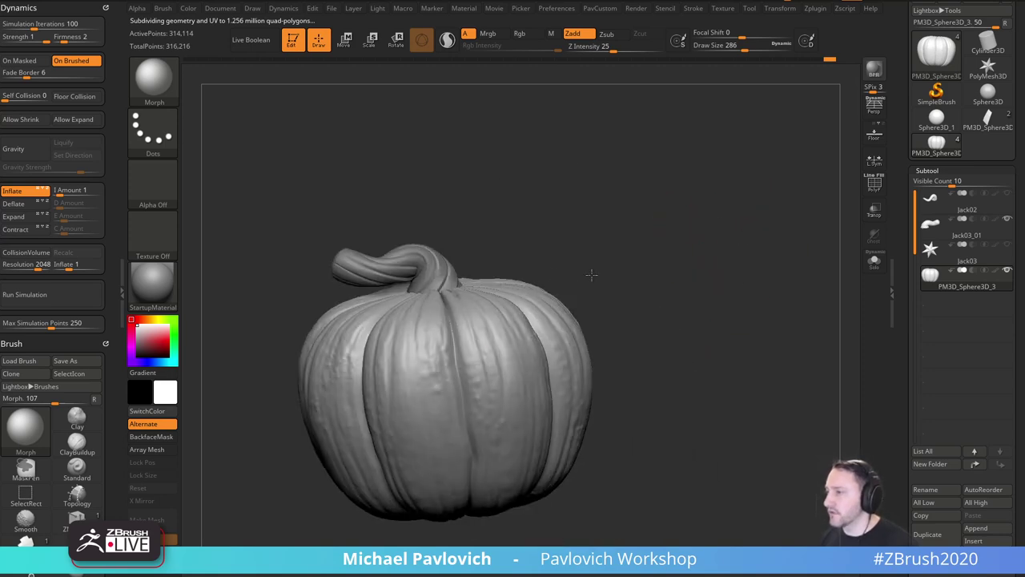
{"action": "right_click_drag", "start_coordinate": [591, 275], "coordinate": [665, 252]}
{"action": "right_click_drag", "start_coordinate": [497, 316], "coordinate": [441, 355]}
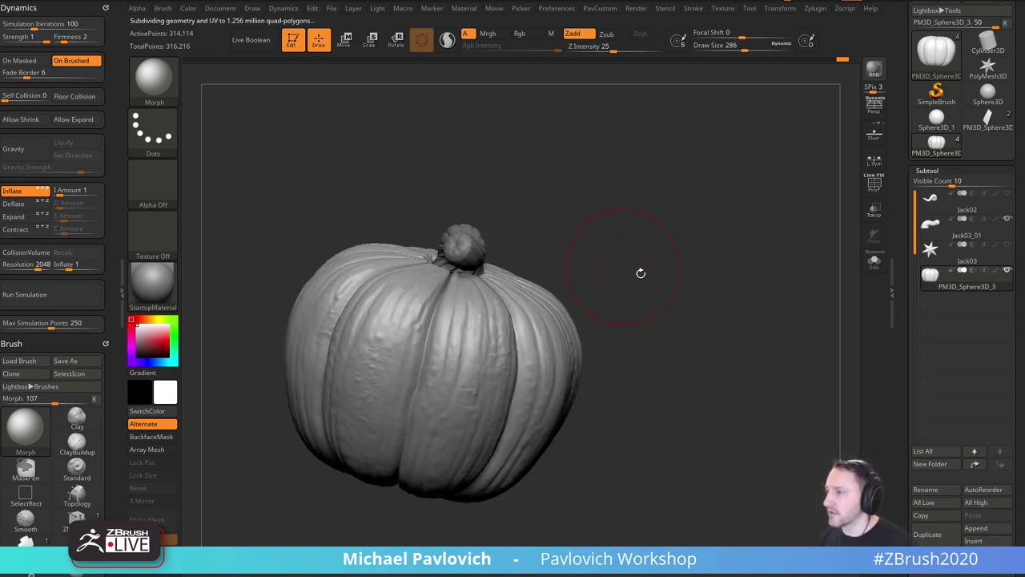
{"action": "right_click_drag", "start_coordinate": [640, 273], "coordinate": [581, 303]}
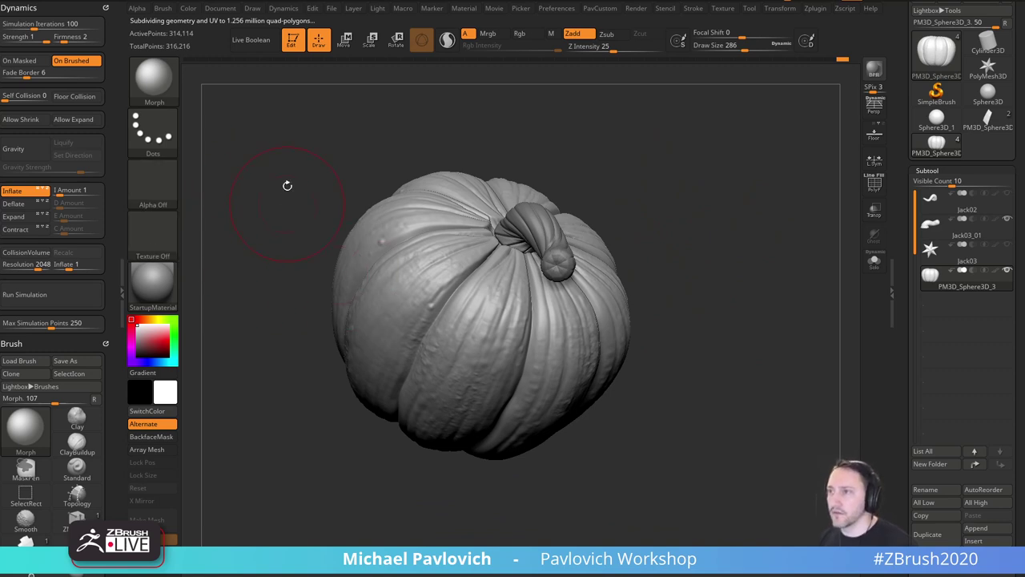
Switch to the ClayBuildup brush for sculpting the pumpkin body.
{"action": "left_click_drag", "start_coordinate": [286, 184], "coordinate": [274, 169]}
{"action": "key", "text": "b"}
{"action": "key", "text": "c"}
{"action": "key", "text": "b"}
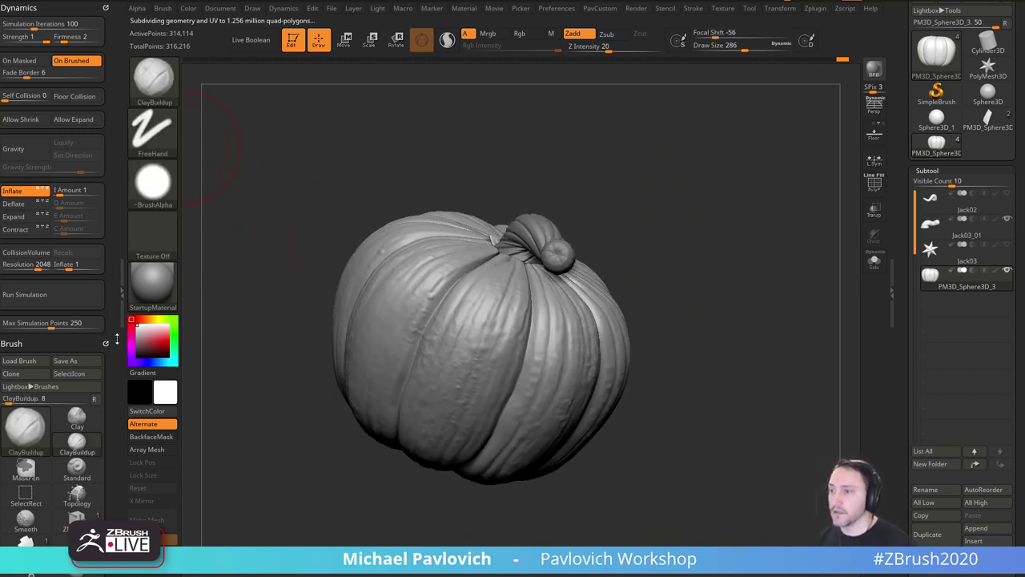
{"action": "left_click_drag", "start_coordinate": [104, 340], "coordinate": [104, 230]}
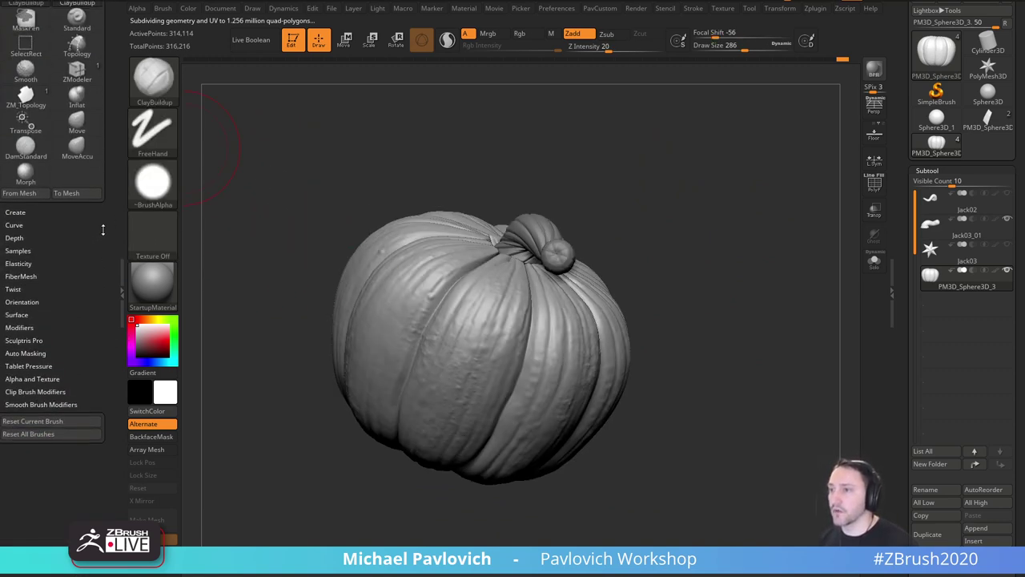
{"action": "left_click", "coordinate": [22, 314]}
{"action": "left_click", "coordinate": [21, 326]}
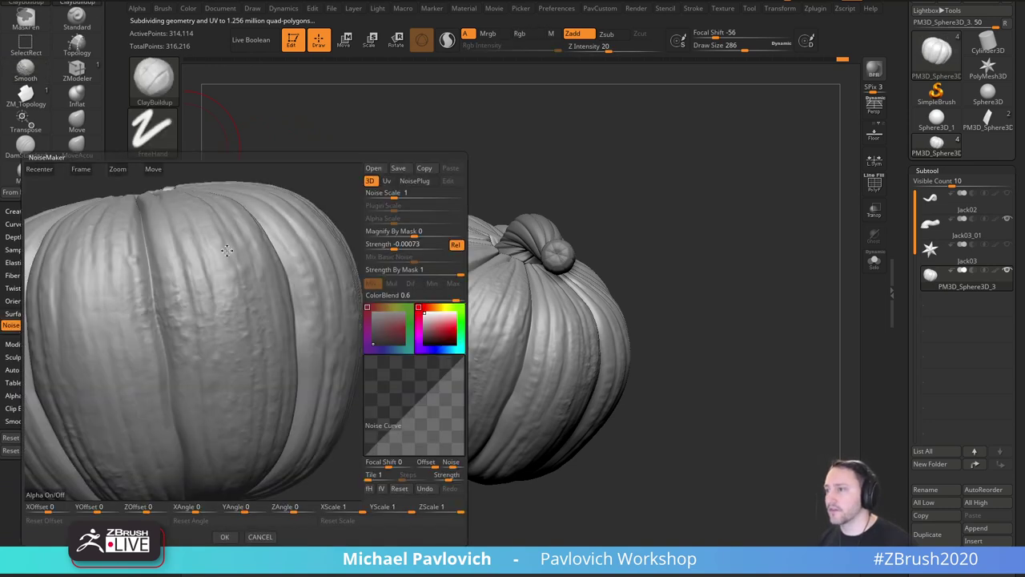
{"action": "left_click", "coordinate": [259, 536]}
Raise the Brush Imperfection of the ClayBuildup brush's FreeHand stroke and subdivide the pumpkin body.
{"action": "left_click_drag", "start_coordinate": [635, 120], "coordinate": [615, 251], "text": "alt"}
{"action": "left_click_drag", "start_coordinate": [655, 208], "coordinate": [657, 198], "text": "shift"}
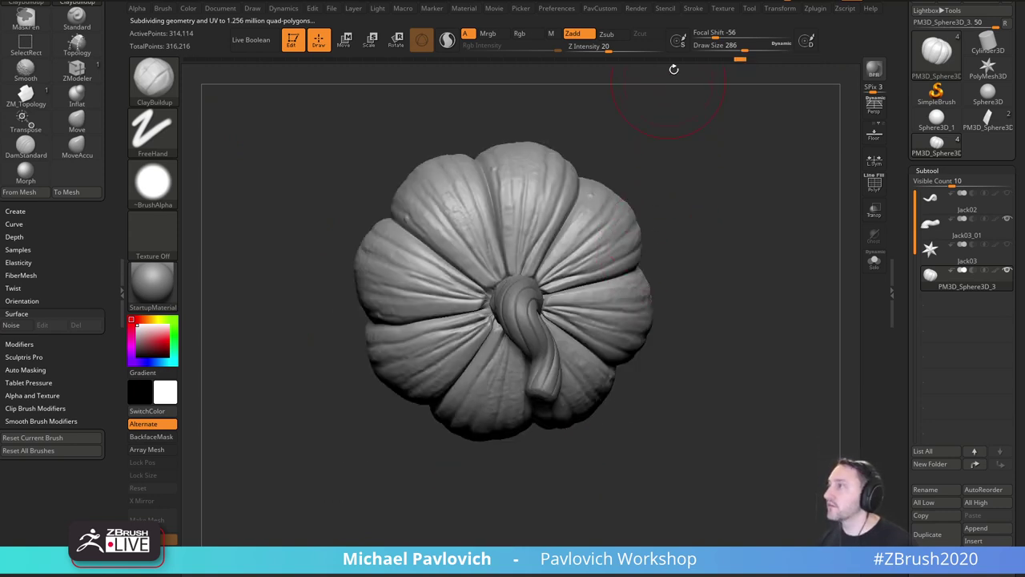
{"action": "left_click", "coordinate": [693, 9]}
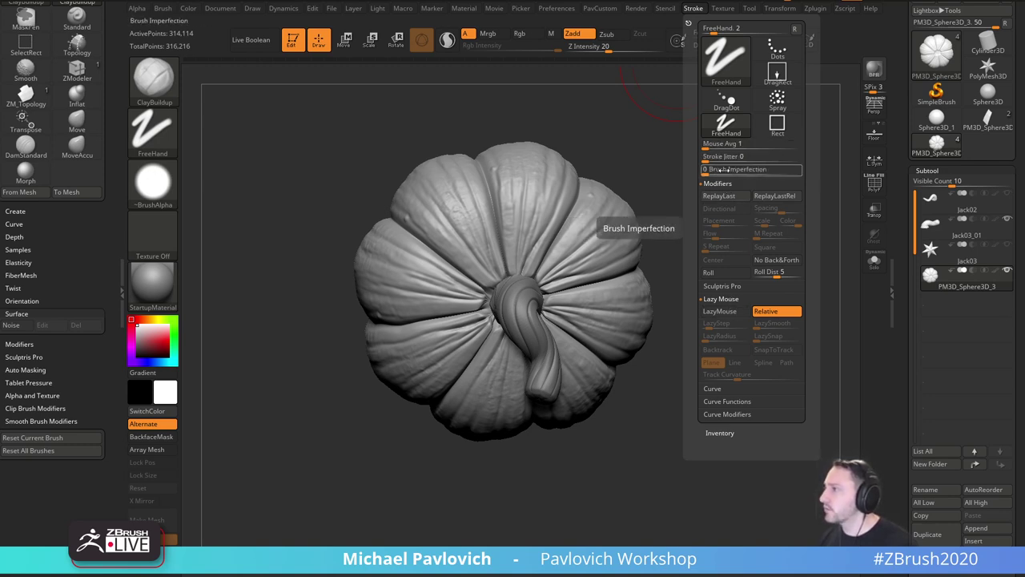
{"action": "mouse_move", "coordinate": [707, 159]}
{"action": "left_mouse_down"}
{"action": "mouse_move", "coordinate": [713, 169]}
{"action": "mouse_move", "coordinate": [503, 233]}
{"action": "left_mouse_up"}
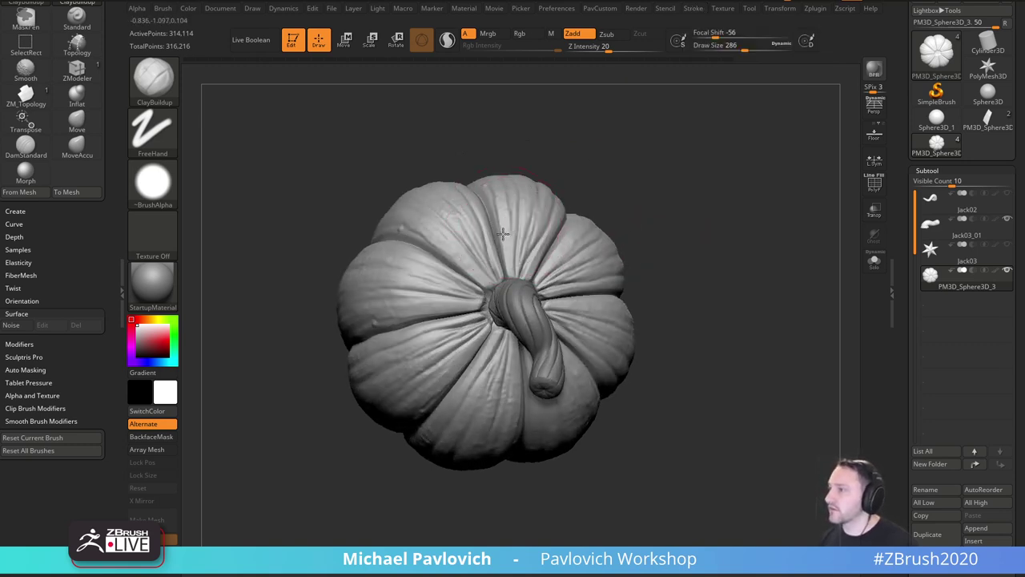
{"action": "key", "text": "ctrl+d"}
{"action": "left_click_drag", "start_coordinate": [674, 154], "coordinate": [632, 192]}
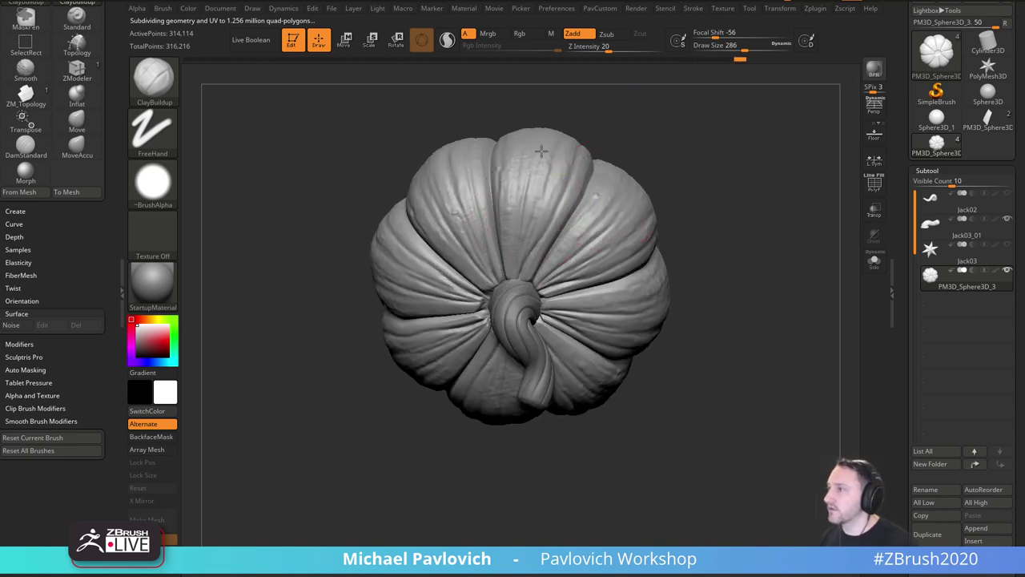
Try a ClayBuildup stroke with brush imperfection along the pumpkin's upper lobe, then undo it.
{"action": "left_click_drag", "start_coordinate": [541, 151], "coordinate": [540, 242]}
{"action": "left_click_drag", "start_coordinate": [745, 204], "coordinate": [677, 216]}
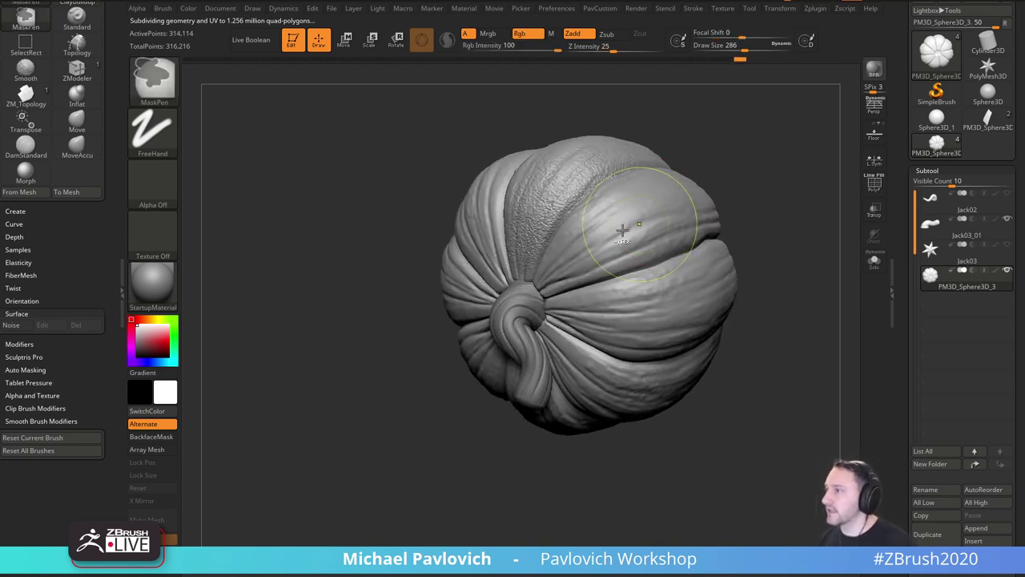
{"action": "key", "text": "ctrl+z"}
Brush rough ClayBuildup texture outward from near the stem along the neighbouring lobe, undoing and redrawing the stroke once.
{"action": "mouse_move", "coordinate": [576, 242]}
{"action": "left_mouse_down"}
{"action": "mouse_move", "coordinate": [606, 226]}
{"action": "mouse_move", "coordinate": [711, 212]}
{"action": "left_mouse_up"}
{"action": "key", "text": "ctrl+z"}
{"action": "left_click_drag", "start_coordinate": [584, 245], "coordinate": [715, 211]}
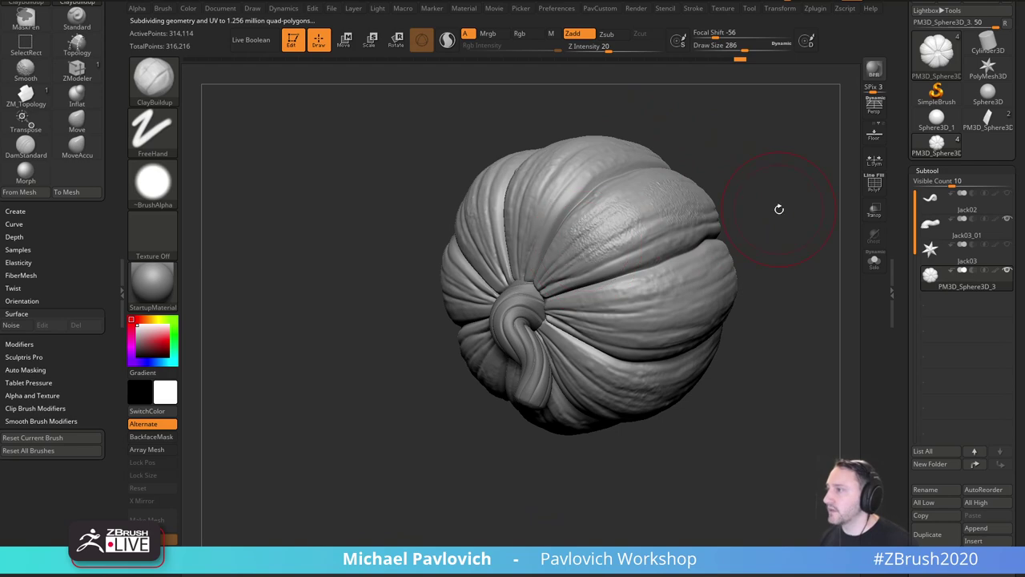
Brush parts of the pumpkin's textured ribs back toward the stored morph target with the Morph brush.
{"action": "left_click", "coordinate": [693, 8]}
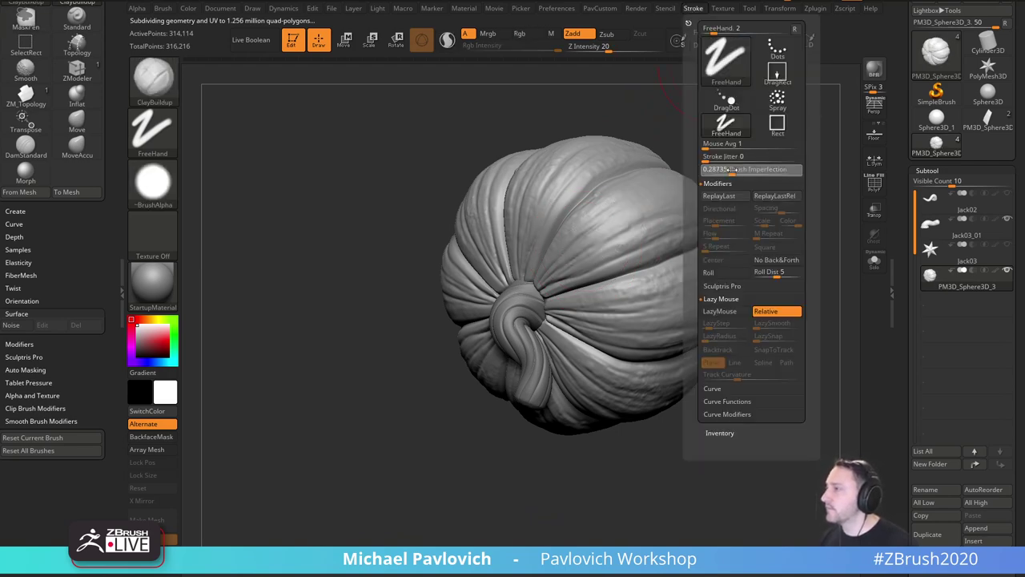
{"action": "mouse_move", "coordinate": [760, 233]}
{"action": "left_mouse_down"}
{"action": "mouse_move", "coordinate": [743, 177]}
{"action": "mouse_move", "coordinate": [676, 204]}
{"action": "left_mouse_up"}
{"action": "key", "text": "b"}
{"action": "key", "text": "m"}
{"action": "key", "text": "o"}
{"action": "mouse_move", "coordinate": [758, 228]}
{"action": "left_mouse_down"}
{"action": "mouse_move", "coordinate": [751, 281]}
{"action": "mouse_move", "coordinate": [641, 297]}
{"action": "mouse_move", "coordinate": [771, 291]}
{"action": "mouse_move", "coordinate": [641, 245]}
{"action": "left_mouse_up"}
{"action": "mouse_move", "coordinate": [587, 203]}
{"action": "left_mouse_down"}
{"action": "mouse_move", "coordinate": [716, 228]}
{"action": "mouse_move", "coordinate": [760, 261]}
{"action": "mouse_move", "coordinate": [712, 281]}
{"action": "mouse_move", "coordinate": [749, 286]}
{"action": "left_mouse_up"}
{"action": "key", "text": "s"}
{"action": "key", "text": "1"}
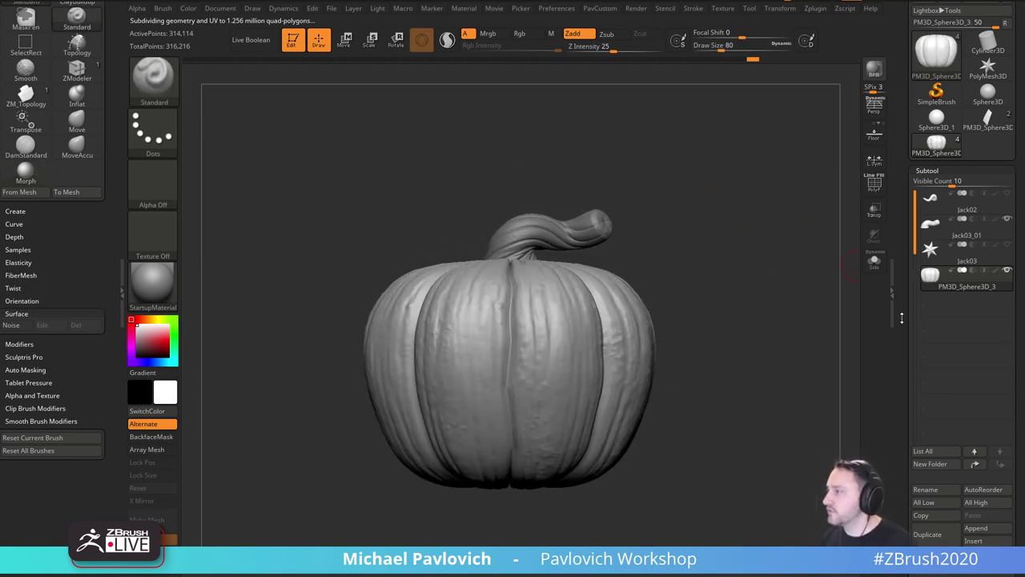
Delete the pumpkin's stored morph target.
{"action": "left_click_drag", "start_coordinate": [902, 318], "coordinate": [908, 165]}
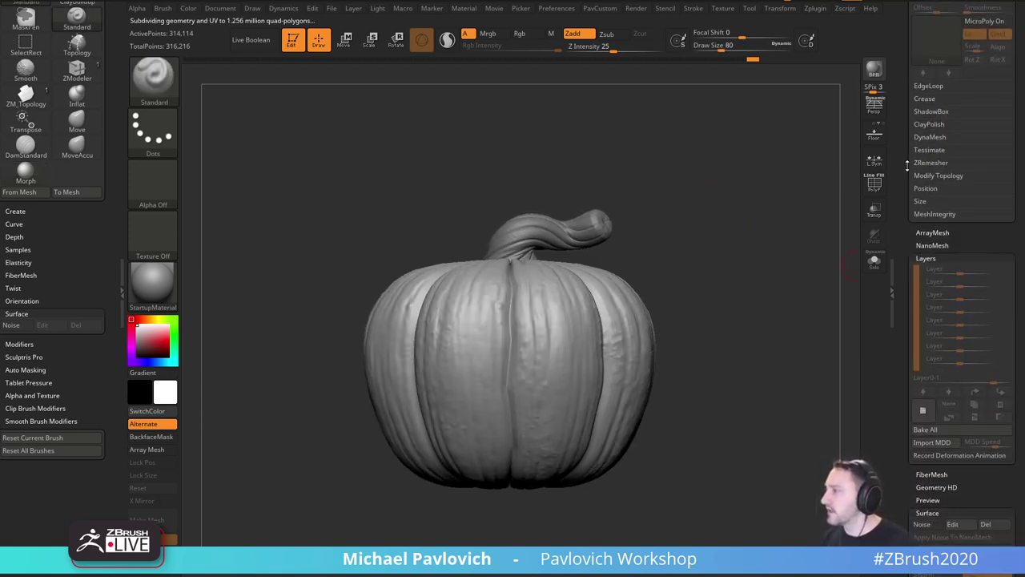
{"action": "left_click", "coordinate": [928, 263]}
{"action": "left_click", "coordinate": [937, 313]}
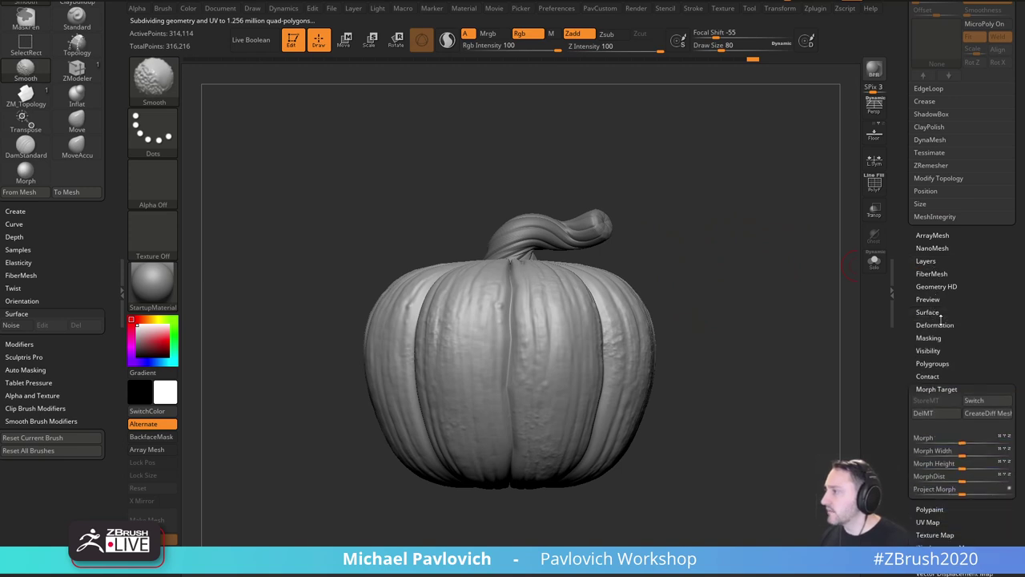
{"action": "left_click", "coordinate": [932, 413]}
{"action": "left_click_drag", "start_coordinate": [777, 305], "coordinate": [821, 318], "text": "alt"}
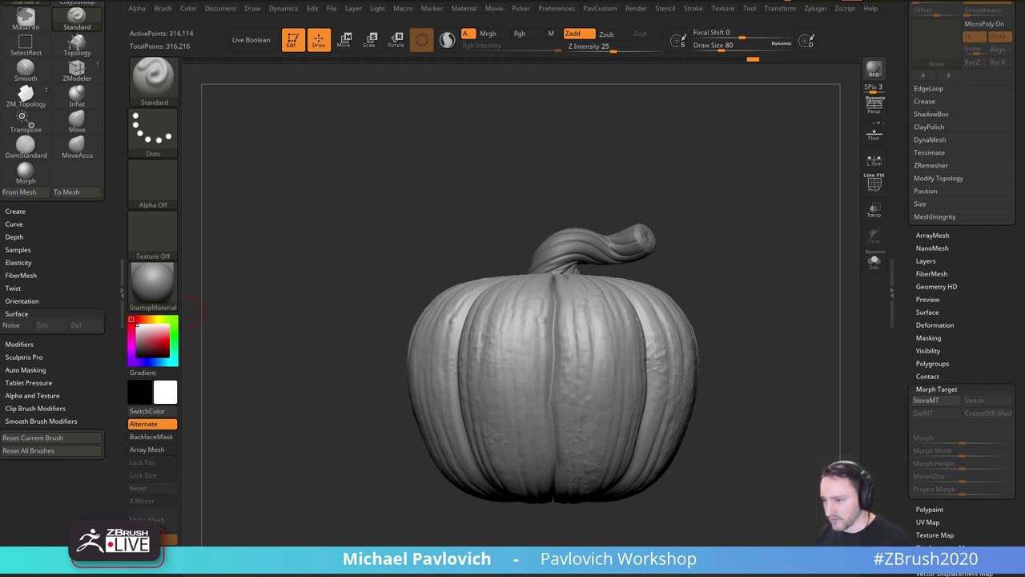
Switch to the browser and open the Intro to ZBrush Core project in the ArtStation portfolio, with its video playlist displayed.
{"action": "key", "text": "alt+Tab"}
{"action": "scroll", "coordinate": [370, 247], "scroll_direction": "down", "scroll_amount": 10}
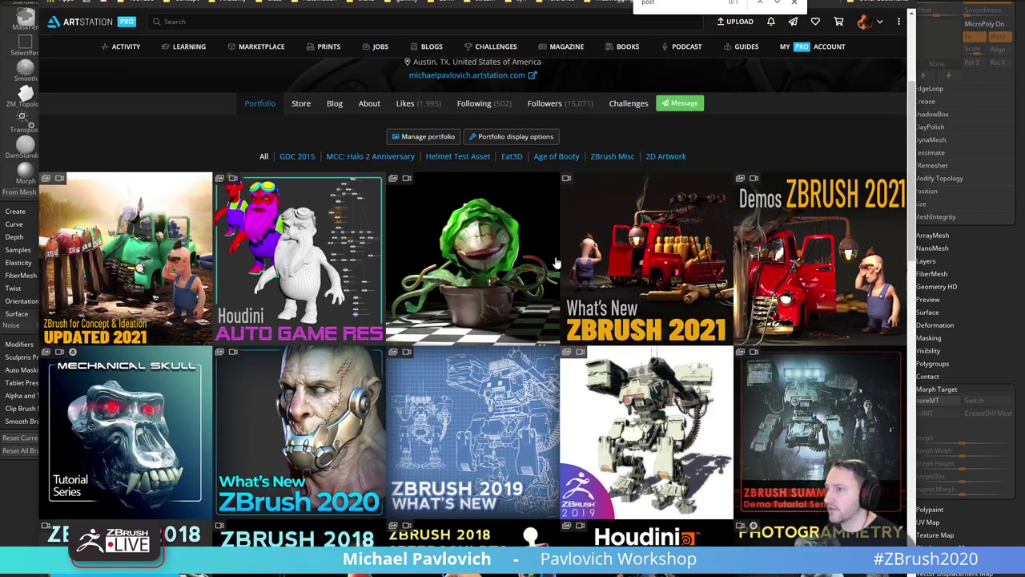
{"action": "scroll", "coordinate": [369, 246], "scroll_direction": "down", "scroll_amount": 3}
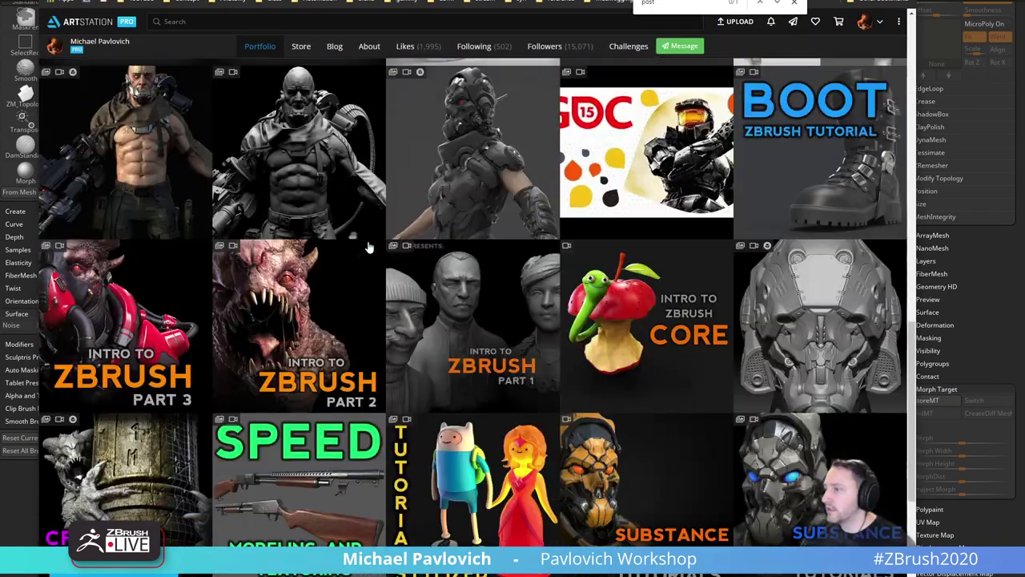
{"action": "left_click", "coordinate": [666, 265]}
{"action": "left_click", "coordinate": [663, 76]}
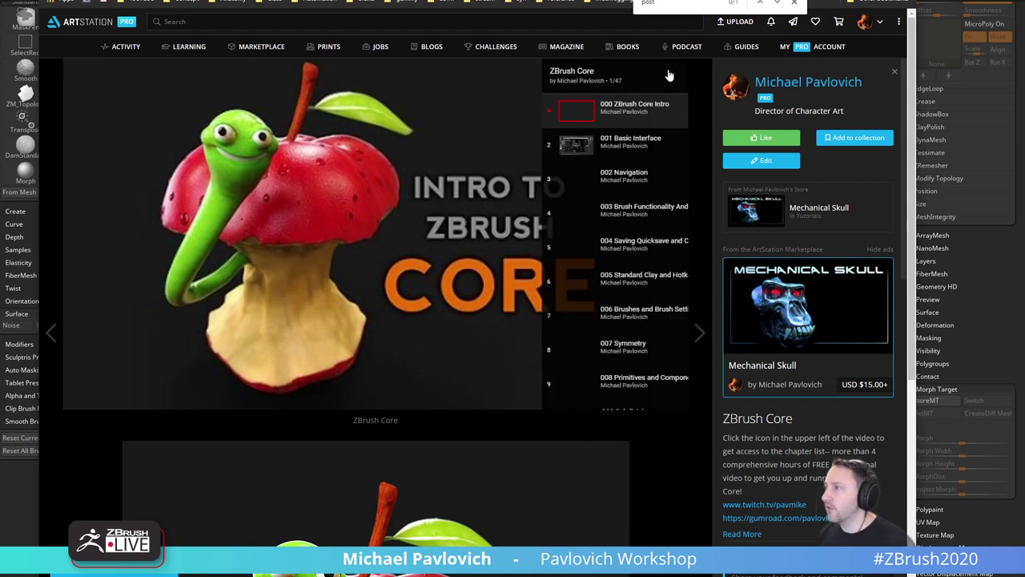
Look through the ZBrush Core chapter list and apple-and-worm render, then return to ZBrush.
{"action": "scroll", "coordinate": [575, 261], "scroll_direction": "down", "scroll_amount": 10}
{"action": "scroll", "coordinate": [578, 259], "scroll_direction": "down", "scroll_amount": 10}
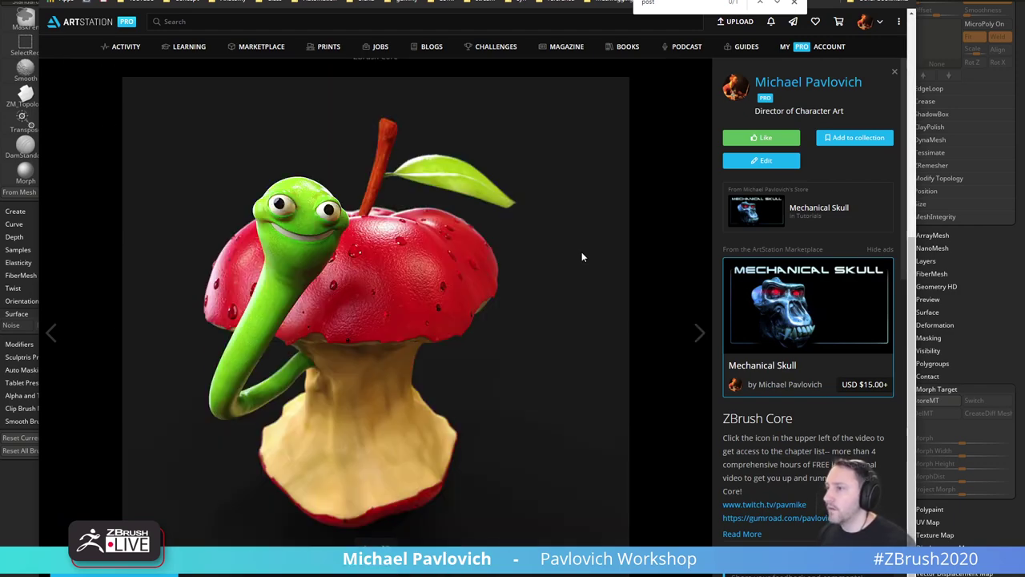
{"action": "scroll", "coordinate": [580, 250], "scroll_direction": "up", "scroll_amount": 9}
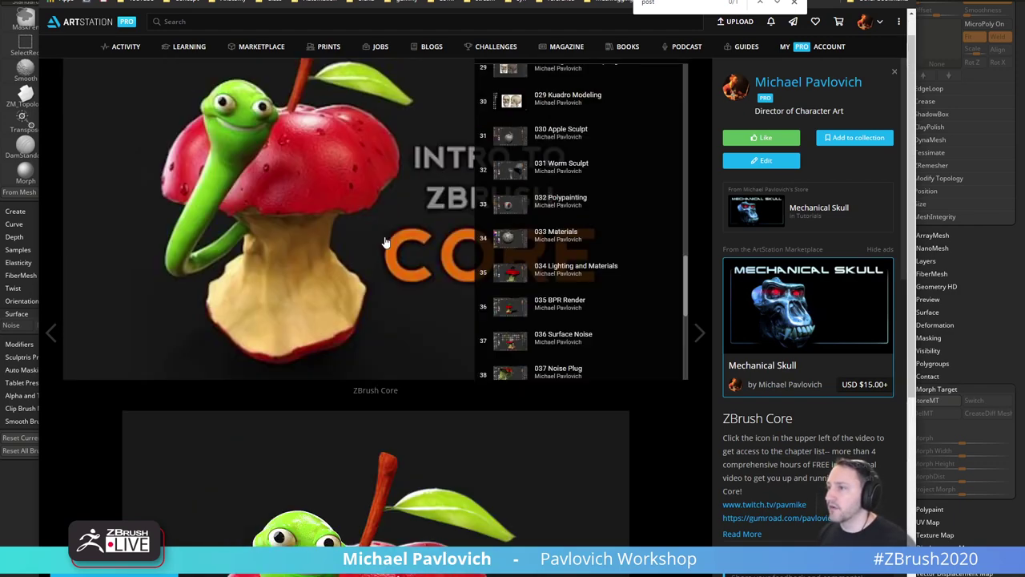
{"action": "key", "text": "F11"}
{"action": "left_click_drag", "start_coordinate": [767, 287], "coordinate": [789, 576]}
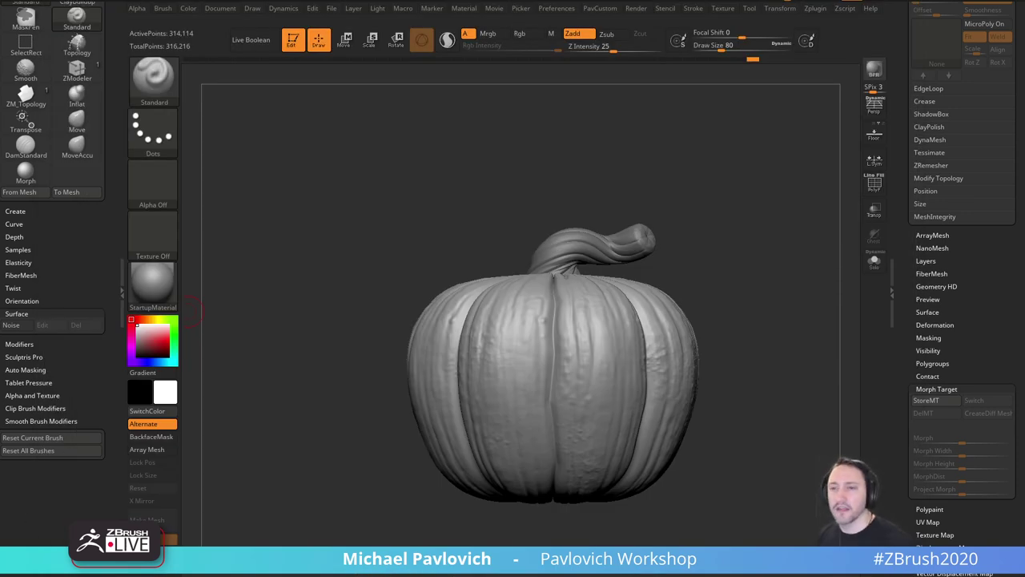
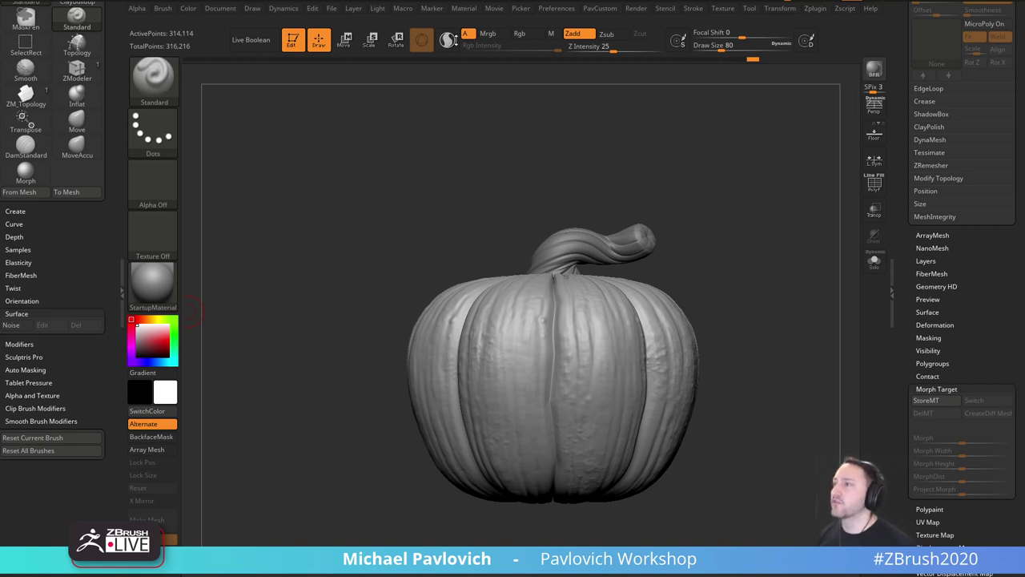
{"action": "left_click", "coordinate": [406, 9]}
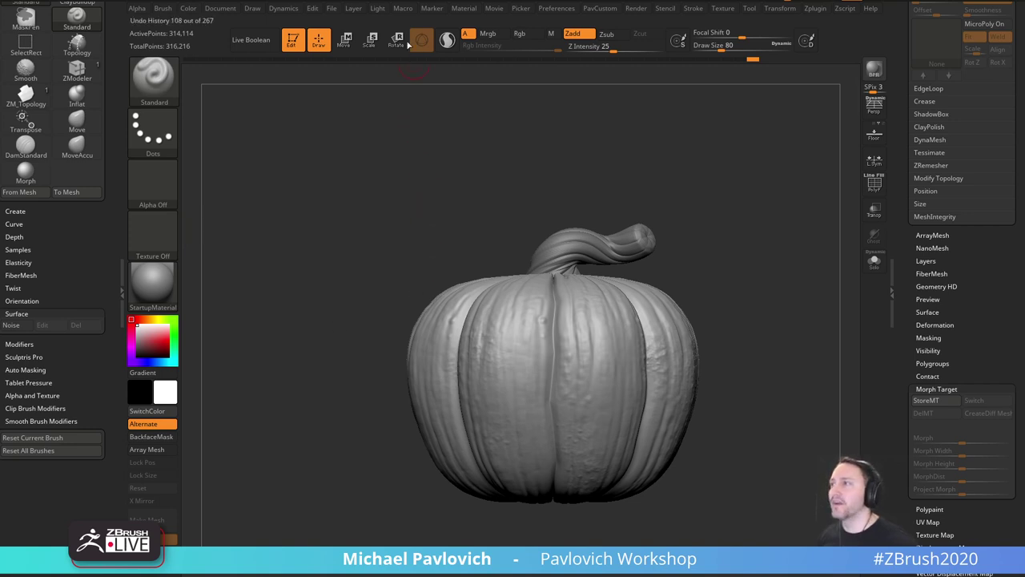
{"action": "left_click", "coordinate": [403, 9]}
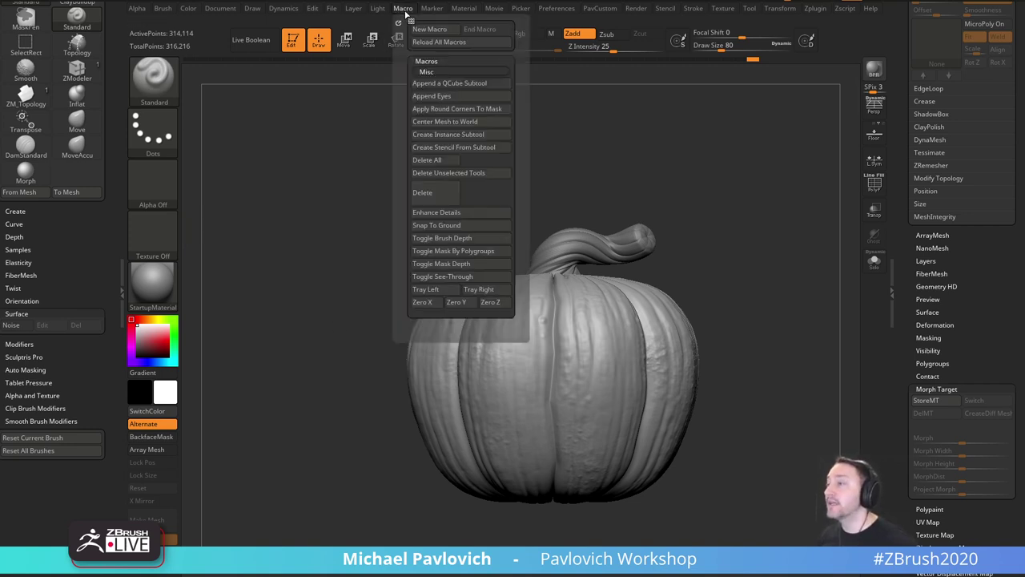
{"action": "left_click", "coordinate": [522, 9]}
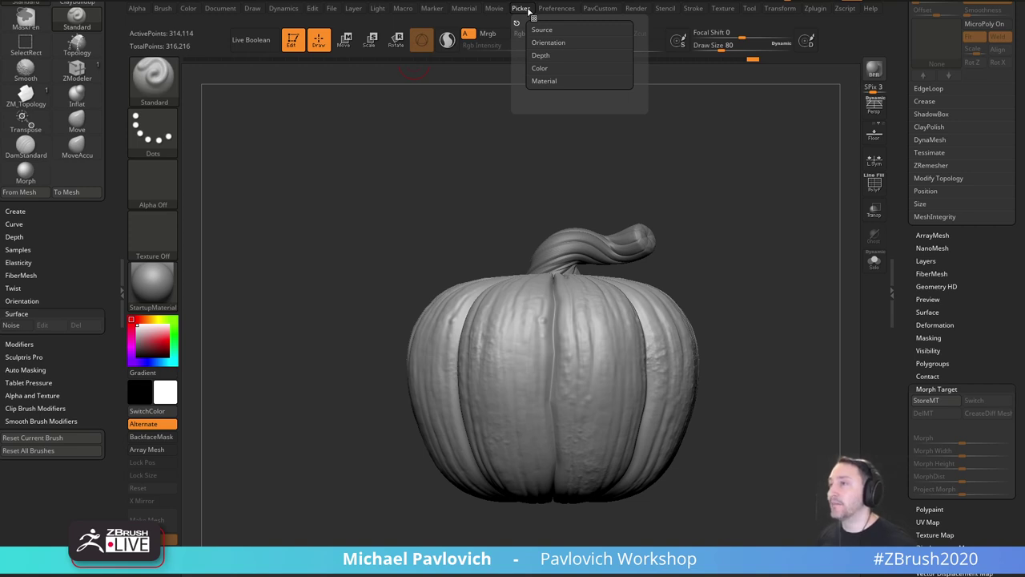
{"action": "left_click", "coordinate": [223, 9]}
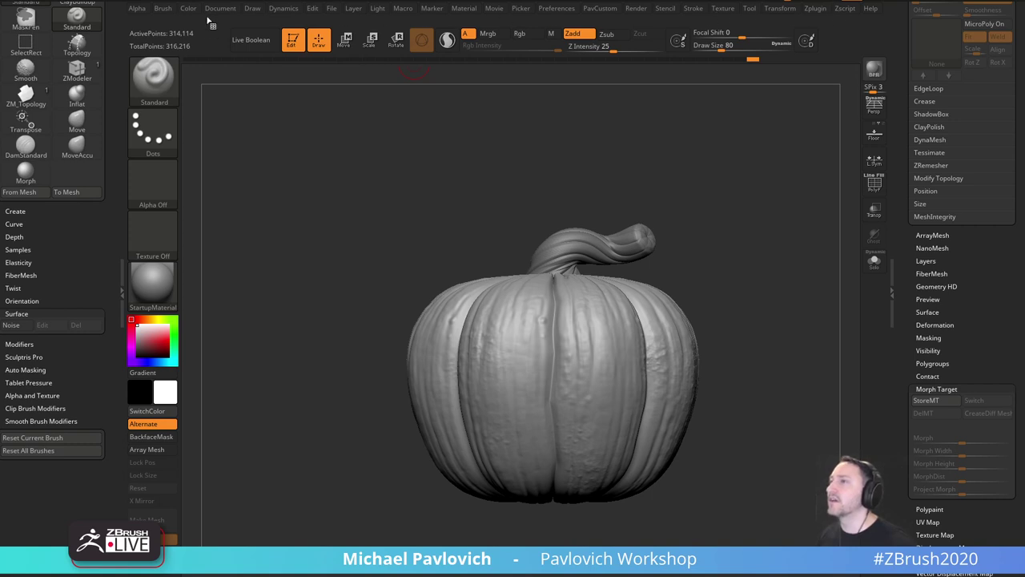
{"action": "left_click", "coordinate": [291, 10]}
{"action": "left_click", "coordinate": [313, 9]}
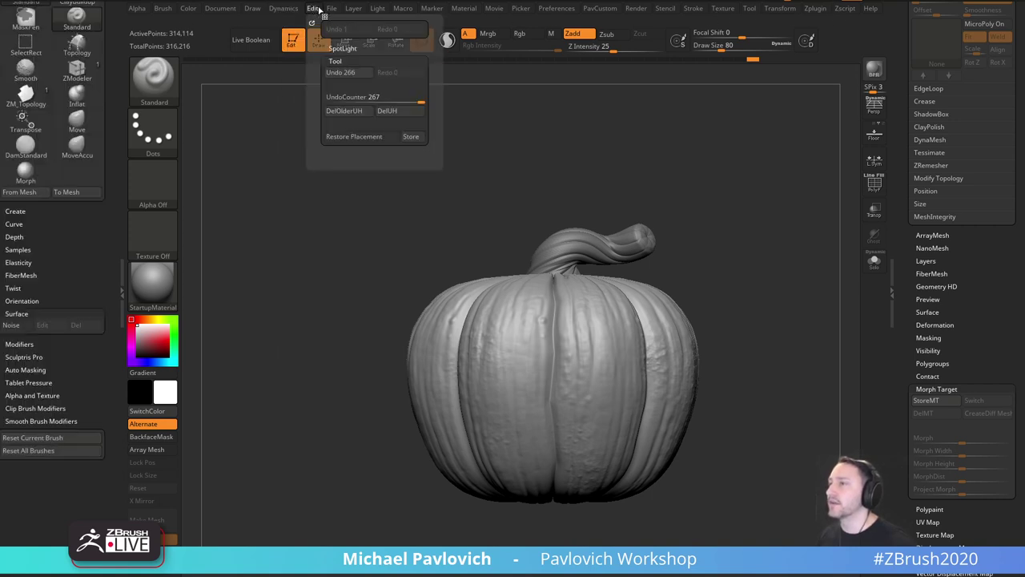
{"action": "left_click", "coordinate": [353, 9]}
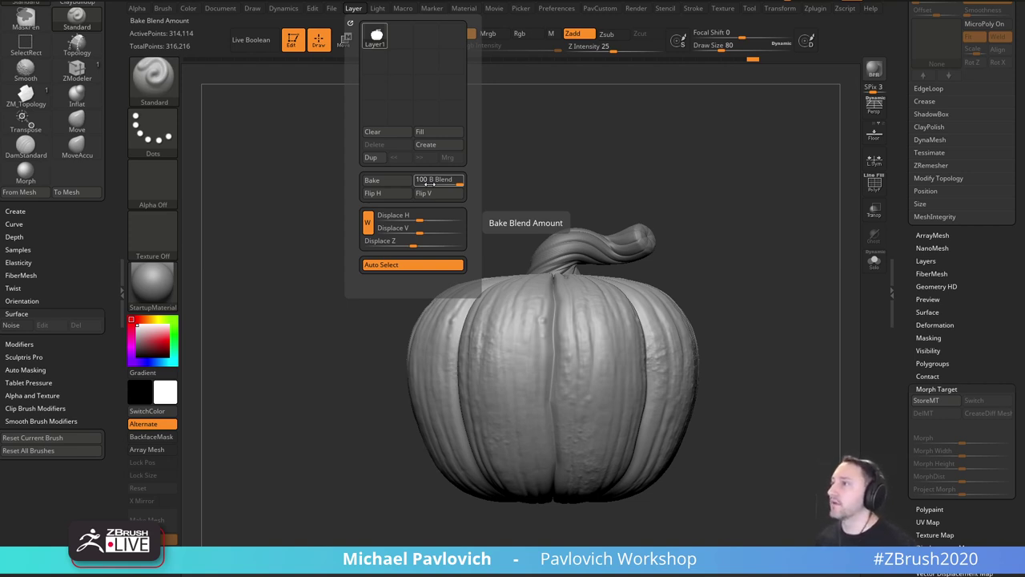
{"action": "mouse_move", "coordinate": [390, 11]}
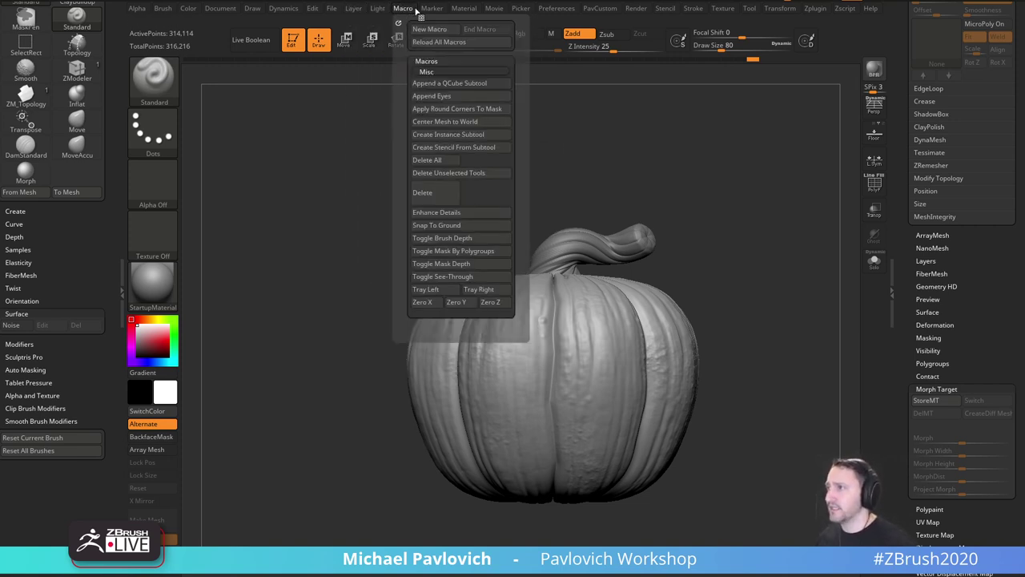
{"action": "mouse_move", "coordinate": [433, 10]}
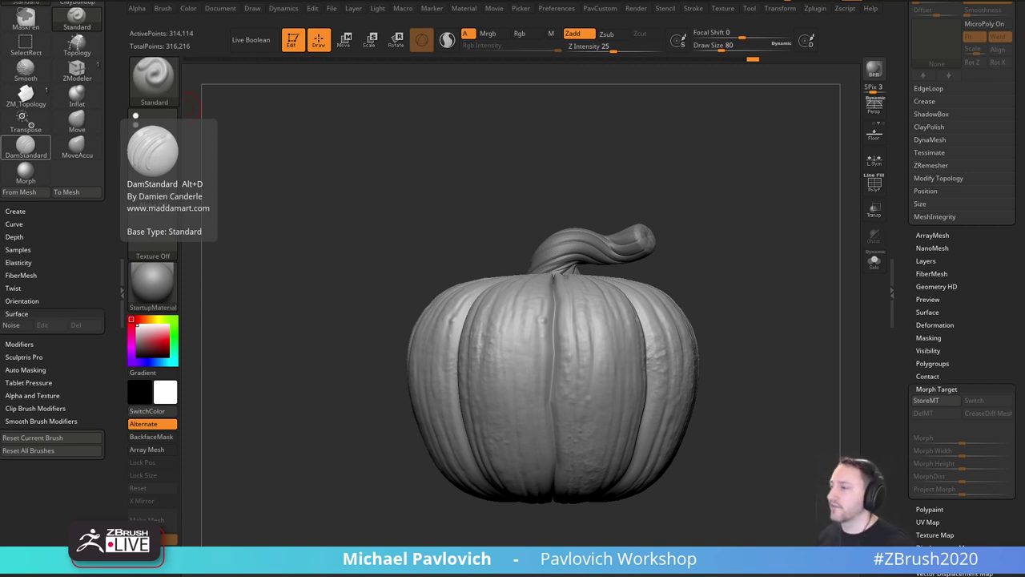
Make the pumpkin's twisted stem the active subtool and reduce the brush draw size.
{"action": "left_click_drag", "start_coordinate": [727, 171], "coordinate": [654, 219]}
{"action": "key", "text": "ctrl+d"}
{"action": "key", "text": "s"}
{"action": "left_click", "coordinate": [611, 291]}
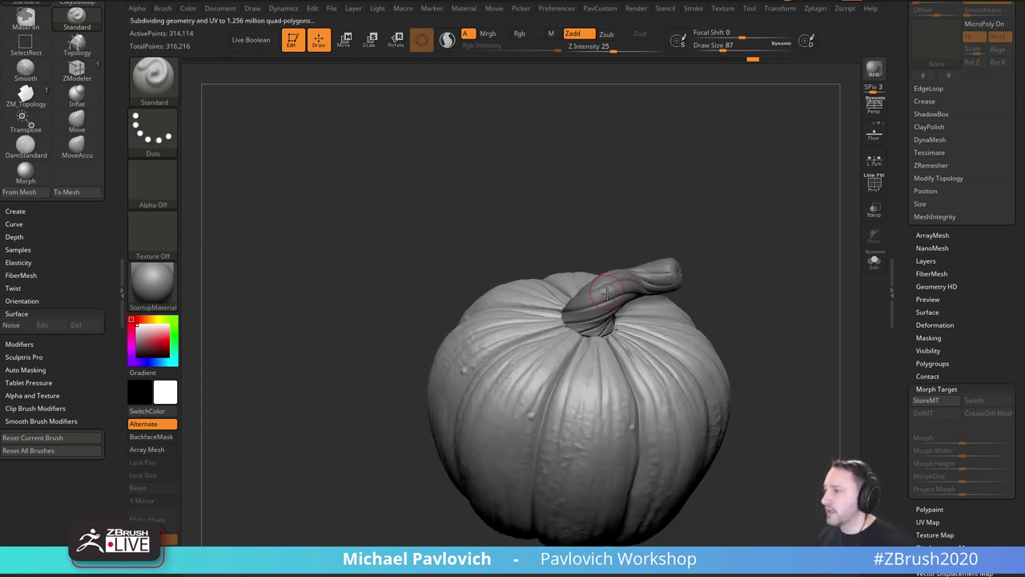
{"action": "left_click", "coordinate": [607, 293], "text": "alt"}
{"action": "mouse_move", "coordinate": [712, 259]}
{"action": "left_mouse_down"}
{"action": "mouse_move", "coordinate": [668, 208]}
{"action": "mouse_move", "coordinate": [784, 211]}
{"action": "mouse_move", "coordinate": [778, 224]}
{"action": "mouse_move", "coordinate": [756, 227]}
{"action": "mouse_move", "coordinate": [761, 237]}
{"action": "mouse_move", "coordinate": [744, 254]}
{"action": "mouse_move", "coordinate": [700, 257]}
{"action": "left_mouse_up"}
{"action": "key", "text": "s"}
{"action": "left_click", "coordinate": [759, 241]}
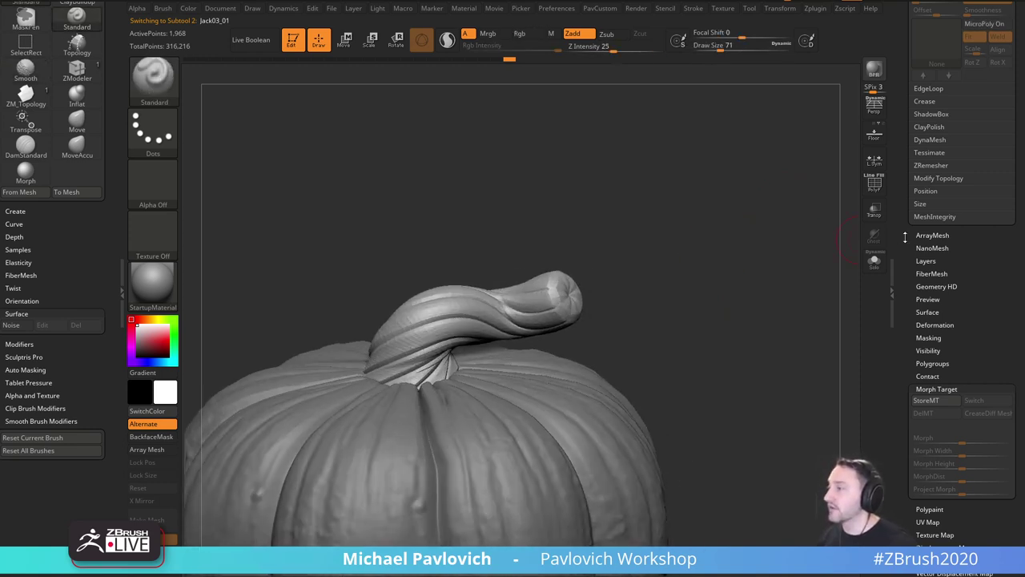
Set the stem's crease level to 4 and raise its smooth dynamic subdivision level for a sharper, denser preview.
{"action": "left_click_drag", "start_coordinate": [905, 237], "coordinate": [891, 408]}
{"action": "mouse_move", "coordinate": [764, 282]}
{"action": "left_mouse_down"}
{"action": "mouse_move", "coordinate": [730, 280]}
{"action": "mouse_move", "coordinate": [752, 265]}
{"action": "left_mouse_up"}
{"action": "key", "text": "shift"}
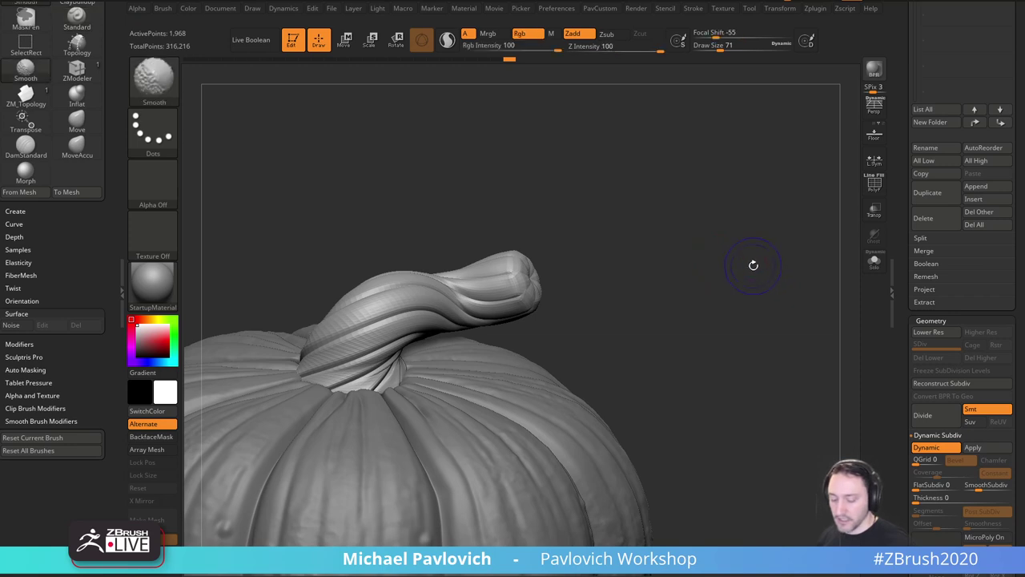
{"action": "key", "text": "shift+d"}
{"action": "key", "text": "d"}
{"action": "key", "text": "space"}
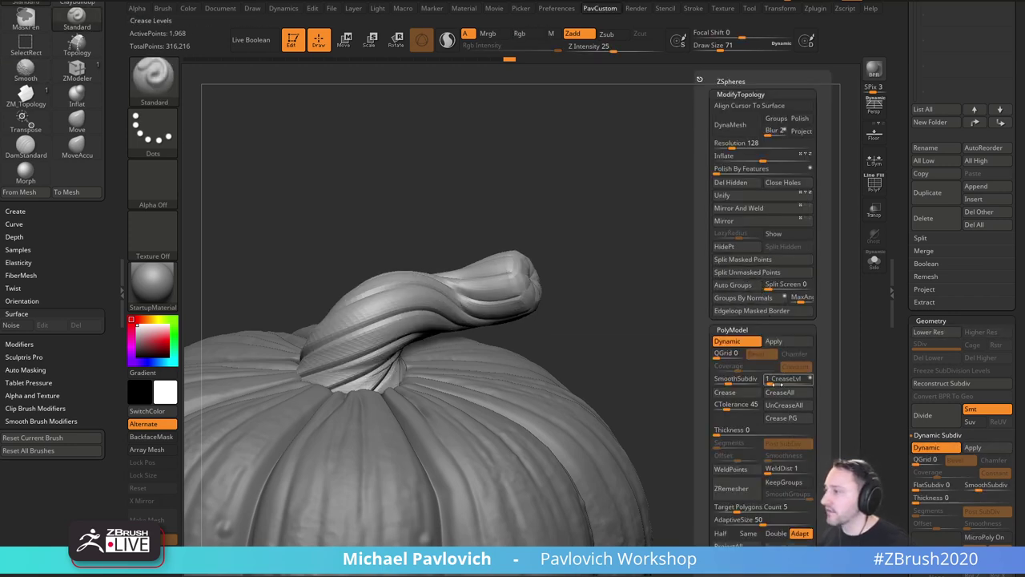
{"action": "left_click_drag", "start_coordinate": [776, 383], "coordinate": [732, 383]}
{"action": "mouse_move", "coordinate": [600, 334]}
{"action": "left_mouse_down"}
{"action": "mouse_move", "coordinate": [664, 239]}
{"action": "mouse_move", "coordinate": [707, 288]}
{"action": "left_mouse_up"}
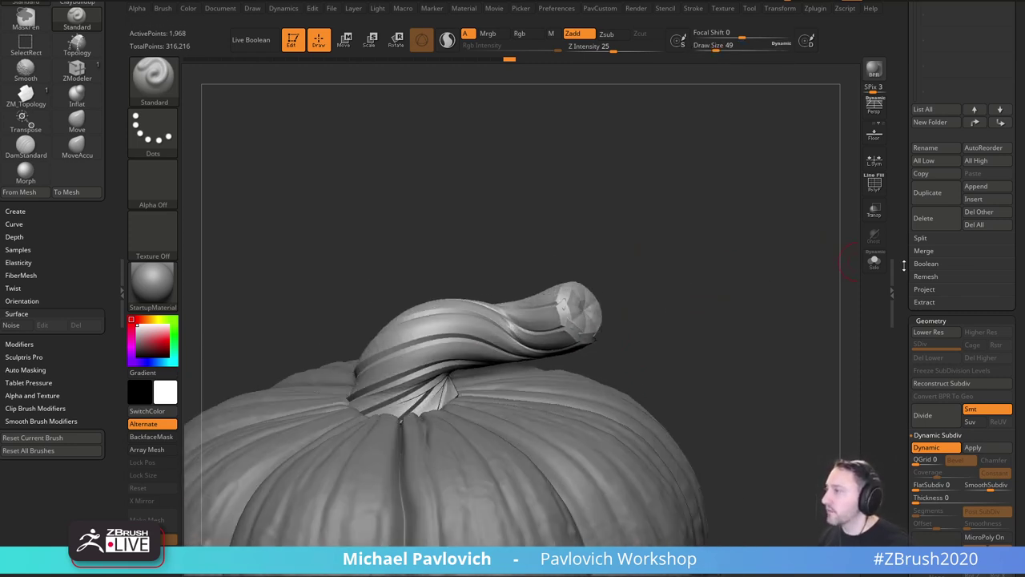
Apply the stem's dynamic subdivision as real subdivision levels.
{"action": "mouse_move", "coordinate": [904, 265]}
{"action": "left_mouse_down"}
{"action": "mouse_move", "coordinate": [913, 366]}
{"action": "mouse_move", "coordinate": [919, 255]}
{"action": "left_mouse_up"}
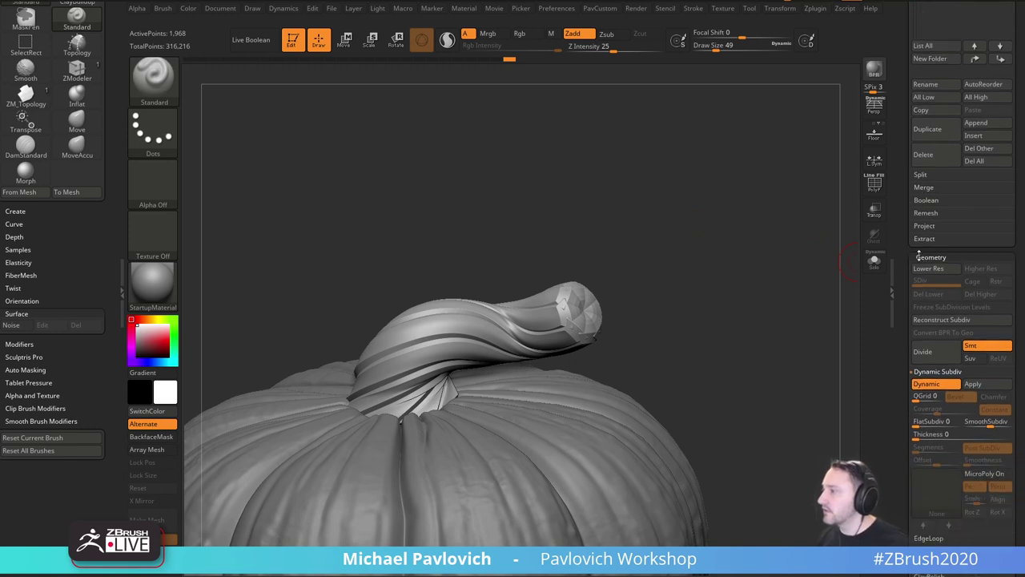
{"action": "left_click_drag", "start_coordinate": [939, 373], "coordinate": [937, 259]}
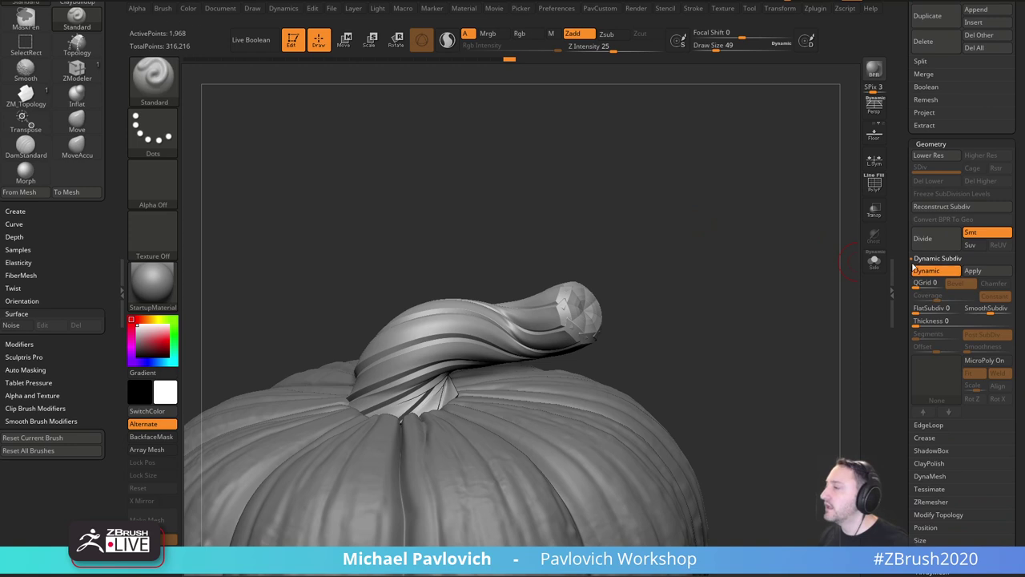
{"action": "left_click", "coordinate": [972, 271]}
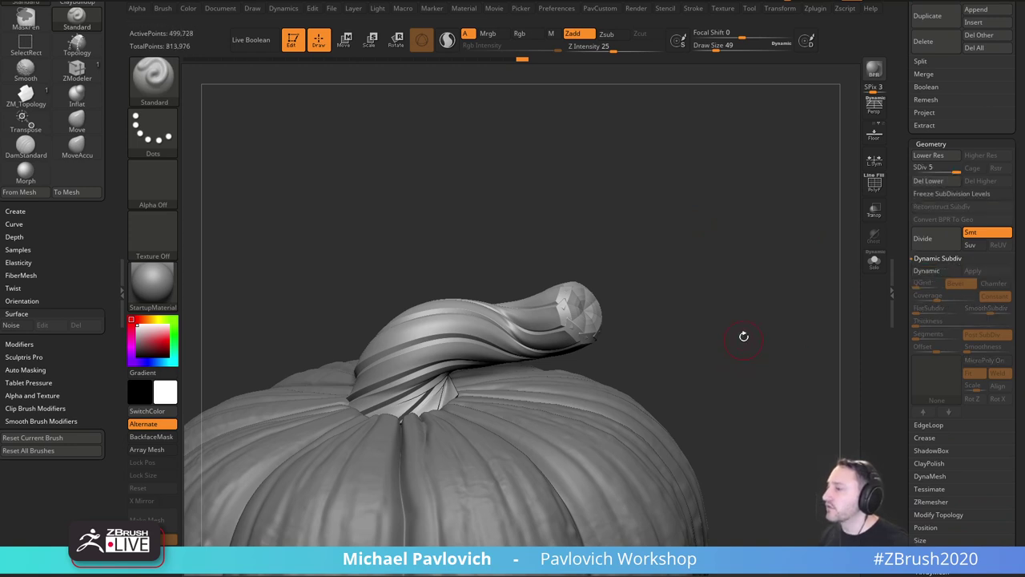
Try to DynaMesh the stem at resolution 128, then undo it.
{"action": "key", "text": "space"}
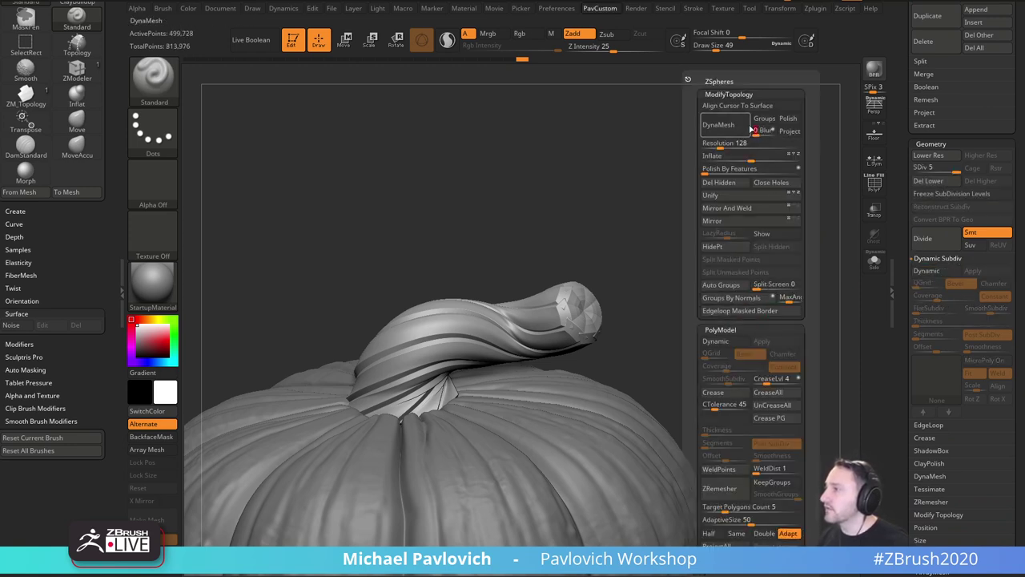
{"action": "left_click", "coordinate": [732, 128]}
{"action": "left_click", "coordinate": [692, 151]}
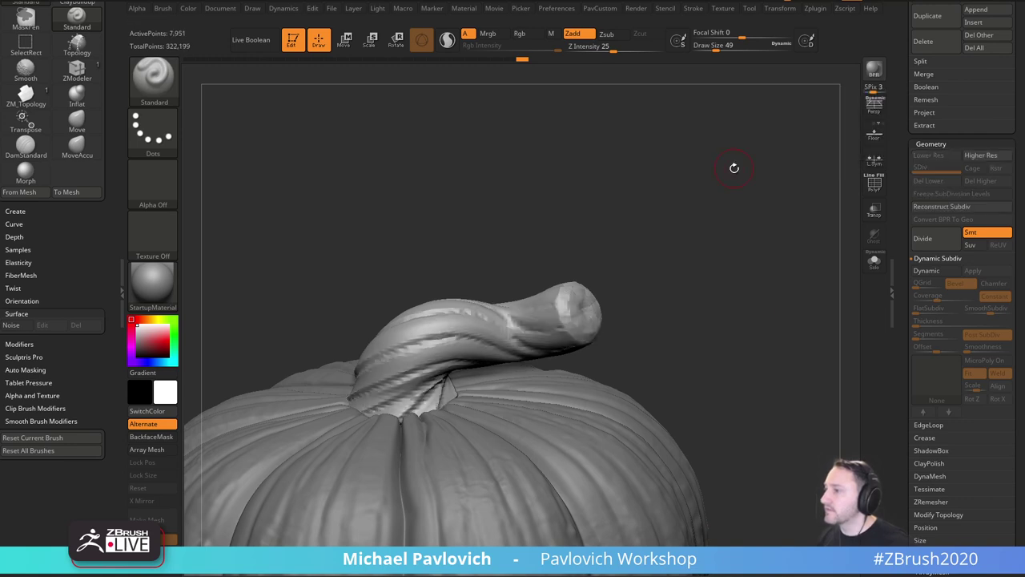
{"action": "key", "text": "ctrl+z"}
DynaMesh the stem at resolution 808 with blur set to 0.
{"action": "key", "text": "space"}
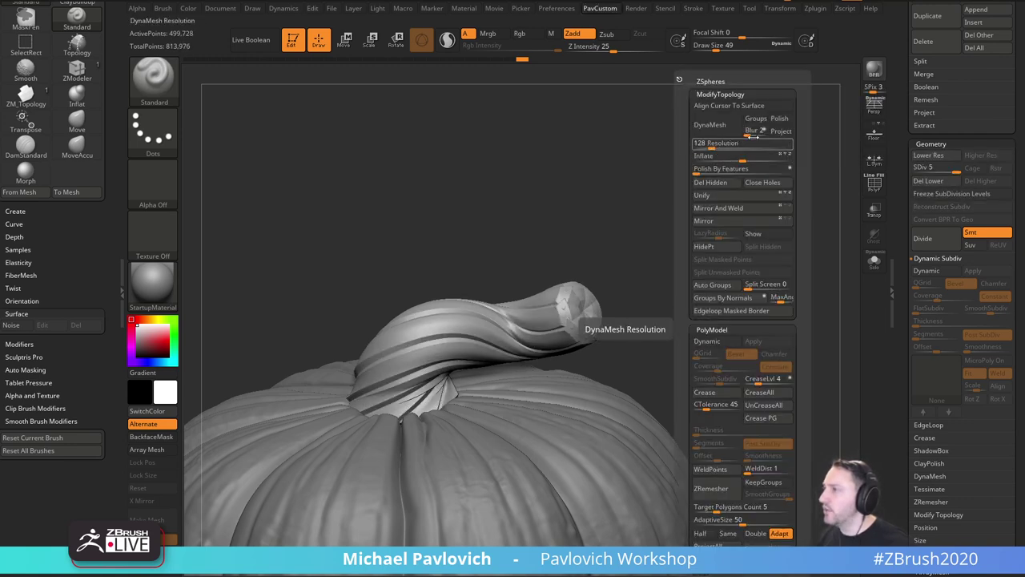
{"action": "left_click_drag", "start_coordinate": [752, 135], "coordinate": [744, 135]}
{"action": "left_click", "coordinate": [736, 147]}
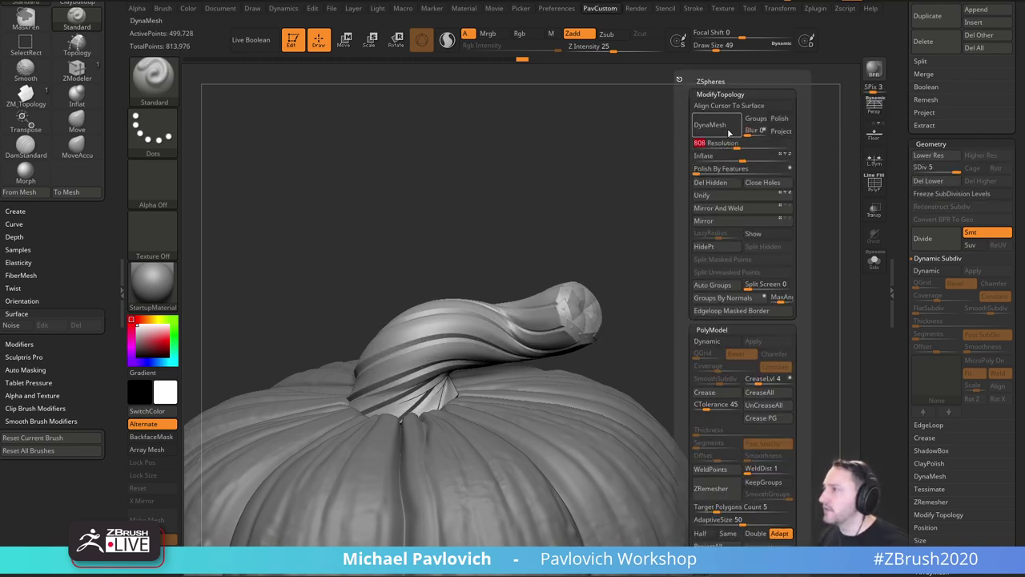
{"action": "left_click", "coordinate": [728, 133]}
{"action": "key", "text": "Return"}
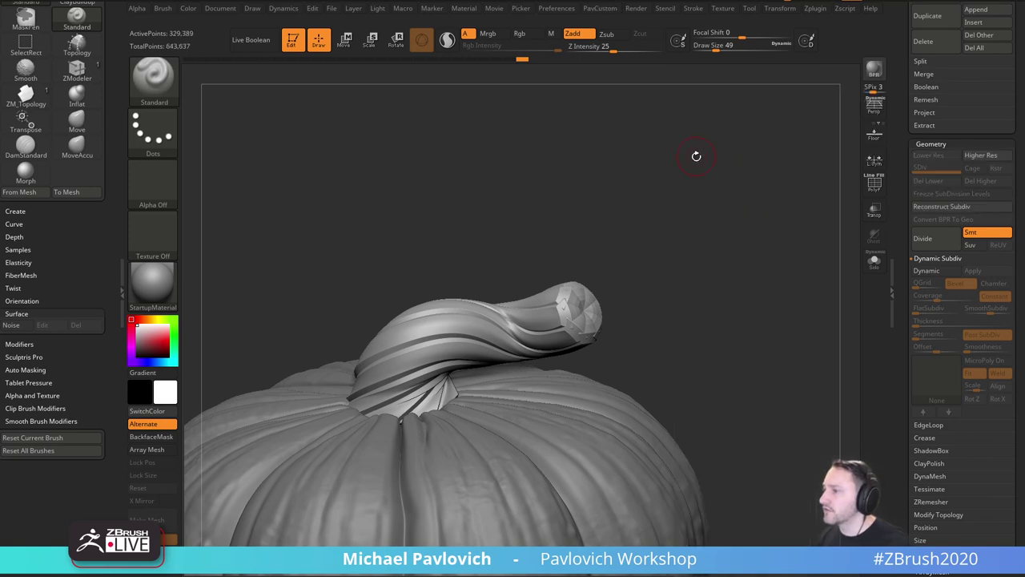
Sculpt a shallow dent into the stem's cut end with the Clay brush at draw size 49 and Z Intensity 50.
{"action": "mouse_move", "coordinate": [696, 155]}
{"action": "left_mouse_down"}
{"action": "mouse_move", "coordinate": [723, 201]}
{"action": "mouse_move", "coordinate": [712, 176]}
{"action": "mouse_move", "coordinate": [693, 200]}
{"action": "left_mouse_up"}
{"action": "key", "text": "b"}
{"action": "key", "text": "c"}
{"action": "key", "text": "l"}
{"action": "mouse_move", "coordinate": [563, 278]}
{"action": "left_mouse_down"}
{"action": "mouse_move", "coordinate": [559, 293]}
{"action": "mouse_move", "coordinate": [541, 270]}
{"action": "left_mouse_up"}
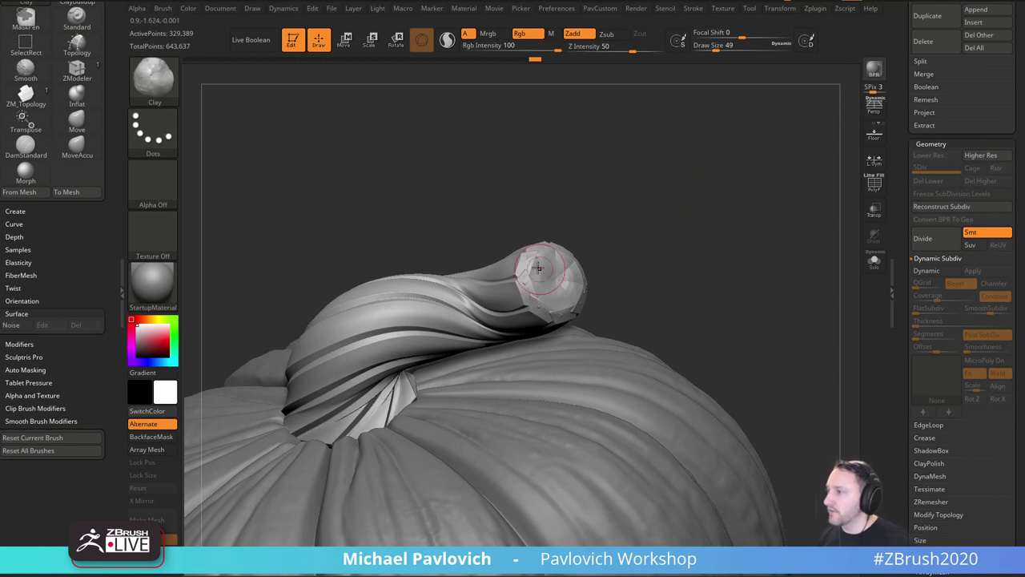
{"action": "left_click_drag", "start_coordinate": [648, 241], "coordinate": [696, 213]}
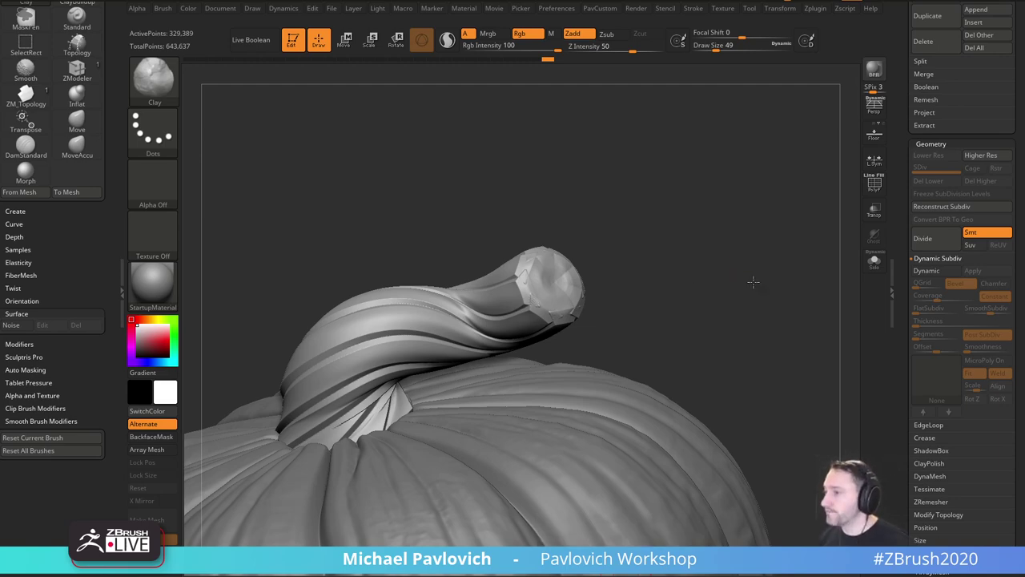
Compare the stem with the pumpkin reference photos and pull its front base toward the ribs with the MoveAccu brush at draw size 120.
{"action": "mouse_move", "coordinate": [753, 281]}
{"action": "left_mouse_down"}
{"action": "mouse_move", "coordinate": [778, 239]}
{"action": "mouse_move", "coordinate": [785, 272]}
{"action": "mouse_move", "coordinate": [814, 260]}
{"action": "left_mouse_up"}
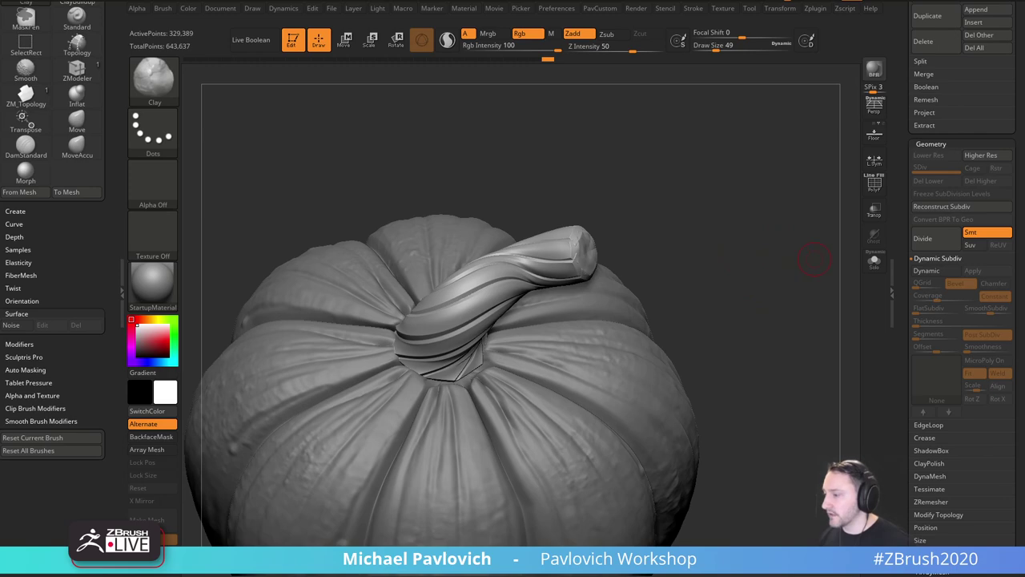
{"action": "left_click_drag", "start_coordinate": [656, 576], "coordinate": [614, 196]}
{"action": "left_click", "coordinate": [646, 165]}
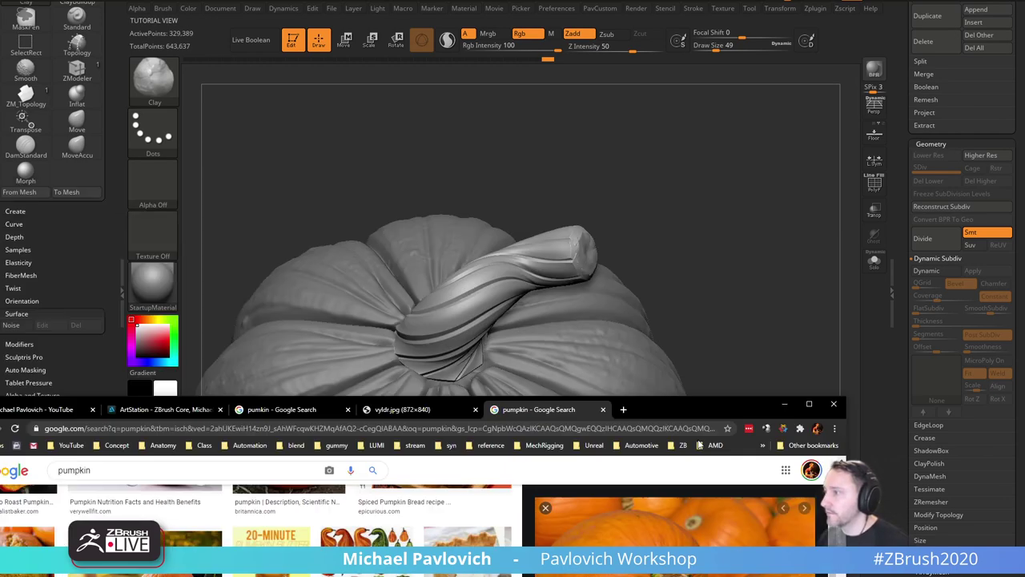
{"action": "left_click_drag", "start_coordinate": [725, 186], "coordinate": [729, 235]}
{"action": "key", "text": "1"}
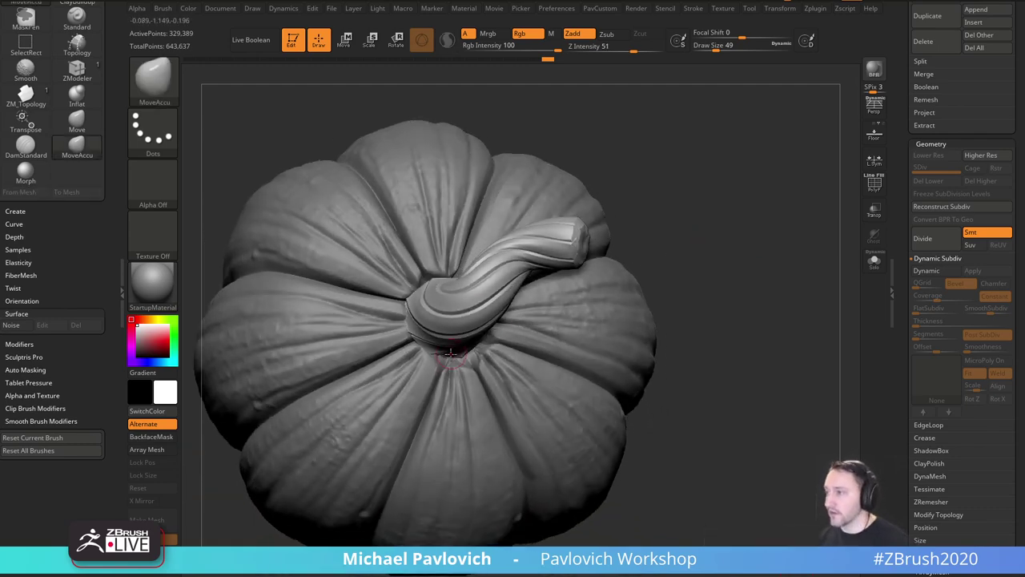
{"action": "key", "text": "s"}
{"action": "left_click", "coordinate": [449, 358]}
{"action": "key", "text": "s"}
{"action": "mouse_move", "coordinate": [411, 358]}
{"action": "left_mouse_down"}
{"action": "mouse_move", "coordinate": [431, 358]}
{"action": "mouse_move", "coordinate": [422, 344]}
{"action": "left_mouse_up"}
{"action": "key", "text": "["}
{"action": "left_click_drag", "start_coordinate": [725, 232], "coordinate": [703, 229]}
{"action": "key", "text": "s"}
{"action": "left_click_drag", "start_coordinate": [424, 369], "coordinate": [447, 375]}
{"action": "key", "text": "bracketleft"}
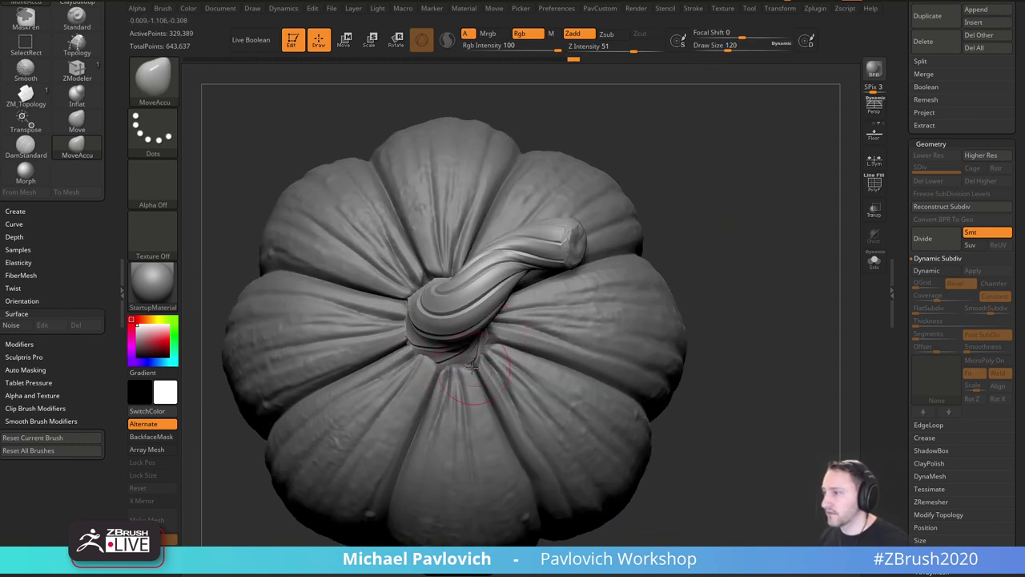
Reshape the remaining sides of the stem's base with the MoveAccu brush so its points reach into the grooves between the ribs.
{"action": "left_click_drag", "start_coordinate": [716, 280], "coordinate": [496, 316]}
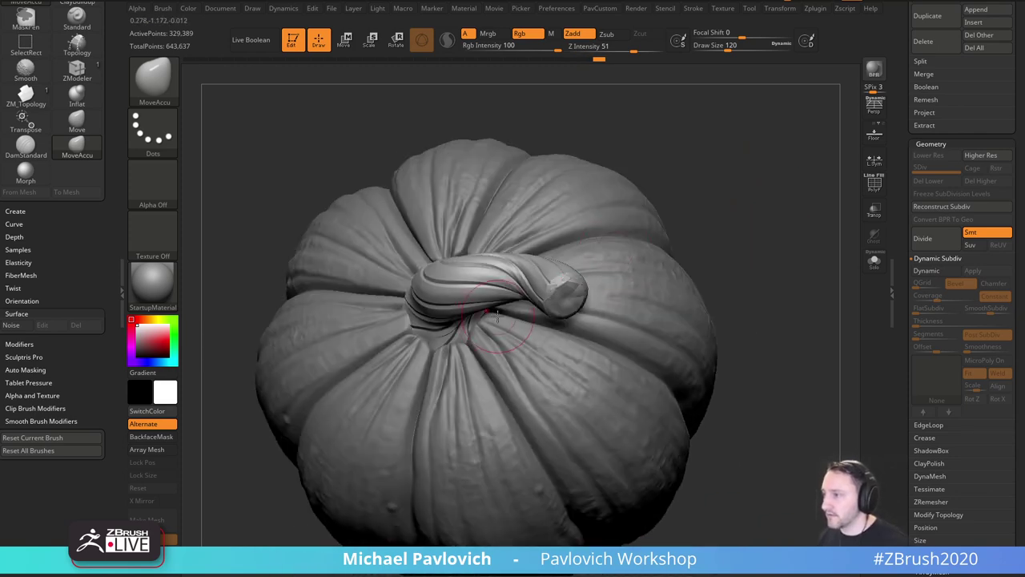
{"action": "mouse_move", "coordinate": [797, 226]}
{"action": "left_mouse_down"}
{"action": "mouse_move", "coordinate": [806, 204]}
{"action": "mouse_move", "coordinate": [803, 240]}
{"action": "left_mouse_up"}
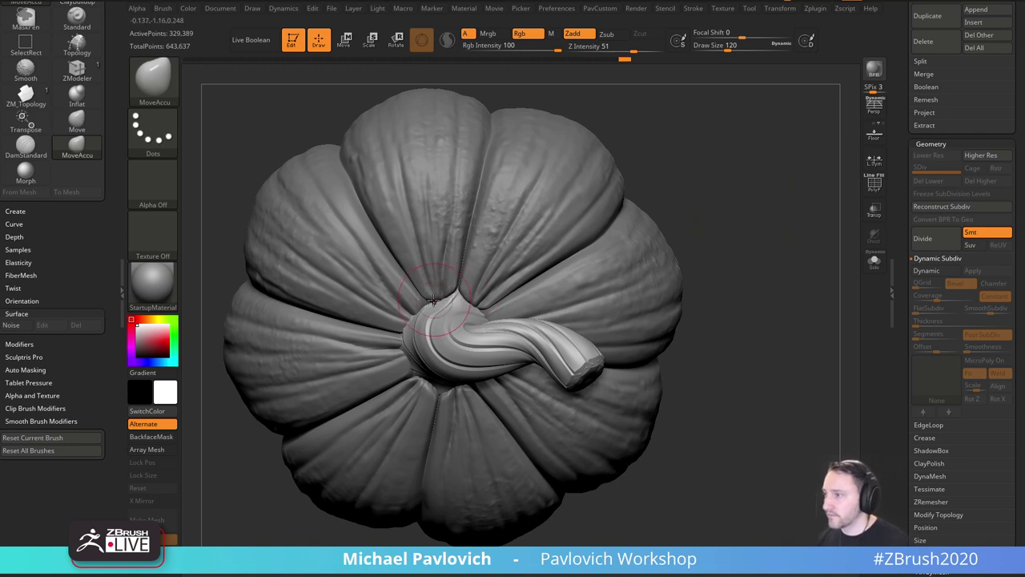
{"action": "left_click_drag", "start_coordinate": [688, 208], "coordinate": [415, 321]}
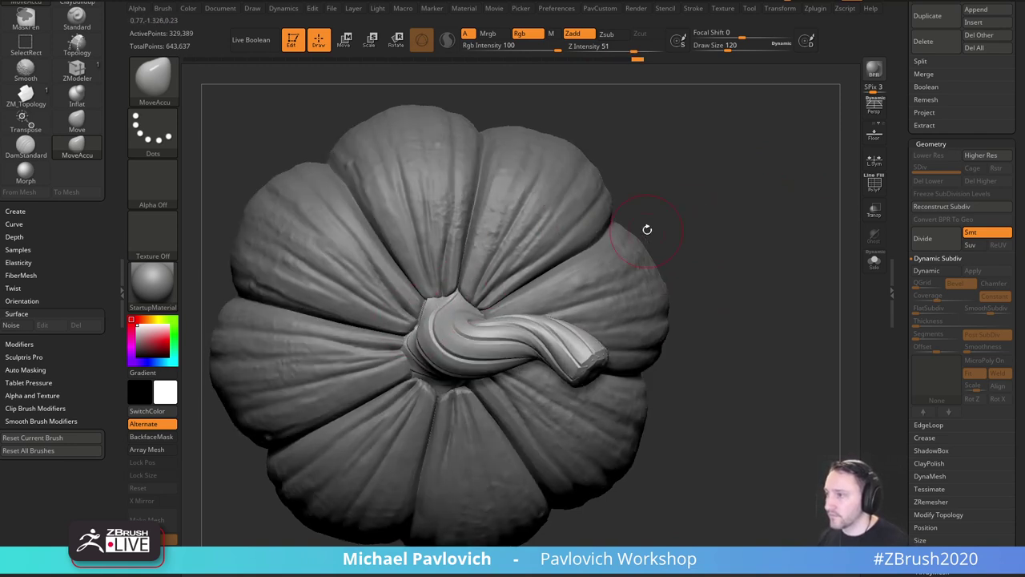
{"action": "left_click_drag", "start_coordinate": [647, 229], "coordinate": [677, 232]}
{"action": "left_click_drag", "start_coordinate": [406, 336], "coordinate": [396, 329]}
{"action": "left_click_drag", "start_coordinate": [641, 236], "coordinate": [714, 291]}
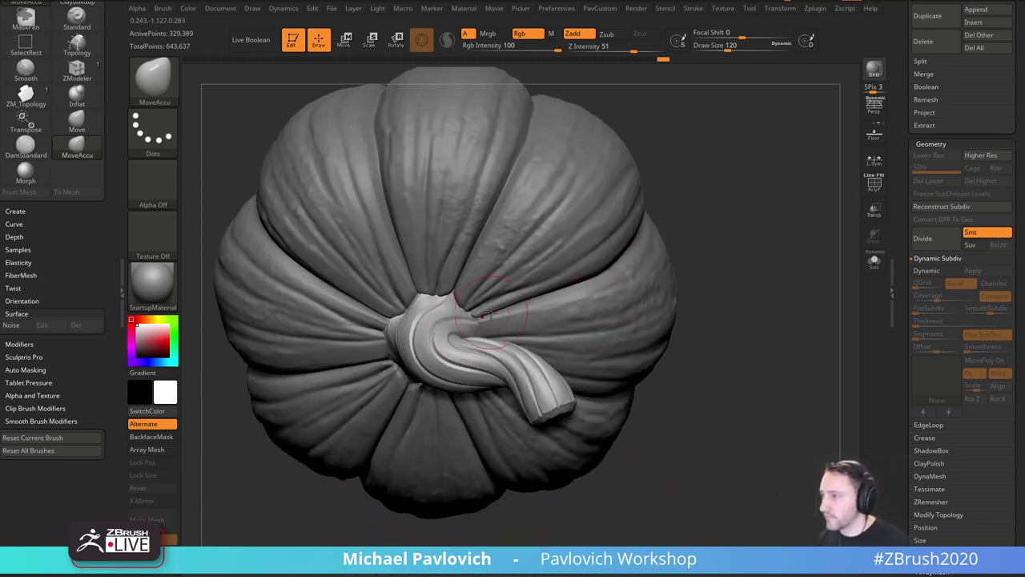
{"action": "mouse_move", "coordinate": [490, 313]}
{"action": "left_mouse_down"}
{"action": "mouse_move", "coordinate": [479, 309]}
{"action": "mouse_move", "coordinate": [463, 331]}
{"action": "left_mouse_up"}
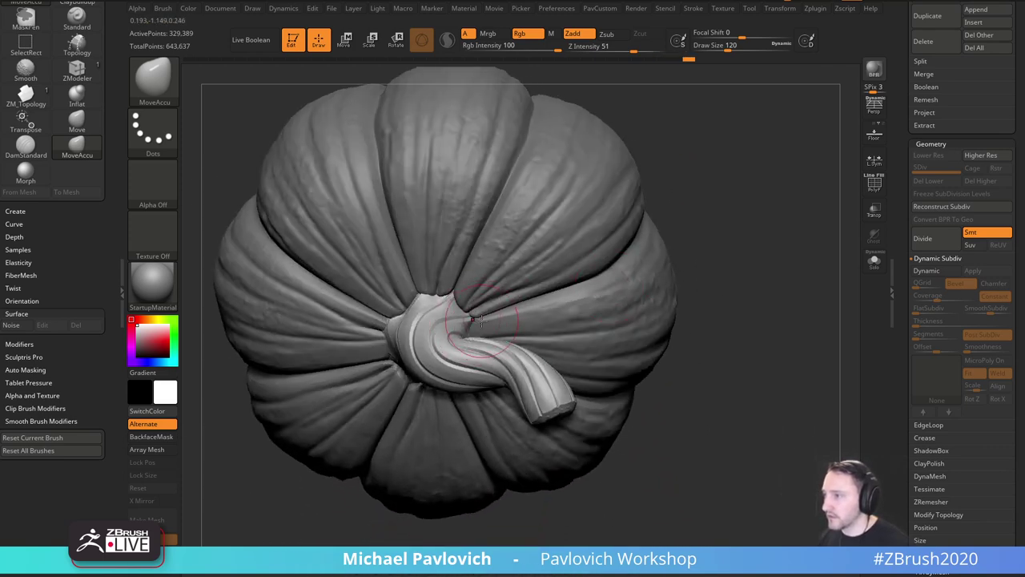
{"action": "left_click_drag", "start_coordinate": [698, 275], "coordinate": [765, 222]}
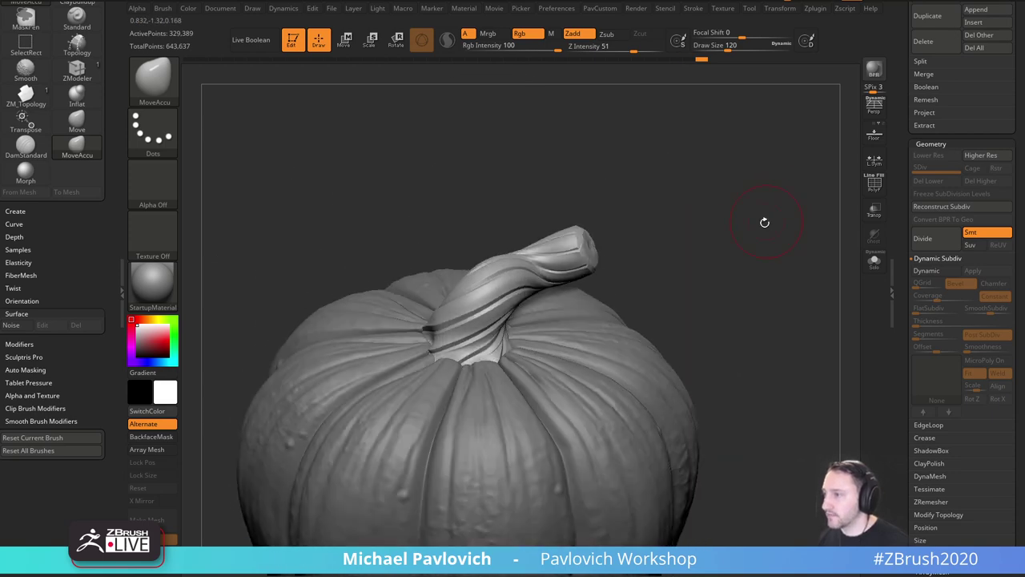
Switch to the Standard brush and rebuild the stem's DynaMesh at successively lower resolutions.
{"action": "key", "text": "b"}
{"action": "key", "text": "s"}
{"action": "key", "text": "t"}
{"action": "mouse_move", "coordinate": [716, 275]}
{"action": "left_mouse_down"}
{"action": "mouse_move", "coordinate": [698, 293]}
{"action": "mouse_move", "coordinate": [721, 267]}
{"action": "mouse_move", "coordinate": [769, 345]}
{"action": "left_mouse_up"}
{"action": "key", "text": "space"}
{"action": "left_click", "coordinate": [721, 148]}
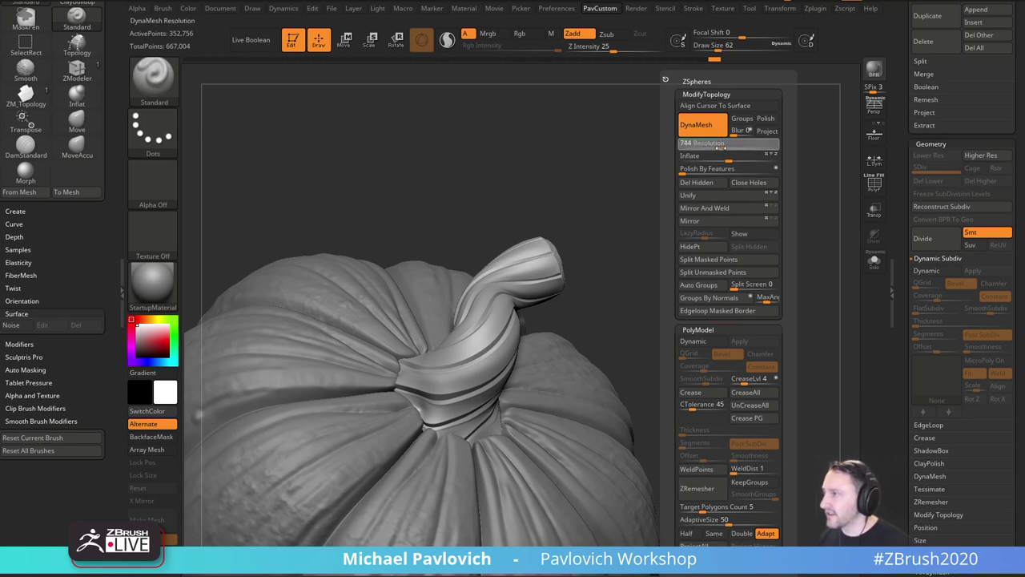
{"action": "left_click_drag", "start_coordinate": [671, 251], "coordinate": [684, 293], "text": "ctrl"}
{"action": "key", "text": "space"}
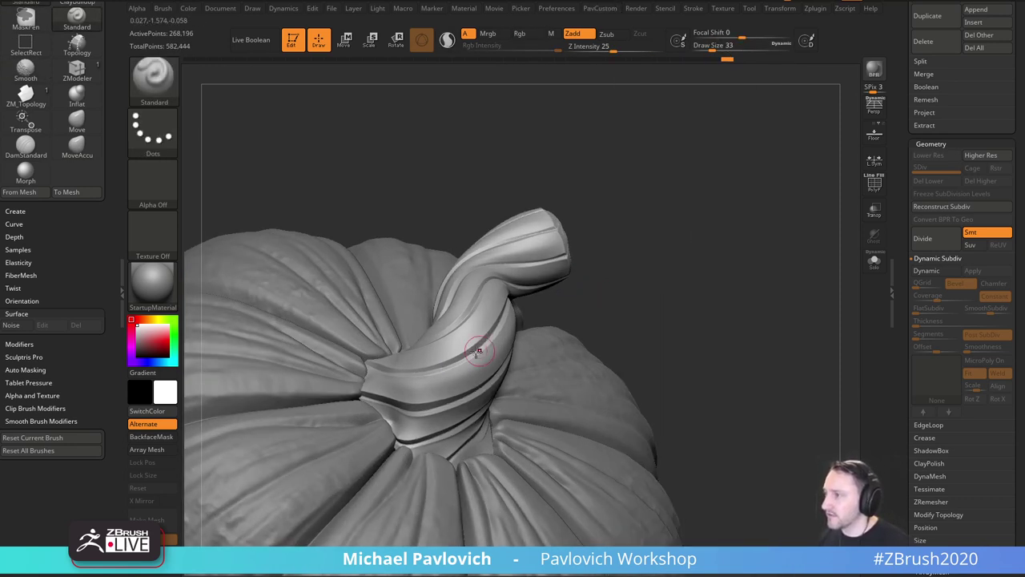
{"action": "left_click_drag", "start_coordinate": [746, 244], "coordinate": [727, 230], "text": "ctrl"}
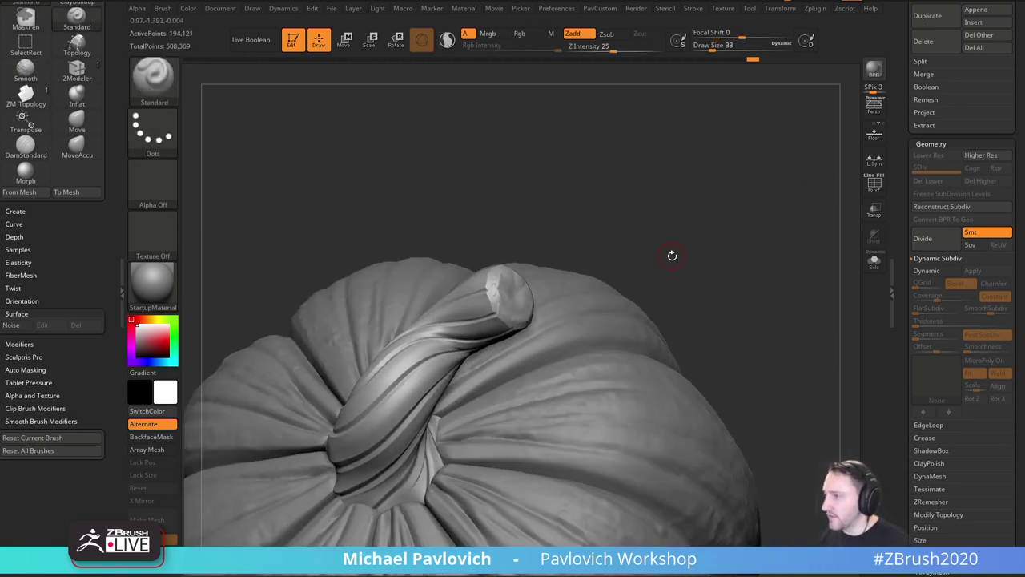
{"action": "left_click_drag", "start_coordinate": [671, 255], "coordinate": [686, 237]}
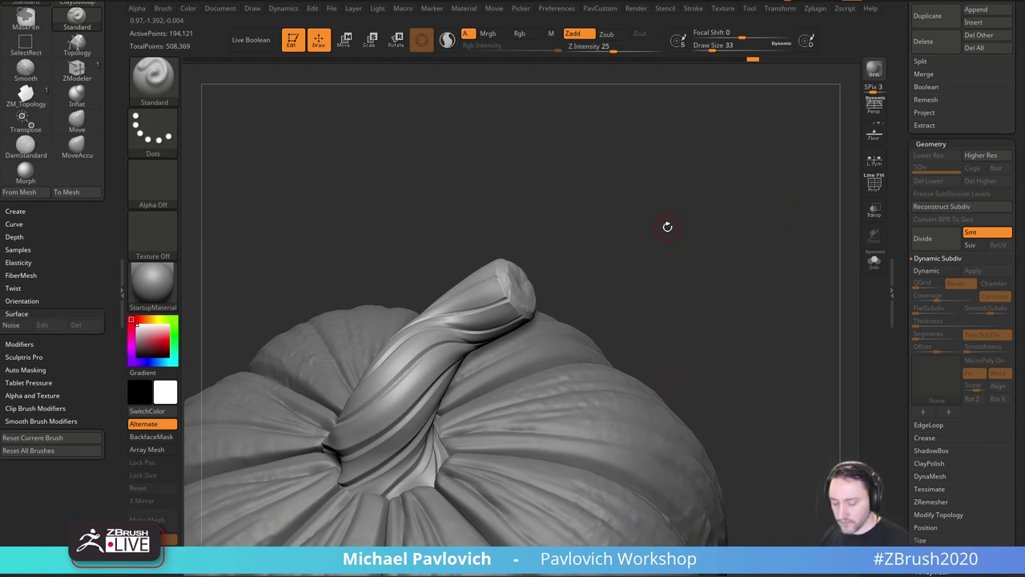
Carve creases along the stem's lower ridges toward the base with the Orb_Cracks brush at draw size 90 and Z Intensity 17.
{"action": "key", "text": "3"}
{"action": "mouse_move", "coordinate": [679, 226]}
{"action": "left_mouse_down"}
{"action": "mouse_move", "coordinate": [710, 212]}
{"action": "mouse_move", "coordinate": [716, 236]}
{"action": "left_mouse_up"}
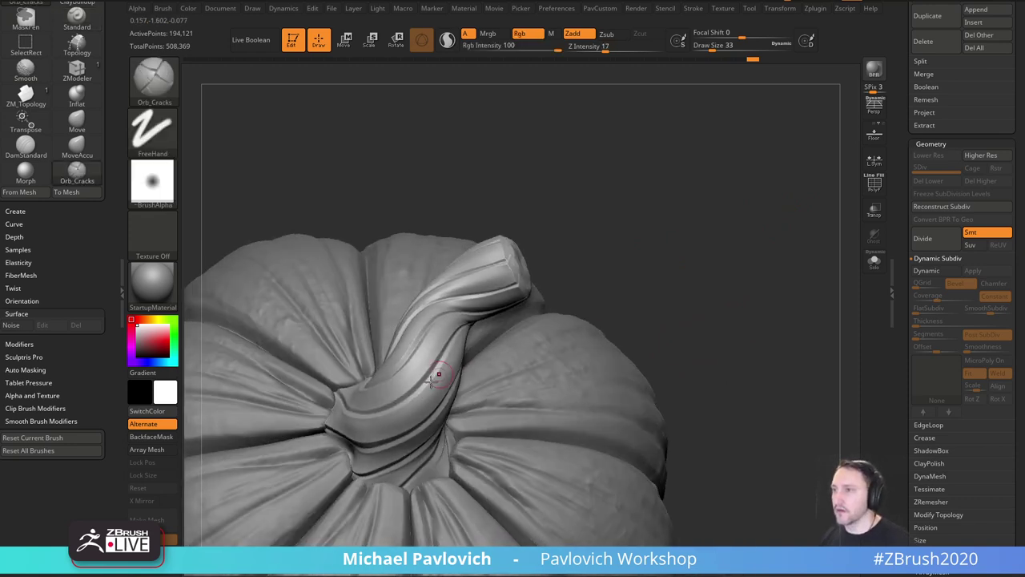
{"action": "key", "text": "s"}
{"action": "left_click_drag", "start_coordinate": [439, 376], "coordinate": [334, 418]}
{"action": "key", "text": "s"}
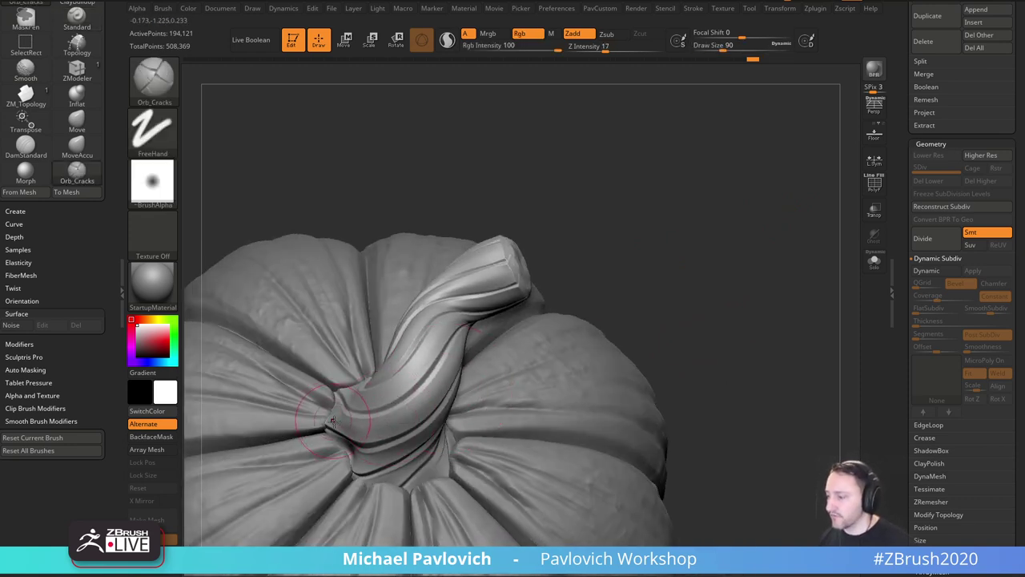
{"action": "left_click_drag", "start_coordinate": [392, 444], "coordinate": [331, 427]}
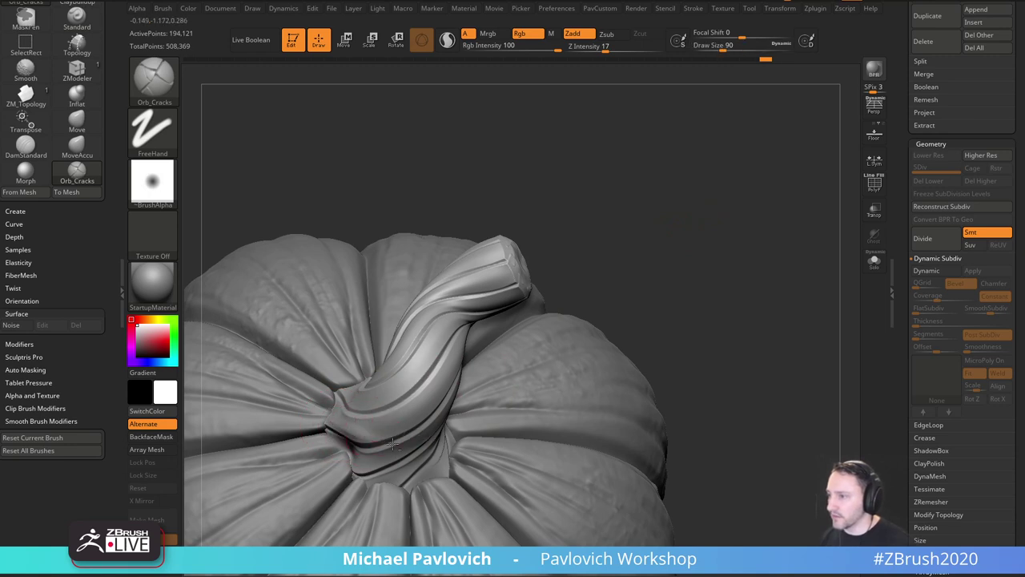
Cut further Orb_Cracks creases around the stem's base, including the flared part beneath the overhanging tip.
{"action": "left_click_drag", "start_coordinate": [635, 302], "coordinate": [511, 291]}
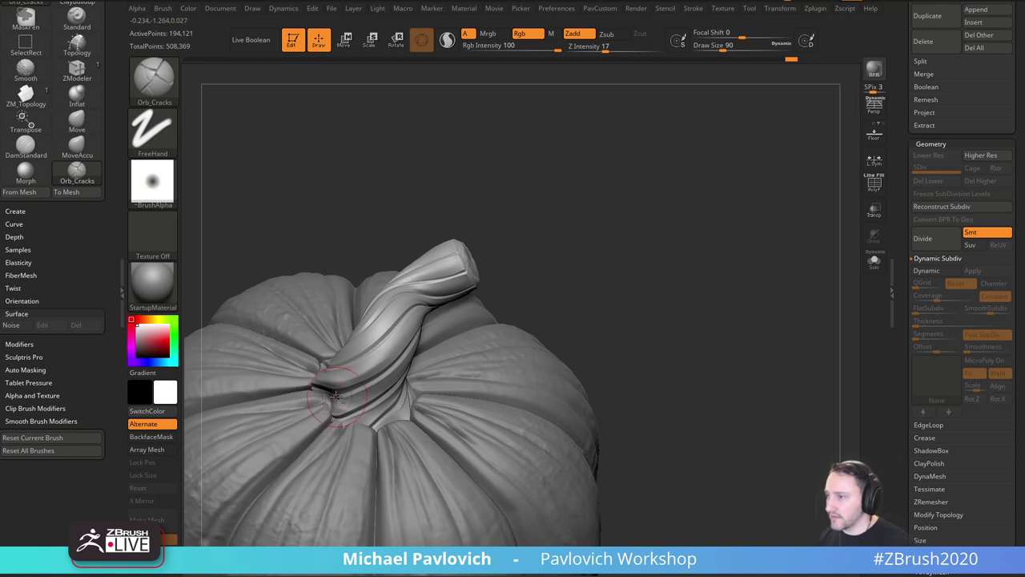
{"action": "right_click_drag", "start_coordinate": [472, 342], "coordinate": [450, 355]}
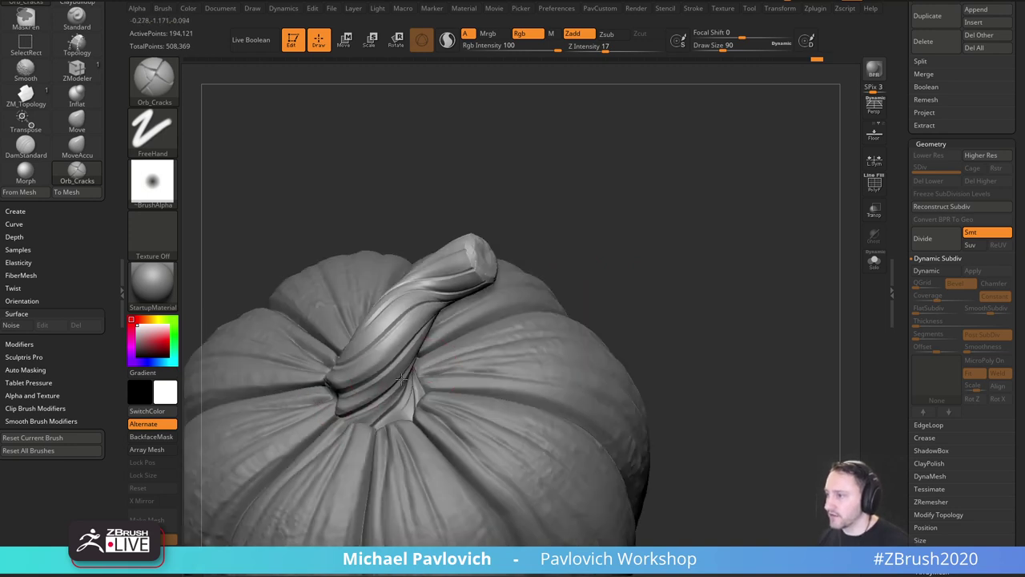
{"action": "mouse_move", "coordinate": [389, 404]}
{"action": "right_mouse_down"}
{"action": "mouse_move", "coordinate": [378, 418]}
{"action": "mouse_move", "coordinate": [397, 422]}
{"action": "right_mouse_up"}
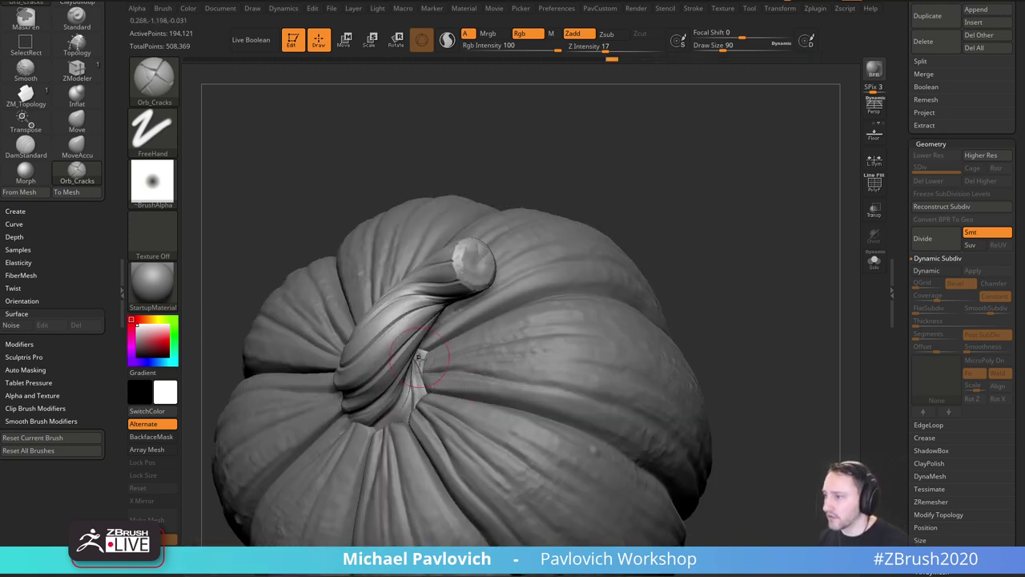
{"action": "left_click_drag", "start_coordinate": [418, 356], "coordinate": [420, 359]}
Soften the stem's cut-end rim and base, using the Standard brush at draw size 74 and Z Intensity 25.
{"action": "left_click_drag", "start_coordinate": [658, 242], "coordinate": [604, 247]}
{"action": "key", "text": "b"}
{"action": "key", "text": "s"}
{"action": "key", "text": "t"}
{"action": "key", "text": "shift"}
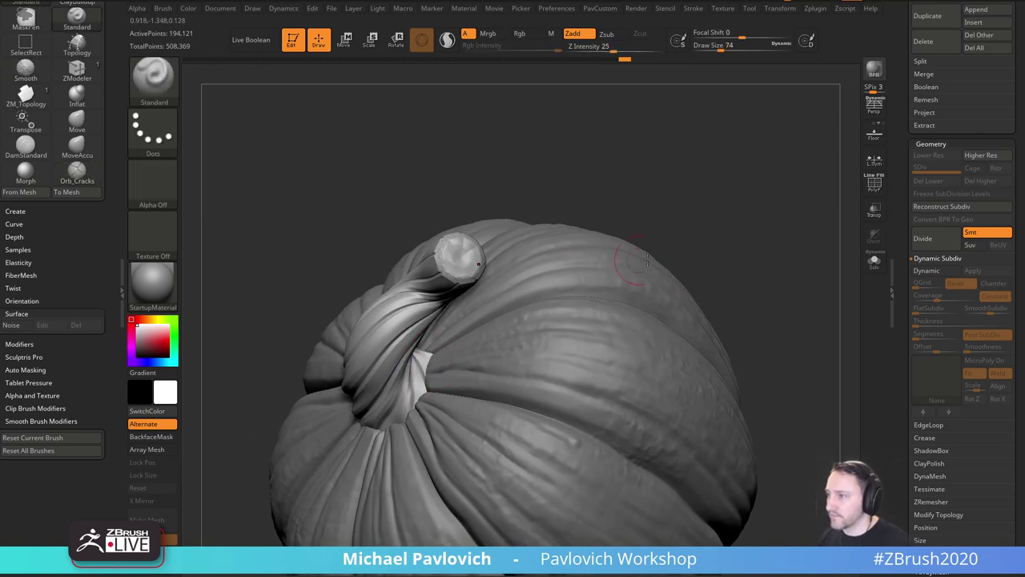
{"action": "right_click_drag", "start_coordinate": [647, 258], "coordinate": [729, 249]}
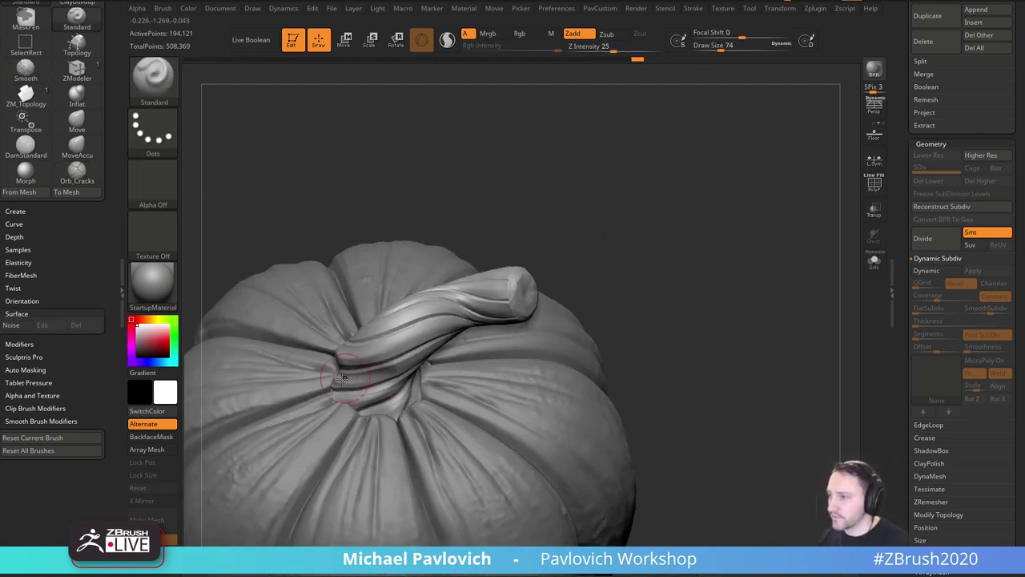
{"action": "right_click_drag", "start_coordinate": [480, 314], "coordinate": [587, 267]}
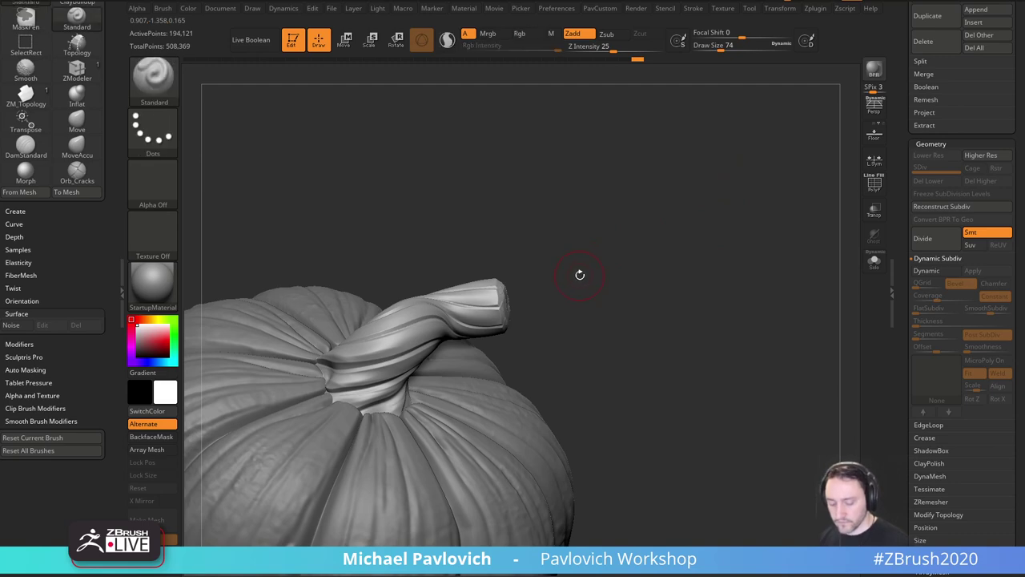
Carve twisting creases along the stem's side and upper base with the Orb_Cracks brush at draw size 74 and Z Intensity 17.
{"action": "key", "text": "b"}
{"action": "key", "text": "o"}
{"action": "key", "text": "r"}
{"action": "left_click_drag", "start_coordinate": [334, 382], "coordinate": [437, 356]}
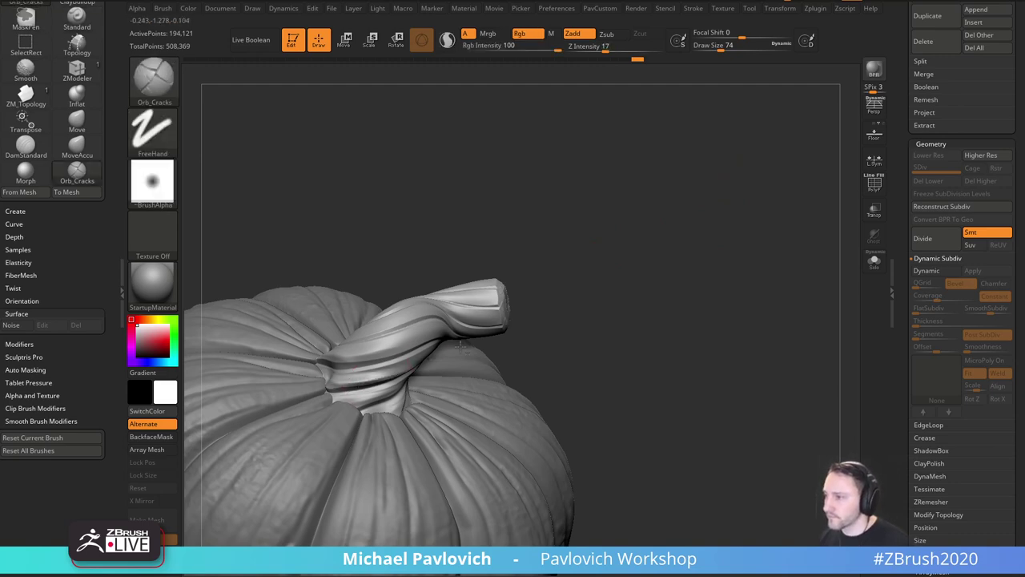
{"action": "right_click_drag", "start_coordinate": [573, 315], "coordinate": [497, 309]}
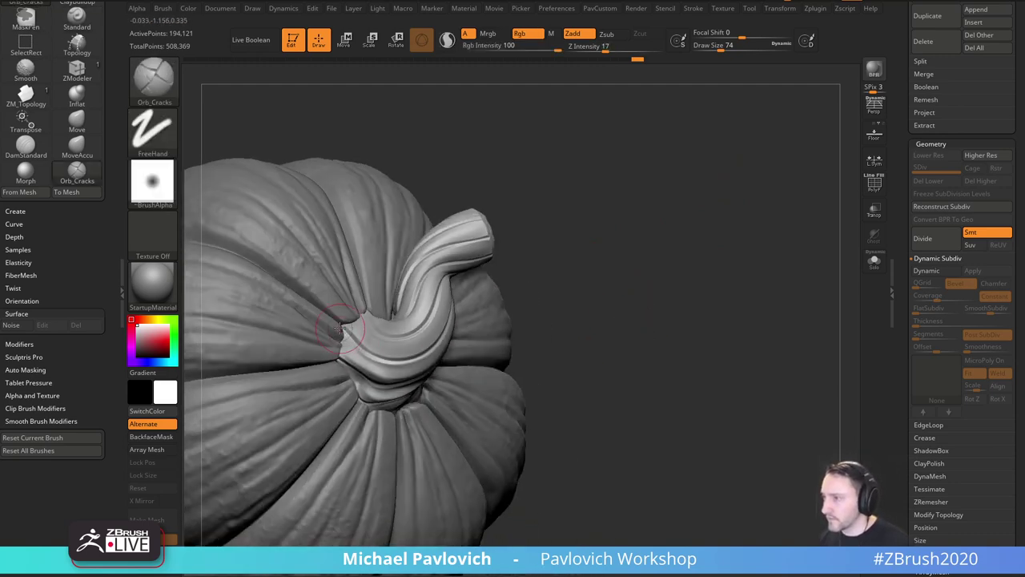
{"action": "right_click_drag", "start_coordinate": [400, 353], "coordinate": [463, 311]}
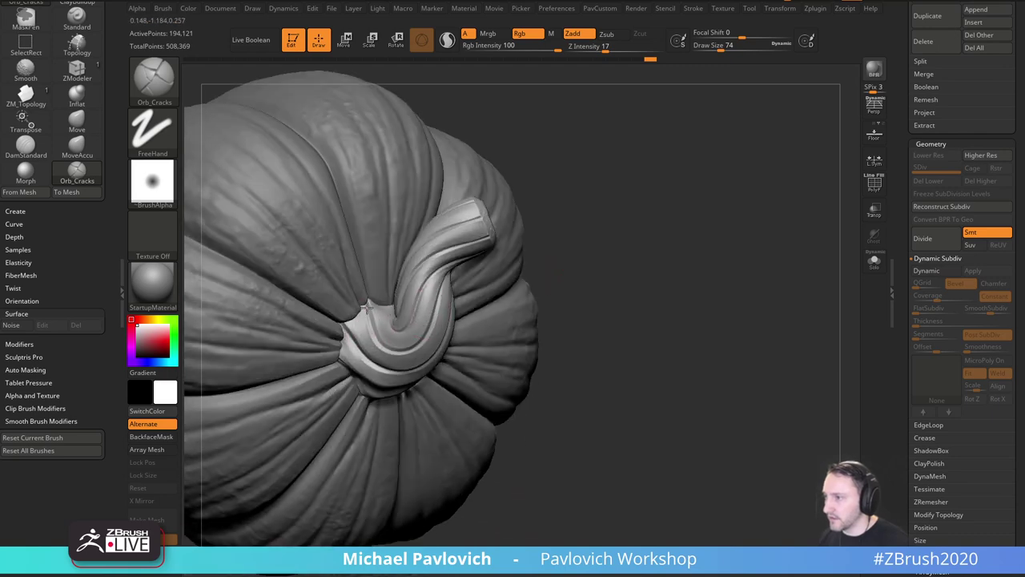
{"action": "left_click_drag", "start_coordinate": [366, 308], "coordinate": [387, 338]}
Extend the Orb_Cracks creases from the stem's base up its twisted underside toward the cut end.
{"action": "mouse_move", "coordinate": [546, 297]}
{"action": "right_mouse_down"}
{"action": "mouse_move", "coordinate": [613, 224]}
{"action": "mouse_move", "coordinate": [553, 210]}
{"action": "right_mouse_up"}
{"action": "left_click_drag", "start_coordinate": [345, 362], "coordinate": [434, 263]}
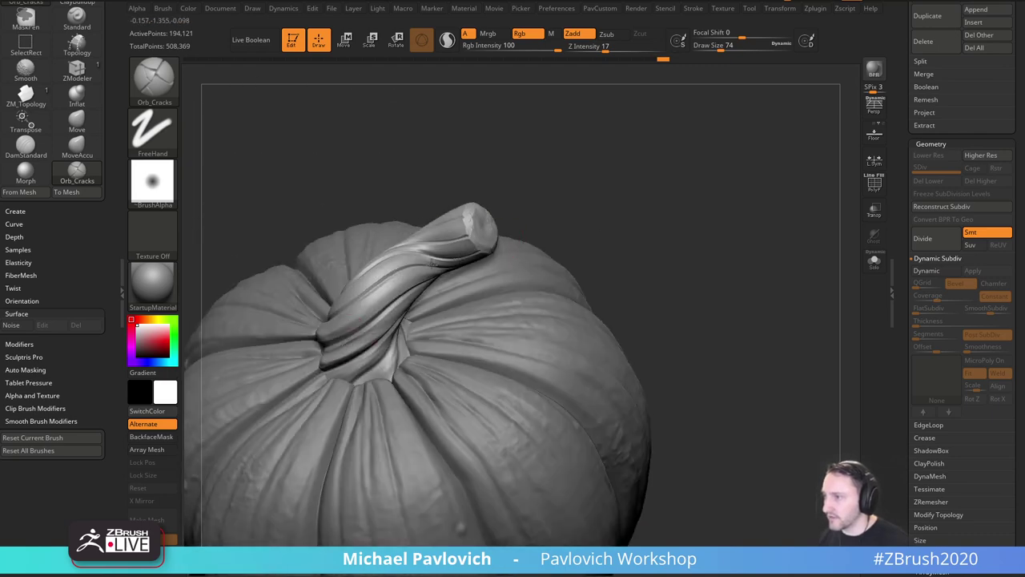
{"action": "mouse_move", "coordinate": [564, 344]}
{"action": "right_mouse_down"}
{"action": "mouse_move", "coordinate": [569, 299]}
{"action": "mouse_move", "coordinate": [554, 250]}
{"action": "right_mouse_up"}
{"action": "key", "text": "s"}
{"action": "left_click_drag", "start_coordinate": [361, 377], "coordinate": [353, 378]}
{"action": "left_click_drag", "start_coordinate": [329, 392], "coordinate": [418, 334]}
{"action": "right_click_drag", "start_coordinate": [527, 315], "coordinate": [589, 304]}
Carve deeper creases along the stem's underside with the Orb_Cracks brush at draw size 62 and Z Intensity 27.
{"action": "key", "text": "s"}
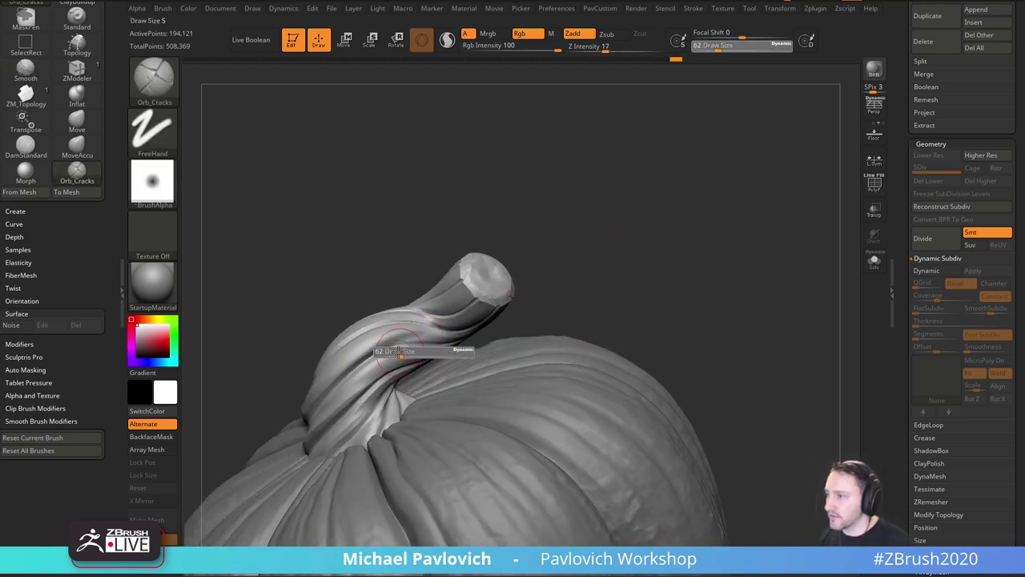
{"action": "key", "text": "ctrl"}
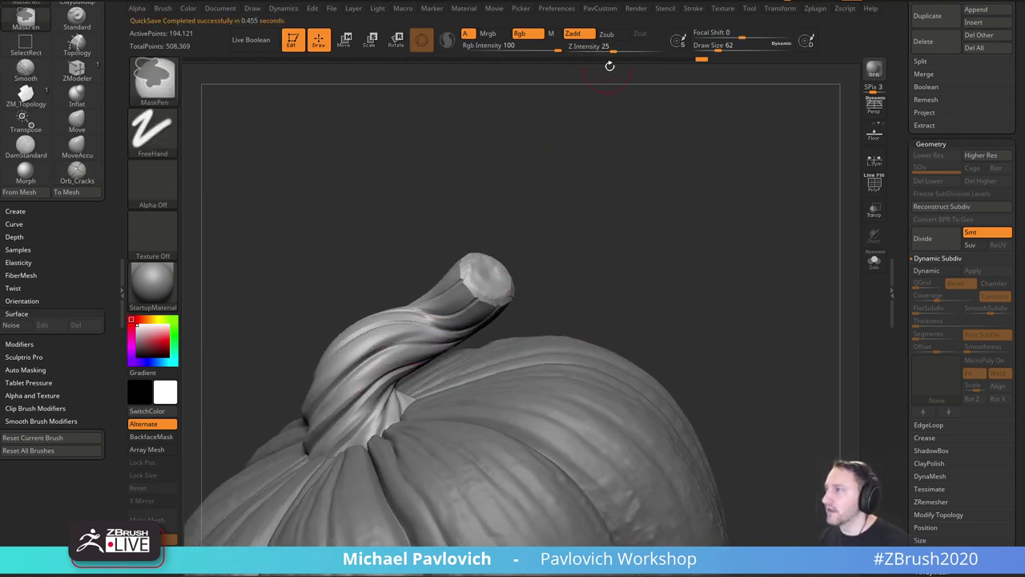
{"action": "key", "text": "ctrl+z"}
{"action": "left_click", "coordinate": [615, 48]}
{"action": "right_click_drag", "start_coordinate": [656, 173], "coordinate": [736, 176], "text": "alt"}
{"action": "left_click_drag", "start_coordinate": [438, 360], "coordinate": [525, 337]}
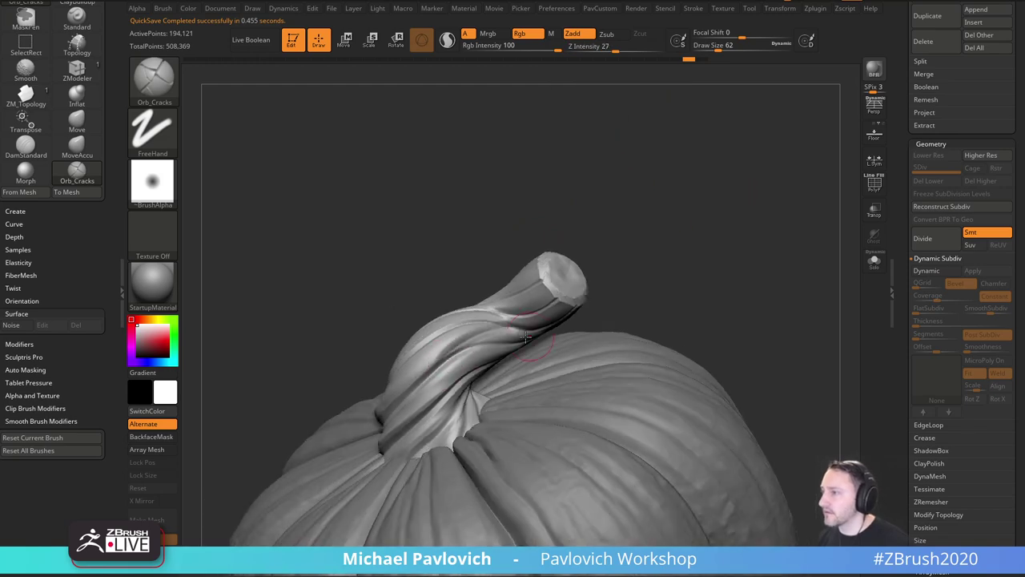
{"action": "mouse_move", "coordinate": [436, 373]}
{"action": "left_mouse_down"}
{"action": "mouse_move", "coordinate": [511, 341]}
{"action": "mouse_move", "coordinate": [496, 344]}
{"action": "left_mouse_up"}
{"action": "mouse_move", "coordinate": [618, 319]}
{"action": "right_mouse_down"}
{"action": "mouse_move", "coordinate": [620, 306]}
{"action": "mouse_move", "coordinate": [665, 299]}
{"action": "mouse_move", "coordinate": [509, 315]}
{"action": "right_mouse_up"}
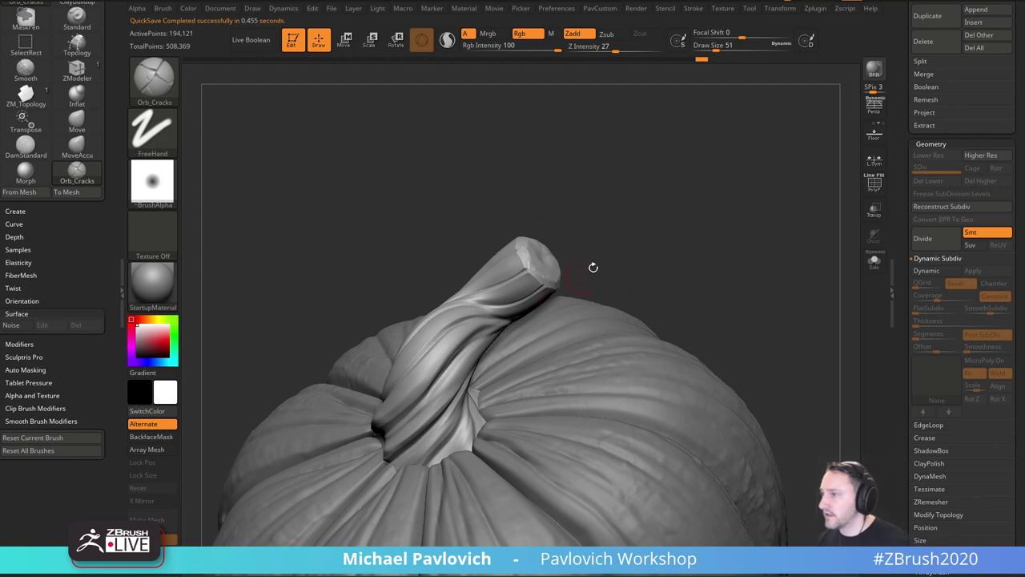
Smooth the stem's twisted body and the rim of its cut end at draw size 51.
{"action": "right_click_drag", "start_coordinate": [592, 266], "coordinate": [513, 320]}
{"action": "key", "text": "shift"}
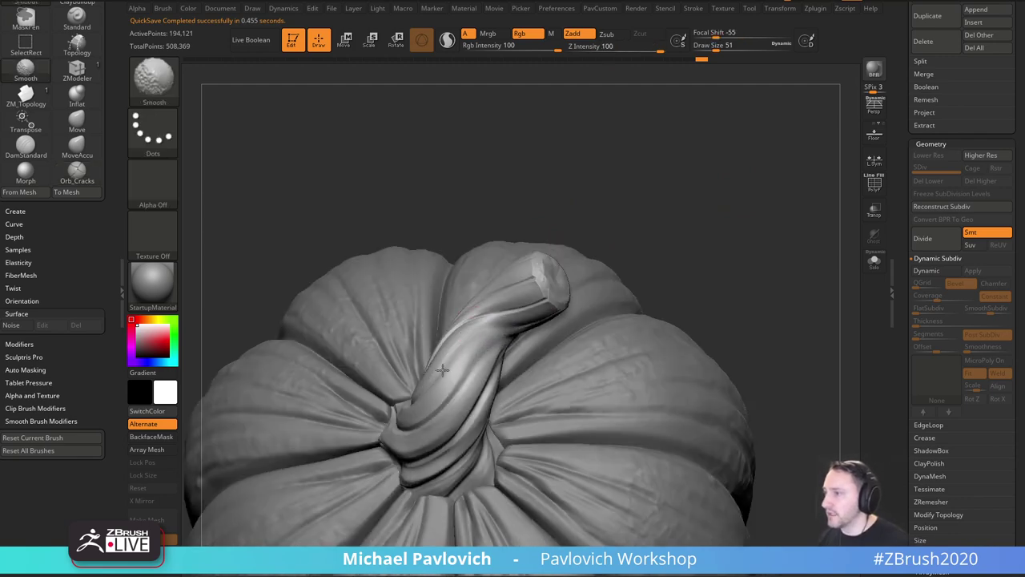
{"action": "mouse_move", "coordinate": [443, 370]}
{"action": "right_mouse_down"}
{"action": "mouse_move", "coordinate": [652, 245]}
{"action": "mouse_move", "coordinate": [624, 283]}
{"action": "mouse_move", "coordinate": [546, 323]}
{"action": "right_mouse_up"}
{"action": "left_click_drag", "start_coordinate": [561, 310], "coordinate": [558, 294], "text": "shift"}
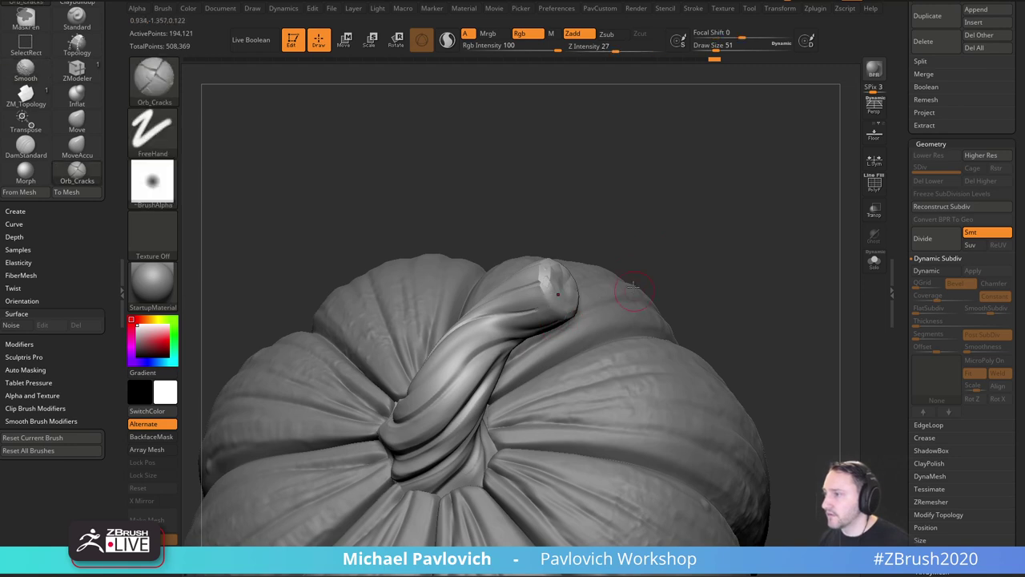
{"action": "right_click_drag", "start_coordinate": [630, 241], "coordinate": [644, 257]}
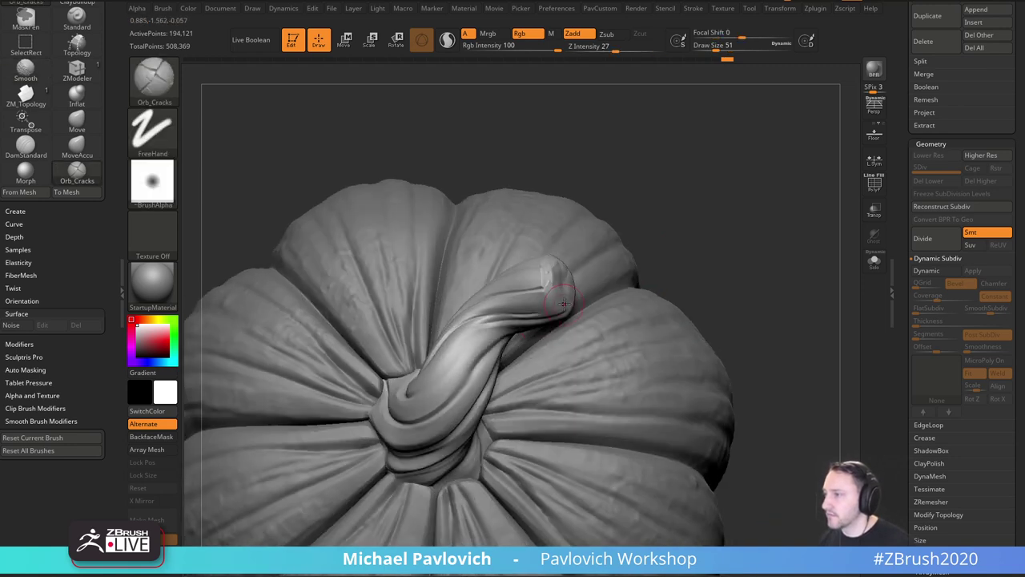
Refine the creases near the stem's tip and inner bend with the Orb_Cracks brush at draw size 51, smoothing between strokes.
{"action": "key", "text": "shift"}
{"action": "mouse_move", "coordinate": [520, 317]}
{"action": "right_mouse_down"}
{"action": "mouse_move", "coordinate": [728, 268]}
{"action": "mouse_move", "coordinate": [539, 310]}
{"action": "right_mouse_up"}
{"action": "key", "text": "shift"}
{"action": "mouse_move", "coordinate": [424, 317]}
{"action": "right_mouse_down"}
{"action": "mouse_move", "coordinate": [593, 322]}
{"action": "mouse_move", "coordinate": [482, 383]}
{"action": "right_mouse_up"}
{"action": "key", "text": "shift"}
{"action": "left_click_drag", "start_coordinate": [474, 390], "coordinate": [418, 376]}
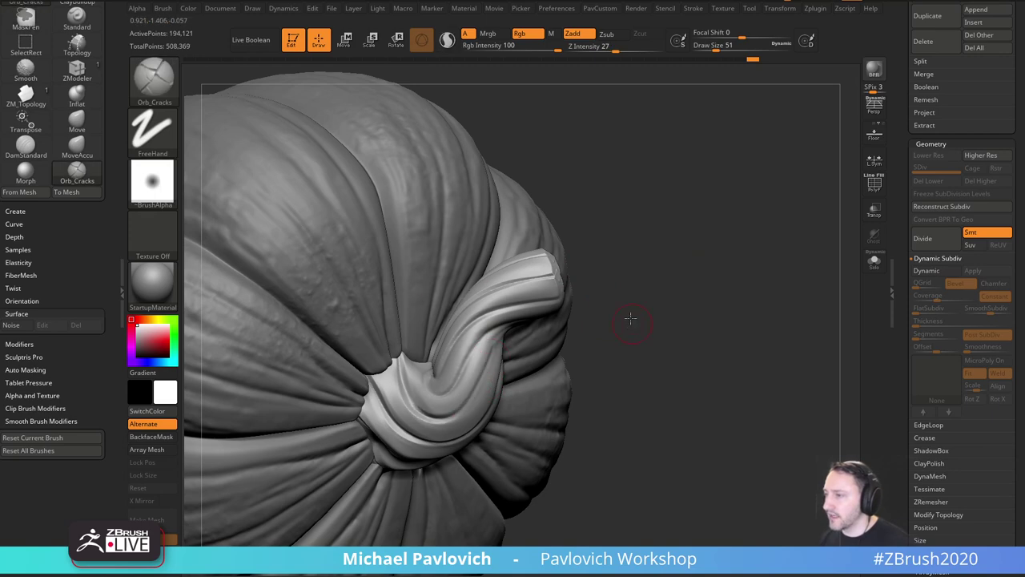
Refine the creases around the stem's lower bend with the Orb_Cracks brush at draw size 51, smoothing between strokes.
{"action": "right_click_drag", "start_coordinate": [629, 320], "coordinate": [668, 360]}
{"action": "key", "text": "shift"}
{"action": "left_click_drag", "start_coordinate": [487, 354], "coordinate": [414, 364]}
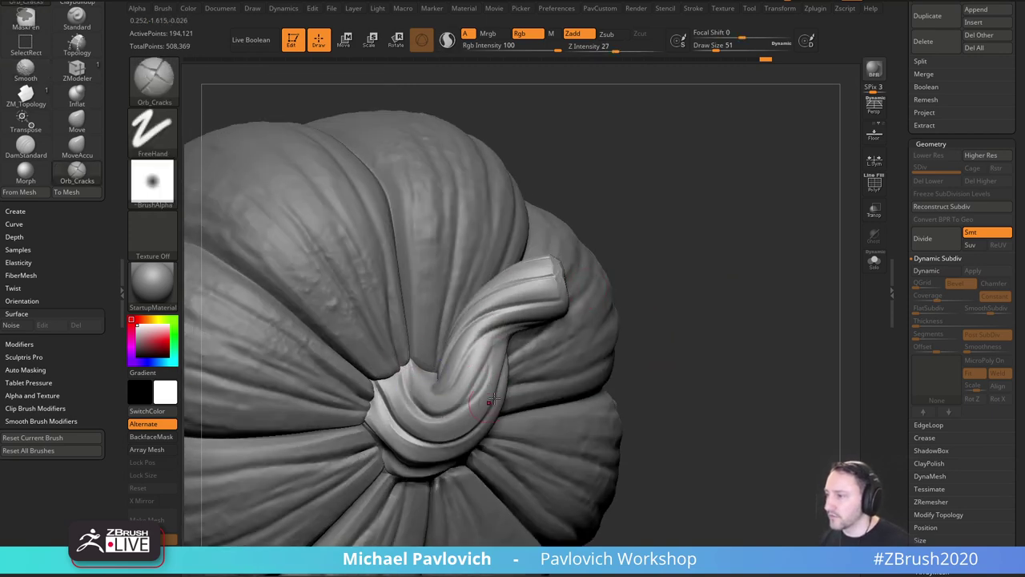
{"action": "right_click_drag", "start_coordinate": [416, 366], "coordinate": [441, 353]}
{"action": "key", "text": "shift"}
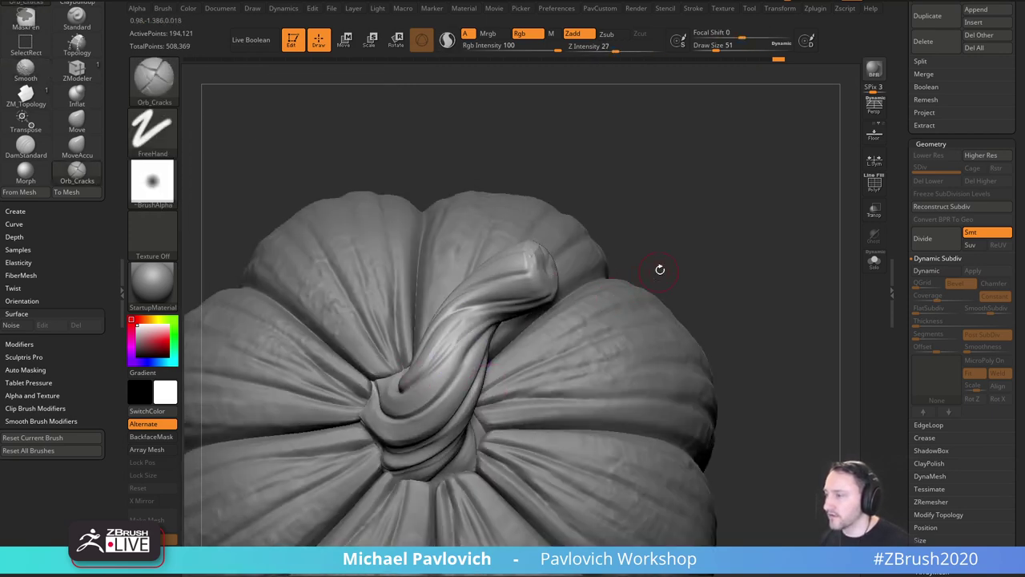
Isolate the stem with Solo and deepen the creases near its flared base with Orb_Cracks at draw size 68.
{"action": "right_click_drag", "start_coordinate": [659, 267], "coordinate": [435, 403]}
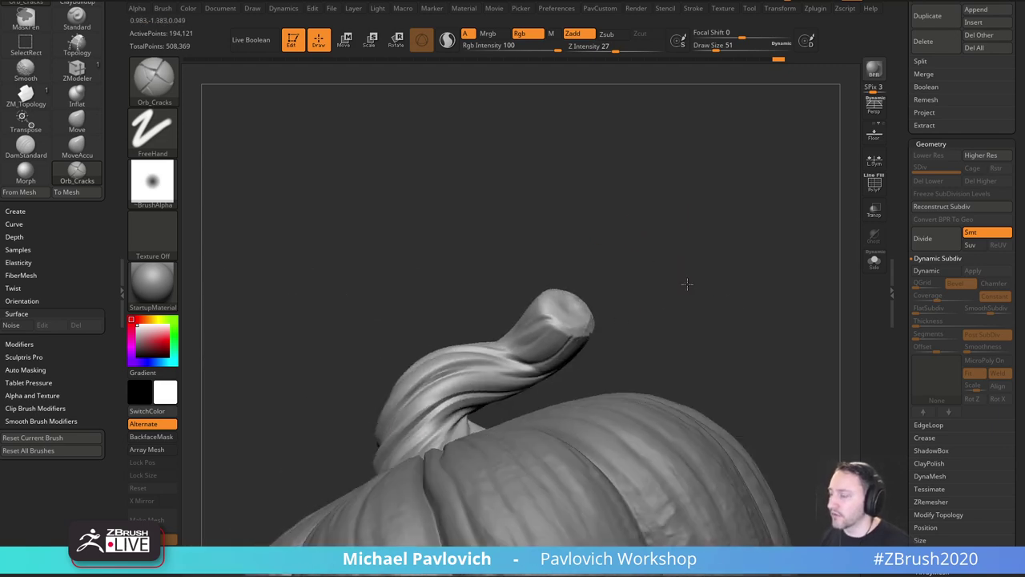
{"action": "right_click_drag", "start_coordinate": [687, 284], "coordinate": [708, 277]}
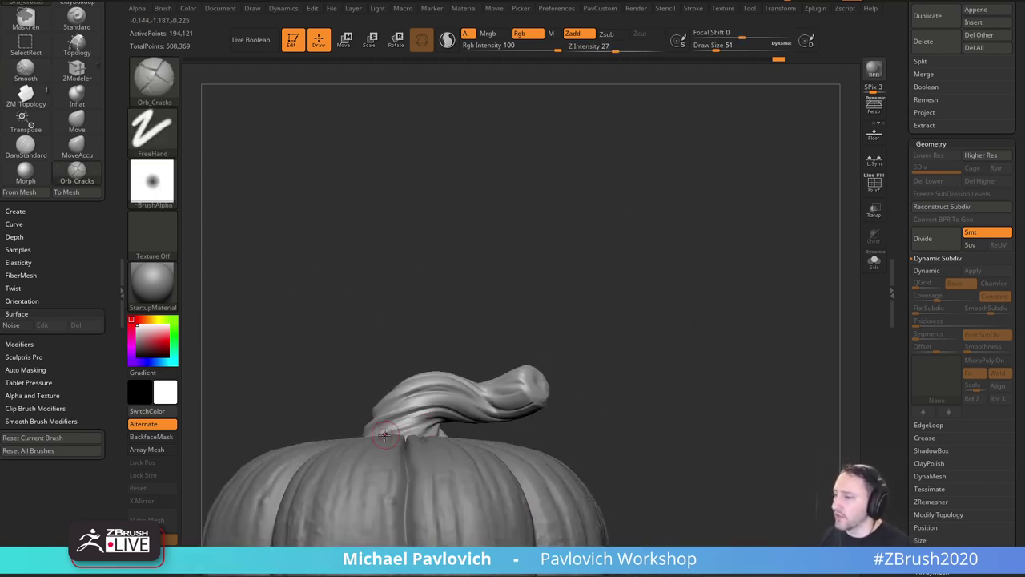
{"action": "right_click_drag", "start_coordinate": [429, 425], "coordinate": [721, 285]}
{"action": "left_click", "coordinate": [872, 267]}
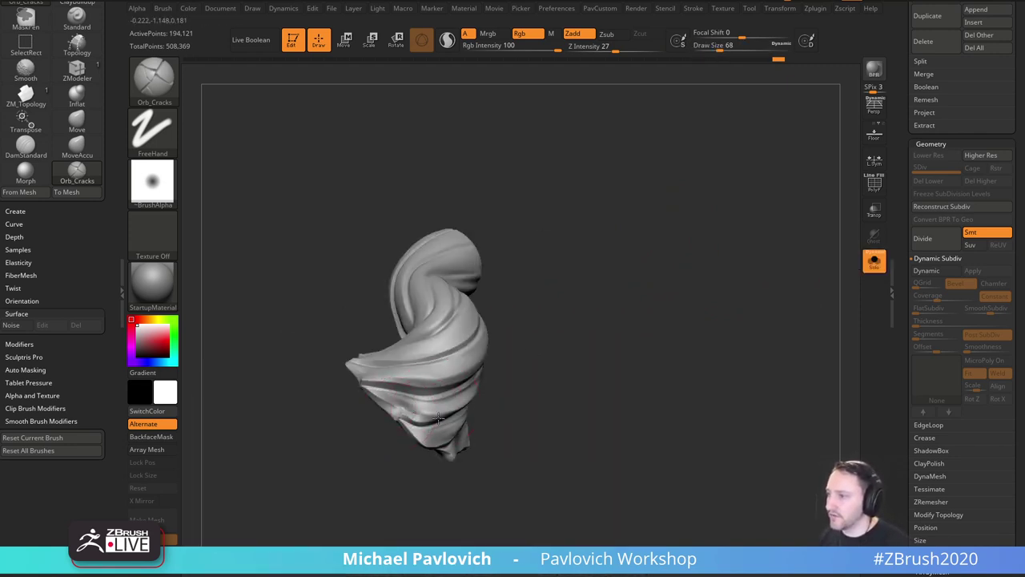
{"action": "right_click_drag", "start_coordinate": [471, 377], "coordinate": [473, 346]}
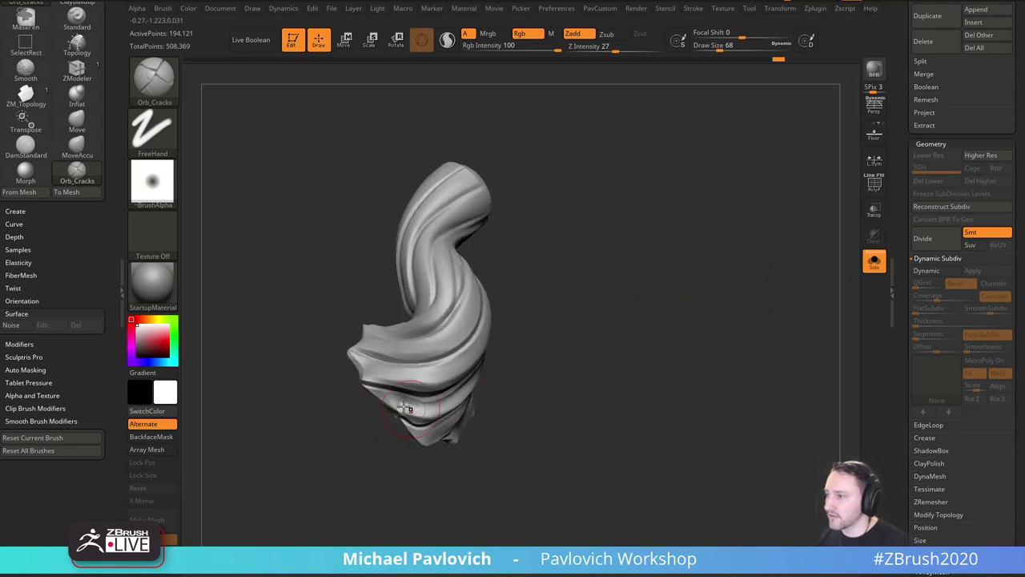
{"action": "right_click_drag", "start_coordinate": [405, 408], "coordinate": [533, 288]}
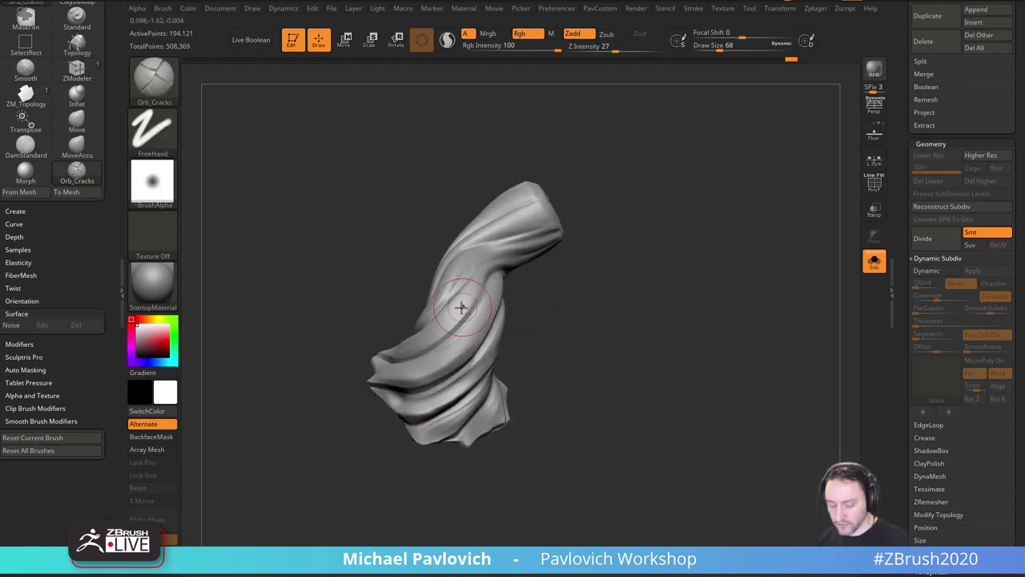
Build up the ridges along the stem's lower outer side with the ClayBuildup brush at draw size 51 and Z Intensity 20.
{"action": "key", "text": "b"}
{"action": "key", "text": "c"}
{"action": "key", "text": "b"}
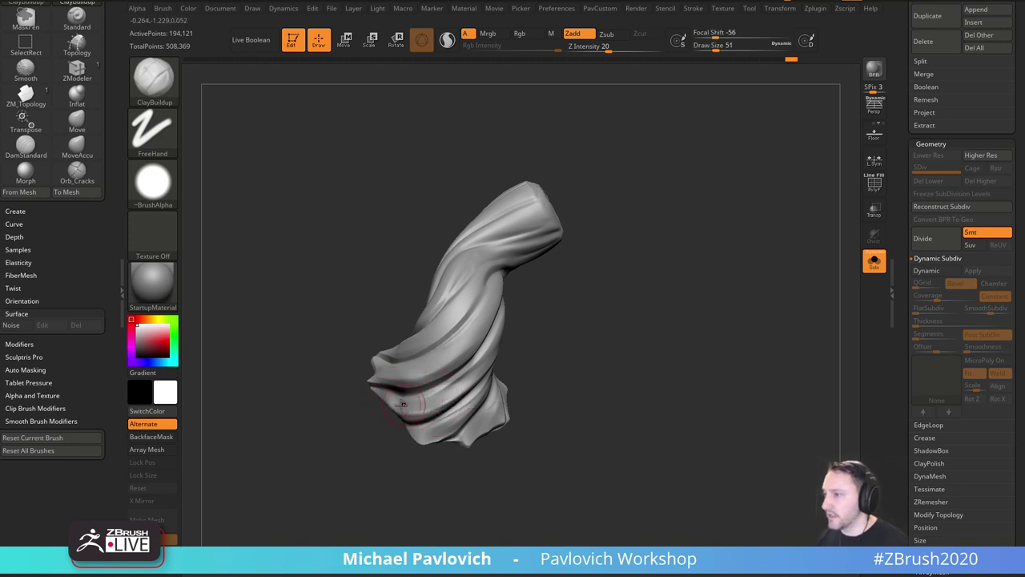
{"action": "mouse_move", "coordinate": [520, 320]}
{"action": "right_mouse_down"}
{"action": "mouse_move", "coordinate": [572, 306]}
{"action": "mouse_move", "coordinate": [578, 287]}
{"action": "mouse_move", "coordinate": [567, 360]}
{"action": "right_mouse_up"}
{"action": "left_click_drag", "start_coordinate": [402, 413], "coordinate": [386, 420]}
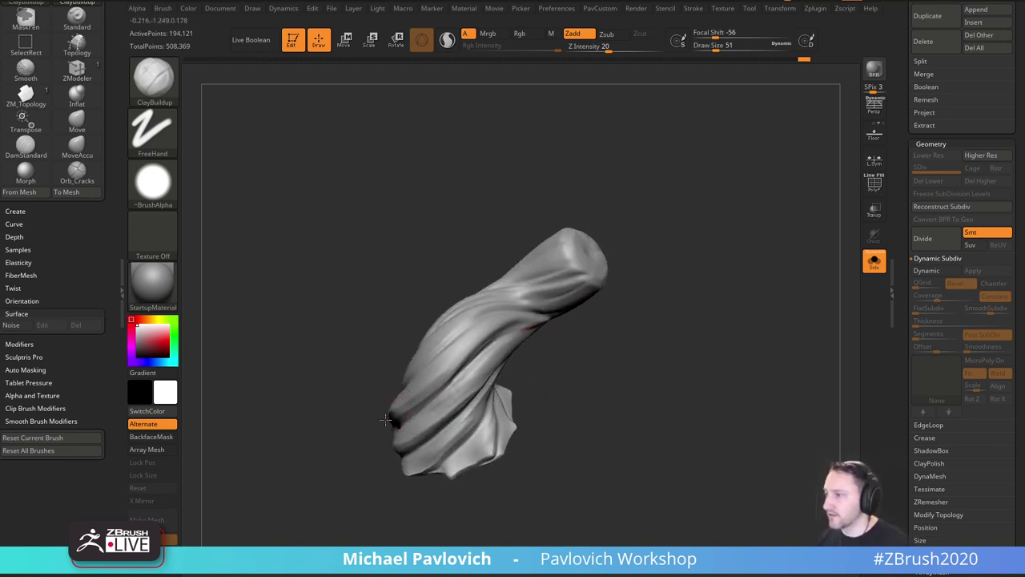
{"action": "right_click_drag", "start_coordinate": [608, 314], "coordinate": [679, 403]}
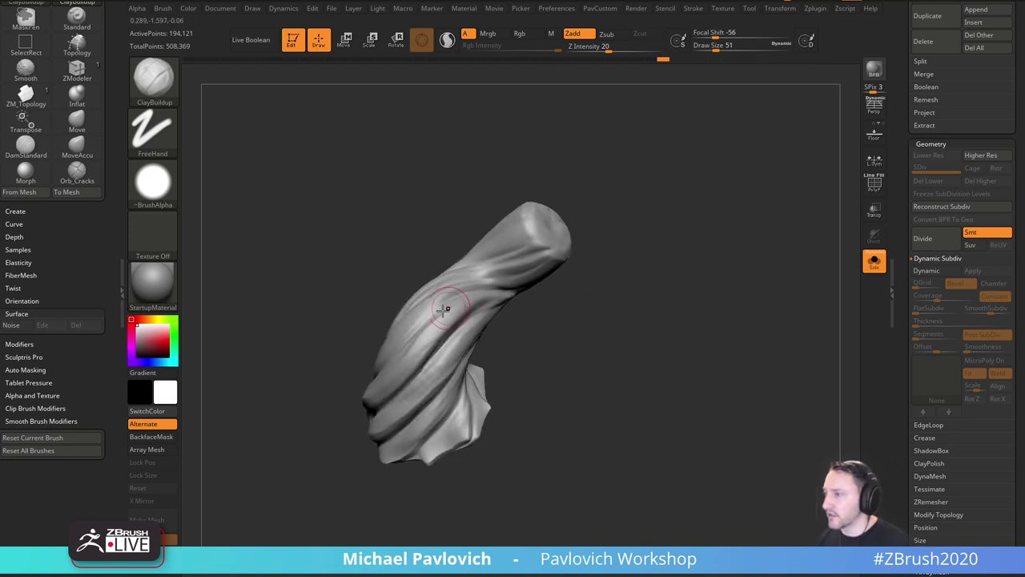
{"action": "right_click_drag", "start_coordinate": [582, 278], "coordinate": [649, 361]}
{"action": "mouse_move", "coordinate": [366, 416]}
{"action": "right_mouse_down"}
{"action": "mouse_move", "coordinate": [566, 375]}
{"action": "mouse_move", "coordinate": [449, 408]}
{"action": "mouse_move", "coordinate": [521, 416]}
{"action": "mouse_move", "coordinate": [495, 423]}
{"action": "right_mouse_up"}
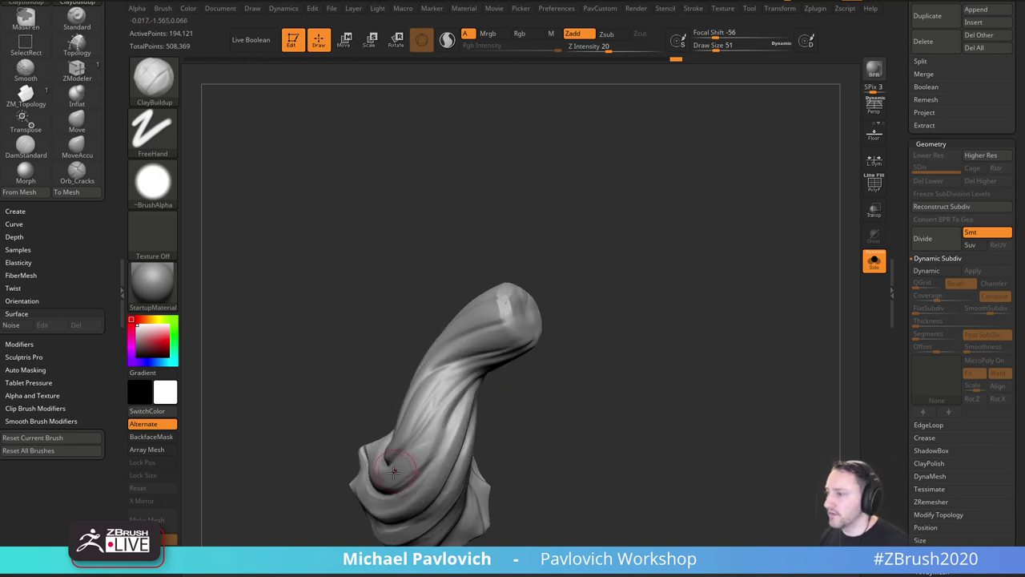
Add ClayBuildup volume to the ridges around the stem's inner bend and underside, just above the flared base.
{"action": "right_click_drag", "start_coordinate": [487, 364], "coordinate": [500, 409]}
{"action": "left_click_drag", "start_coordinate": [376, 425], "coordinate": [416, 423]}
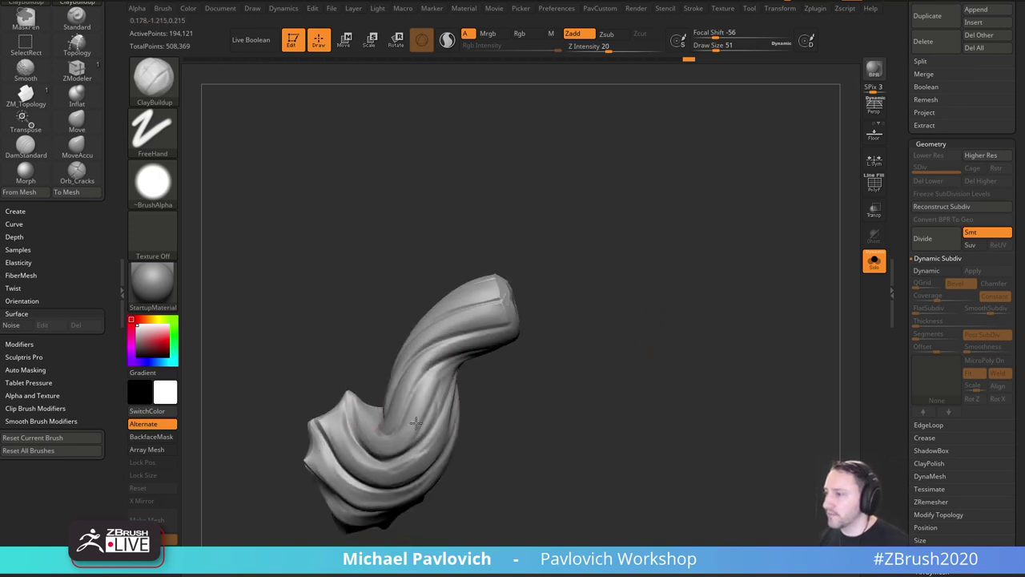
{"action": "right_click_drag", "start_coordinate": [468, 352], "coordinate": [423, 403]}
{"action": "right_click_drag", "start_coordinate": [540, 348], "coordinate": [594, 270]}
{"action": "mouse_move", "coordinate": [588, 318]}
{"action": "right_mouse_down"}
{"action": "mouse_move", "coordinate": [640, 352]}
{"action": "mouse_move", "coordinate": [560, 320]}
{"action": "mouse_move", "coordinate": [582, 297]}
{"action": "mouse_move", "coordinate": [545, 297]}
{"action": "mouse_move", "coordinate": [593, 313]}
{"action": "right_mouse_up"}
{"action": "right_click_drag", "start_coordinate": [629, 364], "coordinate": [609, 333], "text": "alt"}
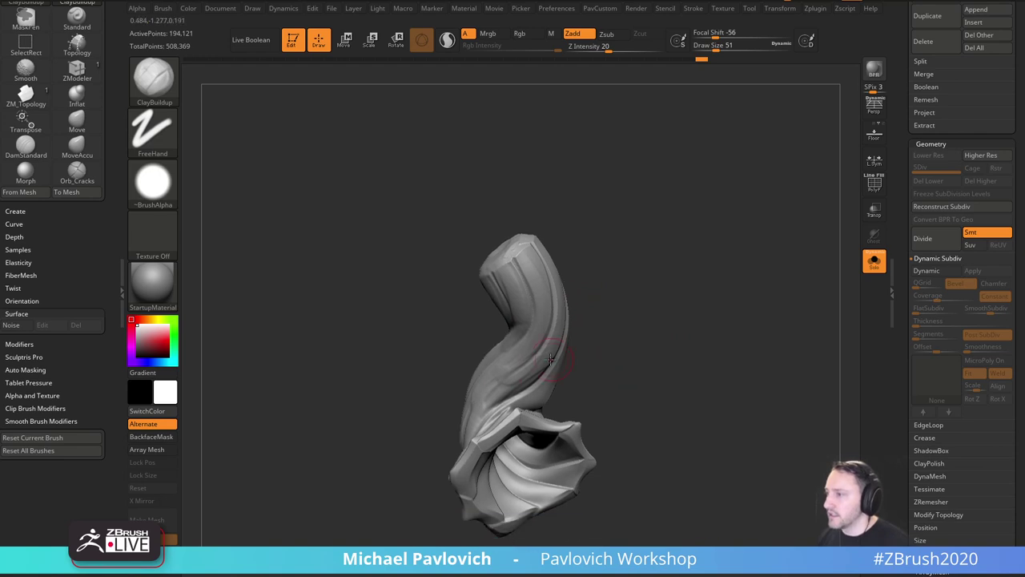
{"action": "mouse_move", "coordinate": [551, 362]}
{"action": "left_mouse_down"}
{"action": "mouse_move", "coordinate": [494, 393]}
{"action": "mouse_move", "coordinate": [481, 423]}
{"action": "left_mouse_up"}
Thicken the twisted ridges on the back of the stem with ClayBuildup strokes at draw size 51.
{"action": "right_click_drag", "start_coordinate": [513, 376], "coordinate": [596, 356]}
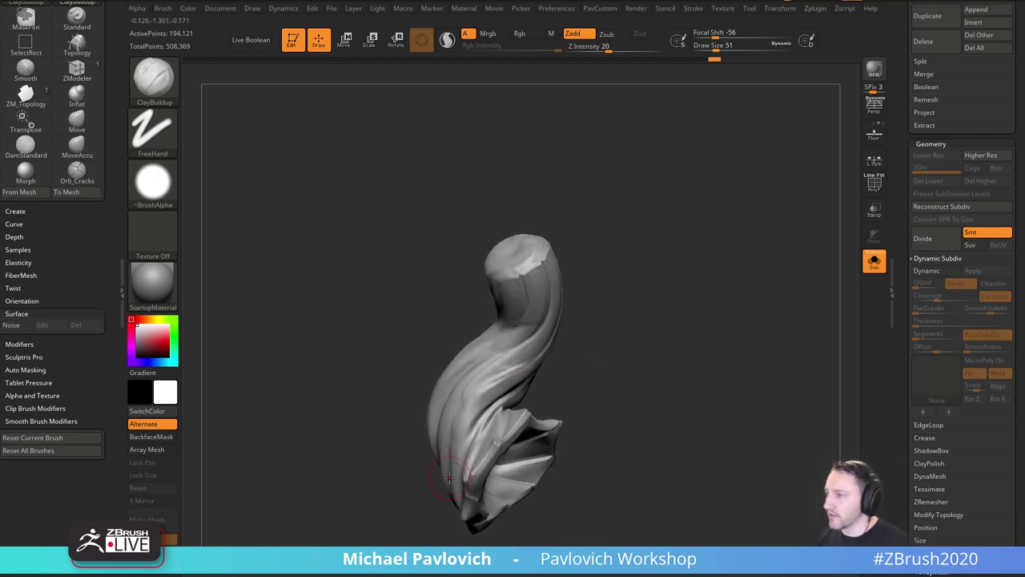
{"action": "right_click_drag", "start_coordinate": [449, 477], "coordinate": [579, 365]}
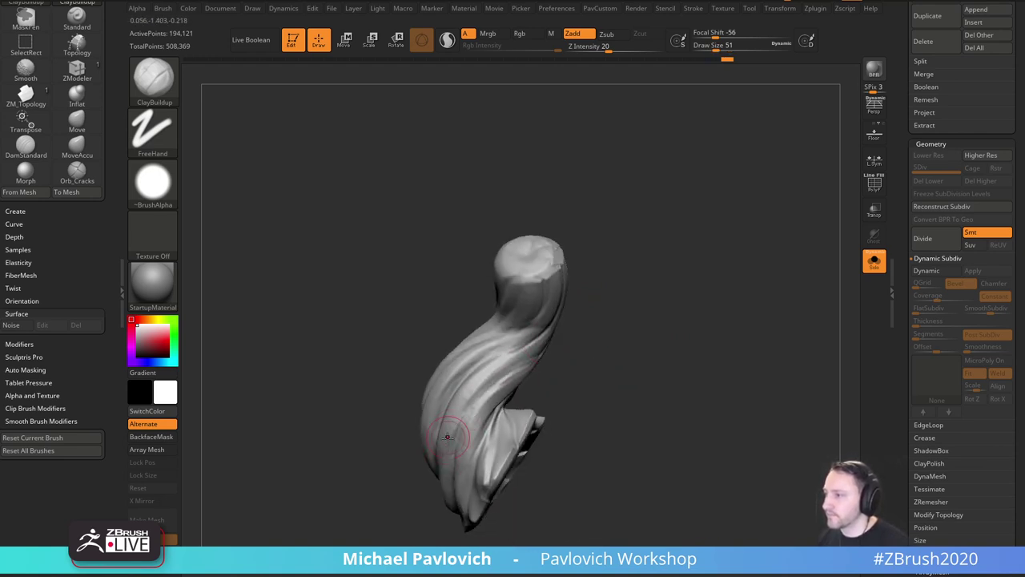
{"action": "right_click_drag", "start_coordinate": [453, 429], "coordinate": [581, 355]}
{"action": "right_click_drag", "start_coordinate": [438, 436], "coordinate": [521, 344]}
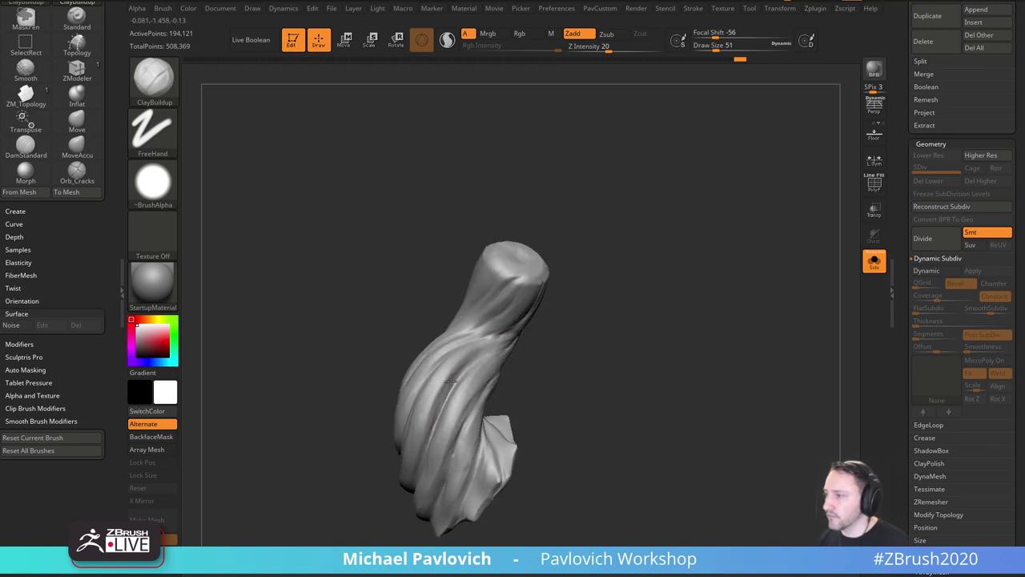
{"action": "mouse_move", "coordinate": [554, 316]}
{"action": "left_mouse_down"}
{"action": "mouse_move", "coordinate": [580, 312]}
{"action": "mouse_move", "coordinate": [599, 326]}
{"action": "left_mouse_up"}
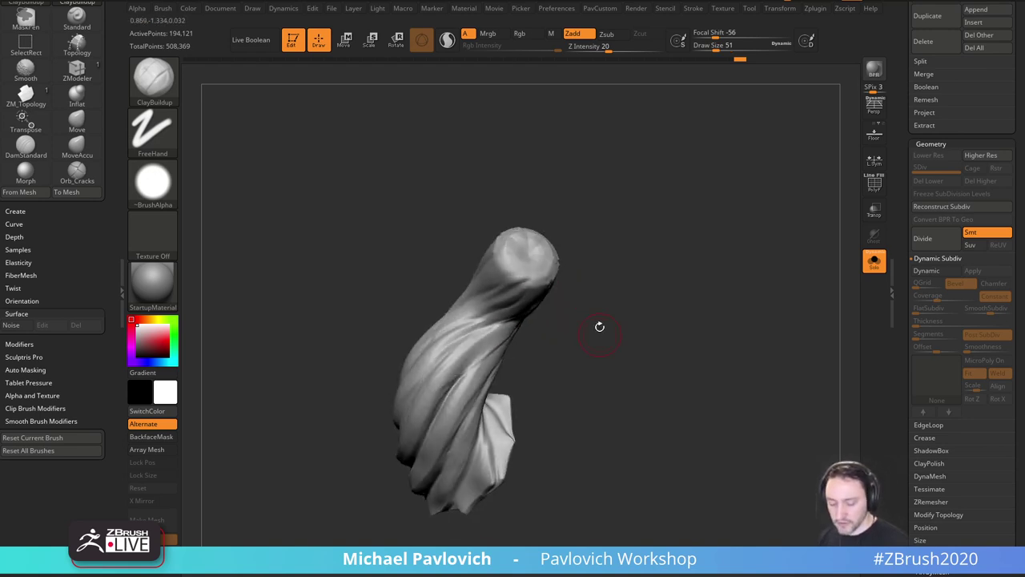
Recut the creases between the stem's built-up ridges and across its base with Orb_Cracks, enlarging the draw size to 71.
{"action": "key", "text": "3"}
{"action": "mouse_move", "coordinate": [558, 305]}
{"action": "right_mouse_down"}
{"action": "mouse_move", "coordinate": [531, 299]}
{"action": "mouse_move", "coordinate": [492, 350]}
{"action": "right_mouse_up"}
{"action": "mouse_move", "coordinate": [531, 240]}
{"action": "right_mouse_down"}
{"action": "mouse_move", "coordinate": [526, 270]}
{"action": "mouse_move", "coordinate": [656, 307]}
{"action": "mouse_move", "coordinate": [663, 285]}
{"action": "mouse_move", "coordinate": [617, 276]}
{"action": "mouse_move", "coordinate": [614, 239]}
{"action": "mouse_move", "coordinate": [626, 288]}
{"action": "mouse_move", "coordinate": [609, 298]}
{"action": "right_mouse_up"}
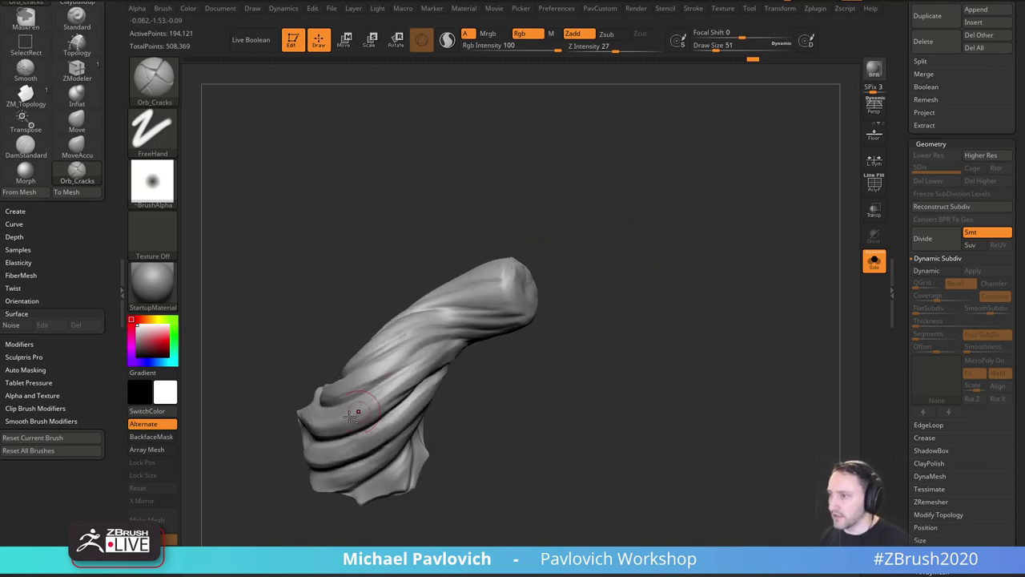
{"action": "right_click_drag", "start_coordinate": [513, 360], "coordinate": [331, 370]}
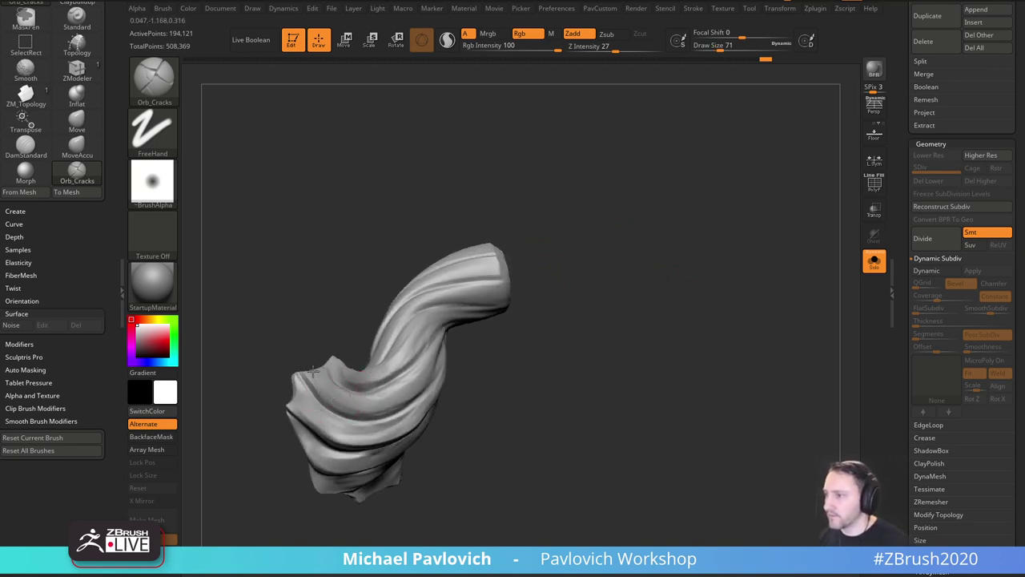
{"action": "mouse_move", "coordinate": [533, 330]}
{"action": "right_mouse_down"}
{"action": "mouse_move", "coordinate": [540, 323]}
{"action": "mouse_move", "coordinate": [388, 386]}
{"action": "right_mouse_up"}
{"action": "mouse_move", "coordinate": [619, 315]}
{"action": "right_mouse_down"}
{"action": "mouse_move", "coordinate": [647, 304]}
{"action": "mouse_move", "coordinate": [605, 326]}
{"action": "right_mouse_up"}
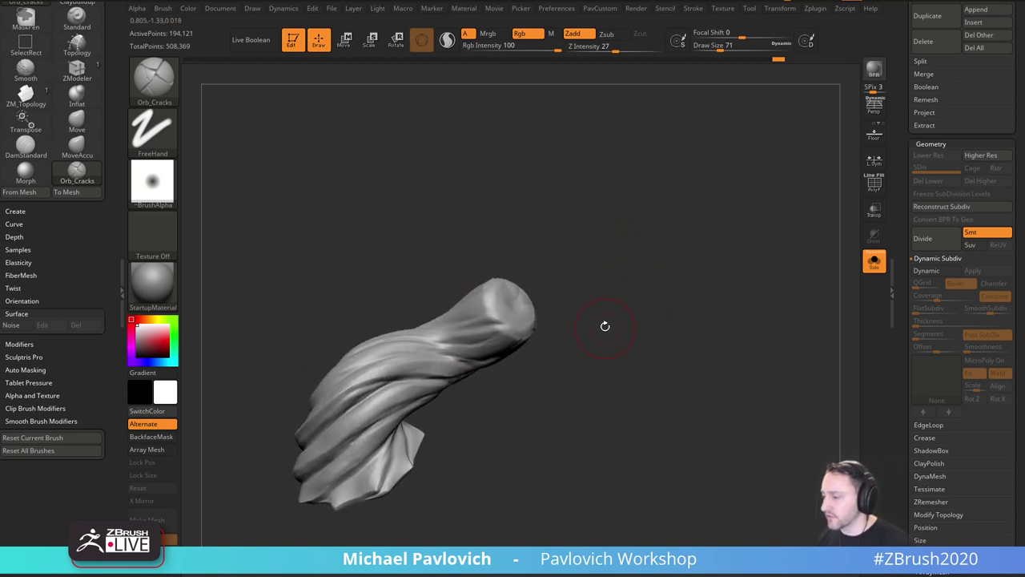
{"action": "key", "text": "b"}
{"action": "key", "text": "c"}
{"action": "key", "text": "l"}
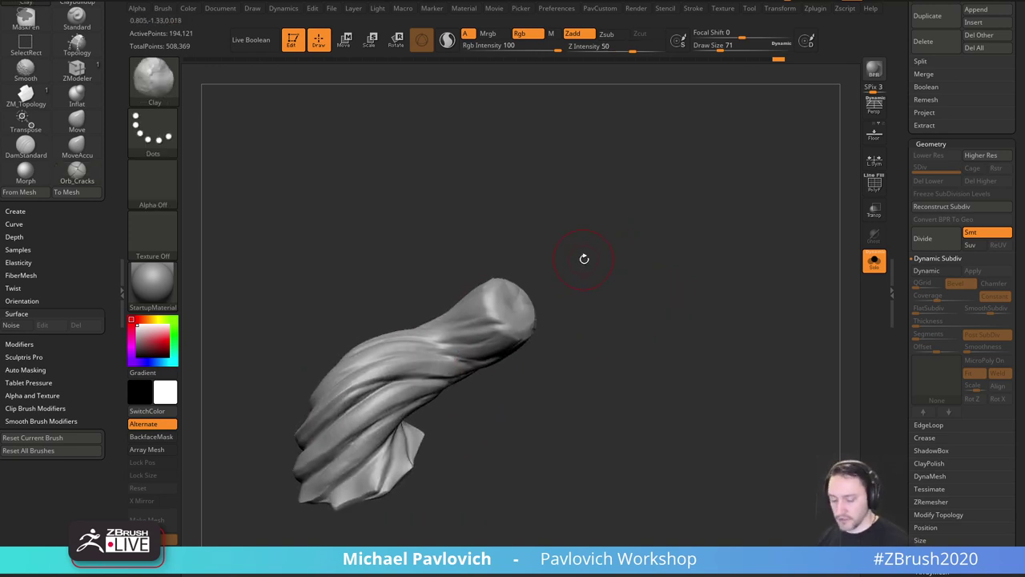
Build up the ridges near the stem's cut end and middle with ClayBuildup at draw size 37.
{"action": "key", "text": "b"}
{"action": "key", "text": "c"}
{"action": "key", "text": "b"}
{"action": "right_click_drag", "start_coordinate": [584, 259], "coordinate": [553, 282]}
{"action": "key", "text": "s"}
{"action": "left_click_drag", "start_coordinate": [499, 328], "coordinate": [472, 330]}
{"action": "right_click_drag", "start_coordinate": [531, 222], "coordinate": [589, 257]}
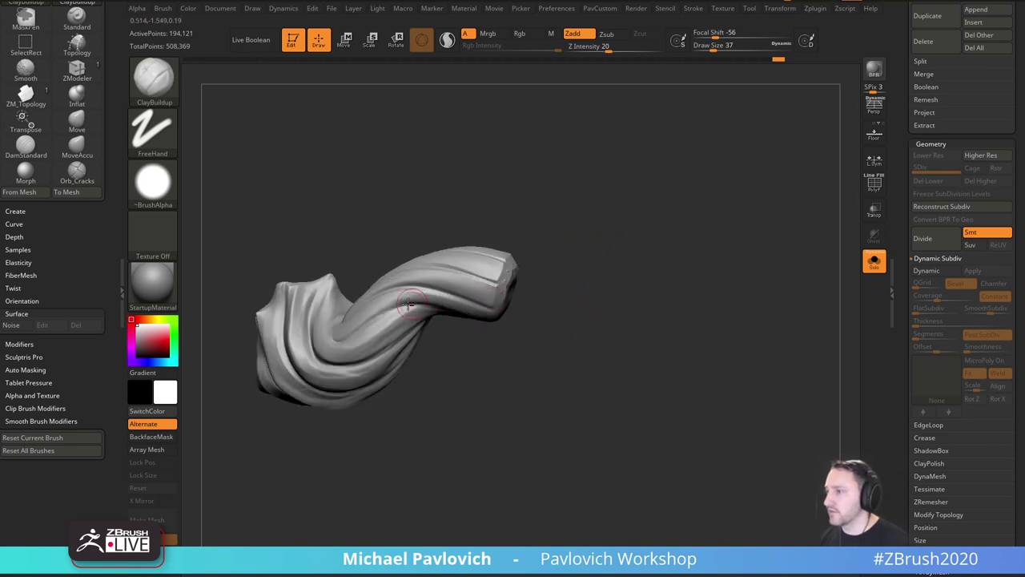
{"action": "mouse_move", "coordinate": [401, 296]}
{"action": "right_mouse_down"}
{"action": "mouse_move", "coordinate": [567, 233]}
{"action": "mouse_move", "coordinate": [527, 215]}
{"action": "mouse_move", "coordinate": [597, 199]}
{"action": "mouse_move", "coordinate": [594, 285]}
{"action": "right_mouse_up"}
Give ClayBuildup the square Alpha 28 and layer strokes along the ridges of the stem's middle at draw size 39.
{"action": "left_click", "coordinate": [172, 200]}
{"action": "left_click", "coordinate": [473, 226]}
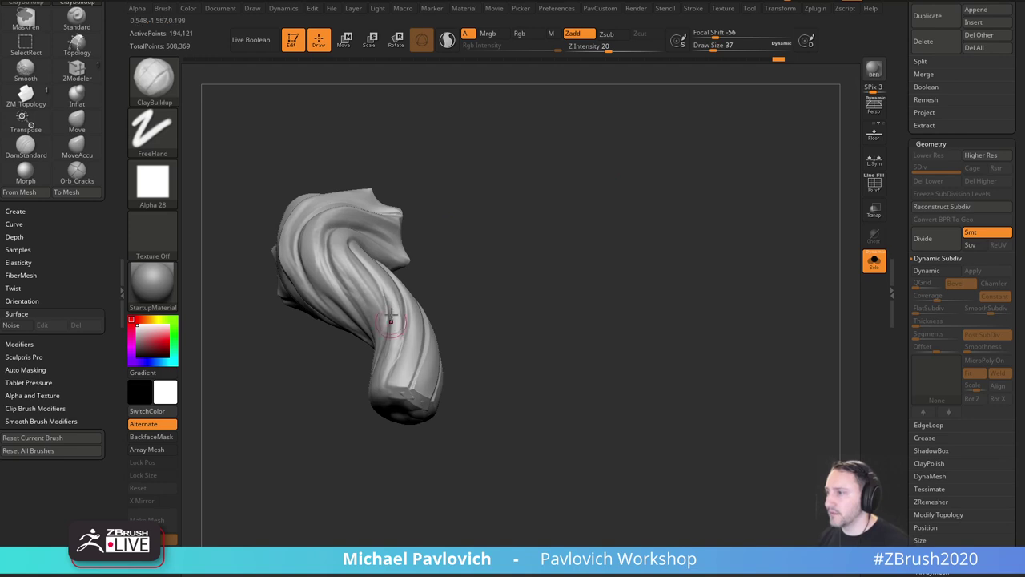
{"action": "mouse_move", "coordinate": [456, 288]}
{"action": "right_mouse_down"}
{"action": "mouse_move", "coordinate": [376, 286]}
{"action": "mouse_move", "coordinate": [407, 275]}
{"action": "right_mouse_up"}
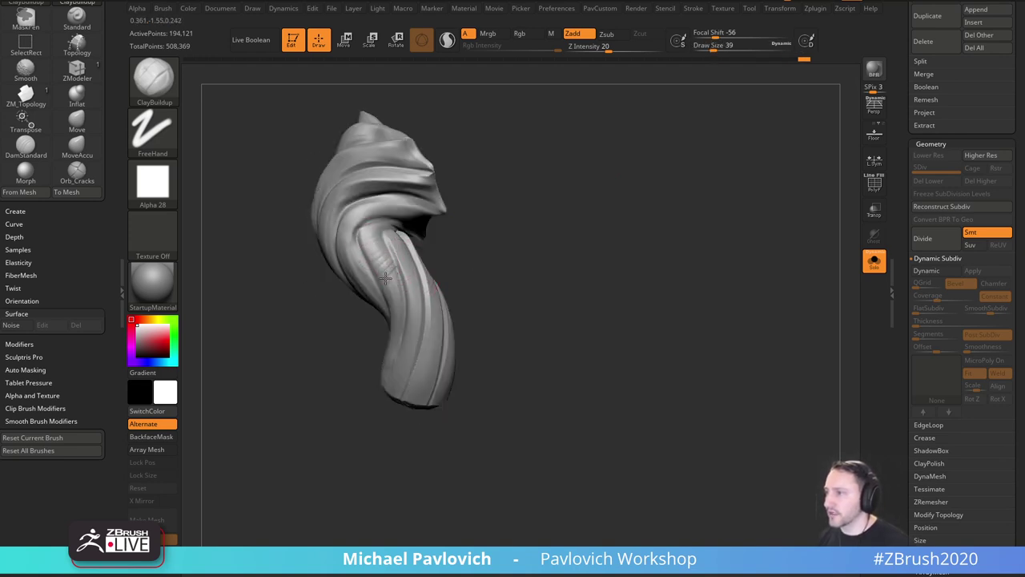
{"action": "mouse_move", "coordinate": [462, 273]}
{"action": "right_mouse_down"}
{"action": "mouse_move", "coordinate": [527, 233]}
{"action": "mouse_move", "coordinate": [489, 233]}
{"action": "right_mouse_up"}
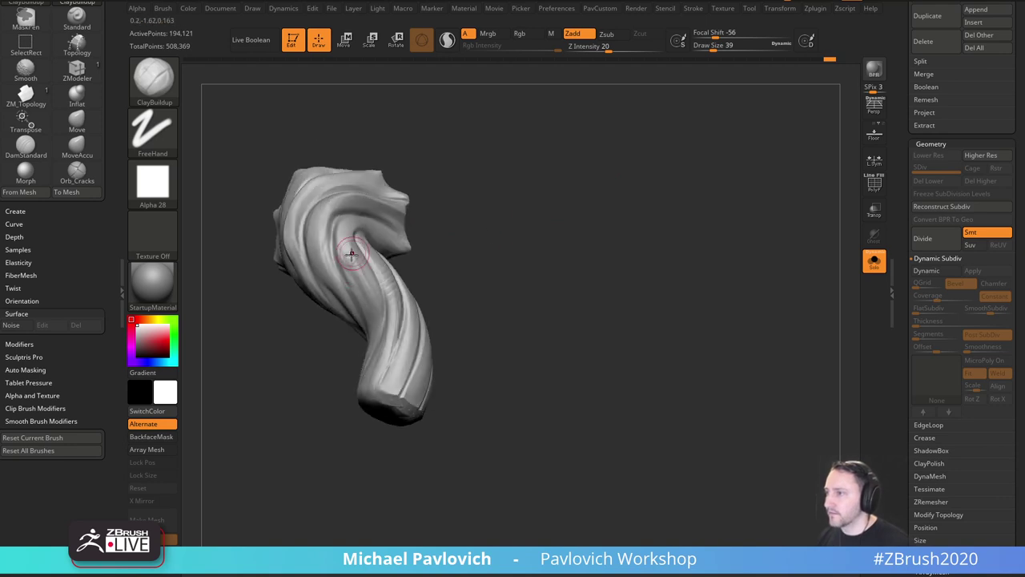
{"action": "mouse_move", "coordinate": [368, 296]}
{"action": "right_mouse_down"}
{"action": "mouse_move", "coordinate": [483, 219]}
{"action": "mouse_move", "coordinate": [536, 297]}
{"action": "mouse_move", "coordinate": [536, 241]}
{"action": "right_mouse_up"}
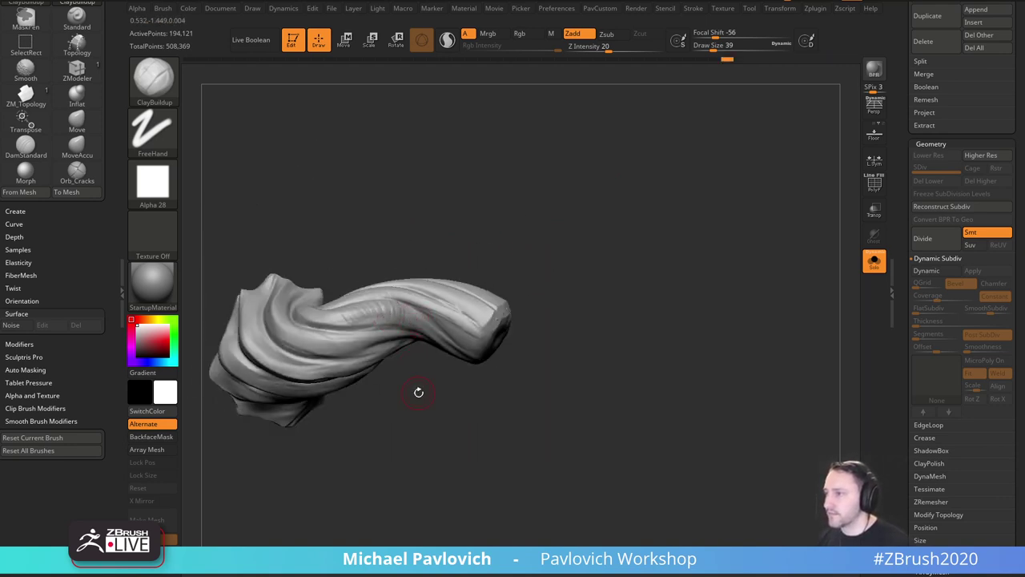
{"action": "mouse_move", "coordinate": [418, 392]}
{"action": "right_mouse_down"}
{"action": "mouse_move", "coordinate": [419, 319]}
{"action": "mouse_move", "coordinate": [563, 248]}
{"action": "mouse_move", "coordinate": [614, 275]}
{"action": "mouse_move", "coordinate": [469, 214]}
{"action": "right_mouse_up"}
Set the Smooth brush's Z Intensity to 56 and open the Smooth Brush Modifiers.
{"action": "key", "text": "shift"}
{"action": "left_click_drag", "start_coordinate": [659, 49], "coordinate": [636, 48], "text": "shift"}
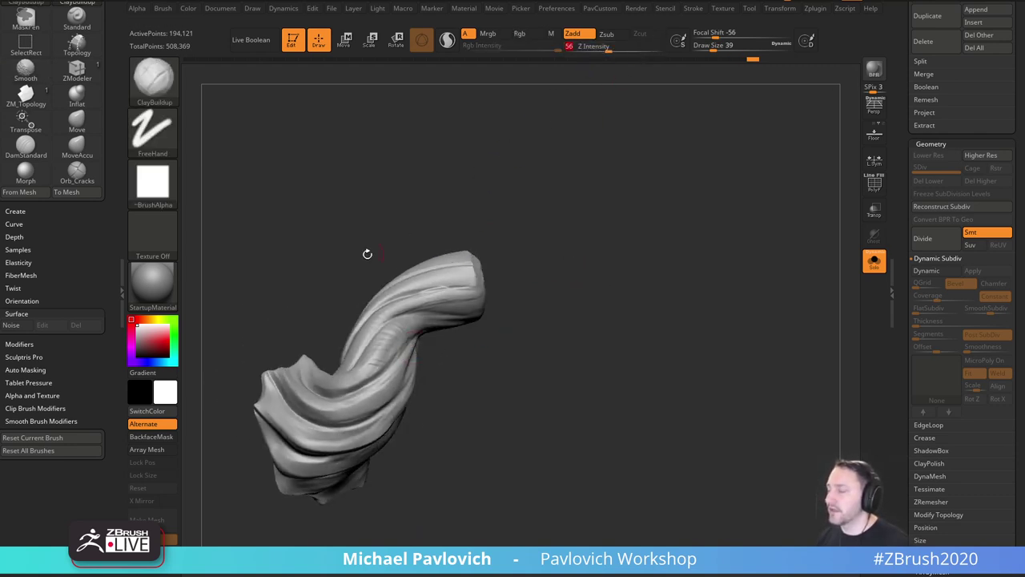
{"action": "key", "text": "shift"}
{"action": "left_click", "coordinate": [36, 421]}
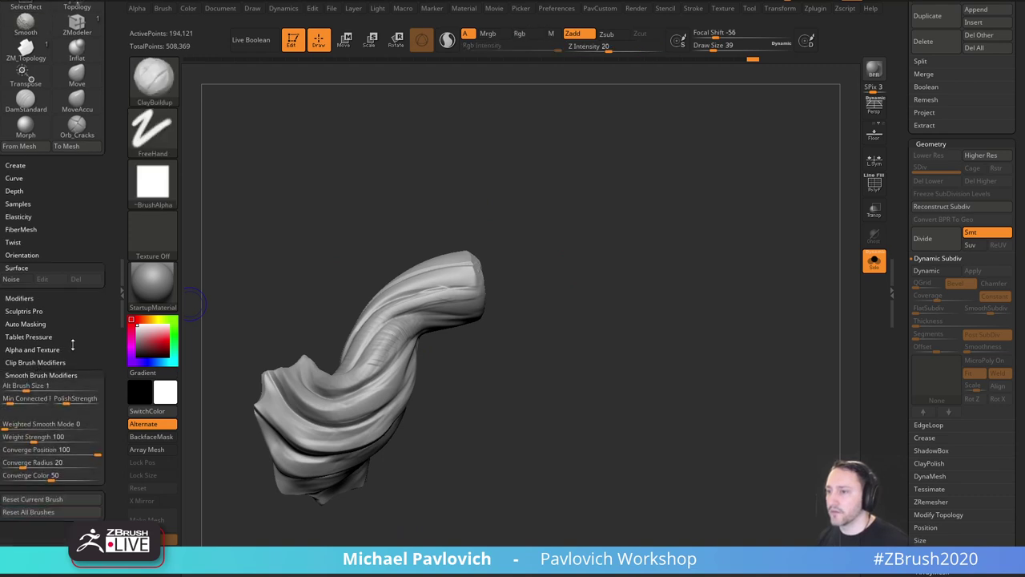
{"action": "key", "text": "shift"}
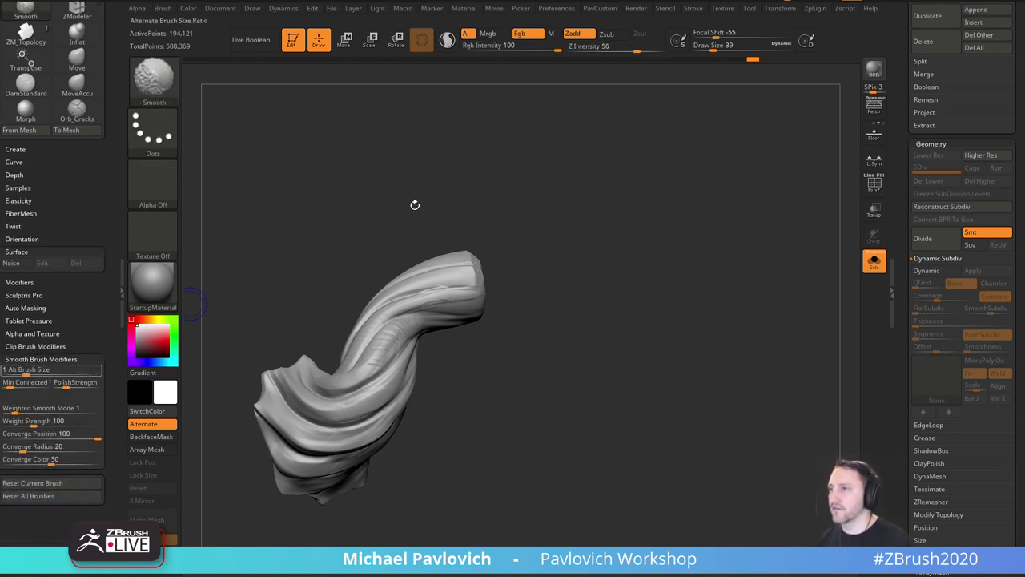
Smooth the clay strokes along the stem's middle and upper ridges with the Smooth brush at draw size 39.
{"action": "right_click_drag", "start_coordinate": [574, 307], "coordinate": [578, 318]}
{"action": "left_click_drag", "start_coordinate": [578, 318], "coordinate": [585, 326]}
{"action": "left_click_drag", "start_coordinate": [380, 370], "coordinate": [461, 301], "text": "shift"}
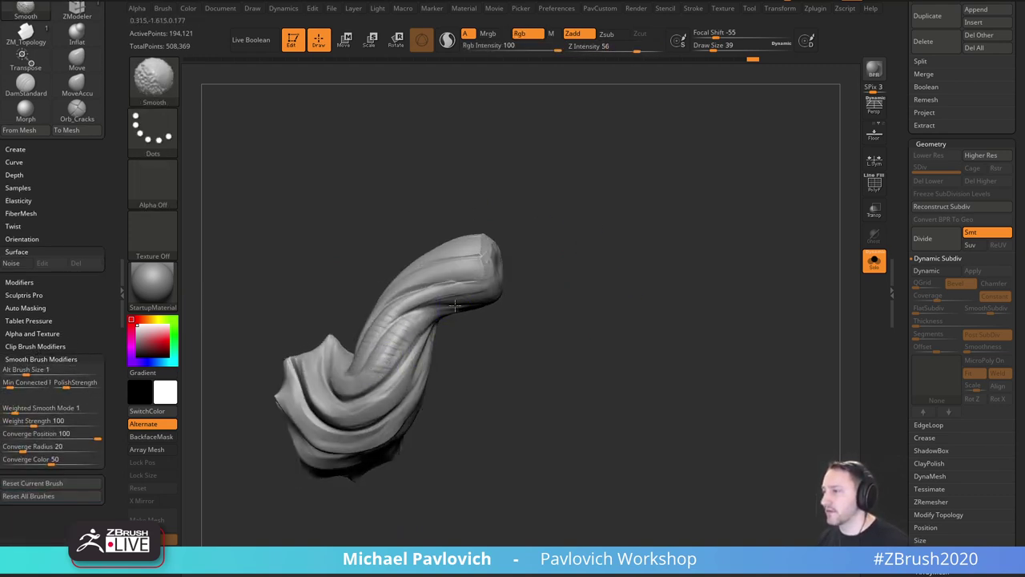
{"action": "left_click_drag", "start_coordinate": [517, 338], "coordinate": [498, 334]}
{"action": "left_click_drag", "start_coordinate": [372, 345], "coordinate": [433, 282], "text": "shift"}
{"action": "left_click_drag", "start_coordinate": [553, 317], "coordinate": [500, 328]}
{"action": "left_click_drag", "start_coordinate": [407, 347], "coordinate": [472, 309], "text": "shift"}
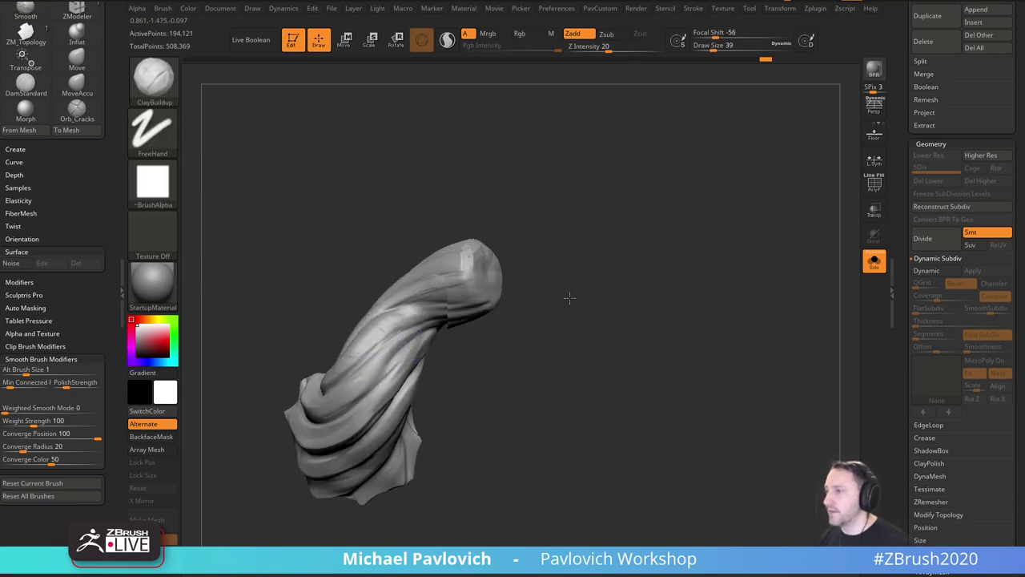
Cut fine creases into the stem's upper bend below the cut end with DamStandard at draw size 37 and Z Intensity 33.
{"action": "mouse_move", "coordinate": [569, 297]}
{"action": "left_mouse_down"}
{"action": "mouse_move", "coordinate": [611, 274]}
{"action": "mouse_move", "coordinate": [628, 332]}
{"action": "mouse_move", "coordinate": [625, 234]}
{"action": "mouse_move", "coordinate": [604, 259]}
{"action": "mouse_move", "coordinate": [619, 294]}
{"action": "left_mouse_up"}
{"action": "key", "text": "b"}
{"action": "key", "text": "d"}
{"action": "key", "text": "s"}
{"action": "mouse_move", "coordinate": [509, 256]}
{"action": "left_mouse_down", "text": "alt"}
{"action": "mouse_move", "coordinate": [521, 238]}
{"action": "mouse_move", "coordinate": [474, 260]}
{"action": "left_mouse_up", "text": "alt"}
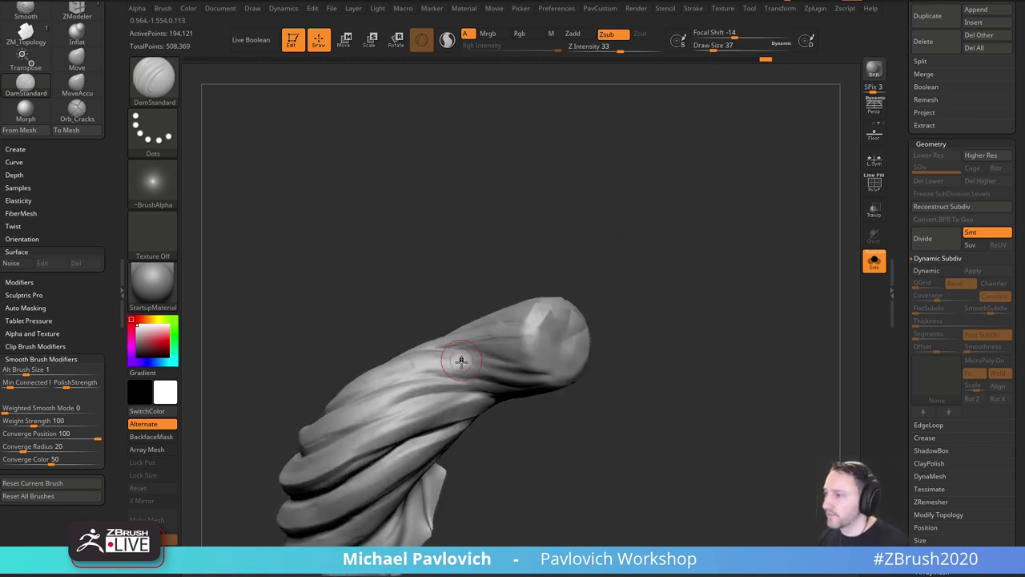
{"action": "left_click_drag", "start_coordinate": [461, 362], "coordinate": [449, 356]}
{"action": "left_click_drag", "start_coordinate": [462, 311], "coordinate": [467, 325]}
{"action": "left_click_drag", "start_coordinate": [472, 366], "coordinate": [469, 373]}
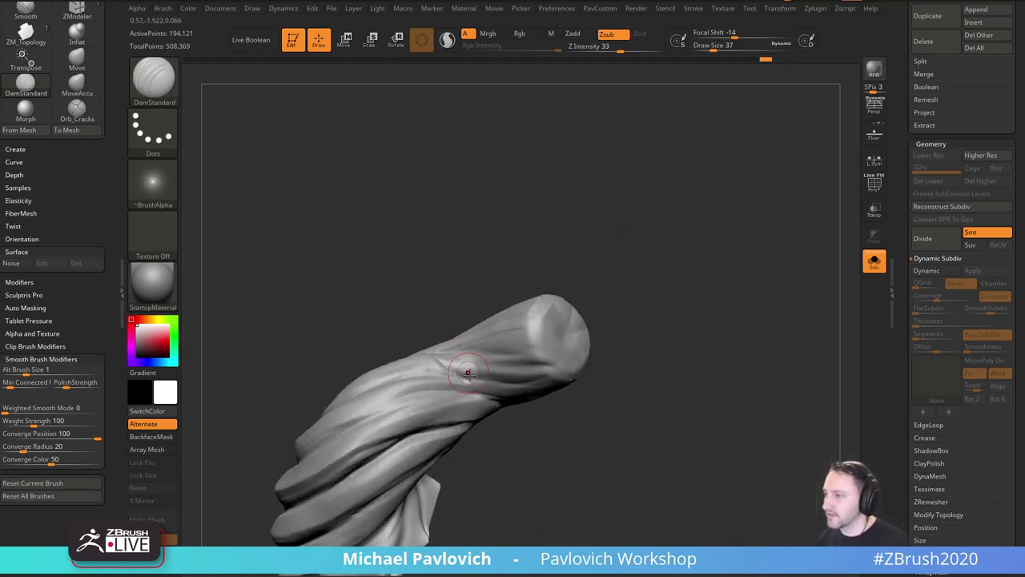
{"action": "left_click_drag", "start_coordinate": [494, 265], "coordinate": [490, 397]}
{"action": "left_click_drag", "start_coordinate": [521, 281], "coordinate": [622, 371]}
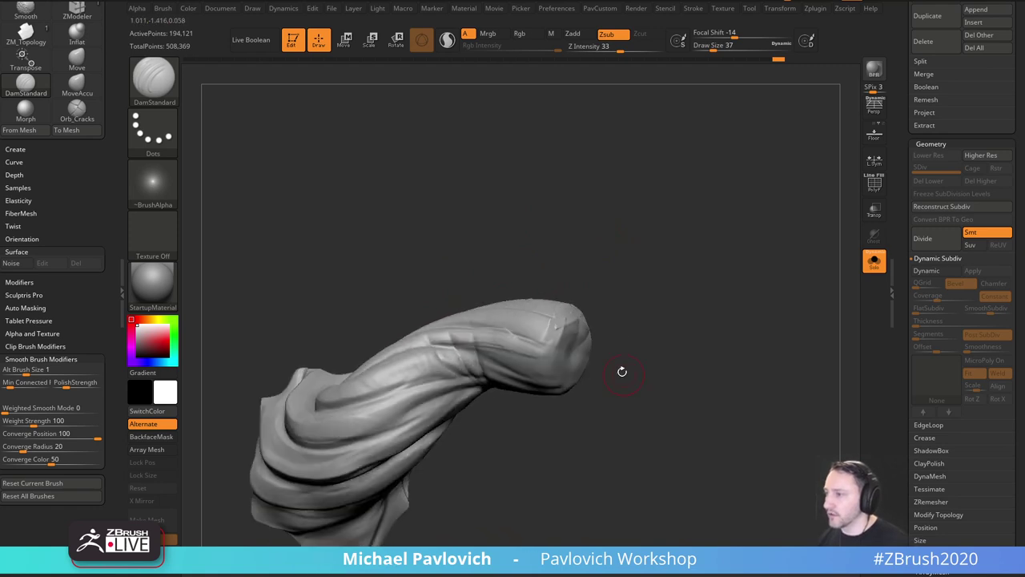
{"action": "key", "text": "b"}
{"action": "key", "text": "c"}
{"action": "key", "text": "l"}
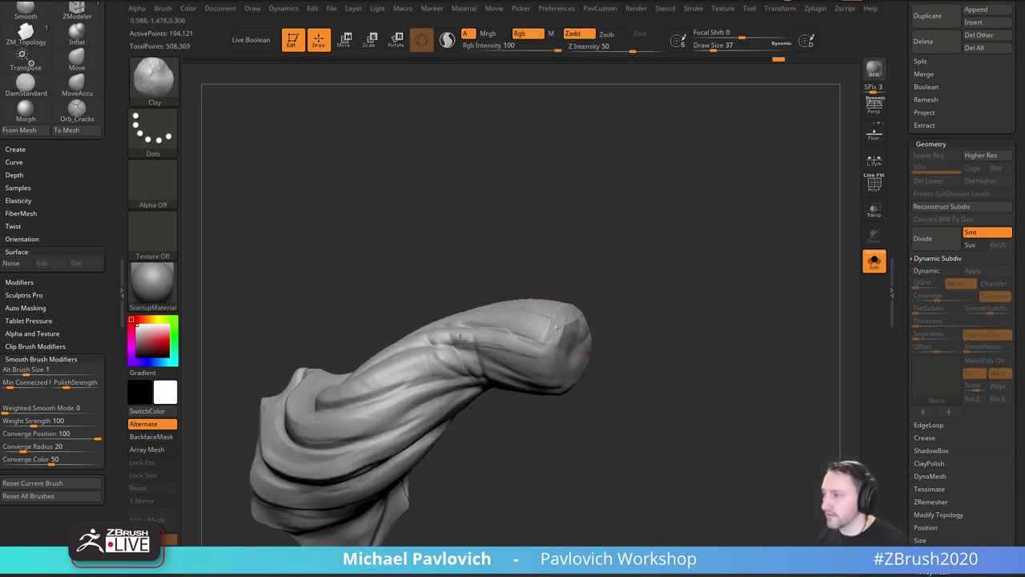
{"action": "mouse_move", "coordinate": [625, 281]}
{"action": "left_mouse_down"}
{"action": "mouse_move", "coordinate": [634, 293]}
{"action": "mouse_move", "coordinate": [622, 304]}
{"action": "mouse_move", "coordinate": [656, 327]}
{"action": "mouse_move", "coordinate": [612, 319]}
{"action": "mouse_move", "coordinate": [643, 307]}
{"action": "mouse_move", "coordinate": [664, 322]}
{"action": "mouse_move", "coordinate": [658, 334]}
{"action": "left_mouse_up"}
{"action": "key", "text": "ctrl+z"}
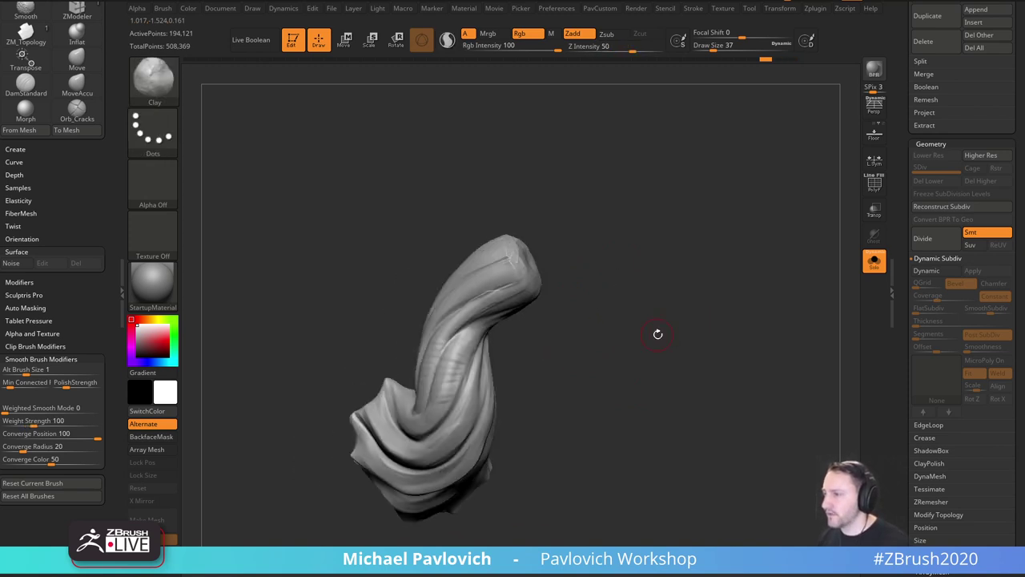
Tighten the ridges near the stem's cut end with the Pinch brush, reducing the draw size to about 140.
{"action": "mouse_move", "coordinate": [631, 221]}
{"action": "left_mouse_down"}
{"action": "mouse_move", "coordinate": [643, 276]}
{"action": "mouse_move", "coordinate": [624, 302]}
{"action": "mouse_move", "coordinate": [631, 266]}
{"action": "mouse_move", "coordinate": [564, 297]}
{"action": "left_mouse_up"}
{"action": "key", "text": "b"}
{"action": "key", "text": "p"}
{"action": "key", "text": "i"}
{"action": "key", "text": "s"}
{"action": "left_click_drag", "start_coordinate": [499, 310], "coordinate": [575, 318]}
{"action": "key", "text": "s"}
{"action": "mouse_move", "coordinate": [552, 313]}
{"action": "left_mouse_down"}
{"action": "mouse_move", "coordinate": [540, 312]}
{"action": "mouse_move", "coordinate": [592, 300]}
{"action": "mouse_move", "coordinate": [446, 318]}
{"action": "left_mouse_up"}
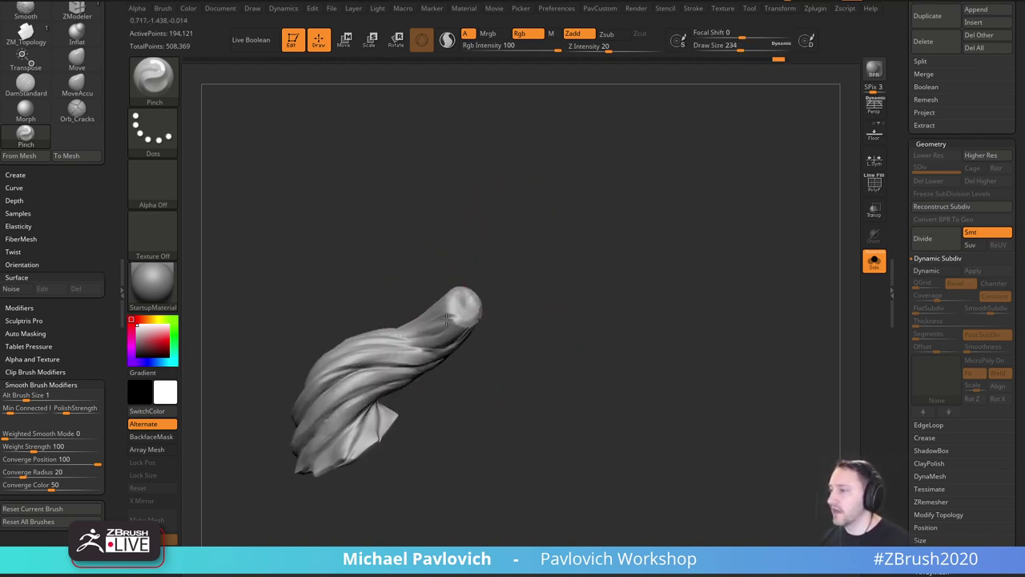
{"action": "mouse_move", "coordinate": [548, 256]}
{"action": "left_mouse_down"}
{"action": "mouse_move", "coordinate": [565, 315]}
{"action": "mouse_move", "coordinate": [543, 317]}
{"action": "left_mouse_up"}
{"action": "key", "text": "s"}
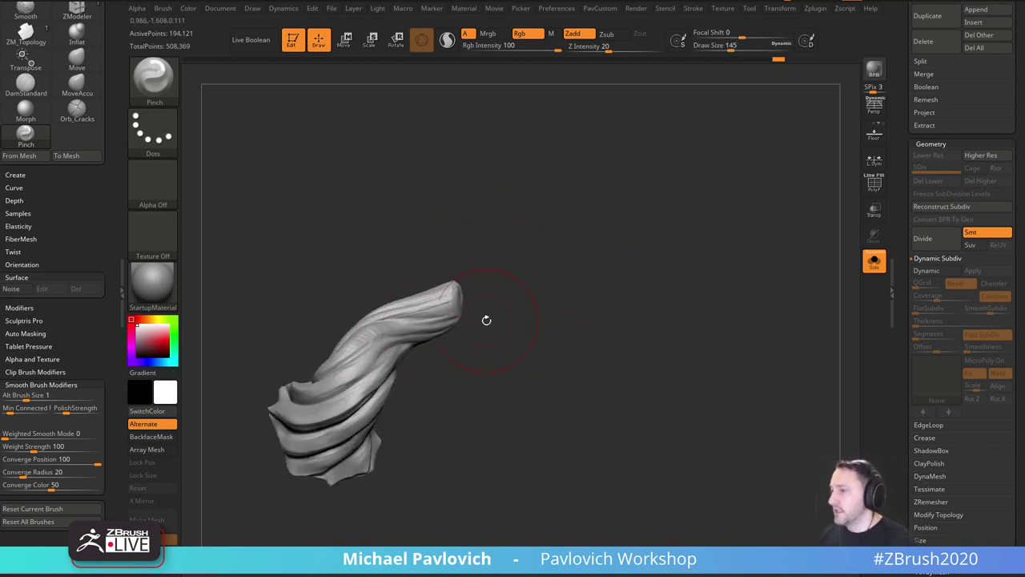
{"action": "left_click_drag", "start_coordinate": [496, 285], "coordinate": [441, 336]}
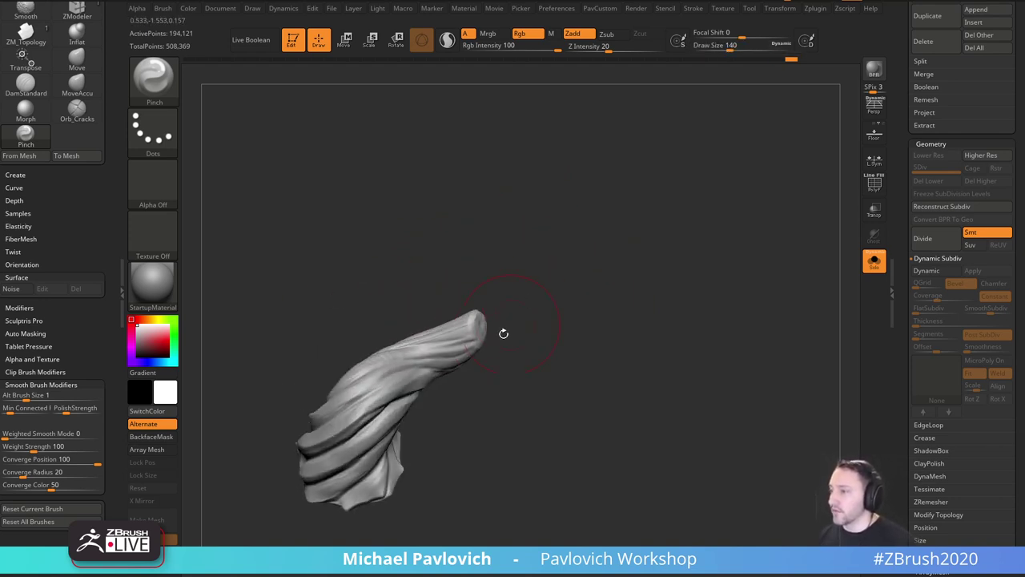
{"action": "key", "text": "b"}
{"action": "key", "text": "m"}
{"action": "key", "text": "v"}
{"action": "mouse_move", "coordinate": [489, 341]}
{"action": "left_mouse_down"}
{"action": "mouse_move", "coordinate": [525, 372]}
{"action": "mouse_move", "coordinate": [515, 376]}
{"action": "left_mouse_up"}
{"action": "key", "text": "s"}
{"action": "mouse_move", "coordinate": [515, 346]}
{"action": "left_mouse_down"}
{"action": "mouse_move", "coordinate": [502, 344]}
{"action": "mouse_move", "coordinate": [538, 352]}
{"action": "mouse_move", "coordinate": [620, 300]}
{"action": "left_mouse_up"}
{"action": "key", "text": "b"}
{"action": "key", "text": "c"}
{"action": "key", "text": "l"}
Switch to the ClayBuildup brush and give it the round Alpha 06.
{"action": "key", "text": "b"}
{"action": "key", "text": "c"}
{"action": "key", "text": "b"}
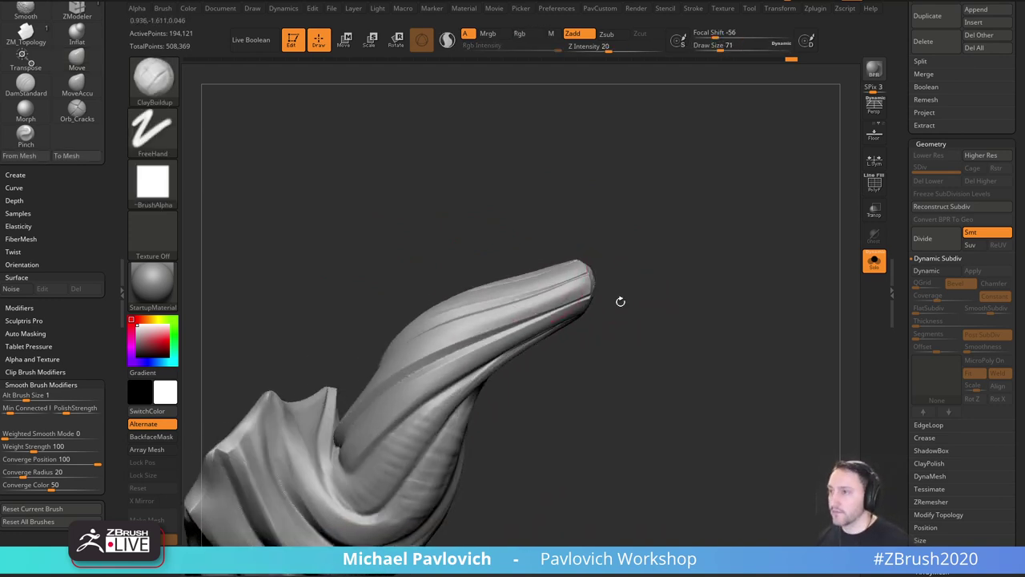
{"action": "left_click", "coordinate": [165, 192]}
{"action": "left_click", "coordinate": [526, 236]}
Build up the ridges along the stem's inner bend and neck with ClayBuildup at draw sizes 44 and 39.
{"action": "mouse_move", "coordinate": [674, 282]}
{"action": "left_mouse_down"}
{"action": "mouse_move", "coordinate": [705, 271]}
{"action": "mouse_move", "coordinate": [435, 366]}
{"action": "left_mouse_up"}
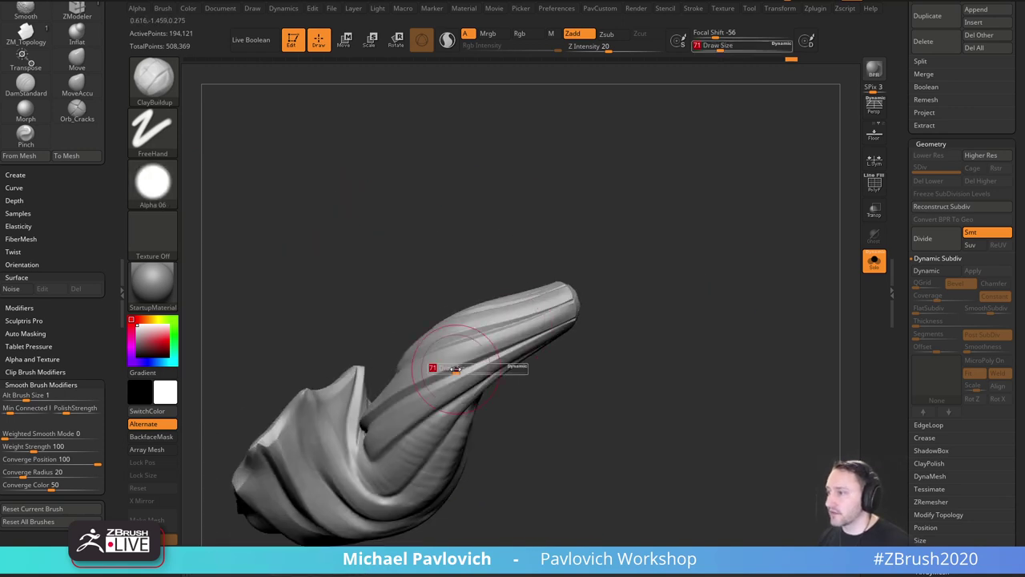
{"action": "mouse_move", "coordinate": [387, 413]}
{"action": "right_mouse_down"}
{"action": "mouse_move", "coordinate": [414, 356]}
{"action": "mouse_move", "coordinate": [597, 345]}
{"action": "right_mouse_up"}
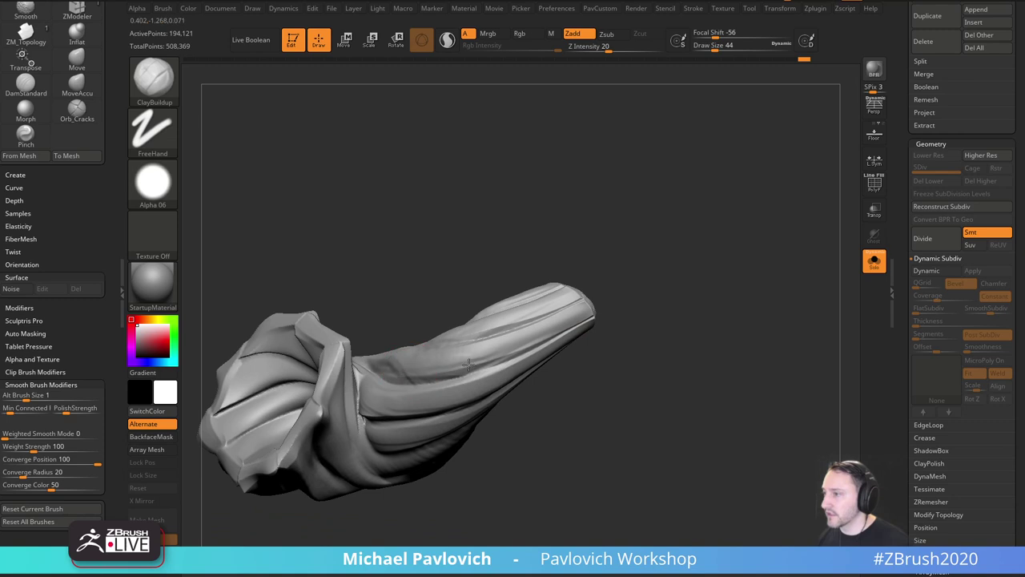
{"action": "left_click_drag", "start_coordinate": [468, 364], "coordinate": [572, 320]}
{"action": "right_click_drag", "start_coordinate": [597, 299], "coordinate": [448, 370]}
{"action": "key", "text": "s"}
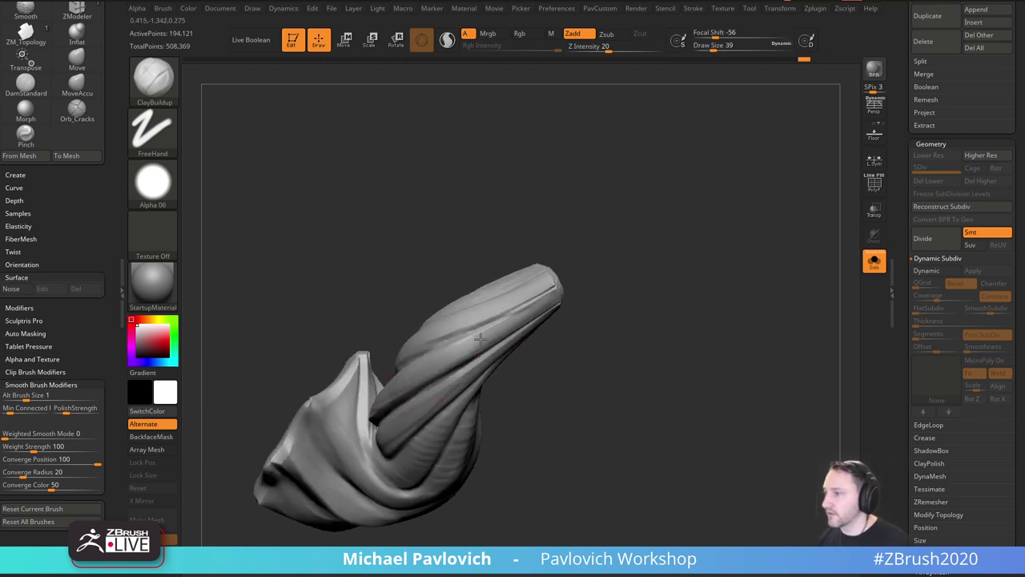
{"action": "right_click_drag", "start_coordinate": [480, 339], "coordinate": [520, 313]}
{"action": "right_click_drag", "start_coordinate": [543, 276], "coordinate": [561, 238]}
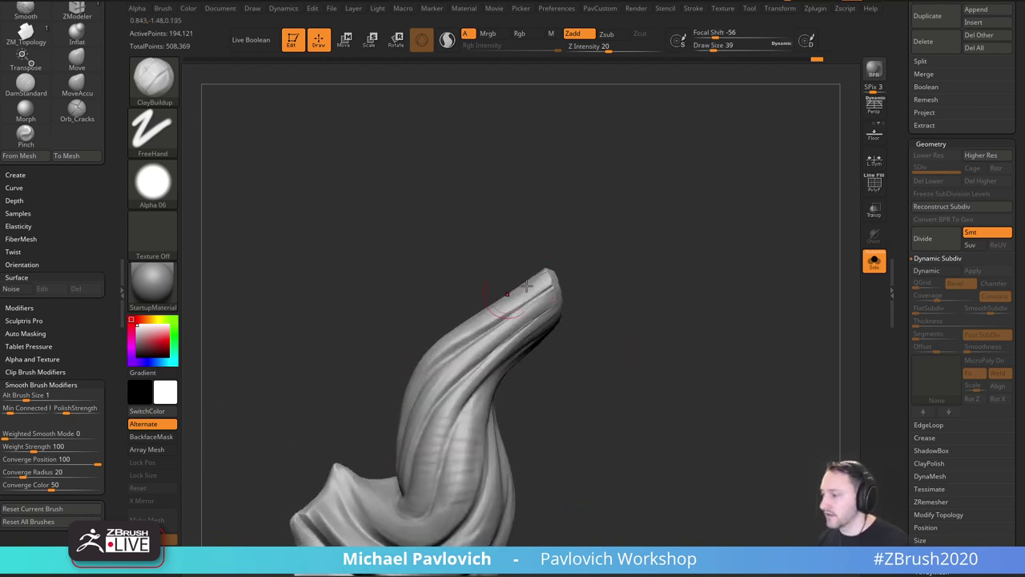
{"action": "mouse_move", "coordinate": [526, 284]}
{"action": "right_mouse_down"}
{"action": "mouse_move", "coordinate": [617, 286]}
{"action": "mouse_move", "coordinate": [657, 269]}
{"action": "mouse_move", "coordinate": [677, 290]}
{"action": "mouse_move", "coordinate": [608, 303]}
{"action": "mouse_move", "coordinate": [592, 282]}
{"action": "right_mouse_up"}
Add small raised strokes around the stem's cut end with the Standard brush at draw sizes 17 and 12.
{"action": "key", "text": "1"}
{"action": "key", "text": "s"}
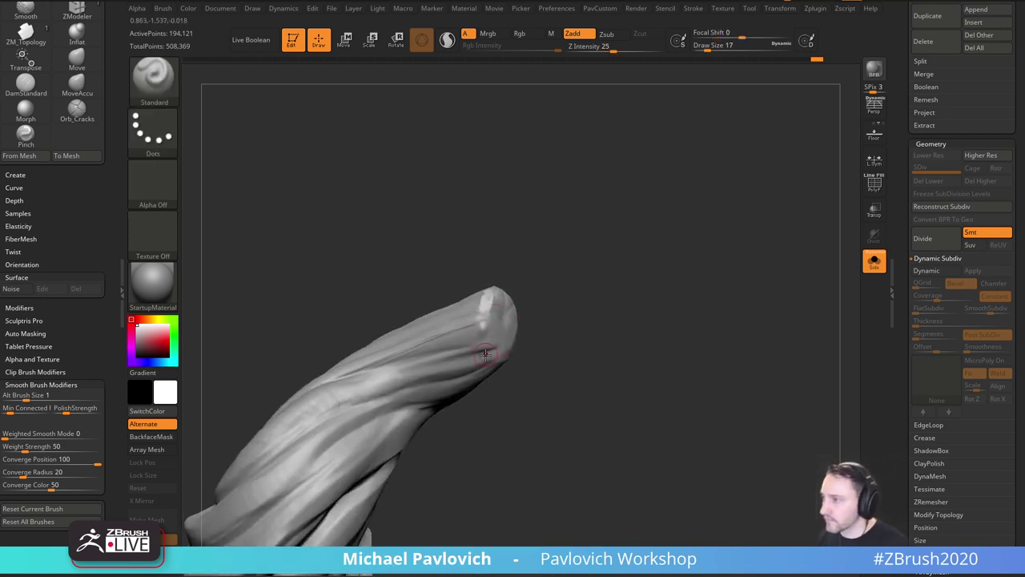
{"action": "key", "text": "grave"}
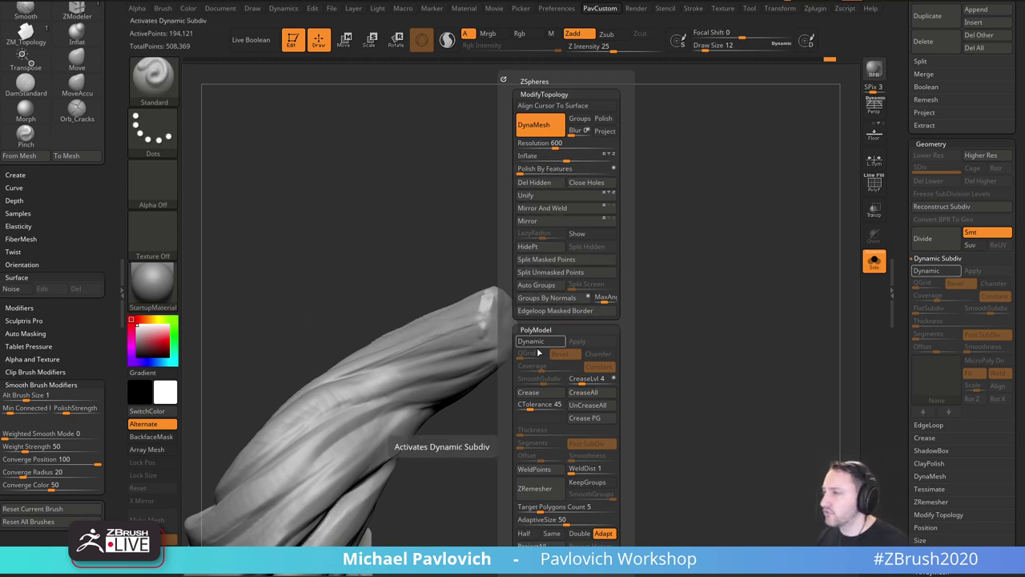
{"action": "left_click_drag", "start_coordinate": [550, 257], "coordinate": [607, 265]}
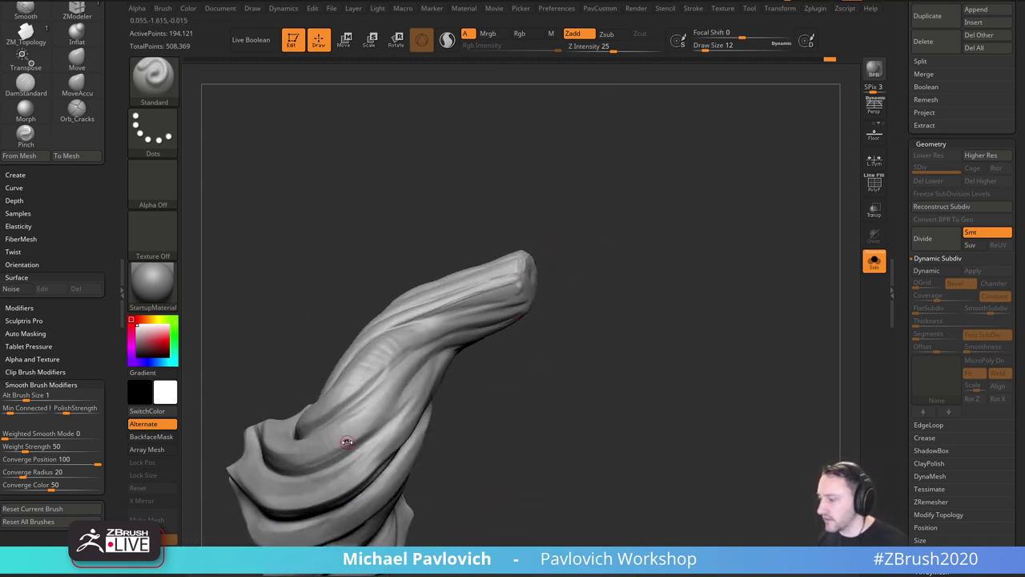
Raise small bumps along the stem's lower folds with the Standard brush at draw sizes between 18 and 37.
{"action": "mouse_move", "coordinate": [503, 440]}
{"action": "left_mouse_down", "text": "alt"}
{"action": "mouse_move", "coordinate": [505, 396]}
{"action": "mouse_move", "coordinate": [503, 410]}
{"action": "left_mouse_up", "text": "alt"}
{"action": "key", "text": "bracketright"}
{"action": "left_click_drag", "start_coordinate": [271, 472], "coordinate": [284, 489]}
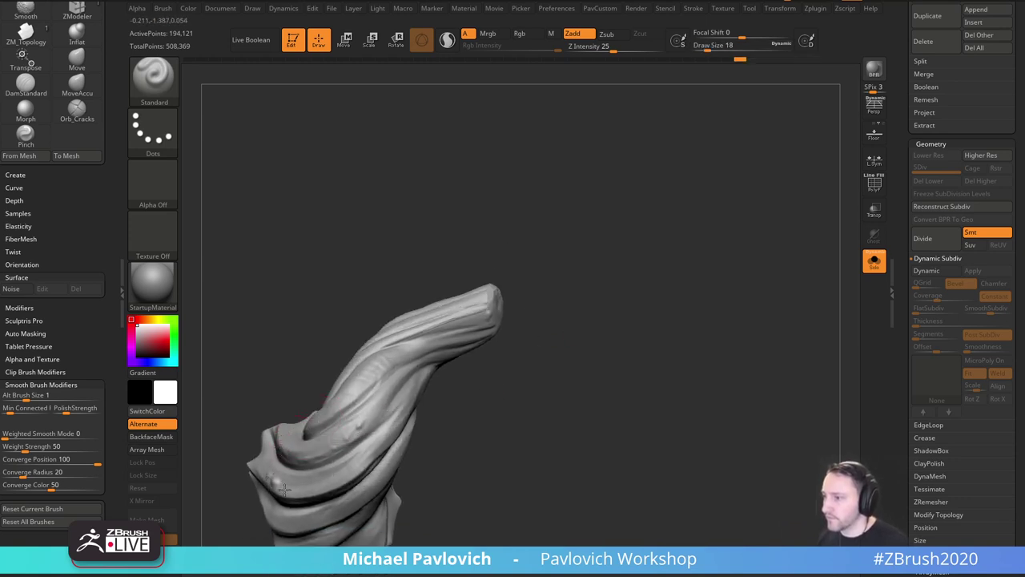
{"action": "left_click_drag", "start_coordinate": [485, 433], "coordinate": [504, 396], "text": "alt"}
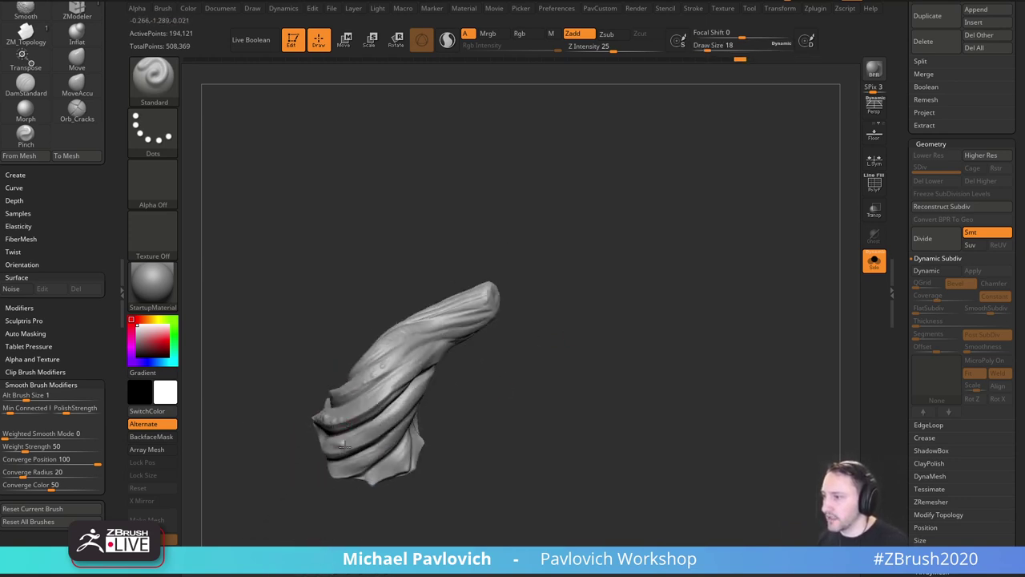
{"action": "left_click_drag", "start_coordinate": [343, 445], "coordinate": [378, 439]}
{"action": "key", "text": "s"}
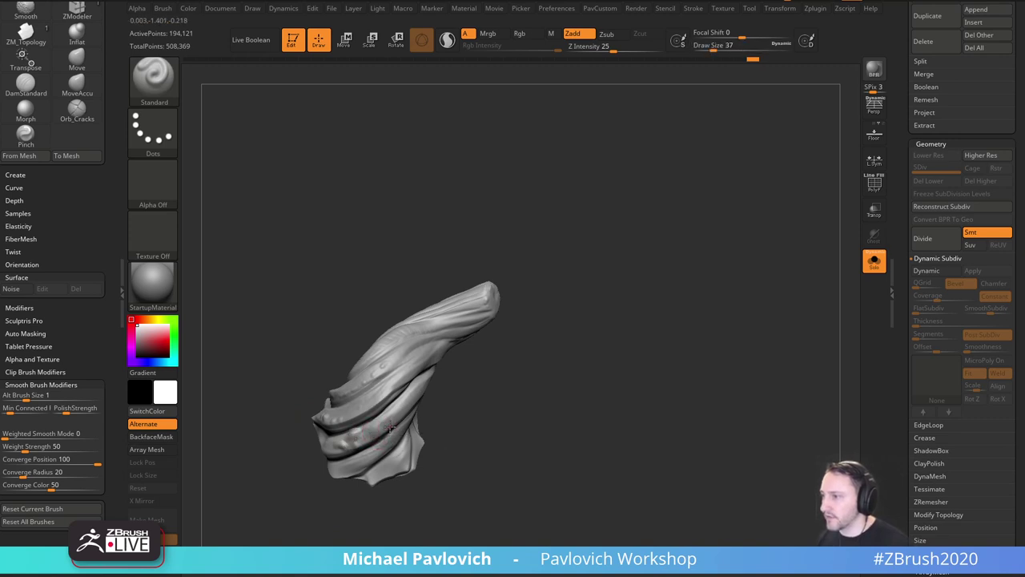
{"action": "key", "text": "bracketleft"}
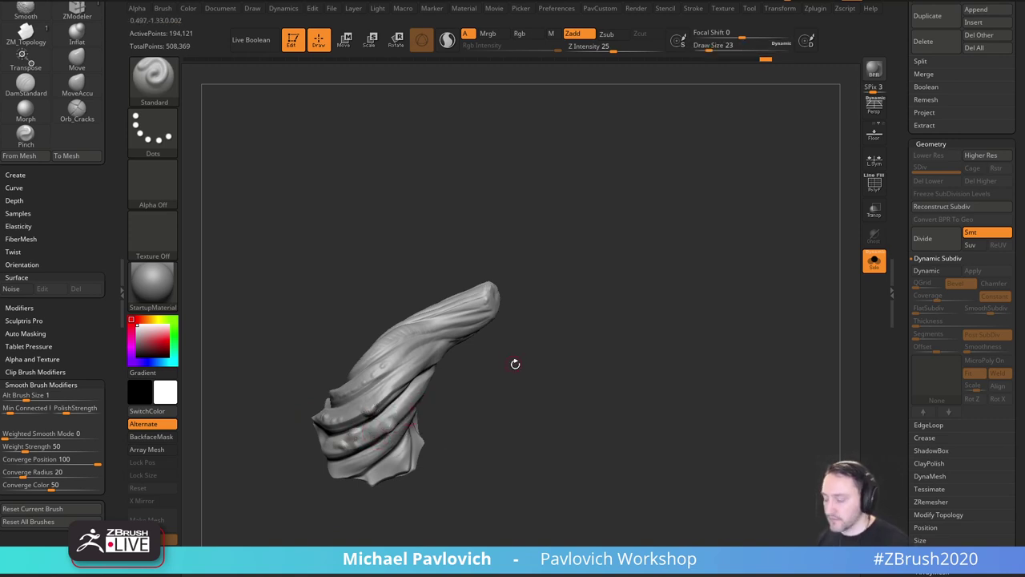
Flatten the bumps along the stem's lower folds with the TrimDynamic brush at draw size 68.
{"action": "key", "text": "b"}
{"action": "key", "text": "t"}
{"action": "key", "text": "d"}
{"action": "mouse_move", "coordinate": [515, 364]}
{"action": "left_mouse_down"}
{"action": "mouse_move", "coordinate": [533, 350]}
{"action": "mouse_move", "coordinate": [552, 384]}
{"action": "left_mouse_up"}
{"action": "key", "text": "bracketright"}
{"action": "mouse_move", "coordinate": [348, 410]}
{"action": "left_mouse_down"}
{"action": "mouse_move", "coordinate": [408, 392]}
{"action": "mouse_move", "coordinate": [491, 307]}
{"action": "left_mouse_up"}
{"action": "left_click_drag", "start_coordinate": [541, 304], "coordinate": [461, 314]}
{"action": "mouse_move", "coordinate": [324, 366]}
{"action": "left_mouse_down"}
{"action": "mouse_move", "coordinate": [397, 349]}
{"action": "mouse_move", "coordinate": [368, 359]}
{"action": "left_mouse_up"}
{"action": "mouse_move", "coordinate": [503, 321]}
{"action": "left_mouse_down"}
{"action": "mouse_move", "coordinate": [334, 413]}
{"action": "mouse_move", "coordinate": [553, 281]}
{"action": "left_mouse_up"}
{"action": "left_click_drag", "start_coordinate": [431, 356], "coordinate": [488, 336]}
{"action": "left_click_drag", "start_coordinate": [513, 412], "coordinate": [493, 405]}
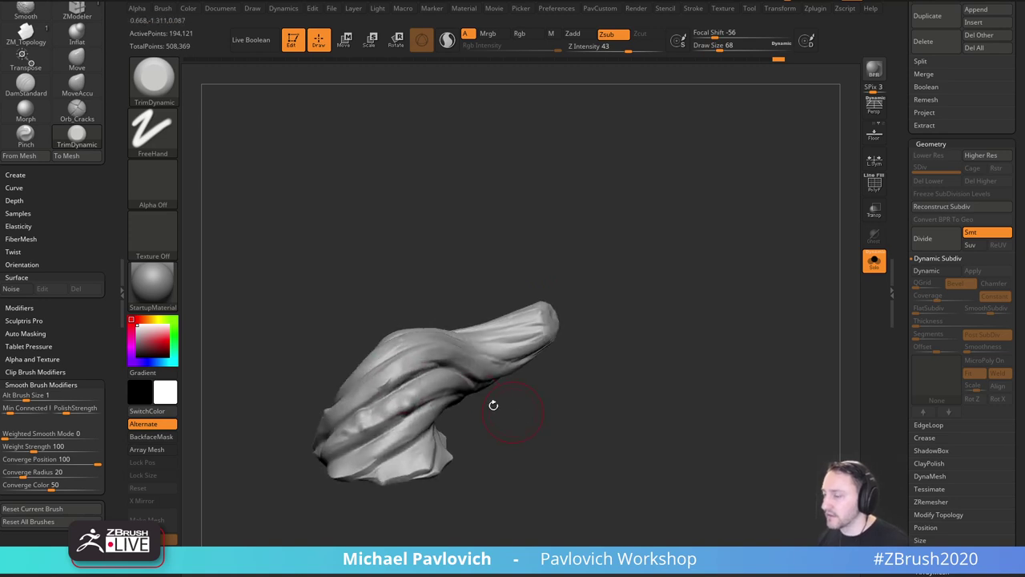
Give TrimDynamic the square Alpha 28 and plane the stem's lower ridges at draw size 56.
{"action": "left_click", "coordinate": [153, 183]}
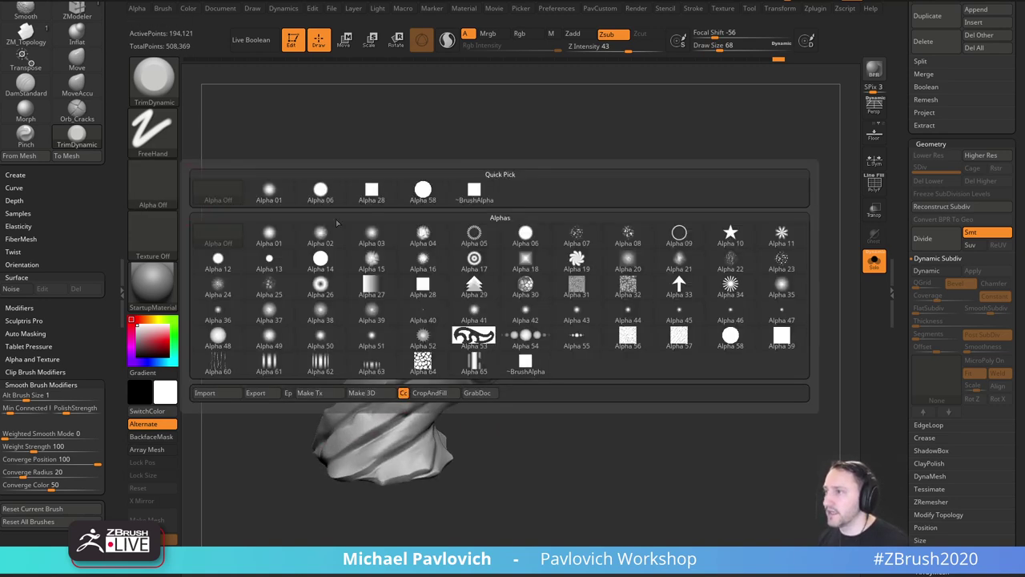
{"action": "left_click", "coordinate": [373, 192]}
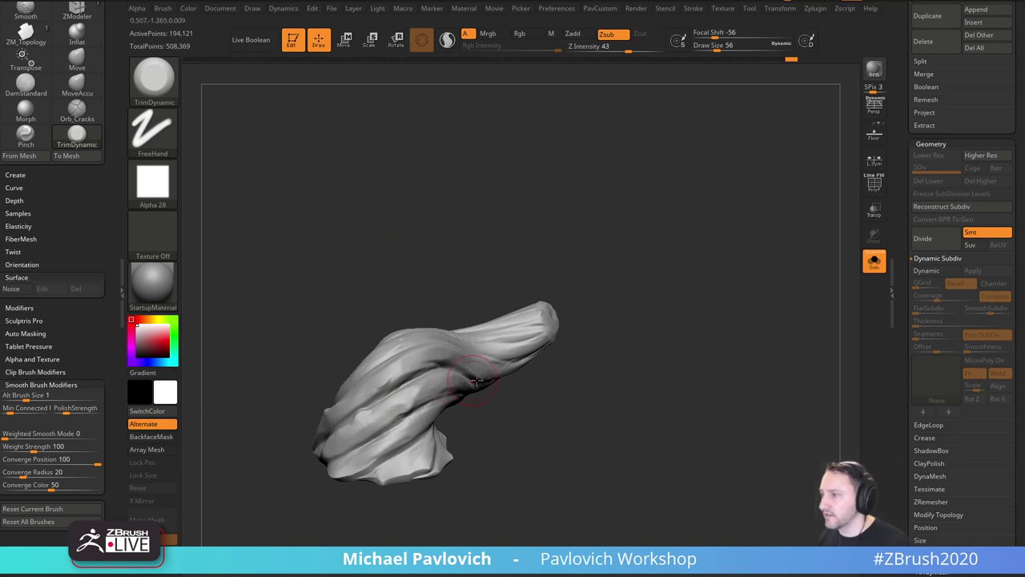
{"action": "left_click_drag", "start_coordinate": [492, 410], "coordinate": [464, 390]}
{"action": "left_click_drag", "start_coordinate": [393, 378], "coordinate": [433, 361]}
{"action": "left_click_drag", "start_coordinate": [512, 375], "coordinate": [482, 382]}
{"action": "left_click_drag", "start_coordinate": [445, 397], "coordinate": [416, 408]}
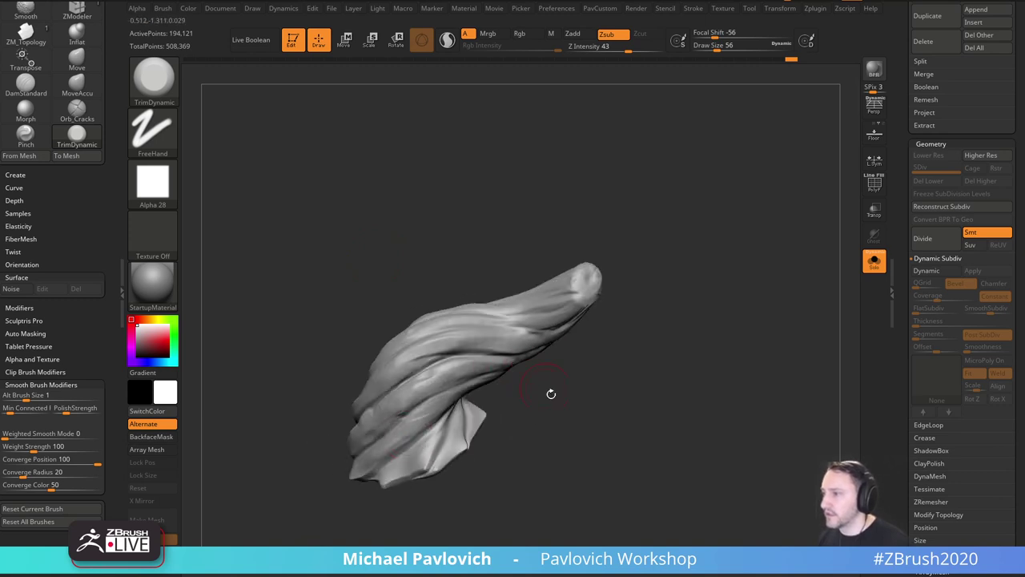
Plane the ridges around the stem's neck, middle and far side with TrimDynamic at draw size 56.
{"action": "mouse_move", "coordinate": [551, 393]}
{"action": "right_mouse_down"}
{"action": "mouse_move", "coordinate": [513, 321]}
{"action": "mouse_move", "coordinate": [426, 341]}
{"action": "right_mouse_up"}
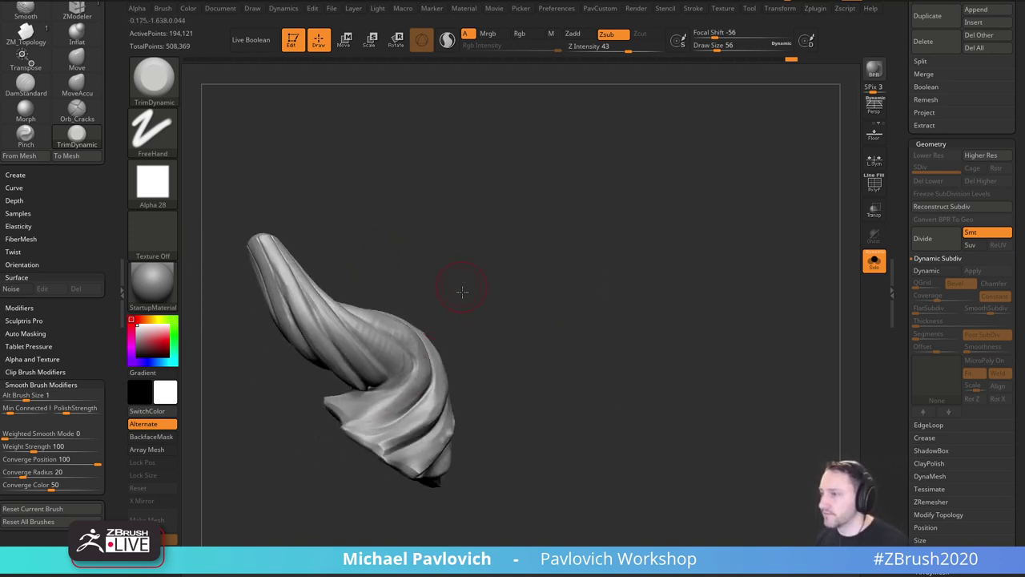
{"action": "right_click_drag", "start_coordinate": [462, 290], "coordinate": [324, 366]}
{"action": "mouse_move", "coordinate": [416, 366]}
{"action": "right_mouse_down"}
{"action": "mouse_move", "coordinate": [411, 399]}
{"action": "mouse_move", "coordinate": [551, 307]}
{"action": "right_mouse_up"}
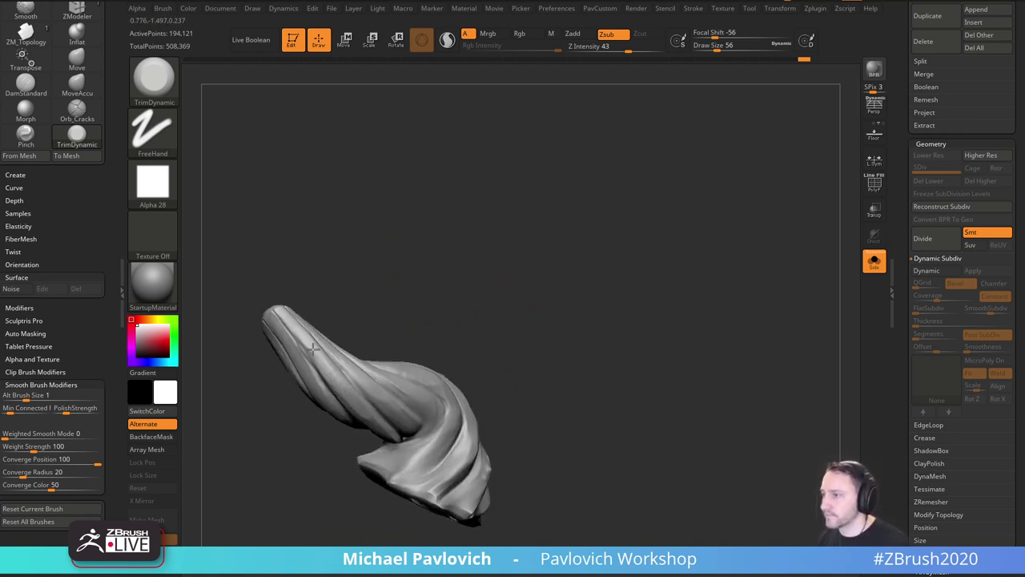
{"action": "mouse_move", "coordinate": [386, 426]}
{"action": "right_mouse_down"}
{"action": "mouse_move", "coordinate": [472, 280]}
{"action": "mouse_move", "coordinate": [408, 338]}
{"action": "right_mouse_up"}
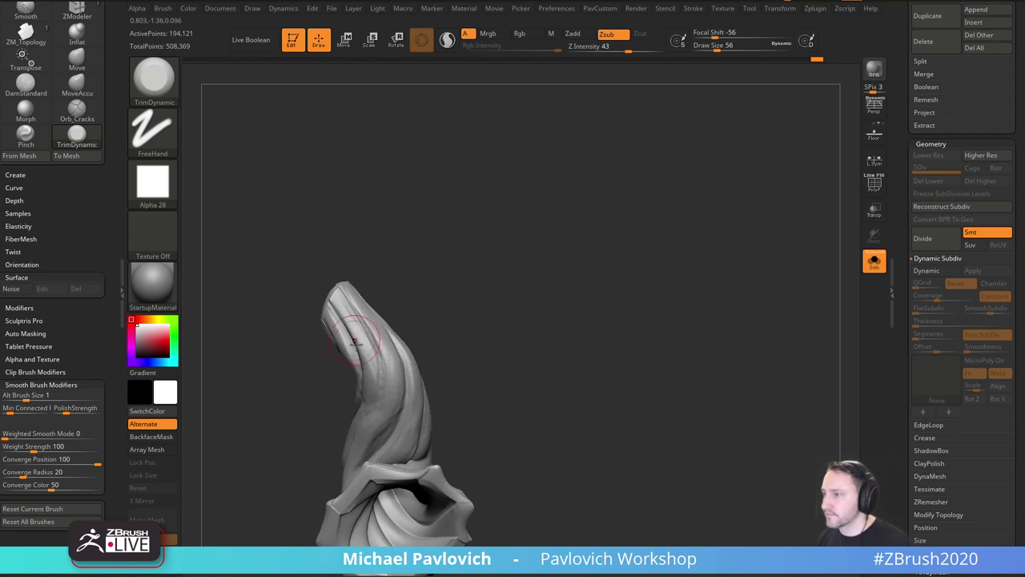
{"action": "right_click_drag", "start_coordinate": [375, 413], "coordinate": [371, 388]}
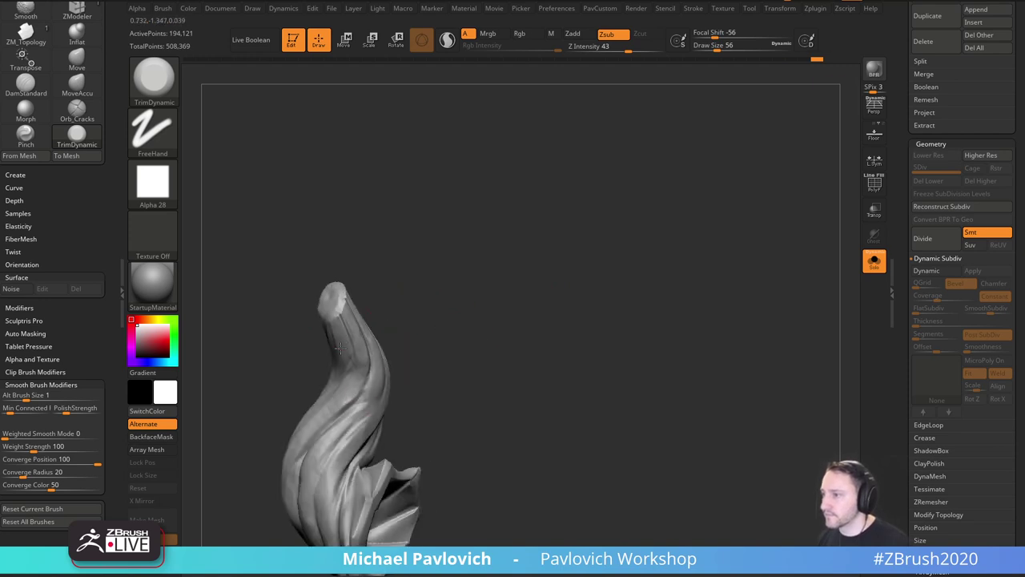
{"action": "right_click_drag", "start_coordinate": [341, 348], "coordinate": [335, 376]}
{"action": "left_click_drag", "start_coordinate": [338, 404], "coordinate": [299, 463]}
{"action": "mouse_move", "coordinate": [398, 370]}
{"action": "right_mouse_down"}
{"action": "mouse_move", "coordinate": [494, 293]}
{"action": "mouse_move", "coordinate": [457, 313]}
{"action": "right_mouse_up"}
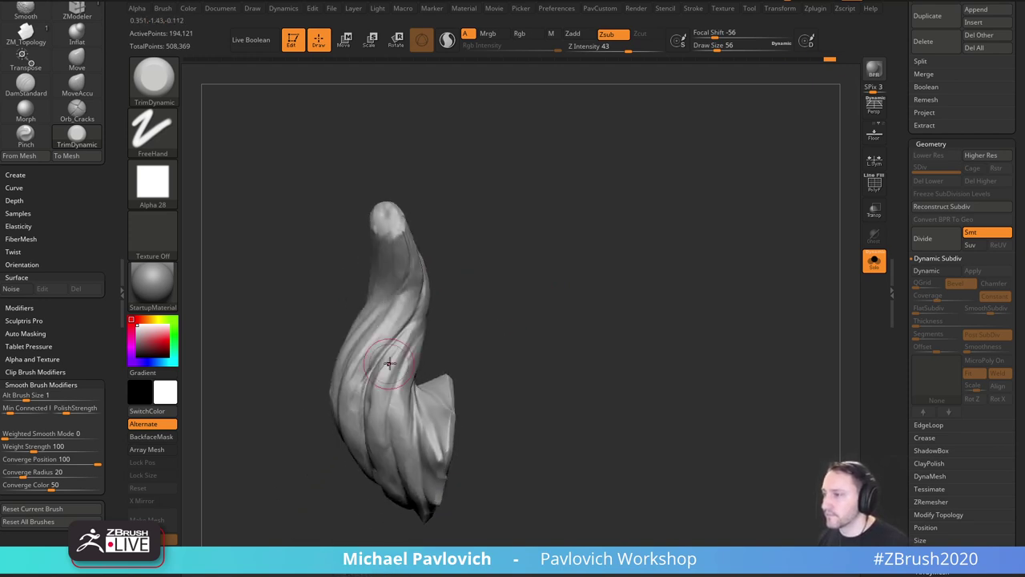
{"action": "mouse_move", "coordinate": [393, 338]}
{"action": "right_mouse_down"}
{"action": "mouse_move", "coordinate": [387, 366]}
{"action": "mouse_move", "coordinate": [603, 265]}
{"action": "mouse_move", "coordinate": [568, 313]}
{"action": "mouse_move", "coordinate": [575, 260]}
{"action": "mouse_move", "coordinate": [569, 268]}
{"action": "right_mouse_up"}
Carve cracks between the ridges of the stem's middle with the Orb_Cracks brush at draw sizes 56 and 37.
{"action": "key", "text": "5"}
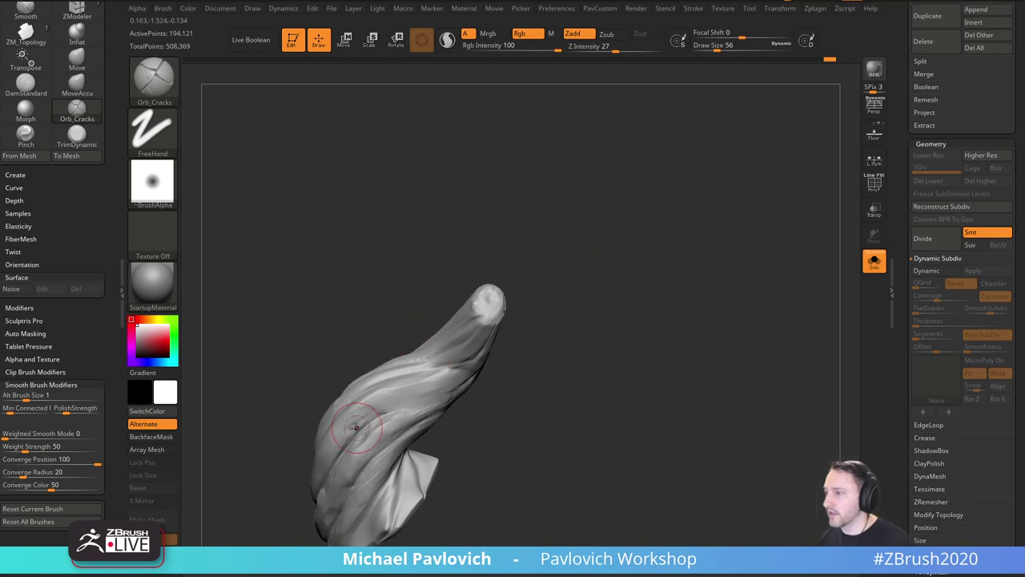
{"action": "left_click_drag", "start_coordinate": [357, 427], "coordinate": [364, 422]}
{"action": "right_click_drag", "start_coordinate": [448, 398], "coordinate": [462, 394]}
{"action": "key", "text": "s"}
{"action": "left_click_drag", "start_coordinate": [462, 393], "coordinate": [457, 394]}
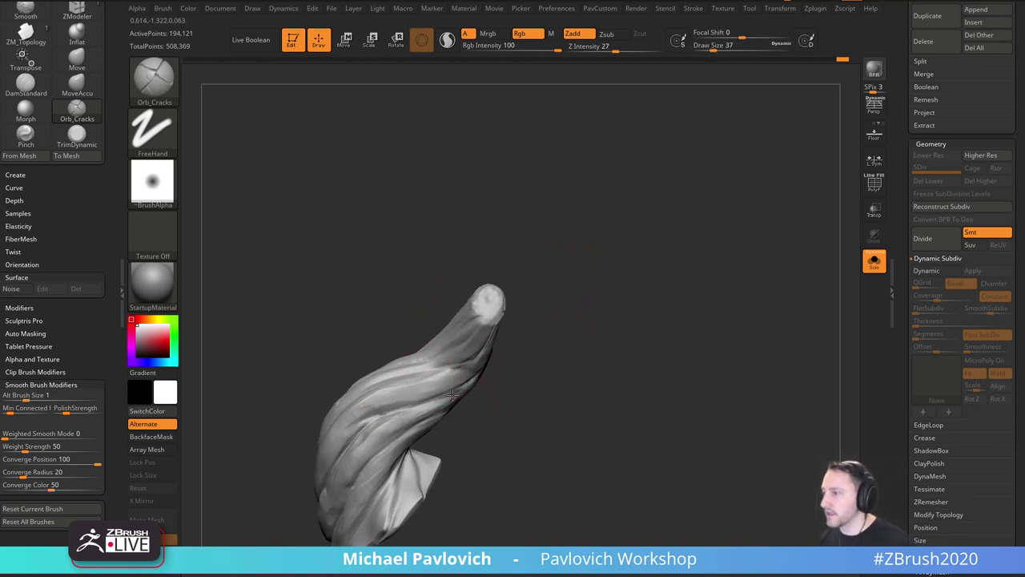
Step back and forth through the recent strokes on the stem with undo and redo.
{"action": "key", "text": "ctrl+z"}
{"action": "key", "text": "ctrl+z"}
{"action": "key", "text": "ctrl+z"}
{"action": "key", "text": "ctrl+z"}
{"action": "key", "text": "ctrl+z"}
{"action": "key", "text": "ctrl+z"}
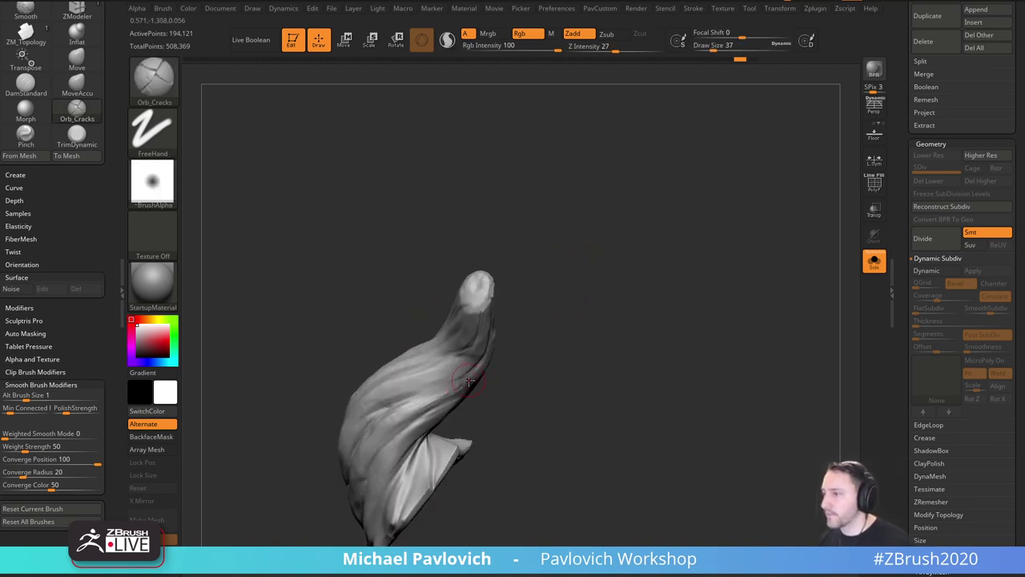
{"action": "key", "text": "ctrl+shift+z"}
{"action": "key", "text": "ctrl+shift+z"}
{"action": "key", "text": "ctrl+shift+z"}
{"action": "key", "text": "ctrl+shift+z"}
{"action": "key", "text": "ctrl+shift+z"}
{"action": "key", "text": "ctrl+shift+z"}
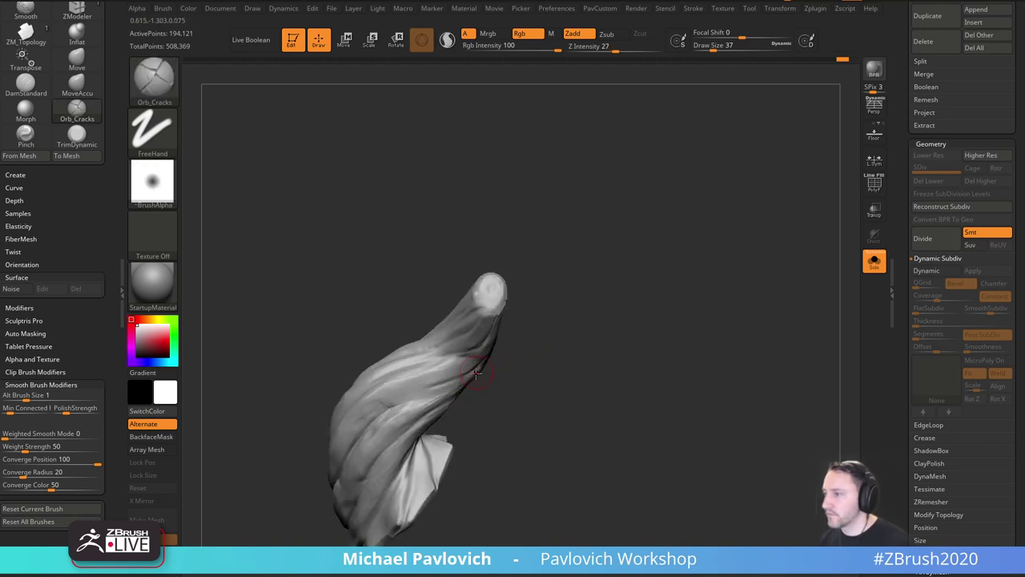
{"action": "key", "text": "ctrl+z"}
{"action": "key", "text": "ctrl+z"}
{"action": "key", "text": "ctrl+z"}
{"action": "key", "text": "ctrl+z"}
{"action": "key", "text": "ctrl+z"}
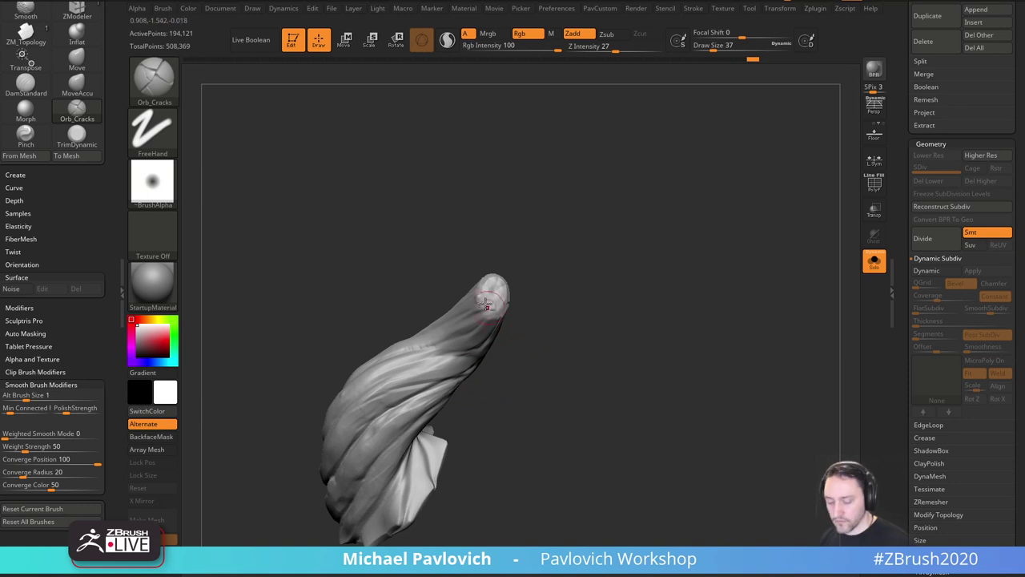
Swell the ridges on the stem's middle with the Inflat brush at draw size 46 and Z Intensity 10.
{"action": "key", "text": "ctrl"}
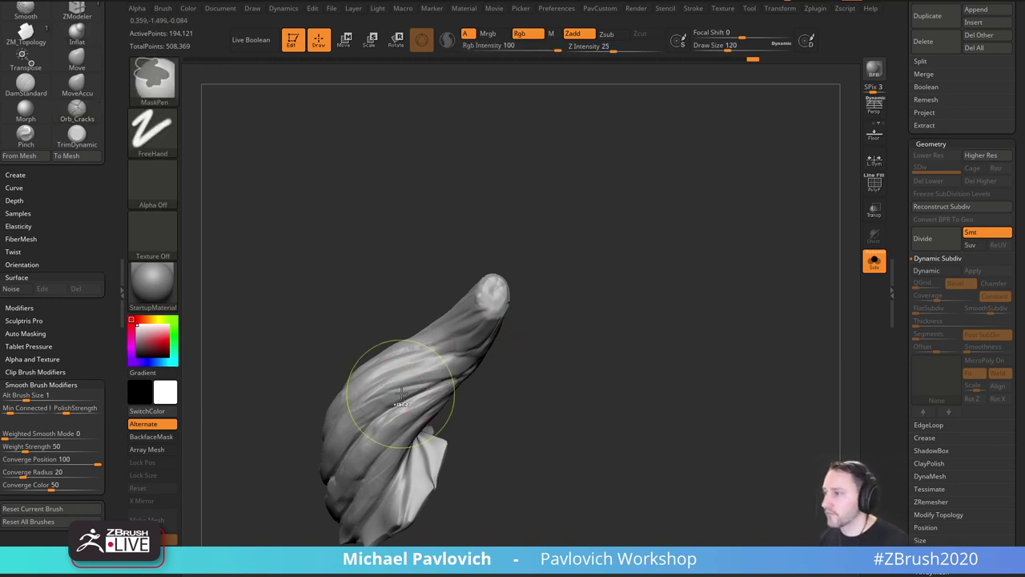
{"action": "key", "text": "b"}
{"action": "key", "text": "i"}
{"action": "key", "text": "n"}
{"action": "key", "text": "s"}
{"action": "left_click_drag", "start_coordinate": [403, 393], "coordinate": [390, 394]}
{"action": "right_click_drag", "start_coordinate": [485, 361], "coordinate": [440, 374]}
{"action": "key", "text": "s"}
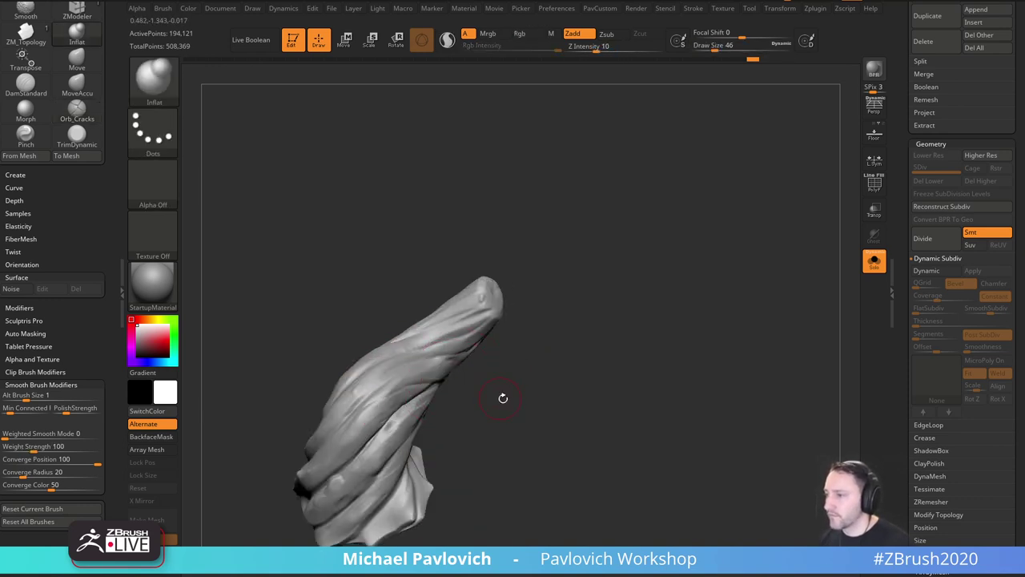
{"action": "right_click_drag", "start_coordinate": [503, 398], "coordinate": [511, 374], "text": "alt"}
Add small bumps to the stem's lower folds with the Standard brush at draw size 22 and soften them with smoothing.
{"action": "key", "text": "b"}
{"action": "key", "text": "s"}
{"action": "key", "text": "t"}
{"action": "key", "text": "s"}
{"action": "left_click_drag", "start_coordinate": [359, 420], "coordinate": [353, 420]}
{"action": "mouse_move", "coordinate": [498, 370]}
{"action": "right_mouse_down", "text": "alt"}
{"action": "mouse_move", "coordinate": [506, 332]}
{"action": "mouse_move", "coordinate": [470, 340]}
{"action": "right_mouse_up", "text": "alt"}
{"action": "left_click_drag", "start_coordinate": [382, 377], "coordinate": [340, 417], "text": "shift"}
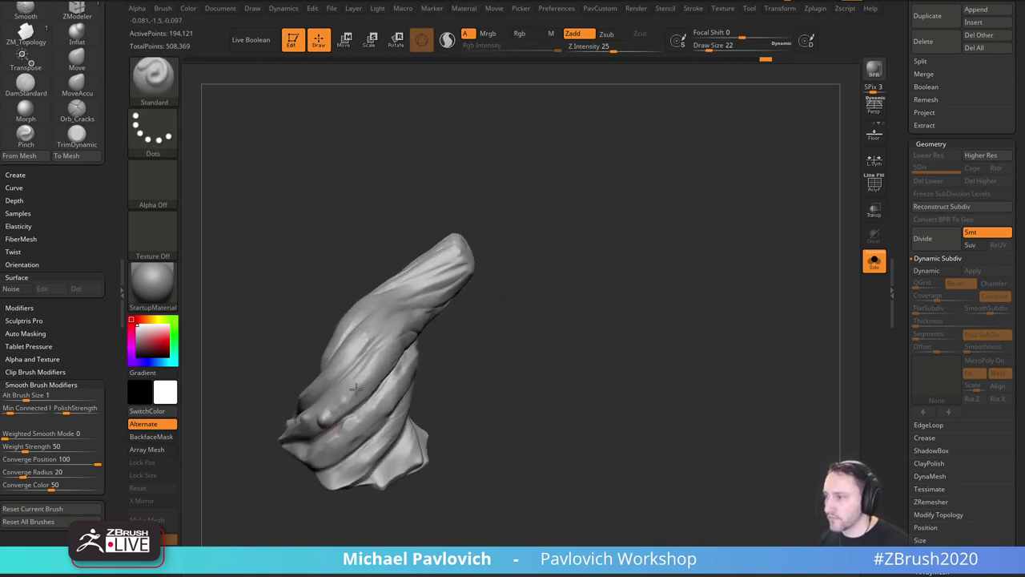
{"action": "key", "text": "b"}
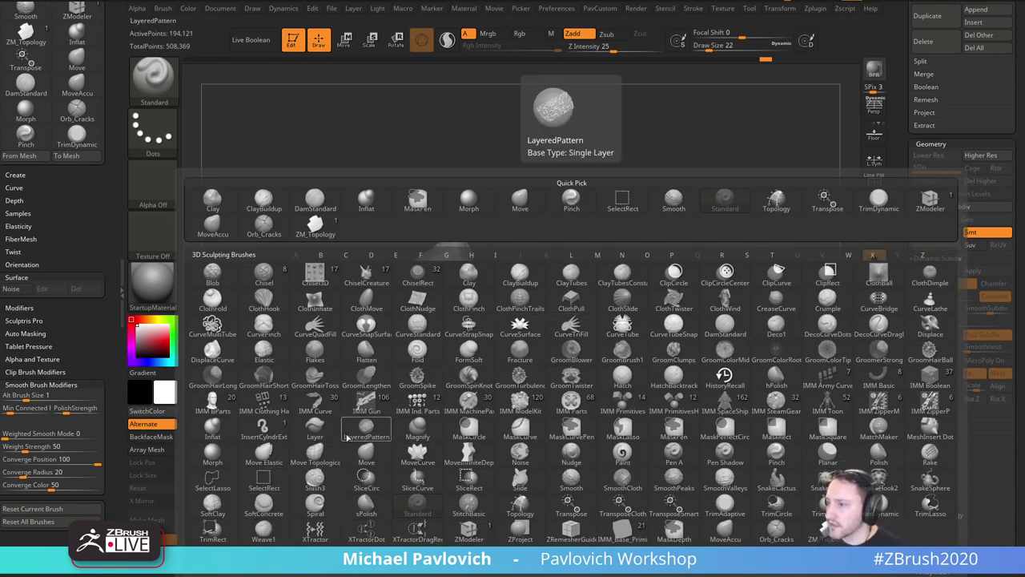
{"action": "key", "text": "c"}
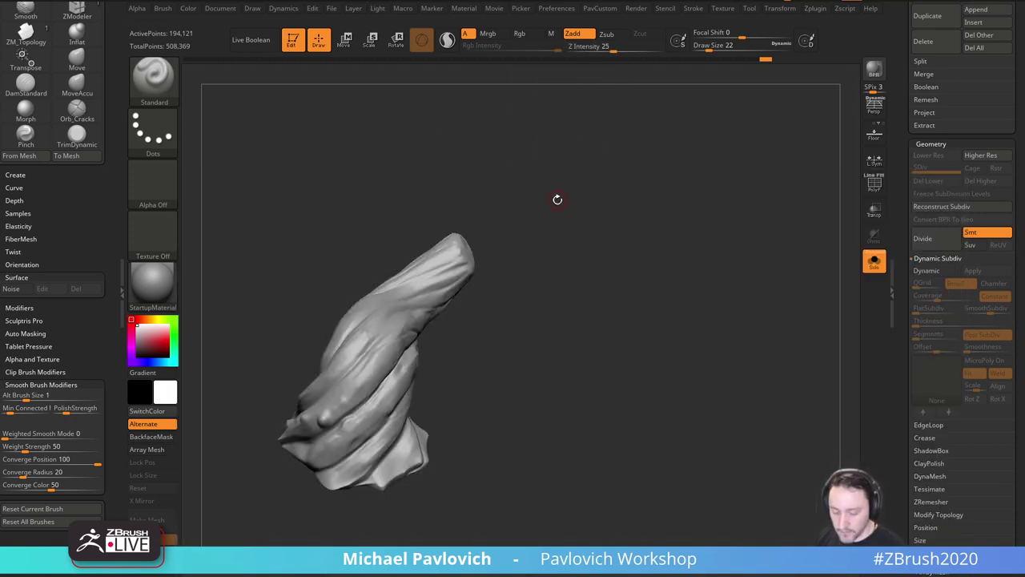
{"action": "key", "text": "b"}
{"action": "key", "text": "s"}
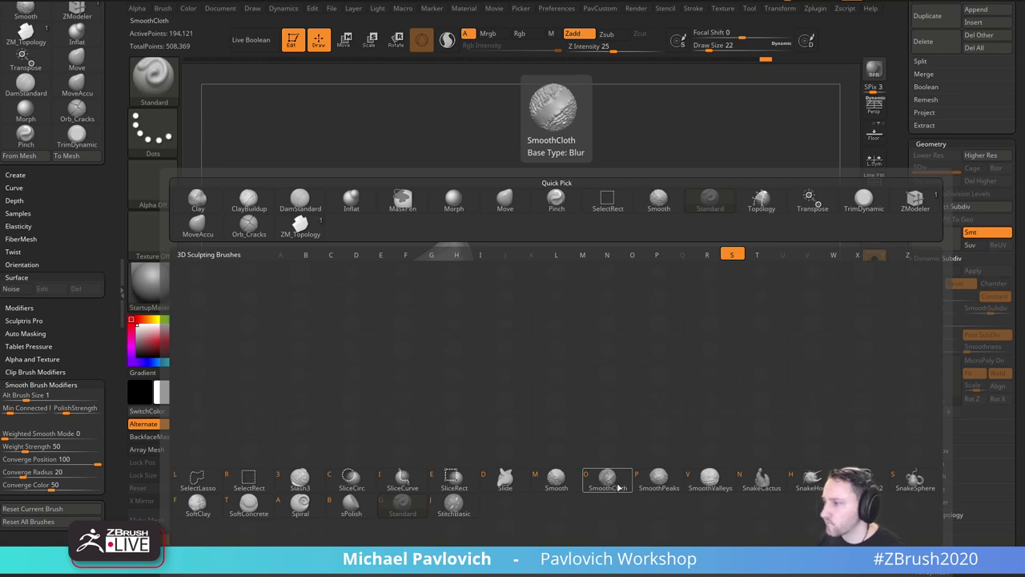
{"action": "left_click", "coordinate": [608, 481]}
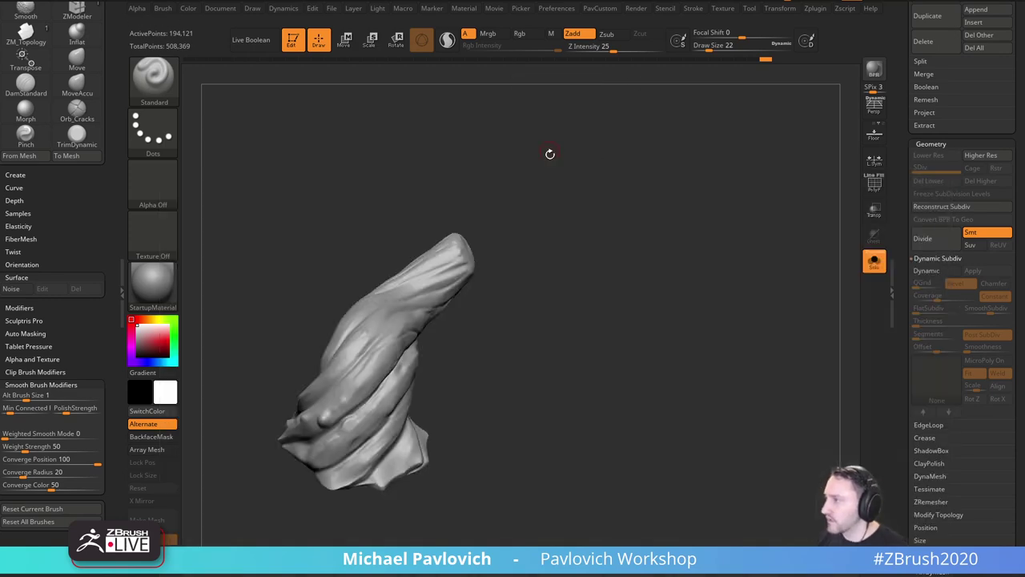
{"action": "key", "text": "b"}
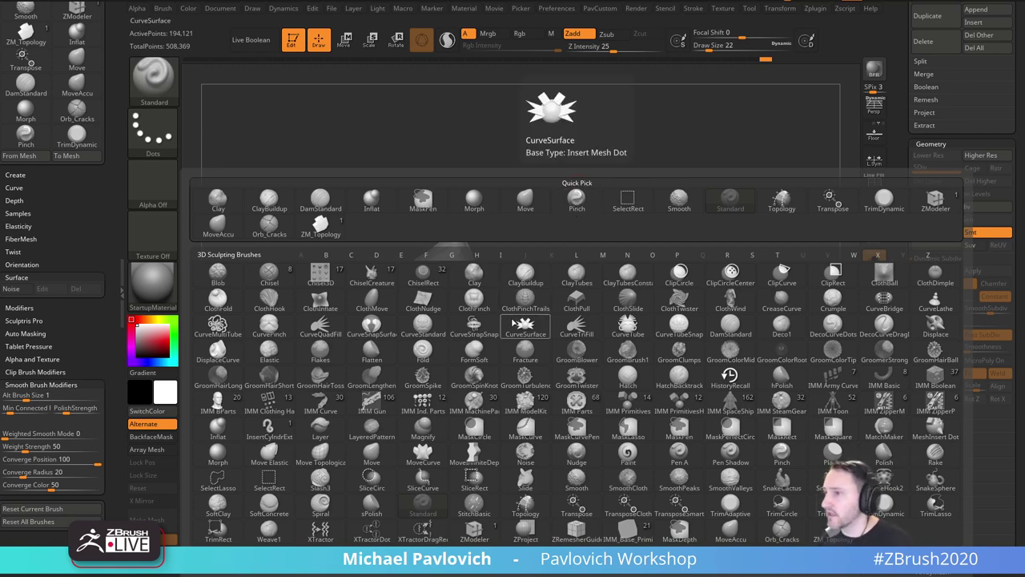
Switch to the Blob brush and try bumps on the stem's lower ridge at draw sizes 56 and 49.
{"action": "key", "text": "b"}
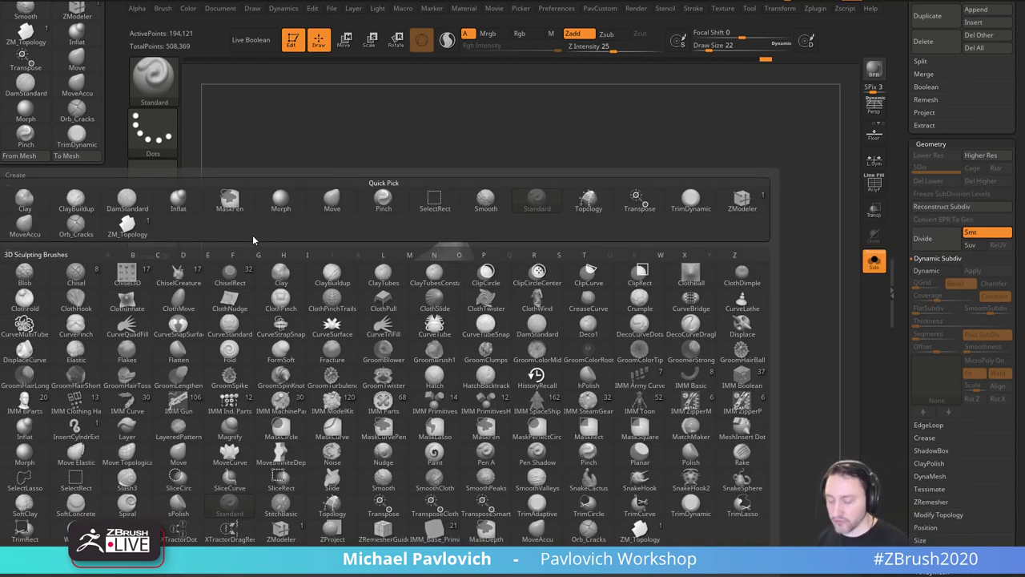
{"action": "left_click", "coordinate": [33, 281]}
{"action": "mouse_move", "coordinate": [571, 249]}
{"action": "left_mouse_down"}
{"action": "mouse_move", "coordinate": [615, 237]}
{"action": "mouse_move", "coordinate": [389, 335]}
{"action": "left_mouse_up"}
{"action": "key", "text": "ctrl+z"}
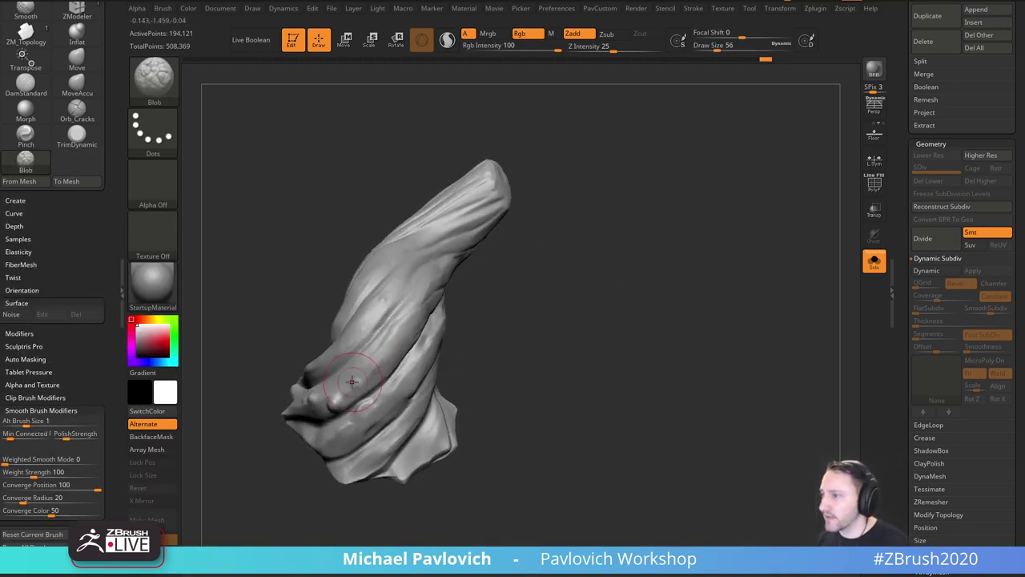
{"action": "left_click_drag", "start_coordinate": [351, 384], "coordinate": [366, 372]}
{"action": "key", "text": "ctrl+z"}
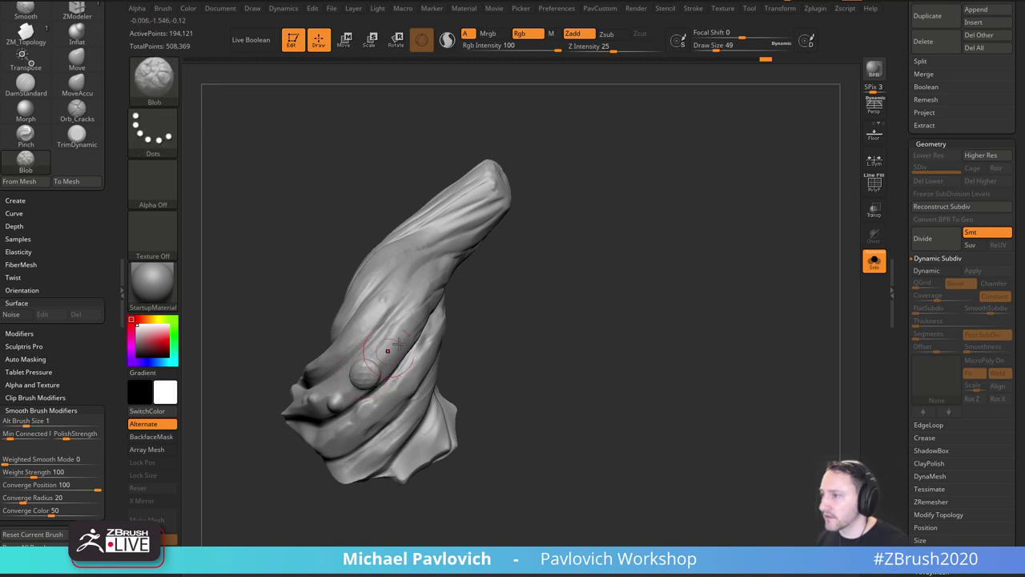
Examine the stem's mesh with its polygroup wireframe displayed, then return to the plain shaded display.
{"action": "left_click_drag", "start_coordinate": [593, 290], "coordinate": [513, 286]}
{"action": "right_click_drag", "start_coordinate": [513, 286], "coordinate": [608, 289]}
{"action": "left_click", "coordinate": [874, 183]}
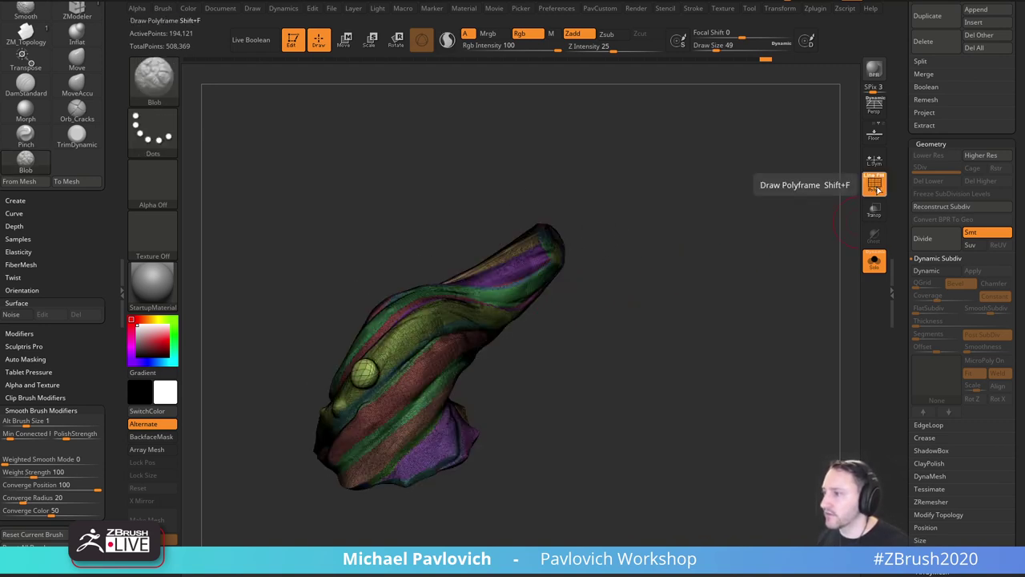
{"action": "left_click_drag", "start_coordinate": [769, 264], "coordinate": [720, 305]}
{"action": "key", "text": "bracketleft"}
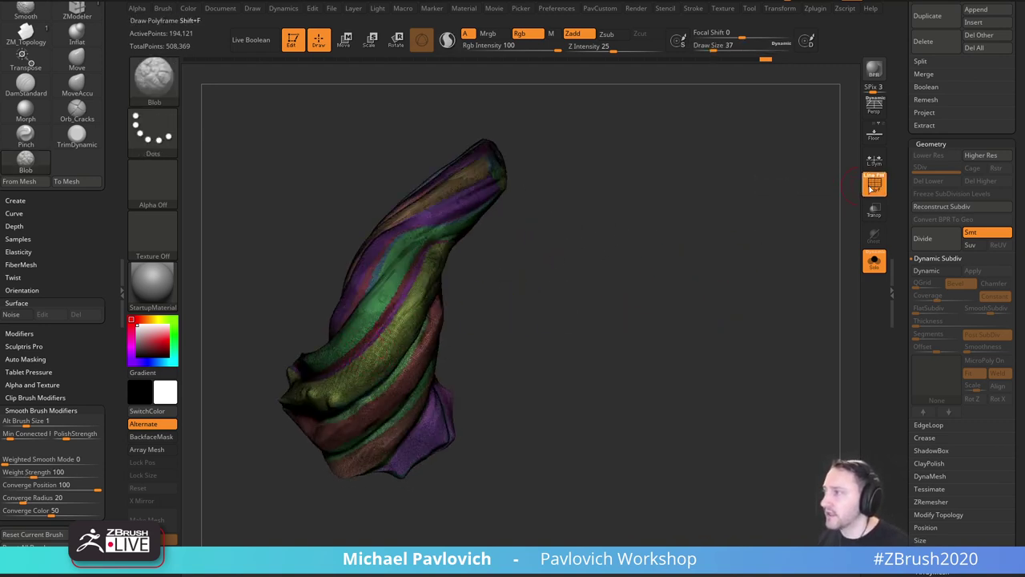
{"action": "key", "text": "shift+f"}
Raise small bumps along the stem's lower ridges with the Blob brush at draw sizes 46 and 41.
{"action": "left_click_drag", "start_coordinate": [553, 261], "coordinate": [508, 298]}
{"action": "left_click_drag", "start_coordinate": [352, 386], "coordinate": [353, 388]}
{"action": "left_click_drag", "start_coordinate": [473, 371], "coordinate": [476, 390]}
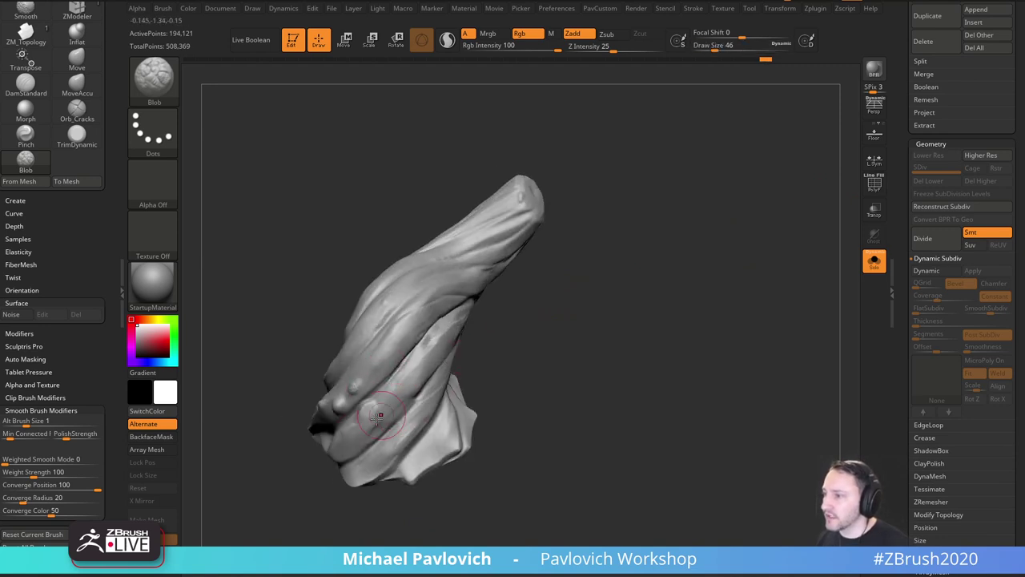
{"action": "left_click_drag", "start_coordinate": [350, 435], "coordinate": [412, 374]}
{"action": "mouse_move", "coordinate": [532, 385]}
{"action": "left_mouse_down", "text": "alt"}
{"action": "mouse_move", "coordinate": [509, 359]}
{"action": "mouse_move", "coordinate": [369, 396]}
{"action": "left_mouse_up", "text": "alt"}
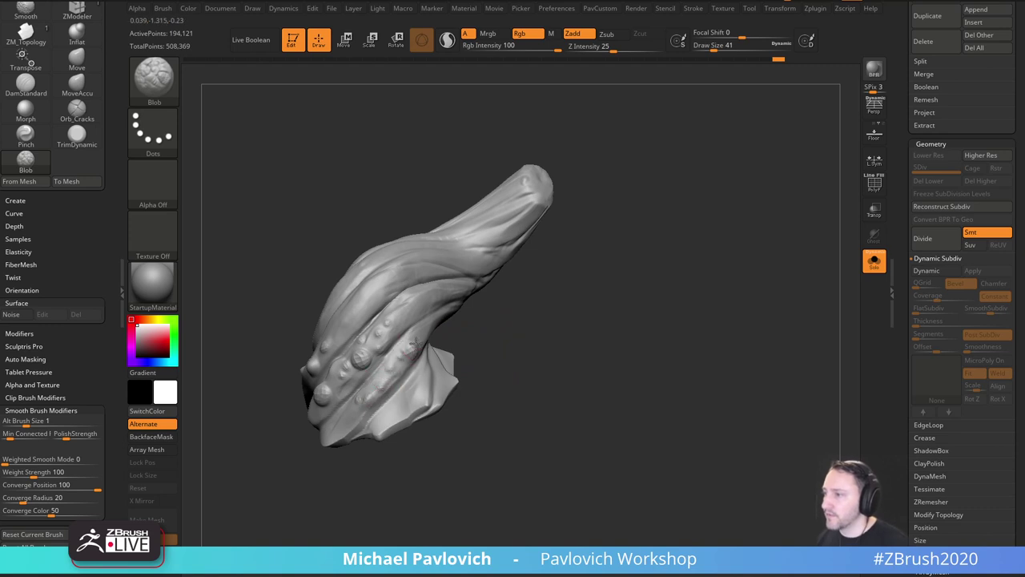
{"action": "left_click_drag", "start_coordinate": [519, 291], "coordinate": [366, 374]}
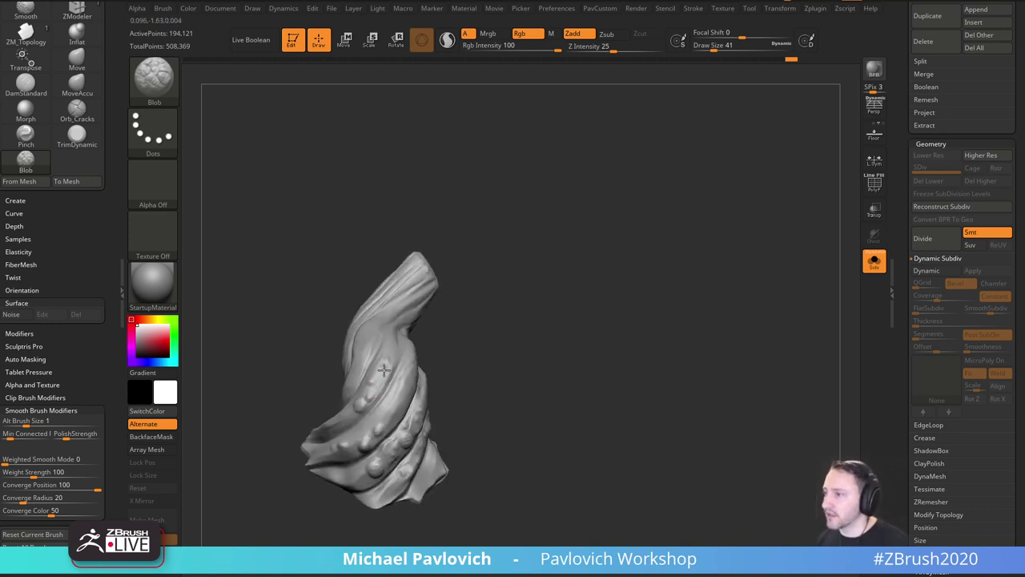
Leave Solo mode, make the pumpkin body active and raise Blob bumps on its front segment at draw size 59.
{"action": "left_click", "coordinate": [860, 270]}
{"action": "left_click_drag", "start_coordinate": [721, 275], "coordinate": [591, 369]}
{"action": "left_click", "coordinate": [591, 370], "text": "alt"}
{"action": "mouse_move", "coordinate": [761, 277]}
{"action": "left_mouse_down", "text": "alt"}
{"action": "mouse_move", "coordinate": [780, 302]}
{"action": "mouse_move", "coordinate": [572, 274]}
{"action": "left_mouse_up", "text": "alt"}
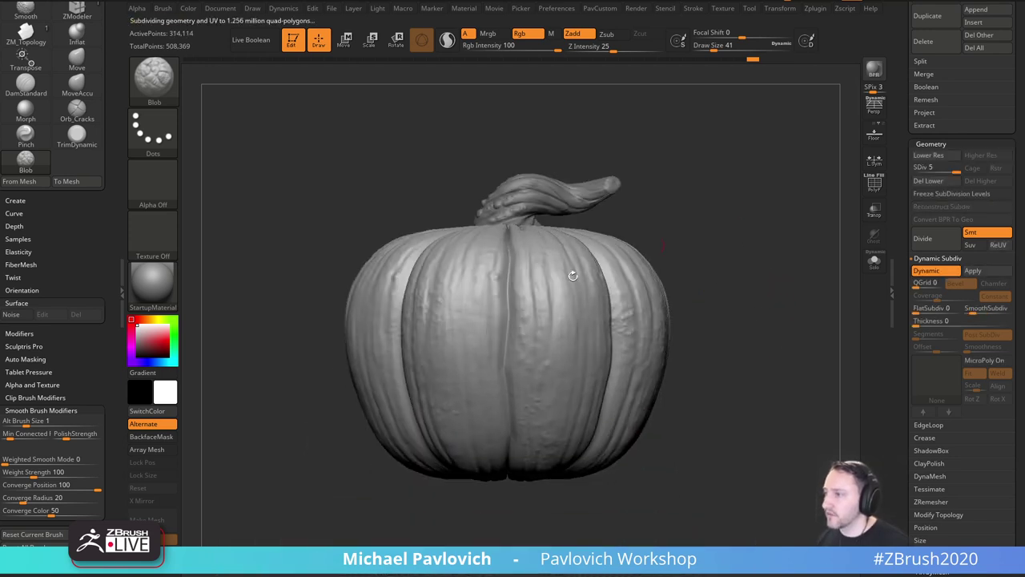
{"action": "key", "text": "s"}
{"action": "left_click_drag", "start_coordinate": [481, 296], "coordinate": [481, 319]}
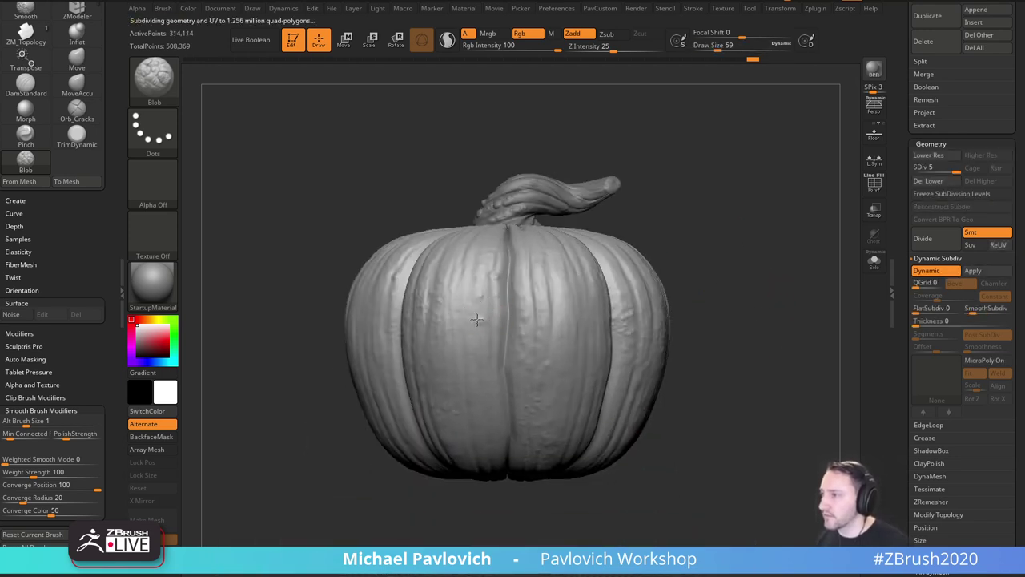
{"action": "left_click", "coordinate": [483, 332]}
{"action": "left_click_drag", "start_coordinate": [666, 254], "coordinate": [712, 264]}
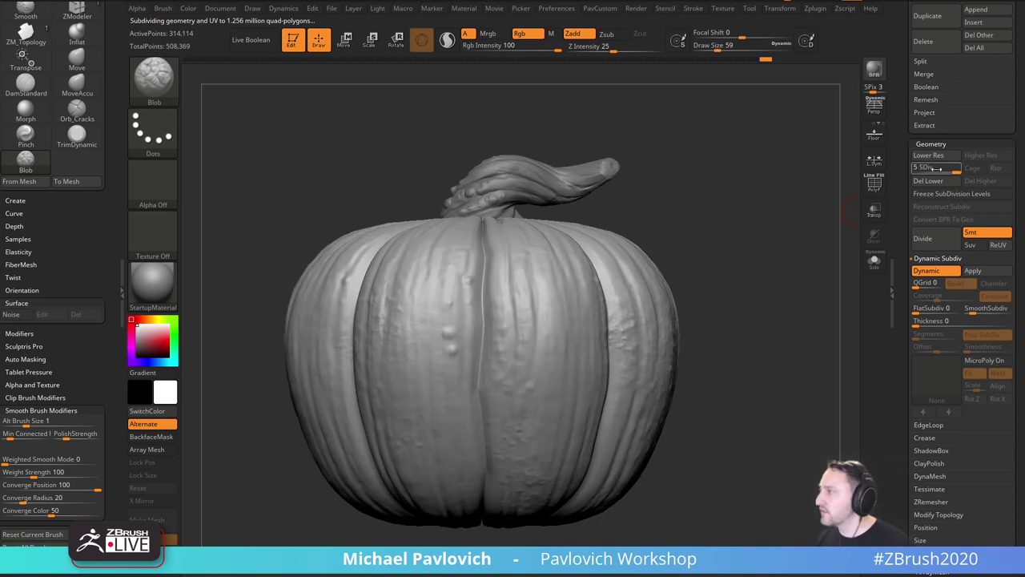
Lower the pumpkin body to subdivision level 4 and add rounder Blob bumps down the front segment at draw size 59.
{"action": "left_click_drag", "start_coordinate": [955, 170], "coordinate": [947, 171]}
{"action": "left_click_drag", "start_coordinate": [819, 218], "coordinate": [782, 235], "text": "alt"}
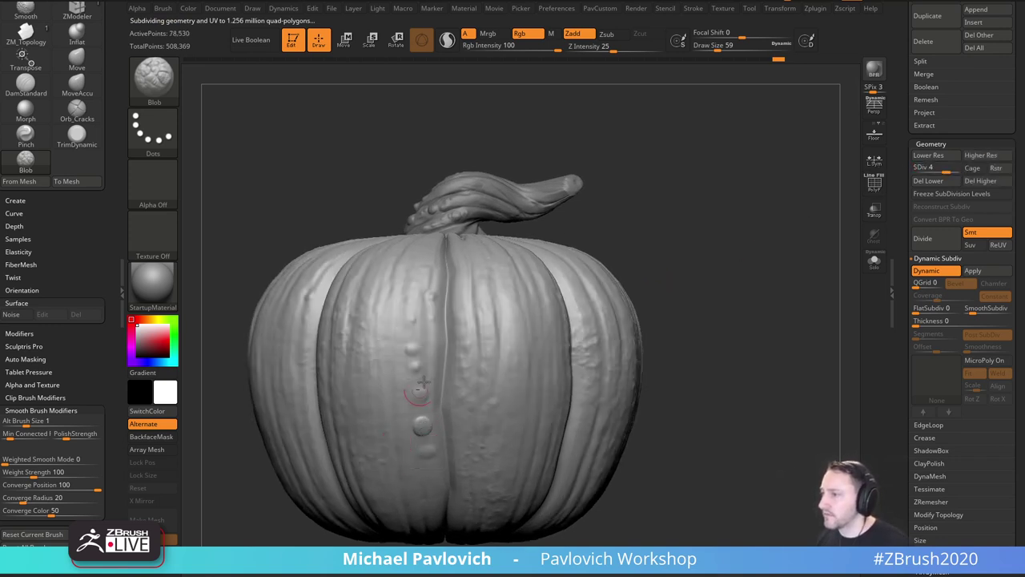
{"action": "mouse_move", "coordinate": [685, 266]}
{"action": "left_mouse_down", "text": "alt"}
{"action": "mouse_move", "coordinate": [680, 252]}
{"action": "mouse_move", "coordinate": [709, 254]}
{"action": "left_mouse_up", "text": "alt"}
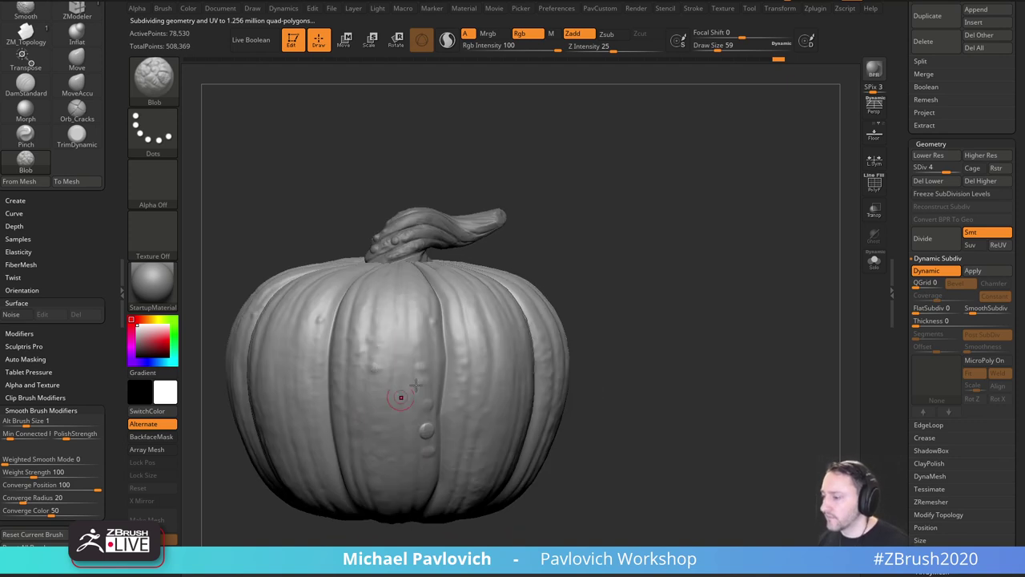
{"action": "left_click_drag", "start_coordinate": [616, 311], "coordinate": [646, 294]}
{"action": "left_click_drag", "start_coordinate": [422, 411], "coordinate": [417, 414]}
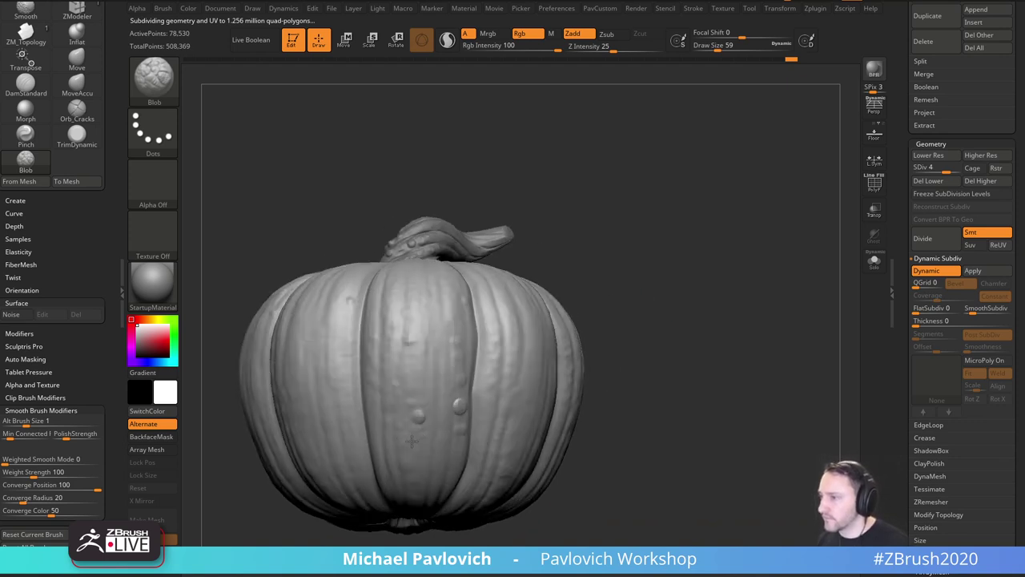
{"action": "left_click_drag", "start_coordinate": [630, 281], "coordinate": [656, 288]}
{"action": "left_click", "coordinate": [442, 436]}
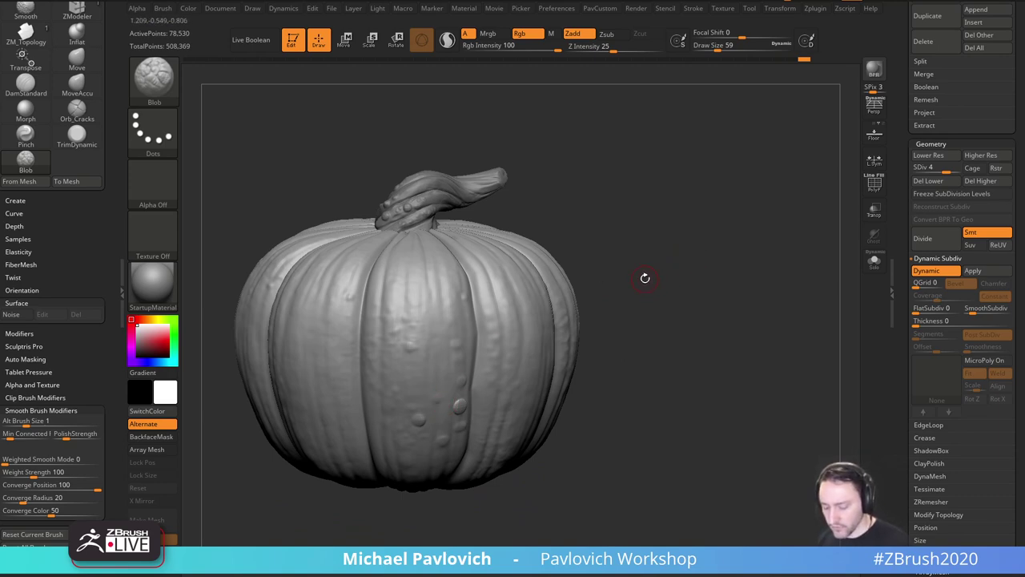
Load the Spherical brush from the Misc folder of the LightBox brush library.
{"action": "key", "text": "comma"}
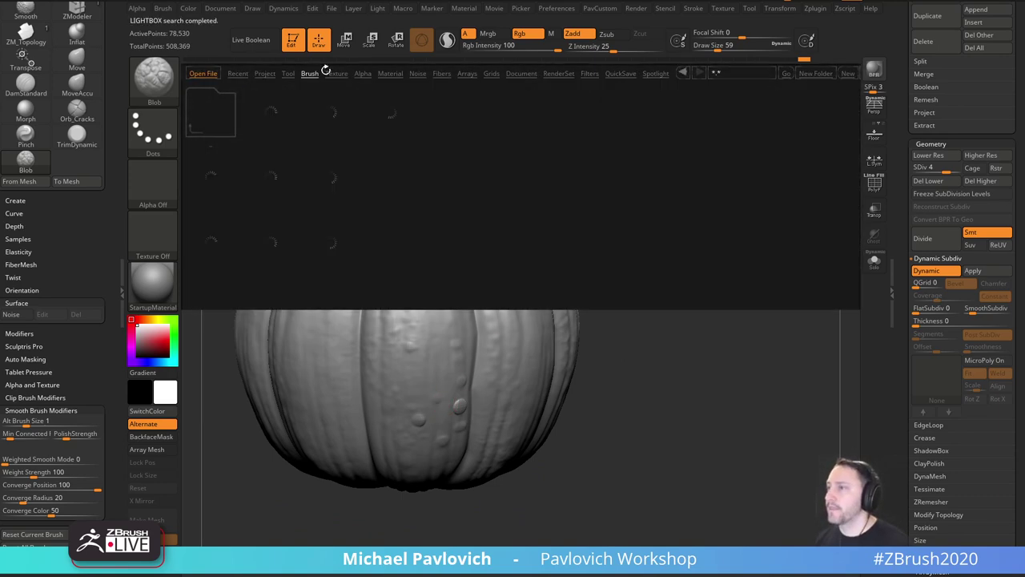
{"action": "left_click_drag", "start_coordinate": [556, 208], "coordinate": [527, 210]}
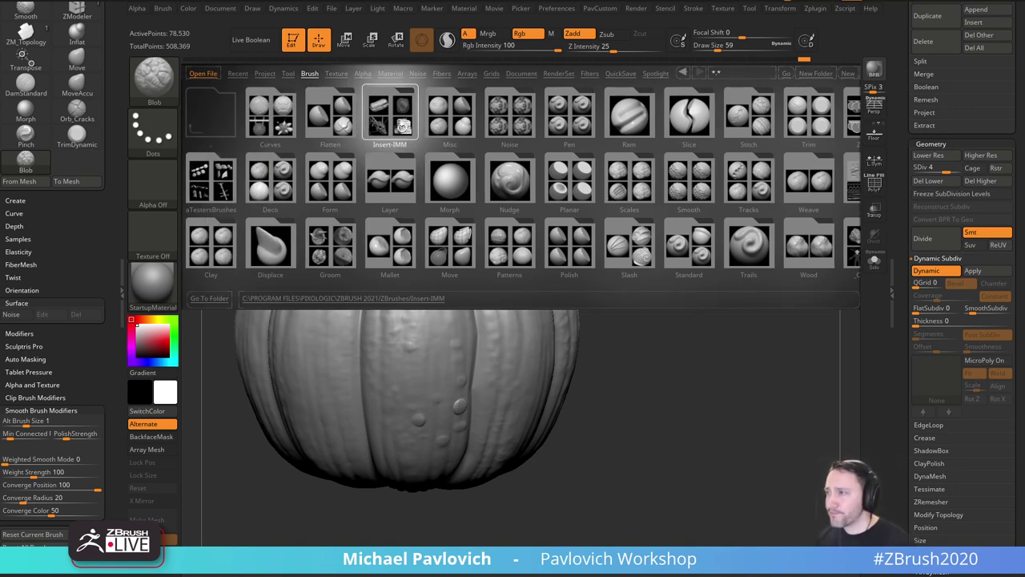
{"action": "left_click", "coordinate": [471, 124]}
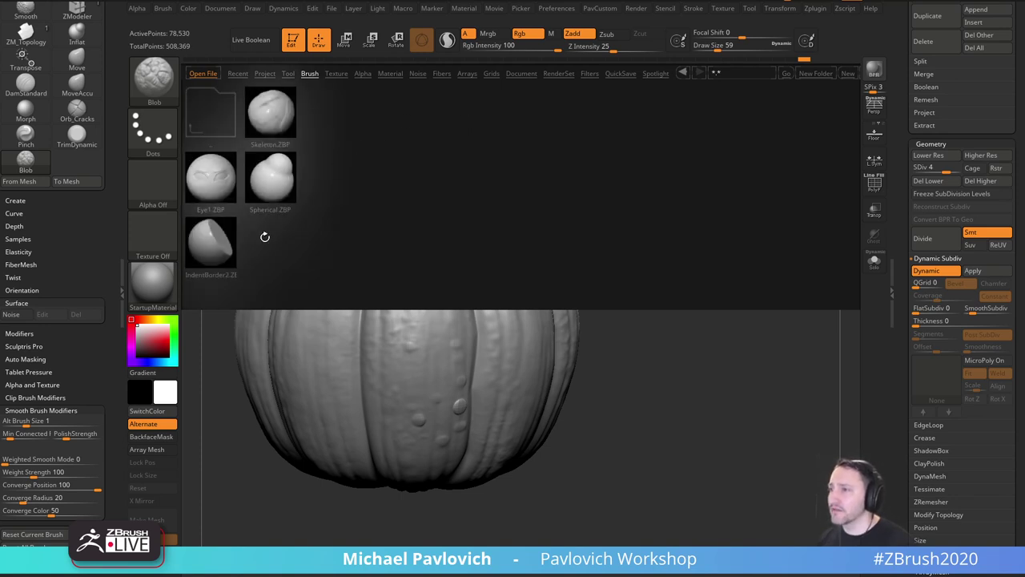
{"action": "double_click", "coordinate": [272, 176]}
Raise round bumps on the segment's lower half with the Spherical brush at Z Intensity 100 and draw size 59.
{"action": "right_click_drag", "start_coordinate": [661, 344], "coordinate": [676, 299]}
{"action": "right_click_drag", "start_coordinate": [675, 300], "coordinate": [687, 292], "text": "ctrl"}
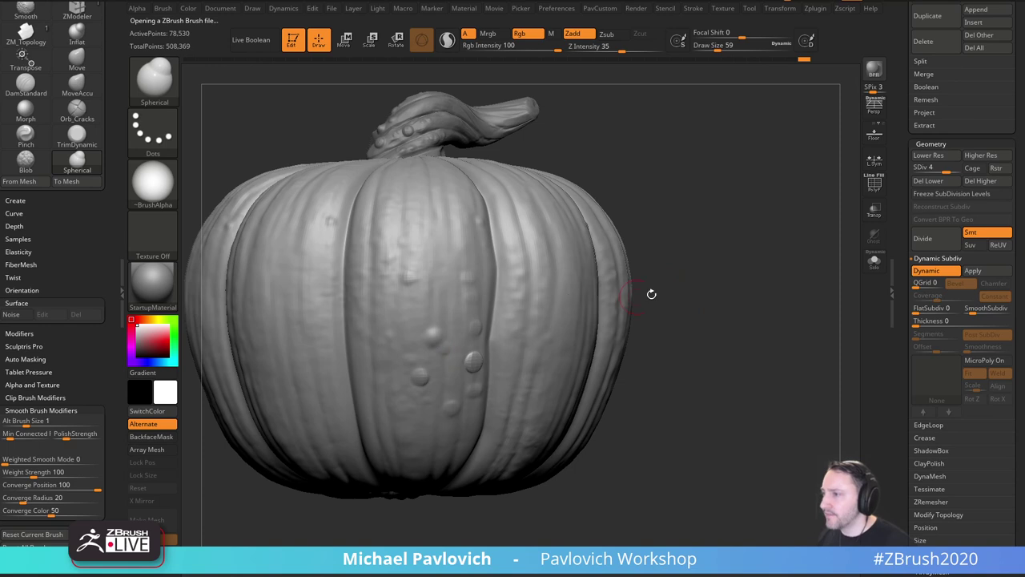
{"action": "left_click_drag", "start_coordinate": [651, 294], "coordinate": [643, 240], "text": "alt"}
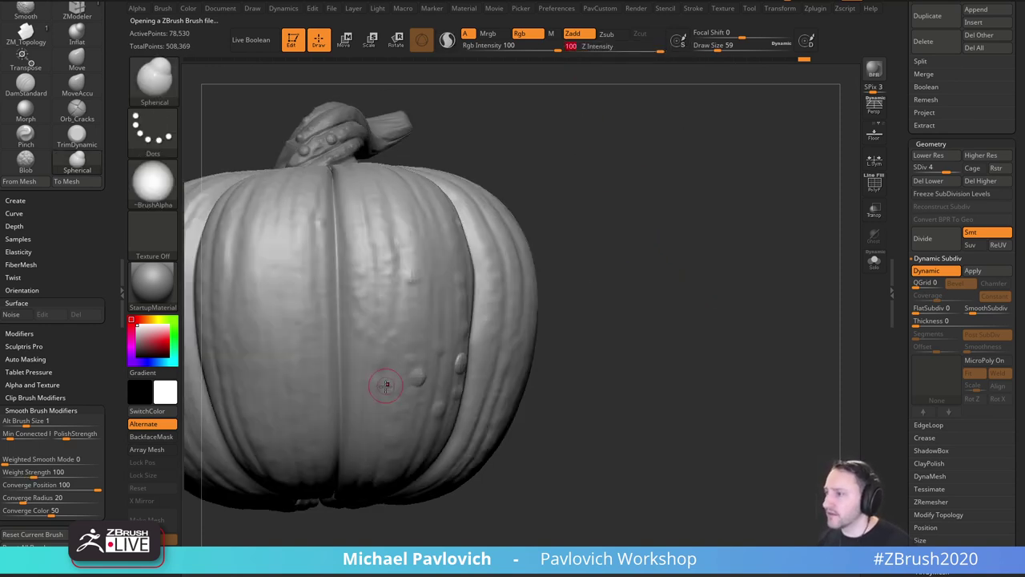
{"action": "right_click_drag", "start_coordinate": [391, 422], "coordinate": [450, 418]}
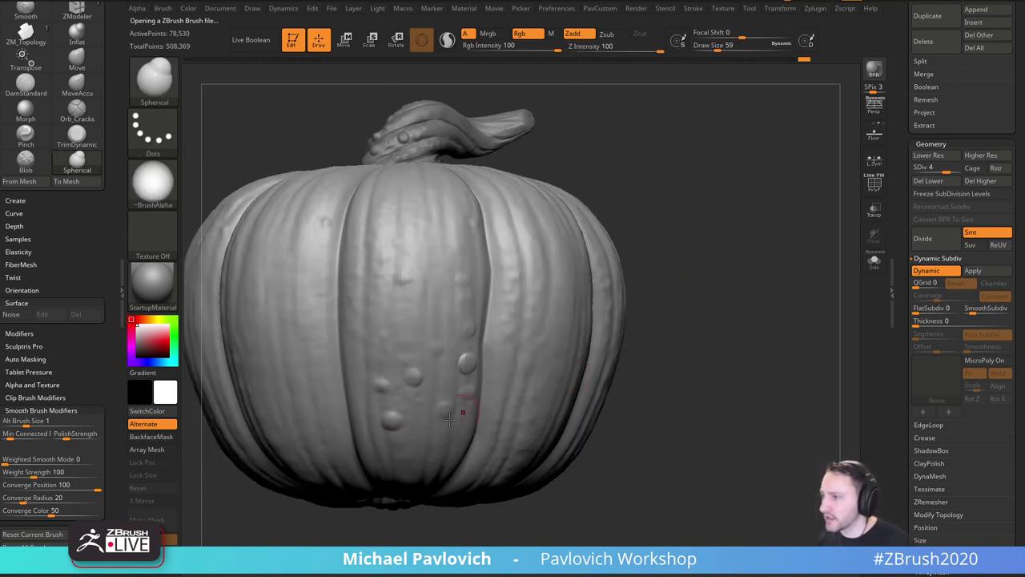
{"action": "left_click_drag", "start_coordinate": [651, 390], "coordinate": [632, 370]}
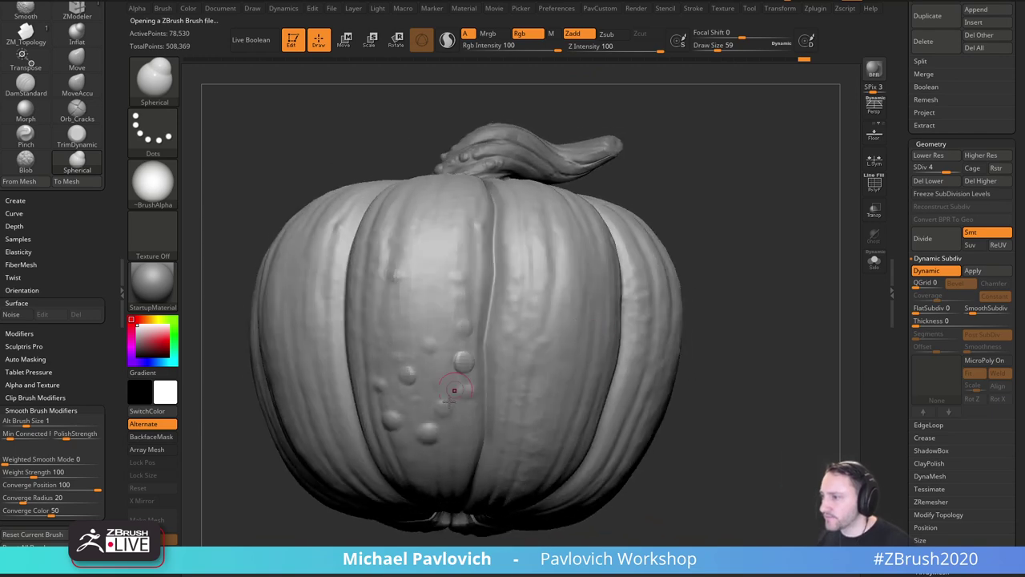
{"action": "left_click", "coordinate": [462, 326]}
Add smaller spherical bumps between the large ones on the segment at draw sizes 39 and 25.
{"action": "key", "text": "s"}
{"action": "left_click_drag", "start_coordinate": [433, 403], "coordinate": [426, 403]}
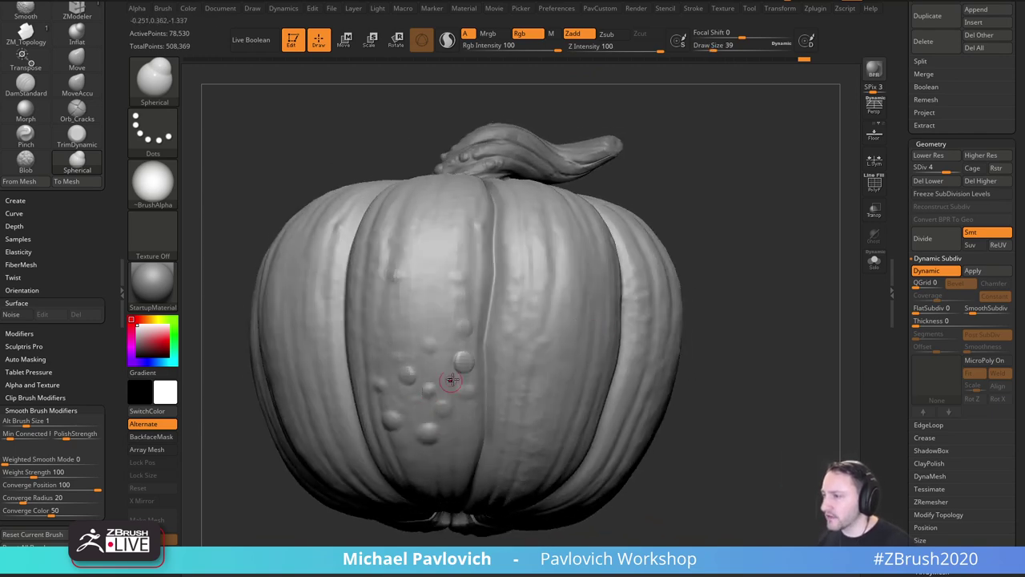
{"action": "key", "text": "["}
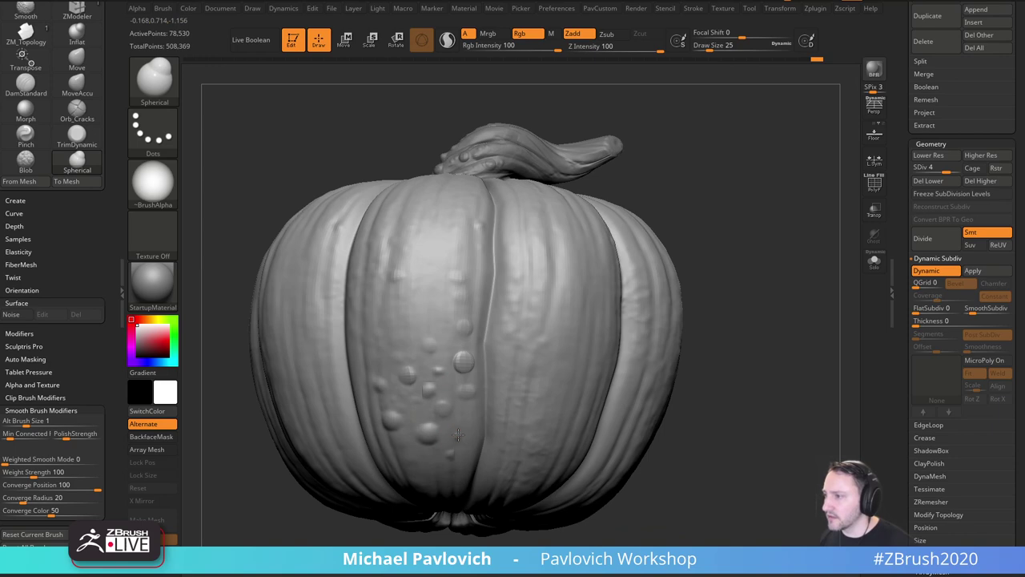
{"action": "left_click_drag", "start_coordinate": [743, 366], "coordinate": [754, 428]}
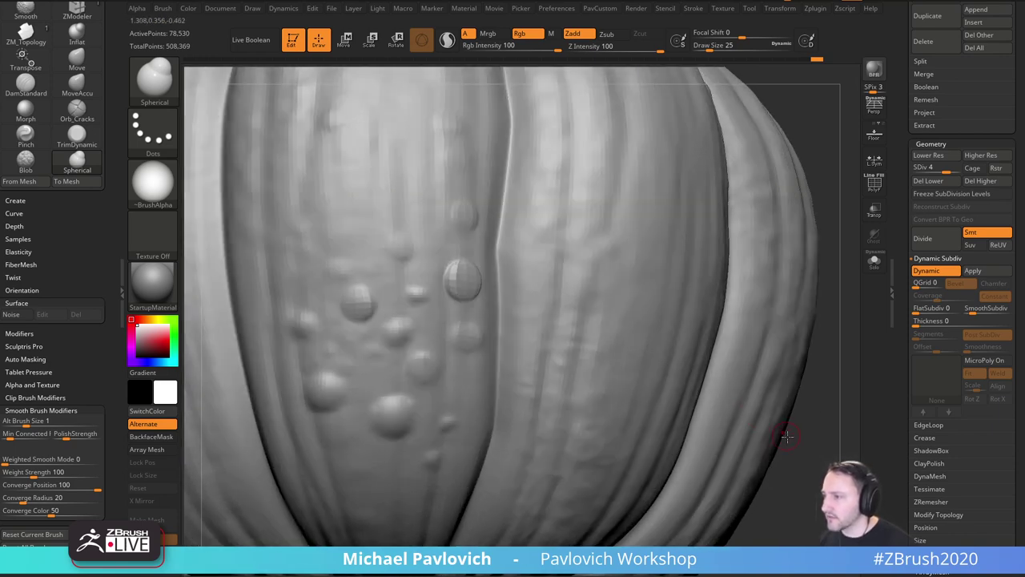
Try a large spherical bump near the segment's base at draw size 80.
{"action": "key", "text": "f"}
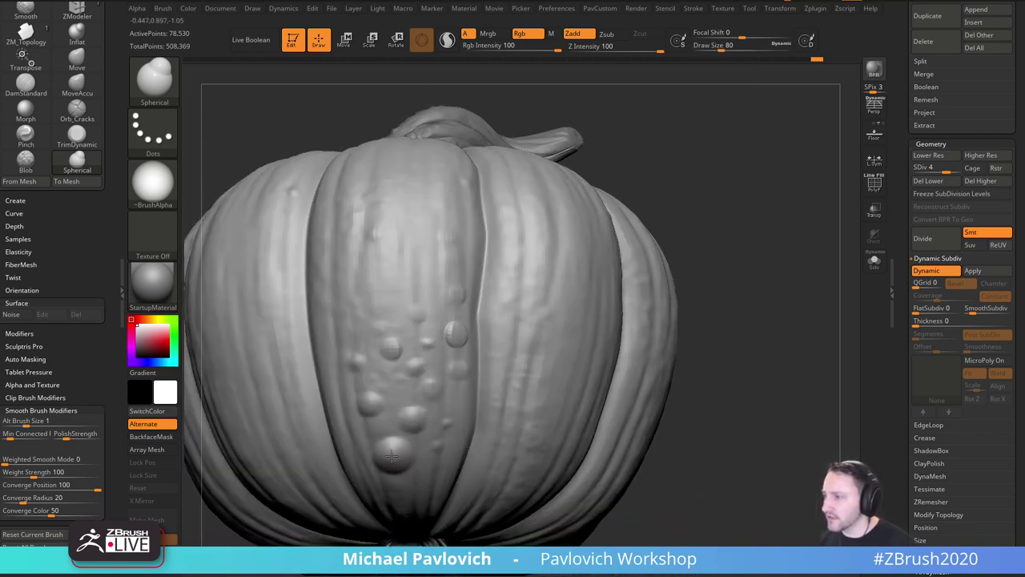
{"action": "mouse_move", "coordinate": [745, 358]}
{"action": "left_mouse_down"}
{"action": "mouse_move", "coordinate": [767, 403]}
{"action": "mouse_move", "coordinate": [752, 375]}
{"action": "left_mouse_up"}
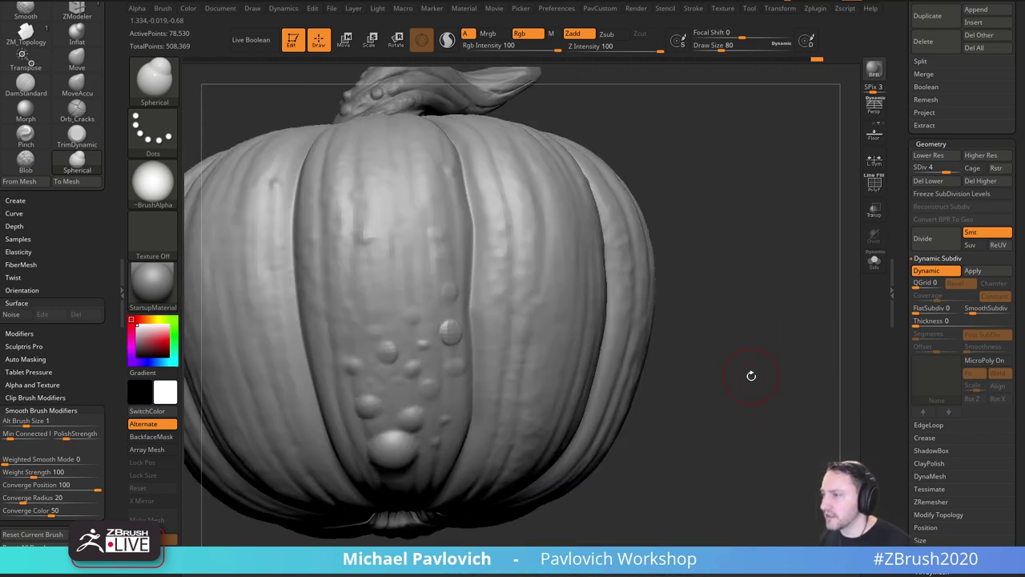
{"action": "key", "text": "ctrl+z"}
Add small spherical bumps above the existing cluster on the segment at draw size 35.
{"action": "key", "text": "s"}
{"action": "left_click_drag", "start_coordinate": [425, 338], "coordinate": [397, 334]}
{"action": "key", "text": "s"}
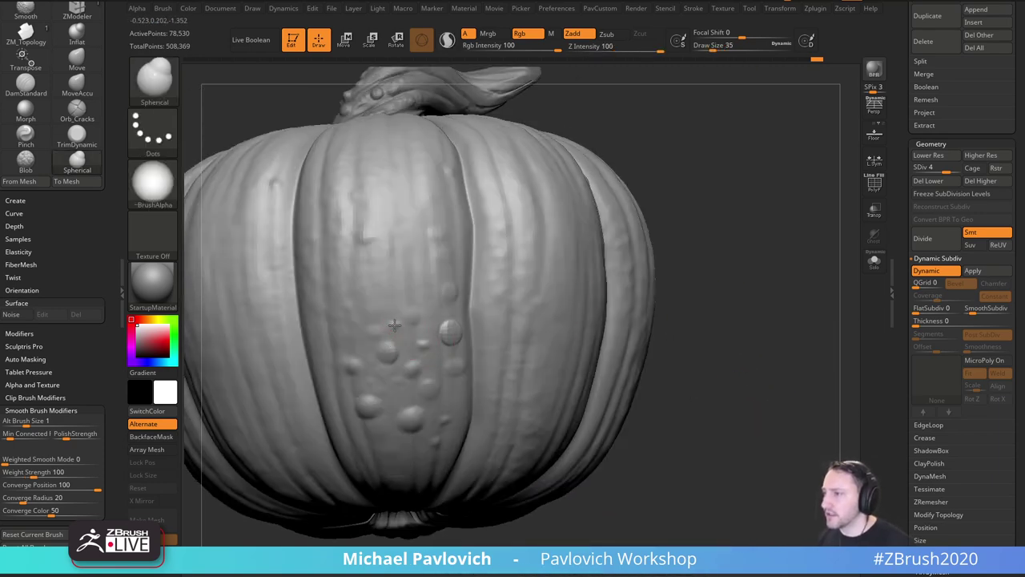
Raise spherical bumps near the base and up the middle of the neighbouring pumpkin segments at draw size 68.
{"action": "left_click_drag", "start_coordinate": [617, 265], "coordinate": [654, 318], "text": "alt"}
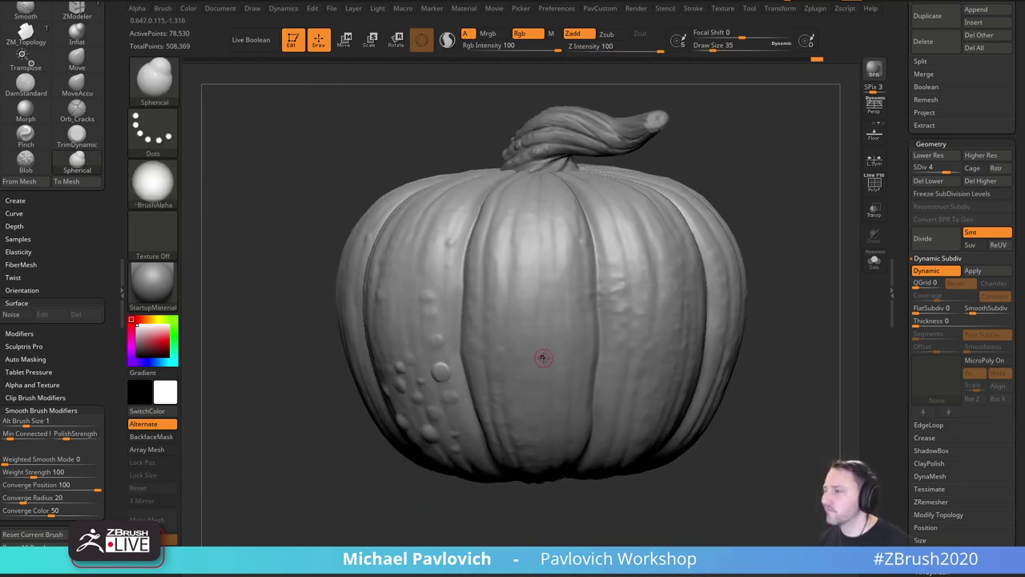
{"action": "right_click_drag", "start_coordinate": [595, 382], "coordinate": [528, 368], "text": "alt"}
{"action": "key", "text": "s"}
{"action": "left_click_drag", "start_coordinate": [484, 434], "coordinate": [491, 434]}
{"action": "left_click_drag", "start_coordinate": [483, 432], "coordinate": [490, 428]}
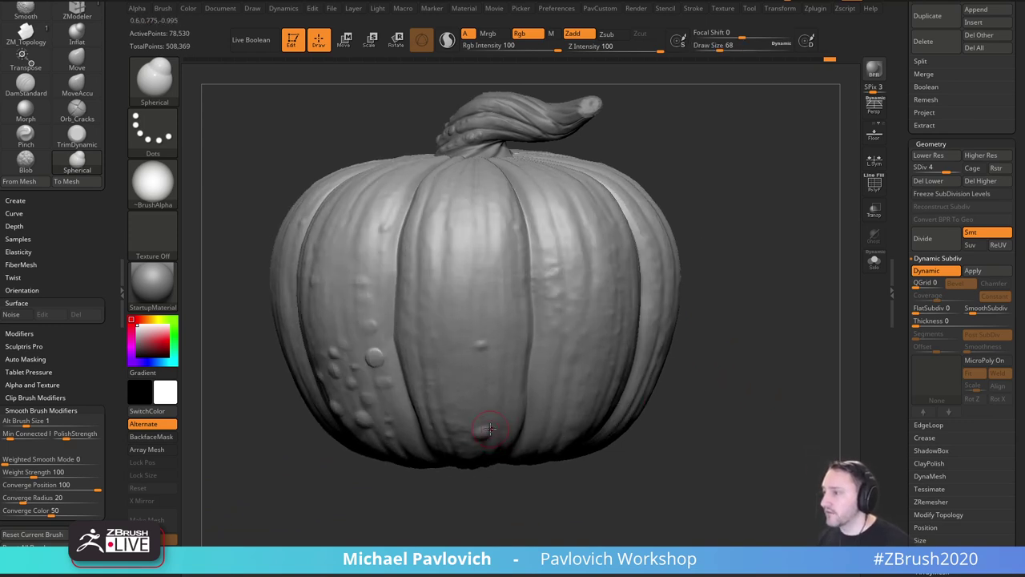
{"action": "left_click_drag", "start_coordinate": [629, 388], "coordinate": [644, 398]}
{"action": "left_click", "coordinate": [464, 432]}
{"action": "left_click", "coordinate": [512, 435]}
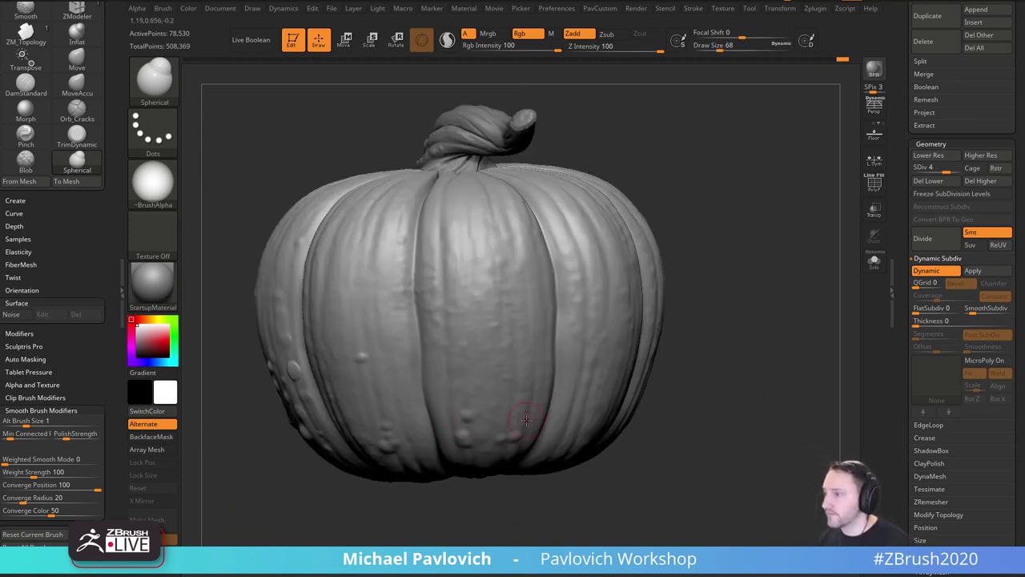
{"action": "left_click_drag", "start_coordinate": [721, 374], "coordinate": [637, 365]}
{"action": "left_click_drag", "start_coordinate": [462, 325], "coordinate": [451, 273]}
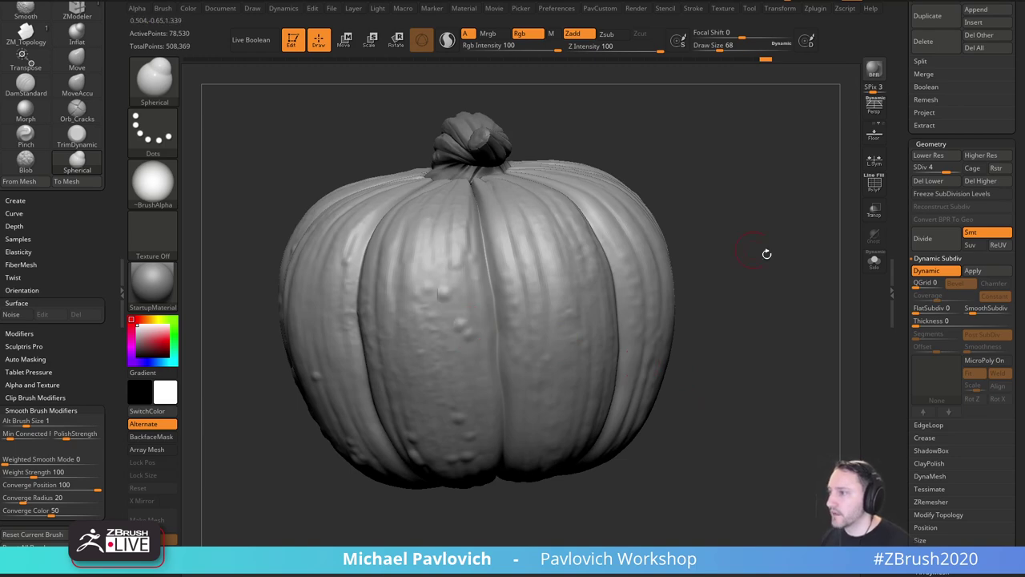
Add clusters of spherical bumps to the lower halves of the next segments around the pumpkin at draw size 56.
{"action": "left_click_drag", "start_coordinate": [766, 254], "coordinate": [609, 300]}
{"action": "key", "text": "bracketleft"}
{"action": "left_click_drag", "start_coordinate": [698, 468], "coordinate": [599, 437]}
{"action": "left_click_drag", "start_coordinate": [460, 401], "coordinate": [481, 422]}
{"action": "left_click_drag", "start_coordinate": [729, 461], "coordinate": [433, 407]}
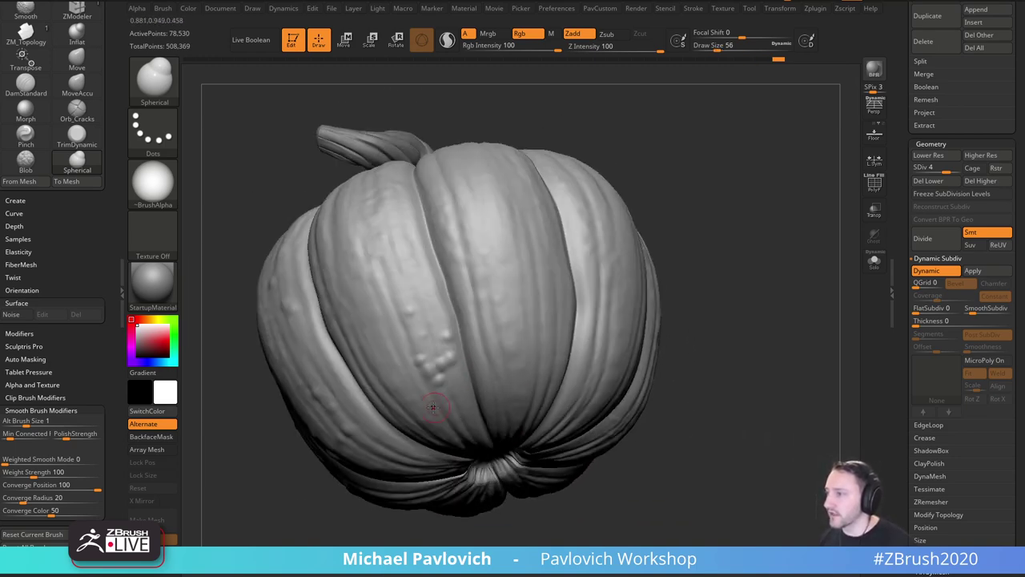
{"action": "left_click_drag", "start_coordinate": [755, 290], "coordinate": [496, 430]}
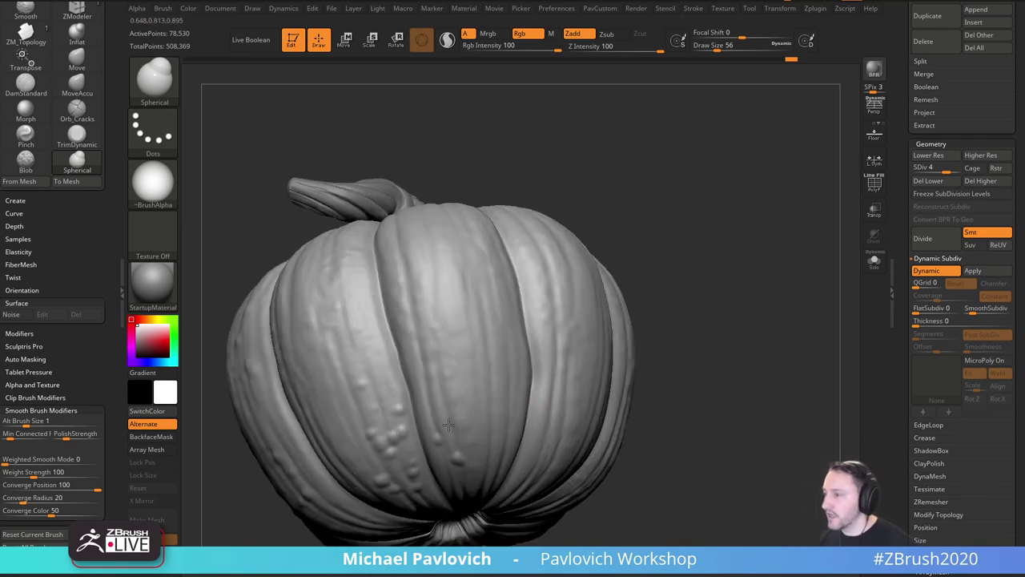
{"action": "mouse_move", "coordinate": [698, 256]}
{"action": "left_mouse_down"}
{"action": "mouse_move", "coordinate": [718, 334]}
{"action": "mouse_move", "coordinate": [457, 327]}
{"action": "left_mouse_up"}
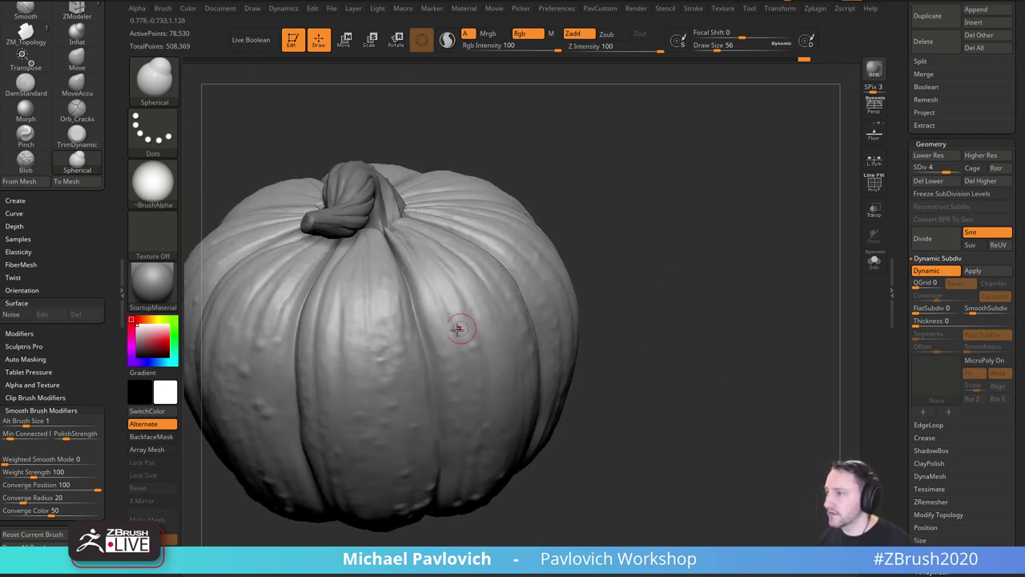
Scatter spherical bumps over the upper and lower parts of the remaining segments, up toward the stem, at draw size 56.
{"action": "left_click_drag", "start_coordinate": [593, 284], "coordinate": [515, 286]}
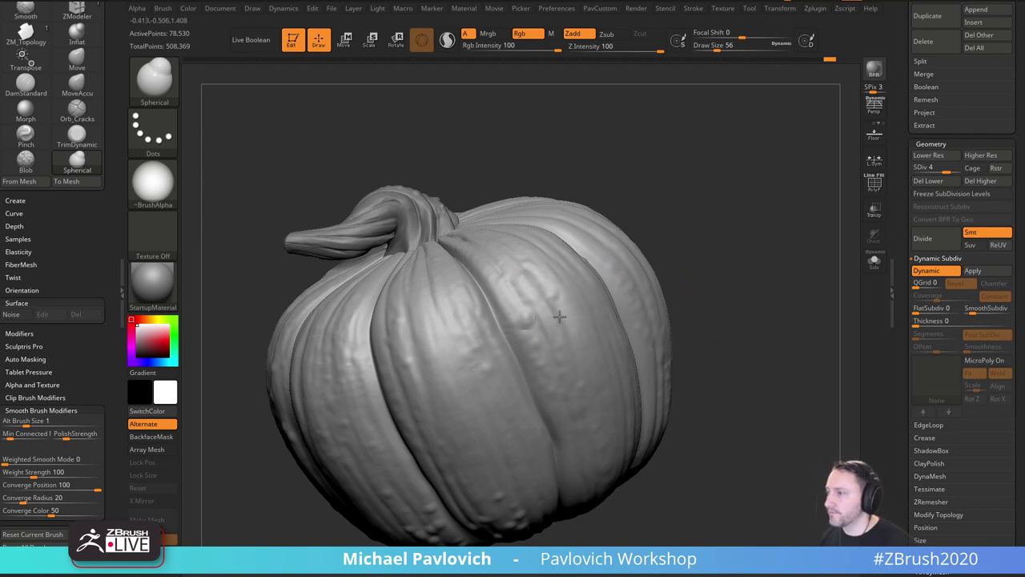
{"action": "mouse_move", "coordinate": [561, 313]}
{"action": "left_mouse_down"}
{"action": "mouse_move", "coordinate": [713, 313]}
{"action": "mouse_move", "coordinate": [530, 396]}
{"action": "left_mouse_up"}
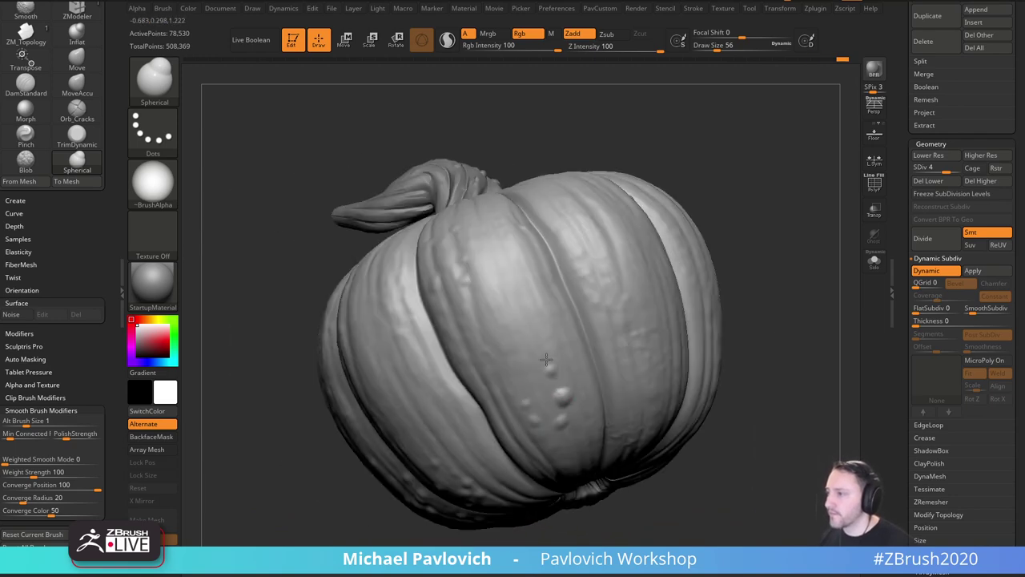
{"action": "mouse_move", "coordinate": [661, 330]}
{"action": "left_mouse_down", "text": "shift"}
{"action": "mouse_move", "coordinate": [776, 343]}
{"action": "mouse_move", "coordinate": [499, 245]}
{"action": "left_mouse_up", "text": "shift"}
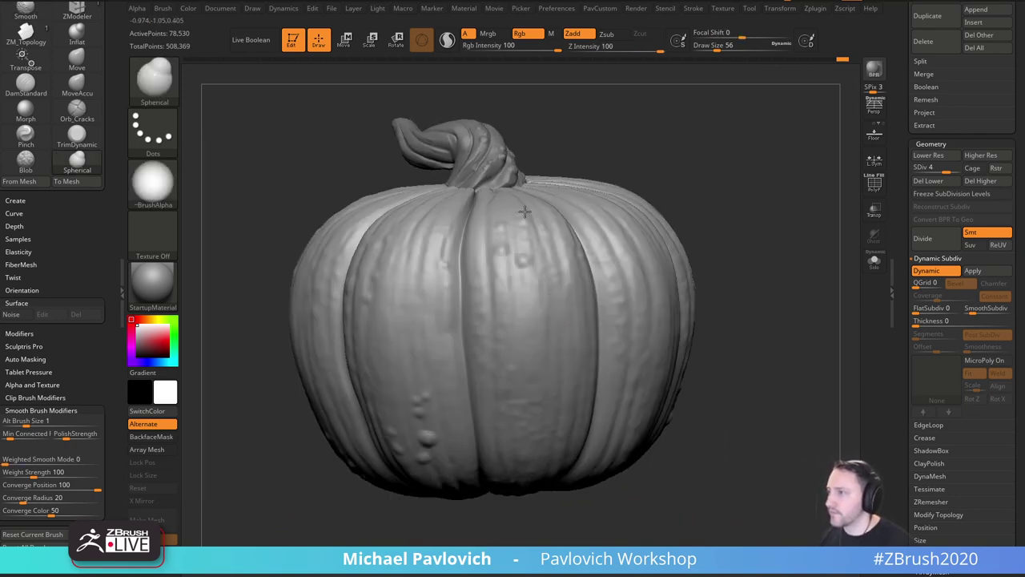
{"action": "left_click_drag", "start_coordinate": [753, 413], "coordinate": [530, 424]}
{"action": "left_click_drag", "start_coordinate": [736, 351], "coordinate": [482, 379]}
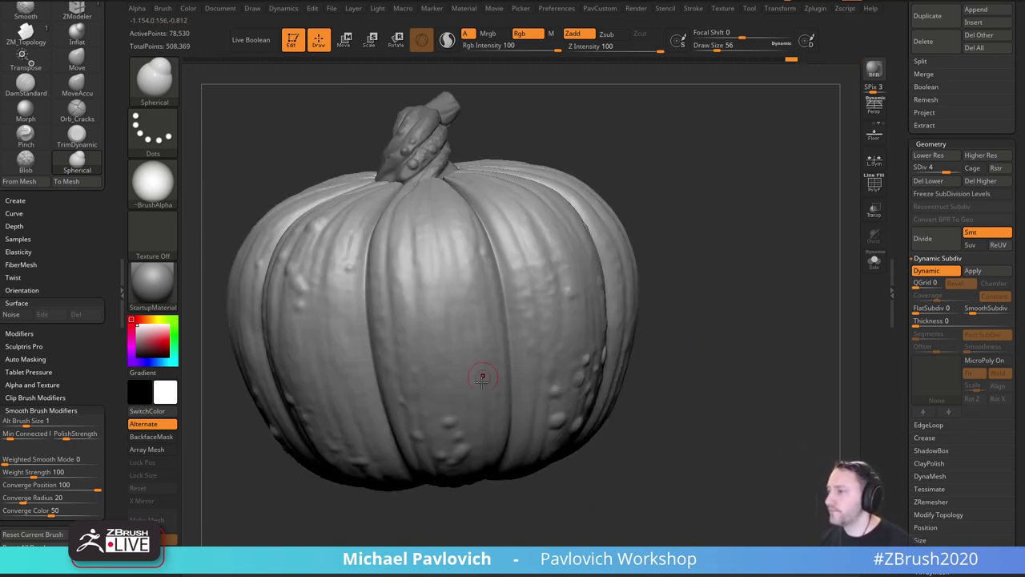
{"action": "left_click_drag", "start_coordinate": [727, 230], "coordinate": [723, 274]}
{"action": "left_click", "coordinate": [454, 263]}
{"action": "left_click", "coordinate": [433, 240]}
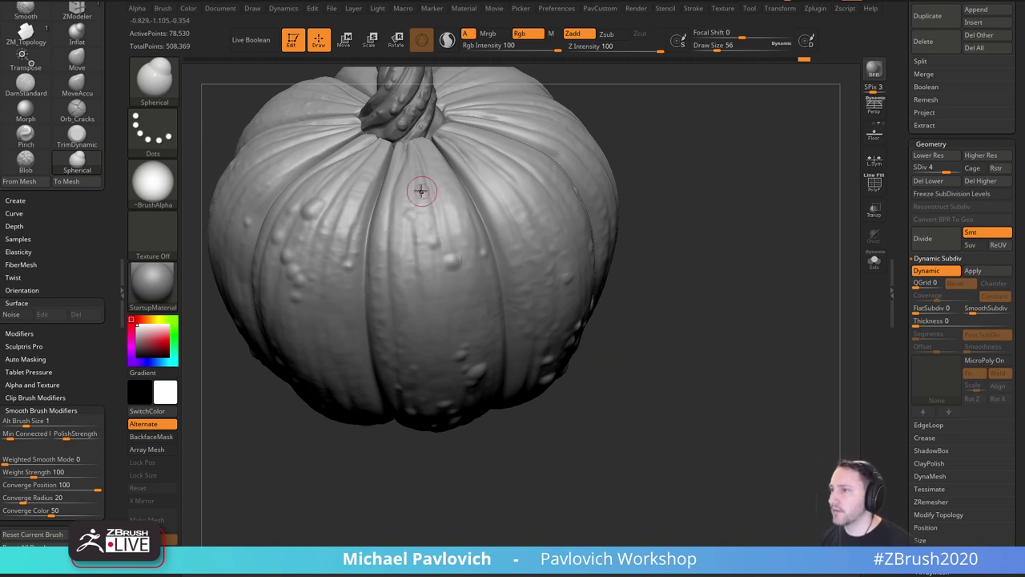
Raise bumps on the segments' middle and lower areas with the Blob brush at Z Intensity 25 and draw sizes 74 and 46.
{"action": "key", "text": "b"}
{"action": "key", "text": "b"}
{"action": "key", "text": "l"}
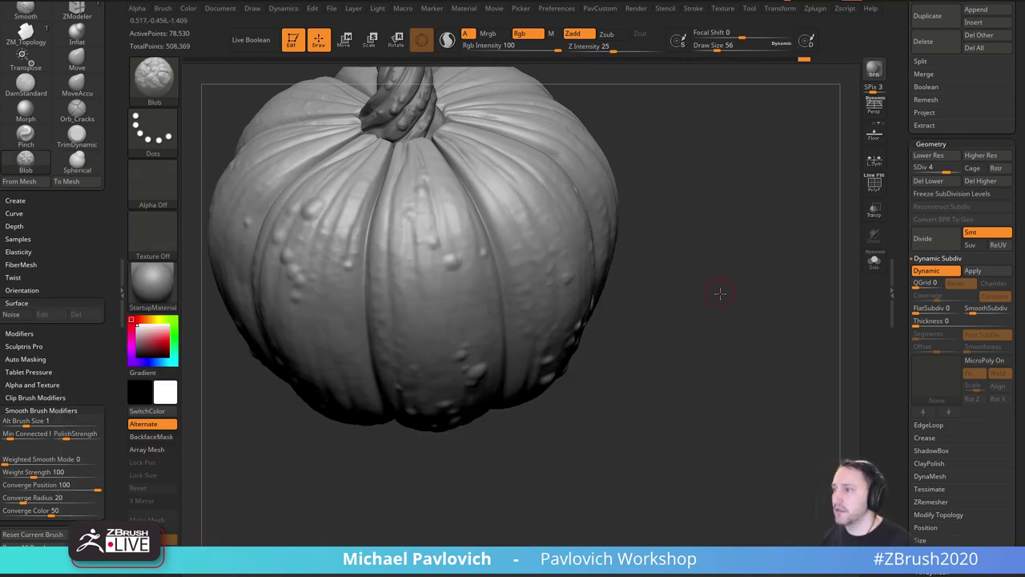
{"action": "left_click_drag", "start_coordinate": [718, 293], "coordinate": [715, 252]}
{"action": "right_click_drag", "start_coordinate": [480, 302], "coordinate": [483, 277]}
{"action": "key", "text": "s"}
{"action": "left_click_drag", "start_coordinate": [430, 366], "coordinate": [435, 367]}
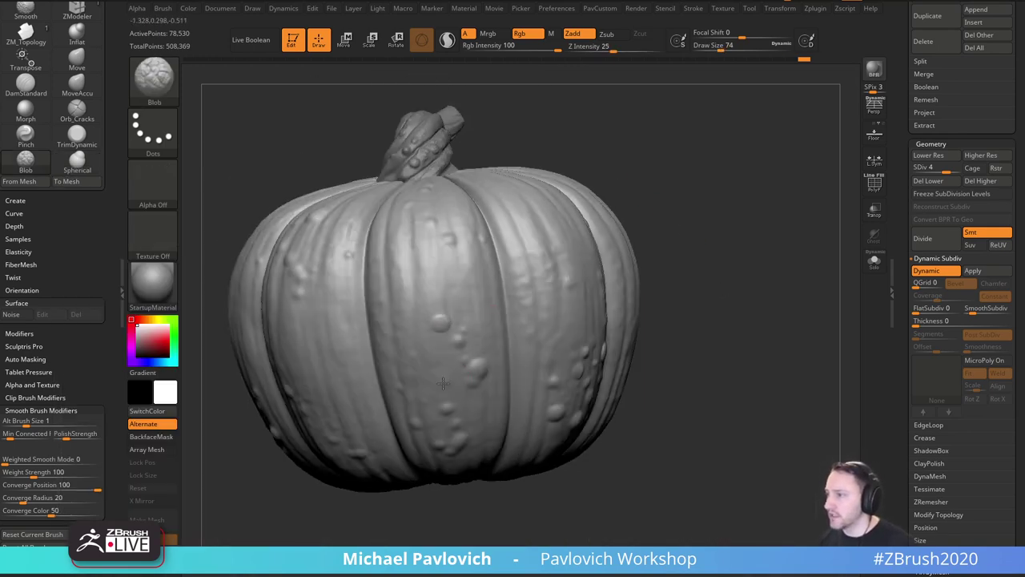
{"action": "left_click_drag", "start_coordinate": [647, 352], "coordinate": [619, 354]}
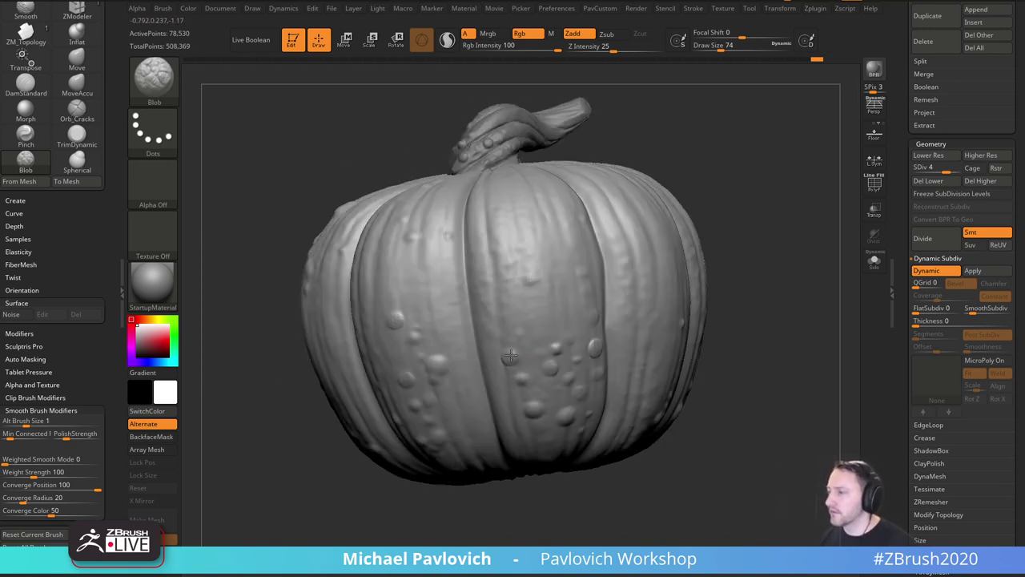
{"action": "mouse_move", "coordinate": [773, 284]}
{"action": "left_mouse_down"}
{"action": "mouse_move", "coordinate": [675, 315]}
{"action": "mouse_move", "coordinate": [518, 337]}
{"action": "left_mouse_up"}
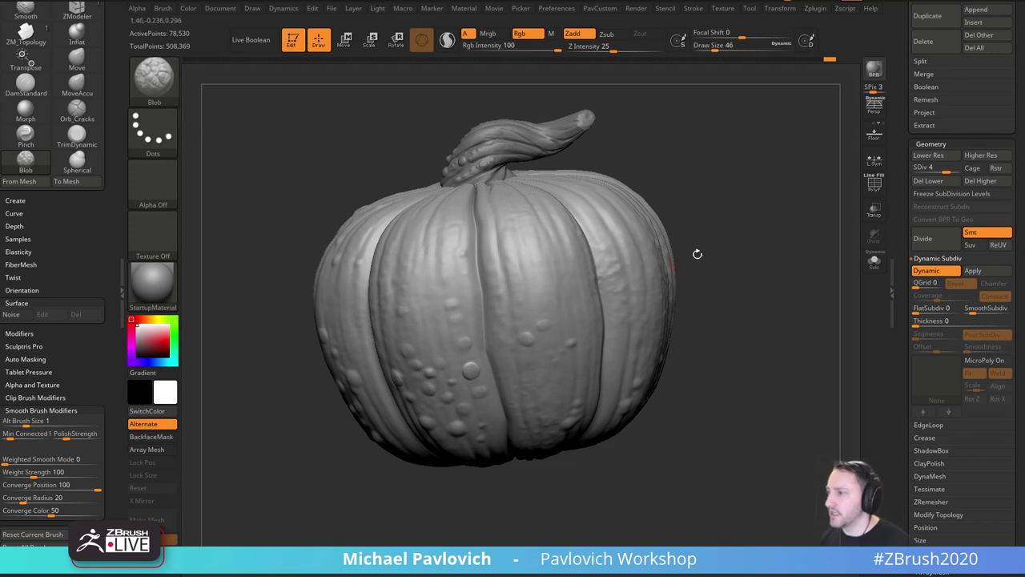
Add more blob bumps to the segments with an enlarged brush, including one high on a segment, and set the draw size to 25.
{"action": "mouse_move", "coordinate": [698, 254]}
{"action": "left_mouse_down"}
{"action": "mouse_move", "coordinate": [684, 323]}
{"action": "mouse_move", "coordinate": [703, 297]}
{"action": "mouse_move", "coordinate": [698, 233]}
{"action": "left_mouse_up"}
{"action": "key", "text": "]"}
{"action": "key", "text": "]"}
{"action": "key", "text": "]"}
{"action": "left_click_drag", "start_coordinate": [468, 398], "coordinate": [461, 407]}
{"action": "mouse_move", "coordinate": [661, 414]}
{"action": "left_mouse_down", "text": "alt"}
{"action": "mouse_move", "coordinate": [712, 327]}
{"action": "mouse_move", "coordinate": [700, 334]}
{"action": "left_mouse_up", "text": "alt"}
{"action": "key", "text": "s"}
{"action": "left_click_drag", "start_coordinate": [744, 372], "coordinate": [748, 315]}
Lower the pumpkin body to subdivision level 1, raise it to level 3, and open the subtool projection settings.
{"action": "left_click_drag", "start_coordinate": [901, 336], "coordinate": [899, 181]}
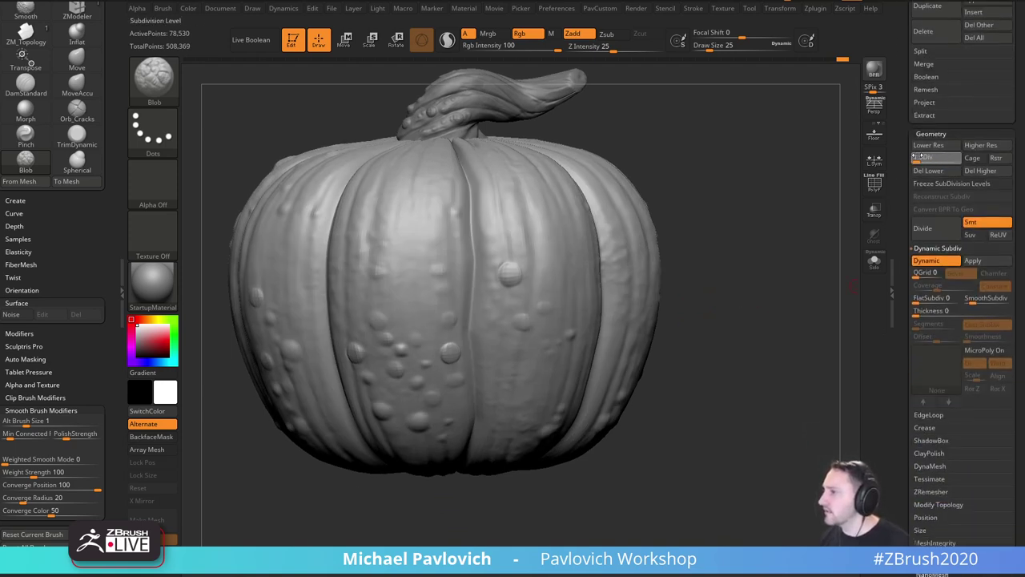
{"action": "left_click", "coordinate": [917, 157]}
{"action": "left_click_drag", "start_coordinate": [763, 182], "coordinate": [786, 237], "text": "alt"}
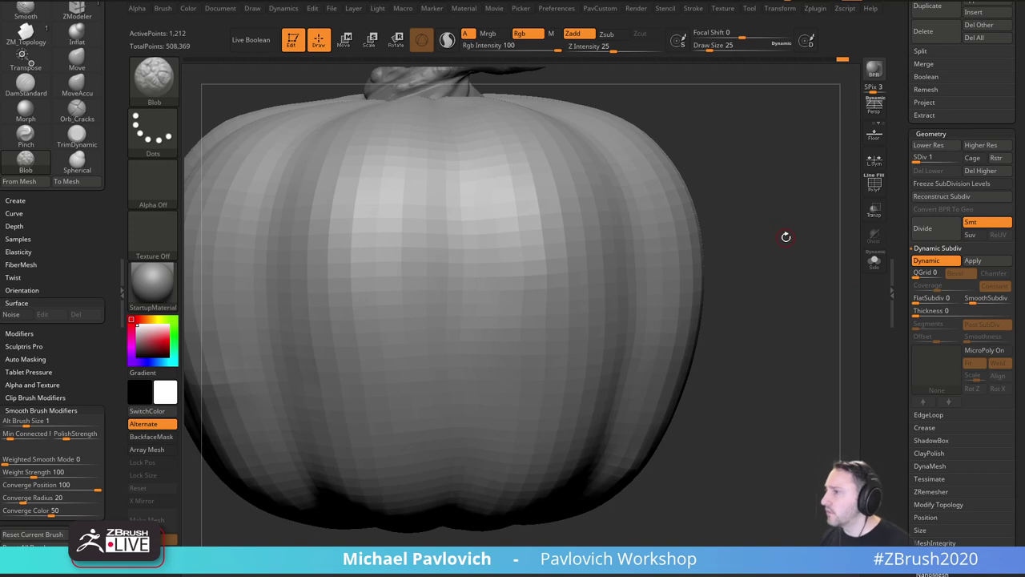
{"action": "left_click", "coordinate": [935, 157]}
{"action": "left_click", "coordinate": [940, 159]}
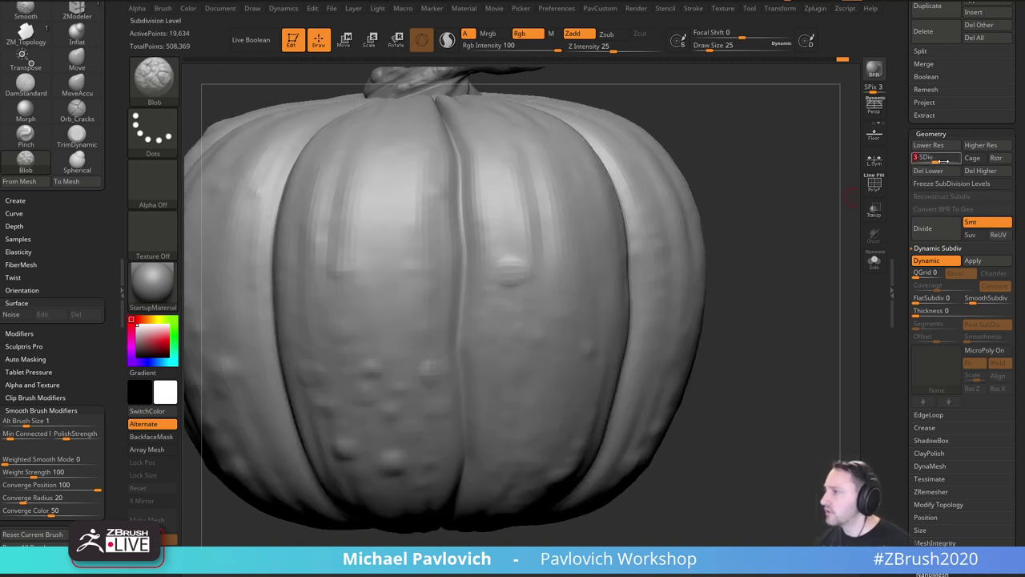
{"action": "left_click_drag", "start_coordinate": [791, 213], "coordinate": [808, 226], "text": "alt"}
{"action": "key", "text": "s"}
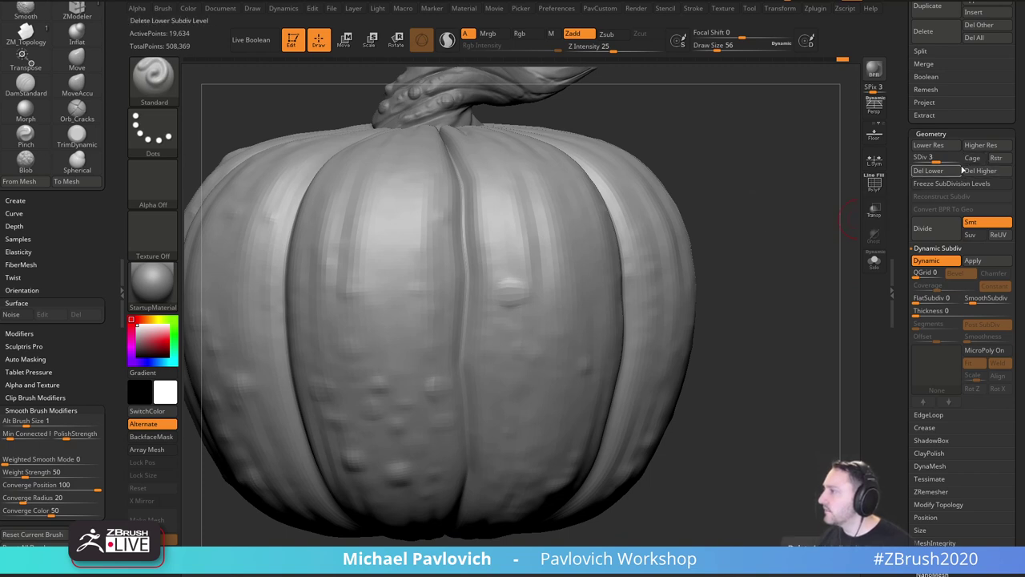
{"action": "key", "text": "shift"}
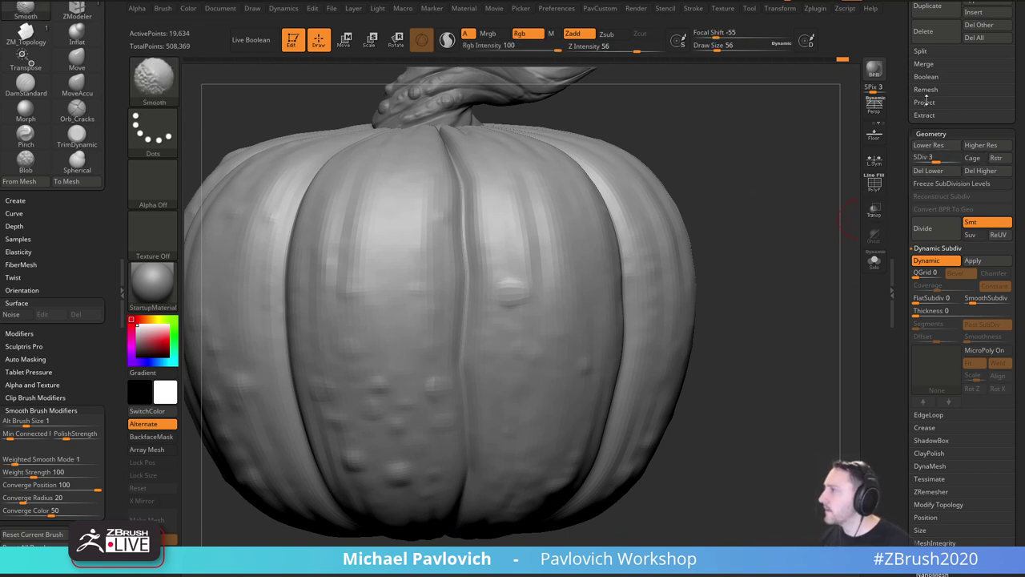
{"action": "left_click", "coordinate": [926, 102]}
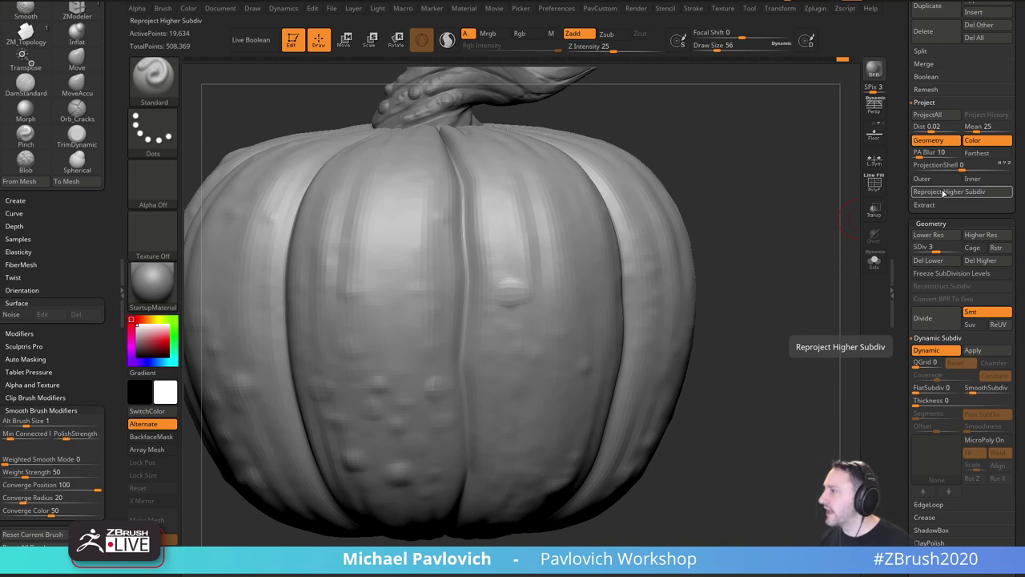
Smooth the surface around the large bump on the segment's upper part and across the nearby segments at subdivision level 3.
{"action": "left_click_drag", "start_coordinate": [755, 288], "coordinate": [691, 205]}
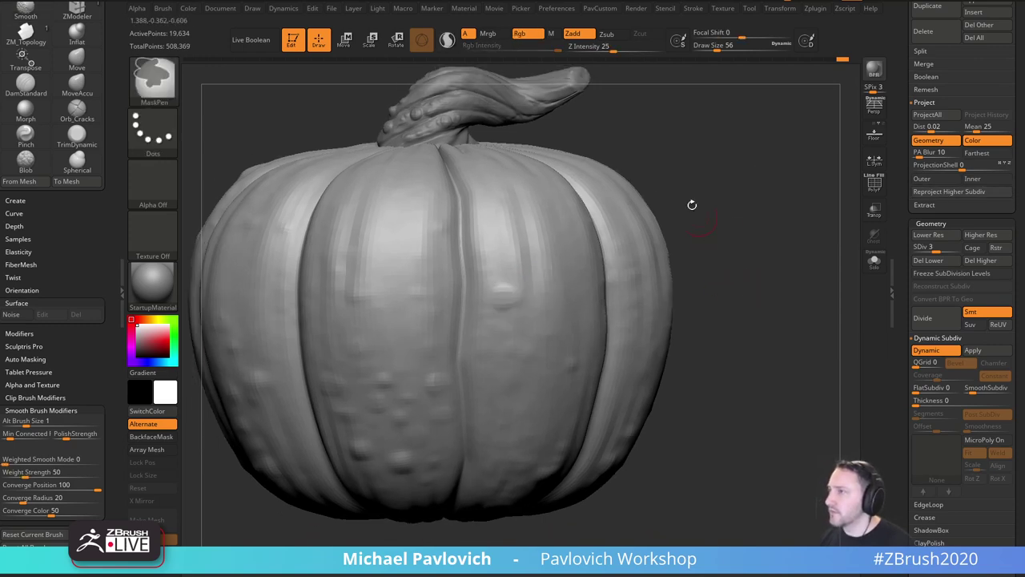
{"action": "key", "text": "shift"}
{"action": "left_click_drag", "start_coordinate": [680, 165], "coordinate": [753, 131], "text": "alt"}
{"action": "left_click_drag", "start_coordinate": [577, 246], "coordinate": [578, 261], "text": "shift"}
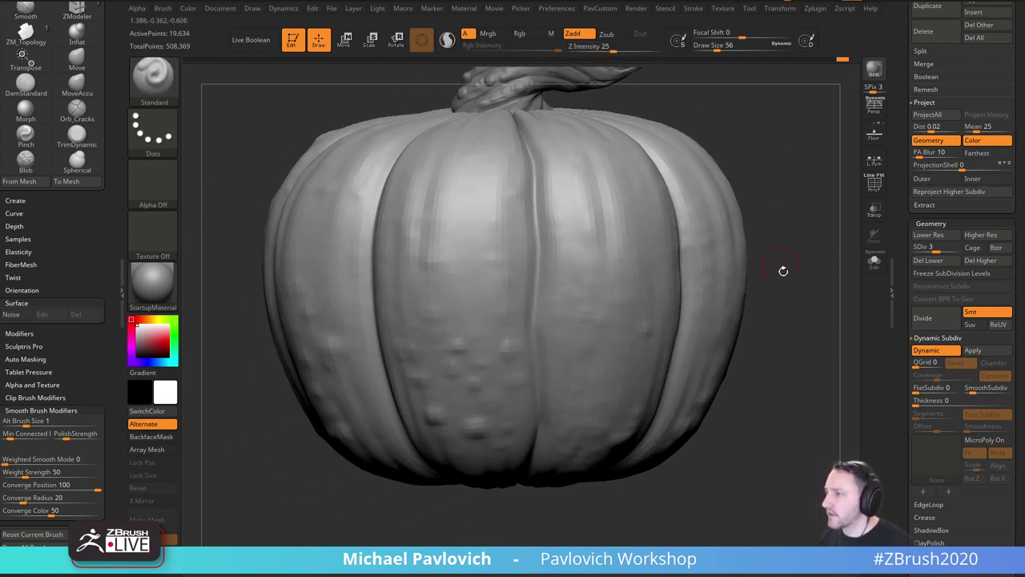
{"action": "left_click_drag", "start_coordinate": [783, 270], "coordinate": [523, 338]}
{"action": "mouse_move", "coordinate": [780, 286]}
{"action": "left_mouse_down"}
{"action": "mouse_move", "coordinate": [839, 268]}
{"action": "mouse_move", "coordinate": [771, 277]}
{"action": "left_mouse_up"}
{"action": "left_click_drag", "start_coordinate": [515, 261], "coordinate": [522, 271], "text": "shift"}
{"action": "mouse_move", "coordinate": [772, 373]}
{"action": "left_mouse_down", "text": "alt"}
{"action": "mouse_move", "coordinate": [750, 270]}
{"action": "mouse_move", "coordinate": [831, 254]}
{"action": "mouse_move", "coordinate": [734, 251]}
{"action": "mouse_move", "coordinate": [805, 289]}
{"action": "mouse_move", "coordinate": [839, 254]}
{"action": "mouse_move", "coordinate": [703, 159]}
{"action": "mouse_move", "coordinate": [787, 126]}
{"action": "mouse_move", "coordinate": [806, 156]}
{"action": "mouse_move", "coordinate": [761, 133]}
{"action": "mouse_move", "coordinate": [792, 176]}
{"action": "mouse_move", "coordinate": [790, 158]}
{"action": "mouse_move", "coordinate": [792, 177]}
{"action": "mouse_move", "coordinate": [826, 192]}
{"action": "left_mouse_up", "text": "alt"}
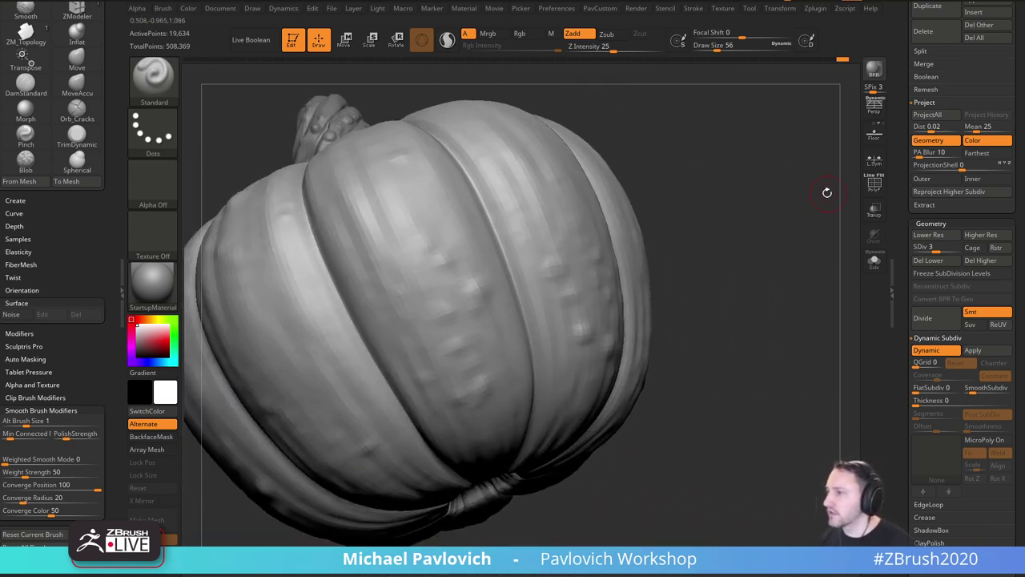
Reproject the higher subdivision detail onto the pumpkin body and set the draw size to 41.
{"action": "left_click", "coordinate": [948, 193]}
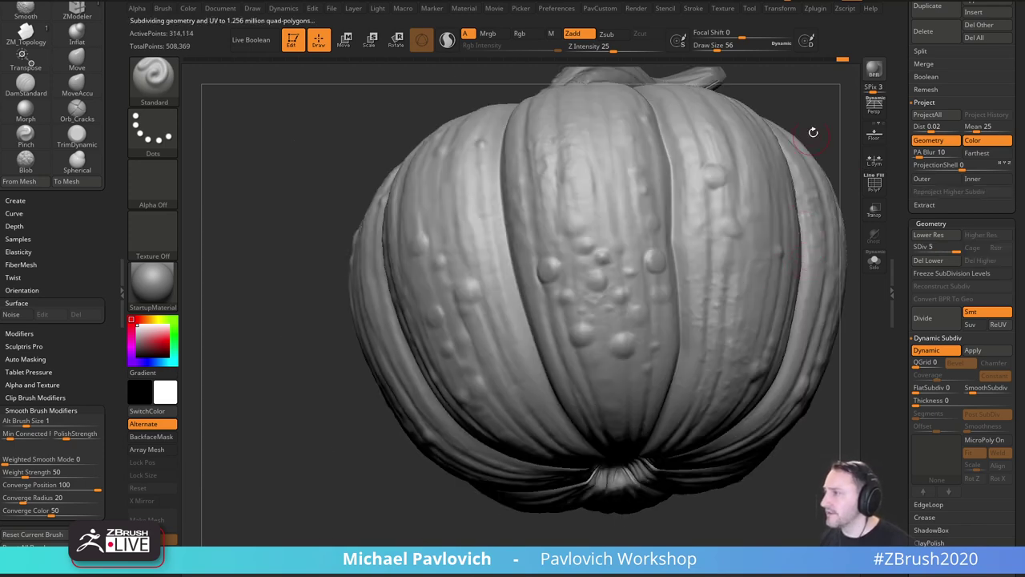
{"action": "left_click_drag", "start_coordinate": [812, 132], "coordinate": [734, 203]}
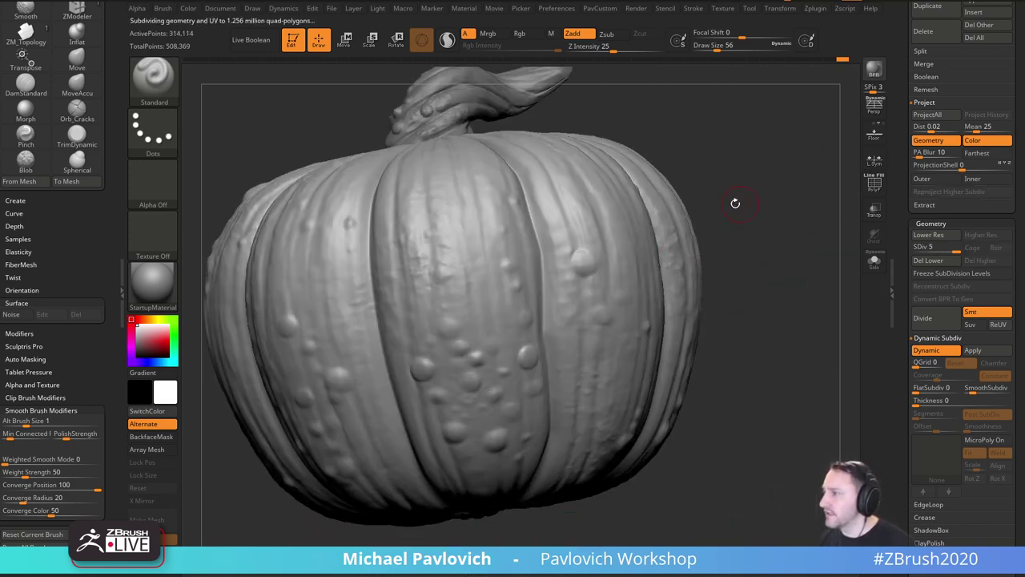
{"action": "key", "text": "s"}
{"action": "left_click_drag", "start_coordinate": [590, 263], "coordinate": [583, 264]}
{"action": "mouse_move", "coordinate": [796, 221]}
{"action": "left_mouse_down"}
{"action": "mouse_move", "coordinate": [800, 267]}
{"action": "mouse_move", "coordinate": [760, 156]}
{"action": "mouse_move", "coordinate": [775, 289]}
{"action": "left_mouse_up"}
Select the stem subtool and check its polygroups with the polyframe display.
{"action": "left_click", "coordinate": [410, 206], "text": "alt"}
{"action": "left_click_drag", "start_coordinate": [669, 144], "coordinate": [808, 191], "text": "alt"}
{"action": "left_click_drag", "start_coordinate": [738, 226], "coordinate": [753, 201]}
{"action": "left_click_drag", "start_coordinate": [786, 300], "coordinate": [769, 303]}
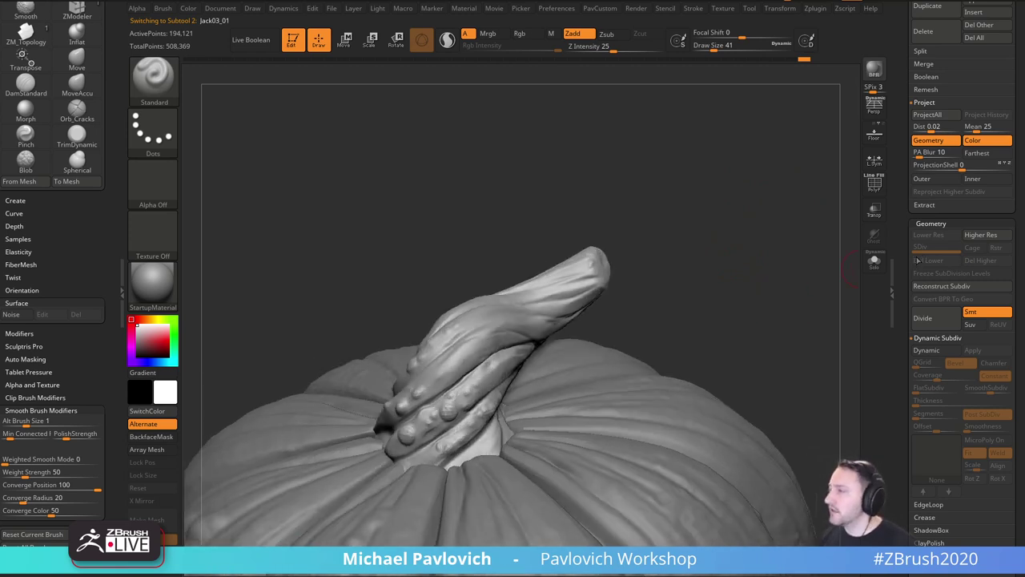
{"action": "left_click", "coordinate": [875, 183]}
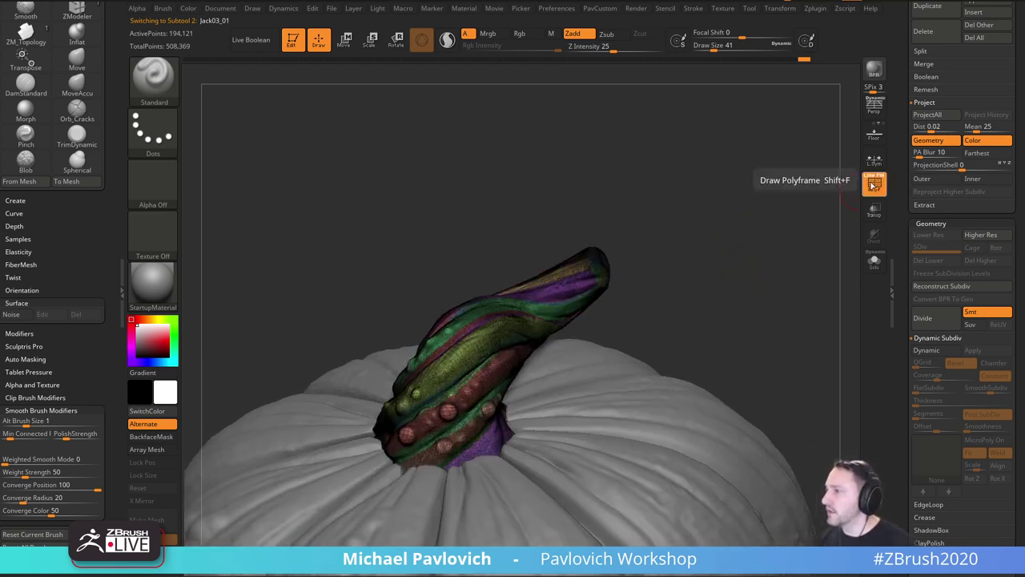
{"action": "left_click", "coordinate": [875, 183]}
{"action": "left_click_drag", "start_coordinate": [832, 196], "coordinate": [639, 254]}
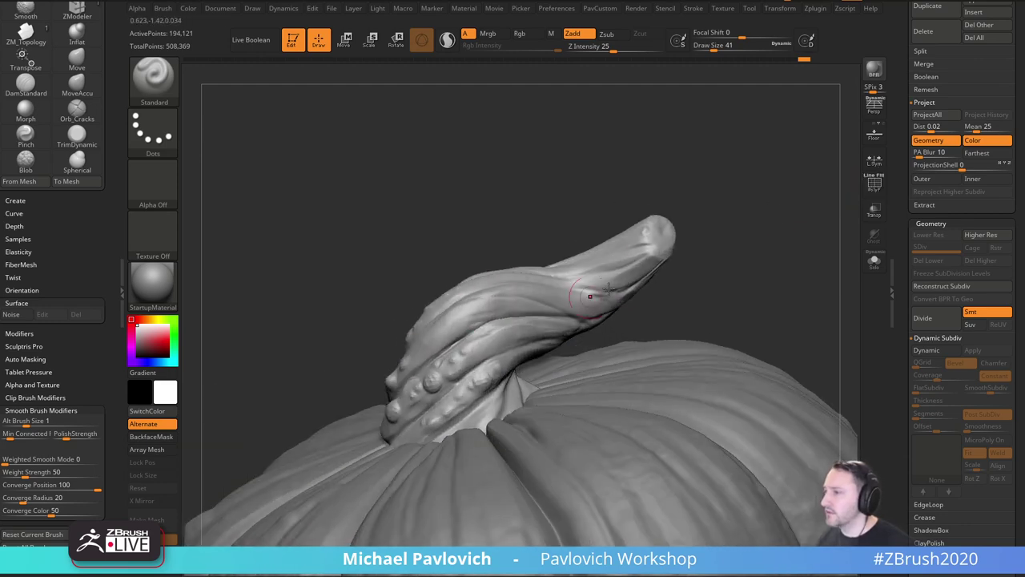
Remesh the stem with ZRemesher using an adaptive size of 10 and a target polygon count of 5.
{"action": "key", "text": "space"}
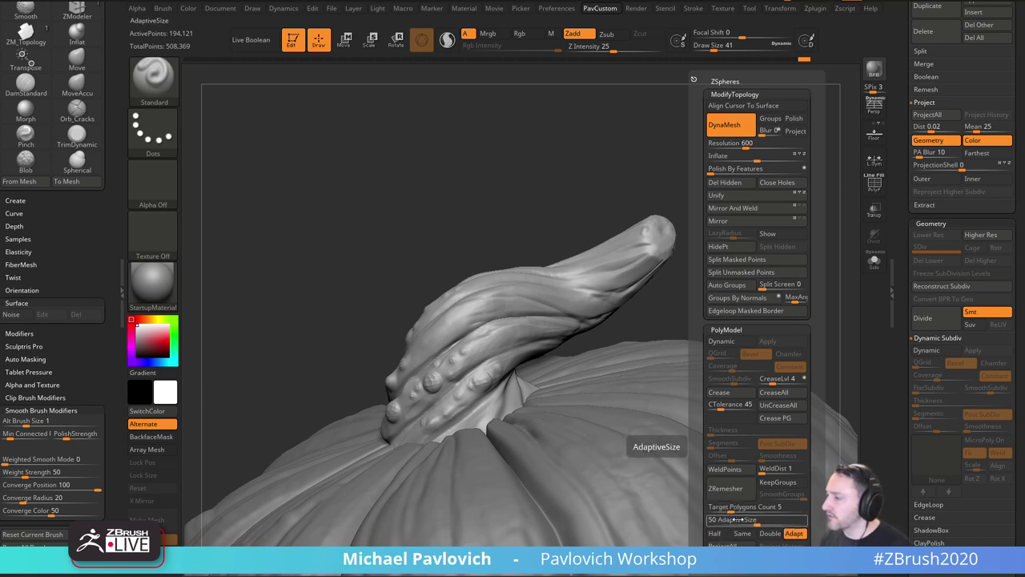
{"action": "left_click", "coordinate": [721, 519]}
{"action": "type", "text": "13"}
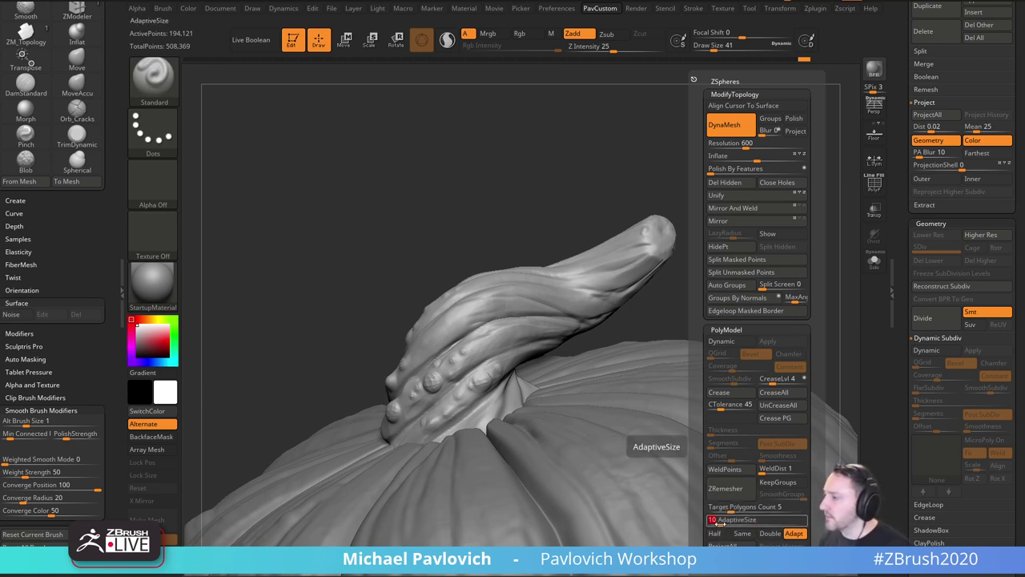
{"action": "key", "text": "BackSpace"}
{"action": "type", "text": "0"}
{"action": "key", "text": "Return"}
{"action": "left_click", "coordinate": [725, 488]}
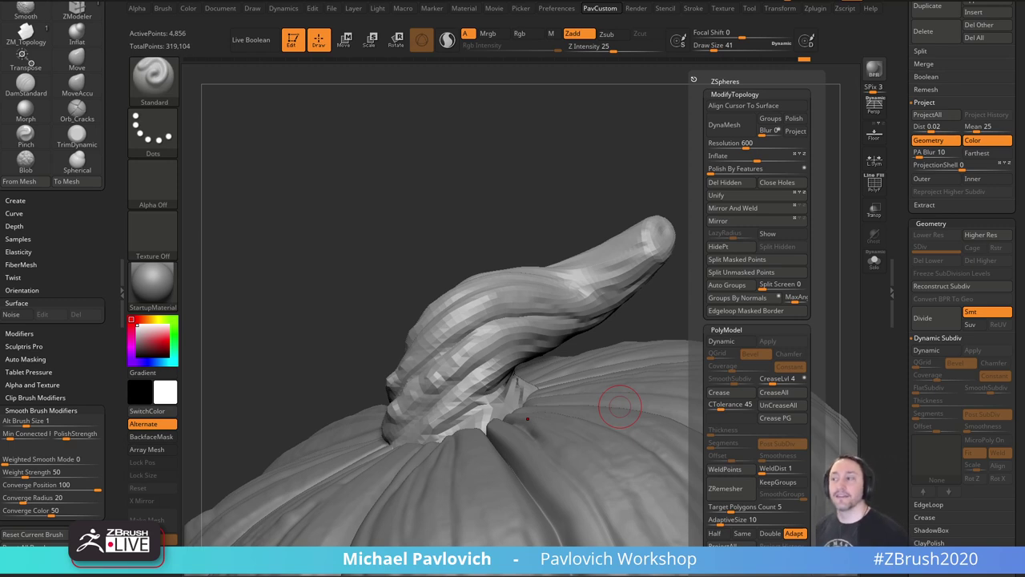
Examine the remeshed stem's polygon flow with the polyframe display.
{"action": "left_click_drag", "start_coordinate": [619, 161], "coordinate": [625, 162]}
{"action": "left_click", "coordinate": [874, 185]}
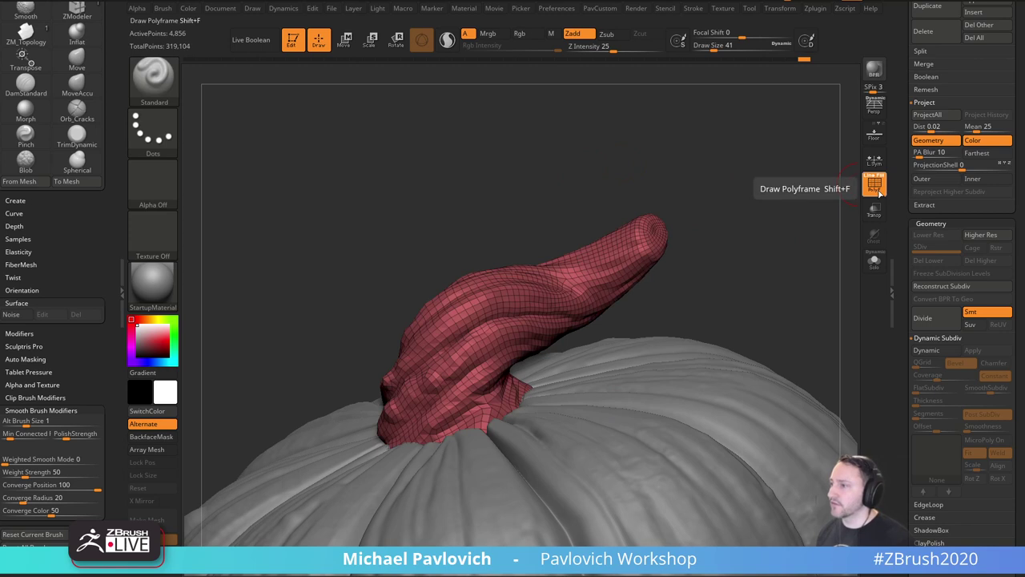
{"action": "left_click", "coordinate": [875, 184]}
{"action": "left_click", "coordinate": [885, 187]}
{"action": "left_click", "coordinate": [884, 188]}
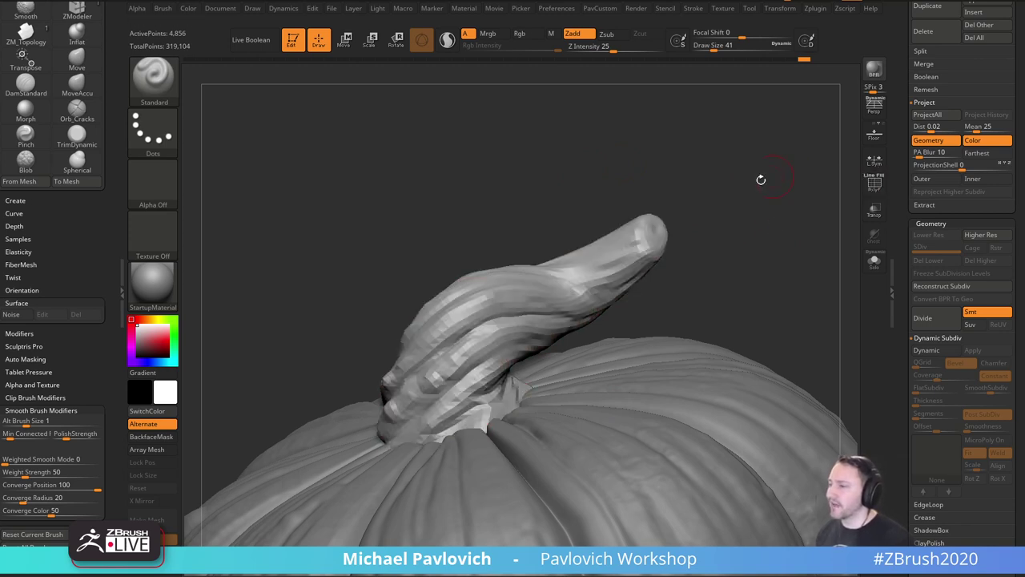
Subdivide the remeshed stem once.
{"action": "key", "text": "space"}
{"action": "key", "text": "space"}
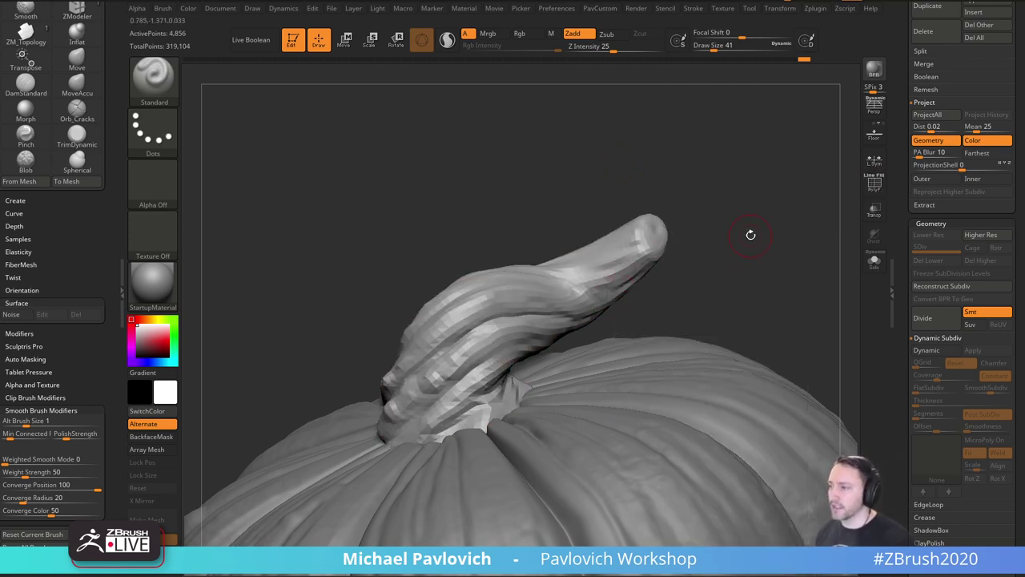
{"action": "key", "text": "ctrl+d"}
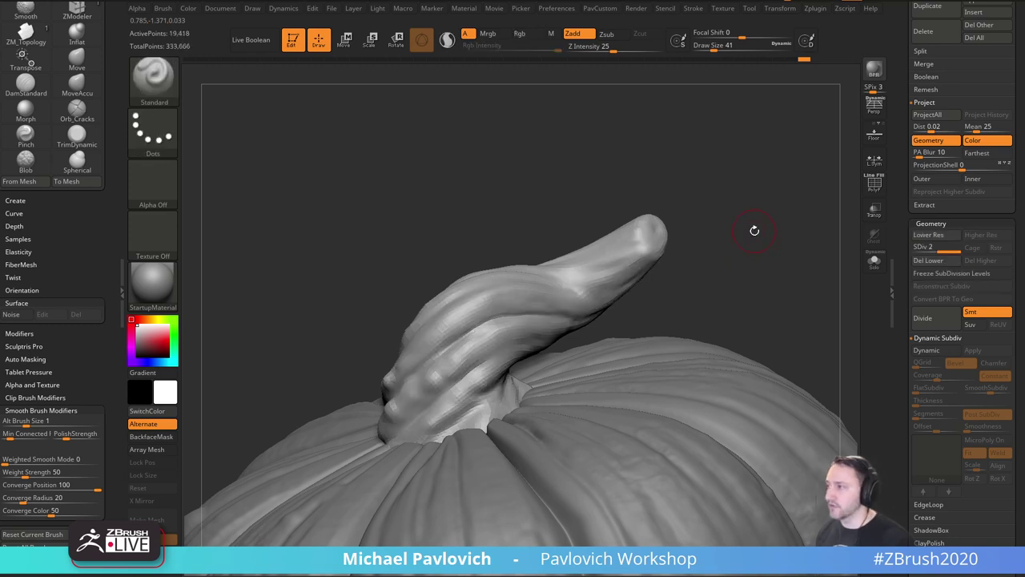
{"action": "left_click_drag", "start_coordinate": [897, 253], "coordinate": [900, 239]}
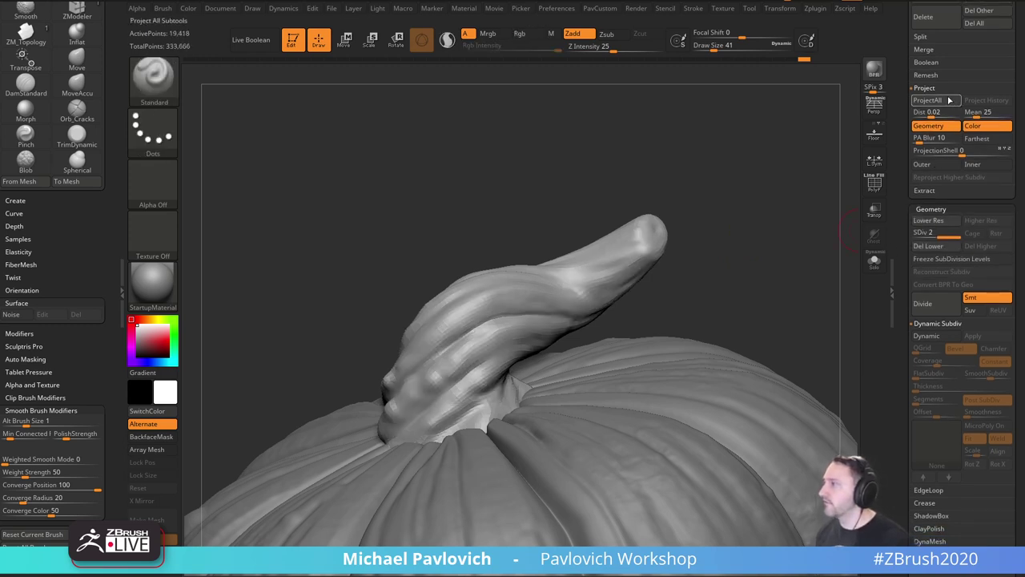
{"action": "key", "text": "shift+d"}
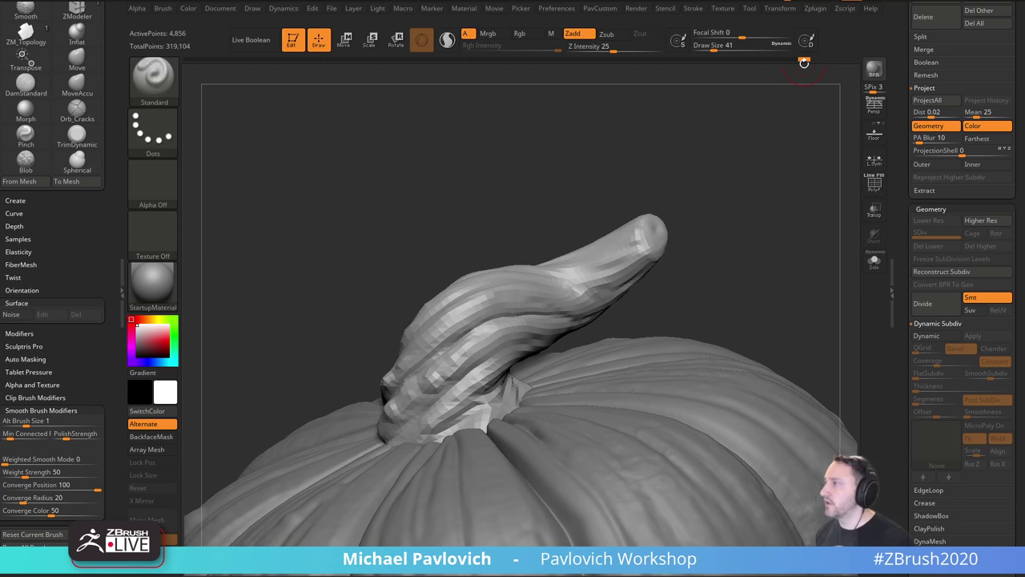
Mark the detailed stem from before the remesh as the projection source in the undo history and return to the subdivided mesh.
{"action": "key", "text": "ctrl+z"}
{"action": "key", "text": "ctrl+z"}
{"action": "key", "text": "ctrl+z"}
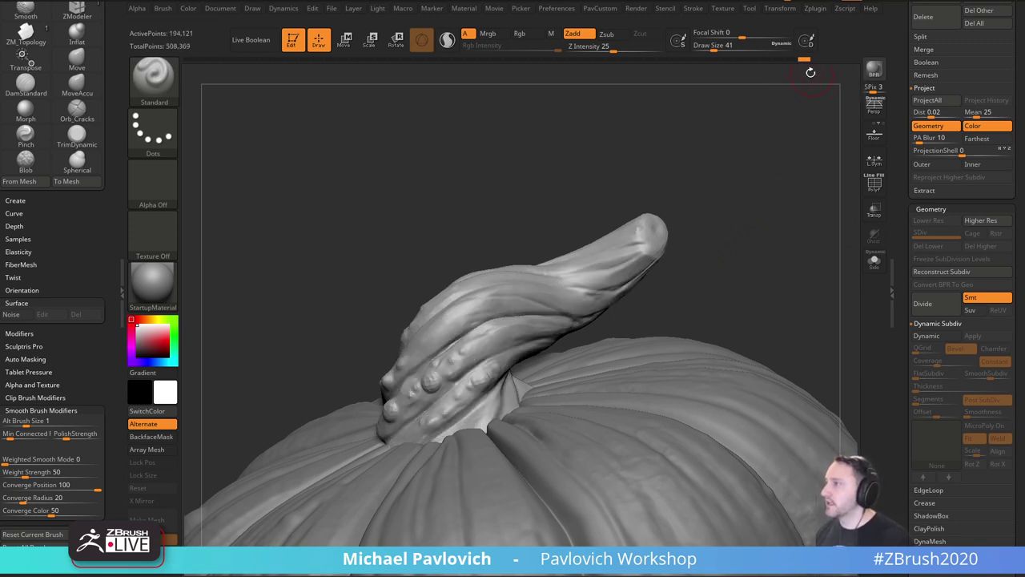
{"action": "left_click", "coordinate": [811, 60]}
{"action": "left_click", "coordinate": [804, 61]}
{"action": "left_click", "coordinate": [809, 61]}
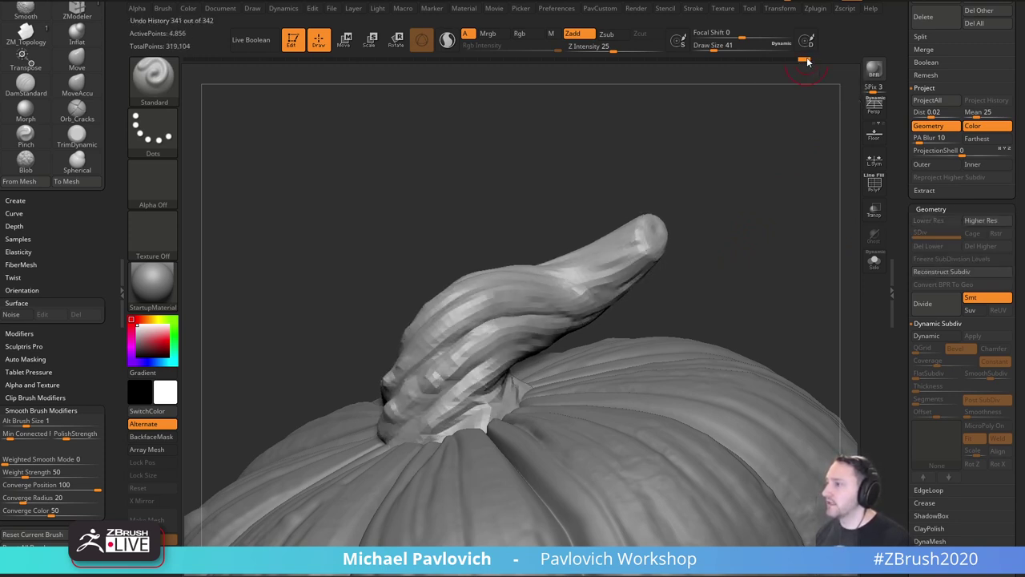
{"action": "left_click", "coordinate": [804, 60]}
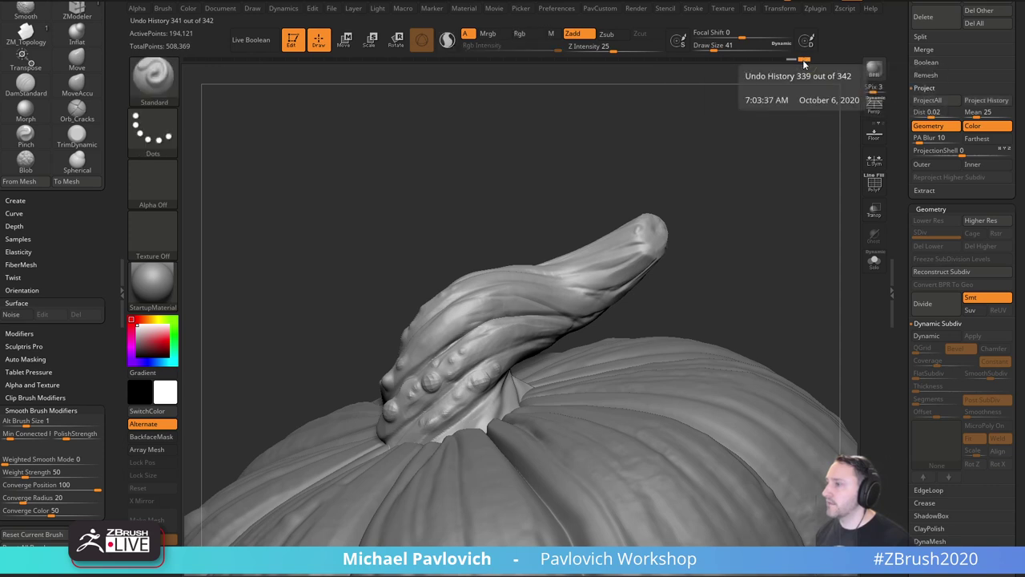
{"action": "left_click", "coordinate": [810, 59]}
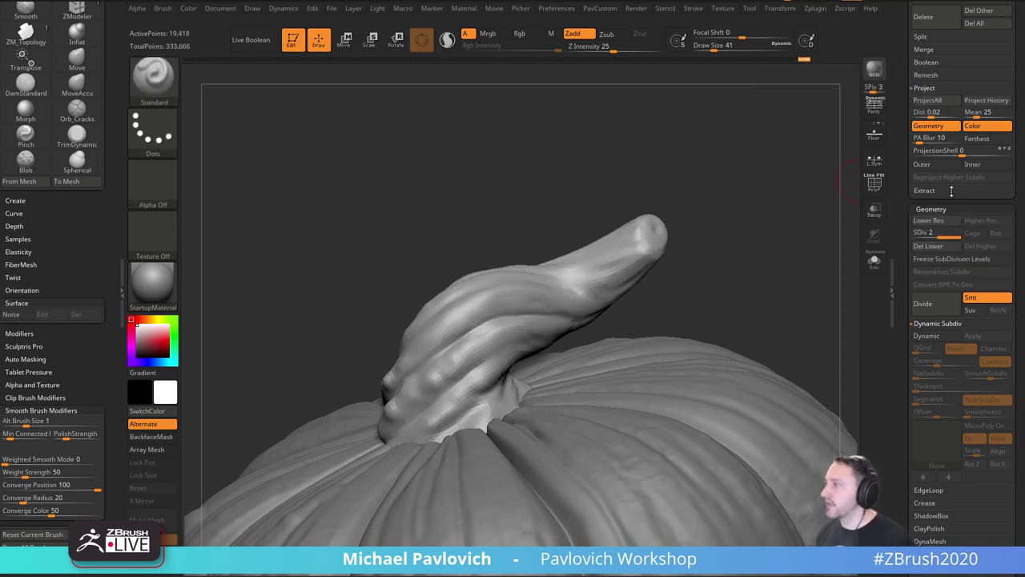
Project the marked history detail onto the remeshed stem while subdividing it up to level 4.
{"action": "left_click", "coordinate": [986, 101]}
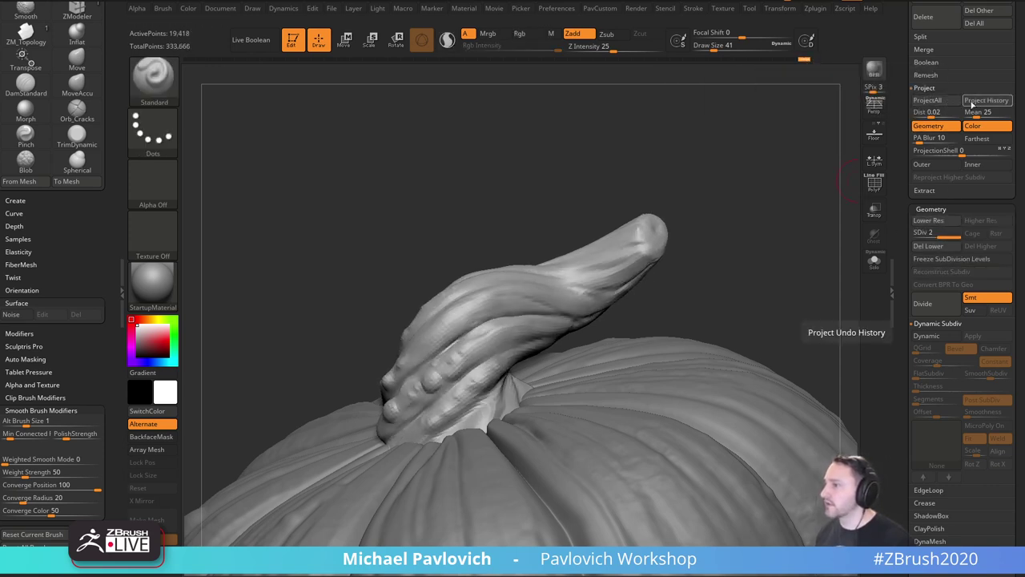
{"action": "key", "text": "ctrl"}
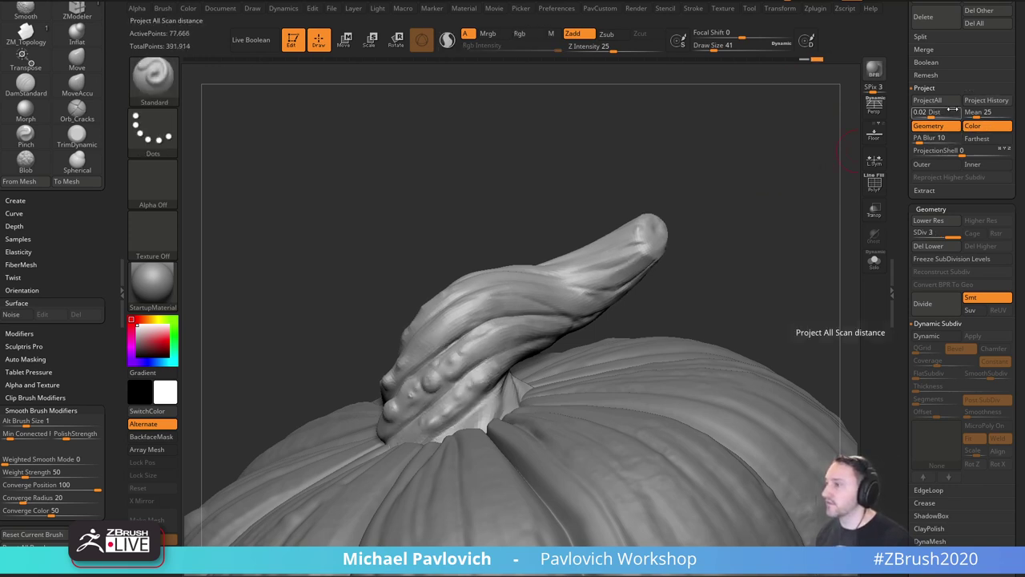
{"action": "key", "text": "ctrl+d"}
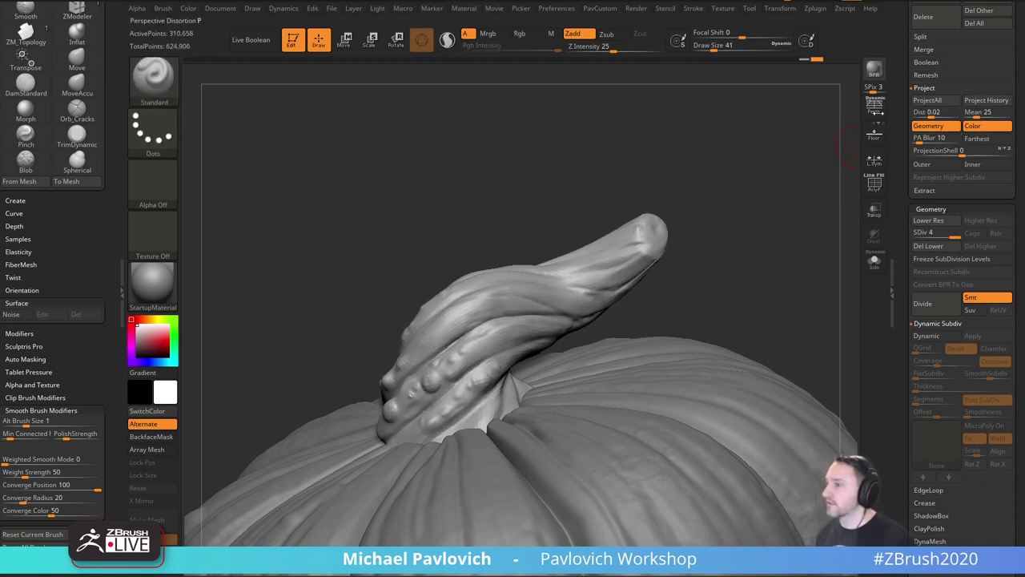
Smooth the bumps and ridges around the stem's twisted lower part at draw size 37.
{"action": "mouse_move", "coordinate": [842, 150]}
{"action": "left_mouse_down"}
{"action": "mouse_move", "coordinate": [783, 172]}
{"action": "mouse_move", "coordinate": [796, 169]}
{"action": "left_mouse_up"}
{"action": "key", "text": "shift"}
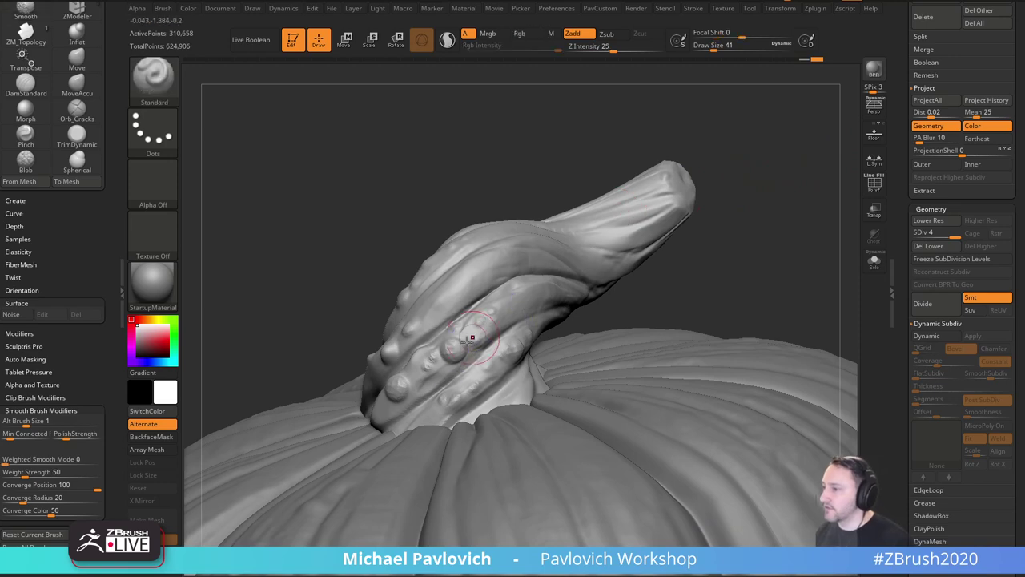
{"action": "key", "text": "s"}
{"action": "left_click", "coordinate": [463, 342]}
{"action": "key", "text": "shift"}
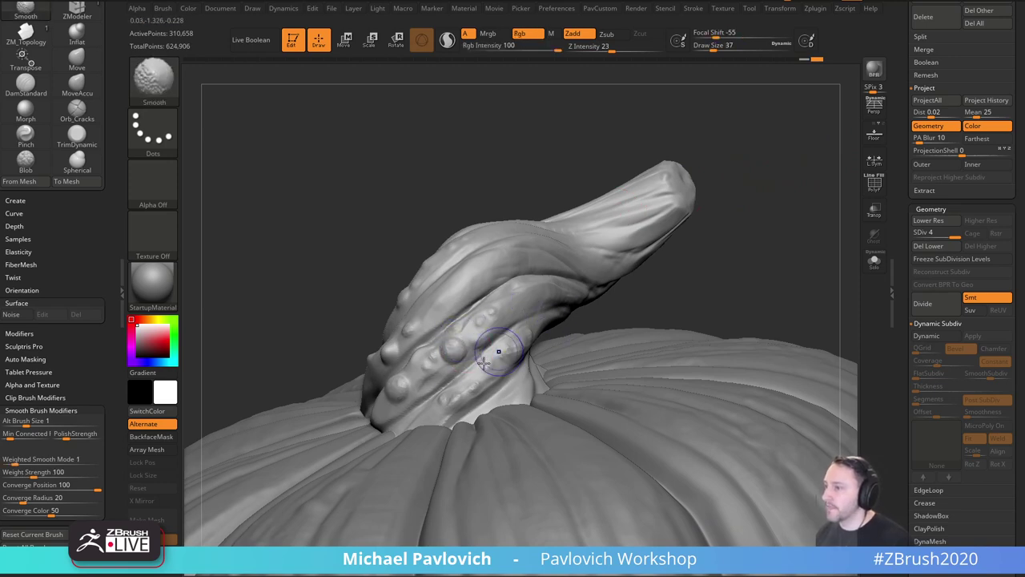
{"action": "mouse_move", "coordinate": [737, 294]}
{"action": "left_mouse_down"}
{"action": "mouse_move", "coordinate": [727, 286]}
{"action": "mouse_move", "coordinate": [778, 321]}
{"action": "left_mouse_up"}
{"action": "key", "text": "shift"}
{"action": "left_click_drag", "start_coordinate": [646, 284], "coordinate": [641, 341]}
{"action": "left_click_drag", "start_coordinate": [435, 359], "coordinate": [388, 328], "text": "shift"}
{"action": "left_click_drag", "start_coordinate": [616, 194], "coordinate": [675, 126]}
{"action": "left_click_drag", "start_coordinate": [777, 220], "coordinate": [705, 218]}
{"action": "key", "text": "shift"}
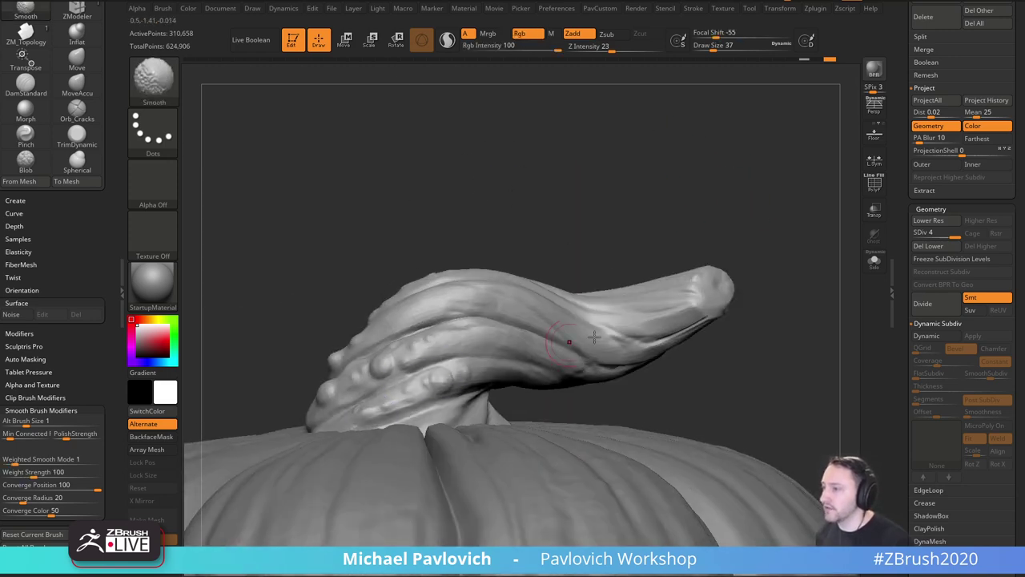
{"action": "mouse_move", "coordinate": [744, 328]}
{"action": "left_mouse_down"}
{"action": "mouse_move", "coordinate": [792, 290]}
{"action": "mouse_move", "coordinate": [817, 303]}
{"action": "mouse_move", "coordinate": [811, 259]}
{"action": "left_mouse_up"}
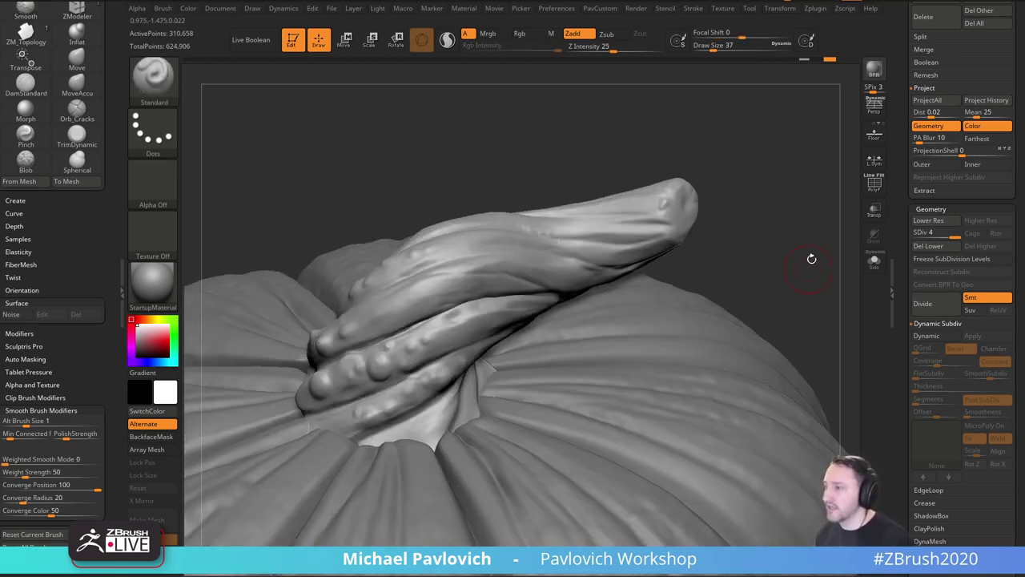
Carve deeper grooves between the stem's twisted ridges with the DamStandard brush at draw size 22.
{"action": "key", "text": "4"}
{"action": "mouse_move", "coordinate": [780, 217]}
{"action": "left_mouse_down"}
{"action": "mouse_move", "coordinate": [789, 224]}
{"action": "mouse_move", "coordinate": [775, 268]}
{"action": "left_mouse_up"}
{"action": "key", "text": "bracketleft"}
{"action": "key", "text": "bracketleft"}
{"action": "left_click_drag", "start_coordinate": [634, 309], "coordinate": [437, 330]}
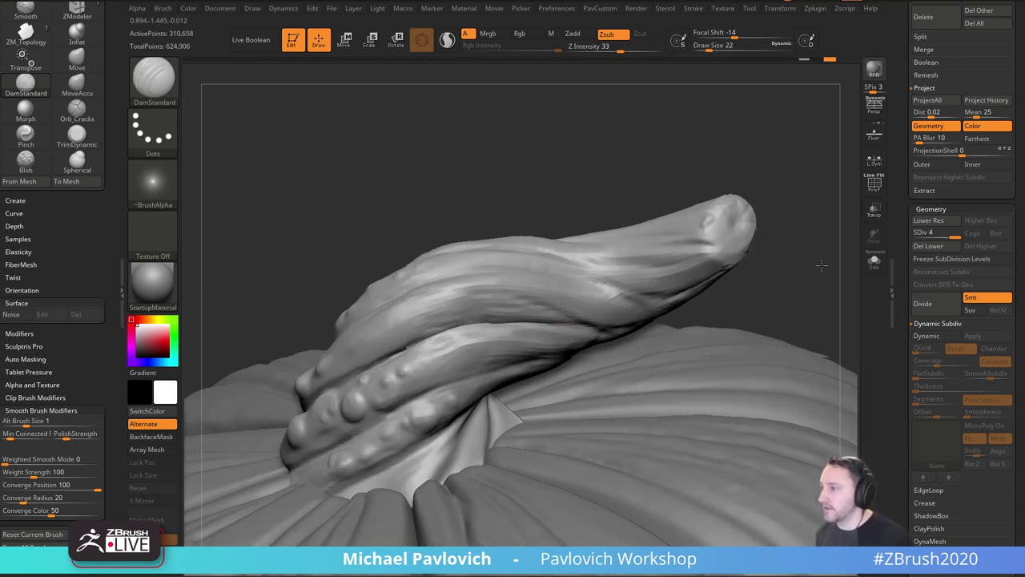
{"action": "left_click_drag", "start_coordinate": [823, 264], "coordinate": [843, 232]}
{"action": "mouse_move", "coordinate": [386, 341]}
{"action": "left_mouse_down"}
{"action": "mouse_move", "coordinate": [459, 298]}
{"action": "mouse_move", "coordinate": [524, 284]}
{"action": "left_mouse_up"}
{"action": "left_click_drag", "start_coordinate": [739, 263], "coordinate": [721, 270]}
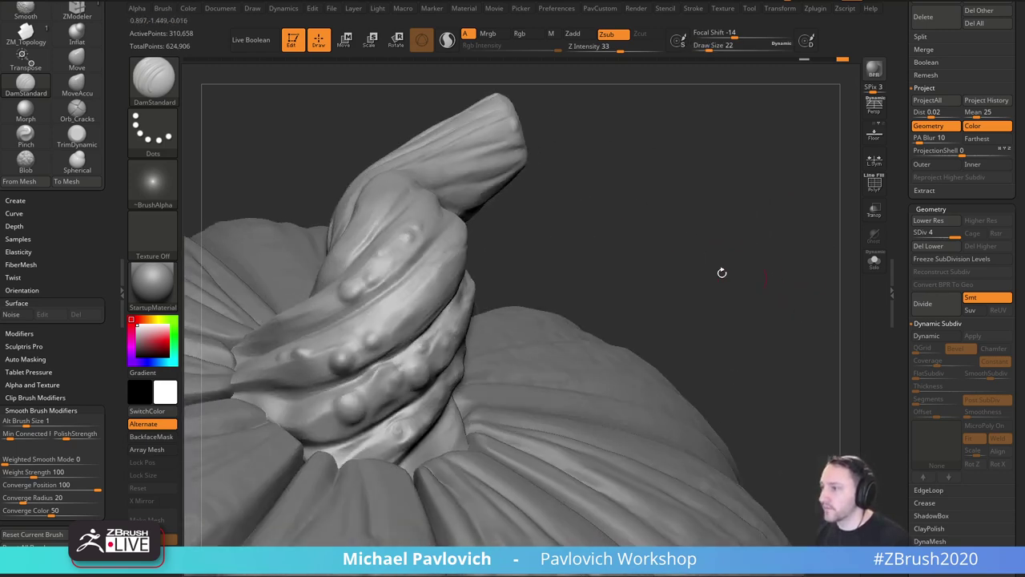
{"action": "left_click_drag", "start_coordinate": [322, 327], "coordinate": [486, 251]}
{"action": "left_click_drag", "start_coordinate": [695, 227], "coordinate": [647, 232]}
{"action": "left_click_drag", "start_coordinate": [367, 384], "coordinate": [490, 317]}
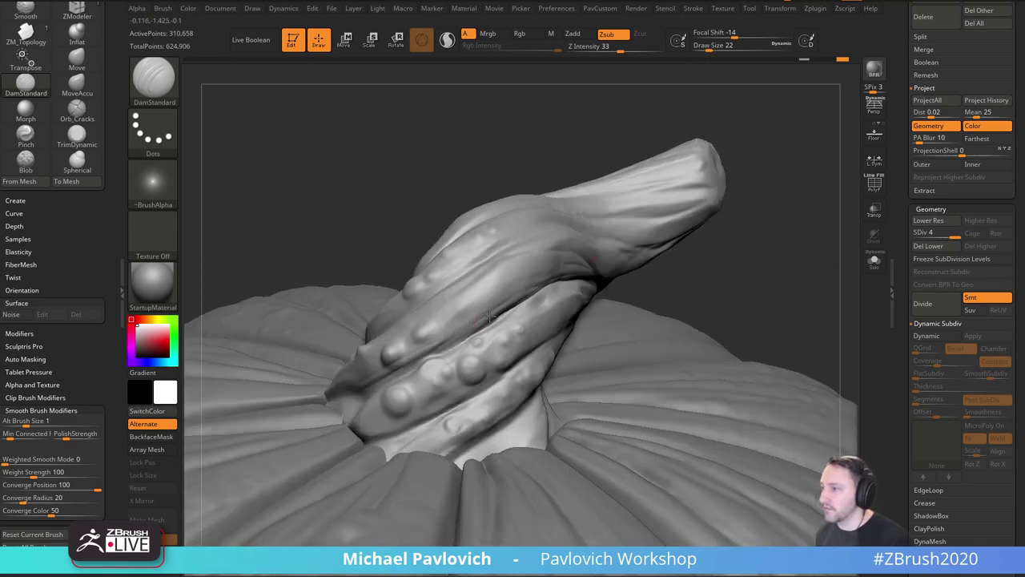
{"action": "left_click_drag", "start_coordinate": [743, 269], "coordinate": [697, 268]}
{"action": "left_click_drag", "start_coordinate": [392, 418], "coordinate": [480, 374]}
{"action": "mouse_move", "coordinate": [769, 269]}
{"action": "left_mouse_down"}
{"action": "mouse_move", "coordinate": [745, 272]}
{"action": "mouse_move", "coordinate": [739, 229]}
{"action": "mouse_move", "coordinate": [772, 245]}
{"action": "left_mouse_up"}
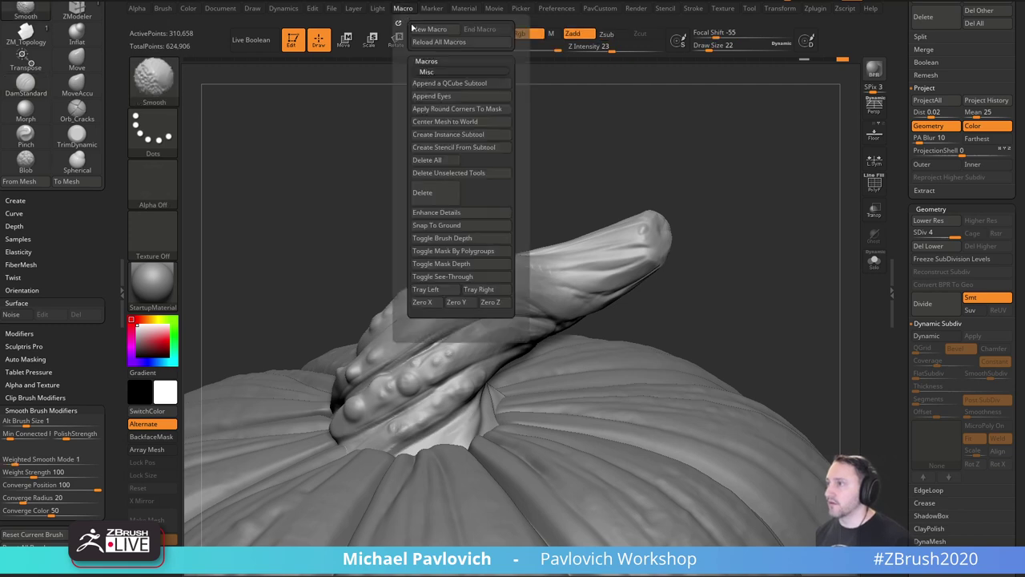
Try the Enhance Details macro on the sculpt.
{"action": "left_click", "coordinate": [402, 8]}
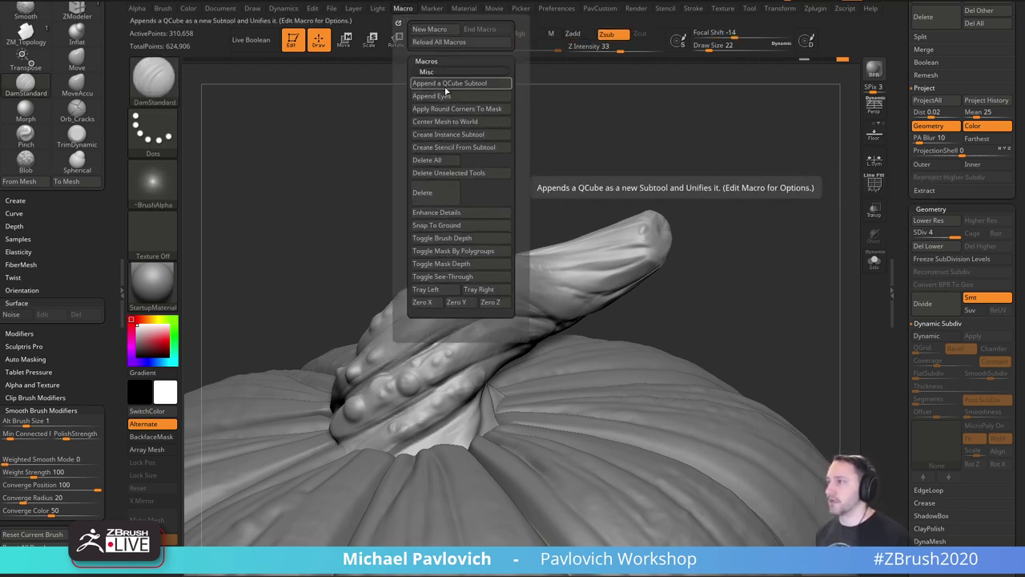
{"action": "left_click", "coordinate": [448, 213]}
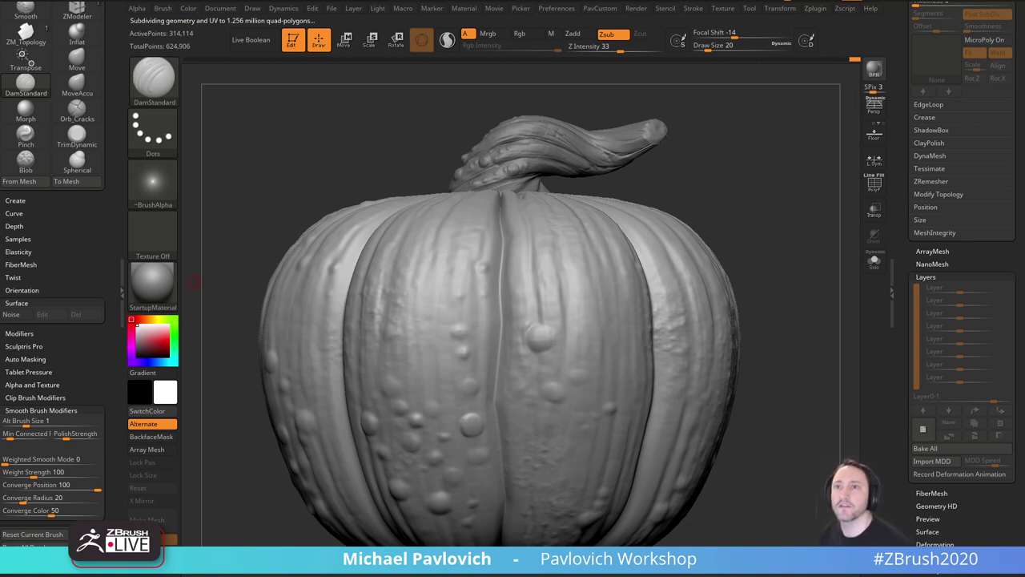
{"action": "mouse_move", "coordinate": [818, 193]}
{"action": "left_mouse_down"}
{"action": "mouse_move", "coordinate": [808, 231]}
{"action": "mouse_move", "coordinate": [785, 200]}
{"action": "mouse_move", "coordinate": [798, 254]}
{"action": "mouse_move", "coordinate": [728, 255]}
{"action": "mouse_move", "coordinate": [778, 229]}
{"action": "mouse_move", "coordinate": [756, 172]}
{"action": "mouse_move", "coordinate": [751, 218]}
{"action": "mouse_move", "coordinate": [742, 214]}
{"action": "mouse_move", "coordinate": [766, 231]}
{"action": "left_mouse_up"}
{"action": "key", "text": "s"}
{"action": "key", "text": "s"}
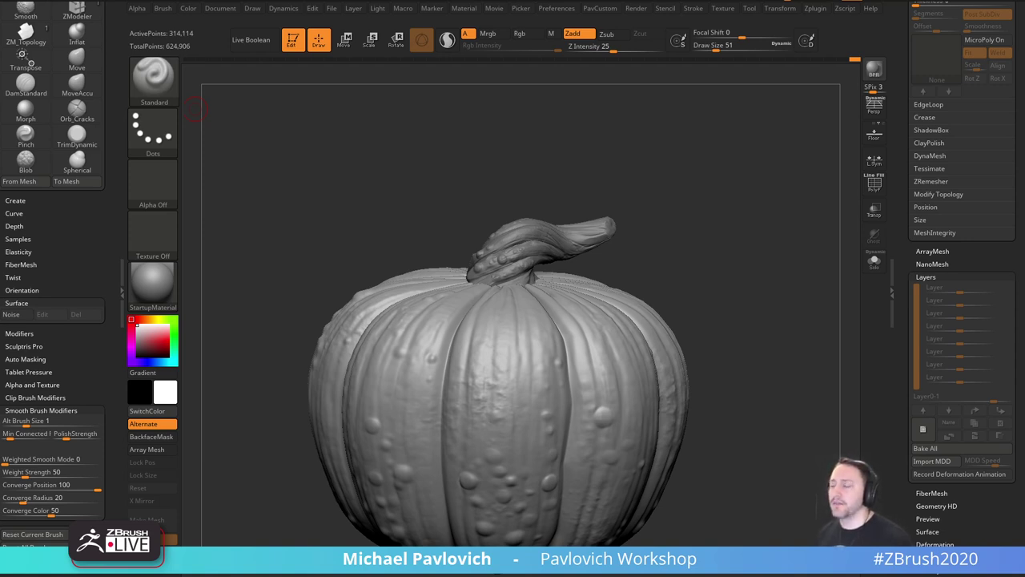
{"action": "left_click_drag", "start_coordinate": [725, 234], "coordinate": [707, 194]}
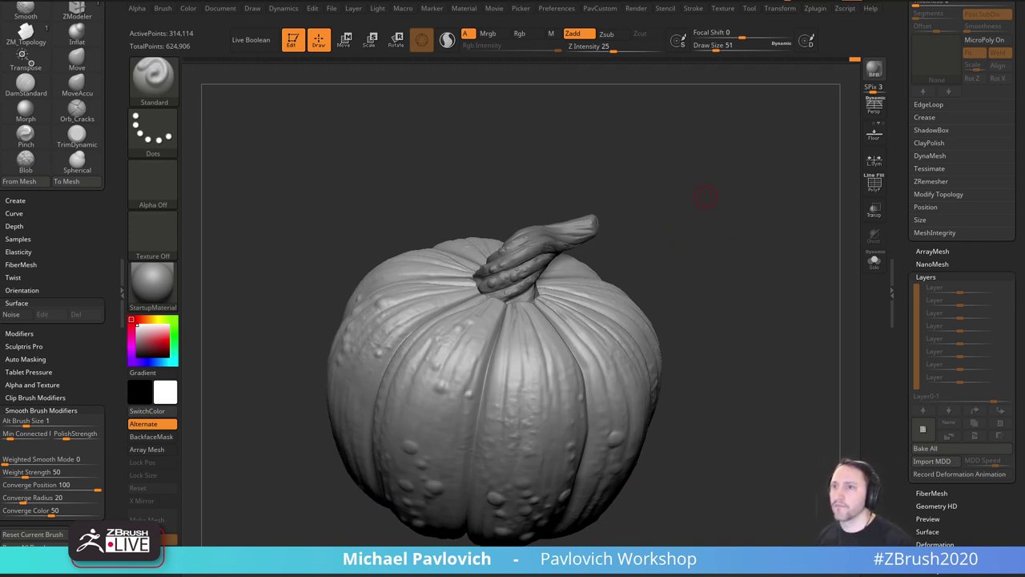
Check the grip pen's button assignments in Wacom Tablet Properties and close the window.
{"action": "left_click_drag", "start_coordinate": [396, 137], "coordinate": [360, 123]}
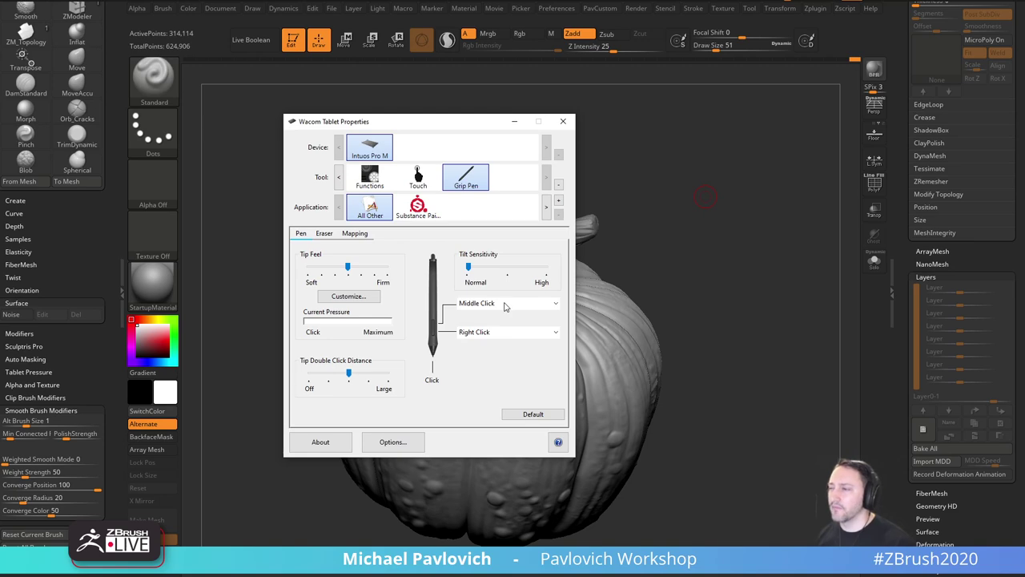
{"action": "left_click", "coordinate": [563, 121]}
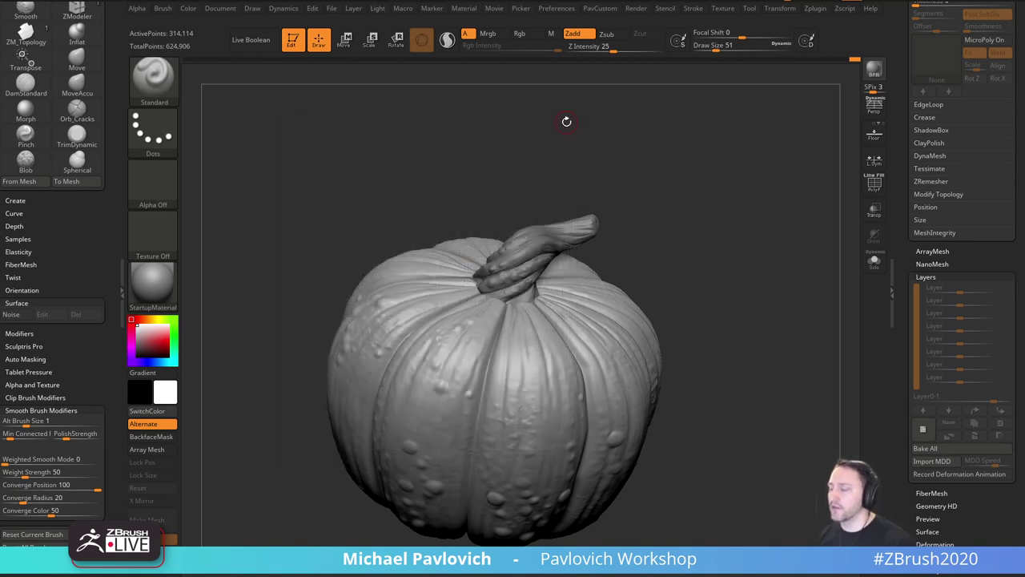
{"action": "right_click_drag", "start_coordinate": [674, 230], "coordinate": [567, 233]}
{"action": "left_click_drag", "start_coordinate": [567, 232], "coordinate": [673, 213]}
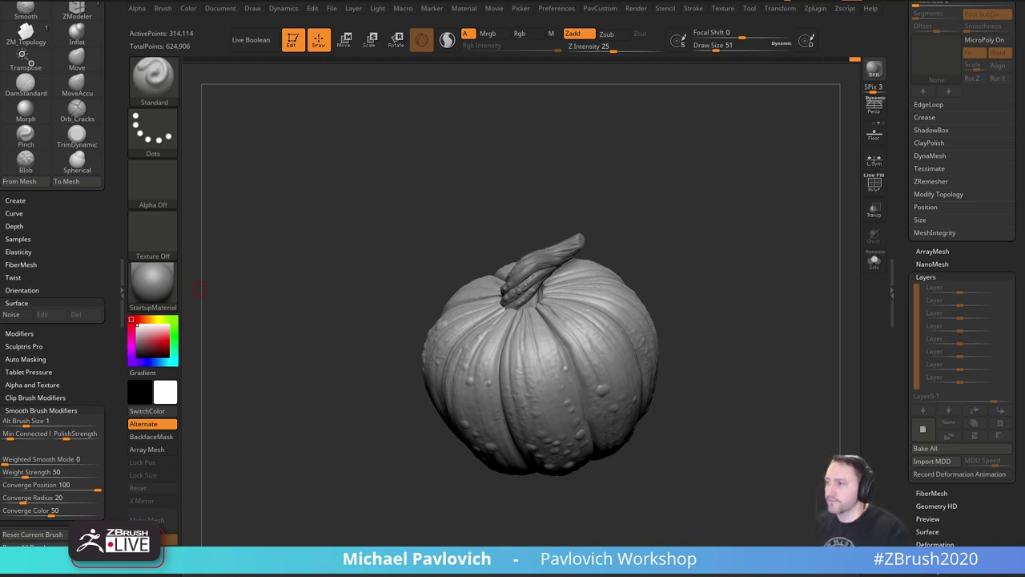
Select the stem and pull its base edges outward over the pumpkin with the MoveAccu brush at draw size 80.
{"action": "right_click_drag", "start_coordinate": [675, 283], "coordinate": [696, 285]}
{"action": "right_click_drag", "start_coordinate": [696, 284], "coordinate": [714, 302], "text": "ctrl"}
{"action": "left_click", "coordinate": [523, 287], "text": "alt"}
{"action": "right_click_drag", "start_coordinate": [691, 186], "coordinate": [779, 230], "text": "alt"}
{"action": "key", "text": "s"}
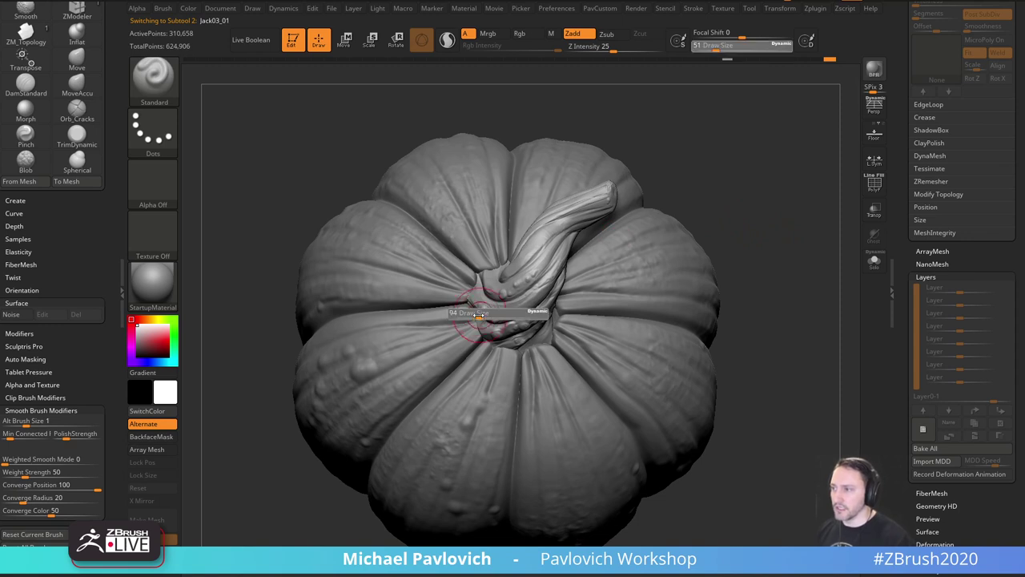
{"action": "left_click", "coordinate": [484, 312]}
{"action": "key", "text": "2"}
{"action": "key", "text": "s"}
{"action": "left_click", "coordinate": [478, 315]}
{"action": "key", "text": "s"}
{"action": "left_click", "coordinate": [477, 301]}
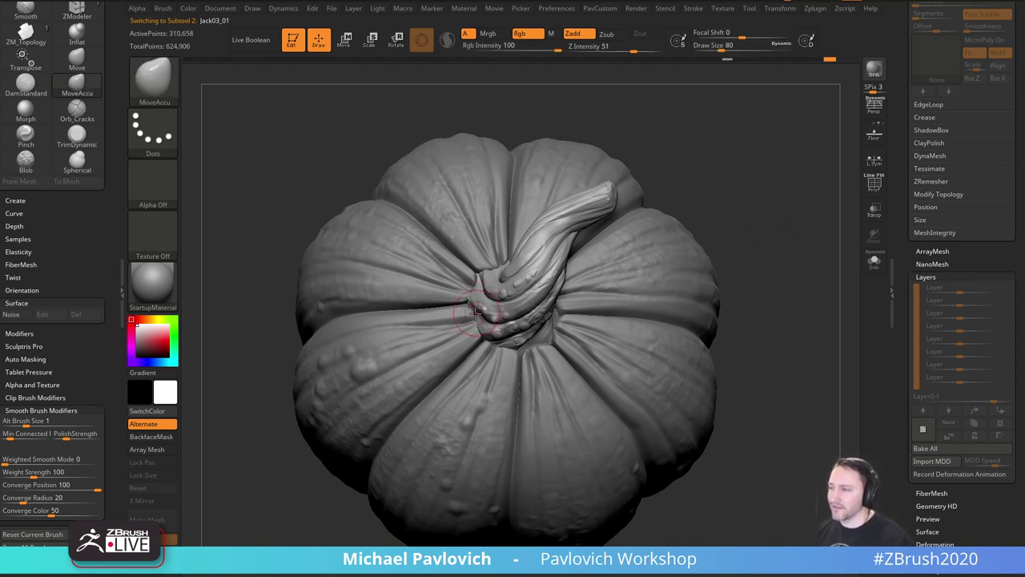
{"action": "left_click_drag", "start_coordinate": [470, 302], "coordinate": [478, 304]}
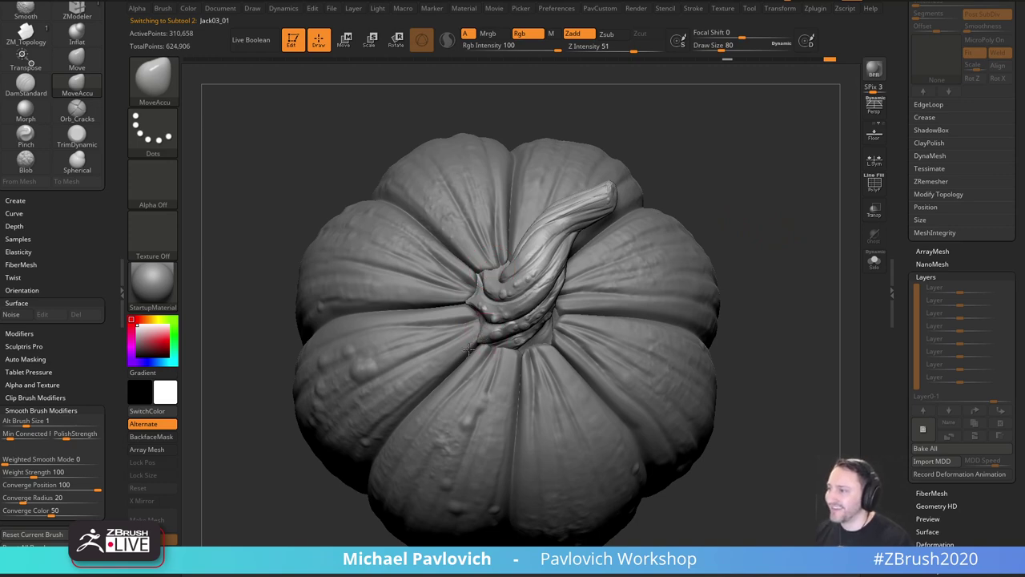
{"action": "left_click_drag", "start_coordinate": [511, 345], "coordinate": [519, 357]}
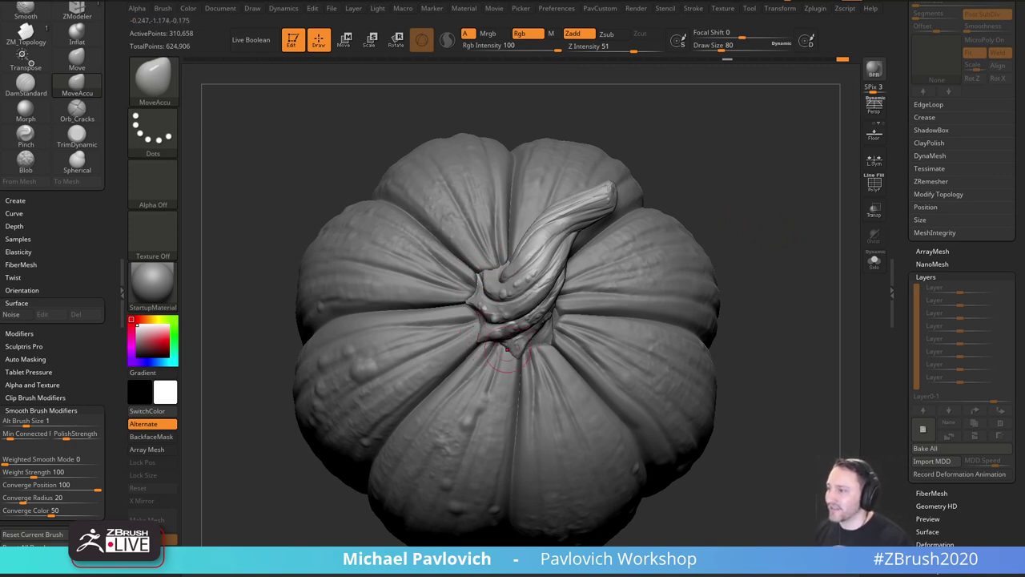
Pull more flared points of the stem base into the pumpkin's creases with the Move brush at draw size 104.
{"action": "mouse_move", "coordinate": [765, 320]}
{"action": "left_mouse_down"}
{"action": "mouse_move", "coordinate": [766, 261]}
{"action": "mouse_move", "coordinate": [743, 240]}
{"action": "mouse_move", "coordinate": [753, 226]}
{"action": "left_mouse_up"}
{"action": "key", "text": "]"}
{"action": "key", "text": "b"}
{"action": "key", "text": "m"}
{"action": "key", "text": "v"}
{"action": "key", "text": "["}
{"action": "left_click_drag", "start_coordinate": [480, 344], "coordinate": [470, 360]}
{"action": "left_click_drag", "start_coordinate": [753, 222], "coordinate": [732, 251]}
{"action": "left_click_drag", "start_coordinate": [666, 200], "coordinate": [645, 222]}
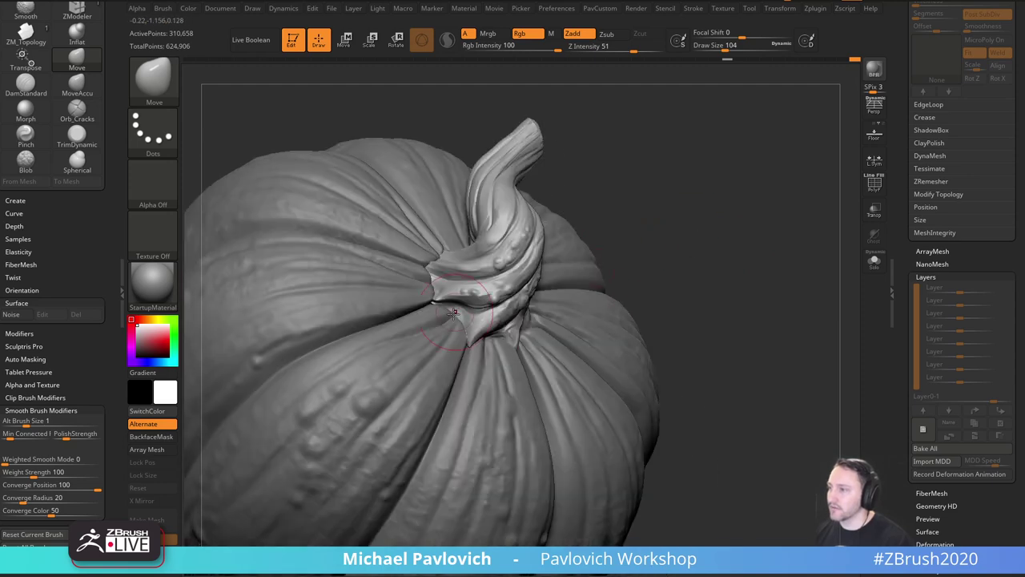
{"action": "mouse_move", "coordinate": [725, 257]}
{"action": "left_mouse_down"}
{"action": "mouse_move", "coordinate": [709, 201]}
{"action": "mouse_move", "coordinate": [692, 240]}
{"action": "mouse_move", "coordinate": [804, 159]}
{"action": "mouse_move", "coordinate": [785, 151]}
{"action": "mouse_move", "coordinate": [750, 238]}
{"action": "mouse_move", "coordinate": [465, 432]}
{"action": "mouse_move", "coordinate": [423, 431]}
{"action": "mouse_move", "coordinate": [709, 323]}
{"action": "mouse_move", "coordinate": [709, 365]}
{"action": "left_mouse_up"}
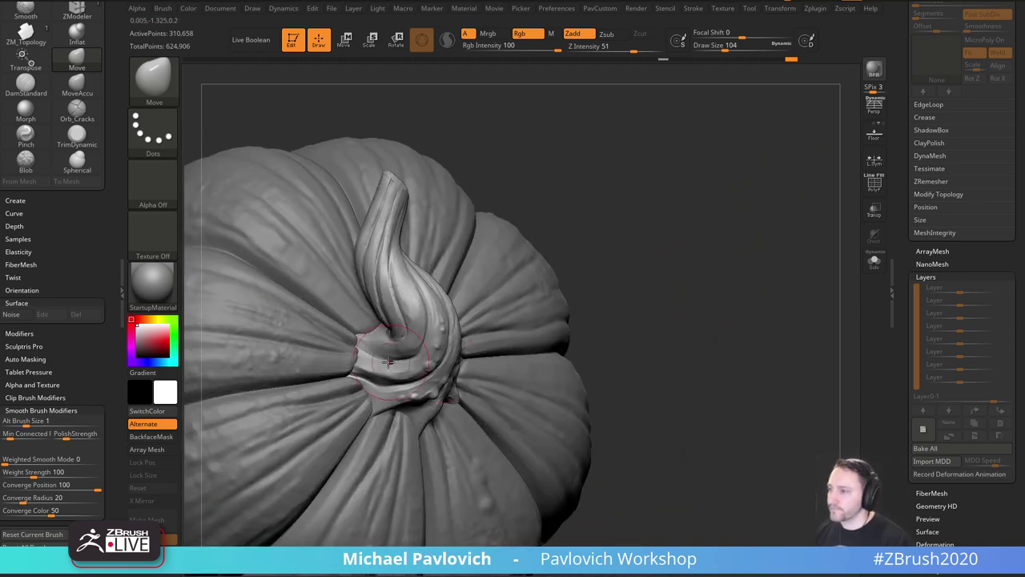
{"action": "left_click_drag", "start_coordinate": [711, 277], "coordinate": [607, 214]}
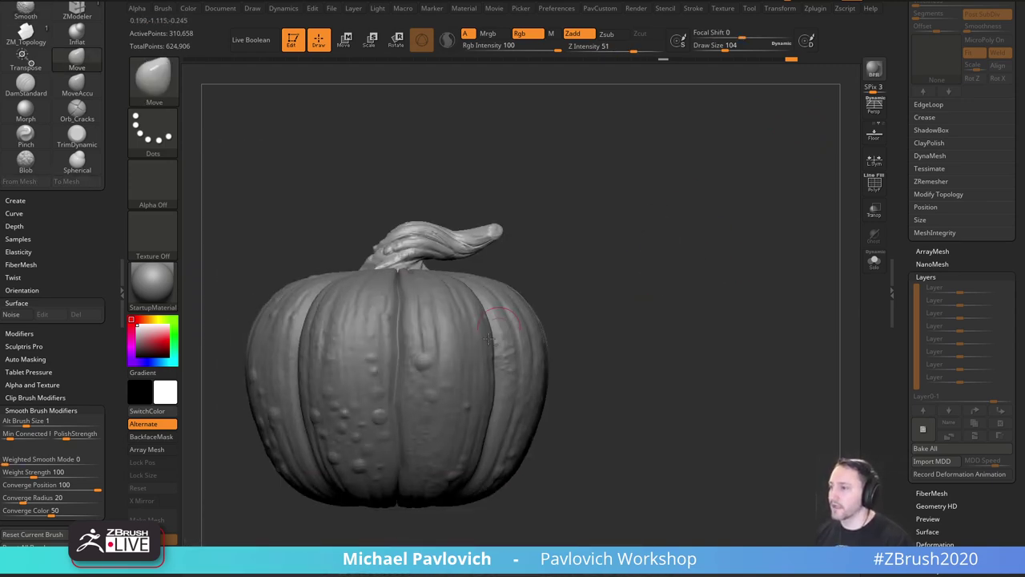
Select the pumpkin body with the Standard brush active and display its polyframe.
{"action": "key", "text": "b"}
{"action": "key", "text": "s"}
{"action": "key", "text": "t"}
{"action": "left_click", "coordinate": [474, 340], "text": "alt"}
{"action": "mouse_move", "coordinate": [658, 253]}
{"action": "left_mouse_down", "text": "alt"}
{"action": "mouse_move", "coordinate": [744, 257]}
{"action": "mouse_move", "coordinate": [767, 304]}
{"action": "mouse_move", "coordinate": [774, 293]}
{"action": "left_mouse_up", "text": "alt"}
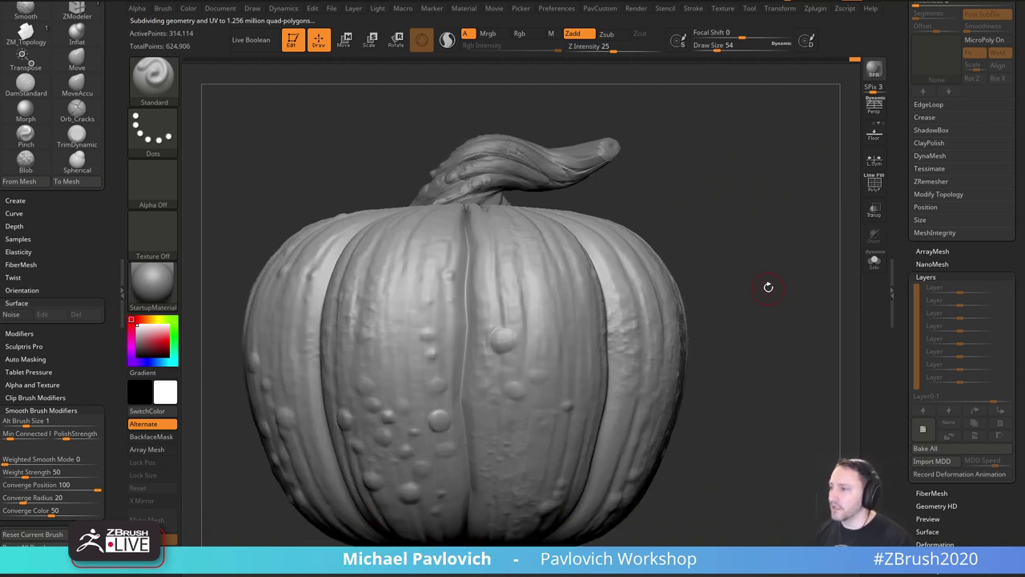
{"action": "left_click", "coordinate": [875, 184]}
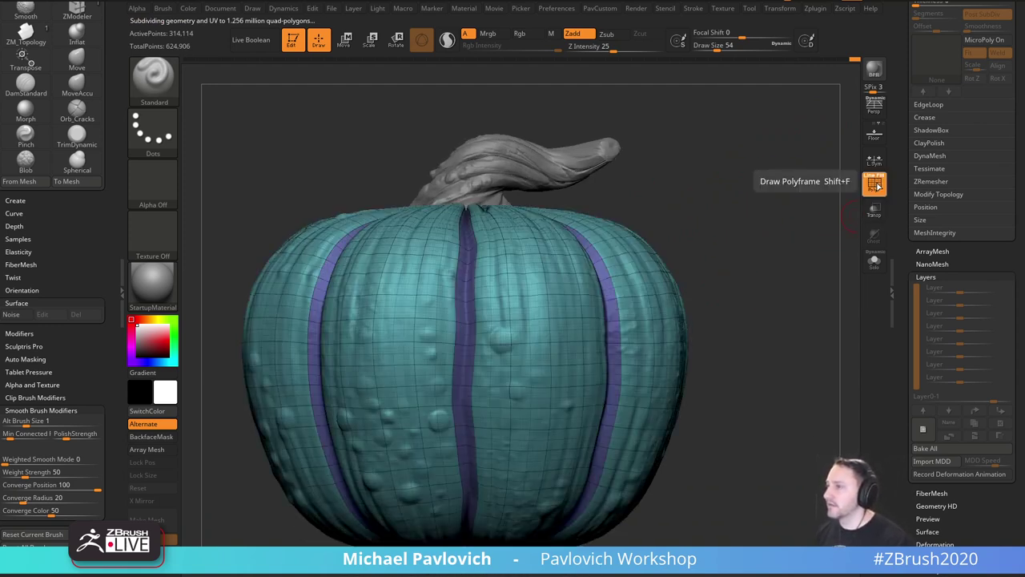
Hide the pumpkin body's polyframe and run the macro that builds its Original and Enhanced layers.
{"action": "left_click", "coordinate": [876, 184]}
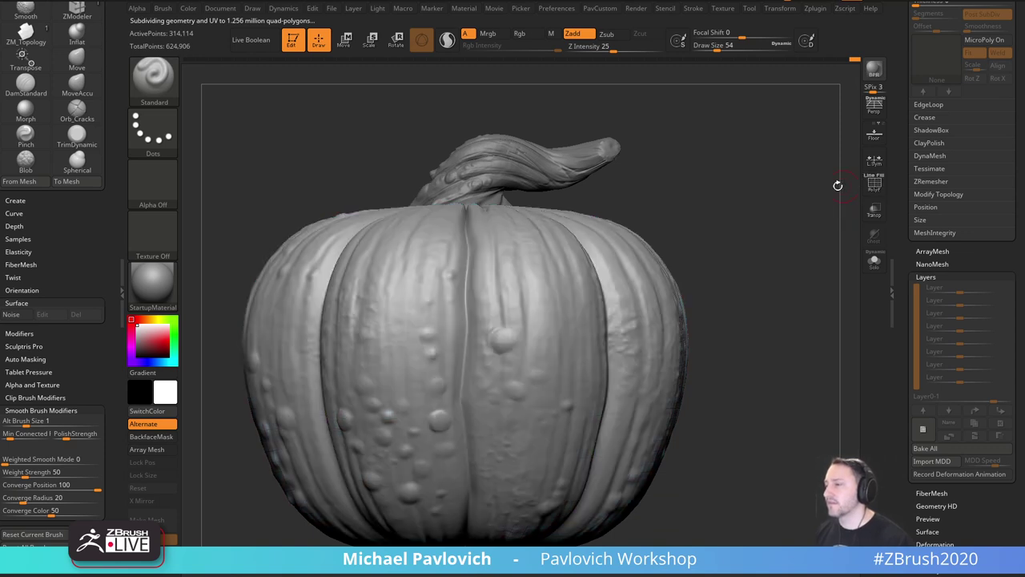
{"action": "left_click_drag", "start_coordinate": [908, 250], "coordinate": [907, 265]}
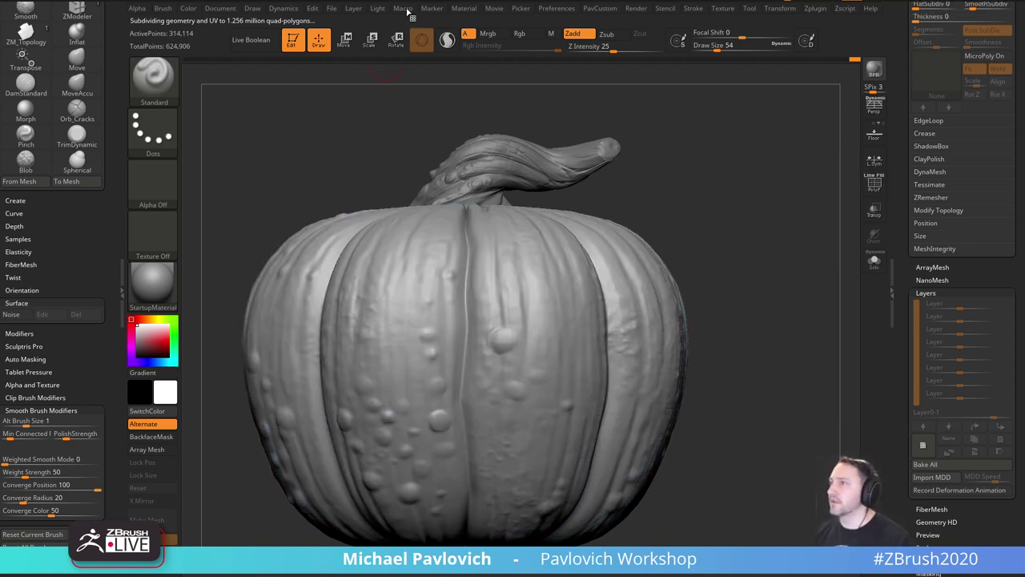
{"action": "left_click", "coordinate": [407, 10]}
{"action": "left_click", "coordinate": [457, 214]}
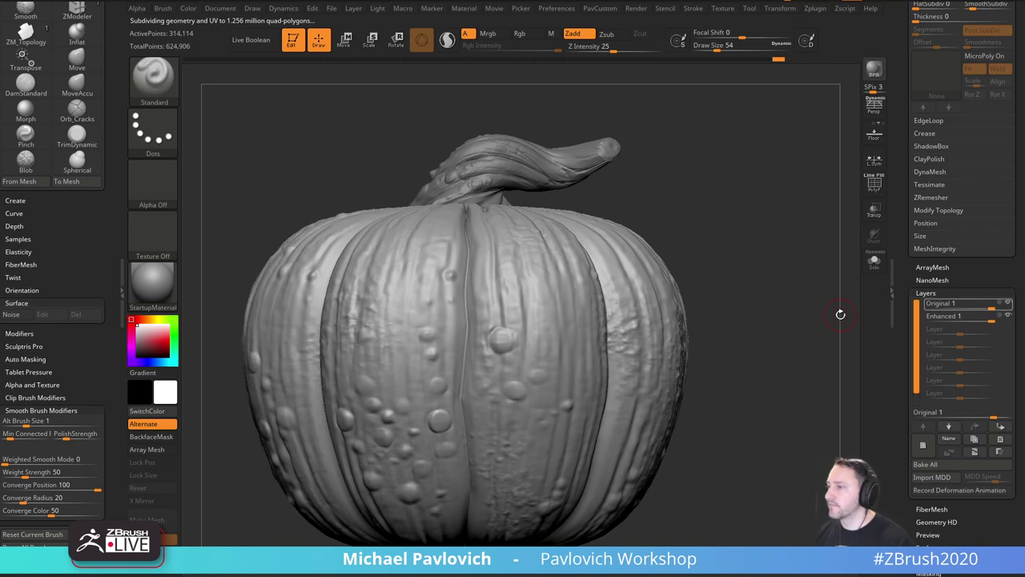
Set the Enhanced layer's intensity to about 0.5 and bake all layers into the pumpkin body.
{"action": "left_click_drag", "start_coordinate": [903, 329], "coordinate": [903, 246]}
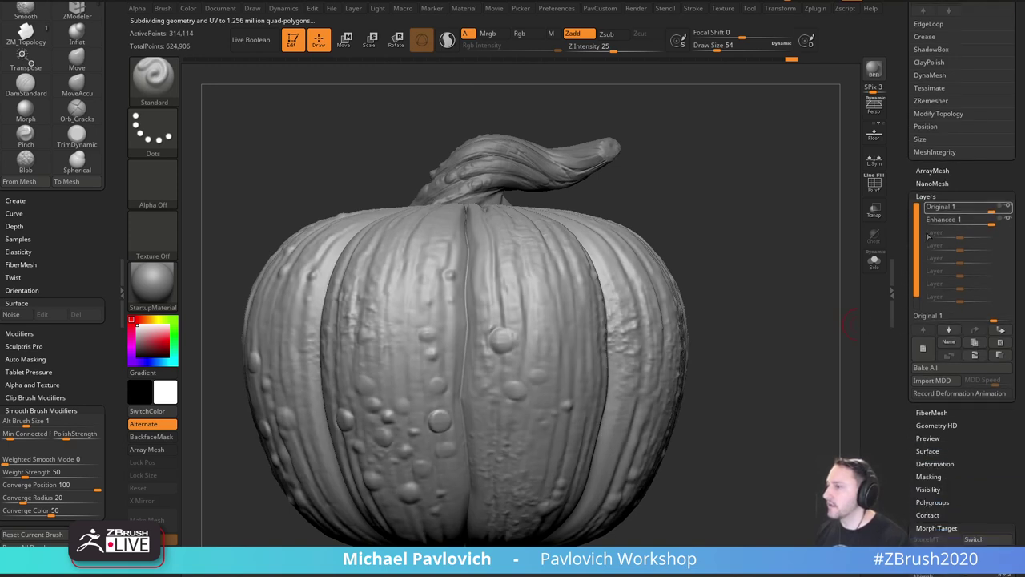
{"action": "left_click", "coordinate": [991, 224]}
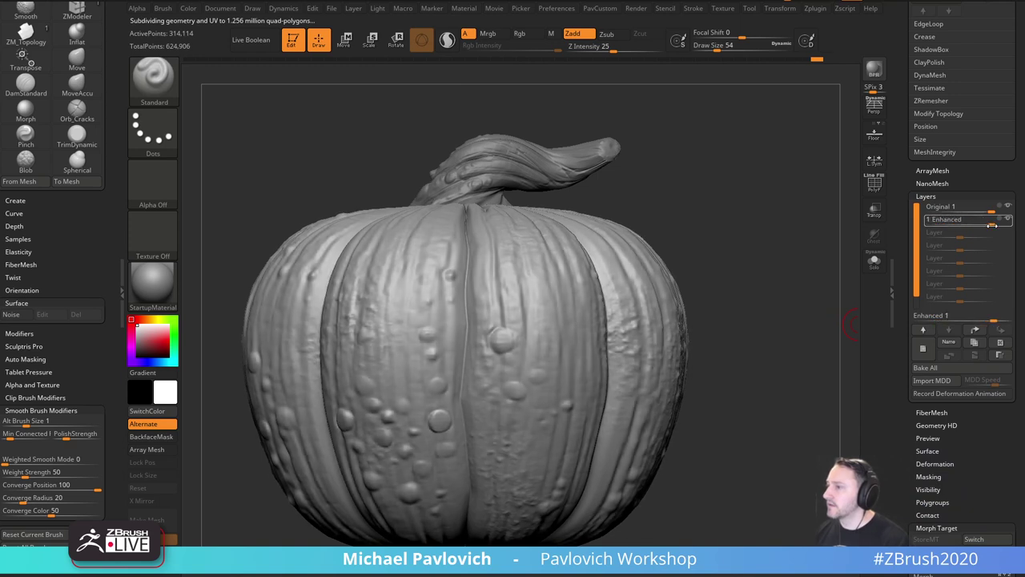
{"action": "left_click_drag", "start_coordinate": [993, 225], "coordinate": [976, 228]}
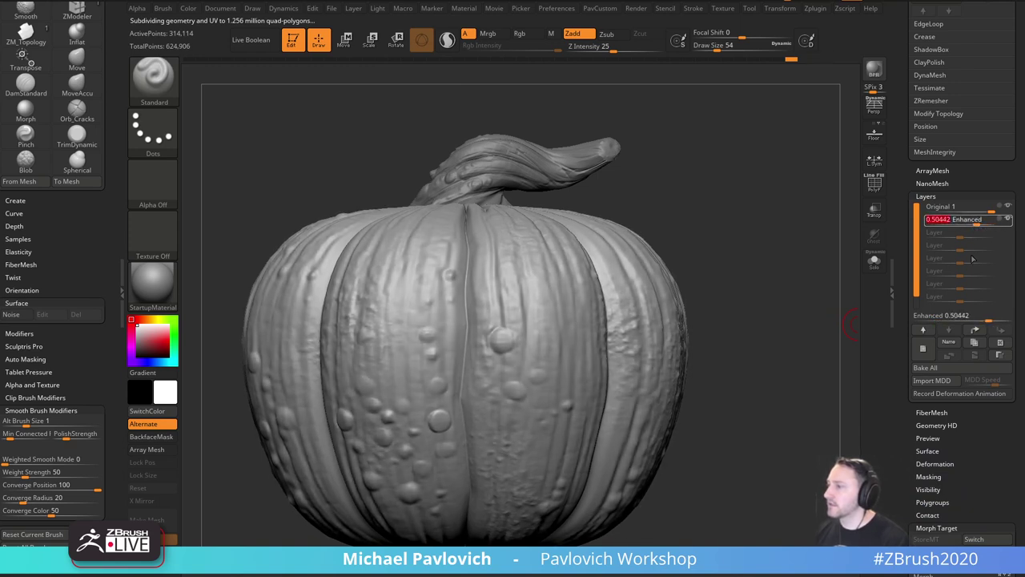
{"action": "left_click", "coordinate": [929, 367]}
{"action": "left_click_drag", "start_coordinate": [769, 317], "coordinate": [797, 325]}
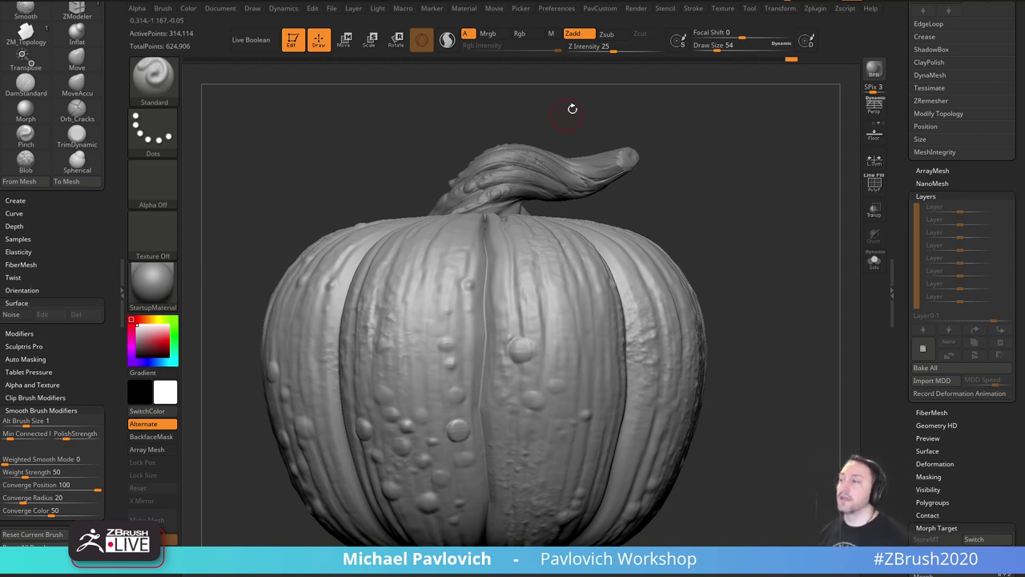
Review the undo history saving options in the file settings and the preferences.
{"action": "left_click", "coordinate": [333, 9]}
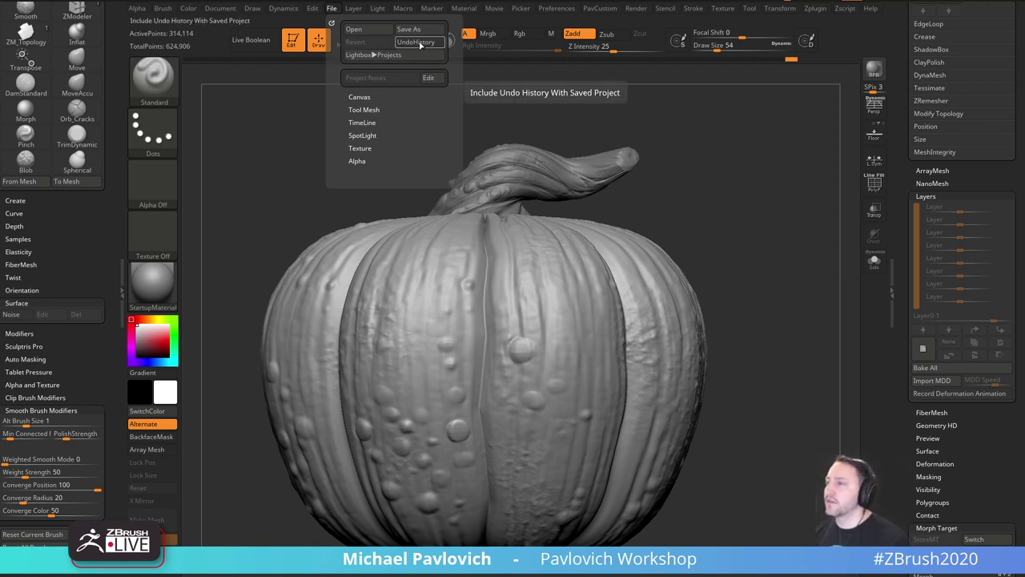
{"action": "left_click", "coordinate": [554, 10]}
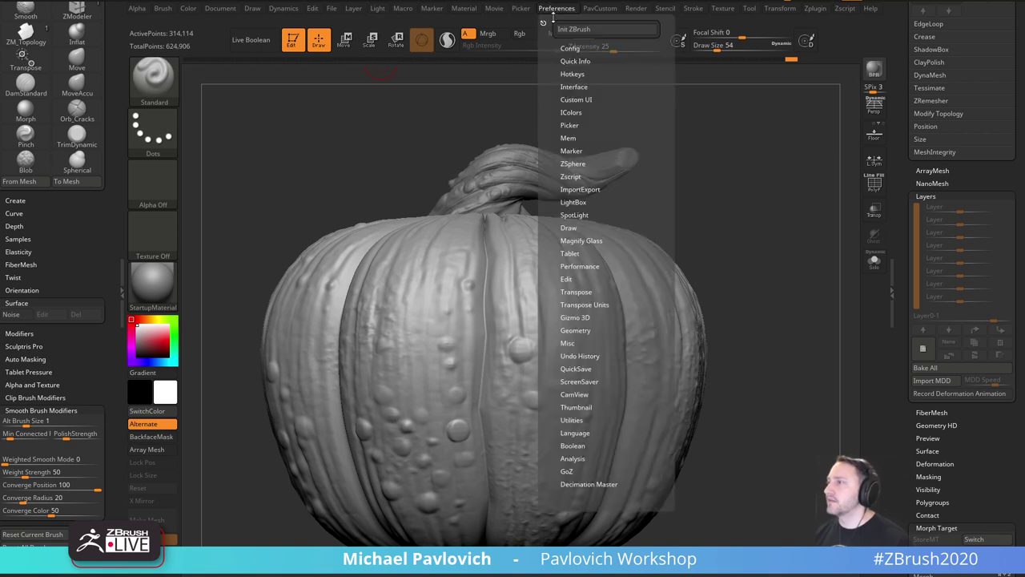
{"action": "left_click", "coordinate": [580, 356]}
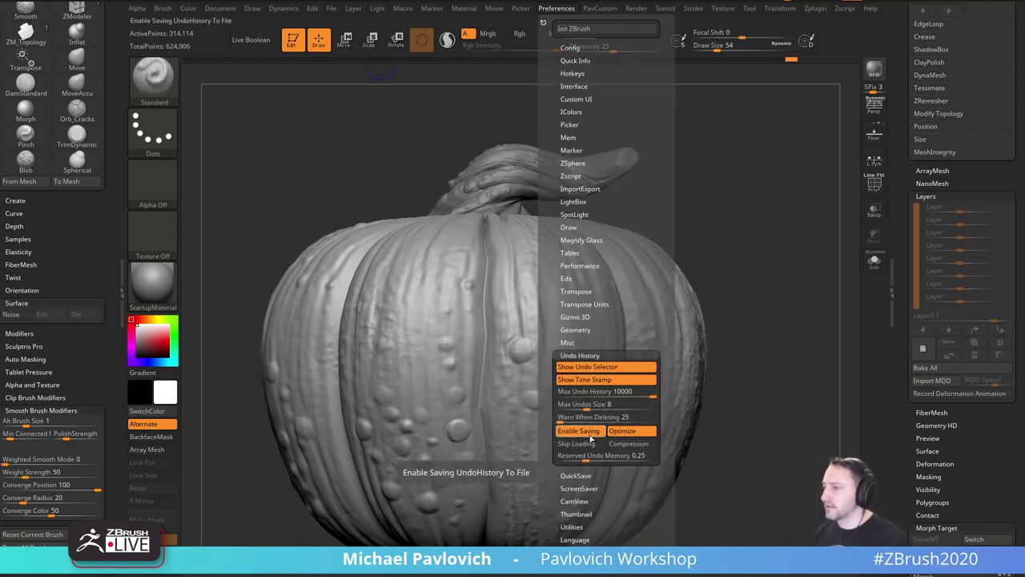
{"action": "left_click", "coordinate": [331, 8]}
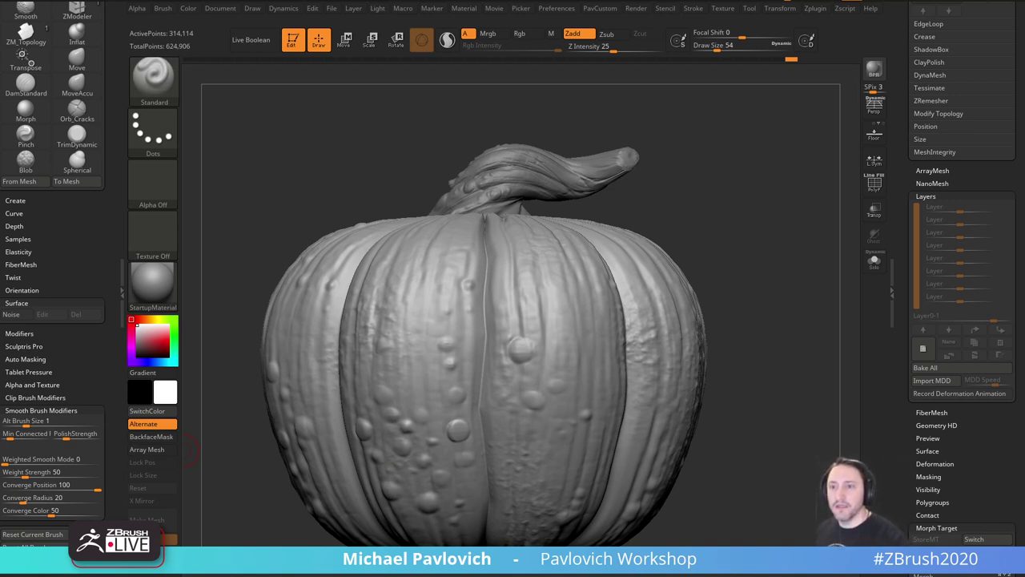
Lower the pumpkin body to subdivision level 4 and inspect its ribs and bumps from several angles.
{"action": "left_click_drag", "start_coordinate": [746, 236], "coordinate": [645, 273]}
{"action": "key", "text": "ctrl+d"}
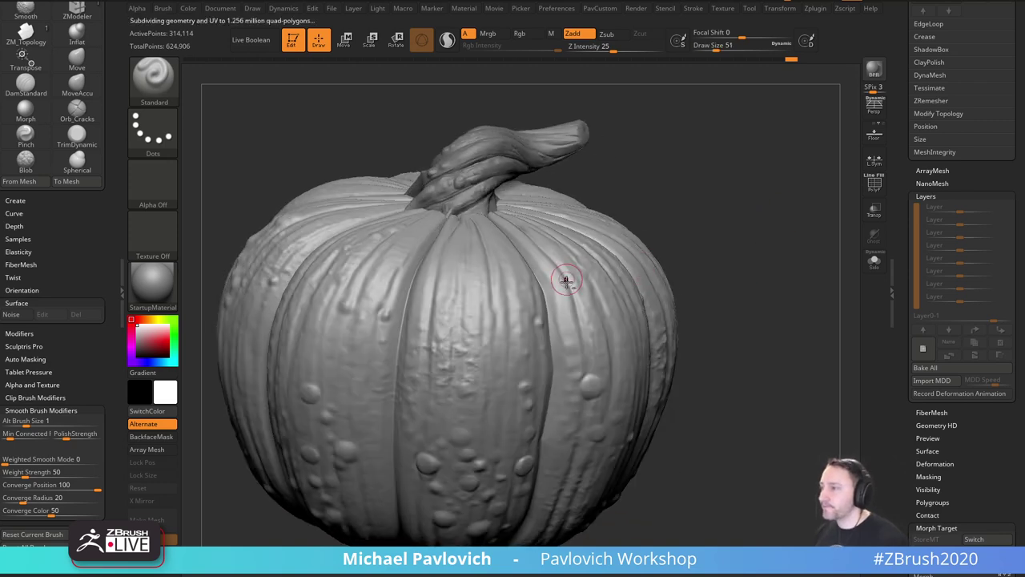
{"action": "mouse_move", "coordinate": [722, 250]}
{"action": "left_mouse_down"}
{"action": "mouse_move", "coordinate": [796, 222]}
{"action": "mouse_move", "coordinate": [771, 245]}
{"action": "mouse_move", "coordinate": [528, 286]}
{"action": "left_mouse_up"}
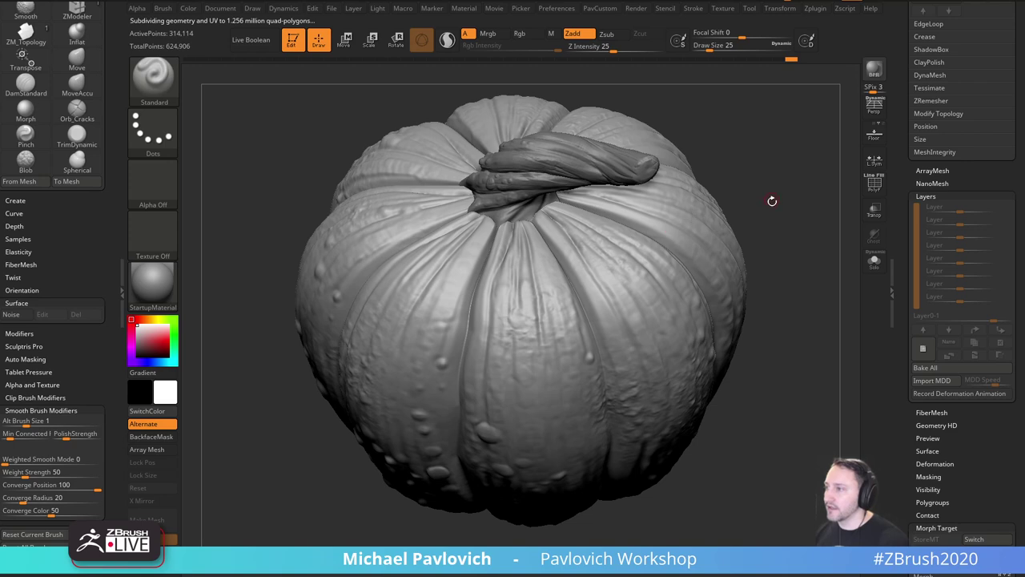
{"action": "left_click_drag", "start_coordinate": [771, 201], "coordinate": [771, 199]}
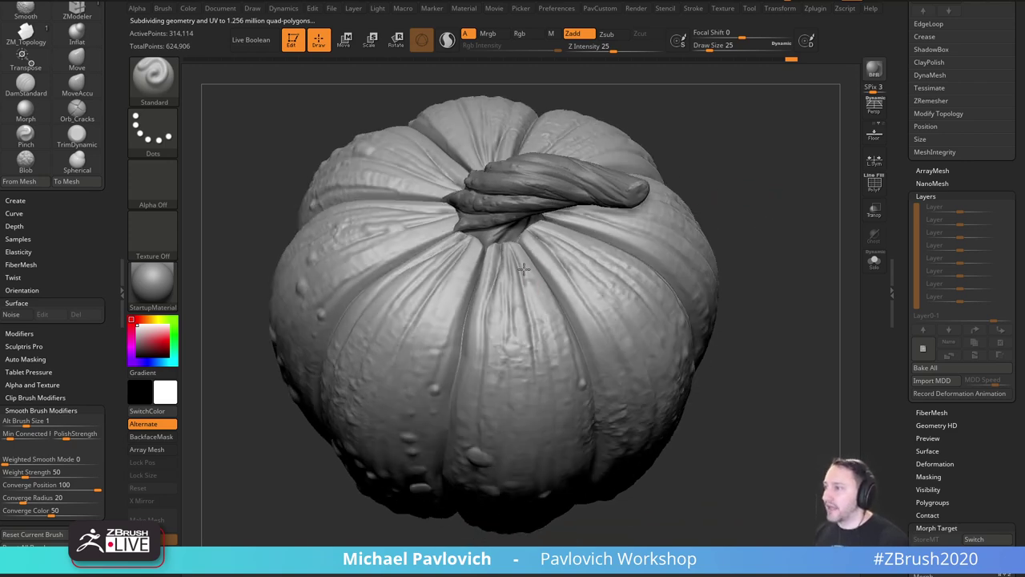
{"action": "left_click_drag", "start_coordinate": [775, 273], "coordinate": [901, 354]}
{"action": "left_click", "coordinate": [946, 351]}
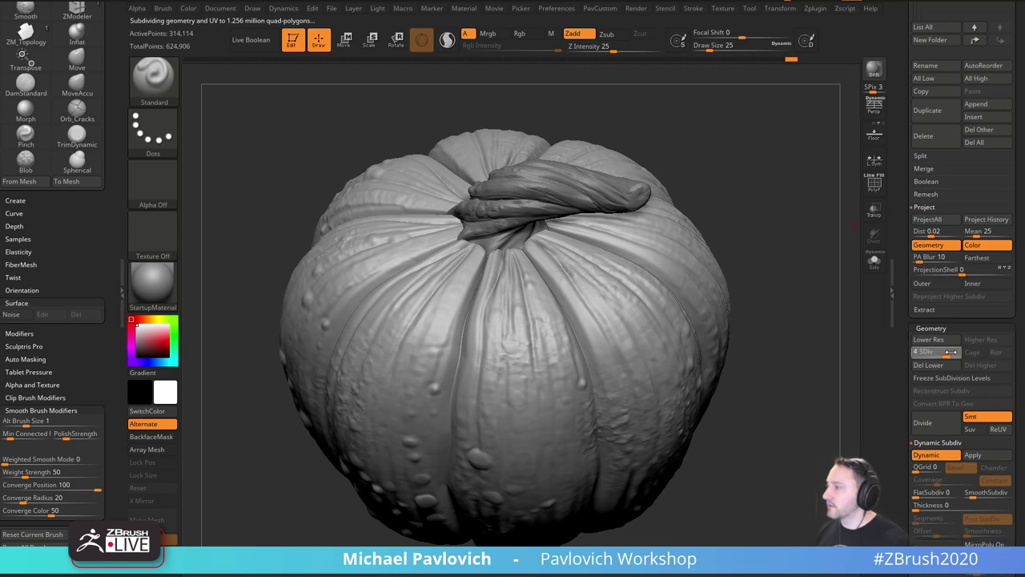
{"action": "left_click_drag", "start_coordinate": [776, 266], "coordinate": [494, 344]}
{"action": "left_click", "coordinate": [522, 362]}
{"action": "mouse_move", "coordinate": [782, 335]}
{"action": "left_mouse_down"}
{"action": "mouse_move", "coordinate": [778, 313]}
{"action": "mouse_move", "coordinate": [792, 295]}
{"action": "left_mouse_up"}
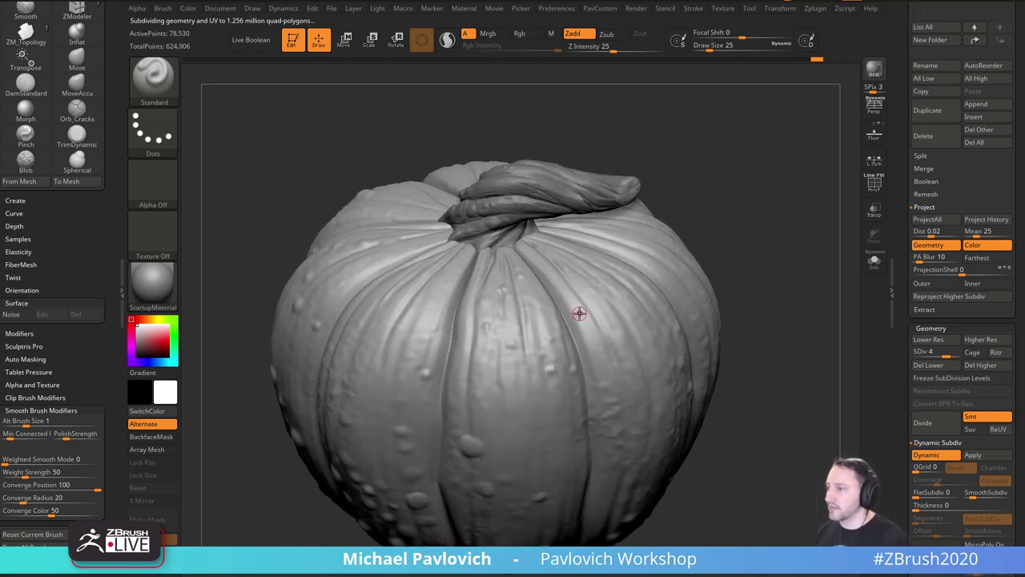
{"action": "left_click_drag", "start_coordinate": [806, 340], "coordinate": [820, 278]}
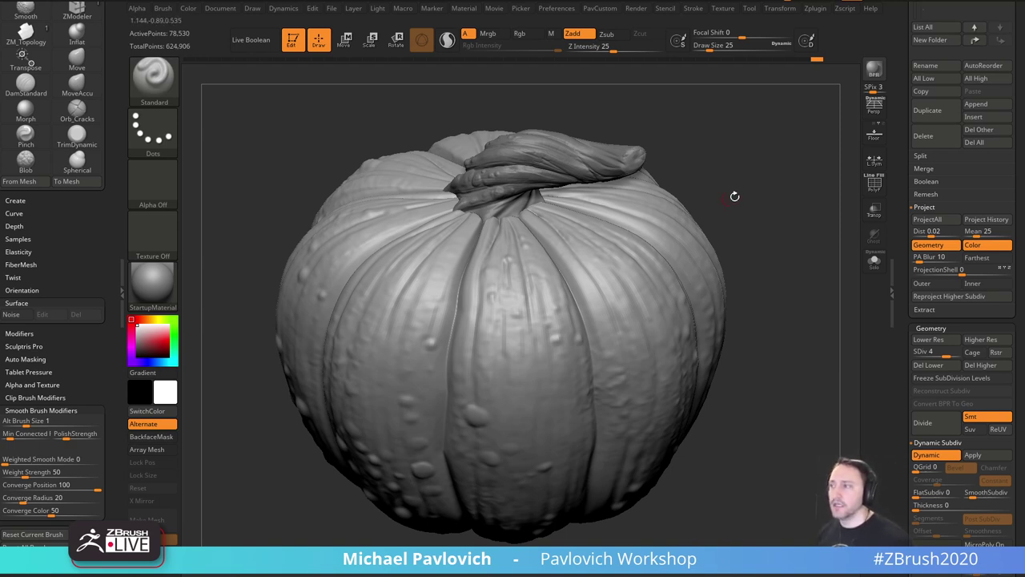
{"action": "left_click_drag", "start_coordinate": [734, 194], "coordinate": [767, 210]}
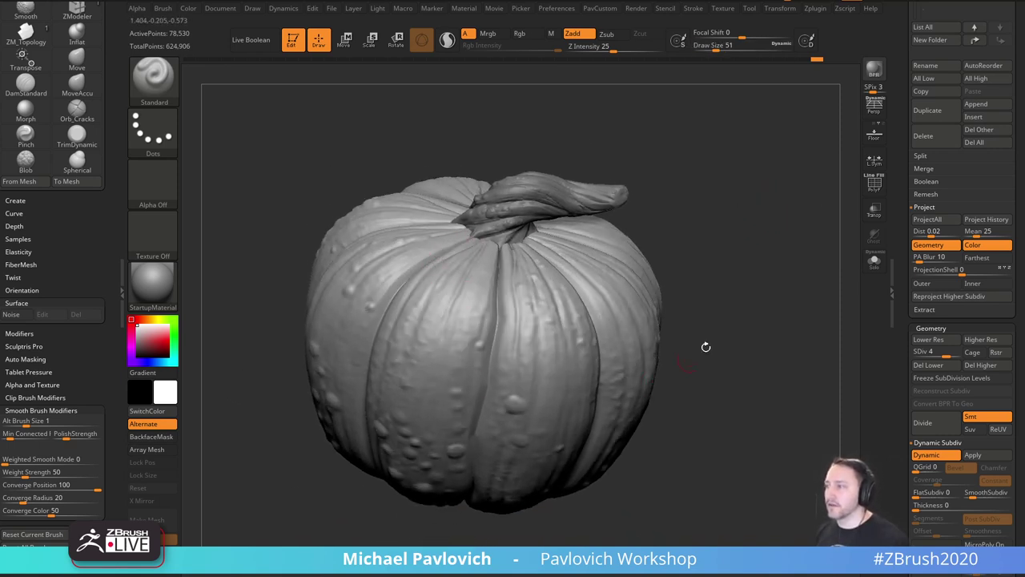
Examine the Tessimate options for tessellating and decimating the mesh.
{"action": "scroll", "coordinate": [909, 237], "scroll_direction": "down", "scroll_amount": 10}
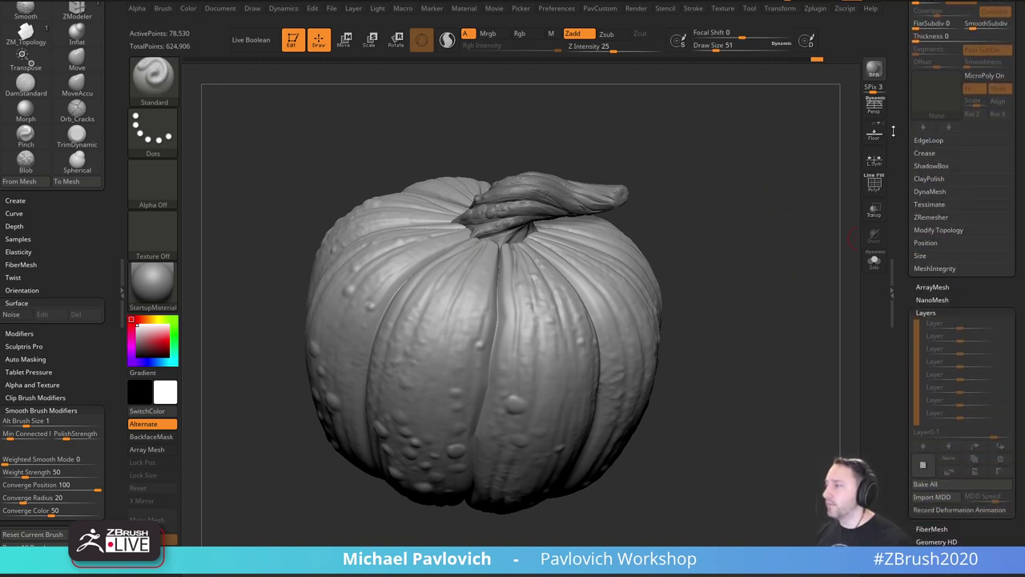
{"action": "left_click", "coordinate": [929, 156]}
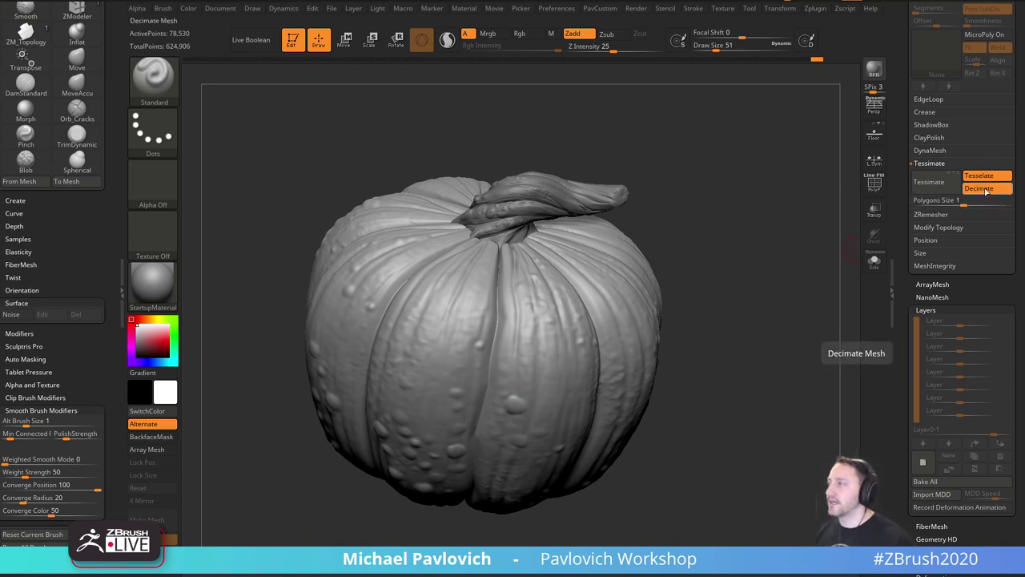
{"action": "key", "text": "ctrl"}
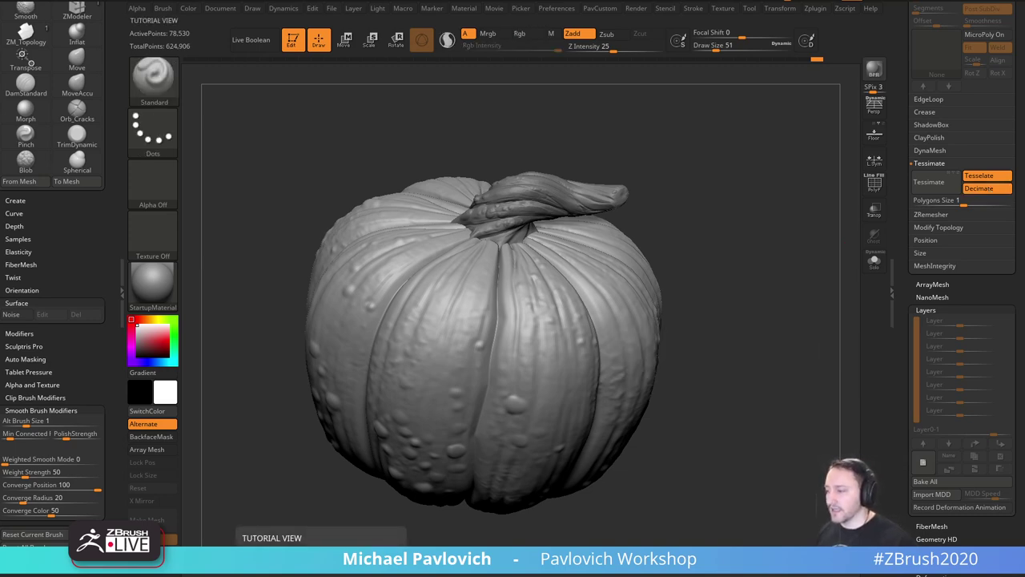
Switch to the web browser and look through the YouTube channel's created playlists.
{"action": "left_click_drag", "start_coordinate": [769, 575], "coordinate": [786, 52]}
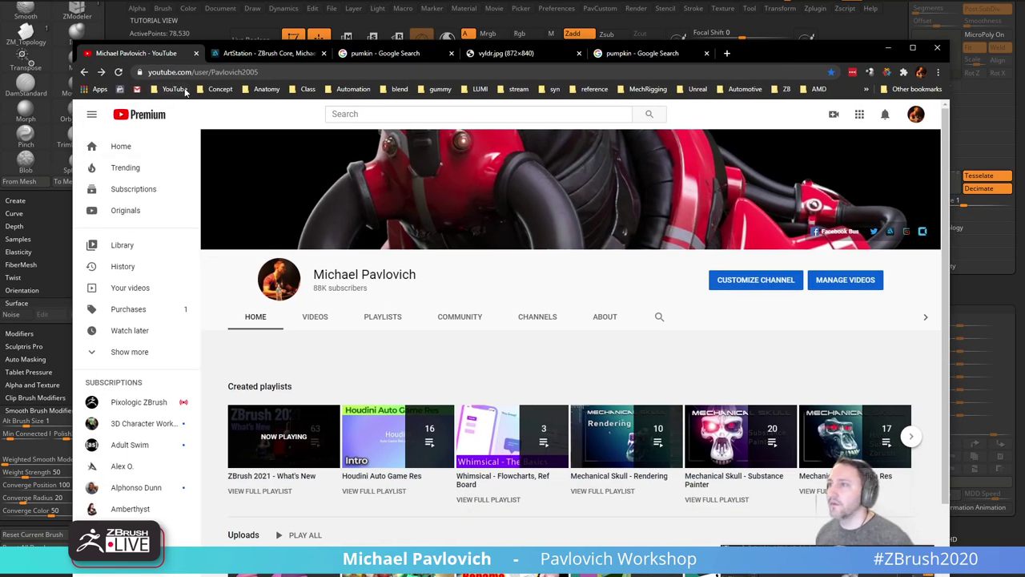
{"action": "left_click", "coordinate": [185, 92]}
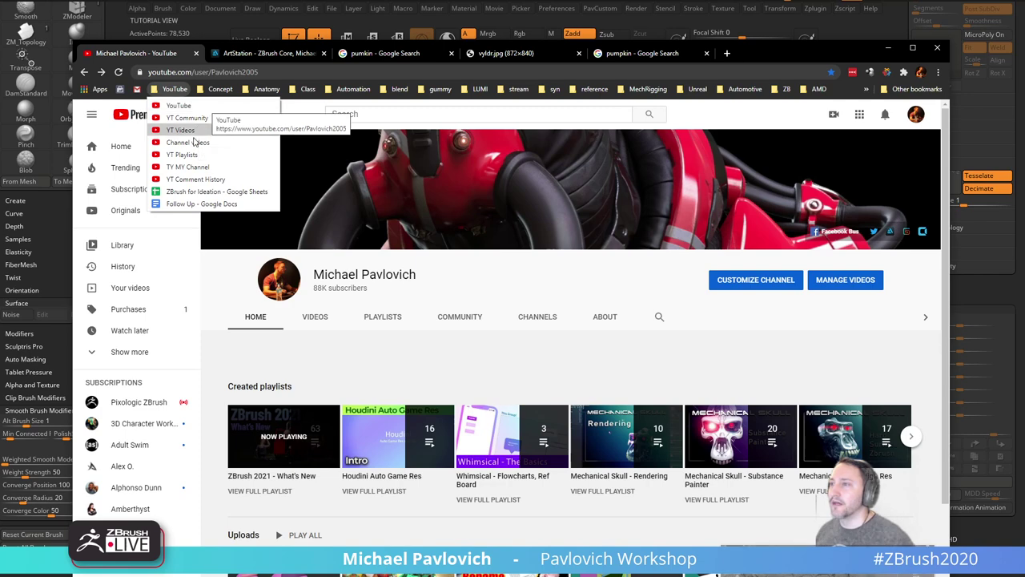
{"action": "left_click", "coordinate": [191, 158]}
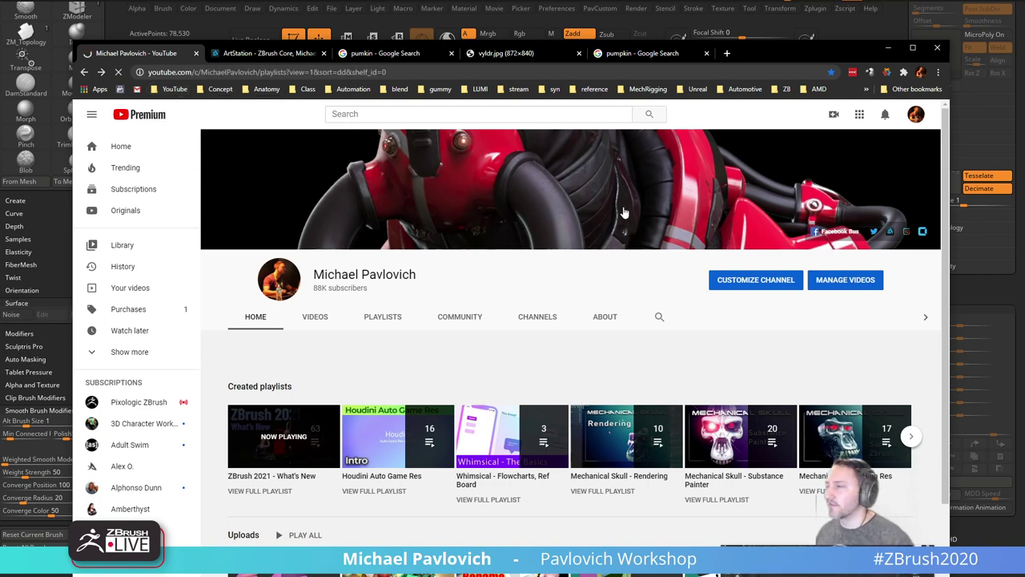
{"action": "left_click_drag", "start_coordinate": [790, 56], "coordinate": [768, 0]}
{"action": "scroll", "coordinate": [392, 360], "scroll_direction": "down", "scroll_amount": 3}
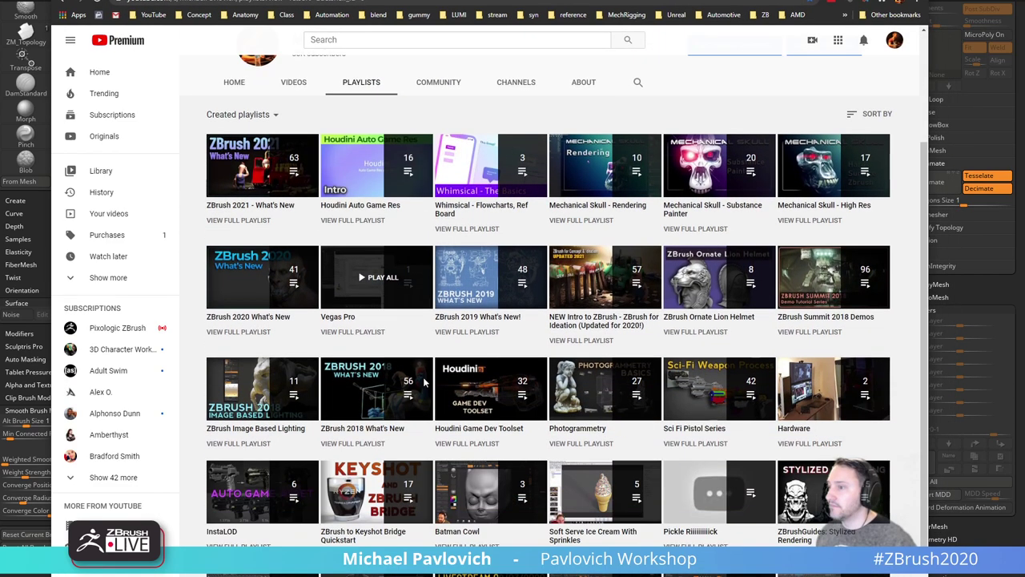
Go to the ArtStation page, return to the artist's portfolio and browse its tutorial series.
{"action": "left_click", "coordinate": [314, 0]}
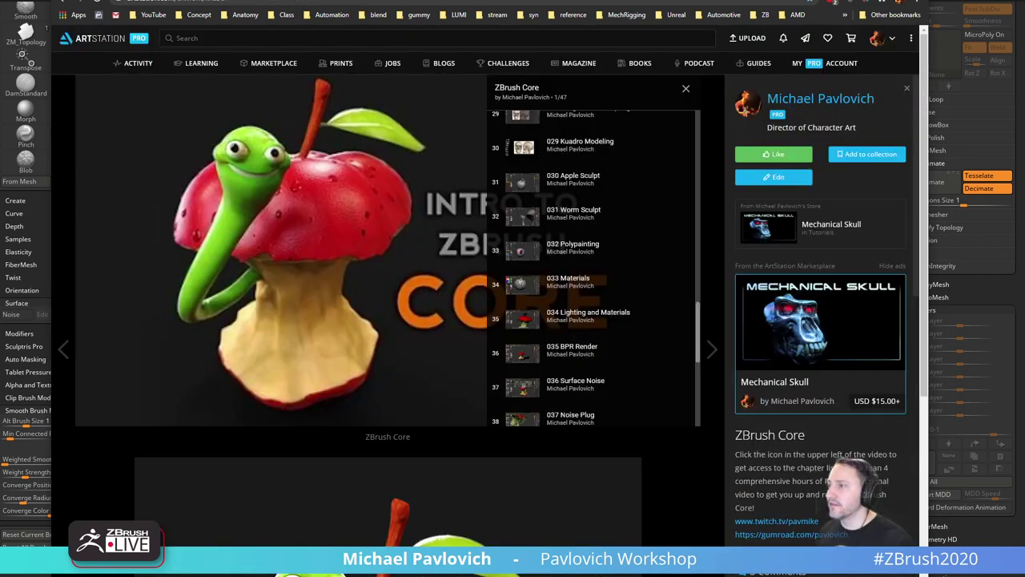
{"action": "left_click", "coordinate": [62, 2]}
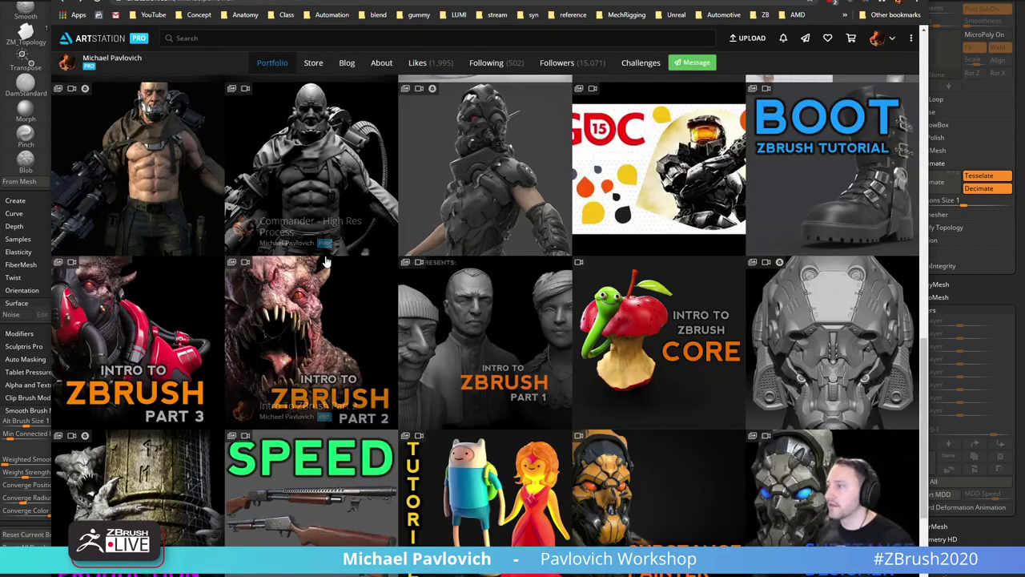
{"action": "scroll", "coordinate": [326, 262], "scroll_direction": "down", "scroll_amount": 1}
{"action": "scroll", "coordinate": [325, 261], "scroll_direction": "down", "scroll_amount": 2}
{"action": "scroll", "coordinate": [308, 280], "scroll_direction": "up", "scroll_amount": 7}
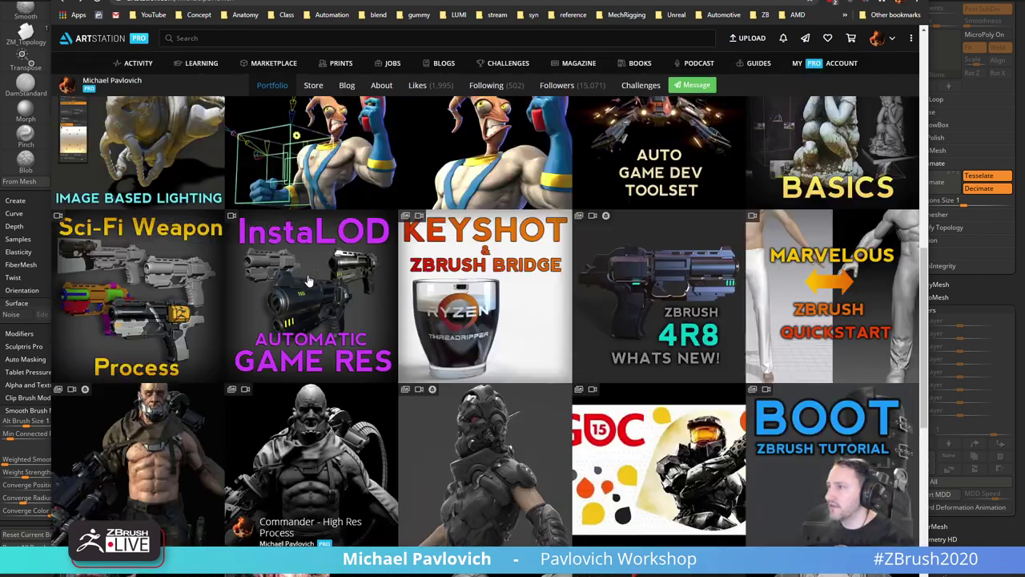
{"action": "scroll", "coordinate": [309, 280], "scroll_direction": "up", "scroll_amount": 5}
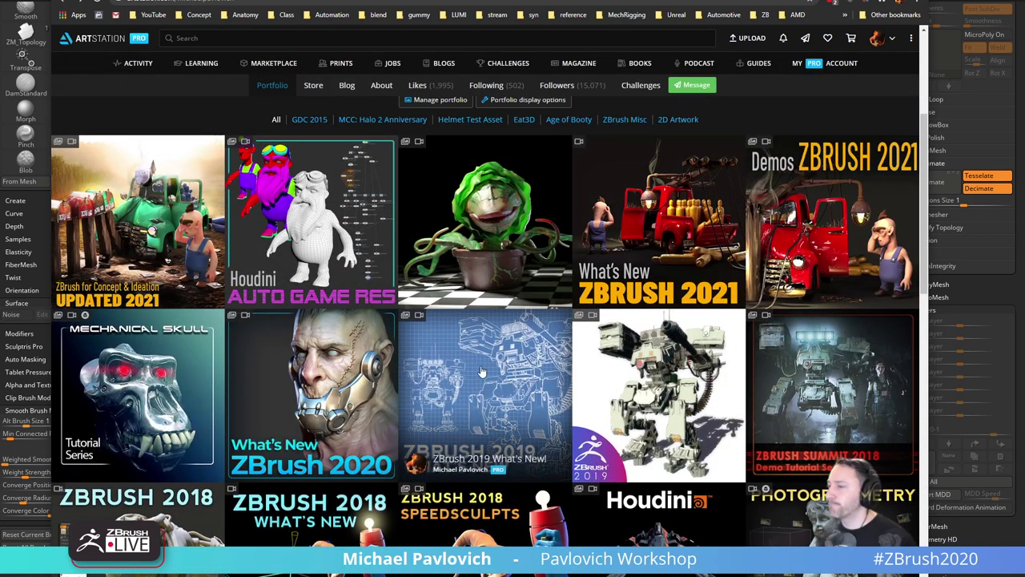
Open the What's New ZBrush 2020 project and look through its playlist of videos.
{"action": "left_click", "coordinate": [311, 377]}
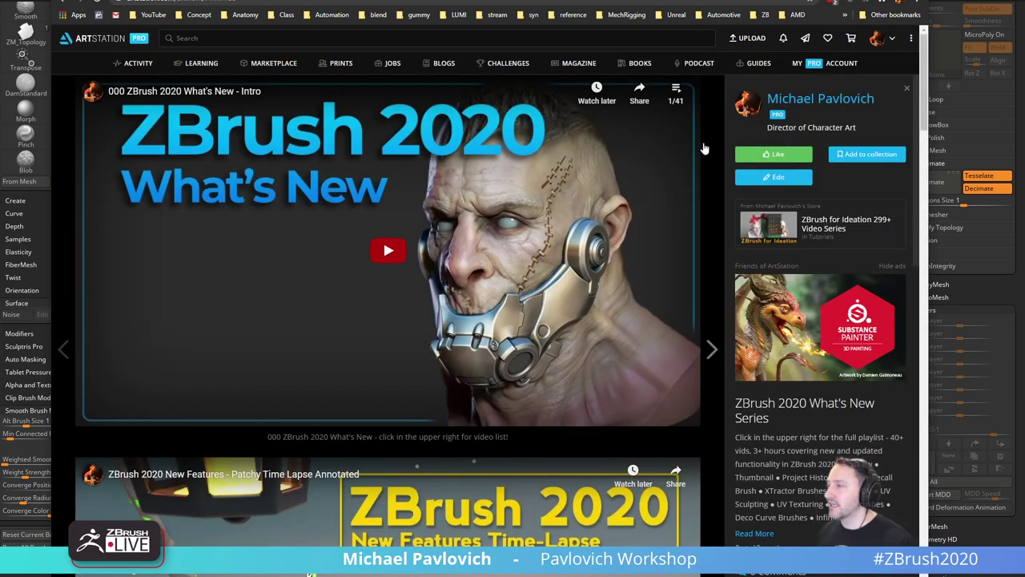
{"action": "left_click", "coordinate": [677, 90]}
{"action": "scroll", "coordinate": [637, 239], "scroll_direction": "down", "scroll_amount": 5}
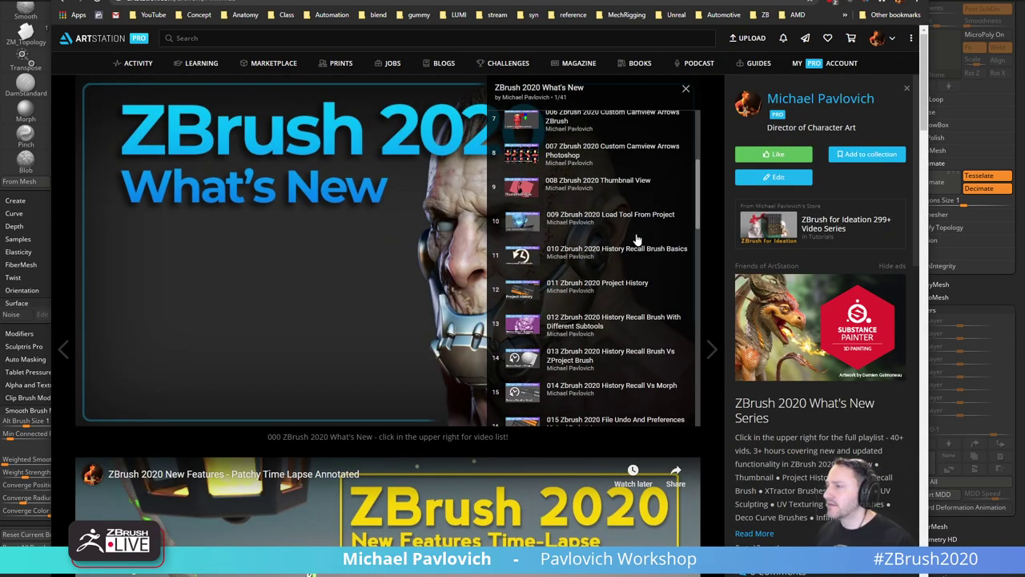
{"action": "scroll", "coordinate": [637, 239], "scroll_direction": "down", "scroll_amount": 5}
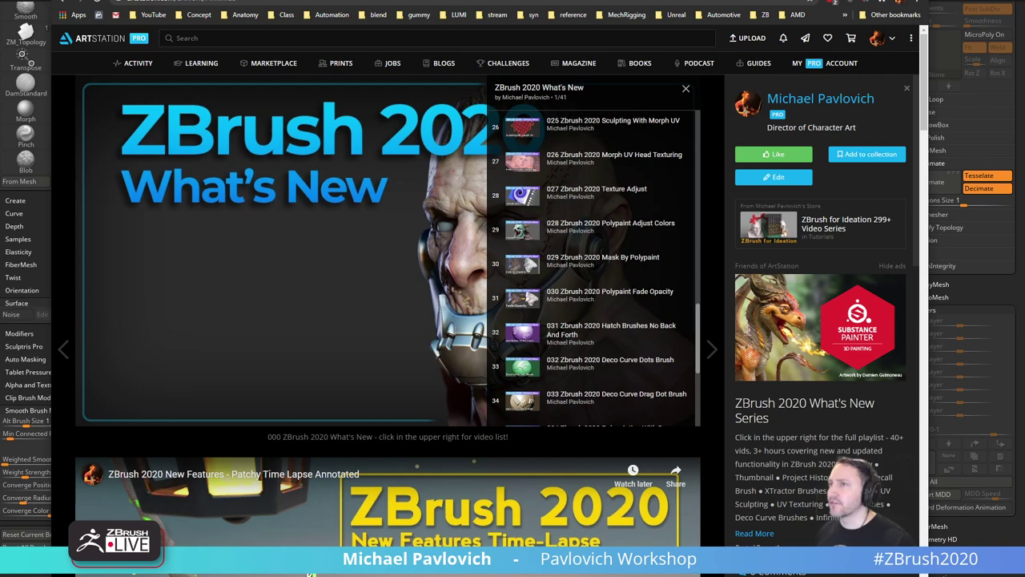
Return to the portfolio, open the ZBrush 2019 What's New project and look through its playlist of videos.
{"action": "left_click", "coordinate": [62, 3]}
{"action": "left_click", "coordinate": [492, 432]}
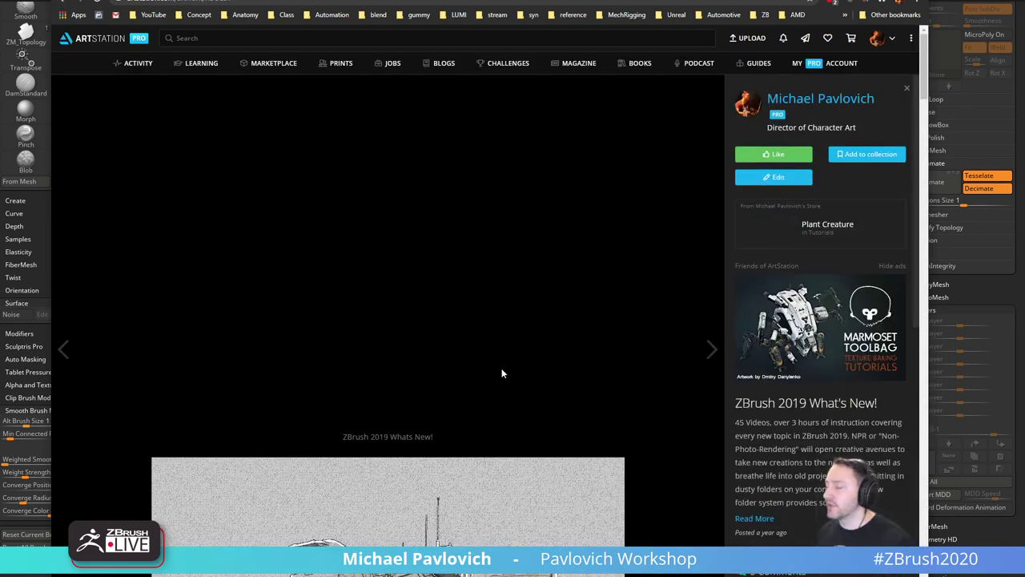
{"action": "left_click", "coordinate": [677, 90]}
{"action": "scroll", "coordinate": [632, 206], "scroll_direction": "down", "scroll_amount": 5}
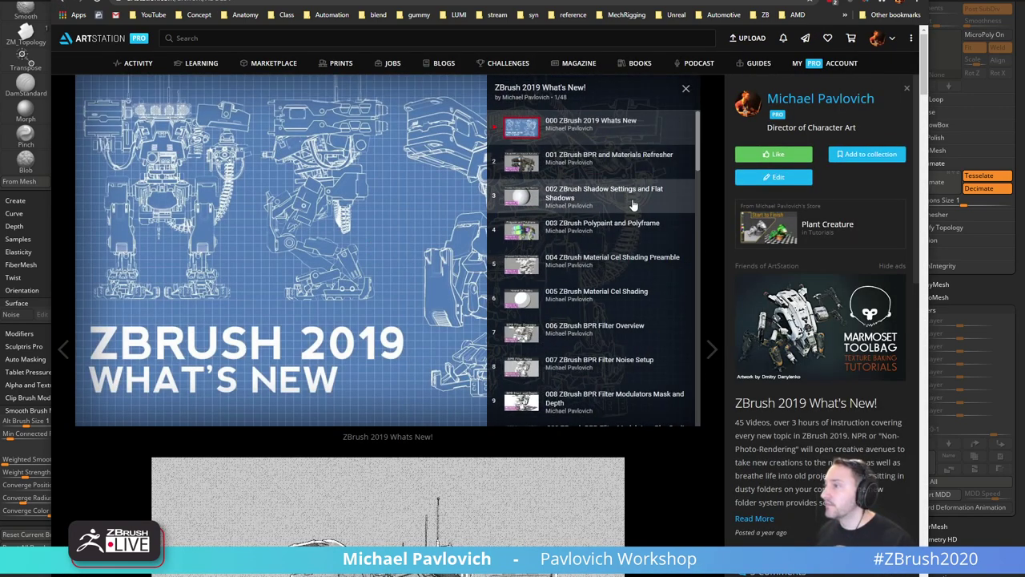
{"action": "scroll", "coordinate": [632, 205], "scroll_direction": "down", "scroll_amount": 10}
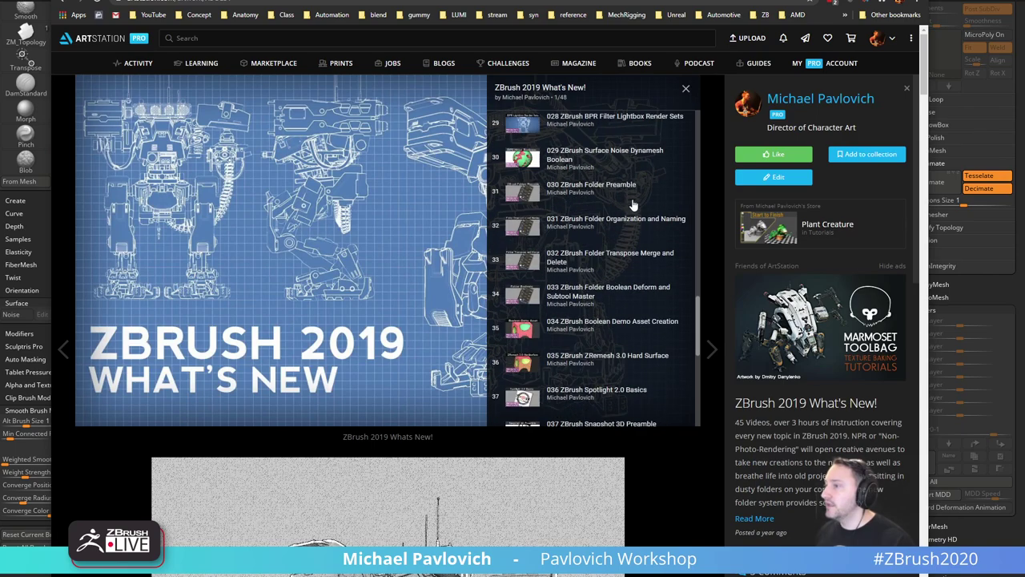
Look through the remaining videos in the ZBrush 2019 What's New playlist down to its end.
{"action": "scroll", "coordinate": [632, 206], "scroll_direction": "down", "scroll_amount": 8}
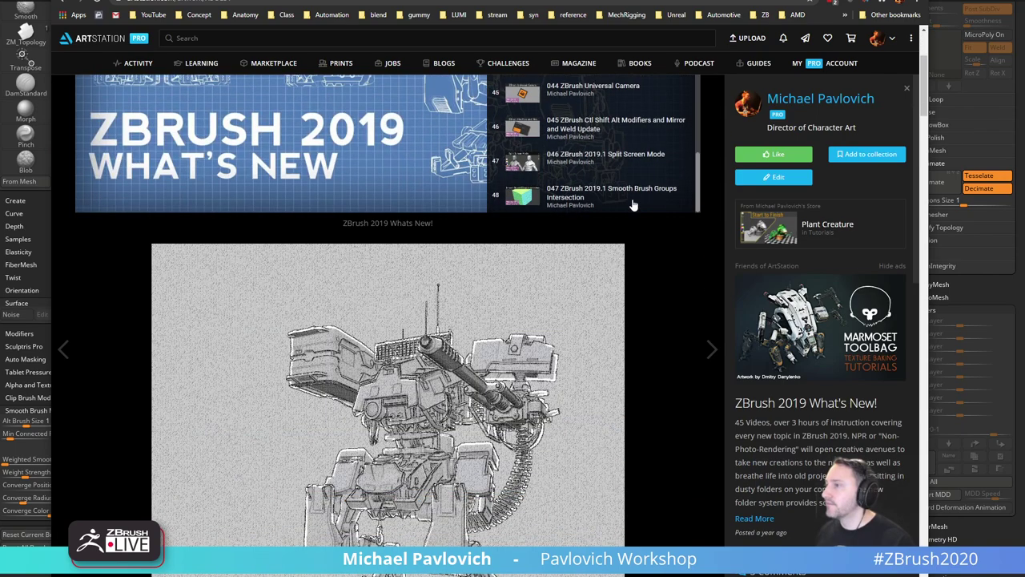
{"action": "scroll", "coordinate": [632, 208], "scroll_direction": "up", "scroll_amount": 3}
{"action": "scroll", "coordinate": [633, 209], "scroll_direction": "up", "scroll_amount": 17}
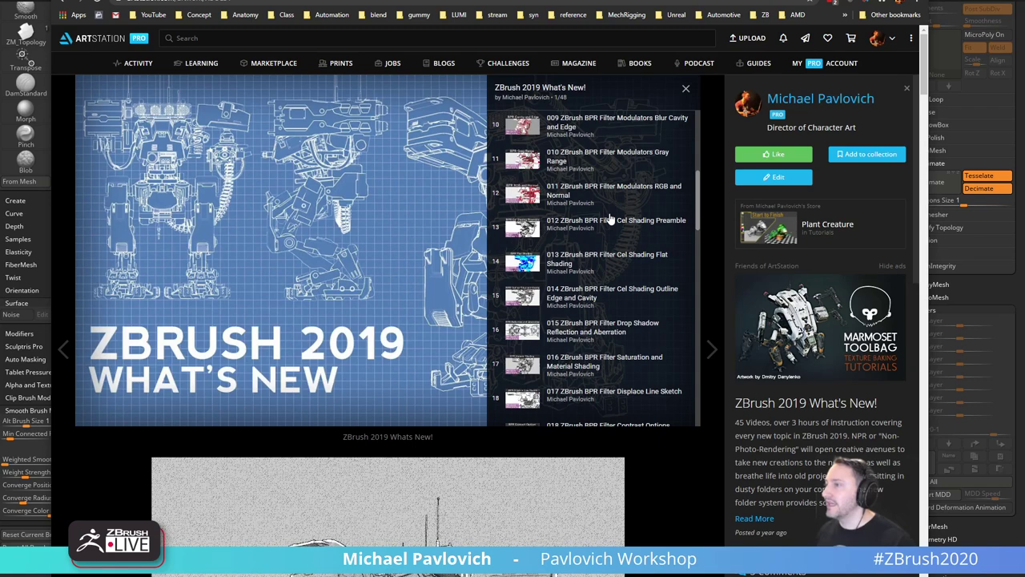
Go back to the portfolio, open the ZBrush 2018 What's New project and browse its video playlist.
{"action": "left_click", "coordinate": [64, 3]}
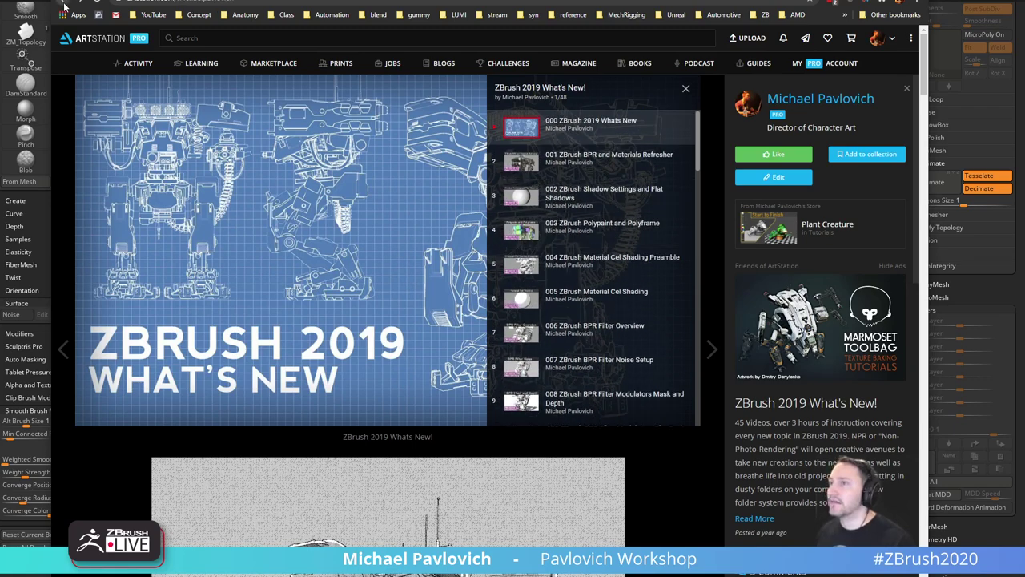
{"action": "scroll", "coordinate": [572, 264], "scroll_direction": "down", "scroll_amount": 2}
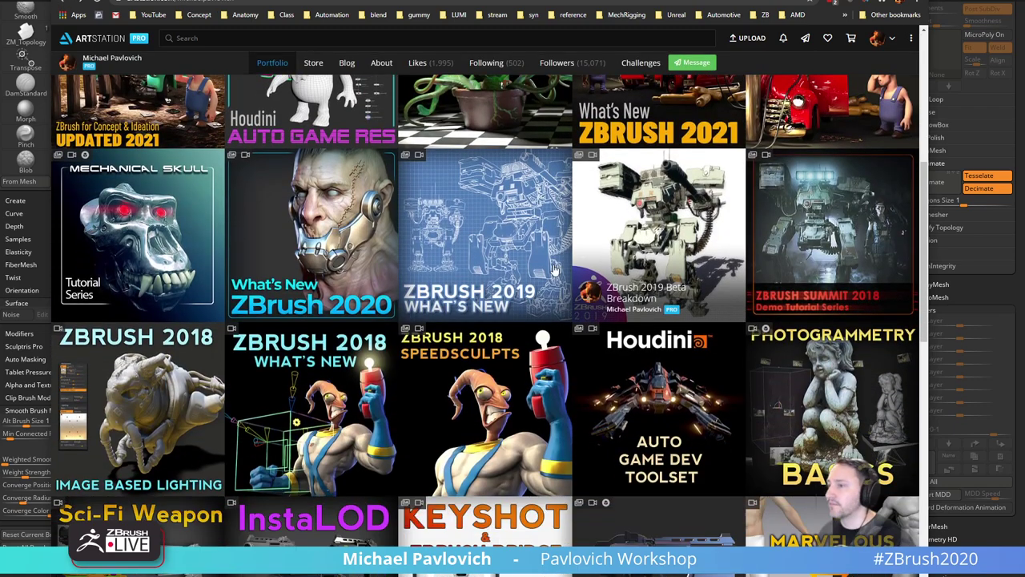
{"action": "left_click", "coordinate": [298, 361]}
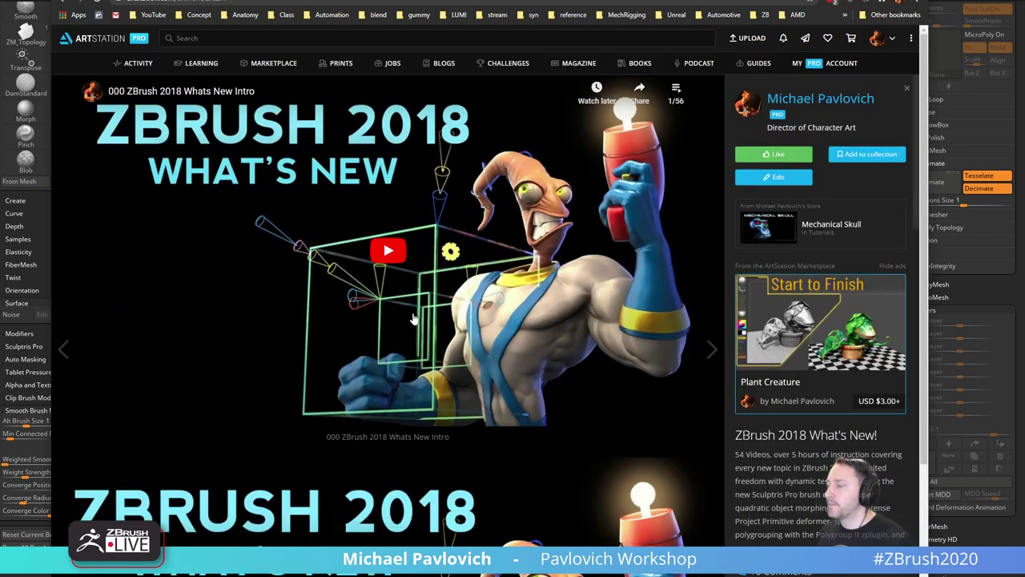
{"action": "left_click", "coordinate": [676, 90]}
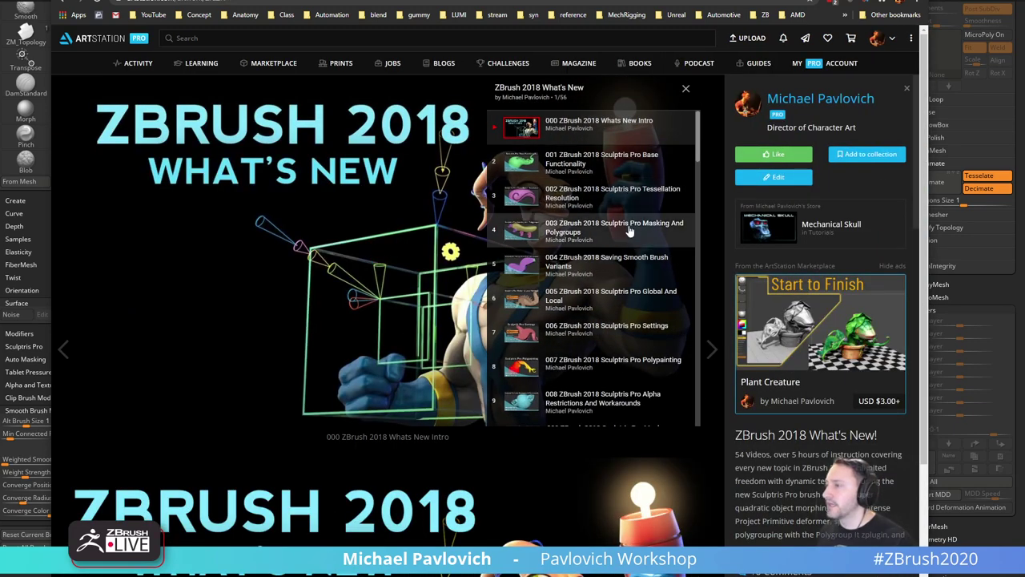
{"action": "scroll", "coordinate": [633, 226], "scroll_direction": "down", "scroll_amount": 3}
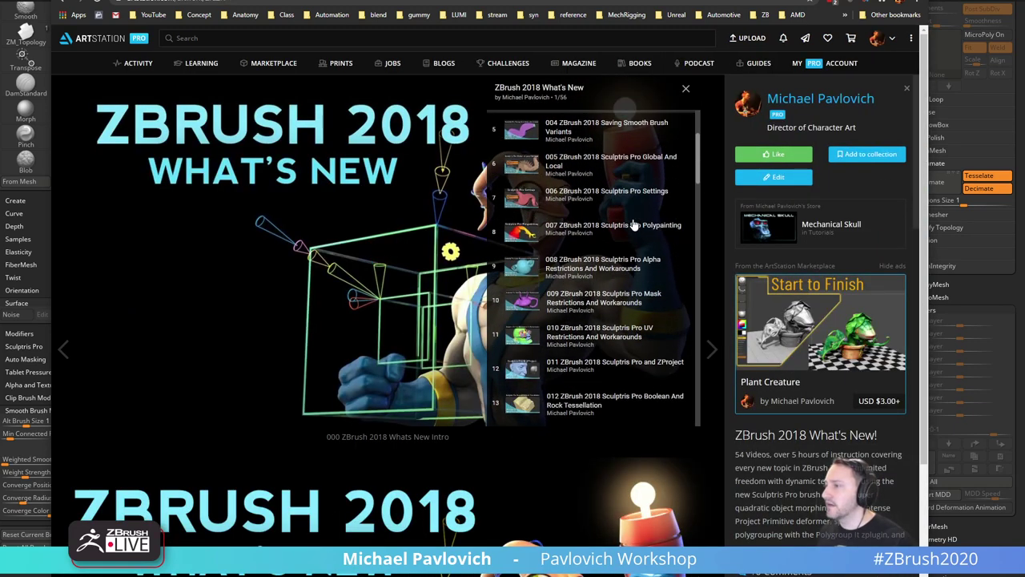
Search the page for "tessim" and play the ZBrush 2018 Geometry Tessimate video.
{"action": "key", "text": "ctrl+f"}
{"action": "type", "text": "tessim"}
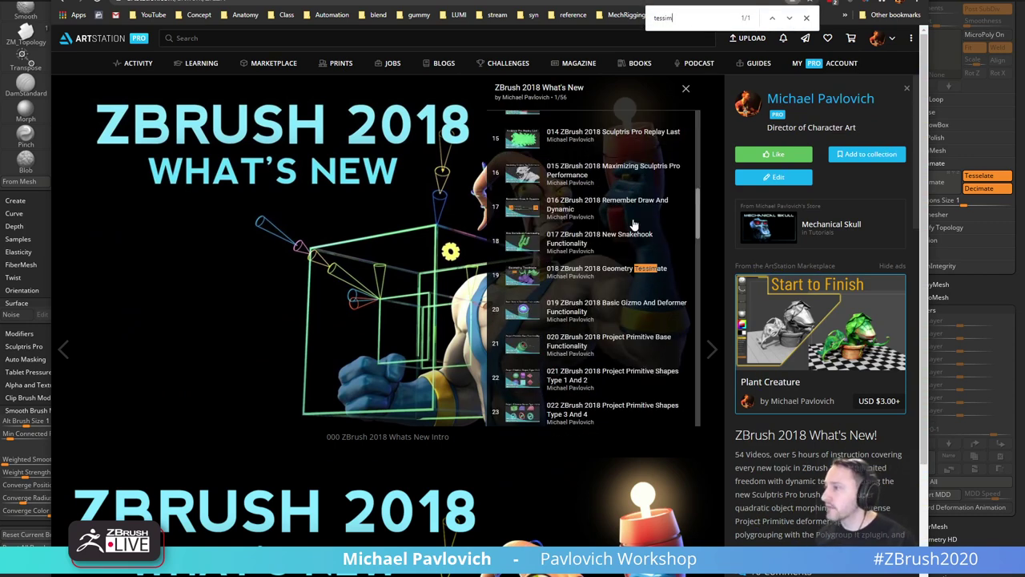
{"action": "left_click", "coordinate": [589, 274]}
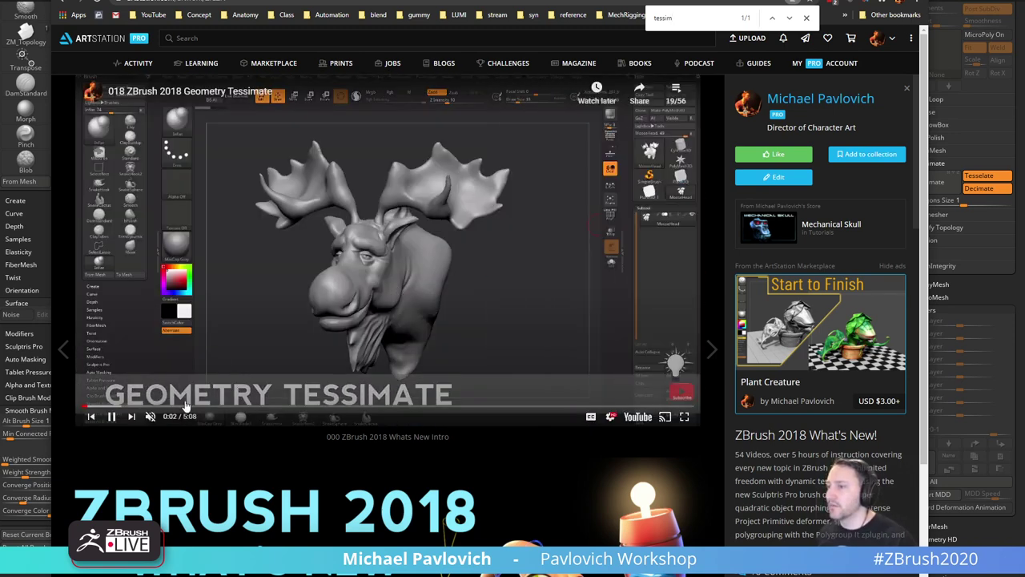
Skim the Geometry Tessimate video, pause it at 0:08 and close the page search.
{"action": "left_click", "coordinate": [311, 407]}
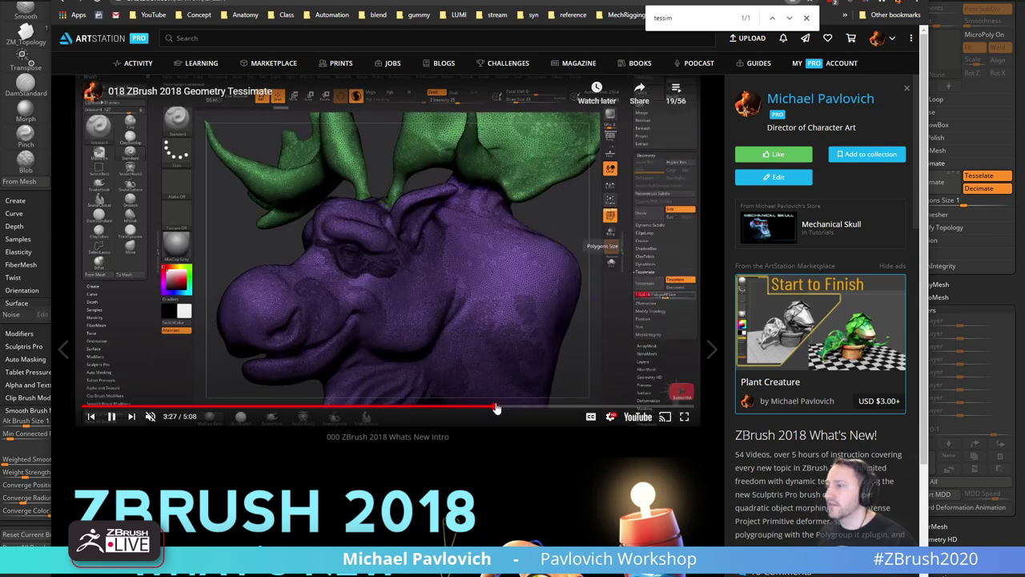
{"action": "left_click", "coordinate": [532, 408]}
{"action": "left_click_drag", "start_coordinate": [533, 408], "coordinate": [354, 410]}
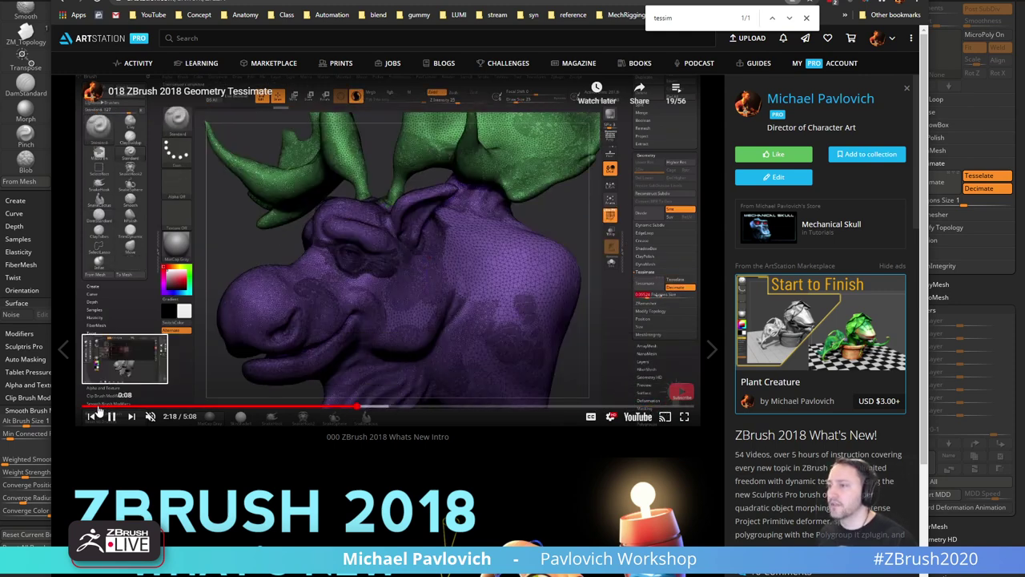
{"action": "left_click", "coordinate": [94, 409]}
{"action": "left_click", "coordinate": [111, 417]}
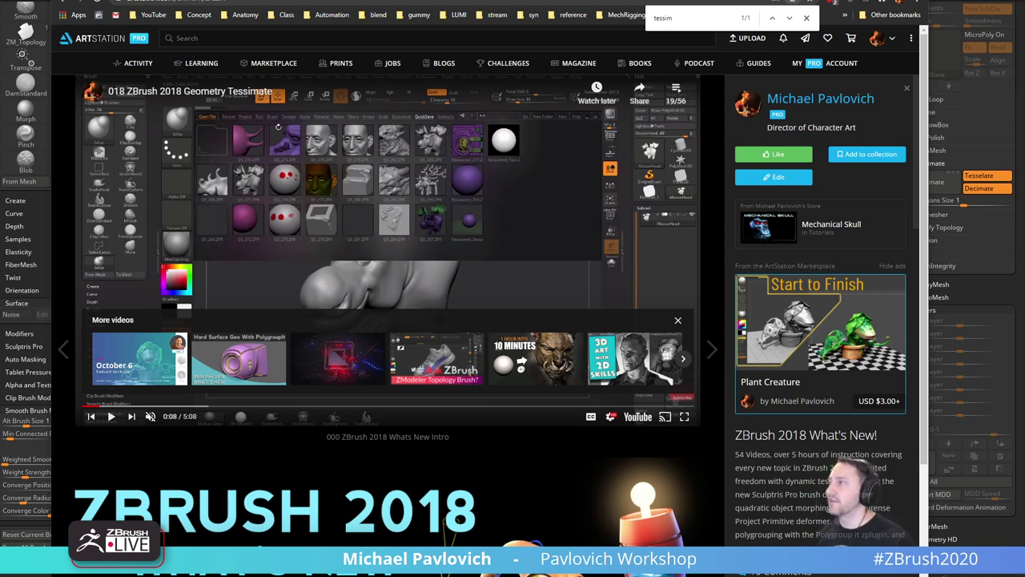
{"action": "left_click", "coordinate": [807, 17]}
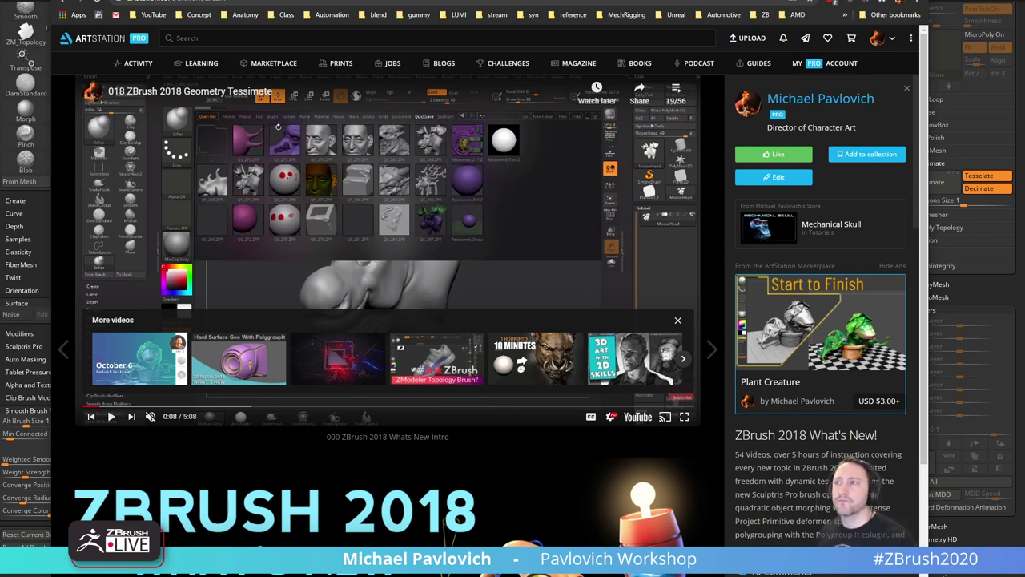
Switch back to ZBrush and examine the Undo History preferences and the NanoMesh settings.
{"action": "key", "text": "alt+Tab"}
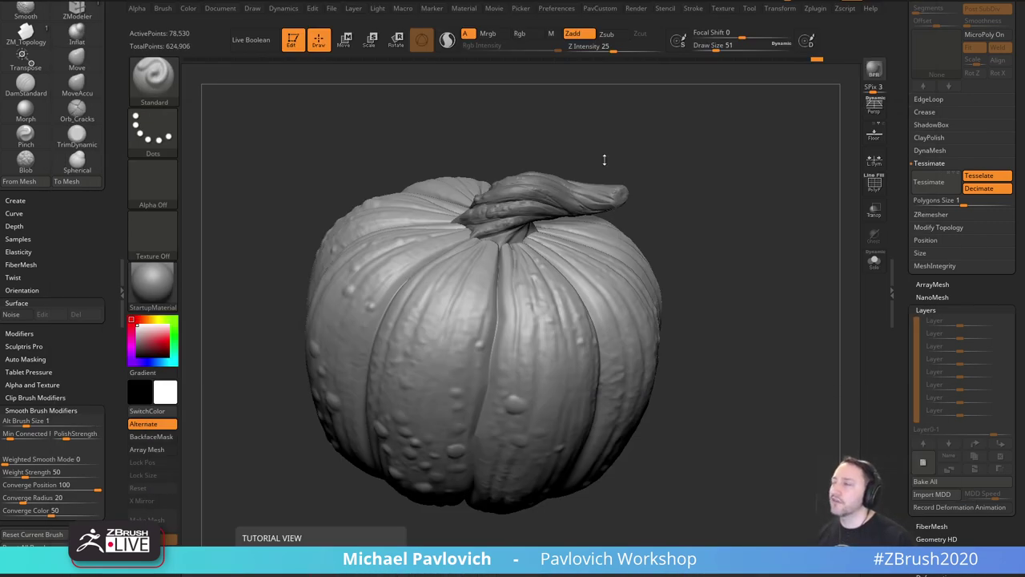
{"action": "left_click_drag", "start_coordinate": [603, 159], "coordinate": [527, 276]}
{"action": "left_click_drag", "start_coordinate": [630, 158], "coordinate": [656, 169]}
{"action": "left_click", "coordinate": [555, 8]}
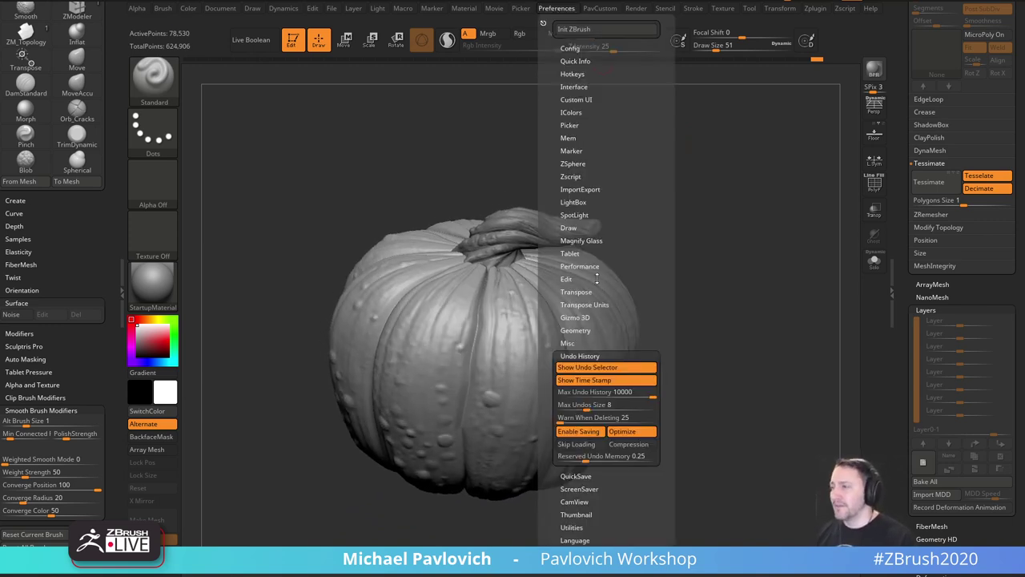
{"action": "left_click", "coordinate": [583, 355], "text": "shift"}
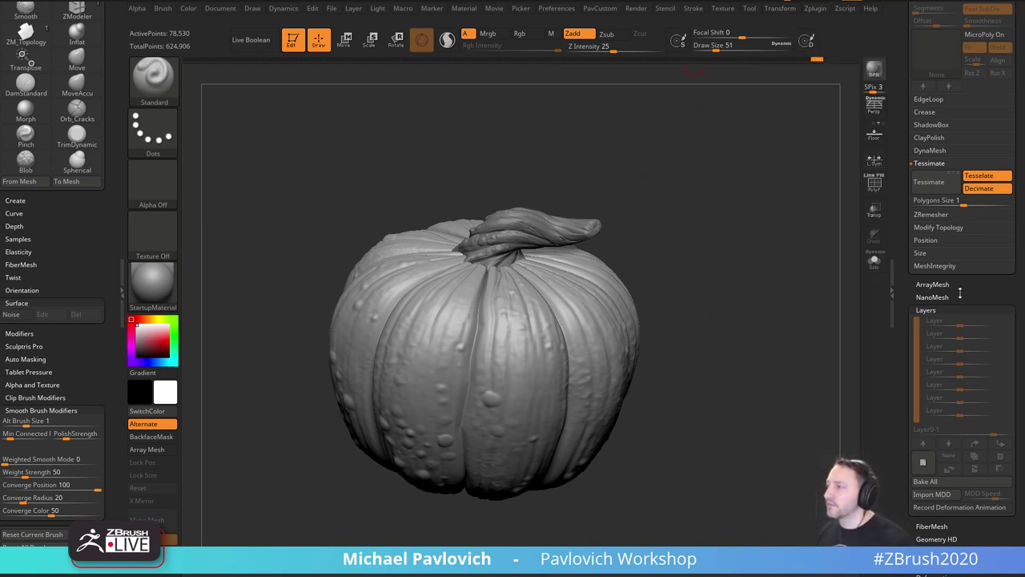
{"action": "key", "text": "shift"}
{"action": "left_click", "coordinate": [932, 297]}
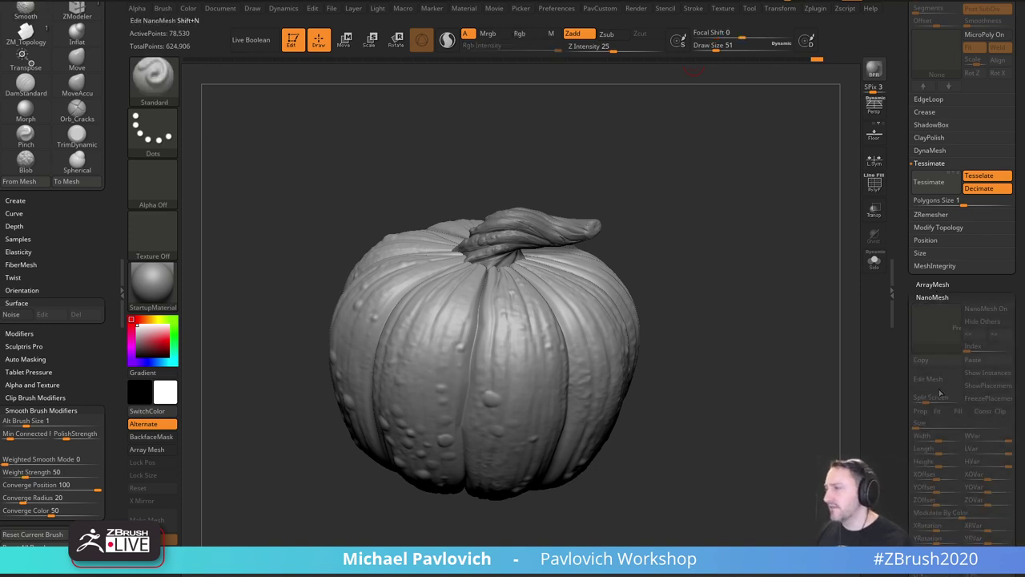
{"action": "left_click", "coordinate": [775, 9]}
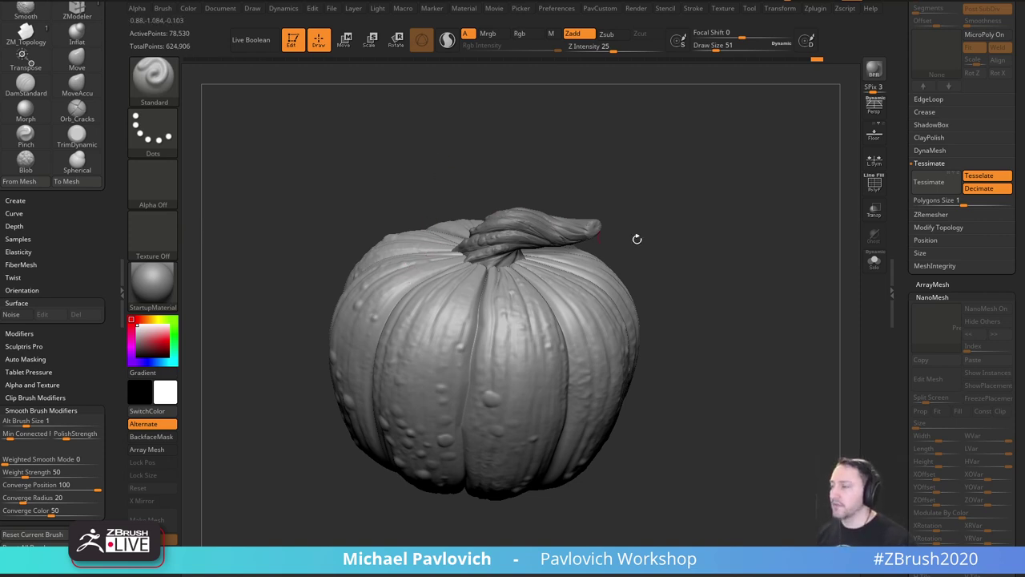
{"action": "left_click_drag", "start_coordinate": [636, 238], "coordinate": [682, 243]}
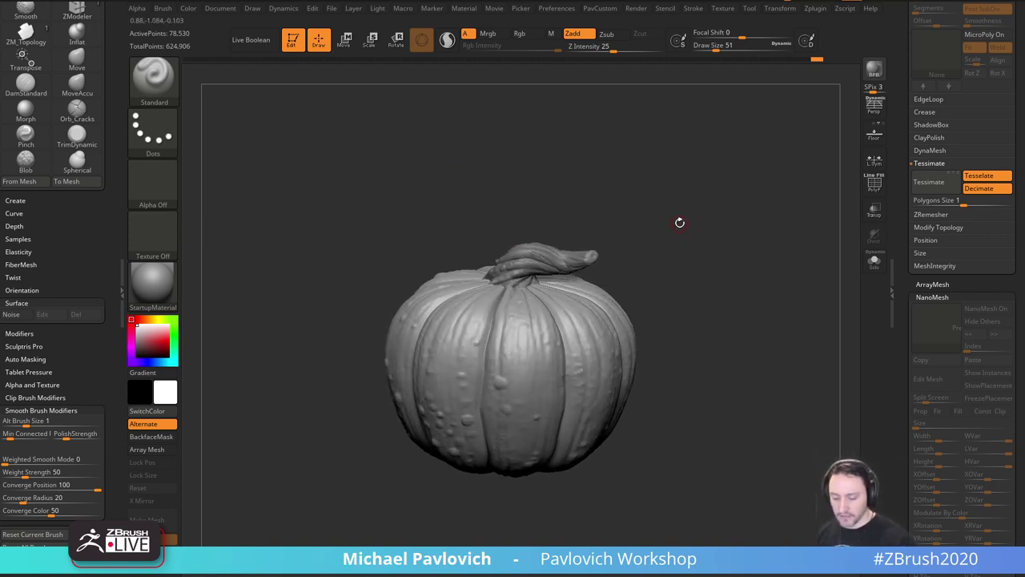
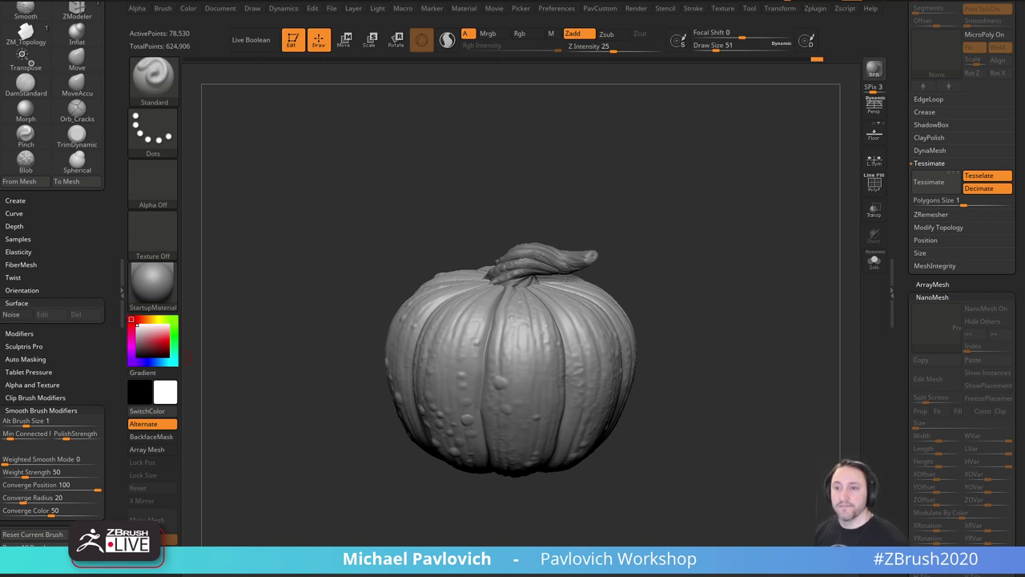
{"action": "left_click_drag", "start_coordinate": [682, 240], "coordinate": [694, 205]}
{"action": "mouse_move", "coordinate": [693, 206]}
{"action": "left_mouse_down", "text": "alt"}
{"action": "mouse_move", "coordinate": [725, 215]}
{"action": "mouse_move", "coordinate": [718, 247]}
{"action": "mouse_move", "coordinate": [757, 218]}
{"action": "left_mouse_up", "text": "alt"}
{"action": "key", "text": "s"}
{"action": "left_click_drag", "start_coordinate": [757, 218], "coordinate": [792, 215]}
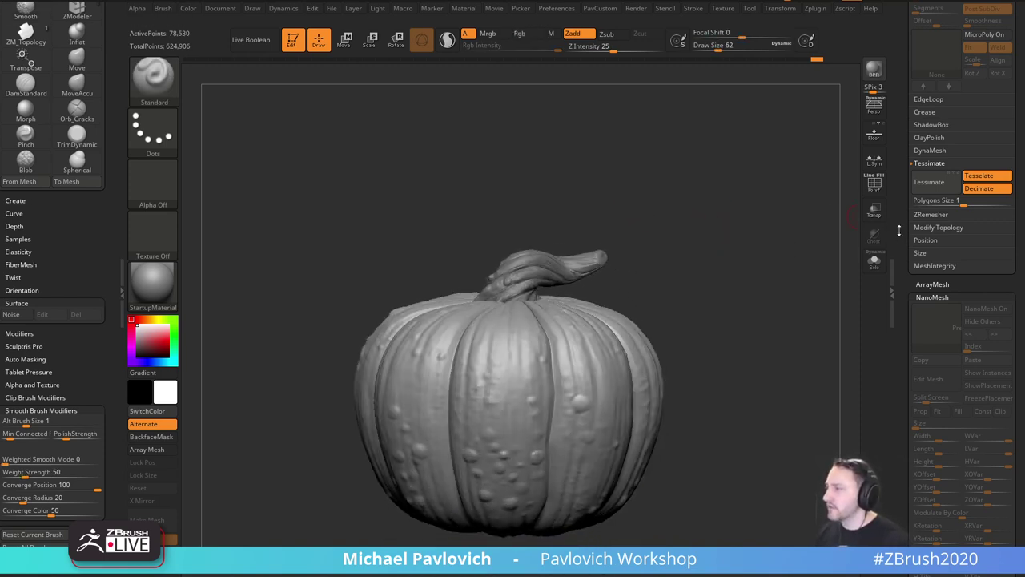
Open the two-part PM3D_Sphere3D tool for a look and return to the four-subtool pumpkin tool.
{"action": "left_click_drag", "start_coordinate": [912, 232], "coordinate": [910, 415]}
{"action": "key", "text": "s"}
{"action": "left_click", "coordinate": [762, 325]}
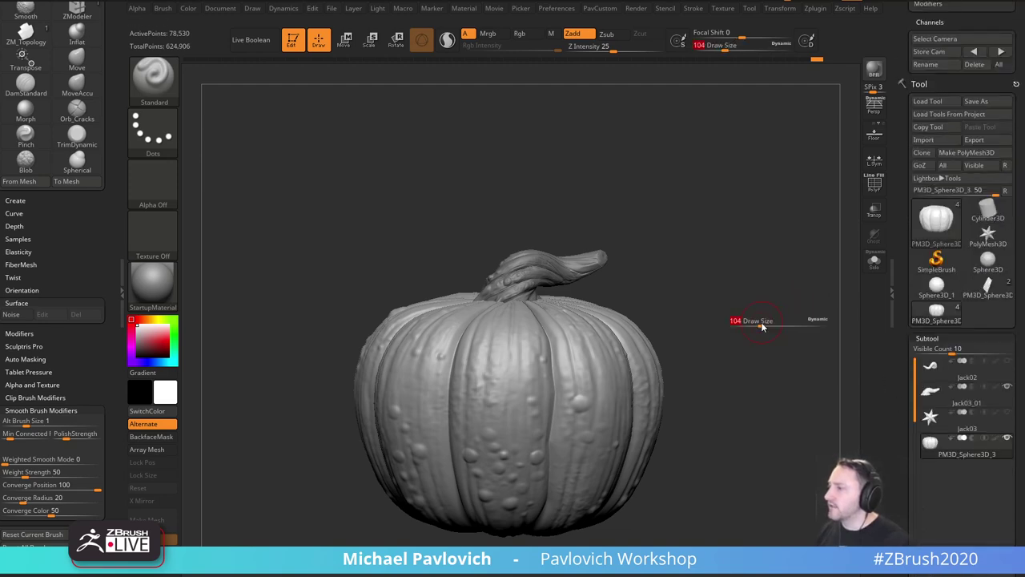
{"action": "left_click", "coordinate": [987, 291]}
{"action": "mouse_move", "coordinate": [798, 318]}
{"action": "left_mouse_down"}
{"action": "mouse_move", "coordinate": [824, 312]}
{"action": "mouse_move", "coordinate": [785, 318]}
{"action": "mouse_move", "coordinate": [824, 313]}
{"action": "mouse_move", "coordinate": [828, 286]}
{"action": "mouse_move", "coordinate": [812, 321]}
{"action": "mouse_move", "coordinate": [785, 316]}
{"action": "left_mouse_up"}
{"action": "left_click", "coordinate": [939, 313]}
Duplicate the PM3D_Sphere3D_3 pumpkin body subtool, select the copy and isolate it with Solo.
{"action": "left_click_drag", "start_coordinate": [911, 542], "coordinate": [903, 257]}
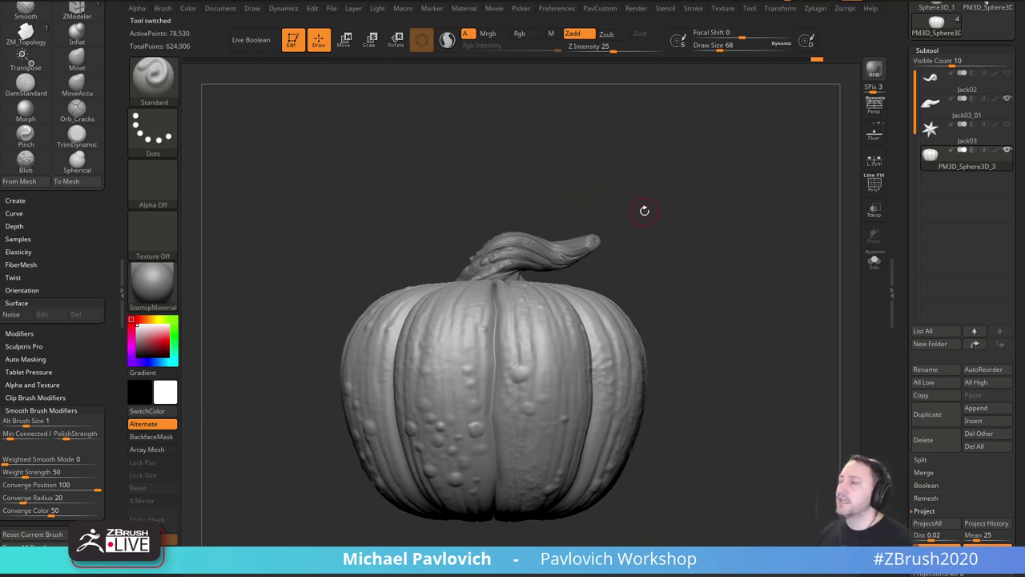
{"action": "mouse_move", "coordinate": [701, 245]}
{"action": "right_mouse_down", "text": "ctrl"}
{"action": "mouse_move", "coordinate": [710, 274]}
{"action": "mouse_move", "coordinate": [687, 295]}
{"action": "mouse_move", "coordinate": [699, 304]}
{"action": "right_mouse_up", "text": "ctrl"}
{"action": "key", "text": "s"}
{"action": "key", "text": "["}
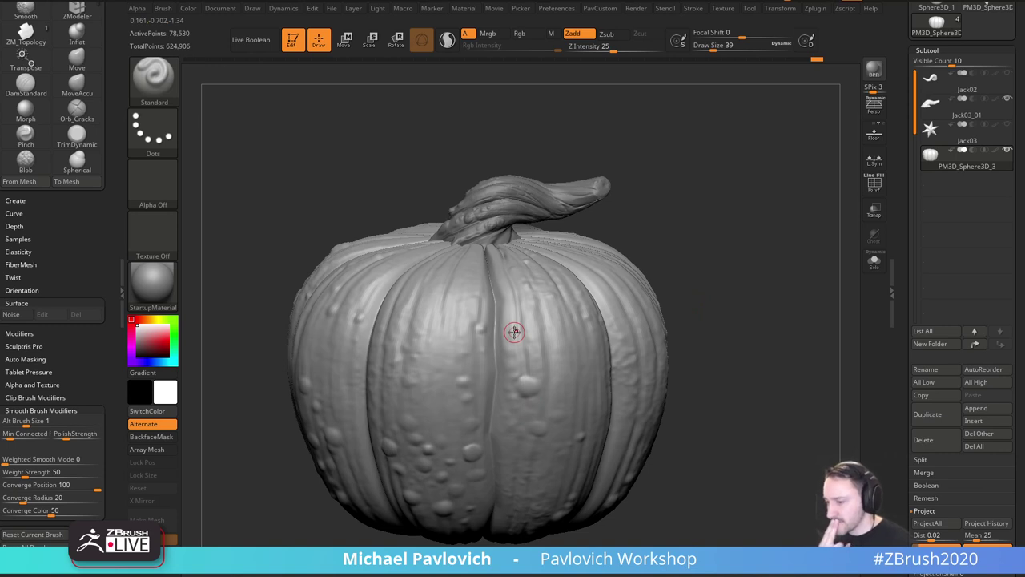
{"action": "left_click", "coordinate": [926, 414]}
{"action": "left_click_drag", "start_coordinate": [762, 321], "coordinate": [757, 302]}
{"action": "key", "text": "s"}
{"action": "left_click_drag", "start_coordinate": [791, 255], "coordinate": [779, 256], "text": "alt"}
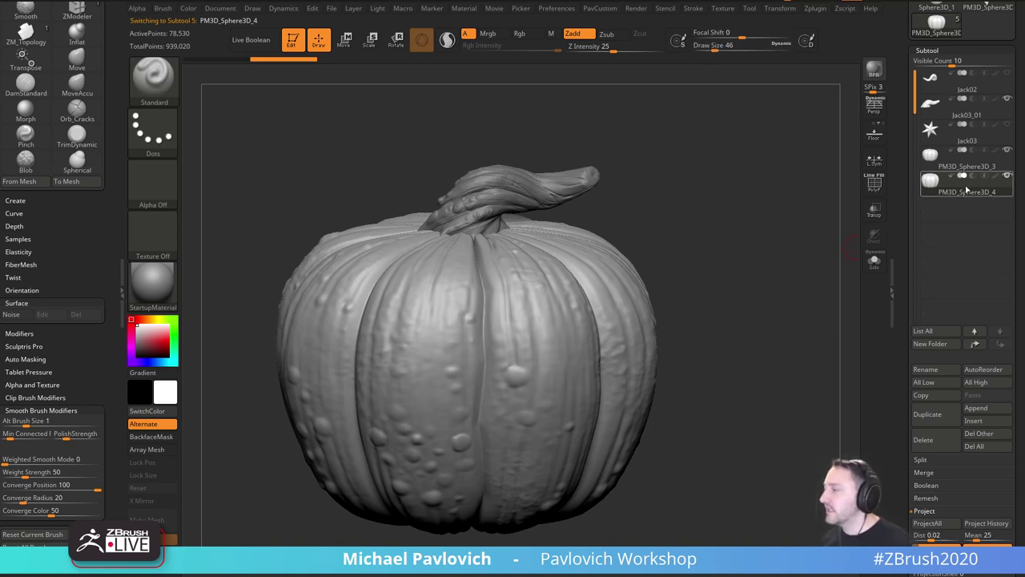
{"action": "mouse_move", "coordinate": [958, 189]}
{"action": "left_click", "coordinate": [874, 258]}
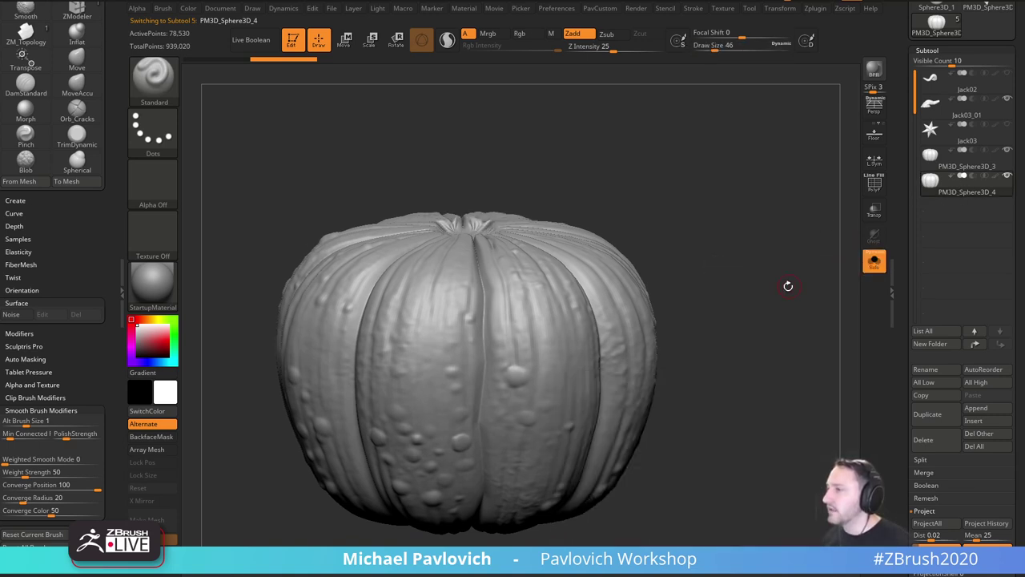
Try to DynaMesh the duplicated body at resolution 544 with blur 0 and subdivide the result.
{"action": "left_click_drag", "start_coordinate": [788, 286], "coordinate": [829, 239]}
{"action": "left_click_drag", "start_coordinate": [900, 311], "coordinate": [898, 280]}
{"action": "key", "text": "2"}
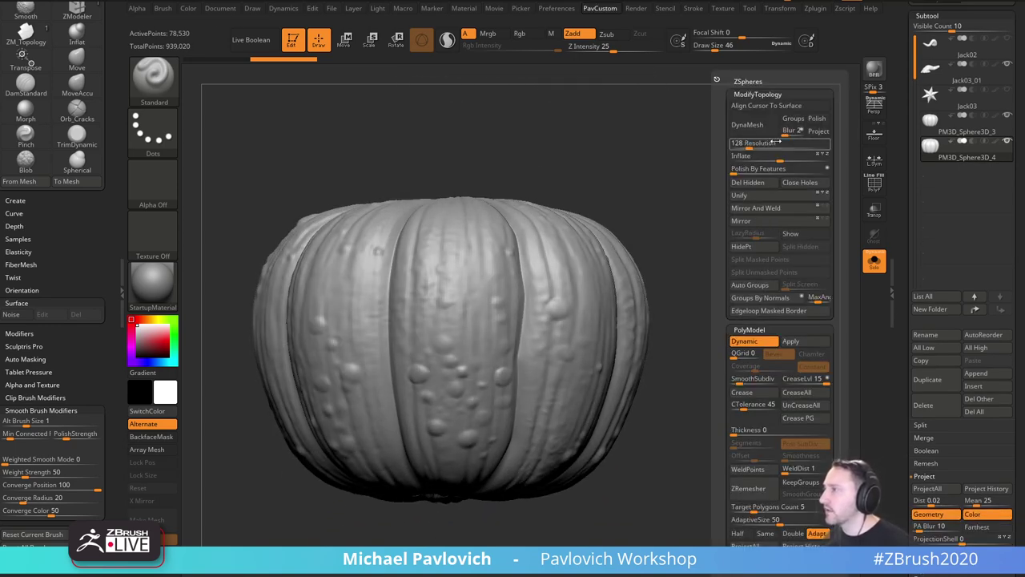
{"action": "left_click", "coordinate": [767, 146]}
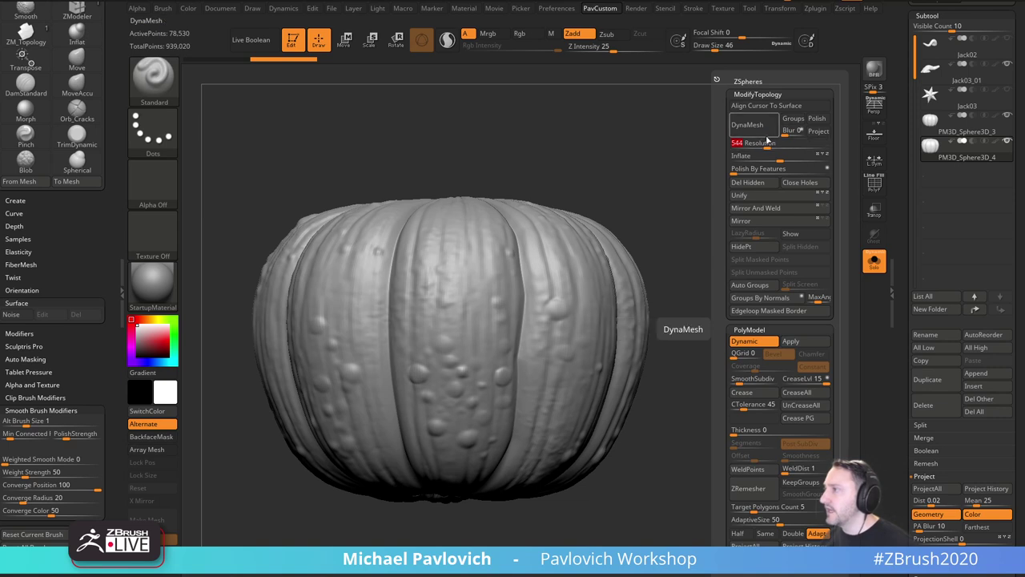
{"action": "left_click", "coordinate": [764, 128]}
{"action": "left_click", "coordinate": [721, 151]}
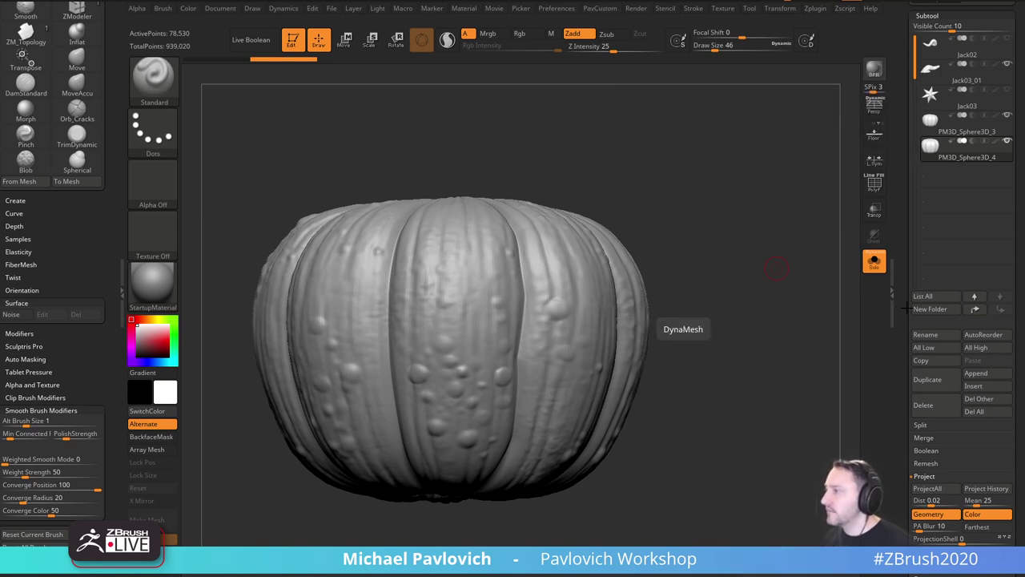
{"action": "left_click_drag", "start_coordinate": [905, 312], "coordinate": [909, 196]}
{"action": "left_click_drag", "start_coordinate": [829, 212], "coordinate": [821, 244]}
{"action": "key", "text": "ctrl"}
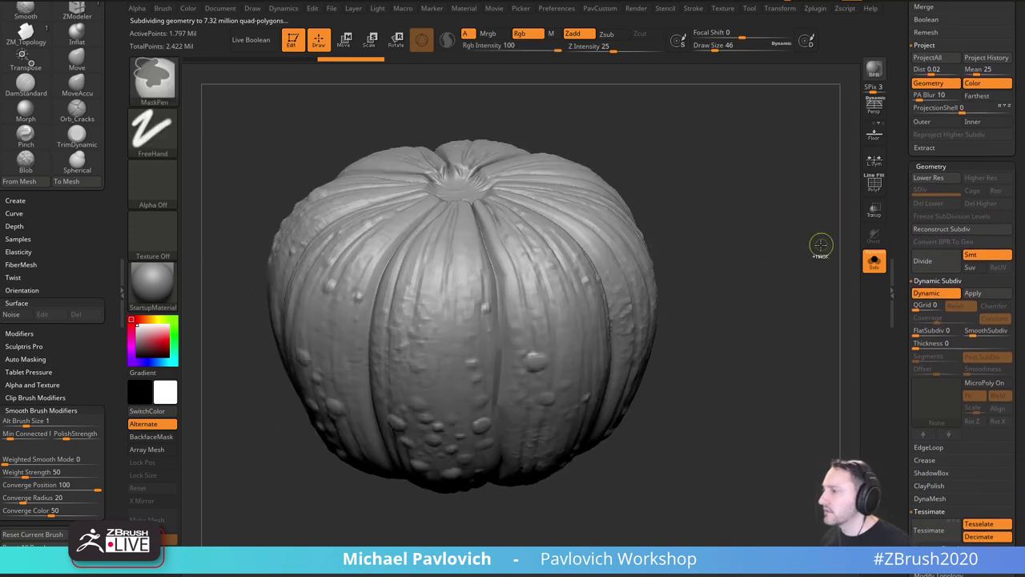
{"action": "key", "text": "ctrl+z"}
Raise the duplicated body to subdivision level 5 and select the original PM3D_Sphere3D_3 subtool.
{"action": "key", "text": "space"}
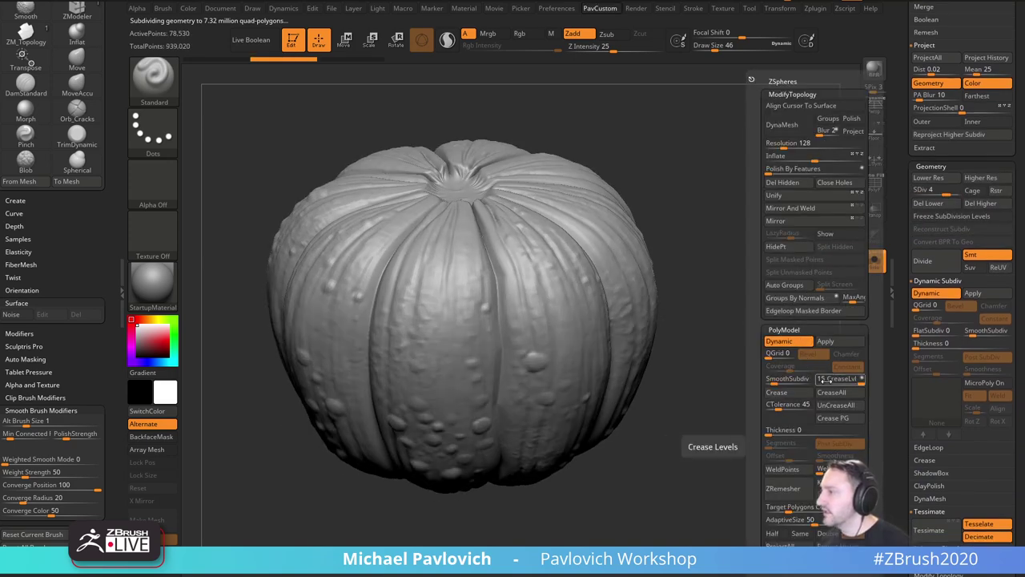
{"action": "left_click_drag", "start_coordinate": [904, 269], "coordinate": [904, 255]}
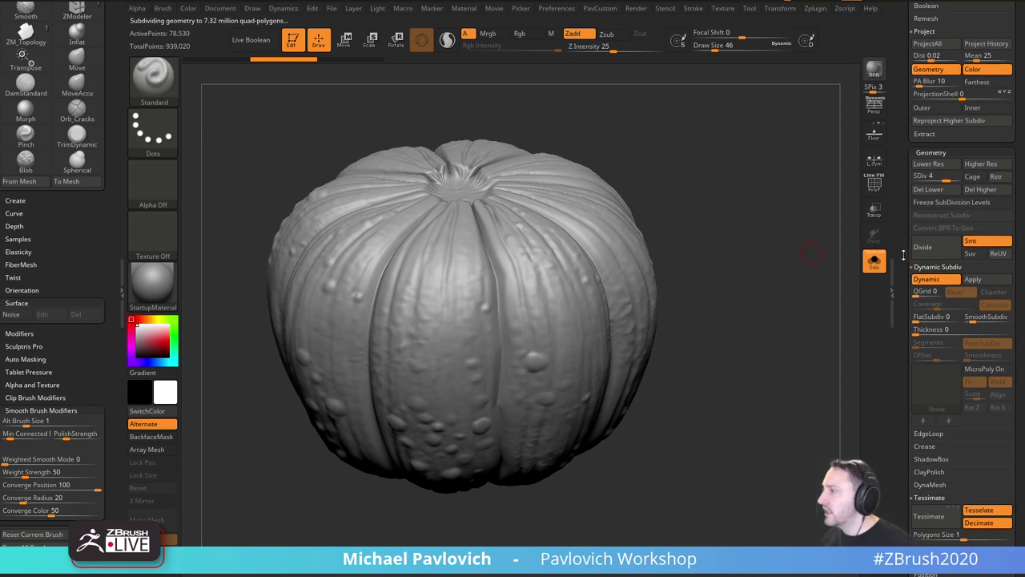
{"action": "left_click", "coordinate": [974, 279]}
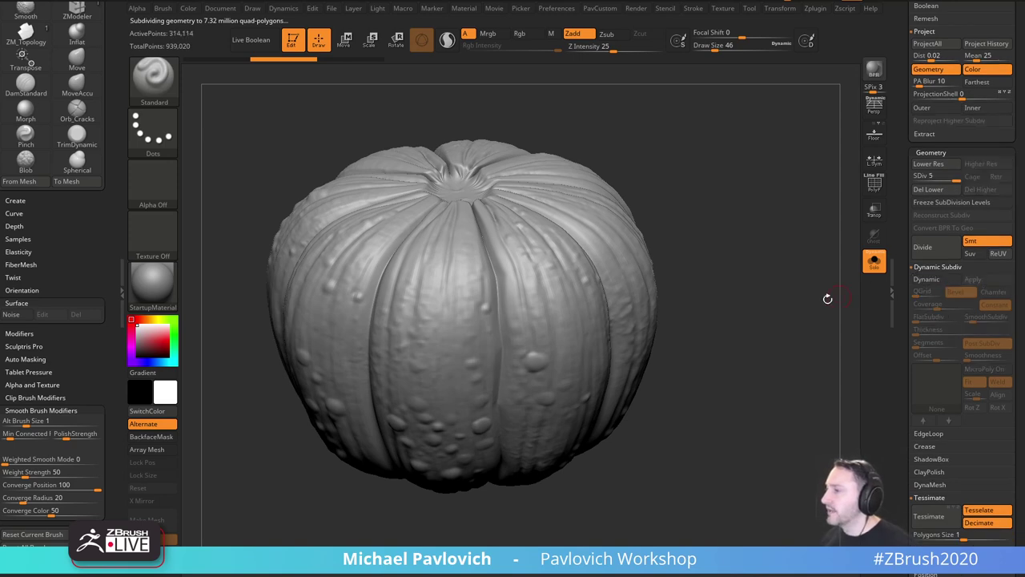
{"action": "left_click_drag", "start_coordinate": [904, 242], "coordinate": [901, 364]}
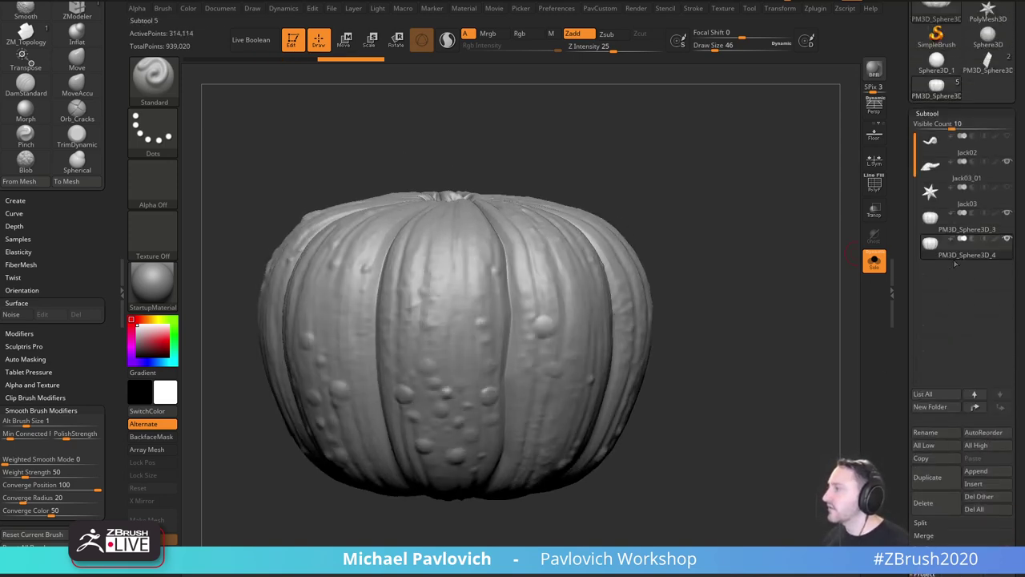
{"action": "left_click", "coordinate": [958, 222]}
{"action": "key", "text": "grave"}
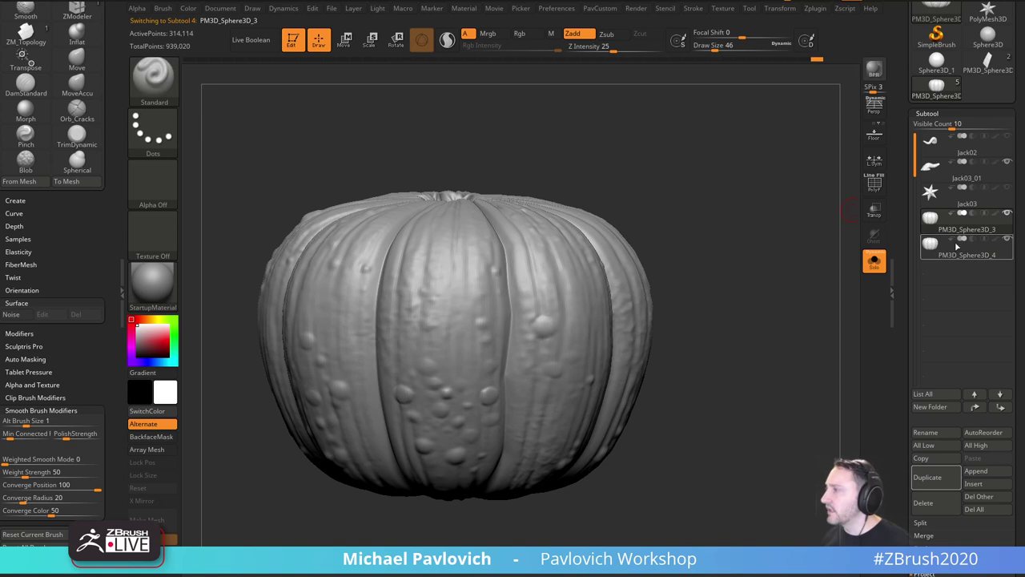
Select the duplicated pumpkin body PM3D_Sphere3D_4 and DynaMesh it at resolution 272 with blur 0.
{"action": "left_click", "coordinate": [966, 251]}
{"action": "key", "text": "space"}
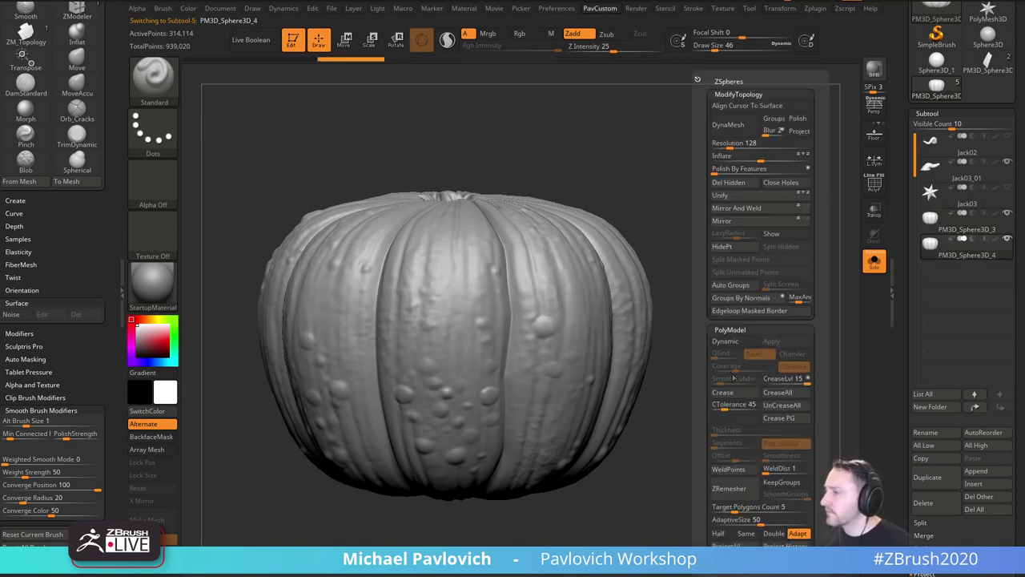
{"action": "left_click", "coordinate": [764, 134]}
{"action": "left_click", "coordinate": [737, 146]}
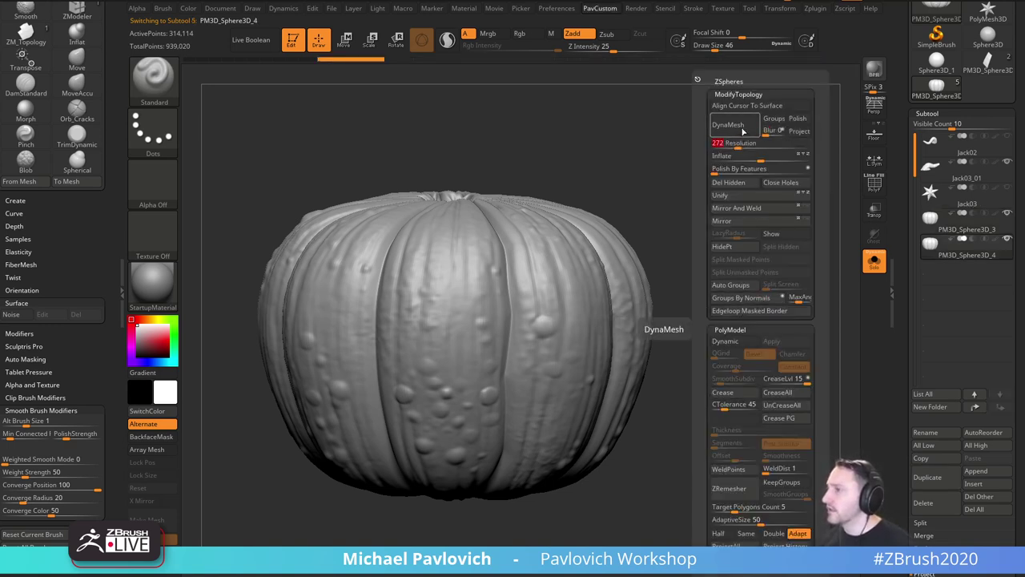
{"action": "left_click", "coordinate": [743, 130]}
{"action": "left_click", "coordinate": [733, 151]}
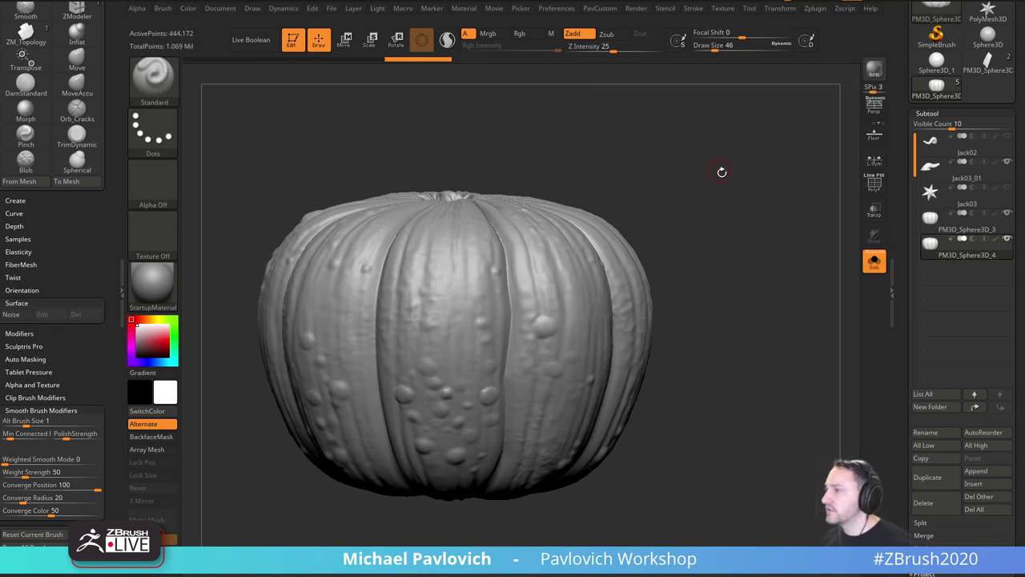
Collapse the Dynamic Subdiv and Tessimate geometry settings and expand the DynaMesh settings for the pumpkin copy.
{"action": "left_click", "coordinate": [874, 184]}
{"action": "left_click", "coordinate": [874, 184]}
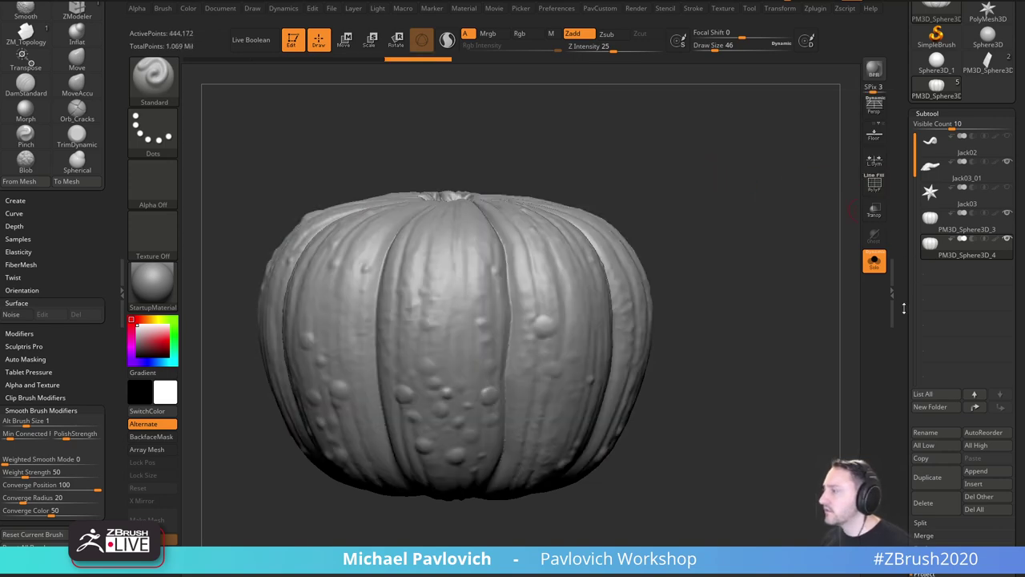
{"action": "left_click_drag", "start_coordinate": [904, 308], "coordinate": [908, 194]}
{"action": "left_click_drag", "start_coordinate": [907, 238], "coordinate": [904, 190]}
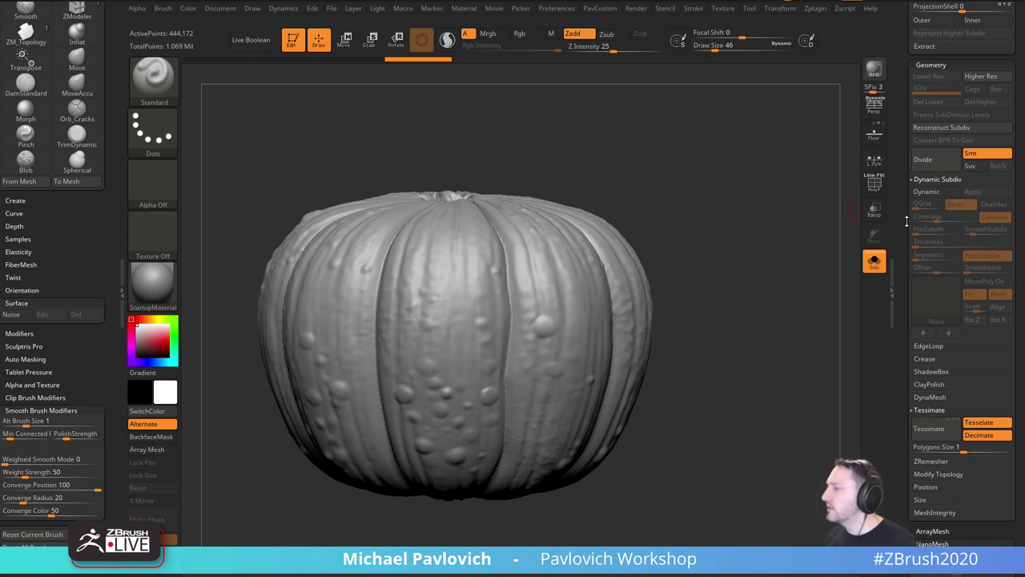
{"action": "left_click", "coordinate": [928, 179], "text": "shift"}
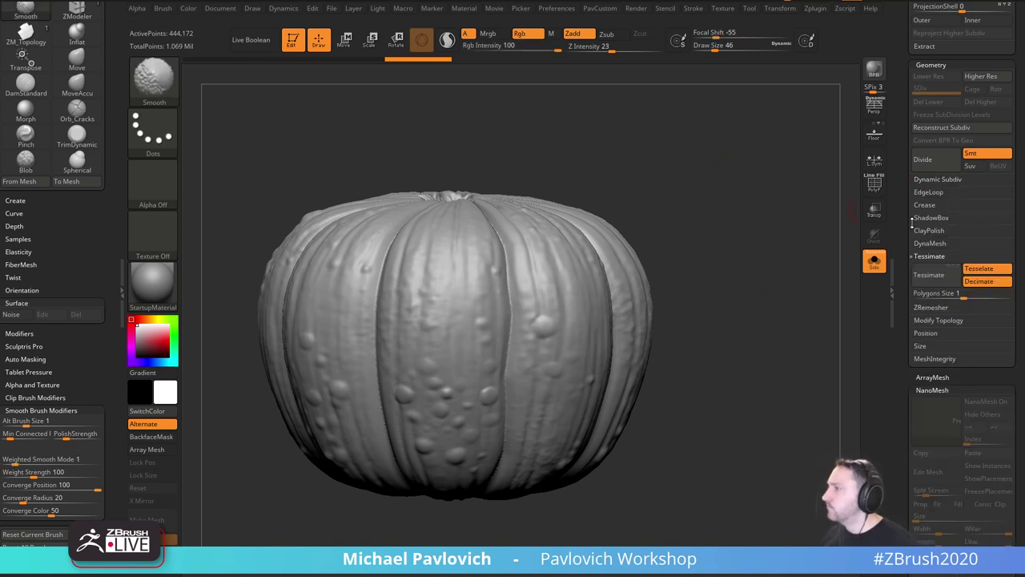
{"action": "left_click", "coordinate": [929, 257]}
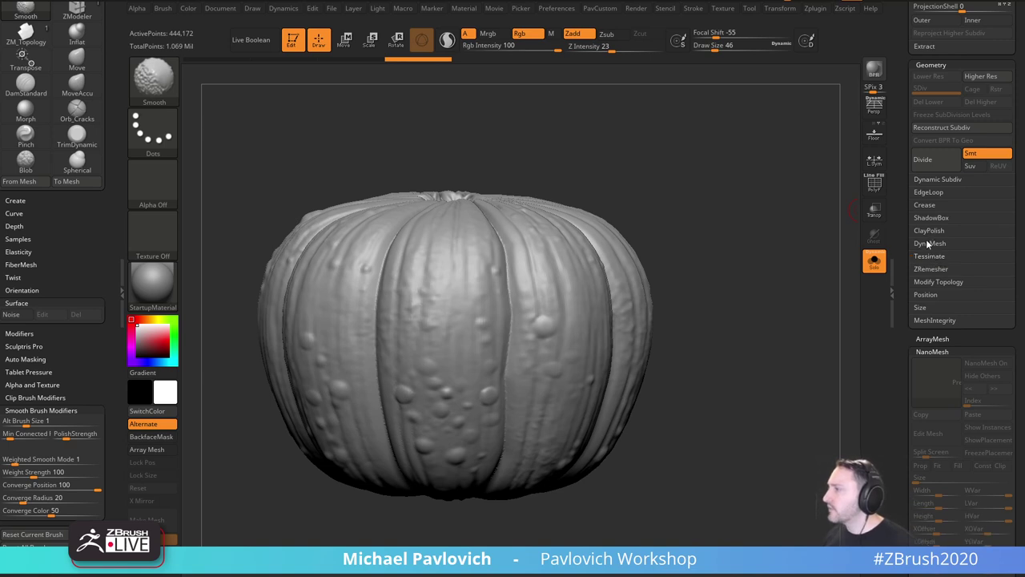
{"action": "left_click", "coordinate": [928, 243]}
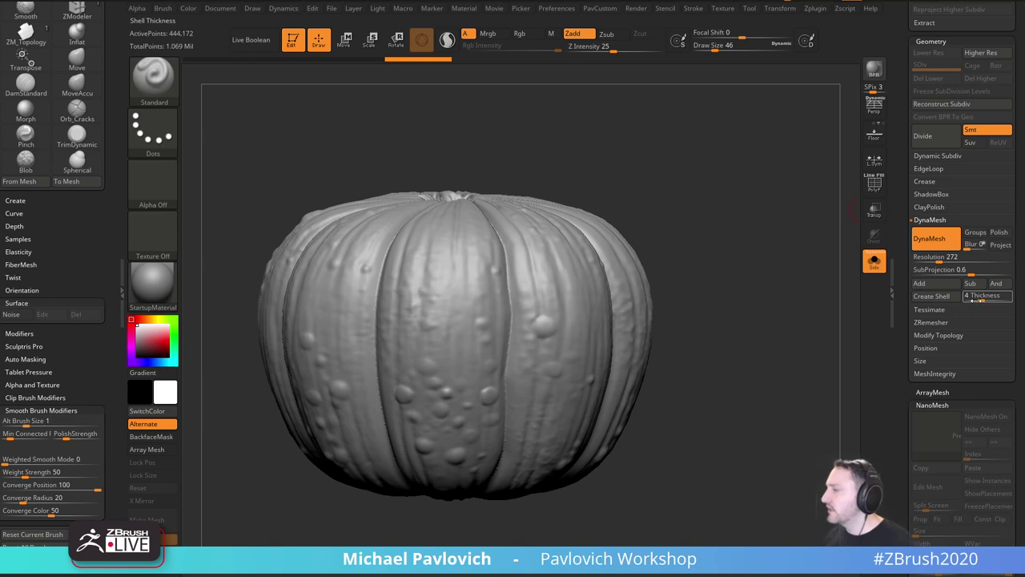
Insert a Cylinder16 from the IMM primitives brush at the centre of the pumpkin's top, using a draw size of 87.
{"action": "left_click_drag", "start_coordinate": [712, 179], "coordinate": [749, 253]}
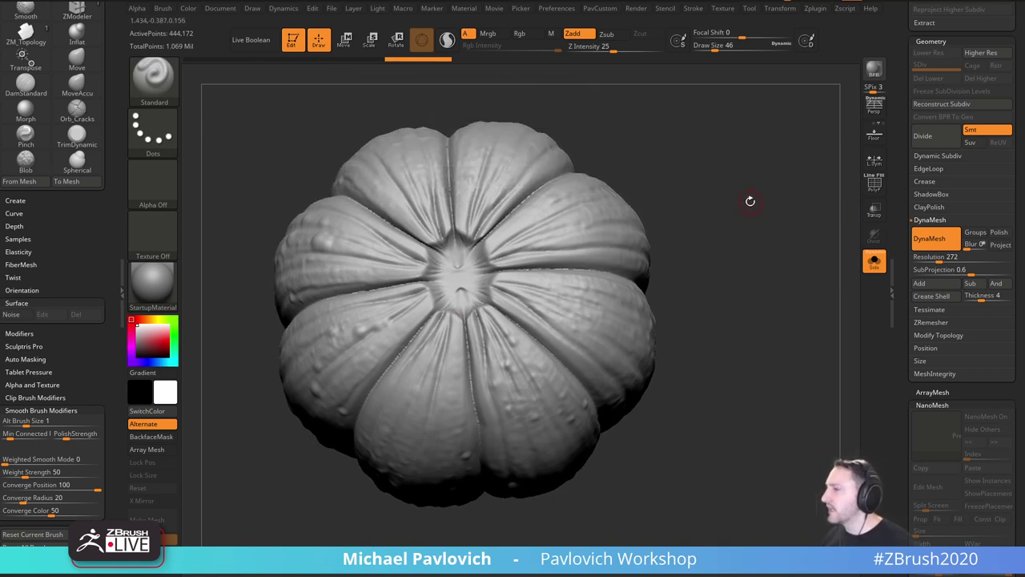
{"action": "left_click_drag", "start_coordinate": [748, 201], "coordinate": [748, 233]}
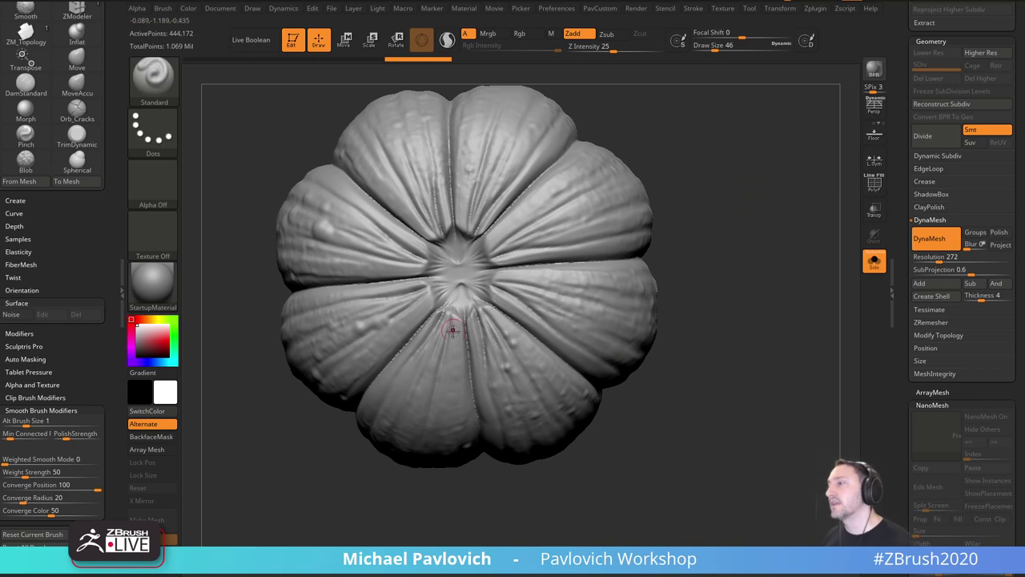
{"action": "mouse_move", "coordinate": [734, 302]}
{"action": "left_mouse_down"}
{"action": "mouse_move", "coordinate": [748, 247]}
{"action": "mouse_move", "coordinate": [754, 261]}
{"action": "mouse_move", "coordinate": [734, 224]}
{"action": "left_mouse_up"}
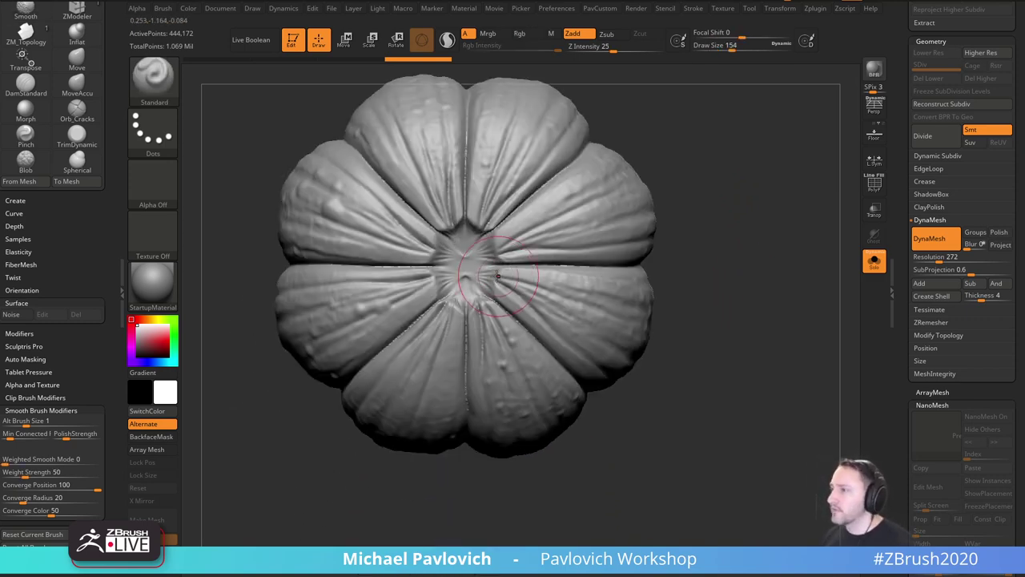
{"action": "key", "text": "s"}
{"action": "left_click_drag", "start_coordinate": [478, 277], "coordinate": [486, 278]}
{"action": "mouse_move", "coordinate": [712, 220]}
{"action": "left_mouse_down", "text": "alt"}
{"action": "mouse_move", "coordinate": [703, 260]}
{"action": "mouse_move", "coordinate": [690, 264]}
{"action": "left_mouse_up", "text": "alt"}
{"action": "key", "text": "b"}
{"action": "key", "text": "i"}
{"action": "key", "text": "b"}
{"action": "key", "text": "m"}
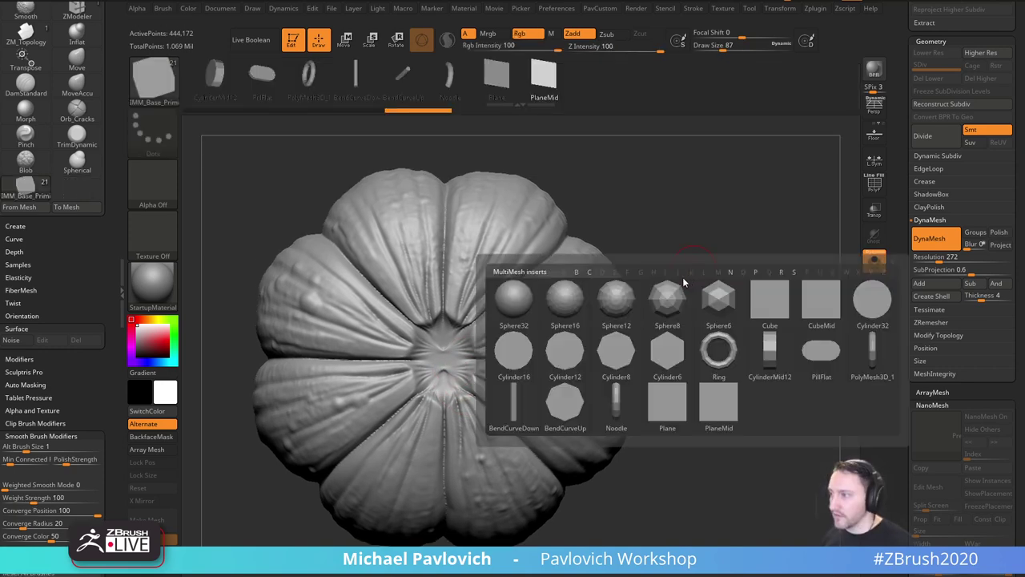
{"action": "left_click", "coordinate": [560, 356]}
{"action": "left_click_drag", "start_coordinate": [444, 360], "coordinate": [477, 362]}
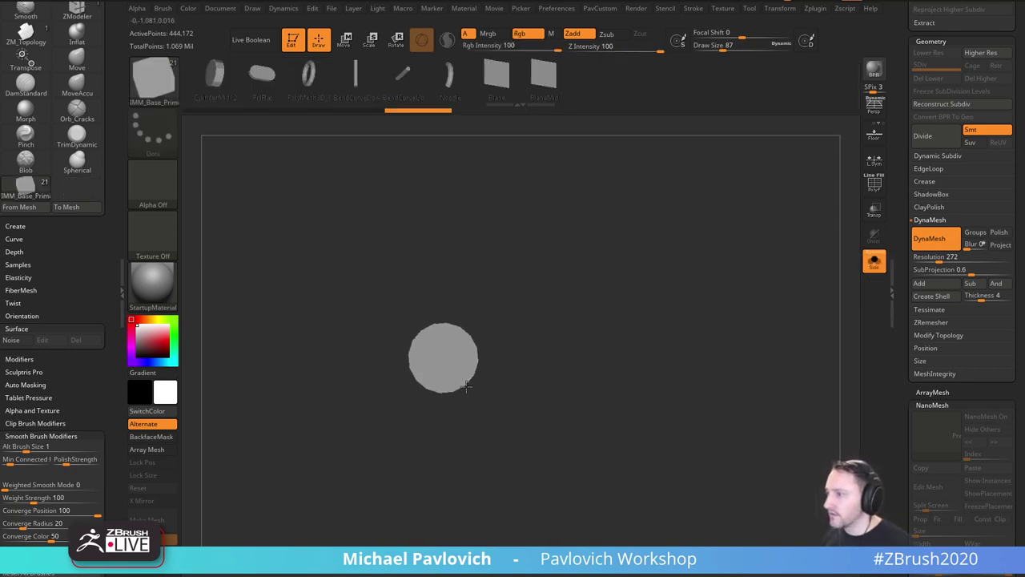
Turn on double-sided display for the pumpkin mesh in its display properties.
{"action": "mouse_move", "coordinate": [699, 352]}
{"action": "left_mouse_down"}
{"action": "mouse_move", "coordinate": [709, 309]}
{"action": "mouse_move", "coordinate": [740, 332]}
{"action": "left_mouse_up"}
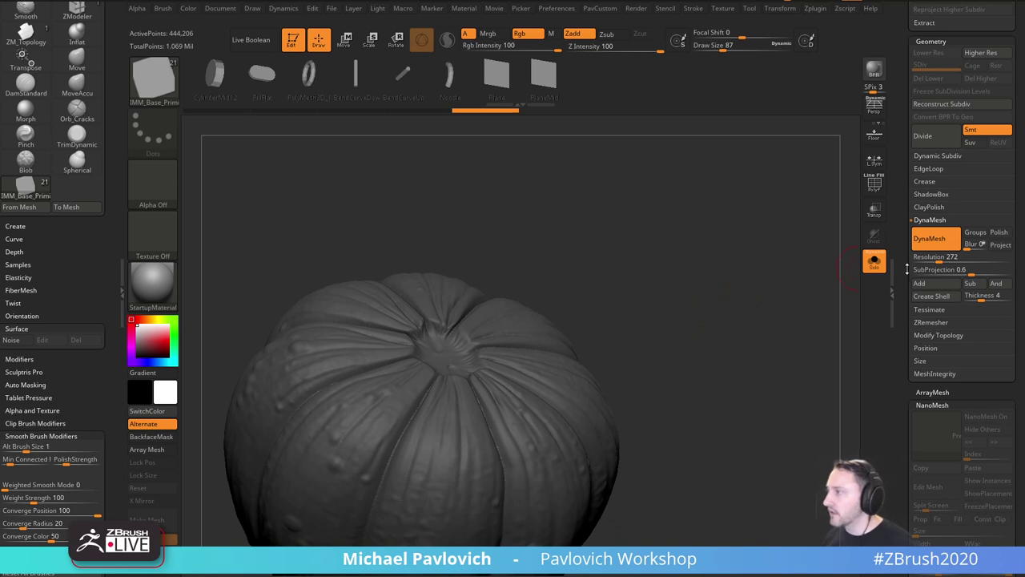
{"action": "left_click_drag", "start_coordinate": [907, 270], "coordinate": [920, 130]}
{"action": "left_click_drag", "start_coordinate": [929, 289], "coordinate": [933, 169]}
{"action": "key", "text": "shift"}
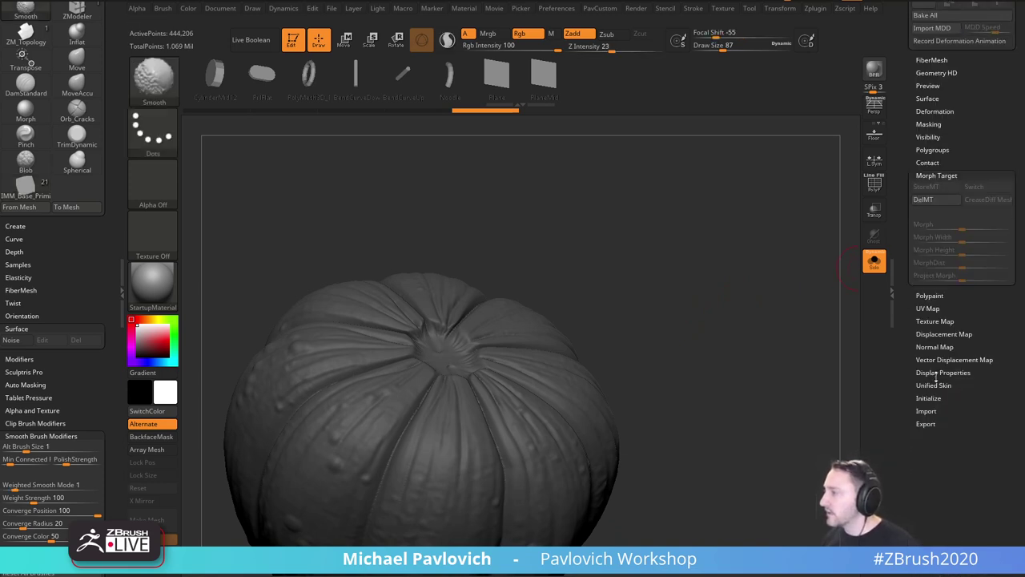
{"action": "left_click", "coordinate": [936, 375], "text": "shift"}
{"action": "left_click", "coordinate": [934, 410]}
{"action": "left_click_drag", "start_coordinate": [745, 290], "coordinate": [639, 285]}
Fit the inserted cylinder into the stem hollow with the gizmo, lower it slightly along Z and return to drawing.
{"action": "key", "text": "w"}
{"action": "left_click_drag", "start_coordinate": [427, 406], "coordinate": [437, 376]}
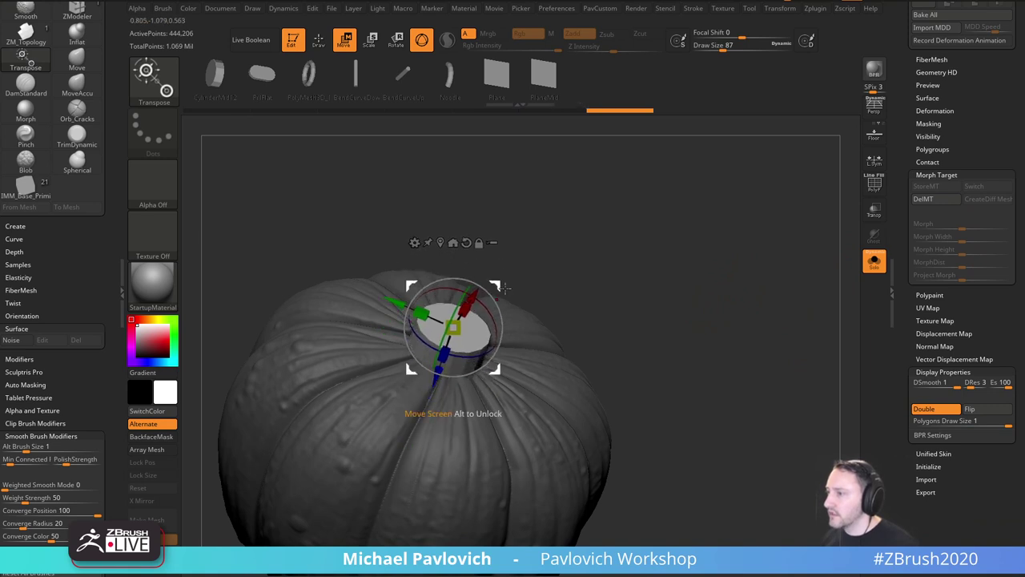
{"action": "left_click_drag", "start_coordinate": [453, 327], "coordinate": [442, 330]}
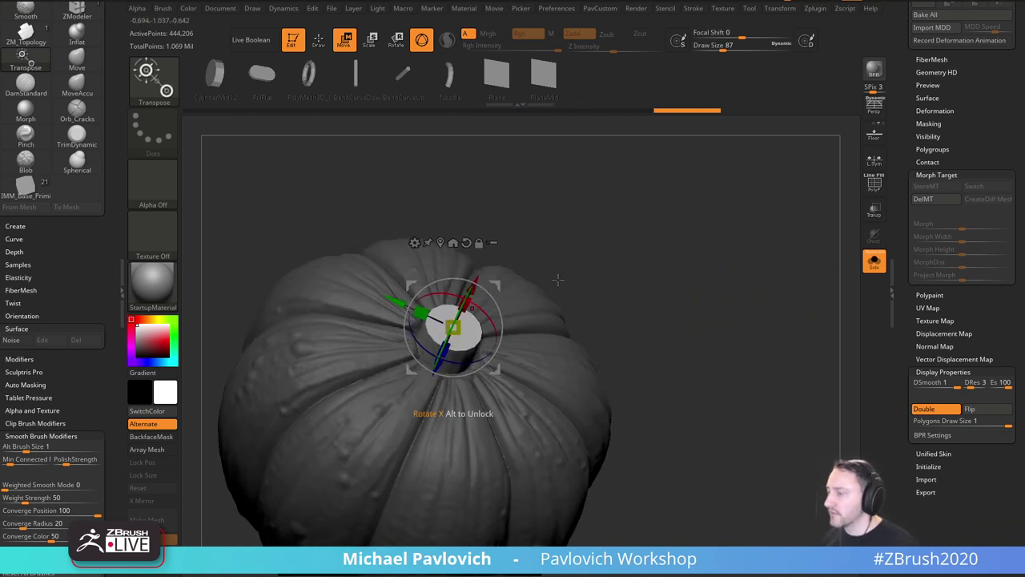
{"action": "left_click_drag", "start_coordinate": [557, 279], "coordinate": [679, 277]}
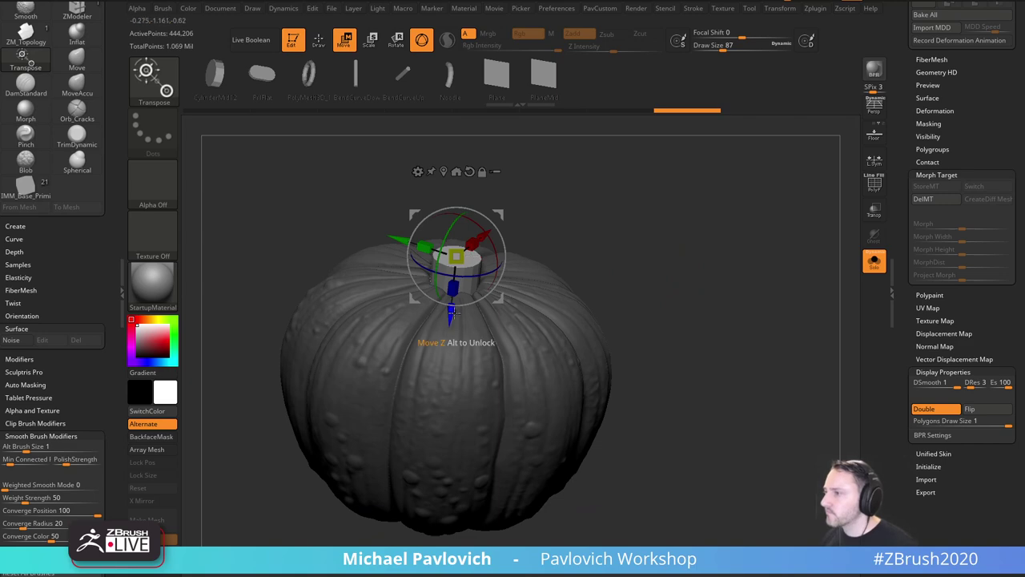
{"action": "left_click_drag", "start_coordinate": [452, 313], "coordinate": [452, 319]}
{"action": "key", "text": "q"}
Set the DynaMesh shell thickness to 29 and try to create a shell from the pumpkin.
{"action": "left_click_drag", "start_coordinate": [900, 258], "coordinate": [892, 367]}
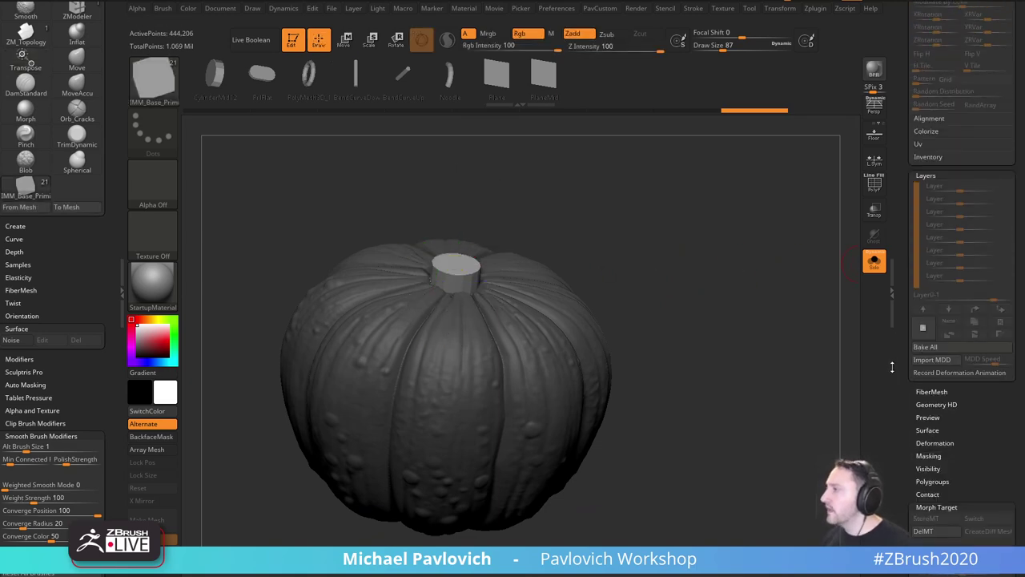
{"action": "scroll", "coordinate": [892, 366], "scroll_direction": "down", "scroll_amount": 5}
{"action": "scroll", "coordinate": [899, 275], "scroll_direction": "up", "scroll_amount": 10}
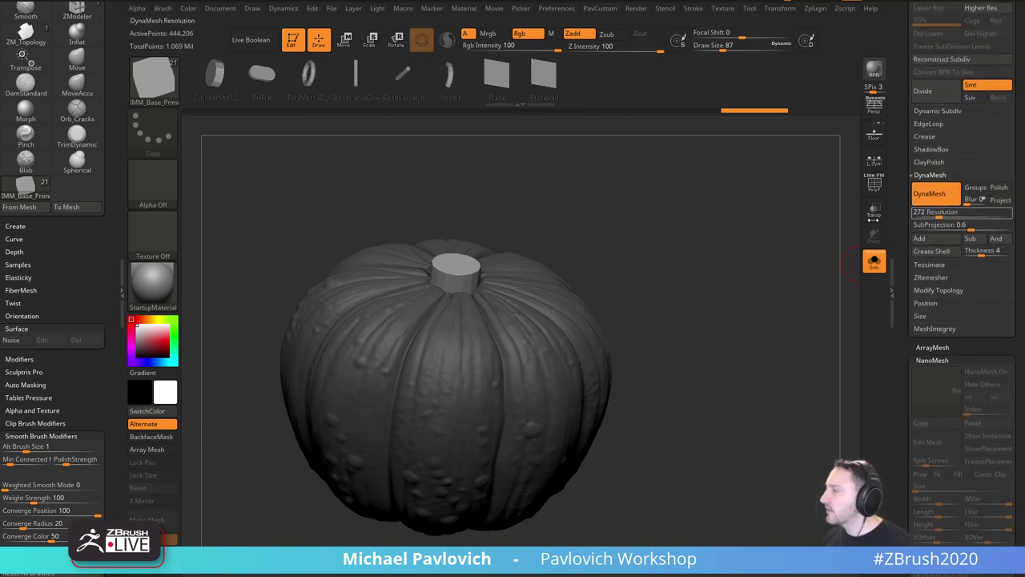
{"action": "left_click_drag", "start_coordinate": [757, 254], "coordinate": [759, 300]}
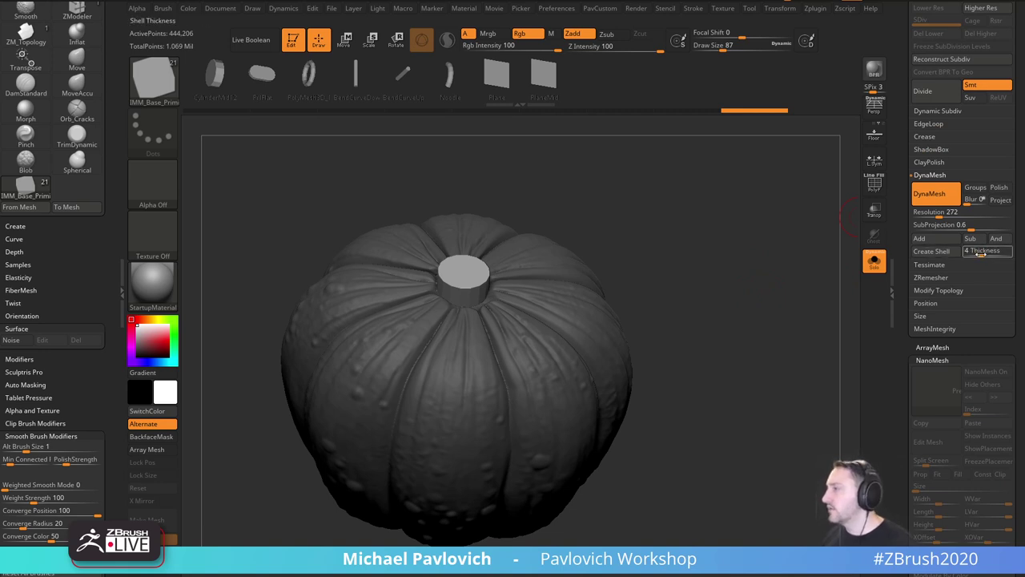
{"action": "left_click_drag", "start_coordinate": [985, 254], "coordinate": [1001, 255]}
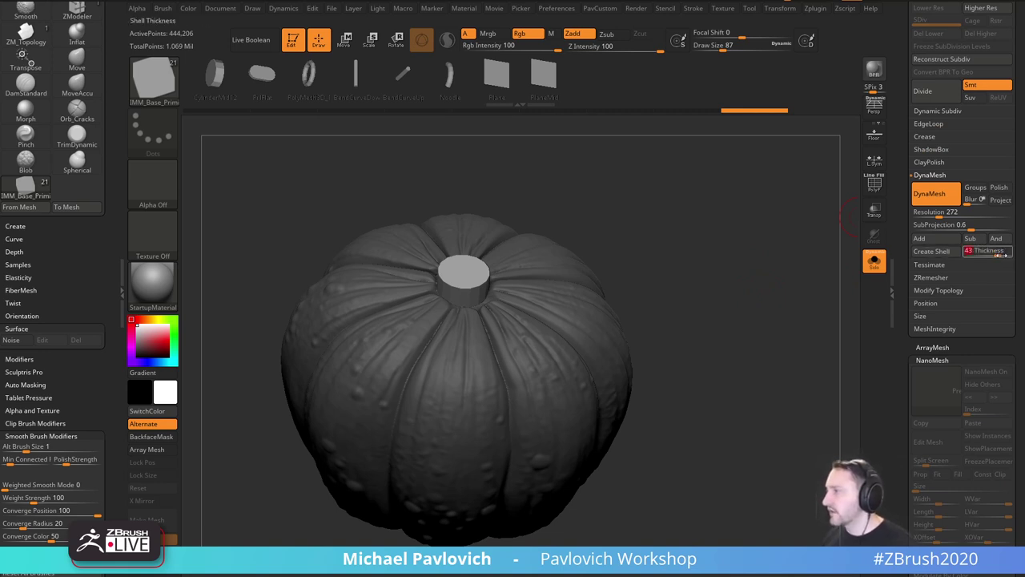
{"action": "left_click", "coordinate": [944, 252]}
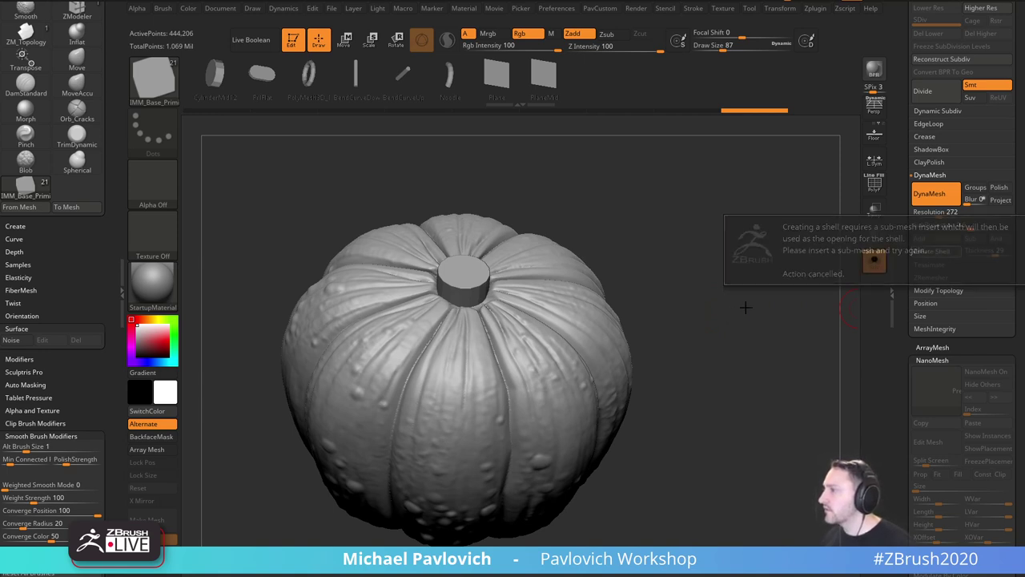
Turn on polyframe display, isolate the cylinder's polygroup for inspection and show the whole pumpkin again.
{"action": "key", "text": "shift+f"}
{"action": "left_click", "coordinate": [485, 274], "text": "ctrl+shift"}
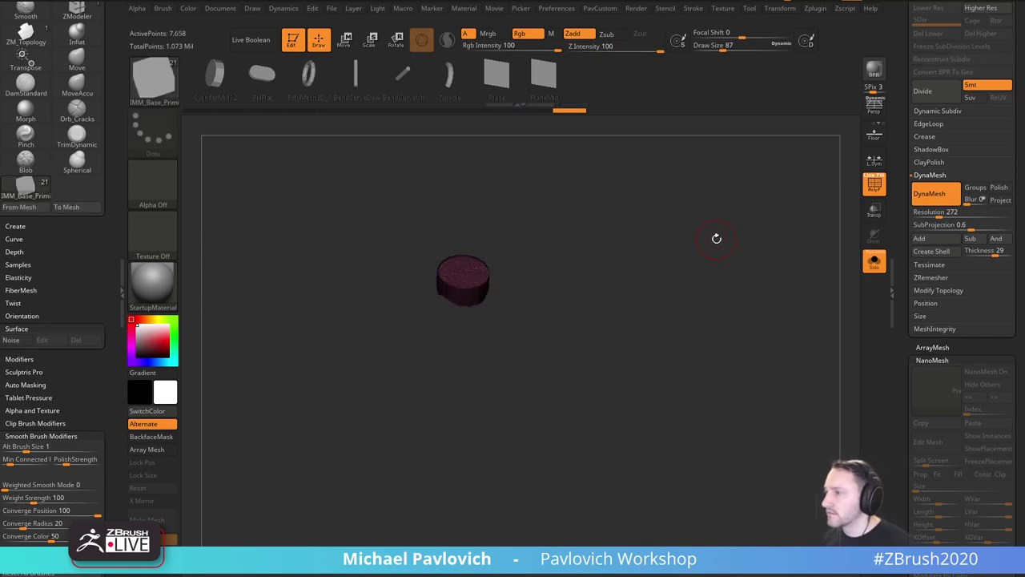
{"action": "left_click", "coordinate": [717, 238], "text": "ctrl+shift"}
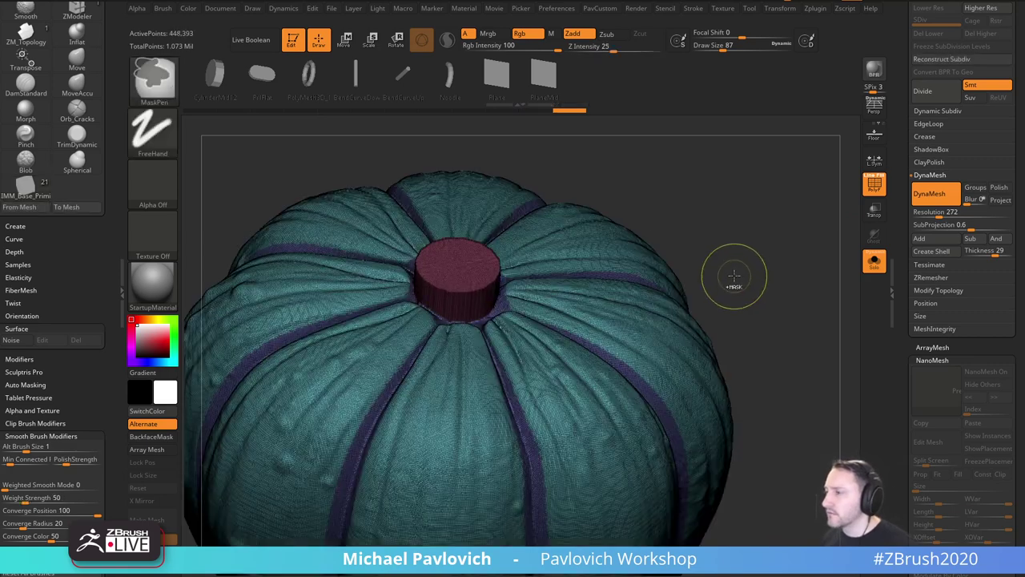
Isolate the inserted cylinder, mark it with Group As Dynamesh Sub and bring the pumpkin back into view.
{"action": "left_click", "coordinate": [452, 280], "text": "ctrl+shift"}
{"action": "scroll", "coordinate": [907, 186], "scroll_direction": "down", "scroll_amount": 8}
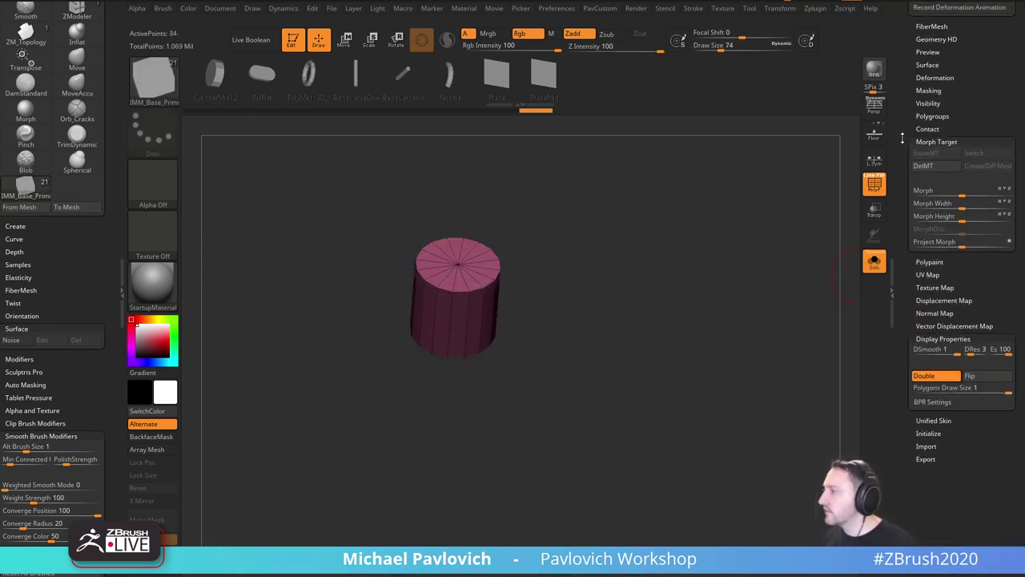
{"action": "key", "text": "shift"}
{"action": "left_click", "coordinate": [933, 115], "text": "shift"}
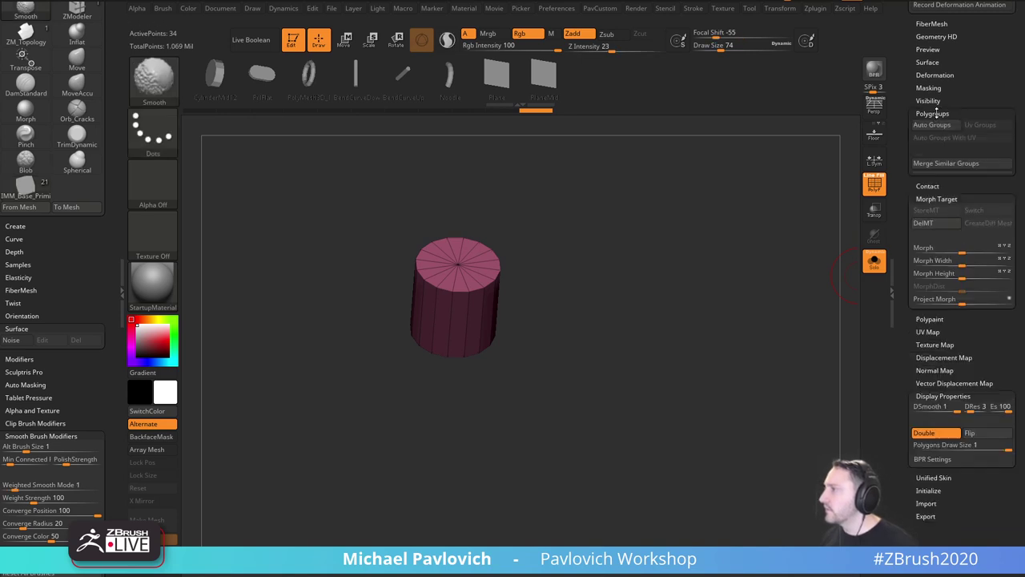
{"action": "left_click", "coordinate": [951, 334]}
{"action": "left_click", "coordinate": [819, 315], "text": "ctrl+shift"}
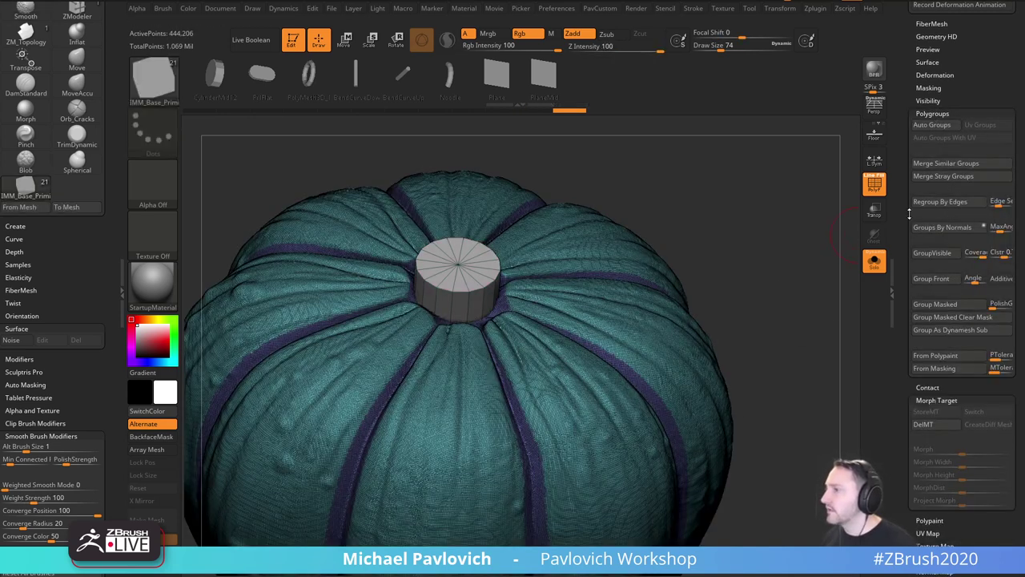
Turn off double-sided display and create a DynaMesh shell of thickness 29, using the cylinder as its opening.
{"action": "left_click_drag", "start_coordinate": [907, 200], "coordinate": [903, 62]}
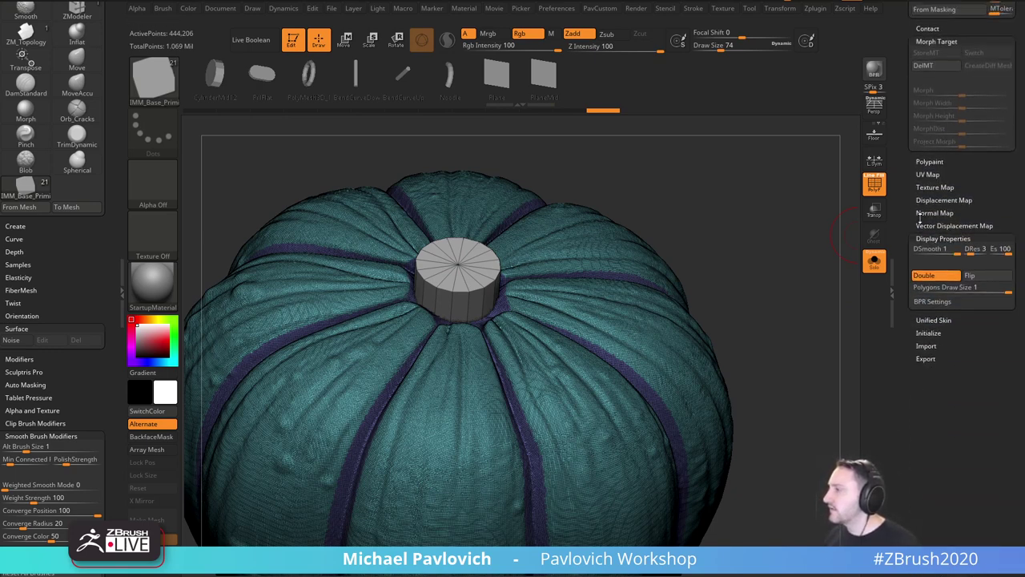
{"action": "left_click", "coordinate": [924, 281]}
{"action": "left_click_drag", "start_coordinate": [903, 273], "coordinate": [883, 426]}
{"action": "left_click", "coordinate": [933, 229]}
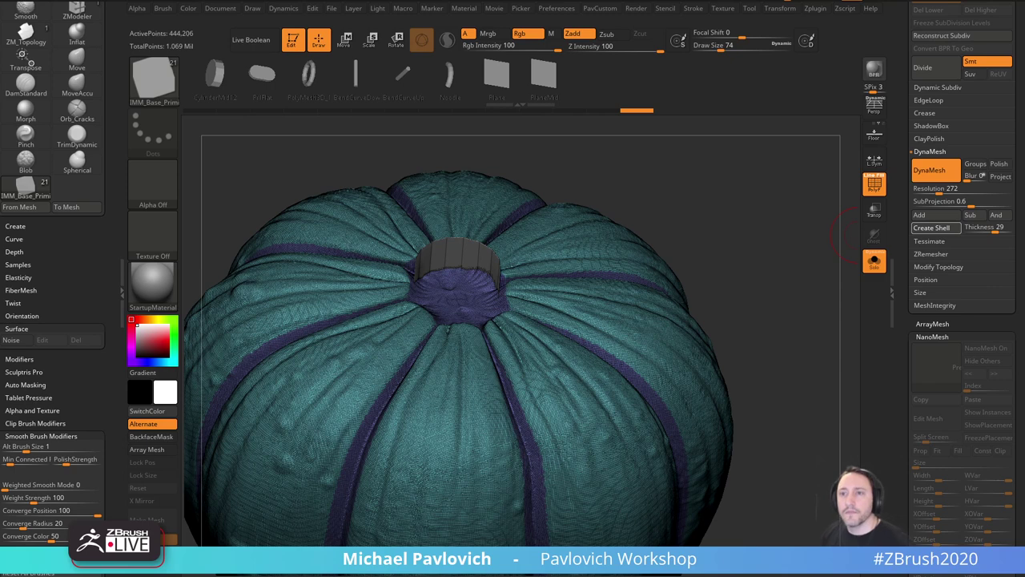
{"action": "left_click_drag", "start_coordinate": [833, 236], "coordinate": [770, 247]}
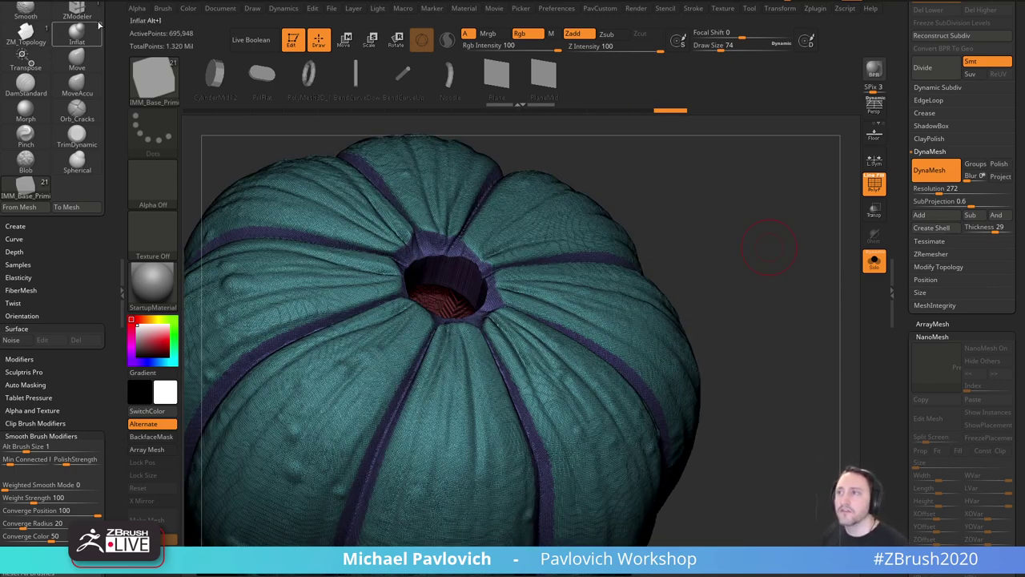
{"action": "left_click", "coordinate": [162, 8]}
{"action": "left_click_drag", "start_coordinate": [172, 417], "coordinate": [182, 305]}
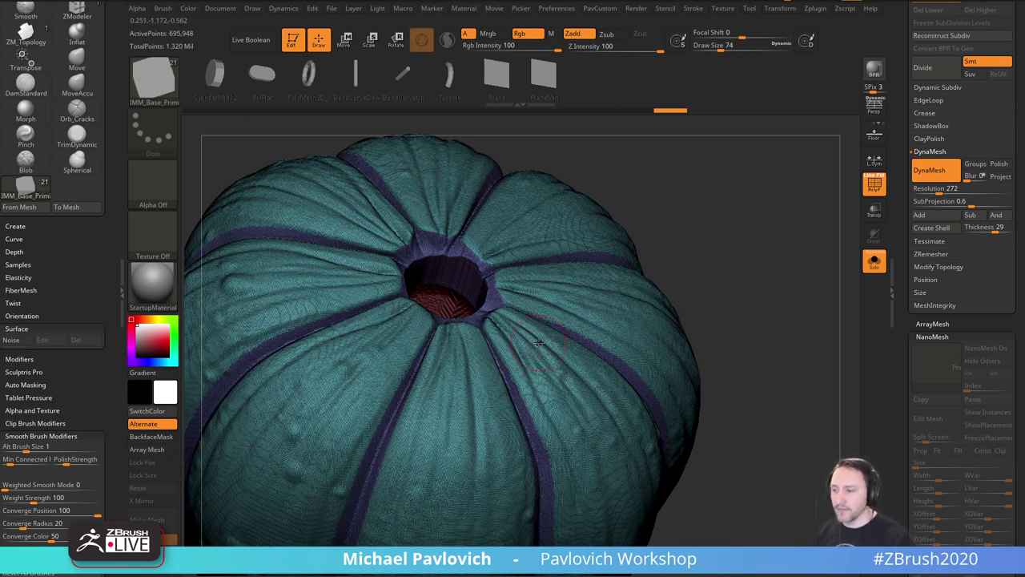
{"action": "key", "text": "ctrl+shift+t"}
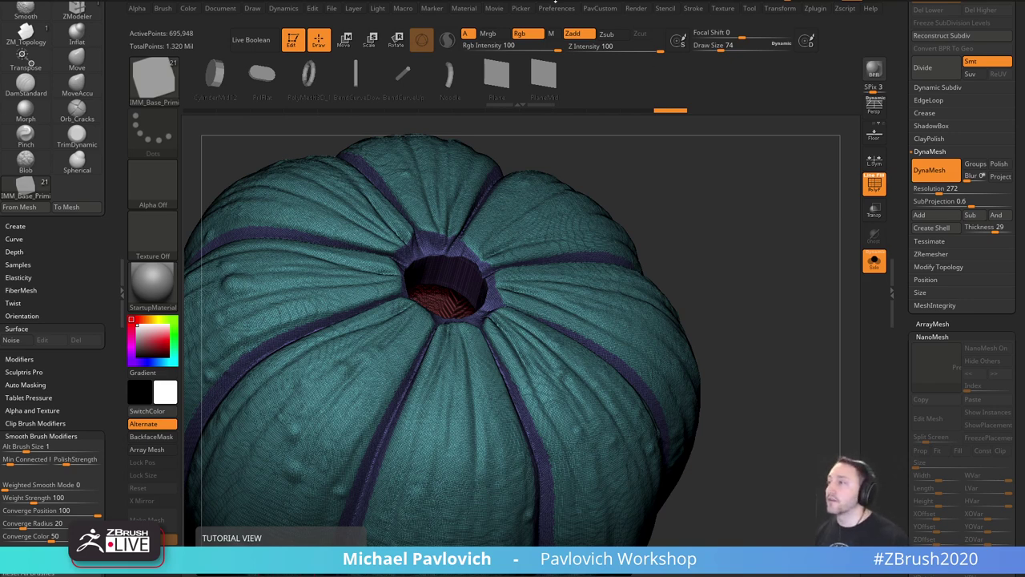
{"action": "left_click", "coordinate": [556, 7]}
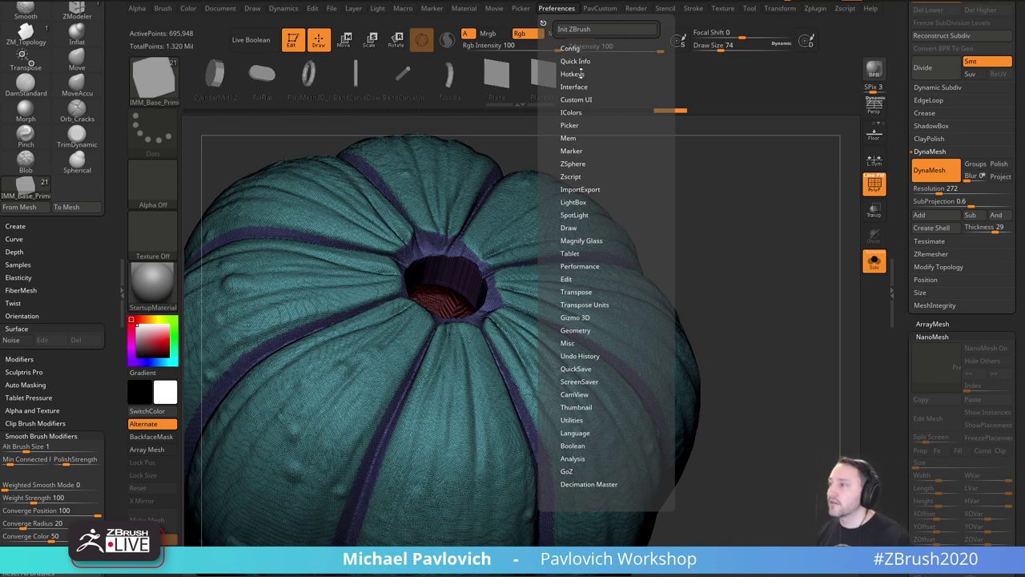
{"action": "key", "text": "shift"}
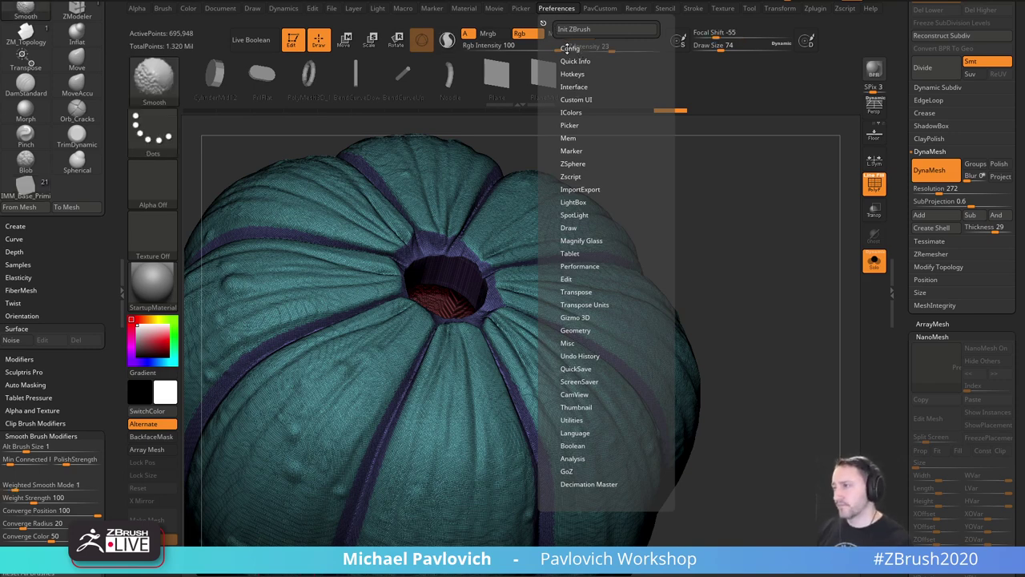
{"action": "left_click", "coordinate": [570, 48]}
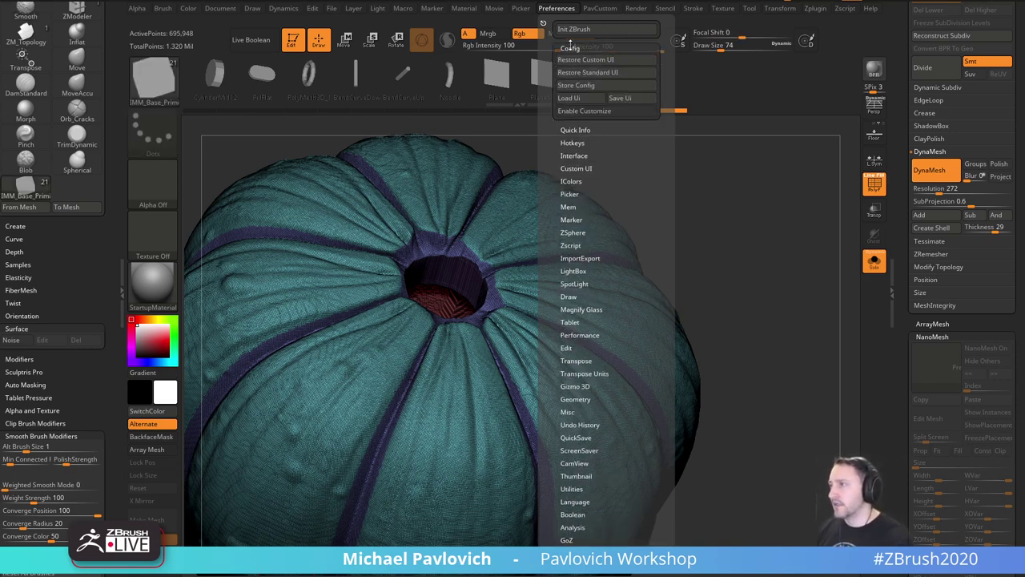
{"action": "left_click", "coordinate": [569, 47], "text": "shift"}
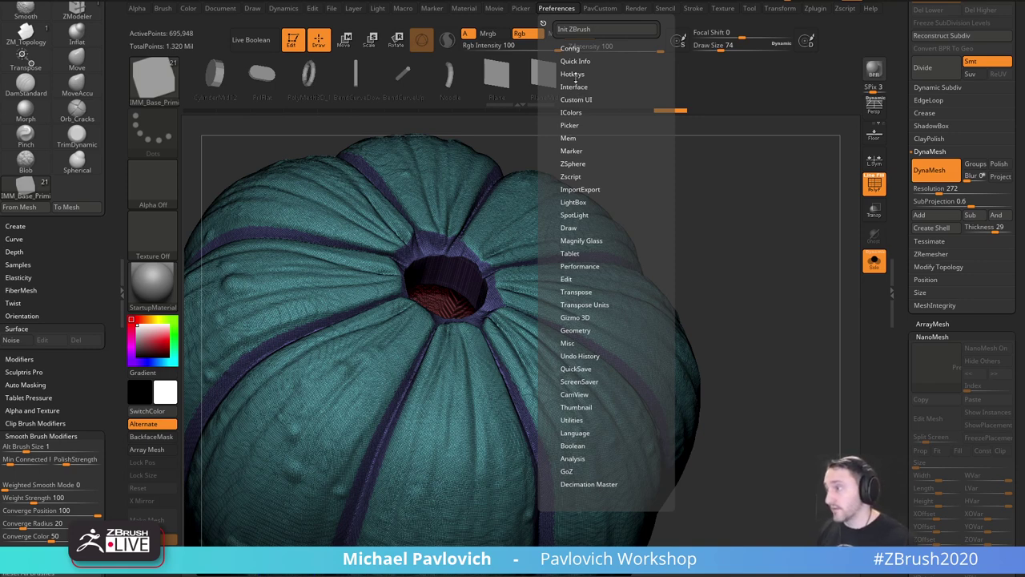
Turn polyframe display on and isolate the inner shell surface by its red polygroup.
{"action": "left_click_drag", "start_coordinate": [789, 189], "coordinate": [772, 190]}
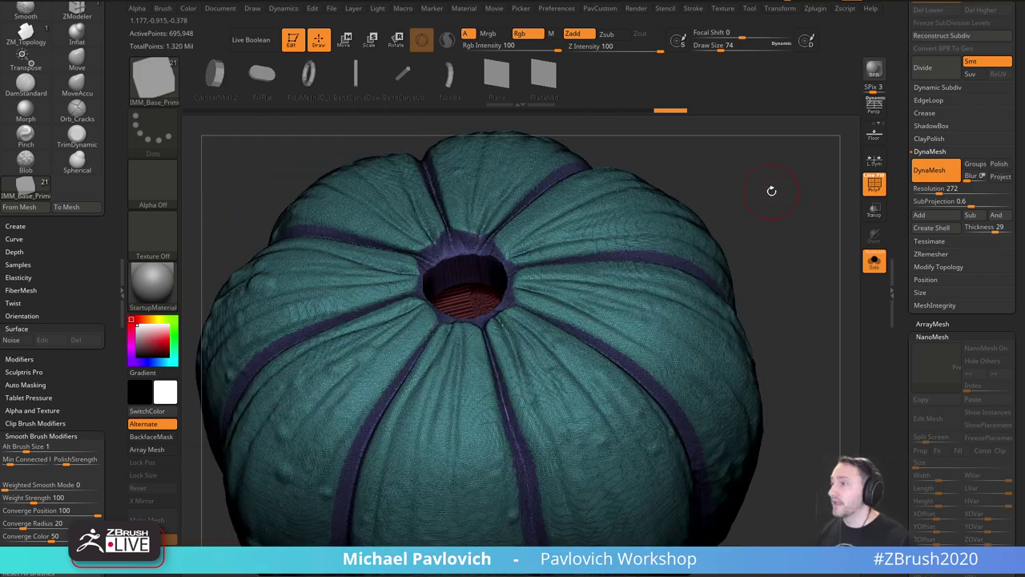
{"action": "left_click_drag", "start_coordinate": [785, 235], "coordinate": [745, 287], "text": "alt"}
{"action": "left_click_drag", "start_coordinate": [745, 287], "coordinate": [768, 290], "text": "alt"}
{"action": "key", "text": "shift+f"}
{"action": "left_click_drag", "start_coordinate": [807, 186], "coordinate": [819, 260]}
{"action": "left_click", "coordinate": [874, 185]}
{"action": "left_click", "coordinate": [418, 366], "text": "ctrl+shift"}
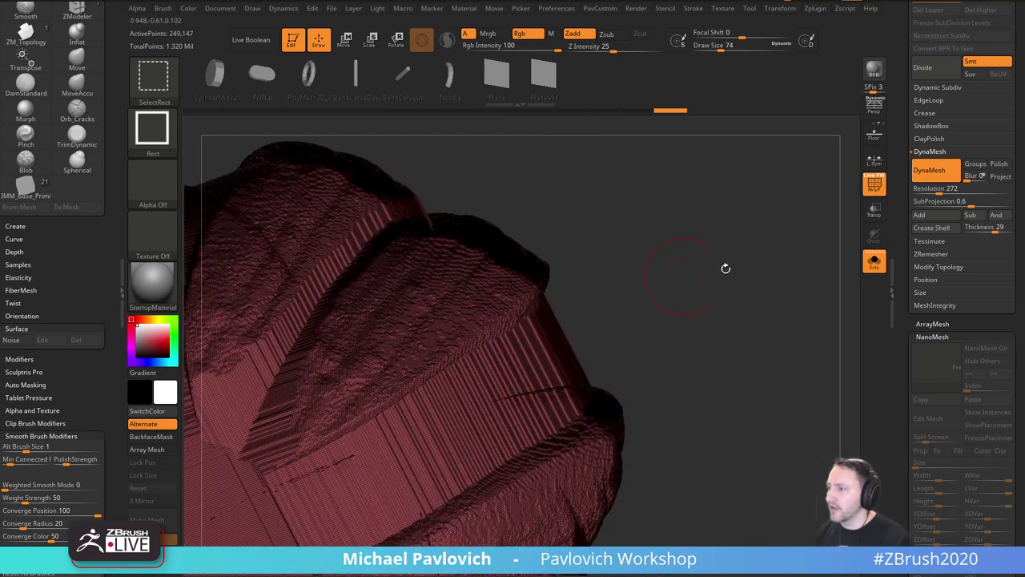
Smooth the isolated inner surface with Polish By Features and bring the whole pumpkin back into view.
{"action": "left_click_drag", "start_coordinate": [726, 267], "coordinate": [773, 243]}
{"action": "key", "text": "grave"}
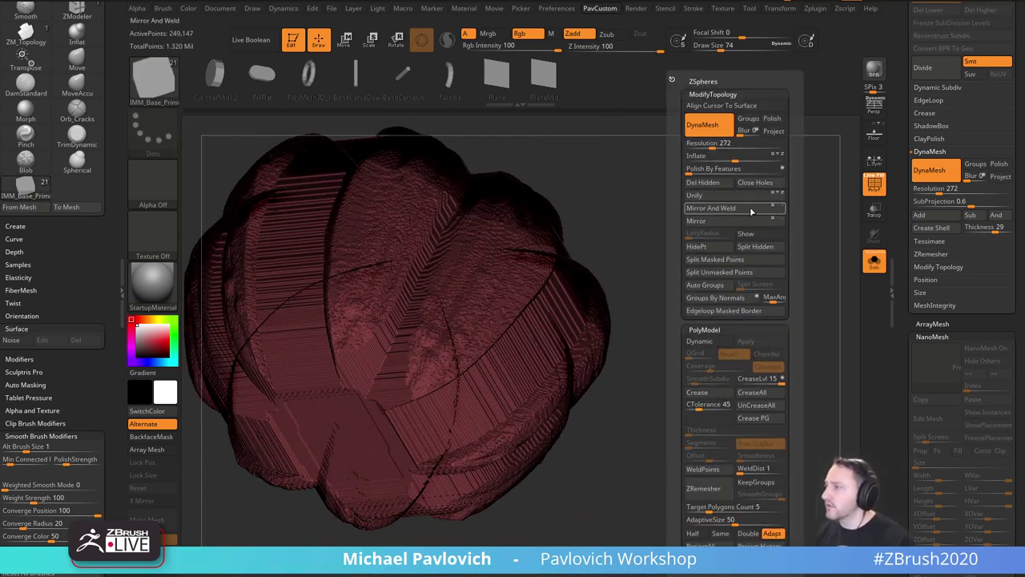
{"action": "left_click_drag", "start_coordinate": [782, 169], "coordinate": [699, 171]}
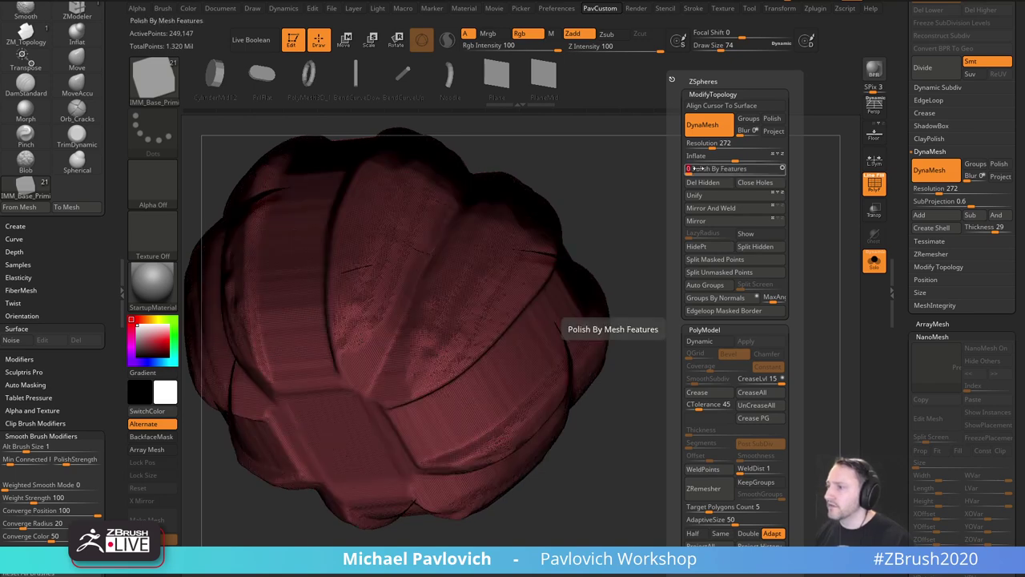
{"action": "left_click_drag", "start_coordinate": [733, 224], "coordinate": [766, 249], "text": "ctrl+shift"}
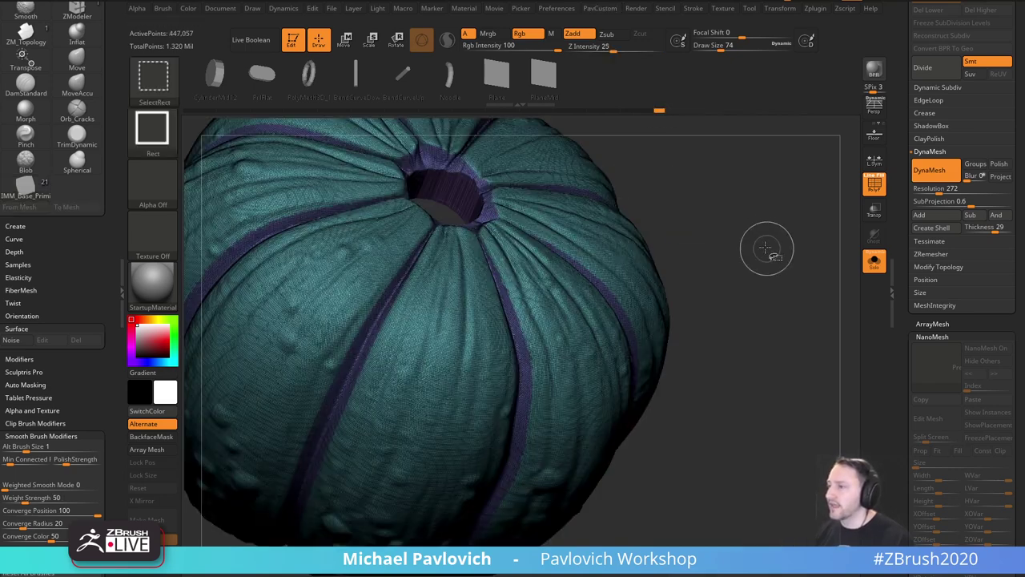
{"action": "left_click", "coordinate": [781, 233], "text": "ctrl+shift"}
Select the Standard brush and turn off polyframe display.
{"action": "mouse_move", "coordinate": [760, 214]}
{"action": "left_mouse_down"}
{"action": "mouse_move", "coordinate": [791, 243]}
{"action": "mouse_move", "coordinate": [805, 229]}
{"action": "left_mouse_up"}
{"action": "left_click", "coordinate": [879, 175]}
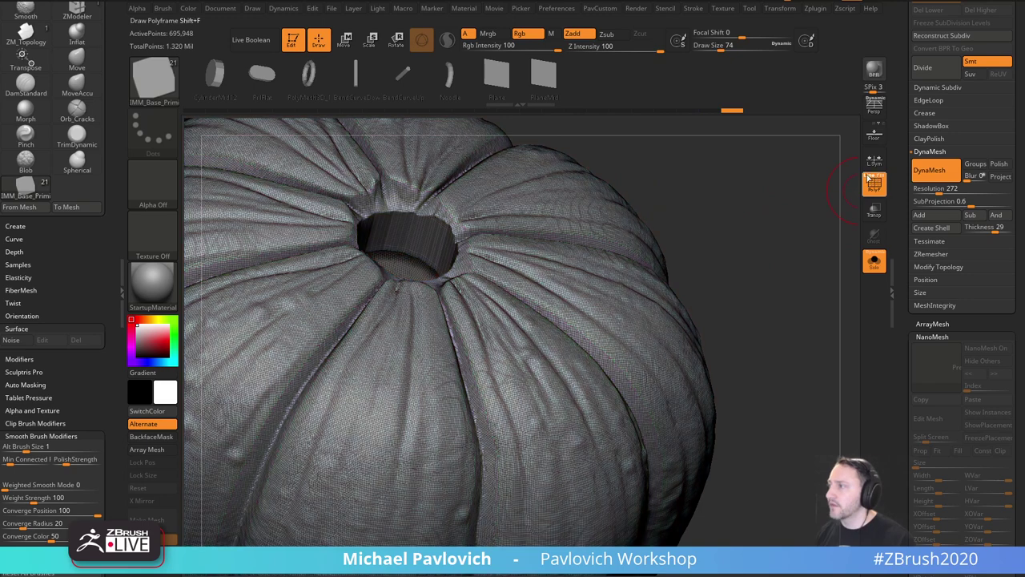
{"action": "key", "text": "b"}
{"action": "key", "text": "s"}
{"action": "key", "text": "t"}
{"action": "left_click", "coordinate": [872, 181]}
Smooth the pumpkin's surface around the rim of the stem opening, working from several sides.
{"action": "left_click_drag", "start_coordinate": [781, 186], "coordinate": [815, 258]}
{"action": "mouse_move", "coordinate": [500, 335]}
{"action": "left_mouse_down", "text": "shift"}
{"action": "mouse_move", "coordinate": [537, 337]}
{"action": "mouse_move", "coordinate": [553, 391]}
{"action": "left_mouse_up", "text": "shift"}
{"action": "mouse_move", "coordinate": [769, 221]}
{"action": "left_mouse_down"}
{"action": "mouse_move", "coordinate": [757, 264]}
{"action": "mouse_move", "coordinate": [769, 309]}
{"action": "left_mouse_up"}
{"action": "left_click_drag", "start_coordinate": [450, 352], "coordinate": [455, 392], "text": "shift"}
{"action": "left_click_drag", "start_coordinate": [818, 166], "coordinate": [765, 192]}
{"action": "mouse_move", "coordinate": [469, 407]}
{"action": "left_mouse_down", "text": "shift"}
{"action": "mouse_move", "coordinate": [486, 414]}
{"action": "mouse_move", "coordinate": [500, 368]}
{"action": "left_mouse_up", "text": "shift"}
{"action": "left_click_drag", "start_coordinate": [304, 384], "coordinate": [376, 404]}
{"action": "left_click_drag", "start_coordinate": [479, 437], "coordinate": [557, 397], "text": "shift"}
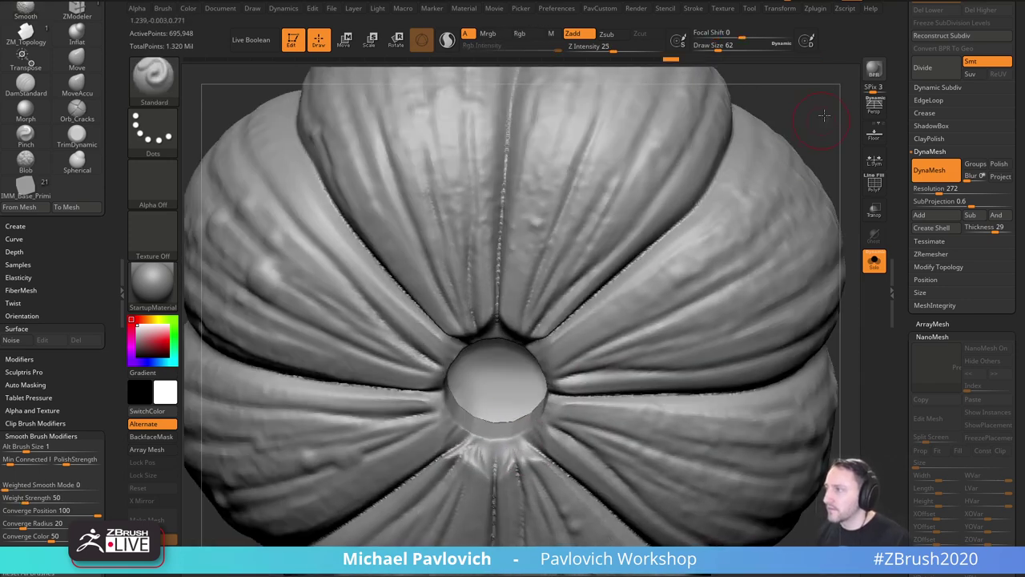
{"action": "left_click_drag", "start_coordinate": [826, 114], "coordinate": [893, 128]}
{"action": "left_click_drag", "start_coordinate": [527, 413], "coordinate": [532, 368], "text": "shift"}
Turn off Solo to show the stem together with the hollowed pumpkin and view it from the front.
{"action": "key", "text": "f"}
{"action": "mouse_move", "coordinate": [757, 245]}
{"action": "left_mouse_down"}
{"action": "mouse_move", "coordinate": [766, 280]}
{"action": "mouse_move", "coordinate": [746, 253]}
{"action": "mouse_move", "coordinate": [749, 298]}
{"action": "left_mouse_up"}
{"action": "key", "text": "s"}
{"action": "mouse_move", "coordinate": [895, 252]}
{"action": "left_mouse_down"}
{"action": "mouse_move", "coordinate": [895, 414]}
{"action": "mouse_move", "coordinate": [884, 389]}
{"action": "left_mouse_up"}
{"action": "left_click_drag", "start_coordinate": [726, 310], "coordinate": [805, 309]}
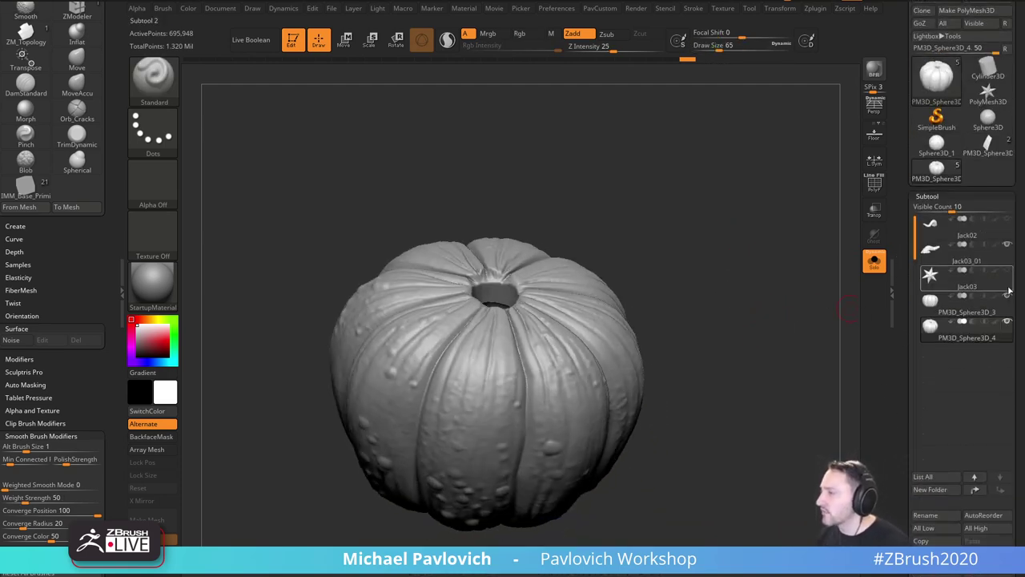
{"action": "left_click", "coordinate": [873, 260]}
{"action": "left_click_drag", "start_coordinate": [749, 290], "coordinate": [748, 249]}
{"action": "left_click_drag", "start_coordinate": [898, 473], "coordinate": [898, 190]}
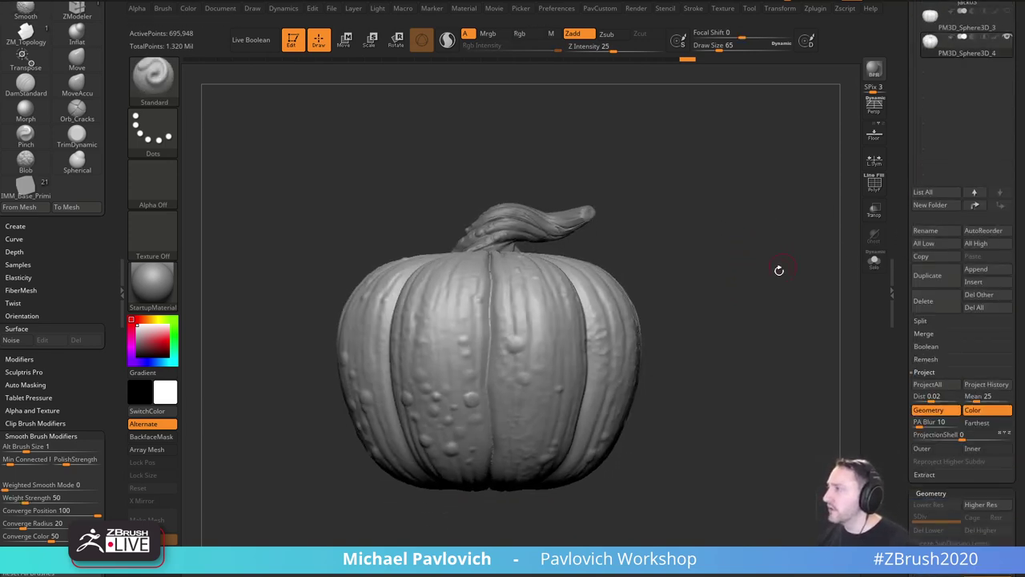
{"action": "mouse_move", "coordinate": [777, 270]}
{"action": "left_mouse_down"}
{"action": "mouse_move", "coordinate": [760, 293]}
{"action": "mouse_move", "coordinate": [767, 271]}
{"action": "left_mouse_up"}
{"action": "key", "text": "ctrl+shift+t"}
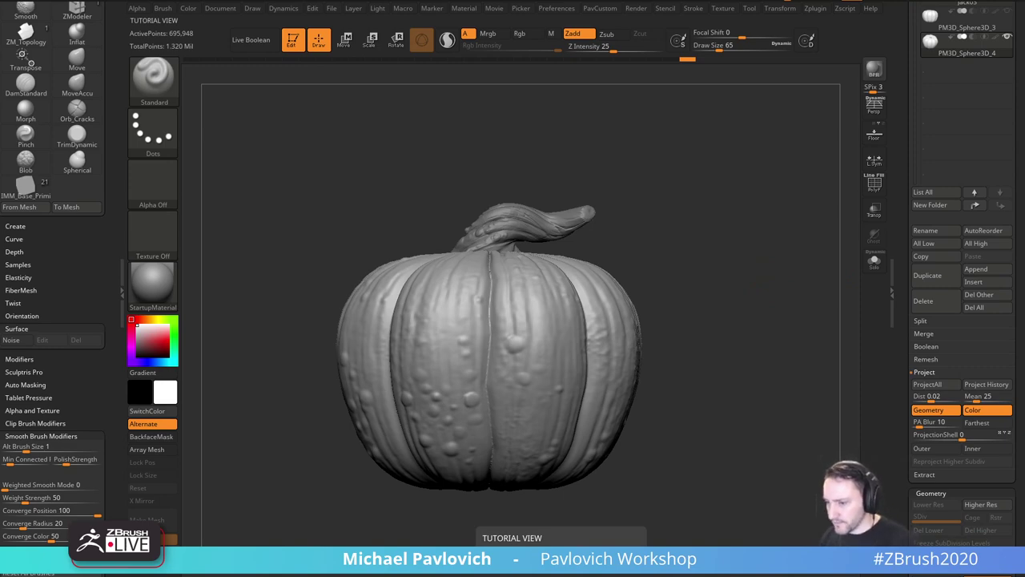
Switch to the browser to examine jack-o-lantern reference images for carved face shapes, and return to ZBrush.
{"action": "key", "text": "alt+Tab"}
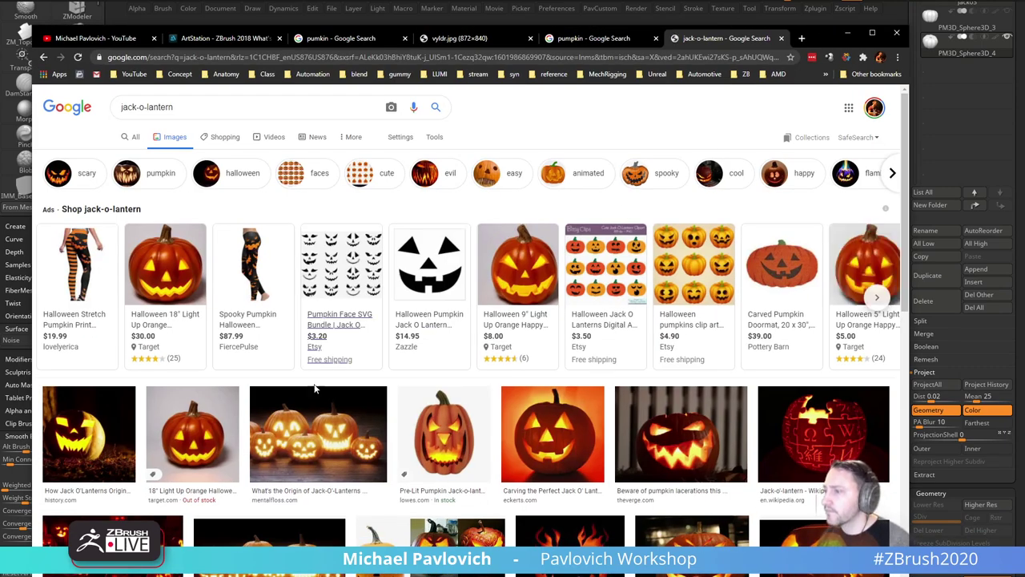
{"action": "scroll", "coordinate": [271, 410], "scroll_direction": "down", "scroll_amount": 1}
{"action": "scroll", "coordinate": [270, 410], "scroll_direction": "down", "scroll_amount": 4}
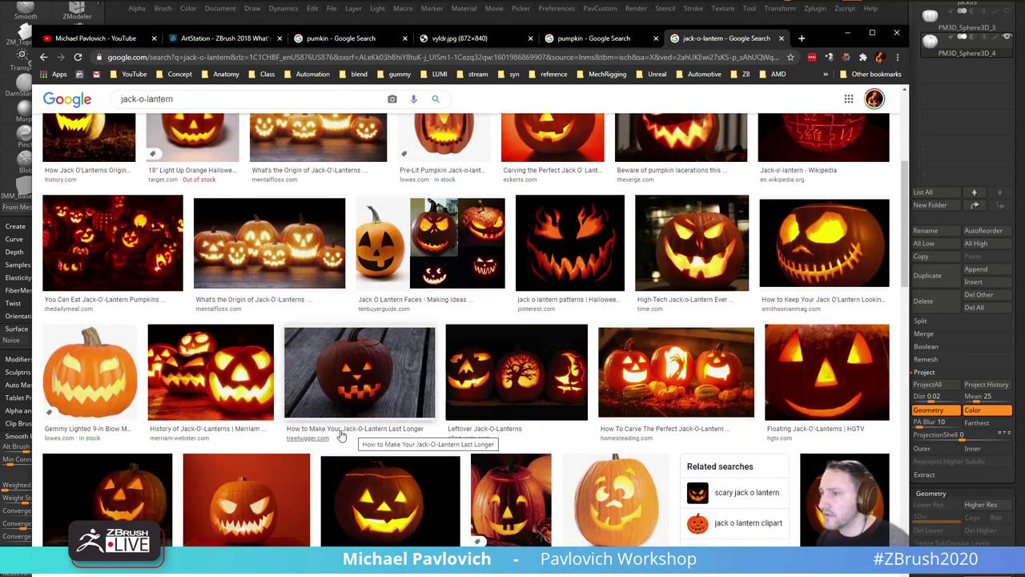
{"action": "scroll", "coordinate": [497, 396], "scroll_direction": "down", "scroll_amount": 2}
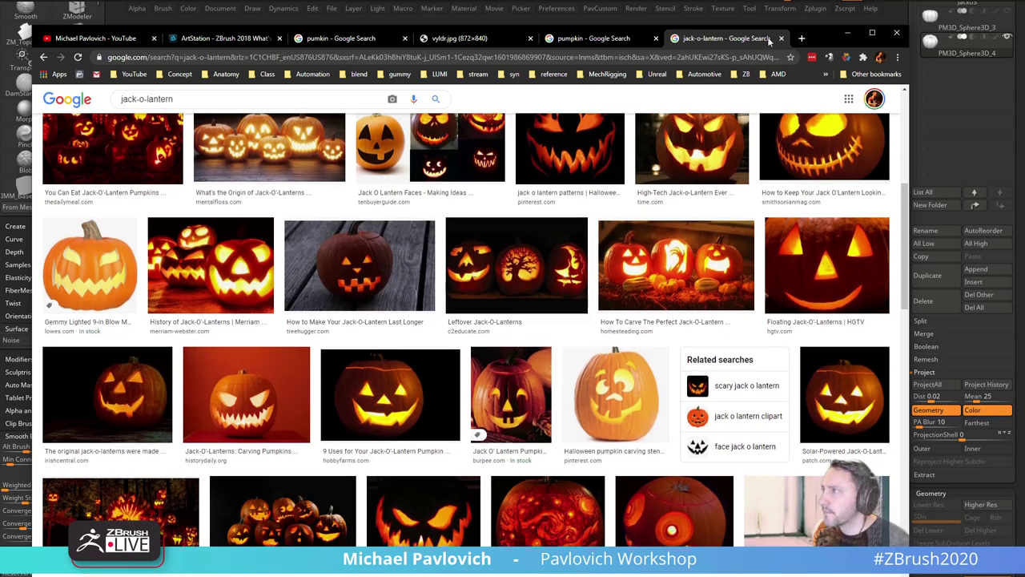
{"action": "left_click", "coordinate": [847, 33]}
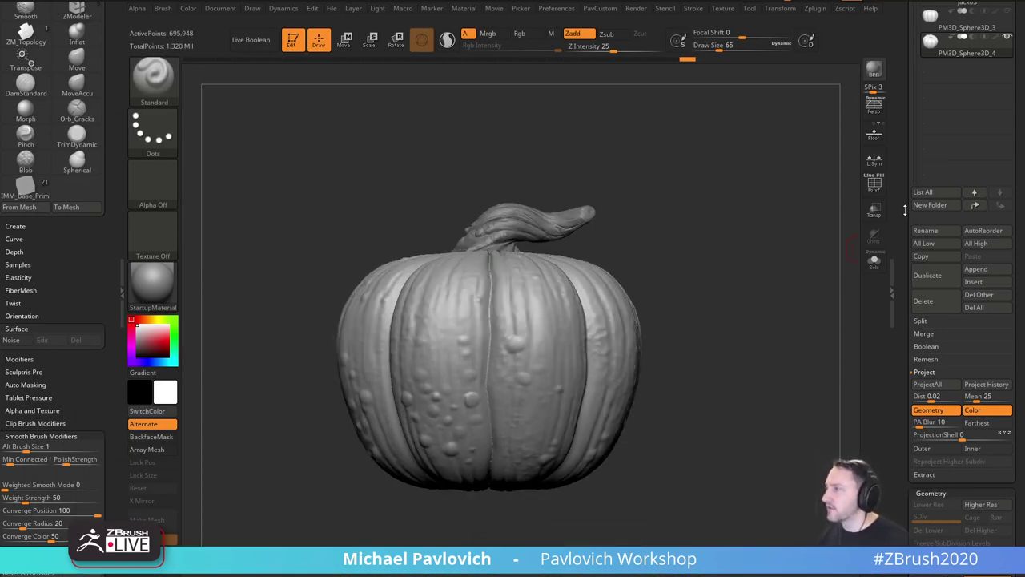
Duplicate the hollowed pumpkin subtool and enable BackfaceMask for the MaskPen brush, checking its Auto Masking settings.
{"action": "left_click_drag", "start_coordinate": [915, 181], "coordinate": [915, 227]}
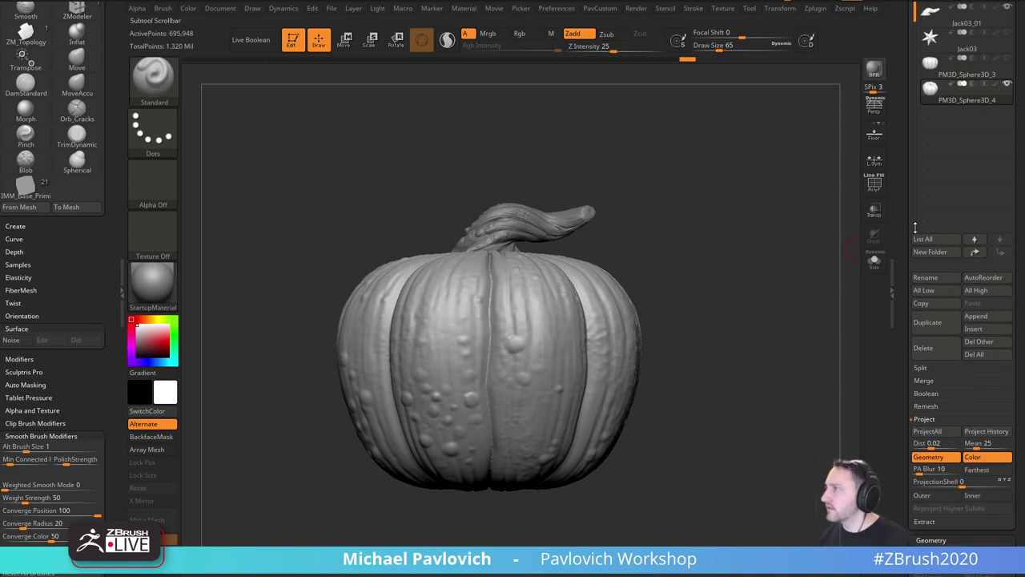
{"action": "left_click", "coordinate": [928, 322]}
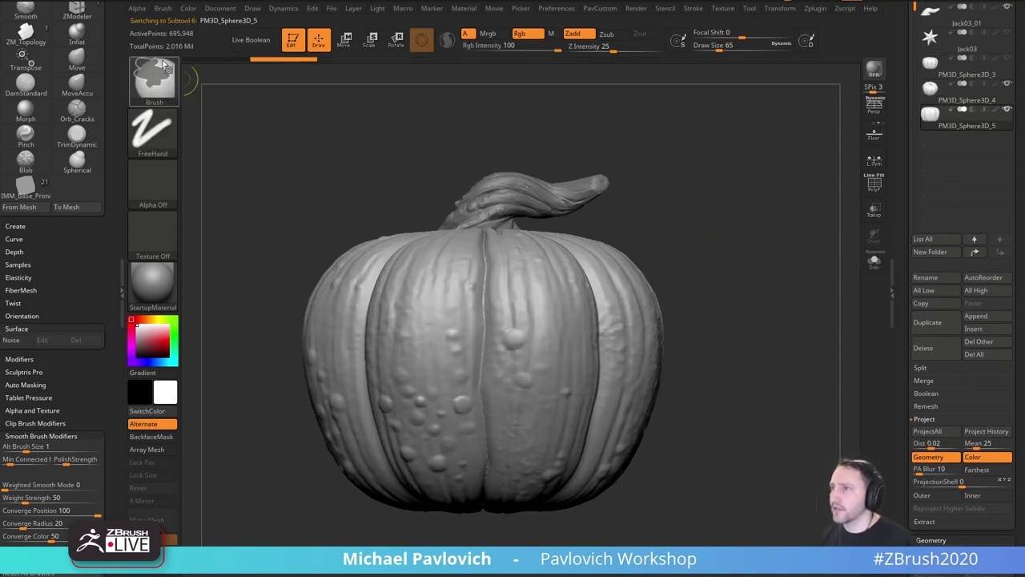
{"action": "left_click_drag", "start_coordinate": [98, 266], "coordinate": [97, 188]}
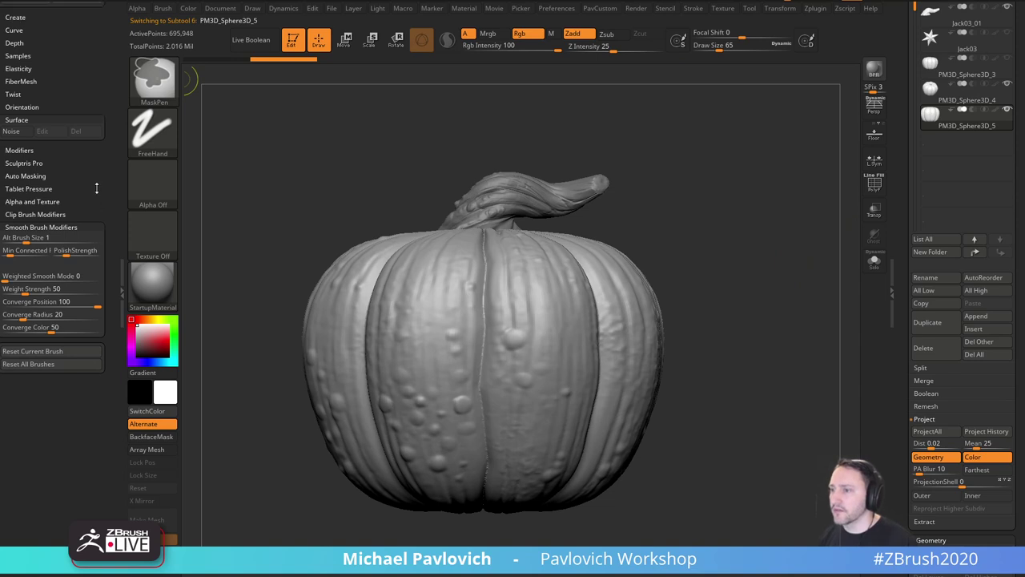
{"action": "left_click", "coordinate": [153, 437]}
{"action": "scroll", "coordinate": [80, 189], "scroll_direction": "up", "scroll_amount": 10}
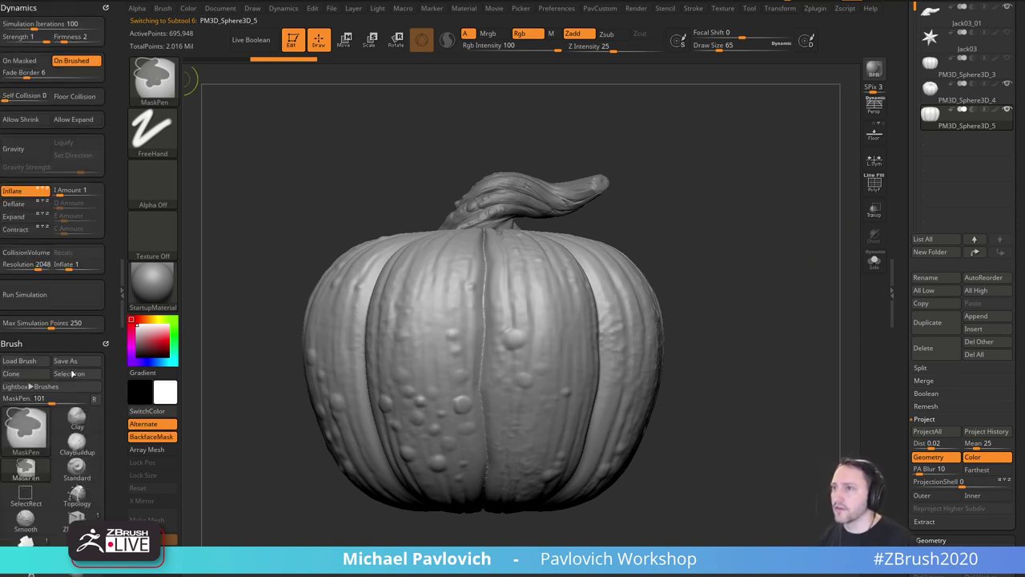
{"action": "scroll", "coordinate": [69, 264], "scroll_direction": "down", "scroll_amount": 15}
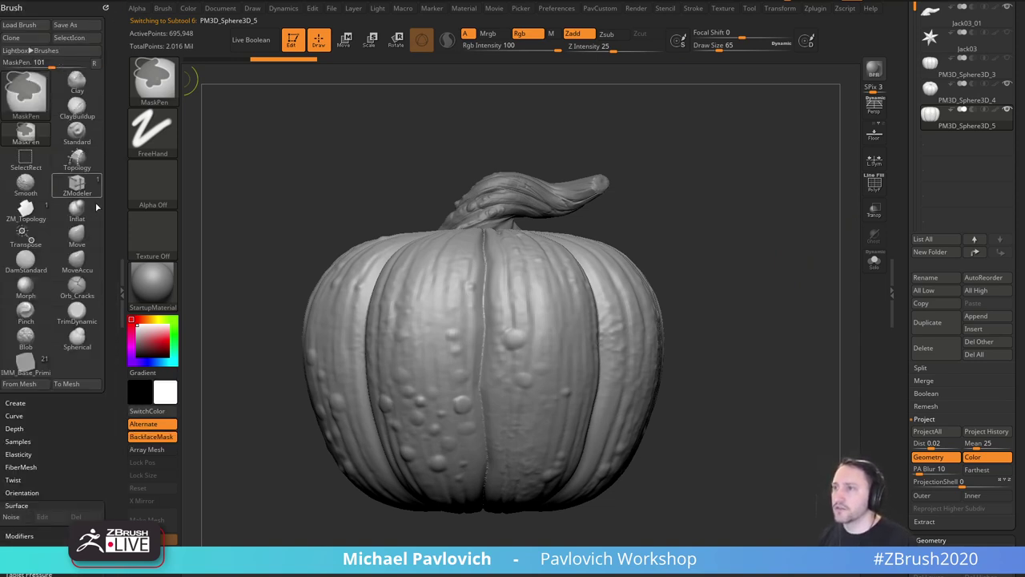
{"action": "left_click", "coordinate": [31, 326]}
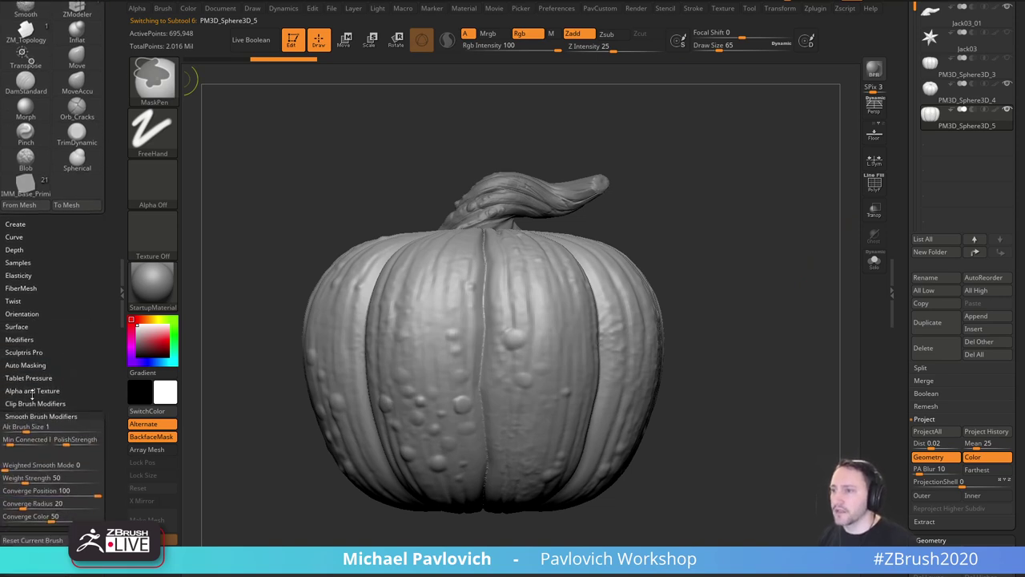
{"action": "left_click", "coordinate": [33, 420]}
{"action": "left_click", "coordinate": [28, 365], "text": "ctrl"}
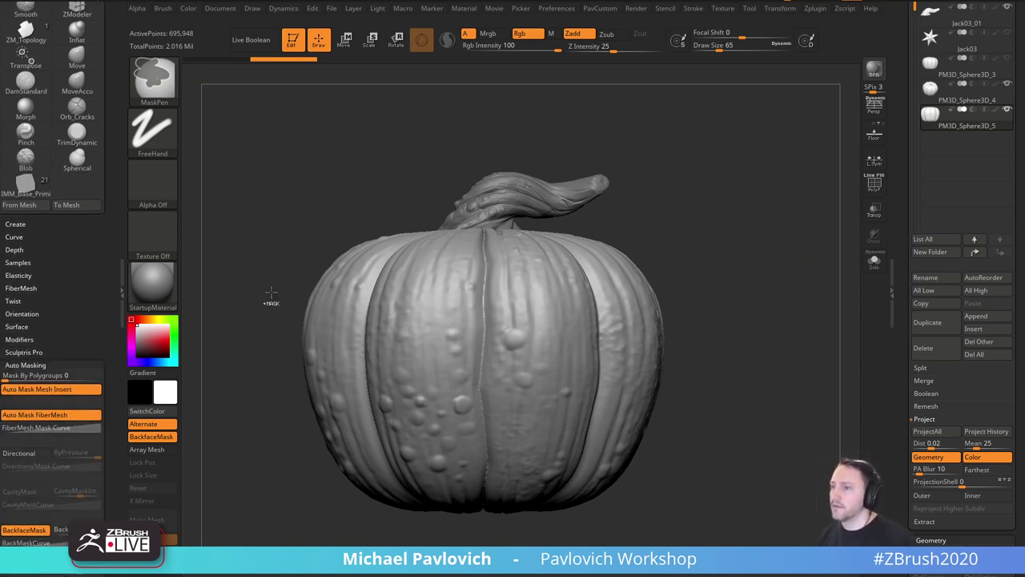
Replace the radial Y symmetry with plain left-right mirroring across the pumpkin's front.
{"action": "left_click_drag", "start_coordinate": [768, 329], "coordinate": [764, 312], "text": "alt"}
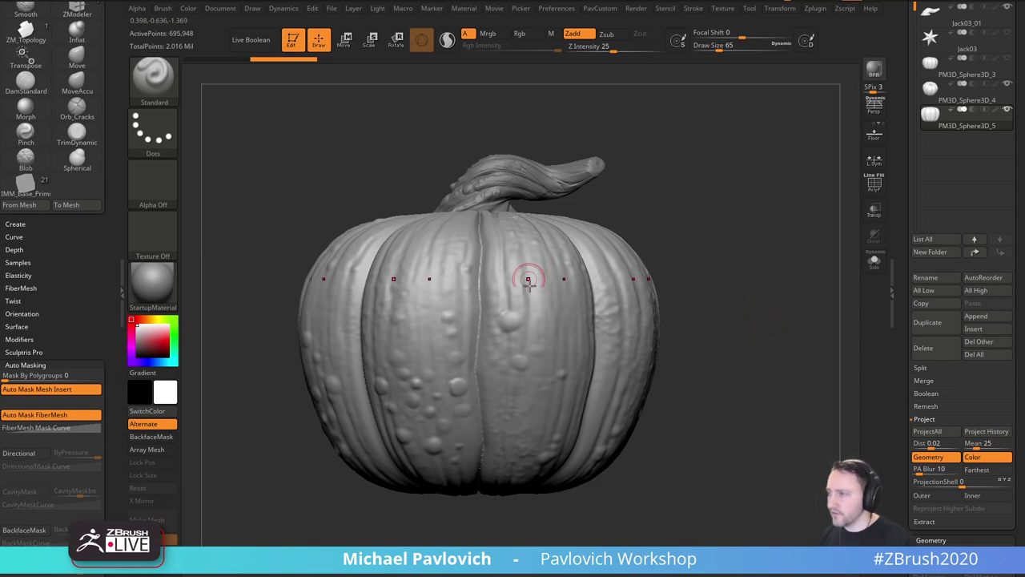
{"action": "left_click", "coordinate": [779, 8]}
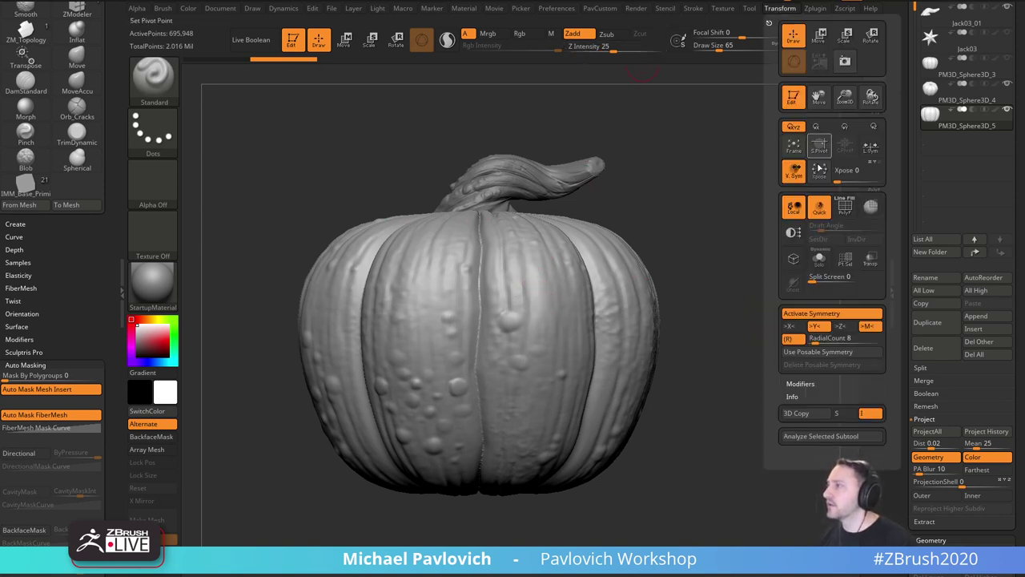
{"action": "left_click", "coordinate": [820, 329]}
{"action": "left_click_drag", "start_coordinate": [670, 359], "coordinate": [665, 386], "text": "alt"}
{"action": "left_click_drag", "start_coordinate": [665, 299], "coordinate": [656, 283], "text": "alt"}
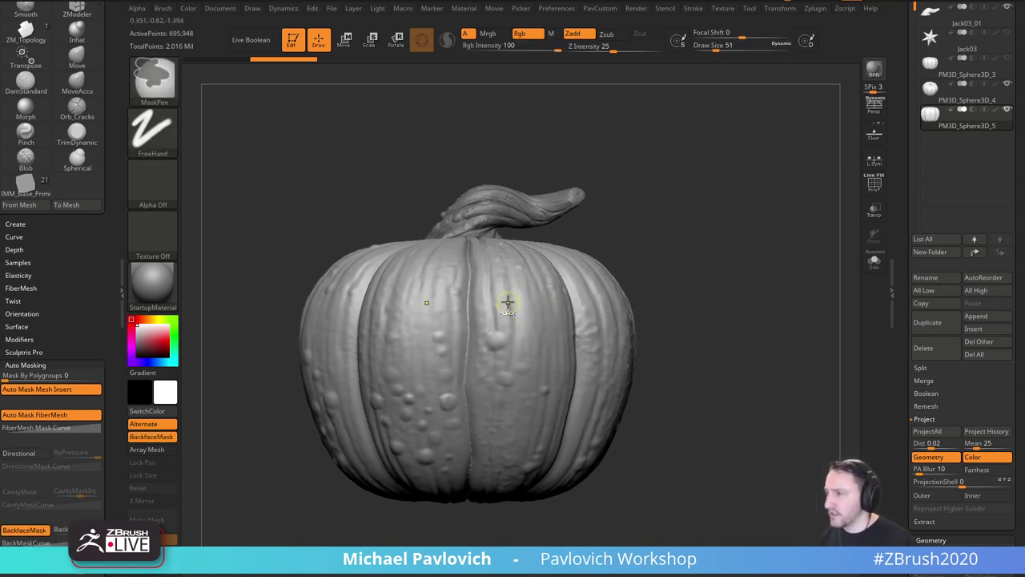
Paint mirrored, pointed eye masks on the upper front of the duplicated pumpkin and set the draw size to 44.
{"action": "mouse_move", "coordinate": [518, 289]}
{"action": "left_mouse_down", "text": "ctrl"}
{"action": "mouse_move", "coordinate": [519, 318]}
{"action": "mouse_move", "coordinate": [544, 311]}
{"action": "left_mouse_up", "text": "ctrl"}
{"action": "left_click_drag", "start_coordinate": [711, 276], "coordinate": [684, 281], "text": "alt"}
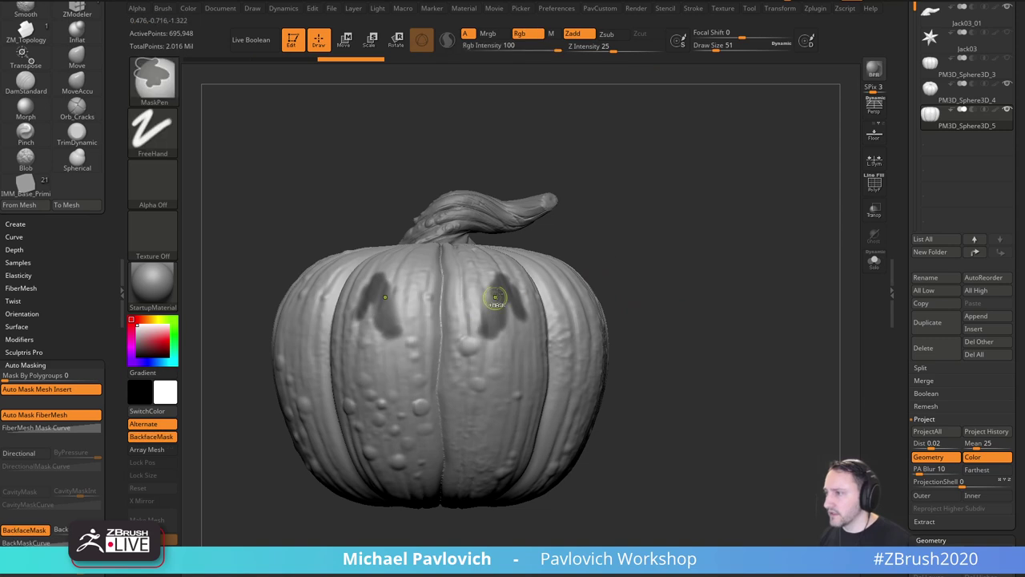
{"action": "left_click_drag", "start_coordinate": [496, 298], "coordinate": [485, 341], "text": "ctrl"}
{"action": "left_click_drag", "start_coordinate": [508, 272], "coordinate": [545, 335], "text": "ctrl"}
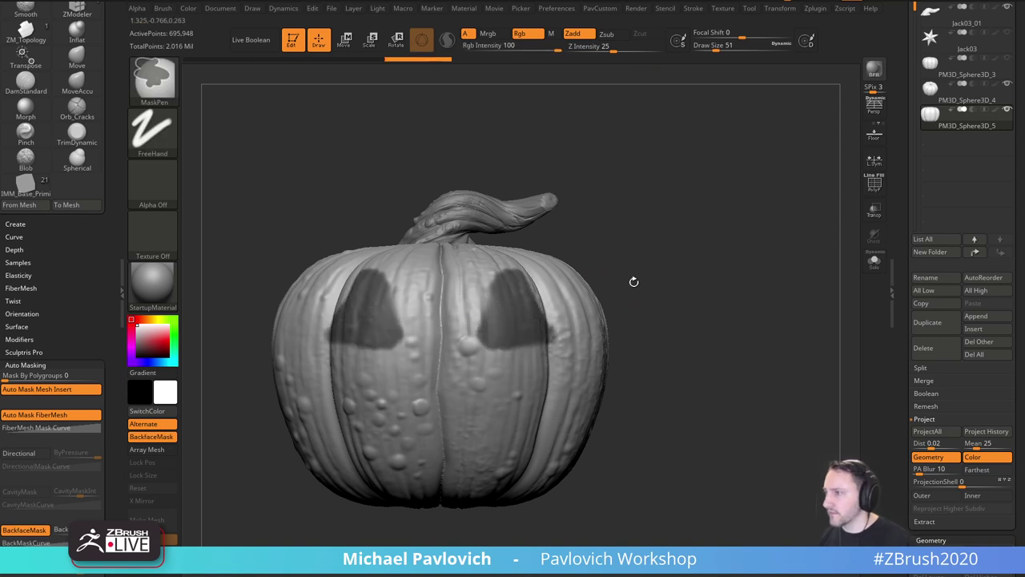
{"action": "left_click_drag", "start_coordinate": [633, 282], "coordinate": [517, 348]}
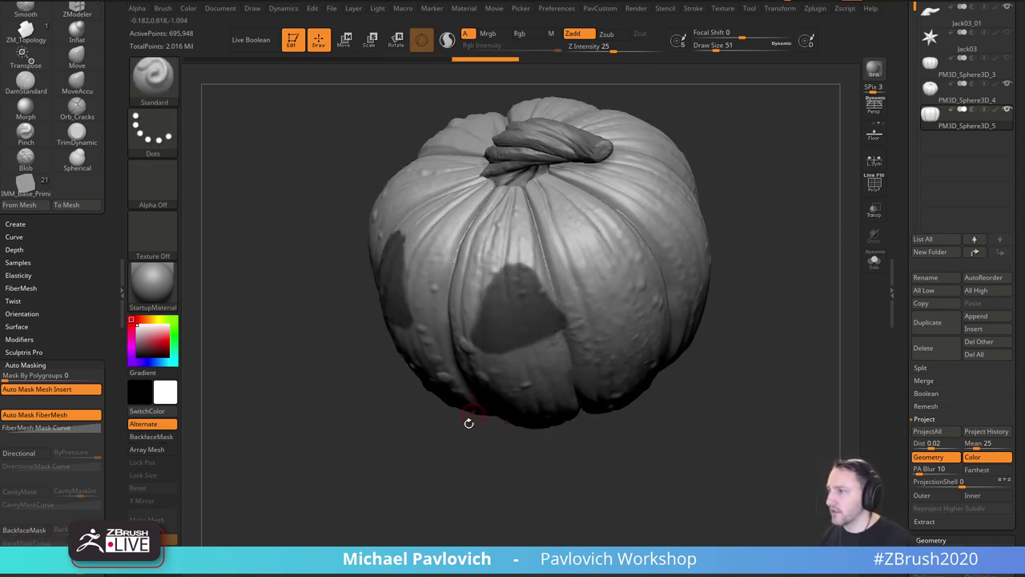
{"action": "left_click_drag", "start_coordinate": [467, 419], "coordinate": [508, 284]}
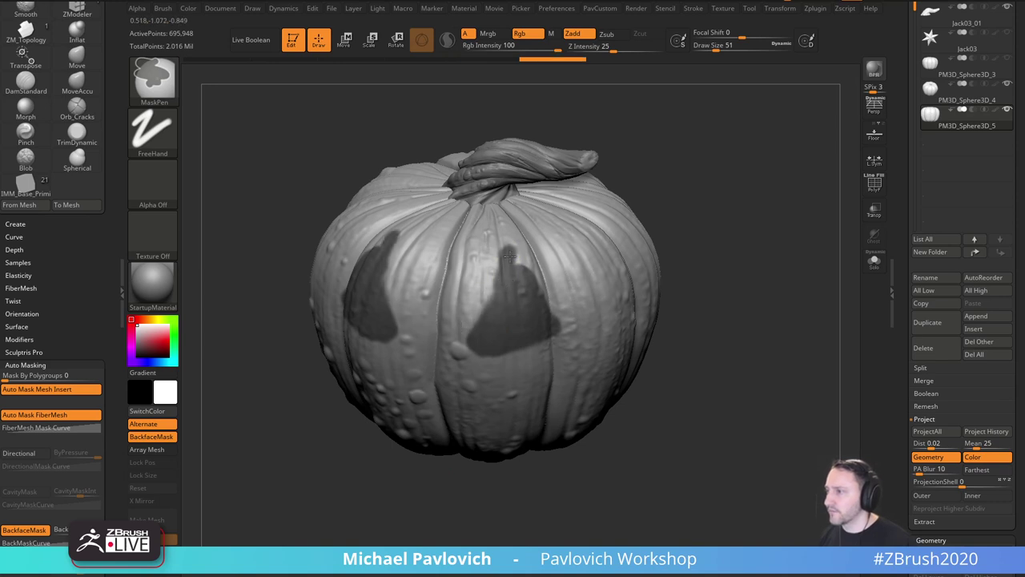
{"action": "left_click_drag", "start_coordinate": [771, 275], "coordinate": [664, 256], "text": "shift"}
{"action": "key", "text": "s"}
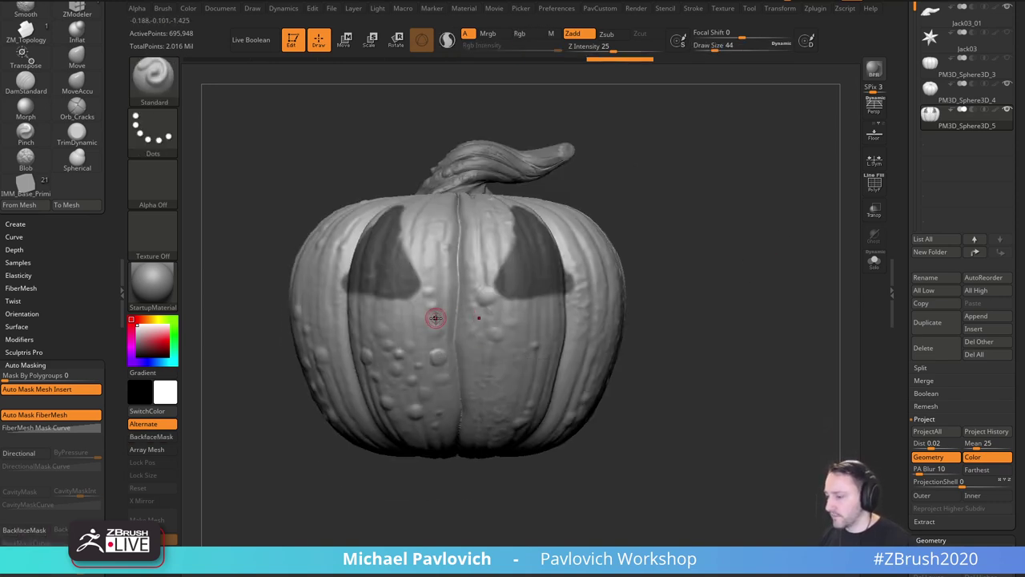
Set the brush draw size to 49 and paint a symmetrical triangular nose mask between the pumpkin's eyes.
{"action": "key", "text": "s"}
{"action": "left_click", "coordinate": [441, 344]}
{"action": "mouse_move", "coordinate": [439, 333]}
{"action": "left_mouse_down", "text": "ctrl"}
{"action": "mouse_move", "coordinate": [458, 298]}
{"action": "mouse_move", "coordinate": [434, 336]}
{"action": "left_mouse_up", "text": "ctrl"}
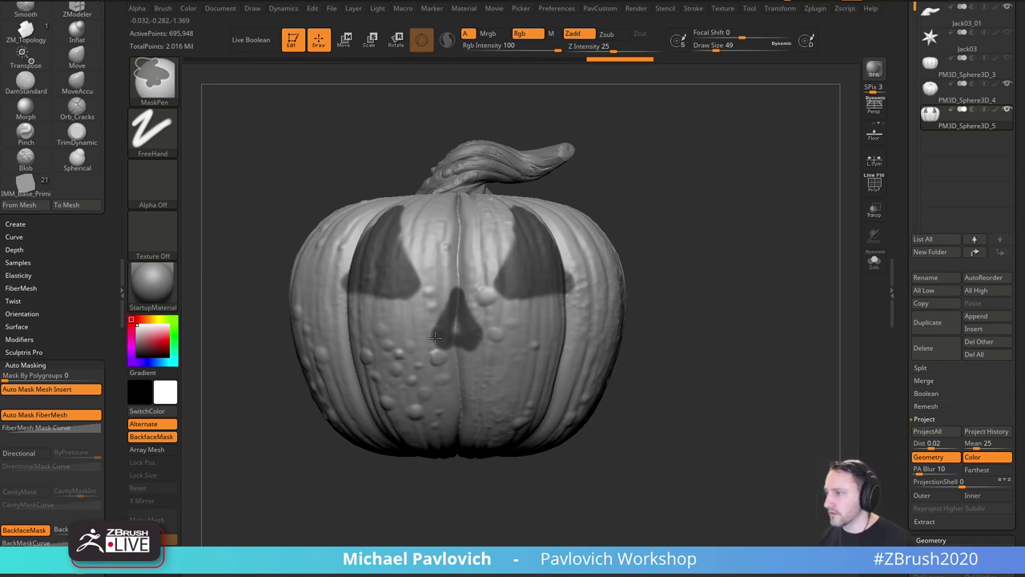
{"action": "right_click_drag", "start_coordinate": [458, 324], "coordinate": [421, 297]}
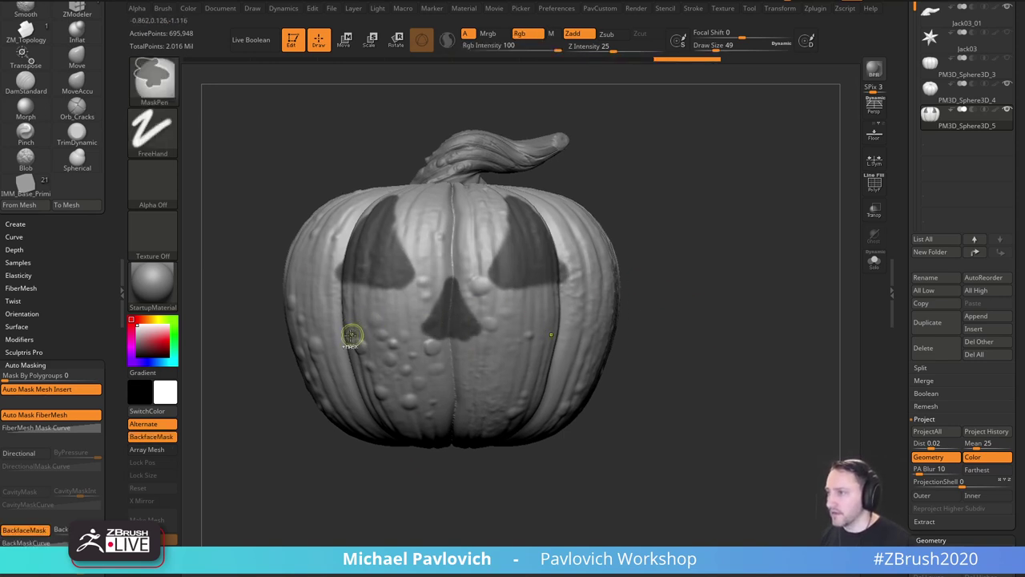
Paint a wide symmetrical grin mask below the nose, thickening its centre and its upturned ends.
{"action": "mouse_move", "coordinate": [355, 336]}
{"action": "left_mouse_down", "text": "ctrl"}
{"action": "mouse_move", "coordinate": [330, 331]}
{"action": "mouse_move", "coordinate": [314, 311]}
{"action": "mouse_move", "coordinate": [404, 383]}
{"action": "mouse_move", "coordinate": [448, 373]}
{"action": "left_mouse_up", "text": "ctrl"}
{"action": "mouse_move", "coordinate": [337, 351]}
{"action": "left_mouse_down", "text": "ctrl"}
{"action": "mouse_move", "coordinate": [402, 390]}
{"action": "mouse_move", "coordinate": [455, 396]}
{"action": "left_mouse_up", "text": "ctrl"}
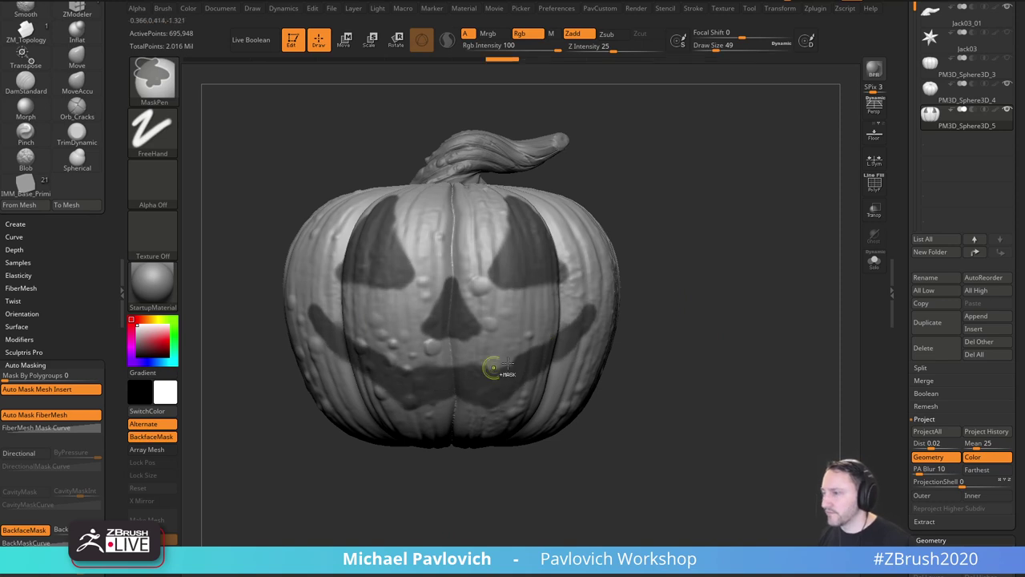
{"action": "left_click_drag", "start_coordinate": [712, 322], "coordinate": [655, 324]}
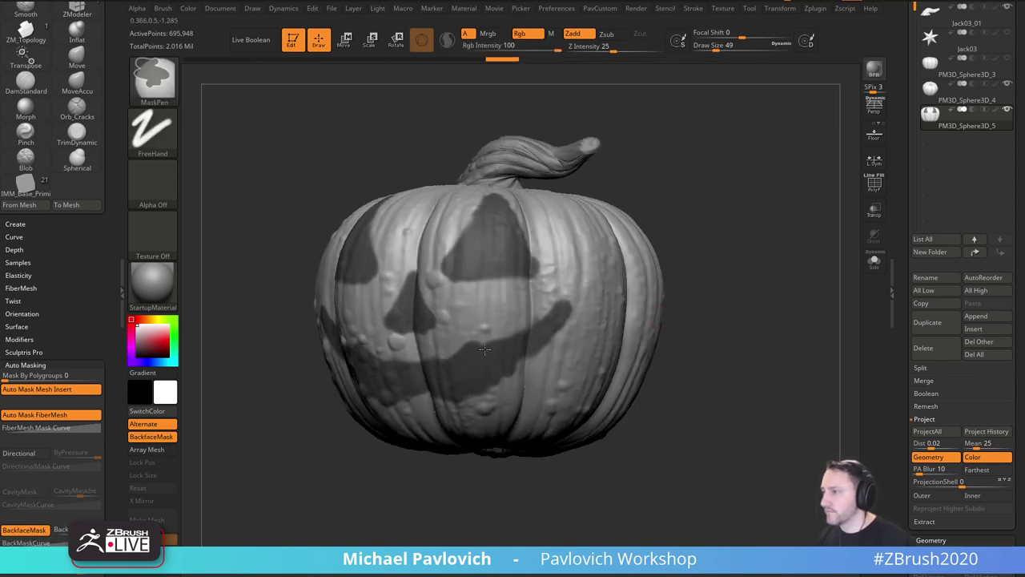
{"action": "left_click_drag", "start_coordinate": [485, 349], "coordinate": [560, 322], "text": "ctrl"}
{"action": "mouse_move", "coordinate": [525, 368]}
{"action": "right_mouse_down"}
{"action": "mouse_move", "coordinate": [760, 236]}
{"action": "mouse_move", "coordinate": [728, 290]}
{"action": "mouse_move", "coordinate": [740, 238]}
{"action": "right_mouse_up"}
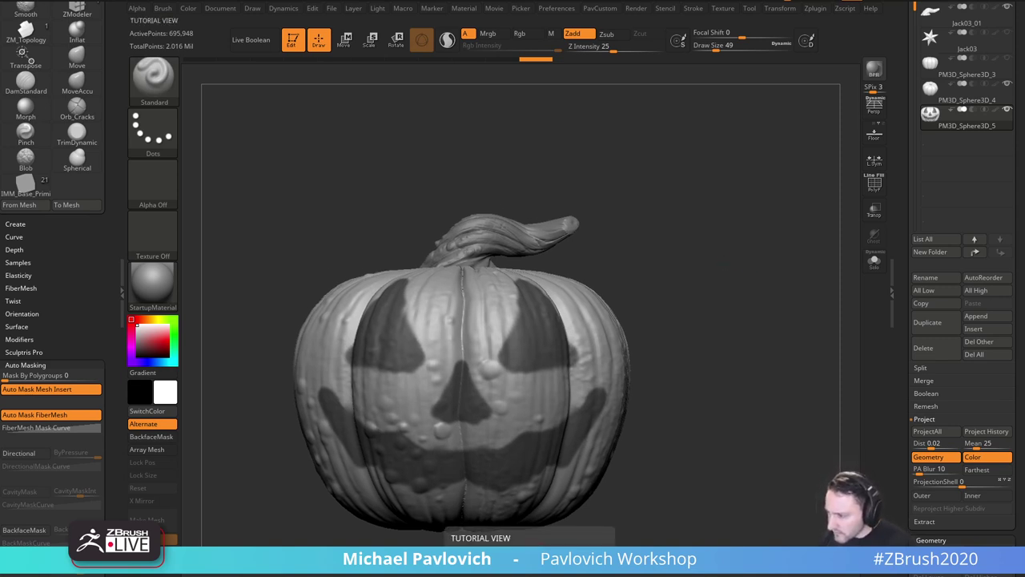
{"action": "right_click_drag", "start_coordinate": [694, 284], "coordinate": [745, 304]}
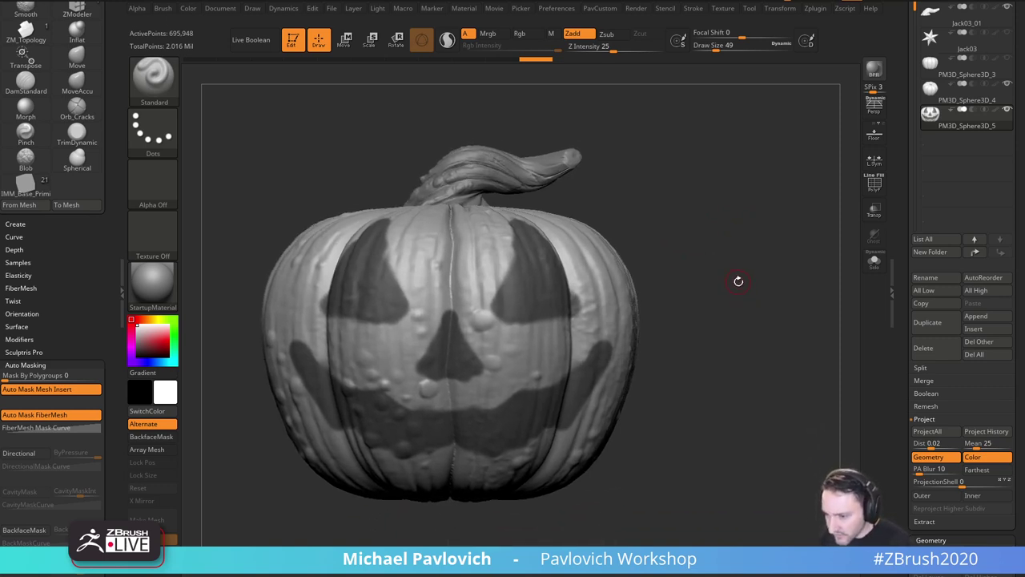
{"action": "right_click_drag", "start_coordinate": [741, 256], "coordinate": [725, 270]}
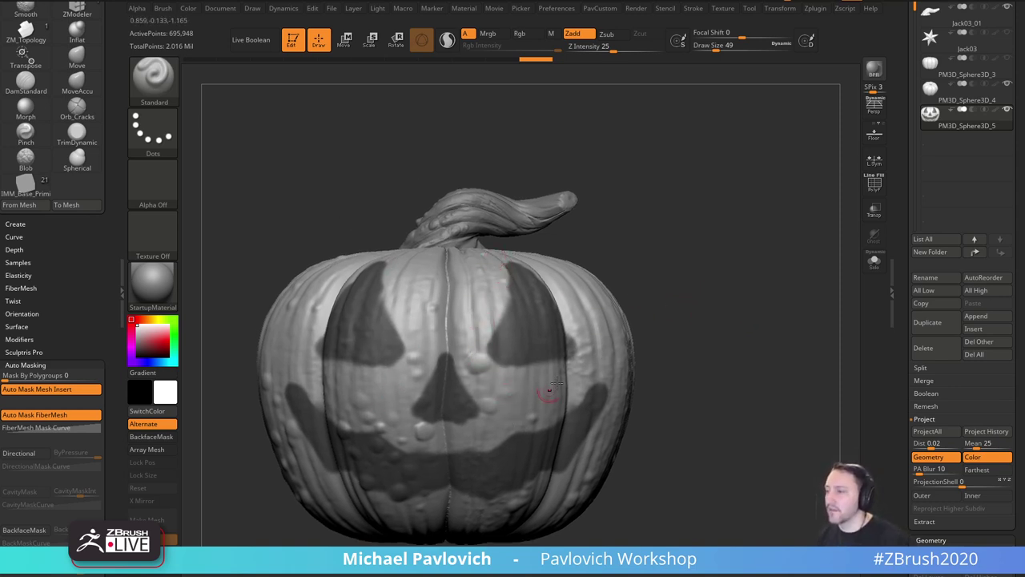
{"action": "right_click_drag", "start_coordinate": [729, 362], "coordinate": [726, 345]}
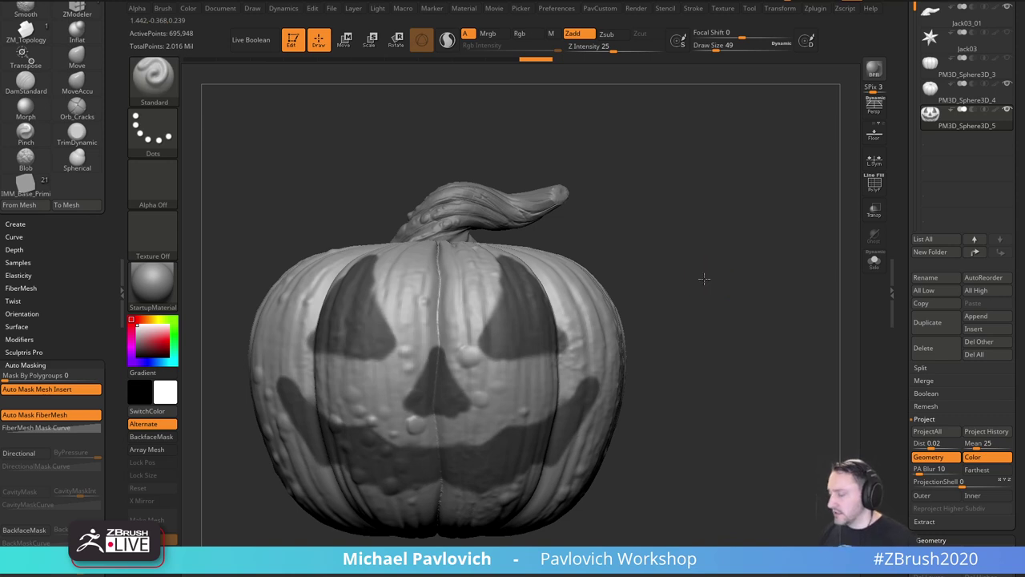
{"action": "right_click_drag", "start_coordinate": [703, 278], "coordinate": [744, 306]}
Enlarge the nose mask by extending its tip upward and widening its lower corners.
{"action": "key", "text": "ctrl"}
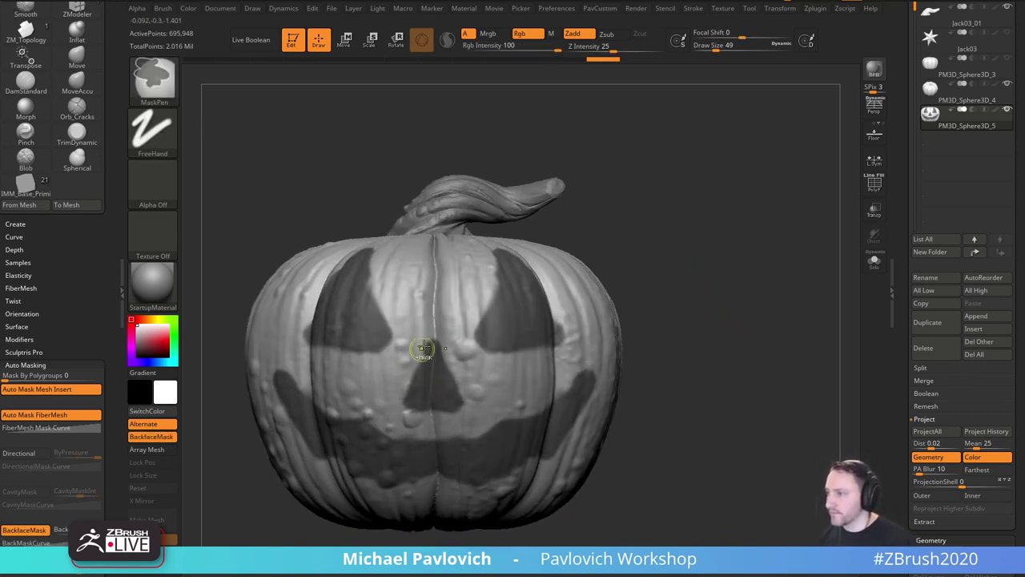
{"action": "left_click_drag", "start_coordinate": [423, 350], "coordinate": [434, 328], "text": "ctrl"}
{"action": "left_click_drag", "start_coordinate": [418, 369], "coordinate": [407, 394], "text": "ctrl"}
{"action": "left_click_drag", "start_coordinate": [654, 308], "coordinate": [641, 277], "text": "alt"}
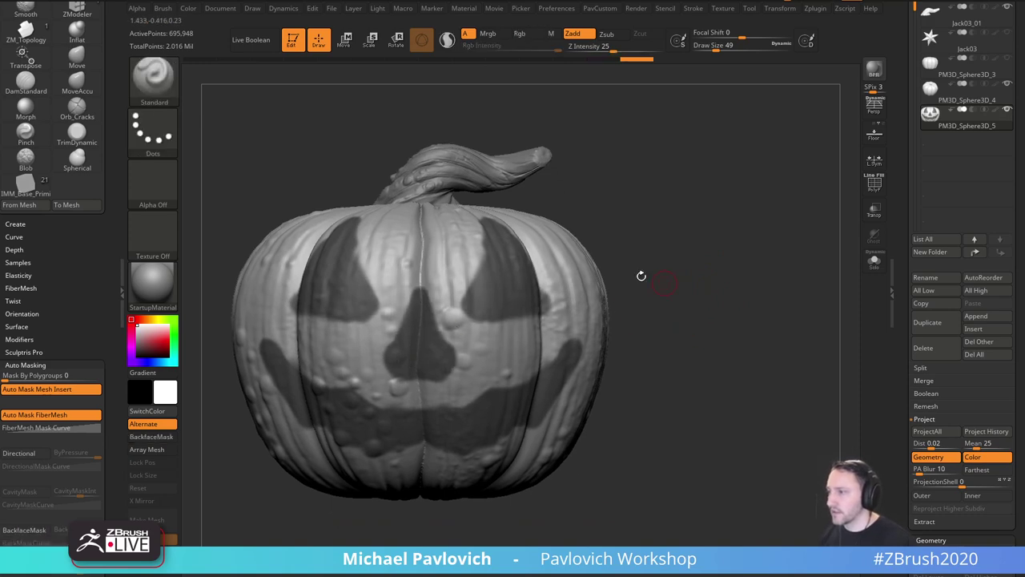
Try unmasking a pair of notches in the upper edge of the mouth mask, and undo the erasing.
{"action": "left_click_drag", "start_coordinate": [485, 393], "coordinate": [509, 393], "text": "ctrl+alt"}
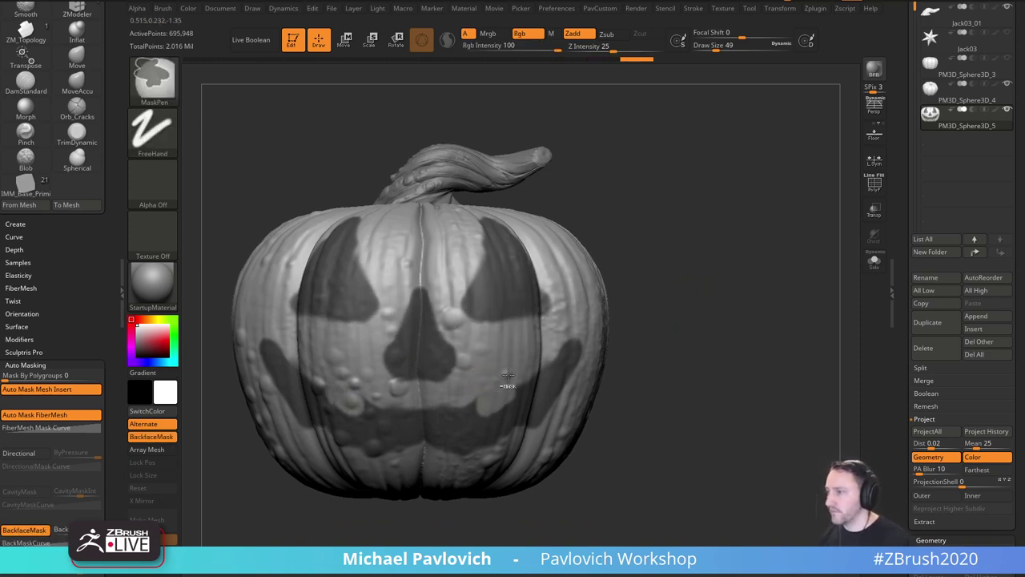
{"action": "mouse_move", "coordinate": [781, 320]}
{"action": "left_mouse_down"}
{"action": "mouse_move", "coordinate": [721, 324]}
{"action": "mouse_move", "coordinate": [753, 328]}
{"action": "mouse_move", "coordinate": [732, 336]}
{"action": "left_mouse_up"}
{"action": "key", "text": "ctrl+z"}
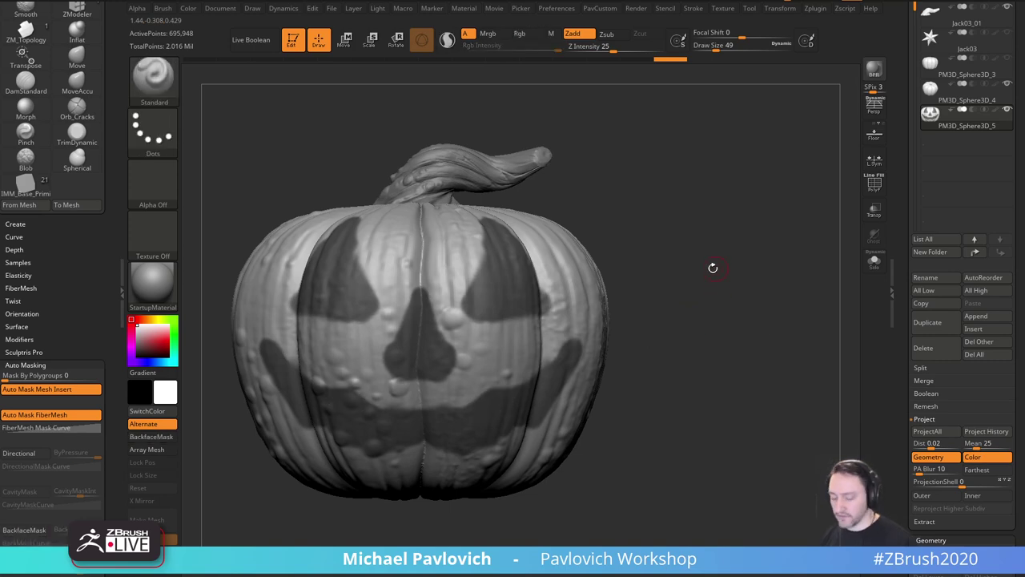
Reshape the nose mask into a larger, clean-edged triangle, reducing the brush draw size to 44.
{"action": "left_click_drag", "start_coordinate": [713, 277], "coordinate": [709, 271], "text": "alt"}
{"action": "left_click_drag", "start_coordinate": [399, 297], "coordinate": [392, 346], "text": "ctrl"}
{"action": "key", "text": "ctrl+s"}
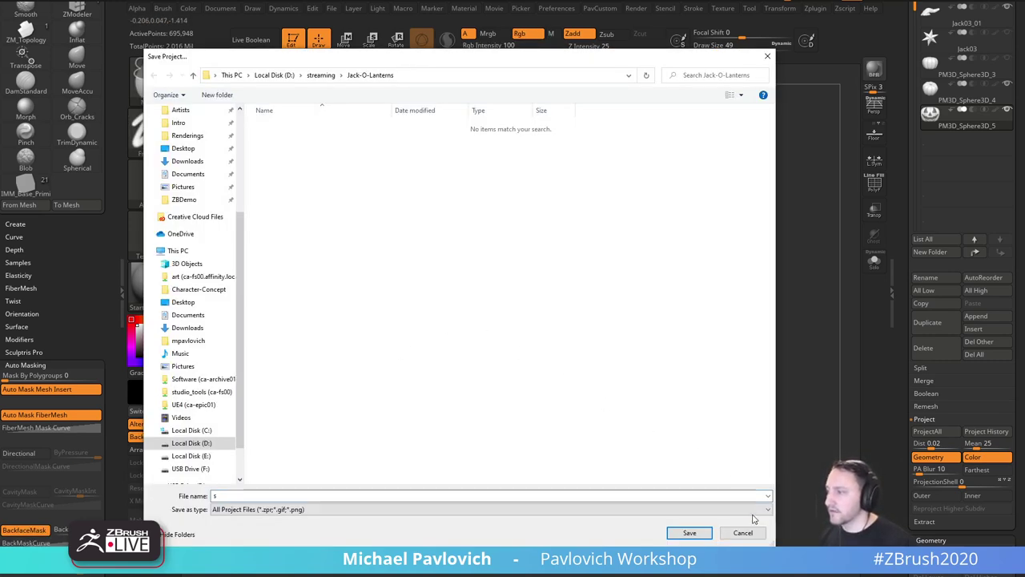
{"action": "left_click", "coordinate": [732, 522]}
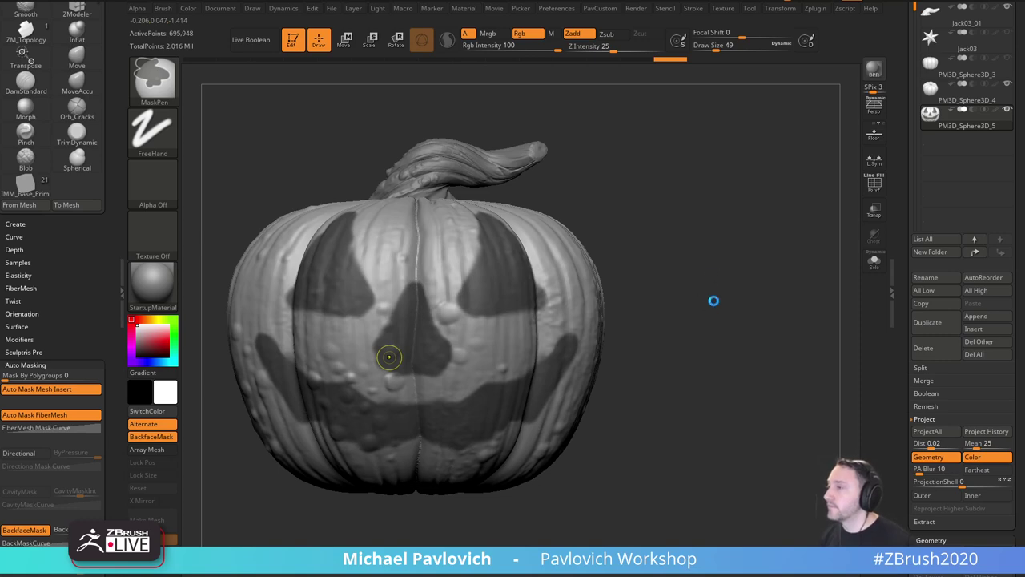
{"action": "mouse_move", "coordinate": [702, 273]}
{"action": "left_mouse_down"}
{"action": "mouse_move", "coordinate": [696, 291]}
{"action": "mouse_move", "coordinate": [737, 269]}
{"action": "left_mouse_up"}
{"action": "key", "text": "s"}
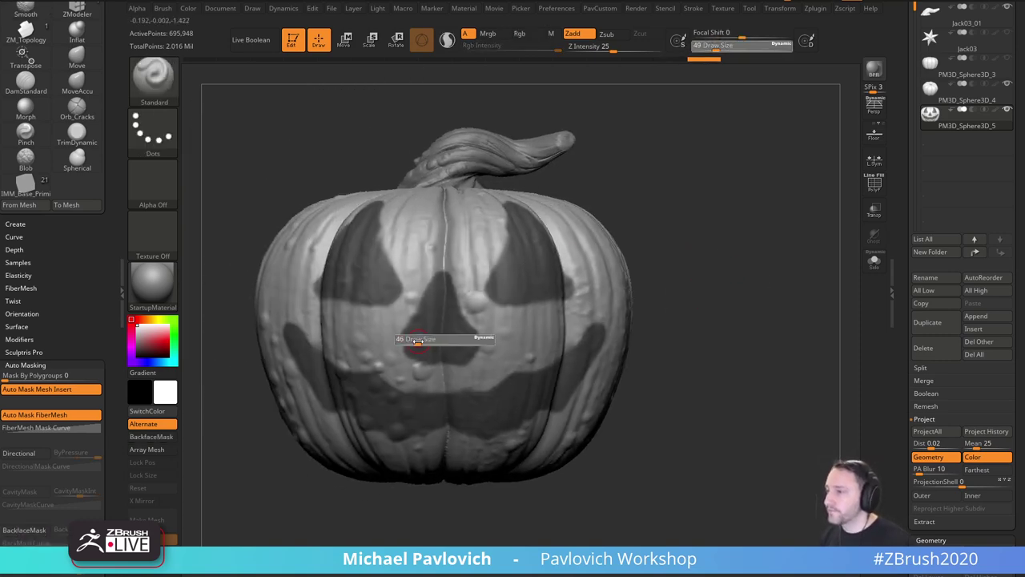
{"action": "left_click", "coordinate": [417, 344]}
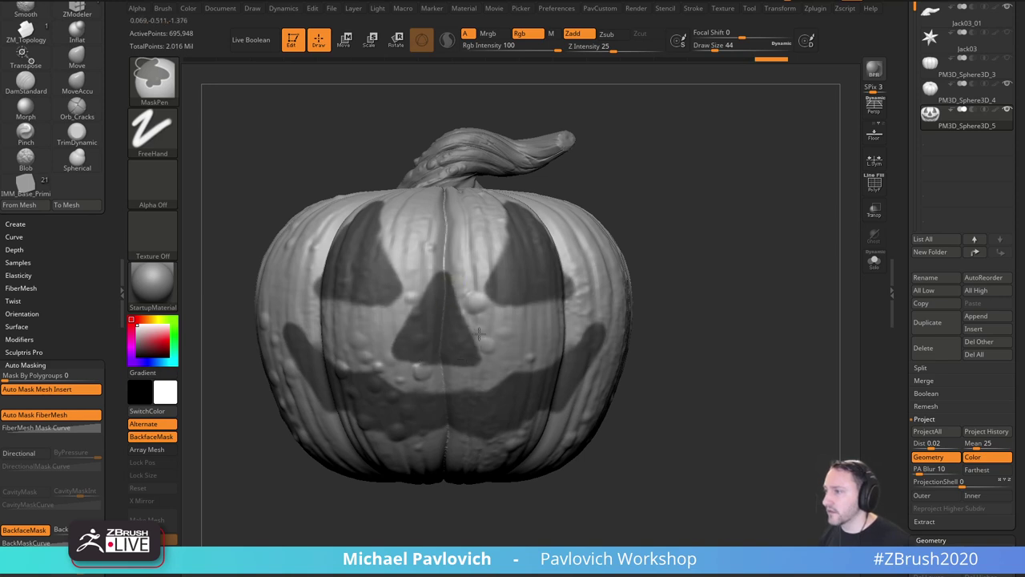
{"action": "right_click_drag", "start_coordinate": [508, 289], "coordinate": [504, 334], "text": "alt"}
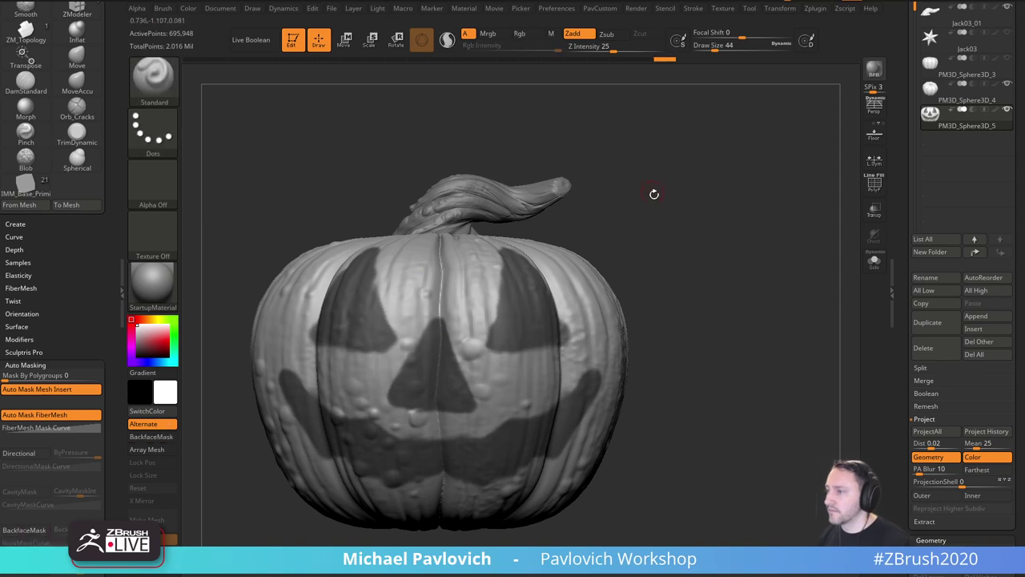
Clean up the outer edges of both eye masks, trimming their outer corners back to the pumpkin's grooves.
{"action": "left_click_drag", "start_coordinate": [654, 192], "coordinate": [319, 304]}
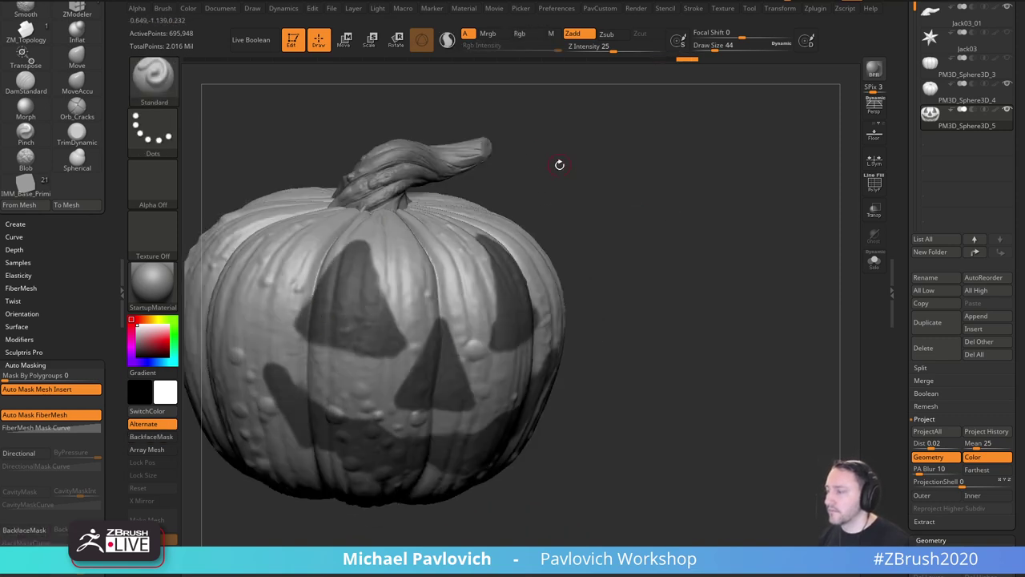
{"action": "left_click_drag", "start_coordinate": [559, 165], "coordinate": [309, 275]}
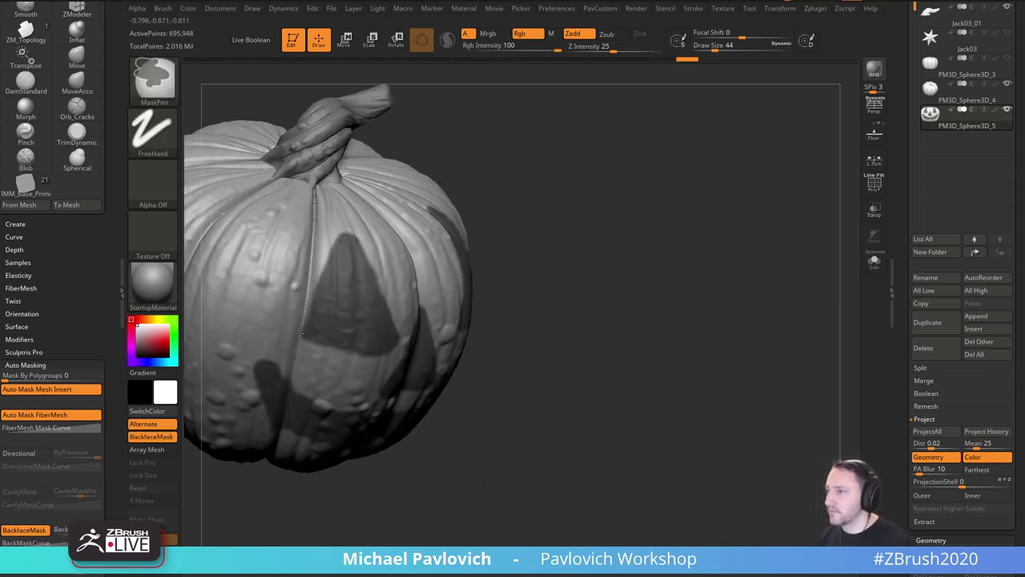
{"action": "left_click_drag", "start_coordinate": [556, 222], "coordinate": [487, 275]}
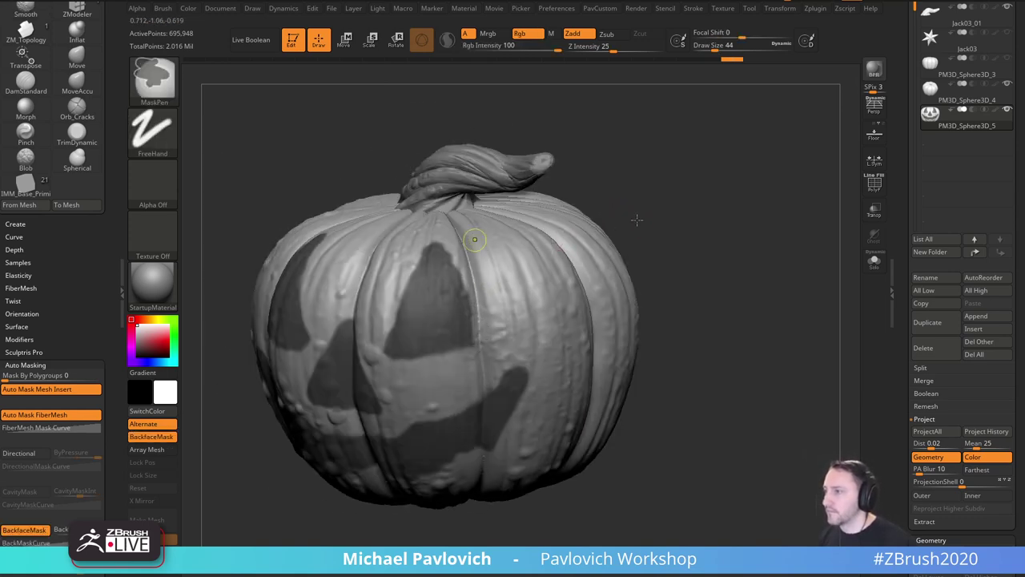
{"action": "mouse_move", "coordinate": [636, 219]}
{"action": "left_mouse_down"}
{"action": "mouse_move", "coordinate": [680, 233]}
{"action": "mouse_move", "coordinate": [645, 249]}
{"action": "mouse_move", "coordinate": [659, 284]}
{"action": "mouse_move", "coordinate": [585, 302]}
{"action": "mouse_move", "coordinate": [562, 291]}
{"action": "left_mouse_up"}
Sharpen the rounded outer ends of the mouth mask into pointed corners.
{"action": "key", "text": "ctrl"}
{"action": "left_click_drag", "start_coordinate": [668, 236], "coordinate": [788, 253], "text": "alt"}
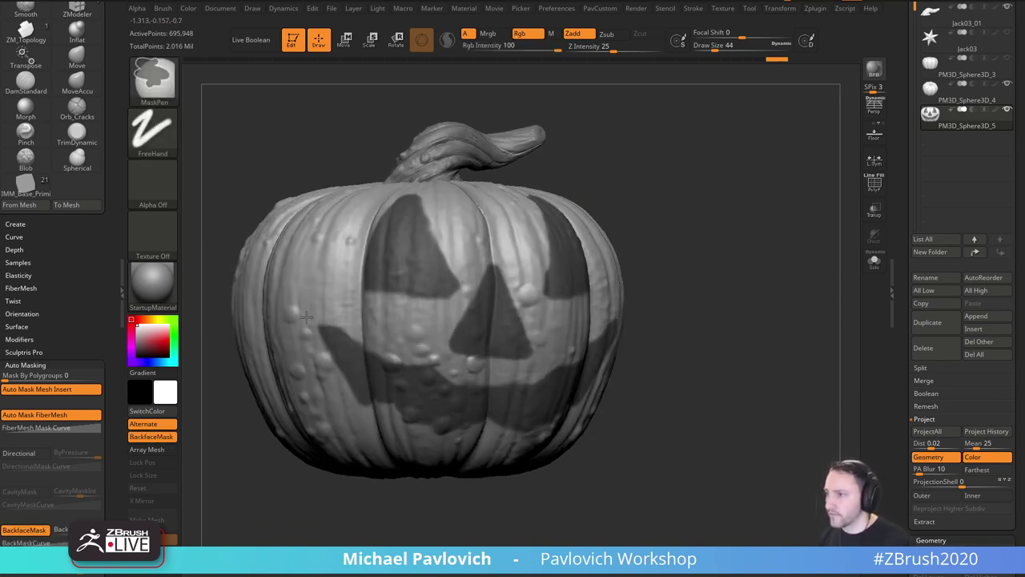
{"action": "left_click_drag", "start_coordinate": [719, 296], "coordinate": [618, 327]}
{"action": "key", "text": "ctrl"}
{"action": "mouse_move", "coordinate": [721, 339]}
{"action": "left_mouse_down"}
{"action": "mouse_move", "coordinate": [777, 329]}
{"action": "mouse_move", "coordinate": [770, 316]}
{"action": "left_mouse_up"}
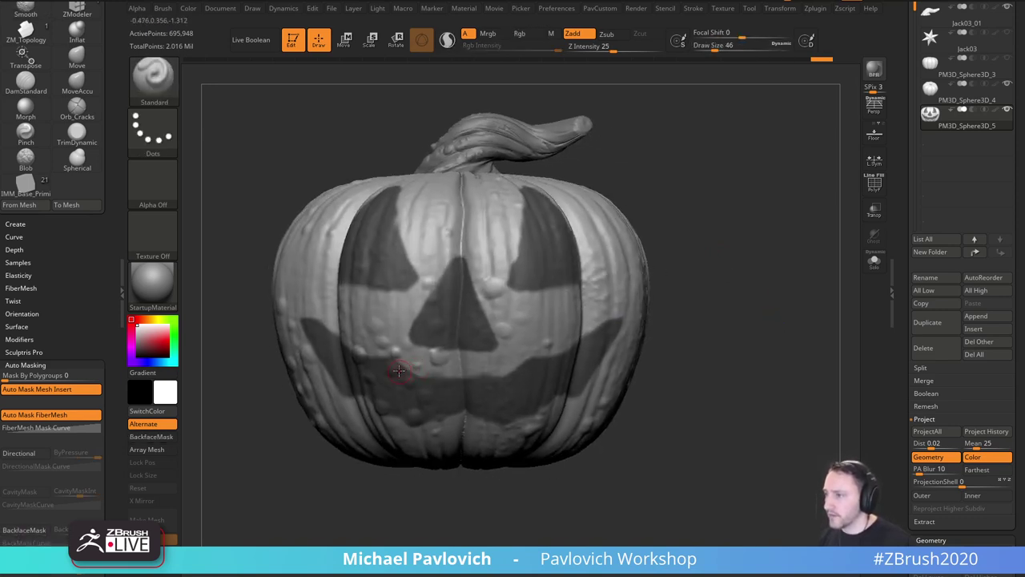
Unmask an upper tooth on one side of the mouth and a lower tooth on the other side.
{"action": "key", "text": "ctrl"}
{"action": "left_click_drag", "start_coordinate": [390, 354], "coordinate": [420, 360], "text": "ctrl"}
{"action": "left_click_drag", "start_coordinate": [676, 289], "coordinate": [647, 282]}
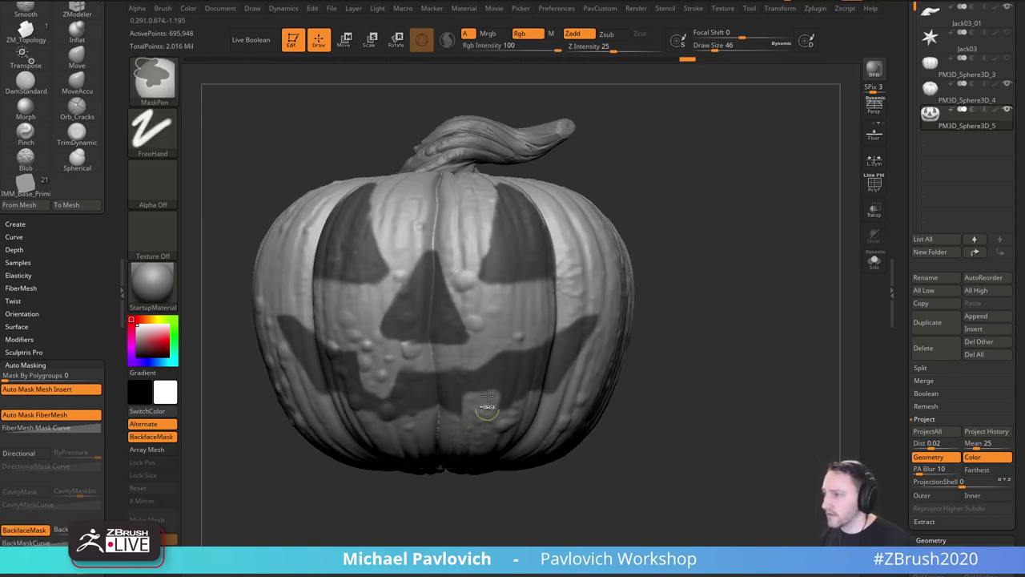
Shape another upper tooth by adding raised mask areas along the mouth's upper edge, reducing the draw size to 41.
{"action": "left_click_drag", "start_coordinate": [725, 280], "coordinate": [681, 272]}
{"action": "key", "text": "ctrl"}
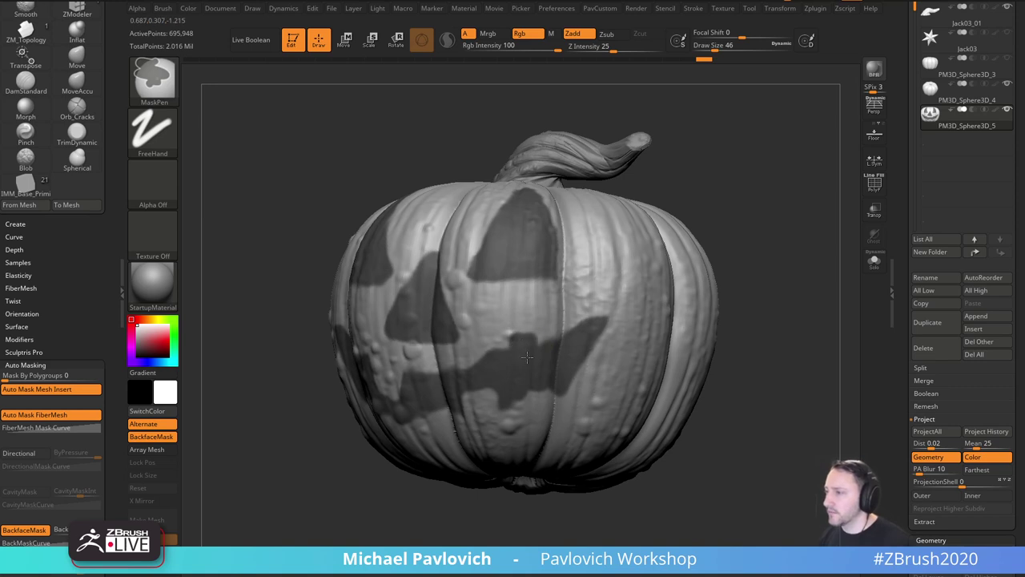
{"action": "mouse_move", "coordinate": [729, 288]}
{"action": "left_mouse_down"}
{"action": "mouse_move", "coordinate": [777, 275]}
{"action": "mouse_move", "coordinate": [636, 265]}
{"action": "left_mouse_up"}
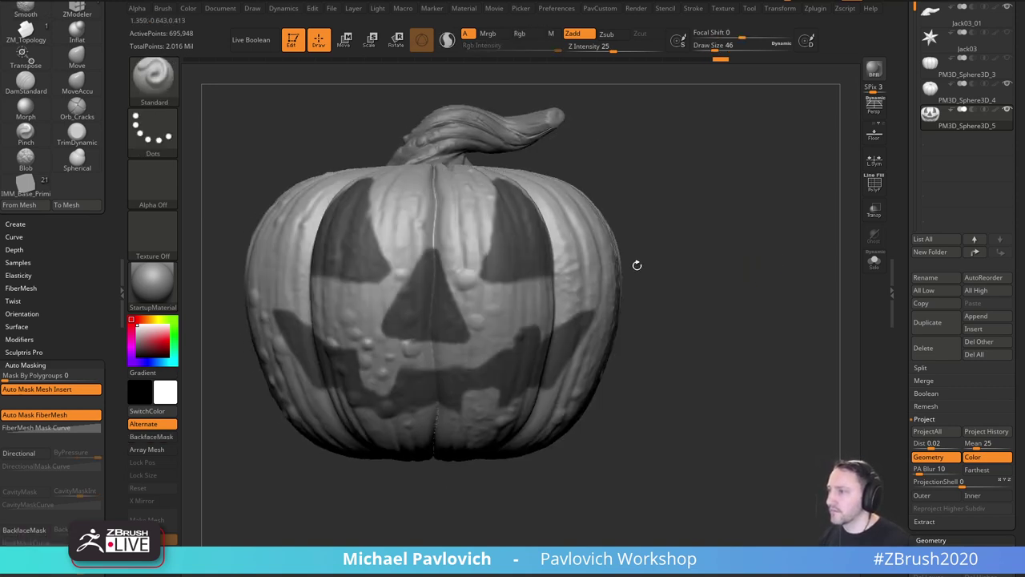
{"action": "key", "text": "ctrl"}
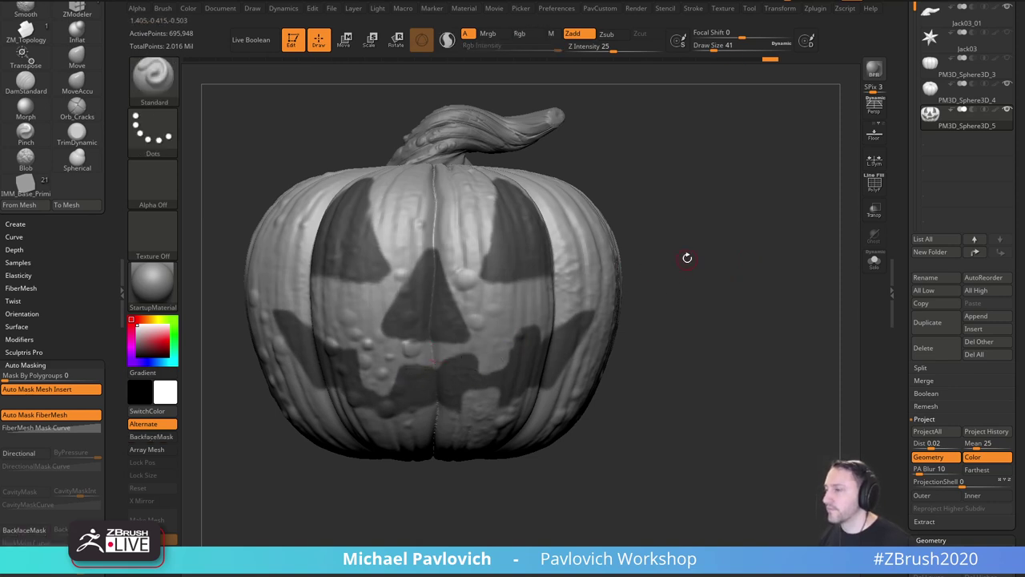
Refine the upper tips of the eye masks into sharper points.
{"action": "mouse_move", "coordinate": [687, 256]}
{"action": "left_mouse_down"}
{"action": "mouse_move", "coordinate": [736, 288]}
{"action": "mouse_move", "coordinate": [605, 268]}
{"action": "mouse_move", "coordinate": [544, 240]}
{"action": "left_mouse_up"}
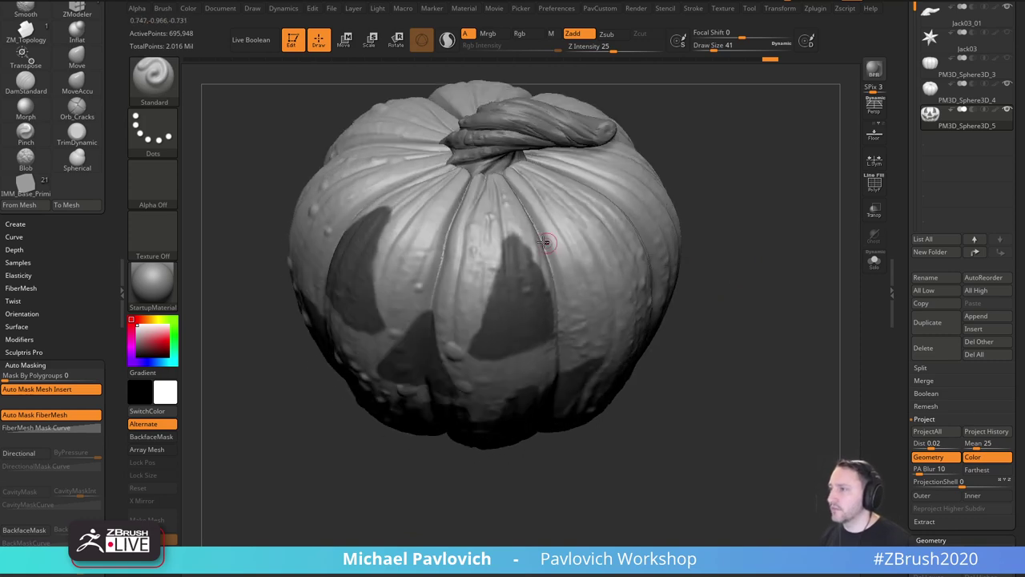
{"action": "key", "text": "ctrl"}
{"action": "mouse_move", "coordinate": [713, 246]}
{"action": "left_mouse_down"}
{"action": "mouse_move", "coordinate": [755, 267]}
{"action": "mouse_move", "coordinate": [751, 254]}
{"action": "mouse_move", "coordinate": [815, 274]}
{"action": "left_mouse_up"}
Extract a shell from the masked face with smoothing 5 and thickness 0.02.
{"action": "scroll", "coordinate": [905, 280], "scroll_direction": "down", "scroll_amount": 5}
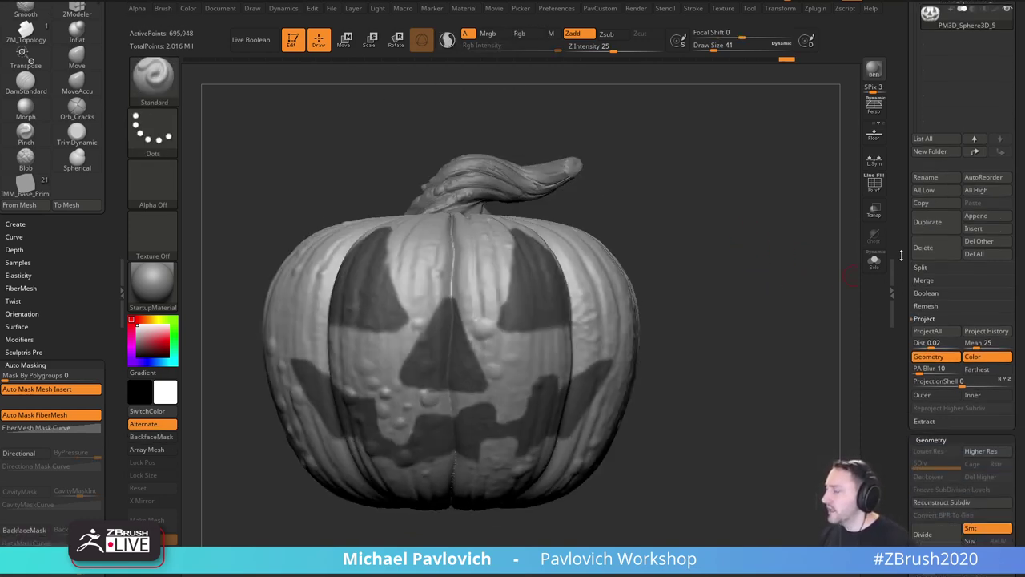
{"action": "left_click_drag", "start_coordinate": [900, 255], "coordinate": [899, 263]}
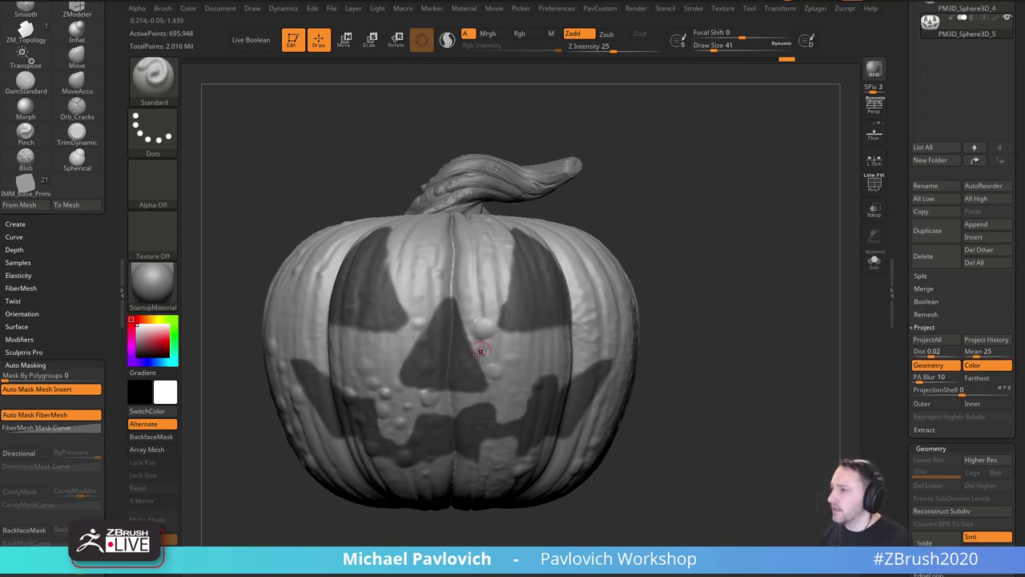
{"action": "mouse_move", "coordinate": [754, 327]}
{"action": "left_mouse_down"}
{"action": "mouse_move", "coordinate": [739, 332]}
{"action": "mouse_move", "coordinate": [763, 311]}
{"action": "left_mouse_up"}
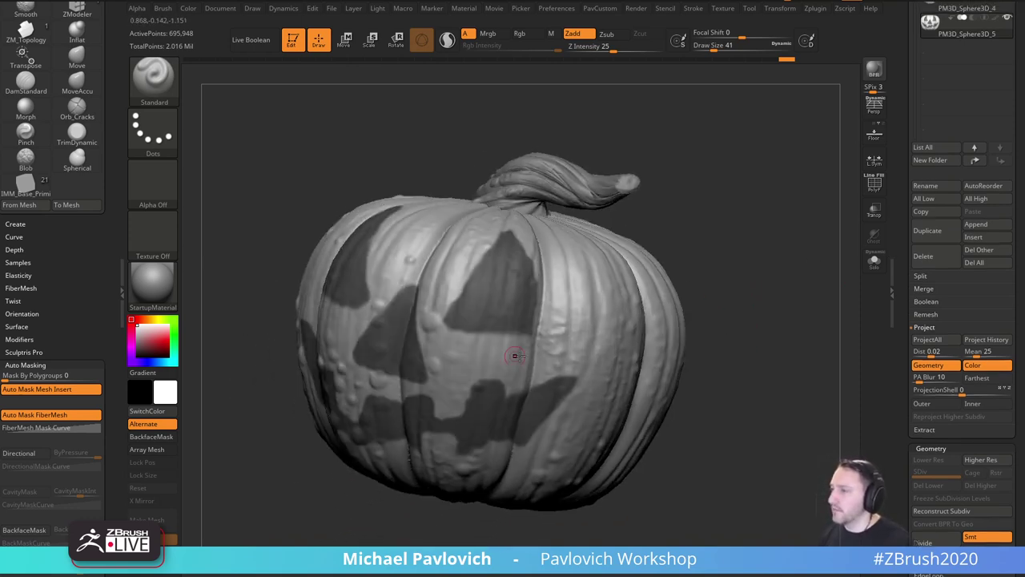
{"action": "left_click_drag", "start_coordinate": [705, 328], "coordinate": [734, 311]}
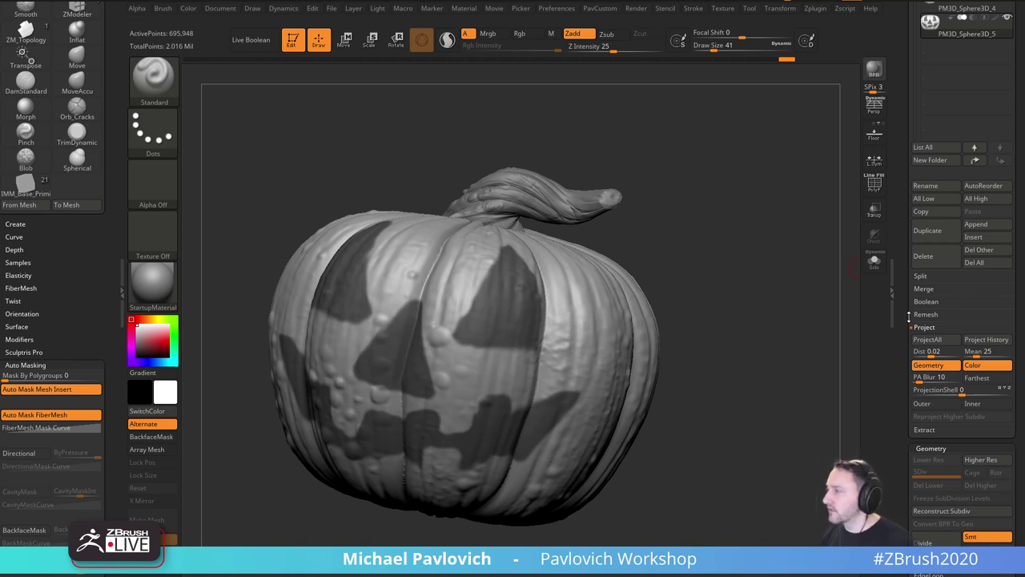
{"action": "scroll", "coordinate": [907, 324], "scroll_direction": "down", "scroll_amount": 10}
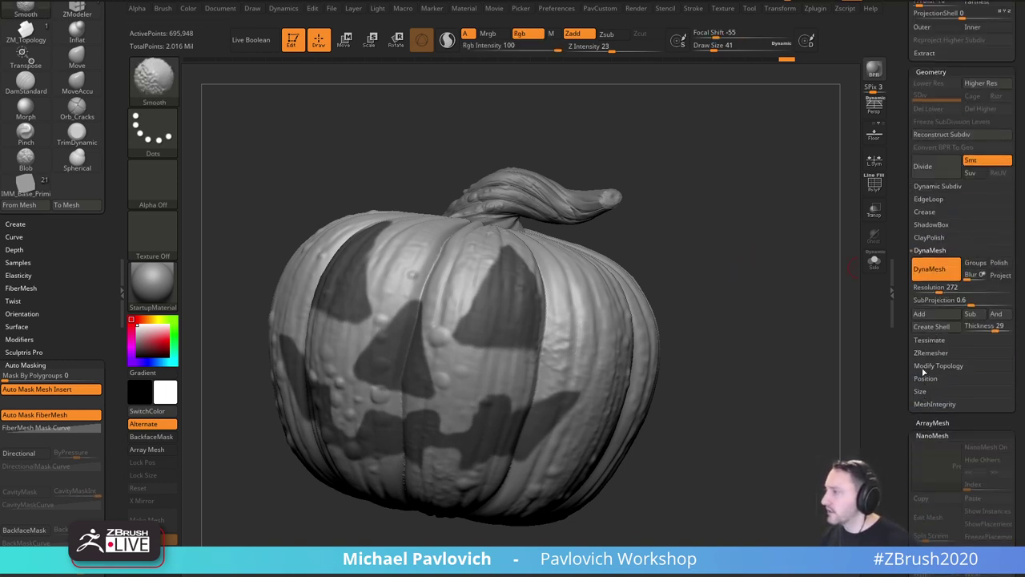
{"action": "scroll", "coordinate": [908, 360], "scroll_direction": "up", "scroll_amount": 1}
{"action": "scroll", "coordinate": [908, 361], "scroll_direction": "up", "scroll_amount": 10}
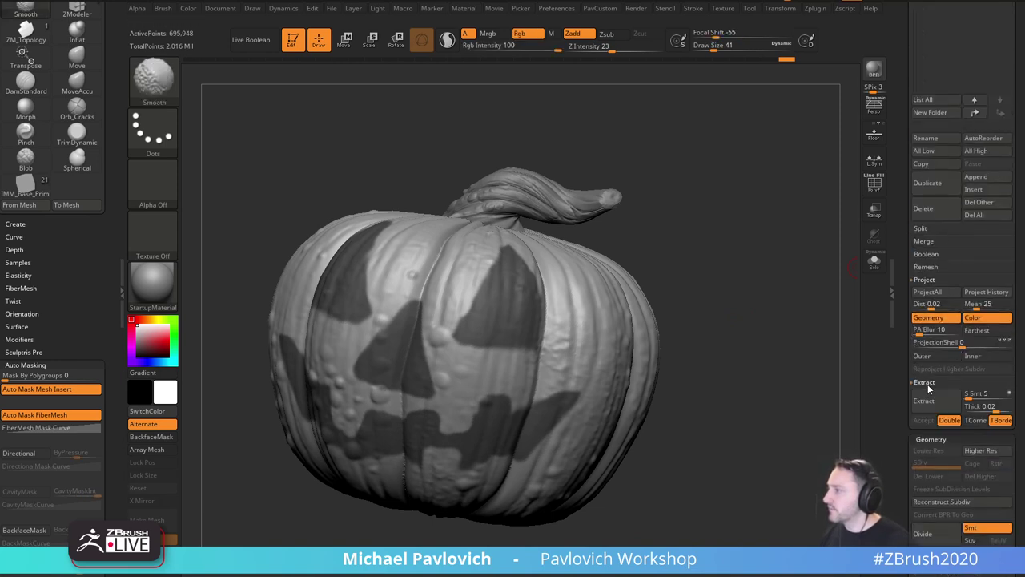
{"action": "left_click", "coordinate": [927, 399]}
{"action": "scroll", "coordinate": [907, 300], "scroll_direction": "up", "scroll_amount": 10}
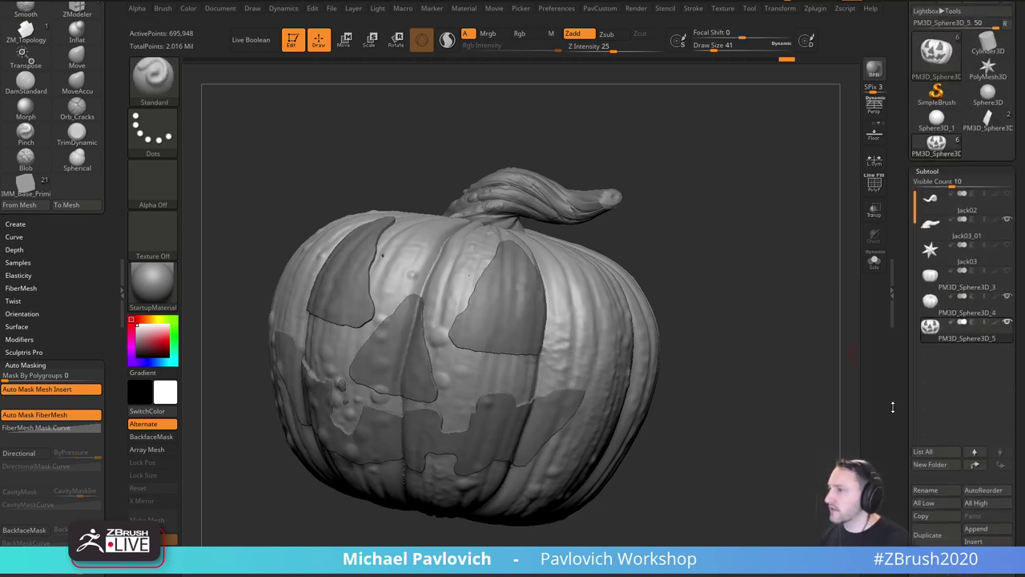
Try extracting the masked face shapes with smoothing 5 and a thickness of 0.0995.
{"action": "left_click_drag", "start_coordinate": [905, 357], "coordinate": [899, 268]}
{"action": "left_click_drag", "start_coordinate": [803, 281], "coordinate": [811, 269]}
{"action": "scroll", "coordinate": [903, 367], "scroll_direction": "down", "scroll_amount": 3}
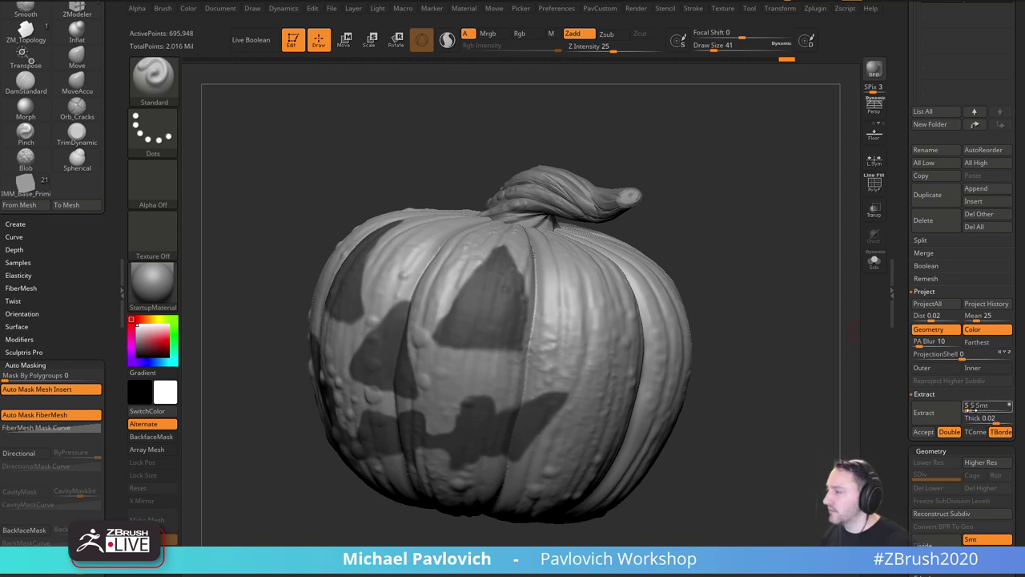
{"action": "left_click", "coordinate": [1000, 419]}
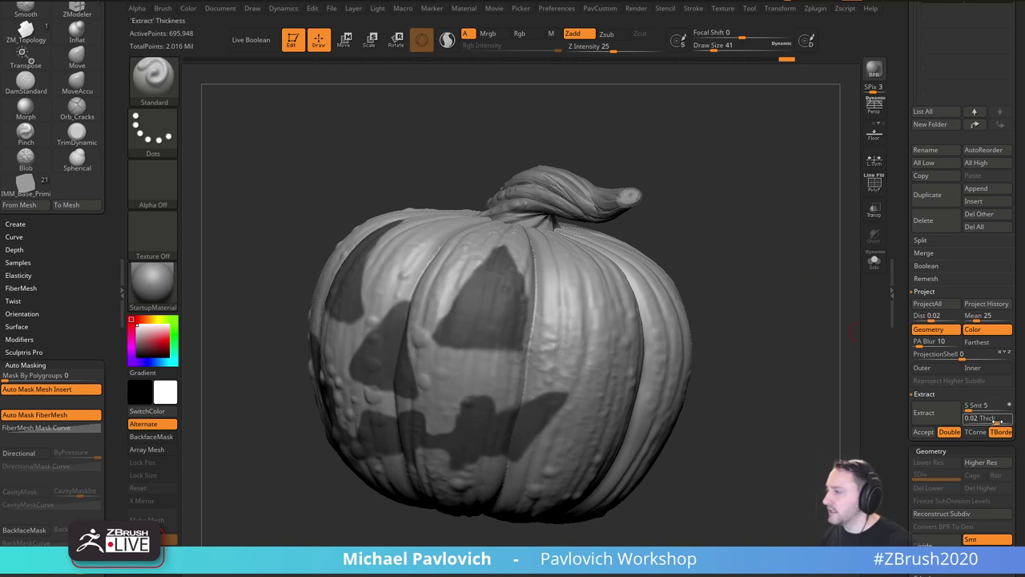
{"action": "type", "text": "0.0995"}
{"action": "key", "text": "Return"}
{"action": "left_click", "coordinate": [937, 413]}
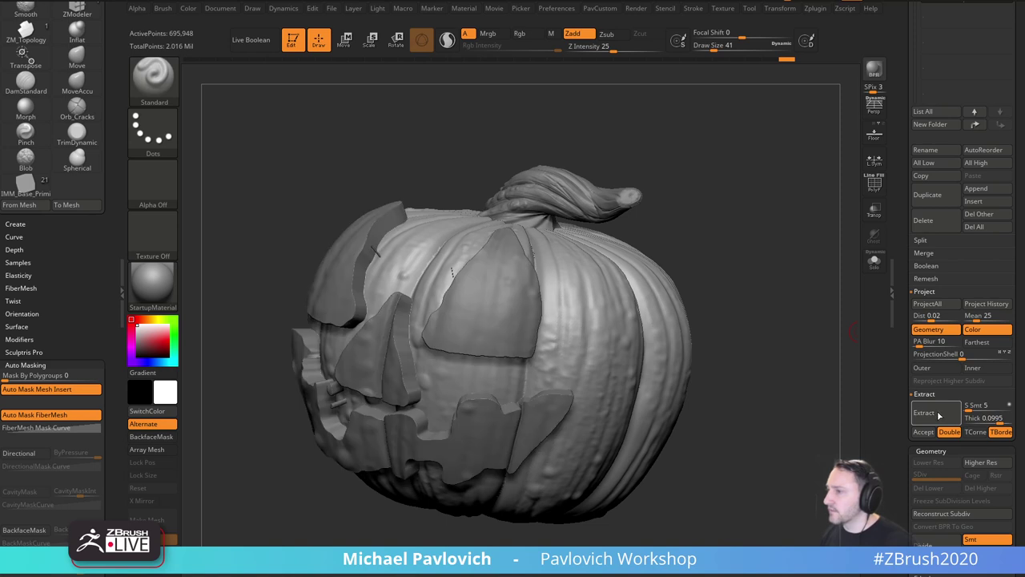
Extract the masked face shapes with smoothing 5 and thickness 0.0249, and accept the extraction as a new subtool.
{"action": "left_click", "coordinate": [997, 419]}
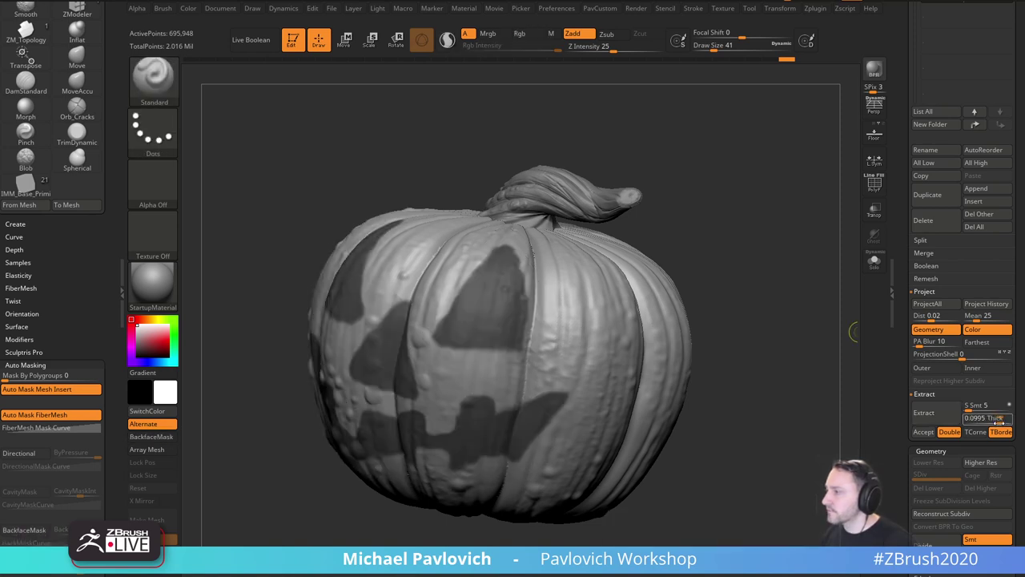
{"action": "left_click", "coordinate": [952, 414]}
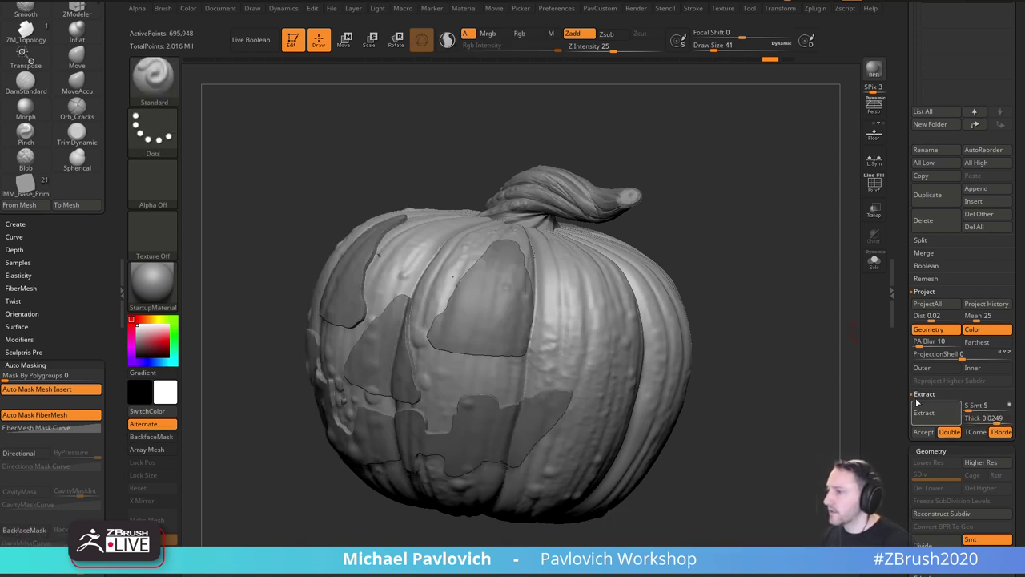
{"action": "key", "text": "ctrl"}
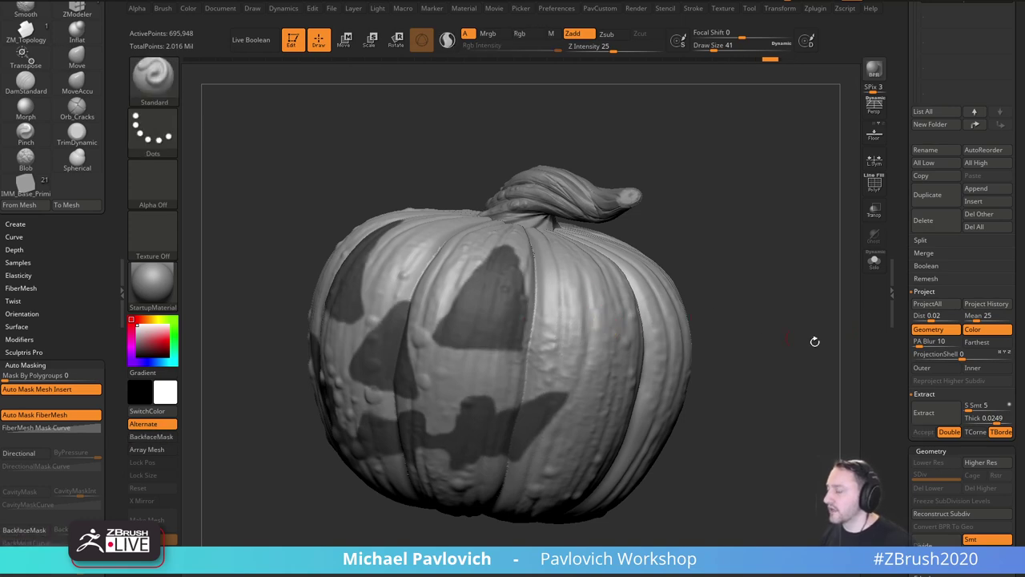
{"action": "left_click", "coordinate": [926, 414]}
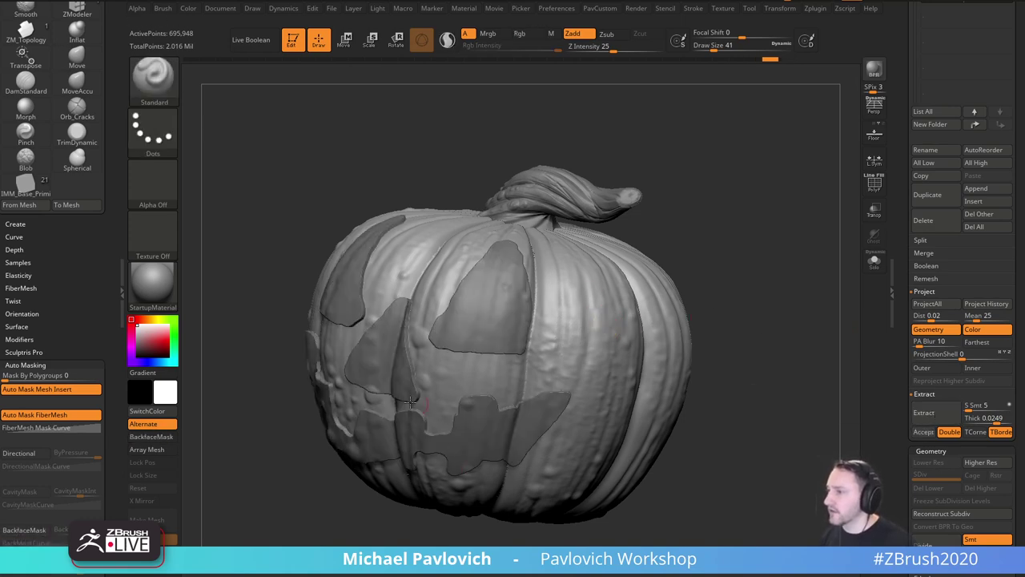
{"action": "left_click_drag", "start_coordinate": [732, 277], "coordinate": [733, 288]}
{"action": "left_click", "coordinate": [926, 412]}
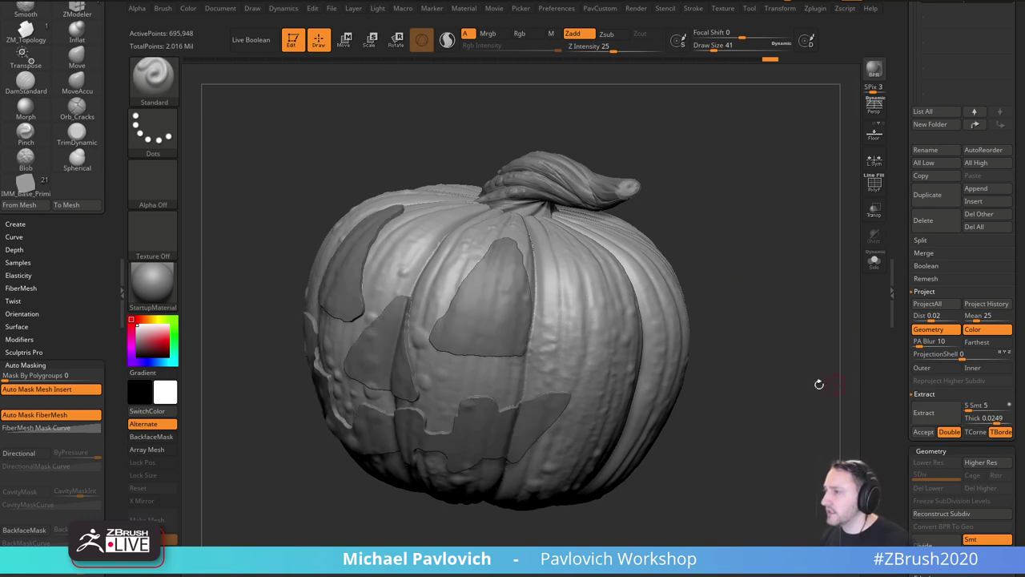
{"action": "left_click_drag", "start_coordinate": [905, 366], "coordinate": [906, 325]}
Select the extracted face subtool, isolate it with Solo and clear its mask.
{"action": "left_click", "coordinate": [924, 390]}
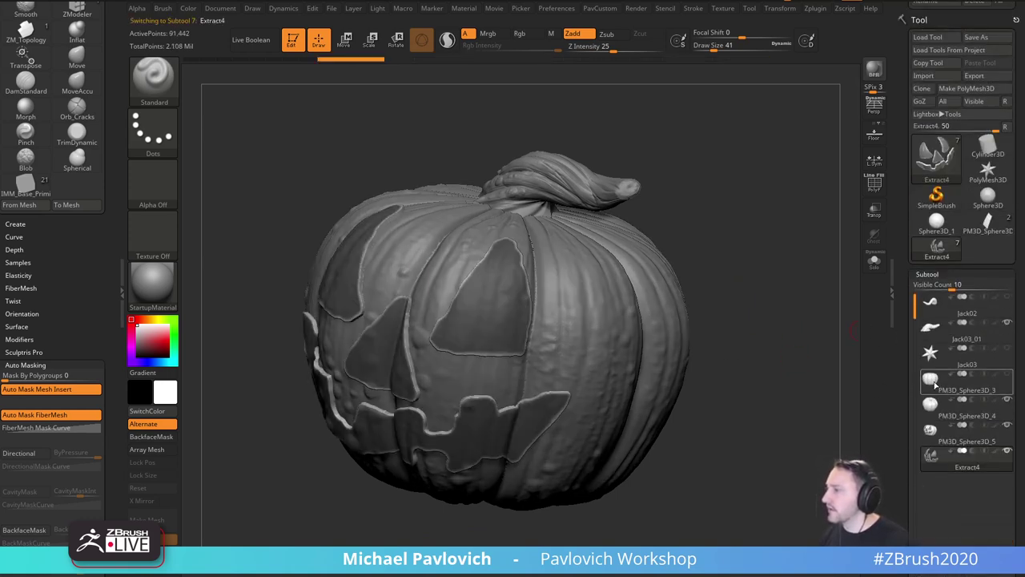
{"action": "left_click", "coordinate": [873, 260]}
{"action": "mouse_move", "coordinate": [777, 277]}
{"action": "left_mouse_down"}
{"action": "mouse_move", "coordinate": [716, 293]}
{"action": "mouse_move", "coordinate": [777, 293]}
{"action": "mouse_move", "coordinate": [757, 284]}
{"action": "mouse_move", "coordinate": [760, 245]}
{"action": "left_mouse_up"}
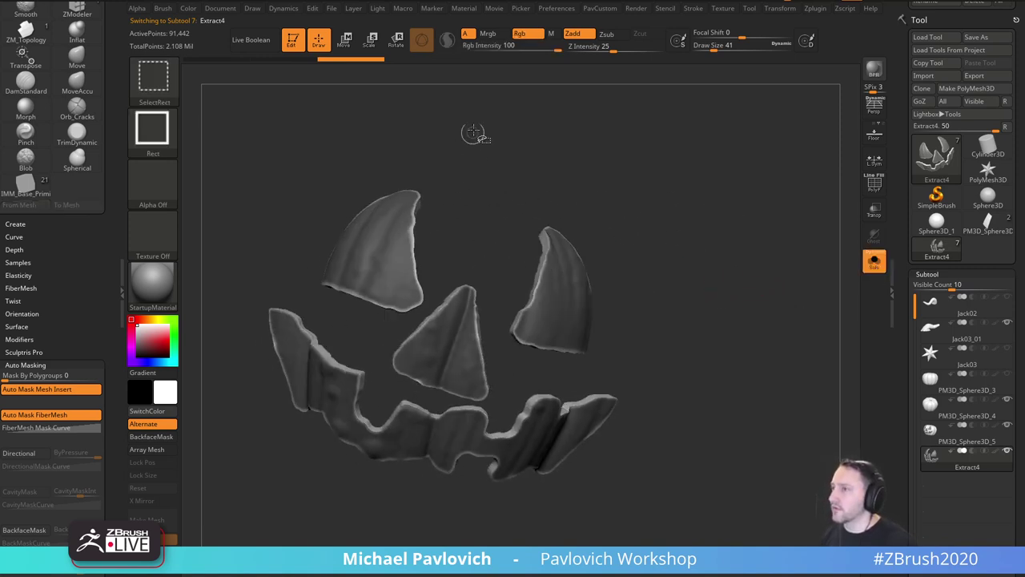
{"action": "left_click_drag", "start_coordinate": [478, 135], "coordinate": [540, 178], "text": "ctrl"}
Try hiding edge loops on the eyes and nose with SelectLasso, and bring back full visibility.
{"action": "key", "text": "ctrl+shift+b"}
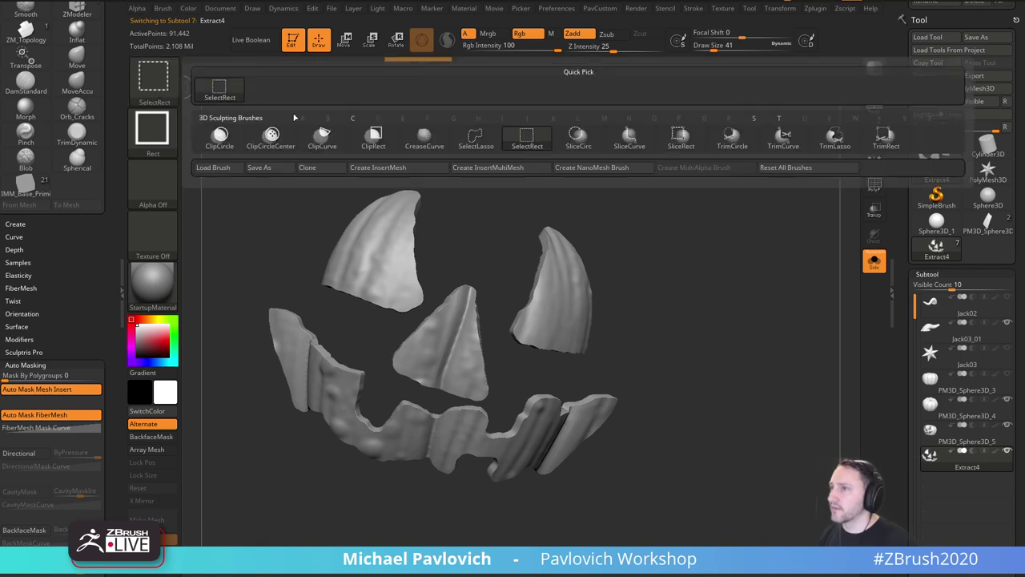
{"action": "left_click", "coordinate": [475, 137]}
{"action": "left_click_drag", "start_coordinate": [586, 273], "coordinate": [588, 276], "text": "ctrl+shift"}
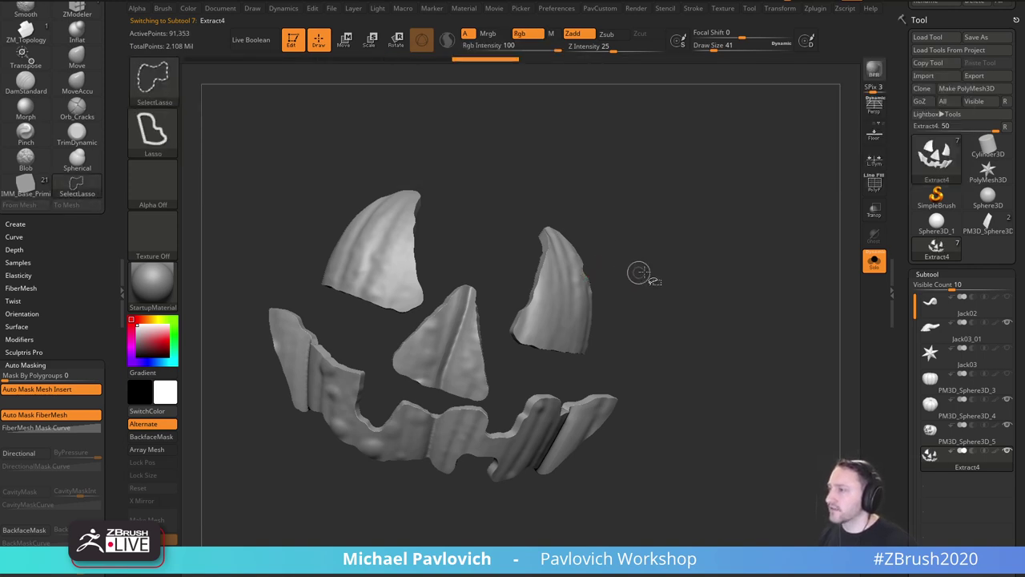
{"action": "left_click_drag", "start_coordinate": [419, 195], "coordinate": [420, 196], "text": "ctrl+shift"}
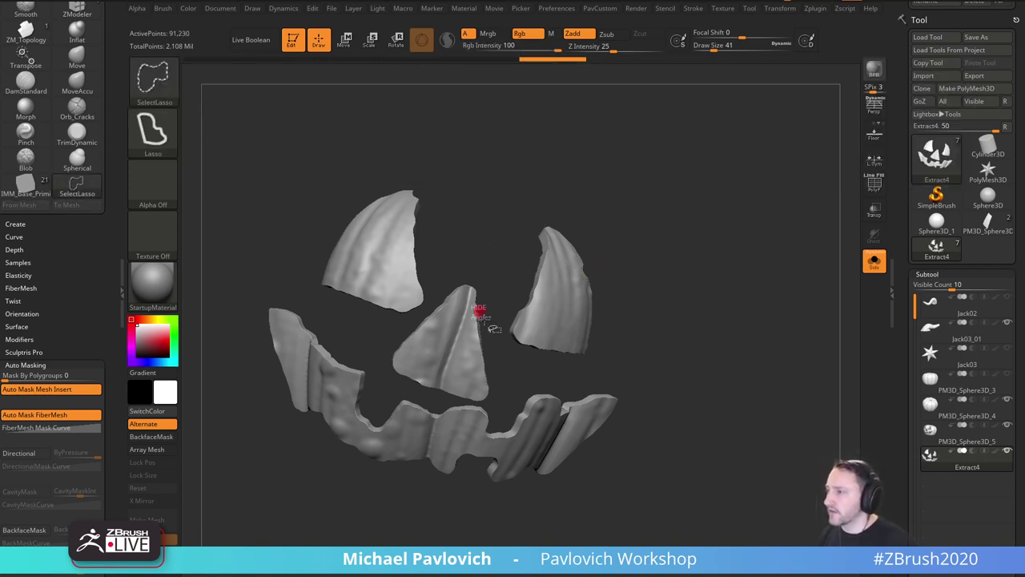
{"action": "left_click_drag", "start_coordinate": [479, 313], "coordinate": [480, 314], "text": "ctrl+shift"}
{"action": "left_click_drag", "start_coordinate": [709, 262], "coordinate": [773, 356], "text": "ctrl+shift"}
{"action": "left_click", "coordinate": [756, 328], "text": "ctrl+shift"}
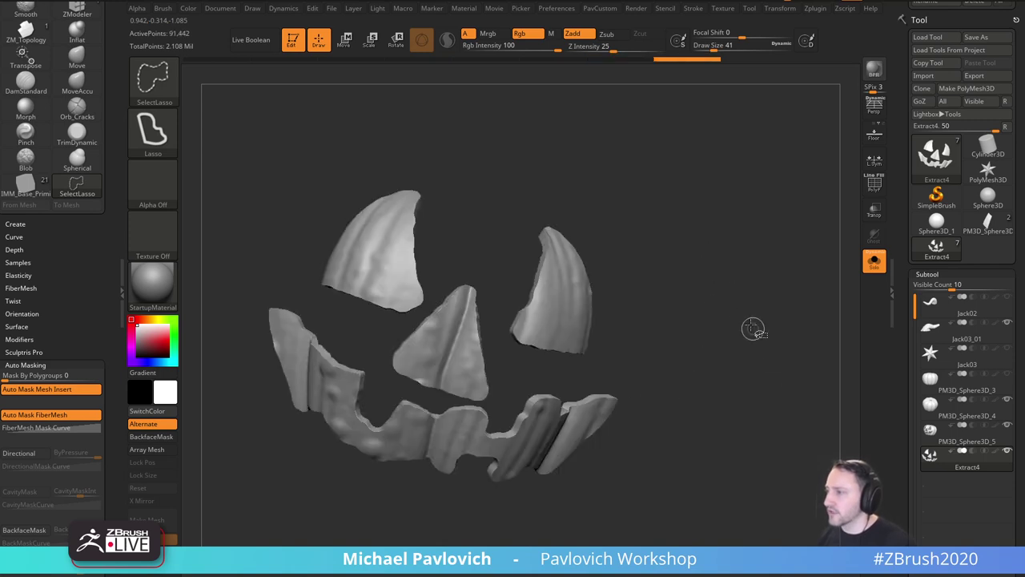
{"action": "key", "text": "space"}
{"action": "left_click", "coordinate": [712, 185]}
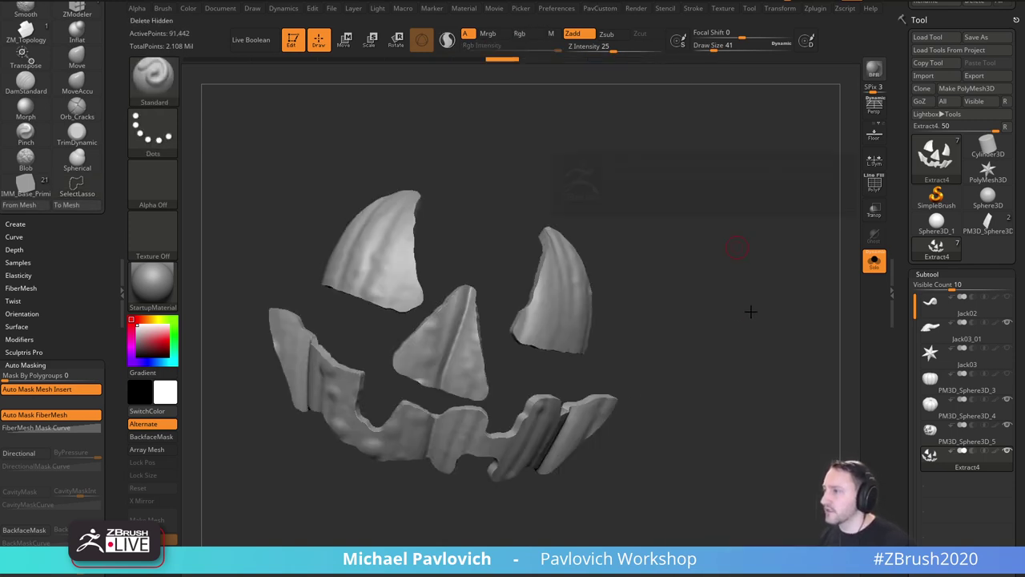
Display the polyframe and examine the extraction's polygroups by isolating the back surface and growing the visible area.
{"action": "mouse_move", "coordinate": [750, 311]}
{"action": "left_mouse_down", "text": "shift"}
{"action": "mouse_move", "coordinate": [725, 304]}
{"action": "mouse_move", "coordinate": [755, 297]}
{"action": "mouse_move", "coordinate": [732, 332]}
{"action": "mouse_move", "coordinate": [742, 362]}
{"action": "mouse_move", "coordinate": [767, 312]}
{"action": "left_mouse_up", "text": "shift"}
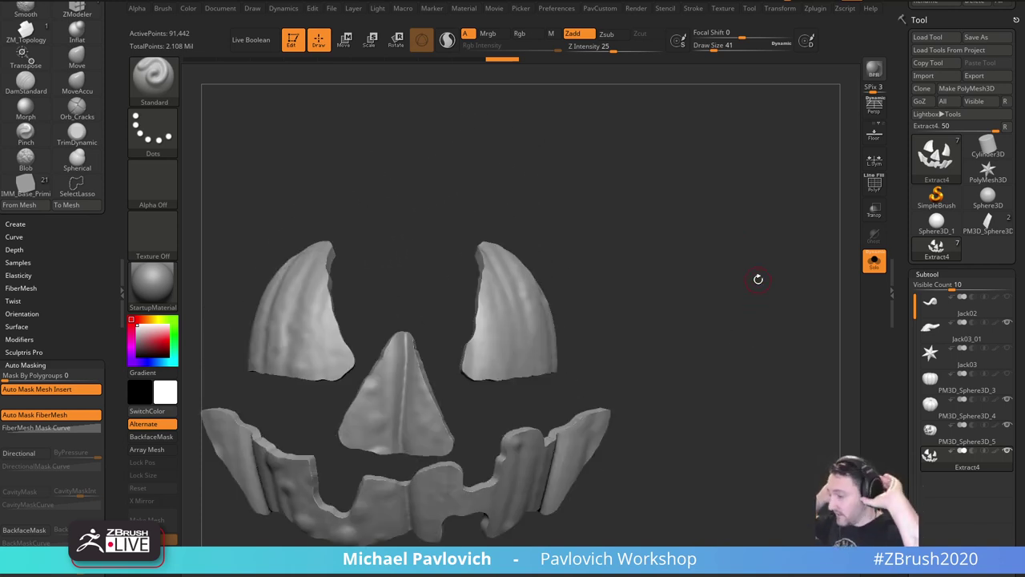
{"action": "key", "text": "shift+f"}
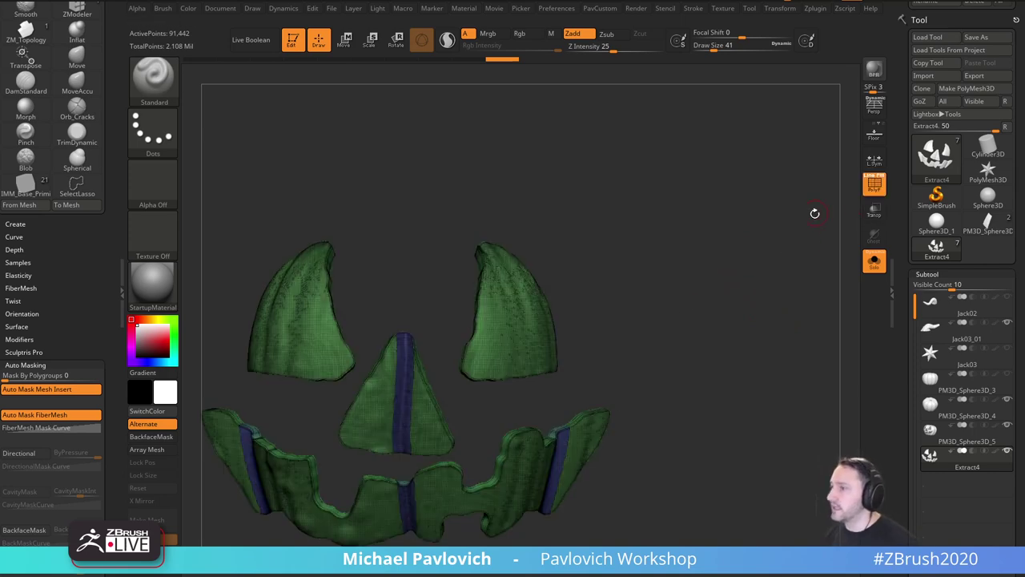
{"action": "left_click_drag", "start_coordinate": [812, 213], "coordinate": [766, 189]}
{"action": "mouse_move", "coordinate": [700, 254]}
{"action": "left_mouse_down"}
{"action": "mouse_move", "coordinate": [675, 261]}
{"action": "mouse_move", "coordinate": [686, 199]}
{"action": "mouse_move", "coordinate": [570, 204]}
{"action": "mouse_move", "coordinate": [666, 235]}
{"action": "mouse_move", "coordinate": [692, 233]}
{"action": "mouse_move", "coordinate": [609, 219]}
{"action": "mouse_move", "coordinate": [566, 284]}
{"action": "mouse_move", "coordinate": [622, 206]}
{"action": "mouse_move", "coordinate": [730, 183]}
{"action": "left_mouse_up"}
{"action": "left_click", "coordinate": [540, 287], "text": "ctrl+shift"}
{"action": "key", "text": "ctrl+shift"}
{"action": "key", "text": "ctrl+shift+x"}
{"action": "key", "text": "ctrl+shift+x"}
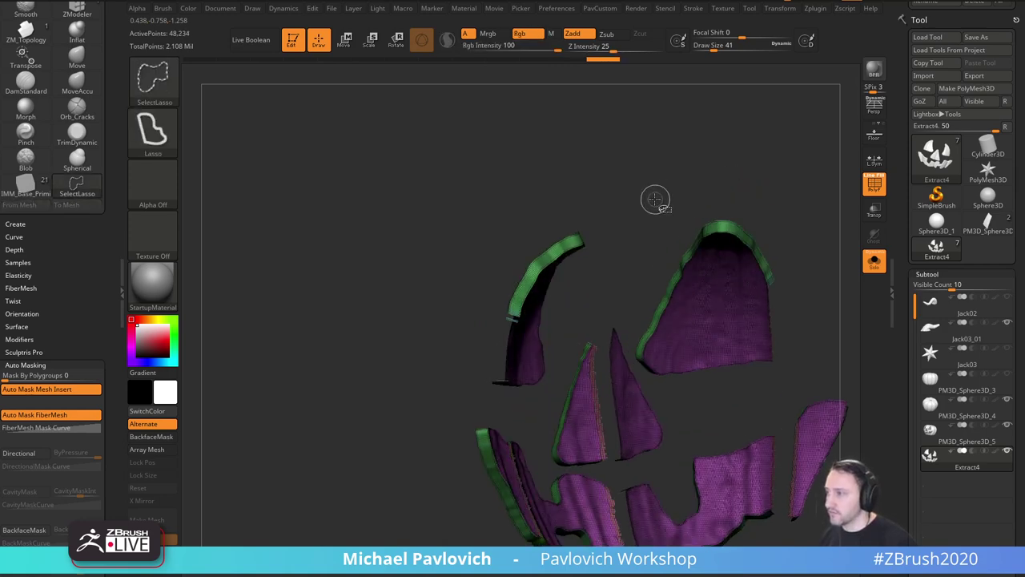
{"action": "mouse_move", "coordinate": [648, 203]}
{"action": "left_mouse_down"}
{"action": "mouse_move", "coordinate": [645, 181]}
{"action": "mouse_move", "coordinate": [698, 199]}
{"action": "mouse_move", "coordinate": [712, 229]}
{"action": "mouse_move", "coordinate": [604, 260]}
{"action": "mouse_move", "coordinate": [679, 273]}
{"action": "mouse_move", "coordinate": [673, 281]}
{"action": "left_mouse_up"}
Isolate the front surface of the face shapes and combine it into a single polygroup.
{"action": "left_click", "coordinate": [561, 288], "text": "ctrl+shift"}
{"action": "left_click", "coordinate": [390, 341], "text": "ctrl+shift"}
{"action": "left_click_drag", "start_coordinate": [577, 256], "coordinate": [710, 265]}
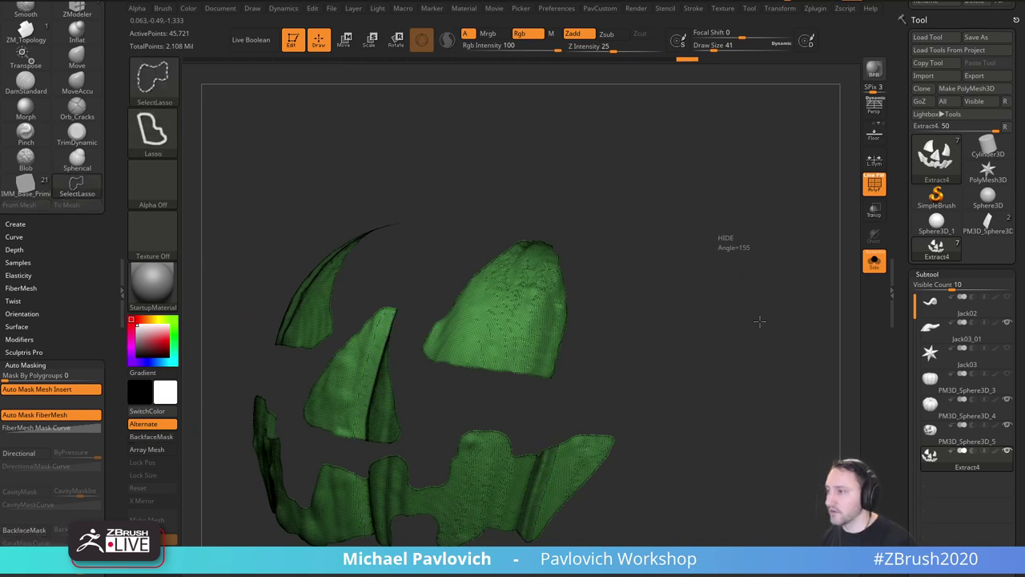
{"action": "mouse_move", "coordinate": [759, 321]}
{"action": "left_mouse_down"}
{"action": "mouse_move", "coordinate": [751, 272]}
{"action": "mouse_move", "coordinate": [681, 267]}
{"action": "mouse_move", "coordinate": [632, 248]}
{"action": "mouse_move", "coordinate": [655, 217]}
{"action": "mouse_move", "coordinate": [753, 233]}
{"action": "mouse_move", "coordinate": [496, 304]}
{"action": "left_mouse_up"}
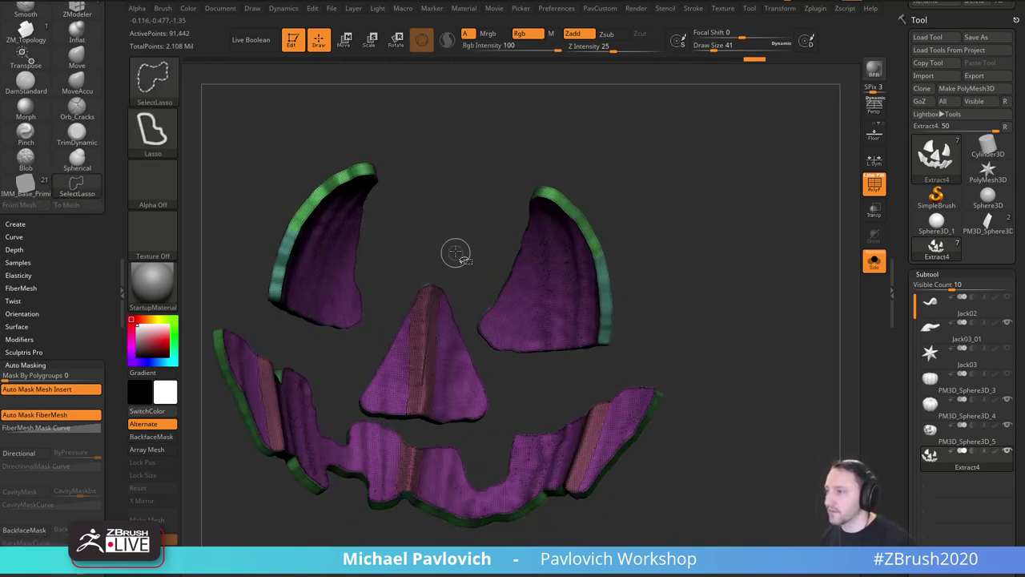
Show only the back surface with its centre and side strips using SelectRect, and group it as one polygroup.
{"action": "left_click", "coordinate": [169, 93], "text": "ctrl+shift"}
{"action": "left_click", "coordinate": [278, 94], "text": "ctrl+shift"}
{"action": "left_click", "coordinate": [442, 347], "text": "ctrl+shift"}
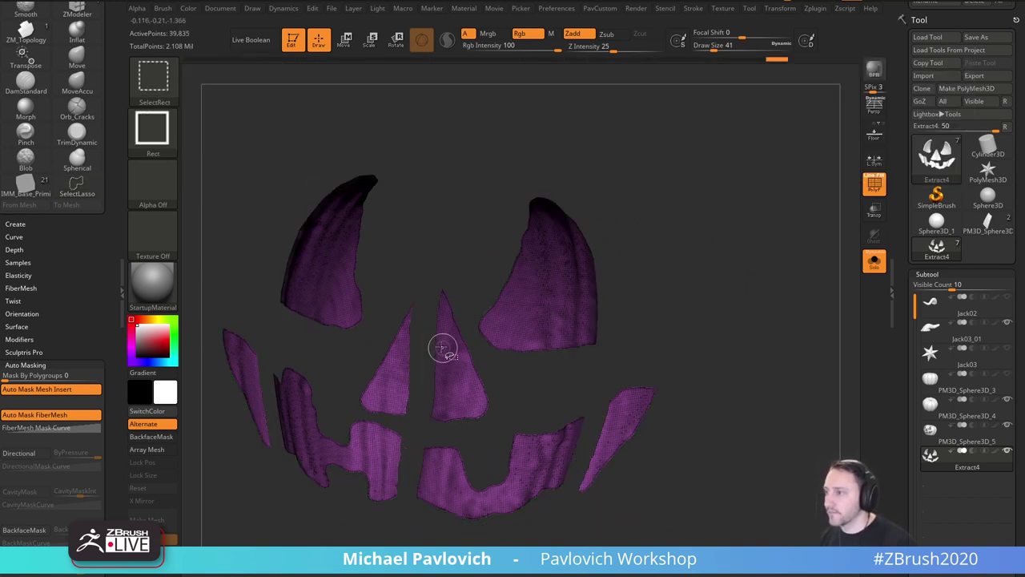
{"action": "left_click", "coordinate": [450, 239], "text": "ctrl+shift"}
{"action": "left_click", "coordinate": [425, 346], "text": "ctrl+shift"}
{"action": "left_click", "coordinate": [725, 337], "text": "ctrl+shift"}
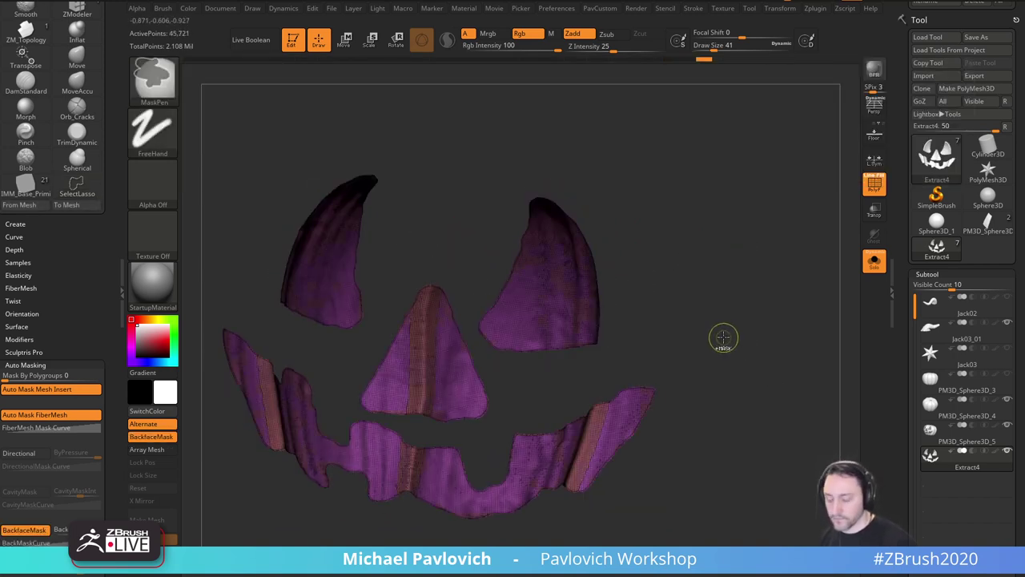
{"action": "key", "text": "ctrl+w"}
{"action": "left_click", "coordinate": [723, 324], "text": "ctrl+shift"}
Isolate the rim strips around the eyes, nose and mouth and group them as one polygroup.
{"action": "left_click_drag", "start_coordinate": [730, 234], "coordinate": [700, 258]}
{"action": "left_click", "coordinate": [583, 256], "text": "ctrl+shift"}
{"action": "left_click_drag", "start_coordinate": [748, 338], "coordinate": [741, 321], "text": "ctrl+shift"}
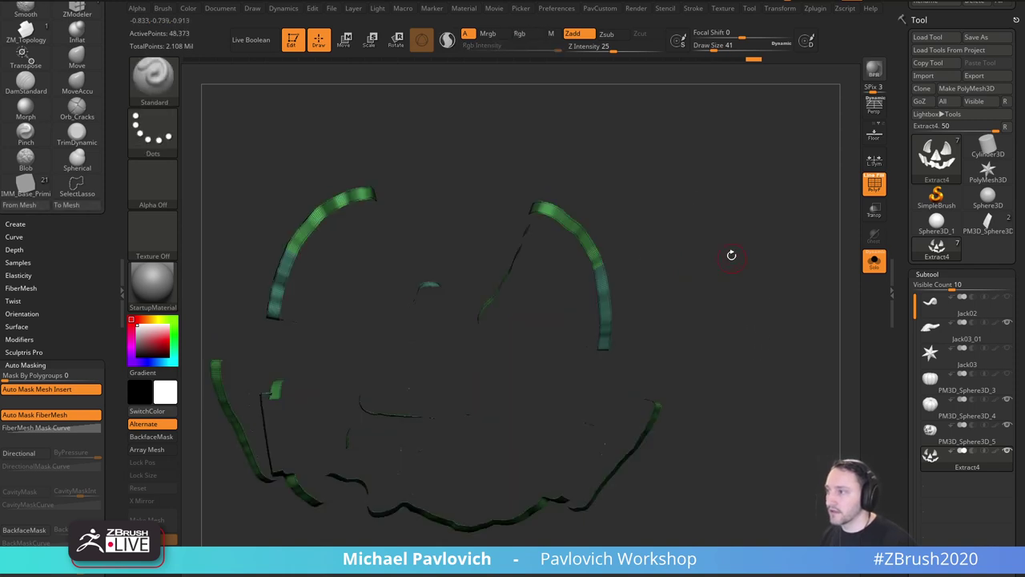
{"action": "mouse_move", "coordinate": [731, 255]}
{"action": "left_mouse_down"}
{"action": "mouse_move", "coordinate": [549, 318]}
{"action": "mouse_move", "coordinate": [761, 356]}
{"action": "left_mouse_up"}
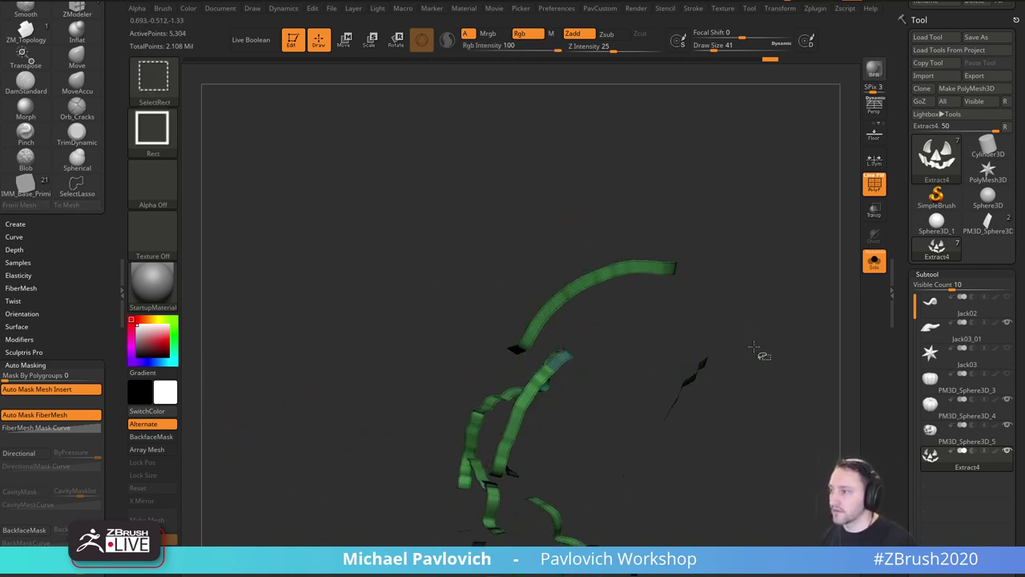
{"action": "left_click", "coordinate": [781, 315], "text": "ctrl+shift"}
{"action": "mouse_move", "coordinate": [781, 315]}
{"action": "left_mouse_down"}
{"action": "mouse_move", "coordinate": [741, 284]}
{"action": "mouse_move", "coordinate": [766, 292]}
{"action": "left_mouse_up"}
{"action": "key", "text": "ctrl+z"}
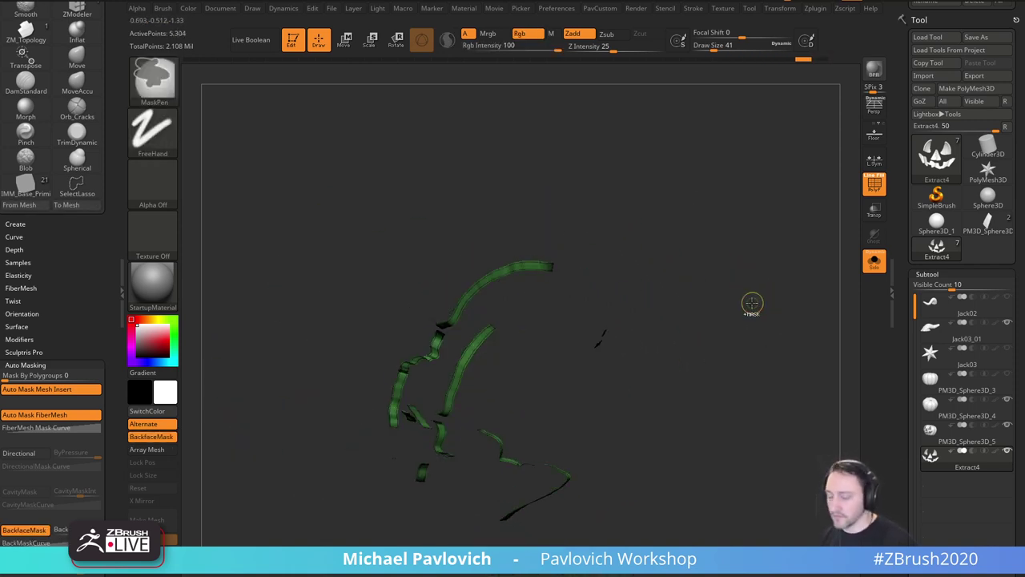
{"action": "key", "text": "ctrl+shift+z"}
{"action": "mouse_move", "coordinate": [780, 267]}
{"action": "left_mouse_down"}
{"action": "mouse_move", "coordinate": [742, 245]}
{"action": "mouse_move", "coordinate": [771, 272]}
{"action": "mouse_move", "coordinate": [739, 270]}
{"action": "mouse_move", "coordinate": [752, 275]}
{"action": "left_mouse_up"}
Mask all but the back surface and move it deeper inward from a side view to thicken the face shapes.
{"action": "key", "text": "w"}
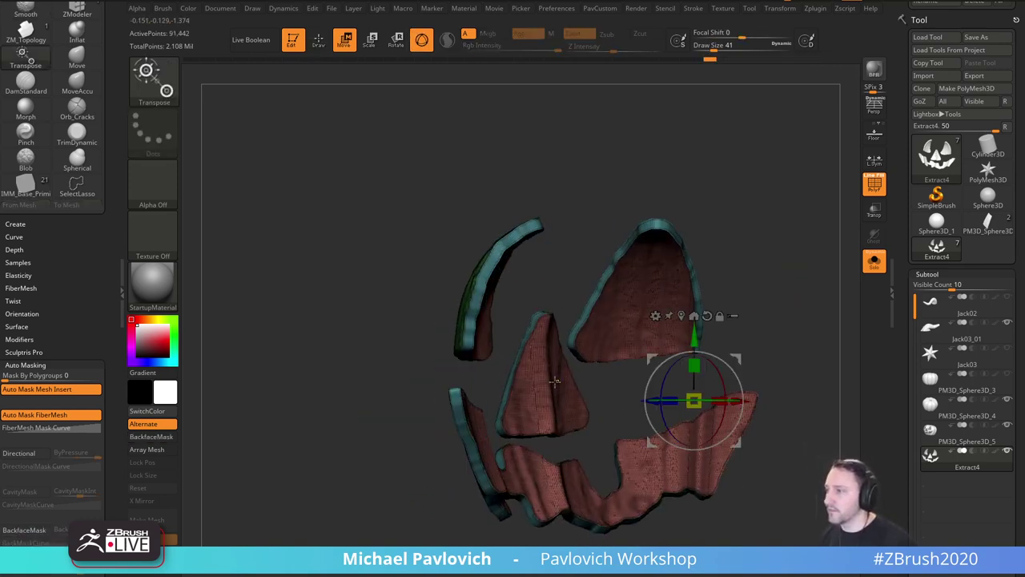
{"action": "left_click_drag", "start_coordinate": [788, 315], "coordinate": [764, 308]}
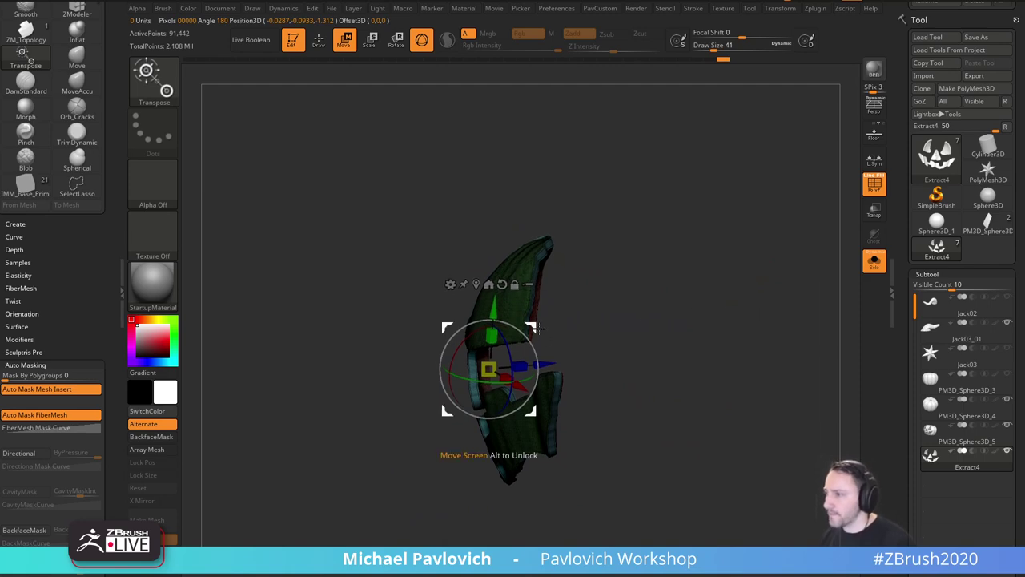
{"action": "left_click_drag", "start_coordinate": [532, 328], "coordinate": [554, 325]}
{"action": "mouse_move", "coordinate": [729, 299]}
{"action": "left_mouse_down"}
{"action": "mouse_move", "coordinate": [650, 302]}
{"action": "mouse_move", "coordinate": [737, 299]}
{"action": "left_mouse_up"}
Show the whole pumpkin without polyframe, set the extracted face subtool to subtract and enable Live Boolean.
{"action": "left_click", "coordinate": [874, 260]}
{"action": "key", "text": "q"}
{"action": "left_click_drag", "start_coordinate": [812, 197], "coordinate": [799, 225]}
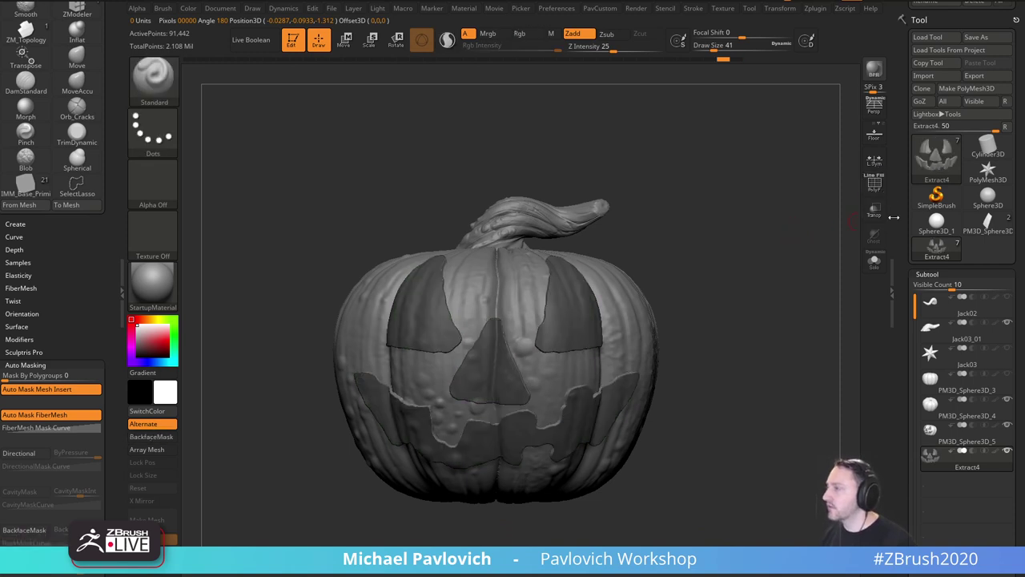
{"action": "key", "text": "shift+f"}
{"action": "left_click_drag", "start_coordinate": [807, 448], "coordinate": [821, 480], "text": "alt"}
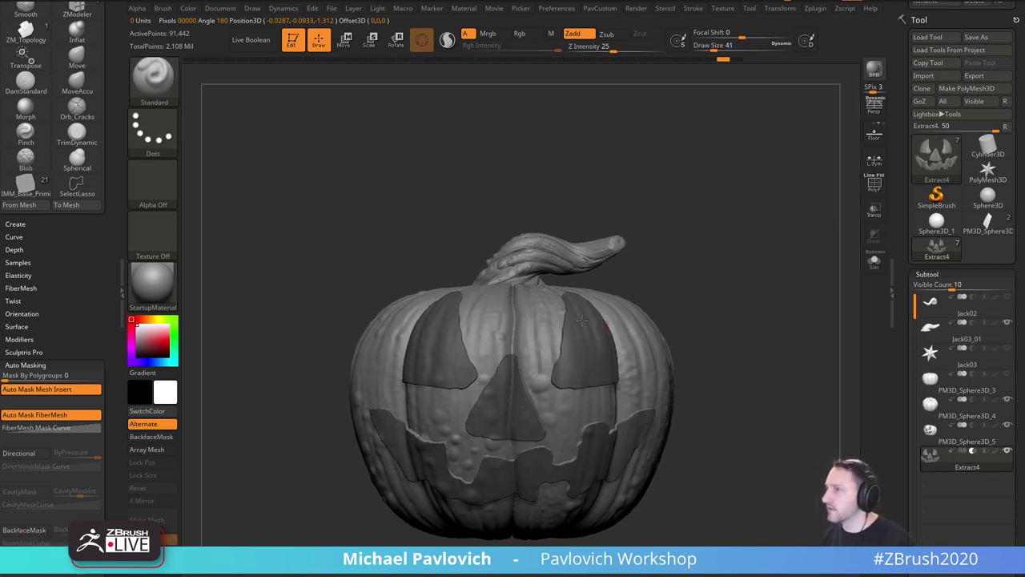
{"action": "left_click", "coordinate": [257, 48]}
{"action": "left_click_drag", "start_coordinate": [774, 309], "coordinate": [738, 261], "text": "alt"}
{"action": "left_click_drag", "start_coordinate": [829, 209], "coordinate": [770, 224], "text": "alt"}
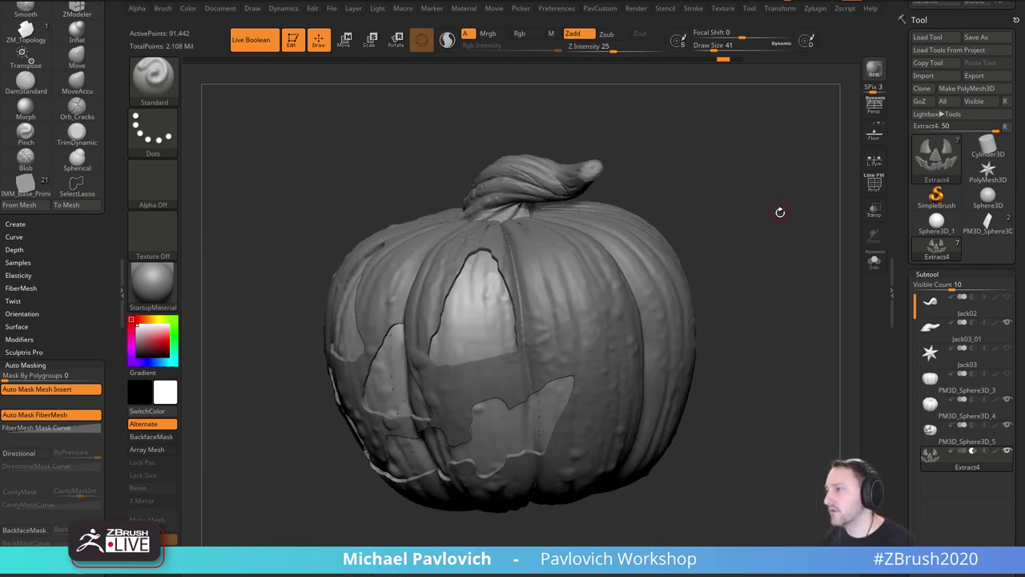
Solo the face subtool with polyframe, isolate its front surface polygroup and delete the hidden back and rim polygons.
{"action": "left_click", "coordinate": [874, 260]}
{"action": "right_click_drag", "start_coordinate": [817, 261], "coordinate": [754, 248]}
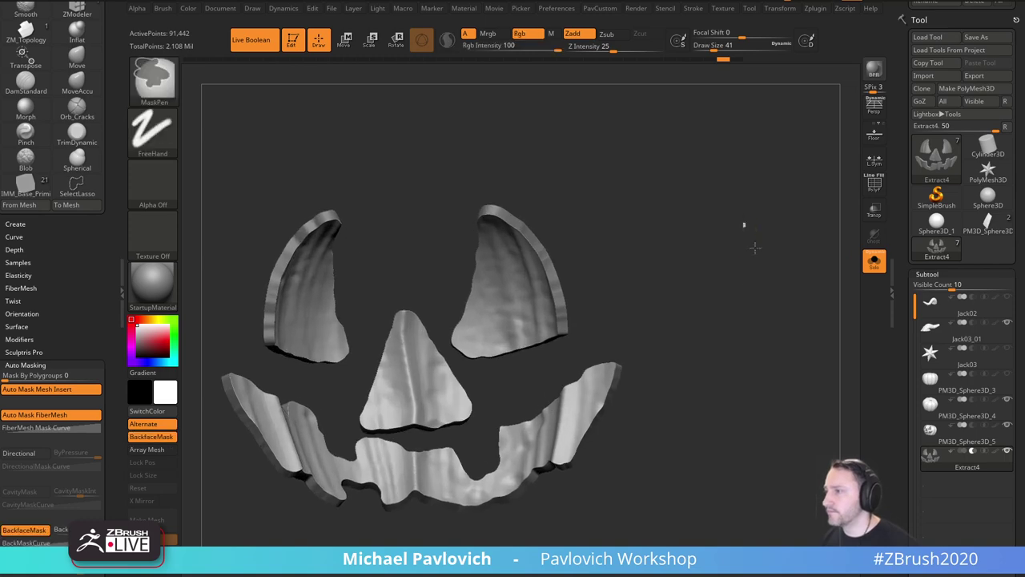
{"action": "mouse_move", "coordinate": [754, 248]}
{"action": "left_mouse_down"}
{"action": "mouse_move", "coordinate": [766, 237]}
{"action": "mouse_move", "coordinate": [756, 267]}
{"action": "mouse_move", "coordinate": [825, 257]}
{"action": "mouse_move", "coordinate": [809, 266]}
{"action": "left_mouse_up"}
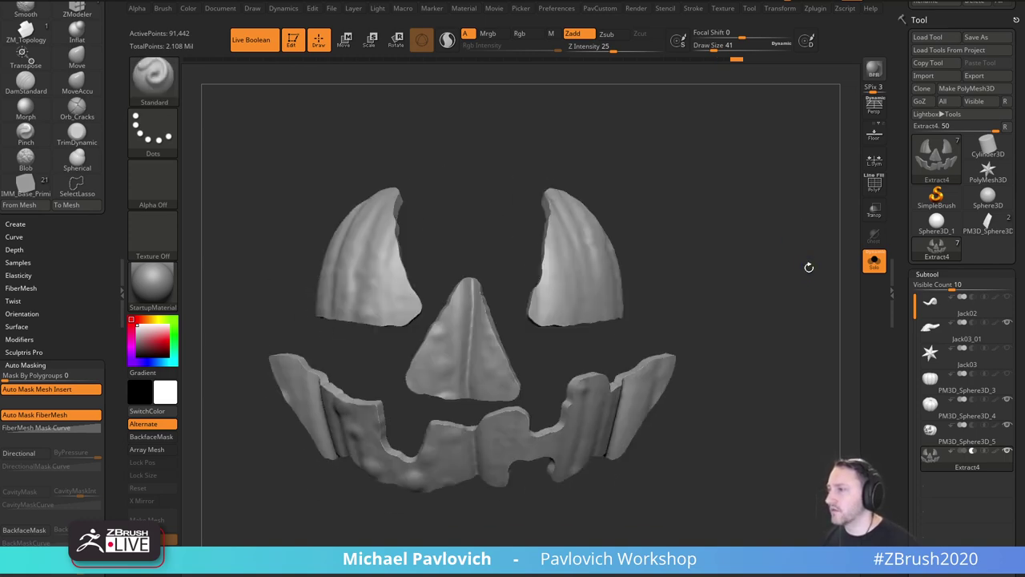
{"action": "key", "text": "shift+f"}
{"action": "left_click_drag", "start_coordinate": [817, 222], "coordinate": [624, 259]}
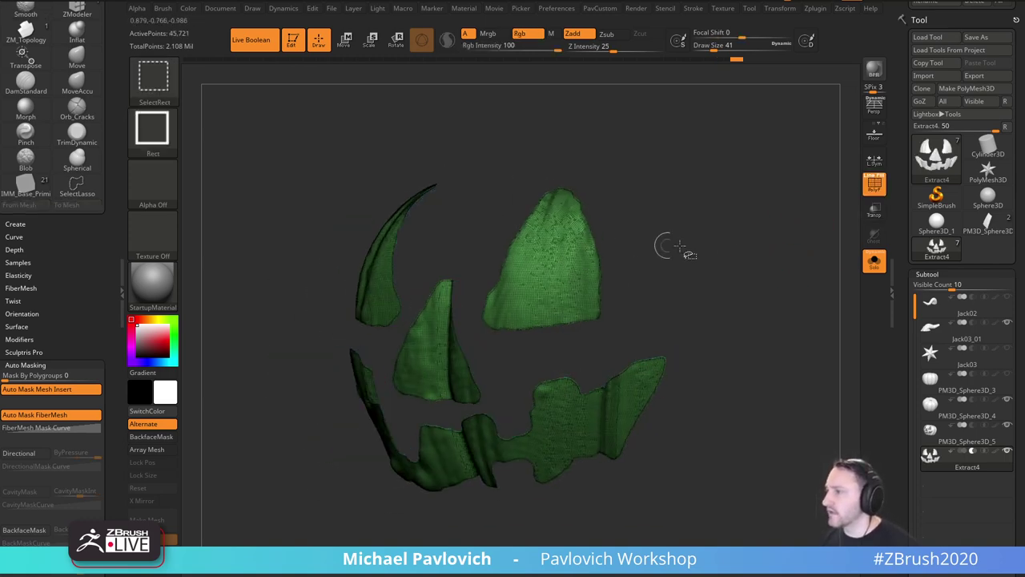
{"action": "key", "text": "space"}
{"action": "left_click", "coordinate": [732, 182]}
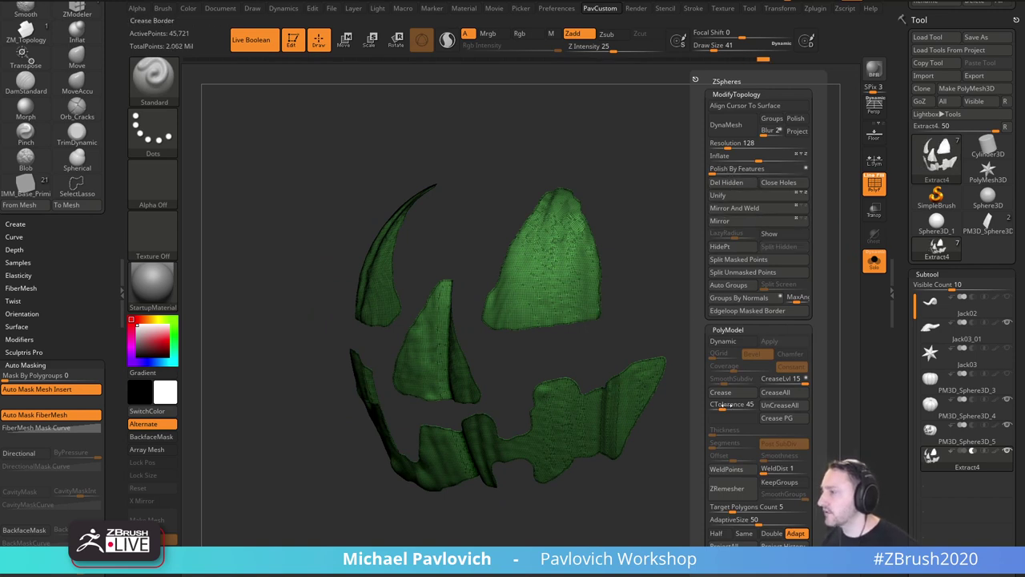
ZRemesh the front face surfaces with the Half option and an AdaptiveSize of 0.
{"action": "left_click", "coordinate": [716, 532]}
{"action": "left_click", "coordinate": [726, 487]}
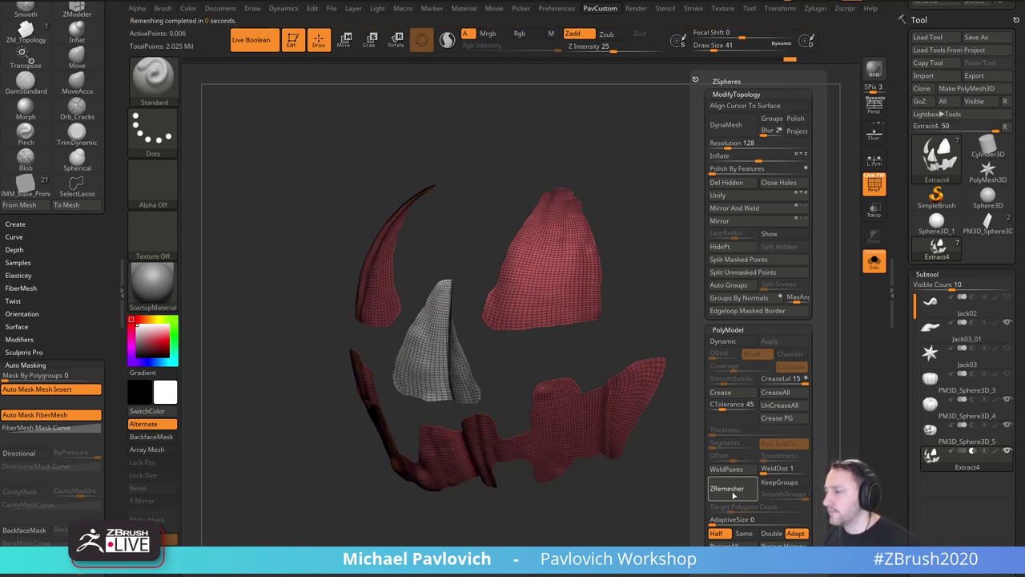
ZRemesh the front face surfaces two more times at Half density for a coarser mesh.
{"action": "left_click", "coordinate": [731, 490]}
{"action": "left_click", "coordinate": [731, 490]}
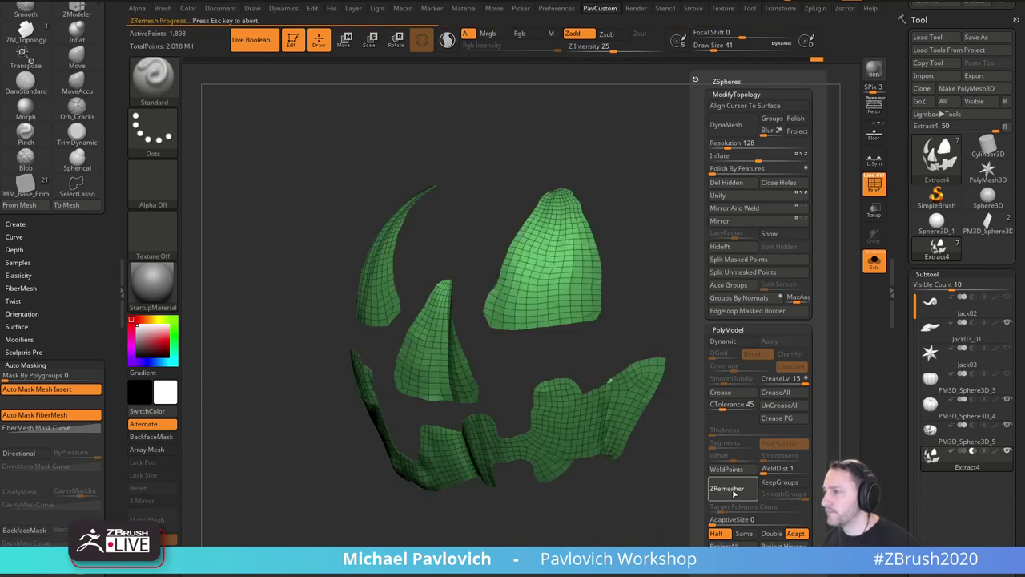
{"action": "left_click_drag", "start_coordinate": [671, 352], "coordinate": [760, 302]}
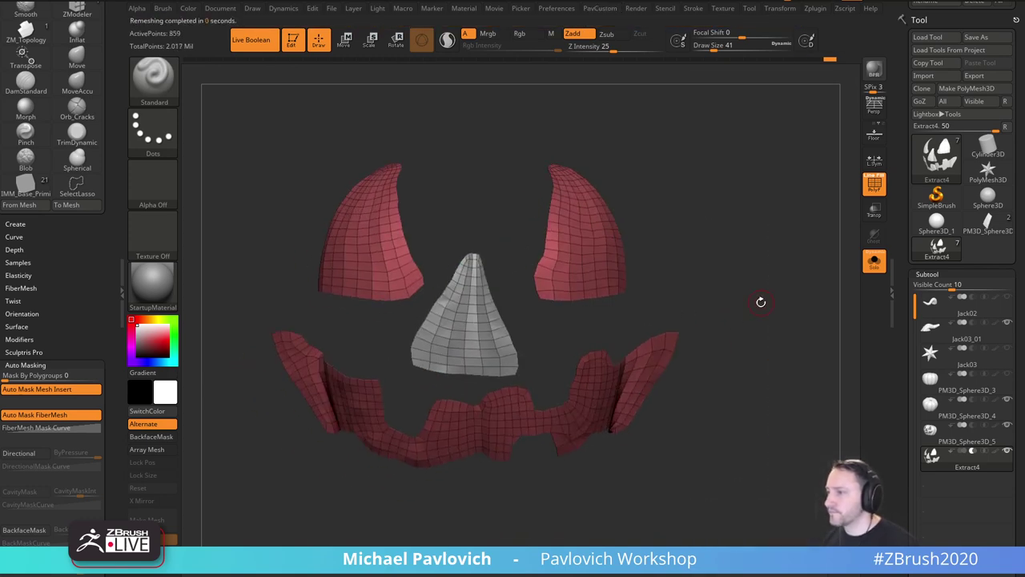
Reshape the mouth's teeth into squarer blocks with the MoveAccu brush.
{"action": "key", "text": "2"}
{"action": "mouse_move", "coordinate": [746, 258]}
{"action": "left_mouse_down", "text": "alt"}
{"action": "mouse_move", "coordinate": [767, 261]}
{"action": "mouse_move", "coordinate": [774, 231]}
{"action": "left_mouse_up", "text": "alt"}
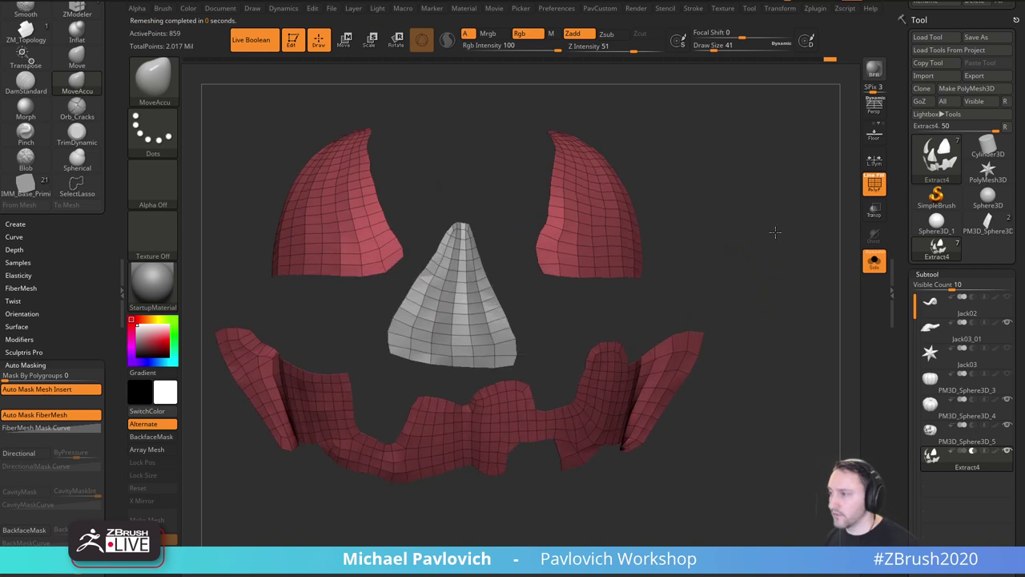
{"action": "left_click_drag", "start_coordinate": [646, 297], "coordinate": [616, 312]}
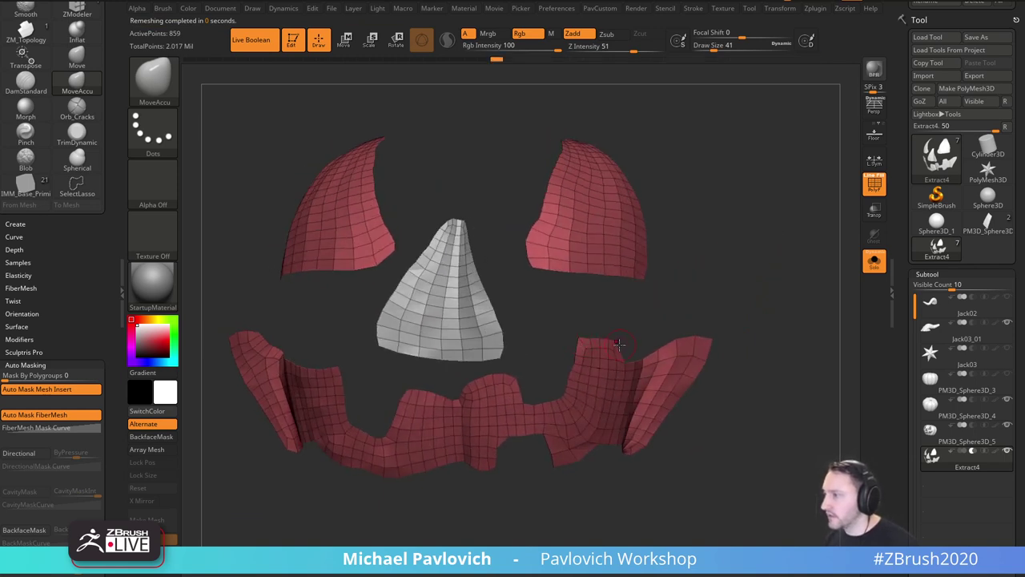
{"action": "right_click_drag", "start_coordinate": [516, 376], "coordinate": [454, 383]}
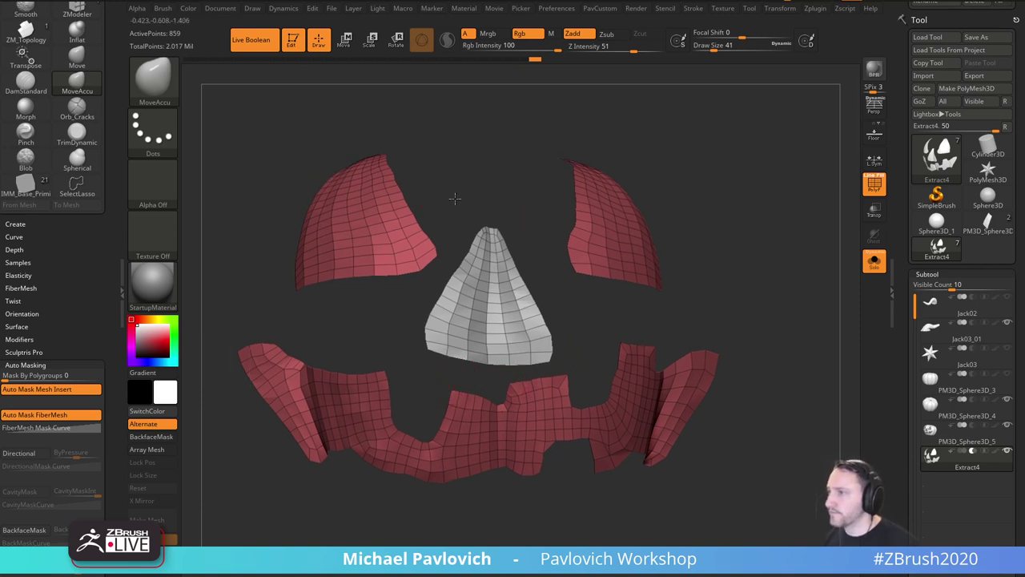
{"action": "right_click_drag", "start_coordinate": [454, 198], "coordinate": [748, 251]}
{"action": "key", "text": "f"}
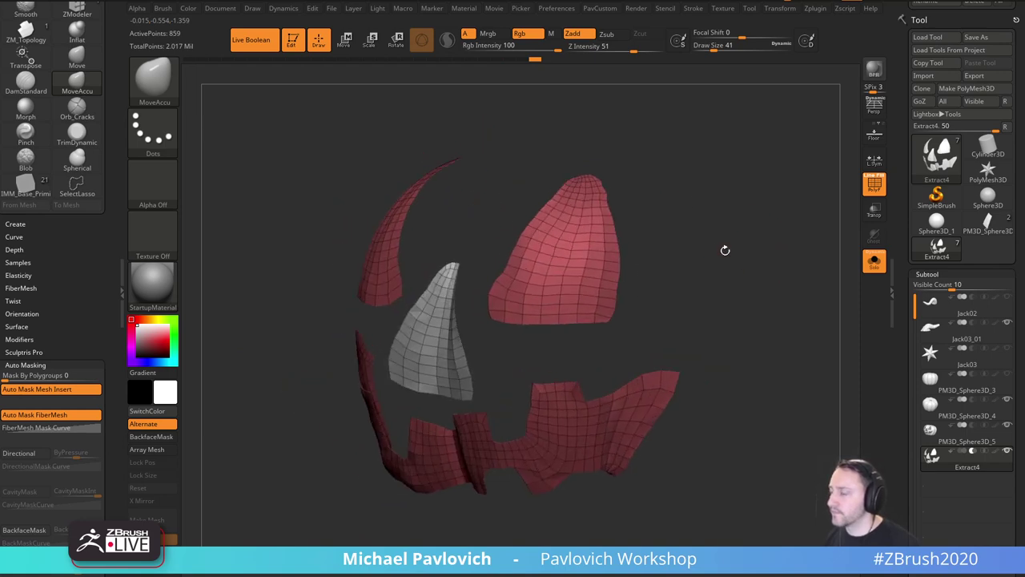
ZRemesh the reshaped eyes, nose and mouth once more with the Half option.
{"action": "key", "text": "grave"}
{"action": "left_click", "coordinate": [710, 488]}
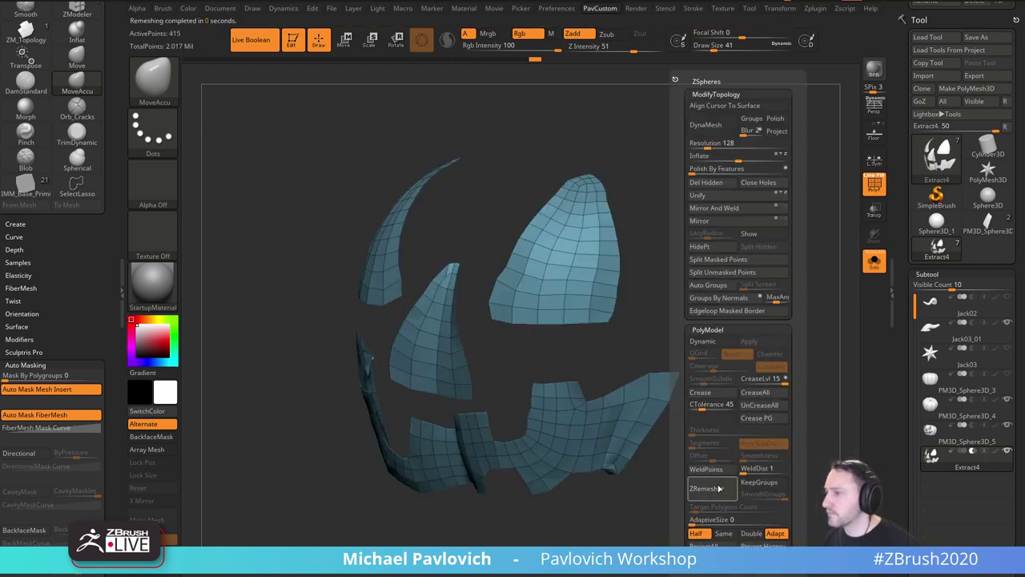
{"action": "right_click_drag", "start_coordinate": [700, 304], "coordinate": [737, 310]}
Try one further Half ZRemesh of the face pieces and undo it.
{"action": "key", "text": "space"}
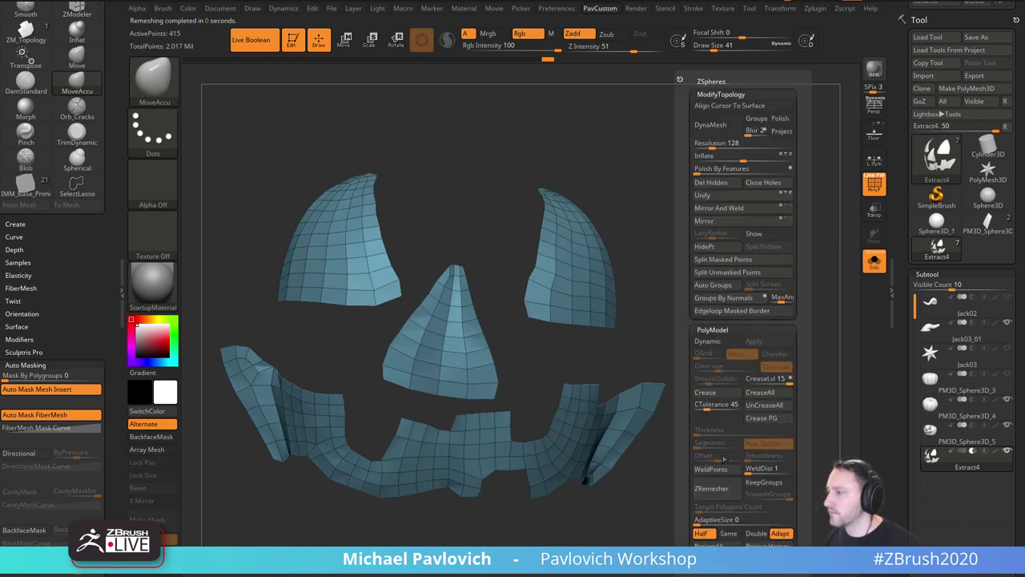
{"action": "left_click", "coordinate": [716, 494]}
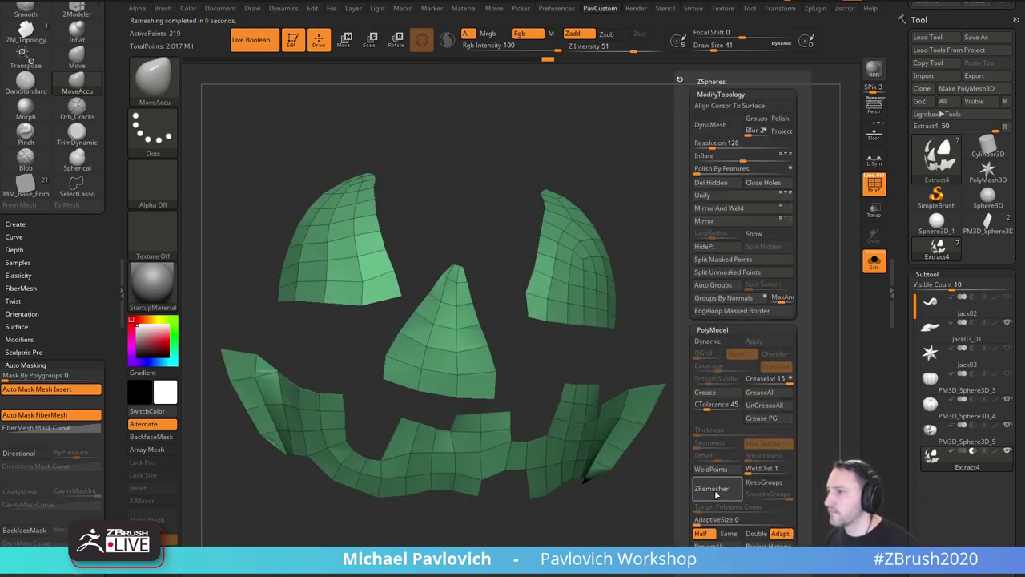
{"action": "right_click_drag", "start_coordinate": [724, 327], "coordinate": [750, 345]}
{"action": "key", "text": "ctrl+z"}
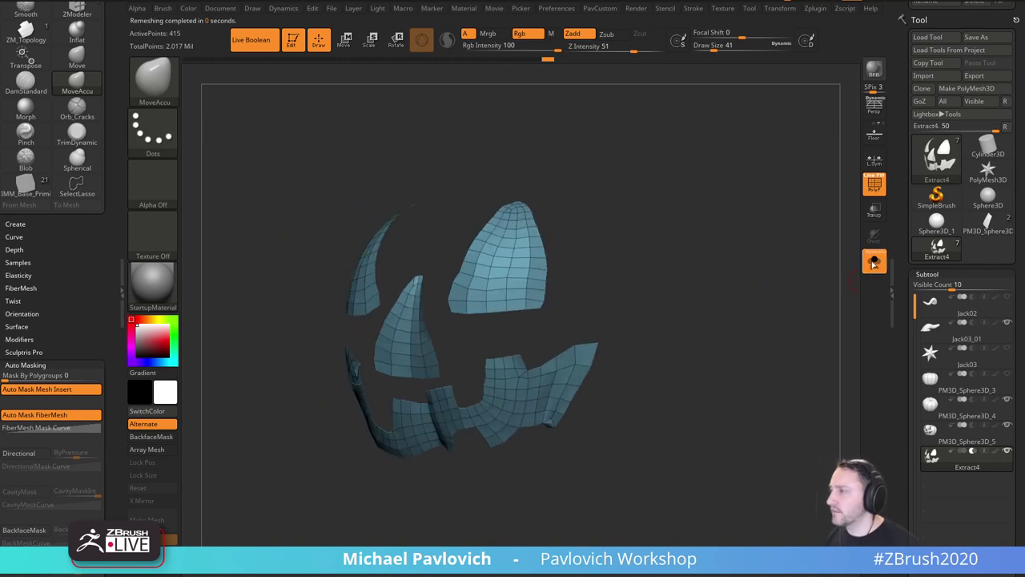
Show the face surfaces with the whole pumpkin, hiding the polyframe and disabling Live Boolean.
{"action": "left_click", "coordinate": [874, 262]}
{"action": "right_click_drag", "start_coordinate": [780, 255], "coordinate": [557, 288]}
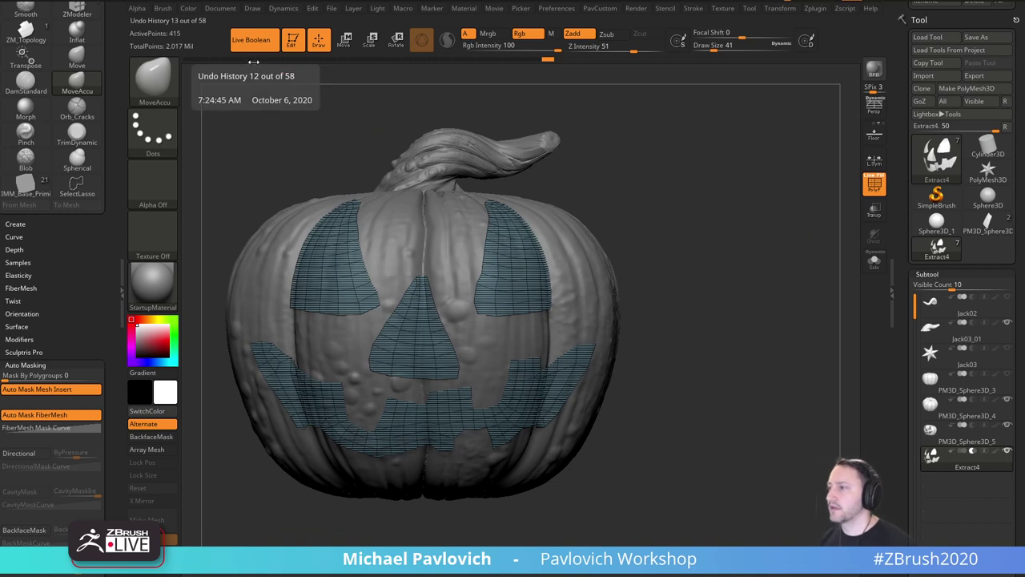
{"action": "right_click_drag", "start_coordinate": [636, 155], "coordinate": [679, 175]}
{"action": "left_click", "coordinate": [874, 184]}
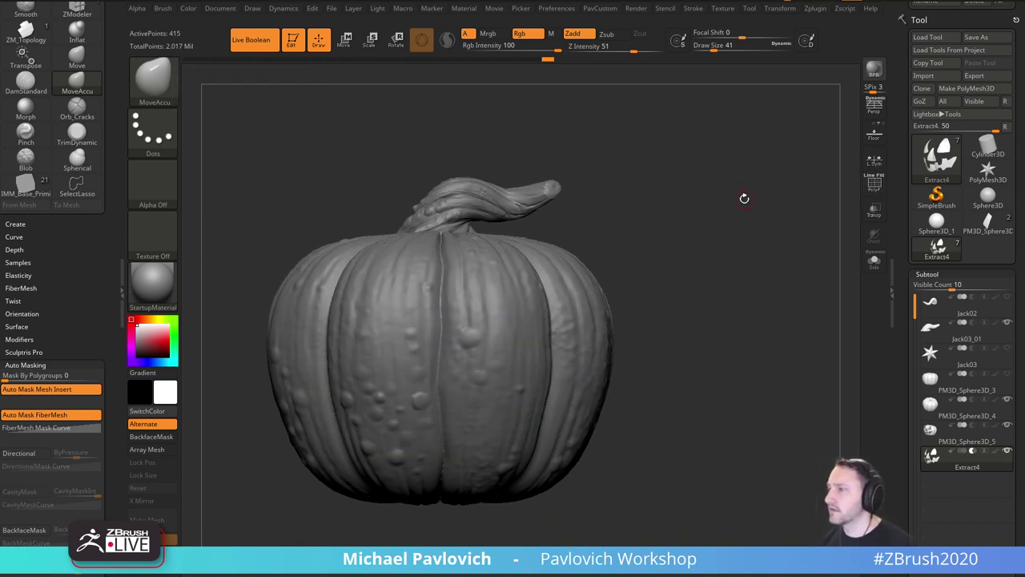
{"action": "right_click_drag", "start_coordinate": [744, 197], "coordinate": [726, 195]}
{"action": "left_click", "coordinate": [261, 40]}
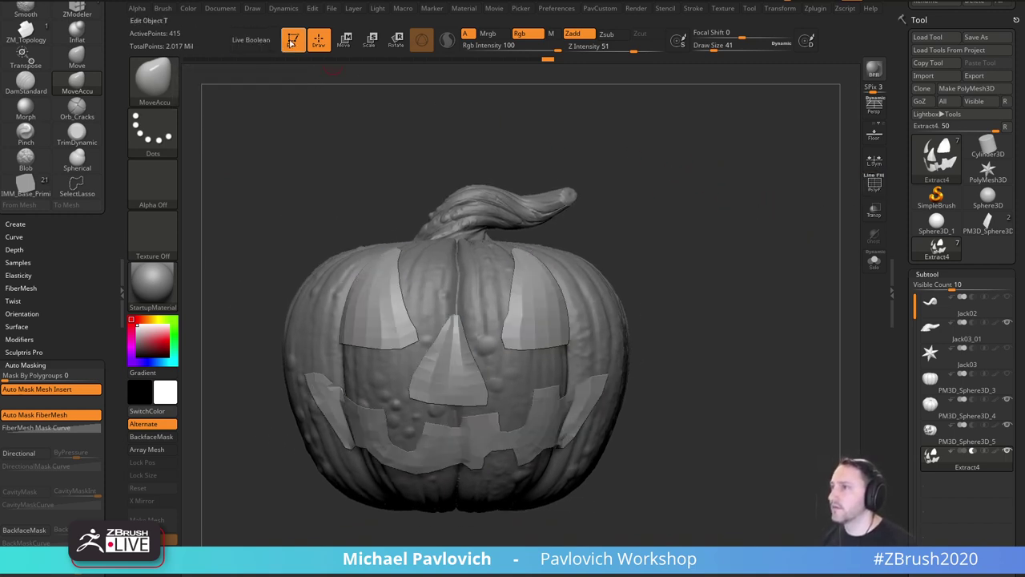
Clear the canvas, draw out a new Plane3D and convert it to a PolyMesh3D.
{"action": "left_click", "coordinate": [293, 40]}
{"action": "left_click", "coordinate": [294, 63]}
{"action": "key", "text": "ctrl+n"}
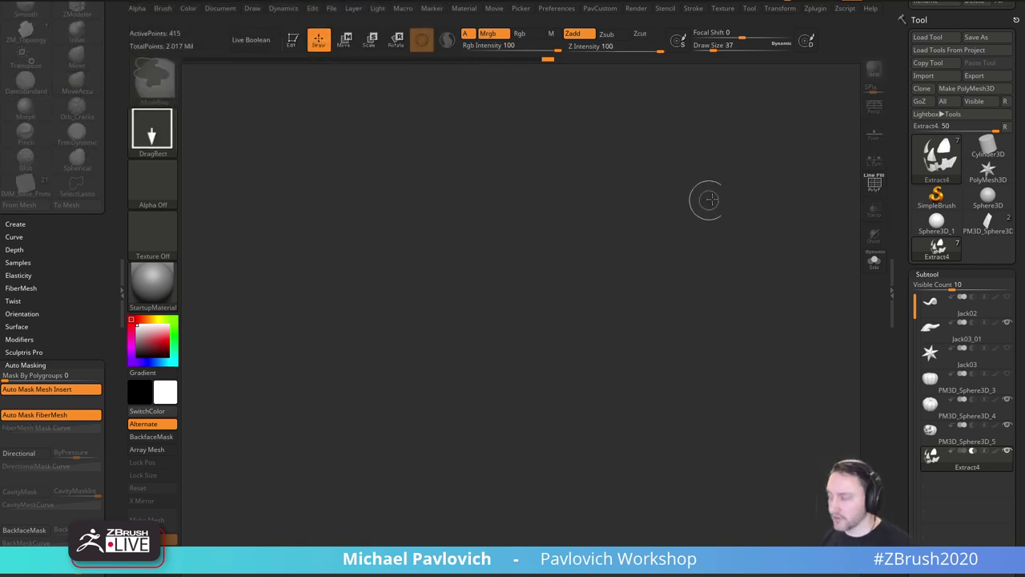
{"action": "left_click", "coordinate": [935, 159]}
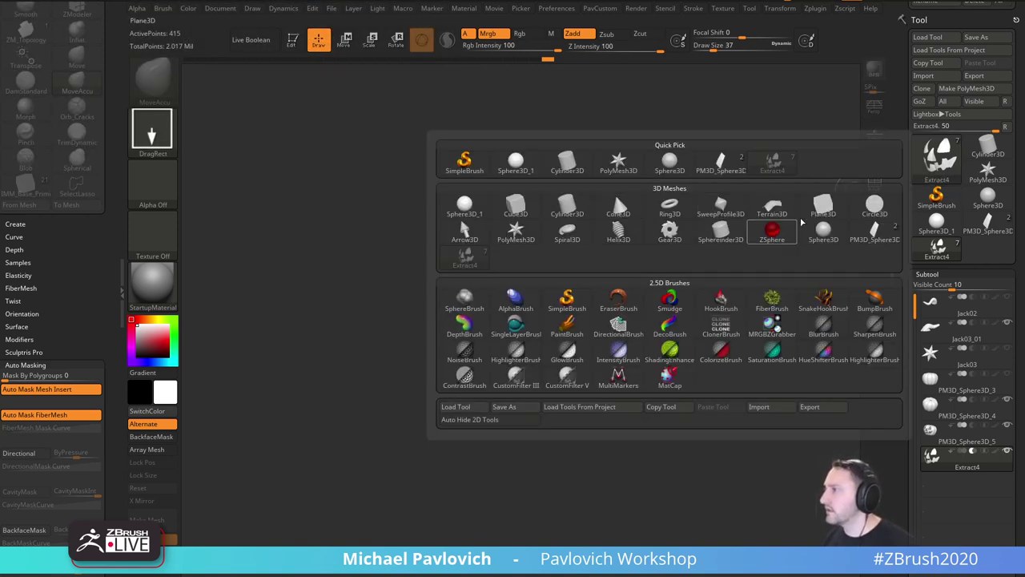
{"action": "left_click", "coordinate": [823, 206]}
{"action": "key", "text": "t"}
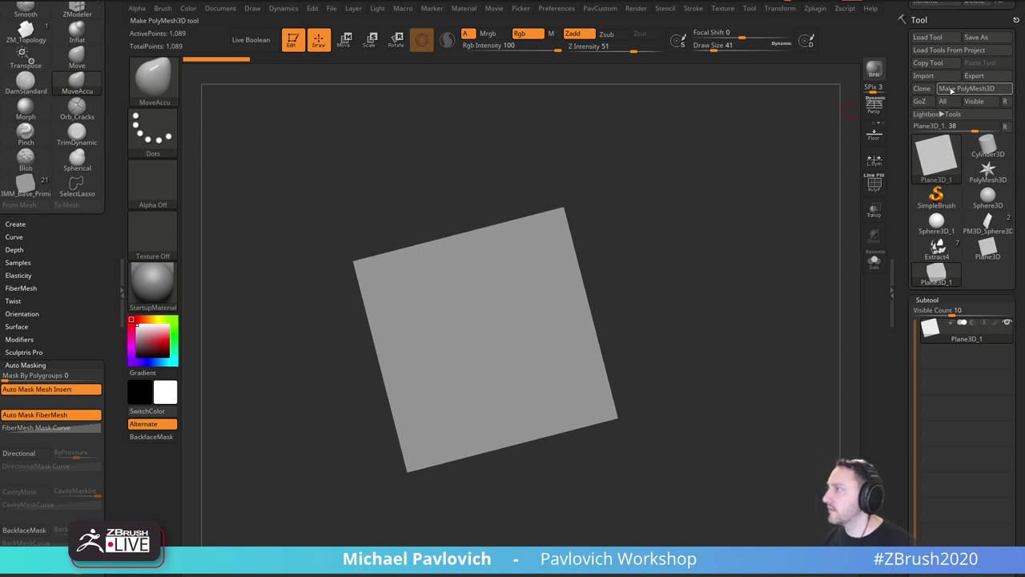
{"action": "left_click", "coordinate": [945, 88]}
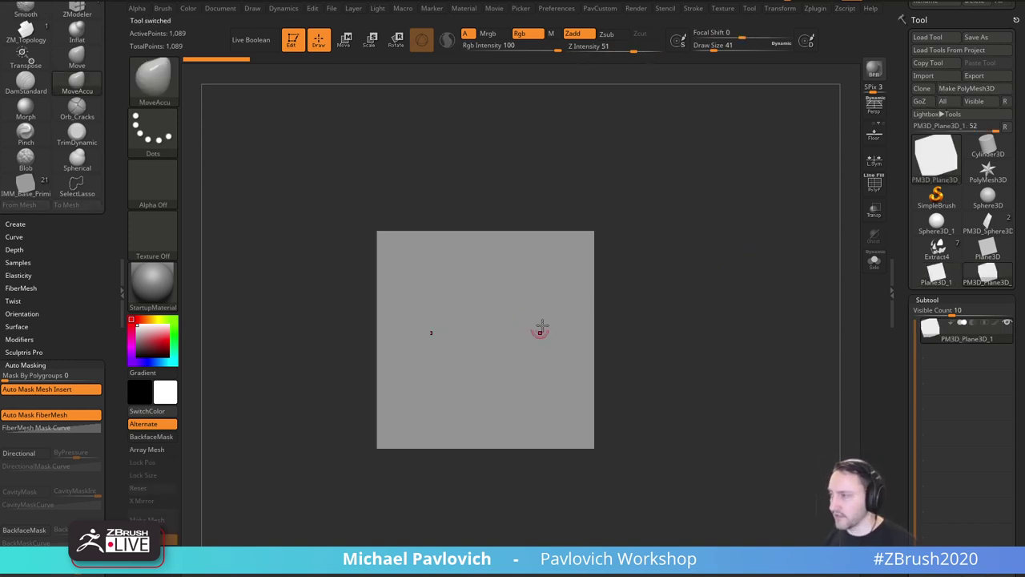
Paint a rough test mask on the plane, clear it and subdivide the plane twice.
{"action": "left_click_drag", "start_coordinate": [716, 270], "coordinate": [720, 275], "text": "alt"}
{"action": "left_click_drag", "start_coordinate": [514, 275], "coordinate": [543, 282], "text": "ctrl"}
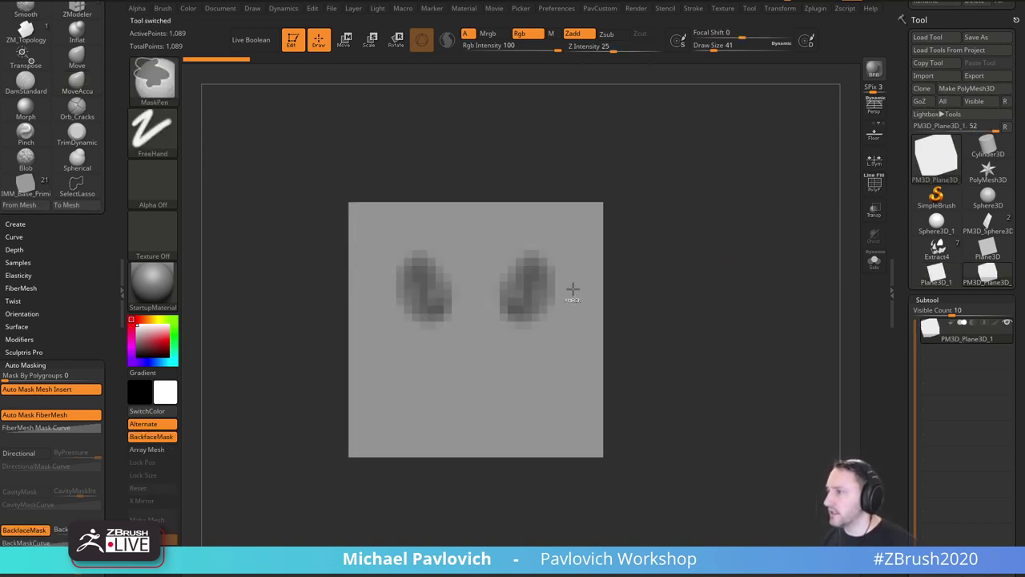
{"action": "left_click_drag", "start_coordinate": [637, 287], "coordinate": [680, 283], "text": "ctrl"}
{"action": "key", "text": "ctrl+d"}
{"action": "key", "text": "ctrl+d"}
Try masking mirrored eye shapes on the subdivided plane with progressively smaller brush sizes.
{"action": "key", "text": "s"}
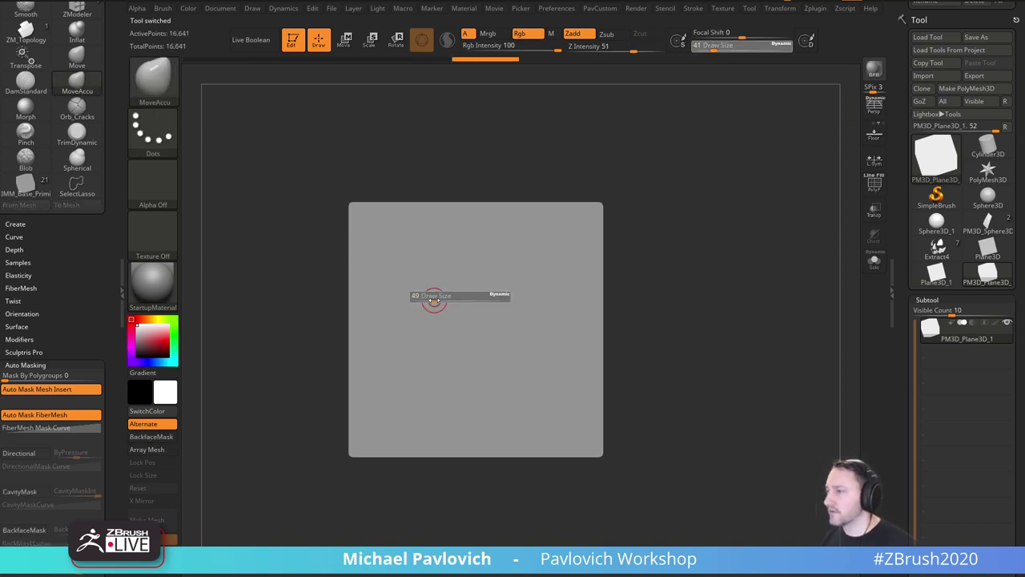
{"action": "left_click", "coordinate": [435, 302]}
{"action": "key", "text": "s"}
{"action": "left_click", "coordinate": [421, 297]}
{"action": "mouse_move", "coordinate": [394, 293]}
{"action": "left_mouse_down", "text": "ctrl"}
{"action": "mouse_move", "coordinate": [407, 314]}
{"action": "mouse_move", "coordinate": [411, 265]}
{"action": "left_mouse_up", "text": "ctrl"}
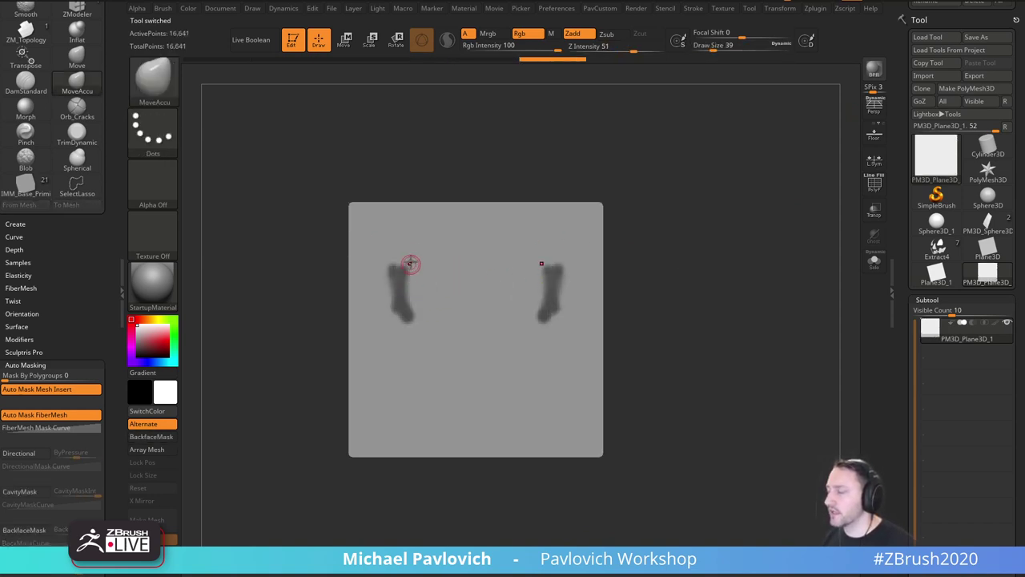
{"action": "key", "text": "ctrl+z"}
{"action": "key", "text": "s"}
{"action": "left_click", "coordinate": [414, 297]}
{"action": "mouse_move", "coordinate": [396, 317]}
{"action": "left_mouse_down", "text": "ctrl"}
{"action": "mouse_move", "coordinate": [394, 293]}
{"action": "mouse_move", "coordinate": [419, 285]}
{"action": "mouse_move", "coordinate": [418, 273]}
{"action": "mouse_move", "coordinate": [404, 316]}
{"action": "mouse_move", "coordinate": [410, 328]}
{"action": "mouse_move", "coordinate": [436, 321]}
{"action": "mouse_move", "coordinate": [416, 325]}
{"action": "left_mouse_up", "text": "ctrl"}
{"action": "mouse_move", "coordinate": [688, 298]}
{"action": "left_mouse_down", "text": "alt"}
{"action": "mouse_move", "coordinate": [675, 284]}
{"action": "mouse_move", "coordinate": [697, 270]}
{"action": "left_mouse_up", "text": "alt"}
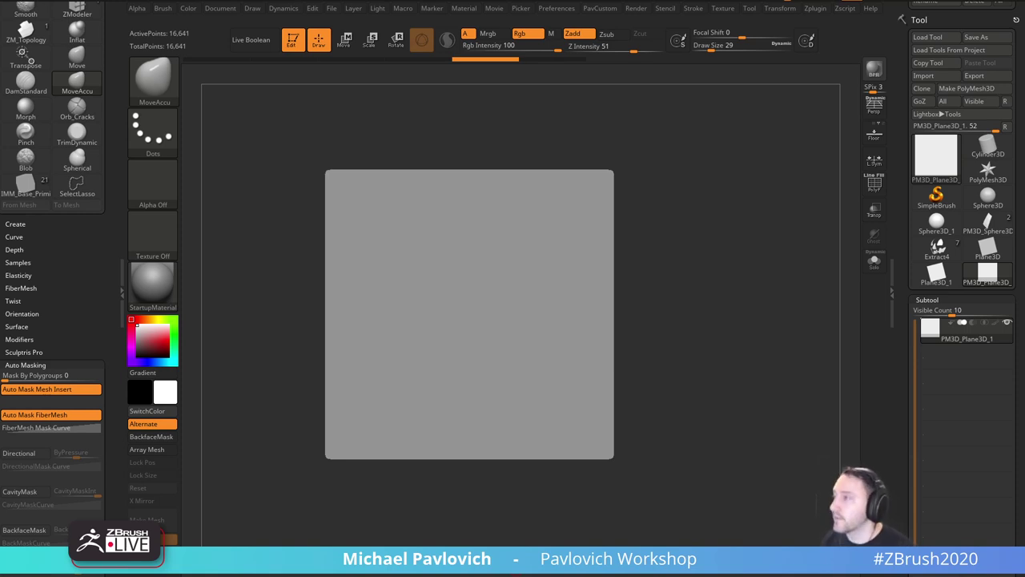
Import pumpkin.jpg from the Desktop as a texture.
{"action": "left_click", "coordinate": [720, 8]}
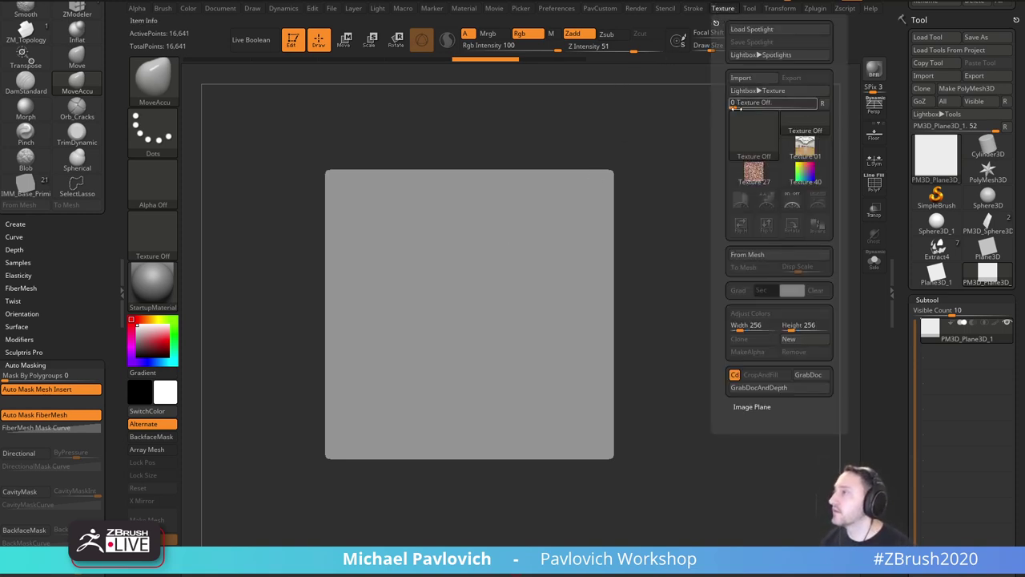
{"action": "left_click", "coordinate": [734, 78]}
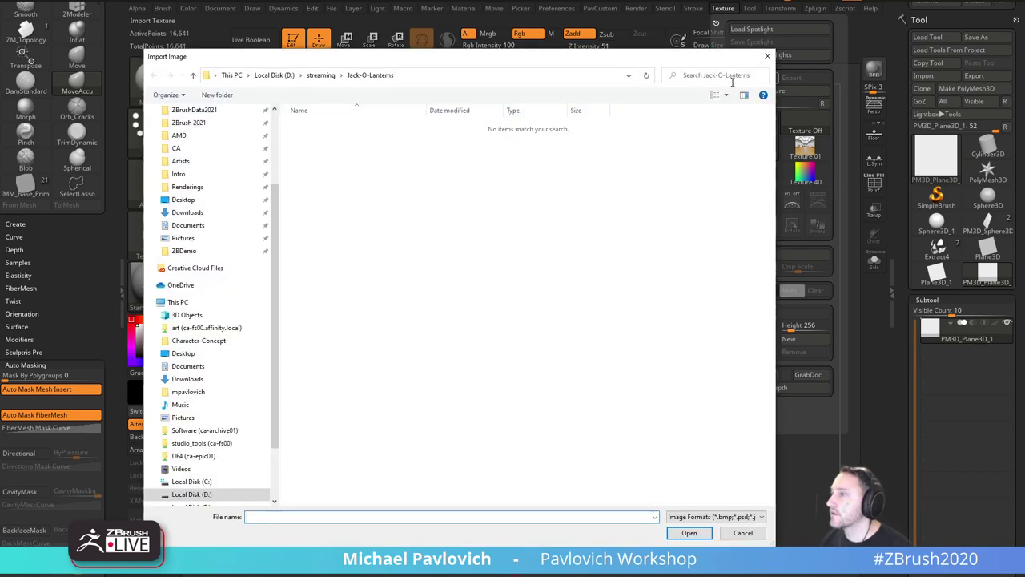
{"action": "left_click", "coordinate": [184, 200]}
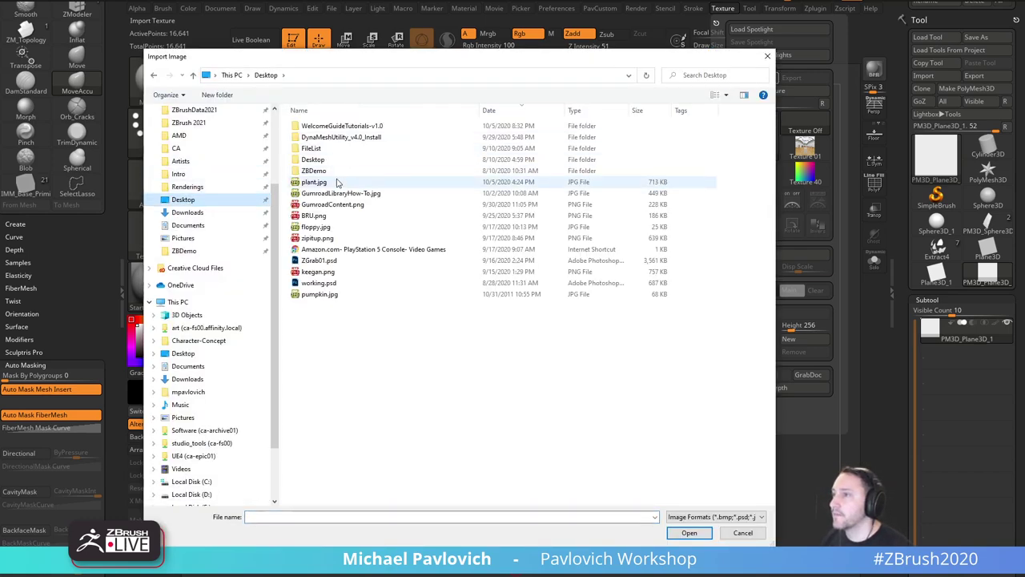
{"action": "double_click", "coordinate": [321, 293]}
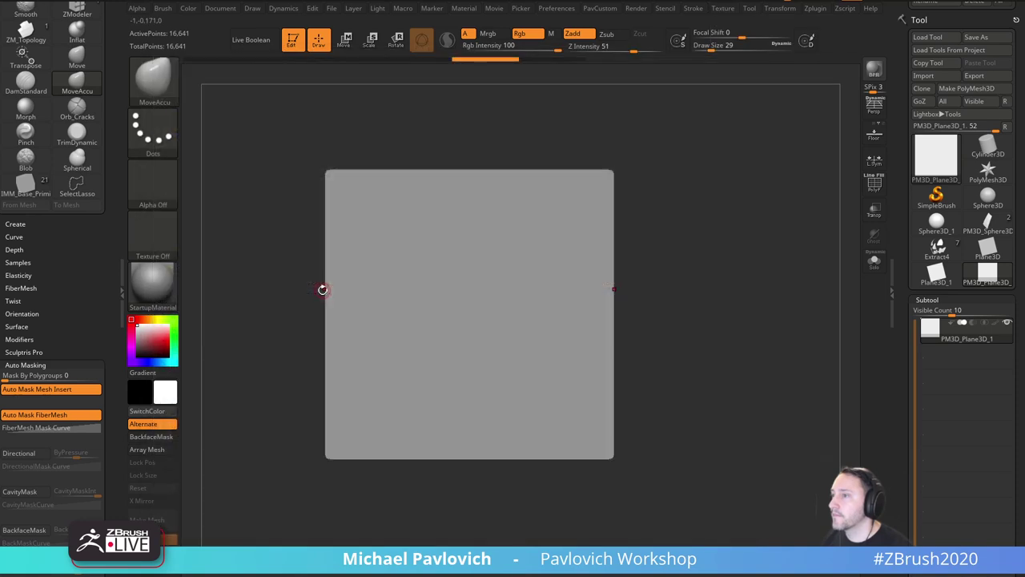
Add the pumpkin texture to Spotlight, scale it down and line the plane up behind the pumpkin in the photo.
{"action": "left_click", "coordinate": [723, 9]}
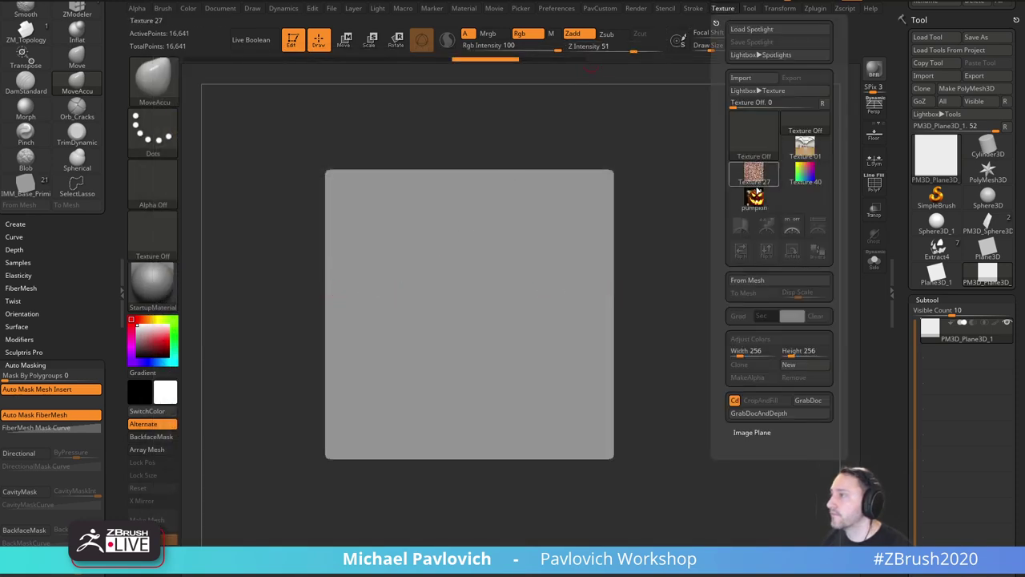
{"action": "left_click", "coordinate": [818, 227]}
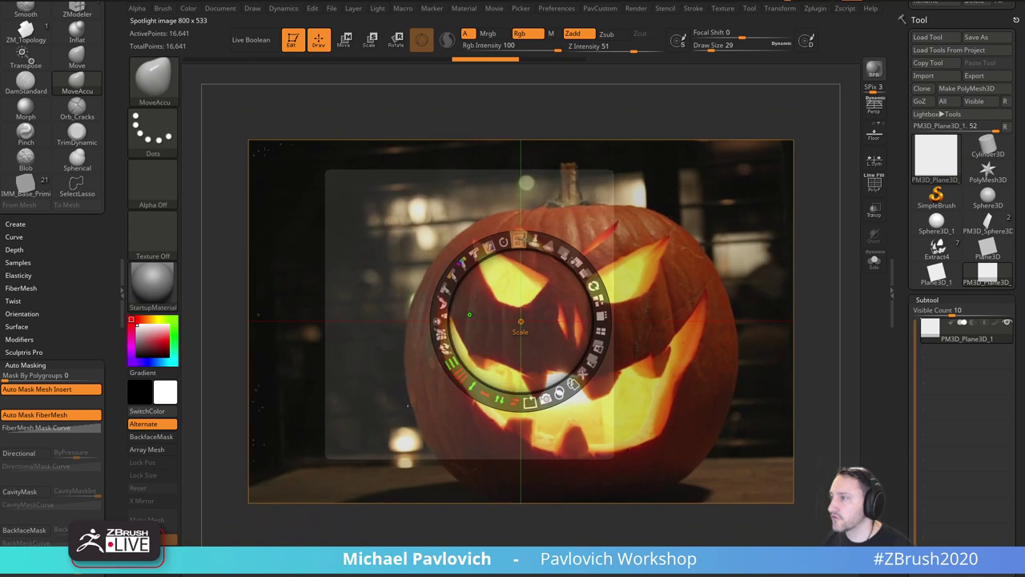
{"action": "left_click_drag", "start_coordinate": [557, 248], "coordinate": [493, 242]}
{"action": "key", "text": "z"}
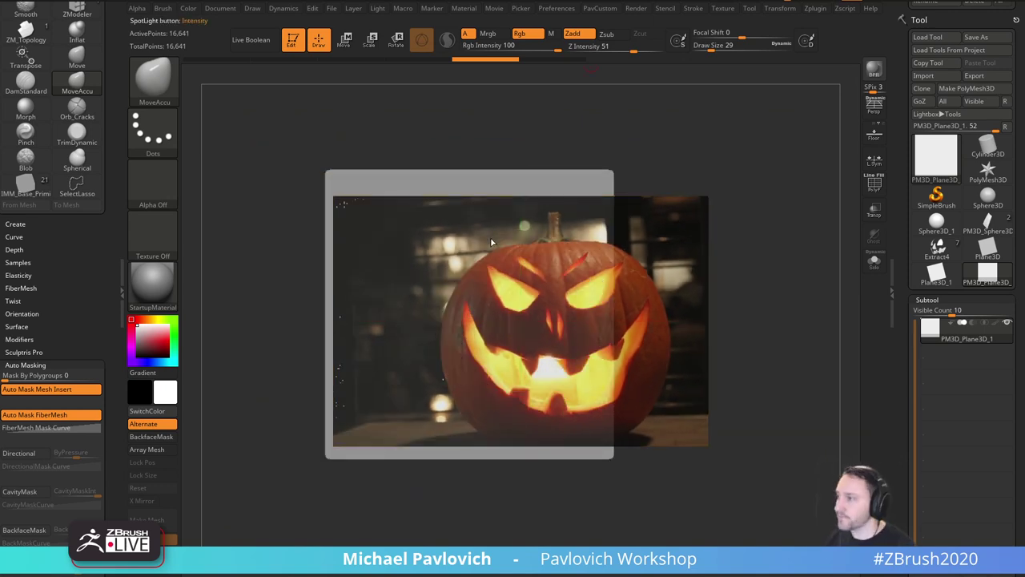
{"action": "mouse_move", "coordinate": [761, 284]}
{"action": "left_mouse_down", "text": "alt"}
{"action": "mouse_move", "coordinate": [857, 294]}
{"action": "mouse_move", "coordinate": [868, 305]}
{"action": "left_mouse_up", "text": "alt"}
Set up the Standard brush with a draw size of 108 and only Rgb colour enabled.
{"action": "key", "text": "s"}
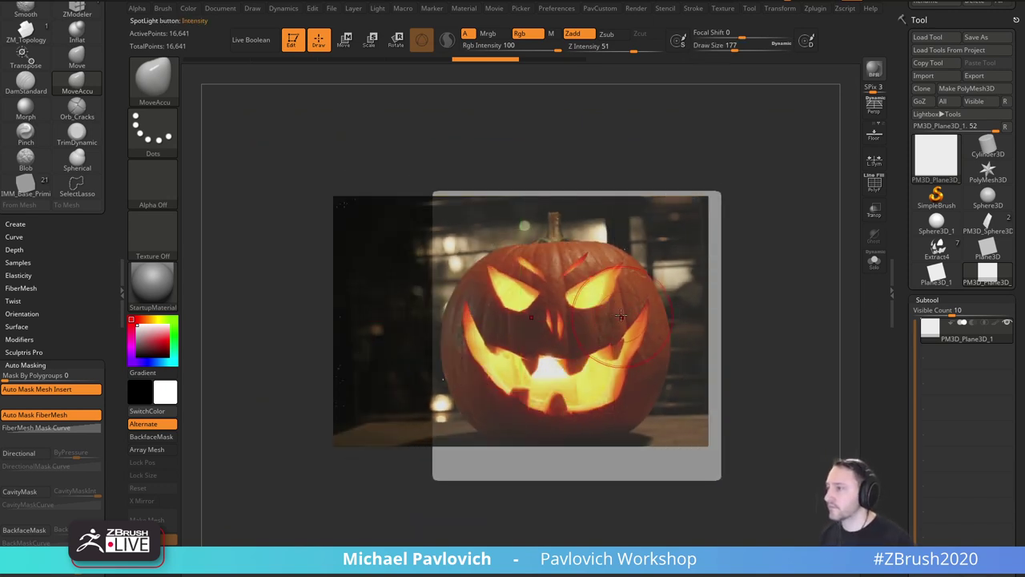
{"action": "key", "text": "b"}
{"action": "key", "text": "s"}
{"action": "key", "text": "t"}
{"action": "left_click", "coordinate": [520, 34]}
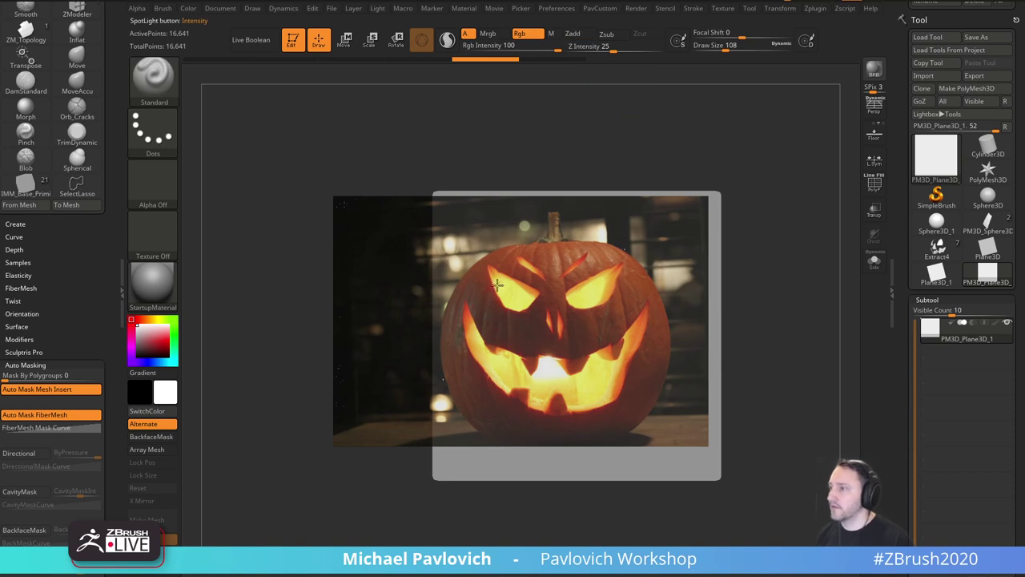
Try painting the pumpkin photo onto the plane with symmetry on, undoing the strokes.
{"action": "mouse_move", "coordinate": [497, 286]}
{"action": "left_mouse_down"}
{"action": "mouse_move", "coordinate": [474, 298]}
{"action": "mouse_move", "coordinate": [531, 254]}
{"action": "mouse_move", "coordinate": [583, 324]}
{"action": "left_mouse_up"}
{"action": "key", "text": "ctrl+z"}
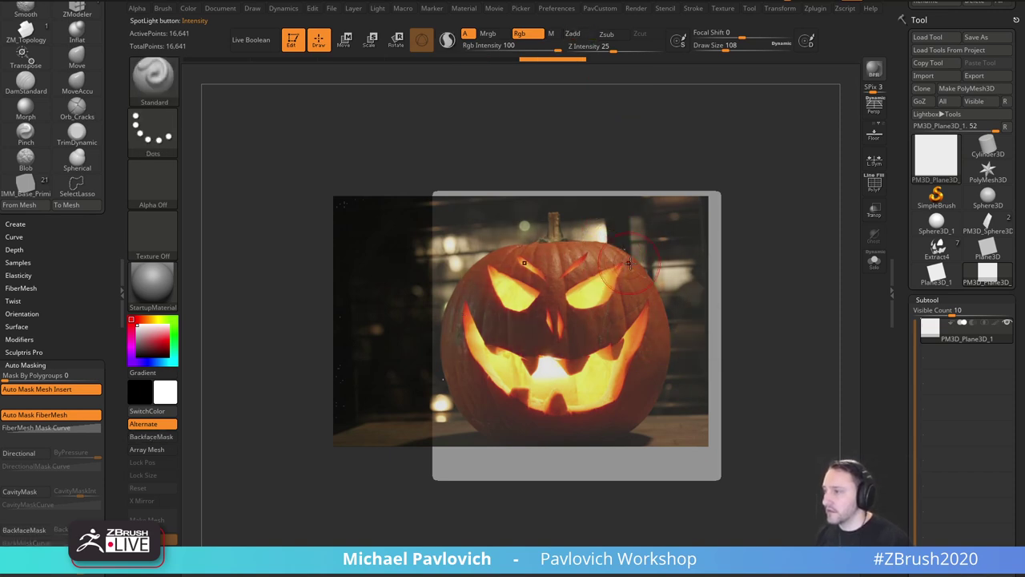
{"action": "mouse_move", "coordinate": [782, 270]}
{"action": "left_mouse_down", "text": "alt"}
{"action": "mouse_move", "coordinate": [805, 273]}
{"action": "mouse_move", "coordinate": [771, 274]}
{"action": "left_mouse_up", "text": "alt"}
{"action": "mouse_move", "coordinate": [583, 294]}
{"action": "left_mouse_down"}
{"action": "mouse_move", "coordinate": [565, 278]}
{"action": "mouse_move", "coordinate": [596, 319]}
{"action": "mouse_move", "coordinate": [623, 392]}
{"action": "mouse_move", "coordinate": [613, 413]}
{"action": "left_mouse_up"}
{"action": "key", "text": "ctrl+z"}
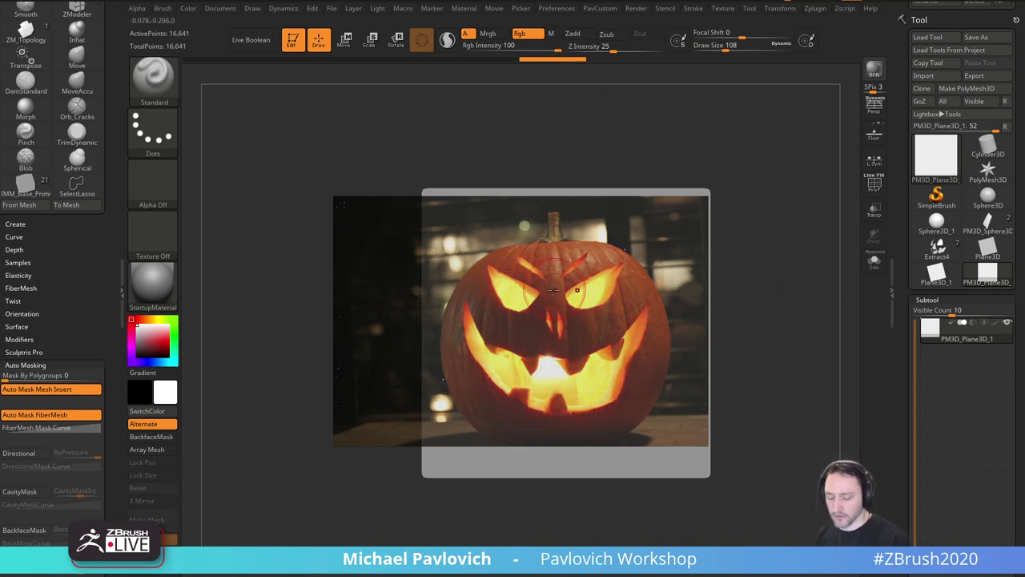
Turn off symmetry, paint the carved pumpkin from the photo onto the plane and hide the Spotlight image.
{"action": "key", "text": "x"}
{"action": "mouse_move", "coordinate": [529, 293]}
{"action": "left_mouse_down"}
{"action": "mouse_move", "coordinate": [506, 285]}
{"action": "mouse_move", "coordinate": [474, 322]}
{"action": "mouse_move", "coordinate": [502, 277]}
{"action": "mouse_move", "coordinate": [514, 380]}
{"action": "mouse_move", "coordinate": [597, 293]}
{"action": "mouse_move", "coordinate": [628, 352]}
{"action": "mouse_move", "coordinate": [548, 286]}
{"action": "left_mouse_up"}
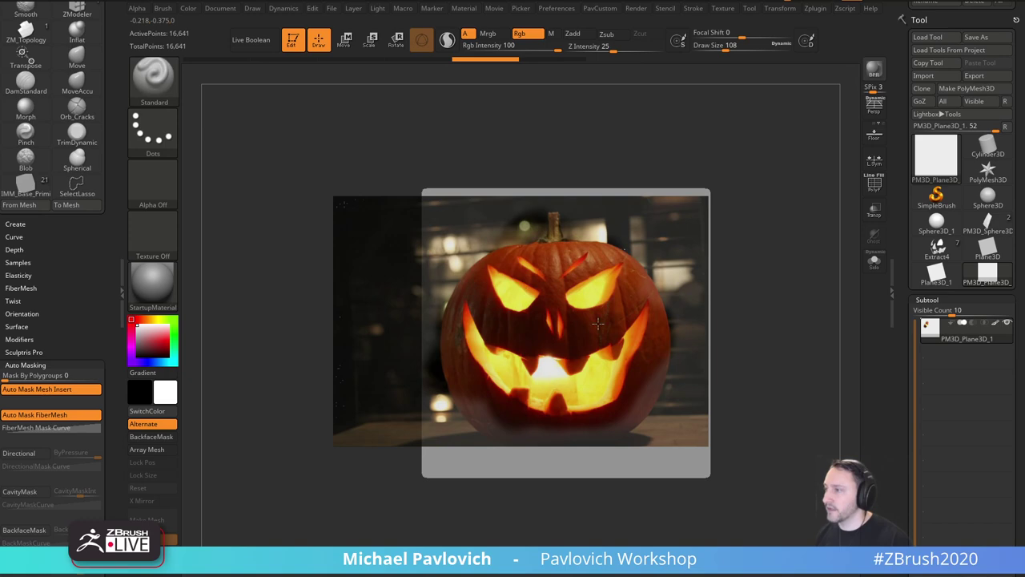
{"action": "key", "text": "shift+z"}
Reduce the draw size to 33 and switch the painted plane's material to SketchShaded2.
{"action": "left_click_drag", "start_coordinate": [764, 281], "coordinate": [741, 297], "text": "alt"}
{"action": "key", "text": "s"}
{"action": "mouse_move", "coordinate": [753, 296]}
{"action": "left_mouse_down", "text": "alt"}
{"action": "mouse_move", "coordinate": [730, 277]}
{"action": "mouse_move", "coordinate": [744, 310]}
{"action": "left_mouse_up", "text": "alt"}
{"action": "key", "text": "s"}
{"action": "left_click_drag", "start_coordinate": [743, 310], "coordinate": [726, 307], "text": "alt"}
{"action": "left_click", "coordinate": [178, 280]}
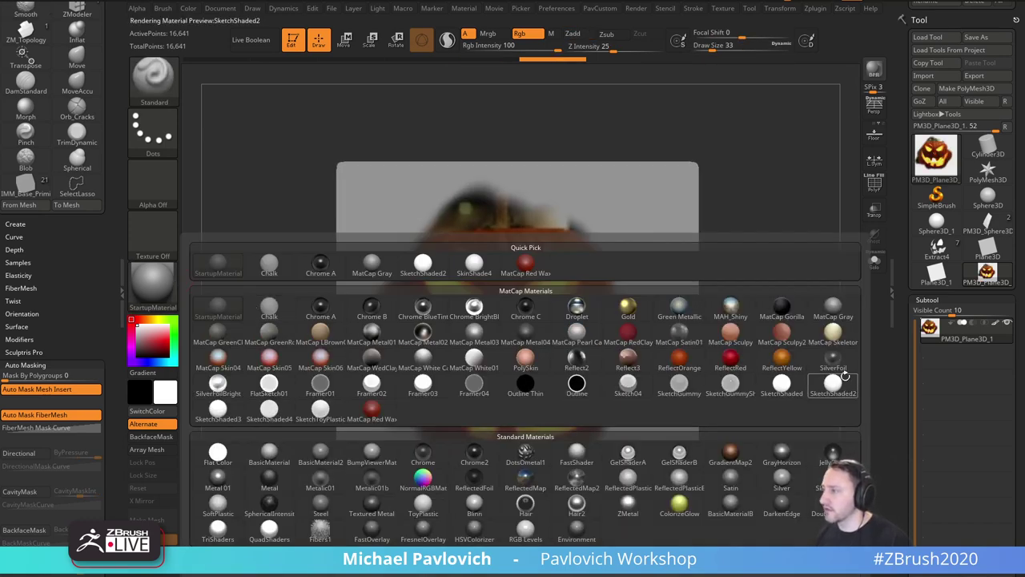
{"action": "left_click", "coordinate": [732, 264]}
{"action": "left_click_drag", "start_coordinate": [731, 265], "coordinate": [704, 263], "text": "alt"}
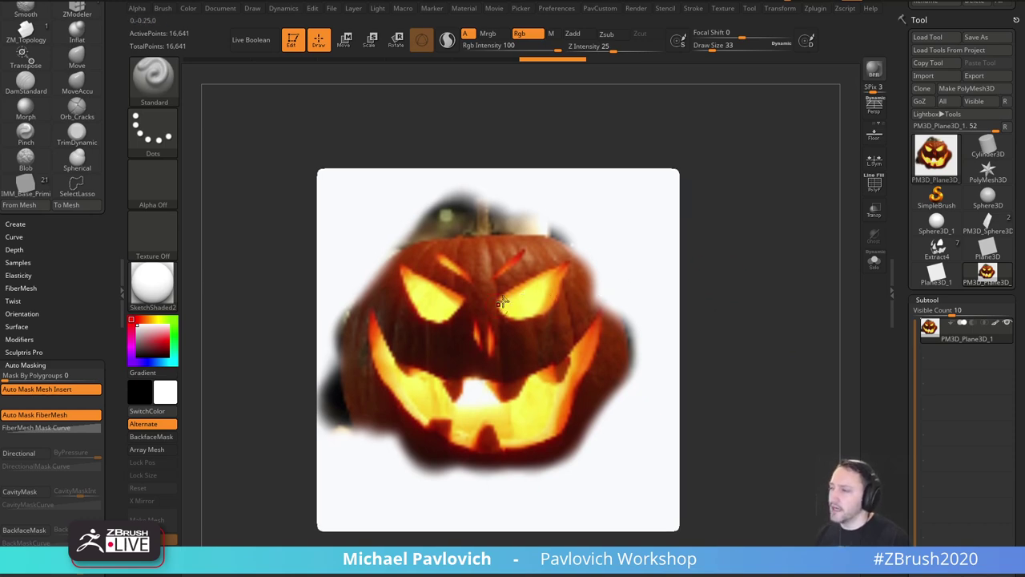
Try masking the face with Mask By Polypaint by picking the yellow eye colour at tolerance 53, and hide the polypaint.
{"action": "left_click_drag", "start_coordinate": [907, 275], "coordinate": [901, 120]}
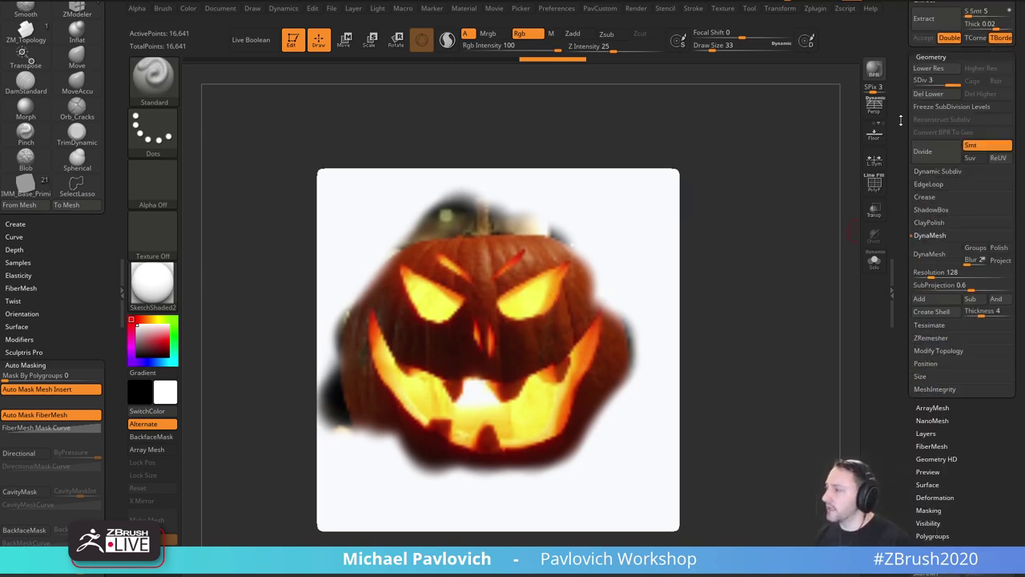
{"action": "scroll", "coordinate": [900, 120], "scroll_direction": "down", "scroll_amount": 10}
{"action": "left_click", "coordinate": [936, 153]}
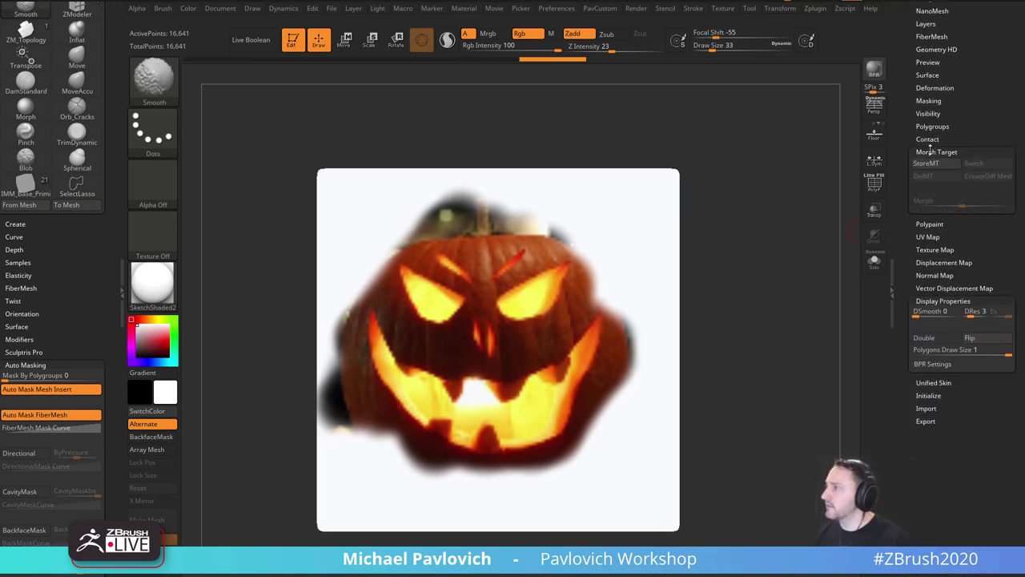
{"action": "left_click", "coordinate": [929, 101]}
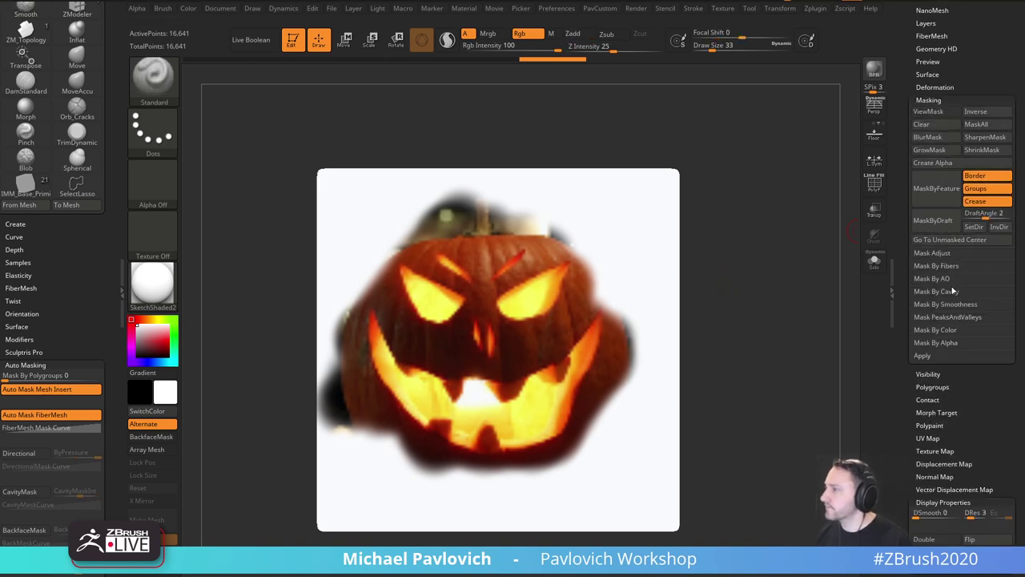
{"action": "left_click", "coordinate": [942, 332]}
{"action": "left_click", "coordinate": [940, 317]}
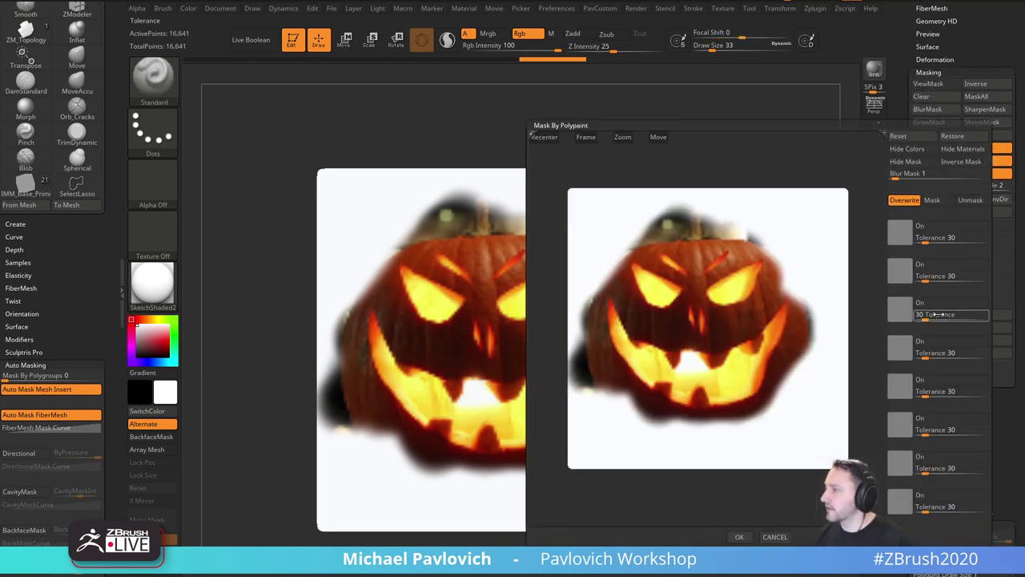
{"action": "left_click_drag", "start_coordinate": [902, 234], "coordinate": [729, 293]}
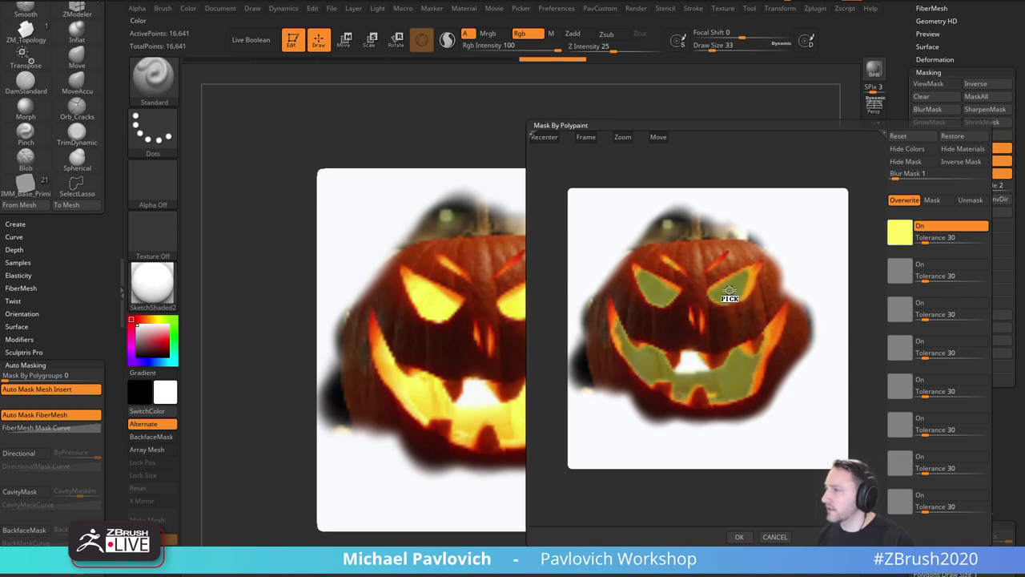
{"action": "left_click_drag", "start_coordinate": [925, 239], "coordinate": [931, 239]}
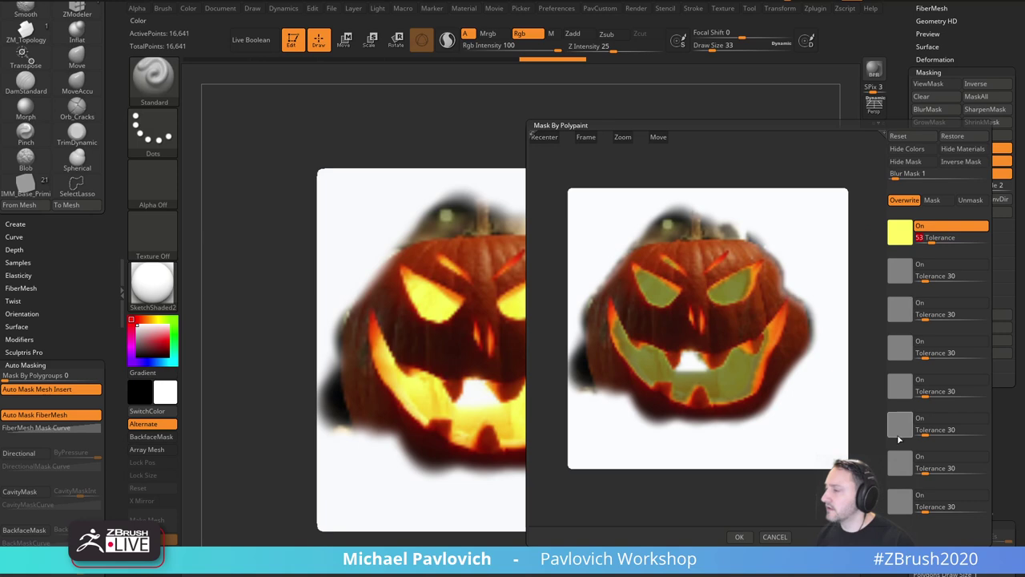
{"action": "right_click_drag", "start_coordinate": [664, 309], "coordinate": [686, 317], "text": "alt"}
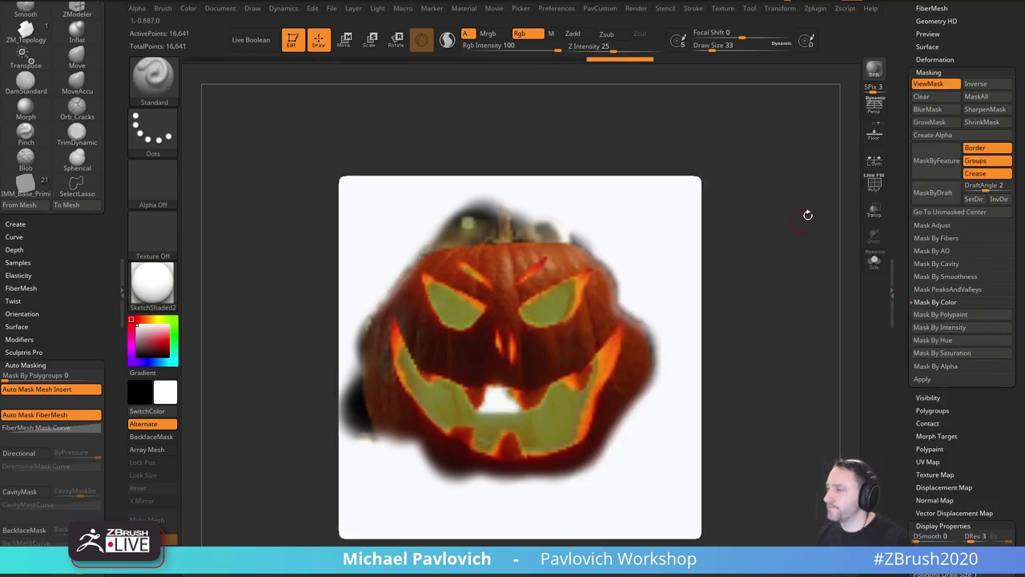
{"action": "left_click_drag", "start_coordinate": [905, 185], "coordinate": [903, 390]}
{"action": "left_click", "coordinate": [995, 312]}
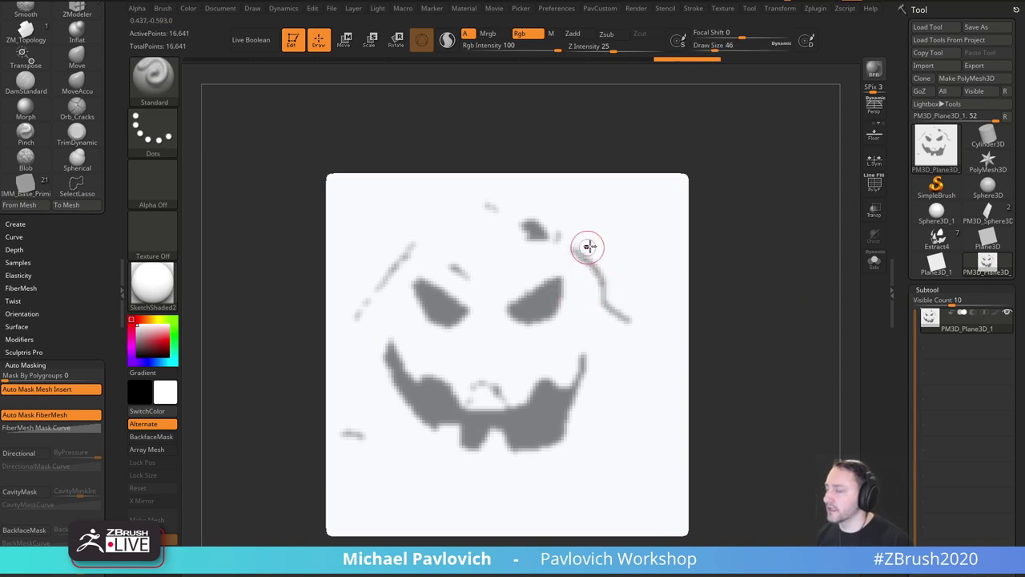
Clear the mask, subdivide the plane once and show its painted photo again.
{"action": "left_click_drag", "start_coordinate": [750, 211], "coordinate": [773, 279], "text": "ctrl"}
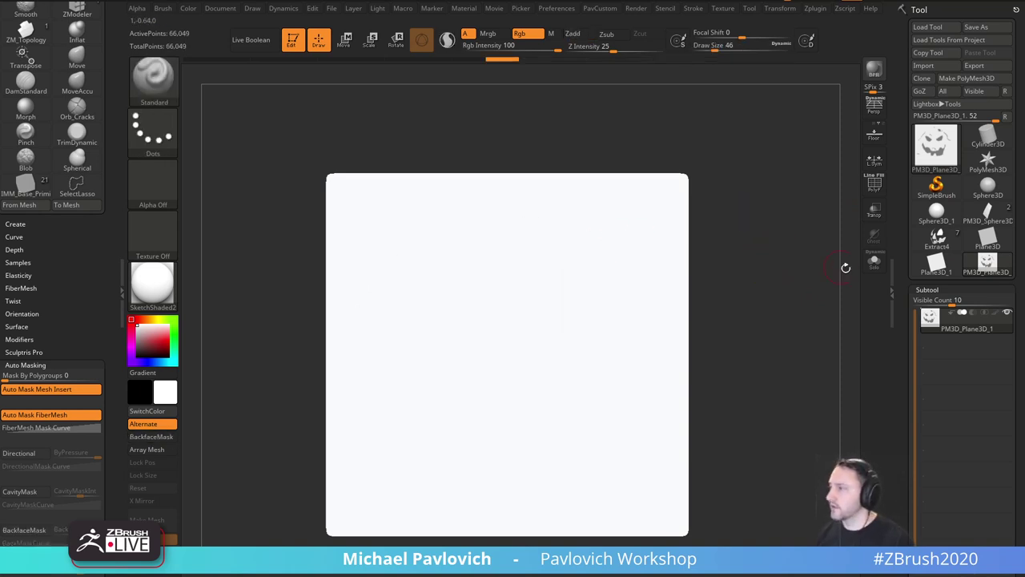
{"action": "left_click", "coordinate": [995, 312]}
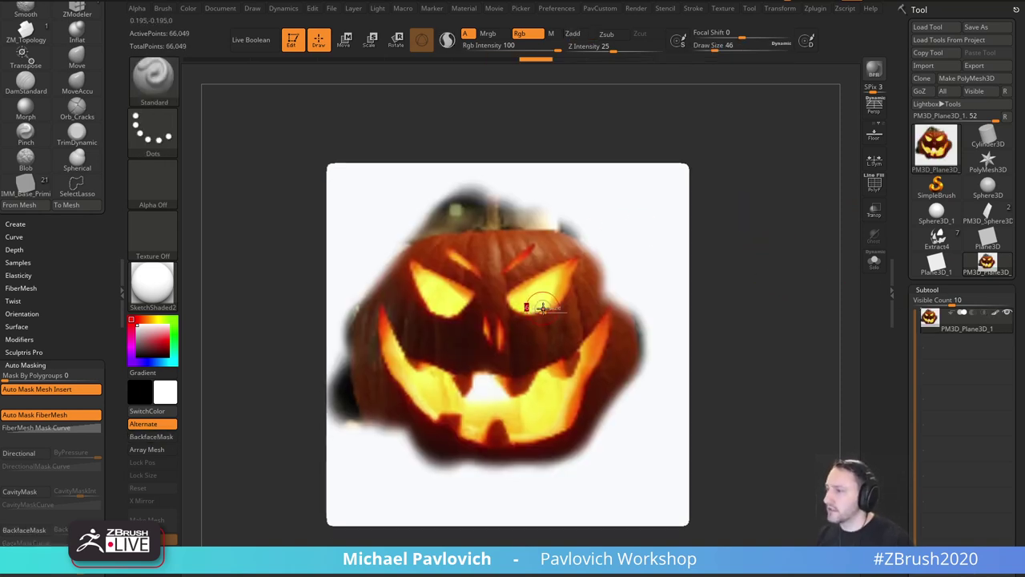
Mask both carved eyes with the MaskPen brush at a draw size of 18.
{"action": "mouse_move", "coordinate": [436, 272]}
{"action": "left_mouse_down", "text": "ctrl"}
{"action": "mouse_move", "coordinate": [433, 297]}
{"action": "mouse_move", "coordinate": [421, 277]}
{"action": "left_mouse_up", "text": "ctrl"}
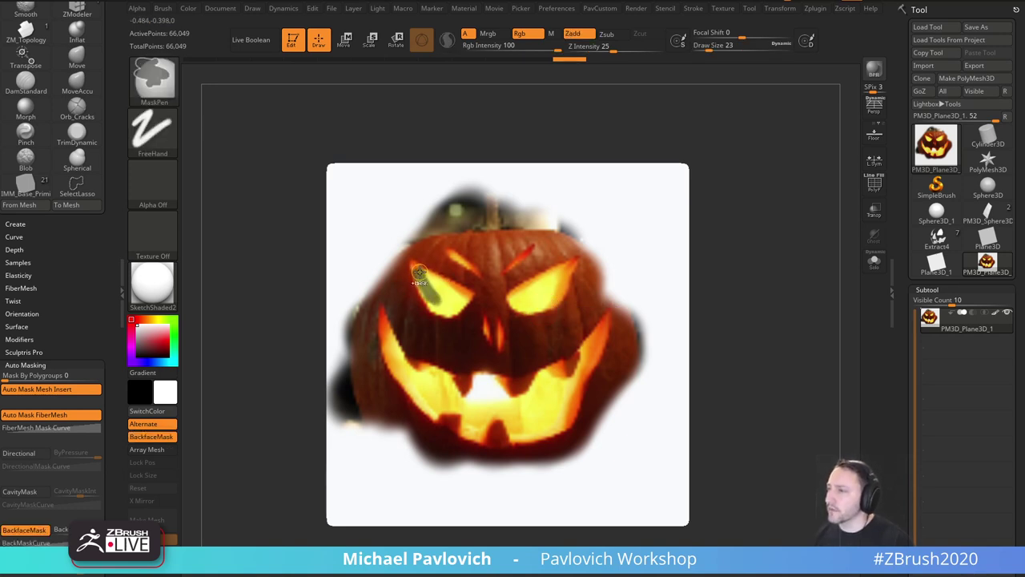
{"action": "key", "text": "ctrl+z"}
{"action": "key", "text": "s"}
{"action": "left_click", "coordinate": [421, 275]}
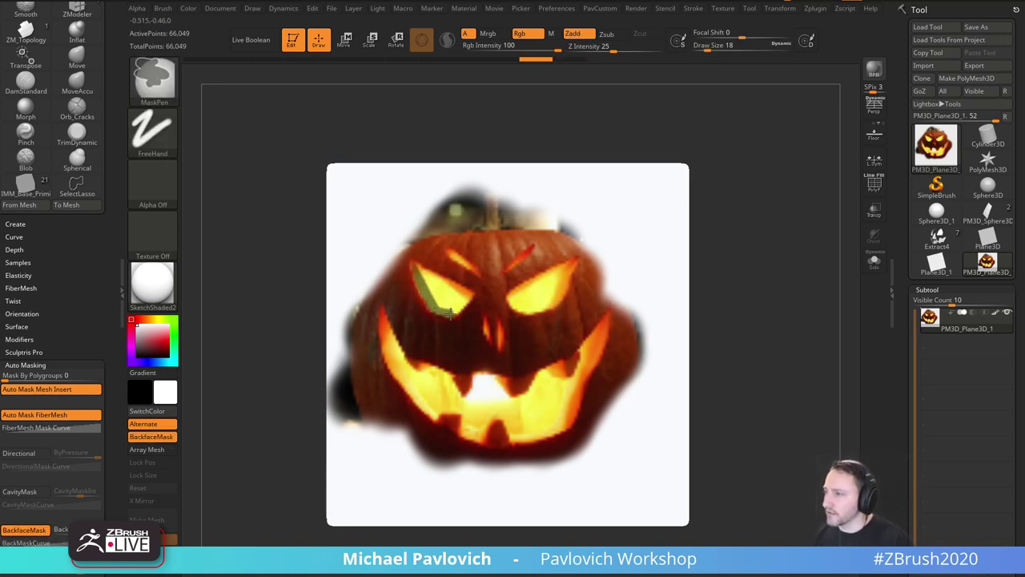
{"action": "mouse_move", "coordinate": [471, 295]}
{"action": "left_mouse_down", "text": "ctrl"}
{"action": "mouse_move", "coordinate": [430, 274]}
{"action": "mouse_move", "coordinate": [462, 297]}
{"action": "left_mouse_up", "text": "ctrl"}
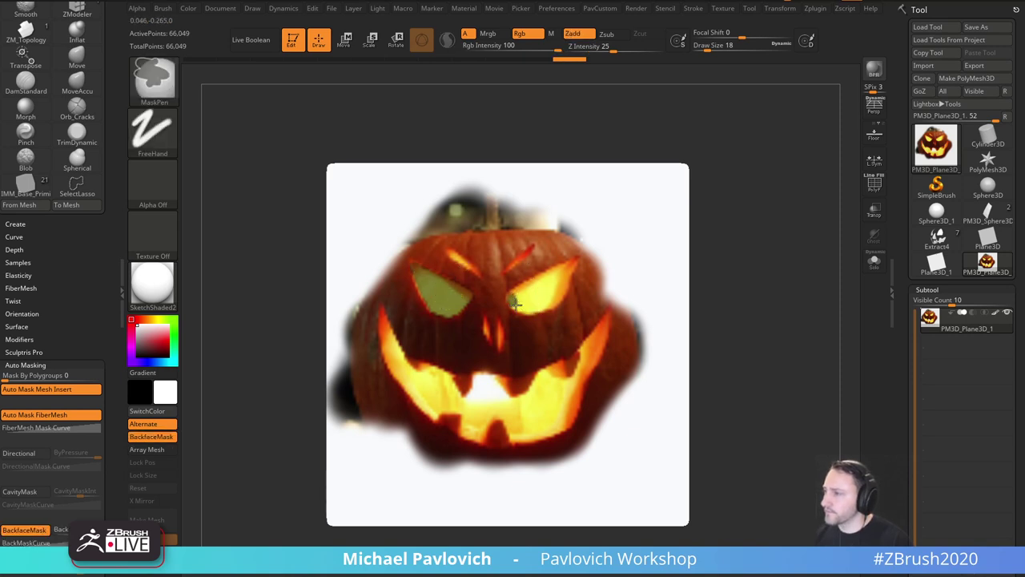
{"action": "mouse_move", "coordinate": [575, 270]}
{"action": "left_mouse_down", "text": "ctrl"}
{"action": "mouse_move", "coordinate": [513, 300]}
{"action": "mouse_move", "coordinate": [546, 293]}
{"action": "left_mouse_up", "text": "ctrl"}
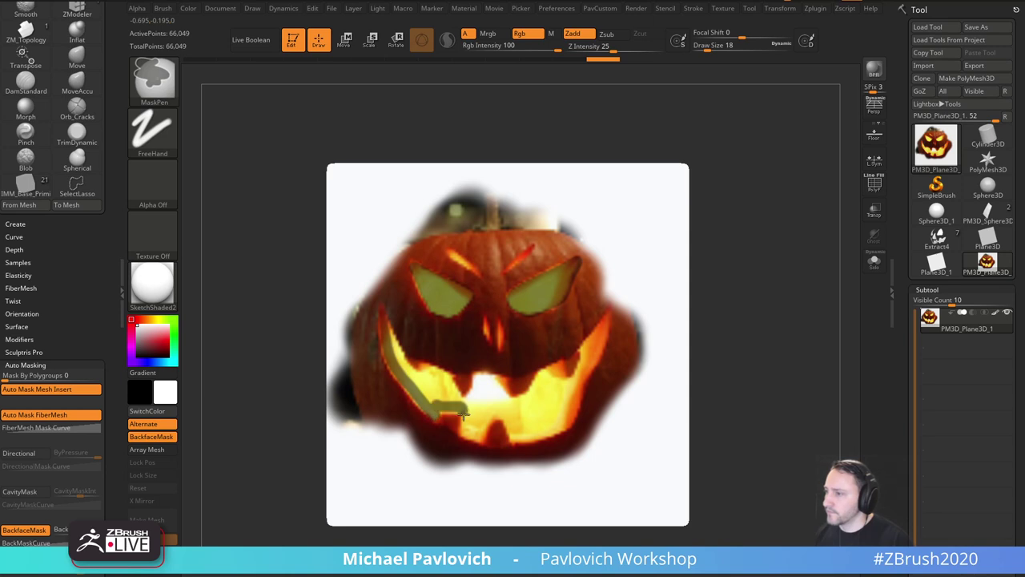
Mask the whole jagged mouth of the carved pumpkin, following the teeth gaps and filling the inside.
{"action": "left_click_drag", "start_coordinate": [497, 410], "coordinate": [519, 433], "text": "ctrl"}
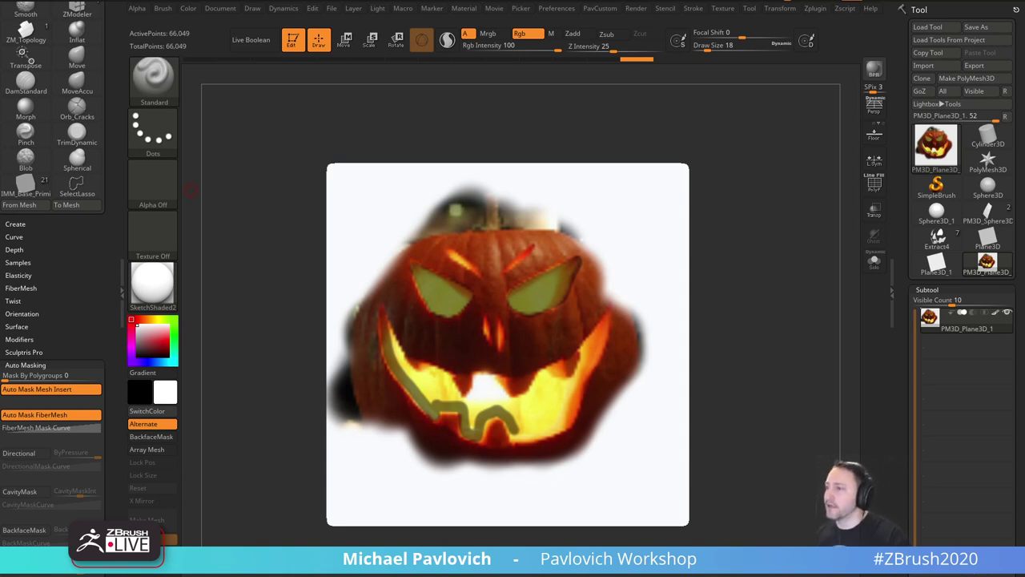
{"action": "key", "text": "ctrl"}
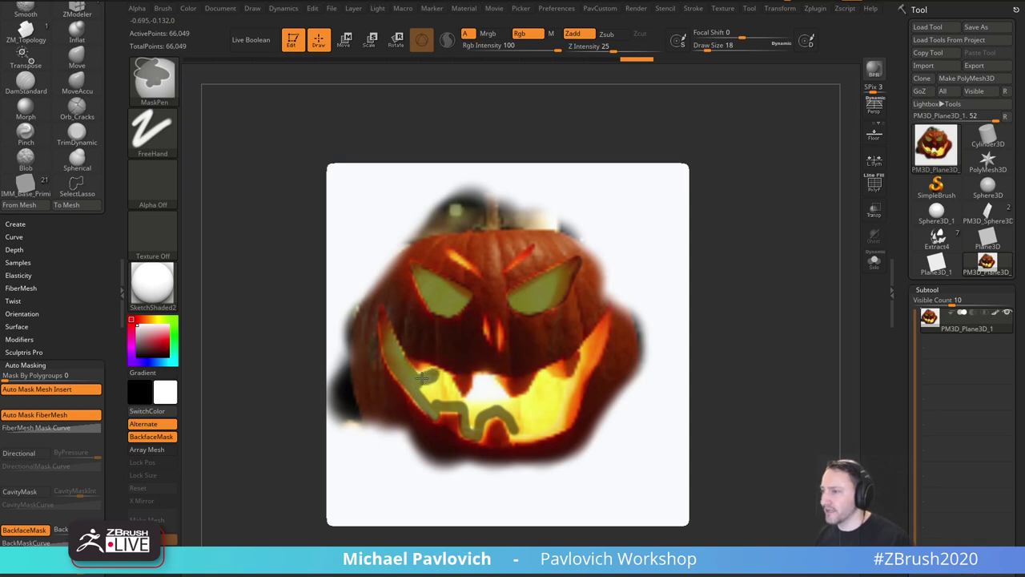
{"action": "left_click_drag", "start_coordinate": [454, 387], "coordinate": [433, 405], "text": "ctrl"}
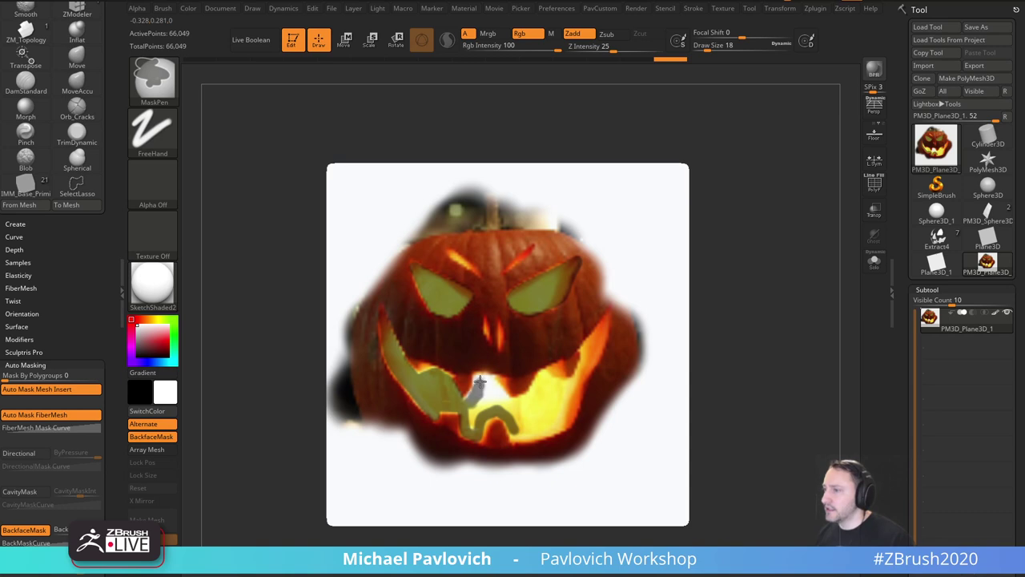
{"action": "mouse_move", "coordinate": [479, 381]}
{"action": "left_mouse_down", "text": "ctrl"}
{"action": "mouse_move", "coordinate": [507, 410]}
{"action": "mouse_move", "coordinate": [471, 424]}
{"action": "mouse_move", "coordinate": [585, 366]}
{"action": "left_mouse_up", "text": "ctrl"}
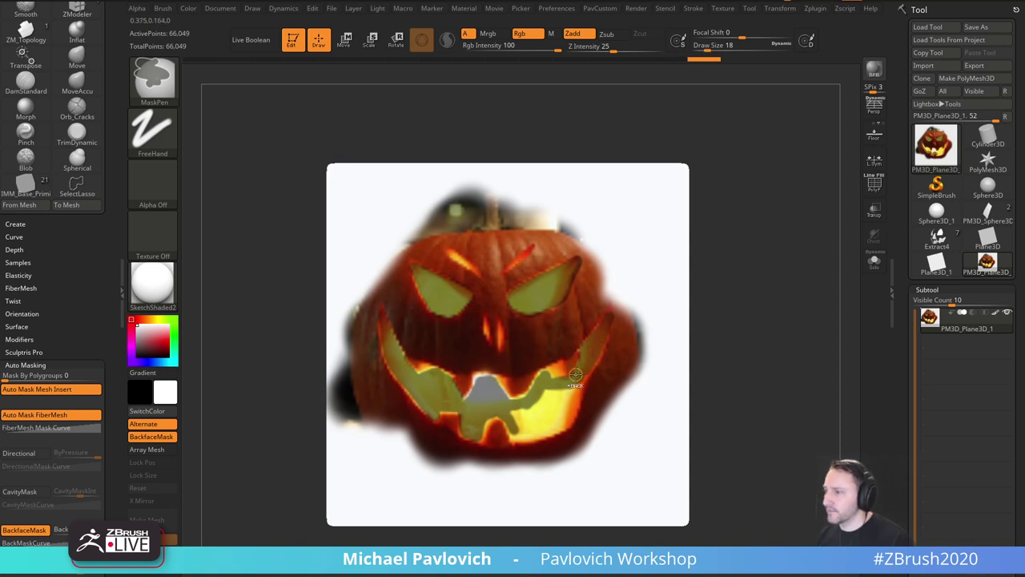
{"action": "mouse_move", "coordinate": [575, 398]}
{"action": "left_mouse_down", "text": "ctrl"}
{"action": "mouse_move", "coordinate": [510, 415]}
{"action": "mouse_move", "coordinate": [524, 431]}
{"action": "mouse_move", "coordinate": [558, 400]}
{"action": "left_mouse_up", "text": "ctrl"}
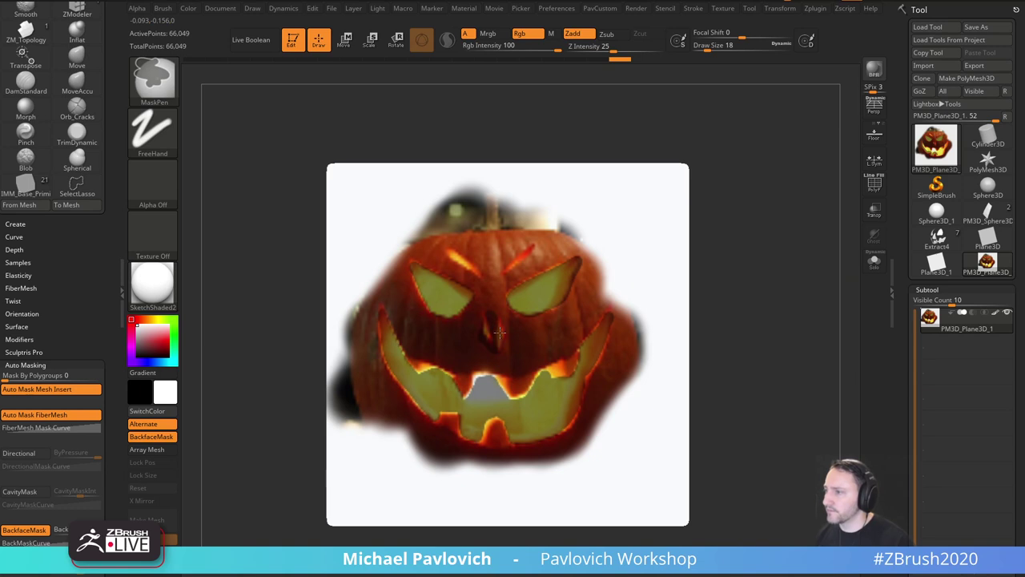
Mask the nose and both eyebrows, with the draw size reduced to 17, and hide the polypaint to check the mask.
{"action": "key", "text": "bracketleft"}
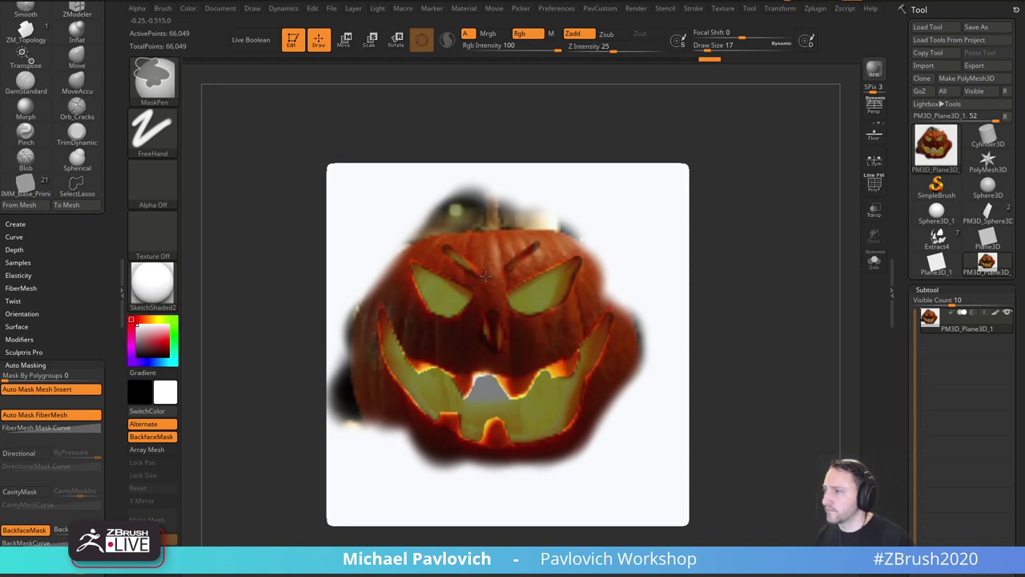
{"action": "left_click", "coordinate": [519, 266], "text": "ctrl+alt"}
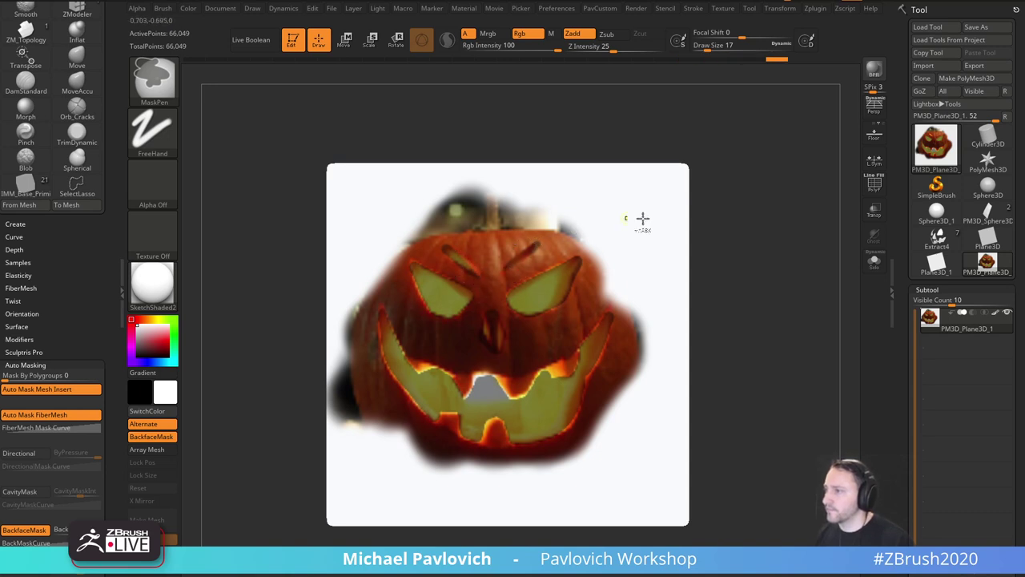
{"action": "left_click", "coordinate": [996, 313]}
{"action": "left_click_drag", "start_coordinate": [757, 273], "coordinate": [773, 290], "text": "alt"}
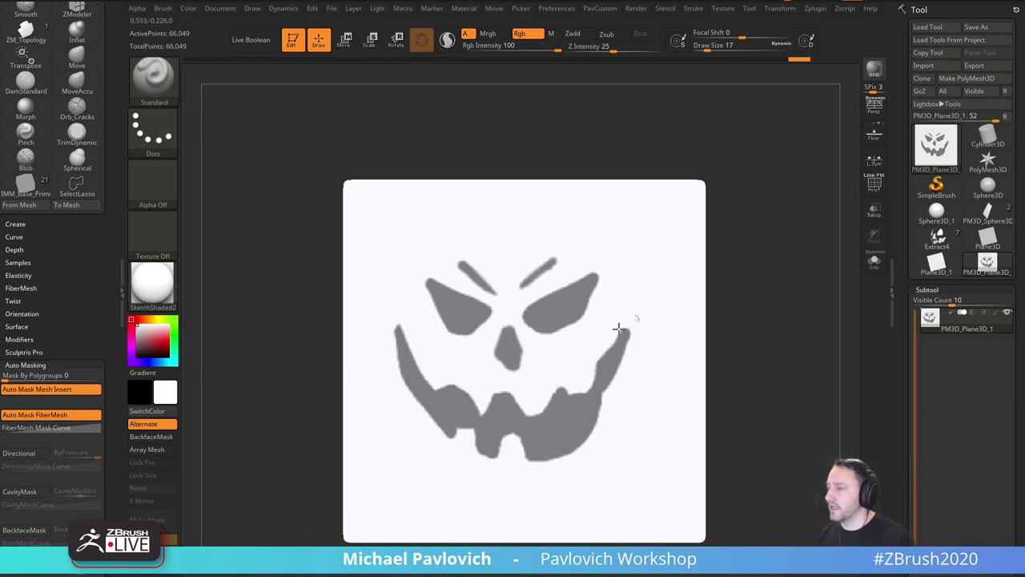
{"action": "left_click_drag", "start_coordinate": [776, 341], "coordinate": [764, 327], "text": "alt"}
{"action": "key", "text": "ctrl"}
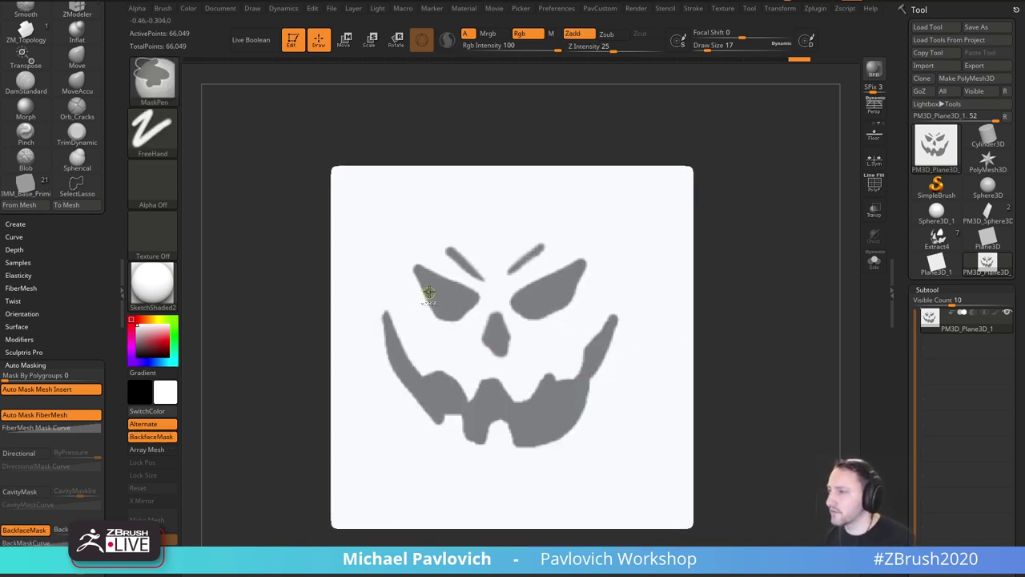
{"action": "left_click_drag", "start_coordinate": [773, 306], "coordinate": [767, 304], "text": "alt"}
Run Edgeloop Masked Border on the plane to cut clean edges around the masked face shapes.
{"action": "left_click_drag", "start_coordinate": [901, 292], "coordinate": [901, 193]}
{"action": "left_click", "coordinate": [932, 276]}
{"action": "left_click_drag", "start_coordinate": [903, 321], "coordinate": [903, 202]}
{"action": "left_click", "coordinate": [928, 247], "text": "shift"}
{"action": "left_click", "coordinate": [934, 260]}
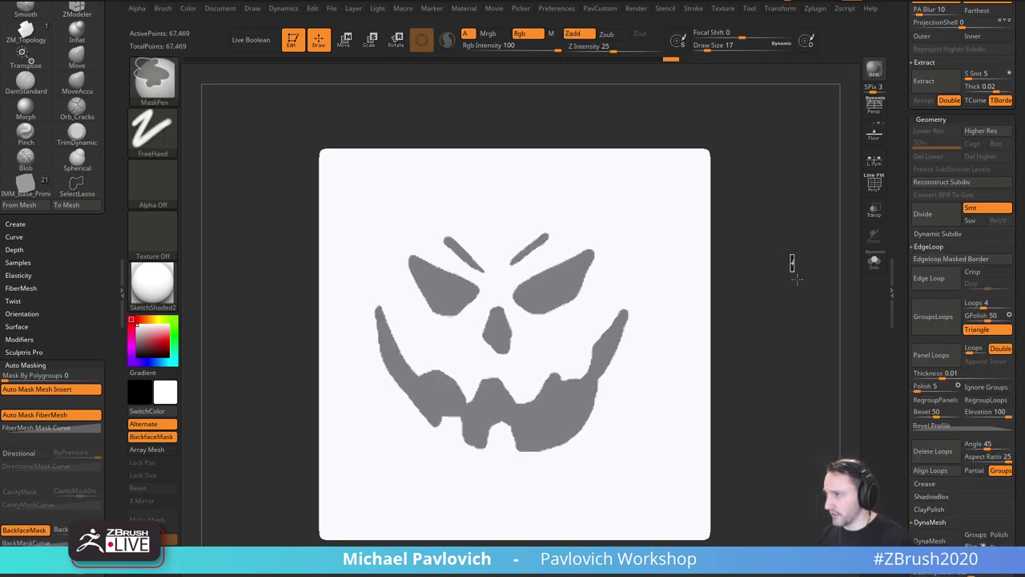
Clear the mask, isolate the face shapes' polygroup and delete the hidden remainder of the plane.
{"action": "left_click_drag", "start_coordinate": [793, 262], "coordinate": [788, 275], "text": "ctrl"}
{"action": "left_click", "coordinate": [567, 286], "text": "ctrl+shift"}
{"action": "key", "text": "grave"}
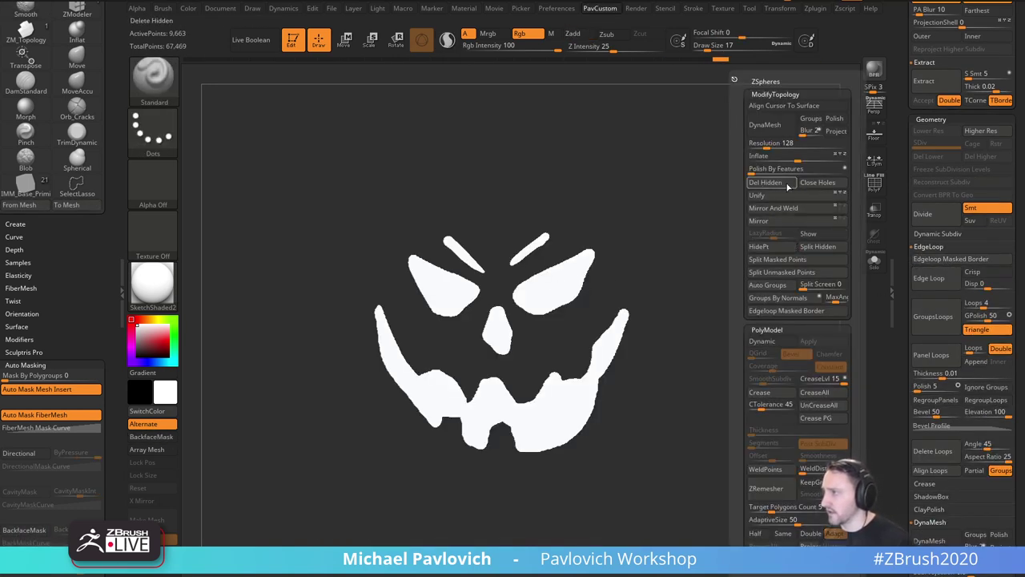
{"action": "left_click", "coordinate": [766, 182]}
{"action": "key", "text": "f"}
{"action": "key", "text": "s"}
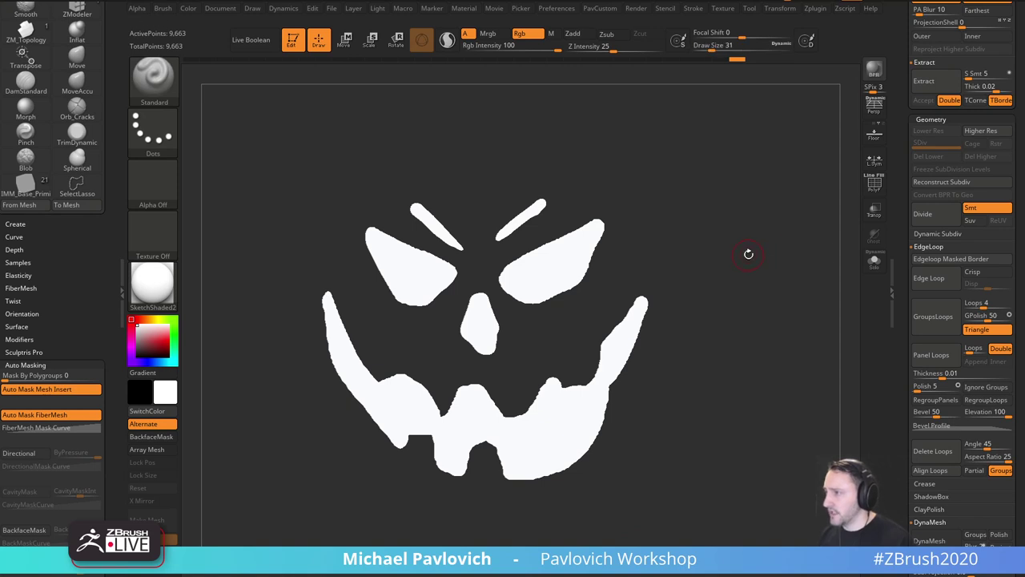
{"action": "left_click_drag", "start_coordinate": [746, 254], "coordinate": [749, 257]}
Display the polyframe and give each separate face piece its own polygroup with Auto Groups.
{"action": "key", "text": "ctrl+shift"}
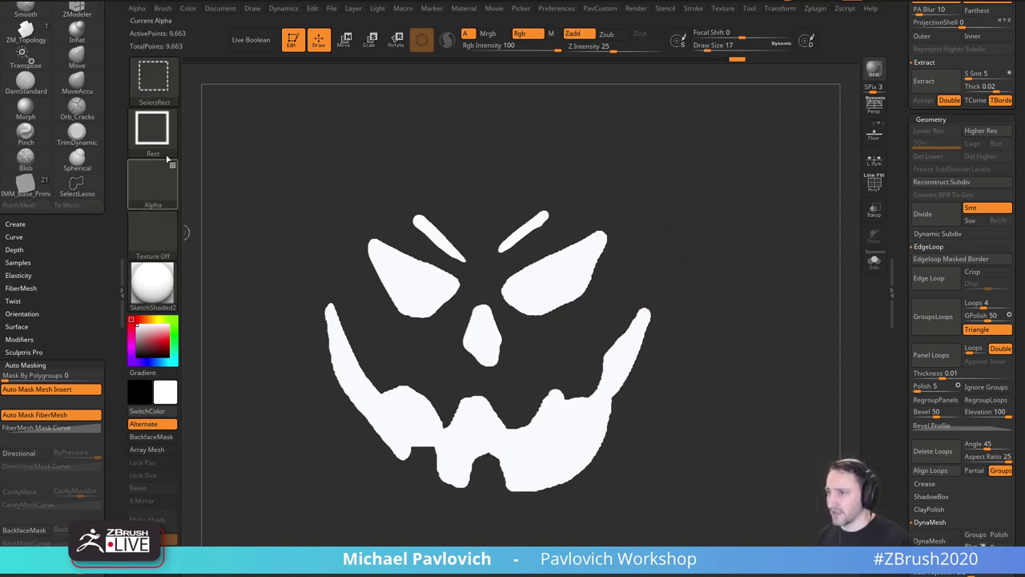
{"action": "key", "text": "shift+f"}
{"action": "key", "text": "2"}
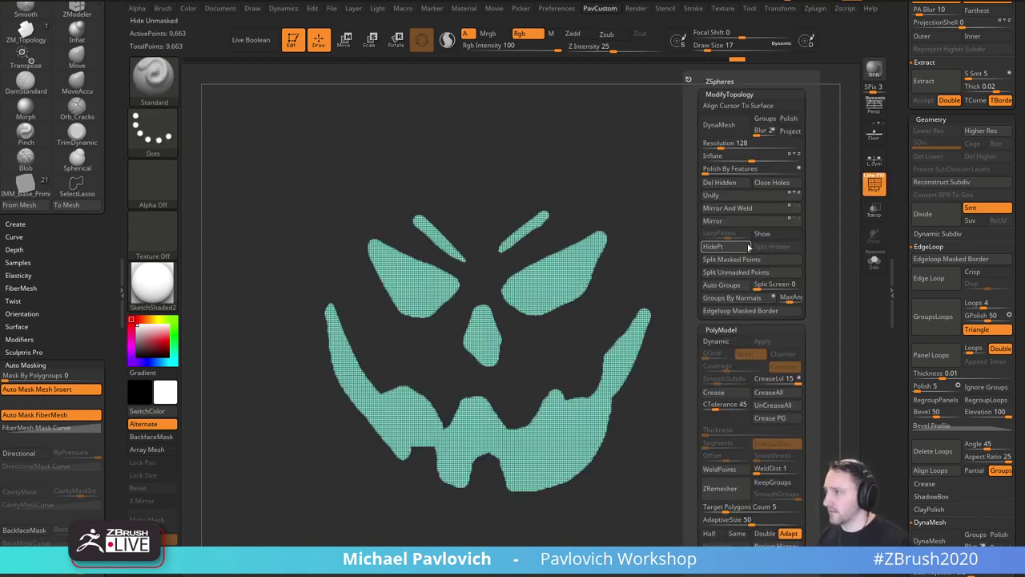
{"action": "left_click", "coordinate": [725, 285]}
Split the face into separate subtools by polygroup with Groups Split.
{"action": "scroll", "coordinate": [899, 216], "scroll_direction": "up", "scroll_amount": 10}
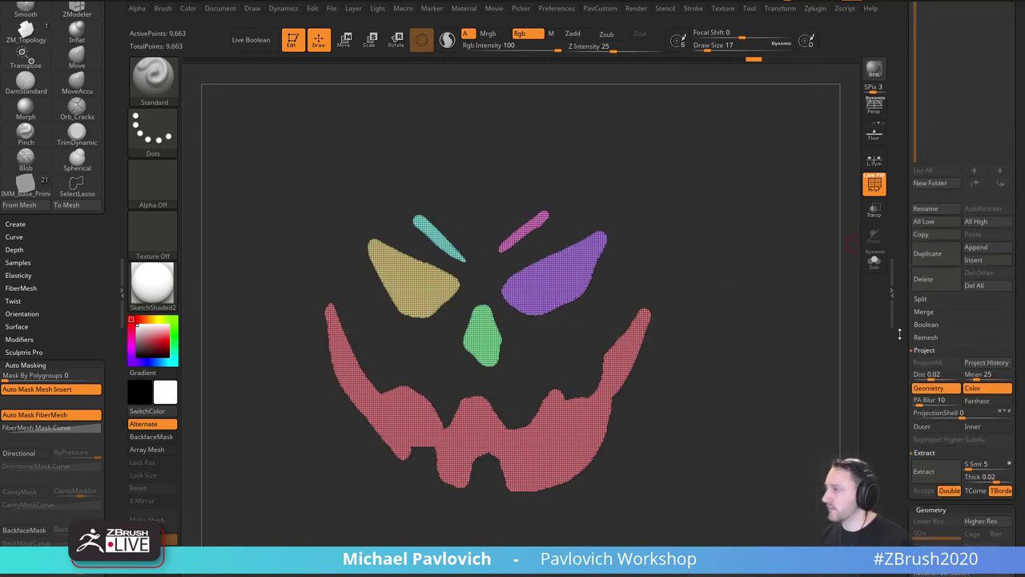
{"action": "key", "text": "shift"}
{"action": "left_click", "coordinate": [926, 415]}
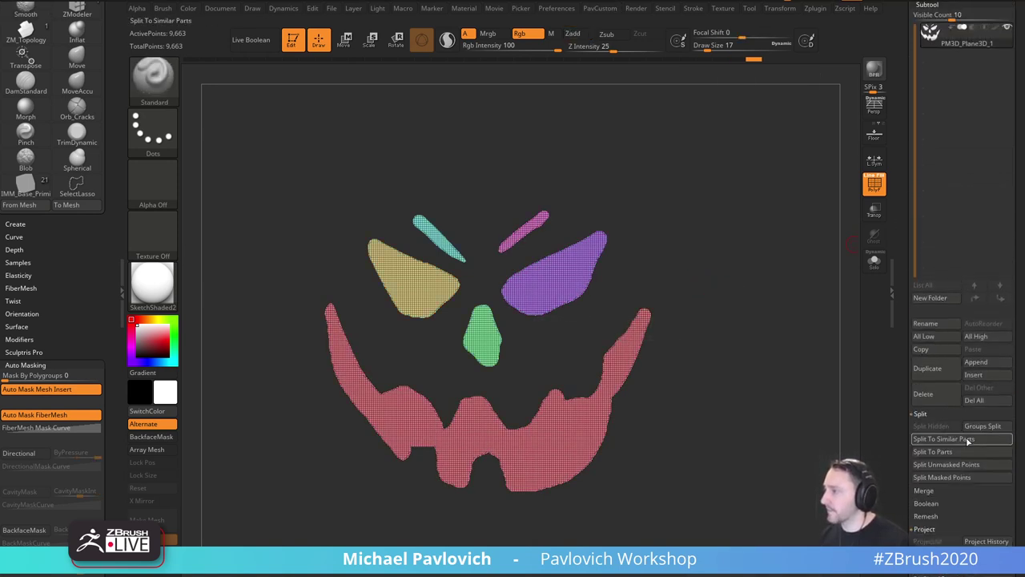
{"action": "left_click", "coordinate": [929, 426]}
{"action": "left_click", "coordinate": [837, 449]}
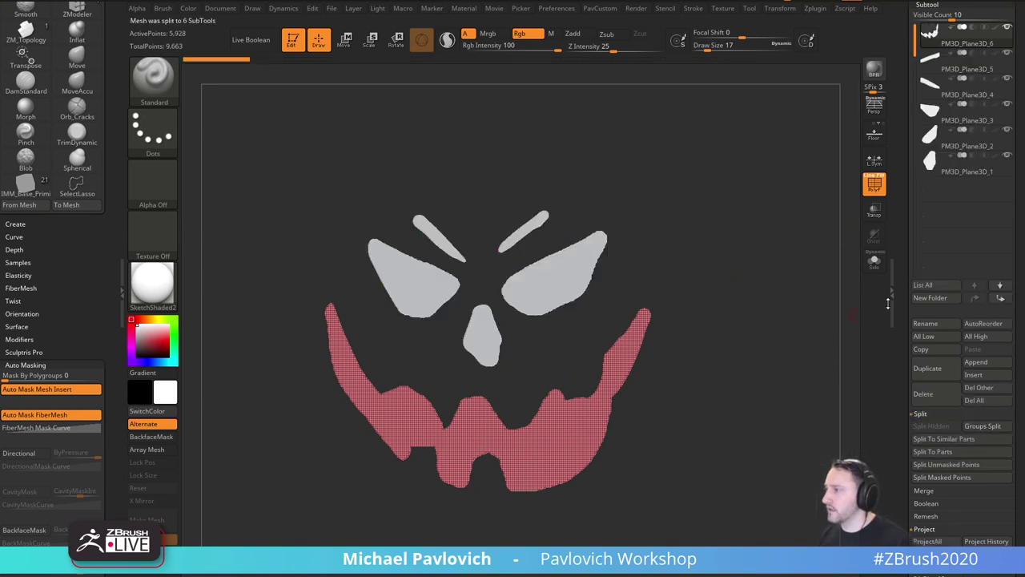
ZRemesh the mouth repeatedly with AdaptiveSize 0 and Half enabled to reduce it to a low-polygon mesh.
{"action": "key", "text": "space"}
{"action": "left_click_drag", "start_coordinate": [751, 520], "coordinate": [735, 522]}
{"action": "left_click", "coordinate": [743, 533]}
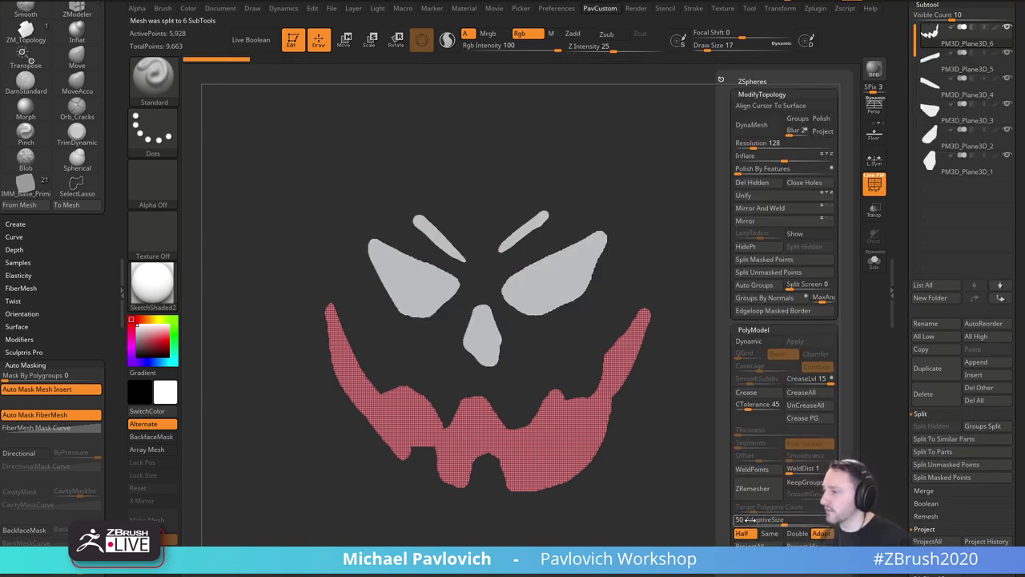
{"action": "left_click", "coordinate": [763, 491]}
{"action": "left_click", "coordinate": [762, 490]}
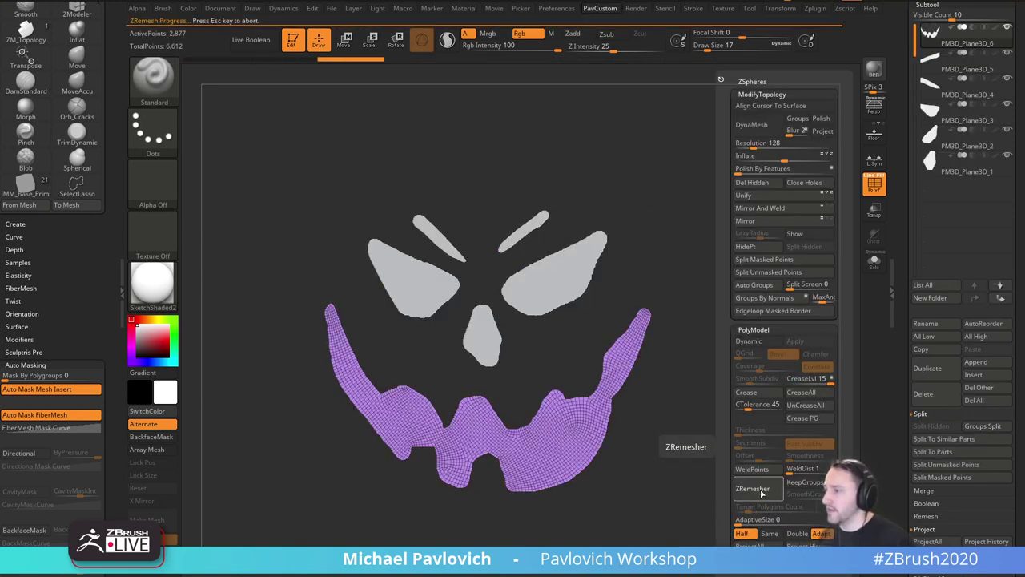
{"action": "left_click", "coordinate": [760, 490]}
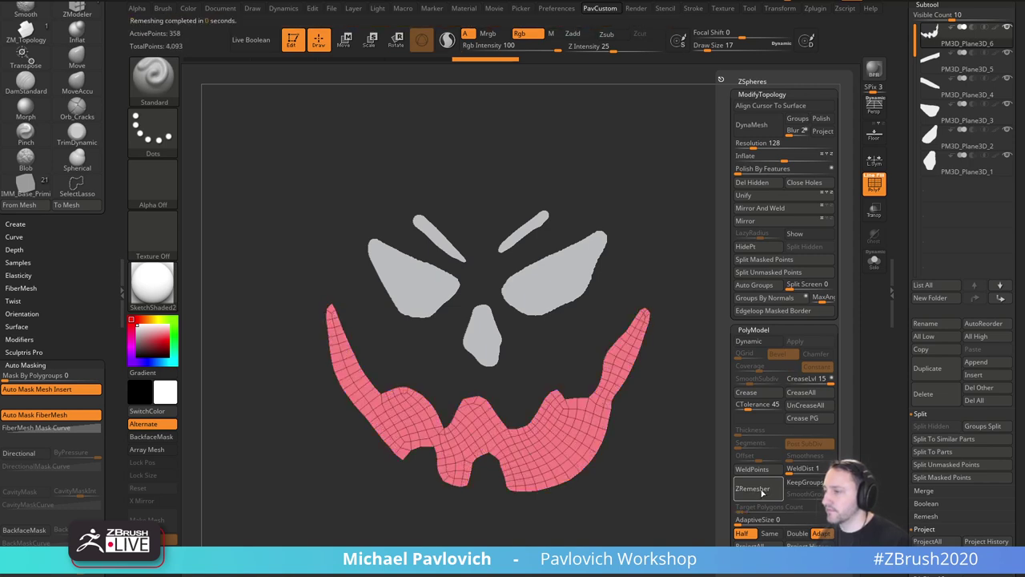
{"action": "left_click", "coordinate": [760, 490]}
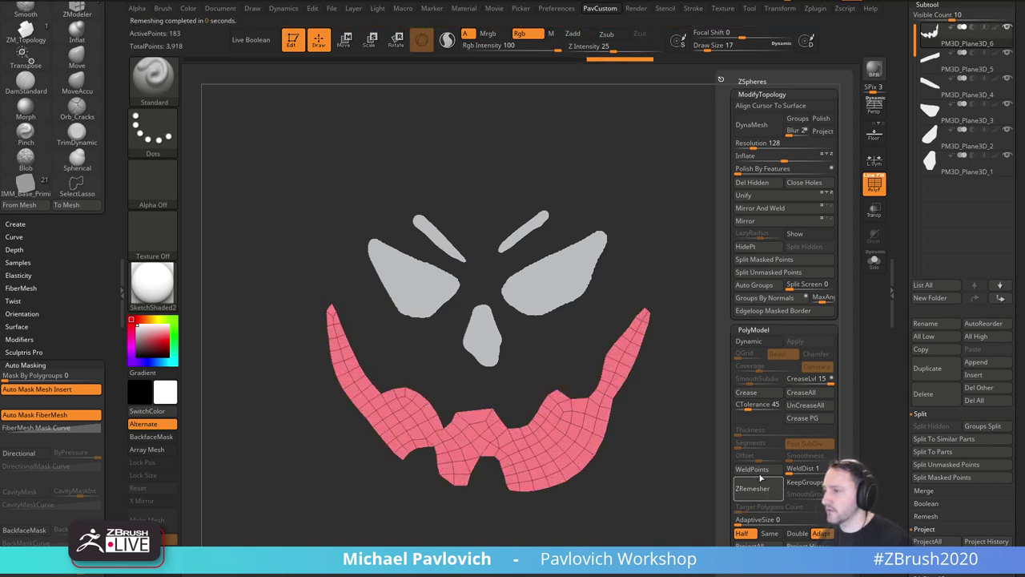
Reshape the mouth with the MoveAccu brush at draw size 29, squaring the lower tooth and sharpening the corners of its outline.
{"action": "key", "text": "2"}
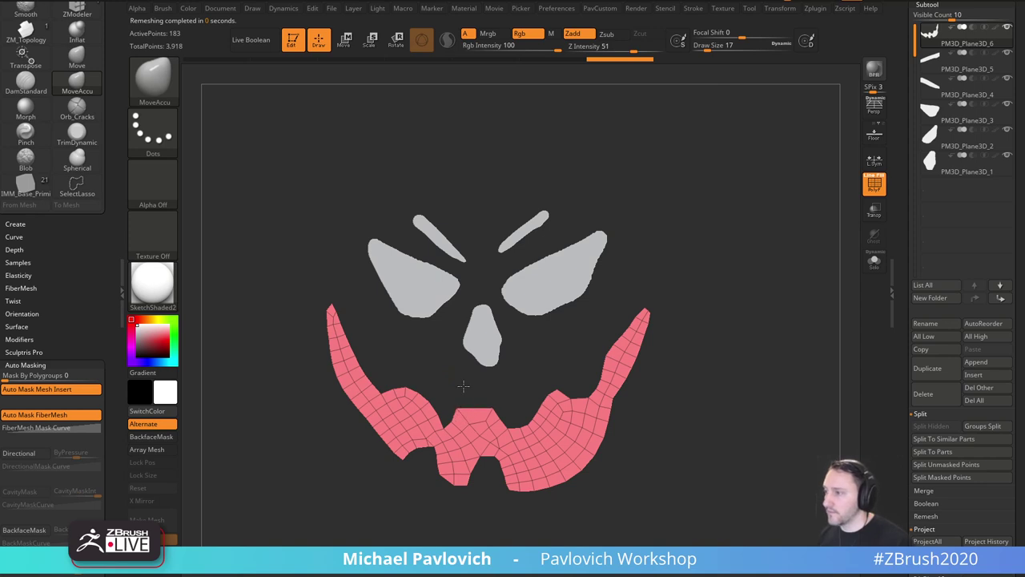
{"action": "key", "text": "]"}
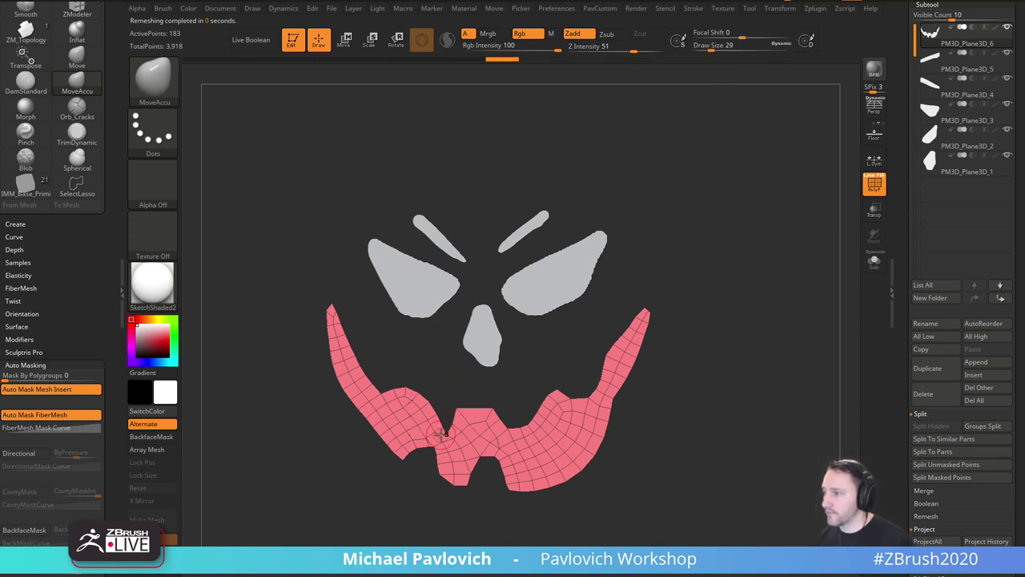
{"action": "left_click_drag", "start_coordinate": [456, 483], "coordinate": [447, 490]}
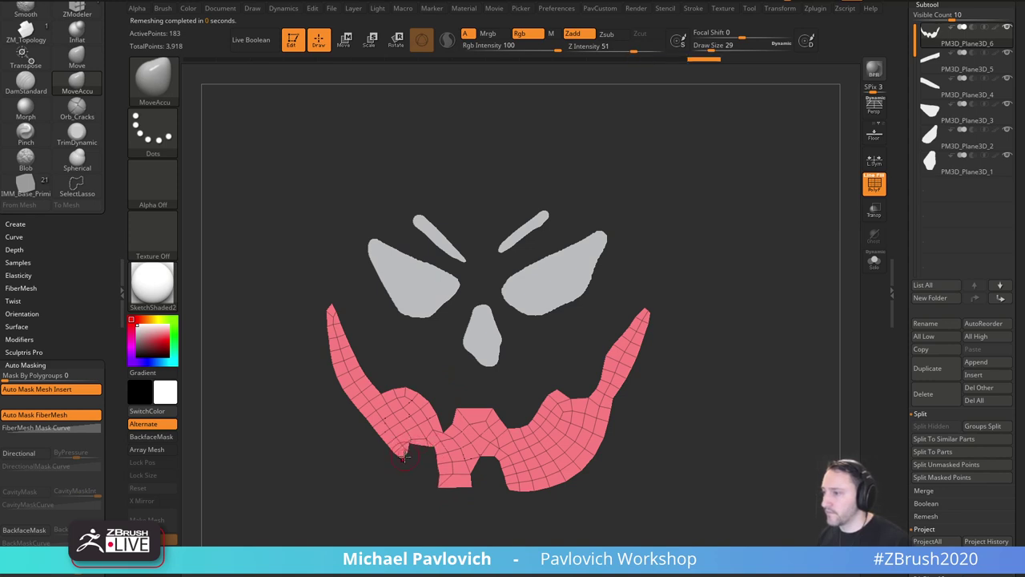
{"action": "left_click_drag", "start_coordinate": [405, 470], "coordinate": [409, 468]}
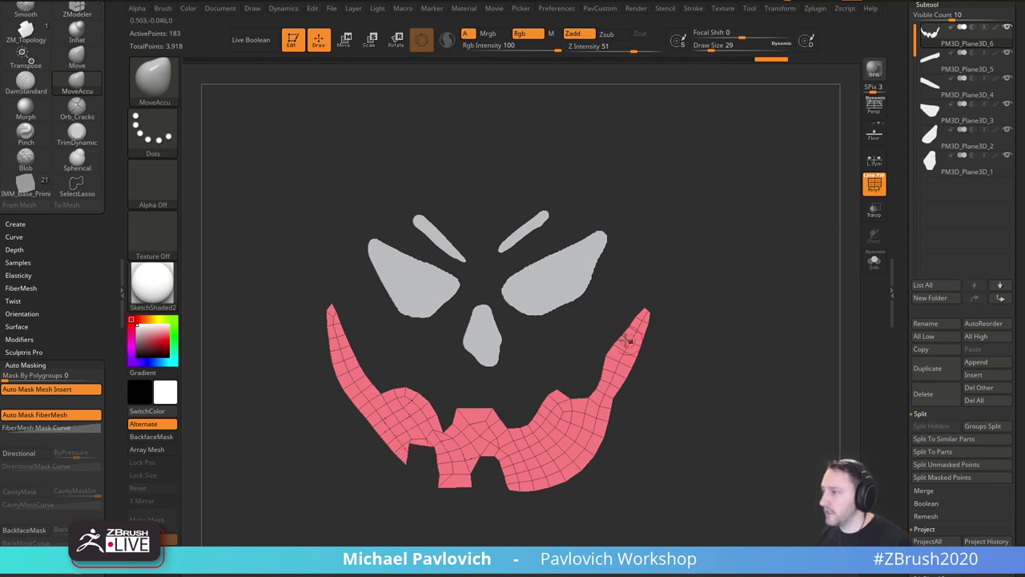
{"action": "mouse_move", "coordinate": [581, 400]}
{"action": "left_mouse_down"}
{"action": "mouse_move", "coordinate": [571, 407]}
{"action": "mouse_move", "coordinate": [605, 394]}
{"action": "left_mouse_up"}
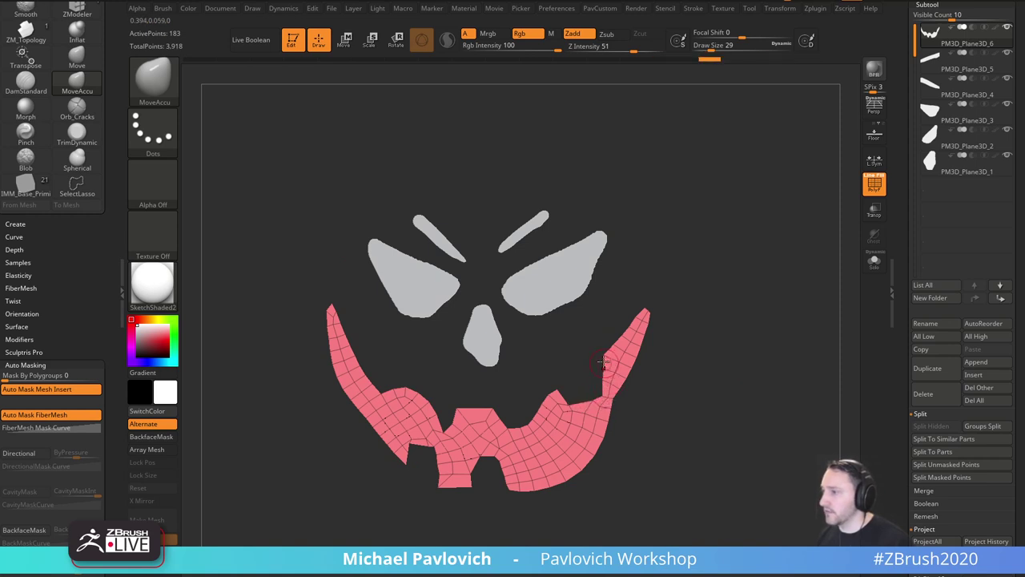
{"action": "left_click_drag", "start_coordinate": [549, 391], "coordinate": [552, 390]}
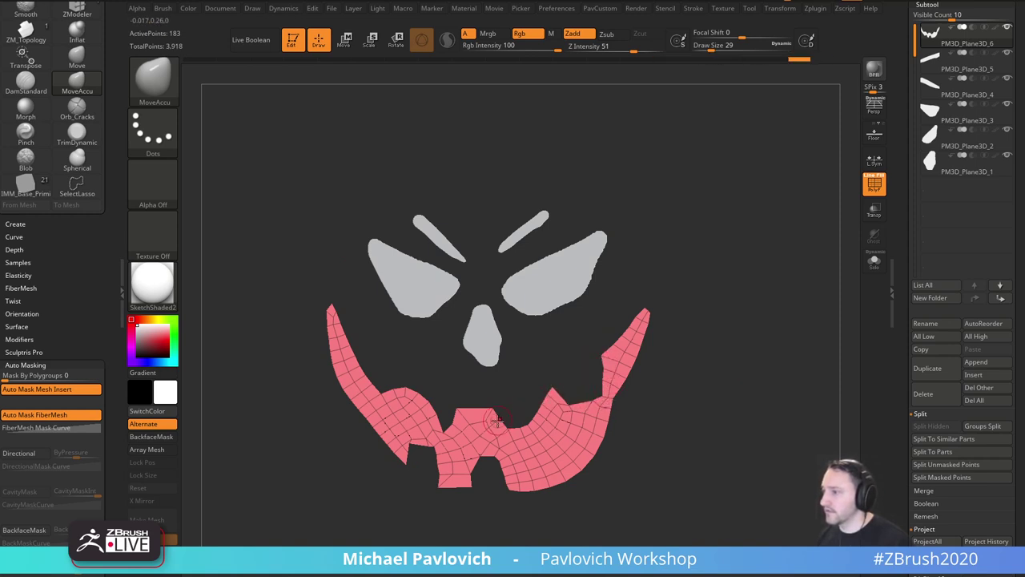
{"action": "left_click_drag", "start_coordinate": [498, 420], "coordinate": [496, 423]}
ZRemesh the reshaped mouth at AdaptiveSize 0, trying Half and Same before remeshing with Double enabled.
{"action": "key", "text": "2"}
{"action": "left_click", "coordinate": [720, 491]}
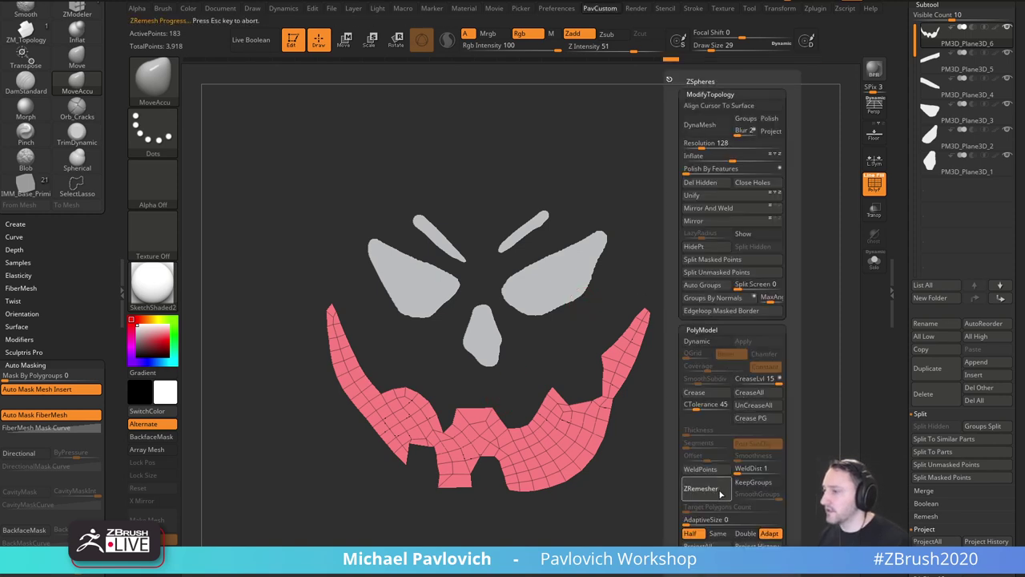
{"action": "key", "text": "ctrl+z"}
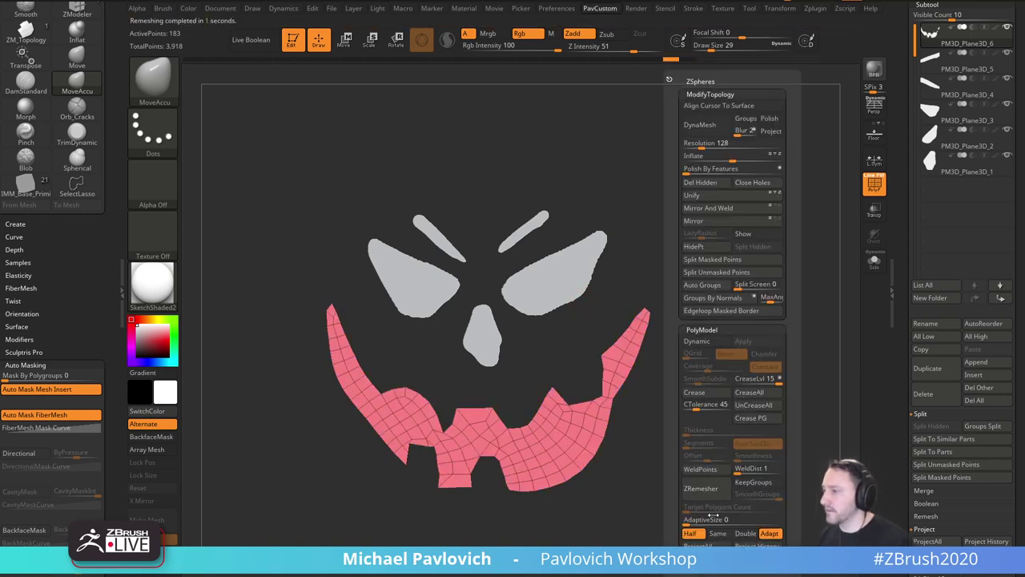
{"action": "left_click", "coordinate": [718, 532]}
{"action": "left_click", "coordinate": [720, 495]}
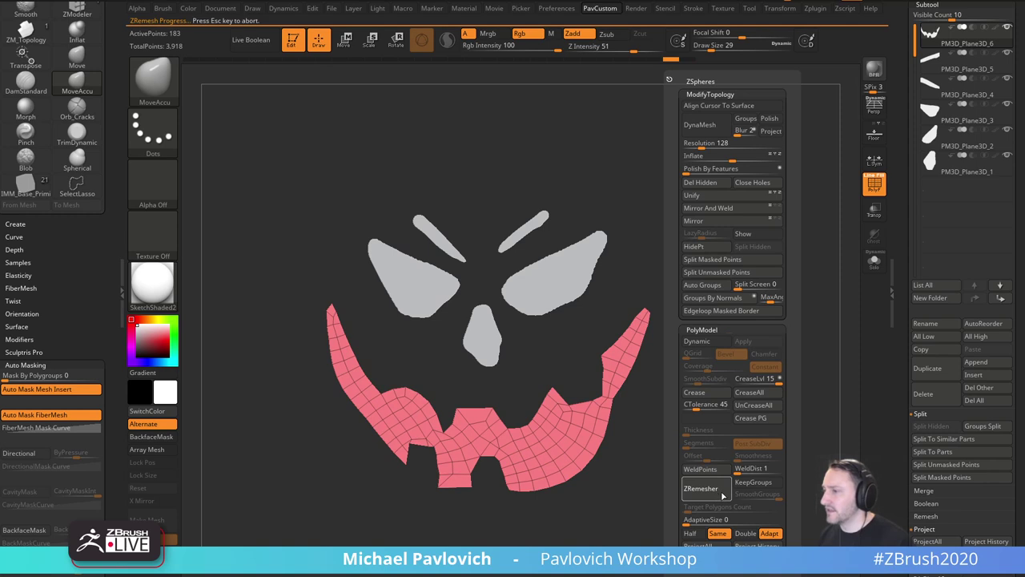
{"action": "left_click", "coordinate": [745, 533]}
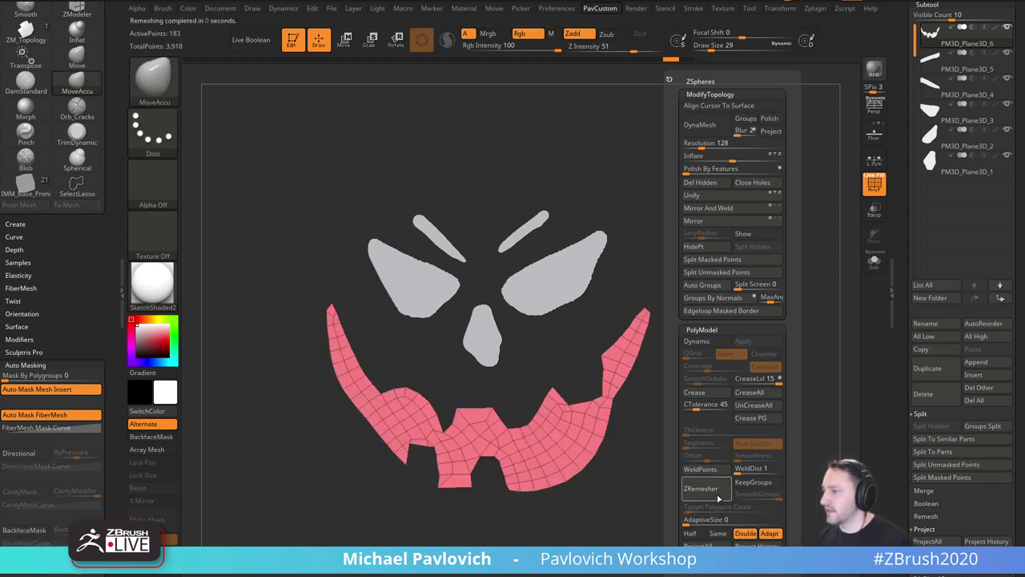
{"action": "left_click", "coordinate": [719, 494]}
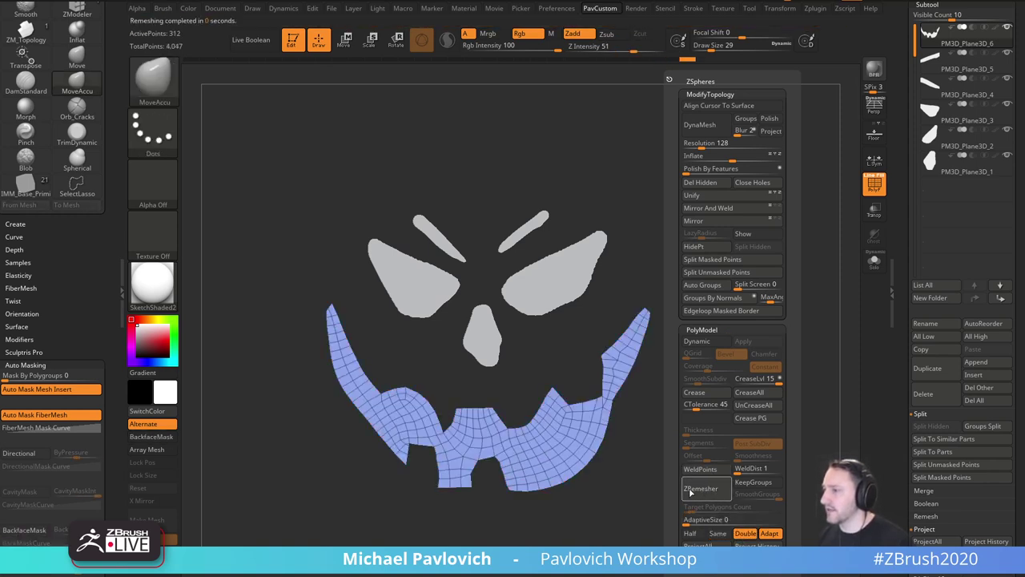
ZRemesh the right eye repeatedly with Half enabled and AdaptiveSize 0, and adjust its outline with the MoveAccu brush.
{"action": "left_click", "coordinate": [568, 323], "text": "alt"}
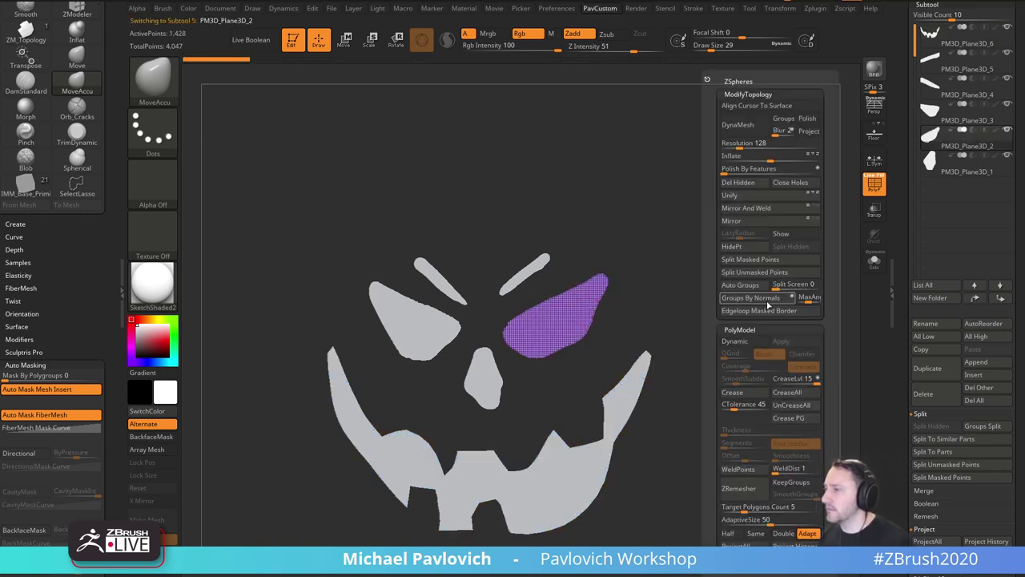
{"action": "key", "text": "space"}
{"action": "left_click", "coordinate": [700, 534]}
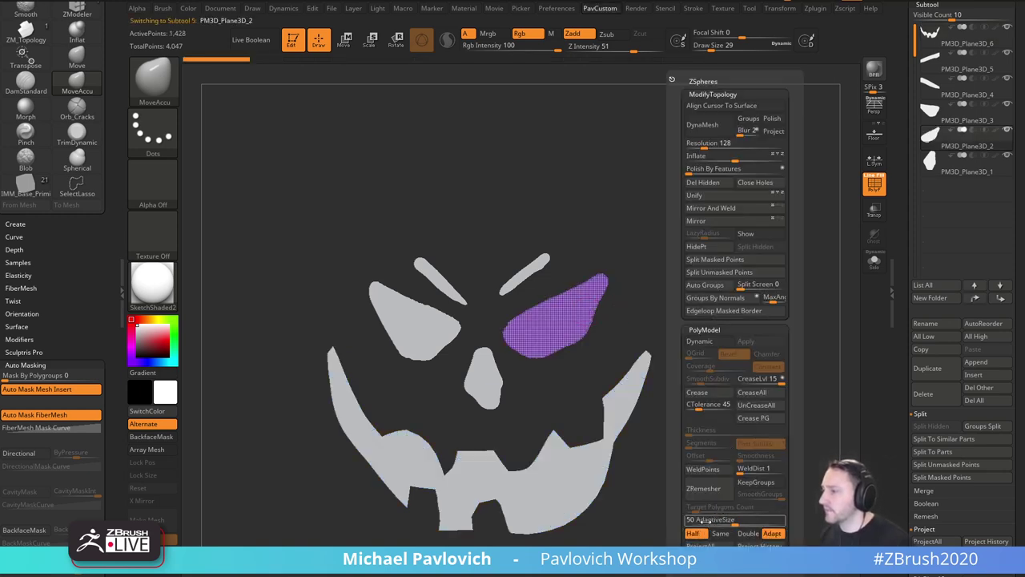
{"action": "left_click_drag", "start_coordinate": [707, 519], "coordinate": [685, 518]}
{"action": "left_click", "coordinate": [704, 489]}
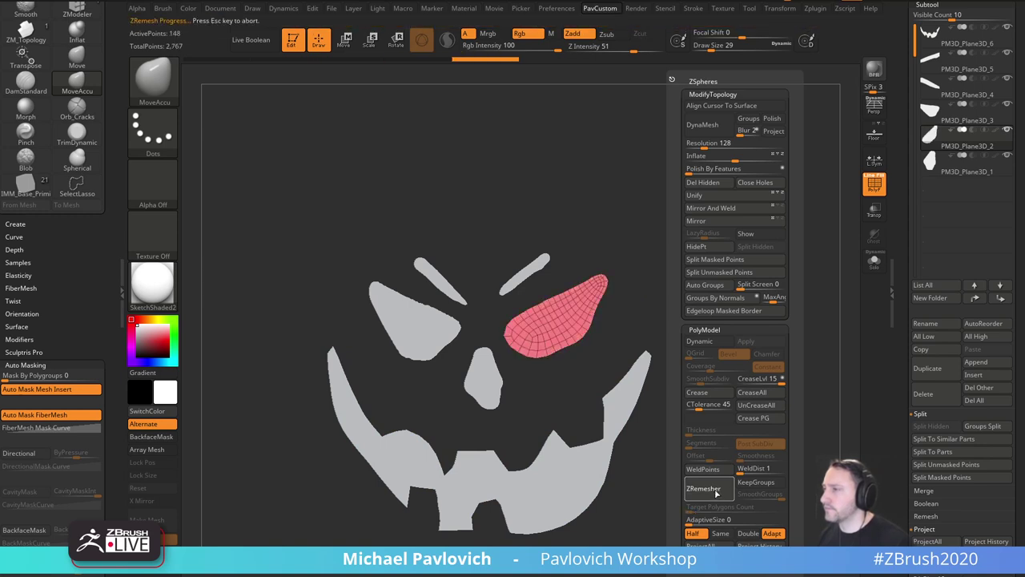
{"action": "left_click", "coordinate": [715, 494]}
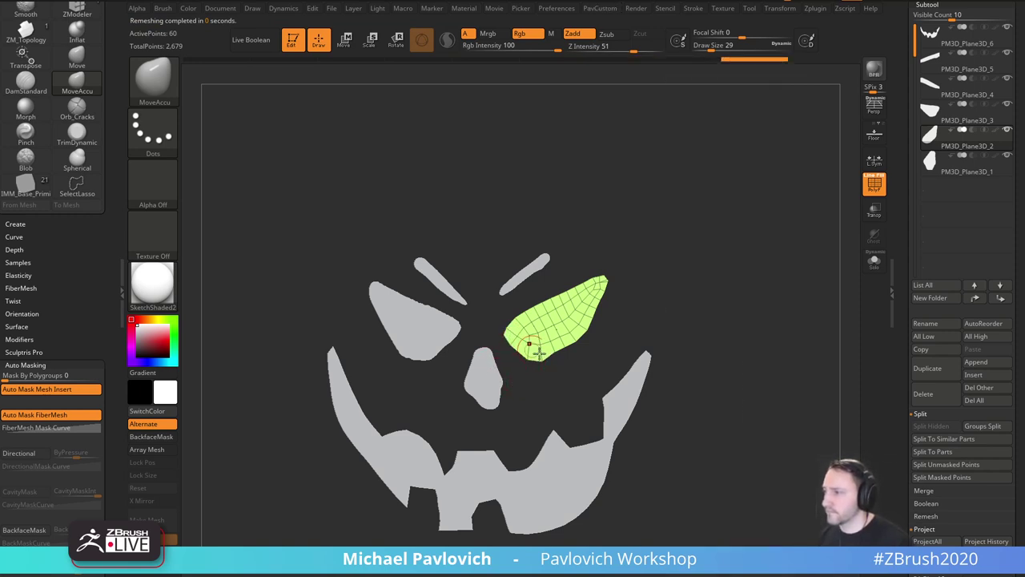
{"action": "key", "text": "bracketright"}
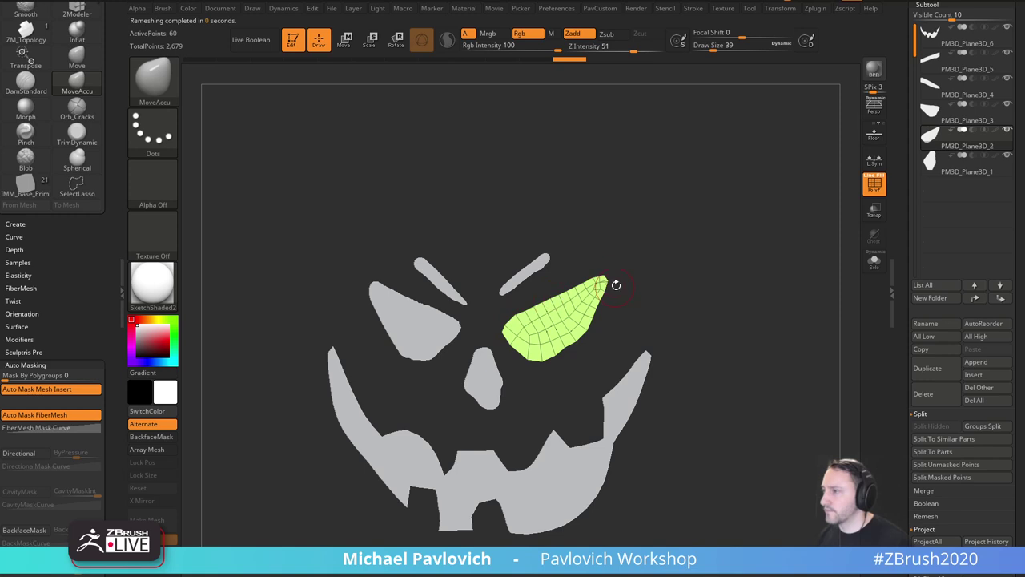
{"action": "key", "text": "bracketleft"}
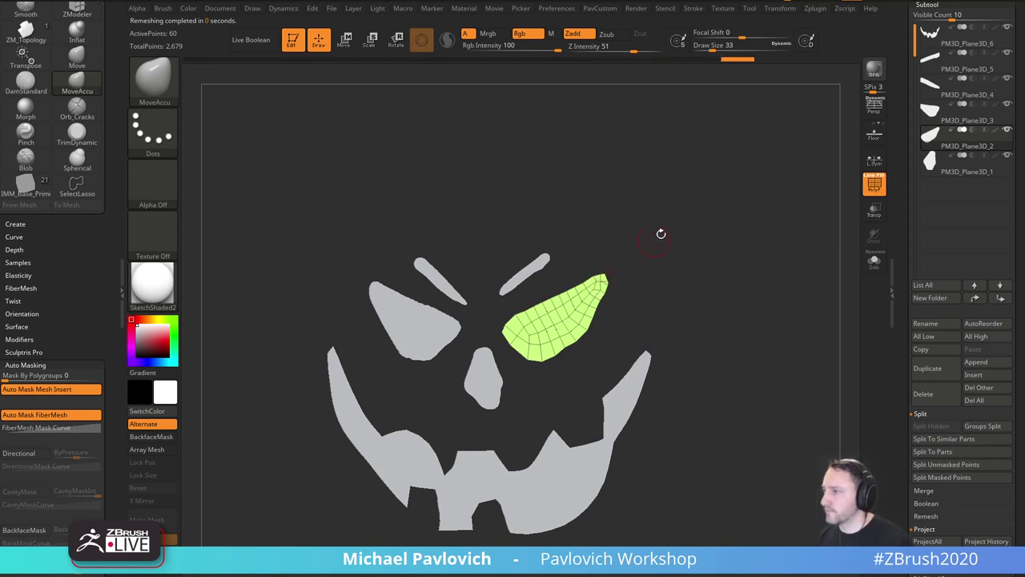
Switch to the left eye subtool and ZRemesh it twice with Half enabled and AdaptiveSize 0.
{"action": "left_click", "coordinate": [425, 336], "text": "alt"}
{"action": "key", "text": "grave"}
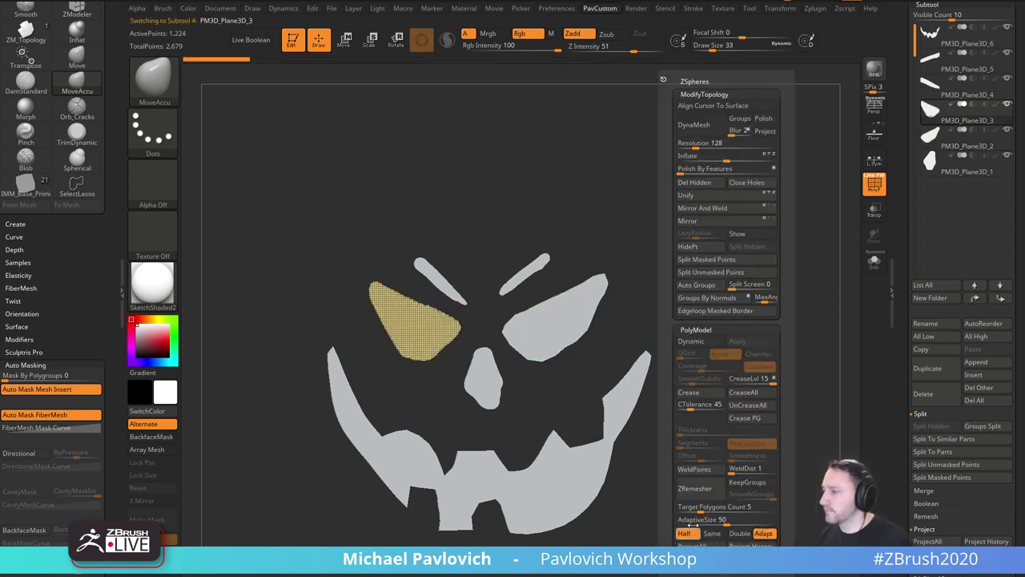
{"action": "left_click", "coordinate": [680, 521]}
{"action": "left_click", "coordinate": [705, 489]}
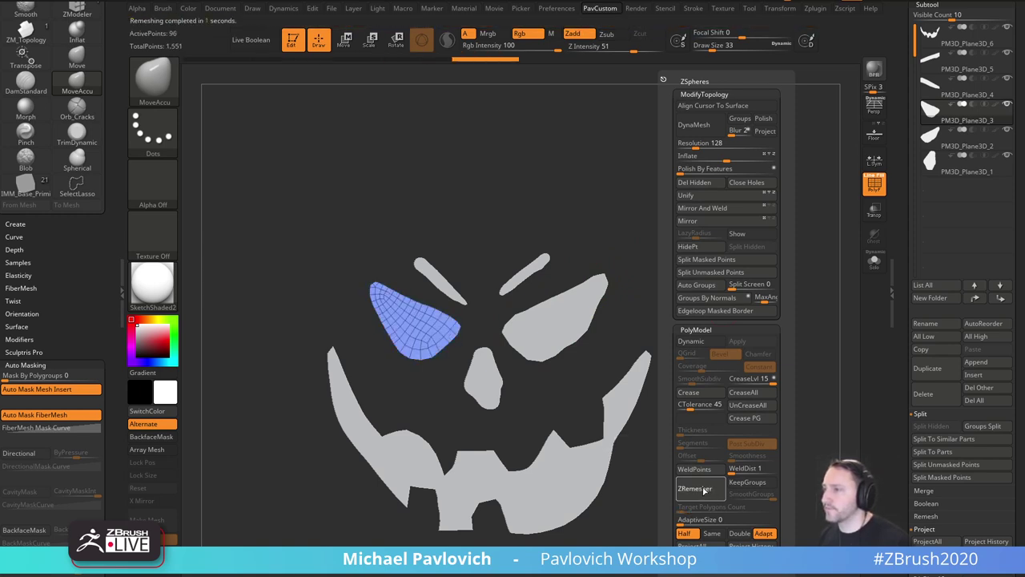
{"action": "left_click", "coordinate": [705, 490]}
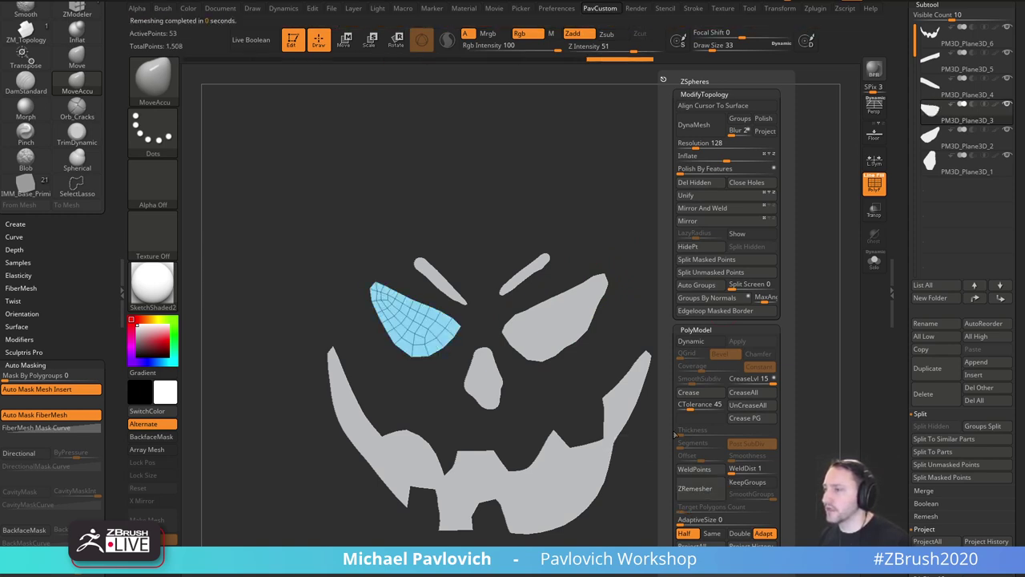
Pull the left eye's lower edge and outer upper corner into sharper points with the MoveAccu brush.
{"action": "key", "text": "s"}
{"action": "left_click_drag", "start_coordinate": [428, 389], "coordinate": [430, 373]}
{"action": "key", "text": "s"}
{"action": "left_click_drag", "start_coordinate": [431, 335], "coordinate": [430, 333]}
{"action": "mouse_move", "coordinate": [386, 294]}
{"action": "left_mouse_down"}
{"action": "mouse_move", "coordinate": [367, 291]}
{"action": "mouse_move", "coordinate": [390, 288]}
{"action": "left_mouse_up"}
{"action": "key", "text": "s"}
ZRemesh the left eyebrow repeatedly with Half enabled, lowering AdaptiveSize to 0 for the last passes.
{"action": "left_click", "coordinate": [427, 272], "text": "alt"}
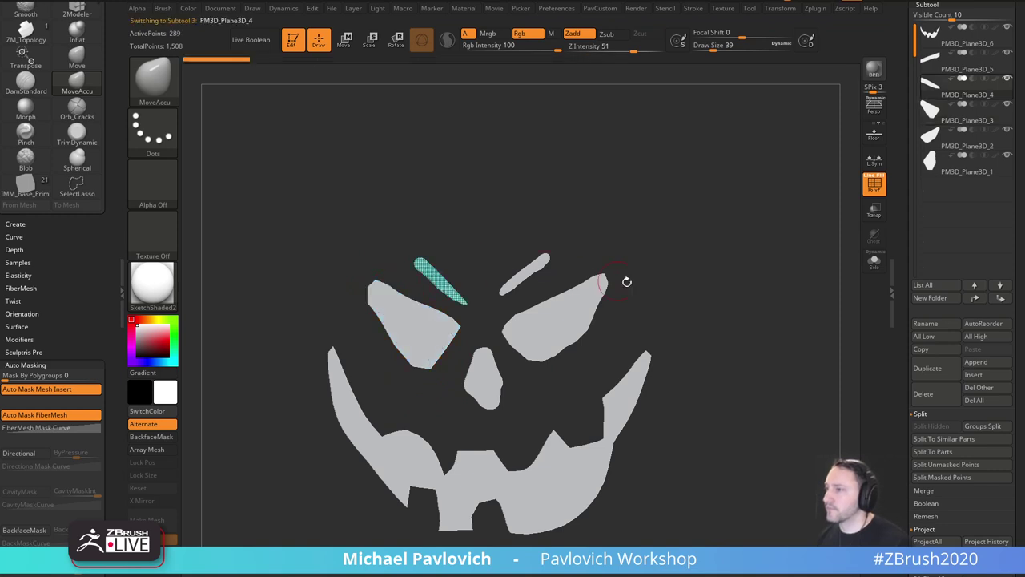
{"action": "key", "text": "z"}
{"action": "left_click", "coordinate": [693, 488]}
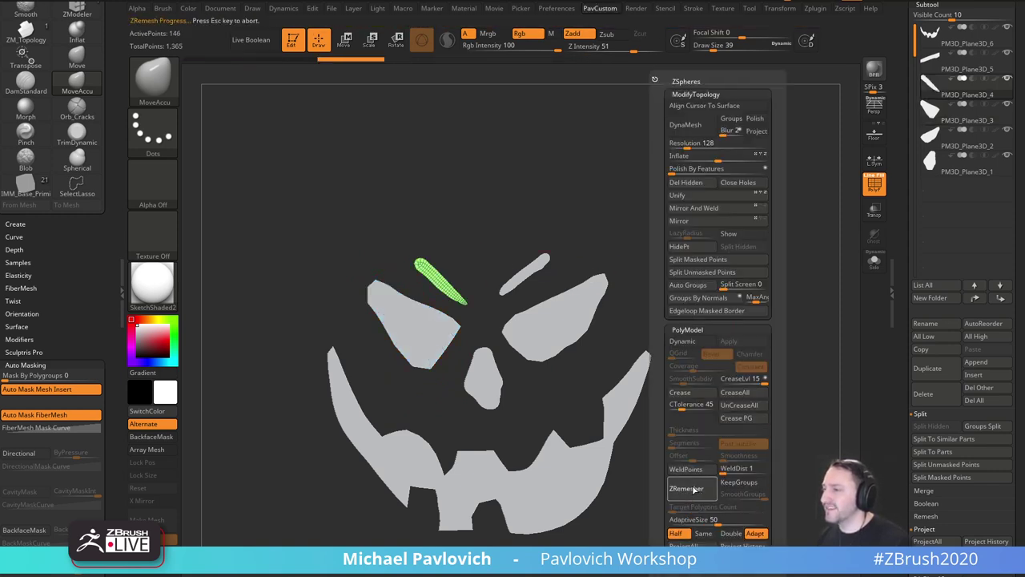
{"action": "left_click", "coordinate": [694, 489]}
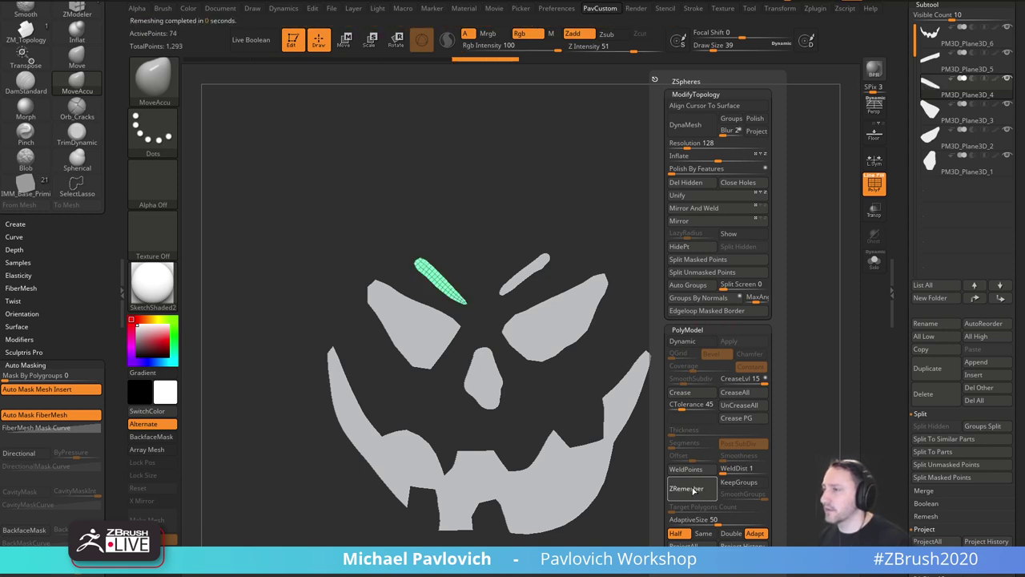
{"action": "left_click", "coordinate": [694, 489]}
{"action": "left_click", "coordinate": [694, 490]}
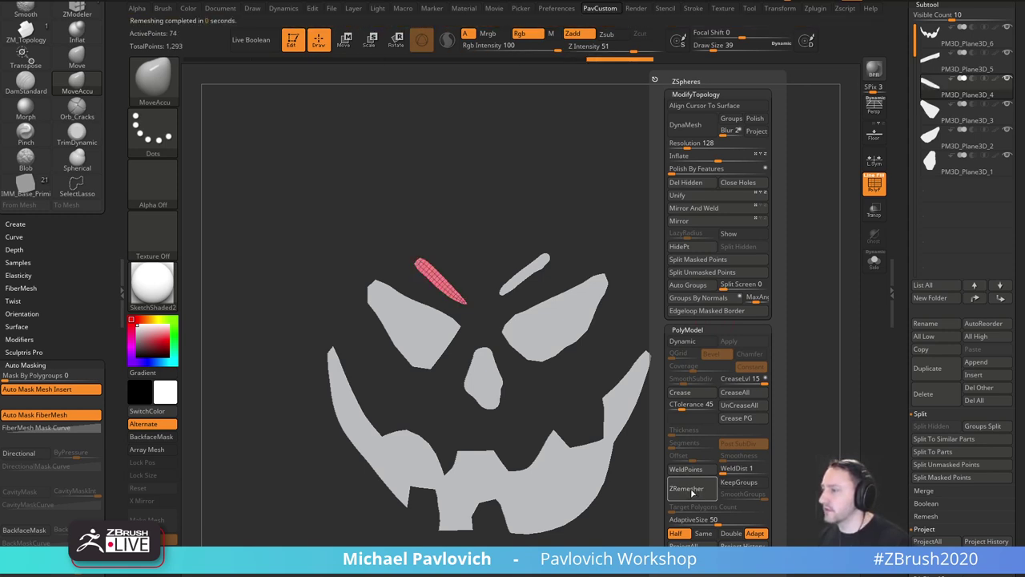
{"action": "left_click", "coordinate": [694, 490]}
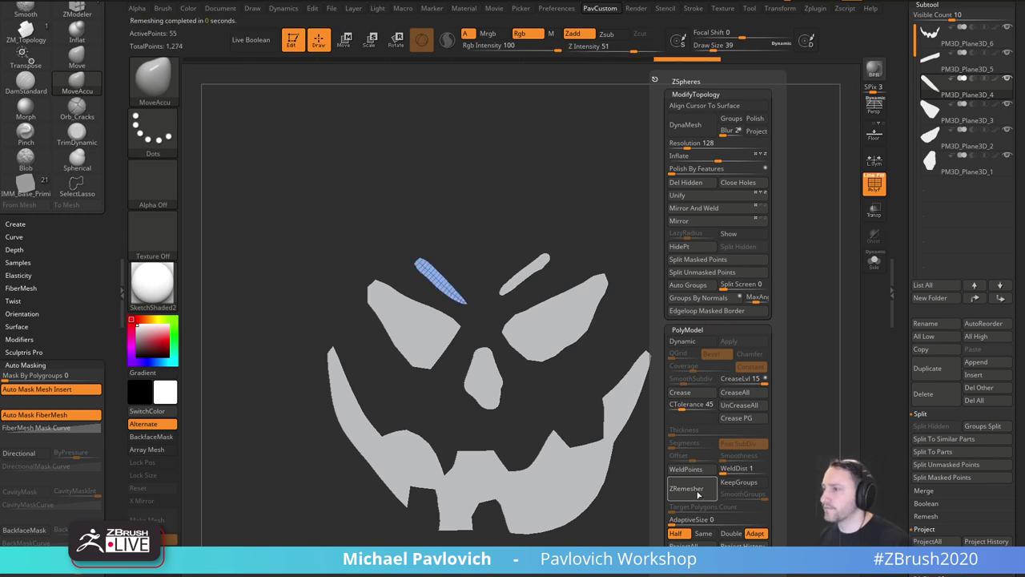
{"action": "left_click", "coordinate": [695, 490]}
{"action": "left_click", "coordinate": [697, 492]}
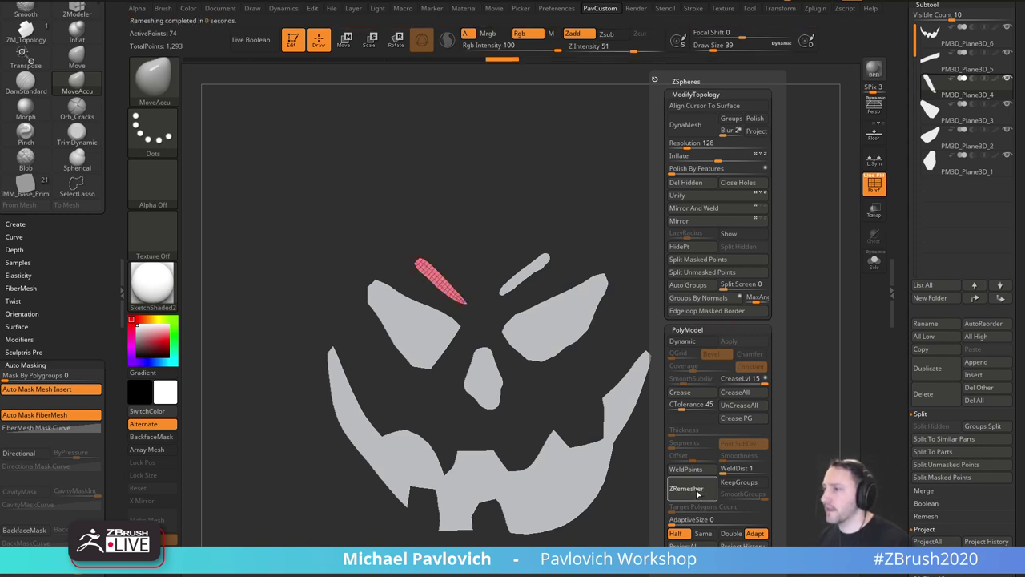
{"action": "left_click", "coordinate": [696, 491]}
{"action": "left_click", "coordinate": [696, 492]}
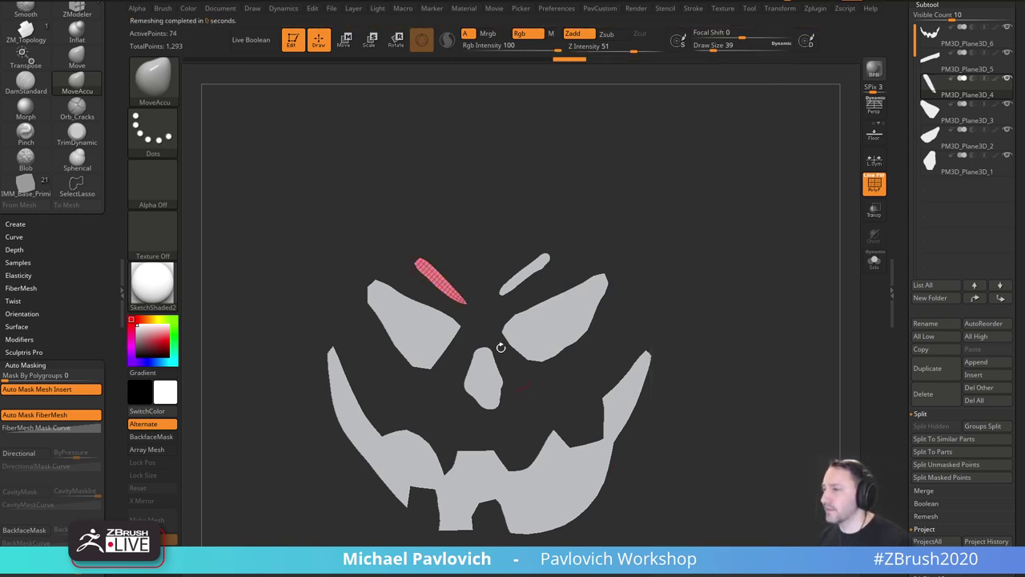
ZRemesh the right eyebrow at AdaptiveSize 0, and enable Half to reduce it over repeated passes.
{"action": "left_click", "coordinate": [536, 272], "text": "alt"}
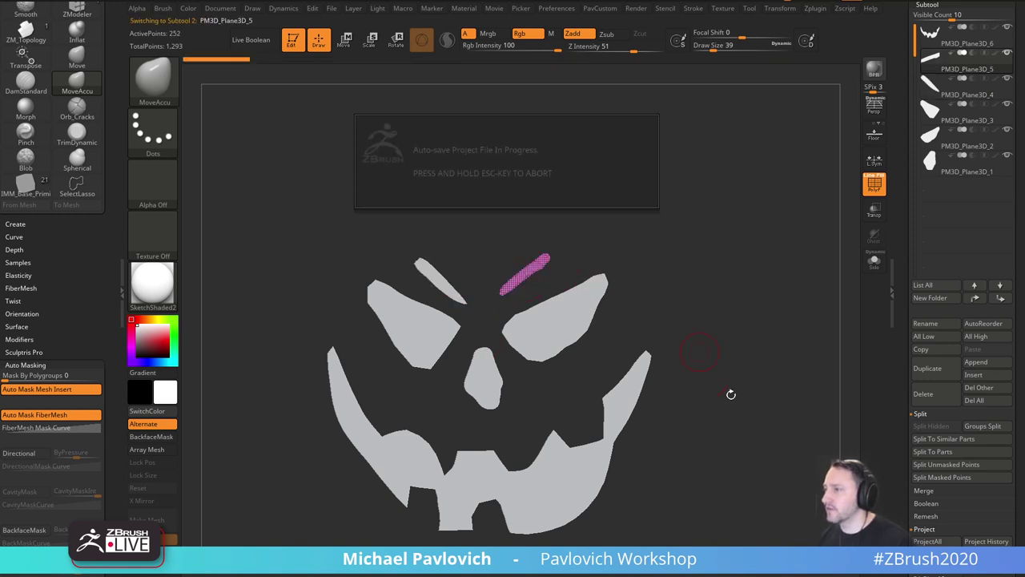
{"action": "key", "text": "grave"}
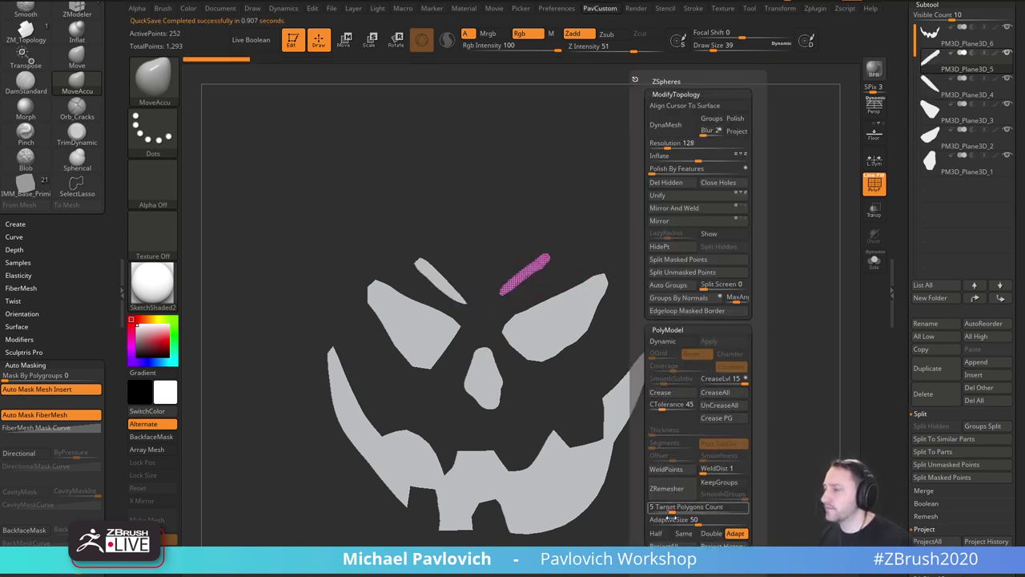
{"action": "left_click_drag", "start_coordinate": [675, 522], "coordinate": [650, 522]}
{"action": "left_click", "coordinate": [677, 489]}
{"action": "left_click", "coordinate": [655, 532]}
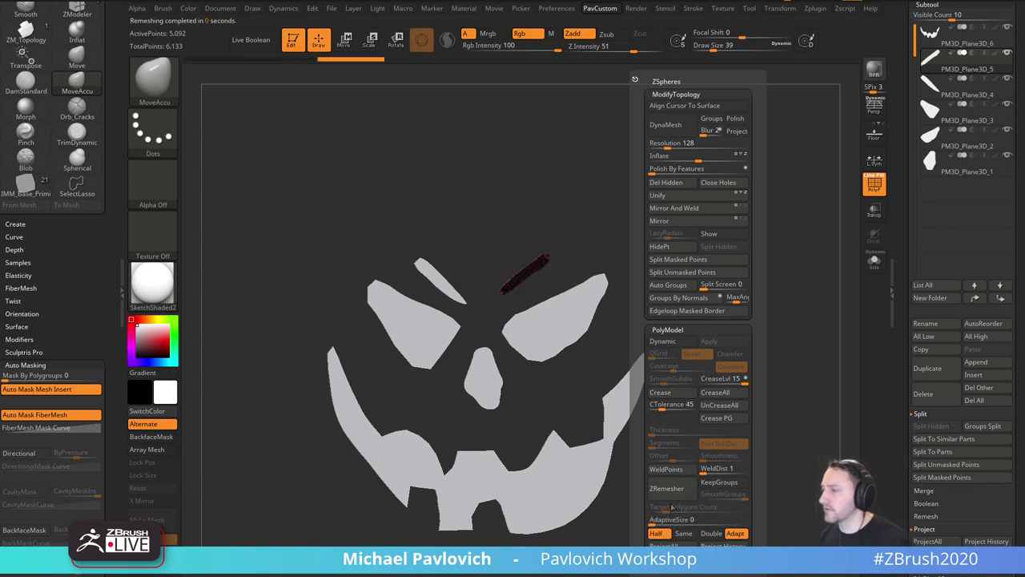
{"action": "left_click", "coordinate": [677, 488]}
{"action": "left_click", "coordinate": [677, 489]}
{"action": "left_click", "coordinate": [677, 488]}
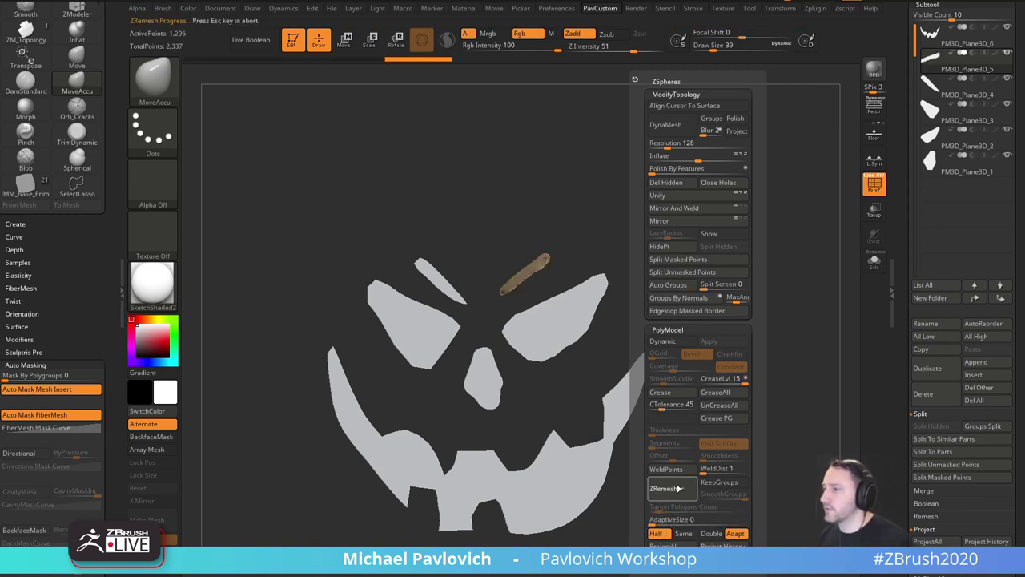
{"action": "left_click", "coordinate": [676, 488]}
{"action": "left_click", "coordinate": [677, 489]}
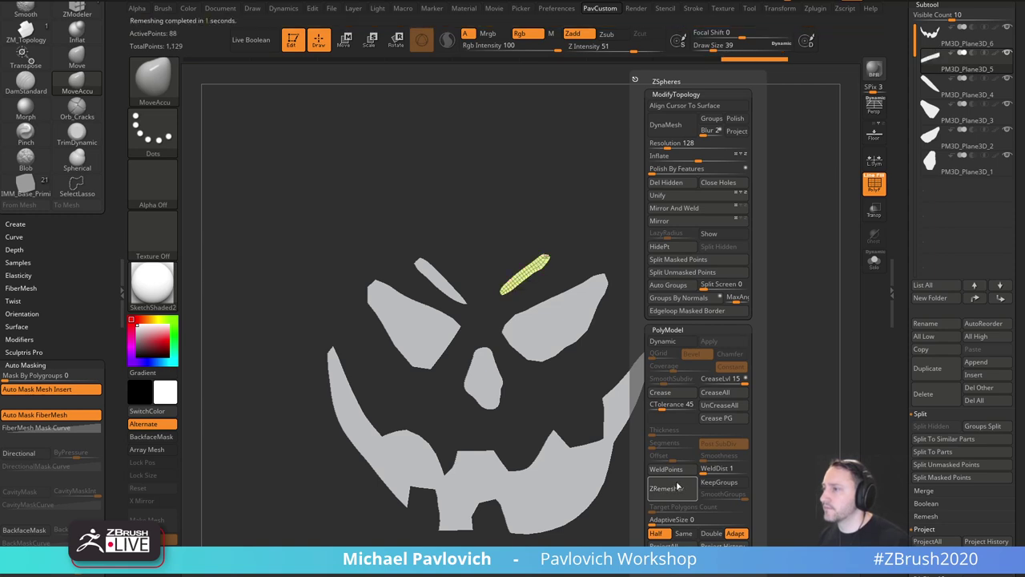
{"action": "left_click", "coordinate": [677, 488]}
{"action": "left_click", "coordinate": [677, 489]}
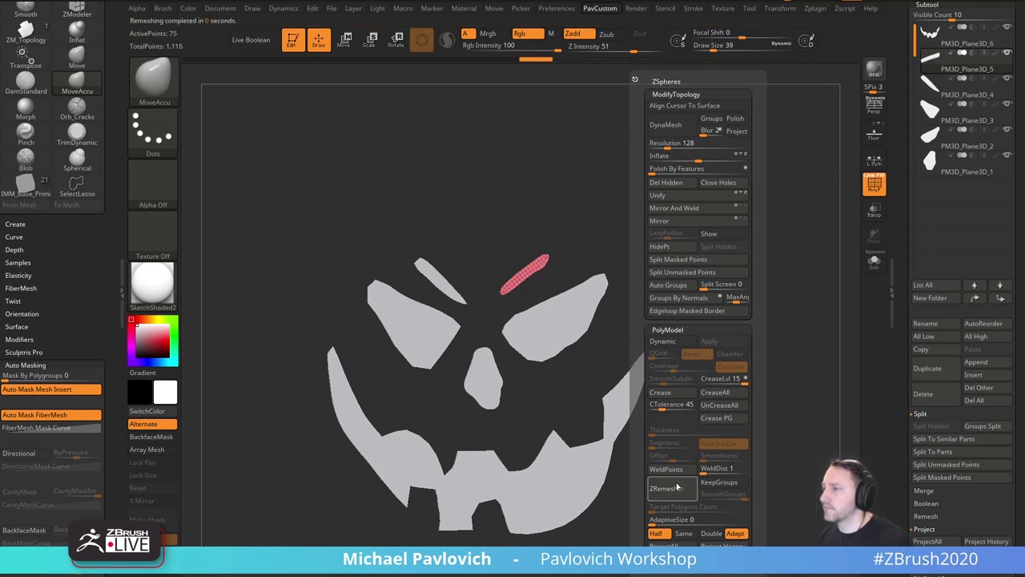
Switch to the nose subtool and ZRemesh it with Half enabled and AdaptiveSize 0.
{"action": "left_click", "coordinate": [567, 341], "text": "alt"}
{"action": "left_click", "coordinate": [482, 384], "text": "alt"}
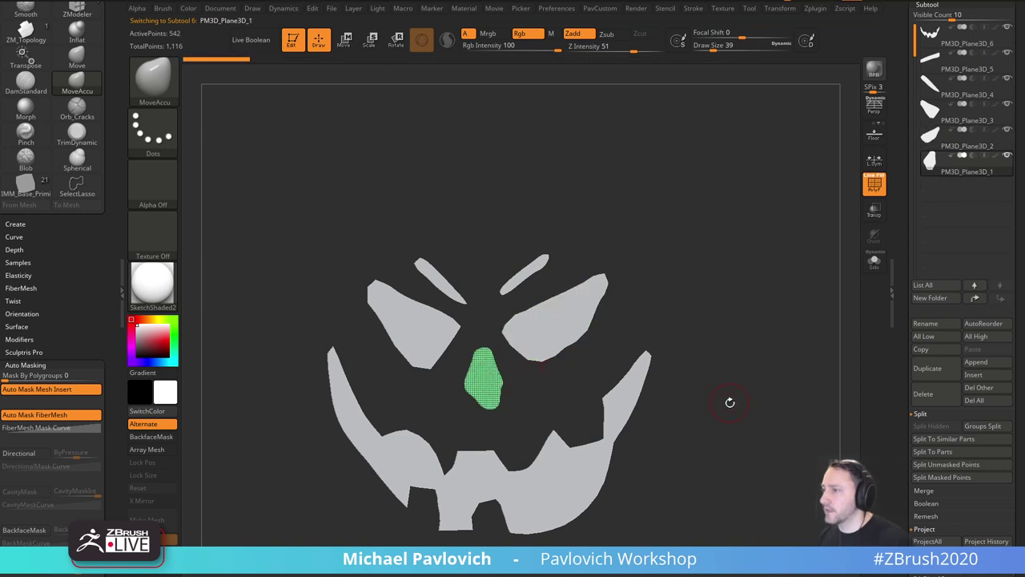
{"action": "key", "text": "space"}
{"action": "left_click", "coordinate": [691, 534]}
{"action": "left_click", "coordinate": [703, 489]}
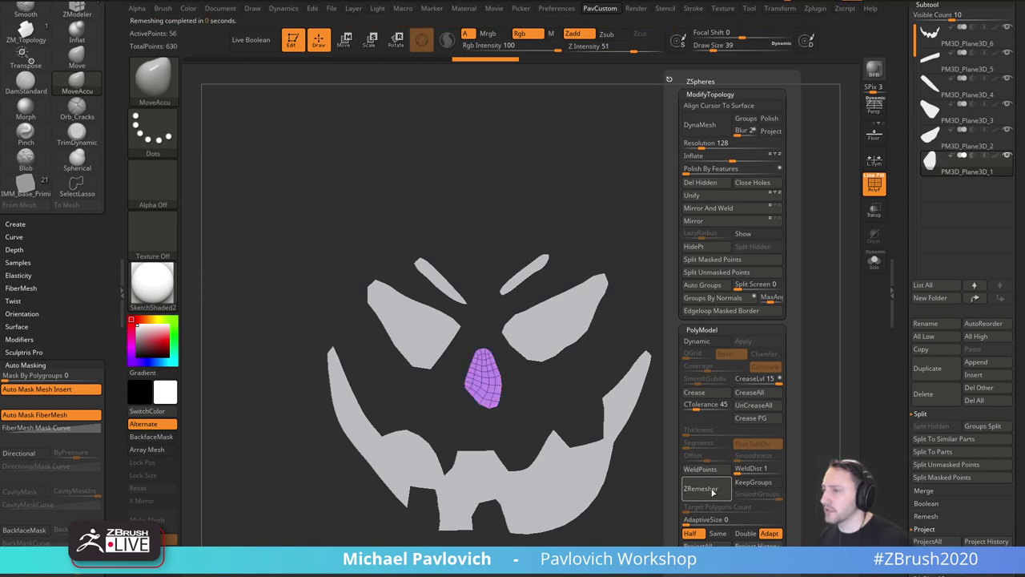
ZRemesh the nose once more and pull its top and lower corners into sharper points with the MoveAccu brush.
{"action": "mouse_move", "coordinate": [772, 348]}
{"action": "left_mouse_down", "text": "alt"}
{"action": "mouse_move", "coordinate": [780, 316]}
{"action": "mouse_move", "coordinate": [783, 335]}
{"action": "left_mouse_up", "text": "alt"}
{"action": "key", "text": "3"}
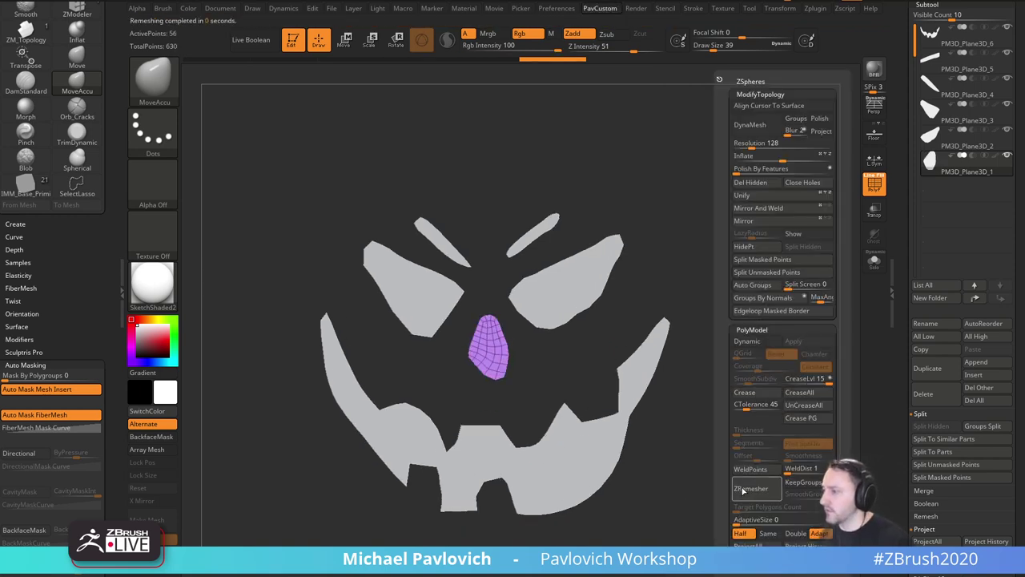
{"action": "left_click", "coordinate": [750, 489]}
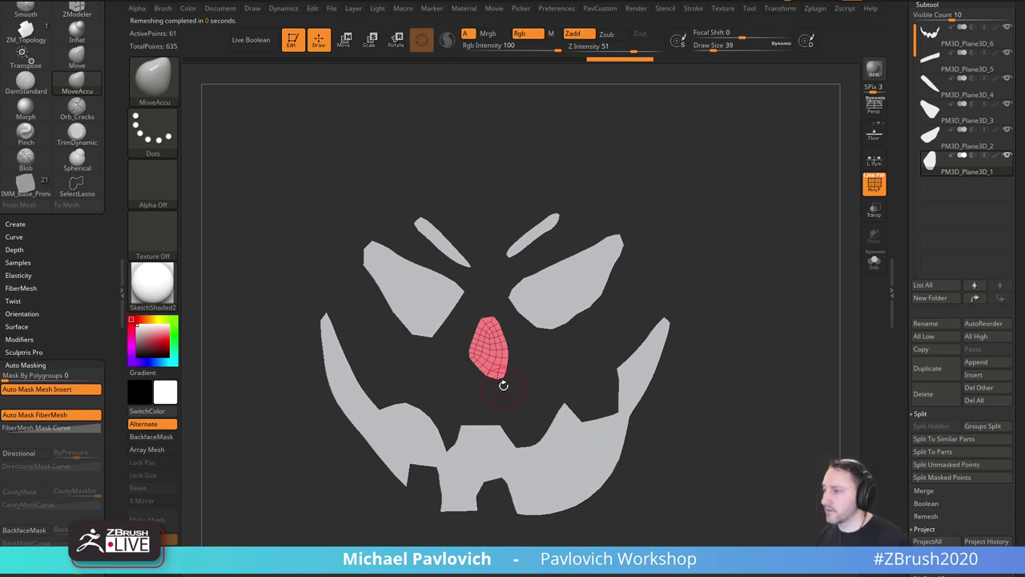
{"action": "left_click_drag", "start_coordinate": [475, 331], "coordinate": [495, 312]}
{"action": "key", "text": "s"}
{"action": "left_click", "coordinate": [496, 303]}
Merge the visible face subtools into a single tool and switch to that merged tool.
{"action": "left_click_drag", "start_coordinate": [900, 209], "coordinate": [899, 171]}
{"action": "left_click", "coordinate": [953, 198]}
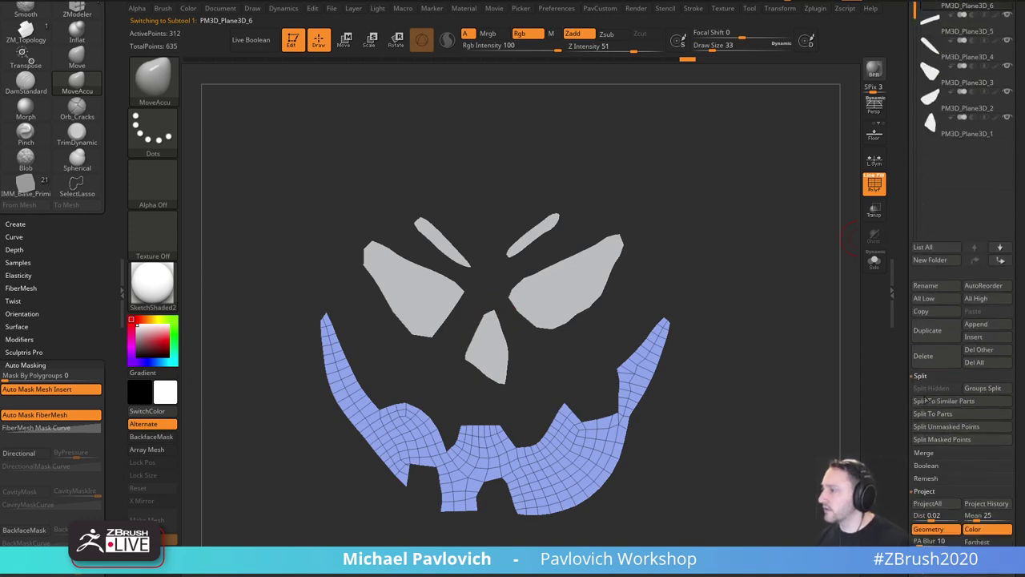
{"action": "left_click", "coordinate": [924, 453]}
{"action": "left_click", "coordinate": [934, 479]}
{"action": "left_click_drag", "start_coordinate": [902, 382], "coordinate": [902, 513]}
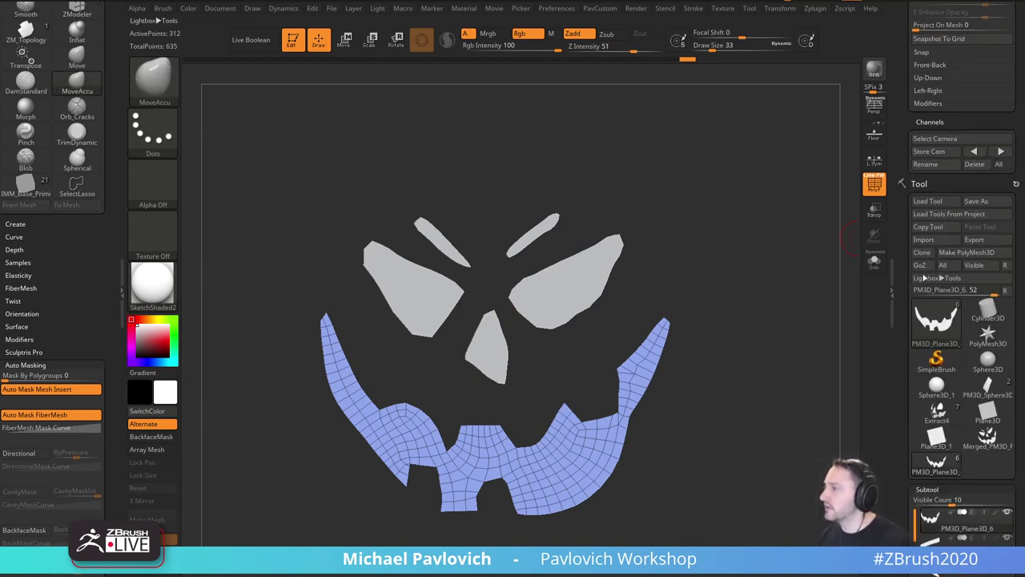
{"action": "left_click", "coordinate": [987, 436]}
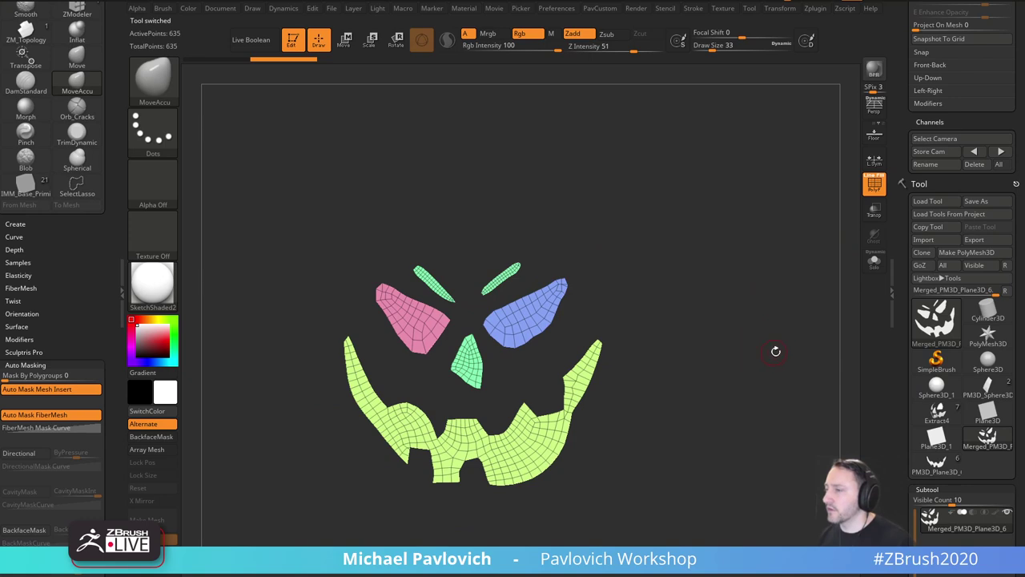
Create a new InsertMesh brush from the merged jack-o'-lantern face, viewed from the front.
{"action": "mouse_move", "coordinate": [733, 307]}
{"action": "left_mouse_down"}
{"action": "mouse_move", "coordinate": [748, 391]}
{"action": "mouse_move", "coordinate": [720, 380]}
{"action": "mouse_move", "coordinate": [728, 303]}
{"action": "mouse_move", "coordinate": [764, 328]}
{"action": "mouse_move", "coordinate": [727, 313]}
{"action": "mouse_move", "coordinate": [724, 355]}
{"action": "mouse_move", "coordinate": [706, 349]}
{"action": "left_mouse_up"}
{"action": "key", "text": "w"}
{"action": "key", "text": "q"}
{"action": "key", "text": "s"}
{"action": "key", "text": "1"}
{"action": "key", "text": "s"}
{"action": "left_click_drag", "start_coordinate": [899, 363], "coordinate": [895, 315]}
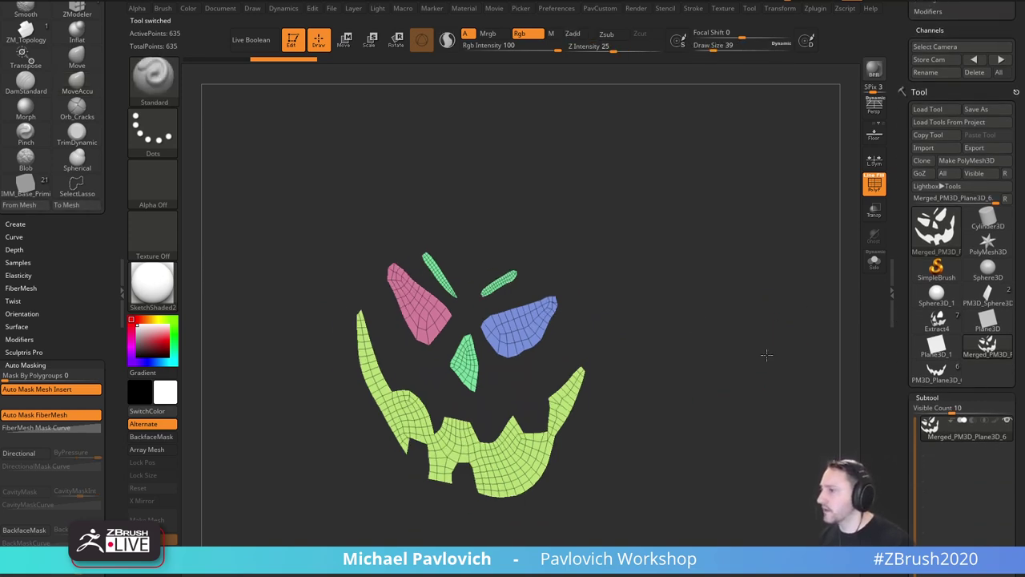
{"action": "left_click_drag", "start_coordinate": [766, 355], "coordinate": [797, 341]}
{"action": "key", "text": "b"}
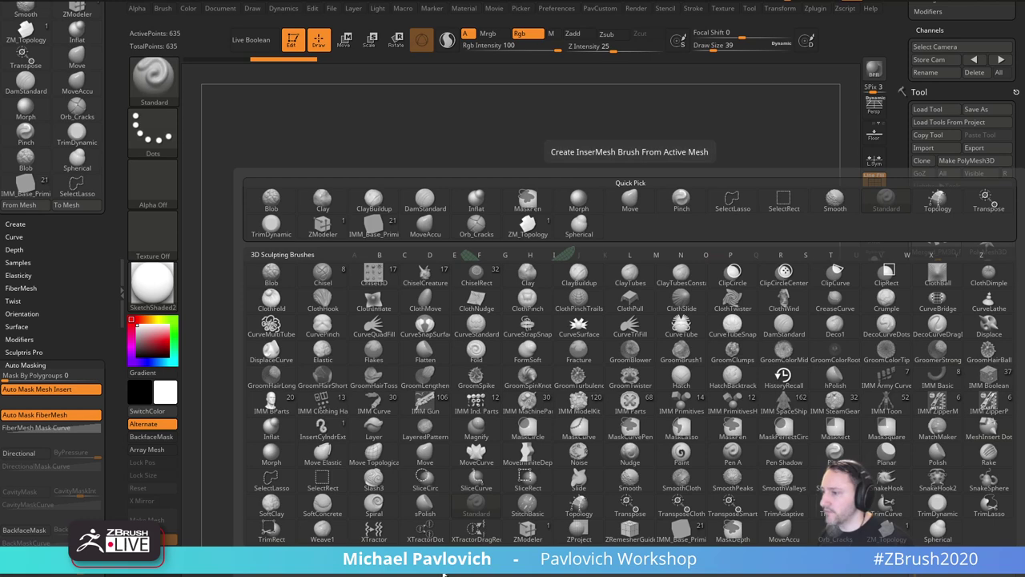
{"action": "left_click", "coordinate": [498, 559]}
{"action": "left_click", "coordinate": [449, 190]}
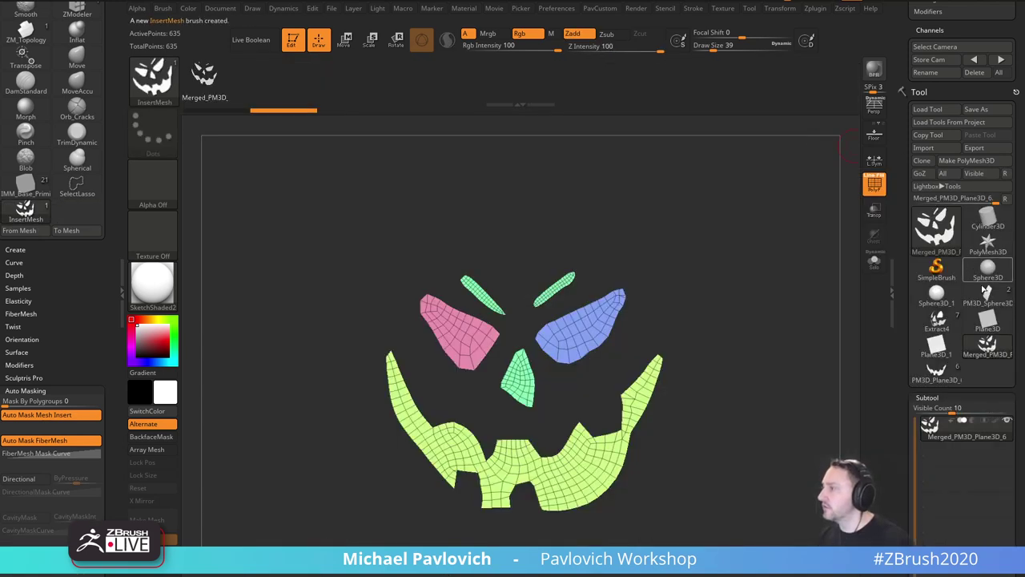
Switch to the Extract4 pumpkin tool and select the pumpkin body subtool PM3D_Sphere3D_5.
{"action": "left_click", "coordinate": [937, 320]}
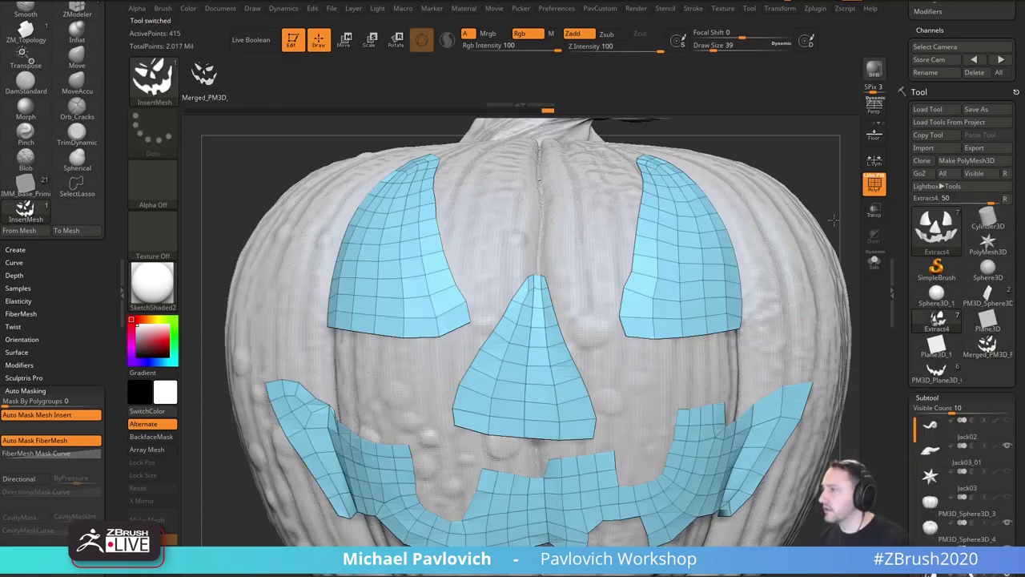
{"action": "key", "text": "f"}
{"action": "scroll", "coordinate": [961, 240], "scroll_direction": "down", "scroll_amount": 5}
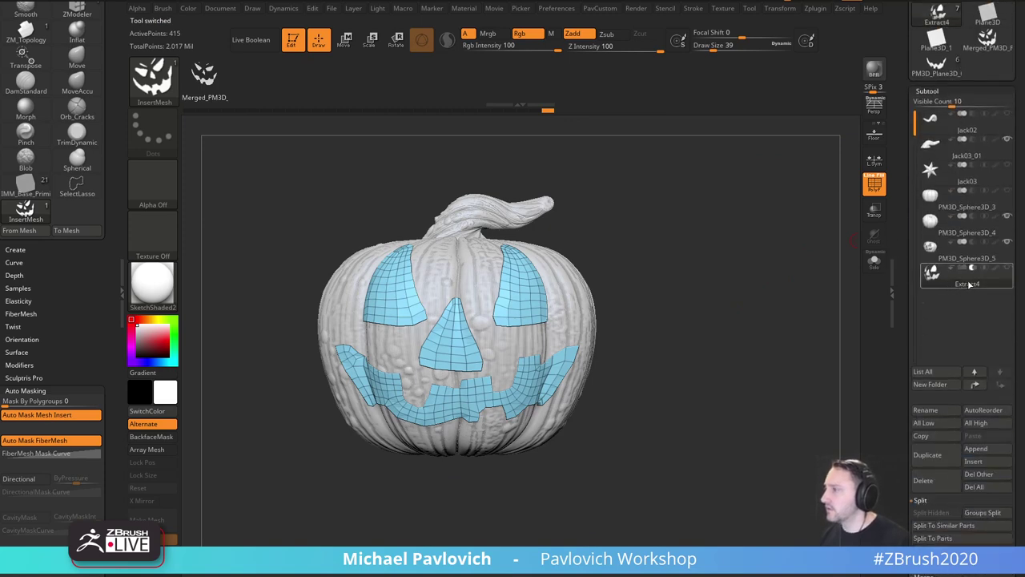
{"action": "left_click", "coordinate": [959, 257]}
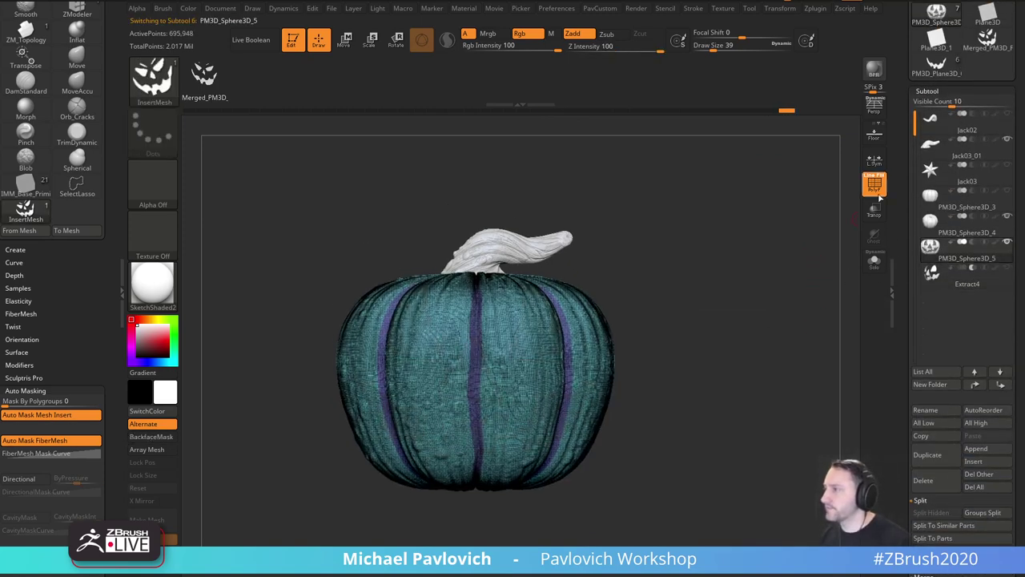
Turn off the PolyFrame display and apply StartupMaterial to the pumpkin.
{"action": "left_click", "coordinate": [875, 186]}
{"action": "left_click_drag", "start_coordinate": [809, 257], "coordinate": [784, 279]}
{"action": "left_click", "coordinate": [152, 282]}
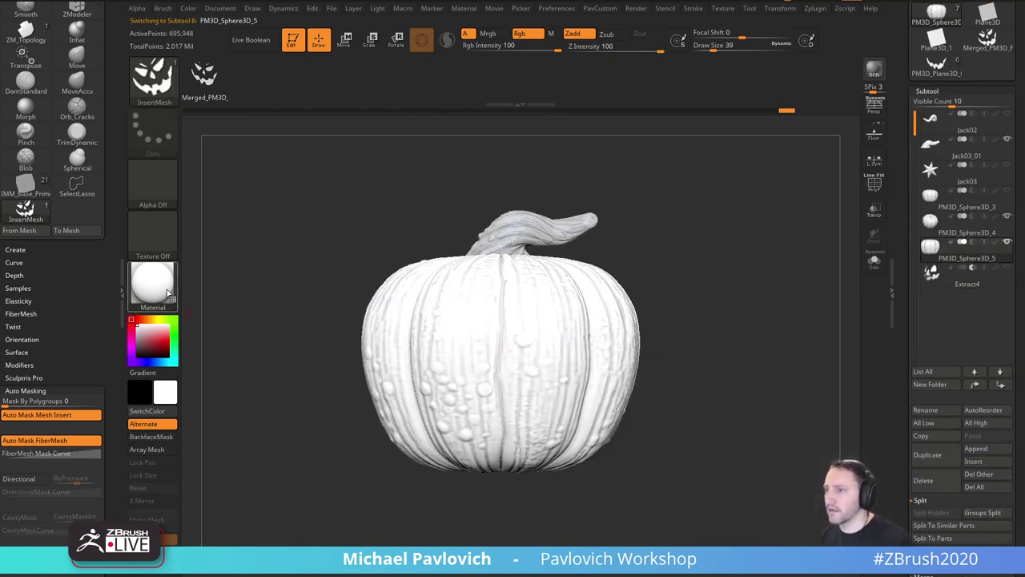
{"action": "left_click", "coordinate": [217, 266]}
Insert the face mesh on the front of the pumpkin, then rotate and shift it to line up with the front.
{"action": "left_click_drag", "start_coordinate": [507, 363], "coordinate": [525, 433]}
{"action": "left_click_drag", "start_coordinate": [711, 328], "coordinate": [717, 408]}
{"action": "key", "text": "w"}
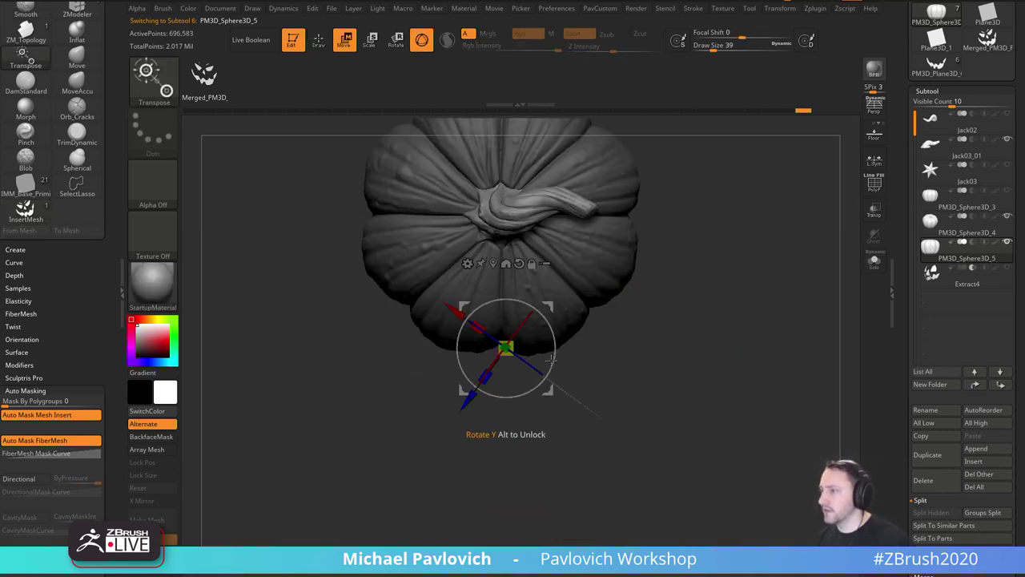
{"action": "left_click_drag", "start_coordinate": [551, 360], "coordinate": [555, 334]}
{"action": "mouse_move", "coordinate": [753, 312]}
{"action": "left_mouse_down"}
{"action": "mouse_move", "coordinate": [757, 238]}
{"action": "mouse_move", "coordinate": [764, 273]}
{"action": "mouse_move", "coordinate": [698, 277]}
{"action": "left_mouse_up"}
{"action": "left_click_drag", "start_coordinate": [431, 348], "coordinate": [415, 348]}
Split the masked pumpkin from the inserted face with Split Masked Points, and fine-tune the face's orientation.
{"action": "key", "text": "q"}
{"action": "mouse_move", "coordinate": [740, 200]}
{"action": "left_mouse_down"}
{"action": "mouse_move", "coordinate": [804, 231]}
{"action": "mouse_move", "coordinate": [760, 273]}
{"action": "mouse_move", "coordinate": [781, 285]}
{"action": "left_mouse_up"}
{"action": "key", "text": "3"}
{"action": "left_click", "coordinate": [787, 259]}
{"action": "key", "text": "w"}
{"action": "left_click_drag", "start_coordinate": [551, 386], "coordinate": [550, 381]}
{"action": "key", "text": "q"}
Enable Dynamic Subdiv on the inserted face and give it a Thickness of 0.19753.
{"action": "mouse_move", "coordinate": [767, 326]}
{"action": "left_mouse_down"}
{"action": "mouse_move", "coordinate": [774, 283]}
{"action": "mouse_move", "coordinate": [761, 292]}
{"action": "left_mouse_up"}
{"action": "left_click_drag", "start_coordinate": [901, 336], "coordinate": [889, 218]}
{"action": "left_click_drag", "start_coordinate": [783, 257], "coordinate": [789, 282]}
{"action": "left_click", "coordinate": [916, 406], "text": "shift"}
{"action": "left_click_drag", "start_coordinate": [906, 412], "coordinate": [905, 298]}
{"action": "left_click", "coordinate": [927, 219]}
{"action": "left_click_drag", "start_coordinate": [809, 295], "coordinate": [791, 294]}
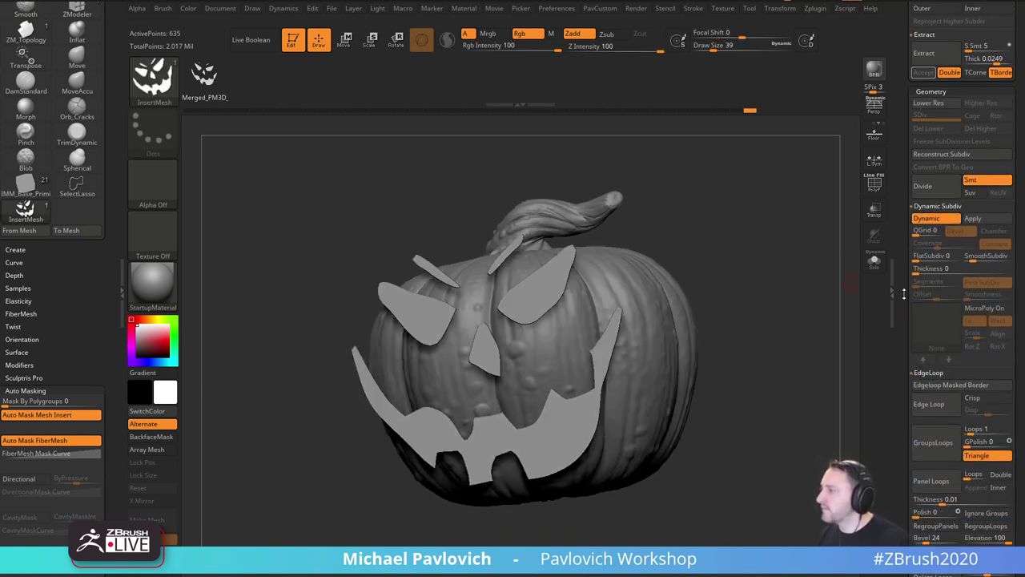
{"action": "scroll", "coordinate": [904, 294], "scroll_direction": "down", "scroll_amount": 1}
{"action": "left_click", "coordinate": [923, 244]}
{"action": "left_click_drag", "start_coordinate": [925, 244], "coordinate": [957, 245]}
{"action": "left_click_drag", "start_coordinate": [853, 277], "coordinate": [846, 256]}
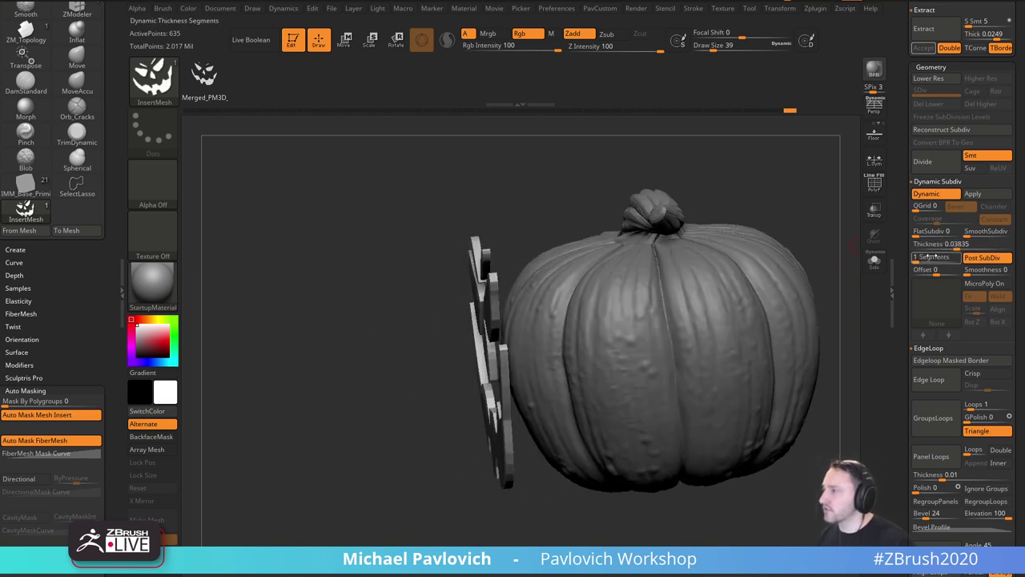
{"action": "left_click_drag", "start_coordinate": [960, 245], "coordinate": [978, 245]}
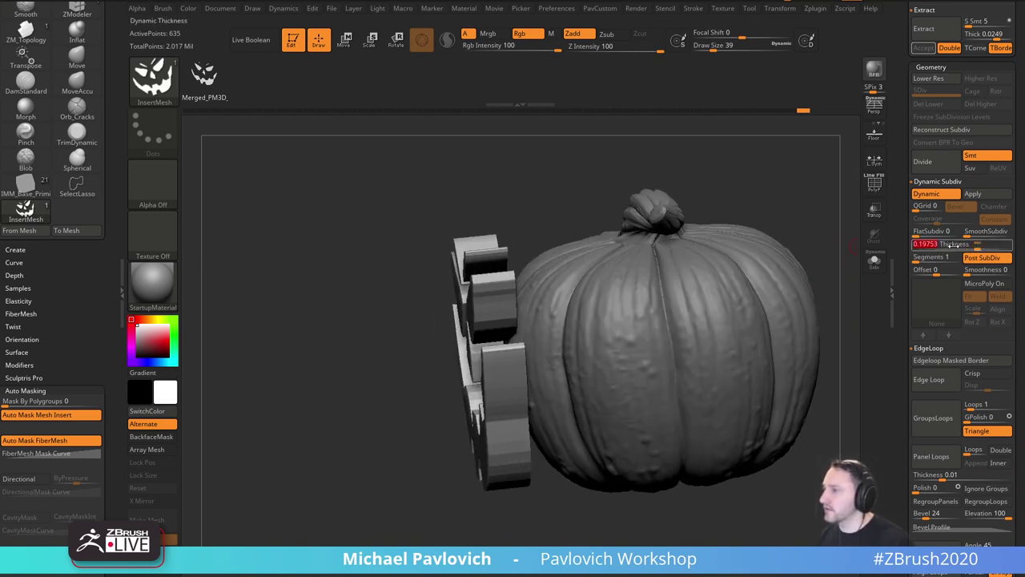
Move the thick face cutter backward into the front of the pumpkin, working from a top view.
{"action": "left_click_drag", "start_coordinate": [841, 216], "coordinate": [809, 283]}
{"action": "key", "text": "w"}
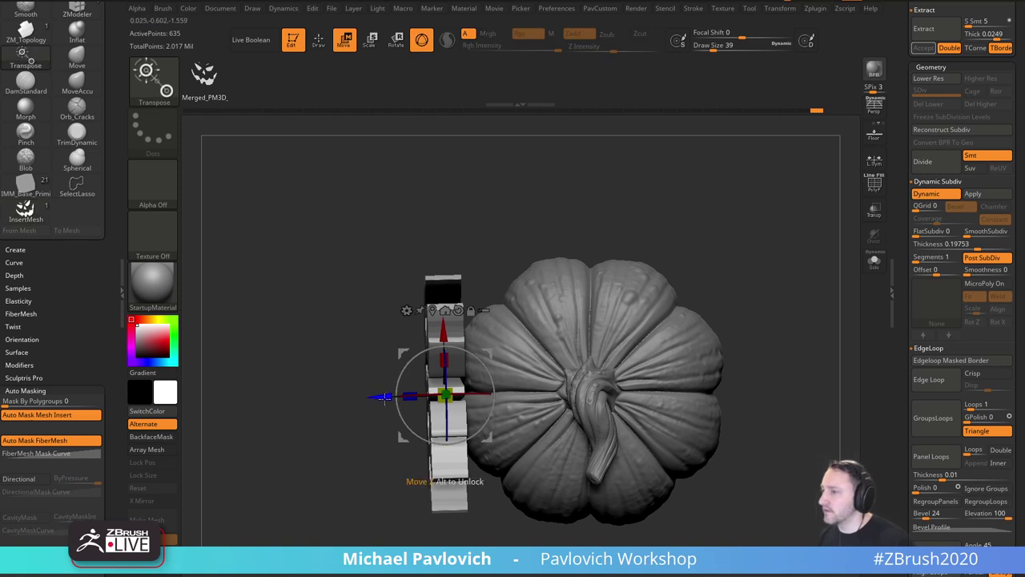
{"action": "left_click_drag", "start_coordinate": [381, 397], "coordinate": [425, 394]}
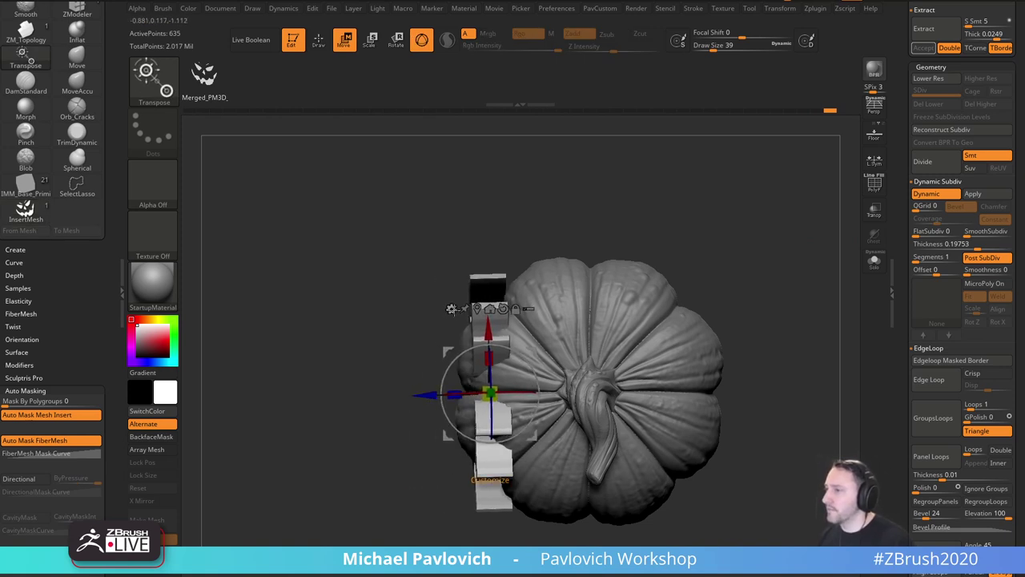
Bend the face cutter around the pumpkin's curvature with a gizmo deformer and move it slightly forward.
{"action": "left_click", "coordinate": [451, 308]}
{"action": "left_click", "coordinate": [467, 342]}
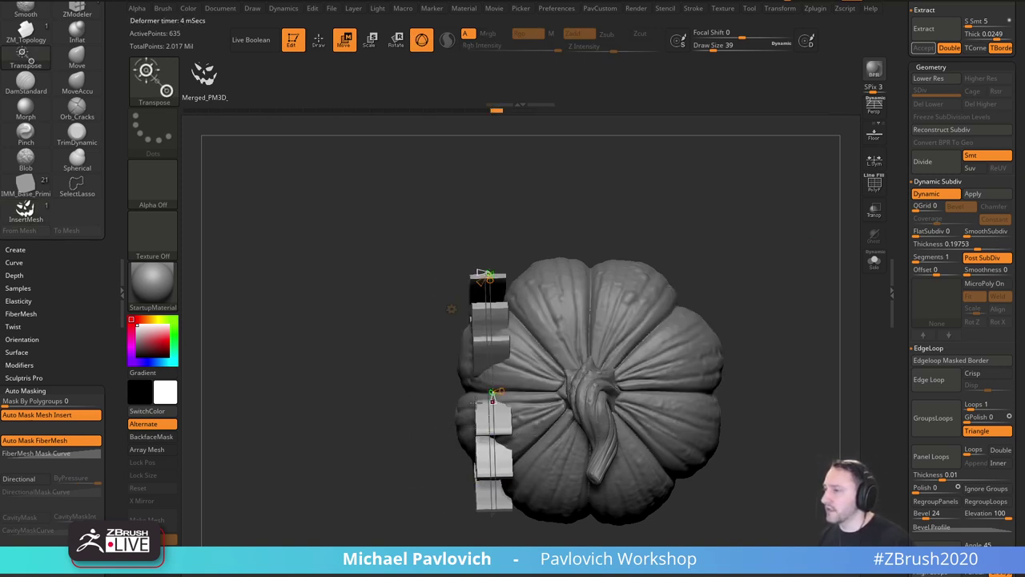
{"action": "left_click_drag", "start_coordinate": [493, 398], "coordinate": [490, 356]}
{"action": "key", "text": "w"}
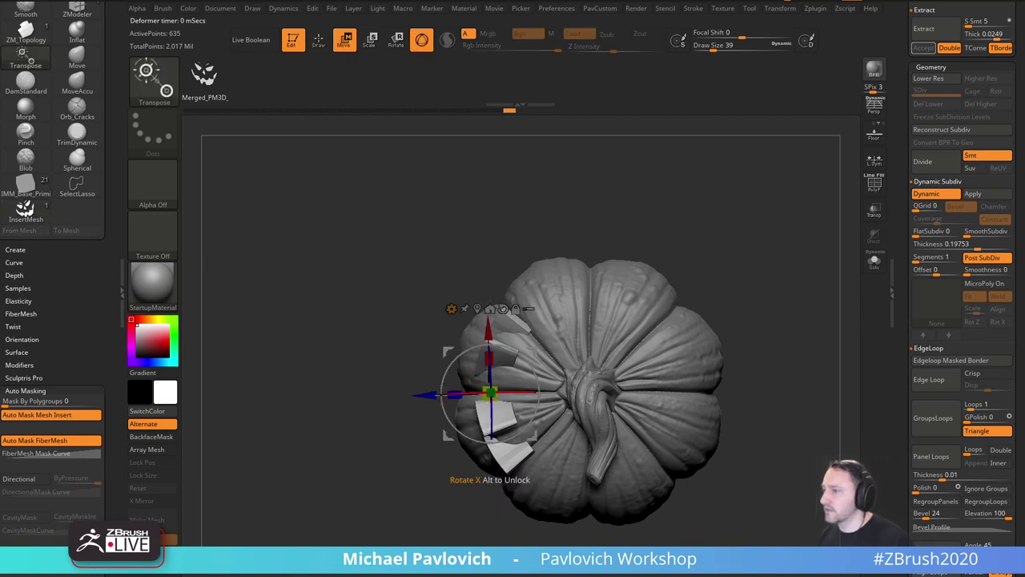
{"action": "mouse_move", "coordinate": [424, 395]}
{"action": "left_mouse_down"}
{"action": "mouse_move", "coordinate": [390, 395]}
{"action": "mouse_move", "coordinate": [400, 394]}
{"action": "left_mouse_up"}
Place the face subtool below the pumpkin body, set it to subtract, and turn on Live Boolean.
{"action": "key", "text": "q"}
{"action": "mouse_move", "coordinate": [763, 292]}
{"action": "left_mouse_down"}
{"action": "mouse_move", "coordinate": [760, 273]}
{"action": "mouse_move", "coordinate": [764, 286]}
{"action": "mouse_move", "coordinate": [784, 260]}
{"action": "left_mouse_up"}
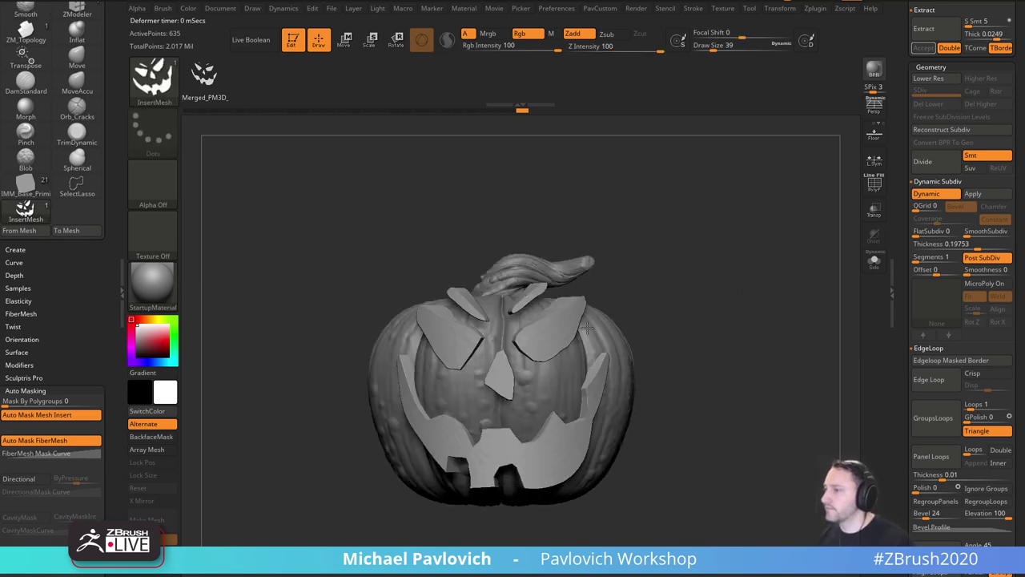
{"action": "left_click_drag", "start_coordinate": [905, 242], "coordinate": [910, 400]}
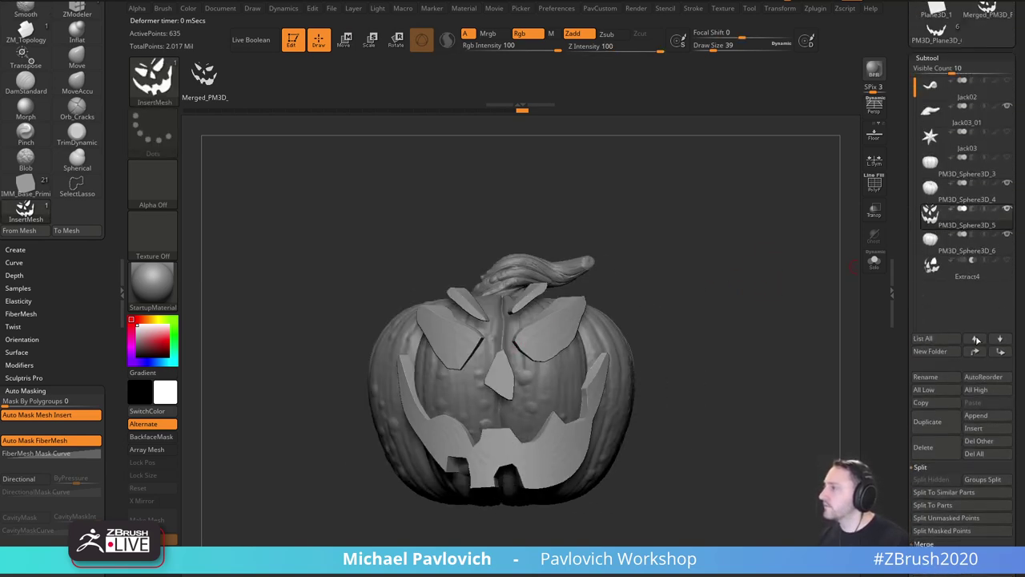
{"action": "left_click", "coordinate": [1001, 352]}
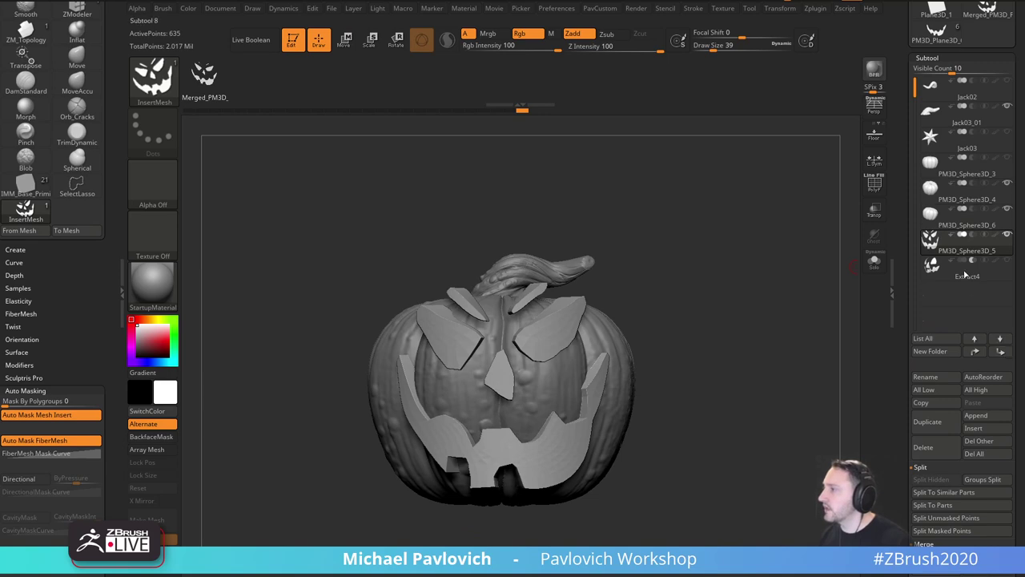
{"action": "left_click", "coordinate": [251, 40]}
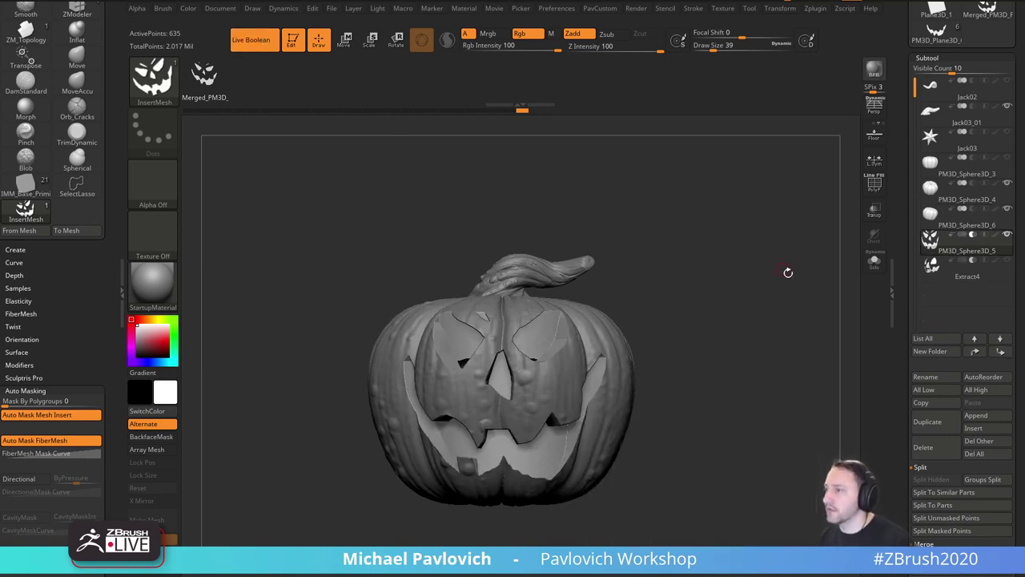
Rotate and reposition the subtracting face so it sits evenly in the pumpkin's front surface.
{"action": "left_click_drag", "start_coordinate": [787, 270], "coordinate": [746, 298]}
{"action": "key", "text": "w"}
{"action": "mouse_move", "coordinate": [552, 384]}
{"action": "left_mouse_down"}
{"action": "mouse_move", "coordinate": [560, 388]}
{"action": "mouse_move", "coordinate": [542, 379]}
{"action": "mouse_move", "coordinate": [548, 383]}
{"action": "left_mouse_up"}
{"action": "left_click_drag", "start_coordinate": [621, 276], "coordinate": [600, 306]}
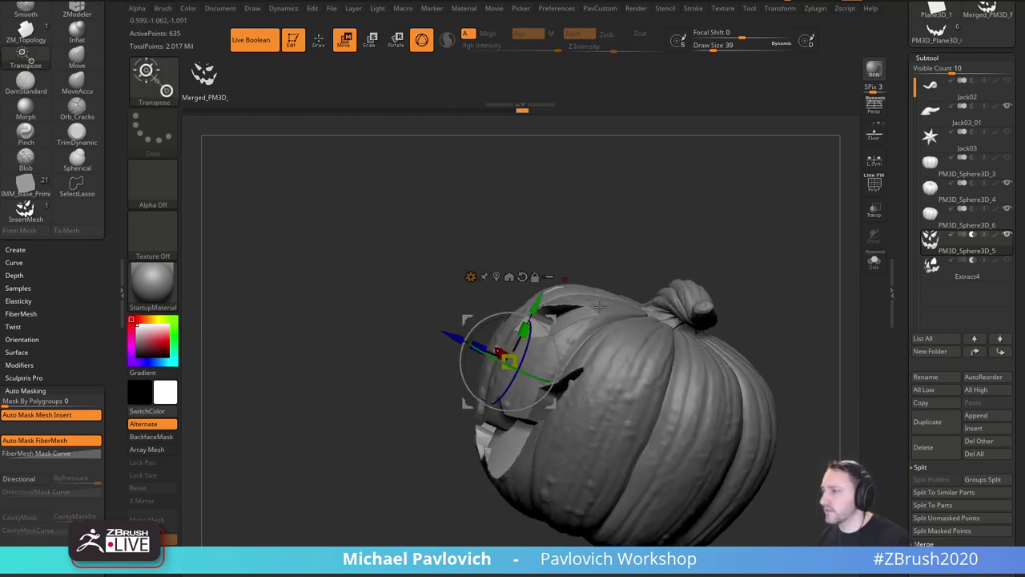
{"action": "left_click_drag", "start_coordinate": [513, 302], "coordinate": [523, 317], "text": "shift"}
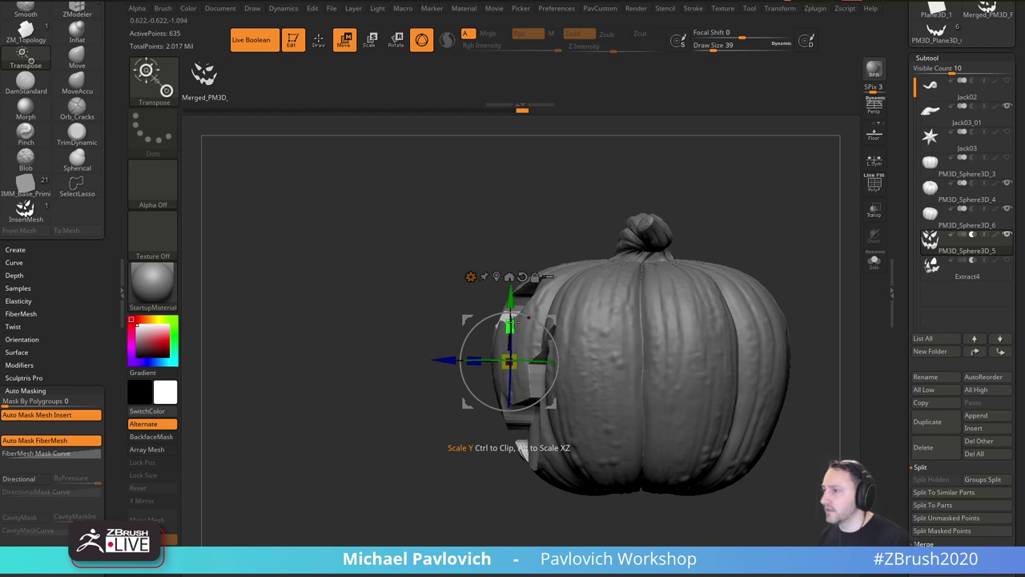
{"action": "left_click_drag", "start_coordinate": [546, 264], "coordinate": [510, 331]}
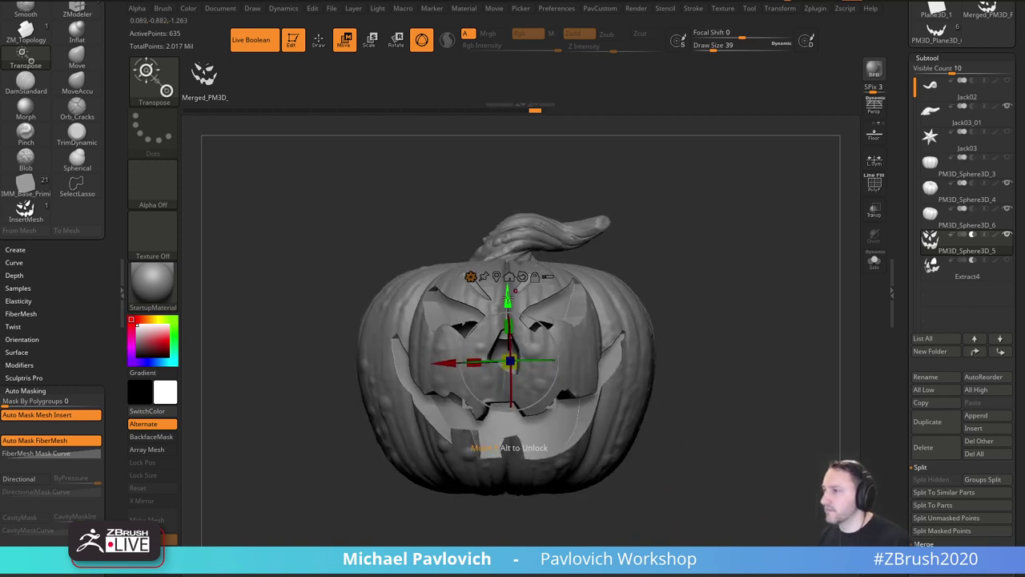
{"action": "left_click_drag", "start_coordinate": [508, 299], "coordinate": [508, 313]}
{"action": "left_click_drag", "start_coordinate": [591, 259], "coordinate": [563, 364]}
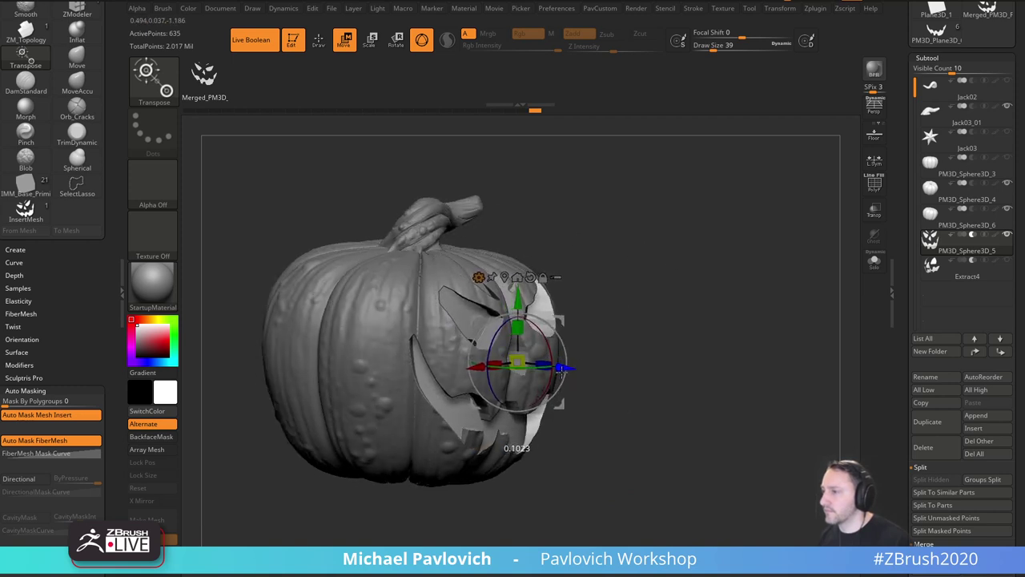
Increase the face cutter's dynamic Thickness to 0.77011 so it cuts deep into the pumpkin.
{"action": "key", "text": "q"}
{"action": "left_click_drag", "start_coordinate": [773, 276], "coordinate": [766, 305]}
{"action": "key", "text": "space"}
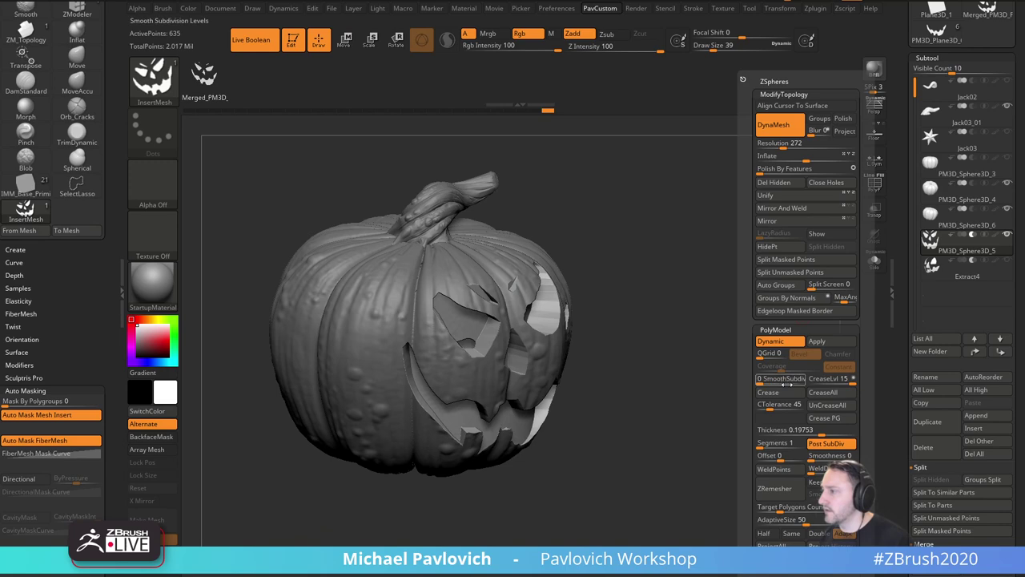
{"action": "left_click_drag", "start_coordinate": [792, 430], "coordinate": [845, 431]}
{"action": "left_click_drag", "start_coordinate": [710, 393], "coordinate": [818, 310]}
Set the face cutter's CreaseLvl to 2 and SmoothSubdiv to 3.
{"action": "left_click", "coordinate": [873, 263]}
{"action": "key", "text": "ctrl+shift+s"}
{"action": "key", "text": "space"}
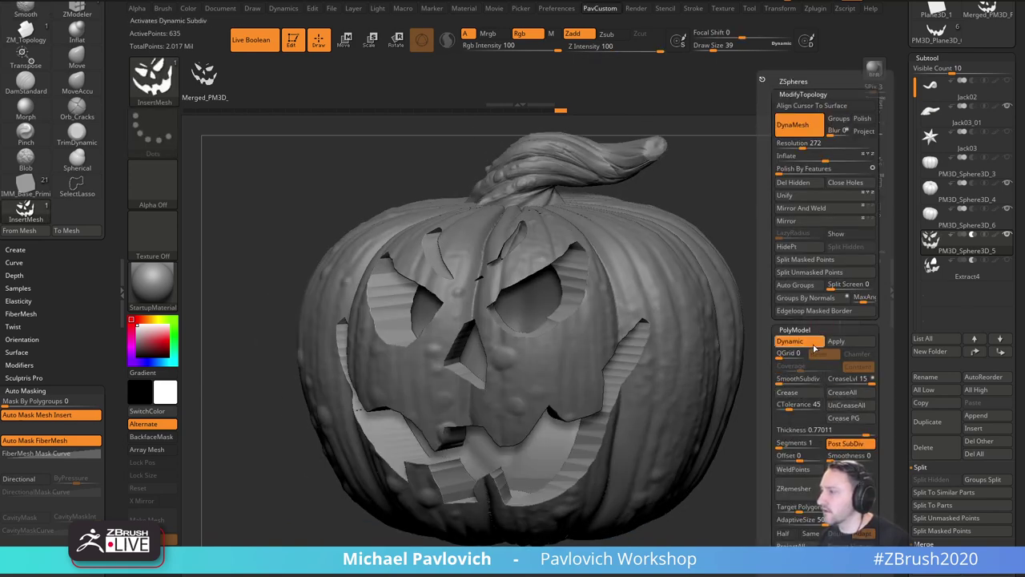
{"action": "left_click_drag", "start_coordinate": [846, 381], "coordinate": [793, 383]}
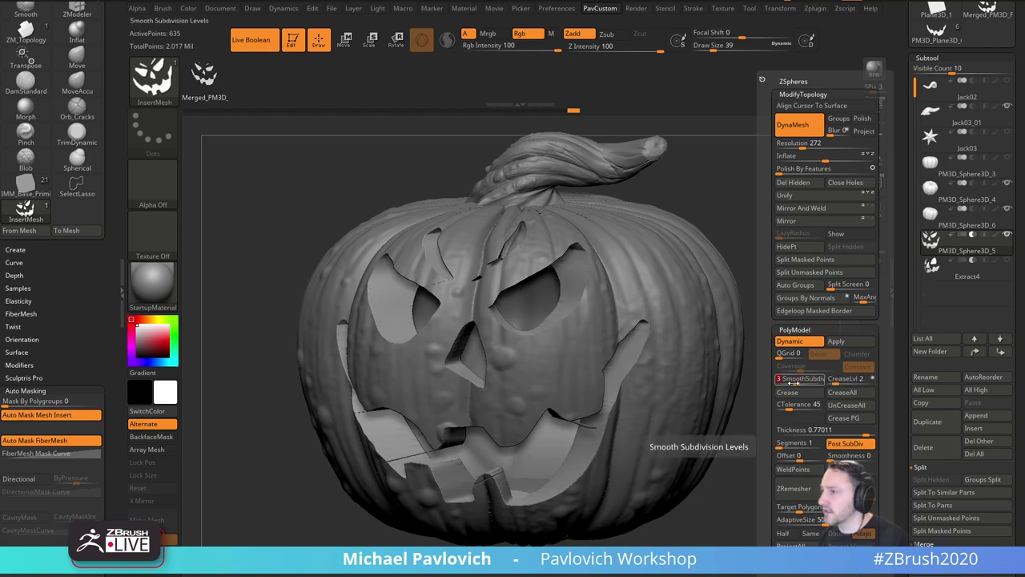
Set CTolerance to 26 and crease the face cutter's edges.
{"action": "left_click_drag", "start_coordinate": [749, 293], "coordinate": [812, 287]}
{"action": "key", "text": "space"}
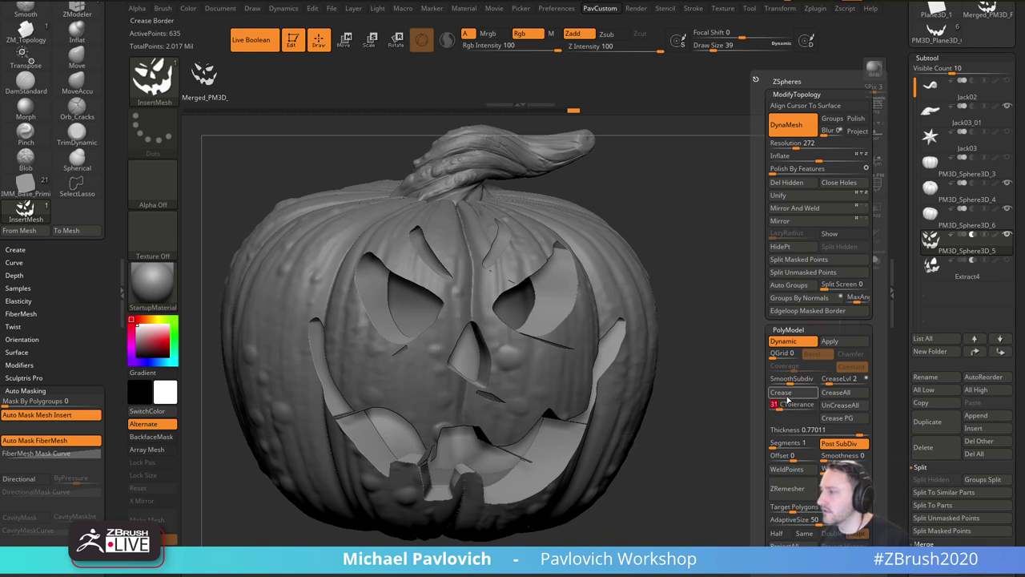
{"action": "left_click_drag", "start_coordinate": [781, 408], "coordinate": [777, 409]}
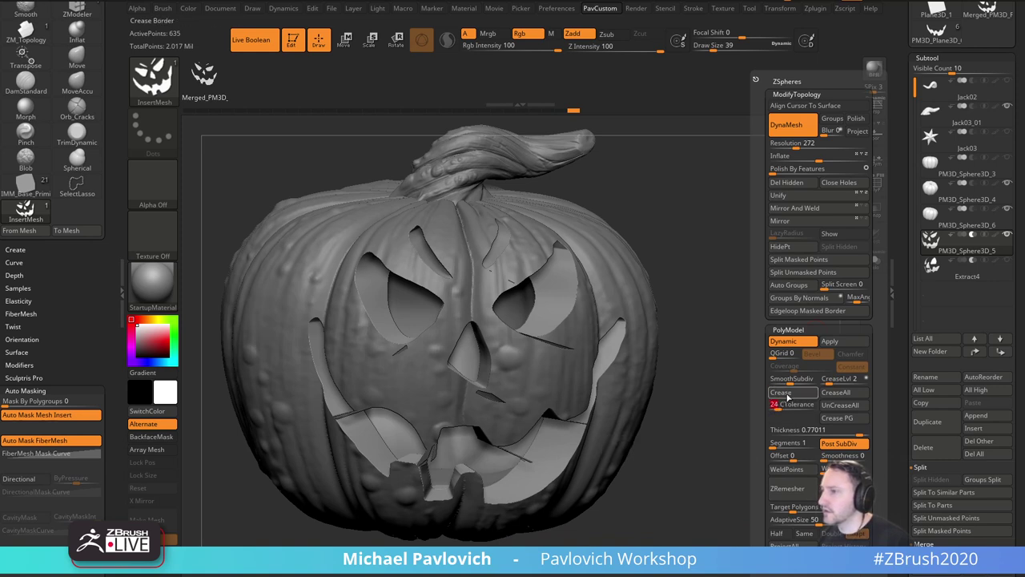
{"action": "left_click", "coordinate": [778, 408]}
{"action": "left_click", "coordinate": [785, 397]}
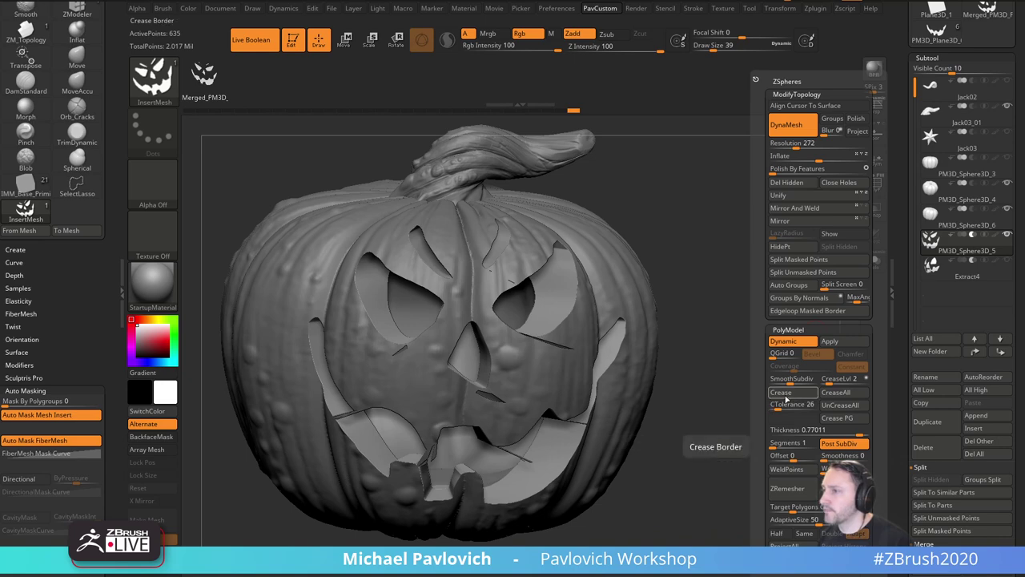
Lower the face cutter slightly on the pumpkin and widen it horizontally by a factor of about 1.33.
{"action": "left_click_drag", "start_coordinate": [837, 180], "coordinate": [789, 269]}
{"action": "key", "text": "w"}
{"action": "left_click_drag", "start_coordinate": [507, 307], "coordinate": [508, 331]}
{"action": "mouse_move", "coordinate": [473, 404]}
{"action": "left_mouse_down"}
{"action": "mouse_move", "coordinate": [439, 405]}
{"action": "mouse_move", "coordinate": [448, 406]}
{"action": "left_mouse_up"}
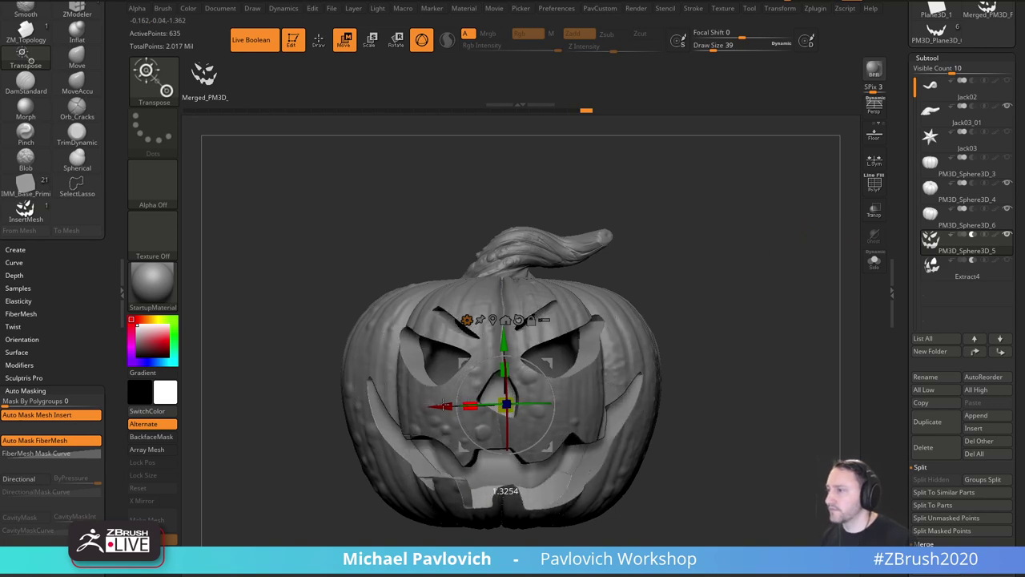
Examine the face carved into the pumpkin from the front, the side and above.
{"action": "key", "text": "q"}
{"action": "mouse_move", "coordinate": [652, 245]}
{"action": "left_mouse_down"}
{"action": "mouse_move", "coordinate": [756, 254]}
{"action": "mouse_move", "coordinate": [820, 282]}
{"action": "mouse_move", "coordinate": [757, 266]}
{"action": "mouse_move", "coordinate": [777, 293]}
{"action": "mouse_move", "coordinate": [788, 278]}
{"action": "left_mouse_up"}
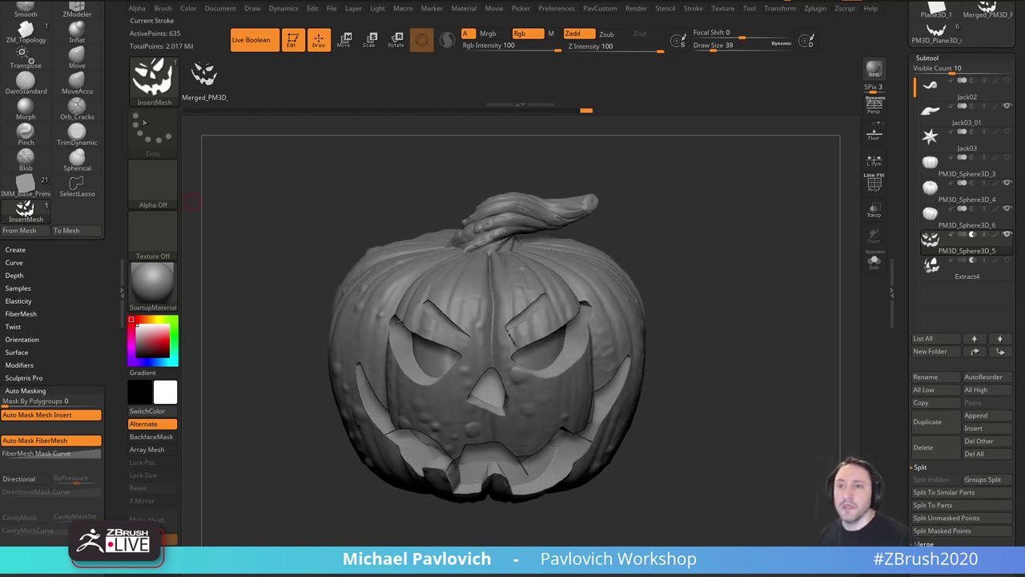
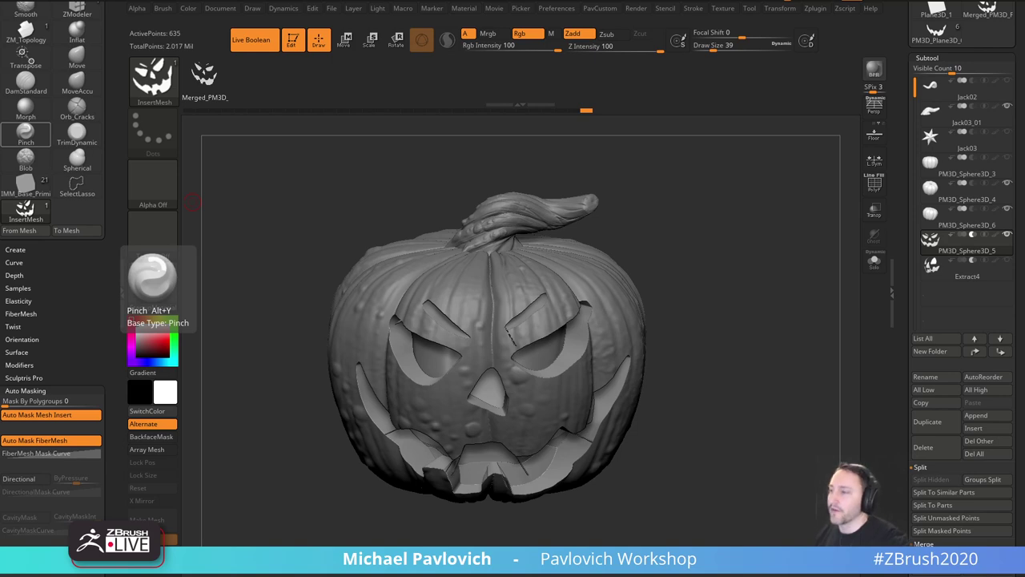
{"action": "left_click_drag", "start_coordinate": [686, 249], "coordinate": [837, 250]}
{"action": "key", "text": "w"}
{"action": "left_click_drag", "start_coordinate": [648, 292], "coordinate": [552, 285]}
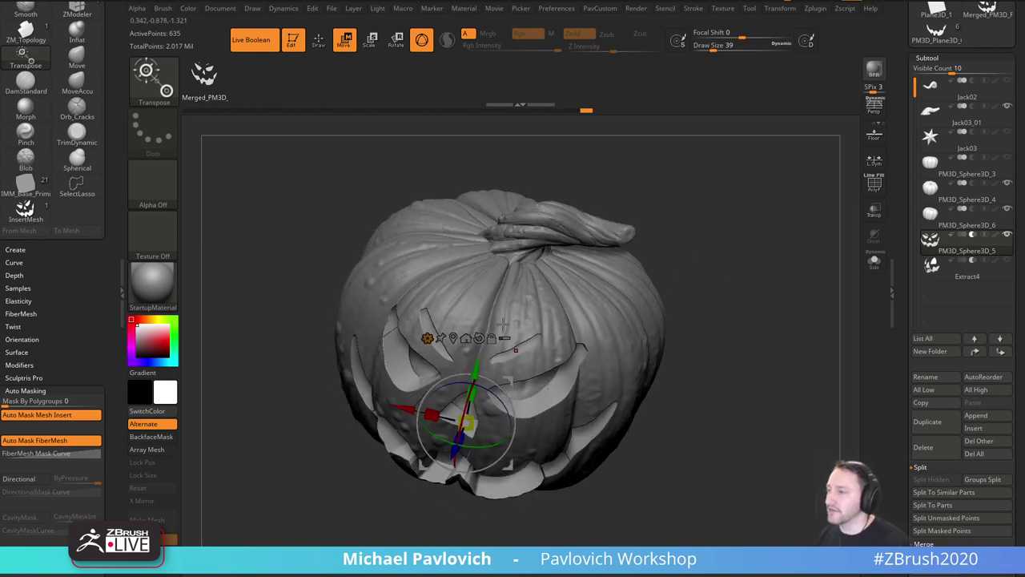
{"action": "mouse_move", "coordinate": [764, 253]}
{"action": "left_mouse_down"}
{"action": "mouse_move", "coordinate": [741, 257]}
{"action": "mouse_move", "coordinate": [761, 225]}
{"action": "mouse_move", "coordinate": [744, 278]}
{"action": "left_mouse_up"}
{"action": "key", "text": "q"}
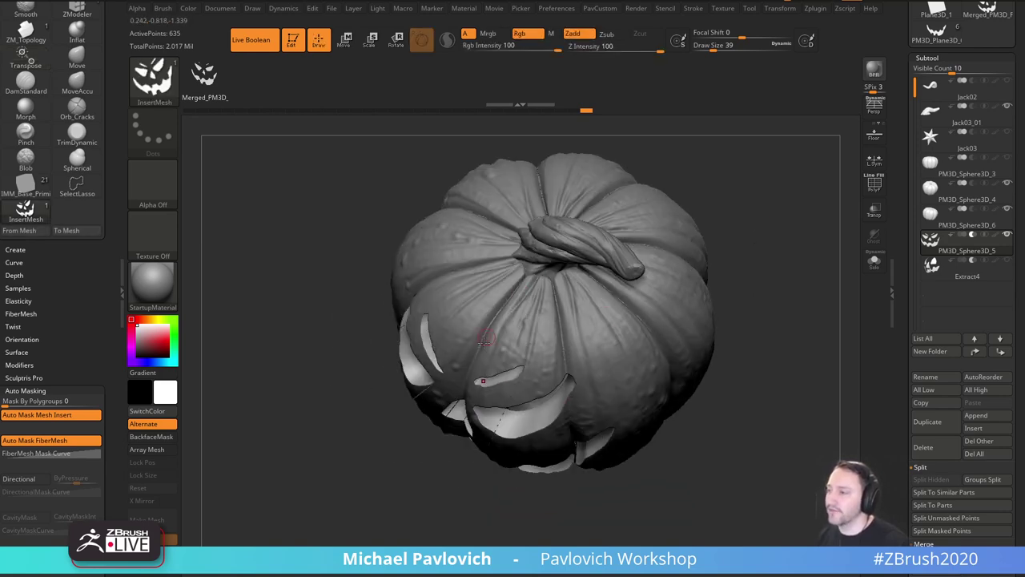
Isolate the Extract4 subtool to examine the older face pieces, and return to the PM3D_Sphere3D_5 face cutter with all visible parts shown.
{"action": "left_click", "coordinate": [957, 275]}
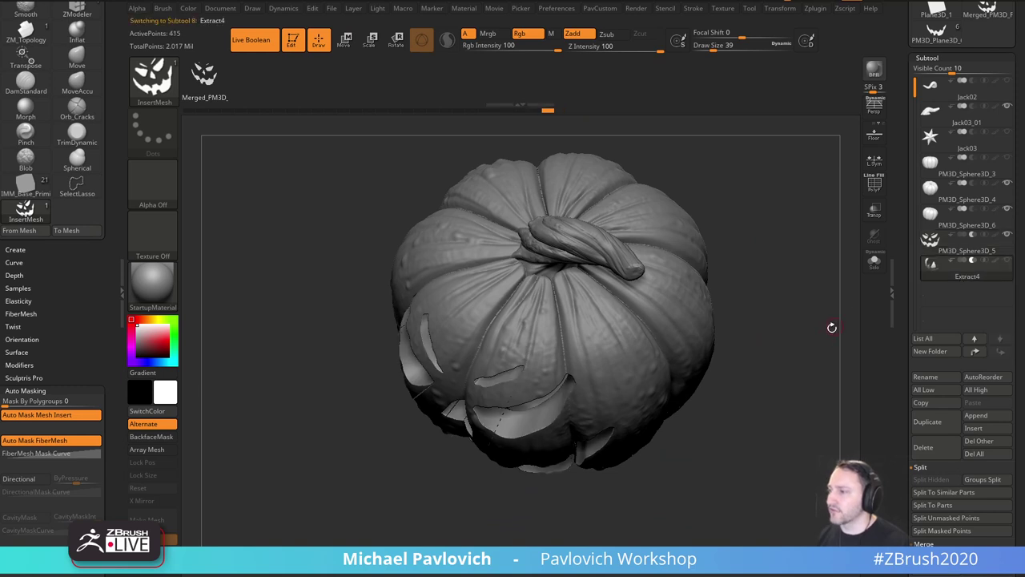
{"action": "left_click", "coordinate": [873, 260]}
{"action": "left_click_drag", "start_coordinate": [784, 272], "coordinate": [673, 368]}
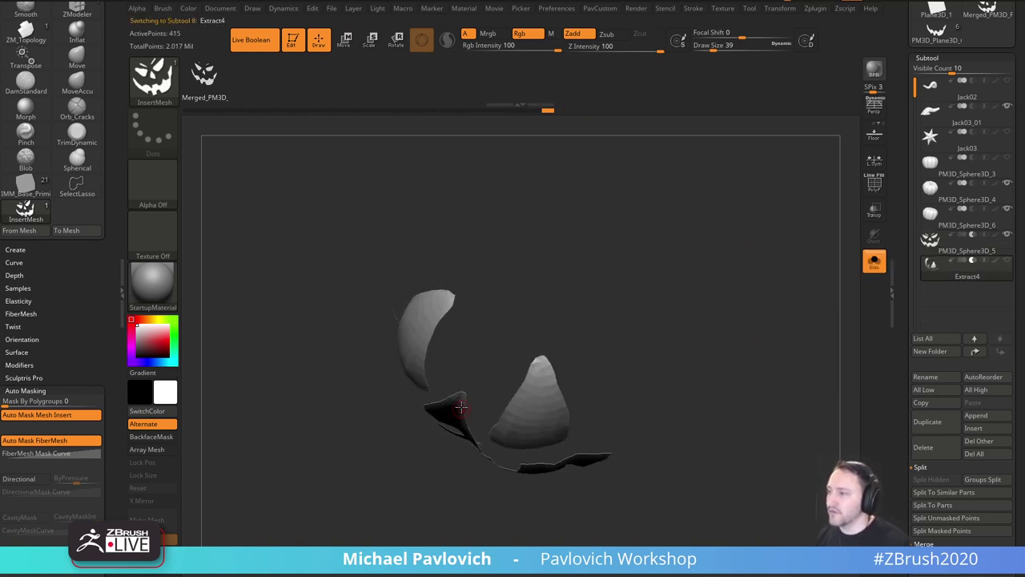
{"action": "left_click_drag", "start_coordinate": [461, 408], "coordinate": [855, 247]}
{"action": "left_click", "coordinate": [874, 260]}
{"action": "left_click_drag", "start_coordinate": [806, 300], "coordinate": [606, 239]}
{"action": "left_click", "coordinate": [945, 252]}
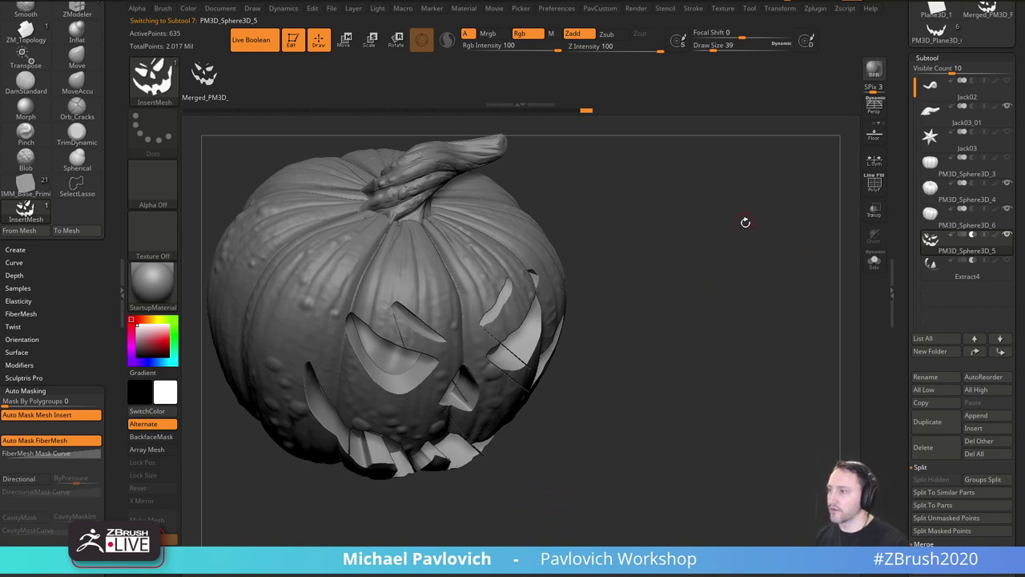
Examine the flat merged face tool with its polygroups and the separate face-plane tool, and return to the pumpkin tool.
{"action": "left_click_drag", "start_coordinate": [745, 221], "coordinate": [767, 221]}
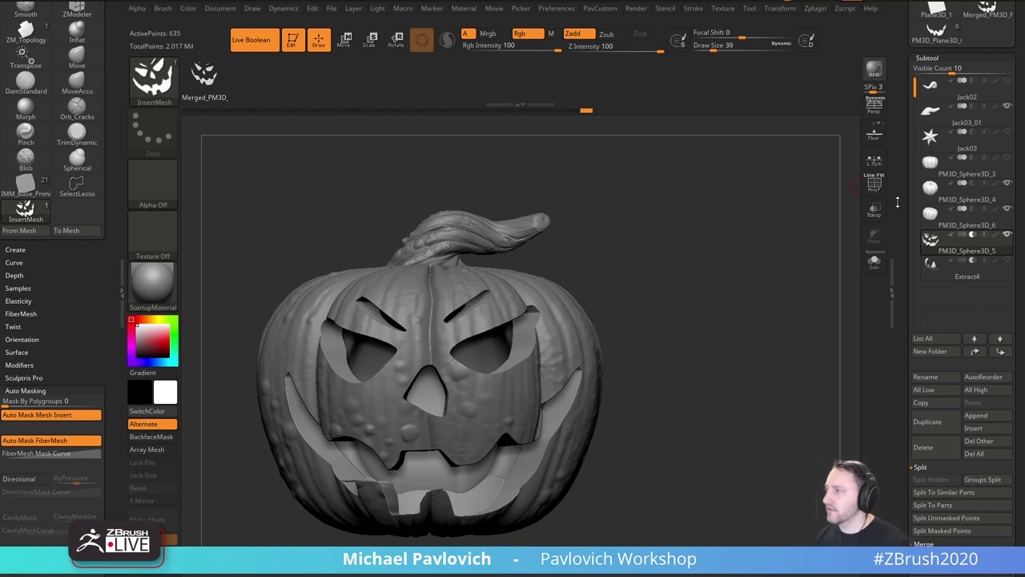
{"action": "left_click_drag", "start_coordinate": [897, 202], "coordinate": [897, 465]}
{"action": "left_click", "coordinate": [988, 271]}
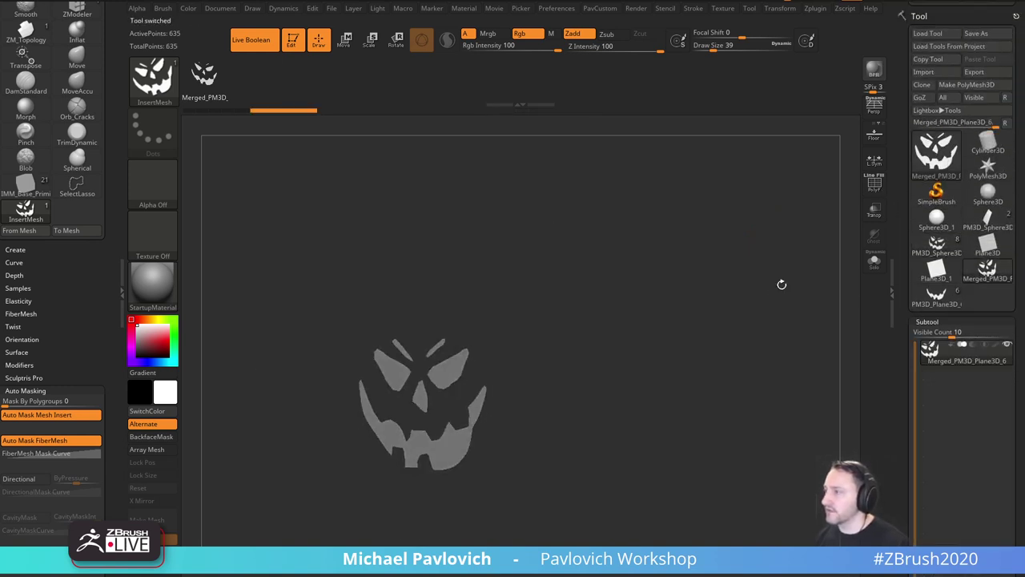
{"action": "key", "text": "shift+f"}
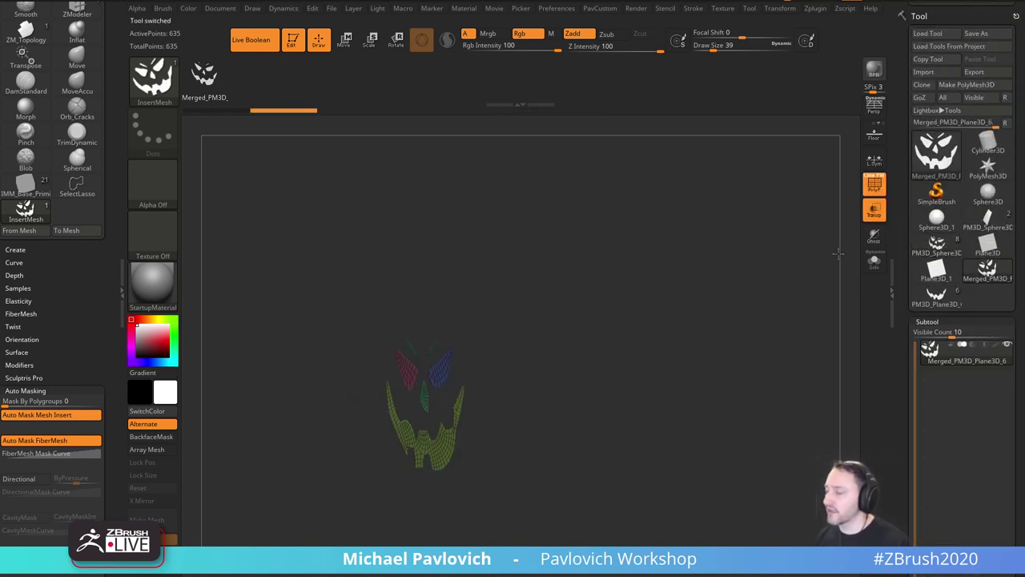
{"action": "left_click_drag", "start_coordinate": [766, 264], "coordinate": [830, 211], "text": "shift"}
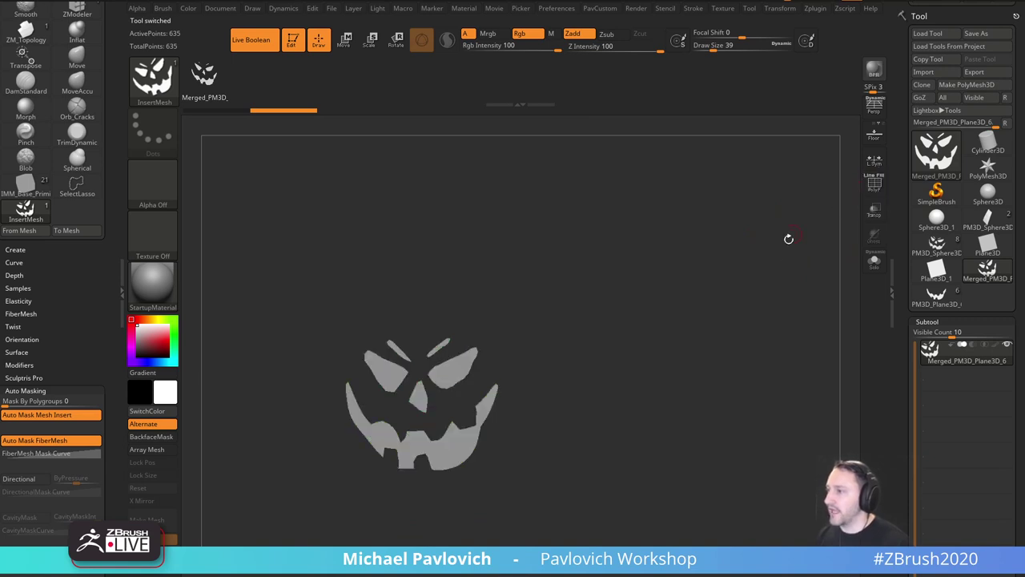
{"action": "left_click_drag", "start_coordinate": [905, 264], "coordinate": [905, 219]}
{"action": "left_click", "coordinate": [948, 259]}
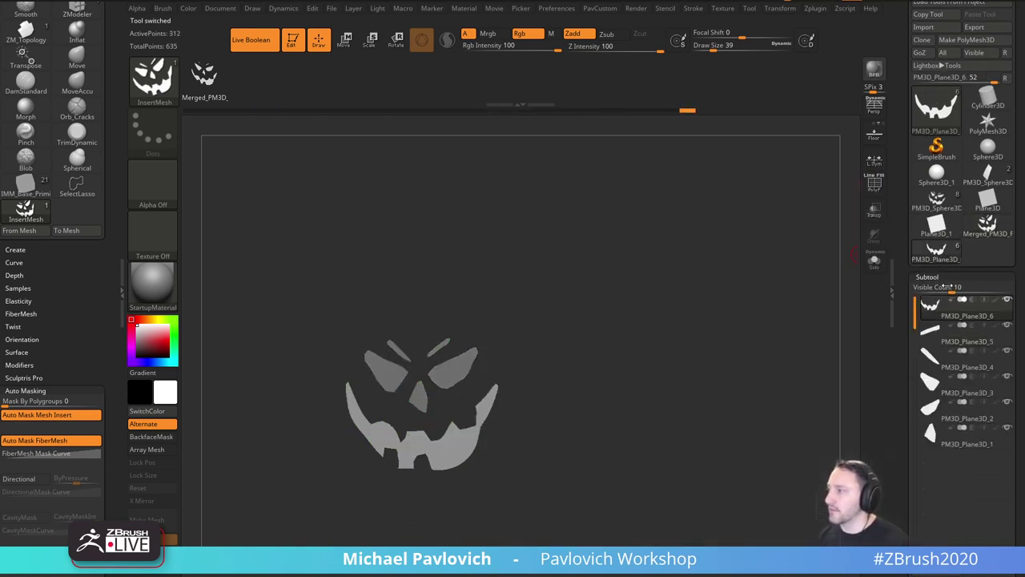
{"action": "left_click", "coordinate": [988, 225]}
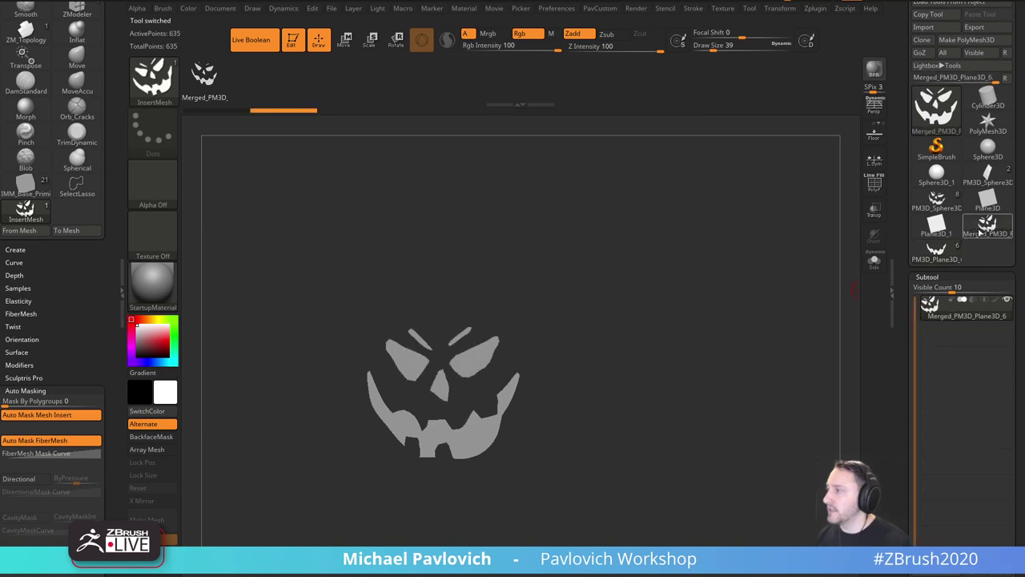
{"action": "left_click", "coordinate": [937, 199]}
{"action": "left_click_drag", "start_coordinate": [776, 273], "coordinate": [798, 286]}
Squash the face cutter vertically so the carved eyes and mouth become shallower in height on the pumpkin.
{"action": "key", "text": "w"}
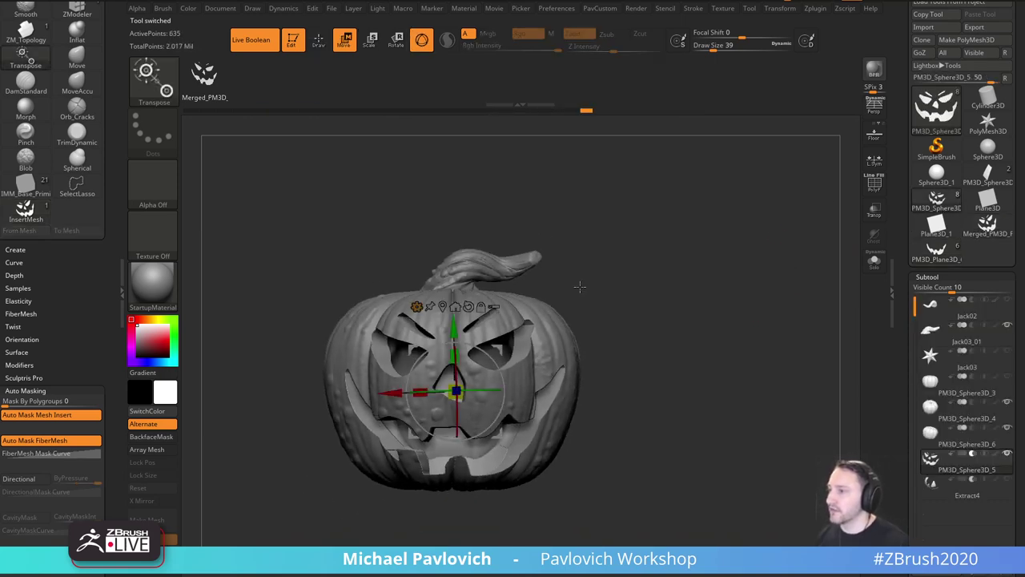
{"action": "mouse_move", "coordinate": [400, 392]}
{"action": "left_mouse_down"}
{"action": "mouse_move", "coordinate": [429, 393]}
{"action": "mouse_move", "coordinate": [372, 389]}
{"action": "mouse_move", "coordinate": [430, 389]}
{"action": "mouse_move", "coordinate": [412, 390]}
{"action": "left_mouse_up"}
{"action": "left_click_drag", "start_coordinate": [445, 361], "coordinate": [458, 379]}
{"action": "left_click_drag", "start_coordinate": [719, 306], "coordinate": [721, 328]}
{"action": "mouse_move", "coordinate": [455, 328]}
{"action": "left_mouse_down"}
{"action": "mouse_move", "coordinate": [455, 309]}
{"action": "mouse_move", "coordinate": [463, 342]}
{"action": "mouse_move", "coordinate": [459, 331]}
{"action": "left_mouse_up"}
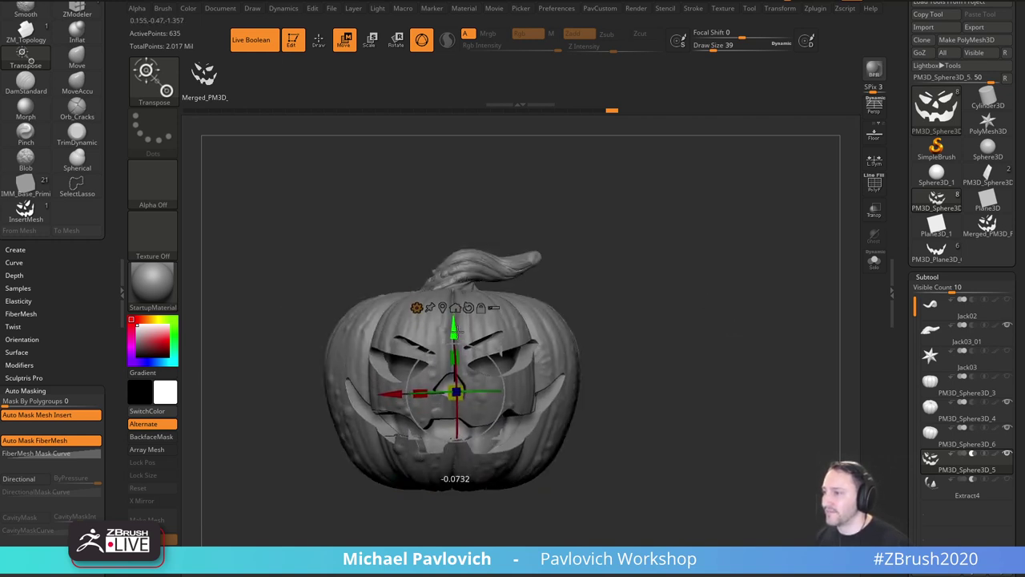
Return to drawing mode with the Standard brush and set its Draw Size to 68.
{"action": "key", "text": "q"}
{"action": "mouse_move", "coordinate": [681, 263]}
{"action": "left_mouse_down"}
{"action": "mouse_move", "coordinate": [724, 268]}
{"action": "mouse_move", "coordinate": [684, 303]}
{"action": "left_mouse_up"}
{"action": "key", "text": "s"}
{"action": "key", "text": "s"}
Hide the stem subtool Jack03_01 and the pumpkin subtool PM3D_Sphere3D_4.
{"action": "scroll", "coordinate": [902, 238], "scroll_direction": "down", "scroll_amount": 5}
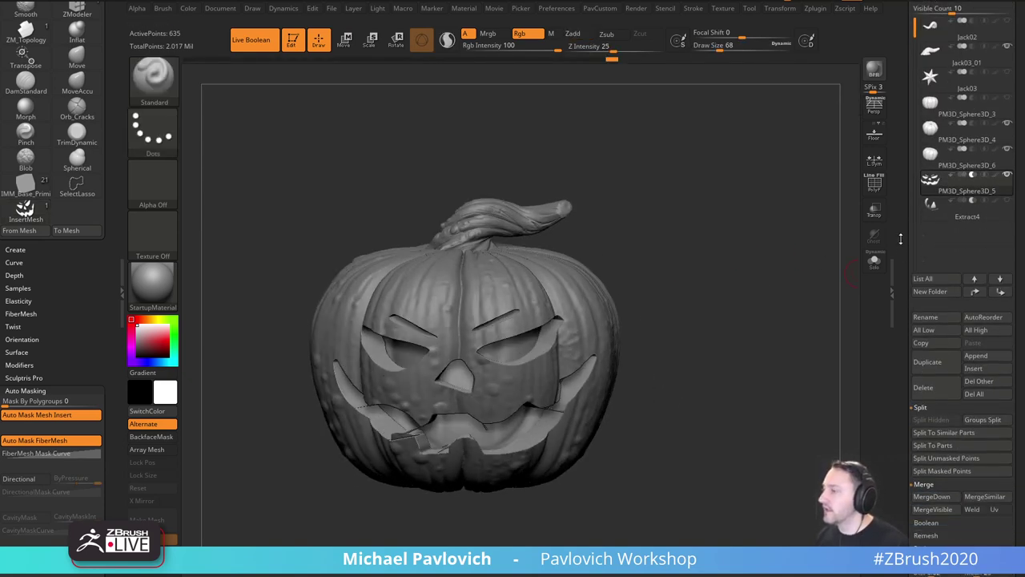
{"action": "mouse_move", "coordinate": [903, 239]}
{"action": "left_mouse_down"}
{"action": "mouse_move", "coordinate": [903, 250]}
{"action": "mouse_move", "coordinate": [906, 211]}
{"action": "mouse_move", "coordinate": [906, 235]}
{"action": "left_mouse_up"}
{"action": "left_click", "coordinate": [543, 214], "text": "alt"}
{"action": "scroll", "coordinate": [1013, 90], "scroll_direction": "up", "scroll_amount": 3}
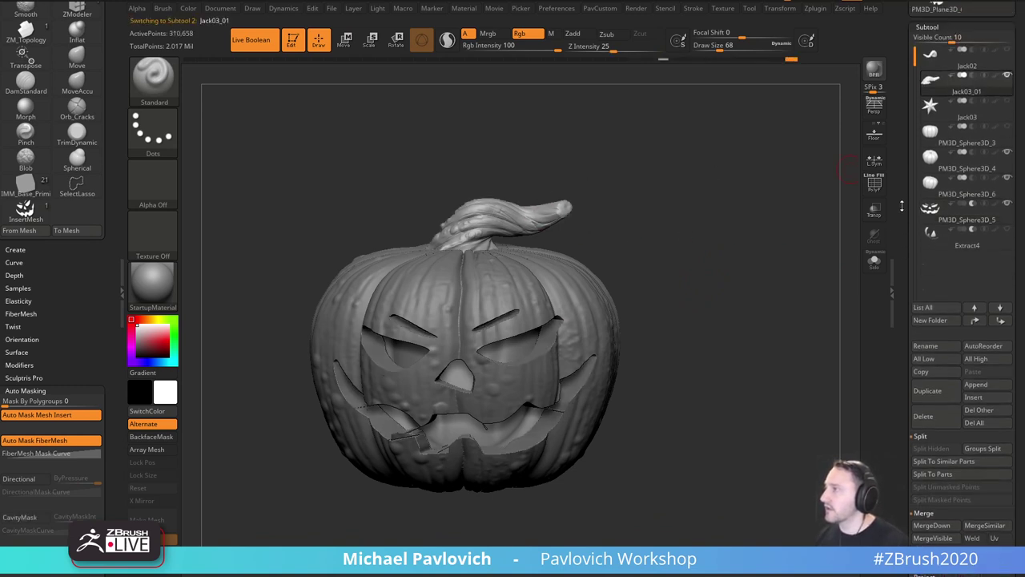
{"action": "left_click", "coordinate": [974, 177]}
{"action": "left_click_drag", "start_coordinate": [825, 222], "coordinate": [838, 238]}
{"action": "key", "text": "ctrl+shift+d"}
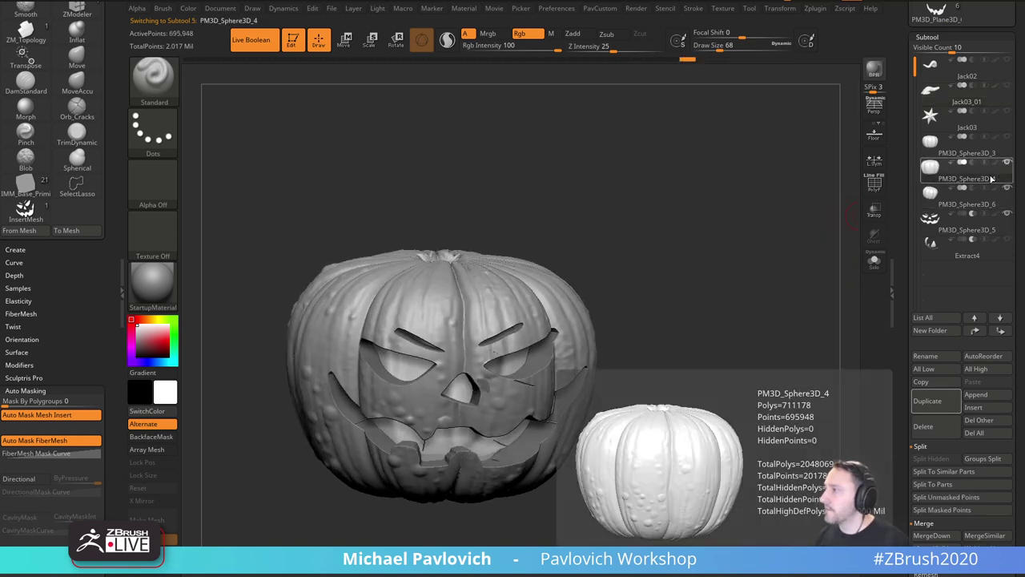
Check the two pumpkin subtools, the face cutter and Extract4 in isolation, and return to the carved pumpkin with the face cutter selected.
{"action": "left_click", "coordinate": [876, 262]}
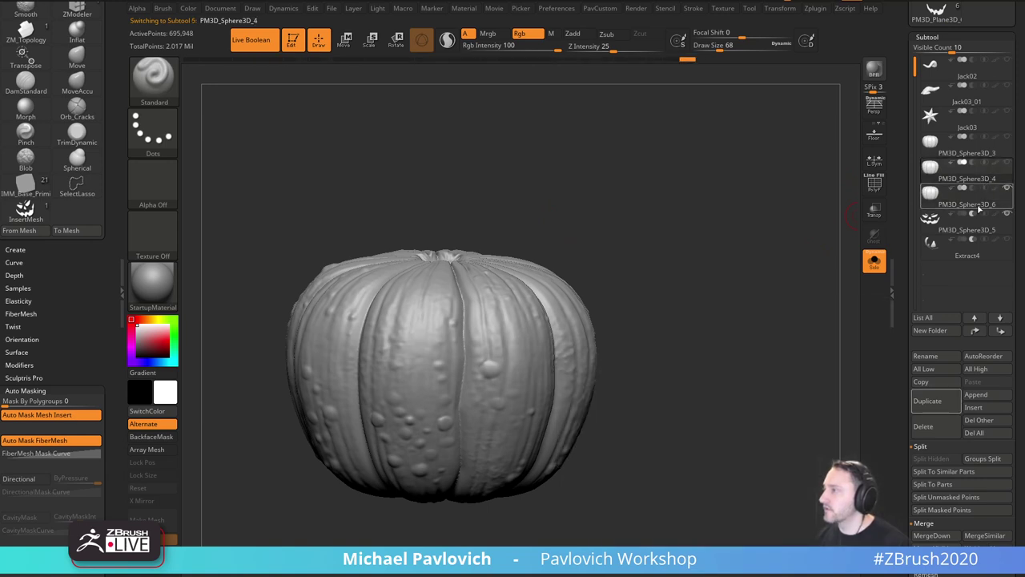
{"action": "left_click", "coordinate": [978, 208]}
{"action": "key", "text": "space"}
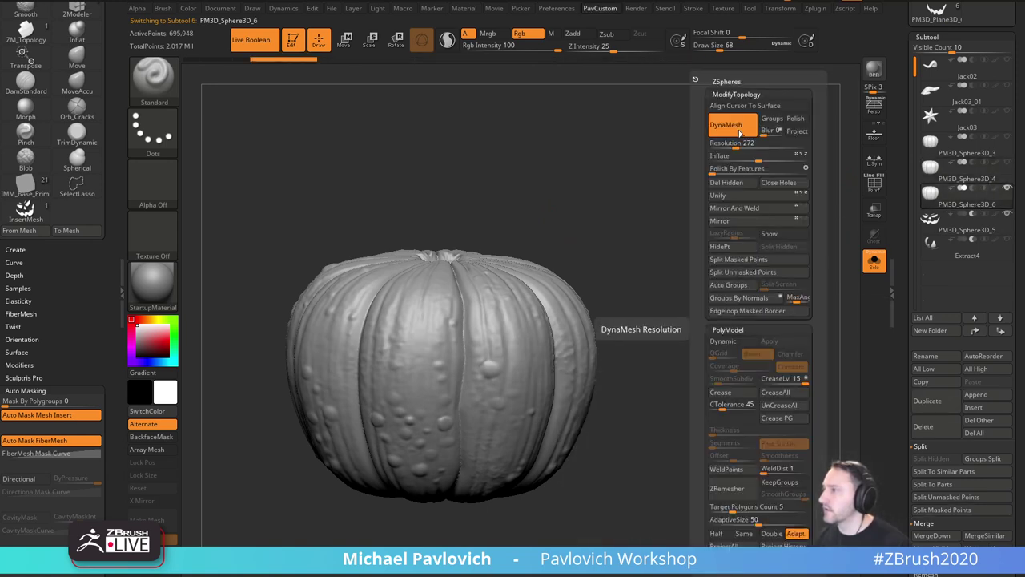
{"action": "left_click", "coordinate": [966, 231]}
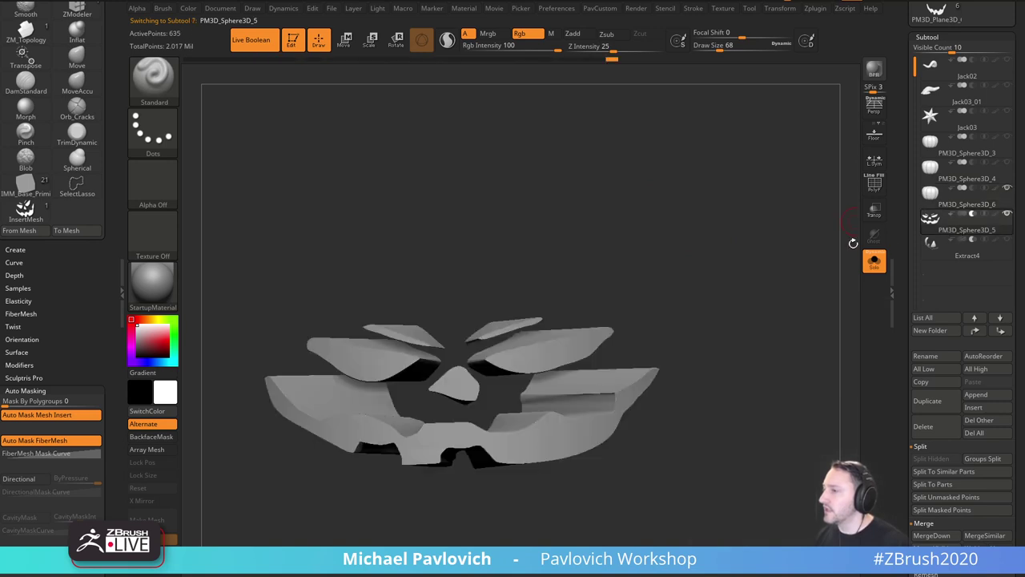
{"action": "left_click", "coordinate": [960, 255]}
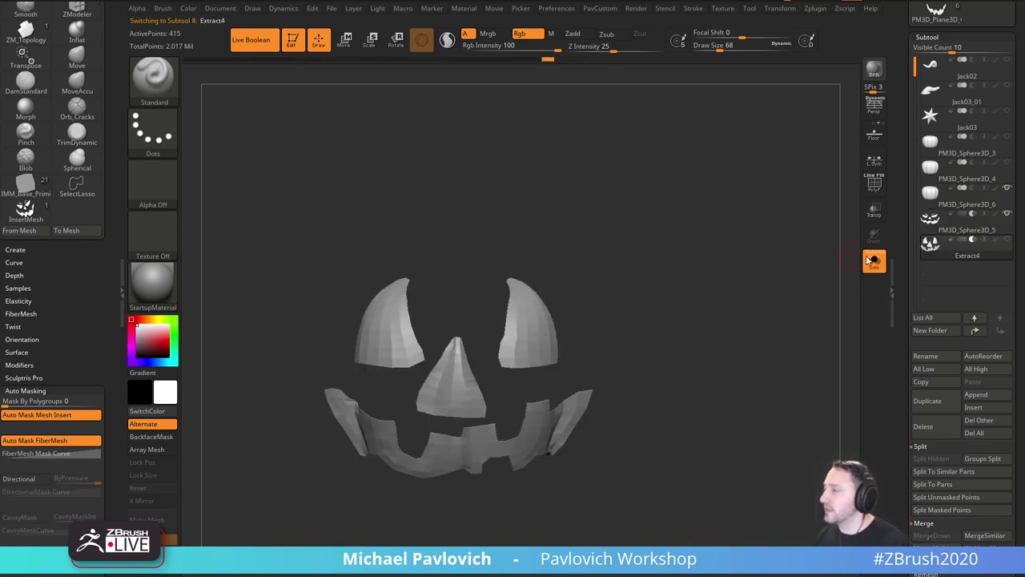
{"action": "left_click", "coordinate": [970, 231]}
{"action": "left_click", "coordinate": [875, 264]}
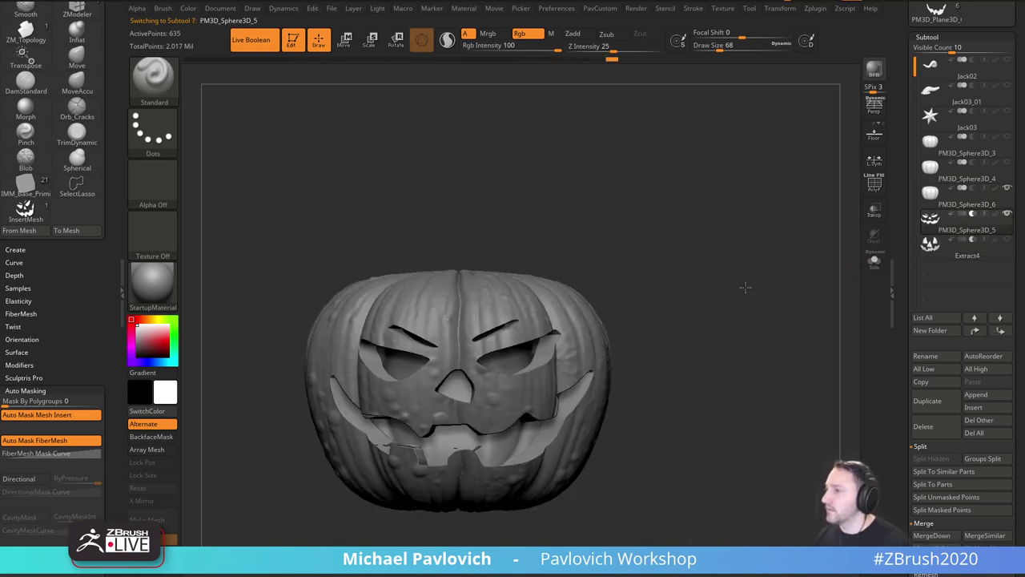
{"action": "left_click_drag", "start_coordinate": [744, 286], "coordinate": [716, 236]}
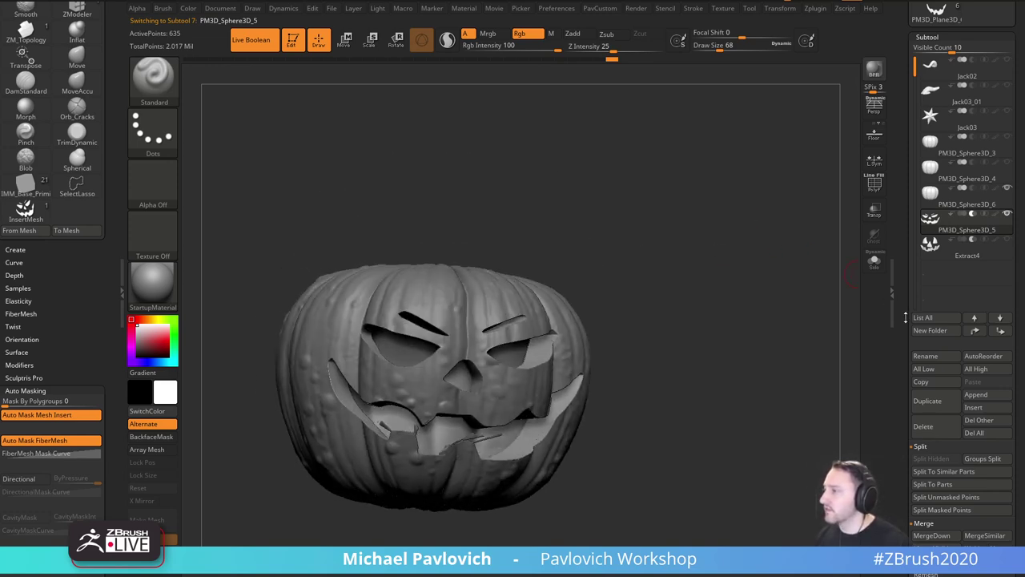
Make a Boolean mesh from the visible pumpkin and face cutter with DSDiv on, and open the resulting UMesh tool.
{"action": "scroll", "coordinate": [905, 318], "scroll_direction": "down", "scroll_amount": 5}
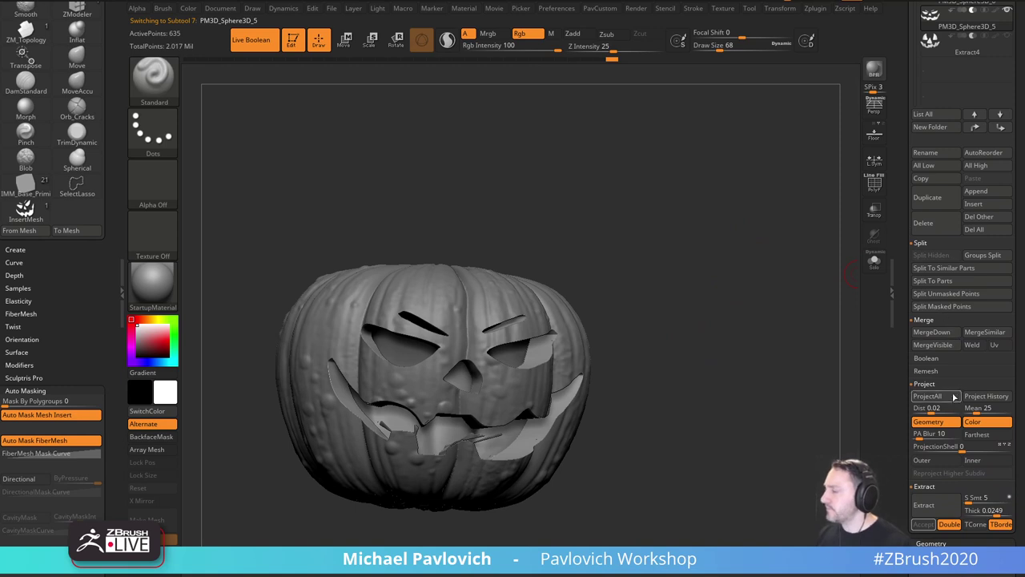
{"action": "scroll", "coordinate": [898, 320], "scroll_direction": "up", "scroll_amount": 7}
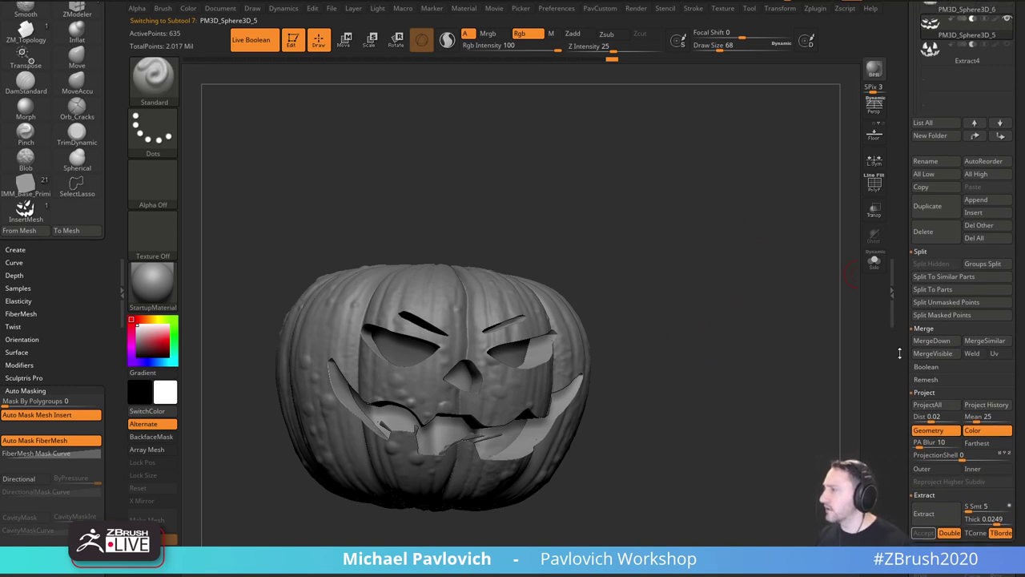
{"action": "scroll", "coordinate": [898, 295], "scroll_direction": "down", "scroll_amount": 6}
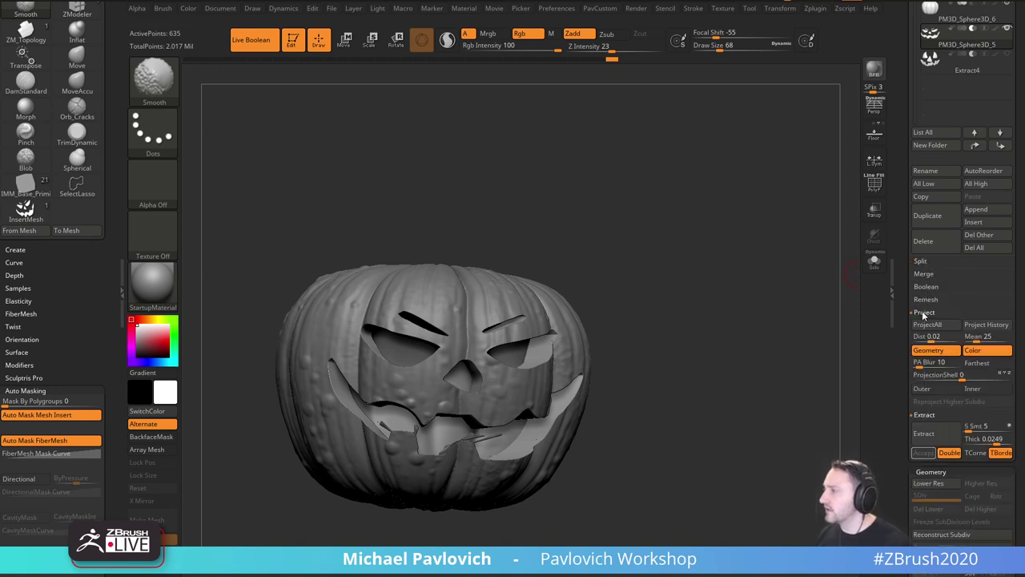
{"action": "left_click", "coordinate": [923, 313]}
{"action": "left_click", "coordinate": [926, 286]}
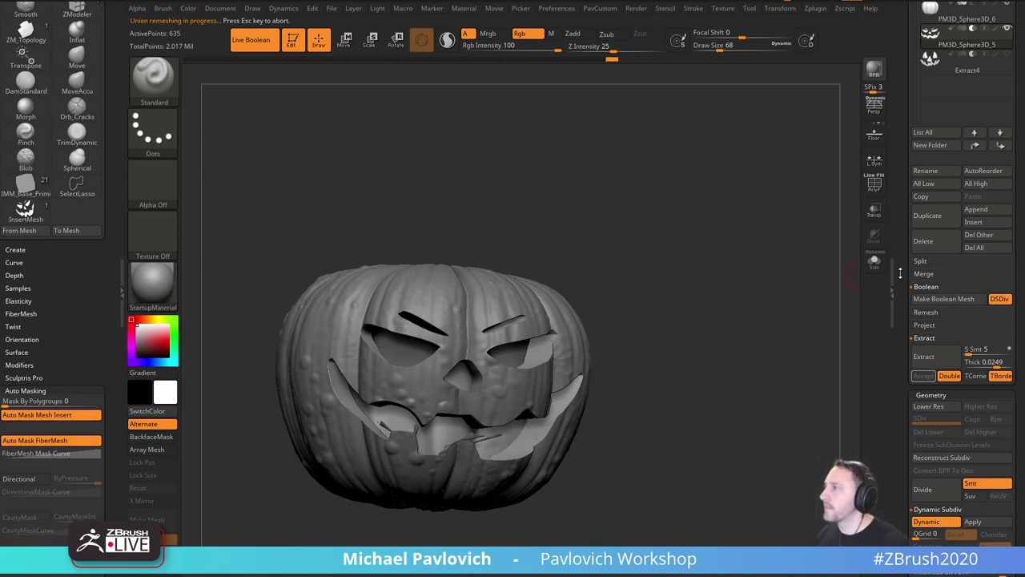
{"action": "scroll", "coordinate": [900, 273], "scroll_direction": "up", "scroll_amount": 6}
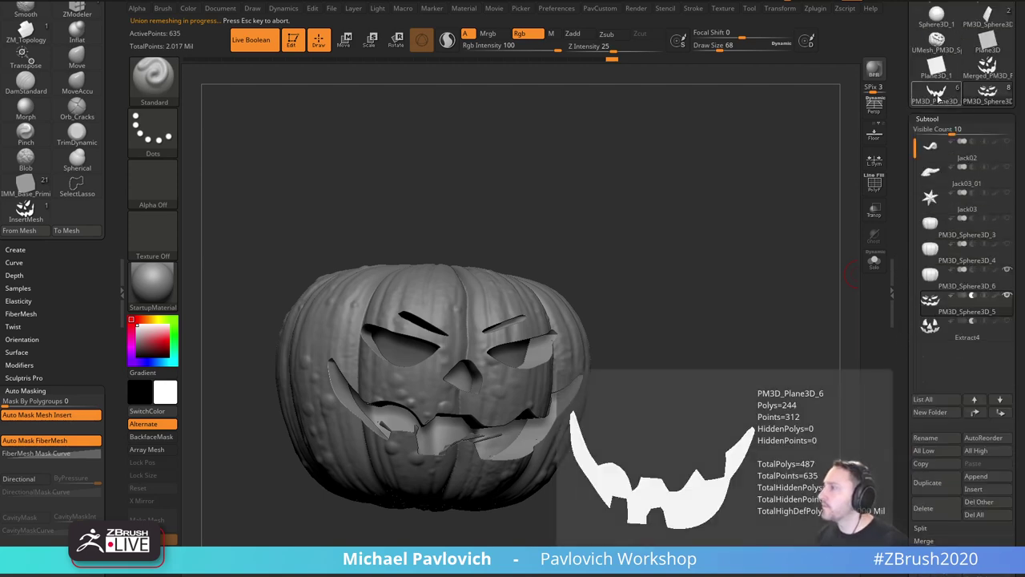
{"action": "scroll", "coordinate": [902, 146], "scroll_direction": "up", "scroll_amount": 2}
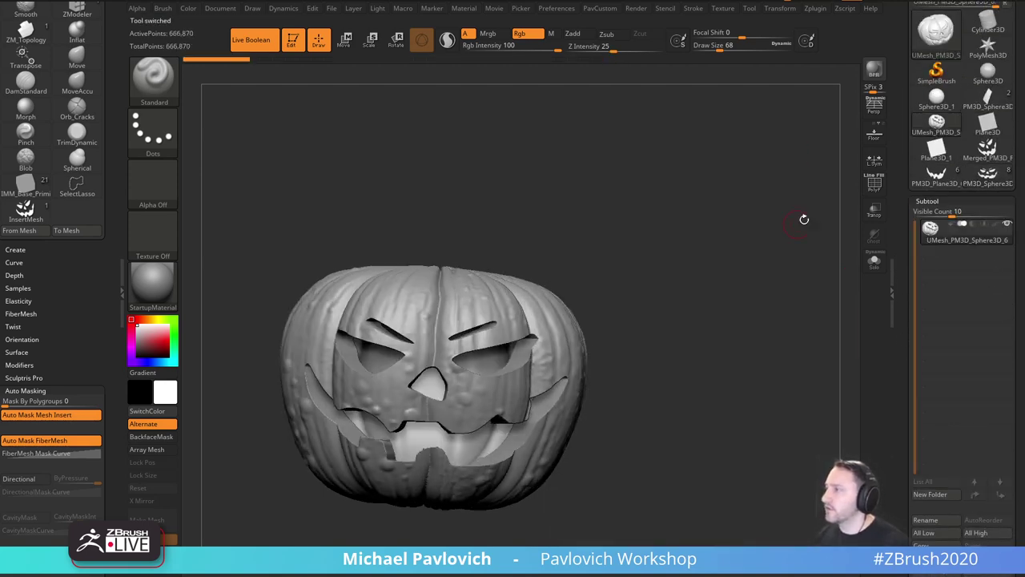
Frame the Boolean pumpkin mesh and examine its wireframe and polygroups around the carved face.
{"action": "key", "text": "shift+f"}
{"action": "key", "text": "f"}
{"action": "left_click_drag", "start_coordinate": [821, 279], "coordinate": [824, 258]}
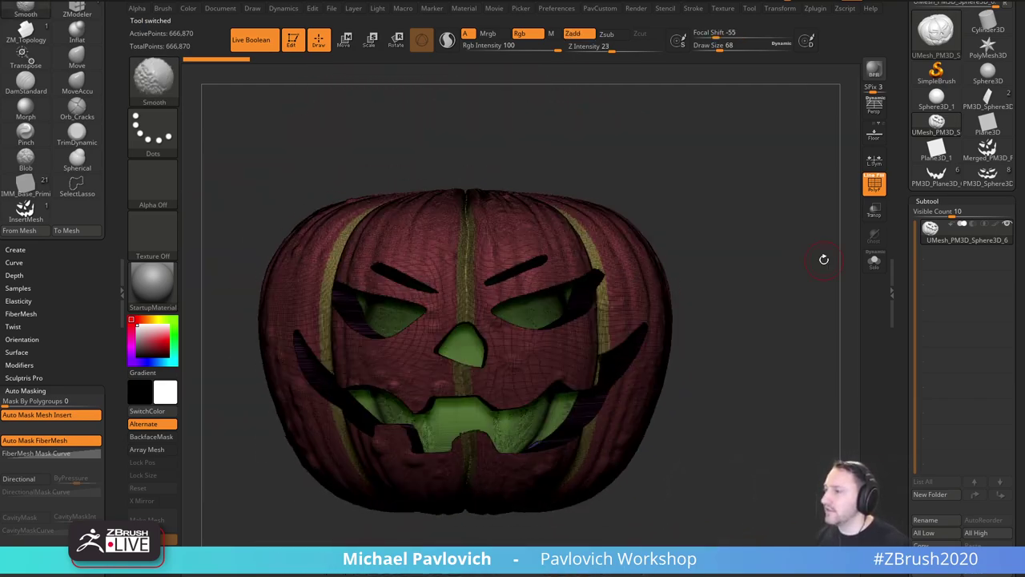
{"action": "left_click", "coordinate": [872, 190]}
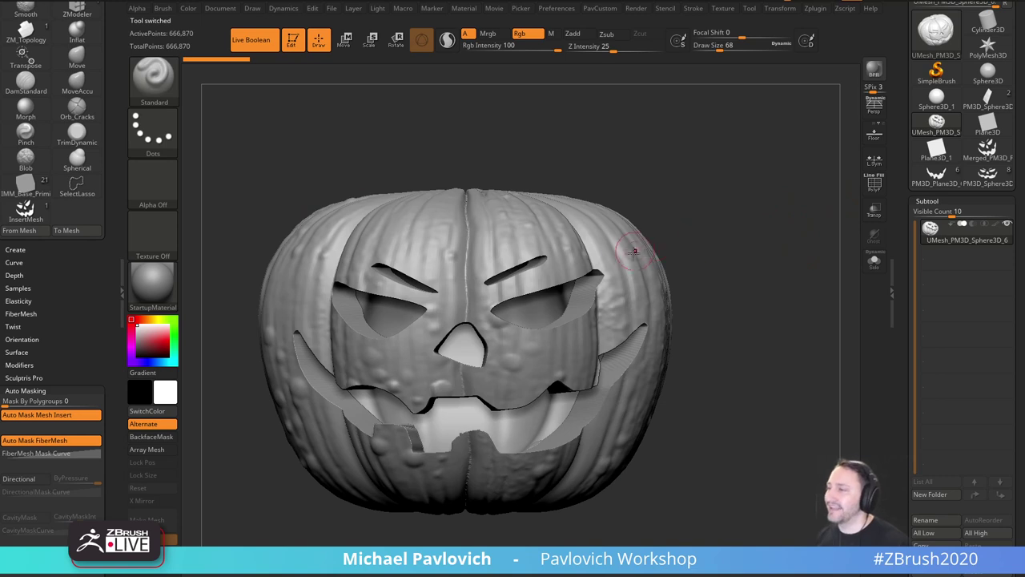
Set the Standard brush's Draw Size to 49 and check the carved edges around the eyes and mouth.
{"action": "key", "text": "bracketright"}
{"action": "key", "text": "bracketright"}
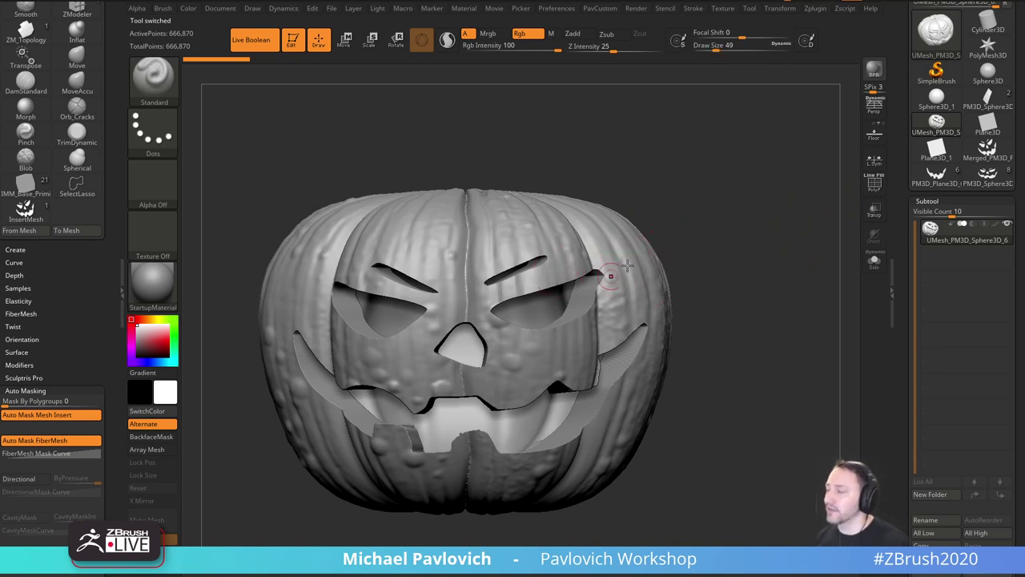
{"action": "right_click_drag", "start_coordinate": [610, 276], "coordinate": [656, 297]}
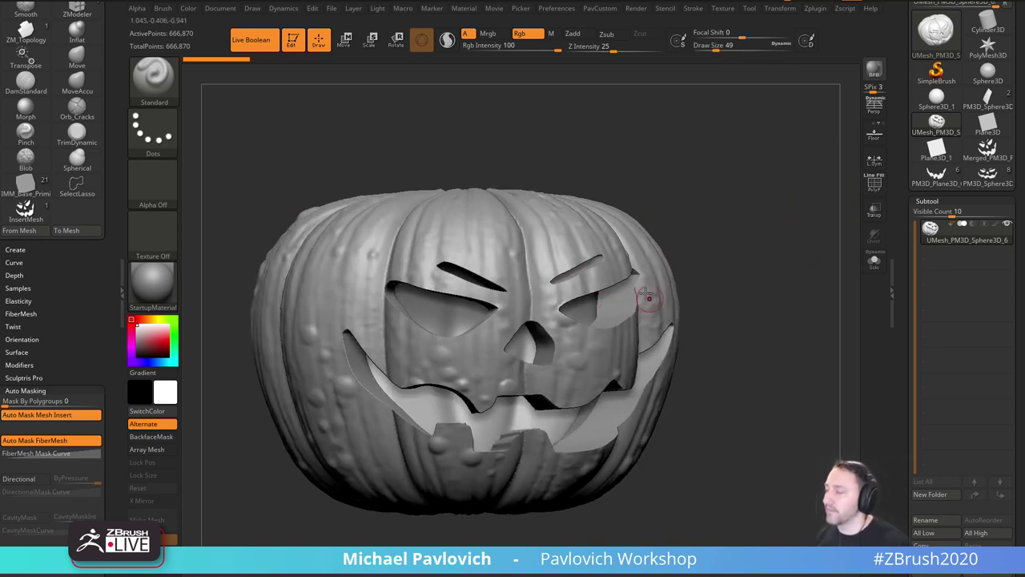
{"action": "right_click_drag", "start_coordinate": [762, 236], "coordinate": [791, 245]}
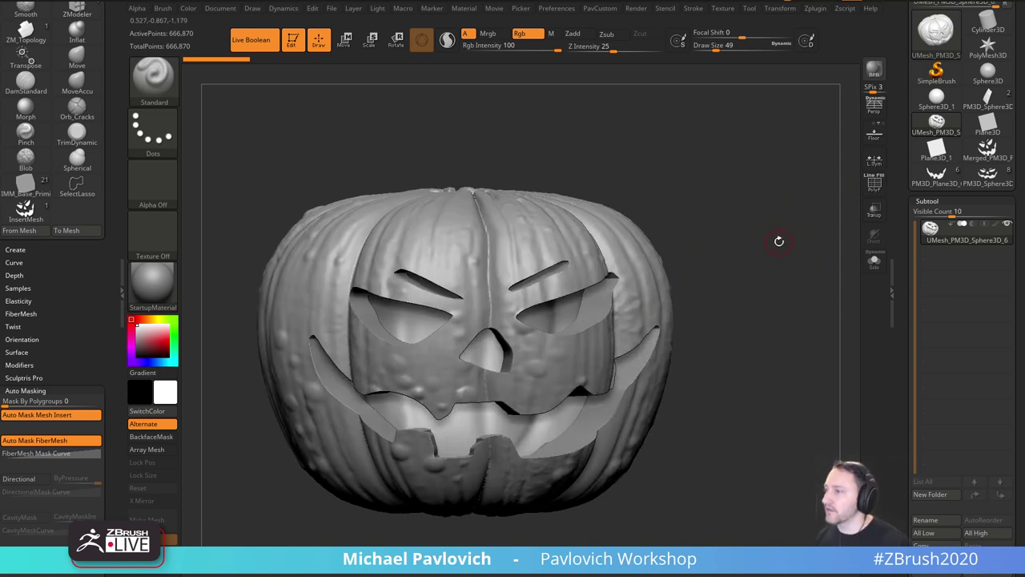
Convert the carved Boolean pumpkin to DynaMesh with Blur set to 0 and check the cutouts.
{"action": "key", "text": "1"}
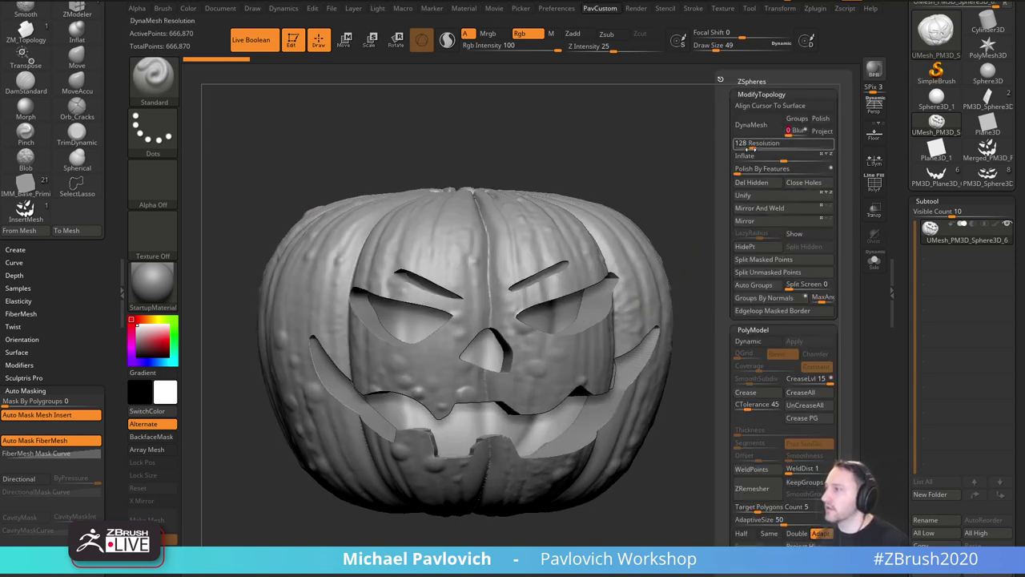
{"action": "left_click", "coordinate": [764, 130]}
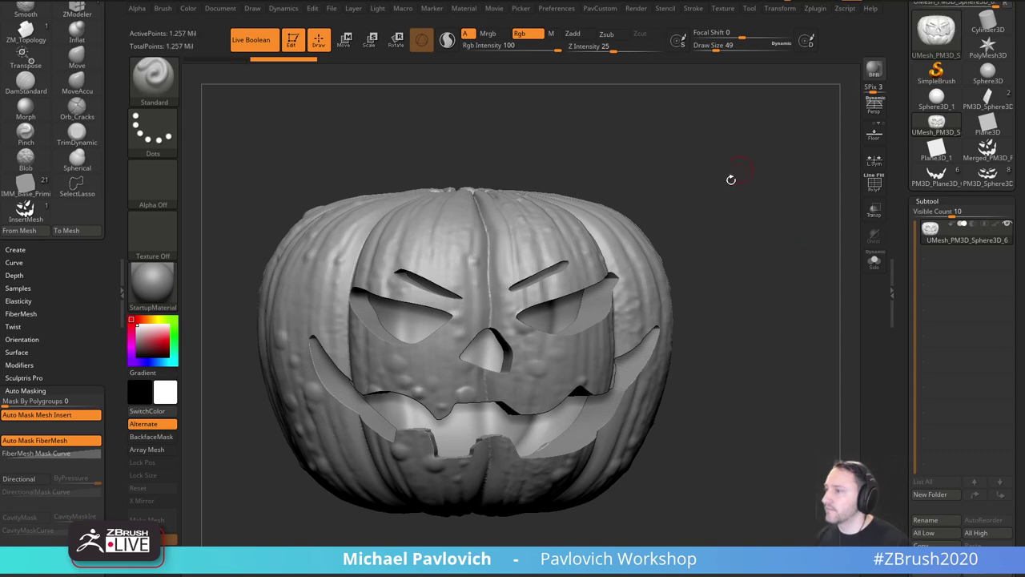
{"action": "right_click_drag", "start_coordinate": [601, 286], "coordinate": [718, 214]}
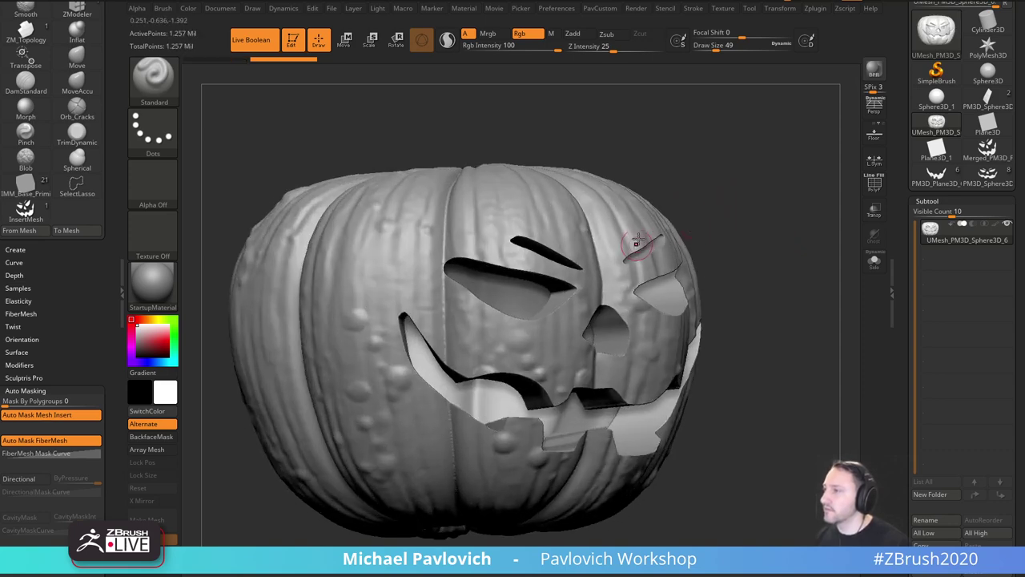
{"action": "left_click_drag", "start_coordinate": [799, 124], "coordinate": [771, 154]}
Turn off Live Boolean and briefly show the polyframe to check the mesh density around the carved face.
{"action": "left_click", "coordinate": [271, 40]}
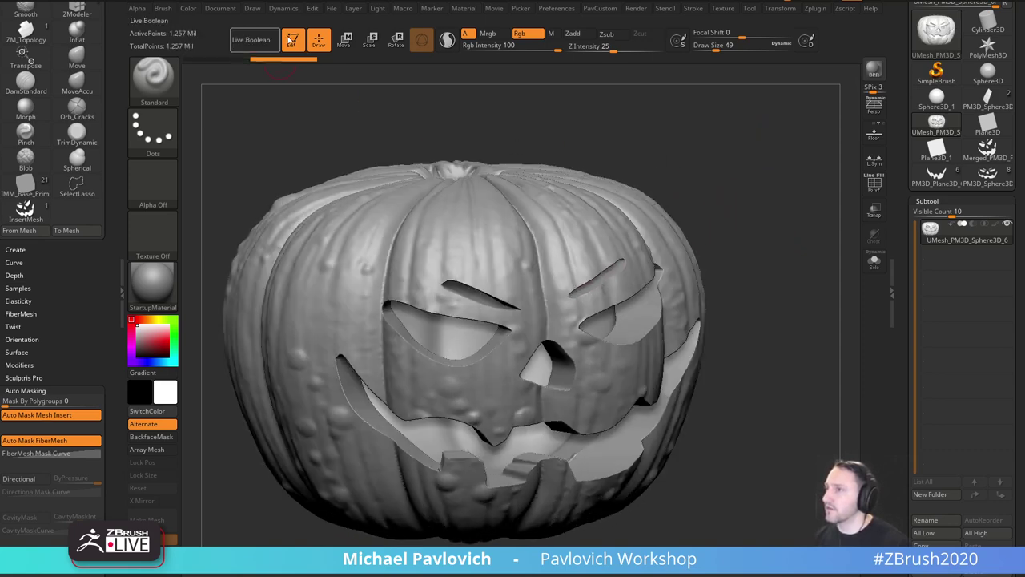
{"action": "left_click", "coordinate": [876, 184]}
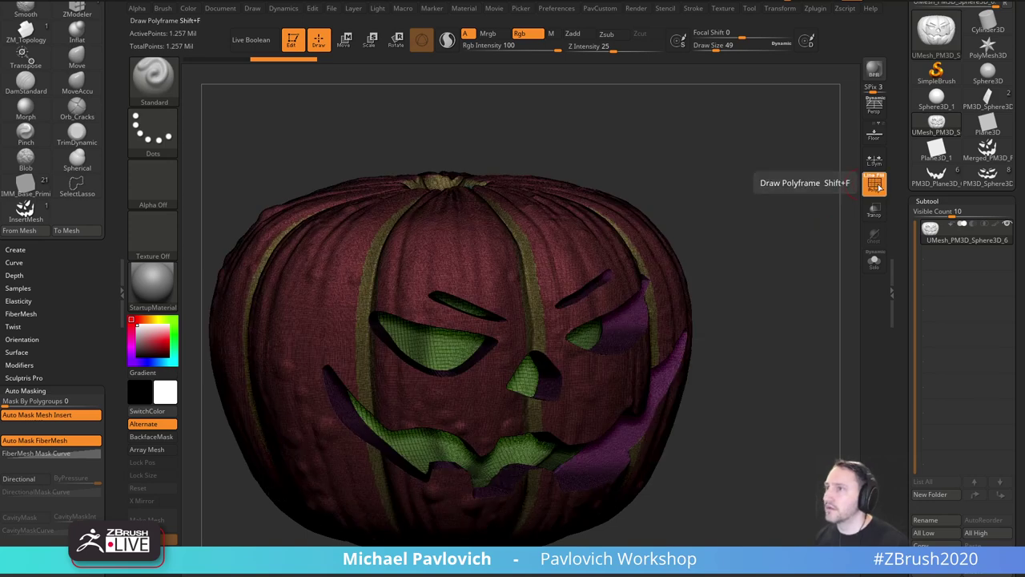
{"action": "left_click", "coordinate": [879, 187]}
Set the DynaMesh Resolution to 272 and remesh the carved pumpkin.
{"action": "key", "text": "grave"}
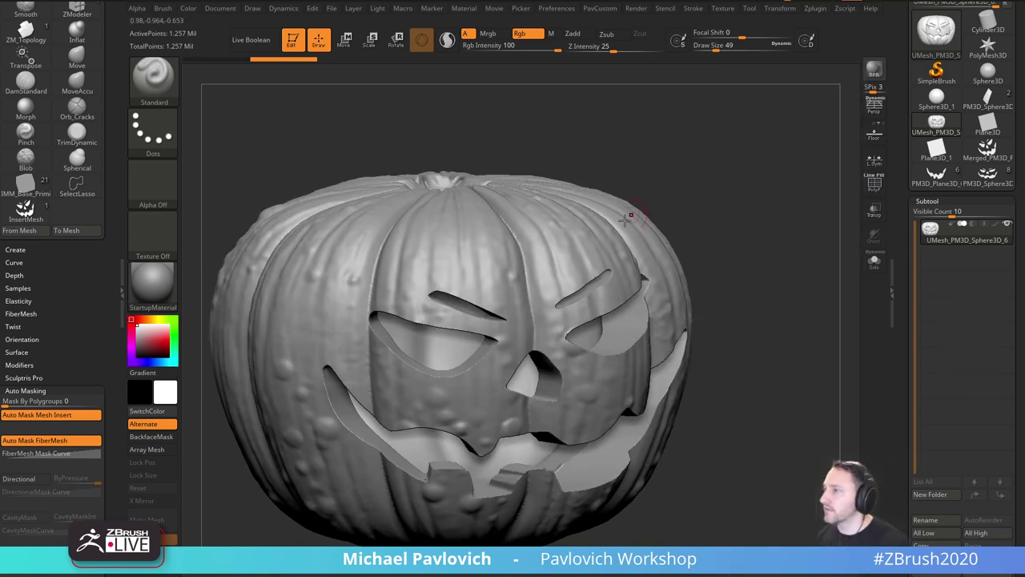
{"action": "left_click_drag", "start_coordinate": [760, 154], "coordinate": [813, 217], "text": "ctrl"}
{"action": "key", "text": "space"}
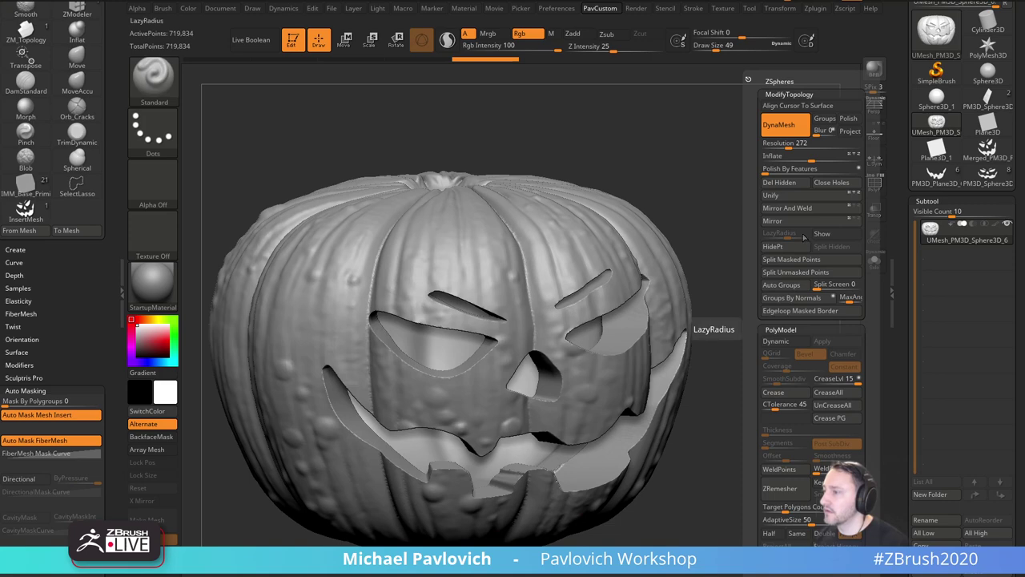
{"action": "mouse_move", "coordinate": [705, 213]}
{"action": "left_mouse_down"}
{"action": "mouse_move", "coordinate": [614, 277]}
{"action": "mouse_move", "coordinate": [606, 307]}
{"action": "left_mouse_up"}
{"action": "left_click_drag", "start_coordinate": [756, 254], "coordinate": [785, 284]}
Flip the pumpkin's face display and smooth its interior surface from behind with a Draw Size of 120.
{"action": "mouse_move", "coordinate": [901, 300]}
{"action": "left_mouse_down"}
{"action": "mouse_move", "coordinate": [892, 98]}
{"action": "mouse_move", "coordinate": [877, 59]}
{"action": "left_mouse_up"}
{"action": "scroll", "coordinate": [934, 284], "scroll_direction": "down", "scroll_amount": 2}
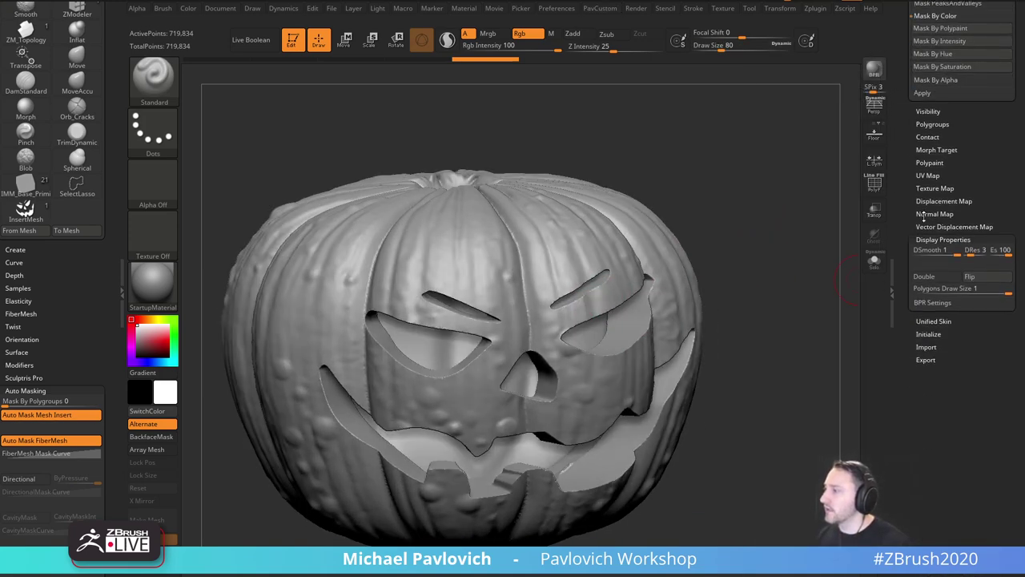
{"action": "mouse_move", "coordinate": [833, 288]}
{"action": "left_mouse_down"}
{"action": "mouse_move", "coordinate": [810, 293]}
{"action": "mouse_move", "coordinate": [793, 260]}
{"action": "mouse_move", "coordinate": [753, 232]}
{"action": "mouse_move", "coordinate": [499, 353]}
{"action": "mouse_move", "coordinate": [458, 409]}
{"action": "mouse_move", "coordinate": [587, 300]}
{"action": "left_mouse_up"}
{"action": "key", "text": "s"}
{"action": "mouse_move", "coordinate": [580, 300]}
{"action": "right_mouse_down"}
{"action": "mouse_move", "coordinate": [599, 336]}
{"action": "mouse_move", "coordinate": [737, 236]}
{"action": "mouse_move", "coordinate": [741, 243]}
{"action": "mouse_move", "coordinate": [743, 210]}
{"action": "right_mouse_up"}
{"action": "key", "text": "s"}
{"action": "left_click", "coordinate": [738, 243]}
{"action": "left_click_drag", "start_coordinate": [743, 210], "coordinate": [746, 262]}
{"action": "left_click_drag", "start_coordinate": [570, 261], "coordinate": [600, 213], "text": "shift"}
{"action": "left_click_drag", "start_coordinate": [729, 223], "coordinate": [708, 232]}
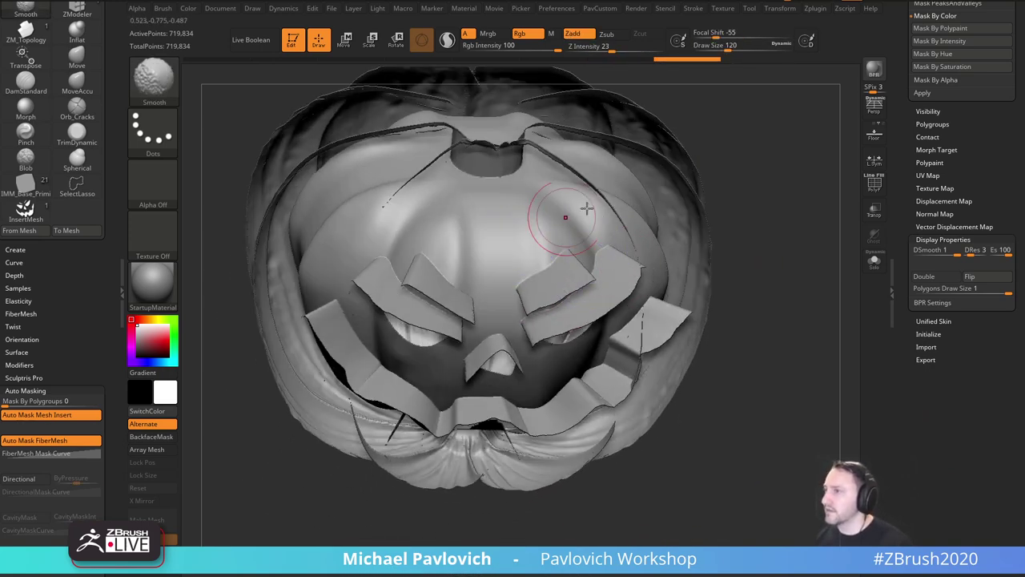
Set the Draw Size to 101, check the interior cuts from behind, and turn off the flipped display.
{"action": "key", "text": "space"}
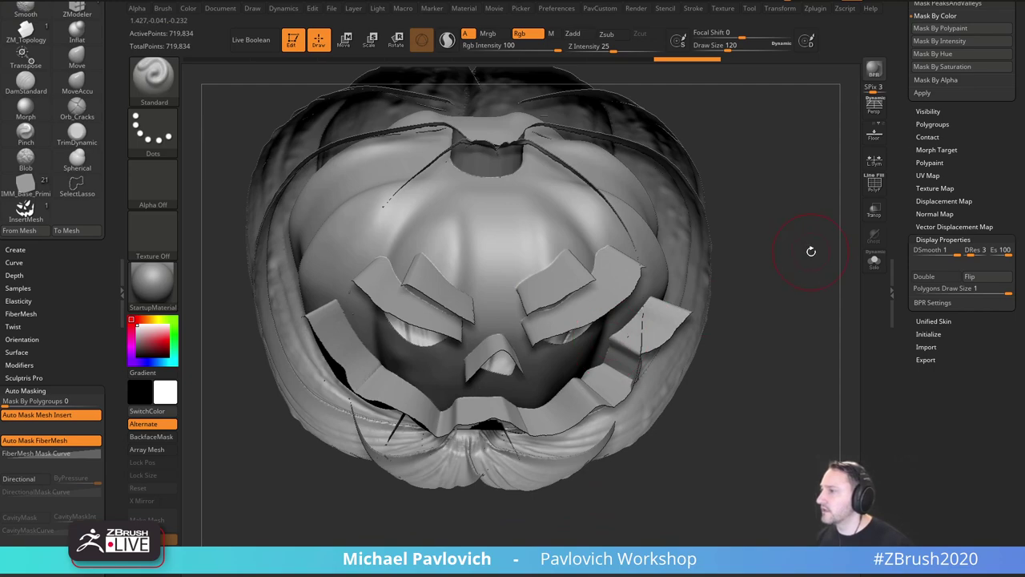
{"action": "left_click_drag", "start_coordinate": [796, 242], "coordinate": [709, 230]}
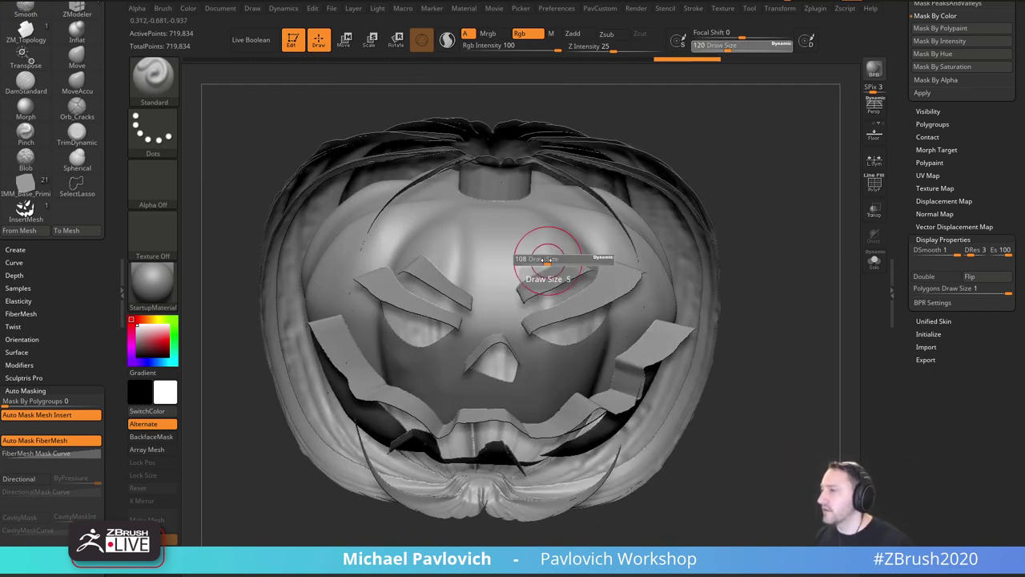
{"action": "left_click_drag", "start_coordinate": [547, 260], "coordinate": [545, 260]}
{"action": "mouse_move", "coordinate": [800, 272]}
{"action": "left_mouse_down"}
{"action": "mouse_move", "coordinate": [760, 268]}
{"action": "mouse_move", "coordinate": [723, 238]}
{"action": "mouse_move", "coordinate": [696, 246]}
{"action": "left_mouse_up"}
{"action": "mouse_move", "coordinate": [373, 332]}
{"action": "left_mouse_down"}
{"action": "mouse_move", "coordinate": [396, 224]}
{"action": "mouse_move", "coordinate": [425, 201]}
{"action": "mouse_move", "coordinate": [408, 321]}
{"action": "mouse_move", "coordinate": [529, 248]}
{"action": "mouse_move", "coordinate": [662, 220]}
{"action": "mouse_move", "coordinate": [705, 232]}
{"action": "left_mouse_up"}
{"action": "left_click", "coordinate": [966, 278]}
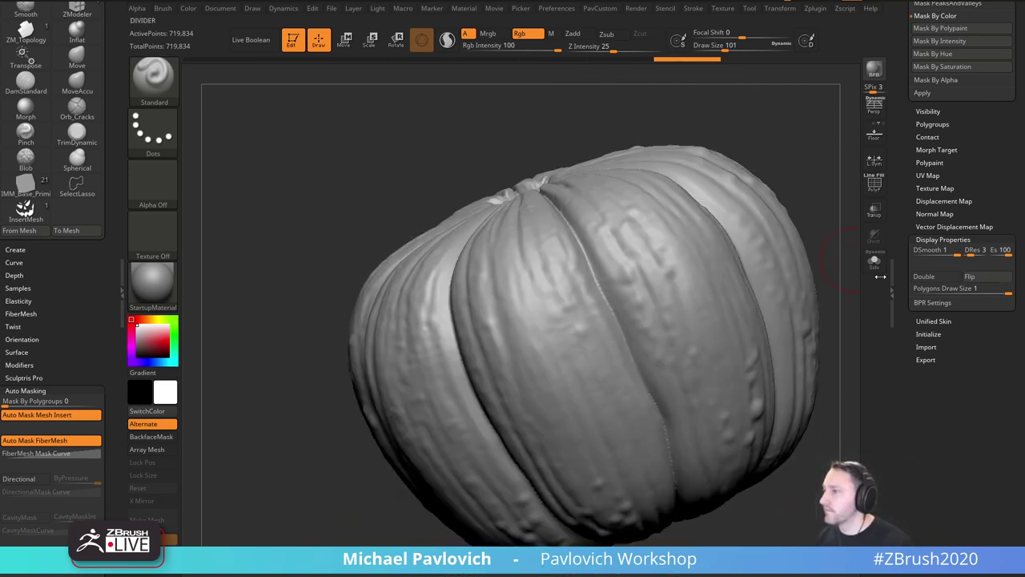
Hide the back half of the pumpkin from a side view, leaving only the carved front visible.
{"action": "left_click_drag", "start_coordinate": [839, 282], "coordinate": [842, 243]}
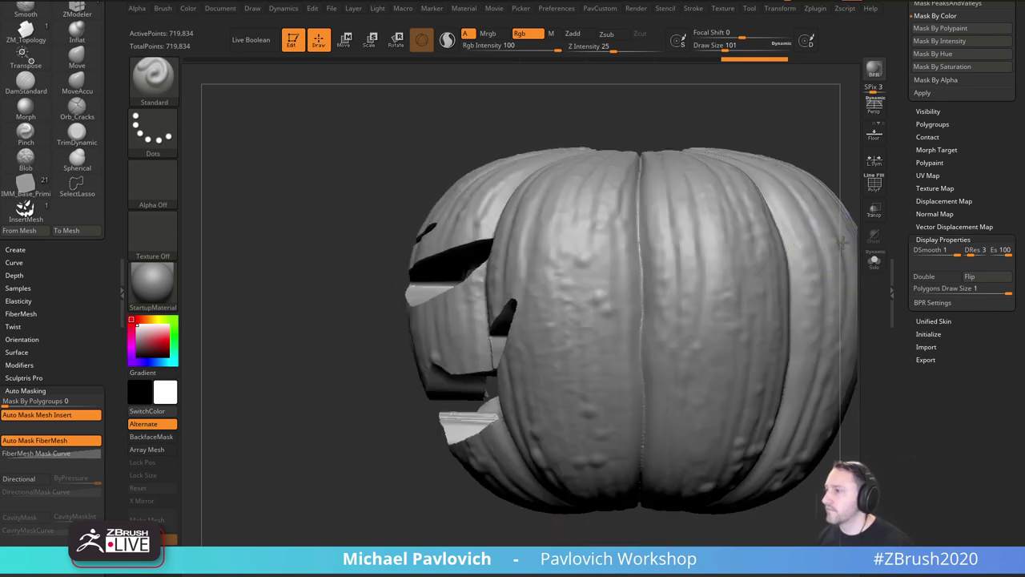
{"action": "left_click_drag", "start_coordinate": [313, 489], "coordinate": [191, 501], "text": "alt"}
{"action": "left_click_drag", "start_coordinate": [722, 164], "coordinate": [435, 575], "text": "ctrl+shift"}
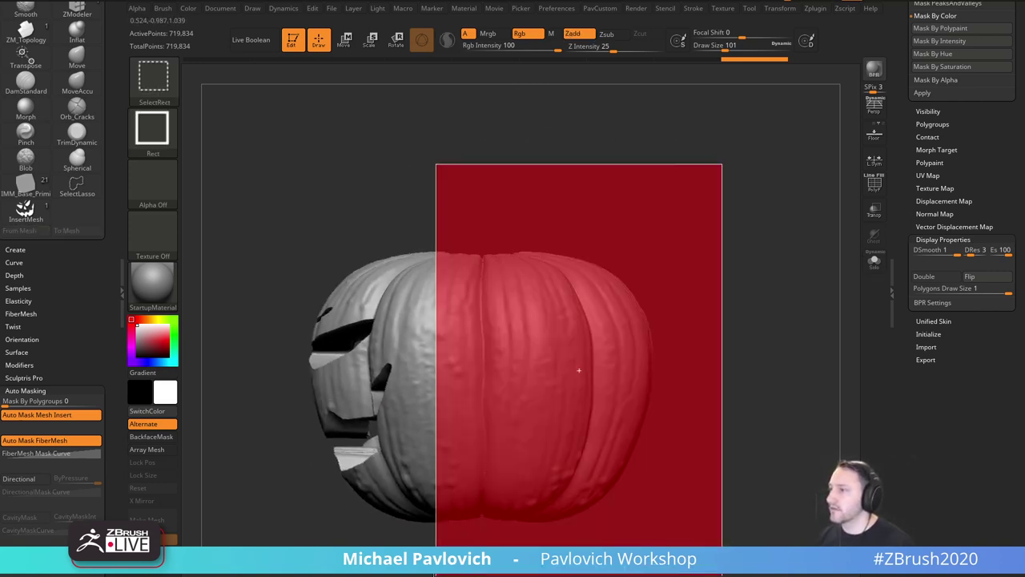
{"action": "left_click_drag", "start_coordinate": [578, 370], "coordinate": [578, 370], "text": "ctrl+alt+shift"}
{"action": "mouse_move", "coordinate": [755, 268]}
{"action": "left_mouse_down"}
{"action": "mouse_move", "coordinate": [732, 281]}
{"action": "mouse_move", "coordinate": [773, 264]}
{"action": "left_mouse_up"}
Set the Draw Size to 65 and smooth the inner edges of the eye openings.
{"action": "key", "text": "s"}
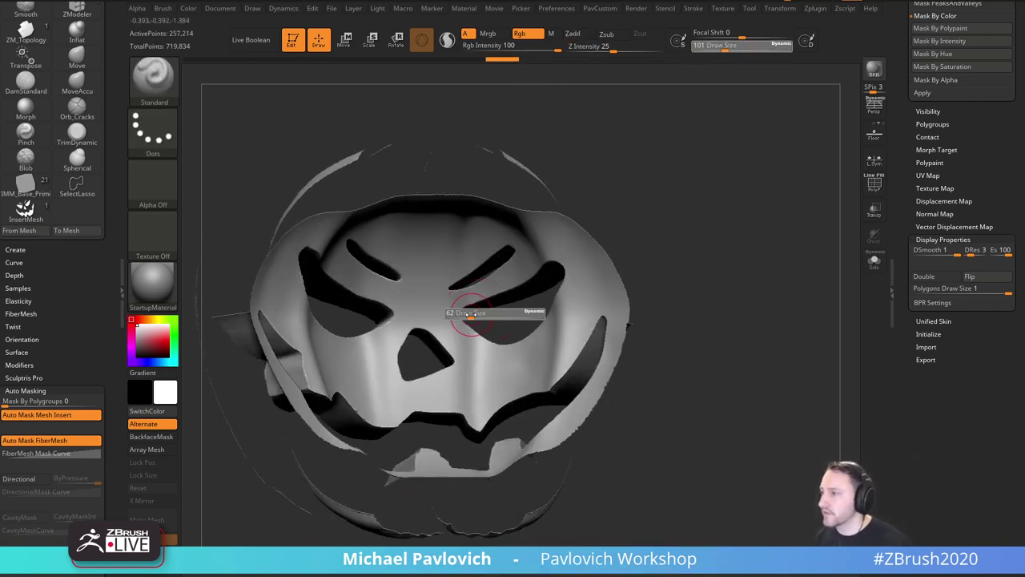
{"action": "left_click_drag", "start_coordinate": [471, 314], "coordinate": [471, 313]}
{"action": "mouse_move", "coordinate": [723, 165]}
{"action": "left_mouse_down", "text": "alt"}
{"action": "mouse_move", "coordinate": [785, 249]}
{"action": "mouse_move", "coordinate": [769, 289]}
{"action": "left_mouse_up", "text": "alt"}
{"action": "left_click_drag", "start_coordinate": [555, 328], "coordinate": [574, 344], "text": "shift"}
{"action": "left_click_drag", "start_coordinate": [631, 214], "coordinate": [654, 229]}
{"action": "mouse_move", "coordinate": [449, 344]}
{"action": "left_mouse_down", "text": "shift"}
{"action": "mouse_move", "coordinate": [444, 322]}
{"action": "mouse_move", "coordinate": [409, 318]}
{"action": "left_mouse_up", "text": "shift"}
{"action": "left_click_drag", "start_coordinate": [721, 220], "coordinate": [817, 197]}
{"action": "left_click_drag", "start_coordinate": [329, 238], "coordinate": [319, 287], "text": "shift"}
Smooth the inner rims of the eyebrow slits and the adjoining eye corners.
{"action": "left_click_drag", "start_coordinate": [297, 165], "coordinate": [282, 167]}
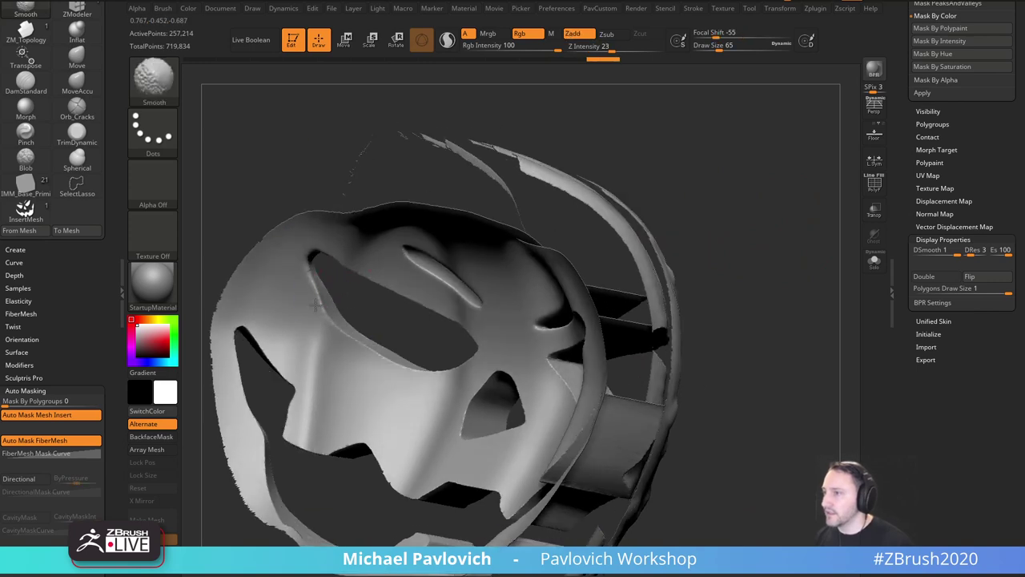
{"action": "left_click_drag", "start_coordinate": [344, 334], "coordinate": [366, 355], "text": "shift"}
{"action": "left_click_drag", "start_coordinate": [313, 165], "coordinate": [232, 196]}
{"action": "left_click_drag", "start_coordinate": [443, 316], "coordinate": [446, 318], "text": "shift"}
{"action": "left_click_drag", "start_coordinate": [517, 212], "coordinate": [534, 188]}
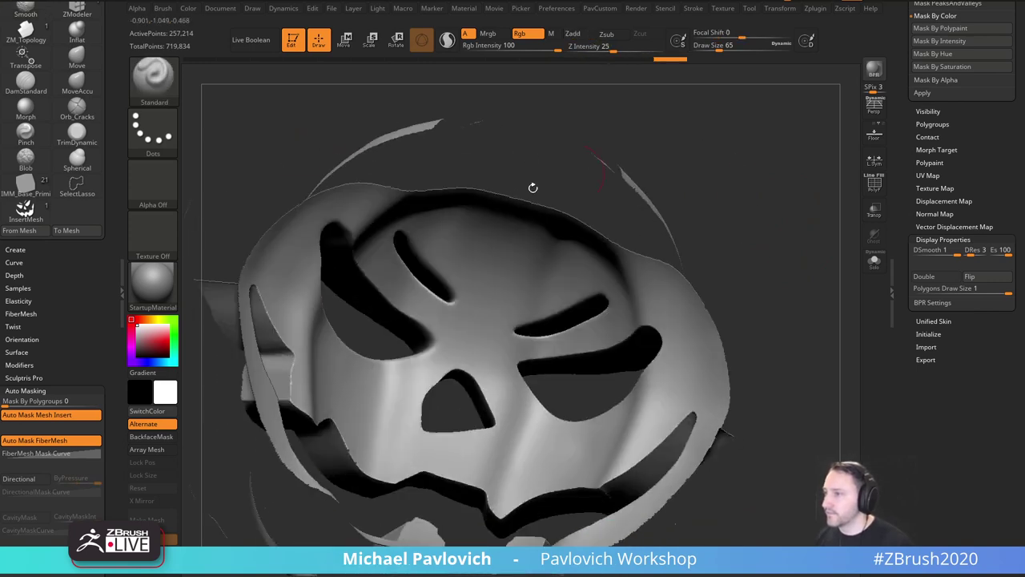
{"action": "left_click_drag", "start_coordinate": [401, 299], "coordinate": [443, 306], "text": "shift"}
{"action": "left_click_drag", "start_coordinate": [720, 196], "coordinate": [807, 161]}
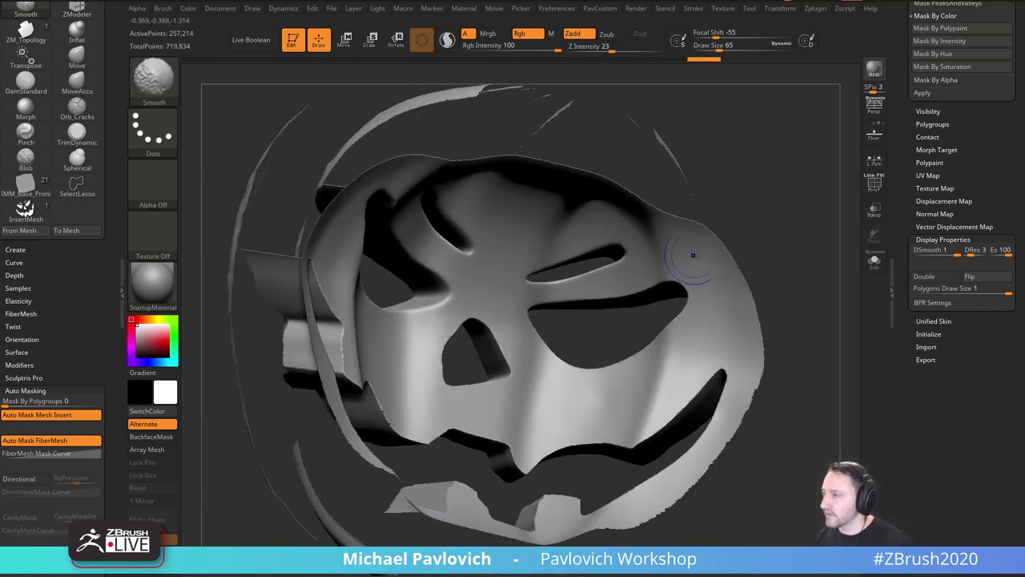
Smooth the inner edges below the eyes, around the nose hole, and along the upper mouth.
{"action": "left_click_drag", "start_coordinate": [663, 336], "coordinate": [633, 351]}
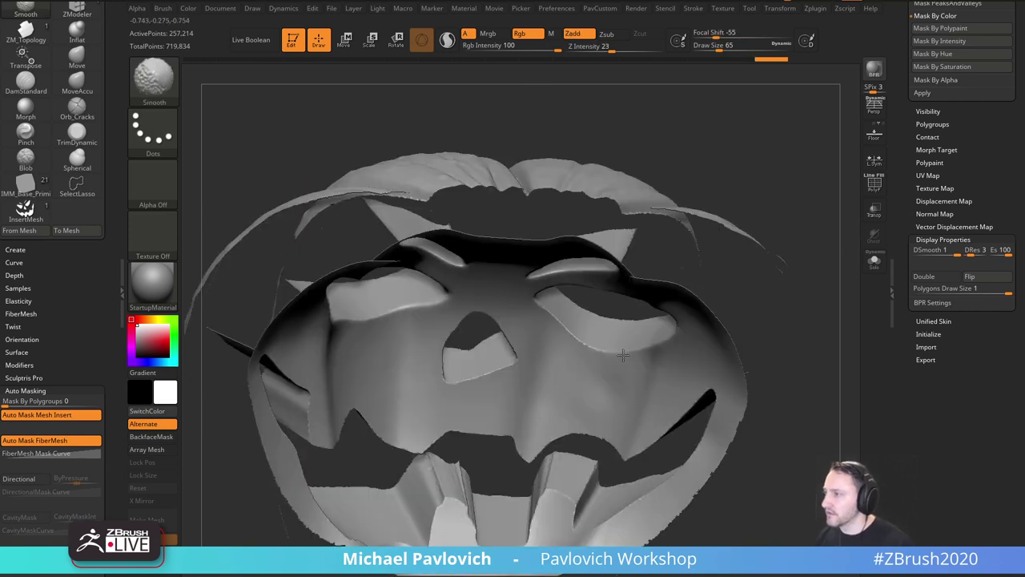
{"action": "mouse_move", "coordinate": [596, 296]}
{"action": "left_mouse_down"}
{"action": "mouse_move", "coordinate": [464, 446]}
{"action": "mouse_move", "coordinate": [473, 437]}
{"action": "left_mouse_up"}
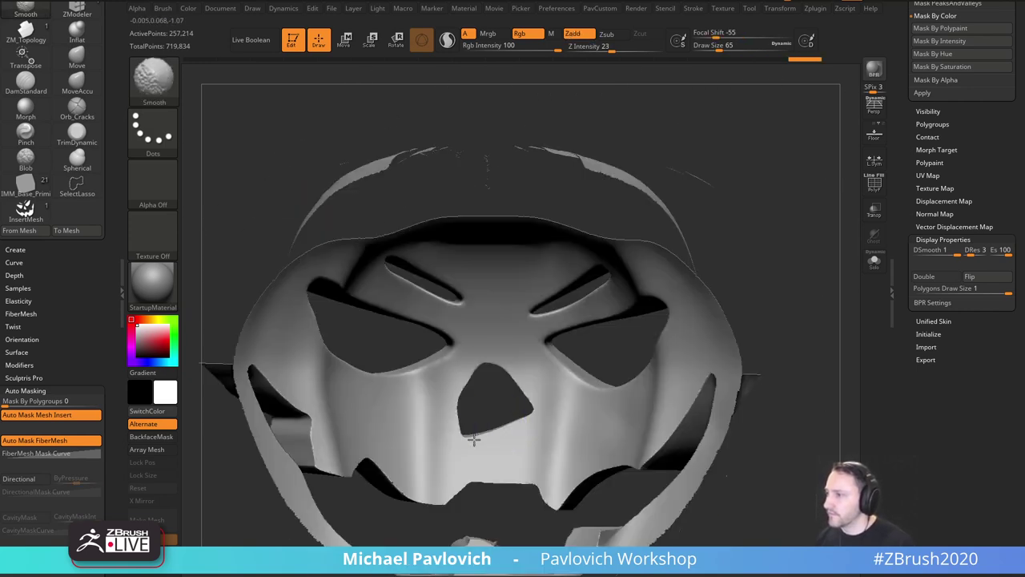
{"action": "left_click_drag", "start_coordinate": [678, 292], "coordinate": [513, 304]}
{"action": "key", "text": "shift"}
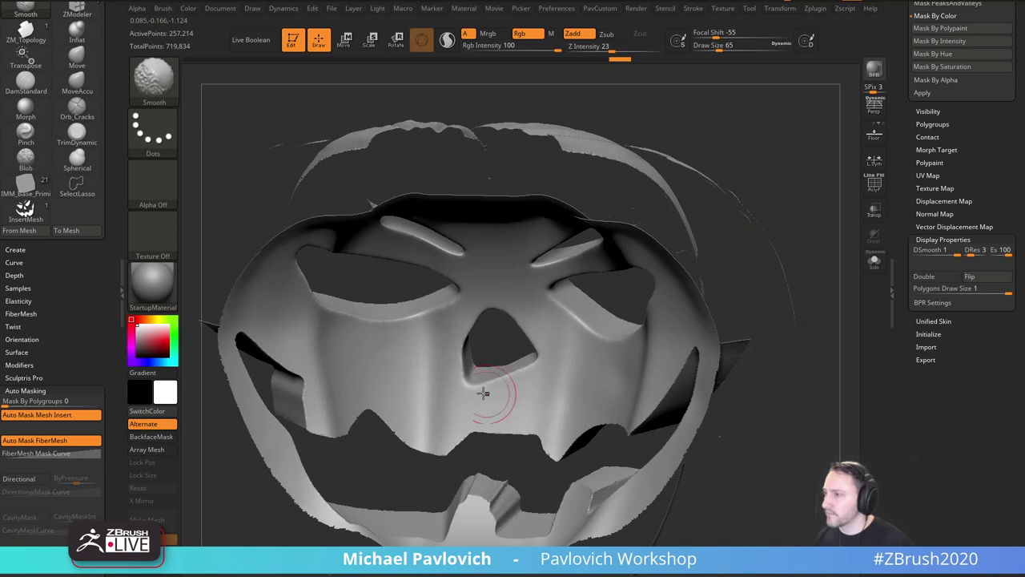
{"action": "mouse_move", "coordinate": [762, 227]}
{"action": "left_mouse_down"}
{"action": "mouse_move", "coordinate": [825, 181]}
{"action": "mouse_move", "coordinate": [838, 189]}
{"action": "left_mouse_up"}
{"action": "key", "text": "shift"}
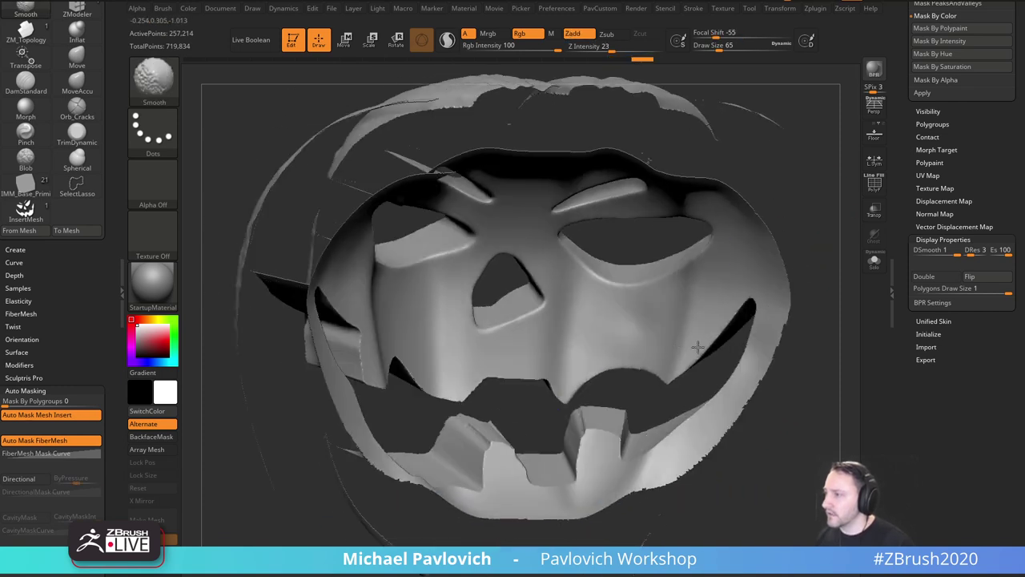
Smooth the inner edges of the lower mouth, its teeth and corners, and touch up the eye rim.
{"action": "left_click_drag", "start_coordinate": [681, 424], "coordinate": [536, 498]}
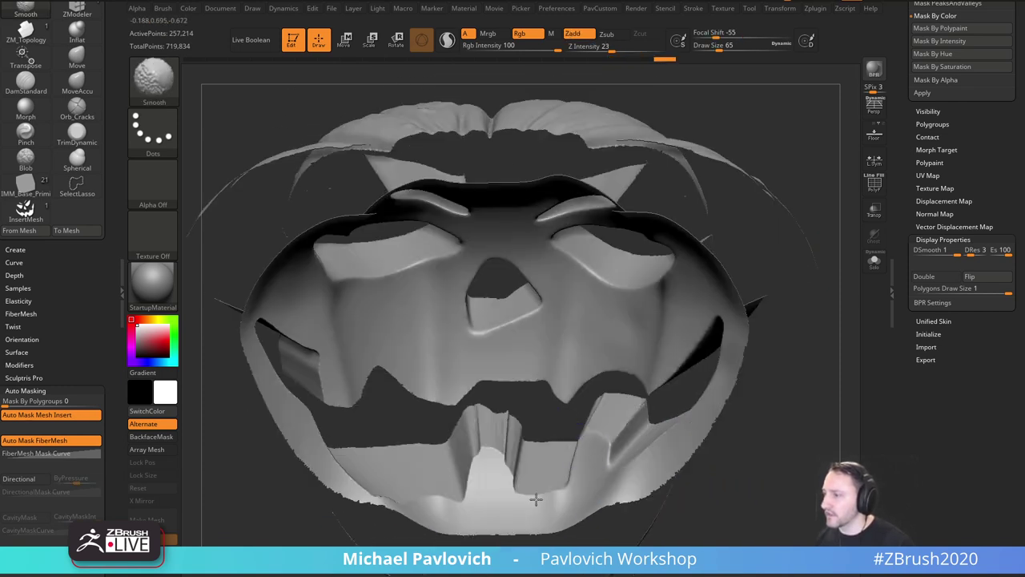
{"action": "left_click_drag", "start_coordinate": [510, 430], "coordinate": [491, 424]}
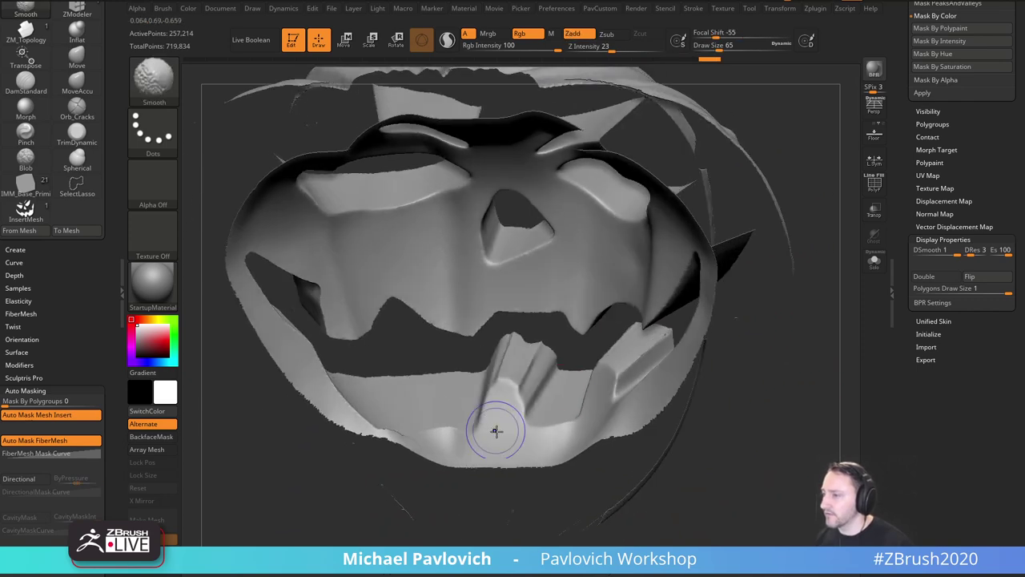
{"action": "left_click_drag", "start_coordinate": [267, 428], "coordinate": [388, 455]}
{"action": "left_click_drag", "start_coordinate": [478, 441], "coordinate": [485, 472], "text": "shift"}
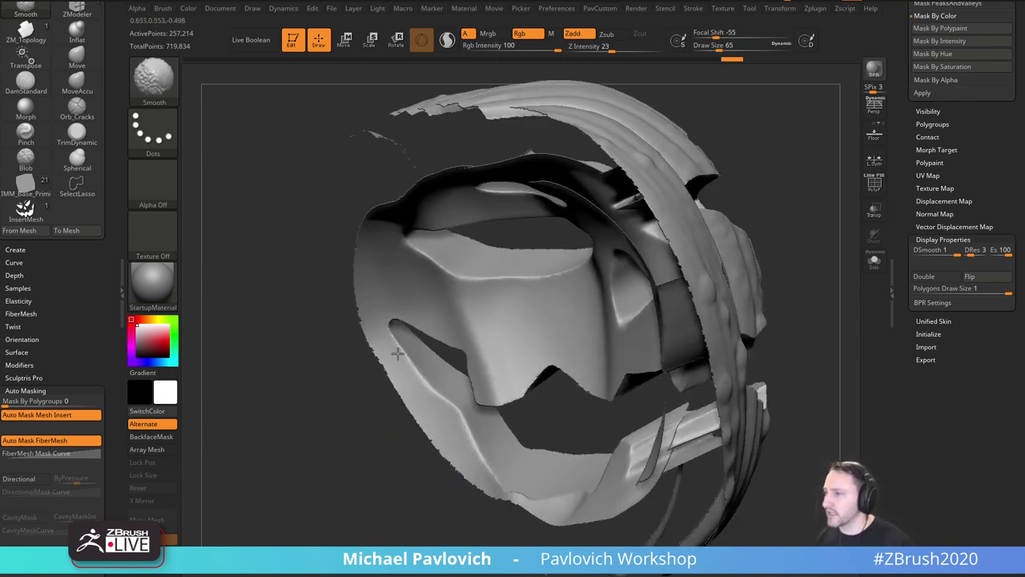
{"action": "mouse_move", "coordinate": [397, 353]}
{"action": "left_mouse_down"}
{"action": "mouse_move", "coordinate": [347, 347]}
{"action": "mouse_move", "coordinate": [374, 364]}
{"action": "left_mouse_up"}
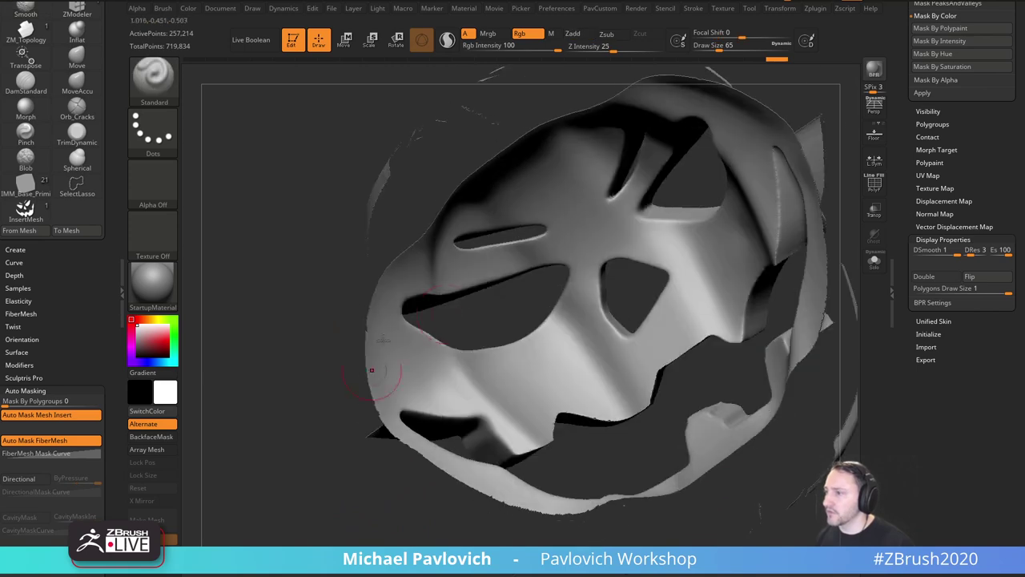
{"action": "left_click_drag", "start_coordinate": [439, 287], "coordinate": [466, 280], "text": "shift"}
Unhide the whole pumpkin, frame it from the front, and reduce the Draw Size to 68.
{"action": "left_click", "coordinate": [311, 458], "text": "ctrl+shift"}
{"action": "mouse_move", "coordinate": [284, 495]}
{"action": "left_mouse_down", "text": "alt"}
{"action": "mouse_move", "coordinate": [254, 502]}
{"action": "mouse_move", "coordinate": [573, 325]}
{"action": "mouse_move", "coordinate": [700, 270]}
{"action": "mouse_move", "coordinate": [731, 284]}
{"action": "mouse_move", "coordinate": [700, 293]}
{"action": "mouse_move", "coordinate": [705, 277]}
{"action": "mouse_move", "coordinate": [687, 319]}
{"action": "mouse_move", "coordinate": [711, 281]}
{"action": "mouse_move", "coordinate": [696, 300]}
{"action": "left_mouse_up", "text": "alt"}
{"action": "key", "text": "s"}
{"action": "left_click", "coordinate": [680, 328]}
{"action": "key", "text": "bracketleft"}
{"action": "key", "text": "bracketleft"}
{"action": "key", "text": "bracketleft"}
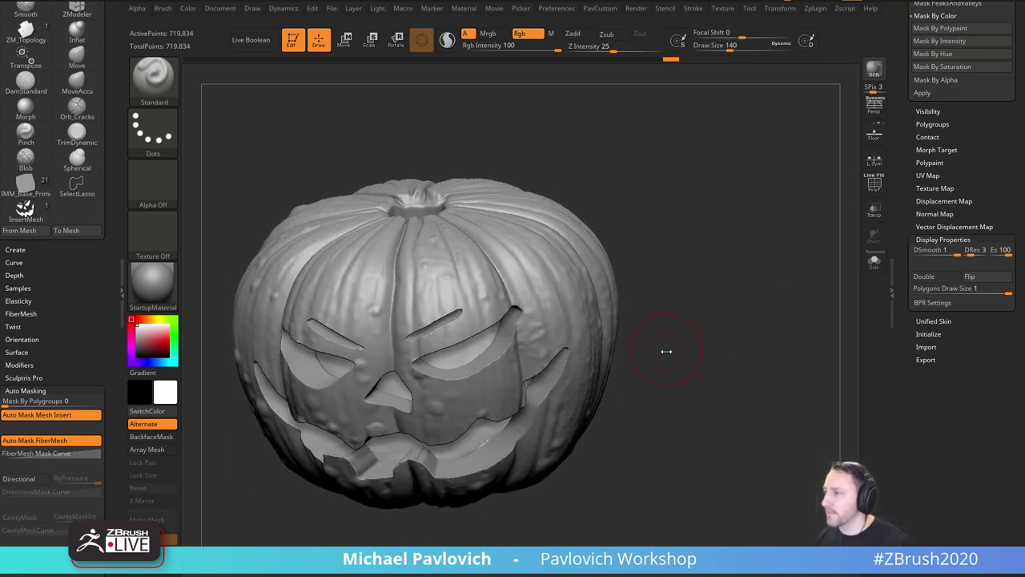
{"action": "left_click_drag", "start_coordinate": [678, 358], "coordinate": [705, 330]}
Leave Edit mode and clear the pumpkin from the canvas.
{"action": "left_click_drag", "start_coordinate": [907, 246], "coordinate": [907, 416]}
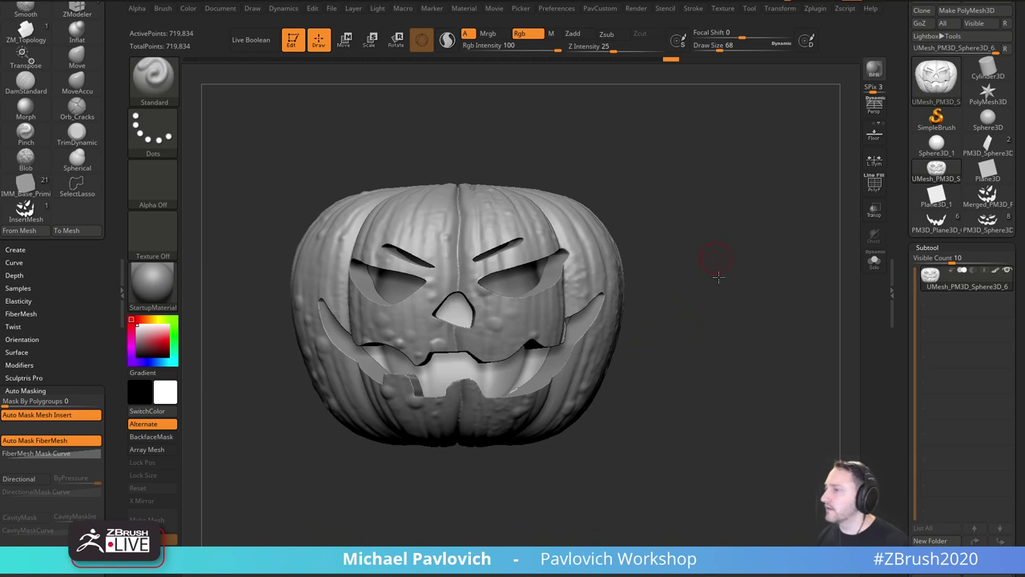
{"action": "left_click_drag", "start_coordinate": [716, 263], "coordinate": [741, 377], "text": "alt"}
{"action": "left_click", "coordinate": [293, 40]}
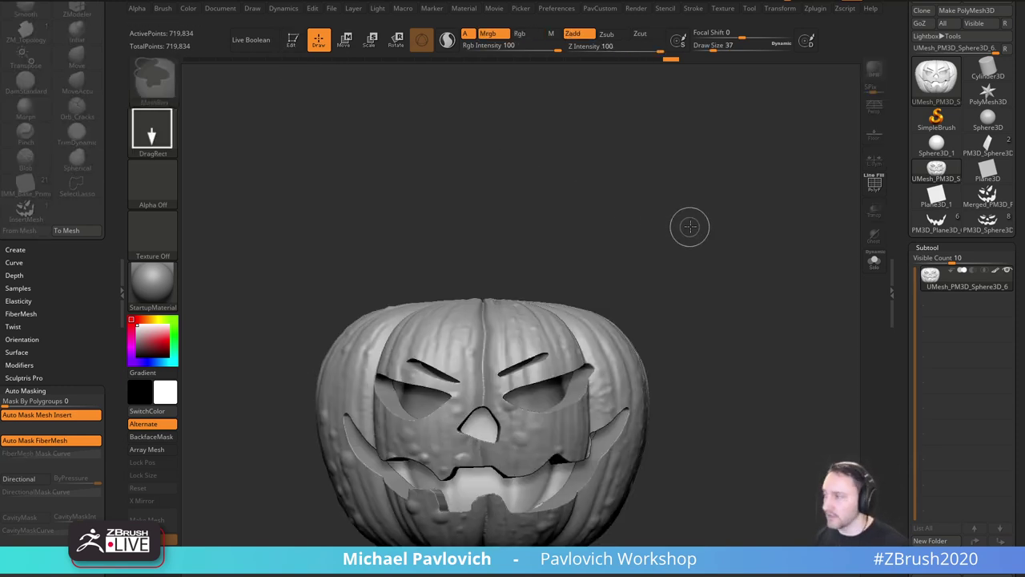
{"action": "key", "text": "ctrl+n"}
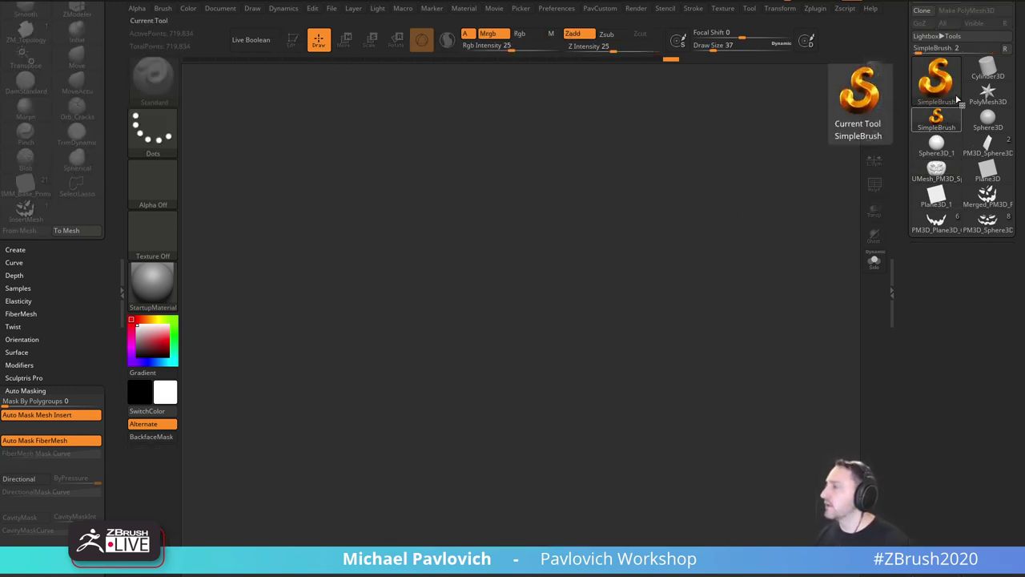
Draw a Cylinder3D on the canvas, enter Edit mode, and convert it to a PolyMesh3D.
{"action": "left_click", "coordinate": [988, 71]}
{"action": "left_click_drag", "start_coordinate": [484, 354], "coordinate": [394, 211]}
{"action": "left_click", "coordinate": [293, 44]}
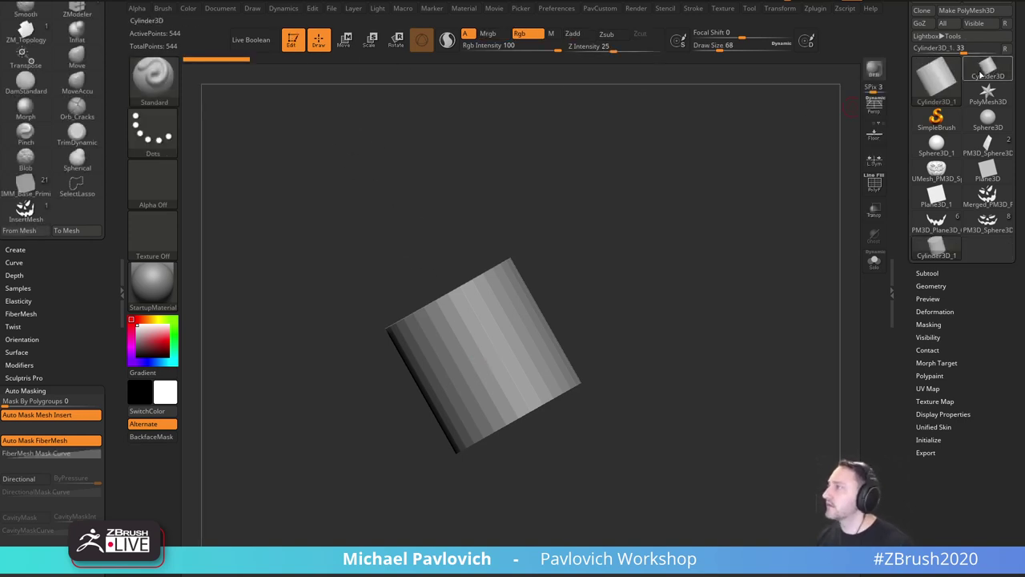
{"action": "left_click", "coordinate": [968, 11]}
Stretch the cylinder along its vertical axis into a tall column and unify its size.
{"action": "left_click_drag", "start_coordinate": [736, 216], "coordinate": [710, 237], "text": "shift"}
{"action": "key", "text": "w"}
{"action": "left_click_drag", "start_coordinate": [484, 321], "coordinate": [506, 193]}
{"action": "left_click_drag", "start_coordinate": [675, 203], "coordinate": [658, 240]}
{"action": "key", "text": "grave"}
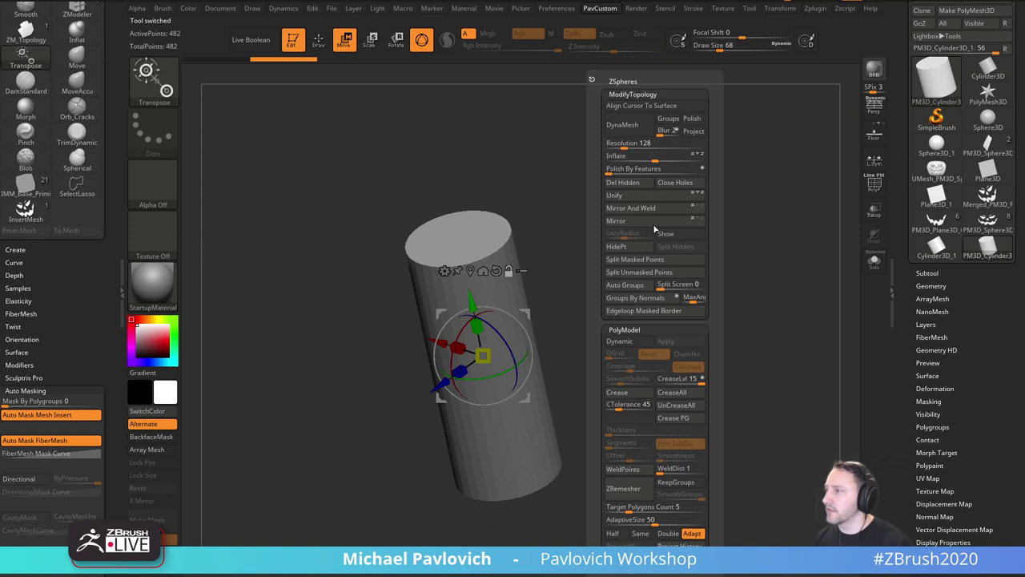
{"action": "left_click", "coordinate": [633, 199]}
Return to Draw mode and convert the cylinder to DynaMesh with Resolution 128 and Blur 0.
{"action": "key", "text": "q"}
{"action": "mouse_move", "coordinate": [593, 253]}
{"action": "left_mouse_down", "text": "alt"}
{"action": "mouse_move", "coordinate": [630, 293]}
{"action": "mouse_move", "coordinate": [647, 272]}
{"action": "left_mouse_up", "text": "alt"}
{"action": "key", "text": "grave"}
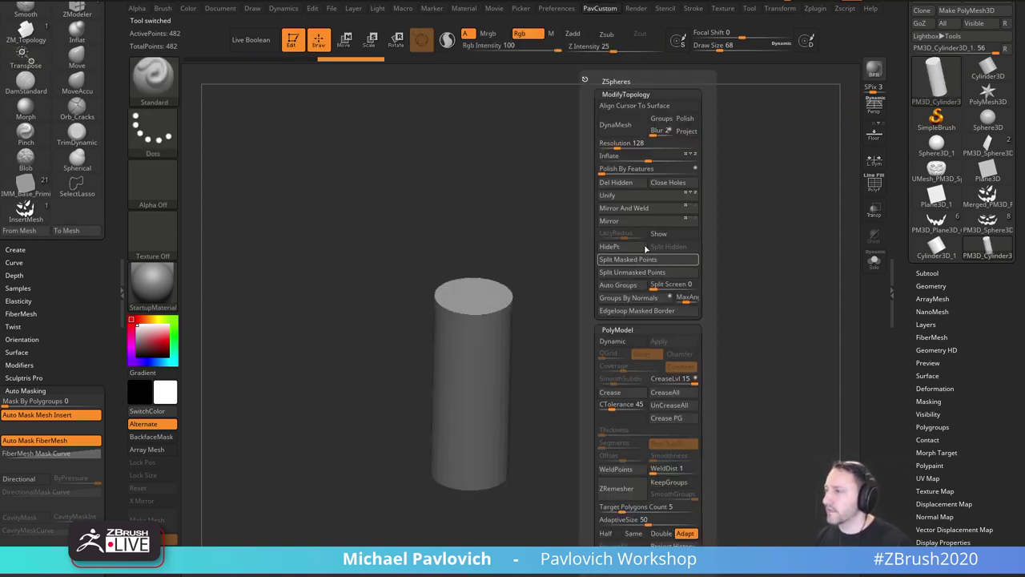
{"action": "left_click", "coordinate": [615, 124]}
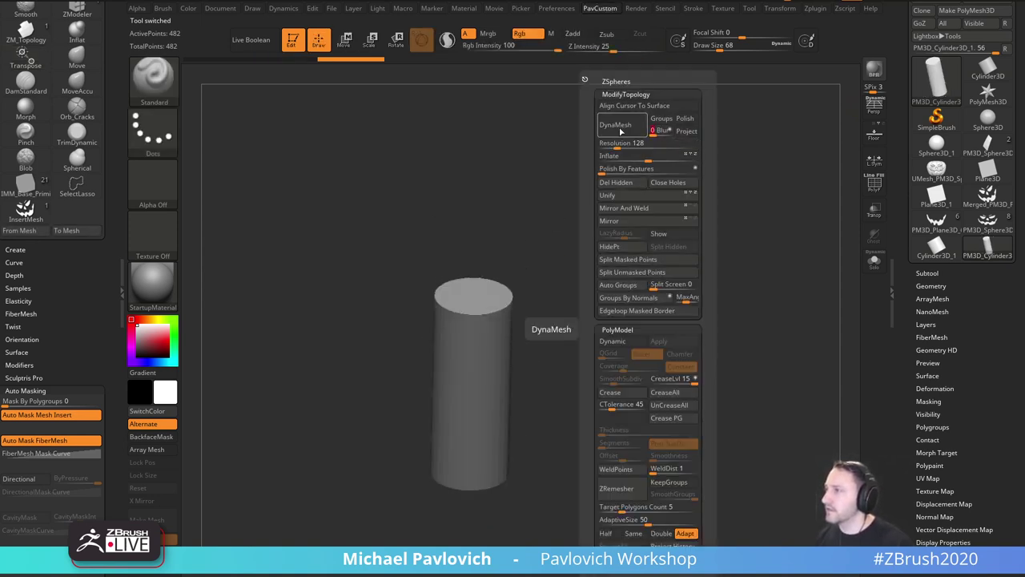
Bevel the cylinder's top rim all around with the TrimDynamic brush at Draw Size 136.
{"action": "key", "text": "b"}
{"action": "key", "text": "t"}
{"action": "key", "text": "d"}
{"action": "left_click_drag", "start_coordinate": [576, 225], "coordinate": [620, 230], "text": "alt"}
{"action": "key", "text": "s"}
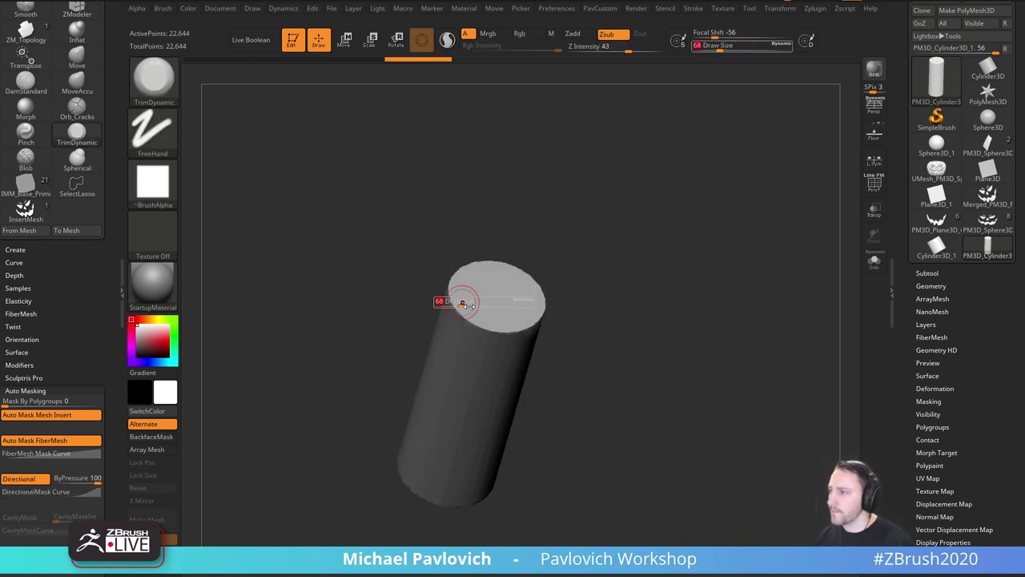
{"action": "left_click_drag", "start_coordinate": [460, 300], "coordinate": [543, 317]}
{"action": "left_click_drag", "start_coordinate": [599, 302], "coordinate": [558, 293]}
{"action": "mouse_move", "coordinate": [465, 317]}
{"action": "left_mouse_down"}
{"action": "mouse_move", "coordinate": [536, 279]}
{"action": "mouse_move", "coordinate": [507, 309]}
{"action": "left_mouse_up"}
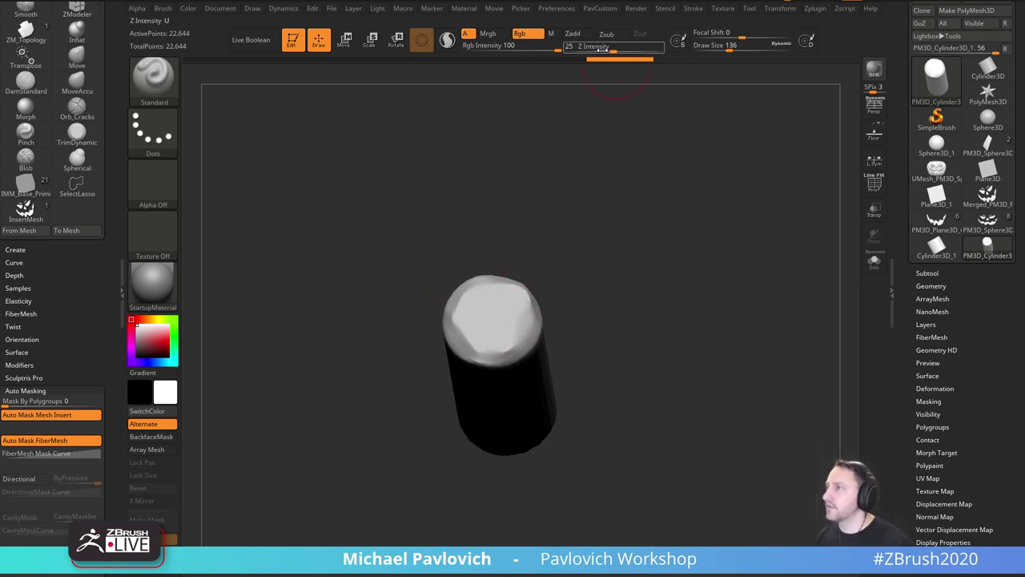
Set the Standard brush to Zadd only with Z Intensity 43 and carve a deep hollow into the cylinder's top.
{"action": "left_click", "coordinate": [553, 34]}
{"action": "left_click", "coordinate": [573, 34]}
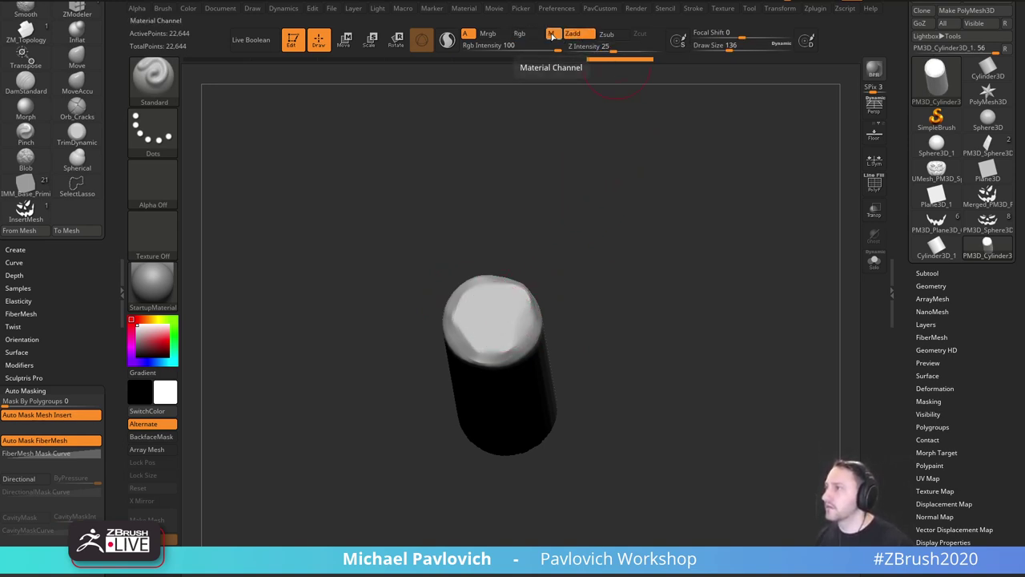
{"action": "left_click_drag", "start_coordinate": [613, 47], "coordinate": [629, 49]}
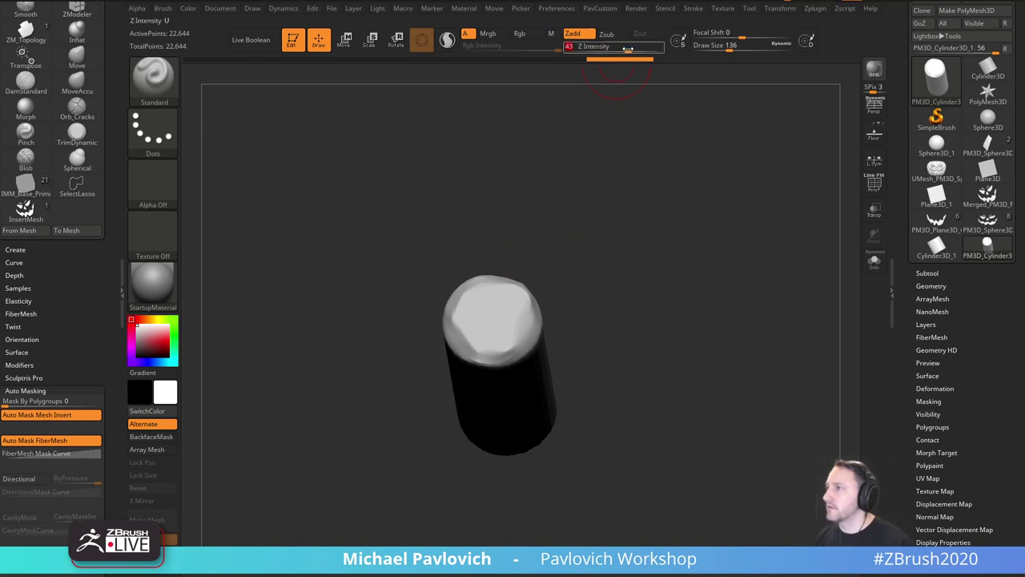
{"action": "mouse_move", "coordinate": [503, 311]}
{"action": "left_mouse_down", "text": "alt"}
{"action": "mouse_move", "coordinate": [506, 327]}
{"action": "mouse_move", "coordinate": [498, 323]}
{"action": "left_mouse_up", "text": "alt"}
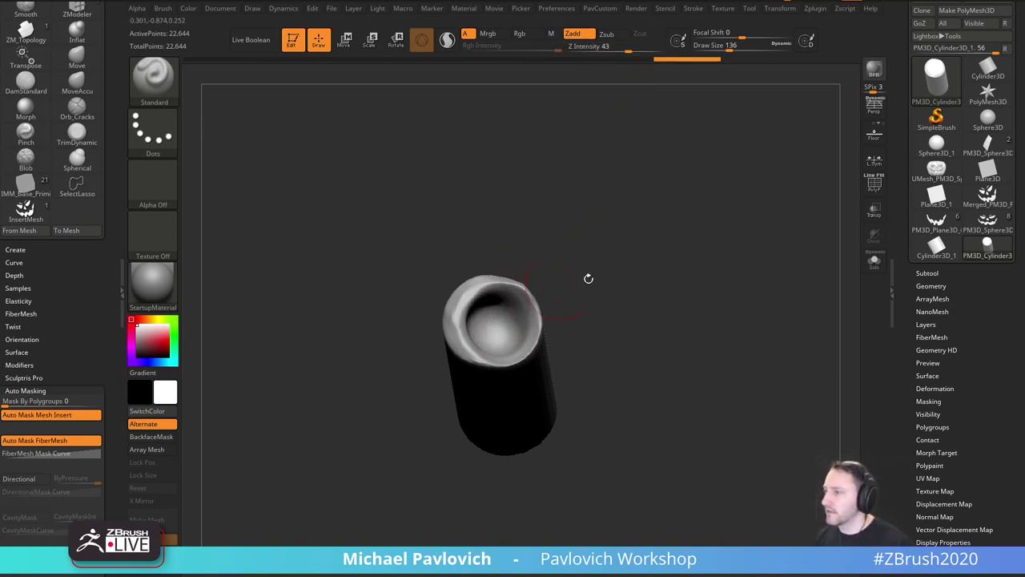
{"action": "left_click_drag", "start_coordinate": [588, 280], "coordinate": [642, 234]}
{"action": "mouse_move", "coordinate": [676, 316]}
{"action": "left_mouse_down"}
{"action": "mouse_move", "coordinate": [620, 304]}
{"action": "mouse_move", "coordinate": [611, 259]}
{"action": "left_mouse_up"}
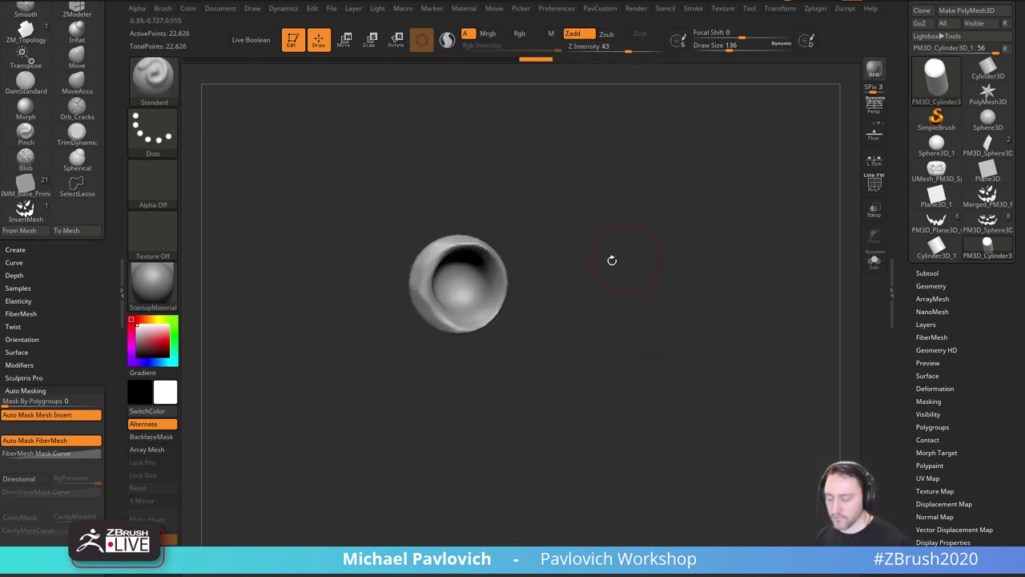
Pull one side of the hollow's rim down with the MoveAccu brush, update the DynaMesh, and smooth the rim.
{"action": "left_click_drag", "start_coordinate": [534, 312], "coordinate": [529, 268], "text": "shift"}
{"action": "left_click_drag", "start_coordinate": [504, 328], "coordinate": [487, 475]}
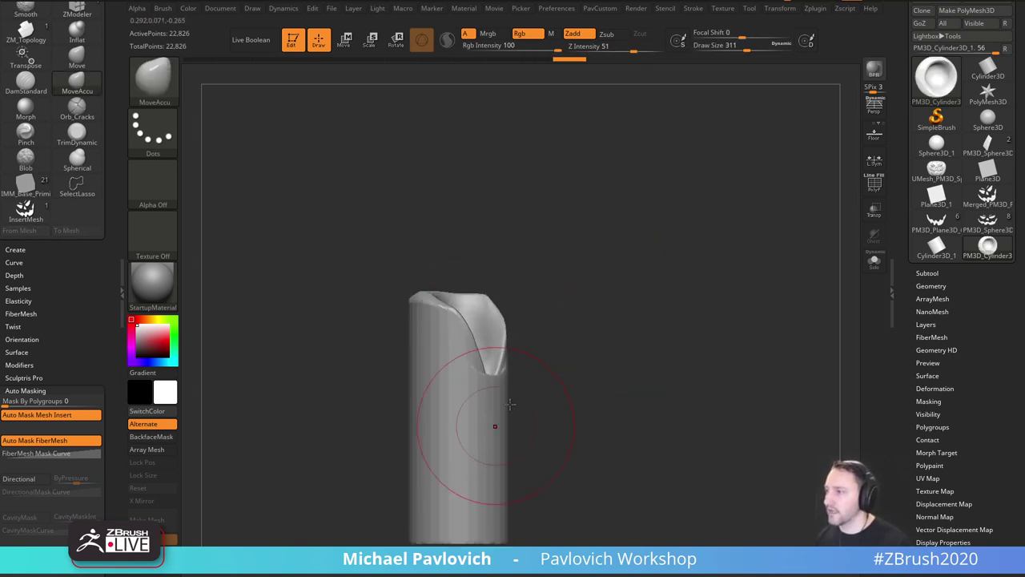
{"action": "left_click_drag", "start_coordinate": [608, 270], "coordinate": [637, 377], "text": "ctrl"}
{"action": "left_click_drag", "start_coordinate": [632, 357], "coordinate": [591, 375]}
{"action": "left_click_drag", "start_coordinate": [514, 325], "coordinate": [497, 367], "text": "shift"}
{"action": "left_click_drag", "start_coordinate": [594, 352], "coordinate": [595, 329]}
{"action": "mouse_move", "coordinate": [522, 321]}
{"action": "left_mouse_down", "text": "shift"}
{"action": "mouse_move", "coordinate": [466, 330]}
{"action": "mouse_move", "coordinate": [514, 273]}
{"action": "left_mouse_up", "text": "shift"}
{"action": "left_click_drag", "start_coordinate": [565, 296], "coordinate": [599, 299], "text": "shift"}
Switch back to the Standard brush and smooth the vertical facets out of the candle's sides.
{"action": "key", "text": "b"}
{"action": "key", "text": "s"}
{"action": "key", "text": "t"}
{"action": "key", "text": "s"}
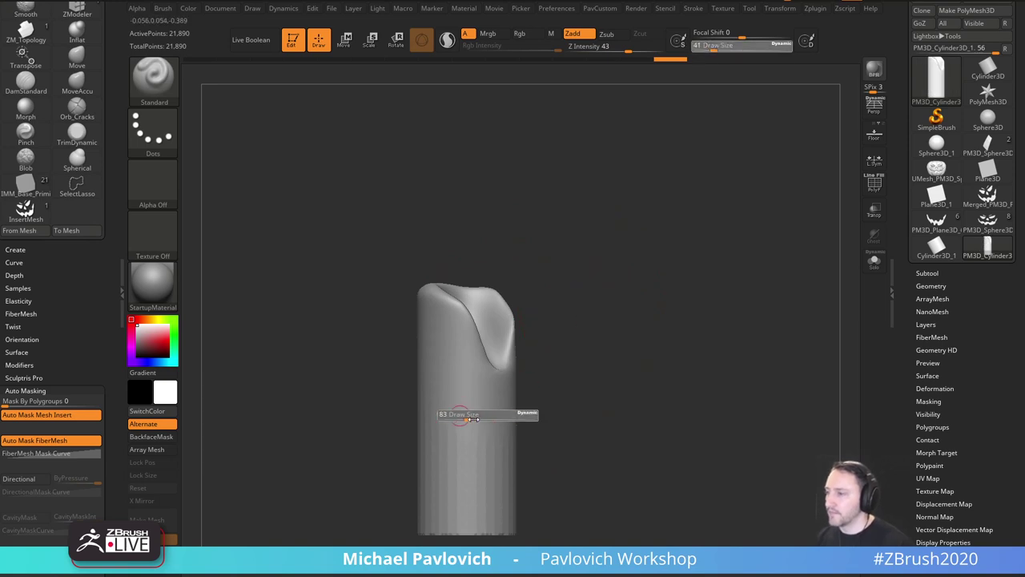
{"action": "mouse_move", "coordinate": [490, 418]}
{"action": "left_mouse_down"}
{"action": "mouse_move", "coordinate": [478, 417]}
{"action": "mouse_move", "coordinate": [496, 470]}
{"action": "mouse_move", "coordinate": [492, 406]}
{"action": "left_mouse_up"}
{"action": "mouse_move", "coordinate": [583, 449]}
{"action": "left_mouse_down", "text": "alt"}
{"action": "mouse_move", "coordinate": [581, 412]}
{"action": "mouse_move", "coordinate": [512, 392]}
{"action": "left_mouse_up", "text": "alt"}
{"action": "left_click_drag", "start_coordinate": [404, 400], "coordinate": [392, 450], "text": "shift"}
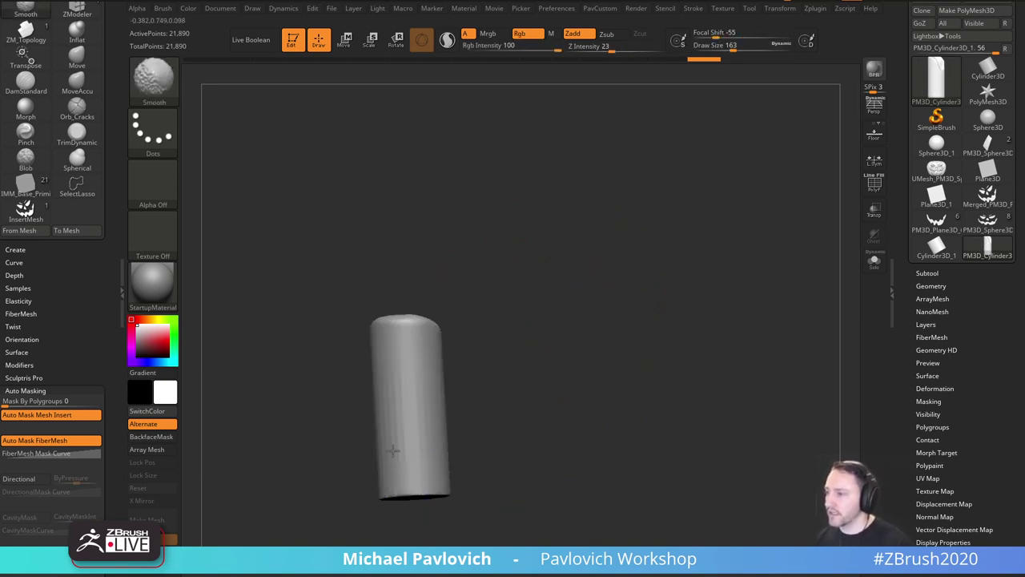
{"action": "left_click_drag", "start_coordinate": [505, 442], "coordinate": [447, 436]}
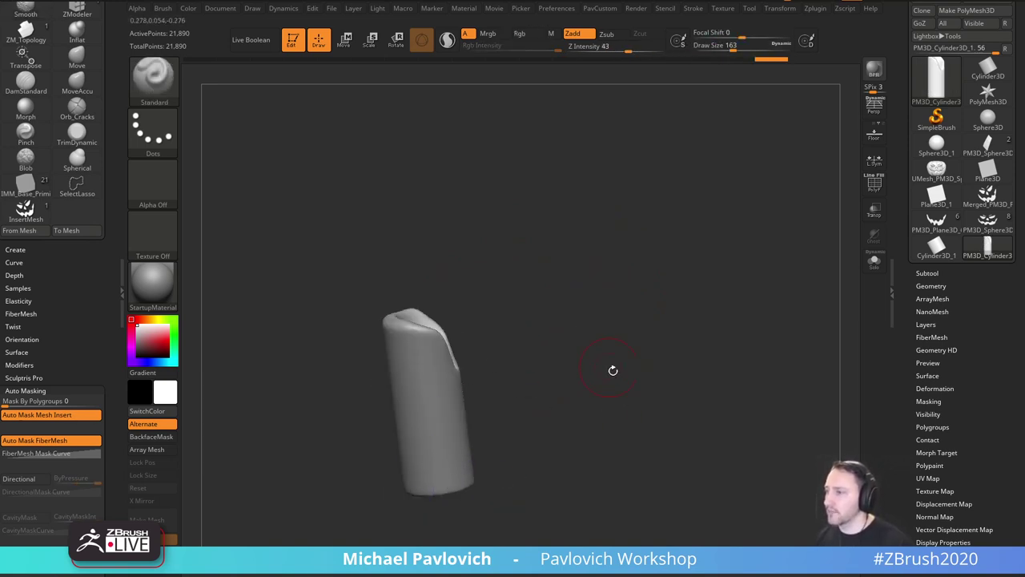
{"action": "left_click_drag", "start_coordinate": [613, 371], "coordinate": [589, 386], "text": "shift"}
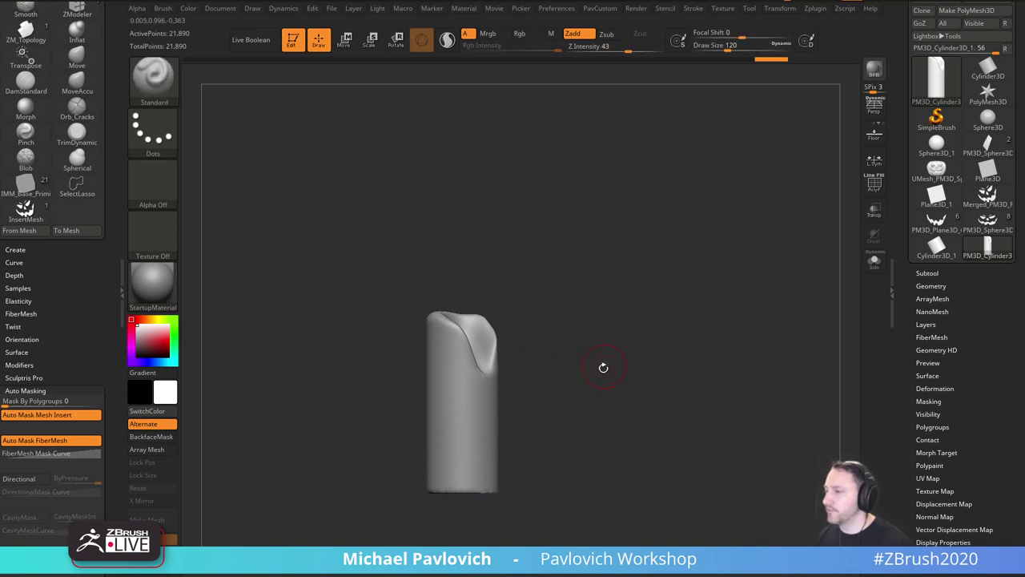
Mask everything except the candle's bottom band, scale that band outward into a wide flange, and return to Draw mode.
{"action": "left_click_drag", "start_coordinate": [560, 476], "coordinate": [558, 447], "text": "alt"}
{"action": "left_click_drag", "start_coordinate": [557, 508], "coordinate": [401, 446], "text": "ctrl"}
{"action": "left_click", "coordinate": [531, 345], "text": "ctrl"}
{"action": "key", "text": "w"}
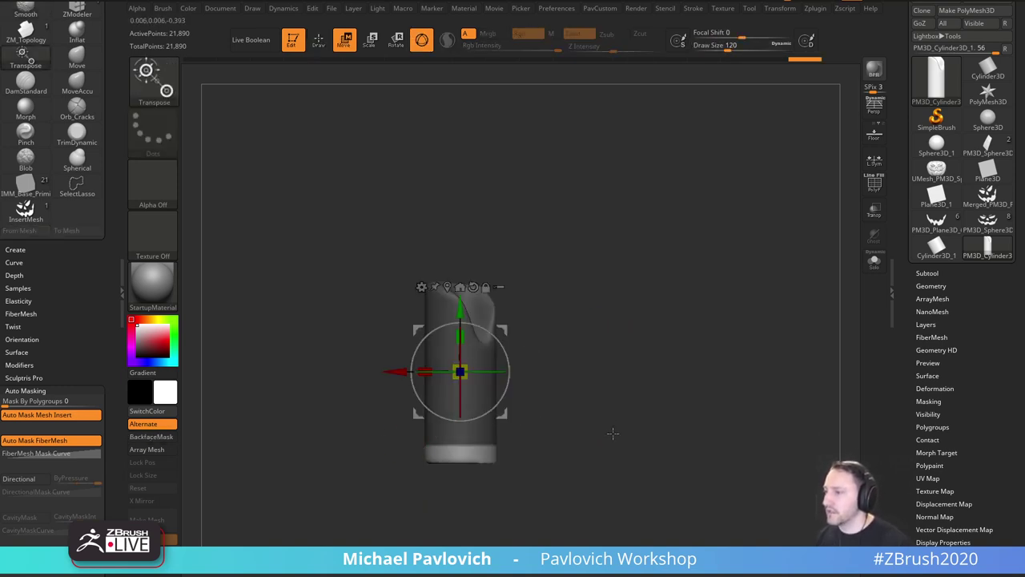
{"action": "left_click_drag", "start_coordinate": [612, 433], "coordinate": [633, 383], "text": "alt"}
{"action": "left_click", "coordinate": [467, 240]}
{"action": "left_click_drag", "start_coordinate": [628, 320], "coordinate": [663, 301], "text": "alt"}
{"action": "mouse_move", "coordinate": [483, 376]}
{"action": "left_mouse_down"}
{"action": "mouse_move", "coordinate": [481, 386]}
{"action": "mouse_move", "coordinate": [482, 357]}
{"action": "left_mouse_up"}
{"action": "key", "text": "q"}
Clear the mask by remeshing, then smooth the flange and its junction with the candle body all around.
{"action": "mouse_move", "coordinate": [633, 270]}
{"action": "left_mouse_down"}
{"action": "mouse_move", "coordinate": [651, 343]}
{"action": "mouse_move", "coordinate": [638, 357]}
{"action": "mouse_move", "coordinate": [640, 304]}
{"action": "mouse_move", "coordinate": [598, 348]}
{"action": "mouse_move", "coordinate": [641, 295]}
{"action": "mouse_move", "coordinate": [651, 307]}
{"action": "left_mouse_up"}
{"action": "left_click_drag", "start_coordinate": [596, 364], "coordinate": [574, 341]}
{"action": "mouse_move", "coordinate": [517, 413]}
{"action": "left_mouse_down", "text": "shift"}
{"action": "mouse_move", "coordinate": [484, 434]}
{"action": "mouse_move", "coordinate": [505, 431]}
{"action": "left_mouse_up", "text": "shift"}
{"action": "left_click_drag", "start_coordinate": [614, 403], "coordinate": [599, 341]}
{"action": "left_click_drag", "start_coordinate": [509, 380], "coordinate": [422, 439], "text": "shift"}
{"action": "left_click_drag", "start_coordinate": [595, 382], "coordinate": [704, 401]}
{"action": "left_click_drag", "start_coordinate": [399, 413], "coordinate": [364, 412], "text": "shift"}
{"action": "left_click_drag", "start_coordinate": [297, 353], "coordinate": [320, 341], "text": "shift"}
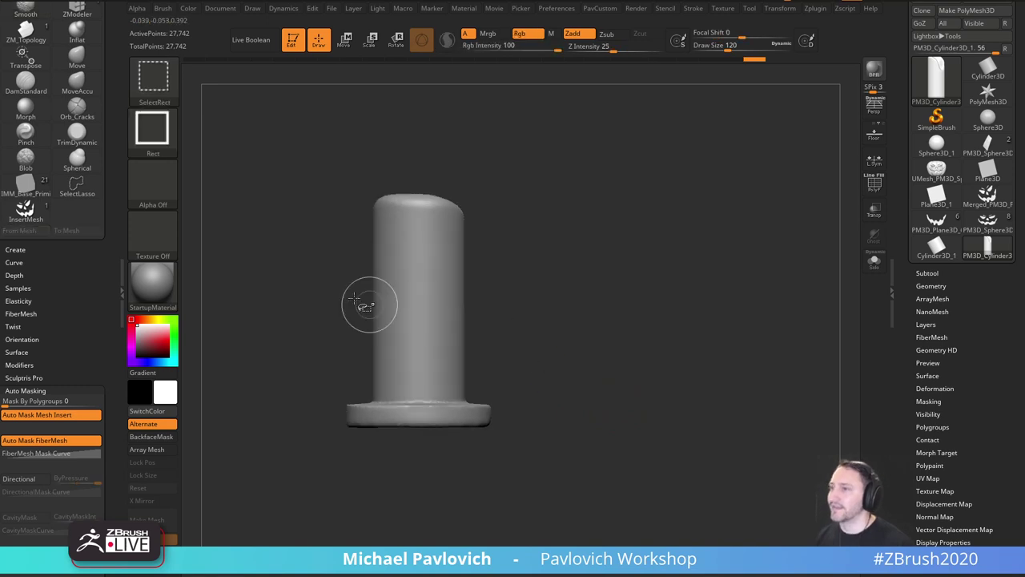
Flatten the underside of the flange with a horizontal ClipCurve cut, update the DynaMesh, and smooth the flange.
{"action": "left_click", "coordinate": [153, 79], "text": "ctrl+shift"}
{"action": "left_click", "coordinate": [322, 136]}
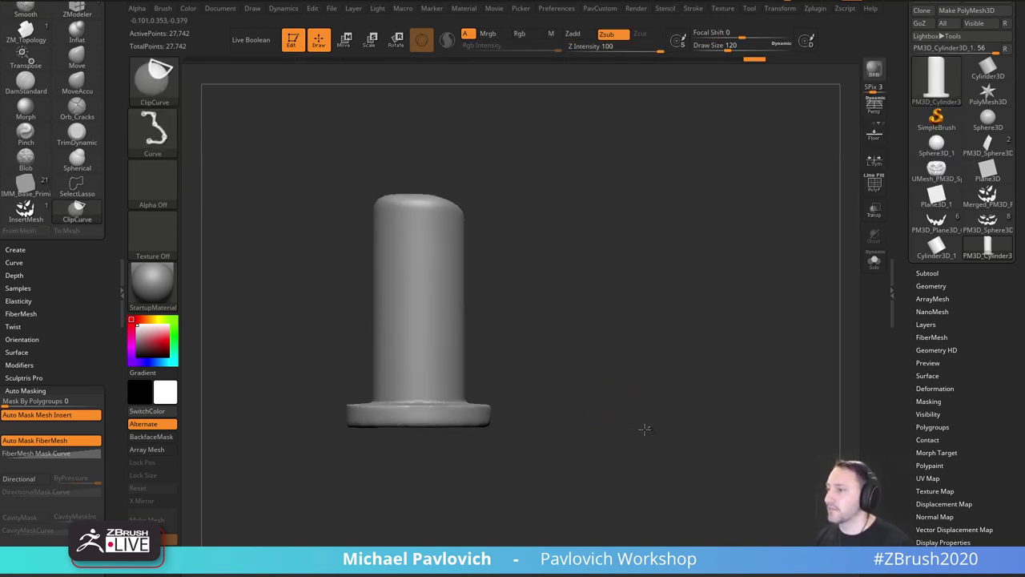
{"action": "left_click_drag", "start_coordinate": [645, 425], "coordinate": [288, 425], "text": "ctrl+shift"}
{"action": "mouse_move", "coordinate": [594, 333]}
{"action": "left_mouse_down"}
{"action": "mouse_move", "coordinate": [446, 419]}
{"action": "mouse_move", "coordinate": [524, 364]}
{"action": "left_mouse_up"}
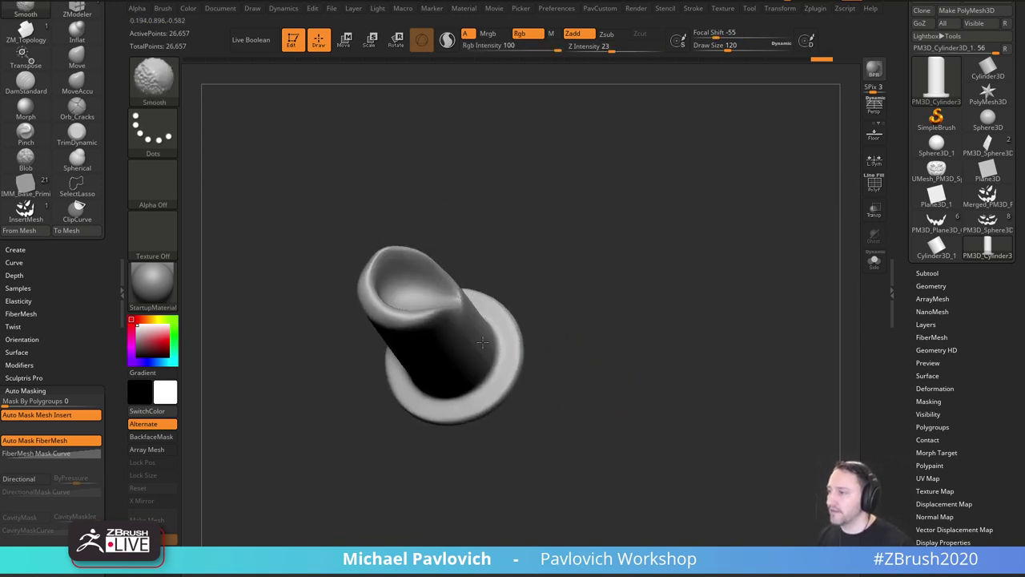
{"action": "left_click_drag", "start_coordinate": [498, 311], "coordinate": [433, 400]}
Sculpt wavy wax drips down both sides of the front notch with the Standard brush at Draw Sizes 31 and 51.
{"action": "left_click_drag", "start_coordinate": [619, 295], "coordinate": [515, 244]}
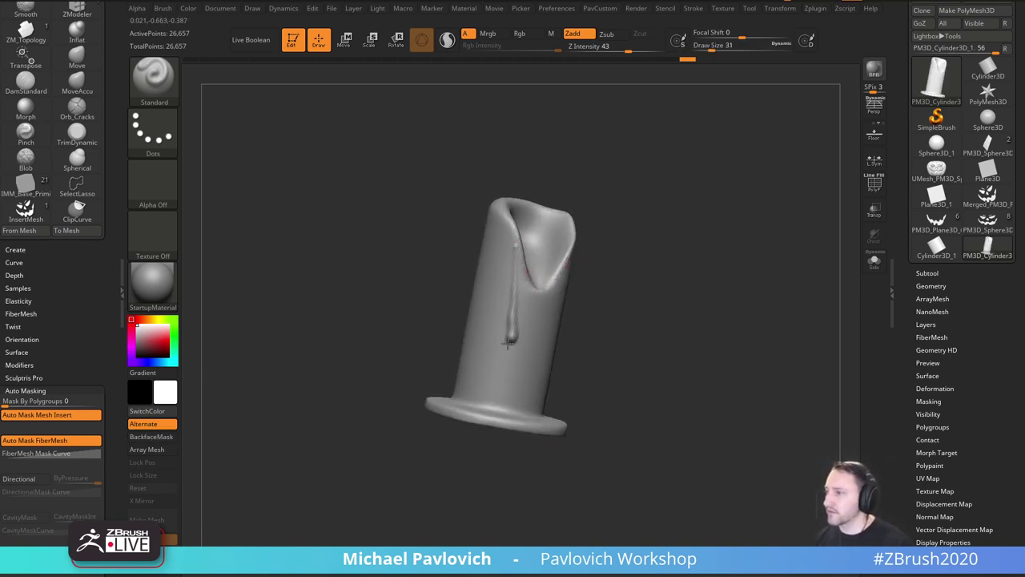
{"action": "right_click_drag", "start_coordinate": [513, 375], "coordinate": [547, 327]}
{"action": "key", "text": "s"}
{"action": "left_click_drag", "start_coordinate": [547, 325], "coordinate": [551, 324]}
{"action": "left_click_drag", "start_coordinate": [572, 257], "coordinate": [568, 265]}
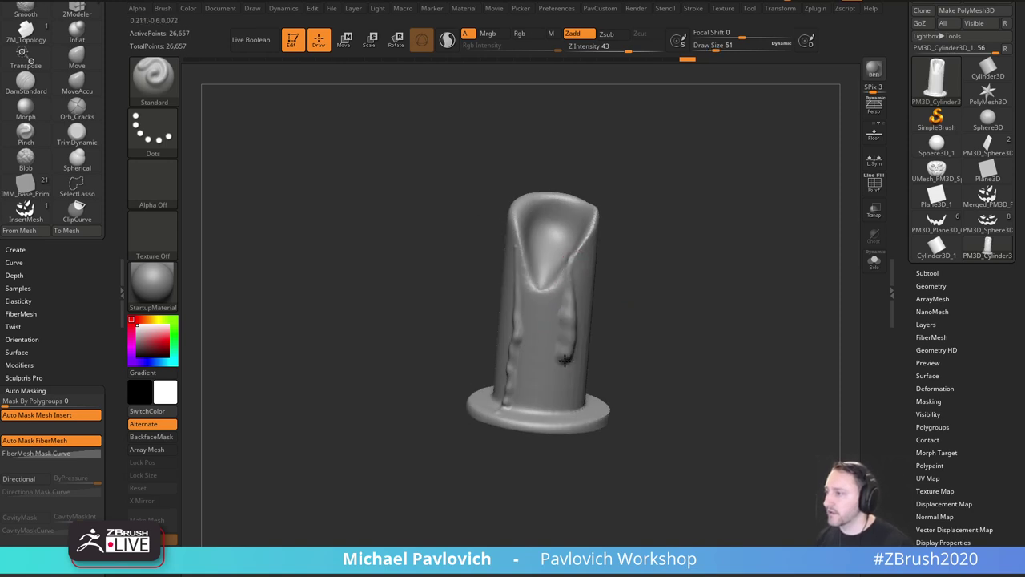
Sculpt more wax drips around the candle's sides and back at Draw Size 37, pool wax on the flange, and update the DynaMesh.
{"action": "key", "text": "["}
{"action": "left_click_drag", "start_coordinate": [617, 347], "coordinate": [614, 297]}
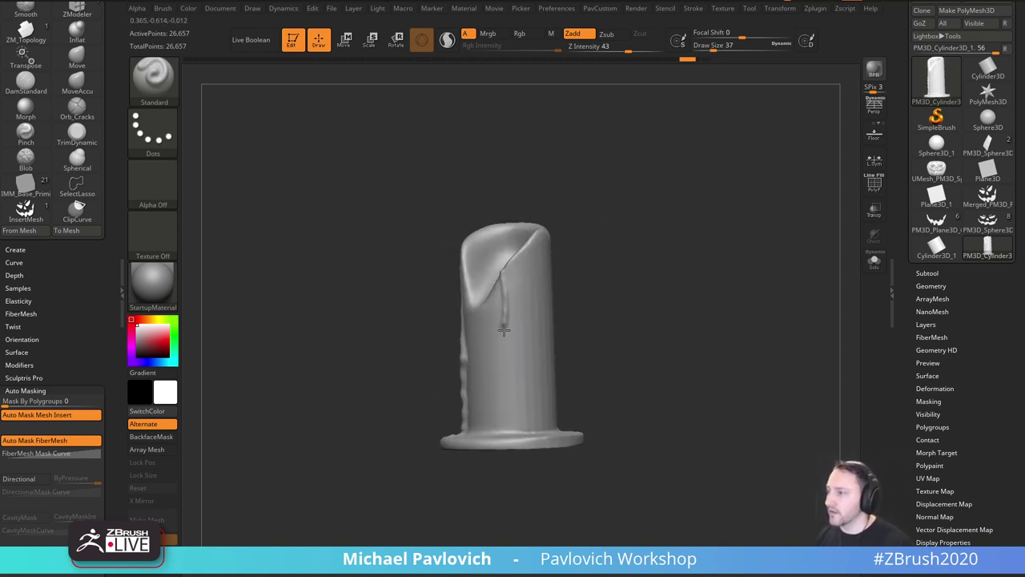
{"action": "left_click_drag", "start_coordinate": [594, 386], "coordinate": [504, 252]}
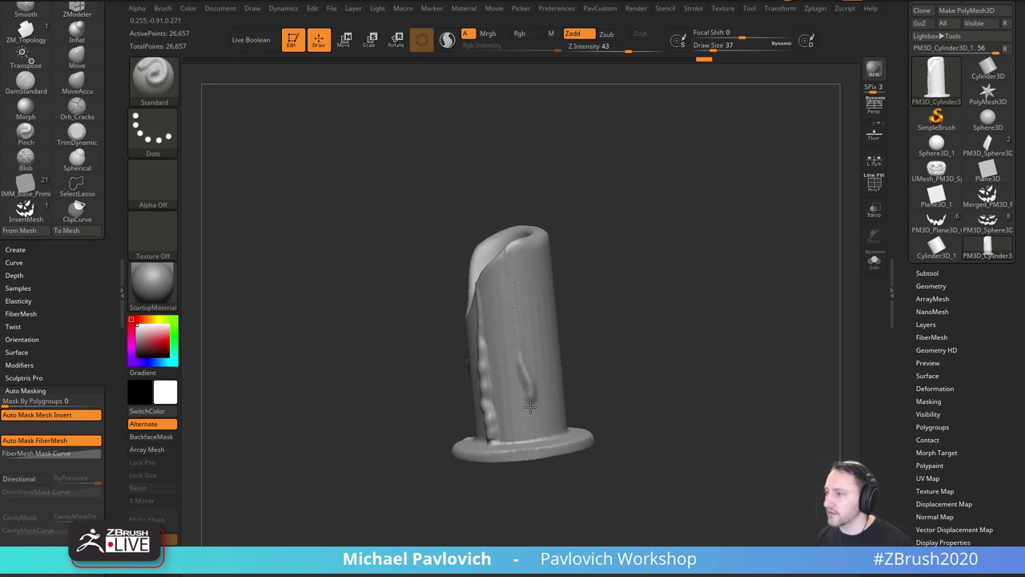
{"action": "left_click_drag", "start_coordinate": [593, 335], "coordinate": [503, 255]}
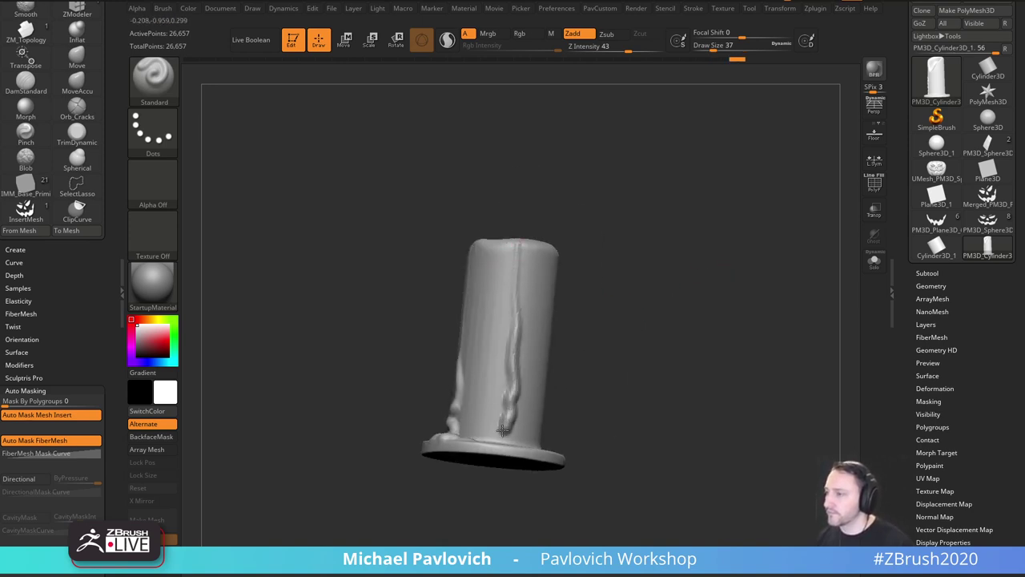
{"action": "left_click_drag", "start_coordinate": [578, 331], "coordinate": [507, 403]}
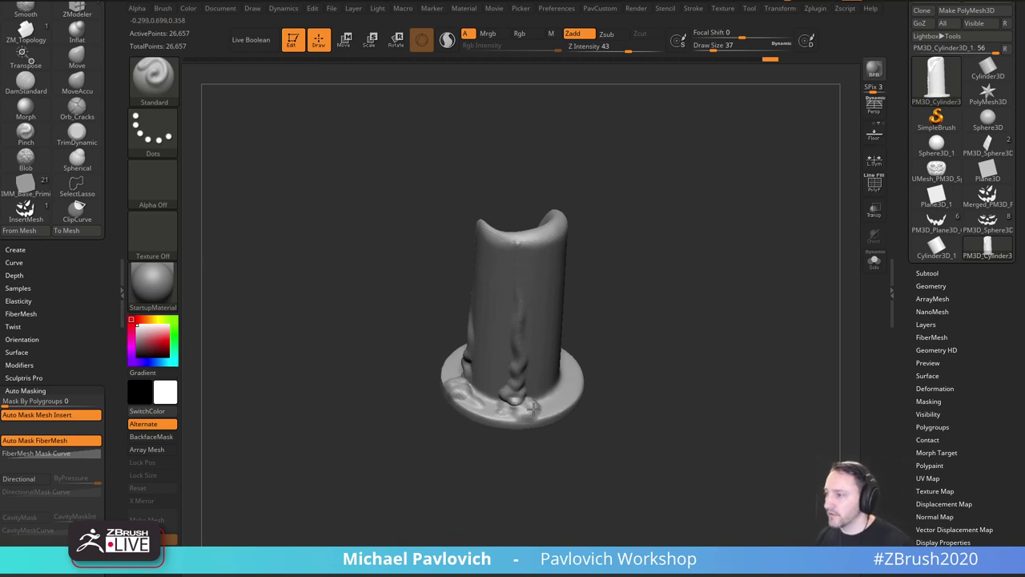
{"action": "left_click_drag", "start_coordinate": [656, 276], "coordinate": [727, 360], "text": "ctrl"}
Choose the Blob brush and set the active color back to white.
{"action": "key", "text": "b"}
{"action": "key", "text": "s"}
{"action": "key", "text": "t"}
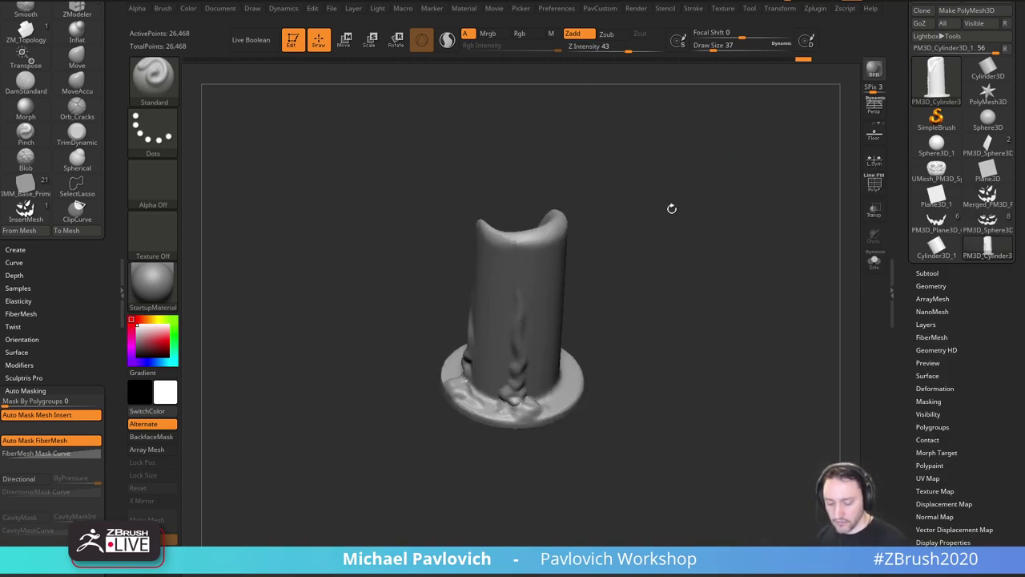
{"action": "key", "text": "b"}
{"action": "left_click", "coordinate": [289, 269]}
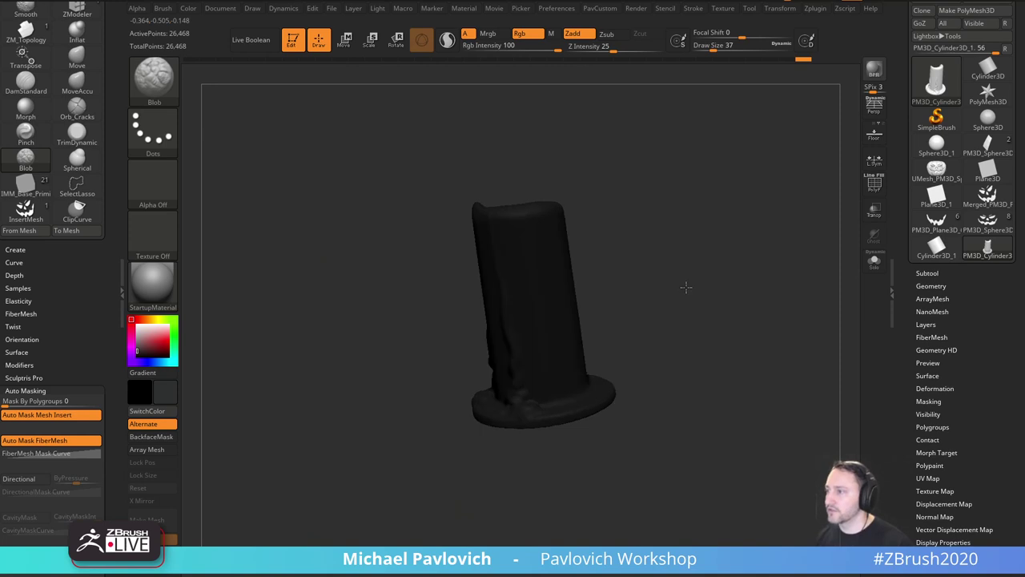
{"action": "left_click", "coordinate": [138, 326]}
{"action": "left_click_drag", "start_coordinate": [722, 246], "coordinate": [659, 288], "text": "alt"}
{"action": "left_click_drag", "start_coordinate": [659, 288], "coordinate": [658, 252]}
Build up lumps of melted wax where the candle meets the flange with the Blob brush at Draw Sizes 112 and 101.
{"action": "key", "text": "s"}
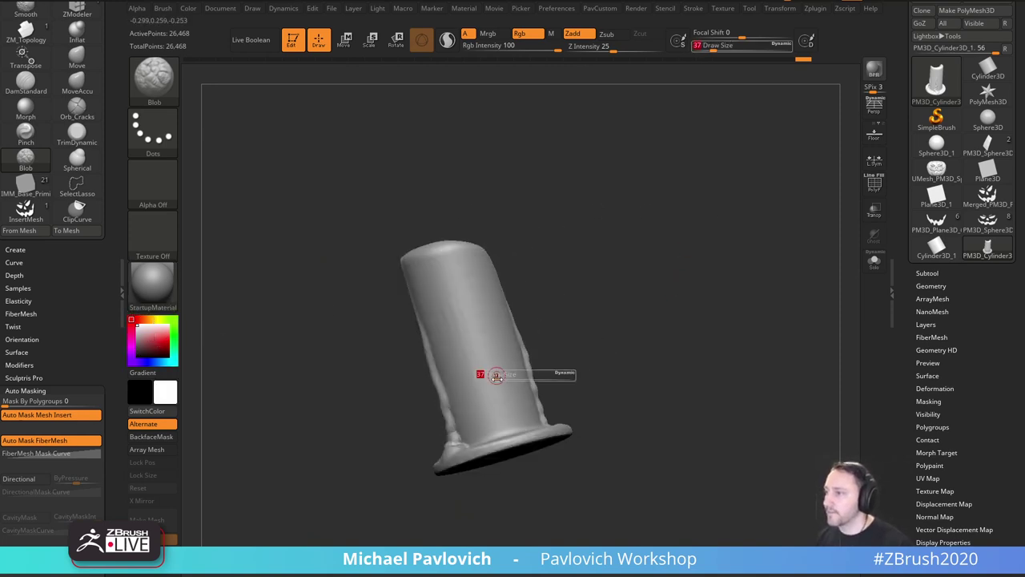
{"action": "left_click_drag", "start_coordinate": [497, 376], "coordinate": [483, 410]}
{"action": "left_click_drag", "start_coordinate": [633, 344], "coordinate": [609, 408]}
{"action": "key", "text": "s"}
{"action": "left_click_drag", "start_coordinate": [481, 412], "coordinate": [490, 413]}
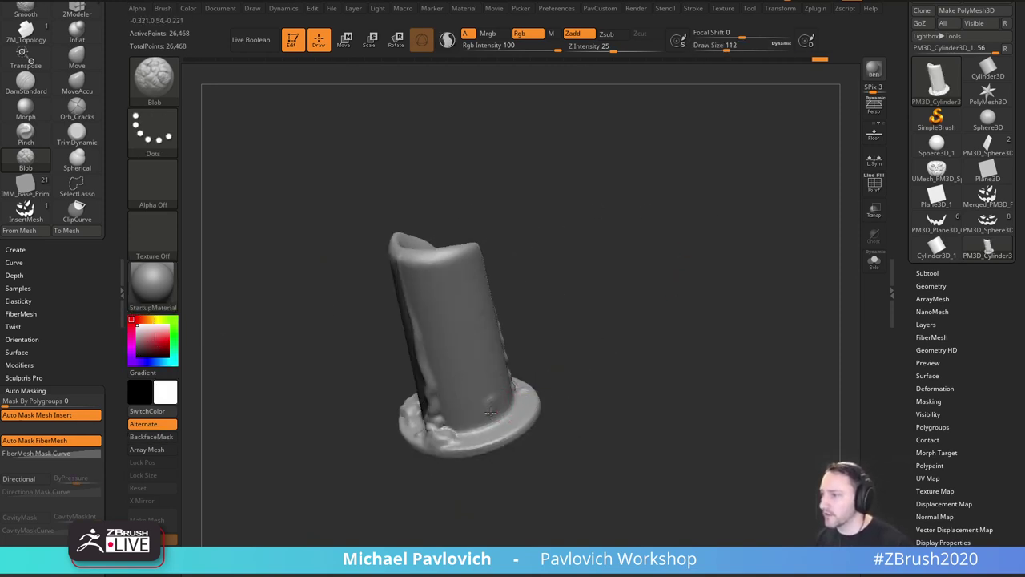
{"action": "right_click_drag", "start_coordinate": [495, 417], "coordinate": [517, 410]}
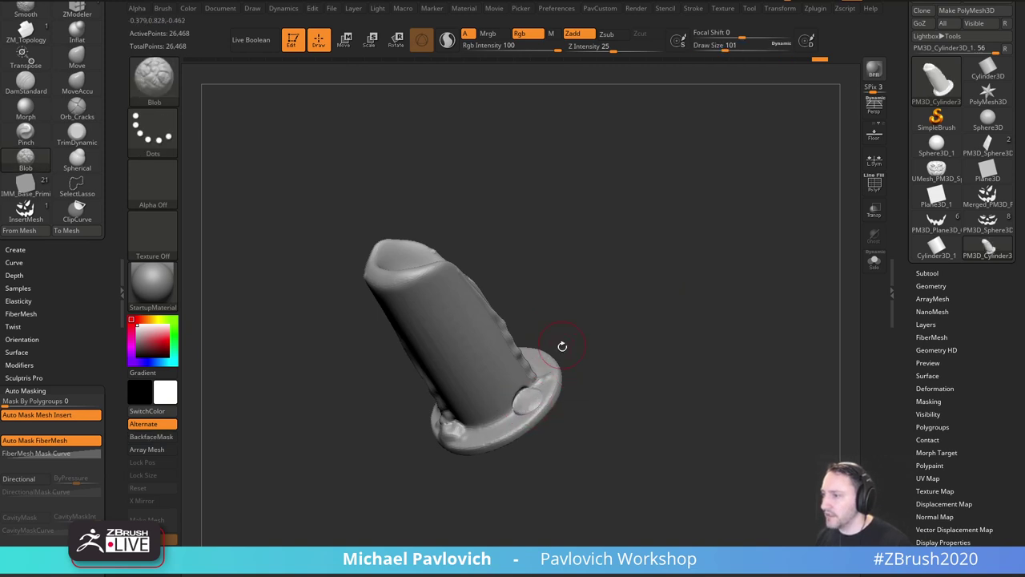
{"action": "left_click_drag", "start_coordinate": [562, 346], "coordinate": [542, 385]}
{"action": "right_click_drag", "start_coordinate": [538, 383], "coordinate": [527, 378]}
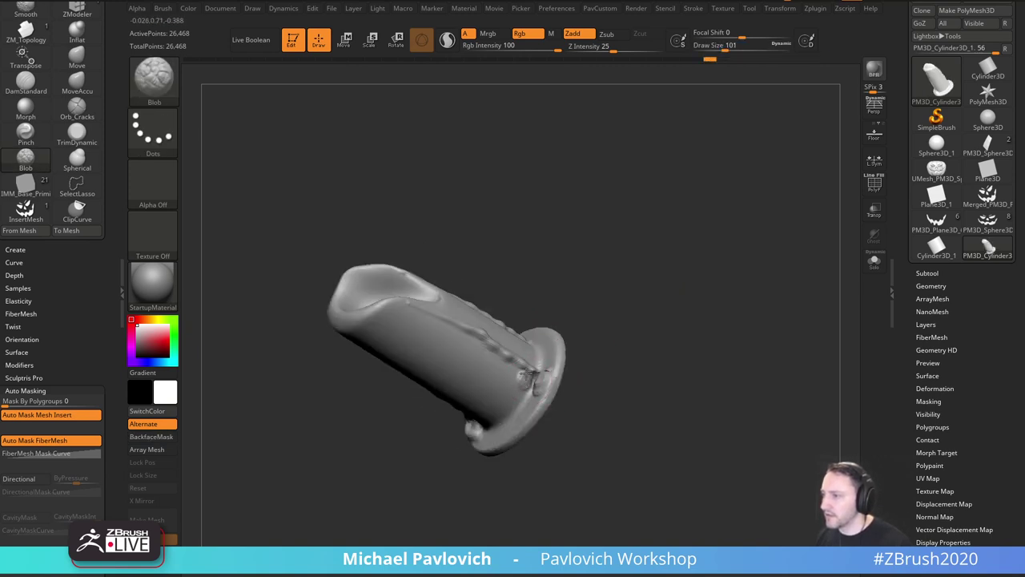
{"action": "left_click_drag", "start_coordinate": [616, 345], "coordinate": [547, 321]}
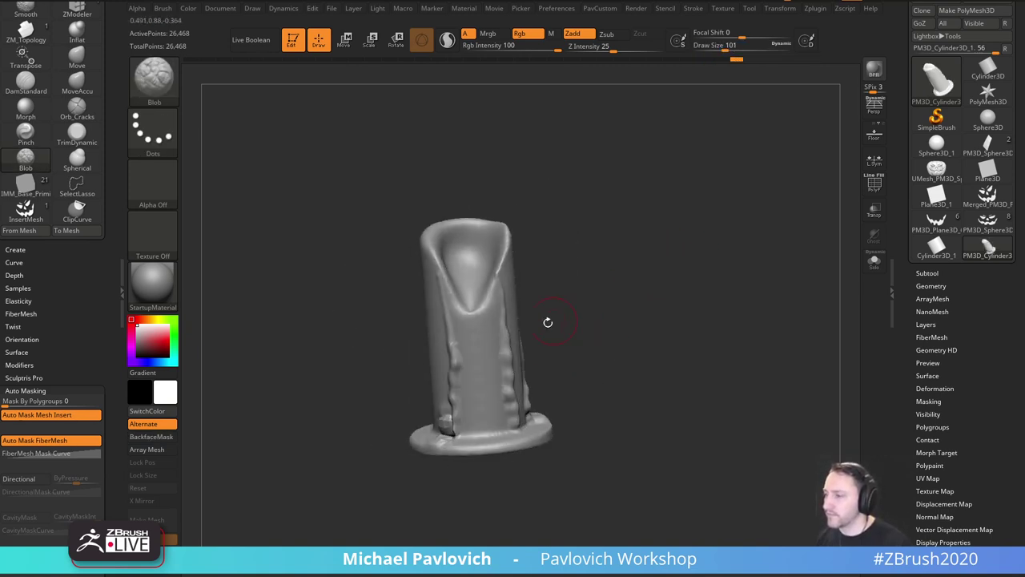
Undo the last Blob stroke and add a rounded wax lump at the foot of the front drip at Draw Size 71.
{"action": "key", "text": "ctrl+z"}
{"action": "right_click_drag", "start_coordinate": [469, 419], "coordinate": [579, 294]}
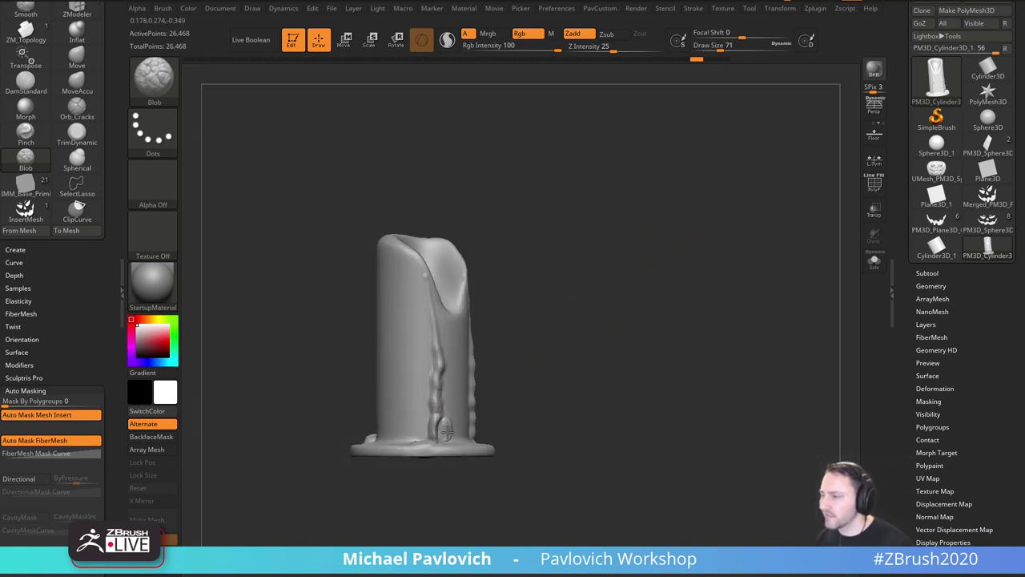
{"action": "right_click_drag", "start_coordinate": [446, 432], "coordinate": [583, 324]}
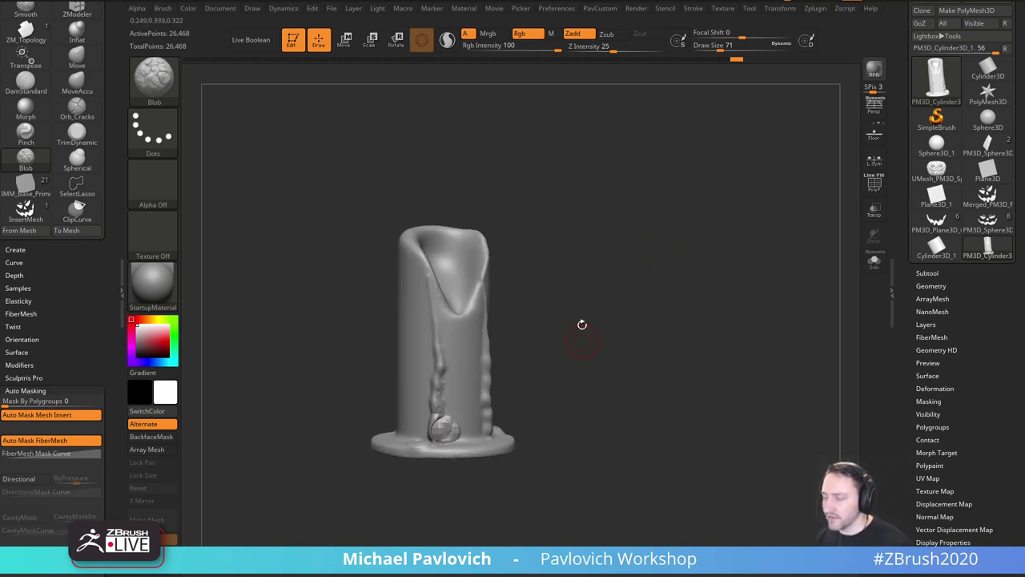
Choose the SoftConcrete brush, replace its alpha with Alpha 06, and build soft wax bulges beside the front drip.
{"action": "key", "text": "b"}
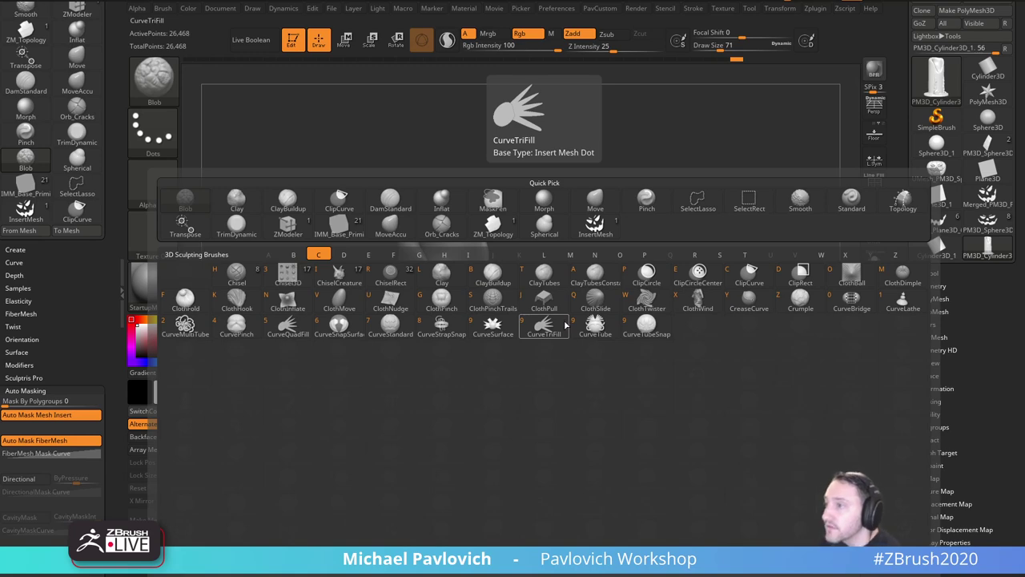
{"action": "left_click", "coordinate": [595, 324]}
{"action": "key", "text": "b"}
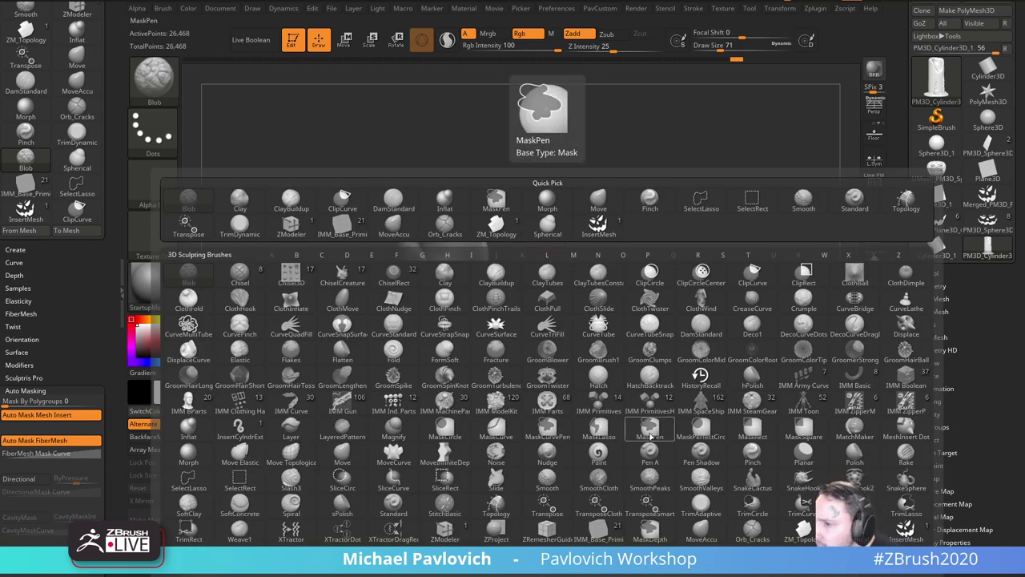
{"action": "left_click", "coordinate": [240, 503]}
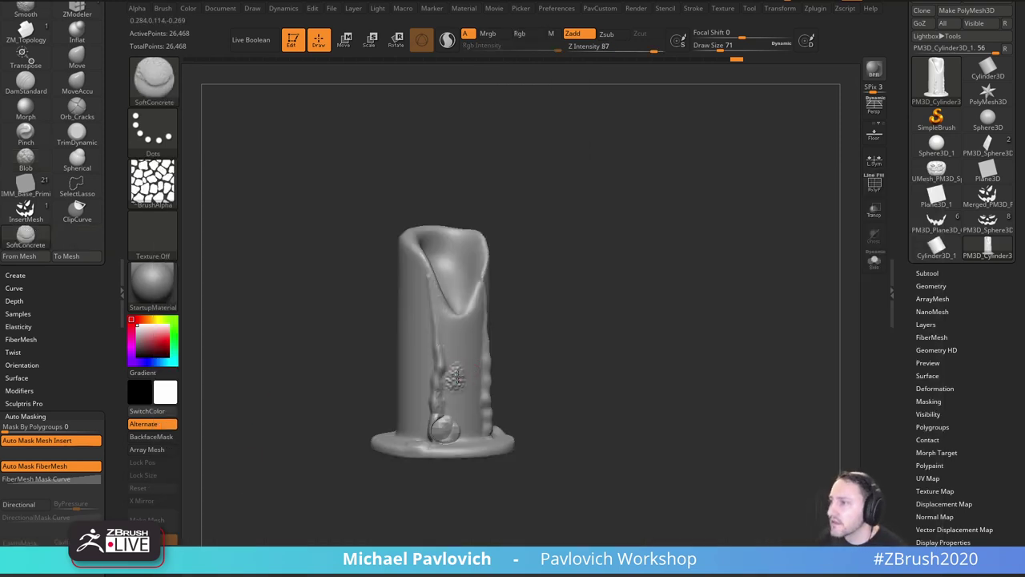
{"action": "left_click_drag", "start_coordinate": [457, 398], "coordinate": [458, 415]}
{"action": "left_click", "coordinate": [154, 184]}
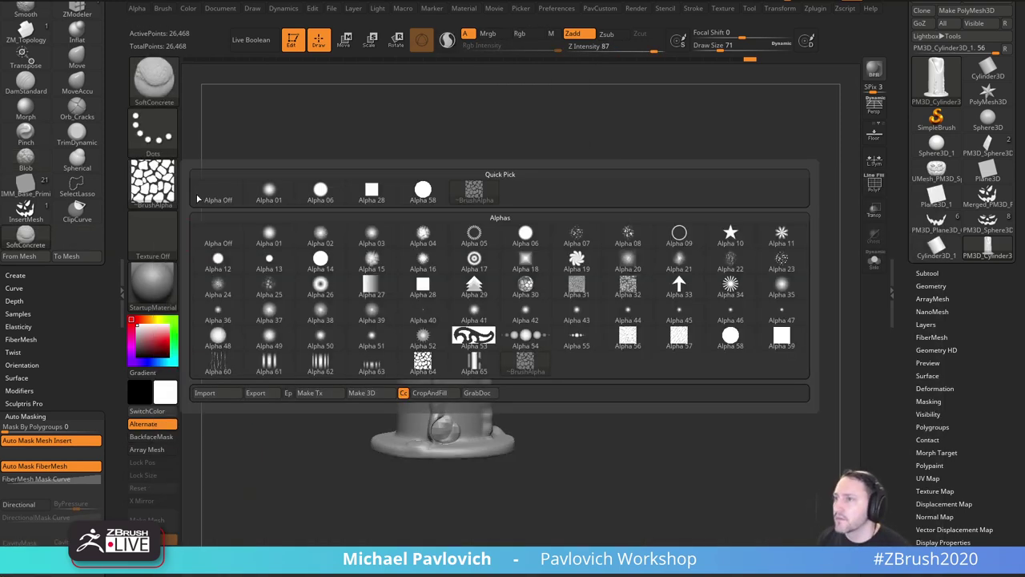
{"action": "left_click", "coordinate": [319, 191]}
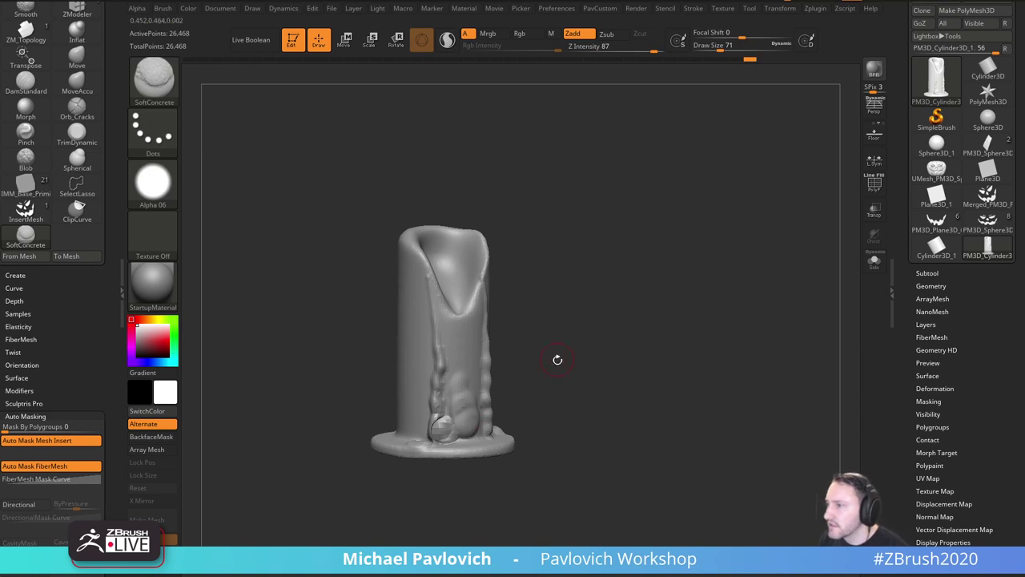
Undo the SoftConcrete bulges beside the front drip and the trial strokes at its foot.
{"action": "key", "text": "ctrl+z"}
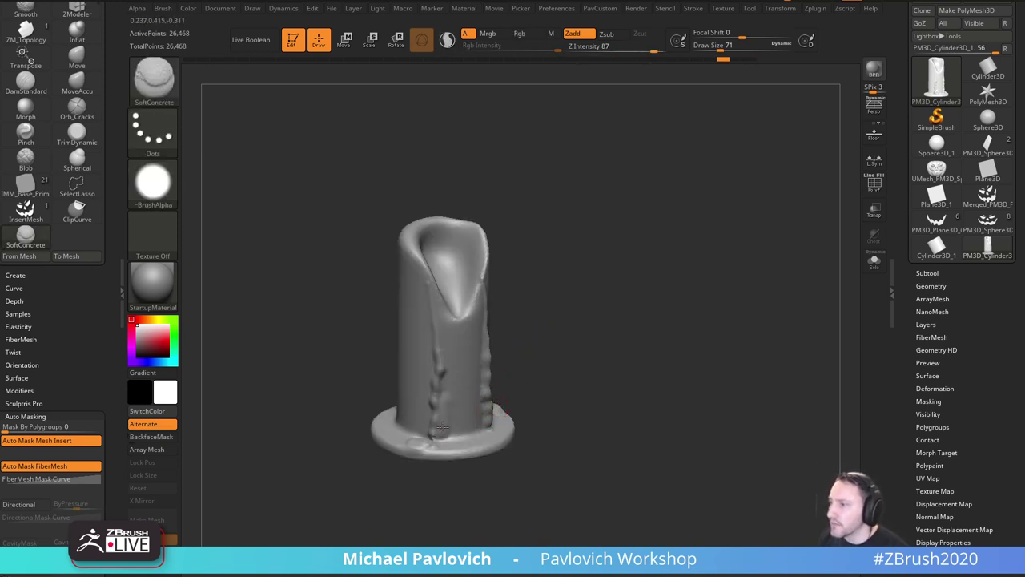
{"action": "left_click_drag", "start_coordinate": [447, 437], "coordinate": [463, 432]}
{"action": "left_click_drag", "start_coordinate": [535, 370], "coordinate": [556, 395]}
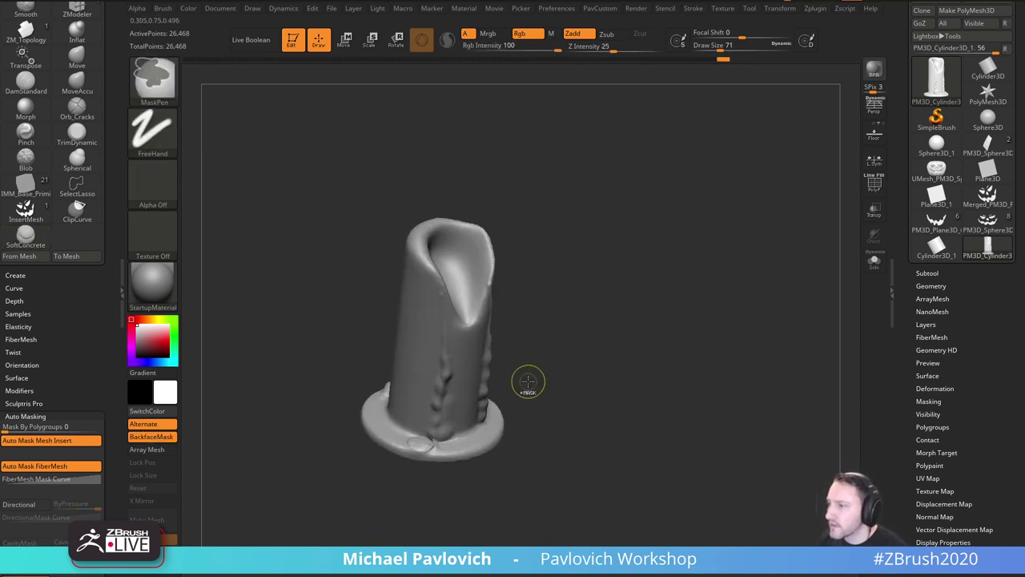
{"action": "key", "text": "ctrl+z"}
{"action": "key", "text": "ctrl+z"}
{"action": "key", "text": "ctrl+z"}
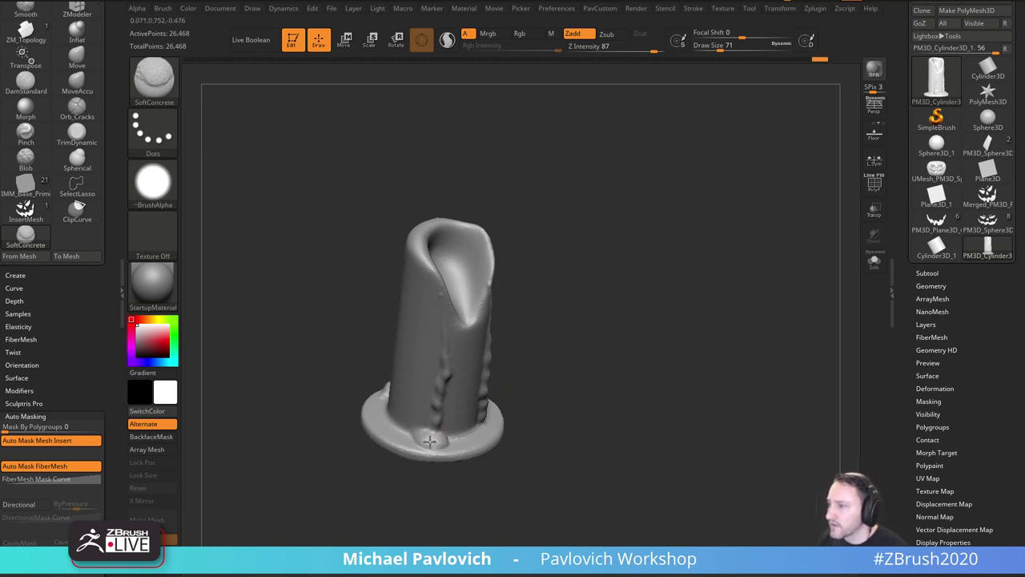
Add rounded wax lumps at the feet of the front drips with SoftConcrete, raising Z Intensity to 100.
{"action": "left_click_drag", "start_coordinate": [430, 441], "coordinate": [423, 444]}
{"action": "left_click_drag", "start_coordinate": [561, 401], "coordinate": [523, 412]}
{"action": "key", "text": "s"}
{"action": "left_click", "coordinate": [468, 438]}
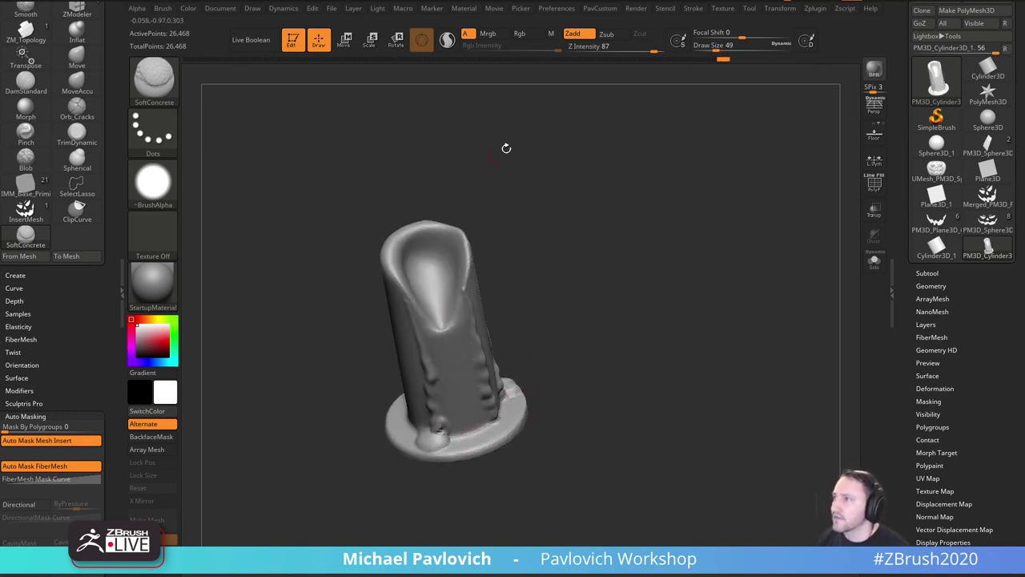
{"action": "left_click_drag", "start_coordinate": [620, 152], "coordinate": [593, 246]}
{"action": "left_click_drag", "start_coordinate": [656, 49], "coordinate": [675, 58]}
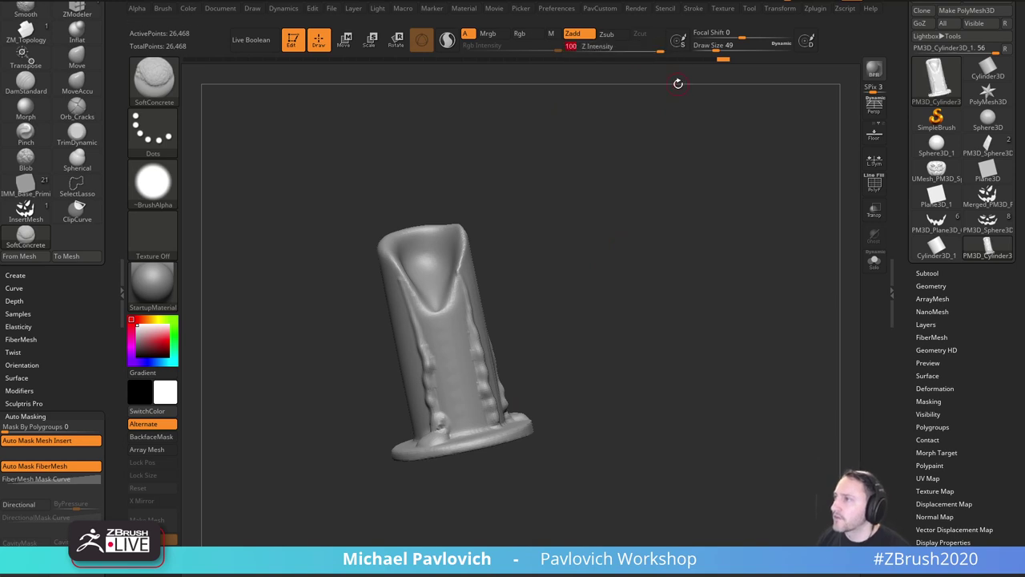
{"action": "left_click_drag", "start_coordinate": [610, 317], "coordinate": [588, 332]}
{"action": "right_click_drag", "start_coordinate": [474, 417], "coordinate": [477, 427]}
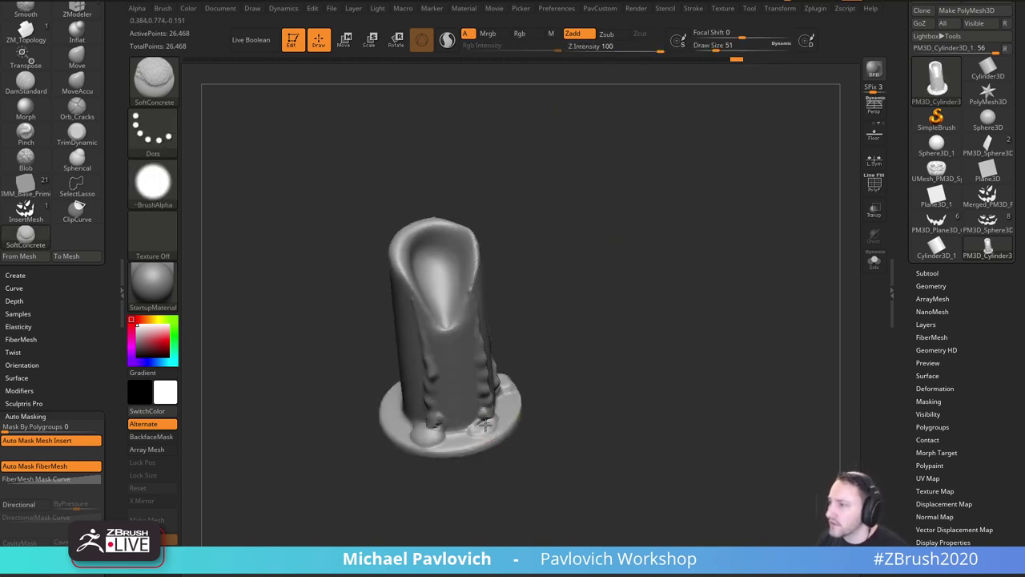
Add wax lumps where the remaining drips around the candle meet the flange with SoftConcrete at Draw Size 51.
{"action": "right_click_drag", "start_coordinate": [579, 366], "coordinate": [457, 471]}
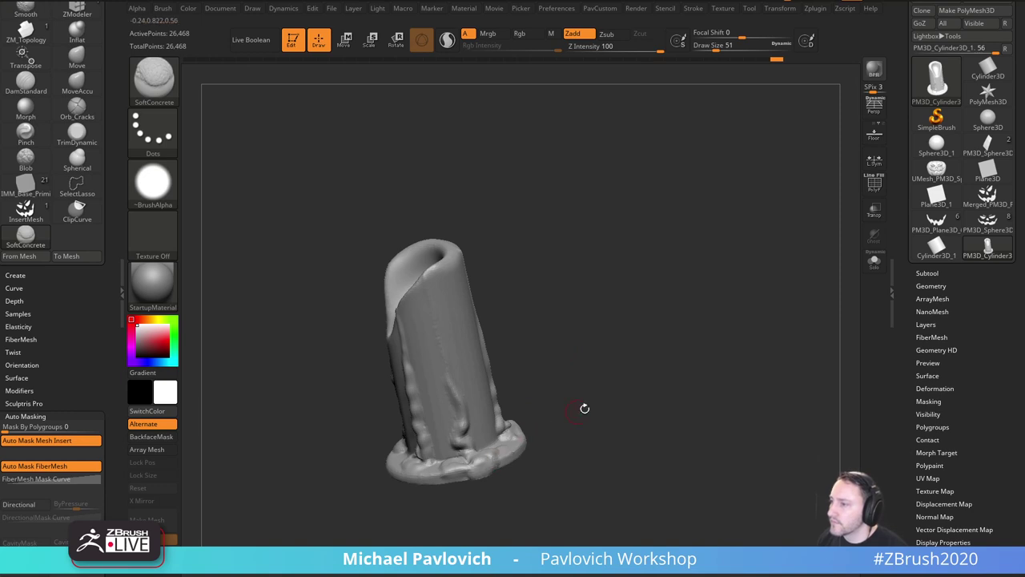
{"action": "right_click_drag", "start_coordinate": [585, 409], "coordinate": [526, 439]}
{"action": "mouse_move", "coordinate": [608, 338]}
{"action": "right_mouse_down"}
{"action": "mouse_move", "coordinate": [528, 431]}
{"action": "mouse_move", "coordinate": [577, 293]}
{"action": "mouse_move", "coordinate": [586, 421]}
{"action": "mouse_move", "coordinate": [519, 453]}
{"action": "right_mouse_up"}
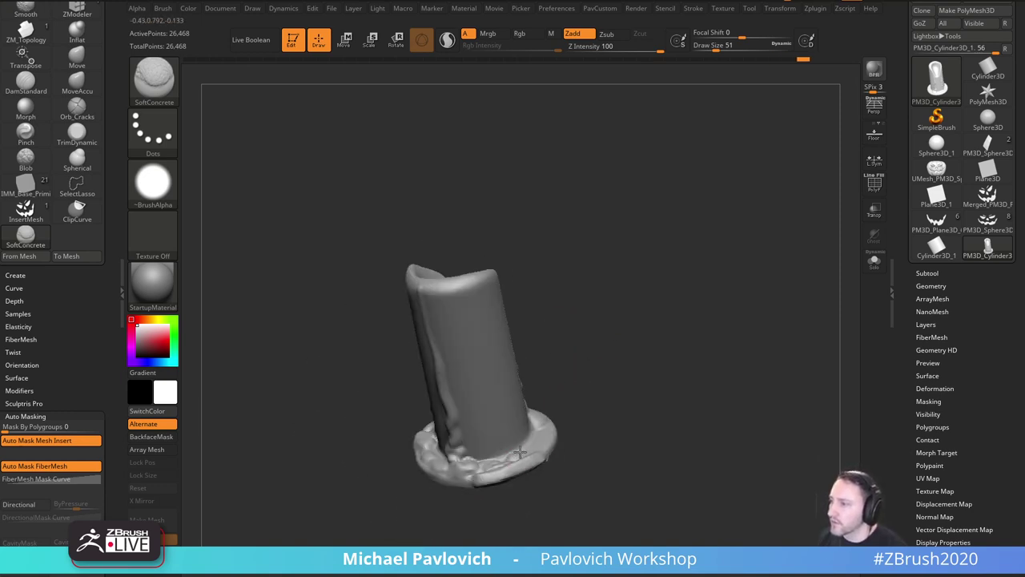
{"action": "right_click_drag", "start_coordinate": [592, 390], "coordinate": [485, 429]}
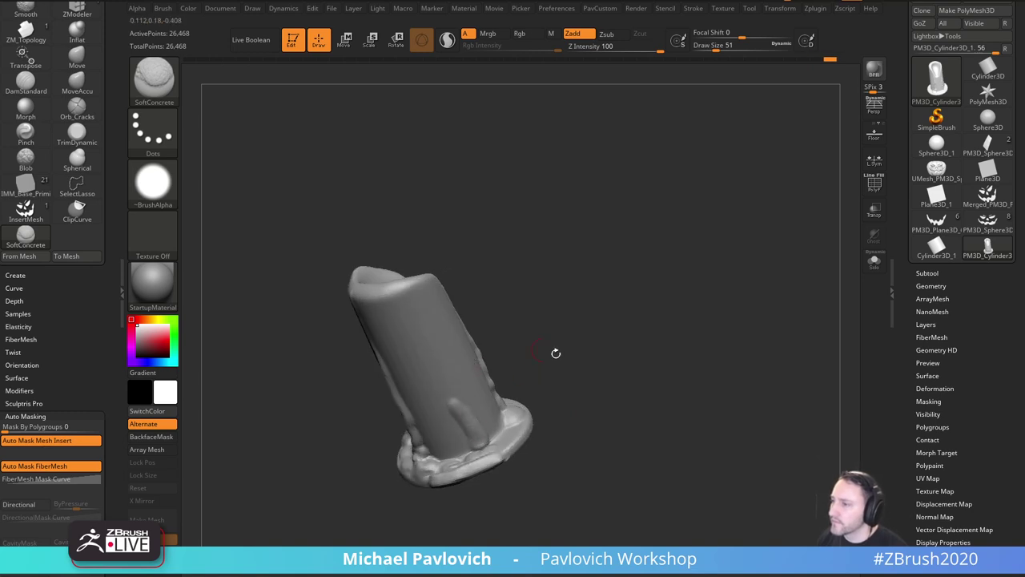
{"action": "right_click_drag", "start_coordinate": [555, 352], "coordinate": [483, 361], "text": "shift"}
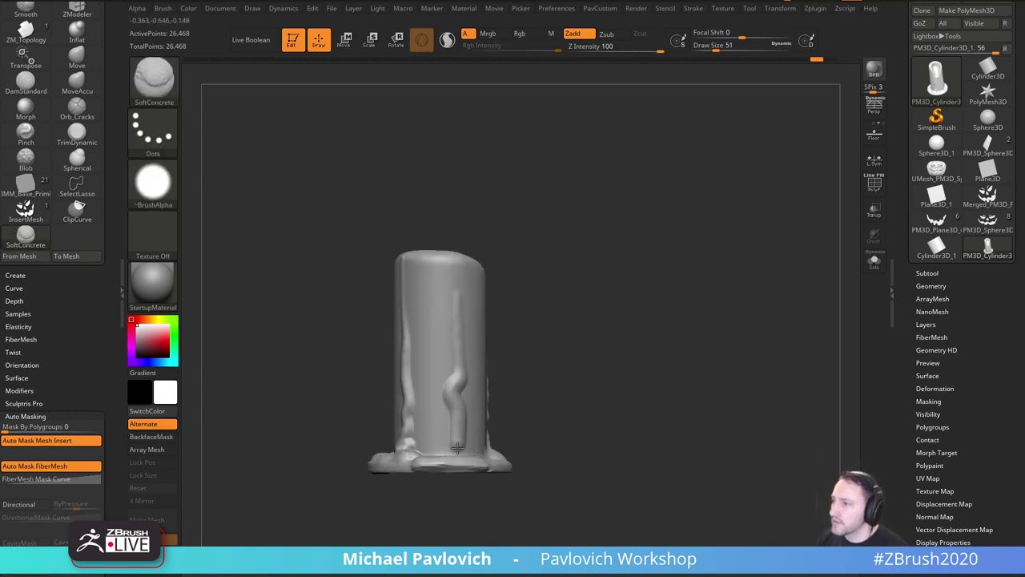
{"action": "right_click_drag", "start_coordinate": [457, 447], "coordinate": [497, 334]}
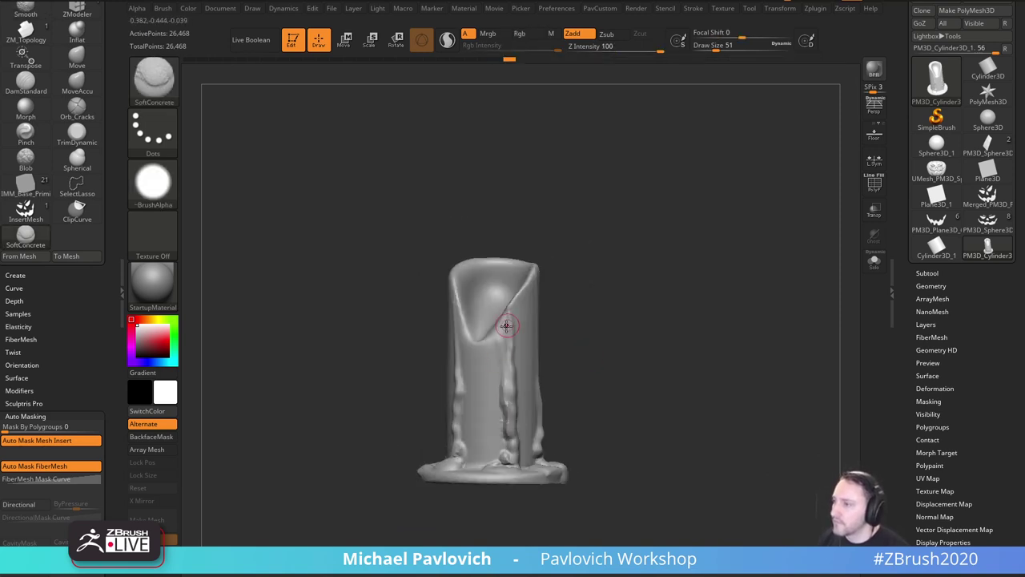
{"action": "right_click_drag", "start_coordinate": [565, 350], "coordinate": [499, 374]}
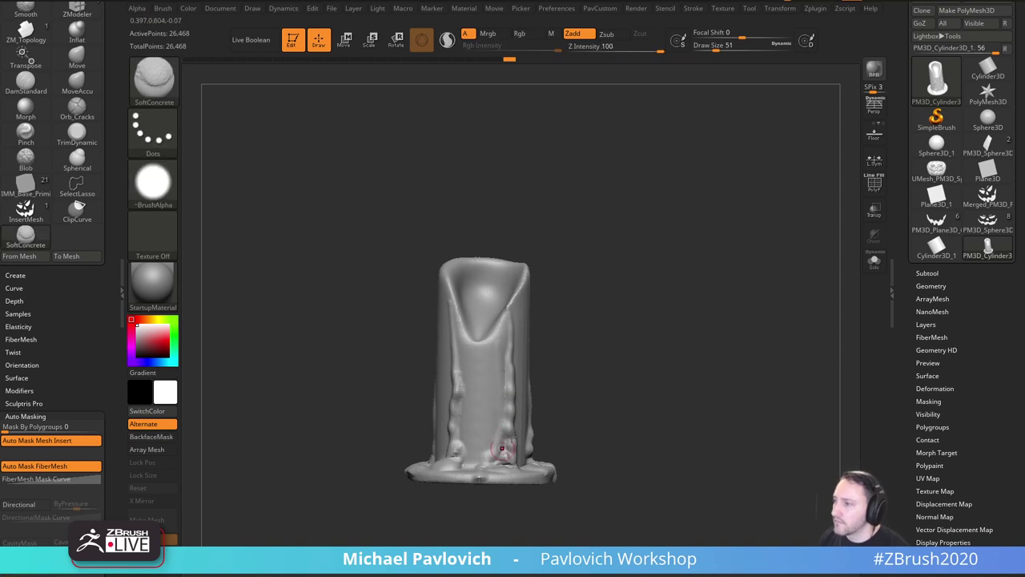
{"action": "right_click_drag", "start_coordinate": [502, 449], "coordinate": [474, 462]}
Insert a thin cylinder into the candle's hollow with the IMM_Base_Primi brush and split the masked points into separate subtools.
{"action": "right_click_drag", "start_coordinate": [661, 400], "coordinate": [650, 280]}
{"action": "key", "text": "i"}
{"action": "key", "text": "m"}
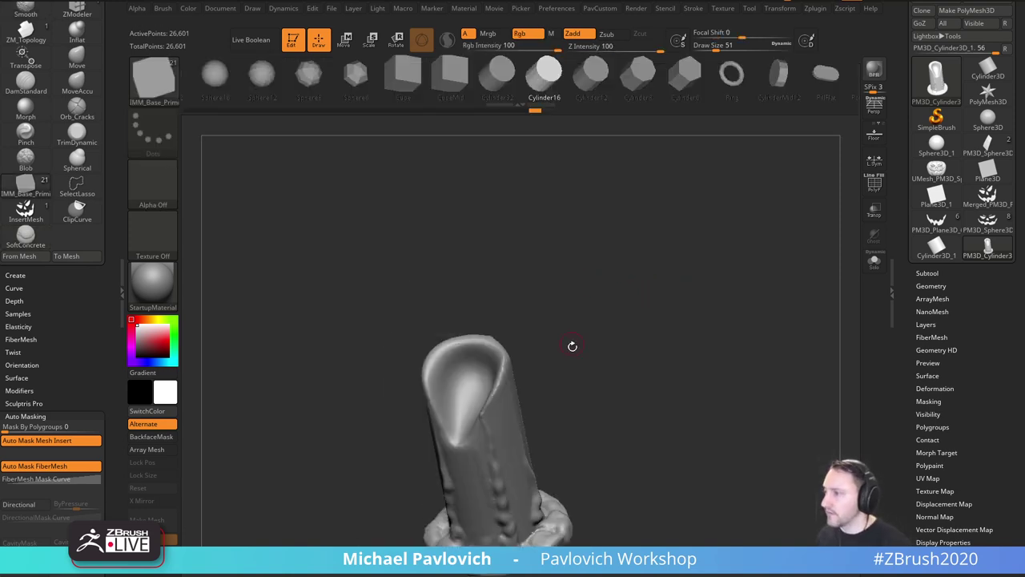
{"action": "key", "text": "m"}
{"action": "left_click", "coordinate": [394, 437]}
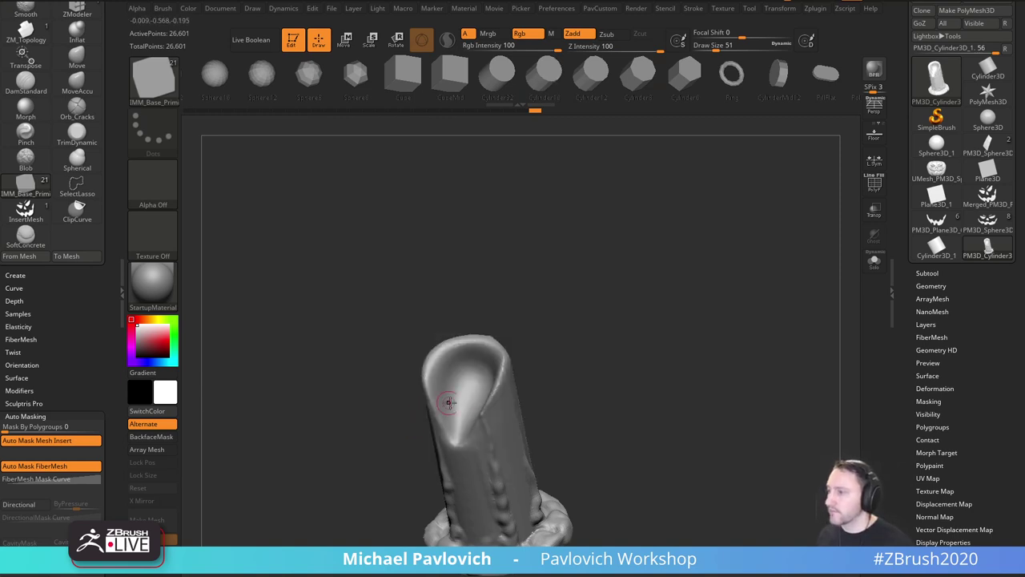
{"action": "left_click_drag", "start_coordinate": [465, 392], "coordinate": [483, 399]}
{"action": "key", "text": "grave"}
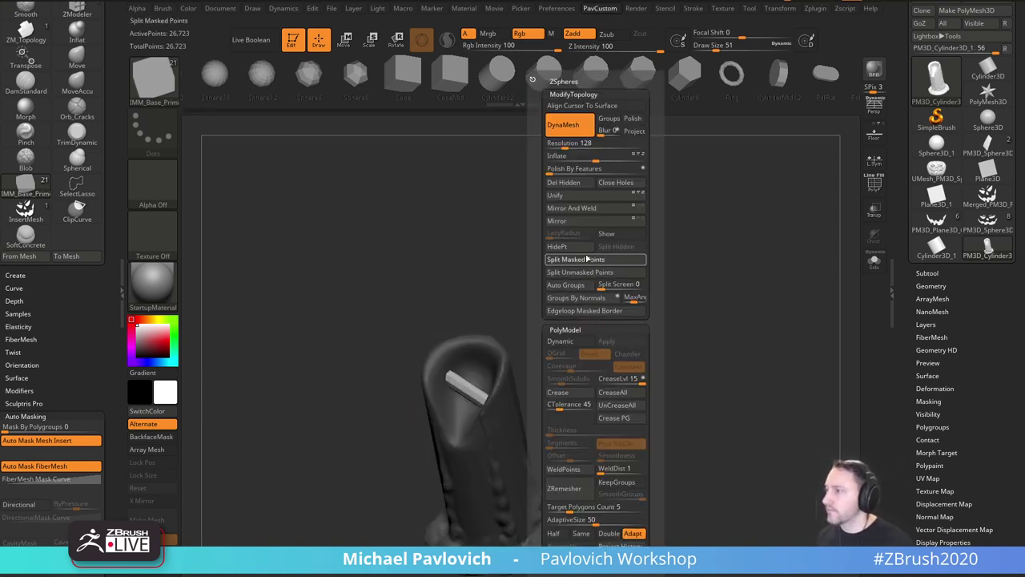
{"action": "left_click", "coordinate": [587, 259]}
Rotate the inserted cylinder upright in the candle's hollow as a wick.
{"action": "key", "text": "w"}
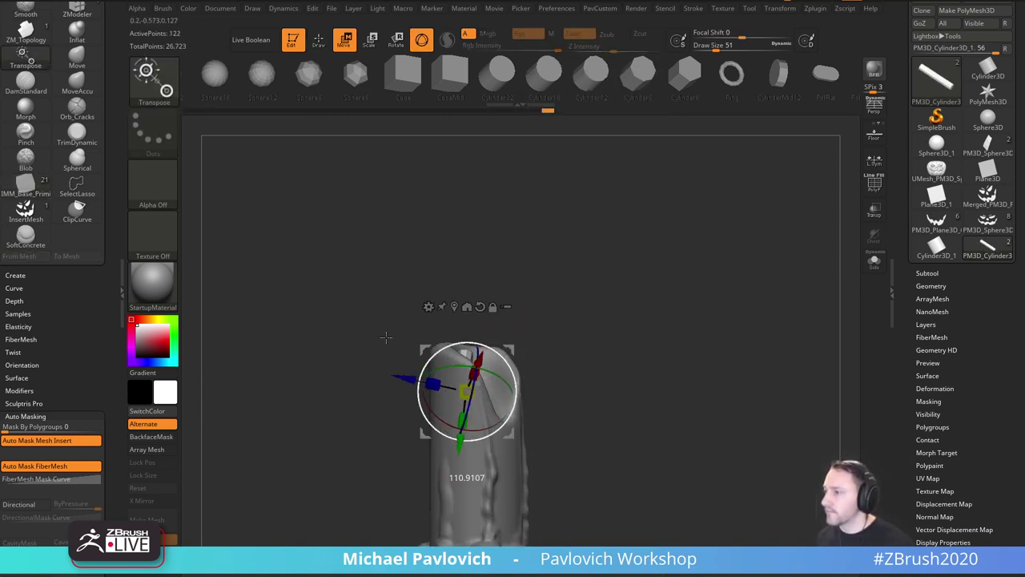
{"action": "mouse_move", "coordinate": [385, 338]}
{"action": "left_mouse_down"}
{"action": "mouse_move", "coordinate": [608, 316]}
{"action": "mouse_move", "coordinate": [583, 336]}
{"action": "left_mouse_up"}
{"action": "key", "text": "q"}
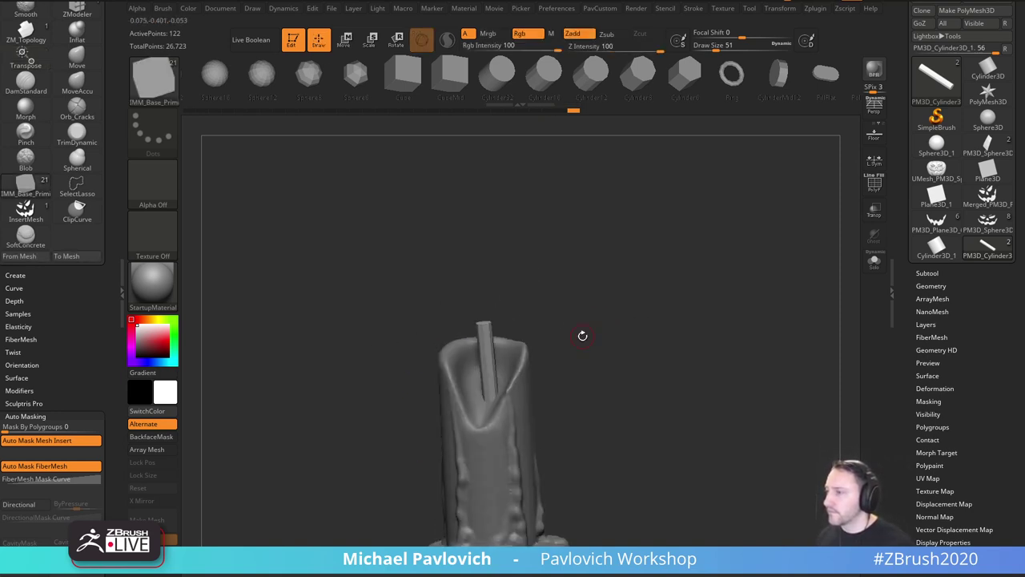
Show the wick's polyframe and regroup it with Groups By Normals at a MaxAngle of 50.
{"action": "key", "text": "shift+f"}
{"action": "left_click_drag", "start_coordinate": [769, 224], "coordinate": [717, 290], "text": "alt"}
{"action": "key", "text": "1"}
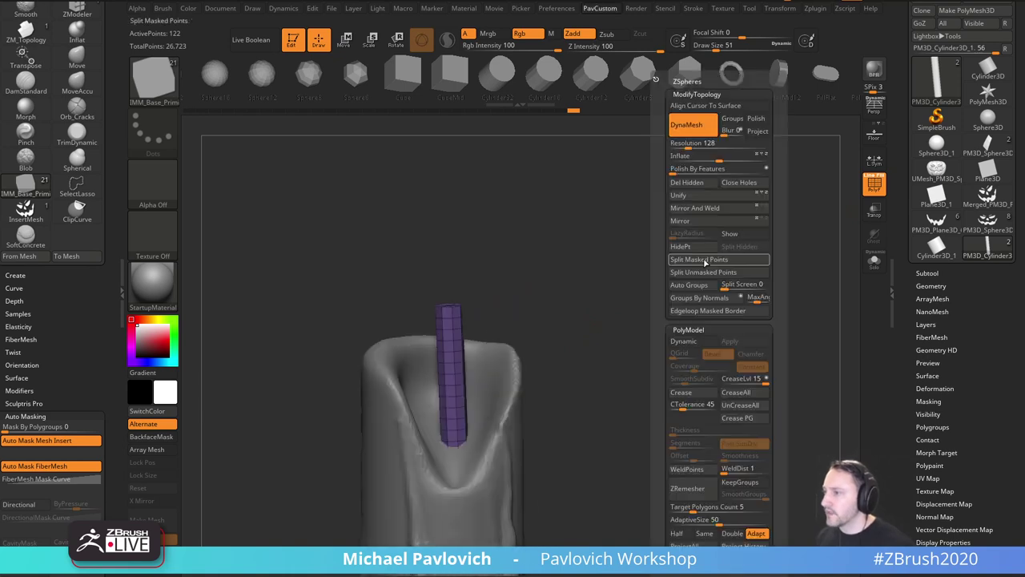
{"action": "left_click", "coordinate": [698, 297]}
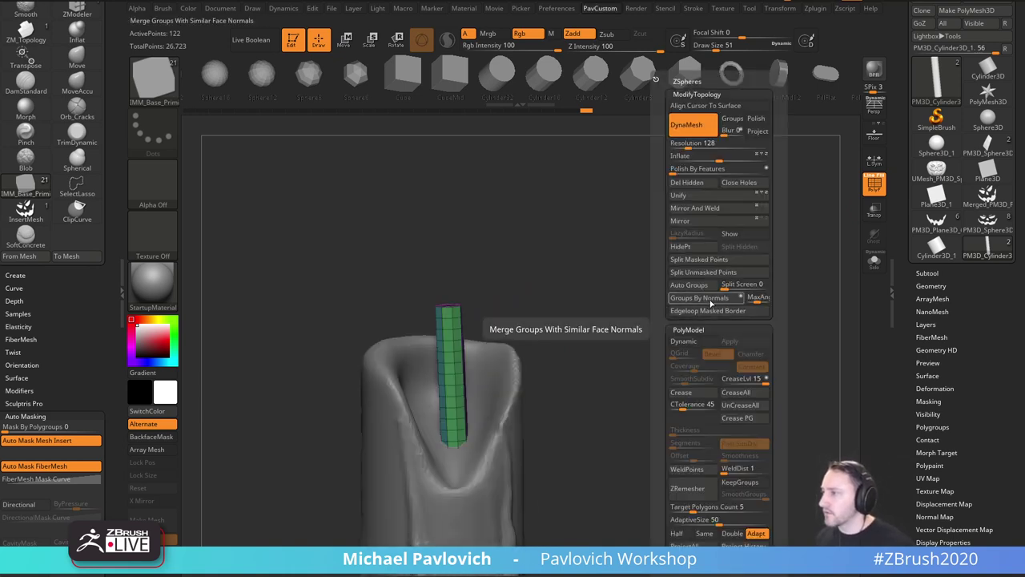
{"action": "left_click", "coordinate": [758, 298]}
{"action": "type", "text": "50"}
{"action": "left_click", "coordinate": [725, 301]}
{"action": "left_click_drag", "start_coordinate": [592, 320], "coordinate": [618, 334]}
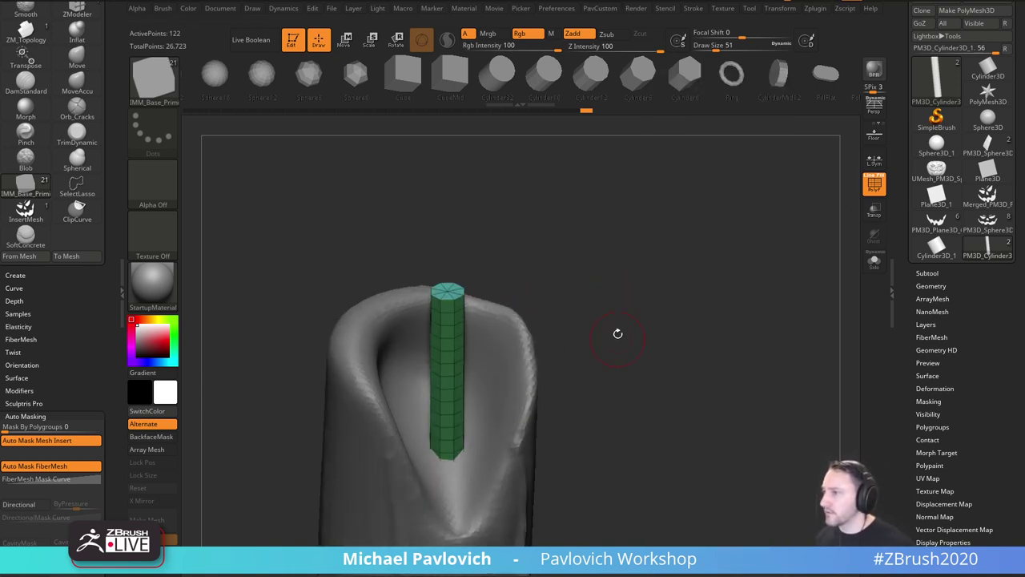
Thin the wick by pulling its side polygroup inward with the ZModeler brush.
{"action": "key", "text": "b"}
{"action": "key", "text": "z"}
{"action": "key", "text": "m"}
{"action": "key", "text": "space"}
{"action": "left_click", "coordinate": [545, 293]}
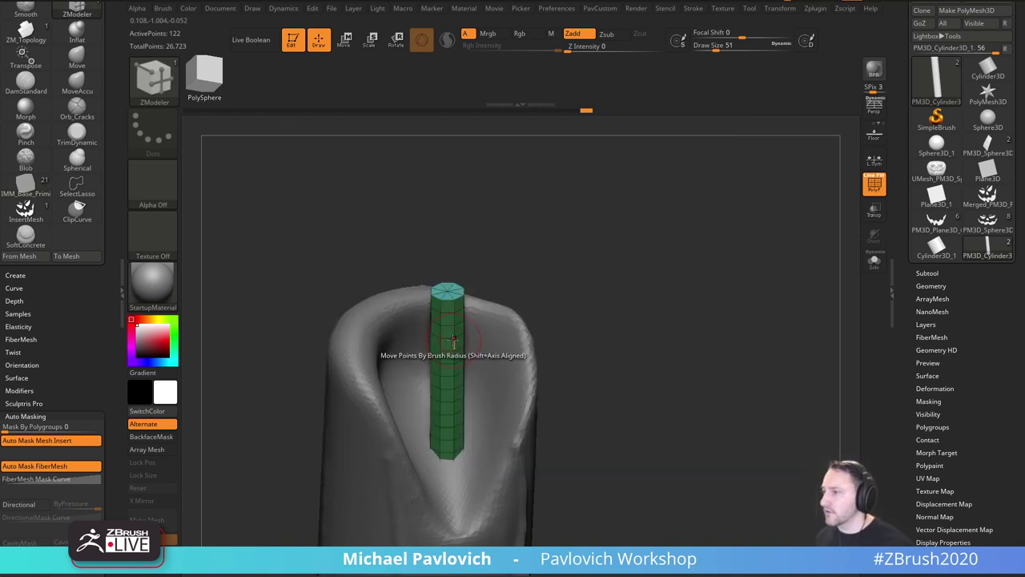
{"action": "left_click_drag", "start_coordinate": [453, 329], "coordinate": [452, 325]}
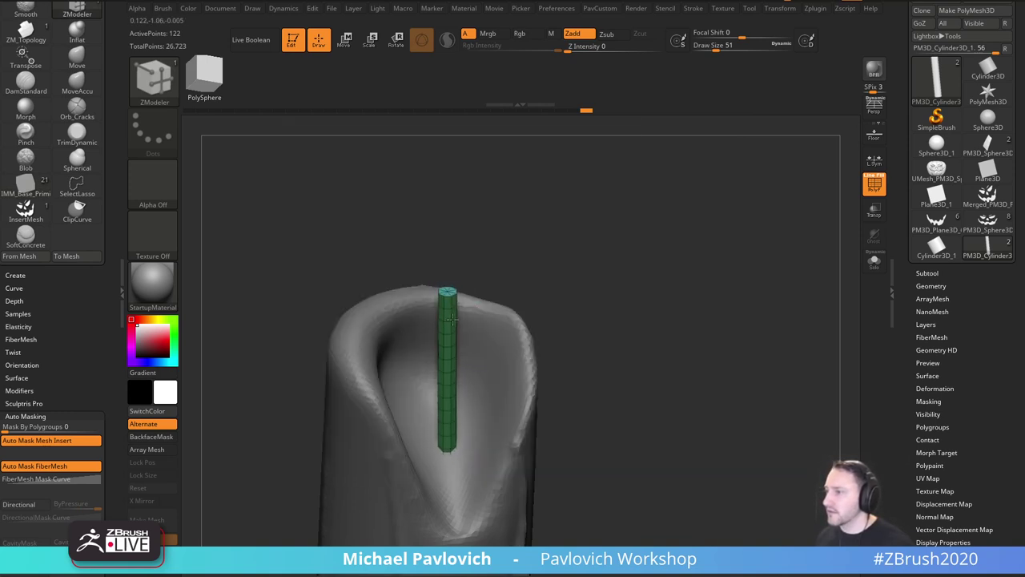
Move the wick upward so it rises above the candle's rim.
{"action": "left_click_drag", "start_coordinate": [552, 312], "coordinate": [584, 277]}
{"action": "key", "text": "w"}
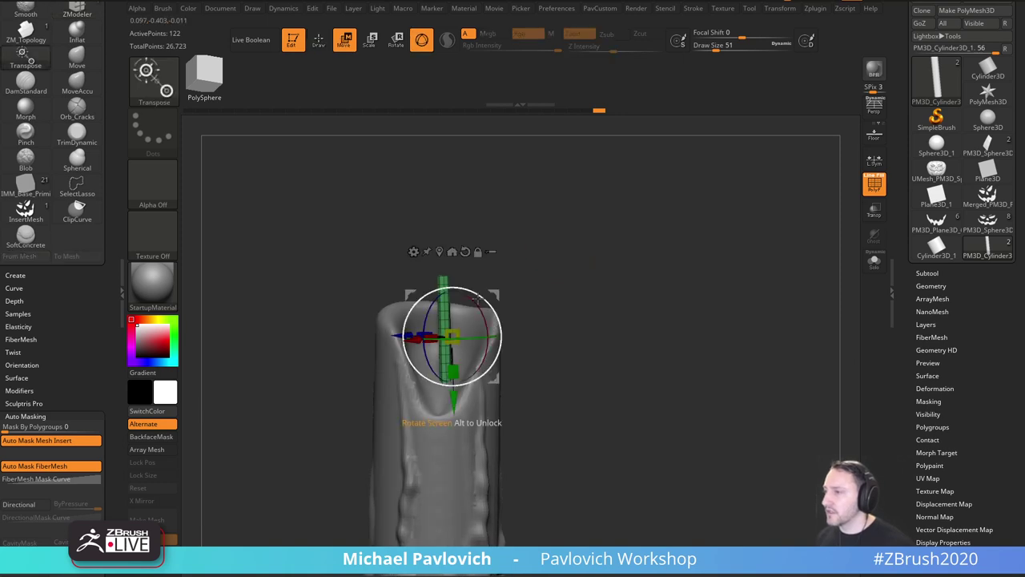
{"action": "mouse_move", "coordinate": [493, 378]}
{"action": "left_mouse_down"}
{"action": "mouse_move", "coordinate": [474, 335]}
{"action": "mouse_move", "coordinate": [485, 359]}
{"action": "left_mouse_up"}
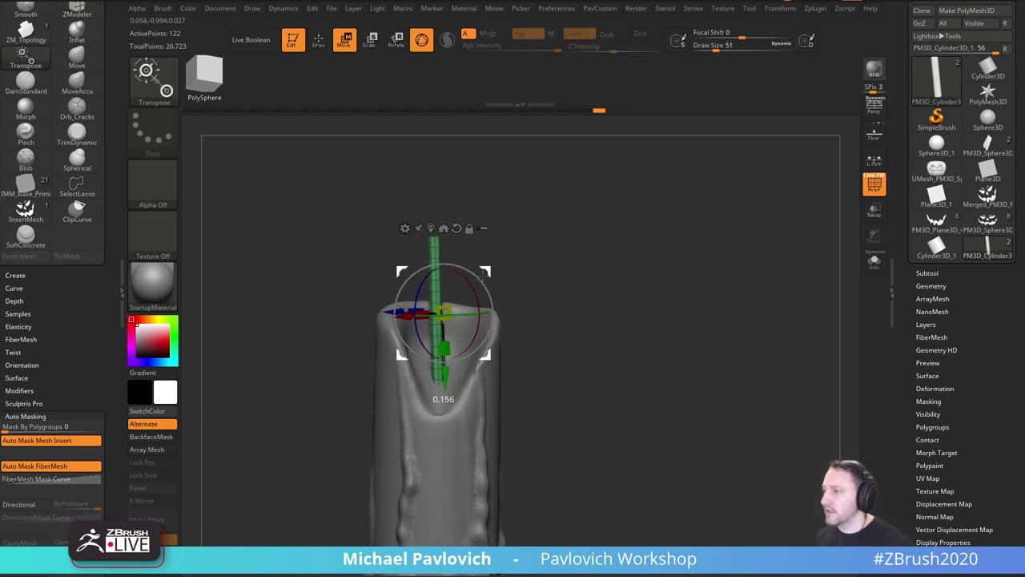
{"action": "key", "text": "q"}
Bend the wick into a gentle curve with the Move brush at Draw Size 187.
{"action": "mouse_move", "coordinate": [543, 246]}
{"action": "left_mouse_down"}
{"action": "mouse_move", "coordinate": [540, 261]}
{"action": "mouse_move", "coordinate": [507, 248]}
{"action": "mouse_move", "coordinate": [553, 270]}
{"action": "left_mouse_up"}
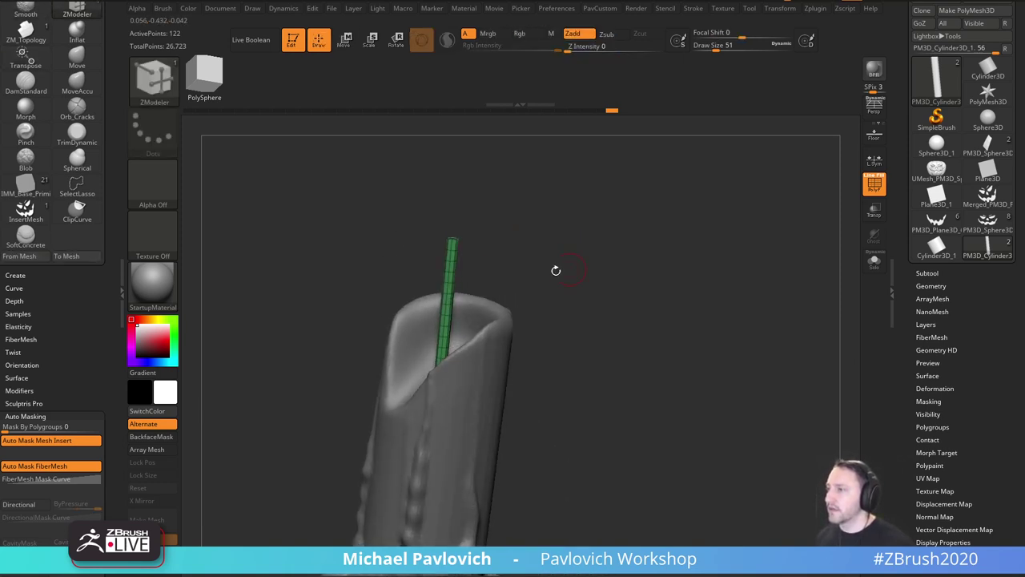
{"action": "key", "text": "b"}
{"action": "key", "text": "m"}
{"action": "key", "text": "v"}
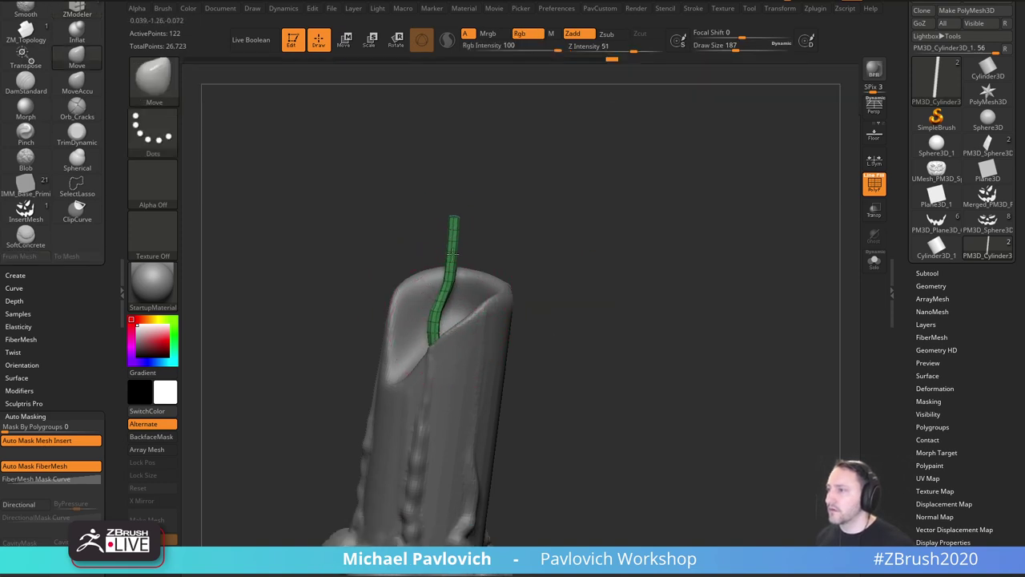
{"action": "left_click_drag", "start_coordinate": [438, 309], "coordinate": [436, 310]}
Curl the wick into a stronger S-shape with the Move brush at Draw Size 74.
{"action": "key", "text": "["}
{"action": "key", "text": "["}
{"action": "key", "text": "["}
{"action": "key", "text": "["}
{"action": "key", "text": "["}
{"action": "key", "text": "["}
{"action": "key", "text": "["}
{"action": "key", "text": "["}
{"action": "left_click_drag", "start_coordinate": [519, 261], "coordinate": [552, 268]}
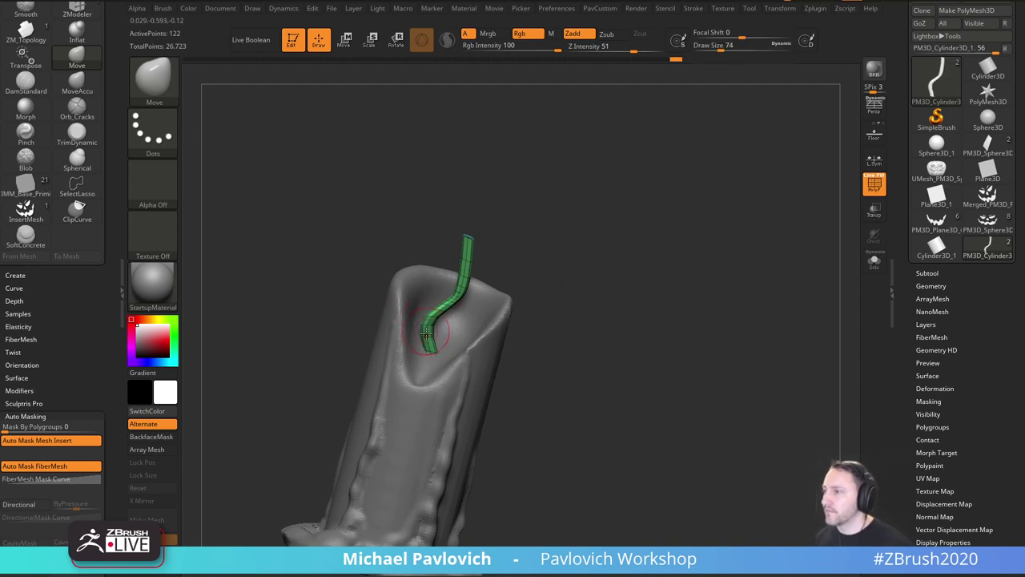
{"action": "left_click_drag", "start_coordinate": [534, 233], "coordinate": [613, 273]}
{"action": "left_click_drag", "start_coordinate": [661, 284], "coordinate": [637, 266]}
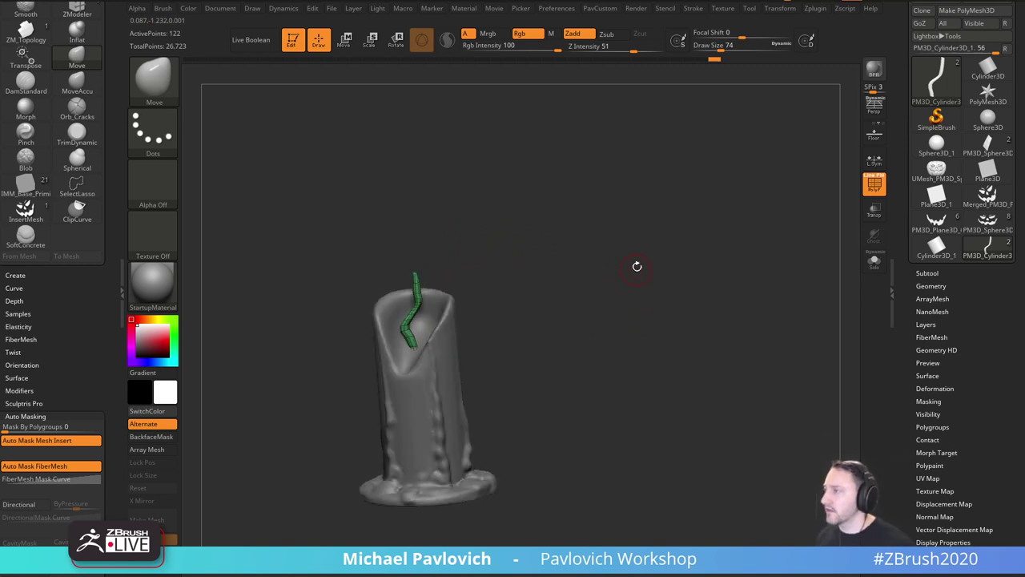
{"action": "left_click_drag", "start_coordinate": [730, 297], "coordinate": [743, 294], "text": "shift"}
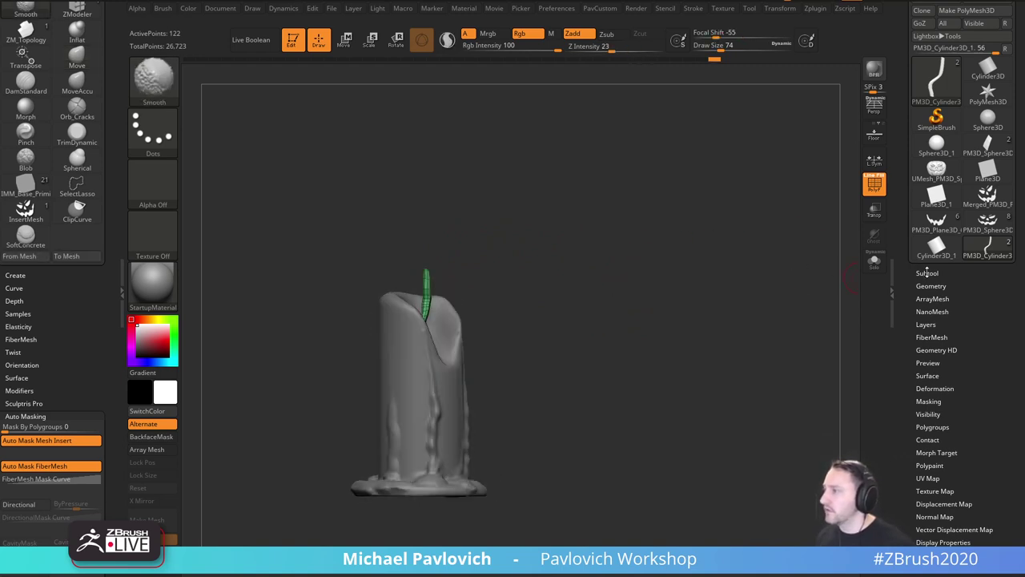
Select the candle body subtool and assign it a single new polygroup.
{"action": "left_click", "coordinate": [925, 273]}
{"action": "key", "text": "ctrl"}
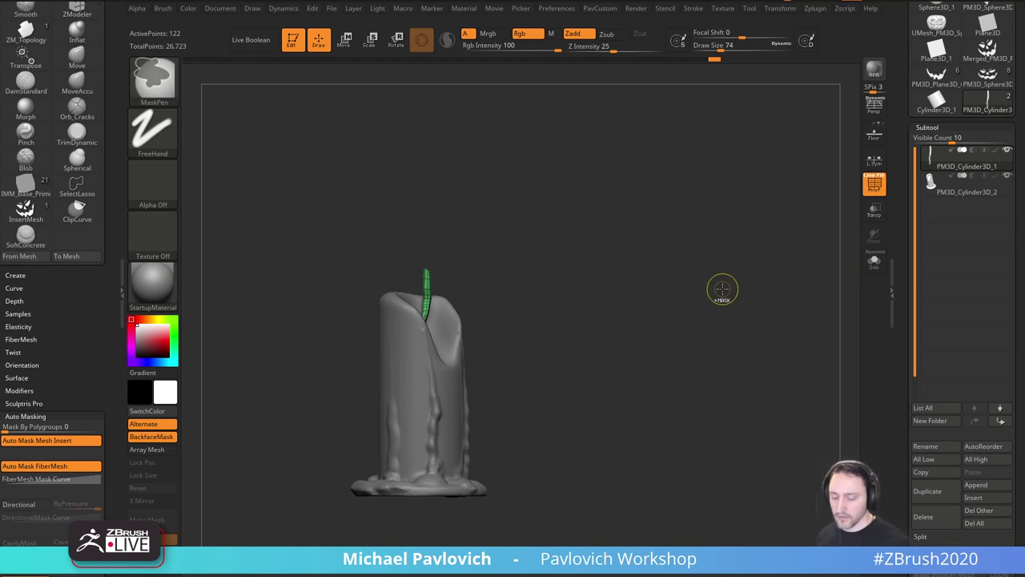
{"action": "left_click", "coordinate": [437, 352], "text": "alt"}
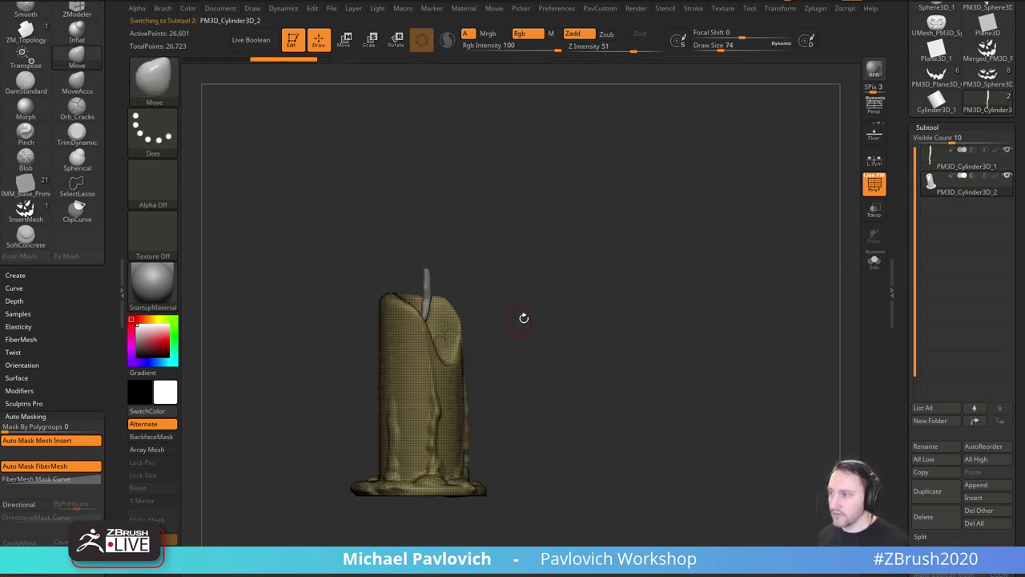
{"action": "key", "text": "ctrl+w"}
Select the wick subtool, give it one polygroup, and merge the candle body into it.
{"action": "left_click", "coordinate": [427, 292], "text": "alt"}
{"action": "key", "text": "ctrl+m"}
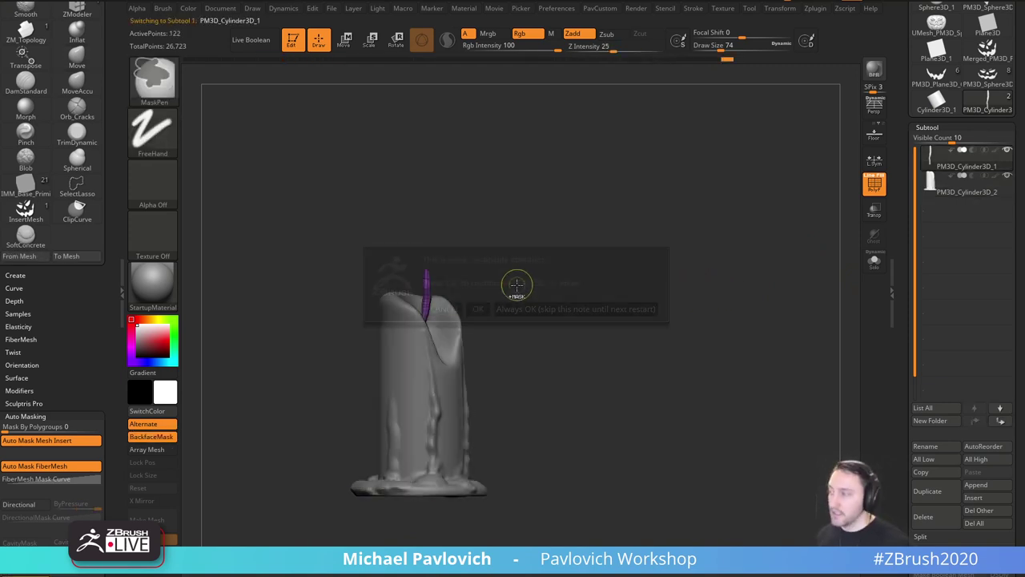
{"action": "left_click", "coordinate": [513, 309]}
Create a new InsertMesh brush from the merged candle and wick, seen from directly above.
{"action": "left_click_drag", "start_coordinate": [550, 240], "coordinate": [570, 329]}
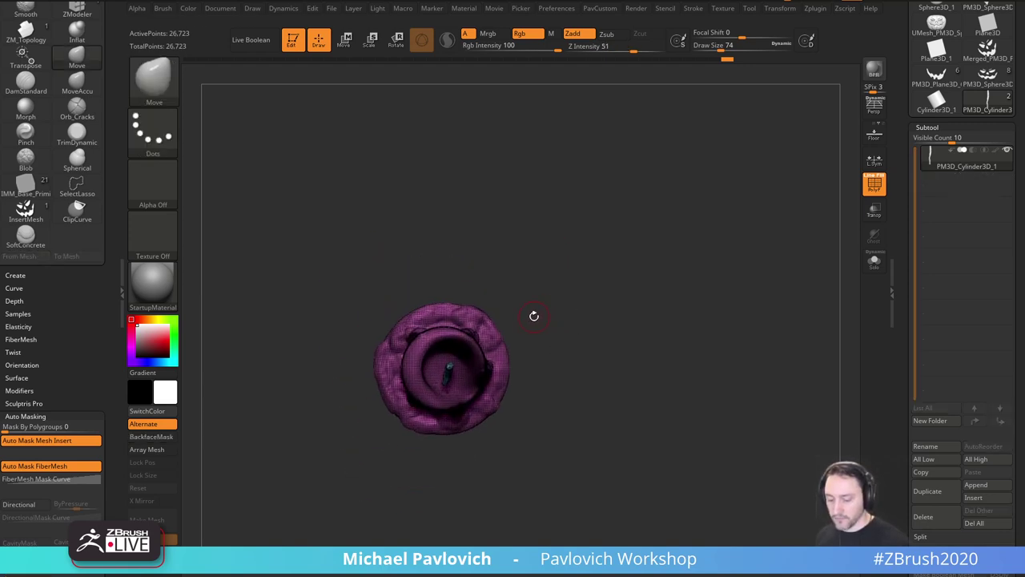
{"action": "key", "text": "b"}
{"action": "left_click", "coordinate": [360, 560]}
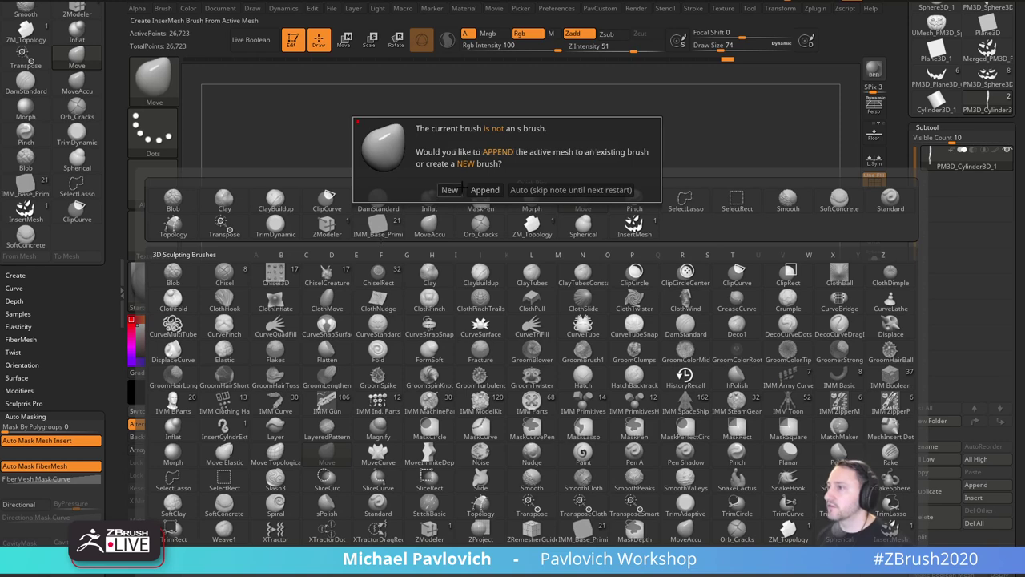
{"action": "left_click", "coordinate": [454, 190]}
Switch to the jack-o'-lantern tool and select its PM3D_Sphere3D_6 subtool.
{"action": "left_click", "coordinate": [987, 80]}
{"action": "left_click_drag", "start_coordinate": [706, 333], "coordinate": [780, 319]}
{"action": "left_click", "coordinate": [953, 298]}
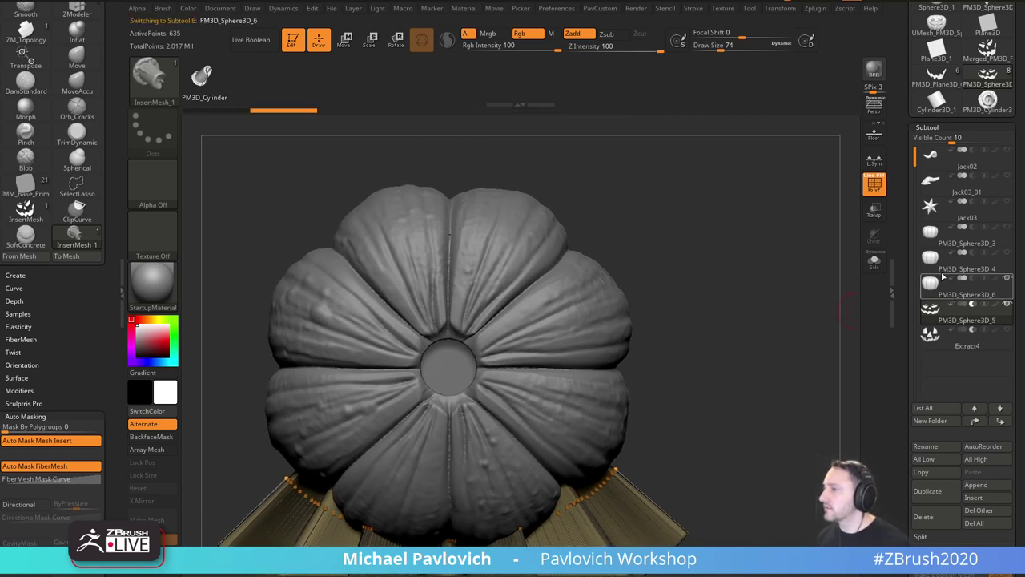
Insert the candle mesh at the centre of the pumpkin from above and split it off as its own subtool.
{"action": "left_click_drag", "start_coordinate": [761, 265], "coordinate": [762, 240], "text": "alt"}
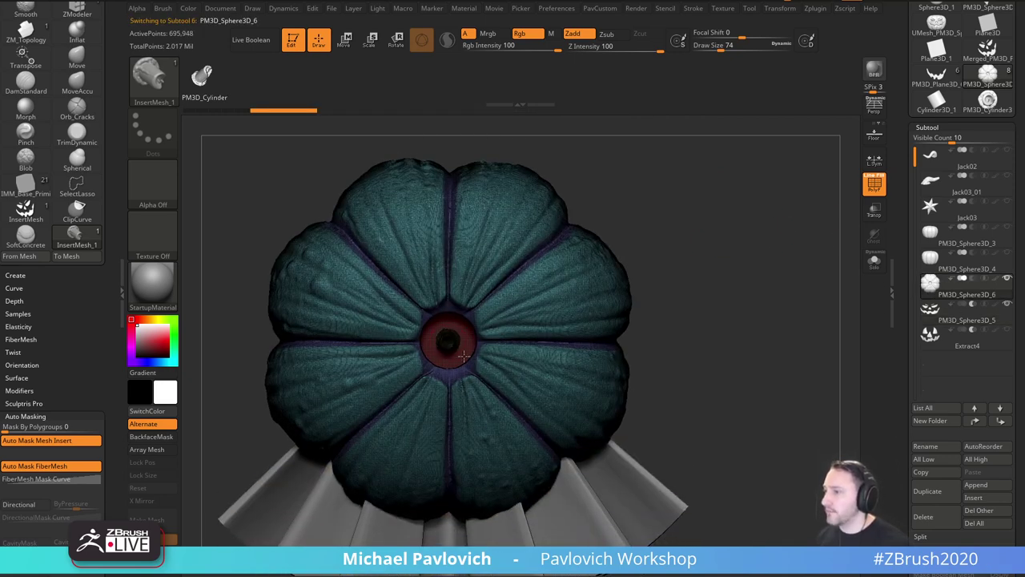
{"action": "left_click_drag", "start_coordinate": [464, 356], "coordinate": [481, 374]}
{"action": "left_click_drag", "start_coordinate": [741, 312], "coordinate": [782, 314]}
{"action": "key", "text": "3"}
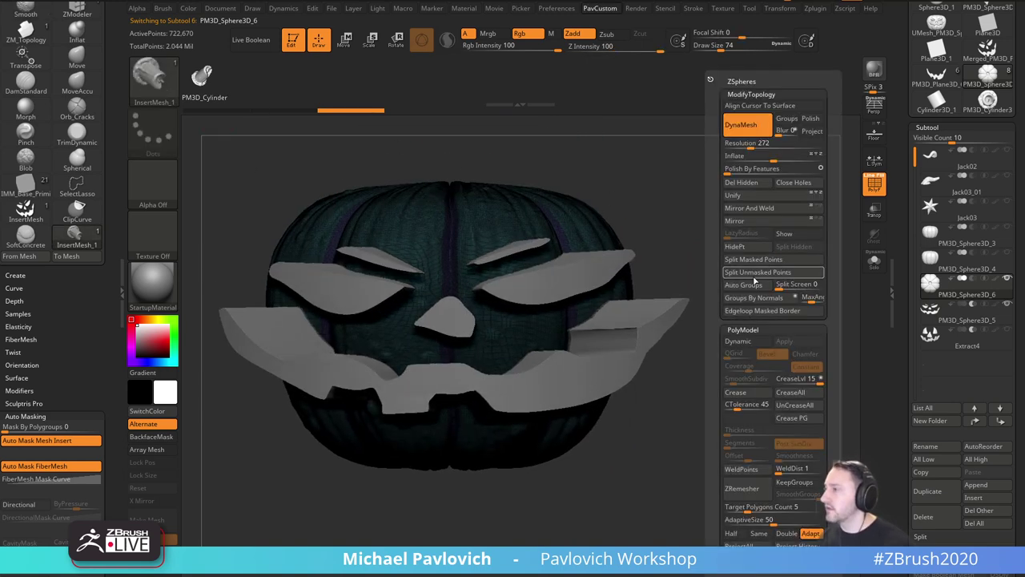
{"action": "left_click", "coordinate": [753, 260]}
{"action": "left_click_drag", "start_coordinate": [739, 254], "coordinate": [669, 216]}
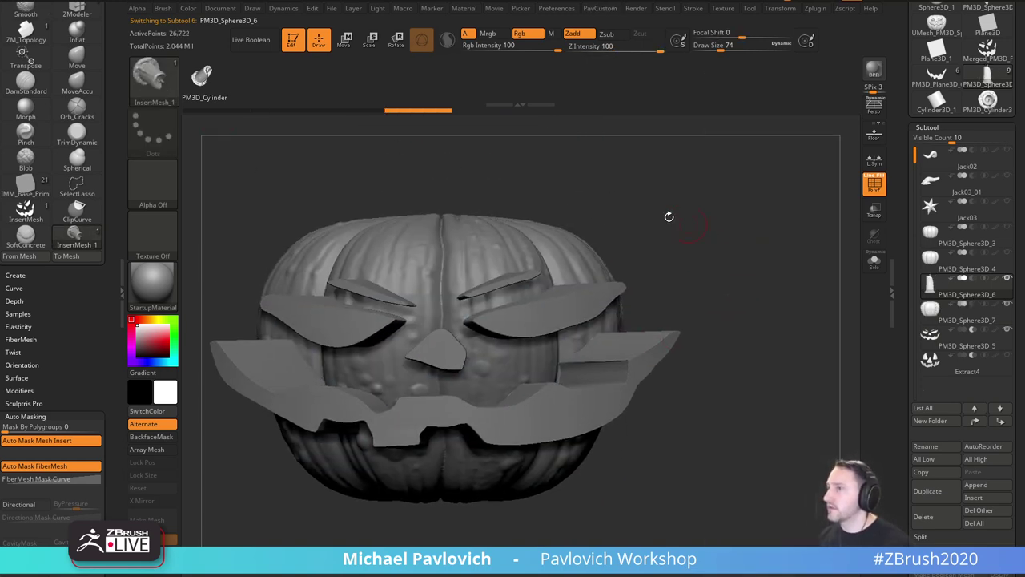
Turn on Live Boolean to preview the carved pumpkin with the candle inside, and solo the candle subtool.
{"action": "left_click", "coordinate": [251, 40]}
{"action": "mouse_move", "coordinate": [749, 248]}
{"action": "left_mouse_down"}
{"action": "mouse_move", "coordinate": [709, 256]}
{"action": "mouse_move", "coordinate": [731, 275]}
{"action": "mouse_move", "coordinate": [741, 264]}
{"action": "mouse_move", "coordinate": [733, 252]}
{"action": "mouse_move", "coordinate": [720, 275]}
{"action": "mouse_move", "coordinate": [753, 253]}
{"action": "mouse_move", "coordinate": [756, 230]}
{"action": "mouse_move", "coordinate": [769, 275]}
{"action": "mouse_move", "coordinate": [759, 274]}
{"action": "left_mouse_up"}
{"action": "key", "text": "s"}
{"action": "left_click_drag", "start_coordinate": [858, 278], "coordinate": [849, 297], "text": "alt"}
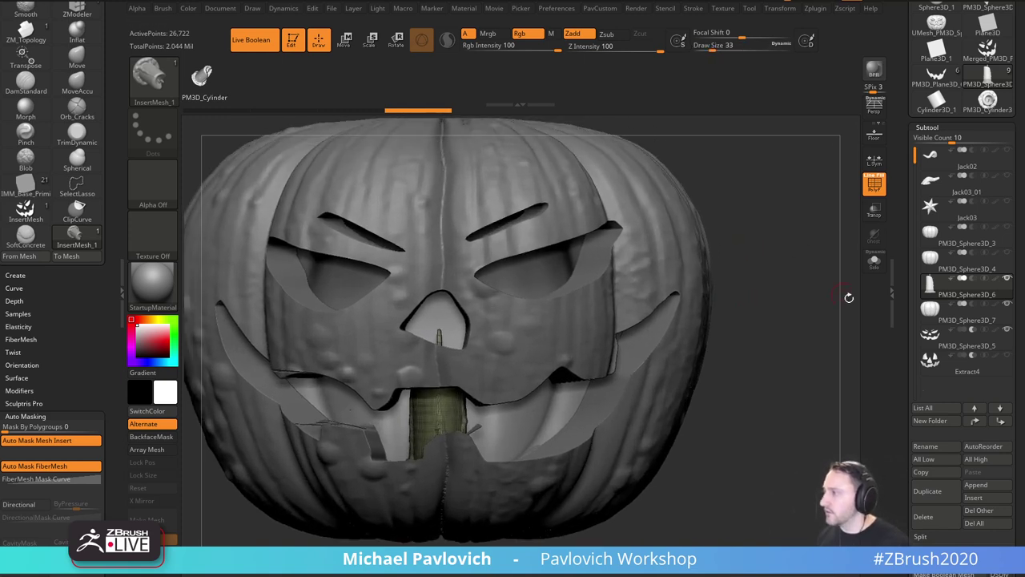
{"action": "left_click", "coordinate": [874, 262]}
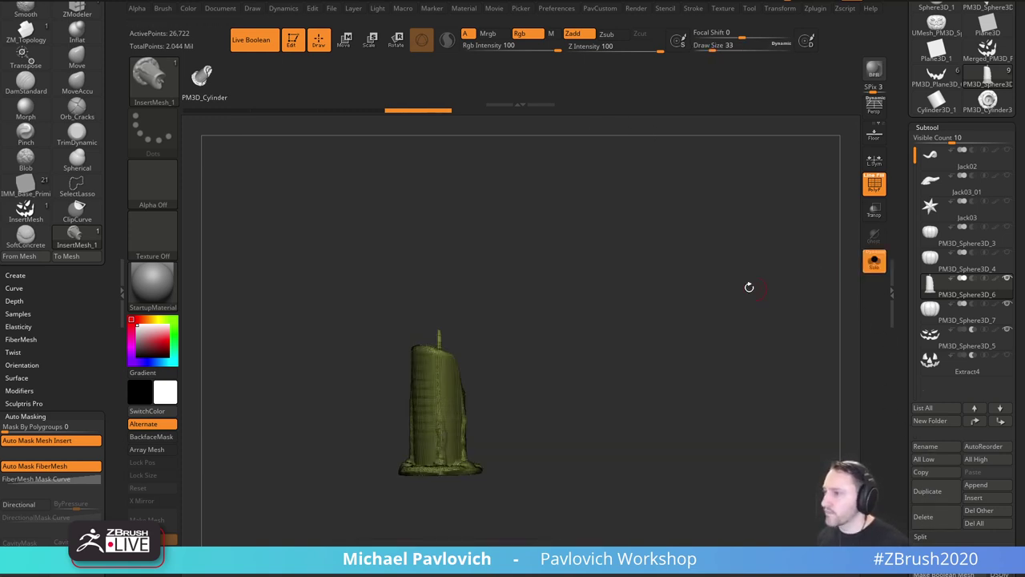
Insert a Sphere32 primitive at the tip of the candle's wick using the IMM primitives brush.
{"action": "key", "text": "b"}
{"action": "key", "text": "i"}
{"action": "key", "text": "p"}
{"action": "key", "text": "m"}
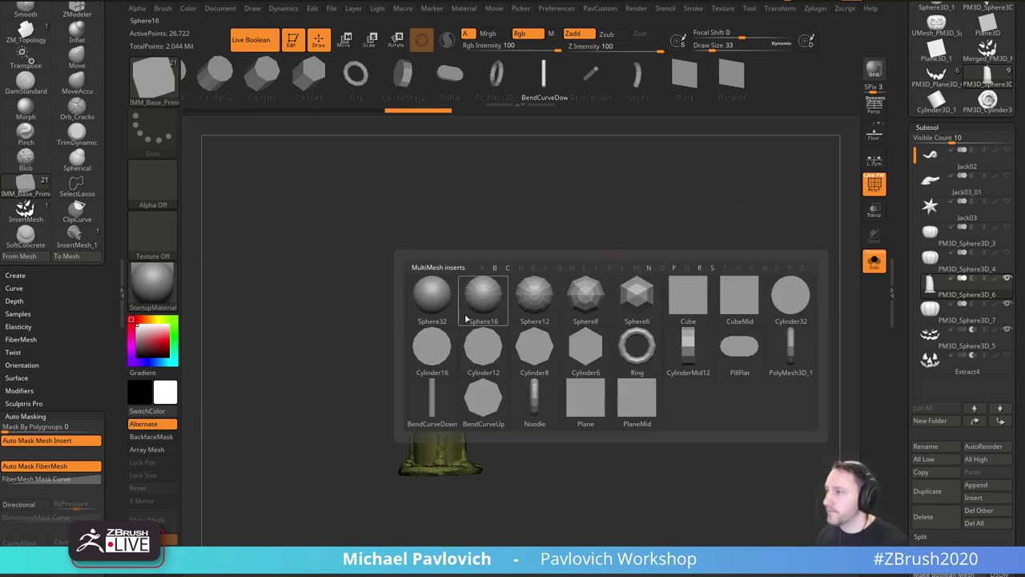
{"action": "left_click", "coordinate": [445, 308]}
{"action": "left_click_drag", "start_coordinate": [546, 240], "coordinate": [570, 282], "text": "alt"}
{"action": "left_click_drag", "start_coordinate": [570, 282], "coordinate": [591, 310]}
{"action": "left_click_drag", "start_coordinate": [419, 209], "coordinate": [561, 192]}
{"action": "left_click_drag", "start_coordinate": [561, 192], "coordinate": [586, 304], "text": "alt"}
Reset the gizmo's orientation and move and stretch the inserted sphere into a tall, thin flame shape above the wick.
{"action": "key", "text": "w"}
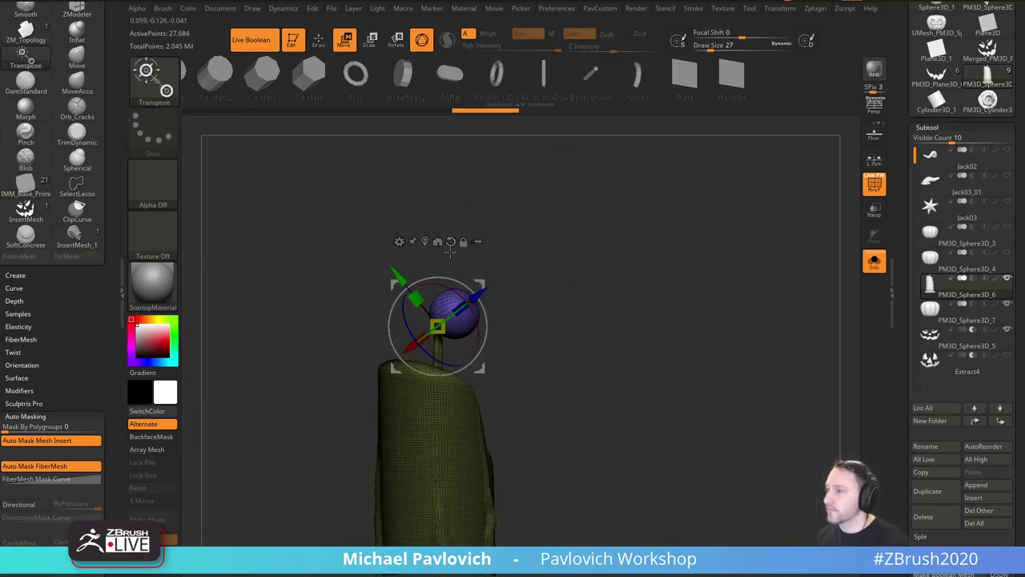
{"action": "left_click", "coordinate": [450, 241]}
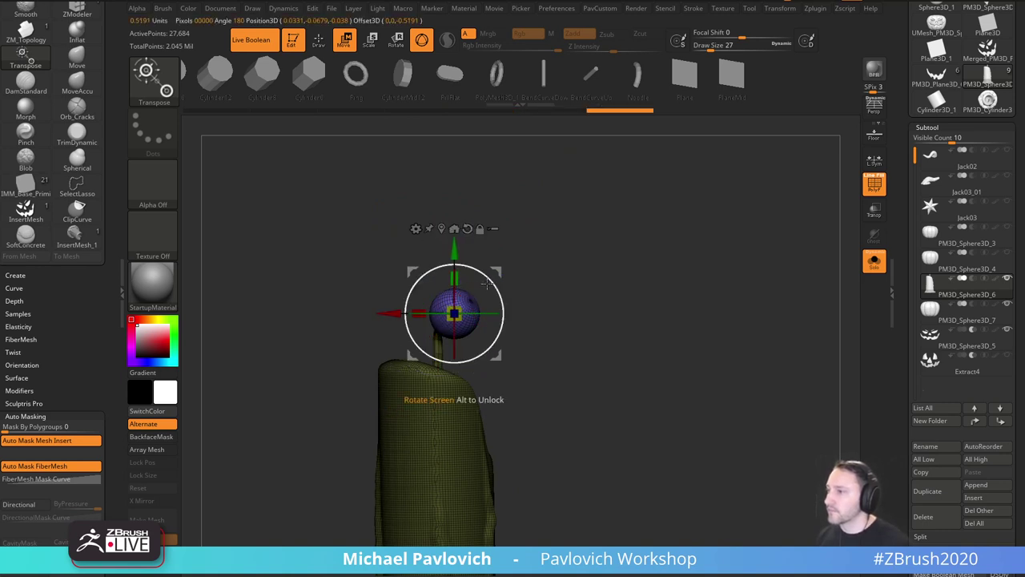
{"action": "left_click_drag", "start_coordinate": [491, 280], "coordinate": [565, 243]}
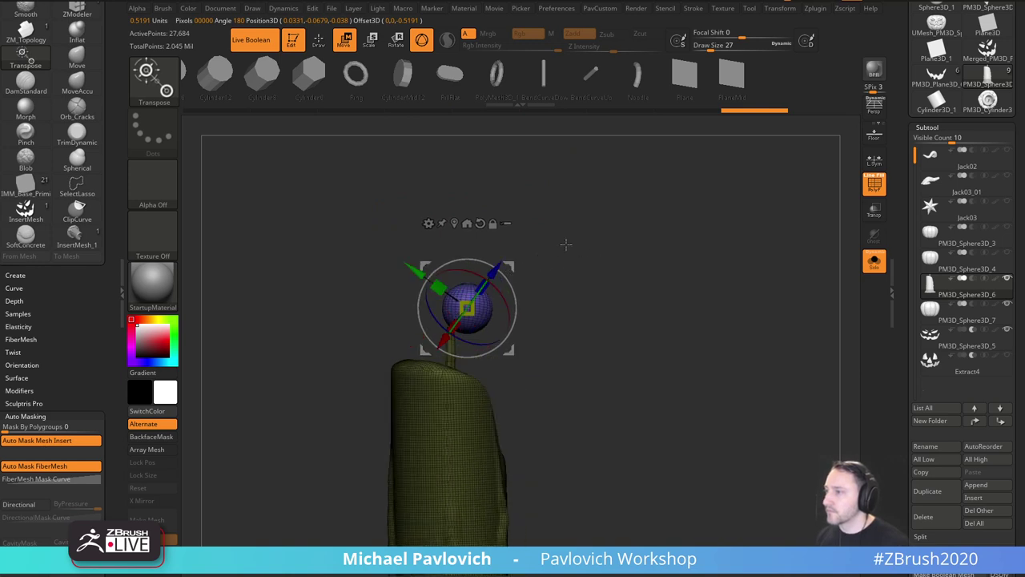
{"action": "left_click", "coordinate": [476, 222]}
{"action": "left_click_drag", "start_coordinate": [468, 273], "coordinate": [599, 229]}
{"action": "left_click_drag", "start_coordinate": [499, 210], "coordinate": [510, 222]}
Split the unmasked stretched sphere from the candle into its own flame subtool.
{"action": "key", "text": "q"}
{"action": "left_click_drag", "start_coordinate": [550, 254], "coordinate": [545, 232], "text": "alt"}
{"action": "key", "text": "s"}
{"action": "key", "text": "1"}
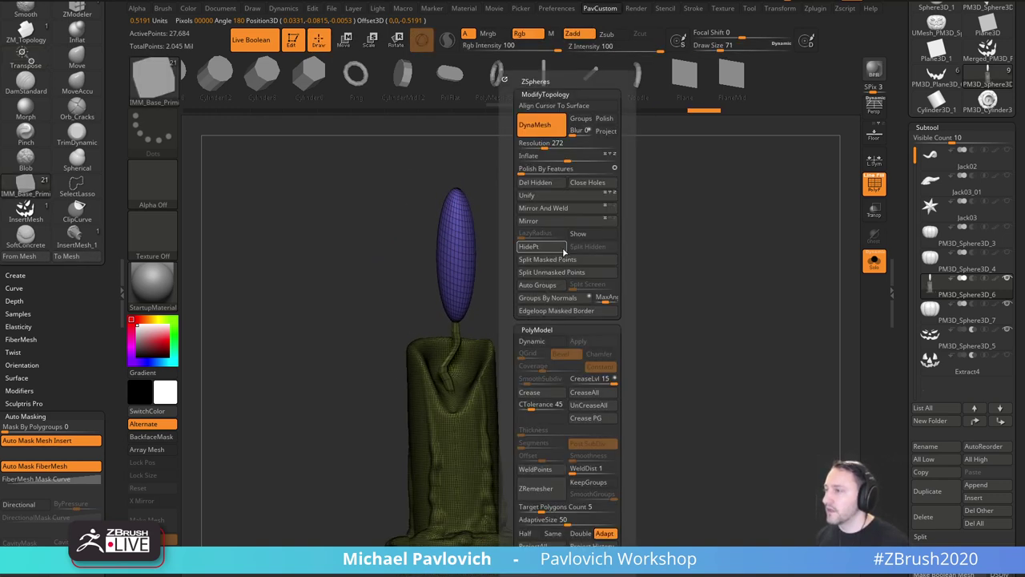
{"action": "left_click", "coordinate": [567, 272]}
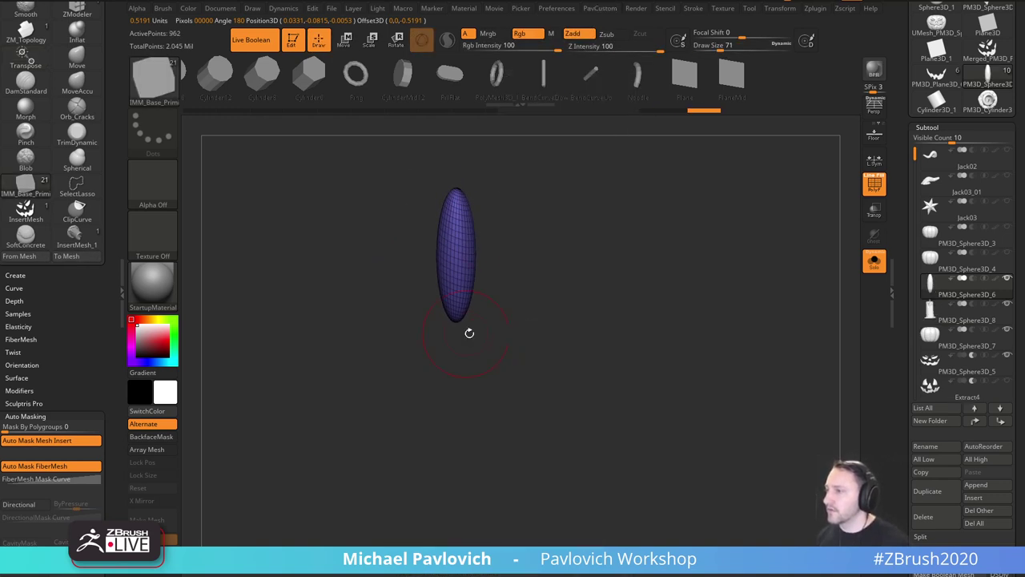
Select the candle subtool, isolate the wick with a visibility selection, and split it from the candle body into a separate subtool.
{"action": "left_click", "coordinate": [940, 306]}
{"action": "key", "text": "ctrl+shift"}
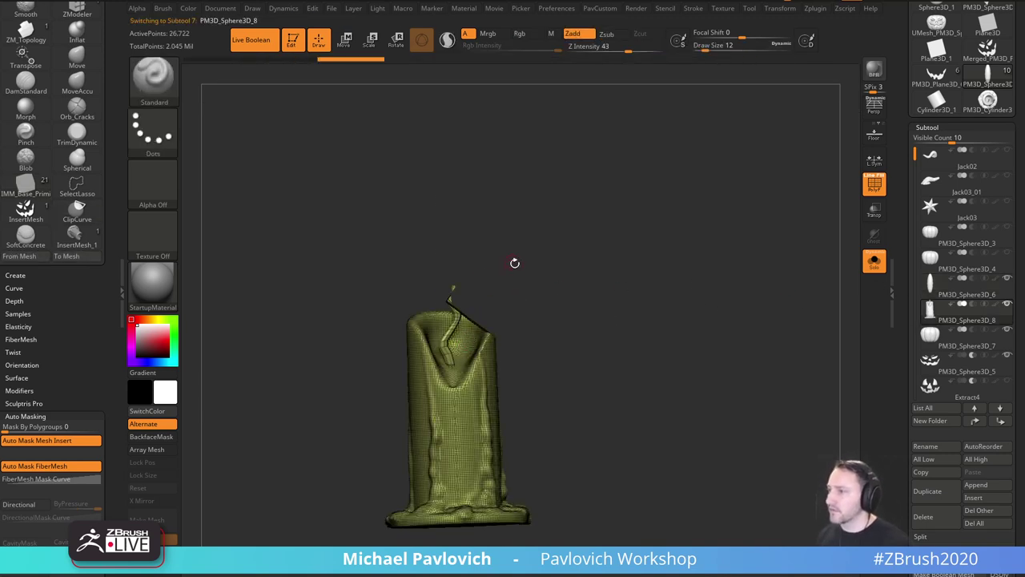
{"action": "key", "text": "ctrl"}
{"action": "key", "text": "ctrl"}
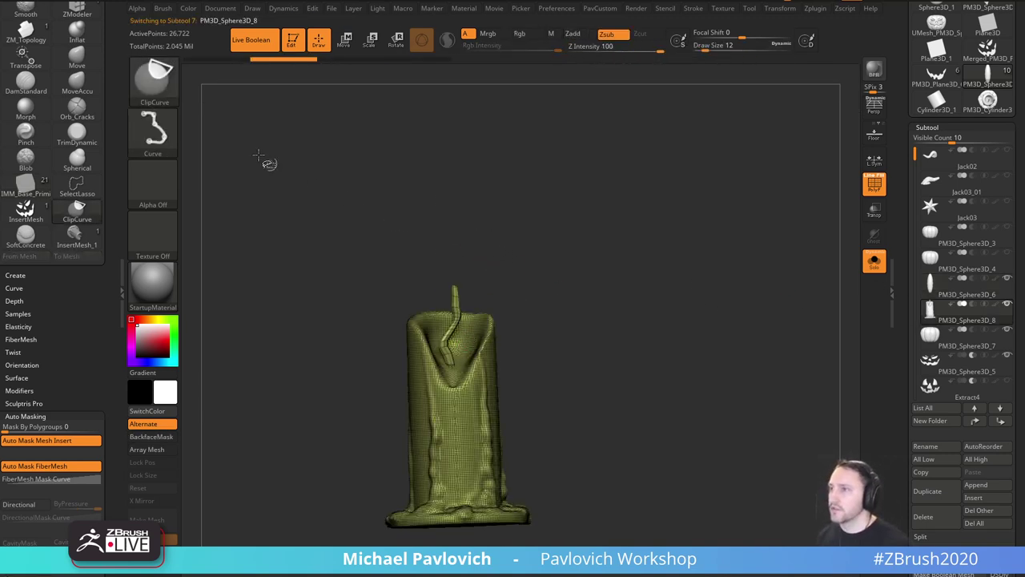
{"action": "left_click", "coordinate": [153, 78], "text": "ctrl+shift"}
{"action": "left_click", "coordinate": [272, 92], "text": "ctrl+shift"}
{"action": "left_click_drag", "start_coordinate": [523, 240], "coordinate": [502, 296], "text": "ctrl+shift"}
{"action": "key", "text": "ctrl+shift+a"}
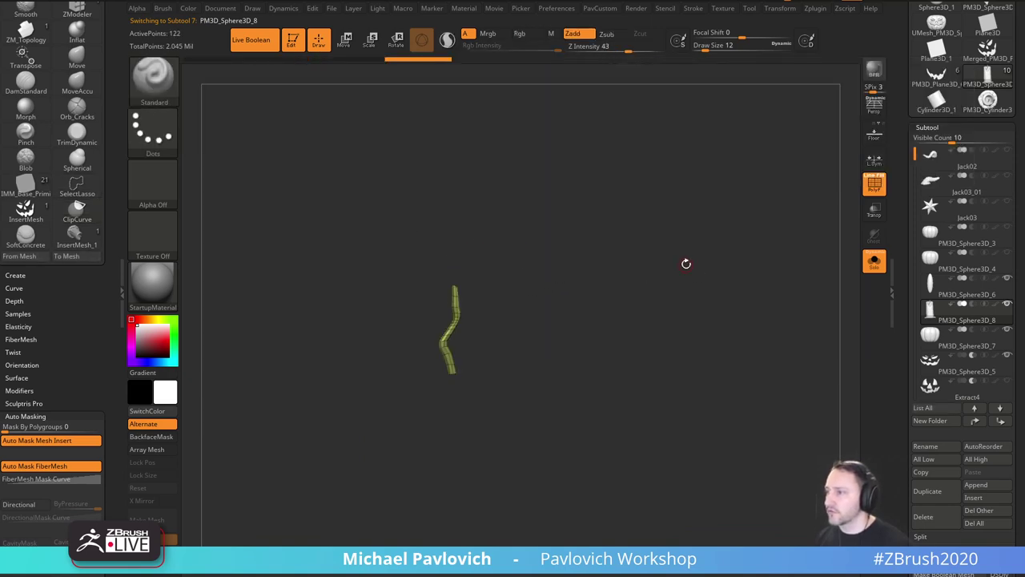
{"action": "key", "text": "1"}
{"action": "left_click", "coordinate": [711, 247]}
Select the flame subtool and bend it into a curved, cupped shape with the ClothWind brush at draw size 94.
{"action": "left_click", "coordinate": [951, 351]}
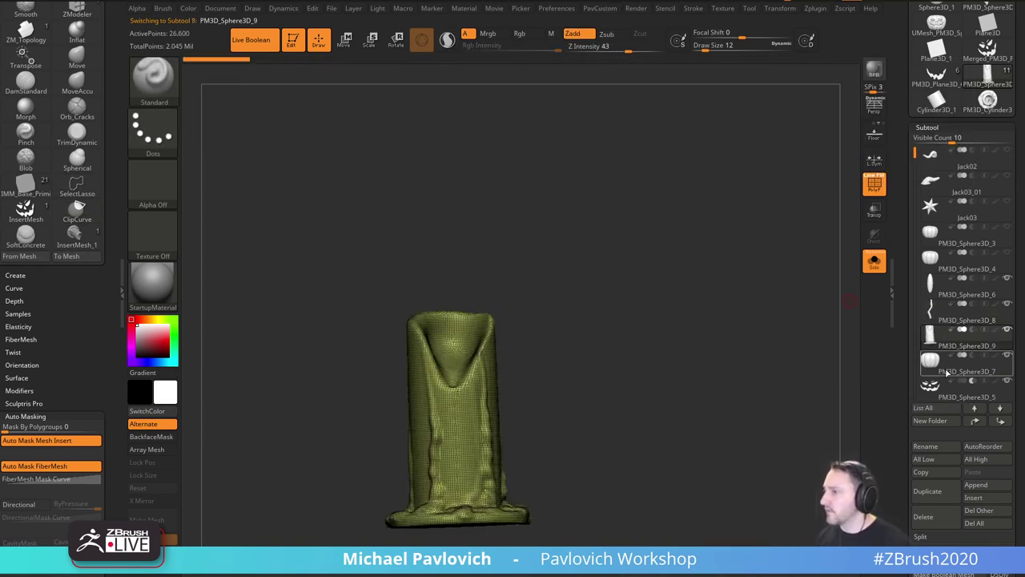
{"action": "left_click", "coordinate": [950, 373]}
{"action": "left_click", "coordinate": [953, 296]}
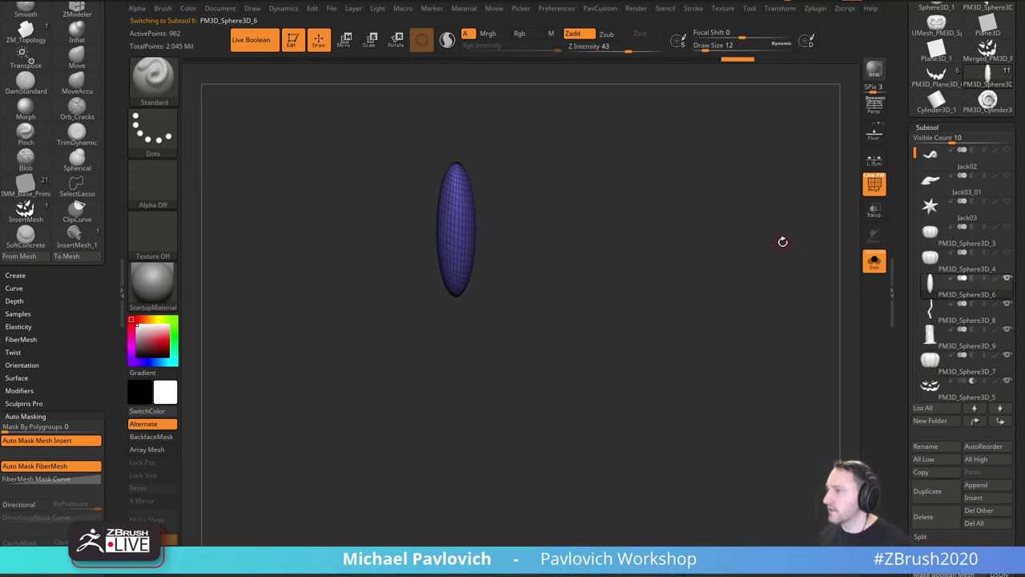
{"action": "left_click_drag", "start_coordinate": [783, 238], "coordinate": [775, 356], "text": "alt"}
{"action": "key", "text": "s"}
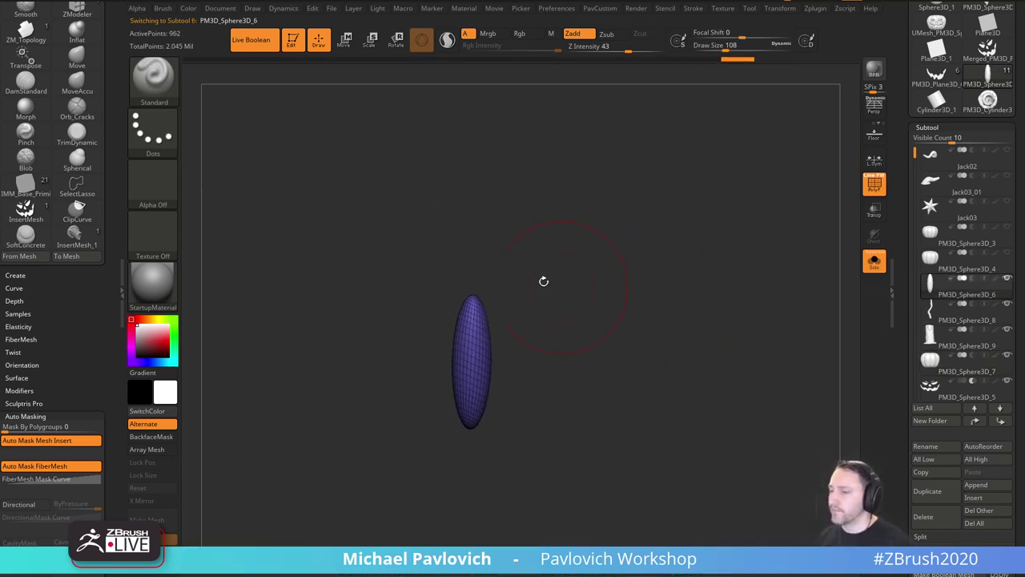
{"action": "key", "text": "b"}
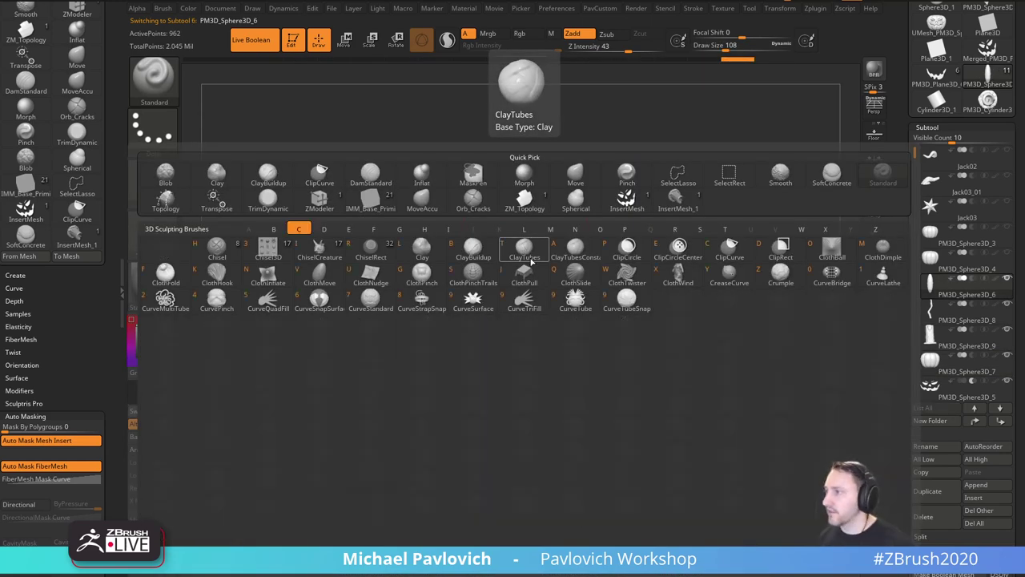
{"action": "left_click", "coordinate": [675, 273]}
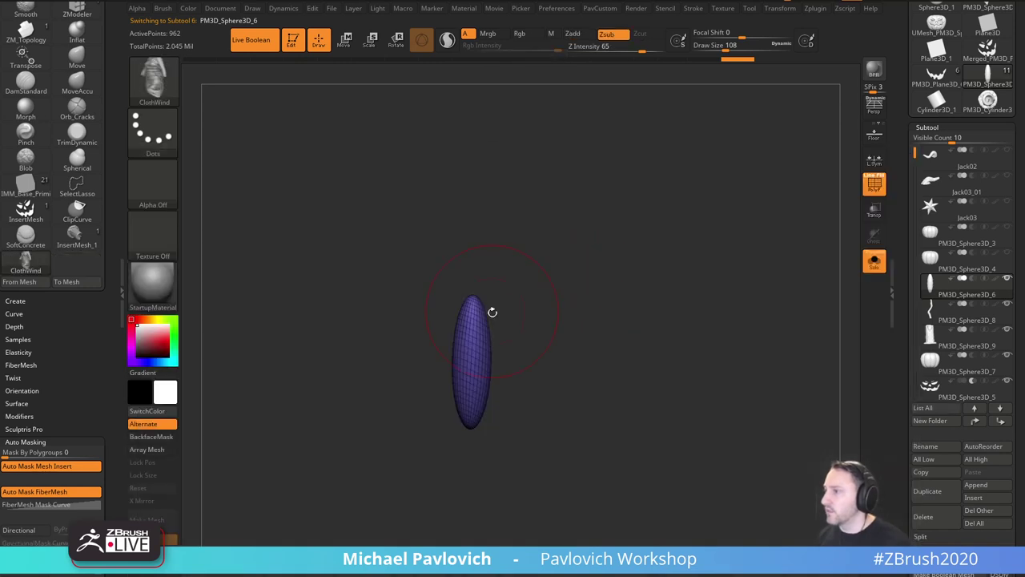
{"action": "left_click_drag", "start_coordinate": [479, 344], "coordinate": [566, 328]}
{"action": "key", "text": "s"}
{"action": "left_click", "coordinate": [466, 360]}
{"action": "mouse_move", "coordinate": [472, 362]}
{"action": "left_mouse_down"}
{"action": "mouse_move", "coordinate": [453, 360]}
{"action": "mouse_move", "coordinate": [464, 352]}
{"action": "mouse_move", "coordinate": [454, 320]}
{"action": "left_mouse_up"}
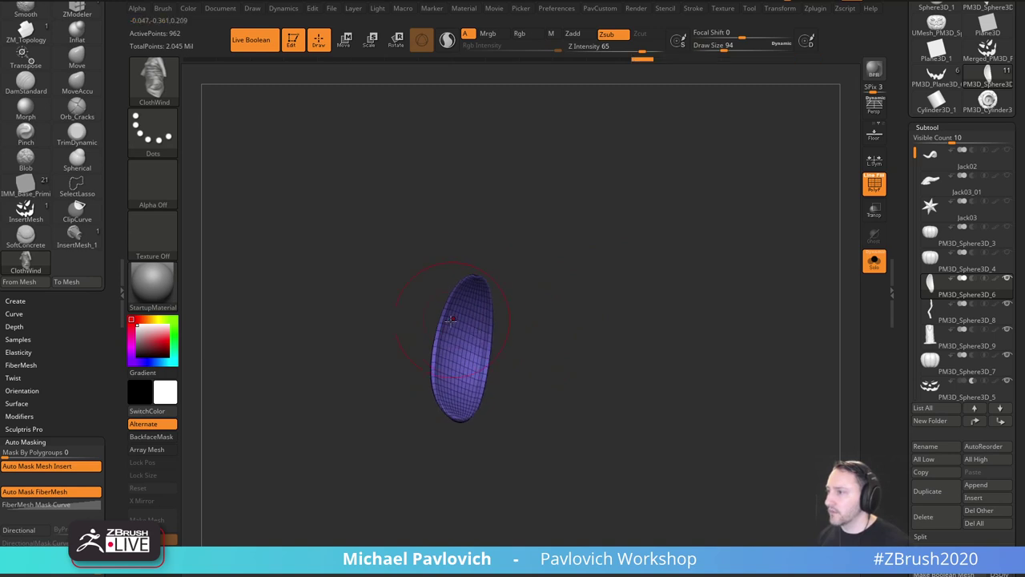
Hide the polyframe display and curve the flame further with another ClothWind stroke on its middle.
{"action": "key", "text": "shift+f"}
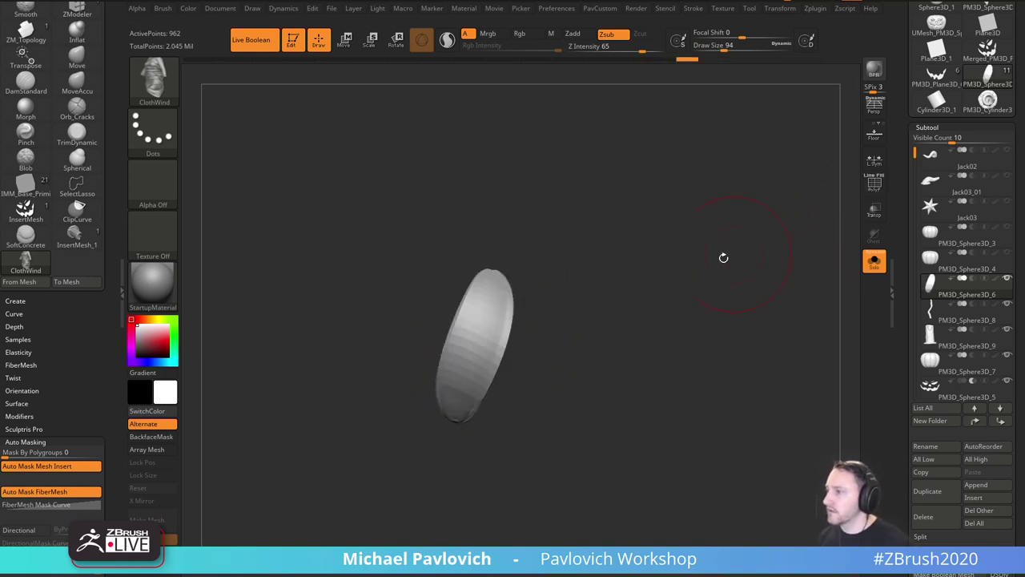
{"action": "left_click_drag", "start_coordinate": [723, 258], "coordinate": [608, 282]}
{"action": "mouse_move", "coordinate": [483, 336]}
{"action": "left_mouse_down"}
{"action": "mouse_move", "coordinate": [519, 335]}
{"action": "mouse_move", "coordinate": [480, 337]}
{"action": "left_mouse_up"}
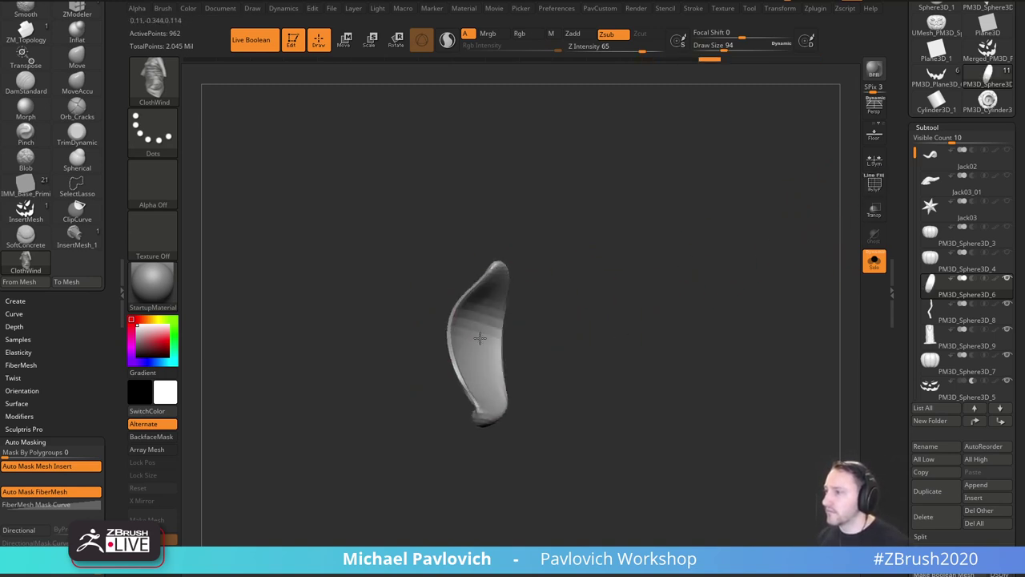
Try twisting the middle of the flame with the ClothTwister brush at draw size 94, and undo the stroke.
{"action": "key", "text": "b"}
{"action": "key", "text": "c"}
{"action": "key", "text": "t"}
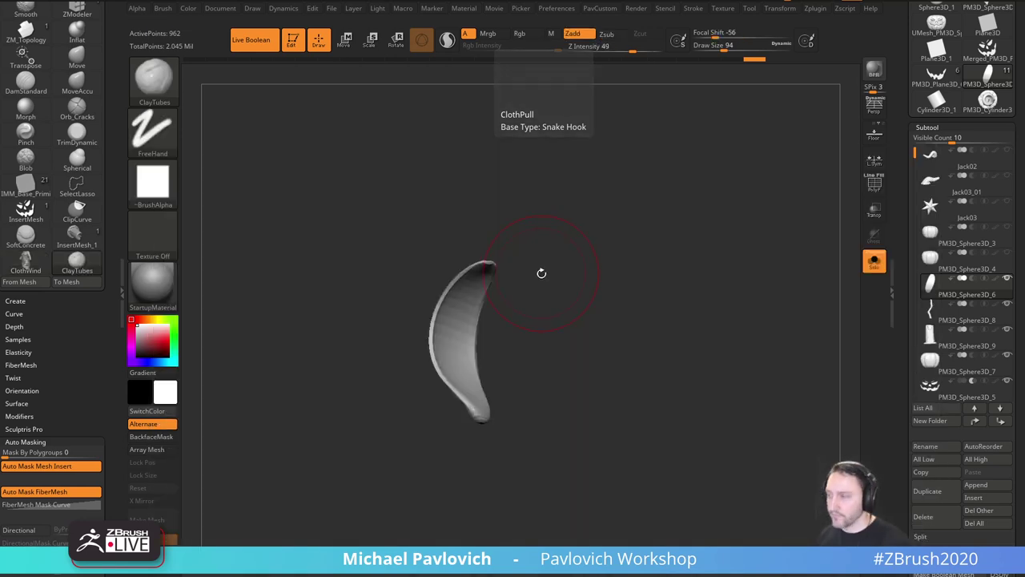
{"action": "key", "text": "b"}
{"action": "key", "text": "c"}
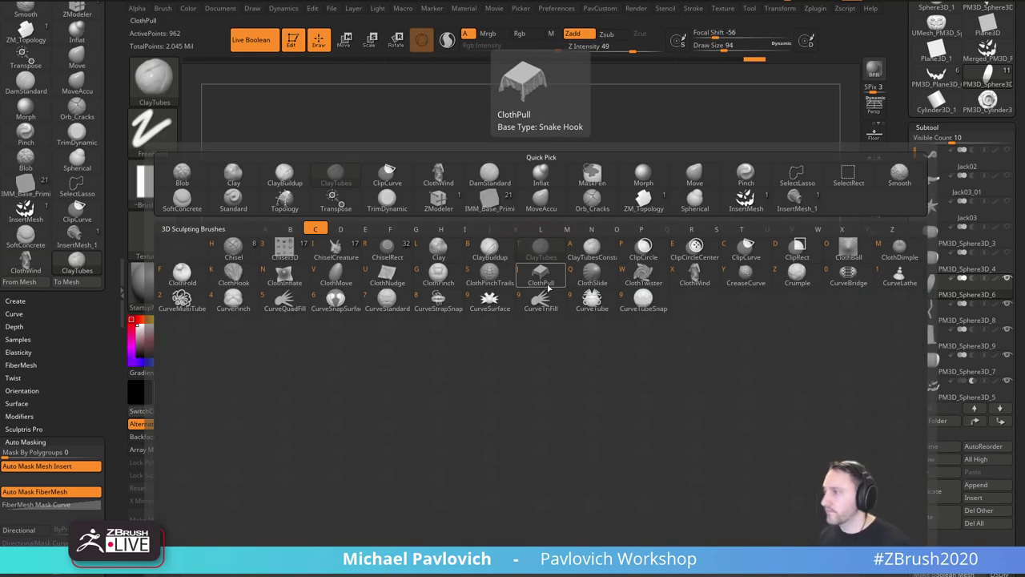
{"action": "left_click", "coordinate": [645, 274]}
{"action": "left_click_drag", "start_coordinate": [456, 329], "coordinate": [461, 327]}
{"action": "key", "text": "ctrl+z"}
Try twisting the flame with ClothTwister at larger draw sizes such as 197 and 149, undoing each attempt.
{"action": "key", "text": "s"}
{"action": "left_click", "coordinate": [494, 313]}
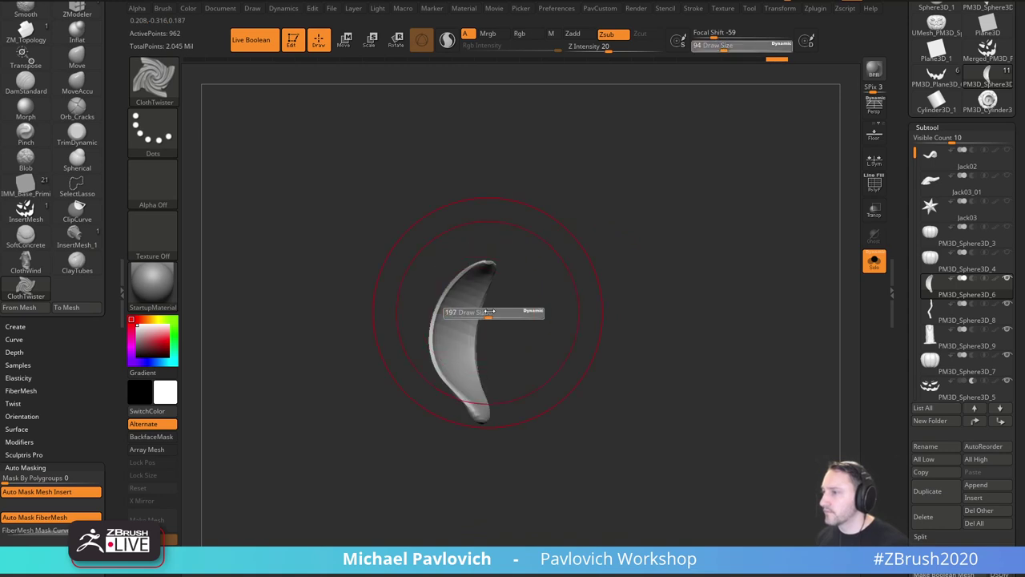
{"action": "left_click_drag", "start_coordinate": [469, 287], "coordinate": [479, 295]}
{"action": "mouse_move", "coordinate": [522, 272]}
{"action": "left_mouse_down", "text": "shift"}
{"action": "mouse_move", "coordinate": [483, 285]}
{"action": "mouse_move", "coordinate": [469, 303]}
{"action": "mouse_move", "coordinate": [481, 270]}
{"action": "mouse_move", "coordinate": [581, 227]}
{"action": "left_mouse_up", "text": "shift"}
{"action": "key", "text": "ctrl+z"}
{"action": "key", "text": "ctrl+z"}
{"action": "key", "text": "s"}
{"action": "left_click", "coordinate": [484, 303]}
{"action": "key", "text": "ctrl+z"}
{"action": "key", "text": "s"}
{"action": "left_click", "coordinate": [454, 303]}
{"action": "key", "text": "ctrl+z"}
{"action": "key", "text": "ctrl+z"}
{"action": "key", "text": "ctrl+z"}
Pull the flame into a wavy curve with the ClothHook brush at draw size 77.
{"action": "key", "text": "b"}
{"action": "key", "text": "c"}
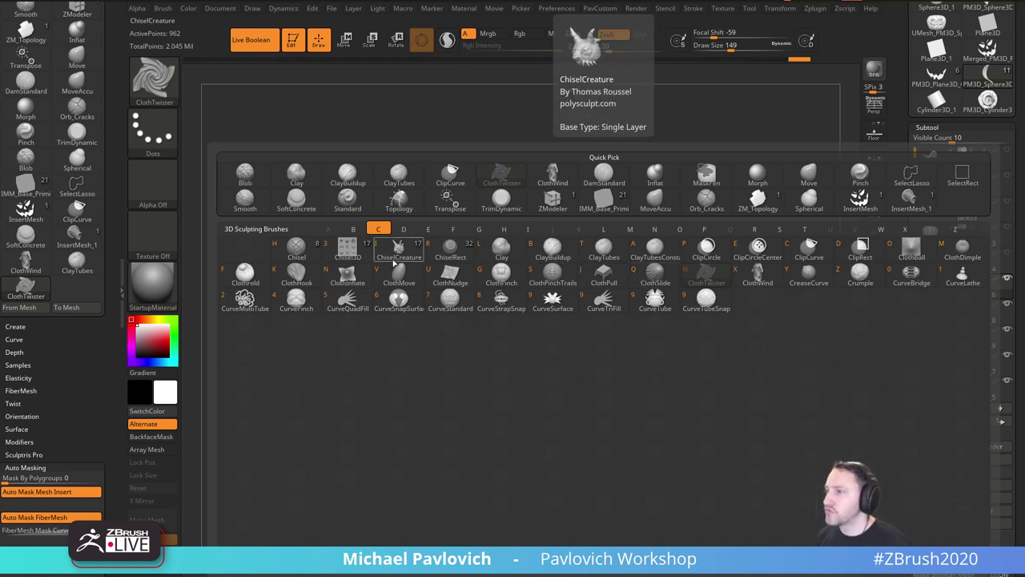
{"action": "left_click", "coordinate": [301, 278]}
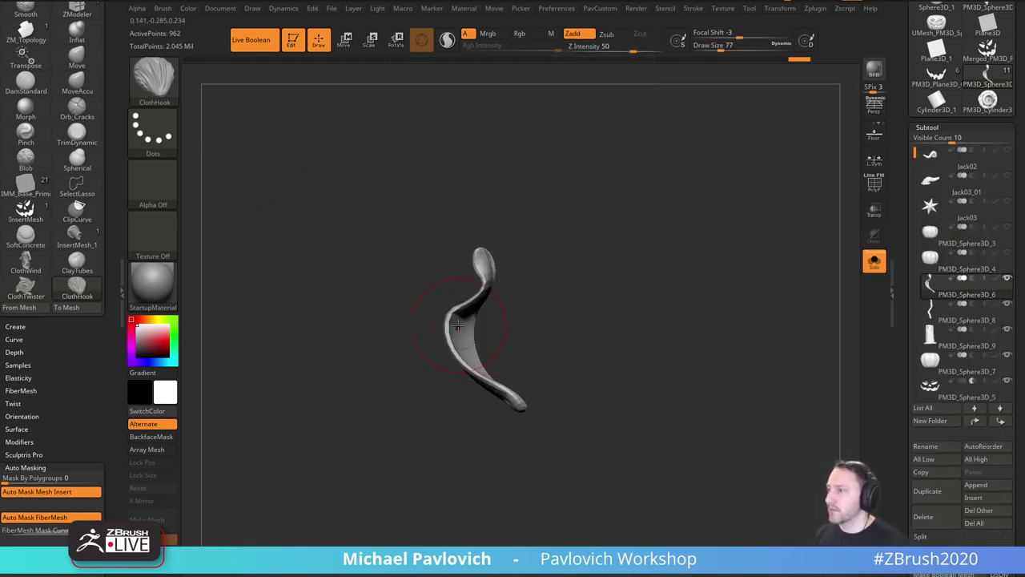
{"action": "mouse_move", "coordinate": [512, 281]}
{"action": "left_mouse_down"}
{"action": "mouse_move", "coordinate": [480, 339]}
{"action": "mouse_move", "coordinate": [490, 296]}
{"action": "left_mouse_up"}
Reduce the draw size to 25 and use ClothHook to stretch the flame's tip upward and bend its lower part.
{"action": "key", "text": "bracketleft"}
{"action": "key", "text": "bracketleft"}
{"action": "key", "text": "bracketleft"}
{"action": "key", "text": "bracketleft"}
{"action": "key", "text": "bracketleft"}
{"action": "mouse_move", "coordinate": [480, 261]}
{"action": "left_mouse_down"}
{"action": "mouse_move", "coordinate": [475, 251]}
{"action": "mouse_move", "coordinate": [521, 239]}
{"action": "mouse_move", "coordinate": [517, 212]}
{"action": "mouse_move", "coordinate": [486, 216]}
{"action": "left_mouse_up"}
{"action": "left_click_drag", "start_coordinate": [514, 317], "coordinate": [490, 381]}
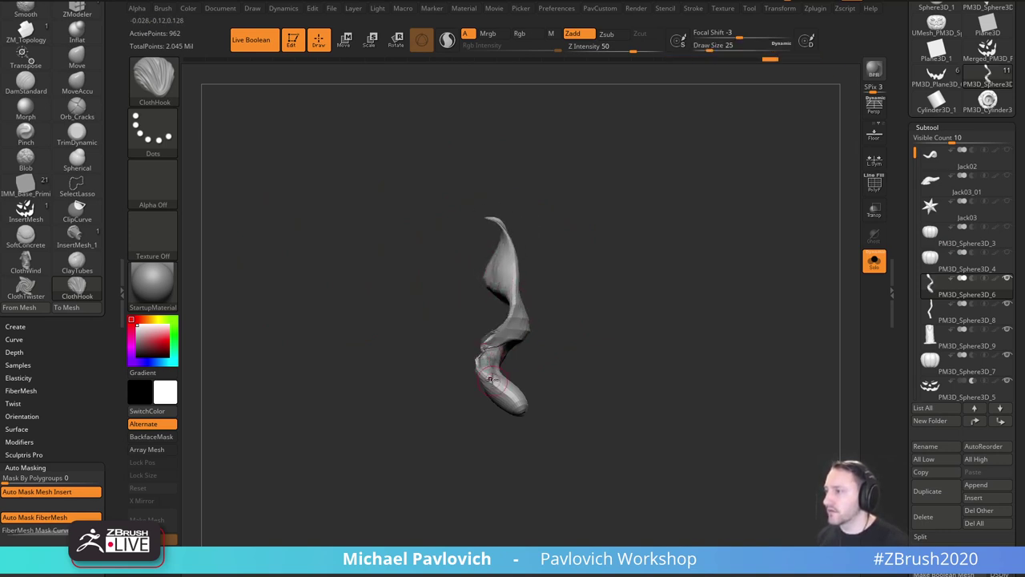
Pull the candle flame into a bent, curving shape with the ClothHook brush, using a draw size of 41.
{"action": "right_click_drag", "start_coordinate": [509, 353], "coordinate": [457, 357]}
{"action": "key", "text": "s"}
{"action": "left_click_drag", "start_coordinate": [501, 358], "coordinate": [496, 358]}
{"action": "right_click_drag", "start_coordinate": [483, 357], "coordinate": [453, 357]}
{"action": "left_click_drag", "start_coordinate": [519, 311], "coordinate": [555, 294]}
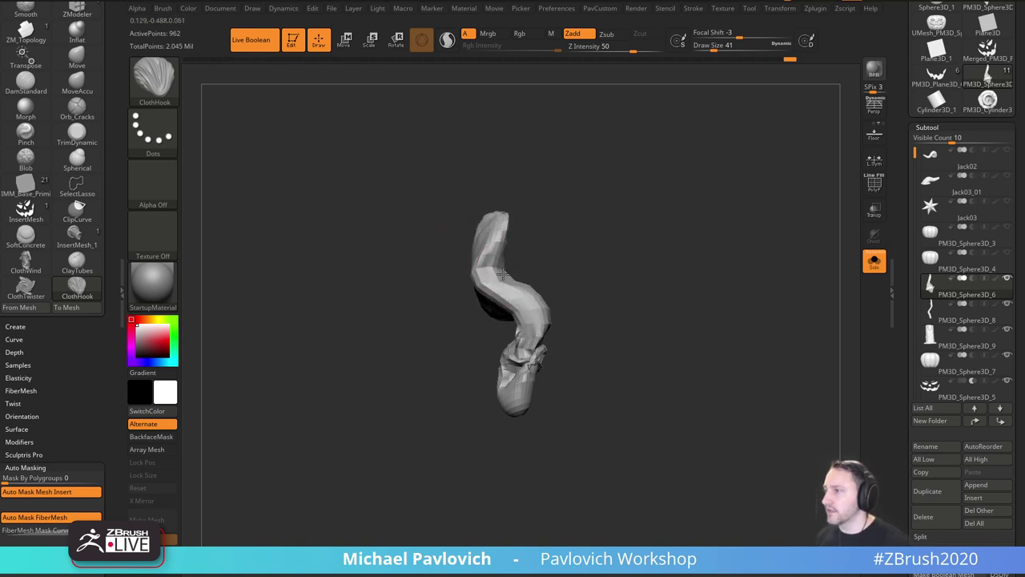
Smooth the crumpled flame mesh with Polish By Features.
{"action": "right_click_drag", "start_coordinate": [632, 293], "coordinate": [624, 290]}
{"action": "key", "text": "space"}
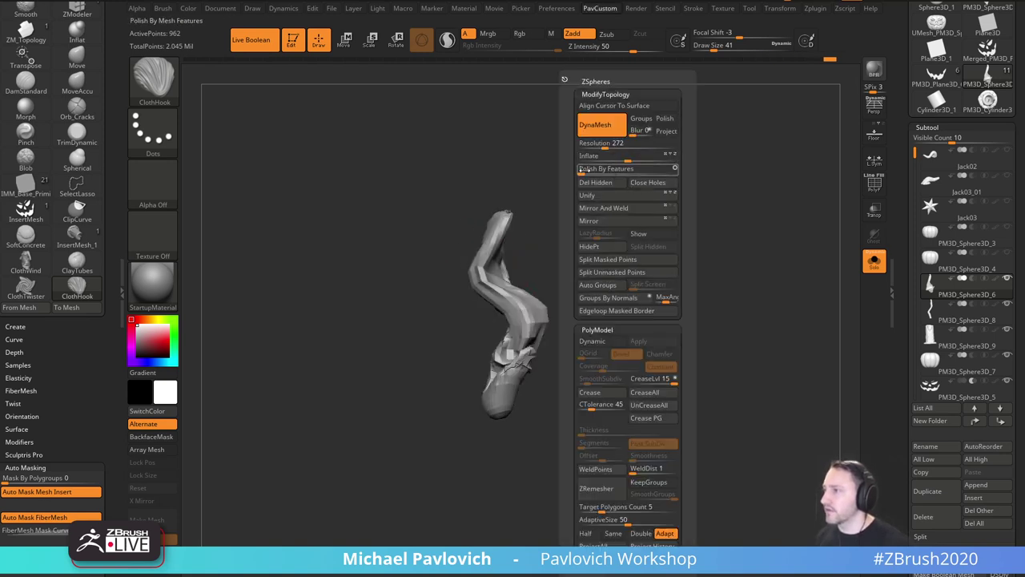
{"action": "left_click", "coordinate": [584, 169]}
{"action": "left_click", "coordinate": [586, 170]}
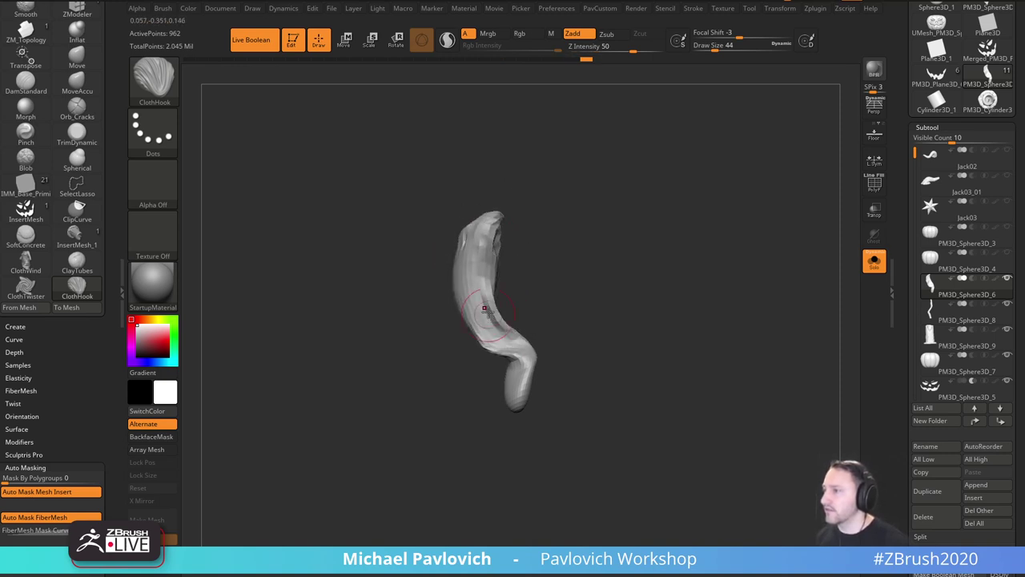
Pull the flame's tip, sides and lower body into a twisted form with ClothHook at draw size 44.
{"action": "left_click_drag", "start_coordinate": [518, 255], "coordinate": [491, 277]}
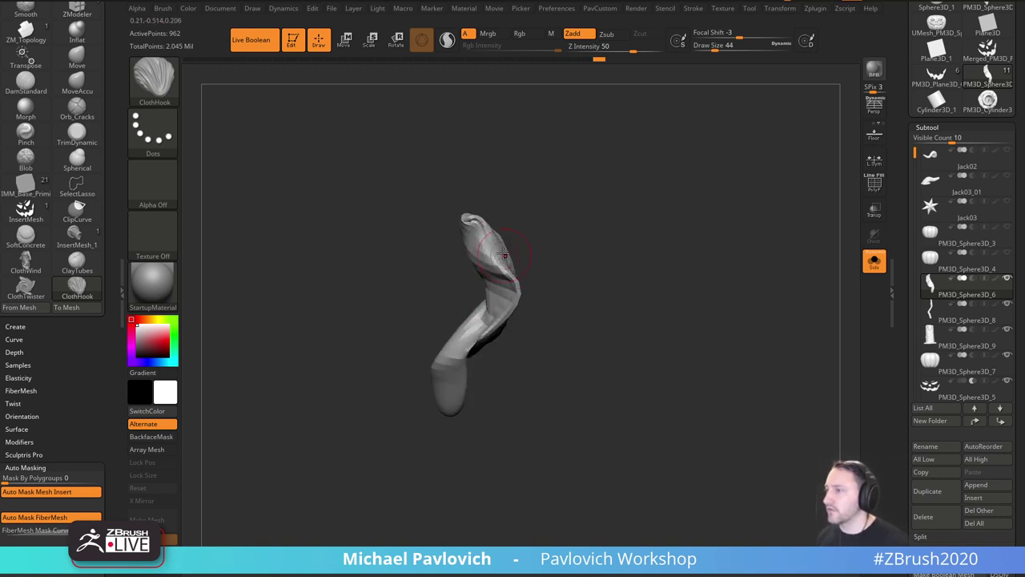
{"action": "left_click_drag", "start_coordinate": [463, 222], "coordinate": [422, 237]}
{"action": "left_click_drag", "start_coordinate": [537, 229], "coordinate": [517, 238]}
{"action": "mouse_move", "coordinate": [474, 323]}
{"action": "left_mouse_down"}
{"action": "mouse_move", "coordinate": [426, 392]}
{"action": "mouse_move", "coordinate": [412, 349]}
{"action": "mouse_move", "coordinate": [429, 351]}
{"action": "left_mouse_up"}
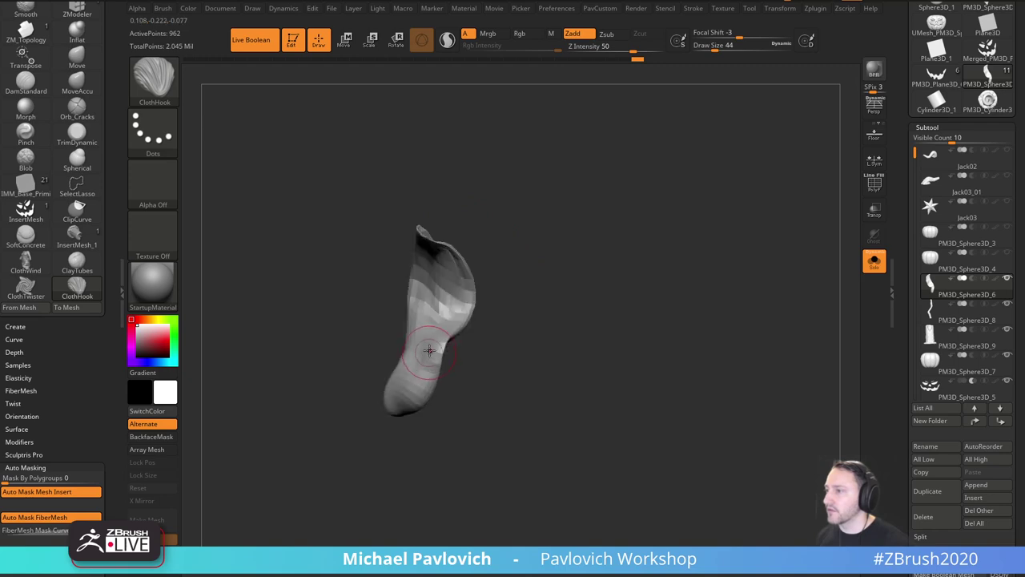
Leave solo view, then position, shrink and slightly tilt the flame above the candle with the transform gizmo.
{"action": "left_click", "coordinate": [874, 261]}
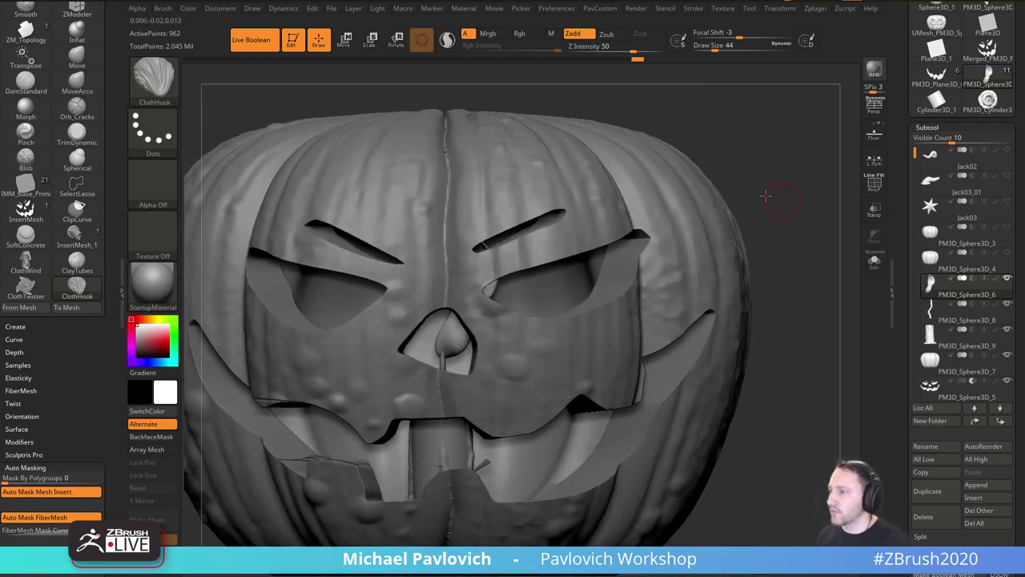
{"action": "key", "text": "w"}
{"action": "left_click_drag", "start_coordinate": [443, 240], "coordinate": [451, 284]}
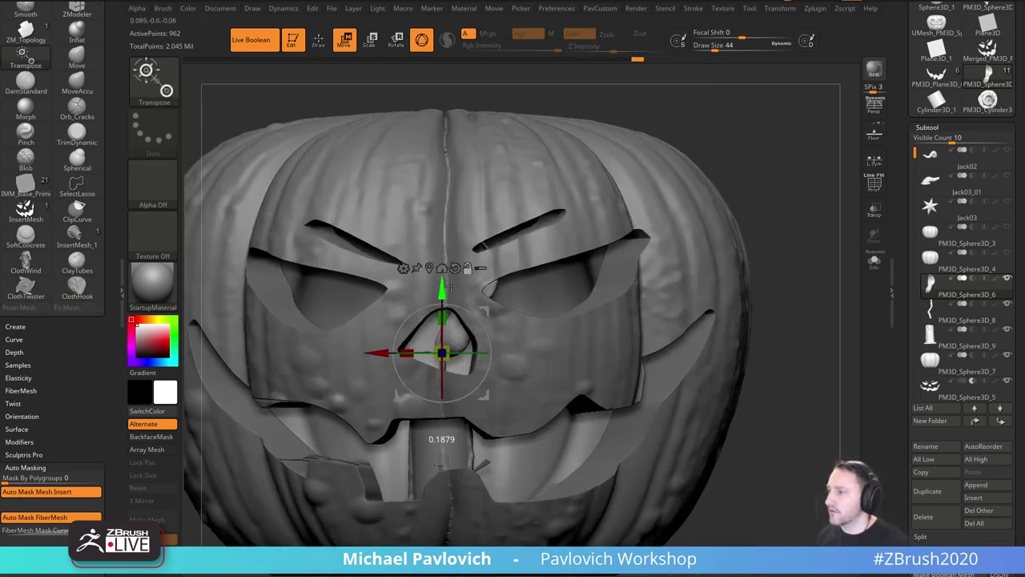
{"action": "left_click_drag", "start_coordinate": [453, 344], "coordinate": [433, 363]}
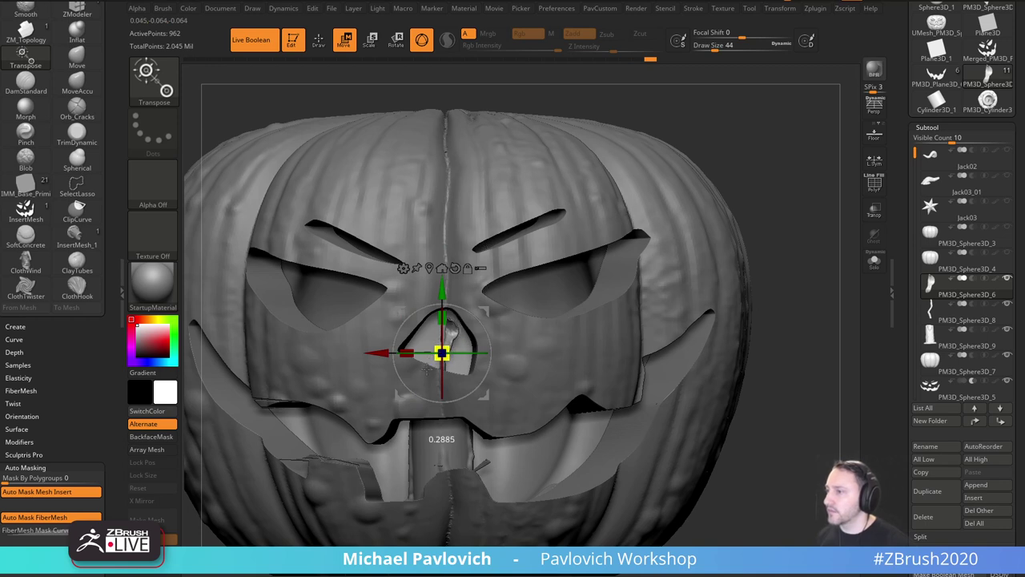
{"action": "left_click_drag", "start_coordinate": [479, 337], "coordinate": [473, 330]}
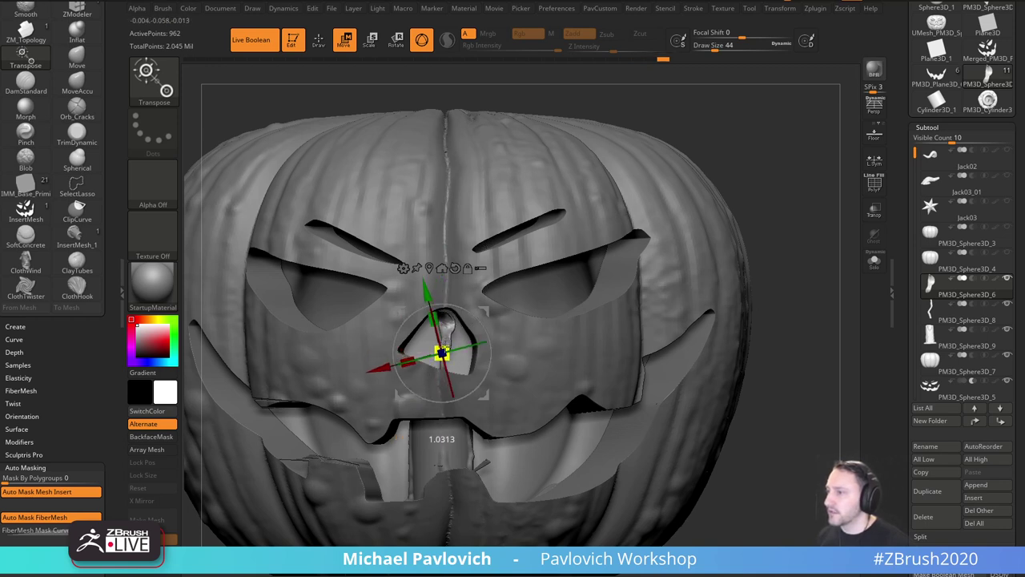
{"action": "key", "text": "q"}
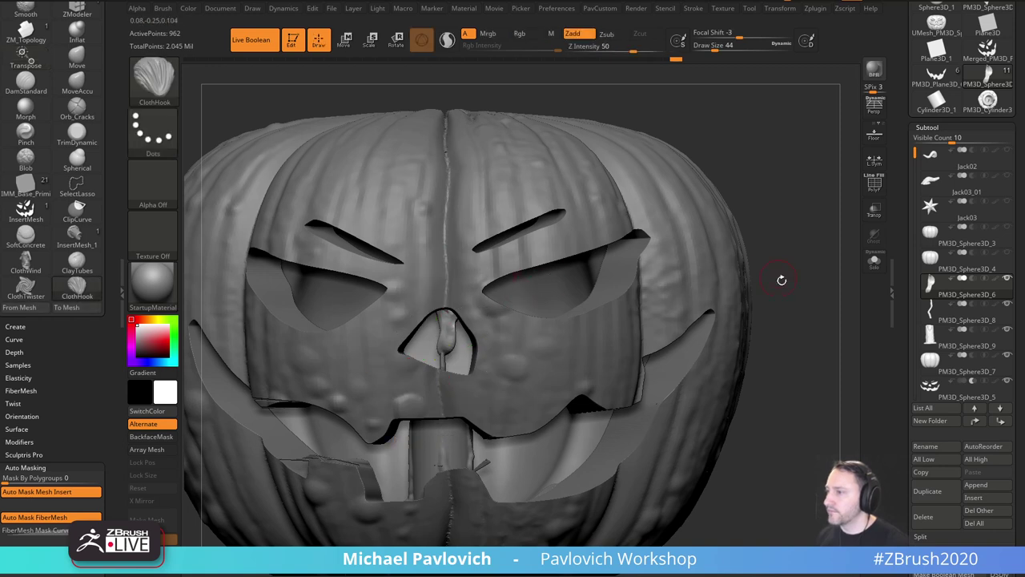
Turn on transforming all selected subtools and hide the pumpkin shell PM3D_Sphere3D_7.
{"action": "mouse_move", "coordinate": [780, 280]}
{"action": "left_mouse_down", "text": "alt"}
{"action": "mouse_move", "coordinate": [765, 268]}
{"action": "mouse_move", "coordinate": [780, 255]}
{"action": "left_mouse_up", "text": "alt"}
{"action": "key", "text": "w"}
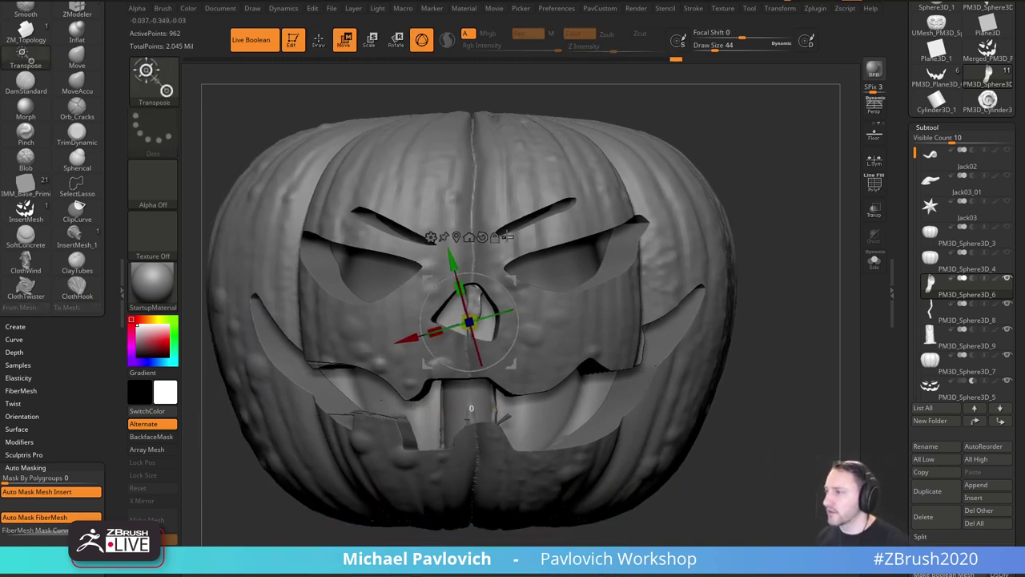
{"action": "key", "text": "ctrl+shift"}
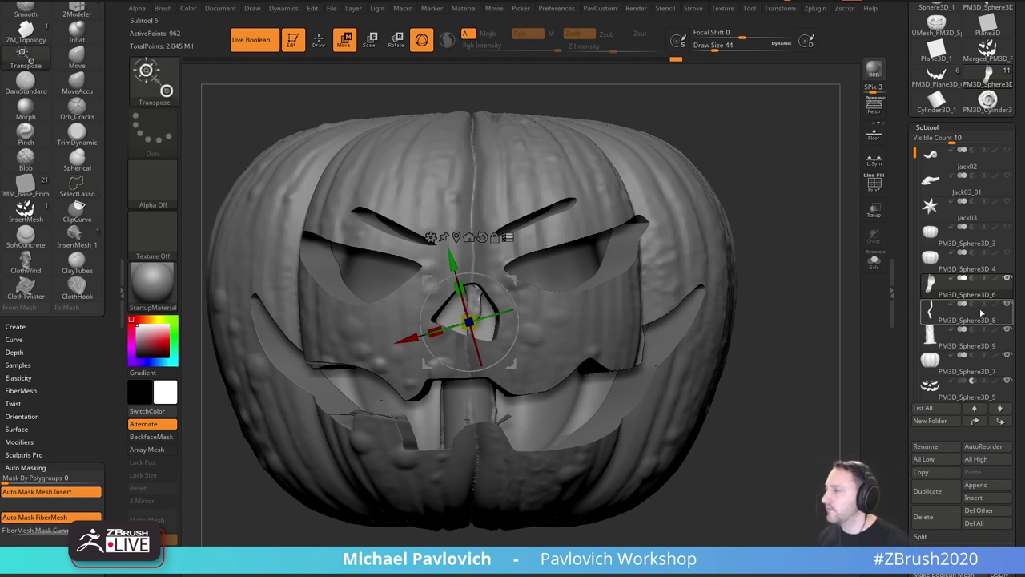
{"action": "mouse_move", "coordinate": [981, 309]}
{"action": "left_click", "coordinate": [1011, 359], "text": "ctrl+shift"}
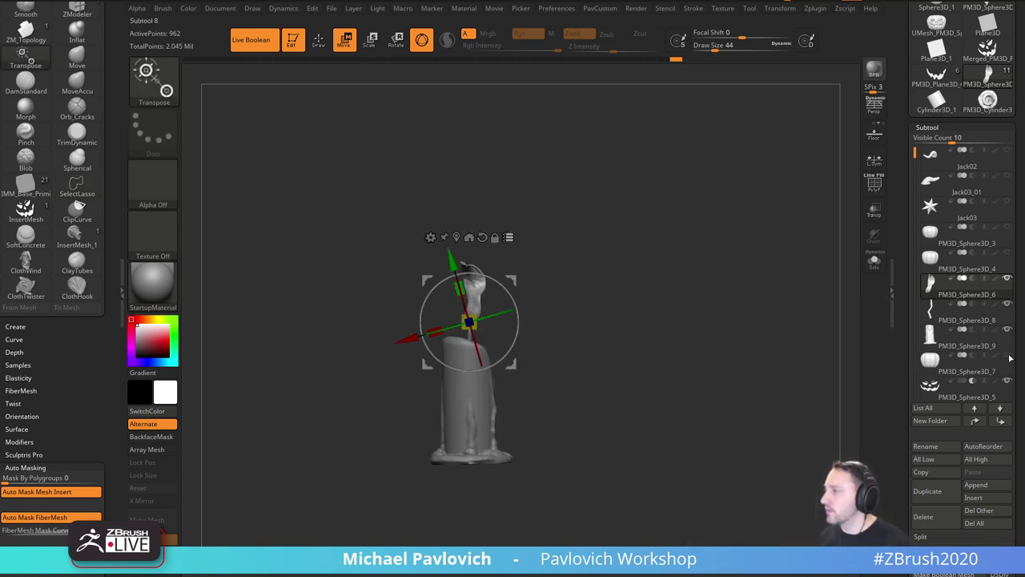
{"action": "mouse_move", "coordinate": [999, 388]}
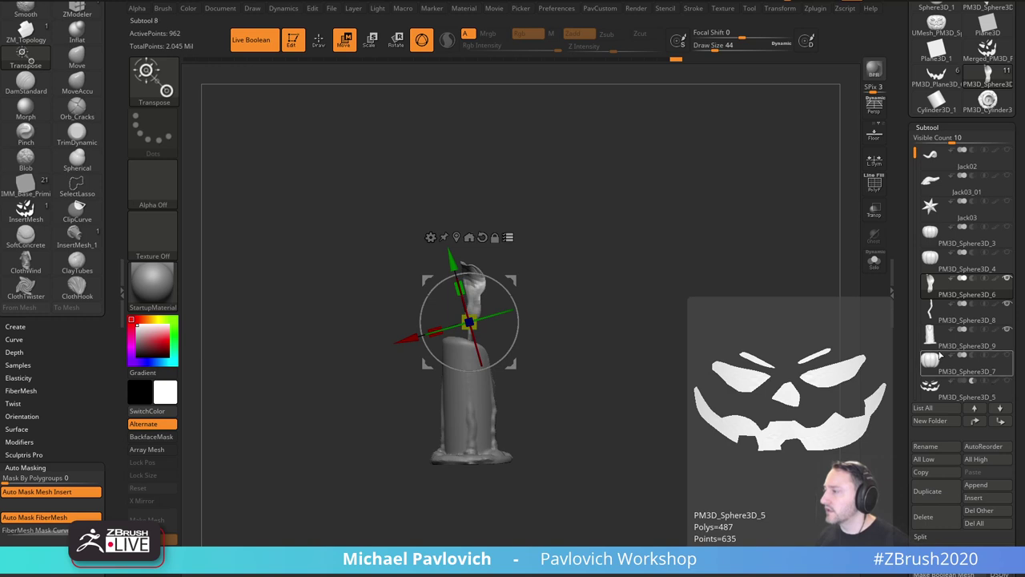
Select the candle, wick and flame subtools together with a SelectRect rectangle around them.
{"action": "left_click_drag", "start_coordinate": [726, 336], "coordinate": [723, 320], "text": "alt"}
{"action": "left_click", "coordinate": [592, 262], "text": "ctrl+shift"}
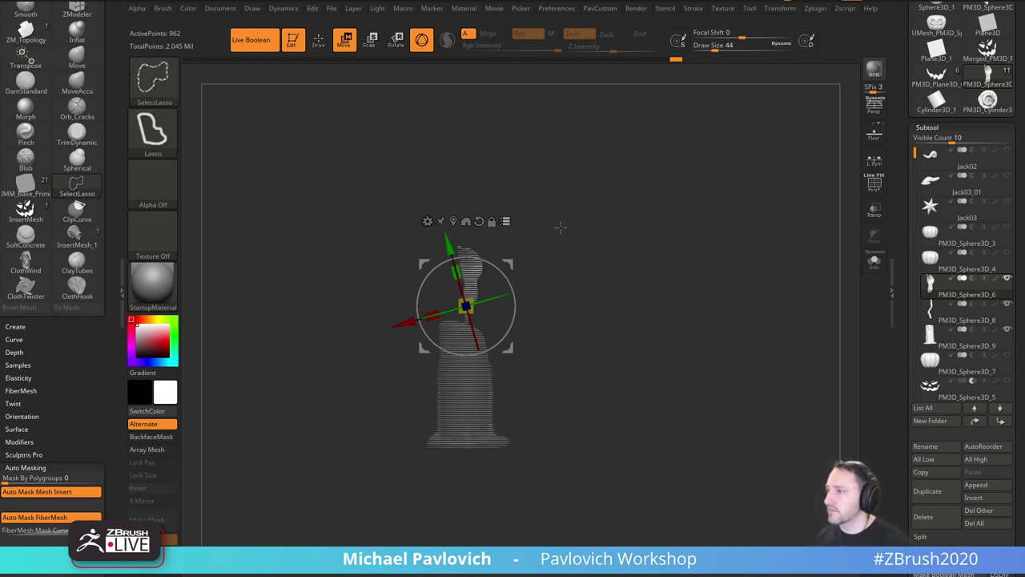
{"action": "left_click", "coordinate": [147, 83], "text": "ctrl+shift"}
{"action": "left_click", "coordinate": [320, 93], "text": "ctrl+shift"}
{"action": "left_click_drag", "start_coordinate": [622, 228], "coordinate": [399, 396], "text": "ctrl+shift"}
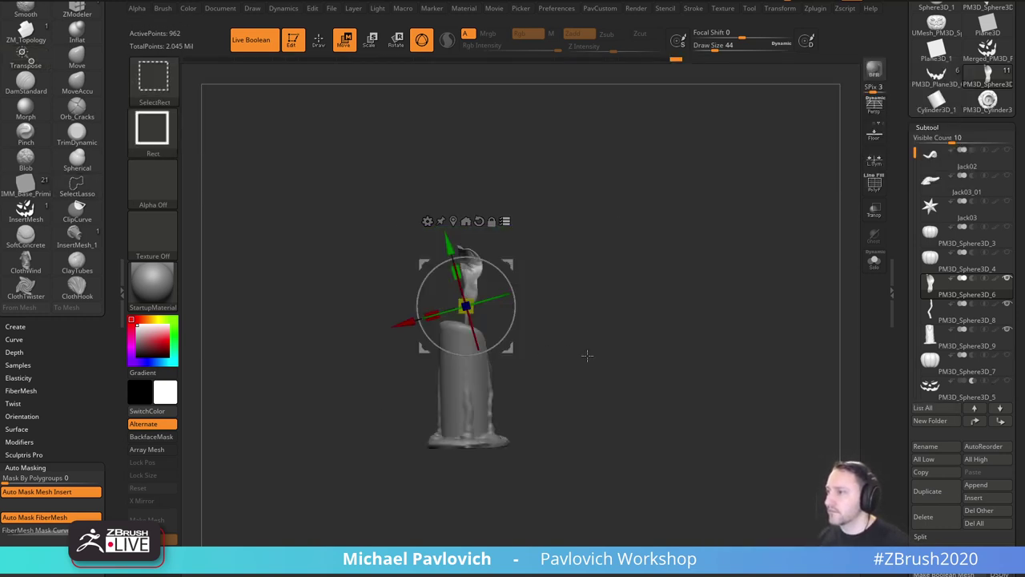
Reposition the gizmo pivot at the candle's base and uniformly scale the candle, wick and flame down.
{"action": "left_click", "coordinate": [480, 223], "text": "alt"}
{"action": "left_click", "coordinate": [469, 277], "text": "alt"}
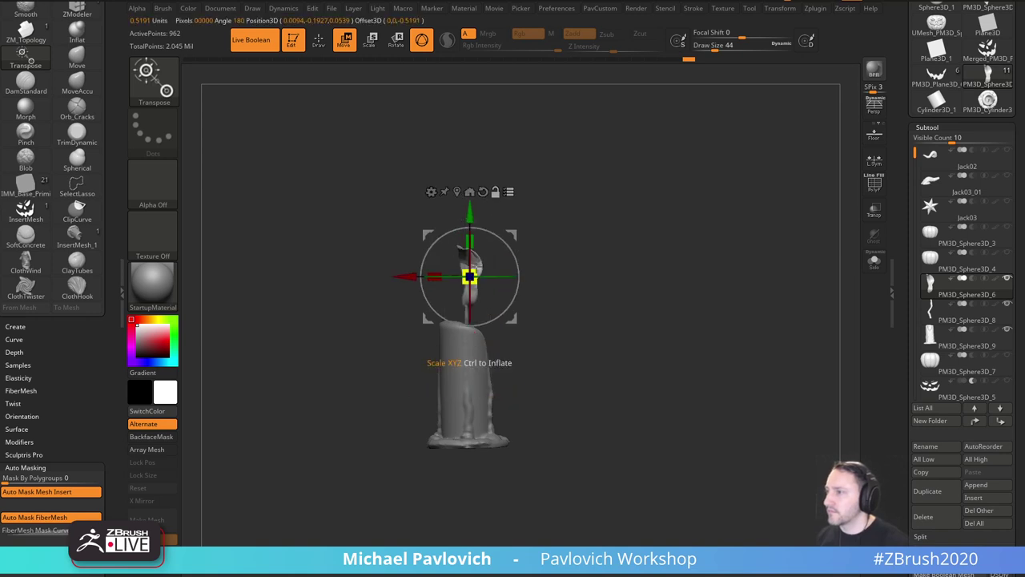
{"action": "left_click_drag", "start_coordinate": [470, 238], "coordinate": [470, 386], "text": "alt"}
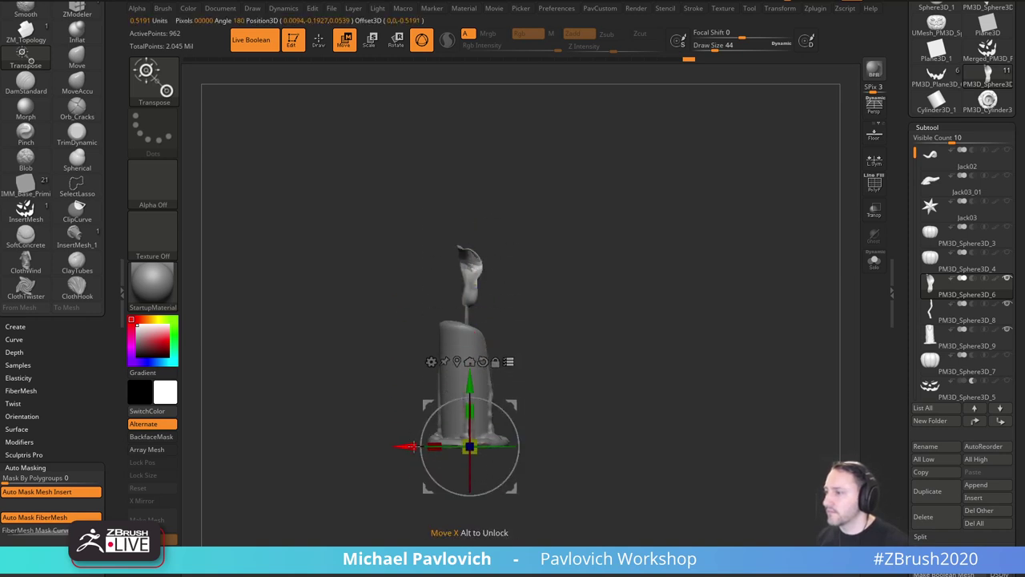
{"action": "left_click_drag", "start_coordinate": [410, 447], "coordinate": [398, 447], "text": "alt"}
{"action": "left_click_drag", "start_coordinate": [459, 386], "coordinate": [459, 383], "text": "alt"}
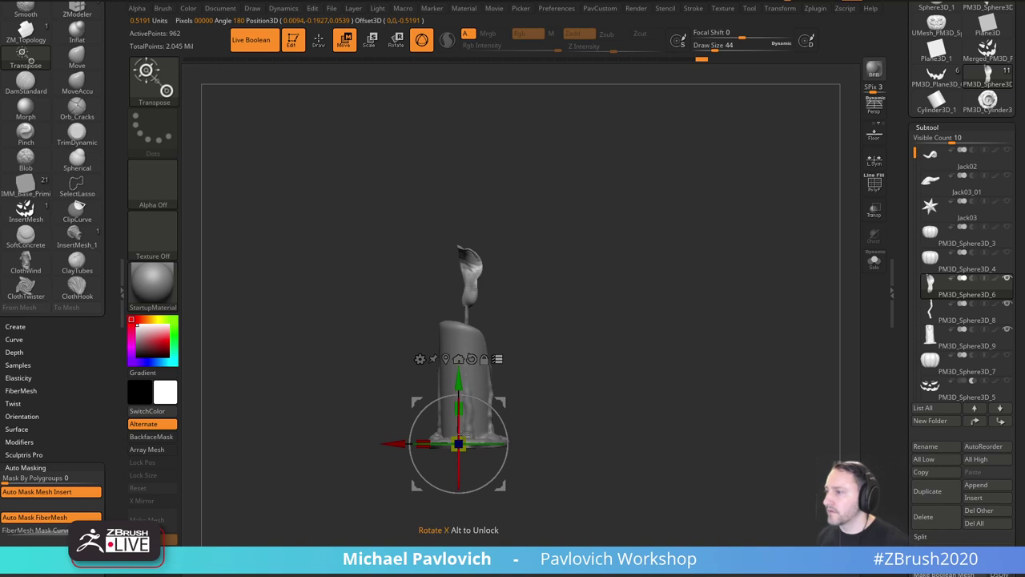
{"action": "left_click_drag", "start_coordinate": [463, 436], "coordinate": [458, 445]}
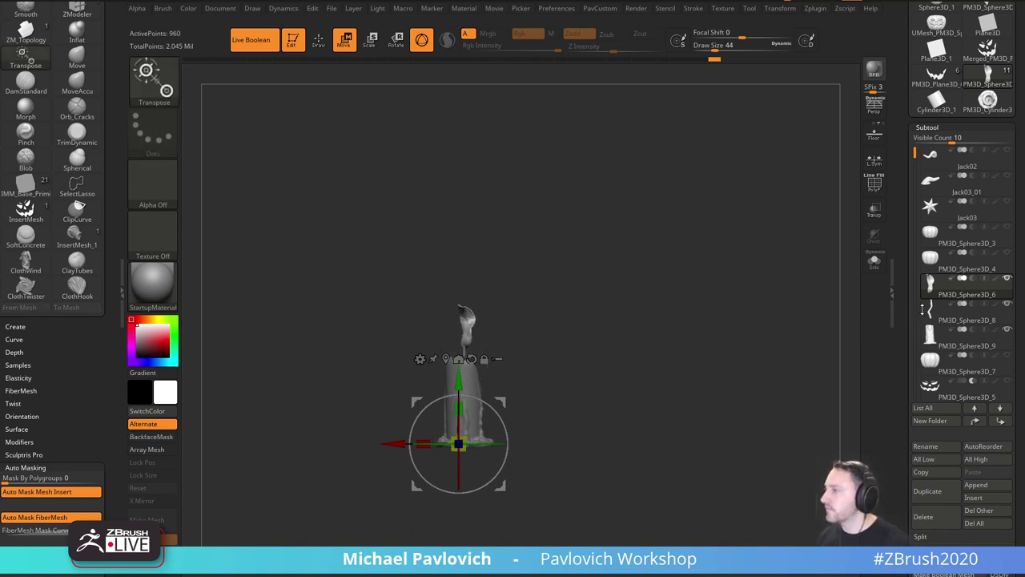
Check the flame in solo view, then show the pumpkin shell PM3D_Sphere3D_7 again.
{"action": "left_click", "coordinate": [873, 261]}
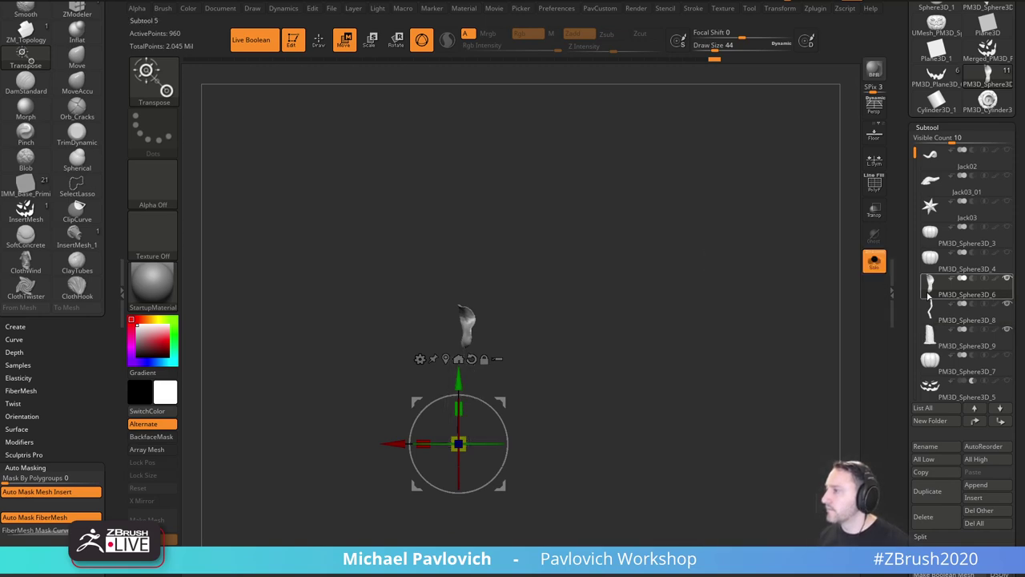
{"action": "left_click", "coordinate": [878, 268]}
{"action": "left_click", "coordinate": [1007, 354]}
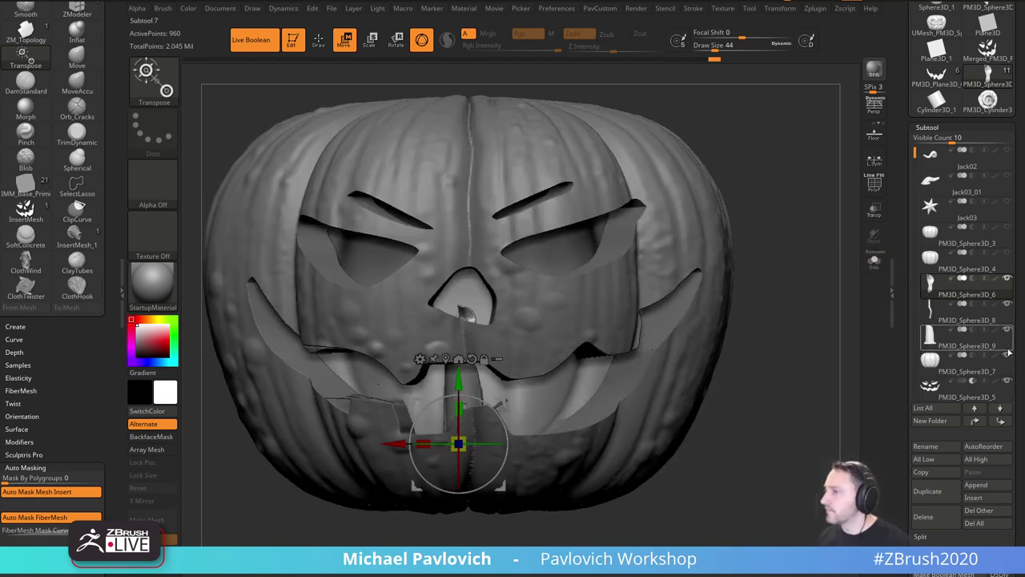
Switch to the Standard brush with draw size 39 and make the pumpkin shell PM3D_Sphere3D_7 the active subtool.
{"action": "mouse_move", "coordinate": [777, 267]}
{"action": "left_mouse_down"}
{"action": "mouse_move", "coordinate": [775, 291]}
{"action": "mouse_move", "coordinate": [751, 293]}
{"action": "mouse_move", "coordinate": [771, 311]}
{"action": "mouse_move", "coordinate": [778, 304]}
{"action": "mouse_move", "coordinate": [748, 332]}
{"action": "mouse_move", "coordinate": [739, 307]}
{"action": "mouse_move", "coordinate": [762, 334]}
{"action": "mouse_move", "coordinate": [727, 334]}
{"action": "mouse_move", "coordinate": [738, 335]}
{"action": "mouse_move", "coordinate": [758, 293]}
{"action": "mouse_move", "coordinate": [785, 306]}
{"action": "mouse_move", "coordinate": [752, 314]}
{"action": "left_mouse_up"}
{"action": "key", "text": "q"}
{"action": "key", "text": "b"}
{"action": "key", "text": "s"}
{"action": "key", "text": "t"}
{"action": "key", "text": "s"}
{"action": "key", "text": "s"}
{"action": "key", "text": "s"}
{"action": "left_click", "coordinate": [628, 339], "text": "alt"}
{"action": "key", "text": "s"}
{"action": "key", "text": "s"}
{"action": "left_click_drag", "start_coordinate": [751, 314], "coordinate": [769, 317]}
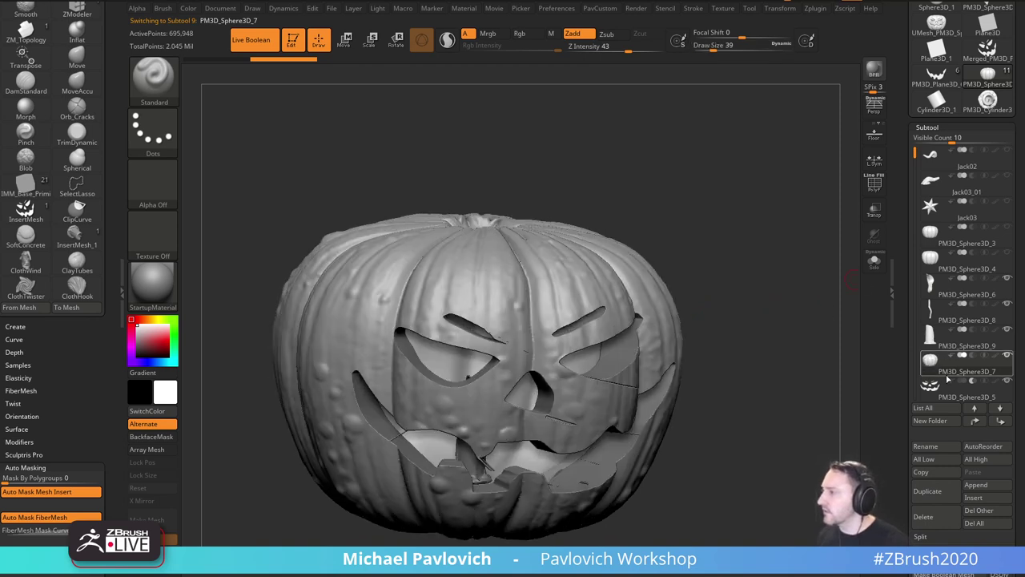
Open the existing UMesh_PM3D_Sphere3D_6 boolean result and examine its polygroups and wireframe with PolyFrame.
{"action": "left_click_drag", "start_coordinate": [912, 354], "coordinate": [906, 300]}
{"action": "scroll", "coordinate": [929, 264], "scroll_direction": "up", "scroll_amount": 3}
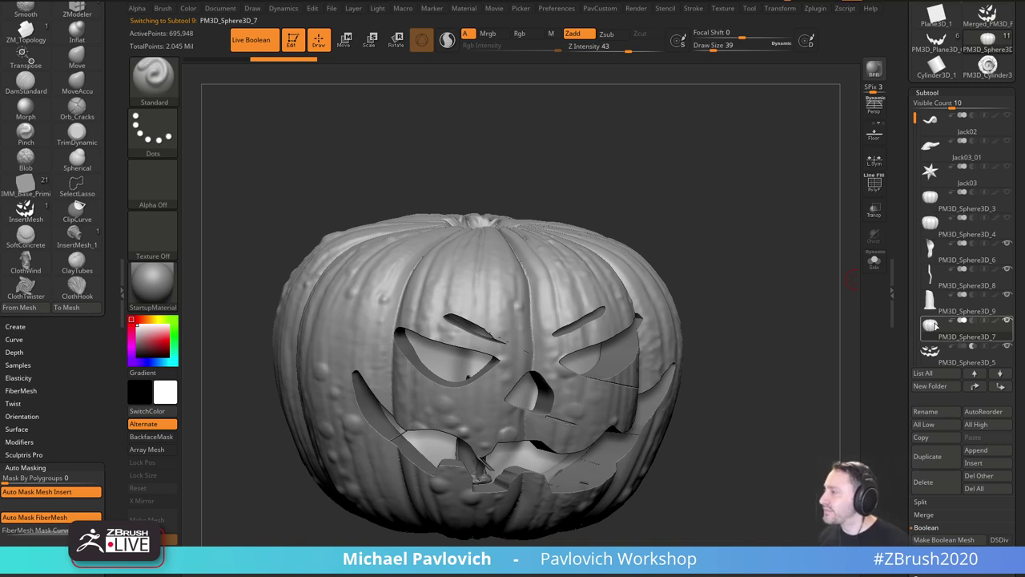
{"action": "scroll", "coordinate": [905, 321], "scroll_direction": "up", "scroll_amount": 5}
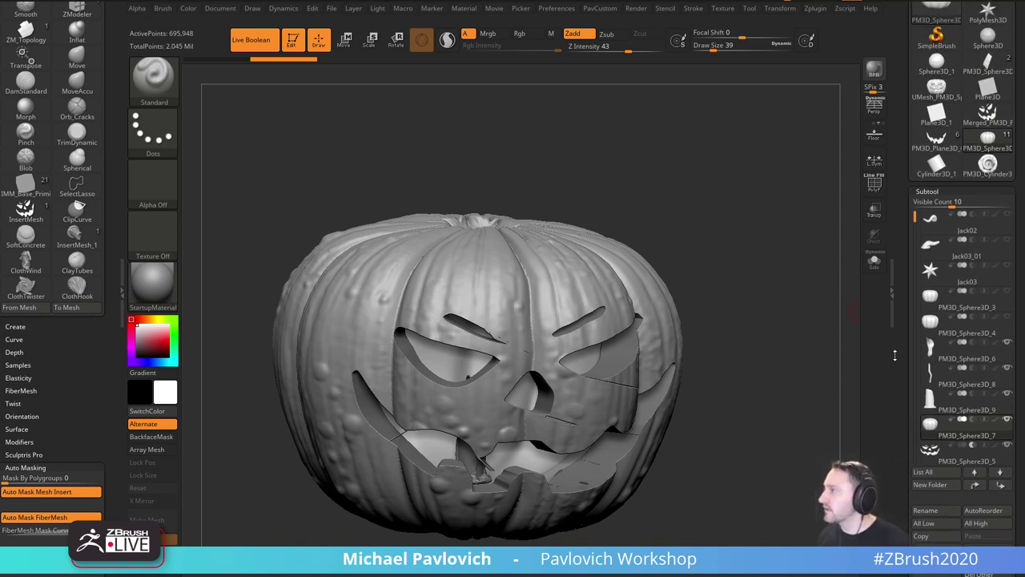
{"action": "left_click", "coordinate": [936, 137]}
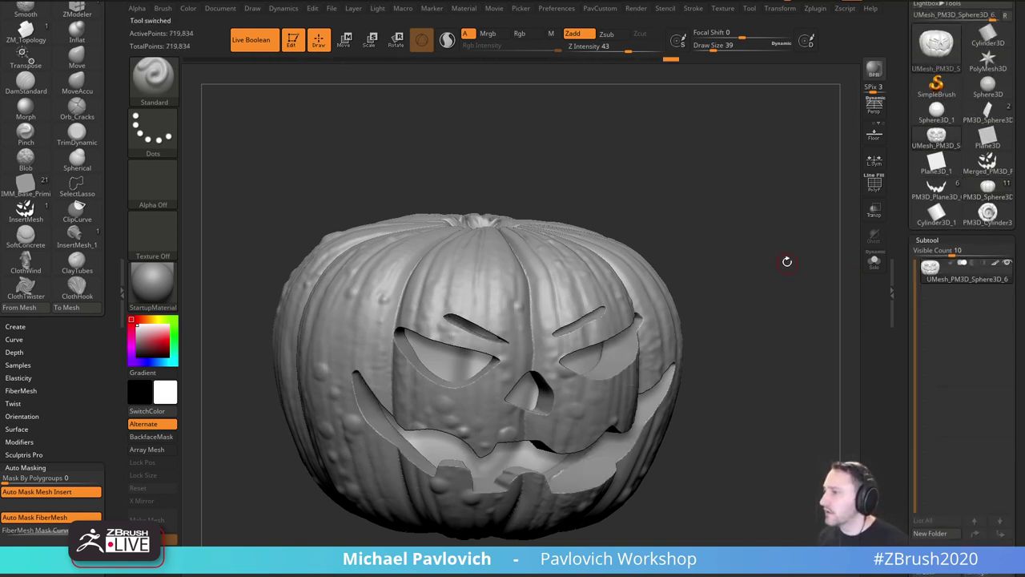
{"action": "left_click_drag", "start_coordinate": [788, 261], "coordinate": [798, 270]}
{"action": "left_click", "coordinate": [874, 185]}
{"action": "left_click_drag", "start_coordinate": [844, 203], "coordinate": [786, 277]}
{"action": "scroll", "coordinate": [900, 259], "scroll_direction": "down", "scroll_amount": 2}
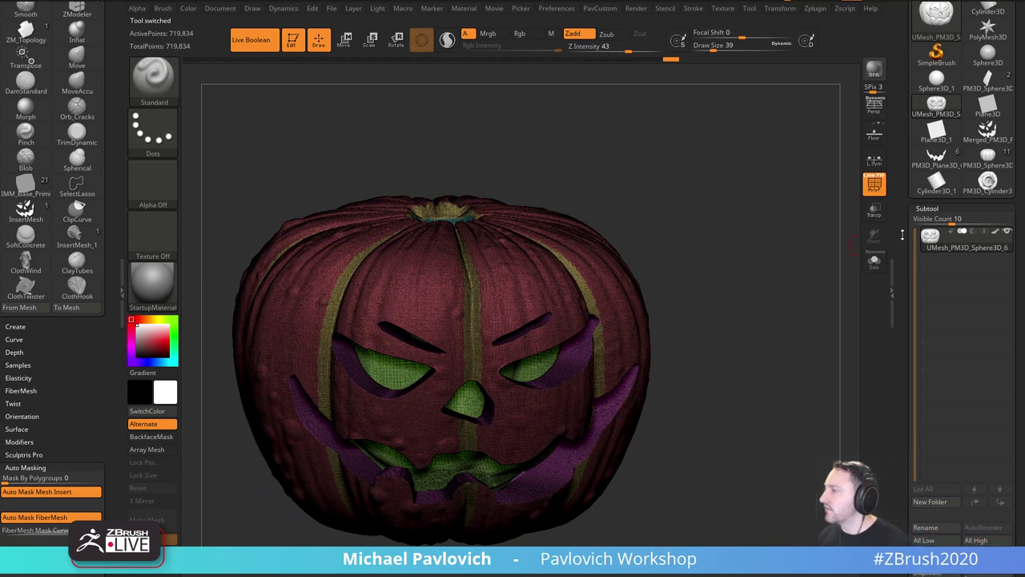
Return to the multi-subtool pumpkin, turn off PolyFrame, and hide the flame, wick and candle subtools.
{"action": "left_click", "coordinate": [988, 154]}
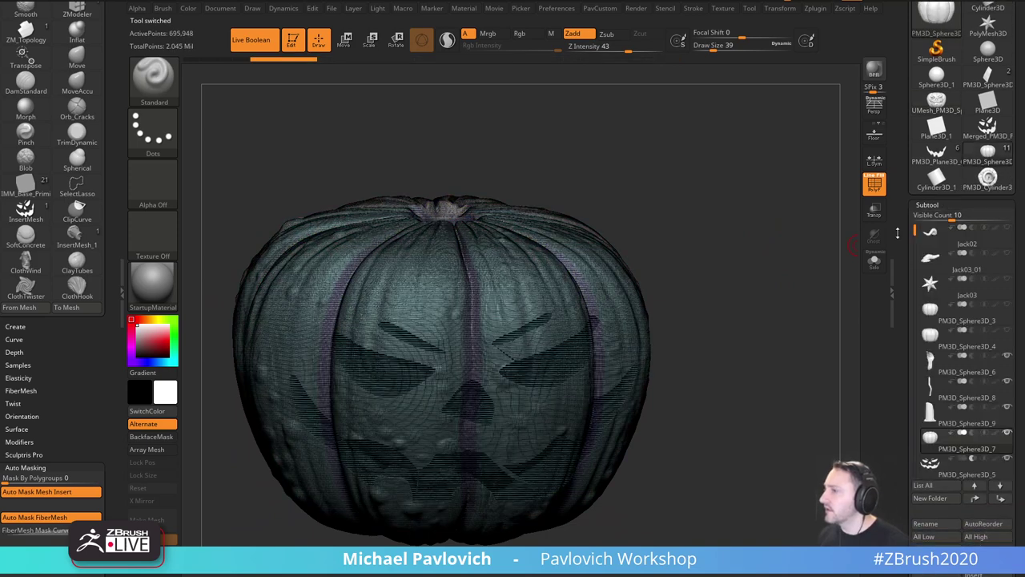
{"action": "key", "text": "shift+f"}
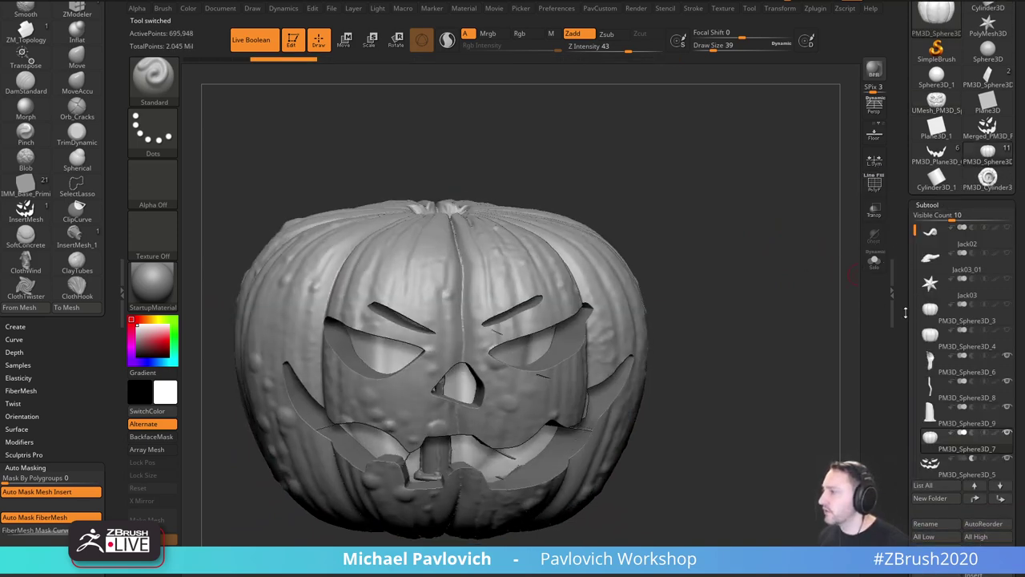
{"action": "scroll", "coordinate": [996, 309], "scroll_direction": "down", "scroll_amount": 4}
{"action": "left_click", "coordinate": [1007, 318]}
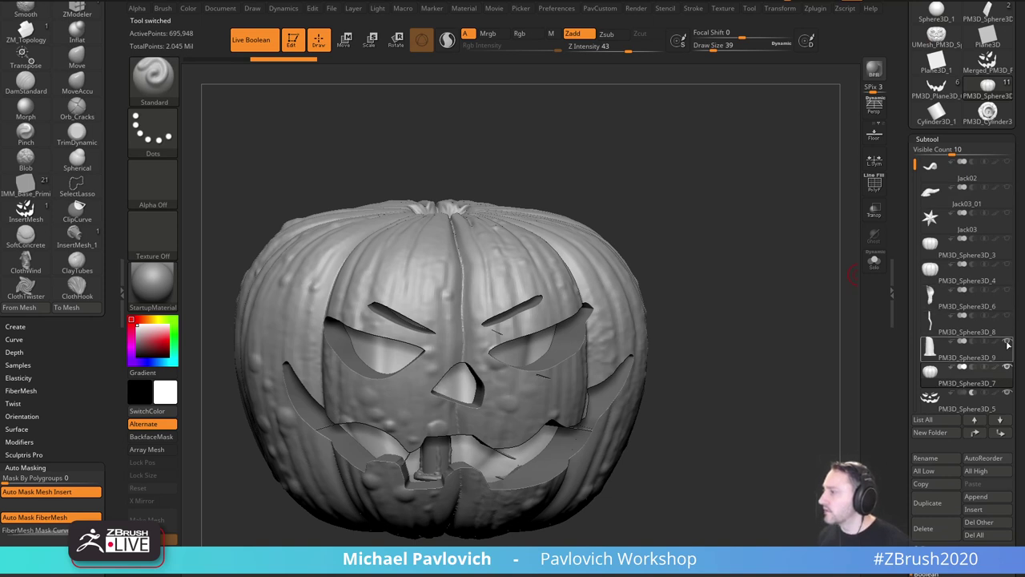
{"action": "left_click", "coordinate": [999, 379]}
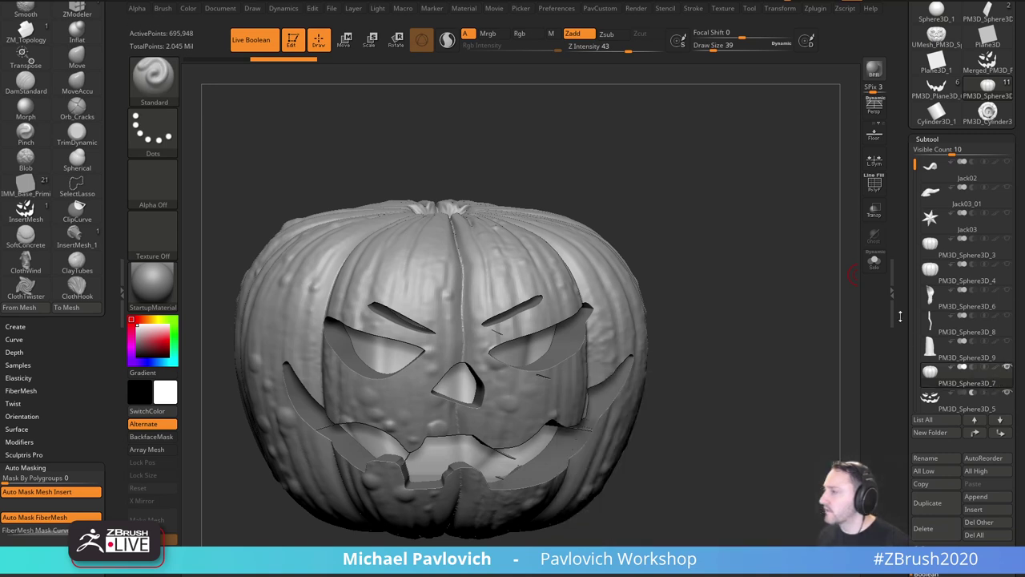
Enable DSDiv and generate a boolean mesh from the visible pumpkin shell and carved-face subtools.
{"action": "left_click_drag", "start_coordinate": [829, 304], "coordinate": [805, 307]}
{"action": "scroll", "coordinate": [900, 362], "scroll_direction": "down", "scroll_amount": 6}
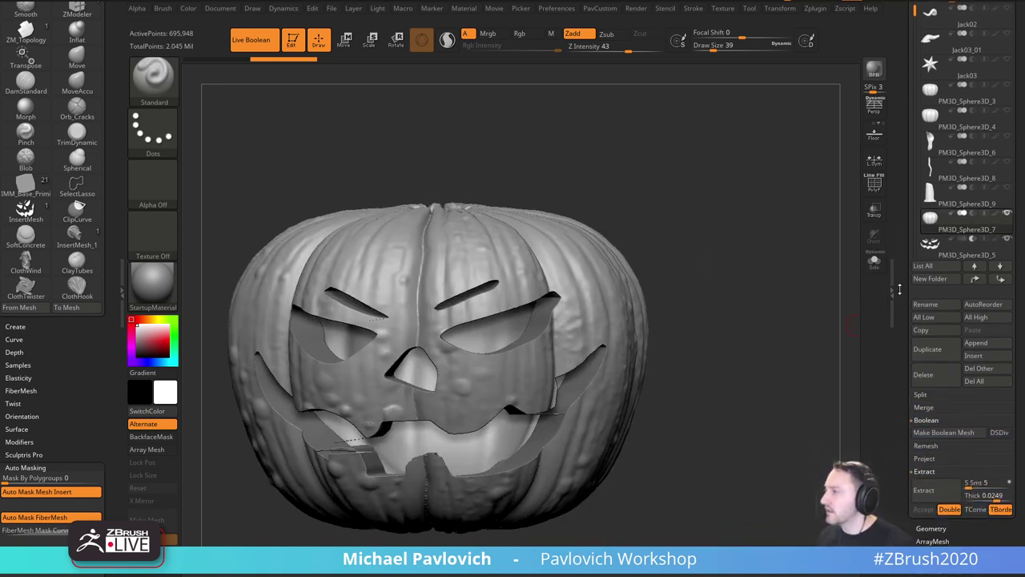
{"action": "scroll", "coordinate": [910, 365], "scroll_direction": "down", "scroll_amount": 1}
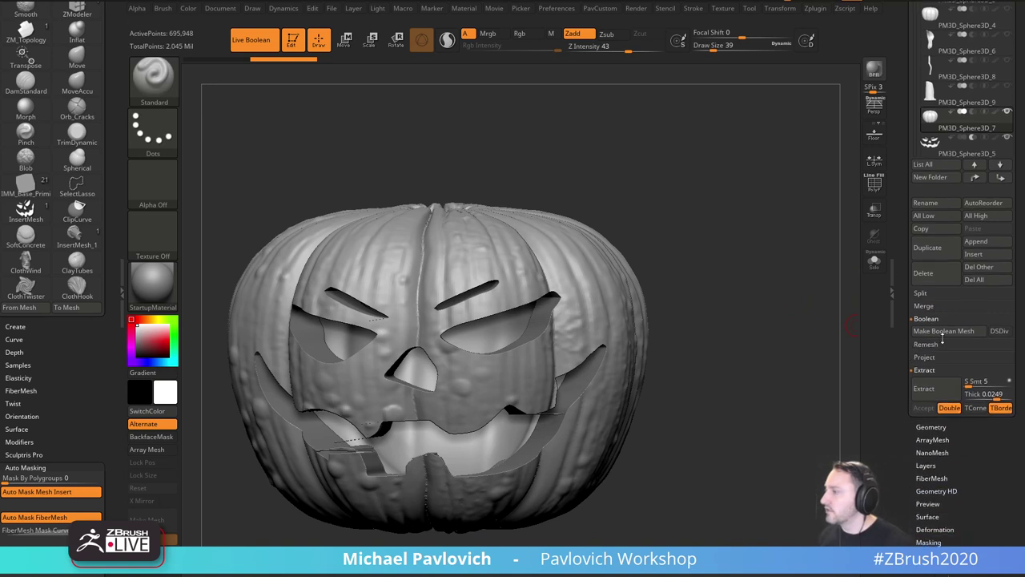
{"action": "left_click", "coordinate": [999, 331]}
{"action": "left_click", "coordinate": [965, 331]}
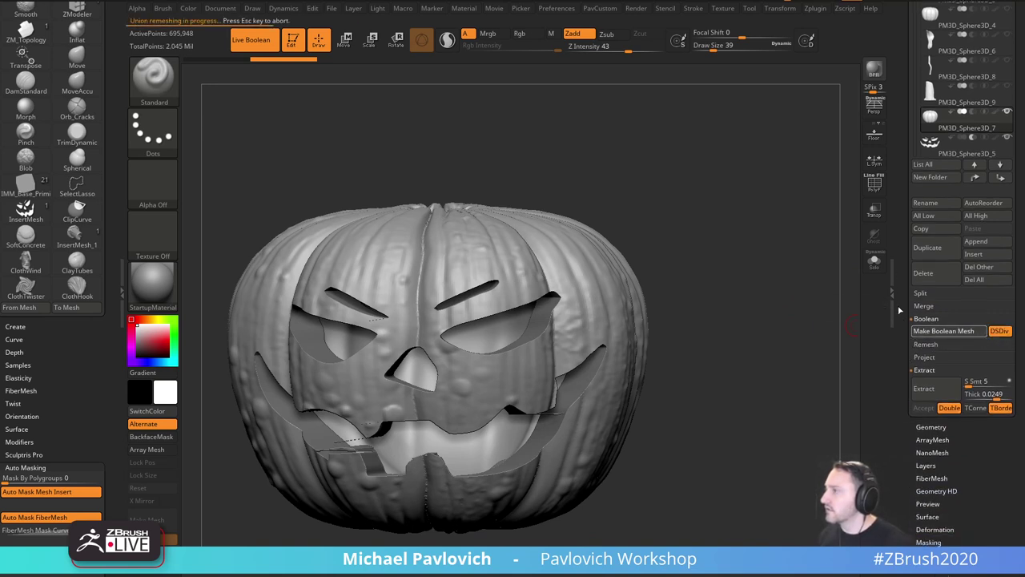
{"action": "scroll", "coordinate": [900, 353], "scroll_direction": "up", "scroll_amount": 3}
{"action": "scroll", "coordinate": [900, 353], "scroll_direction": "up", "scroll_amount": 9}
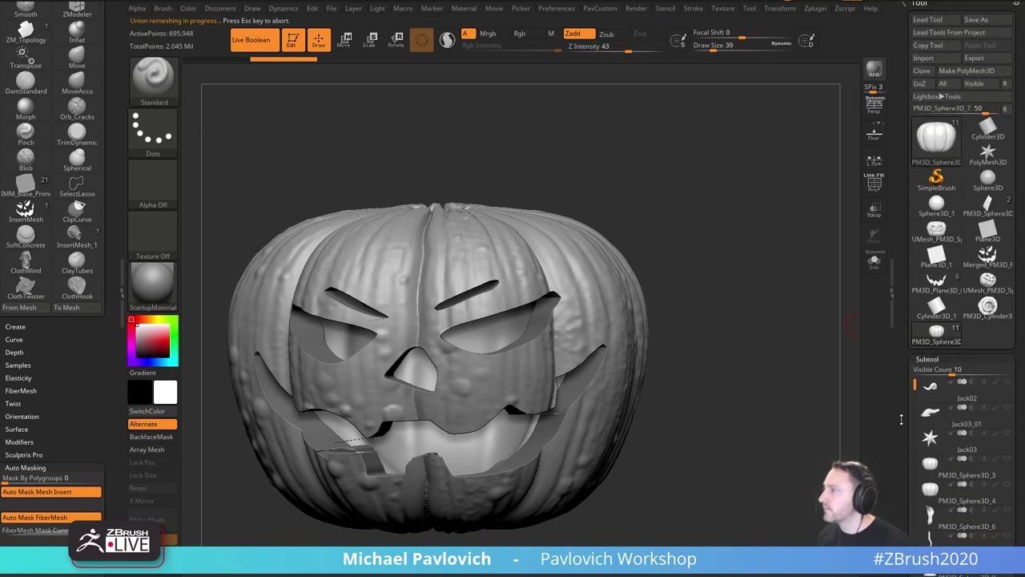
Open the new boolean result UMesh_PM3D_Sphere3D_7 and display its polygroups with PolyFrame.
{"action": "mouse_move", "coordinate": [990, 303]}
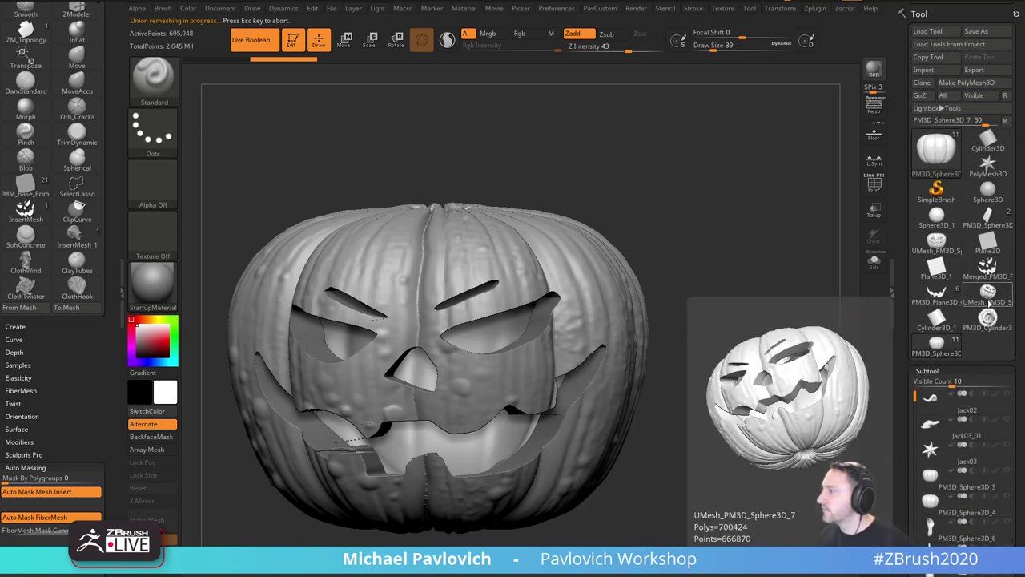
{"action": "left_click", "coordinate": [990, 298]}
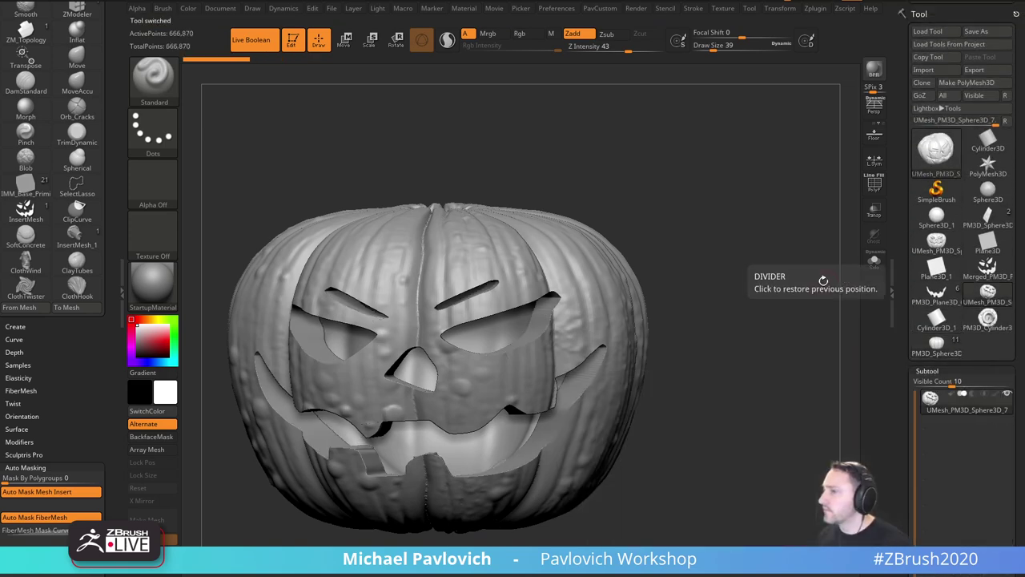
{"action": "left_click", "coordinate": [874, 184]}
{"action": "mouse_move", "coordinate": [800, 255]}
{"action": "left_mouse_down", "text": "alt"}
{"action": "mouse_move", "coordinate": [817, 286]}
{"action": "mouse_move", "coordinate": [819, 277]}
{"action": "left_mouse_up", "text": "alt"}
Isolate the pumpkin's outer skin and groove polygroups, delete the hidden geometry, and turn off PolyFrame.
{"action": "key", "text": "ctrl+shift"}
{"action": "left_click", "coordinate": [454, 247], "text": "ctrl+shift"}
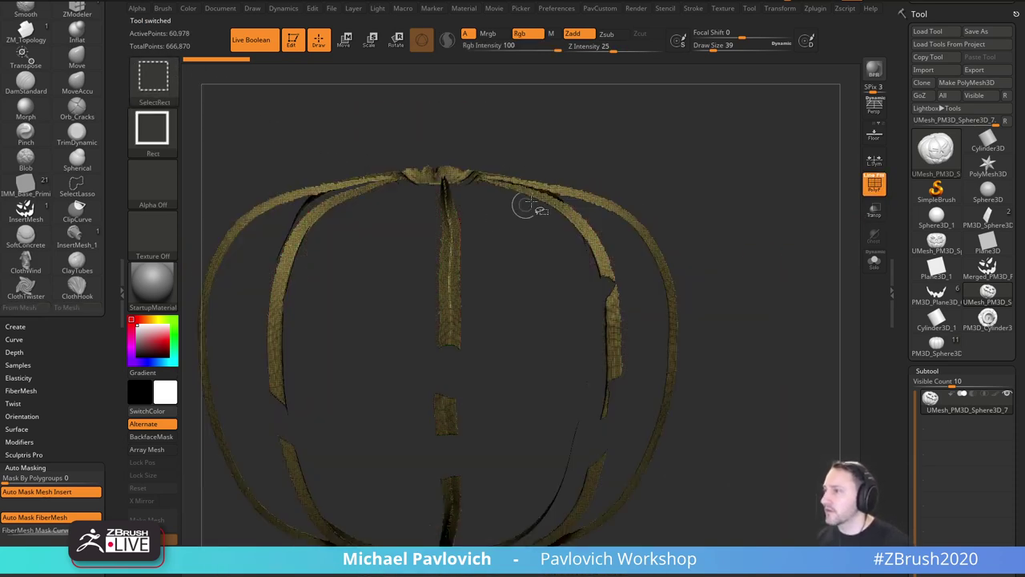
{"action": "left_click", "coordinate": [629, 224], "text": "ctrl+shift"}
{"action": "left_click", "coordinate": [525, 248], "text": "ctrl+shift"}
{"action": "left_click_drag", "start_coordinate": [760, 210], "coordinate": [783, 240], "text": "ctrl+shift"}
{"action": "key", "text": "3"}
{"action": "left_click", "coordinate": [757, 182]}
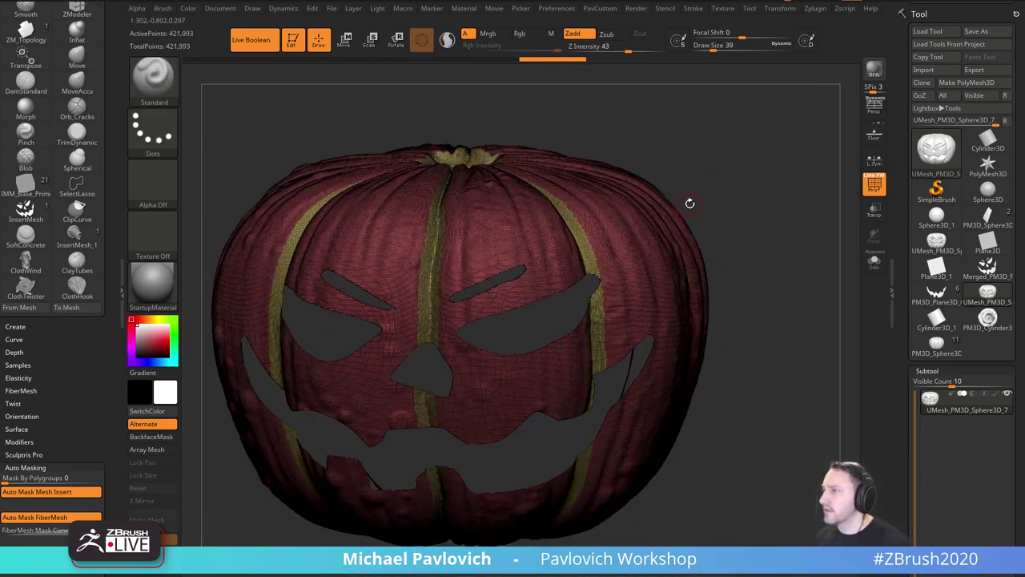
{"action": "left_click_drag", "start_coordinate": [689, 201], "coordinate": [791, 164]}
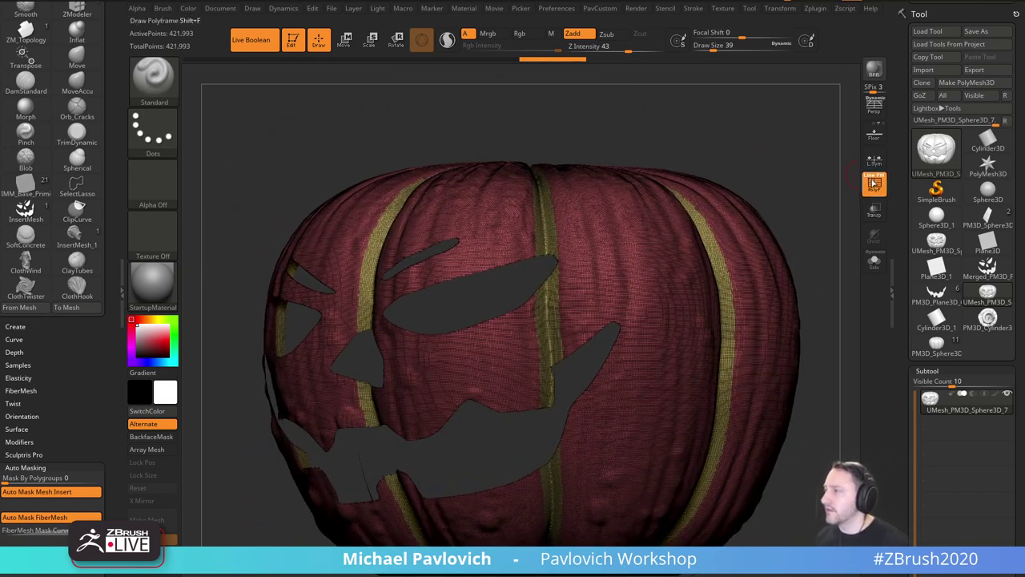
{"action": "left_click", "coordinate": [874, 184]}
{"action": "left_click_drag", "start_coordinate": [824, 200], "coordinate": [787, 189]}
Try an Extract of the unmasked pumpkin skin with a thickness of 0.001.
{"action": "scroll", "coordinate": [935, 230], "scroll_direction": "down", "scroll_amount": 10}
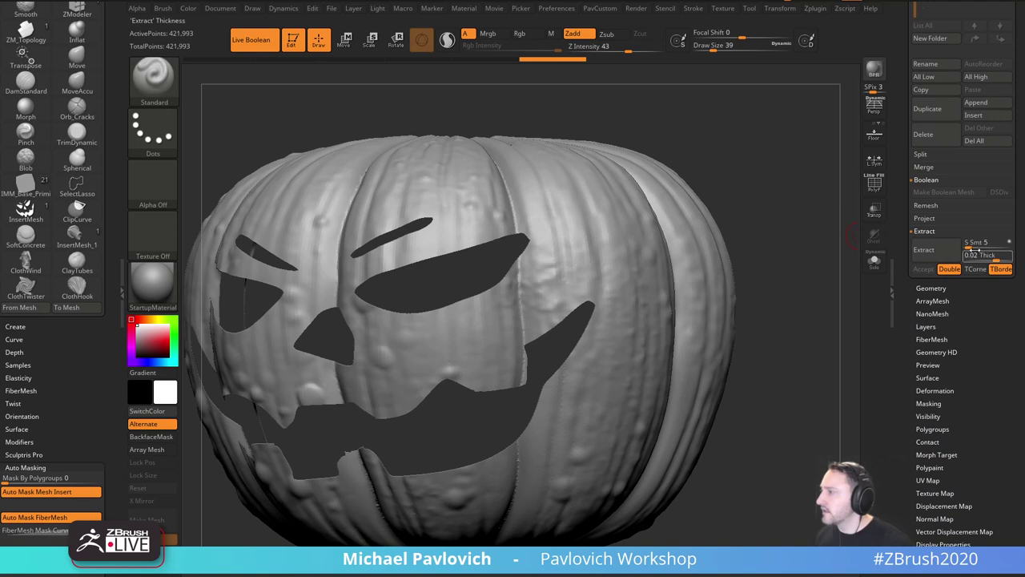
{"action": "left_click_drag", "start_coordinate": [789, 247], "coordinate": [812, 251]}
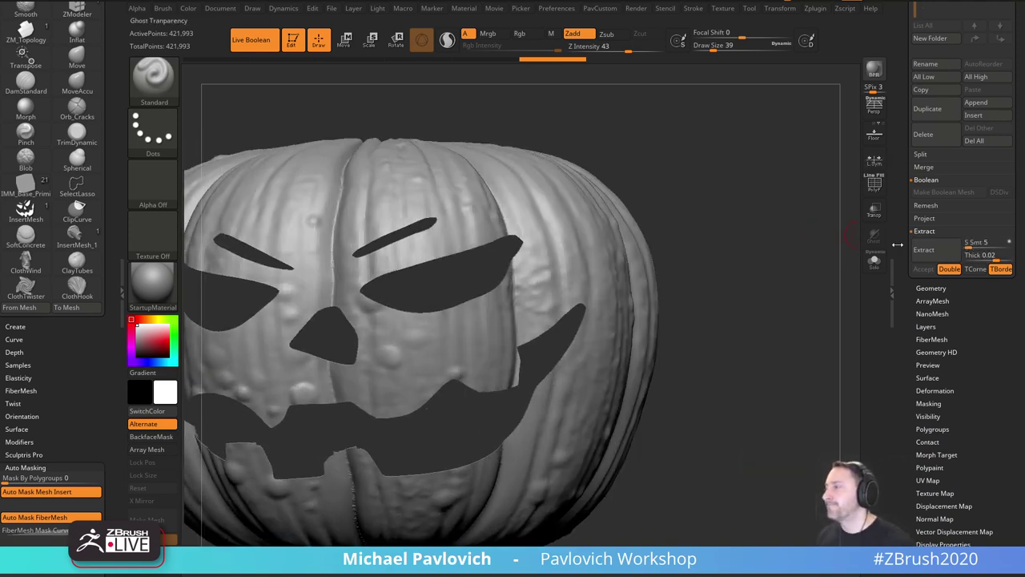
{"action": "left_click", "coordinate": [996, 257]}
{"action": "type", "text": "0.00458"}
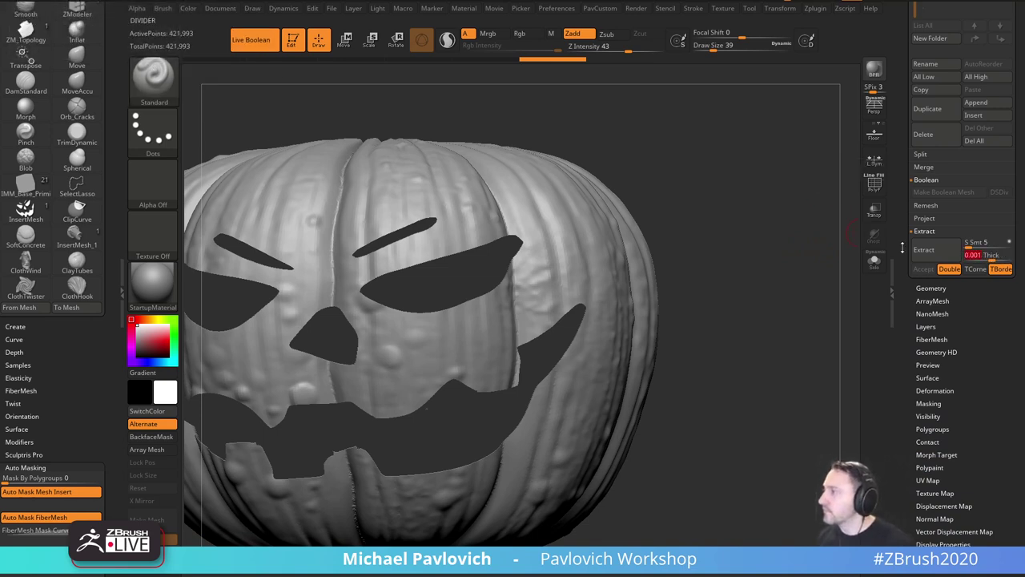
{"action": "left_click", "coordinate": [925, 249]}
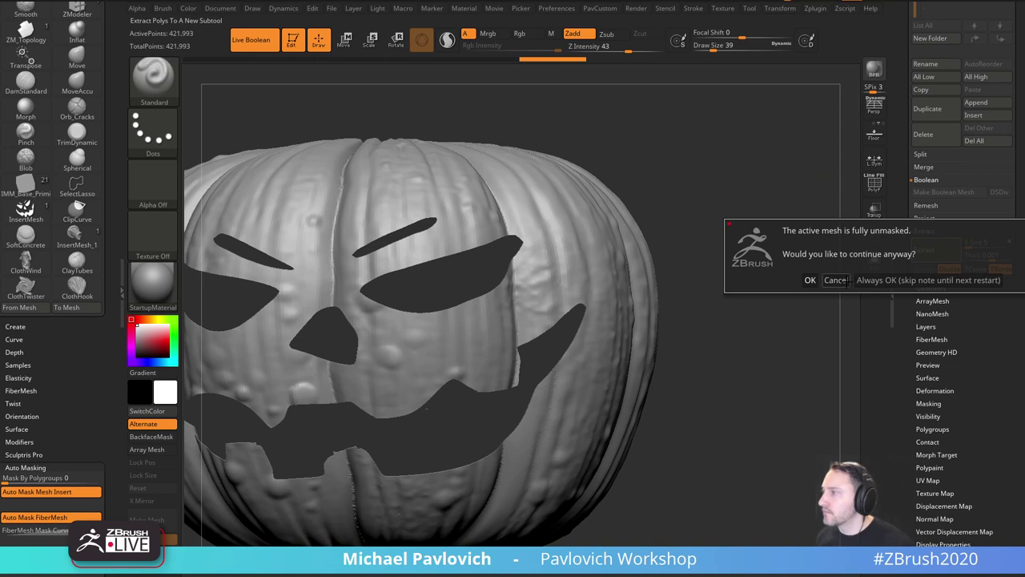
{"action": "left_click", "coordinate": [833, 279]}
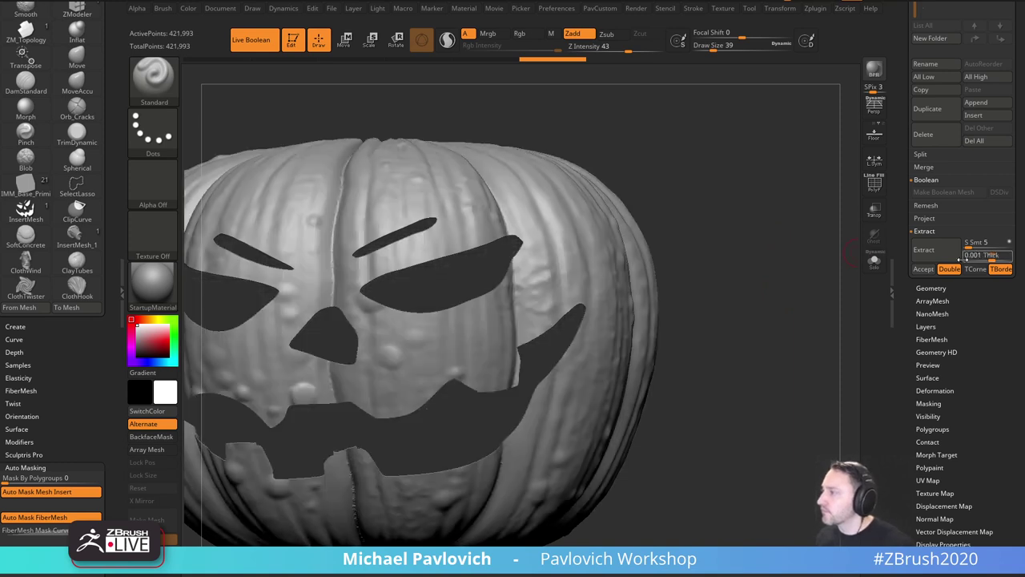
Raise the Extract thickness to 0.01 and preview the extraction again.
{"action": "left_click", "coordinate": [1004, 255]}
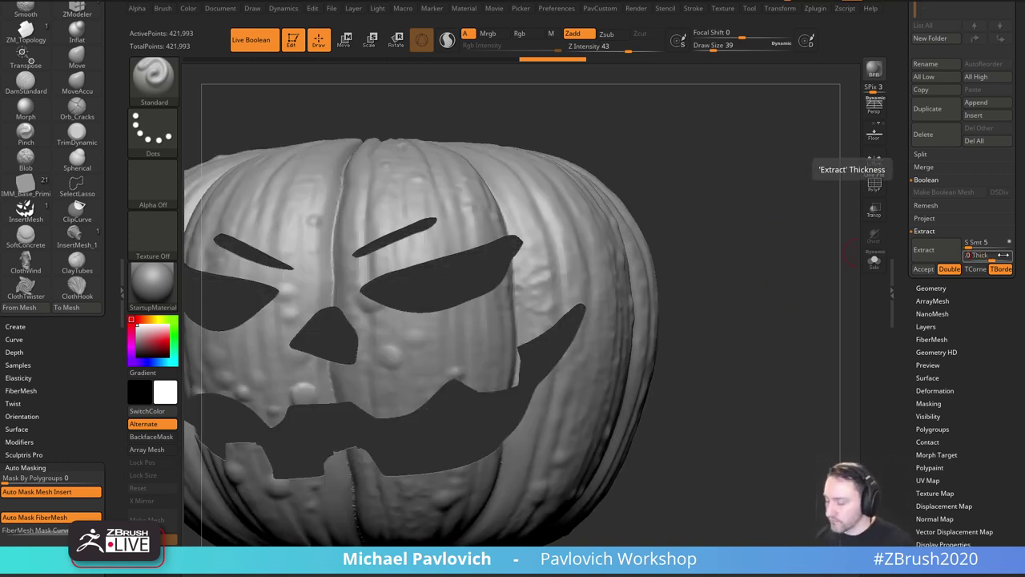
{"action": "key", "text": "Return"}
{"action": "left_click", "coordinate": [923, 249]}
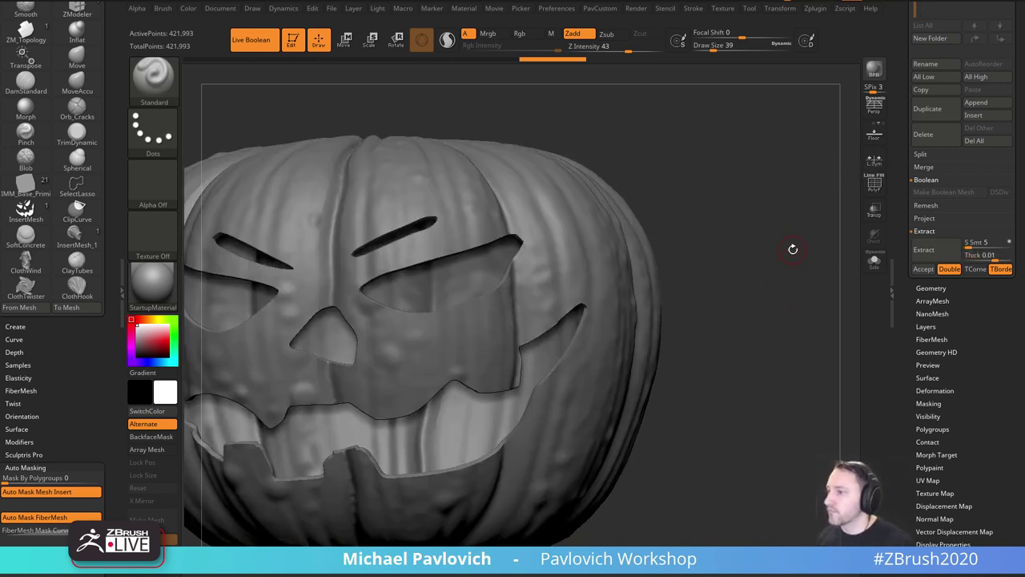
Set the Extract thickness to 0.005, extract the pumpkin skin, and accept it as a new subtool.
{"action": "left_click", "coordinate": [984, 256]}
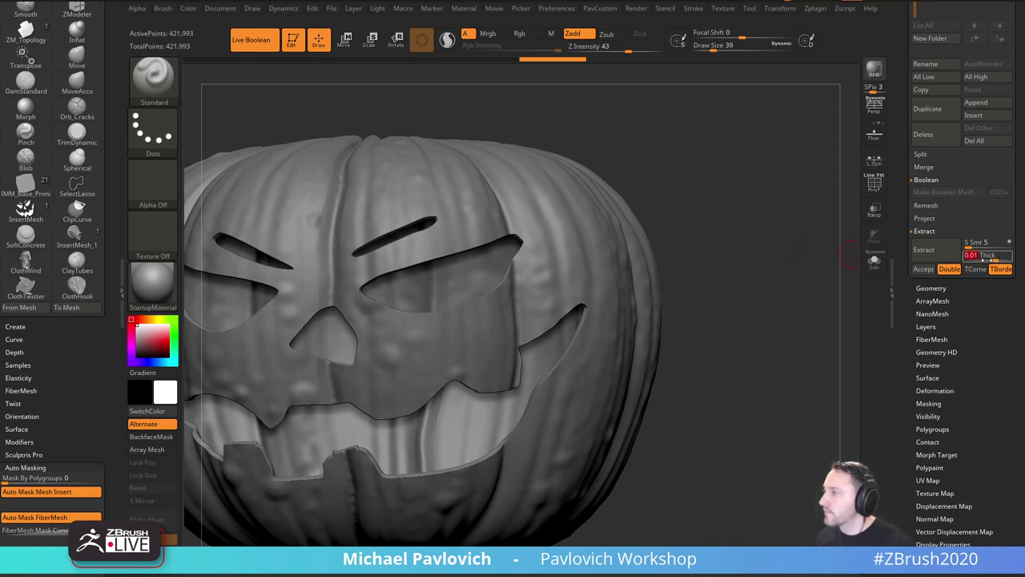
{"action": "type", "text": ".005"}
{"action": "key", "text": "Return"}
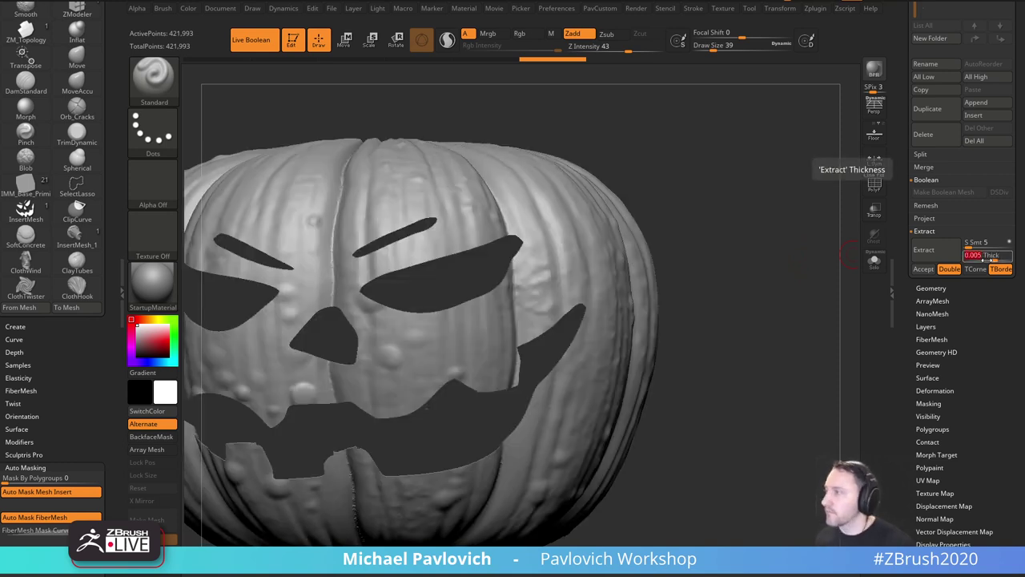
{"action": "left_click", "coordinate": [931, 249]}
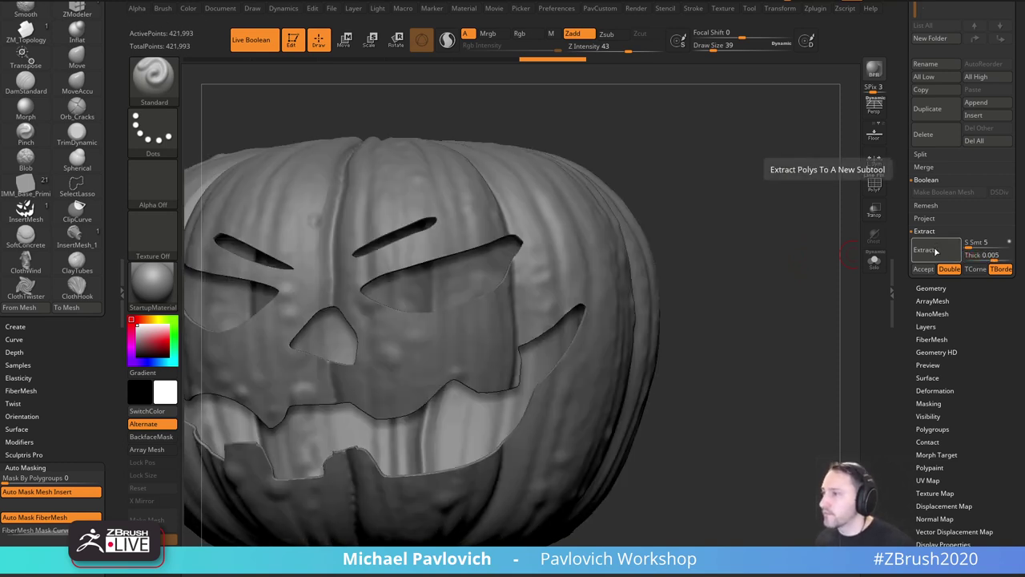
{"action": "left_click", "coordinate": [924, 268]}
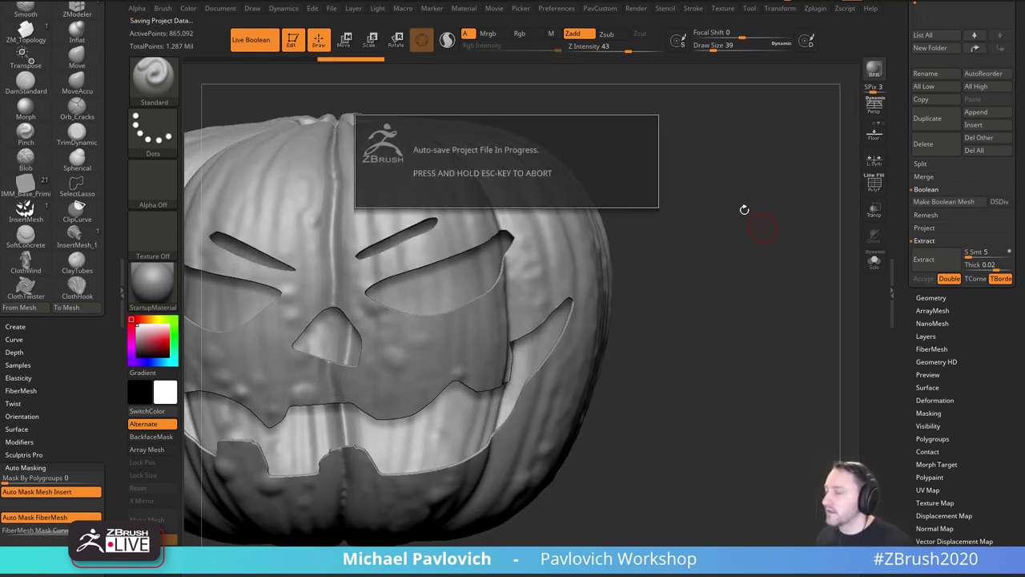
Try the Enhance Details macro on the extracted pumpkin shell, then undo it.
{"action": "left_click_drag", "start_coordinate": [744, 209], "coordinate": [793, 247], "text": "alt"}
{"action": "left_click", "coordinate": [405, 8]}
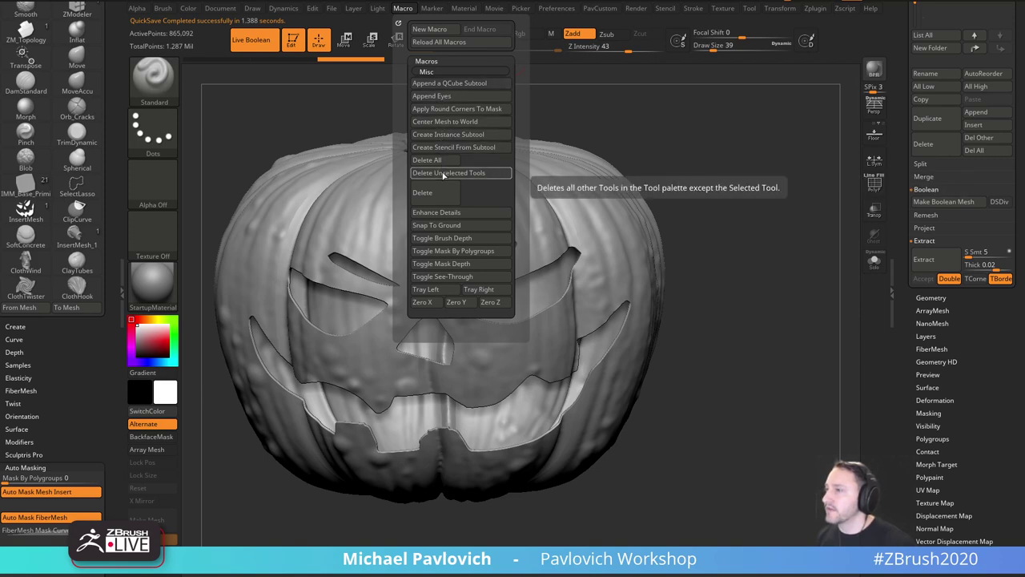
{"action": "left_click", "coordinate": [451, 213]}
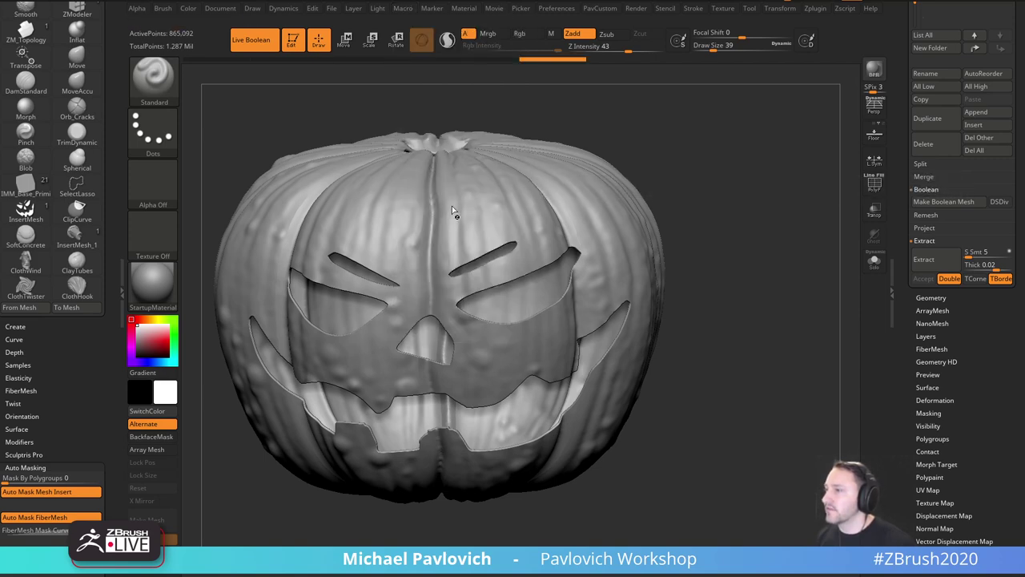
{"action": "left_click_drag", "start_coordinate": [762, 256], "coordinate": [790, 194]}
{"action": "key", "text": "ctrl+z"}
{"action": "key", "text": "ctrl+z"}
{"action": "key", "text": "ctrl+z"}
Delete the extracted shell subtool Extract7, keeping only the single-sided pumpkin skin.
{"action": "mouse_move", "coordinate": [904, 229]}
{"action": "left_mouse_down"}
{"action": "mouse_move", "coordinate": [906, 312]}
{"action": "mouse_move", "coordinate": [905, 229]}
{"action": "left_mouse_up"}
{"action": "left_click", "coordinate": [924, 457]}
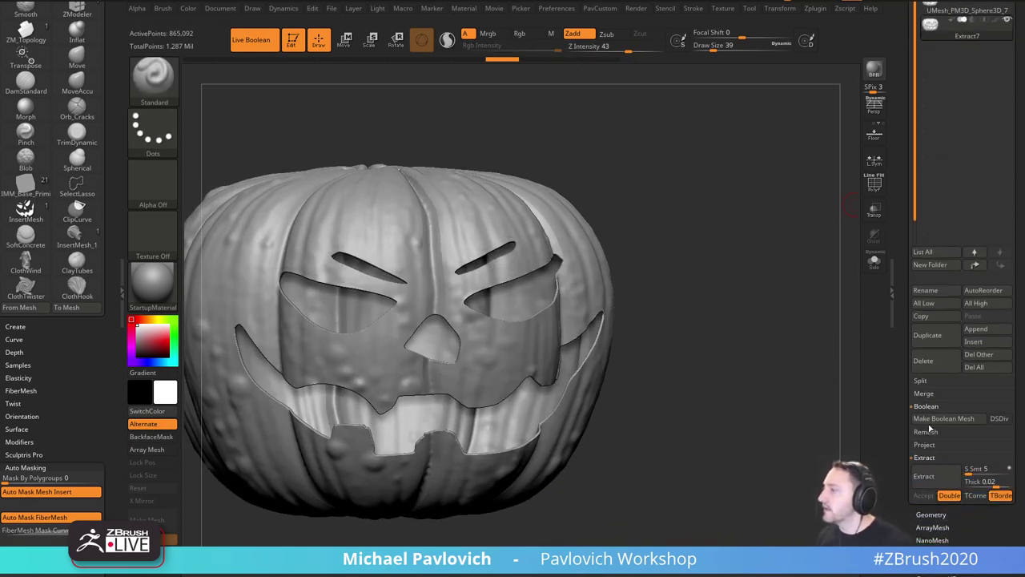
{"action": "left_click", "coordinate": [933, 365]}
{"action": "left_click", "coordinate": [889, 390]}
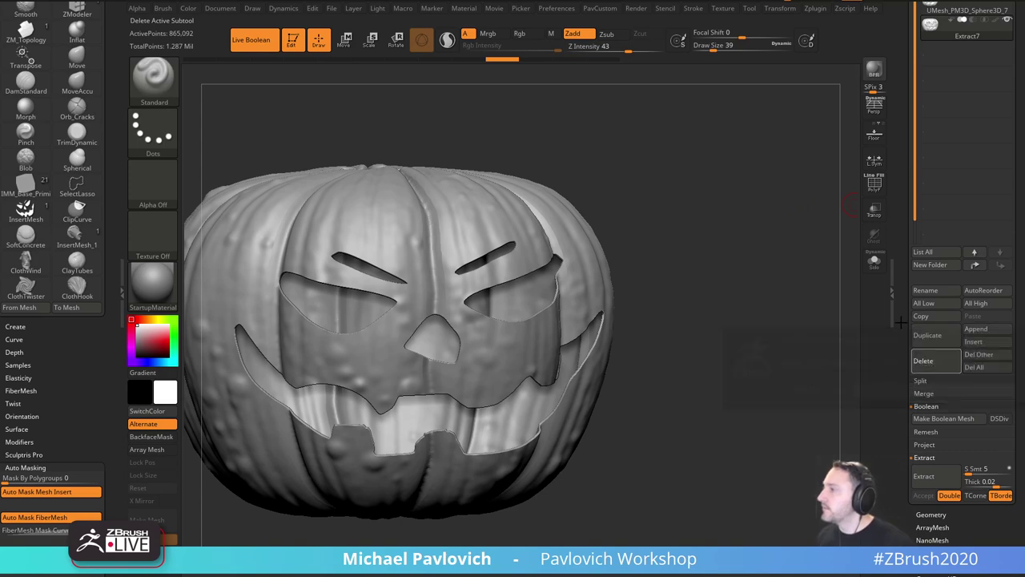
{"action": "left_click_drag", "start_coordinate": [901, 359], "coordinate": [901, 365]}
{"action": "mouse_move", "coordinate": [835, 368]}
{"action": "left_mouse_down"}
{"action": "mouse_move", "coordinate": [798, 356]}
{"action": "mouse_move", "coordinate": [829, 355]}
{"action": "left_mouse_up"}
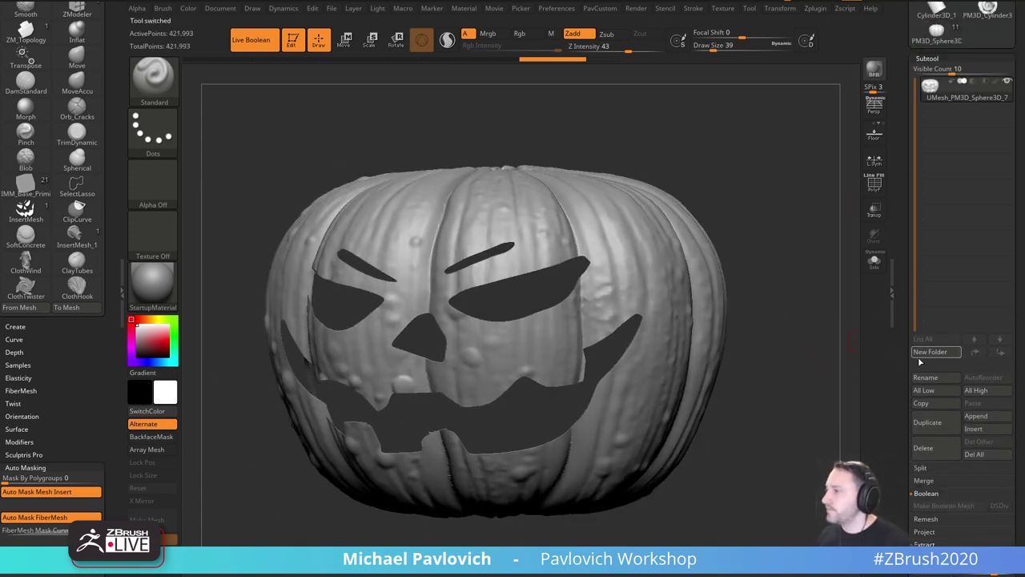
Run the Enhance Details macro on the single-sided pumpkin skin and show its Original and Enhanced layers.
{"action": "left_click_drag", "start_coordinate": [907, 369], "coordinate": [908, 265]}
{"action": "left_click_drag", "start_coordinate": [819, 300], "coordinate": [801, 285]}
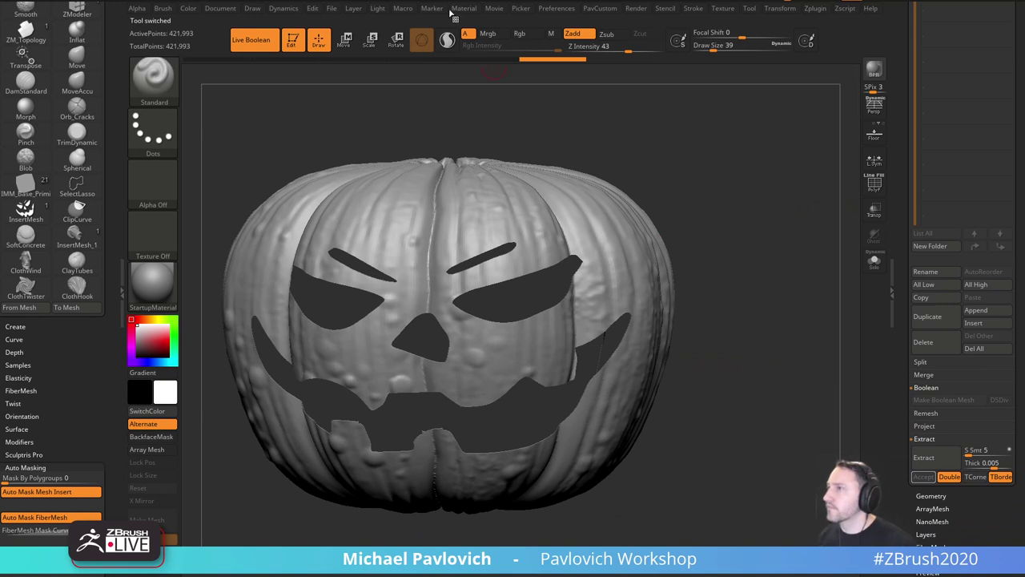
{"action": "left_click", "coordinate": [405, 10]}
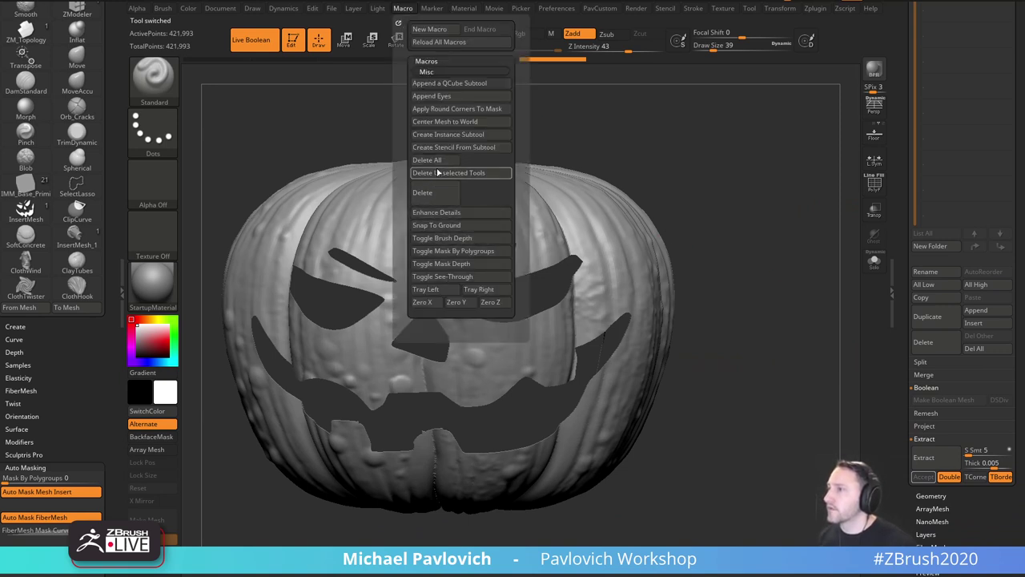
{"action": "left_click", "coordinate": [439, 213]}
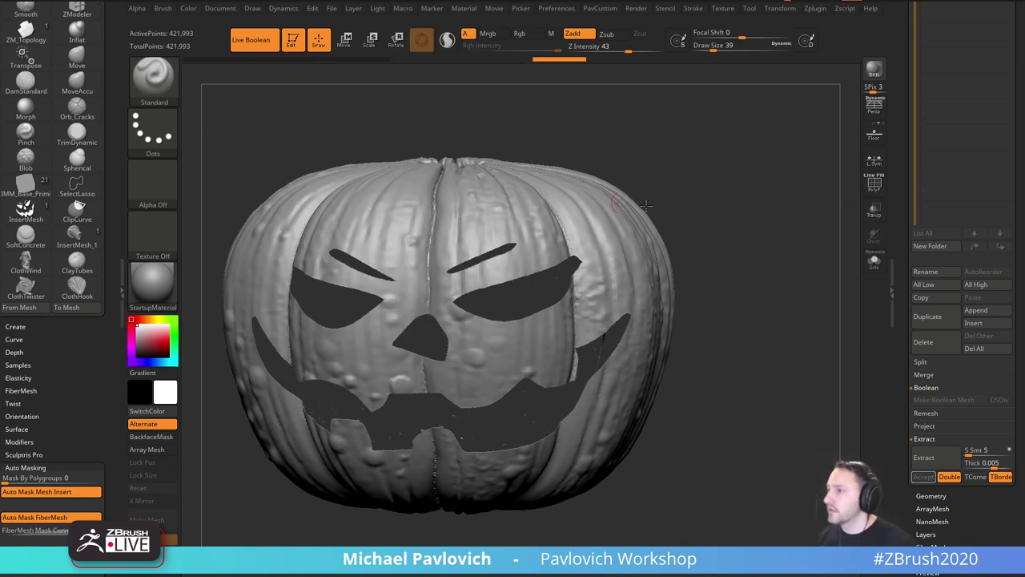
{"action": "left_click_drag", "start_coordinate": [905, 307], "coordinate": [905, 194]}
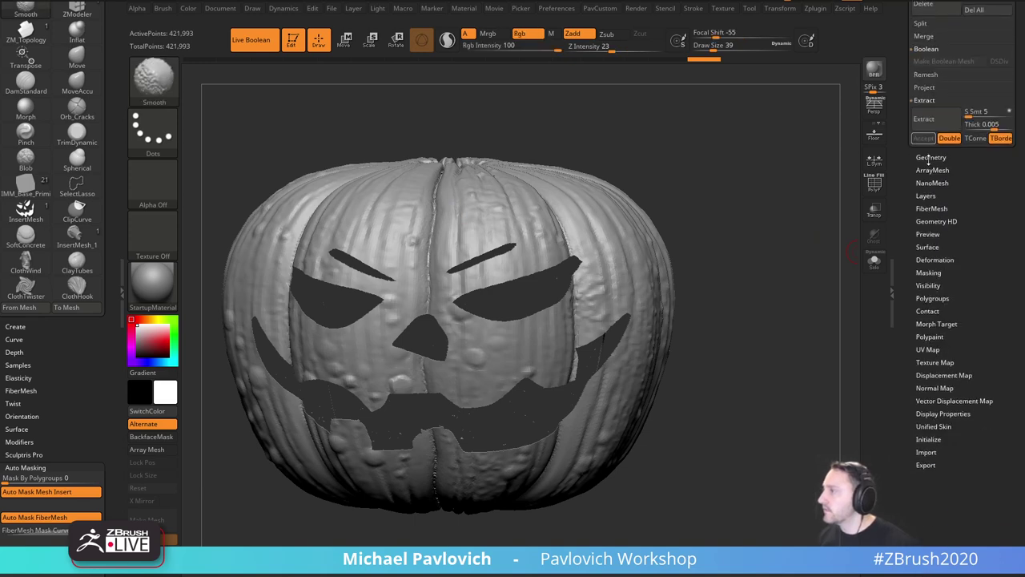
{"action": "left_click", "coordinate": [929, 163], "text": "shift"}
{"action": "scroll", "coordinate": [925, 280], "scroll_direction": "down", "scroll_amount": 10}
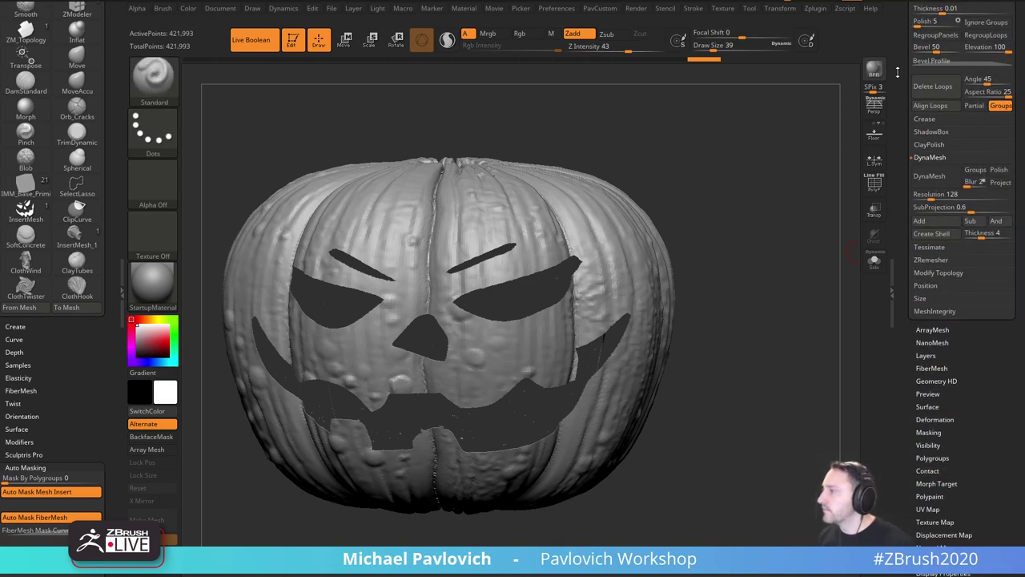
{"action": "left_click", "coordinate": [926, 312]}
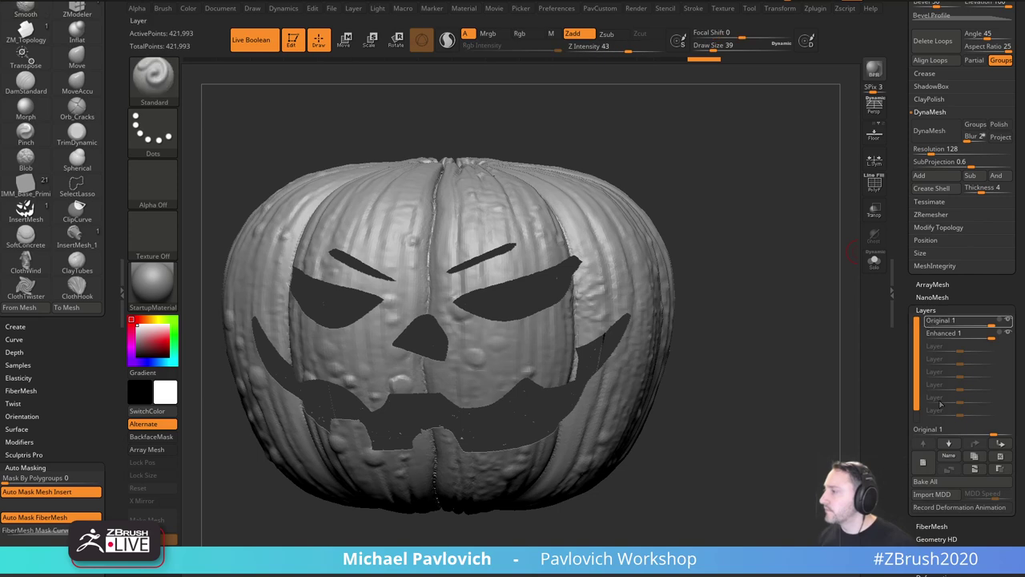
Extract the enhanced pumpkin skin with a thickness of 0.005 and accept the shell as a new subtool.
{"action": "left_click_drag", "start_coordinate": [908, 314], "coordinate": [906, 439]}
{"action": "left_click", "coordinate": [925, 372]}
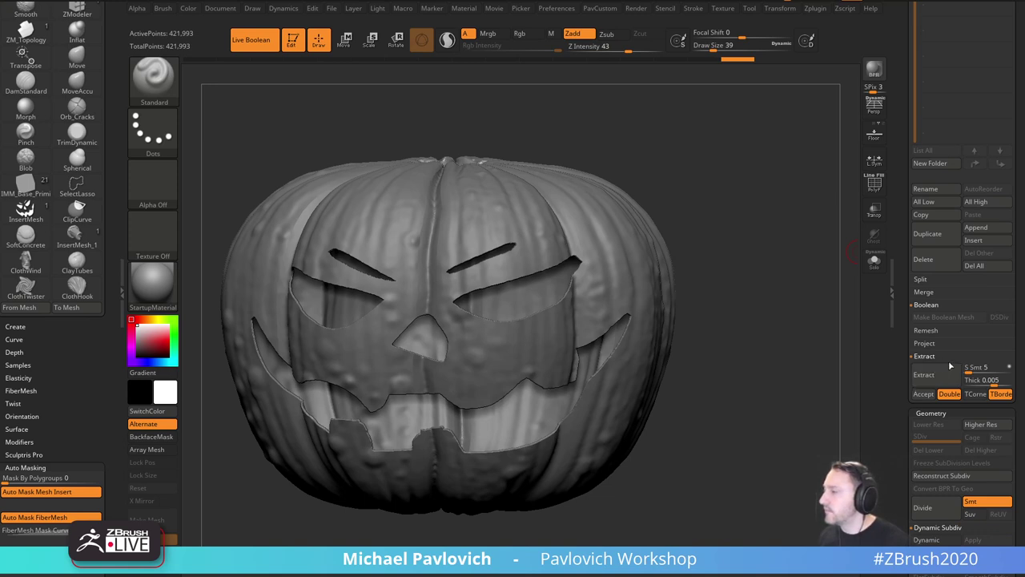
{"action": "left_click", "coordinate": [993, 383]}
{"action": "left_click", "coordinate": [923, 394]}
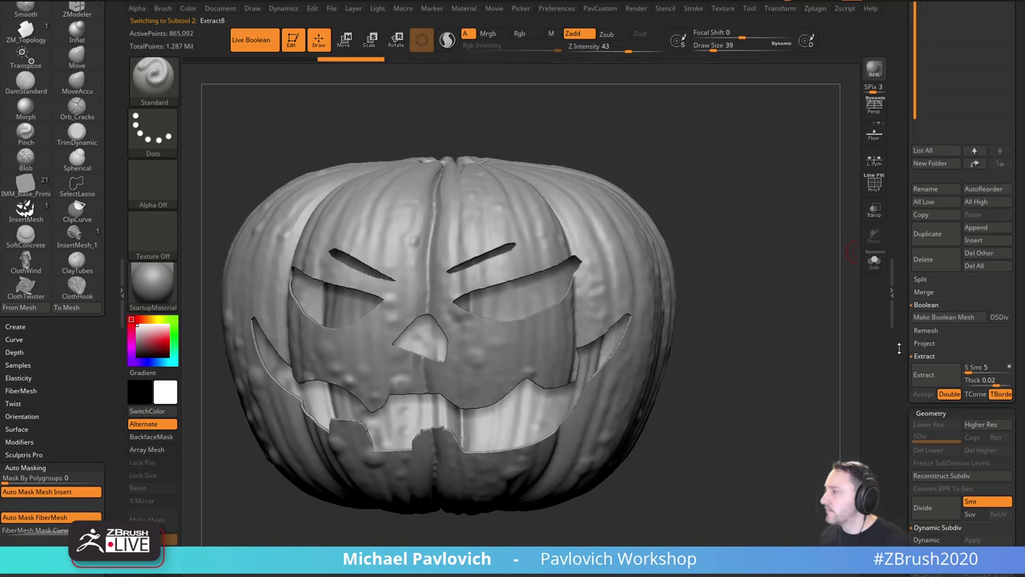
Compare the source skin with the extracted shell using Solo, and delete the source subtool UMesh_PM3D_Sphere3D_7.
{"action": "left_click", "coordinate": [972, 210]}
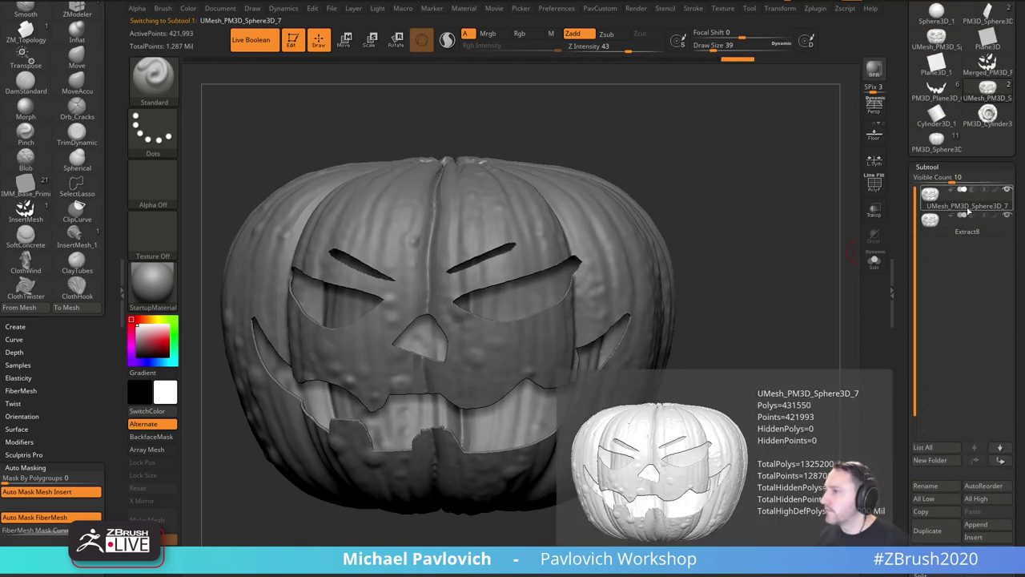
{"action": "left_click", "coordinate": [874, 260]}
{"action": "left_click", "coordinate": [969, 231]}
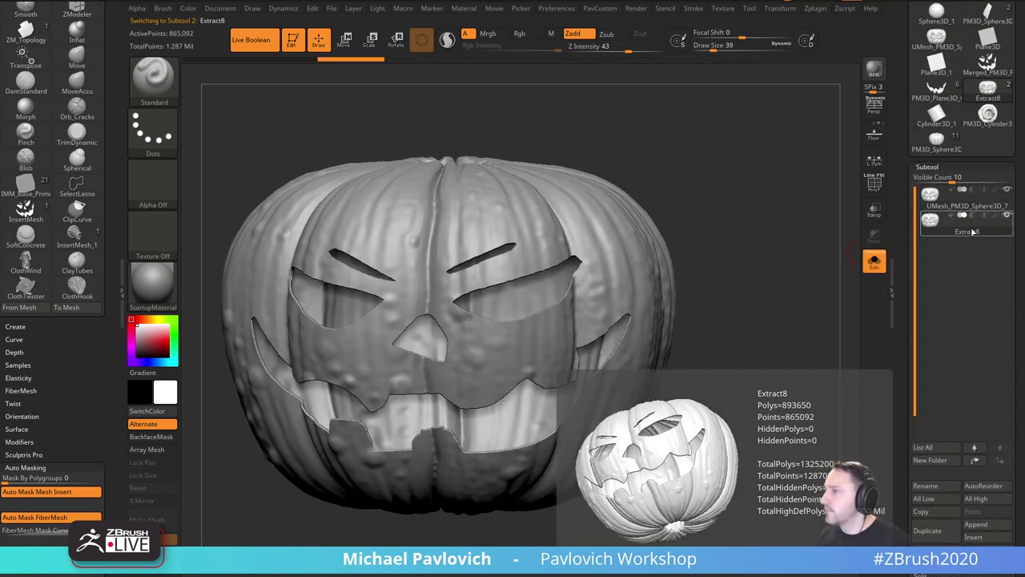
{"action": "left_click", "coordinate": [967, 207]}
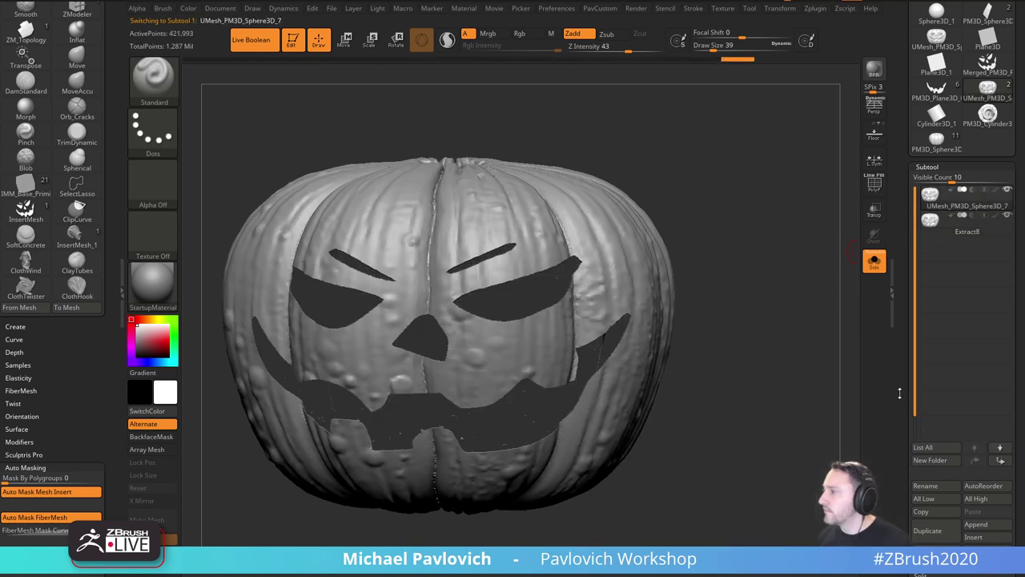
{"action": "left_click_drag", "start_coordinate": [899, 394], "coordinate": [899, 354]}
{"action": "left_click", "coordinate": [929, 513]}
{"action": "left_click_drag", "start_coordinate": [899, 171], "coordinate": [901, 204]}
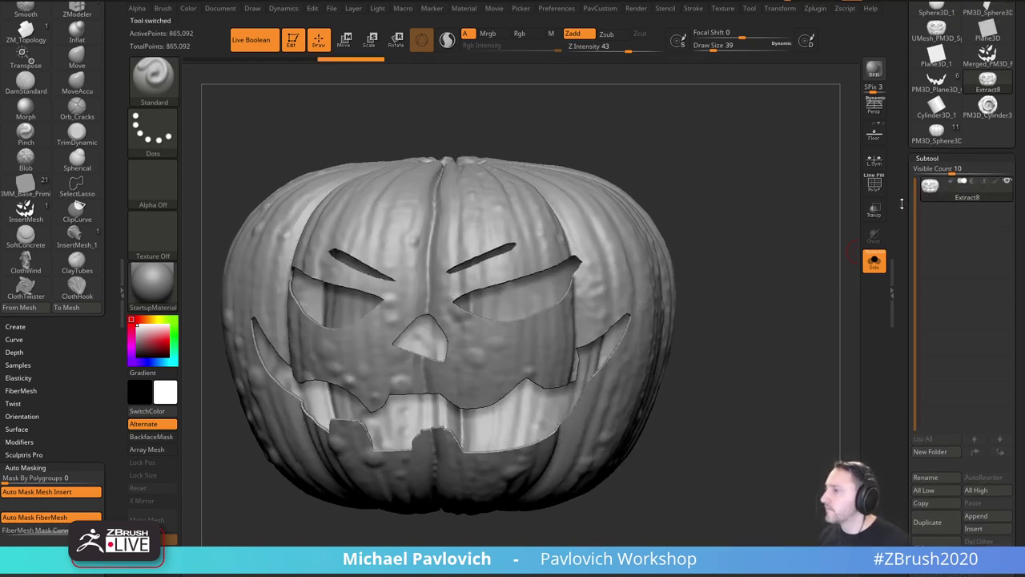
Return to the multi-subtool pumpkin PM3D_Sphere3D_7 and bring its subtool list into view.
{"action": "scroll", "coordinate": [901, 204], "scroll_direction": "up", "scroll_amount": 5}
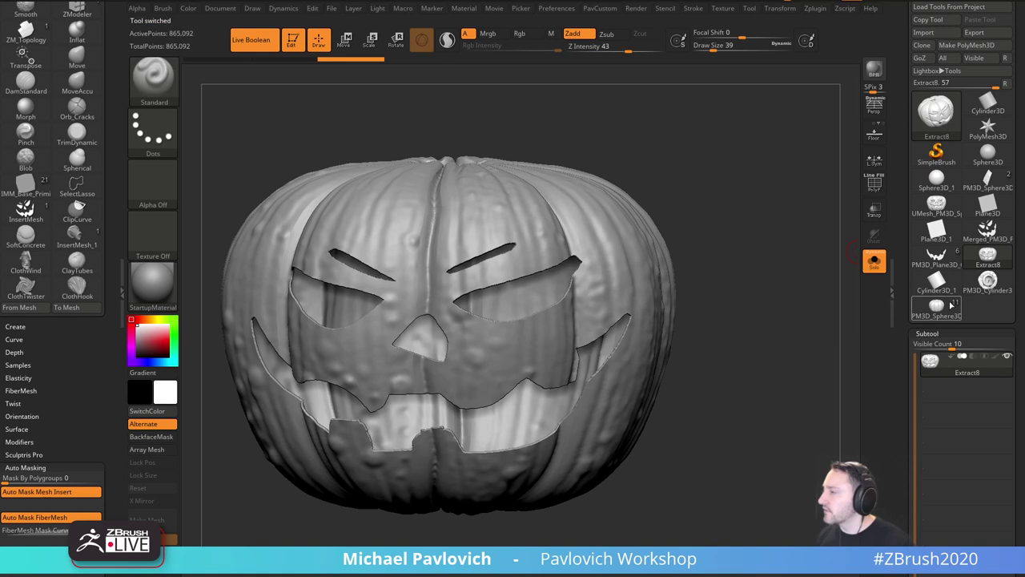
{"action": "left_click", "coordinate": [937, 306]}
{"action": "scroll", "coordinate": [949, 272], "scroll_direction": "down", "scroll_amount": 6}
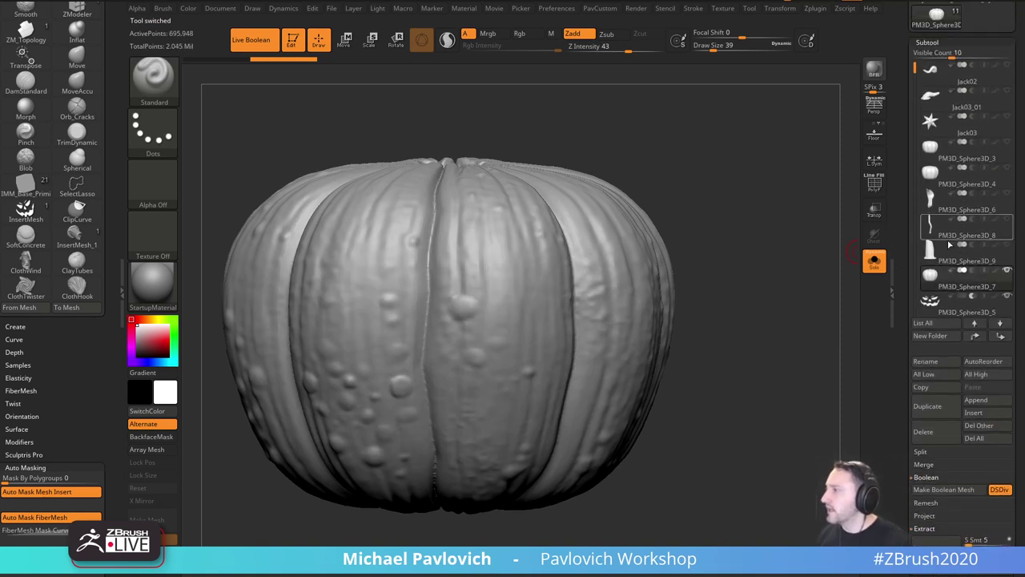
Append the extracted pumpkin shell Extract8 to the multi-subtool pumpkin, turn off Solo and make the appended shell the active subtool.
{"action": "left_click", "coordinate": [977, 309]}
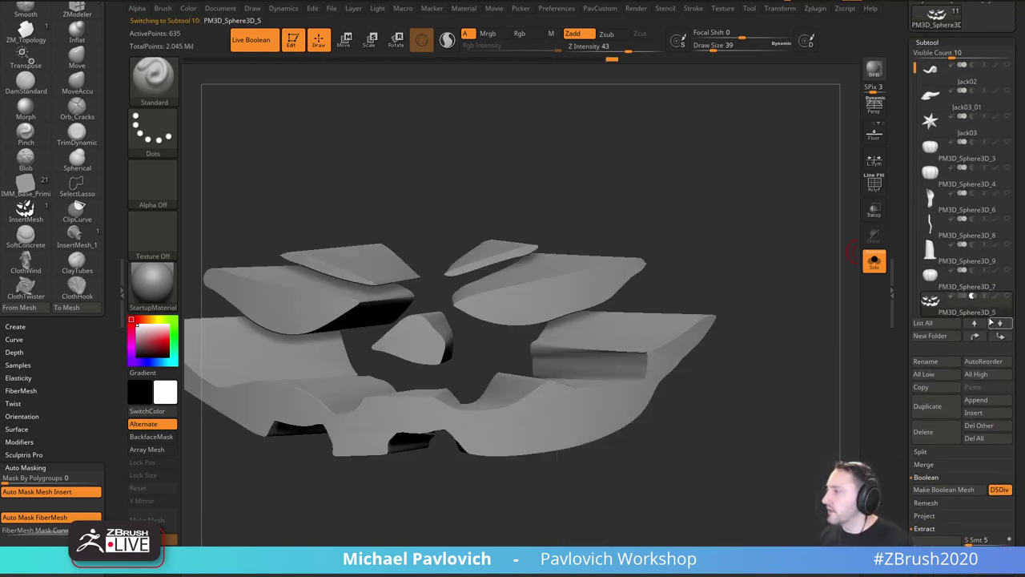
{"action": "left_click", "coordinate": [979, 401]}
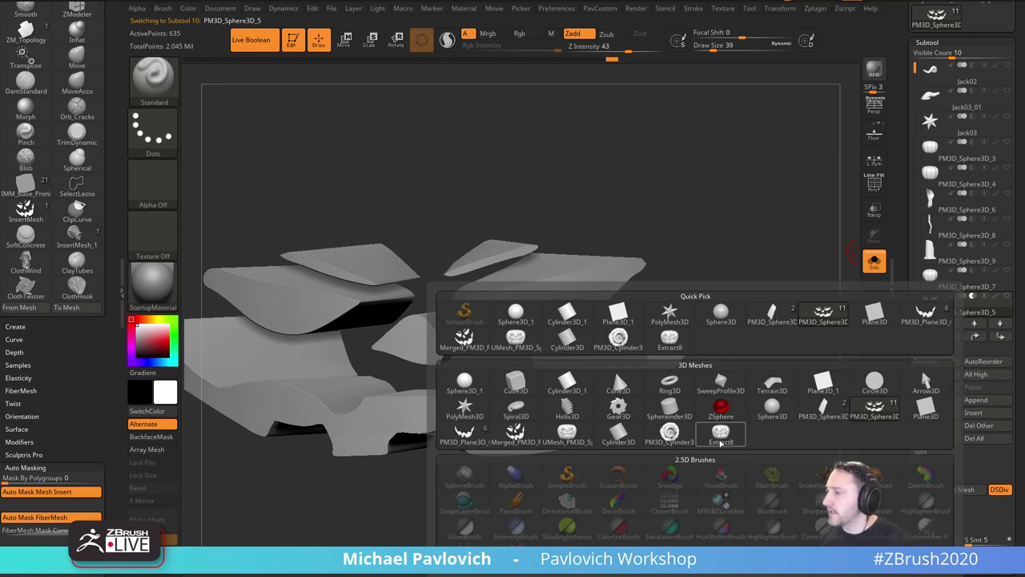
{"action": "left_click", "coordinate": [721, 437]}
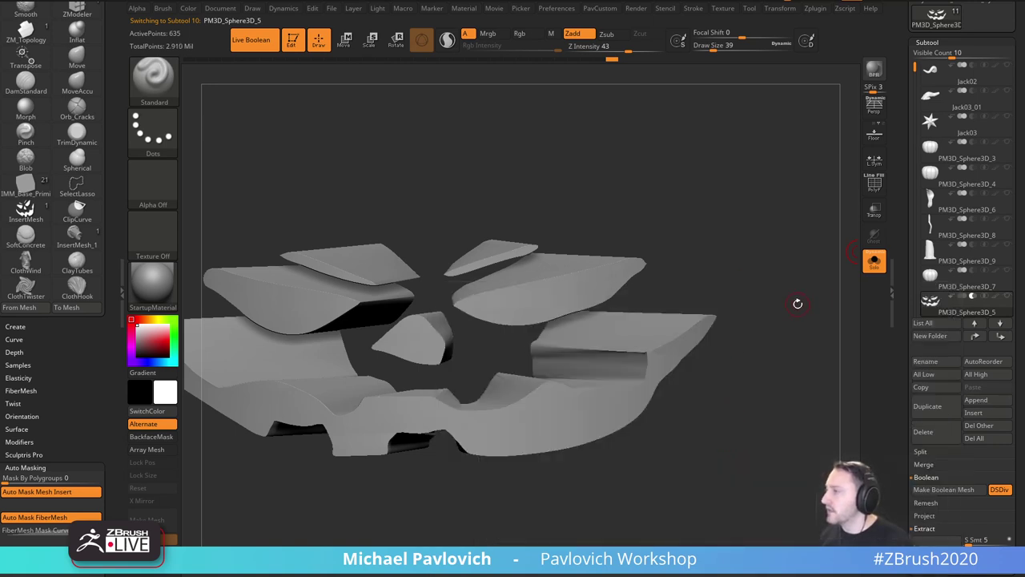
{"action": "left_click_drag", "start_coordinate": [798, 303], "coordinate": [829, 287]}
{"action": "left_click", "coordinate": [874, 260]}
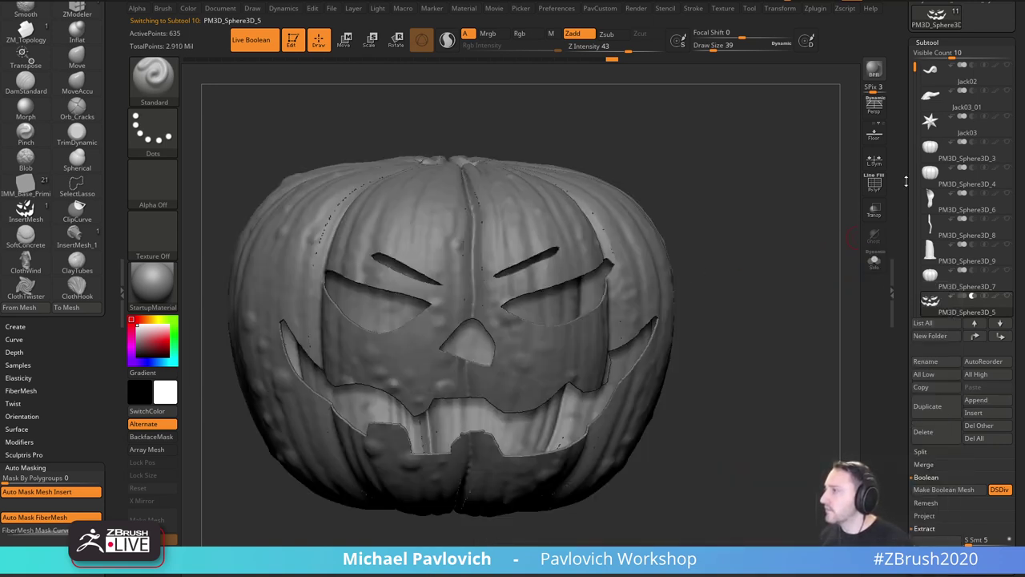
{"action": "scroll", "coordinate": [979, 254], "scroll_direction": "down", "scroll_amount": 3}
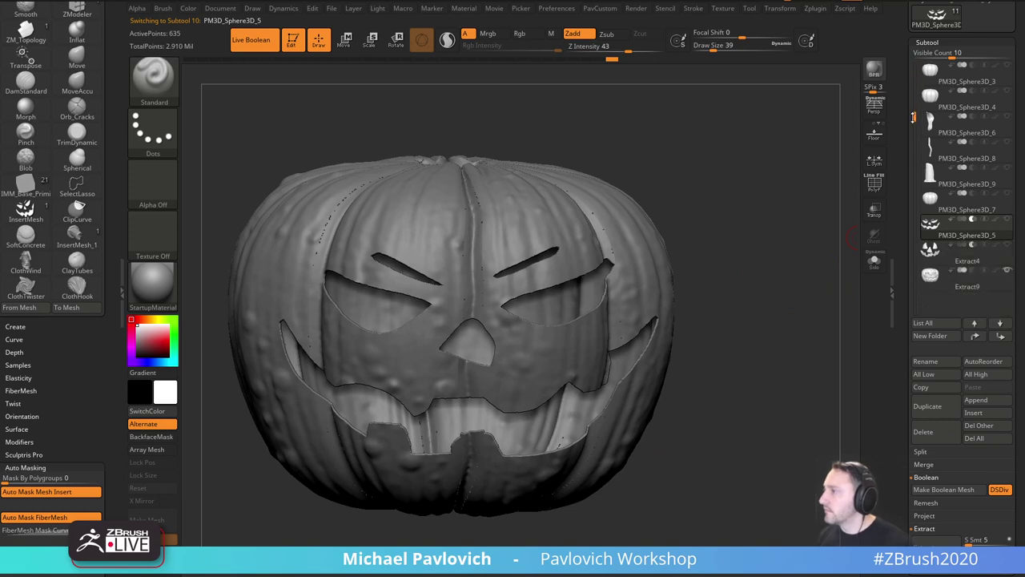
{"action": "left_click", "coordinate": [969, 285]}
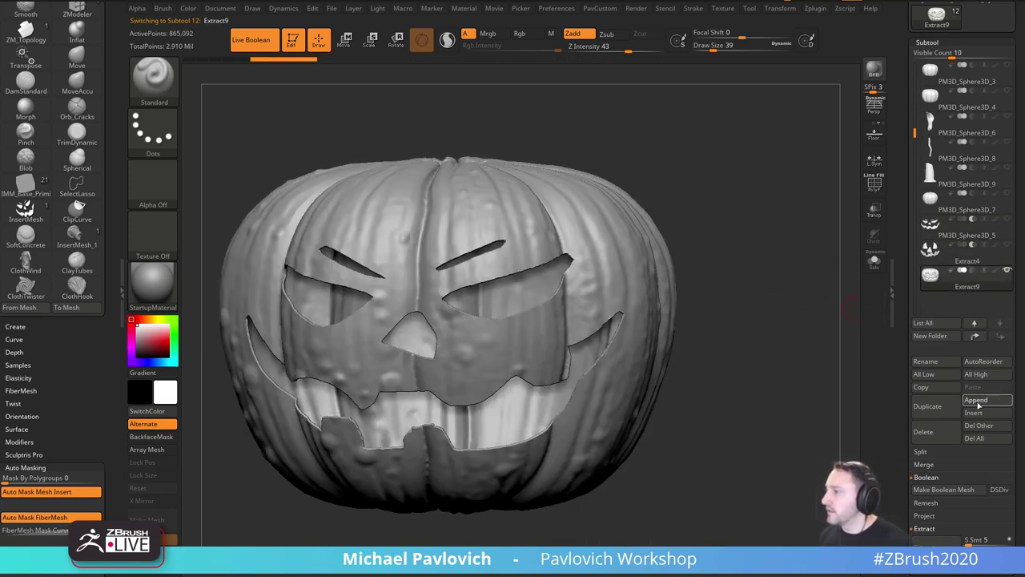
Append the carved boolean mesh UMesh_PM3D_Sphere3D_6 to the multi-subtool pumpkin as well.
{"action": "left_click", "coordinate": [977, 402]}
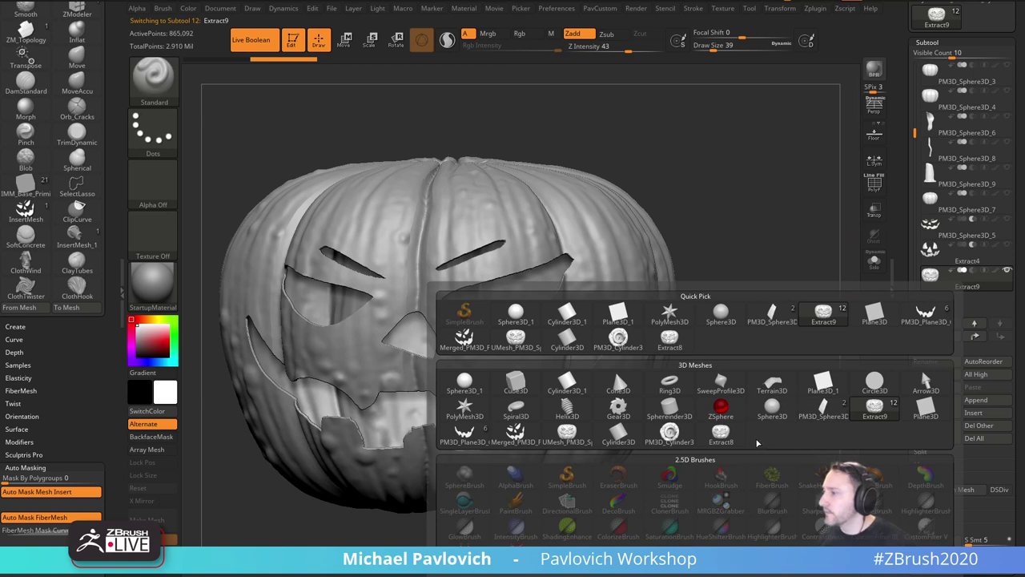
{"action": "mouse_move", "coordinate": [730, 440]}
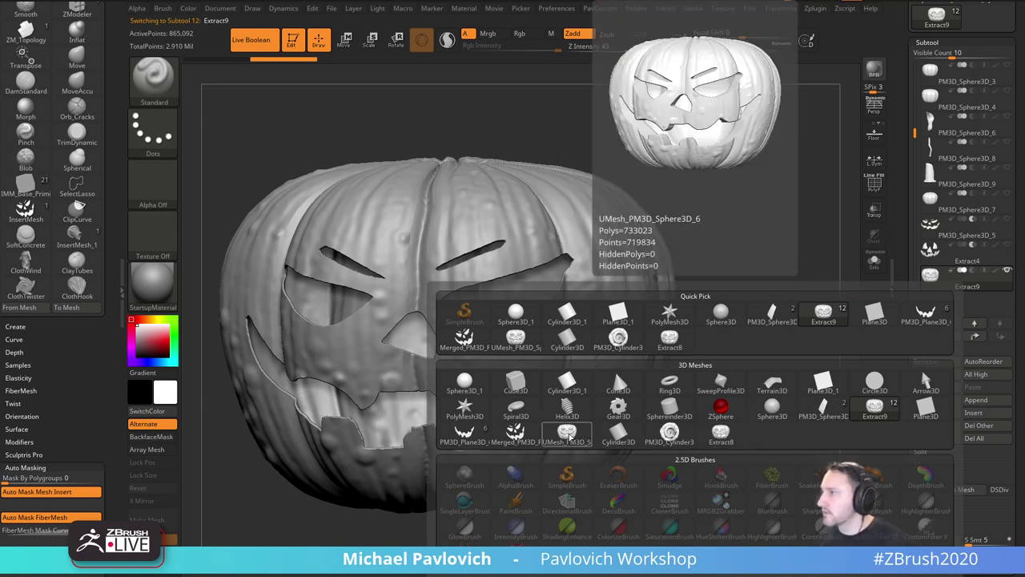
{"action": "left_click", "coordinate": [568, 434]}
Smooth the cut edge beside the lower middle tooth of the Extract9 shell.
{"action": "left_click_drag", "start_coordinate": [758, 314], "coordinate": [685, 354], "text": "alt"}
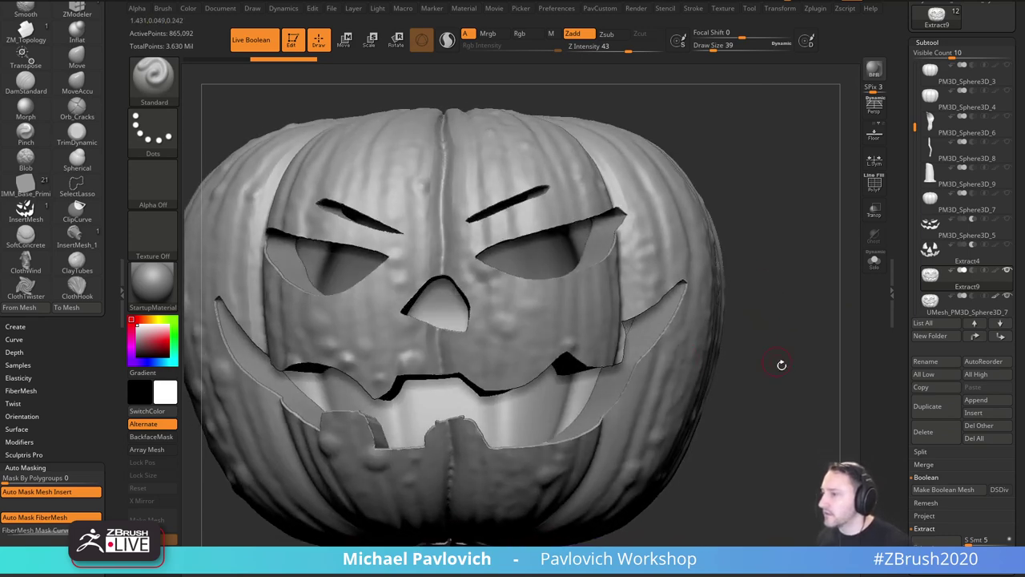
{"action": "left_click_drag", "start_coordinate": [782, 365], "coordinate": [851, 309], "text": "alt"}
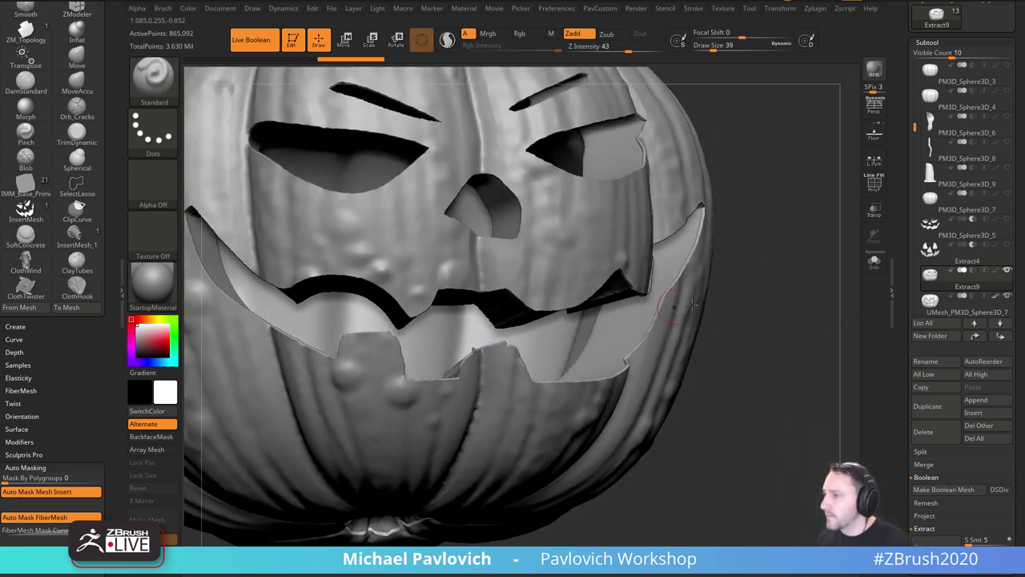
{"action": "left_click_drag", "start_coordinate": [752, 303], "coordinate": [761, 352]}
{"action": "left_click_drag", "start_coordinate": [485, 354], "coordinate": [474, 350], "text": "shift"}
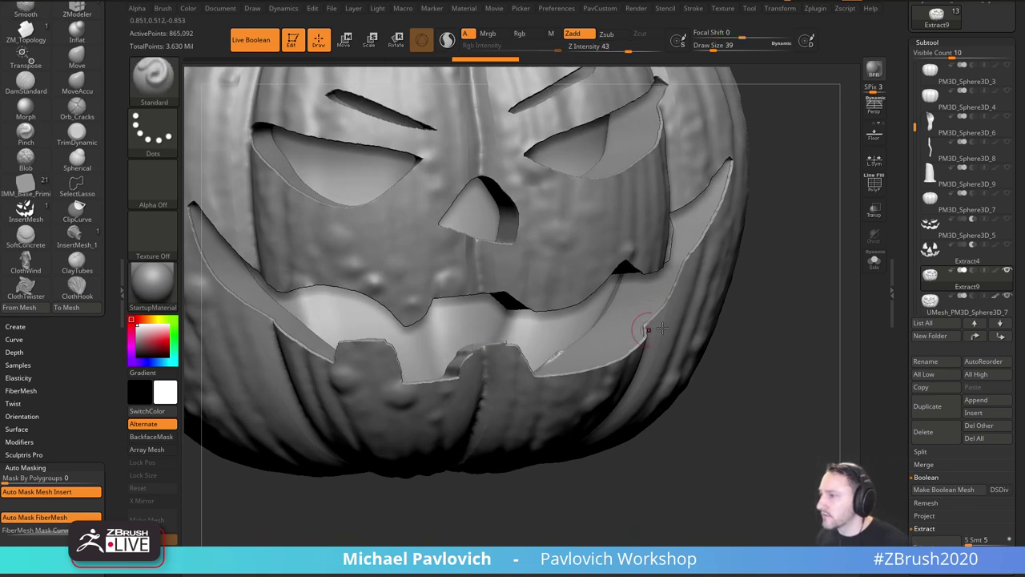
{"action": "left_click_drag", "start_coordinate": [803, 305], "coordinate": [748, 286]}
Expand the Smooth Brush Modifiers and smooth the upper edge of the lower middle tooth.
{"action": "scroll", "coordinate": [67, 392], "scroll_direction": "down", "scroll_amount": 5}
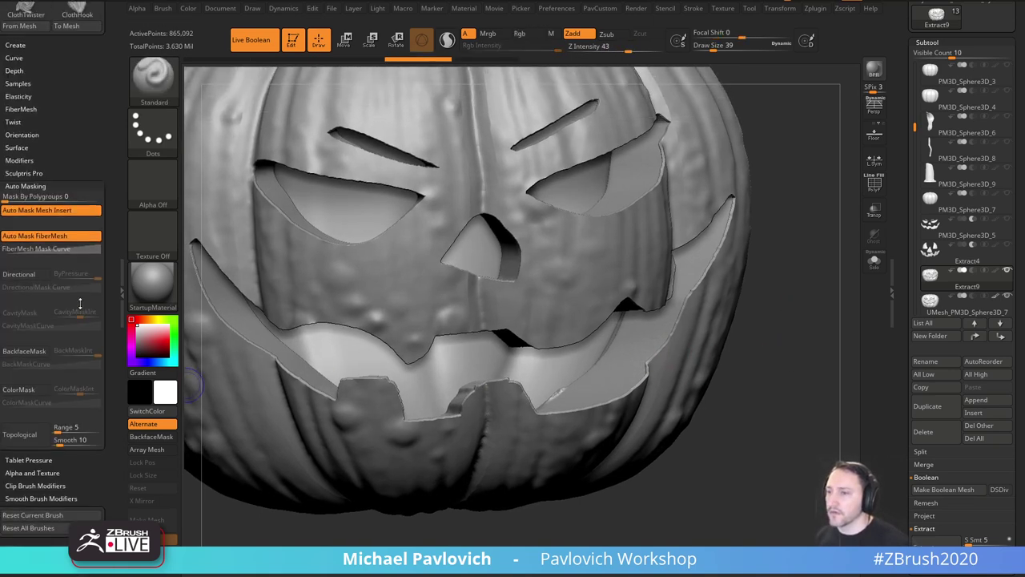
{"action": "left_click", "coordinate": [42, 497]}
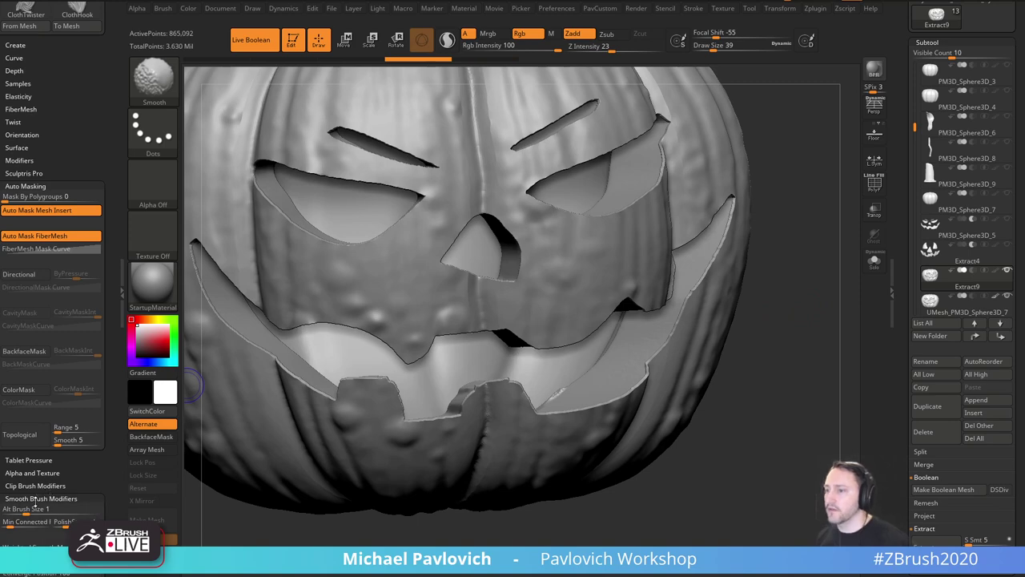
{"action": "left_click_drag", "start_coordinate": [763, 366], "coordinate": [769, 385]}
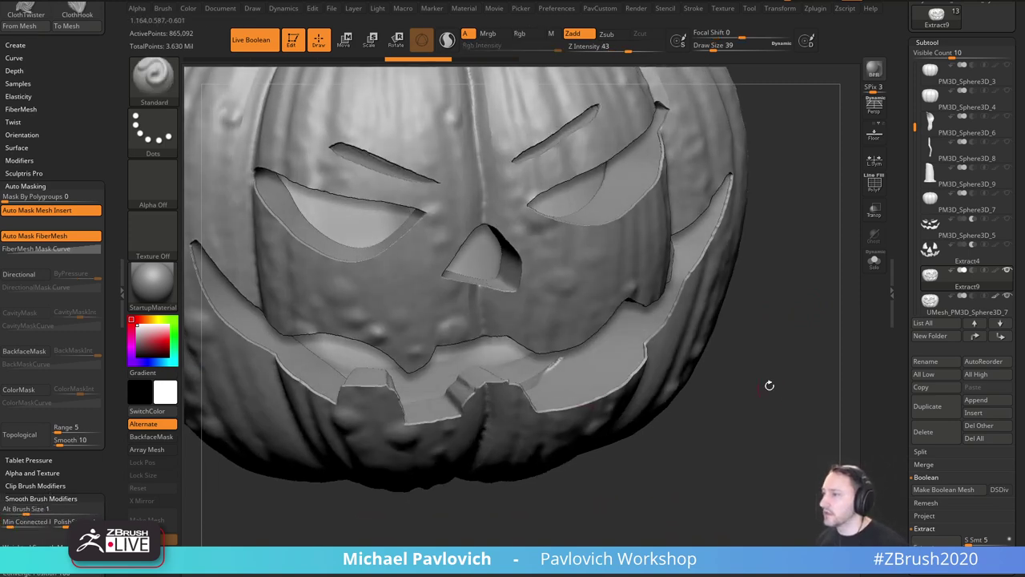
{"action": "key", "text": "shift"}
{"action": "left_click_drag", "start_coordinate": [511, 381], "coordinate": [518, 380], "text": "shift"}
{"action": "left_click_drag", "start_coordinate": [761, 388], "coordinate": [681, 384]}
{"action": "key", "text": "shift"}
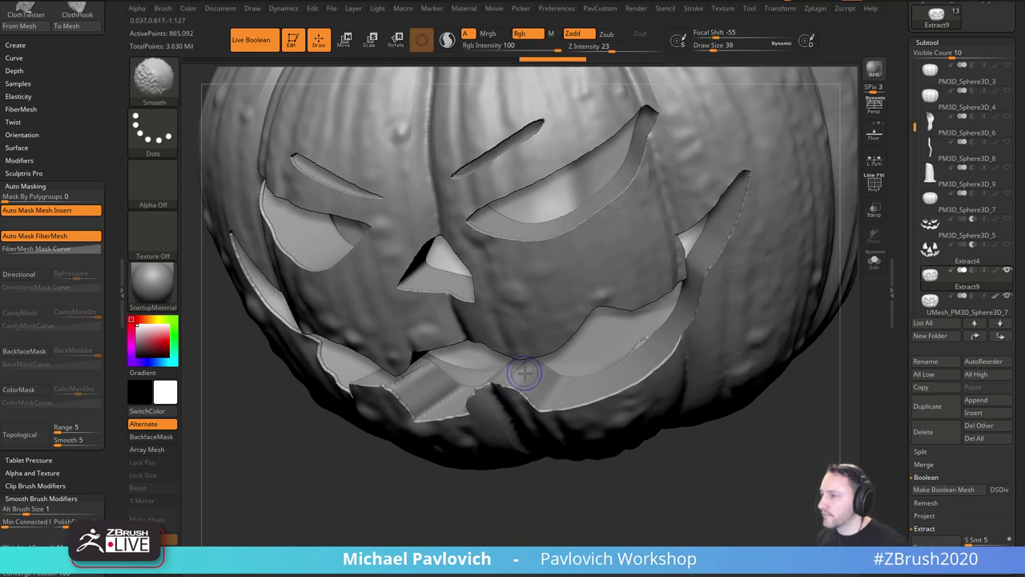
{"action": "left_click_drag", "start_coordinate": [511, 378], "coordinate": [514, 386], "text": "shift"}
Make UMesh_PM3D_Sphere3D_7 the active subtool and smooth the cut edges along its lower teeth.
{"action": "left_click_drag", "start_coordinate": [472, 483], "coordinate": [535, 481]}
{"action": "left_click", "coordinate": [551, 384], "text": "alt"}
{"action": "left_click_drag", "start_coordinate": [525, 387], "coordinate": [449, 365], "text": "shift"}
{"action": "left_click_drag", "start_coordinate": [382, 377], "coordinate": [391, 372], "text": "shift"}
{"action": "mouse_move", "coordinate": [761, 385]}
{"action": "left_mouse_down", "text": "alt"}
{"action": "mouse_move", "coordinate": [778, 339]}
{"action": "mouse_move", "coordinate": [751, 342]}
{"action": "mouse_move", "coordinate": [769, 336]}
{"action": "mouse_move", "coordinate": [767, 366]}
{"action": "left_mouse_up", "text": "alt"}
{"action": "key", "text": "s"}
Show the candle subtools PM3D_Sphere3D_6 and PM3D_Sphere3D_9 and the stem subtool Jack03_01 together with the carved pumpkin.
{"action": "left_click_drag", "start_coordinate": [907, 266], "coordinate": [895, 423]}
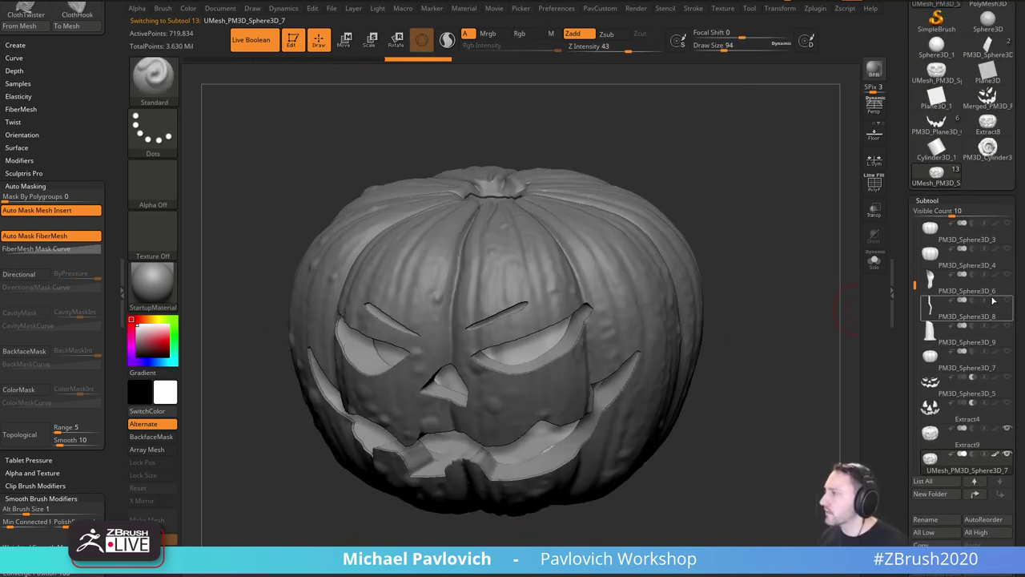
{"action": "left_click", "coordinate": [1007, 275]}
{"action": "left_click", "coordinate": [1007, 327]}
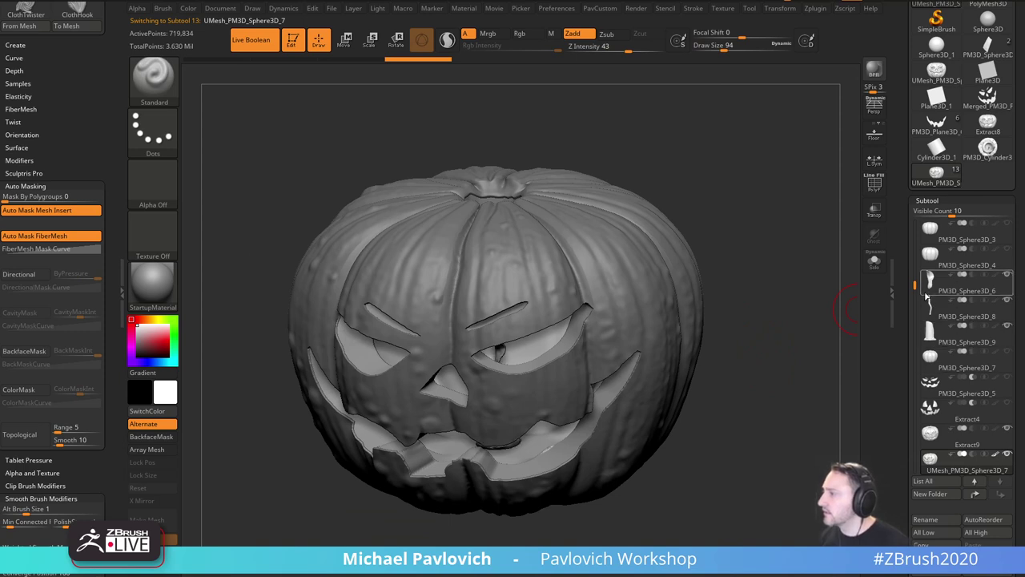
{"action": "left_click_drag", "start_coordinate": [914, 284], "coordinate": [913, 249]}
{"action": "scroll", "coordinate": [1008, 257], "scroll_direction": "up", "scroll_amount": 2}
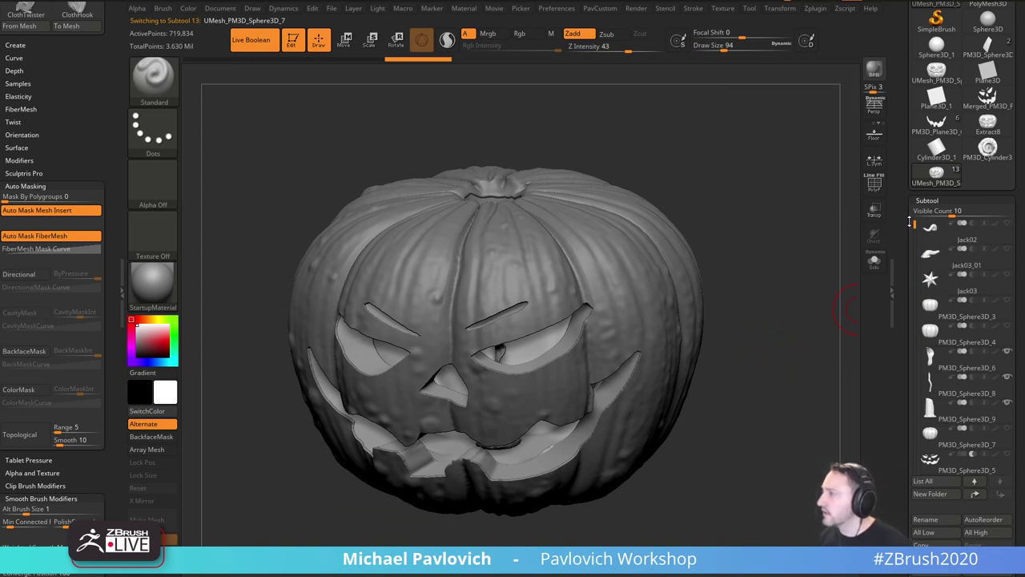
{"action": "left_click", "coordinate": [1007, 249]}
Select the candle PM3D_Sphere3D_9, center the gizmo on it and move the candle about 0.52 units along Z inside the pumpkin.
{"action": "mouse_move", "coordinate": [760, 352]}
{"action": "left_mouse_down"}
{"action": "mouse_move", "coordinate": [792, 318]}
{"action": "mouse_move", "coordinate": [771, 333]}
{"action": "mouse_move", "coordinate": [720, 330]}
{"action": "mouse_move", "coordinate": [735, 326]}
{"action": "left_mouse_up"}
{"action": "key", "text": "s"}
{"action": "left_click", "coordinate": [784, 332]}
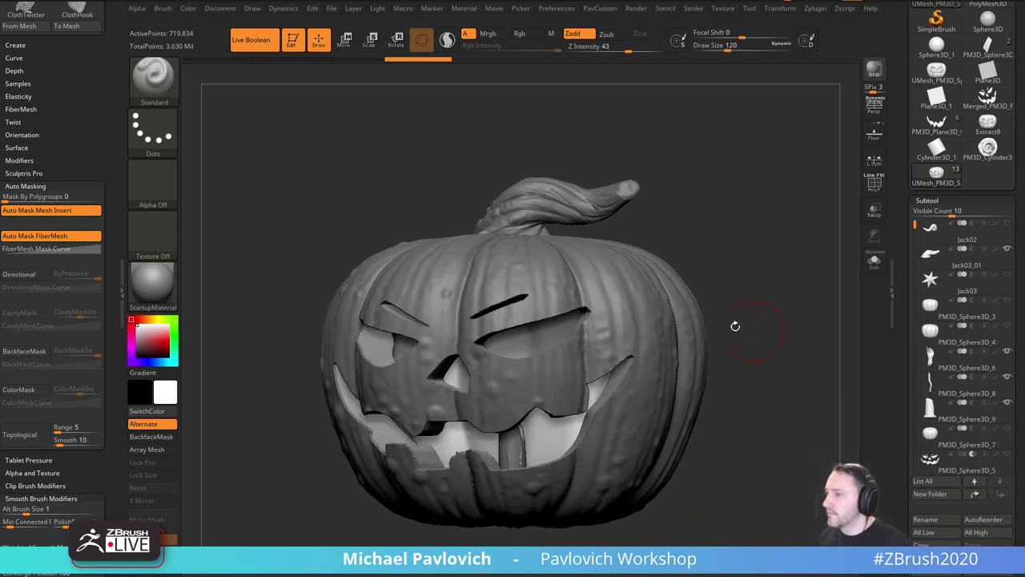
{"action": "left_click", "coordinate": [504, 453], "text": "alt"}
{"action": "left_click_drag", "start_coordinate": [795, 370], "coordinate": [766, 366], "text": "alt"}
{"action": "key", "text": "w"}
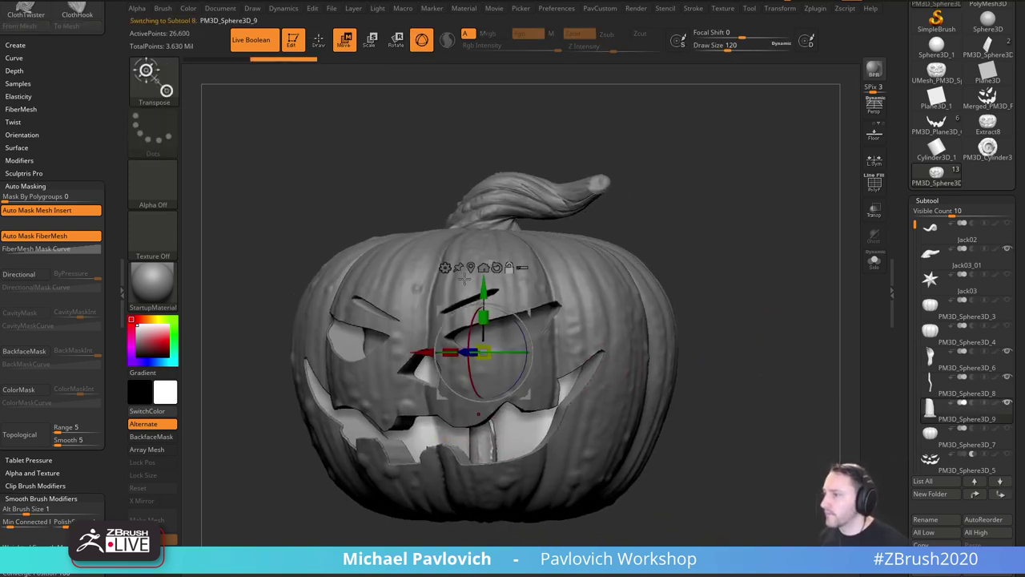
{"action": "left_click", "coordinate": [471, 268]}
{"action": "left_click_drag", "start_coordinate": [502, 442], "coordinate": [460, 443]}
{"action": "key", "text": "q"}
{"action": "mouse_move", "coordinate": [713, 333]}
{"action": "left_mouse_down"}
{"action": "mouse_move", "coordinate": [777, 327]}
{"action": "mouse_move", "coordinate": [744, 313]}
{"action": "mouse_move", "coordinate": [774, 308]}
{"action": "left_mouse_up"}
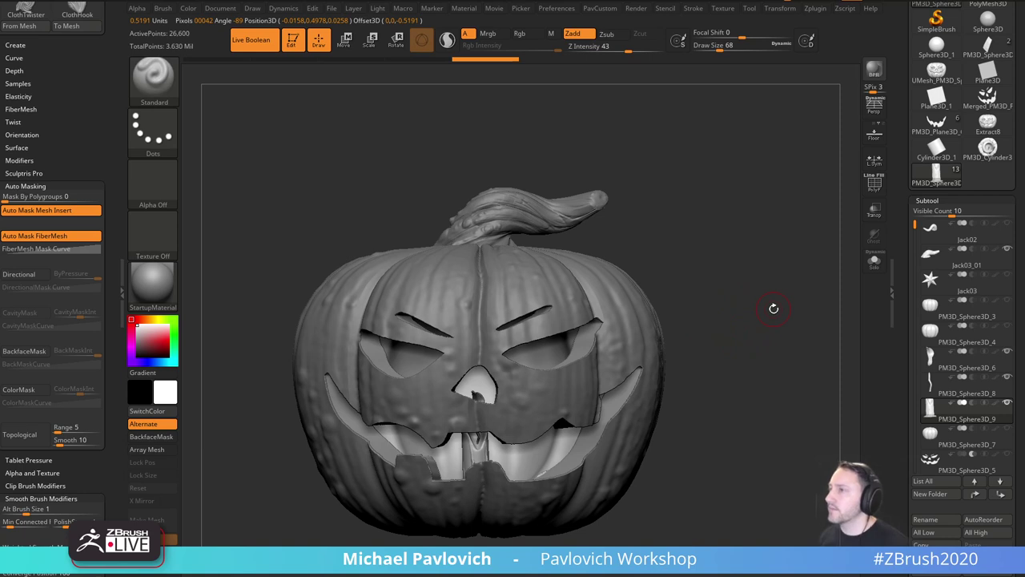
Turn off Live Boolean and save the tool over the existing Jack02.ztl in the streaming Jack-O-Lanterns folder.
{"action": "left_click_drag", "start_coordinate": [906, 100], "coordinate": [829, 457]}
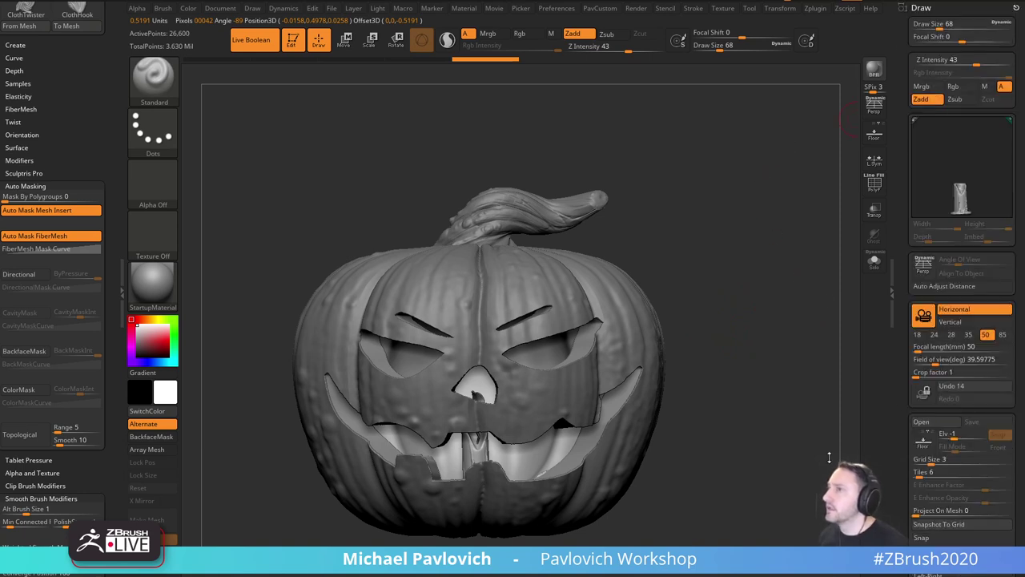
{"action": "left_click", "coordinate": [254, 41]}
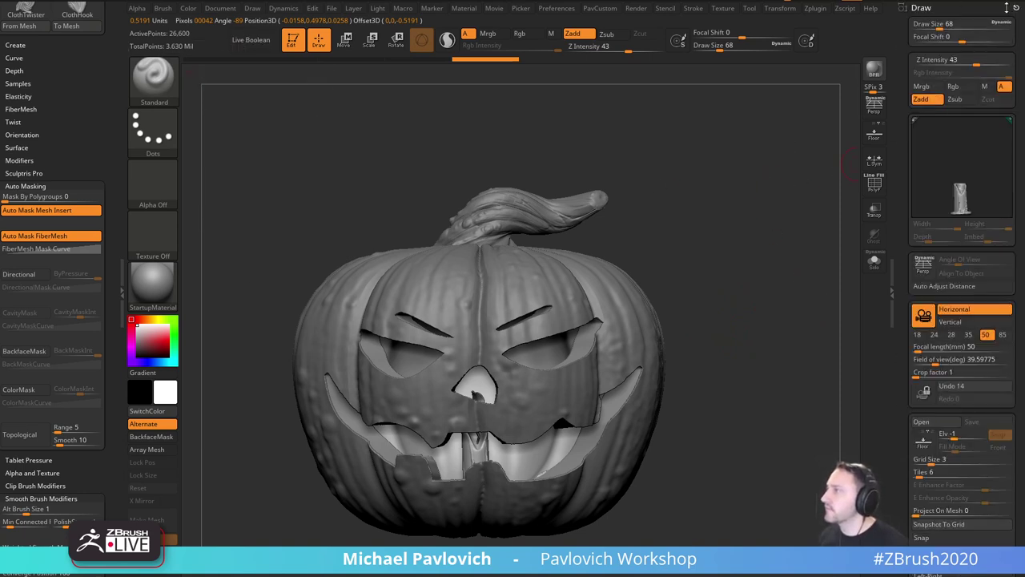
{"action": "left_click", "coordinate": [1006, 8]}
{"action": "left_click", "coordinate": [986, 25]}
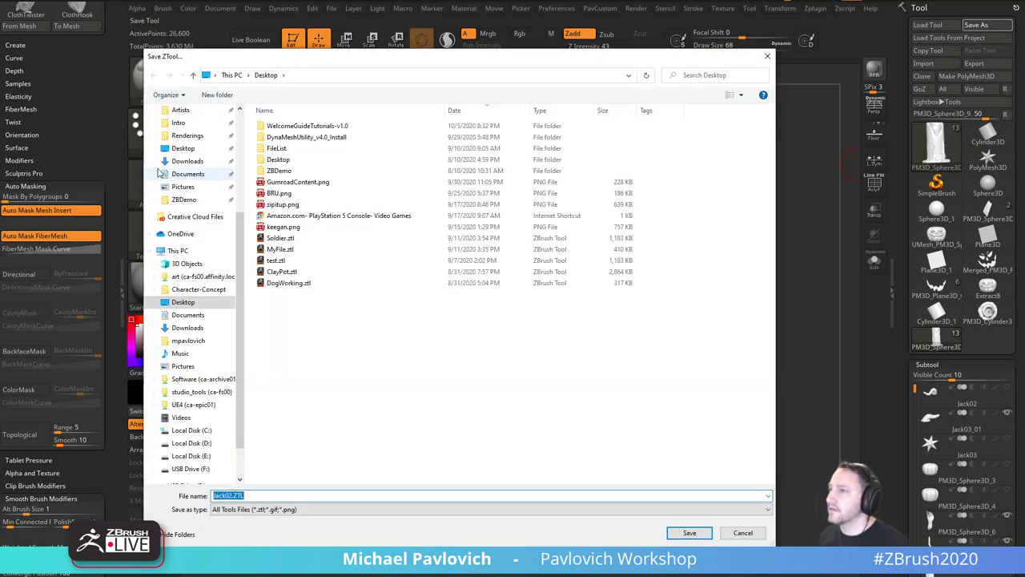
{"action": "scroll", "coordinate": [207, 161], "scroll_direction": "up", "scroll_amount": 4}
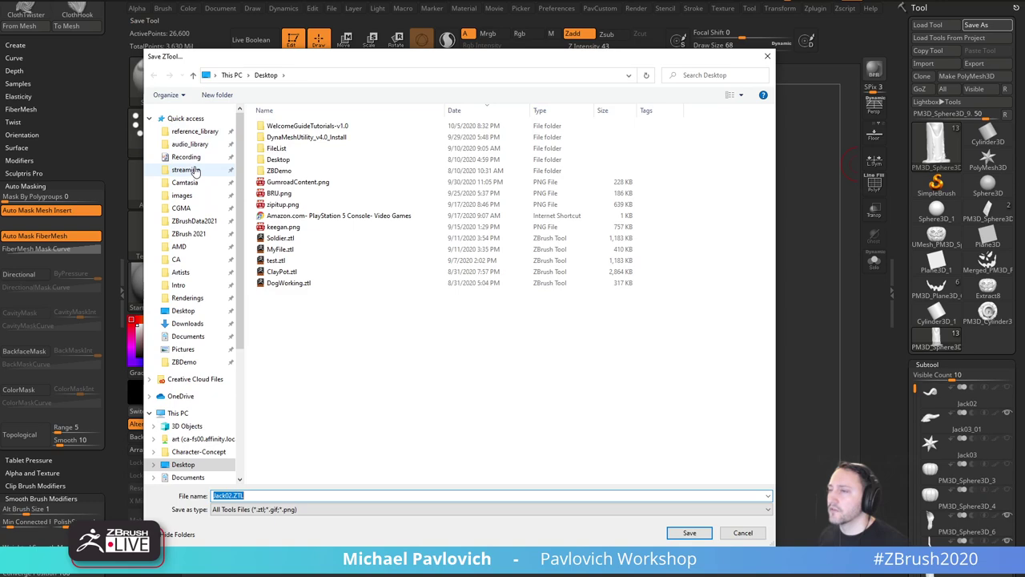
{"action": "left_click", "coordinate": [186, 170]}
{"action": "double_click", "coordinate": [276, 125]}
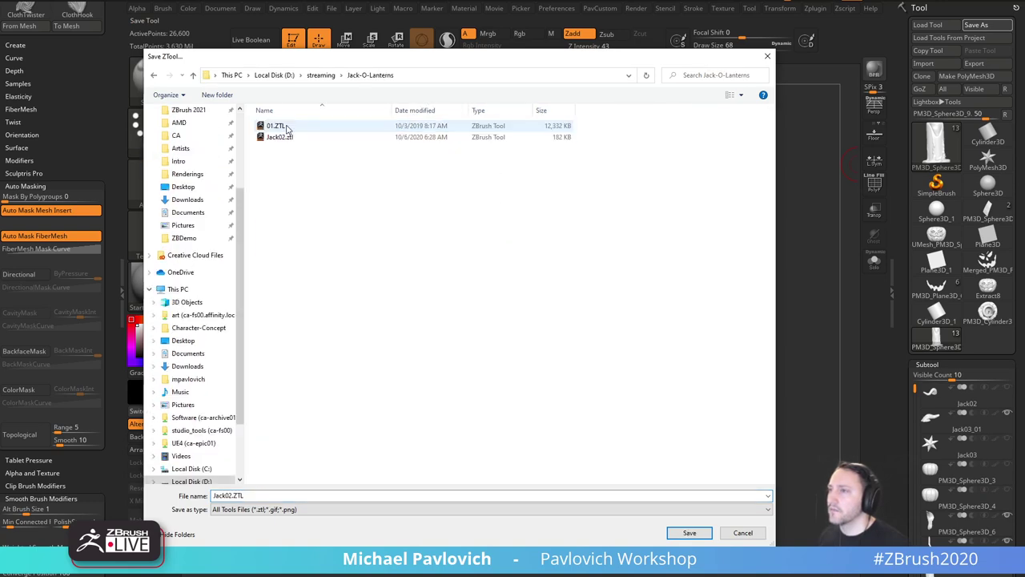
{"action": "double_click", "coordinate": [282, 137]}
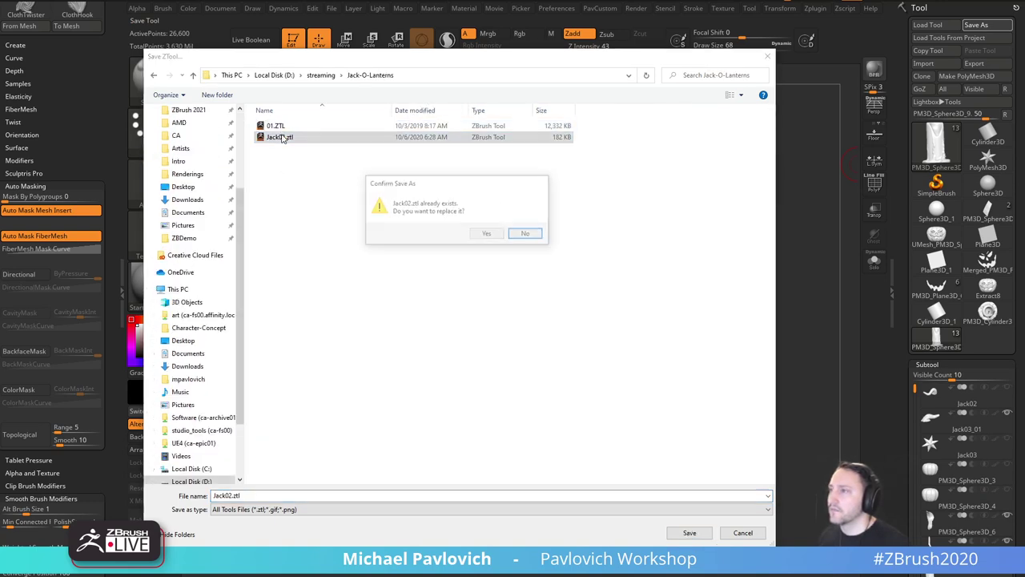
{"action": "left_click", "coordinate": [483, 234]}
Display the external renderer settings with KeyShot and Auto Merge active, and send the visible pumpkin subtools to KeyShot.
{"action": "left_click", "coordinate": [637, 9]}
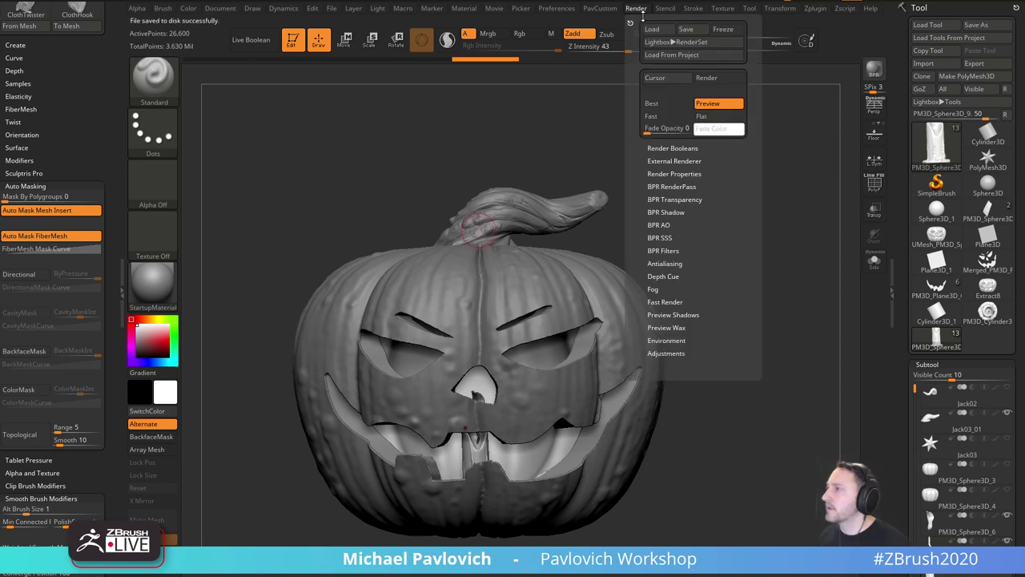
{"action": "left_click", "coordinate": [673, 149]}
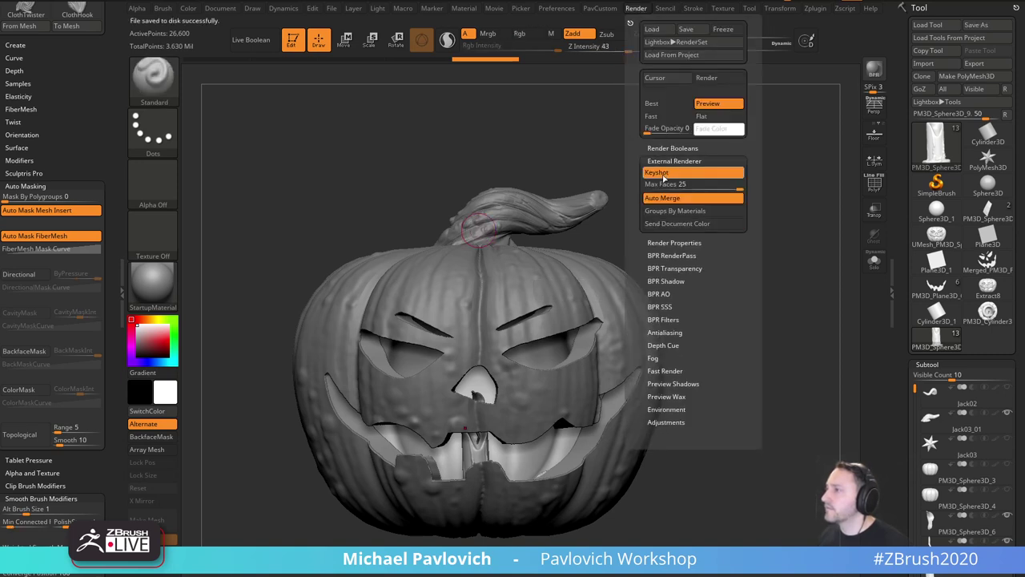
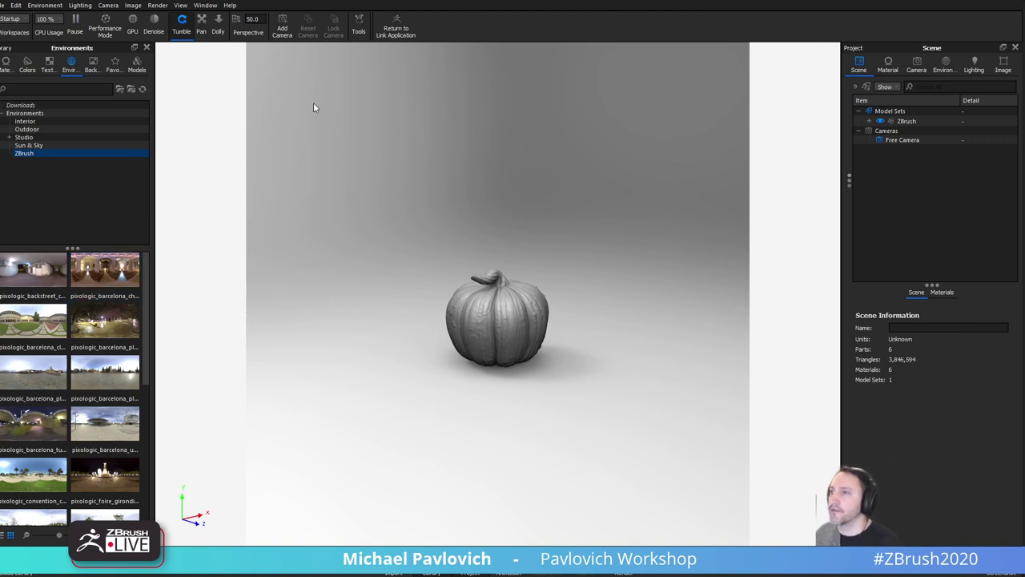
Turn the KeyShot camera around to the pumpkin's carved face and move it closer.
{"action": "left_click", "coordinate": [15, 5]}
{"action": "left_click", "coordinate": [19, 93]}
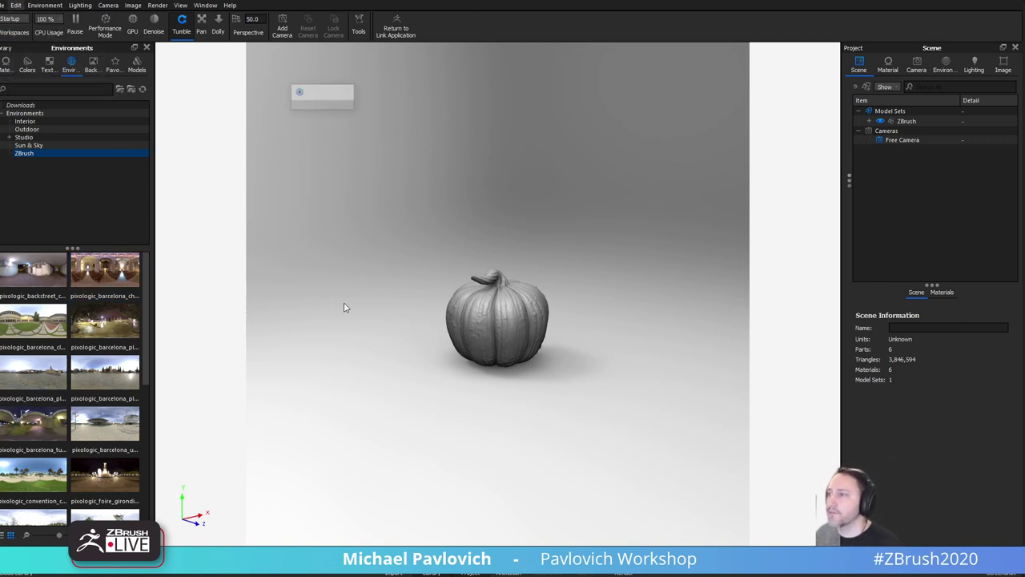
{"action": "left_click", "coordinate": [643, 424]}
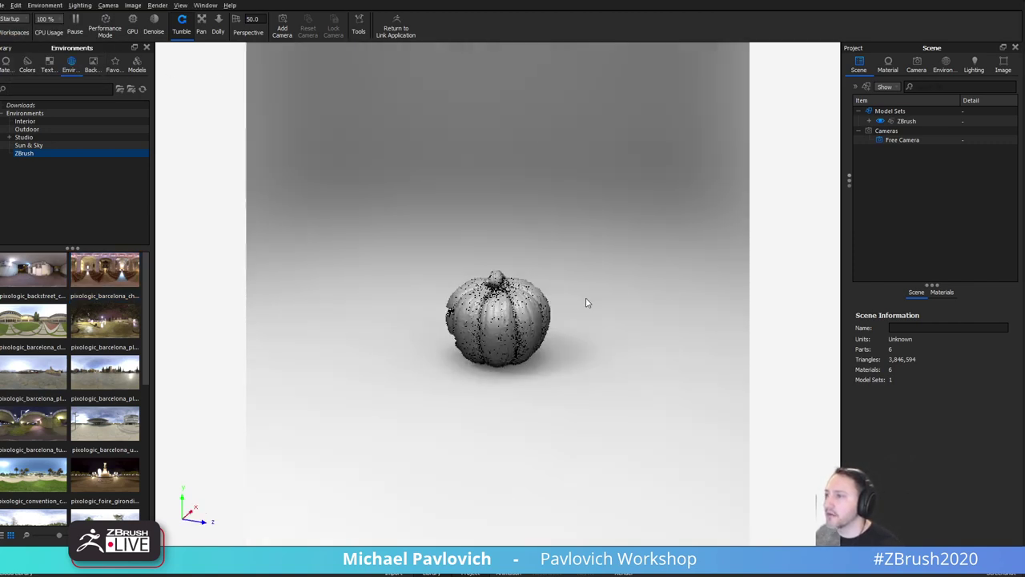
{"action": "scroll", "coordinate": [586, 299], "scroll_direction": "up", "scroll_amount": 5}
{"action": "left_click_drag", "start_coordinate": [684, 361], "coordinate": [596, 324]}
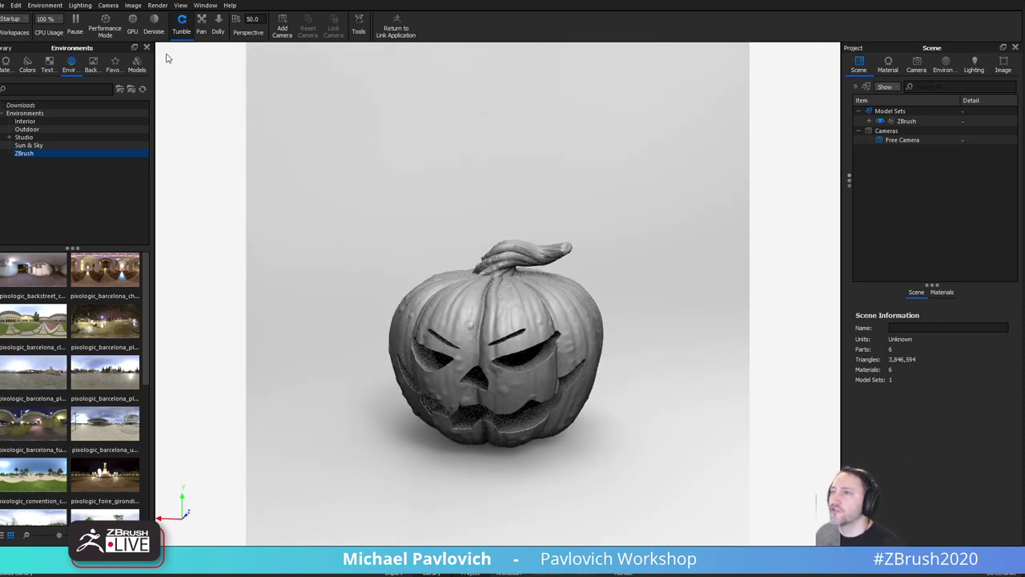
Turn off Lock Aspect and Lock Resolution for the KeyShot image.
{"action": "left_click", "coordinate": [133, 6]}
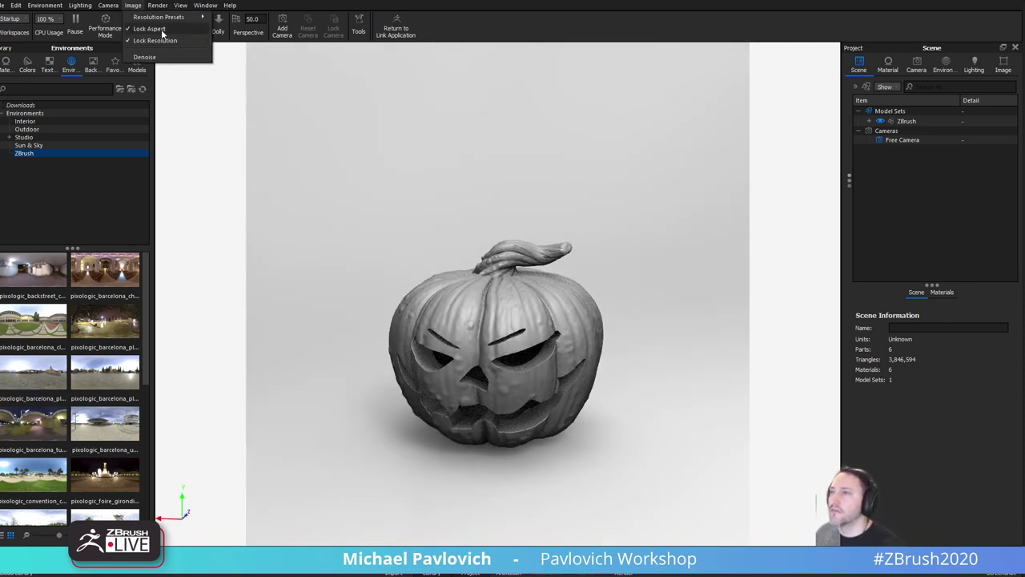
{"action": "left_click", "coordinate": [162, 31]}
{"action": "left_click", "coordinate": [131, 7]}
{"action": "left_click", "coordinate": [137, 40]}
{"action": "scroll", "coordinate": [408, 268], "scroll_direction": "up", "scroll_amount": 4}
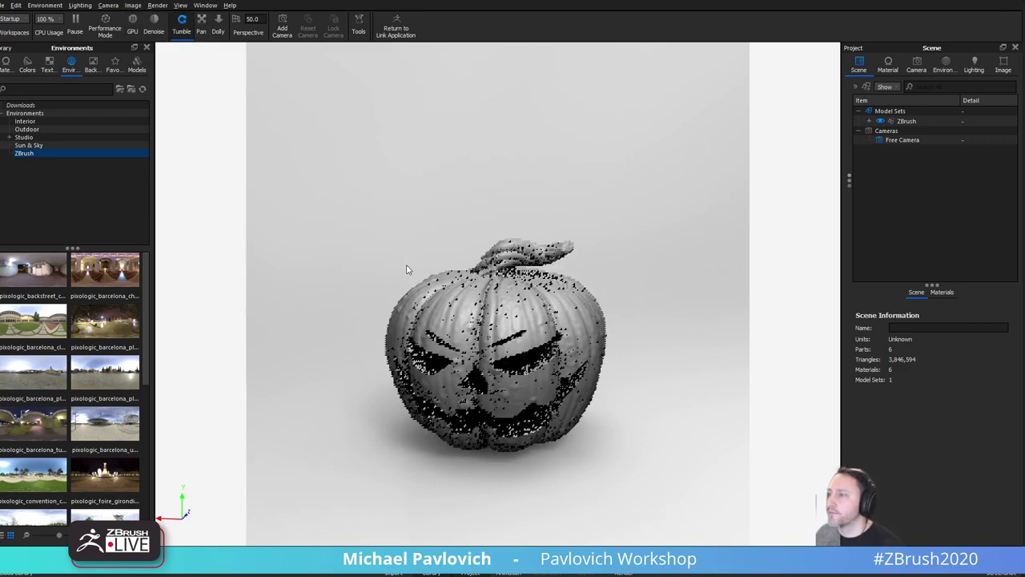
{"action": "left_click_drag", "start_coordinate": [468, 239], "coordinate": [419, 126]}
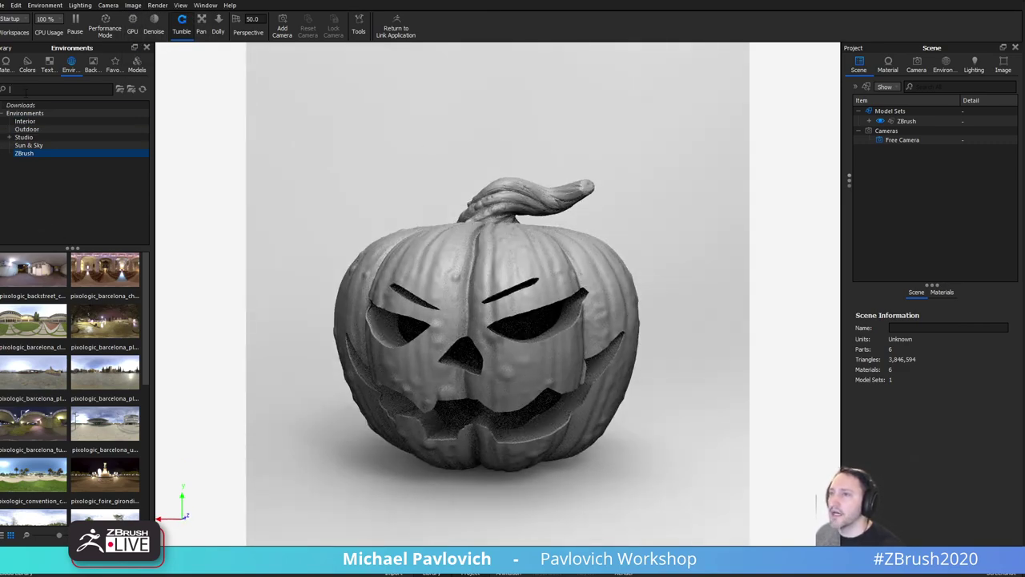
{"action": "left_click", "coordinate": [25, 89]}
{"action": "type", "text": "plastic"}
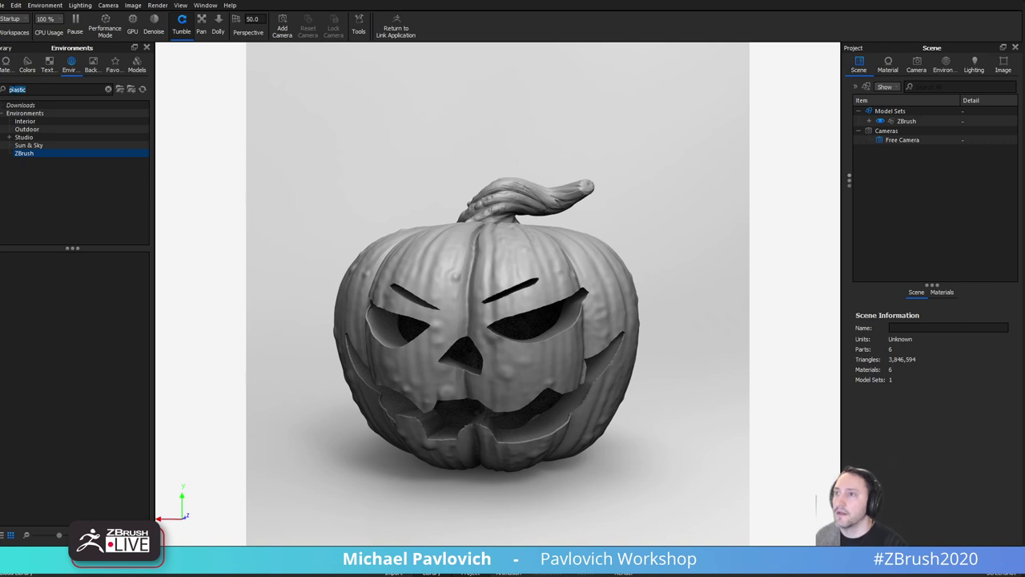
{"action": "key", "text": "BackSpace"}
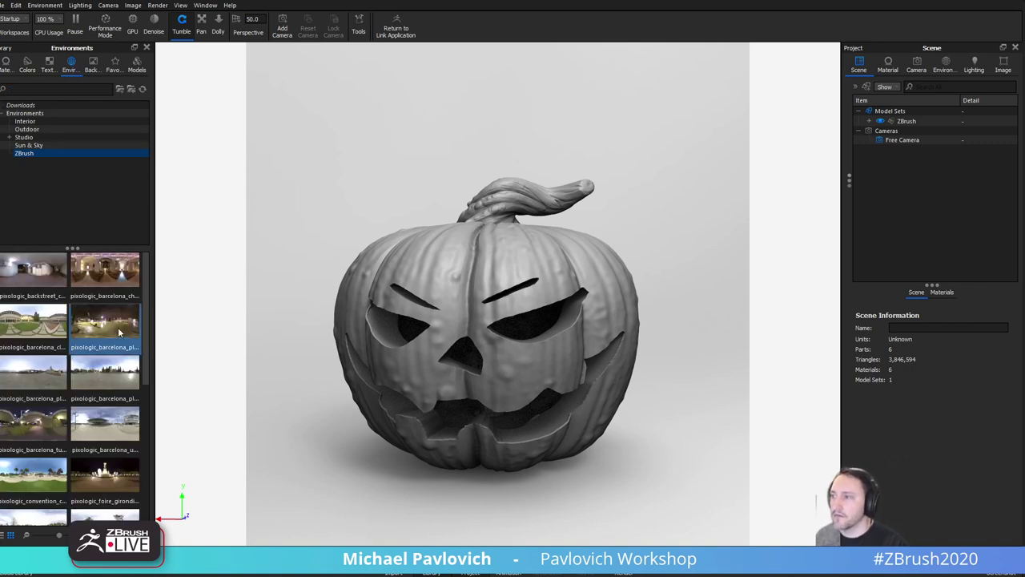
Apply the pixologic_rue_froide night street environment from the ZBrush environment library to the scene.
{"action": "double_click", "coordinate": [119, 331]}
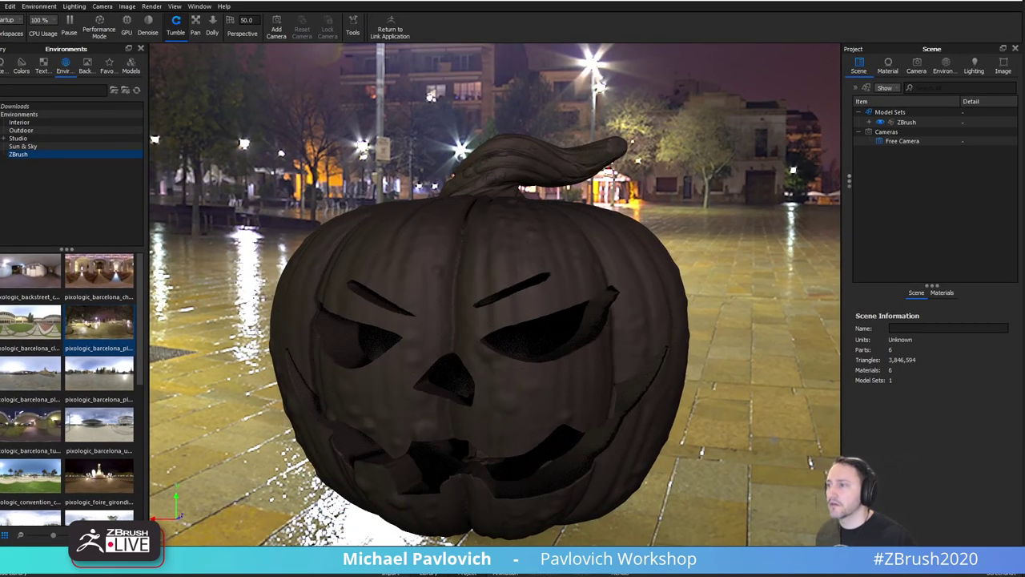
{"action": "scroll", "coordinate": [104, 358], "scroll_direction": "down", "scroll_amount": 5}
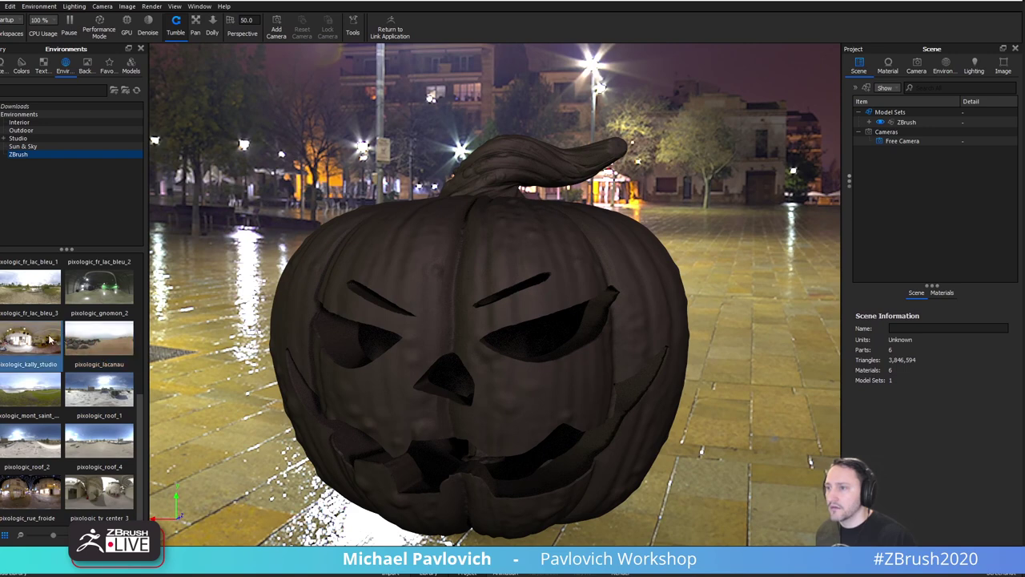
{"action": "double_click", "coordinate": [11, 504]}
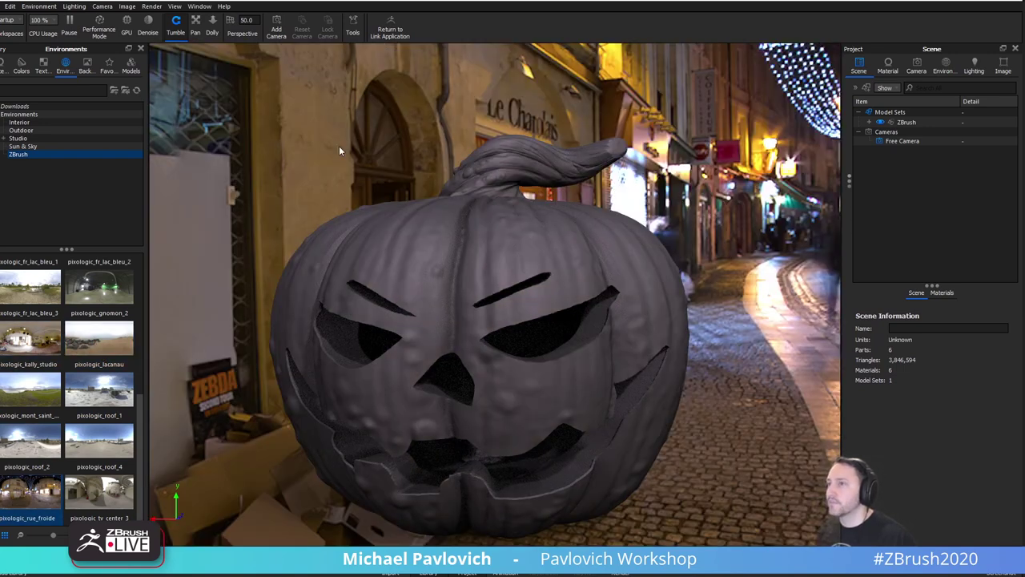
Replace the environment backdrop with a solid dark gray background color at 0% saturation and 24% value.
{"action": "left_click", "coordinate": [945, 64]}
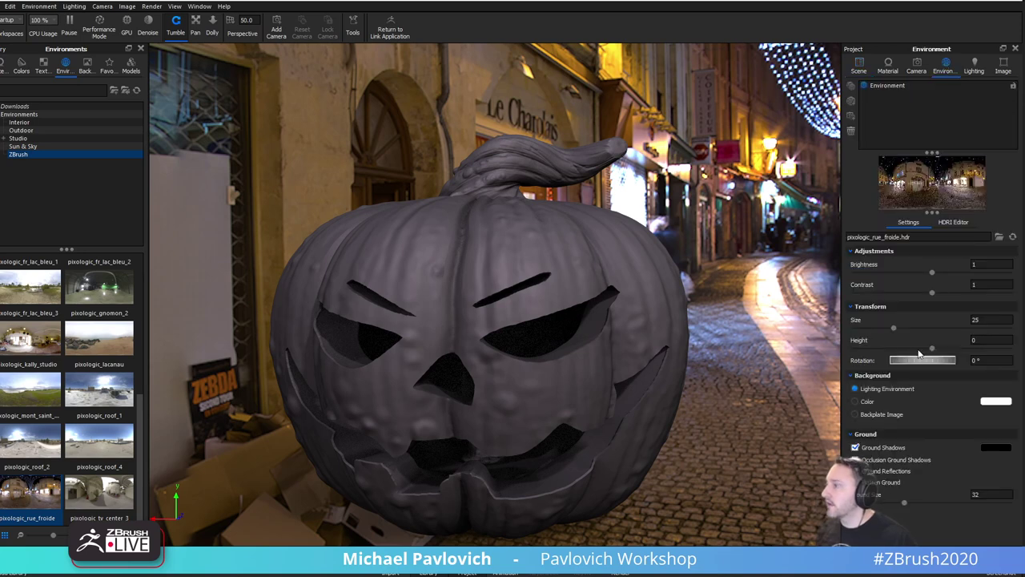
{"action": "left_click", "coordinate": [867, 401]}
{"action": "left_click", "coordinate": [996, 400]}
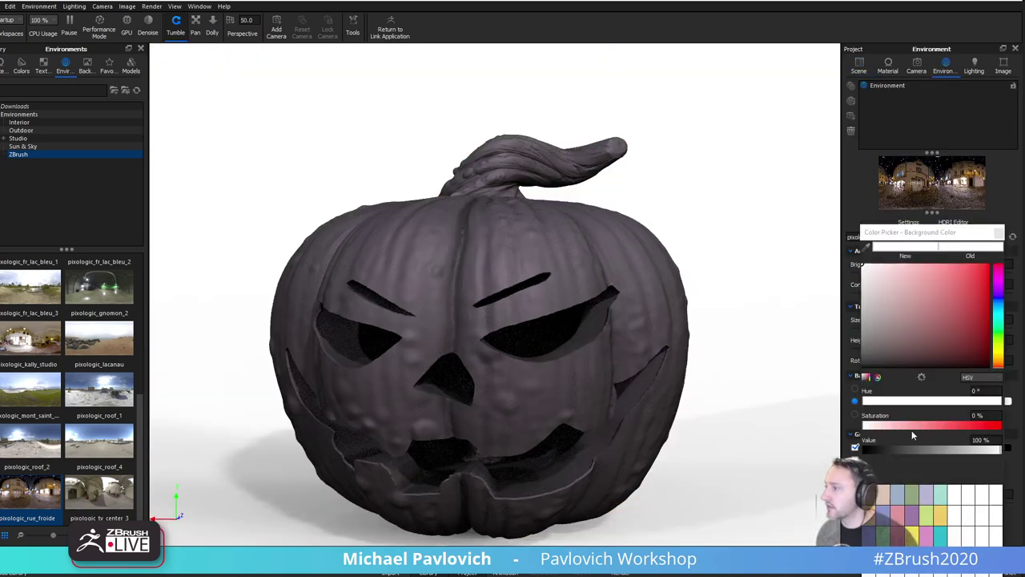
{"action": "left_click_drag", "start_coordinate": [926, 317], "coordinate": [834, 361]}
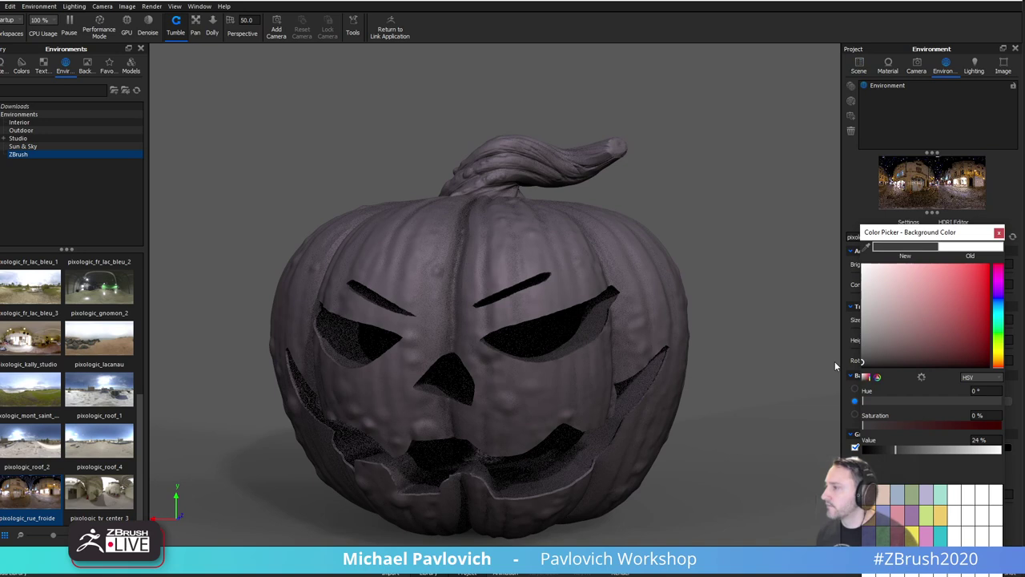
{"action": "left_click", "coordinate": [999, 233]}
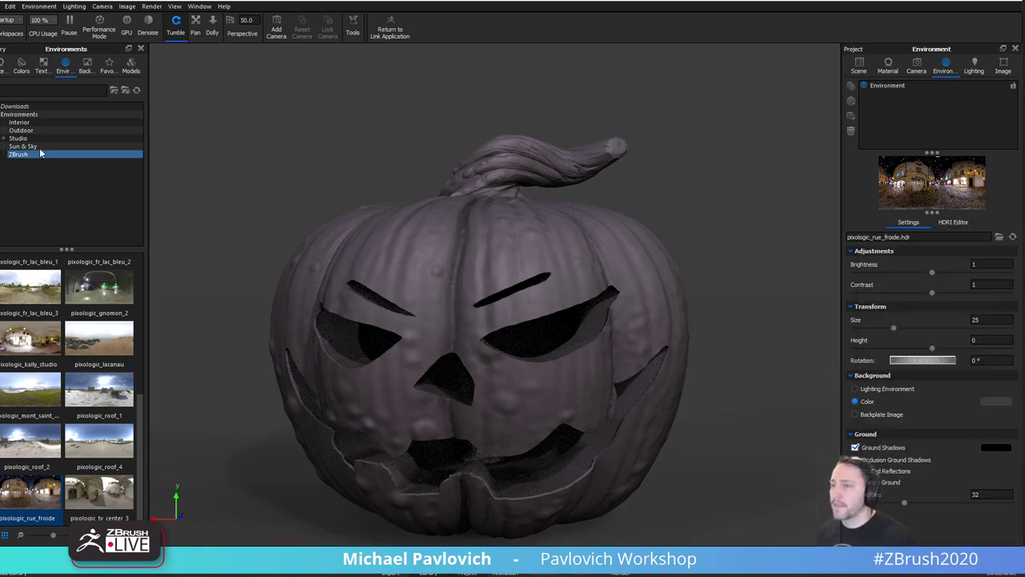
Find the shiny hard plastics in the material library and apply Hard Shiny Plastic Red to the pumpkin's outer skin.
{"action": "left_click", "coordinate": [4, 71]}
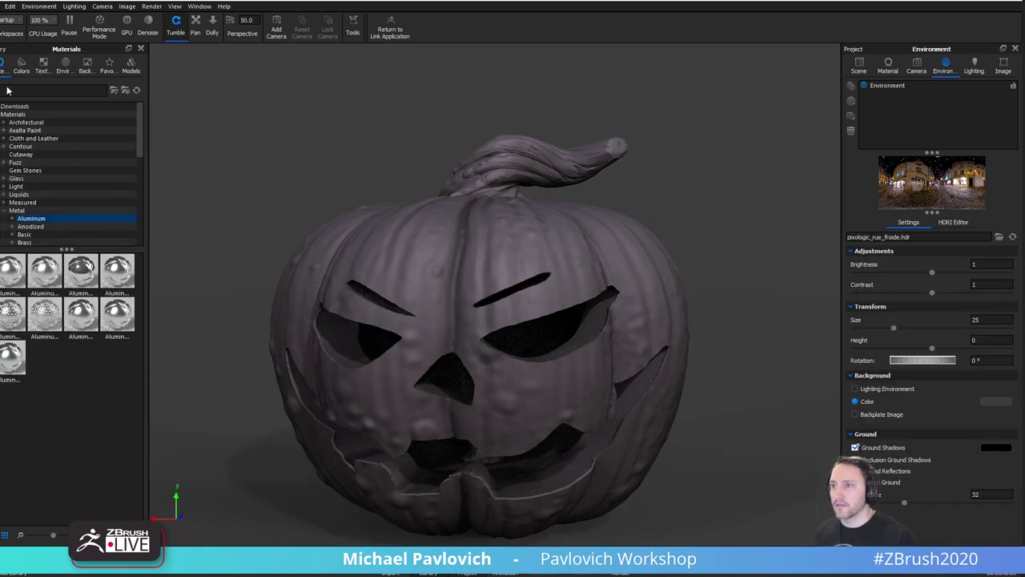
{"action": "type", "text": "pl"}
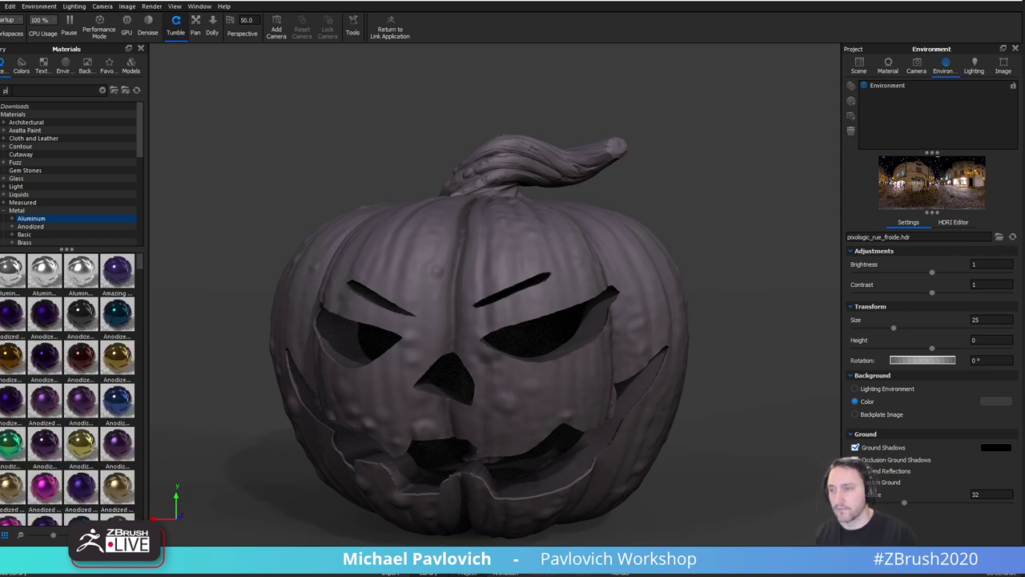
{"action": "type", "text": "astic"}
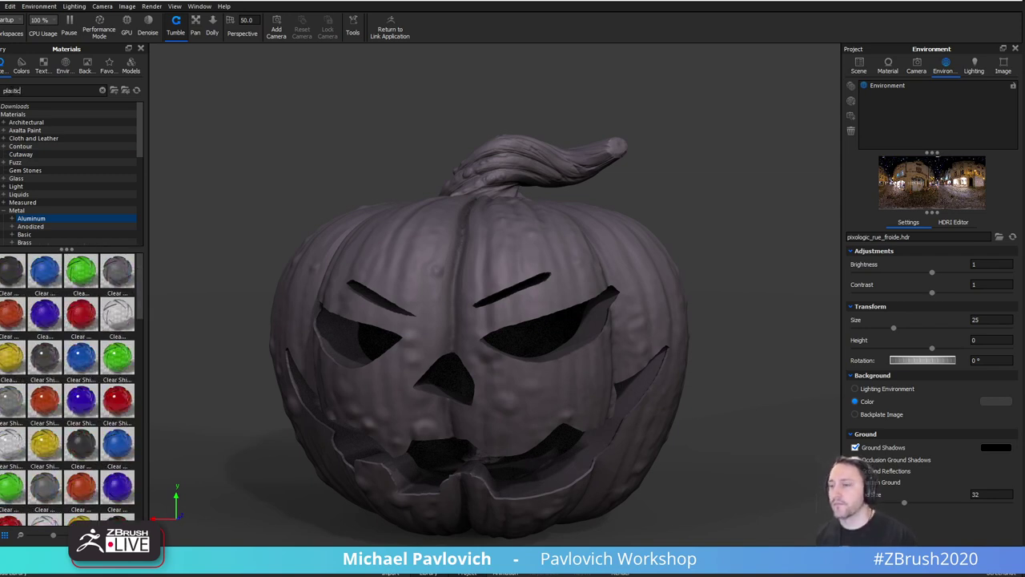
{"action": "scroll", "coordinate": [47, 232], "scroll_direction": "down", "scroll_amount": 4}
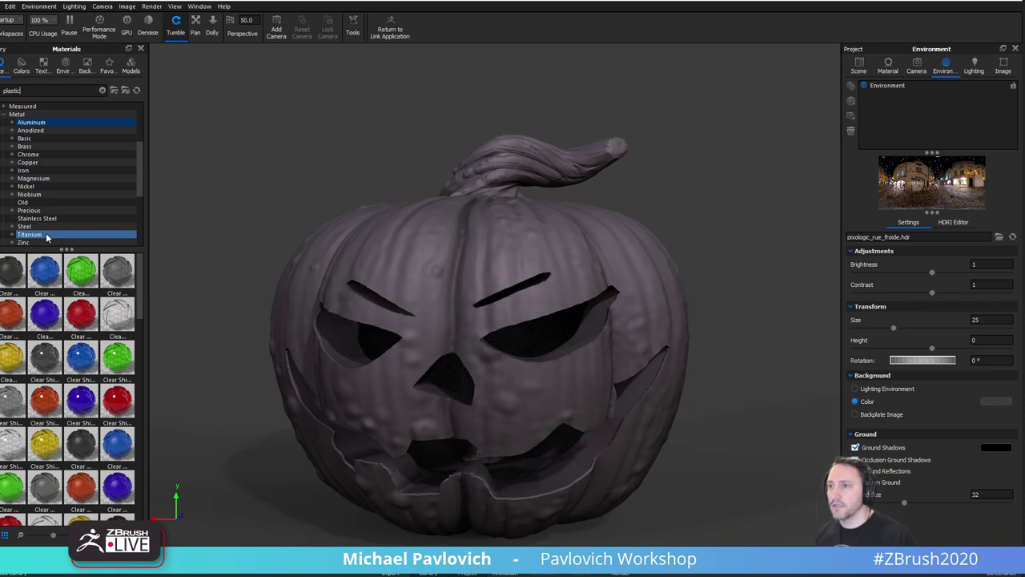
{"action": "left_click", "coordinate": [3, 115]}
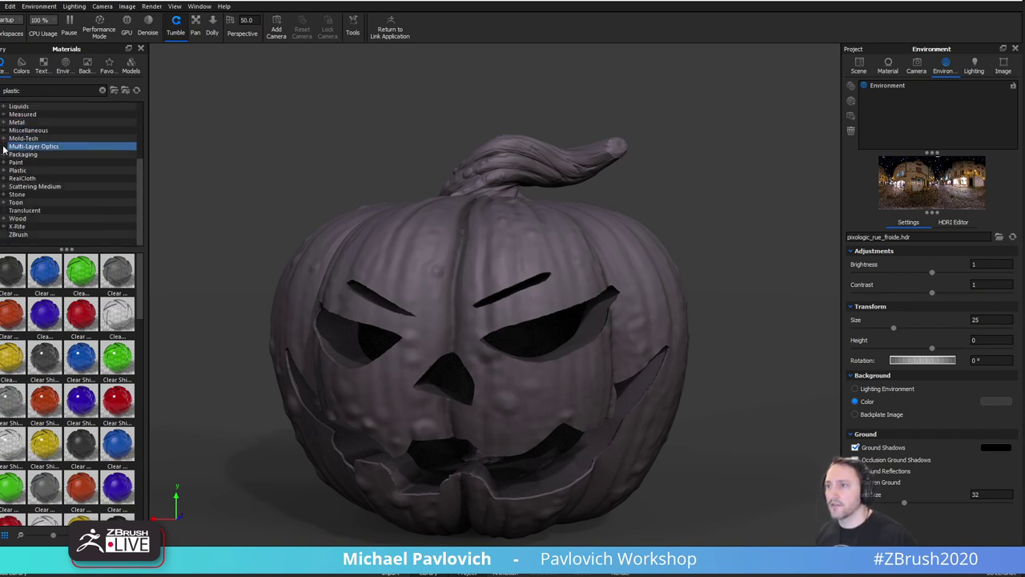
{"action": "left_click", "coordinate": [3, 171]}
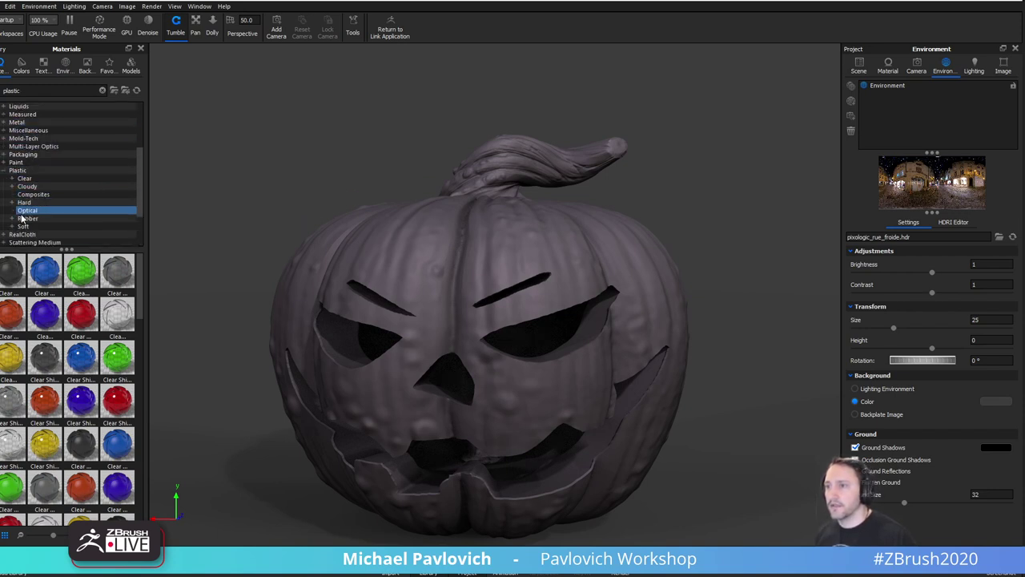
{"action": "left_click", "coordinate": [17, 203]}
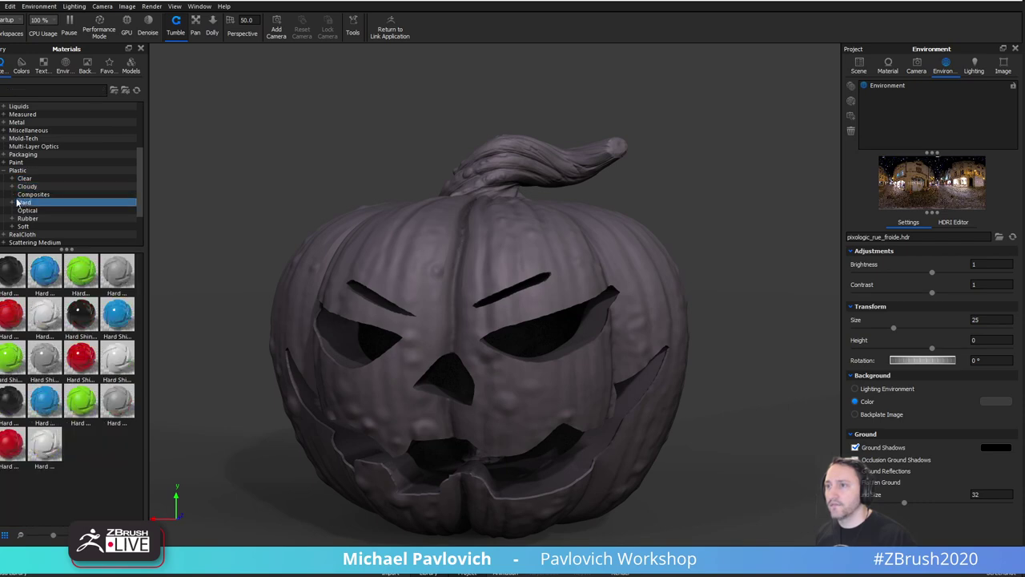
{"action": "left_click", "coordinate": [13, 203]}
{"action": "left_click", "coordinate": [34, 219]}
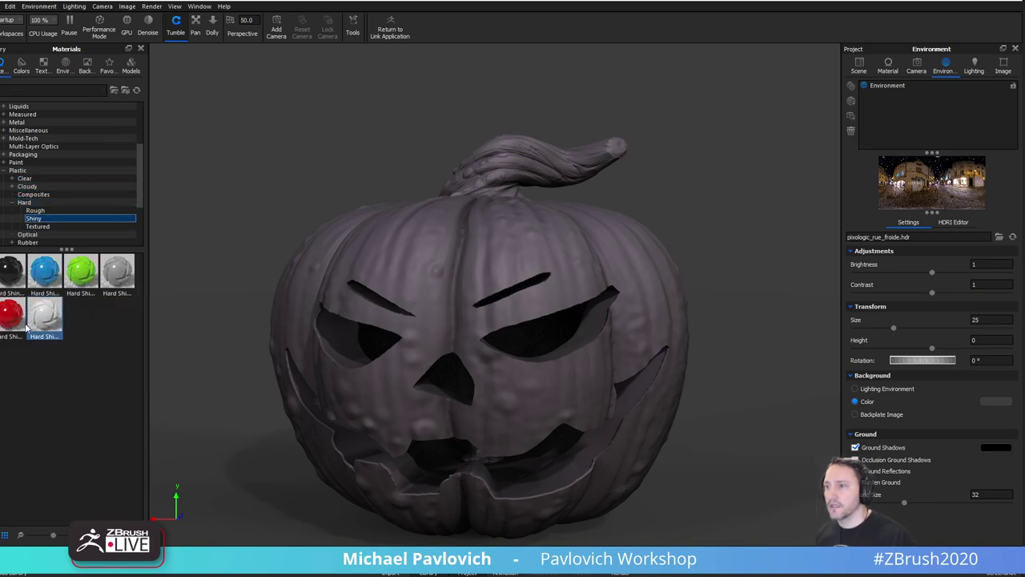
{"action": "left_click_drag", "start_coordinate": [14, 317], "coordinate": [440, 272]}
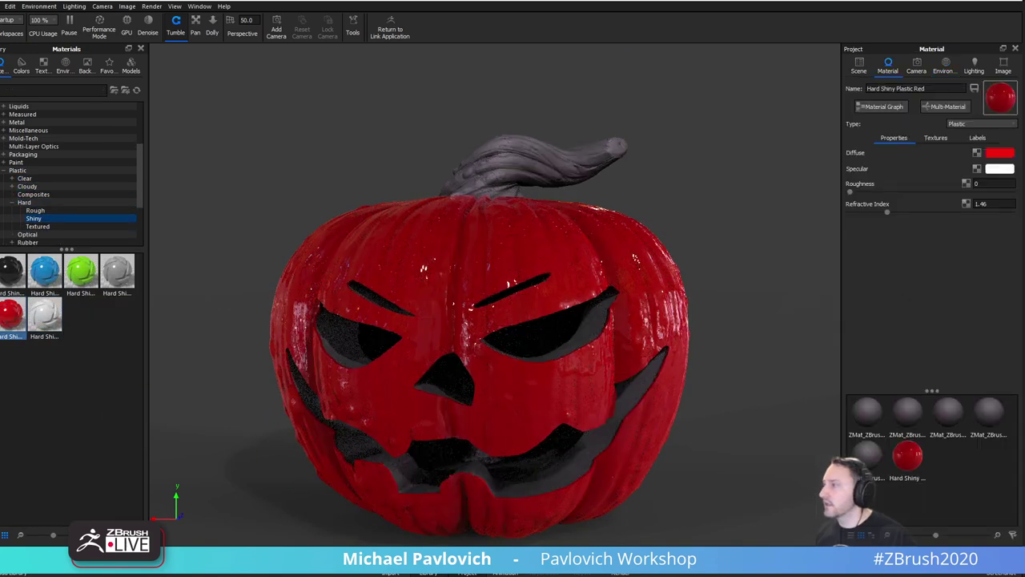
Change the pumpkin plastic's diffuse color to orange with hue 18°, saturation 66% and value 84%, and set its roughness to 0.0444.
{"action": "left_click", "coordinate": [998, 154]}
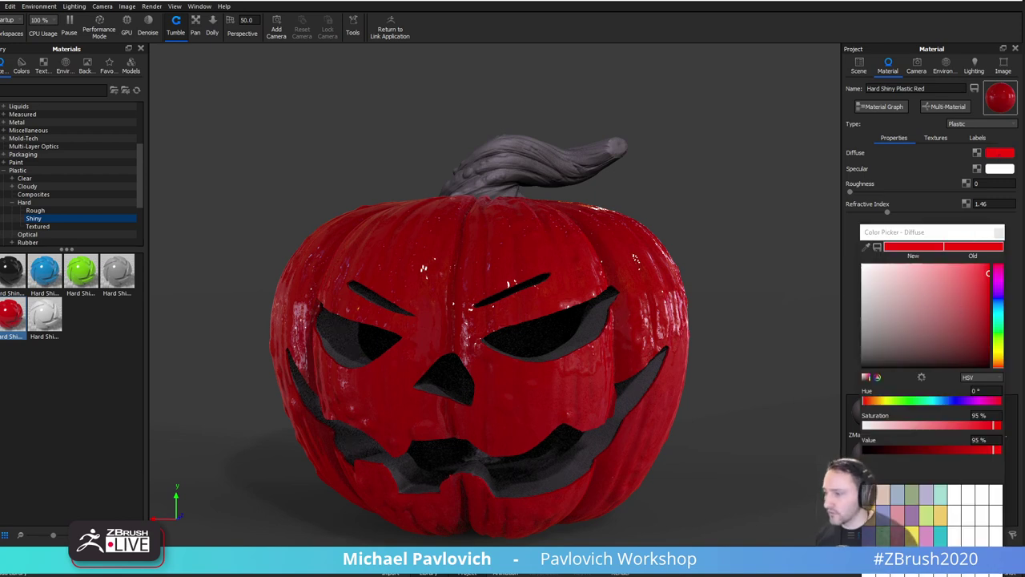
{"action": "left_click", "coordinate": [864, 248]}
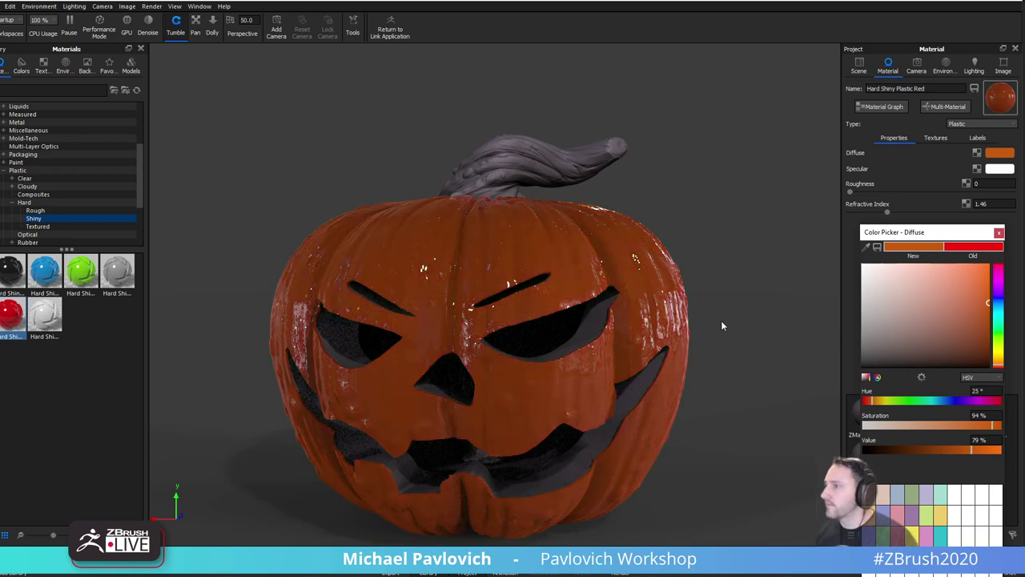
{"action": "left_click", "coordinate": [984, 293]}
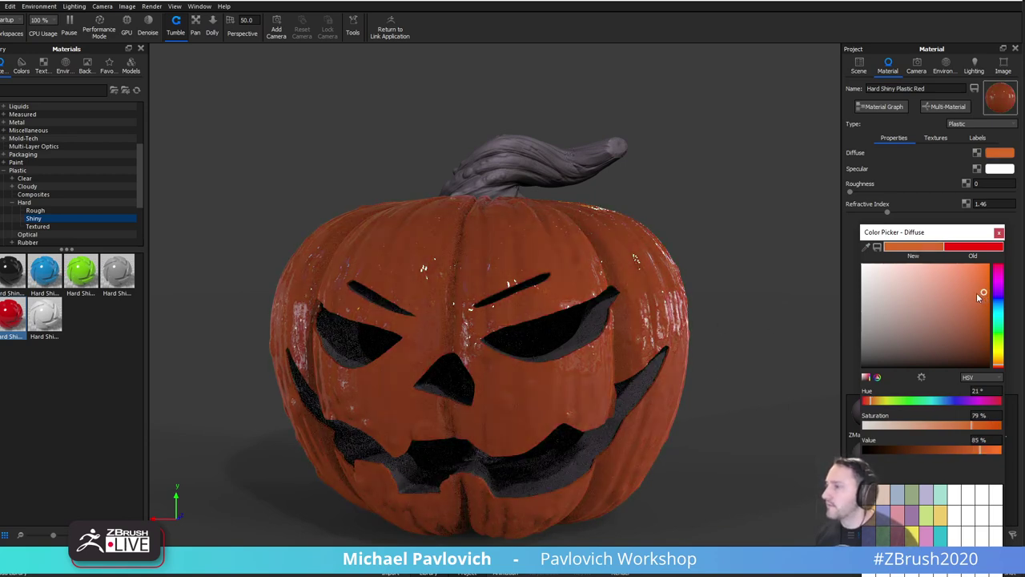
{"action": "left_click", "coordinate": [974, 294]}
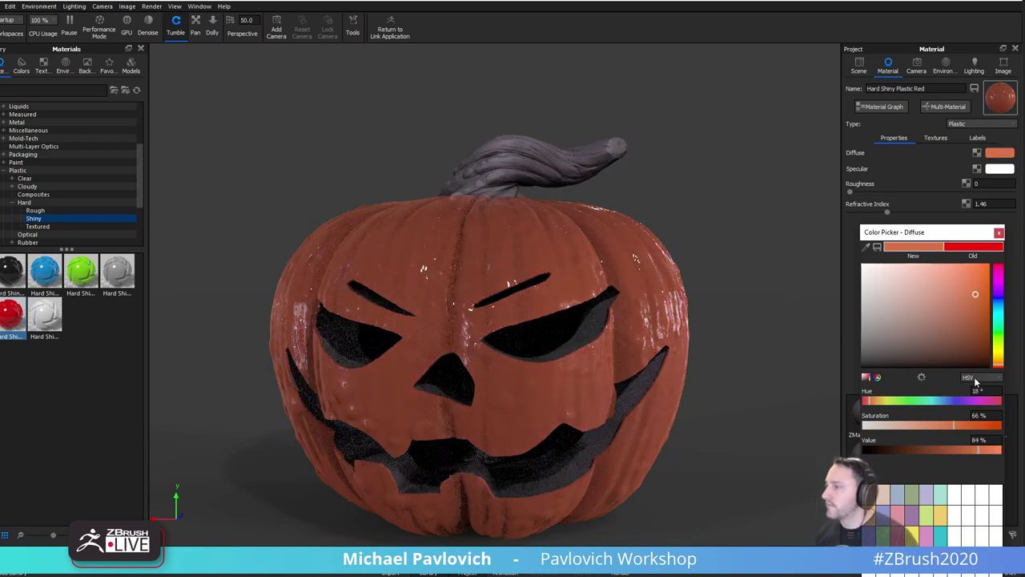
{"action": "left_click", "coordinate": [999, 232]}
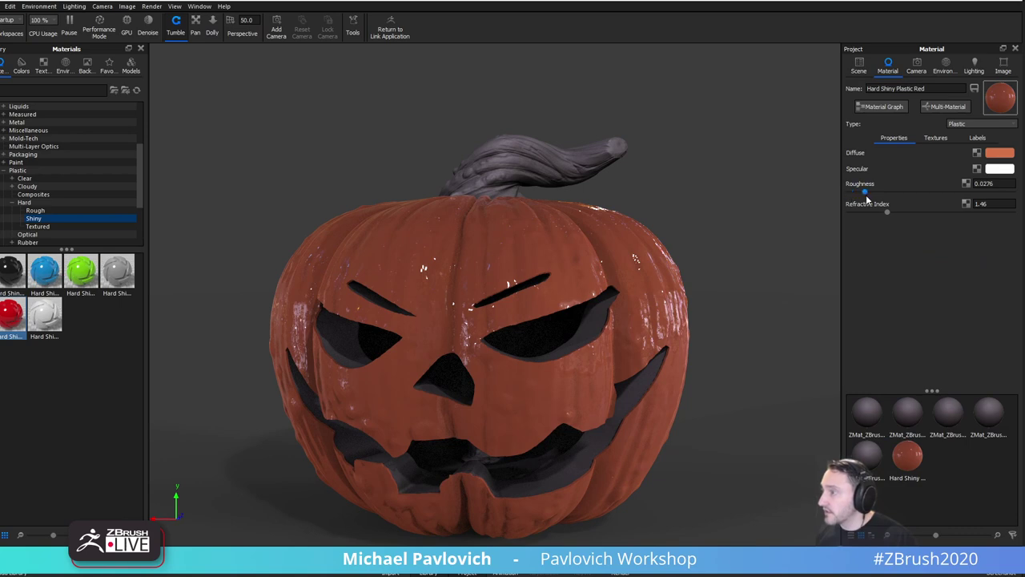
{"action": "left_click_drag", "start_coordinate": [866, 194], "coordinate": [884, 194]}
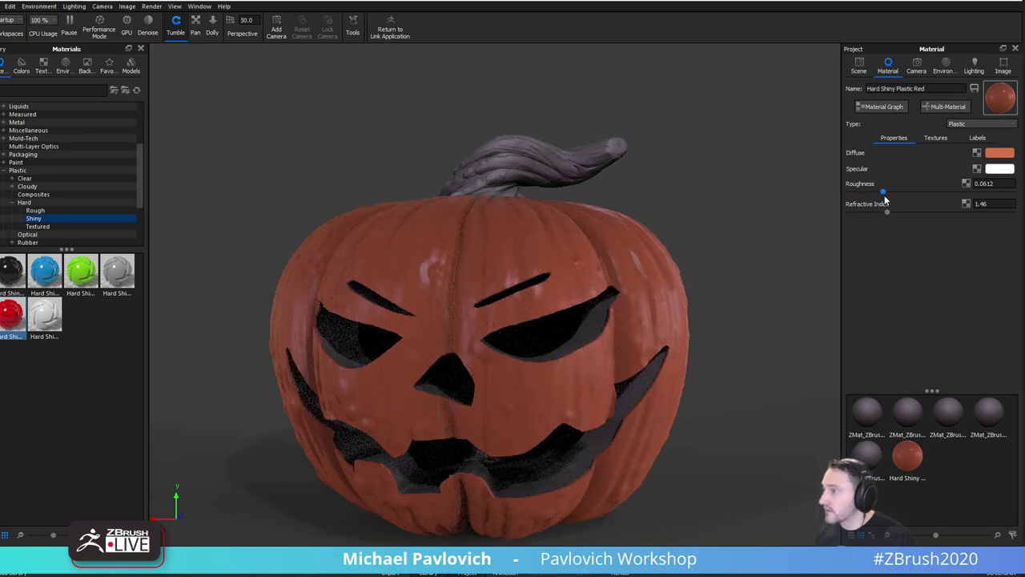
{"action": "mouse_move", "coordinate": [767, 197]}
{"action": "left_mouse_down"}
{"action": "mouse_move", "coordinate": [697, 210]}
{"action": "mouse_move", "coordinate": [766, 223]}
{"action": "mouse_move", "coordinate": [803, 203]}
{"action": "mouse_move", "coordinate": [769, 187]}
{"action": "mouse_move", "coordinate": [800, 182]}
{"action": "mouse_move", "coordinate": [688, 192]}
{"action": "mouse_move", "coordinate": [753, 235]}
{"action": "mouse_move", "coordinate": [728, 239]}
{"action": "left_mouse_up"}
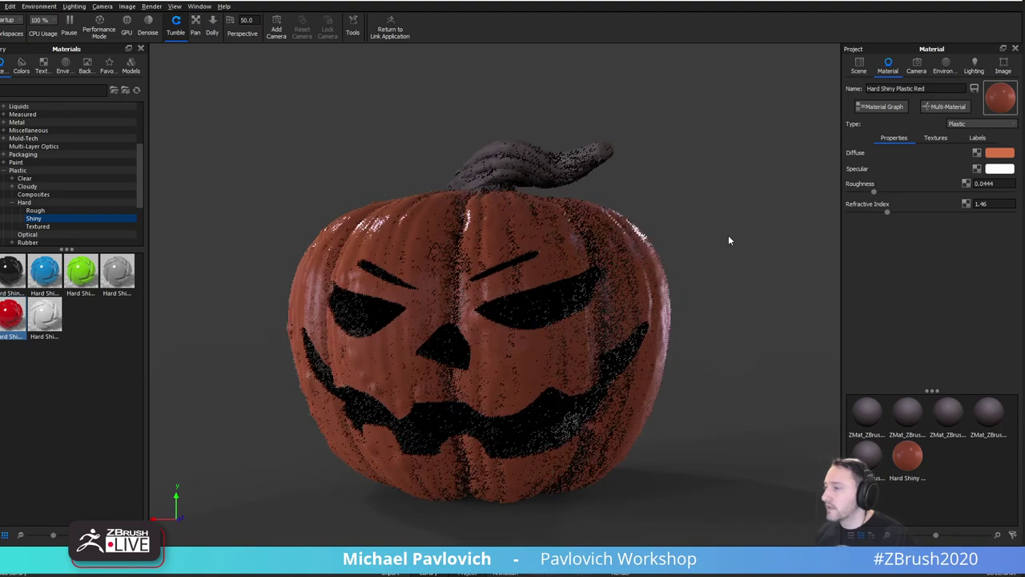
Apply the Translucent - Human Skin - JB material to the pumpkin's carved interior and set its translucency to 10.
{"action": "left_click", "coordinate": [23, 91]}
{"action": "type", "text": "skin"}
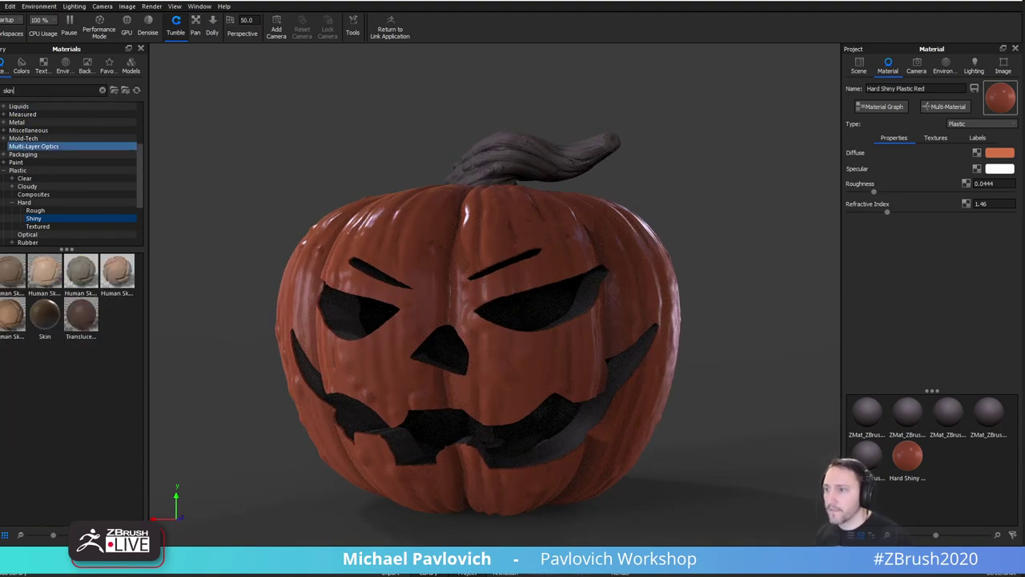
{"action": "left_click_drag", "start_coordinate": [81, 315], "coordinate": [572, 427]}
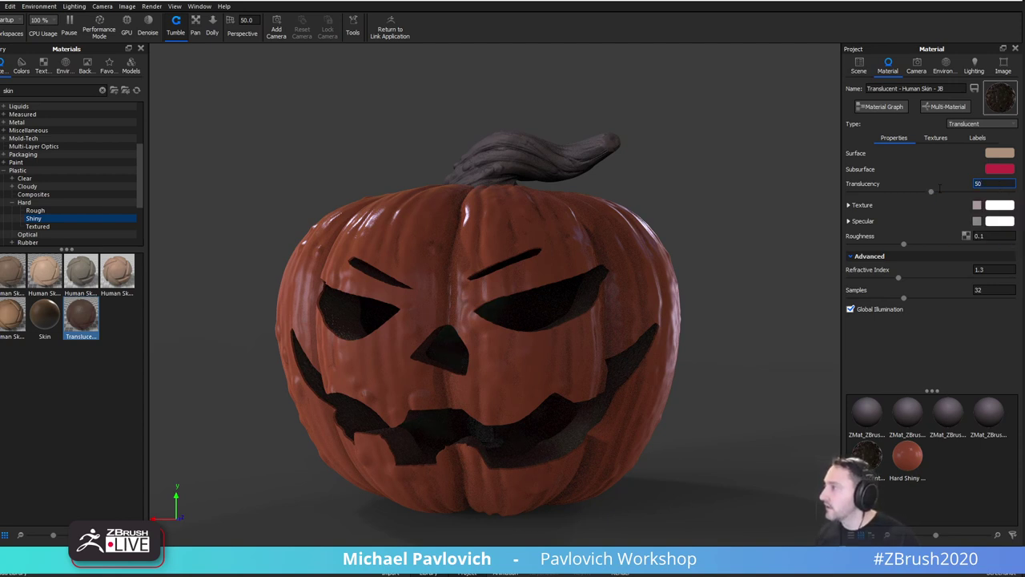
{"action": "type", "text": "10"}
{"action": "key", "text": "Return"}
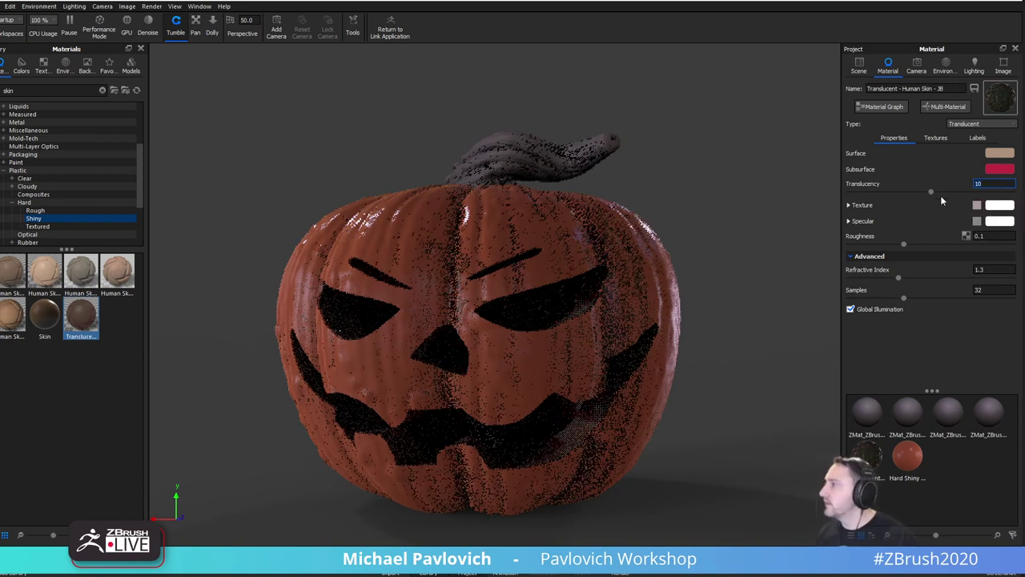
Give the interior's translucent material a tan-orange surface color and an orange subsurface color with hue 32°, saturation 78% and value 75%.
{"action": "left_click", "coordinate": [1000, 153]}
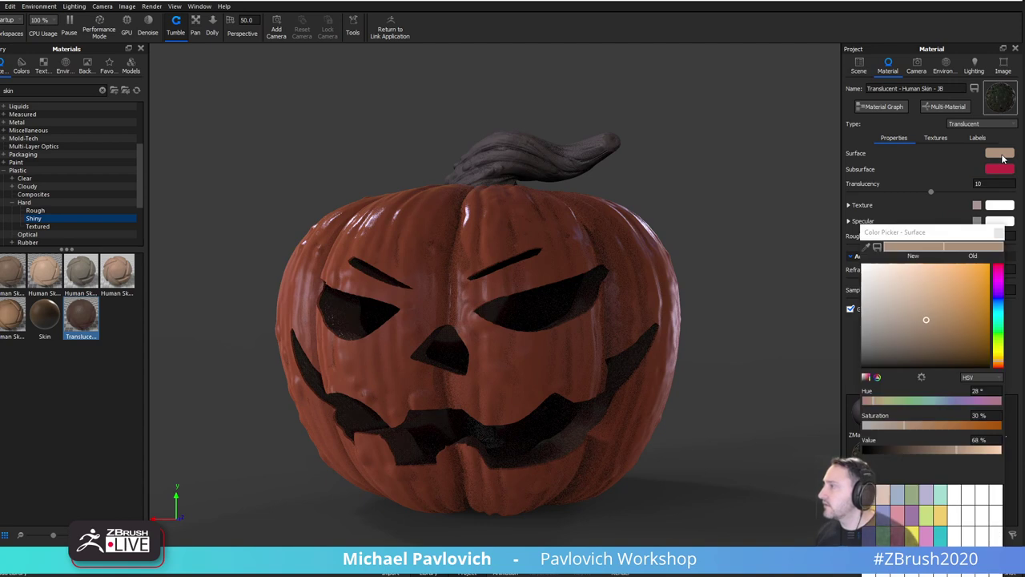
{"action": "left_click", "coordinate": [967, 317]}
{"action": "left_click", "coordinate": [998, 232]}
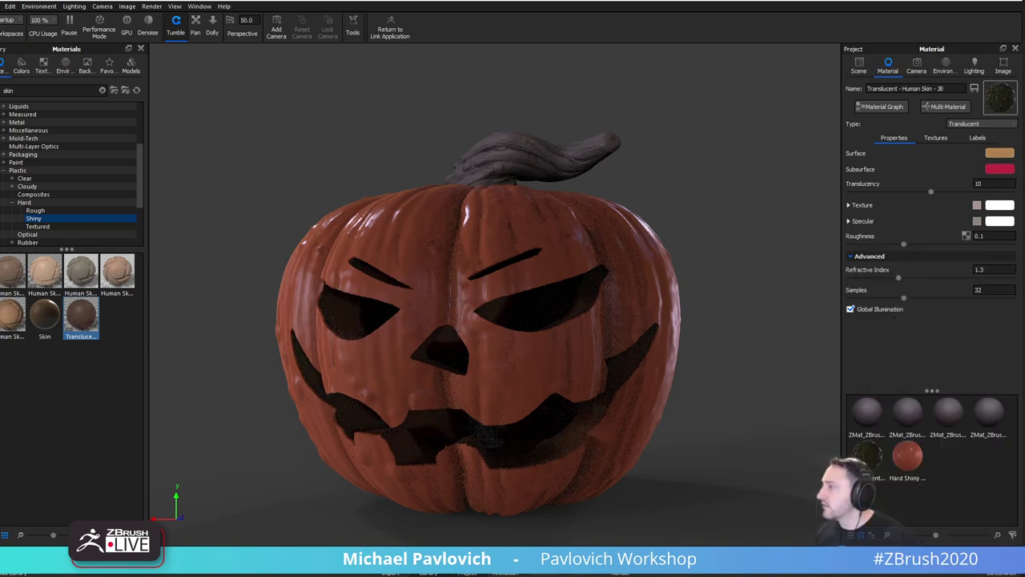
{"action": "left_click", "coordinate": [1003, 170]}
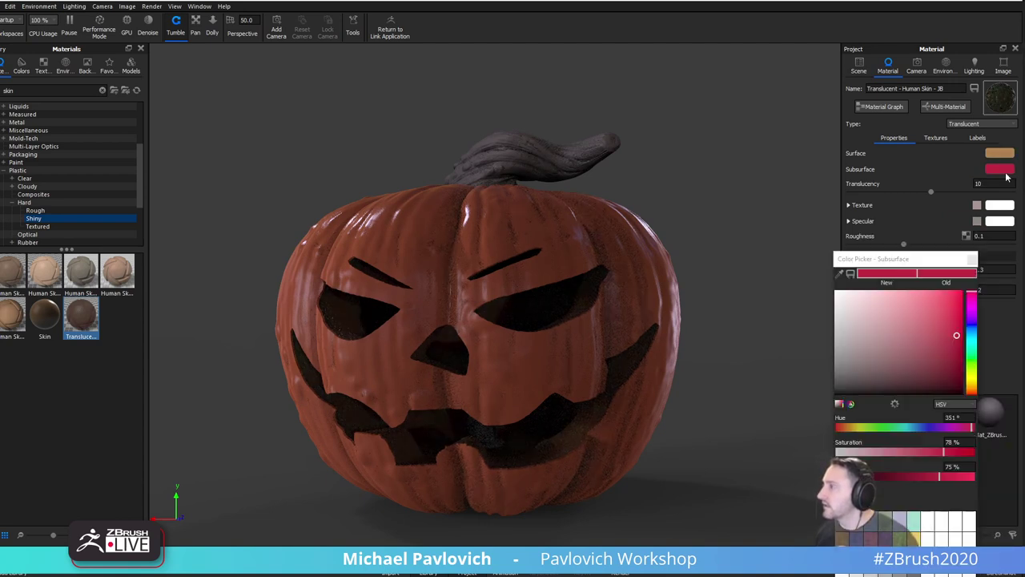
{"action": "left_click", "coordinate": [972, 387]}
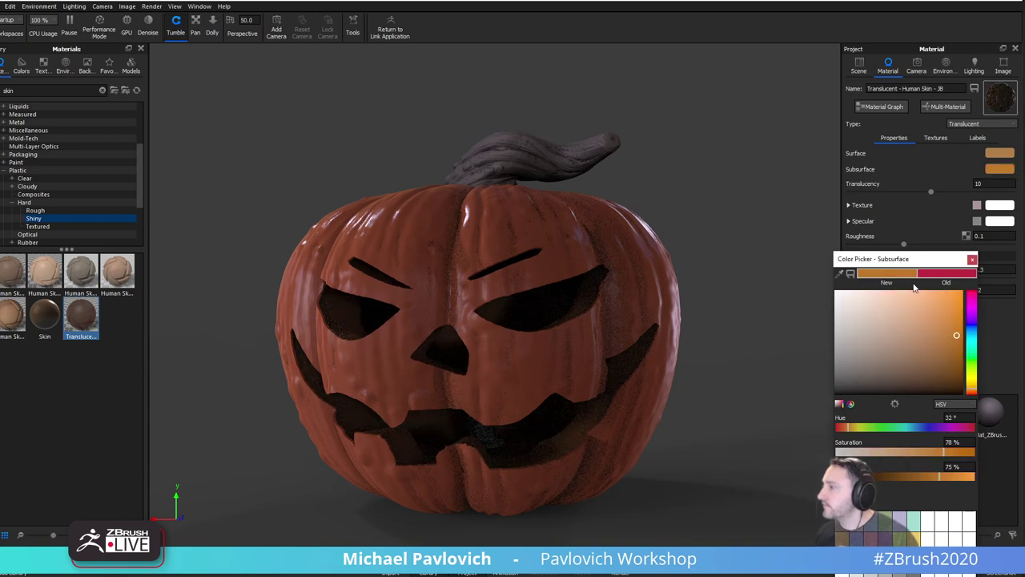
{"action": "left_click_drag", "start_coordinate": [914, 287], "coordinate": [784, 177]}
{"action": "left_click", "coordinate": [798, 514]}
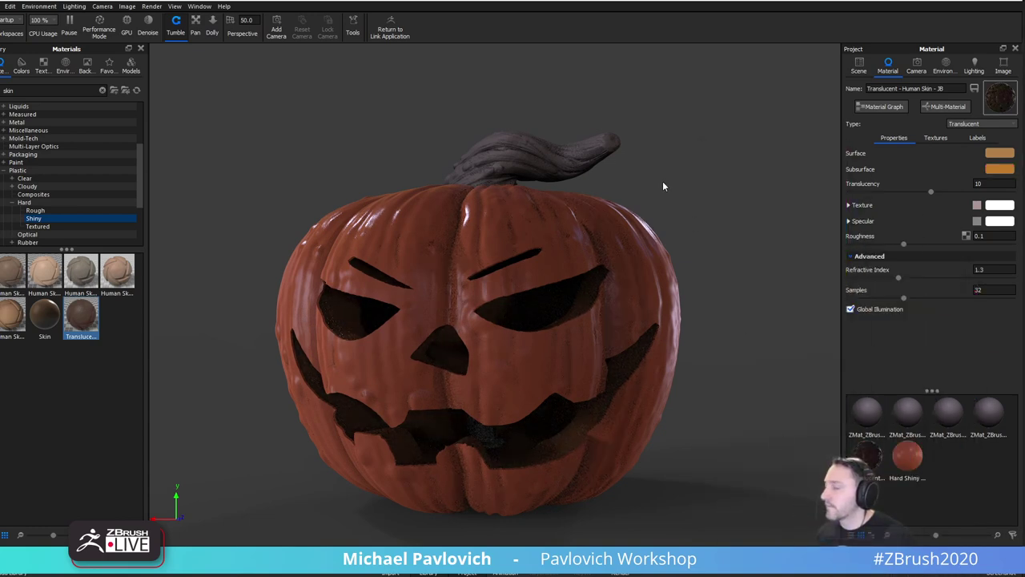
{"action": "scroll", "coordinate": [733, 250], "scroll_direction": "up", "scroll_amount": 3}
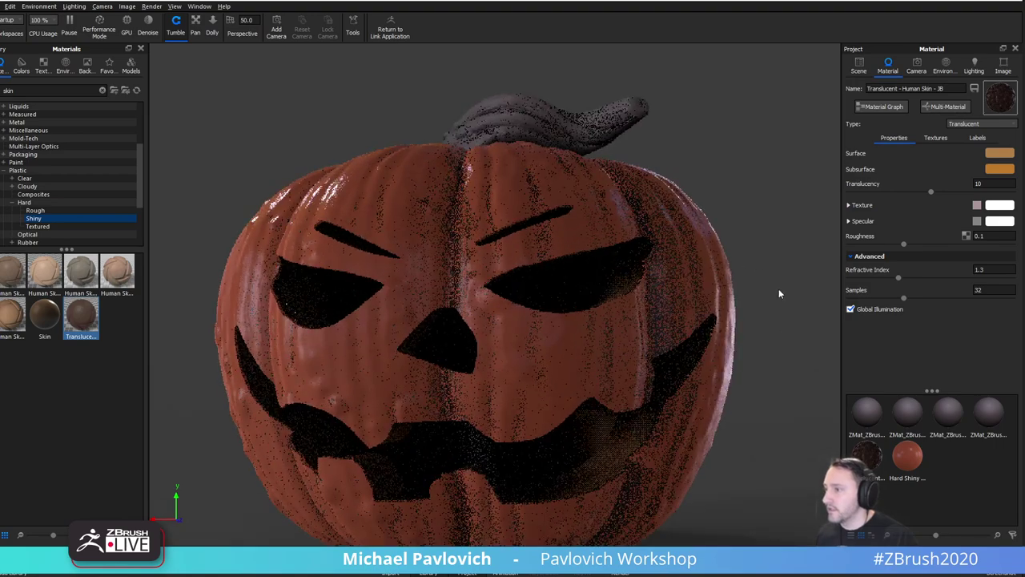
Search the material library for wax and apply the translucent wax material to the candle inside the pumpkin.
{"action": "middle_click_drag", "start_coordinate": [779, 289], "coordinate": [786, 212]}
{"action": "double_click", "coordinate": [24, 90]}
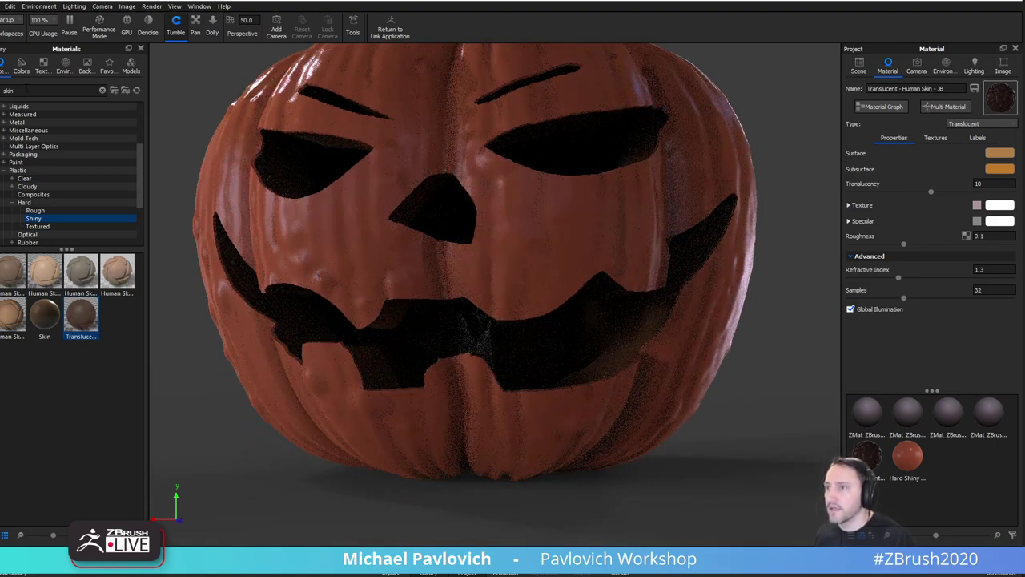
{"action": "type", "text": "wax"}
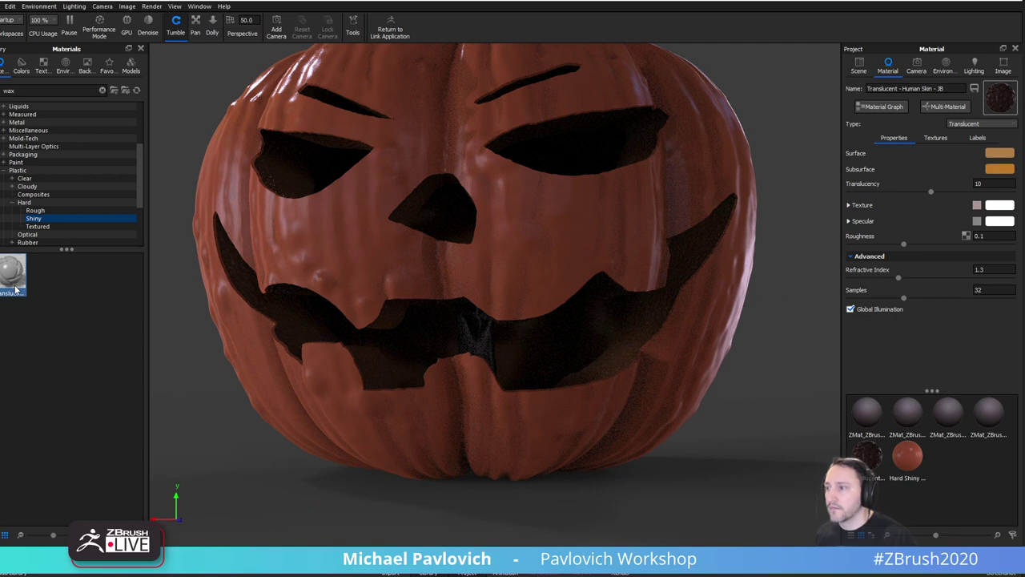
{"action": "left_click_drag", "start_coordinate": [14, 277], "coordinate": [483, 345]}
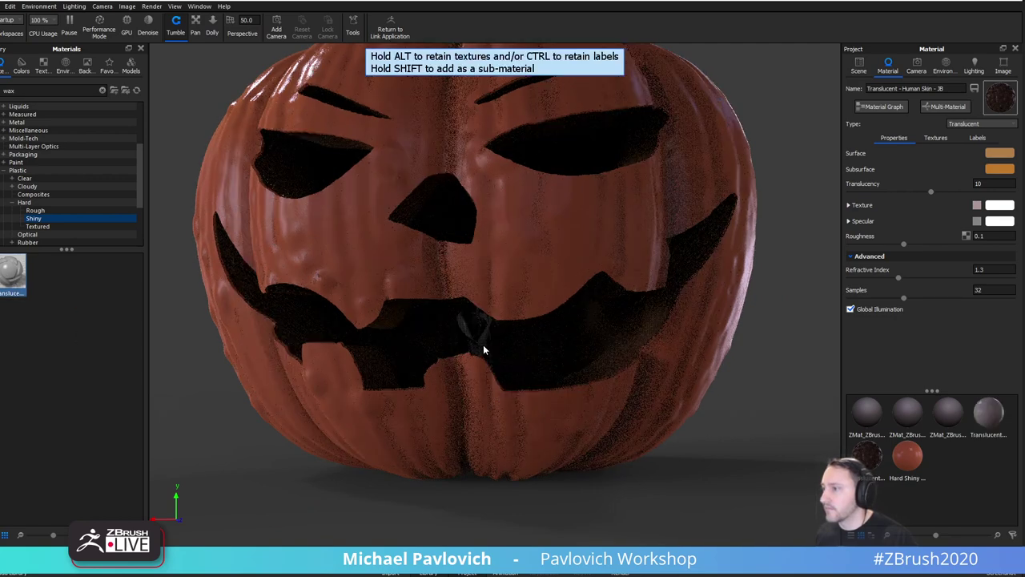
Search the material library for area lights and apply Area Light 1200 Lumen Cool to the candle flame inside the pumpkin.
{"action": "left_click", "coordinate": [964, 70]}
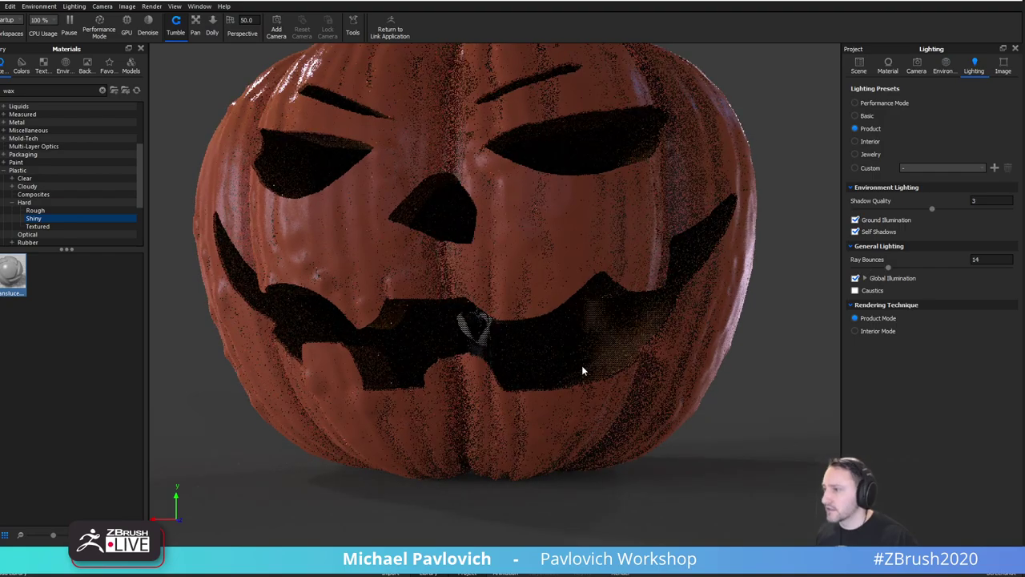
{"action": "left_click_drag", "start_coordinate": [581, 365], "coordinate": [631, 370]}
{"action": "scroll", "coordinate": [631, 370], "scroll_direction": "up", "scroll_amount": 1}
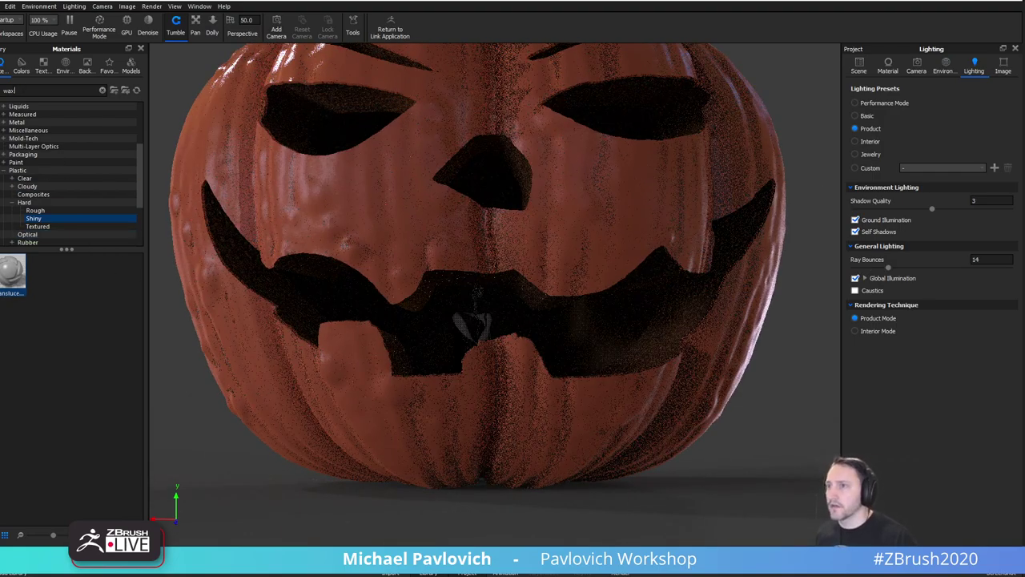
{"action": "double_click", "coordinate": [11, 90]}
{"action": "type", "text": "area"}
{"action": "left_click_drag", "start_coordinate": [61, 272], "coordinate": [479, 298]}
{"action": "left_click", "coordinate": [888, 65]}
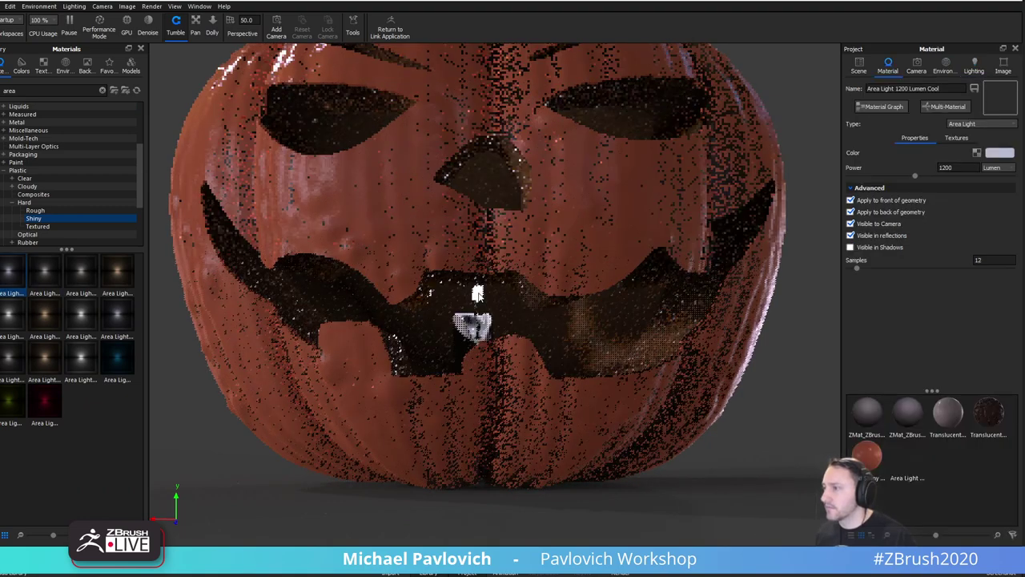
Change the flame's area light color to a fully saturated yellow and its power unit to Watt.
{"action": "left_click", "coordinate": [1001, 152]}
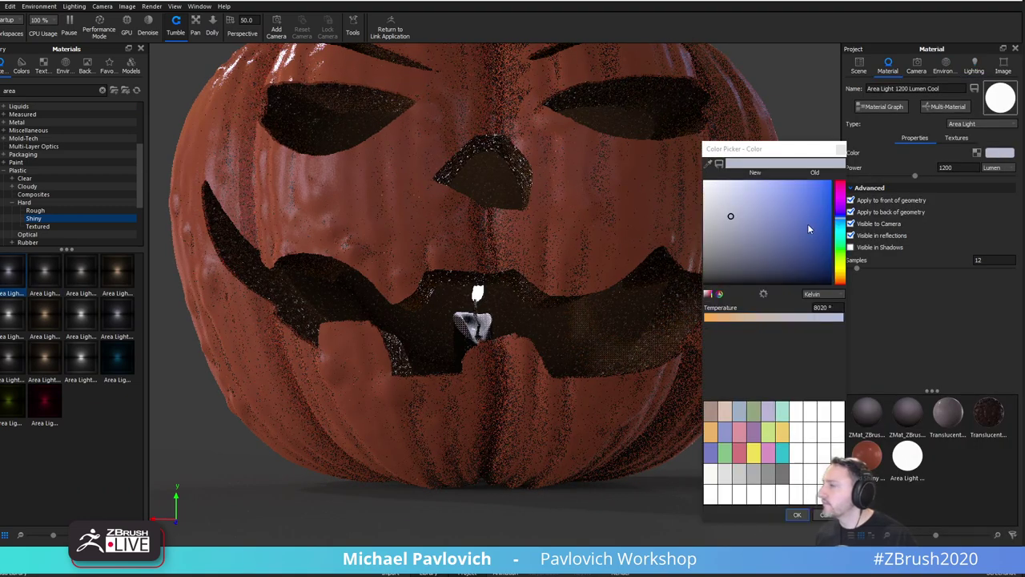
{"action": "left_click_drag", "start_coordinate": [841, 278], "coordinate": [839, 271]}
{"action": "left_click_drag", "start_coordinate": [822, 214], "coordinate": [839, 183]}
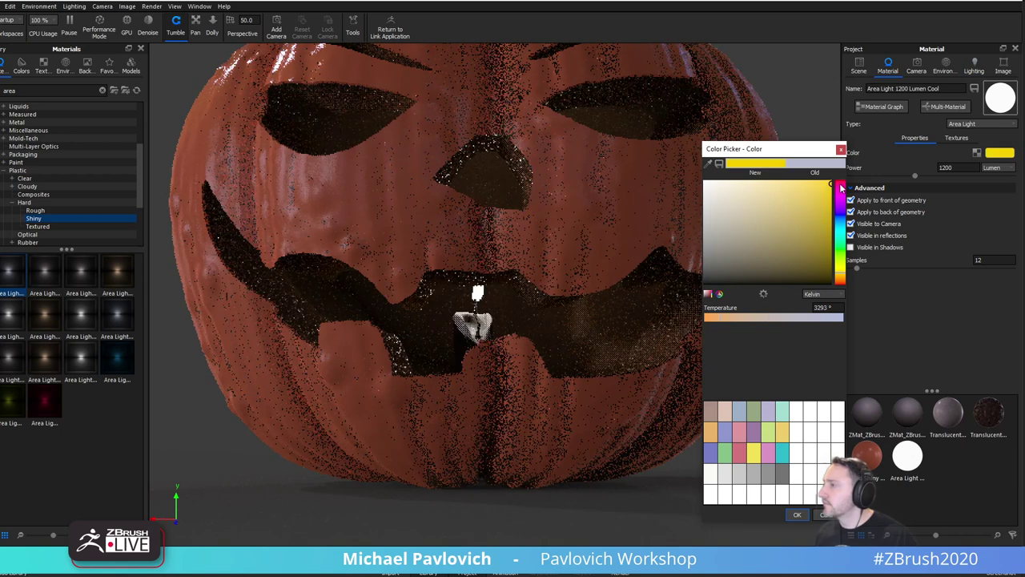
{"action": "left_click", "coordinate": [796, 515]}
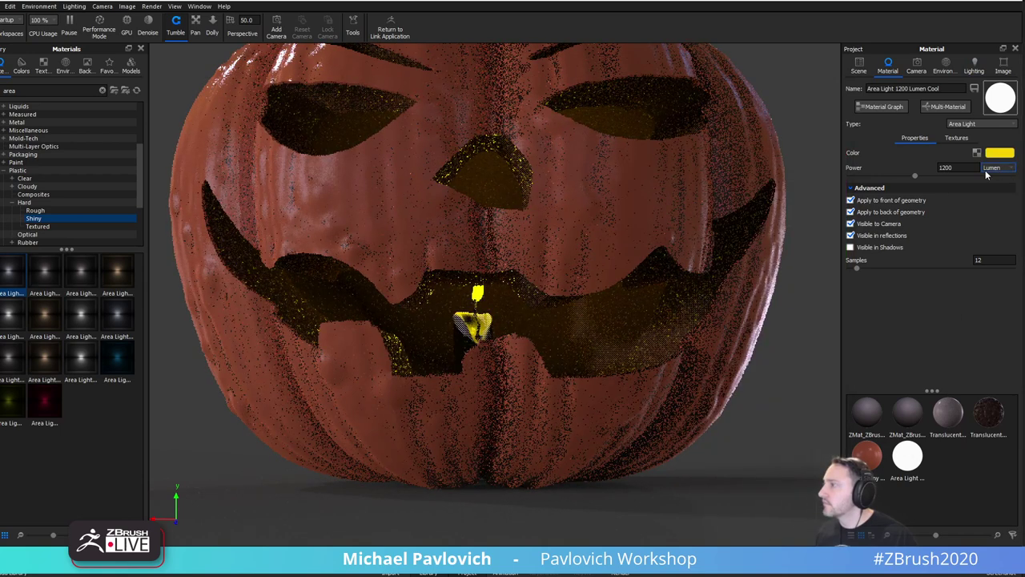
{"action": "left_click", "coordinate": [993, 174]}
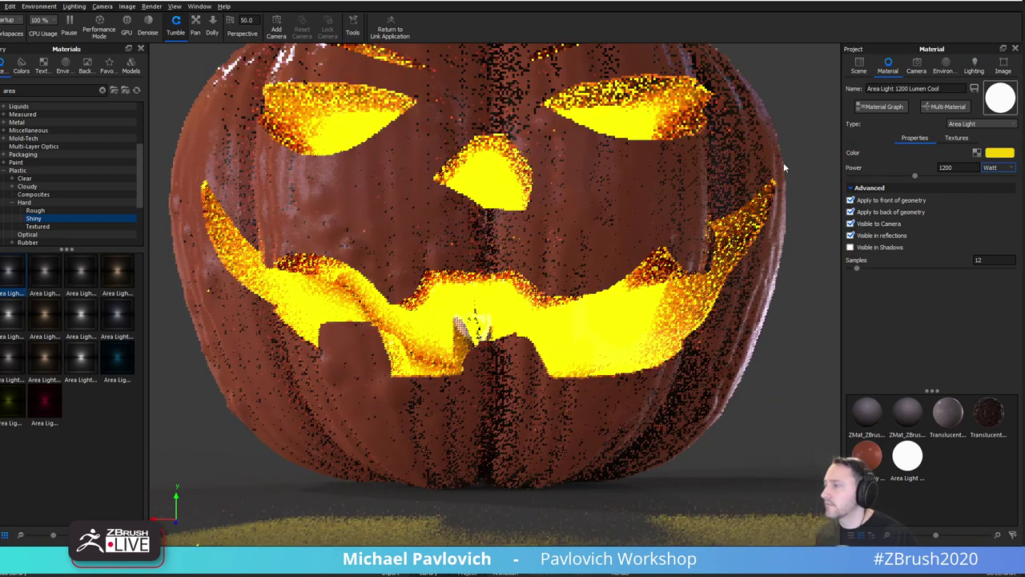
Examine the candle glow through the pumpkin's carved face from the front and from above.
{"action": "right_click_drag", "start_coordinate": [783, 163], "coordinate": [668, 124], "text": "alt"}
{"action": "left_click_drag", "start_coordinate": [668, 124], "coordinate": [679, 186]}
{"action": "right_click_drag", "start_coordinate": [679, 186], "coordinate": [770, 236], "text": "alt"}
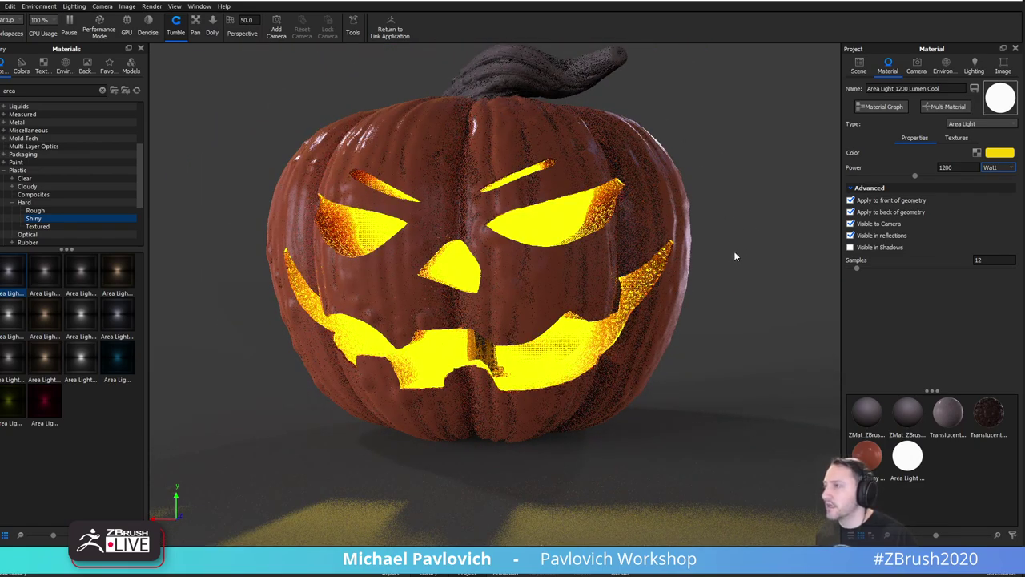
{"action": "middle_click_drag", "start_coordinate": [734, 173], "coordinate": [745, 217]}
{"action": "left_click_drag", "start_coordinate": [745, 217], "coordinate": [766, 238]}
{"action": "left_click_drag", "start_coordinate": [653, 141], "coordinate": [696, 168]}
{"action": "middle_click_drag", "start_coordinate": [696, 169], "coordinate": [670, 245]}
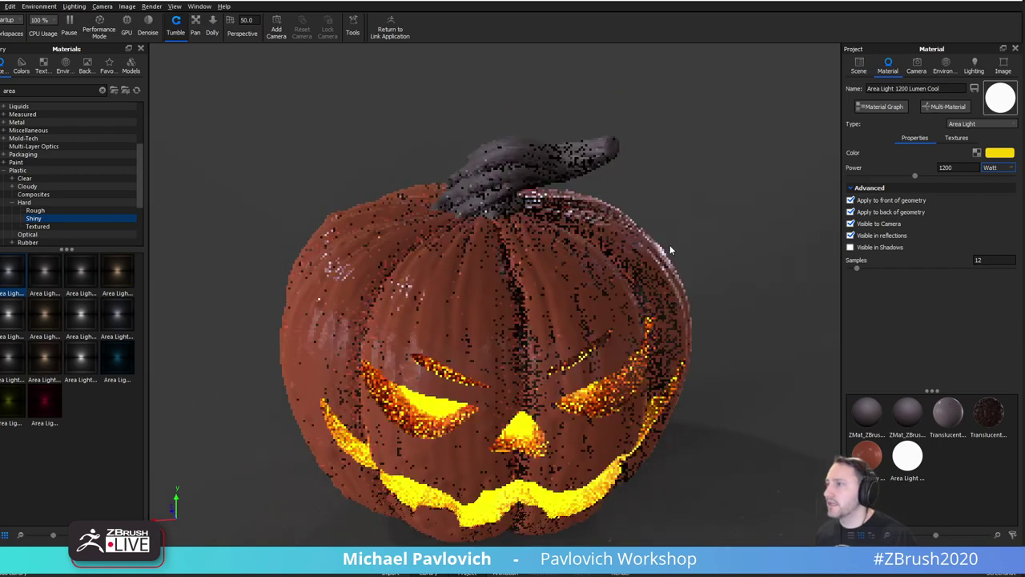
{"action": "right_click_drag", "start_coordinate": [671, 249], "coordinate": [780, 282], "text": "alt"}
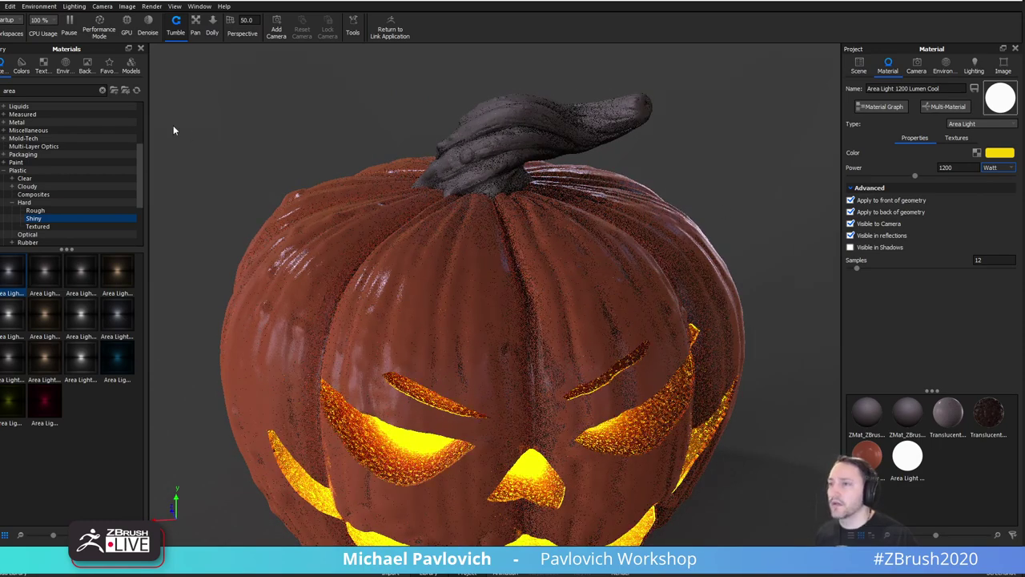
Search the material library for wood and apply Old Wood Planks to the pumpkin's stem.
{"action": "left_click_drag", "start_coordinate": [25, 91], "coordinate": [1, 100]}
{"action": "type", "text": "wood"}
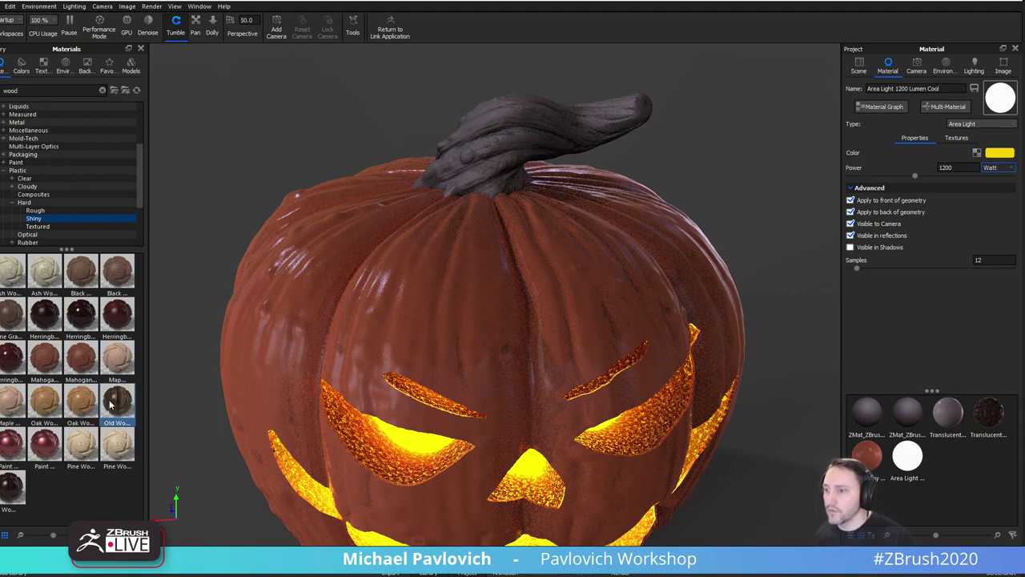
{"action": "left_click_drag", "start_coordinate": [110, 404], "coordinate": [525, 131]}
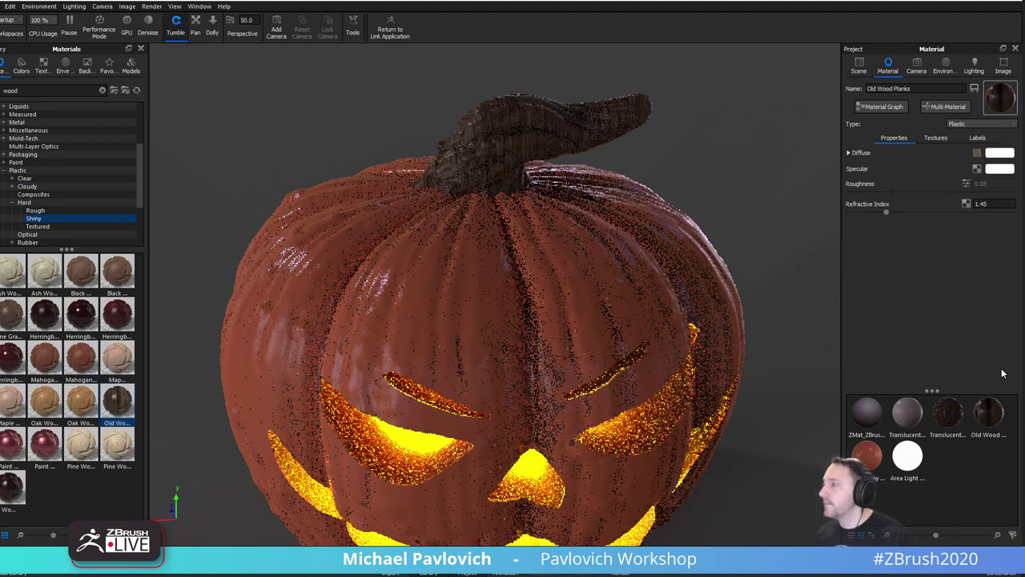
Rotate the stem's diffuse wood texture about a quarter turn in the front view so the grain runs along the stem.
{"action": "left_click_drag", "start_coordinate": [726, 189], "coordinate": [669, 164]}
{"action": "left_click", "coordinate": [945, 137]}
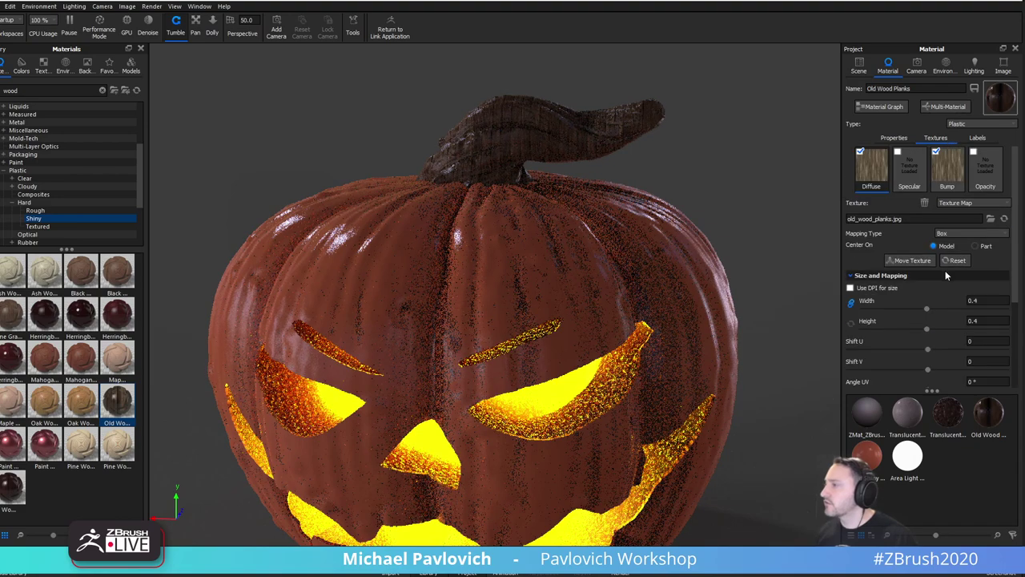
{"action": "left_click", "coordinate": [927, 263]}
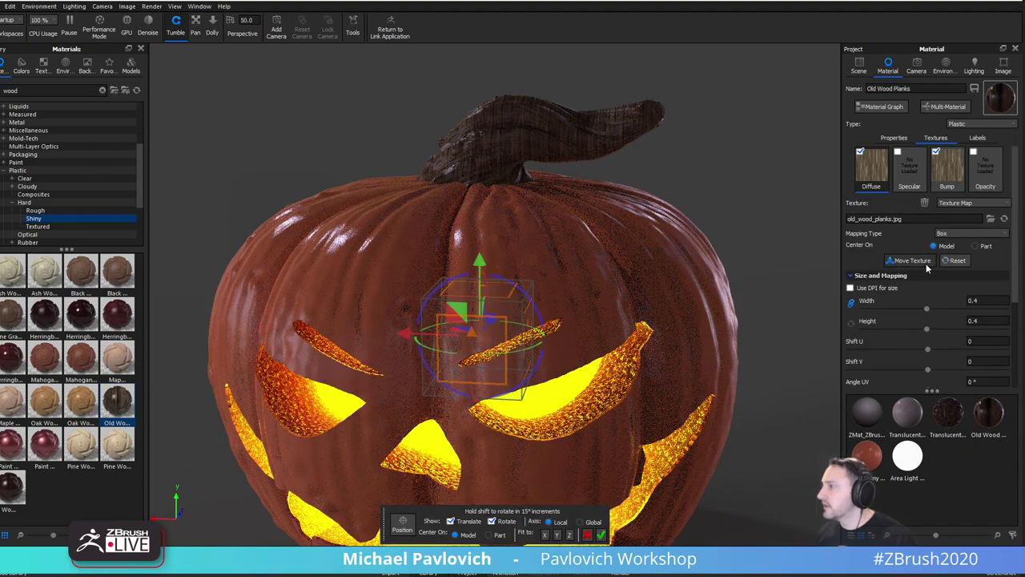
{"action": "left_click_drag", "start_coordinate": [728, 127], "coordinate": [704, 150]}
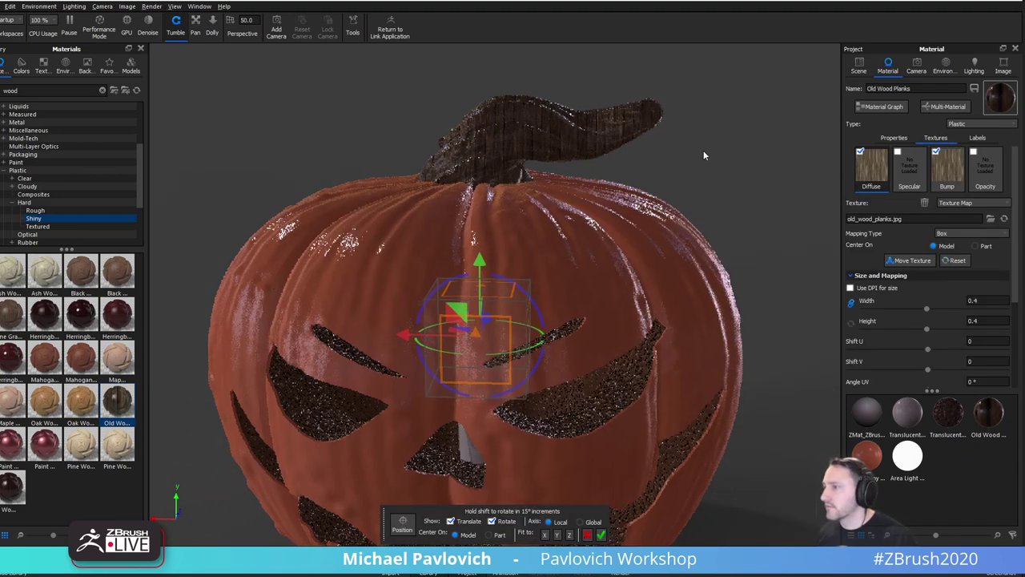
{"action": "left_click_drag", "start_coordinate": [501, 279], "coordinate": [590, 374]}
{"action": "left_click_drag", "start_coordinate": [721, 205], "coordinate": [712, 208]}
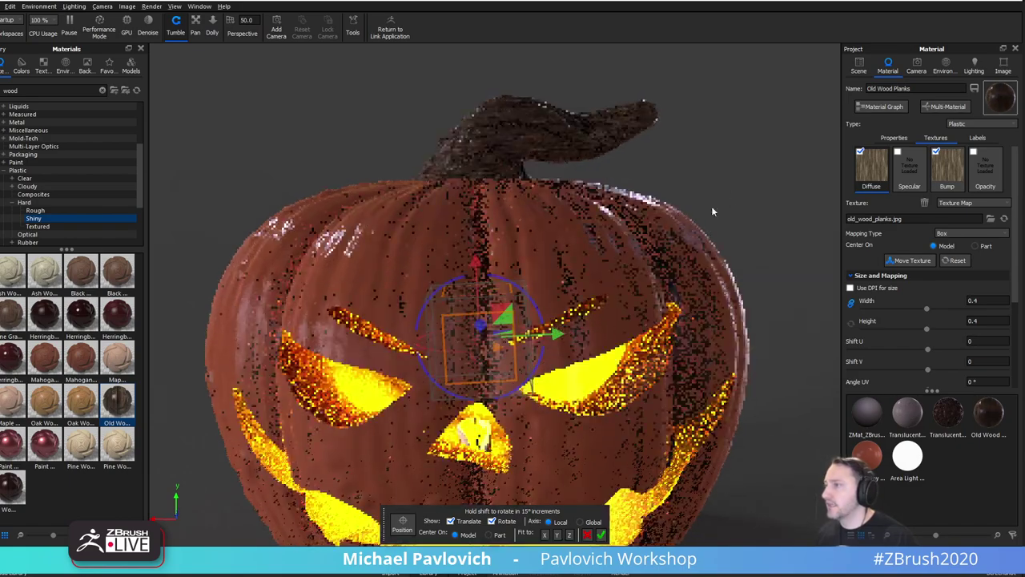
{"action": "mouse_move", "coordinate": [508, 283]}
{"action": "left_mouse_down"}
{"action": "mouse_move", "coordinate": [516, 298]}
{"action": "mouse_move", "coordinate": [503, 277]}
{"action": "left_mouse_up"}
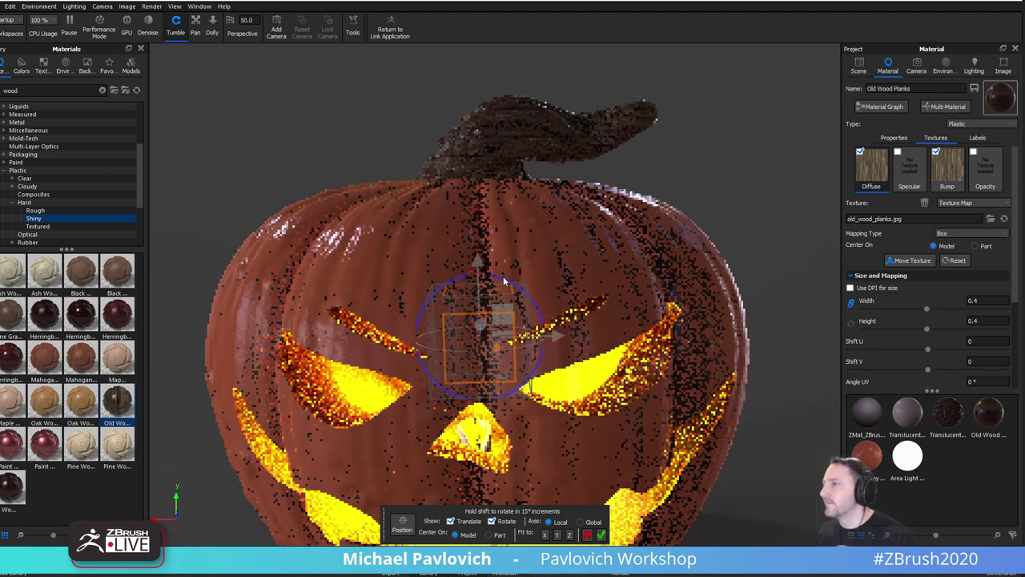
{"action": "left_click", "coordinate": [600, 534]}
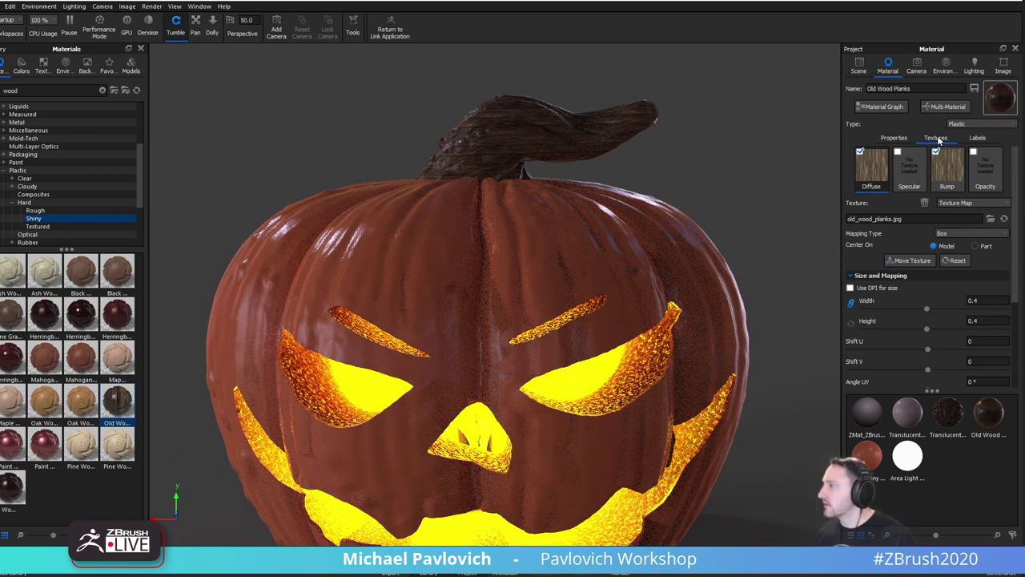
Enlarge the stem's bump texture to a linked width and height of 3.
{"action": "left_click", "coordinate": [952, 176]}
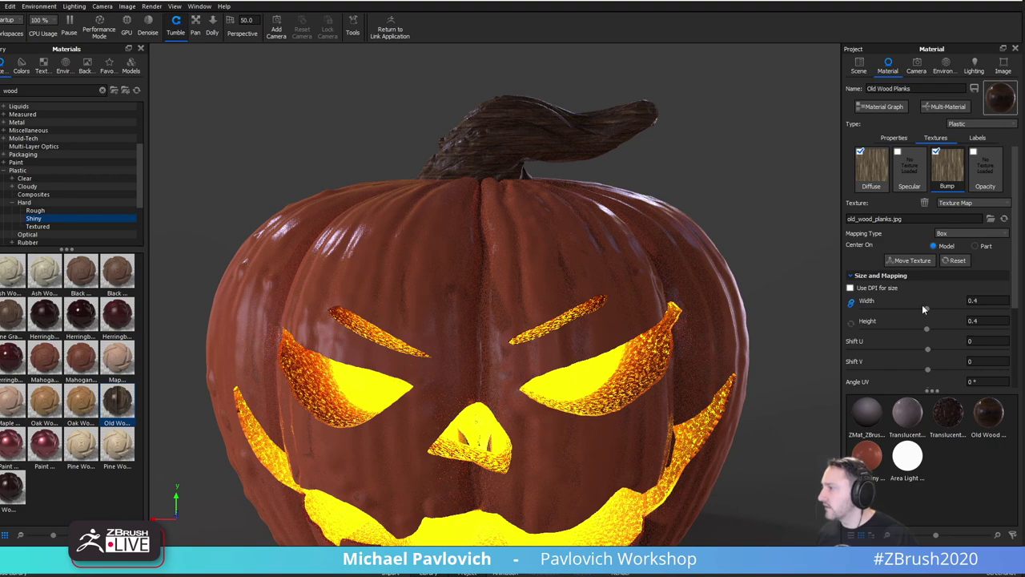
{"action": "left_click_drag", "start_coordinate": [926, 309], "coordinate": [992, 312]}
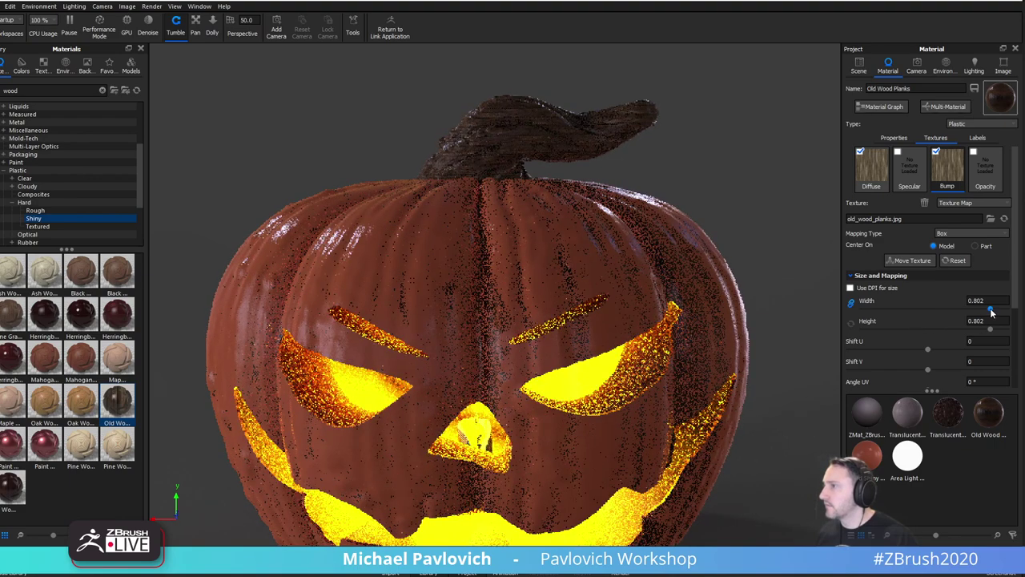
{"action": "double_click", "coordinate": [983, 300]}
{"action": "type", "text": "0.9"}
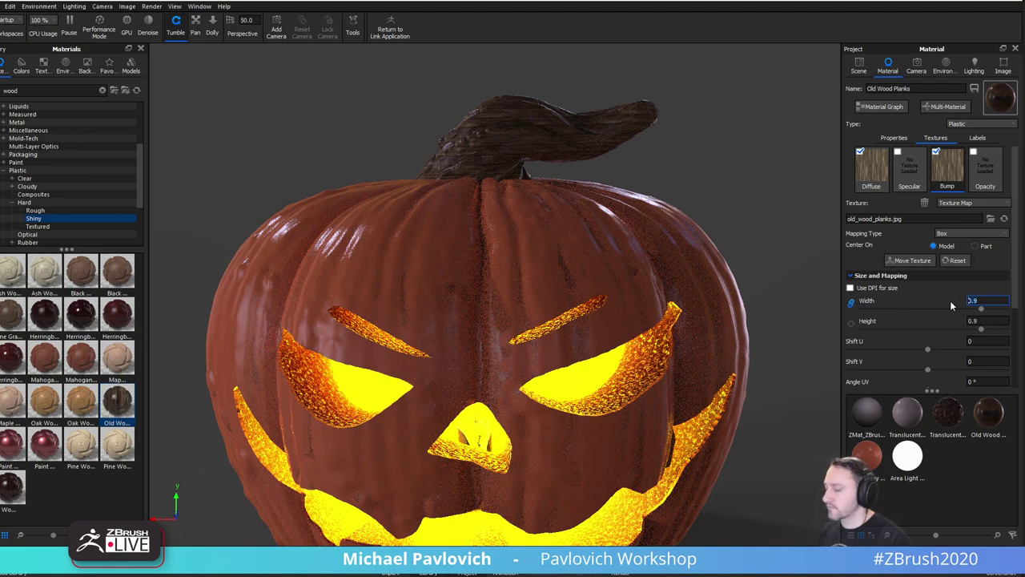
{"action": "type", "text": "3"}
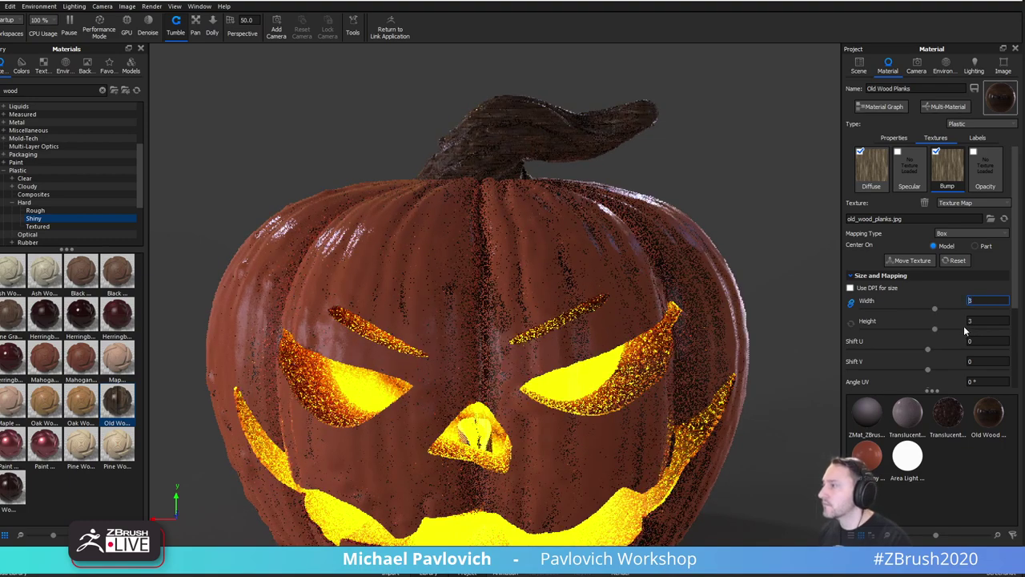
Set the linked width and height of the stem's diffuse wood texture to 3.
{"action": "left_click", "coordinate": [878, 178]}
{"action": "left_click", "coordinate": [974, 301]}
{"action": "type", "text": "3"}
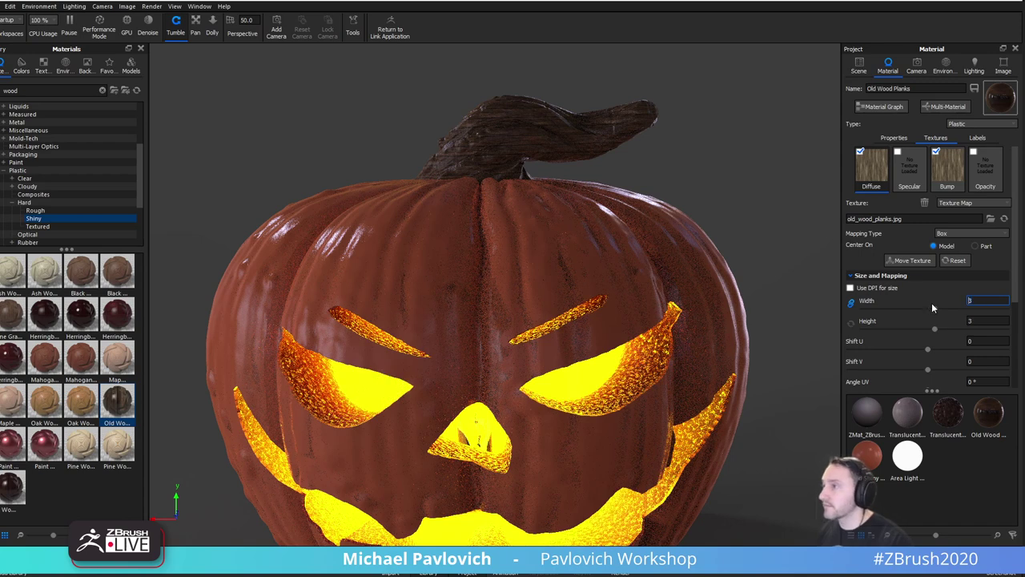
{"action": "key", "text": "Return"}
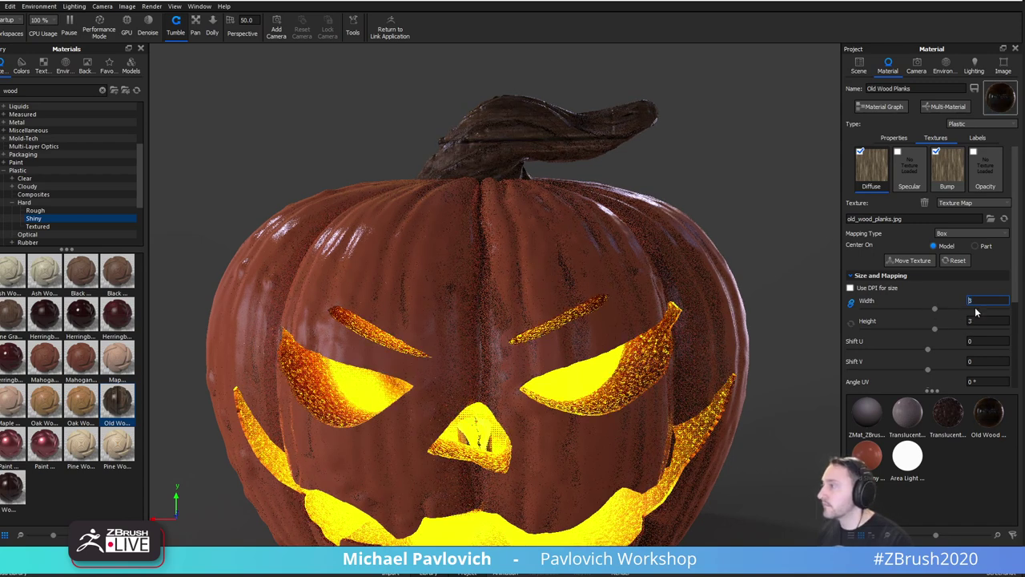
Set the linked width and height of the stem's bump texture to 1.
{"action": "left_click", "coordinate": [947, 165]}
{"action": "left_click_drag", "start_coordinate": [998, 300], "coordinate": [926, 301]}
{"action": "type", "text": "1"}
{"action": "key", "text": "Return"}
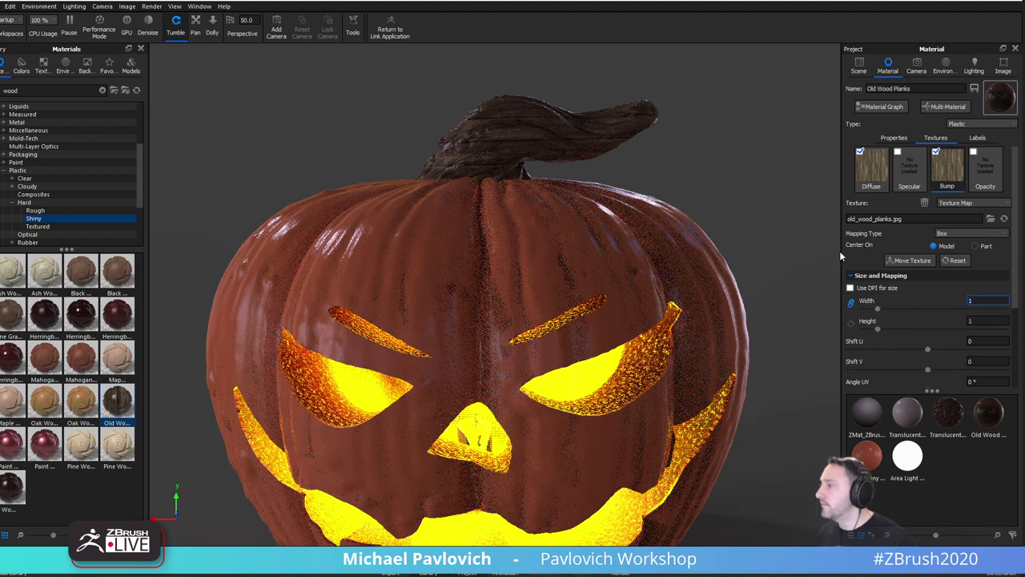
Review the bump settings, preview other wood materials, and examine the stem's grain and the whole pumpkin from several angles.
{"action": "scroll", "coordinate": [885, 311], "scroll_direction": "down", "scroll_amount": 2}
{"action": "scroll", "coordinate": [885, 309], "scroll_direction": "down", "scroll_amount": 2}
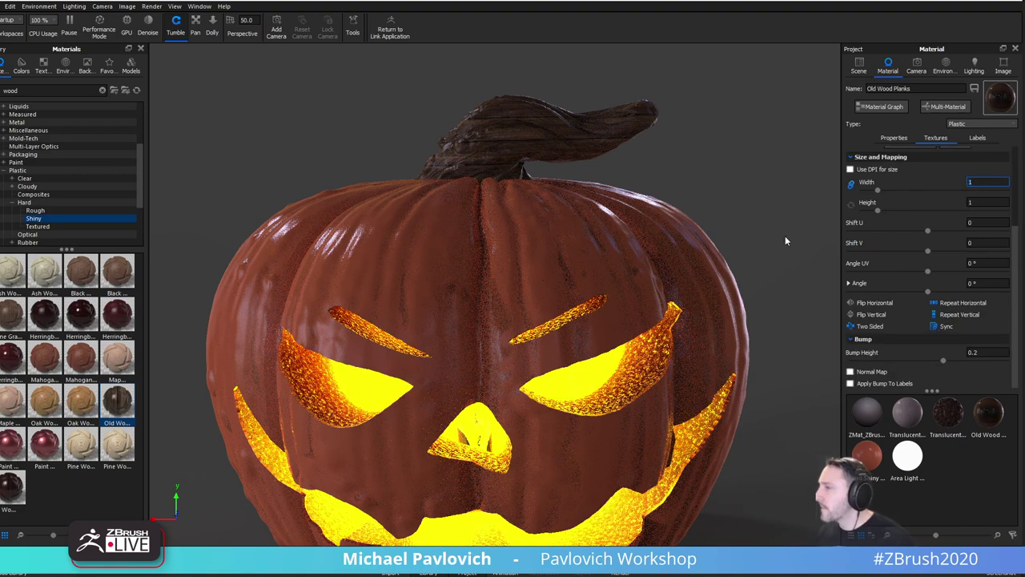
{"action": "left_click_drag", "start_coordinate": [784, 236], "coordinate": [299, 342]}
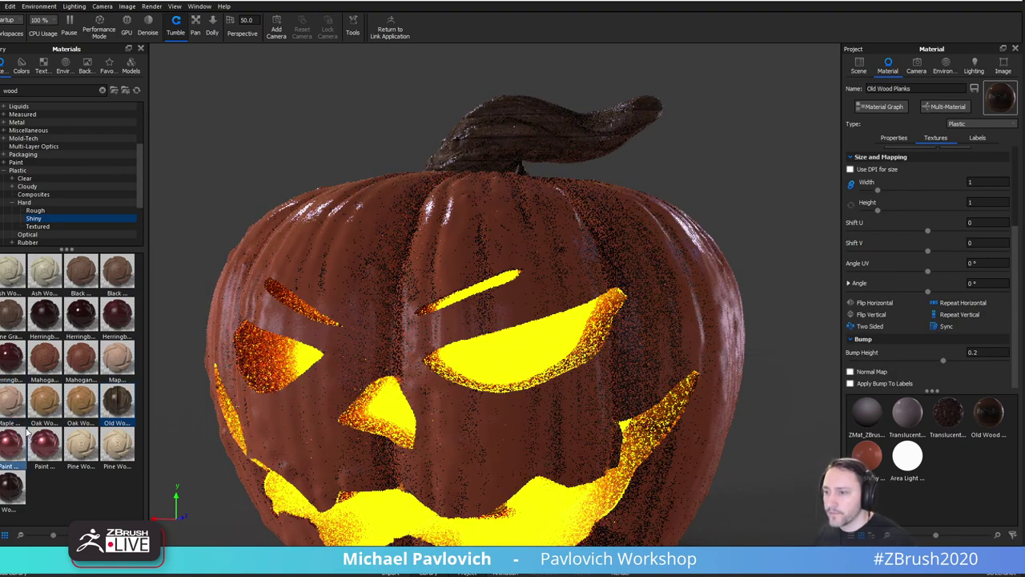
{"action": "mouse_move", "coordinate": [16, 494]}
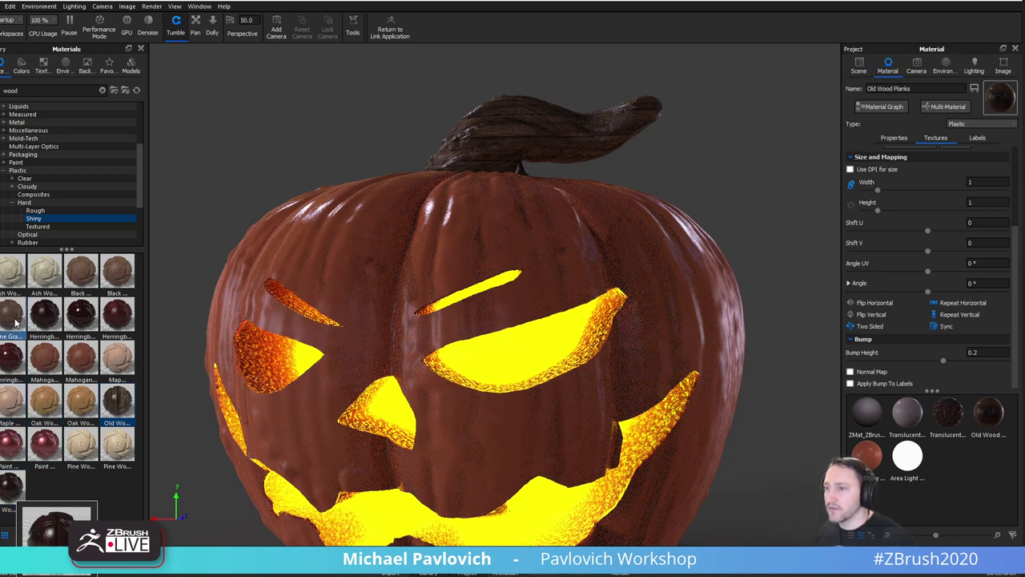
{"action": "mouse_move", "coordinate": [16, 321]}
{"action": "left_click_drag", "start_coordinate": [413, 154], "coordinate": [543, 157]}
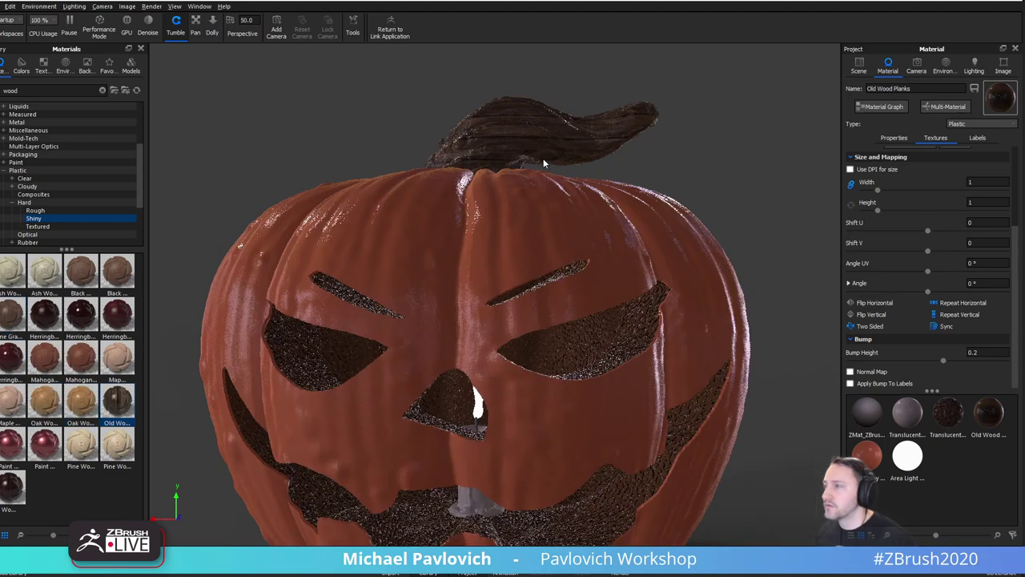
{"action": "scroll", "coordinate": [517, 267], "scroll_direction": "down", "scroll_amount": 3}
{"action": "middle_click_drag", "start_coordinate": [670, 281], "coordinate": [671, 205]}
{"action": "scroll", "coordinate": [671, 209], "scroll_direction": "up", "scroll_amount": 1}
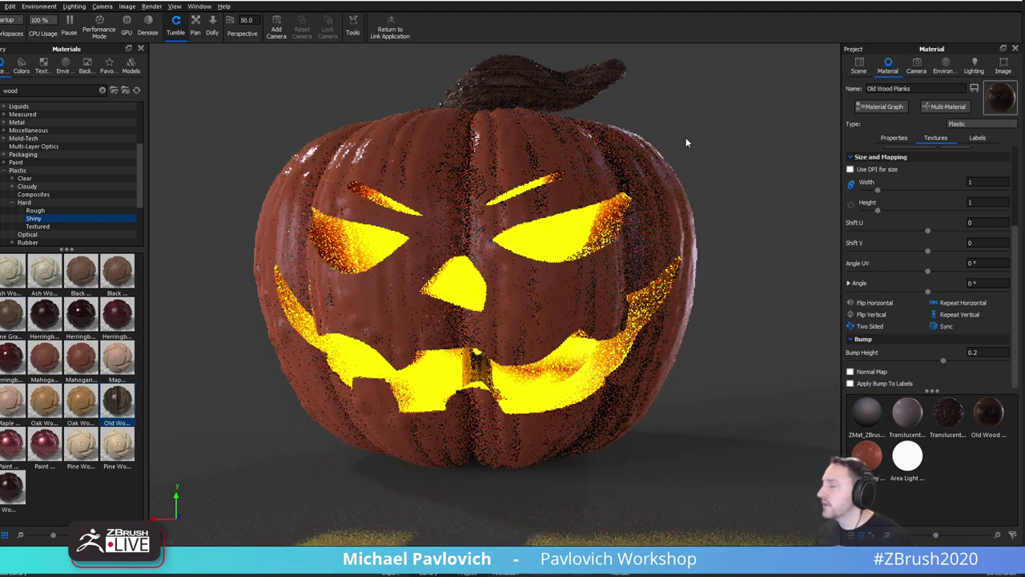
{"action": "middle_click_drag", "start_coordinate": [686, 140], "coordinate": [691, 168]}
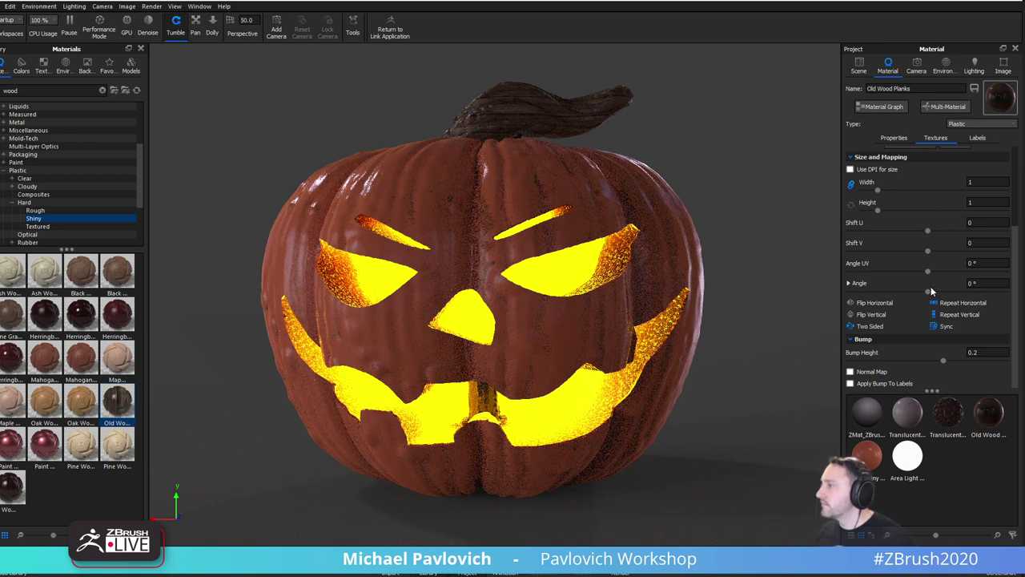
Rotate the stem's box-mapped bump texture with Move Texture so the wood grain runs diagonally.
{"action": "scroll", "coordinate": [929, 282], "scroll_direction": "up", "scroll_amount": 5}
{"action": "left_click", "coordinate": [909, 260]}
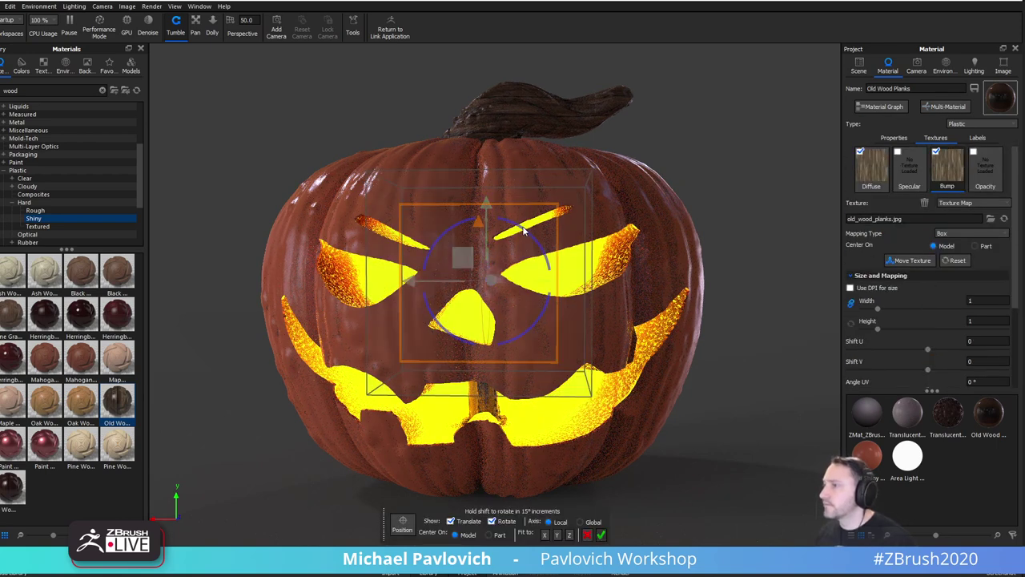
{"action": "left_click_drag", "start_coordinate": [520, 230], "coordinate": [491, 225]}
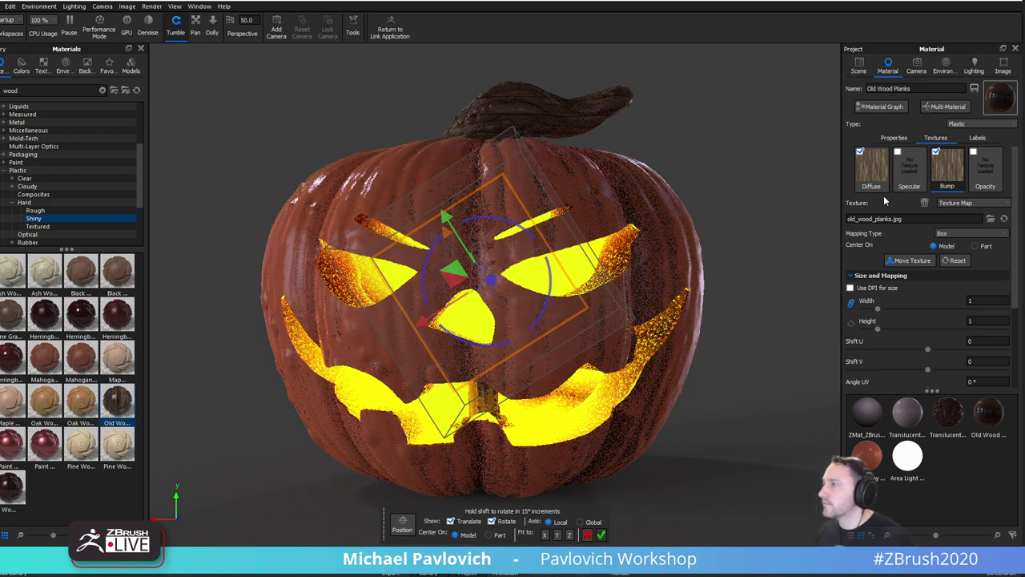
Rotate the stem's box-mapped diffuse wood texture with Move Texture and accept the new orientation.
{"action": "left_click", "coordinate": [880, 178]}
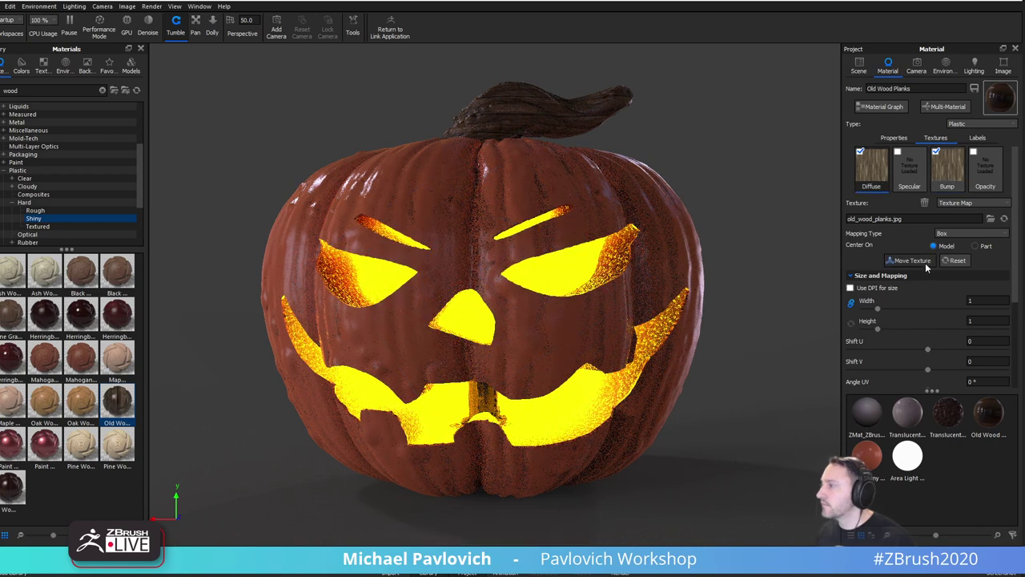
{"action": "left_click", "coordinate": [891, 260]}
{"action": "left_click_drag", "start_coordinate": [519, 230], "coordinate": [497, 244]}
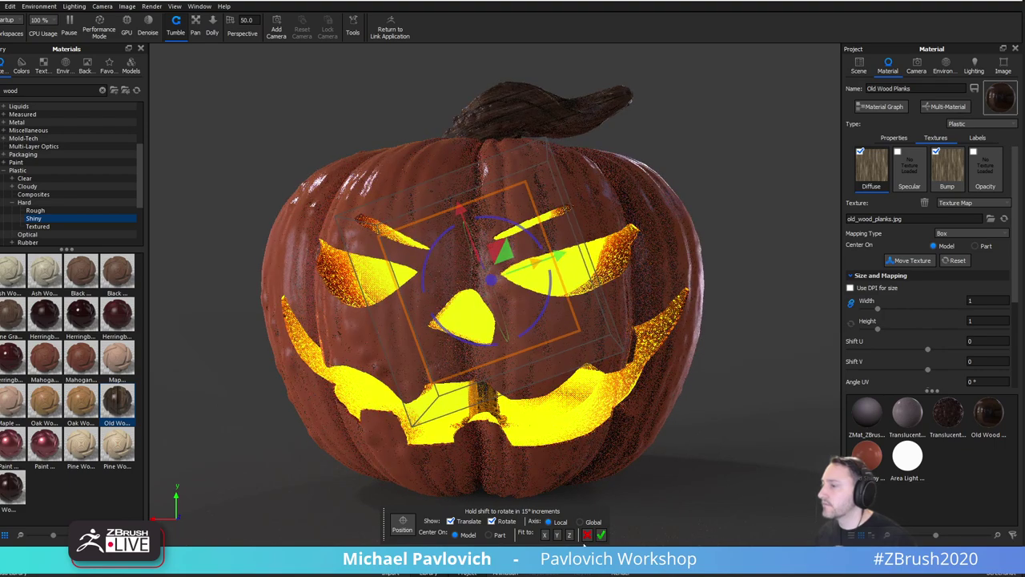
{"action": "left_click", "coordinate": [601, 535]}
Search the material library for carbon and plastic materials suitable for the candle's wick.
{"action": "scroll", "coordinate": [639, 178], "scroll_direction": "down", "scroll_amount": 3}
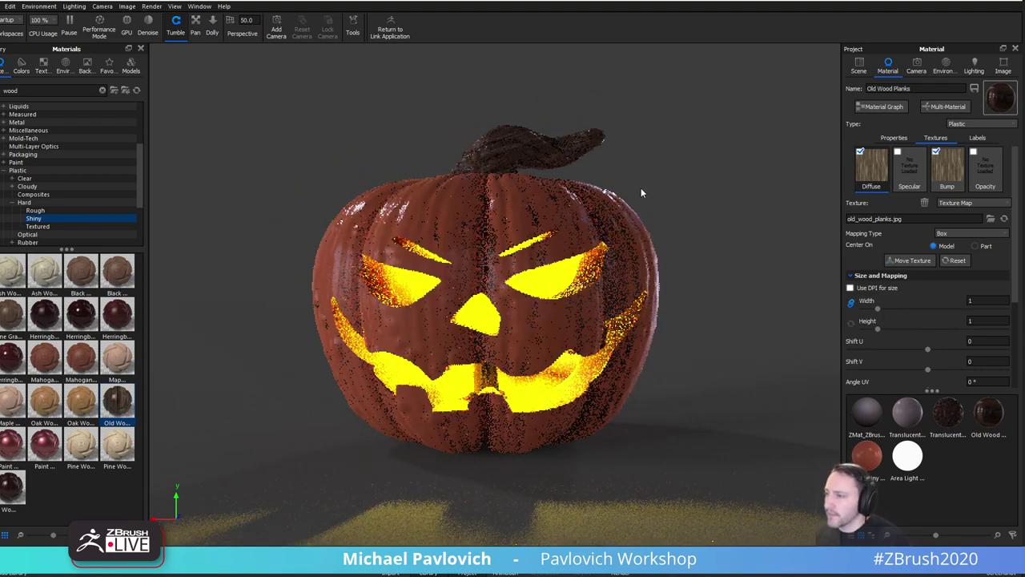
{"action": "left_click_drag", "start_coordinate": [682, 227], "coordinate": [662, 209]}
{"action": "right_click_drag", "start_coordinate": [663, 214], "coordinate": [668, 362], "text": "alt"}
{"action": "middle_click_drag", "start_coordinate": [668, 362], "coordinate": [615, 226]}
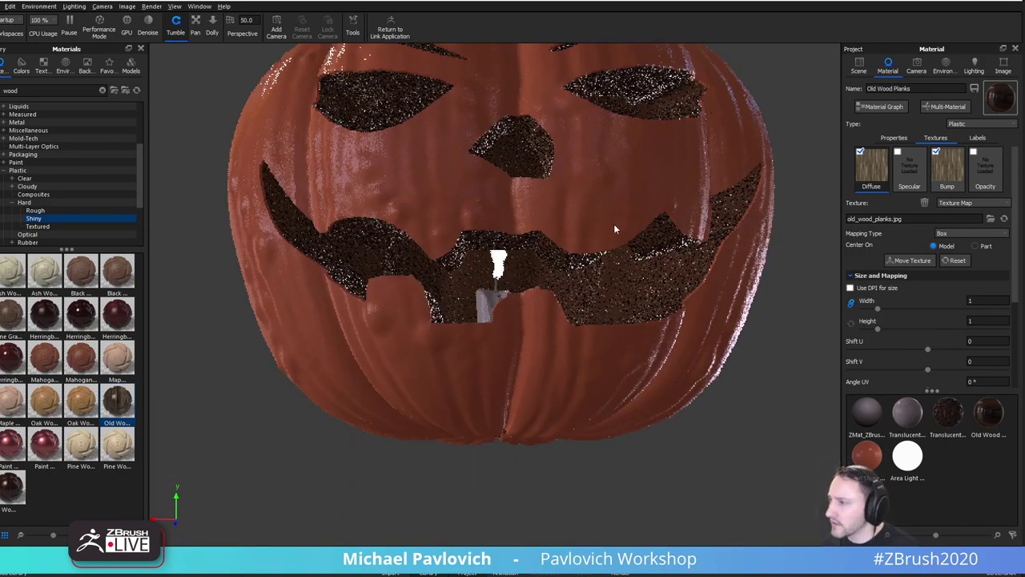
{"action": "right_click_drag", "start_coordinate": [614, 226], "coordinate": [698, 324], "text": "alt"}
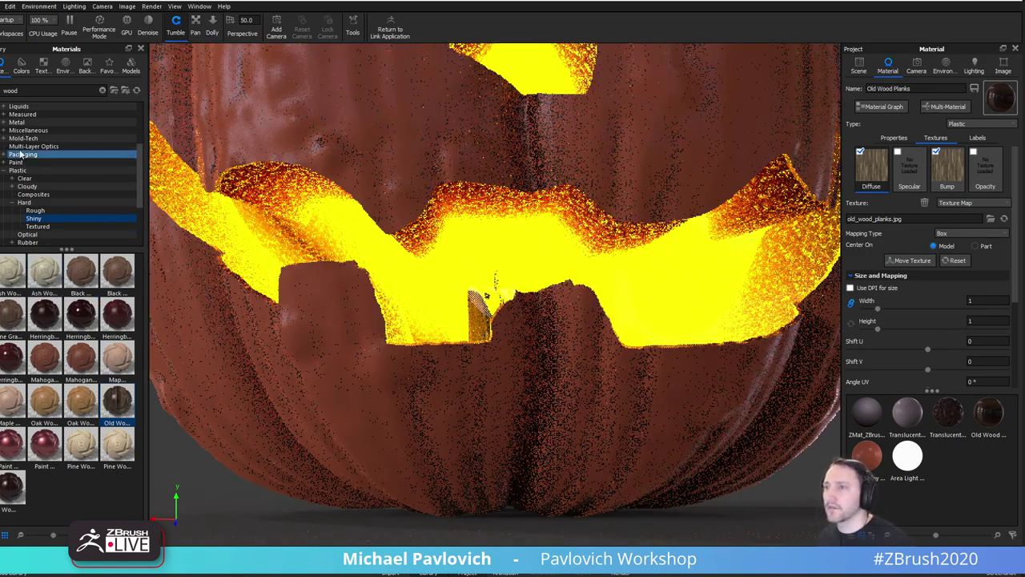
{"action": "left_click_drag", "start_coordinate": [25, 91], "coordinate": [4, 90]}
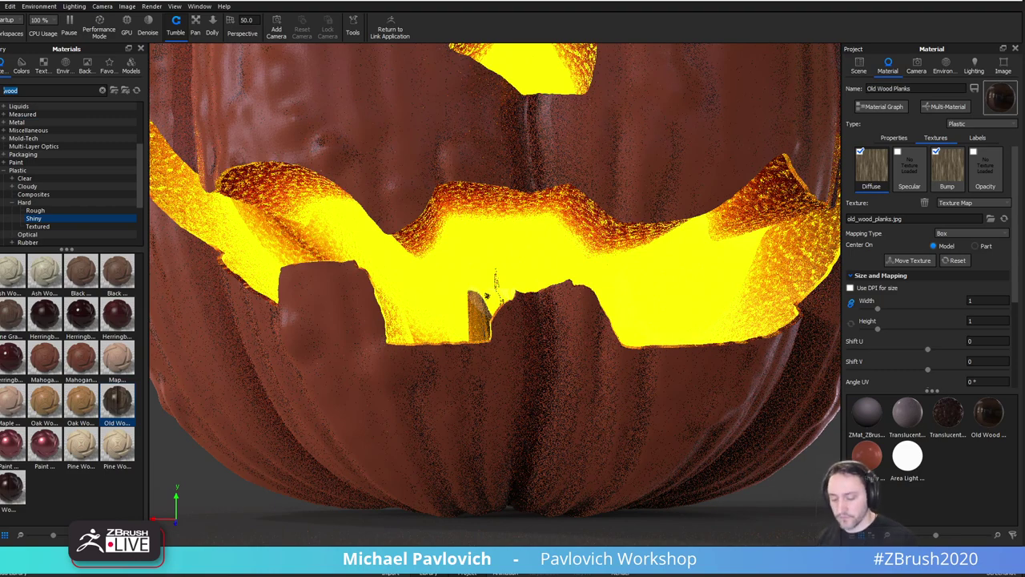
{"action": "type", "text": "pl"}
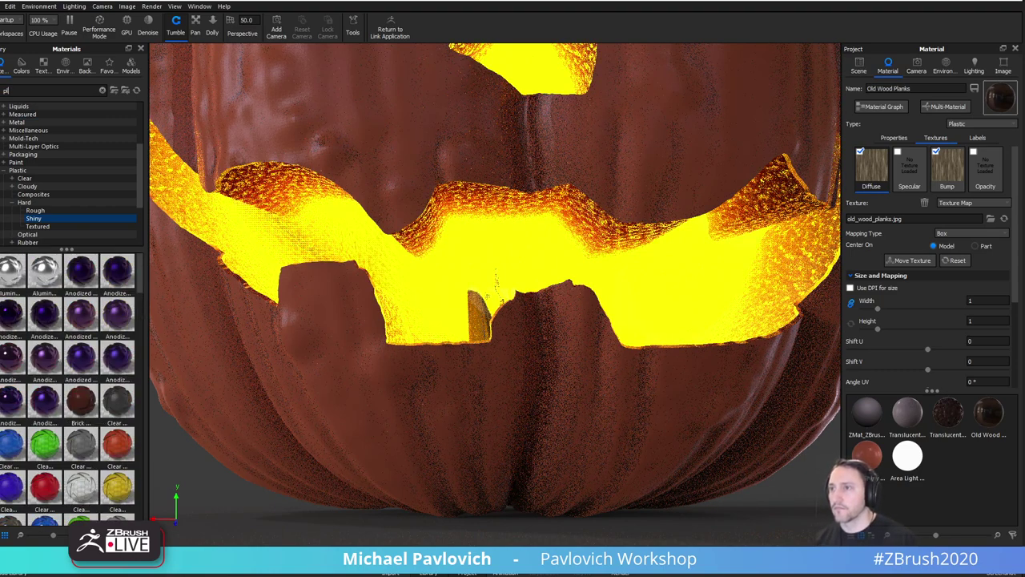
{"action": "key", "text": "BackSpace"}
{"action": "key", "text": "BackSpace"}
{"action": "type", "text": "carbo"}
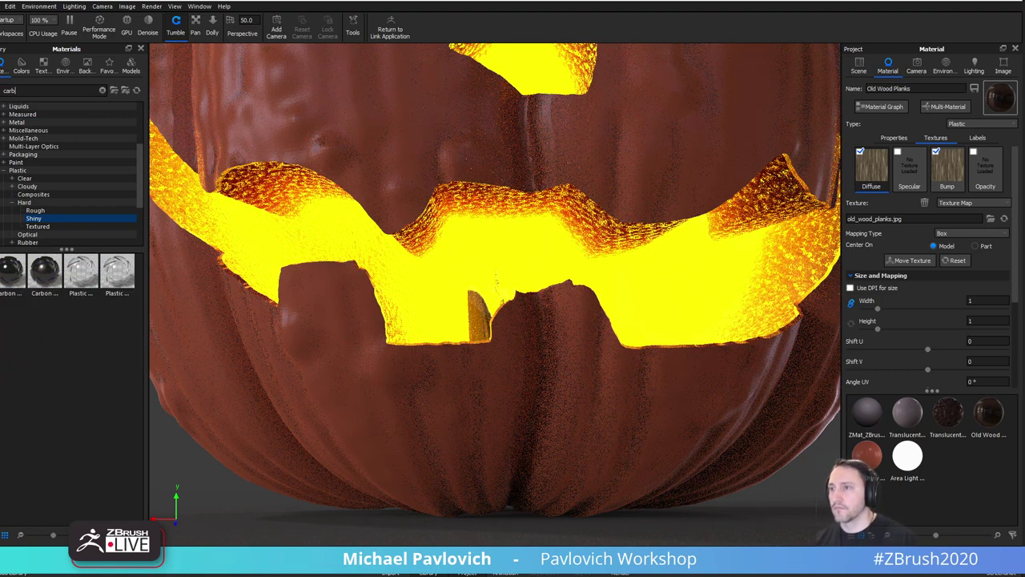
{"action": "key", "text": "BackSpace"}
{"action": "key", "text": "BackSpace"}
{"action": "key", "text": "BackSpace"}
{"action": "key", "text": "BackSpace"}
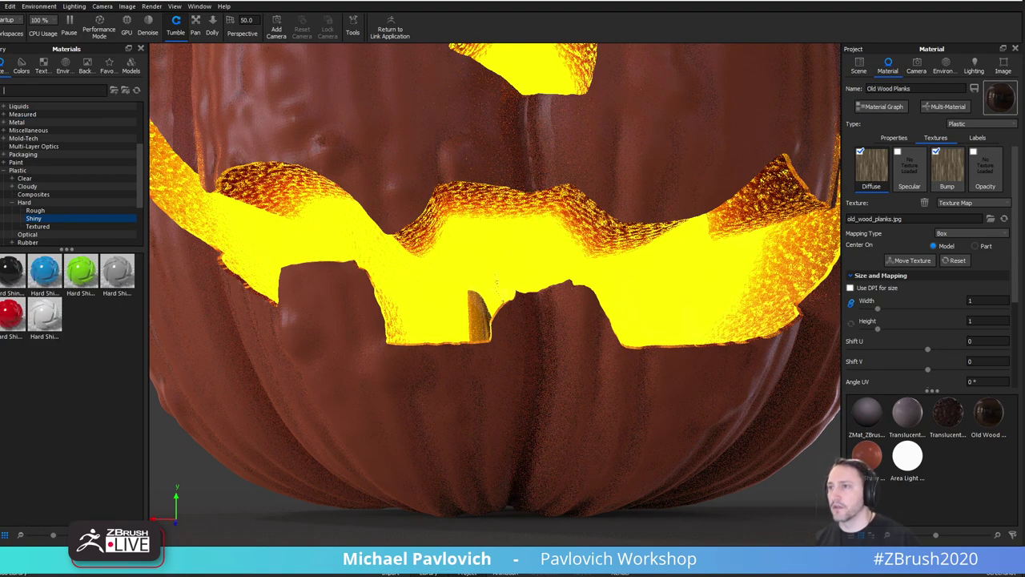
{"action": "type", "text": "plastic"}
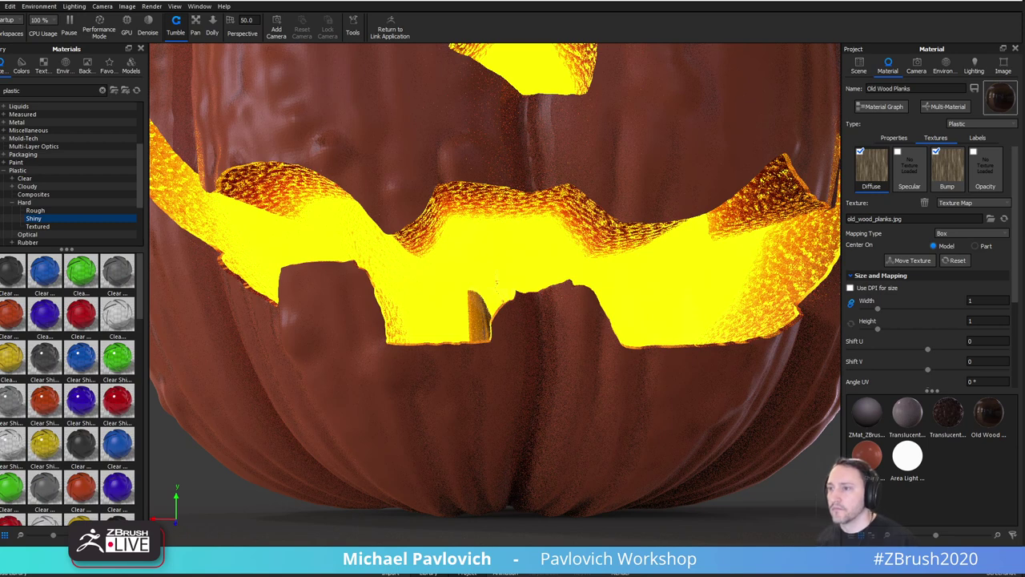
Apply Hard Shiny Plastic Black from the Hard Shiny plastics to the candle wick and set its roughness to 0.3.
{"action": "left_click", "coordinate": [69, 220]}
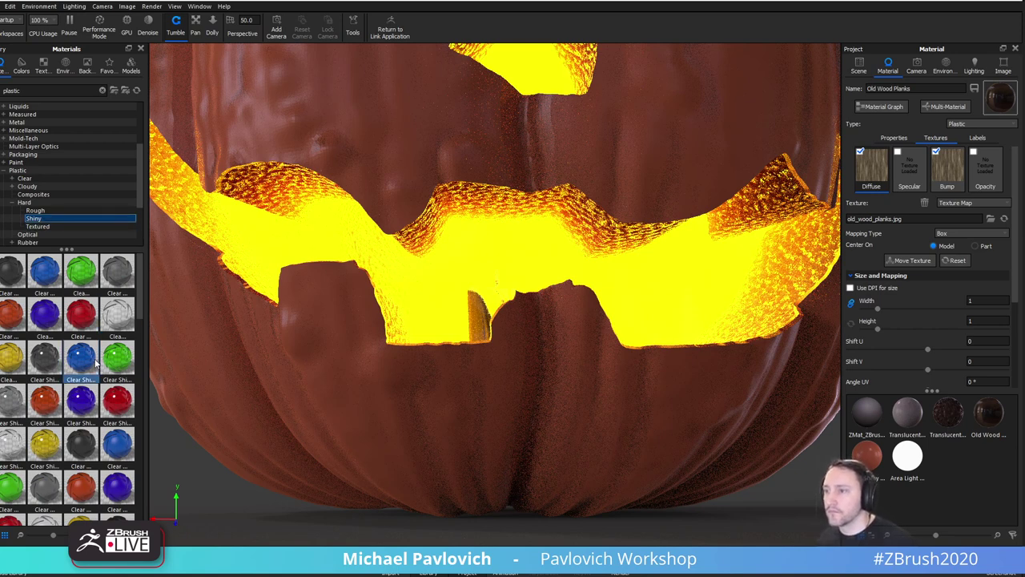
{"action": "left_click", "coordinate": [71, 227]}
{"action": "left_click", "coordinate": [70, 217]}
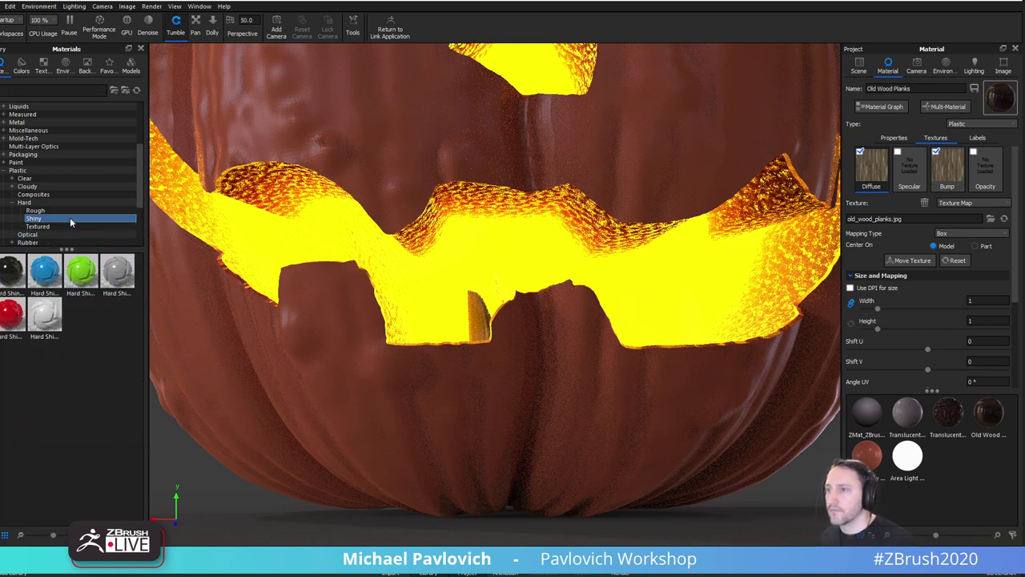
{"action": "left_click_drag", "start_coordinate": [27, 269], "coordinate": [493, 298]}
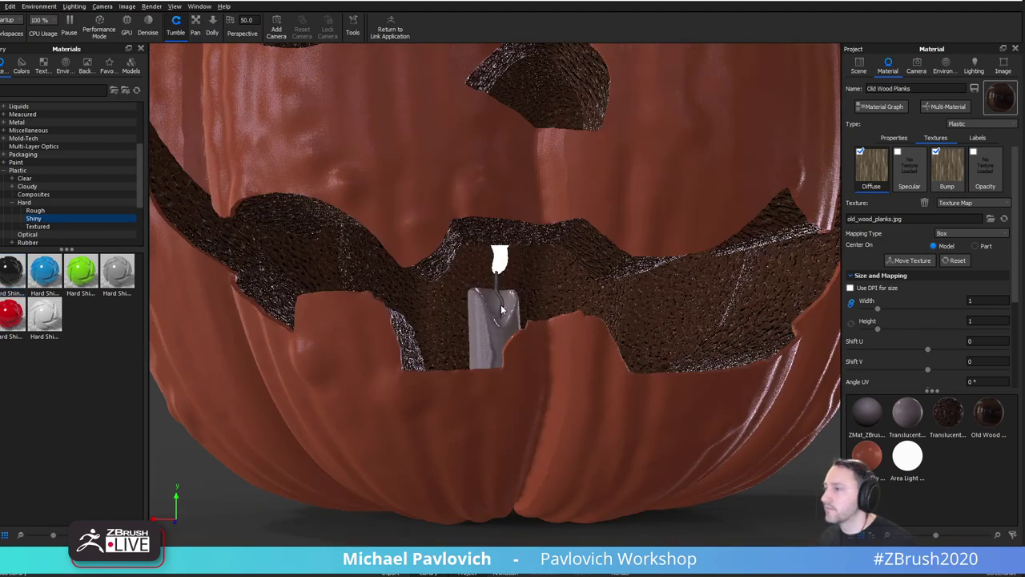
{"action": "left_click_drag", "start_coordinate": [12, 272], "coordinate": [503, 308]}
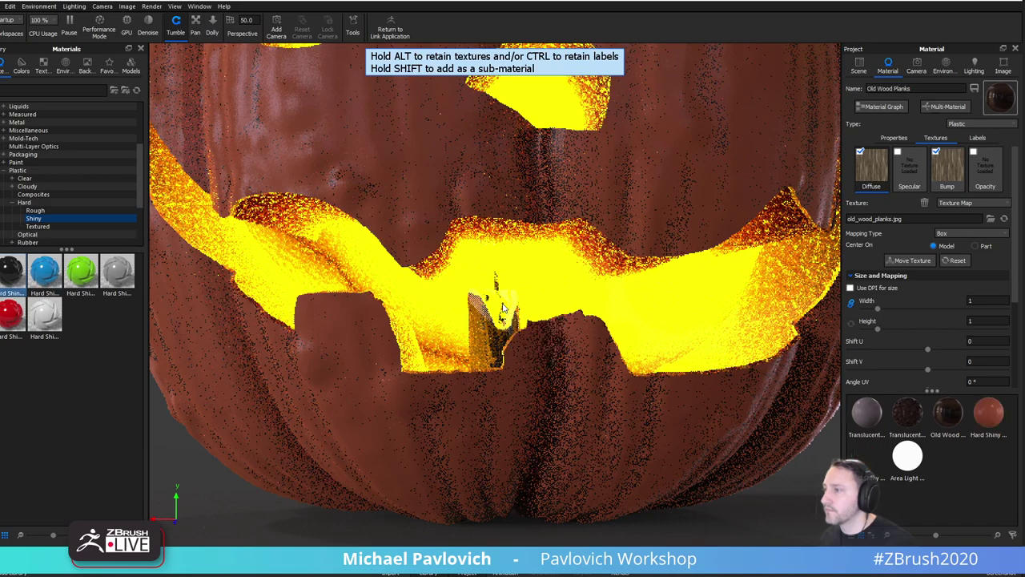
{"action": "left_click_drag", "start_coordinate": [851, 192], "coordinate": [1010, 193]}
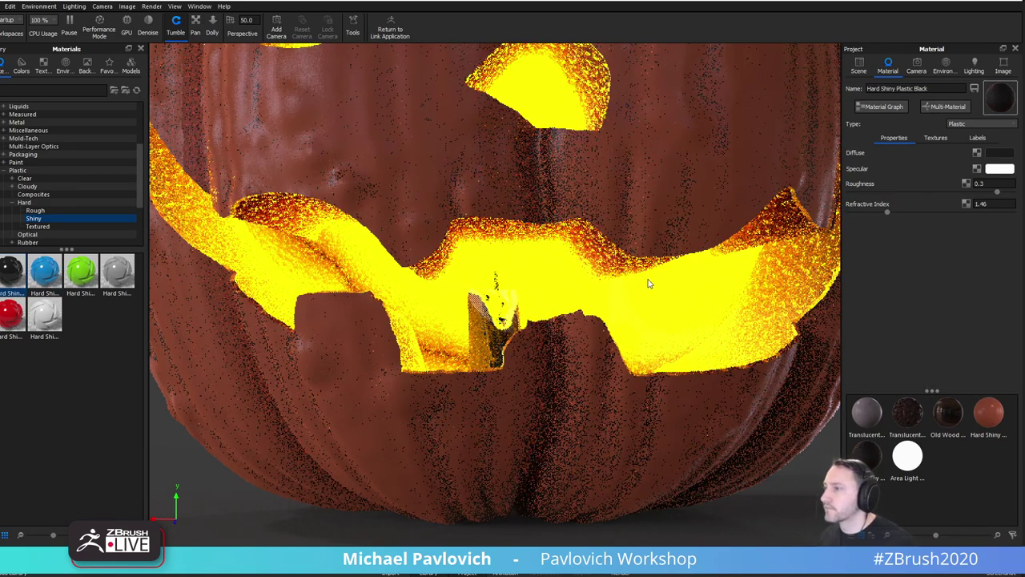
Test translucency values of 5, 1 and 0.1 on the candle wax, and settle on 0.5.
{"action": "right_click_drag", "start_coordinate": [650, 283], "coordinate": [603, 217], "text": "alt"}
{"action": "left_click_drag", "start_coordinate": [602, 213], "coordinate": [607, 304]}
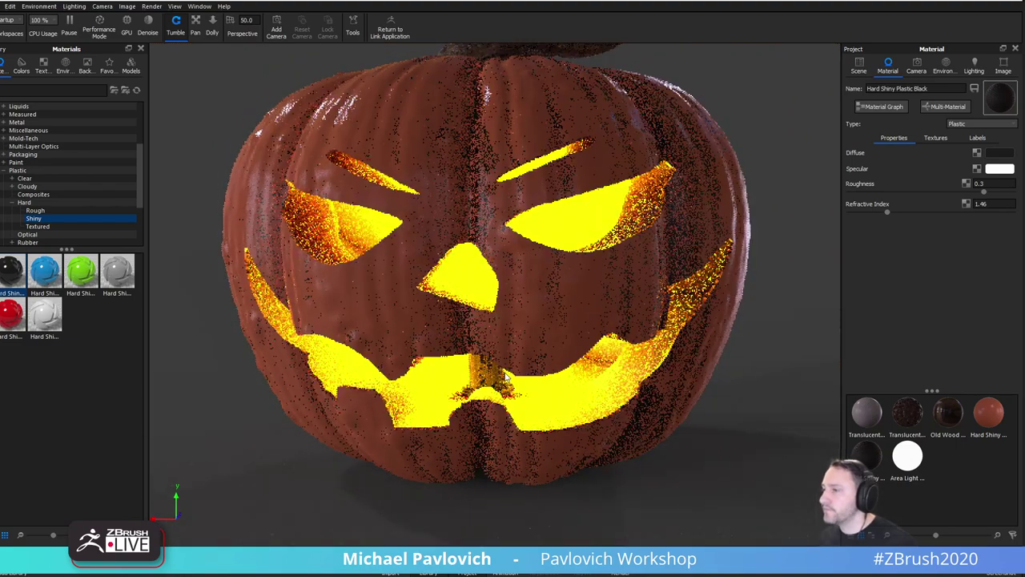
{"action": "double_click", "coordinate": [496, 366]}
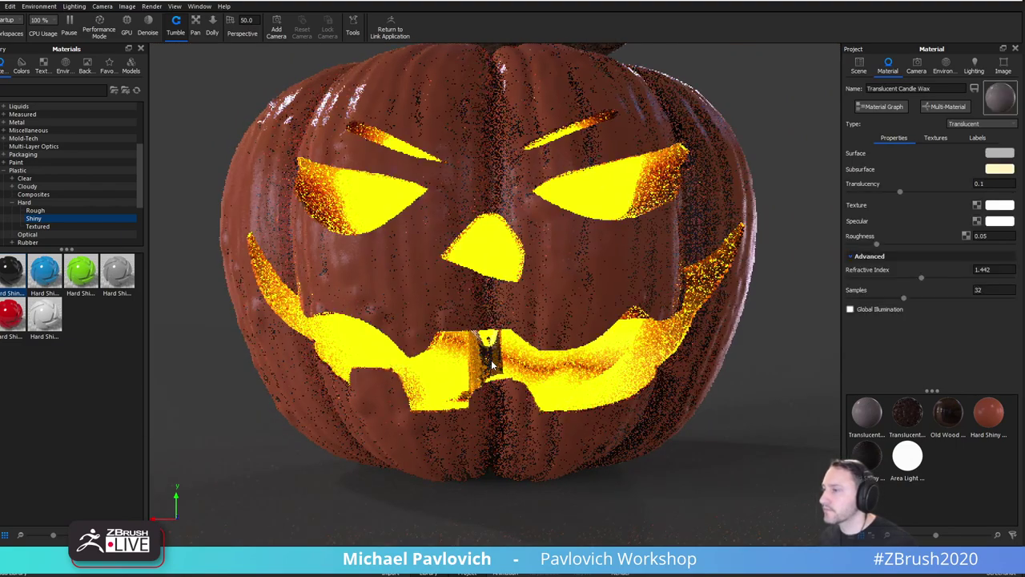
{"action": "left_click", "coordinate": [980, 185]}
{"action": "type", "text": "5"}
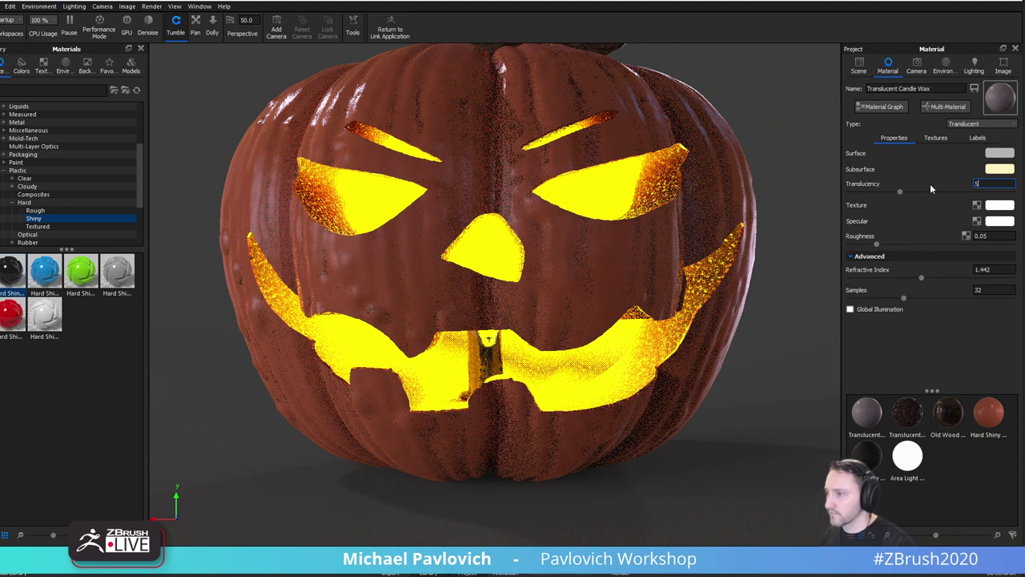
{"action": "key", "text": "Return"}
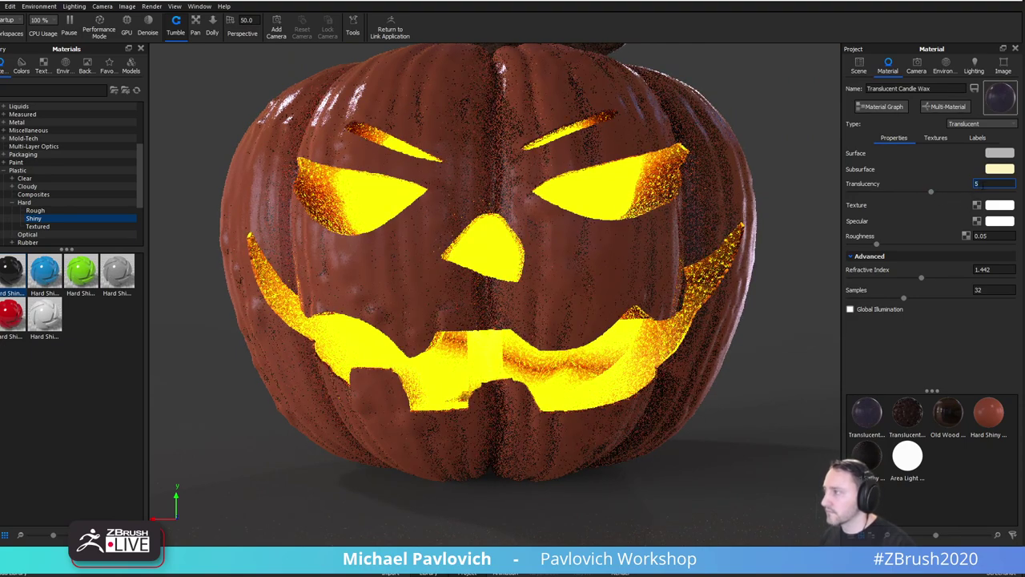
{"action": "type", "text": "1"}
{"action": "key", "text": "Return"}
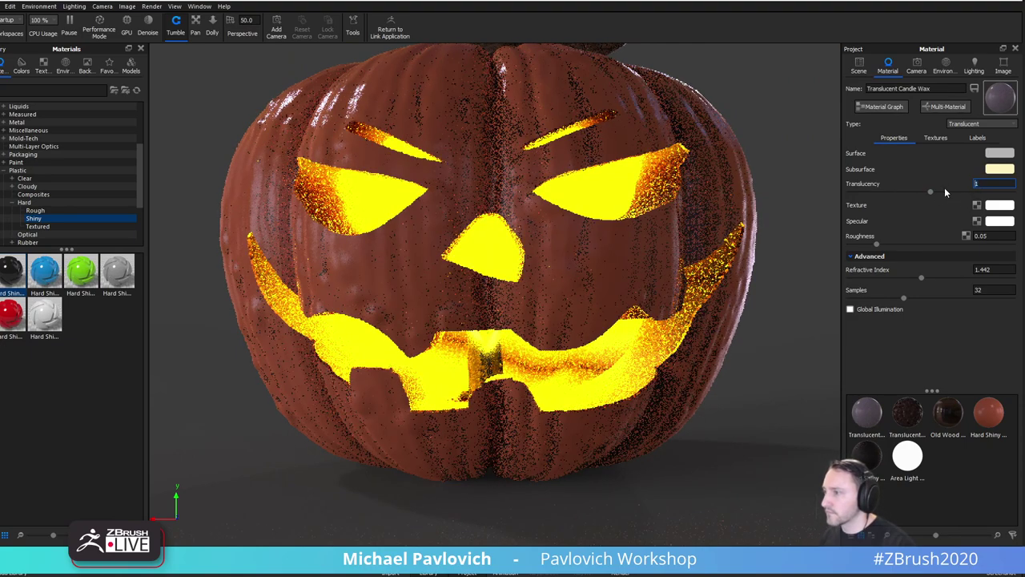
{"action": "type", "text": "0.1"}
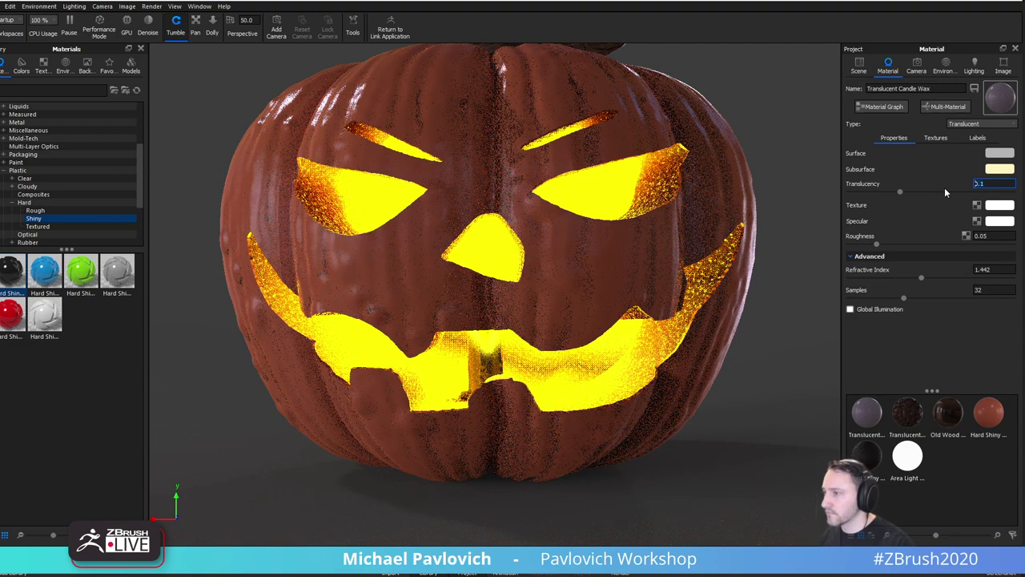
{"action": "key", "text": "Return"}
{"action": "type", "text": "0.5"}
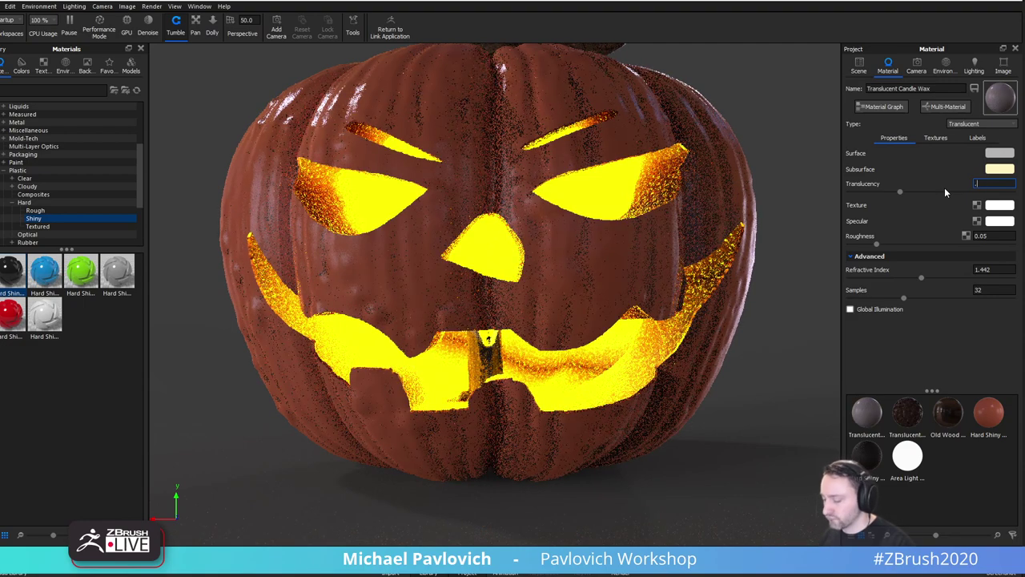
{"action": "key", "text": "Return"}
In the stem's material graph, set Input To of the roughness Color To Number node to 0.0847.
{"action": "left_click_drag", "start_coordinate": [669, 290], "coordinate": [637, 274]}
{"action": "scroll", "coordinate": [633, 278], "scroll_direction": "down", "scroll_amount": 3}
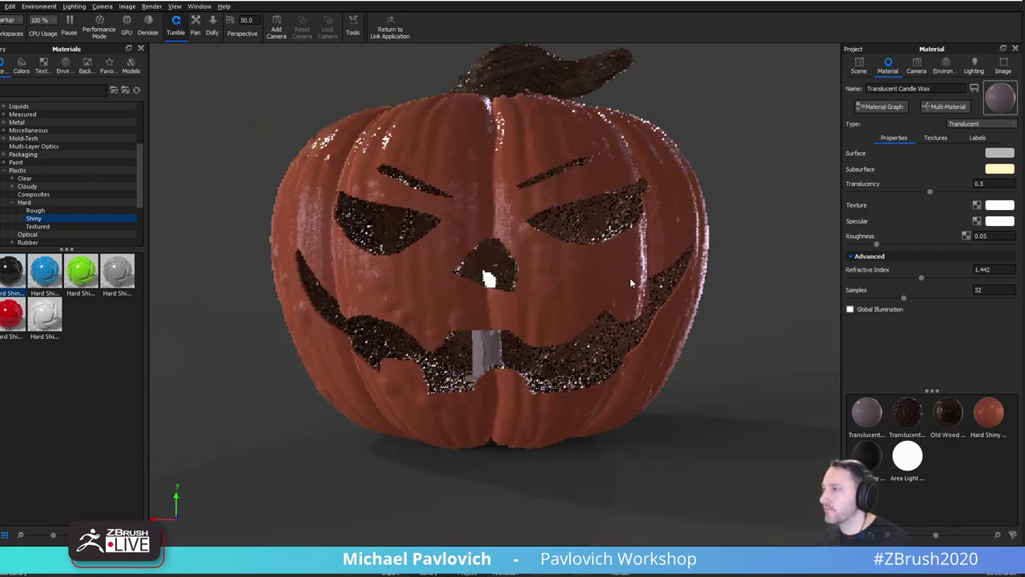
{"action": "double_click", "coordinate": [511, 114]}
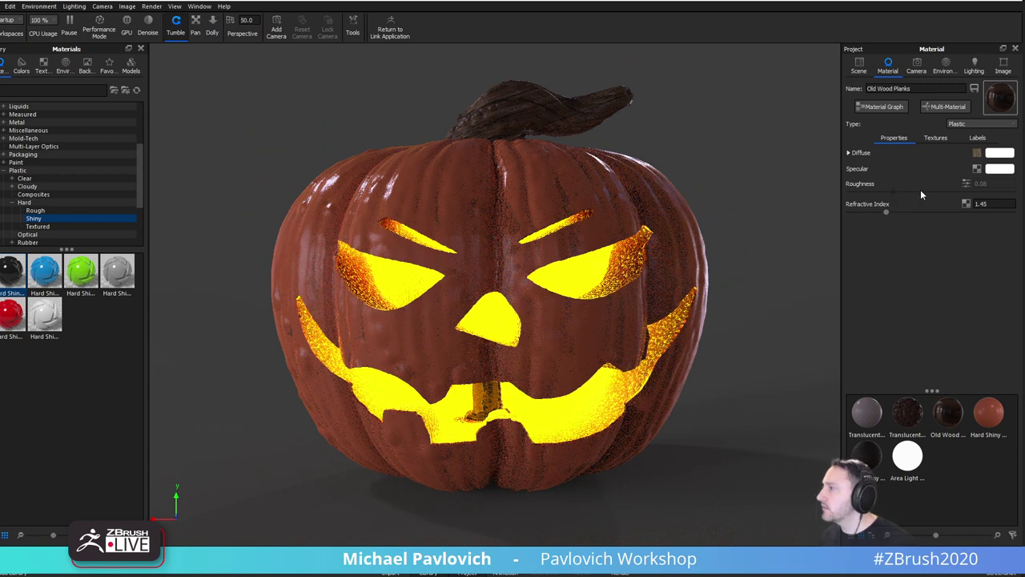
{"action": "left_click", "coordinate": [891, 109]}
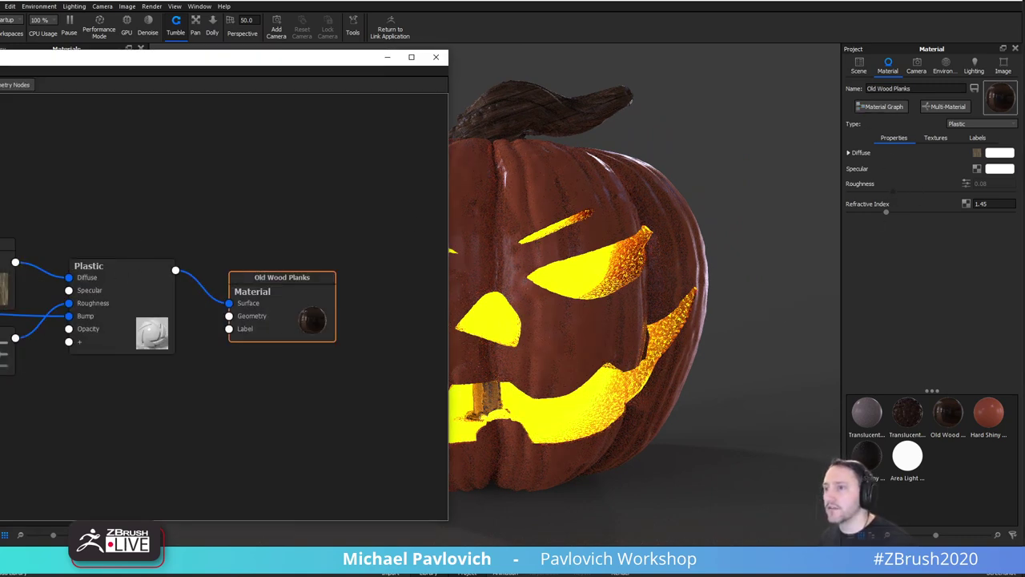
{"action": "double_click", "coordinate": [5, 349]}
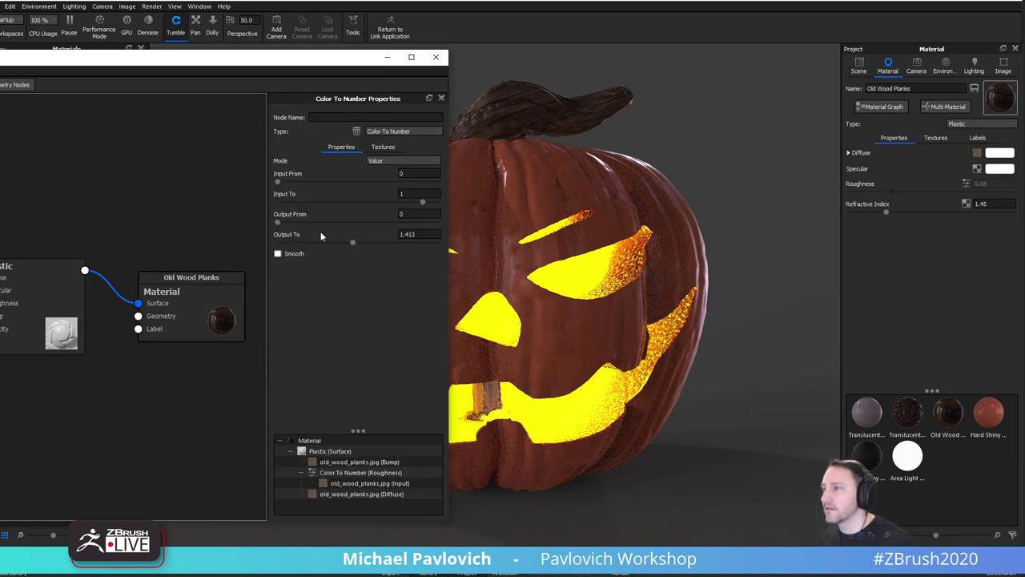
{"action": "left_click_drag", "start_coordinate": [422, 205], "coordinate": [346, 209]}
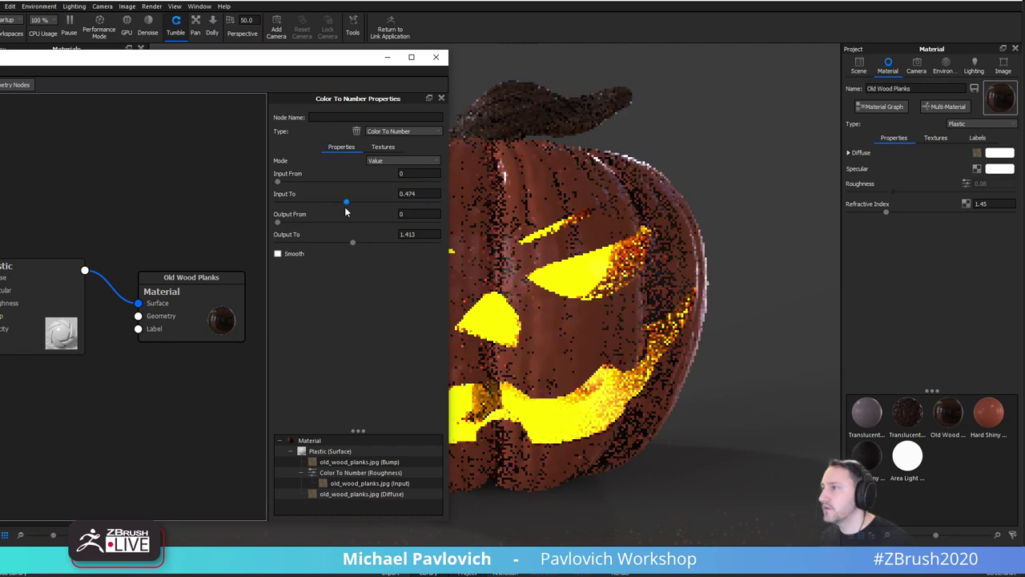
{"action": "key", "text": "ctrl+z"}
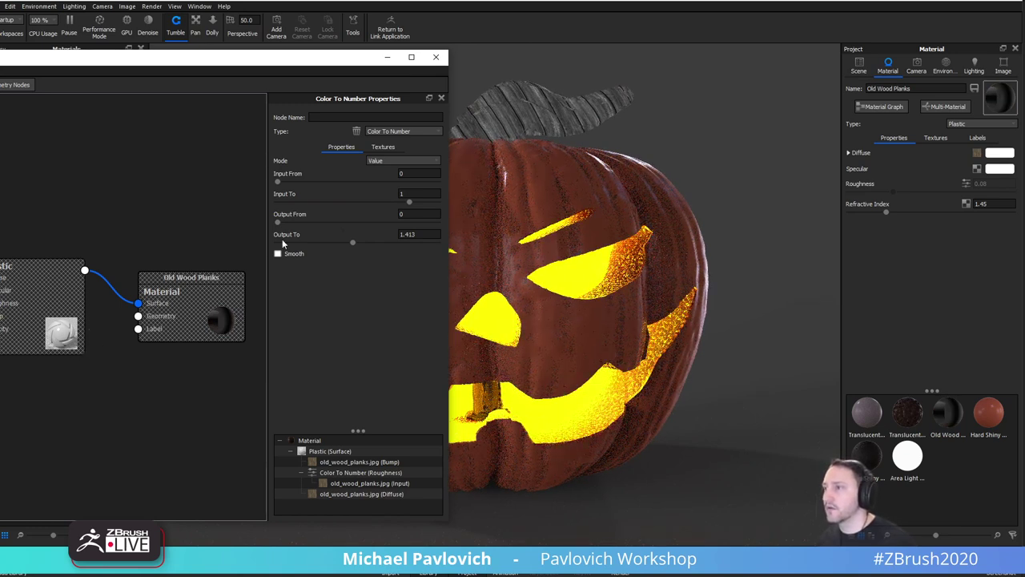
{"action": "left_click_drag", "start_coordinate": [409, 202], "coordinate": [277, 205]}
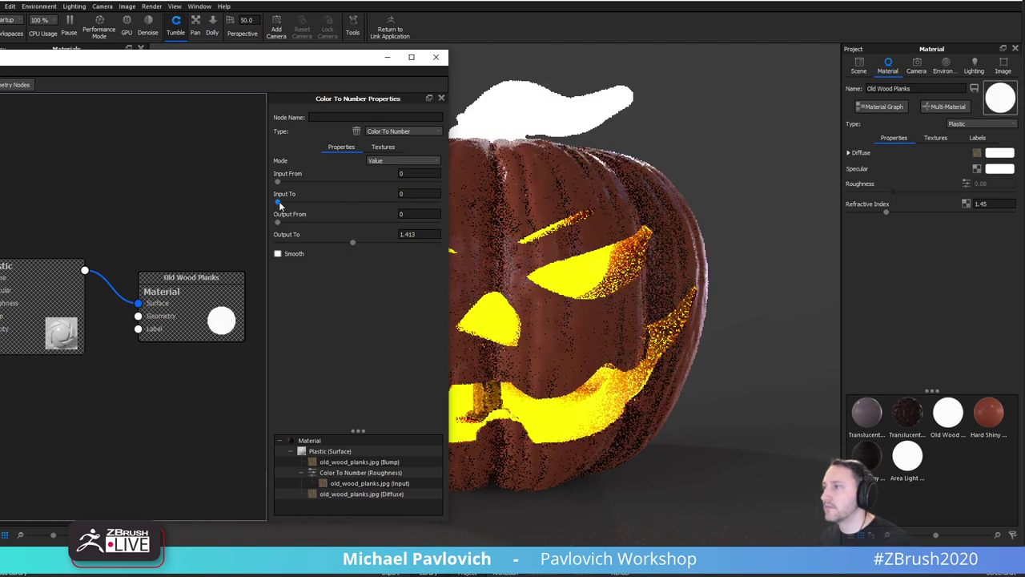
{"action": "left_click_drag", "start_coordinate": [279, 205], "coordinate": [345, 202]}
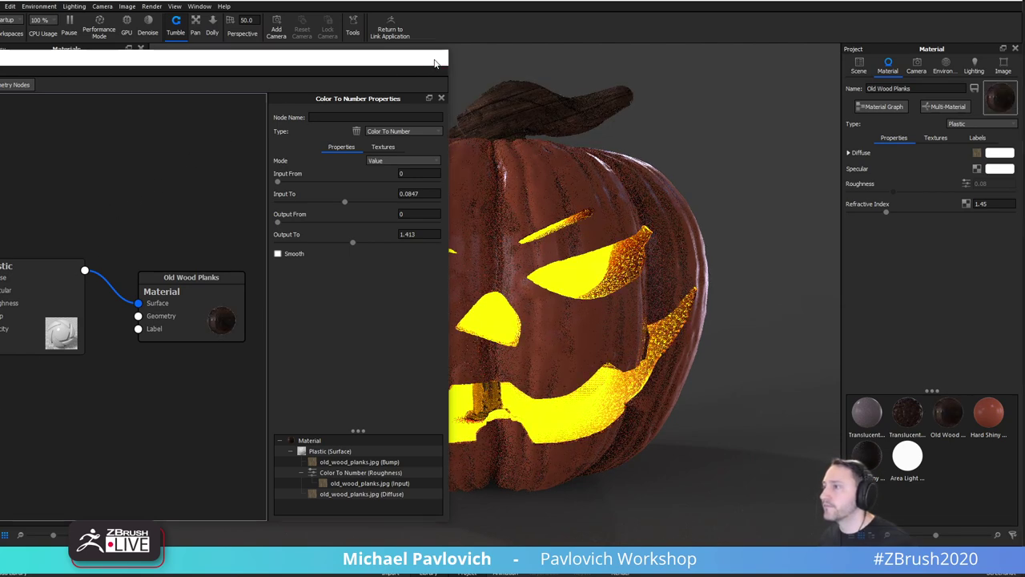
{"action": "left_click", "coordinate": [435, 57]}
Raise the roughness of the pumpkin skin's Hard Shiny Plastic Red material to 0.0909.
{"action": "left_click_drag", "start_coordinate": [494, 246], "coordinate": [462, 215]}
{"action": "double_click", "coordinate": [433, 179]}
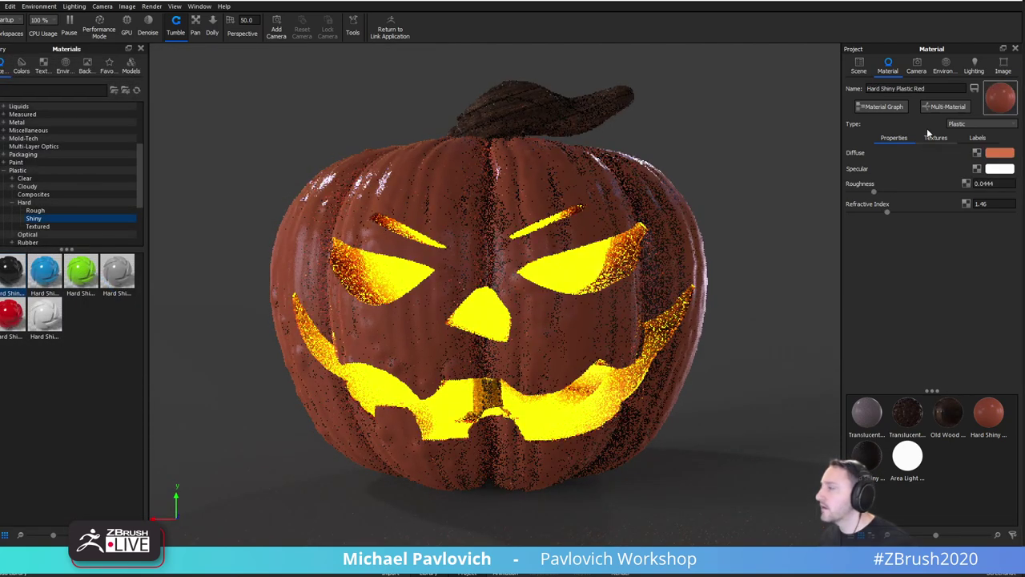
{"action": "left_click_drag", "start_coordinate": [874, 191], "coordinate": [900, 199]}
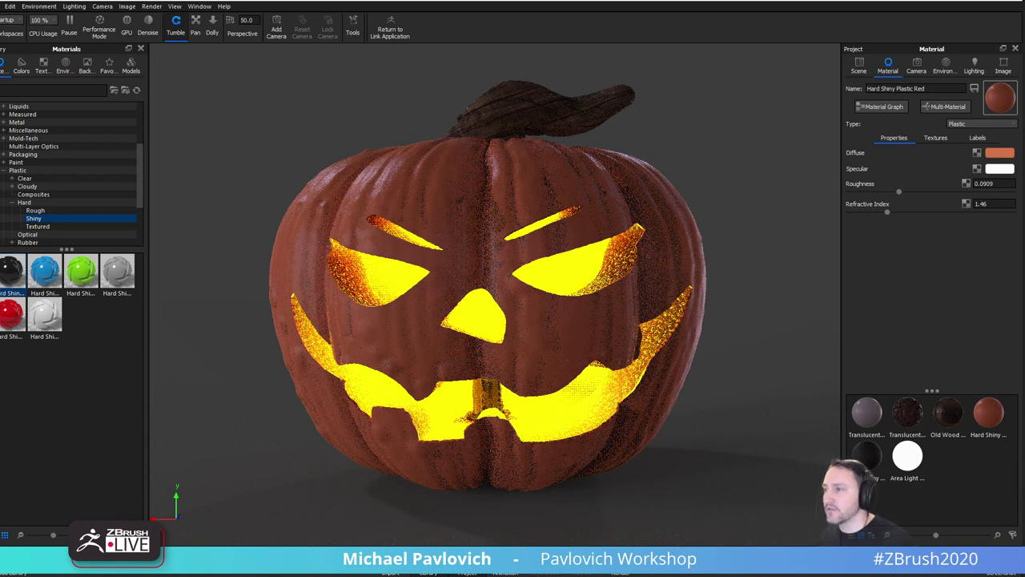
Switch to ZBrush, select the outer pumpkin shell subtool Extract9 and pick a muted brownish orange as the current colour.
{"action": "key", "text": "alt+Tab"}
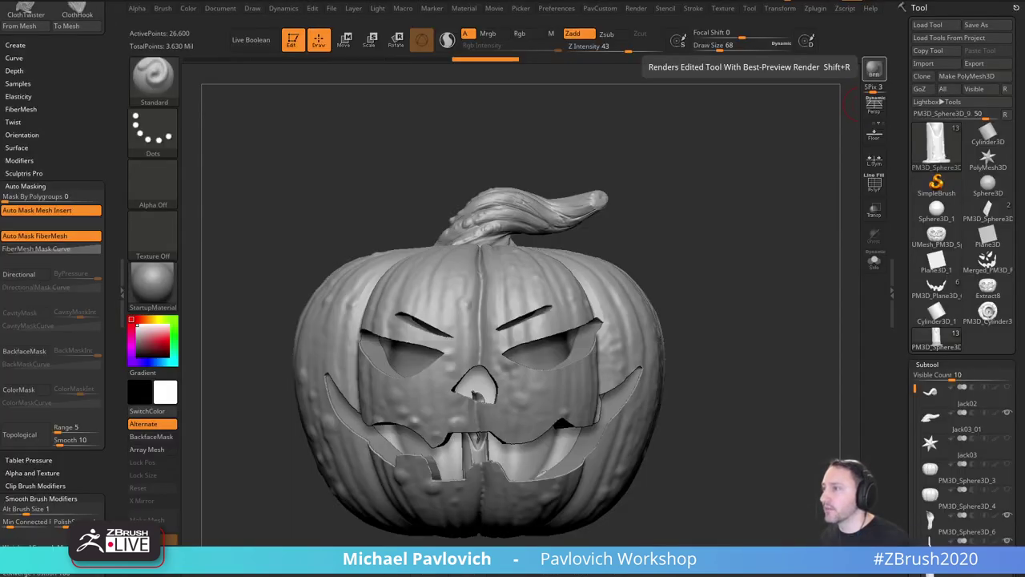
{"action": "left_click", "coordinate": [526, 468], "text": "alt"}
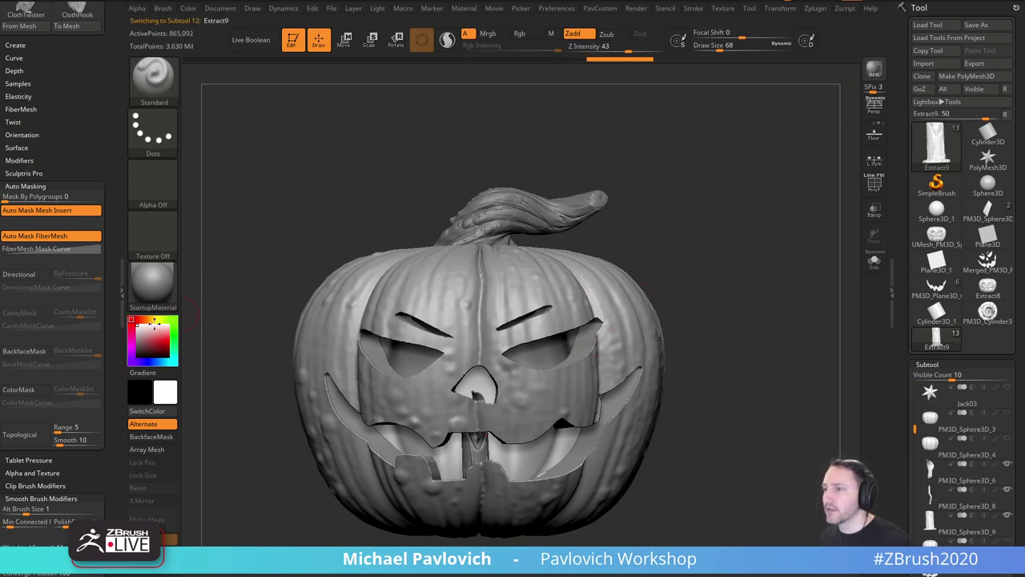
{"action": "left_click", "coordinate": [156, 340]}
{"action": "left_click", "coordinate": [161, 346]}
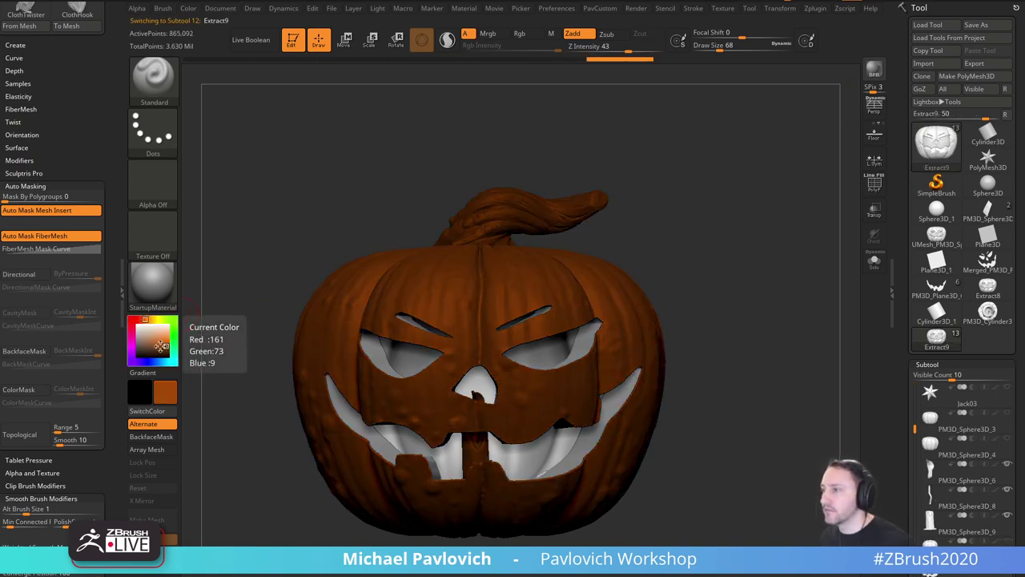
{"action": "left_click", "coordinate": [153, 346]}
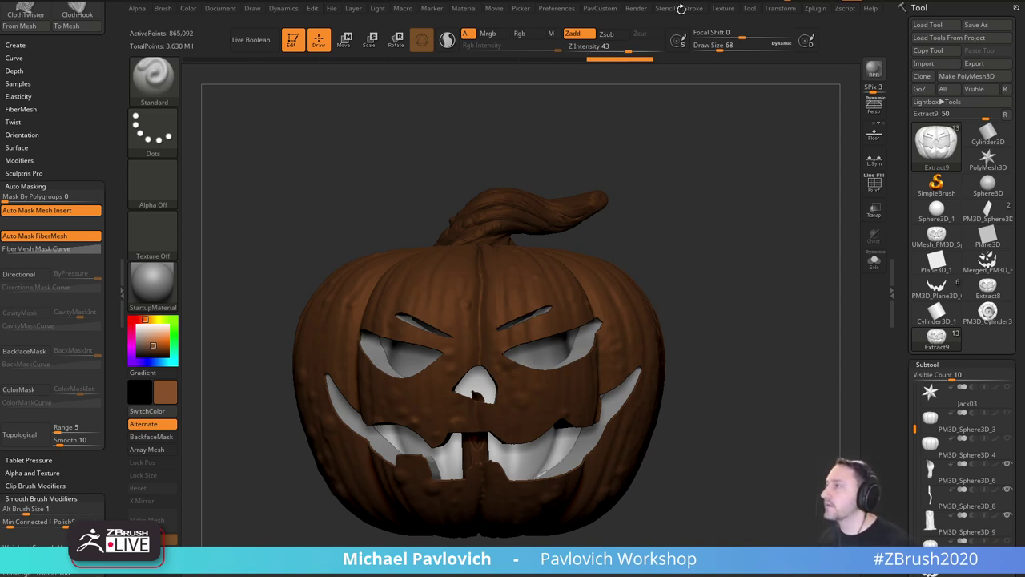
Import pumpkintexture.jpg from the Desktop as a texture and add it to Spotlight.
{"action": "left_click", "coordinate": [722, 10]}
{"action": "left_click", "coordinate": [745, 79]}
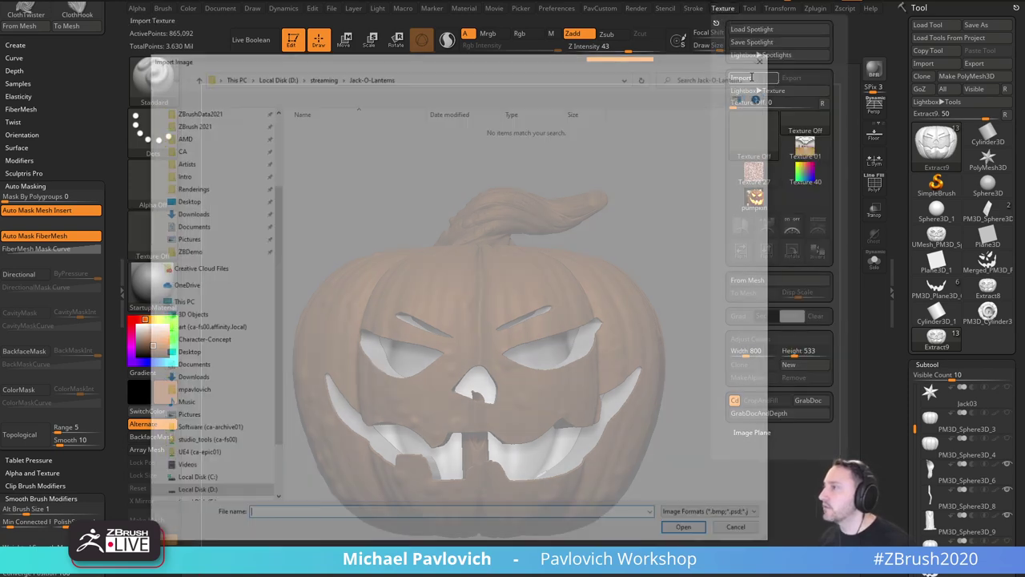
{"action": "left_click", "coordinate": [183, 199]}
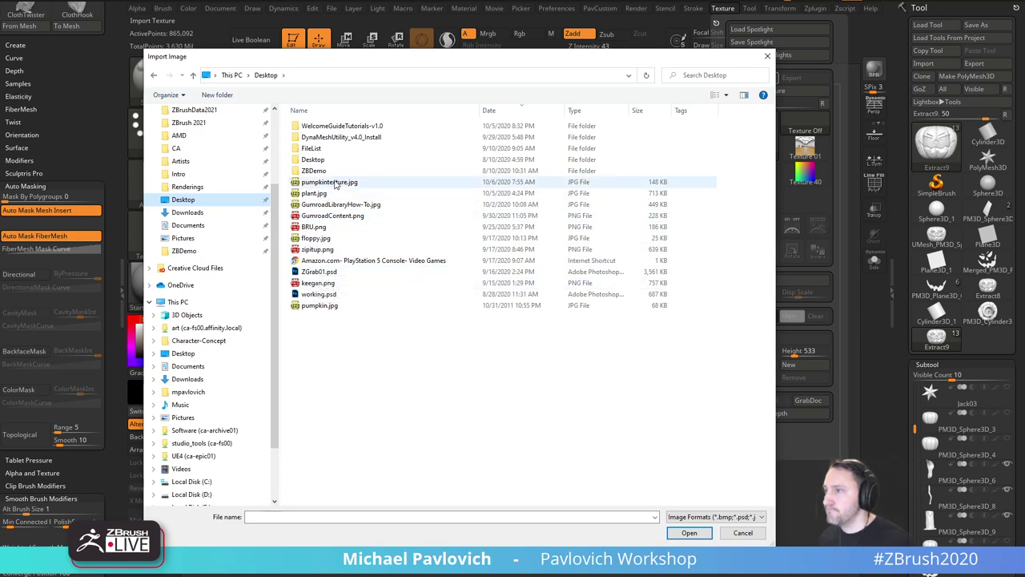
{"action": "double_click", "coordinate": [328, 182]}
{"action": "left_click", "coordinate": [723, 9]}
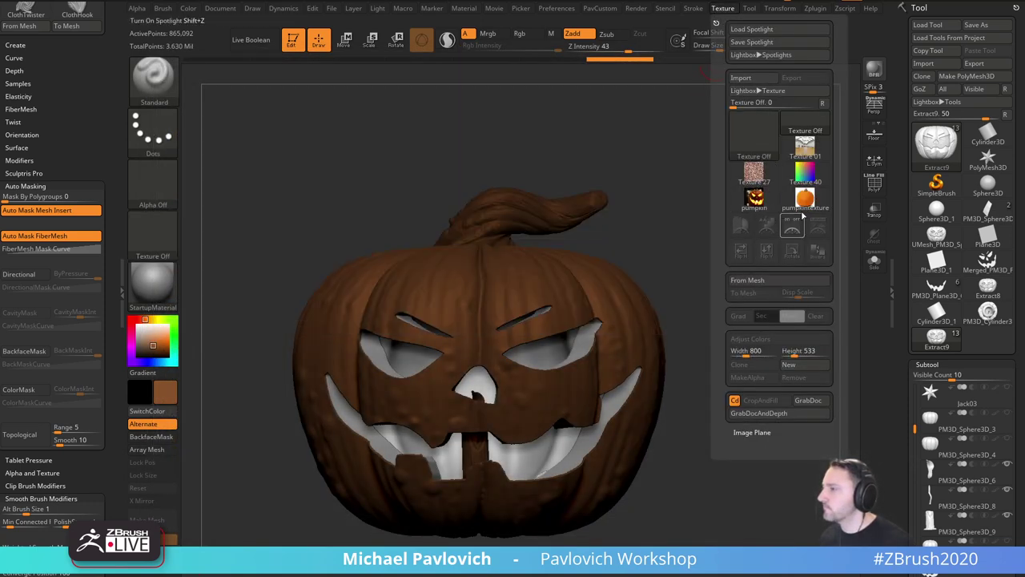
{"action": "left_click", "coordinate": [805, 200]}
{"action": "left_click", "coordinate": [792, 228]}
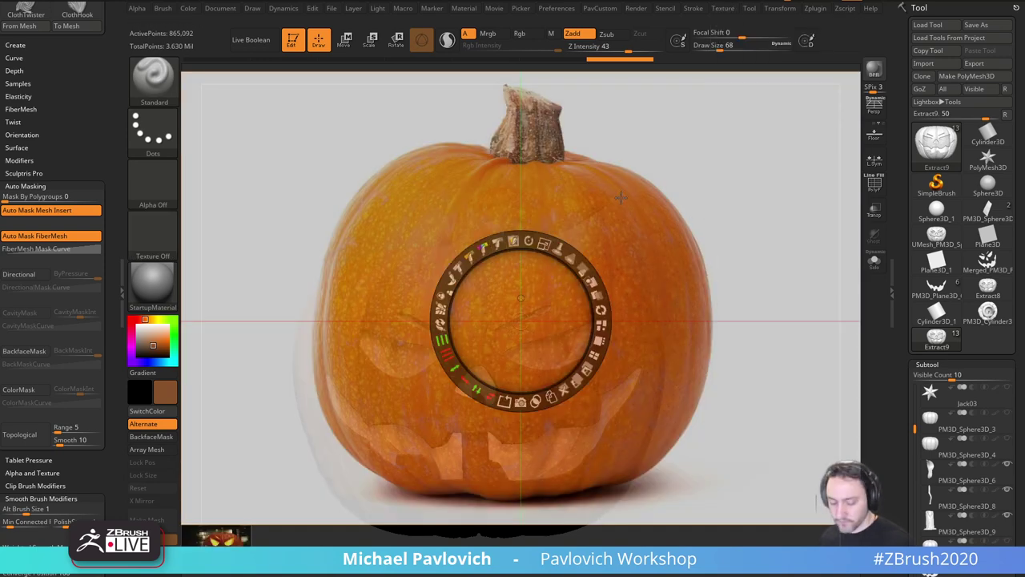
Slightly scale the Spotlight pumpkin photo, align the model beneath it and isolate the outer shell.
{"action": "mouse_move", "coordinate": [544, 243]}
{"action": "left_mouse_down"}
{"action": "mouse_move", "coordinate": [529, 248]}
{"action": "mouse_move", "coordinate": [564, 254]}
{"action": "mouse_move", "coordinate": [534, 241]}
{"action": "left_mouse_up"}
{"action": "key", "text": "z"}
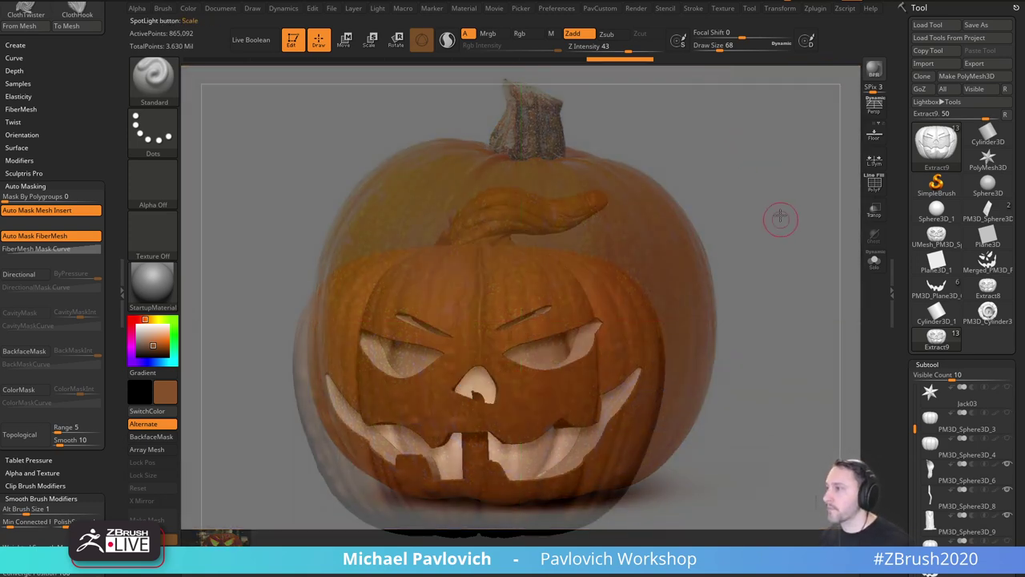
{"action": "left_click_drag", "start_coordinate": [780, 218], "coordinate": [812, 165]}
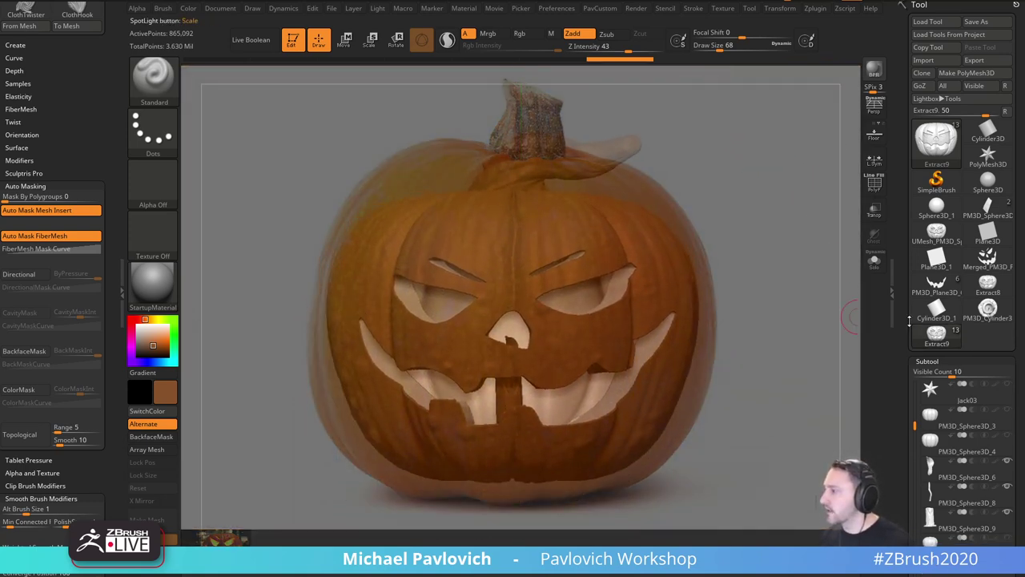
{"action": "left_click_drag", "start_coordinate": [909, 320], "coordinate": [917, 232]}
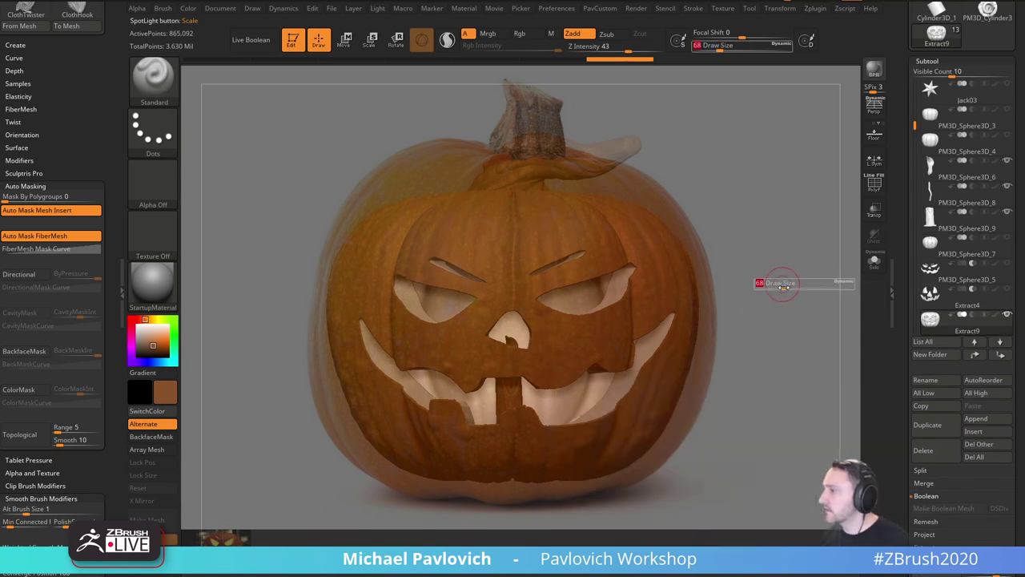
{"action": "left_click", "coordinate": [873, 262]}
Enlarge the brush, set it to Rgb without Zadd, and project the photo's skin onto the front of the shell.
{"action": "key", "text": "s"}
{"action": "mouse_move", "coordinate": [778, 281]}
{"action": "left_mouse_down"}
{"action": "mouse_move", "coordinate": [801, 282]}
{"action": "mouse_move", "coordinate": [772, 287]}
{"action": "mouse_move", "coordinate": [806, 293]}
{"action": "mouse_move", "coordinate": [755, 238]}
{"action": "left_mouse_up"}
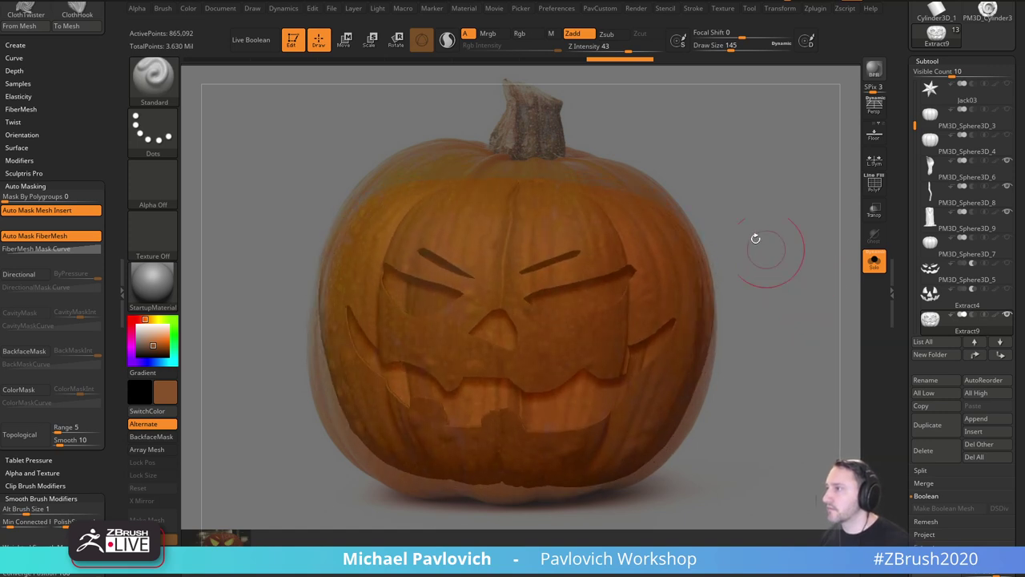
{"action": "left_click", "coordinate": [530, 37]}
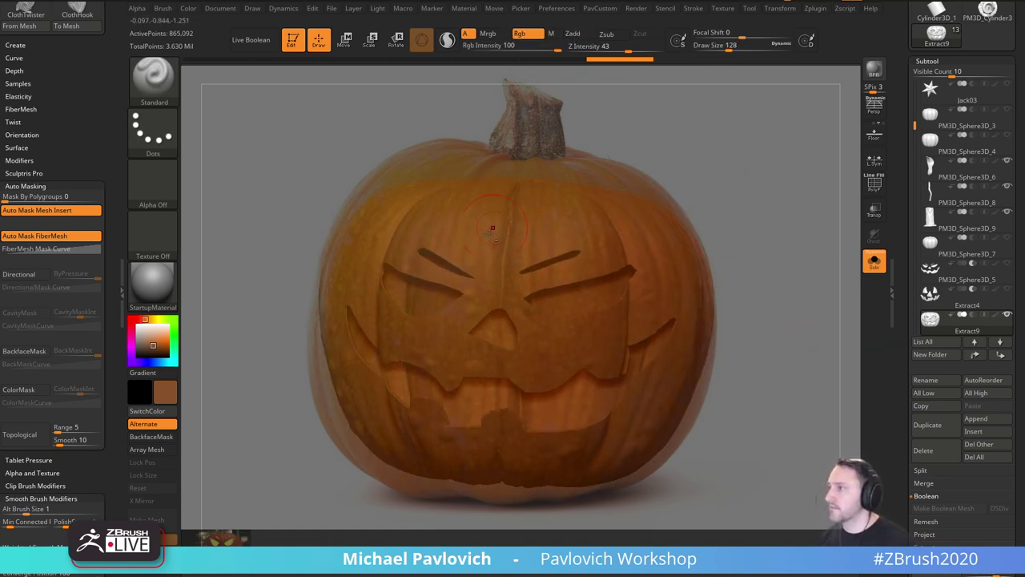
{"action": "mouse_move", "coordinate": [492, 228]}
{"action": "left_mouse_down"}
{"action": "mouse_move", "coordinate": [490, 256]}
{"action": "mouse_move", "coordinate": [505, 242]}
{"action": "mouse_move", "coordinate": [452, 240]}
{"action": "mouse_move", "coordinate": [419, 195]}
{"action": "mouse_move", "coordinate": [353, 265]}
{"action": "mouse_move", "coordinate": [365, 369]}
{"action": "mouse_move", "coordinate": [425, 433]}
{"action": "mouse_move", "coordinate": [395, 427]}
{"action": "mouse_move", "coordinate": [485, 428]}
{"action": "mouse_move", "coordinate": [572, 392]}
{"action": "mouse_move", "coordinate": [629, 336]}
{"action": "mouse_move", "coordinate": [541, 264]}
{"action": "mouse_move", "coordinate": [593, 205]}
{"action": "mouse_move", "coordinate": [641, 256]}
{"action": "mouse_move", "coordinate": [669, 320]}
{"action": "mouse_move", "coordinate": [615, 427]}
{"action": "mouse_move", "coordinate": [690, 321]}
{"action": "mouse_move", "coordinate": [661, 210]}
{"action": "mouse_move", "coordinate": [720, 212]}
{"action": "left_mouse_up"}
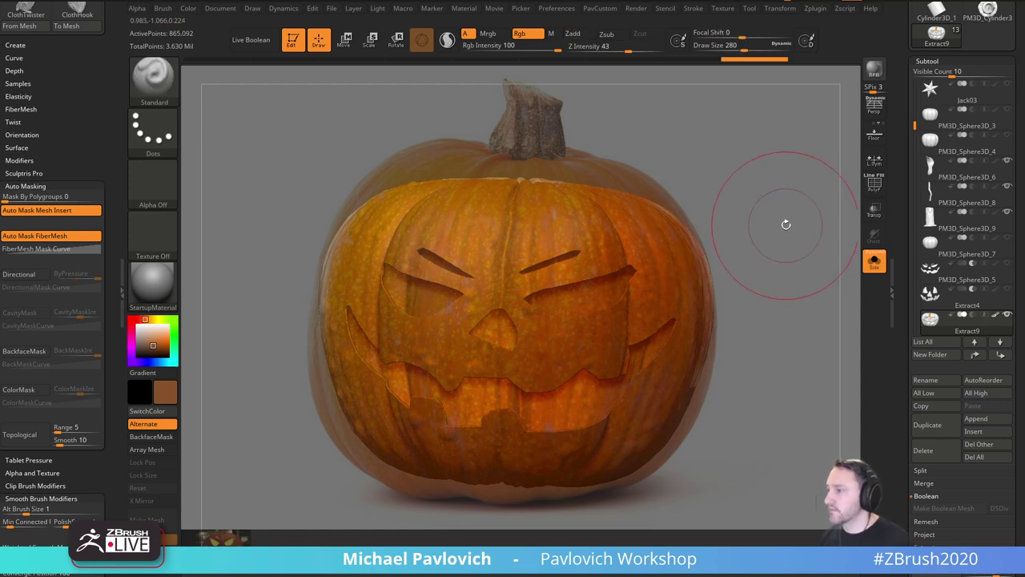
Turn Spotlight off, sample an orange from the painted skin and fill the entire shell with it.
{"action": "key", "text": "shift+z"}
{"action": "left_click_drag", "start_coordinate": [785, 224], "coordinate": [721, 255]}
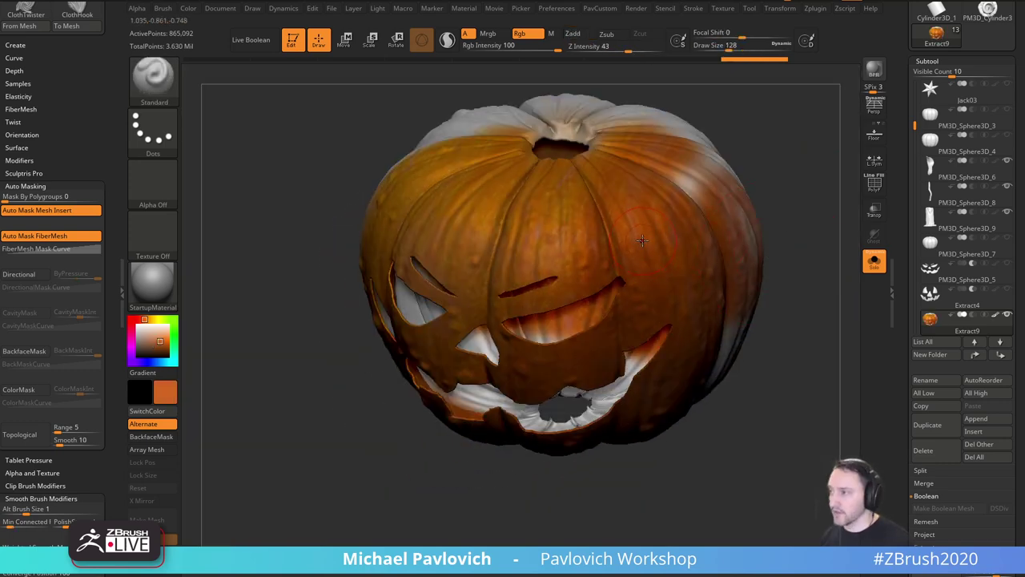
{"action": "key", "text": "ctrl+f"}
Reactivate Spotlight over the front view and project the photo onto the shell's front with a draw size of 331.
{"action": "mouse_move", "coordinate": [789, 223]}
{"action": "left_mouse_down"}
{"action": "mouse_move", "coordinate": [824, 209]}
{"action": "mouse_move", "coordinate": [810, 223]}
{"action": "mouse_move", "coordinate": [808, 250]}
{"action": "left_mouse_up"}
{"action": "key", "text": "shift+z"}
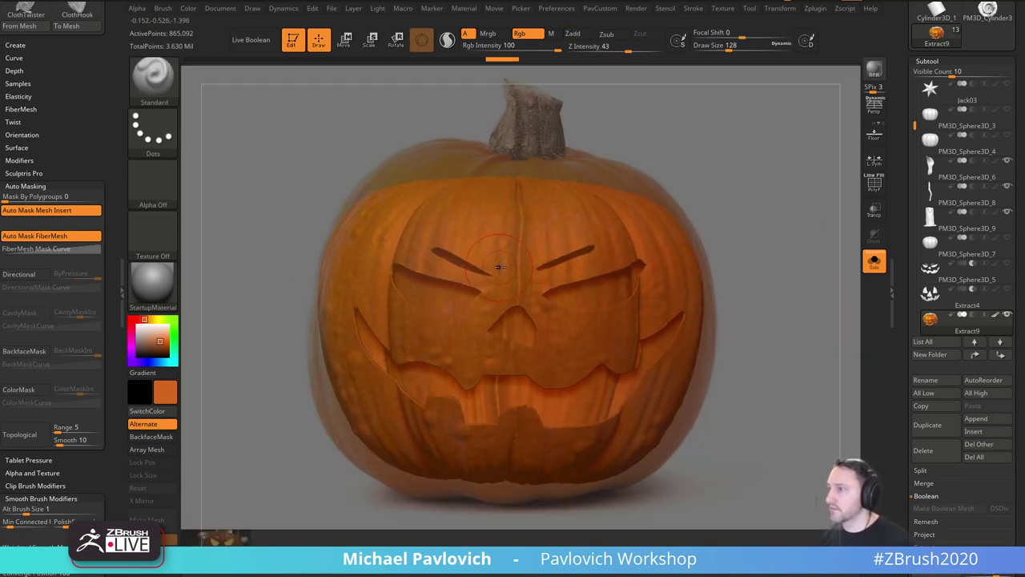
{"action": "key", "text": "s"}
{"action": "left_click", "coordinate": [518, 267]}
{"action": "mouse_move", "coordinate": [528, 240]}
{"action": "left_mouse_down"}
{"action": "mouse_move", "coordinate": [503, 246]}
{"action": "mouse_move", "coordinate": [388, 184]}
{"action": "left_mouse_up"}
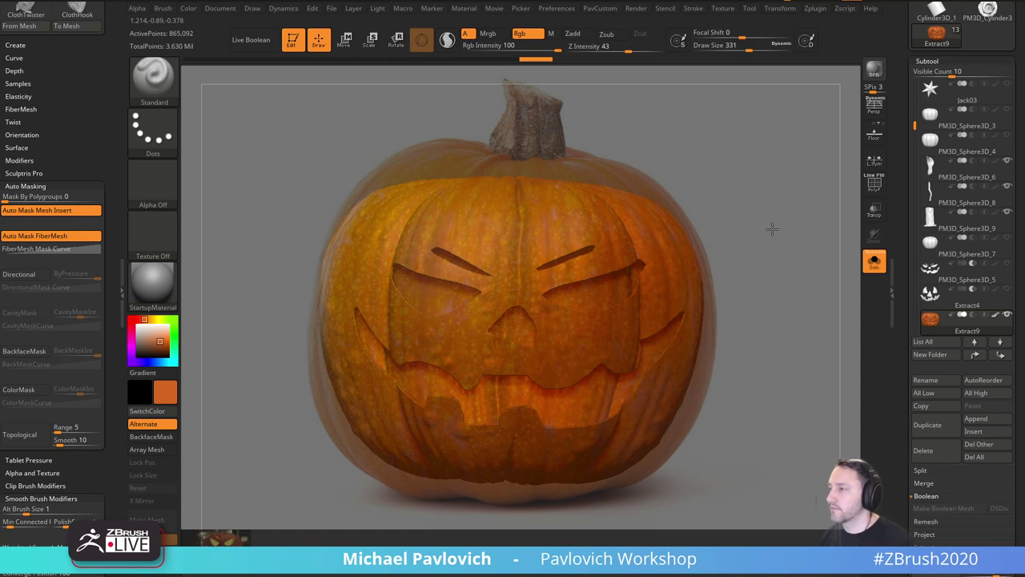
Turn the shell beneath the Spotlight photo and project the pumpkin skin onto its side and back.
{"action": "mouse_move", "coordinate": [771, 227]}
{"action": "left_mouse_down"}
{"action": "mouse_move", "coordinate": [777, 195]}
{"action": "mouse_move", "coordinate": [662, 178]}
{"action": "left_mouse_up"}
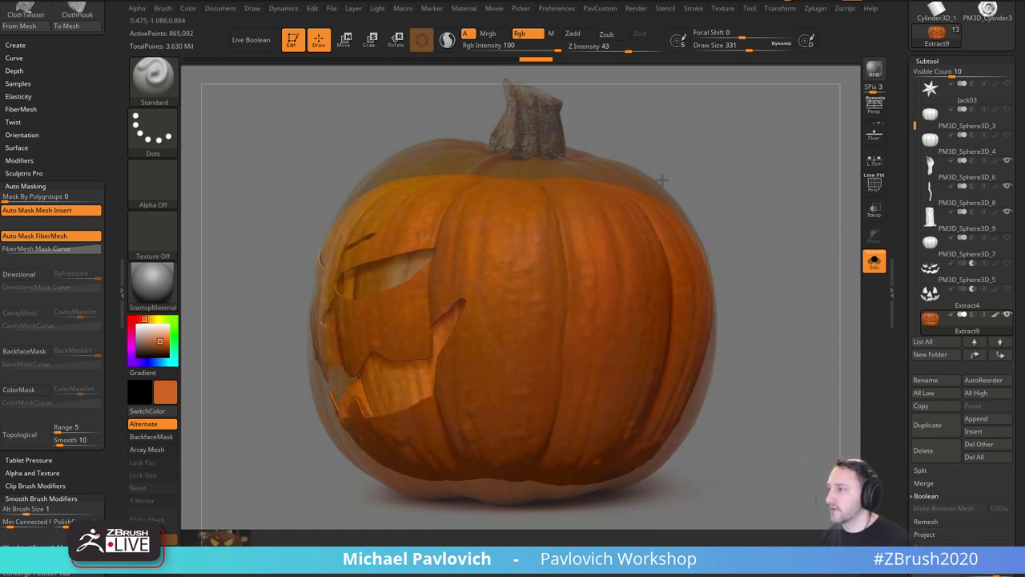
{"action": "left_click_drag", "start_coordinate": [474, 253], "coordinate": [437, 200]}
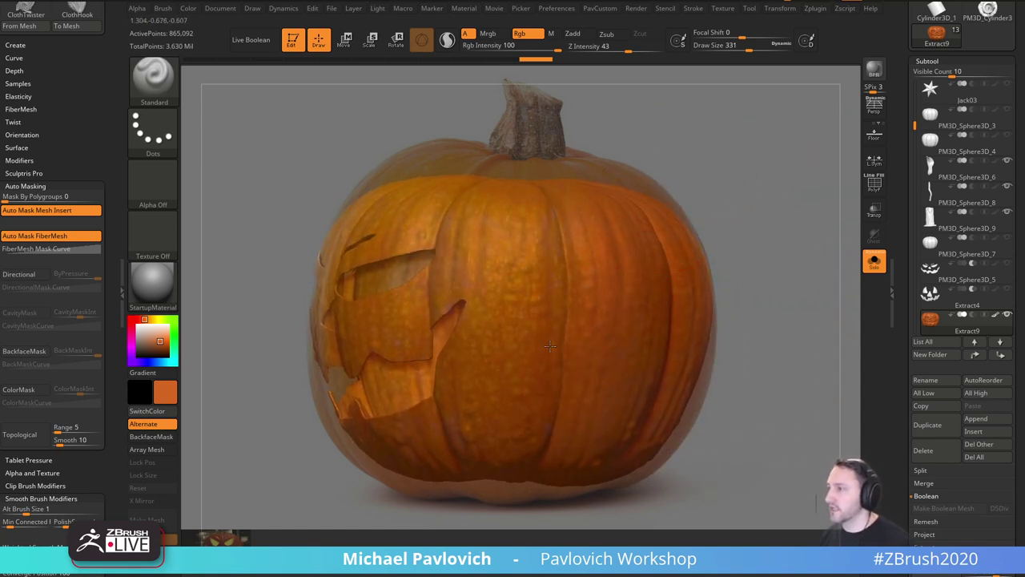
{"action": "key", "text": "shift+z"}
{"action": "left_click_drag", "start_coordinate": [796, 192], "coordinate": [800, 216]}
{"action": "key", "text": "shift+z"}
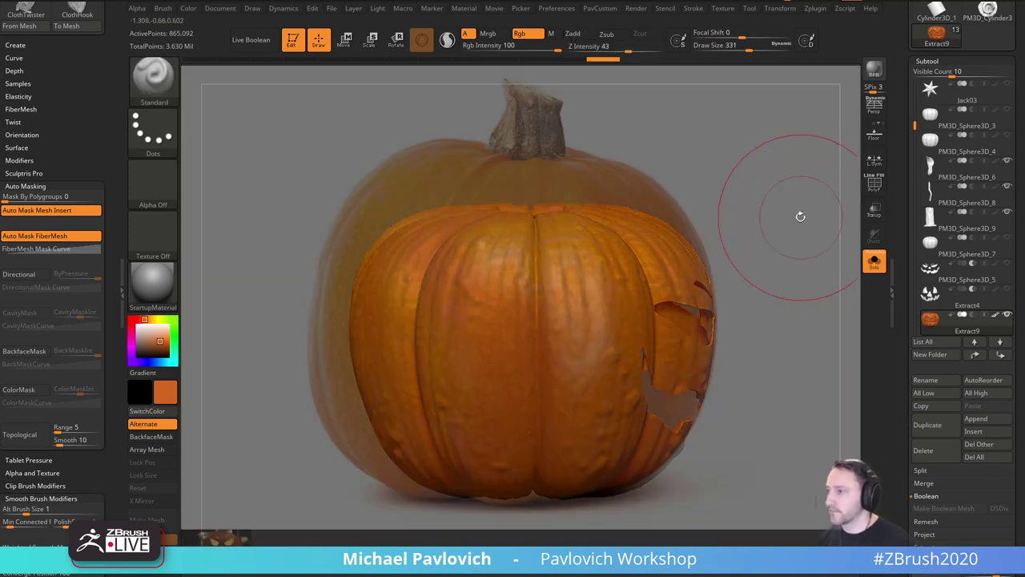
{"action": "left_click_drag", "start_coordinate": [522, 217], "coordinate": [582, 320]}
Face the pumpkin forward without Spotlight, show all the visible subtools again and reduce the draw size to 68.
{"action": "left_click_drag", "start_coordinate": [786, 205], "coordinate": [753, 208]}
{"action": "key", "text": "s"}
{"action": "left_click_drag", "start_coordinate": [796, 201], "coordinate": [707, 187], "text": "alt"}
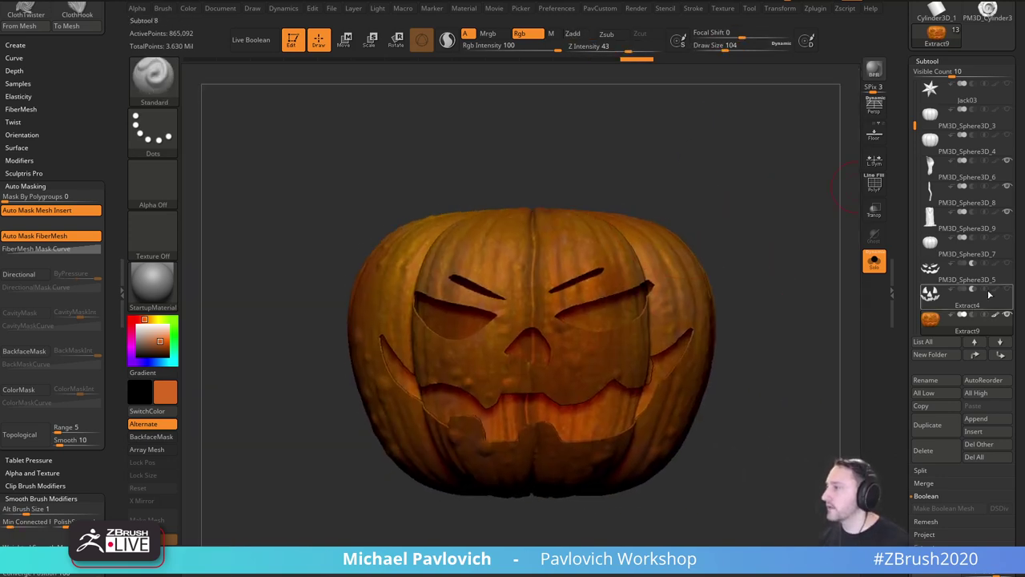
{"action": "left_click", "coordinate": [874, 263]}
{"action": "key", "text": "s"}
{"action": "left_click_drag", "start_coordinate": [760, 269], "coordinate": [766, 268]}
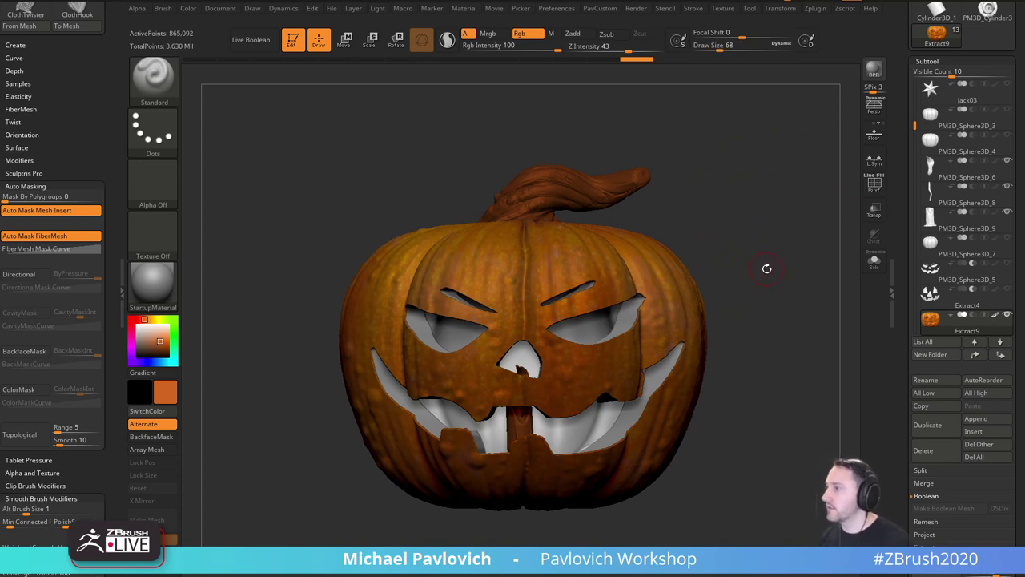
Send the painted pumpkin to KeyShot with a BPR render and compare its skin there with the ZBrush model.
{"action": "left_click", "coordinate": [875, 72]}
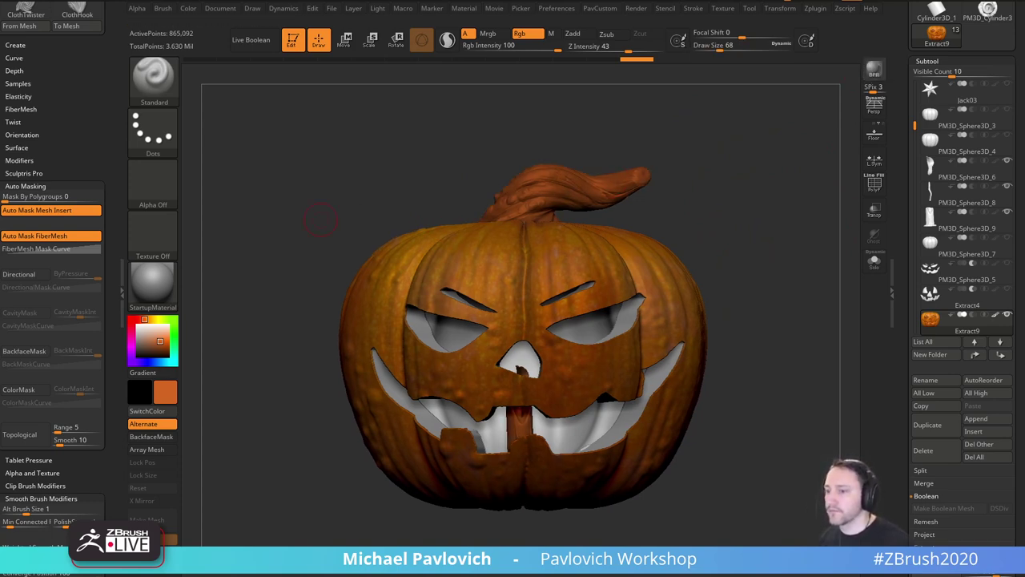
{"action": "key", "text": "shift+r"}
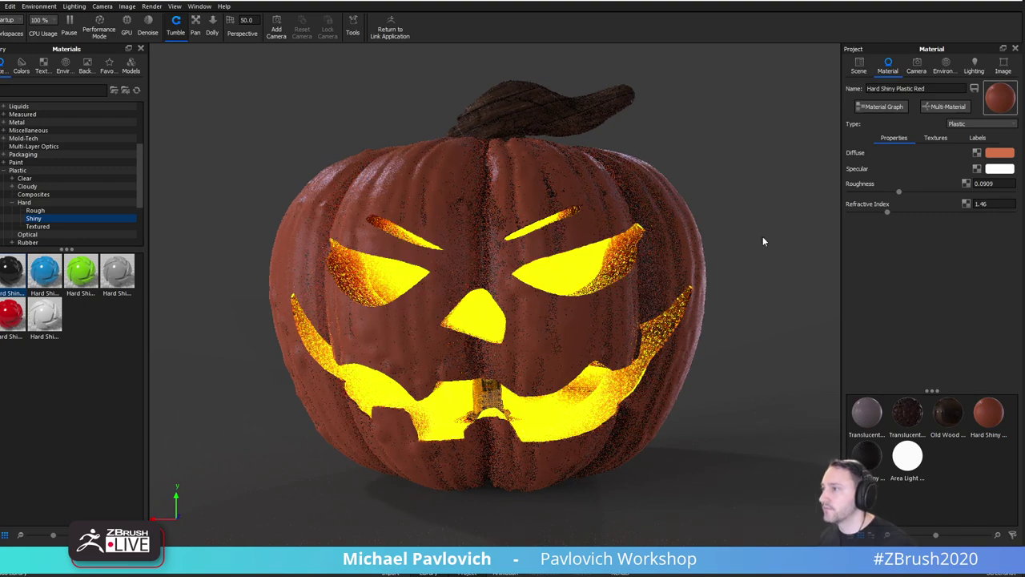
{"action": "left_click_drag", "start_coordinate": [697, 216], "coordinate": [736, 195]}
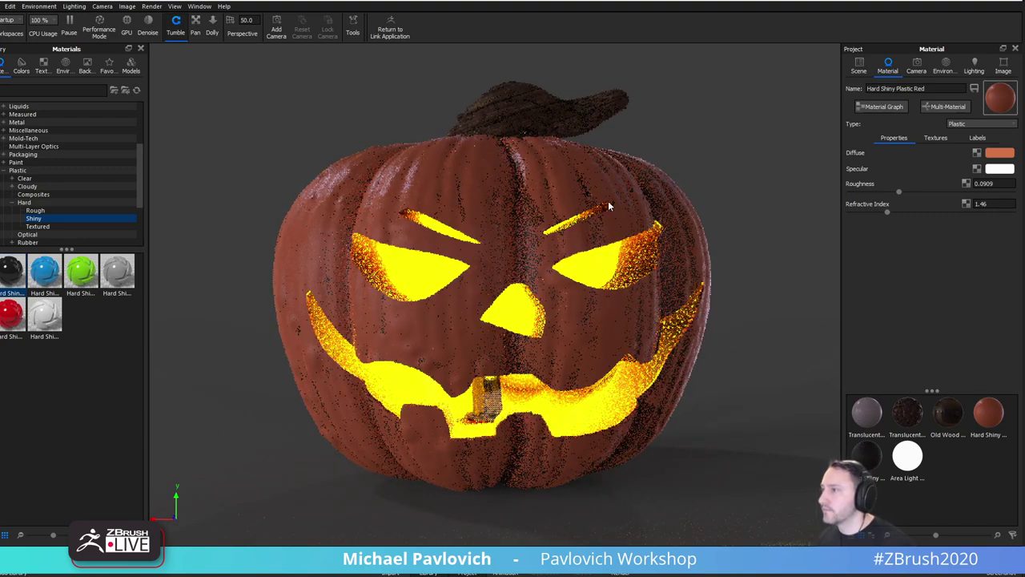
{"action": "left_click", "coordinate": [868, 72]}
{"action": "double_click", "coordinate": [527, 199]}
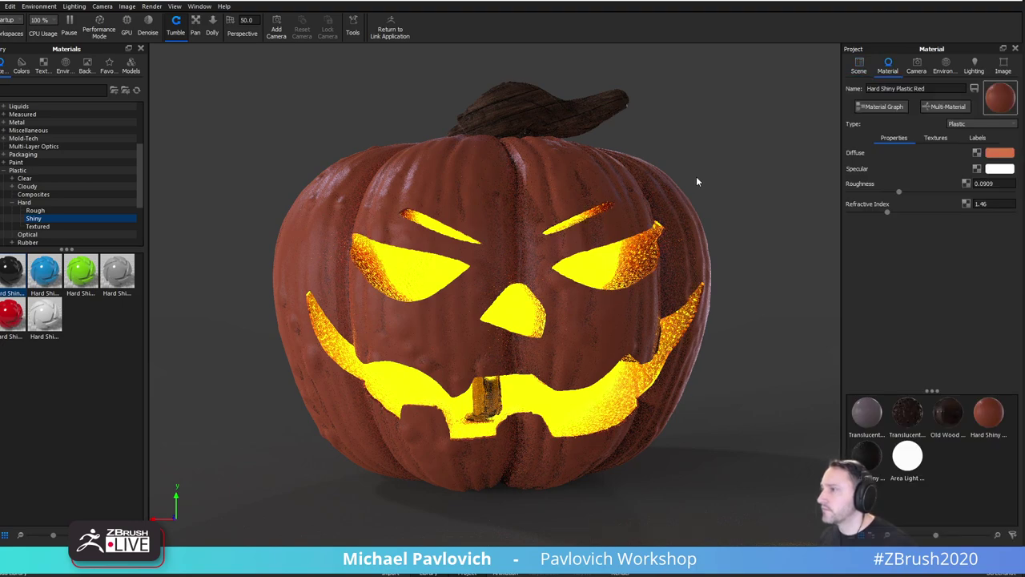
{"action": "left_click_drag", "start_coordinate": [696, 181], "coordinate": [620, 194]}
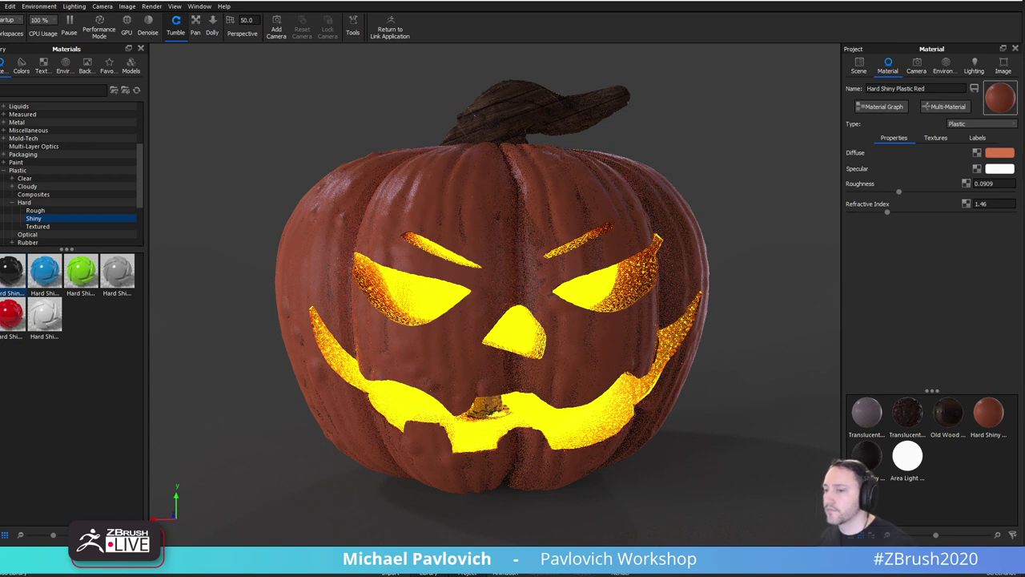
{"action": "key", "text": "alt+Tab"}
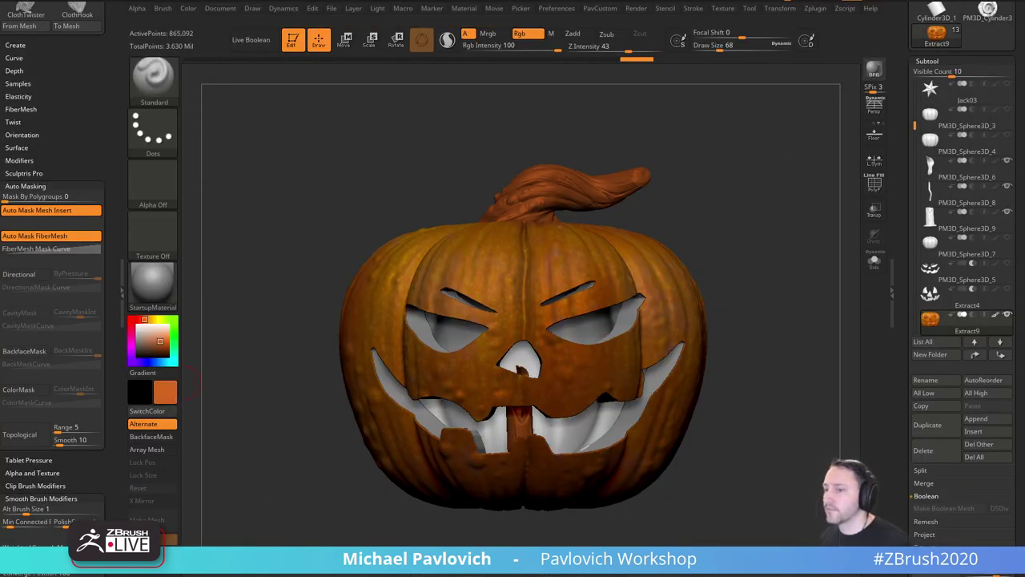
{"action": "key", "text": "alt+Tab"}
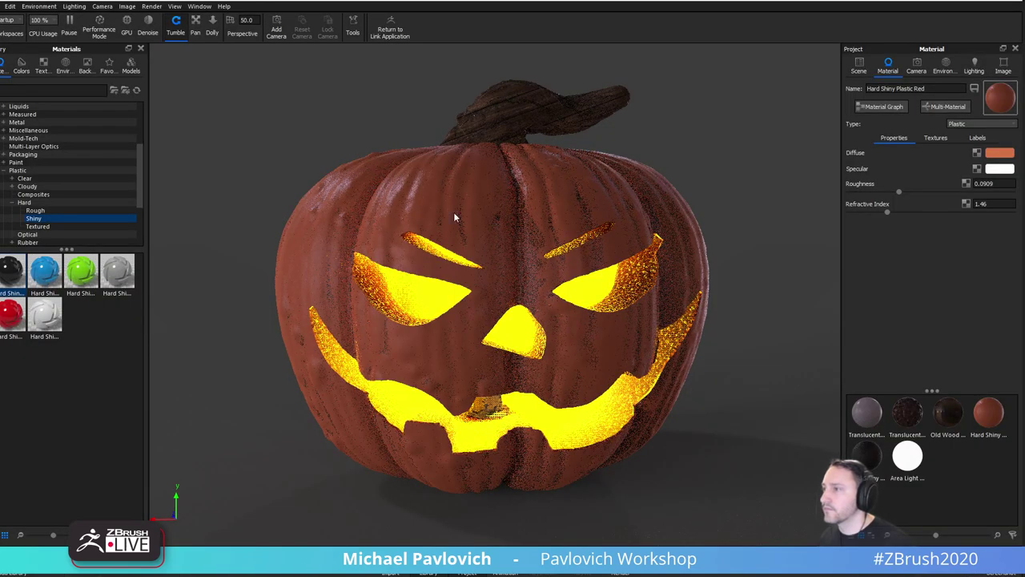
{"action": "left_click_drag", "start_coordinate": [332, 274], "coordinate": [346, 276]}
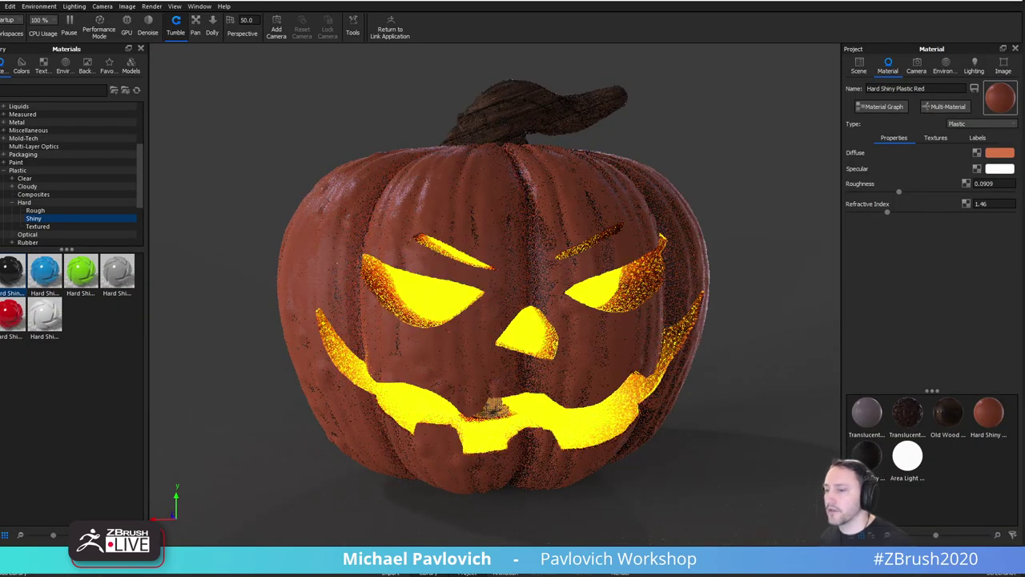
Return to ZBrush, select the painted shell subtool Extract9 and send the model to KeyShot again.
{"action": "key", "text": "alt+Tab"}
{"action": "left_click_drag", "start_coordinate": [763, 189], "coordinate": [793, 192]}
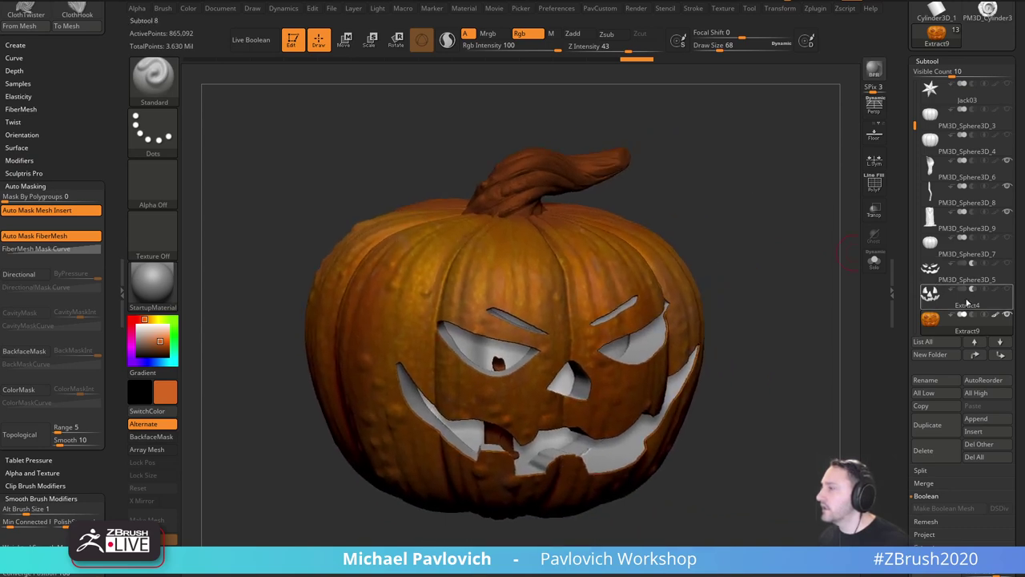
{"action": "left_click", "coordinate": [972, 330]}
{"action": "left_click_drag", "start_coordinate": [798, 267], "coordinate": [801, 240]}
{"action": "left_click", "coordinate": [874, 71]}
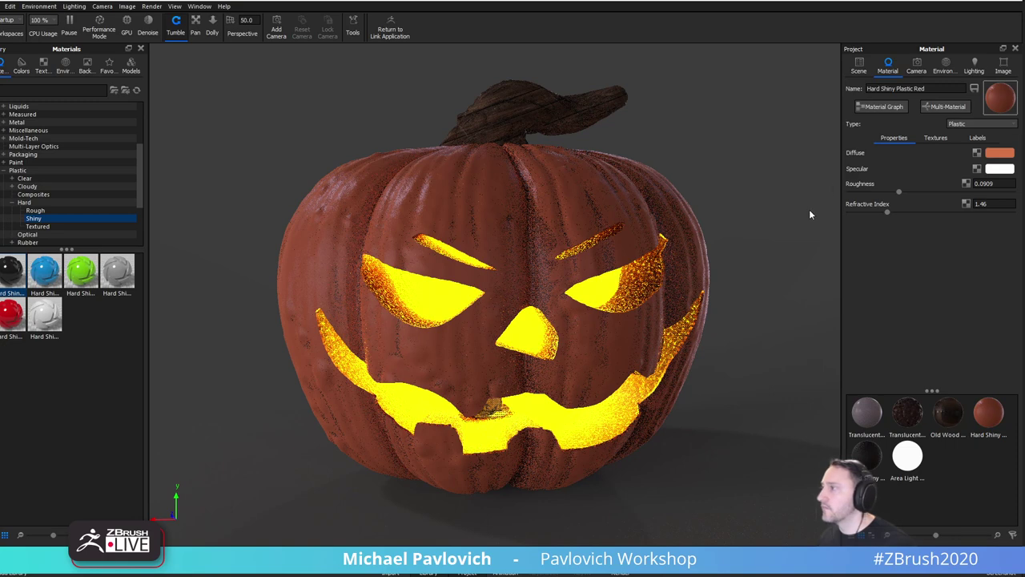
Delete the outer pumpkin shell part Extract9 from the KeyShot scene.
{"action": "left_click", "coordinate": [861, 72]}
{"action": "left_click", "coordinate": [913, 186]}
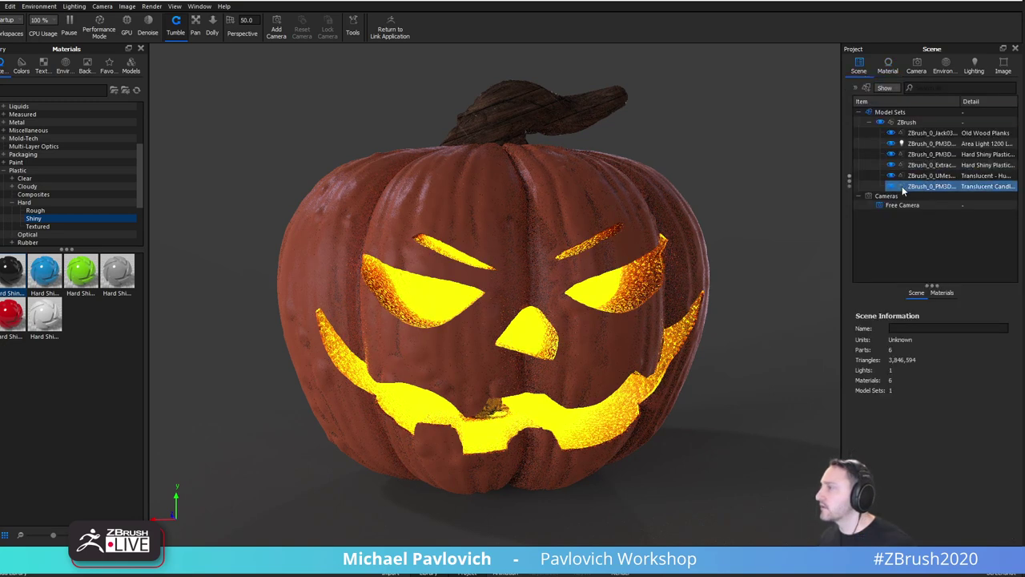
{"action": "left_click", "coordinate": [891, 176]}
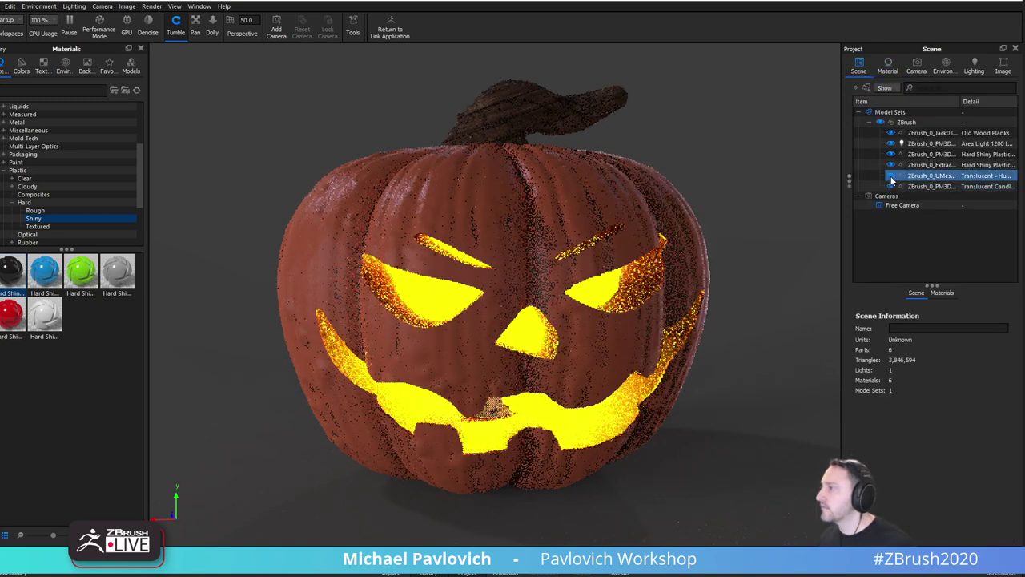
{"action": "left_click", "coordinate": [445, 209]}
{"action": "key", "text": "Delete"}
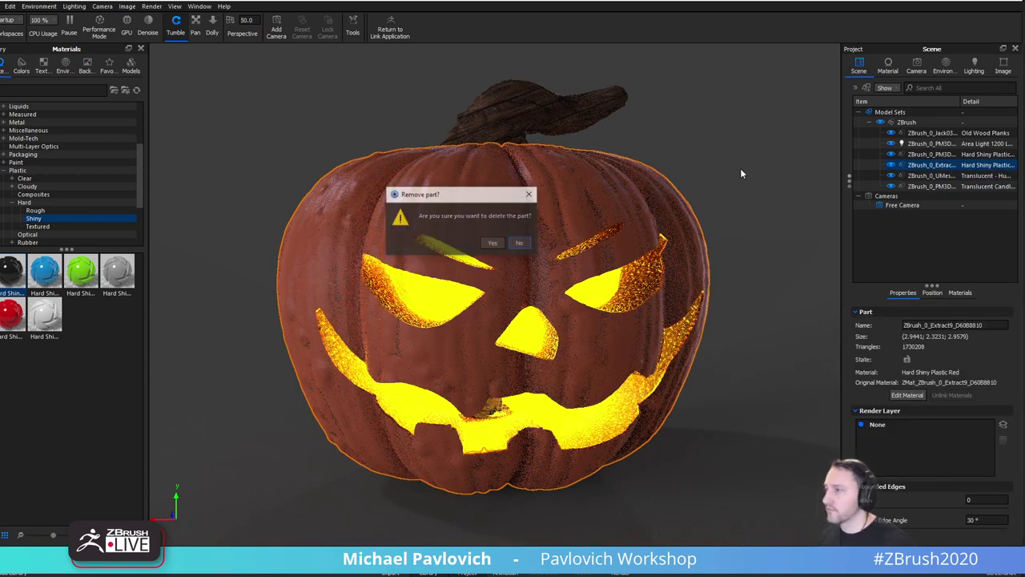
{"action": "left_click", "coordinate": [492, 244]}
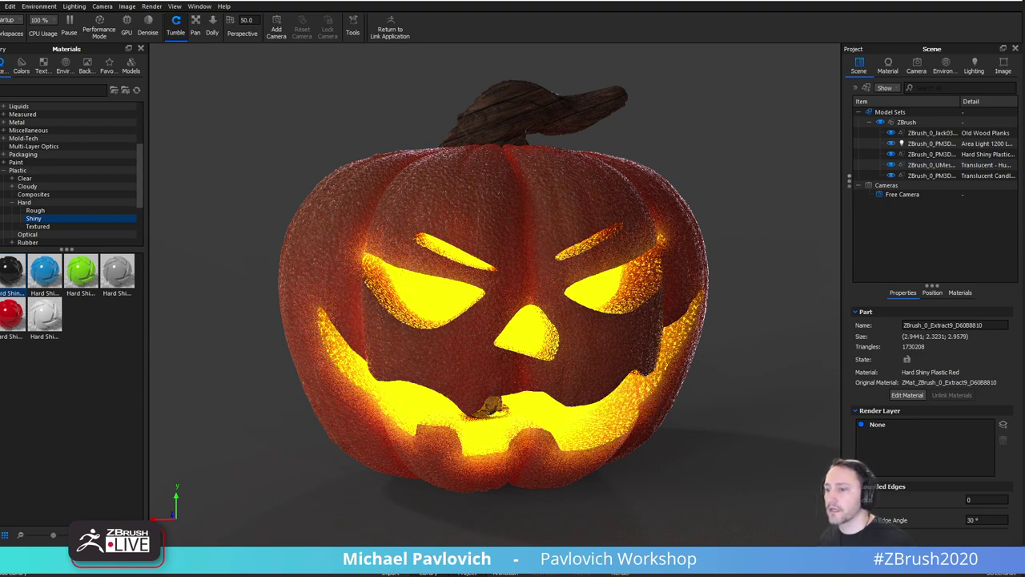
Switch to ZBrush, turn off KeyShot as the external renderer and run a BPR render of the pumpkin.
{"action": "key", "text": "alt+Tab"}
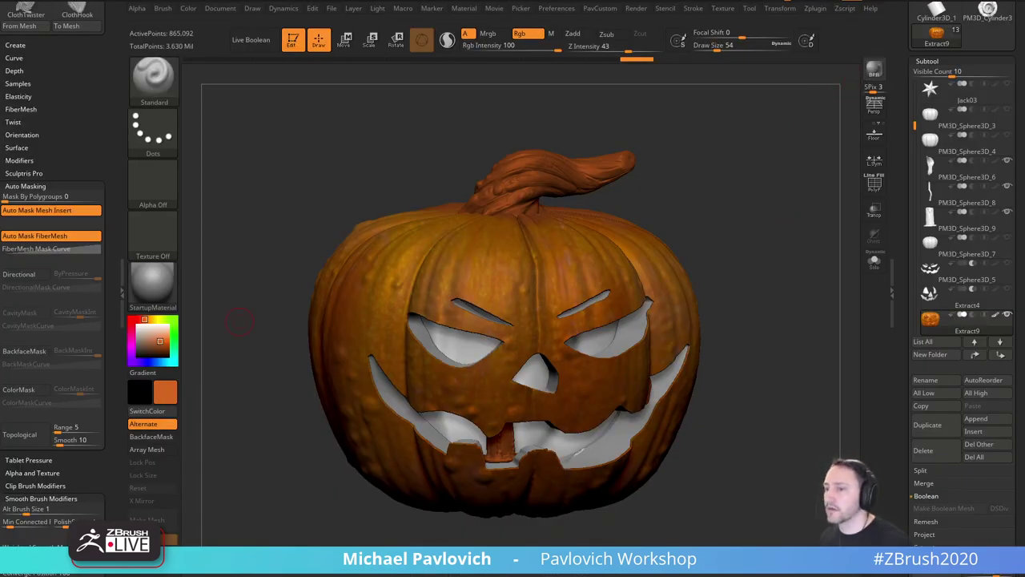
{"action": "key", "text": "alt+Tab"}
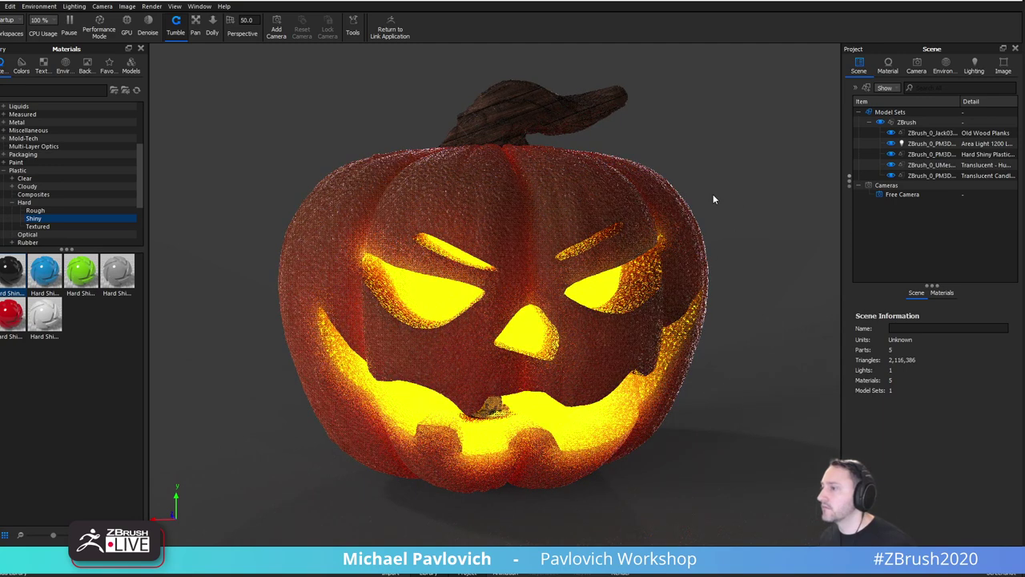
{"action": "key", "text": "alt+Tab"}
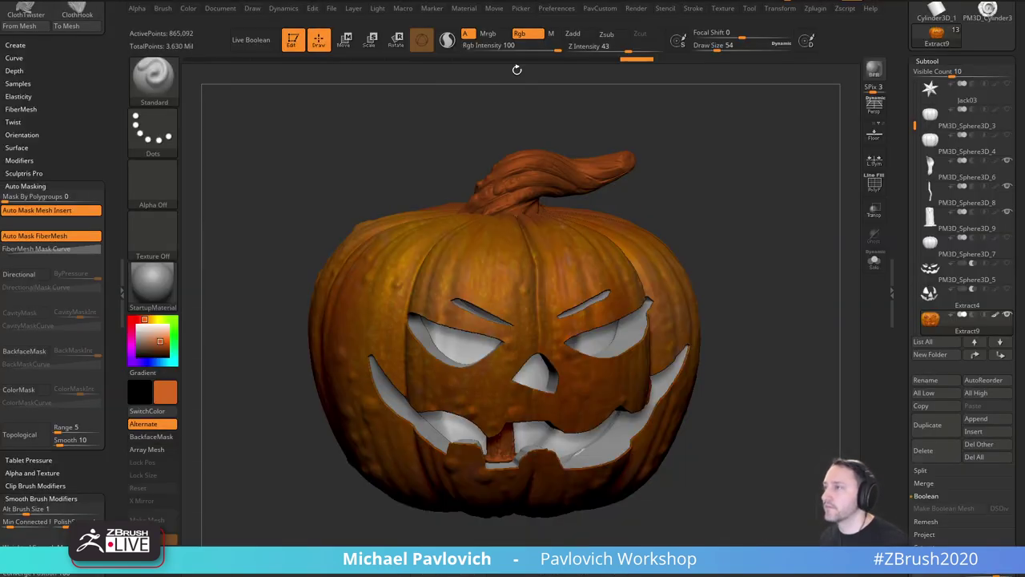
{"action": "left_click", "coordinate": [586, 13]}
{"action": "left_click", "coordinate": [636, 8]}
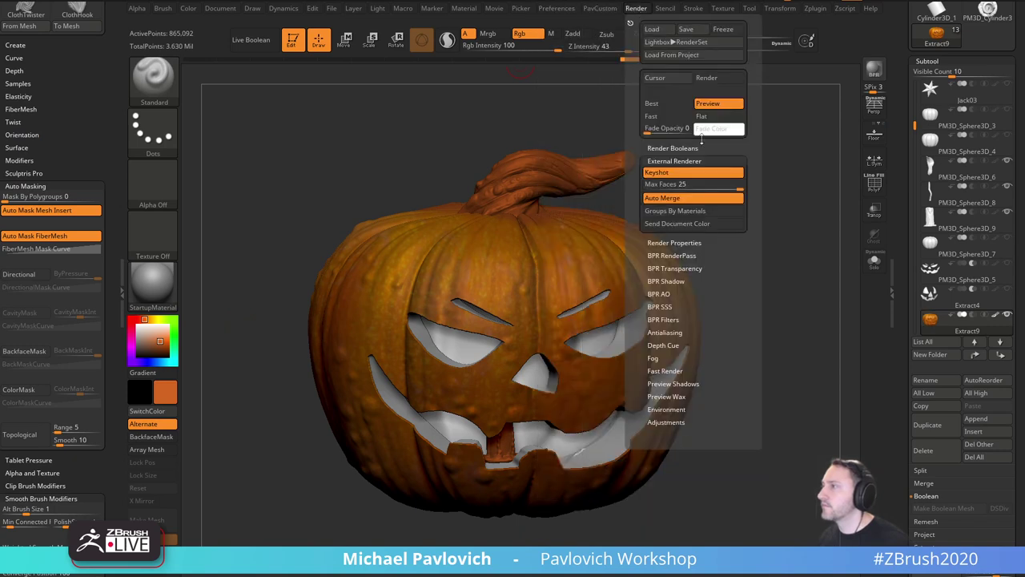
{"action": "left_click", "coordinate": [699, 174]}
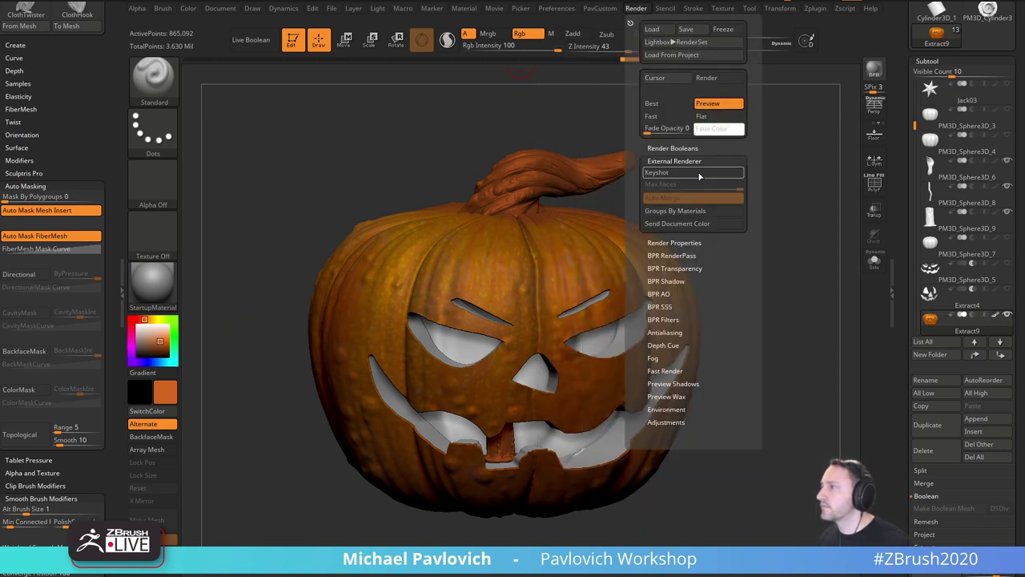
{"action": "left_click", "coordinate": [874, 70]}
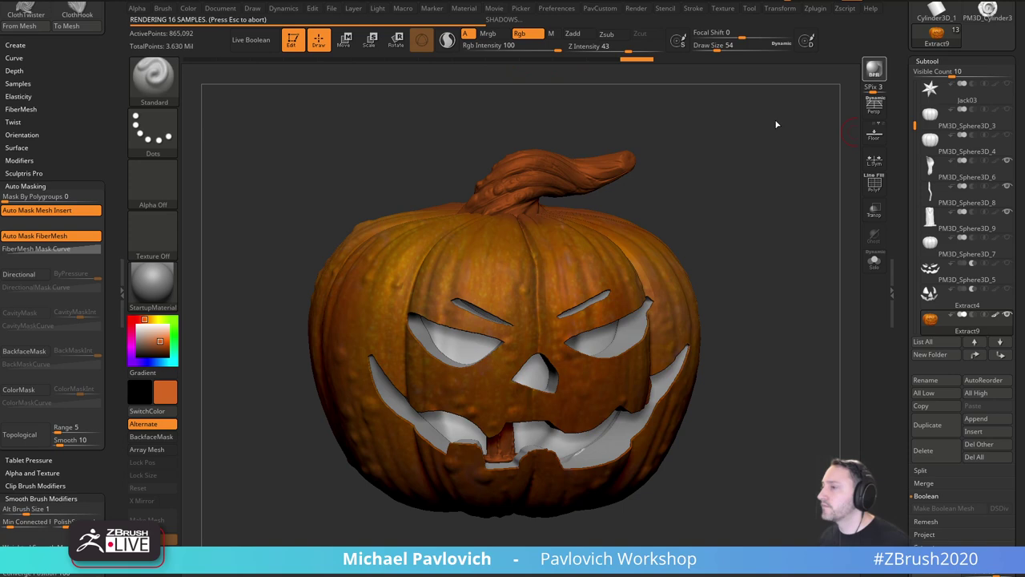
{"action": "left_click_drag", "start_coordinate": [762, 133], "coordinate": [769, 142]}
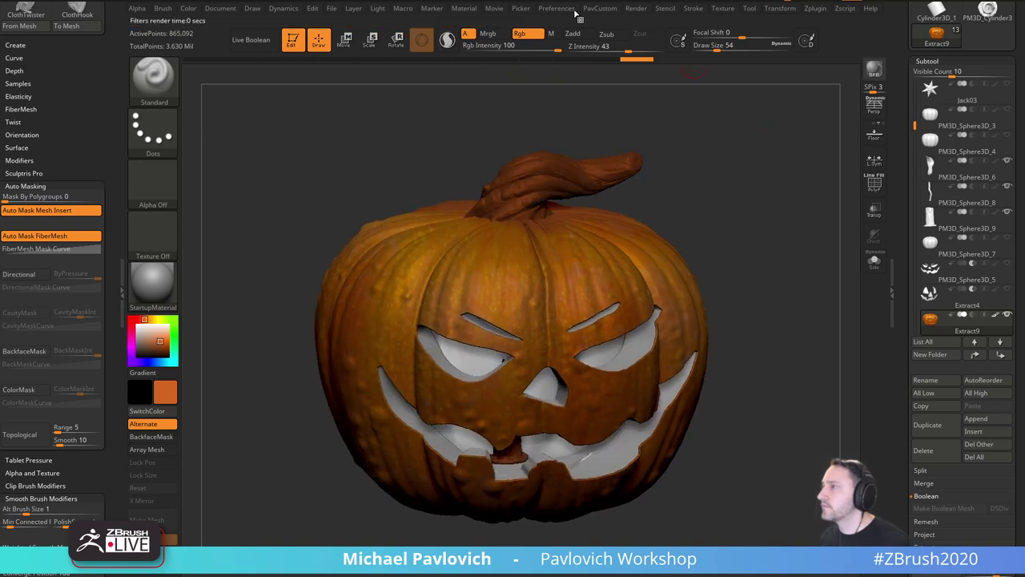
Re-enable KeyShot as the external renderer and send the pumpkin to it with a BPR render.
{"action": "left_click", "coordinate": [558, 8]}
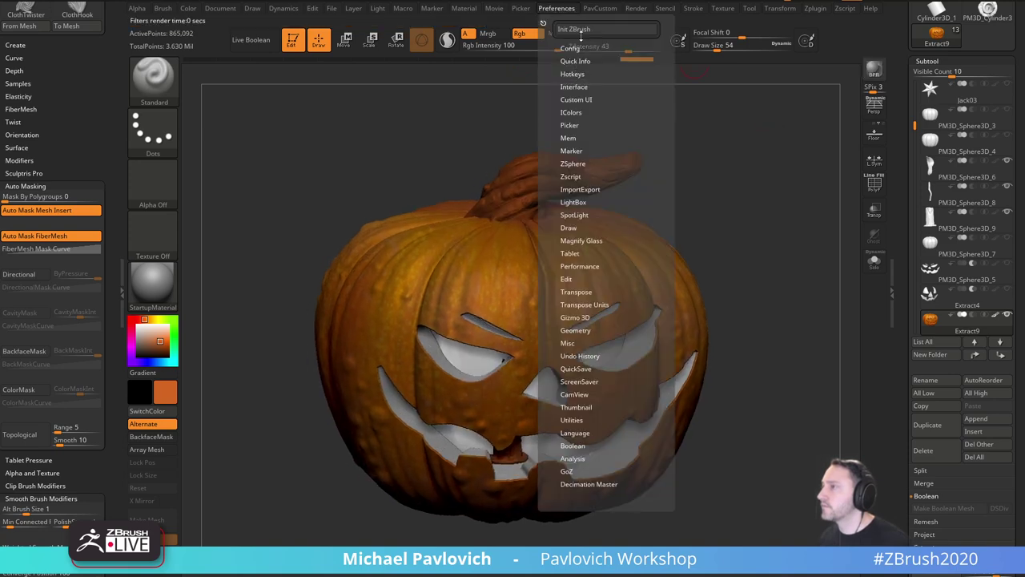
{"action": "left_click", "coordinate": [637, 8]}
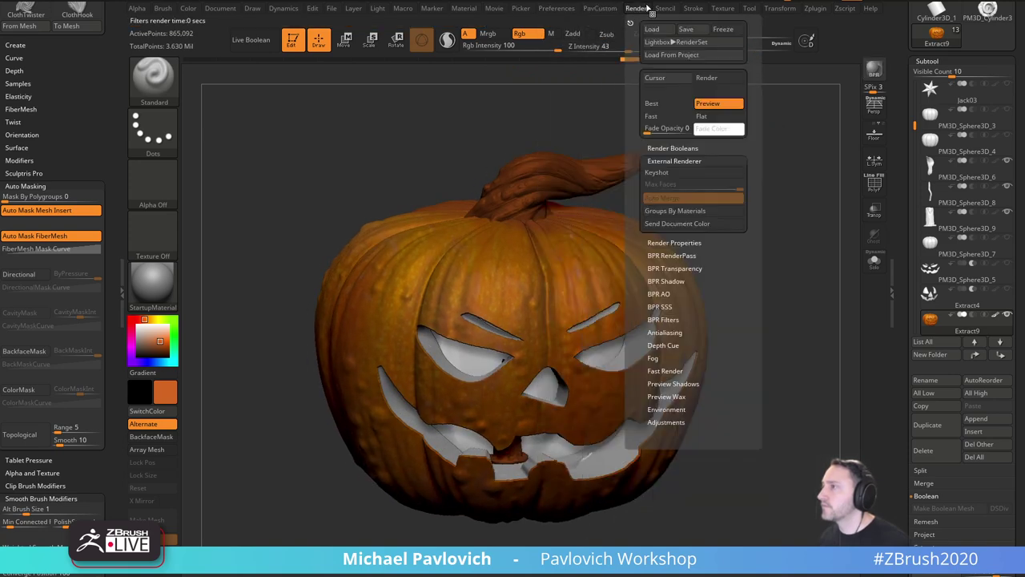
{"action": "left_click", "coordinate": [669, 172]}
{"action": "left_click", "coordinate": [874, 71]}
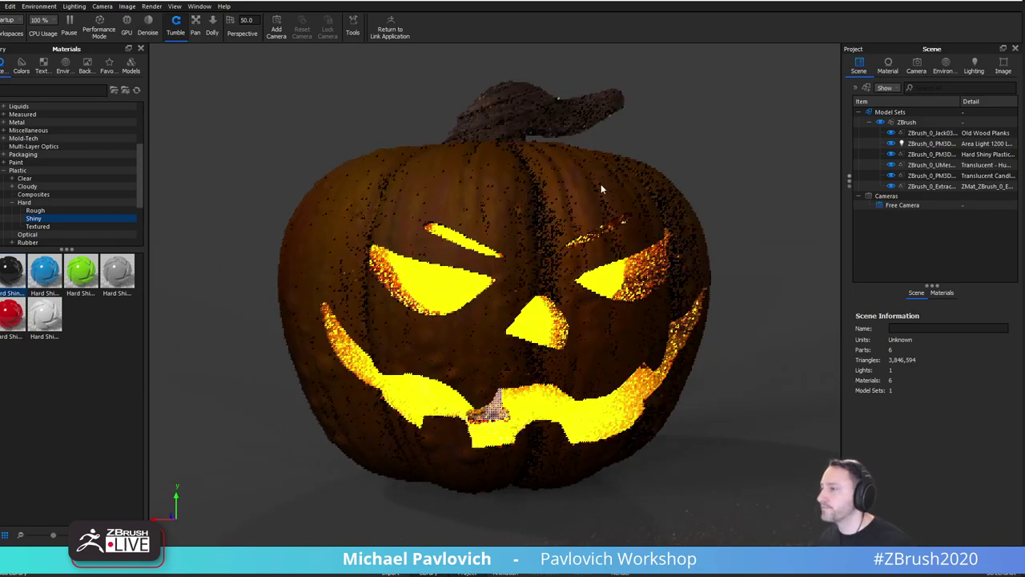
Select the painted shell's material in KeyShot and open its material graph.
{"action": "double_click", "coordinate": [562, 185]}
{"action": "left_click_drag", "start_coordinate": [723, 136], "coordinate": [637, 153]}
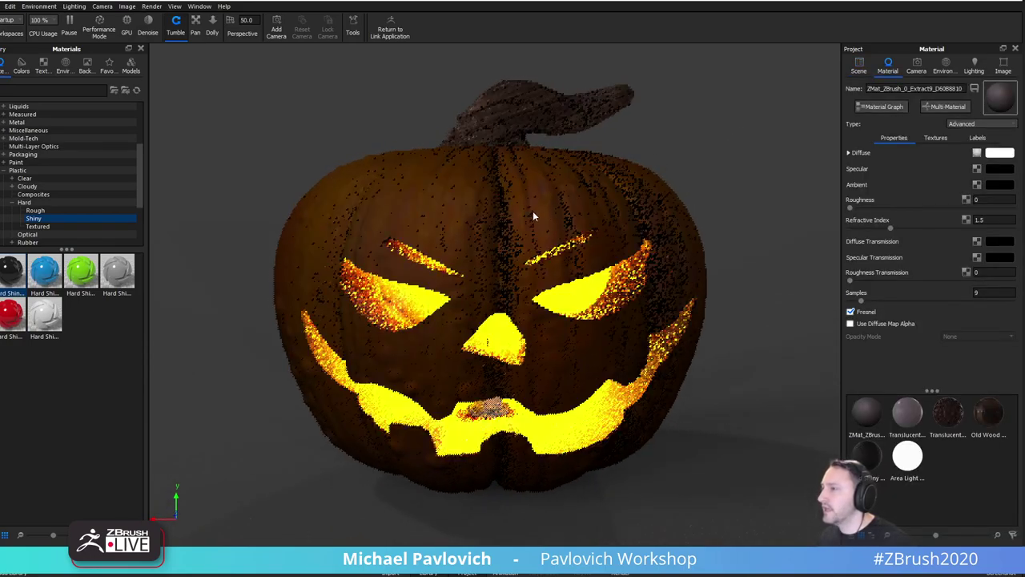
{"action": "left_click_drag", "start_coordinate": [532, 211], "coordinate": [689, 125]}
{"action": "left_click", "coordinate": [881, 107]}
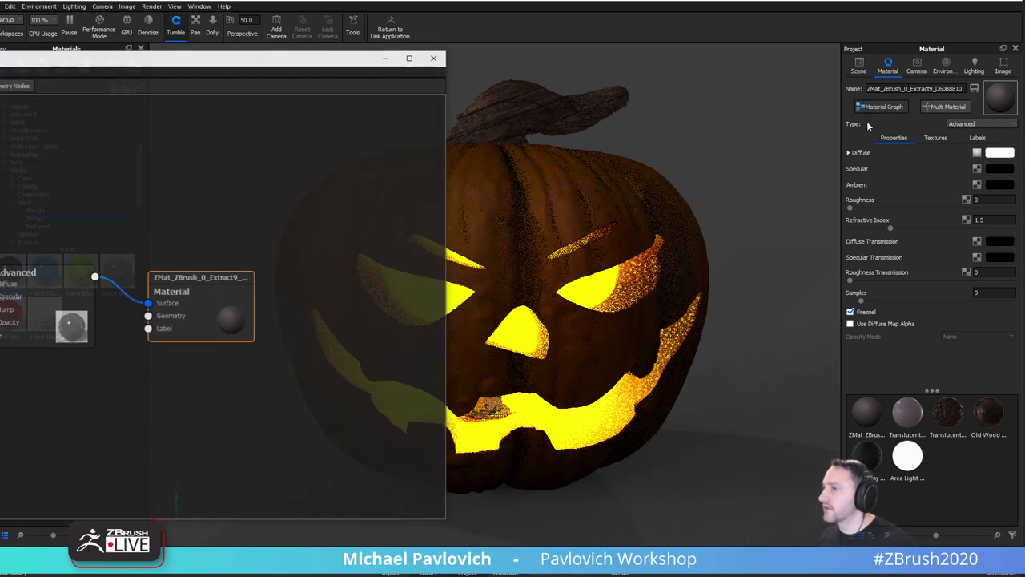
{"action": "left_click_drag", "start_coordinate": [23, 62], "coordinate": [412, 113]}
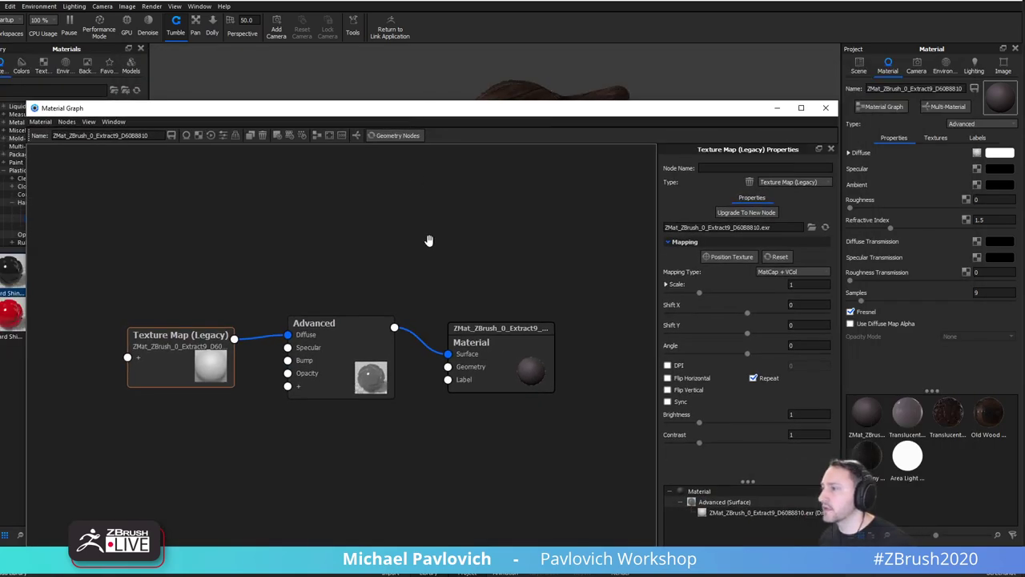
Upgrade the legacy texture map to a Matcap node and delete the disconnected legacy node.
{"action": "left_click", "coordinate": [759, 213]}
{"action": "left_click_drag", "start_coordinate": [209, 370], "coordinate": [204, 348]}
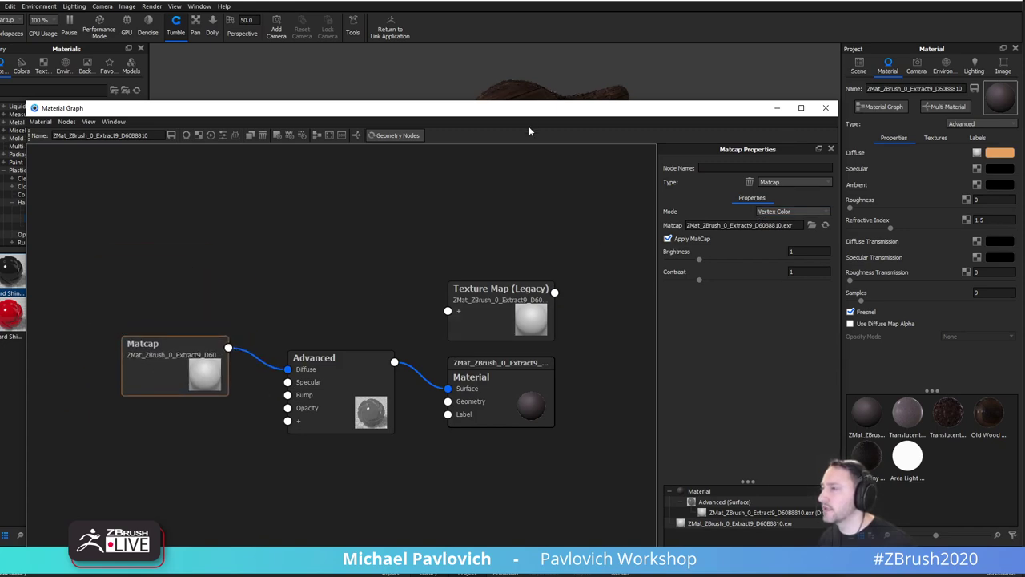
{"action": "left_click_drag", "start_coordinate": [529, 109], "coordinate": [493, 80]}
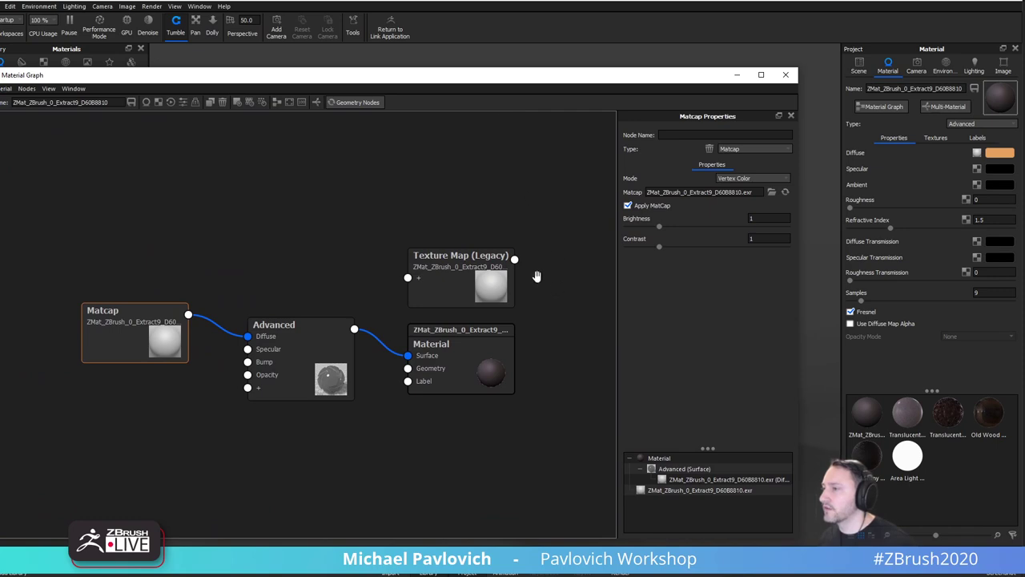
{"action": "left_click", "coordinate": [455, 276]}
{"action": "key", "text": "Delete"}
{"action": "left_click_drag", "start_coordinate": [398, 80], "coordinate": [605, 80]}
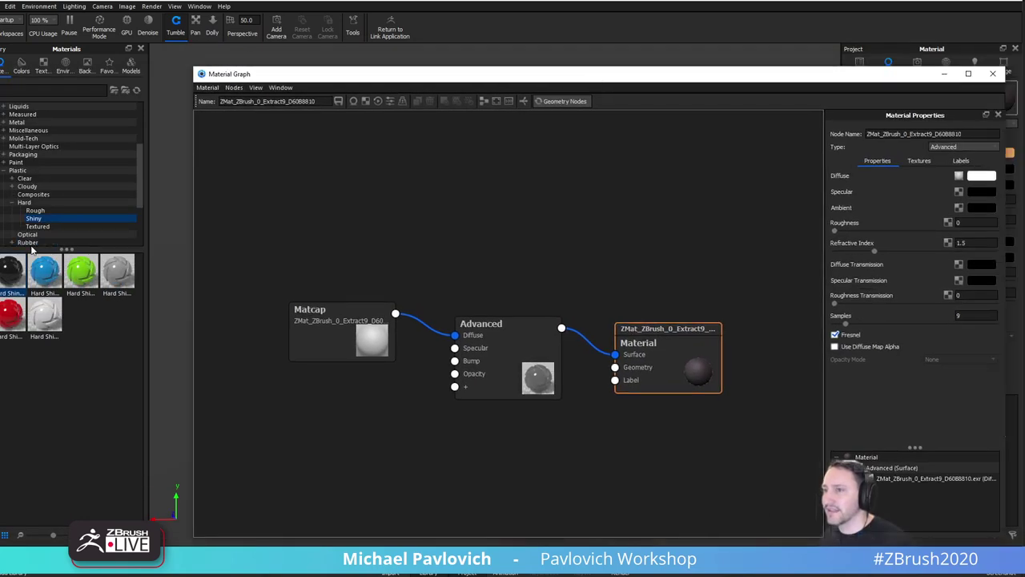
Search the material library for "skin" and add the Translucent - Human Skin material to the shell's material graph.
{"action": "scroll", "coordinate": [57, 200], "scroll_direction": "down", "scroll_amount": 4}
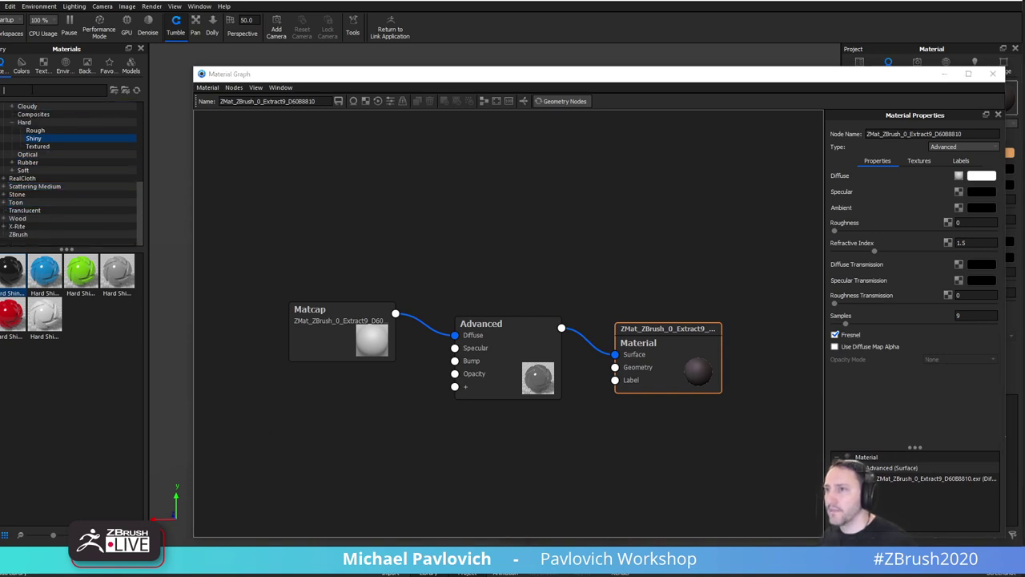
{"action": "type", "text": "sin"}
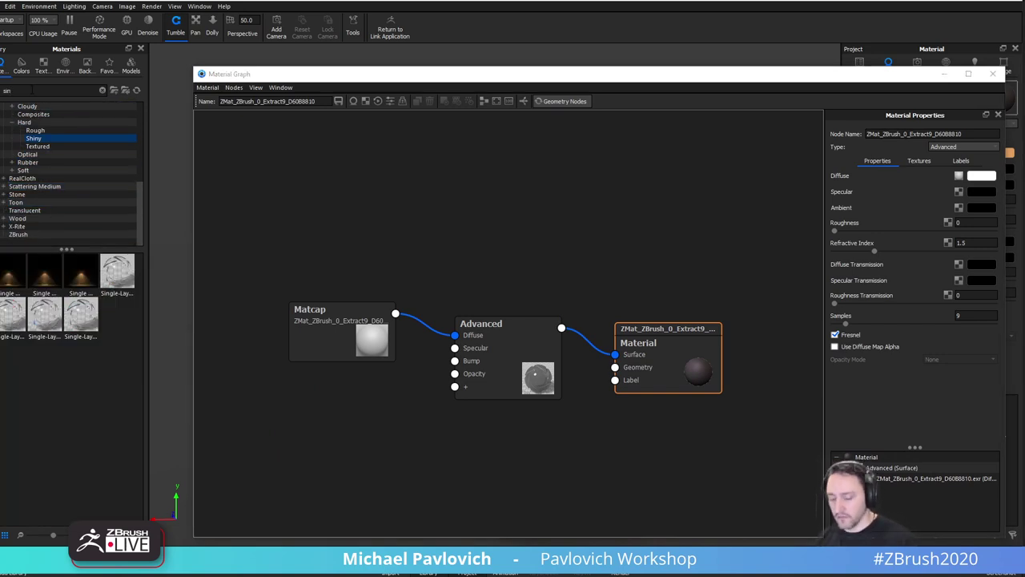
{"action": "key", "text": "BackSpace"}
{"action": "key", "text": "BackSpace"}
{"action": "type", "text": "k"}
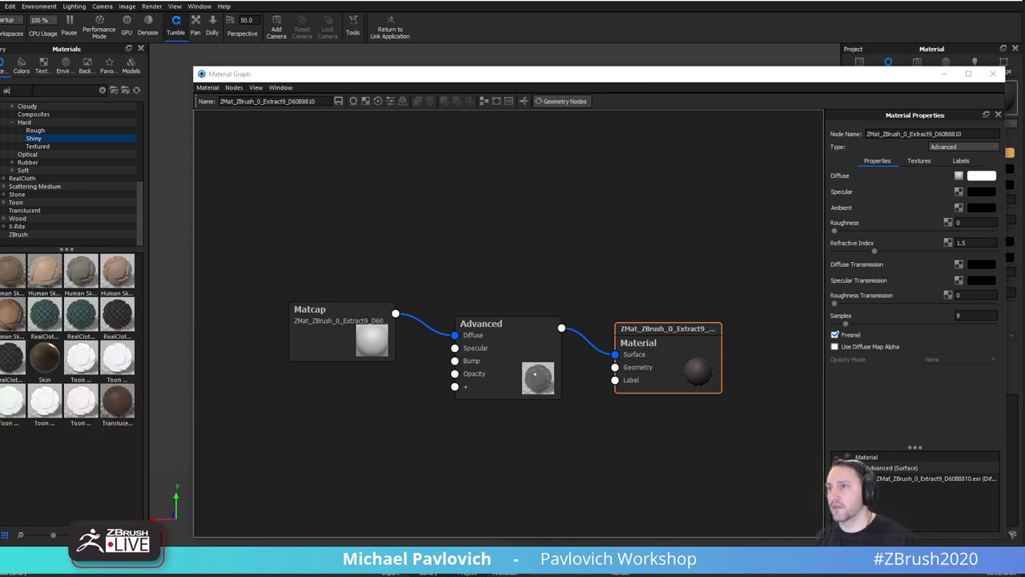
{"action": "type", "text": "in"}
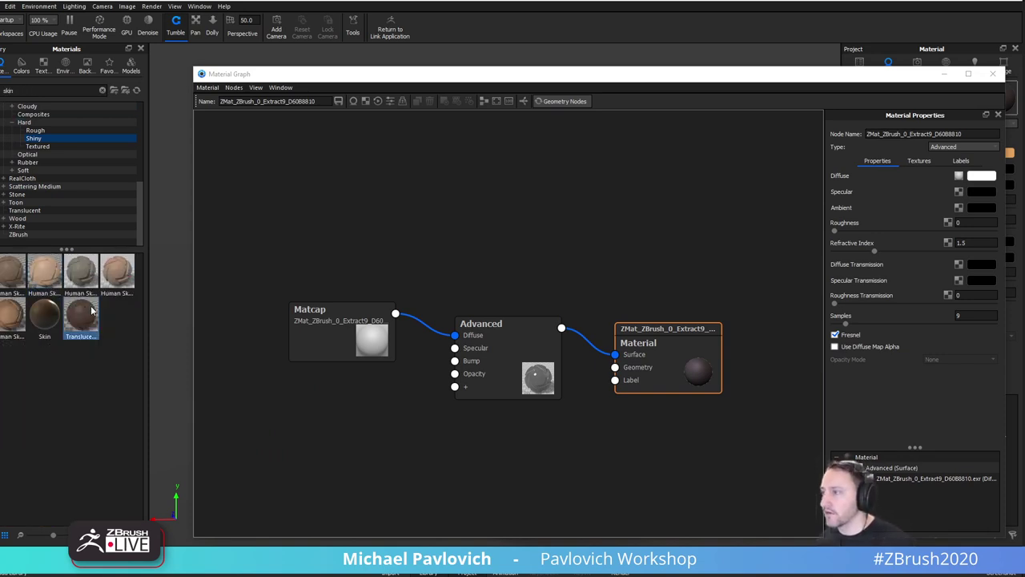
{"action": "left_click_drag", "start_coordinate": [81, 314], "coordinate": [683, 228]}
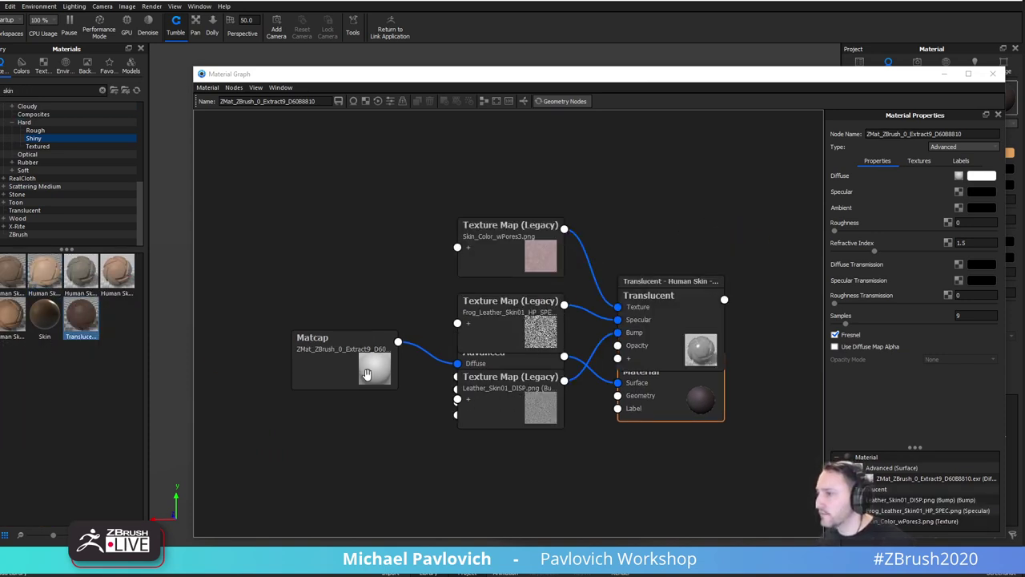
Connect the Matcap node to the Translucent node's Texture input, spread out the nodes and delete the Skin_Color_wPores3.png texture map.
{"action": "left_click_drag", "start_coordinate": [366, 374], "coordinate": [313, 333]}
{"action": "left_click_drag", "start_coordinate": [543, 416], "coordinate": [526, 498]}
{"action": "left_click_drag", "start_coordinate": [521, 237], "coordinate": [493, 182]}
{"action": "left_click_drag", "start_coordinate": [348, 303], "coordinate": [618, 307]}
{"action": "left_click_drag", "start_coordinate": [527, 331], "coordinate": [526, 301]}
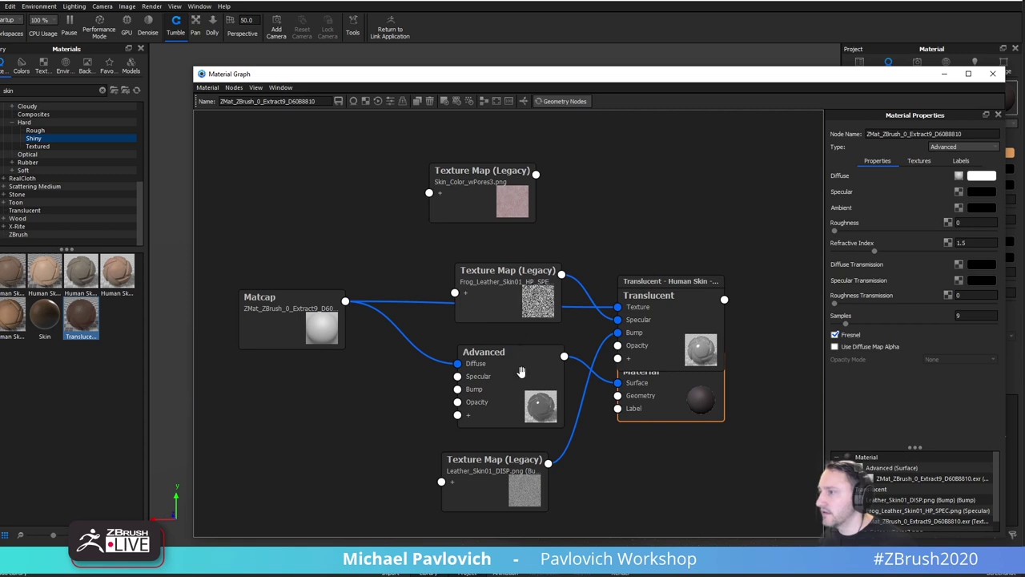
{"action": "mouse_move", "coordinate": [521, 394]}
{"action": "left_mouse_down"}
{"action": "mouse_move", "coordinate": [514, 376]}
{"action": "mouse_move", "coordinate": [515, 394]}
{"action": "left_mouse_up"}
{"action": "left_click_drag", "start_coordinate": [511, 490], "coordinate": [523, 371]}
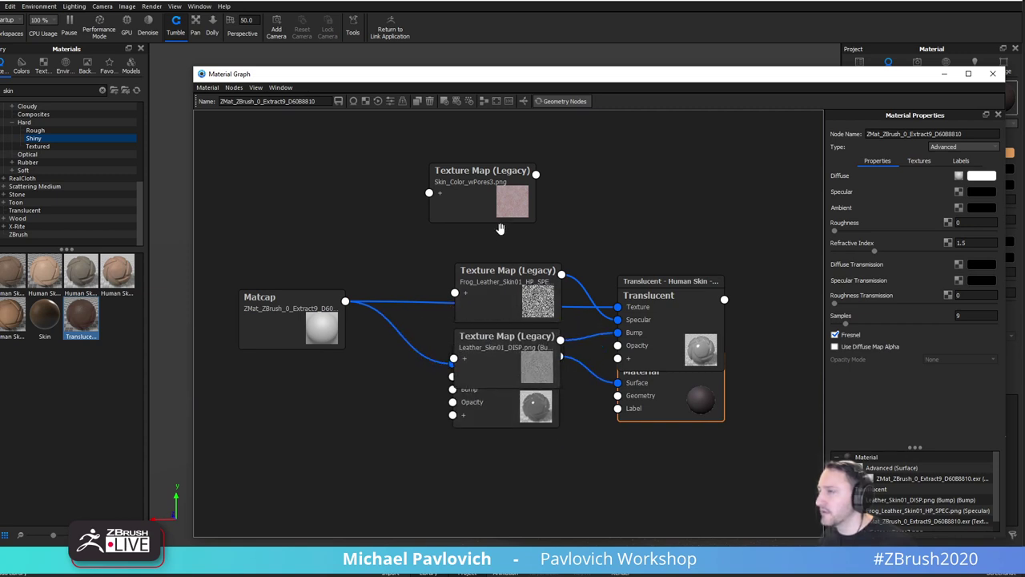
{"action": "left_click", "coordinate": [472, 205]}
{"action": "key", "text": "Delete"}
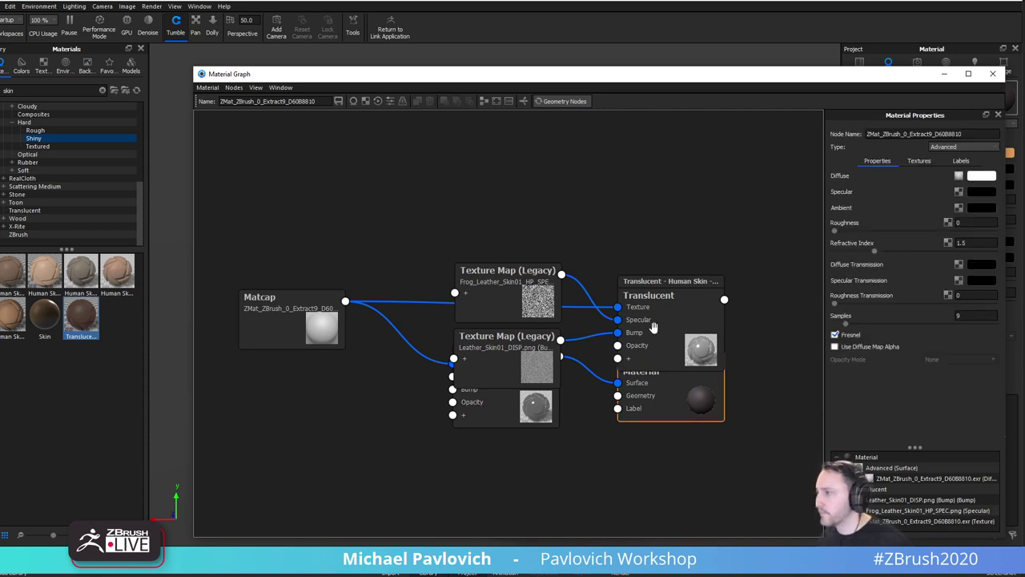
Separate the overlapping Translucent, Material and texture nodes and delete the Advanced node from the graph.
{"action": "left_click_drag", "start_coordinate": [653, 327], "coordinate": [665, 281]}
{"action": "left_click_drag", "start_coordinate": [674, 402], "coordinate": [678, 418]}
{"action": "left_click_drag", "start_coordinate": [687, 411], "coordinate": [679, 403]}
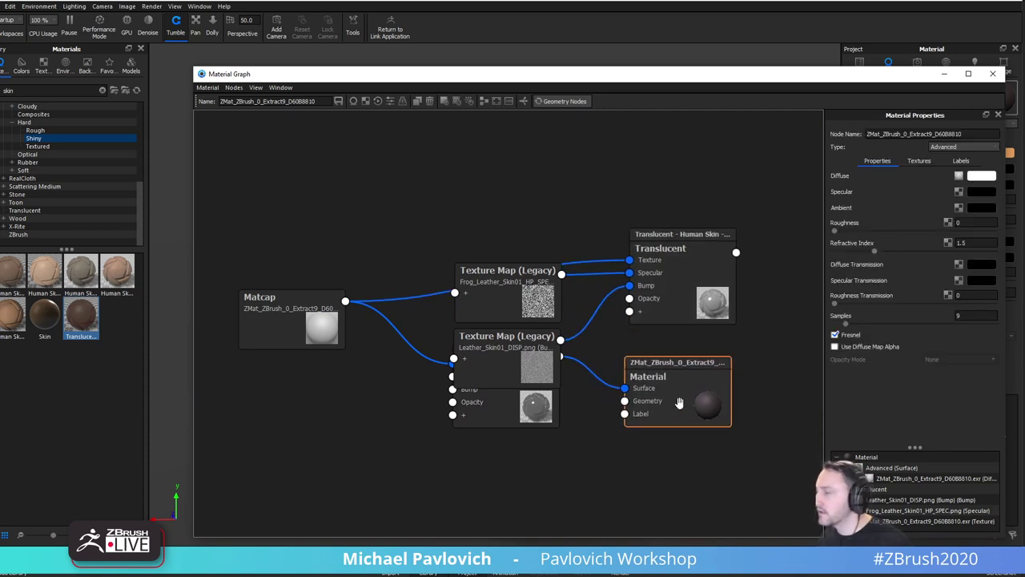
{"action": "left_click_drag", "start_coordinate": [526, 379], "coordinate": [522, 374]}
{"action": "left_click_drag", "start_coordinate": [505, 413], "coordinate": [503, 470]}
{"action": "left_click", "coordinate": [498, 451]}
{"action": "key", "text": "Delete"}
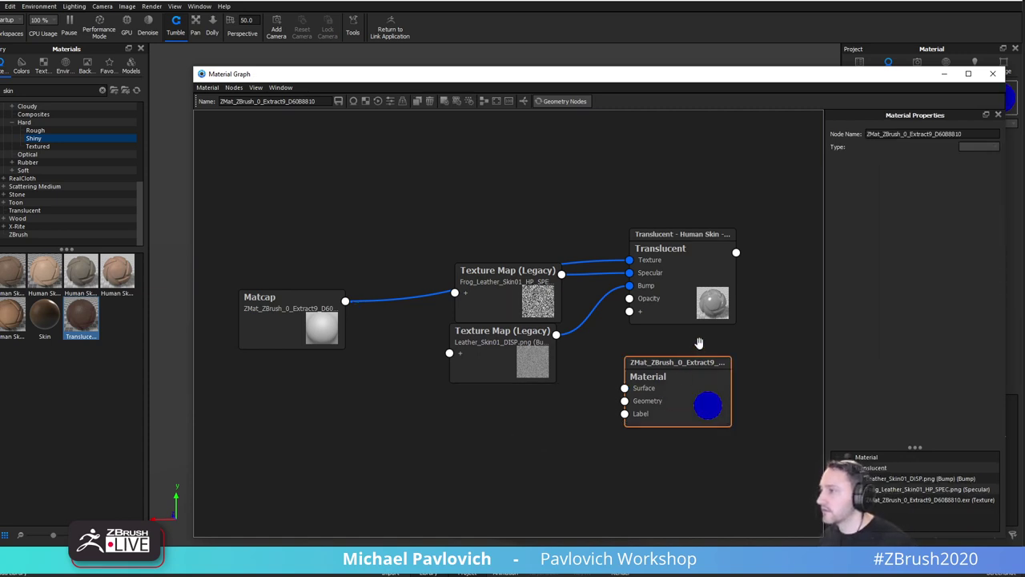
Connect the Translucent node's output to the Material node's Surface input.
{"action": "left_click", "coordinate": [679, 280]}
{"action": "left_click", "coordinate": [683, 395]}
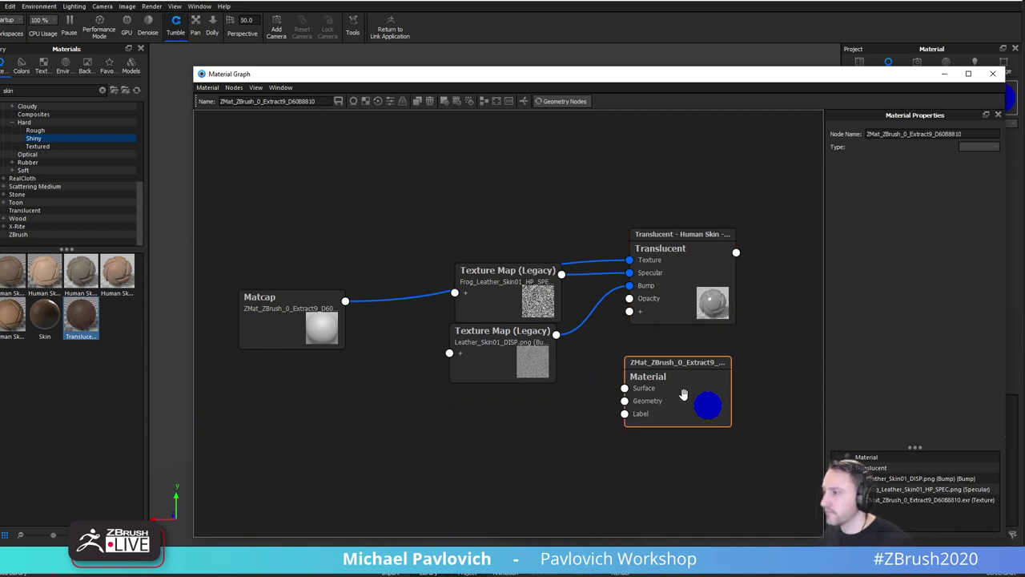
{"action": "left_click", "coordinate": [666, 308]}
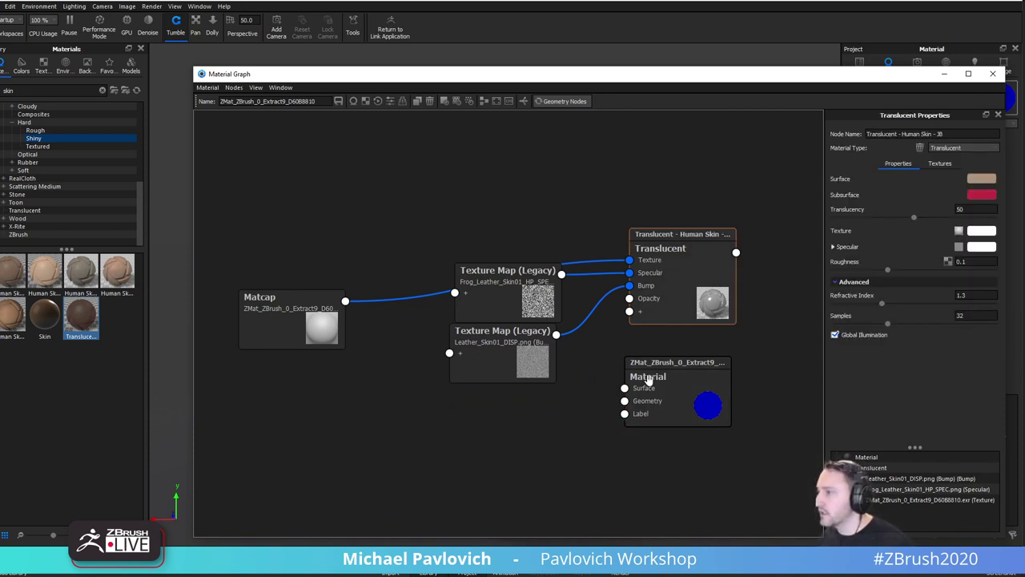
{"action": "left_click_drag", "start_coordinate": [496, 290], "coordinate": [438, 300]}
{"action": "left_click_drag", "start_coordinate": [736, 253], "coordinate": [805, 286]}
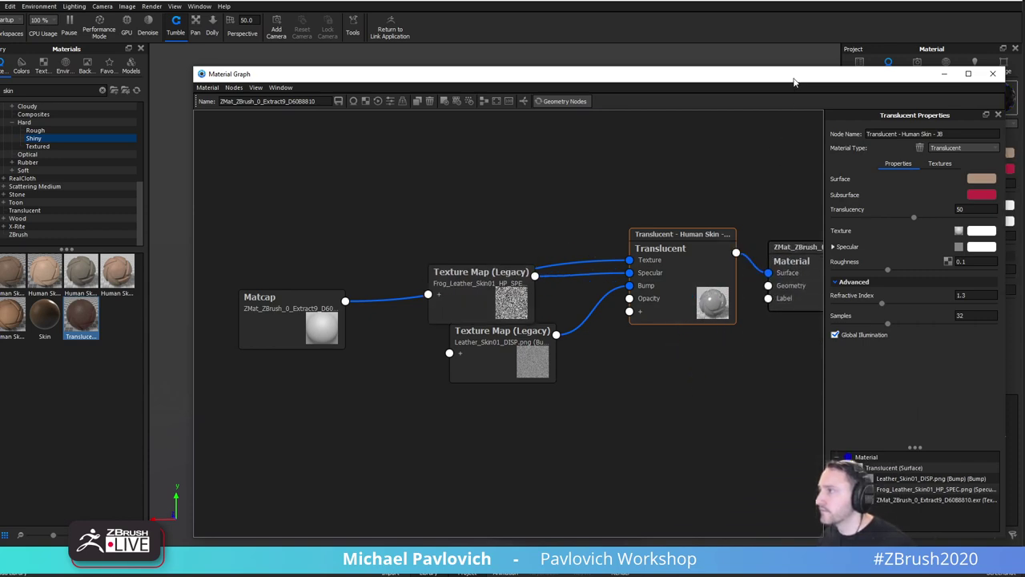
Set the Translucent node's Surface colour to a saturated dark orange and its Subsurface colour to a lighter orange at hue 38°.
{"action": "left_click_drag", "start_coordinate": [794, 86], "coordinate": [251, 88]}
{"action": "left_click", "coordinate": [550, 175]}
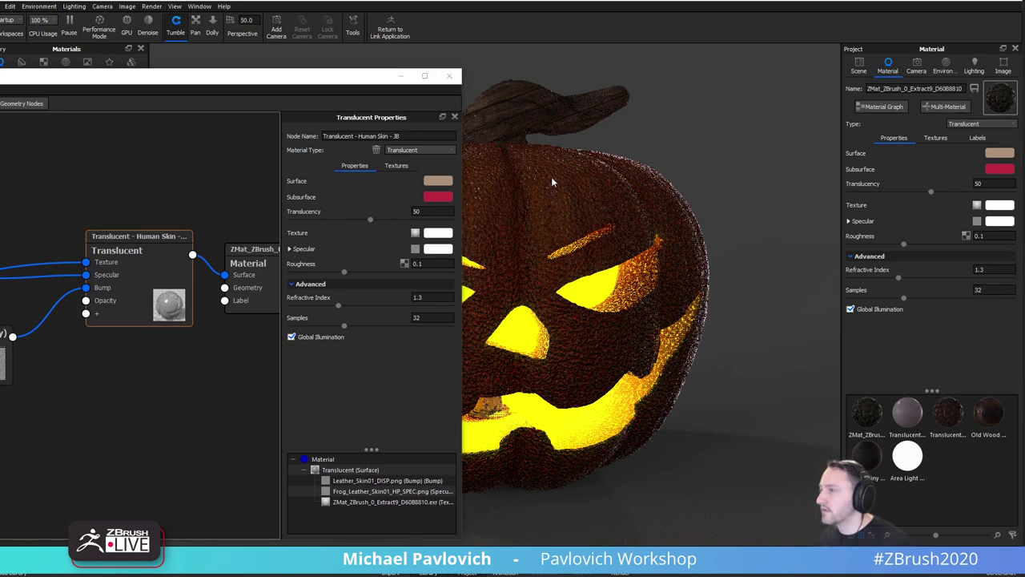
{"action": "left_click", "coordinate": [438, 180]}
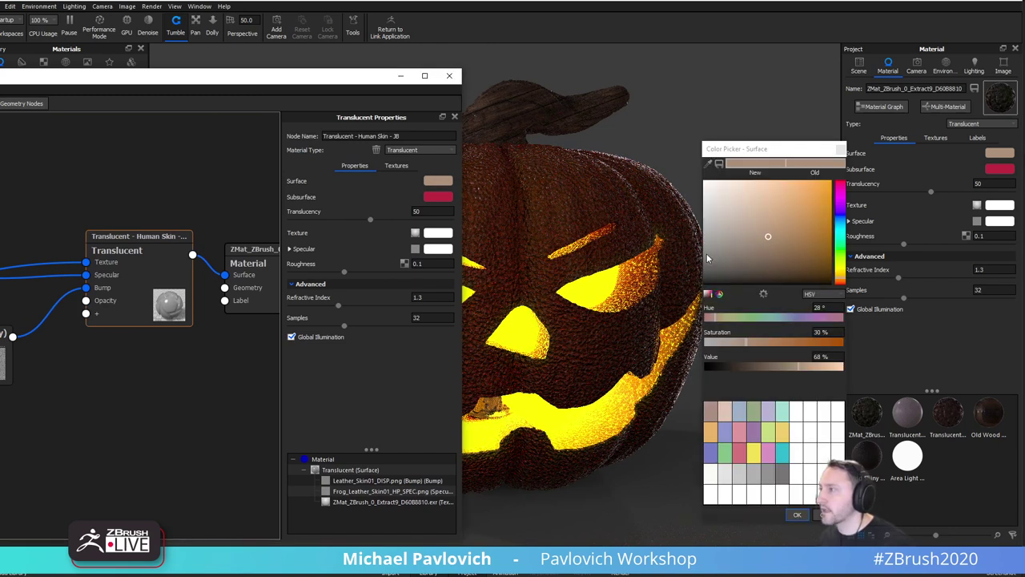
{"action": "left_click", "coordinate": [830, 240]}
{"action": "left_click", "coordinate": [438, 198]}
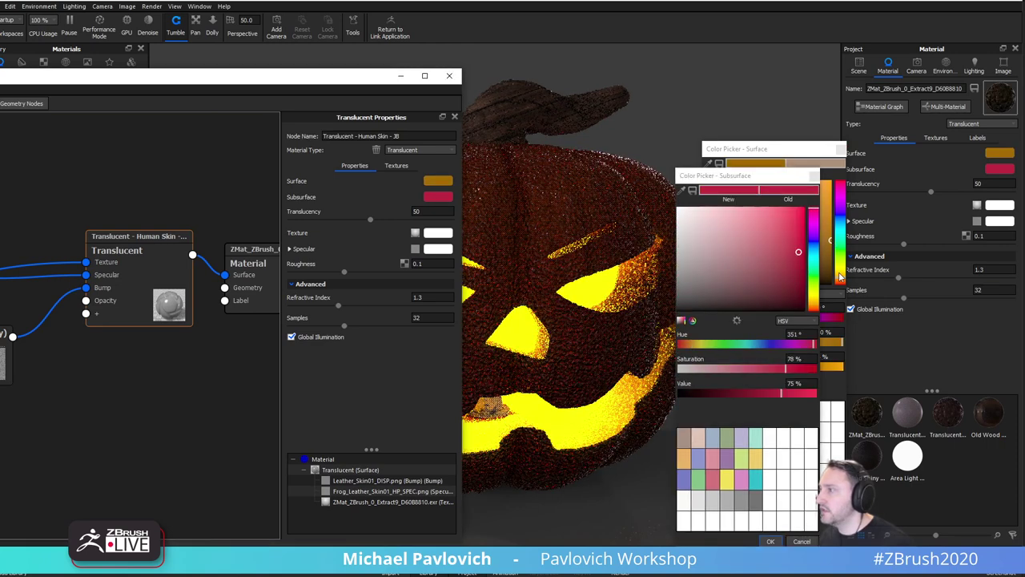
{"action": "left_click", "coordinate": [815, 307]}
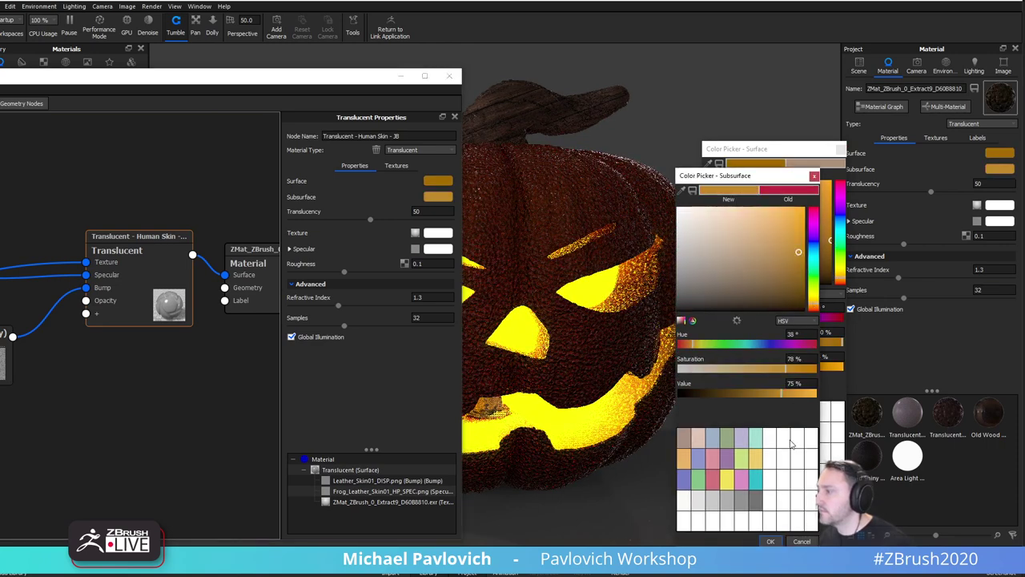
{"action": "left_click", "coordinate": [770, 541]}
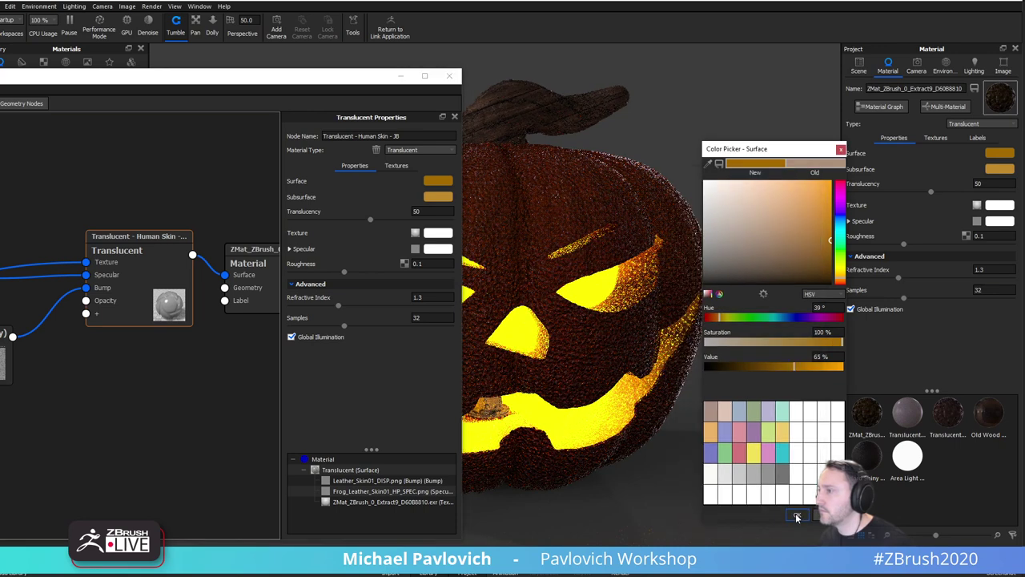
{"action": "left_click", "coordinate": [797, 514]}
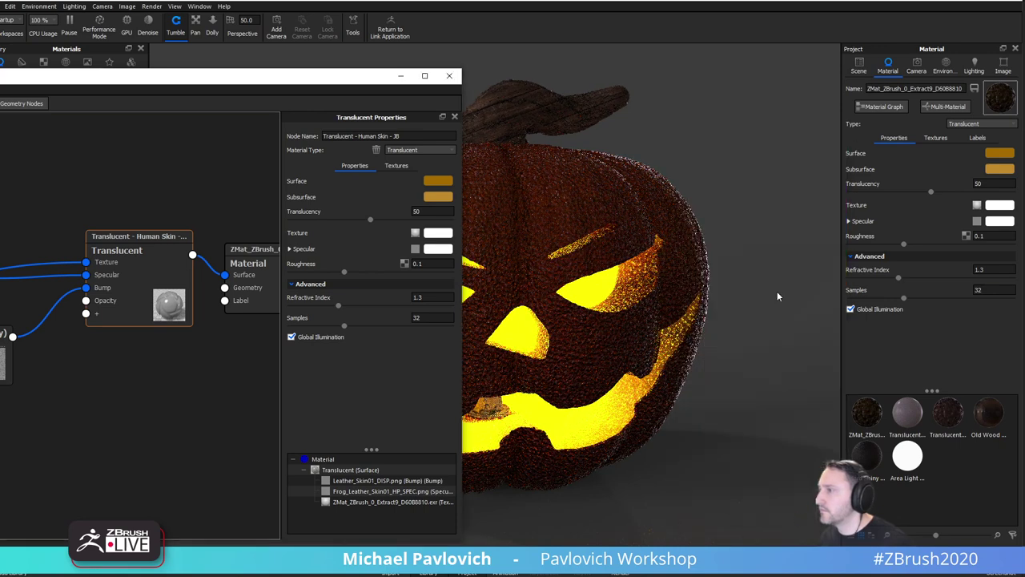
{"action": "left_click", "coordinate": [450, 75]}
Set the mapping scale of the shell material's bump and specular textures to 0.1.
{"action": "left_click", "coordinate": [935, 137]}
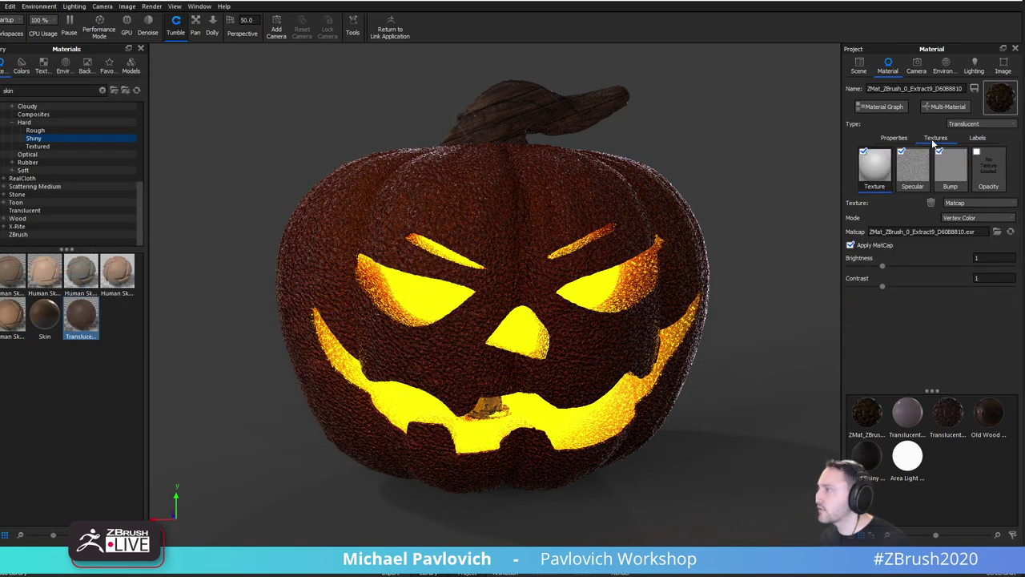
{"action": "left_click", "coordinate": [950, 168]}
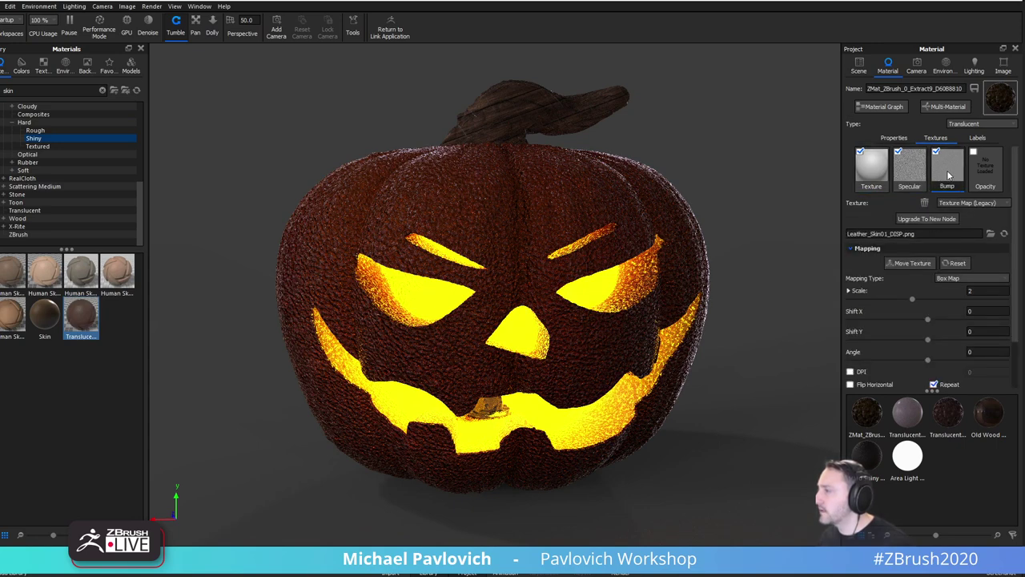
{"action": "left_click_drag", "start_coordinate": [979, 292], "coordinate": [947, 293]}
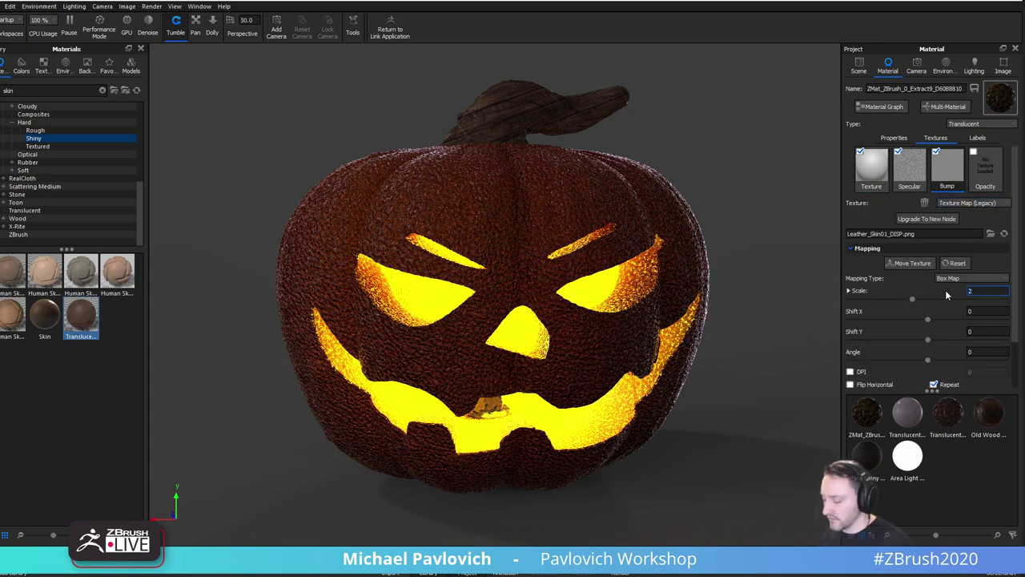
{"action": "type", "text": "0.1"}
{"action": "key", "text": "Return"}
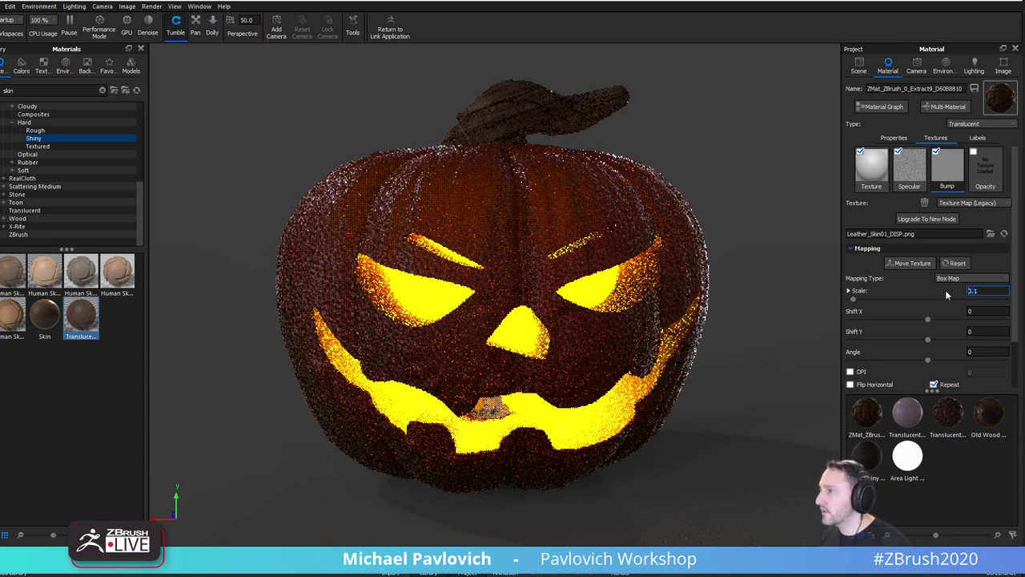
{"action": "left_click", "coordinate": [912, 173]}
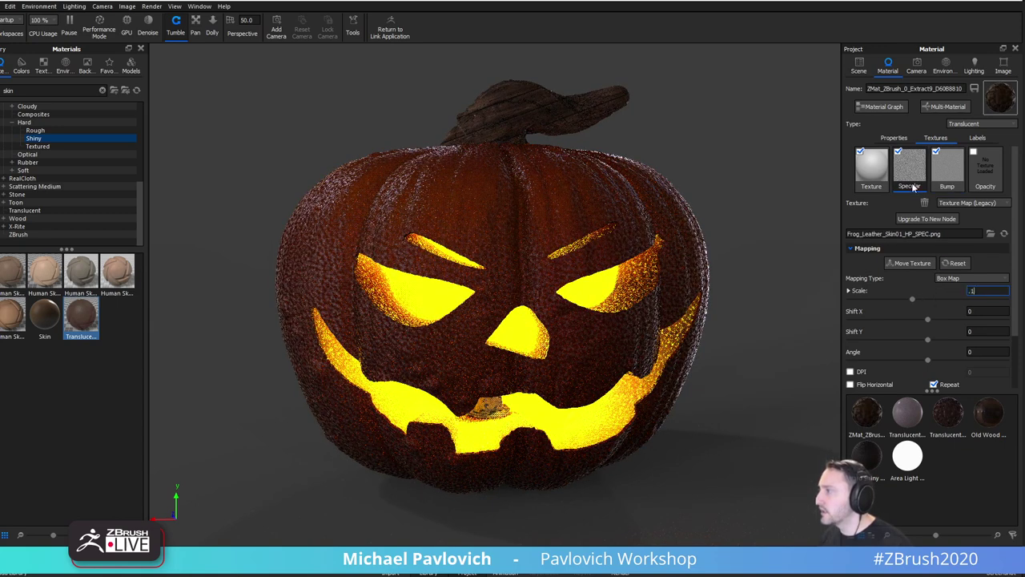
{"action": "left_click", "coordinate": [874, 167]}
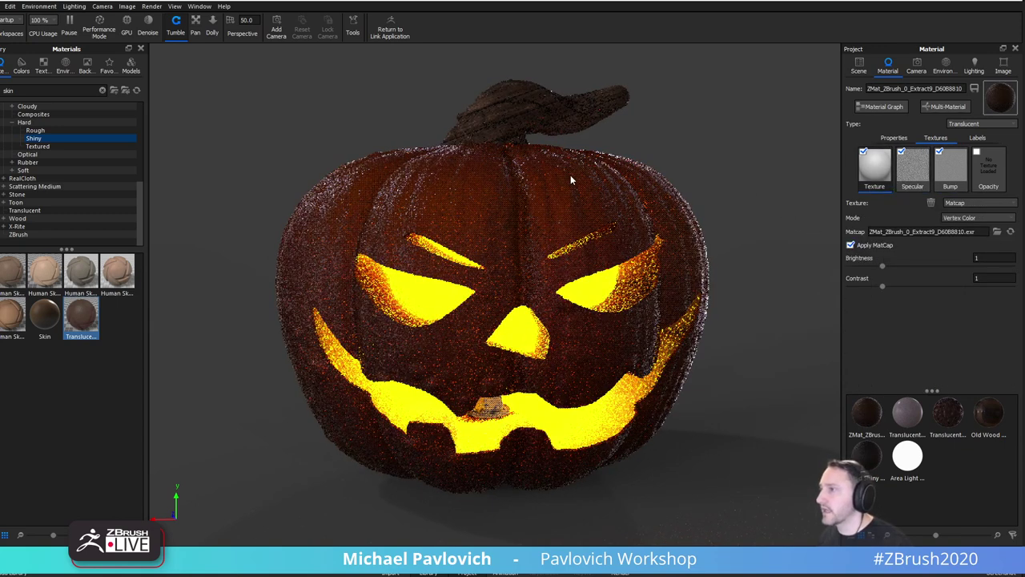
Set the translucency of the pumpkin shell's material to 3.
{"action": "double_click", "coordinate": [571, 175]}
{"action": "left_click_drag", "start_coordinate": [736, 186], "coordinate": [694, 167]}
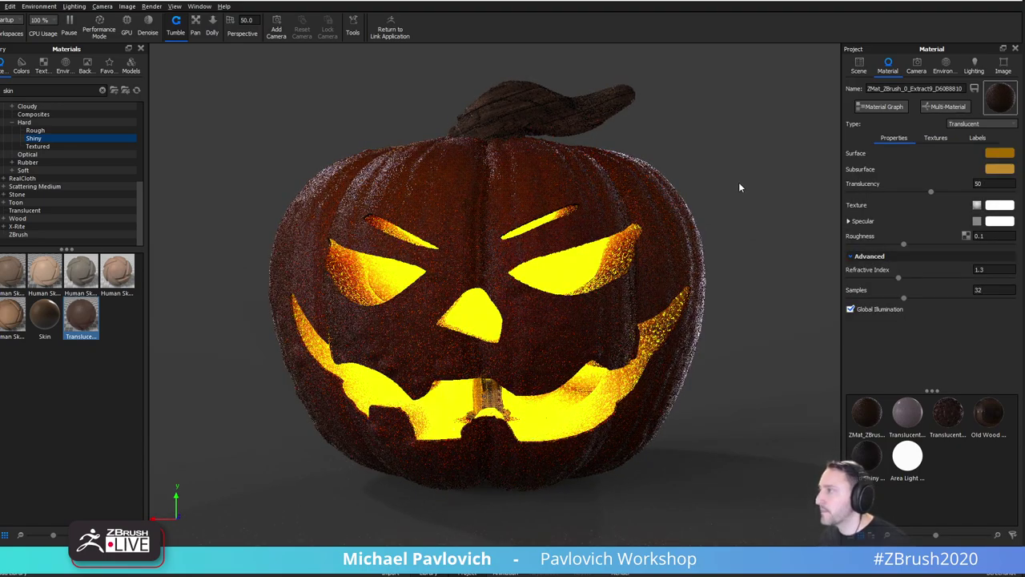
{"action": "left_click_drag", "start_coordinate": [739, 182], "coordinate": [781, 192]}
{"action": "left_click", "coordinate": [992, 183]}
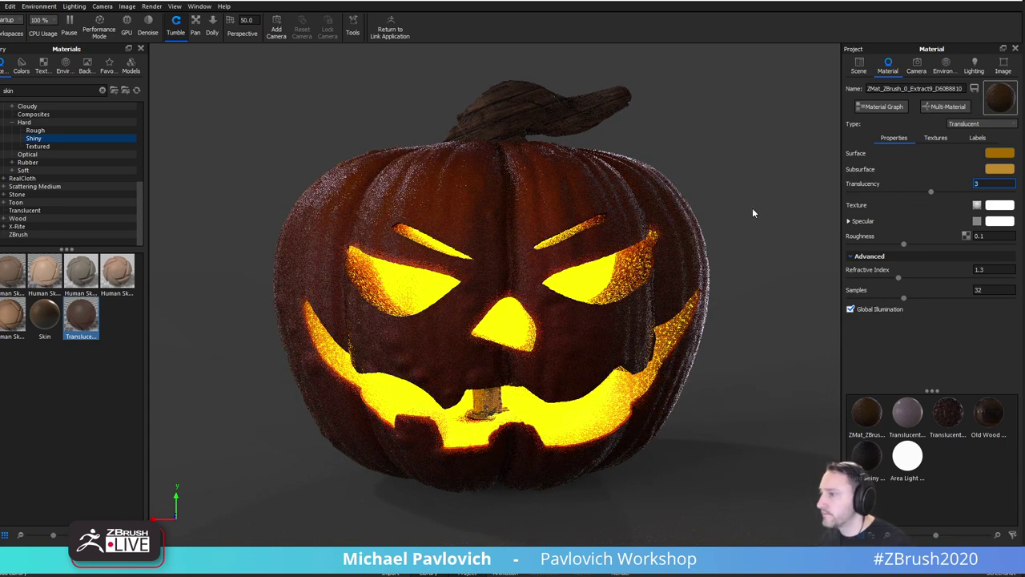
Set the mapping scale of the specular and bump textures to 0.1 on the Translucent - Human Skin material inside the carved openings.
{"action": "double_click", "coordinate": [634, 254]}
{"action": "left_click", "coordinate": [937, 138]}
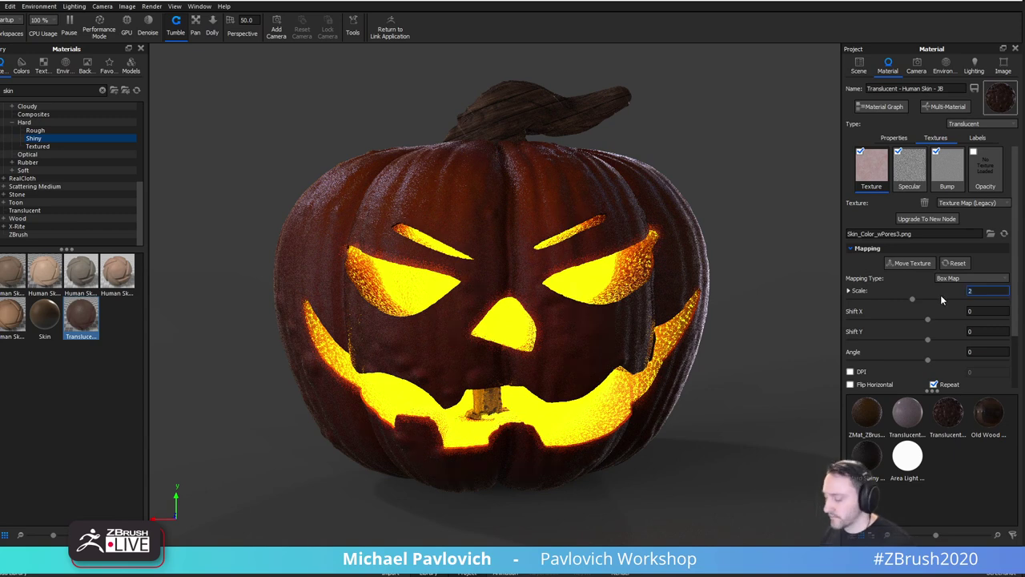
{"action": "left_click", "coordinate": [921, 186]}
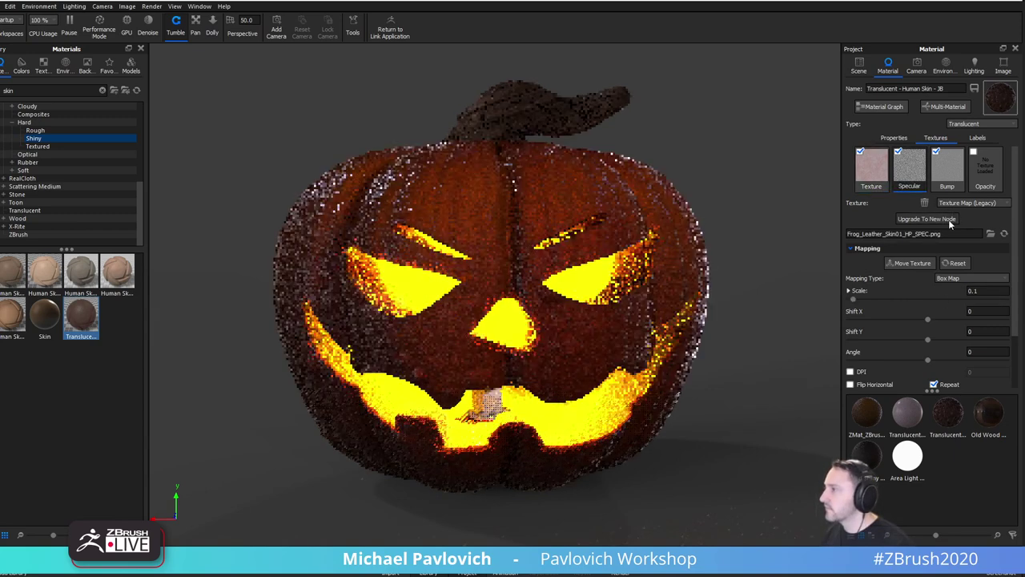
{"action": "left_click", "coordinate": [949, 172]}
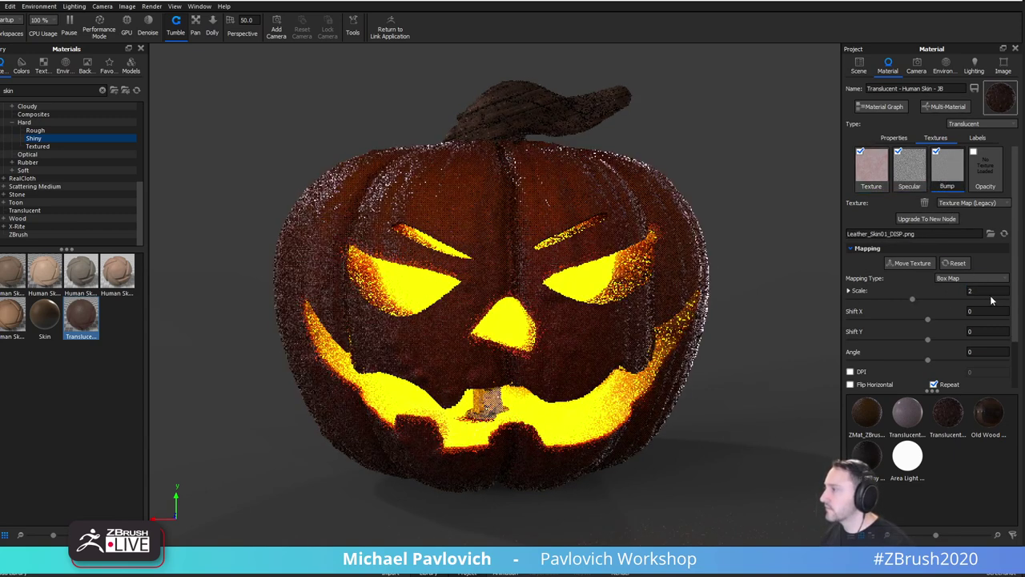
{"action": "type", "text": "0.1"}
{"action": "key", "text": "Return"}
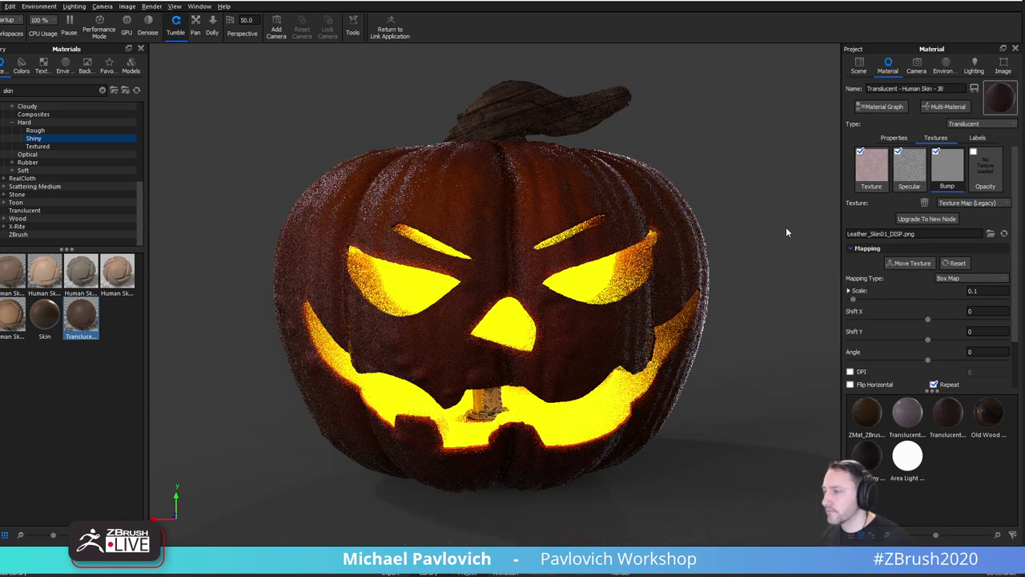
Set the translucency of the candle's Translucent Candle Wax material to 1.
{"action": "left_click_drag", "start_coordinate": [786, 227], "coordinate": [757, 237]}
{"action": "double_click", "coordinate": [478, 387]}
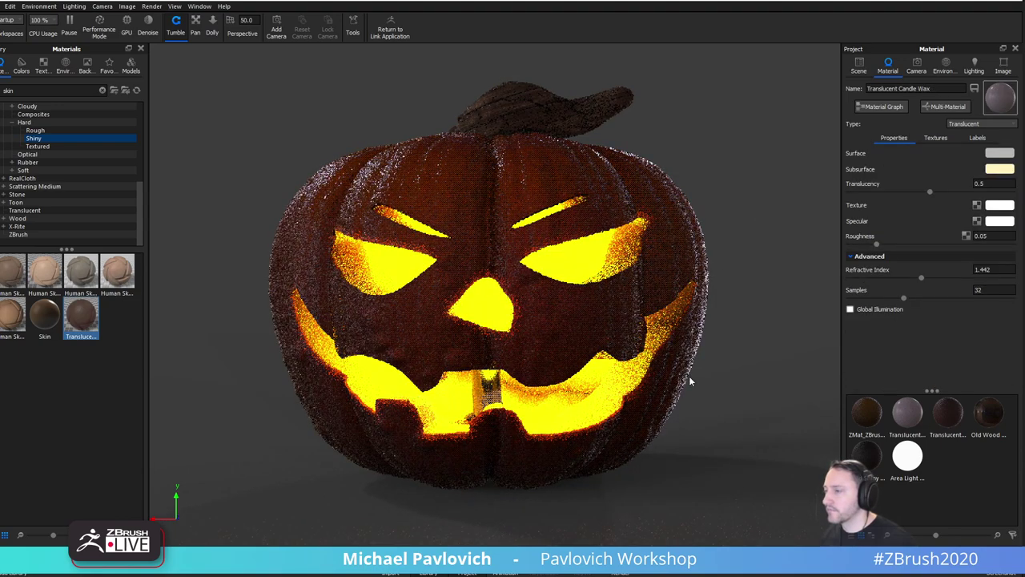
{"action": "left_click_drag", "start_coordinate": [989, 184], "coordinate": [890, 185]}
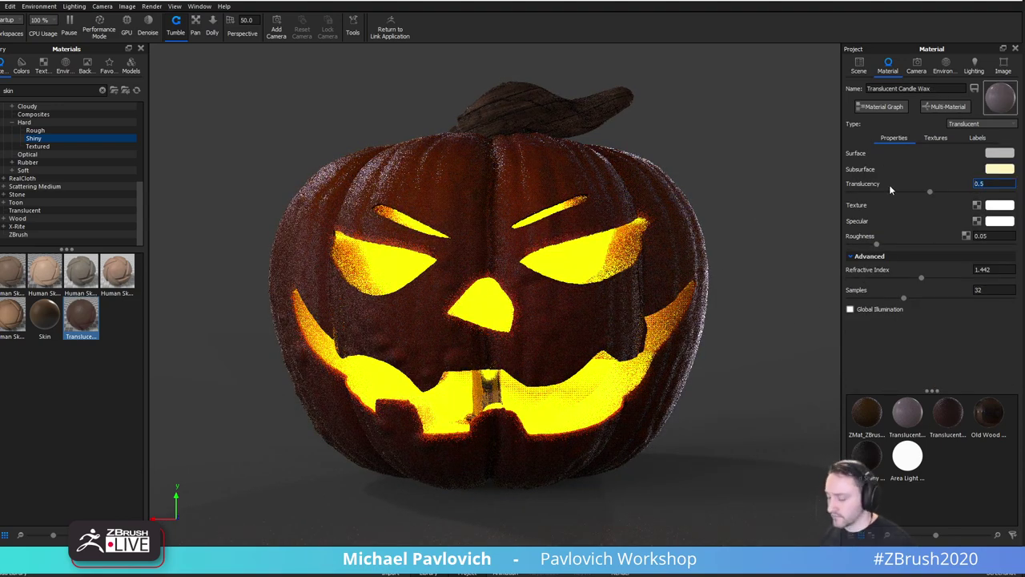
{"action": "type", "text": "1"}
{"action": "key", "text": "Return"}
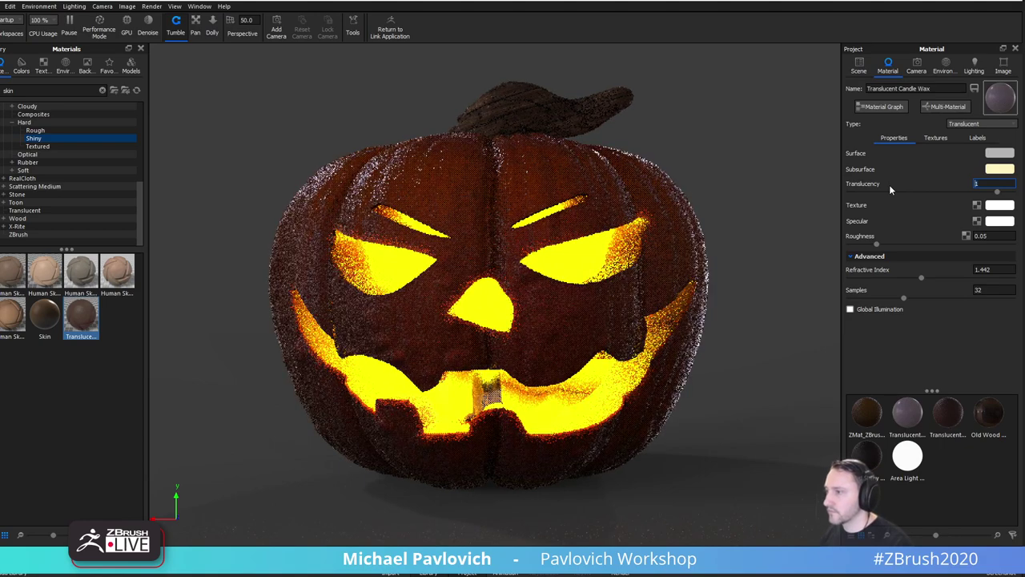
Try lighting the pumpkin with the pixologic_kally_studio environment.
{"action": "scroll", "coordinate": [720, 151], "scroll_direction": "down", "scroll_amount": 2}
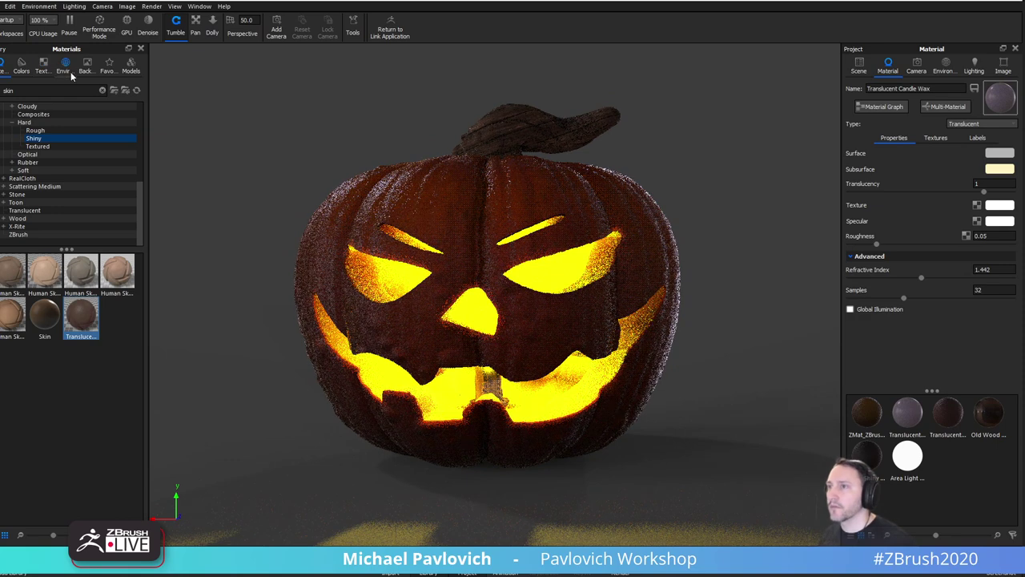
{"action": "left_click", "coordinate": [65, 65]}
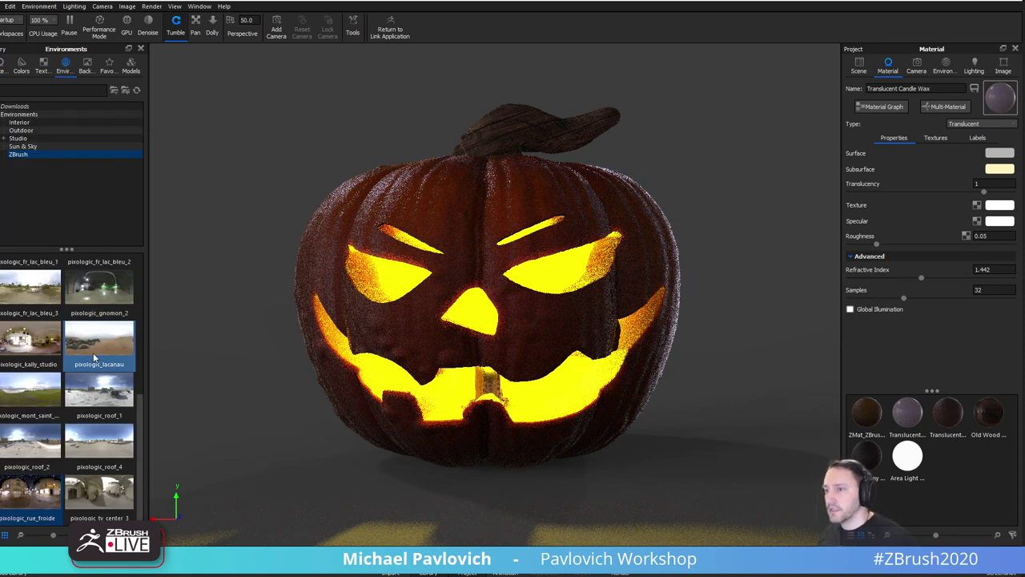
{"action": "double_click", "coordinate": [51, 342]}
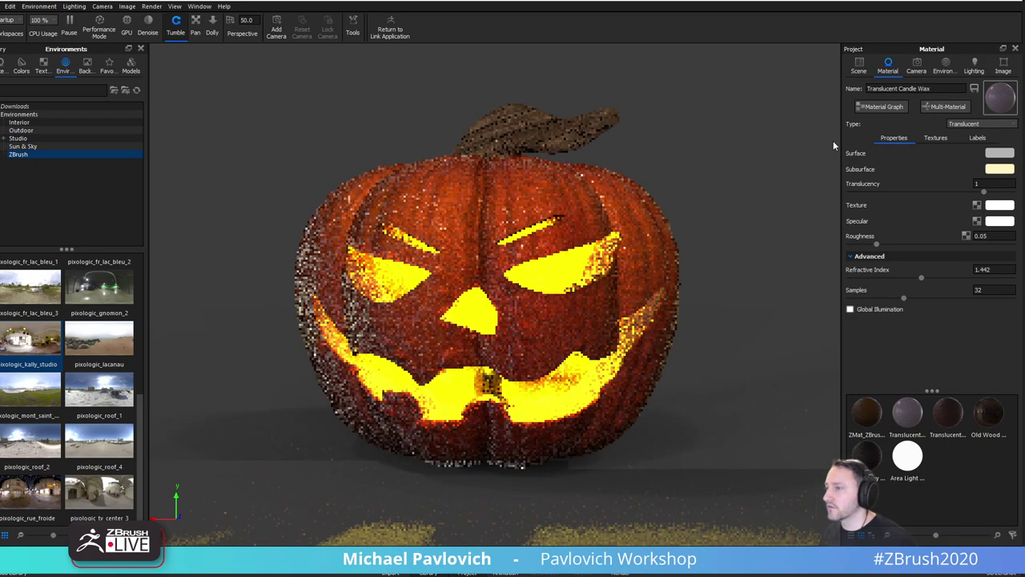
{"action": "left_click_drag", "start_coordinate": [756, 145], "coordinate": [764, 149]}
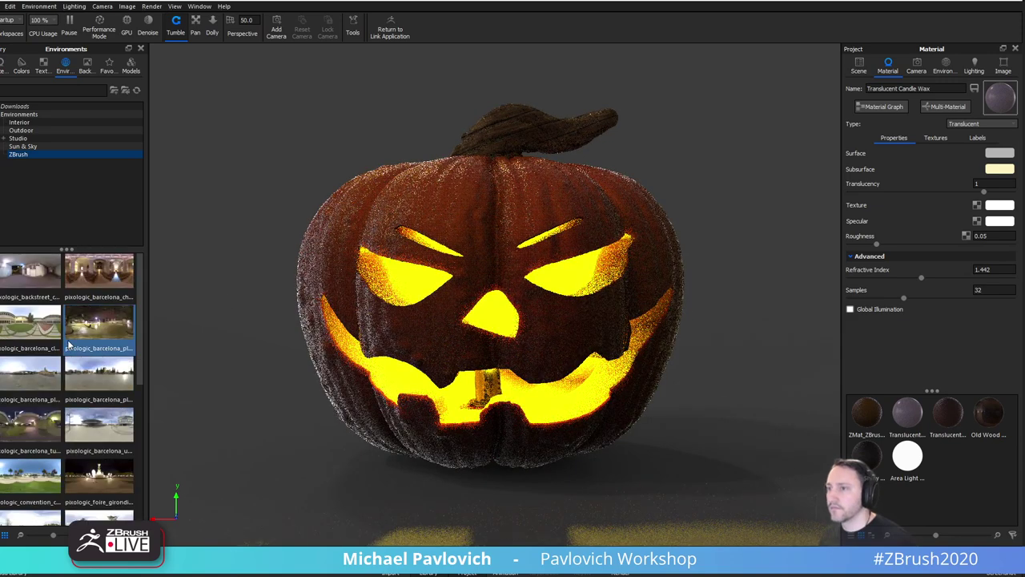
Try the hdrmaps-sports-hall-in-the-shadow-3K environment from the Outdoor category.
{"action": "left_click", "coordinate": [23, 146]}
{"action": "left_click", "coordinate": [34, 138]}
{"action": "left_click", "coordinate": [21, 130]}
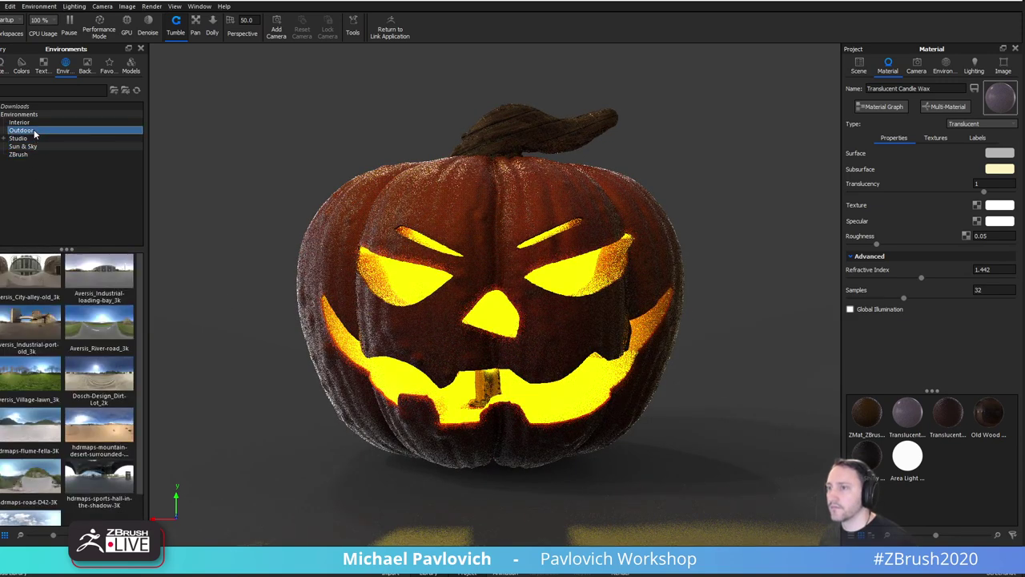
{"action": "scroll", "coordinate": [78, 400], "scroll_direction": "down", "scroll_amount": 5}
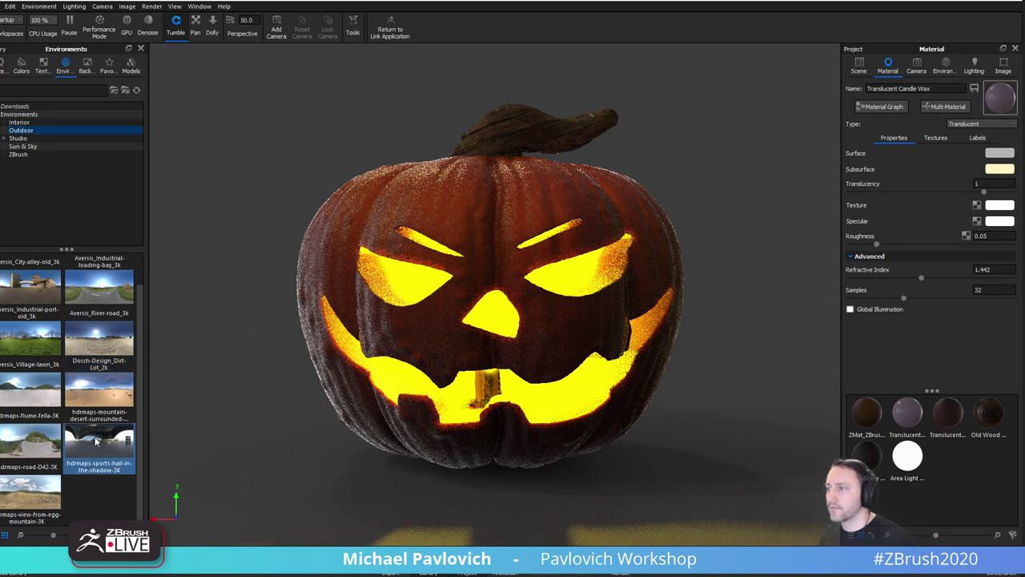
{"action": "left_click", "coordinate": [95, 440]}
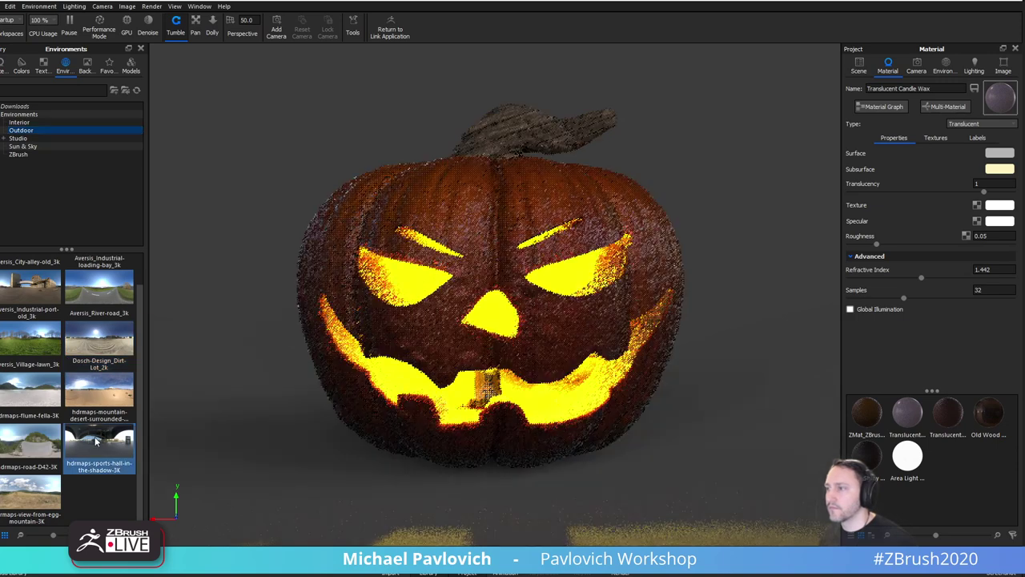
Apply the pixologic_rue_froide environment, use it as the background and turn it so the shopping street sits behind the pumpkin.
{"action": "left_click", "coordinate": [38, 155]}
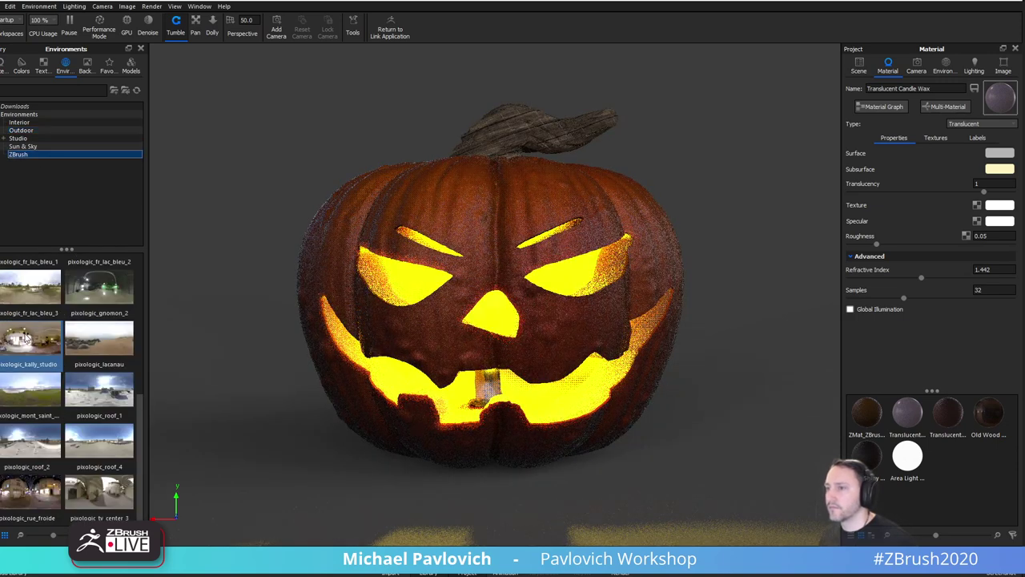
{"action": "double_click", "coordinate": [39, 496]}
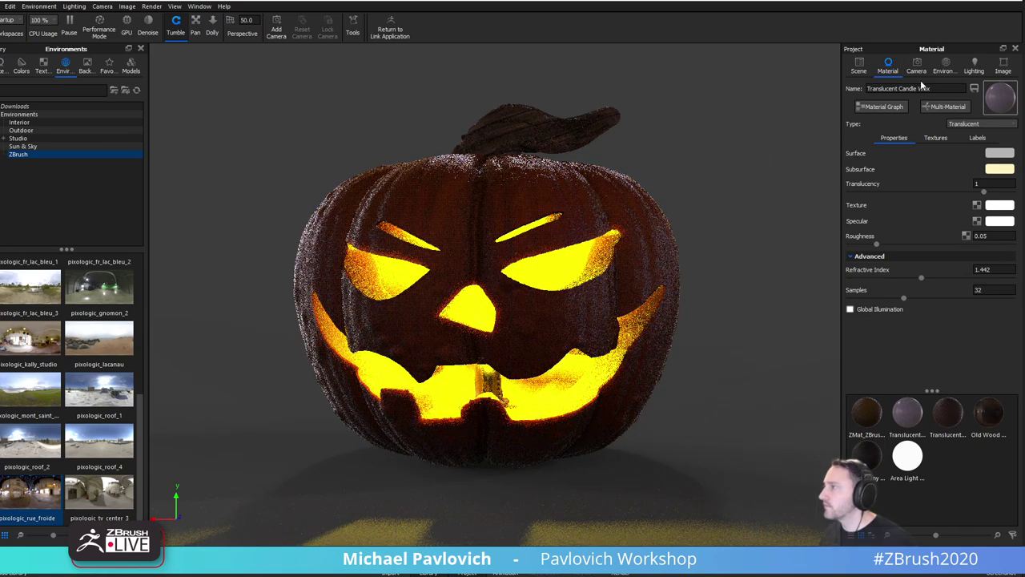
{"action": "left_click", "coordinate": [947, 68]}
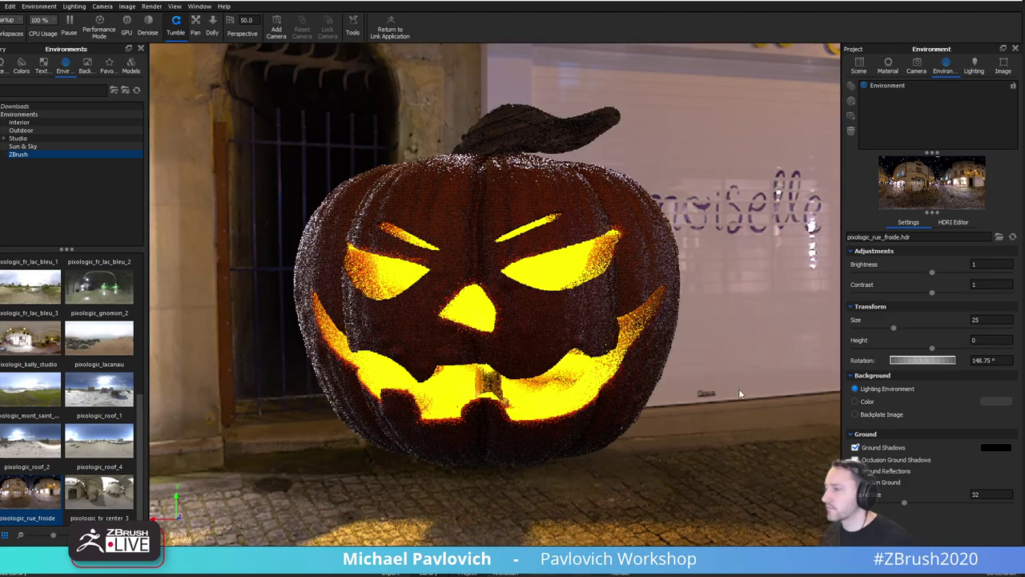
{"action": "left_click_drag", "start_coordinate": [739, 392], "coordinate": [993, 372]}
{"action": "left_click_drag", "start_coordinate": [601, 377], "coordinate": [761, 377], "text": "ctrl"}
Set the brightness of the Matcap vertex-colour node in the pumpkin skin's material graph to 2.36.
{"action": "double_click", "coordinate": [586, 194]}
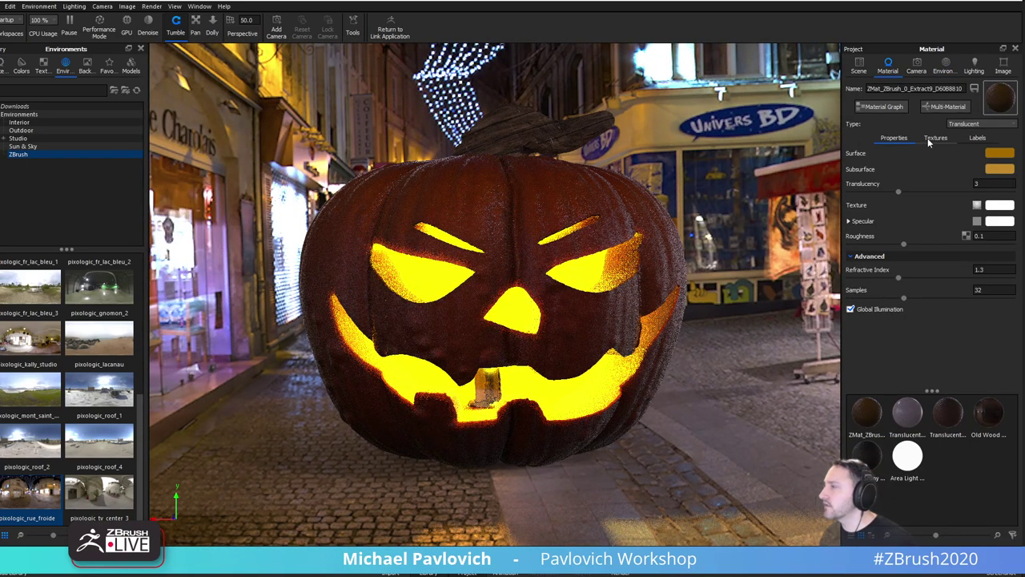
{"action": "left_click", "coordinate": [882, 107]}
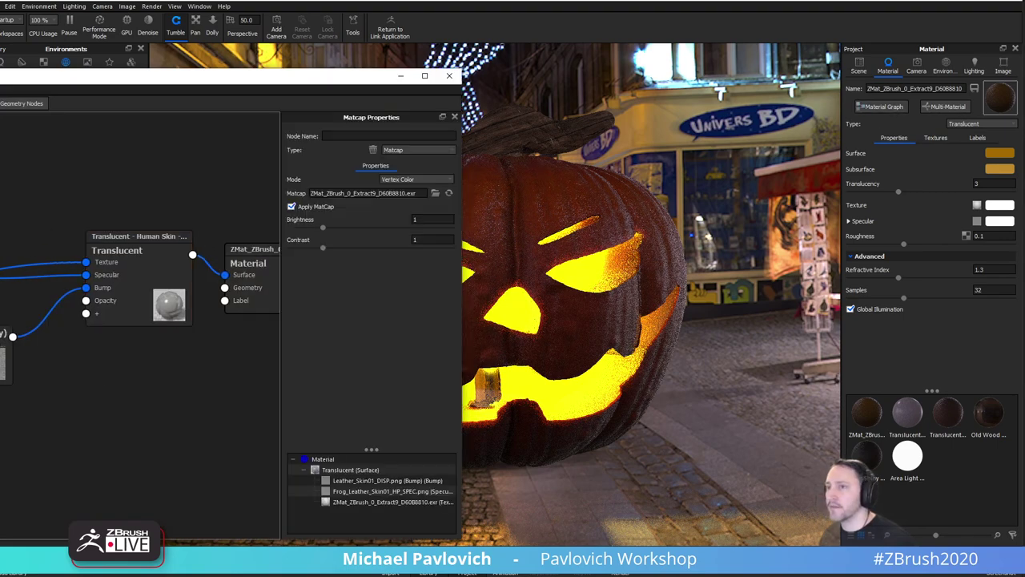
{"action": "left_click_drag", "start_coordinate": [14, 80], "coordinate": [912, 85]}
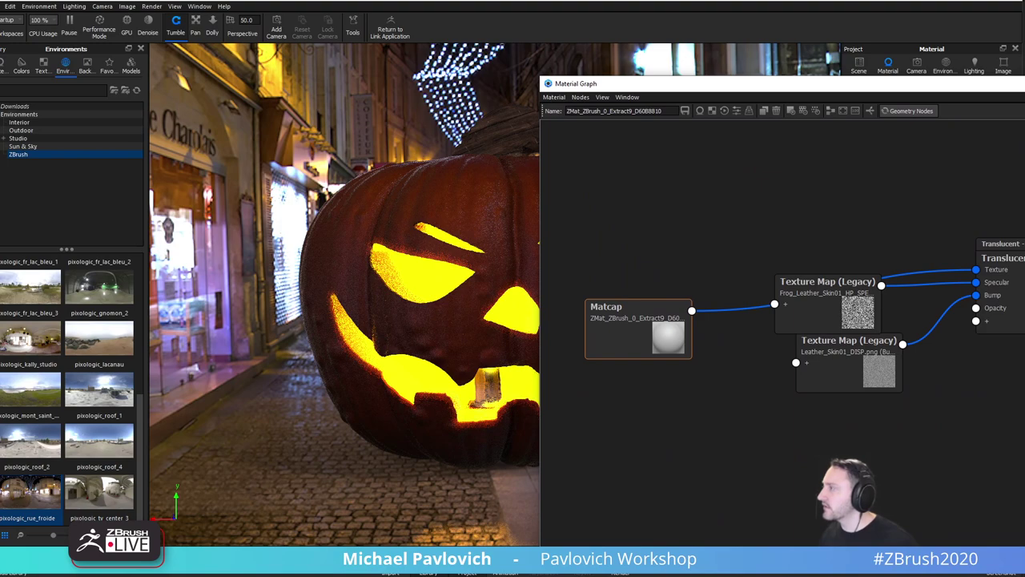
{"action": "left_click_drag", "start_coordinate": [1024, 104], "coordinate": [1010, 104]}
{"action": "left_click_drag", "start_coordinate": [922, 84], "coordinate": [340, 112]}
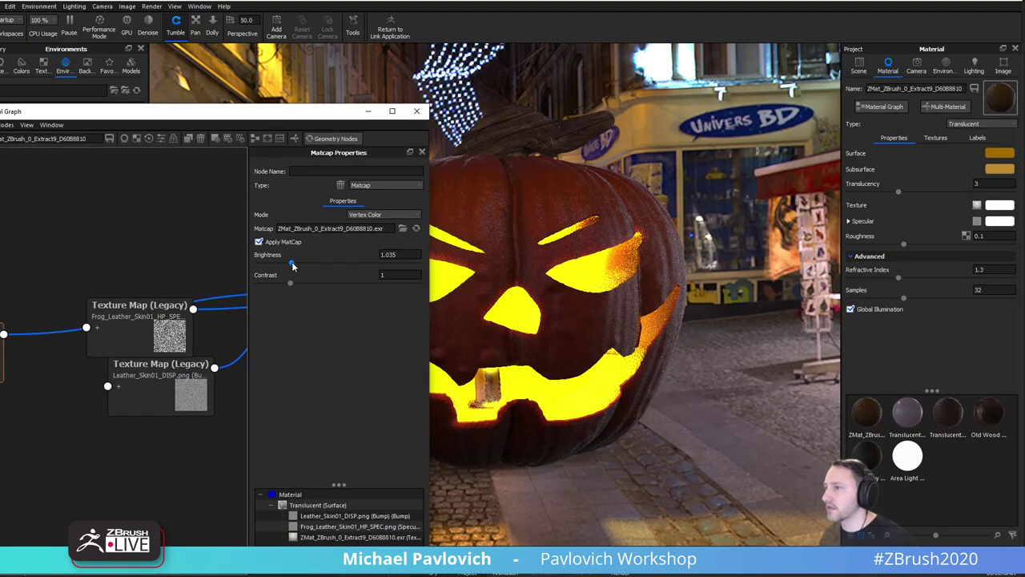
{"action": "left_click_drag", "start_coordinate": [293, 265], "coordinate": [340, 268]}
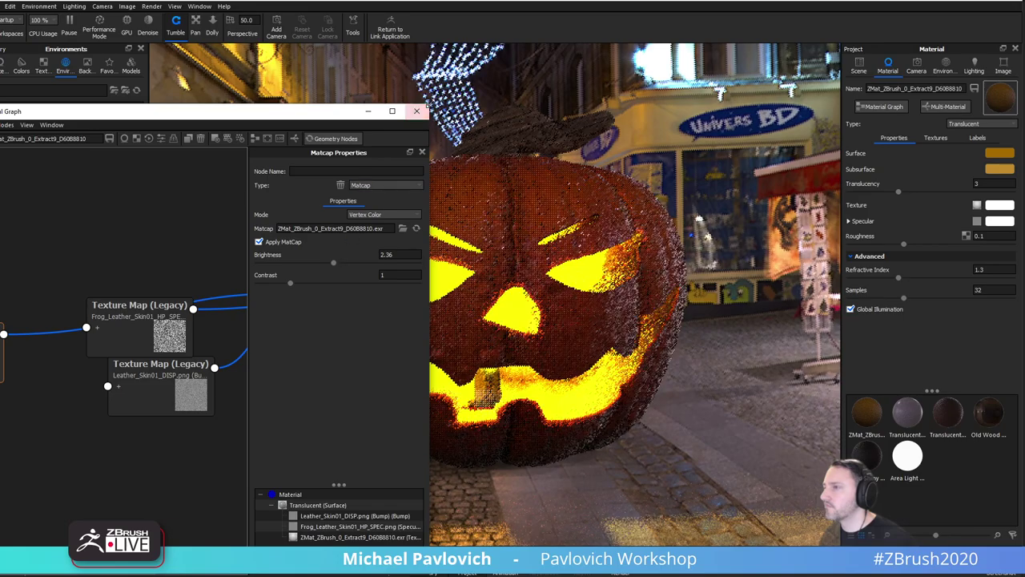
{"action": "left_click", "coordinate": [417, 111]}
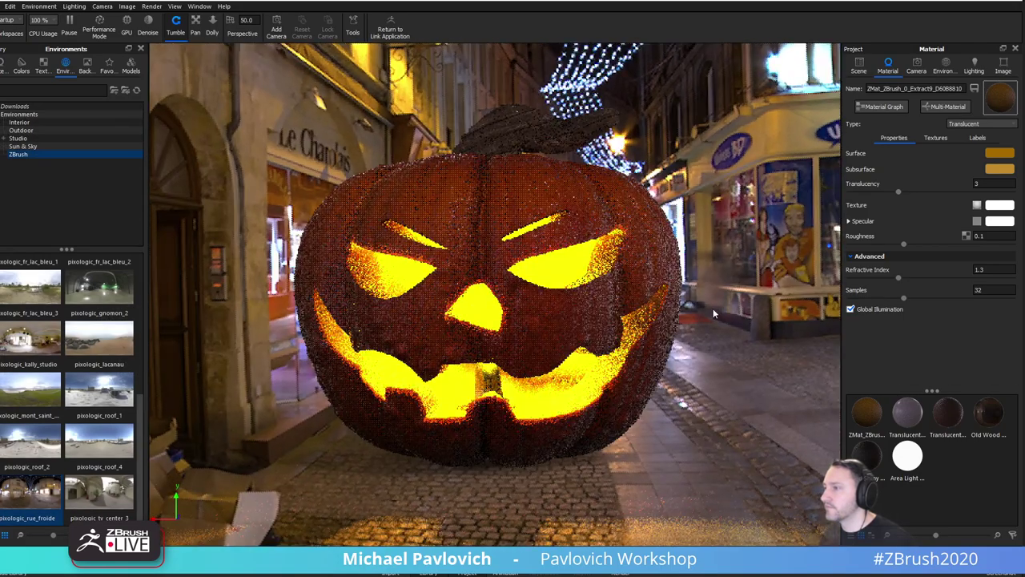
Apply the pixologic_barcelona_place1 environment and turn it so the tree stands behind the pumpkin.
{"action": "mouse_move", "coordinate": [712, 308]}
{"action": "left_mouse_down"}
{"action": "mouse_move", "coordinate": [786, 340]}
{"action": "mouse_move", "coordinate": [733, 307]}
{"action": "left_mouse_up"}
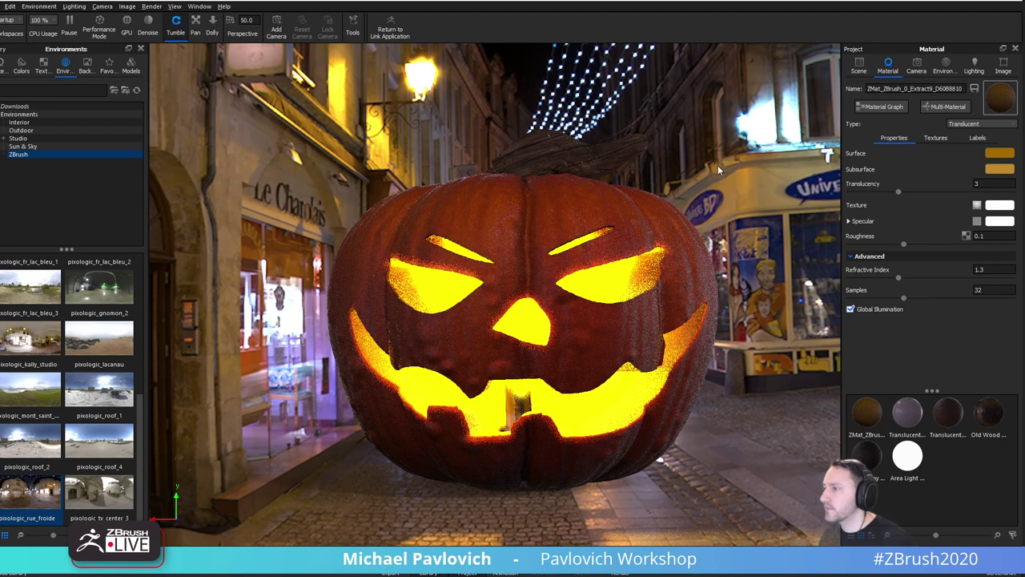
{"action": "left_click_drag", "start_coordinate": [718, 165], "coordinate": [435, 221]}
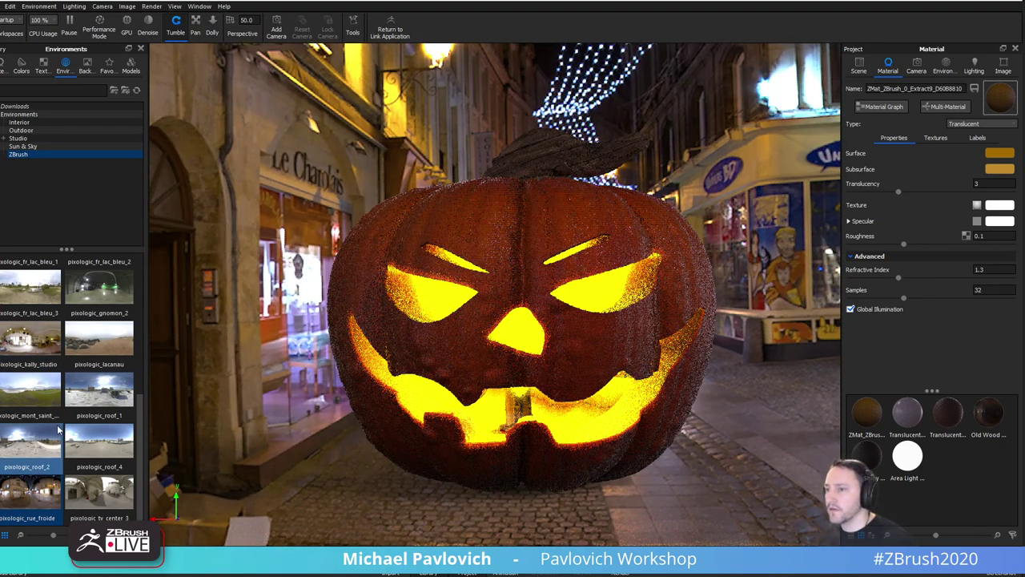
{"action": "scroll", "coordinate": [74, 436], "scroll_direction": "up", "scroll_amount": 5}
{"action": "left_click_drag", "start_coordinate": [112, 333], "coordinate": [639, 228]}
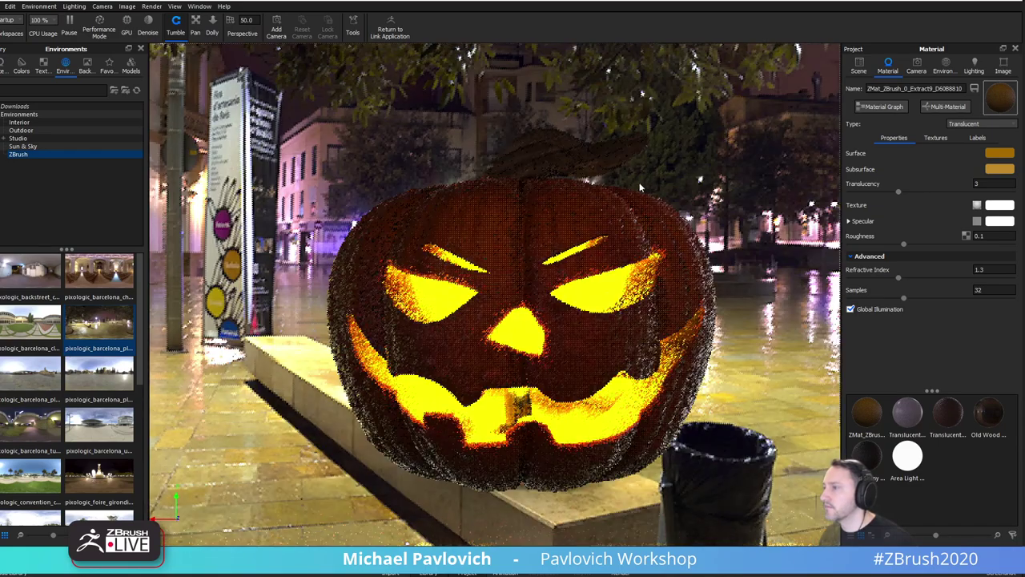
{"action": "left_click_drag", "start_coordinate": [639, 181], "coordinate": [810, 193], "text": "ctrl"}
Switch the background to a plain dark grey colour and turn the lighting environment to a rotation of 258°.
{"action": "left_click", "coordinate": [942, 66]}
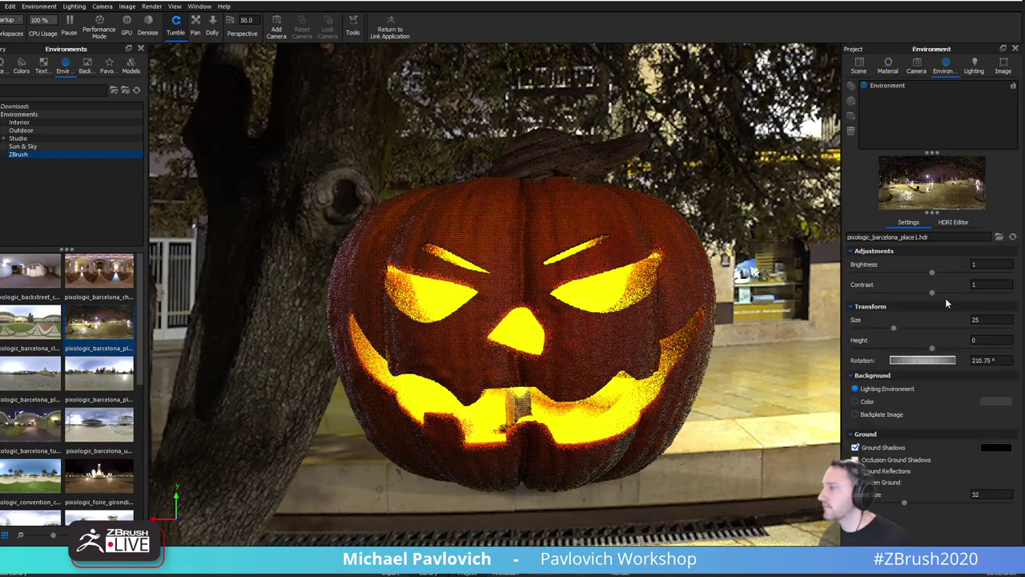
{"action": "left_click", "coordinate": [891, 402]}
{"action": "left_click", "coordinate": [993, 402]}
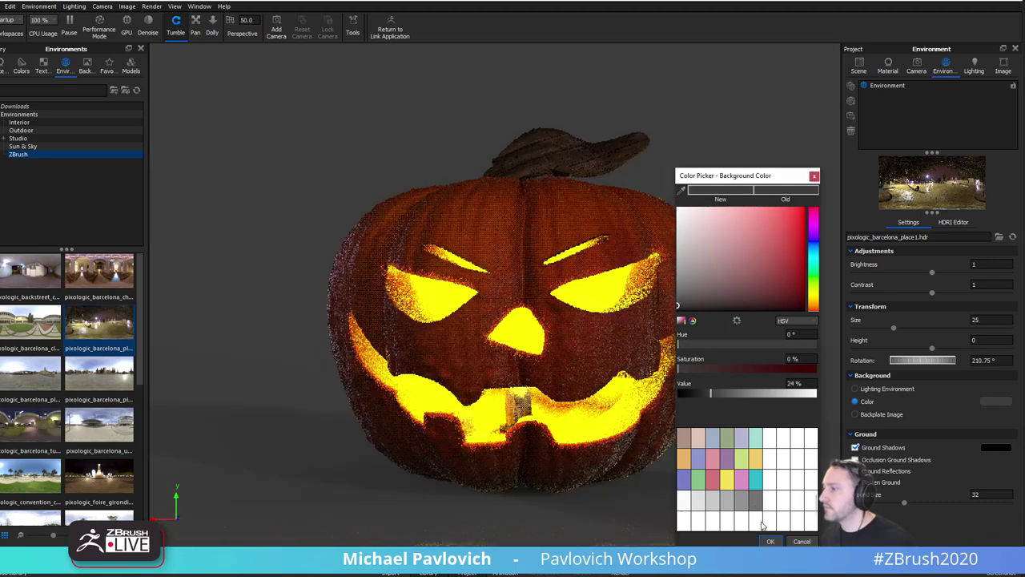
{"action": "left_click", "coordinate": [770, 541]}
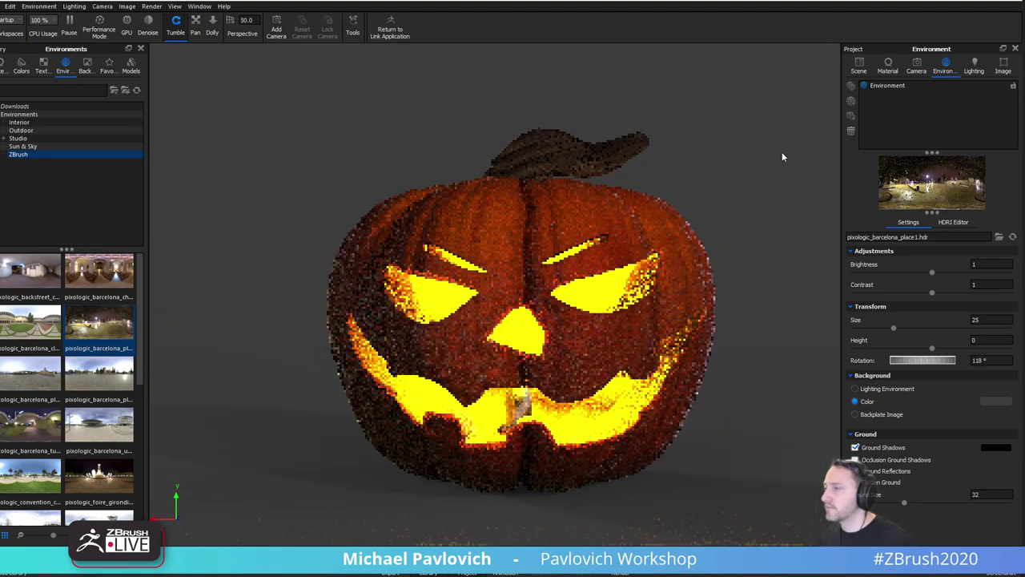
{"action": "left_click_drag", "start_coordinate": [782, 152], "coordinate": [644, 120], "text": "ctrl"}
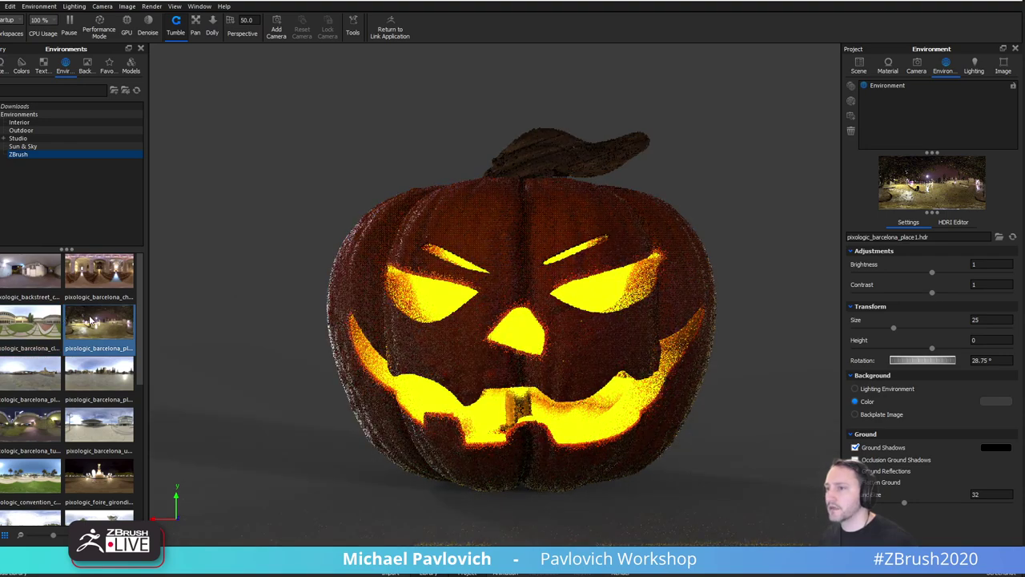
{"action": "left_click_drag", "start_coordinate": [321, 237], "coordinate": [584, 239], "text": "ctrl"}
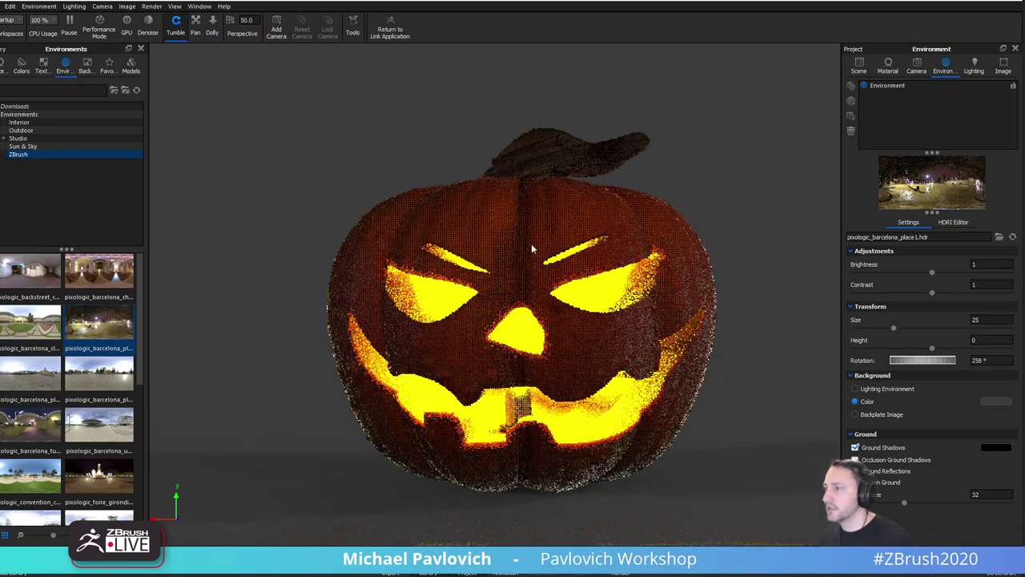
Set the environment's contrast and brightness to 1.25 and turn its rotation to 219°.
{"action": "left_click", "coordinate": [974, 285]}
{"action": "type", "text": "1.25"}
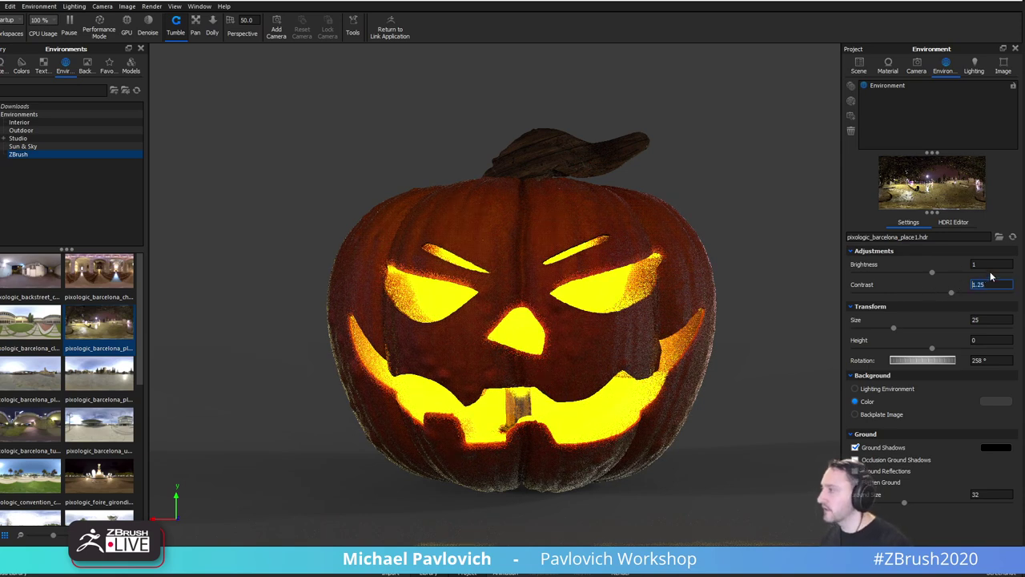
{"action": "left_click", "coordinate": [990, 265]}
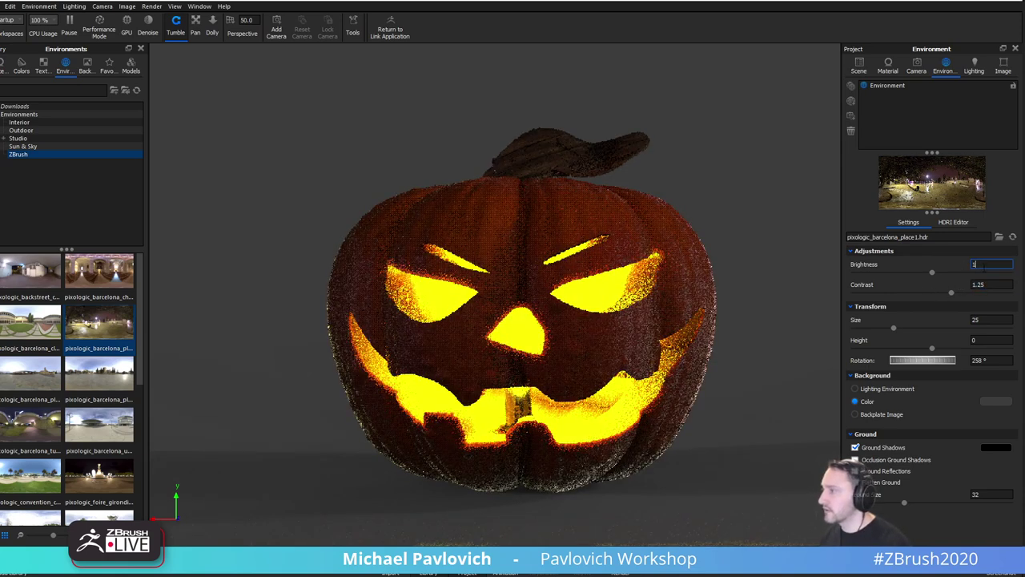
{"action": "type", "text": "1.25"}
{"action": "key", "text": "Return"}
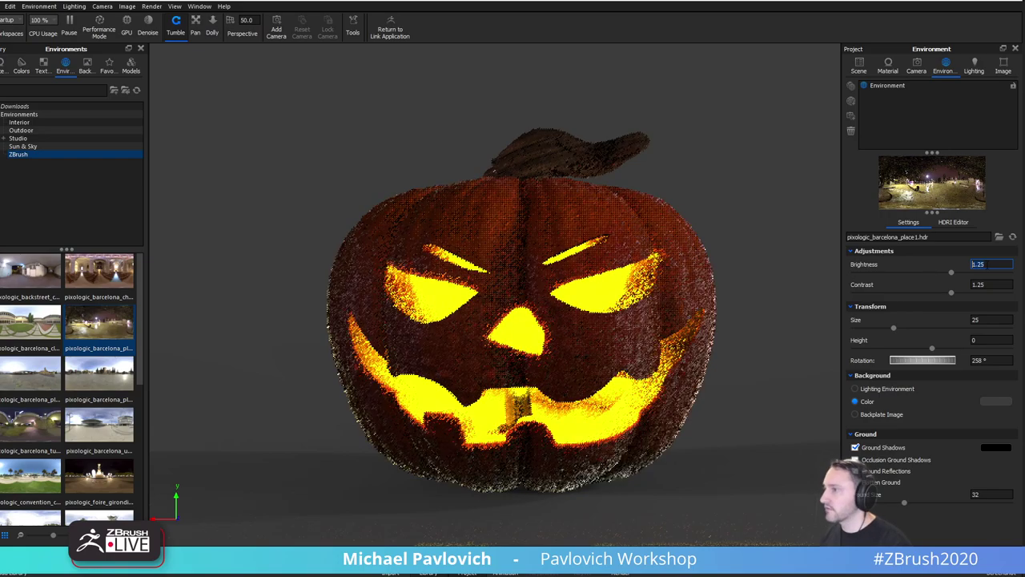
{"action": "left_click_drag", "start_coordinate": [721, 231], "coordinate": [781, 222], "text": "ctrl"}
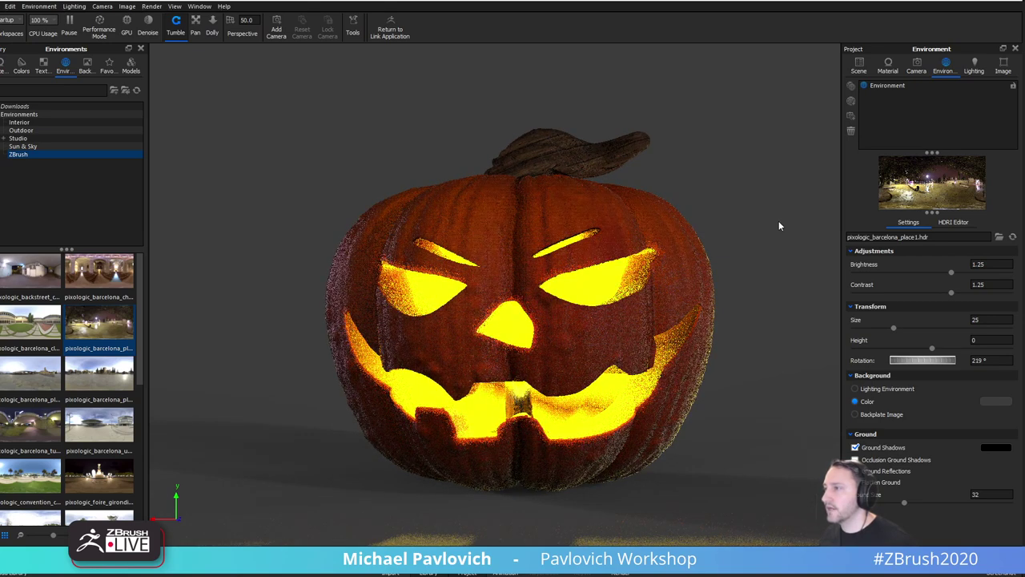
Reframe the pumpkin in a slightly raised three-quarter view that includes the light it casts on the ground.
{"action": "scroll", "coordinate": [778, 220], "scroll_direction": "down", "scroll_amount": 10}
{"action": "left_click_drag", "start_coordinate": [434, 134], "coordinate": [570, 250]}
{"action": "scroll", "coordinate": [456, 197], "scroll_direction": "up", "scroll_amount": 4}
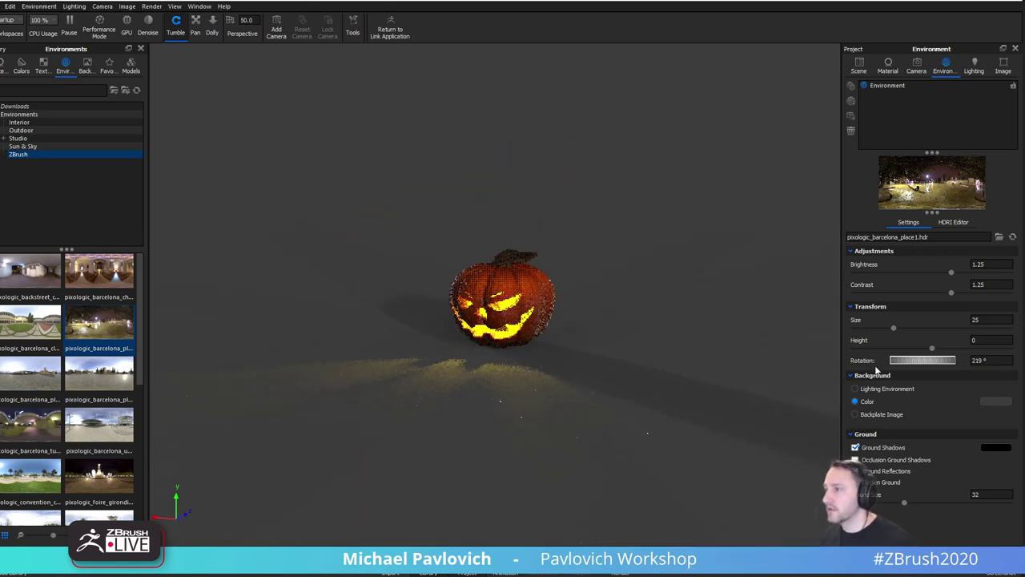
{"action": "right_click_drag", "start_coordinate": [570, 252], "coordinate": [910, 248], "text": "alt"}
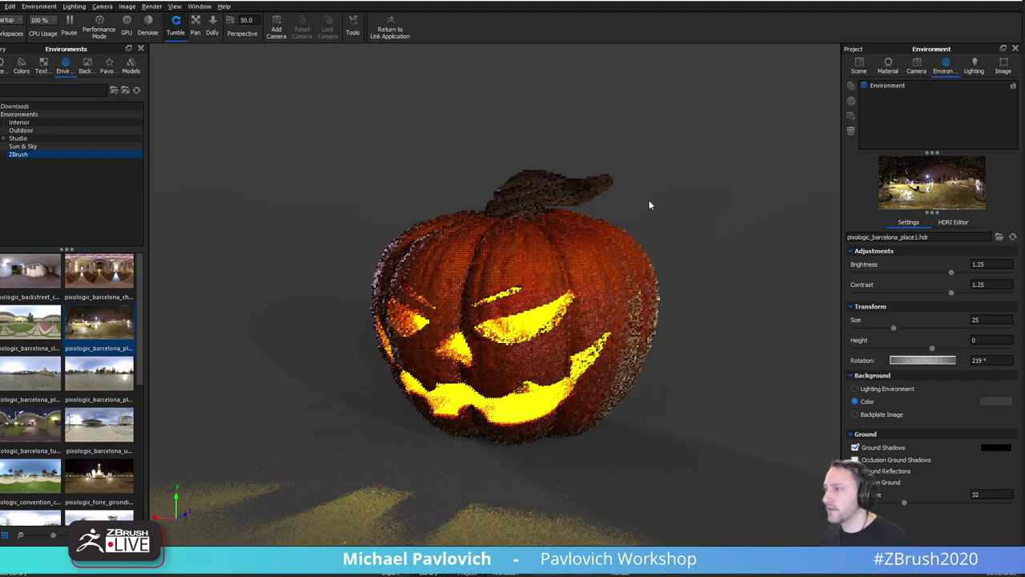
{"action": "right_click_drag", "start_coordinate": [649, 202], "coordinate": [809, 221], "text": "alt"}
{"action": "left_click_drag", "start_coordinate": [810, 221], "coordinate": [685, 148]}
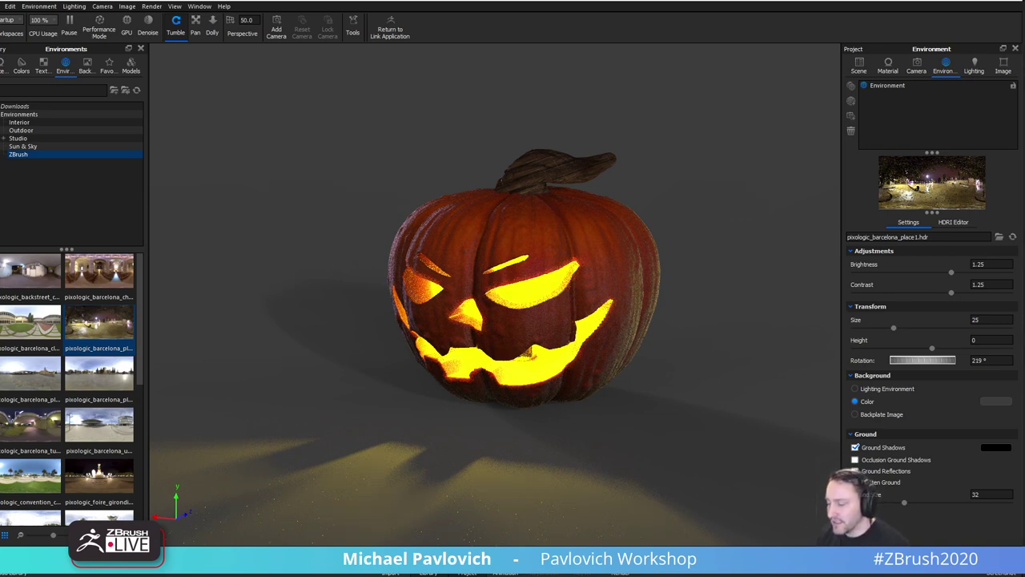
View the vyldr.jpg chain-mail image in the browser and switch to ZBrush to locate the Intersection Masker plugin.
{"action": "left_click_drag", "start_coordinate": [809, 576], "coordinate": [901, 57]}
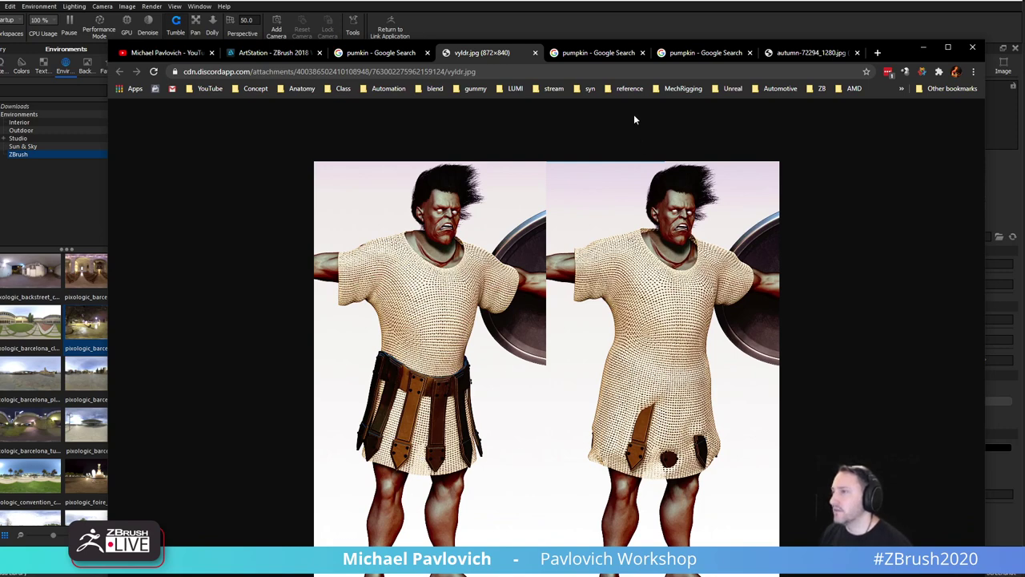
{"action": "left_click", "coordinate": [923, 47]}
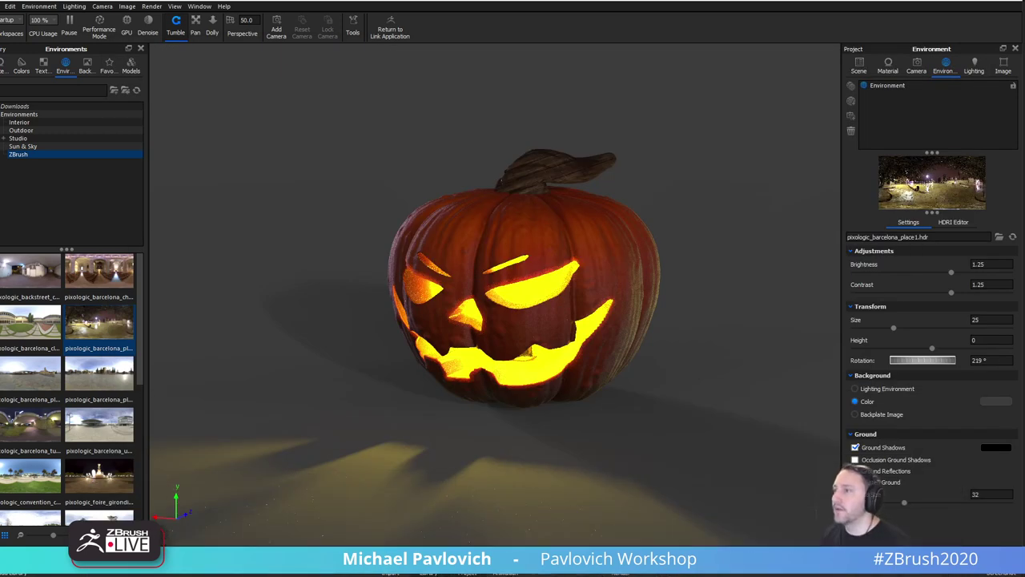
{"action": "key", "text": "alt+Tab"}
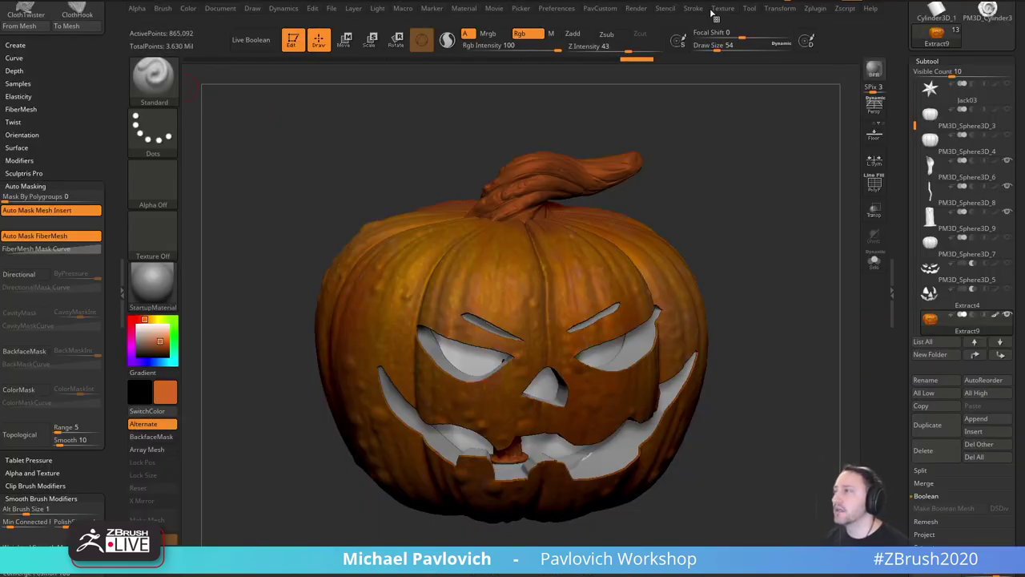
{"action": "left_click", "coordinate": [815, 8]}
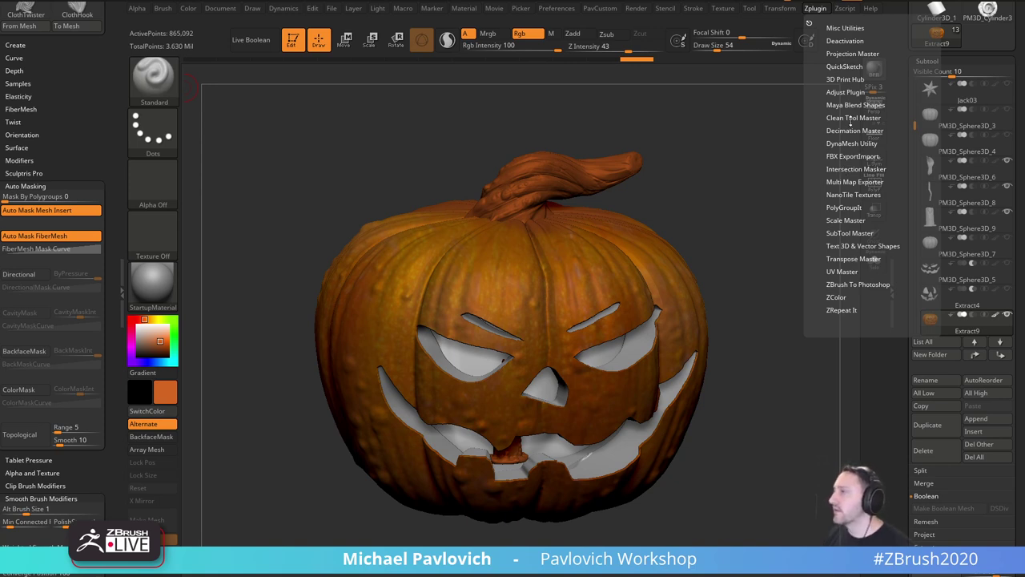
{"action": "left_click", "coordinate": [848, 170]}
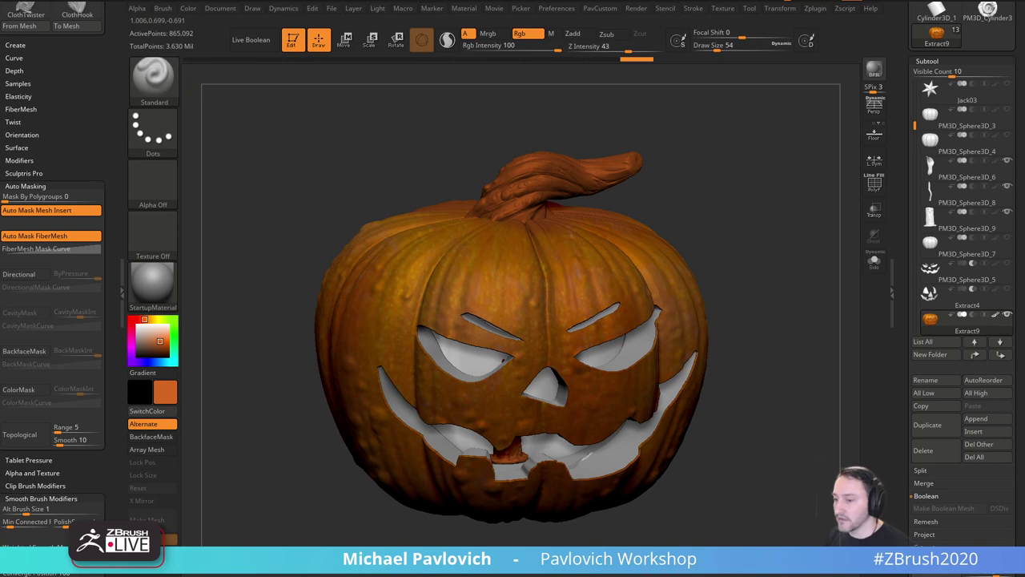
Switch to the browser and open the "ZBrush Intersection Masker Plugin and ZProject Painting Mask" video from the YouTube channel's uploads.
{"action": "left_click_drag", "start_coordinate": [913, 576], "coordinate": [873, 62]}
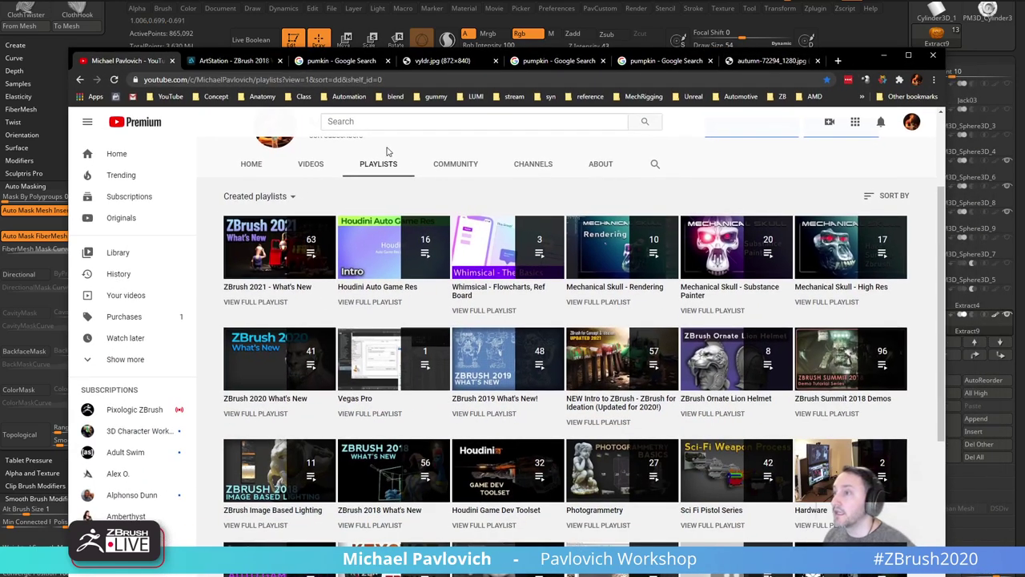
{"action": "left_click", "coordinate": [312, 164]}
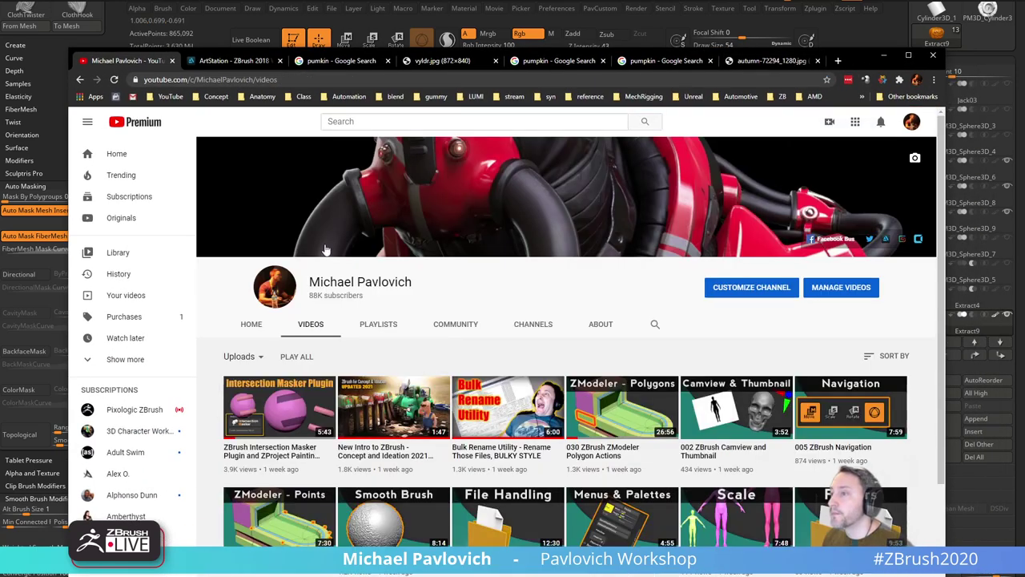
{"action": "scroll", "coordinate": [326, 250], "scroll_direction": "down", "scroll_amount": 2}
{"action": "left_click", "coordinate": [307, 261]}
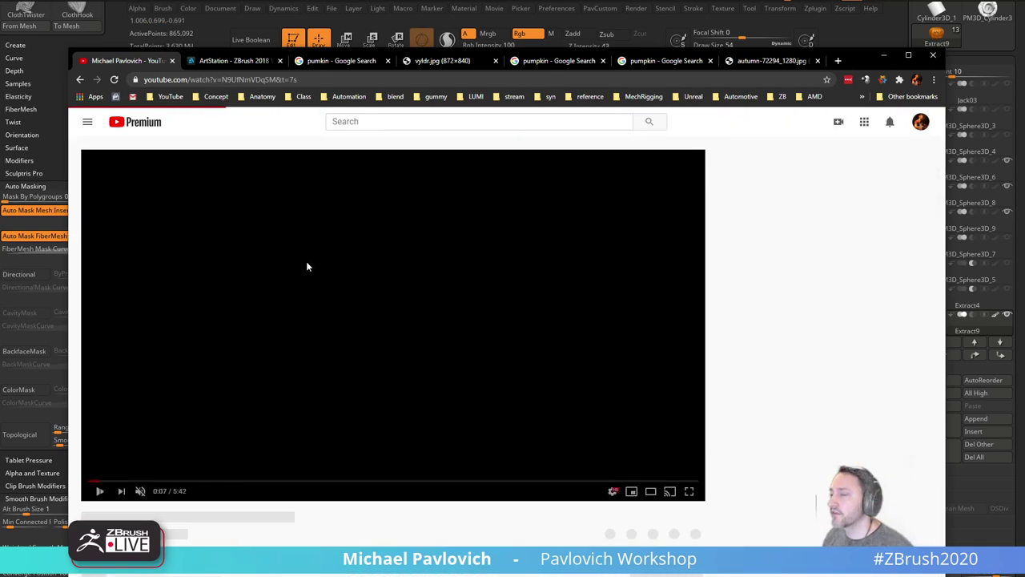
Skip through the Intersection Masker video to 5:23, pause it and select its web address.
{"action": "left_click", "coordinate": [499, 477]}
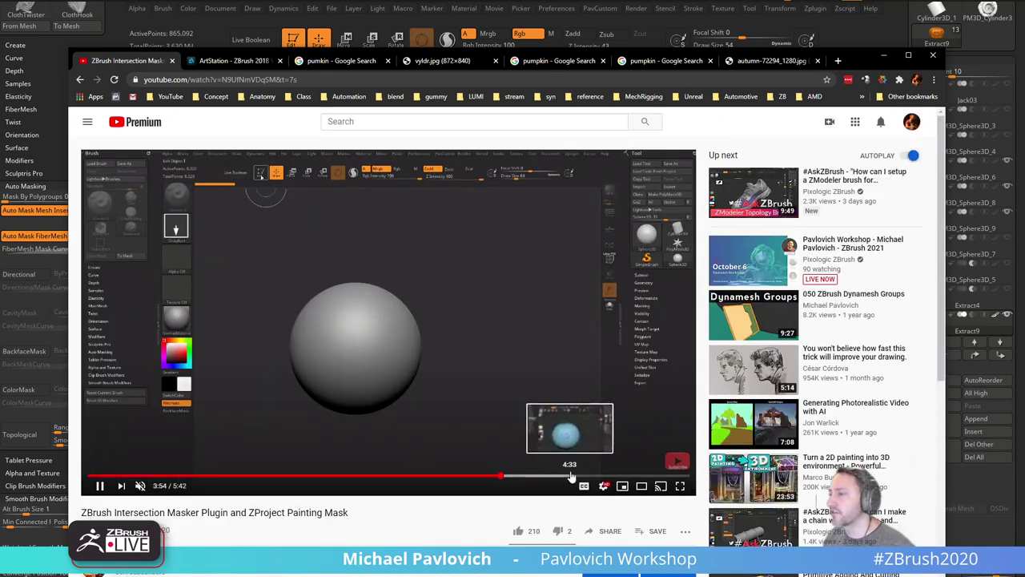
{"action": "left_click", "coordinate": [572, 477]}
{"action": "left_click", "coordinate": [606, 477]}
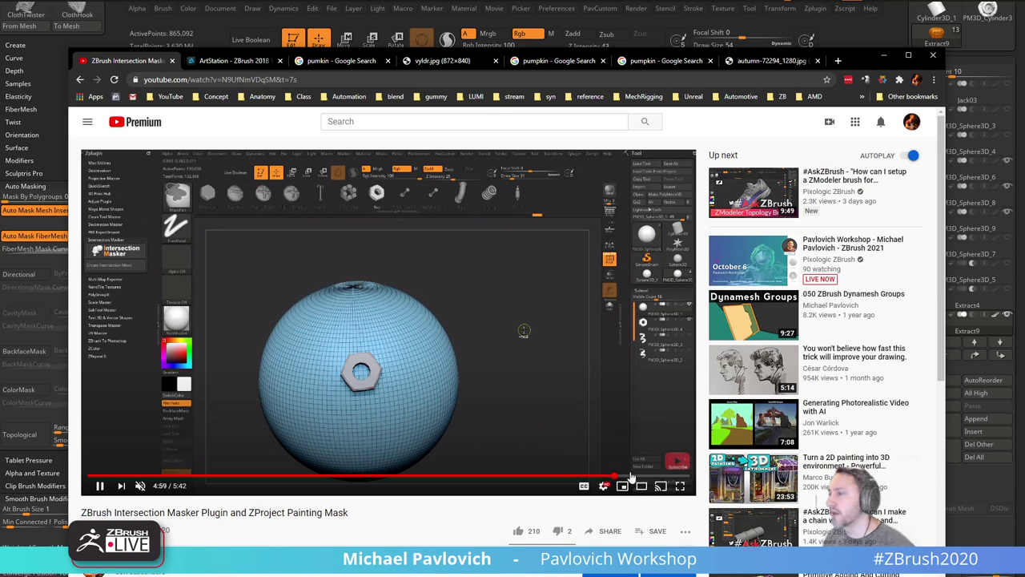
{"action": "left_click", "coordinate": [639, 477]}
{"action": "left_click", "coordinate": [654, 477]}
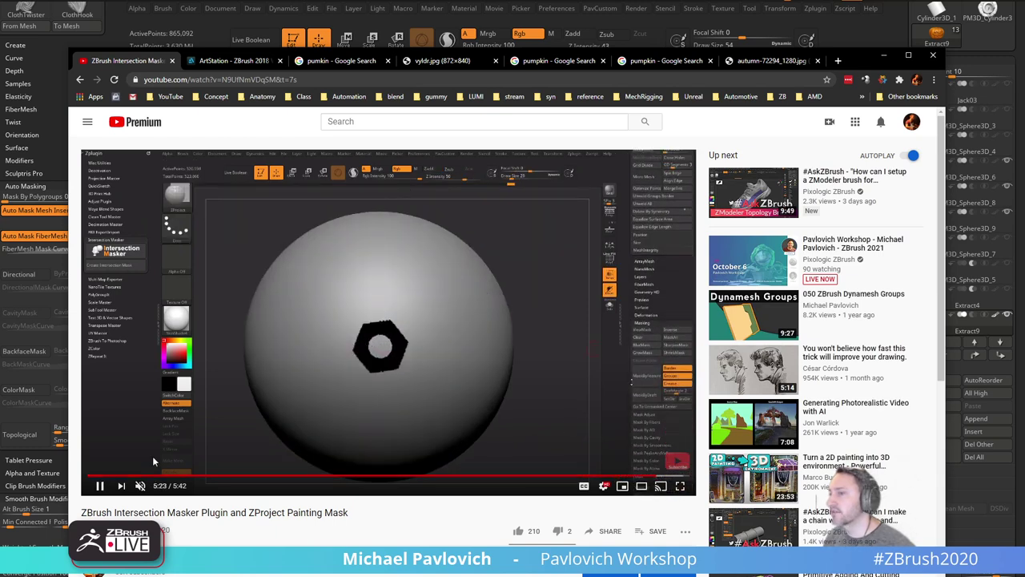
{"action": "left_click", "coordinate": [100, 462]}
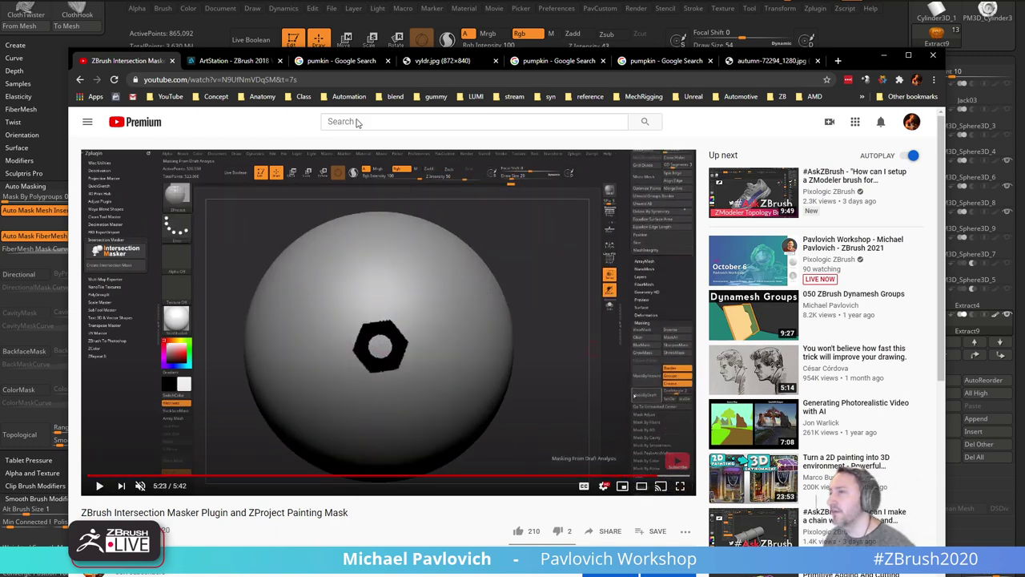
{"action": "left_click", "coordinate": [345, 76]}
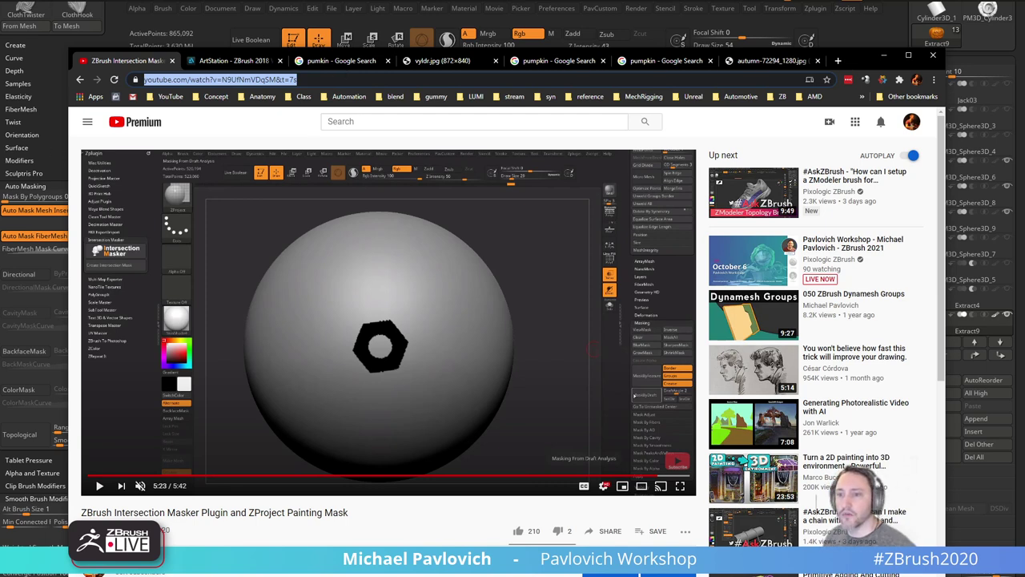
{"action": "key", "text": "alt+Tab"}
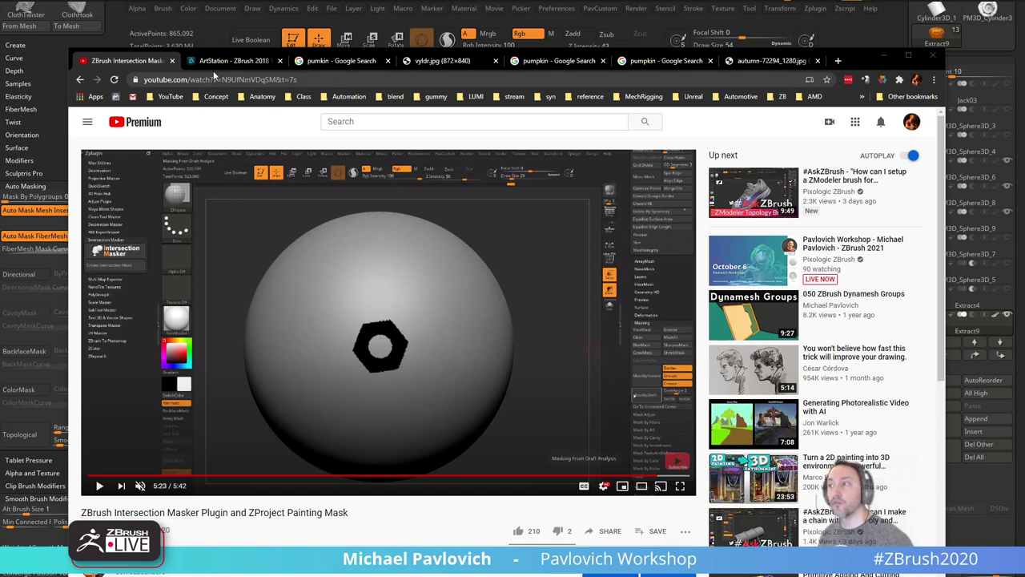
Switch to ZBrush and look through the active tool's geometry settings, from Dynamic Subdiv through DynaMesh.
{"action": "left_click", "coordinate": [882, 56]}
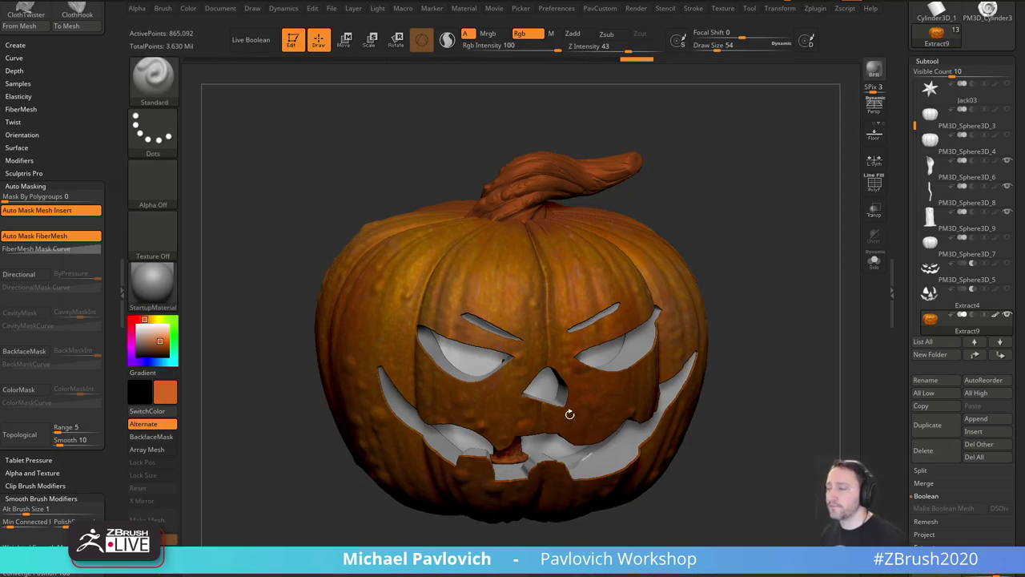
{"action": "left_click_drag", "start_coordinate": [908, 216], "coordinate": [909, 67]}
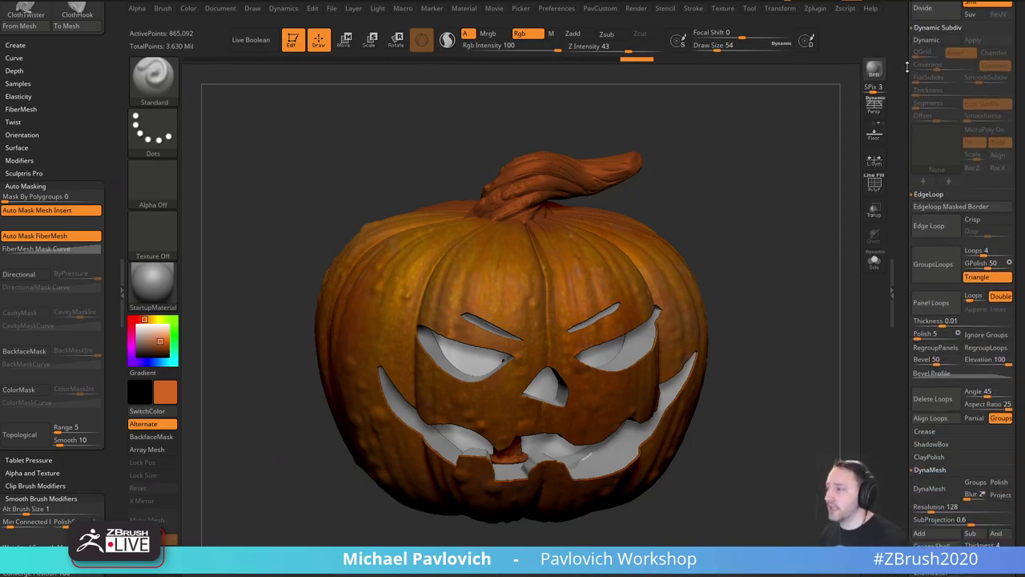
{"action": "scroll", "coordinate": [907, 294], "scroll_direction": "up", "scroll_amount": 6}
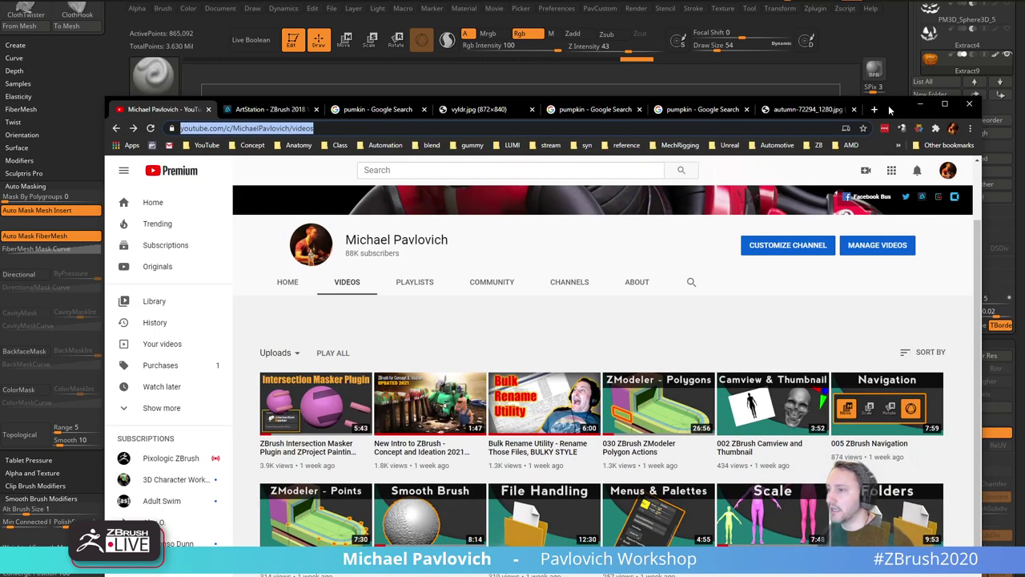
Return to the browser, search the YouTube channel for "workstation" and open the "Workstation Update - AMD Ryzen Threadripper 3970X Build" video.
{"action": "left_click_drag", "start_coordinate": [892, 108], "coordinate": [861, 10]}
{"action": "left_click", "coordinate": [661, 183]}
{"action": "left_click", "coordinate": [662, 182]}
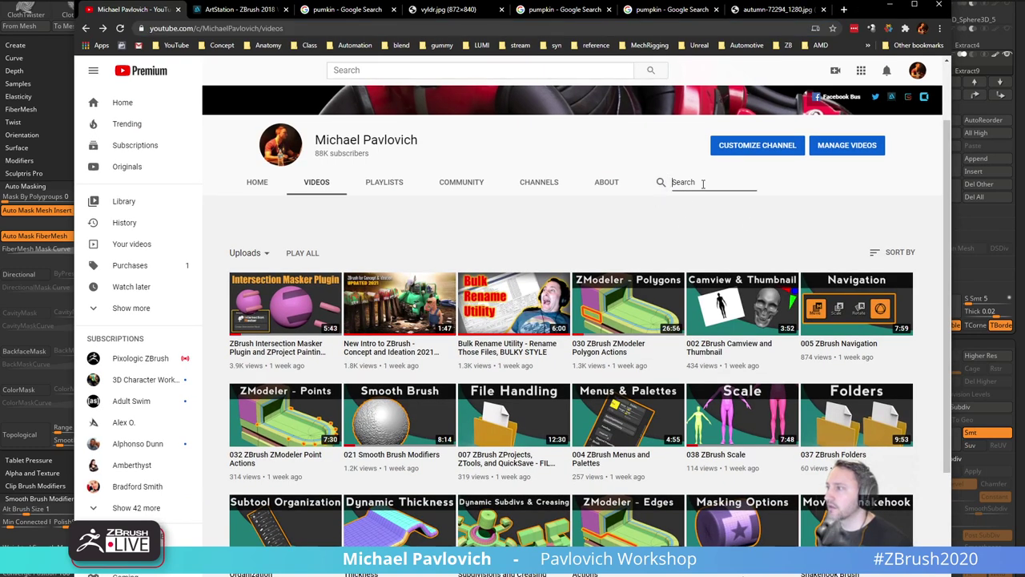
{"action": "type", "text": "workstation"}
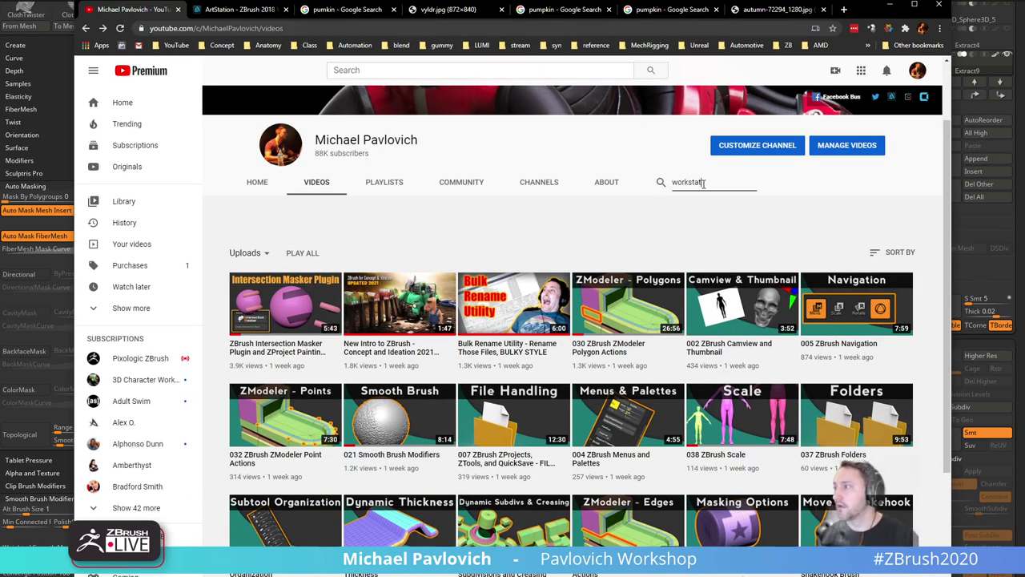
{"action": "key", "text": "Return"}
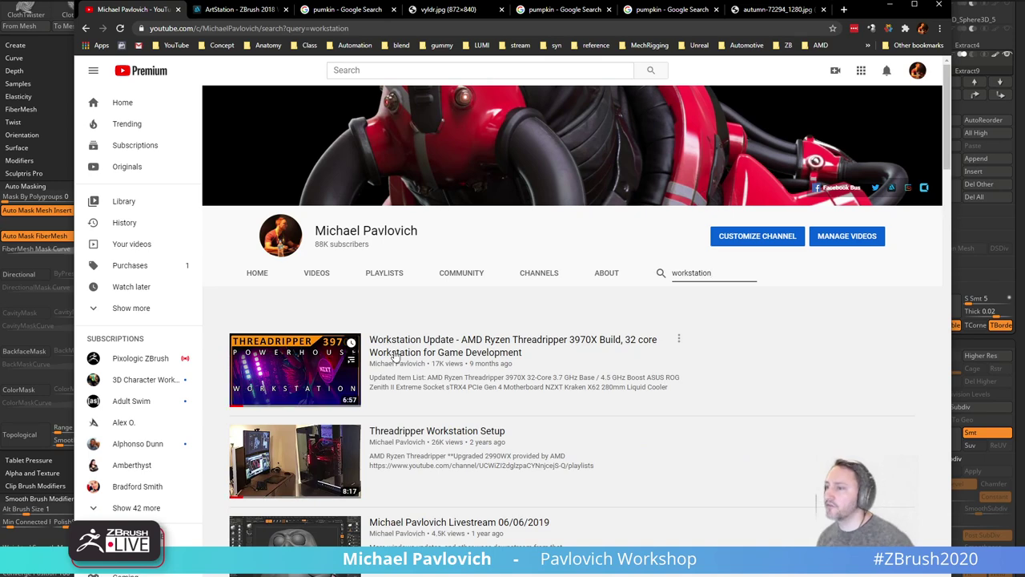
{"action": "scroll", "coordinate": [292, 370], "scroll_direction": "down", "scroll_amount": 2}
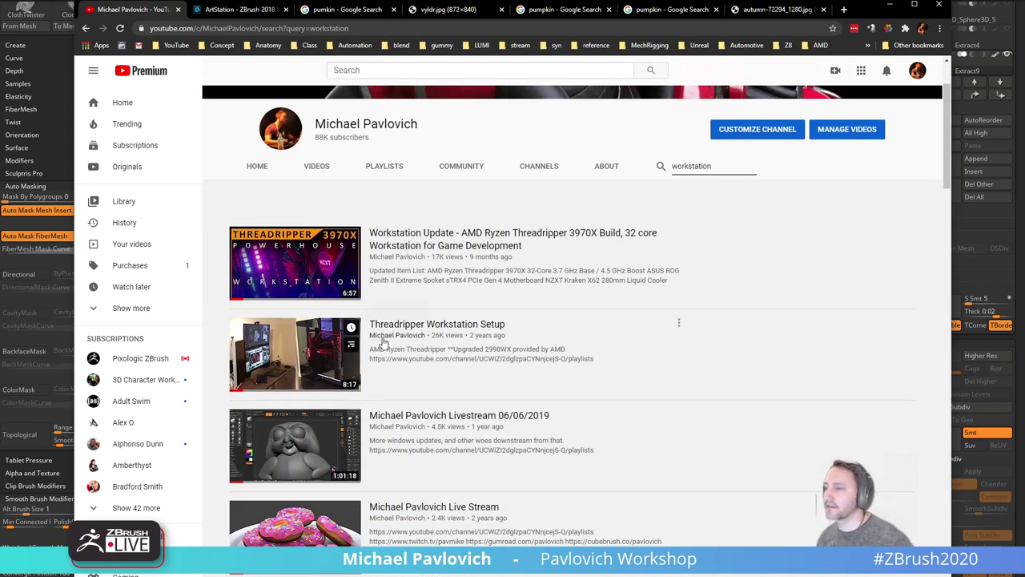
{"action": "left_click", "coordinate": [321, 265]}
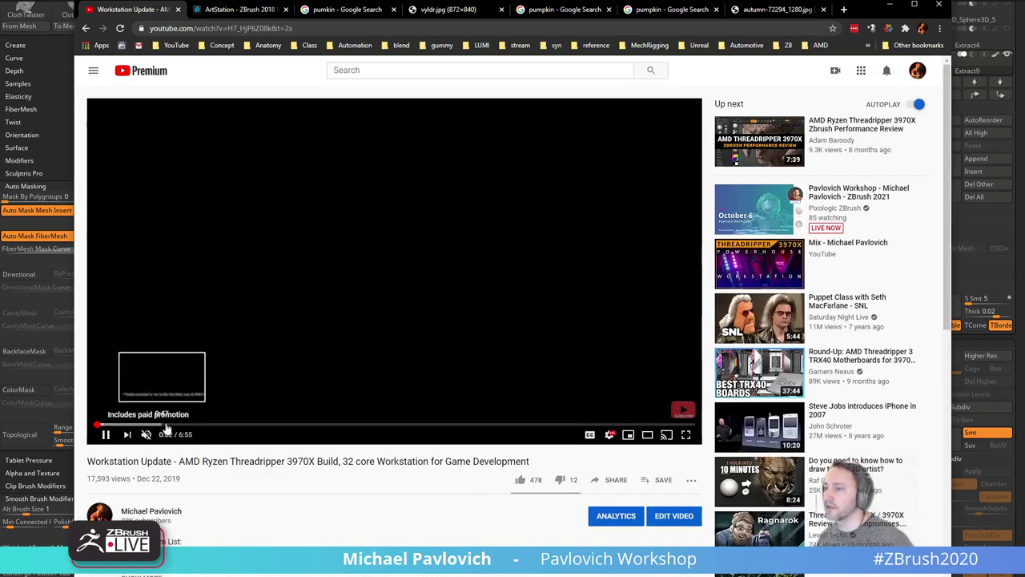
Expand the workstation video's full description and highlight the "Intuos Pro Medium Pen Tablet" line in the item list.
{"action": "scroll", "coordinate": [171, 427], "scroll_direction": "down", "scroll_amount": 3}
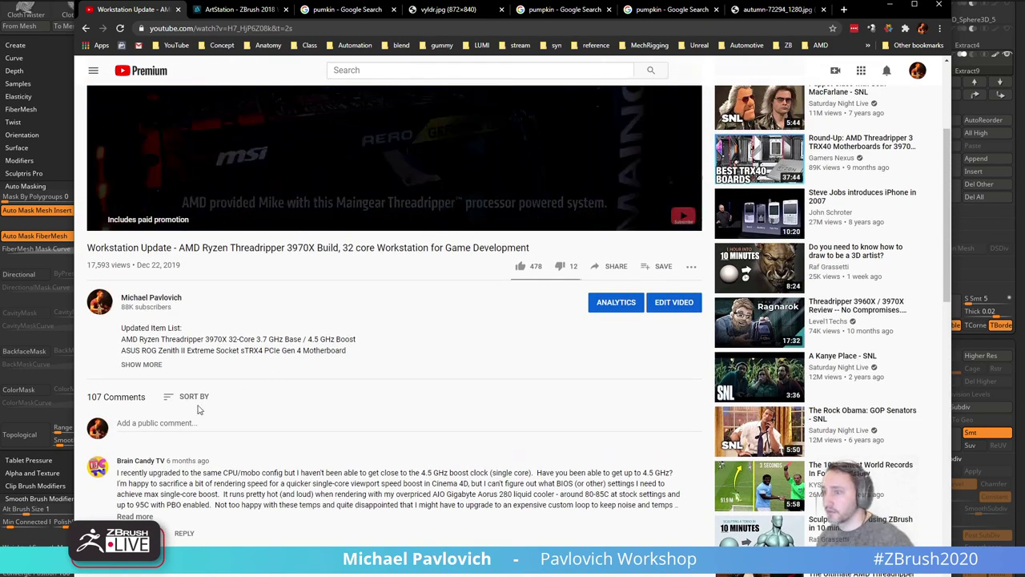
{"action": "left_click", "coordinate": [141, 365]}
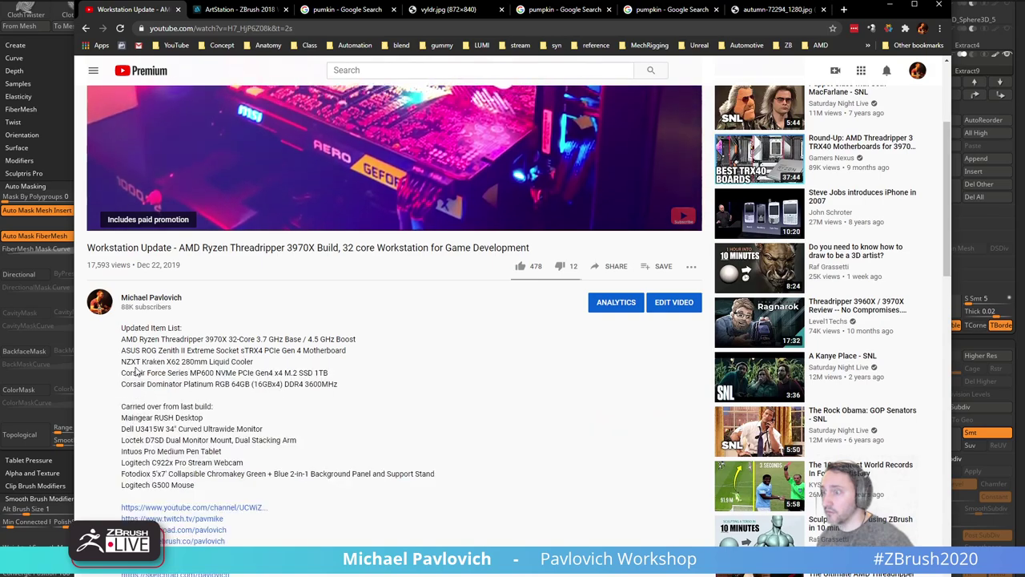
{"action": "scroll", "coordinate": [141, 370], "scroll_direction": "down", "scroll_amount": 1}
{"action": "left_click_drag", "start_coordinate": [195, 432], "coordinate": [138, 398]}
{"action": "triple_click", "coordinate": [148, 398]}
{"action": "scroll", "coordinate": [293, 440], "scroll_direction": "down", "scroll_amount": 1}
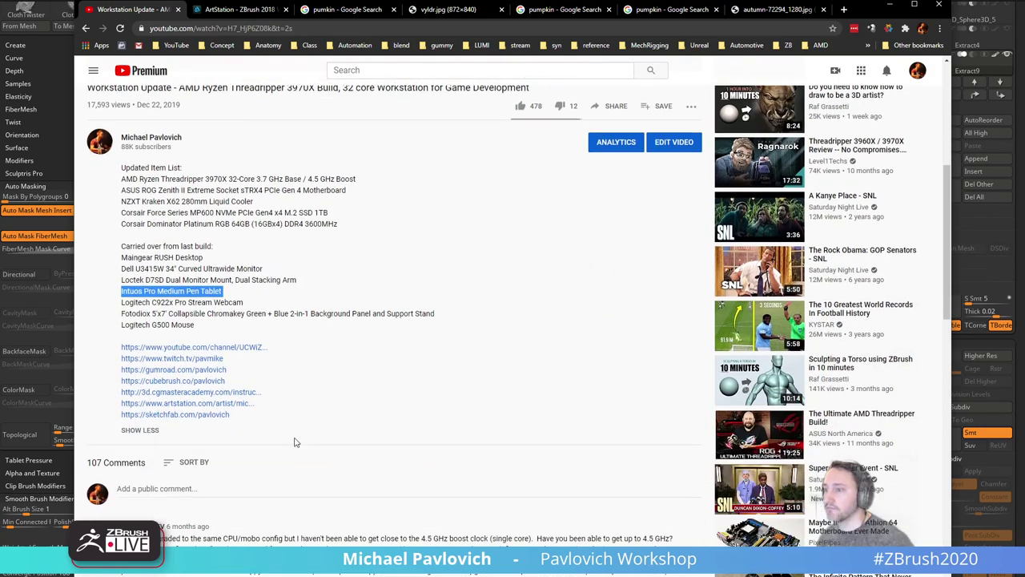
Select the workstation video's web address for sharing and switch away from the browser.
{"action": "scroll", "coordinate": [294, 436], "scroll_direction": "up", "scroll_amount": 3}
{"action": "scroll", "coordinate": [295, 437], "scroll_direction": "up", "scroll_amount": 2}
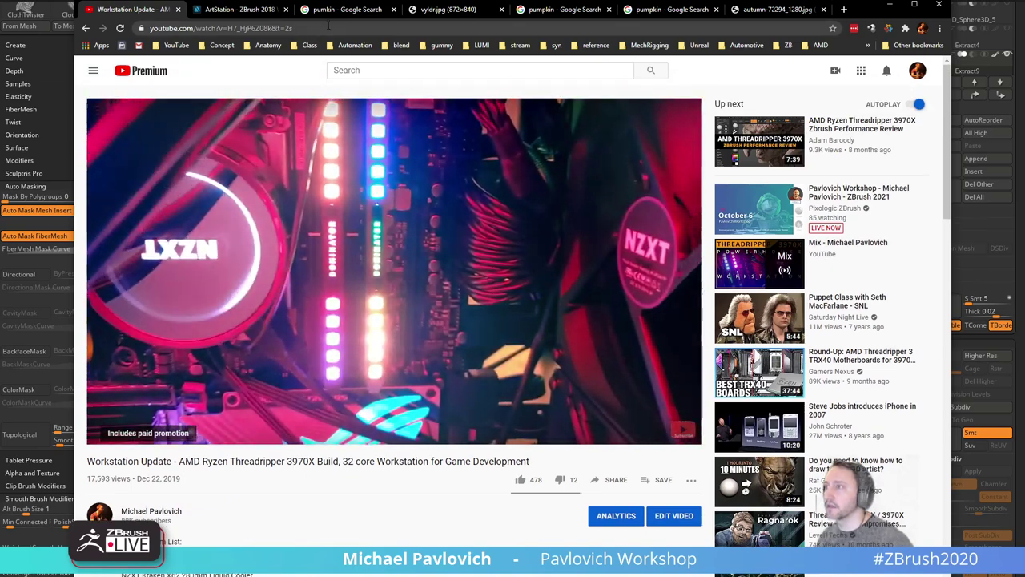
{"action": "left_click", "coordinate": [328, 28]}
{"action": "key", "text": "Return"}
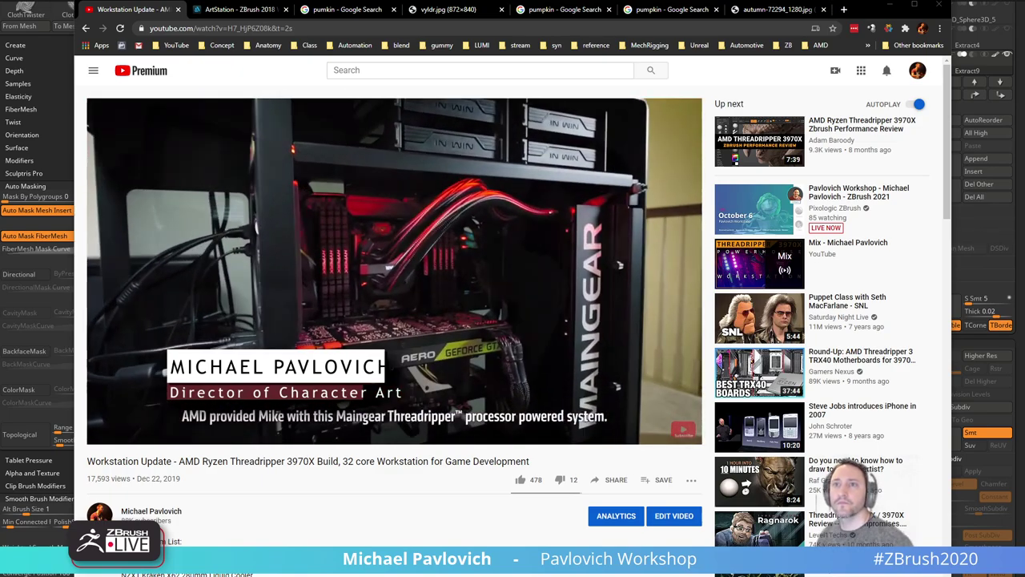
{"action": "key", "text": "alt+Tab"}
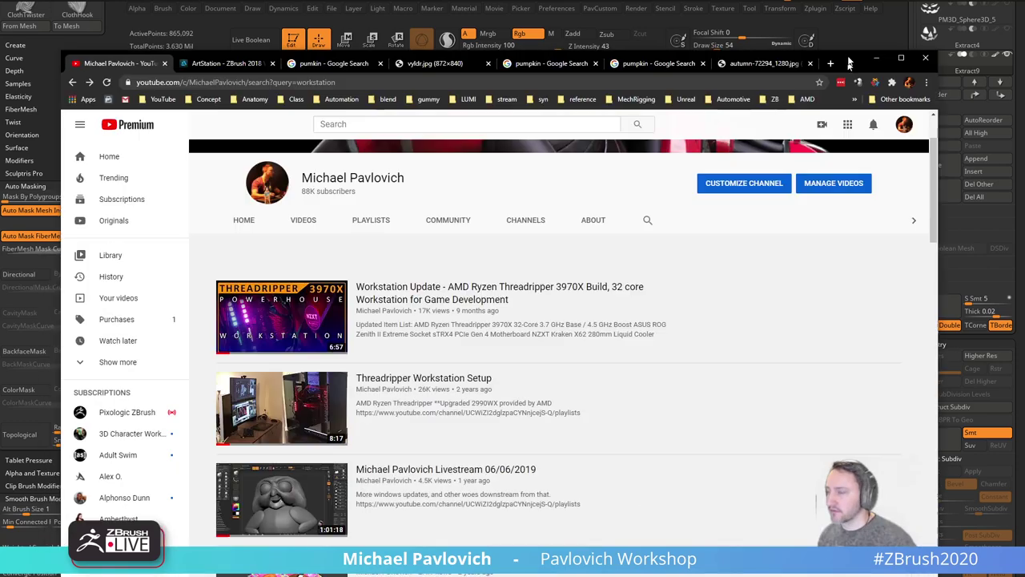
Go back to the YouTube channel page and show only its created playlists.
{"action": "left_click_drag", "start_coordinate": [851, 61], "coordinate": [861, 8]}
{"action": "left_click", "coordinate": [84, 32]}
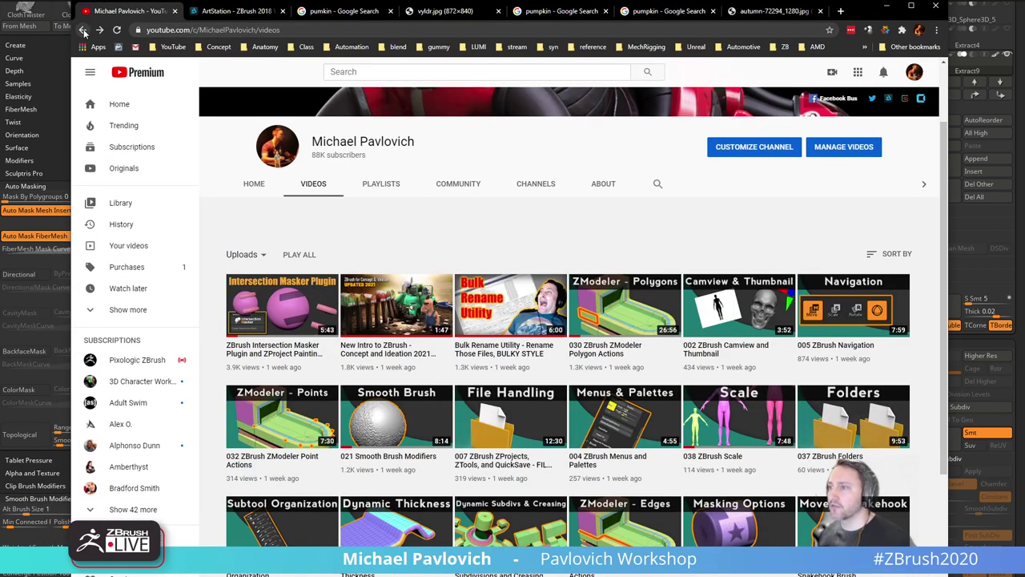
{"action": "left_click", "coordinate": [380, 184]}
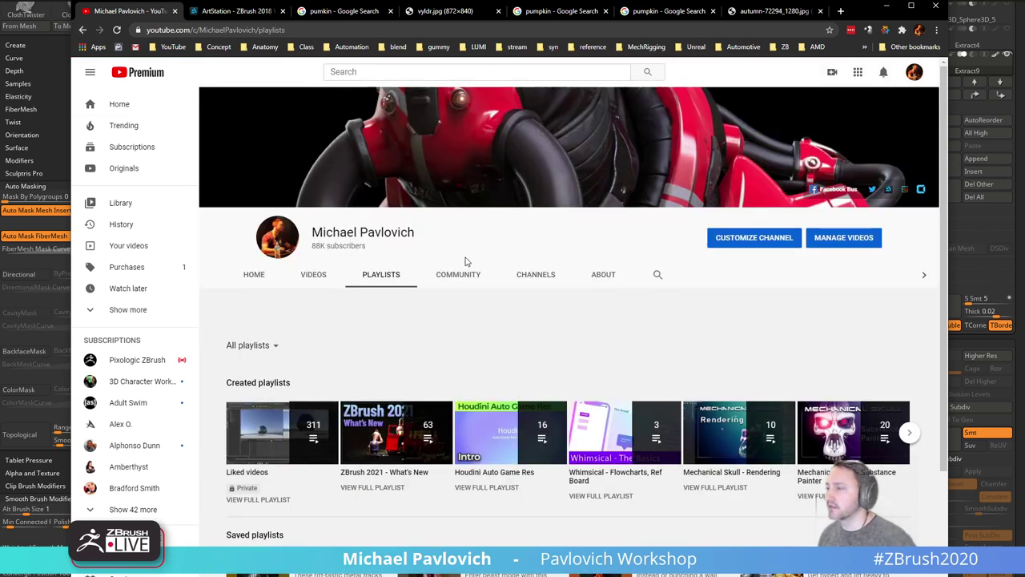
{"action": "scroll", "coordinate": [510, 297], "scroll_direction": "down", "scroll_amount": 3}
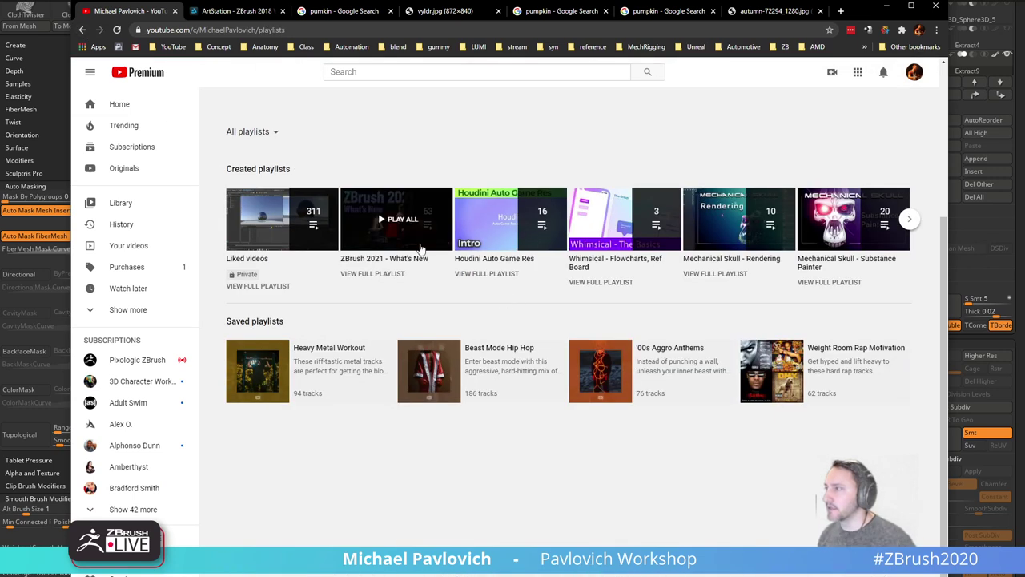
{"action": "left_click", "coordinate": [253, 131]}
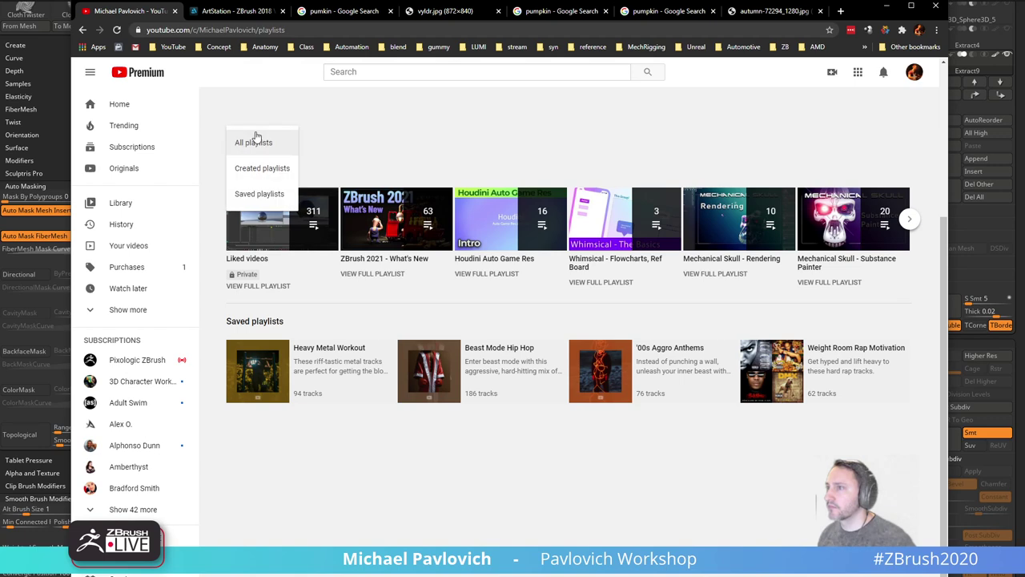
{"action": "left_click", "coordinate": [248, 172]}
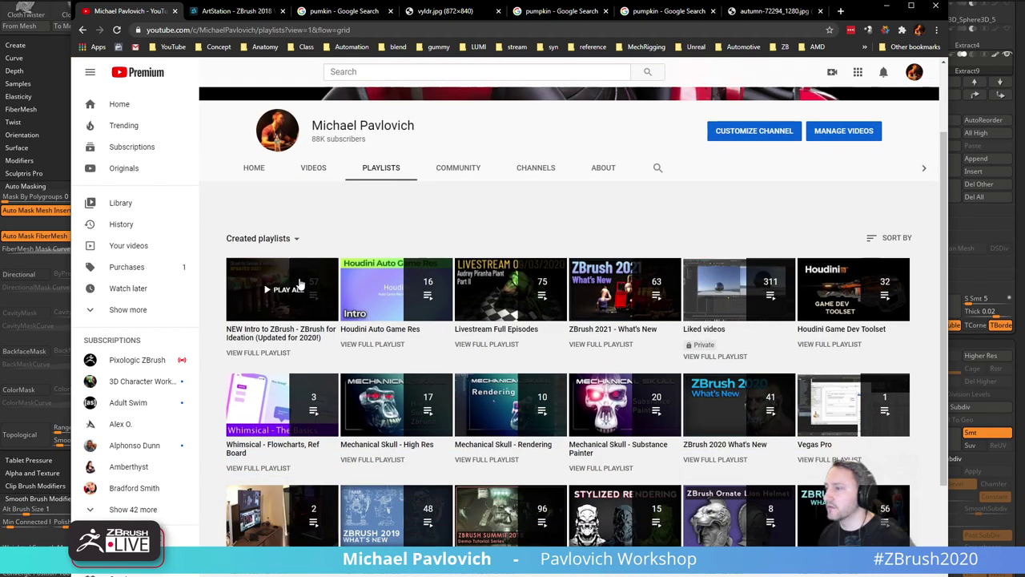
Open the "NEW Intro to ZBrush" playlist, search the page for "man" and open "054 ZBrush NonManifold Geometry".
{"action": "left_click", "coordinate": [301, 337]}
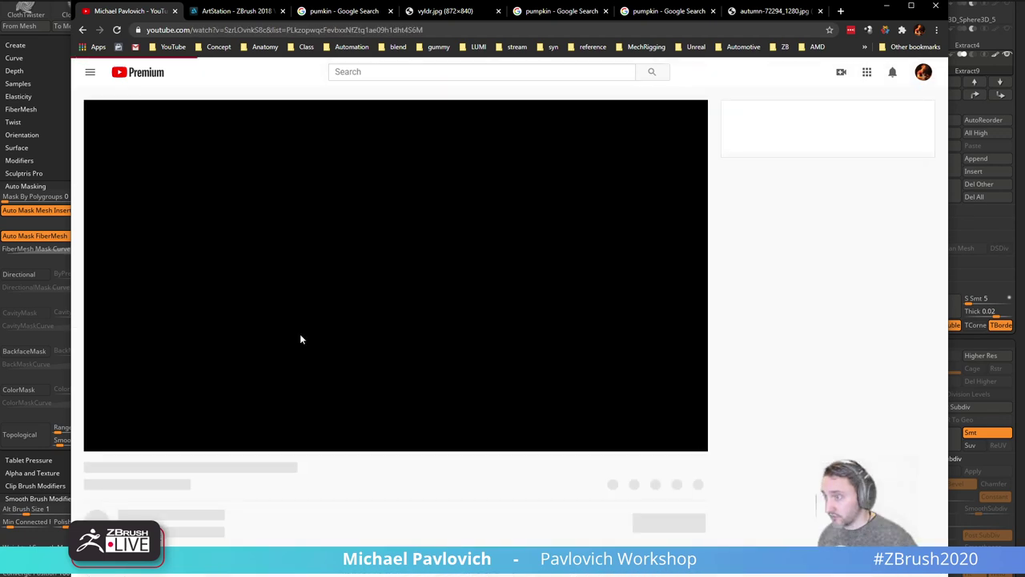
{"action": "scroll", "coordinate": [799, 238], "scroll_direction": "down", "scroll_amount": 4}
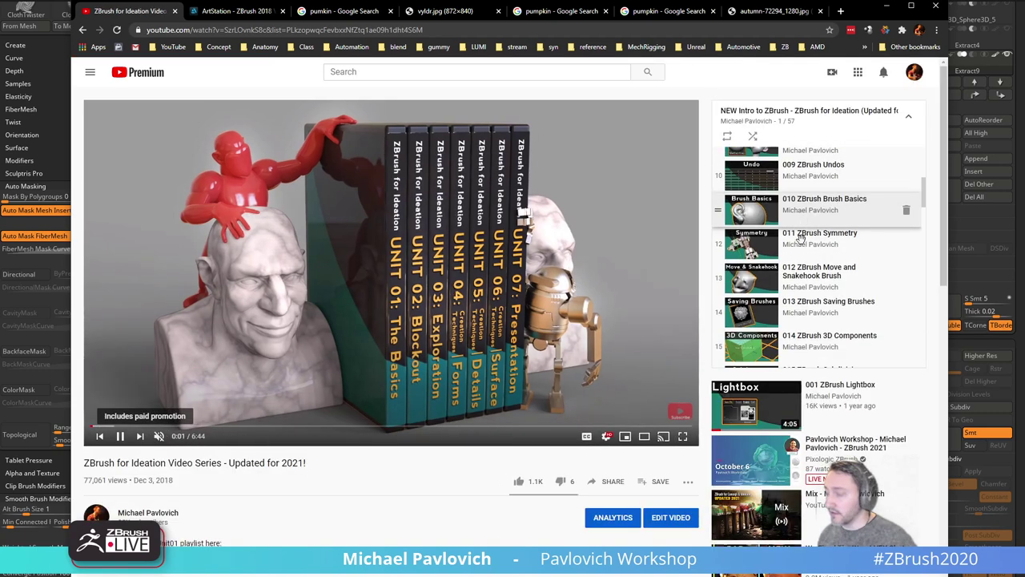
{"action": "scroll", "coordinate": [800, 238], "scroll_direction": "down", "scroll_amount": 4}
{"action": "key", "text": "ctrl+f"}
{"action": "type", "text": "man"}
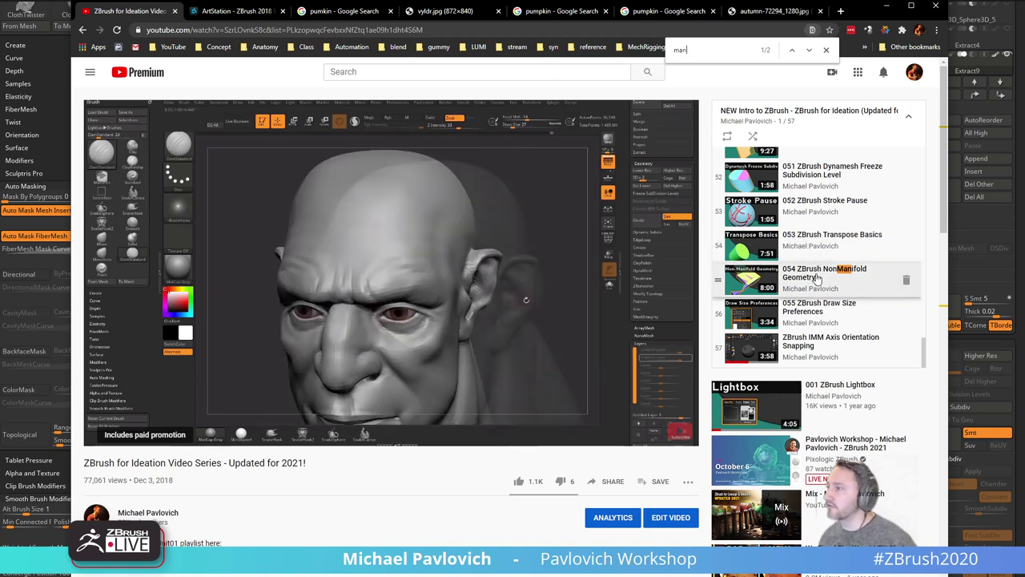
{"action": "left_click", "coordinate": [816, 276]}
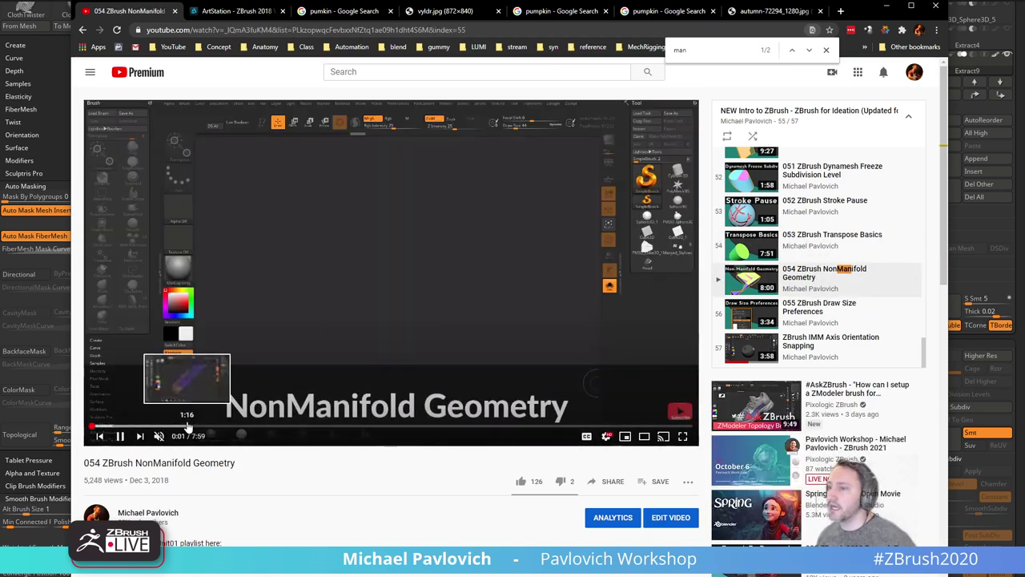
Skip through the NonManifold Geometry video to 7:23, pause it and select its web address.
{"action": "left_click", "coordinate": [304, 431]}
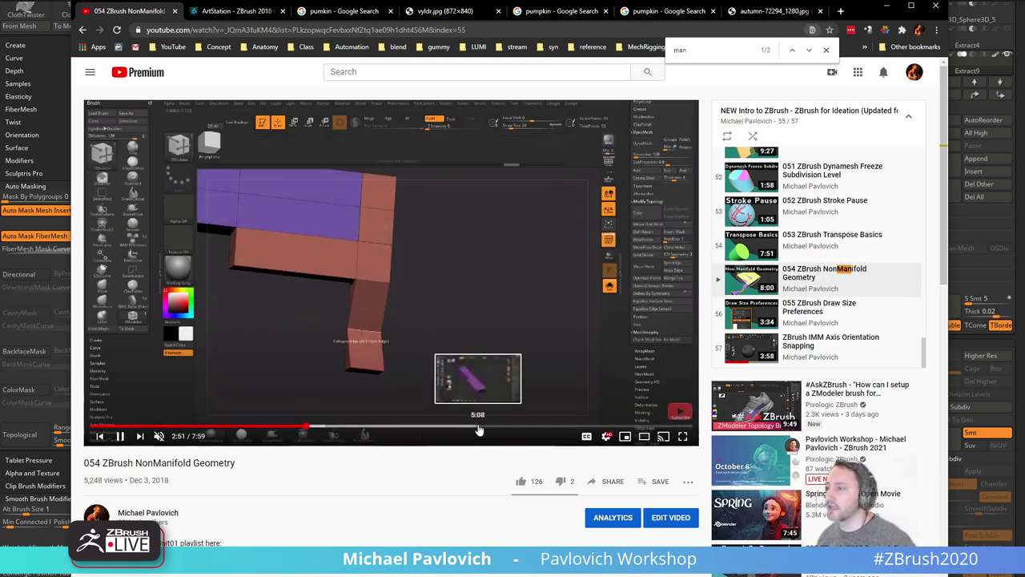
{"action": "left_click", "coordinate": [623, 431]}
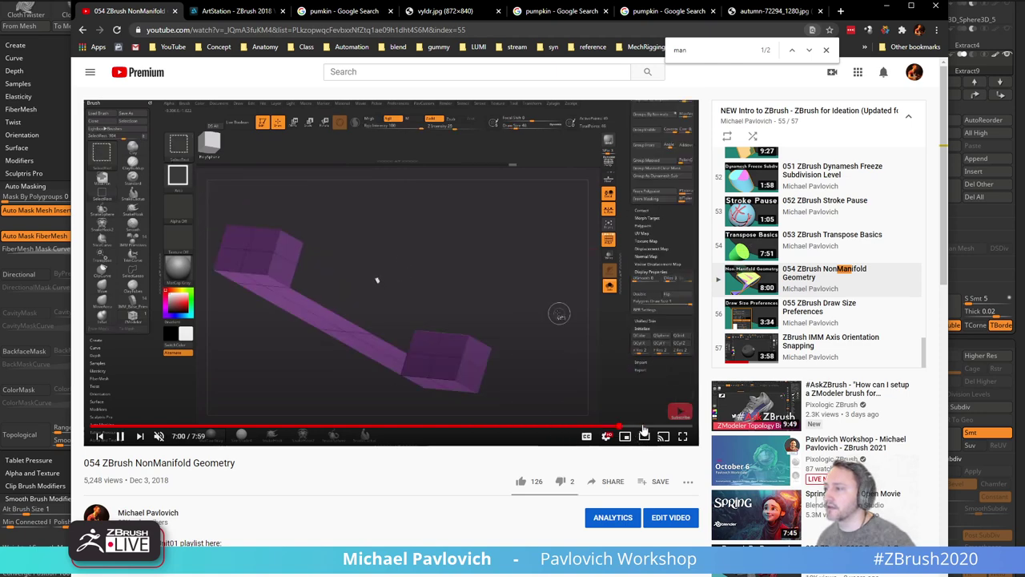
{"action": "left_click", "coordinate": [643, 431]}
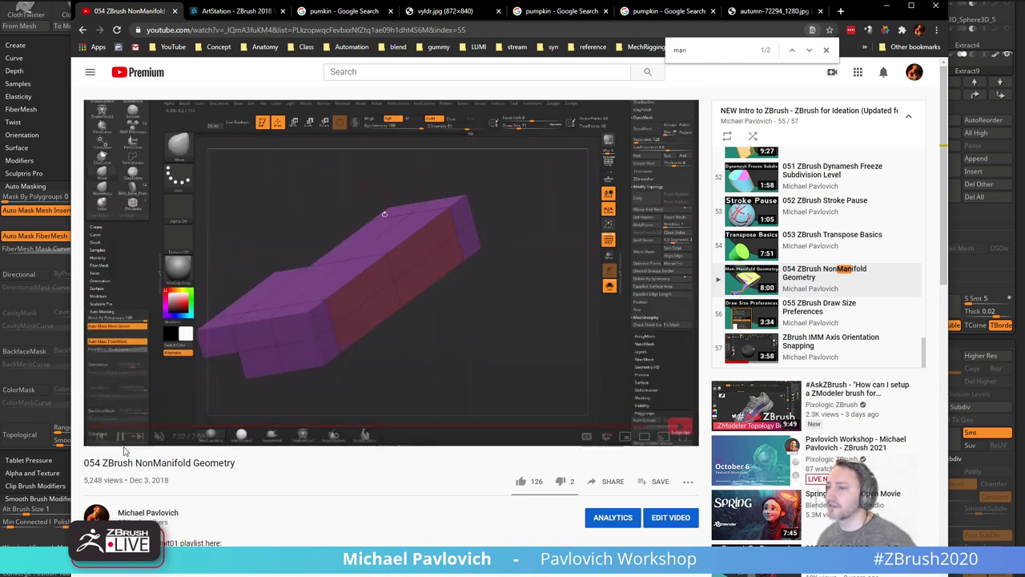
{"action": "left_click", "coordinate": [120, 436]}
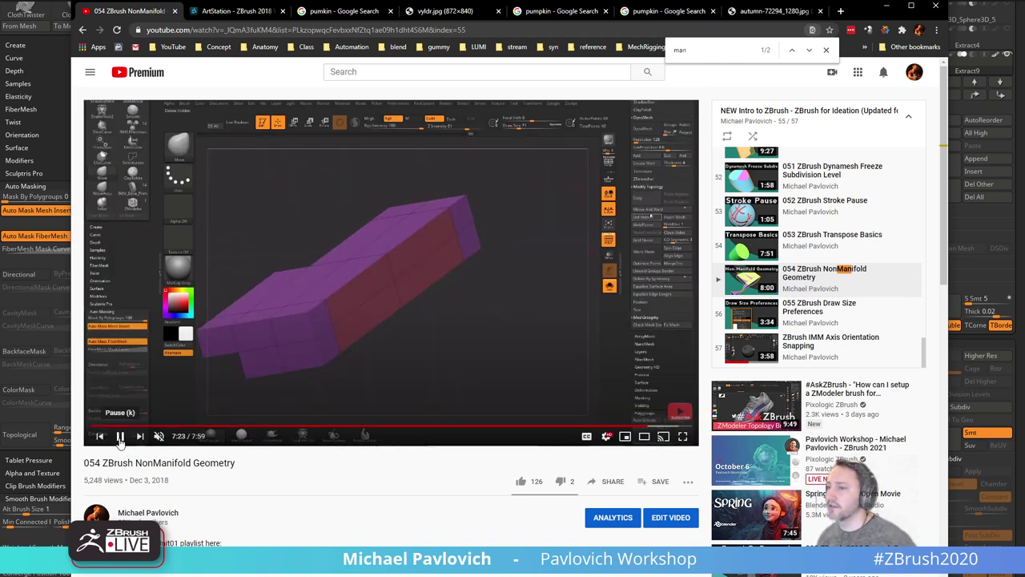
{"action": "left_click", "coordinate": [553, 32]}
{"action": "key", "text": "alt+Tab"}
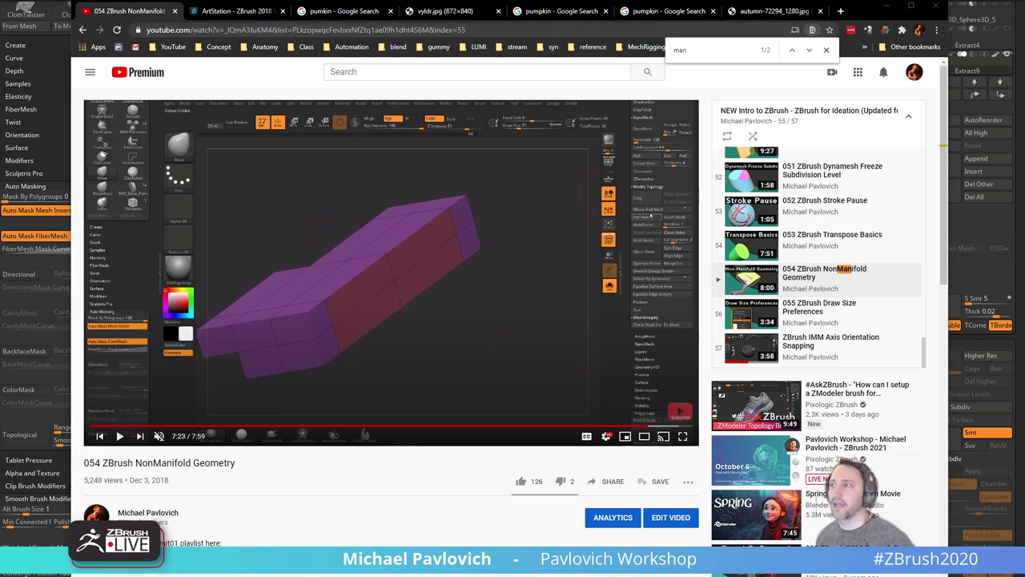
Switch to ZBrush and examine the render settings, including the KeyShot external renderer options and Render Booleans.
{"action": "key", "text": "alt+Tab"}
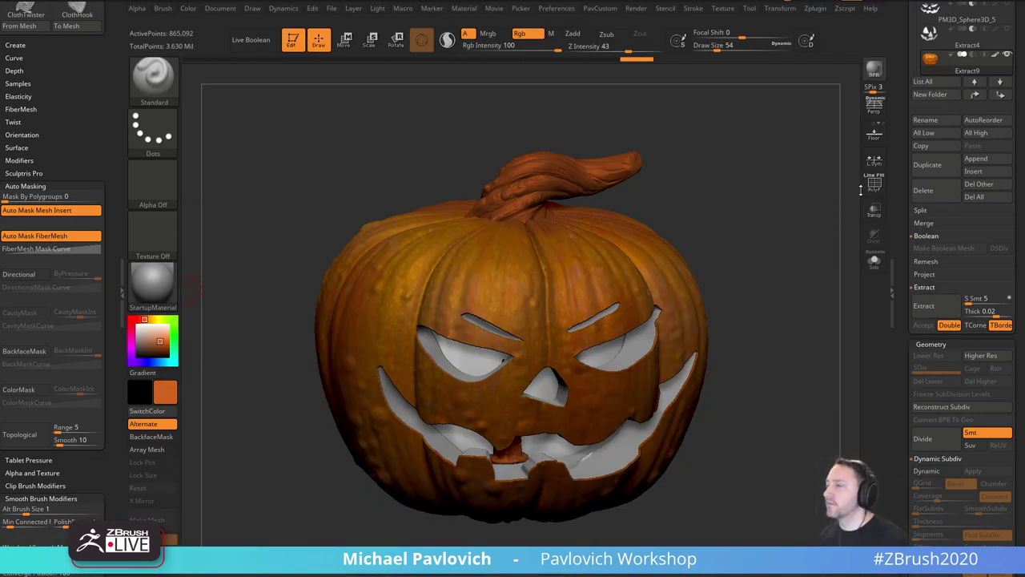
{"action": "left_click_drag", "start_coordinate": [809, 178], "coordinate": [754, 187]}
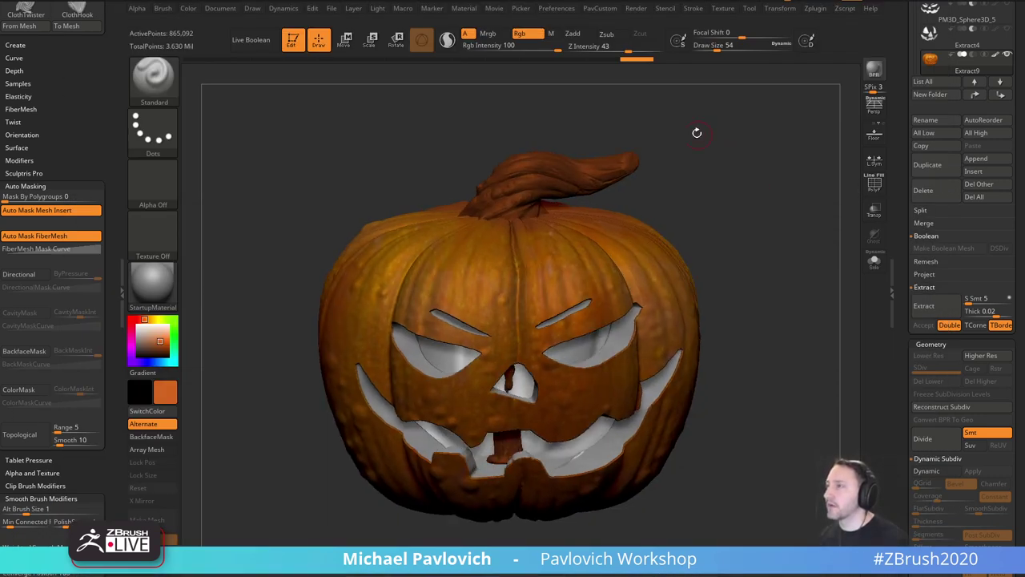
{"action": "left_click", "coordinate": [637, 8]}
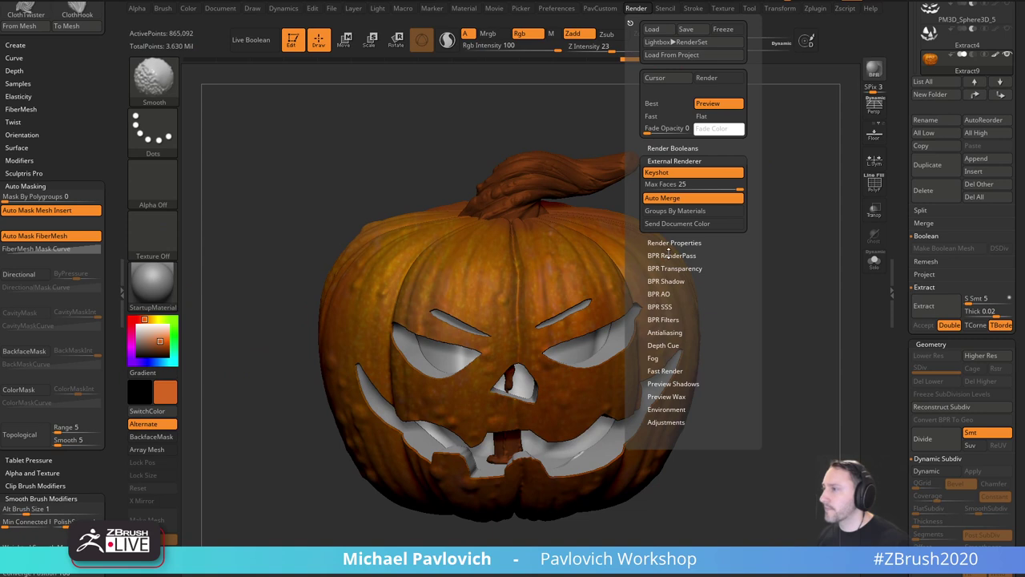
{"action": "key", "text": "shift"}
{"action": "left_click", "coordinate": [675, 148]}
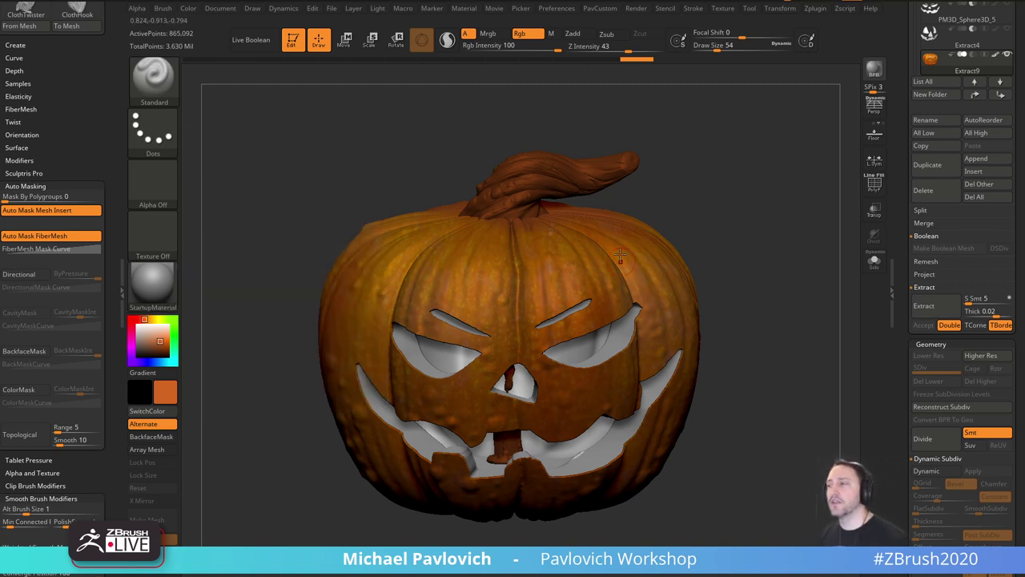
{"action": "left_click_drag", "start_coordinate": [689, 145], "coordinate": [677, 157]}
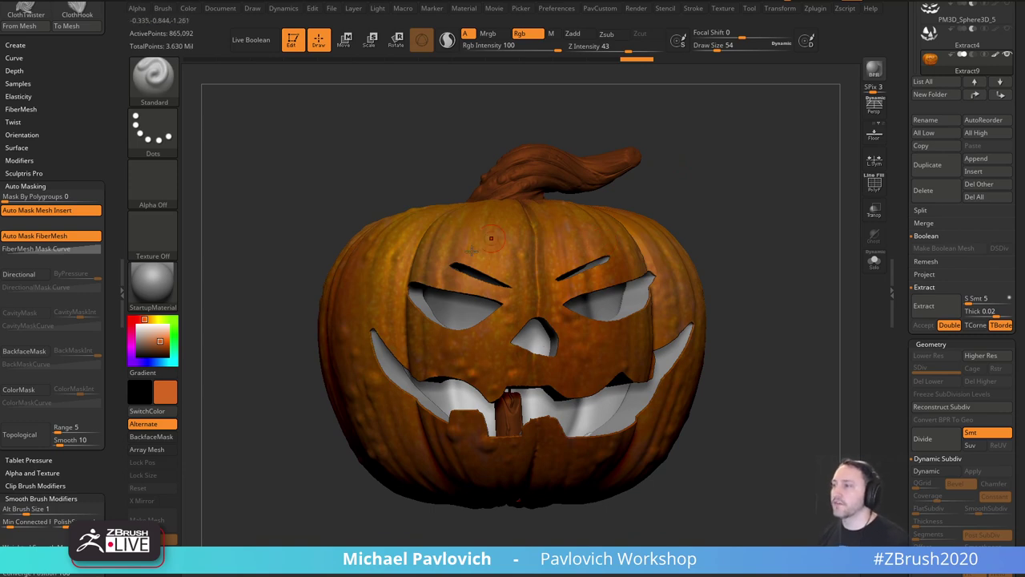
{"action": "left_click_drag", "start_coordinate": [725, 282], "coordinate": [758, 288]}
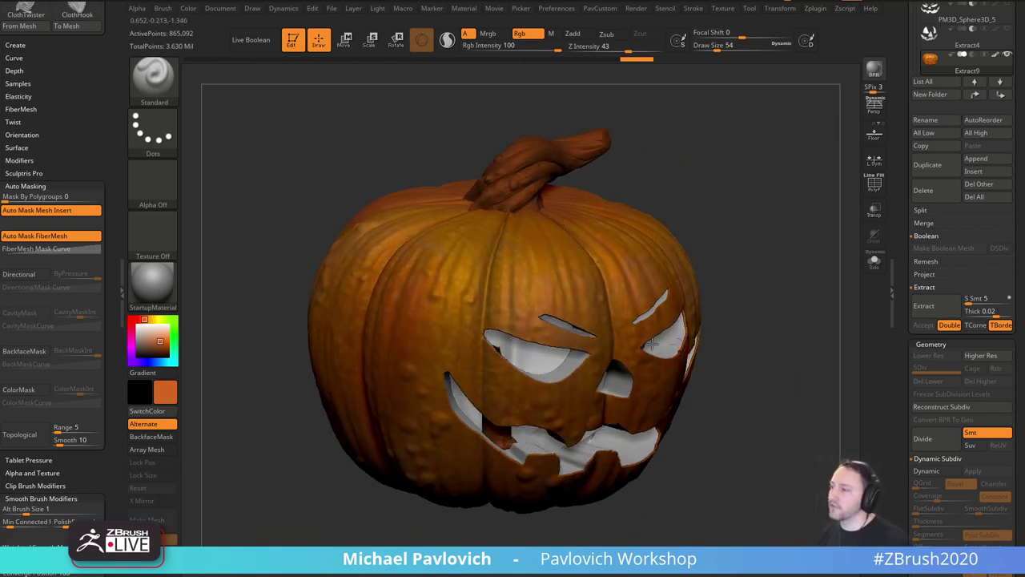
{"action": "left_click_drag", "start_coordinate": [773, 347], "coordinate": [742, 332]}
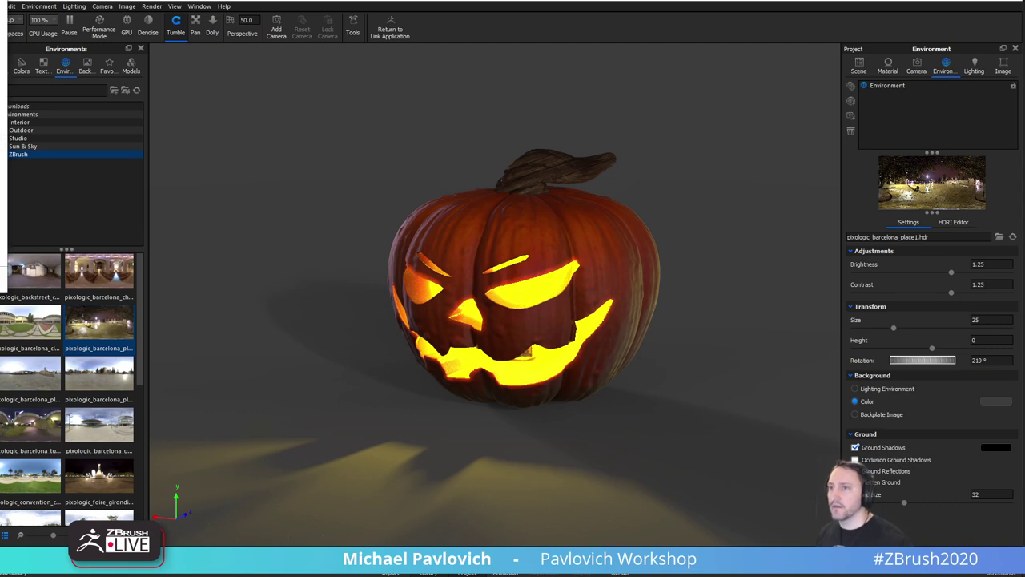
Check the logical processors' load in Task Manager over the KeyShot render and close Task Manager.
{"action": "left_click_drag", "start_coordinate": [0, 0], "coordinate": [139, 86]}
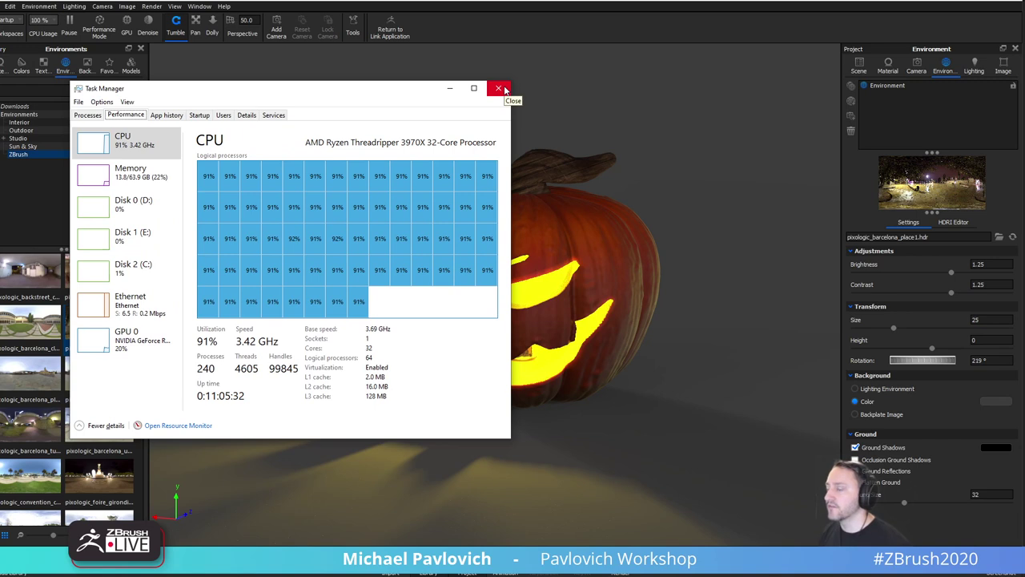
{"action": "left_click", "coordinate": [499, 88]}
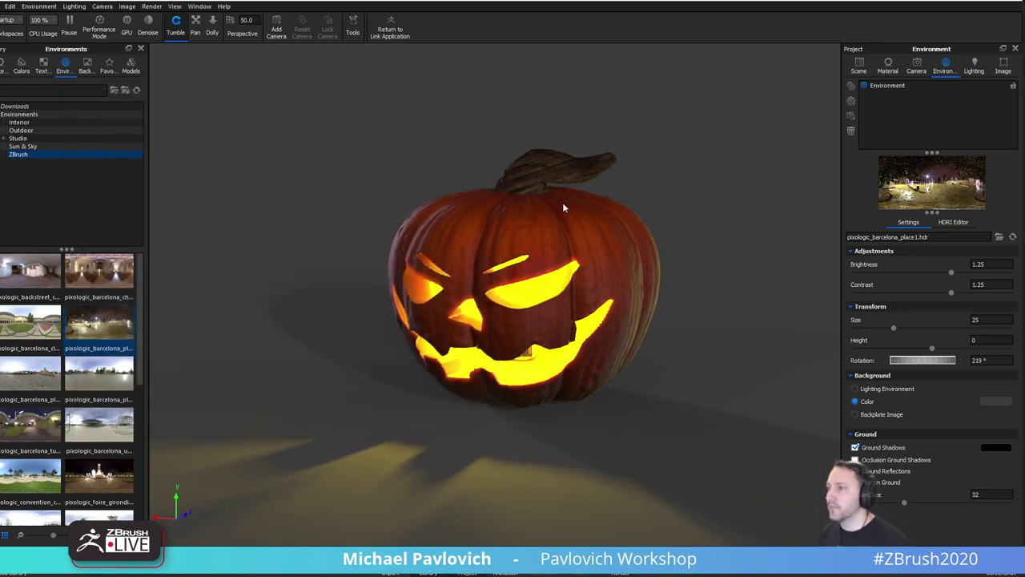